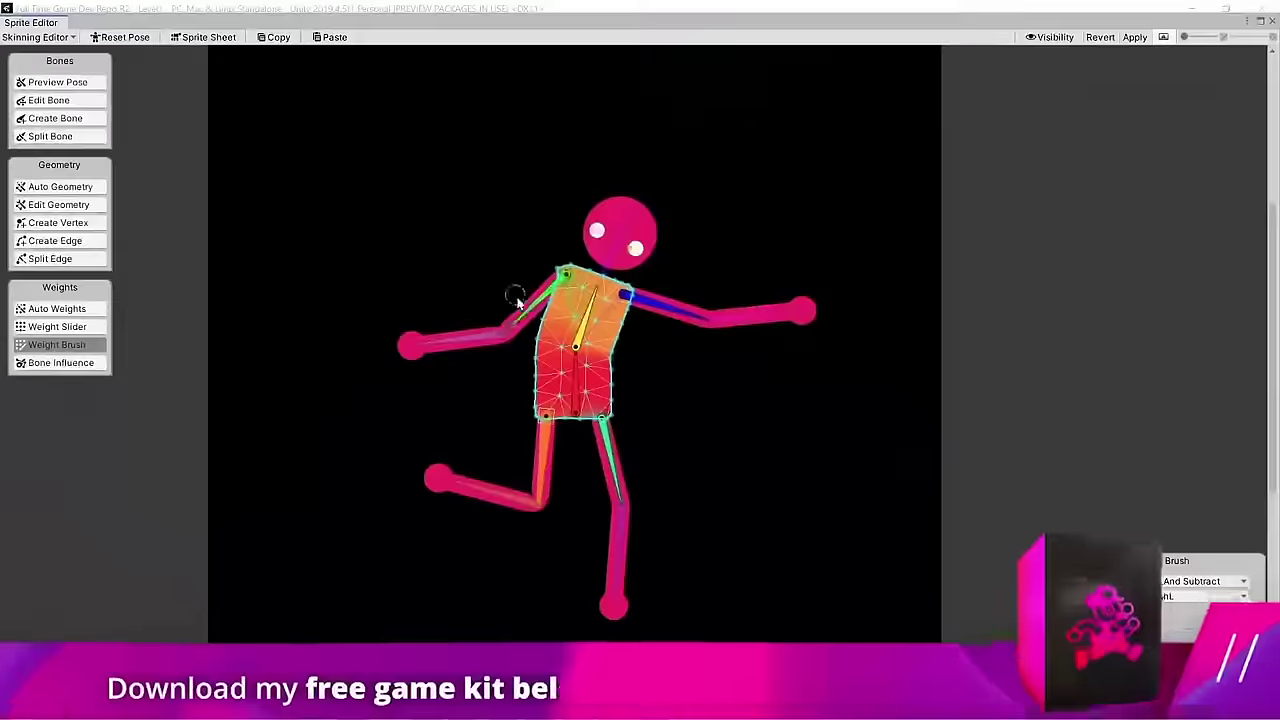
left_click_drag(514, 288, 443, 262)
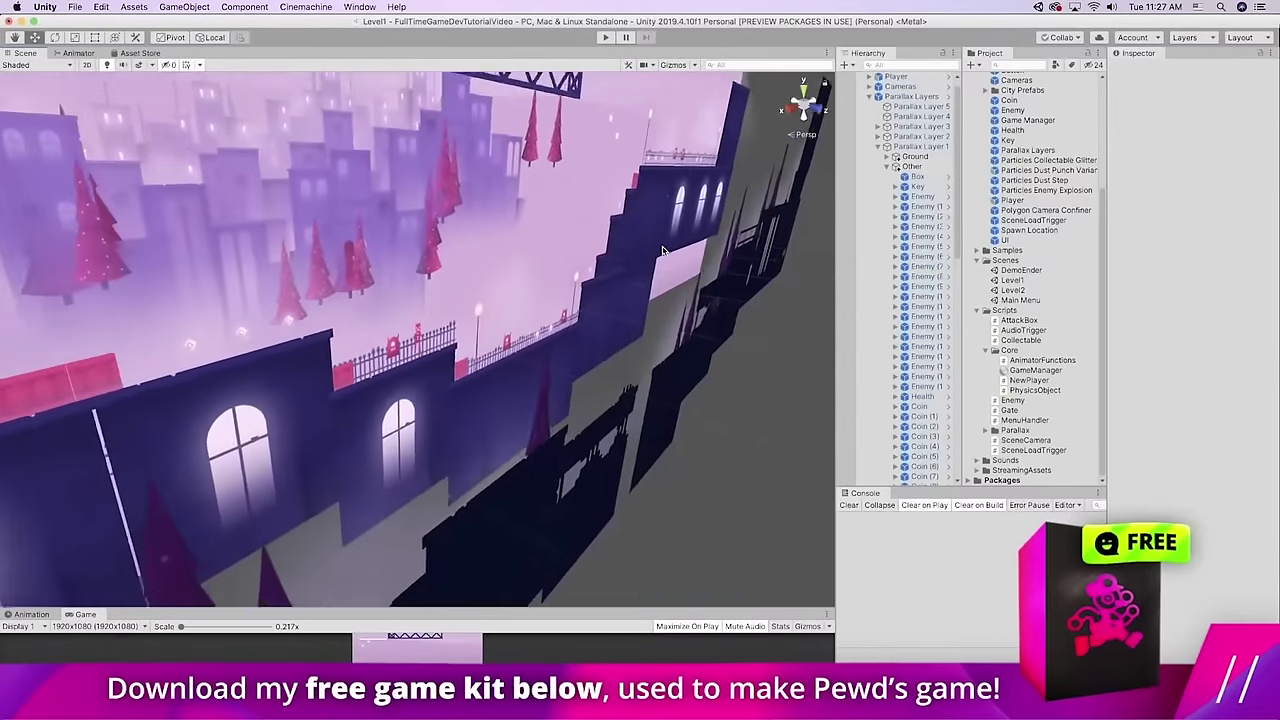
left_click_drag(662, 250, 570, 265)
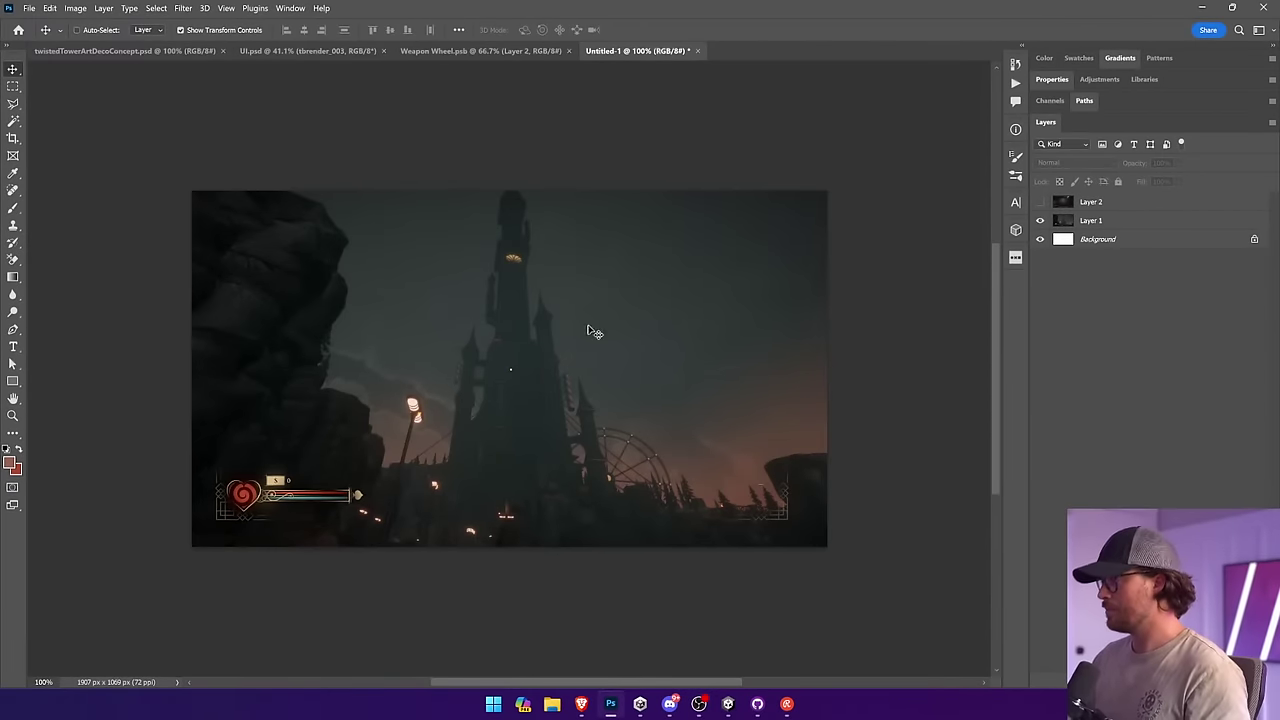
Step: Compare the castle tower and background in the Untitled-1 screenshot with those in twistedTowerArtDecoConcept.psd
key("z")
left_click_drag(194, 191, 871, 566)
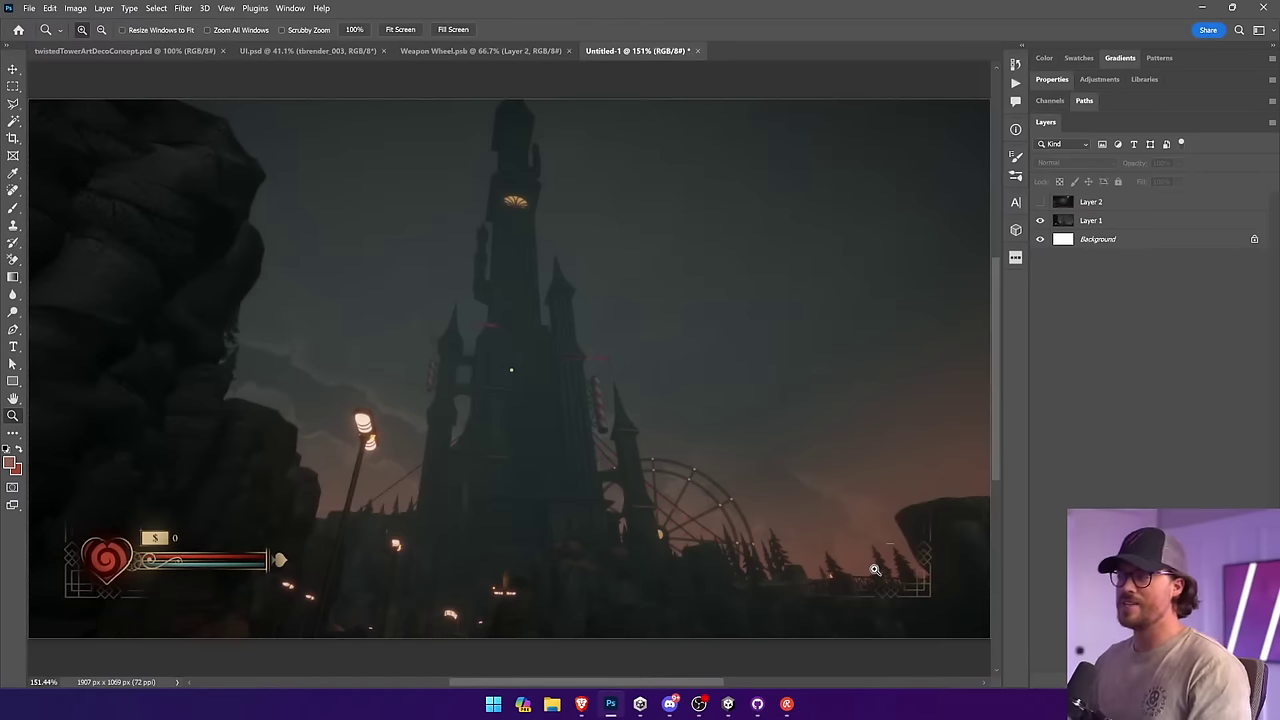
left_click(16, 104)
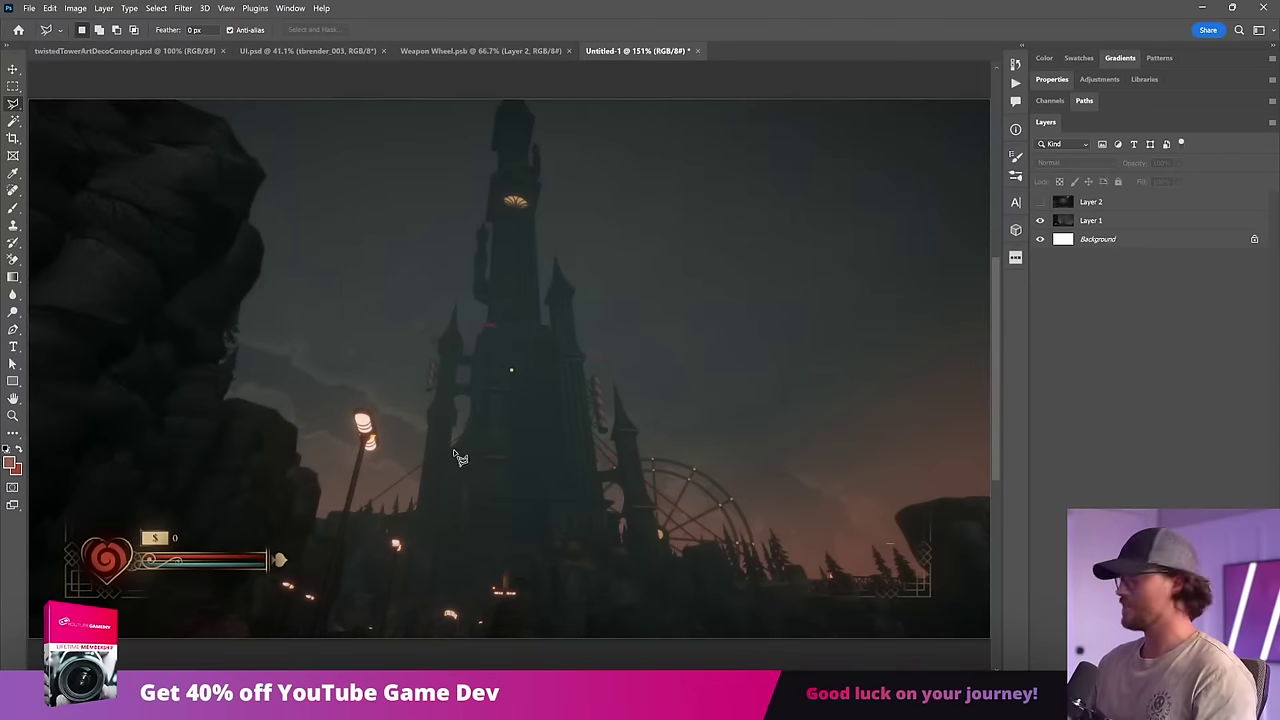
left_click(143, 51)
key("z")
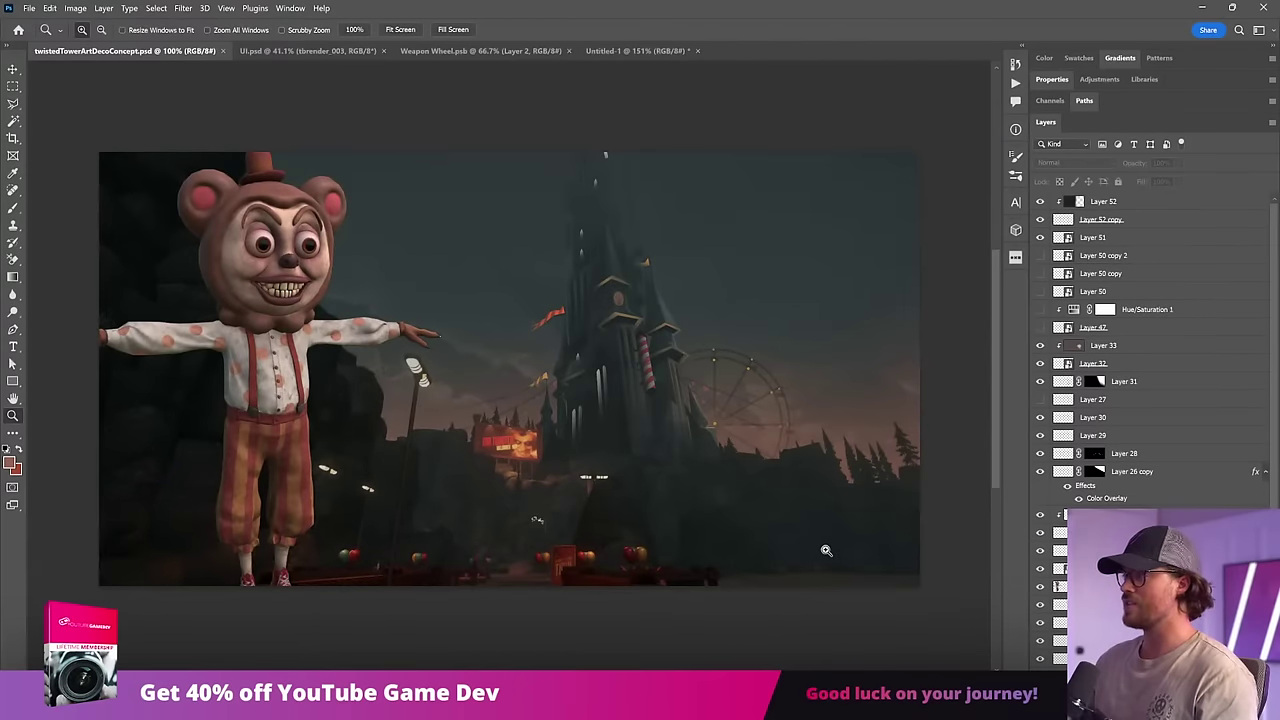
key("l")
mouse_move(822, 540)
left_mouse_down()
mouse_move(788, 424)
mouse_move(733, 419)
mouse_move(793, 420)
mouse_move(845, 487)
left_mouse_up()
key("ctrl+d")
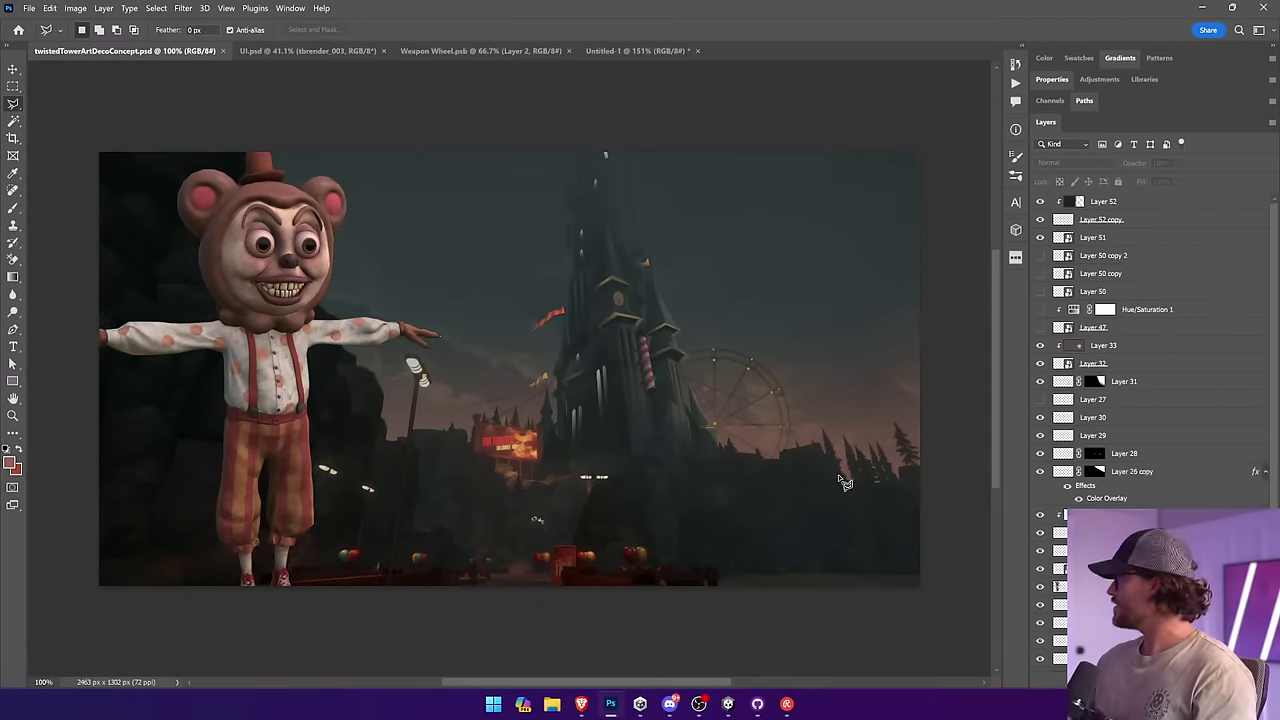
key("z")
left_click_drag(505, 160, 867, 586)
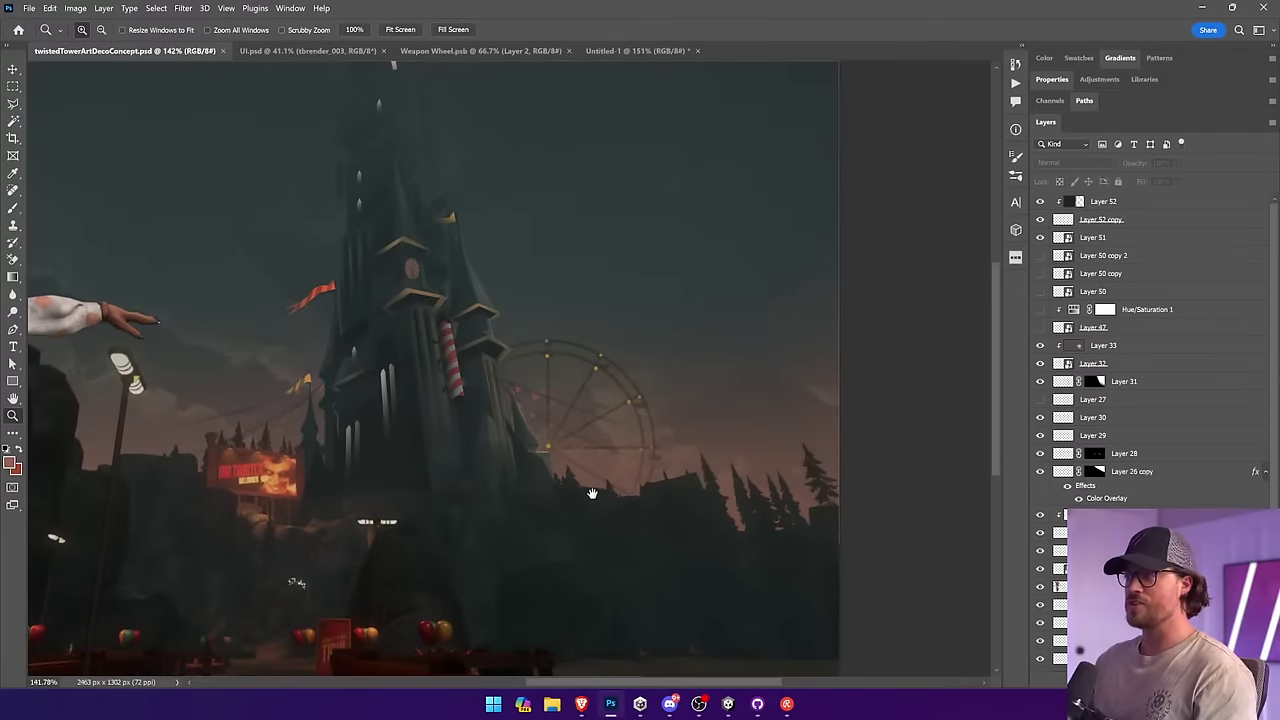
left_click_drag(592, 493, 694, 484)
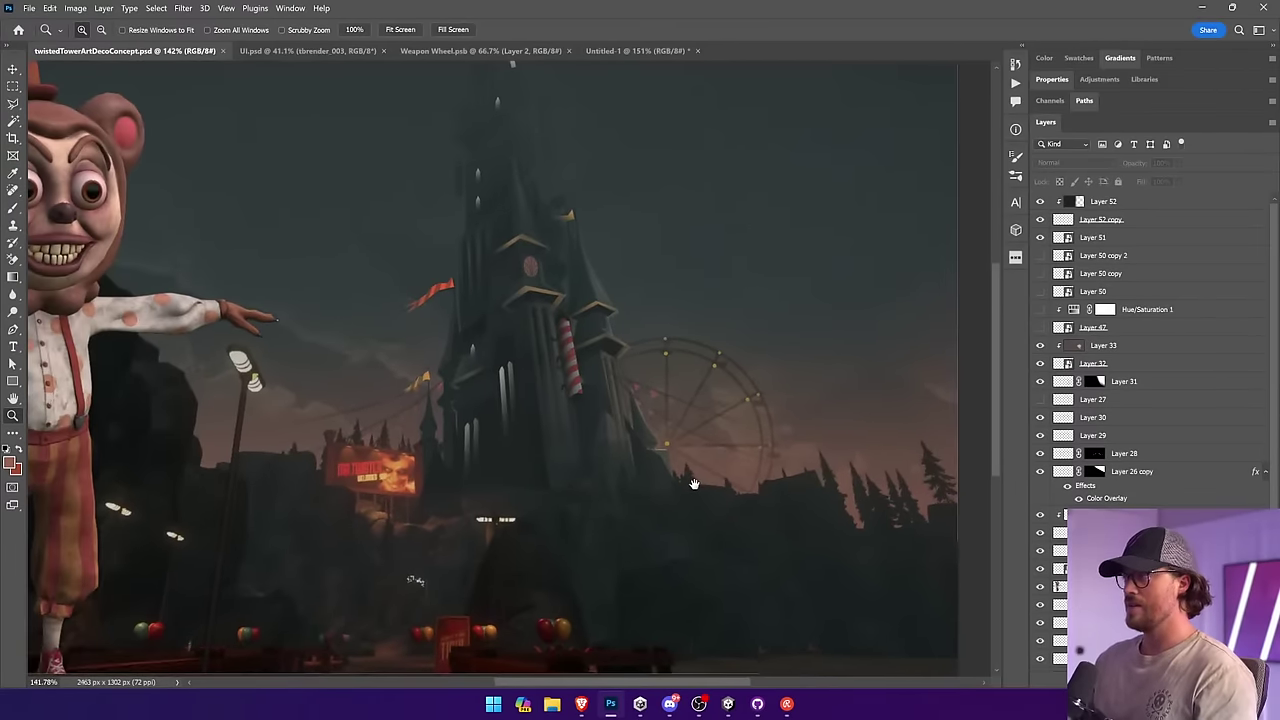
Step: On Layer 1 of Untitled-1, lasso the sky above the slanted cable between the lamp post and the castle wall
left_click(631, 51)
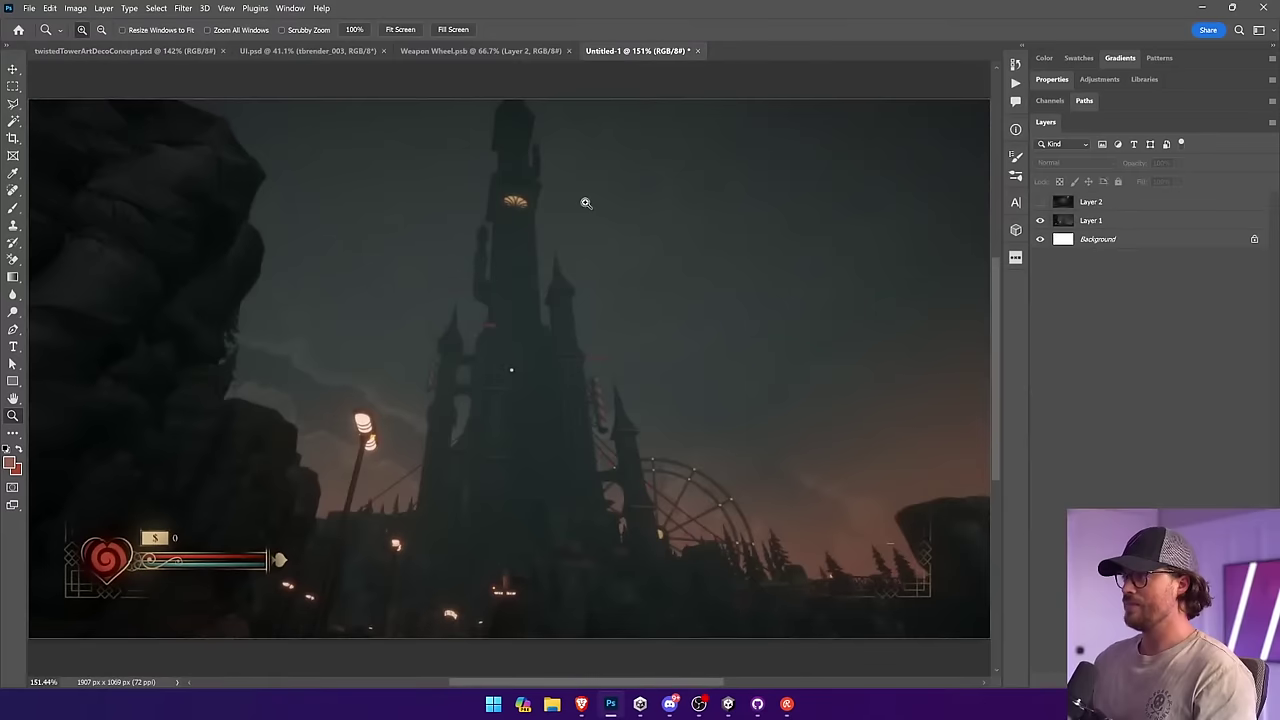
left_click_drag(265, 137, 683, 401)
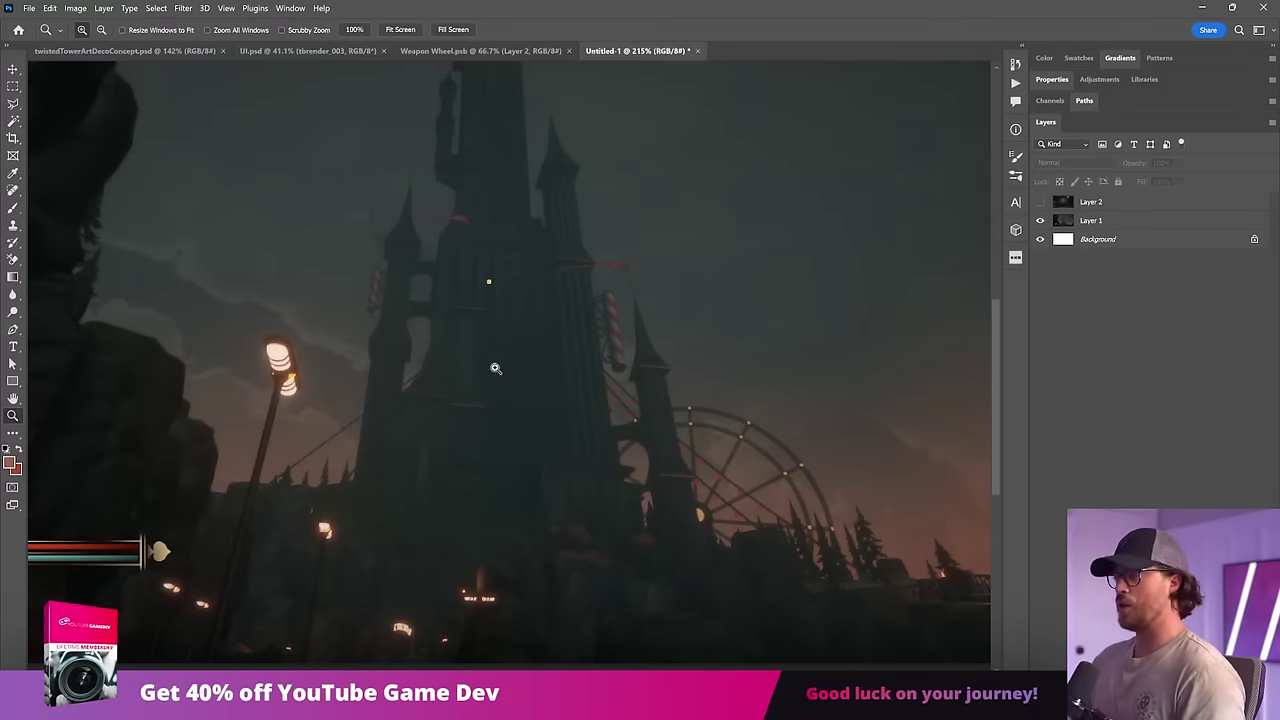
key("l")
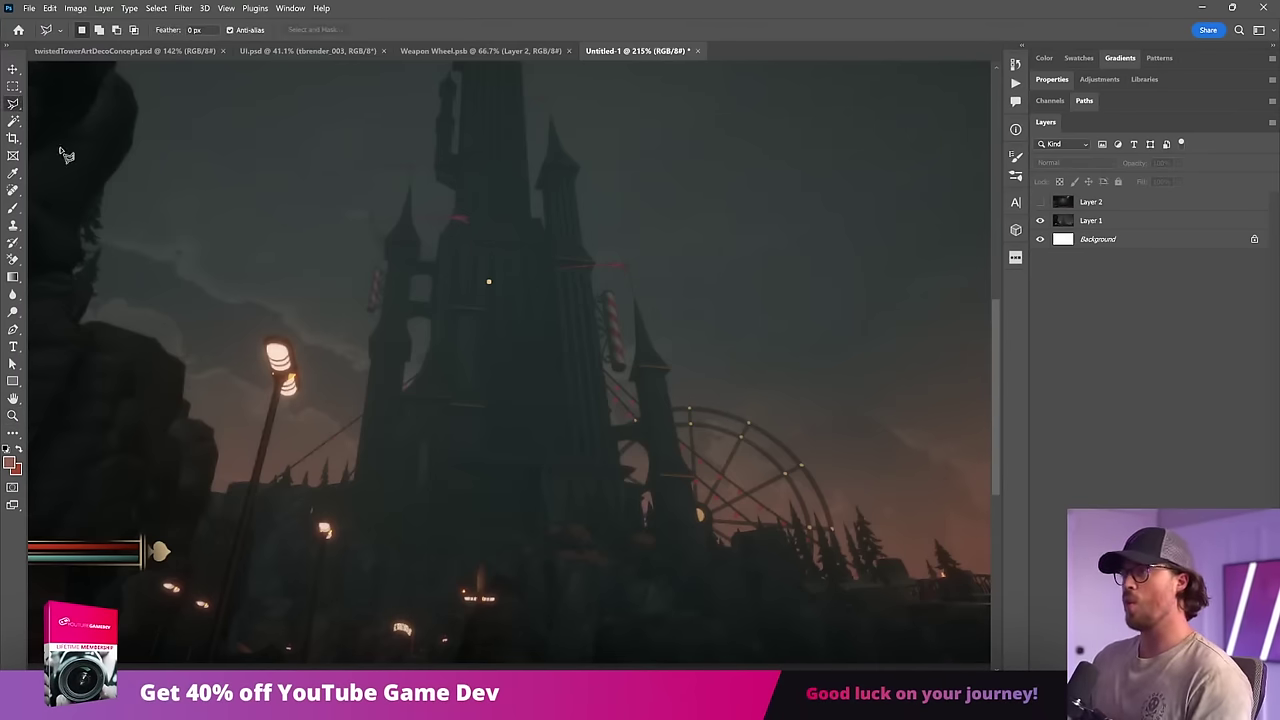
left_click(1090, 219)
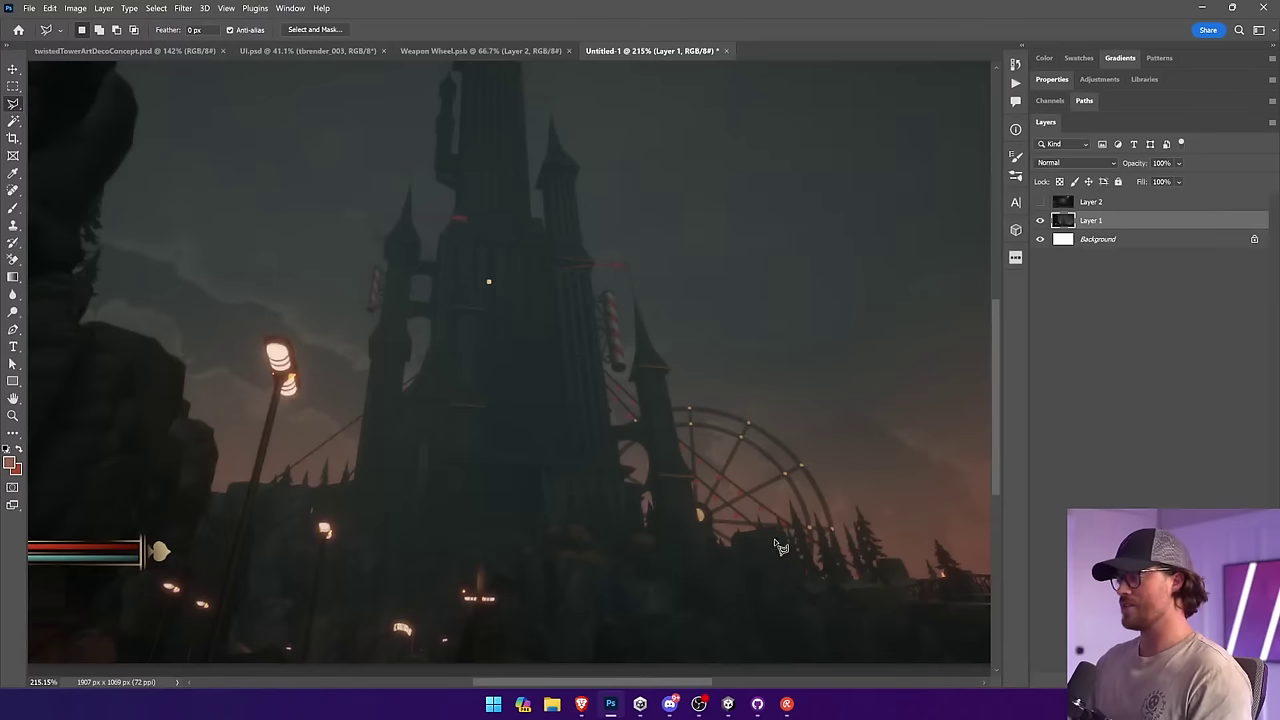
key("z")
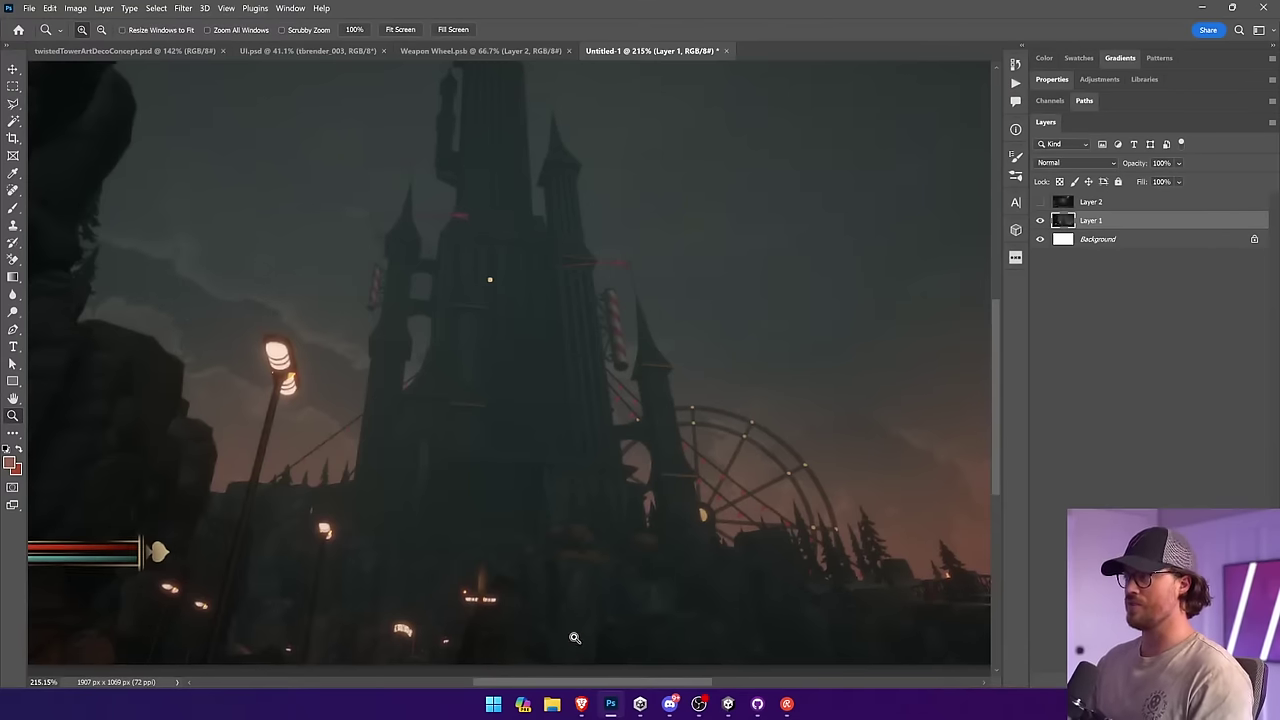
left_click_drag(574, 638, 184, 303)
left_click(14, 104)
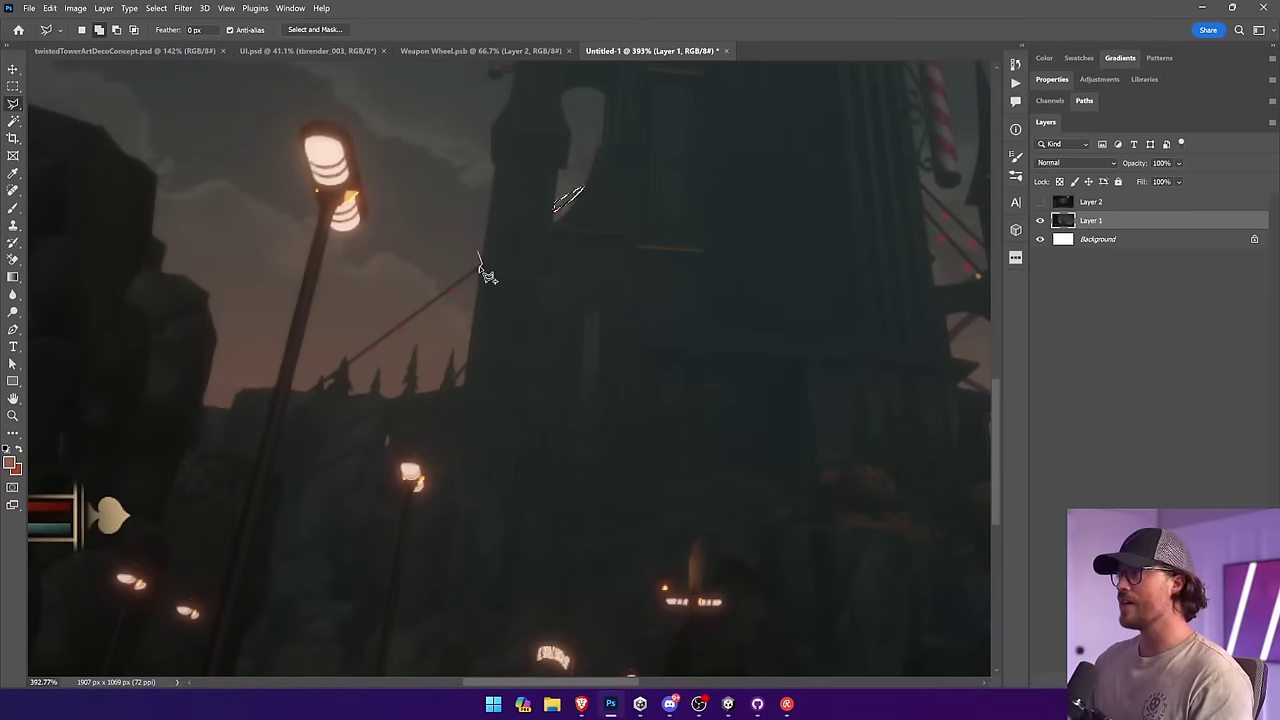
left_click(348, 359)
double_click(370, 273)
Step: Add two small sky patches beside the little trees at the cable's lower end to the lasso selection
left_click(341, 356)
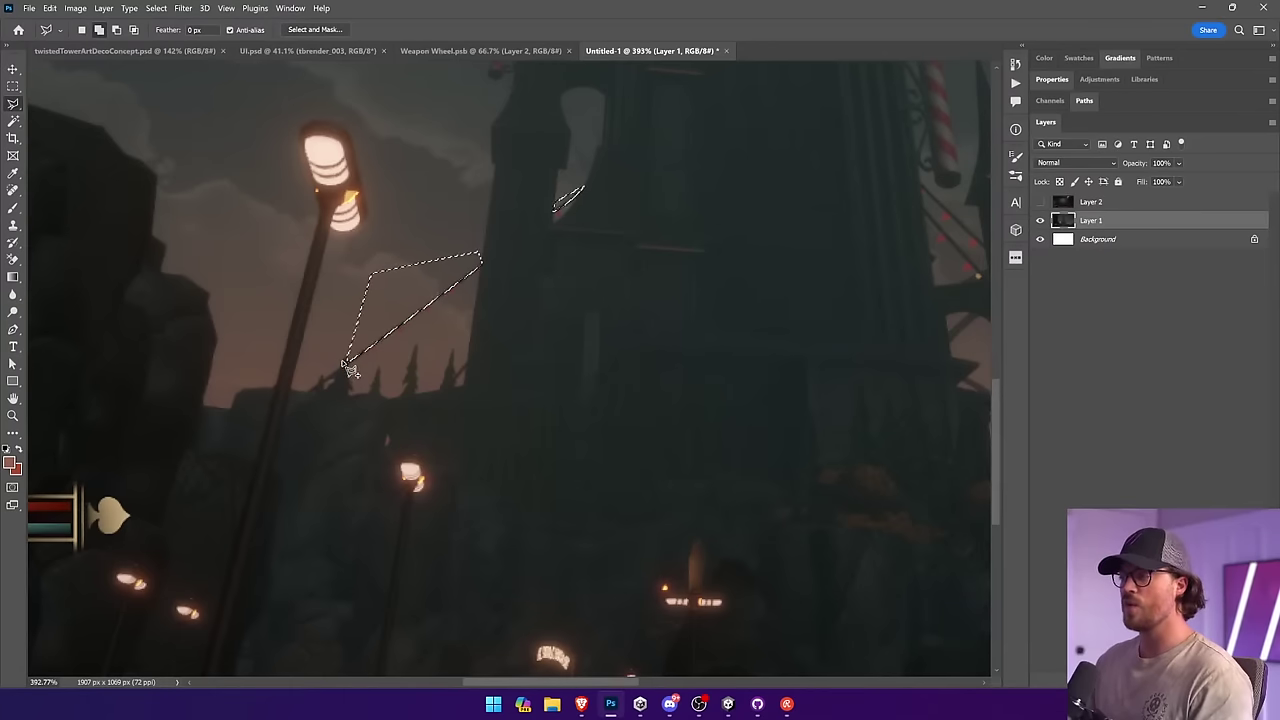
left_click(340, 368)
left_click(326, 378)
left_click(323, 371)
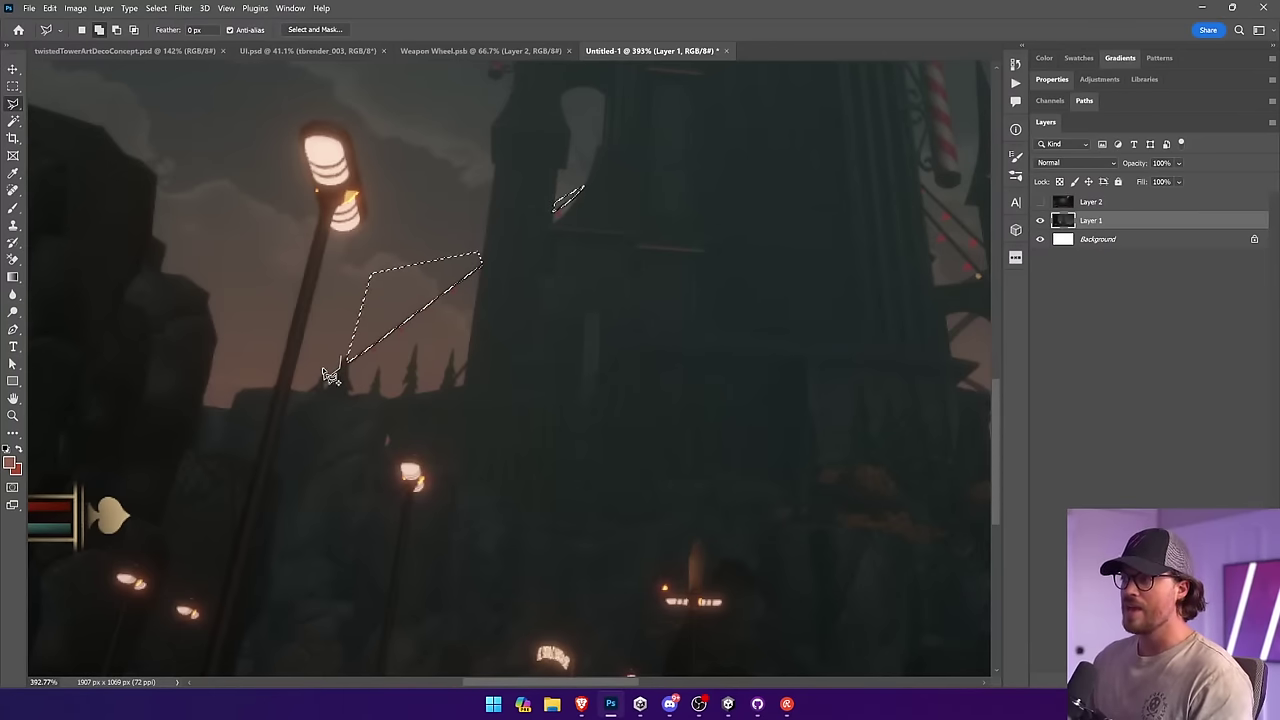
double_click(331, 350)
left_click(325, 379)
left_click(316, 387)
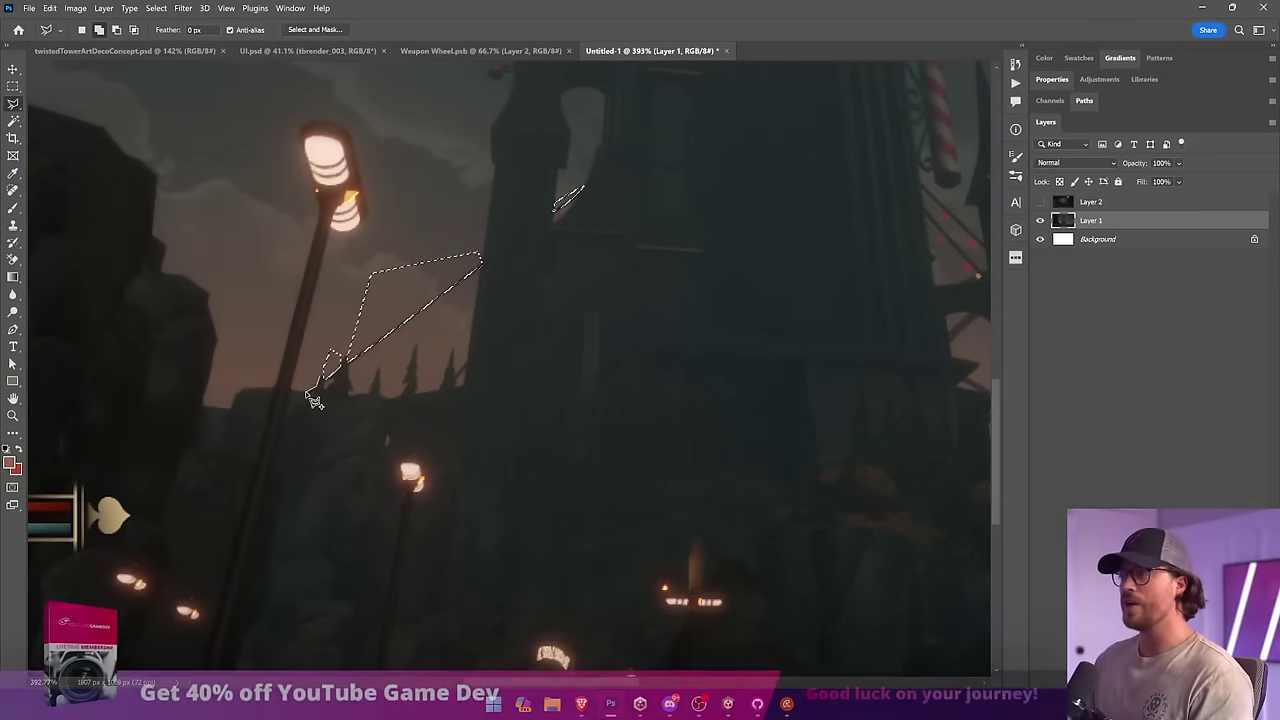
left_click(305, 393)
left_click(311, 355)
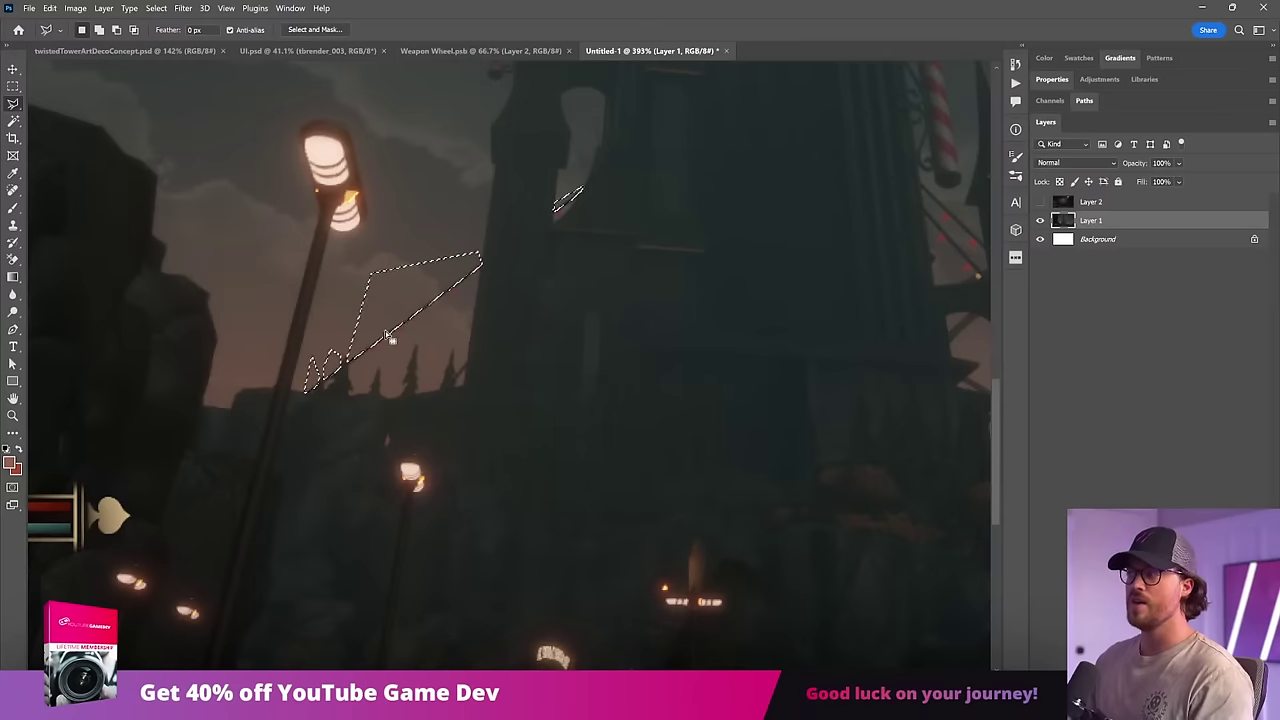
Step: Create a new layer above Layer 1 for brush work in the selected sky, clear the selection and give the layer a mask
left_click(13, 209)
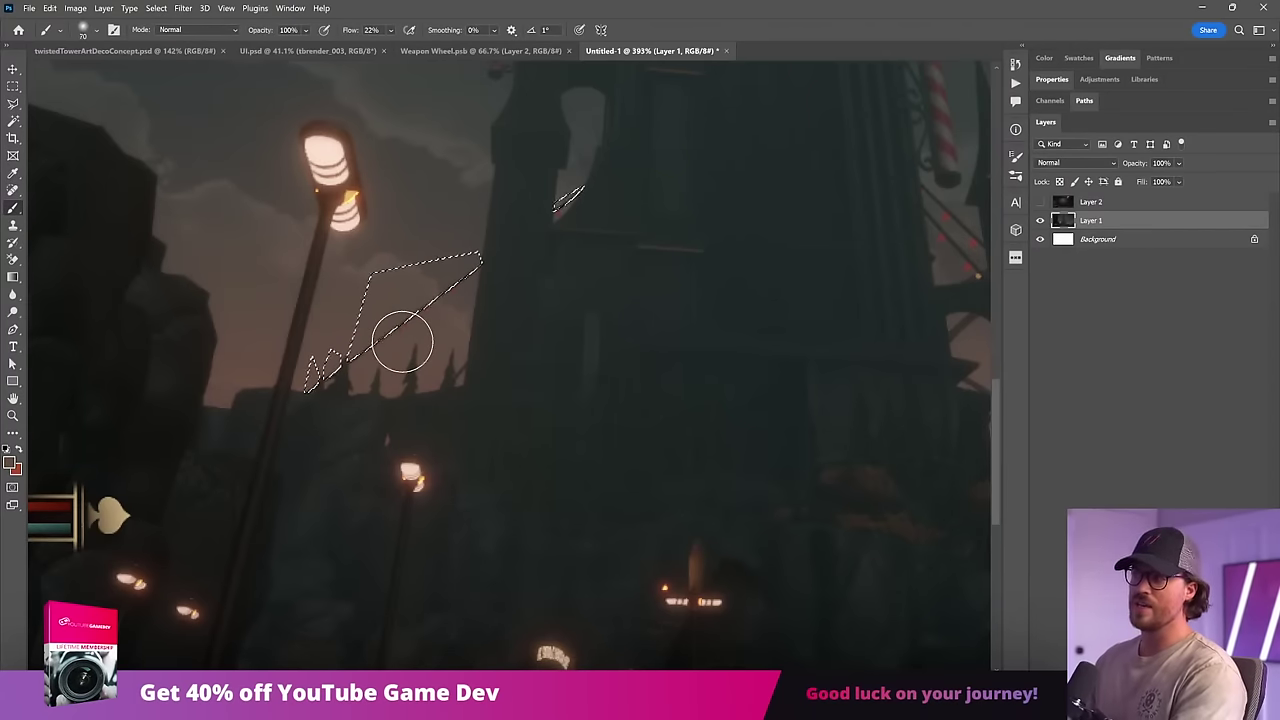
key("ctrl+shift+alt+n")
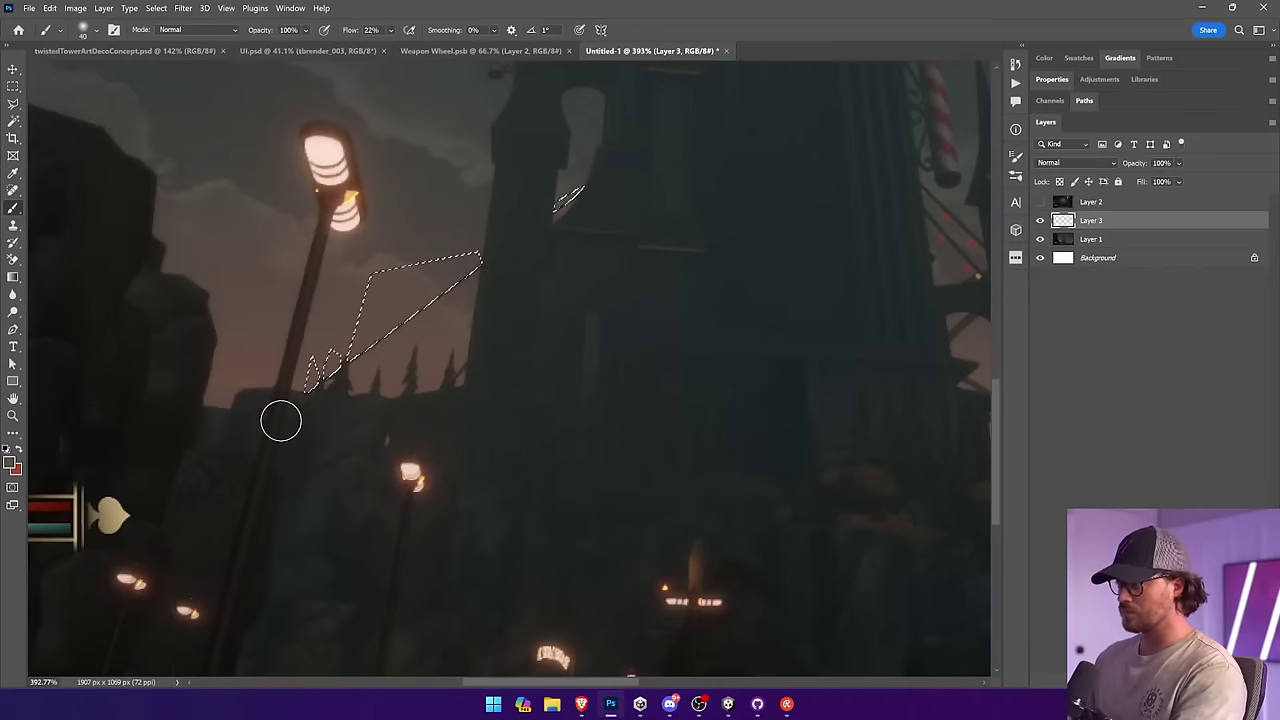
key("ctrl+d")
key("ctrl+z")
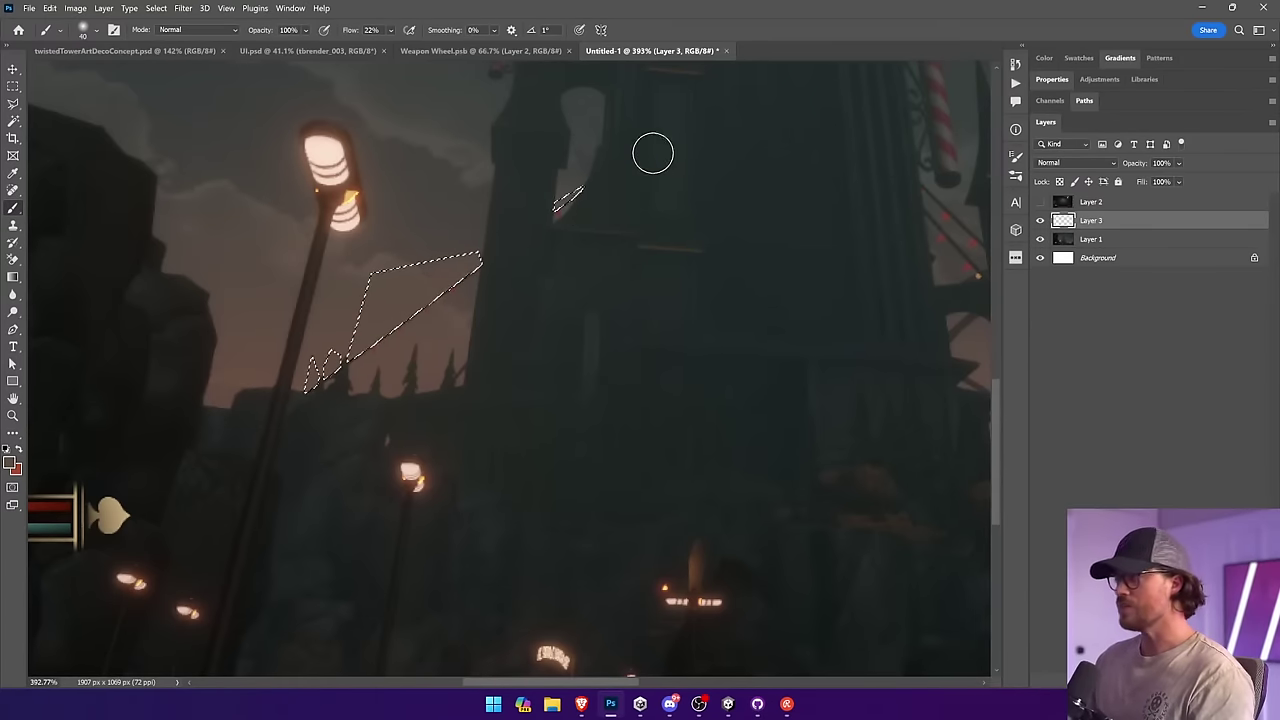
key("ctrl+d")
key("ctrl+shift+m")
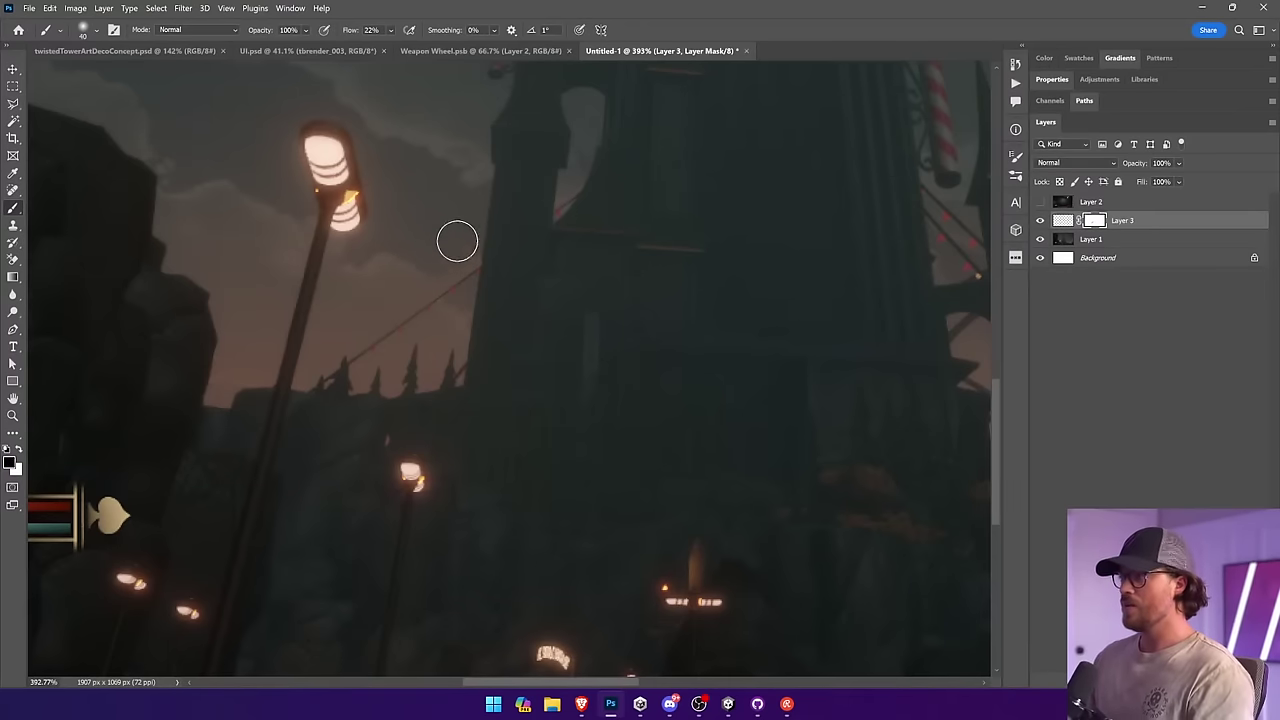
Step: Lasso two narrow strips along the bunting cables below the striped pole, between the castle wall and the turret
left_click_drag(774, 306, 713, 264)
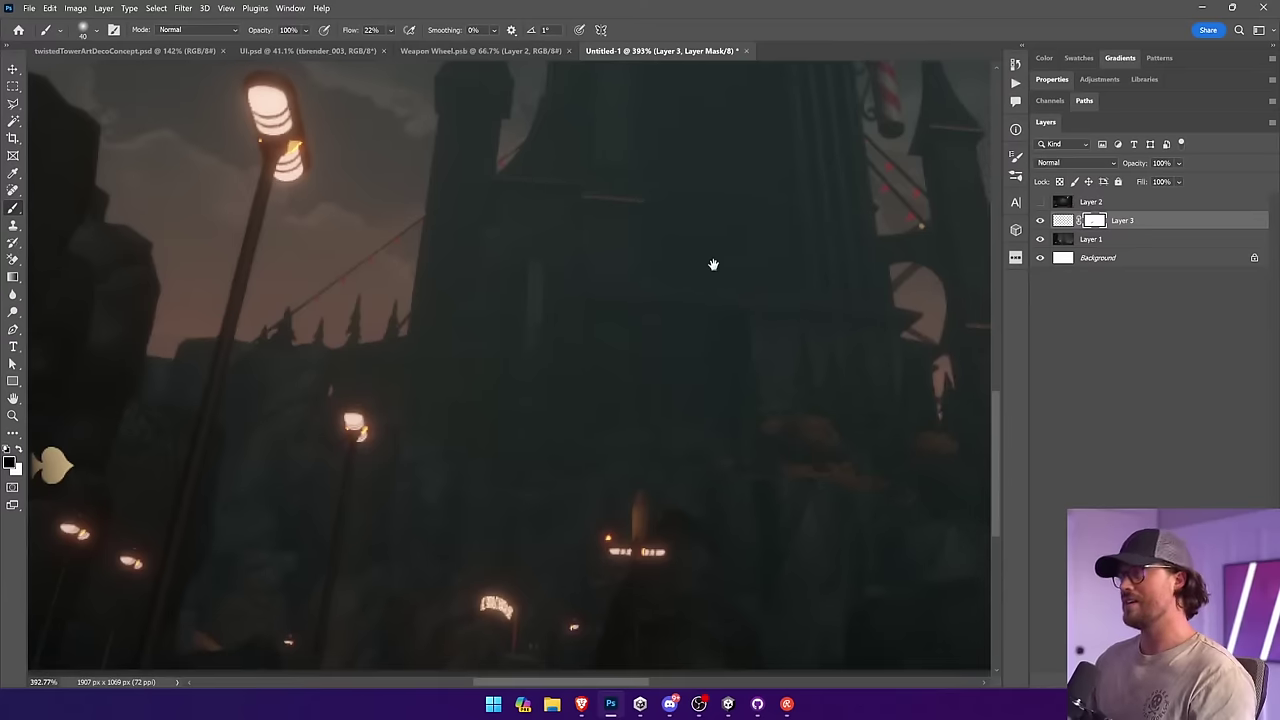
key("ctrl+minus")
key("ctrl+minus")
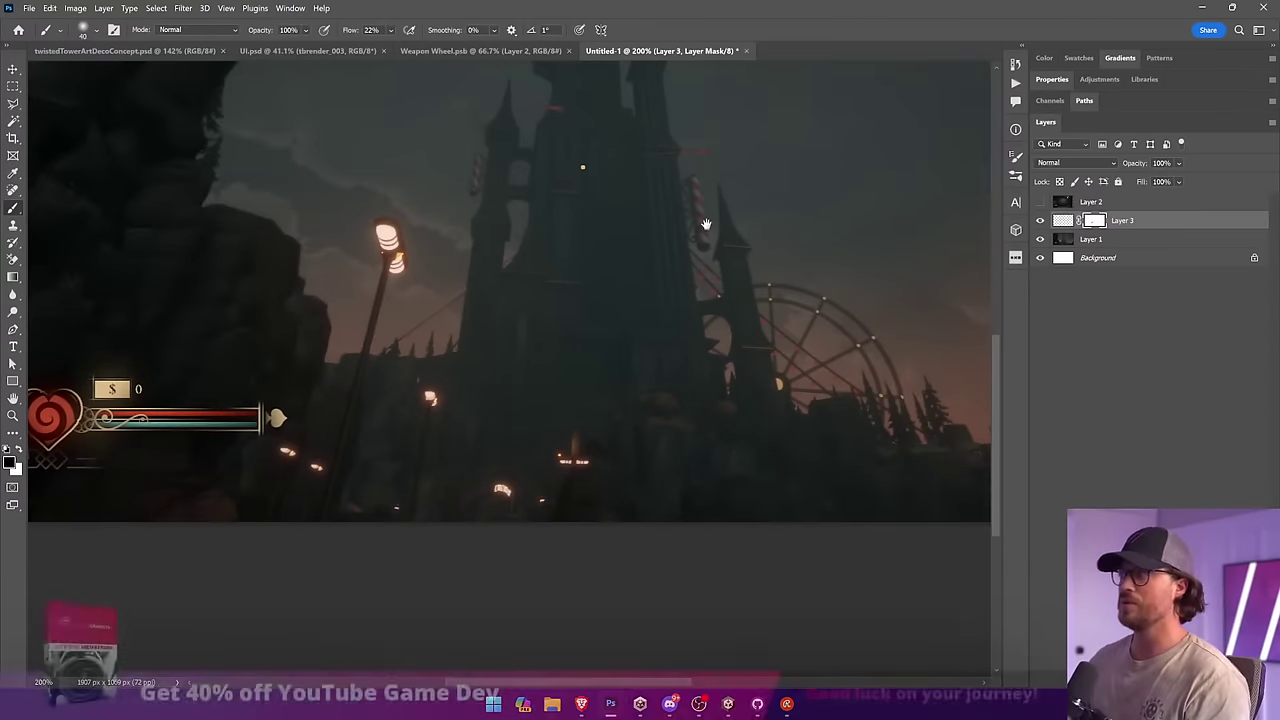
left_click_drag(706, 218, 820, 396)
key("z")
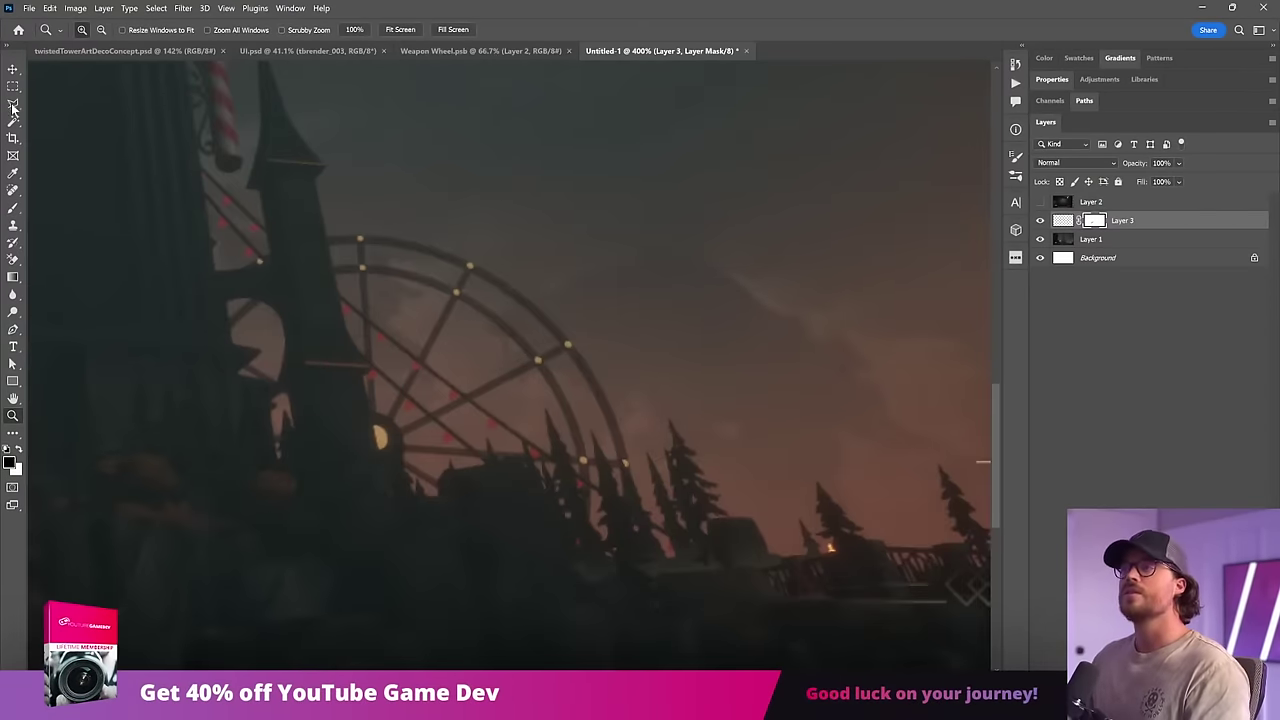
left_click(13, 105)
mouse_move(242, 193)
left_mouse_down()
mouse_move(254, 229)
mouse_move(323, 300)
left_mouse_up()
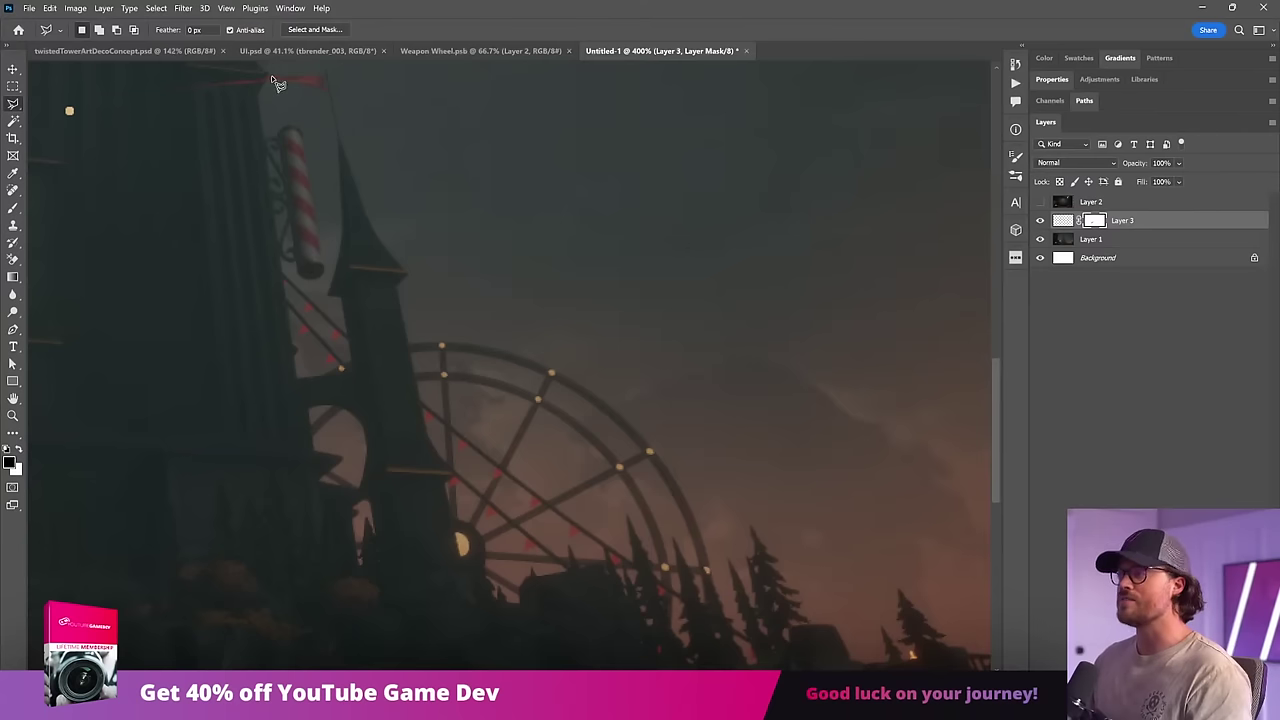
left_click(352, 338)
left_click(281, 273)
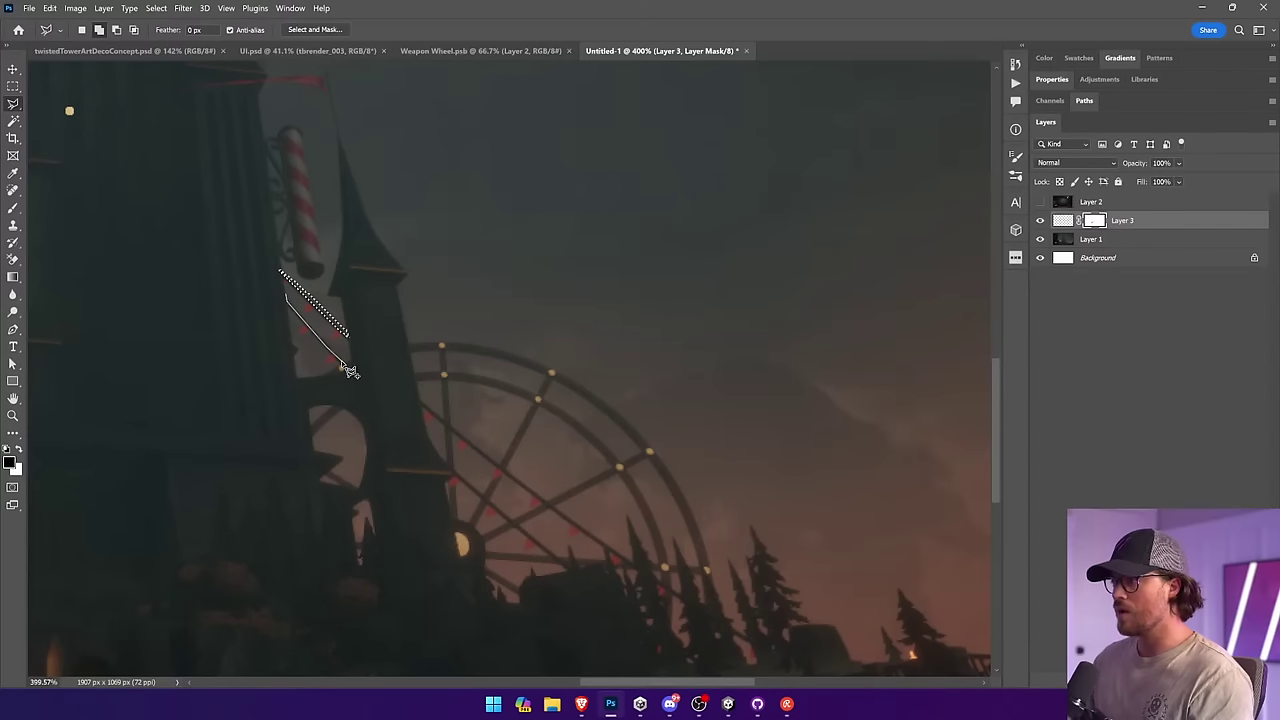
left_click(288, 300)
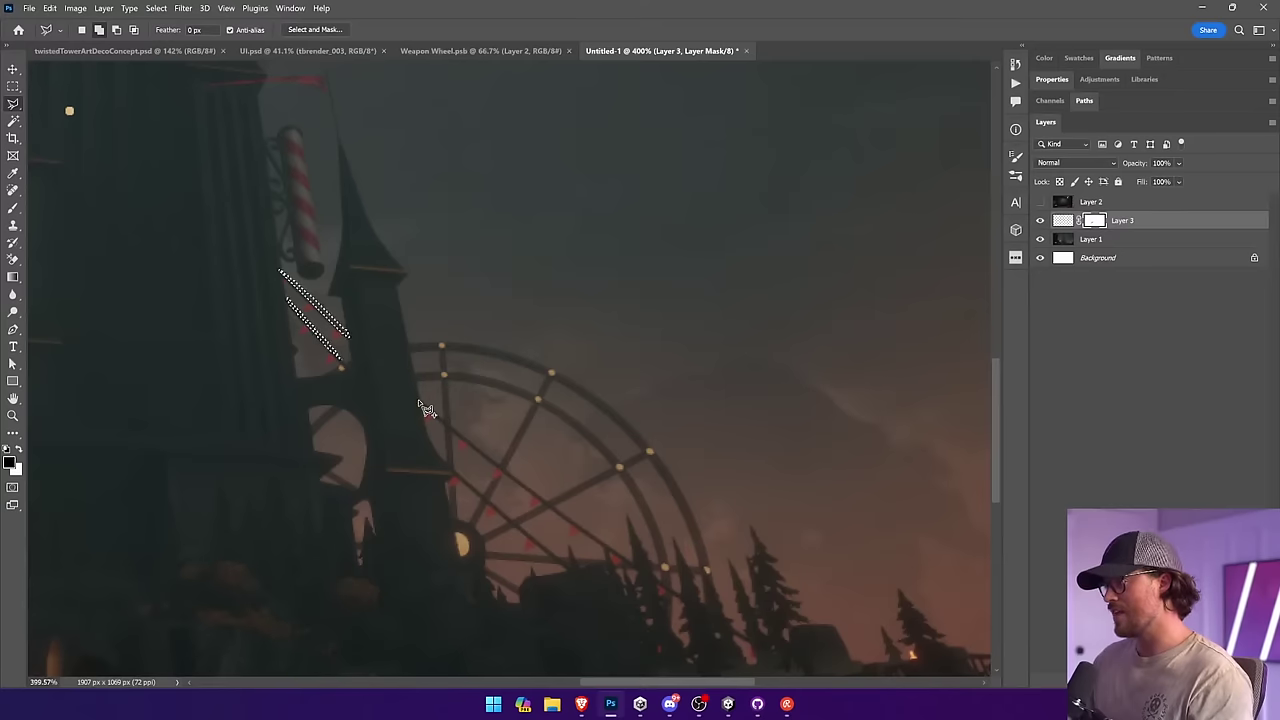
Step: Add narrow sky strips between the Ferris wheel's spokes, along the upper bunting cable from the turret to the first trees, to the lasso selection
double_click(449, 425)
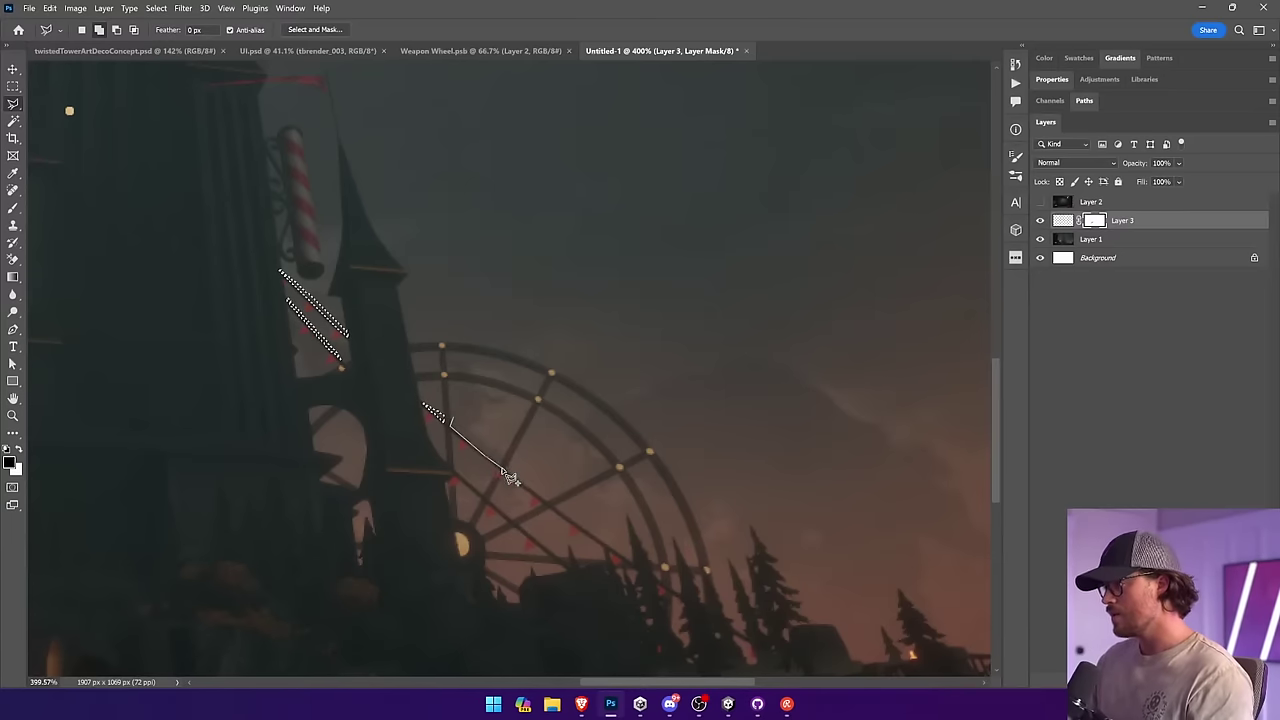
left_click(497, 464)
double_click(498, 458)
mouse_move(679, 402)
left_mouse_down()
mouse_move(637, 326)
mouse_move(488, 206)
left_mouse_up()
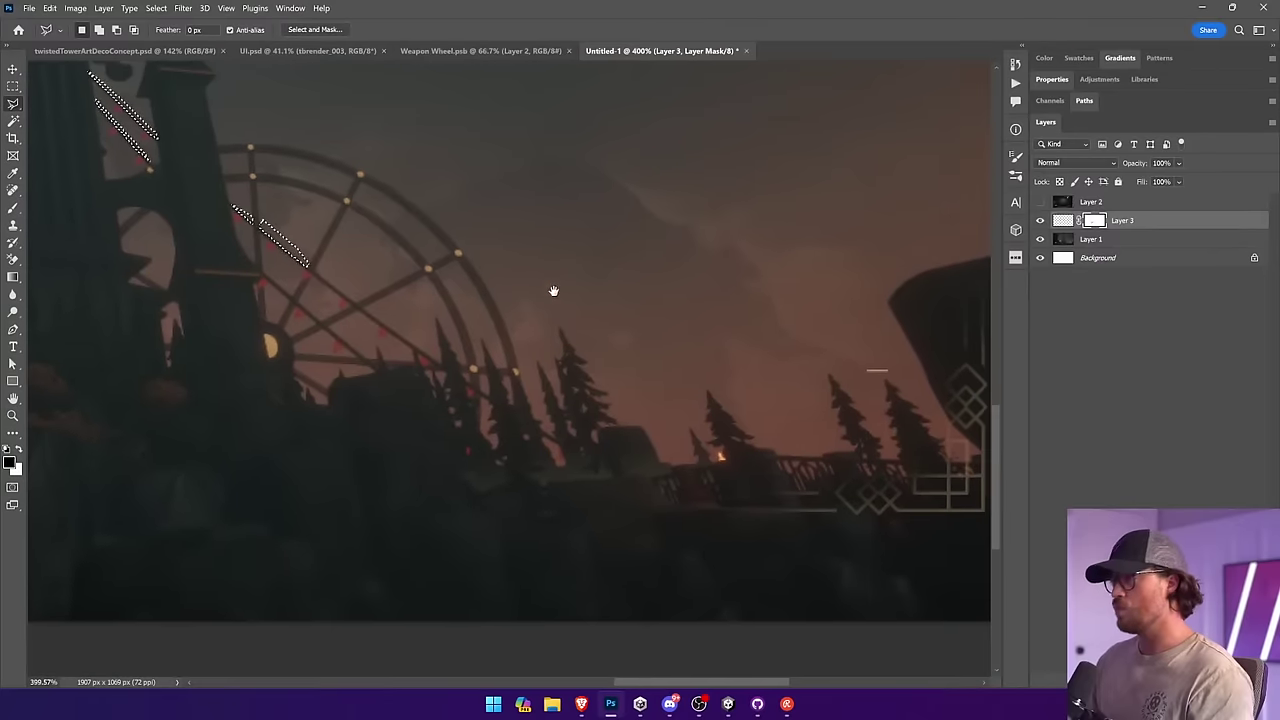
left_click(323, 261)
left_click(313, 270)
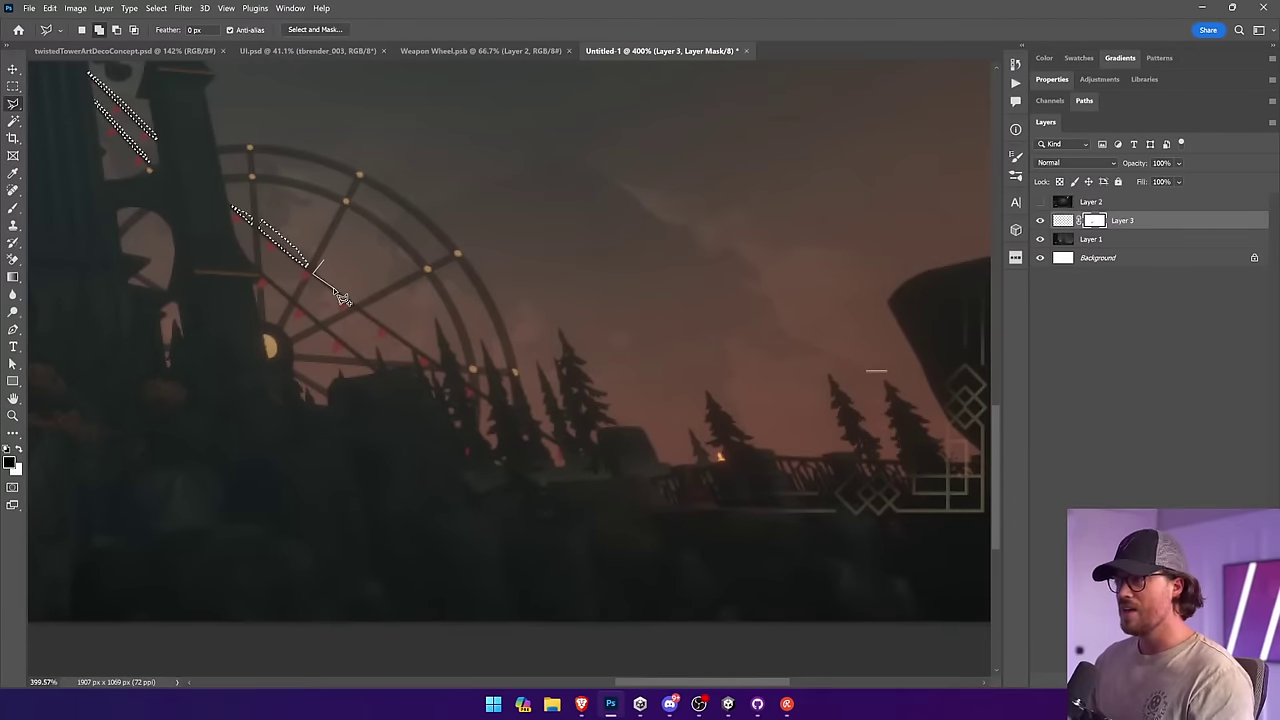
double_click(357, 302)
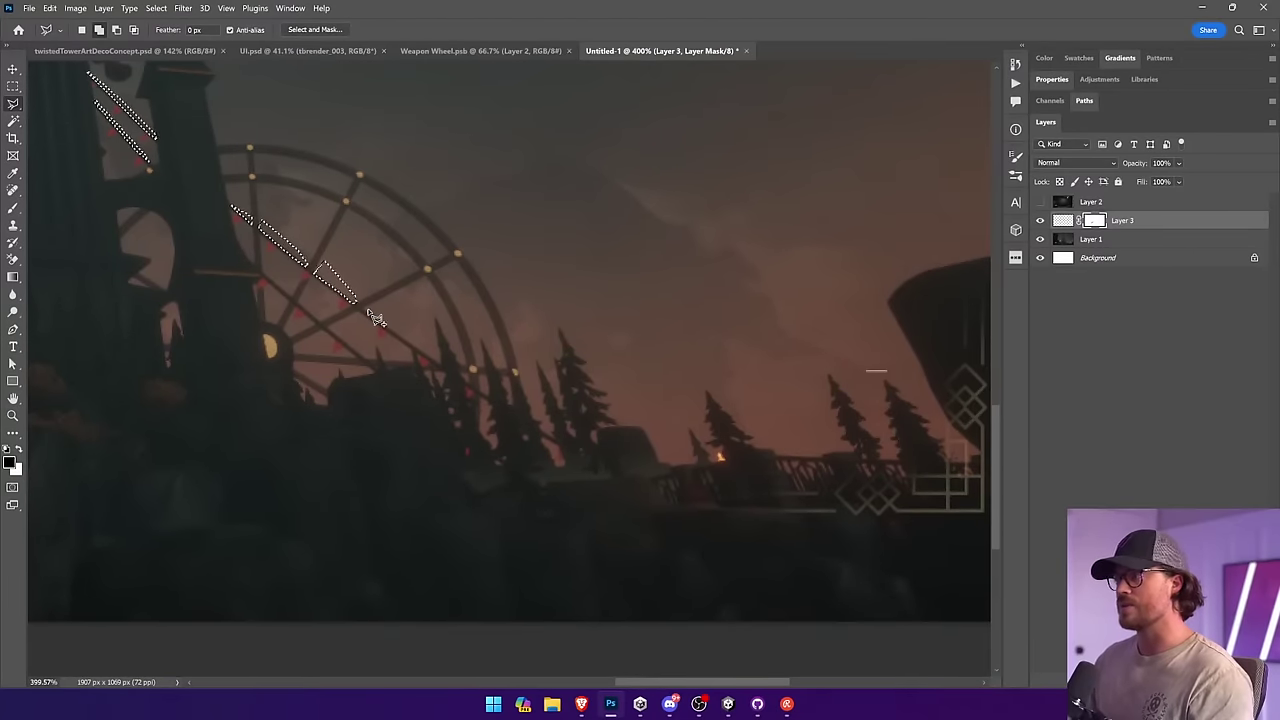
left_click(361, 312)
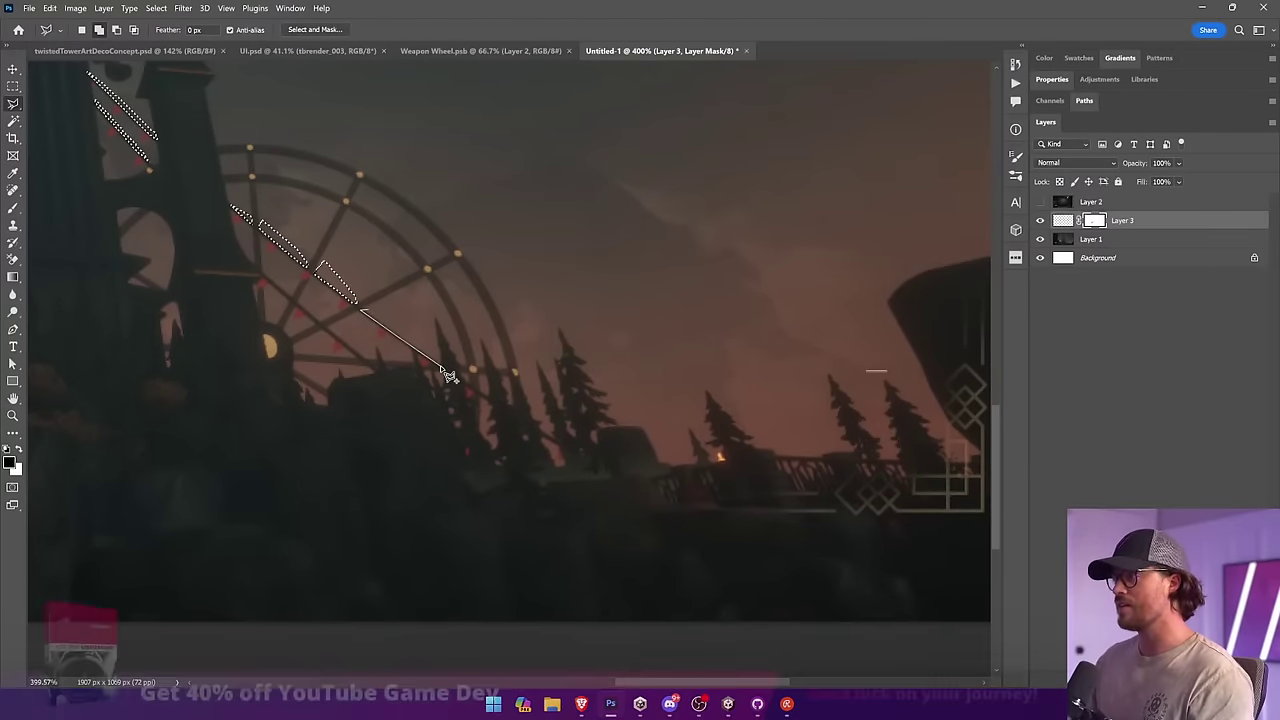
double_click(432, 358)
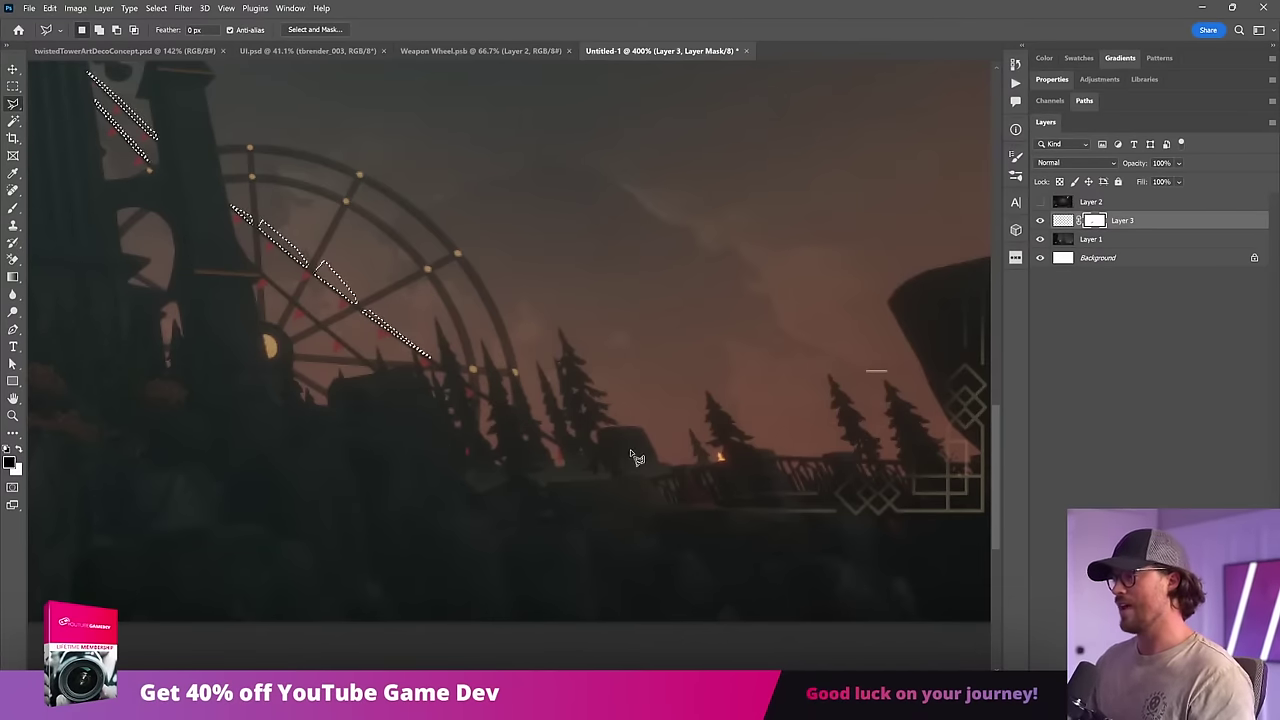
Step: Add two small sky patches in the gaps between the pine trees, where the upper bunting cable continues, to the selection
left_click(541, 429)
double_click(560, 445)
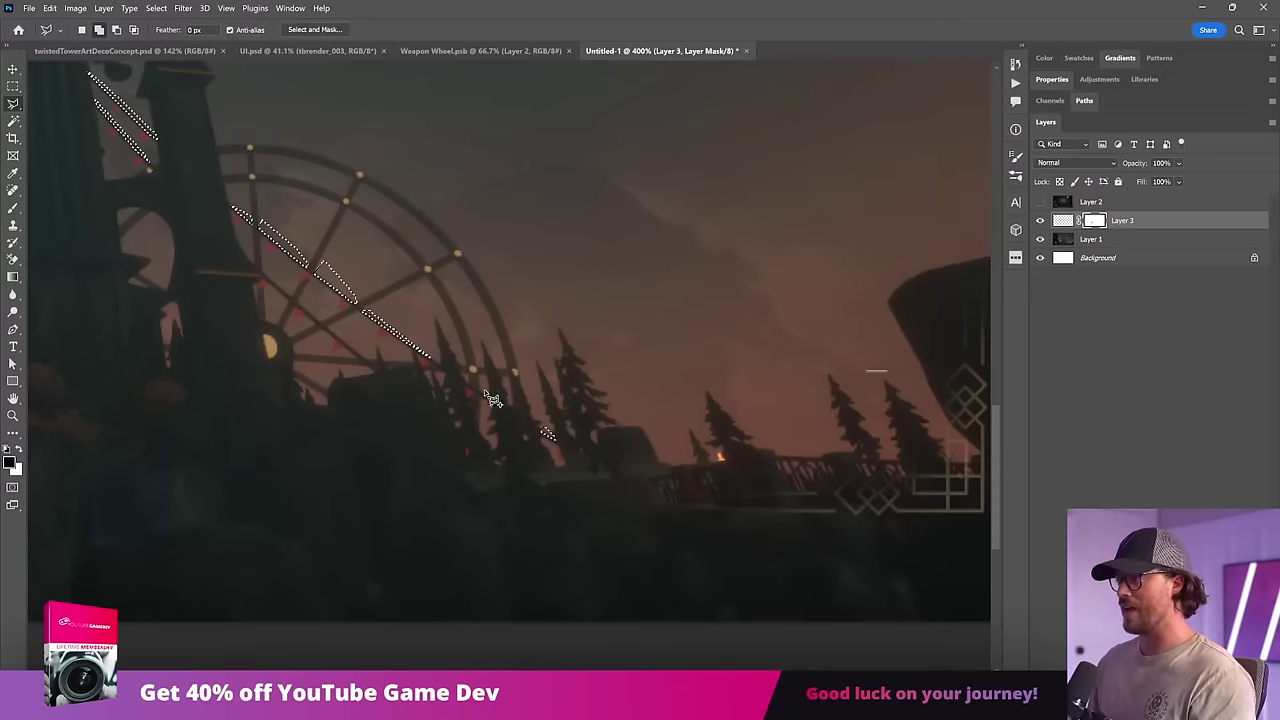
left_click(484, 396)
double_click(490, 392)
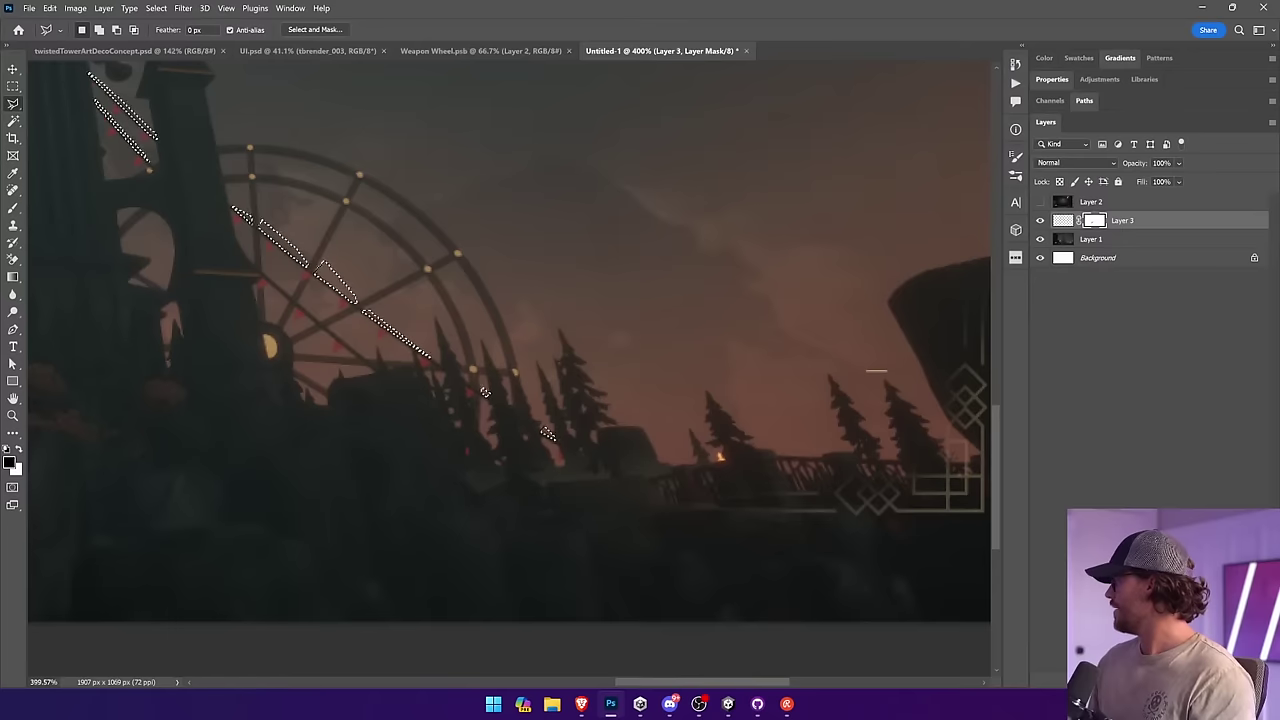
Step: Create a new layer above Layer 3, paint the selected cable strips with sampled sky colours using the Brush, and clear the selection
key("ctrl+shift+alt+n")
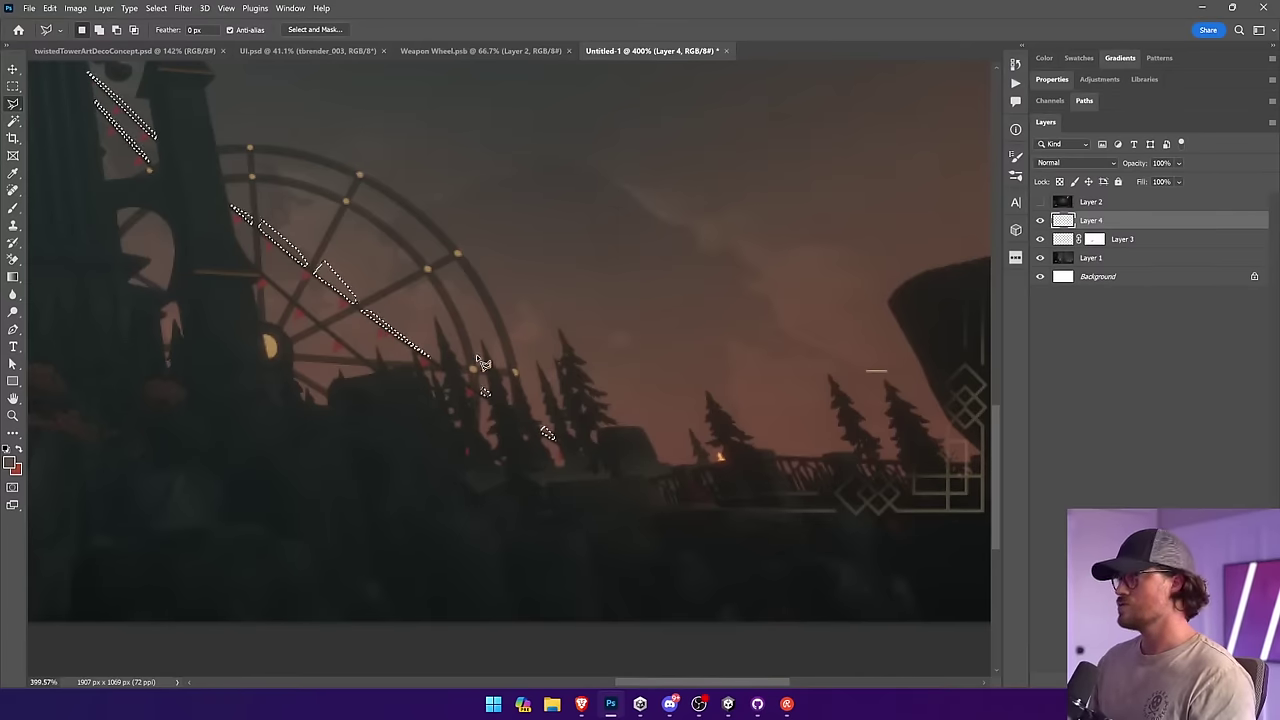
key("b")
key("i")
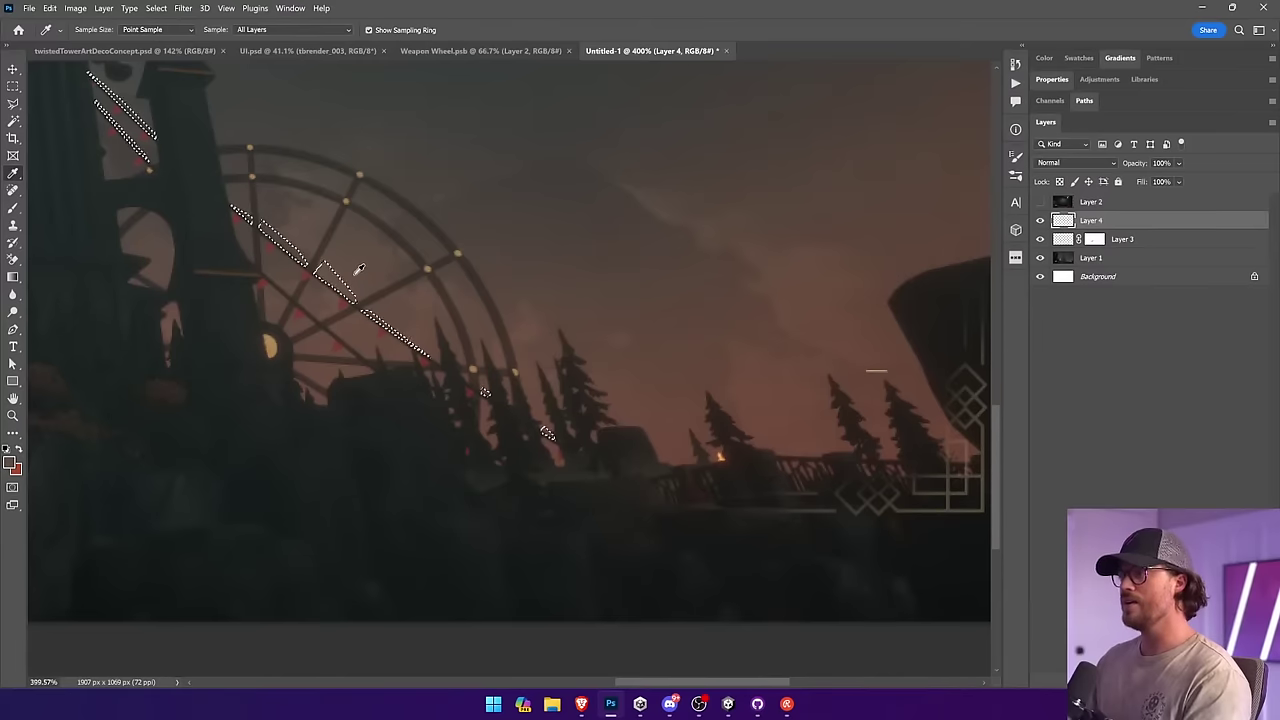
left_click_drag(277, 251, 143, 103)
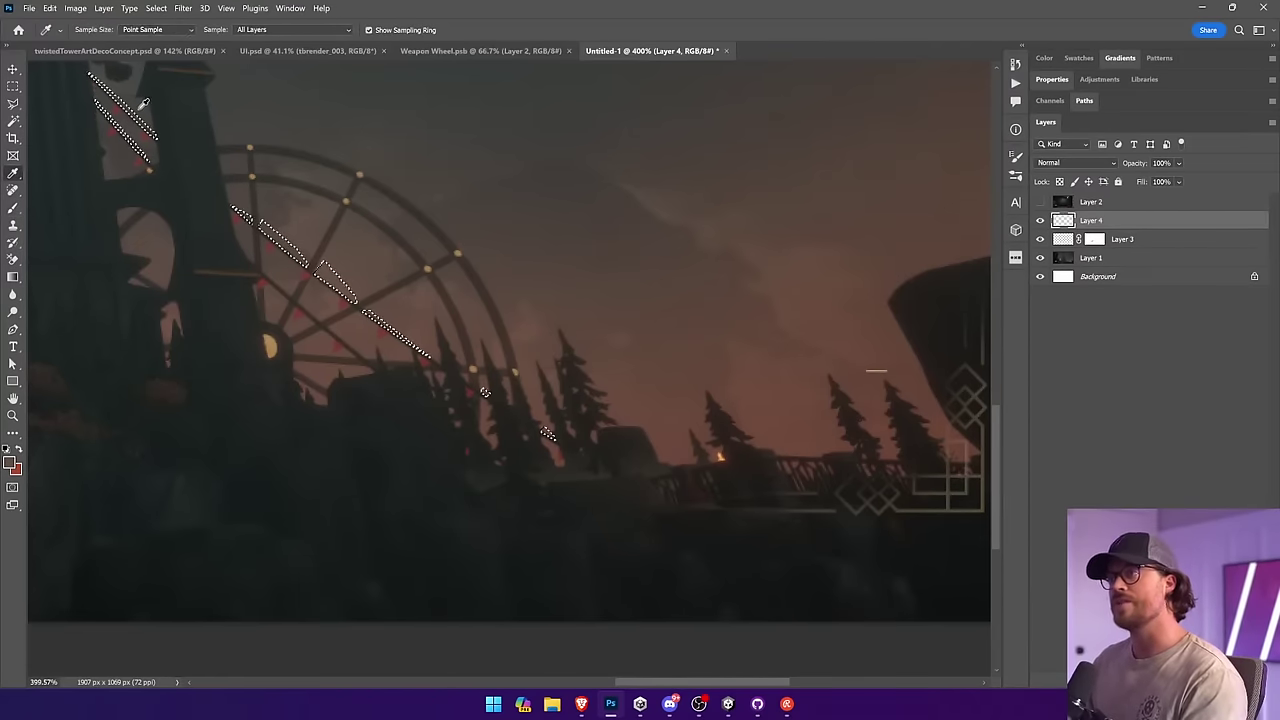
key("b")
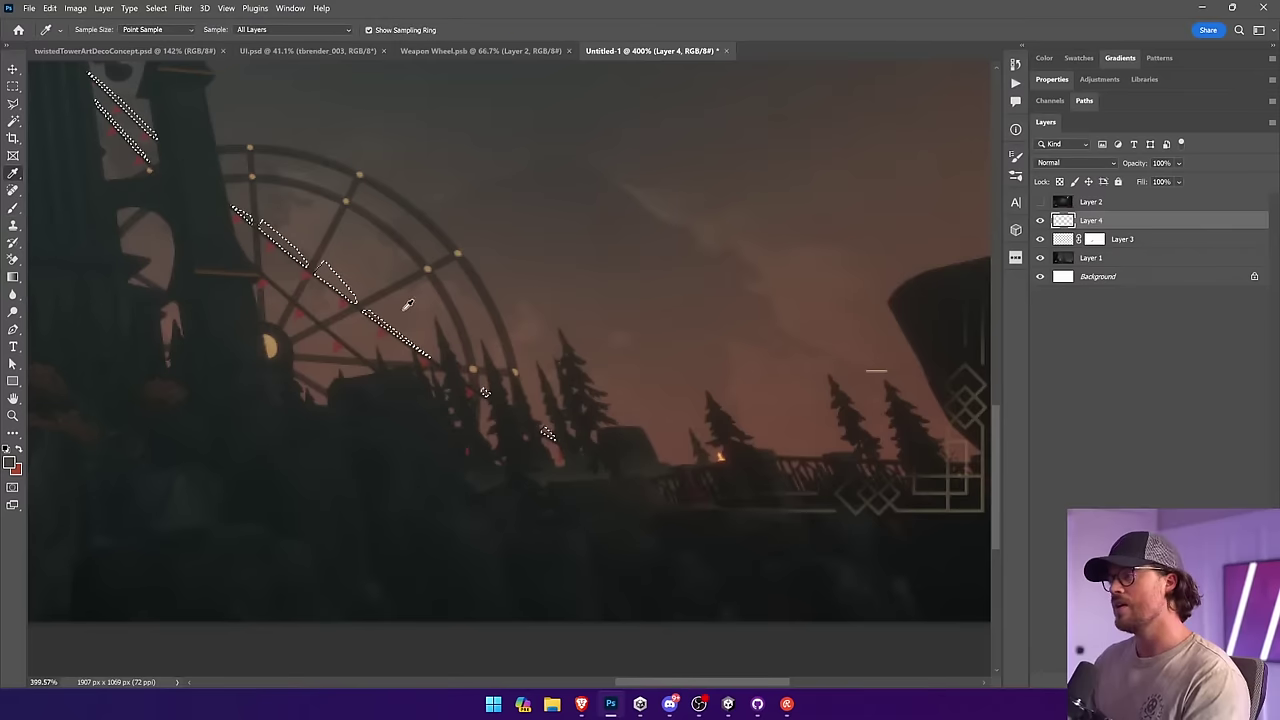
left_click(405, 308, "alt")
left_click_drag(366, 316, 511, 404)
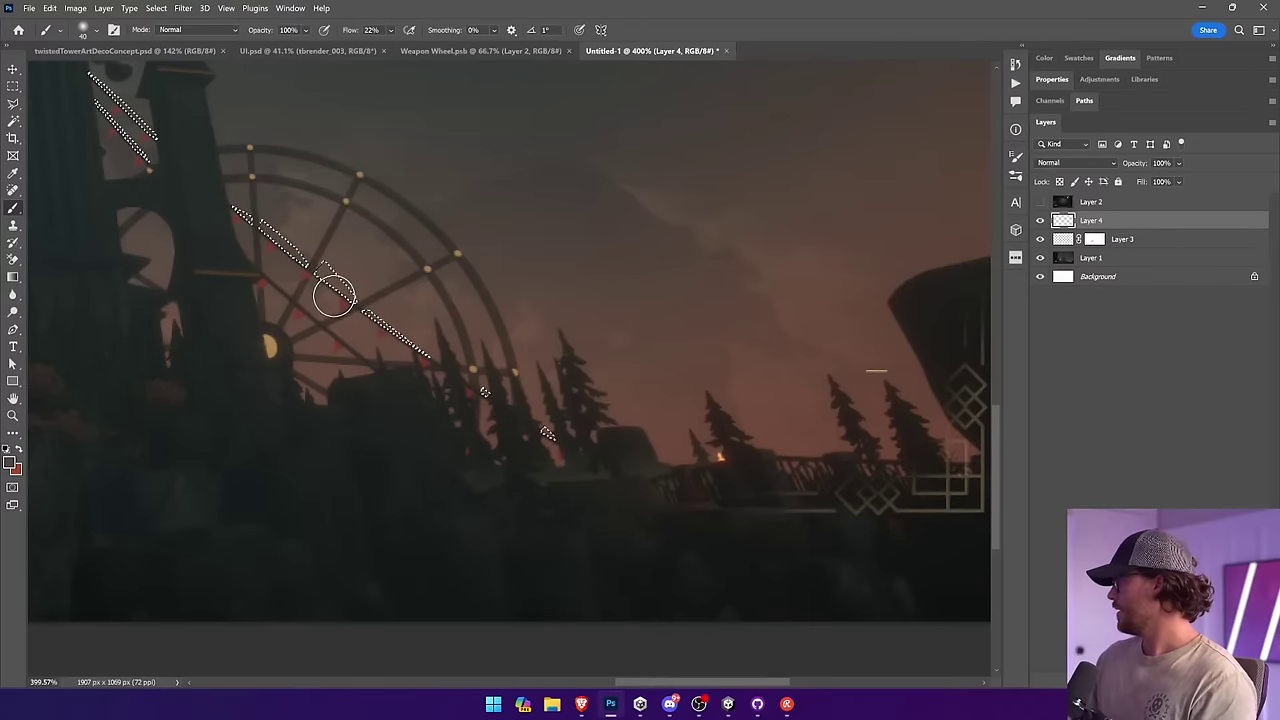
key("v")
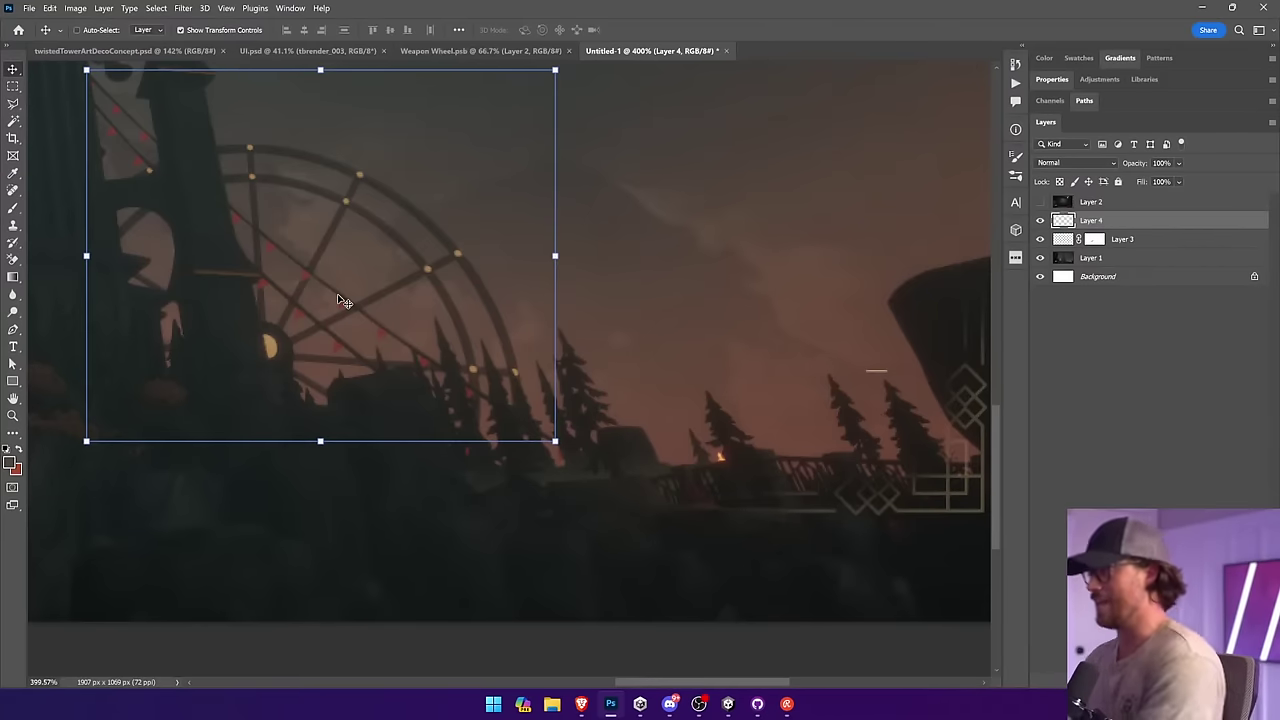
Step: Lasso three narrow sky strips between the spokes along the lower bunting cable, from the turret to the dark rooftop below the Ferris wheel
left_click(13, 103)
left_click_drag(319, 288, 351, 304)
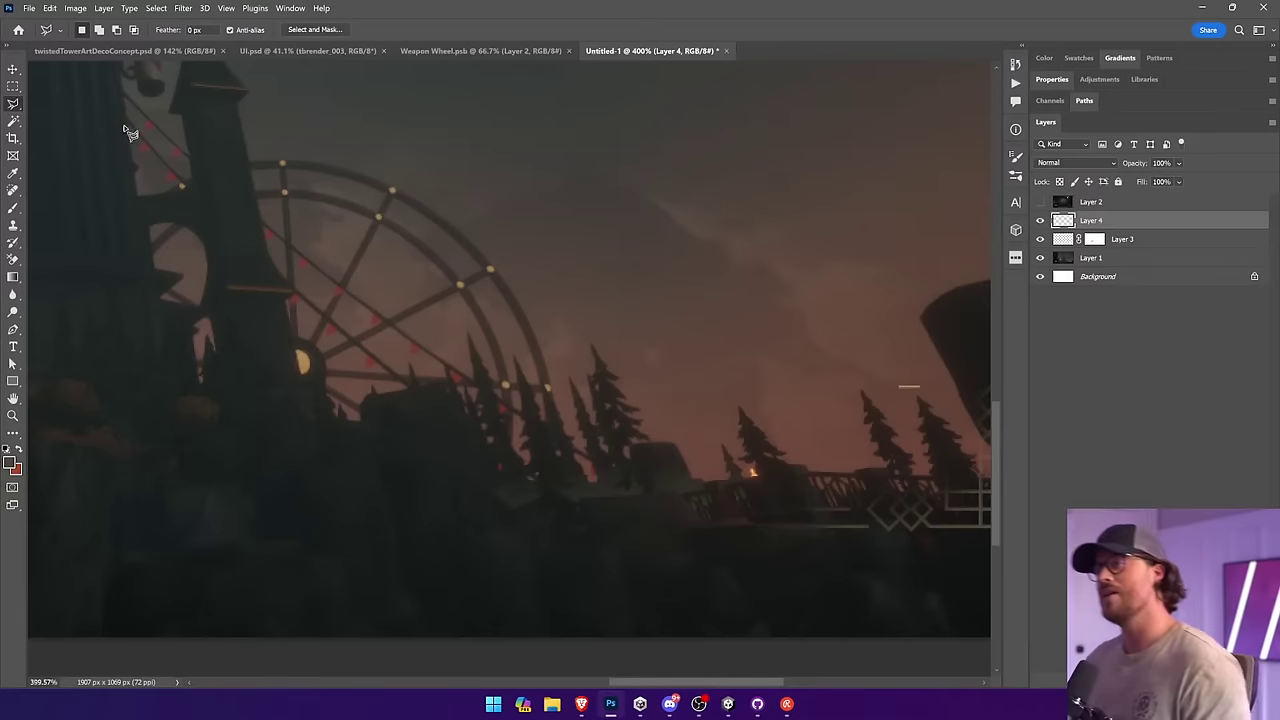
left_click(295, 288)
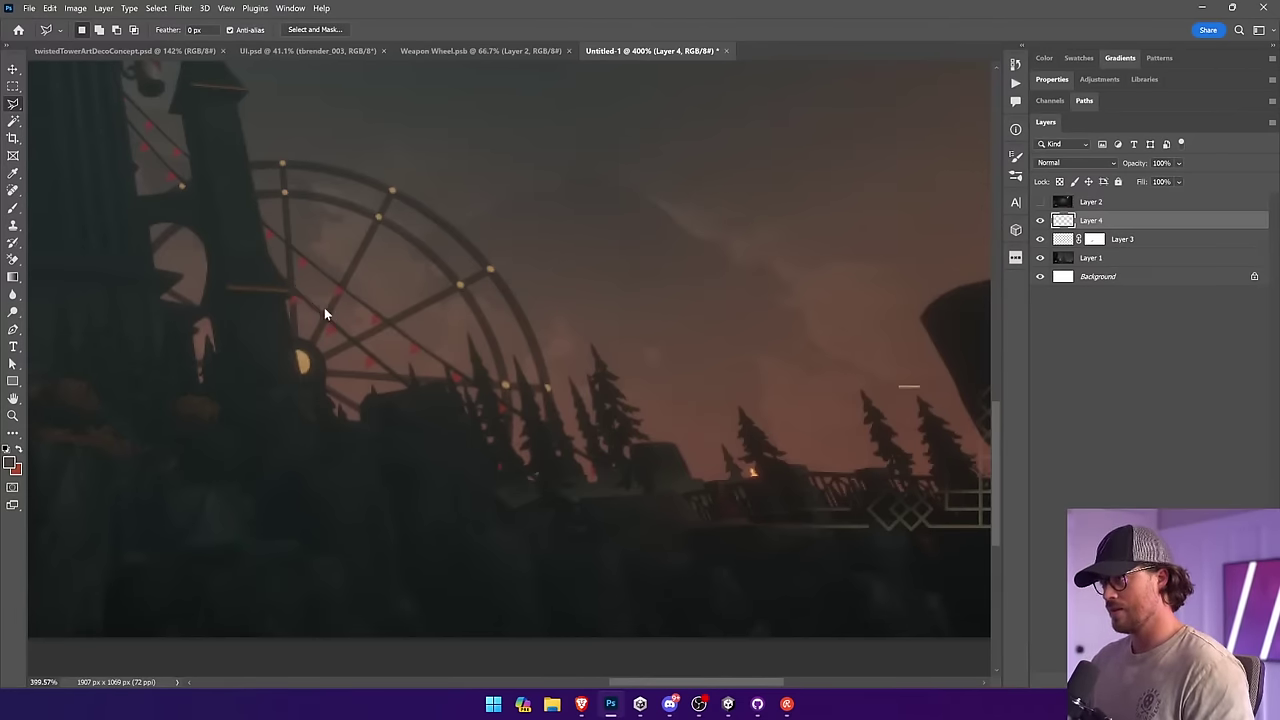
left_click(329, 317, "shift")
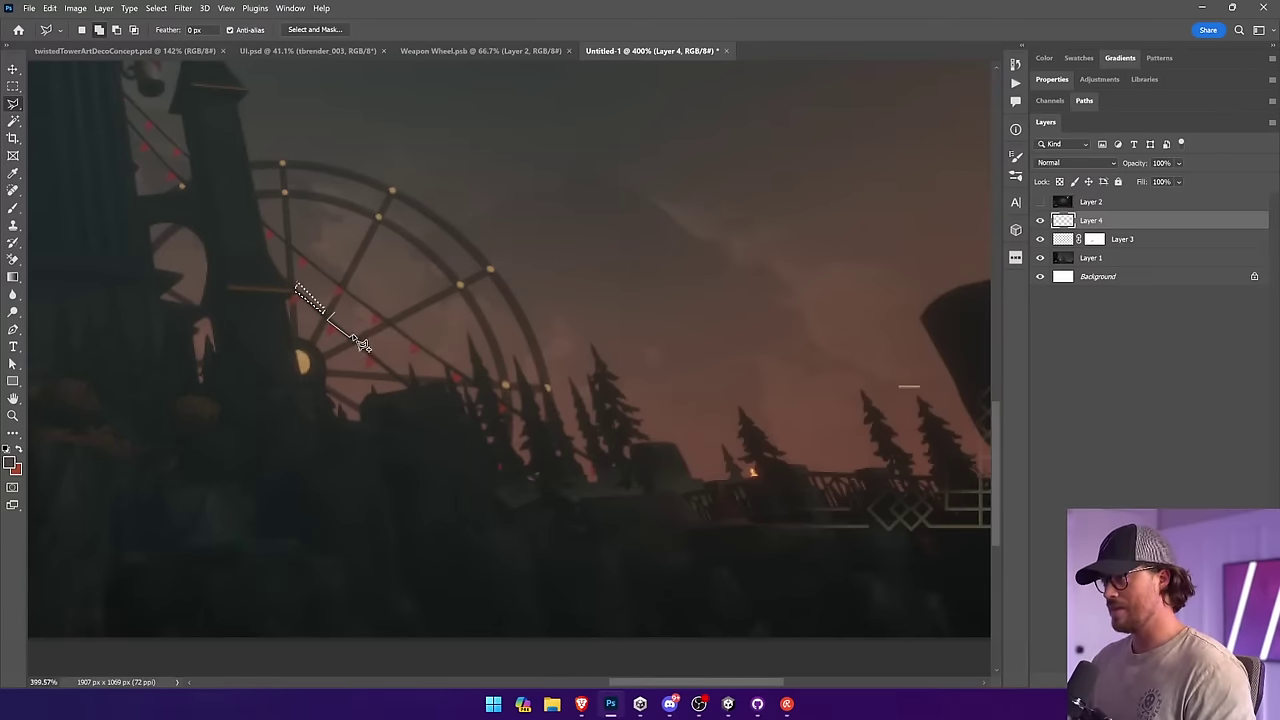
left_click(357, 340)
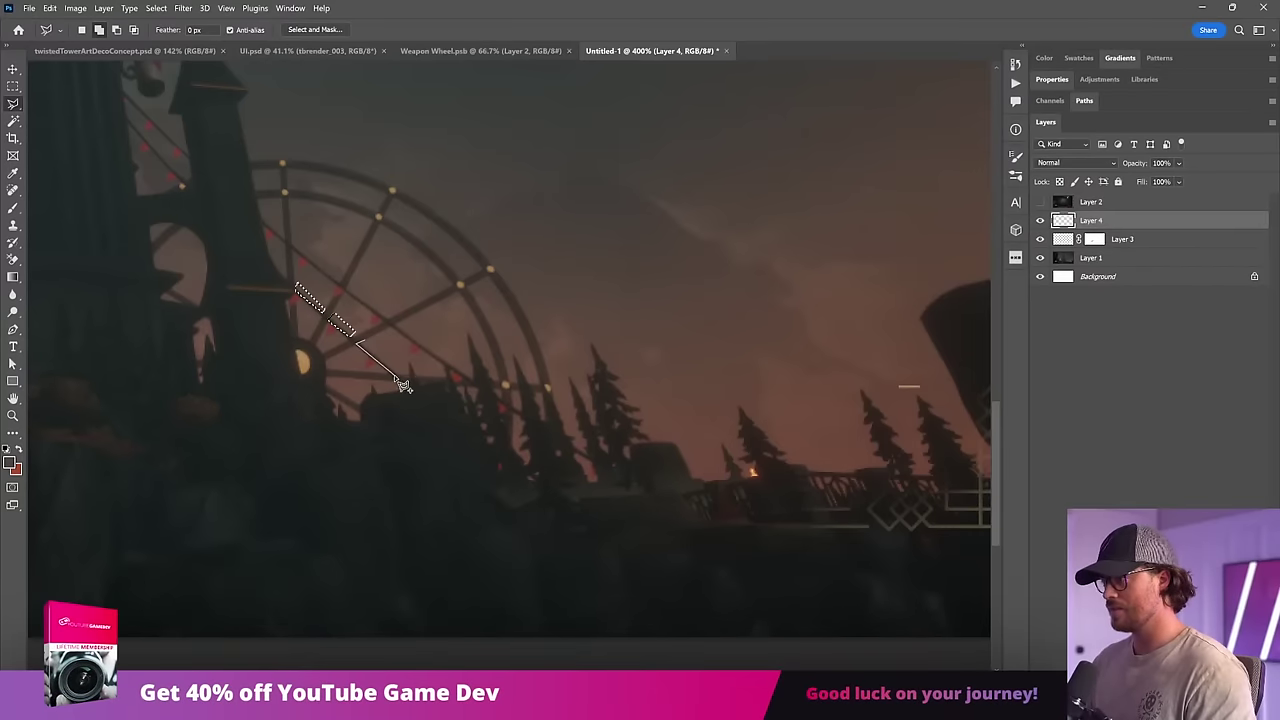
double_click(399, 371)
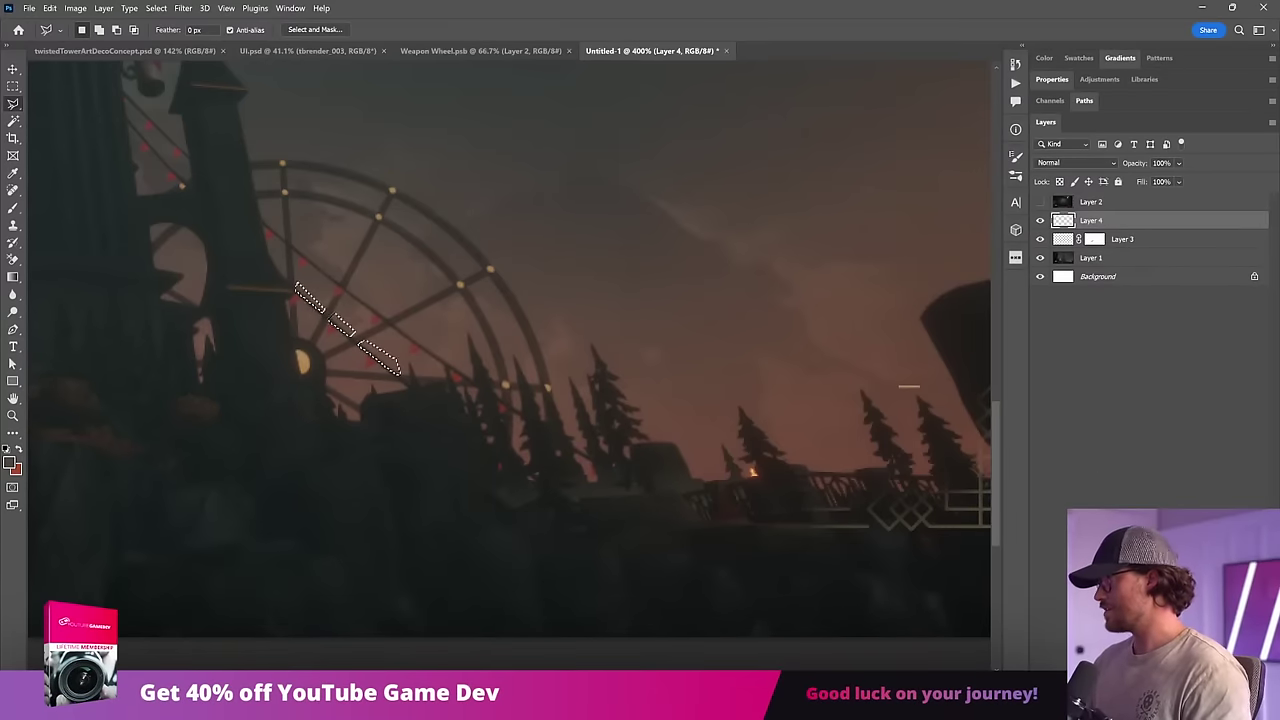
Step: On a new layer above Layer 4, brush a sampled sky colour into the selected lower-cable strips and clear the selection
key("ctrl+shift+alt+n")
key("b")
left_click(397, 343, "alt")
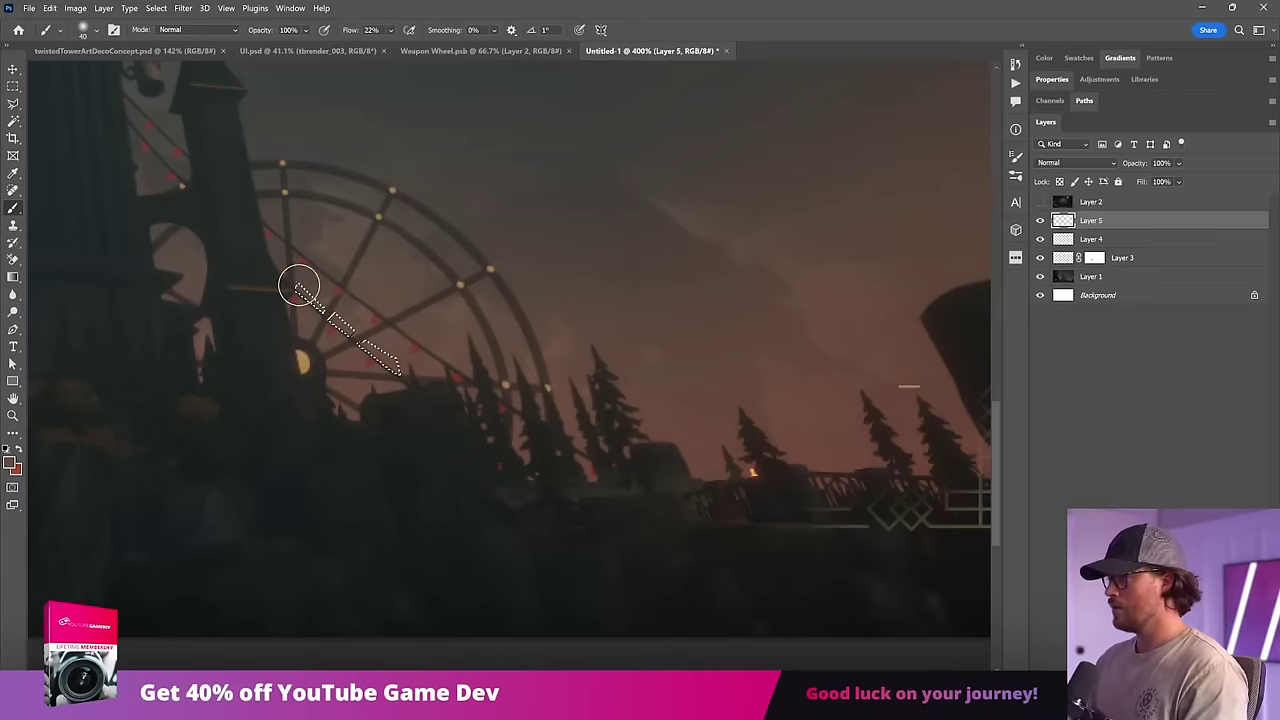
key("ctrl+d")
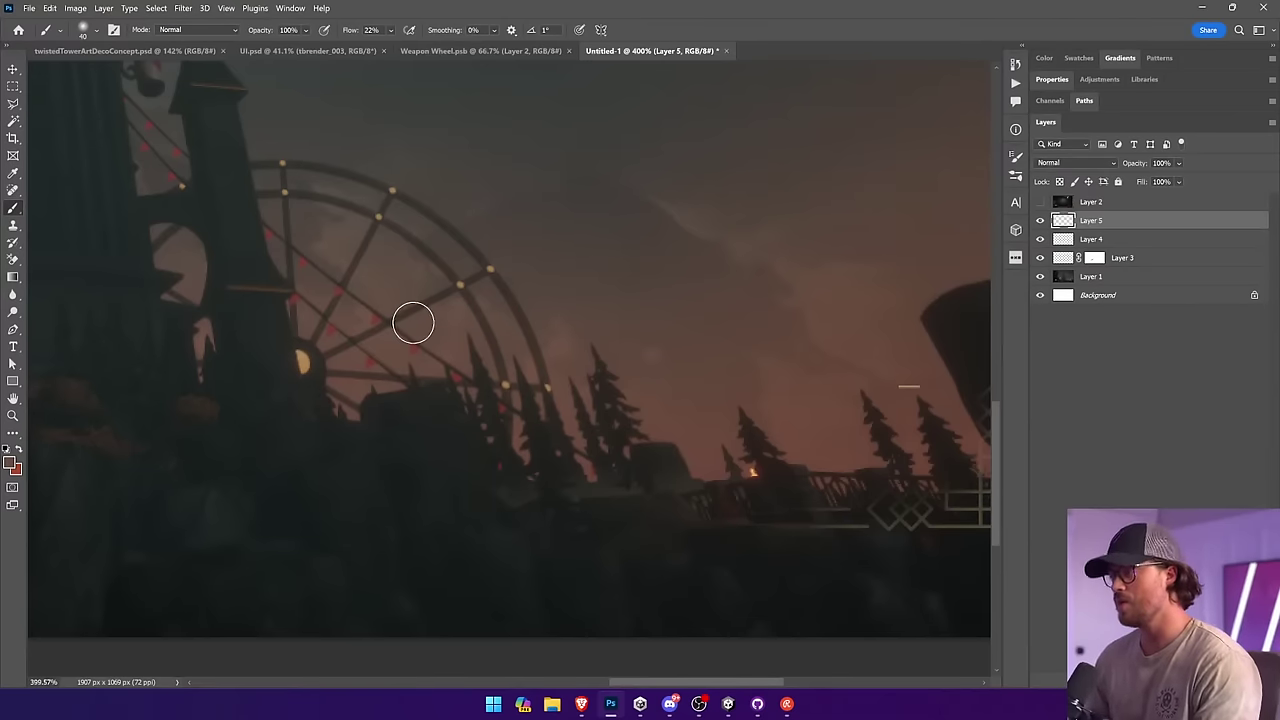
Step: Lasso small flag-sized patches between the red flags along the upper bunting cable, from the striped pole to the trees beside the Ferris wheel
key("l")
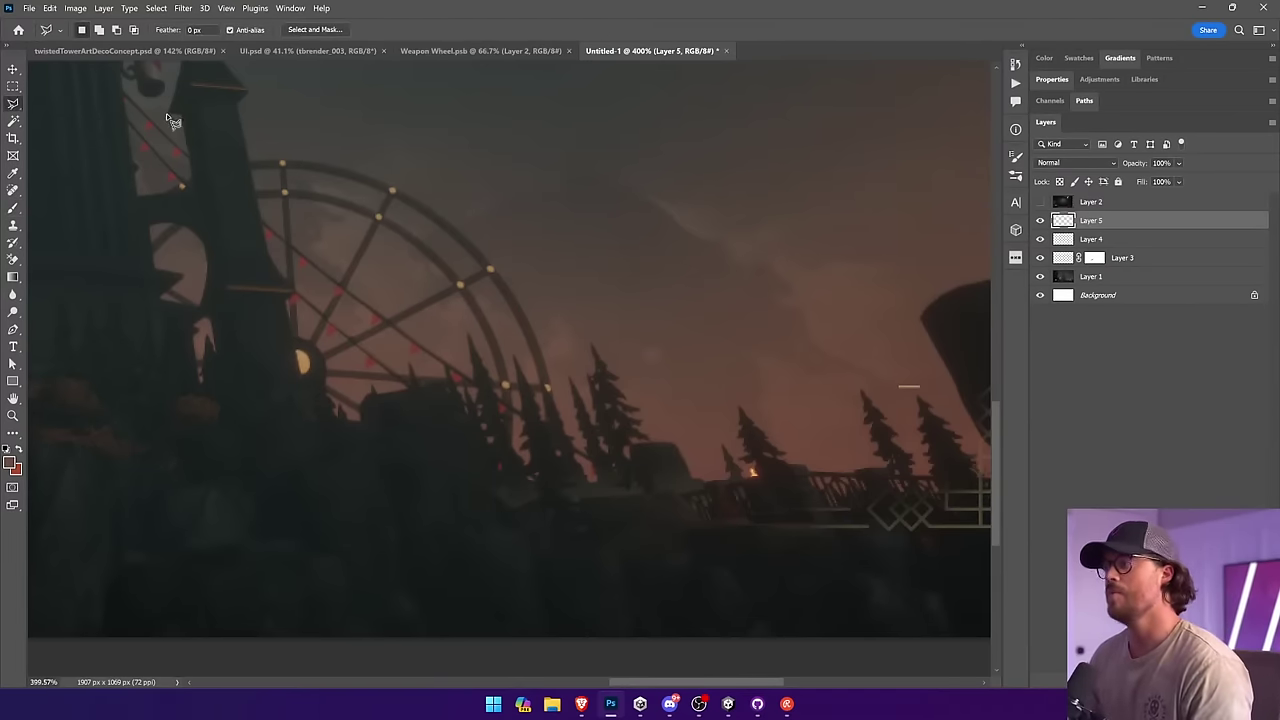
key("ctrl+1")
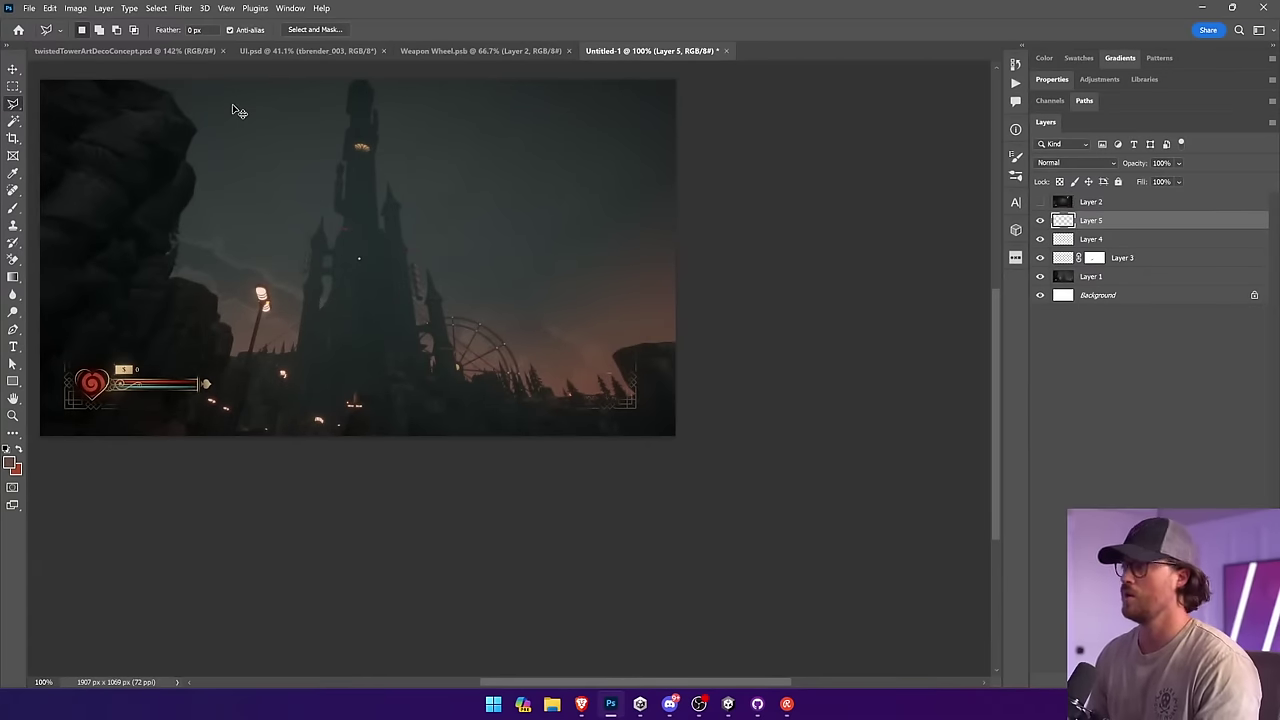
key("ctrl+plus")
key("ctrl+plus")
key("ctrl+plus")
key("ctrl+plus")
left_click_drag(232, 106, 444, 239)
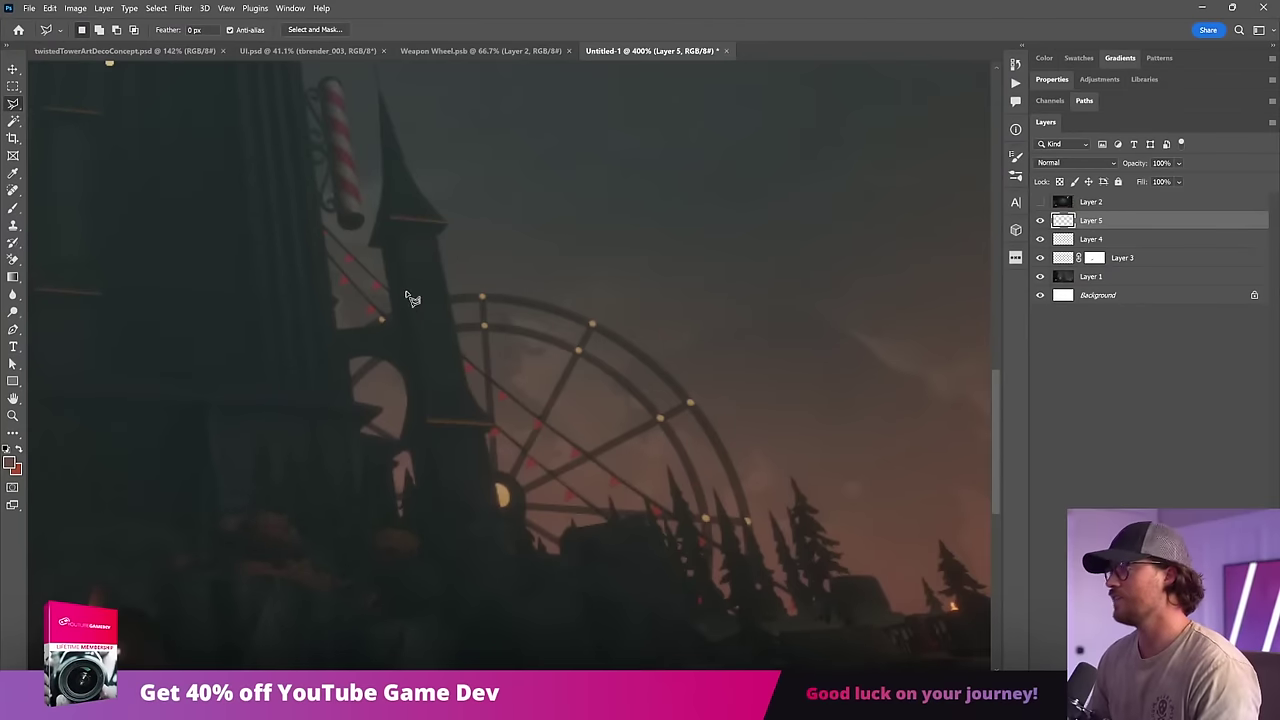
left_click(334, 243)
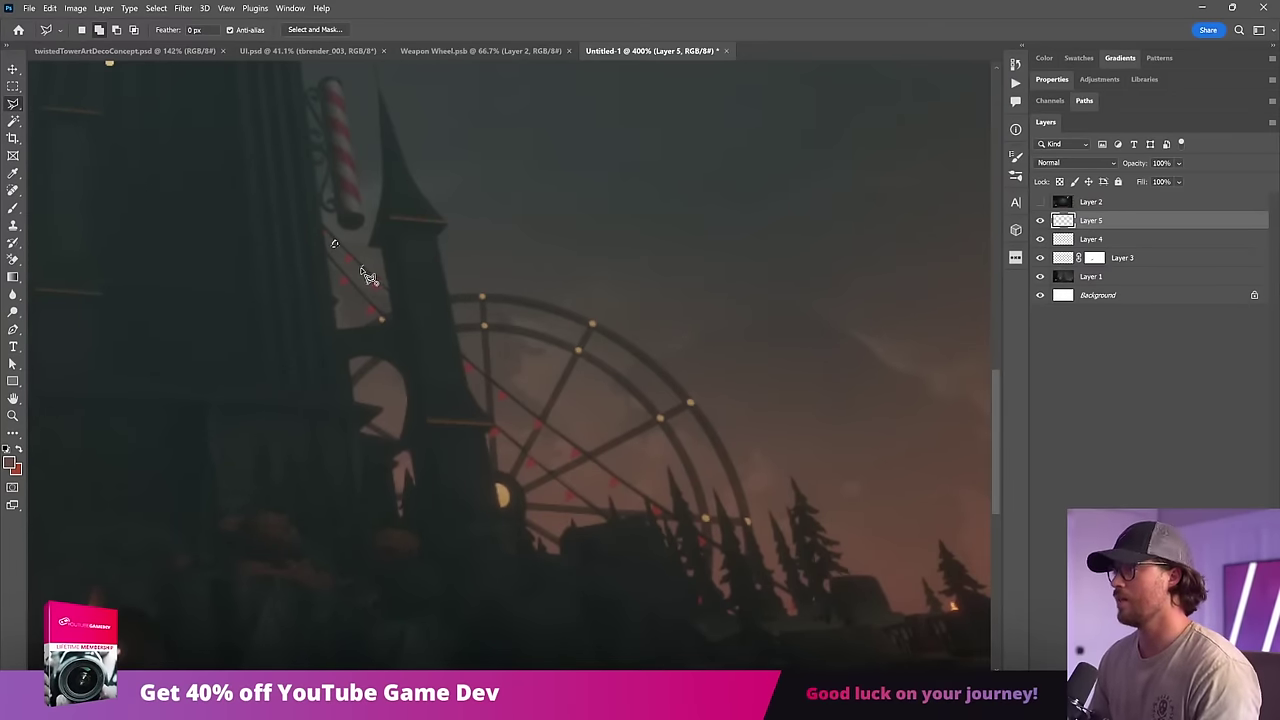
left_click(364, 271)
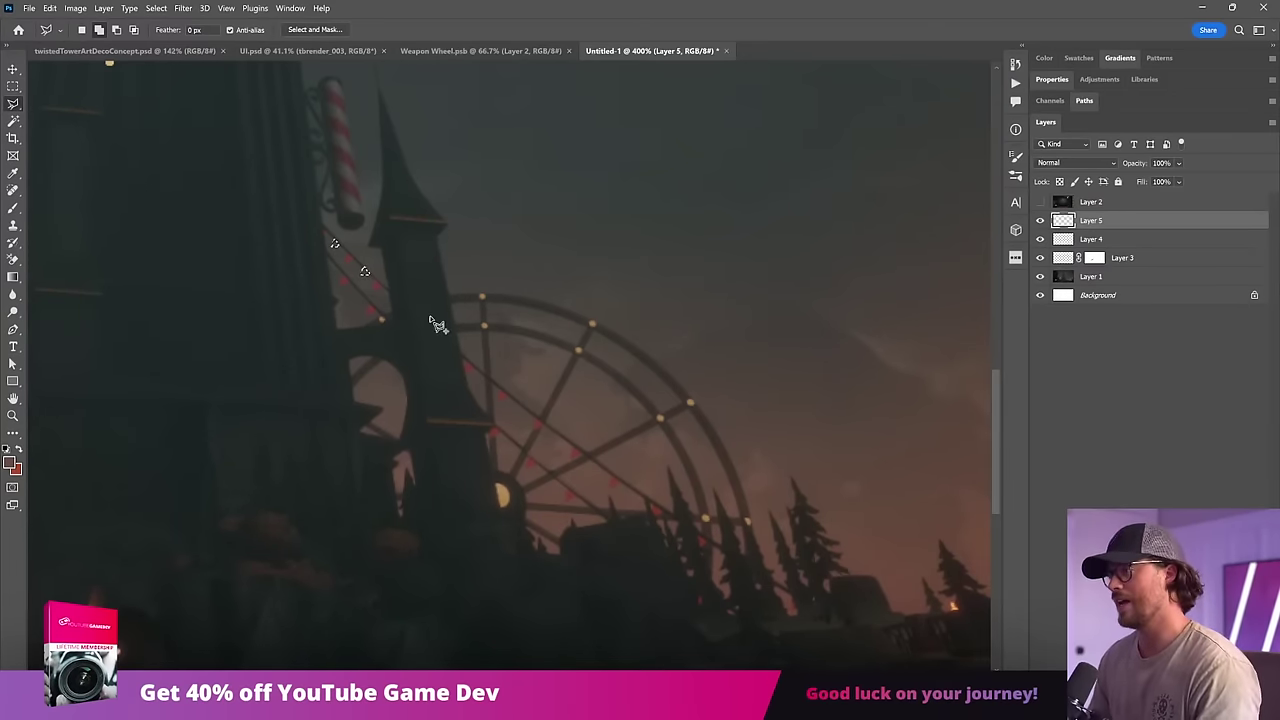
left_click(484, 378)
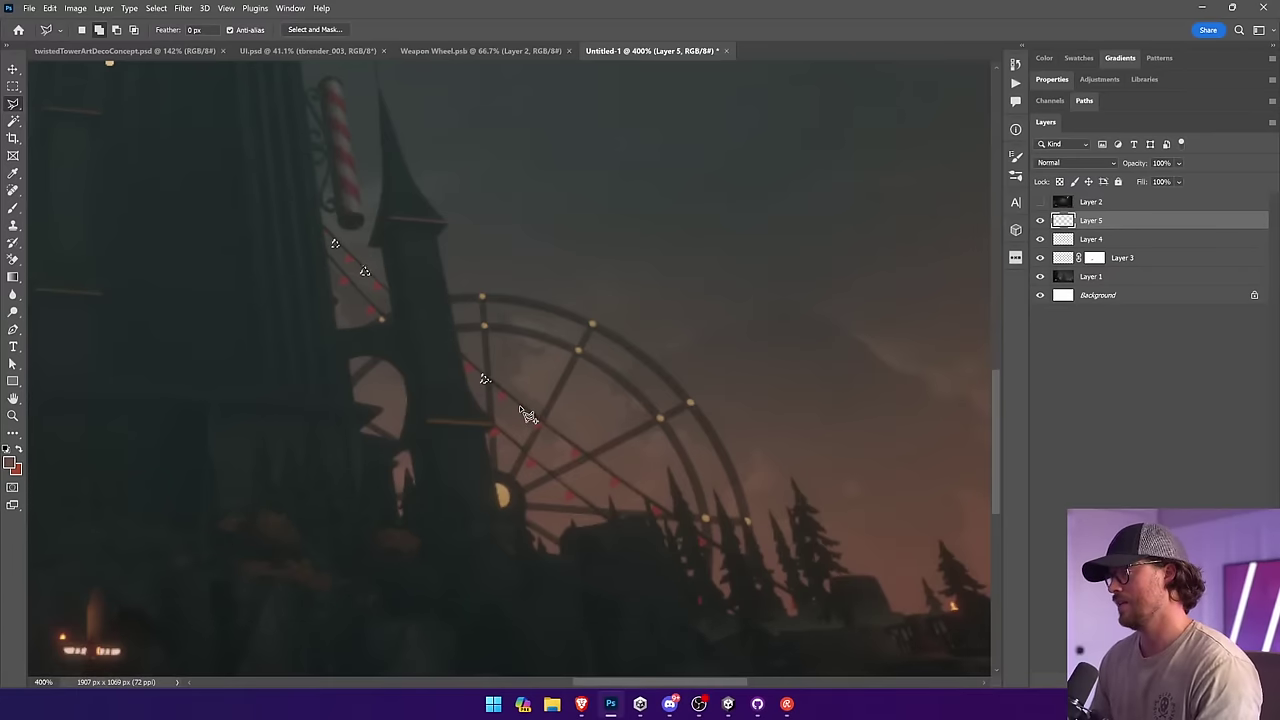
left_click(596, 469)
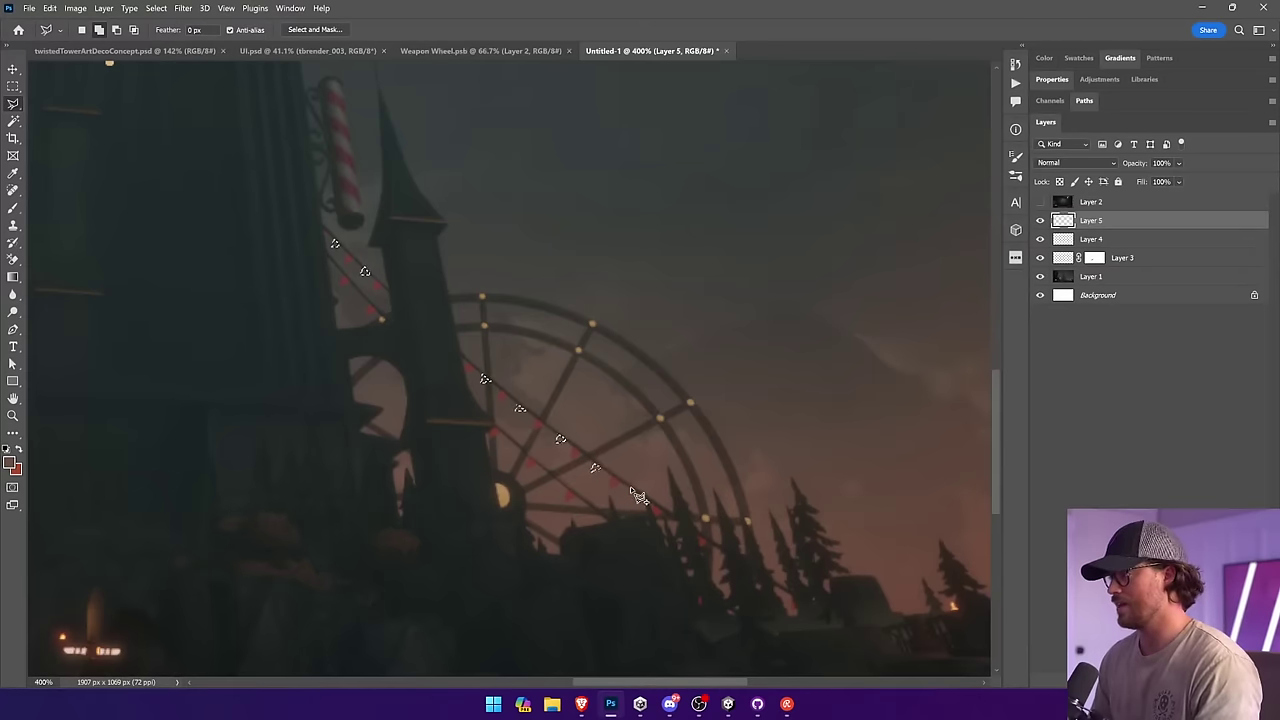
left_click(633, 493)
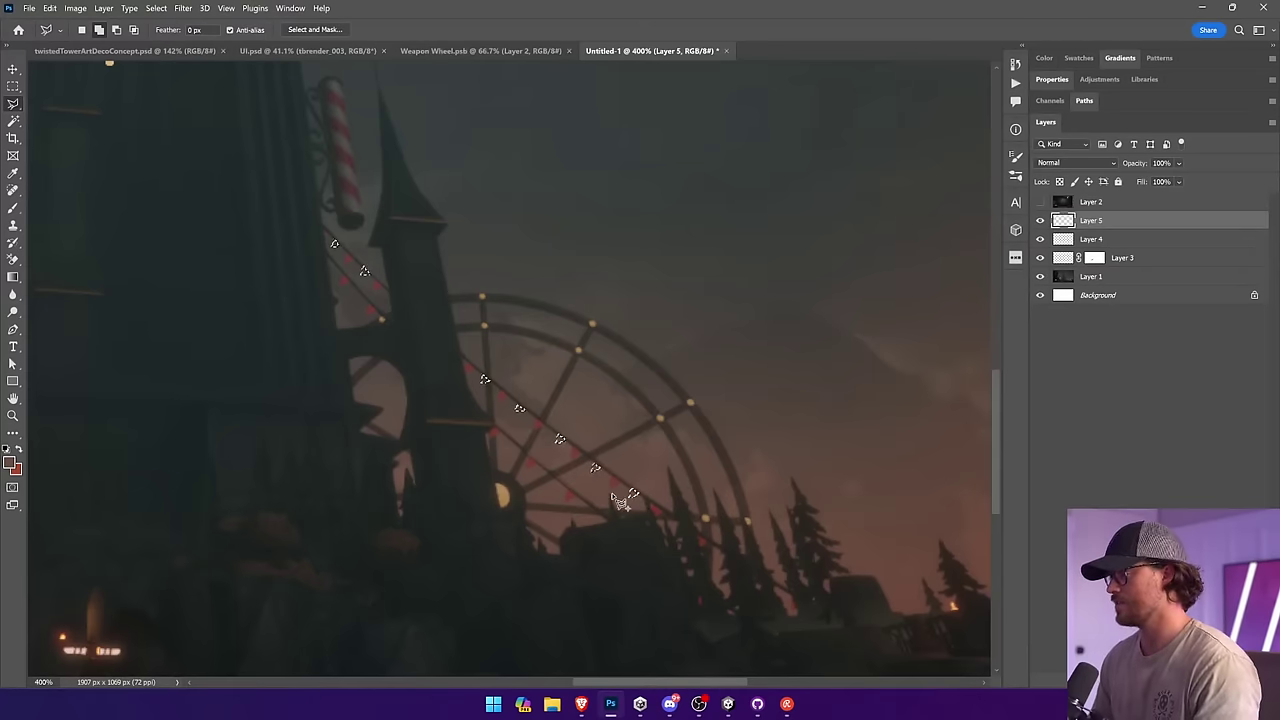
Step: Add flag-sized patches to the selection between the red flags along the lower bunting cable and across the trees beside the Ferris wheel
left_click(553, 479)
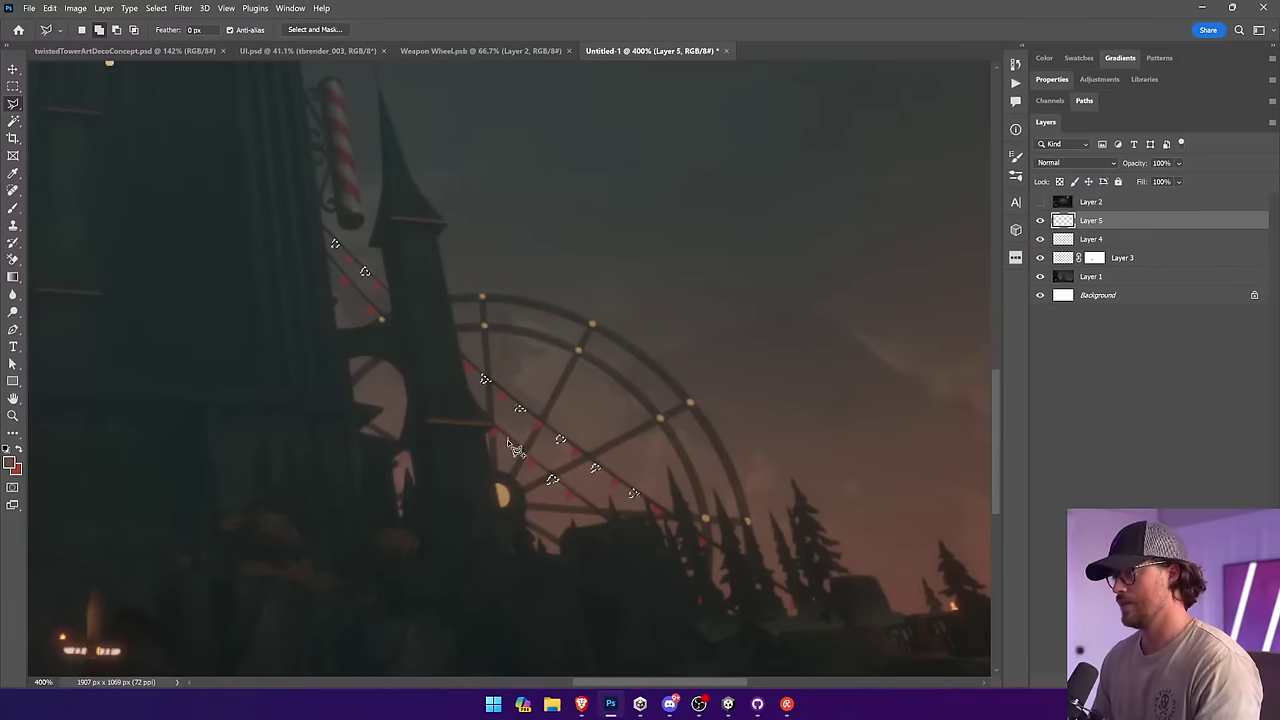
left_click(512, 444)
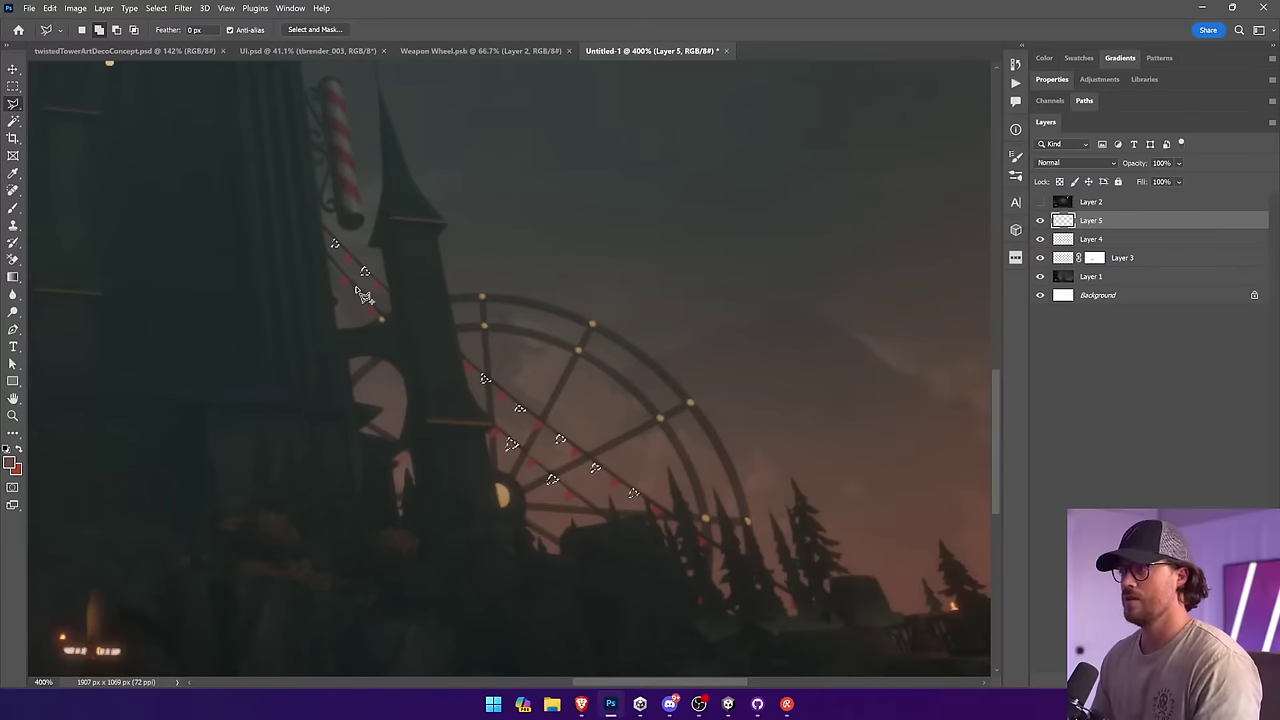
left_click(339, 269)
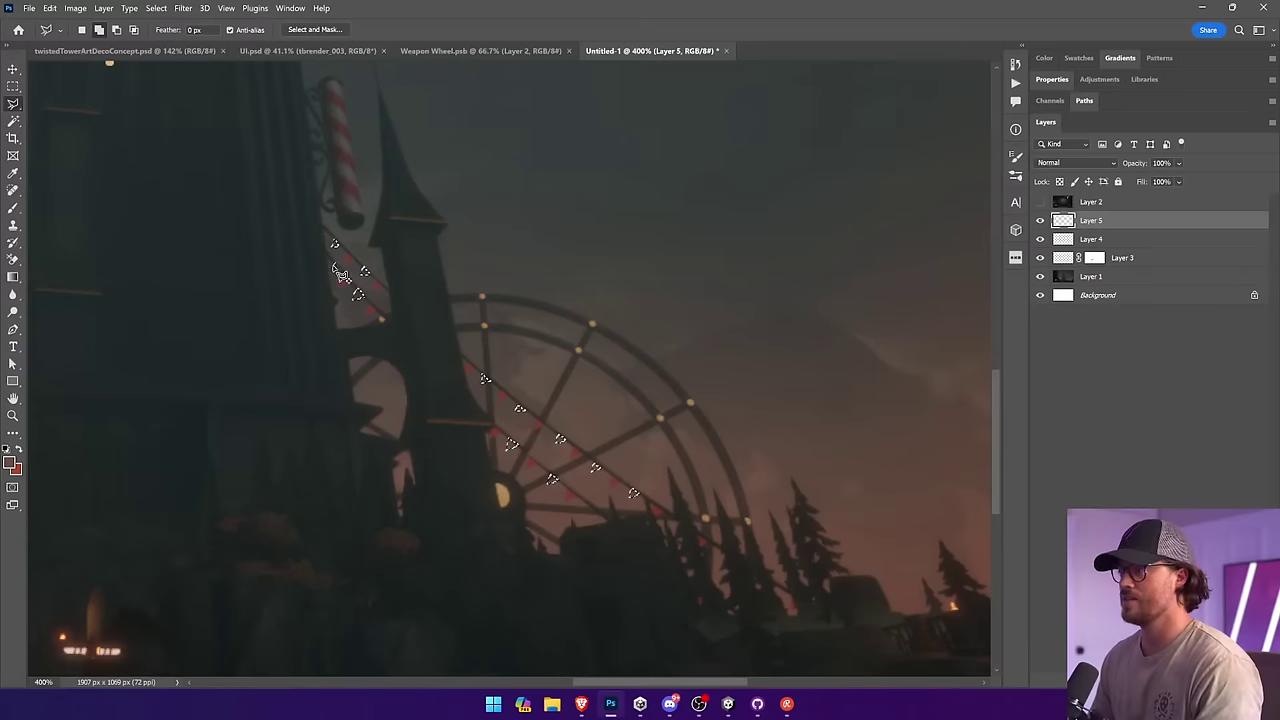
left_click(360, 292)
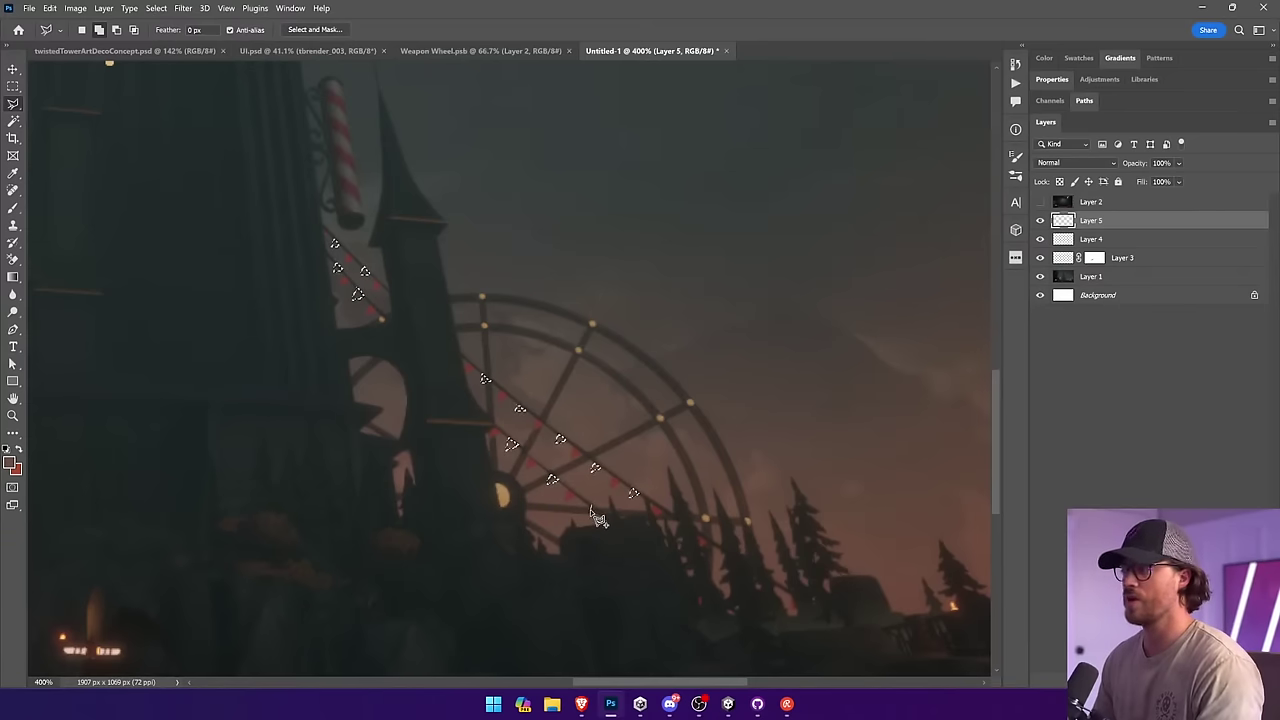
left_click(592, 514)
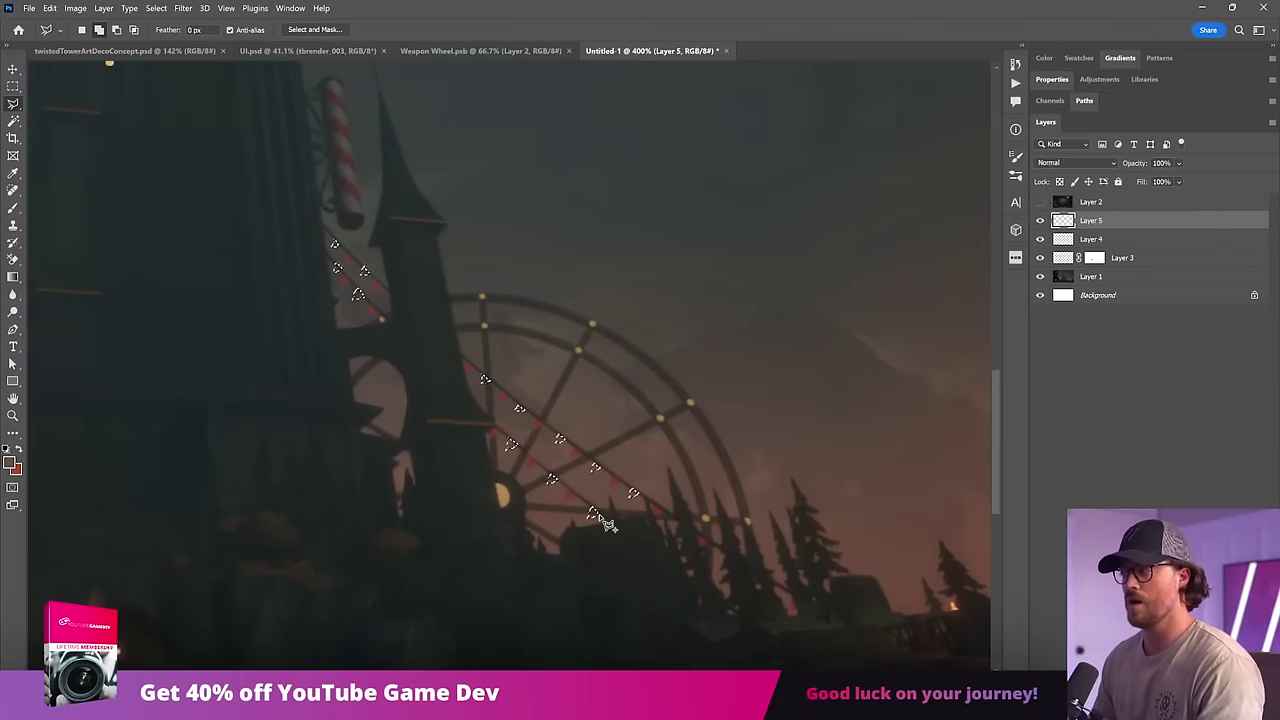
left_click(674, 521)
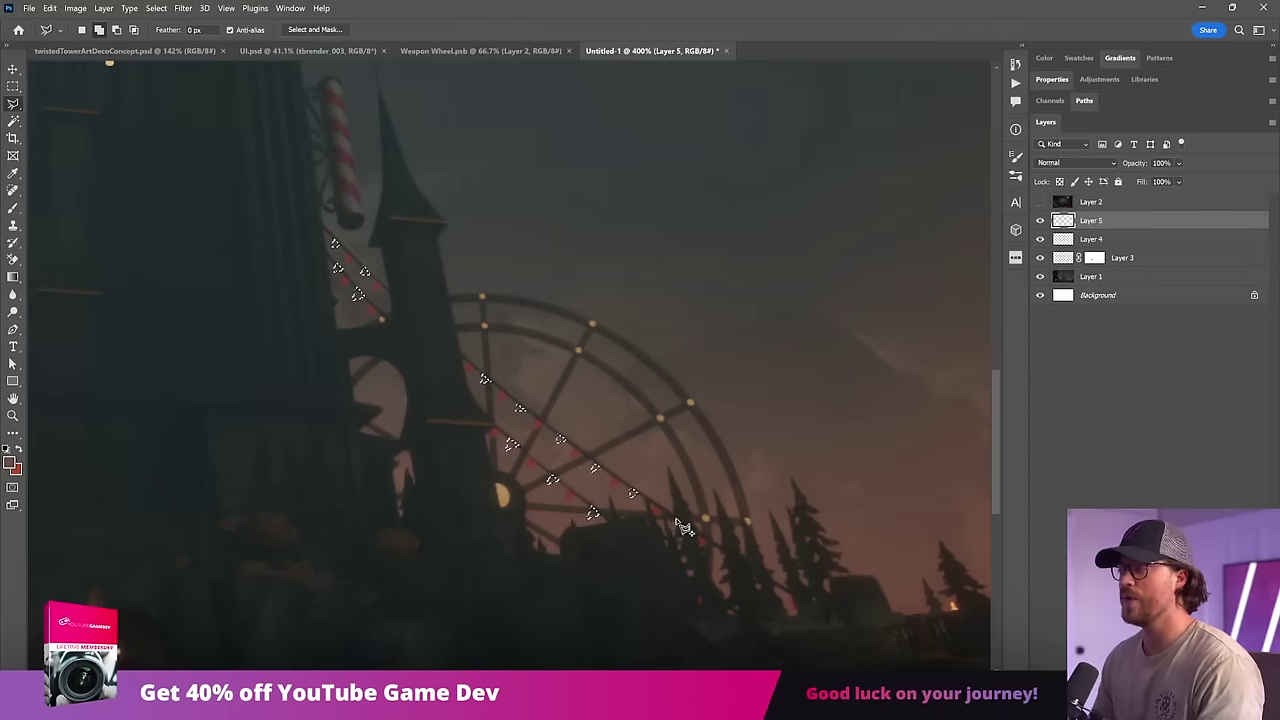
left_click(721, 557)
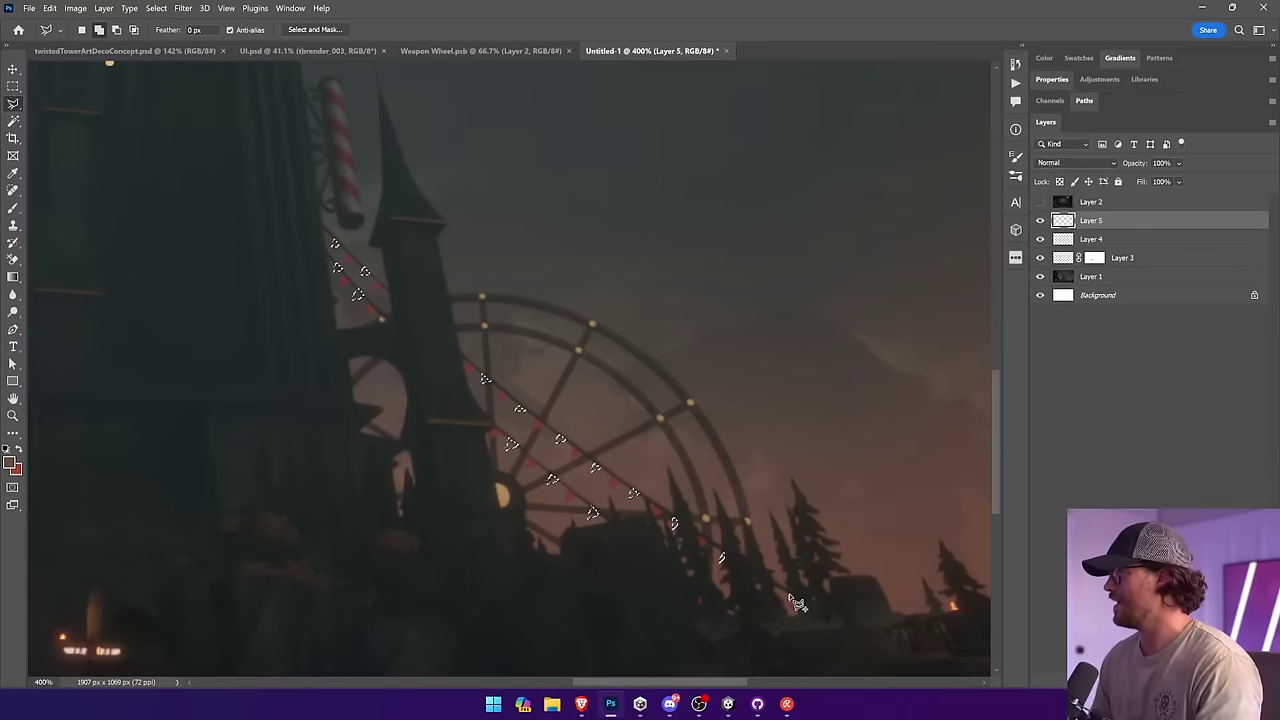
Step: On a new layer above Layer 5, fill the selected flag patches with a sampled warm yellow using the Paint Bucket, and clear the selection
key("ctrl+shift+alt+n")
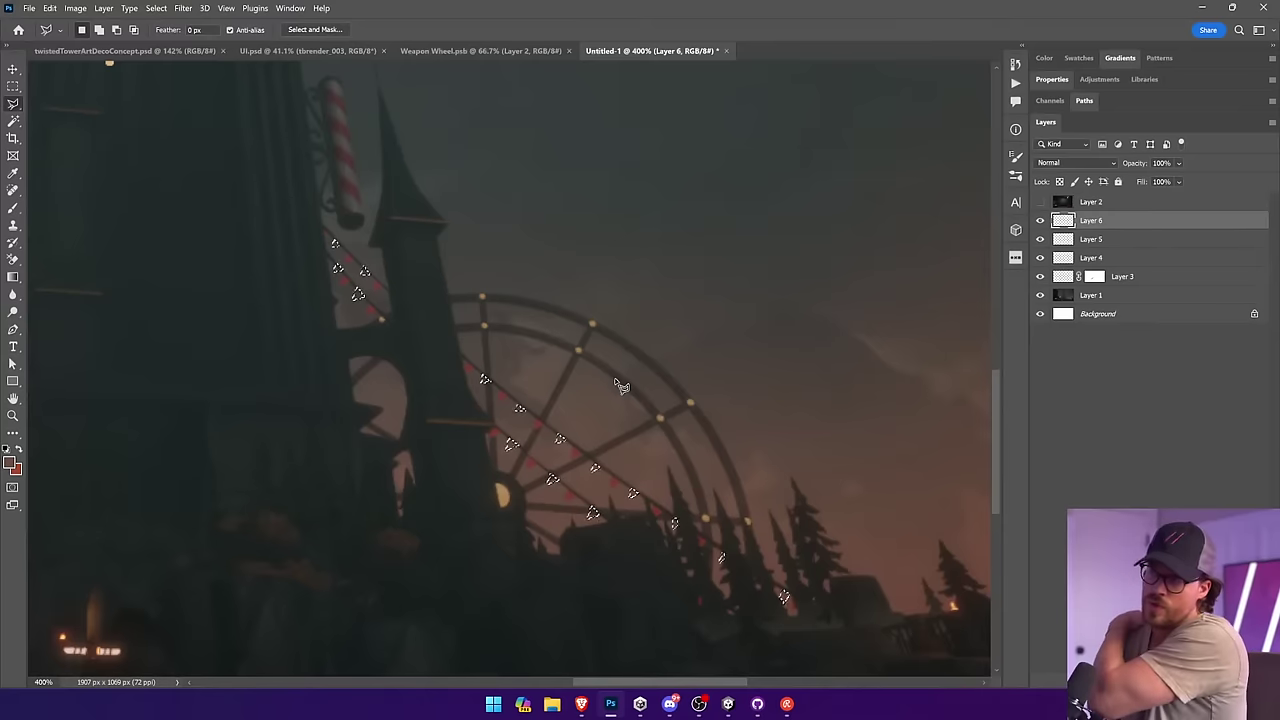
left_click_drag(13, 277, 58, 298)
key("i")
left_click_drag(638, 410, 588, 308)
key("g")
left_click(565, 468)
key("ctrl+d")
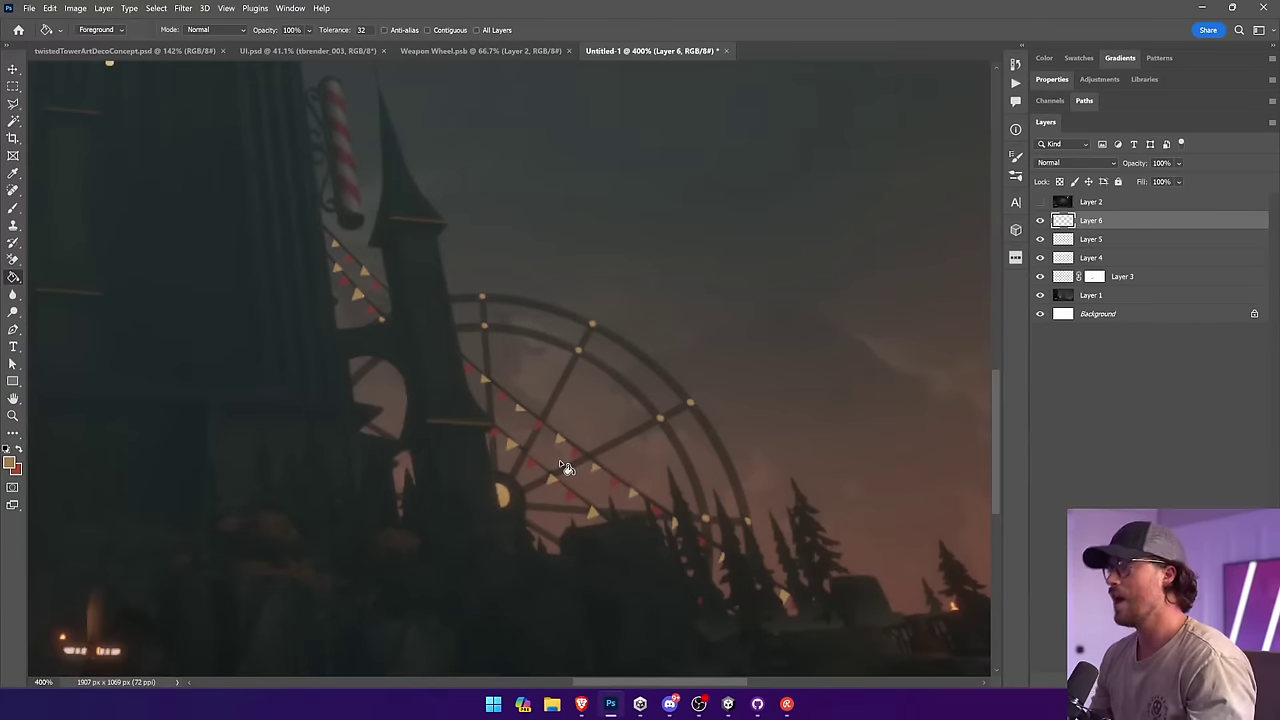
Step: Reduce the opacity of the yellow flags on Layer 6 to 42%
key("ctrl+1")
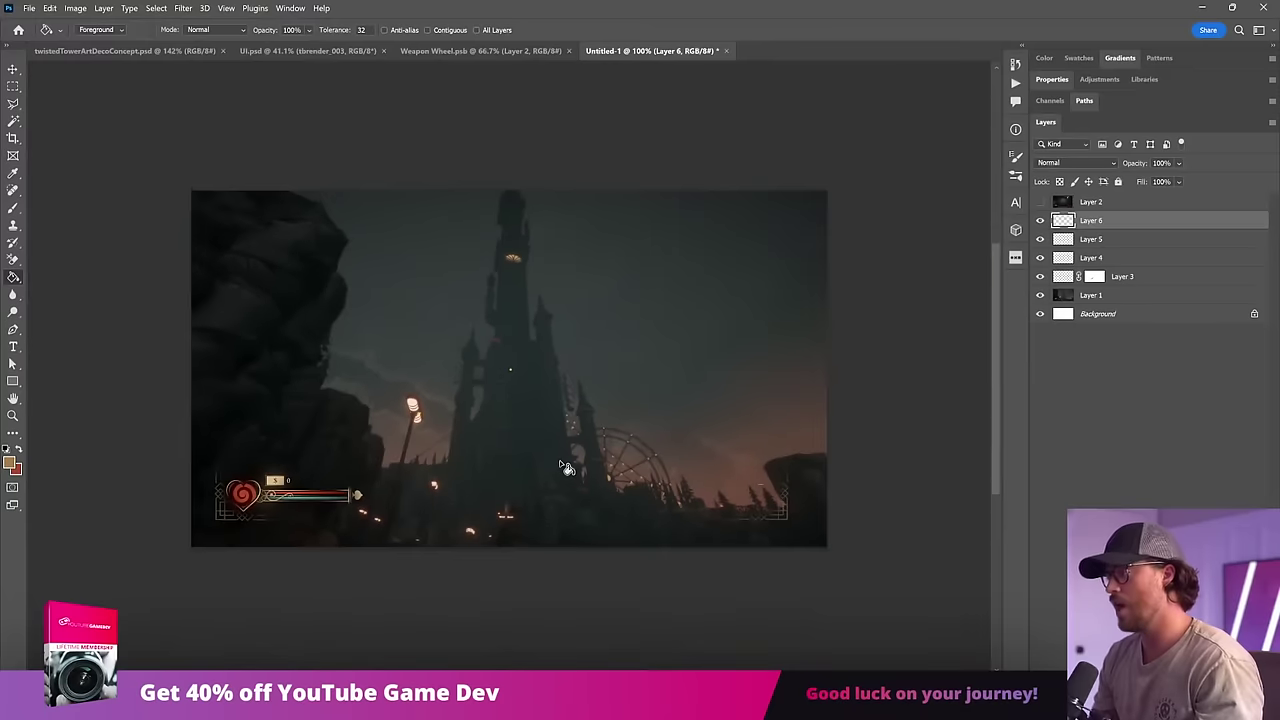
key("z")
left_click(783, 560)
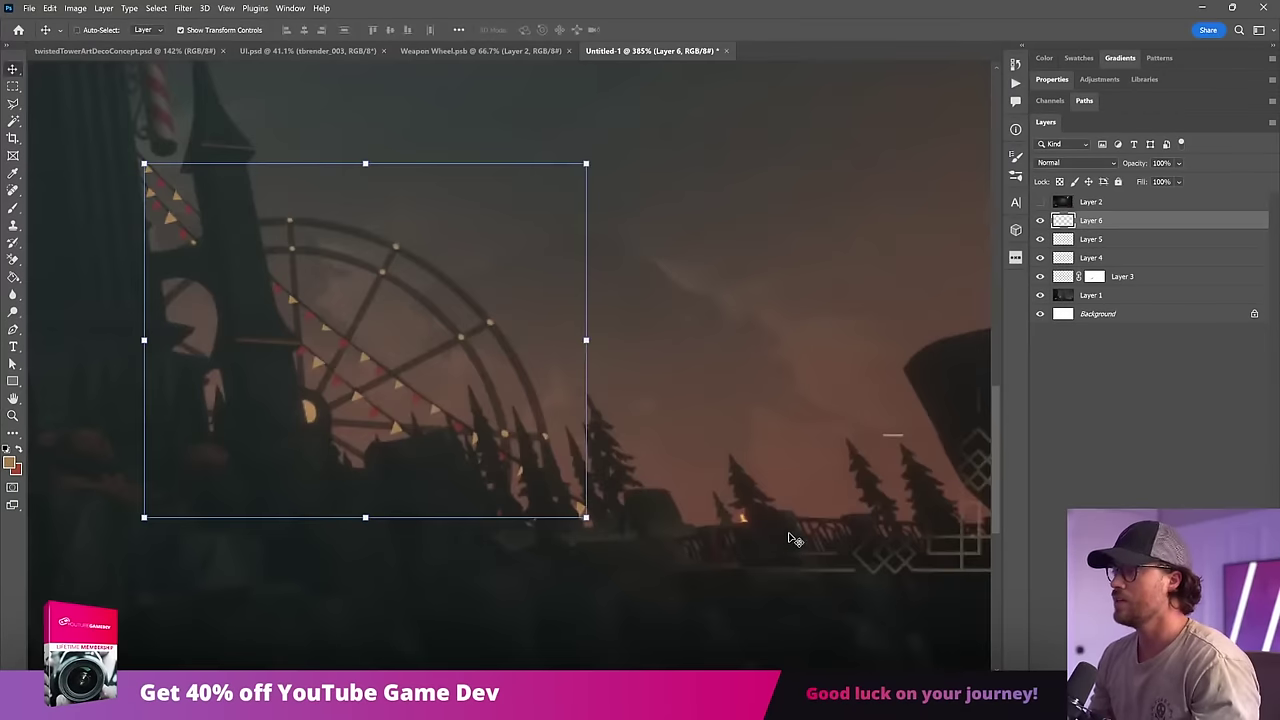
left_click(1178, 163)
left_click_drag(1183, 180, 1192, 182)
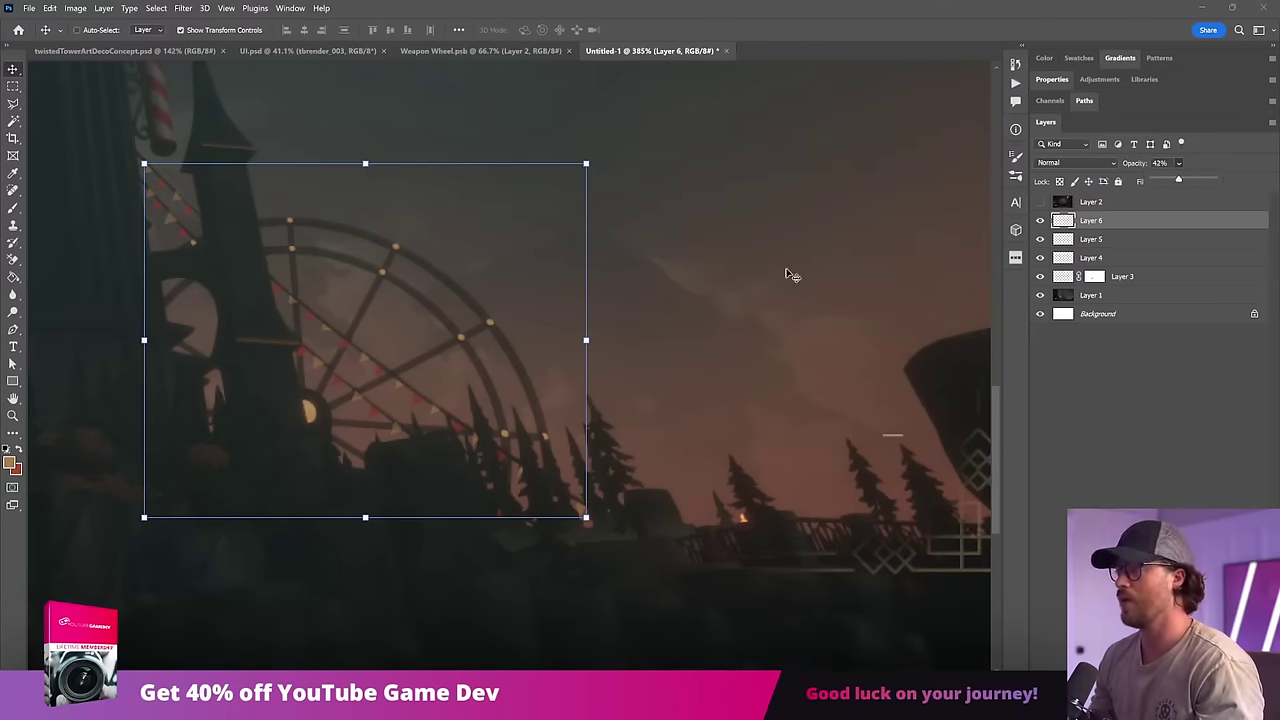
Step: With Layer 1 active, lasso small flag-sized patches between the red flags on the upper part of the bunting cable beside the street lamp
left_click(420, 341, "ctrl")
left_click_drag(387, 355, 736, 357)
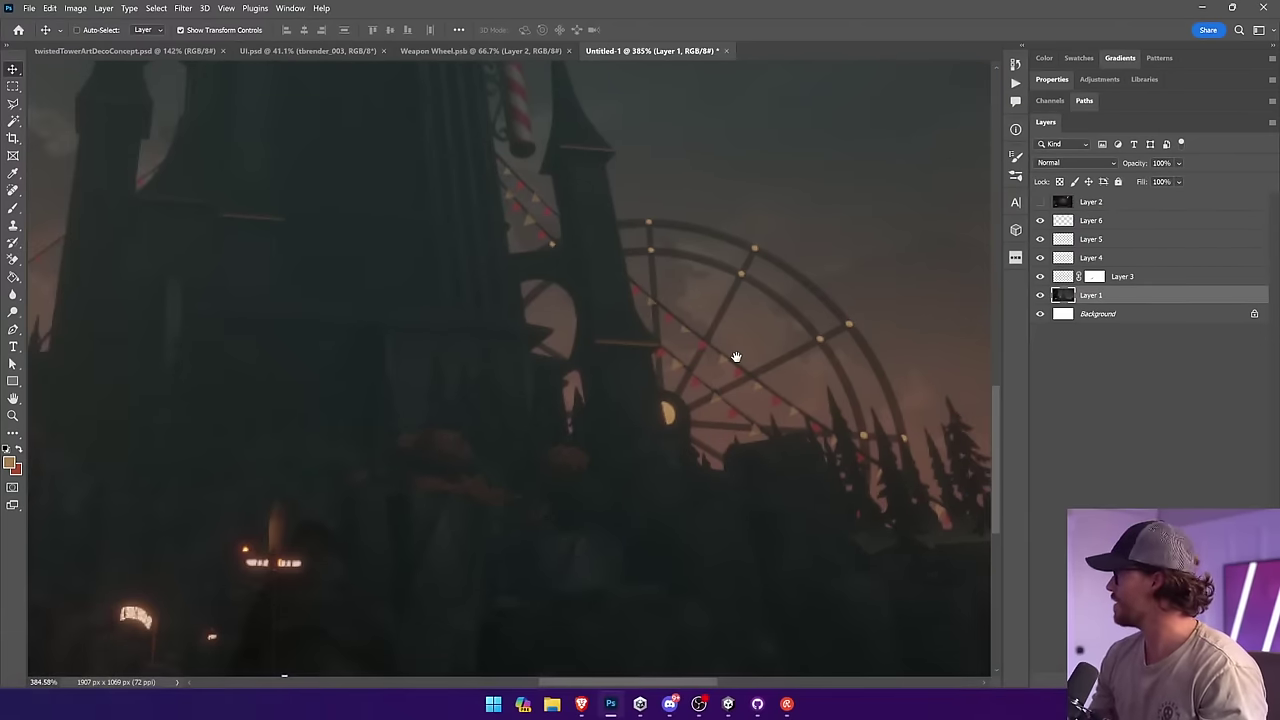
key("ctrl+minus")
key("ctrl+minus")
key("z")
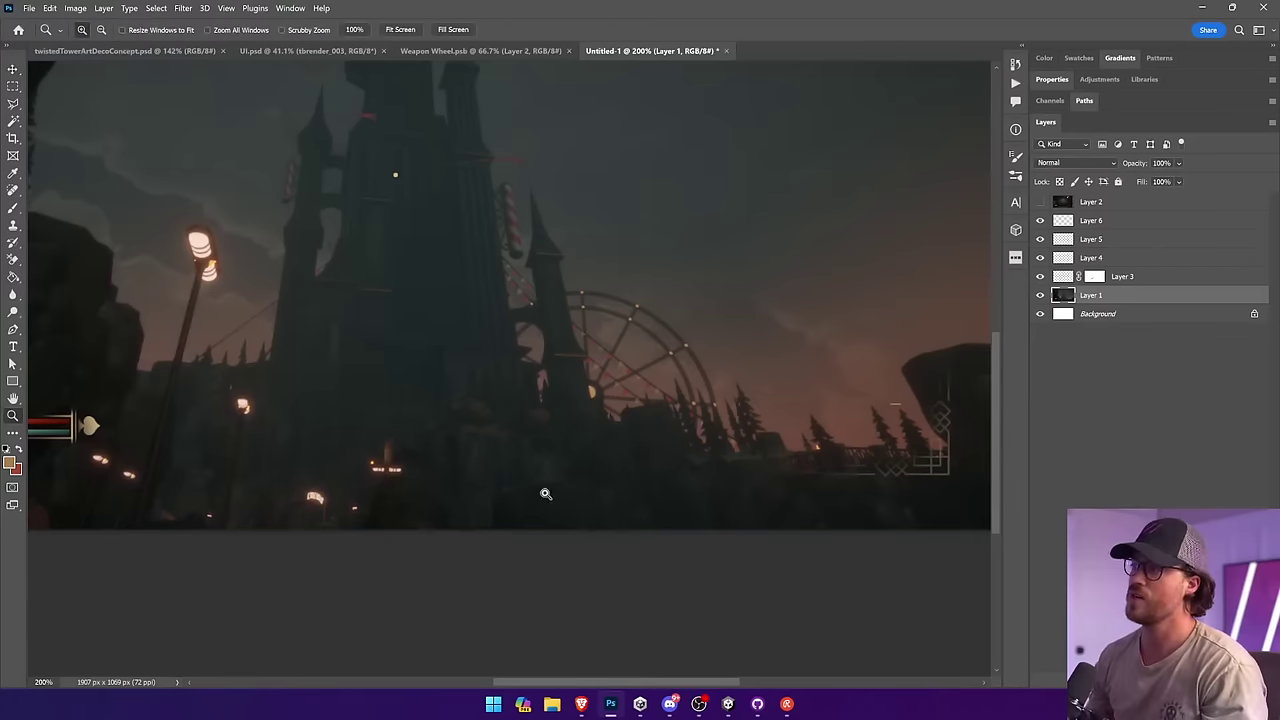
left_click_drag(122, 229, 363, 386)
left_click(13, 103)
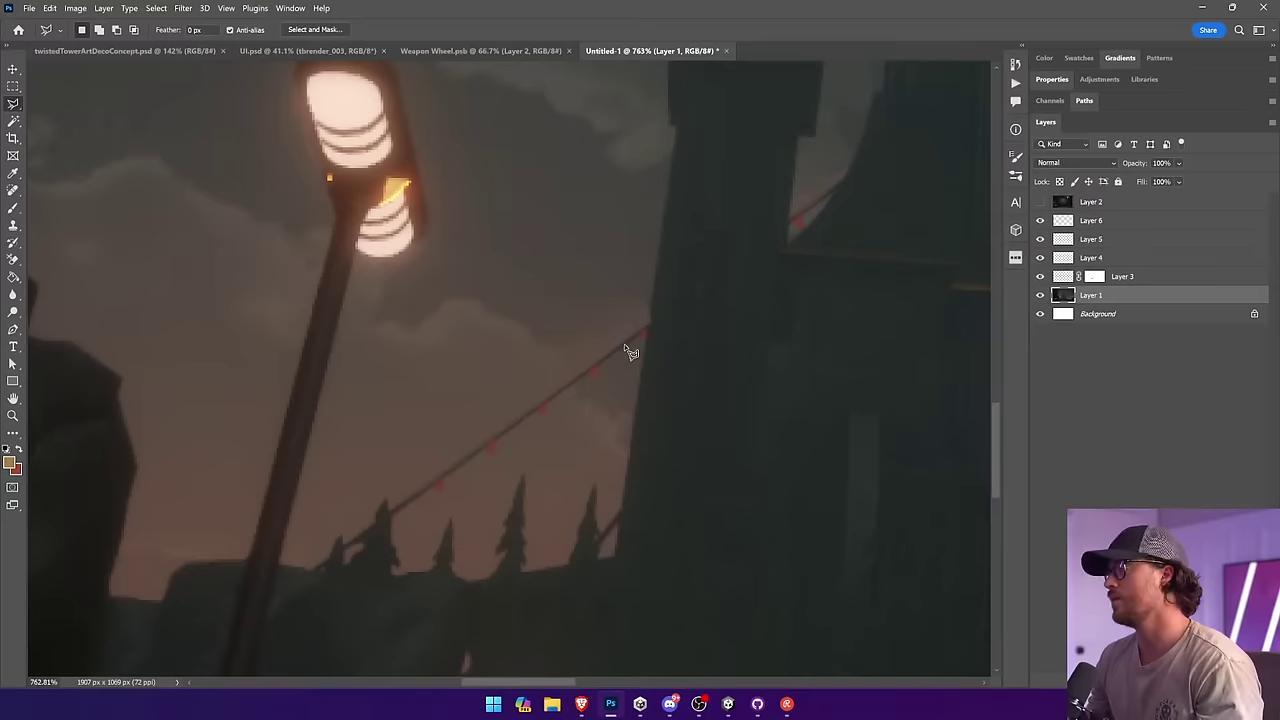
left_click_drag(625, 347, 626, 361)
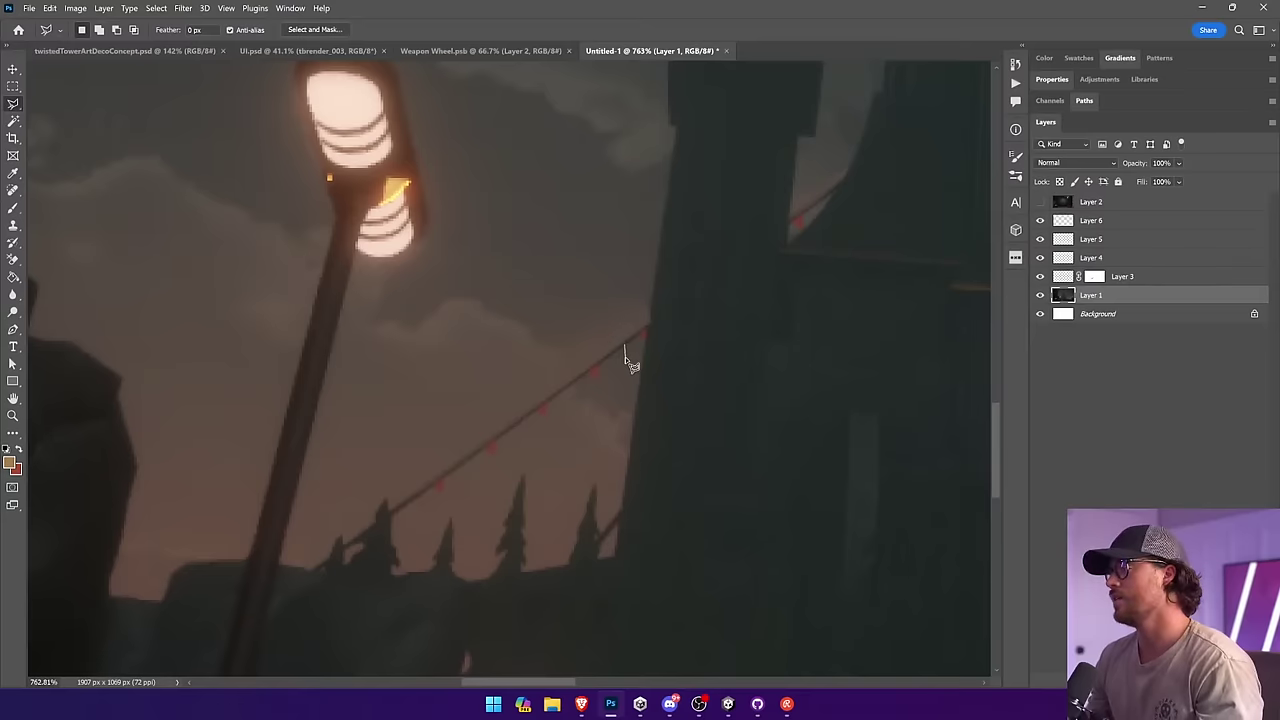
left_click(571, 384, "shift")
left_click(522, 422, "shift")
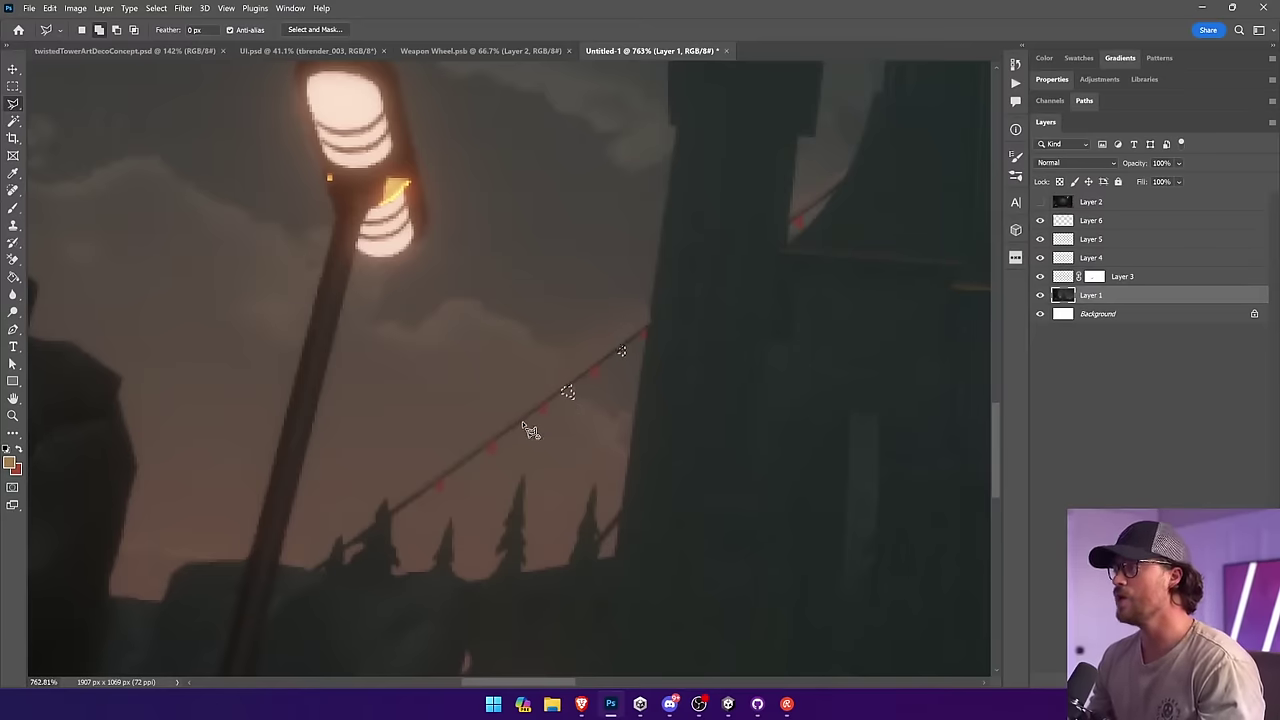
left_click(521, 433)
left_click(511, 427)
left_click(522, 422)
Step: Add the remaining flag-sized patches to the selection along the street-lamp bunting cable, down to the treetops
left_click_drag(926, 355, 575, 425)
left_click_drag(625, 264, 525, 505)
left_click_drag(840, 318, 645, 435)
left_click_drag(560, 120, 666, 543)
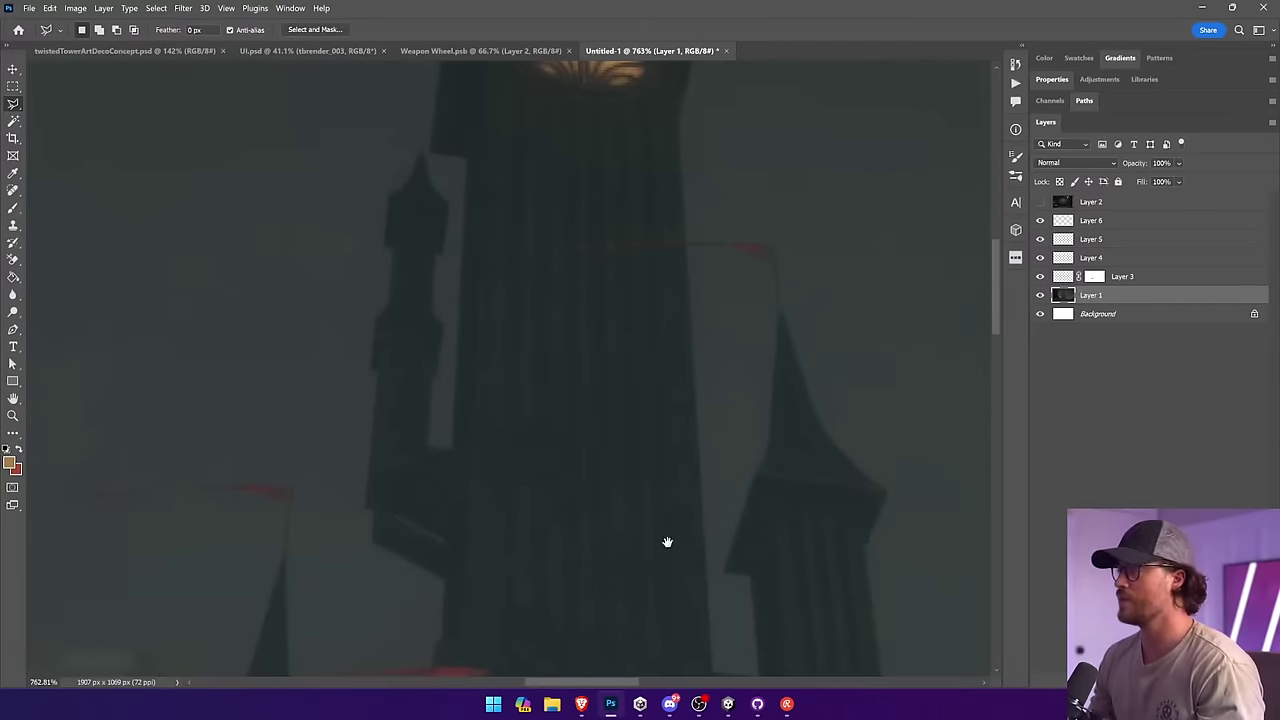
left_click_drag(655, 617, 650, 90)
mouse_move(672, 660)
left_mouse_down()
mouse_move(668, 435)
mouse_move(706, 306)
mouse_move(554, 409)
mouse_move(434, 426)
mouse_move(449, 462)
mouse_move(440, 446)
left_mouse_up()
mouse_move(393, 494)
left_mouse_down()
mouse_move(408, 491)
mouse_move(391, 491)
left_mouse_up()
Step: On a new layer above Layer 1, fill the selected street-lamp cable flags with the same warm yellow and clear the selection
key("g")
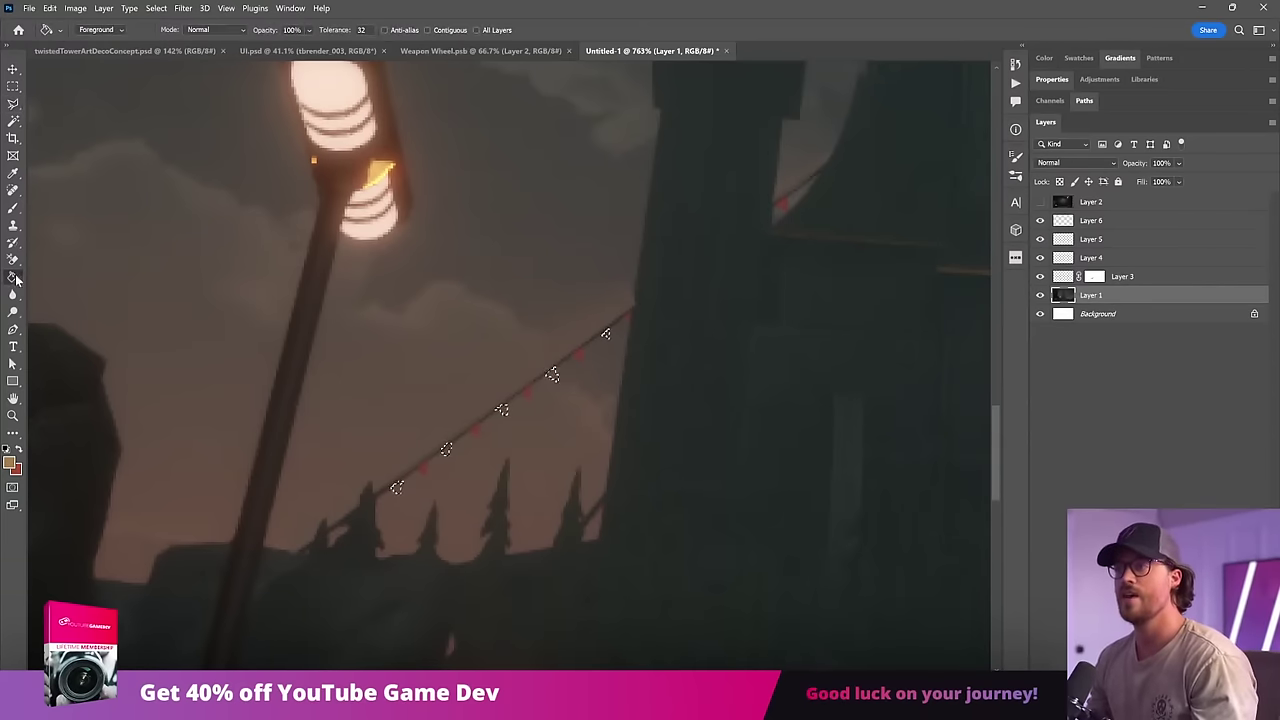
key("ctrl+shift+alt+n")
left_click(620, 348)
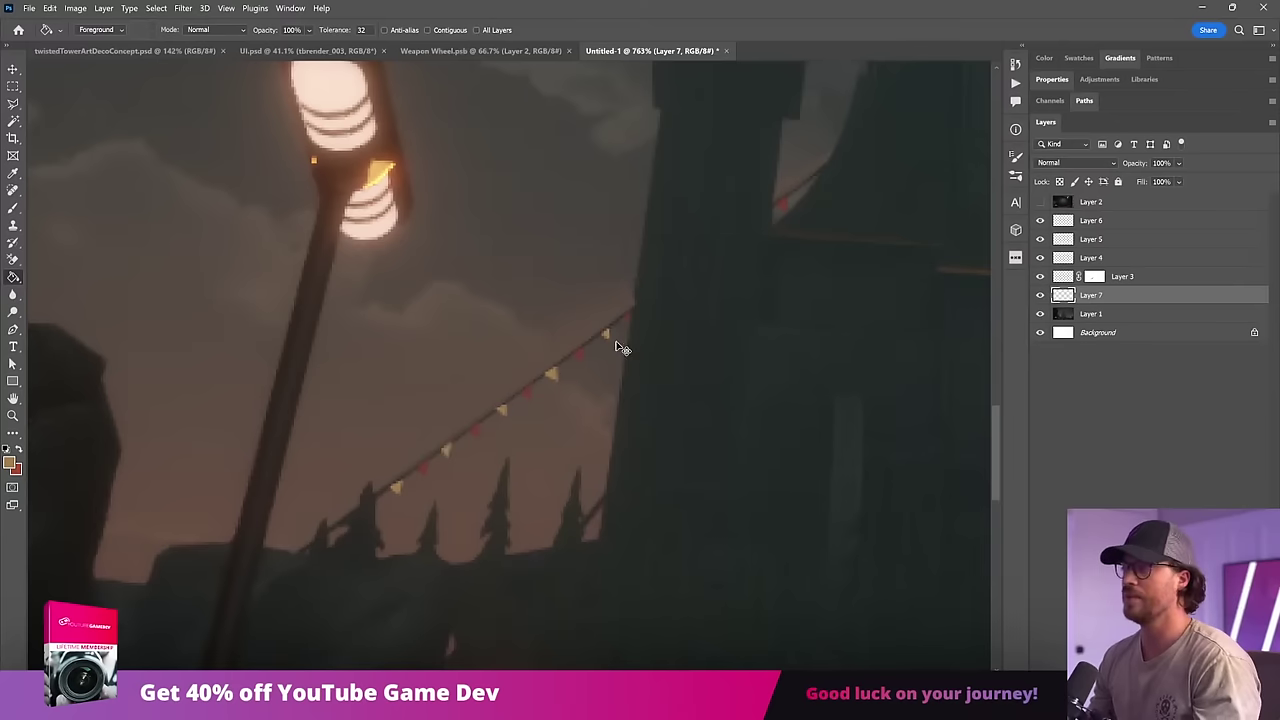
Step: Reduce the opacity of the yellow street-lamp cable flags on Layer 7 to 58% and leave no layer selected
key("ctrl+0")
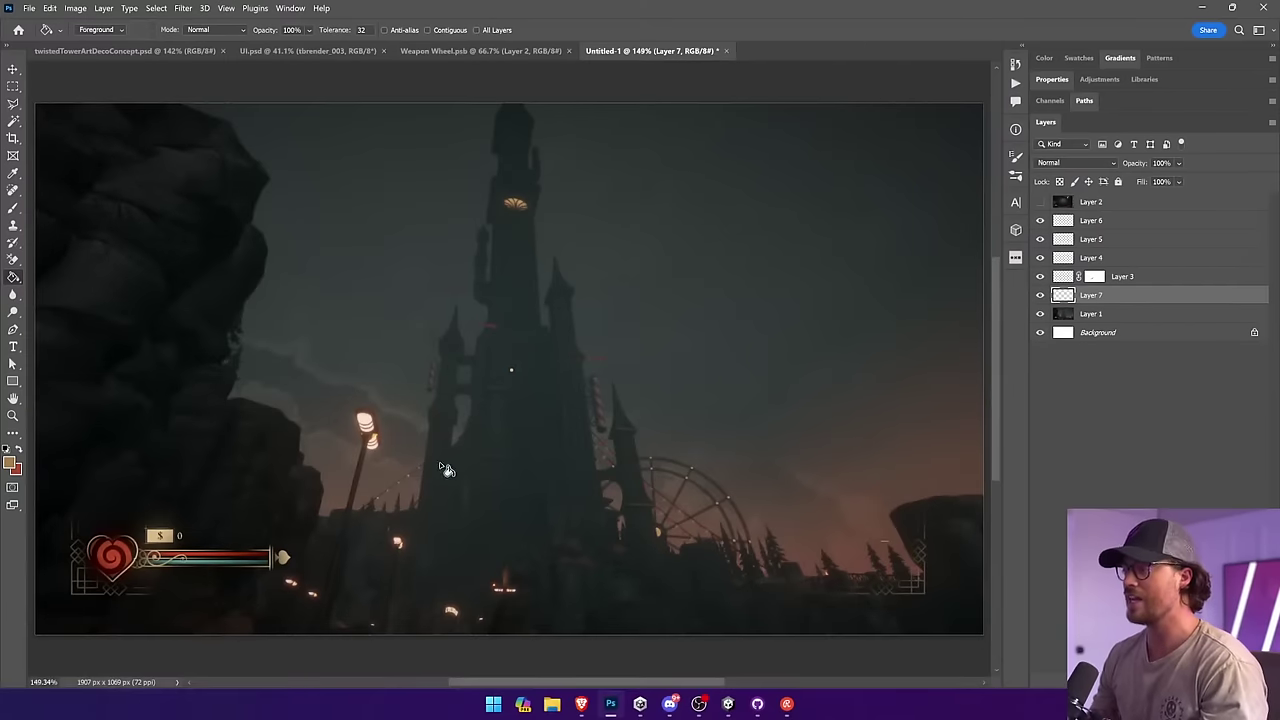
key("z")
left_click_drag(282, 186, 846, 634)
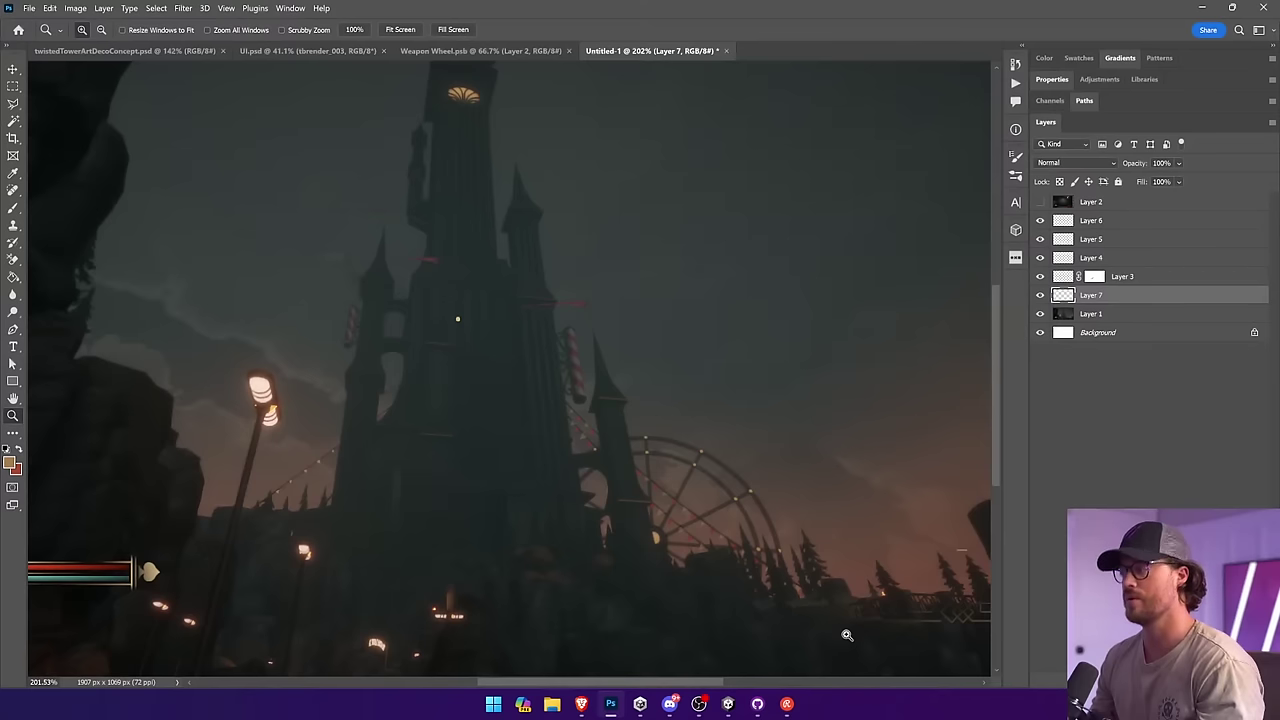
key("v")
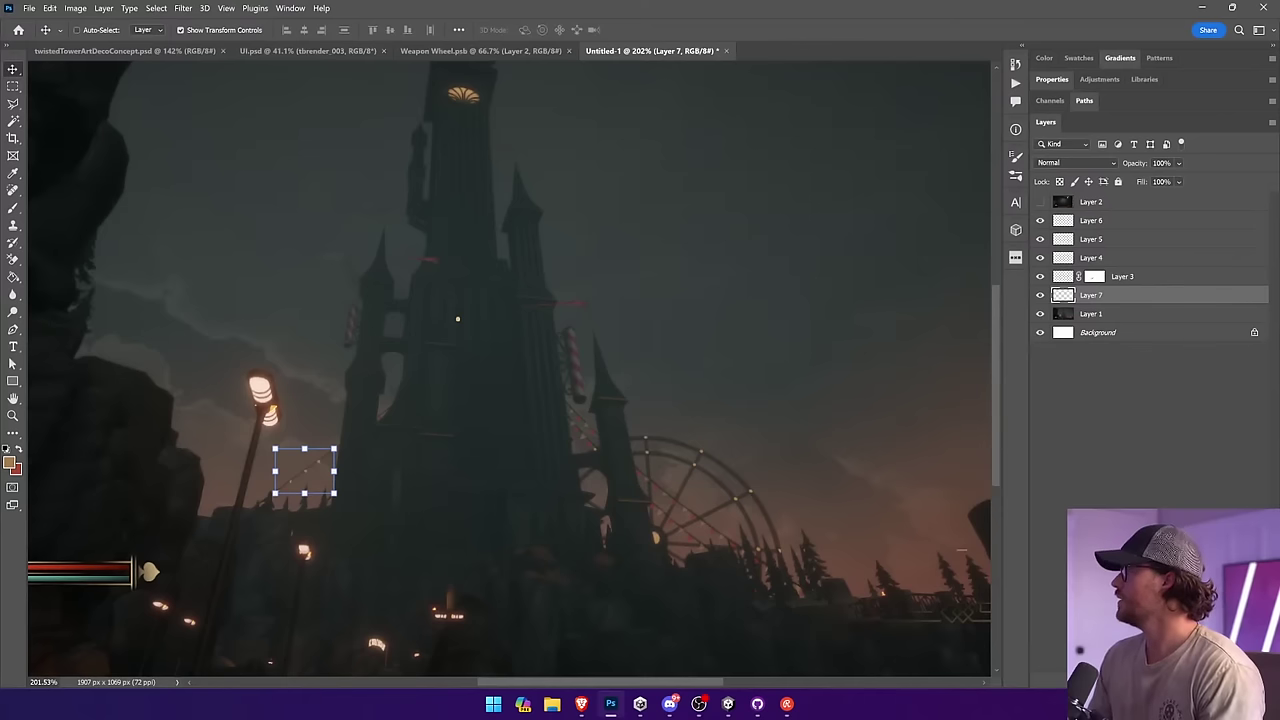
left_click(1088, 401)
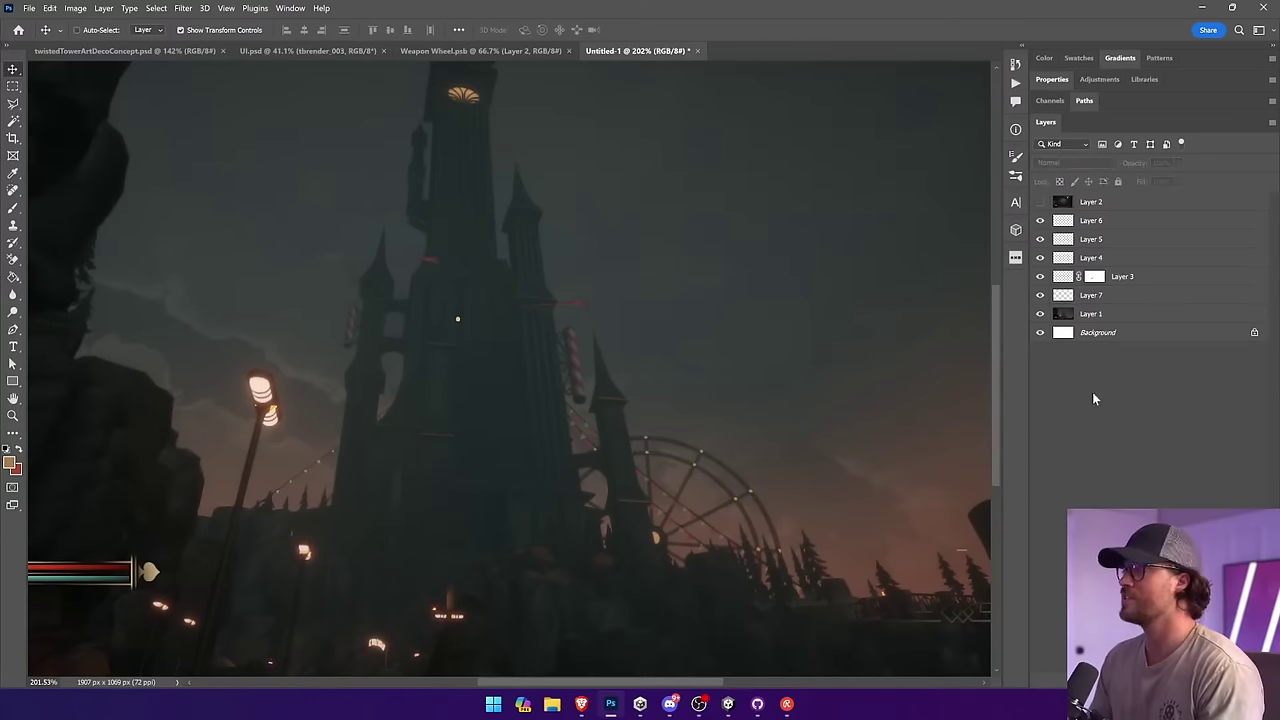
left_click(1133, 297)
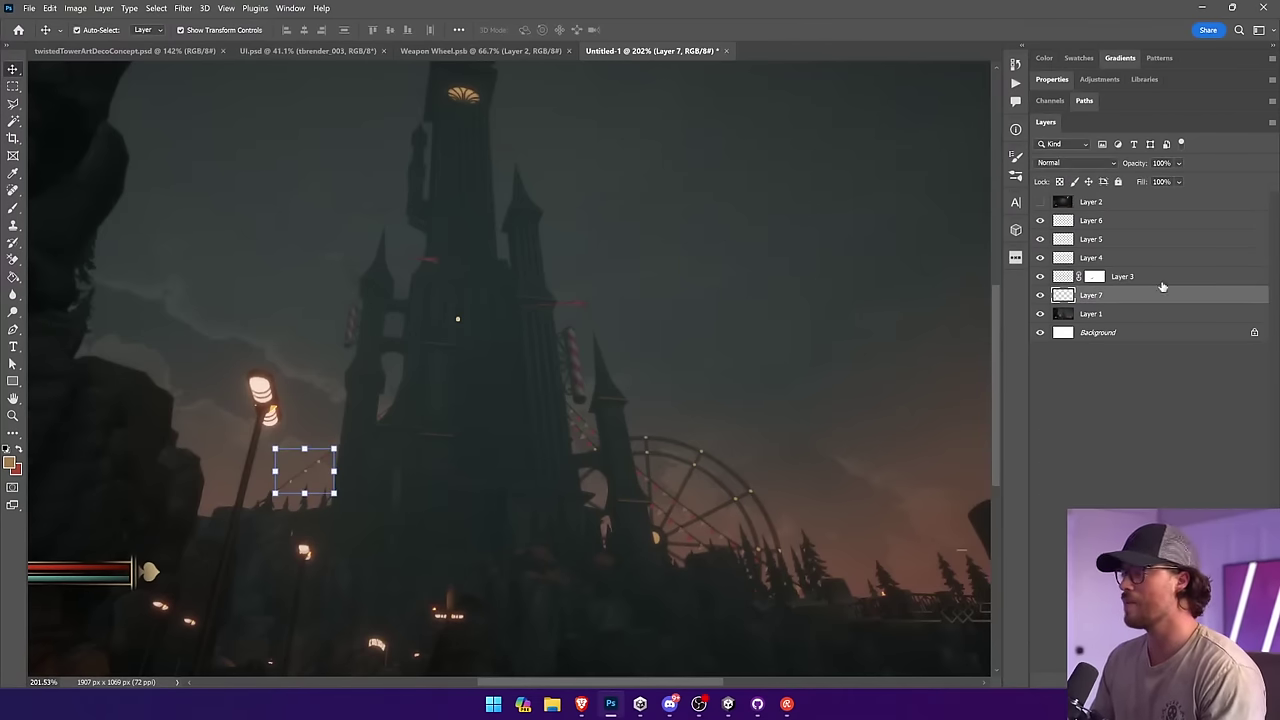
left_click(1179, 163)
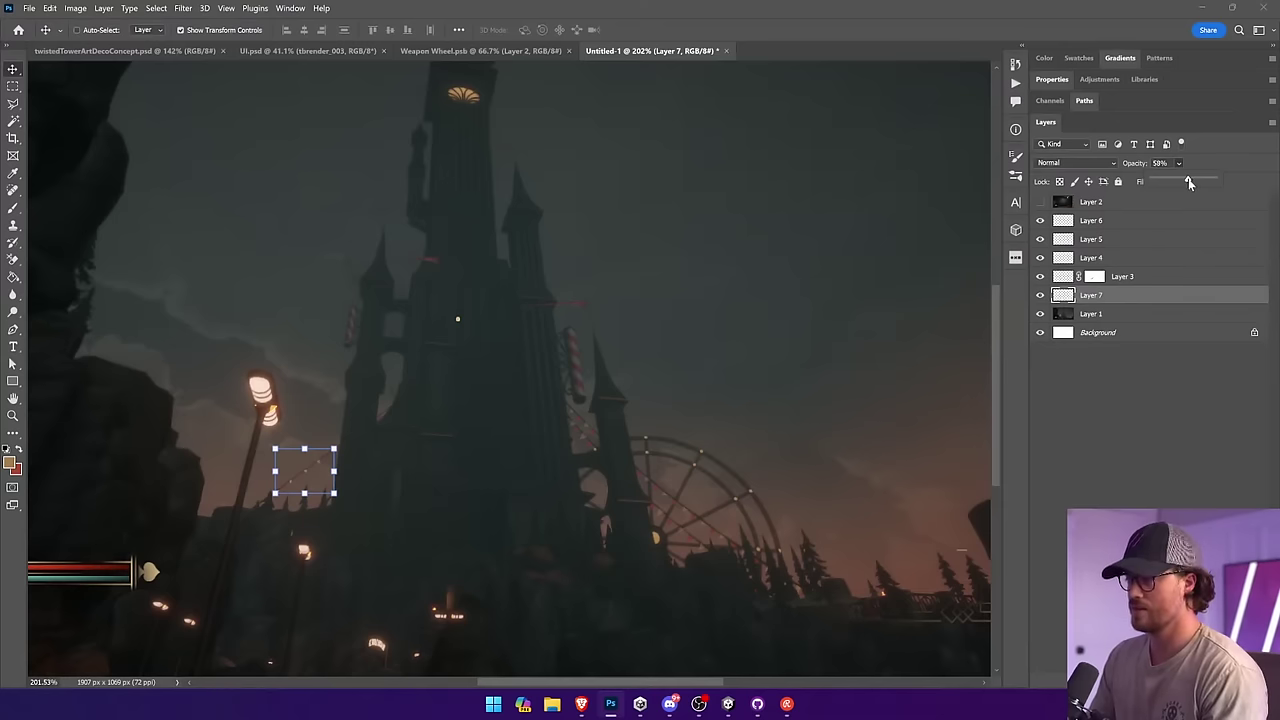
left_click(1143, 443)
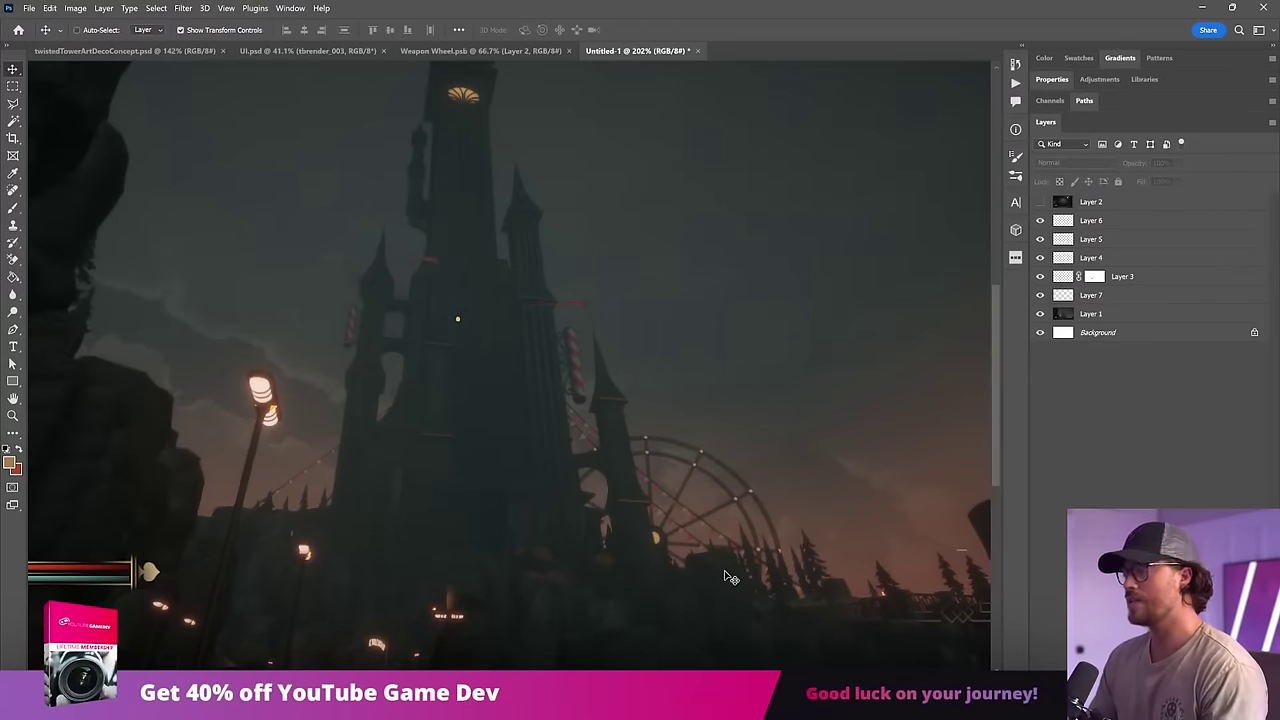
Step: Add a new layer above Layer 4 and lasso a narrow, vertical round-topped window shape on the tall central tower
left_click(1125, 259)
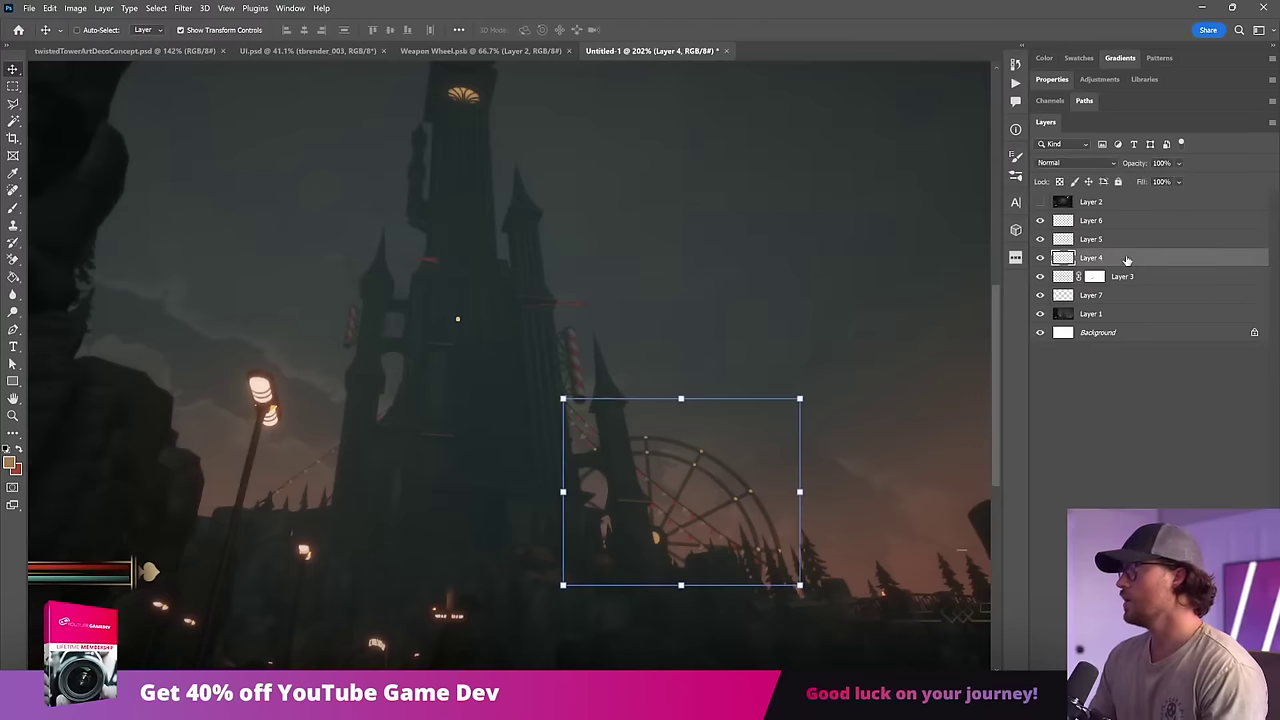
key("ctrl+shift+alt+n")
key("z")
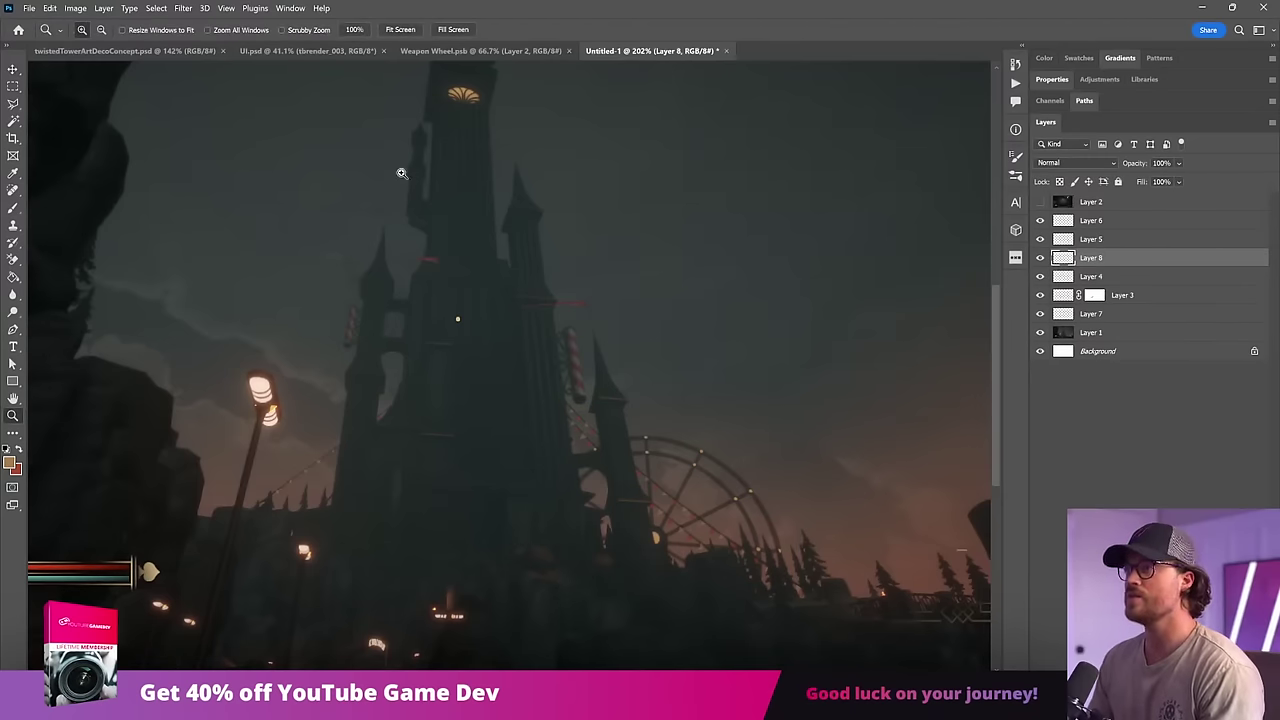
left_click_drag(456, 97, 596, 462)
left_click(287, 107)
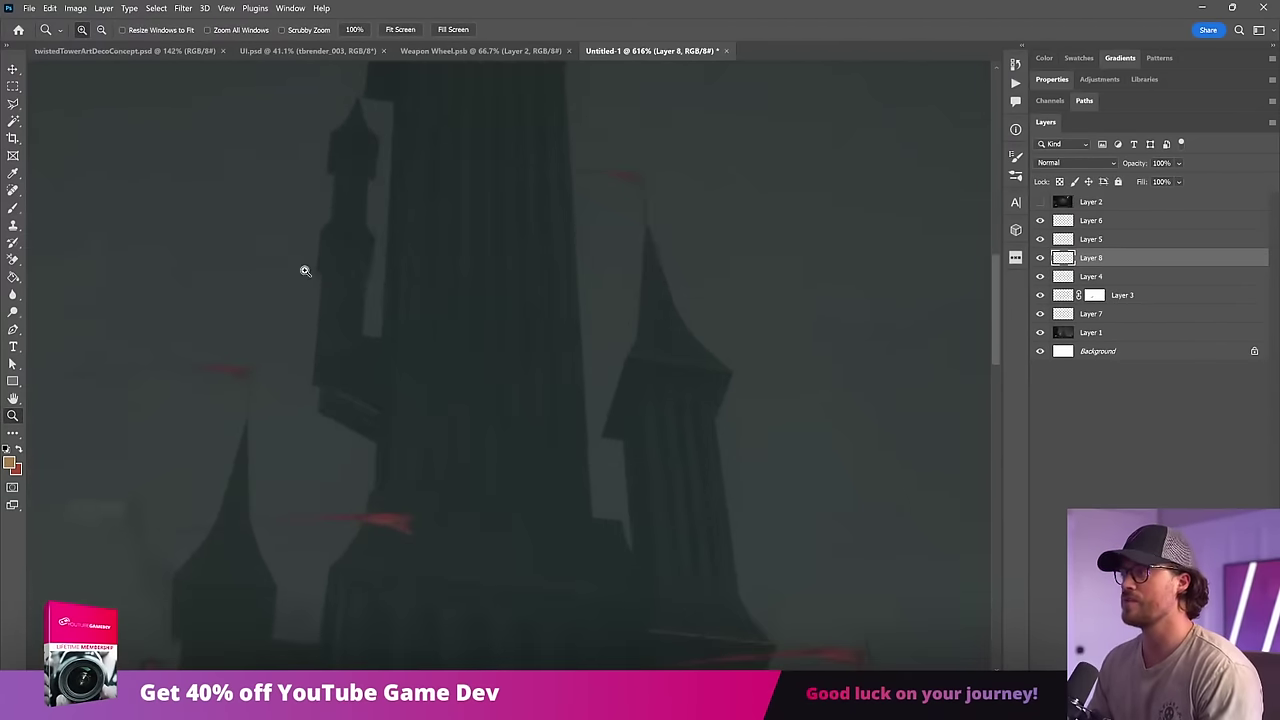
left_click(12, 104)
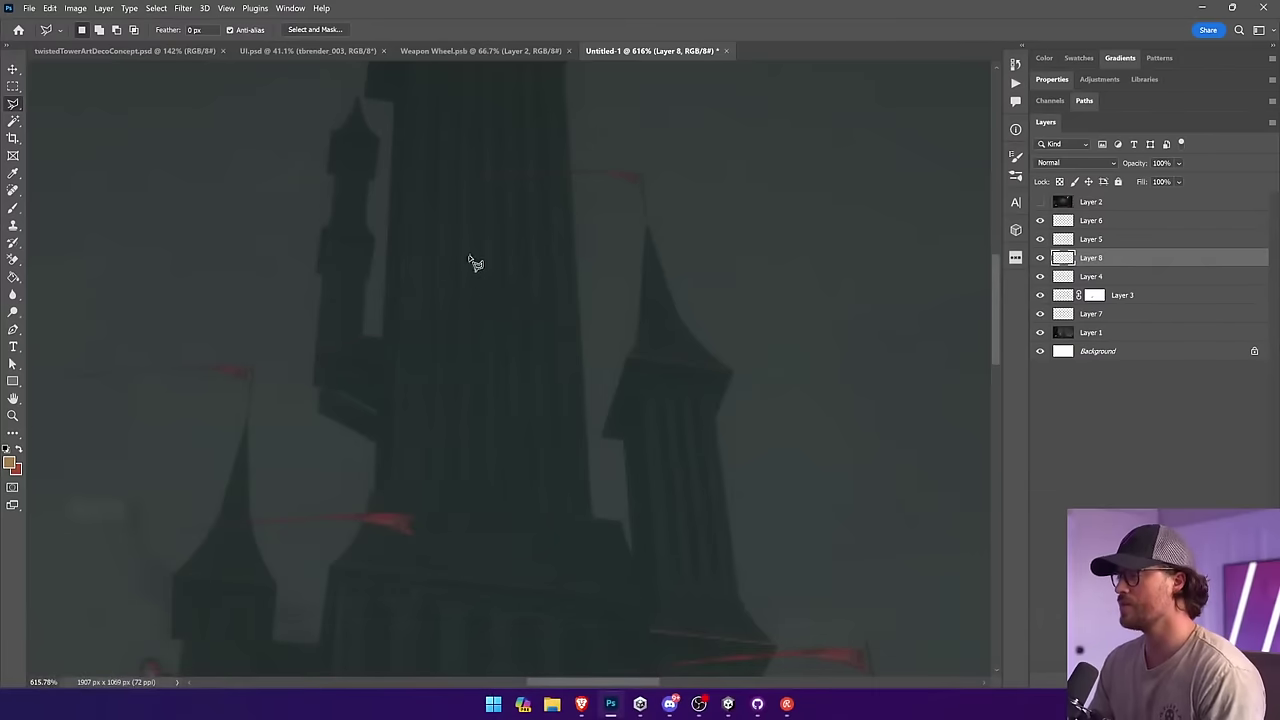
mouse_move(424, 213)
left_mouse_down()
mouse_move(423, 283)
mouse_move(435, 284)
mouse_move(428, 208)
left_mouse_up()
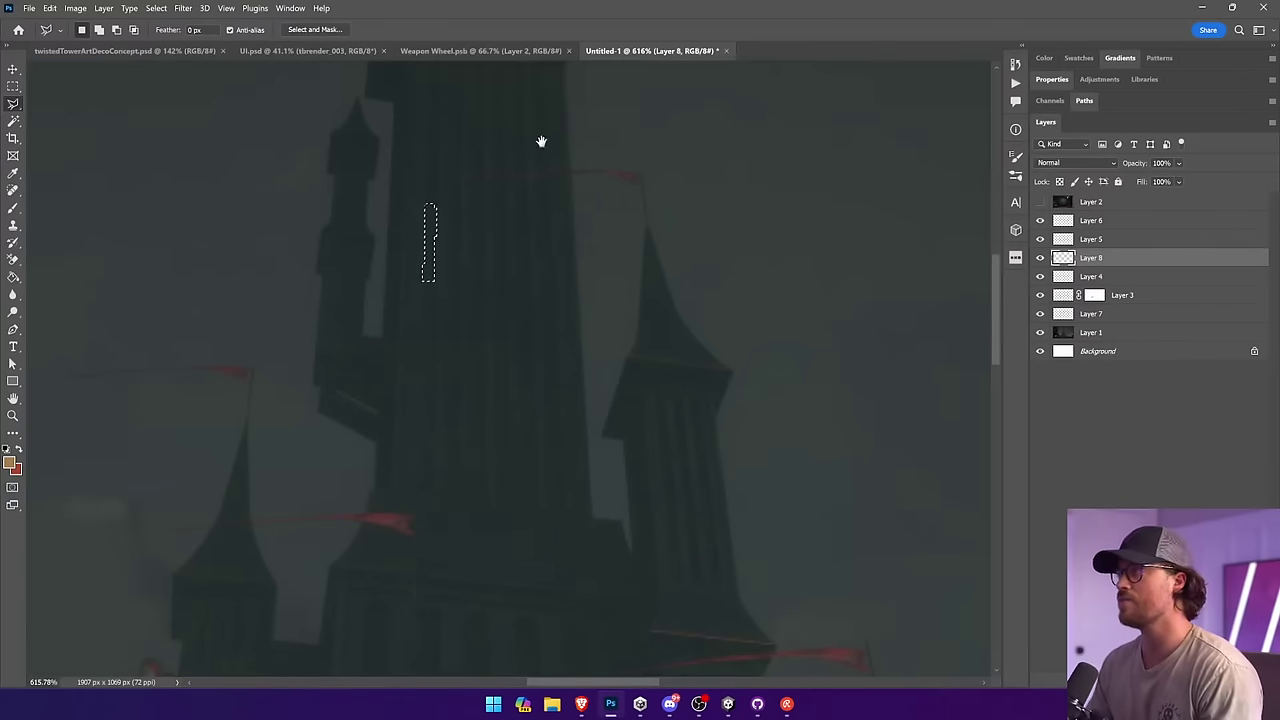
left_click_drag(540, 140, 557, 340)
mouse_move(585, 672)
left_mouse_down()
mouse_move(535, 295)
mouse_move(540, 457)
left_mouse_up()
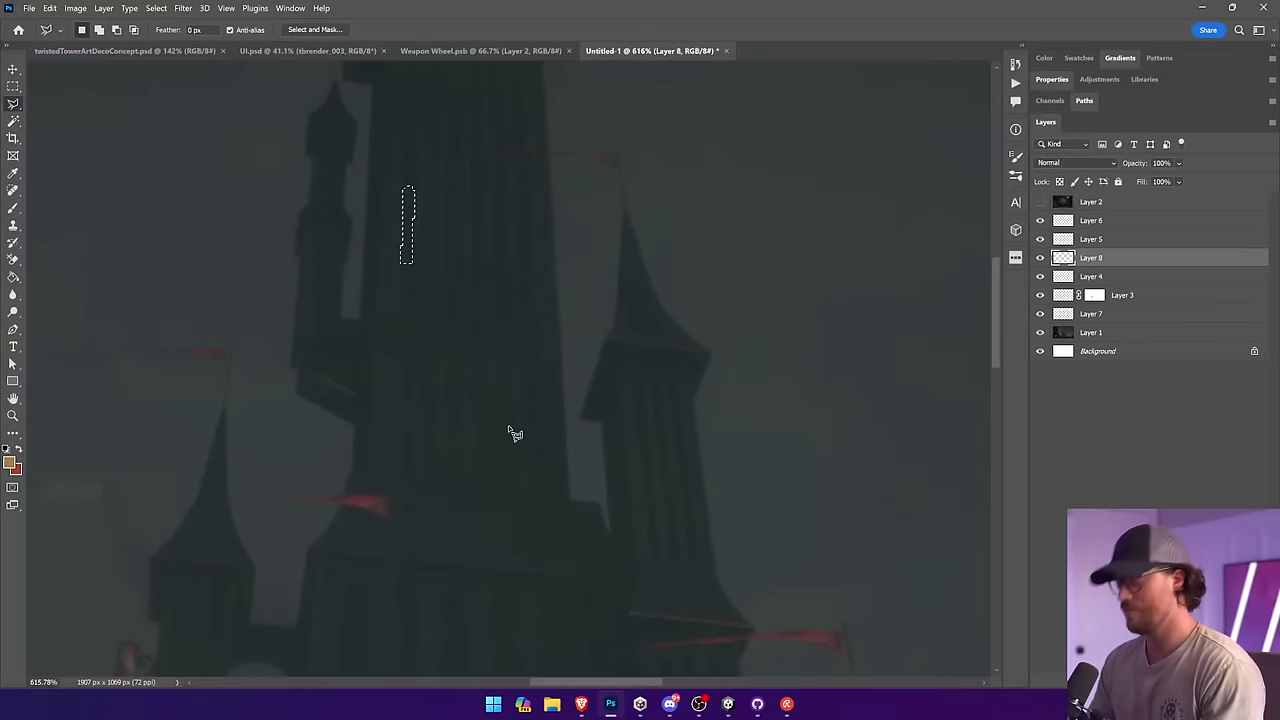
Step: Fill the tower window selection with a warm tan gradient fading out toward its base, undoing the deselection and the last gradient pass
left_click(13, 278)
left_click(40, 277)
left_click_drag(426, 254, 442, 189)
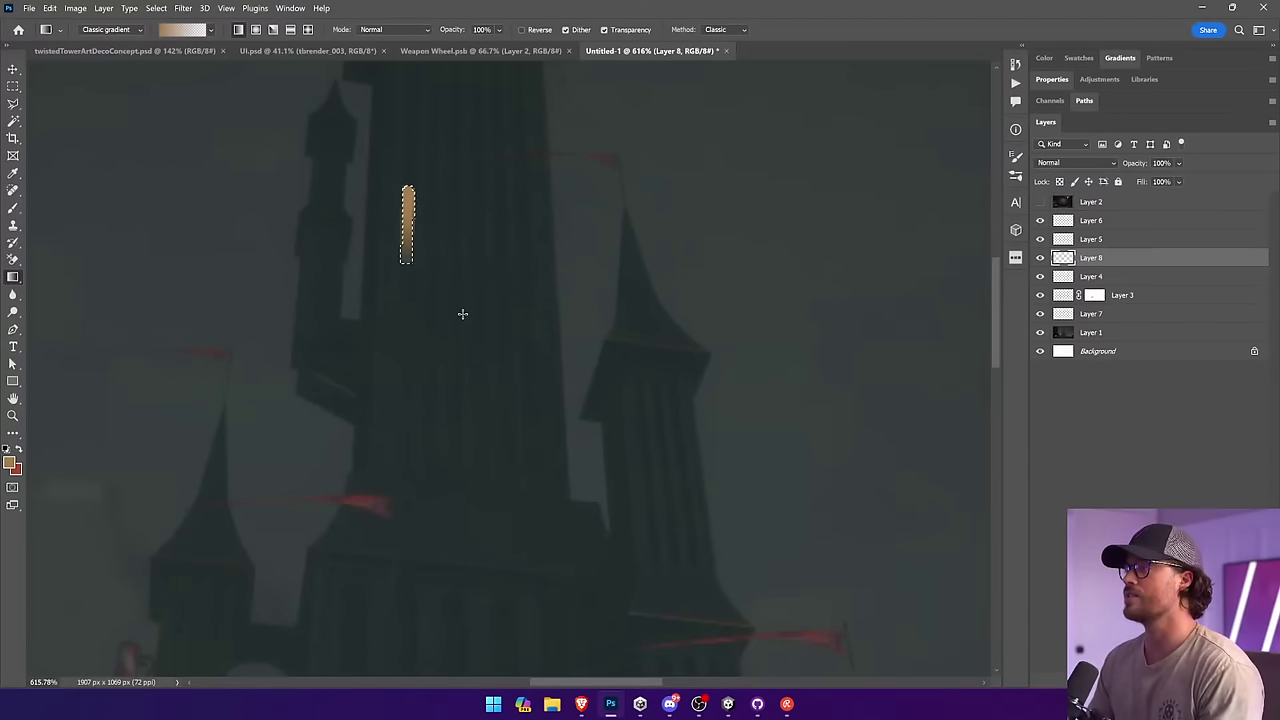
key("ctrl+d")
key("ctrl+z")
key("ctrl+z")
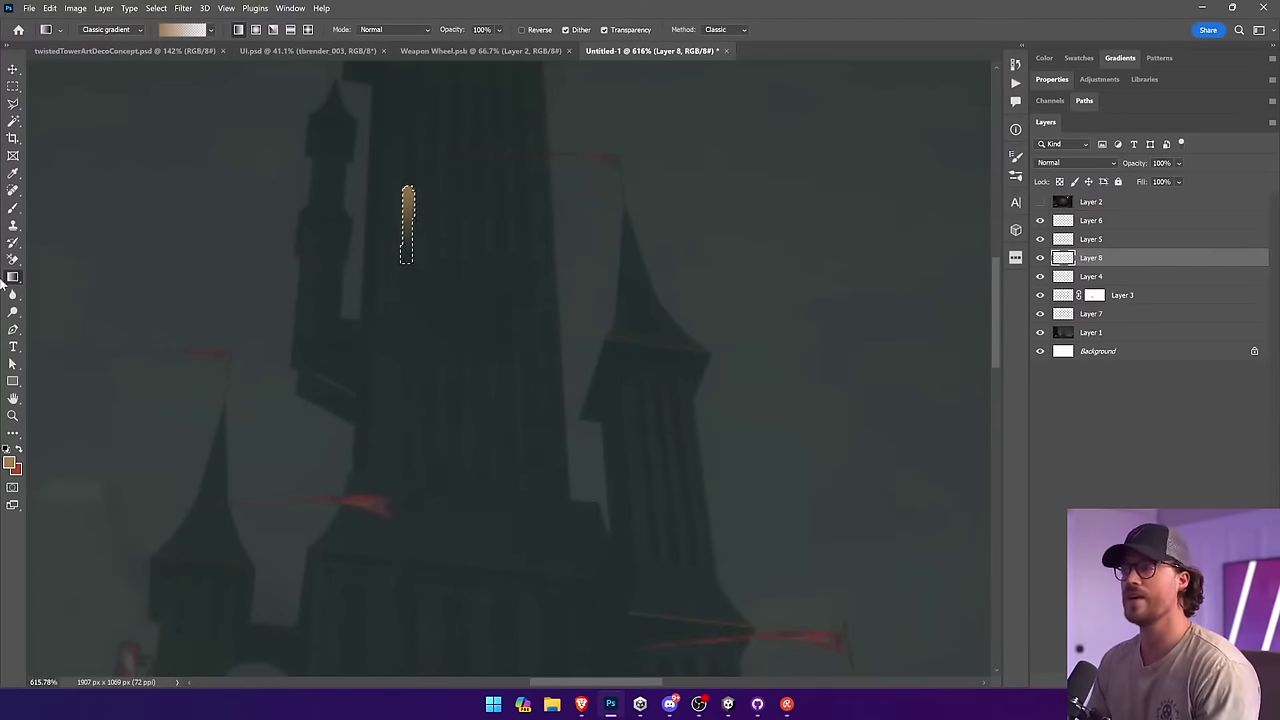
Step: Clear the window selection and convert Layer 8 to a smart object
key("ctrl+d")
key("ctrl+0")
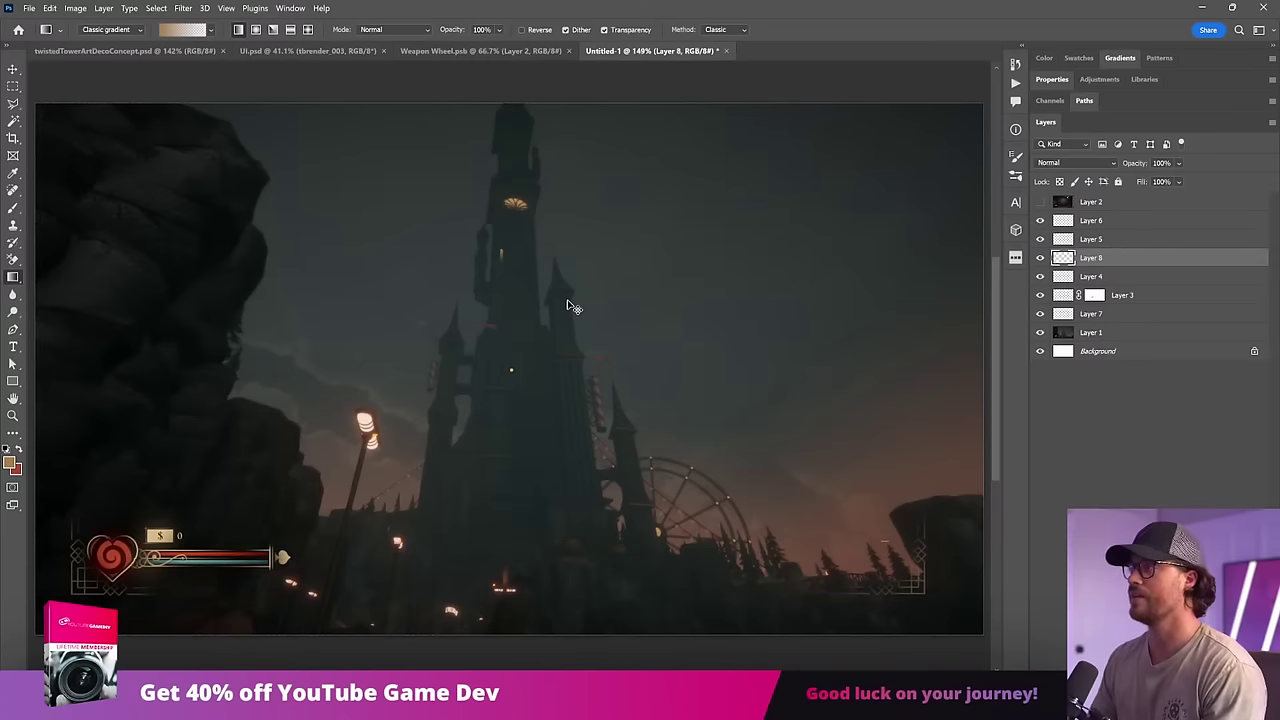
key("z")
right_click(1105, 258)
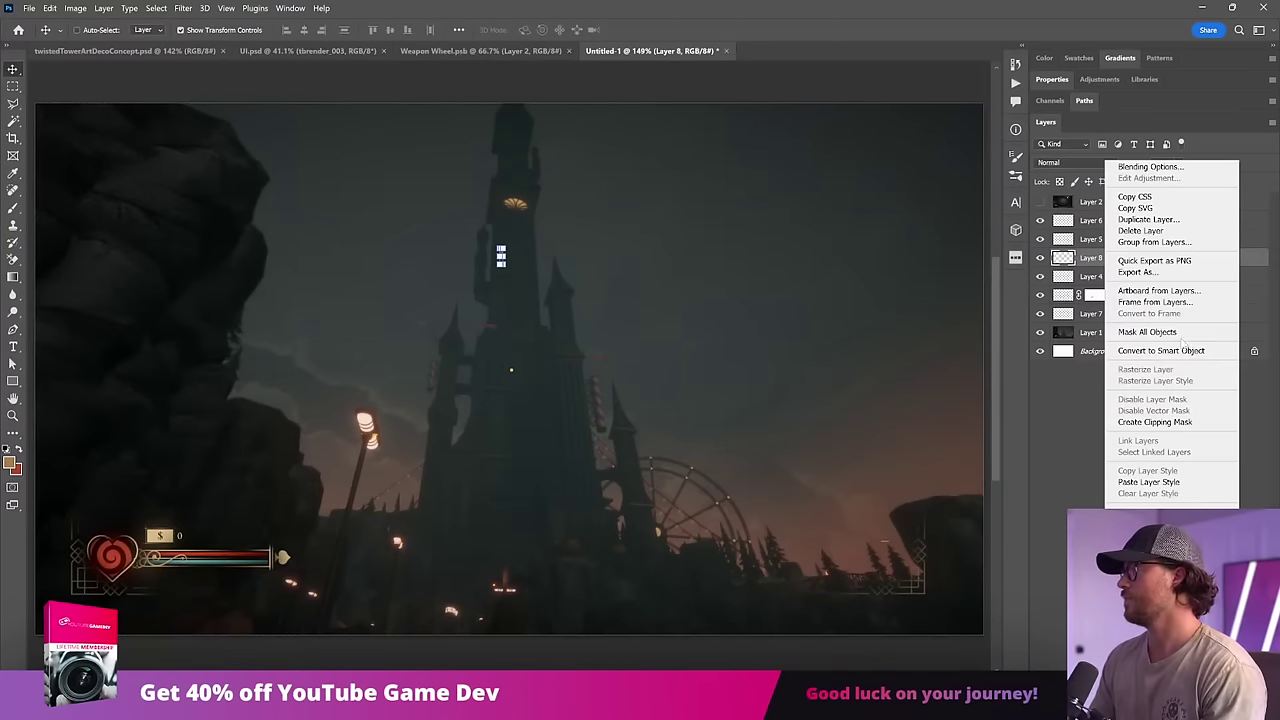
left_click(1160, 351)
Step: Narrow the lit tower window and place two copies, one directly beside it and one lower near the tower's right edge
left_click_drag(578, 184, 468, 366)
key("v")
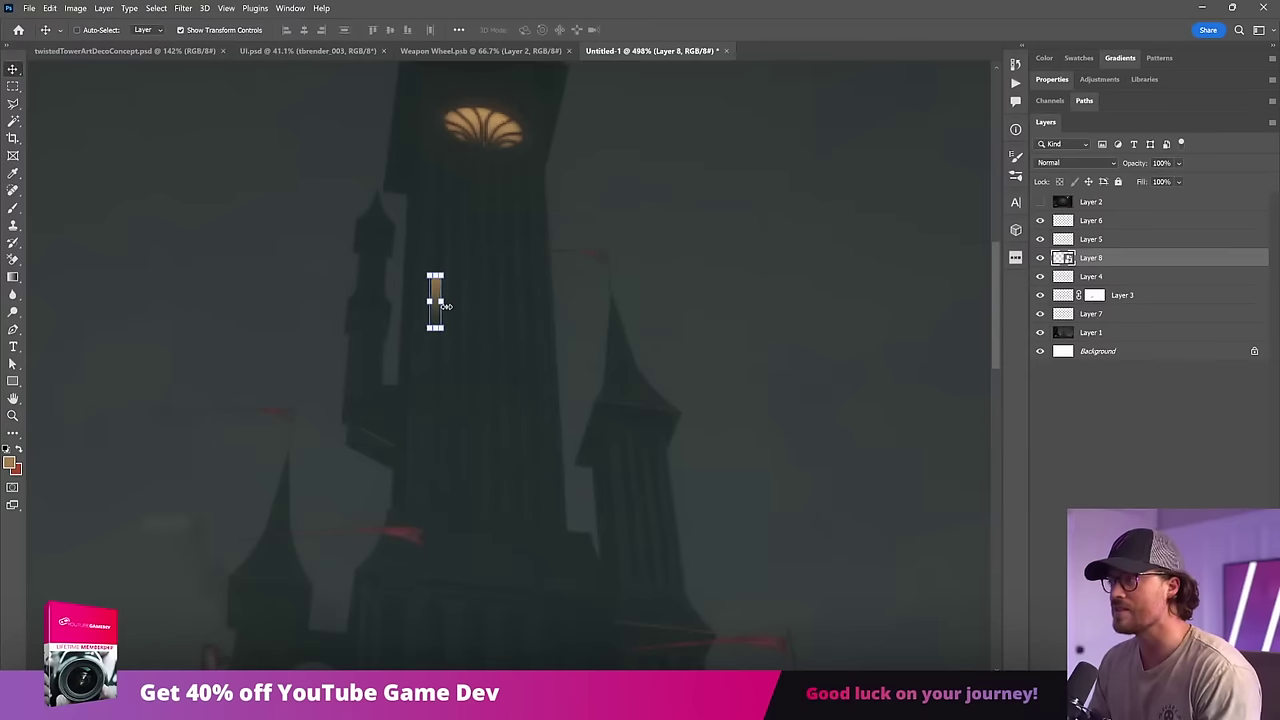
mouse_move(443, 304)
left_mouse_down()
mouse_move(523, 329)
mouse_move(604, 420)
mouse_move(601, 476)
left_mouse_up()
key("Return")
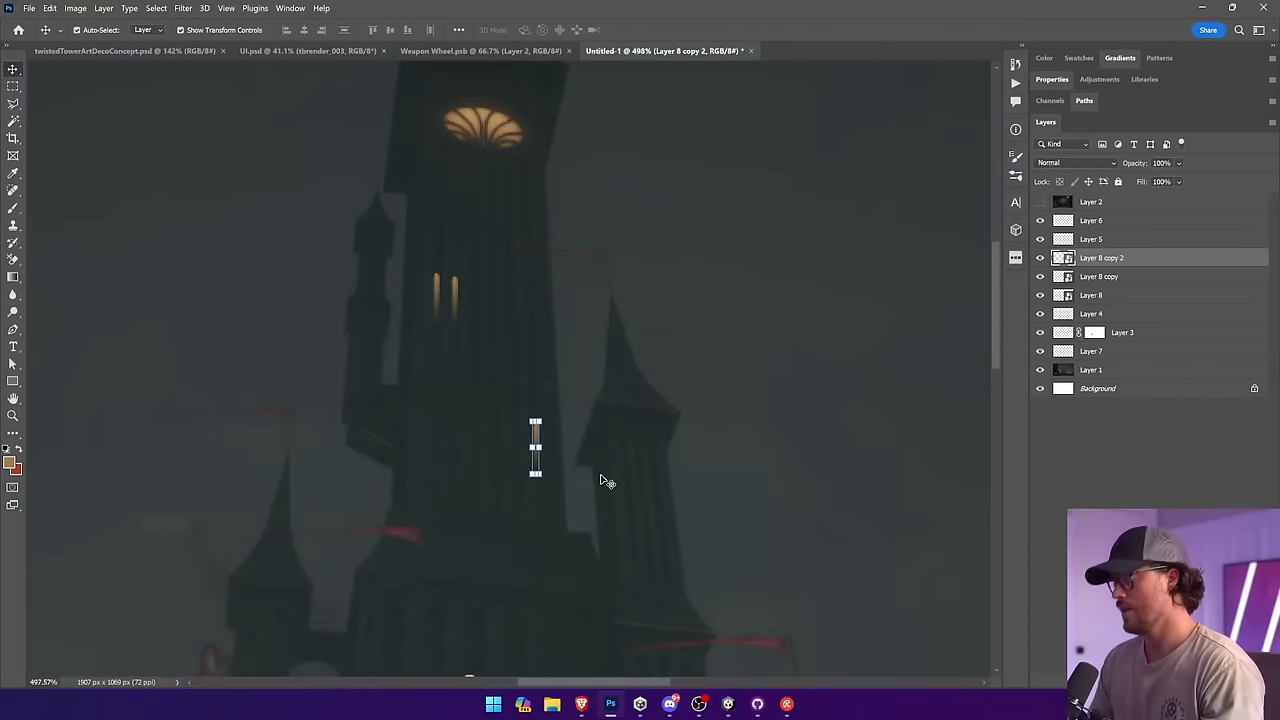
key("ctrl+minus")
key("ctrl+minus")
key("ctrl+minus")
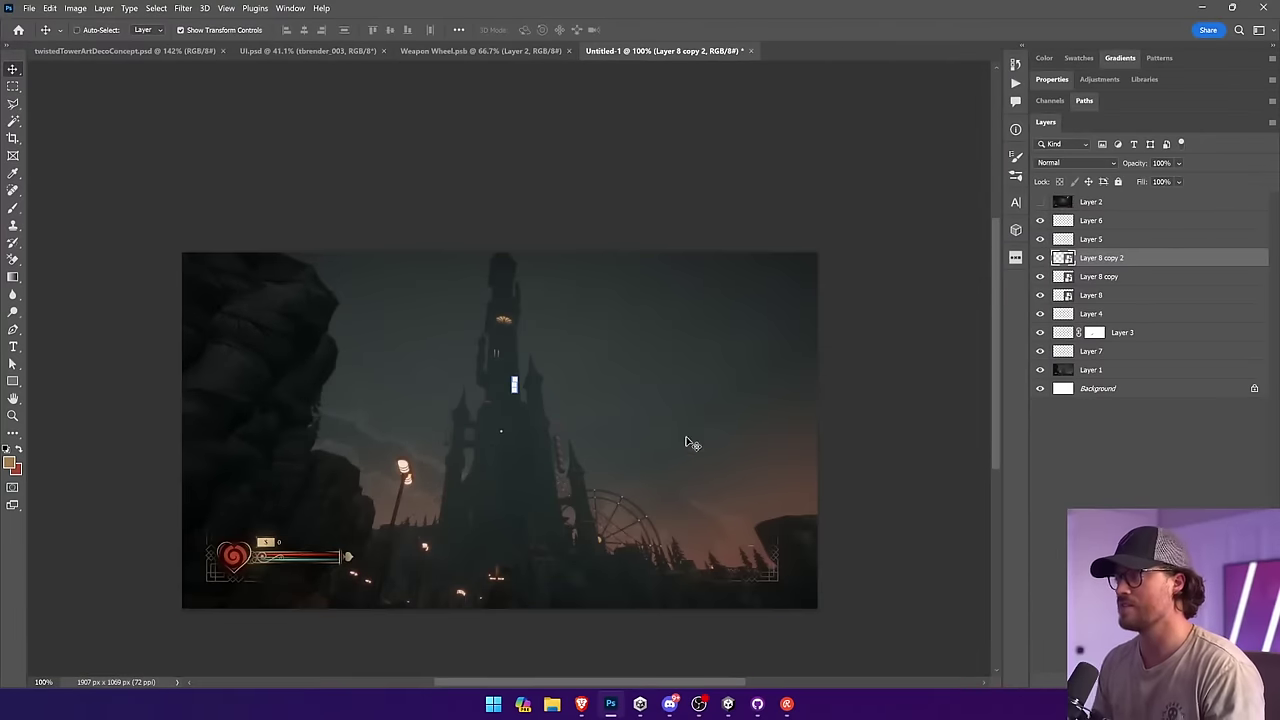
left_click(731, 211)
Step: Rotate the lower window copy slightly to follow the lean of the central tower
key("z")
scroll(640, 301, "up", 5)
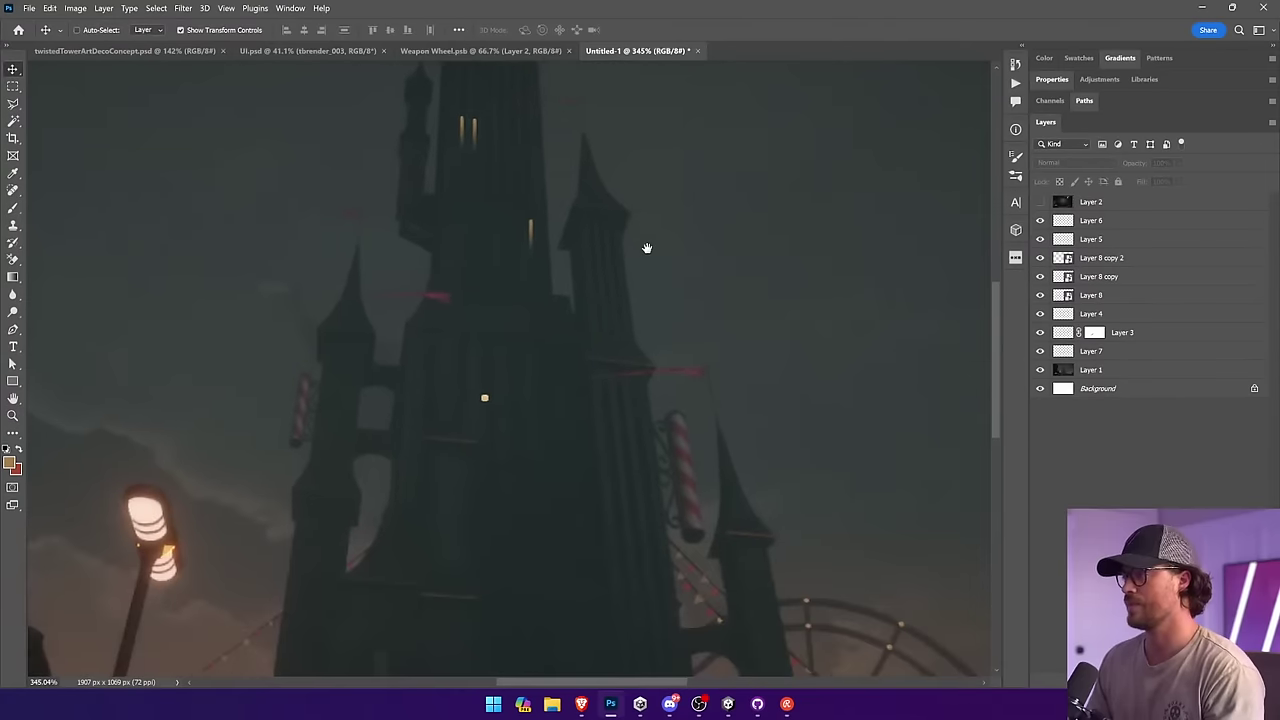
key("v")
left_click(533, 229)
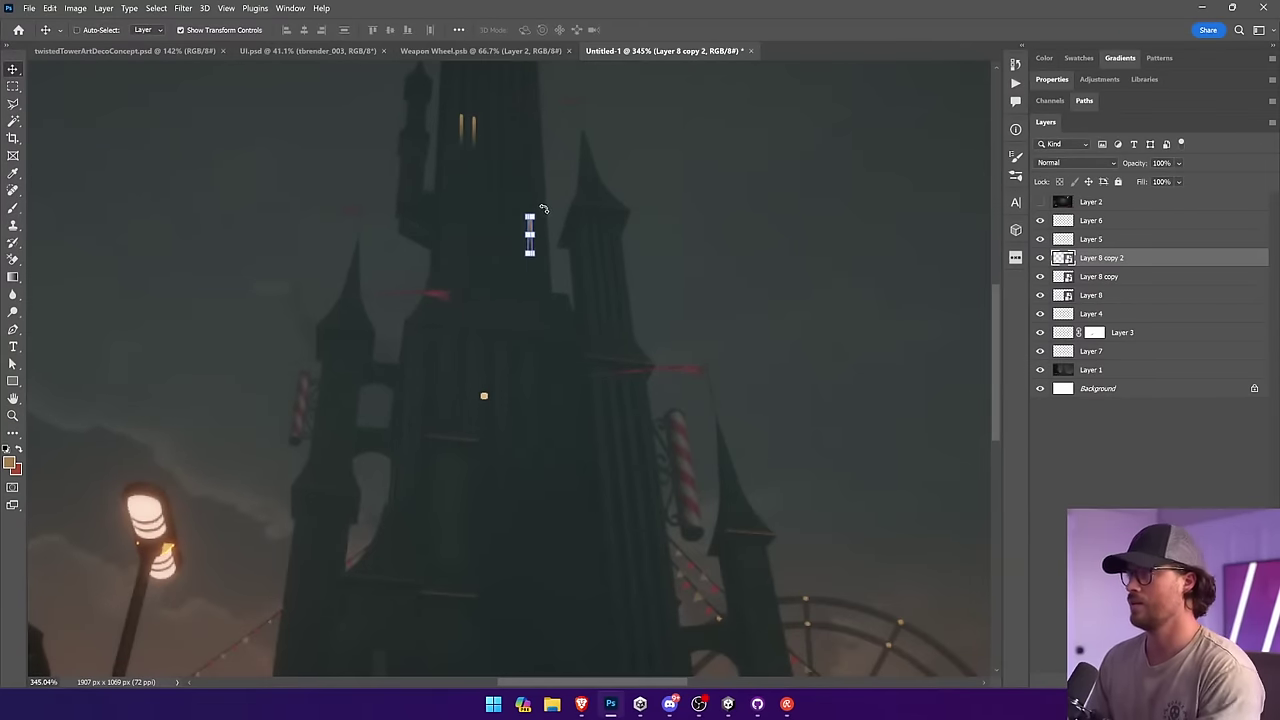
key("ctrl+t")
key("Return")
Step: Duplicate the narrow window to just below the fan-shaped light, near the tower's right edge, and rotate it about -3.2°
left_click_drag(678, 218, 613, 137)
left_click_drag(645, 206, 636, 328)
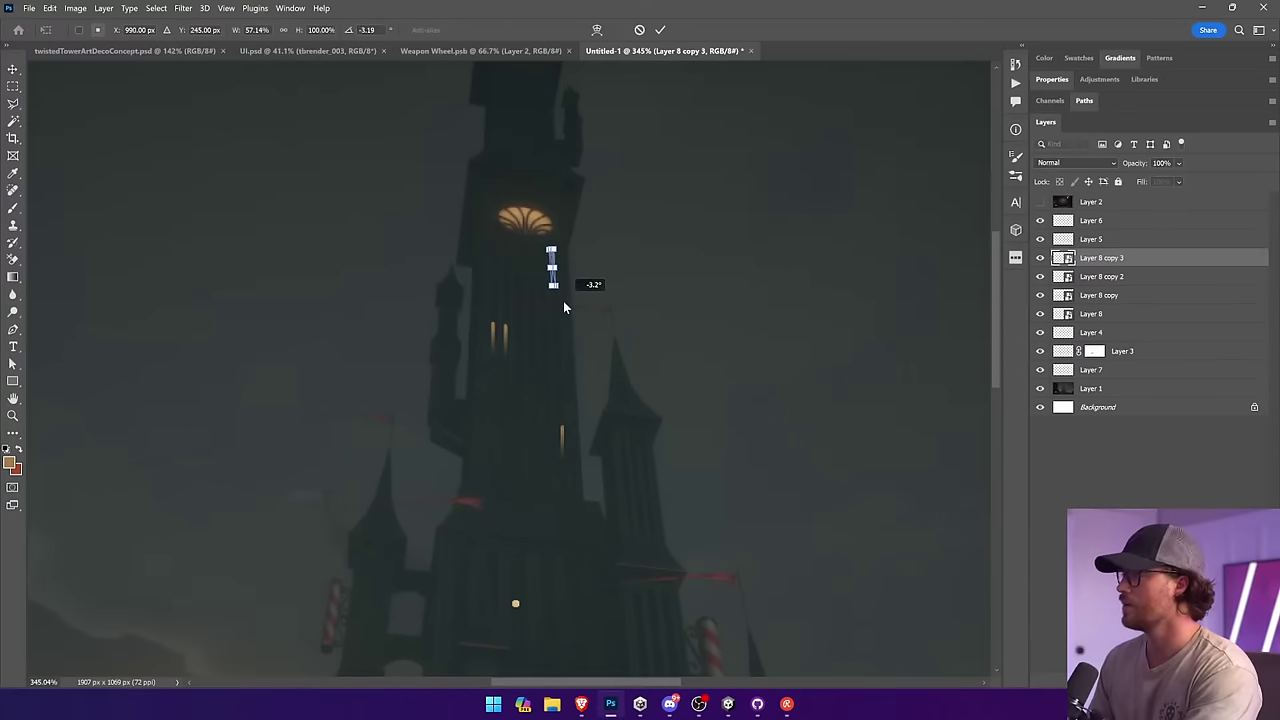
left_click(733, 303)
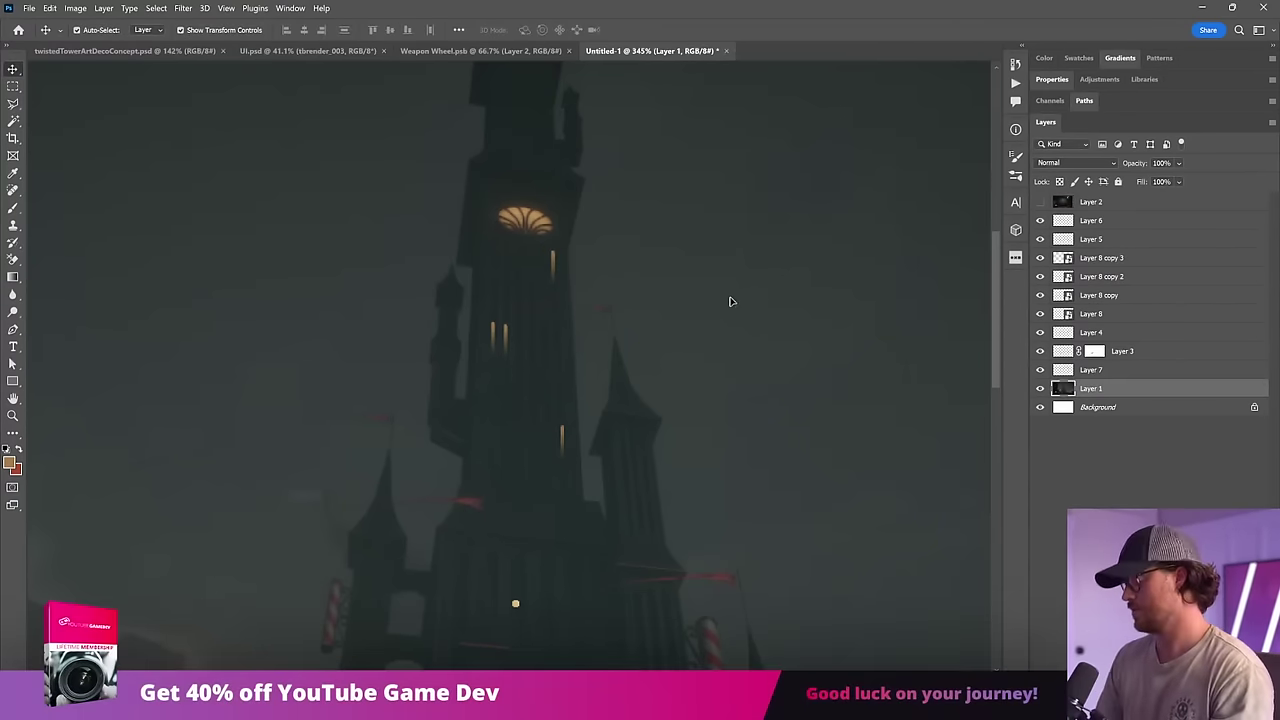
Step: Review the lit tower windows both in the whole composition and closer up
key("ctrl+minus")
key("ctrl+minus")
key("ctrl+minus")
key("ctrl+minus")
key("ctrl+minus")
key("ctrl+equal")
key("ctrl+equal")
key("ctrl+equal")
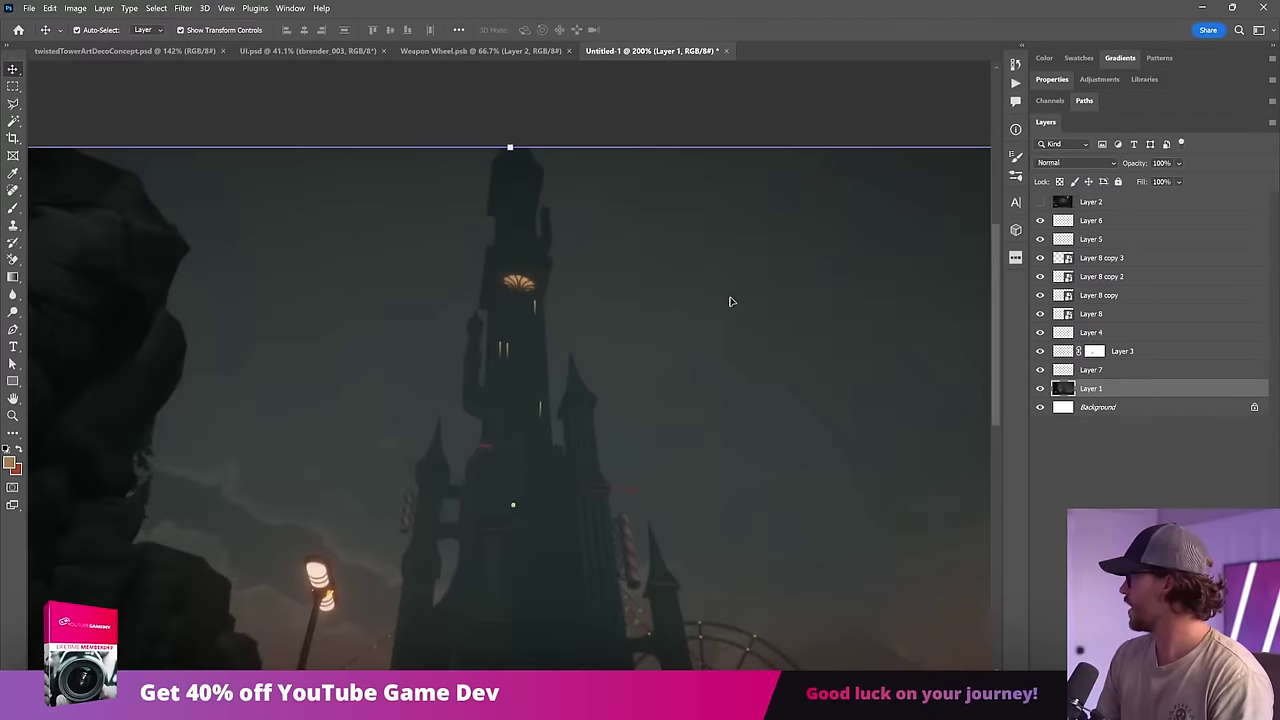
key("ctrl")
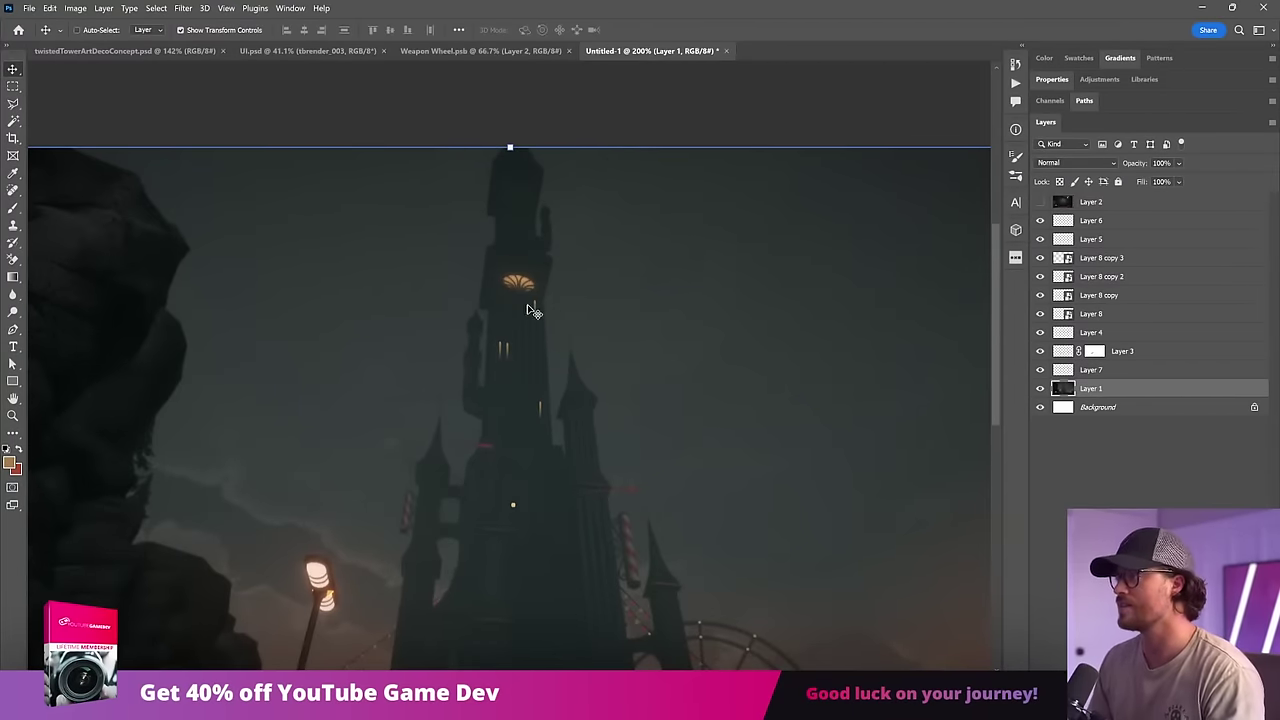
Step: Adjust the rotation of the window below the fan-shaped light to fit the tower's edge and leave no layer selected
scroll(530, 310, "up", 9)
left_click(346, 262, "ctrl")
key("ctrl+t")
left_click_drag(380, 200, 351, 224)
key("Return")
key("ctrl+1")
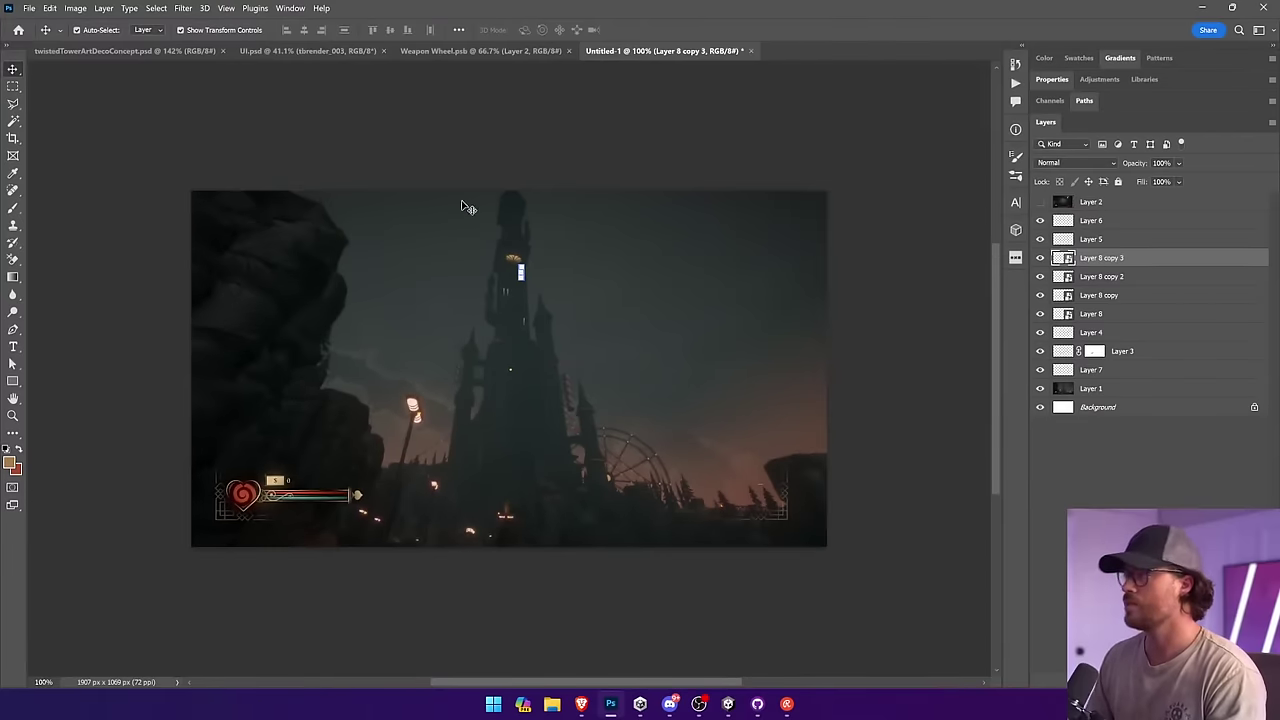
left_click(463, 188, "ctrl")
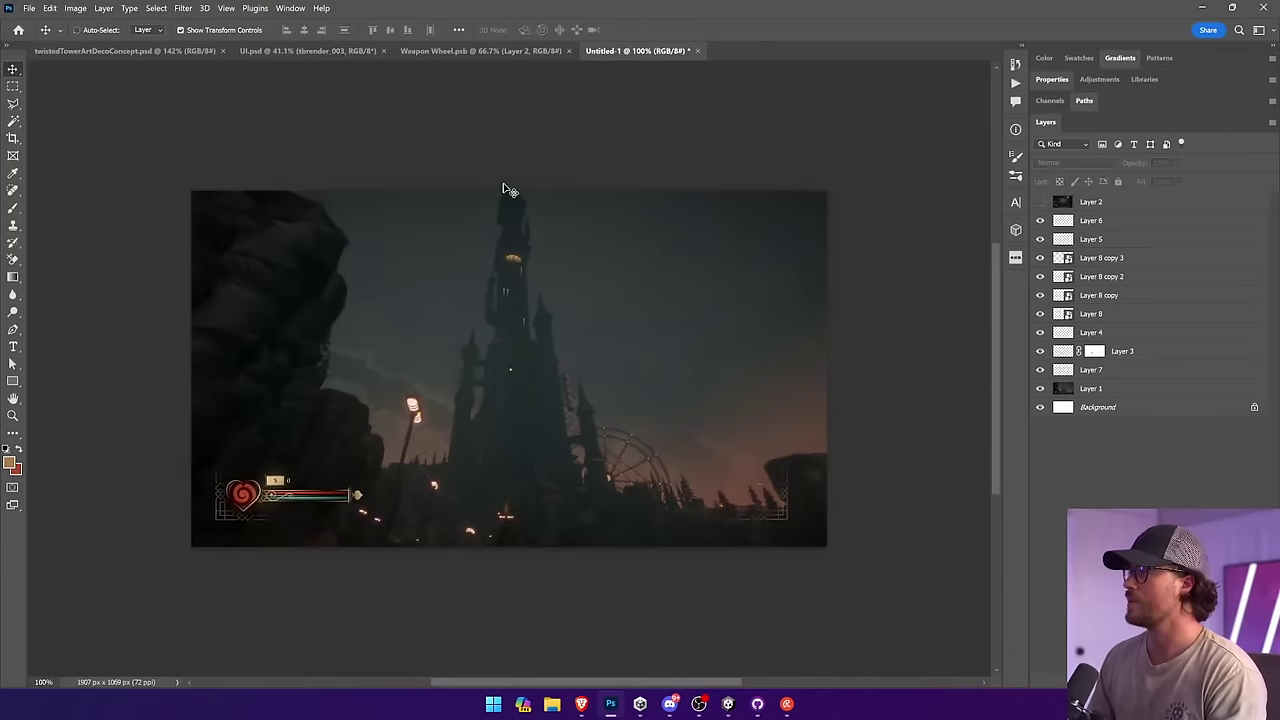
Step: Duplicate the right window of the upper pair down onto the castle's main body, near the small round light
left_click(510, 294, "ctrl")
left_click(510, 297, "ctrl")
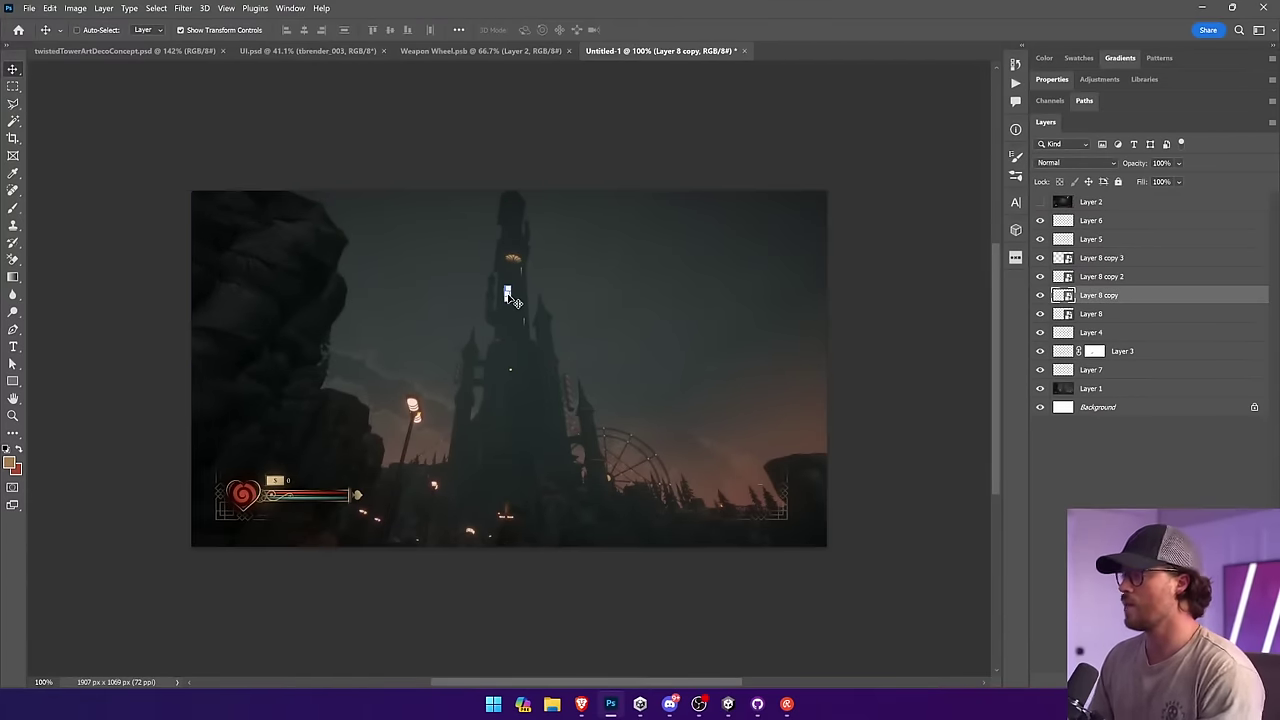
left_click(588, 172)
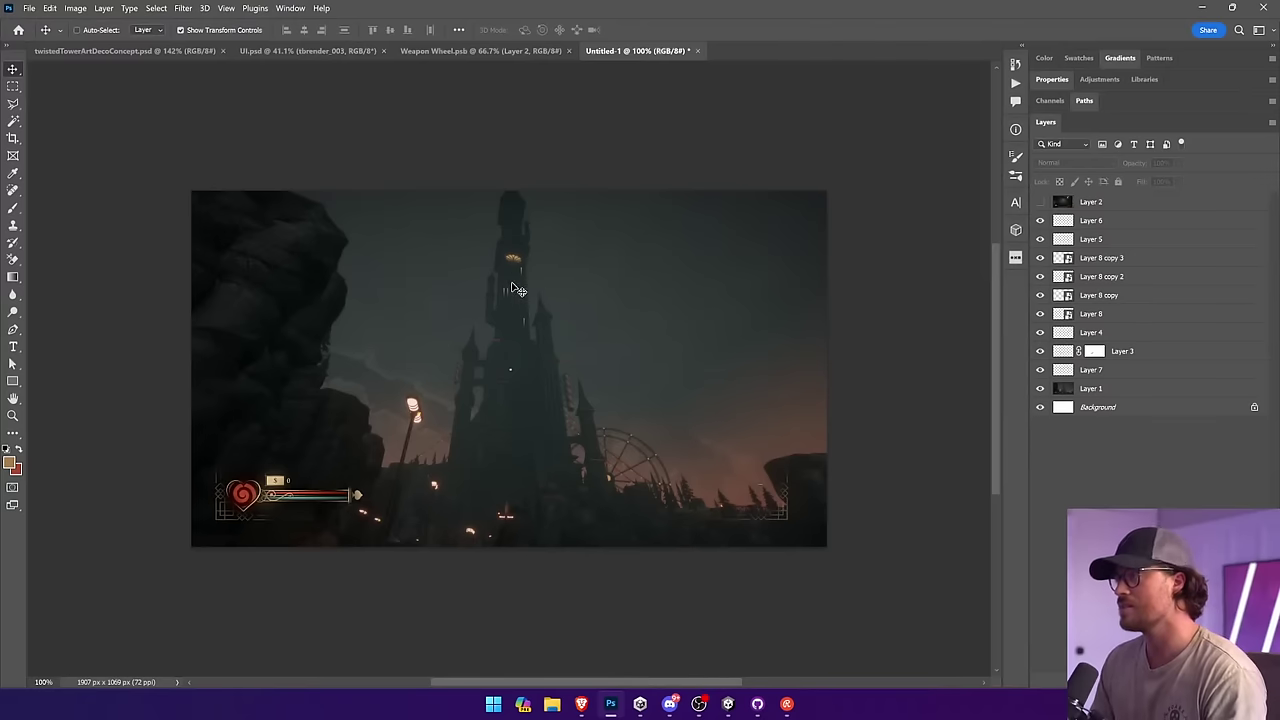
left_click(508, 297, "ctrl")
left_click_drag(510, 297, 510, 380)
Step: Enlarge the copied window on the castle's main body, fine-tune its position to the right of the round light, and deselect it
key("z")
left_click_drag(584, 360, 660, 400)
left_click_drag(447, 304, 498, 267)
left_click_drag(434, 240, 436, 234)
key("Return")
left_click_drag(431, 345, 433, 300)
key("Return")
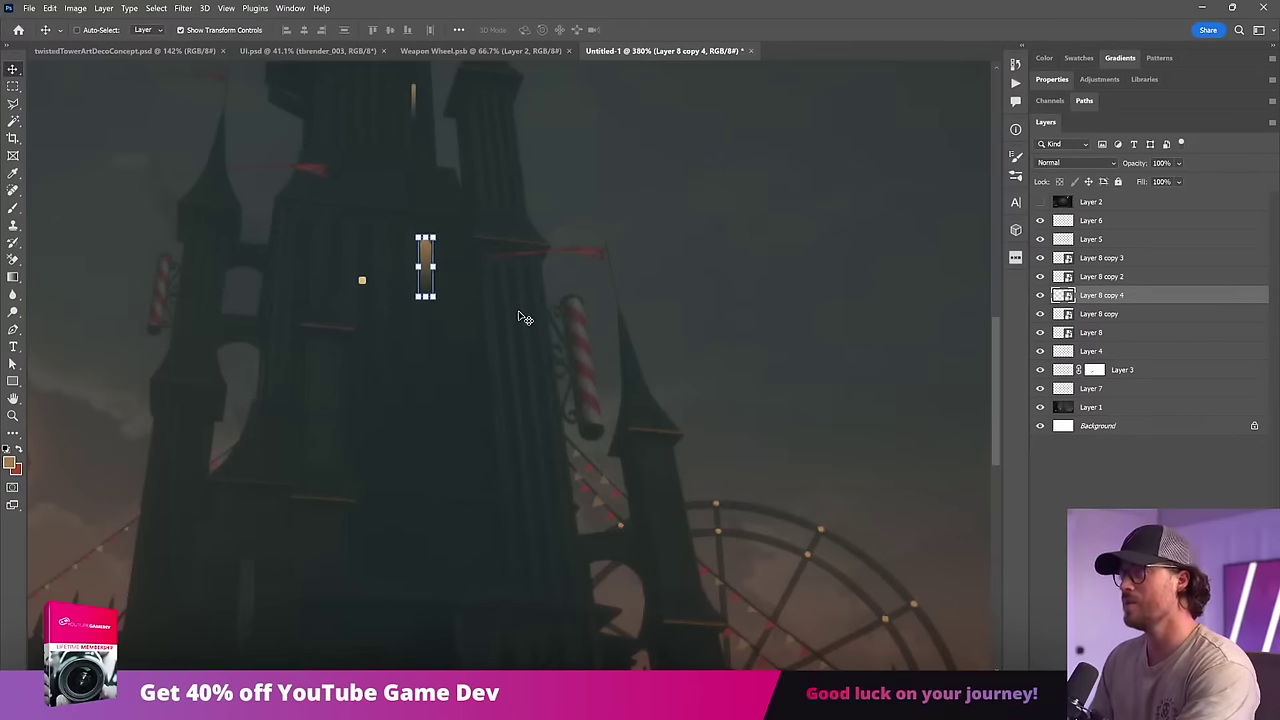
key("ctrl+minus")
key("ctrl+minus")
key("ctrl+minus")
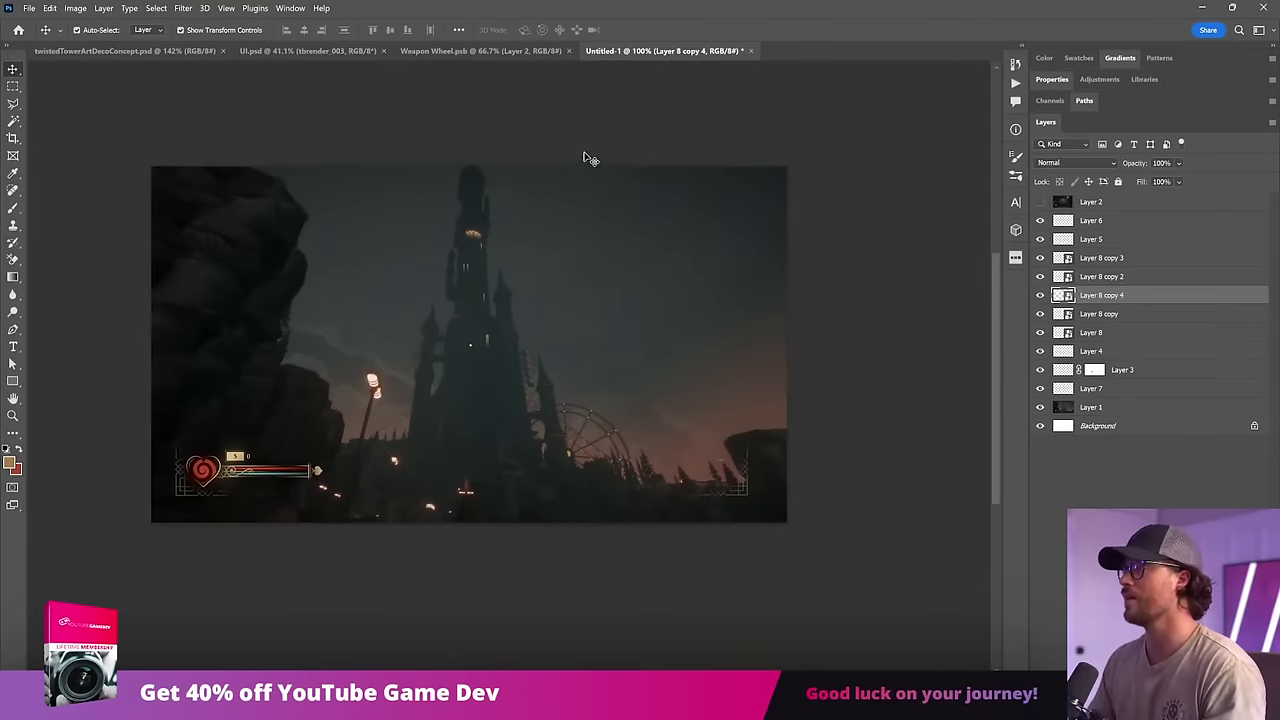
left_click(586, 157)
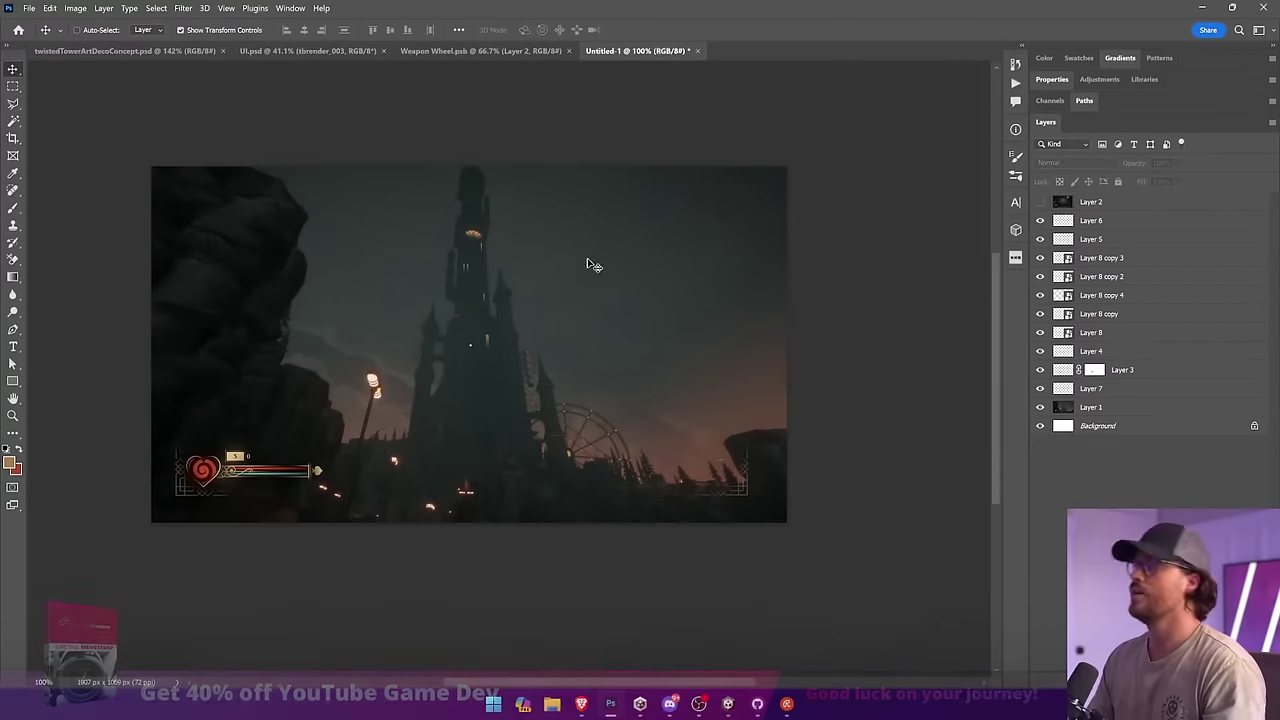
Step: Duplicate the enlarged window to the castle wall below and left of the round light, rotate it slightly and nudge it up
scroll(597, 186, "up", 5)
left_click(615, 492)
left_click_drag(781, 481, 634, 374)
key("ctrl+t")
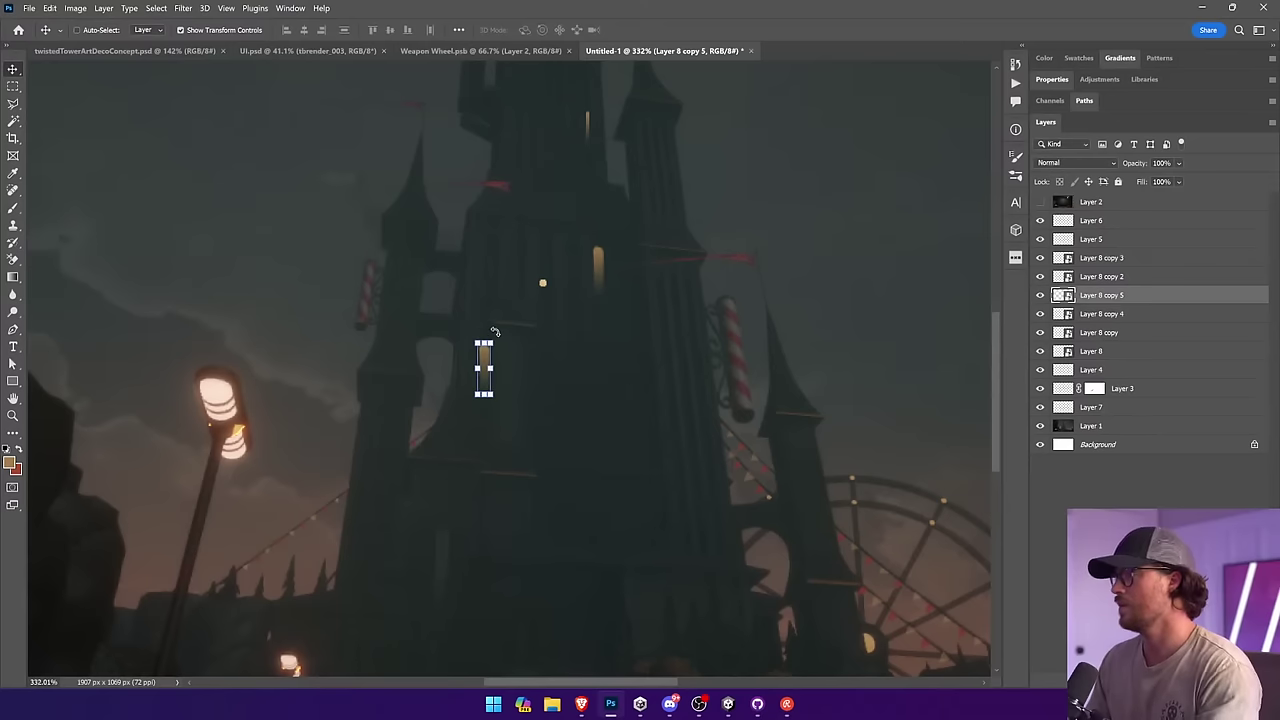
left_click_drag(495, 333, 500, 333)
key("Return")
left_click_drag(577, 377, 582, 358)
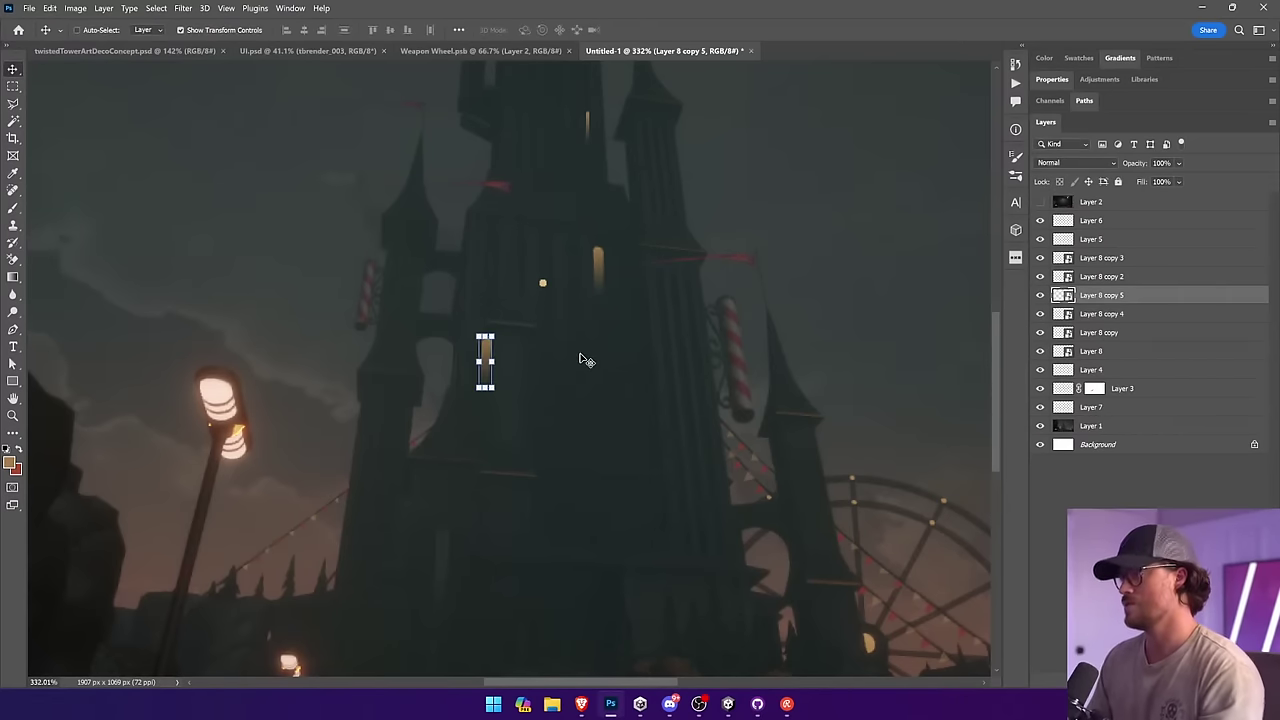
key("ctrl+1")
left_click(609, 125, "ctrl")
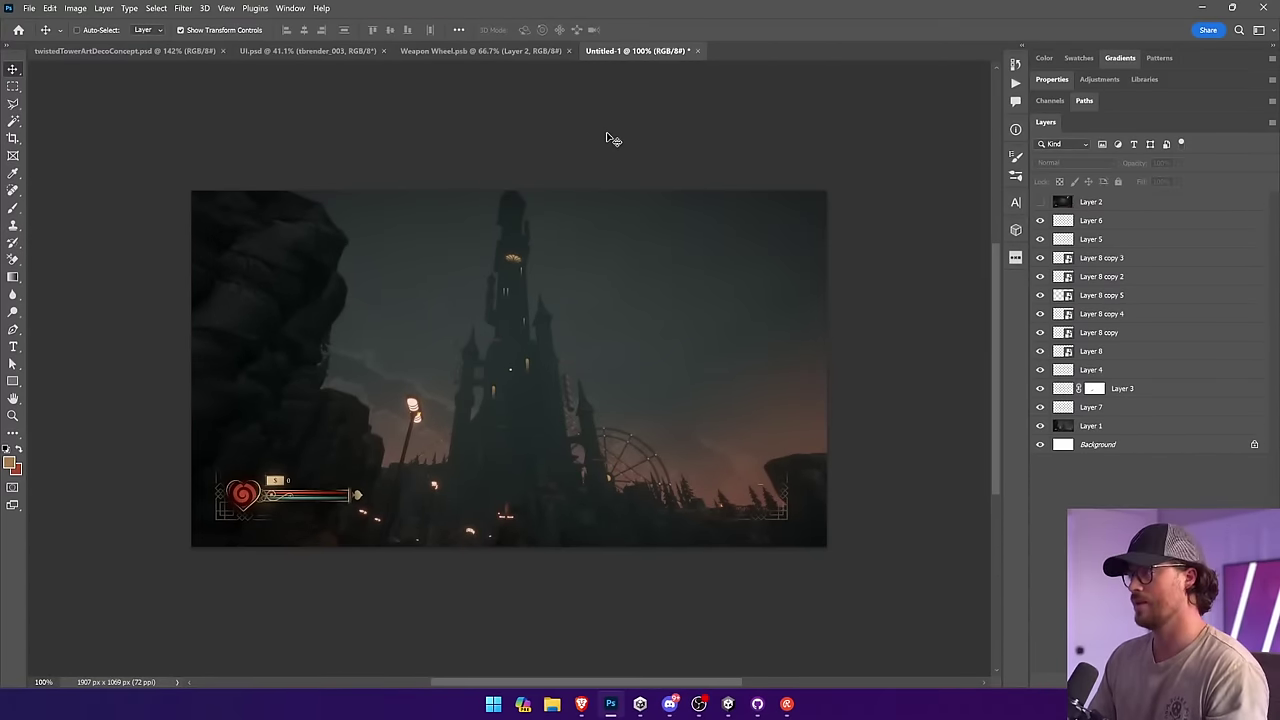
Step: Duplicate a narrow window onto the pointed turret right of the central tower and rotate it about -2.8°
left_click_drag(431, 409, 683, 408)
left_click(517, 383, "ctrl")
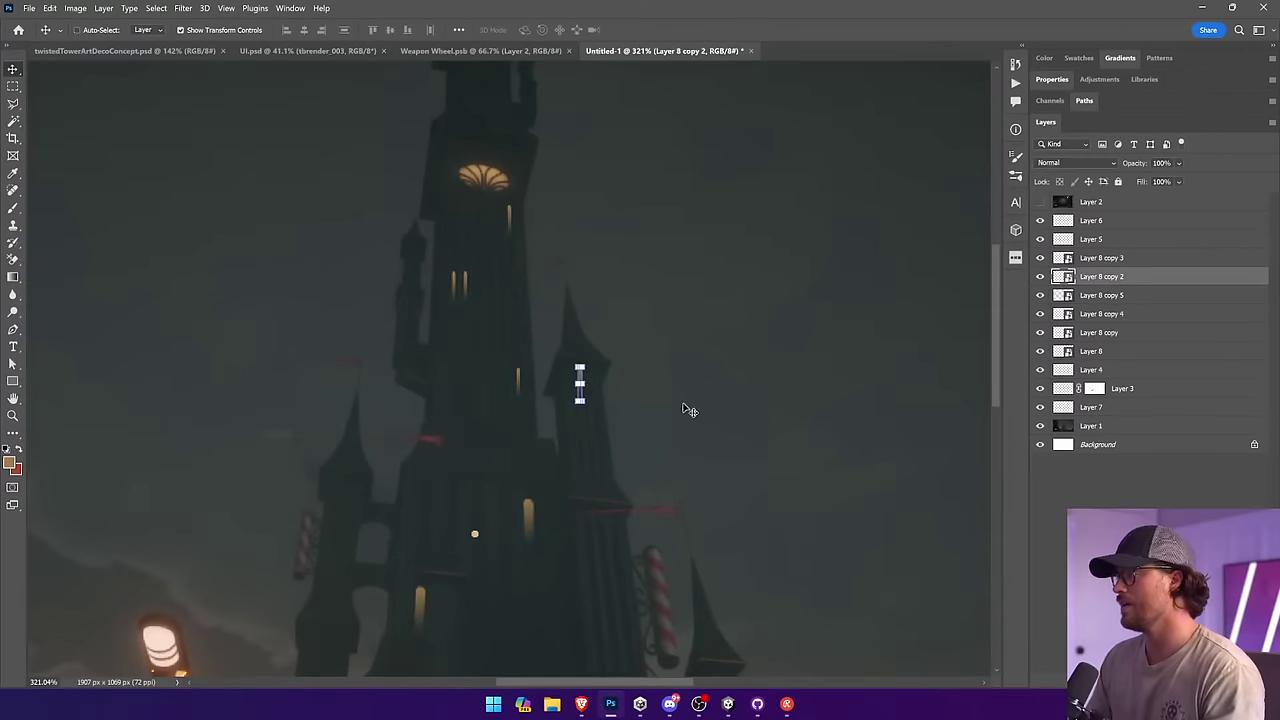
left_click_drag(586, 418, 646, 420)
key("ctrl+t")
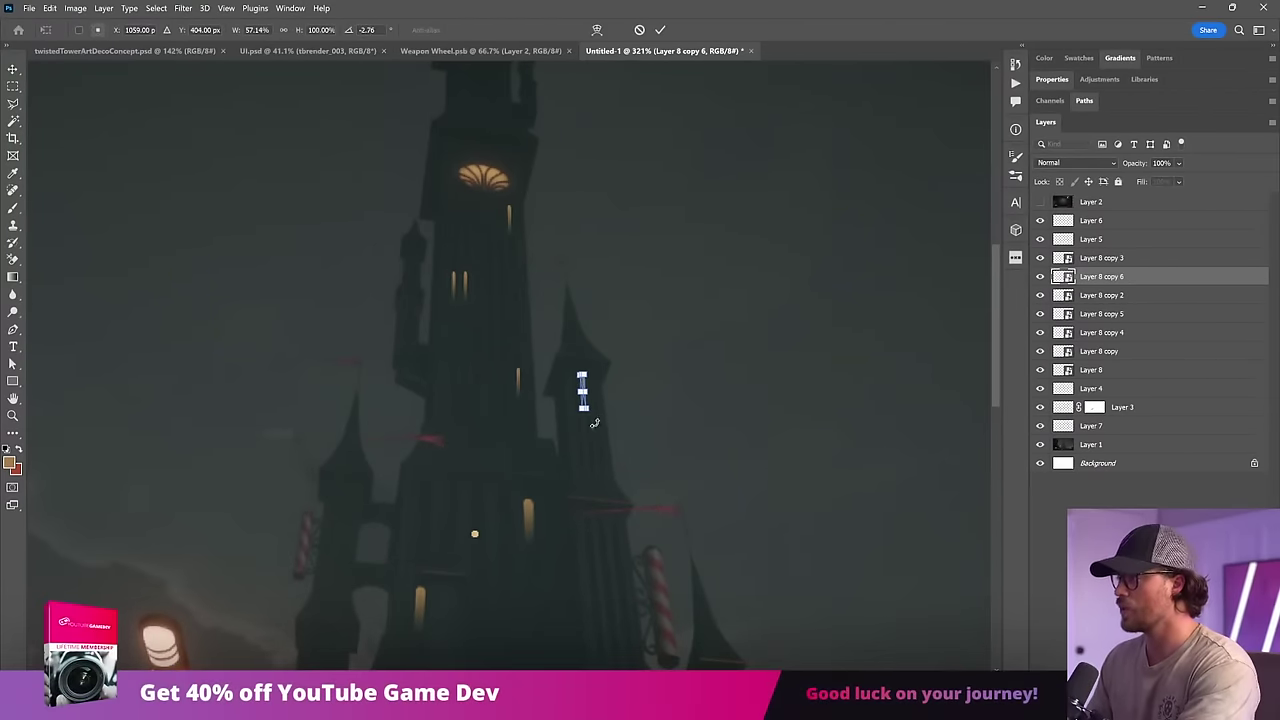
key("Return")
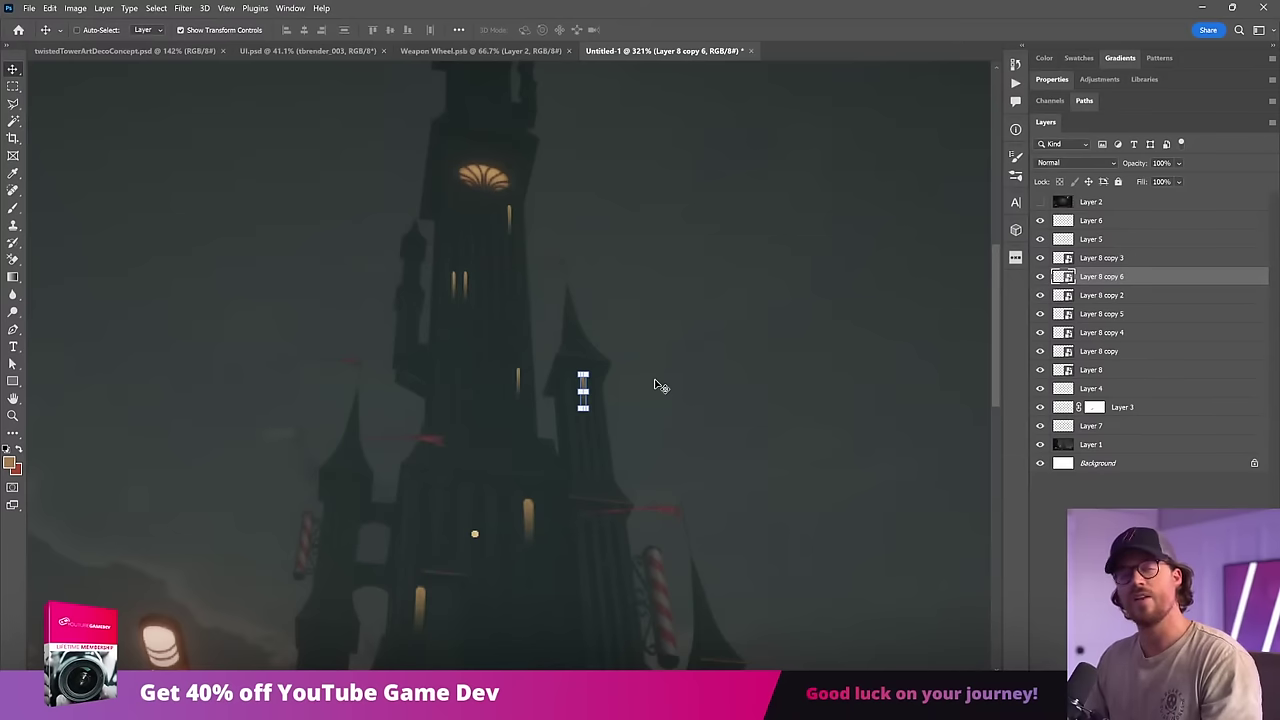
left_click_drag(659, 476, 535, 195)
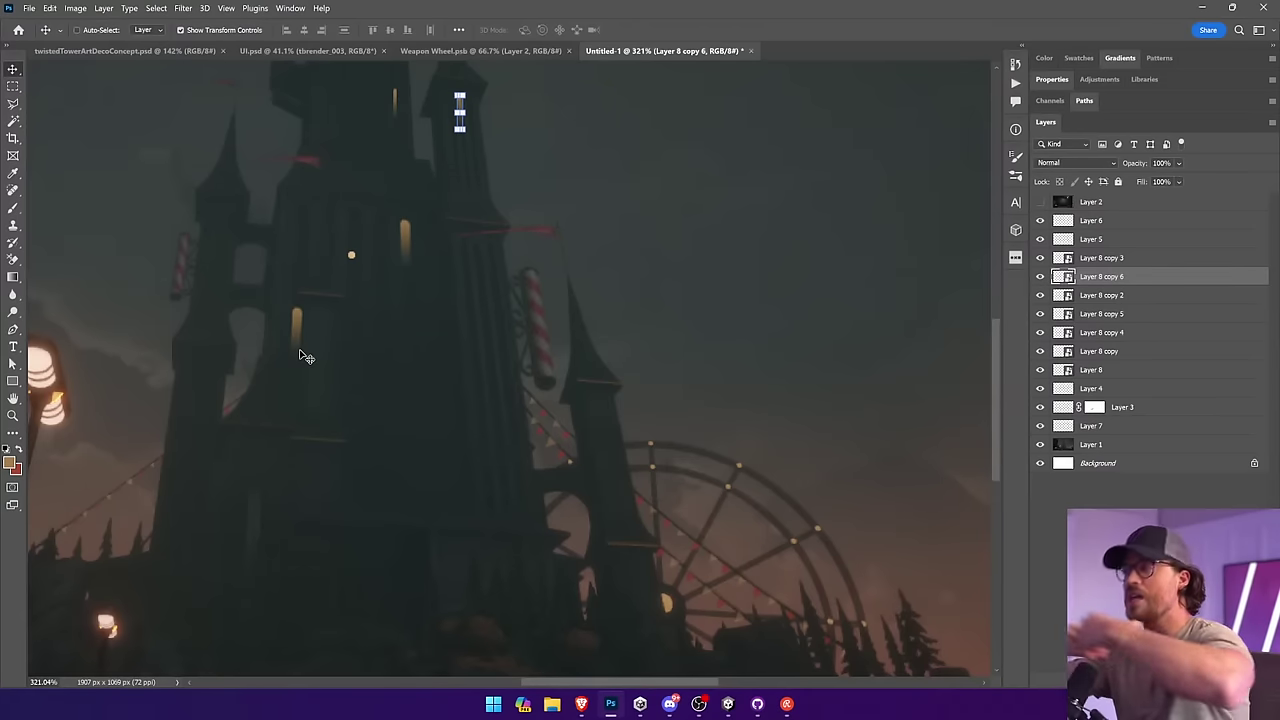
left_click_drag(399, 308, 471, 437)
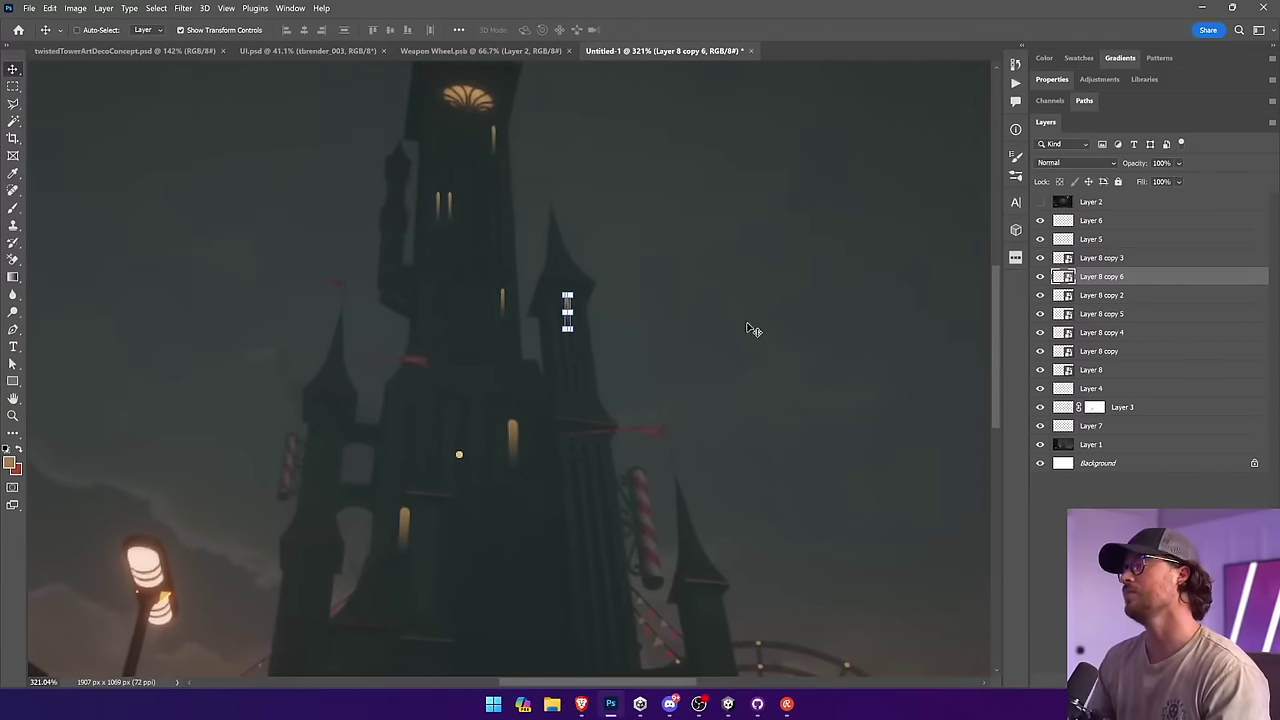
left_click(689, 359, "ctrl")
Step: Duplicate the large window lower on the castle's main body, rotate it slightly and scale it to about 185% width and 176% height
key("ctrl+1")
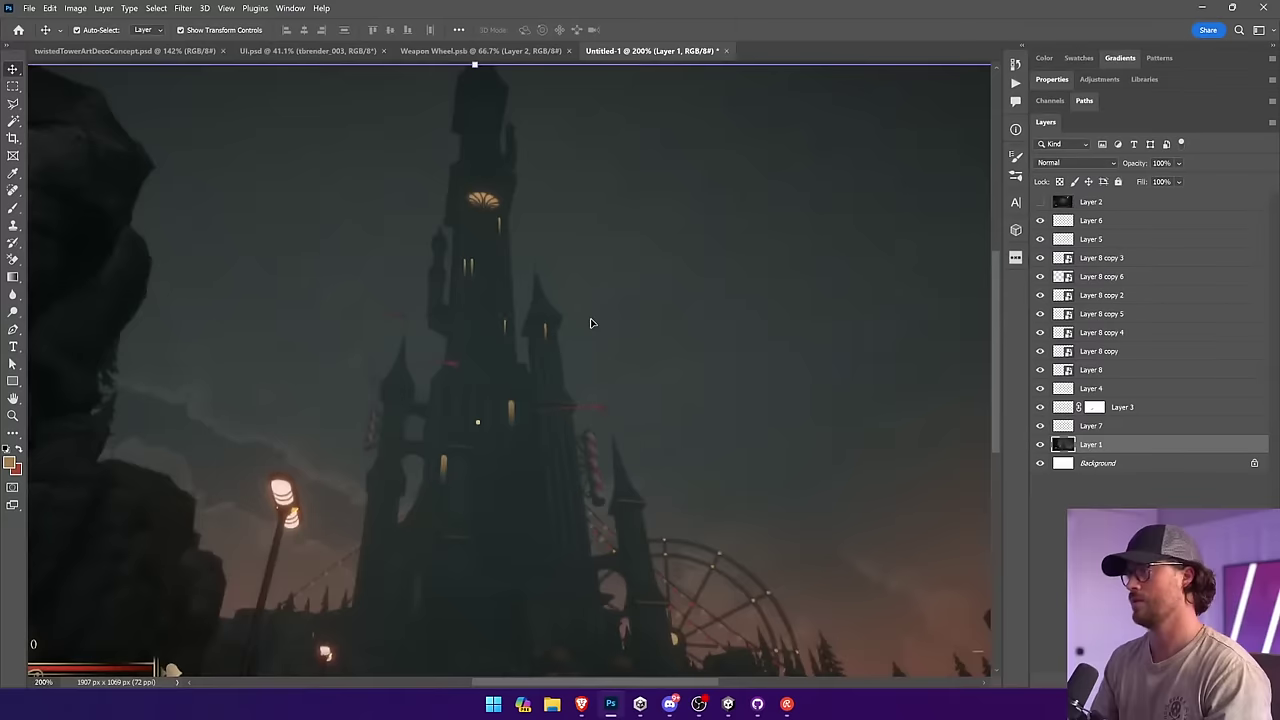
key("ctrl+plus")
key("ctrl+plus")
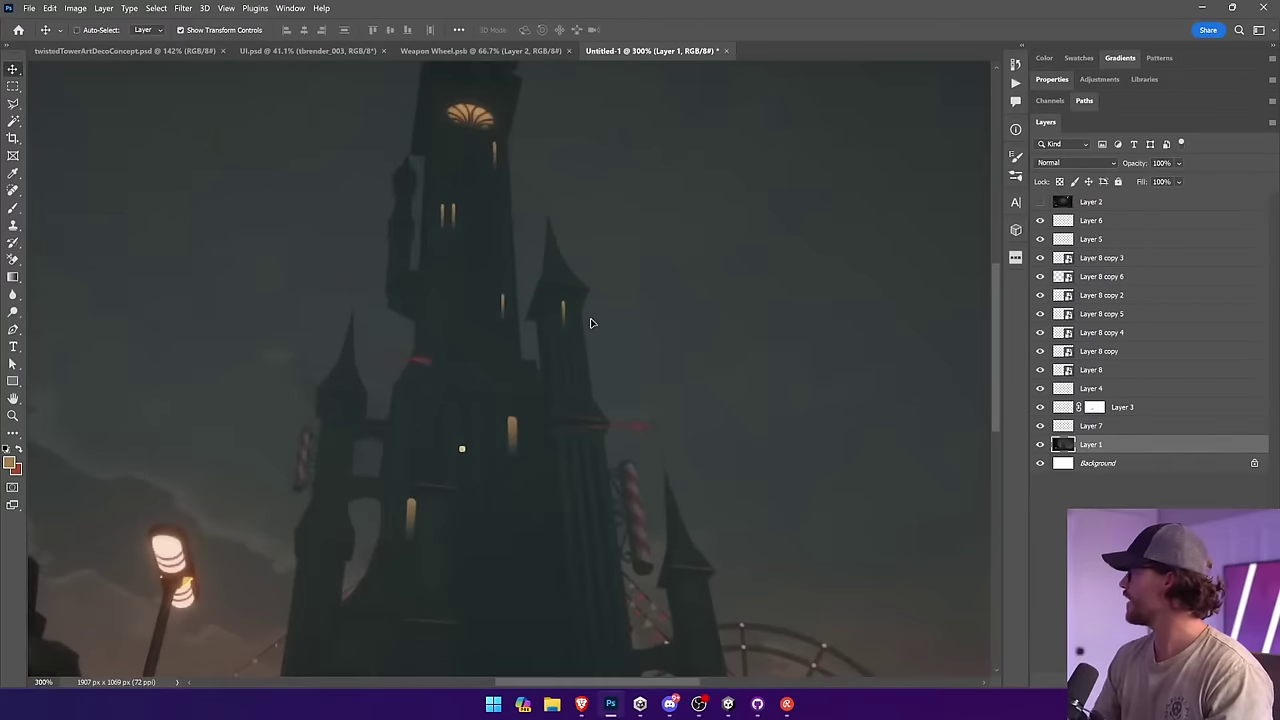
left_click_drag(508, 455, 600, 443)
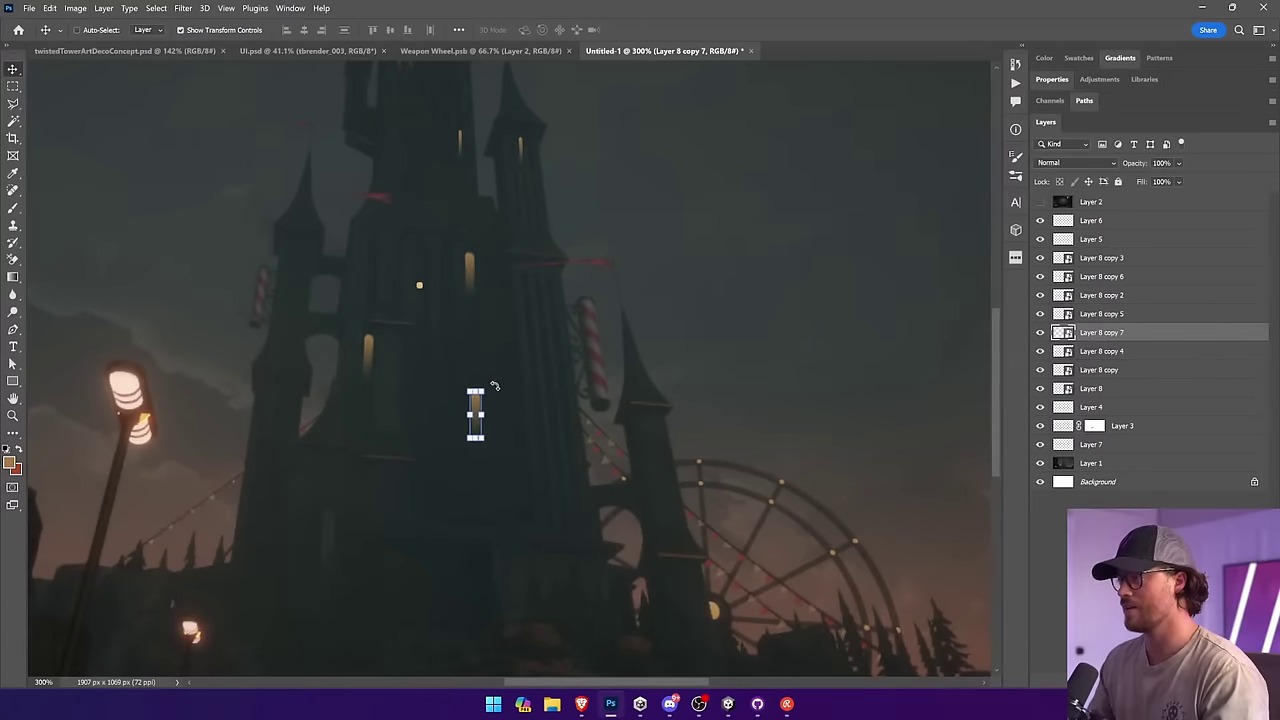
left_click_drag(496, 386, 497, 384)
key("Return")
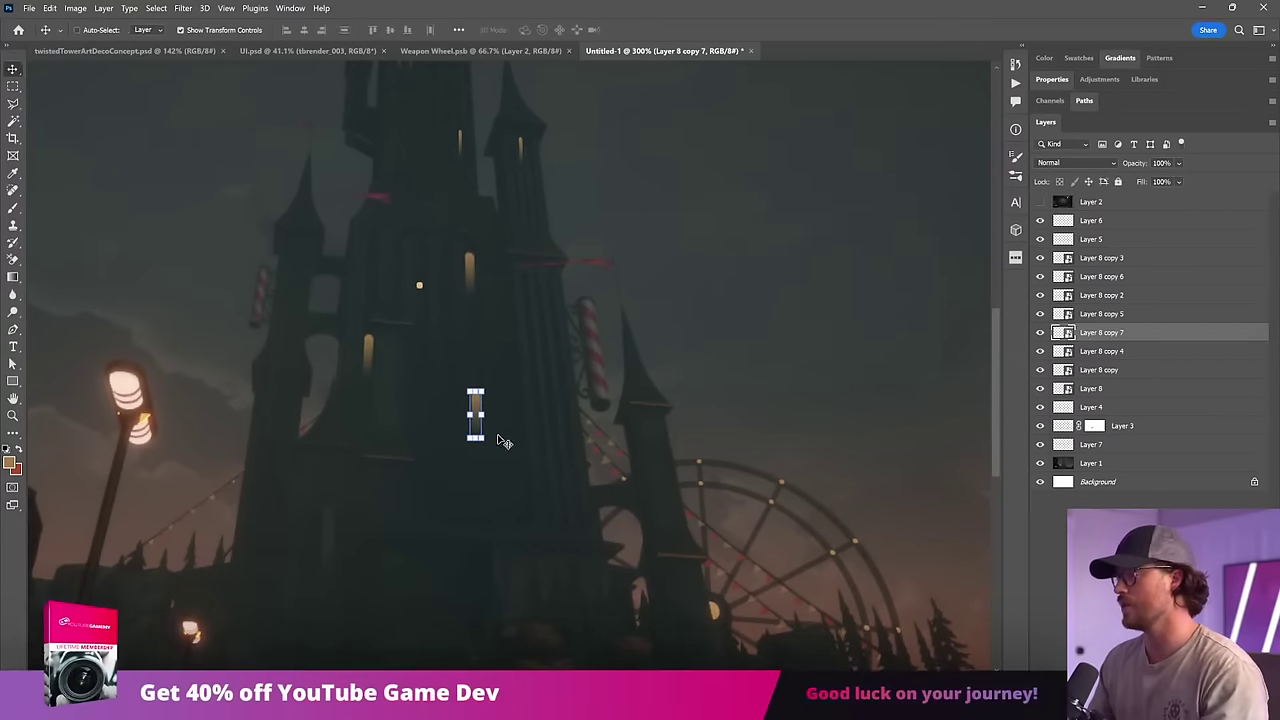
left_click_drag(485, 438, 488, 445)
key("Return")
Step: Place a copy of the lower large window to its right to form a pair and rotate it about -0.9°
left_click_drag(563, 443, 593, 440)
key("ctrl+t")
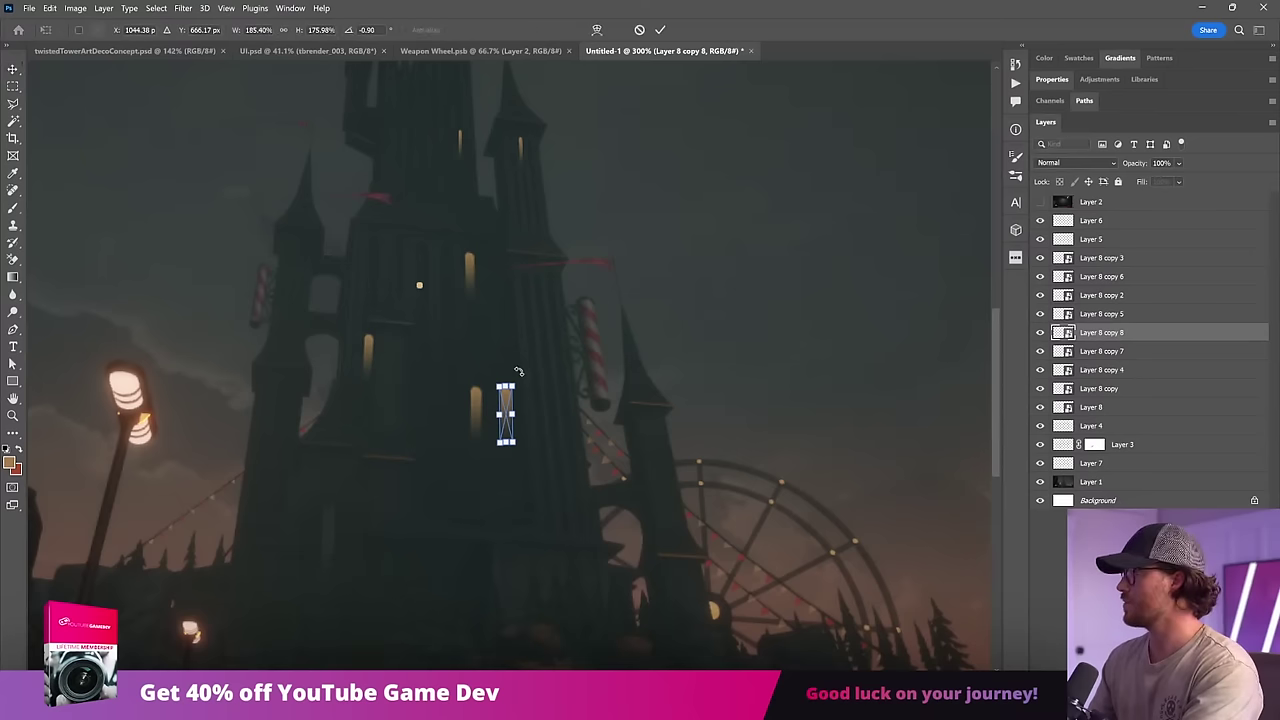
key("Return")
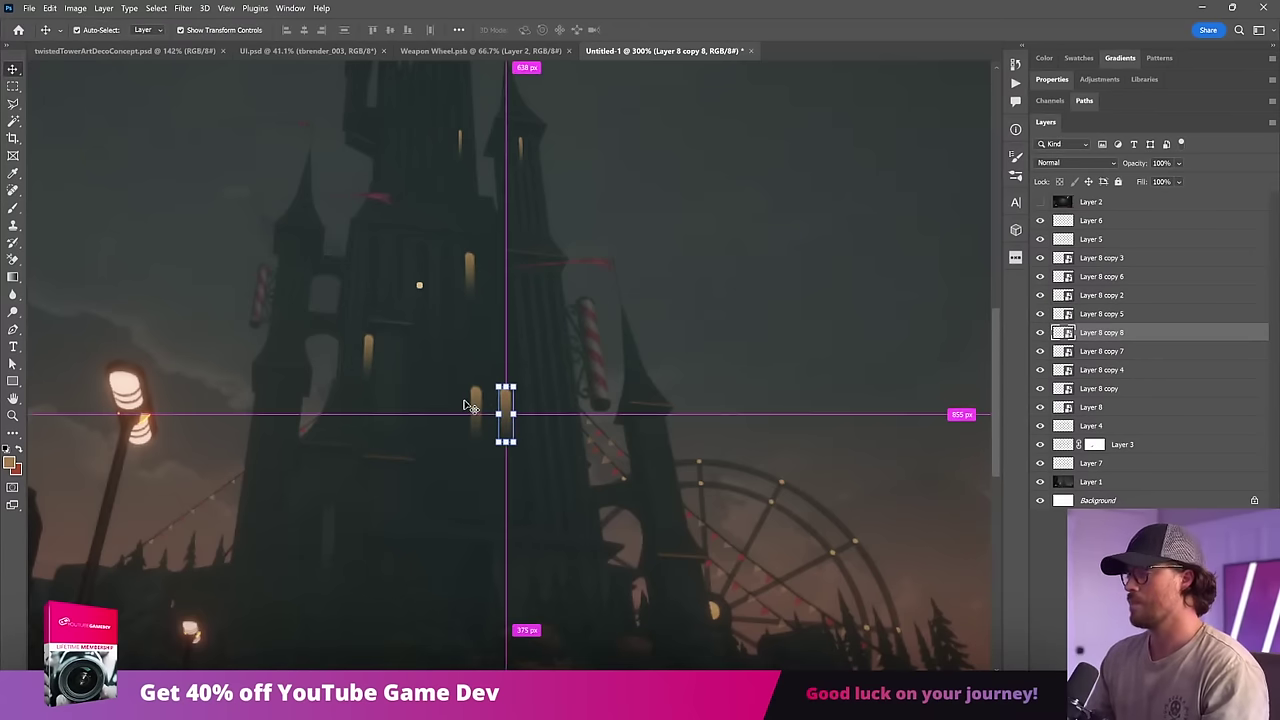
Step: Rotate the left window of the lower pair to about -1.6° and deselect the window layers
left_click(474, 410, "ctrl")
left_click_drag(496, 379, 494, 371)
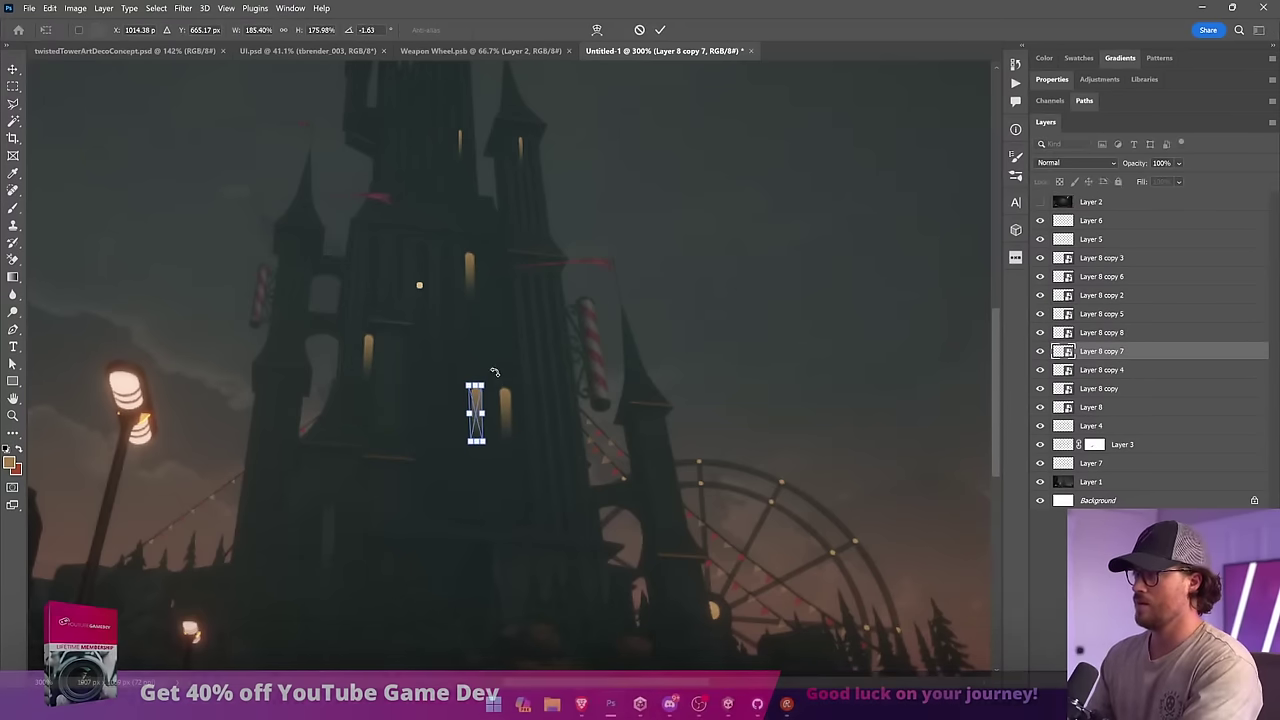
key("Return")
left_click(502, 401, "ctrl")
left_click(504, 403, "ctrl")
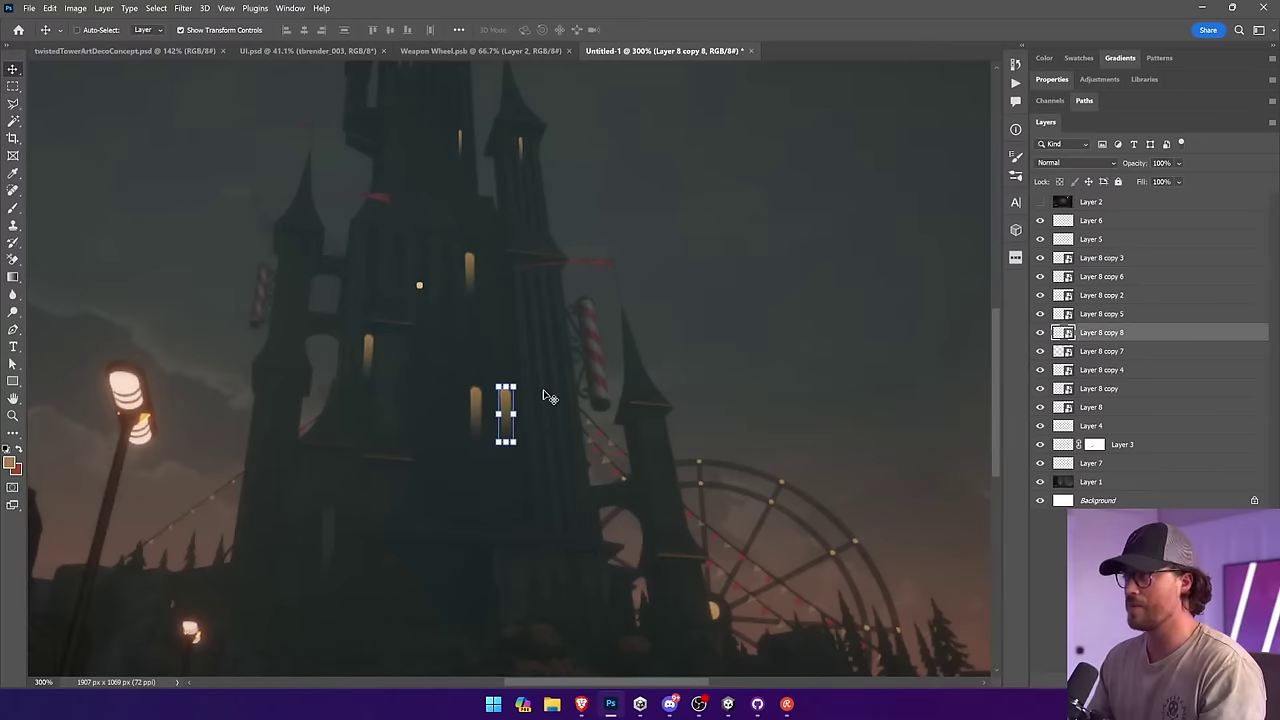
left_click(631, 418, "ctrl")
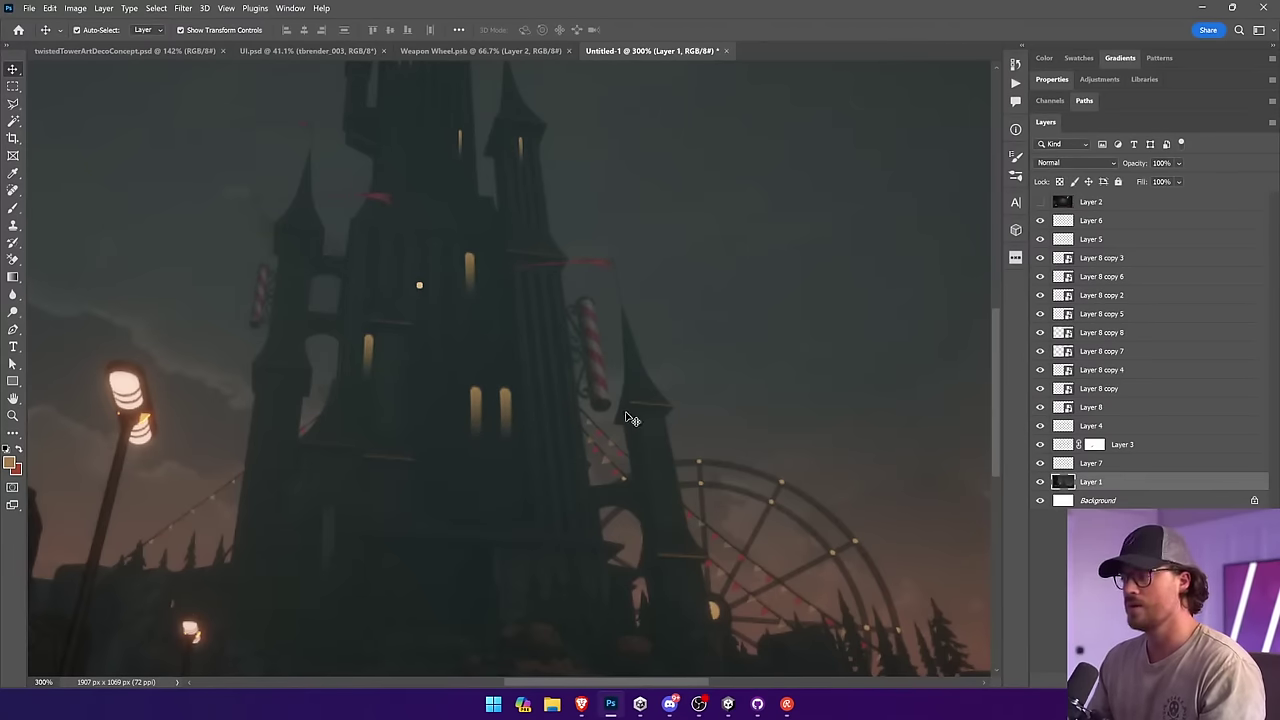
Step: Delete the right window of the lower pair on the castle's main body and deselect the layers
scroll(625, 416, "down", 5)
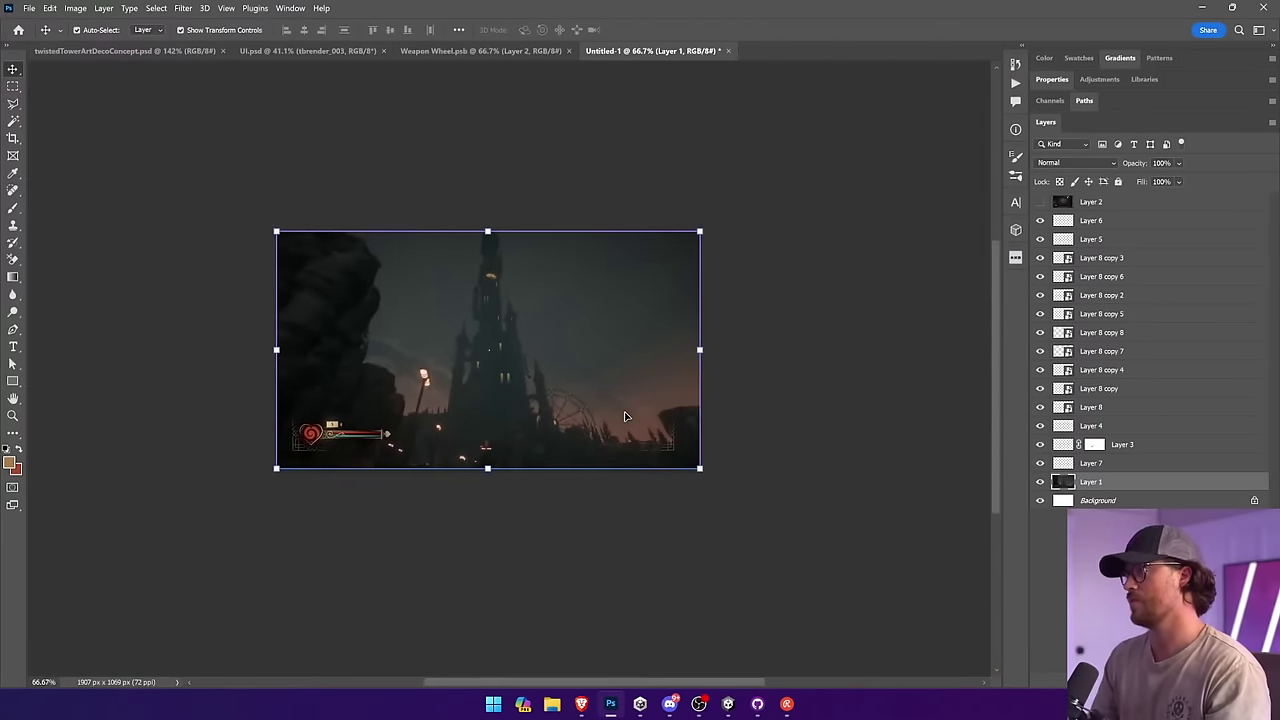
scroll(625, 416, "up", 5)
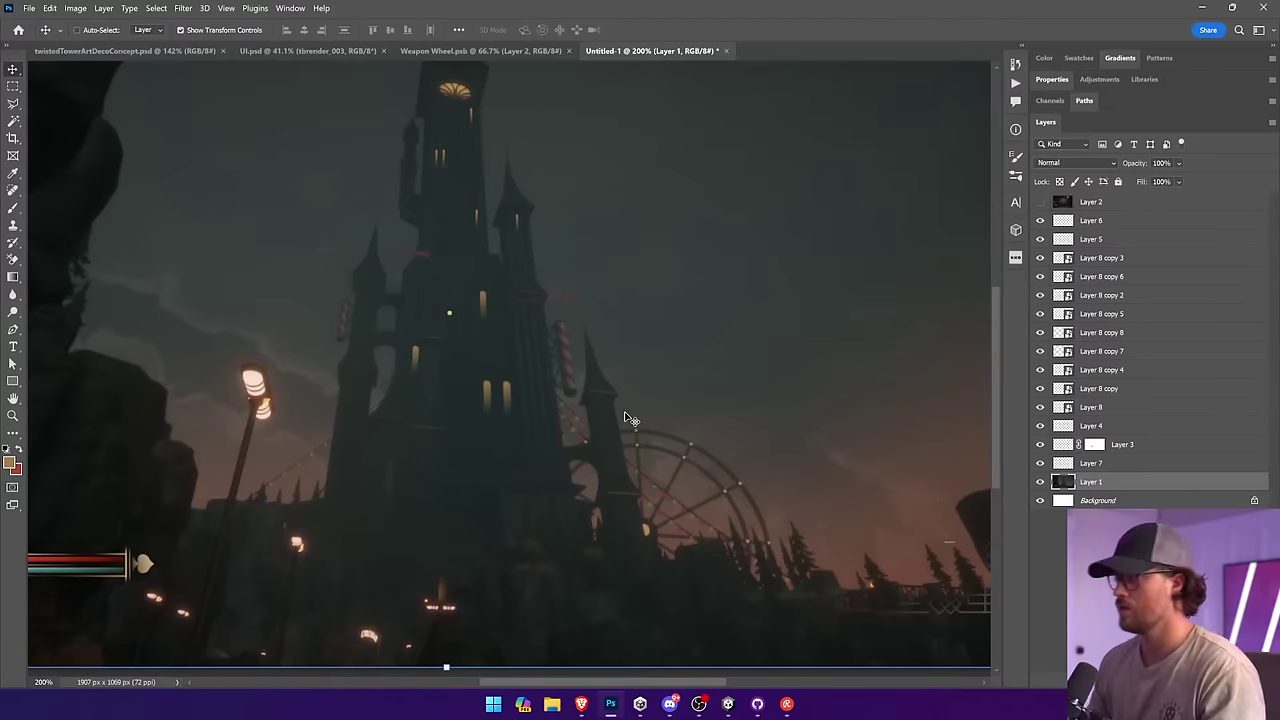
left_click_drag(471, 351, 557, 457)
left_click(319, 272, "ctrl")
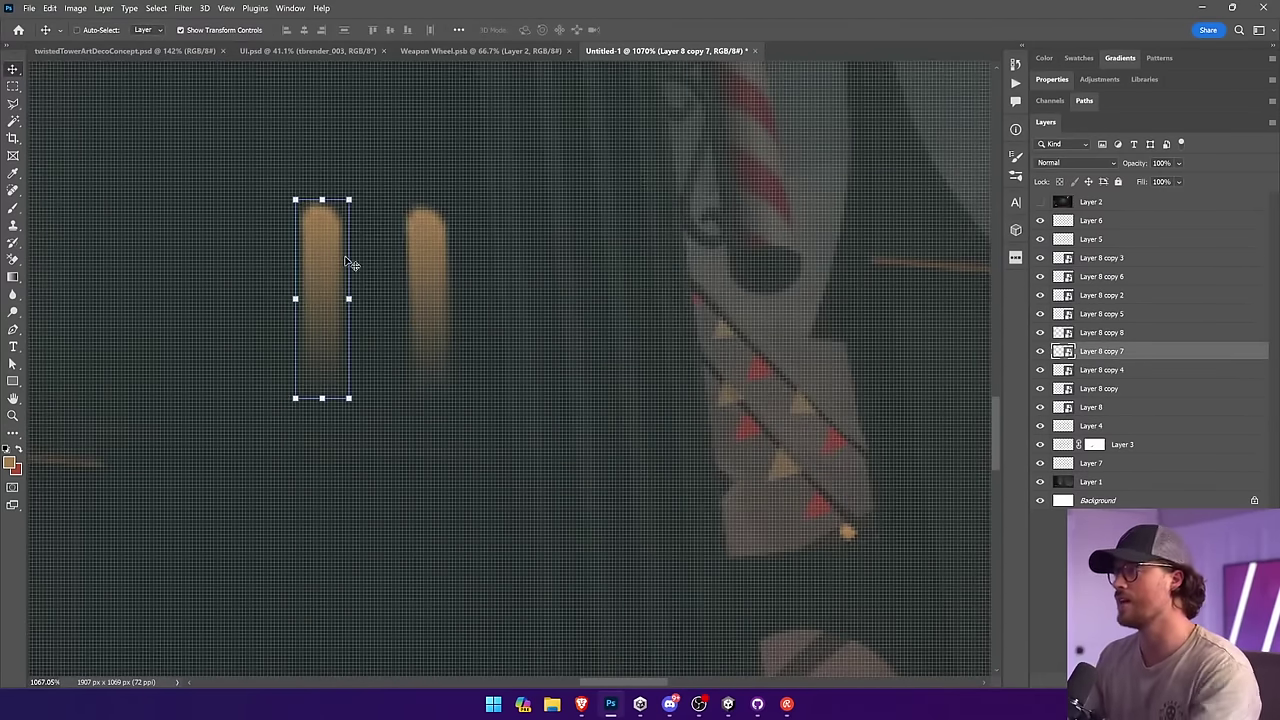
left_click(427, 236, "ctrl")
key("Delete")
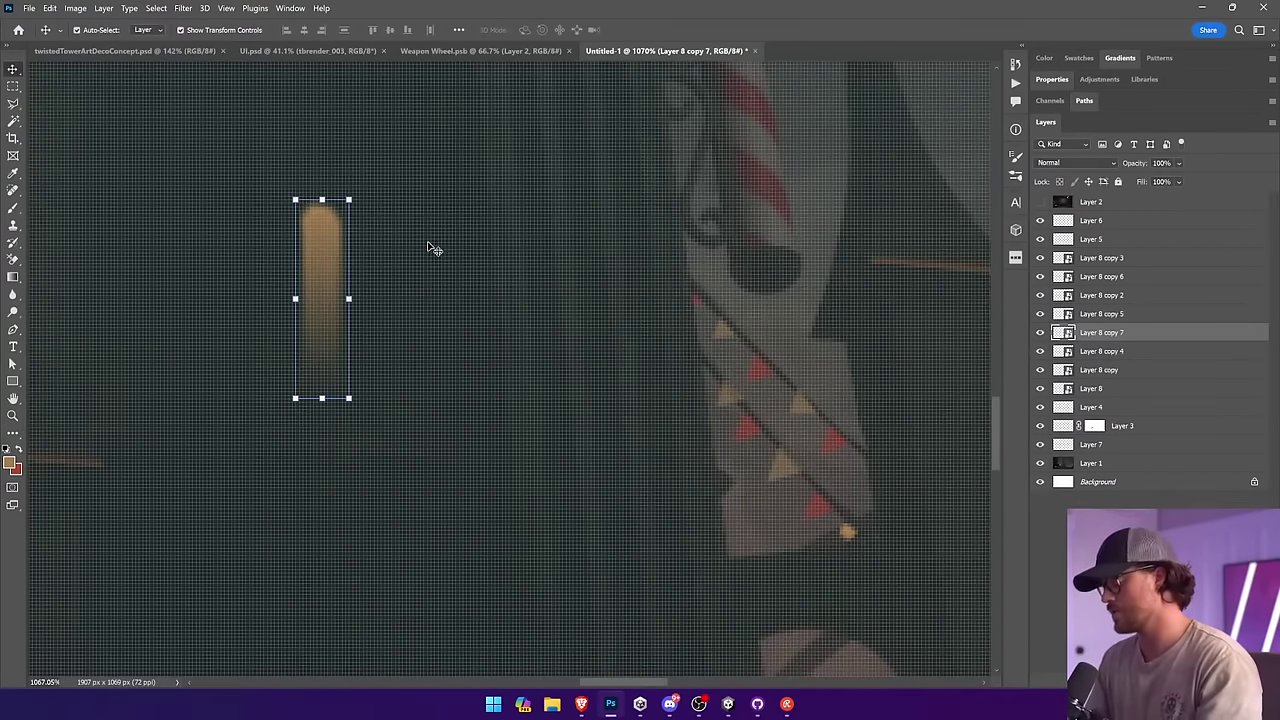
key("ctrl+0")
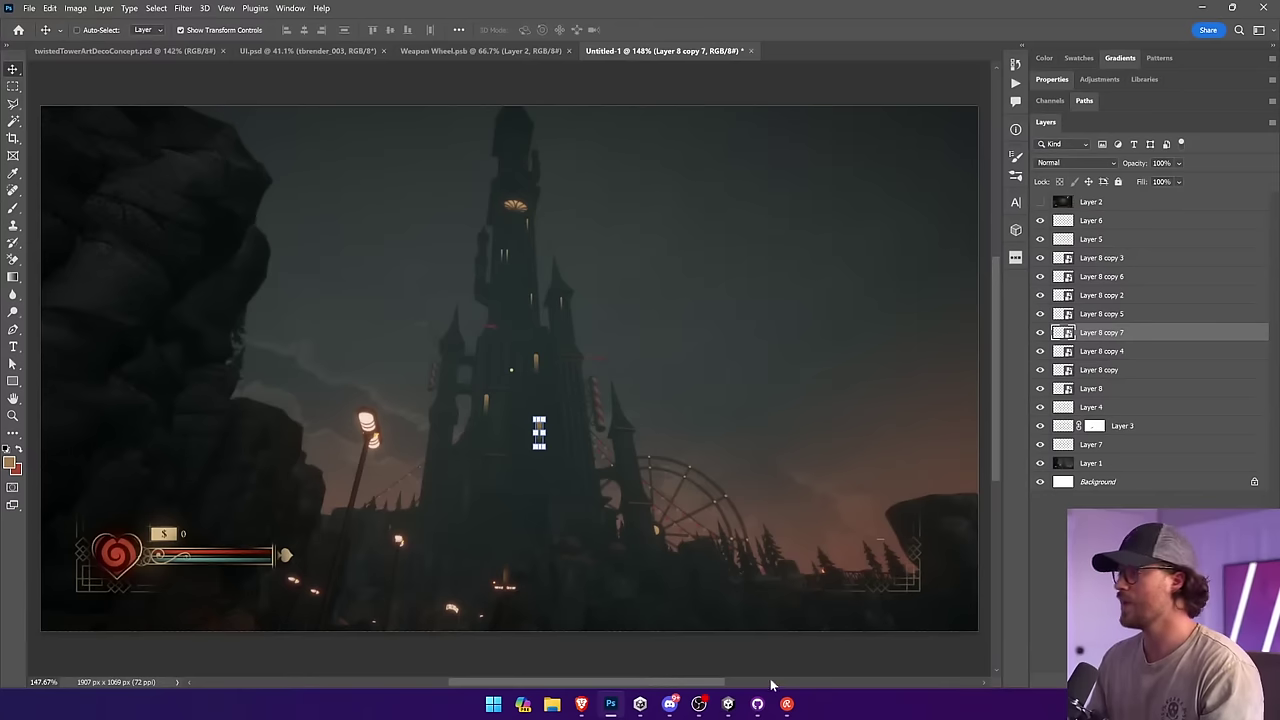
left_click(760, 627, "ctrl")
left_click(757, 637, "ctrl")
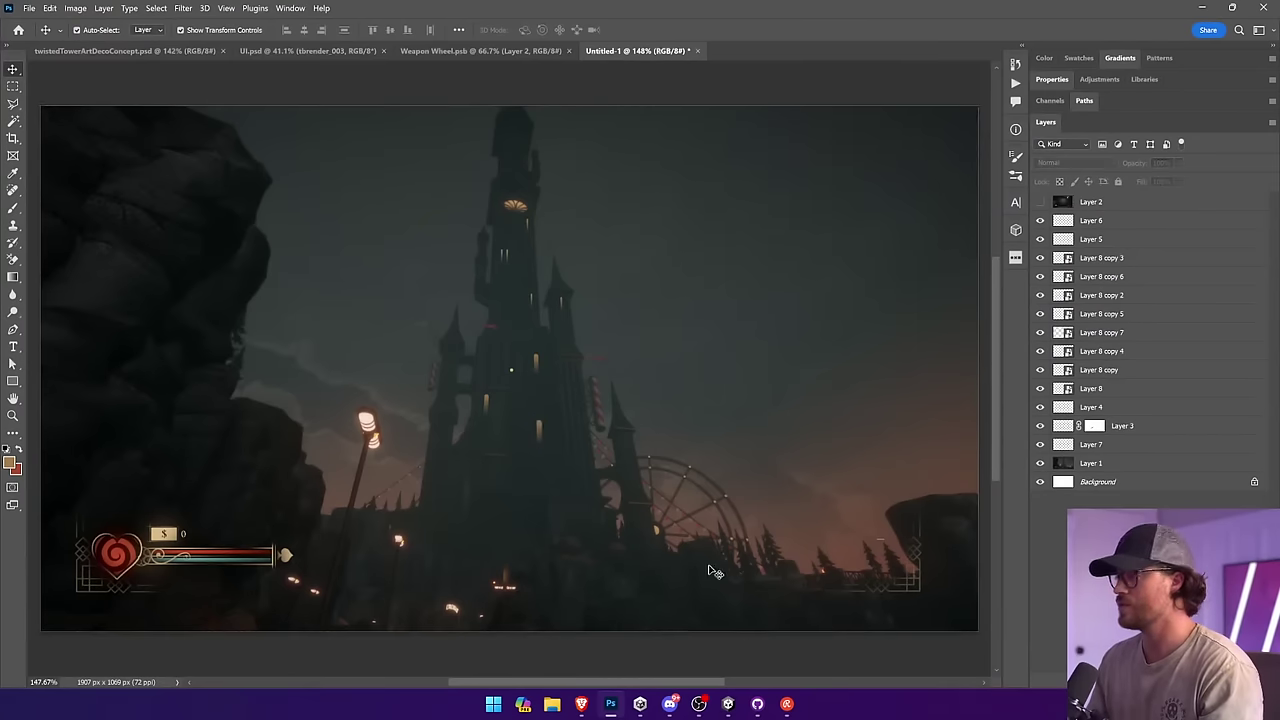
Step: Combine the window layers from Layer 8 through Layer 8 copy 3 into one smart object and add a layer mask
left_click(540, 438)
left_click(1160, 389)
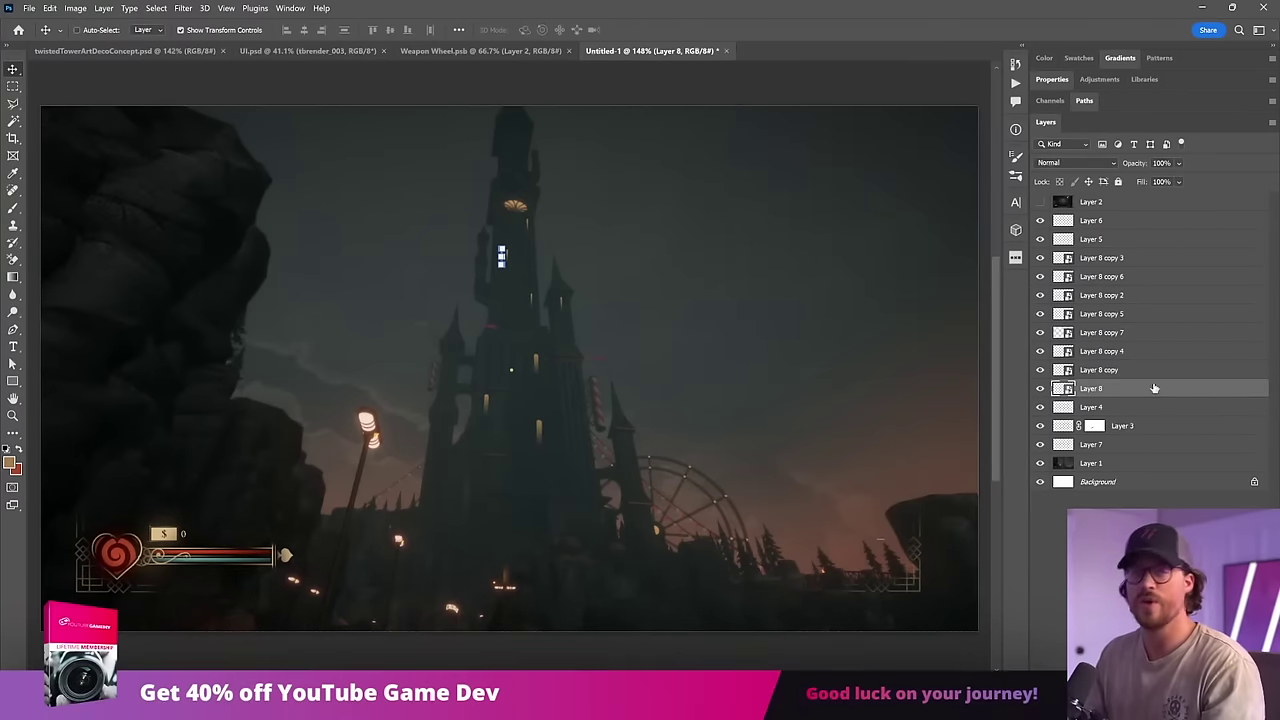
left_click(1106, 260, "shift")
left_click_drag(744, 413, 739, 401)
key("ctrl+z")
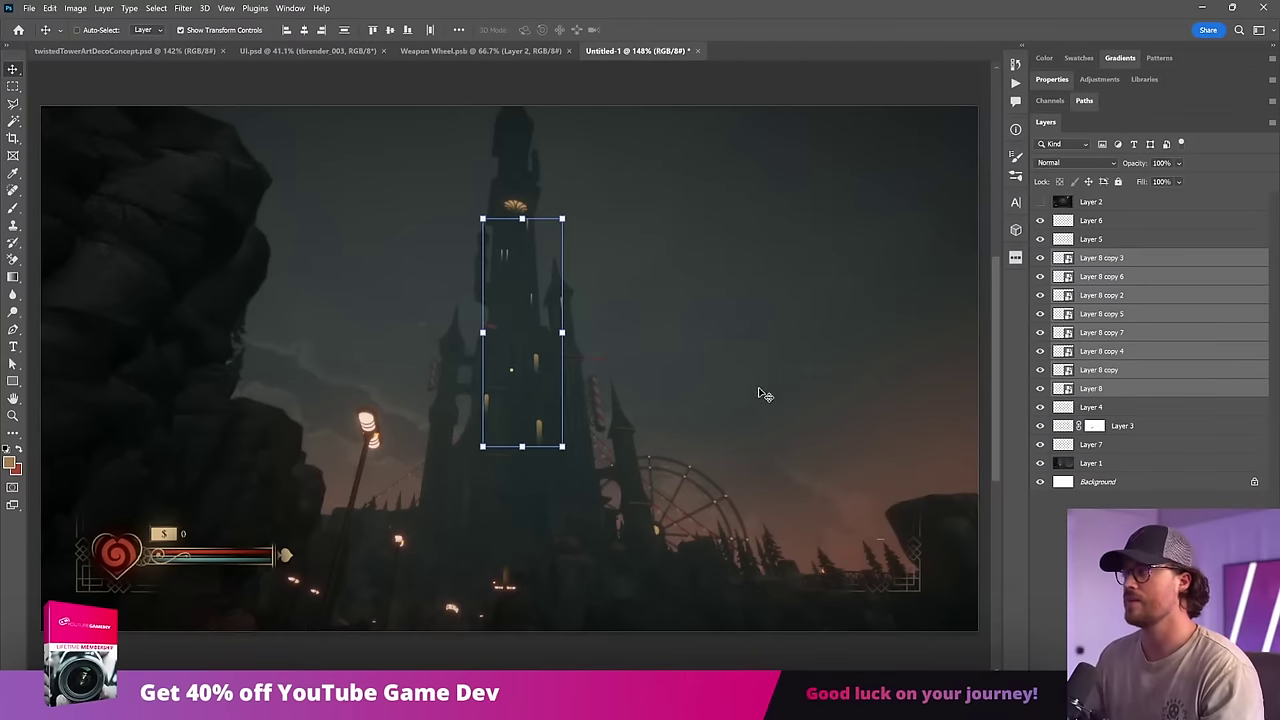
left_click_drag(789, 313, 860, 312)
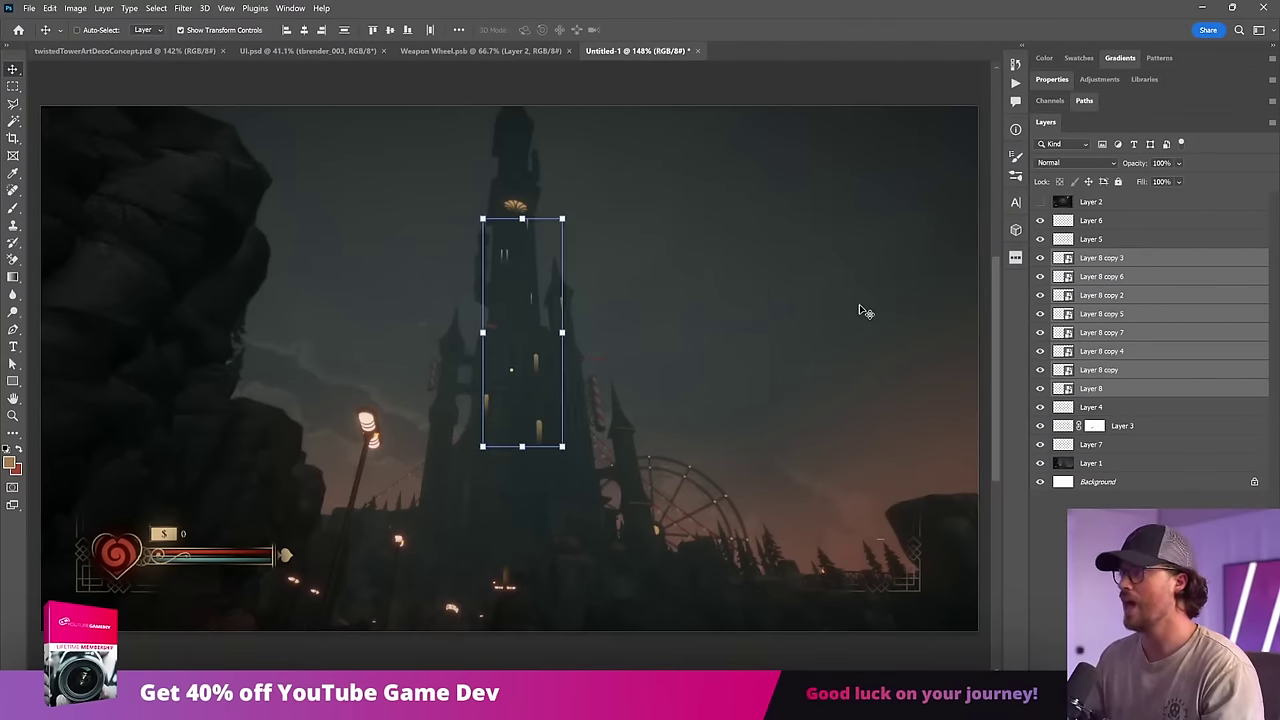
right_click(1149, 280)
left_click(1100, 278)
left_click(1163, 663)
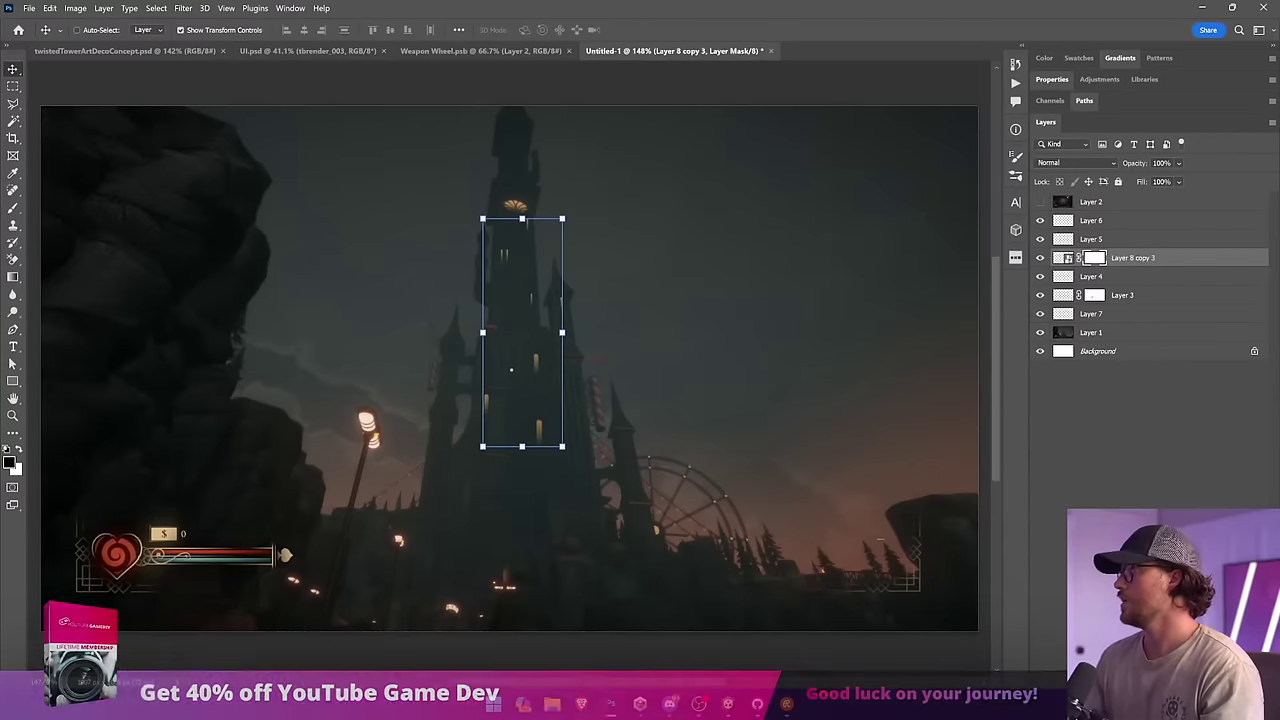
Step: Fade the castle windows by drawing black gradients on their layer mask from both sides of the tower
left_click(13, 277)
left_click_drag(636, 221, 542, 283)
left_click_drag(634, 245, 490, 275)
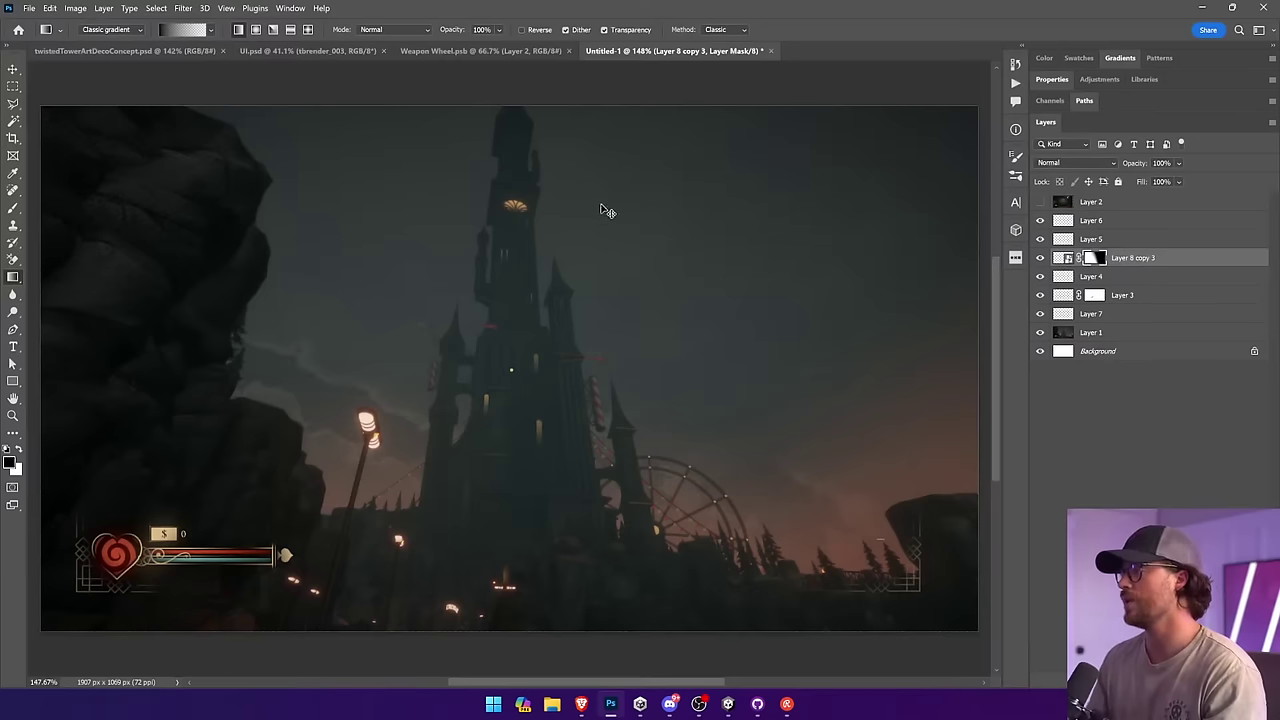
left_click_drag(612, 213, 447, 267)
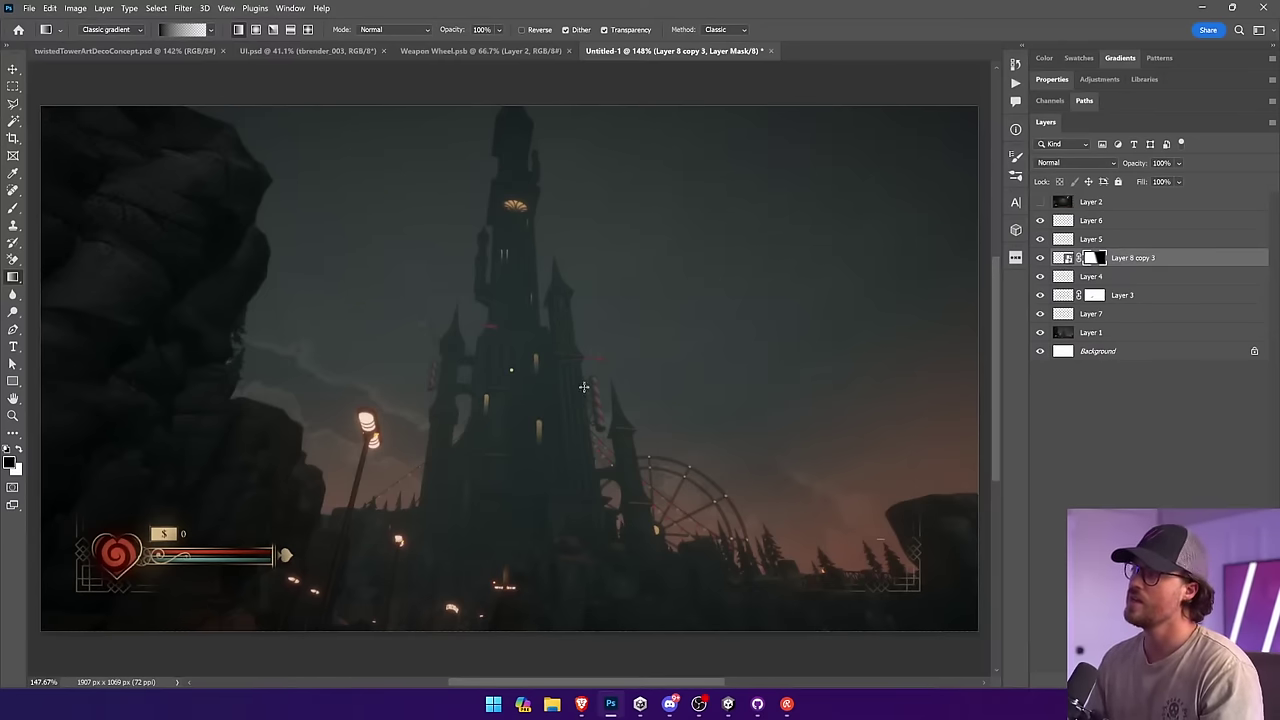
left_click_drag(433, 214, 566, 276)
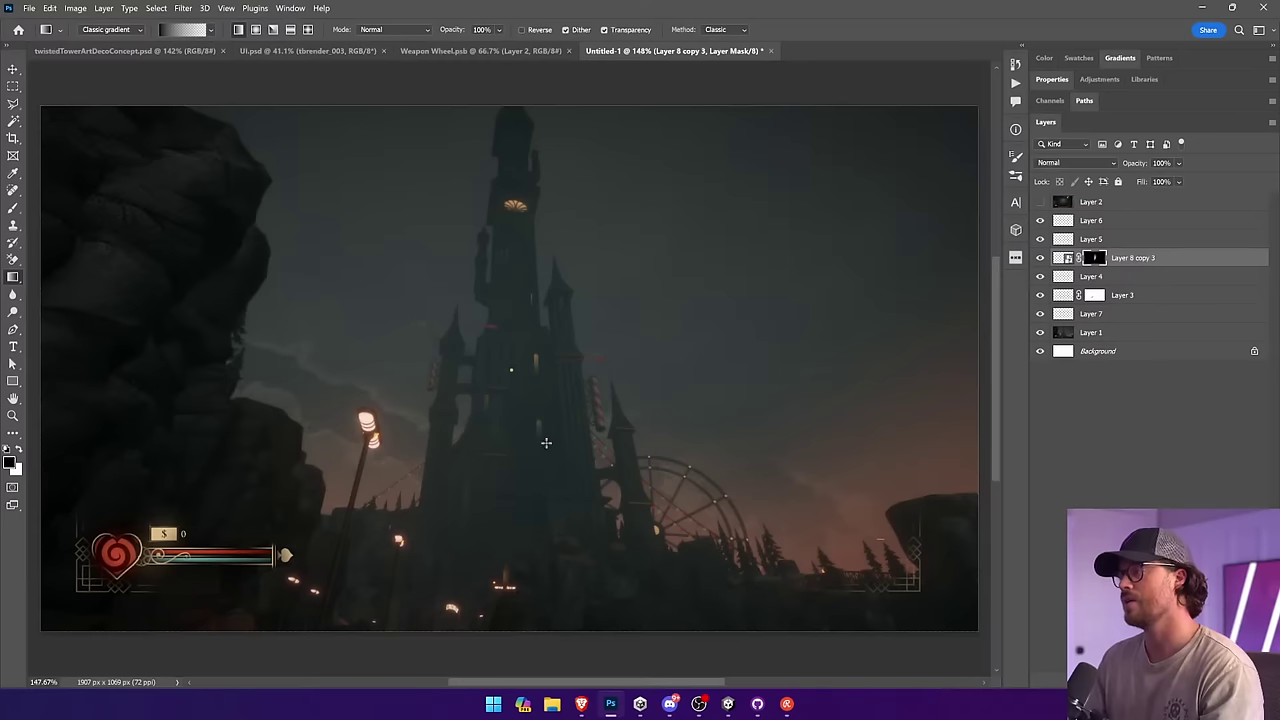
key("b")
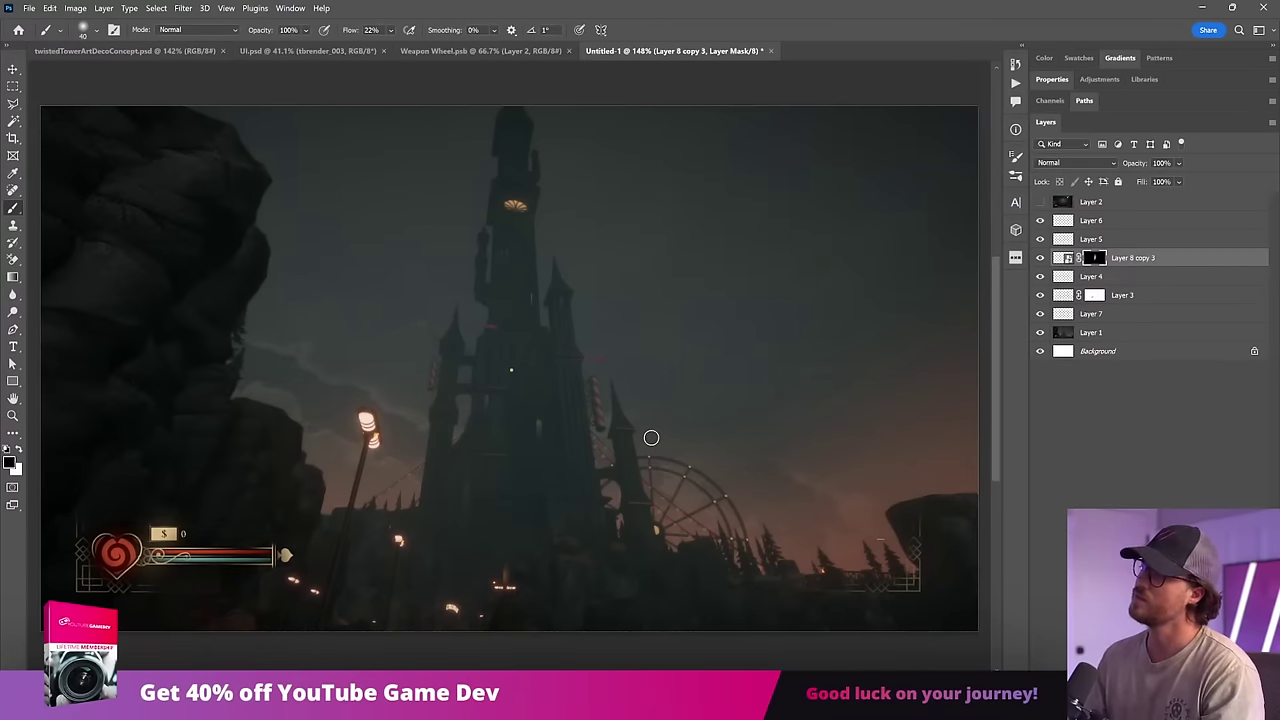
key("ctrl+shift+s")
left_click(672, 120)
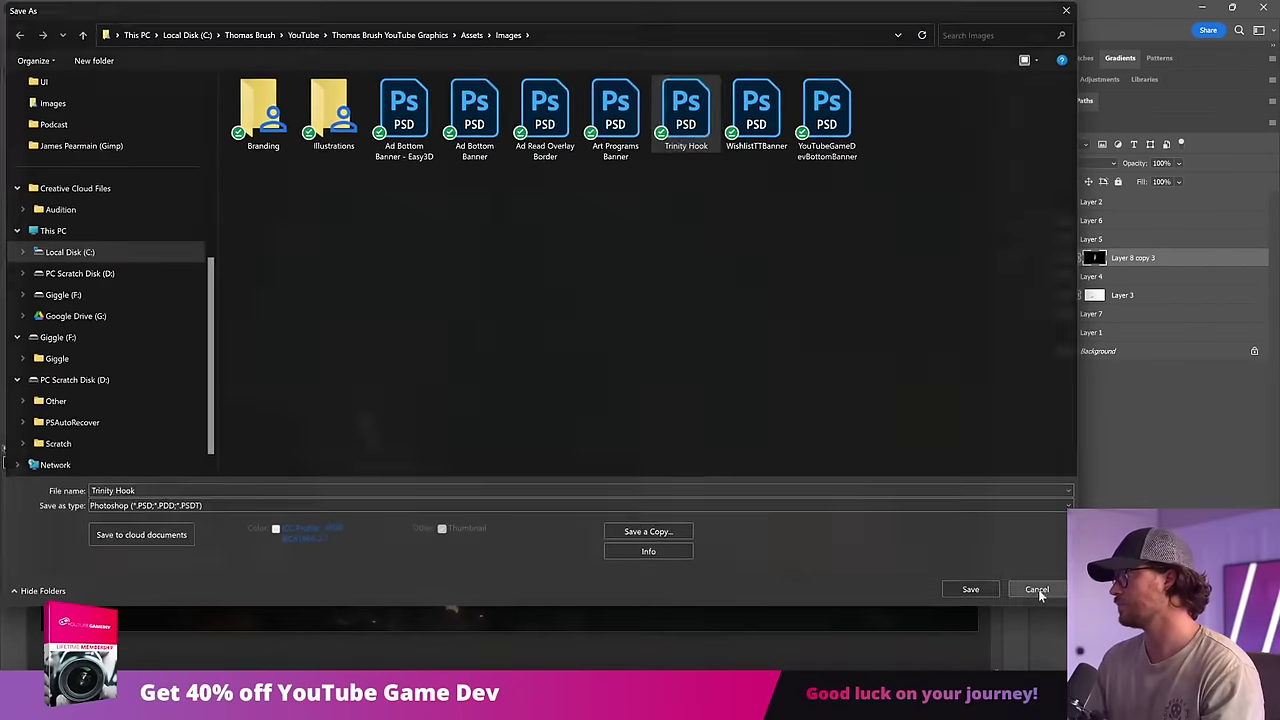
left_click(1038, 590)
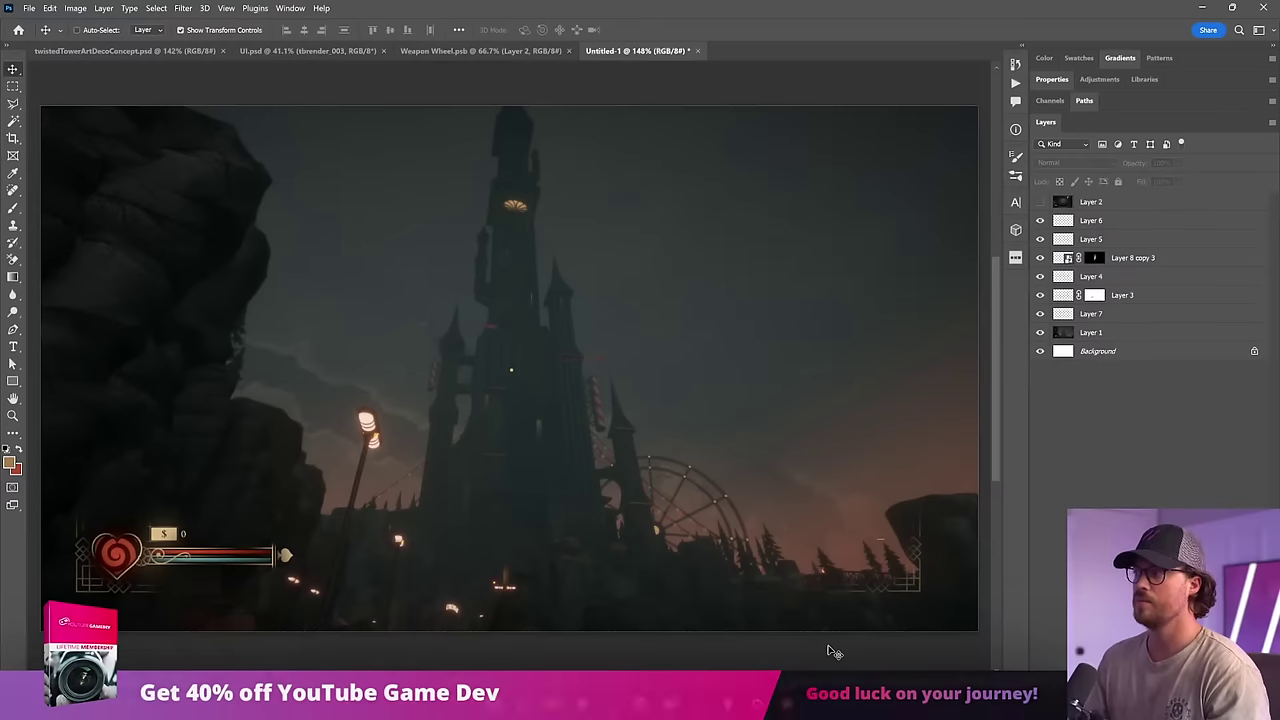
Step: Add a new layer above Layer 6 and paint a soft tan glow over the central tower's upper arched window with a 150 px brush
left_click(1160, 224)
key("ctrl+shift+alt+n")
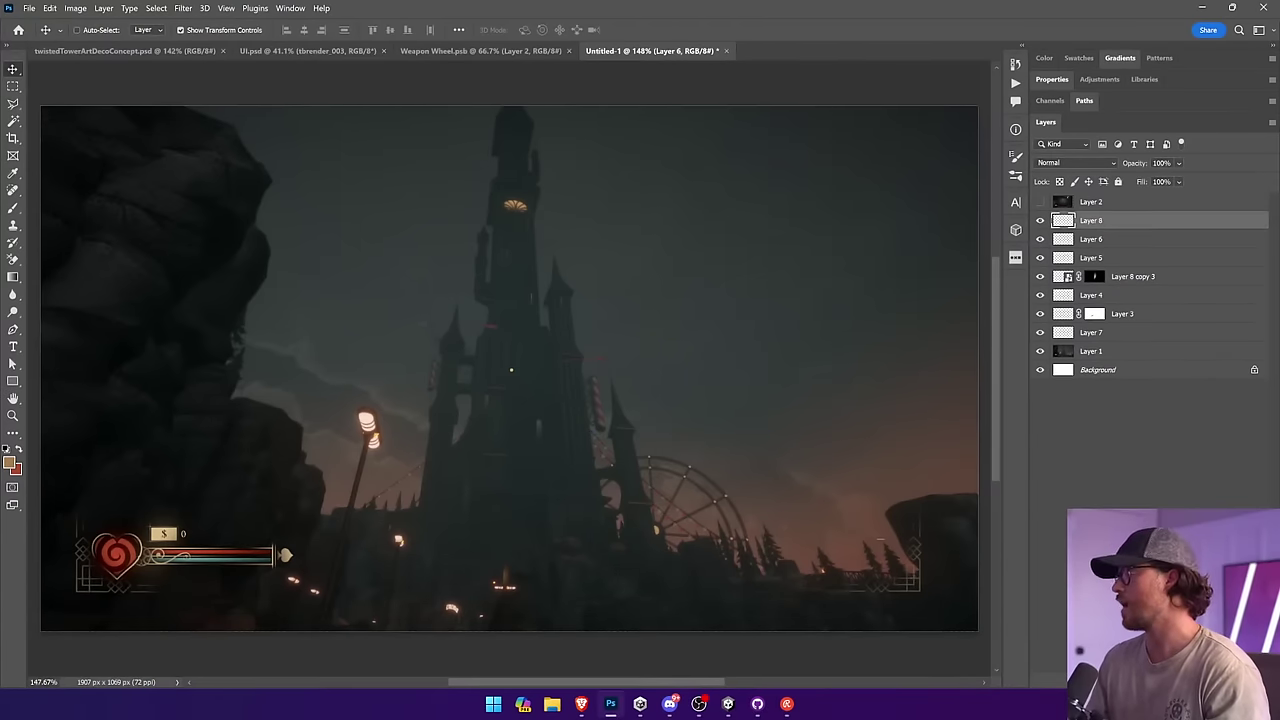
left_click(12, 209)
key("bracketright")
key("bracketright")
key("bracketright")
key("bracketright")
key("bracketright")
key("bracketright")
key("bracketright")
key("bracketright")
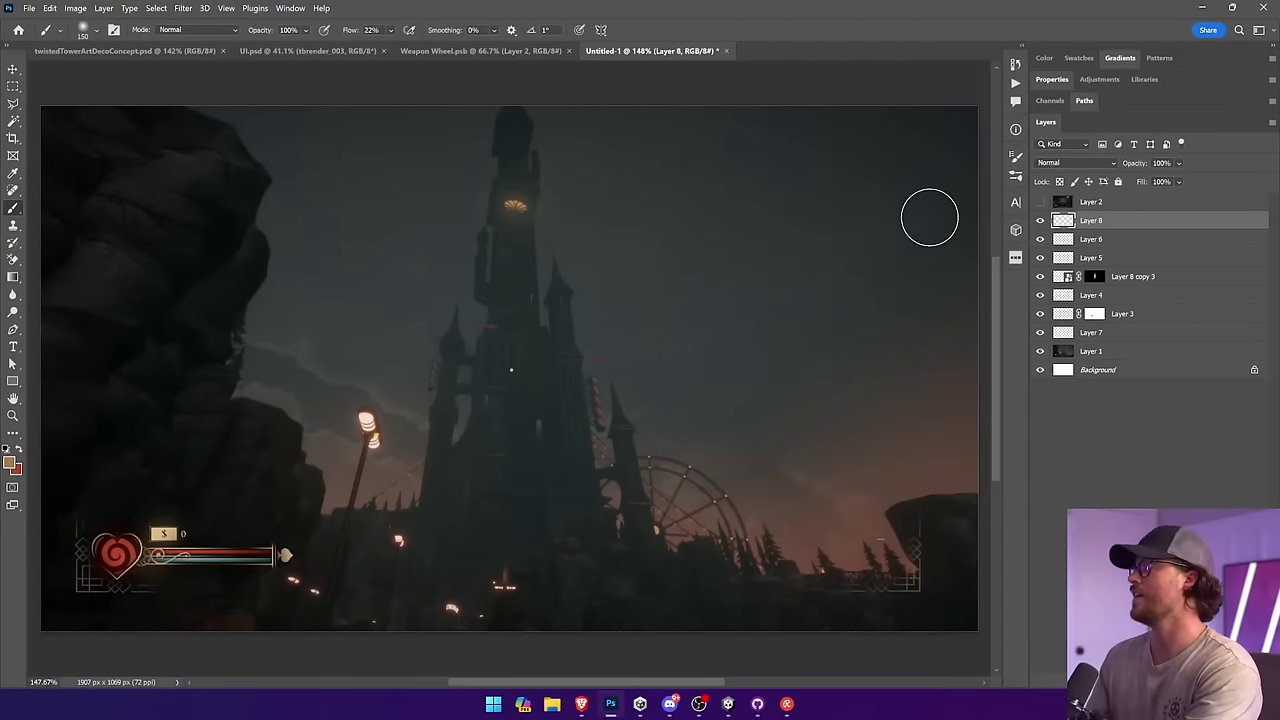
key("v")
left_click(673, 101)
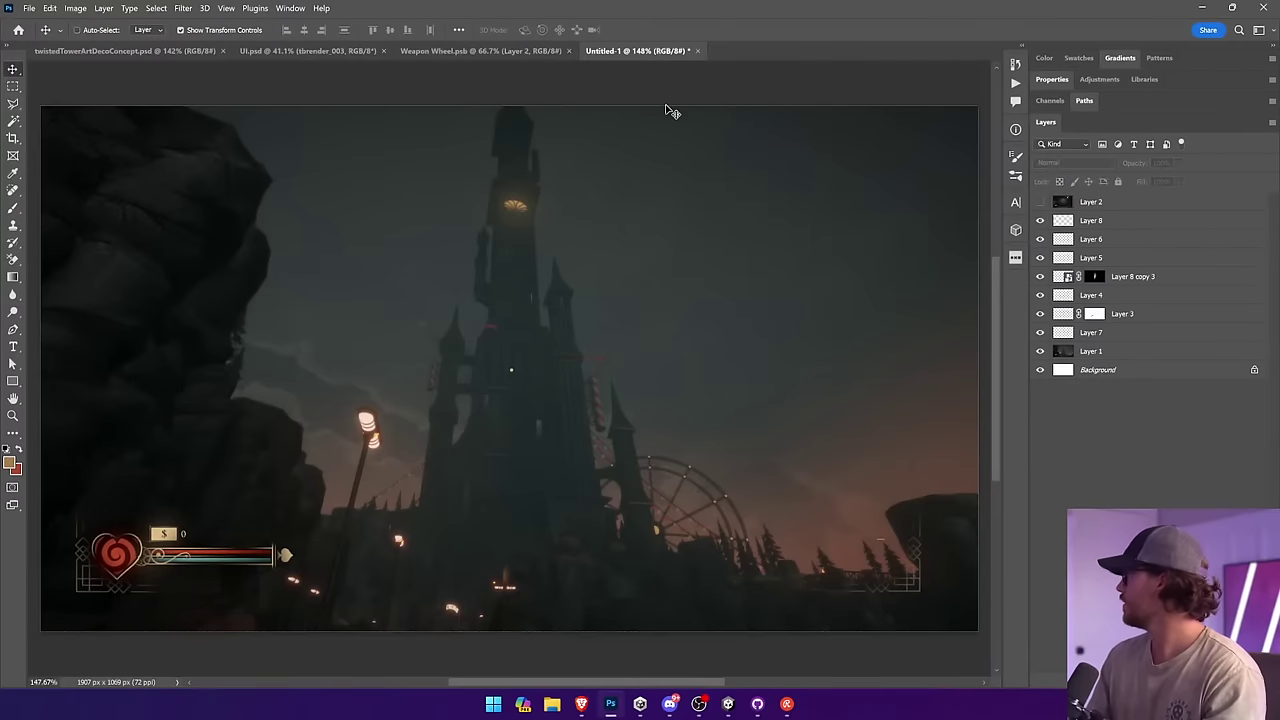
Step: Add another new layer directly above the glow layer, Layer 8
key("z")
left_click_drag(511, 291, 699, 516)
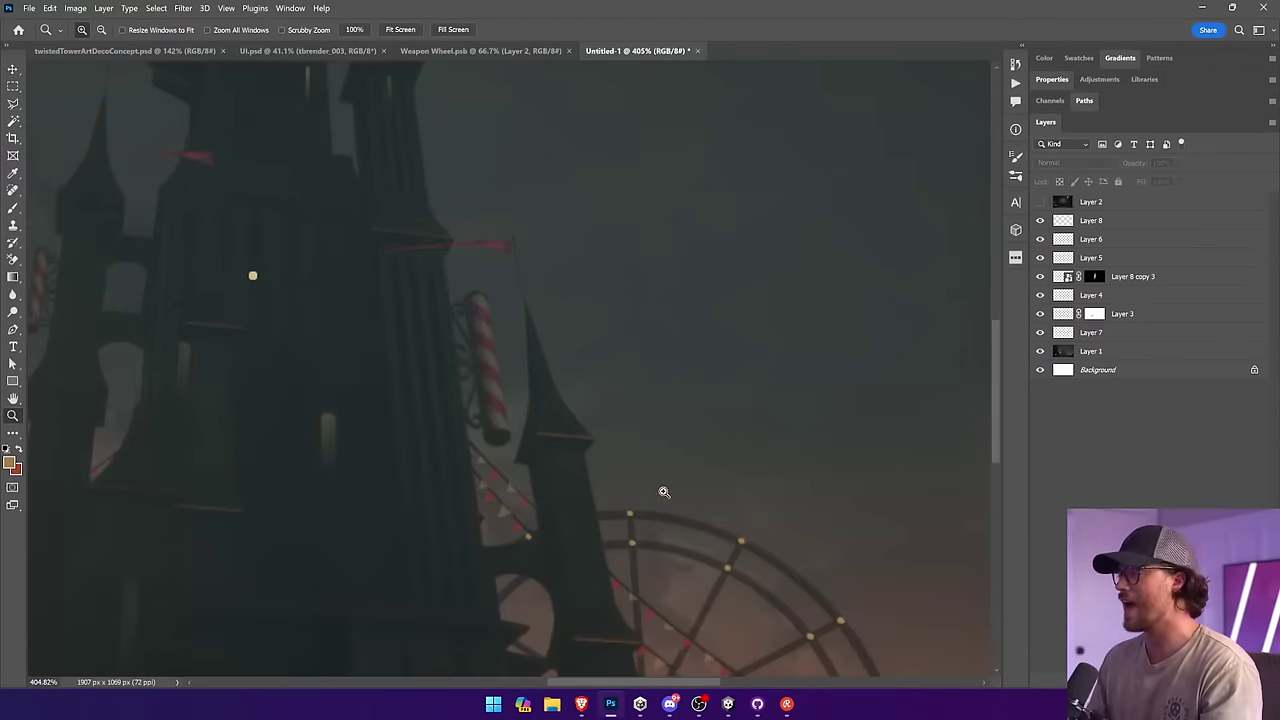
left_click(13, 121)
left_click(1128, 222)
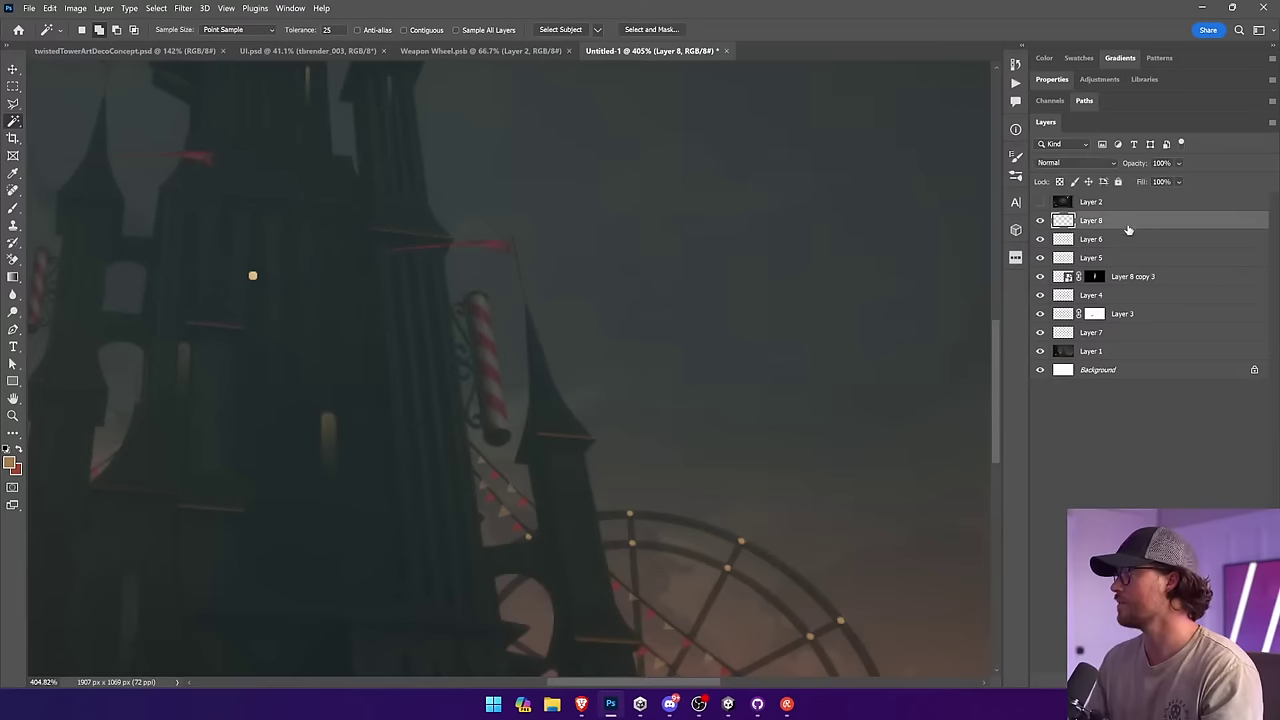
key("ctrl+shift+alt+n")
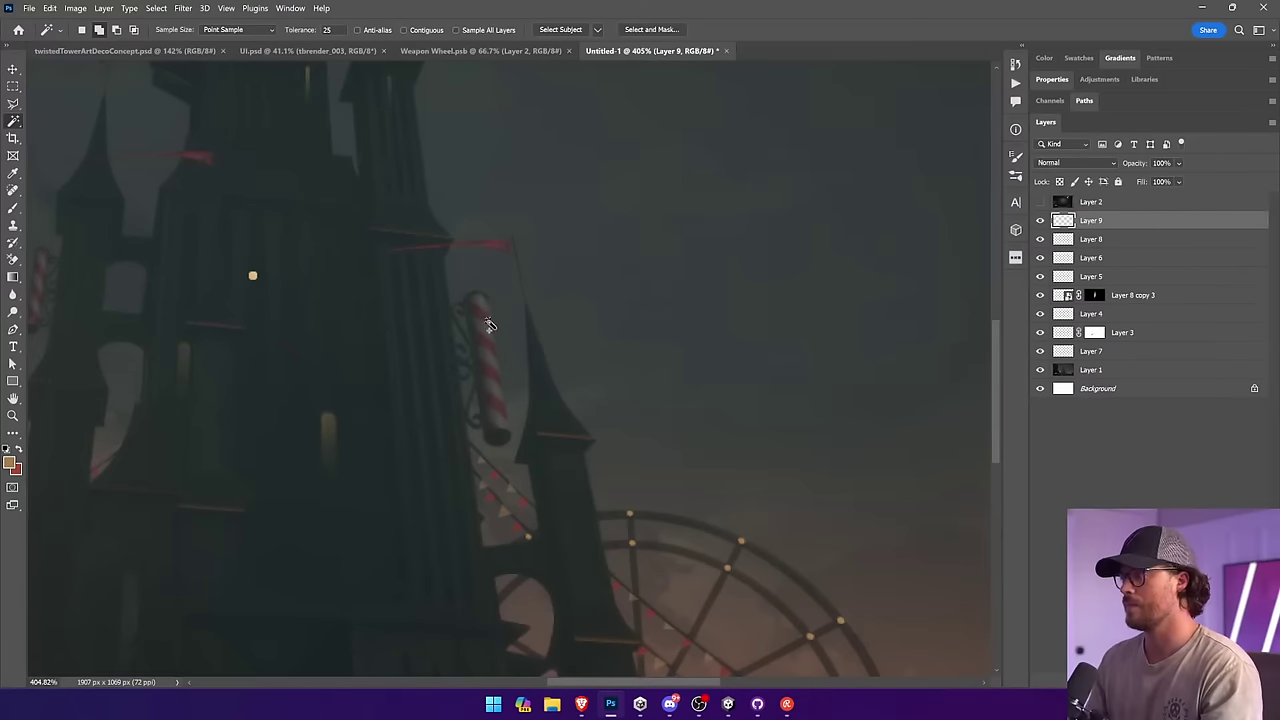
Step: Try to select the striped pole right of the castle on Layer 1 with a non-contiguous Magic Wand at tolerance 25, and deselect
left_click(1130, 371)
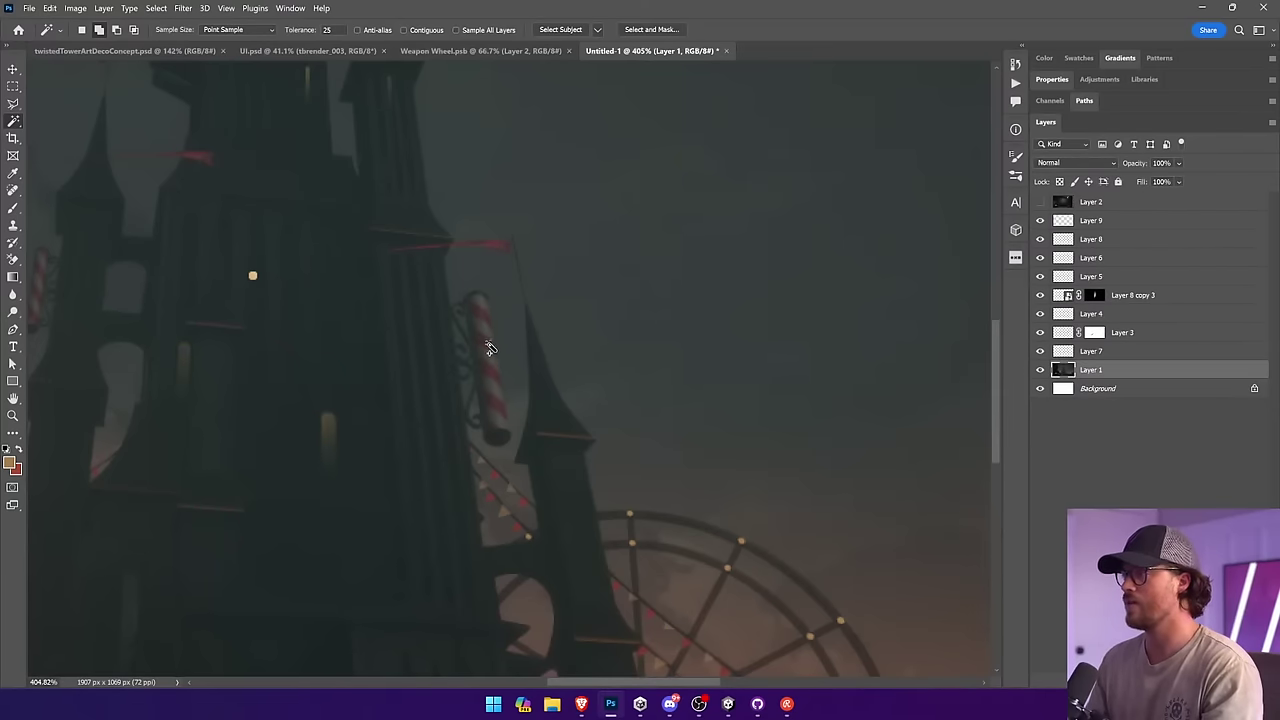
double_click(331, 29)
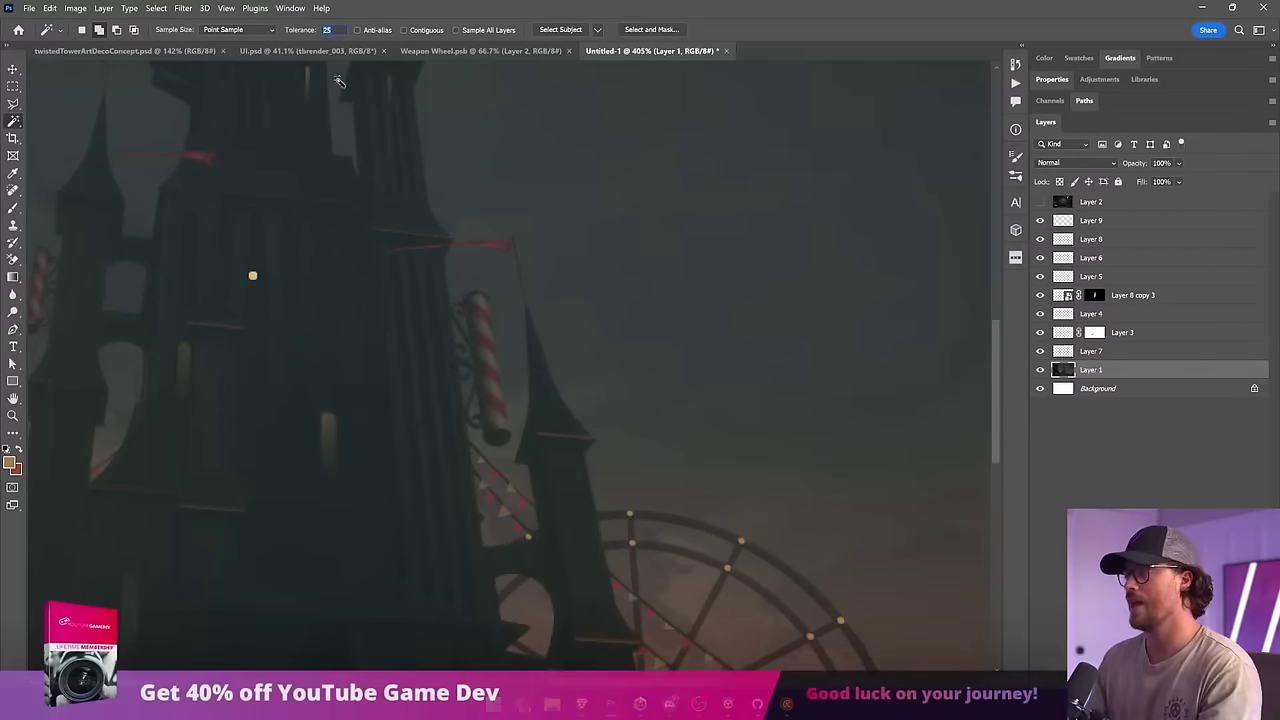
type("2")
key("ctrl+d")
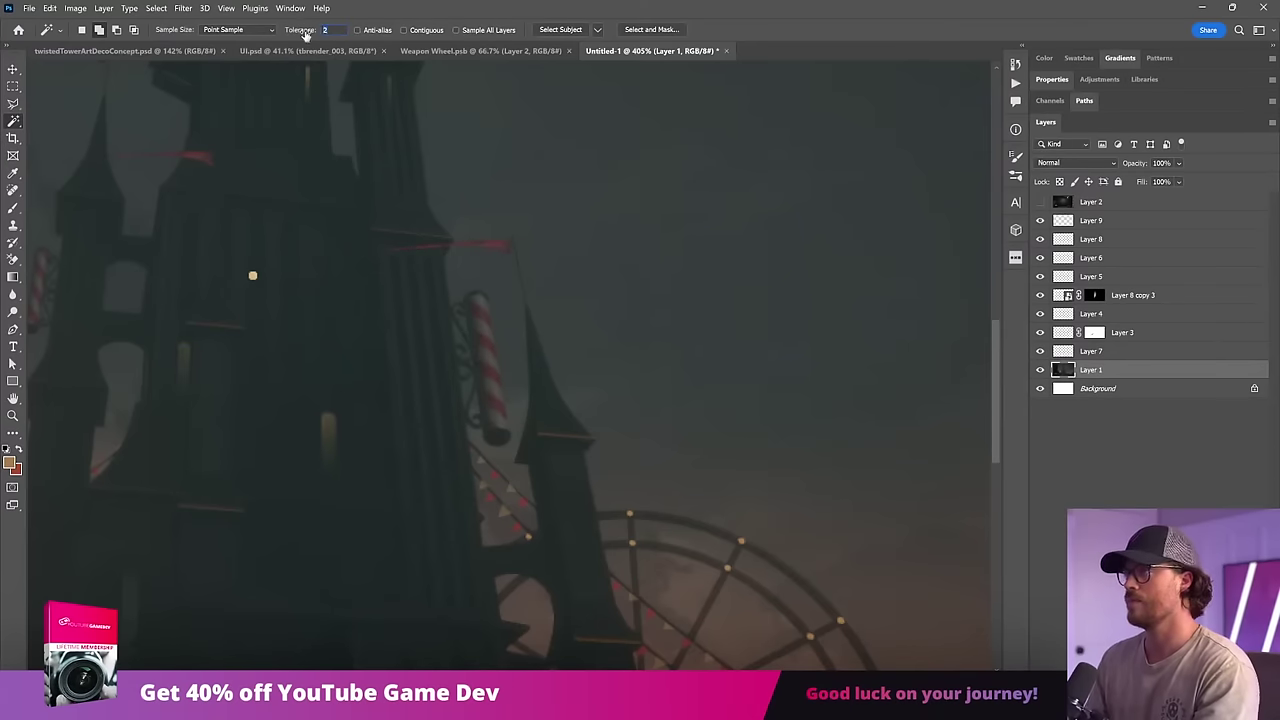
left_click(482, 332)
left_click_drag(586, 331, 729, 343)
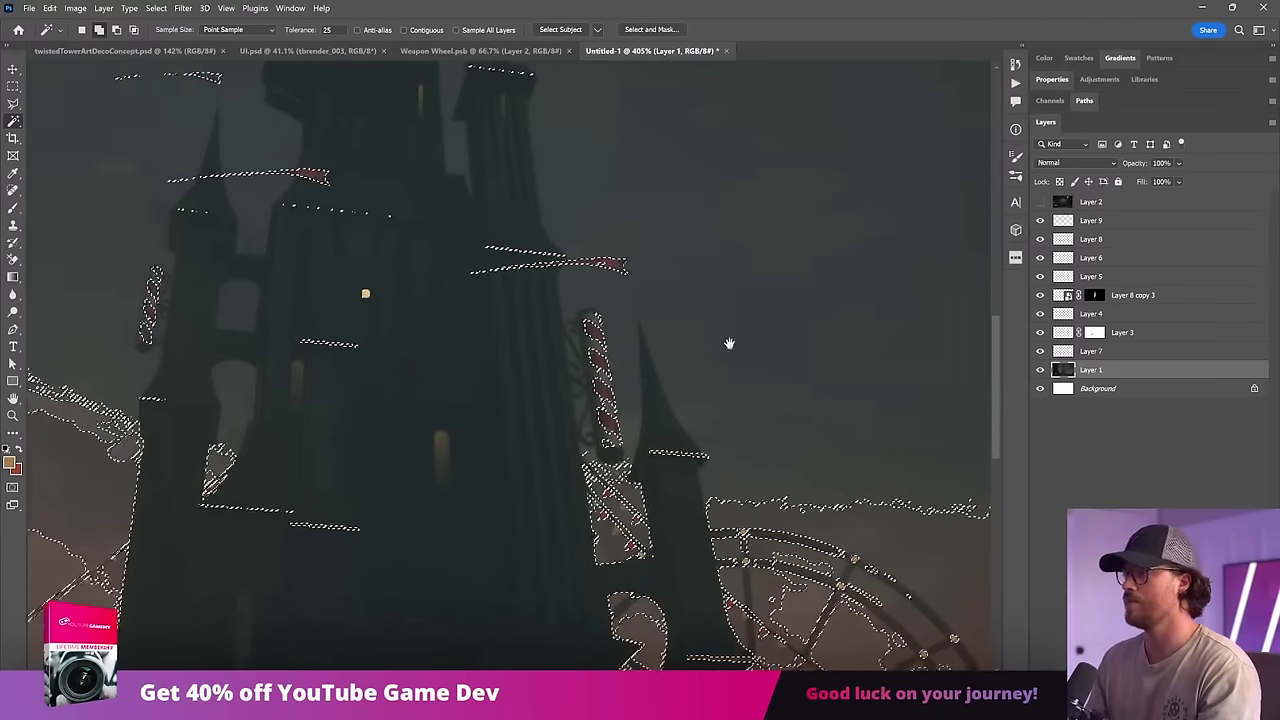
left_click_drag(477, 117, 533, 125)
left_click(13, 104)
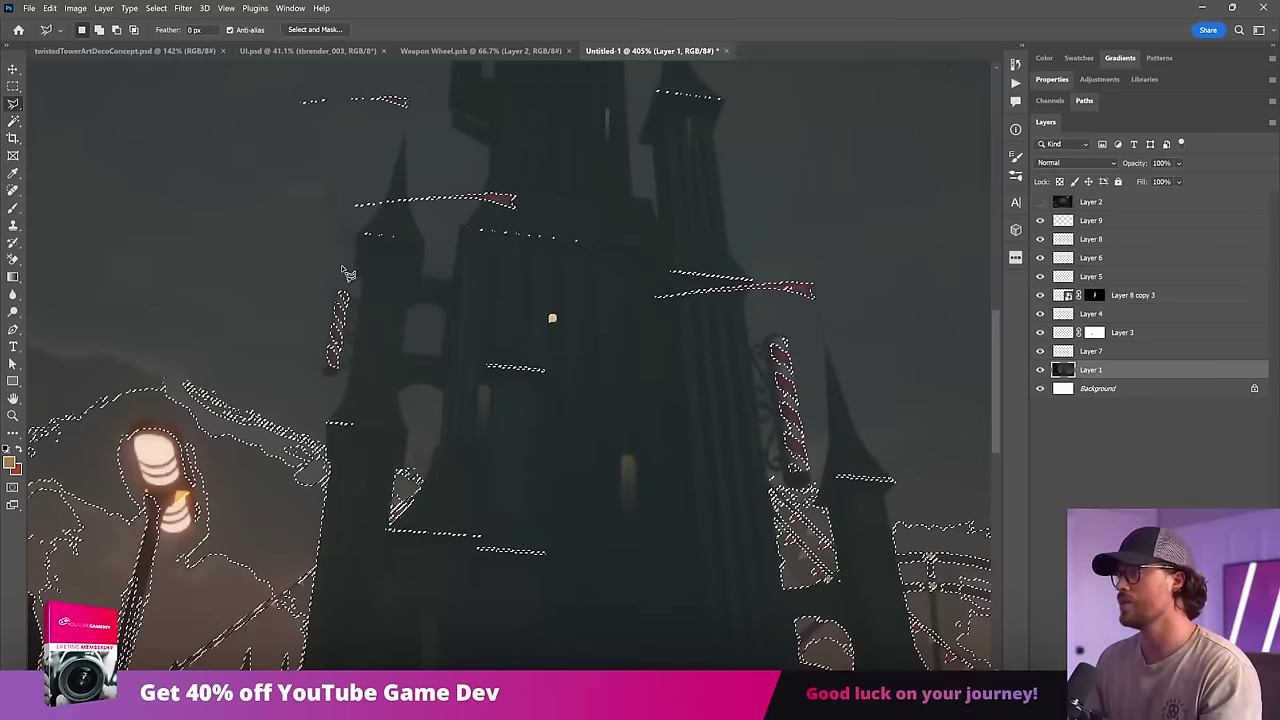
key("ctrl+d")
Step: Try to select the striped pole left of the castle with a contiguous Magic Wand at tolerance 25
key("w")
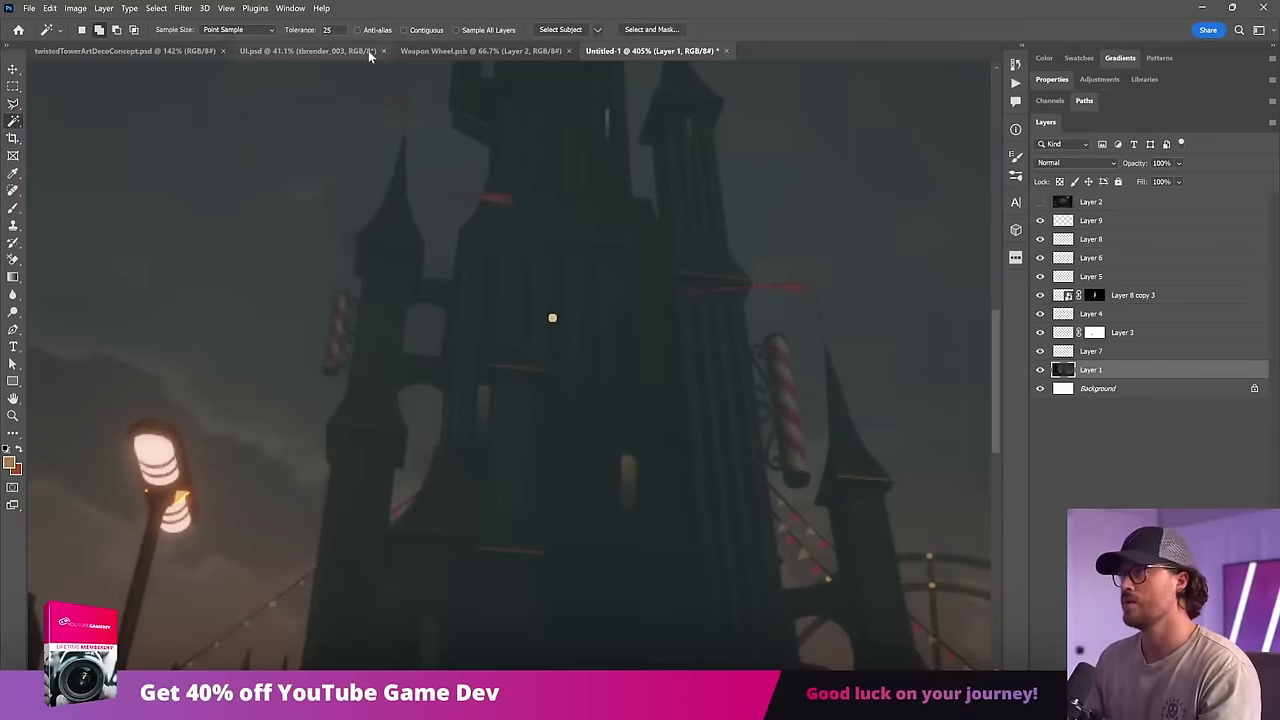
left_click(343, 297)
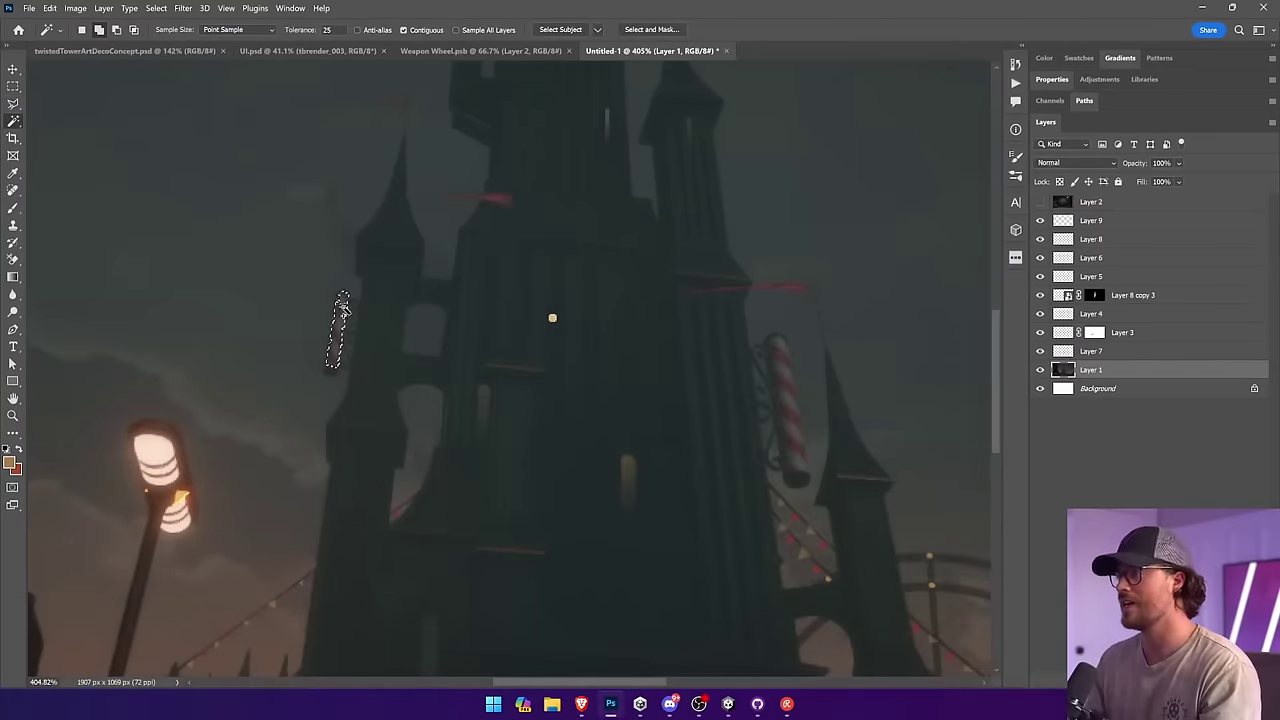
left_click(344, 313)
key("ctrl+z")
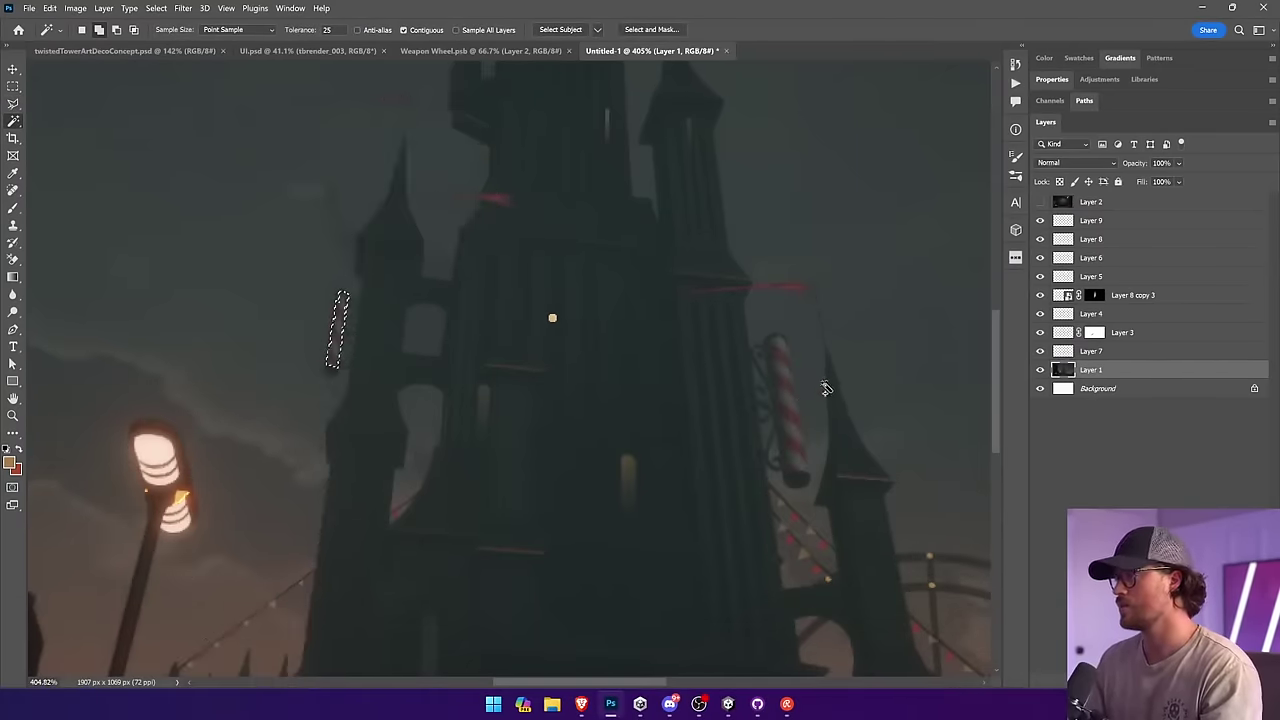
Step: Try to add the red and light stripes of the pole right of the castle to the Magic Wand selection
left_click(790, 398, "shift")
key("ctrl+z")
left_click(785, 402, "shift")
key("ctrl+z")
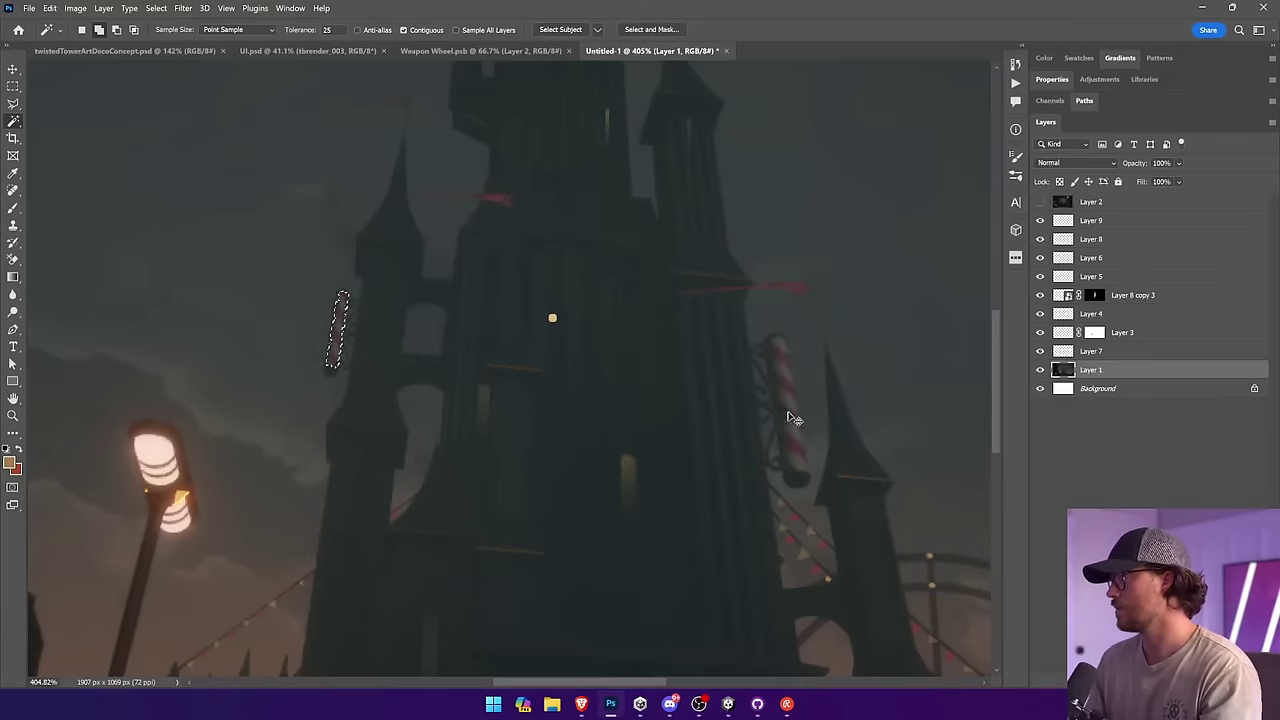
left_click(790, 415, "shift")
left_click(787, 388, "shift")
left_click(781, 358, "shift")
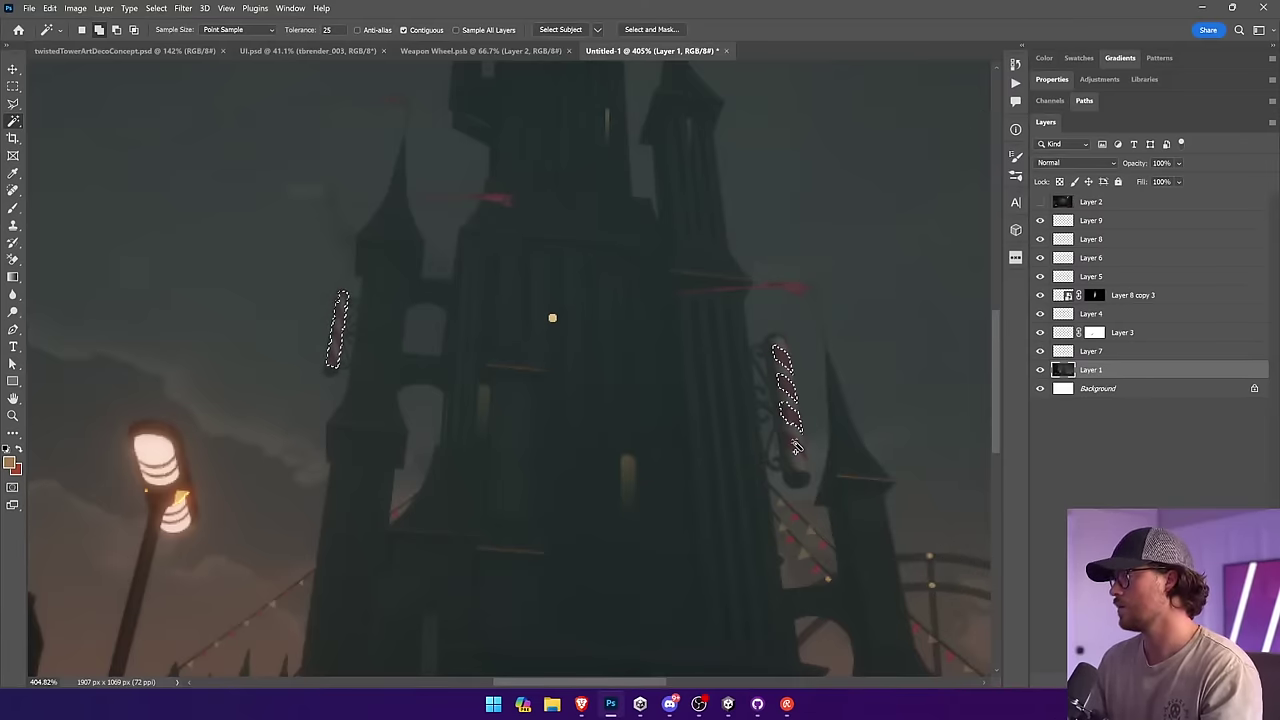
left_click(795, 454, "shift")
left_click(796, 462, "shift")
key("ctrl+z")
left_click(790, 468, "shift")
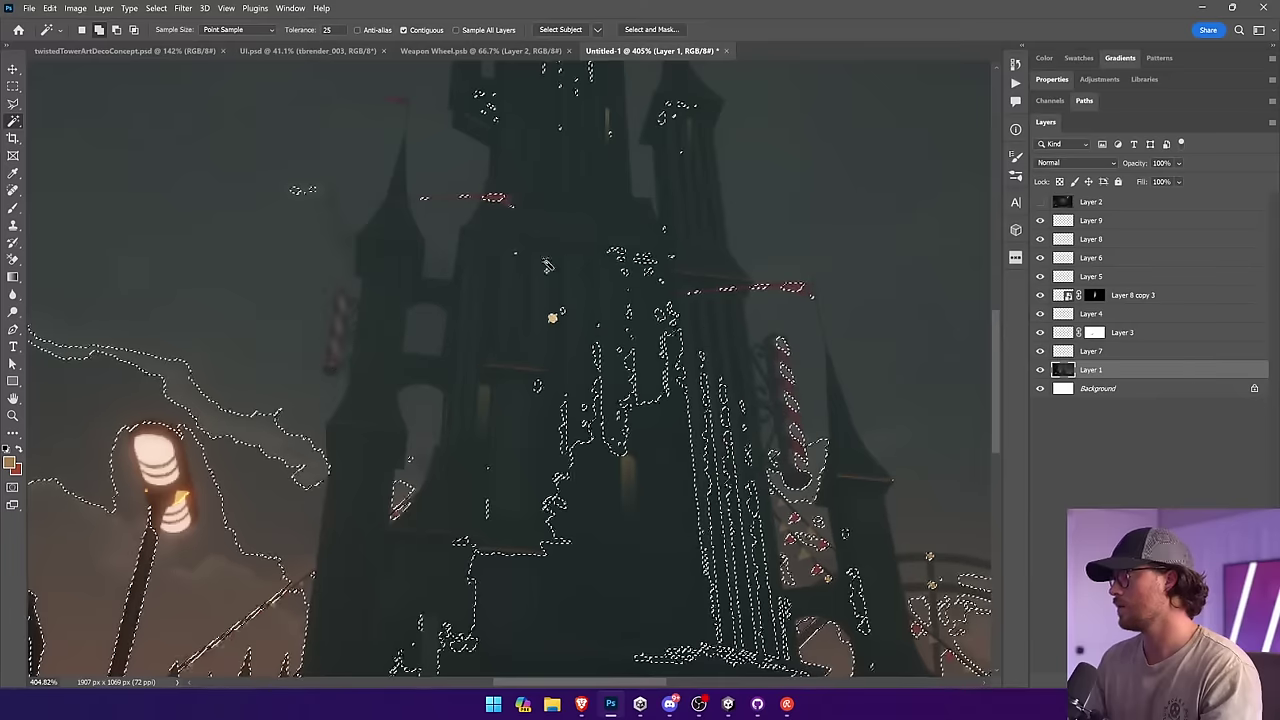
key("ctrl+z")
Step: Clear the existing selection and outline the striped pole left of the castle with the Polygonal Lasso
left_click(13, 104)
key("ctrl+d")
left_click(334, 296)
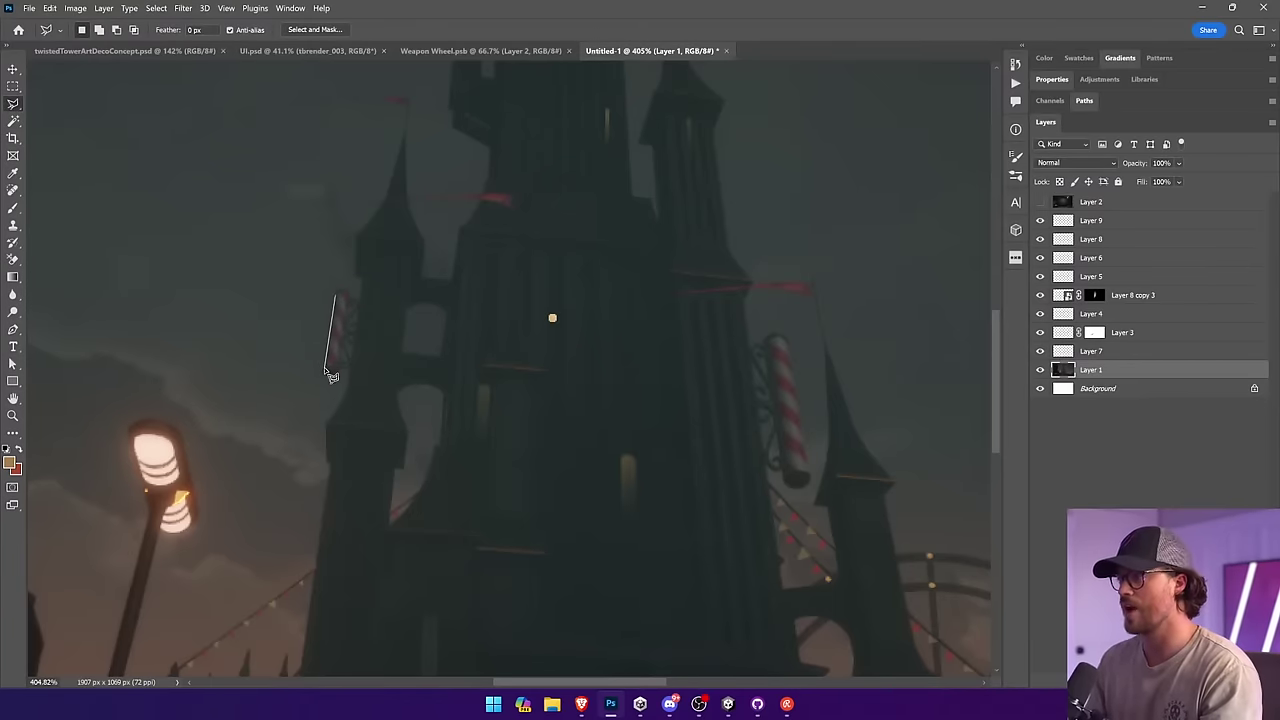
left_click(340, 296)
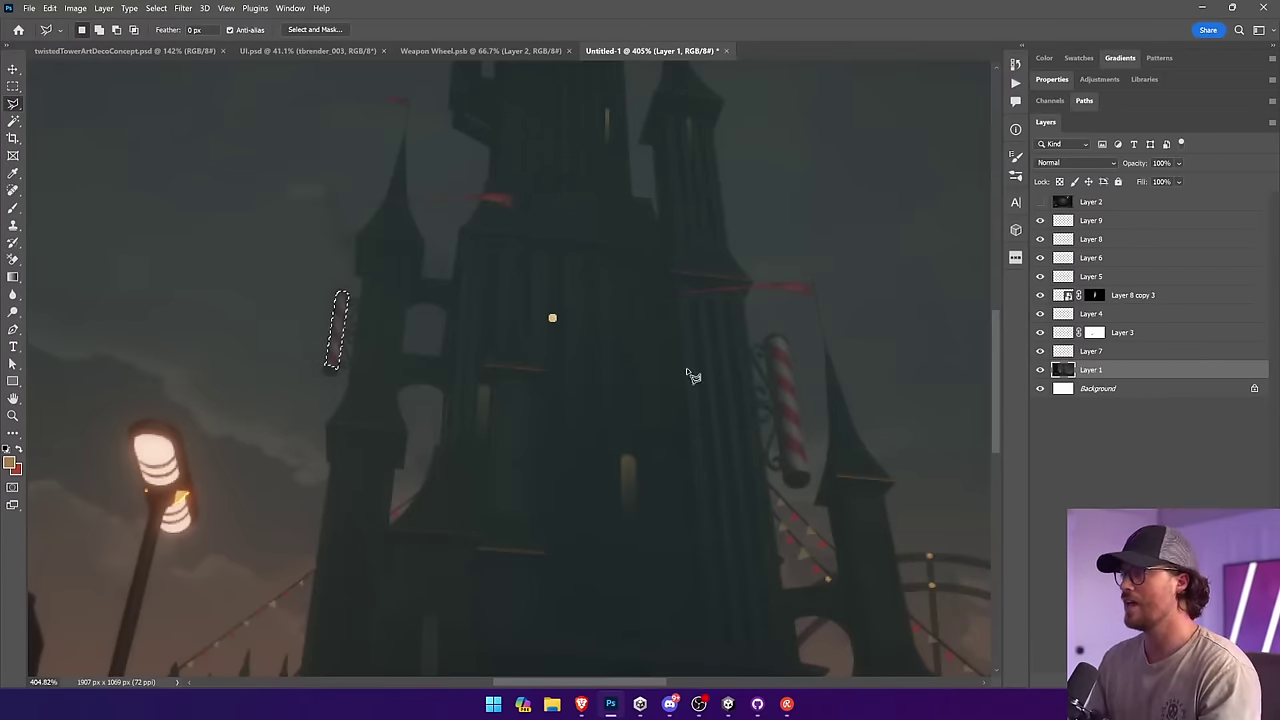
Step: Add the striped pole right of the castle to the selection and apply a Brightness/Contrast adjustment above Layer 2 with brightness 81 and contrast 75
left_click(788, 475)
left_click(772, 341)
left_click(1163, 202)
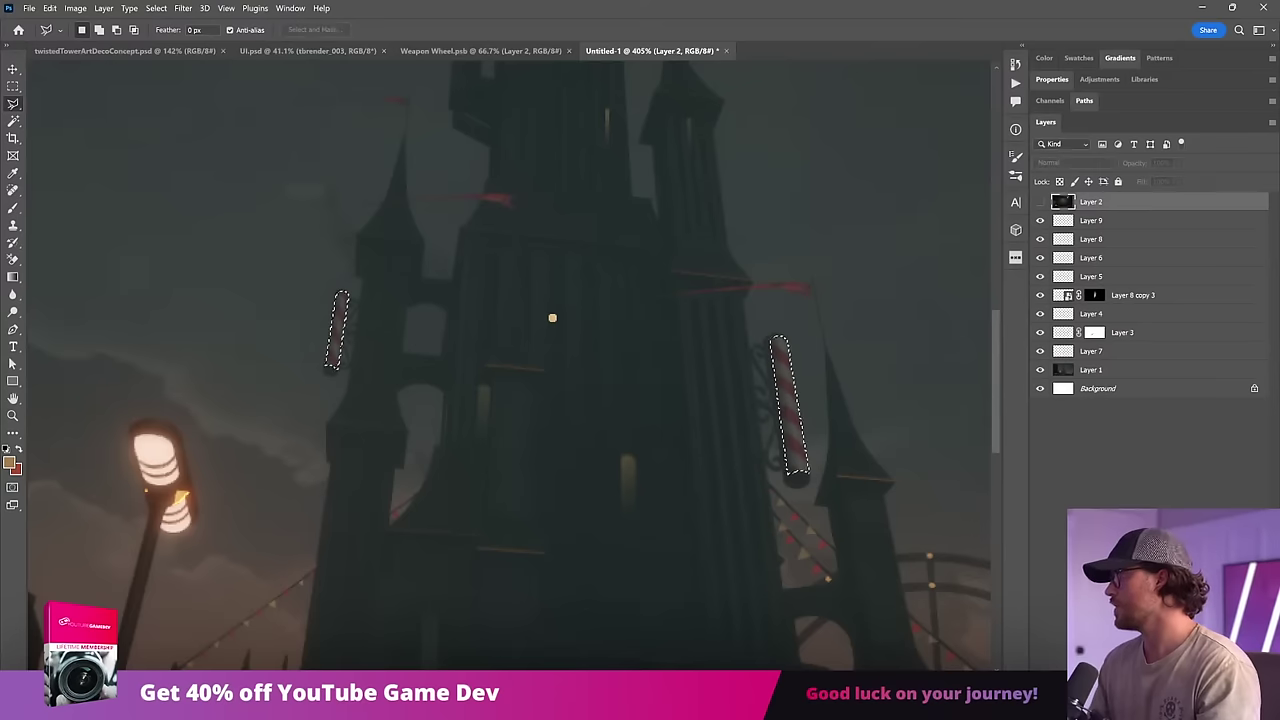
left_click(1160, 708)
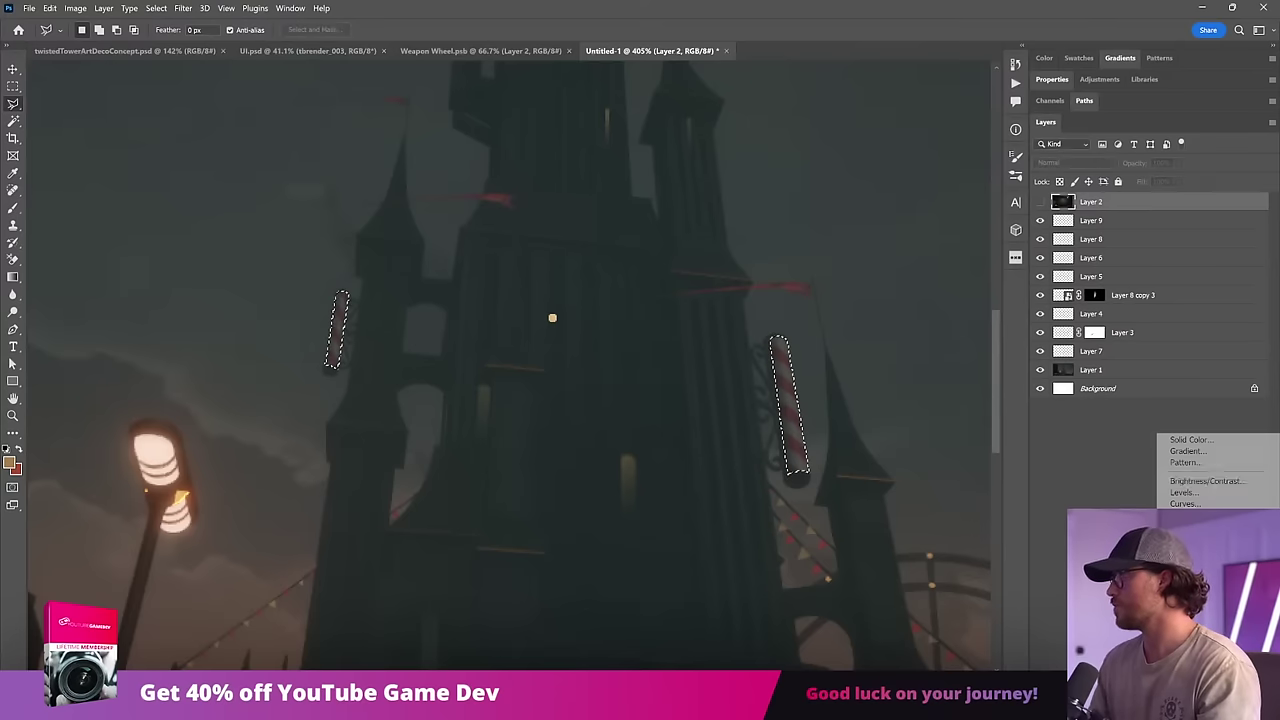
left_click(1210, 483)
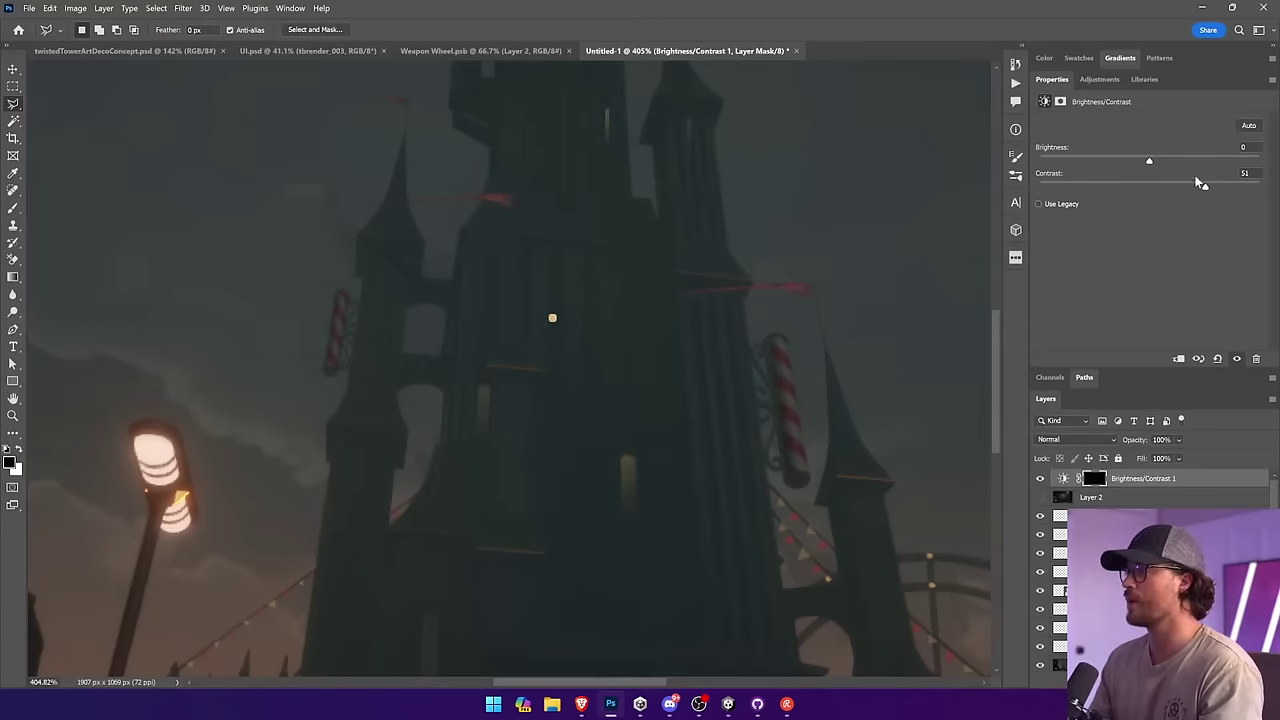
left_click_drag(1149, 160, 1216, 162)
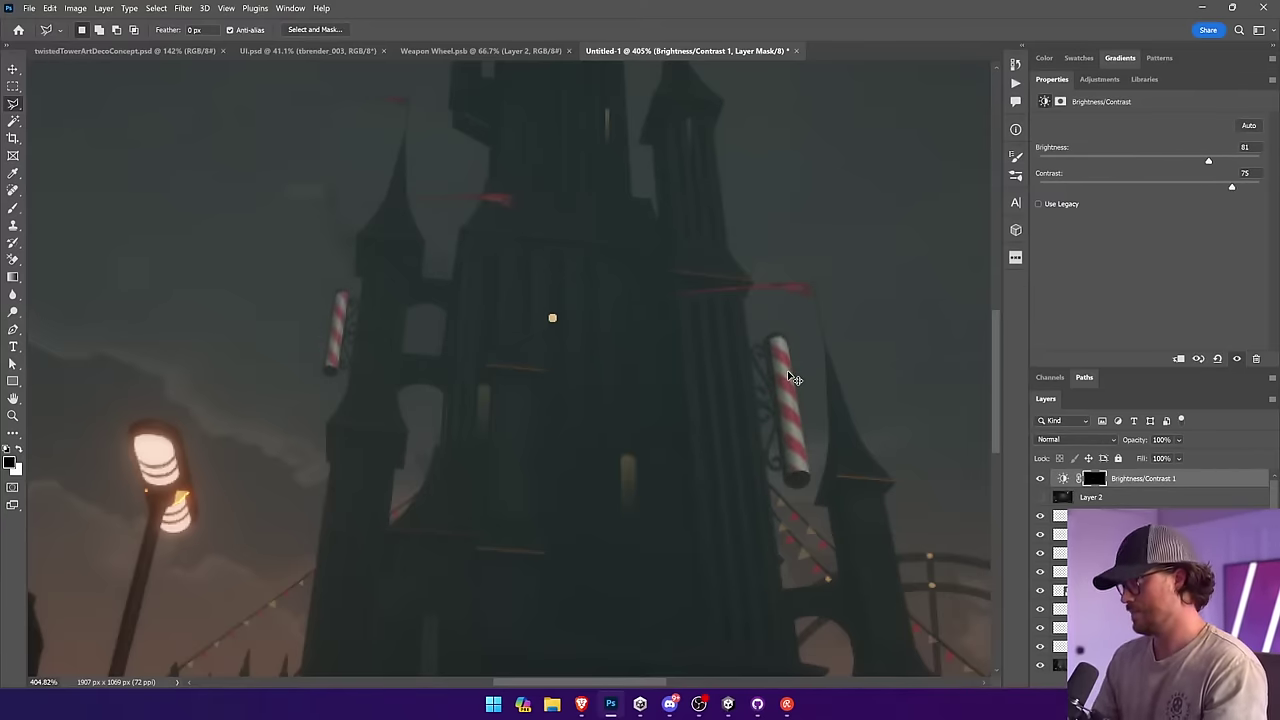
Step: Deselect the adjustment layer, check the castle at reduced zoom, and add a new empty layer above Brightness/Contrast 1
key("ctrl+1")
key("v")
left_click(877, 356)
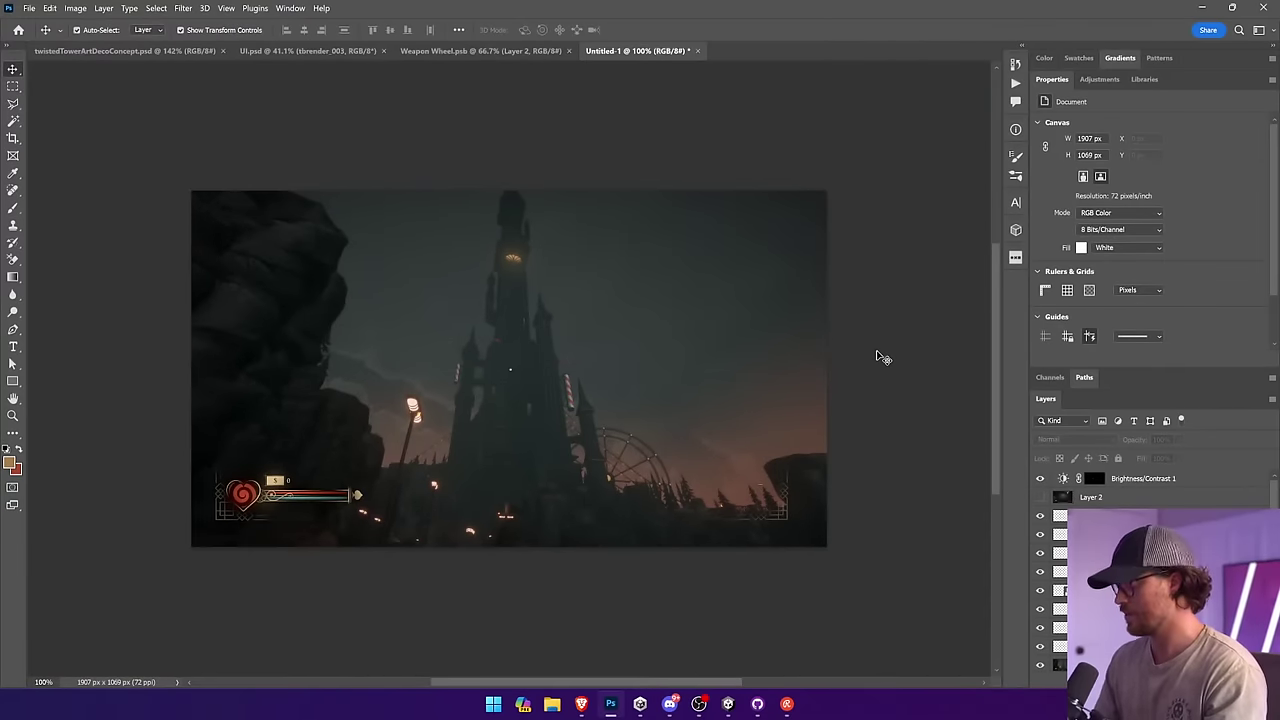
key("ctrl+plus")
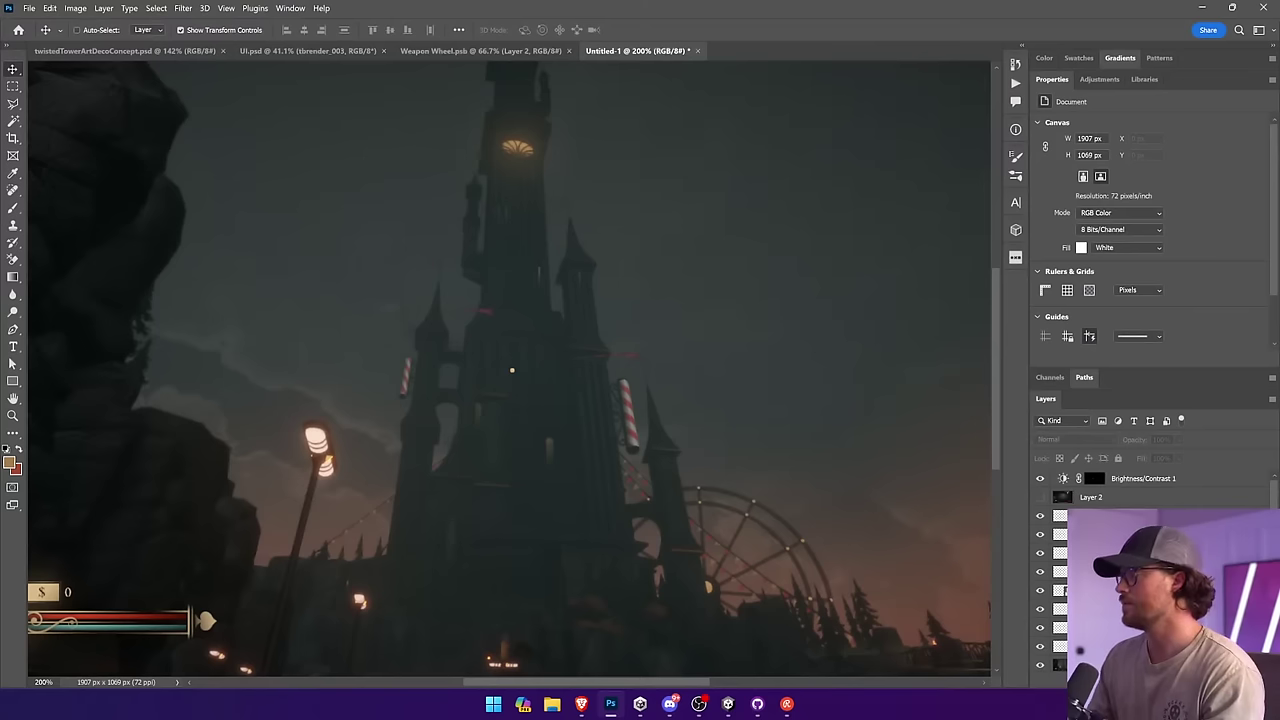
left_click(1150, 478)
key("ctrl+shift+alt+n")
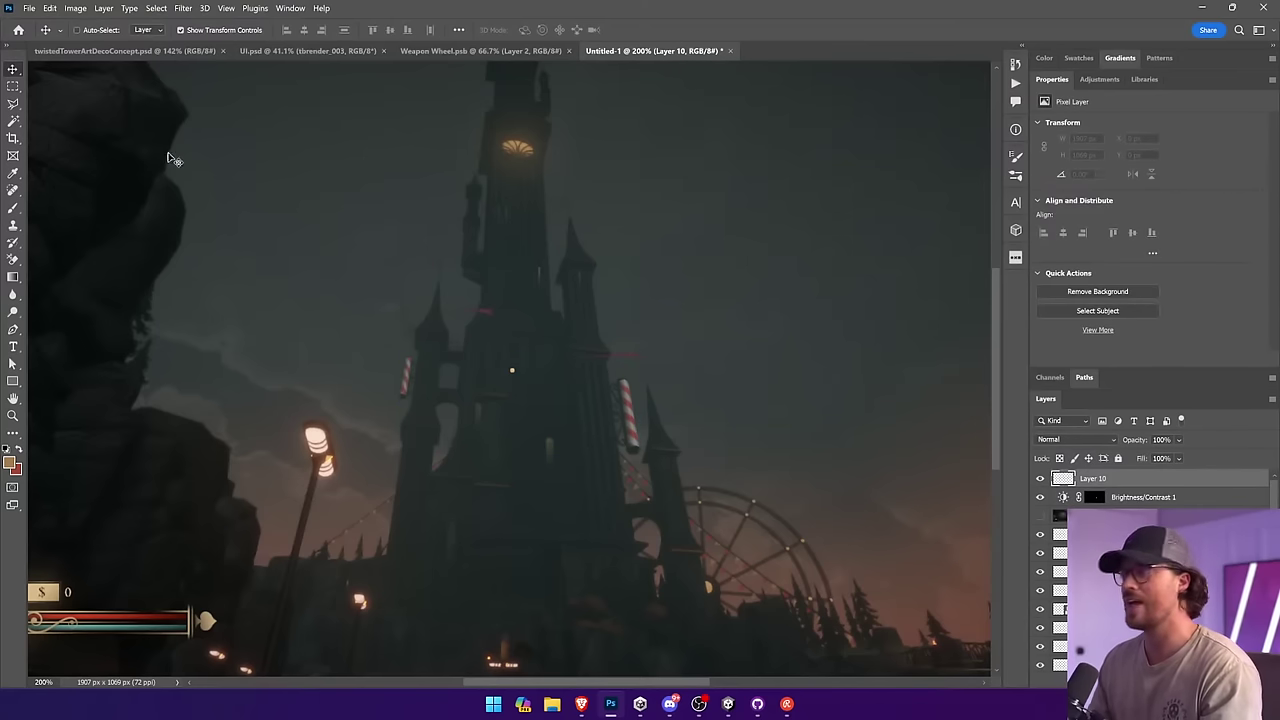
Step: Paint a soft glow about 259 × 243 px around the street lamp on another new layer, using a 150 px brush at 22% flow
left_click(13, 103)
mouse_move(571, 209)
left_mouse_down()
mouse_move(560, 203)
mouse_move(574, 177)
mouse_move(780, 177)
mouse_move(690, 180)
left_mouse_up()
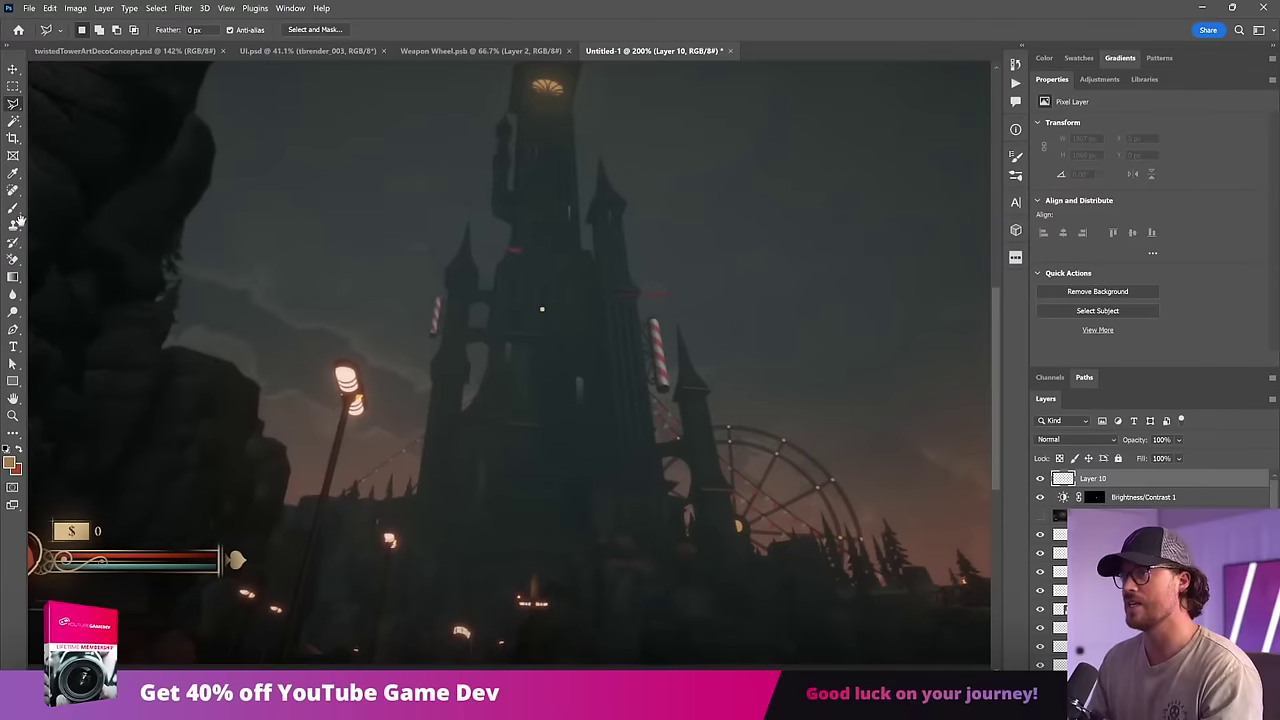
left_click(14, 208)
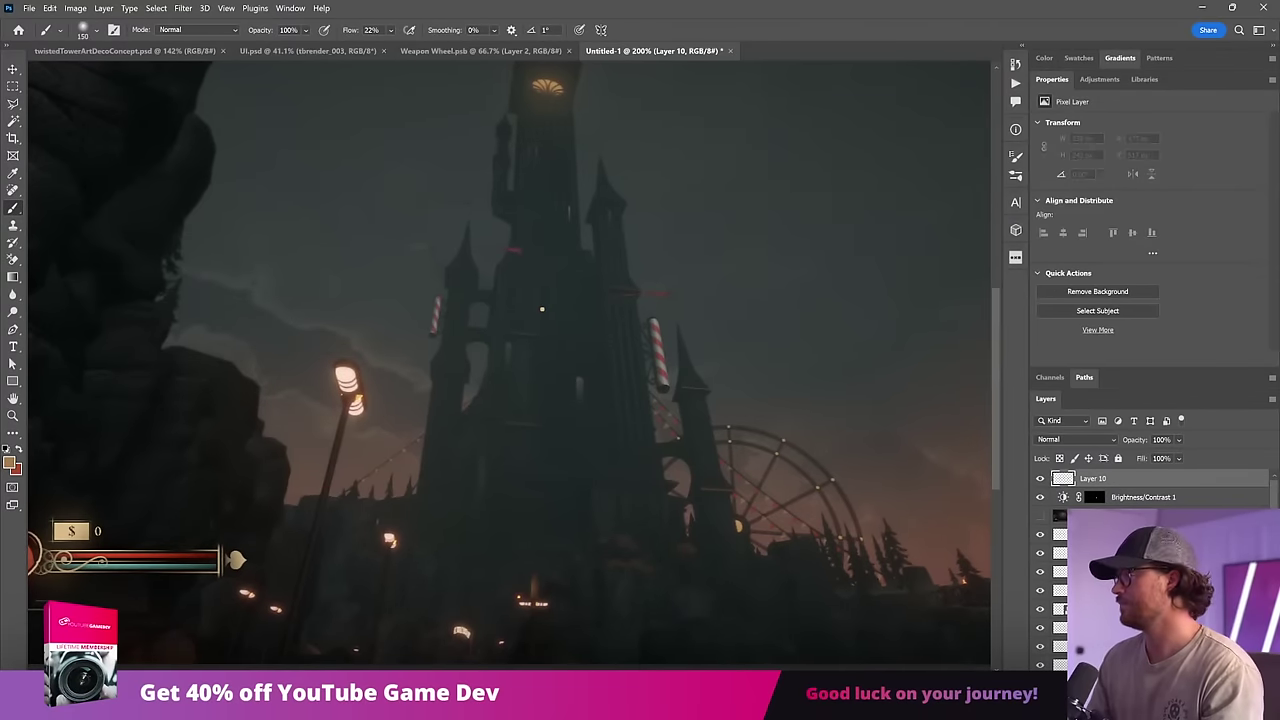
key("ctrl+shift+alt+n")
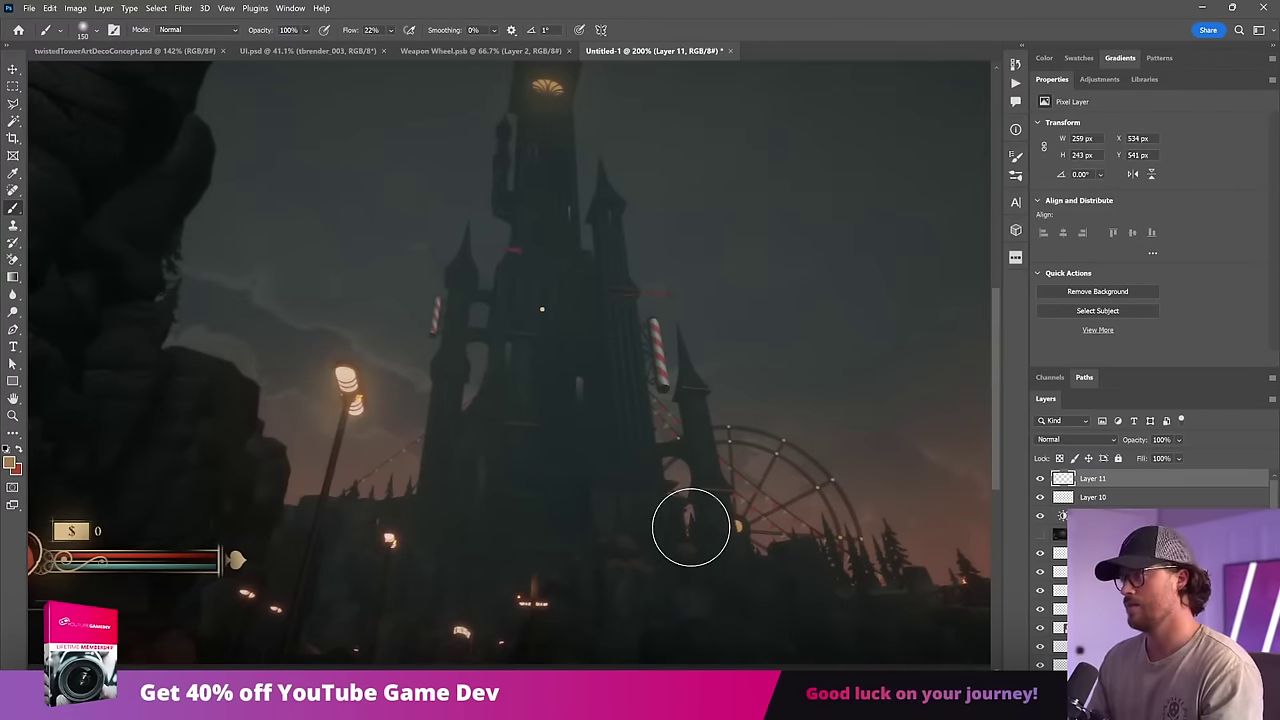
key("ctrl+minus")
key("v")
left_click(800, 629, "ctrl")
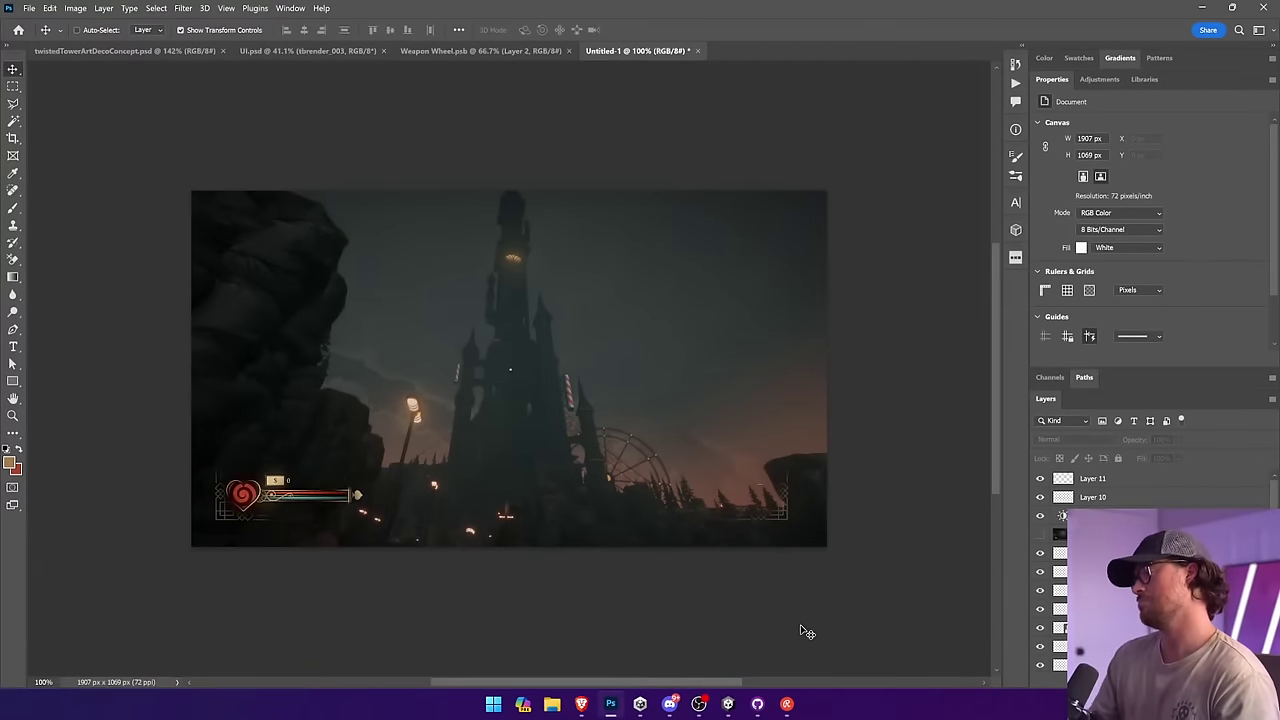
Step: Add a new layer above Layer 11 and try to paint dark haze over the castle tower with a 1100 px brush at 22% flow
key("ctrl+shift+alt+n")
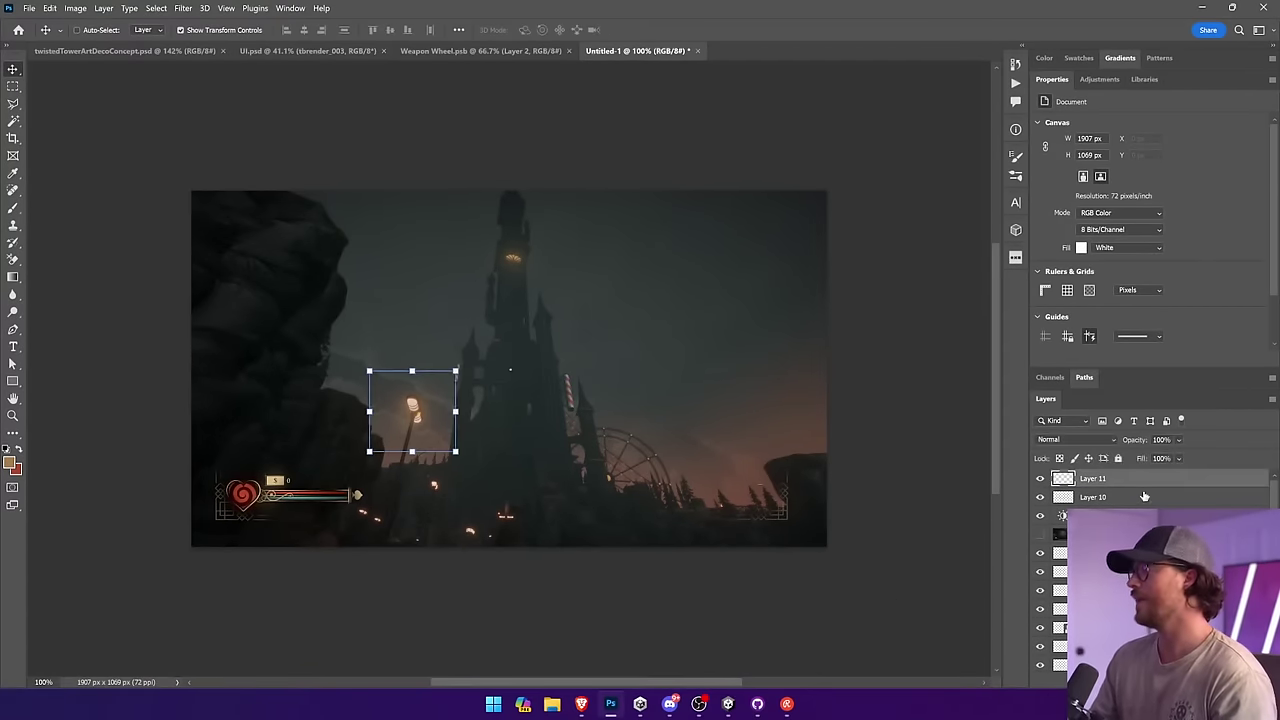
left_click(13, 208)
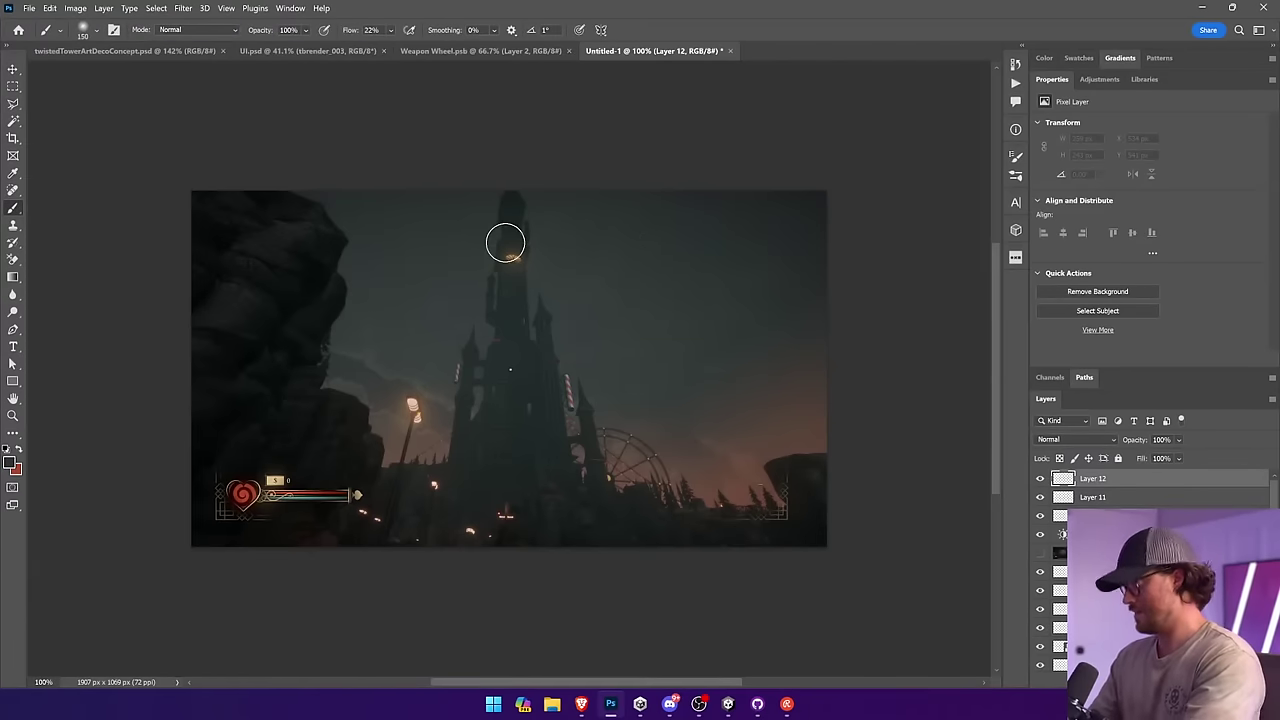
key("bracketright")
key("bracketright")
key("bracketright")
key("bracketright")
key("bracketright")
key("bracketright")
key("bracketright")
key("bracketright")
key("bracketright")
key("bracketright")
key("bracketright")
key("bracketright")
key("bracketright")
key("bracketright")
key("bracketright")
key("bracketright")
left_click(507, 240)
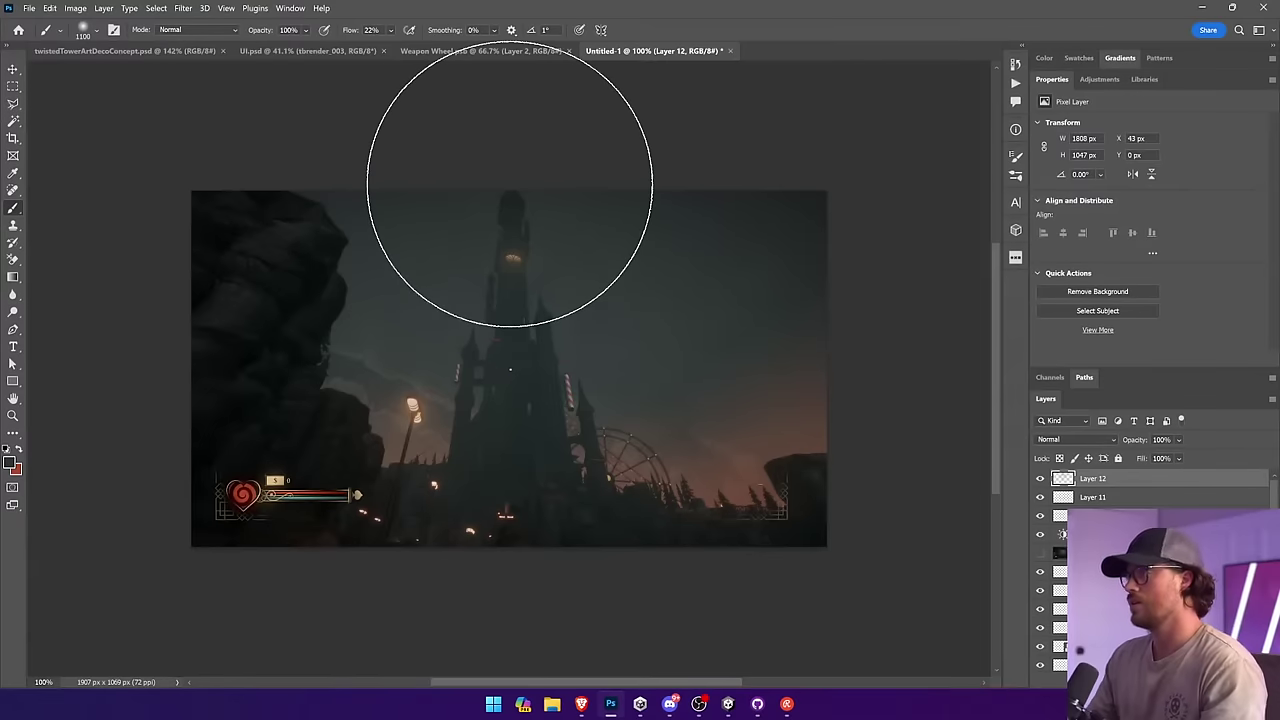
Step: Try to paint dark haze over the tower's top on Layer 12 with an 800 px brush, and hide the layer
key("bracketleft")
key("bracketleft")
key("bracketleft")
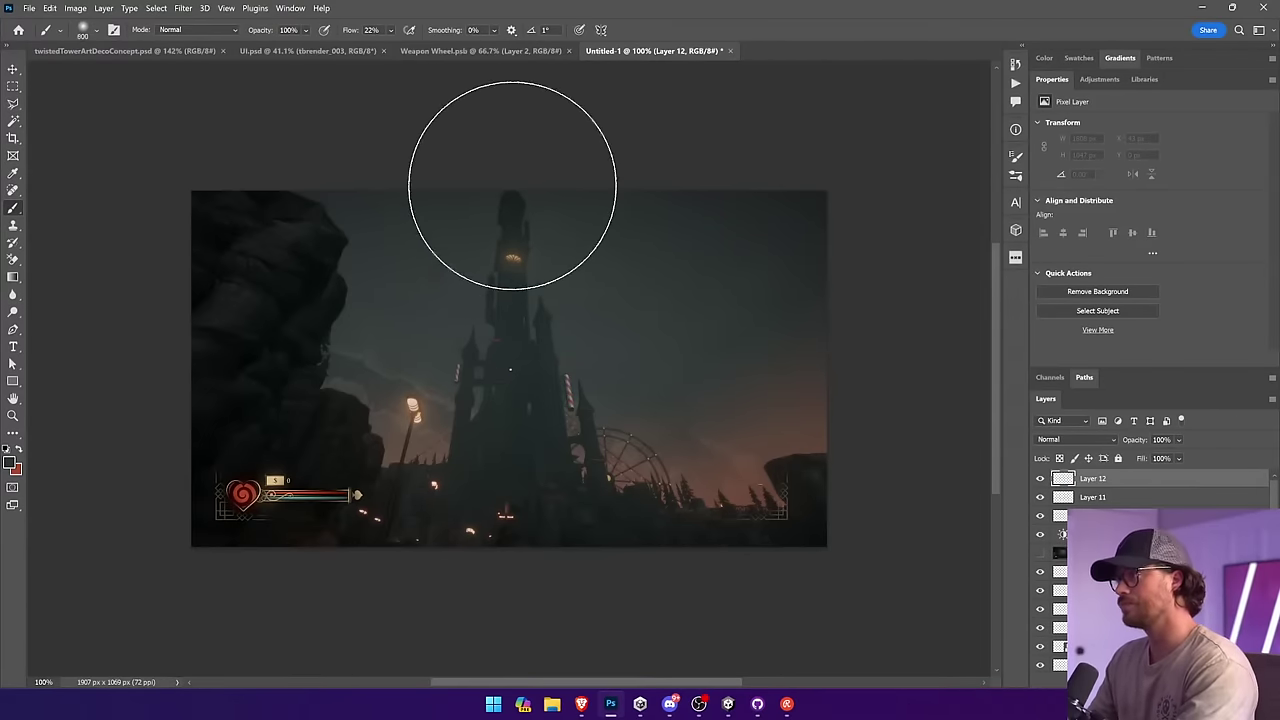
left_click(512, 186)
key("bracketleft")
key("bracketleft")
key("bracketleft")
key("bracketleft")
key("bracketleft")
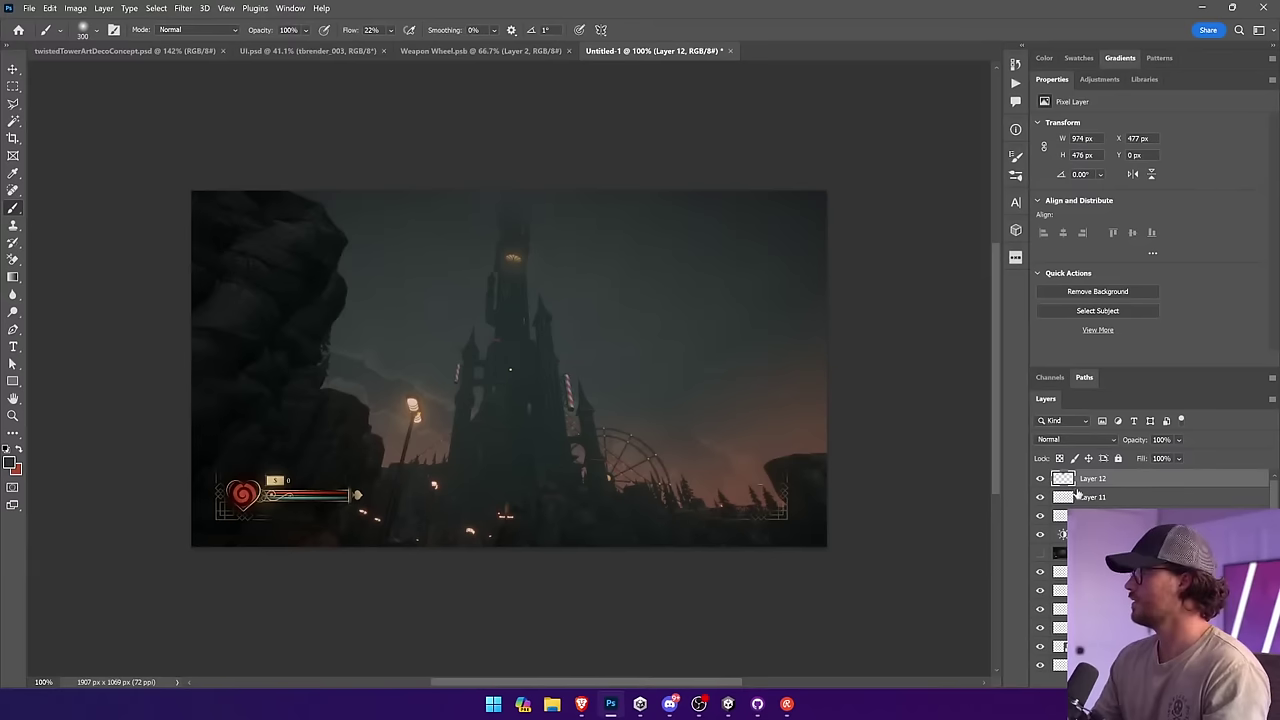
left_click(1040, 479)
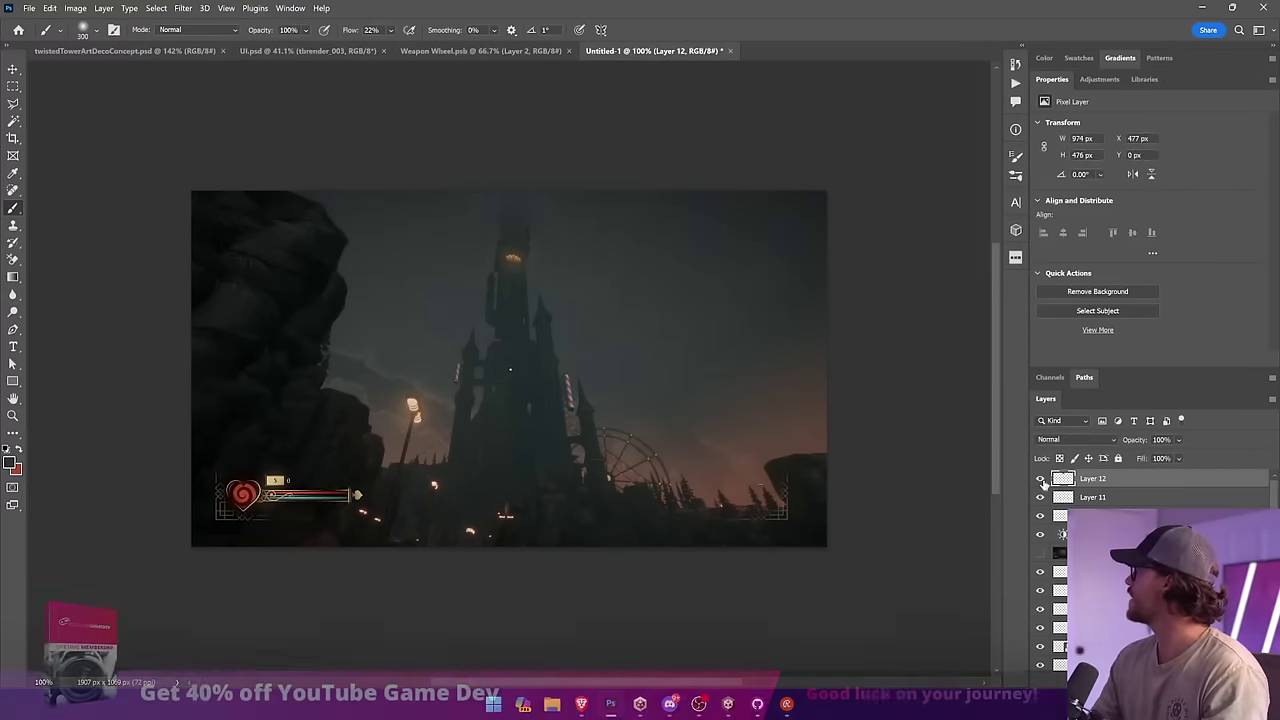
key("v")
left_click(849, 386)
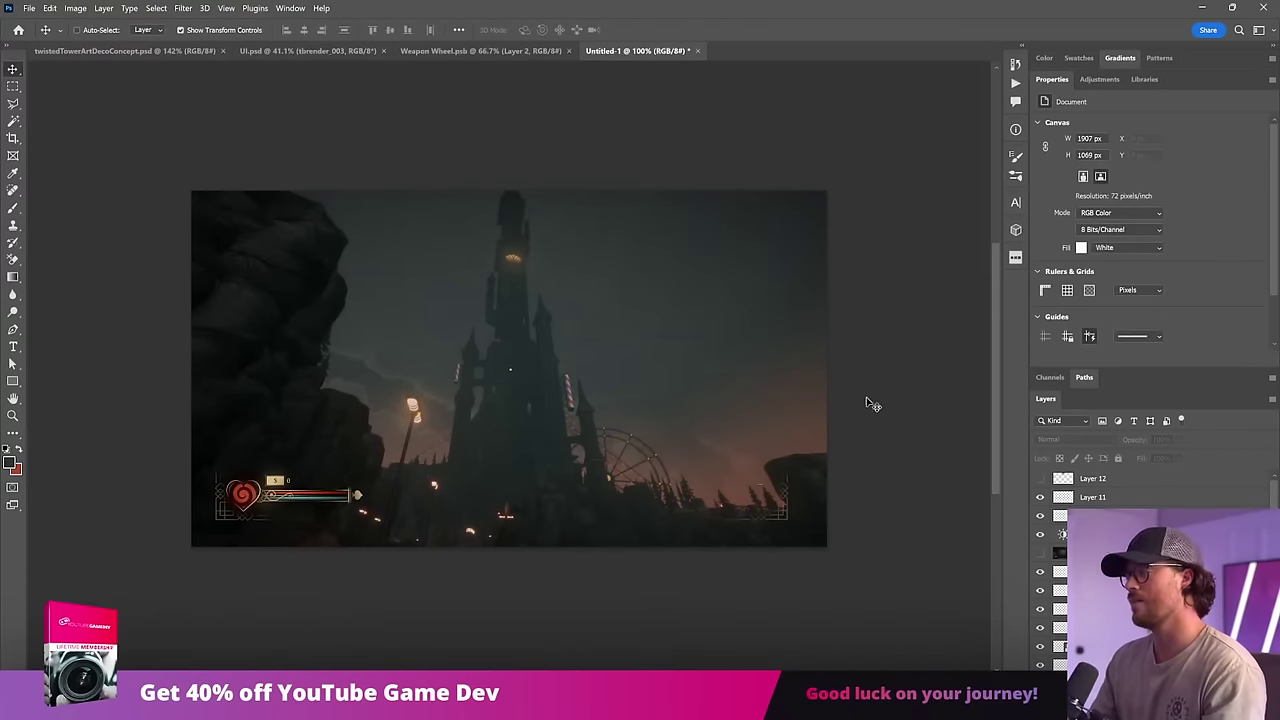
Step: Try to merge all layers from Layer 12 down to the Background into one, and undo the merge
left_click(1084, 482)
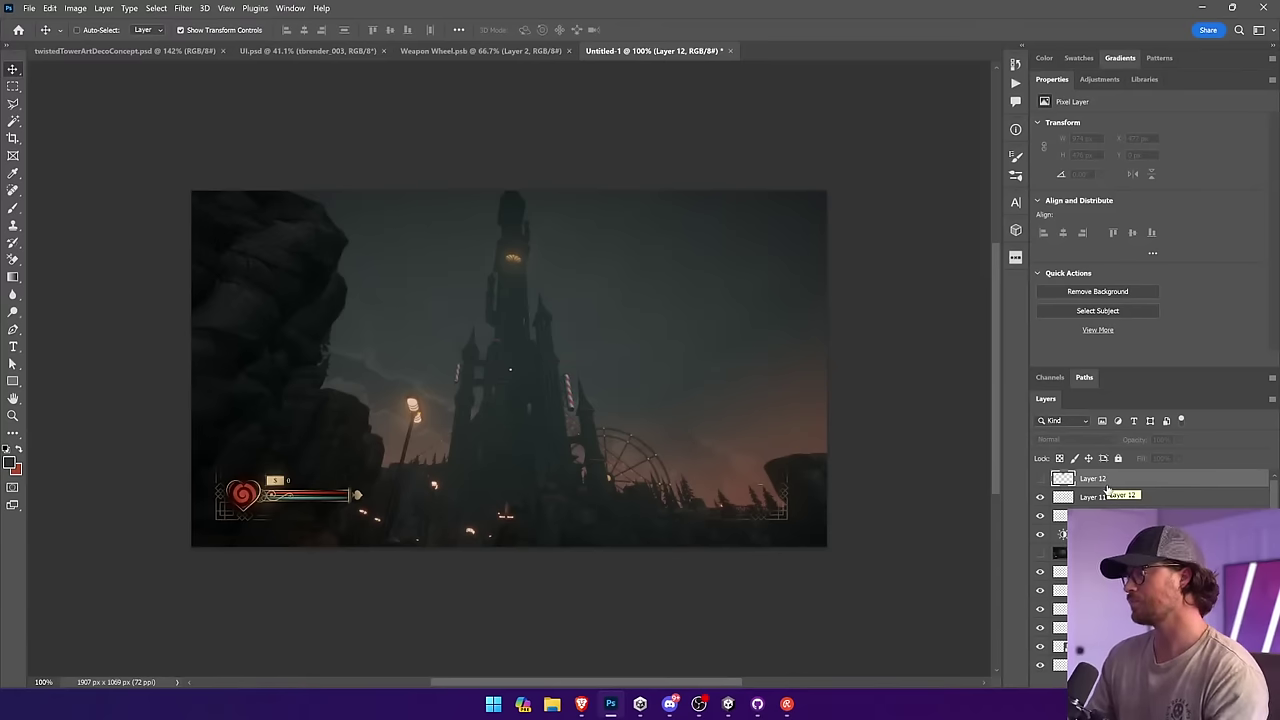
scroll(1106, 488, "down", 3)
left_click(1114, 661, "shift")
right_click(1116, 663)
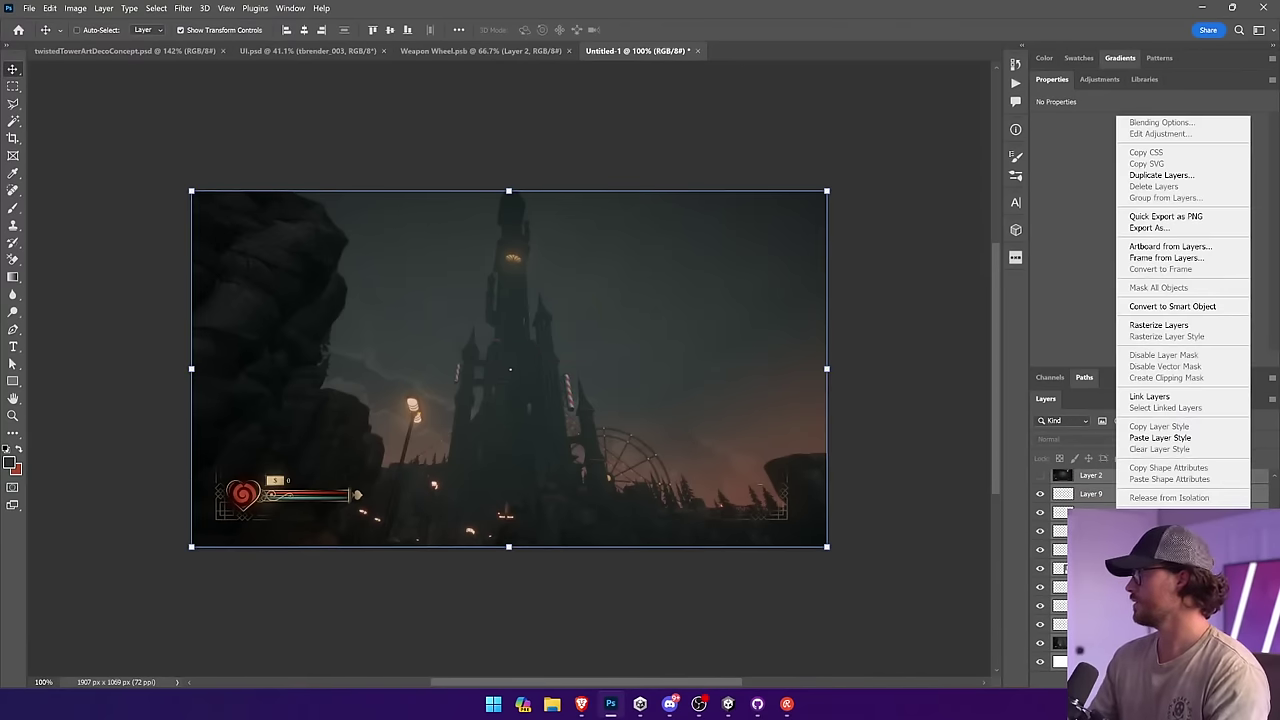
left_click(1150, 516)
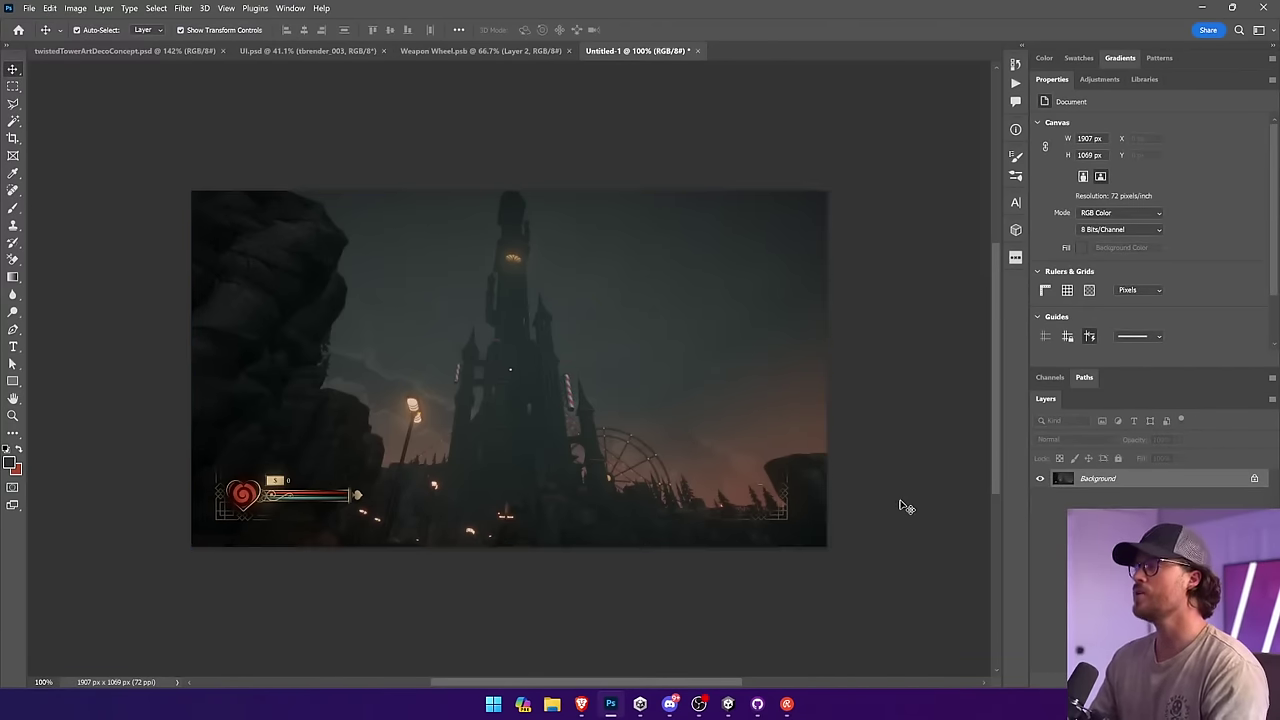
key("ctrl+z")
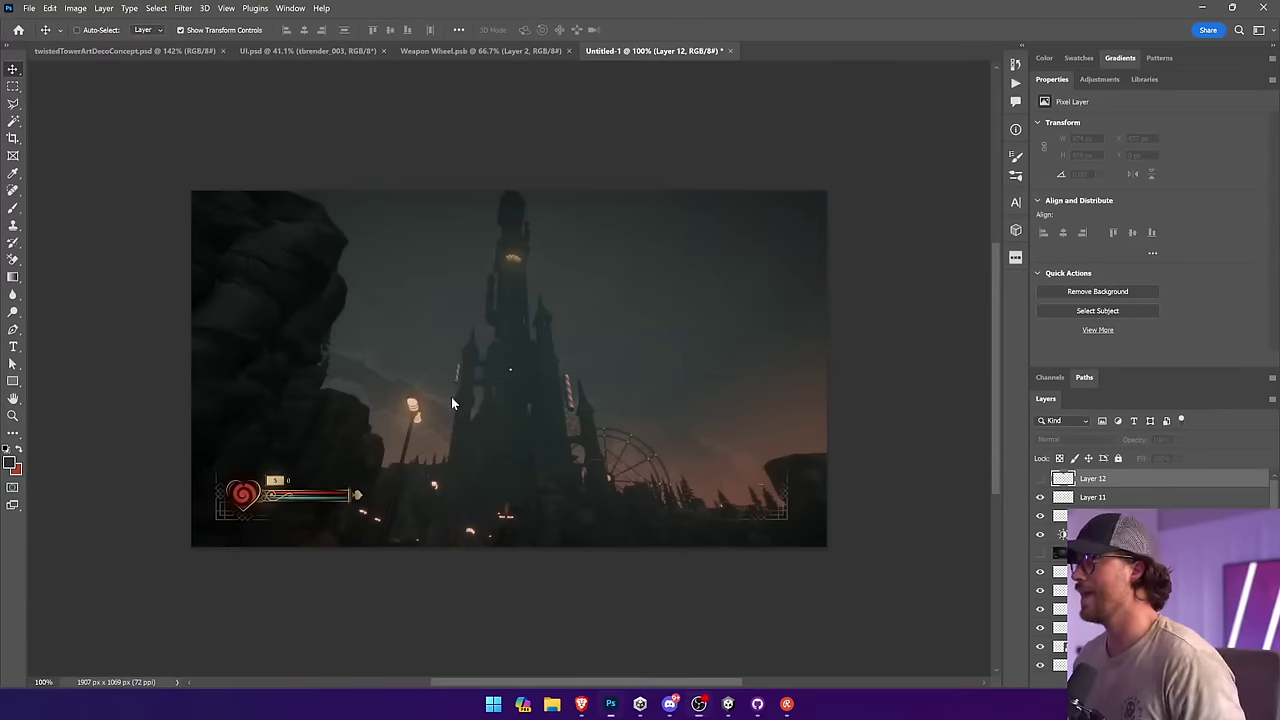
Step: Move Layer 2 with the brick wall screenshot to the top of the layer stack and make it visible
scroll(1133, 508, "down", 2)
scroll(1133, 508, "up", 2)
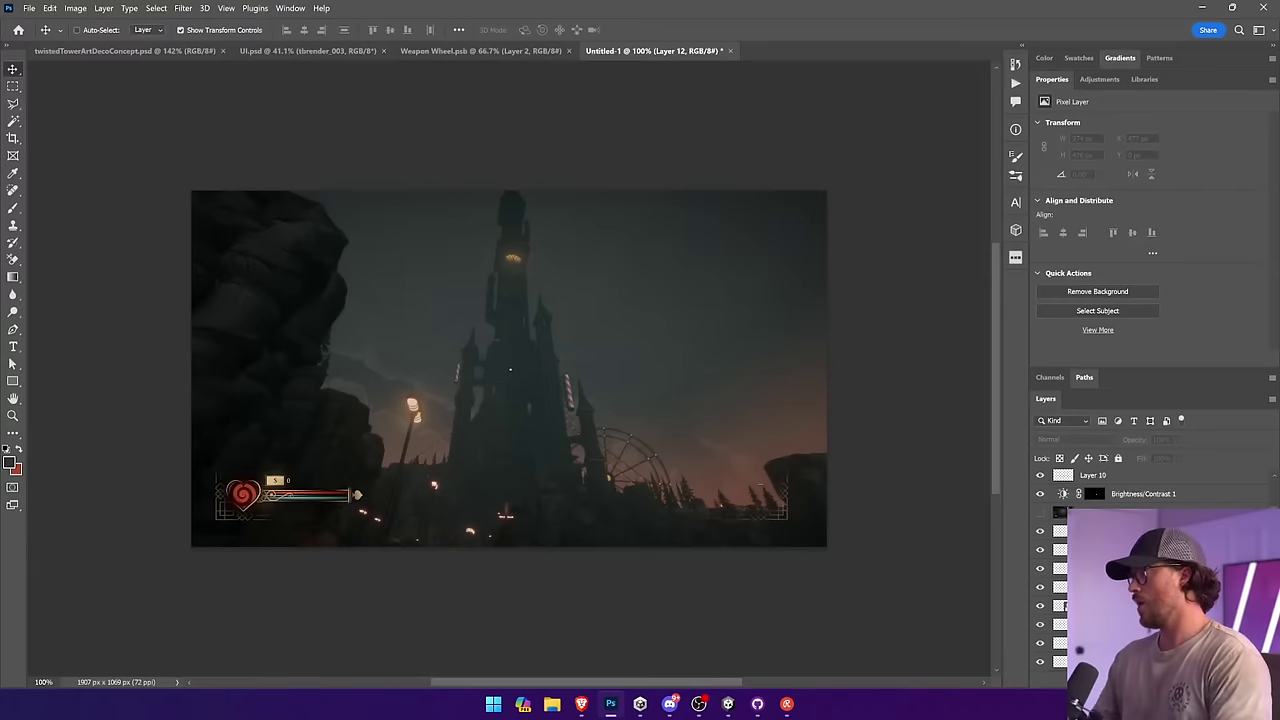
left_click_drag(1128, 552, 1116, 475)
left_click(1040, 481)
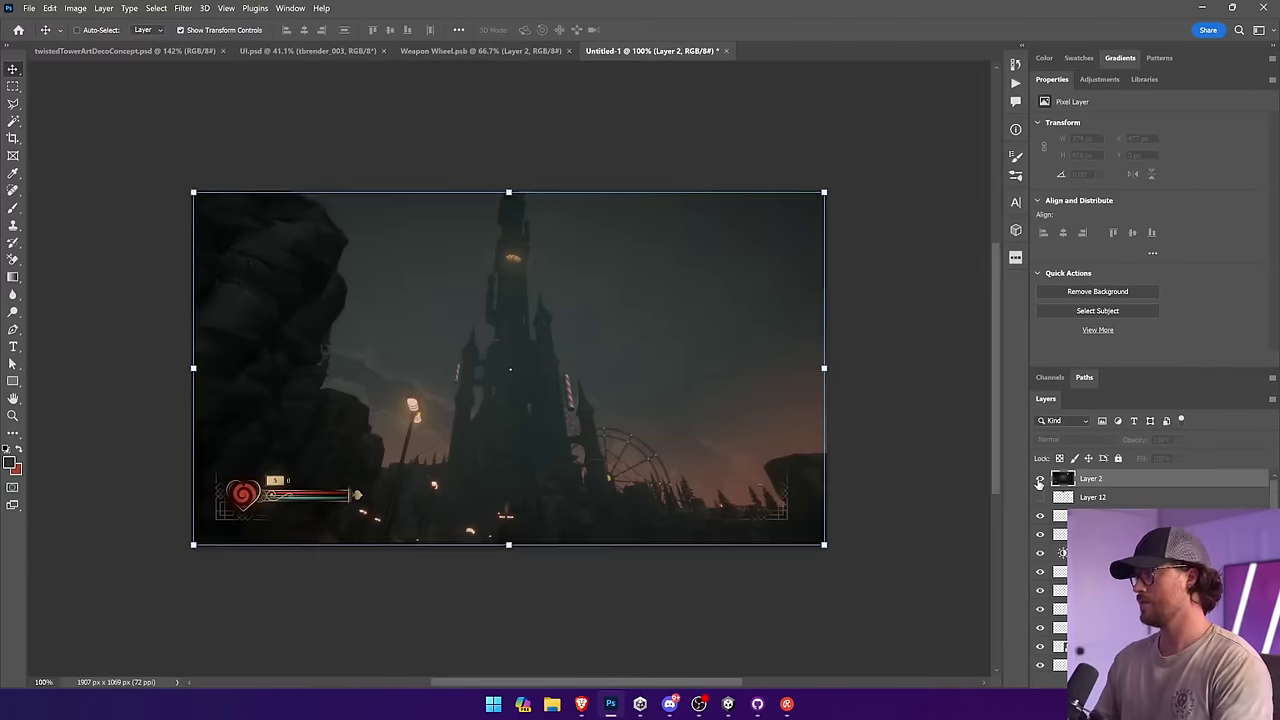
Step: Select every layer from Layer 12 down to the Background and delete them, keeping only Layer 2
left_click(1106, 501)
scroll(1110, 506, "down", 2)
key("ctrl+alt+a")
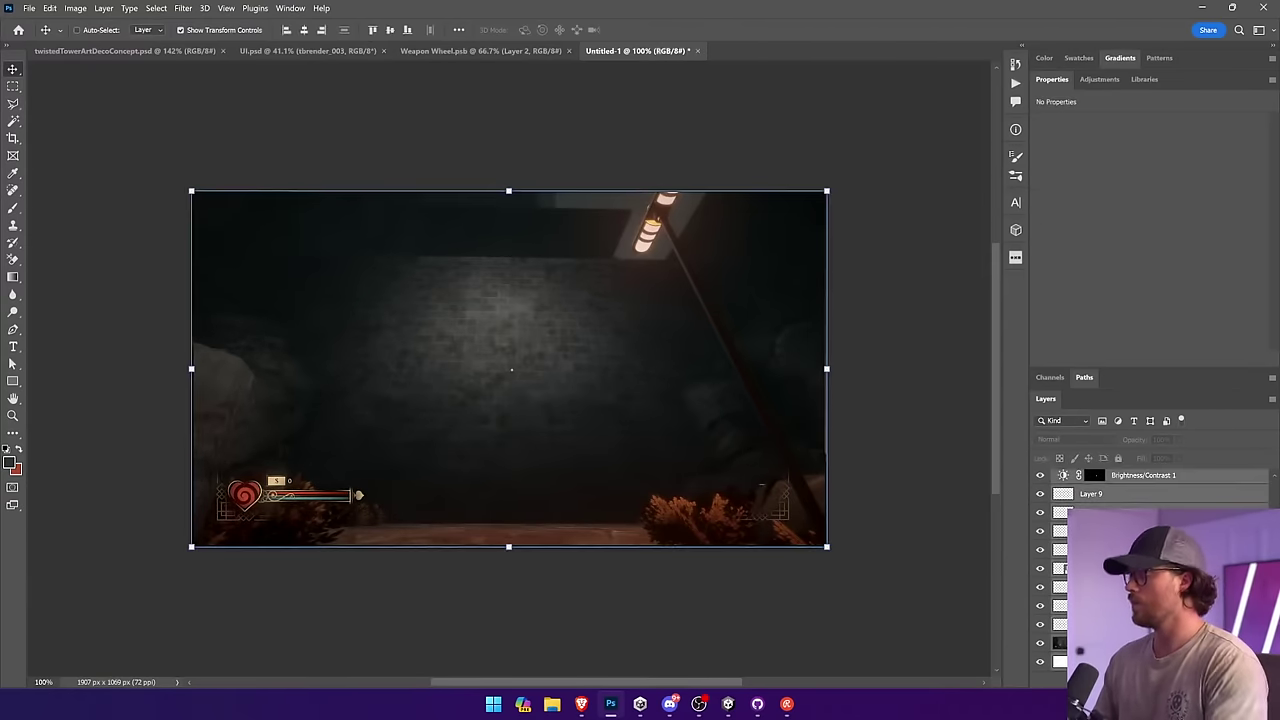
key("ctrl+e")
Step: Outline a tall tapering arch about 892 × 856 px over the brick wall with the Polygonal Lasso, trimming its right-hand edge
left_click(12, 103)
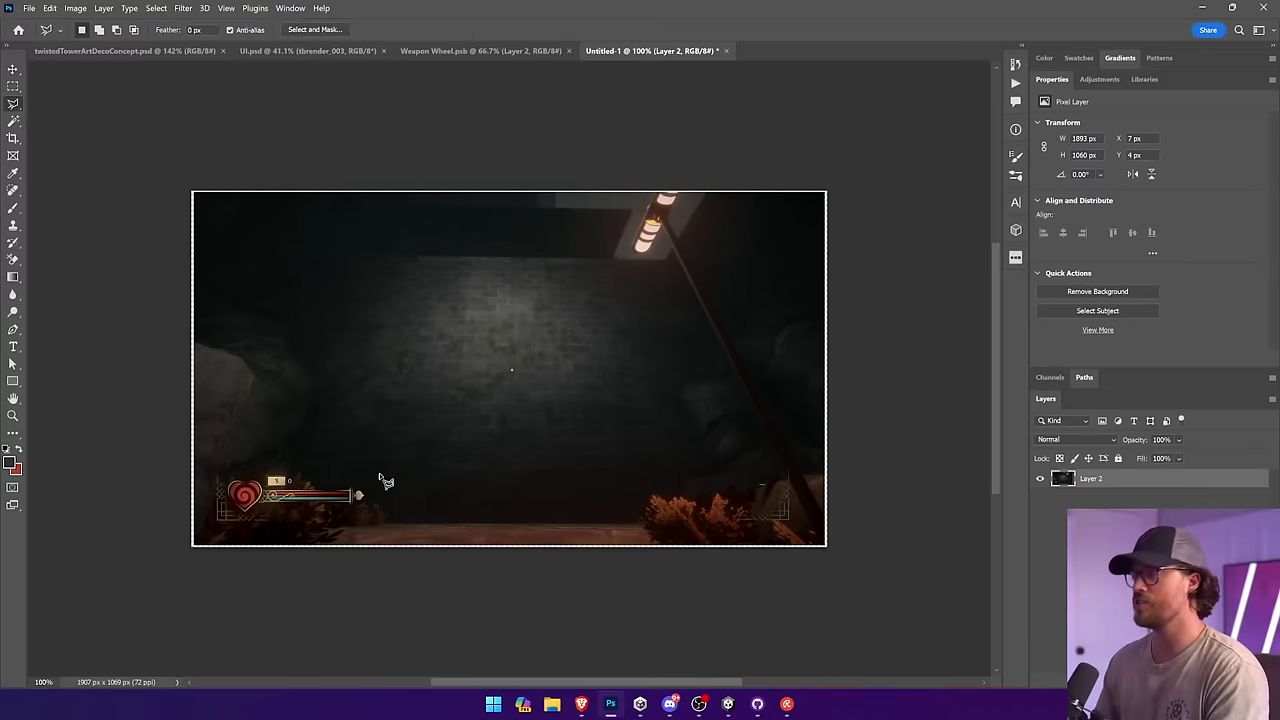
mouse_move(355, 525)
left_mouse_down()
mouse_move(380, 392)
mouse_move(382, 411)
mouse_move(466, 262)
left_mouse_up()
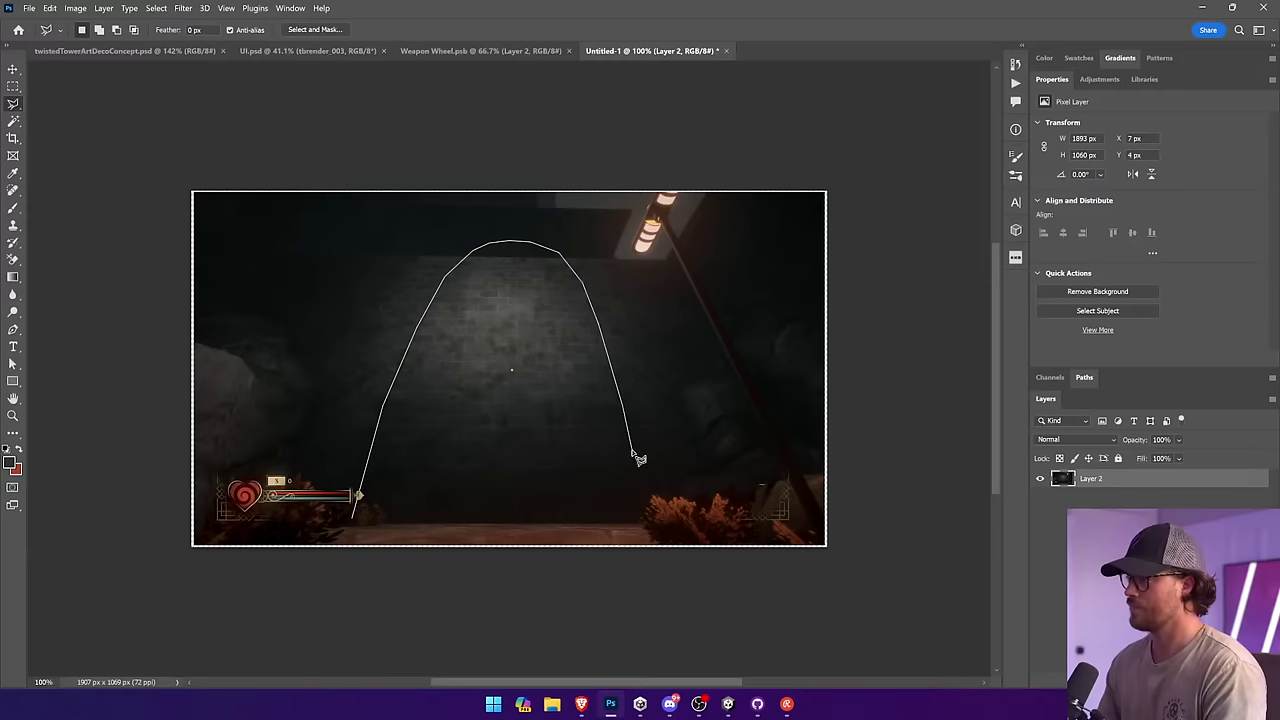
mouse_move(652, 535)
left_mouse_down()
mouse_move(591, 504)
mouse_move(386, 541)
mouse_move(358, 522)
left_mouse_up()
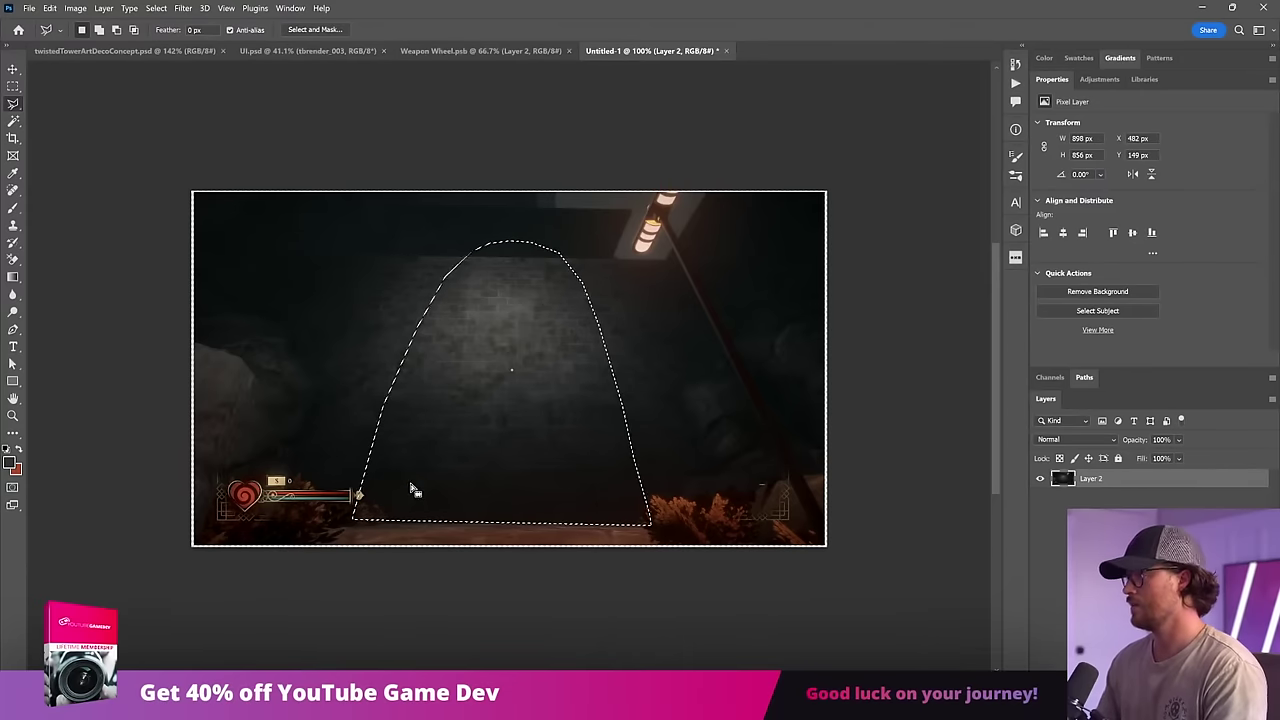
left_click(650, 525, "alt")
left_click(622, 408)
mouse_move(587, 298)
left_mouse_down()
mouse_move(529, 231)
mouse_move(630, 290)
left_mouse_up()
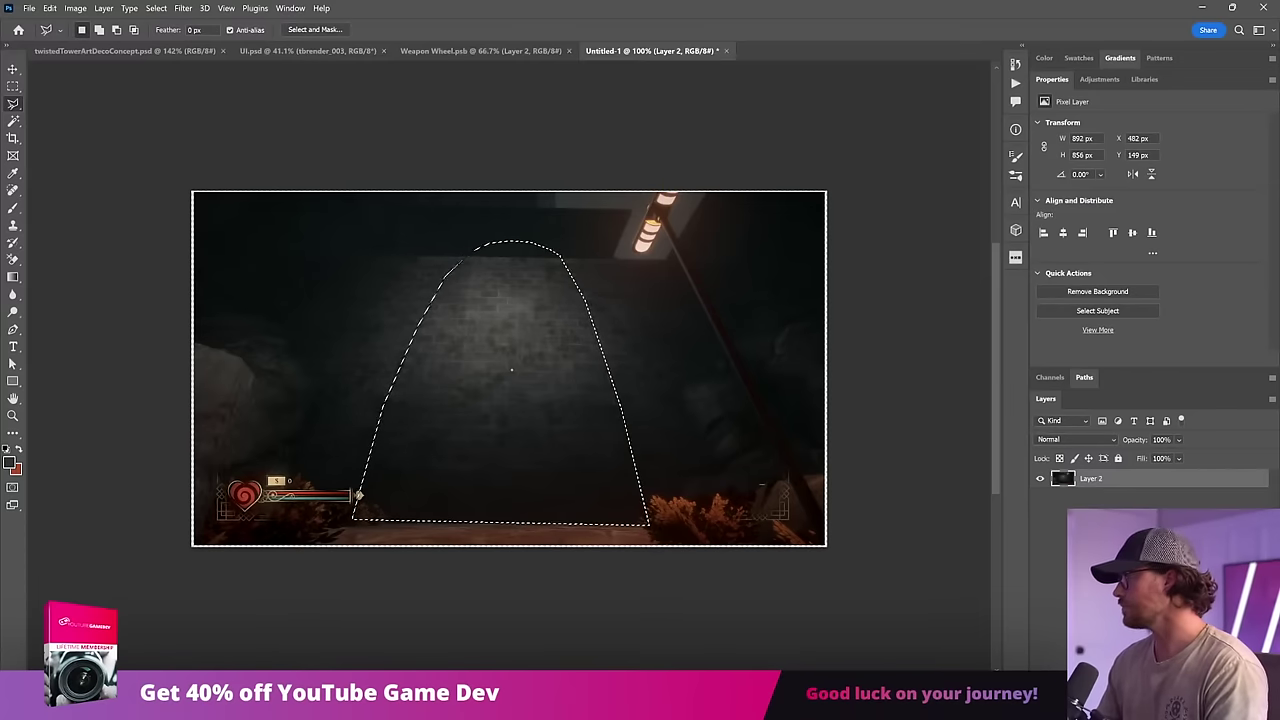
Step: Fill the arch selection on a new layer with a grey sampled from the lit bricks, using the Paint Bucket
key("ctrl+shift+alt+n")
left_click_drag(13, 277, 58, 289)
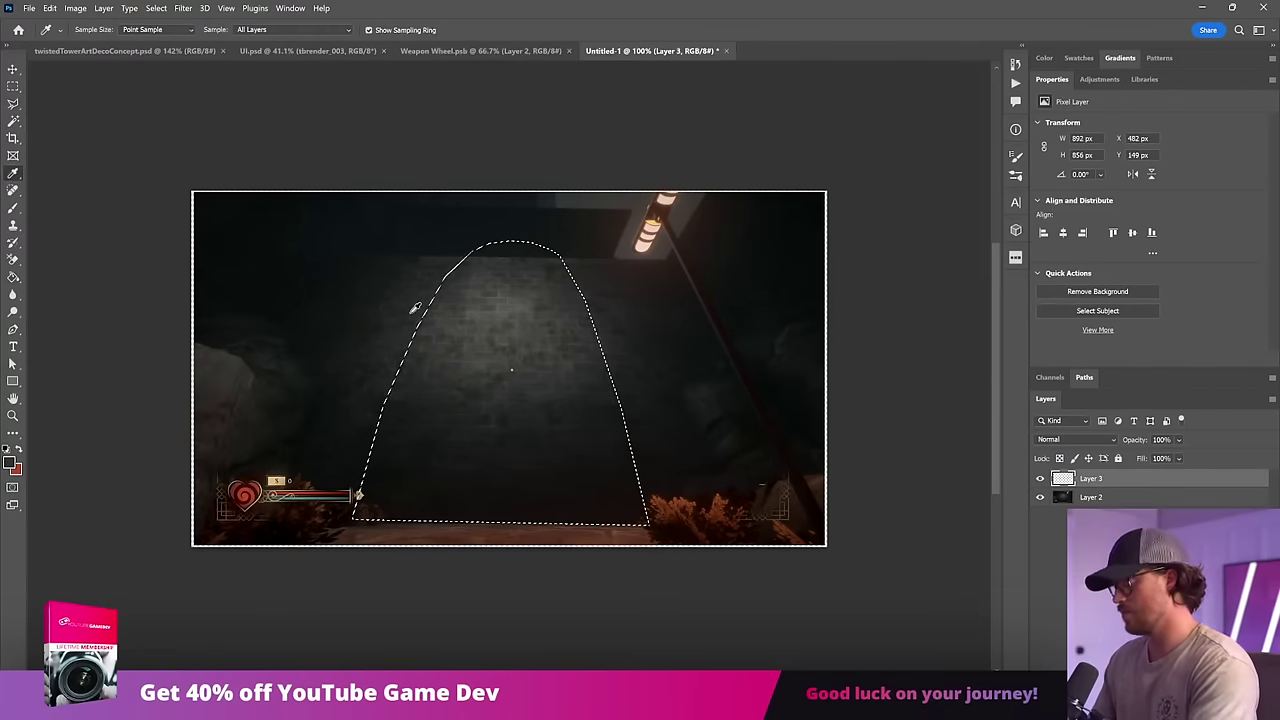
left_click(477, 346)
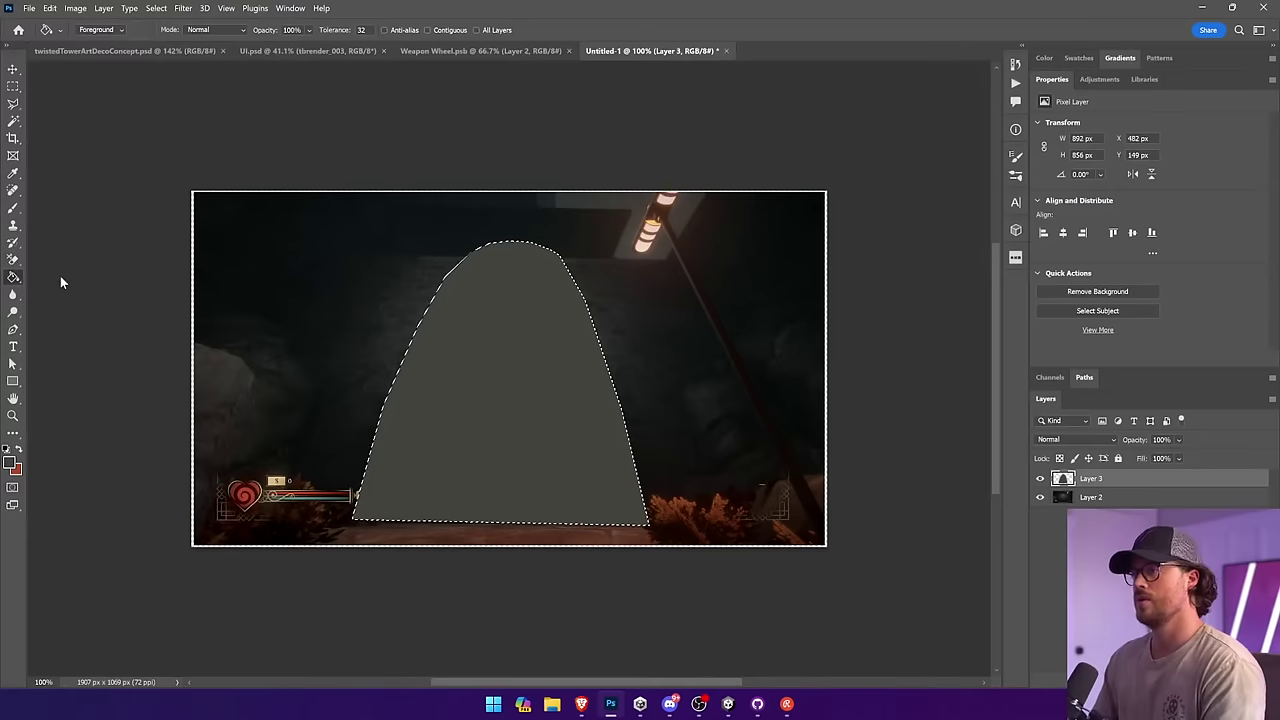
Step: Add a new layer clipped to the arch layer, clear the arch selection, and set the foreground colour to 0b1212 for the Gradient tool
right_click(13, 277)
left_click(63, 279)
key("ctrl+shift+alt+n")
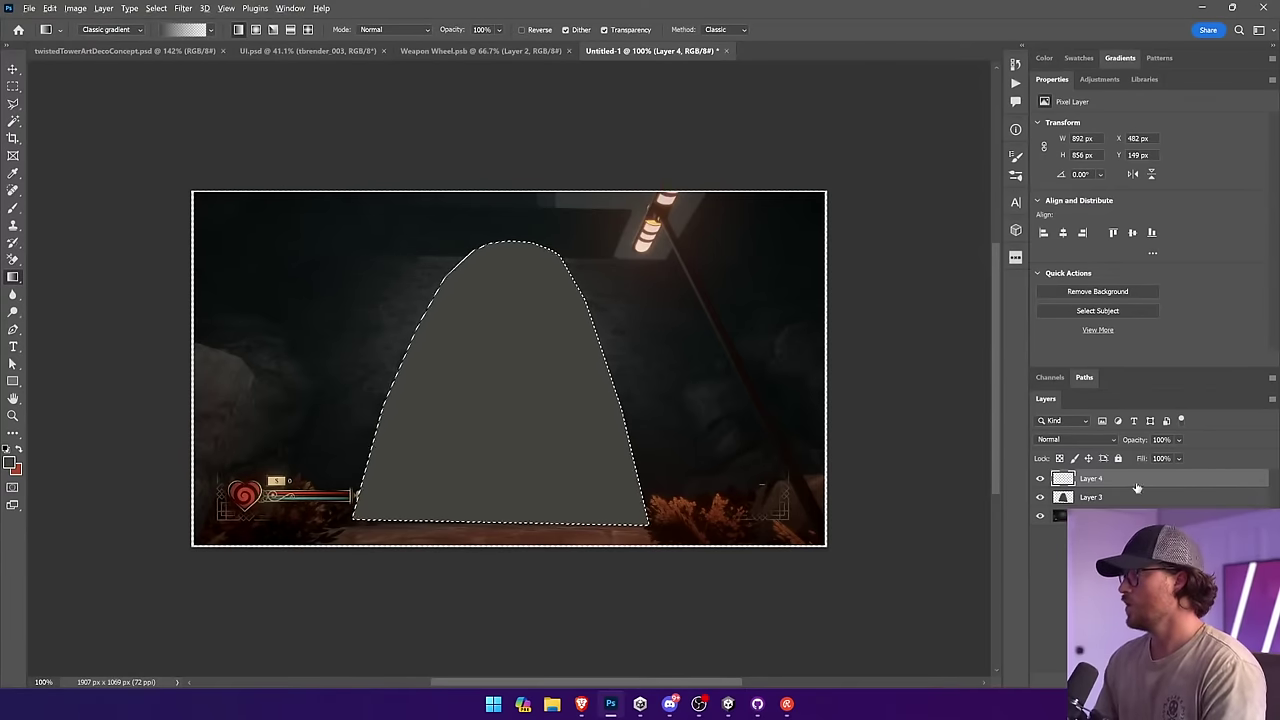
key("ctrl+d")
left_click(11, 461)
left_click(361, 247)
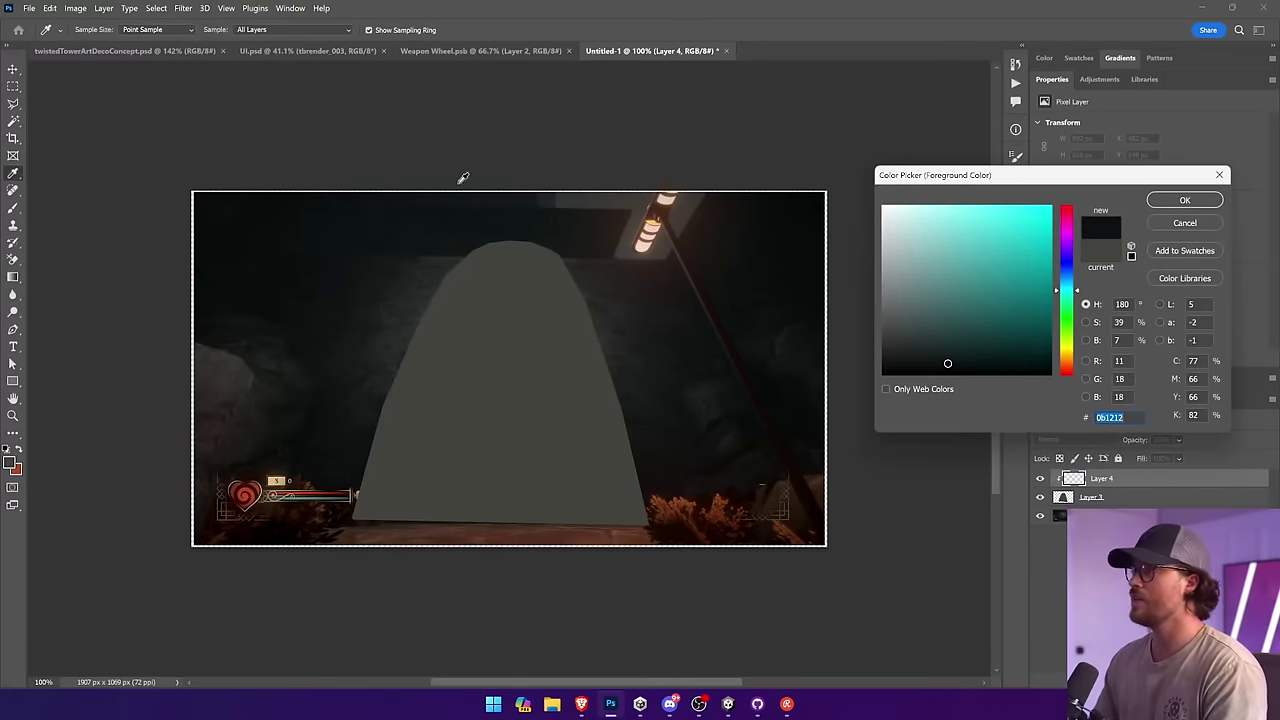
left_click(1185, 201)
Step: Shade the arch on Layer 4 with dark linear gradients fading inward from its base and both sides
left_click_drag(476, 529, 517, 363)
left_click_drag(277, 374, 630, 376)
key("ctrl+z")
left_click_drag(646, 446, 560, 398)
left_click_drag(340, 449, 537, 455)
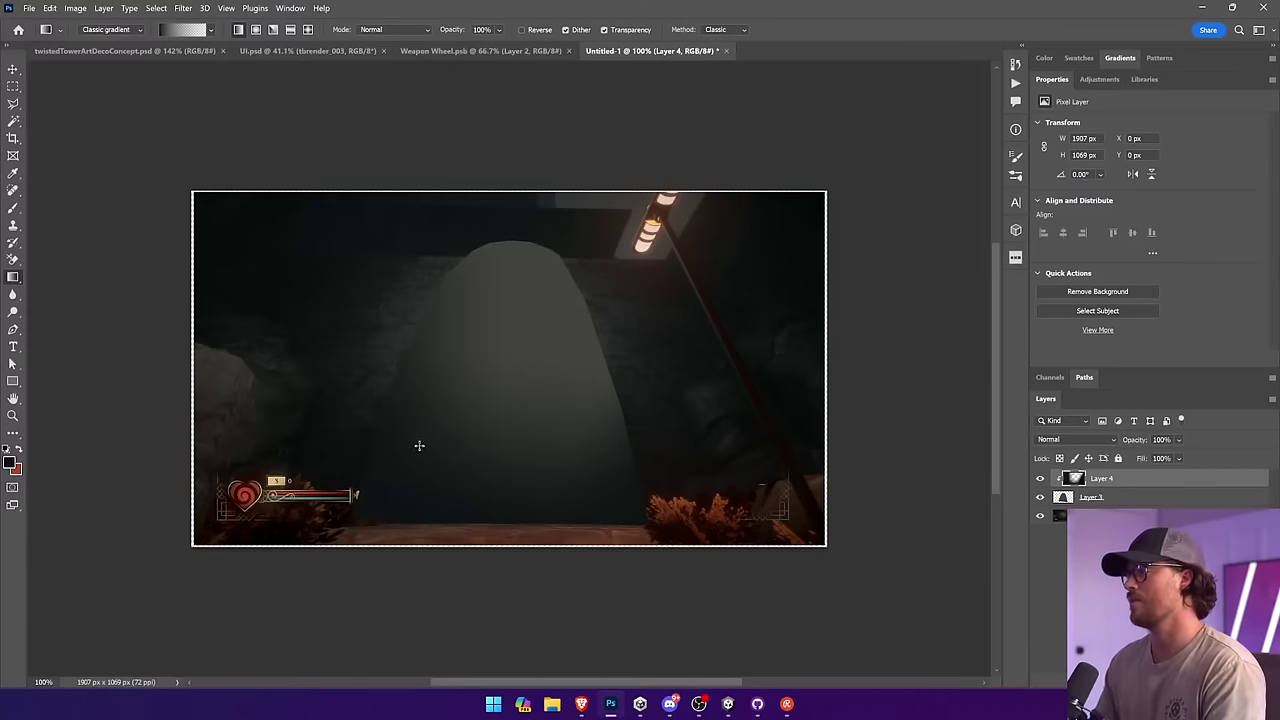
left_click_drag(694, 414, 451, 352)
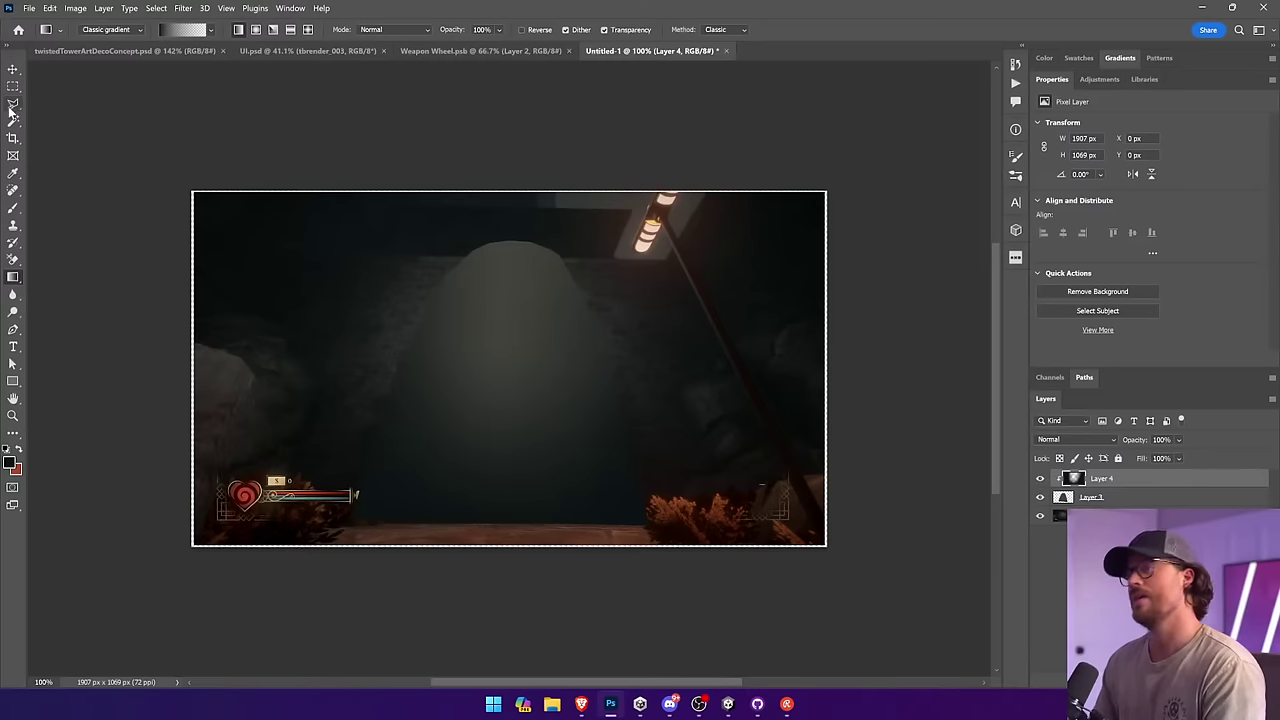
Step: Outline an inner arch about 746 × 802 px with the Polygonal Lasso on a new layer clipped to the grey arch
left_click(13, 104)
key("ctrl+alt+shift+n")
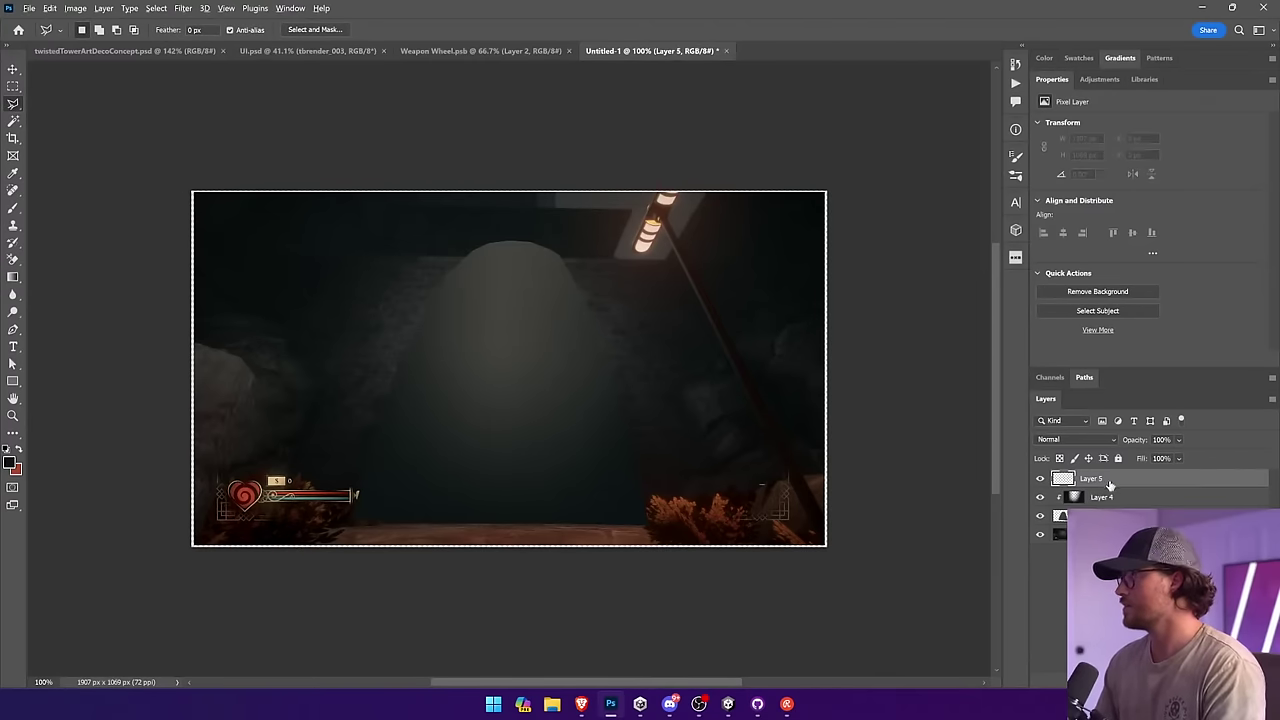
left_click(1108, 488, "alt")
left_click(377, 521)
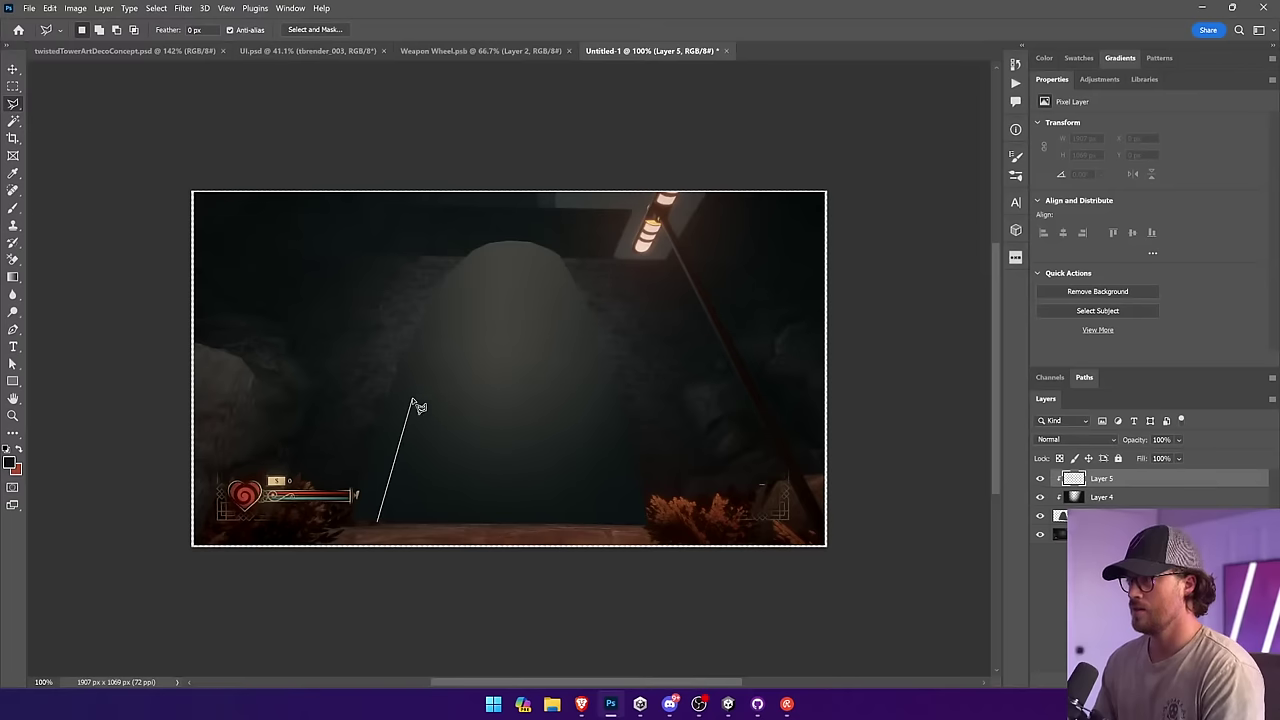
left_click(443, 317)
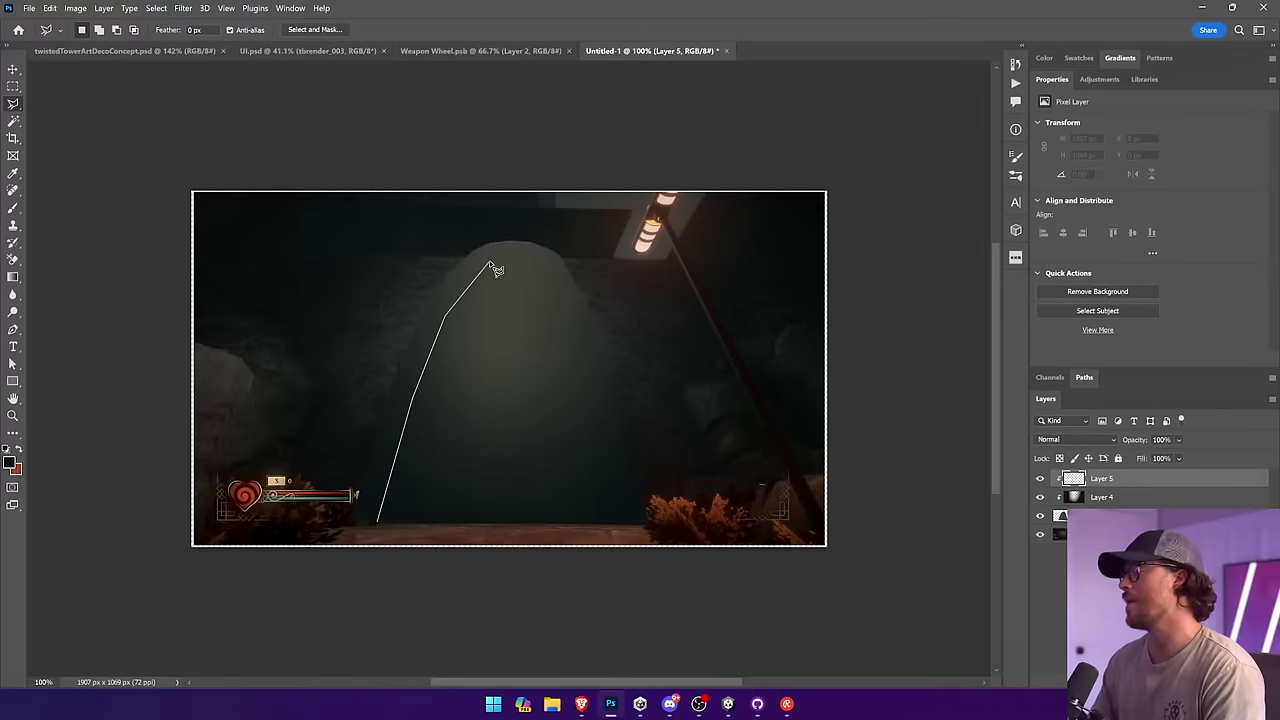
left_click(493, 264)
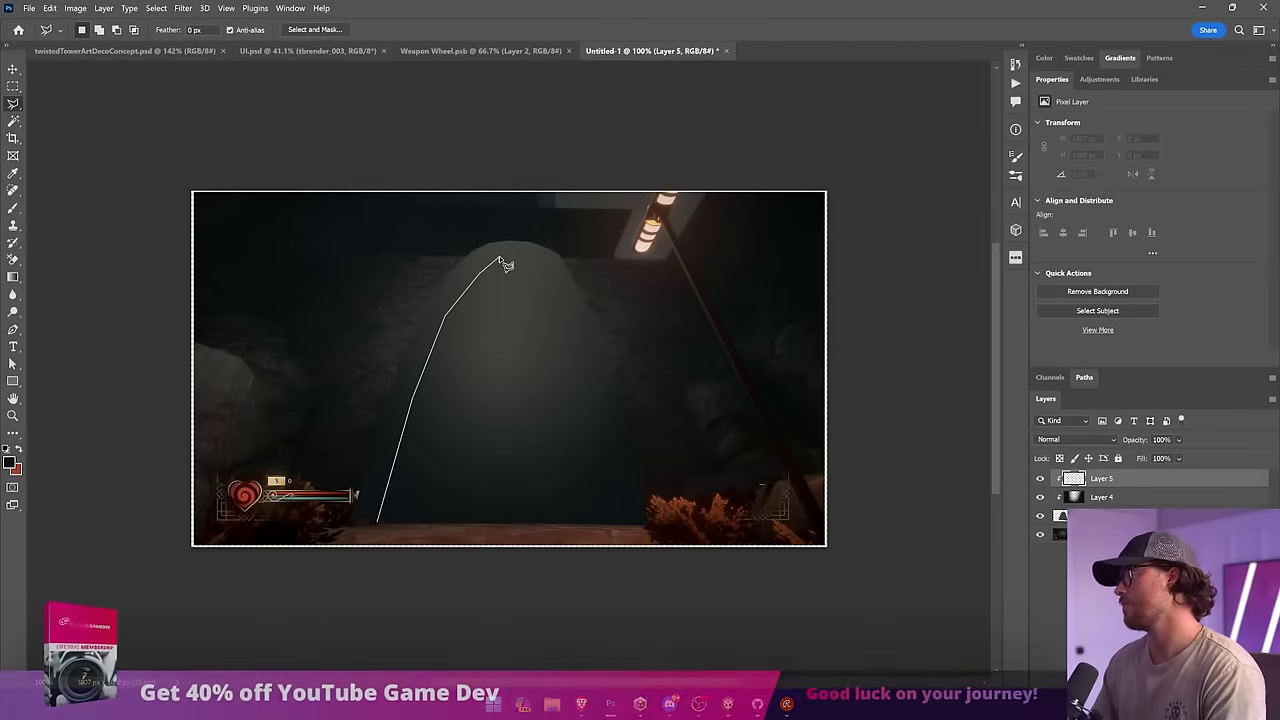
left_click(566, 311)
left_click(622, 526)
left_click(380, 524)
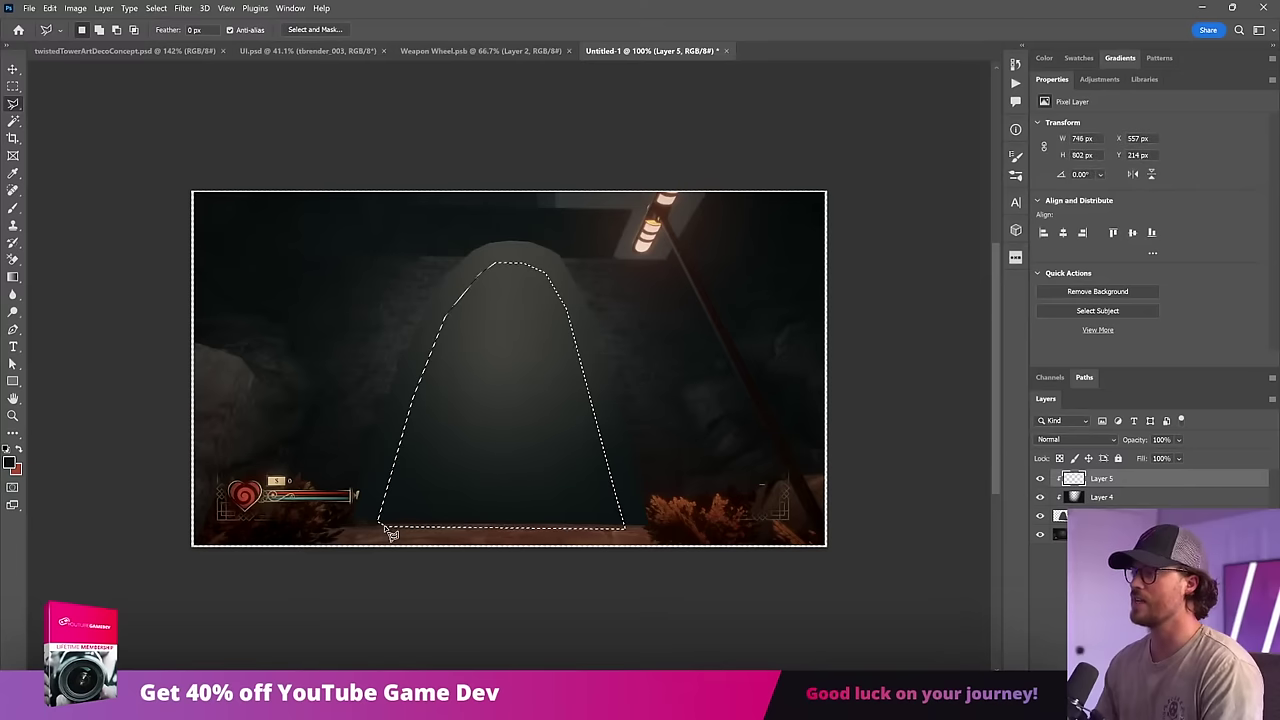
Step: Shade the inner arch selection with a dark gradient fading downward from its crown, and clear the selection
key("g")
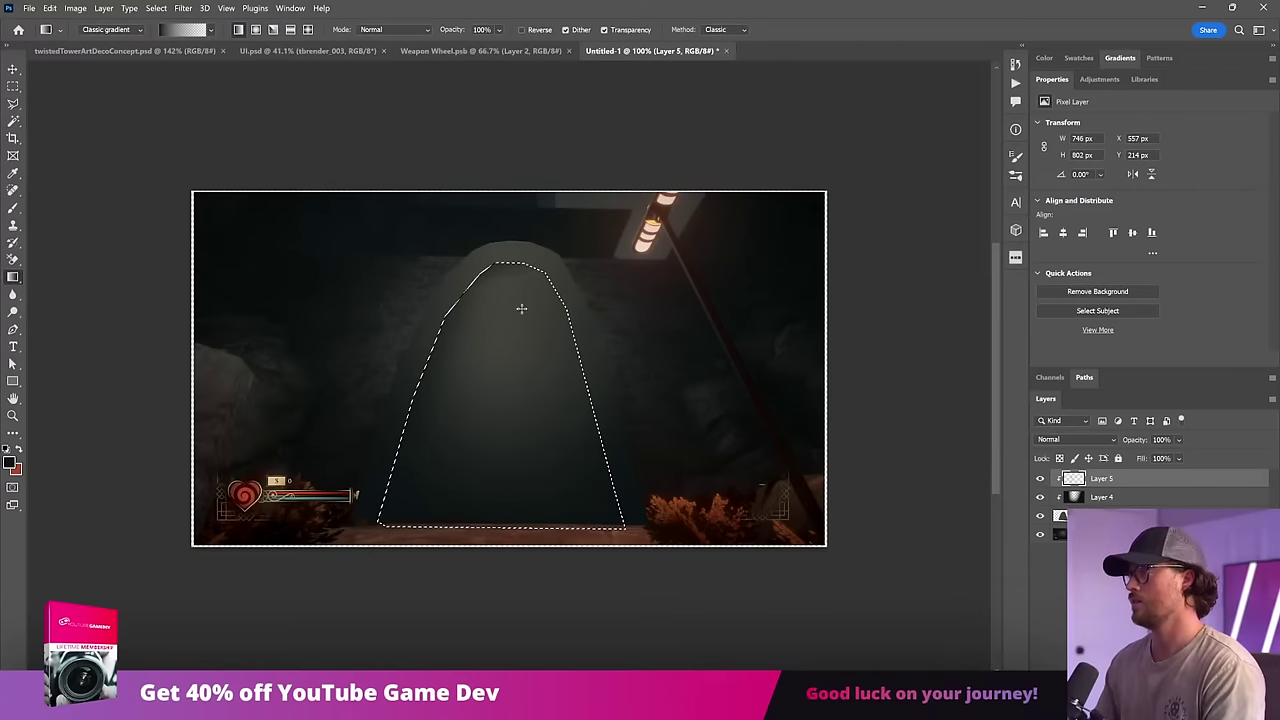
left_click_drag(529, 254, 529, 281)
key("ctrl+d")
key("v")
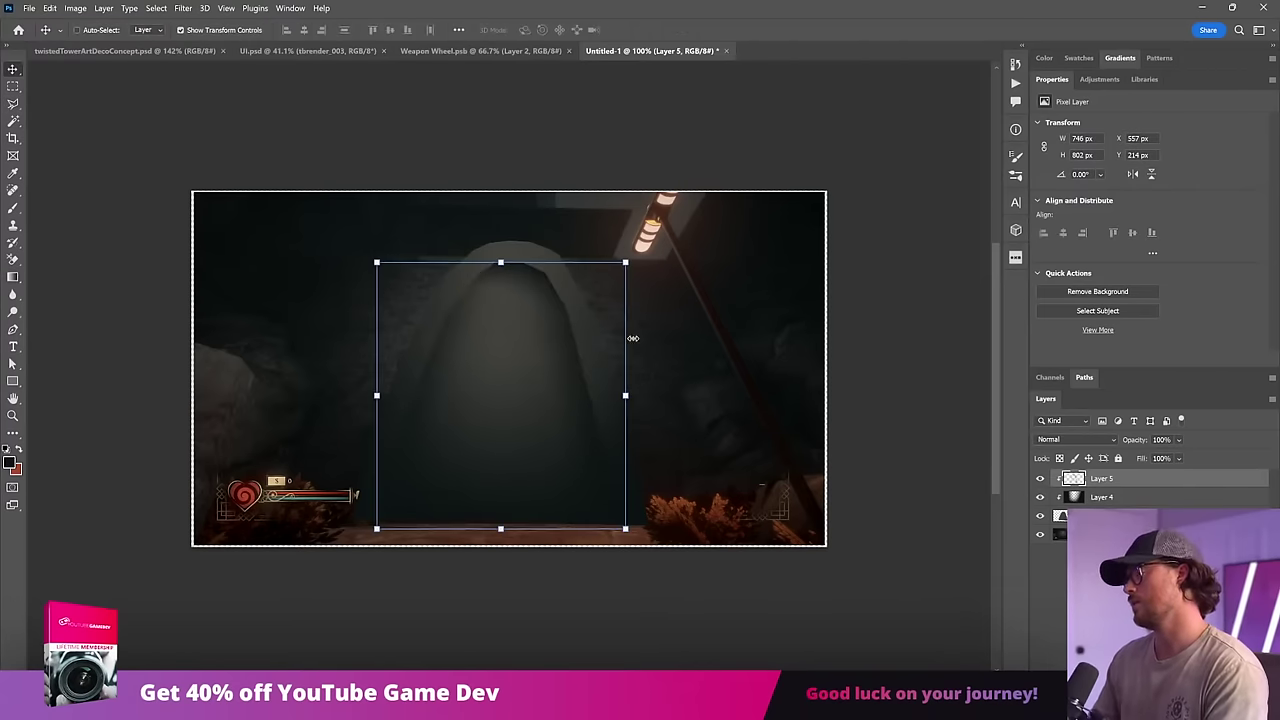
left_click_drag(543, 339, 546, 360)
Step: Duplicate the inner arch shading, scale the copy to about 89%, and centre it lower inside the first
key("ctrl+j")
key("ctrl+t")
left_click_drag(626, 277, 599, 301)
left_click_drag(513, 374, 526, 383)
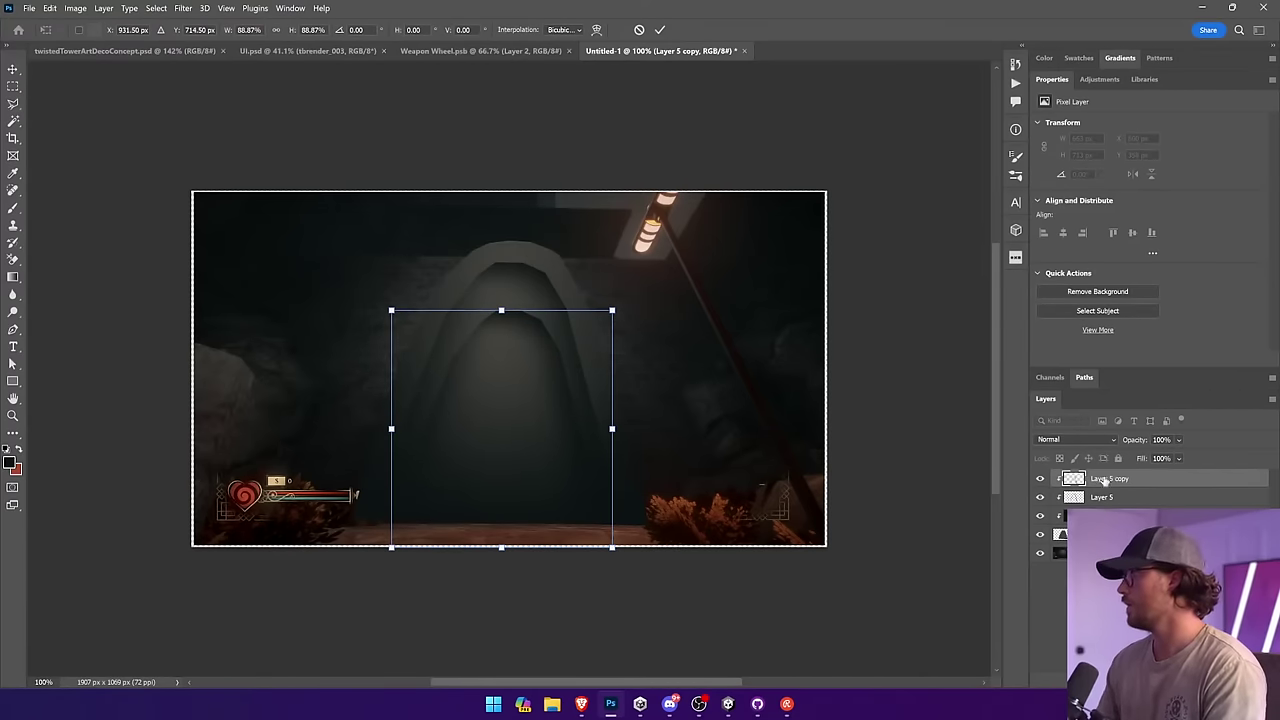
Step: Duplicate the scaled arch shading, shrink the new copy to about 517 × 556 px, and centre it inside the previous arch
left_click_drag(1104, 481, 1104, 489, "alt")
left_click_drag(614, 311, 569, 361)
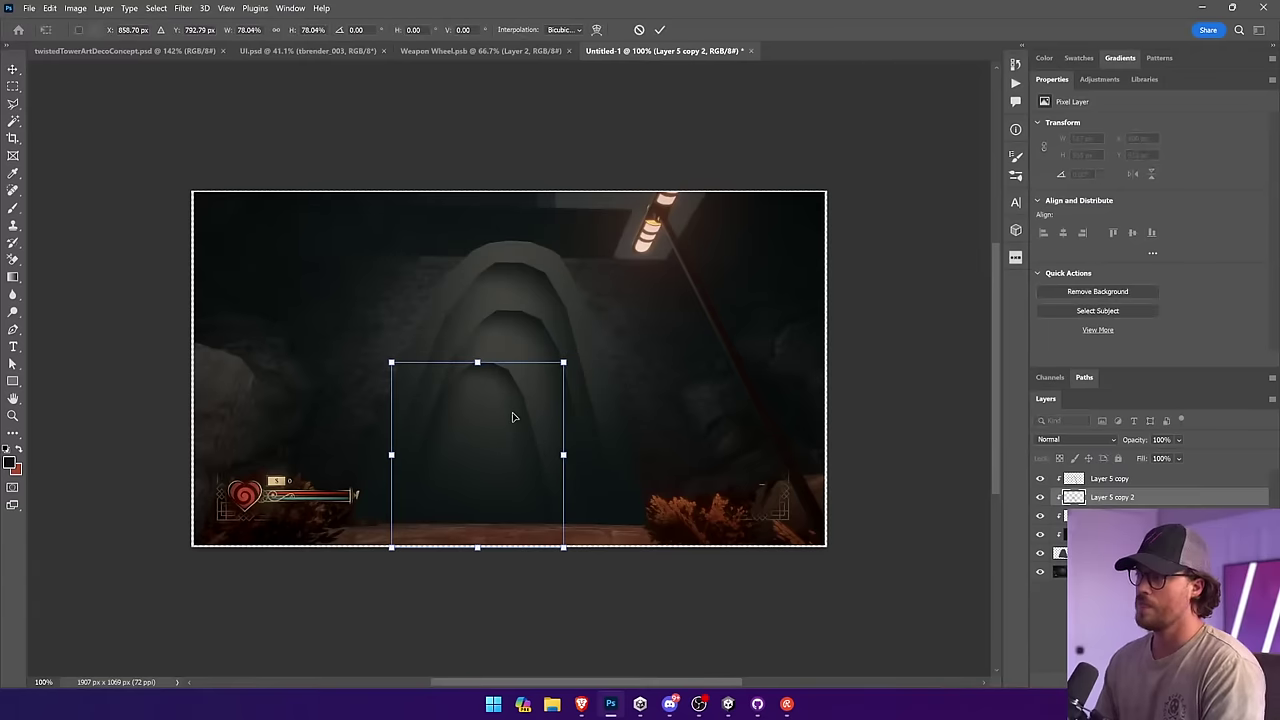
key("Return")
left_click_drag(514, 414, 543, 423)
Step: Add a fourth, smaller nested arch by duplicating the smallest one, scaling it down and centring it
key("ctrl+j")
key("ctrl+t")
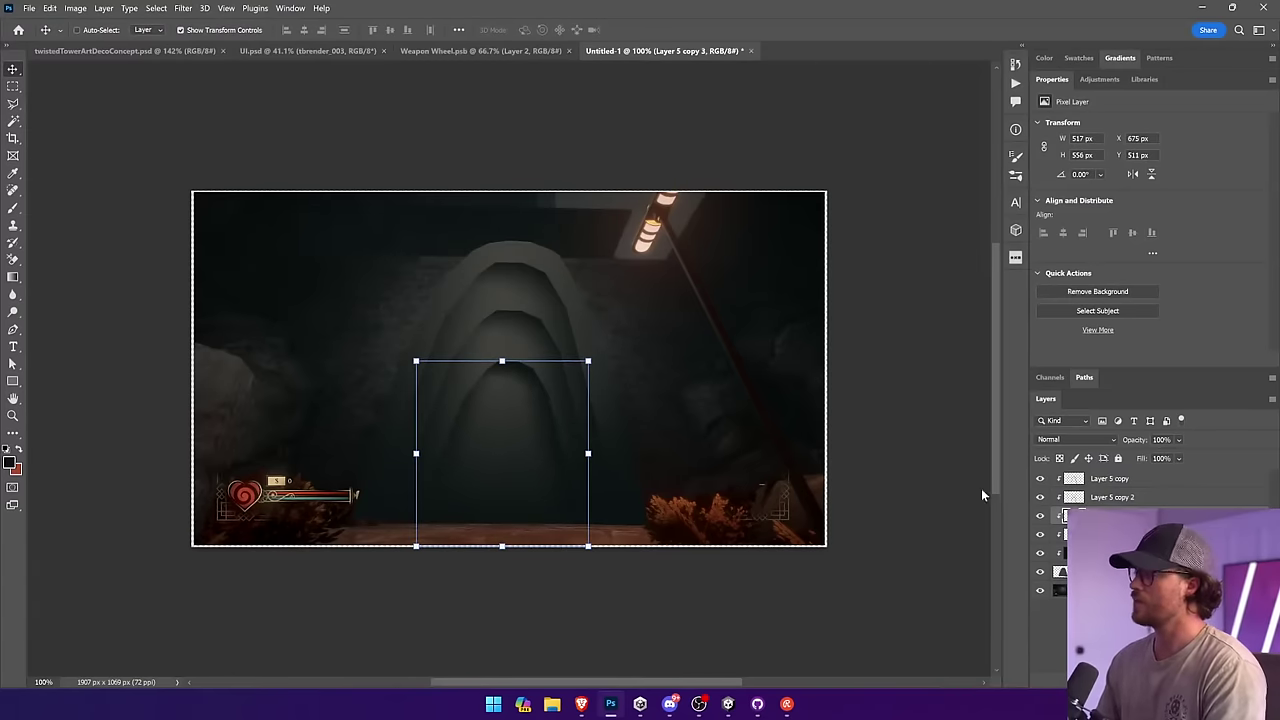
left_click_drag(585, 364, 543, 417)
left_click_drag(491, 480, 516, 481)
key("Return")
Step: Duplicate the Layer 5 copy arch and scale it to about 271 × 254 px, centred at the base of the doorway
left_click(1158, 481)
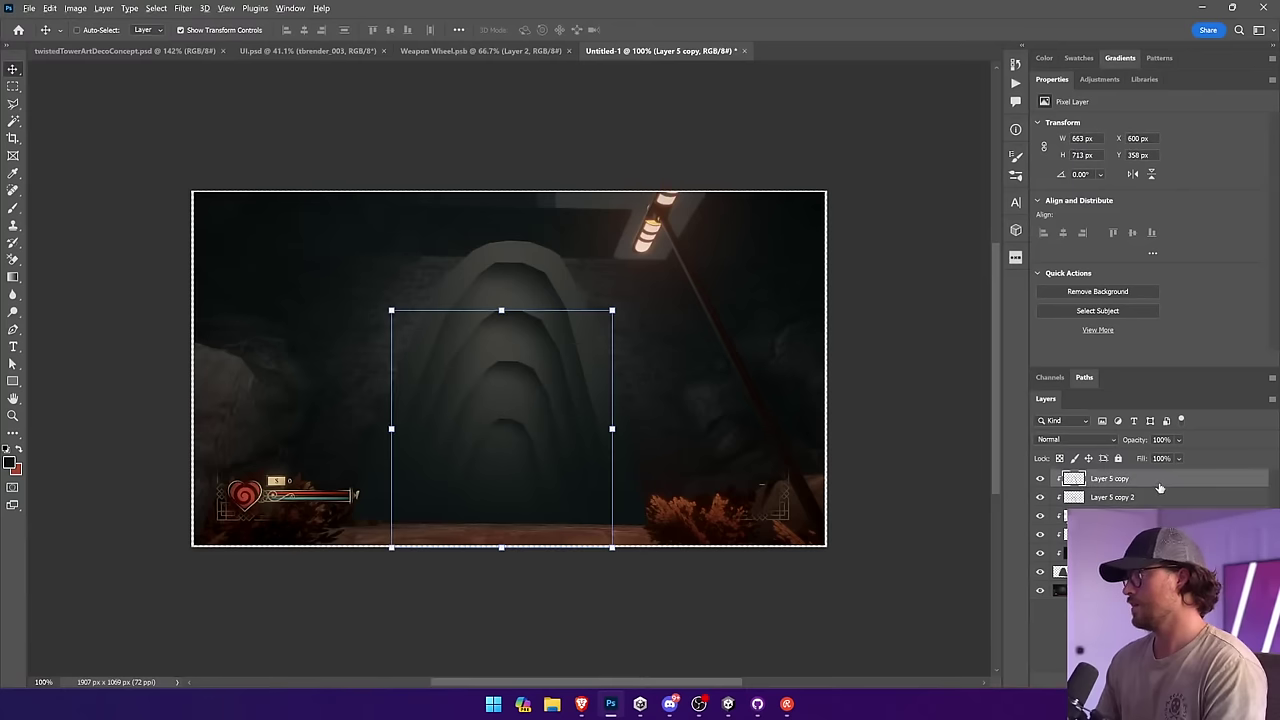
left_click(1150, 515)
left_click(1110, 497)
left_click(1126, 478)
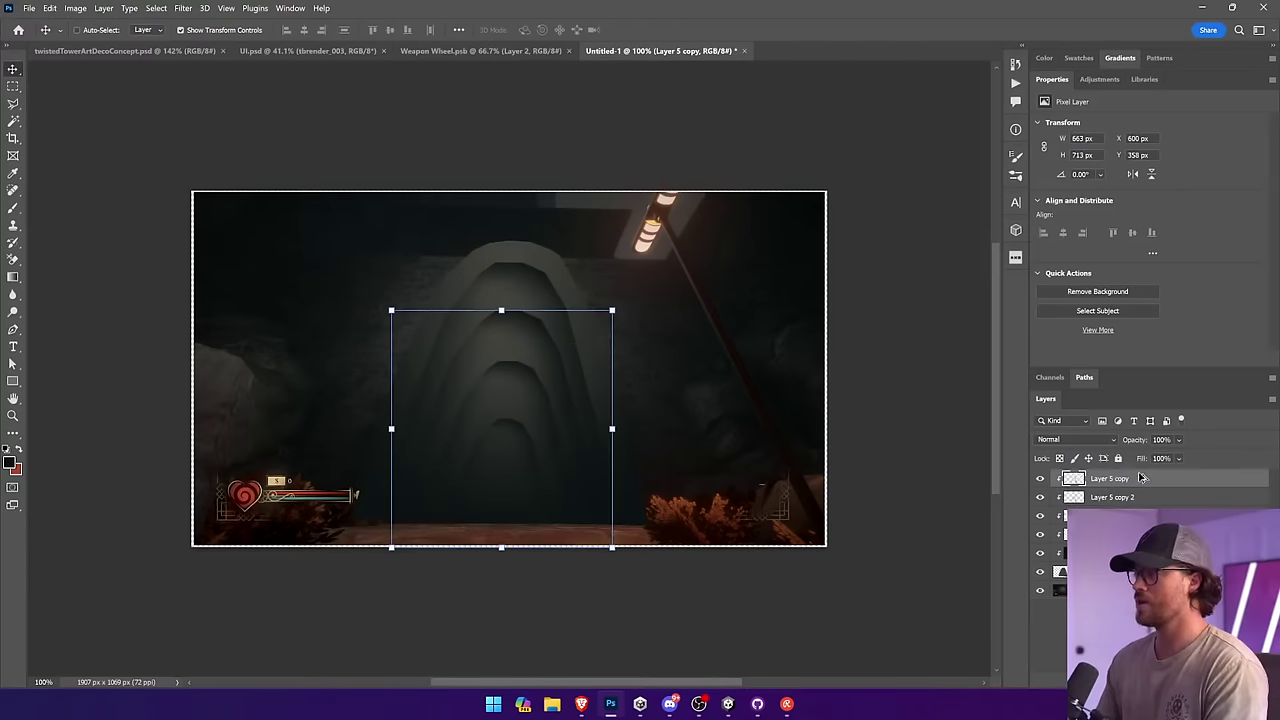
key("ctrl+j")
left_click_drag(611, 312, 576, 400)
key("Return")
left_click(602, 418, "ctrl")
left_click(503, 429, "ctrl")
key("Return")
left_click(508, 460)
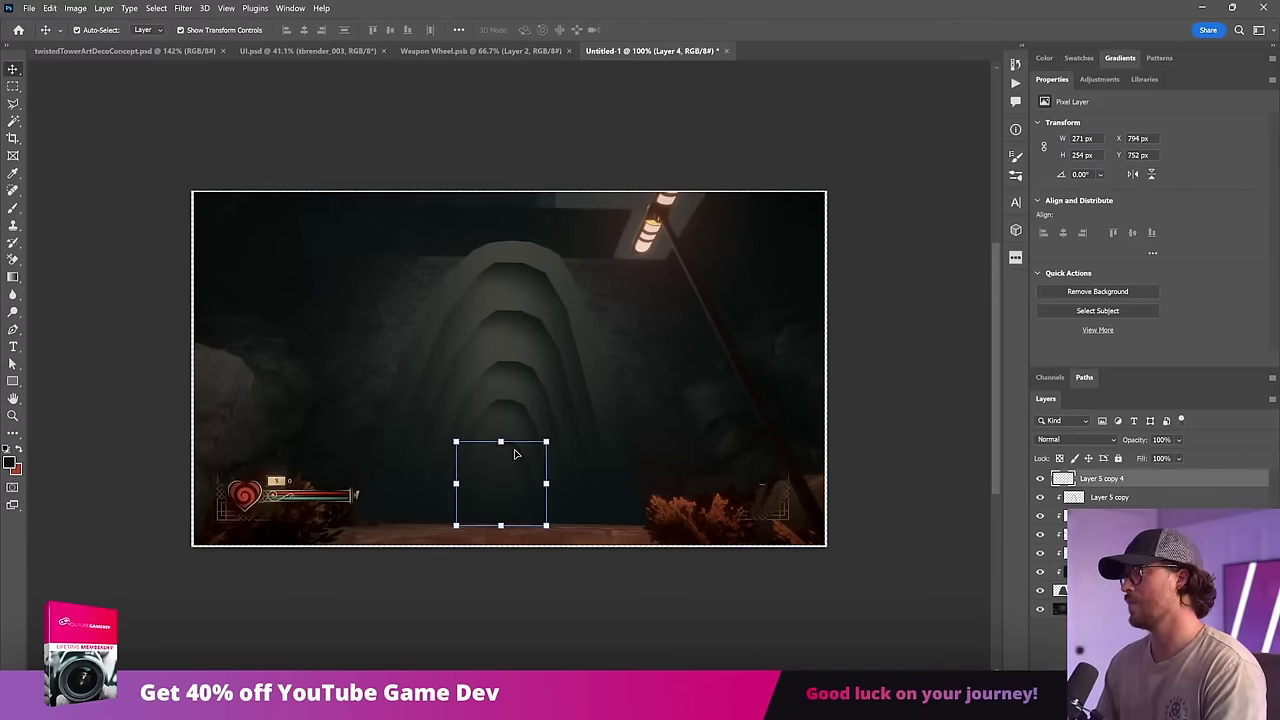
Step: Duplicate a nested arch again and scale it to about 225 × 196 px as the innermost ring at the base
key("ctrl+j")
key("ctrl+t")
left_click_drag(546, 441, 522, 491)
key("Return")
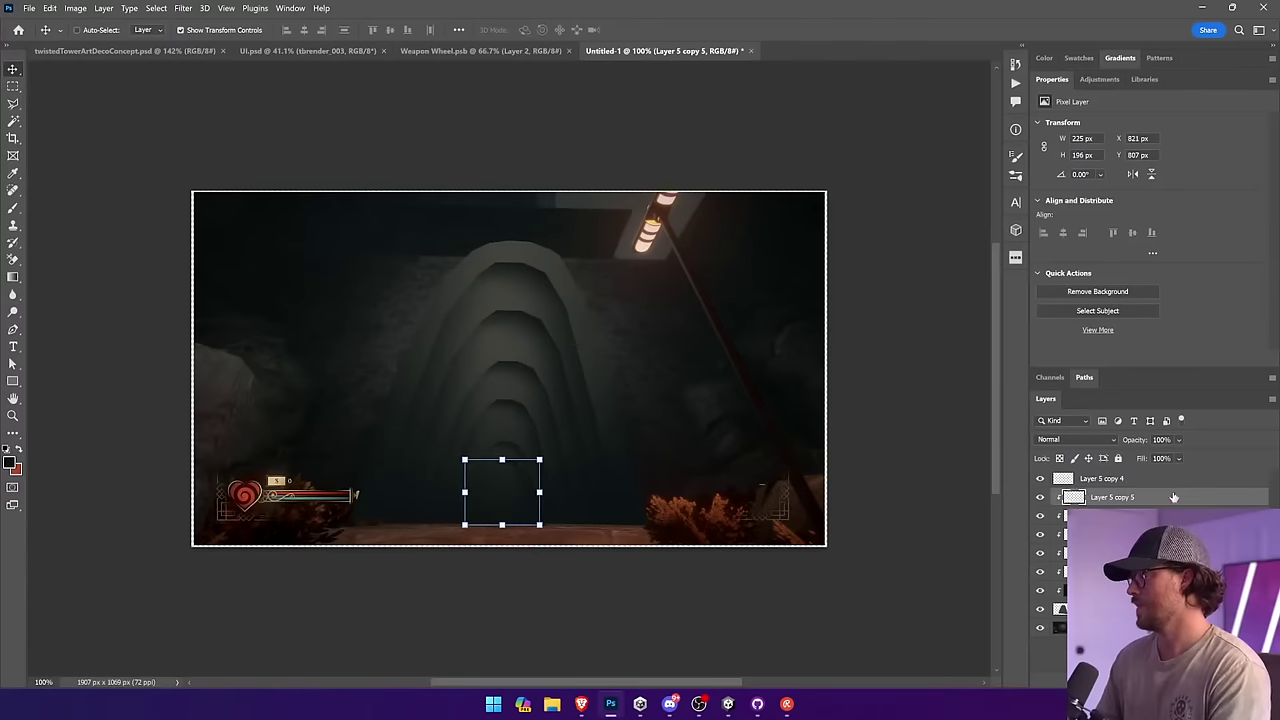
Step: Lower the opacity of Layer 5 copy and Layer 5 copy 2 to soften the middle arch rings
left_click(1130, 515)
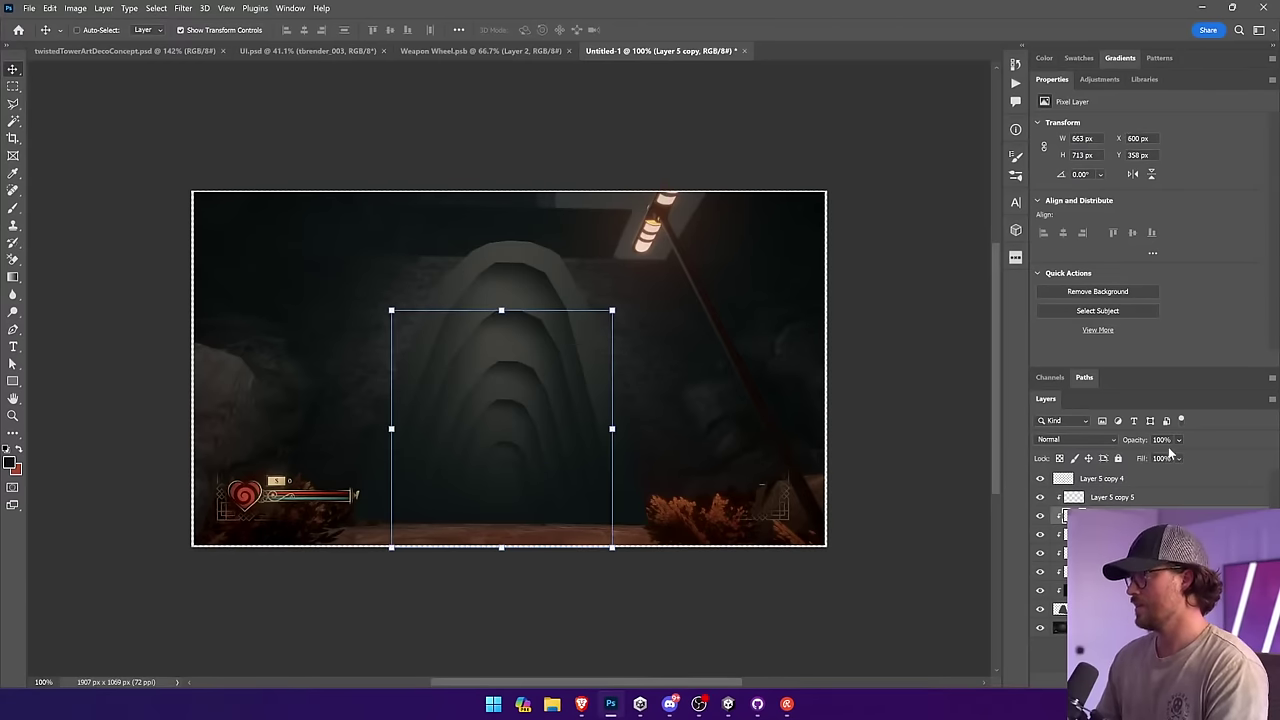
left_click(1178, 440)
left_click(1175, 457)
key("alt+bracketleft")
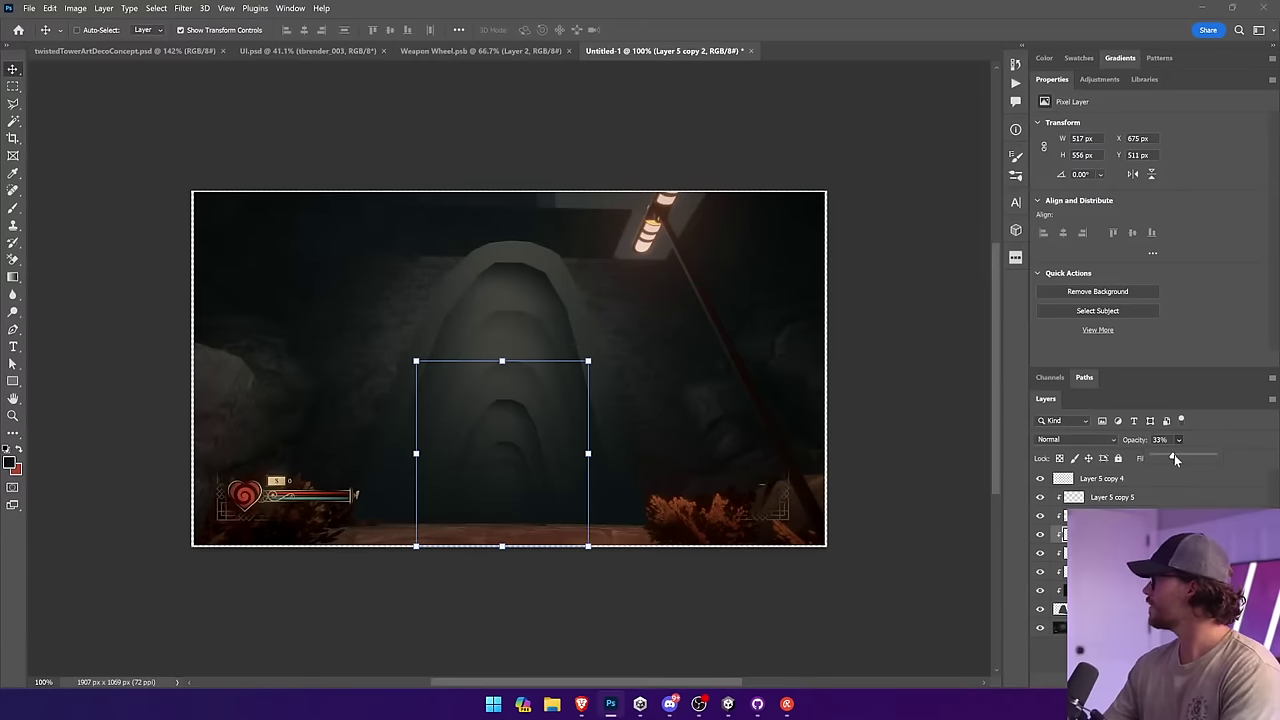
left_click_drag(1175, 457, 1184, 457)
Step: Merge all the arch layers, from the base shape up to Layer 5 copy 4, into one layer
left_click(517, 289, "ctrl")
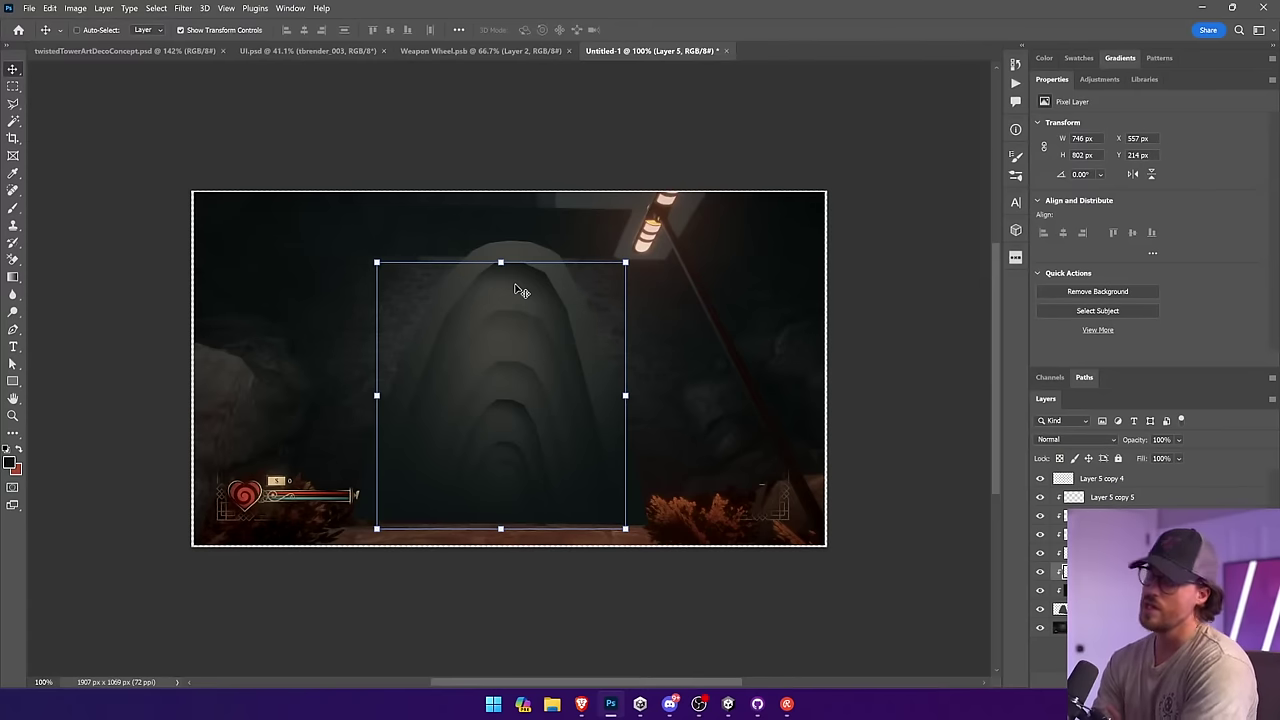
left_click(1120, 480)
left_click(1120, 609, "shift")
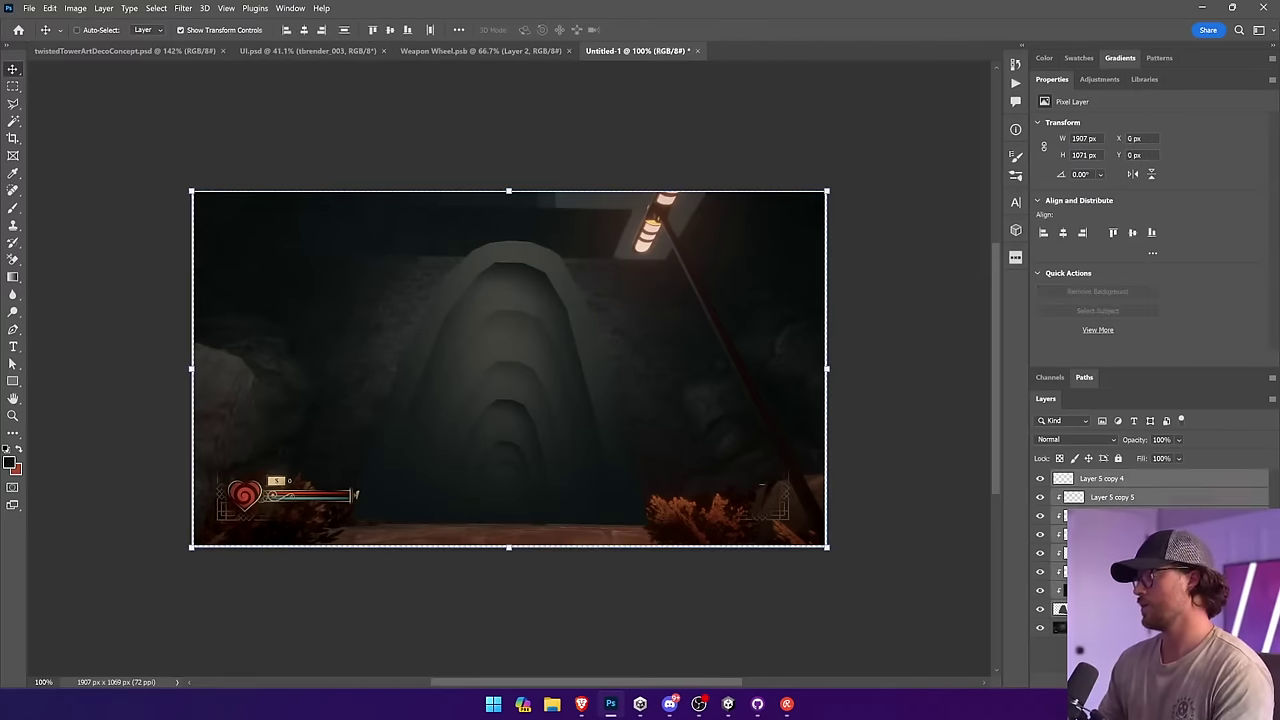
right_click(1145, 488)
left_click(1157, 479)
Step: On a new layer clipped to the merged arch, outline six thin stone joints across the left half of its outer band
key("ctrl+shift+alt+n")
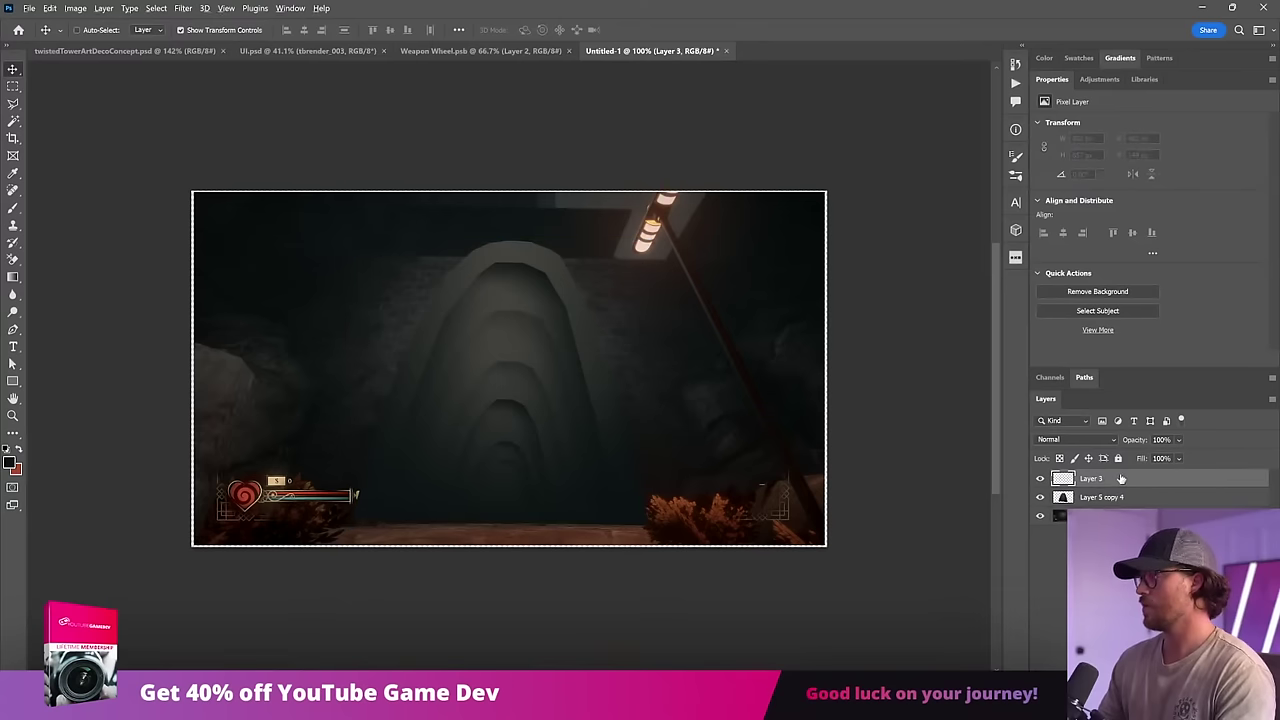
left_click(13, 105)
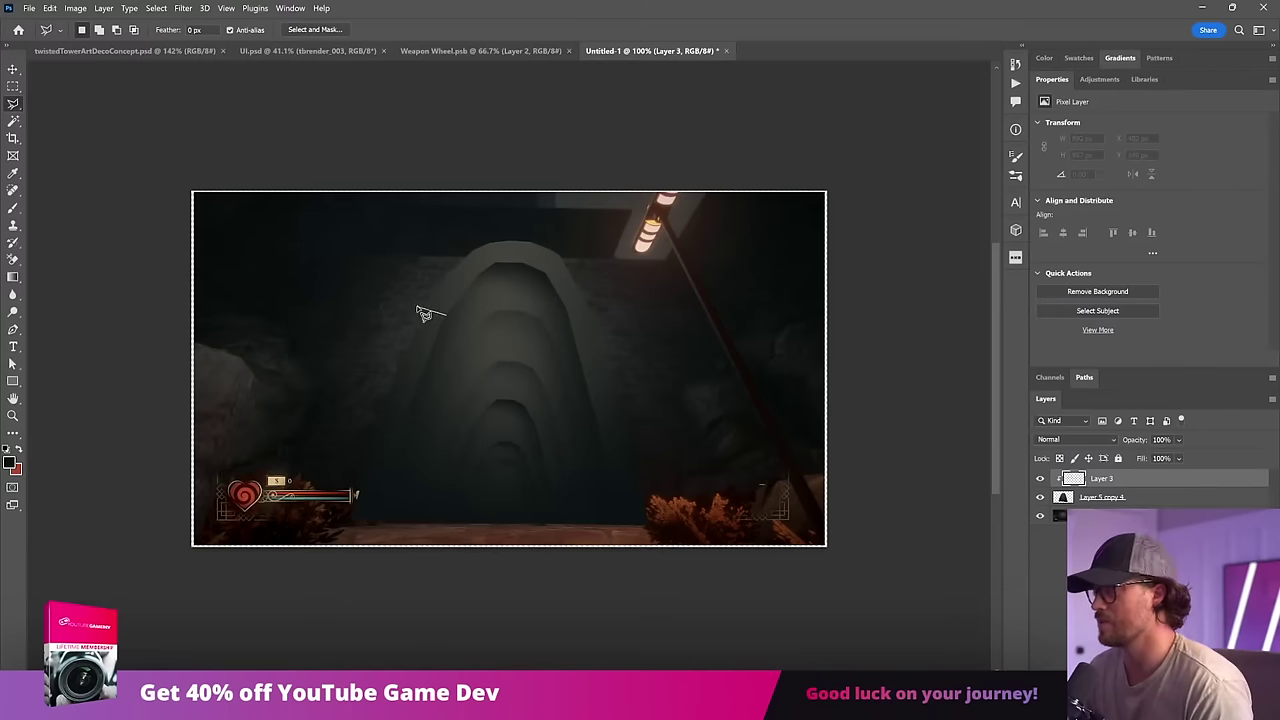
left_click_drag(447, 324, 446, 320)
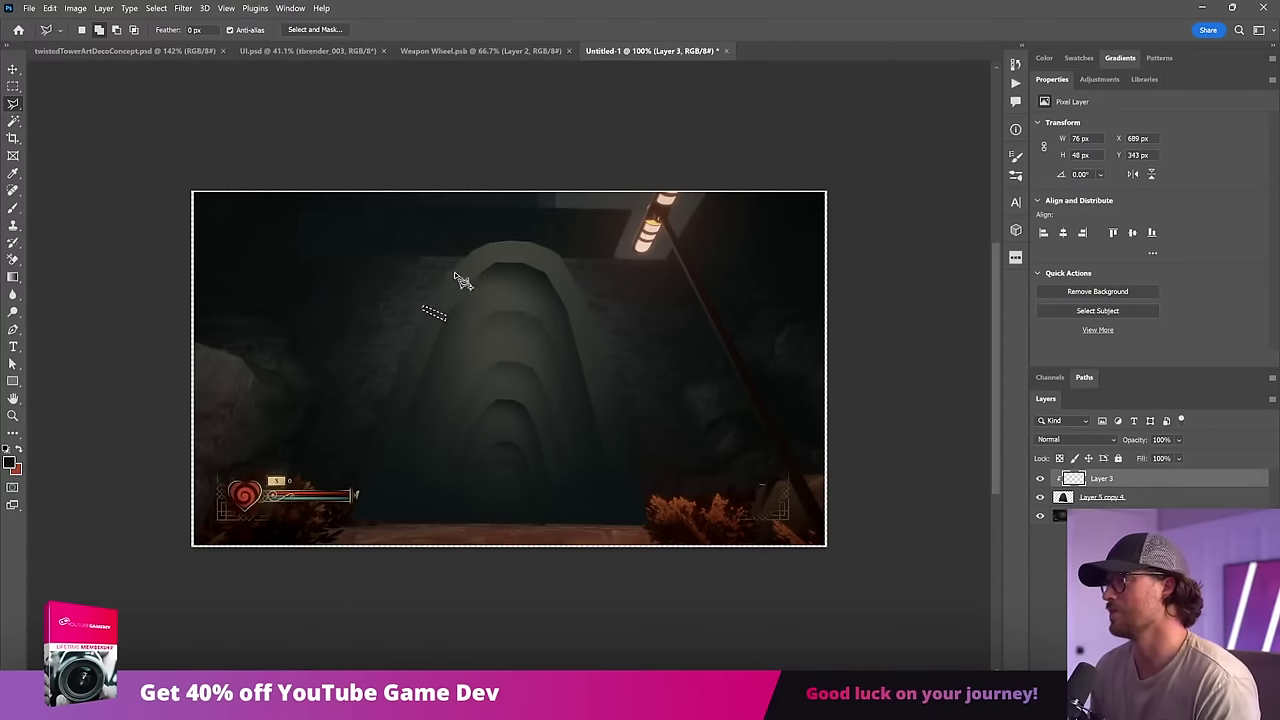
left_click_drag(451, 267, 496, 264)
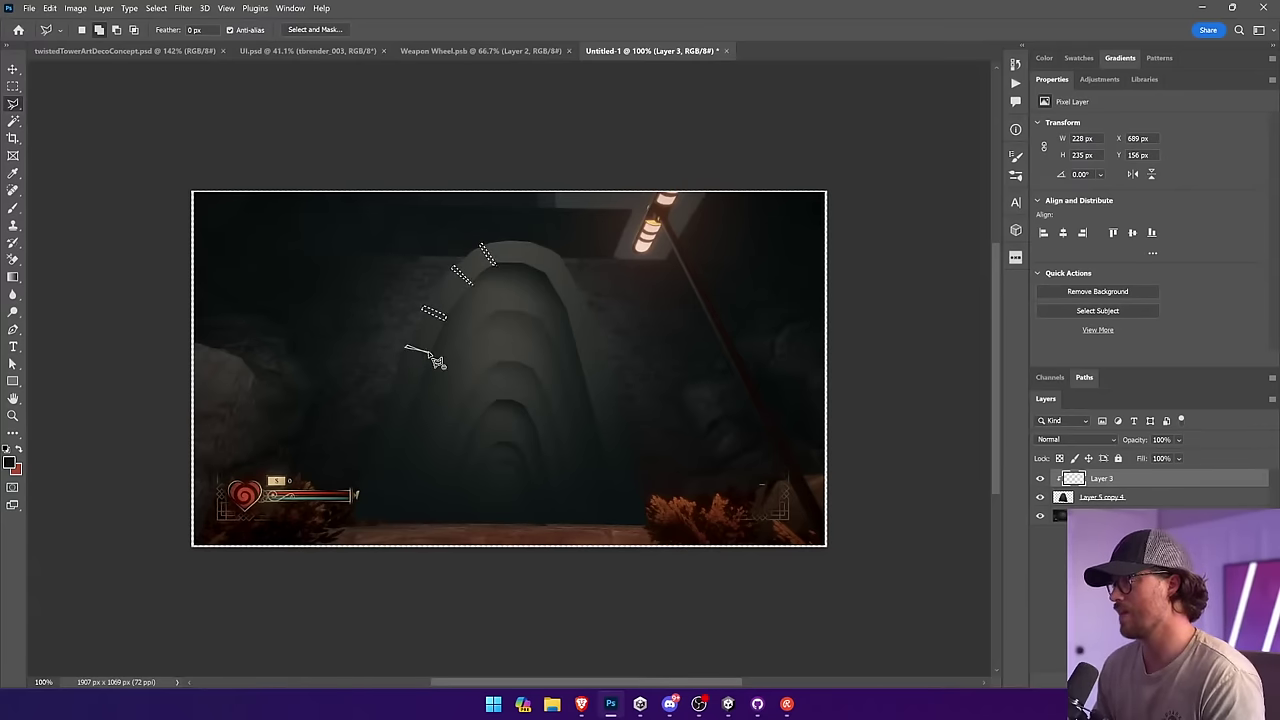
left_click_drag(429, 357, 428, 356)
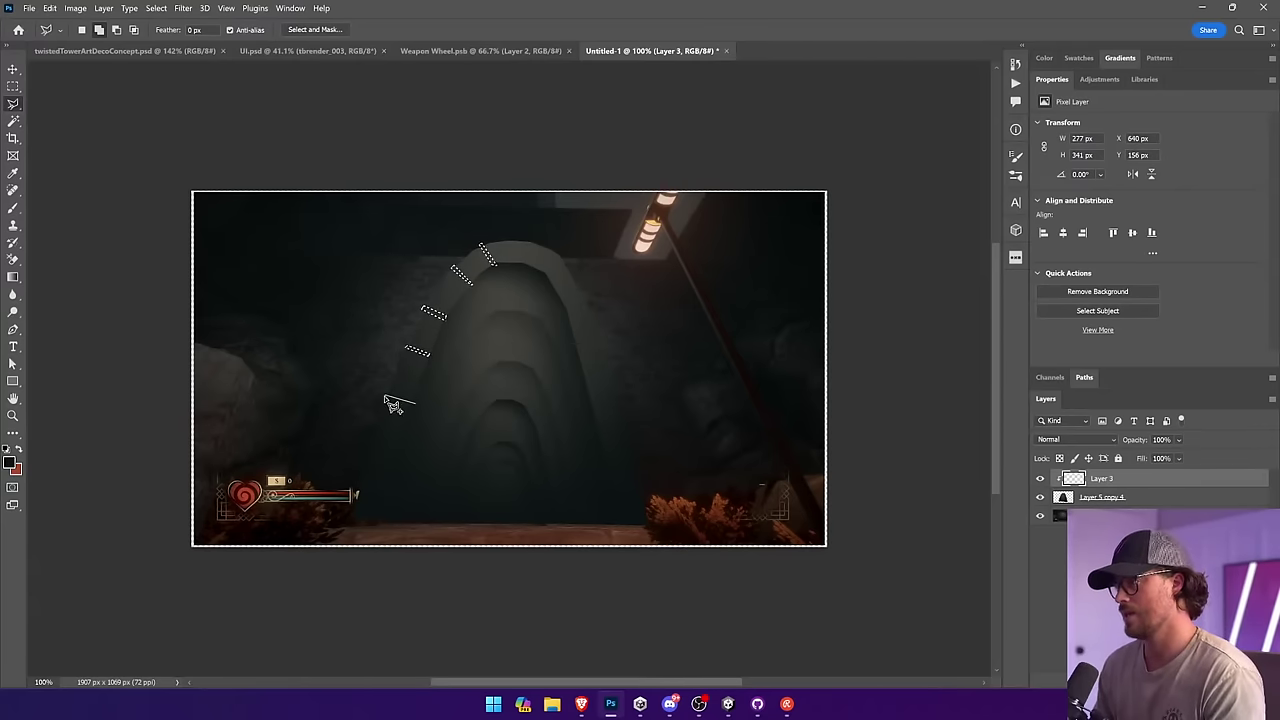
left_click_drag(391, 400, 413, 405)
mouse_move(377, 447)
left_mouse_down()
mouse_move(423, 471)
mouse_move(406, 450)
left_mouse_up()
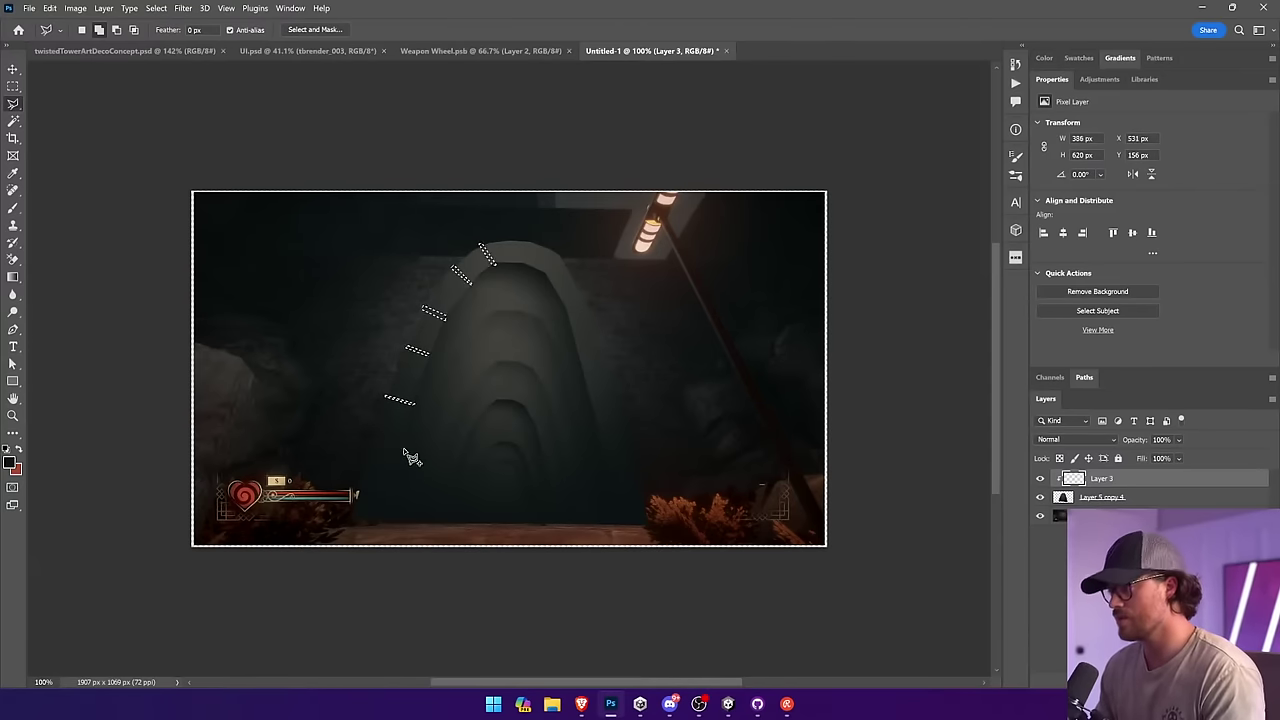
Step: Add seven matching thin stone joints across the right half of the arch's outer band to the selection
mouse_move(626, 426)
left_mouse_down()
mouse_move(600, 437)
mouse_move(632, 428)
mouse_move(618, 386)
mouse_move(588, 397)
left_mouse_up()
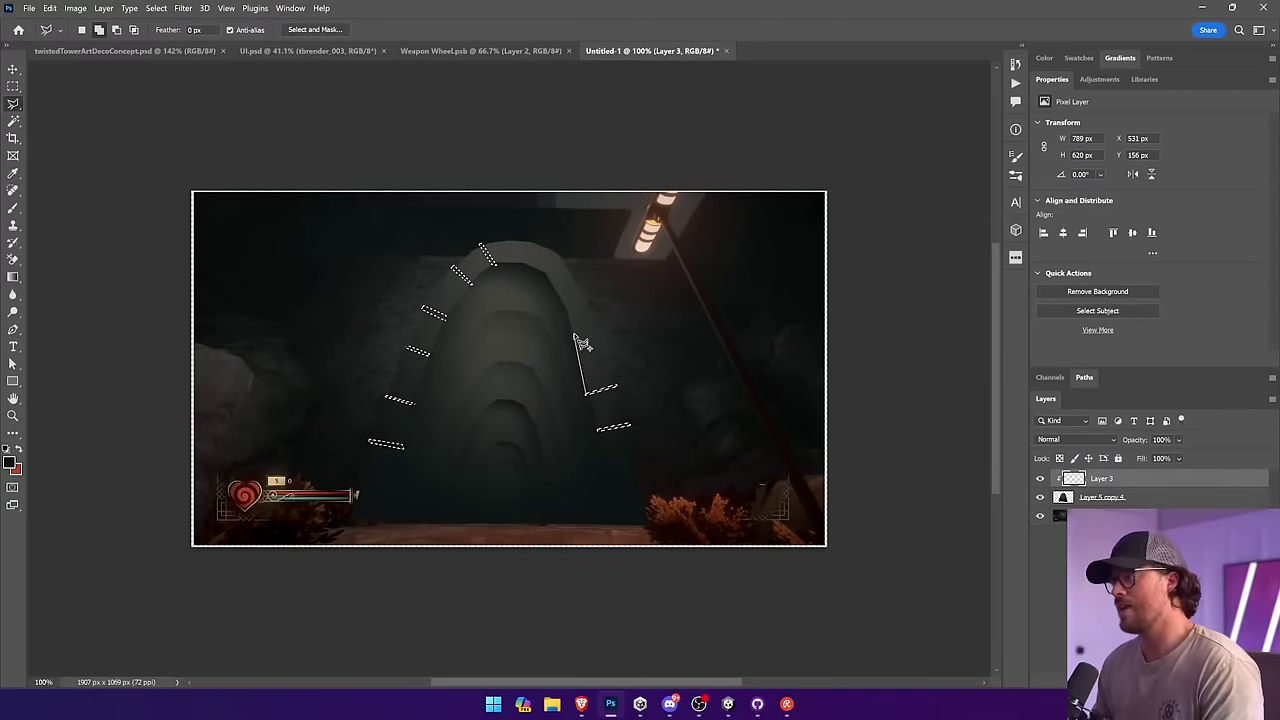
mouse_move(575, 354)
left_mouse_down()
mouse_move(606, 348)
mouse_move(574, 350)
left_mouse_up()
mouse_move(565, 318)
left_mouse_down()
mouse_move(595, 325)
mouse_move(606, 312)
mouse_move(563, 318)
mouse_move(572, 323)
left_mouse_up()
left_click(565, 317)
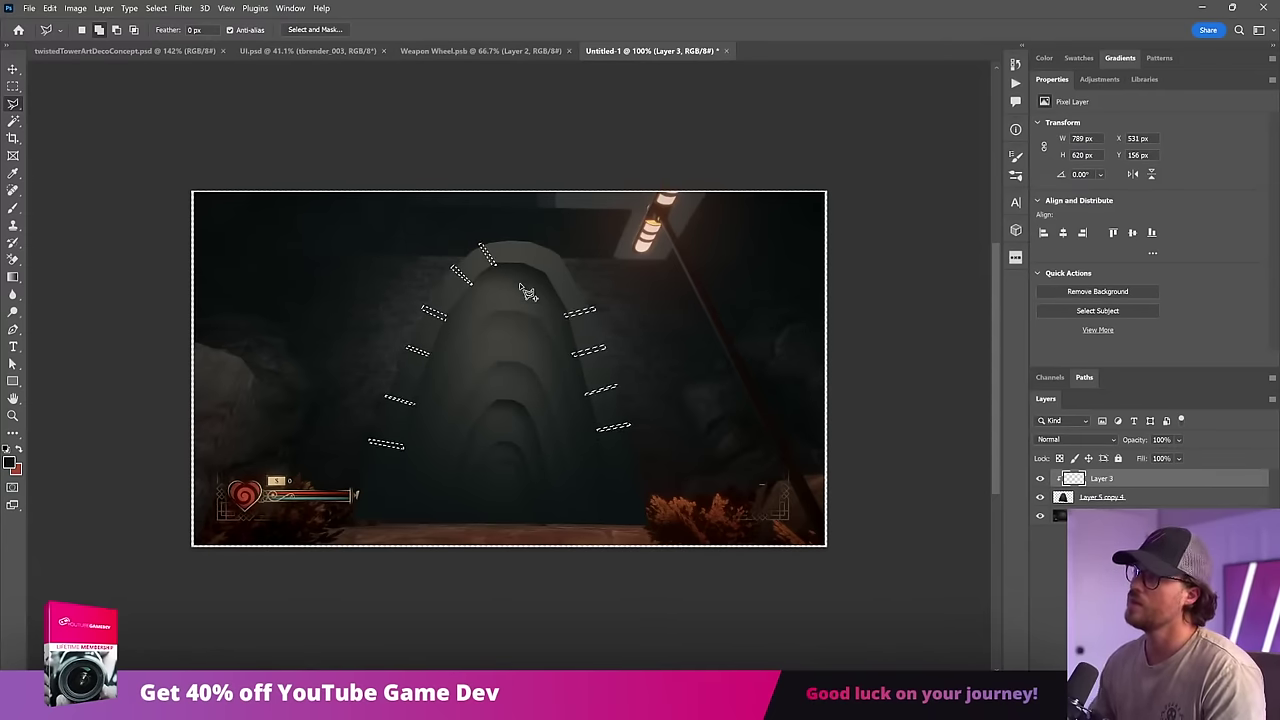
left_click(548, 281)
mouse_move(577, 268)
left_mouse_down()
mouse_move(548, 287)
mouse_move(532, 268)
mouse_move(540, 242)
mouse_move(532, 272)
left_mouse_up()
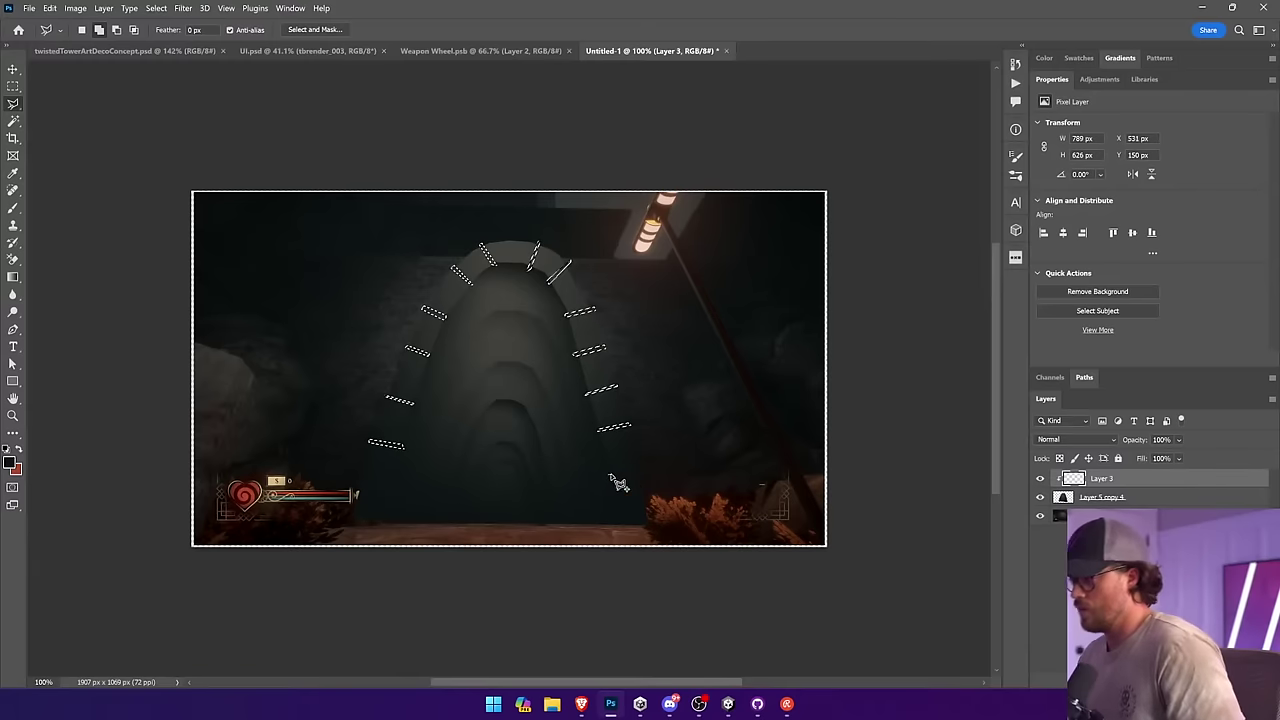
left_click_drag(648, 481, 608, 479)
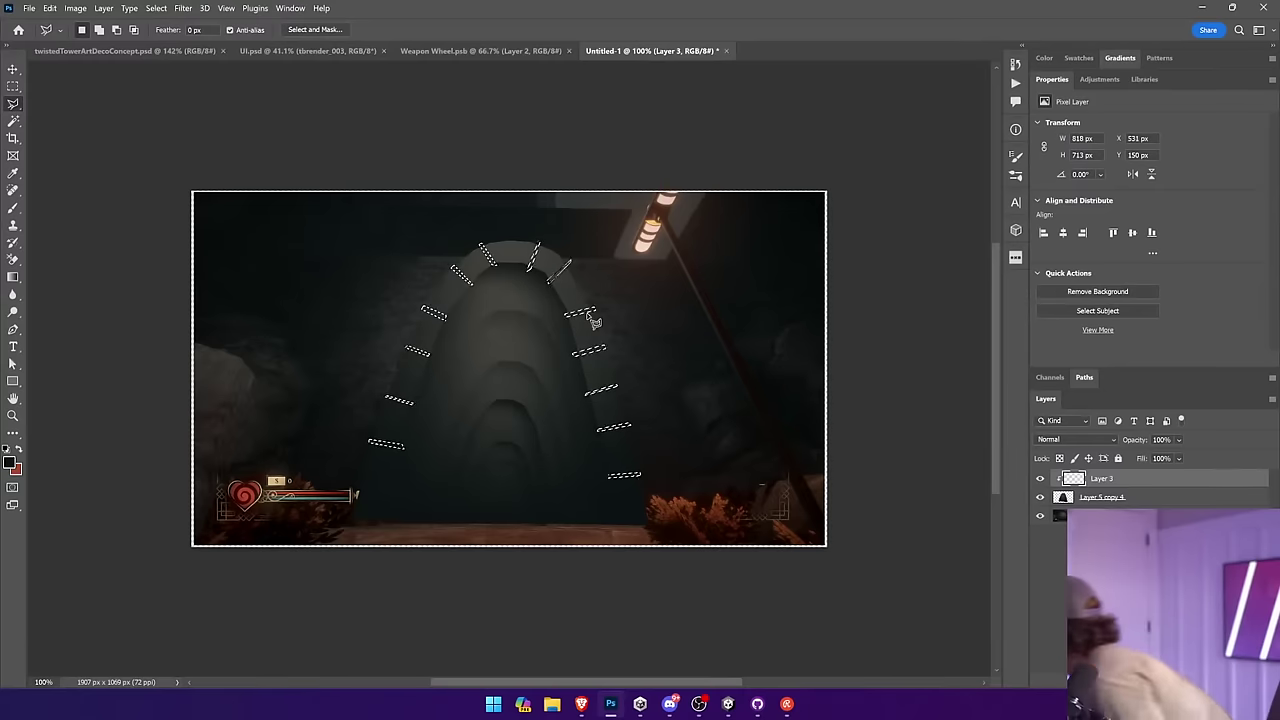
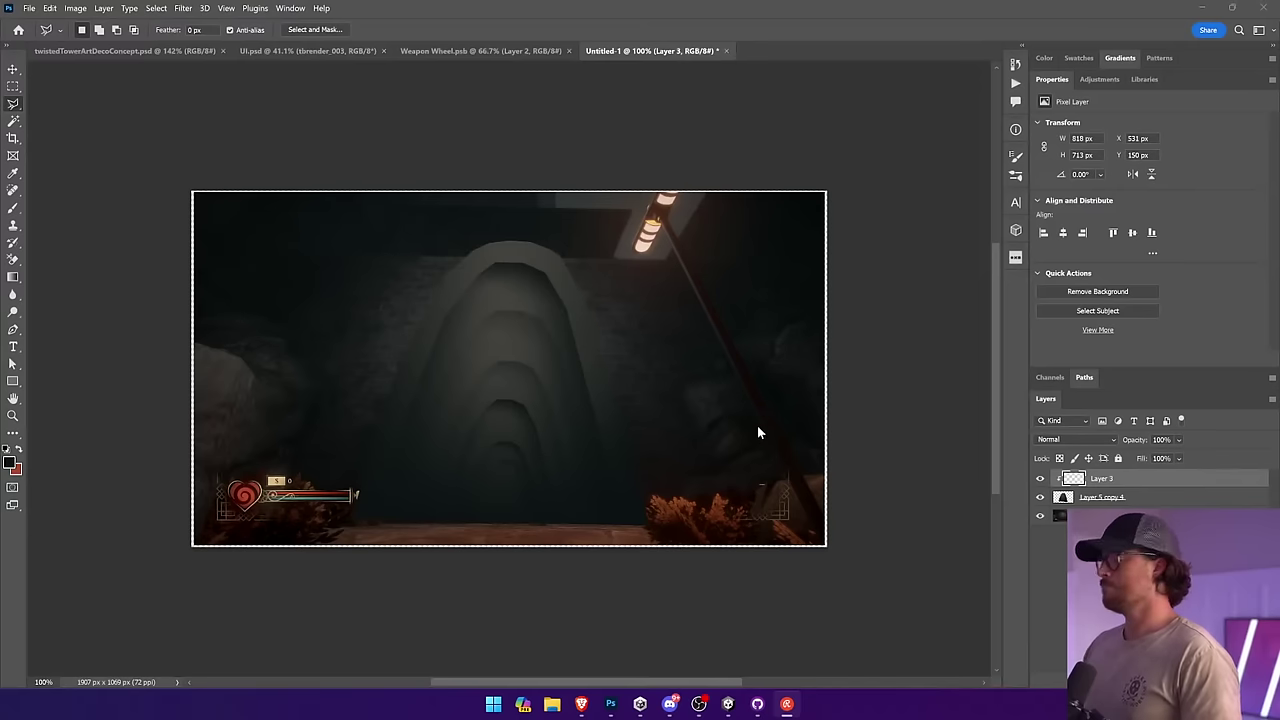
Step: Fill the selected stone joints with the dark foreground colour using the Gradient tool, and clear the selection
left_click(571, 414)
left_click(13, 276)
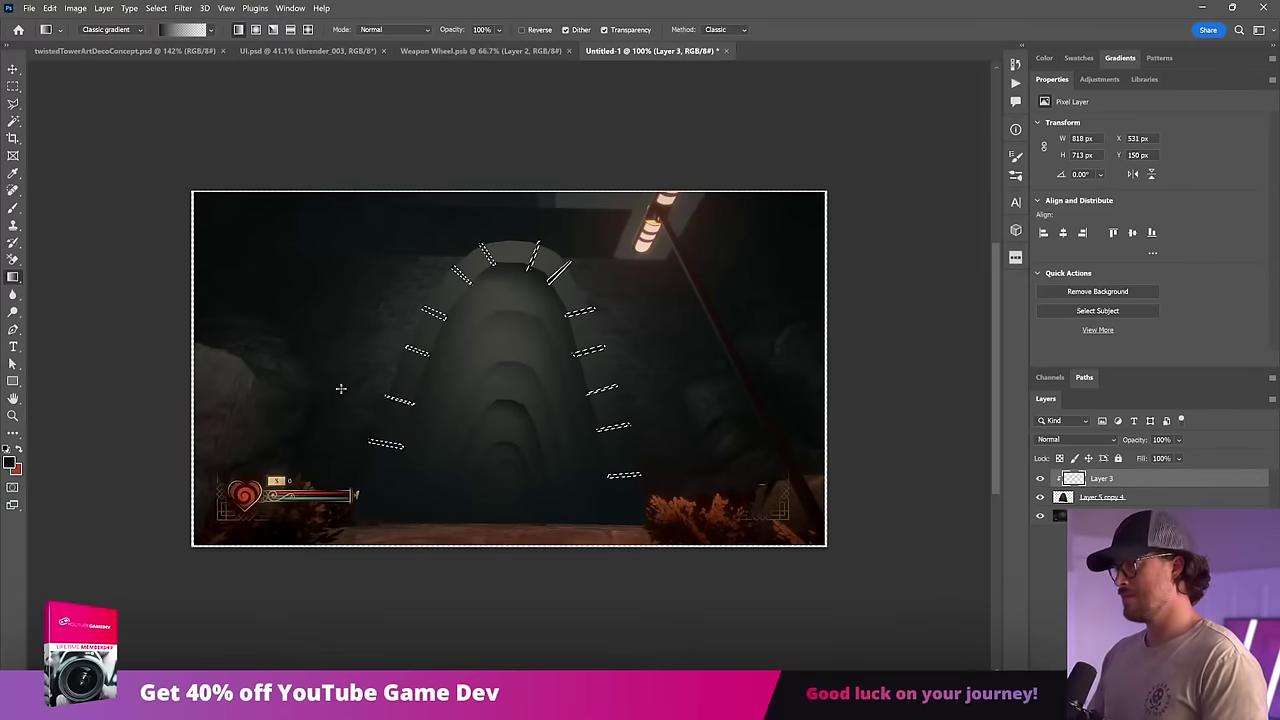
key("ctrl+d")
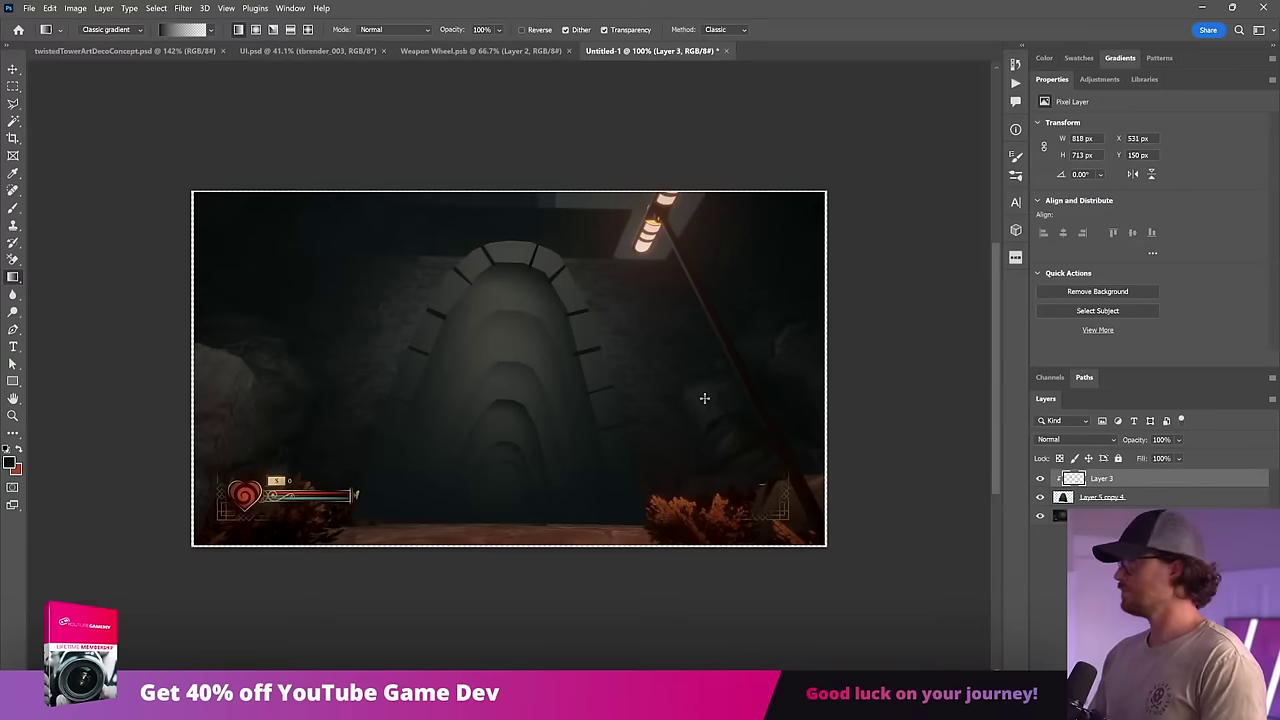
Step: On a new clipped layer beneath the joints, outline thin highlight edges along the four upper joints on the arch's left half
left_click(13, 104)
key("z")
left_click_drag(312, 216, 688, 506)
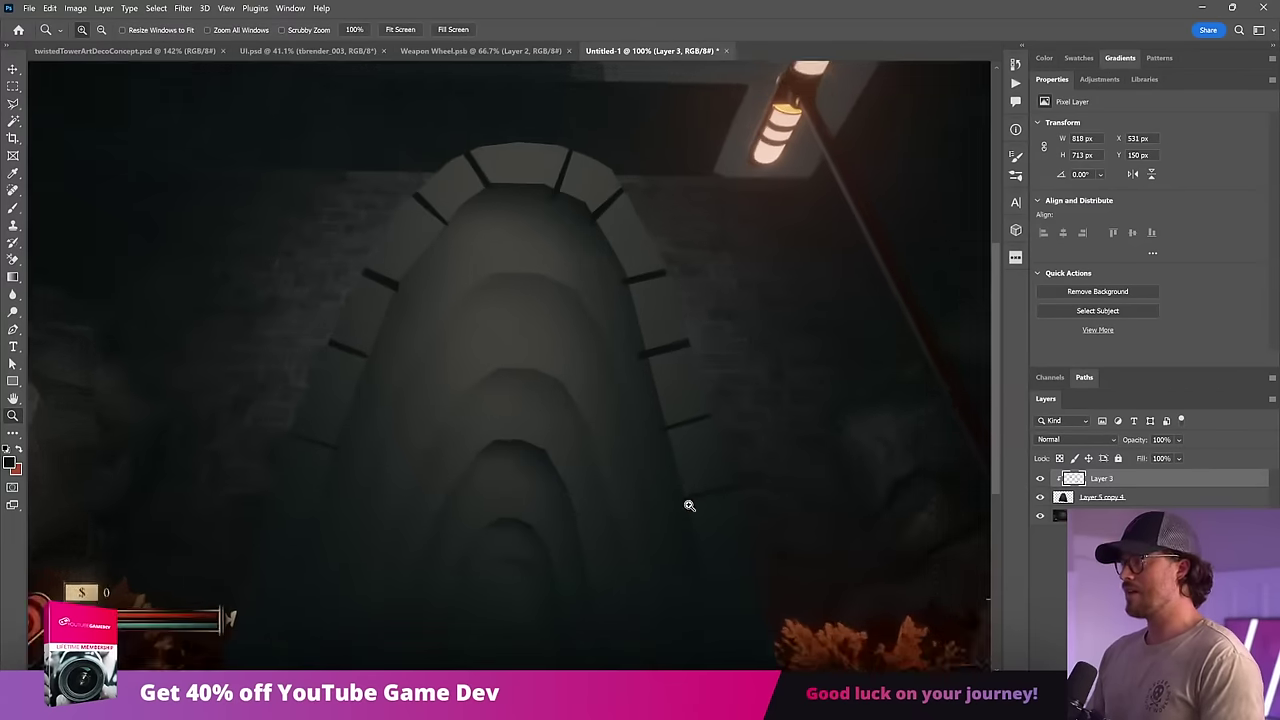
left_click(1159, 500)
key("ctrl+shift+alt+n")
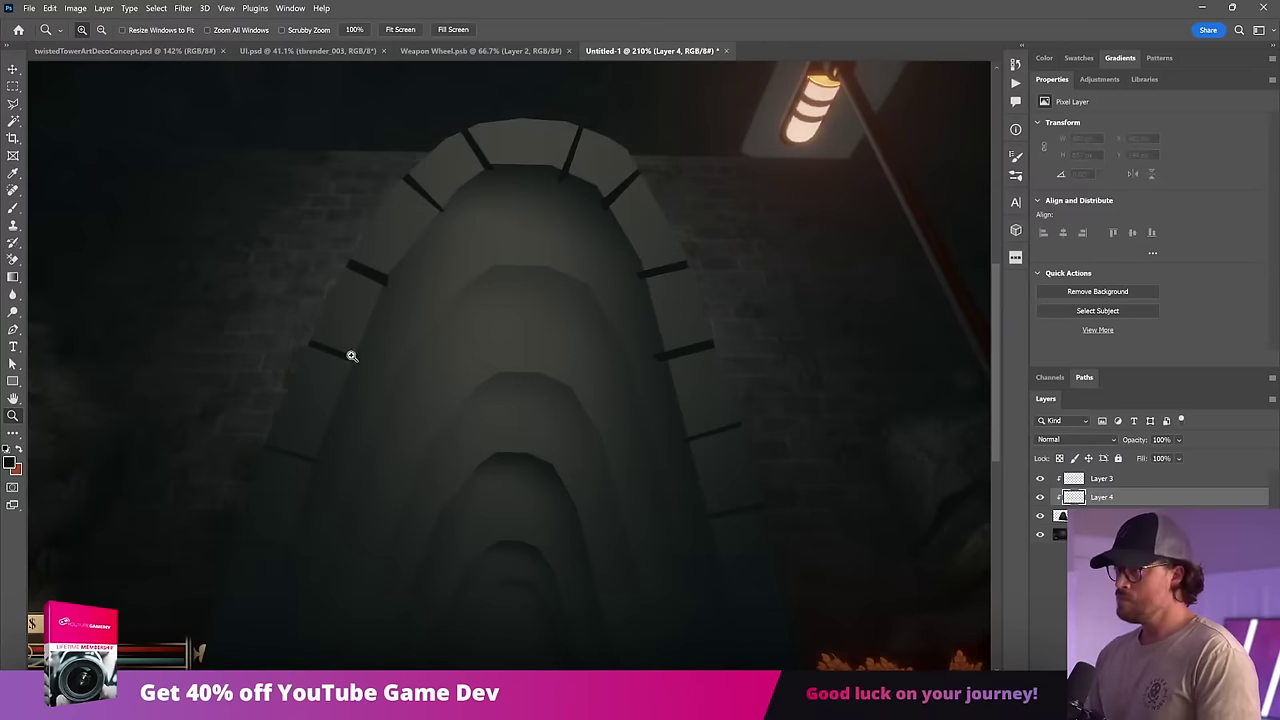
left_click(11, 102)
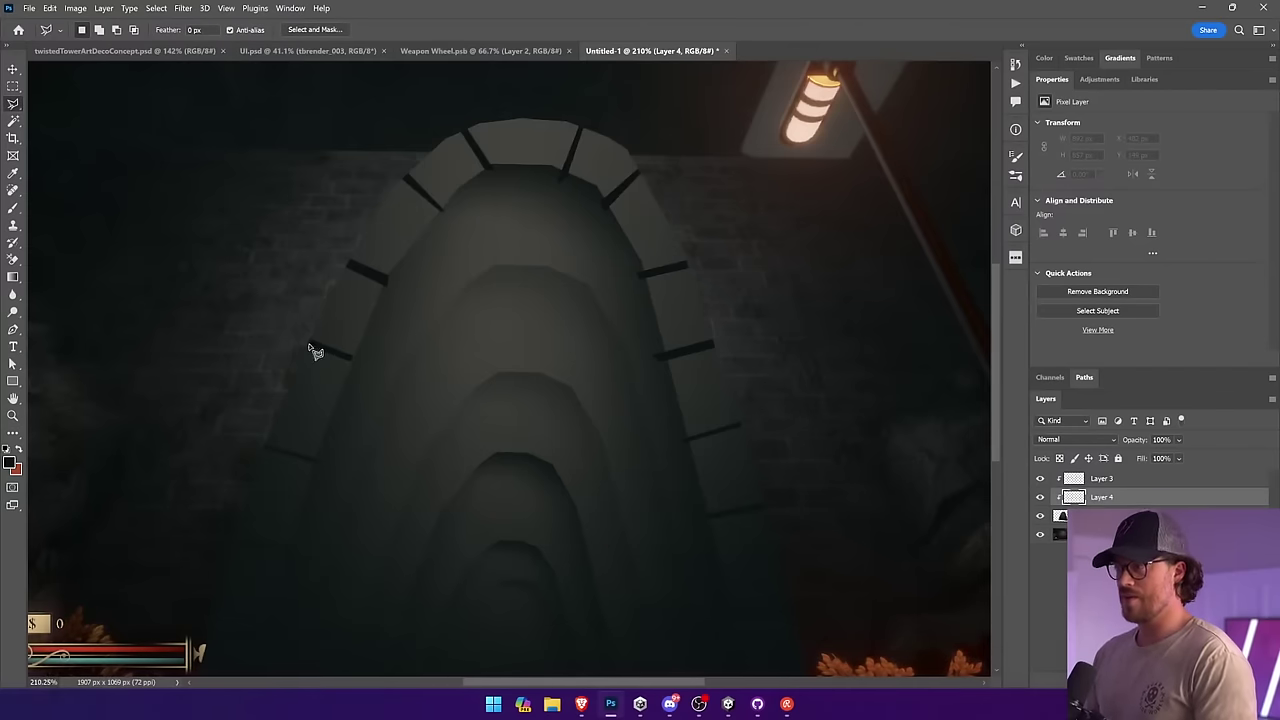
left_click_drag(365, 361, 357, 352)
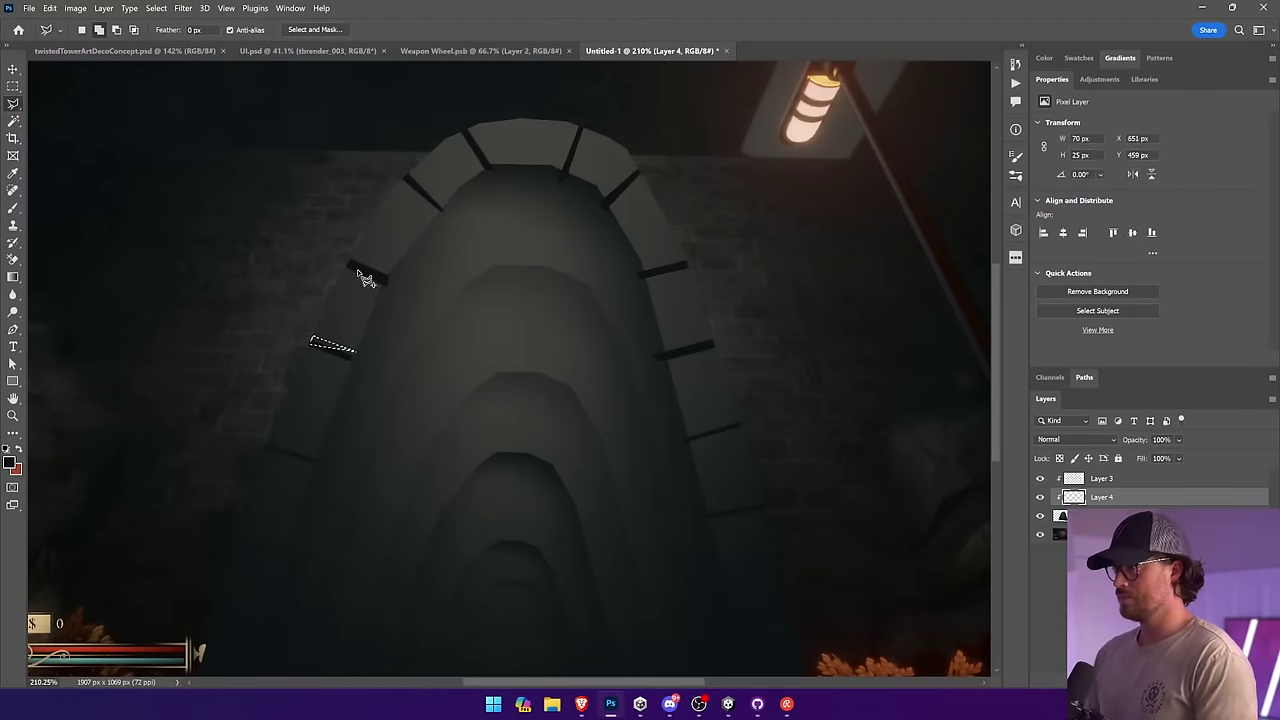
left_click_drag(400, 282, 394, 283)
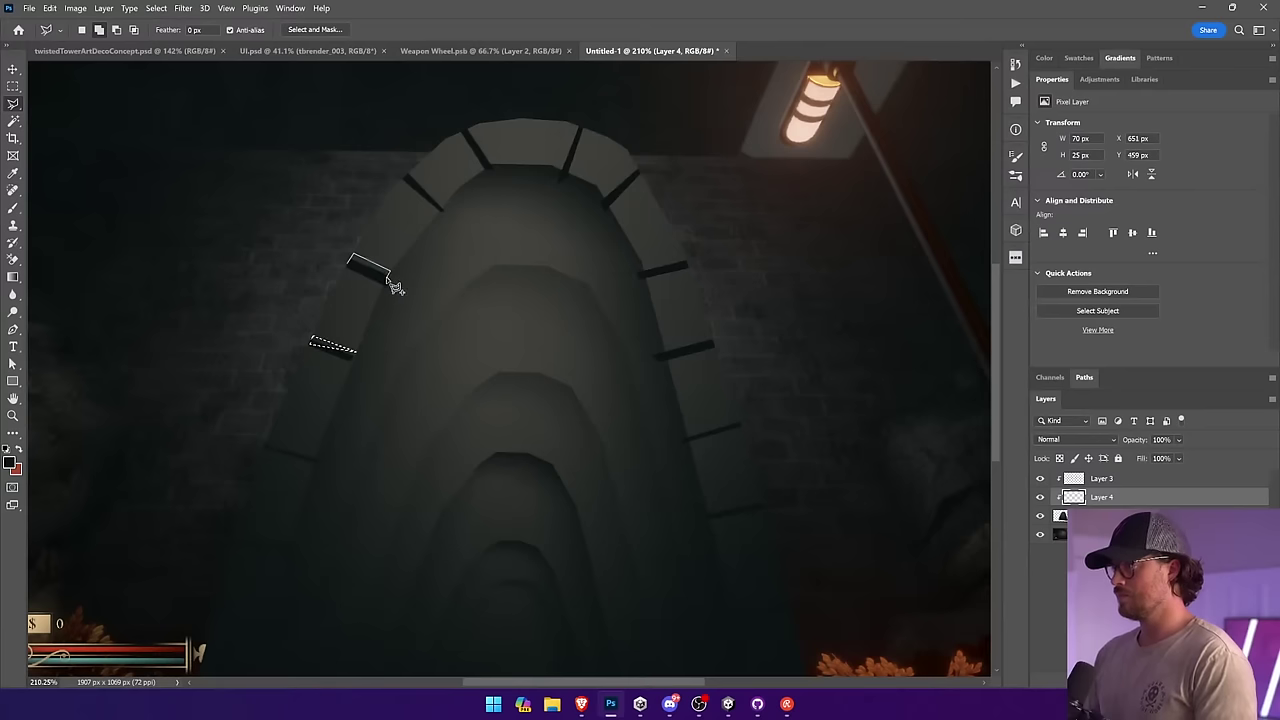
mouse_move(418, 176)
left_mouse_down()
mouse_move(449, 214)
mouse_move(412, 178)
left_mouse_up()
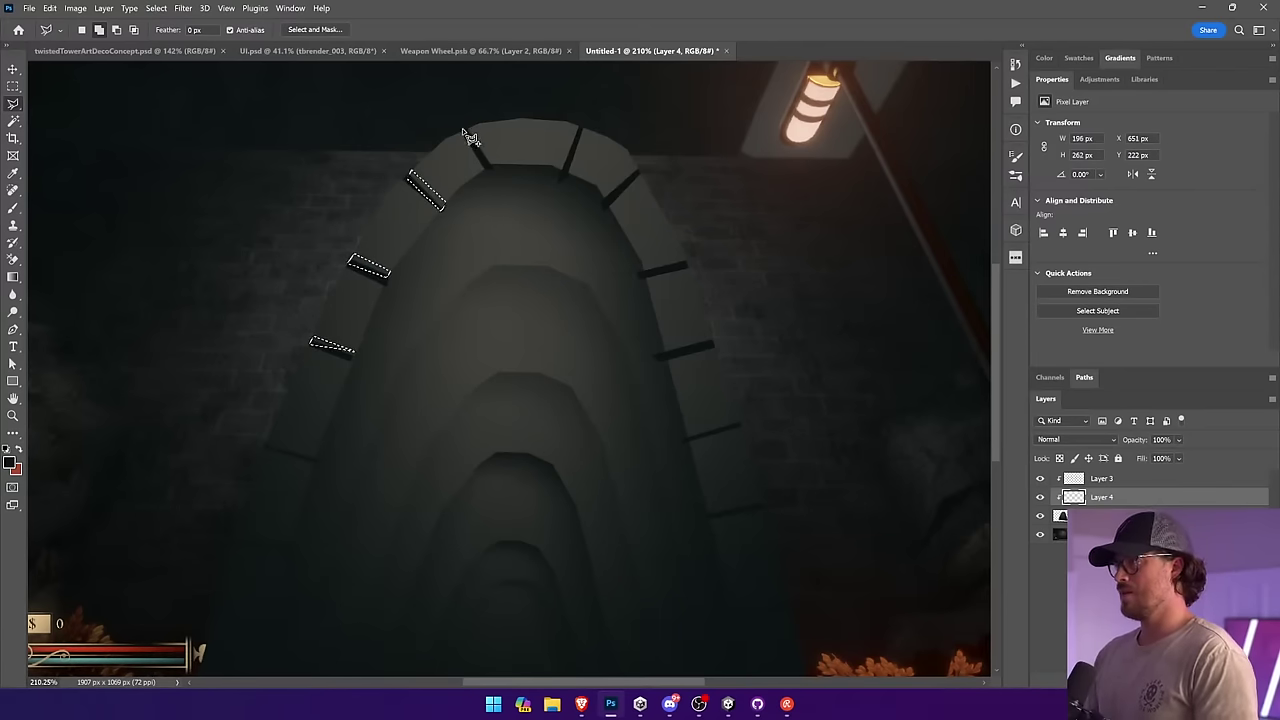
mouse_move(468, 129)
left_mouse_down()
mouse_move(498, 168)
mouse_move(470, 132)
left_mouse_up()
Step: Add matching highlight edges along four joints on the arch's right half and the lower-left joint to the selection
mouse_move(592, 130)
left_mouse_down()
mouse_move(578, 192)
mouse_move(570, 180)
mouse_move(646, 177)
mouse_move(622, 222)
mouse_move(611, 206)
left_mouse_up()
mouse_move(645, 270)
left_mouse_down()
mouse_move(691, 267)
mouse_move(647, 282)
left_mouse_up()
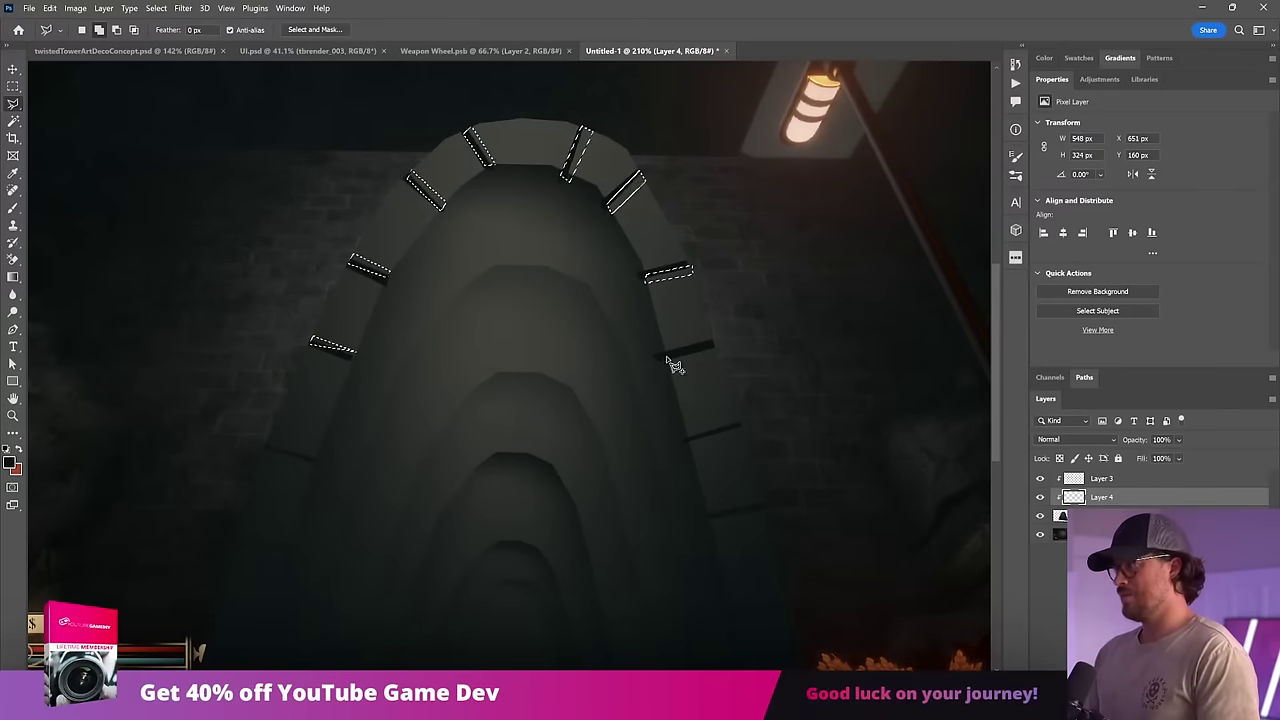
mouse_move(667, 357)
left_mouse_down()
mouse_move(721, 351)
mouse_move(664, 367)
left_mouse_up()
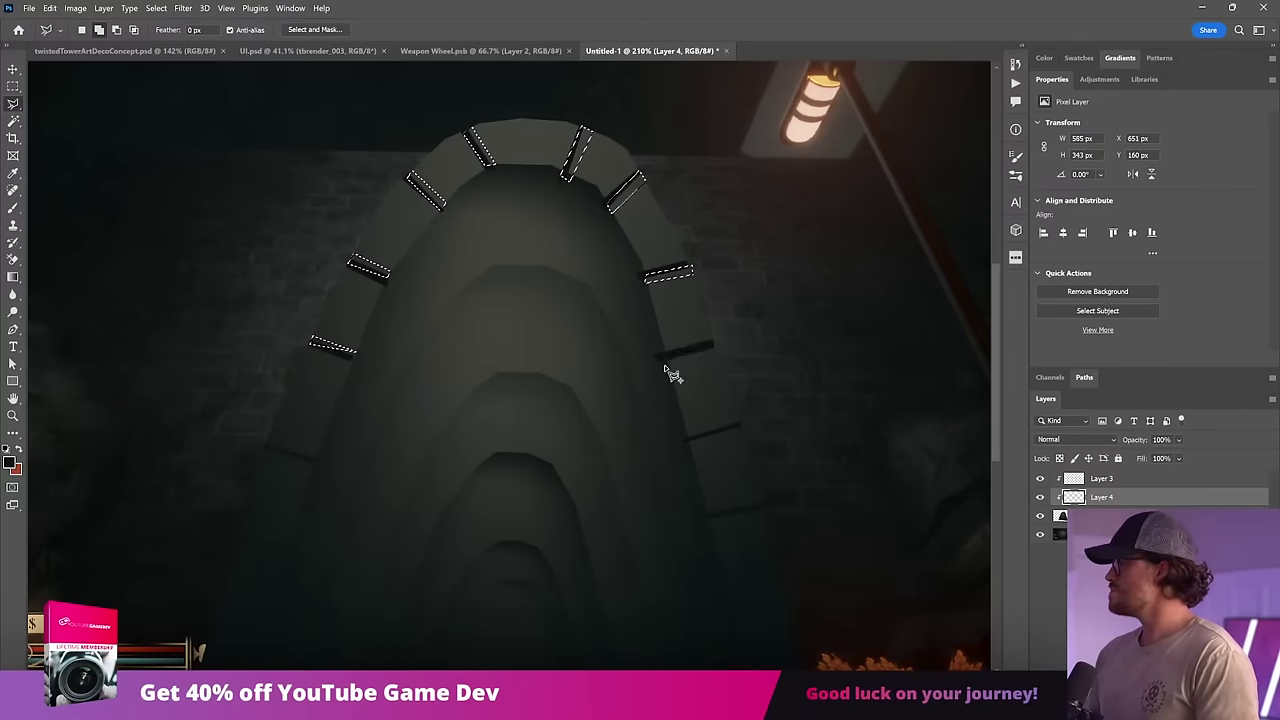
left_click_drag(569, 491, 663, 371)
left_click(359, 326)
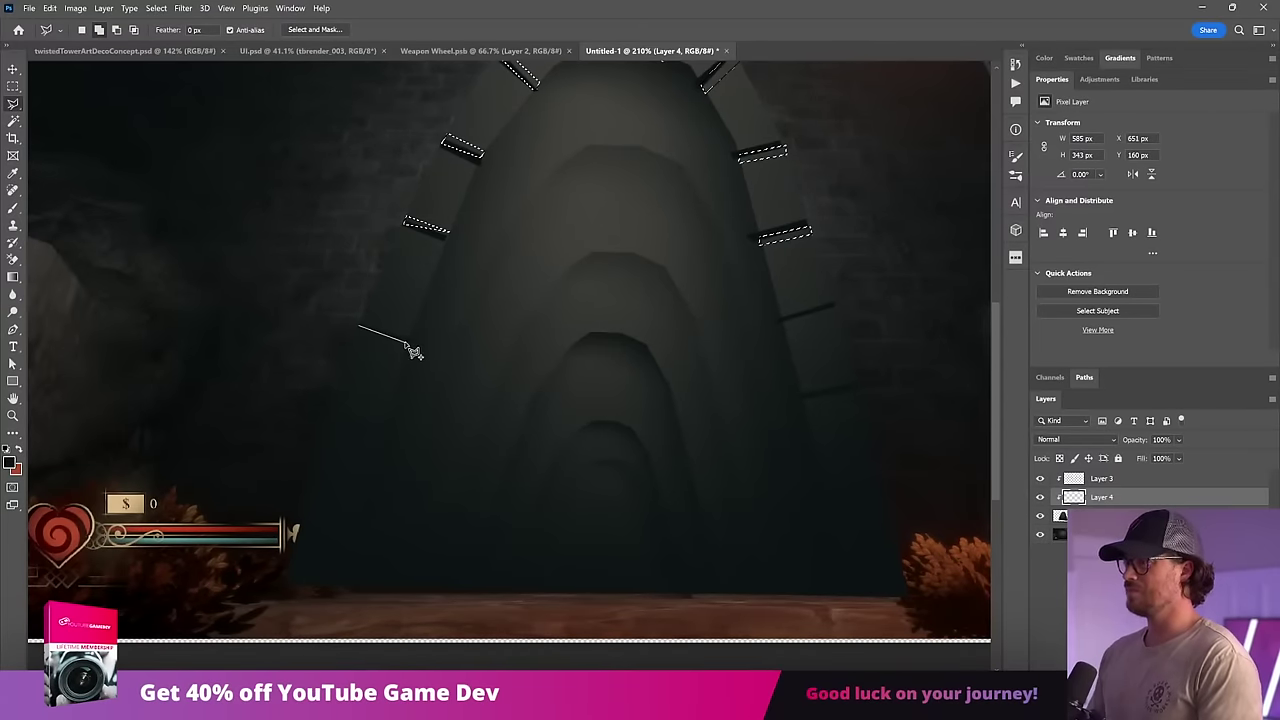
left_click_drag(414, 352, 358, 328)
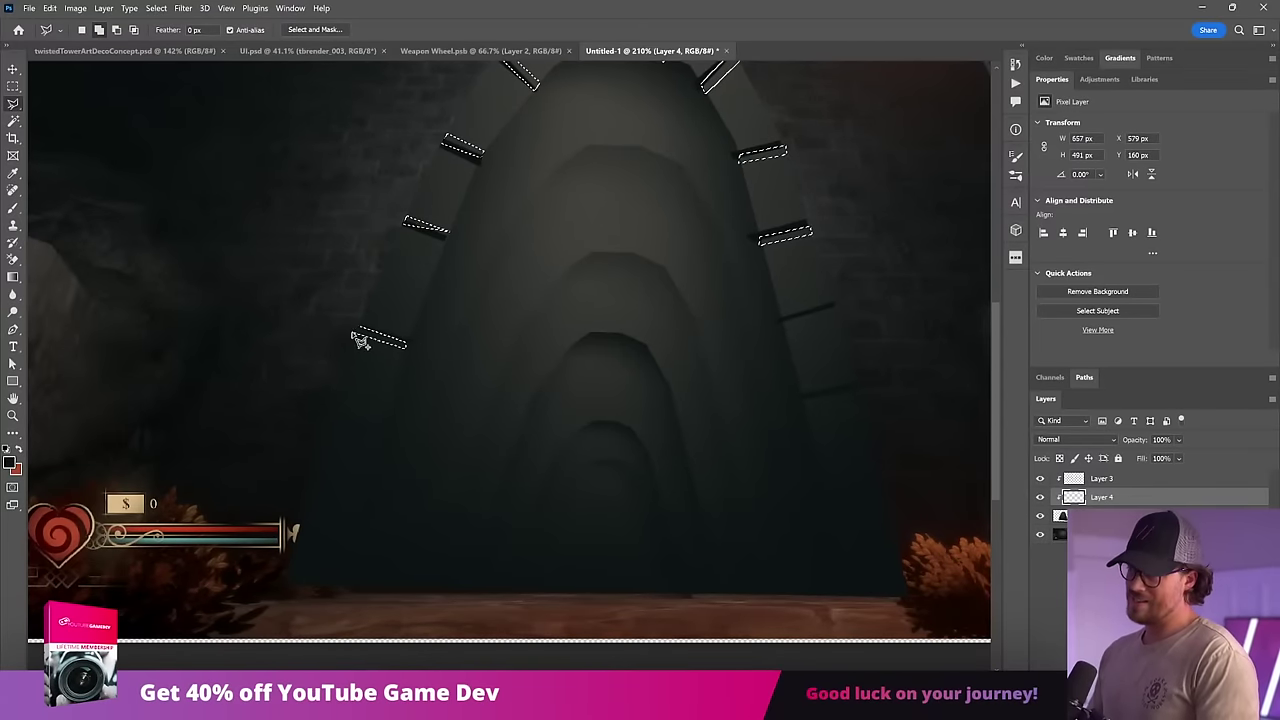
Step: Fill the selected highlight edges with a white (fff) gradient and clear the selection
left_click(13, 276)
left_click(9, 461)
type("fff")
left_click(1184, 204)
left_click_drag(790, 200, 428, 668)
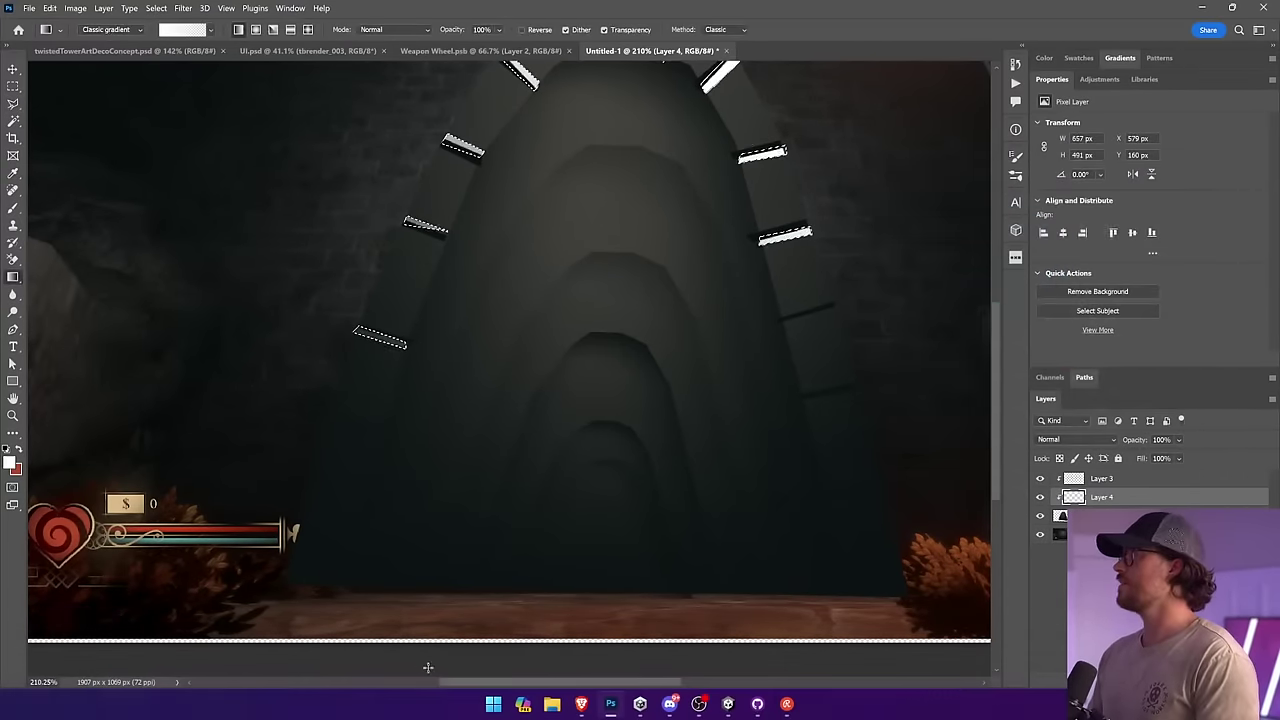
key("ctrl+d")
Step: Set the highlight layer, Layer 4, to Overlay blending and reduce its opacity so the edges look subtle
left_click(1089, 441)
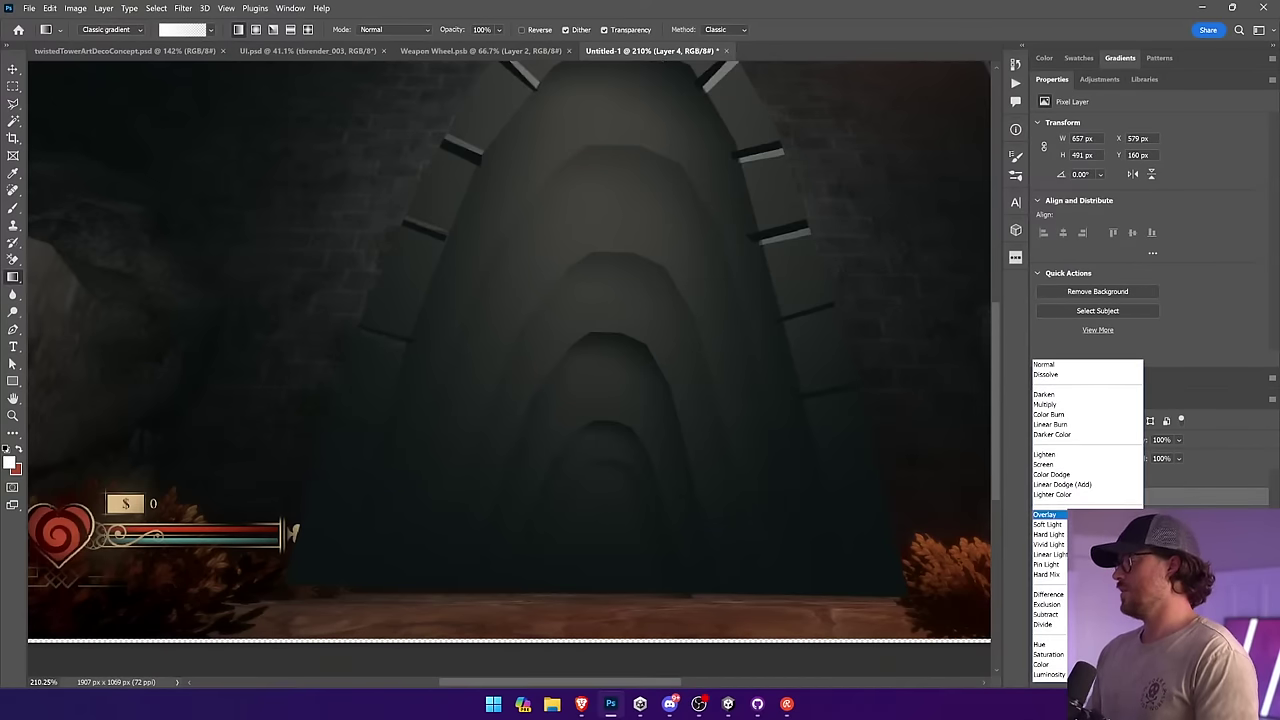
left_click(1048, 514)
left_click_drag(684, 288, 636, 354)
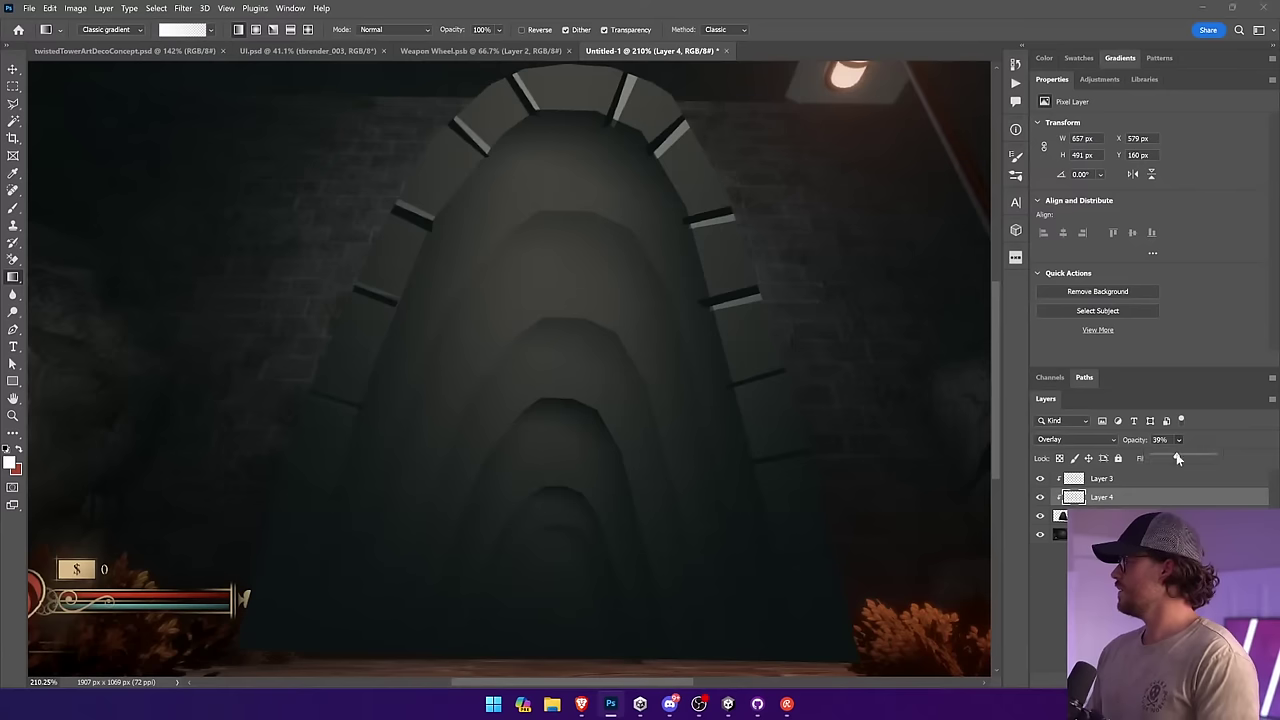
left_click_drag(1177, 455, 1170, 456)
Step: Set the dark joint layer, Layer 3, to Overlay blending at 21% opacity
left_click(1136, 482)
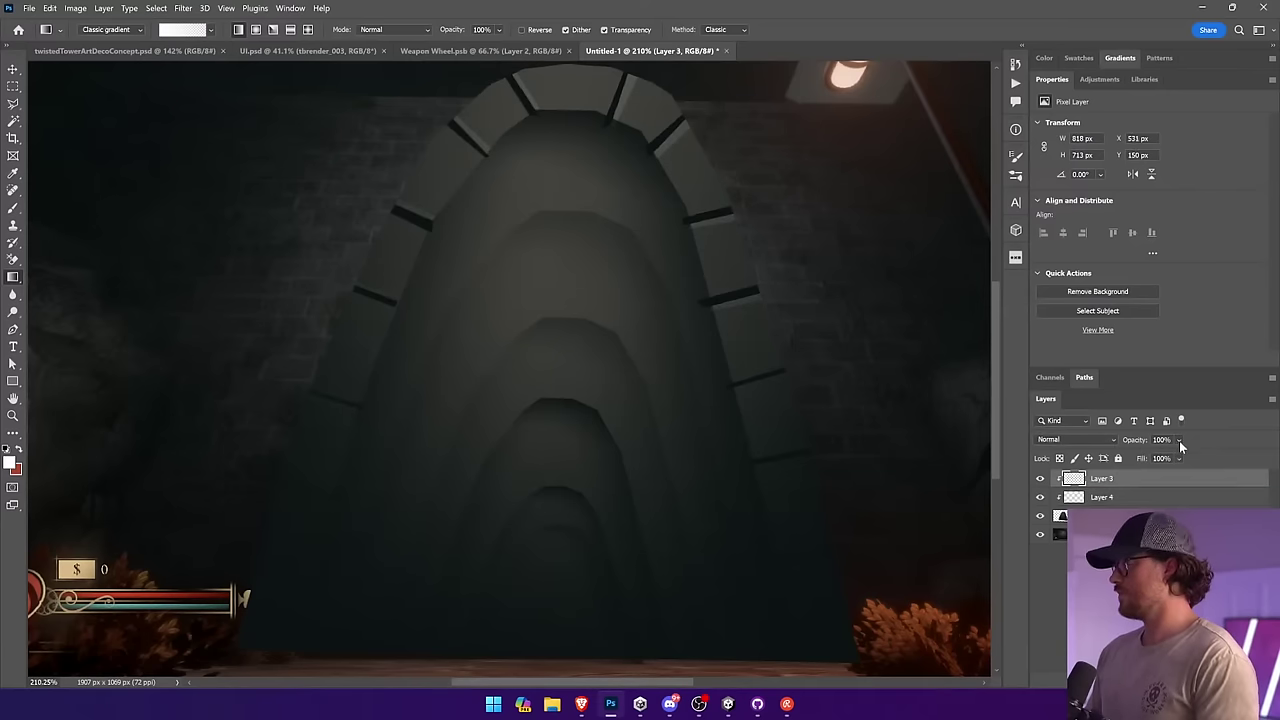
left_click(1094, 441)
left_click(1045, 514)
left_click_drag(1178, 440, 1166, 458)
key("v")
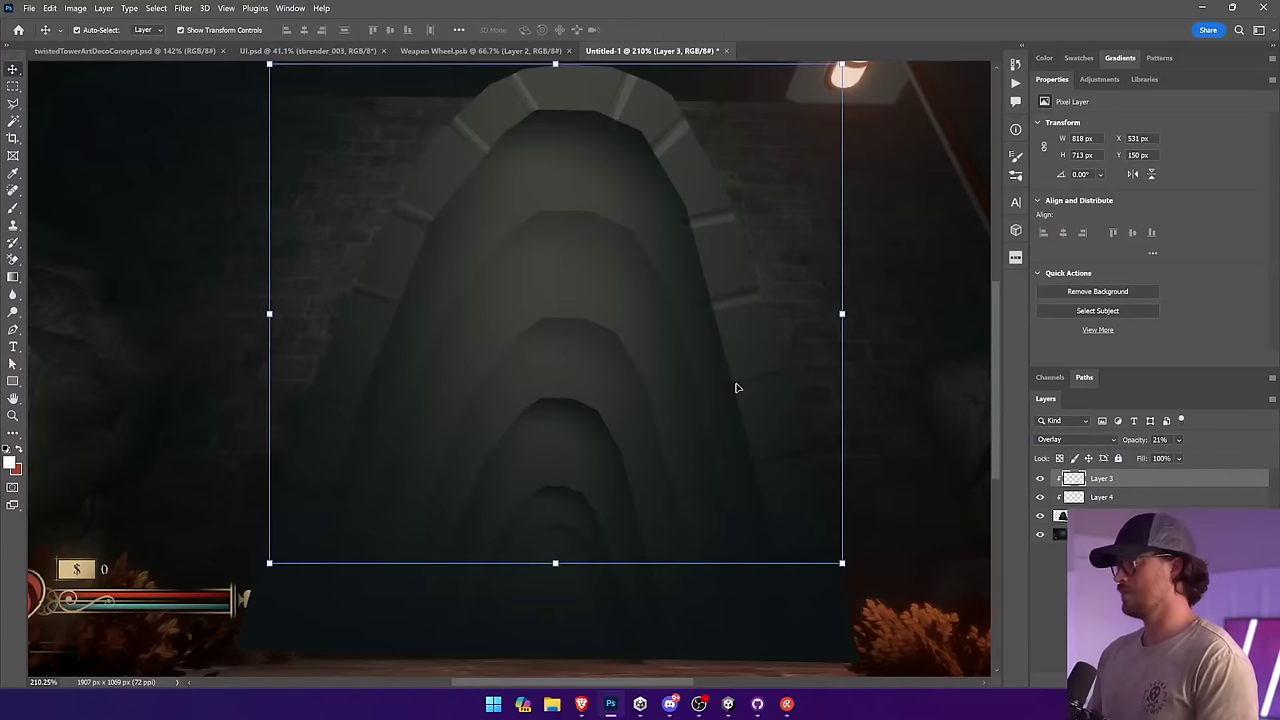
Step: Merge the joint and highlight layers with the arch layer beneath them into a single layer
key("ctrl+1")
left_click(948, 327)
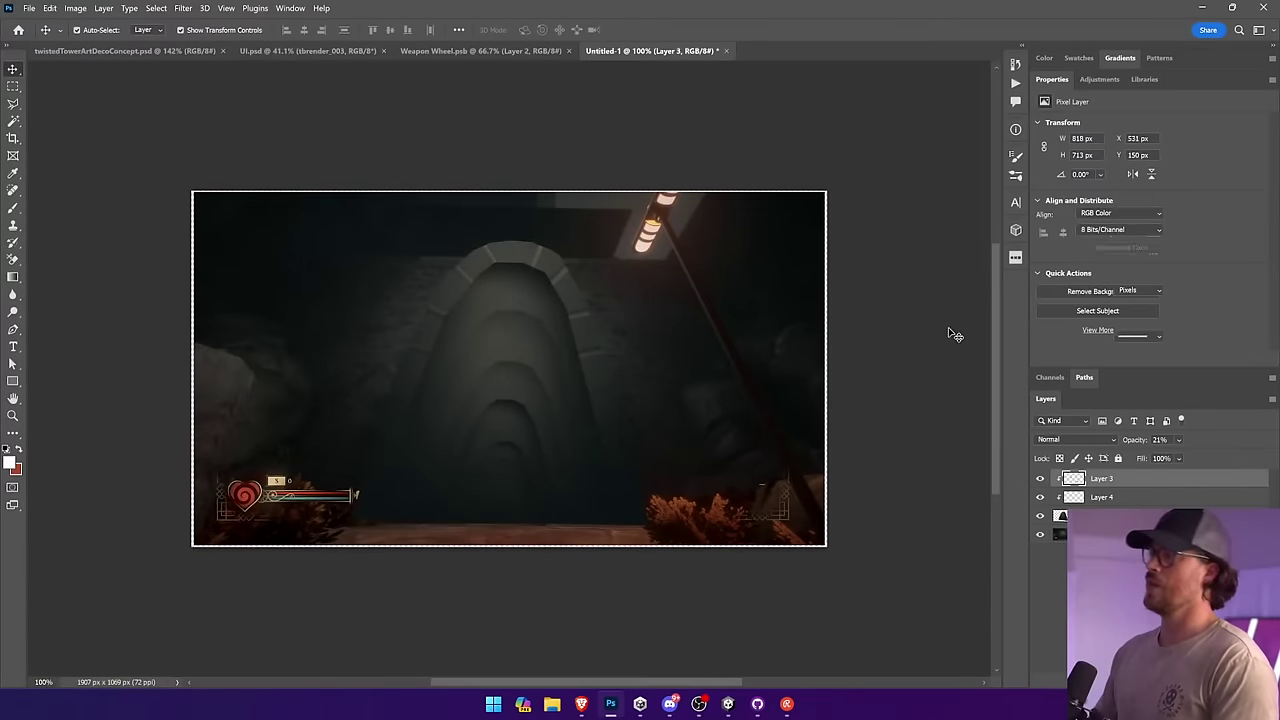
right_click(1104, 480)
left_click(1145, 560)
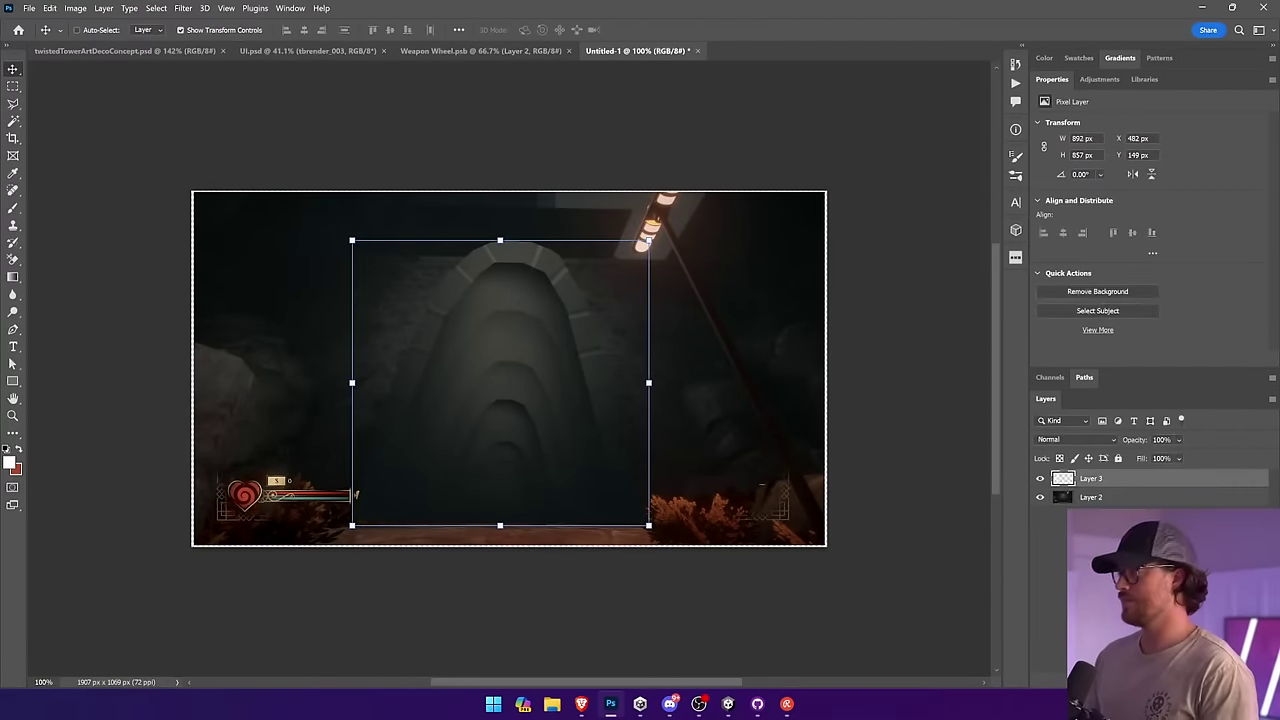
Step: Trace the arch's outer contour with the Polygonal Lasso, including a small notch at its crown, and delete everything outside it
left_click(13, 104)
left_click(359, 521)
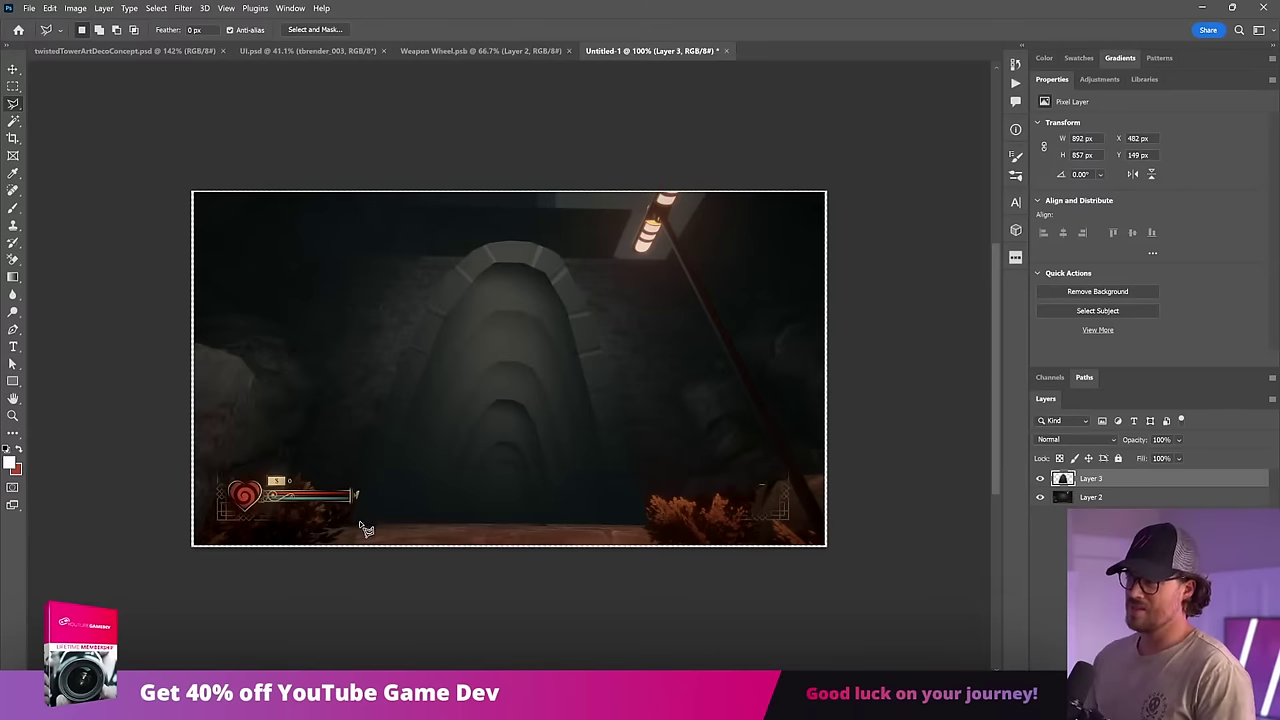
left_click(410, 344)
left_click(452, 271)
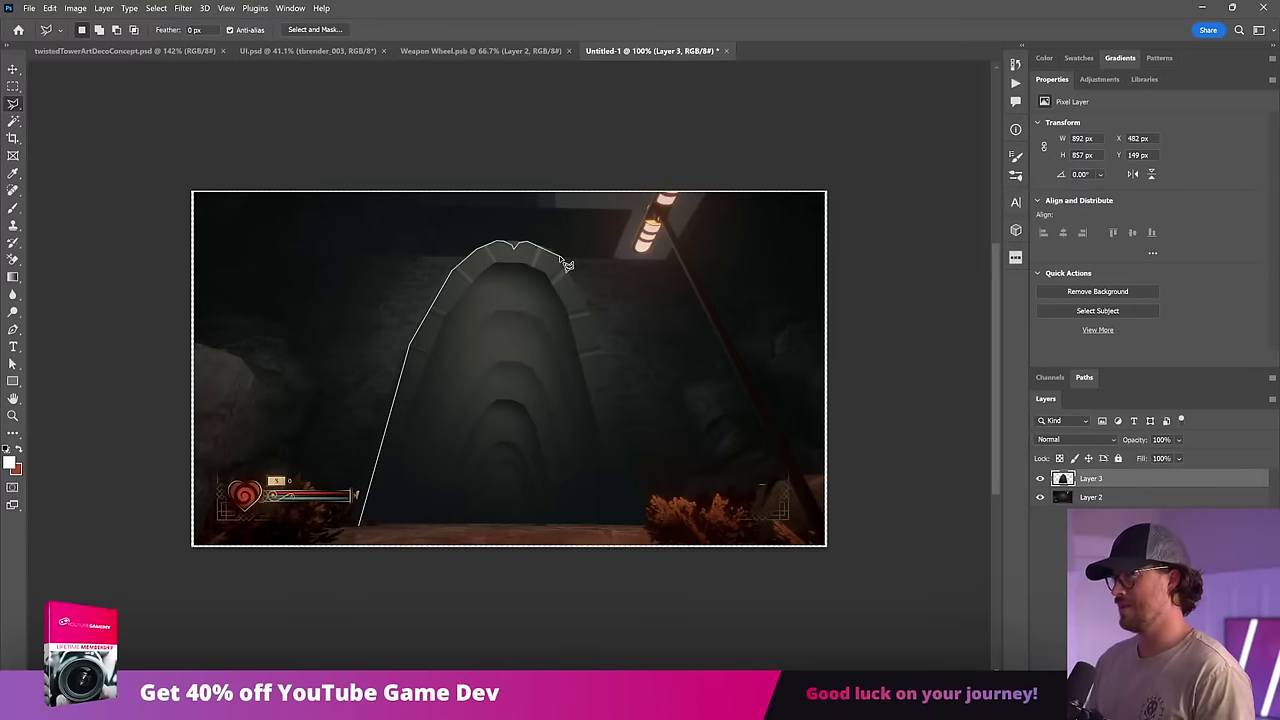
left_click(577, 287)
left_click(593, 336)
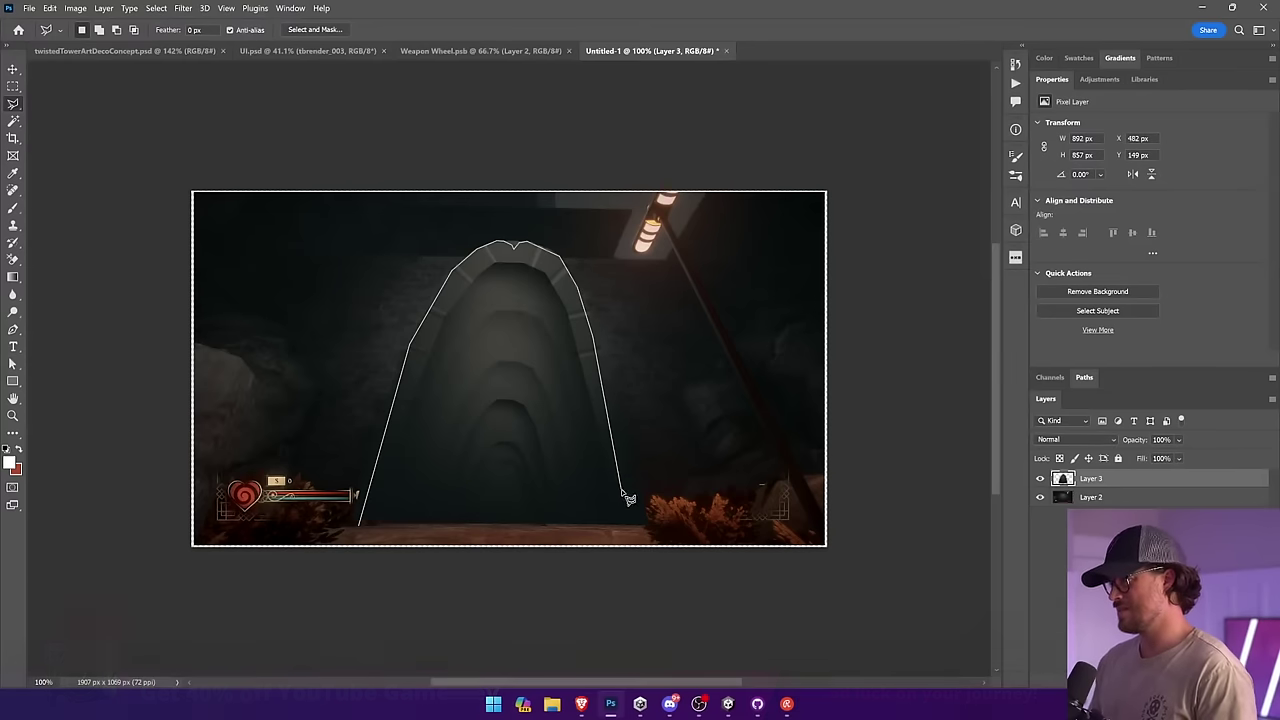
left_click(680, 545)
left_click(718, 440)
left_click(628, 270)
left_click(505, 212)
left_click(420, 212)
left_click(305, 285)
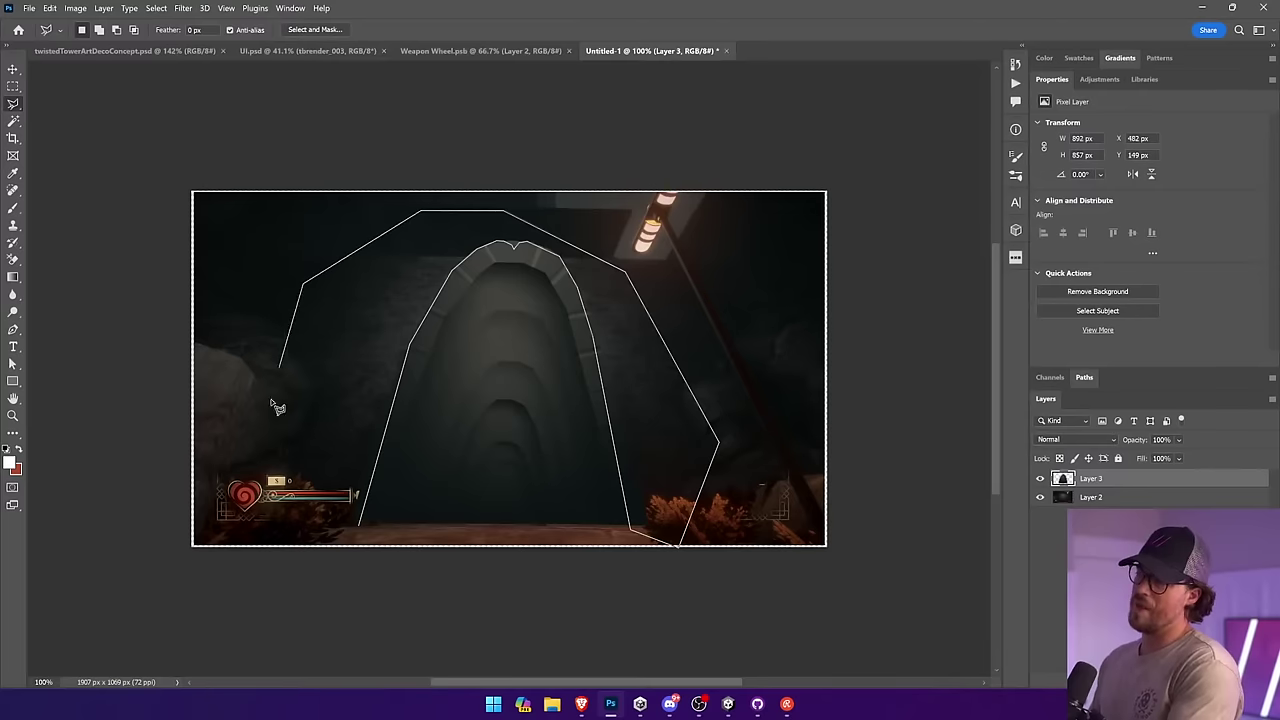
double_click(270, 500)
key("Delete")
key("ctrl+d")
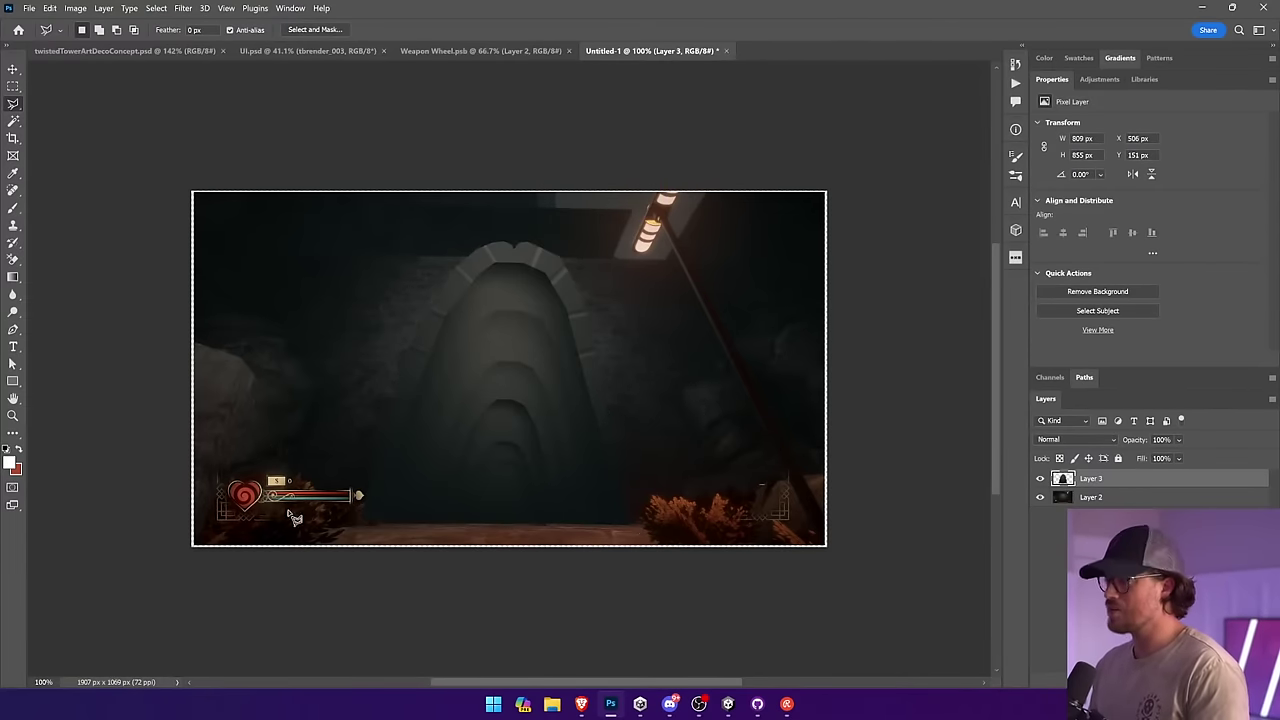
Step: Select the excess strips outside the arch's left edge, trim them away, and clear the selection
left_click(373, 524)
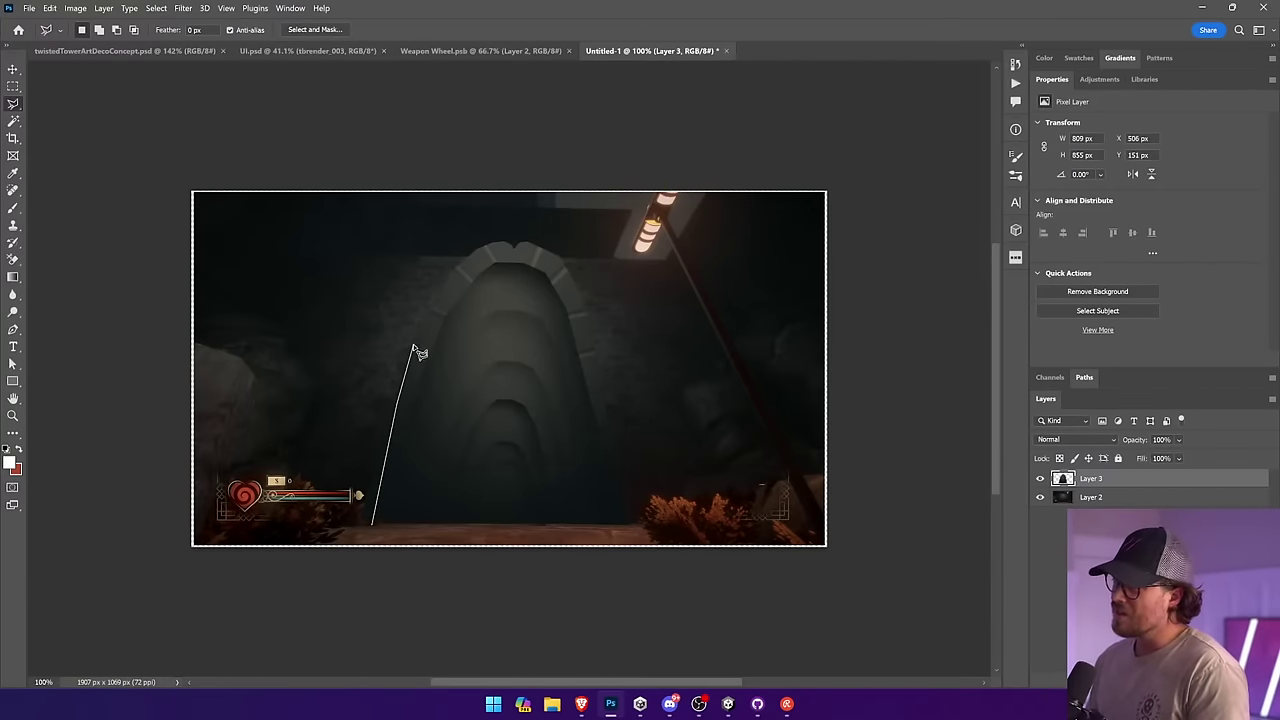
left_click(417, 290)
left_click(320, 376)
left_click(301, 508)
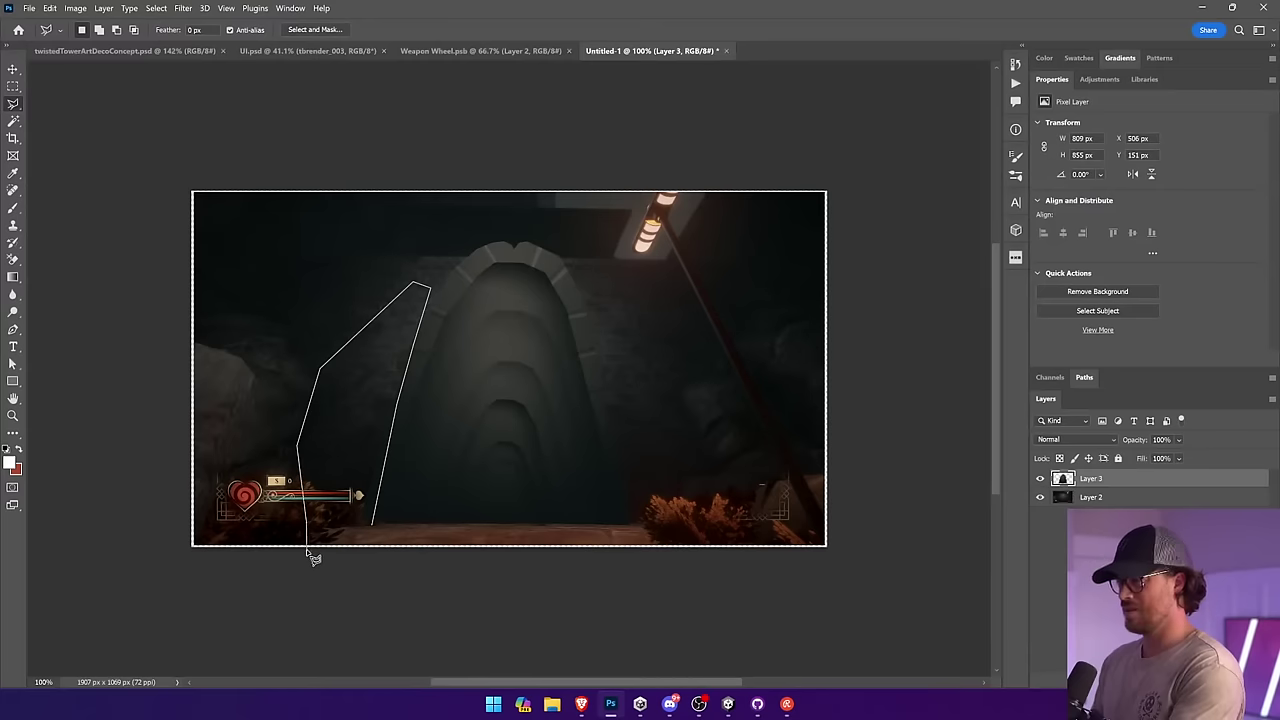
double_click(314, 554)
key("Delete")
key("ctrl+d")
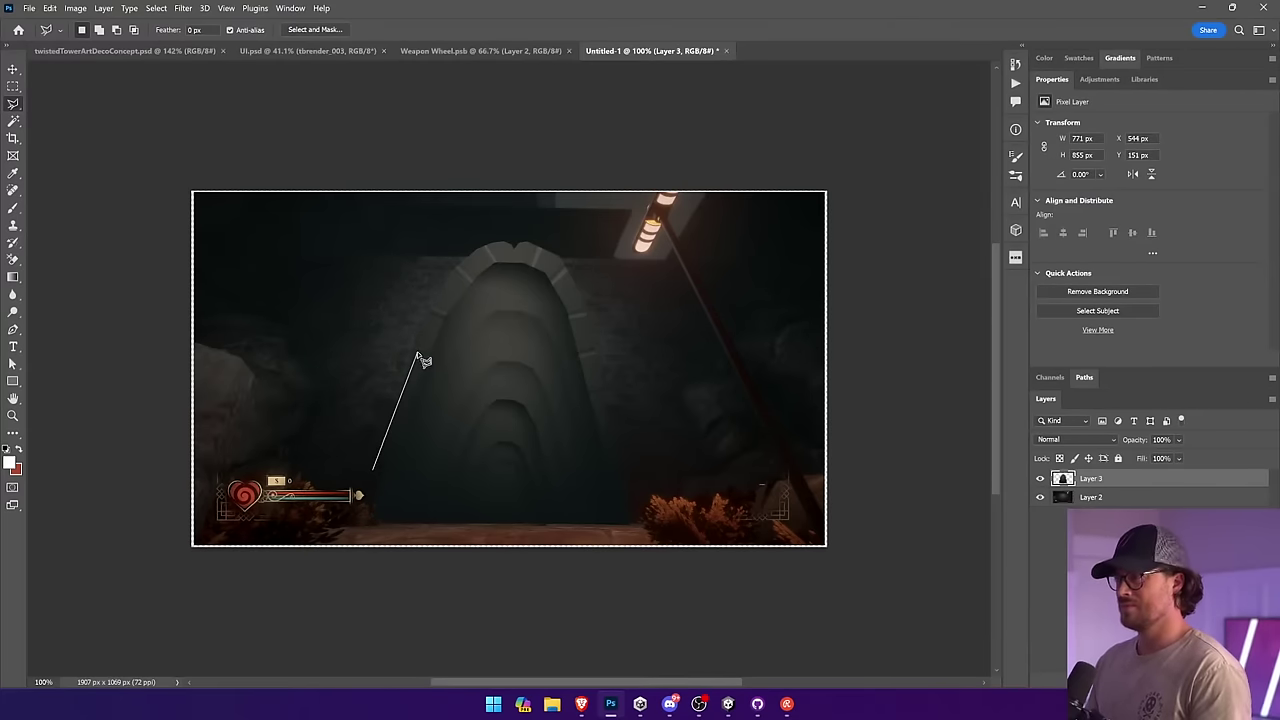
left_click(436, 270)
double_click(393, 335)
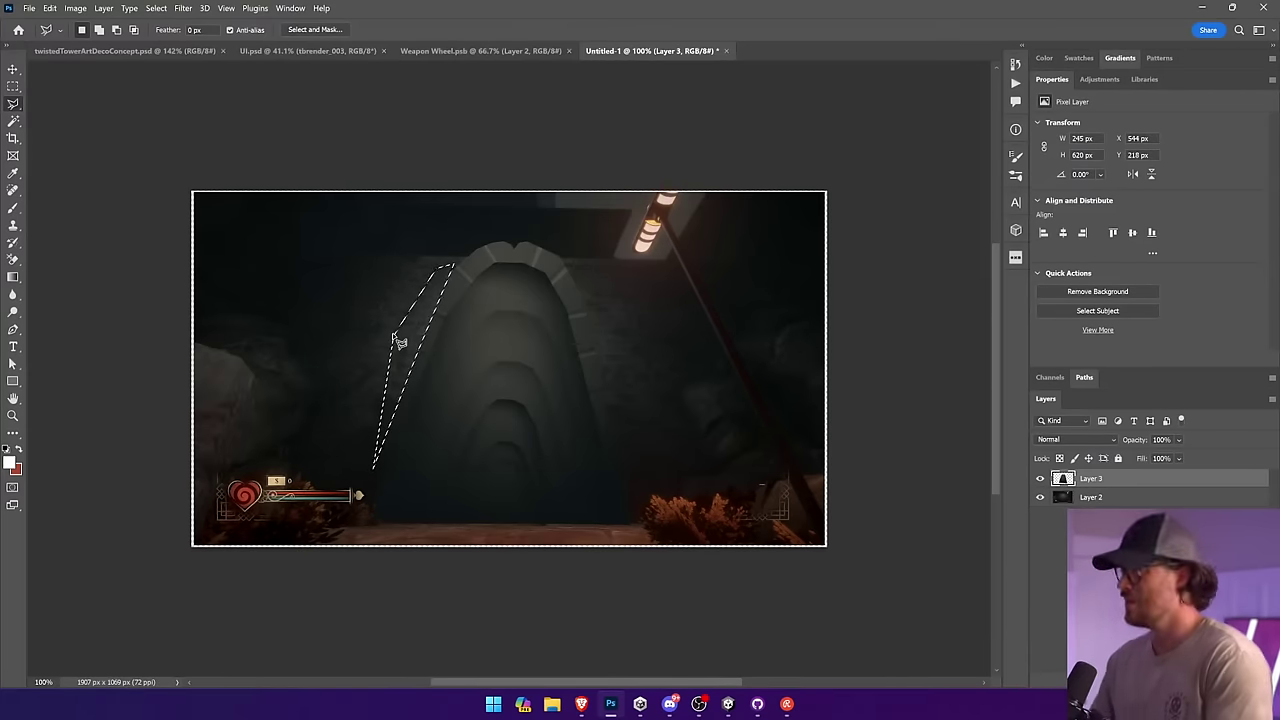
key("ctrl+d")
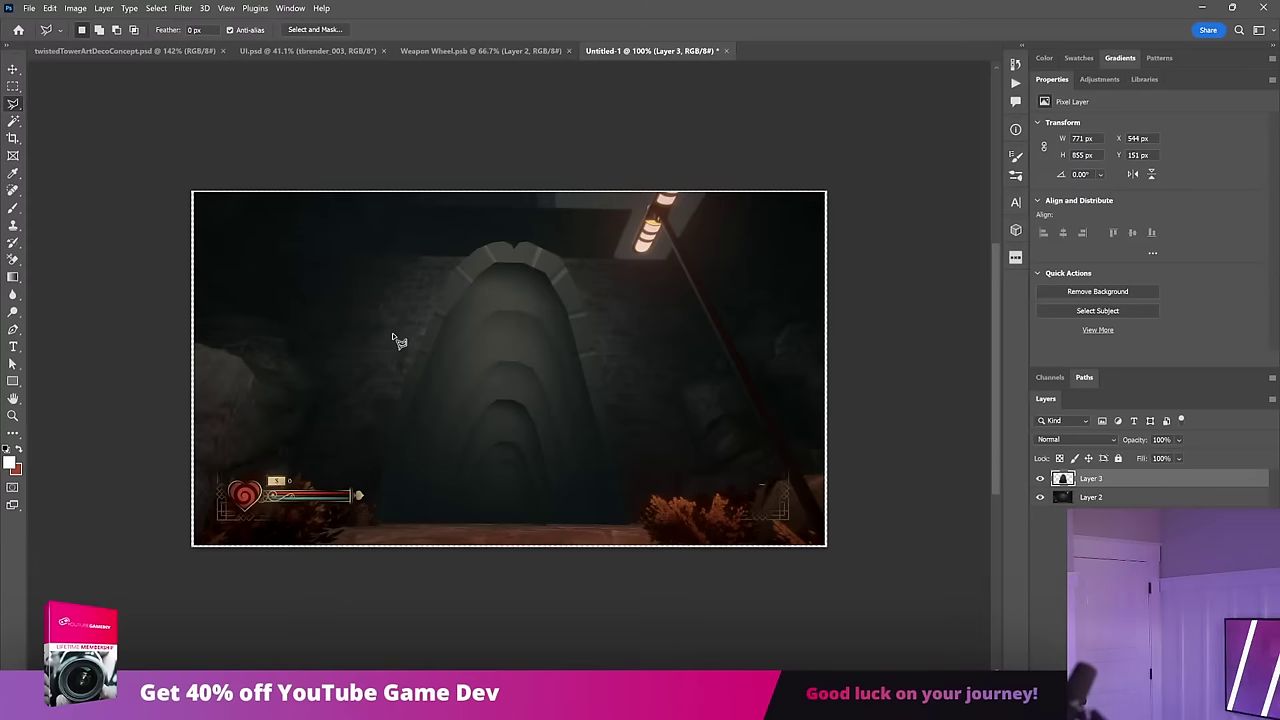
Step: Select the band along the inner edge of the outer ring, from over the crown down the arch's left side
left_click(515, 267)
left_click(532, 272)
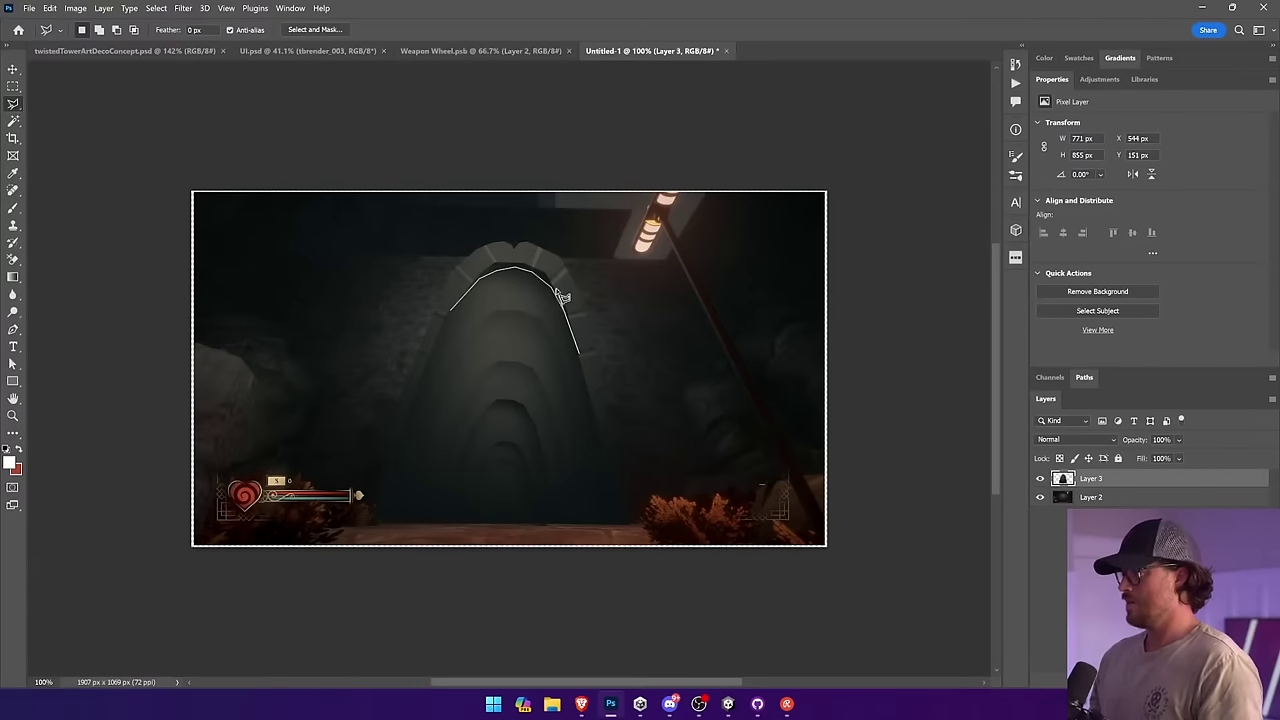
left_click(451, 310)
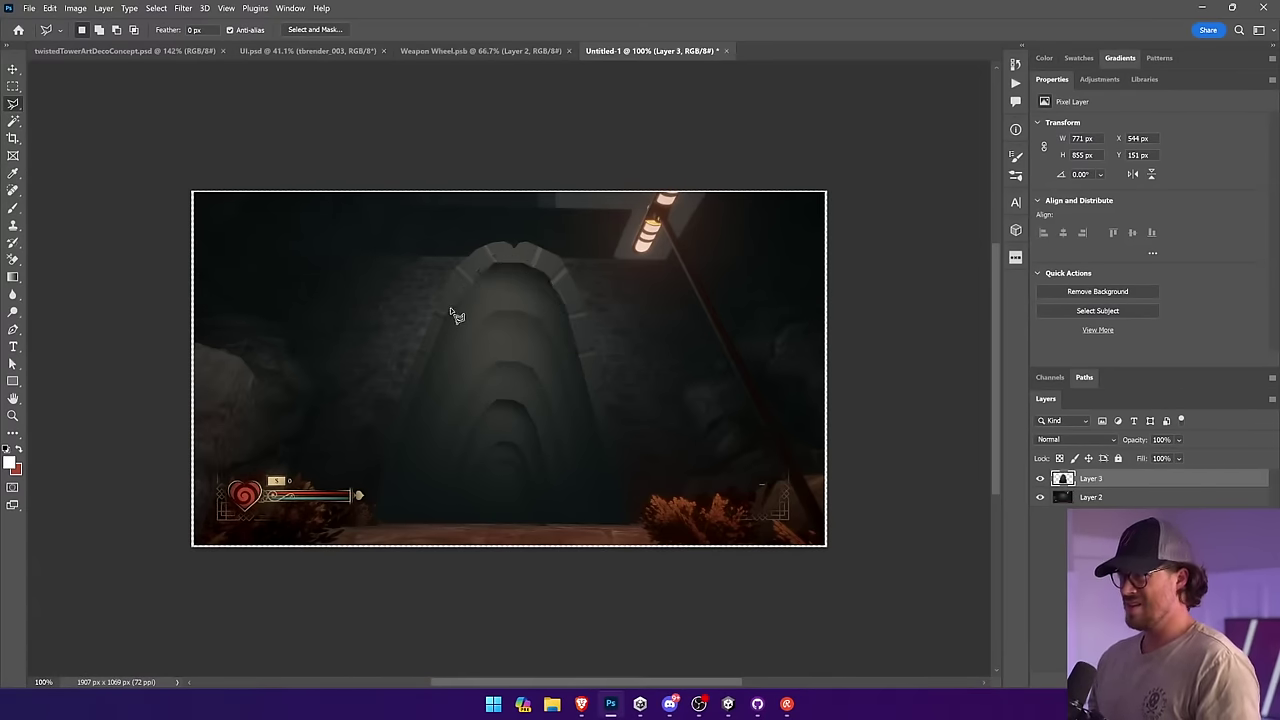
left_click(451, 309, "shift")
left_click(444, 317)
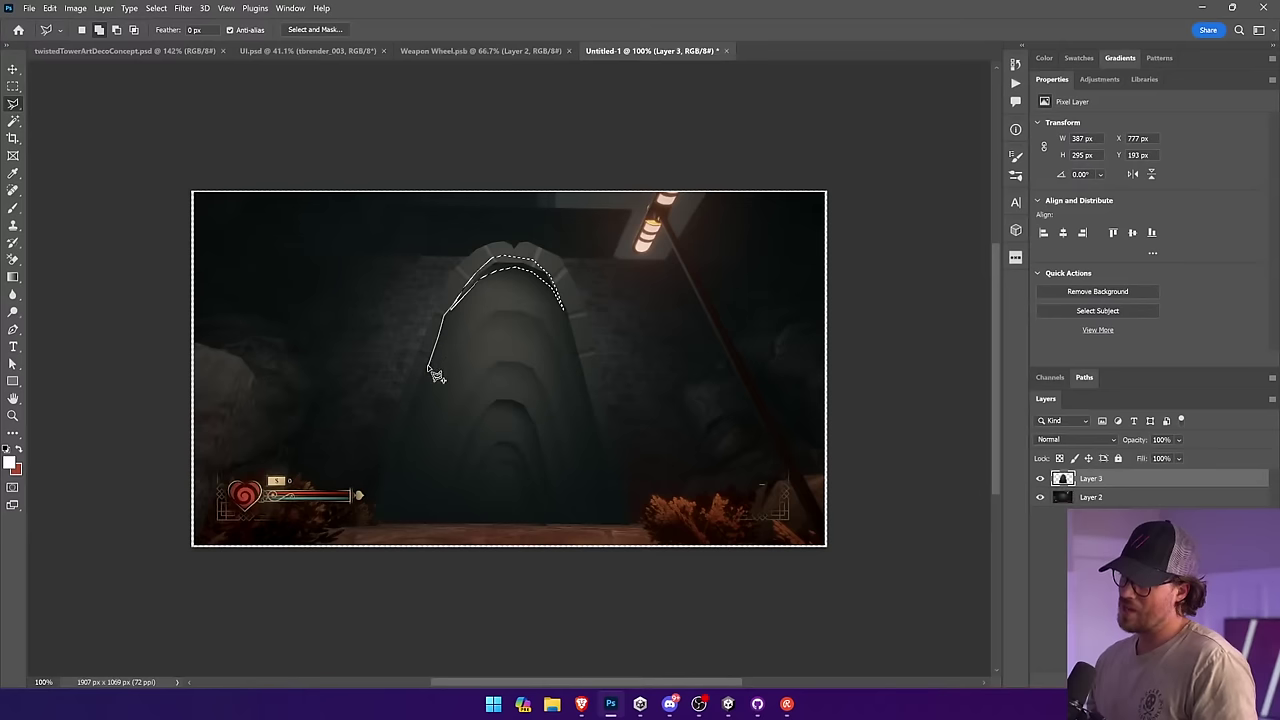
left_click_drag(428, 366, 487, 283)
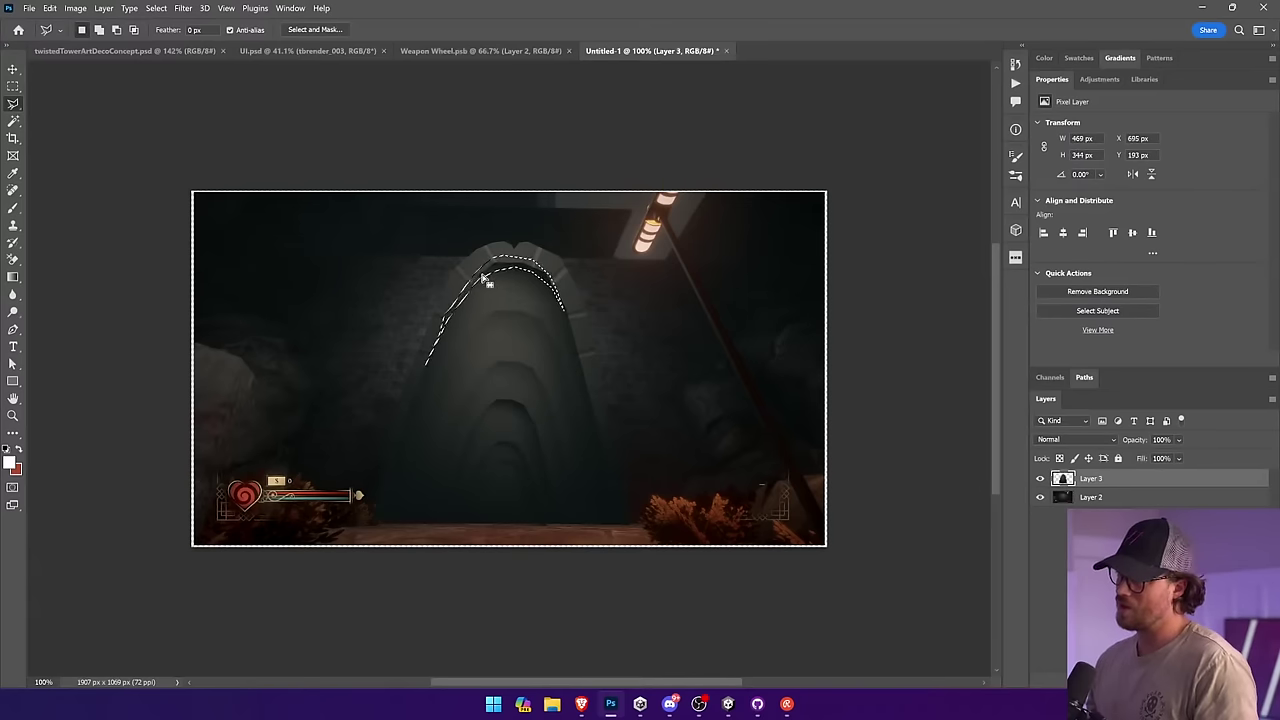
Step: Sample the grey of the arch's crown stones, brush it softly over the selected inner band, and clear the selection
key("v")
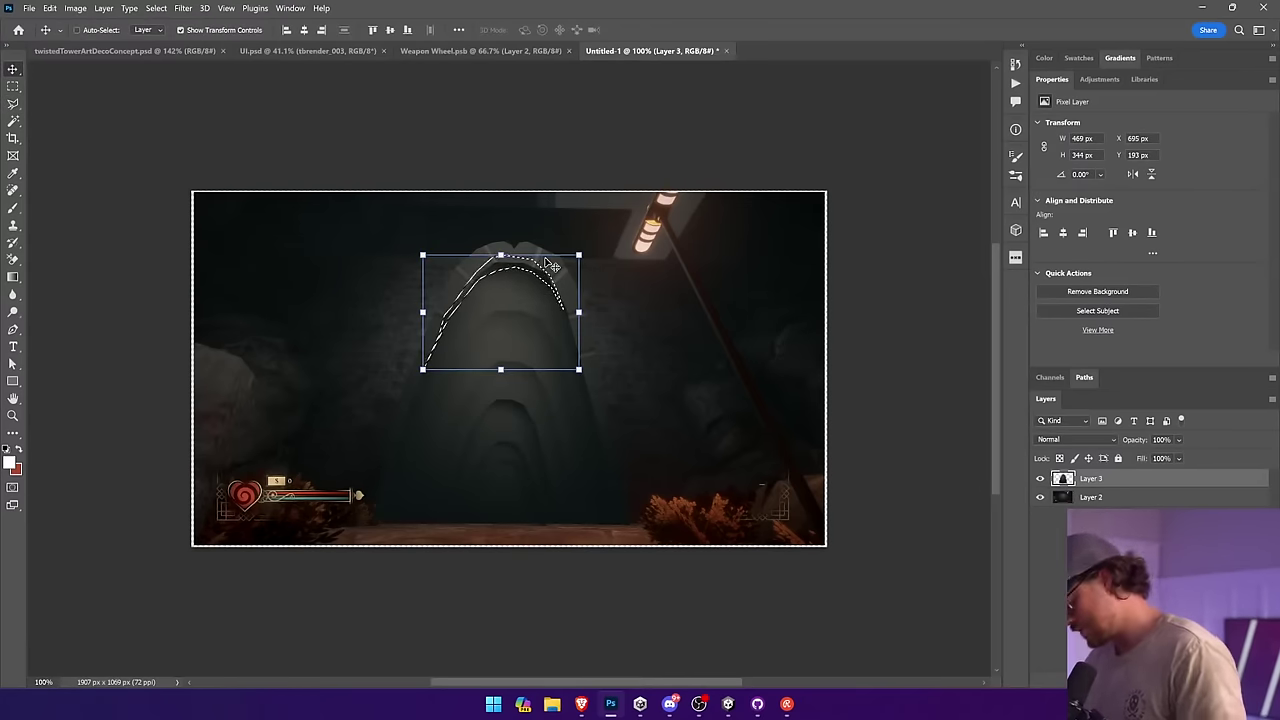
key("i")
left_click(517, 250)
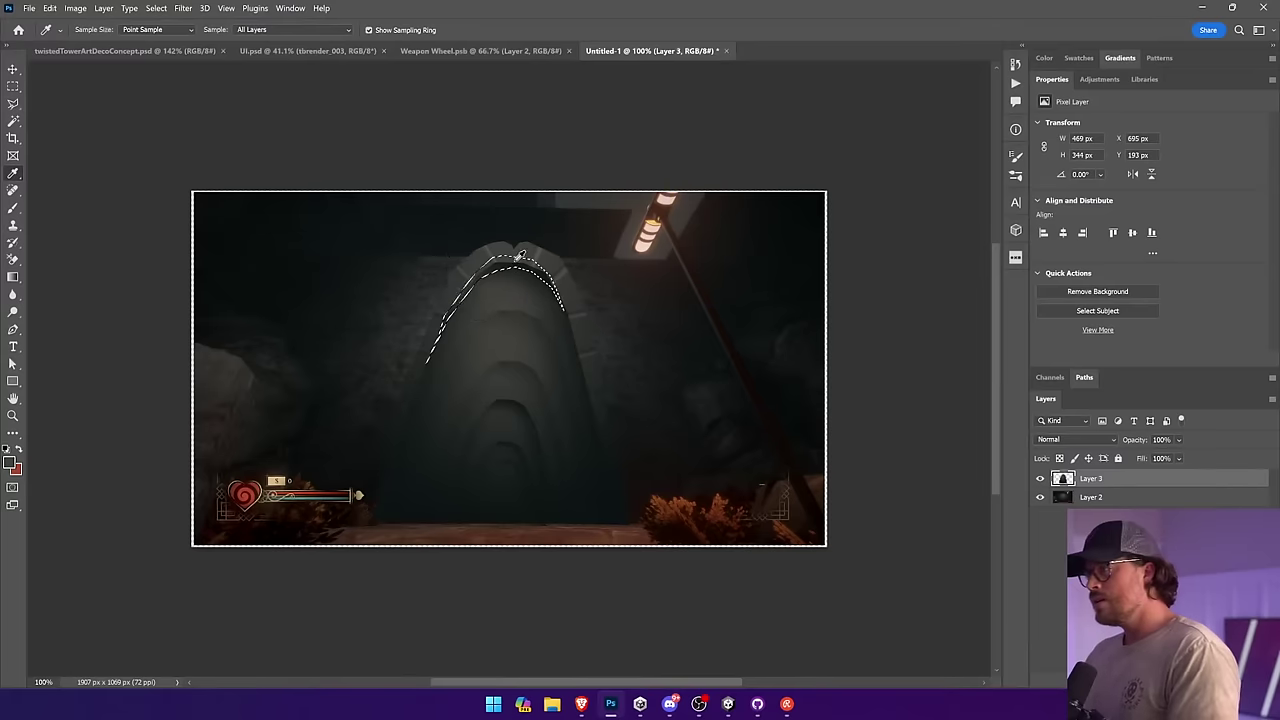
key("b")
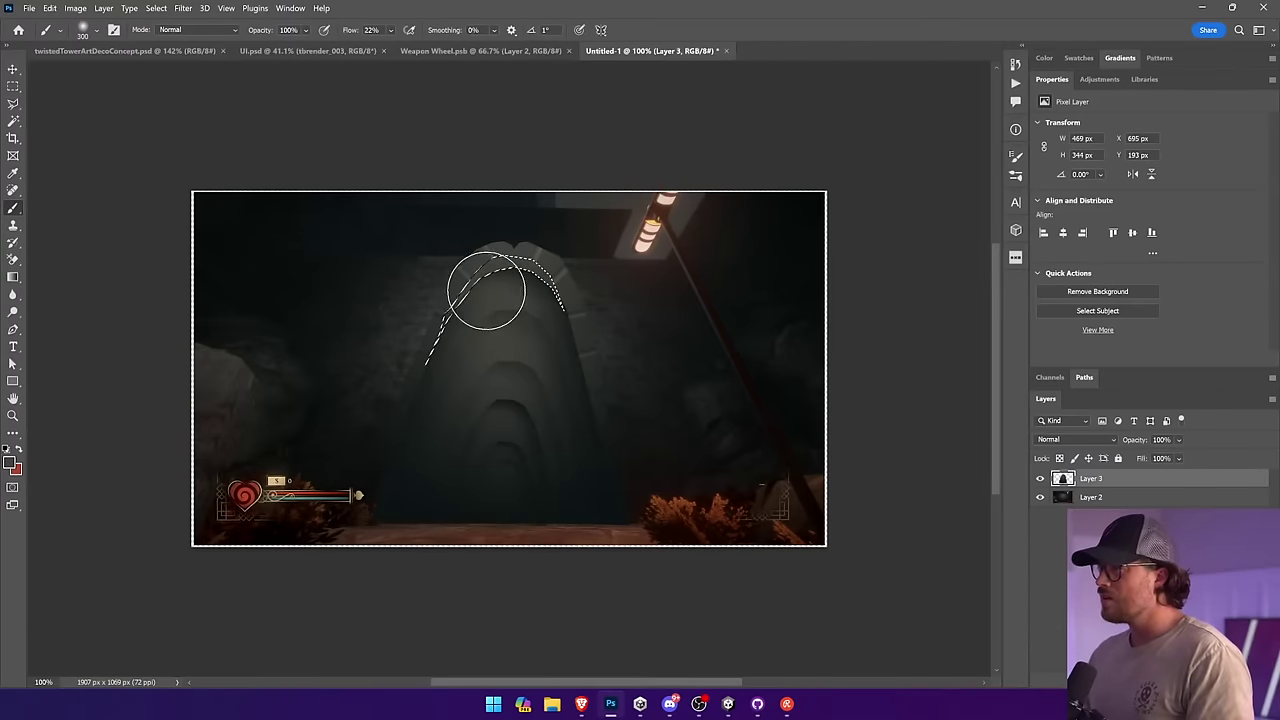
key("ctrl+d")
key("v")
left_click(899, 278)
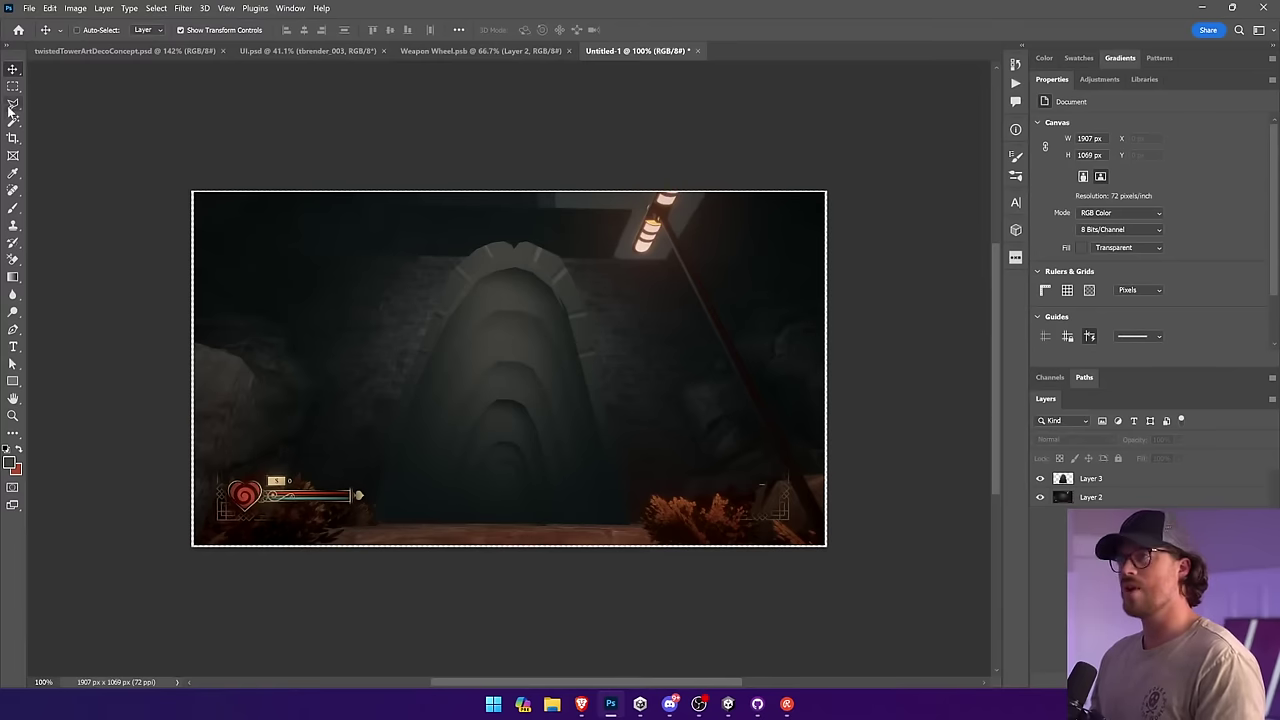
Step: Select the inner band down the arch's right side, brush it softly on Layer 3, and clear the selection
left_click(11, 105)
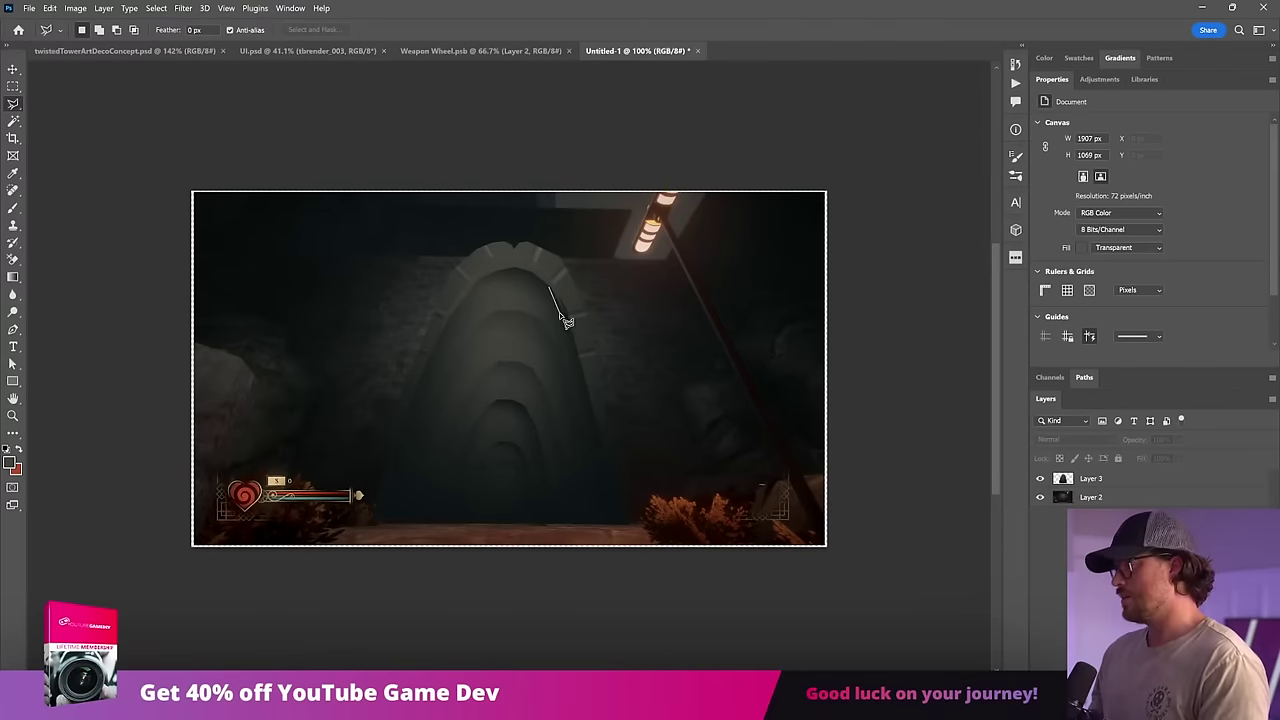
mouse_move(565, 320)
left_mouse_down()
mouse_move(584, 379)
mouse_move(549, 270)
left_mouse_up()
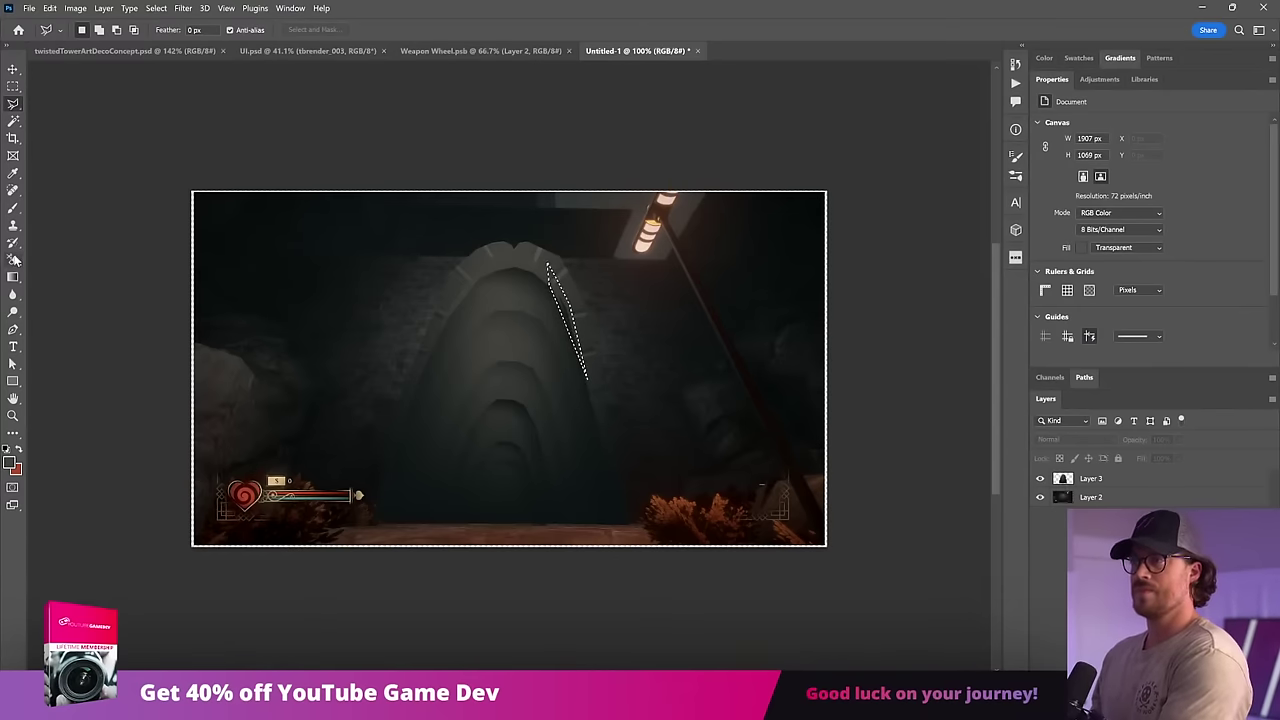
left_click(13, 208)
left_click(561, 303)
left_click(597, 265)
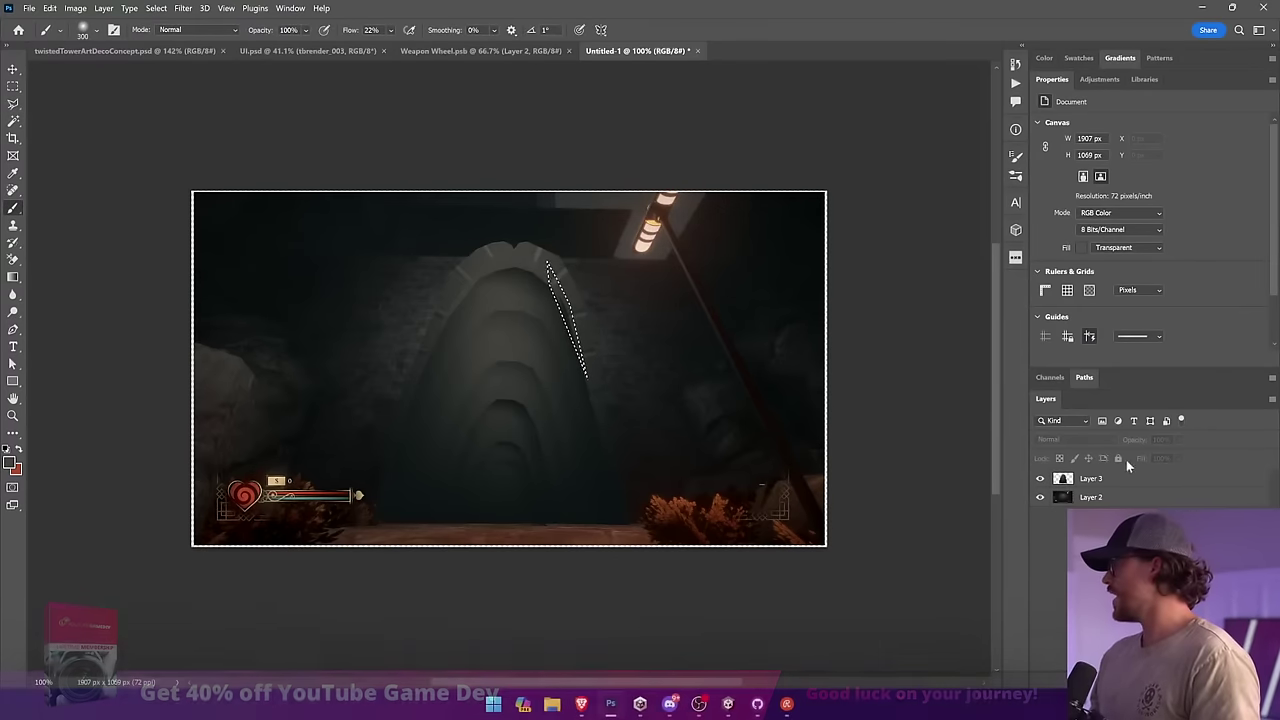
left_click(1072, 478)
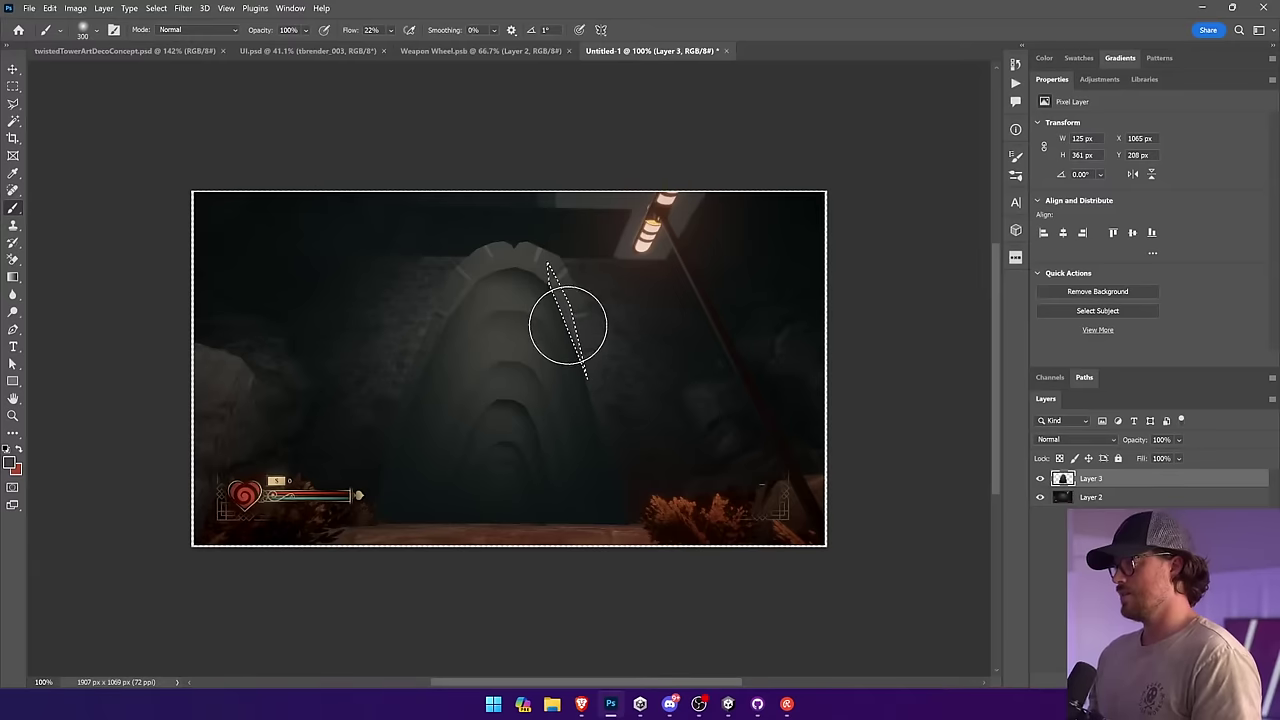
key("ctrl+d")
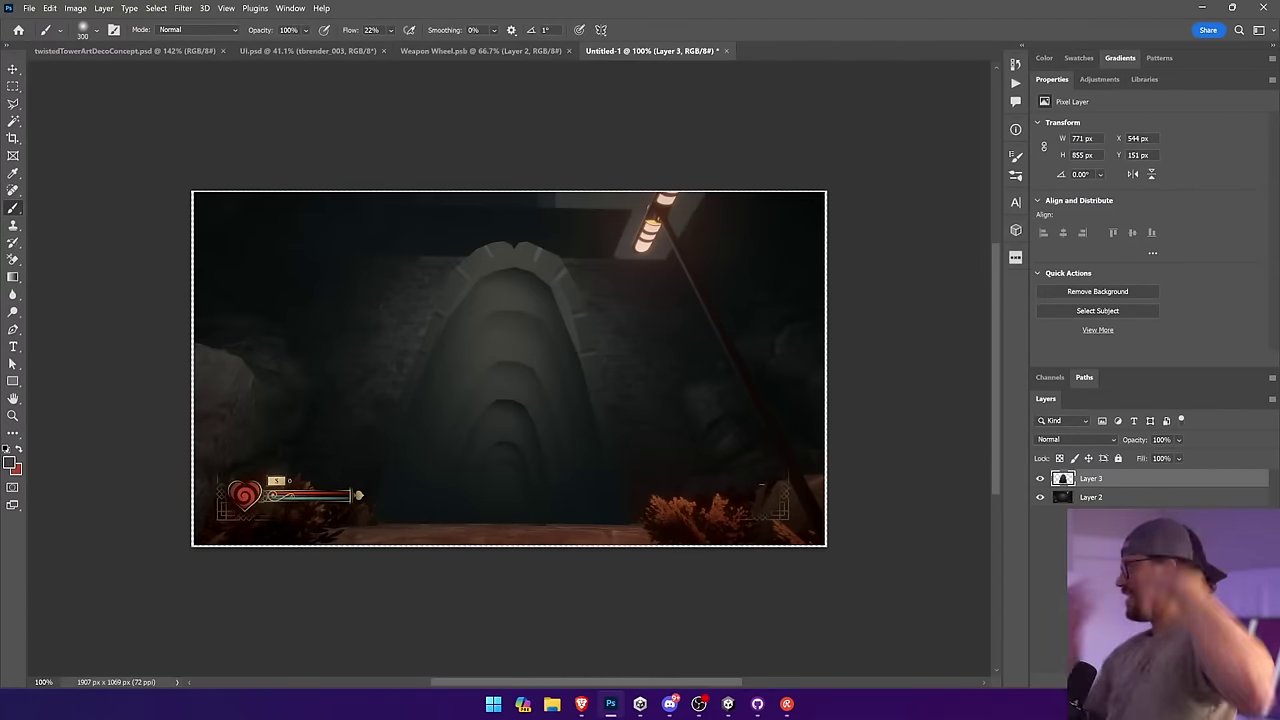
Step: Select thin slivers along the four block joints around the arch's crown with the Polygonal Lasso
left_click(13, 104)
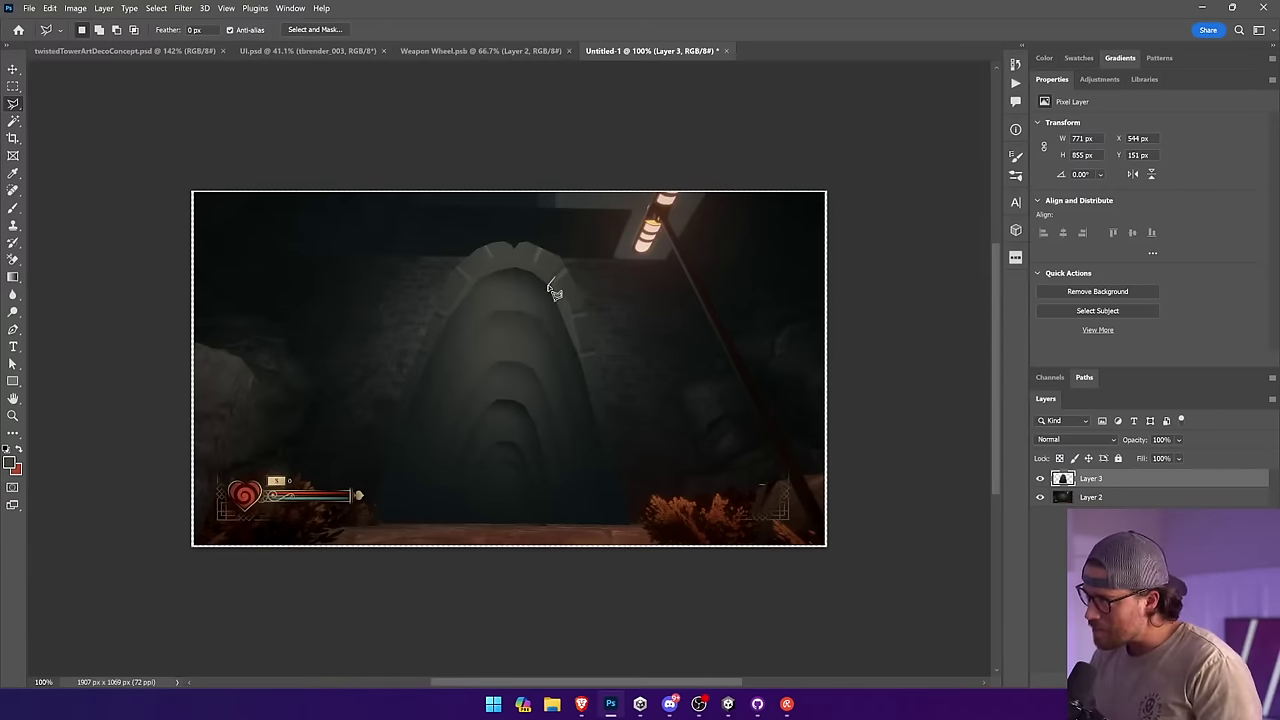
mouse_move(561, 288)
left_mouse_down()
mouse_move(534, 255)
mouse_move(485, 258)
left_mouse_up()
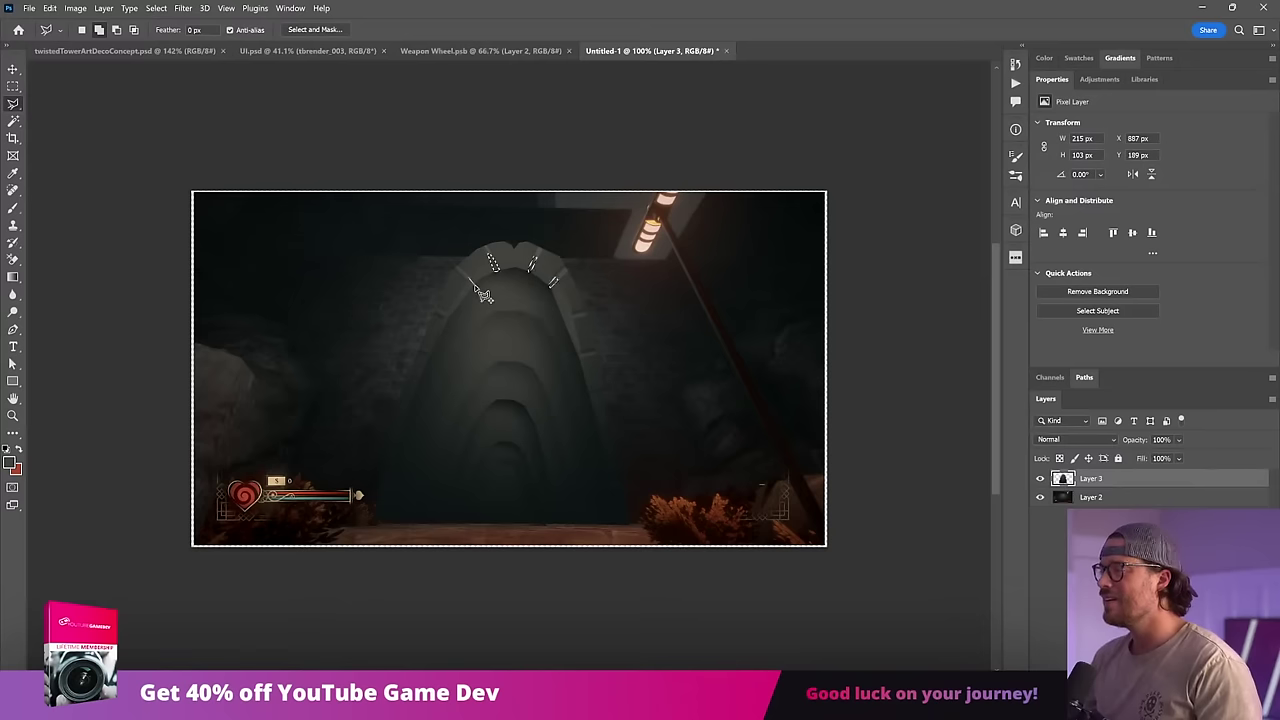
left_click(467, 277)
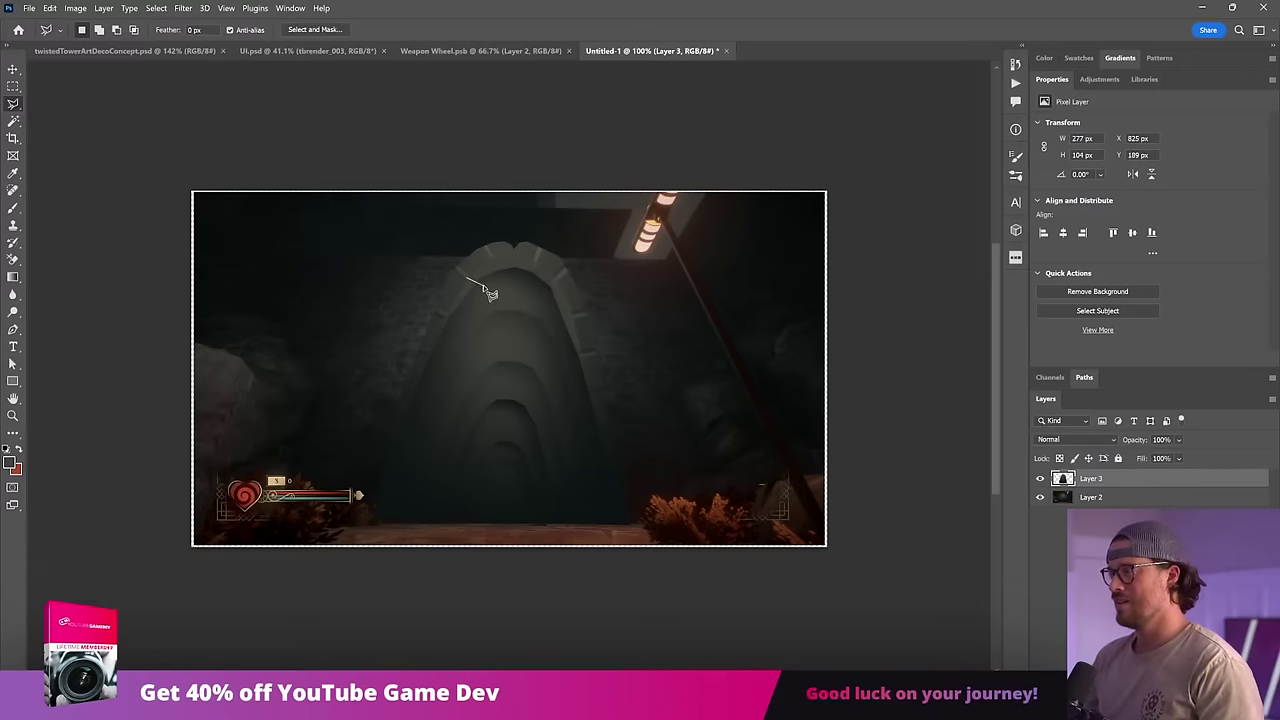
key("ctrl+z")
Step: Add slivers for the lower block joints on both sides of the arch, brush over all selected joints, and clear the selection
left_click(445, 314, "shift")
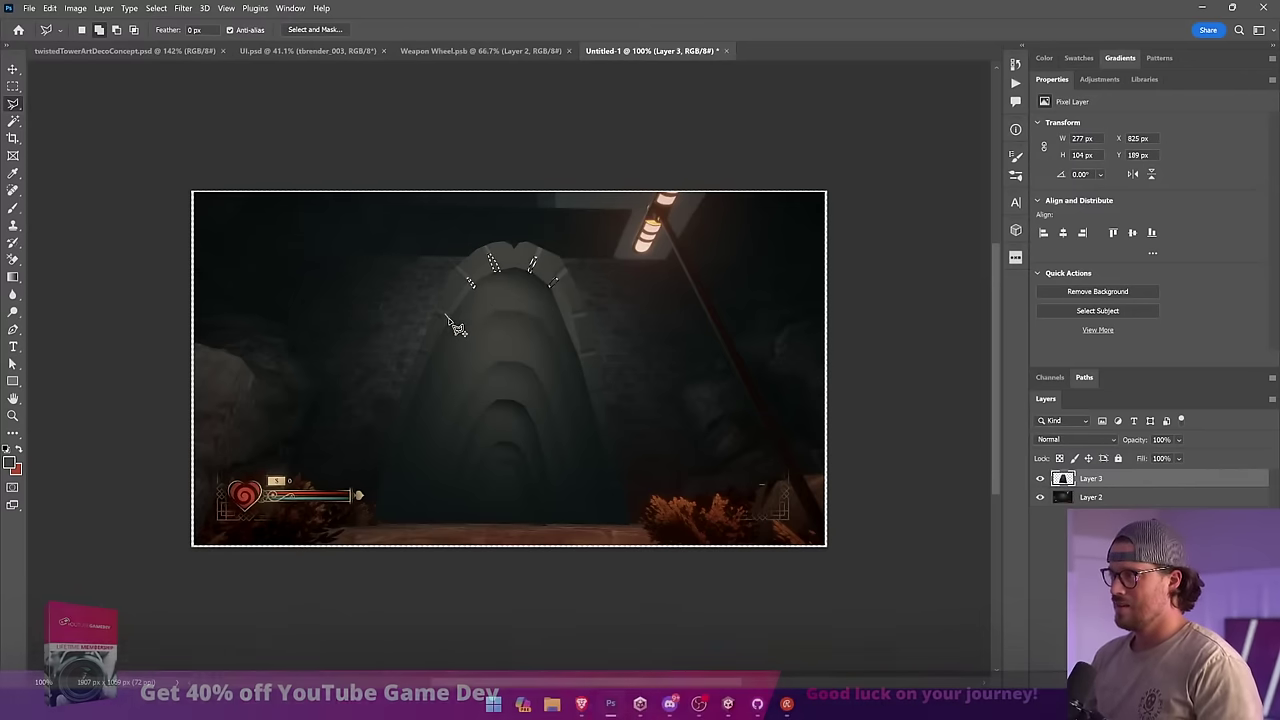
left_click(450, 320)
left_click(446, 319, "shift")
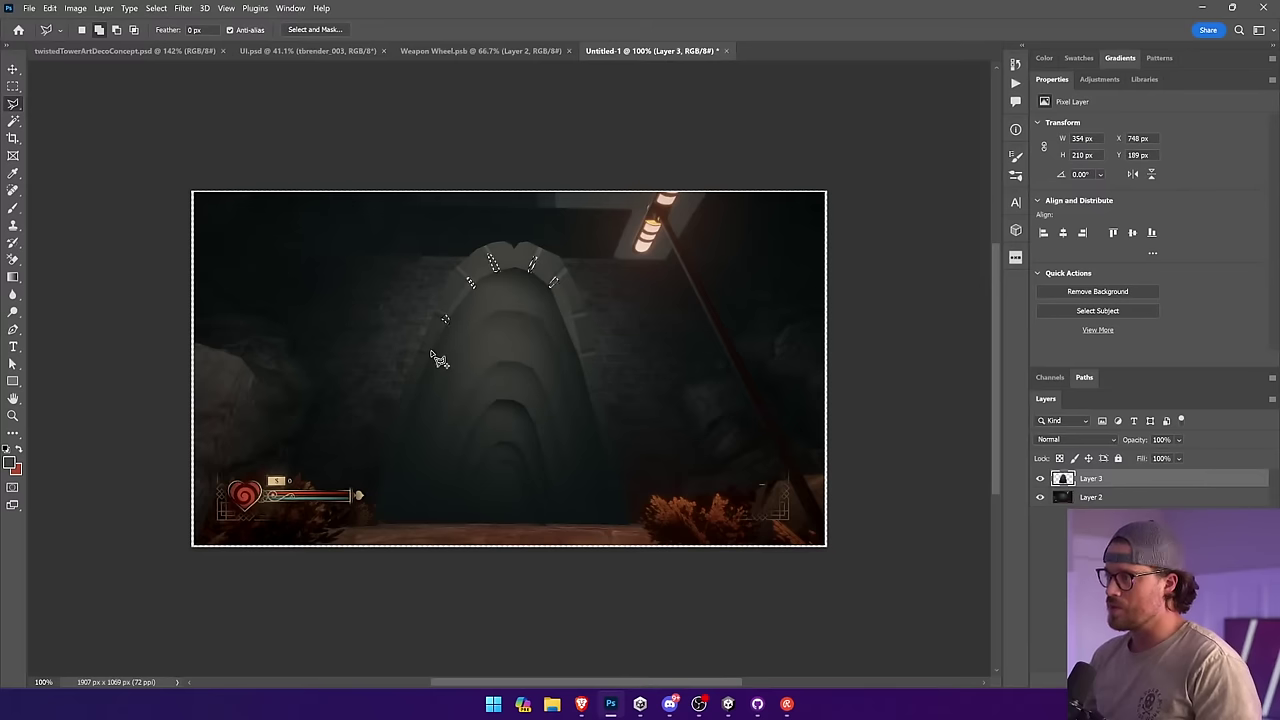
left_click(436, 357)
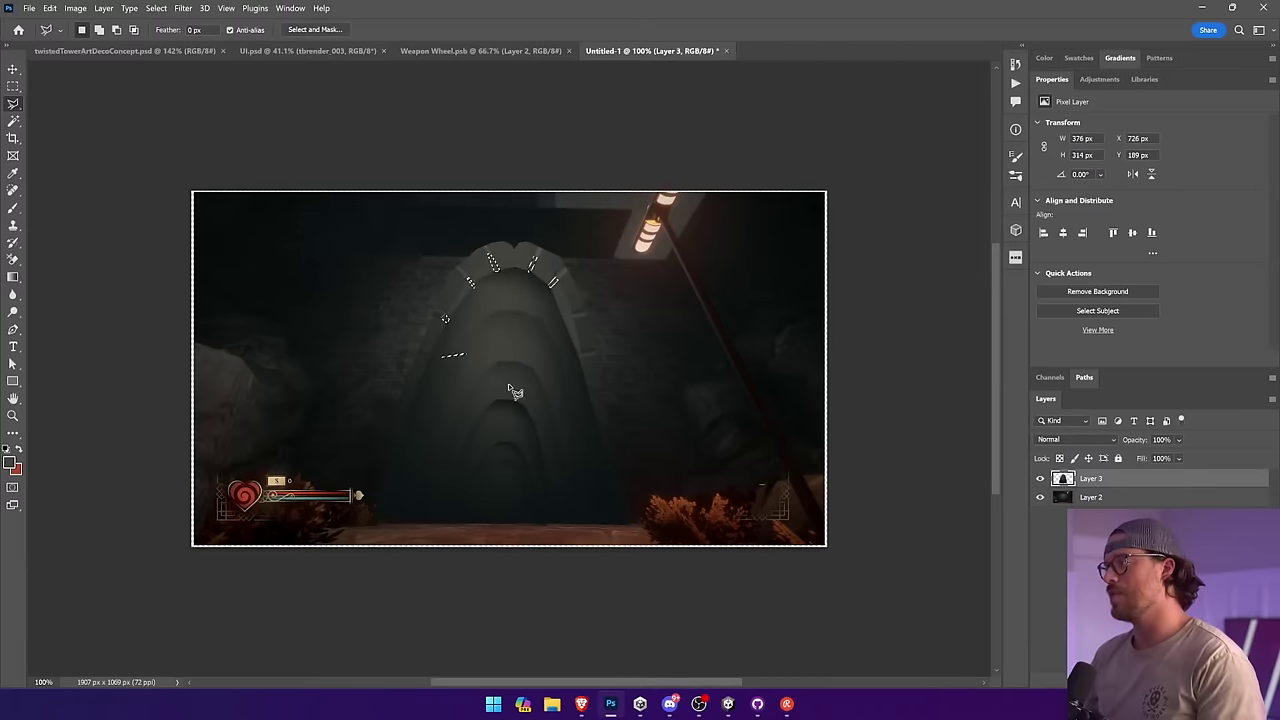
left_click(576, 317)
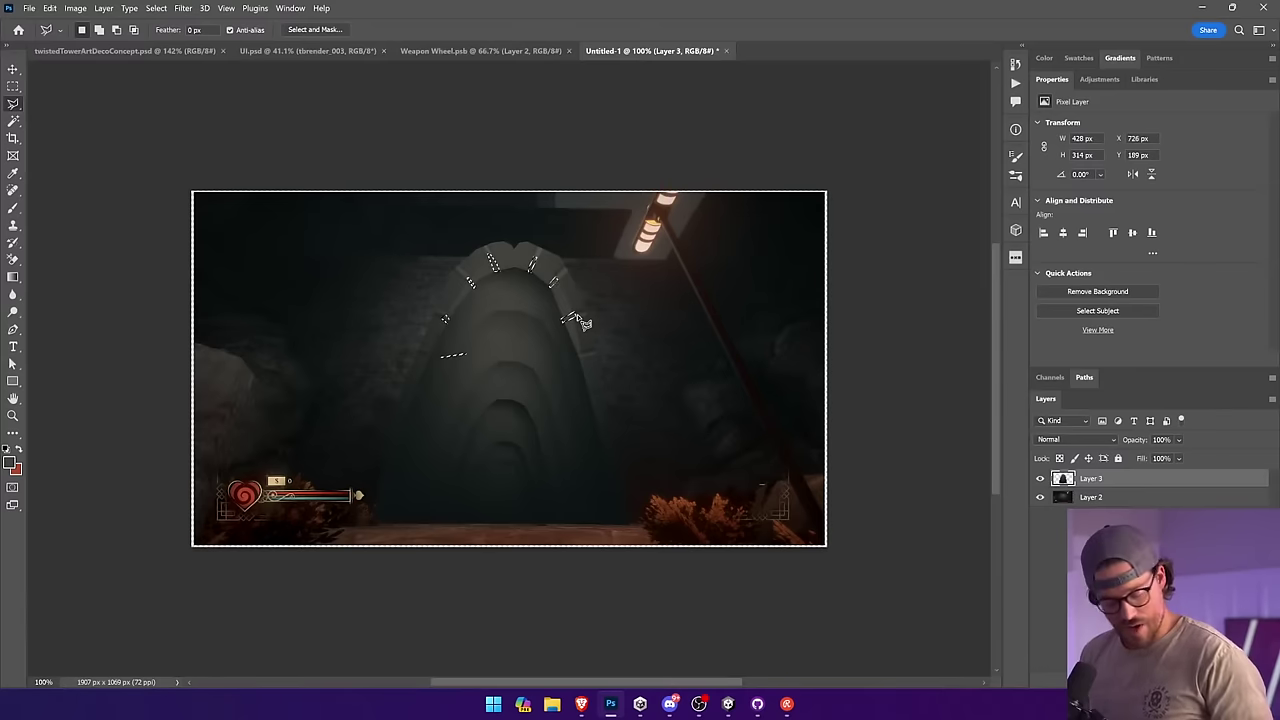
left_click(13, 207)
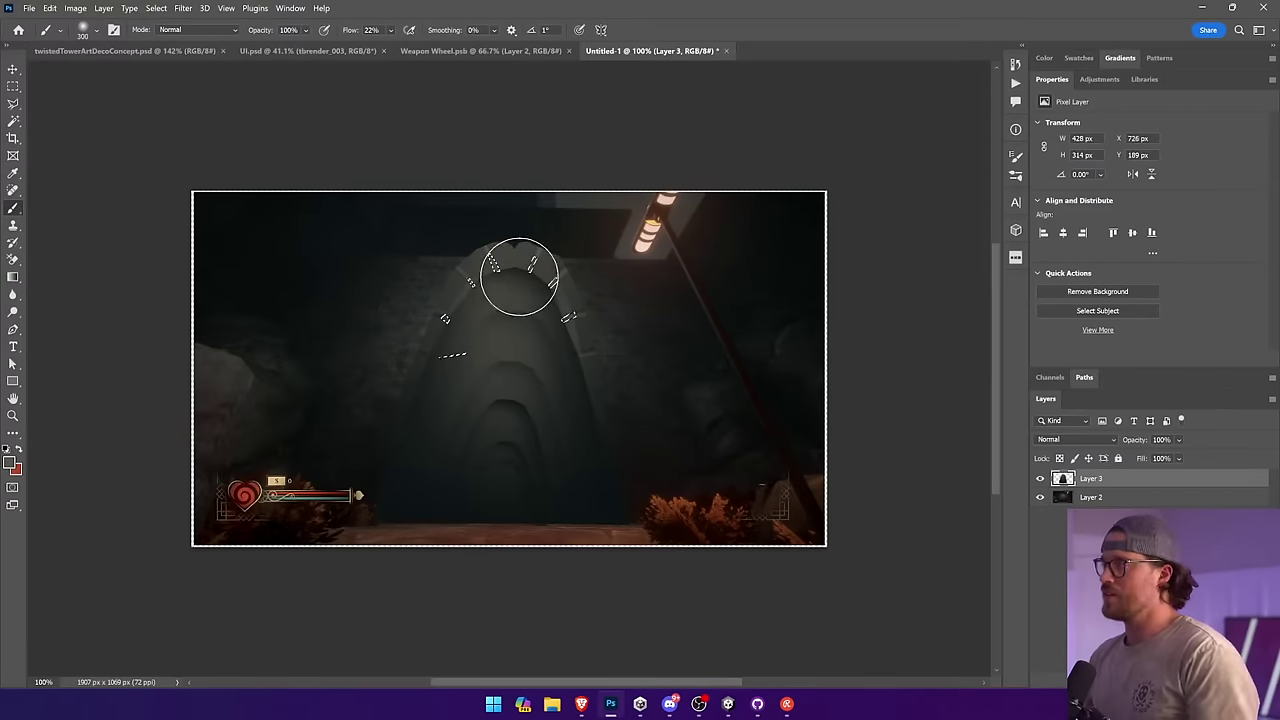
key("ctrl+d")
Step: Select slivers beside the crown's right-hand block joints, brush them with a colour sampled near the arch's edge, and clear the selections
left_click(13, 103)
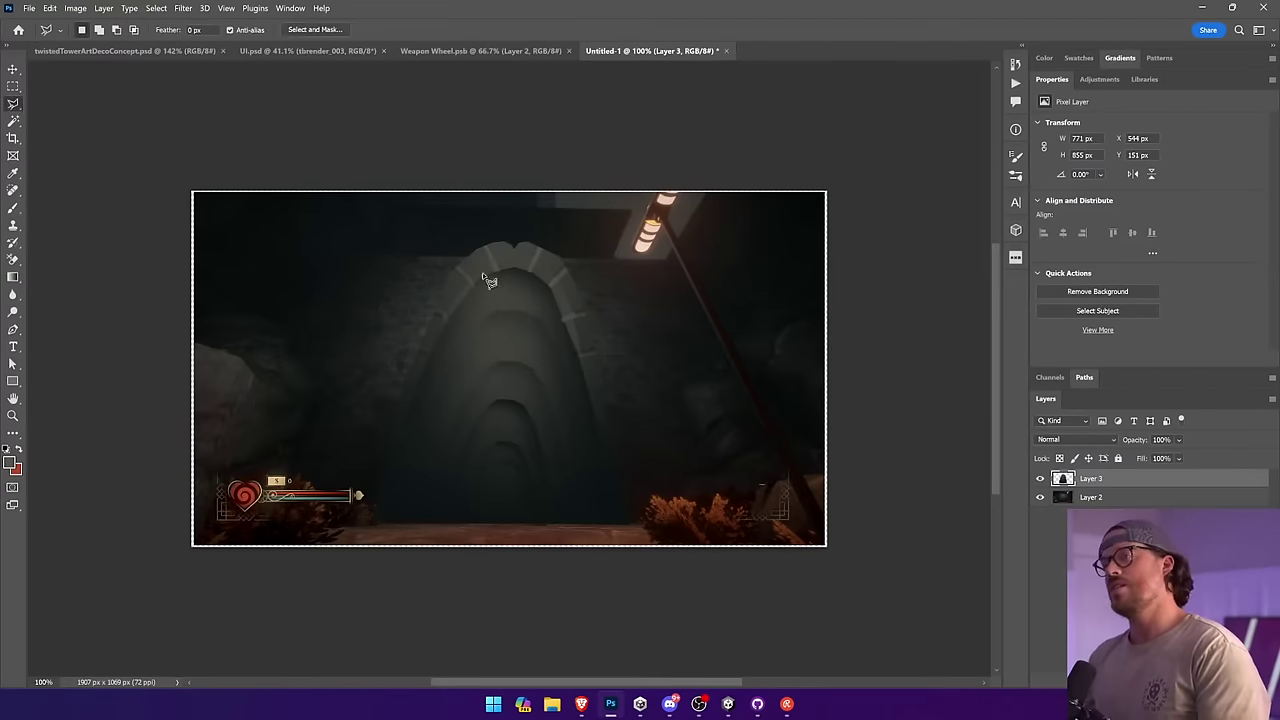
left_click(575, 315)
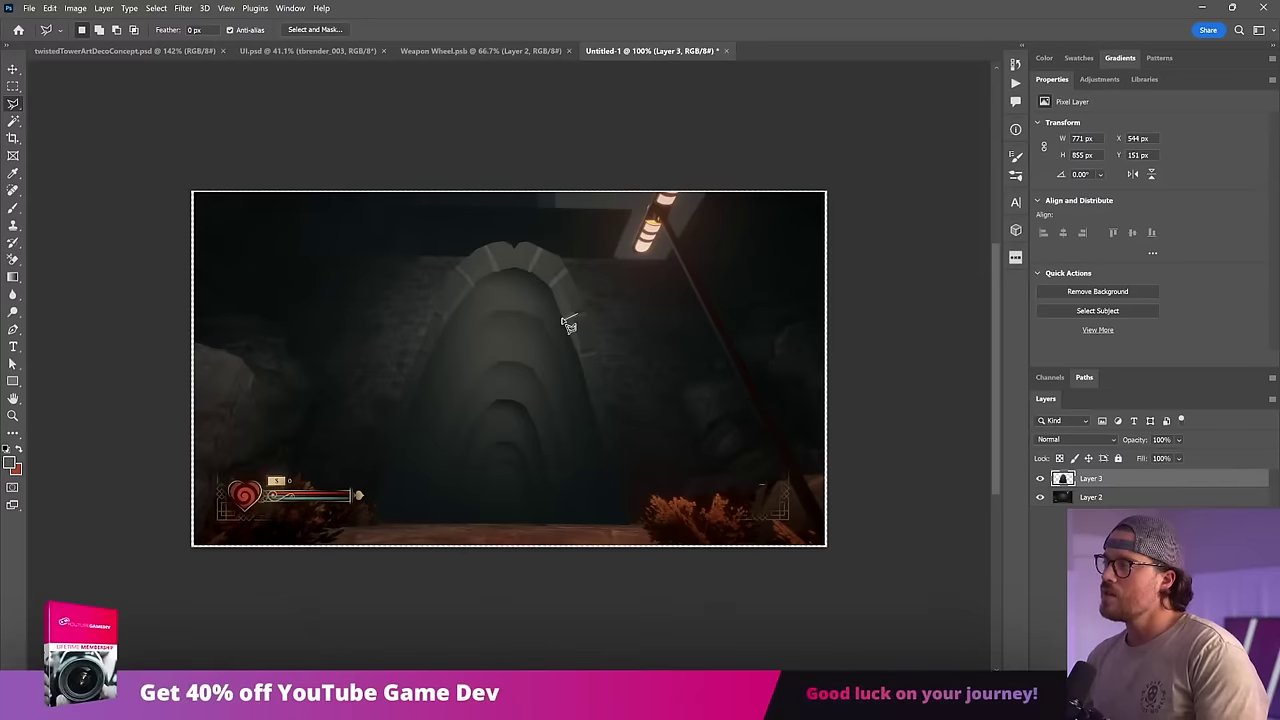
left_click(577, 320)
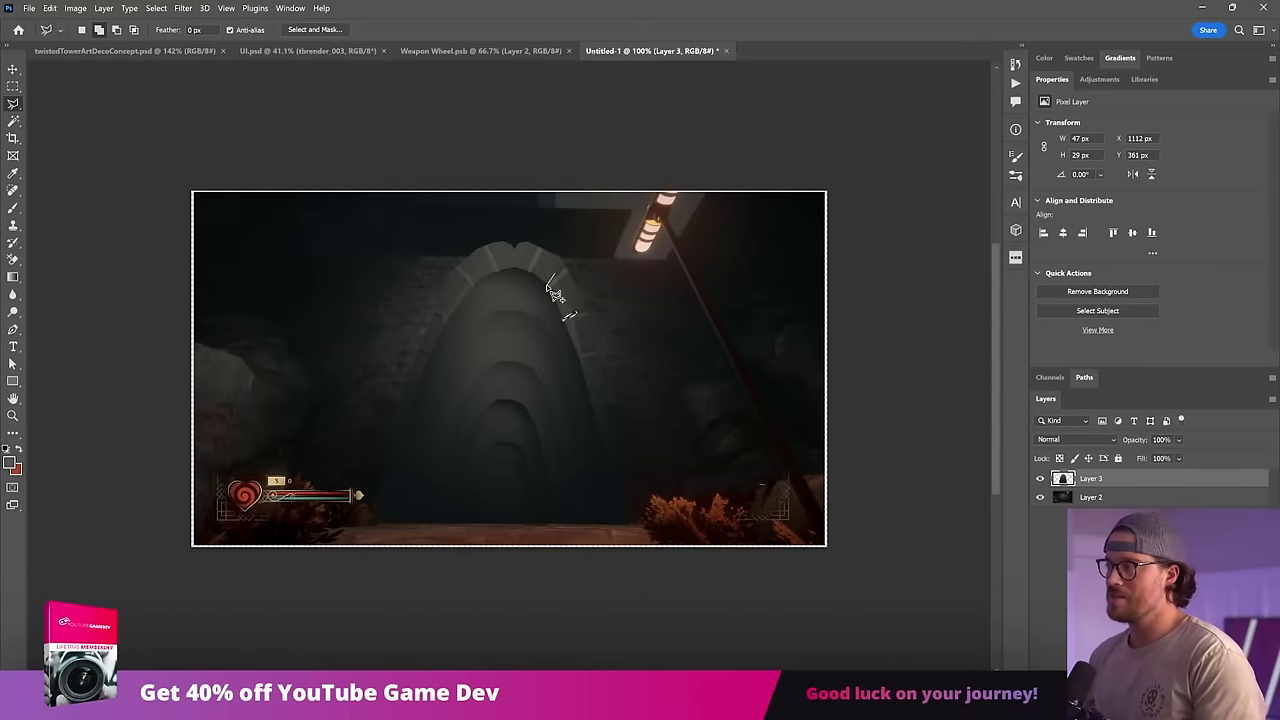
left_click(556, 277)
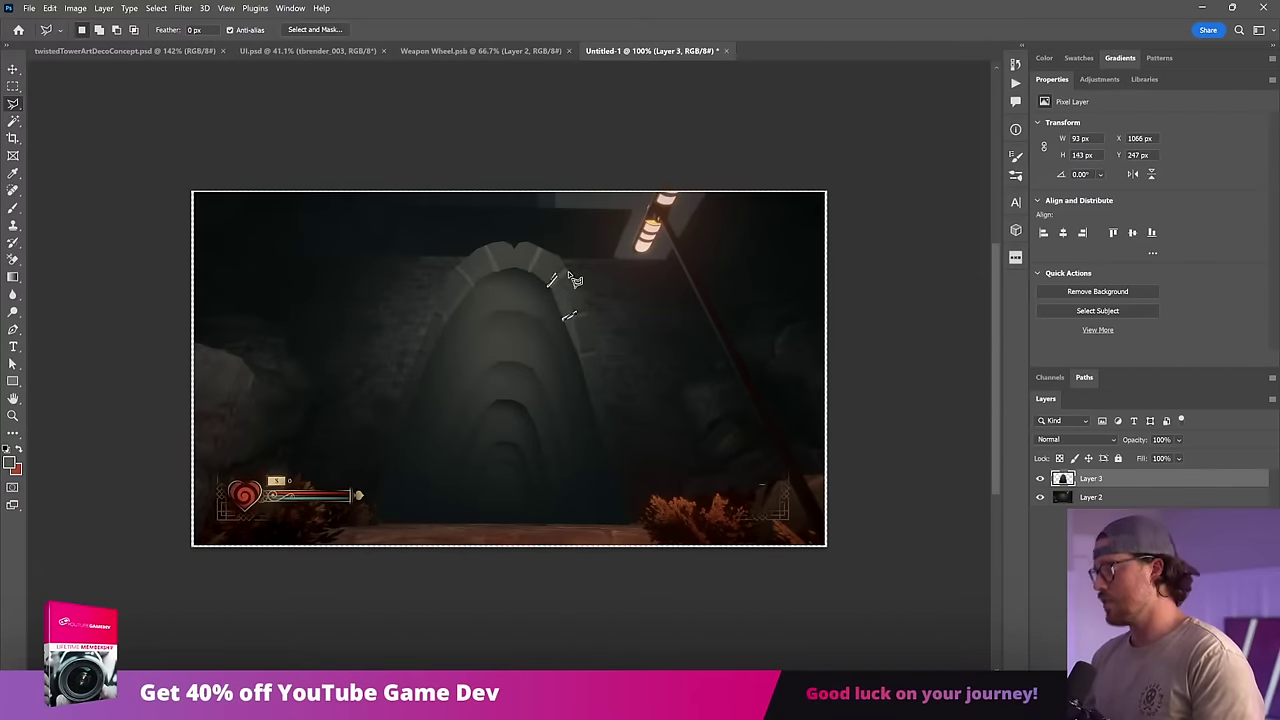
key("b")
left_click_drag(587, 265, 562, 269)
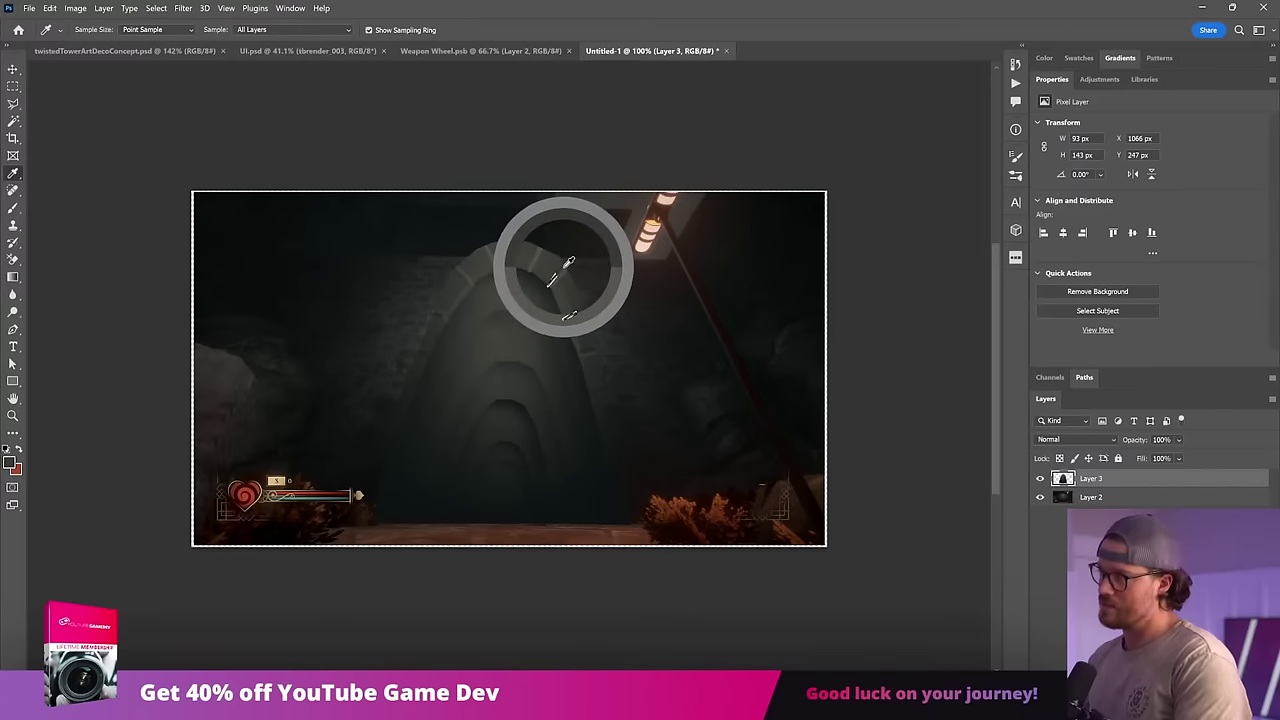
key("b")
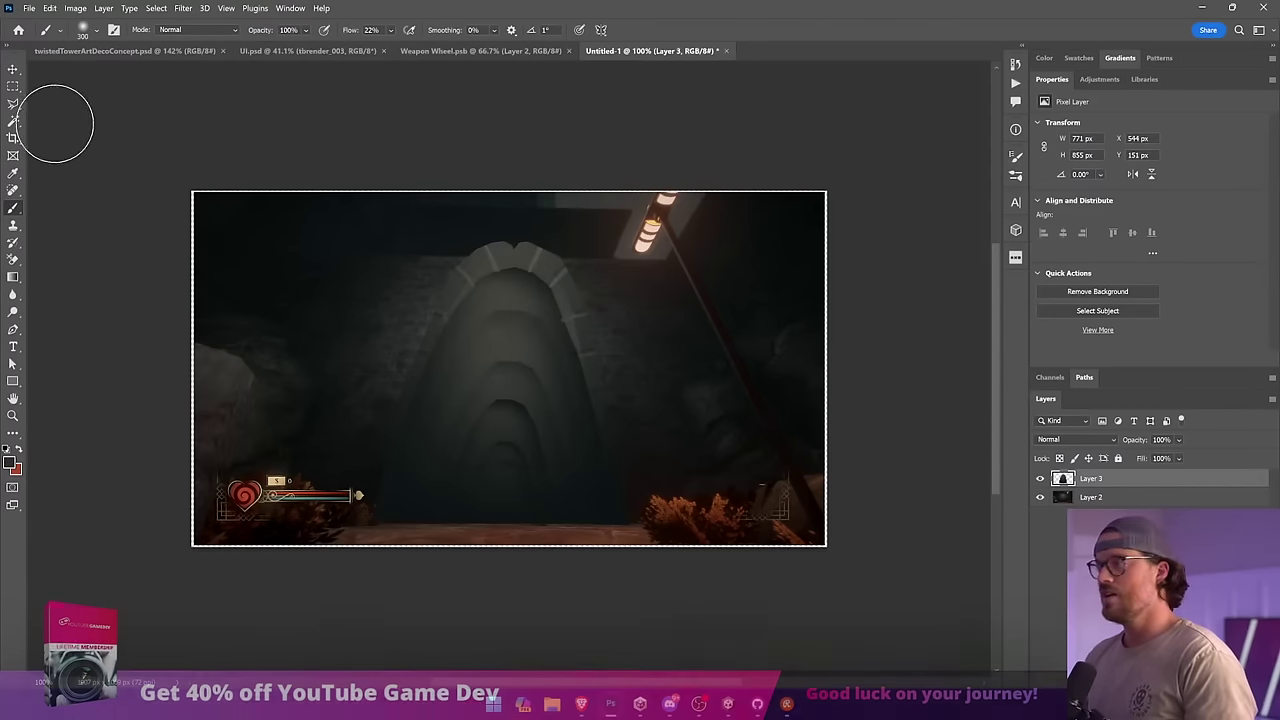
key("l")
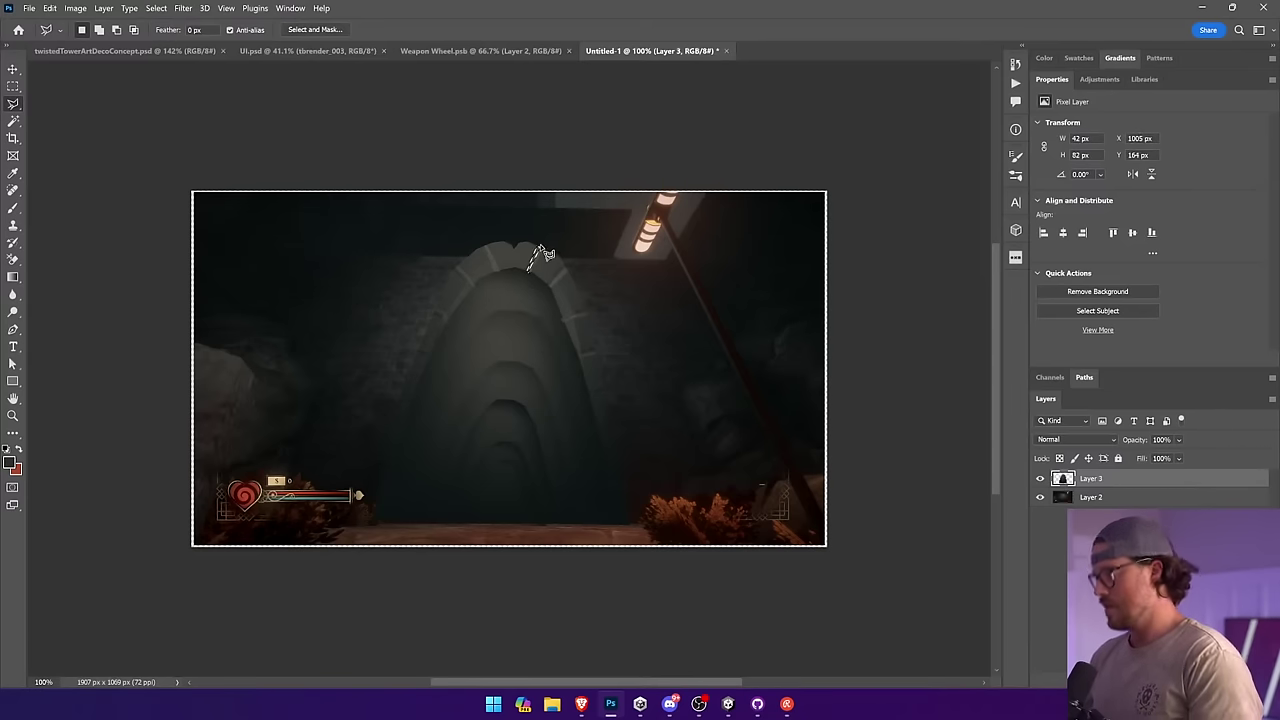
key("b")
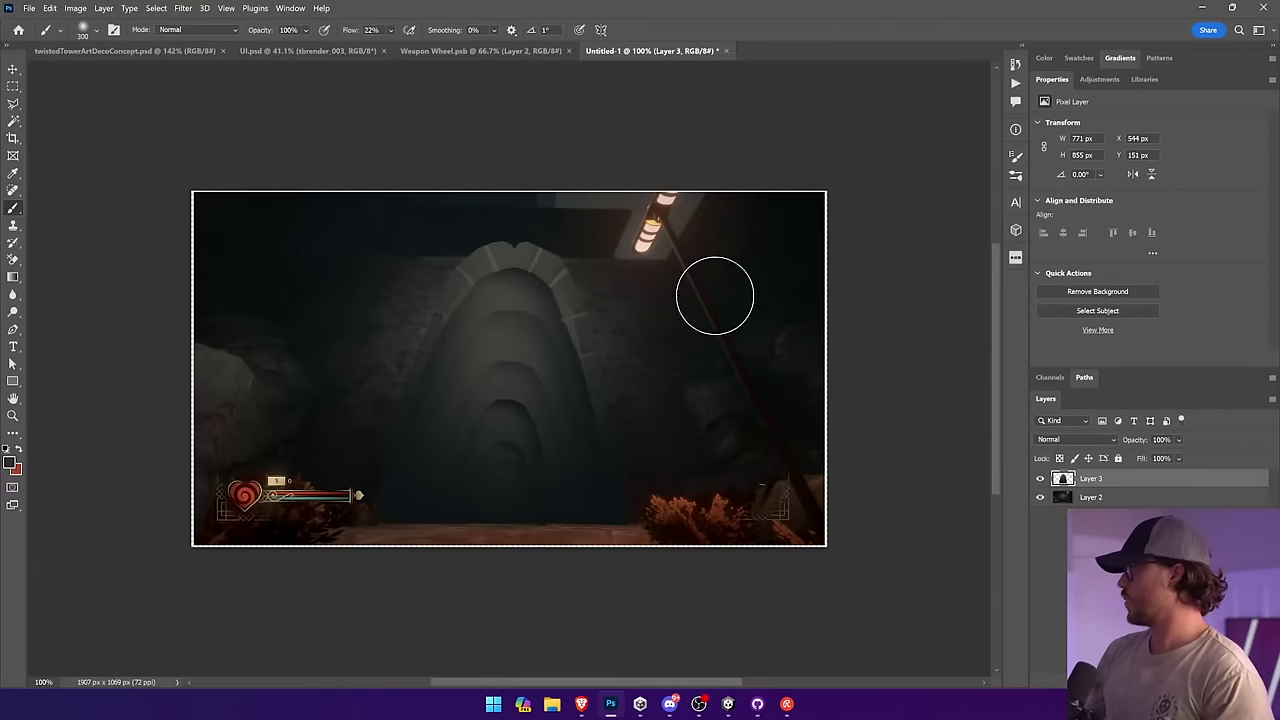
Step: Create a new layer above Layer 3 and clip it to the arch
left_click(12, 103)
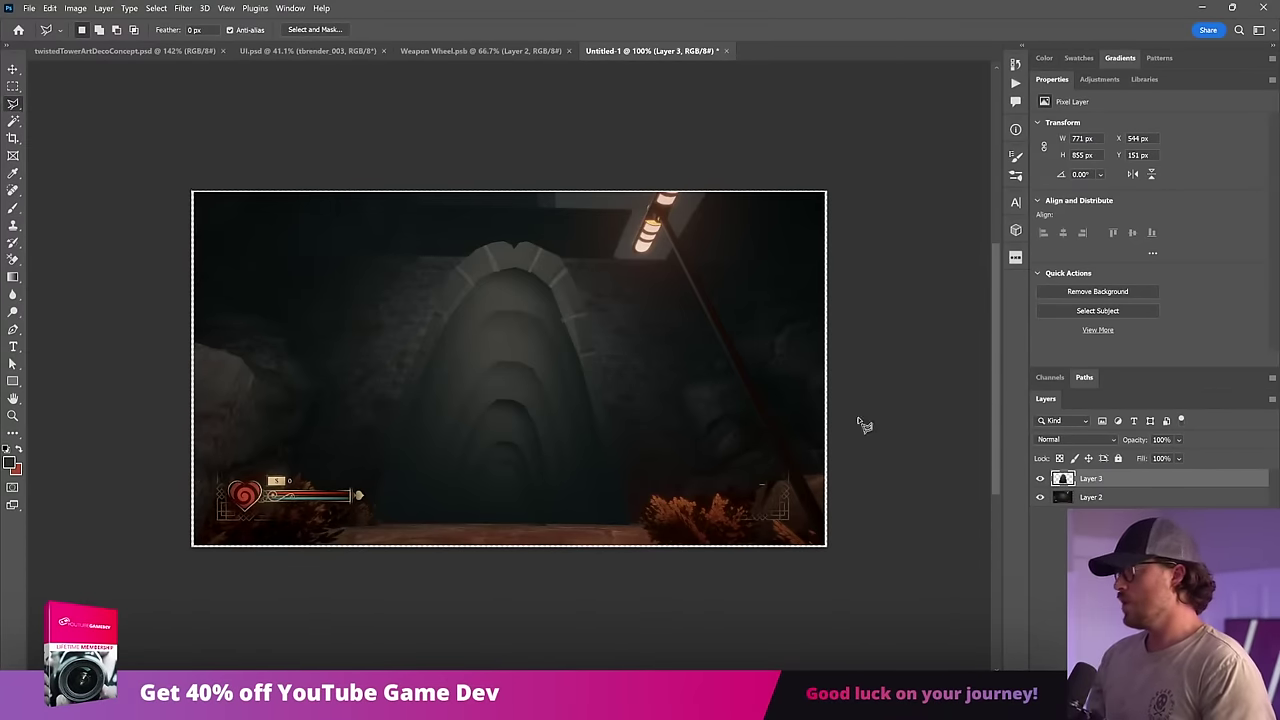
key("ctrl+shift+alt+n")
left_click(1137, 487, "alt")
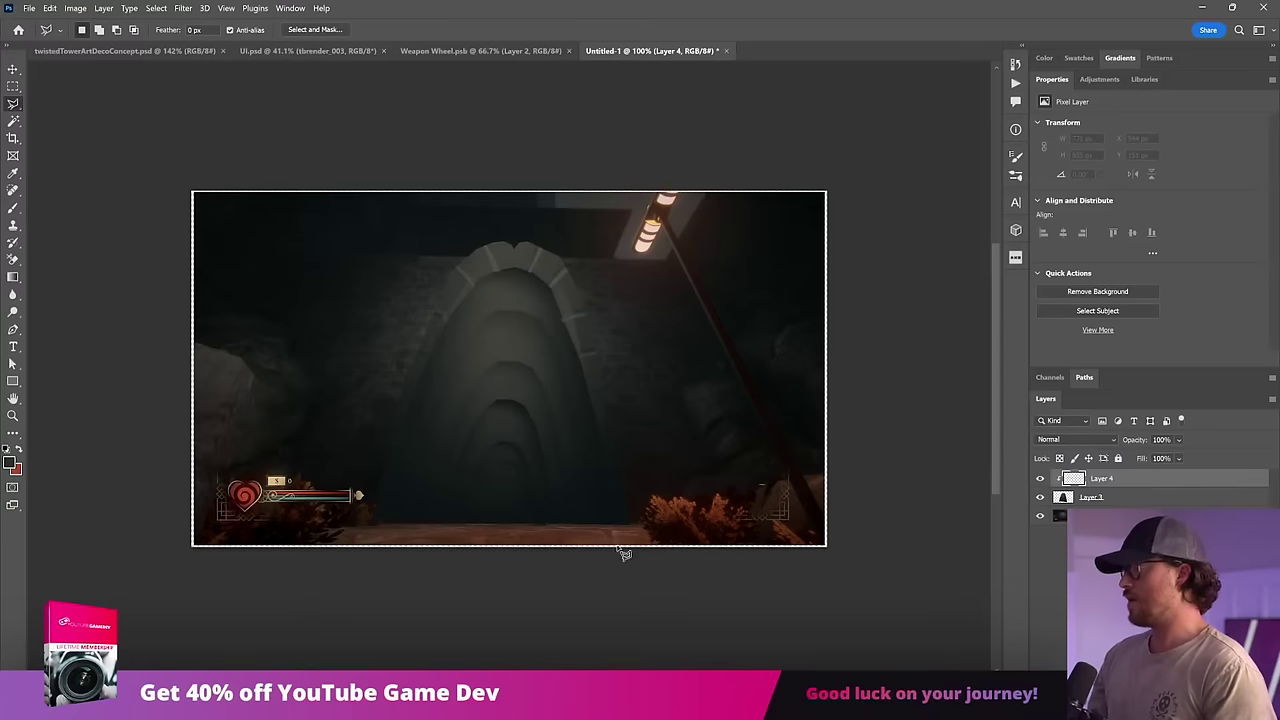
Step: Select the strip along the arch's outer edge on both sides, meeting at the crown notch, with the Polygonal Lasso
left_click(399, 418)
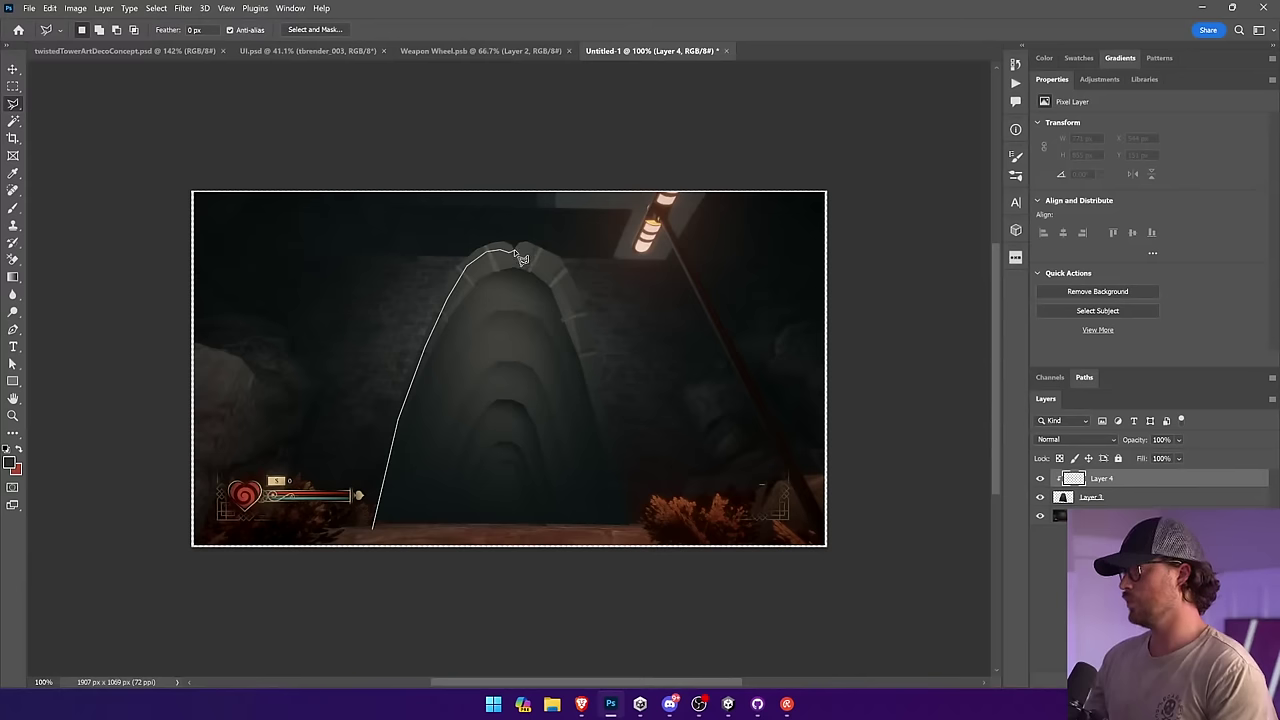
left_click(403, 316)
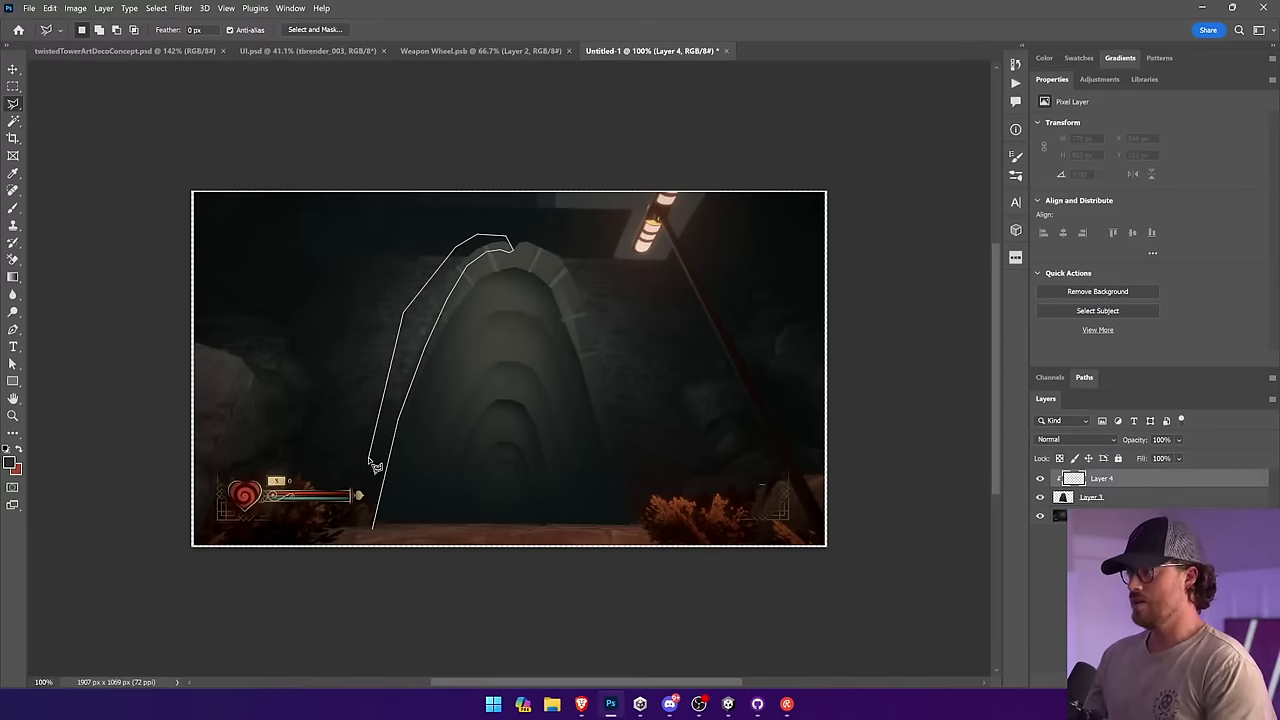
double_click(371, 458)
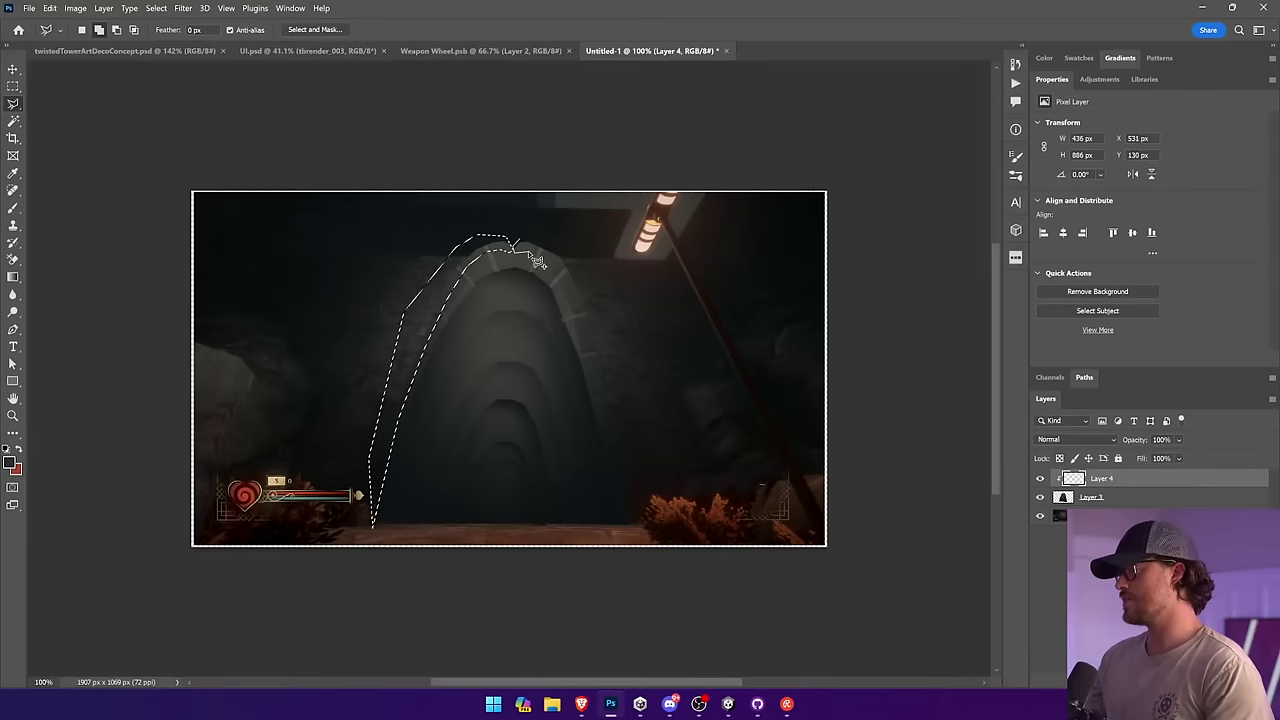
mouse_move(537, 261)
left_mouse_down()
mouse_move(581, 304)
mouse_move(630, 527)
mouse_move(650, 505)
mouse_move(585, 250)
mouse_move(535, 220)
left_mouse_up()
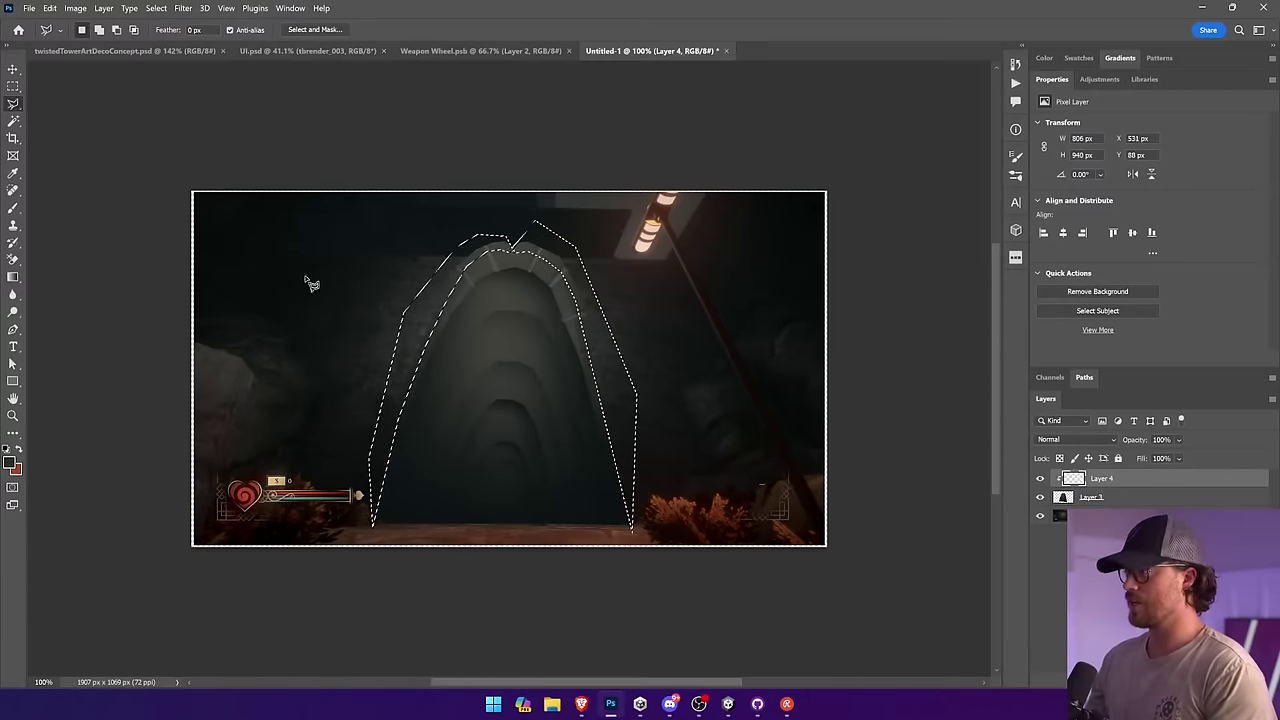
Step: Set the foreground colour to white and draw a gradient over the selected outer edge strip
key("g")
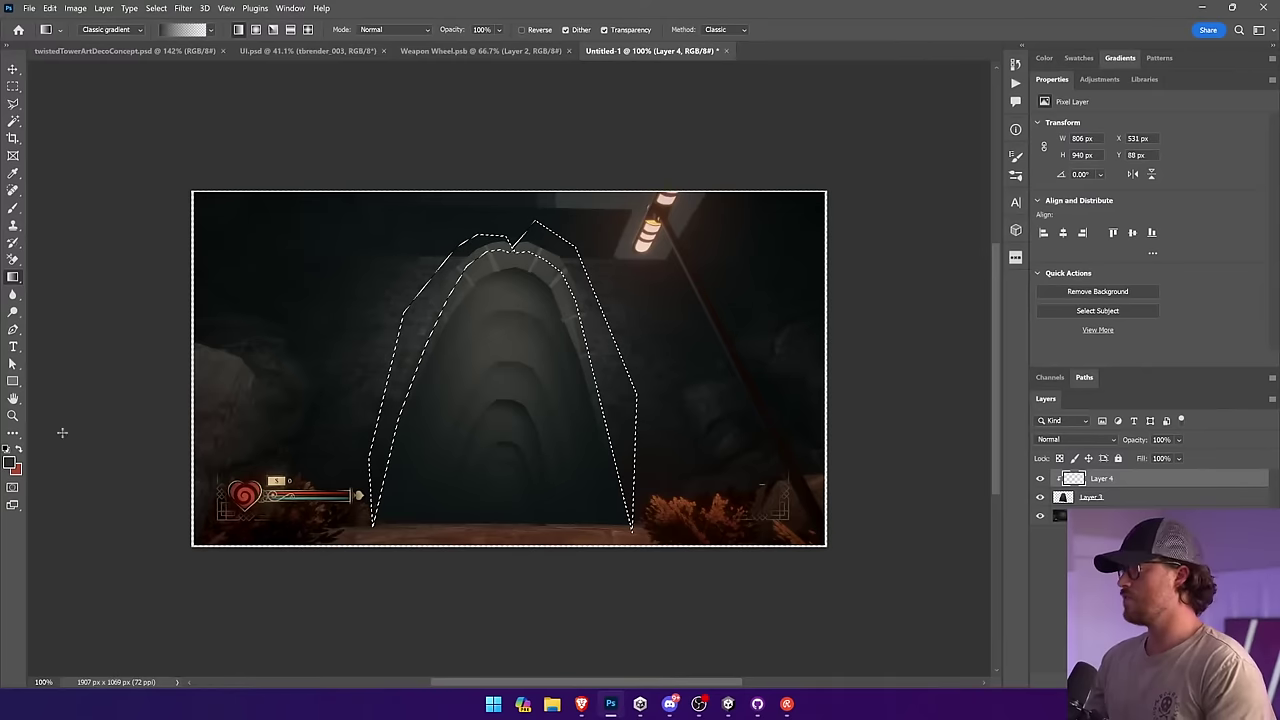
left_click(9, 462)
left_click(884, 206)
left_click(1183, 199)
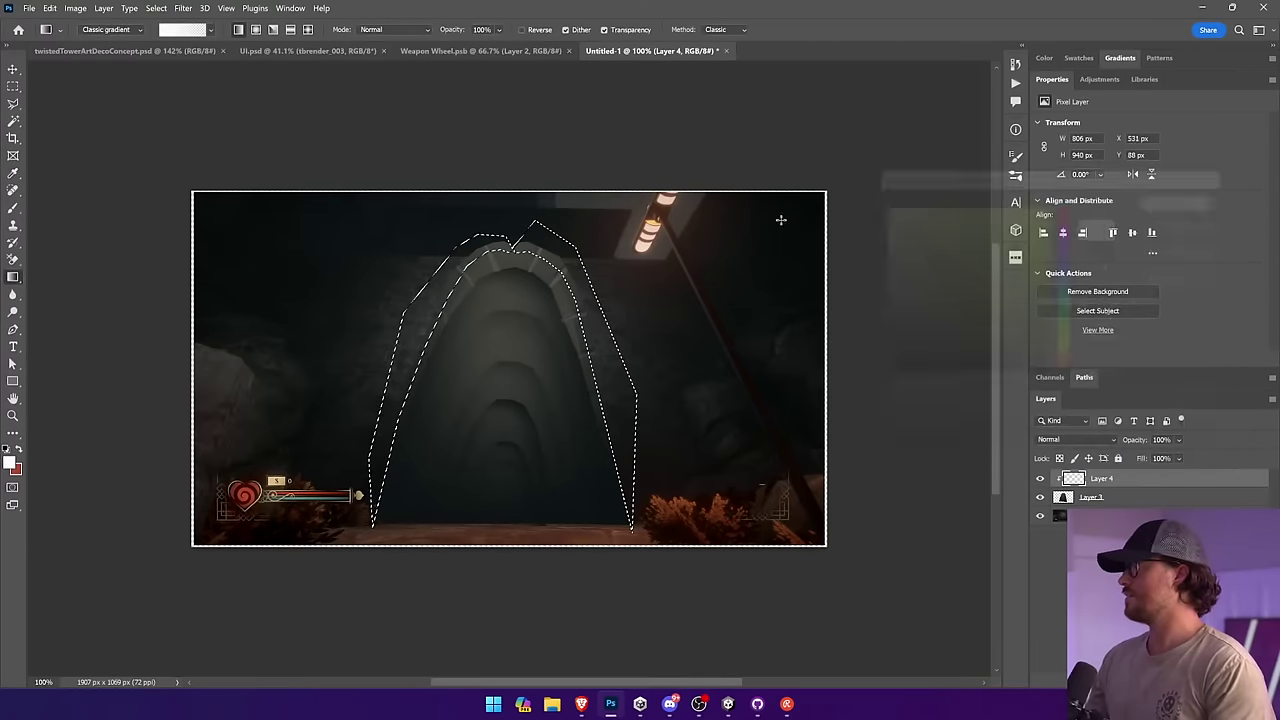
left_click_drag(588, 216, 537, 318)
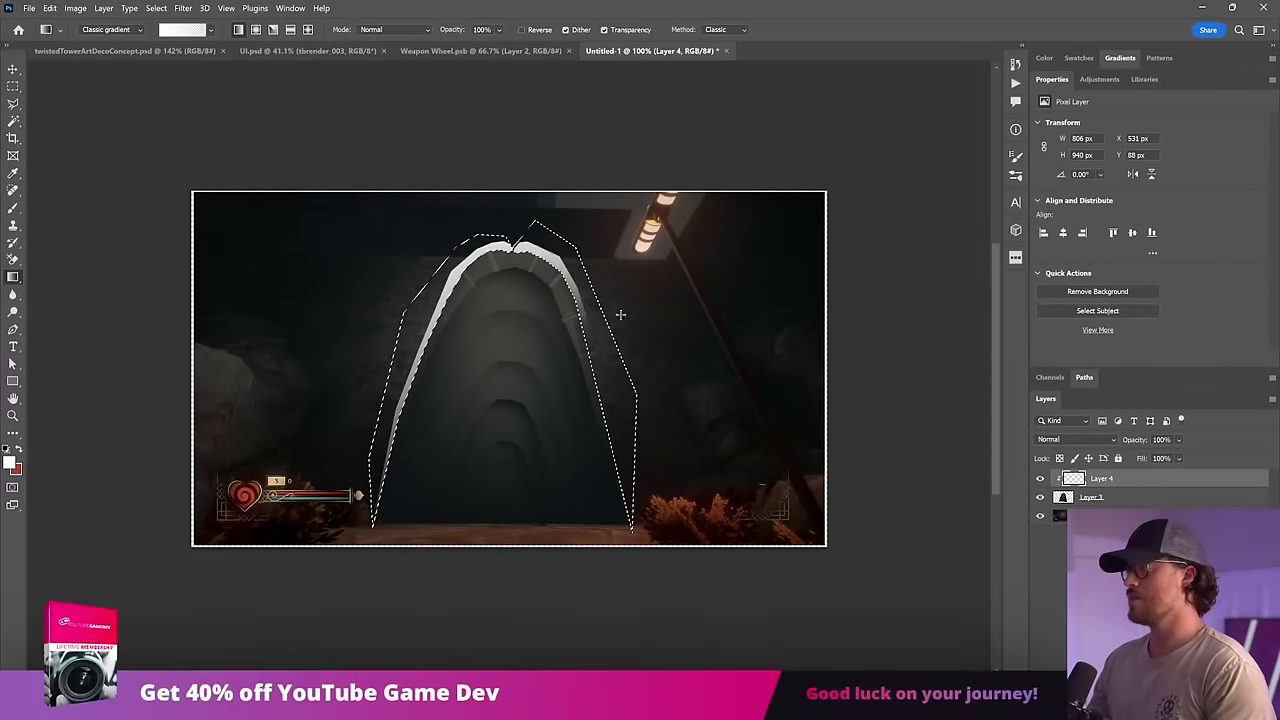
Step: Invert the selection so that everything except the white edge strip is selected
left_click(204, 8)
key("Escape")
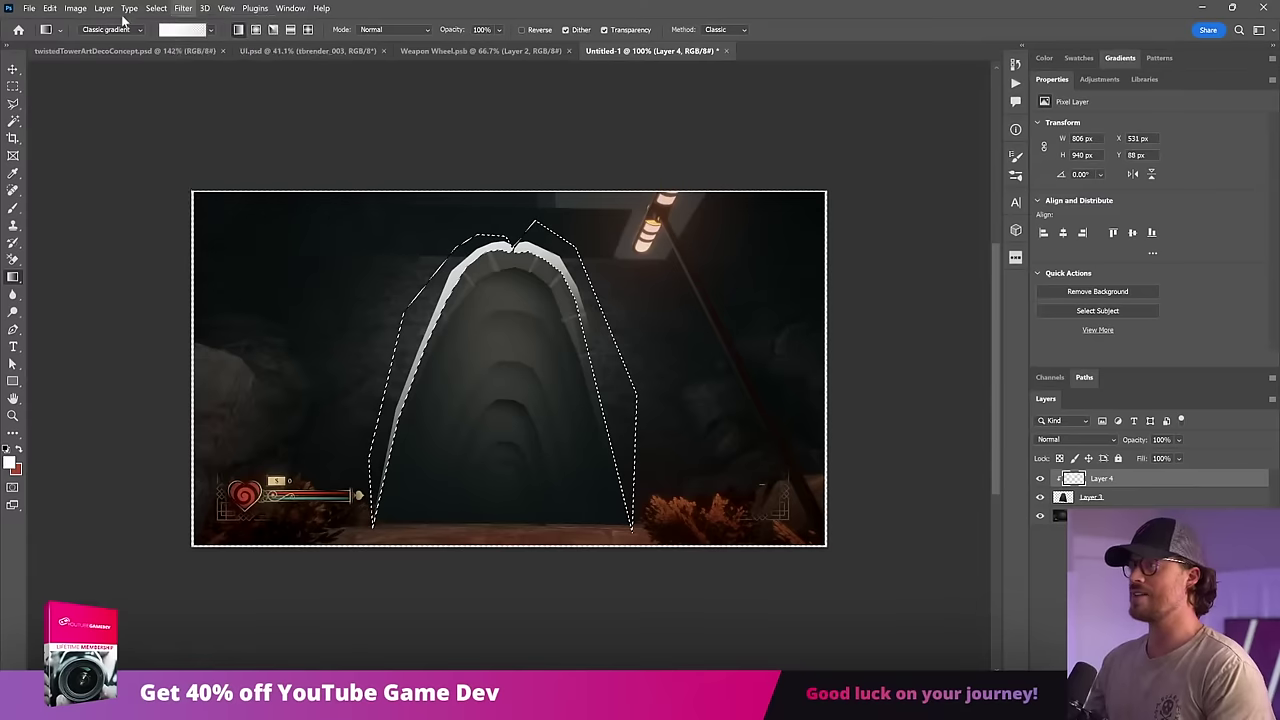
left_click(156, 8)
left_click(175, 66)
Step: Brush soft black (#000000) shading just inside the arch's white edge and clear the selection
left_click(12, 209)
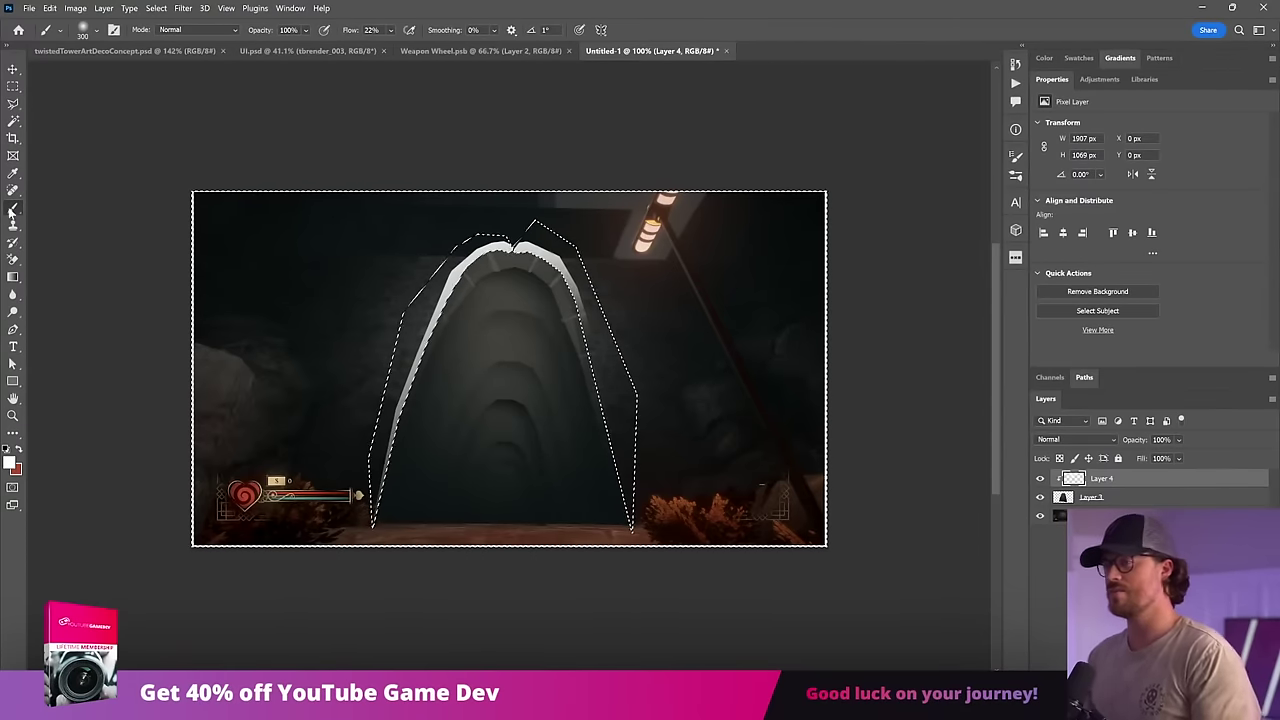
left_click(10, 460)
left_click(508, 480)
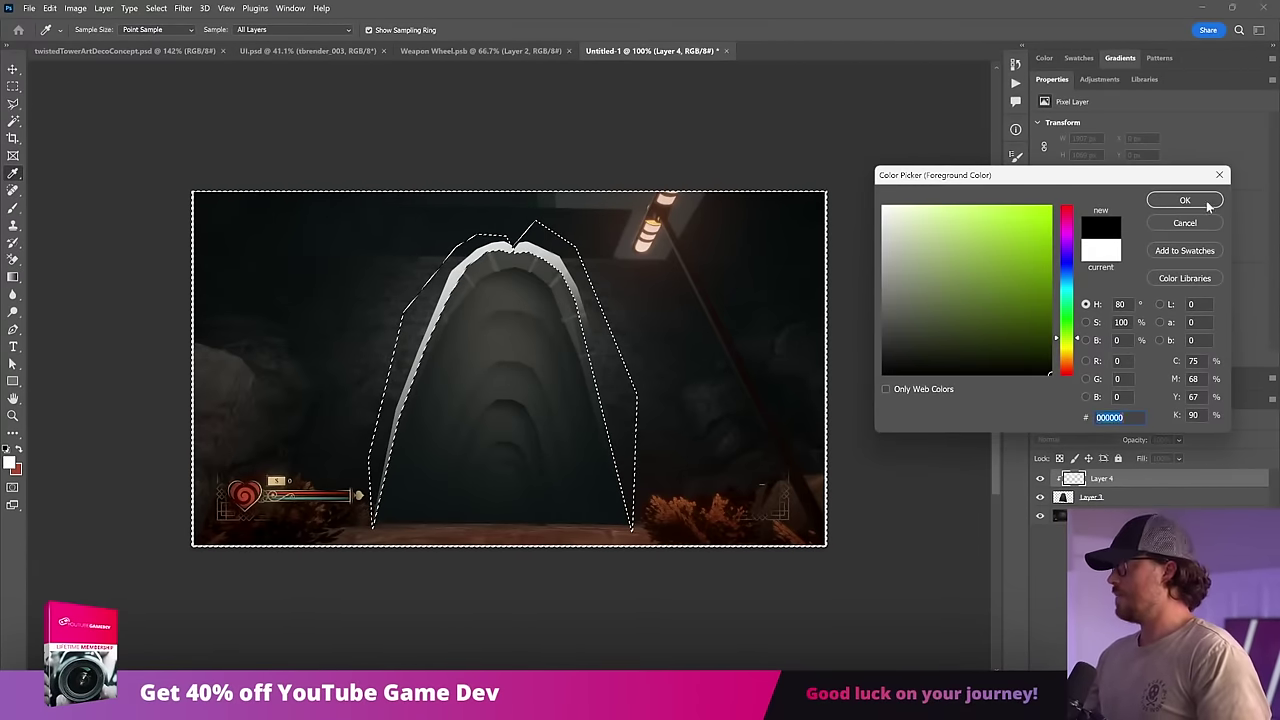
left_click(1184, 200)
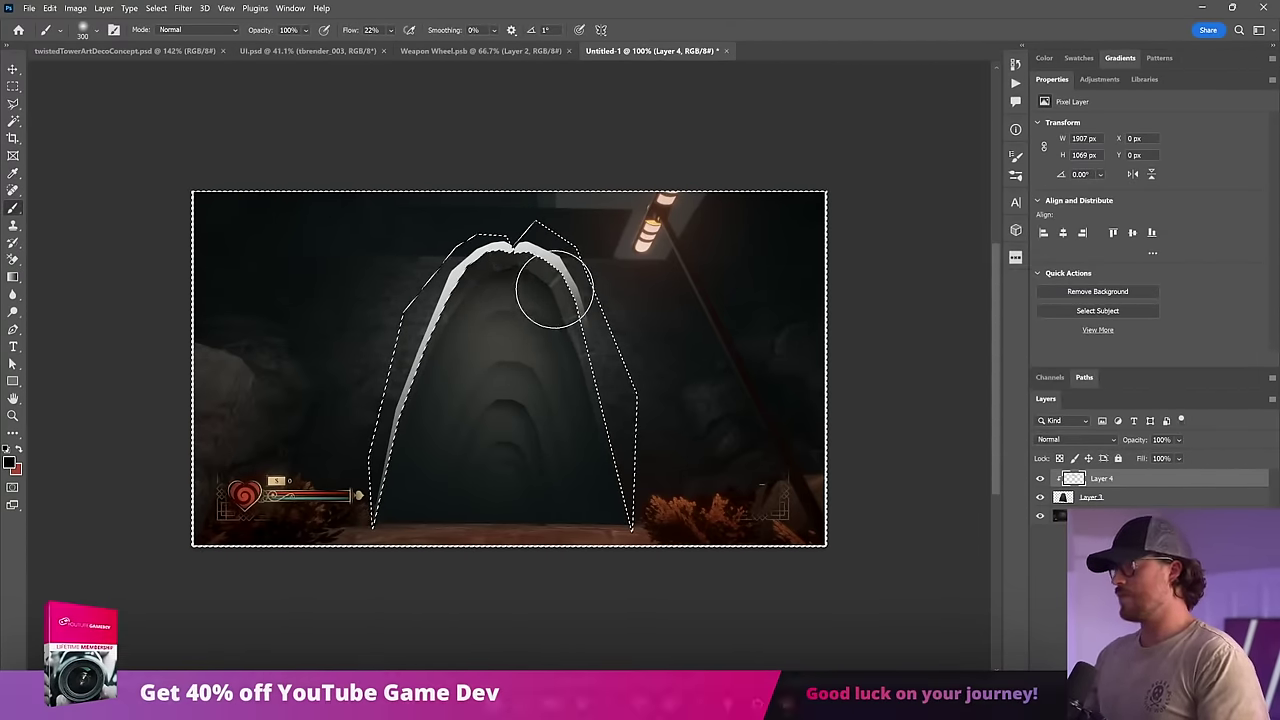
mouse_move(555, 289)
left_mouse_down()
mouse_move(399, 394)
mouse_move(344, 452)
mouse_move(533, 258)
mouse_move(603, 300)
mouse_move(631, 383)
left_mouse_up()
key("ctrl+d")
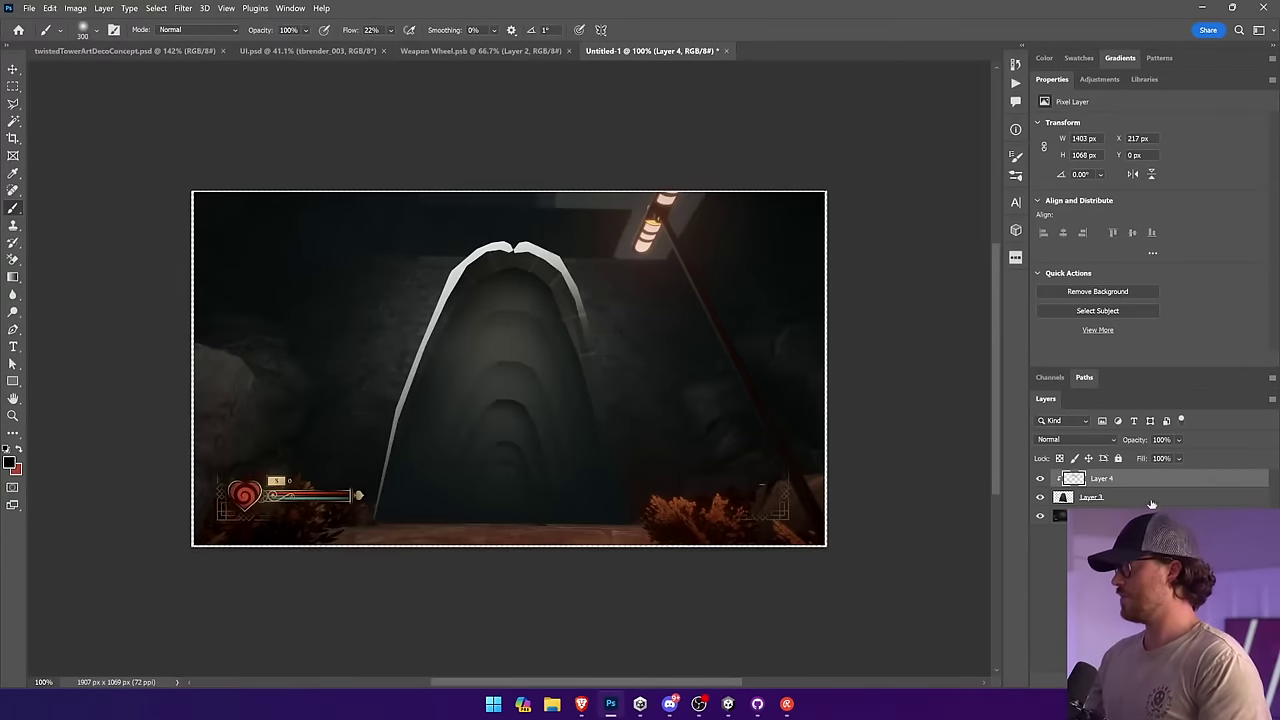
Step: Set the blend mode of the white edge-highlight layer to Overlay and add a layer mask to it
left_click(1094, 440)
left_click(1065, 505)
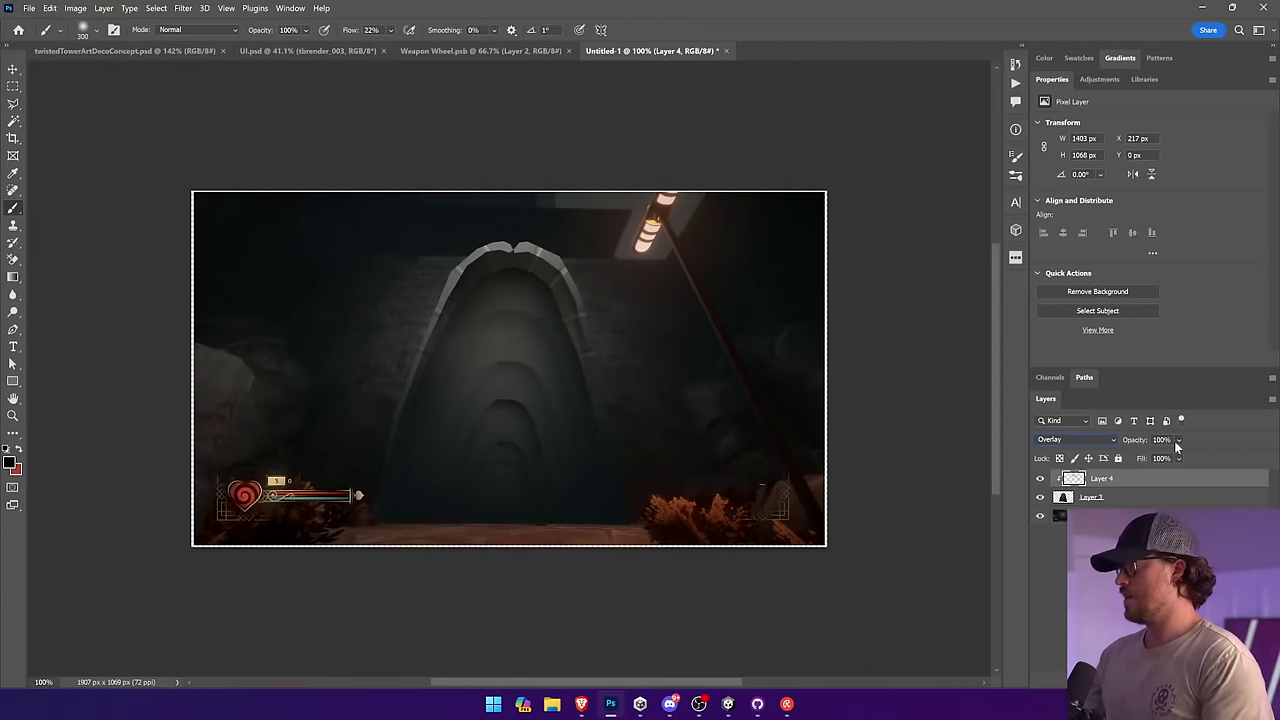
left_click(1177, 681)
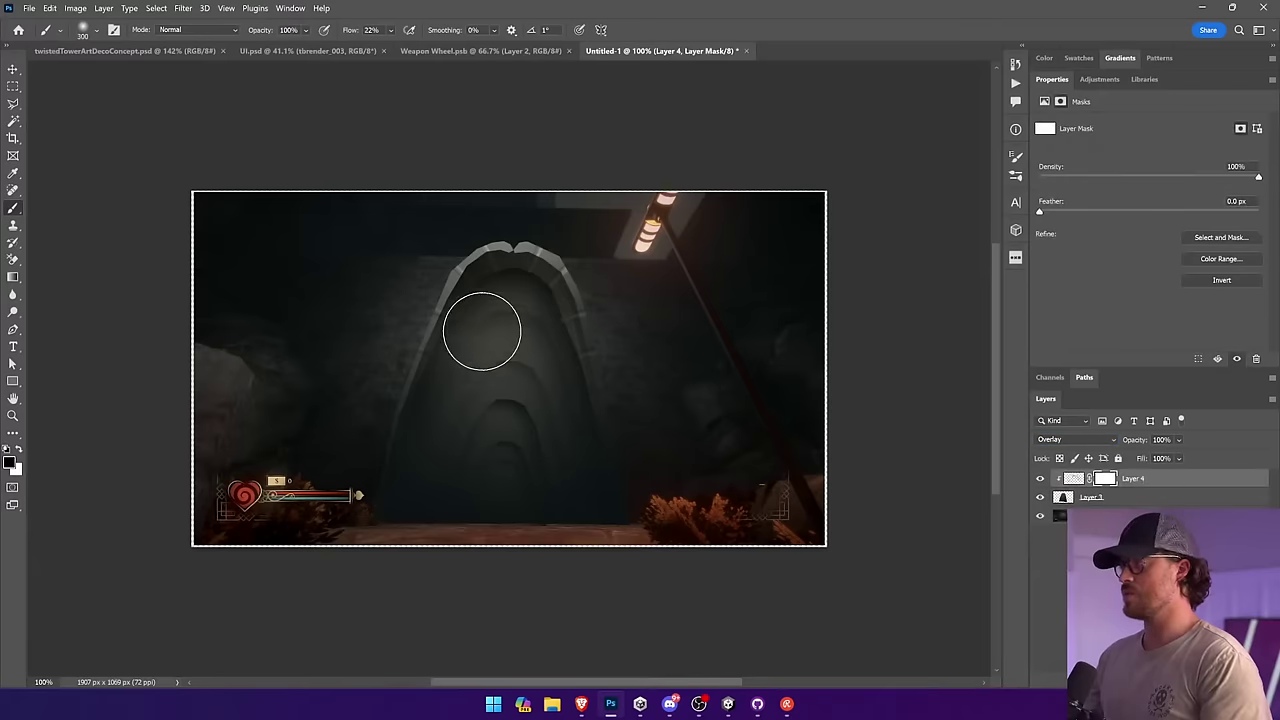
Step: Brush black with a 150 px soft brush on the layer mask along the arch's upper edge to soften the highlight
key("[")
key("bracketleft")
key("bracketleft")
key("bracketleft")
key("bracketleft")
key("bracketleft")
key("bracketleft")
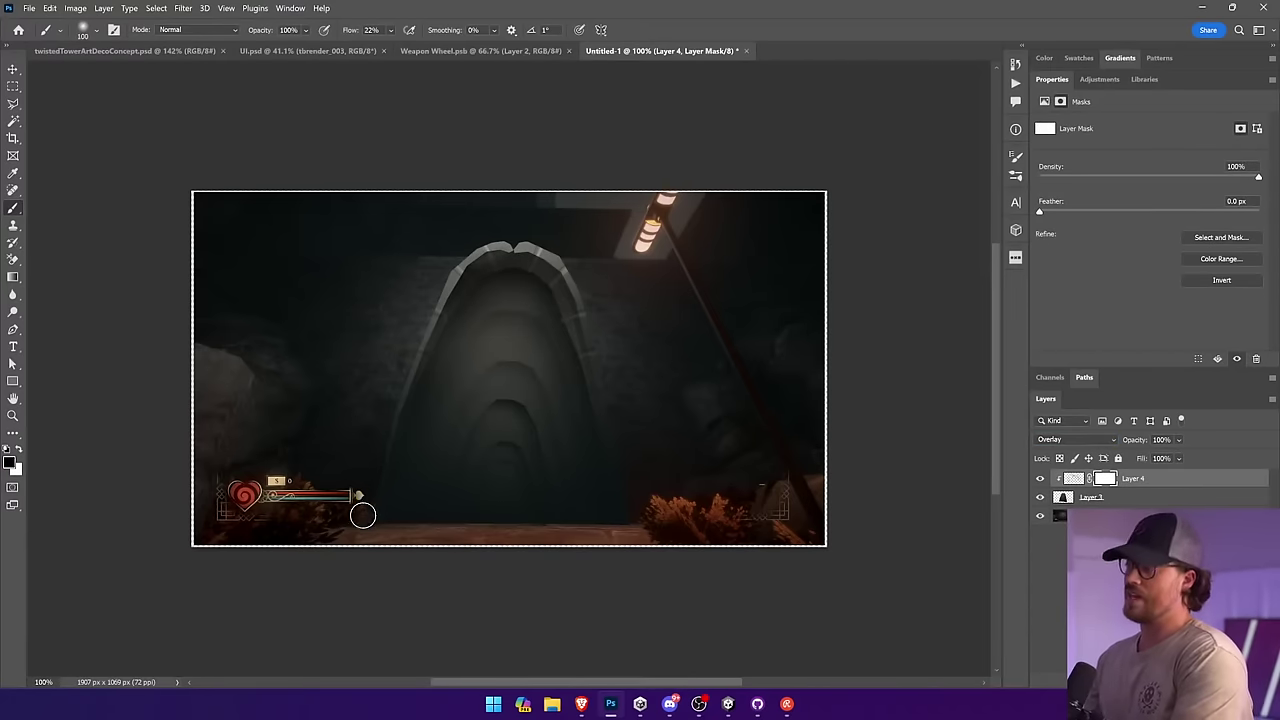
key("bracketright")
key("bracketright")
mouse_move(429, 309)
left_mouse_down()
mouse_move(464, 275)
mouse_move(438, 308)
mouse_move(529, 244)
mouse_move(518, 252)
mouse_move(557, 286)
left_mouse_up()
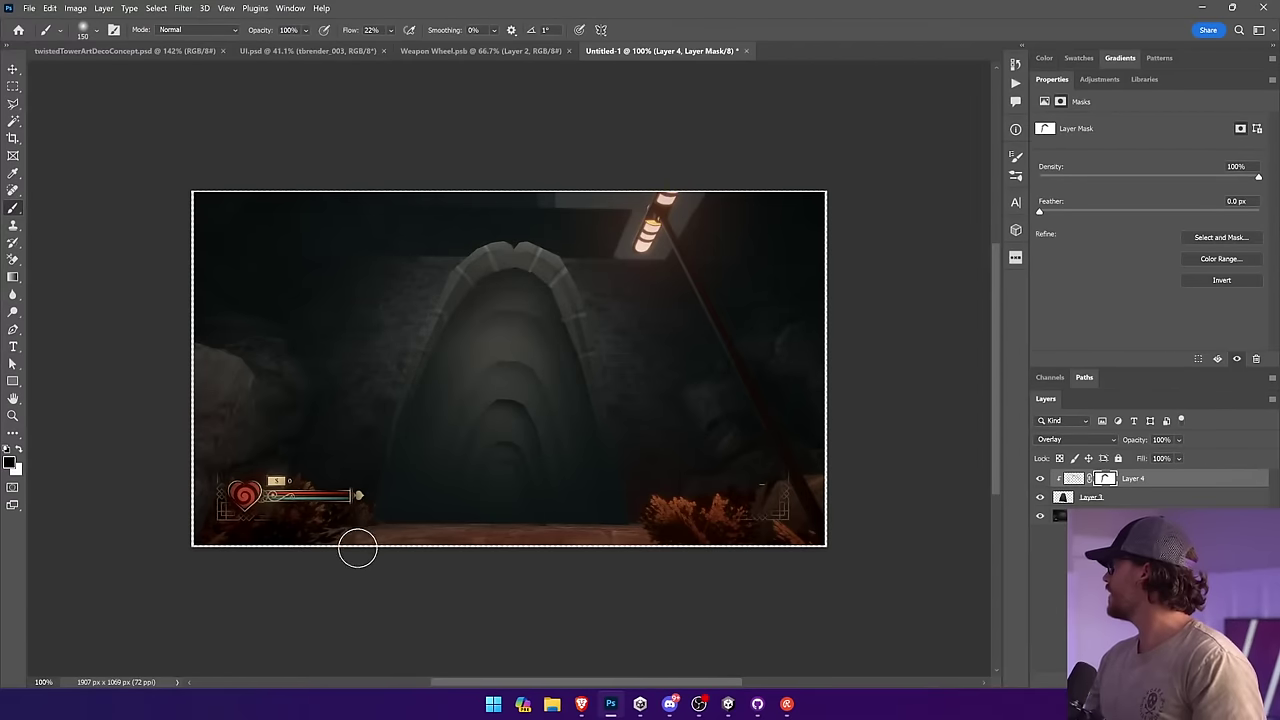
Step: Add a new clipped layer and select a thin strip along the arch's inner edge on both sides with the Polygonal Lasso
key("v")
key("l")
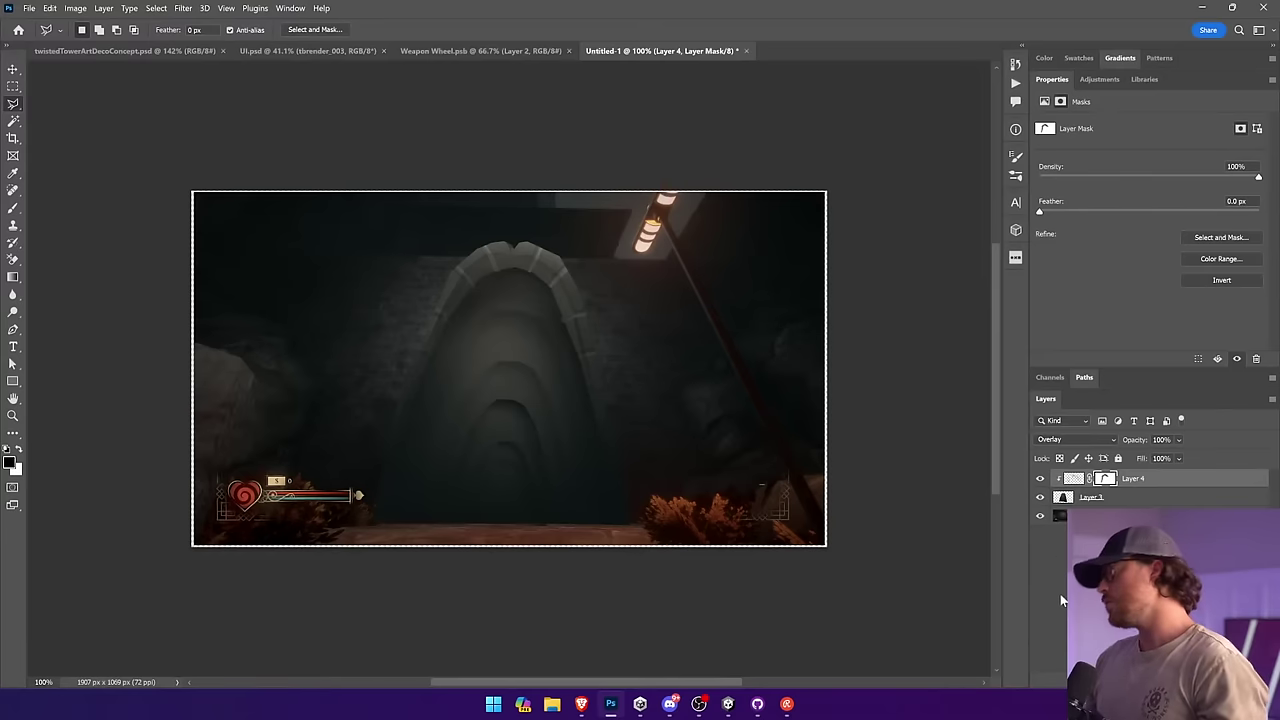
key("ctrl+alt+shift+n")
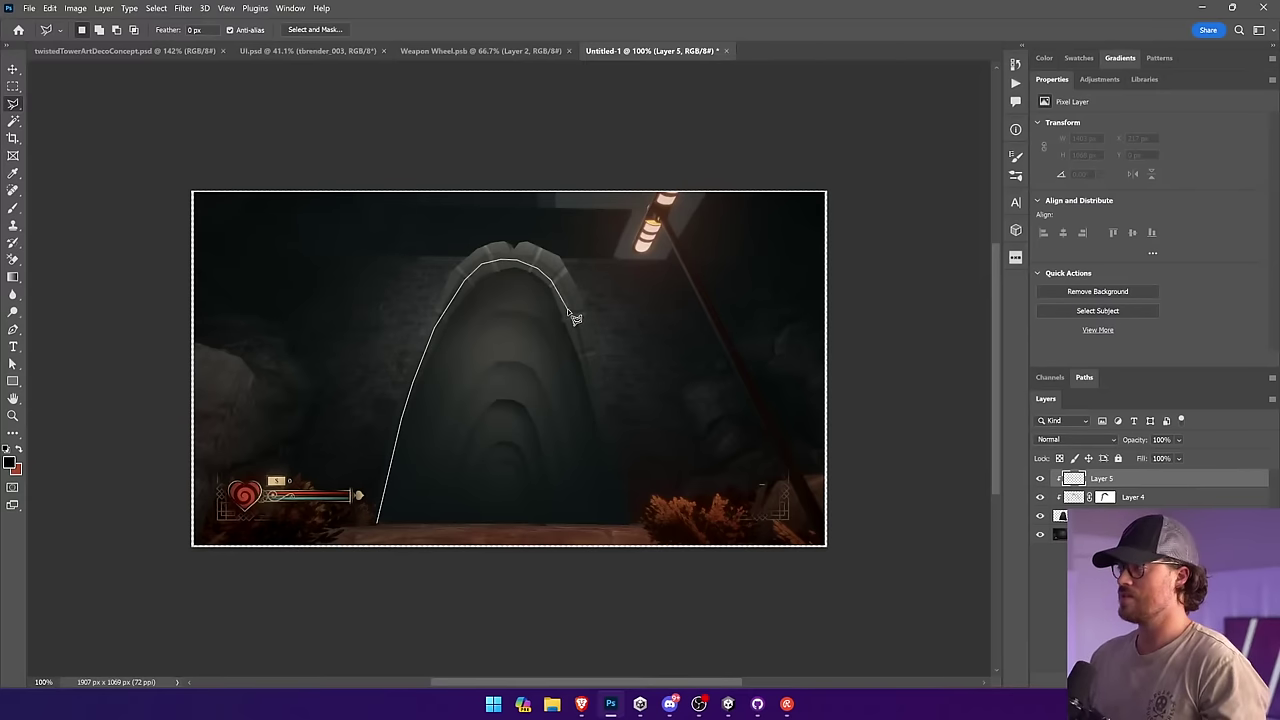
left_click_drag(586, 359, 614, 483)
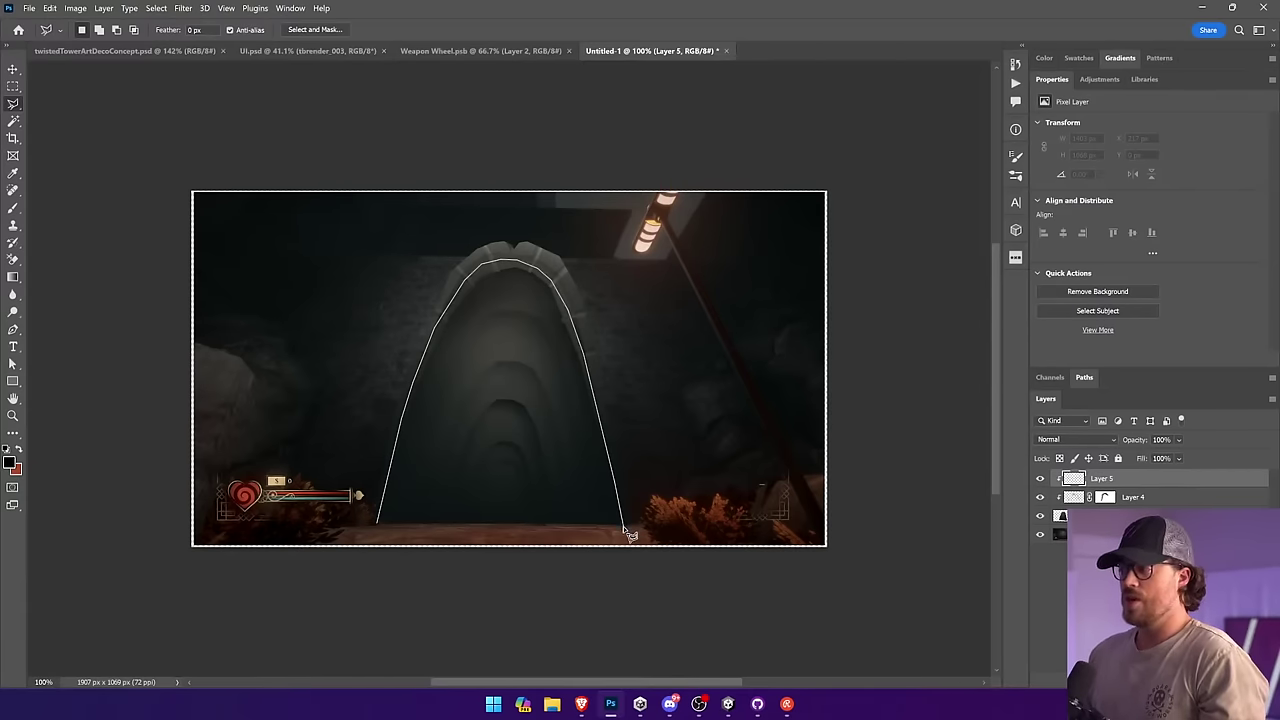
left_click_drag(630, 536, 594, 395)
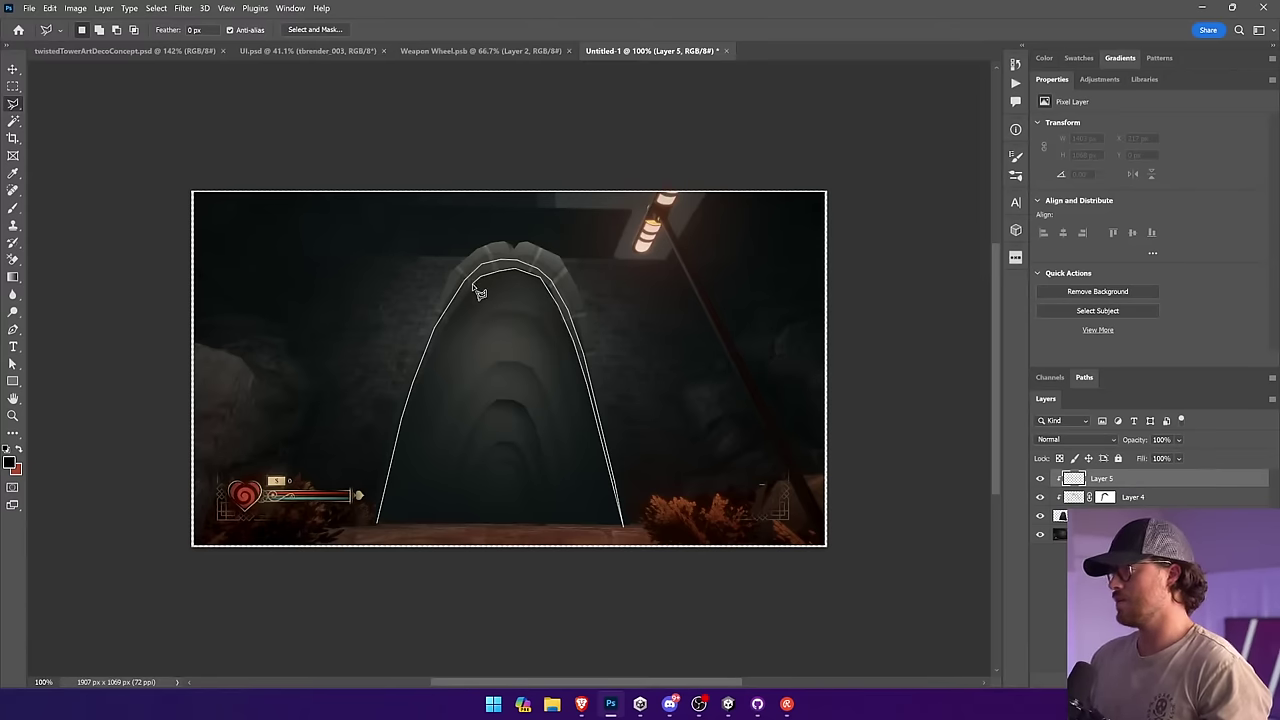
left_click_drag(436, 364, 380, 521)
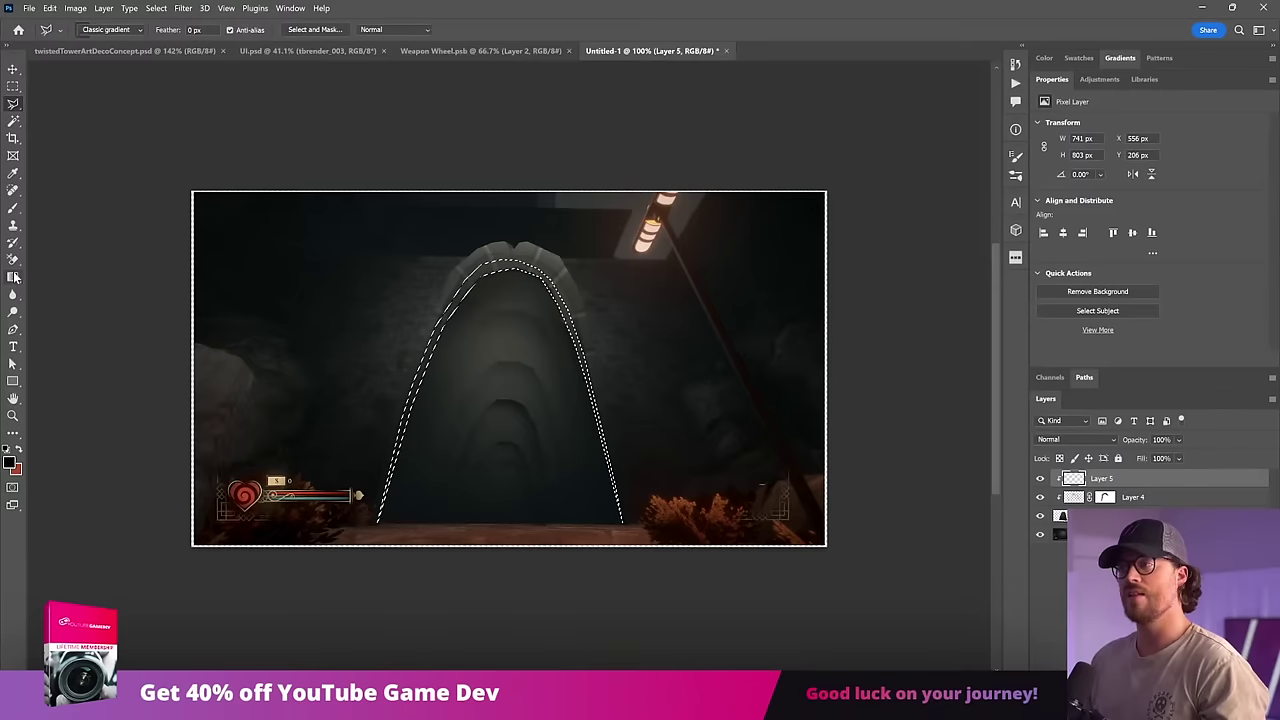
Step: Shade the selected inner edge strip with a black gradient and set the layer's opacity to 53%
key("g")
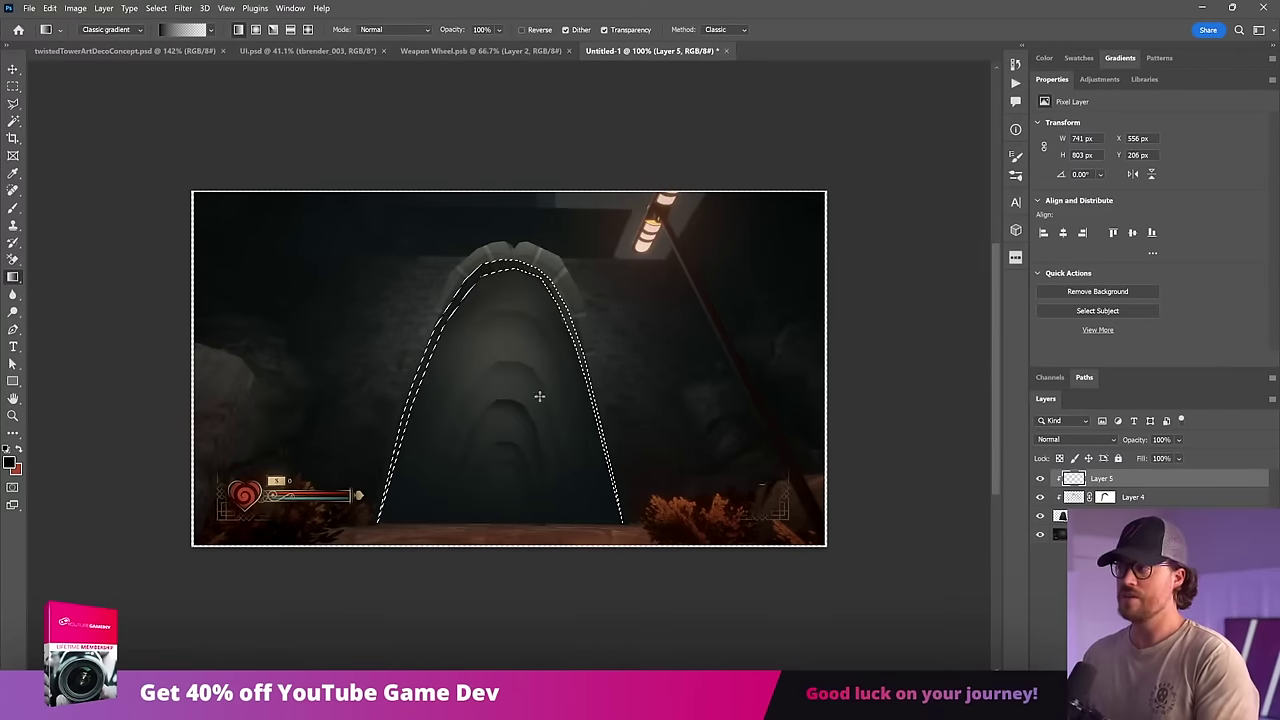
key("ctrl+d")
key("v")
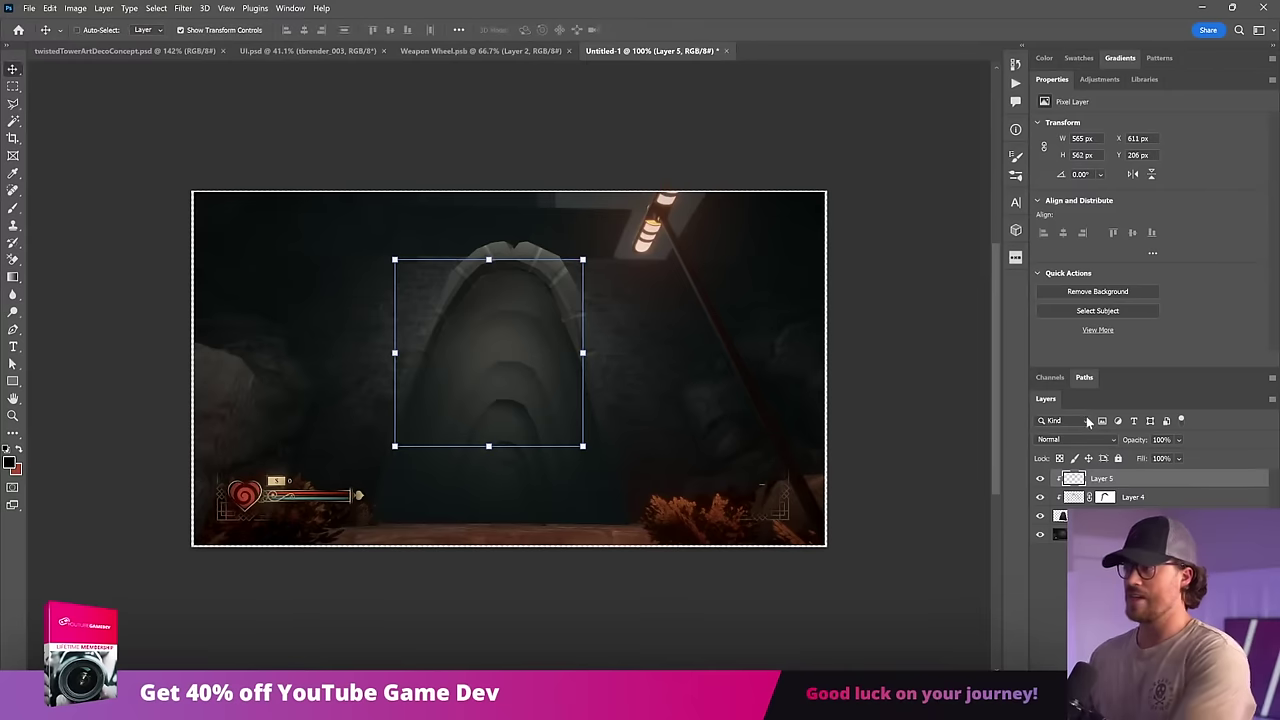
left_click(1179, 457)
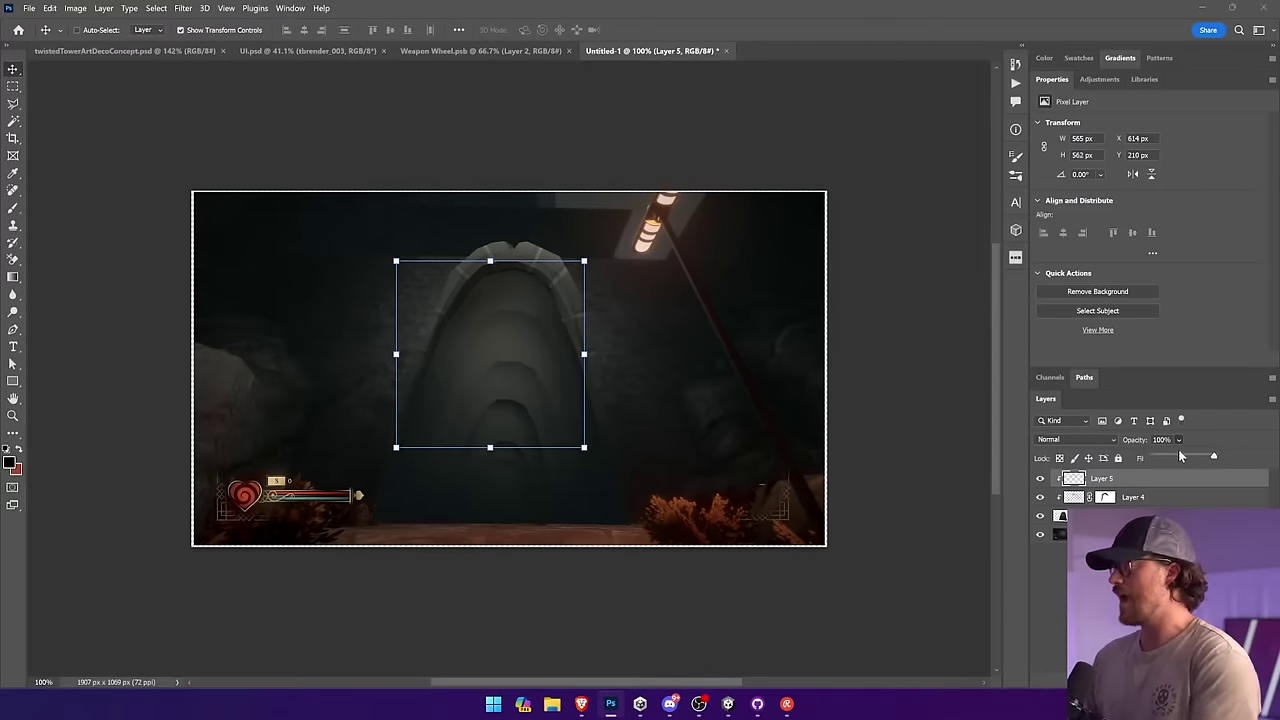
left_click(836, 358)
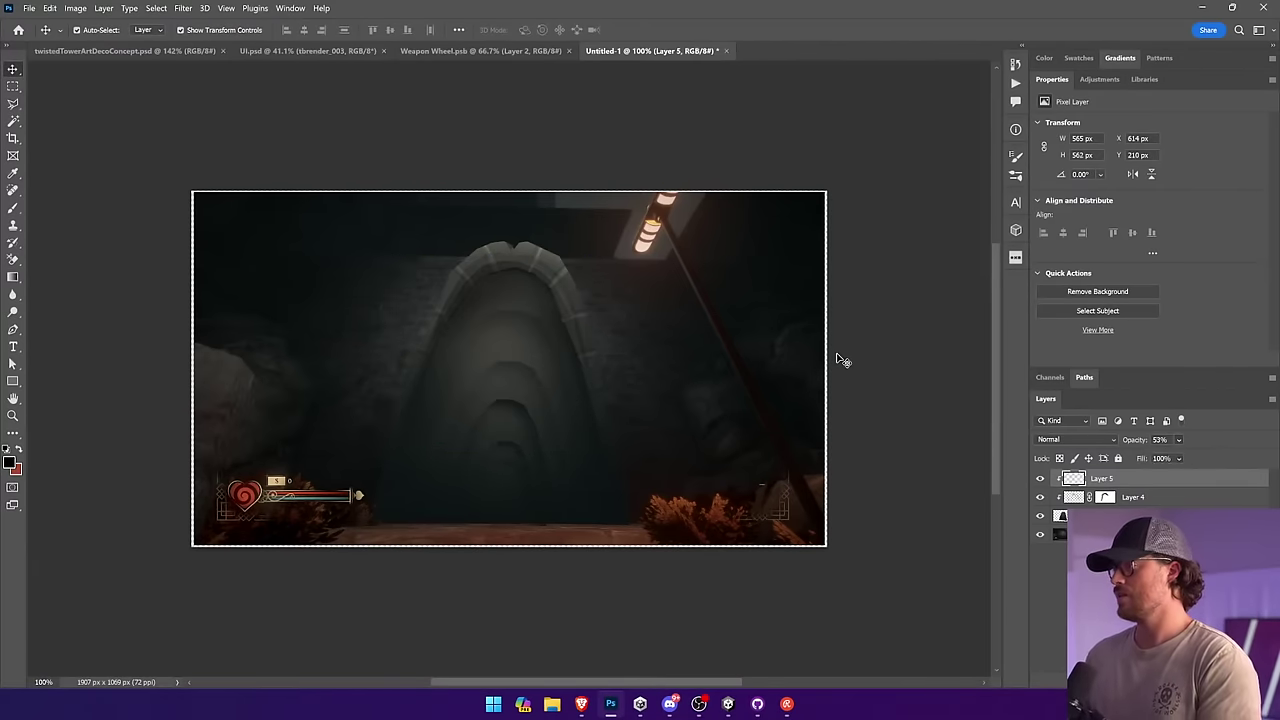
Step: Save the document in the Downloads folder as the Photoshop file "Mouth Entrance" with maximized compatibility
key("ctrl+s")
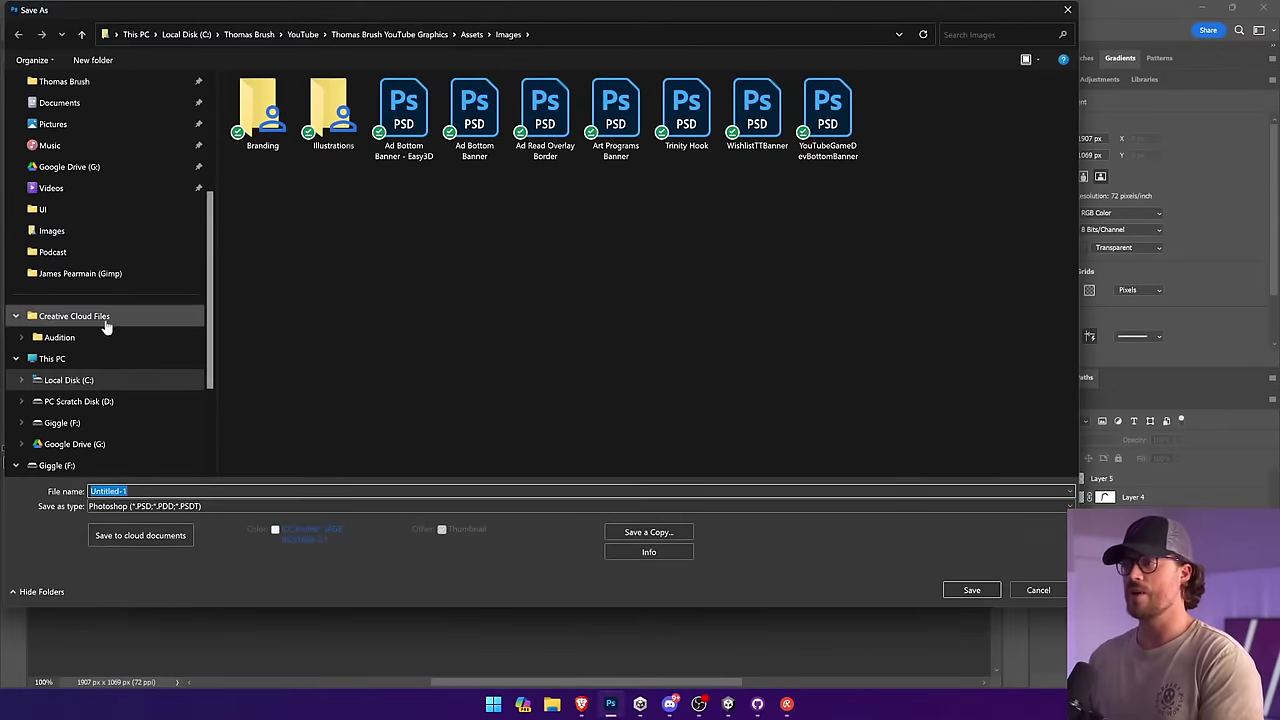
scroll(100, 320, "up", 4)
left_click(107, 284)
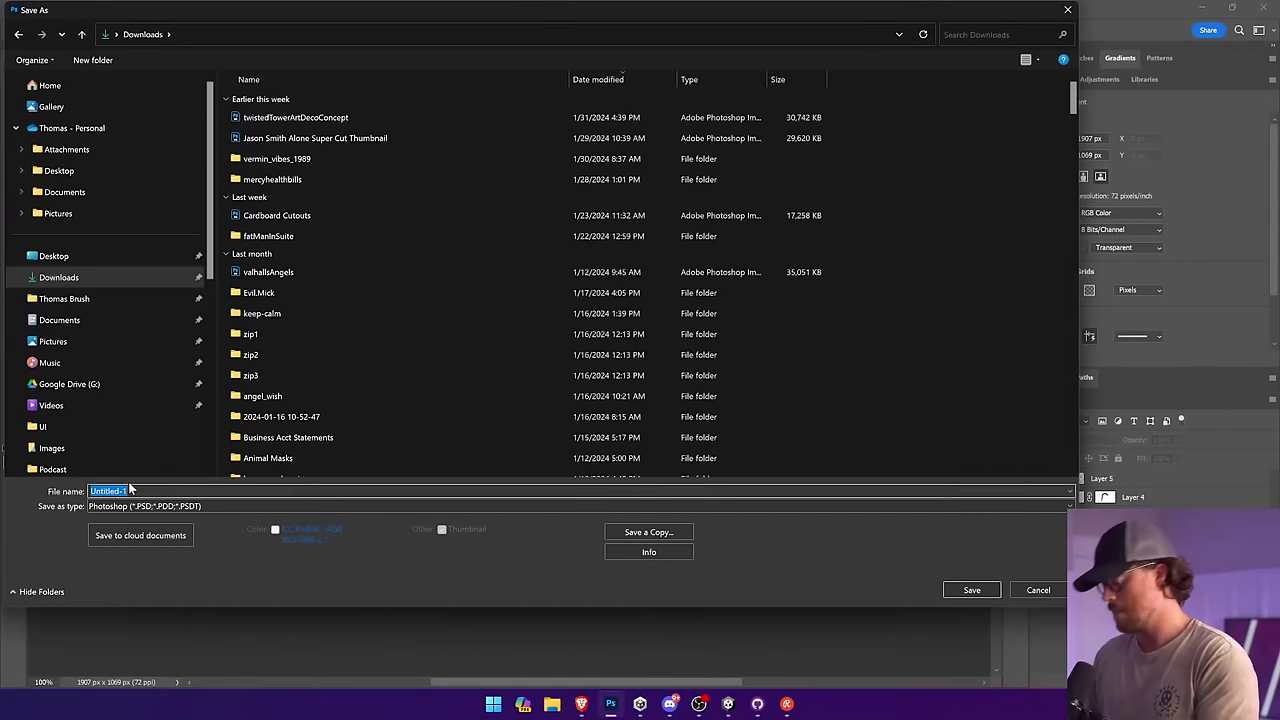
type("Mouth Entrance")
key("Return")
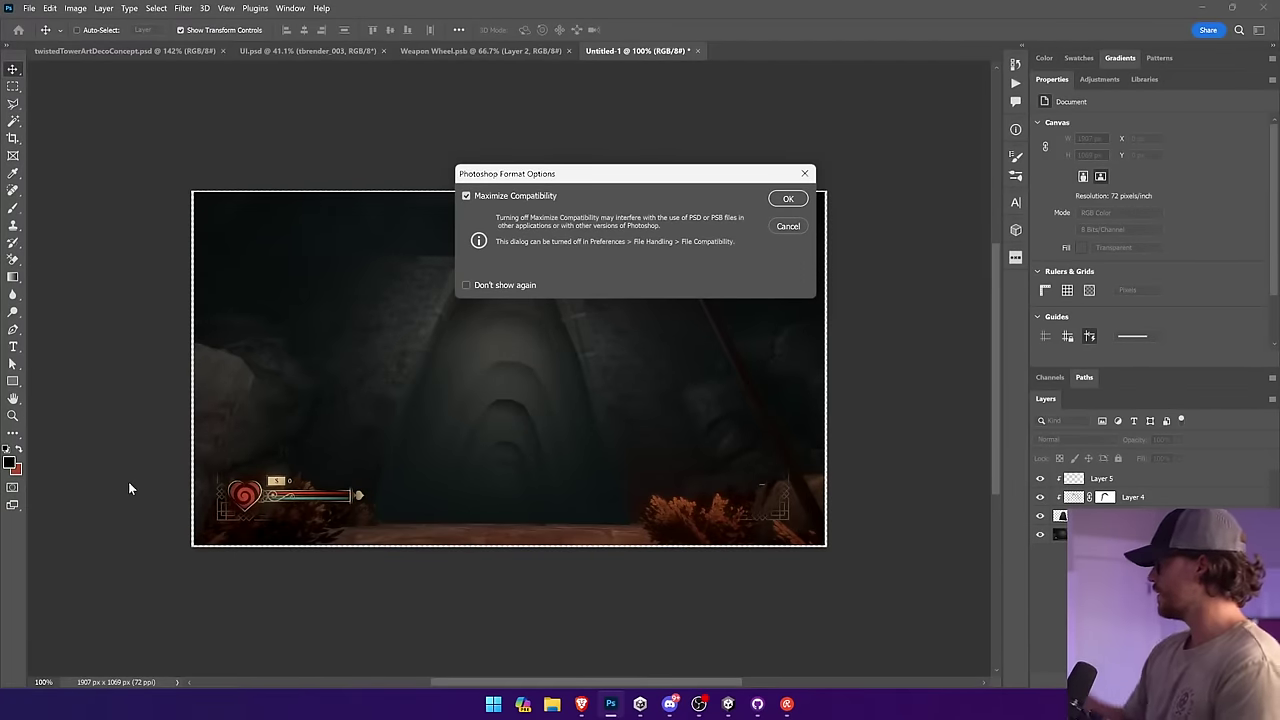
left_click(787, 200)
Step: Add a clipped layer directly above the arch layer and select the lower part of the recess with the Polygonal Lasso
left_click(1080, 515)
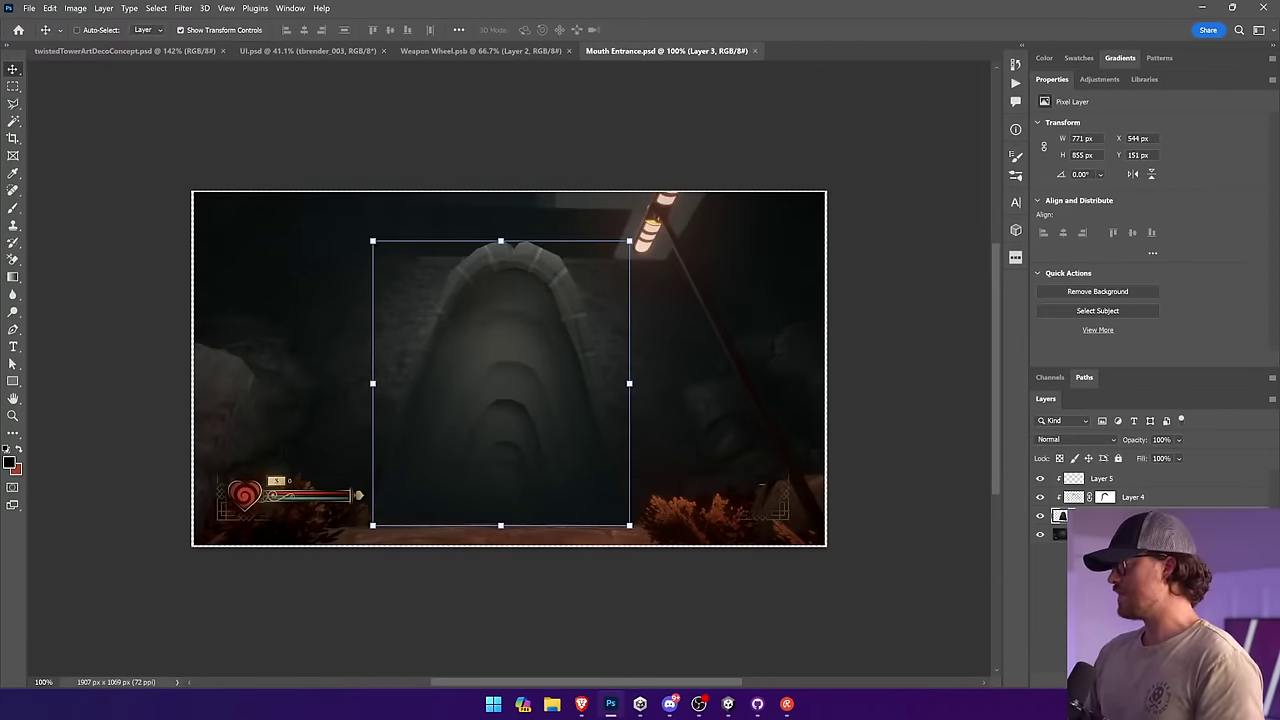
key("ctrl+shift+alt+n")
left_click(11, 104)
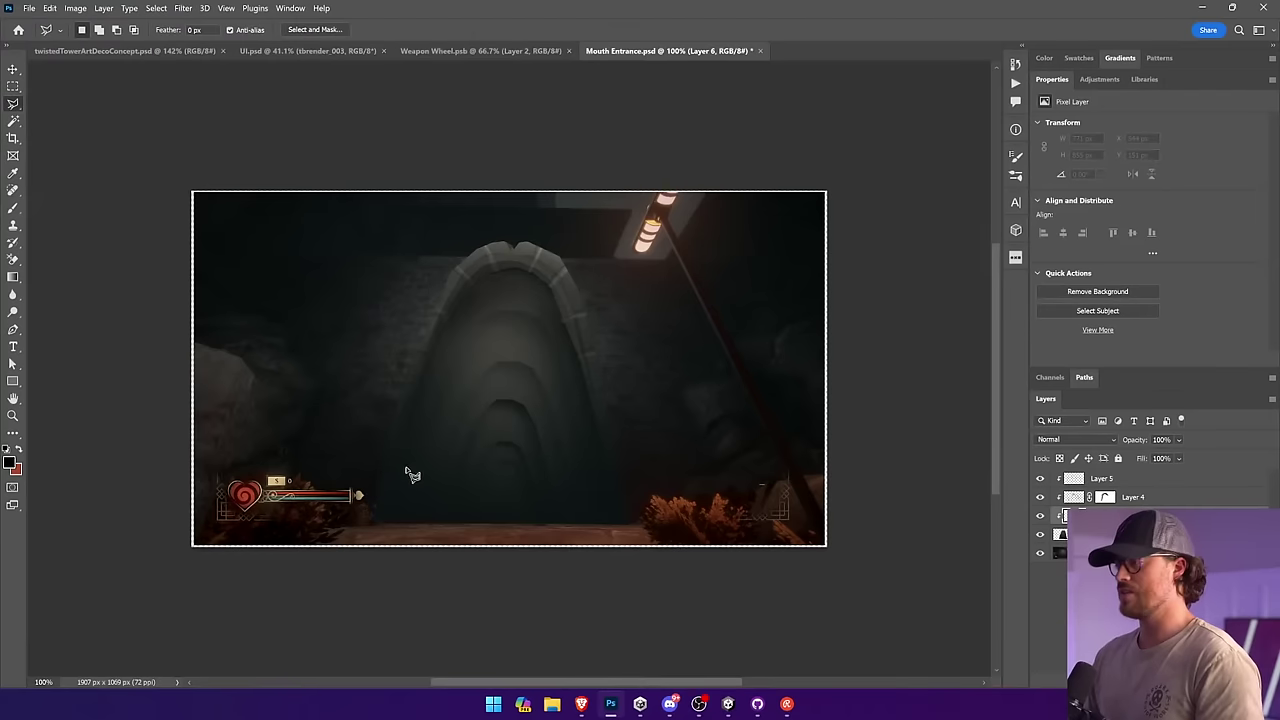
left_click(383, 522)
left_click(438, 346)
left_click(510, 337)
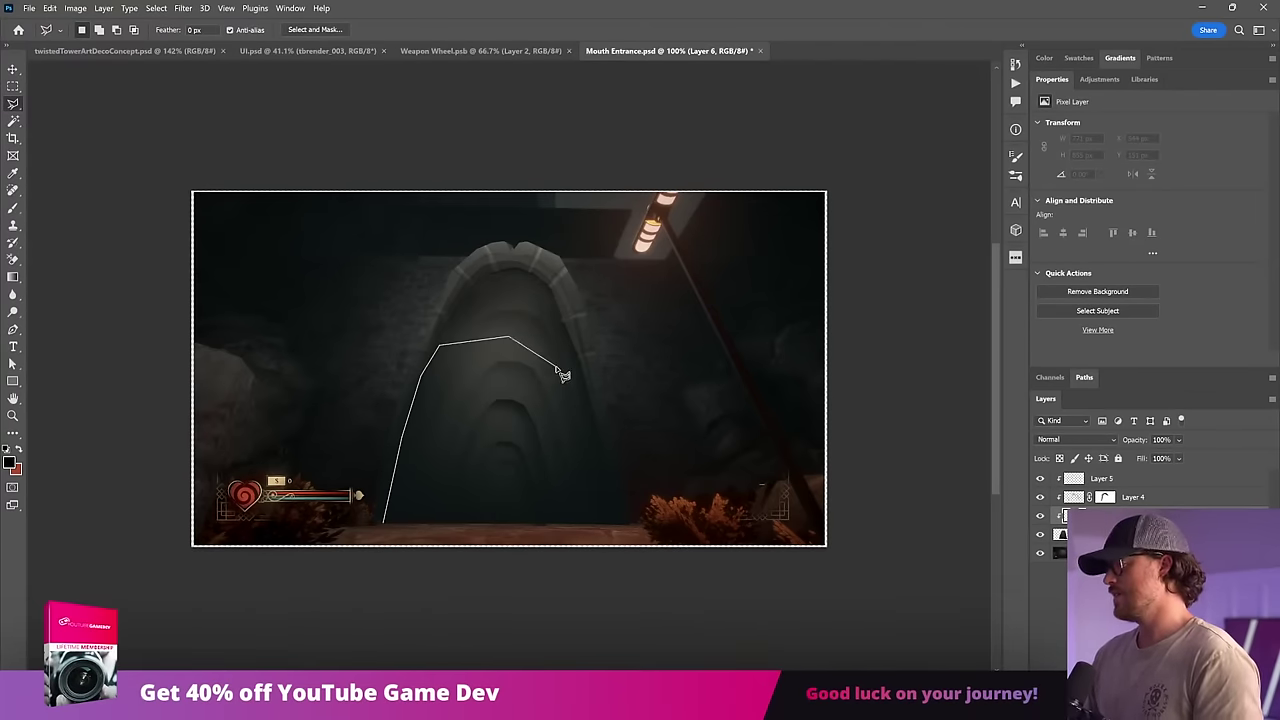
left_click(593, 413)
left_click(616, 527)
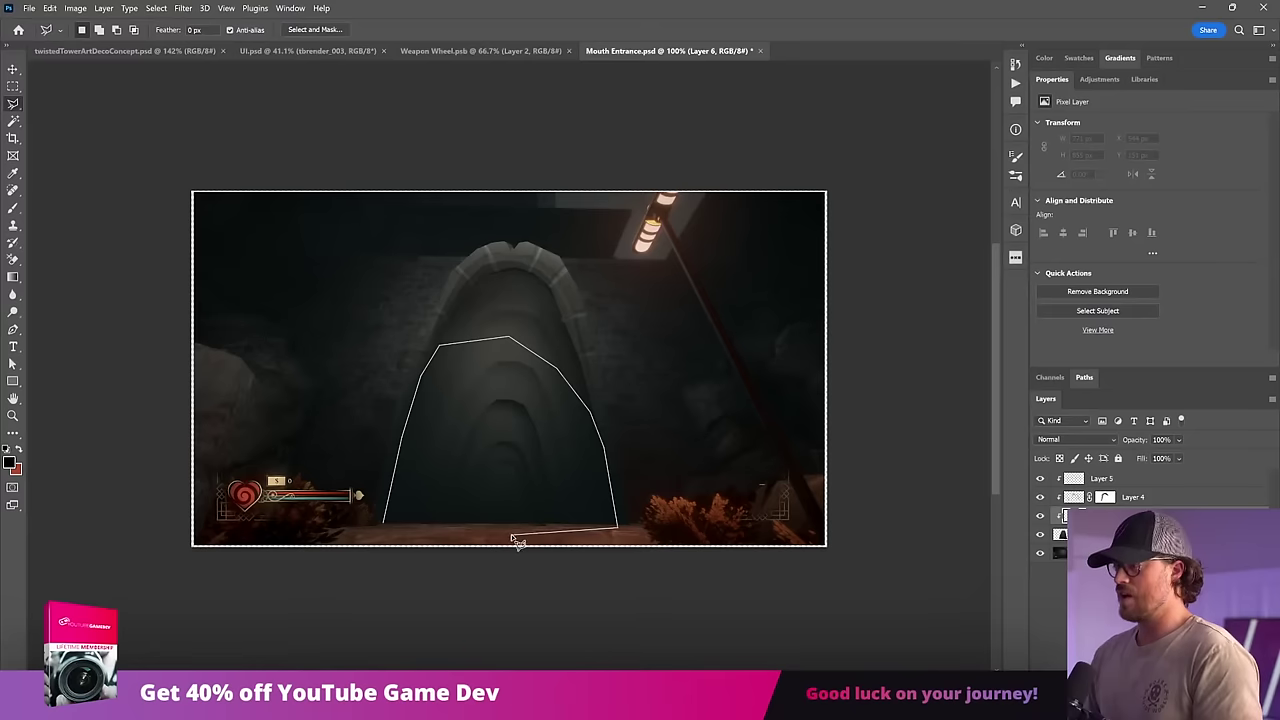
left_click(383, 526)
Step: Add another clipped layer at the top of the stack and darken the selected recess with black gradients from both lower corners
key("ctrl+alt+shift+n")
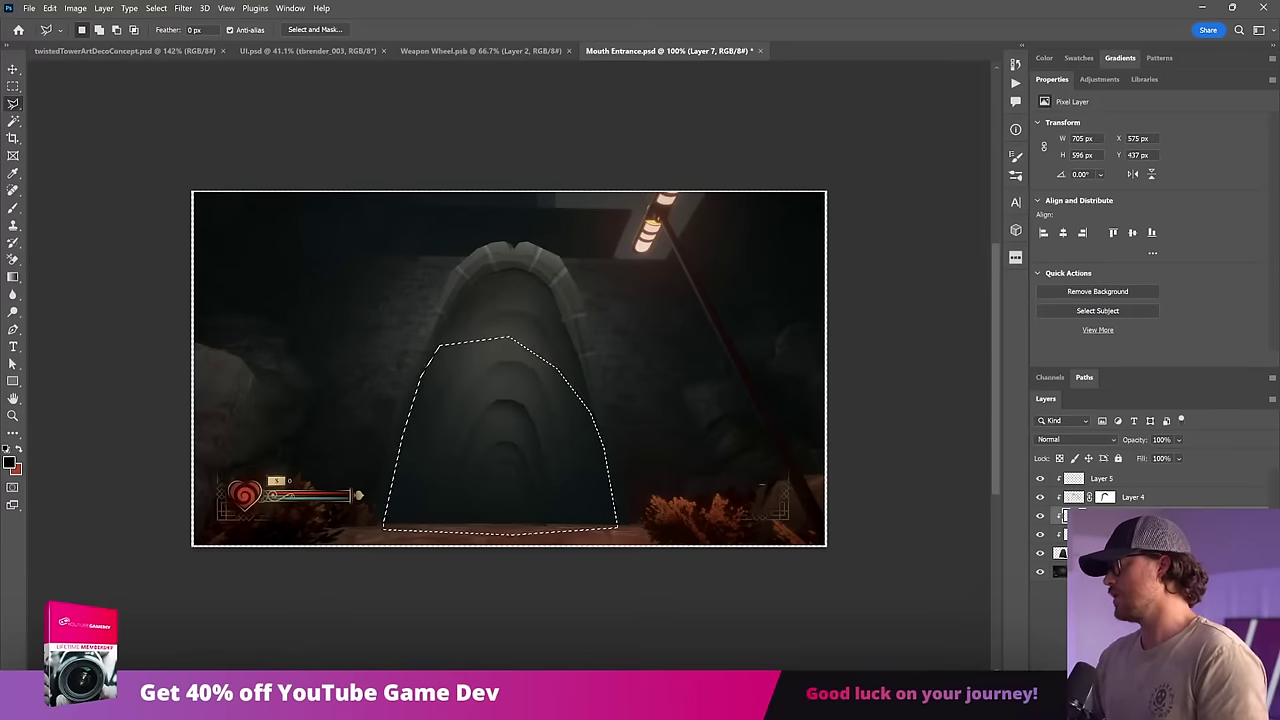
left_click_drag(1146, 515, 1146, 473)
key("g")
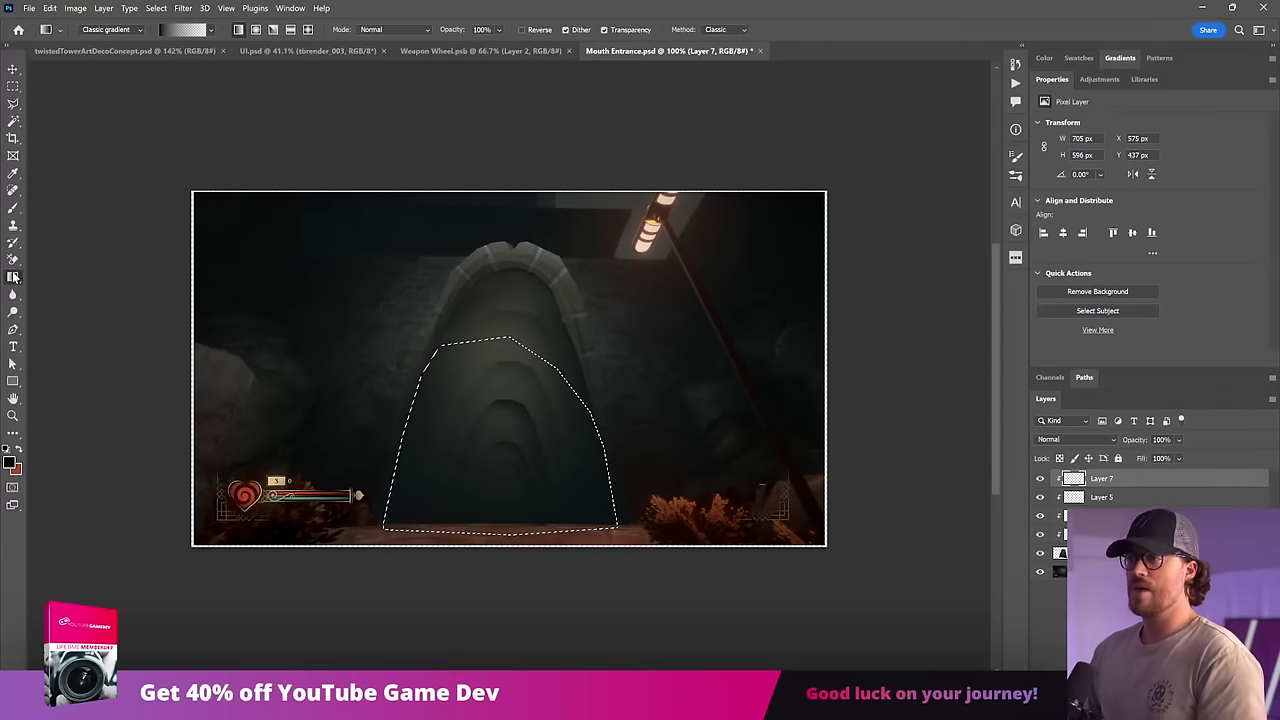
left_click_drag(483, 559, 479, 379)
key("ctrl+z")
left_click_drag(389, 551, 474, 404)
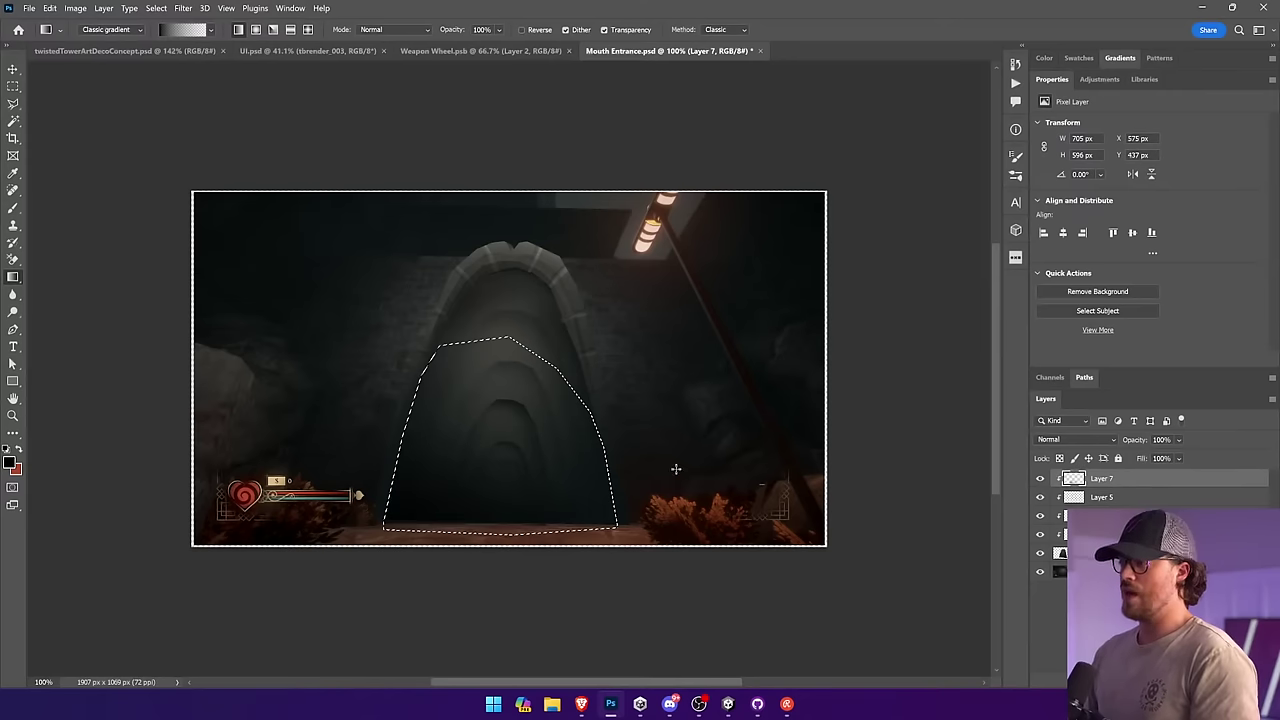
left_click_drag(678, 499, 561, 414)
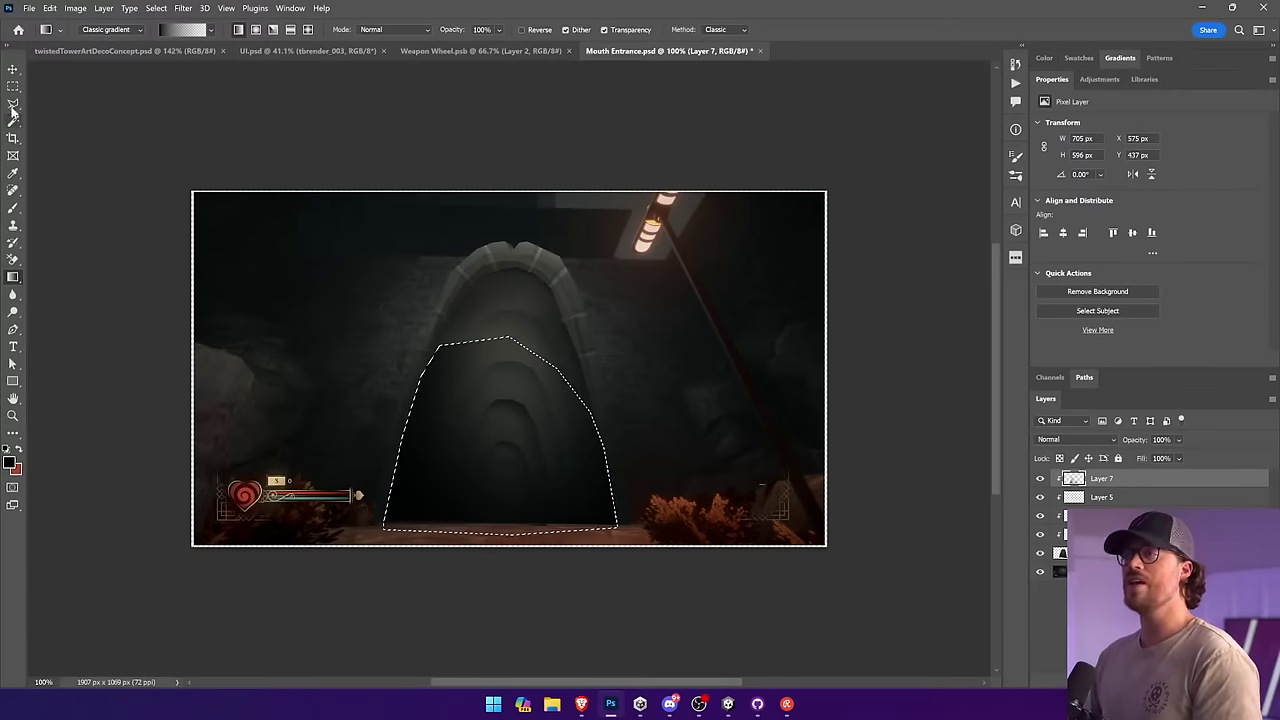
key("ctrl+d")
Step: Select a small arched opening at the bottom centre of the recess, fill it with a black gradient and clear the selection
key("l")
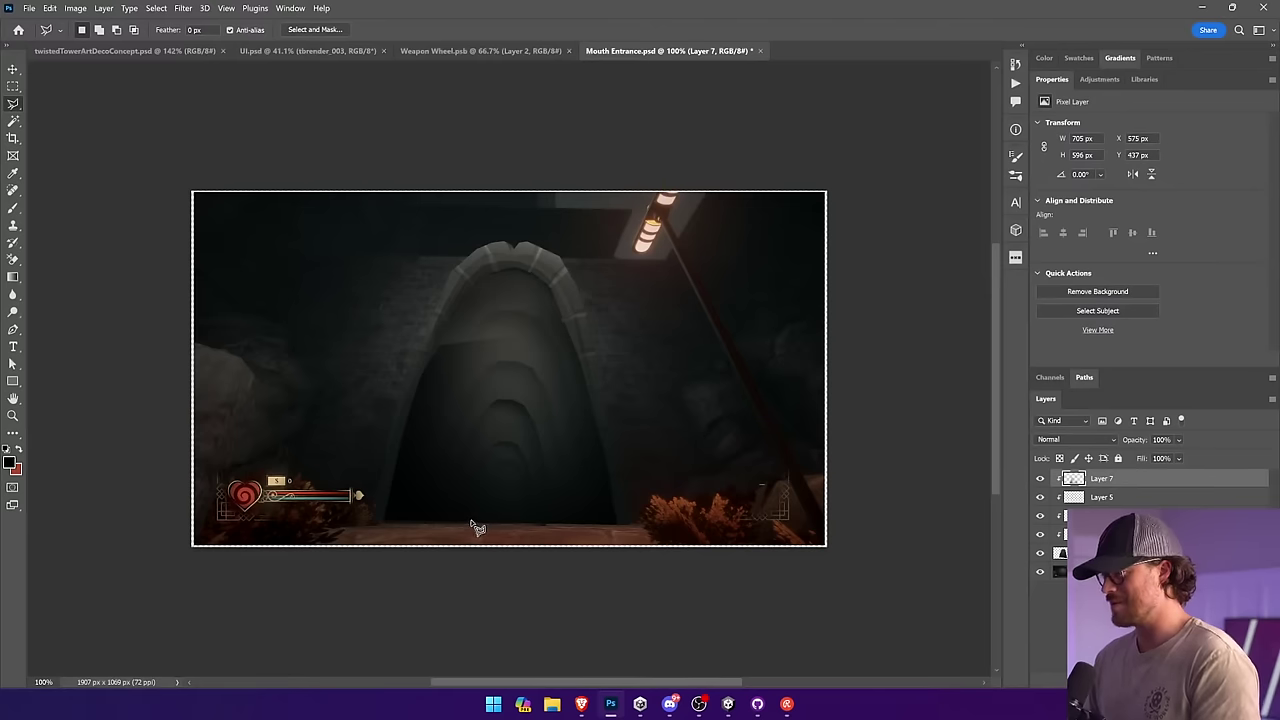
mouse_move(458, 522)
left_mouse_down()
mouse_move(472, 478)
mouse_move(515, 445)
mouse_move(537, 468)
mouse_move(548, 525)
mouse_move(470, 525)
mouse_move(598, 557)
left_mouse_up()
left_click(12, 277)
key("ctrl+d")
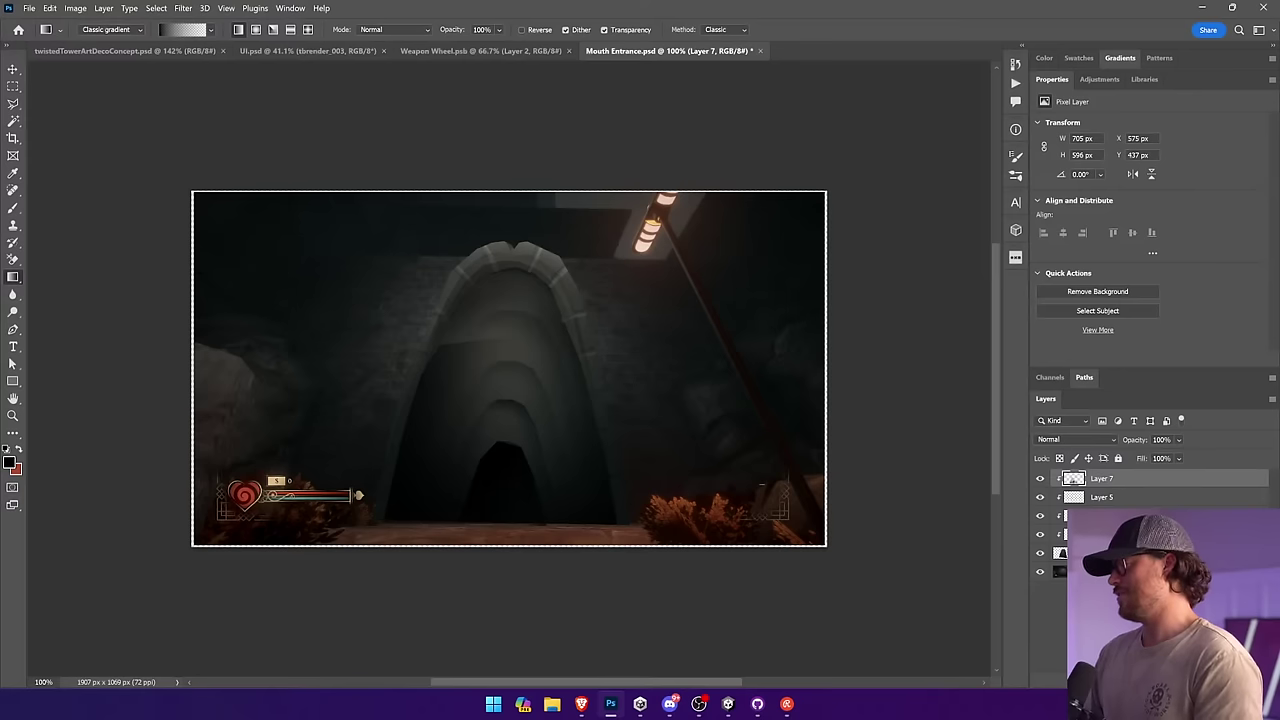
Step: Add a layer mask to the recess shading and fade out its upper left part with a diagonal gradient
left_click(1178, 681)
mouse_move(354, 340)
left_mouse_down()
mouse_move(508, 376)
mouse_move(476, 477)
left_mouse_up()
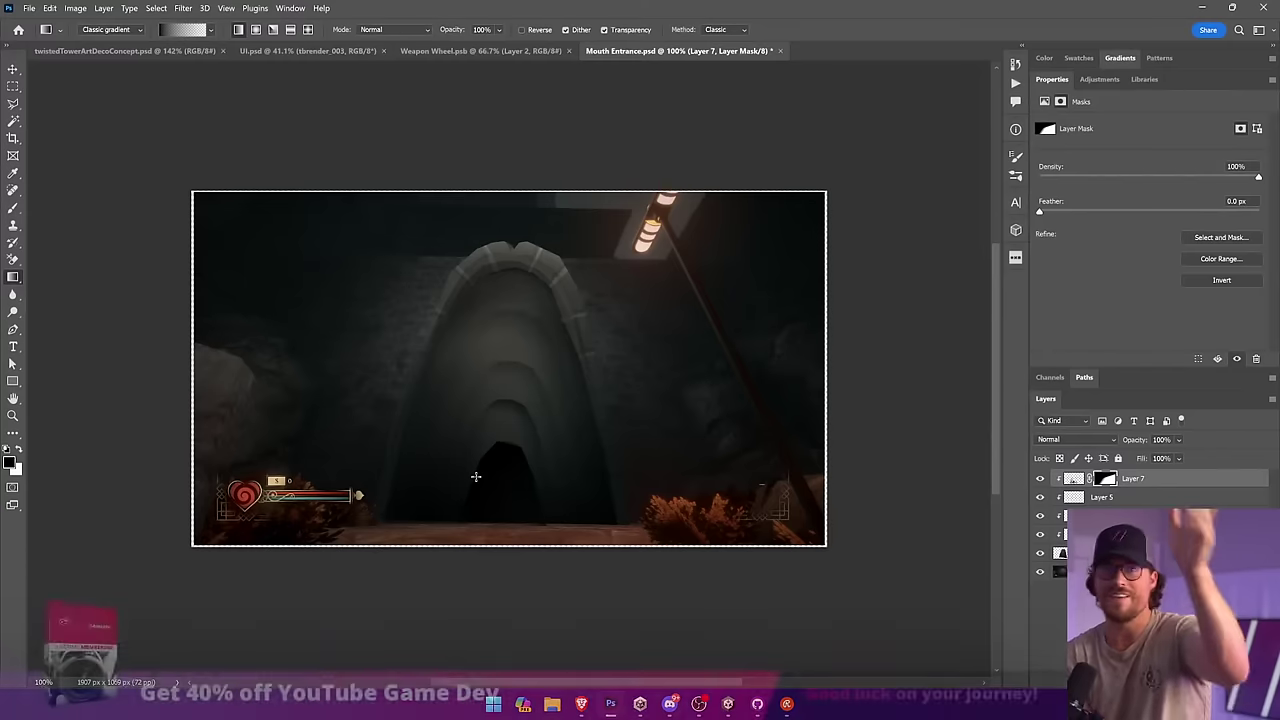
left_click_drag(567, 430, 494, 451)
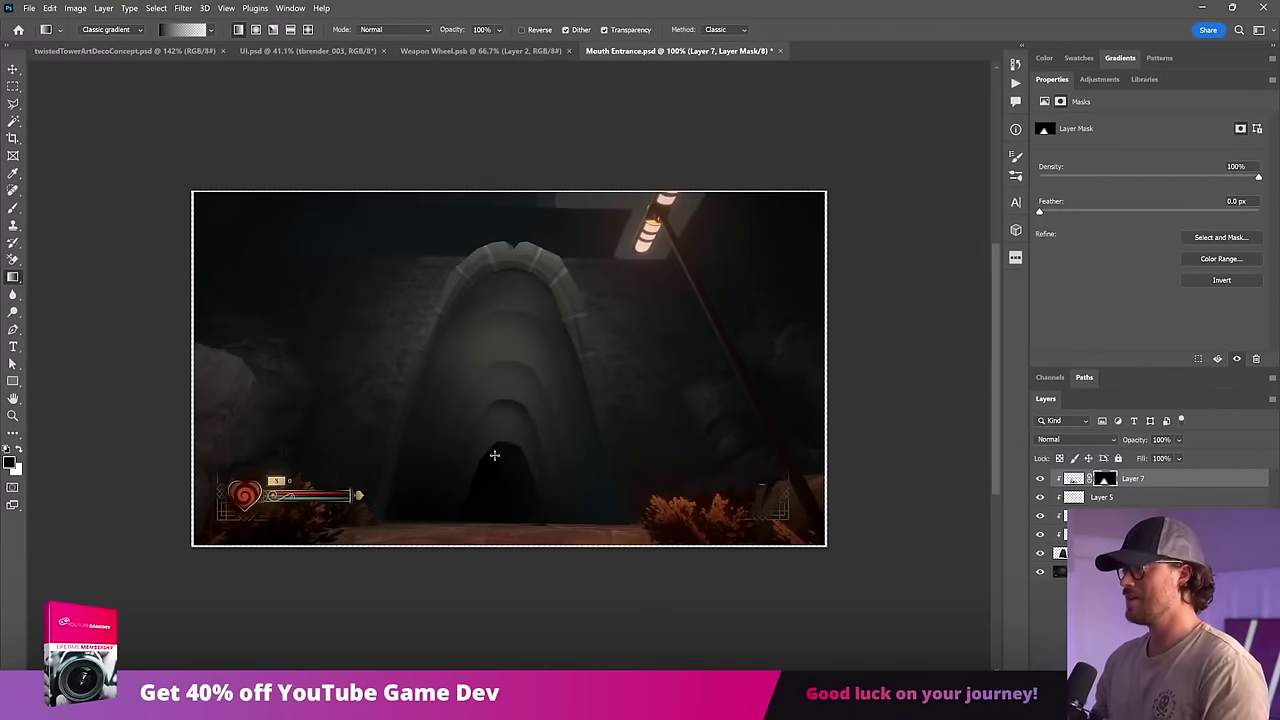
left_click(1039, 479)
left_click(1039, 479)
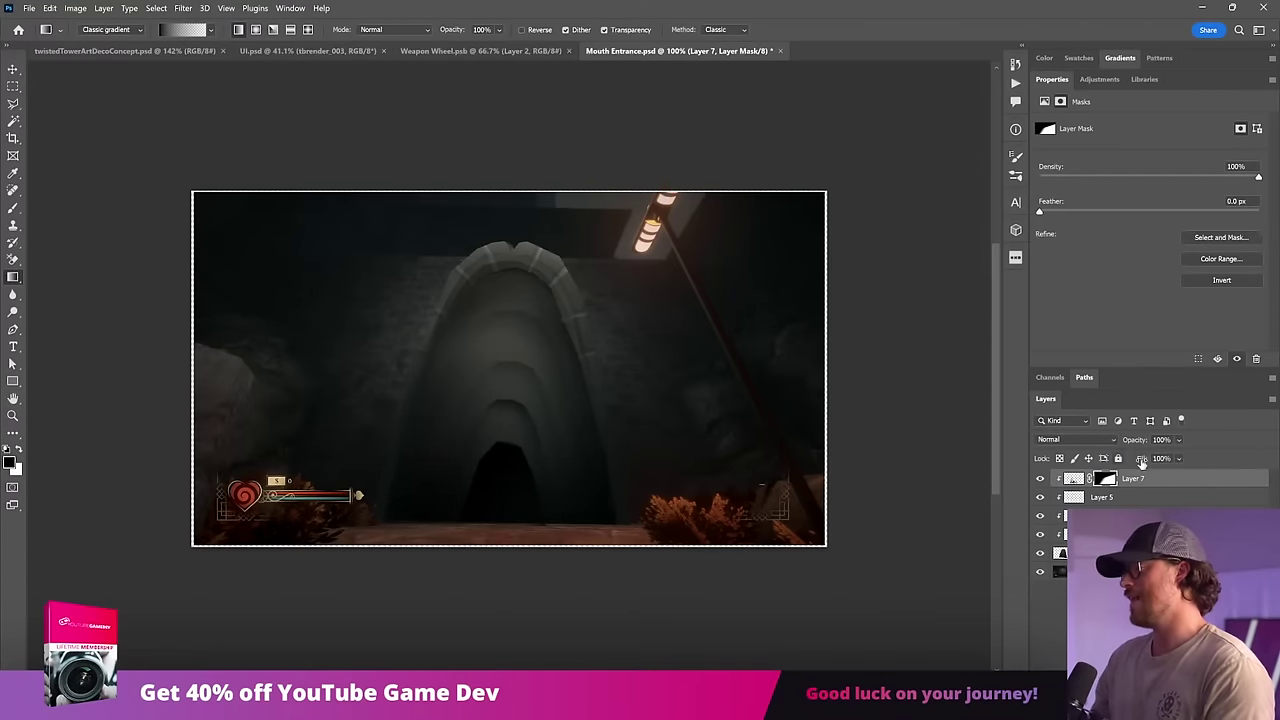
Step: Lower the opacity of the recess shading layer to 45%
key("v")
left_click(1180, 440)
left_click(1181, 456)
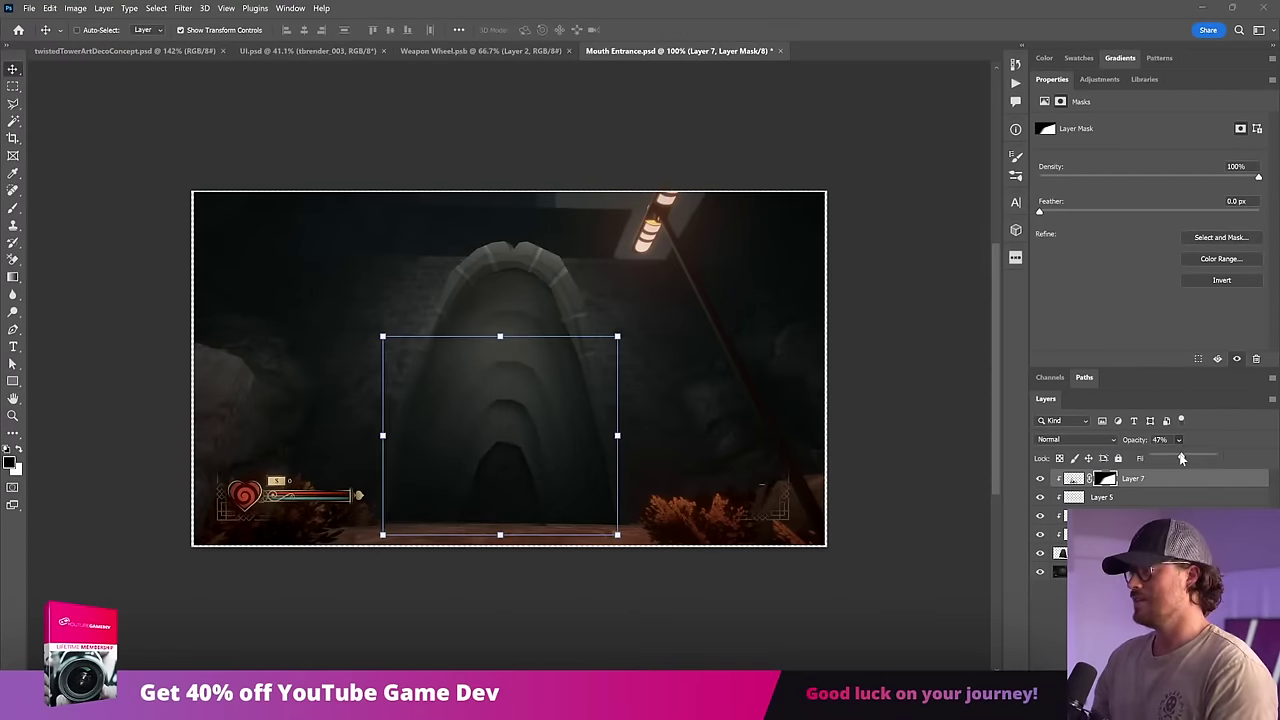
left_click(896, 449)
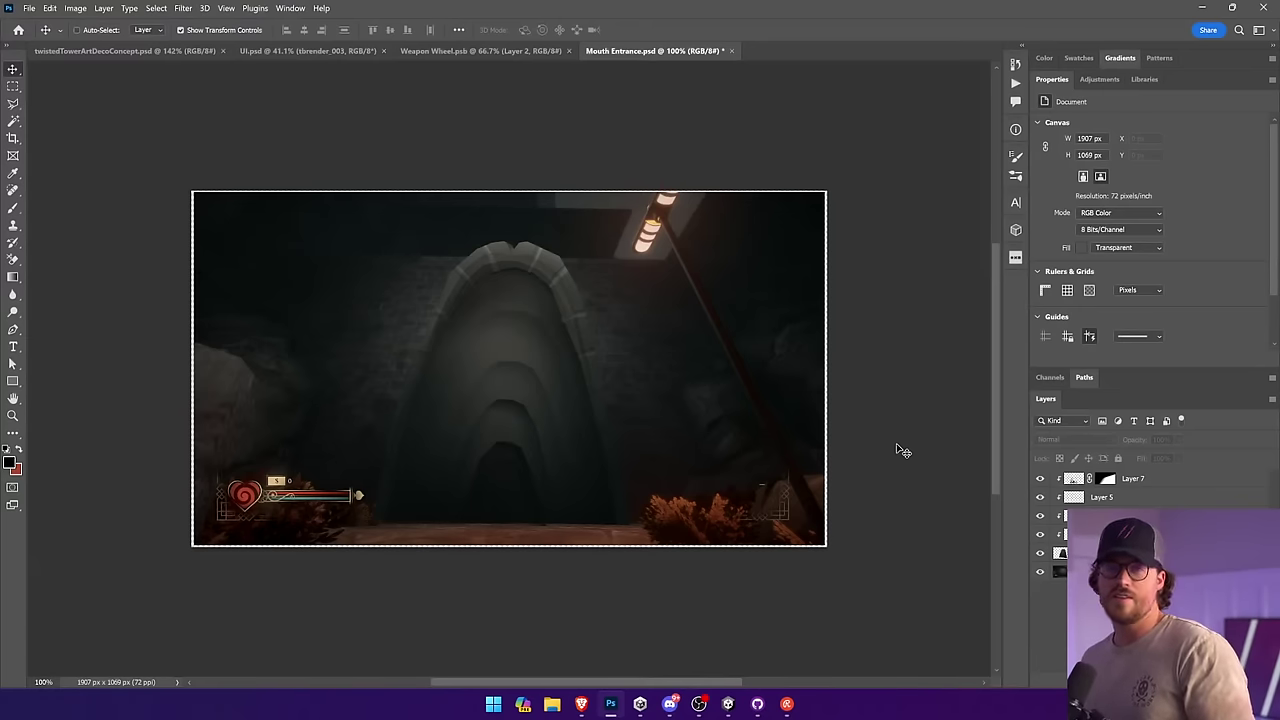
Step: Add another clipped layer at the top of the stack, darken a tall arched selection inside the recess with black gradients and clear the selection
left_click(1071, 479)
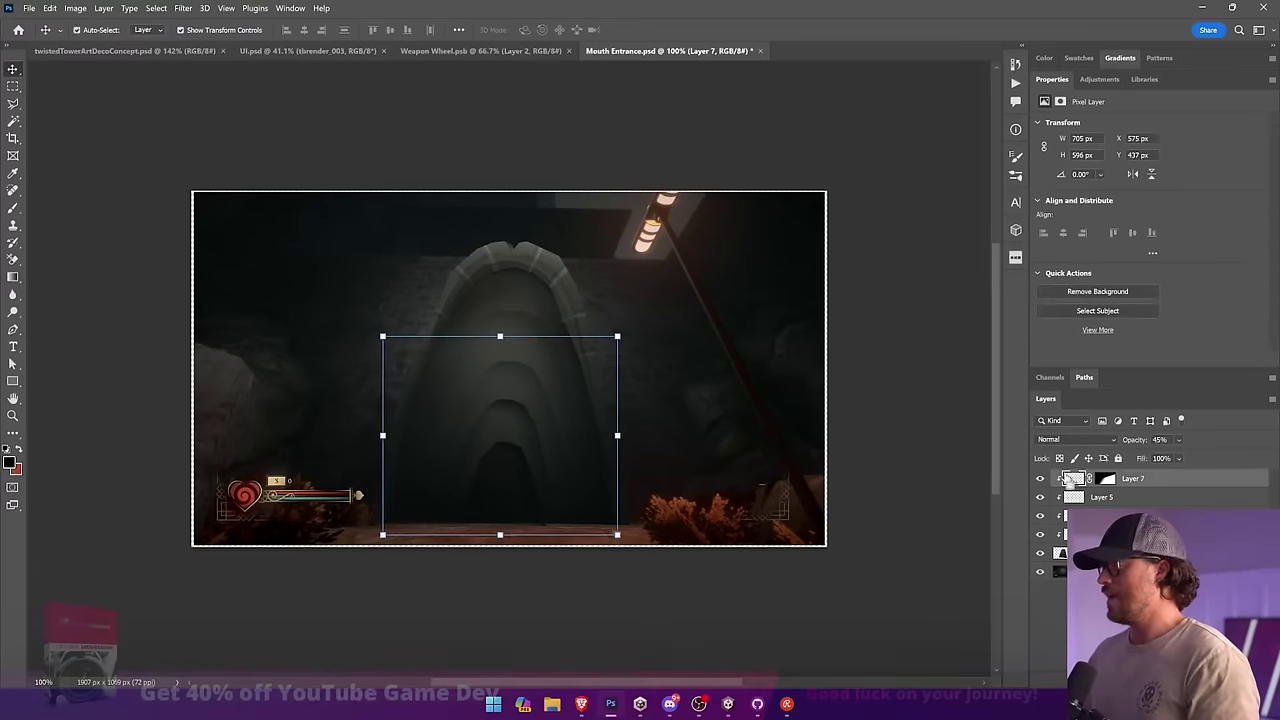
key("l")
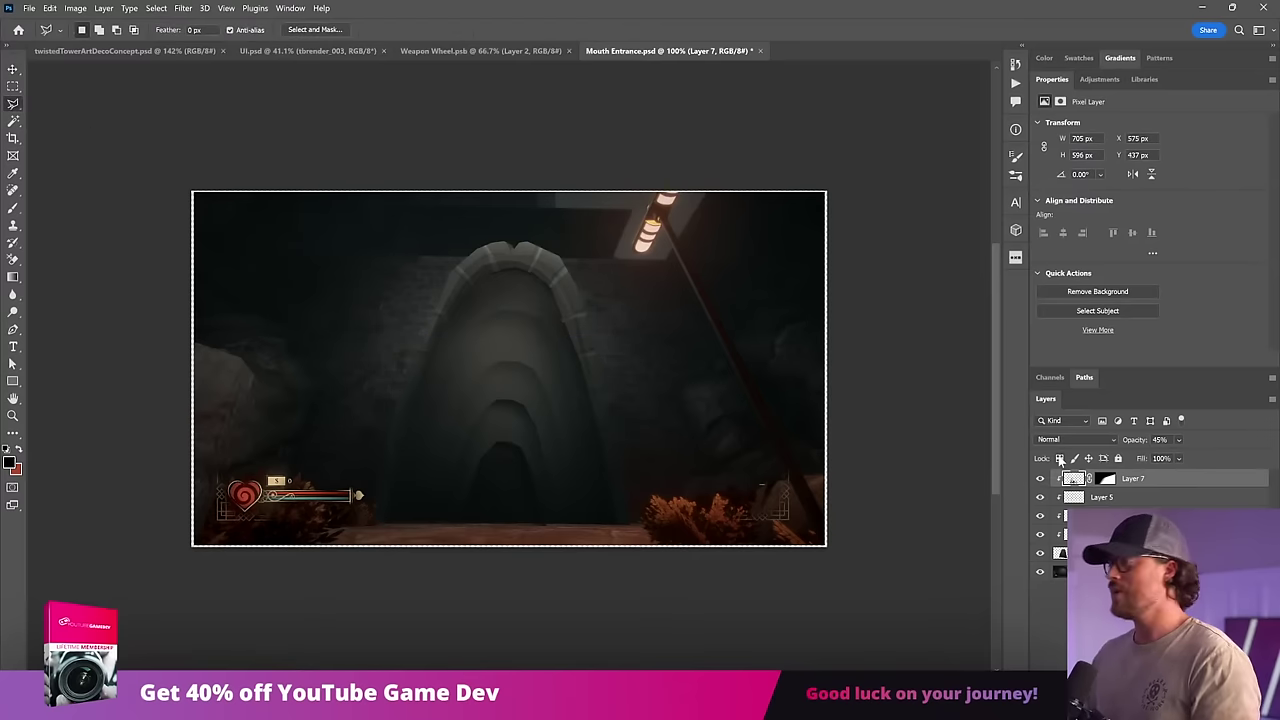
key("ctrl+alt+shift+n")
left_click(1155, 484, "alt")
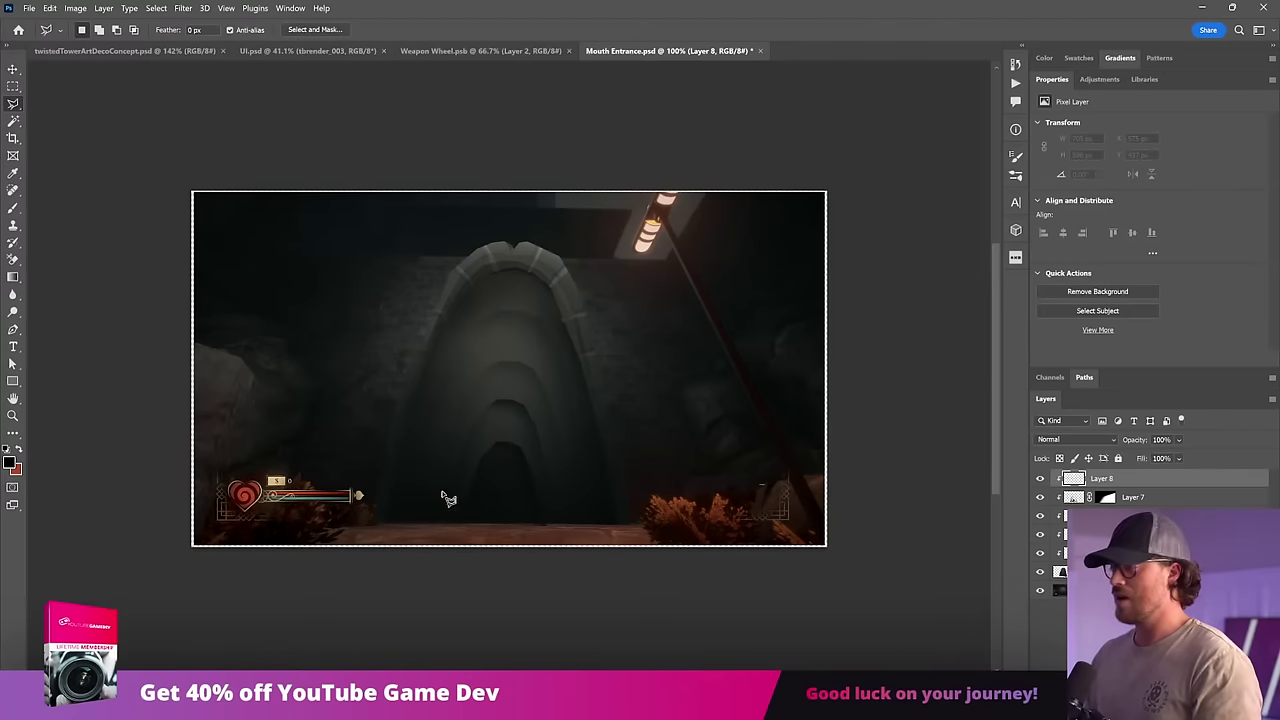
left_click(401, 523)
mouse_move(434, 411)
left_mouse_down()
mouse_move(451, 357)
mouse_move(480, 325)
mouse_move(524, 312)
mouse_move(545, 326)
mouse_move(609, 531)
mouse_move(401, 521)
left_mouse_up()
left_click(13, 277)
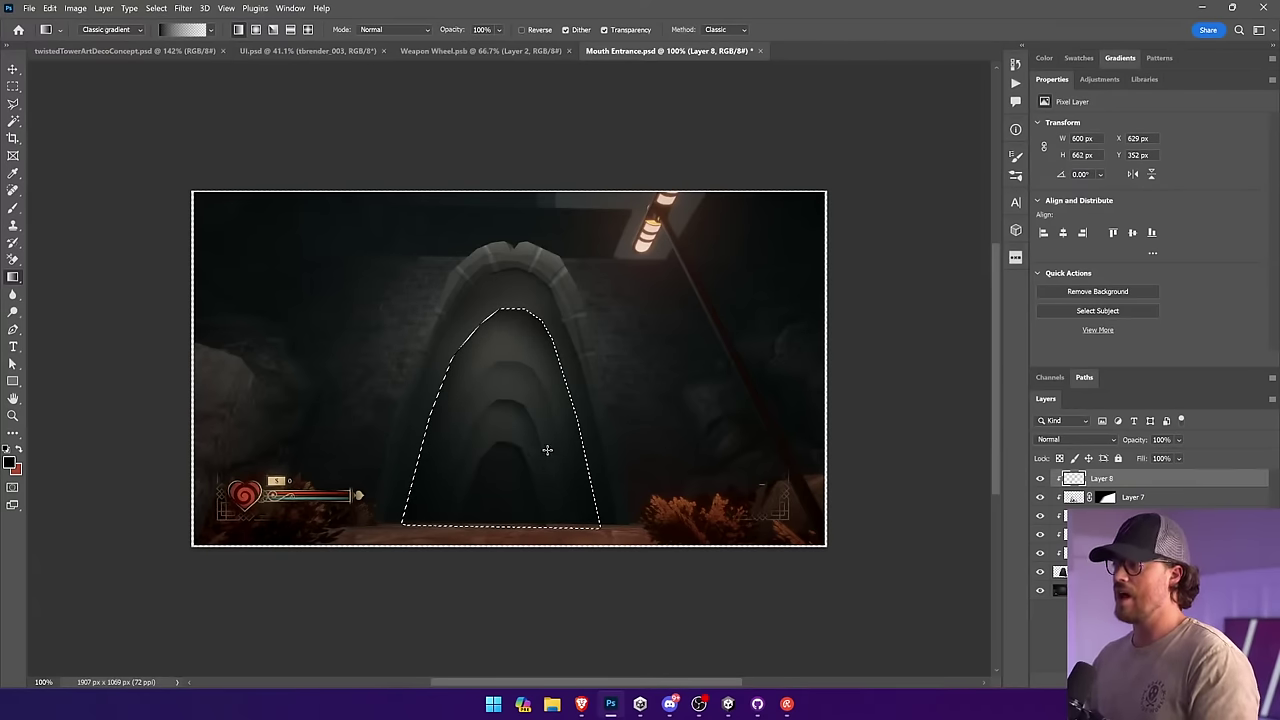
key("ctrl+d")
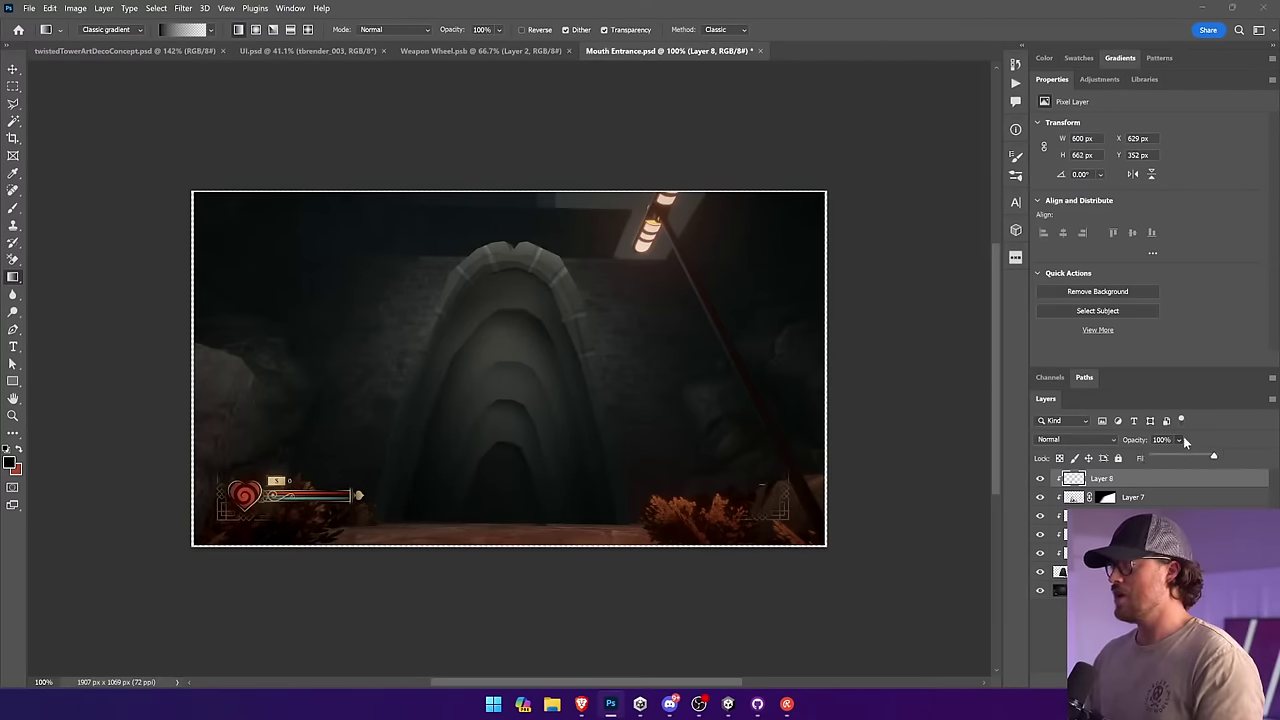
Step: Lower the opacity of the tall arch shading layer to 65% and deselect the layer
left_click(1178, 458)
key("v")
left_click(866, 423)
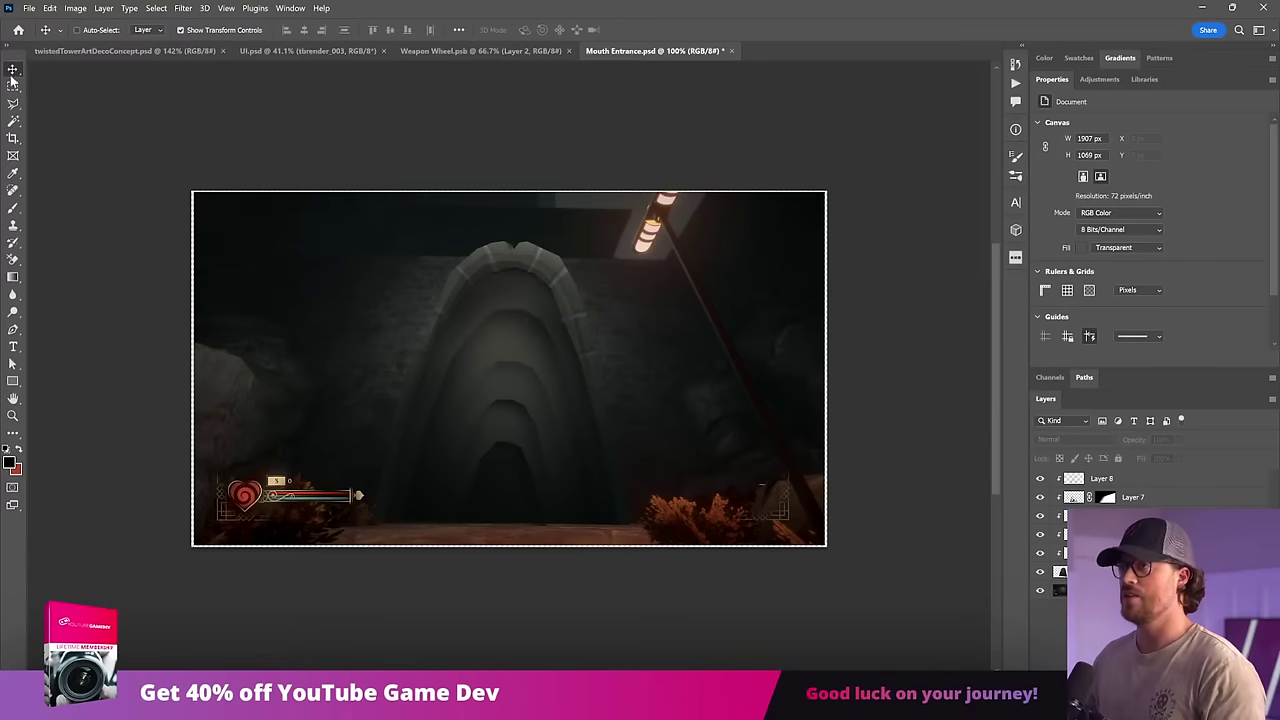
Step: Scale the background screenshot layer up slightly from opposite corners until it fills the whole canvas, and apply the transform
left_click(720, 280)
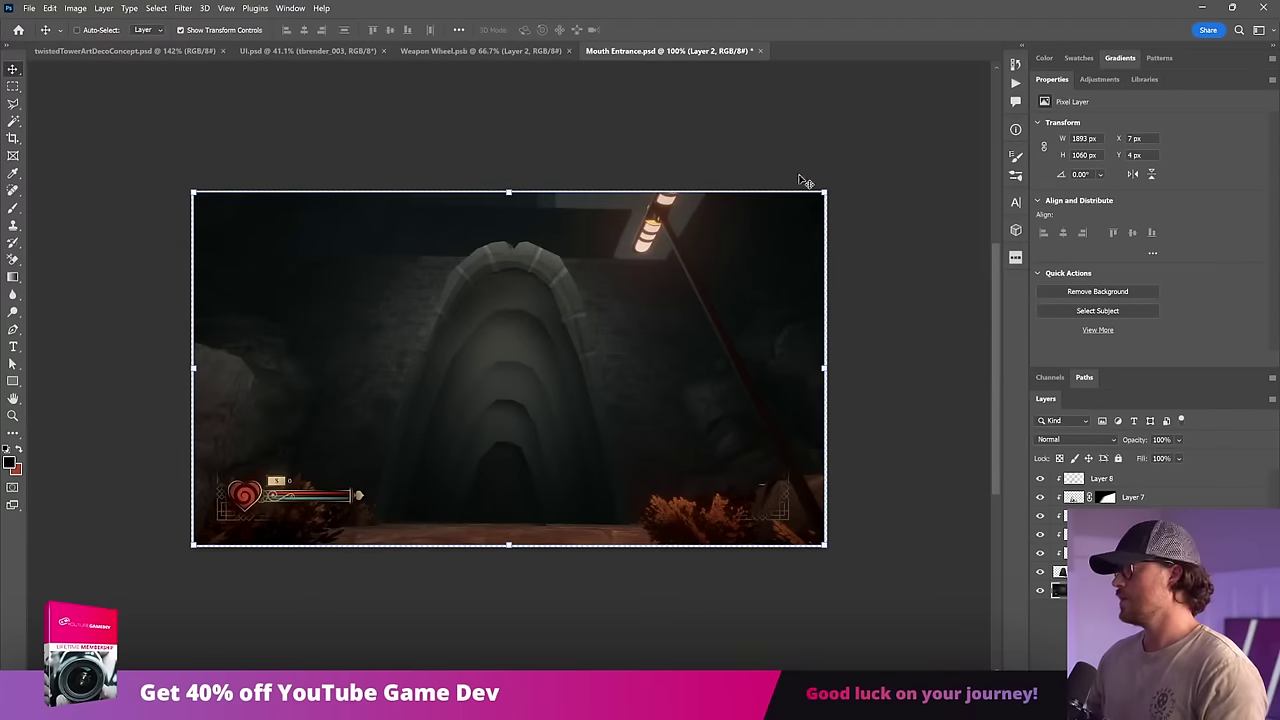
left_click_drag(832, 186, 830, 187)
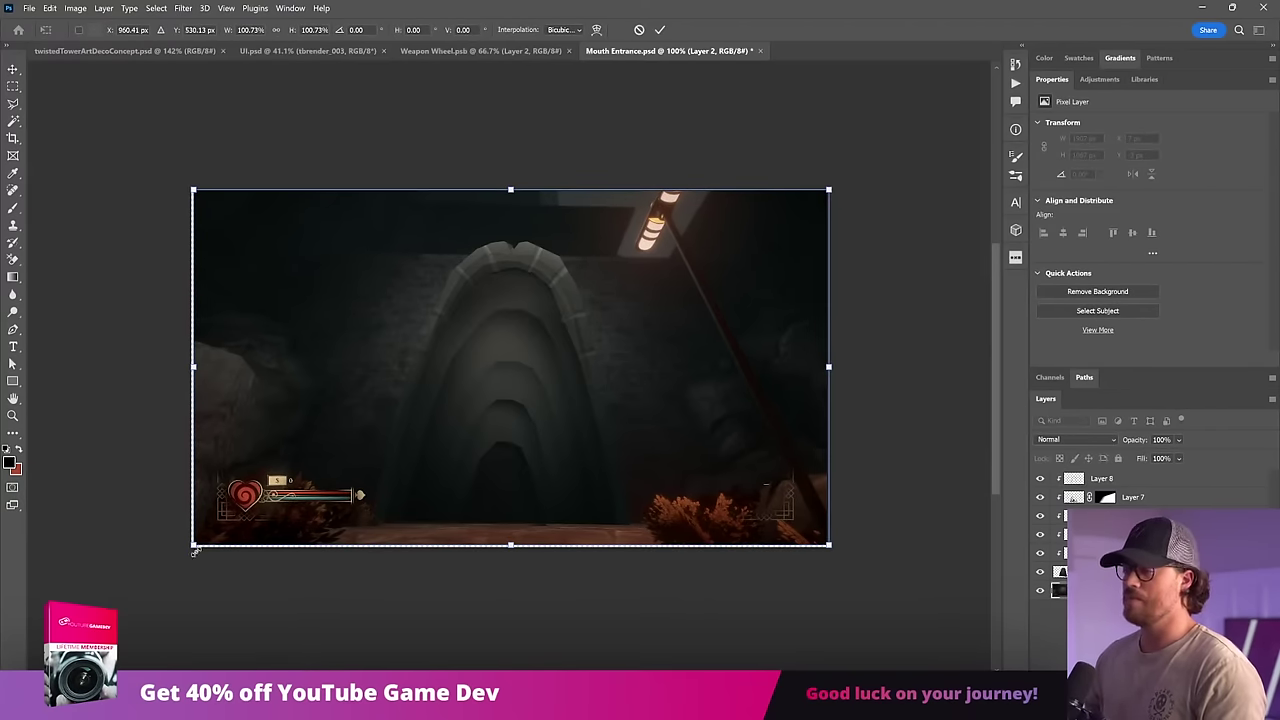
left_click_drag(195, 549, 187, 549)
key("Return")
left_click(529, 586, "ctrl")
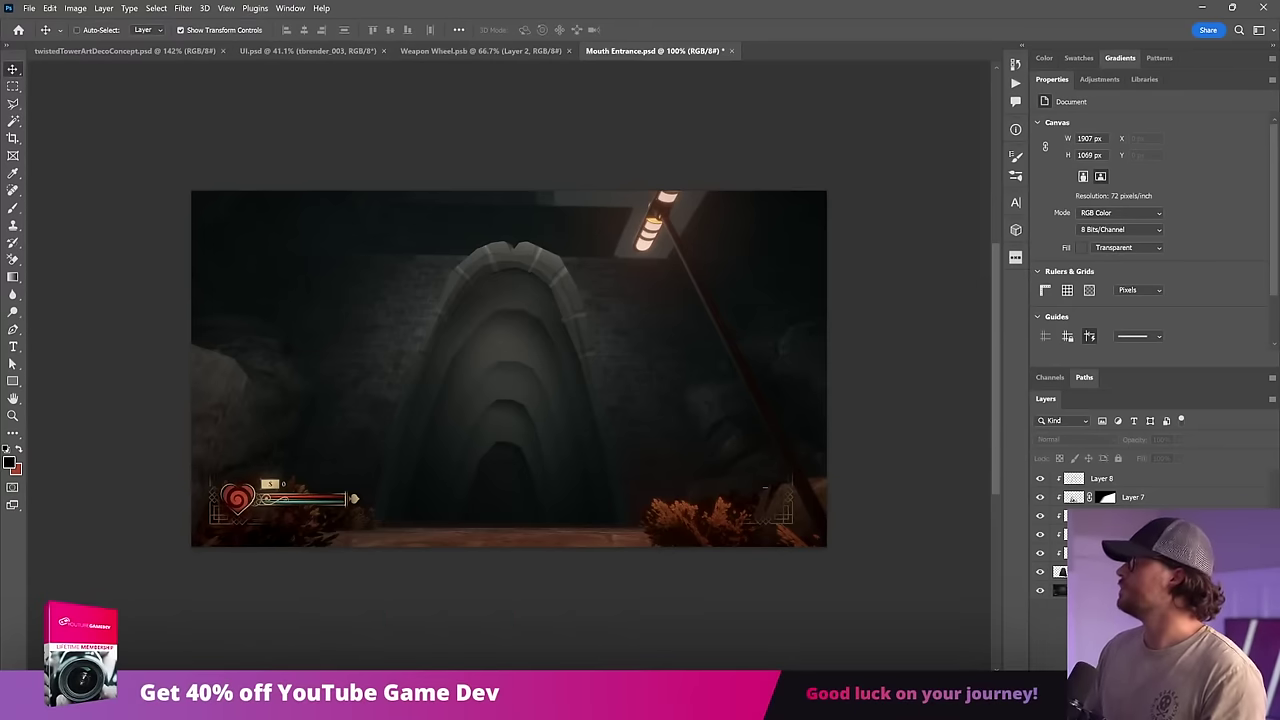
Step: Merge the arch layer and all the shading layers clipped to it into a single layer
left_click(1145, 482)
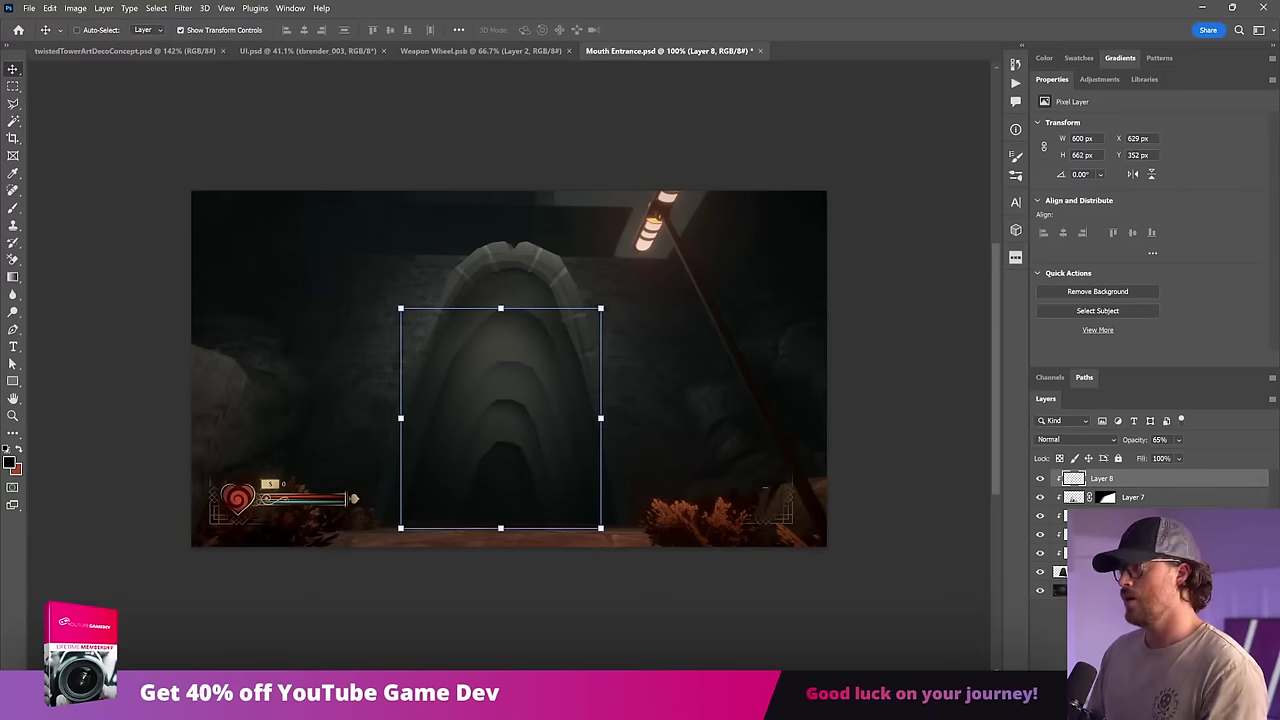
left_click(1143, 571, "shift")
right_click(1143, 571)
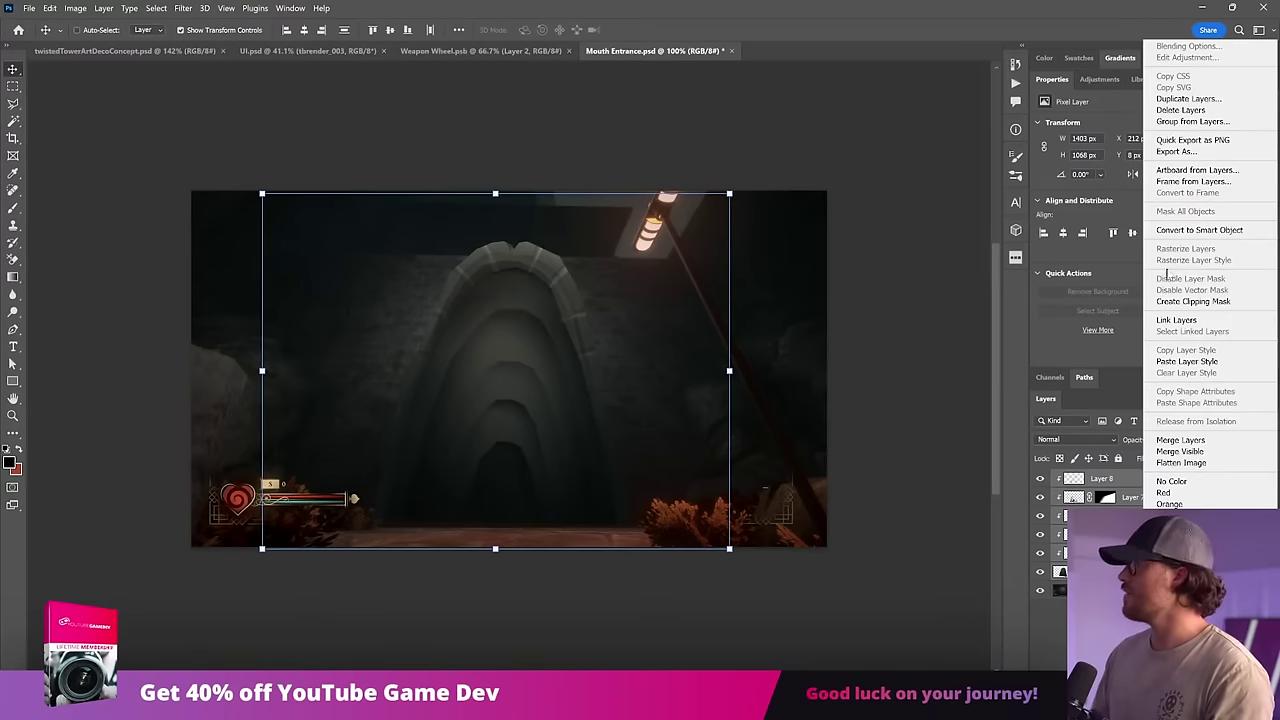
left_click(1180, 440)
Step: Cut away a thin strip along the lower left outer edge of the merged arch with a polygonal selection
key("l")
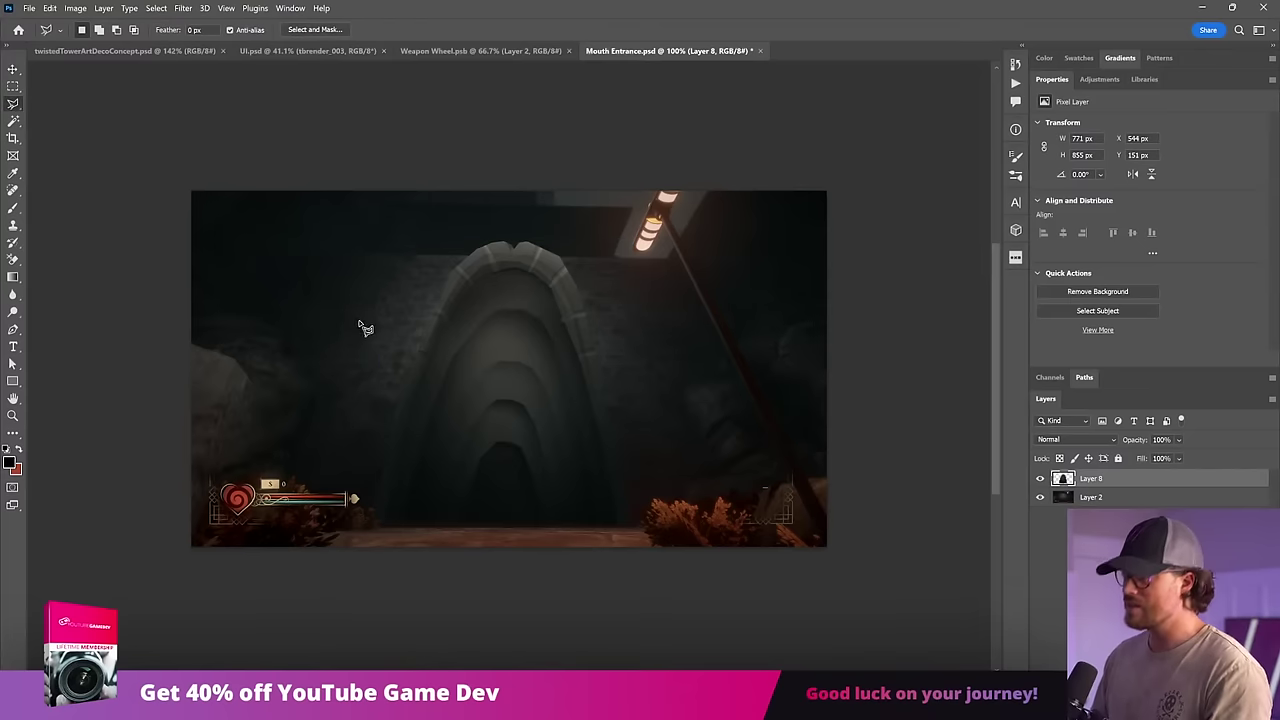
left_click_drag(418, 334, 385, 483)
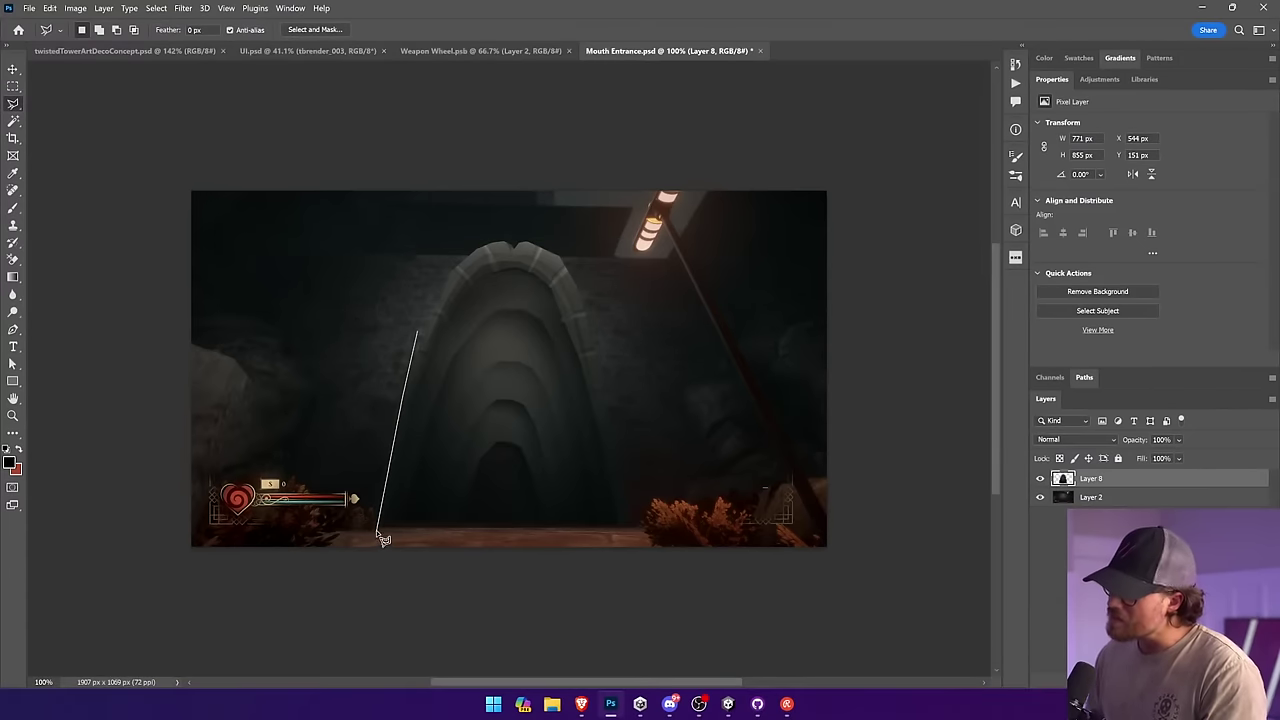
left_click_drag(306, 374, 300, 358)
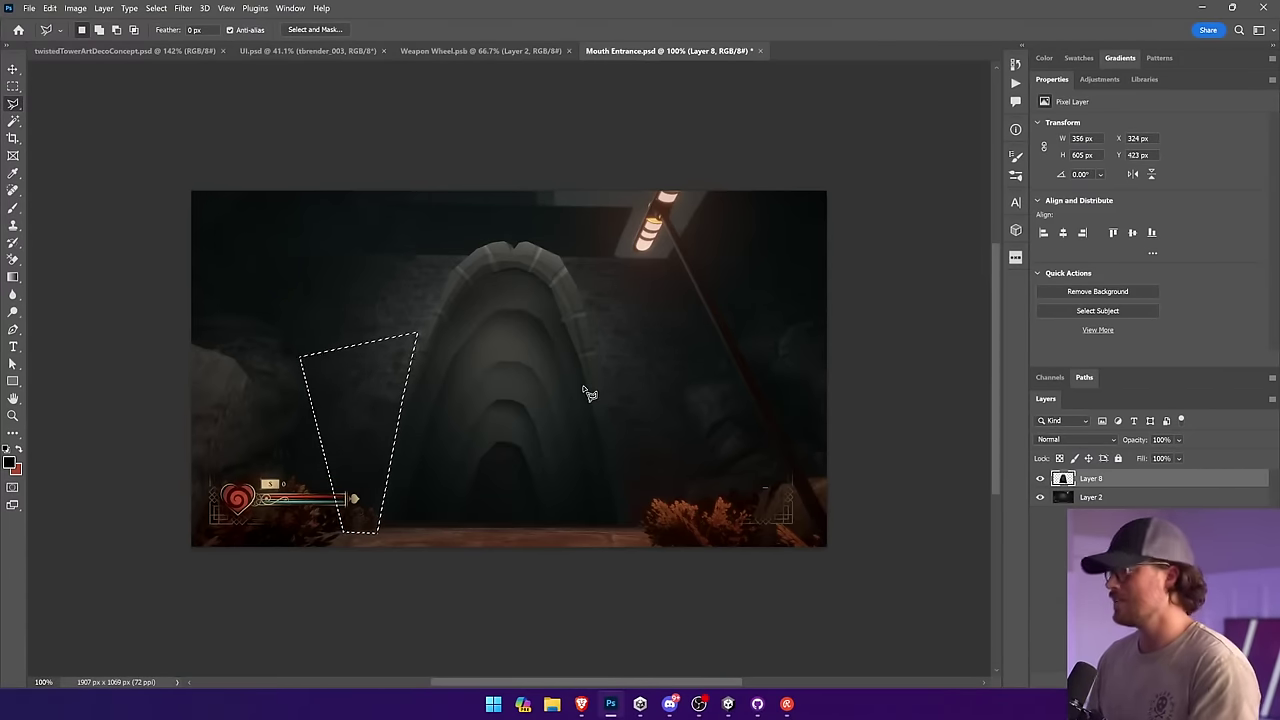
key("Delete")
key("ctrl+d")
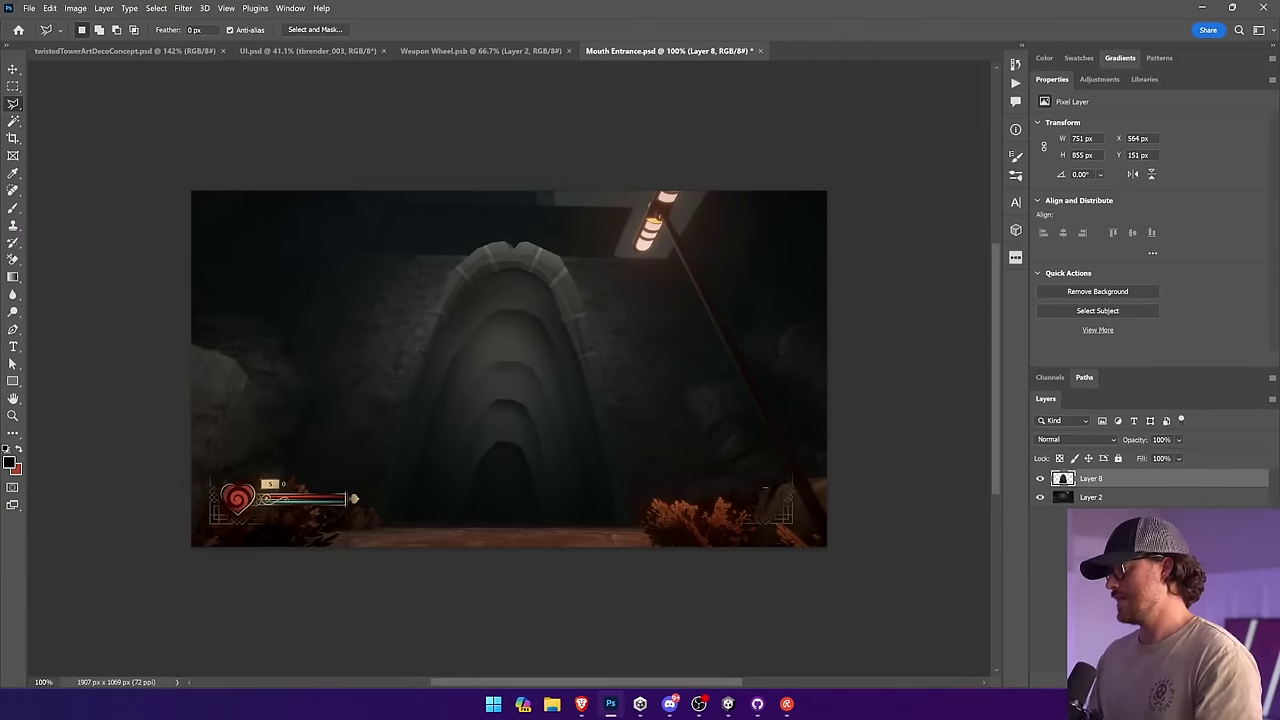
Step: Apply a Hue/Saturation adjustment to the merged arch with hue -38 and saturation -81
left_click(49, 8)
mouse_move(75, 8)
mouse_move(90, 37)
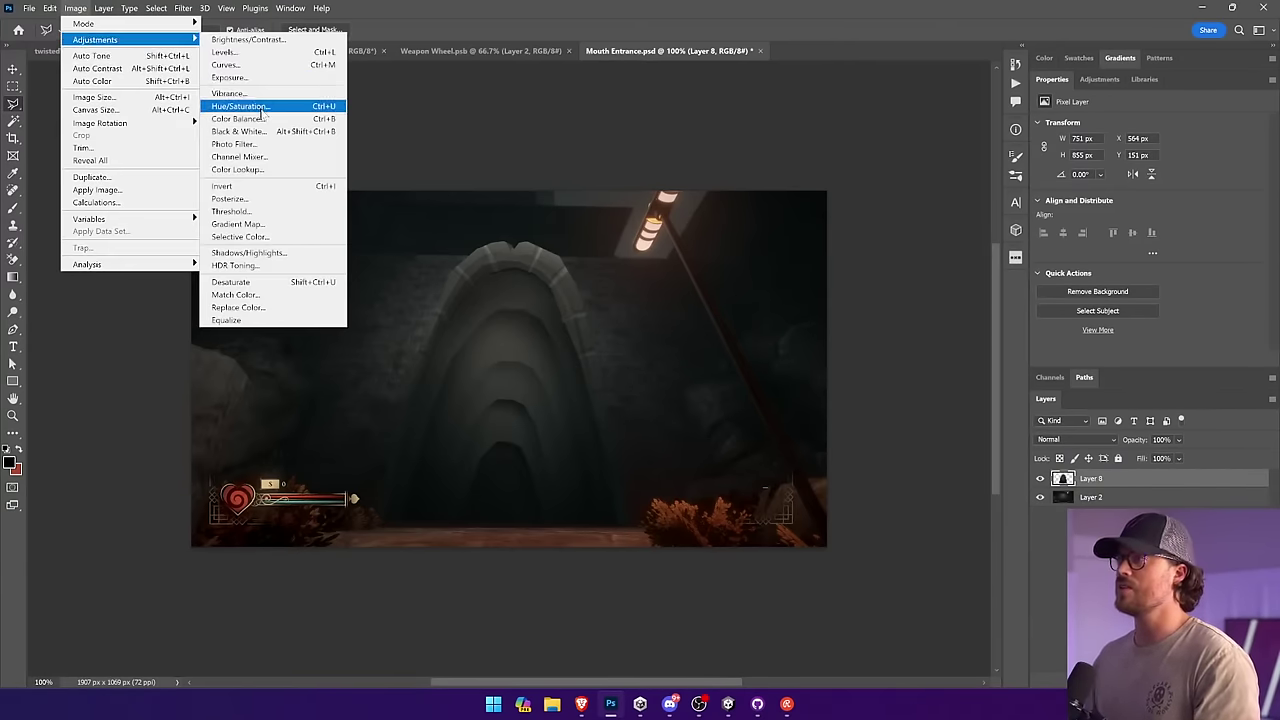
left_click(245, 107)
left_click_drag(1032, 280, 978, 307)
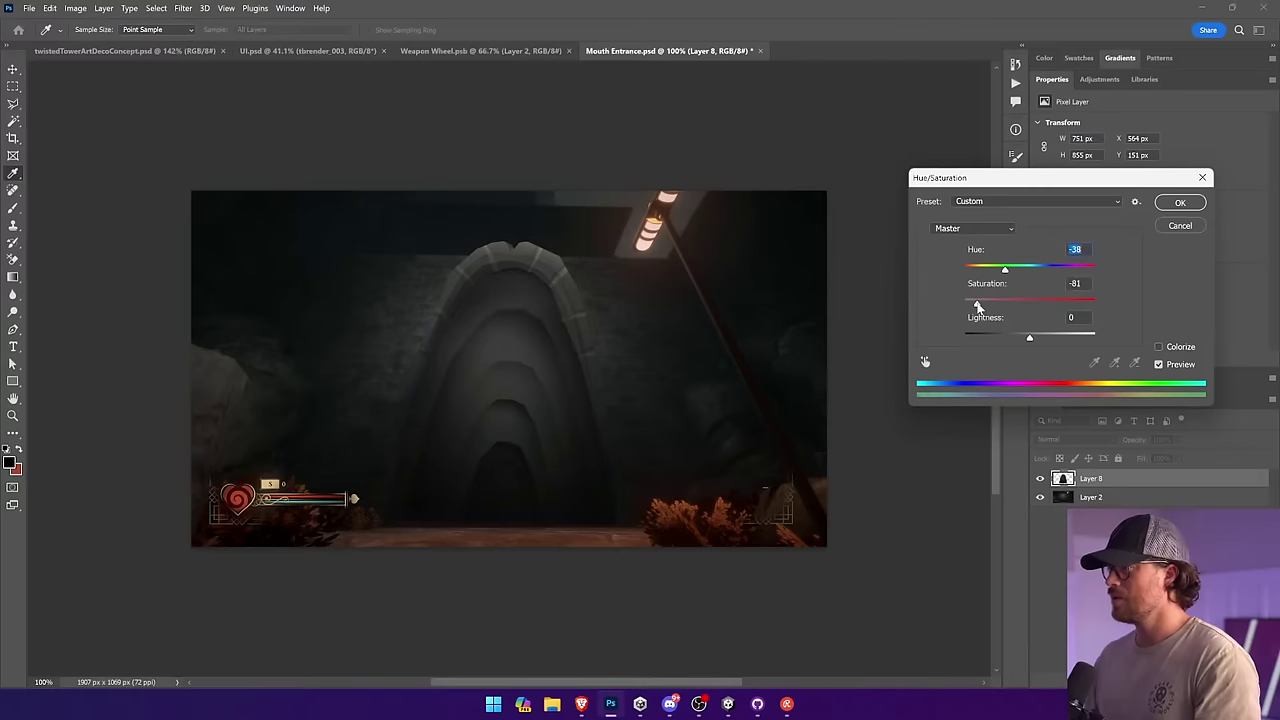
left_click(1178, 204)
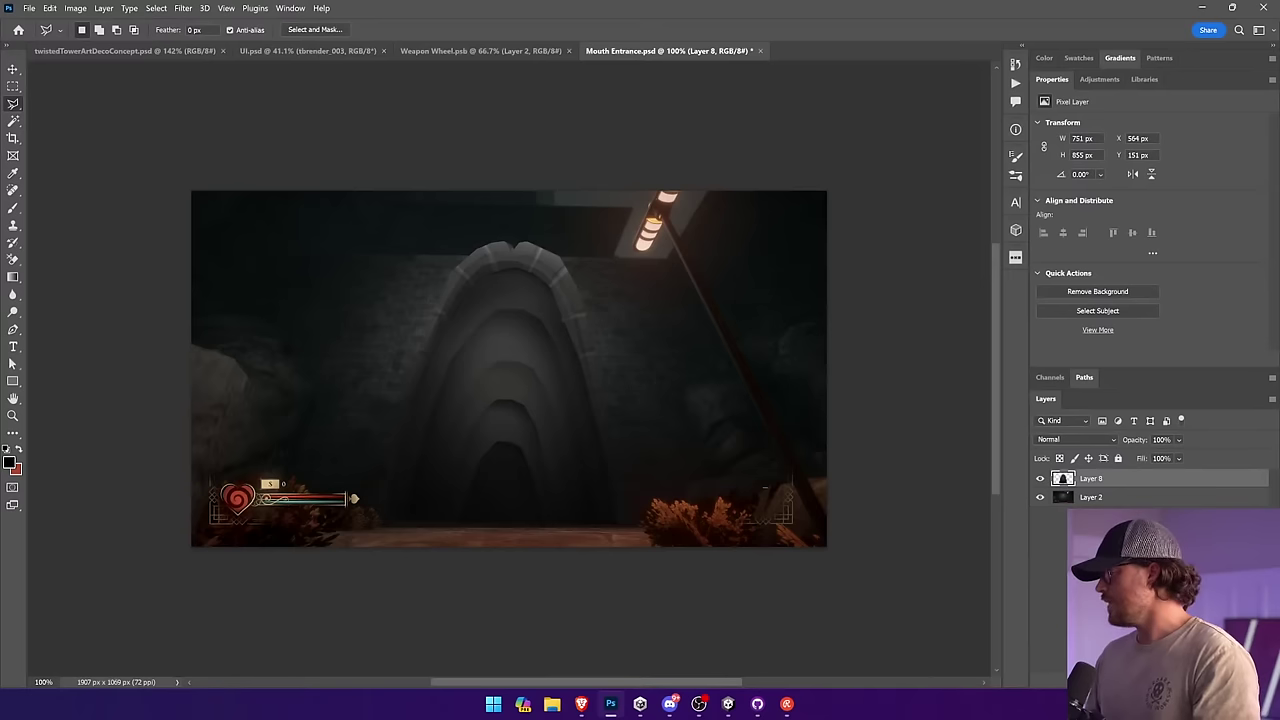
Step: Add a new empty layer directly below the merged arch layer
key("ctrl+shift+alt+n")
left_click_drag(1111, 479, 1090, 505)
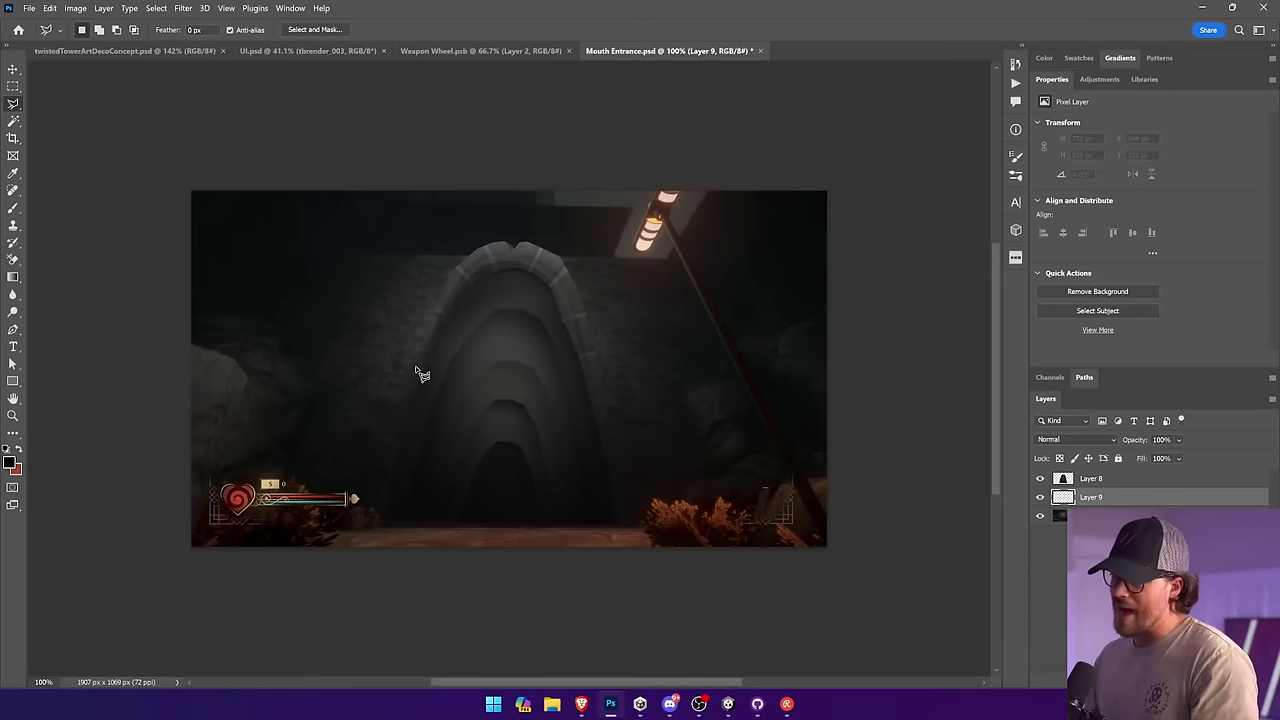
Step: Outline curled scroll shapes on both sides of the arch's base as one combined selection
left_click_drag(416, 367, 385, 445)
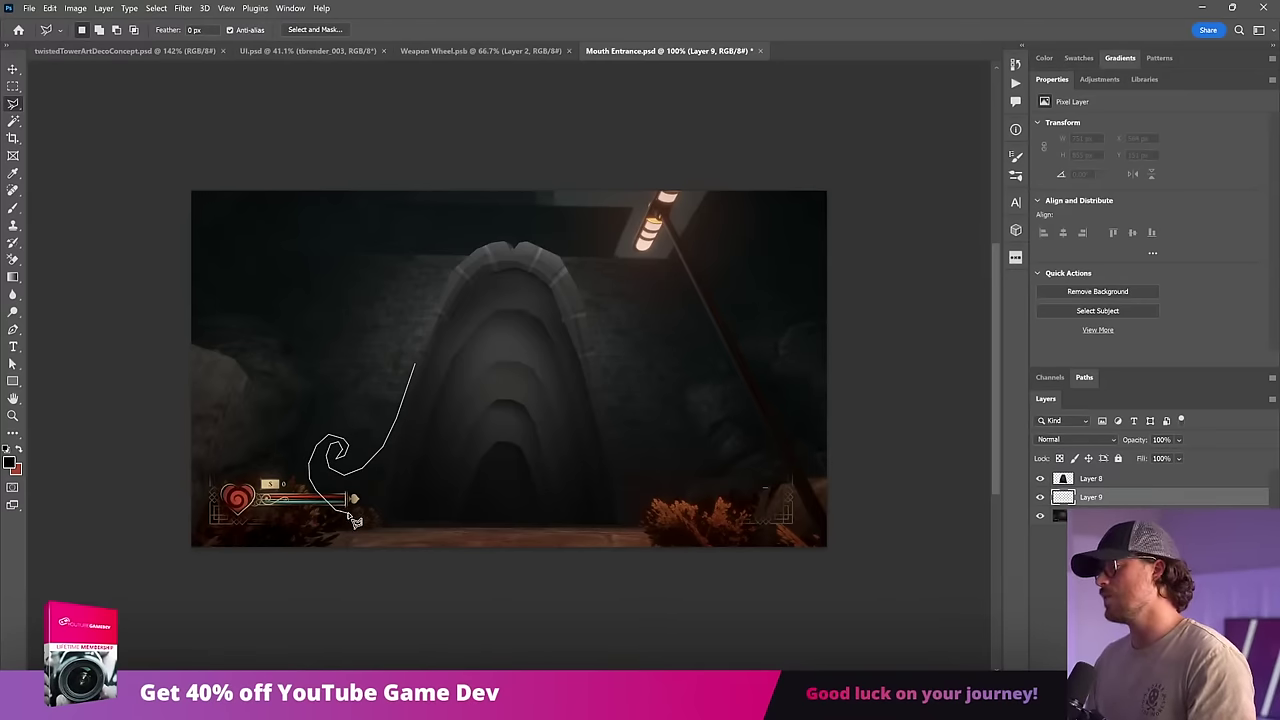
left_click_drag(410, 472, 400, 470)
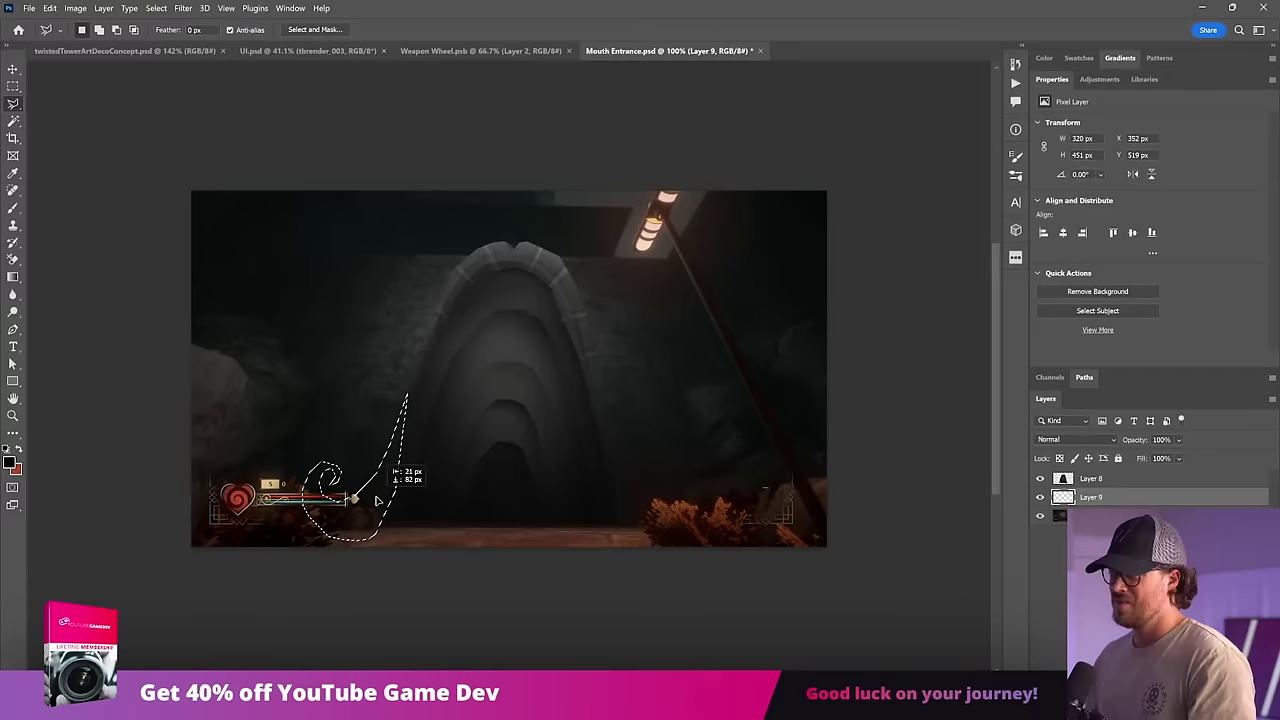
mouse_move(605, 418)
left_mouse_down()
mouse_move(645, 474)
mouse_move(679, 470)
mouse_move(683, 434)
mouse_move(667, 429)
mouse_move(679, 457)
left_mouse_up()
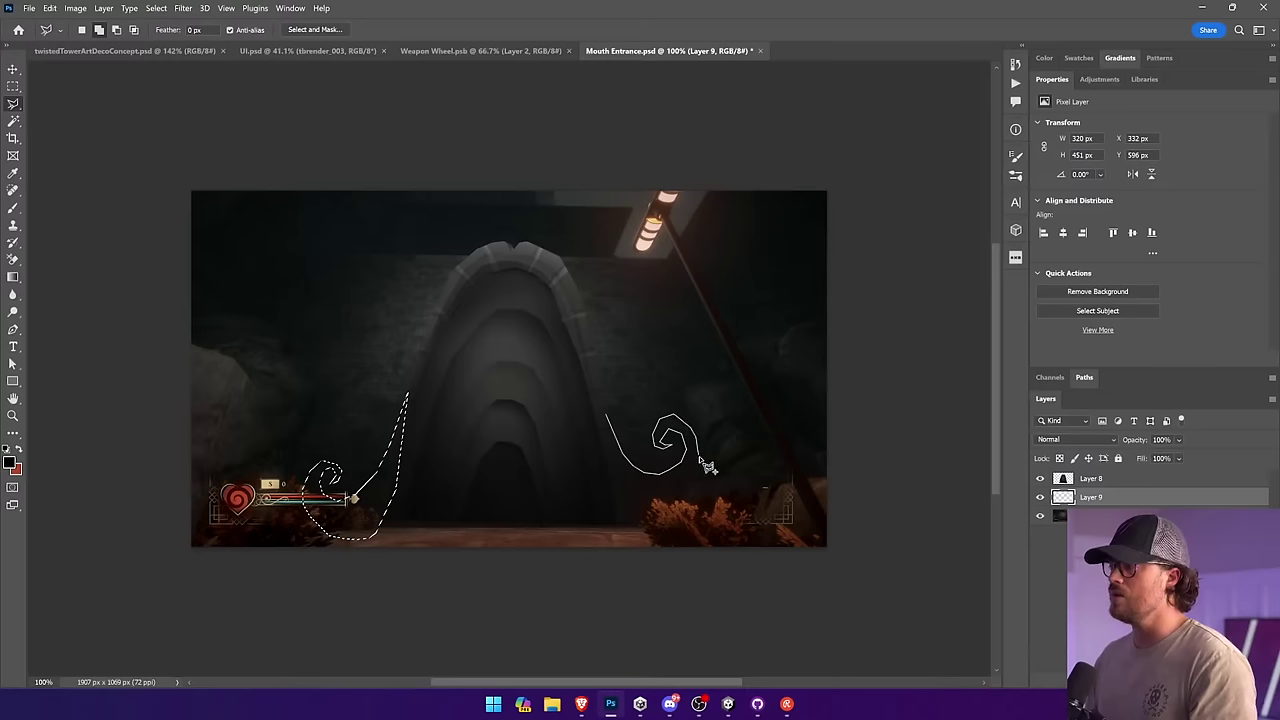
left_click_drag(648, 533, 628, 525)
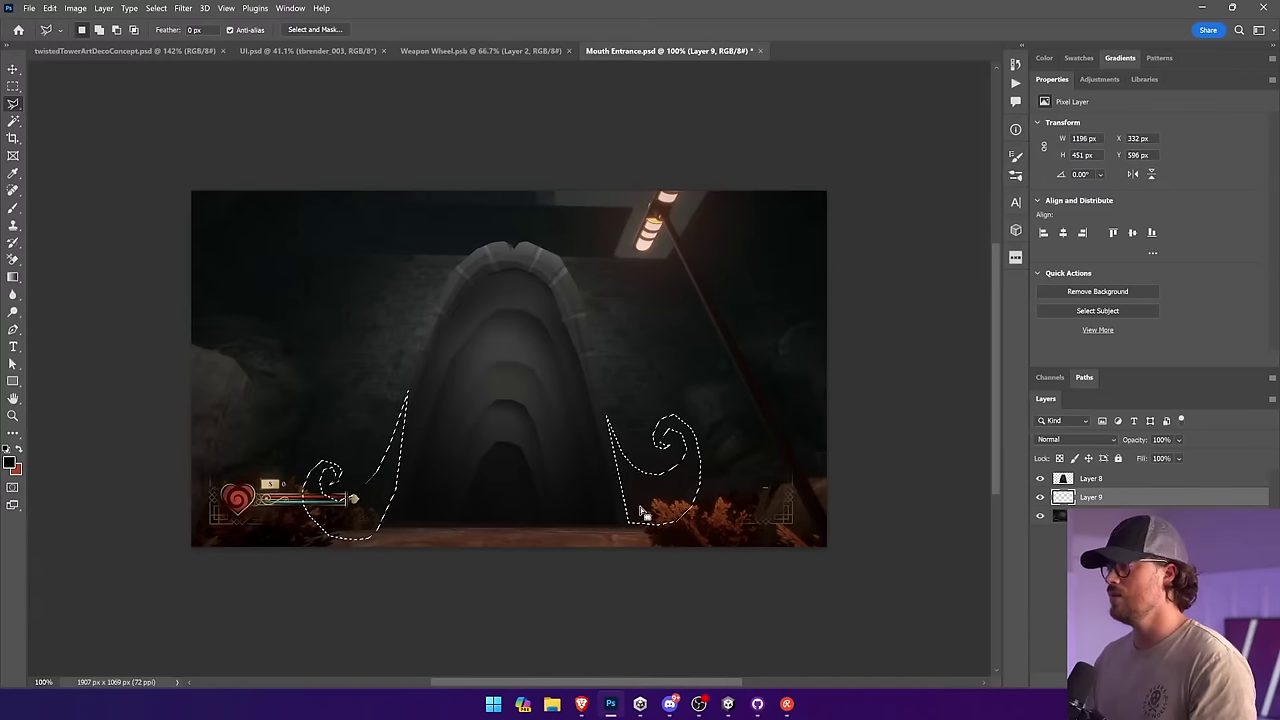
Step: Fill the two scroll selections with grey sampled from the arch stones and clear the selection
left_click(13, 278)
right_click(14, 279)
left_click(69, 290)
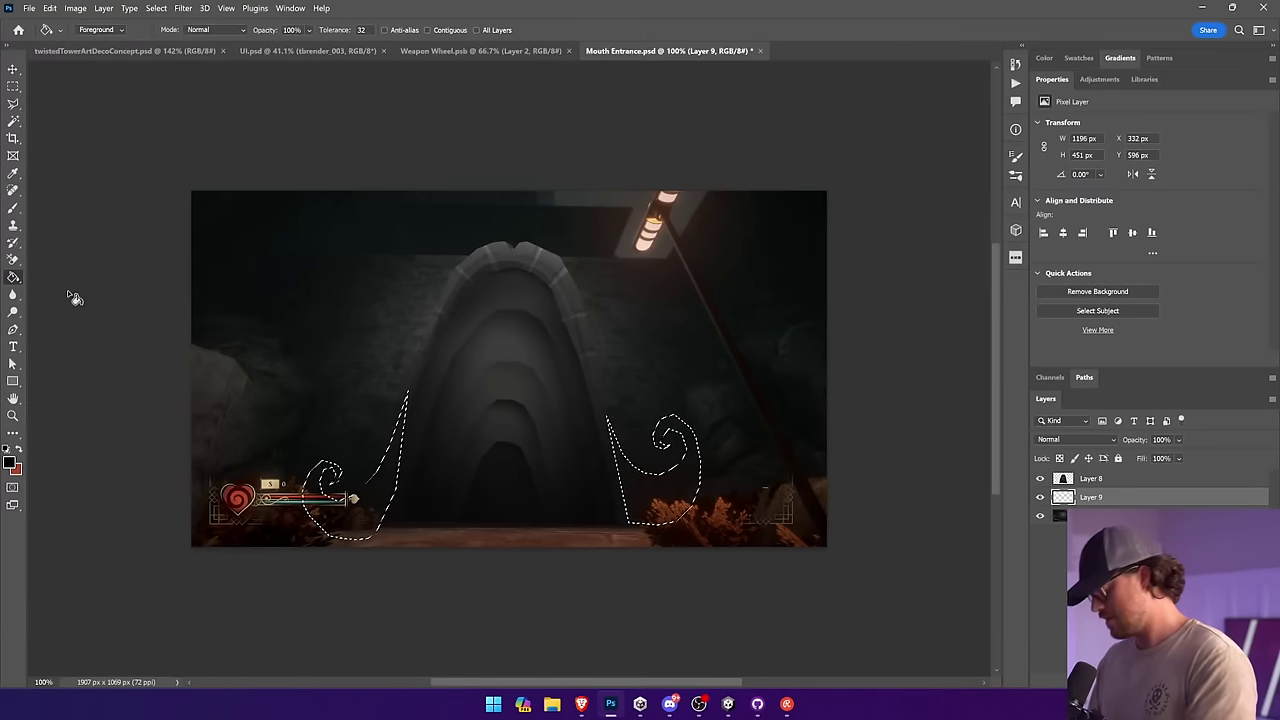
key("i")
left_click(473, 253)
key("alt+BackSpace")
key("ctrl+d")
key("g")
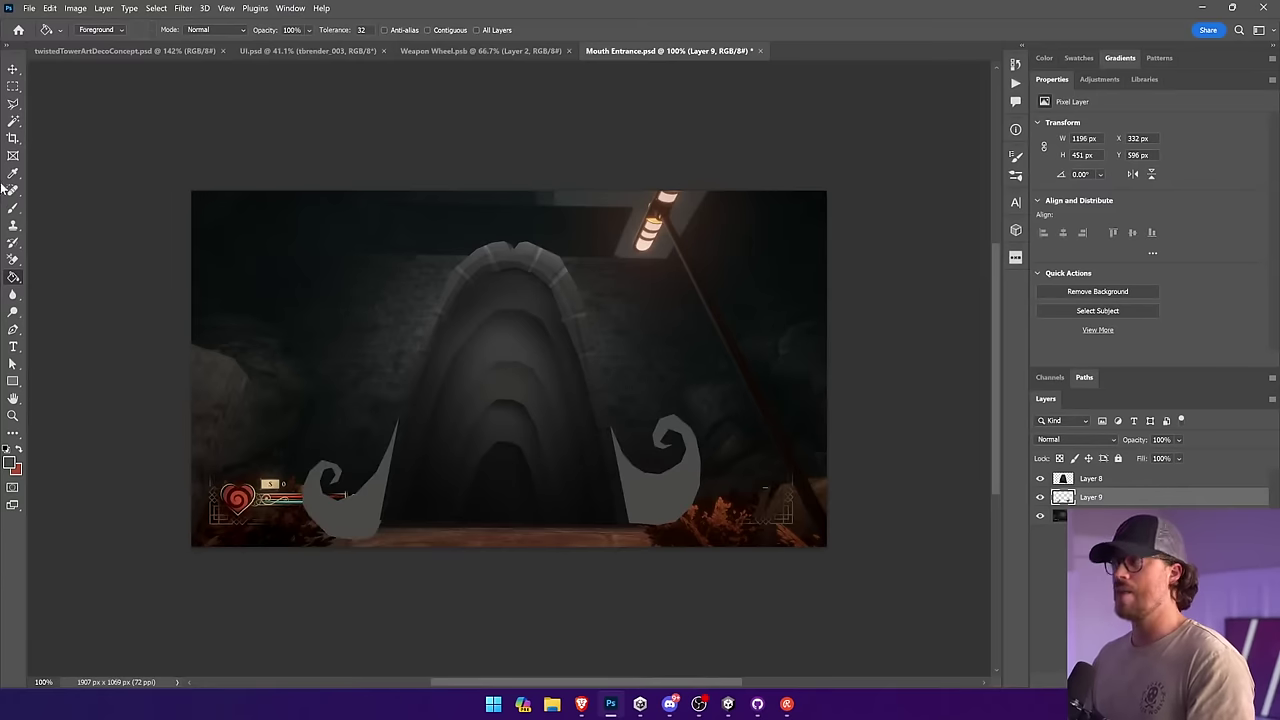
Step: Remove the two grey scroll shapes from the layer below the arch
key("ctrl+a")
key("ctrl+x")
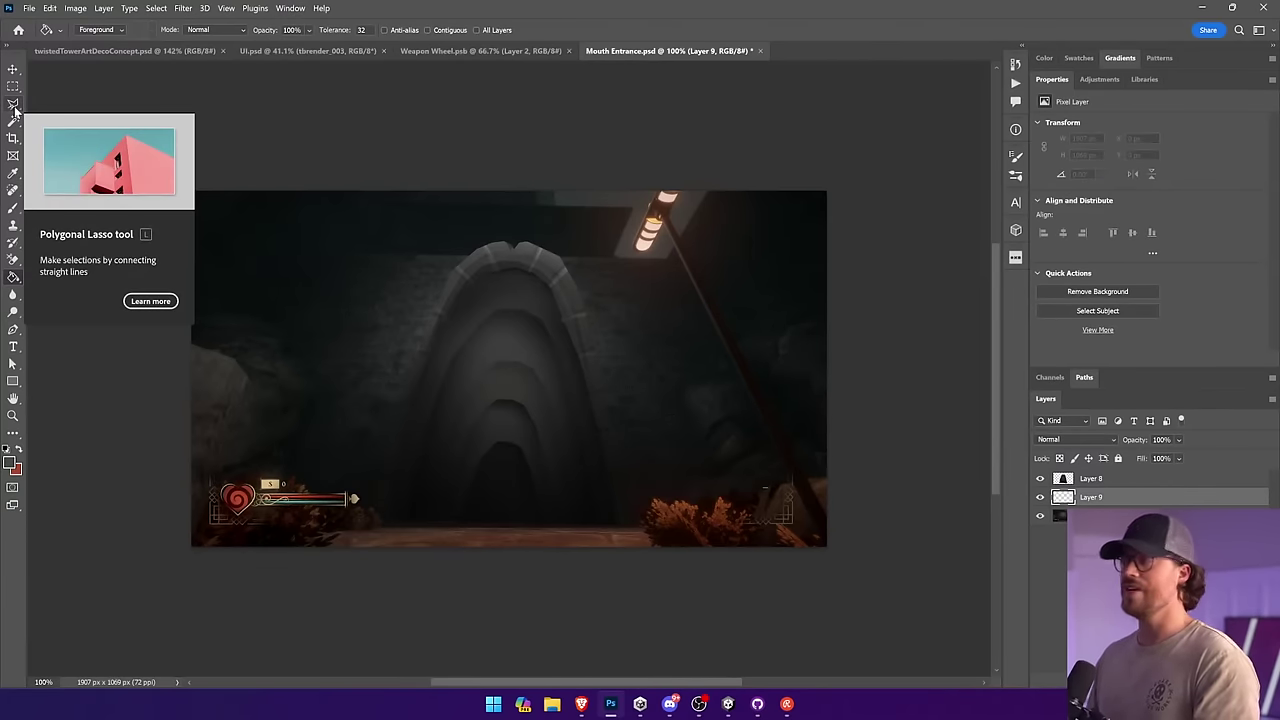
key("v")
left_click(13, 104)
left_click(500, 52)
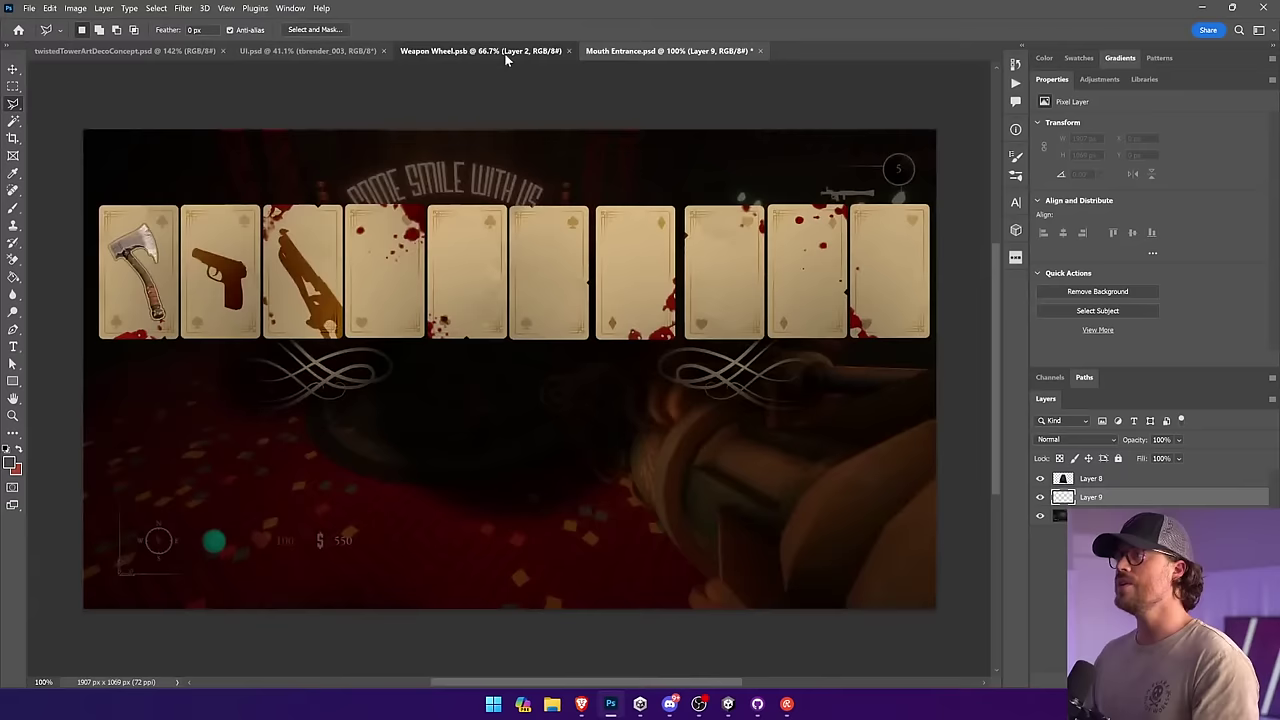
key("v")
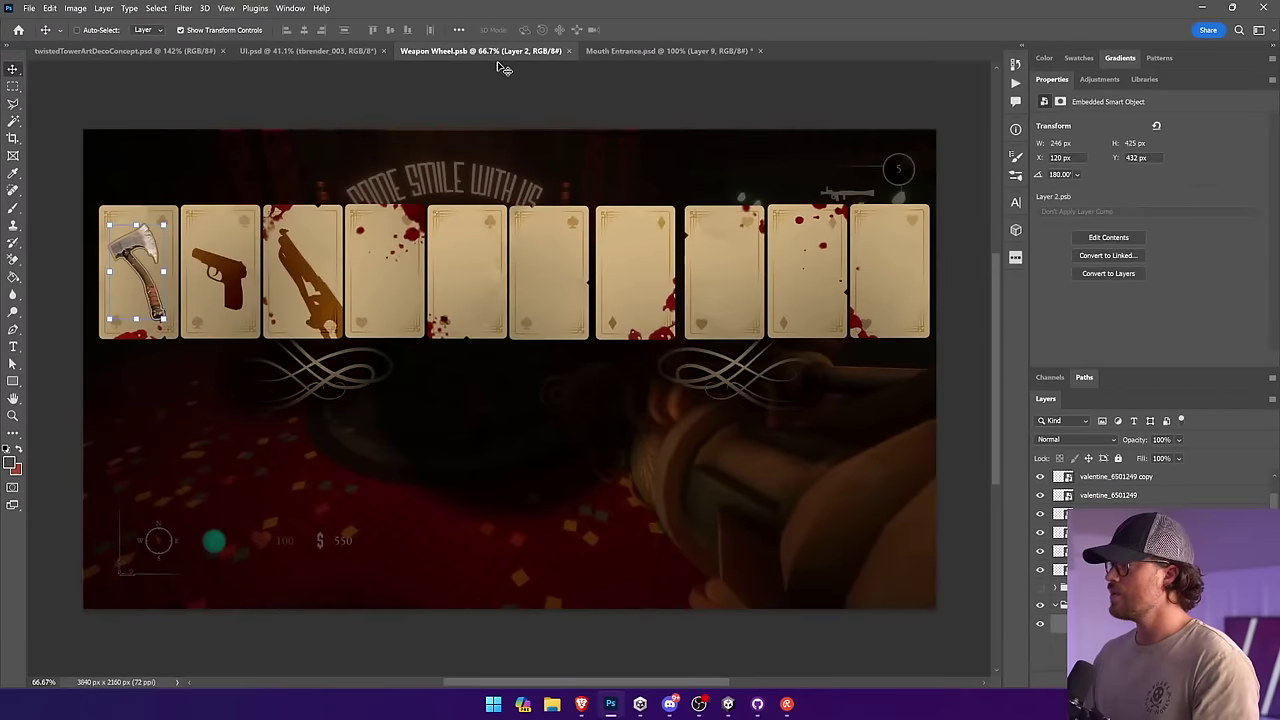
left_click(615, 51)
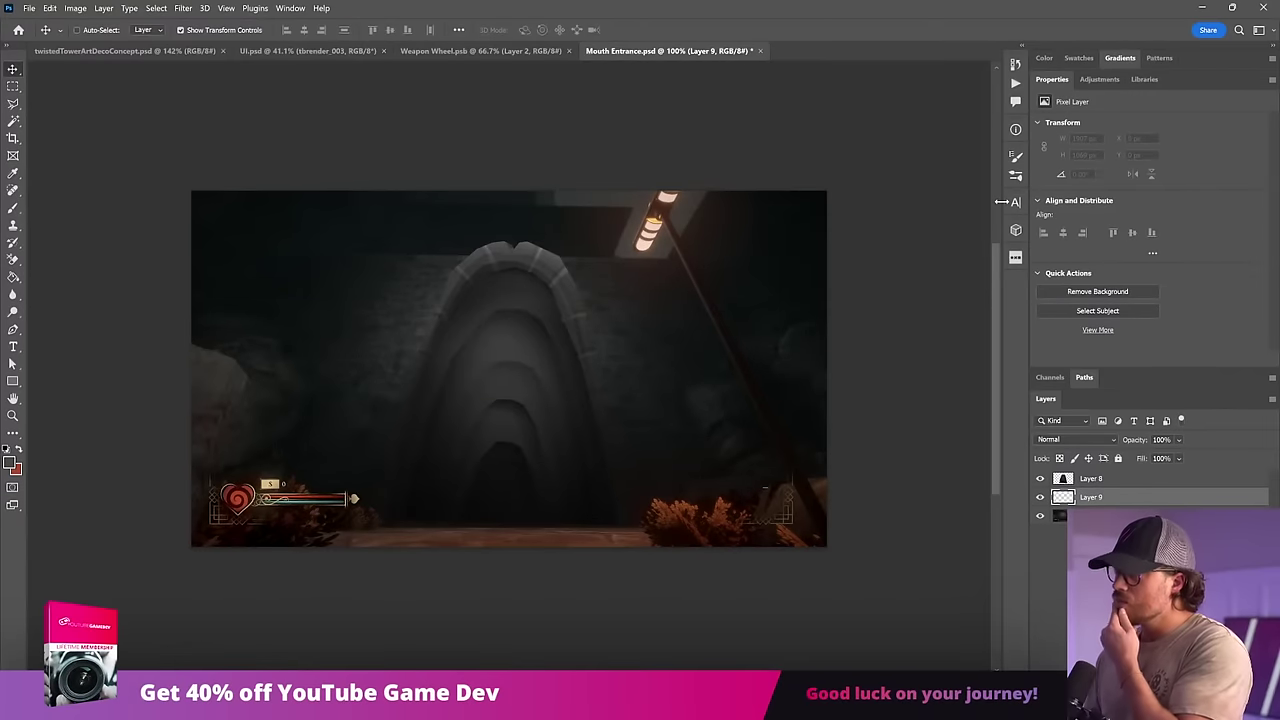
Step: Outline a wide slanted-end band about 1772 × 190 px across the bottom of the scene with a polygonal selection
left_click(13, 104)
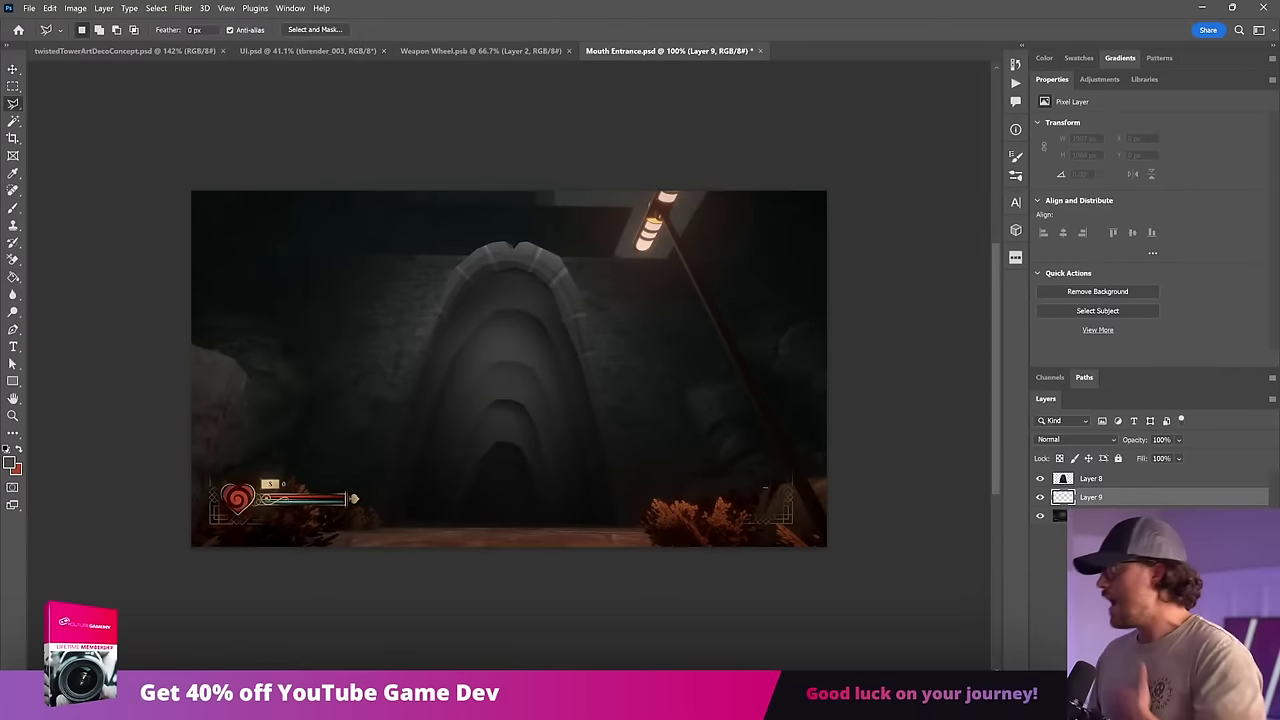
left_click(236, 473)
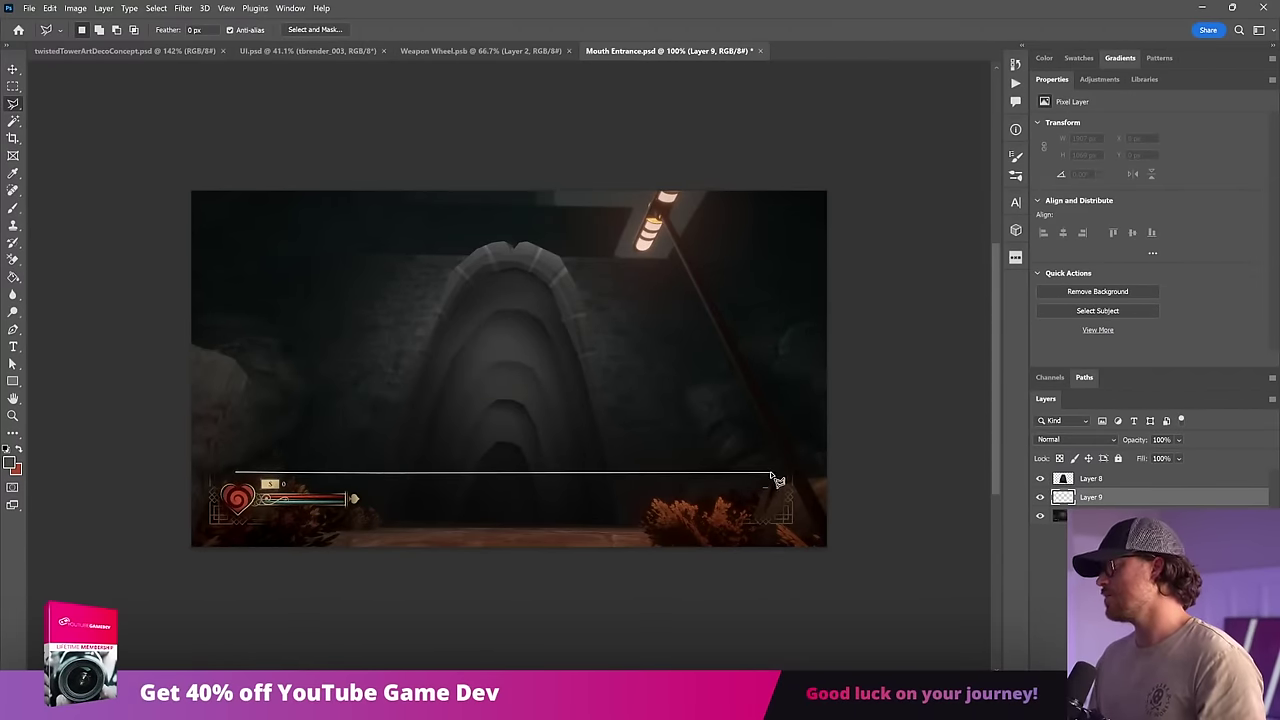
left_click(772, 473)
left_click(790, 521)
left_click(203, 534)
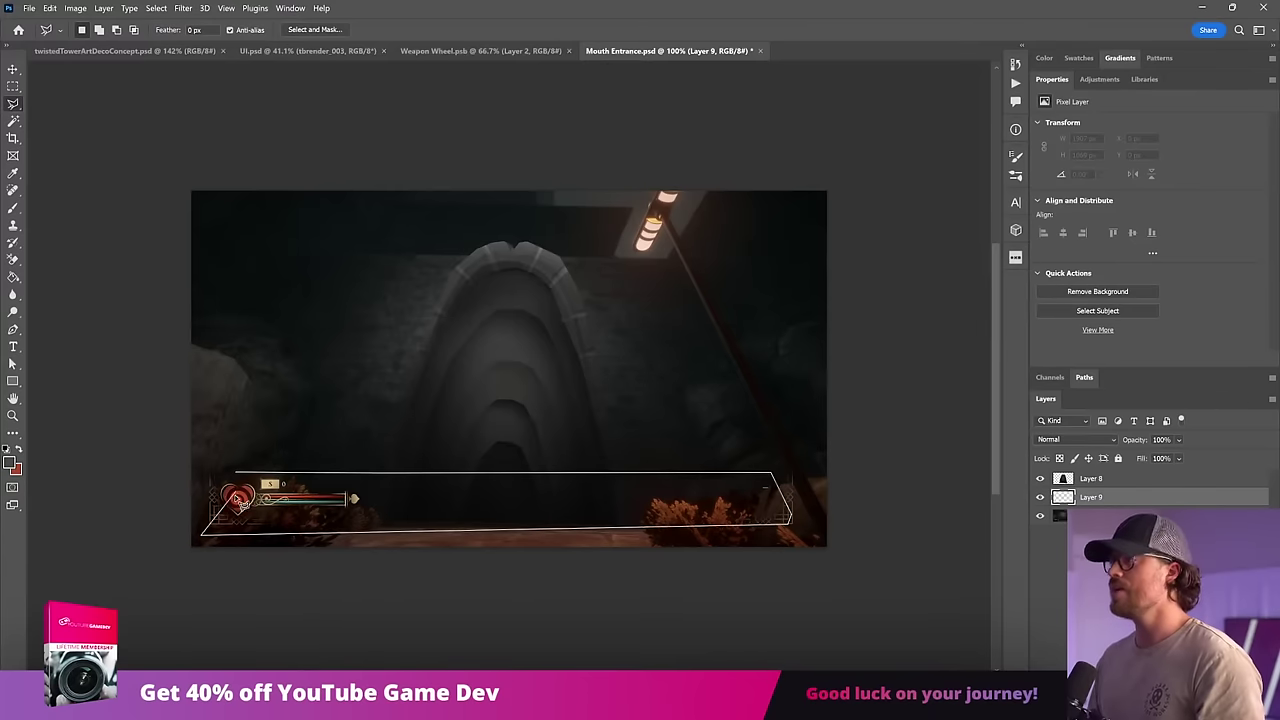
left_click(236, 473)
Step: Fill the band with grey sampled from the arch stones, clear the selection and squash the band to 154 px high
left_click(13, 277)
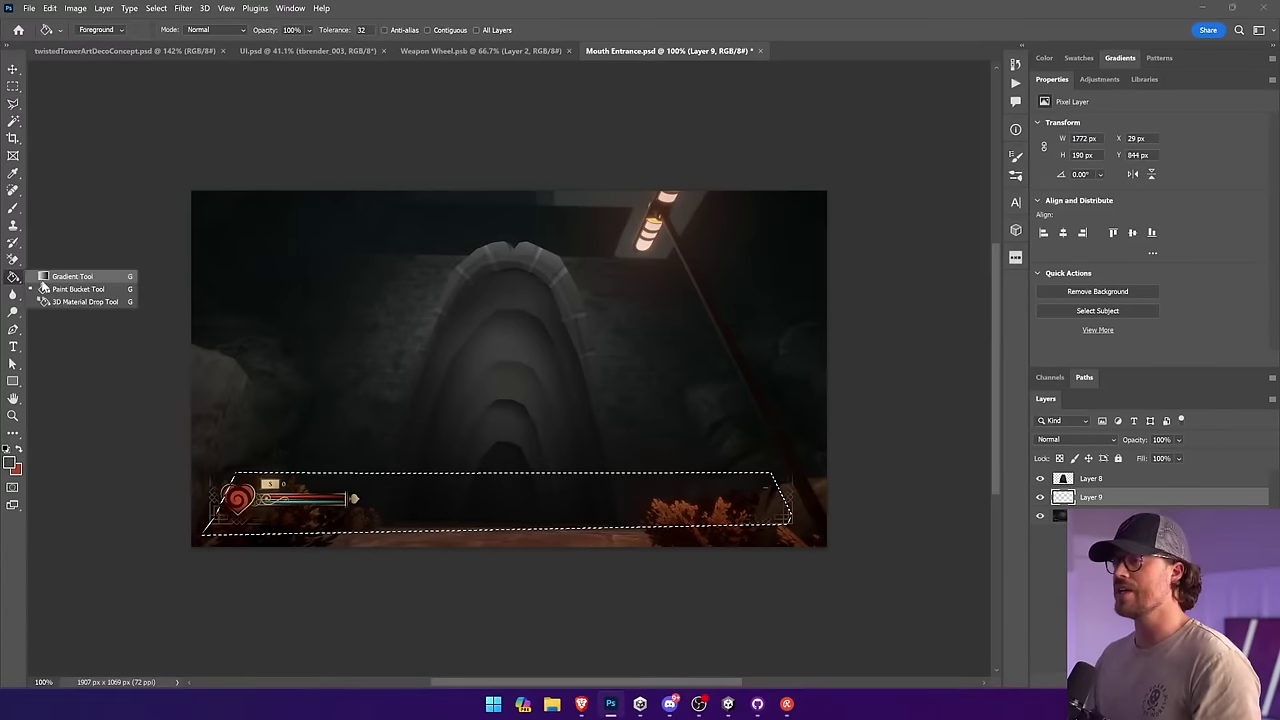
left_click(44, 290)
key("i")
left_click_drag(576, 282, 555, 256)
key("alt+BackSpace")
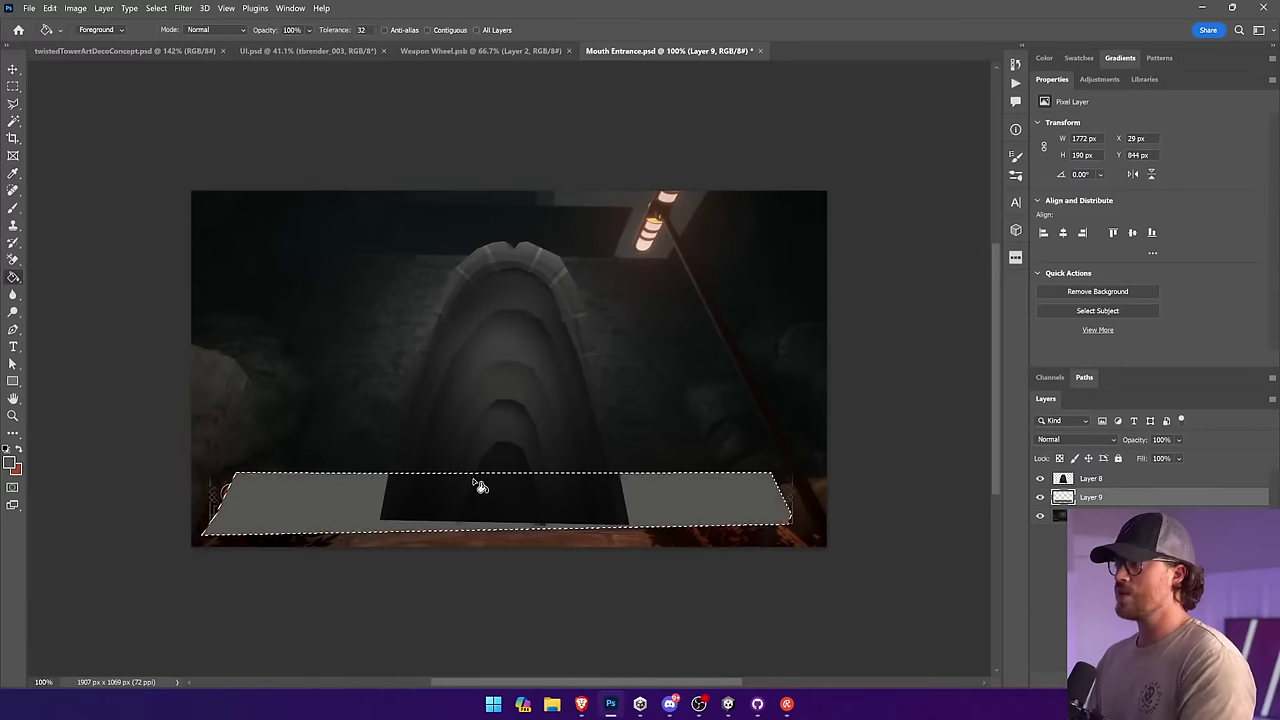
key("ctrl+d")
key("v")
left_click_drag(497, 533, 497, 522)
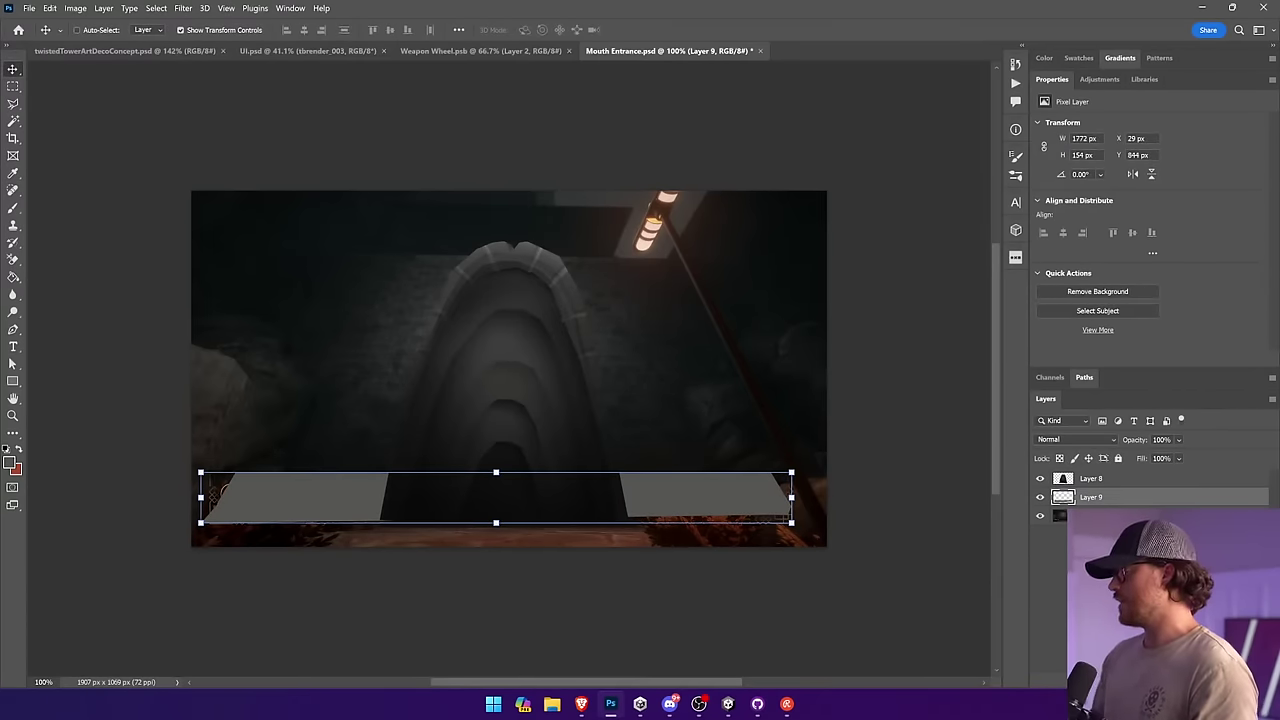
Step: Mask the grey band and fade its left end and lower edge into the scene with black-to-transparent linear gradients
left_click(1157, 680)
left_click(13, 277)
left_click(44, 277)
left_click_drag(217, 534, 295, 534)
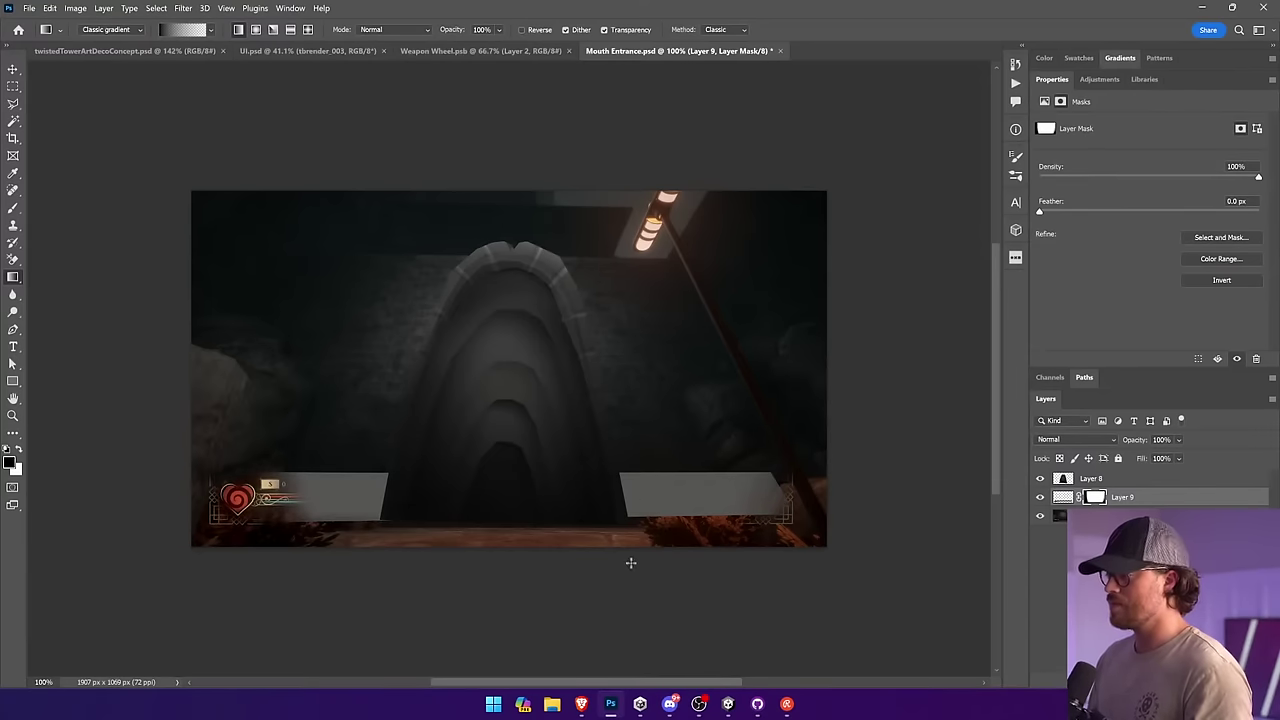
left_click_drag(631, 563, 633, 484)
left_click_drag(526, 536, 526, 484)
left_click_drag(554, 532, 549, 480)
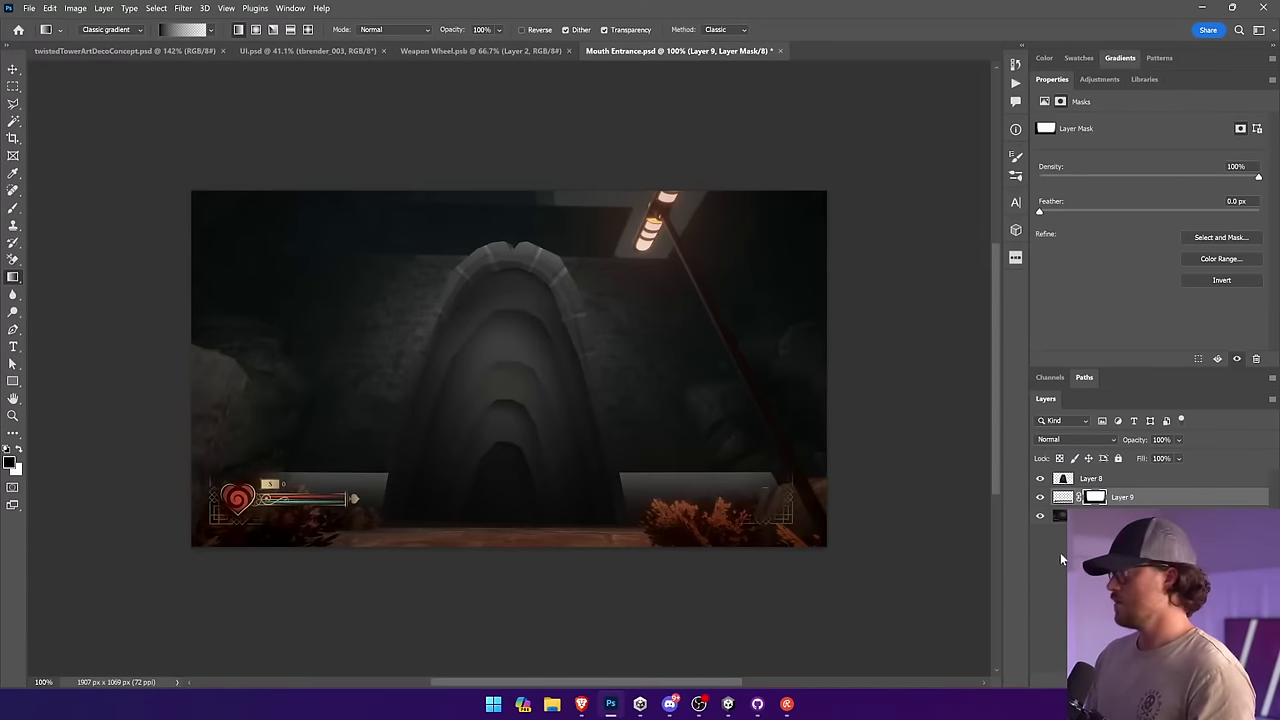
Step: Add a new layer clipped to the grey stone band and clear the trial lasso selection on its upper edge
left_click(1237, 680)
key("ctrl+alt+g")
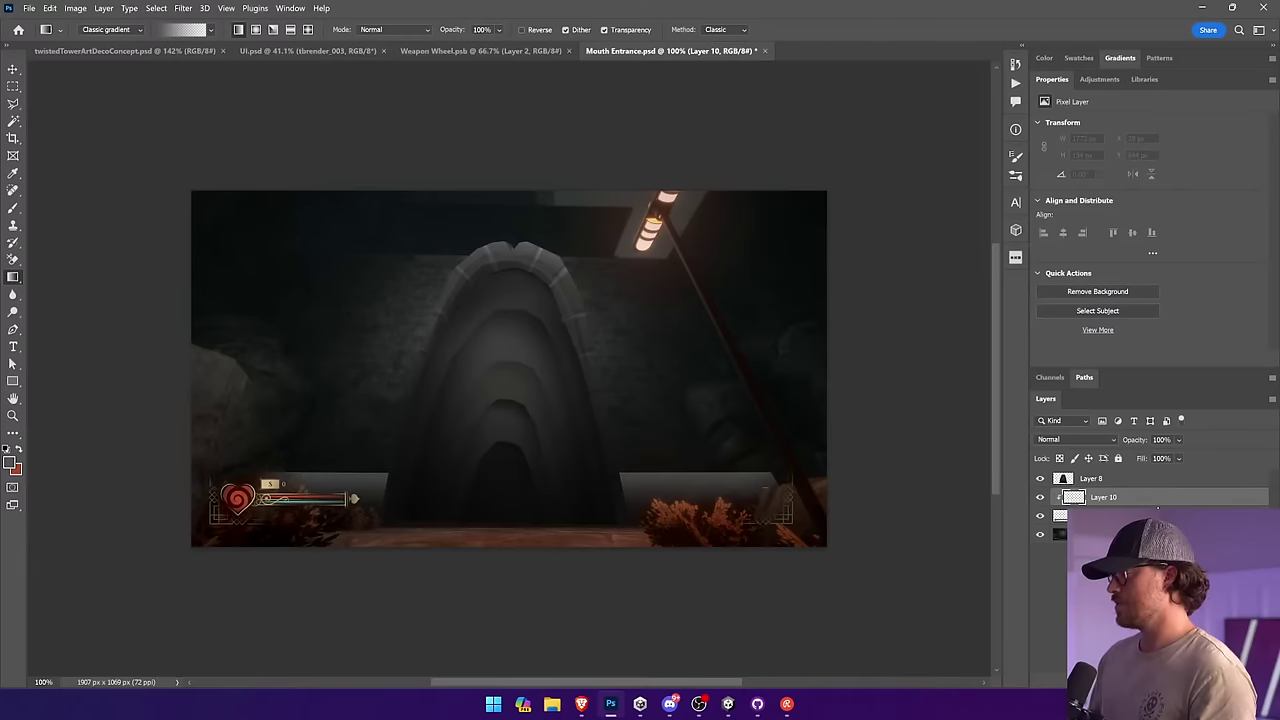
key("l")
mouse_move(290, 484)
left_mouse_down()
mouse_move(392, 468)
mouse_move(220, 448)
mouse_move(291, 487)
mouse_move(305, 474)
mouse_move(378, 477)
mouse_move(285, 471)
left_mouse_up()
key("ctrl+d")
Step: Chip the band's upper edge by masking out two jagged polygonal selections, one on each side of the arch, and deselect
left_click(1062, 515)
left_click(1097, 515)
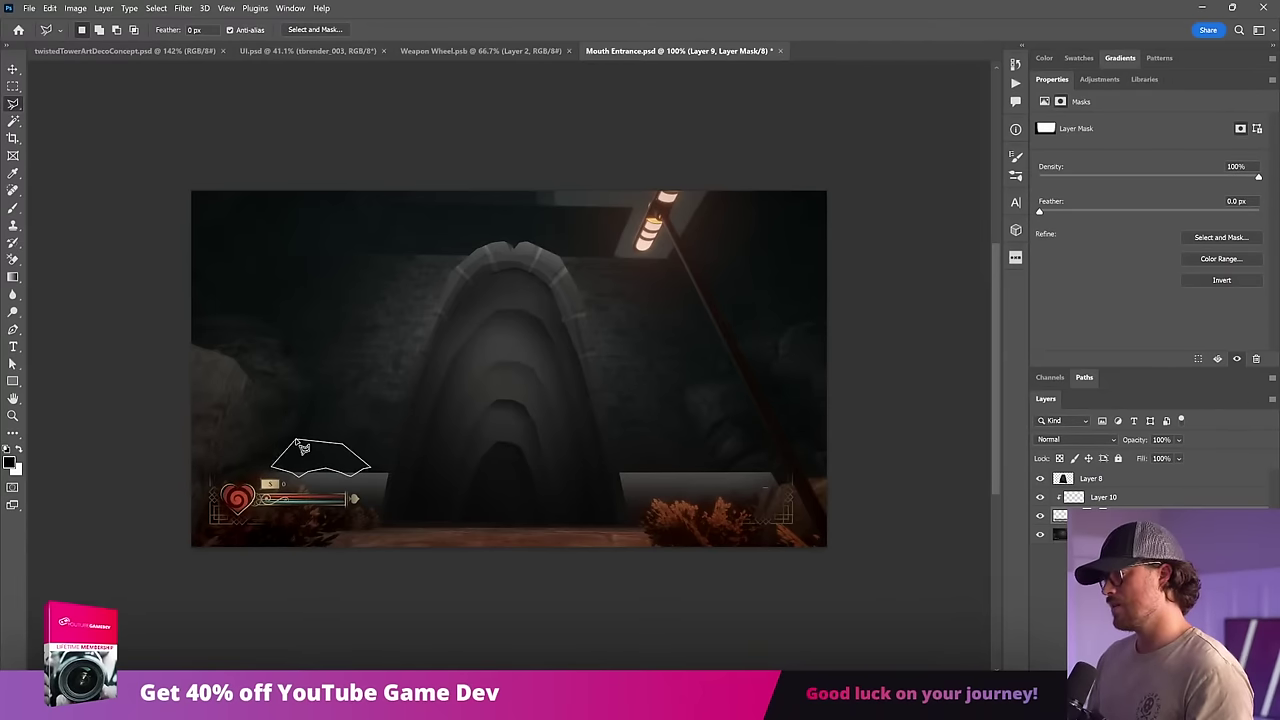
mouse_move(618, 470)
left_mouse_down()
mouse_move(660, 485)
mouse_move(768, 468)
mouse_move(646, 434)
mouse_move(620, 470)
left_mouse_up()
key("g")
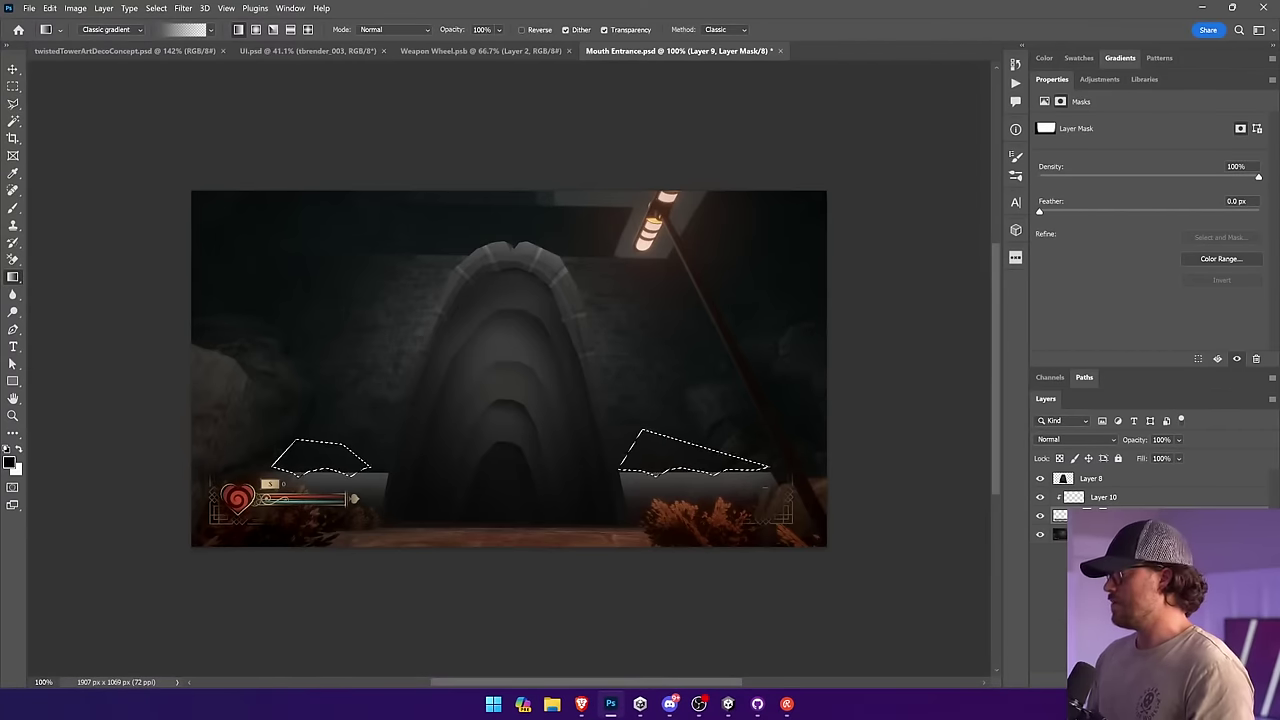
key("ctrl+d")
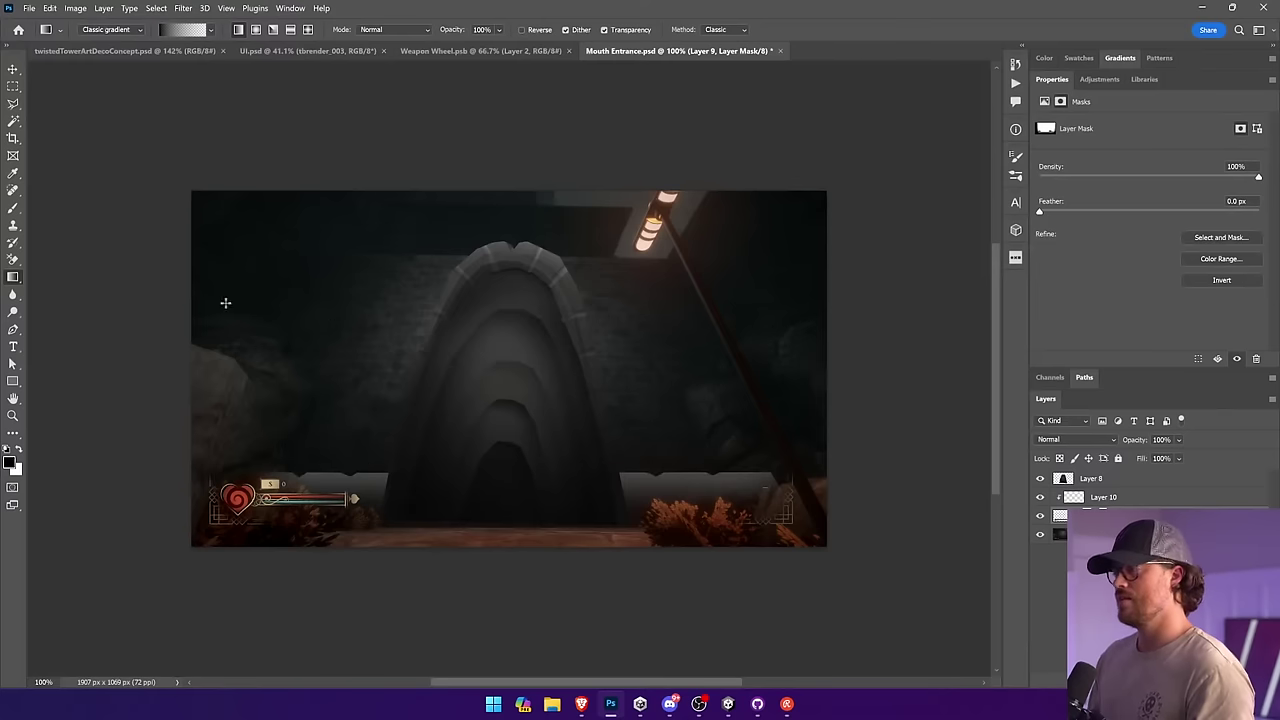
Step: Add another layer clipped to the band and outline four thin slanted slivers across it, two on each side of the arch
left_click(13, 106)
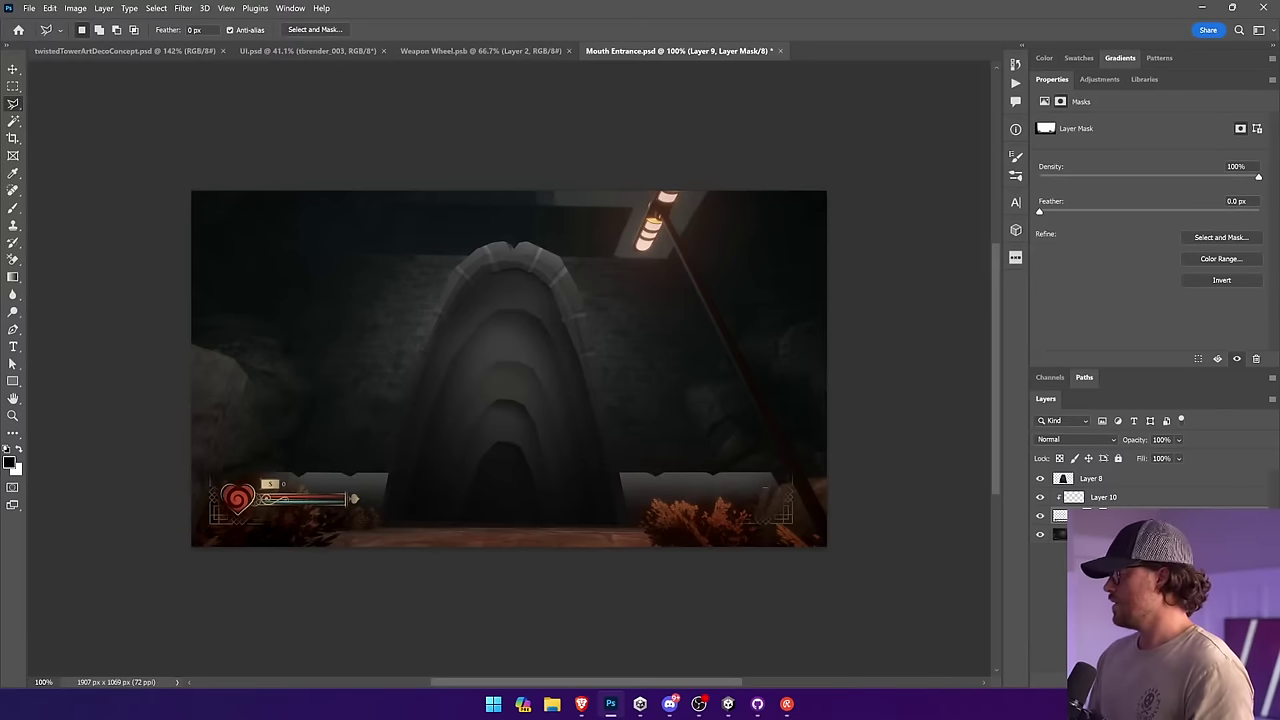
key("ctrl+shift+alt+n")
mouse_move(711, 472)
left_mouse_down()
mouse_move(724, 522)
mouse_move(716, 468)
left_mouse_up()
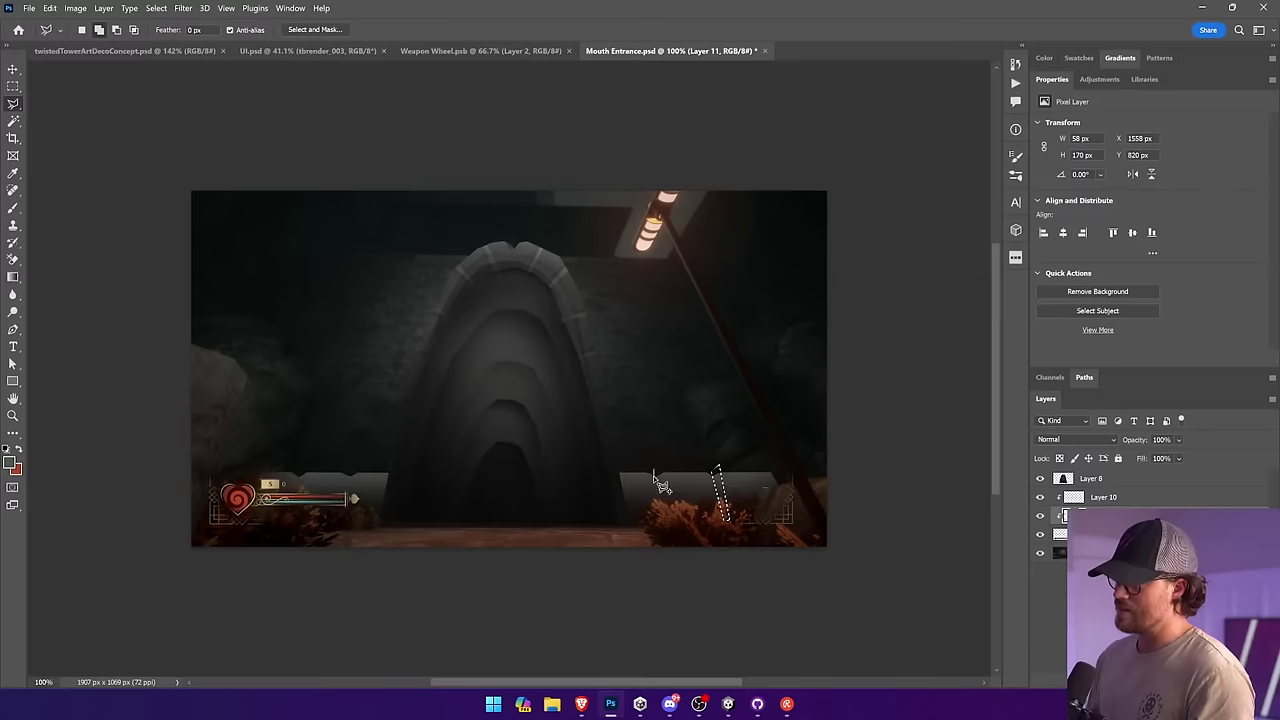
left_click_drag(670, 526, 661, 458)
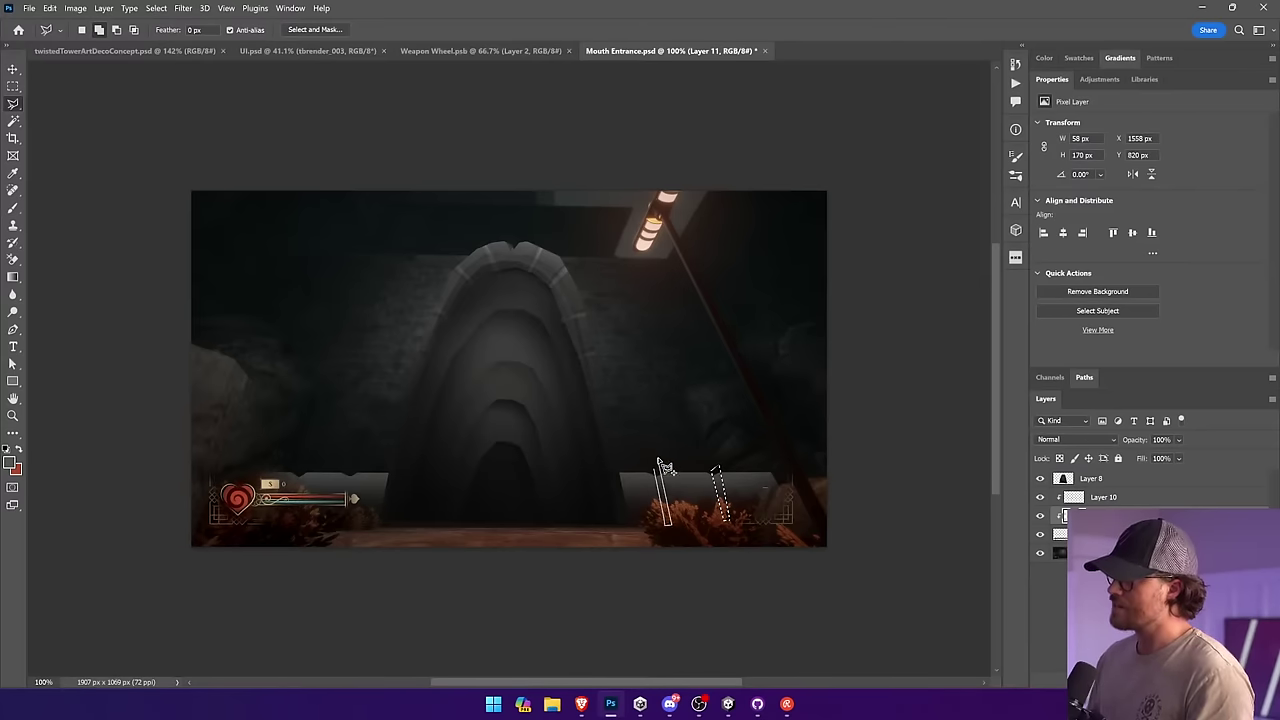
mouse_move(362, 470)
left_mouse_down()
mouse_move(344, 516)
mouse_move(325, 520)
mouse_move(352, 458)
left_mouse_up()
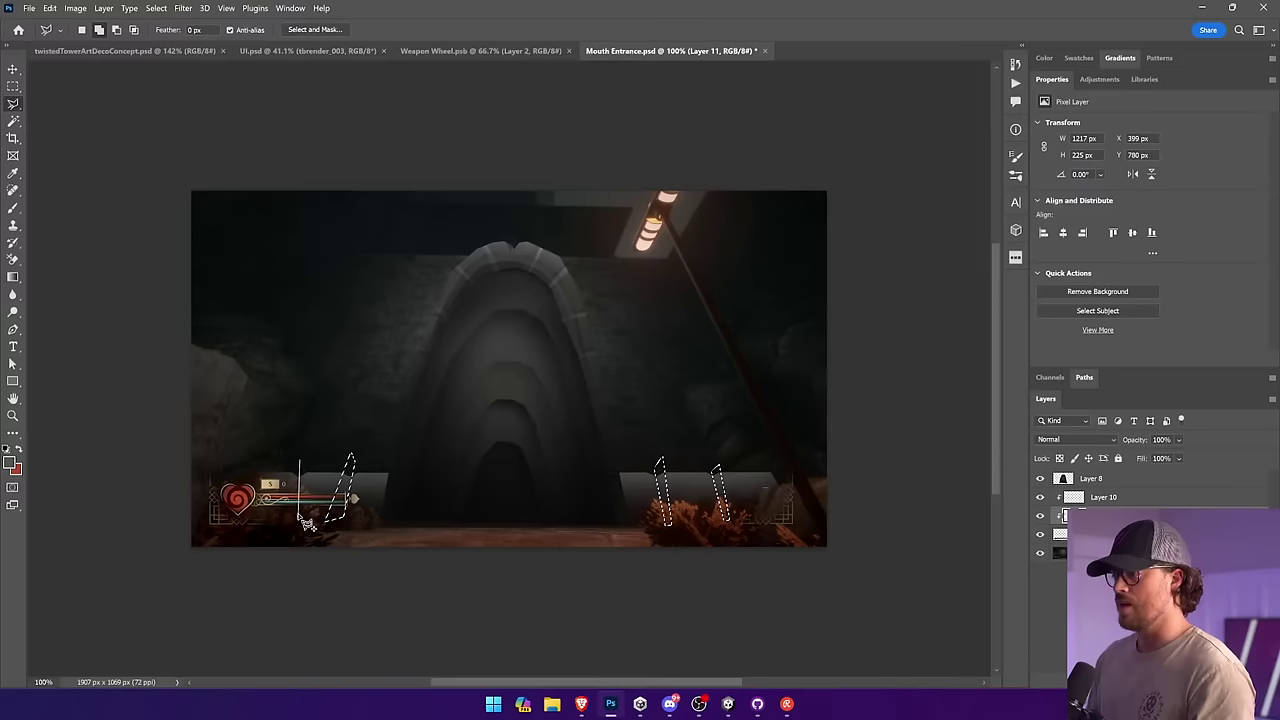
mouse_move(305, 522)
left_mouse_down()
mouse_move(287, 520)
mouse_move(298, 460)
left_mouse_up()
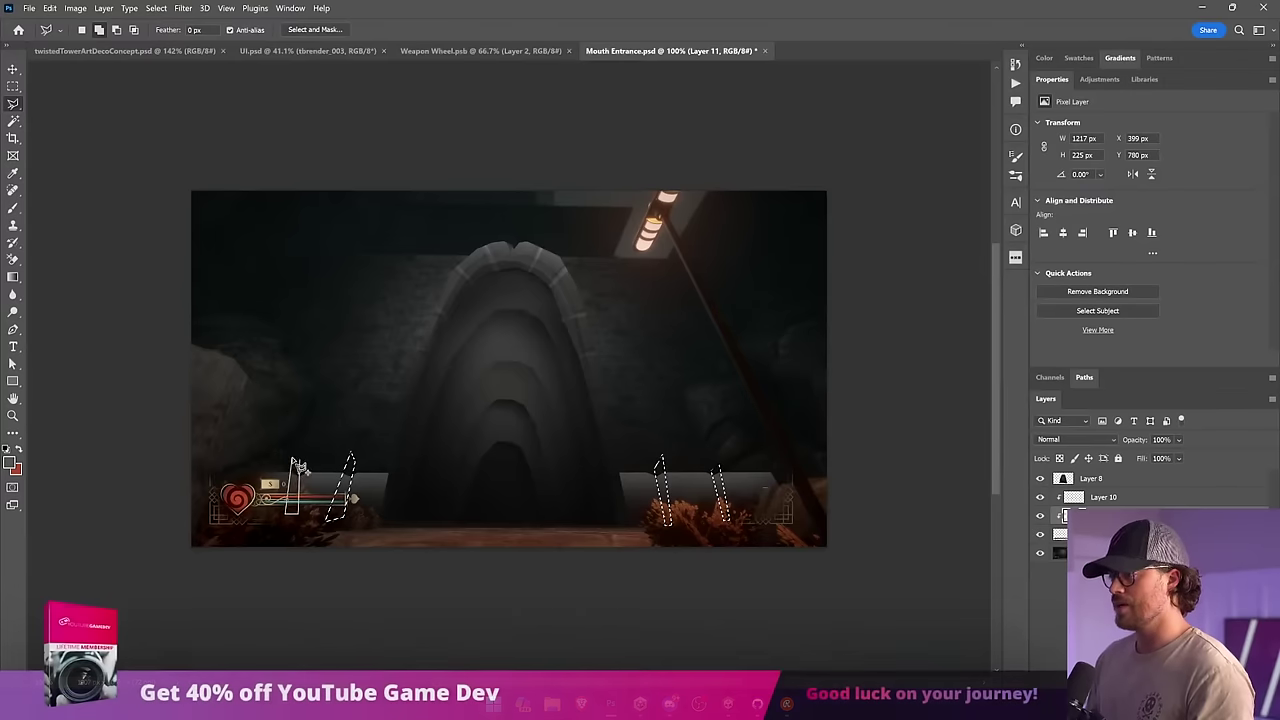
Step: Apply a dark gradient to the slanted selections across the low side walls, deselect, and set the layer's opacity to 30%
left_click(12, 278)
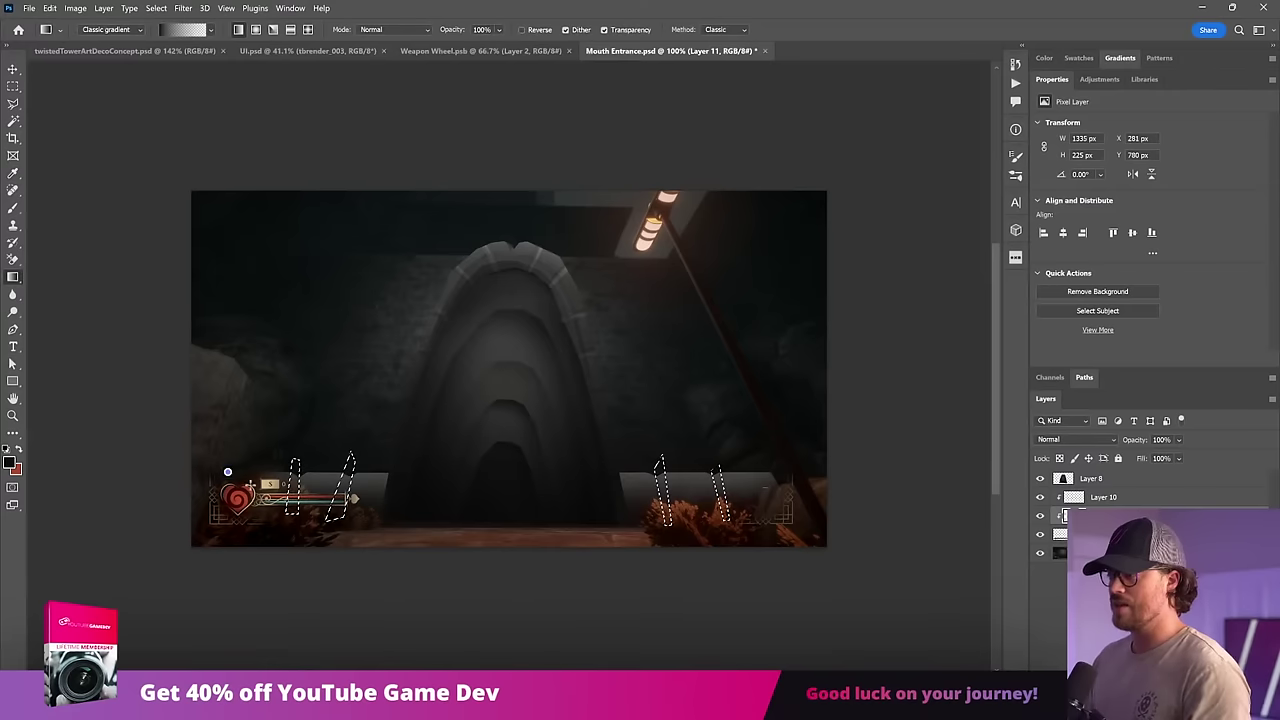
left_click_drag(250, 485, 60, 594)
key("ctrl+d")
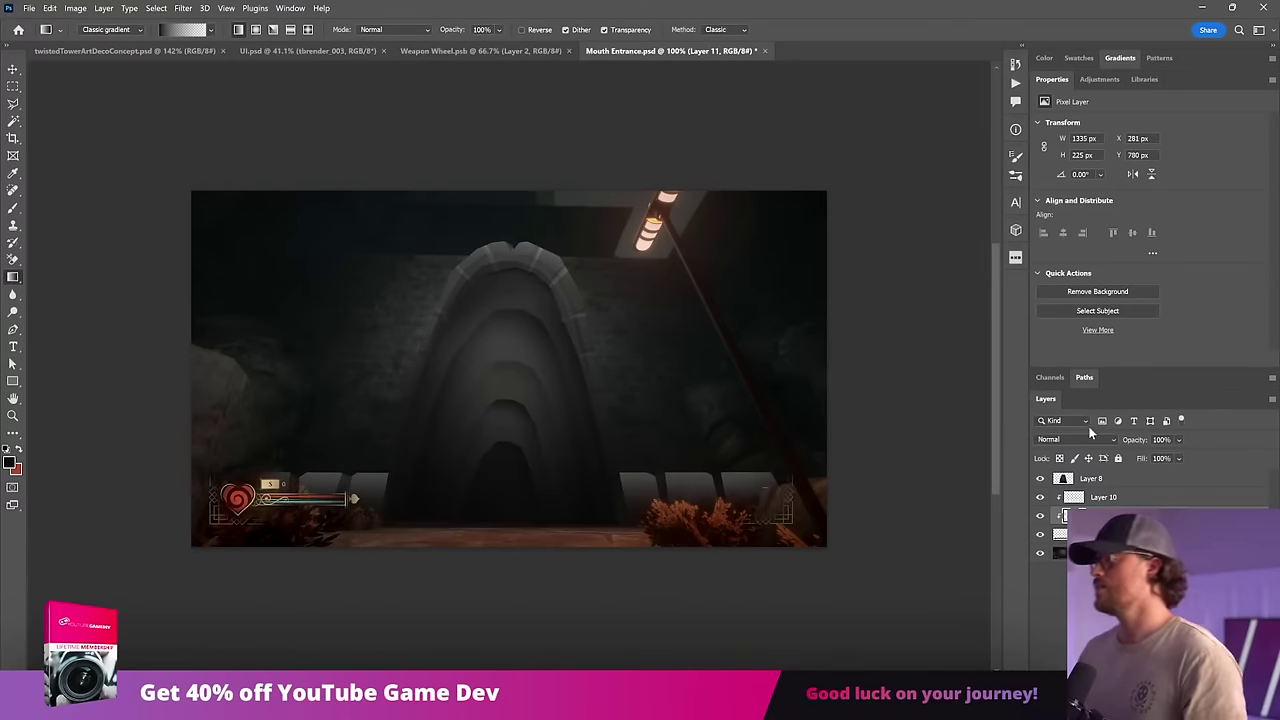
left_click(1178, 439)
left_click_drag(1174, 450, 1171, 456)
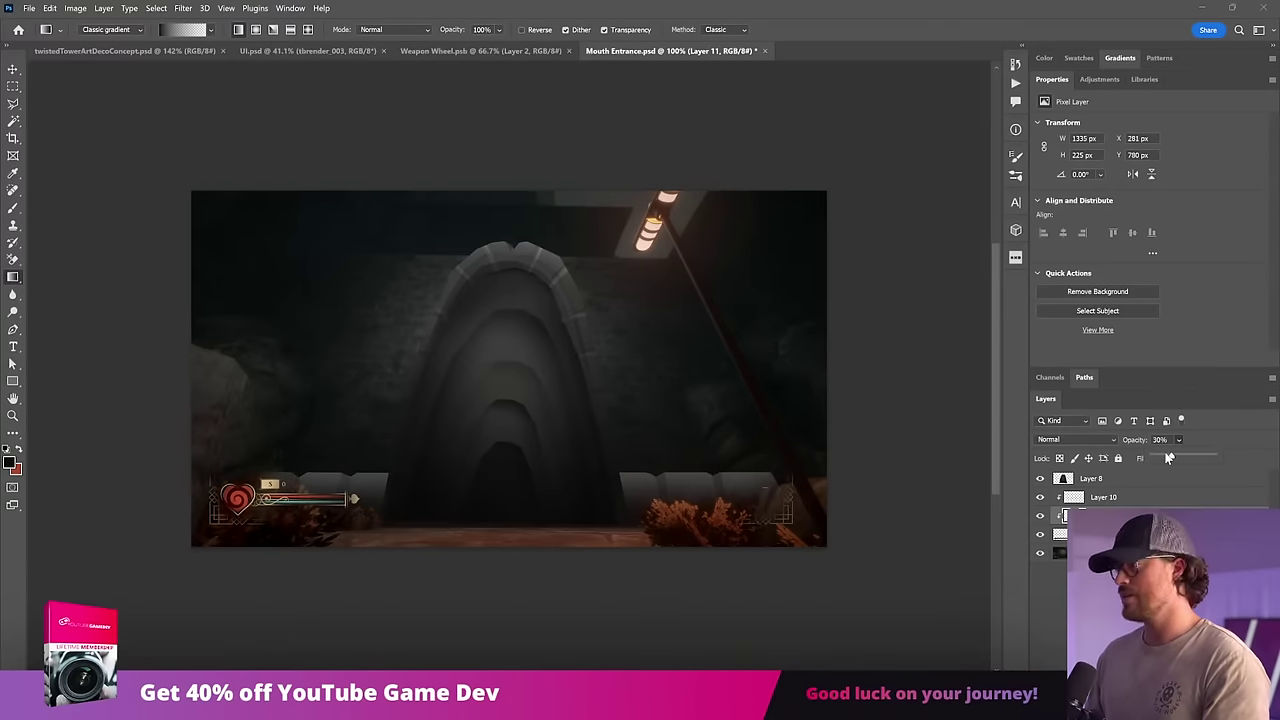
left_click(75, 8)
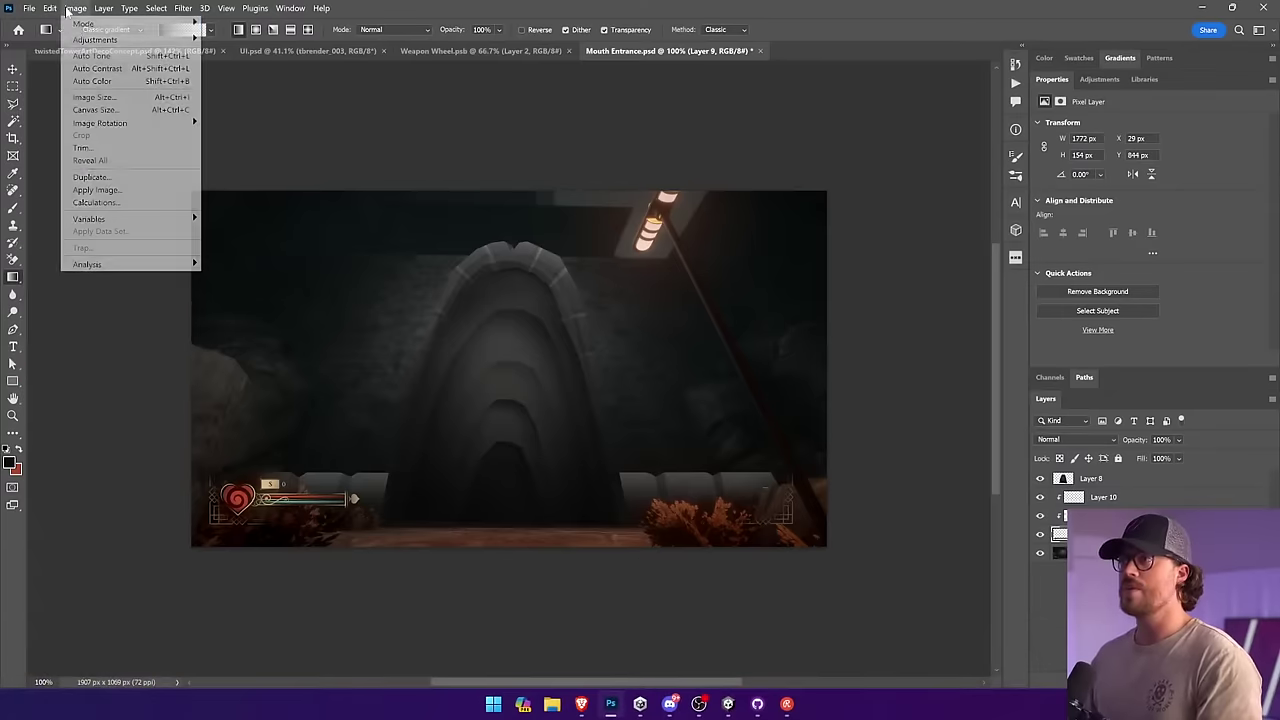
mouse_move(60, 37)
left_click(251, 197)
key("Escape")
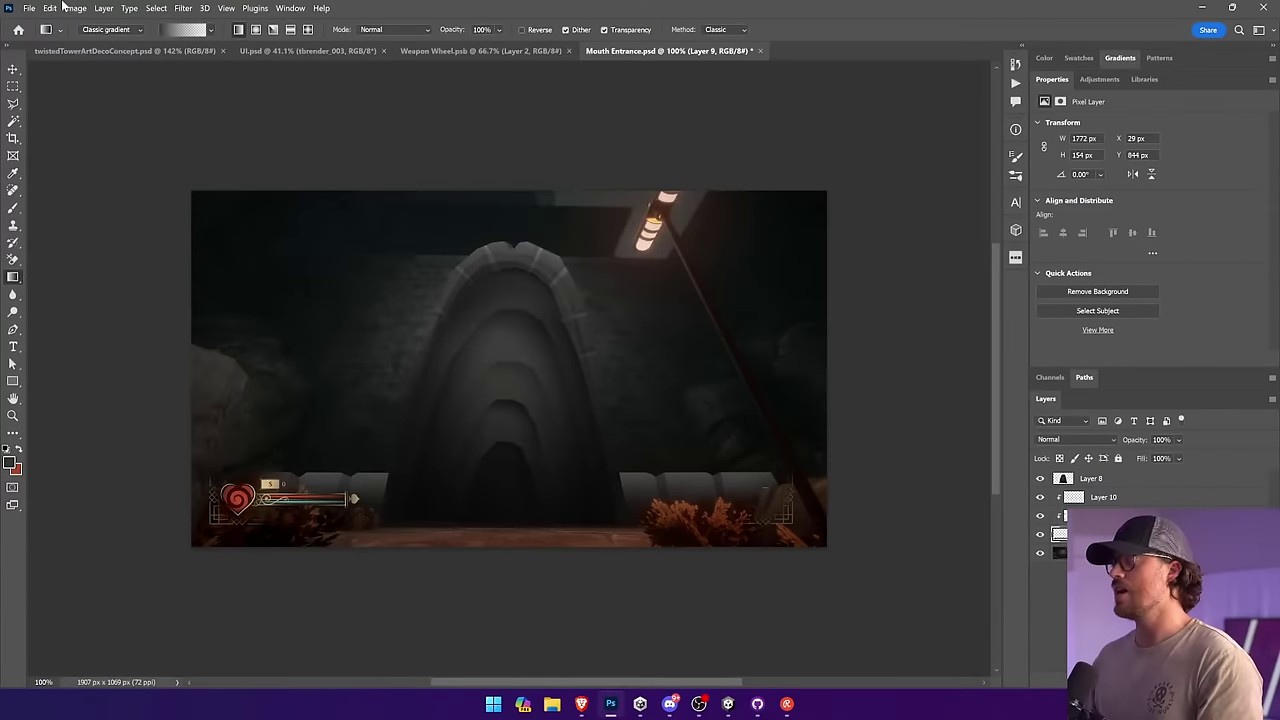
Step: Darken the low side walls on Layer 9 with a Hue/Saturation adjustment, setting Lightness to -49
left_click(75, 8)
mouse_move(95, 39)
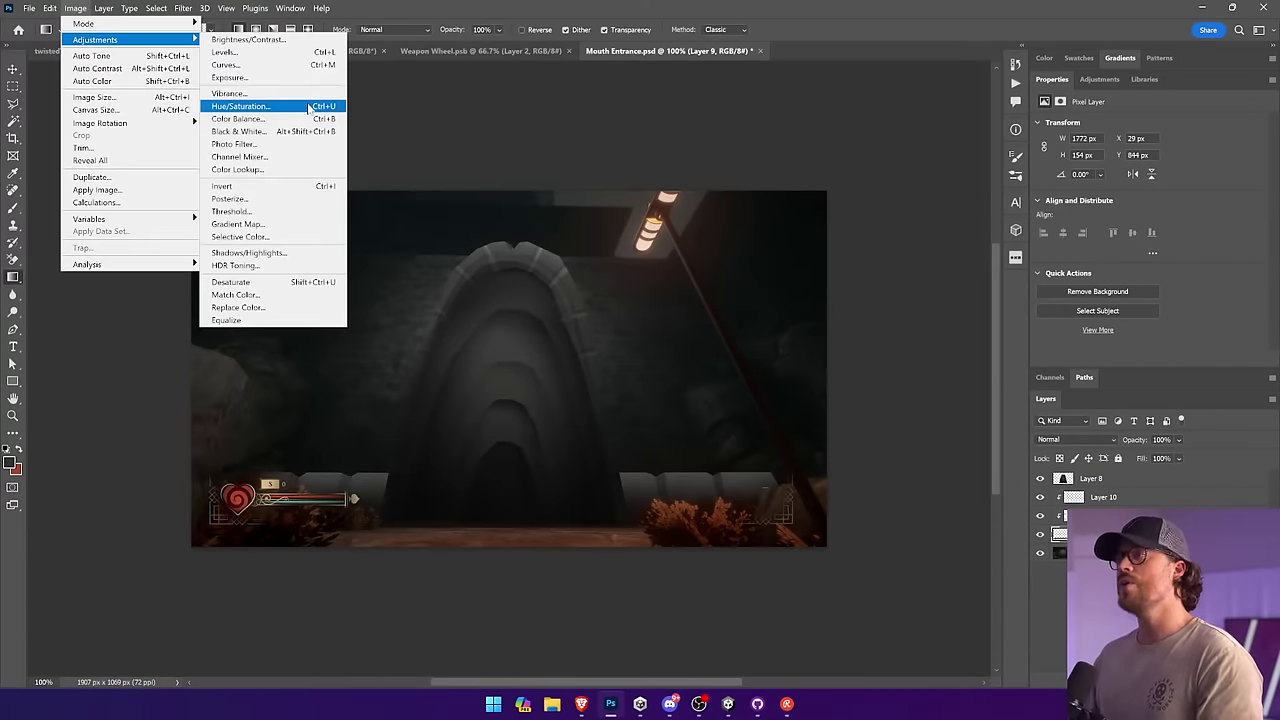
left_click(270, 108)
left_click_drag(1030, 334, 998, 340)
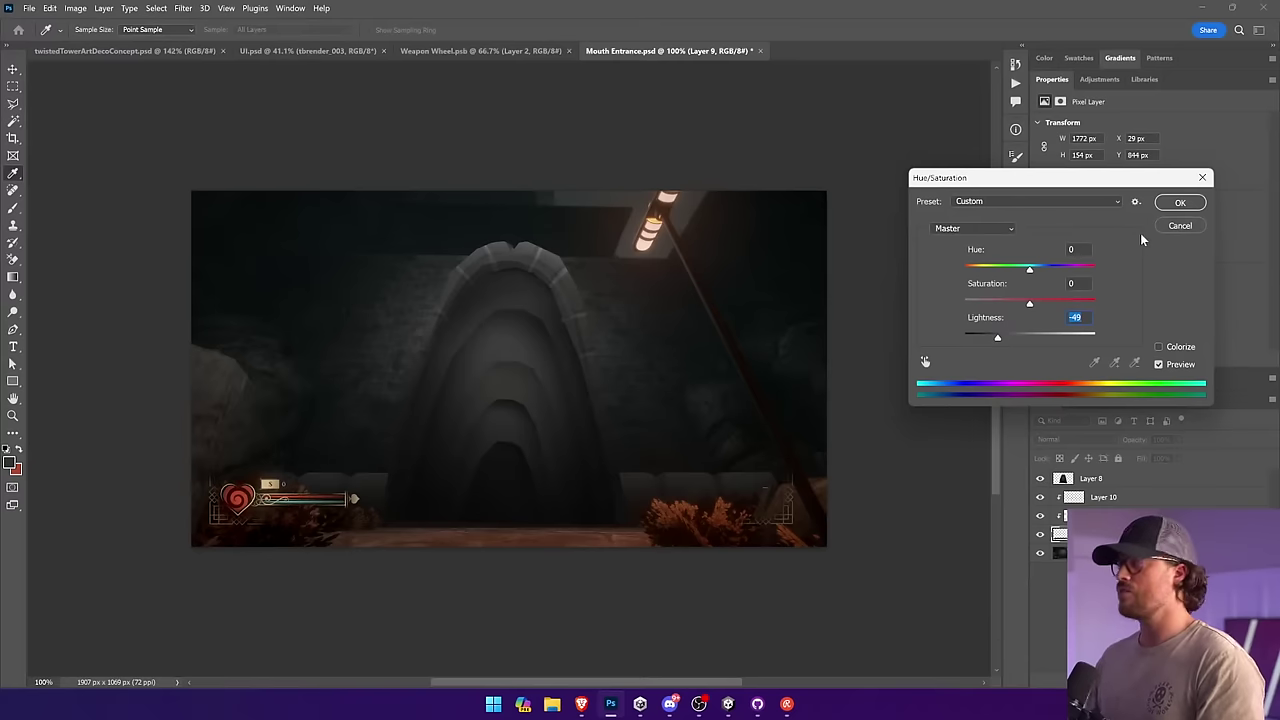
left_click(1180, 203)
Step: Add a clipped layer above the other wall detail layers and lasso an area along the upper edge of both low walls
key("ctrl+shift+alt+n")
left_click_drag(1159, 534, 1148, 502)
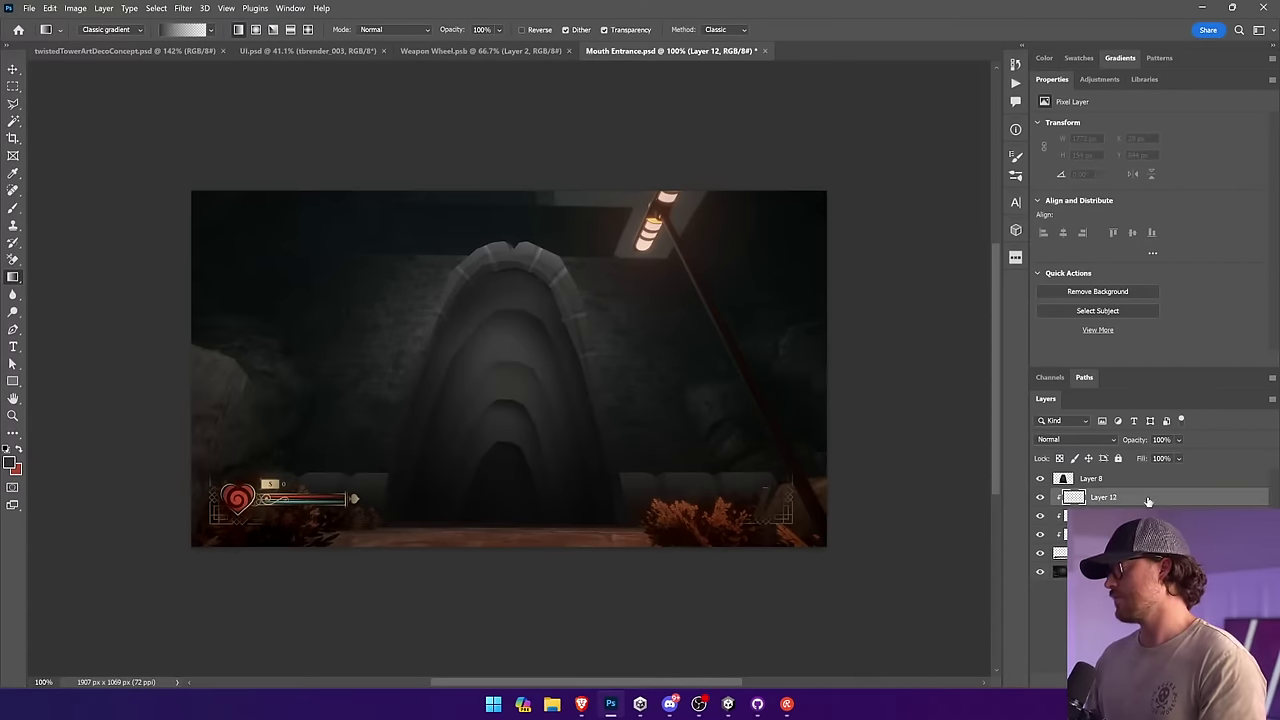
left_click(13, 103)
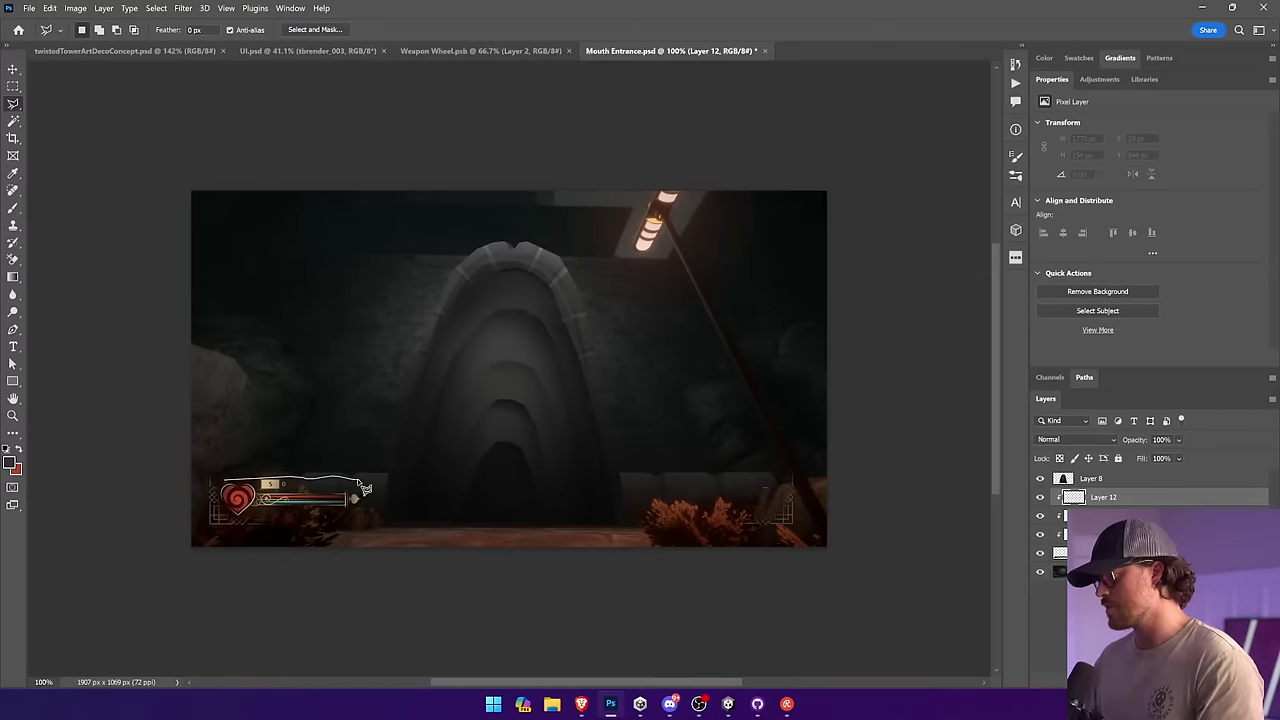
mouse_move(395, 485)
left_mouse_down()
mouse_move(210, 452)
mouse_move(222, 478)
left_mouse_up()
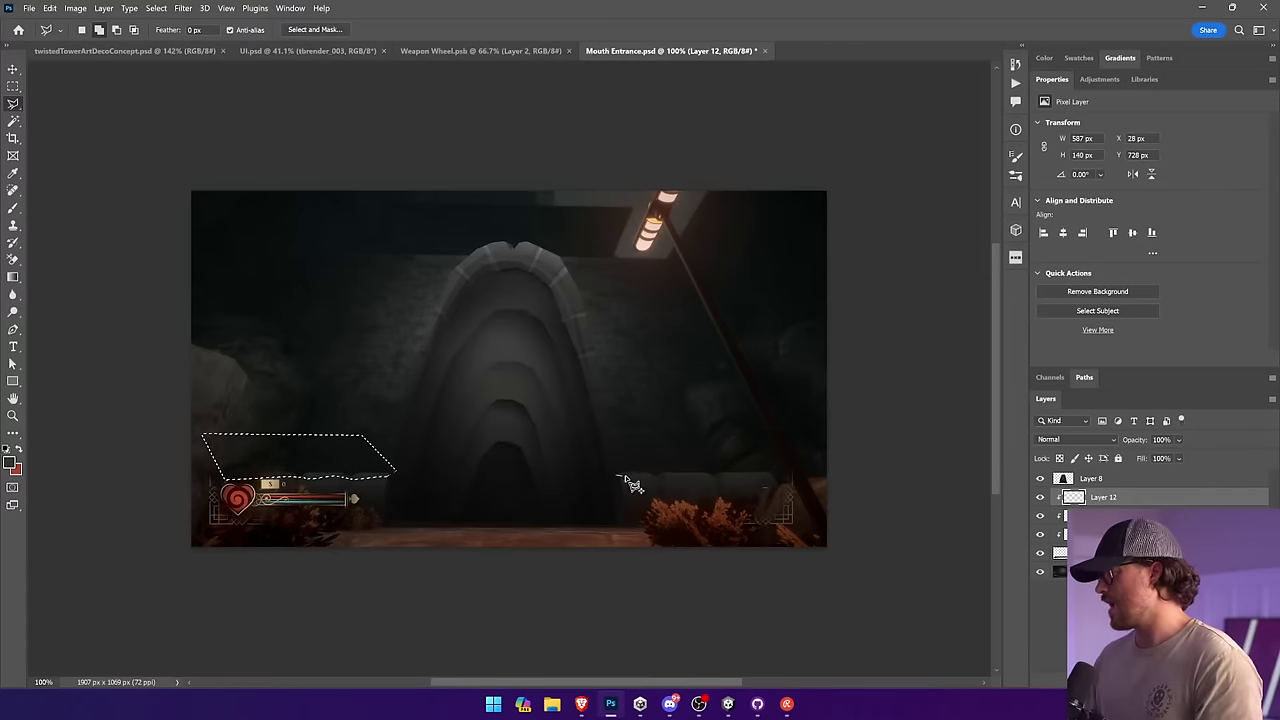
mouse_move(616, 476)
left_mouse_down()
mouse_move(670, 487)
mouse_move(806, 477)
mouse_move(652, 446)
left_mouse_up()
Step: Fill both wall-edge selections with a gradient in gray sampled from the arch stones, deselect, and lower the layer's opacity
left_click(13, 277)
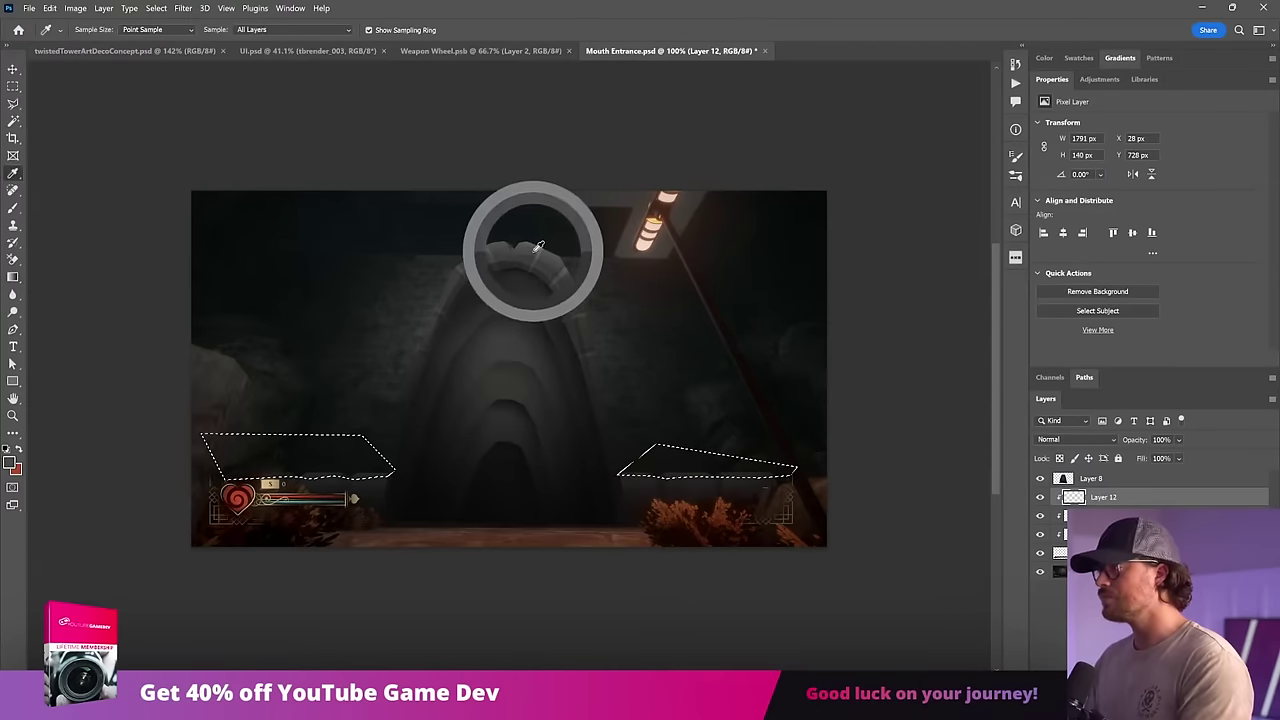
left_click_drag(596, 479, 589, 506)
left_click_drag(446, 426, 429, 516)
key("ctrl+d")
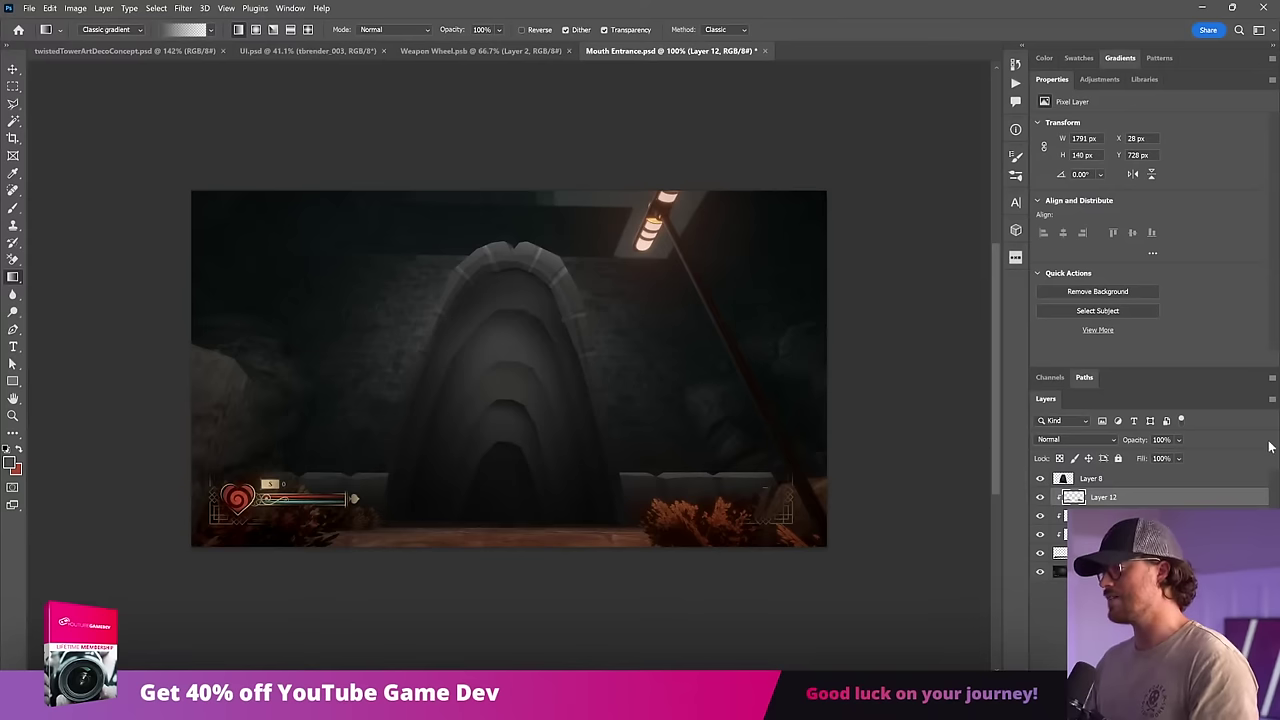
left_click_drag(1178, 440, 1170, 458)
Step: Add another layer clipped to the low walls and set the brush's foreground color to #0e0f0e
left_click(1242, 681)
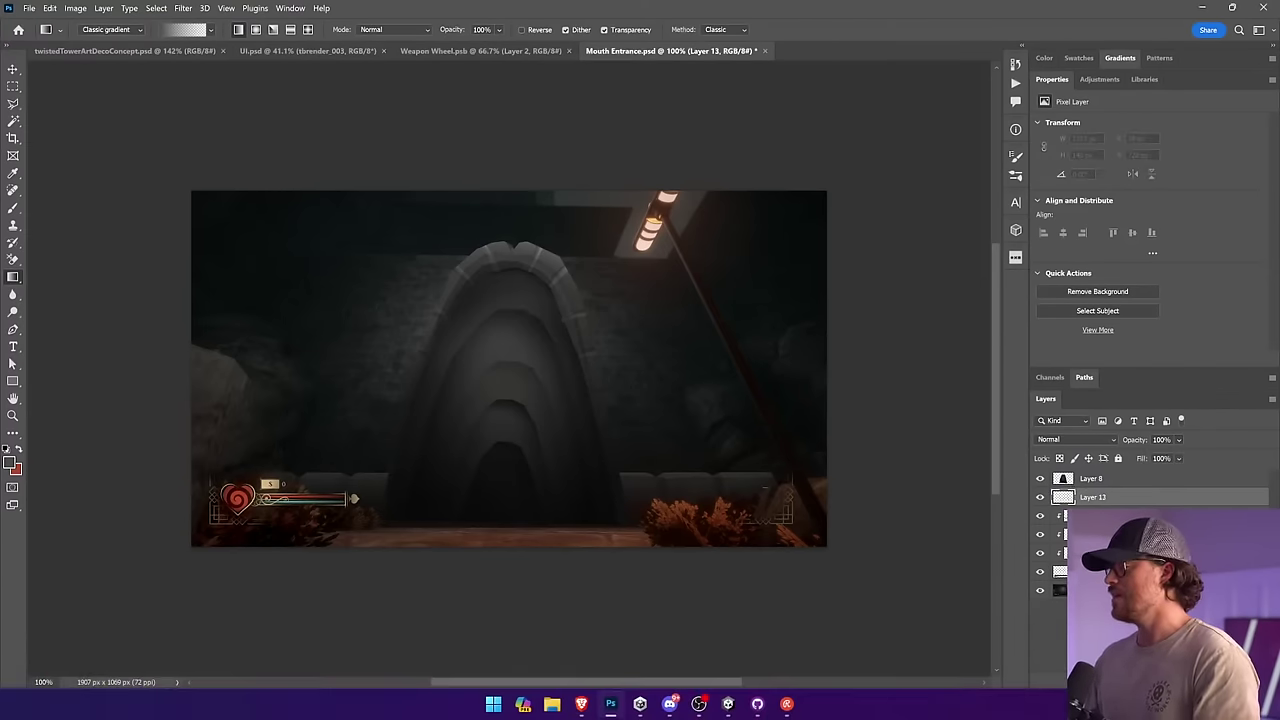
left_click(1113, 503, "alt")
key("b")
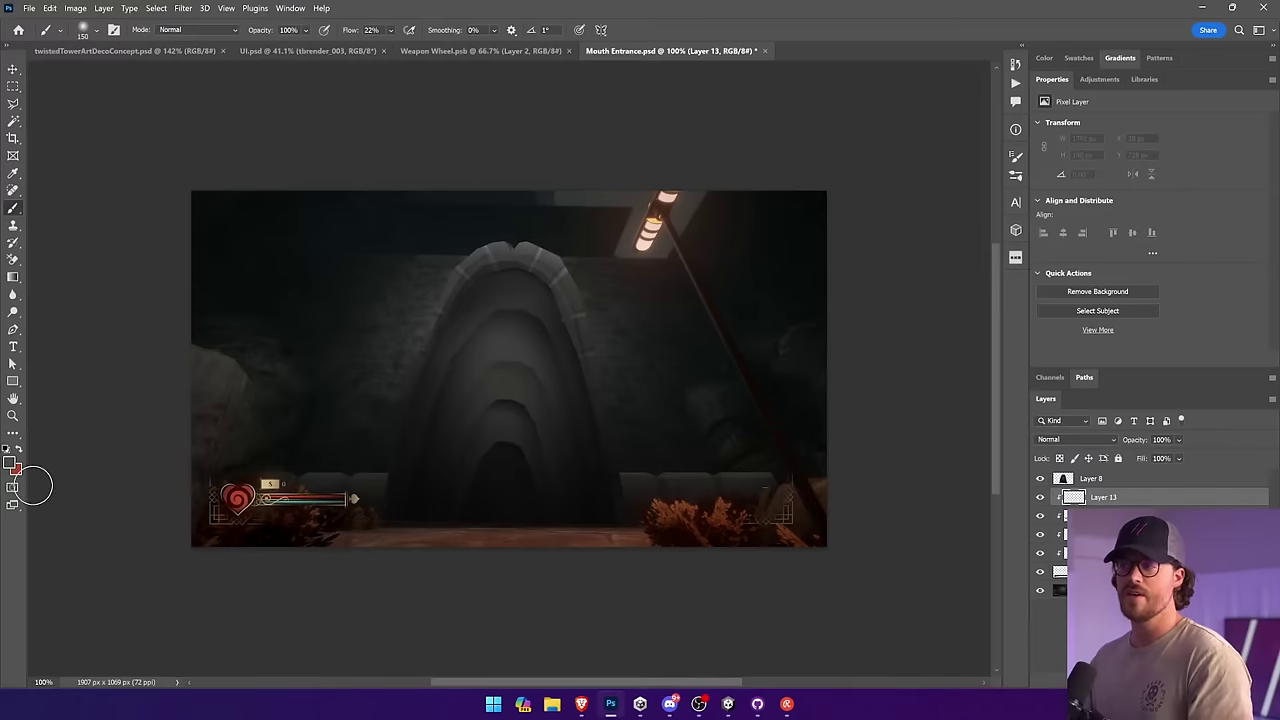
left_click(14, 466)
left_click(1185, 200)
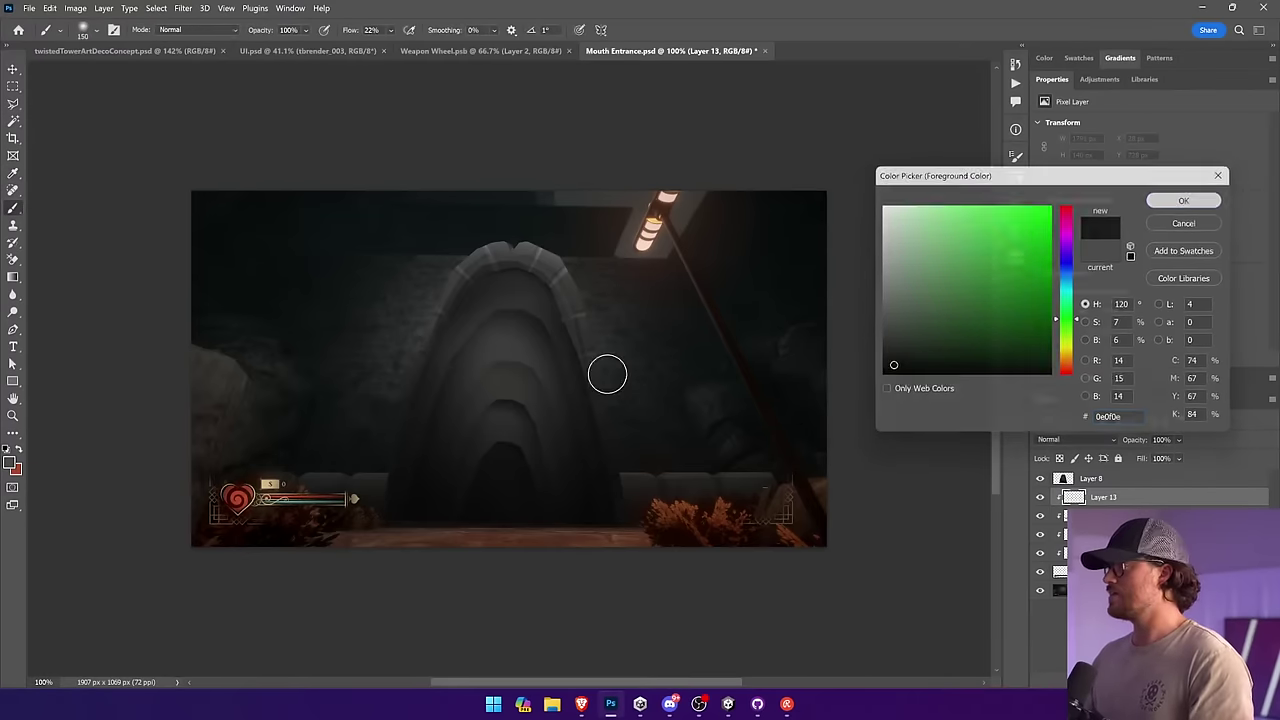
Step: Enlarge the soft brush to 400 px and paint shadows where the low walls meet both sides of the arch
key("]")
key("]")
key("]")
key("]")
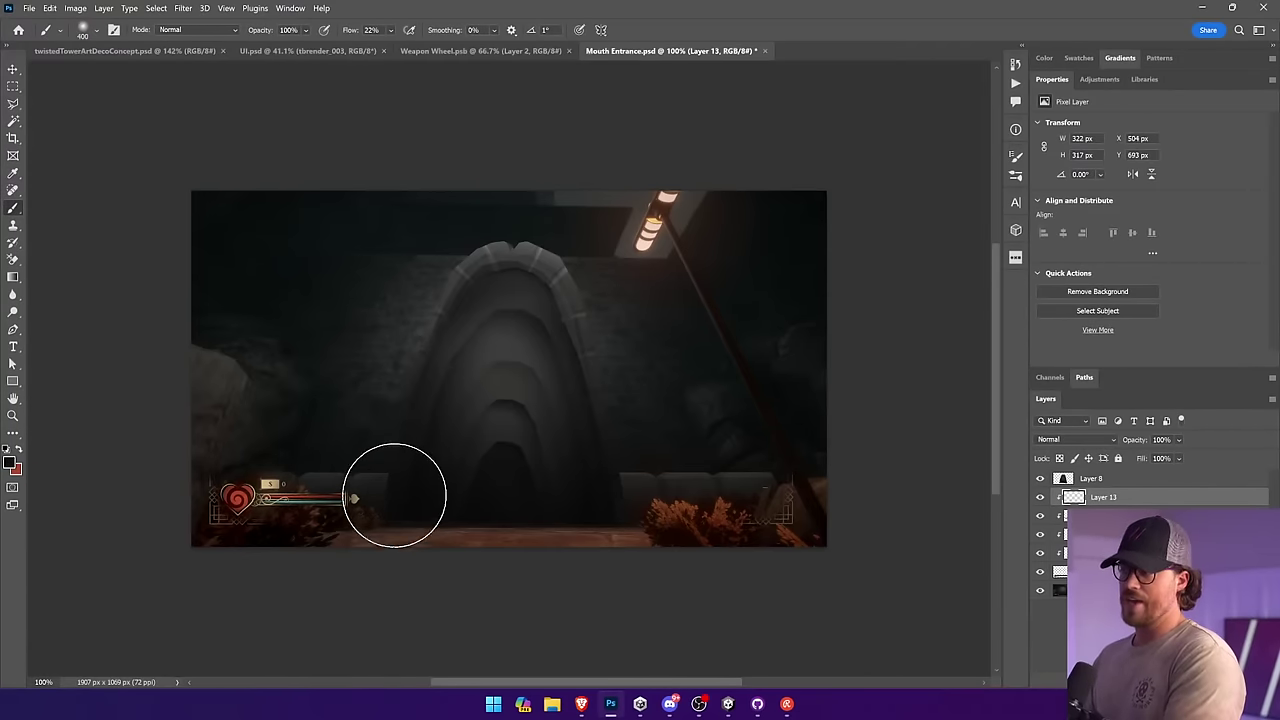
mouse_move(394, 497)
left_mouse_down()
mouse_move(406, 477)
mouse_move(430, 475)
left_mouse_up()
left_click_drag(594, 469, 620, 500)
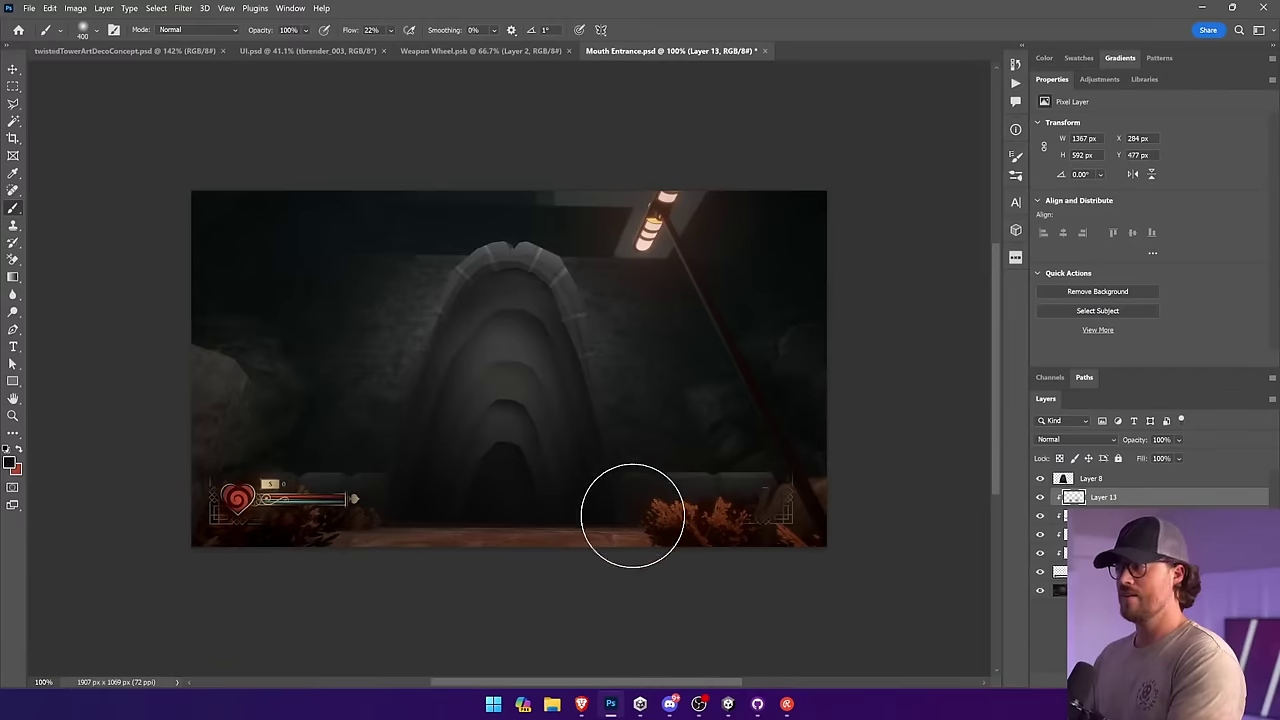
key("v")
left_click(952, 481)
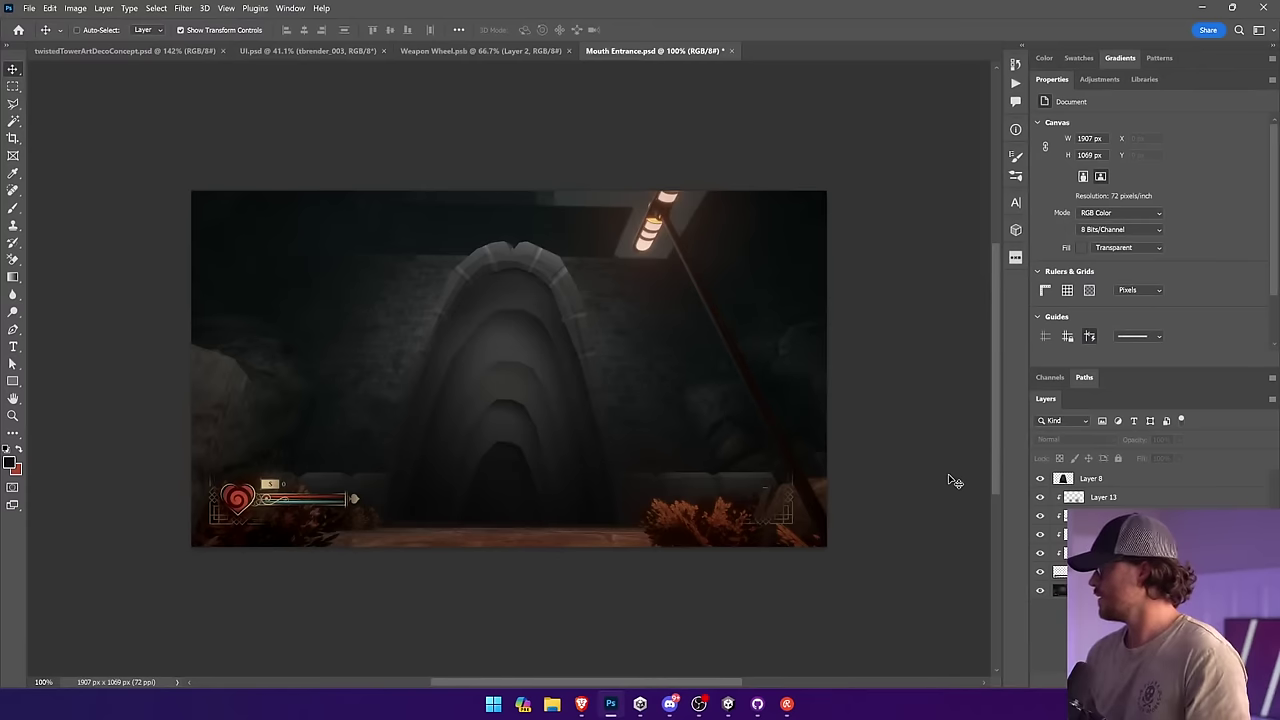
Step: Activate the Polygonal Lasso tool and make Layer 13 the active layer
left_click(12, 104)
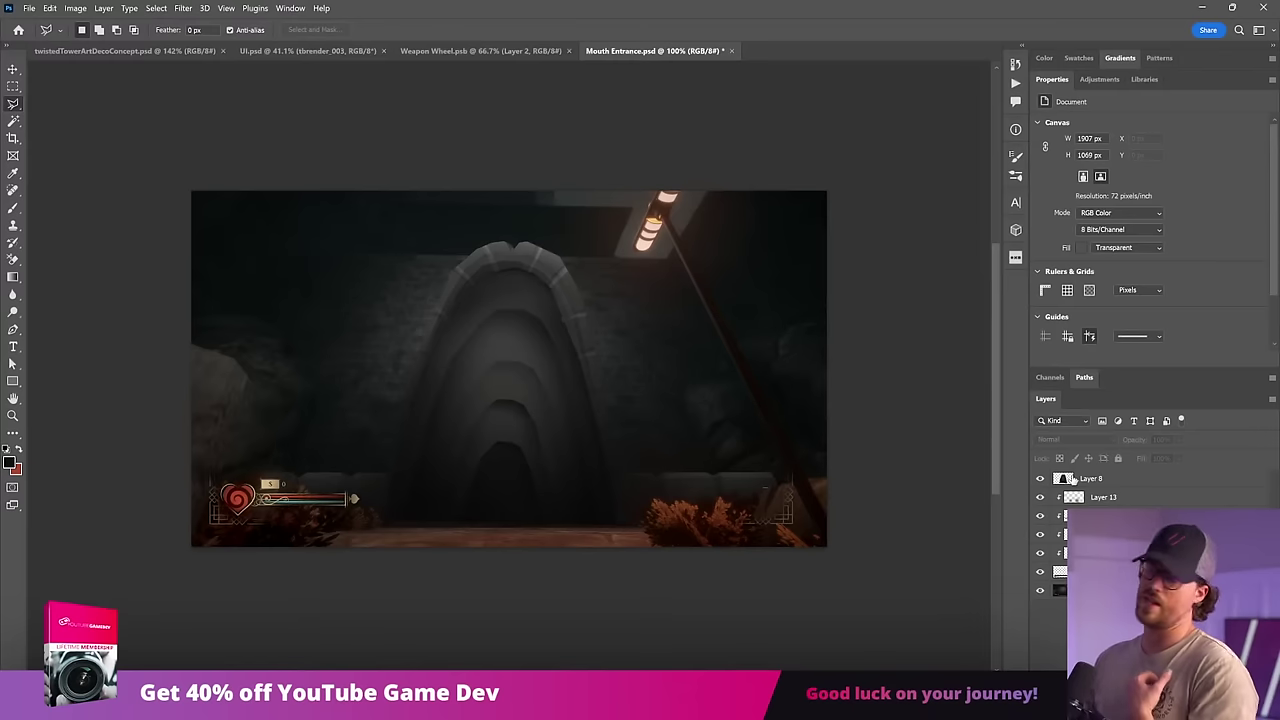
left_click(1127, 480)
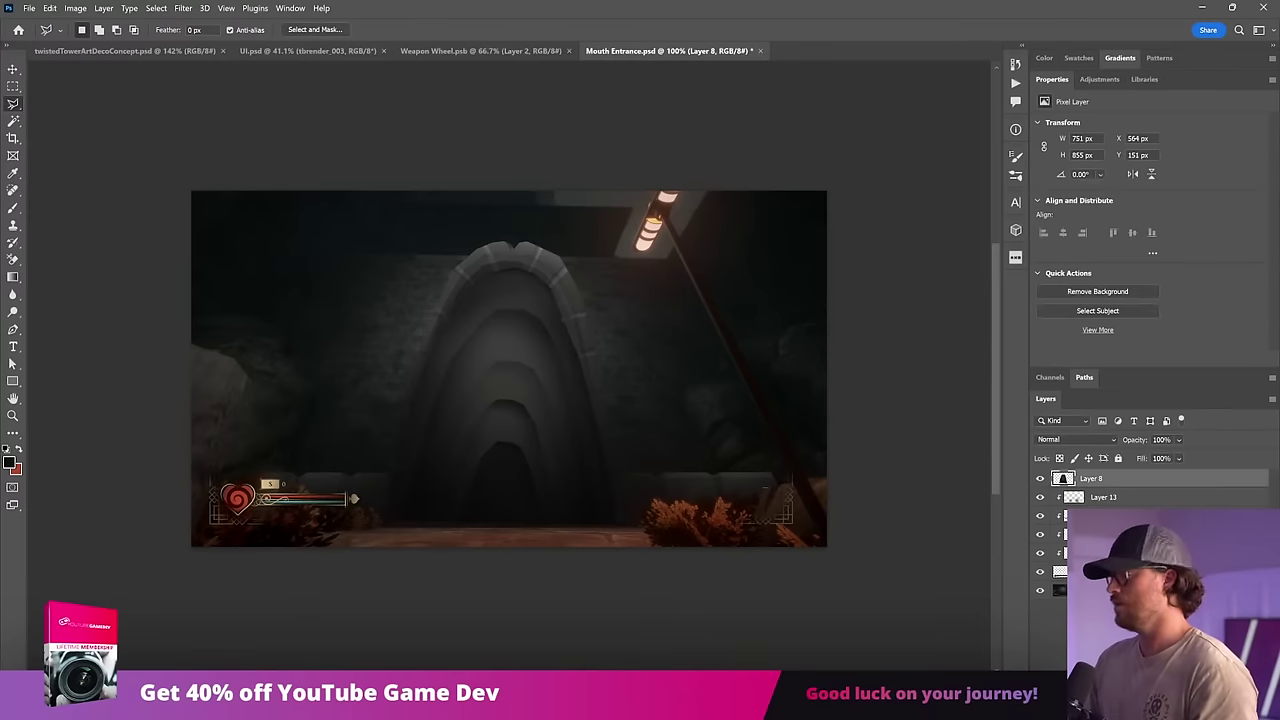
left_click(1127, 497)
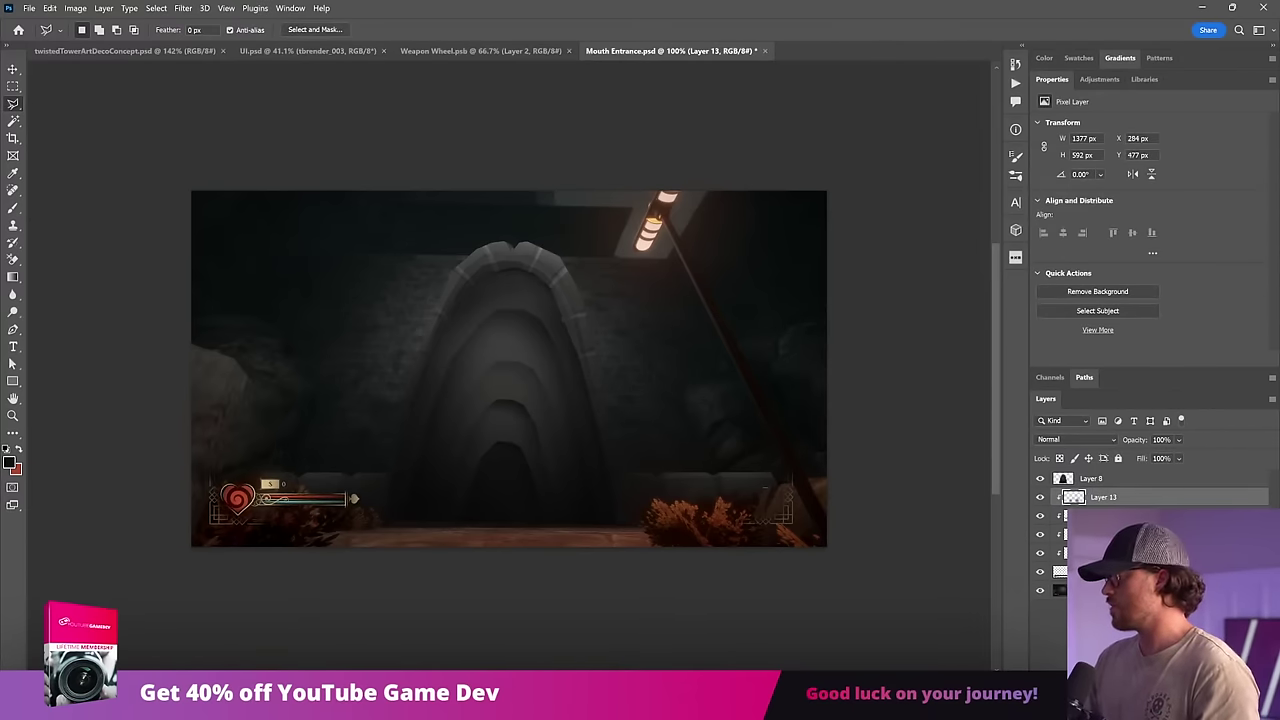
key("Delete")
left_click(661, 268)
left_click(1015, 258)
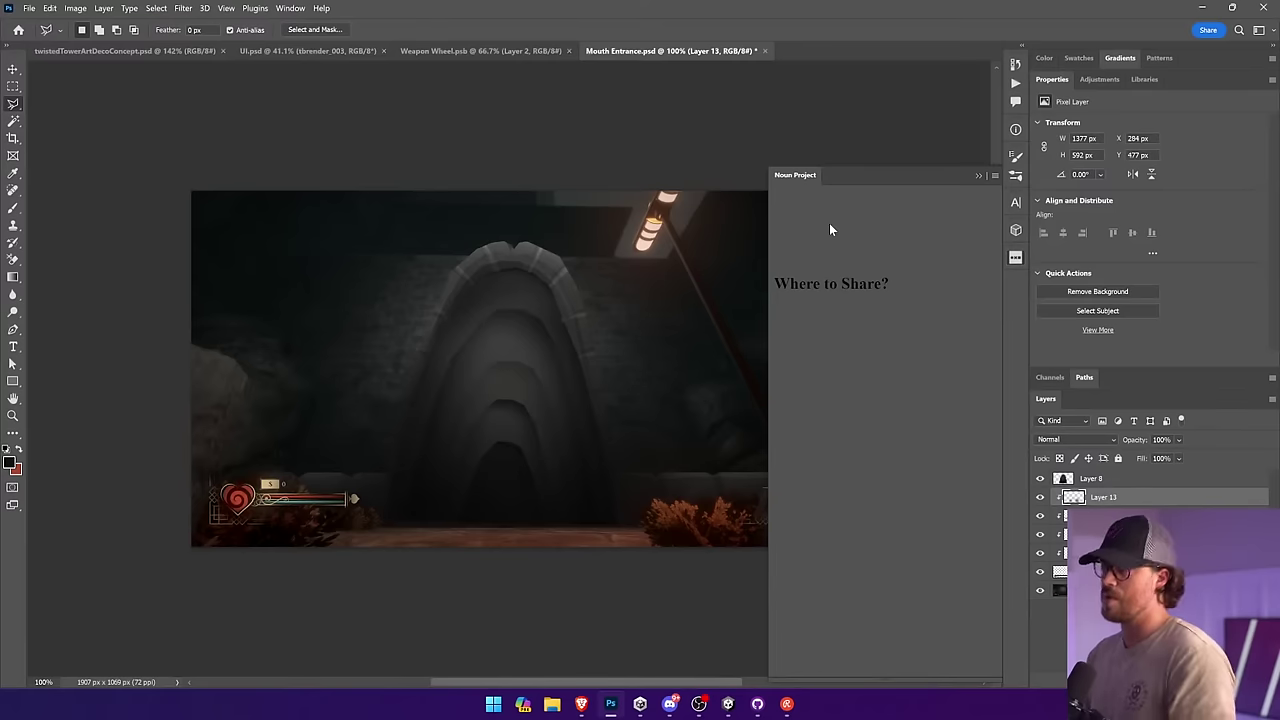
left_click(978, 177)
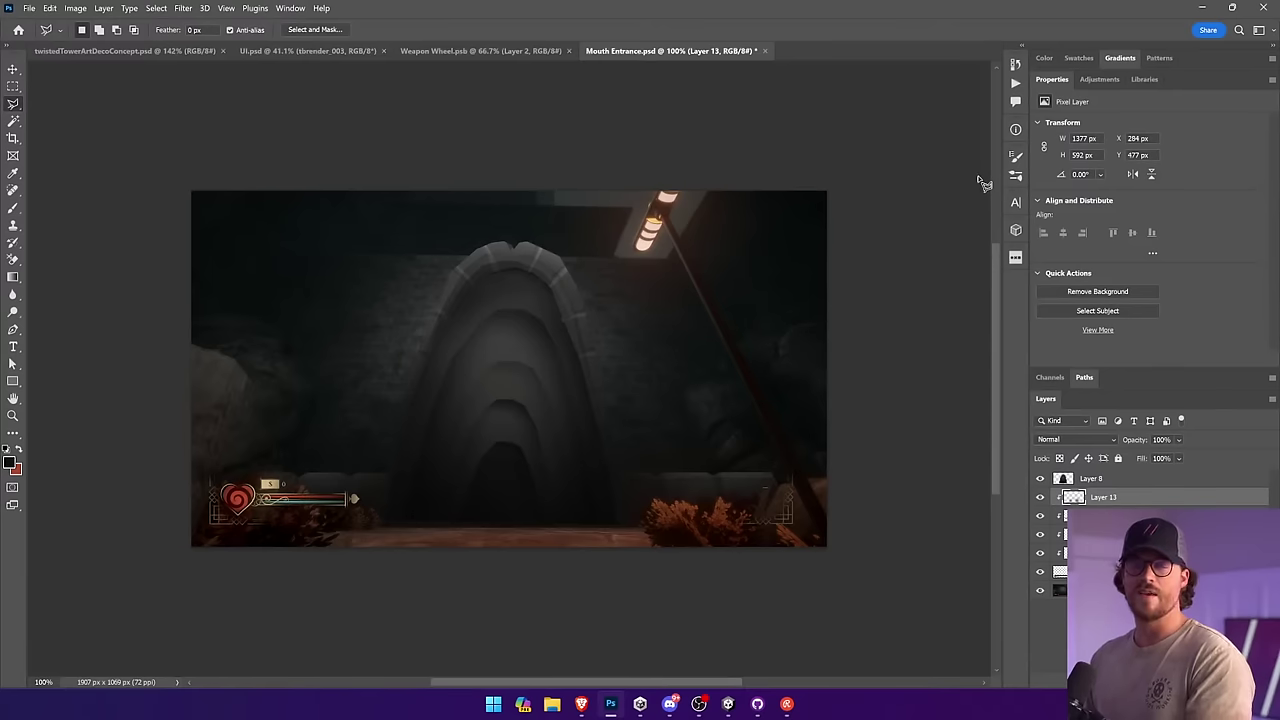
left_click(1015, 257)
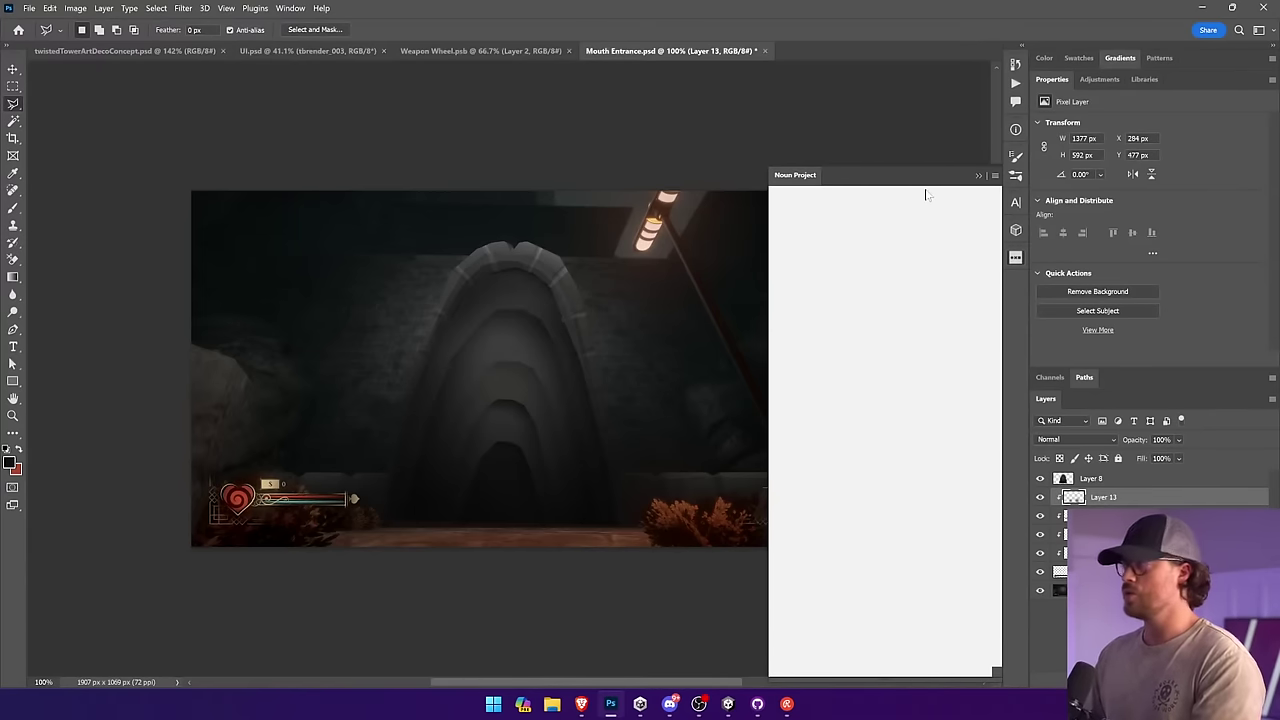
left_click(979, 176)
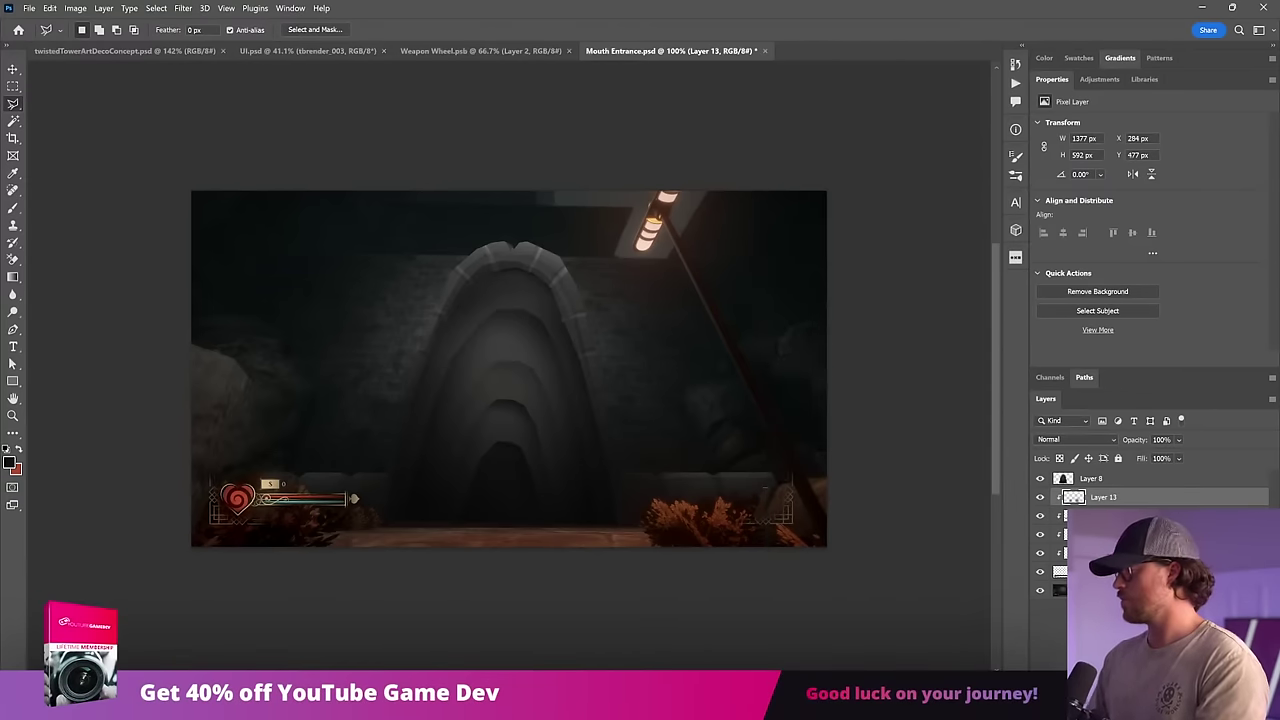
Step: Add a new layer above Layer 13 and outline the arch's inner opening down to the ground with a polygonal selection
key("ctrl+shift+alt+n")
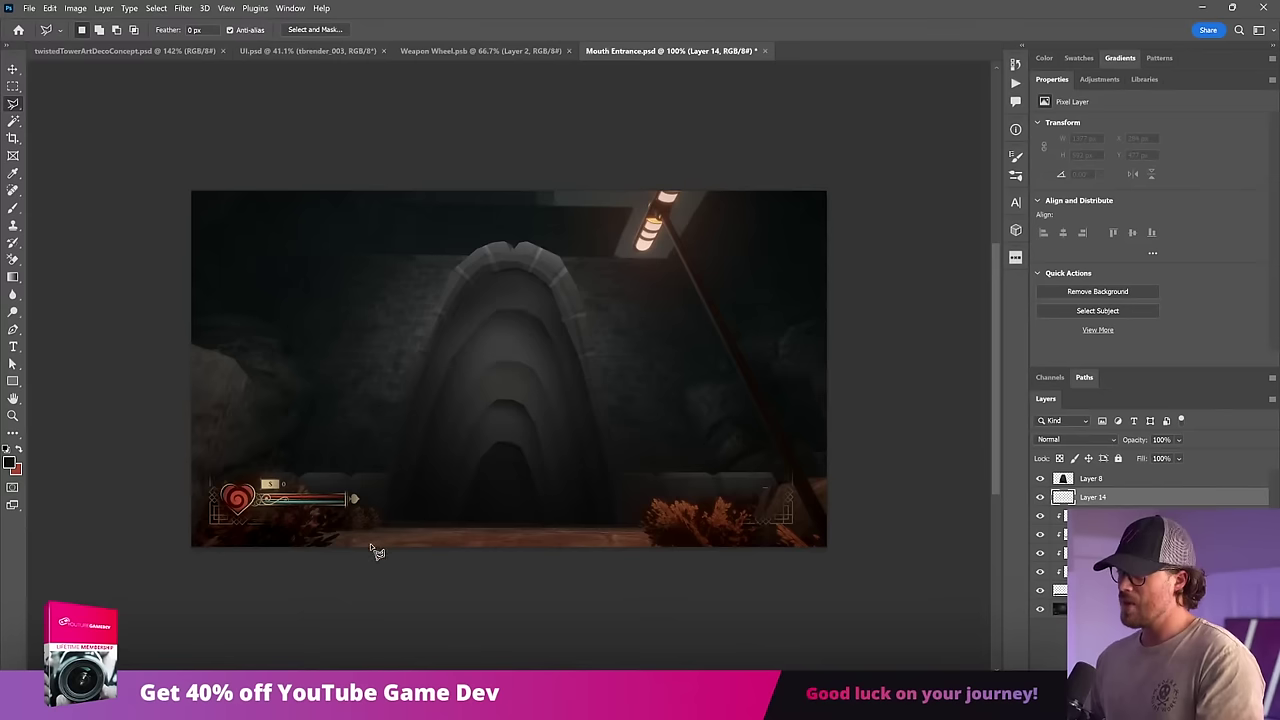
left_click(389, 525)
left_click(425, 362)
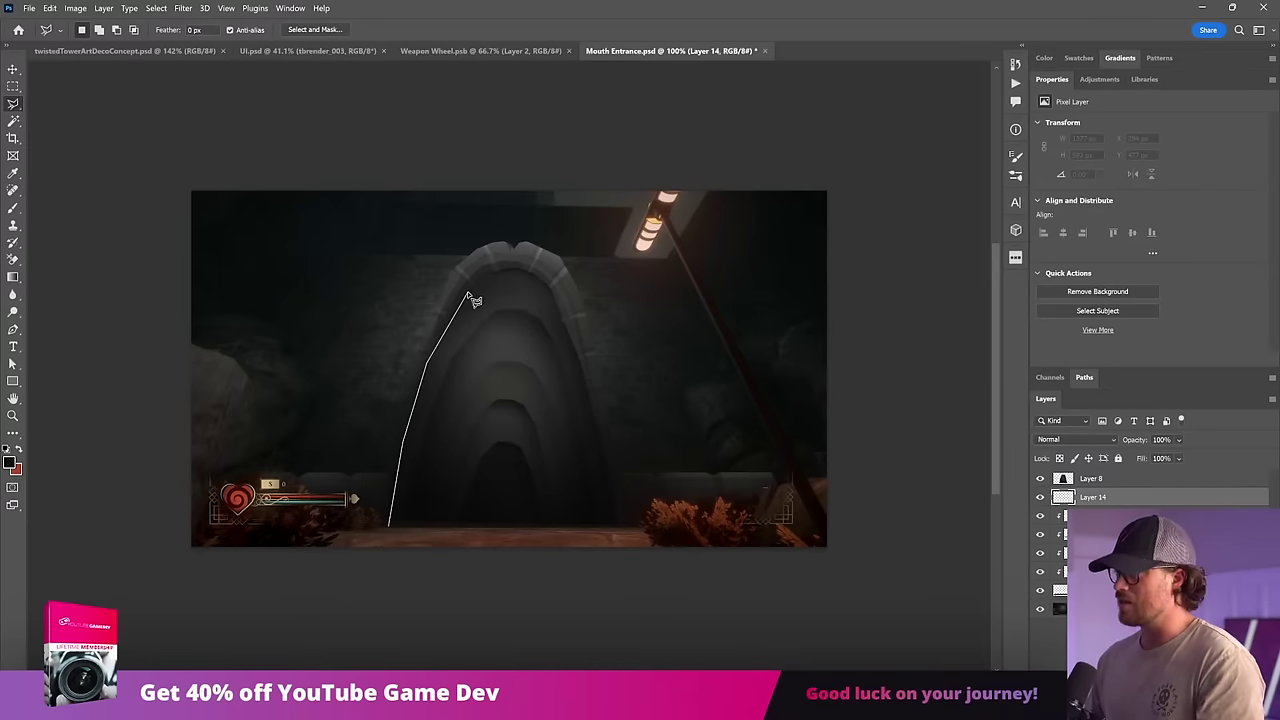
mouse_move(481, 280)
left_mouse_down()
mouse_move(545, 281)
mouse_move(558, 302)
mouse_move(597, 397)
mouse_move(587, 389)
mouse_move(613, 533)
left_mouse_up()
double_click(376, 537)
Step: Add a layer above Layer 8 and apply dark gradients inward from the edges of the selected arch opening
key("g")
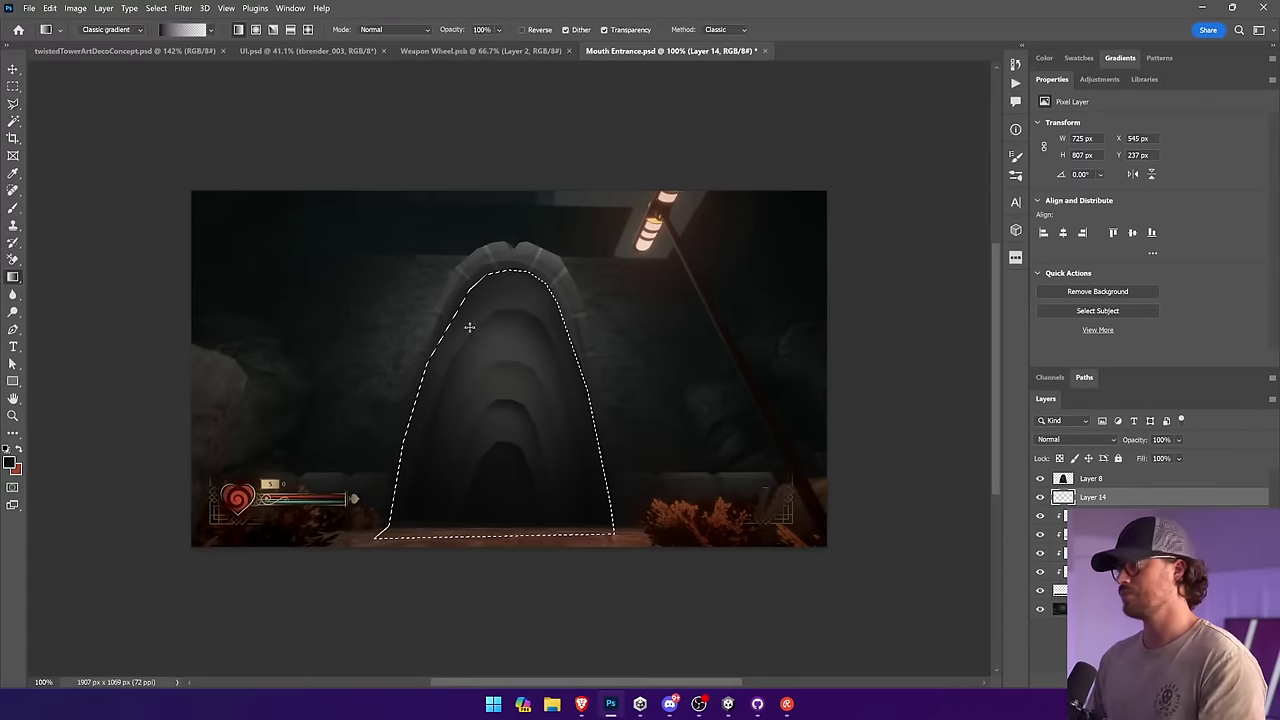
key("ctrl+shift+alt+n")
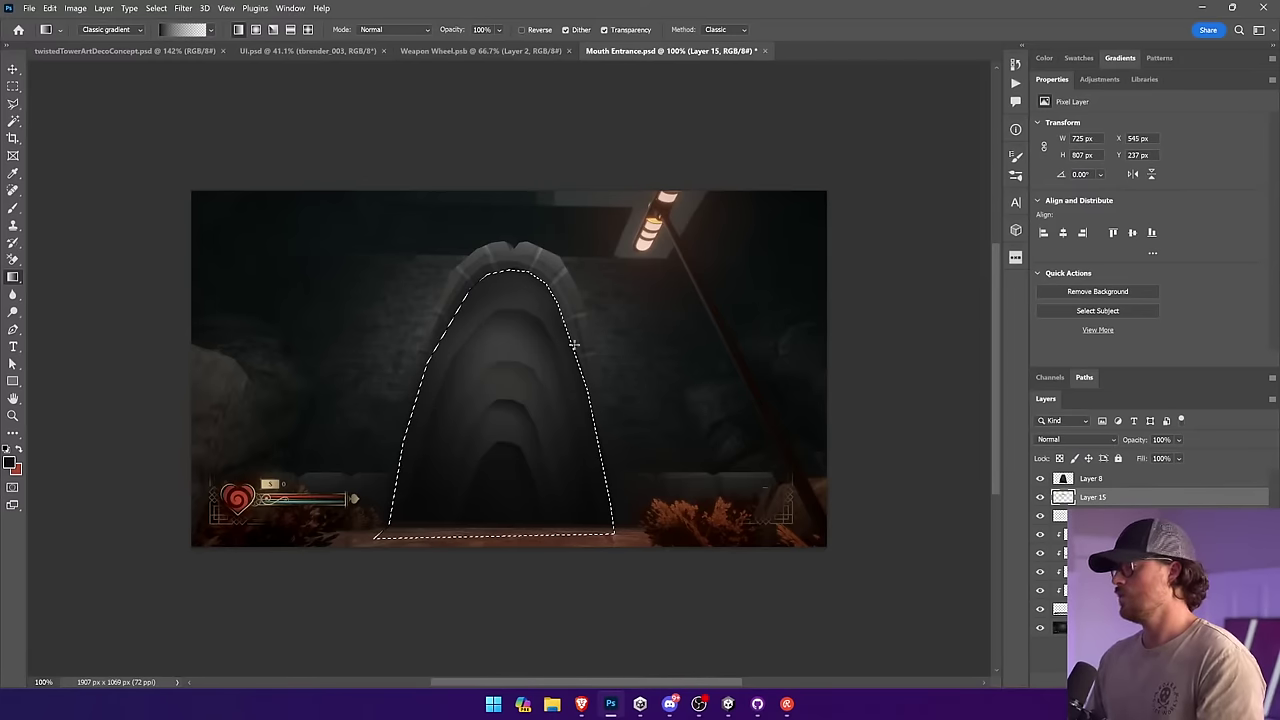
key("ctrl+bracketright")
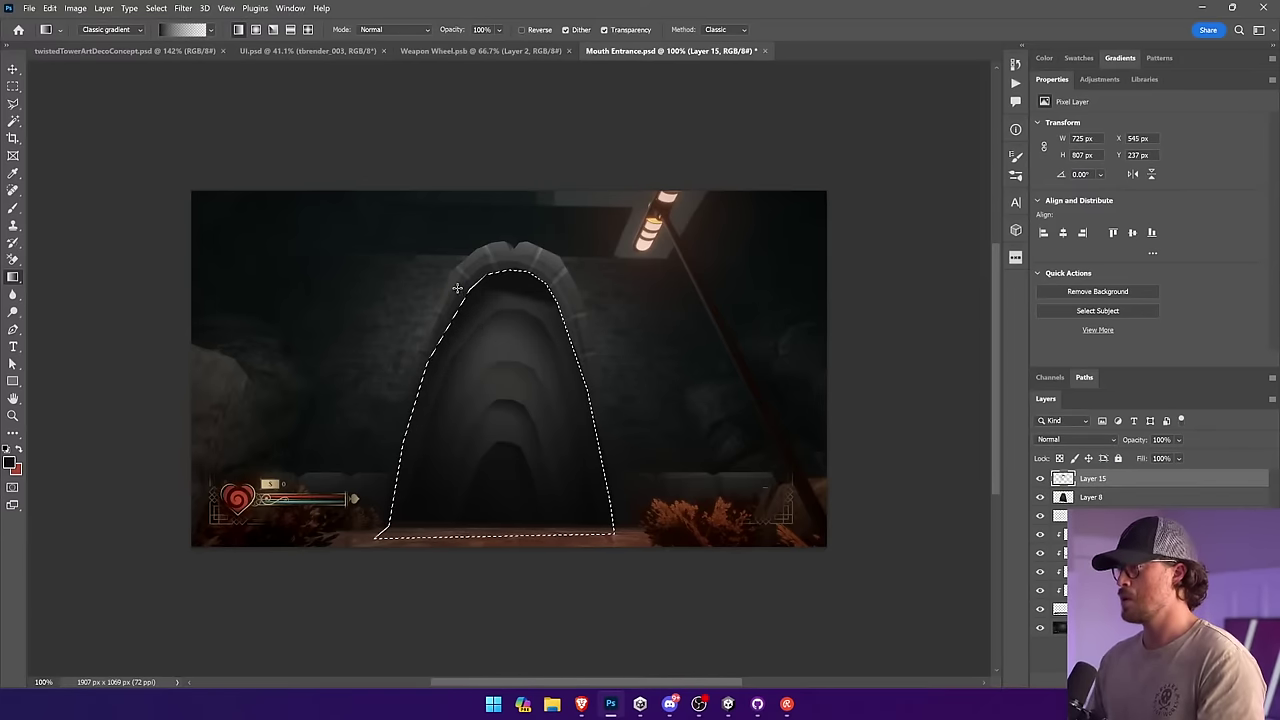
left_click_drag(518, 280, 524, 316)
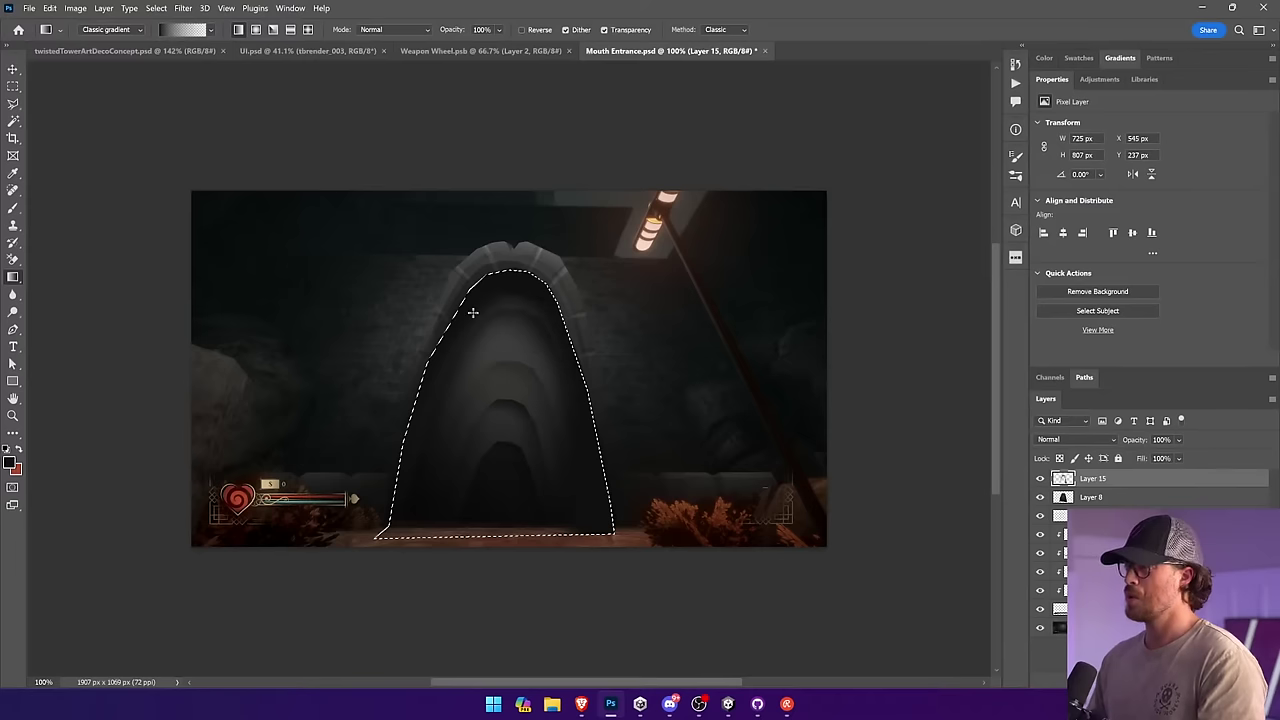
Step: Select the whole canvas, add a mask to Layer 15, and paint it with a soft black brush to fade the lower shading
key("ctrl+a")
key("b")
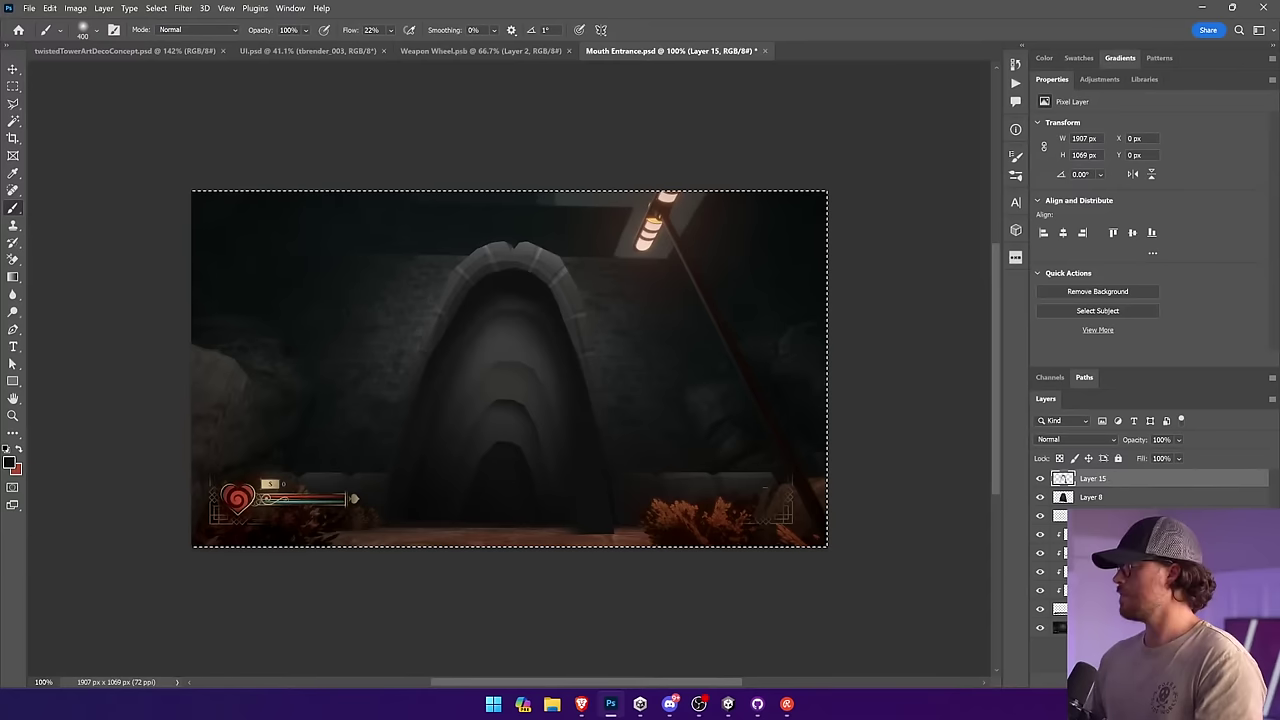
left_click(1178, 681)
mouse_move(594, 489)
left_mouse_down()
mouse_move(623, 520)
mouse_move(551, 320)
mouse_move(403, 454)
mouse_move(491, 337)
mouse_move(443, 503)
mouse_move(386, 563)
left_mouse_up()
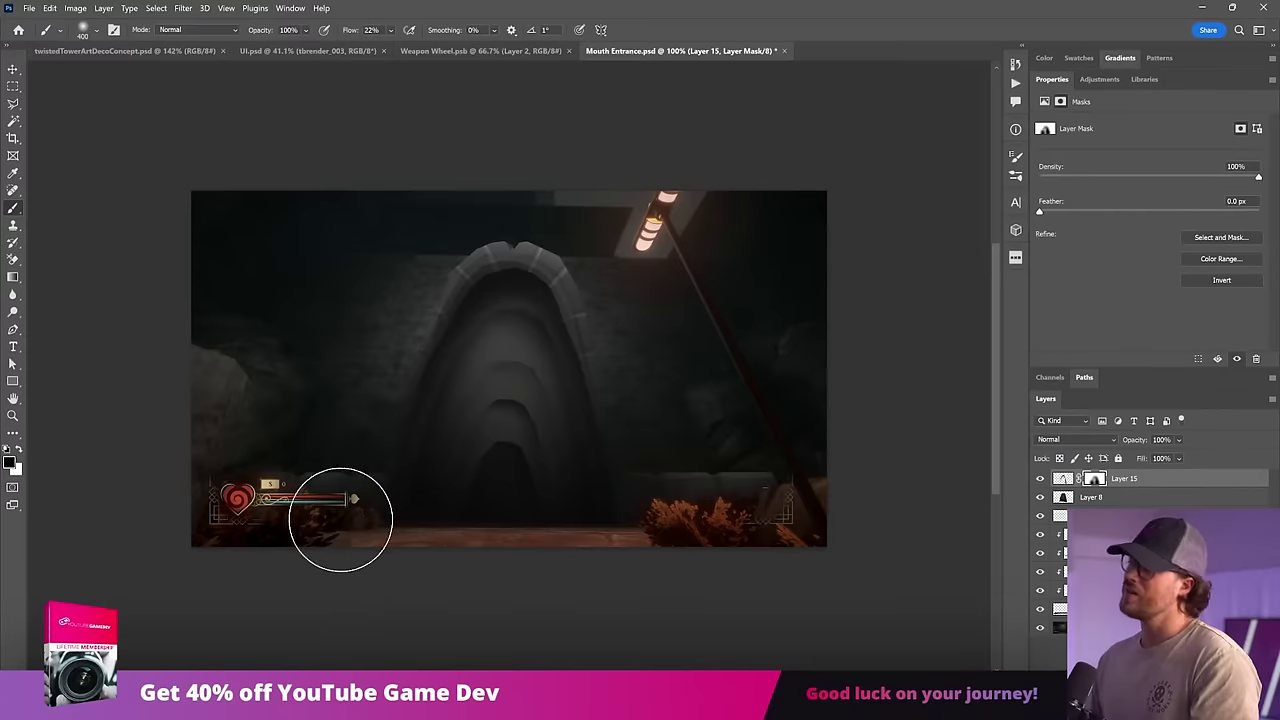
mouse_move(341, 519)
left_mouse_down()
mouse_move(489, 529)
mouse_move(637, 511)
mouse_move(511, 403)
mouse_move(477, 341)
mouse_move(534, 466)
mouse_move(389, 451)
left_mouse_up()
Step: Identify the layer holding the arch stones by toggling its visibility, and make Layer 8 active with the Polygonal Lasso tool
left_click(13, 104)
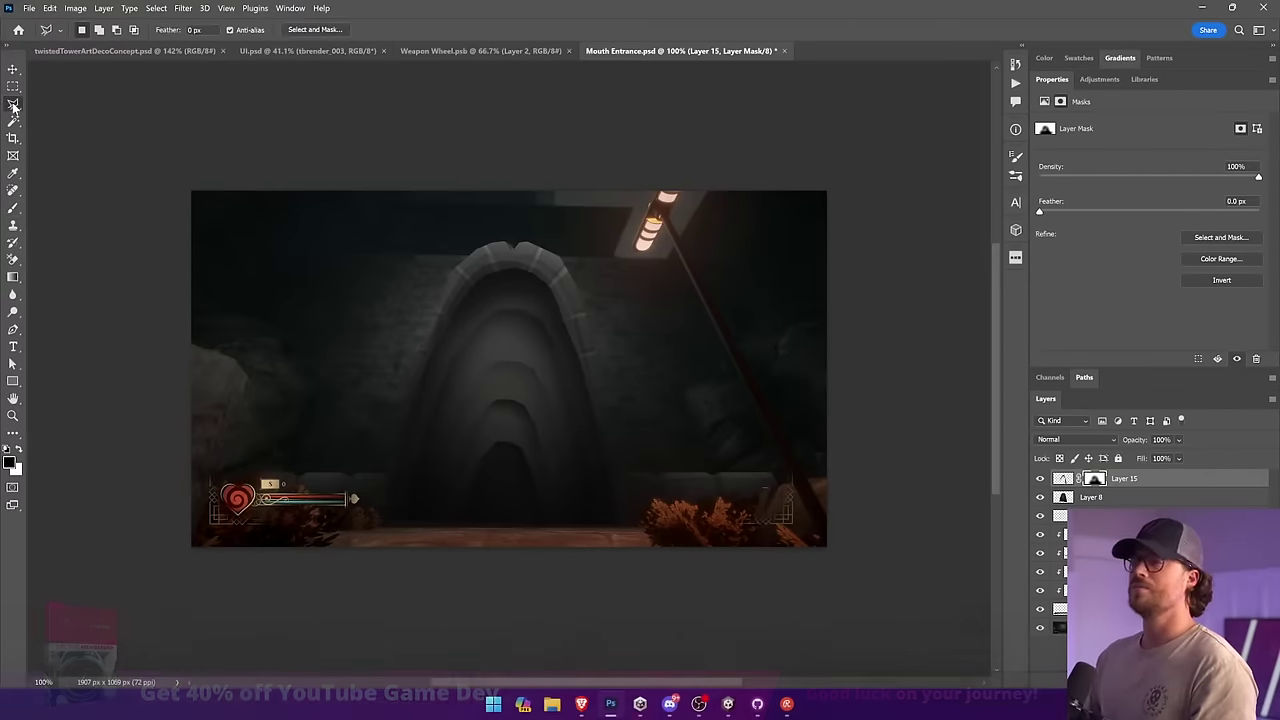
left_click(13, 68)
left_click(1063, 494)
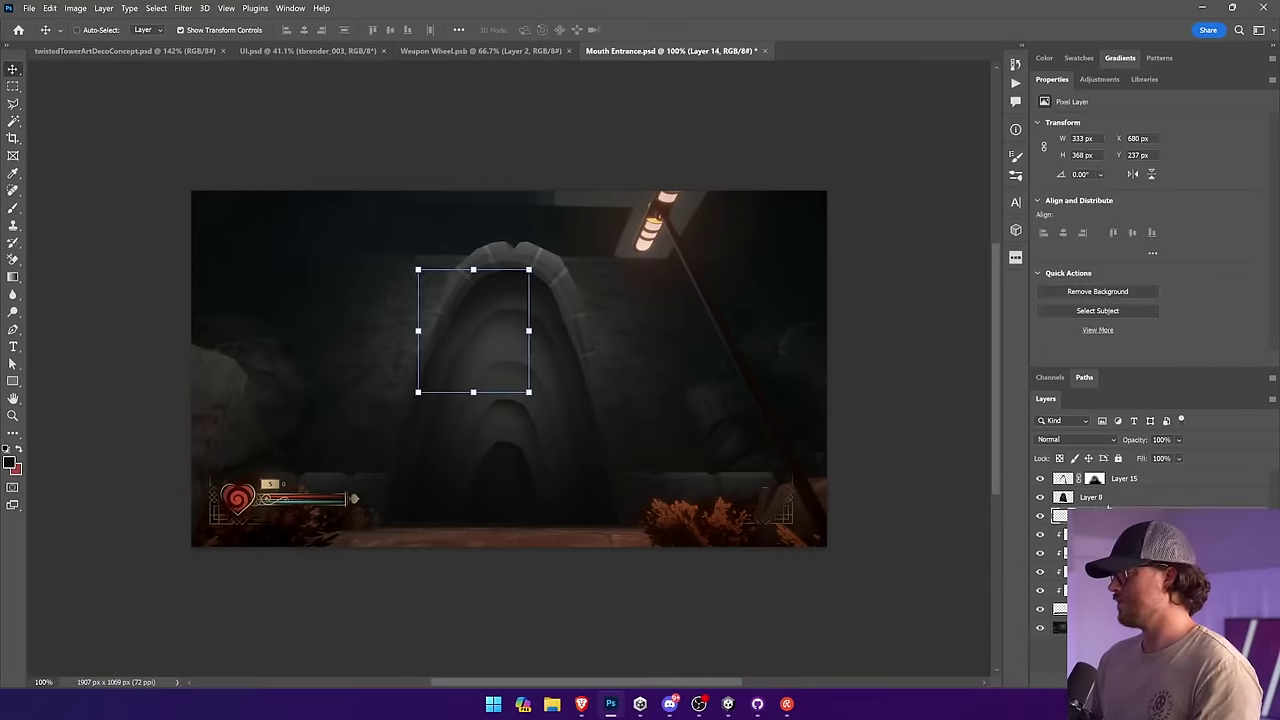
left_click(1063, 479)
key("l")
left_click(1040, 497)
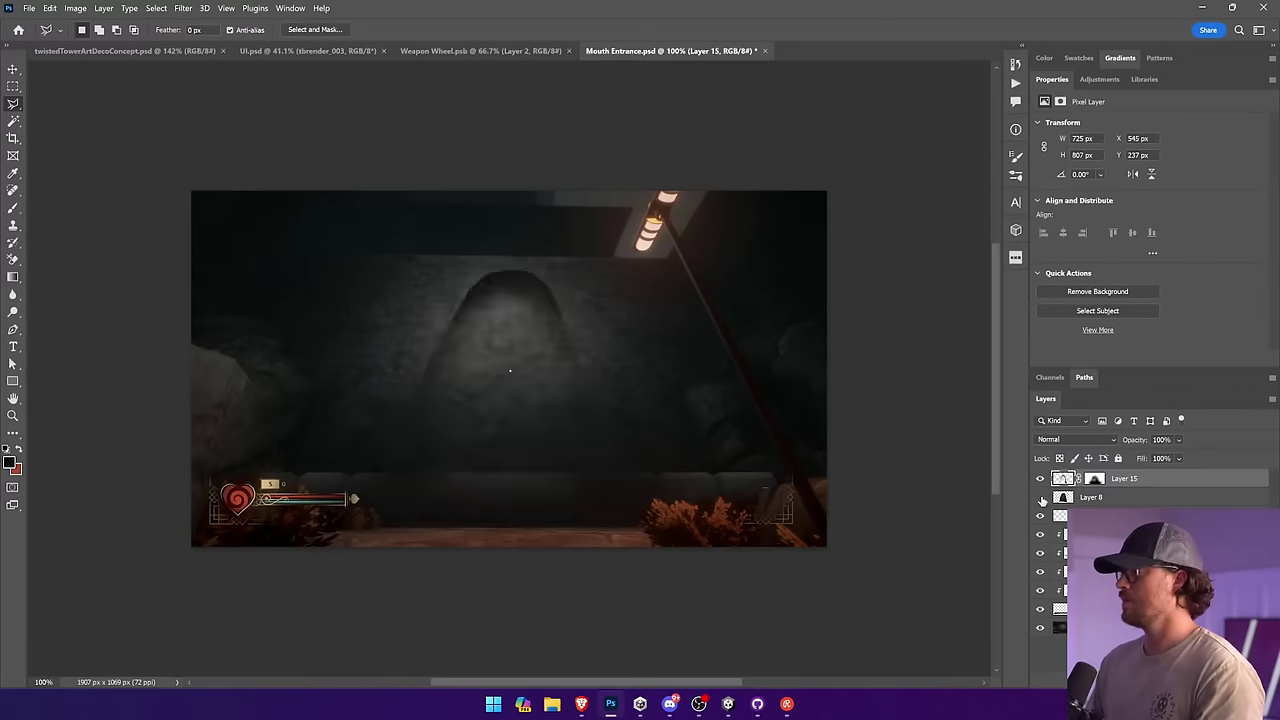
left_click(1040, 497)
left_click(1063, 497)
Step: Cut small polygonal notches at the stone joints along the arch's crown and upper right outer edge
mouse_move(537, 255)
left_mouse_down()
mouse_move(533, 245)
mouse_move(553, 243)
mouse_move(540, 249)
left_mouse_up()
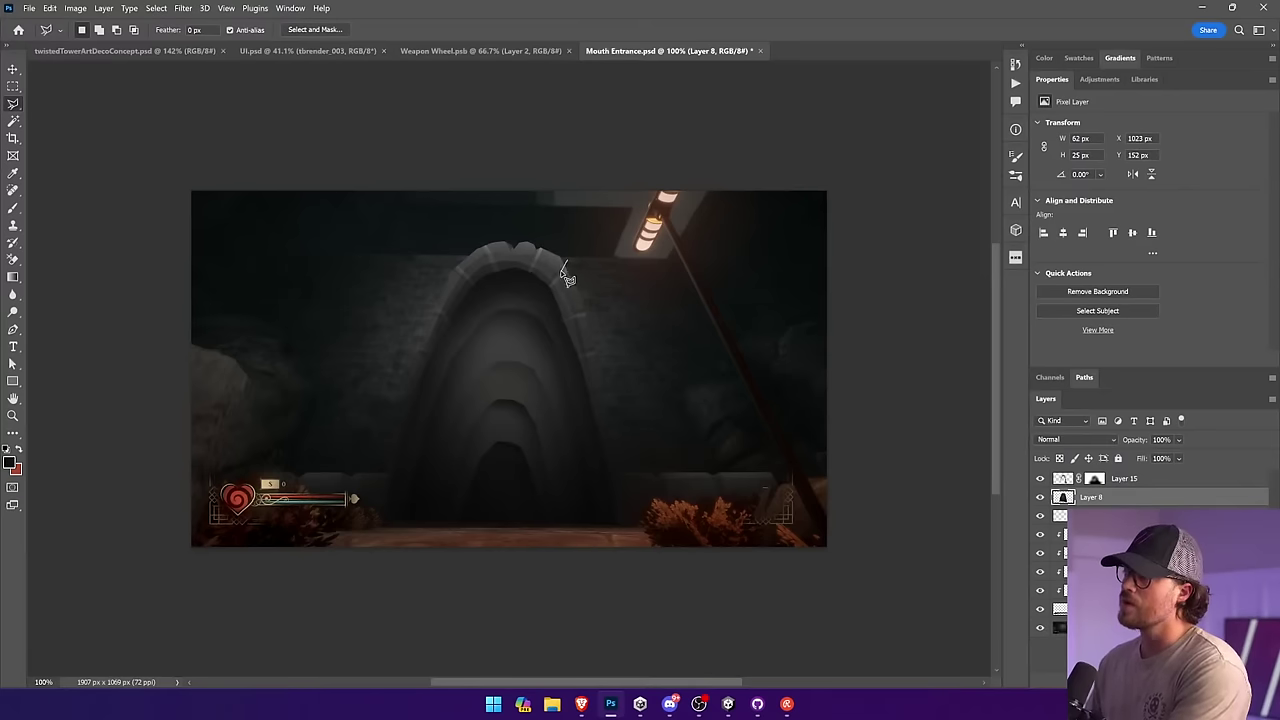
left_click(575, 275)
left_click(576, 262)
left_click(566, 261)
key("Delete")
left_click(587, 307)
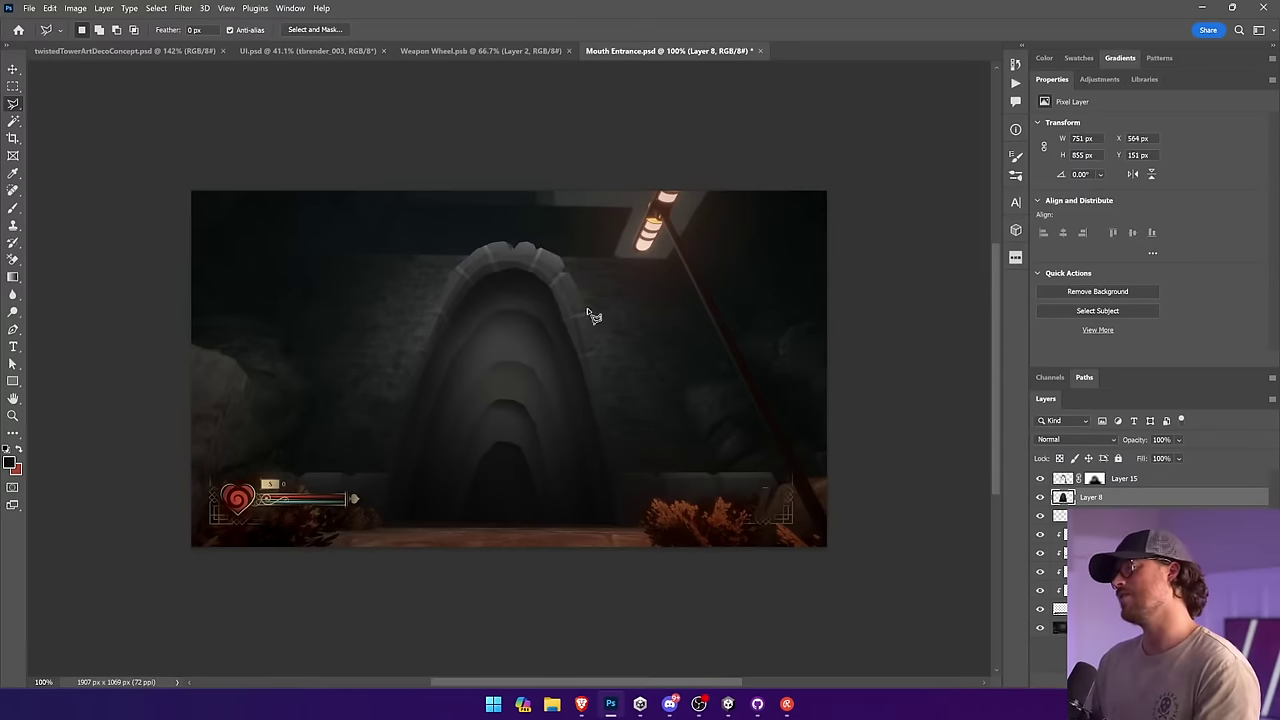
mouse_move(588, 310)
left_mouse_down()
mouse_move(610, 325)
mouse_move(586, 309)
left_mouse_up()
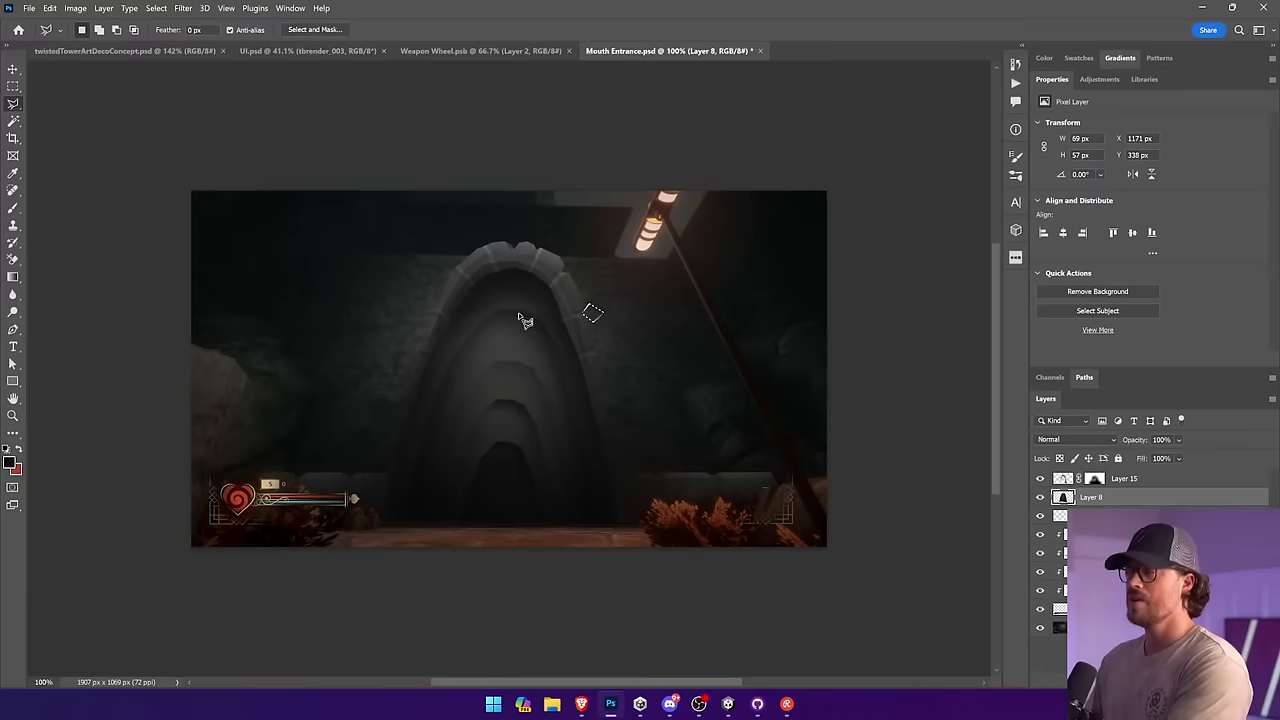
Step: Cut more small notches into the outer edge on the arch's left side and lower right side, and deselect
left_click_drag(465, 275, 447, 271)
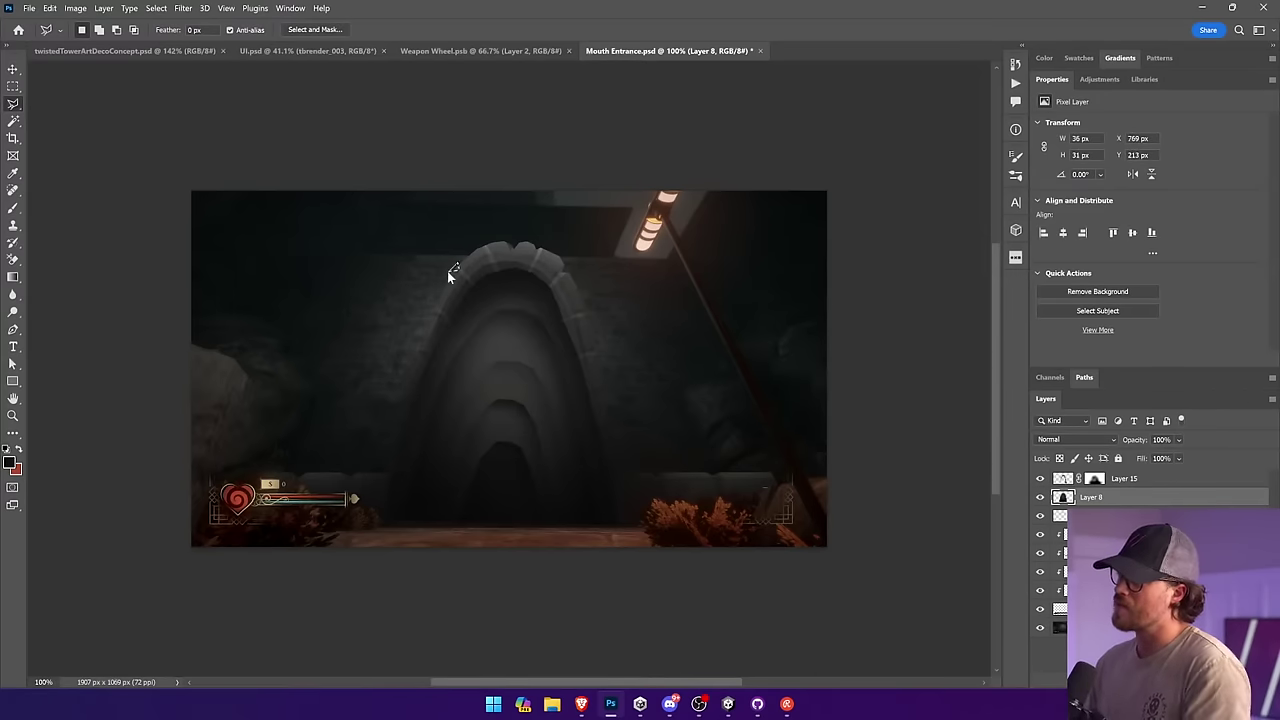
double_click(414, 321)
left_click(597, 346)
left_click(591, 352)
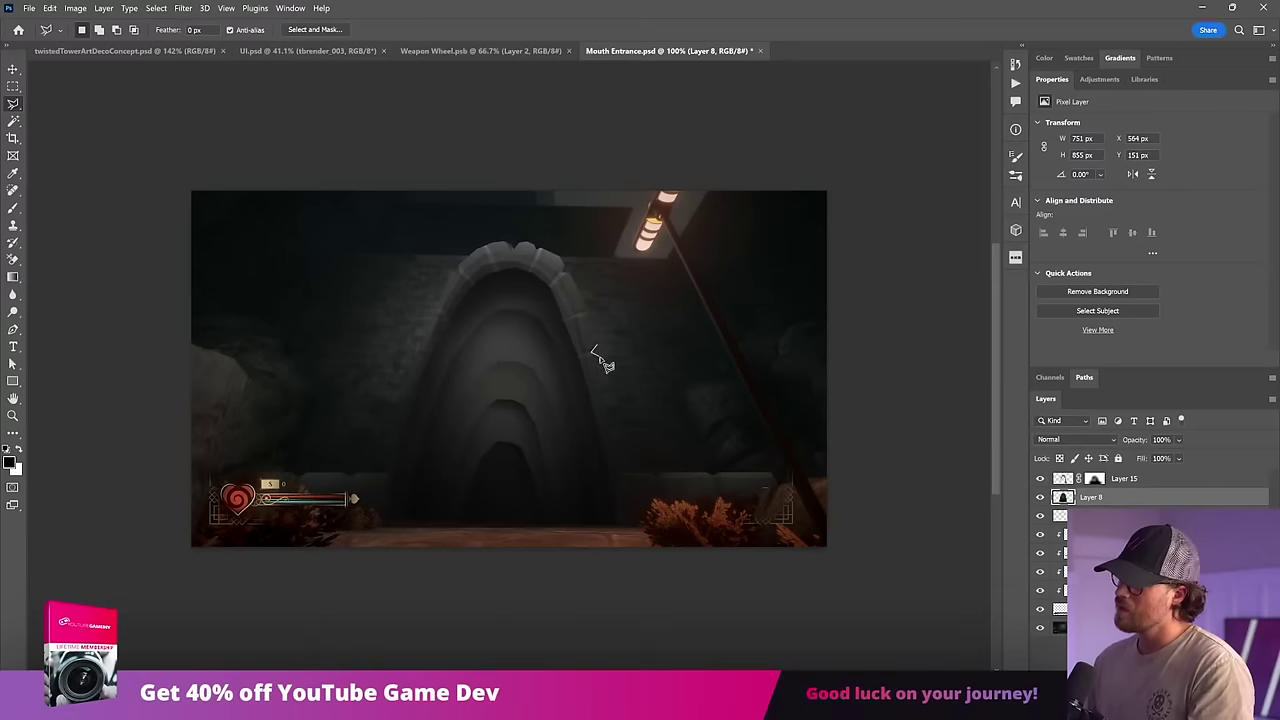
mouse_move(596, 352)
left_mouse_down()
mouse_move(608, 349)
mouse_move(598, 345)
left_mouse_up()
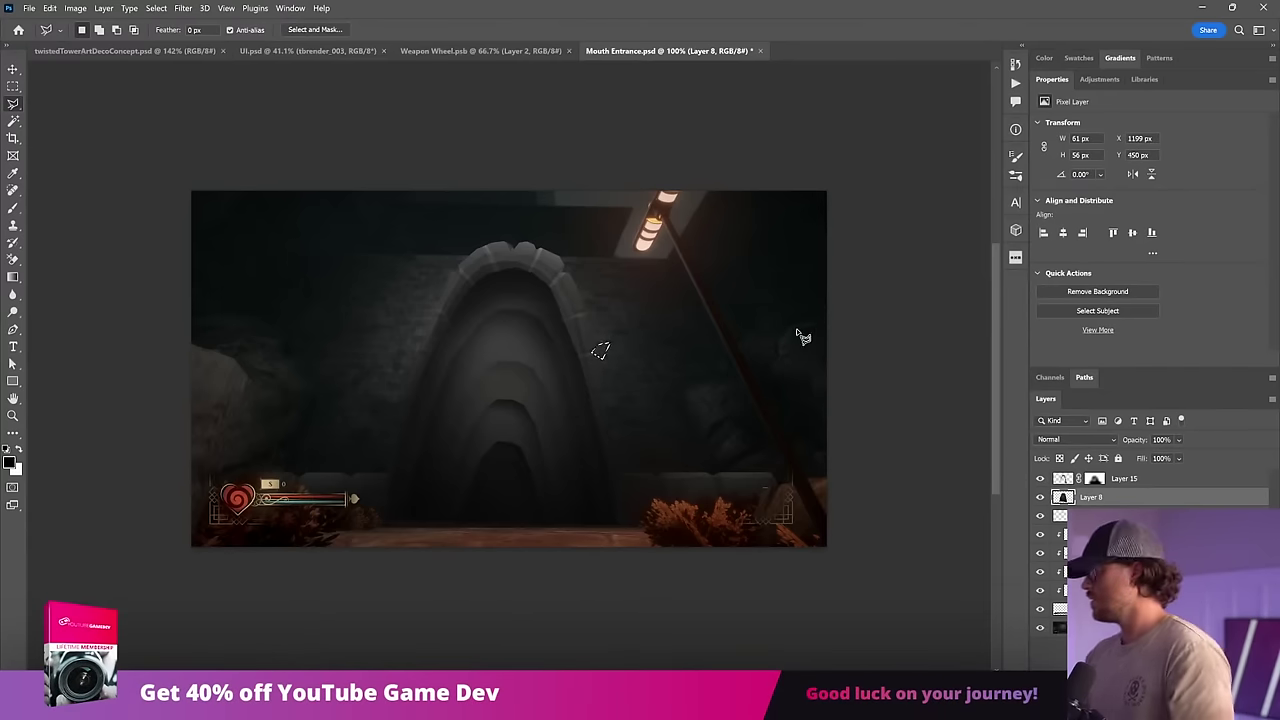
key("v")
left_click(874, 382)
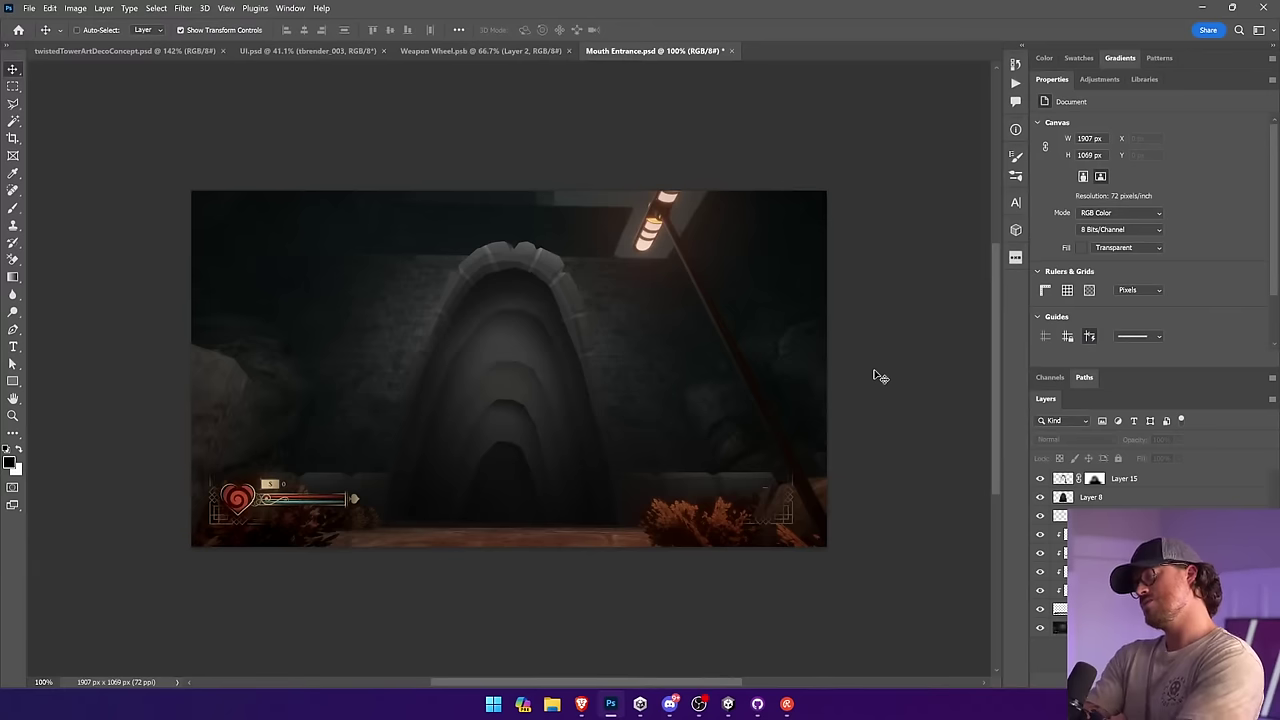
Step: Add a new layer above Layer 8 and outline a tooth shape with a polygonal selection inside the arch's upper left
left_click(1110, 515)
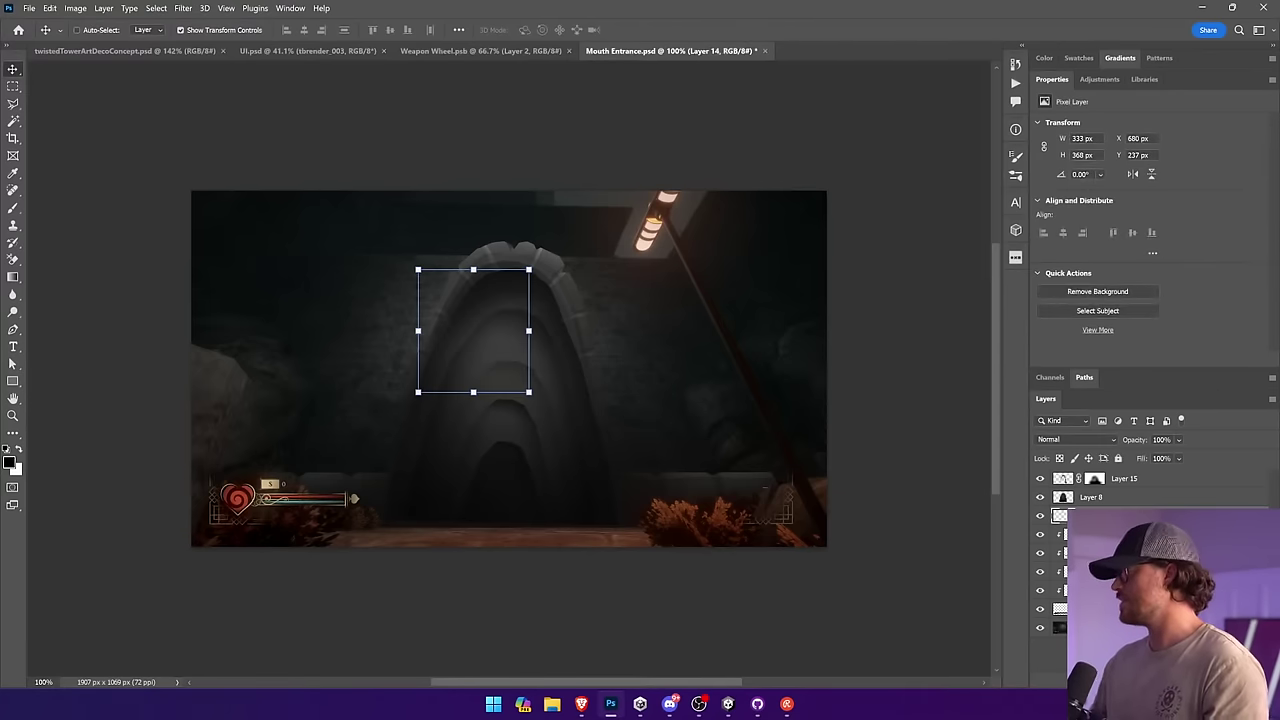
left_click(1110, 497)
key("ctrl+shift+alt+n")
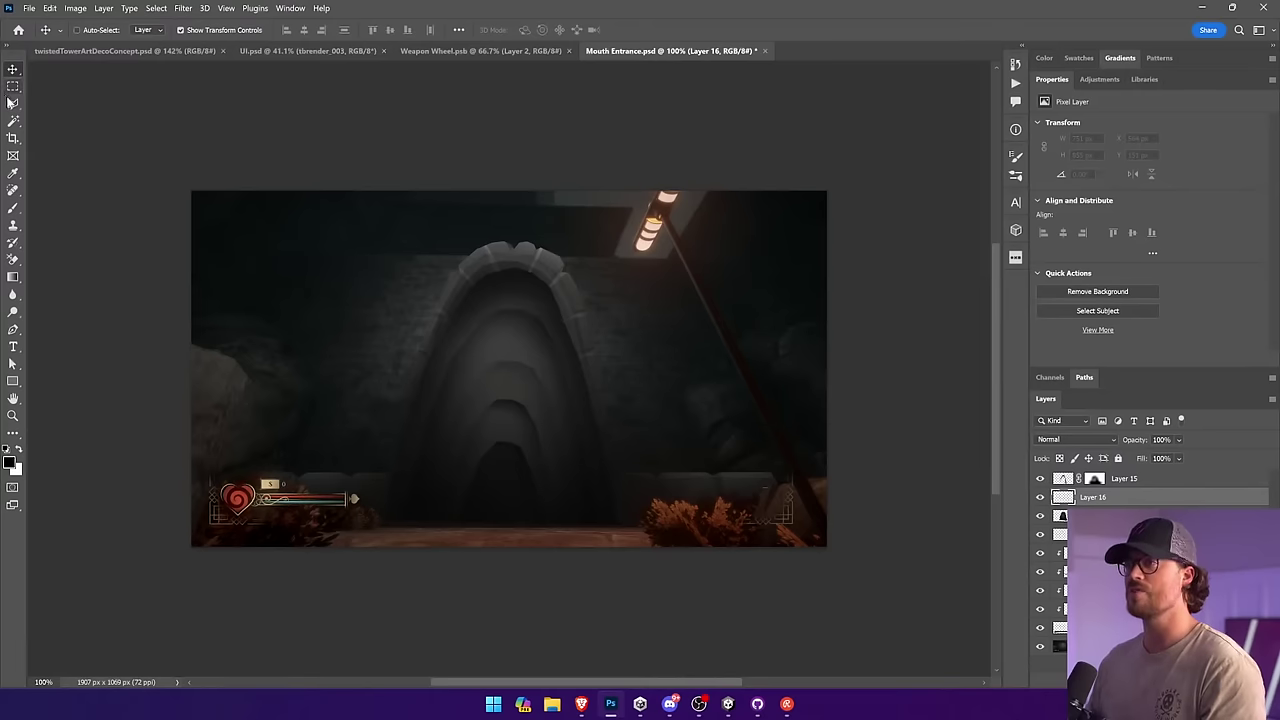
left_click(12, 102)
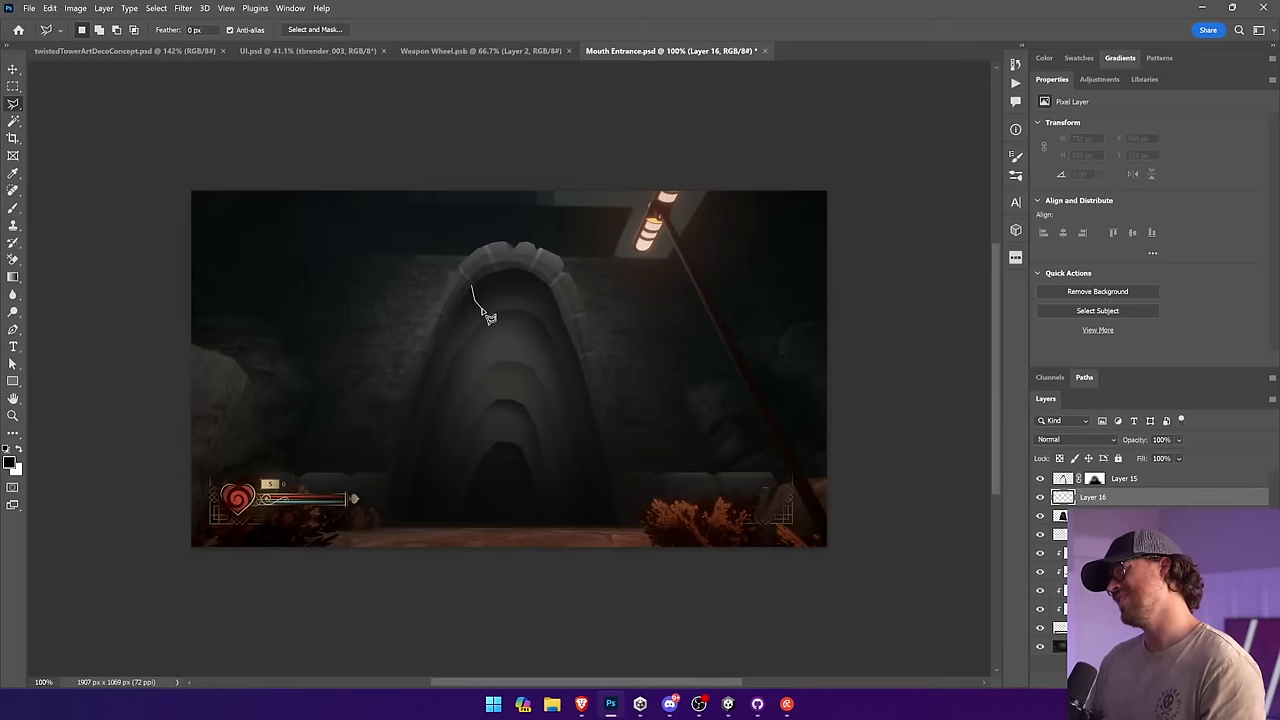
mouse_move(508, 310)
left_mouse_down()
mouse_move(497, 264)
mouse_move(498, 315)
left_mouse_up()
key("ctrl+d")
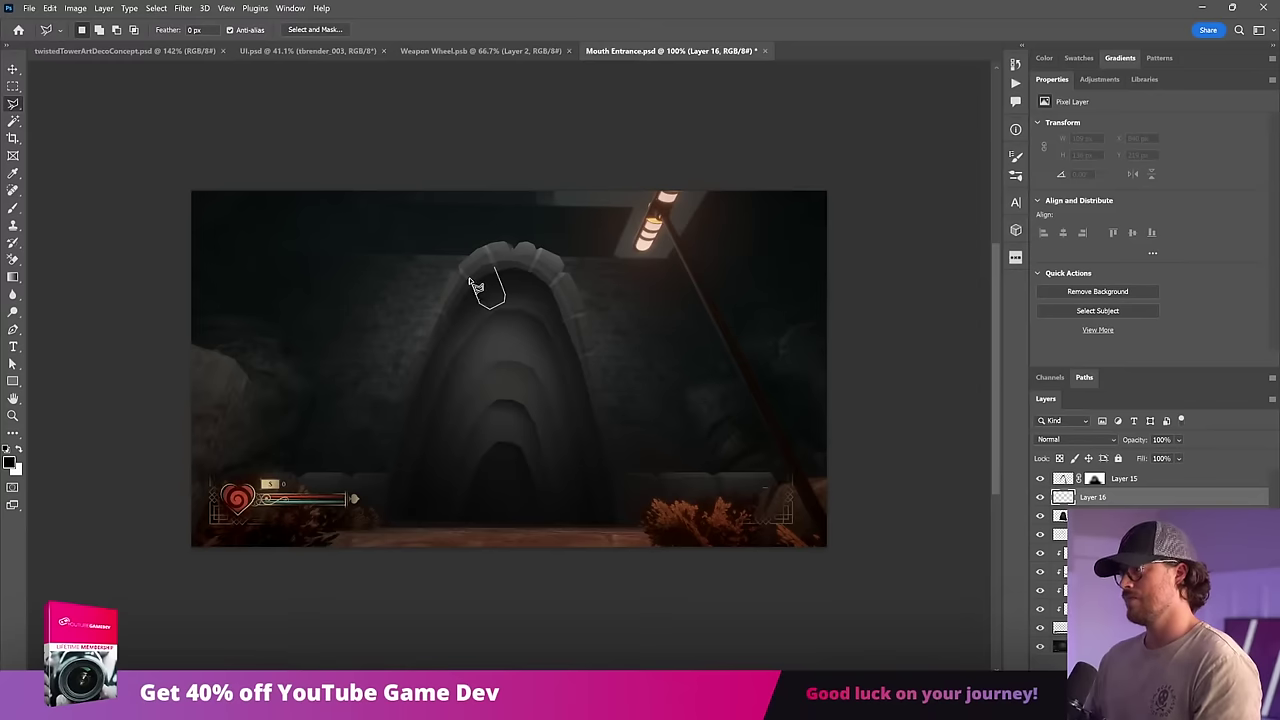
double_click(470, 280)
Step: Sample the arch stone's grey as the foreground color, fill the tooth selection with it, and deselect
left_click(13, 277)
left_click(9, 462)
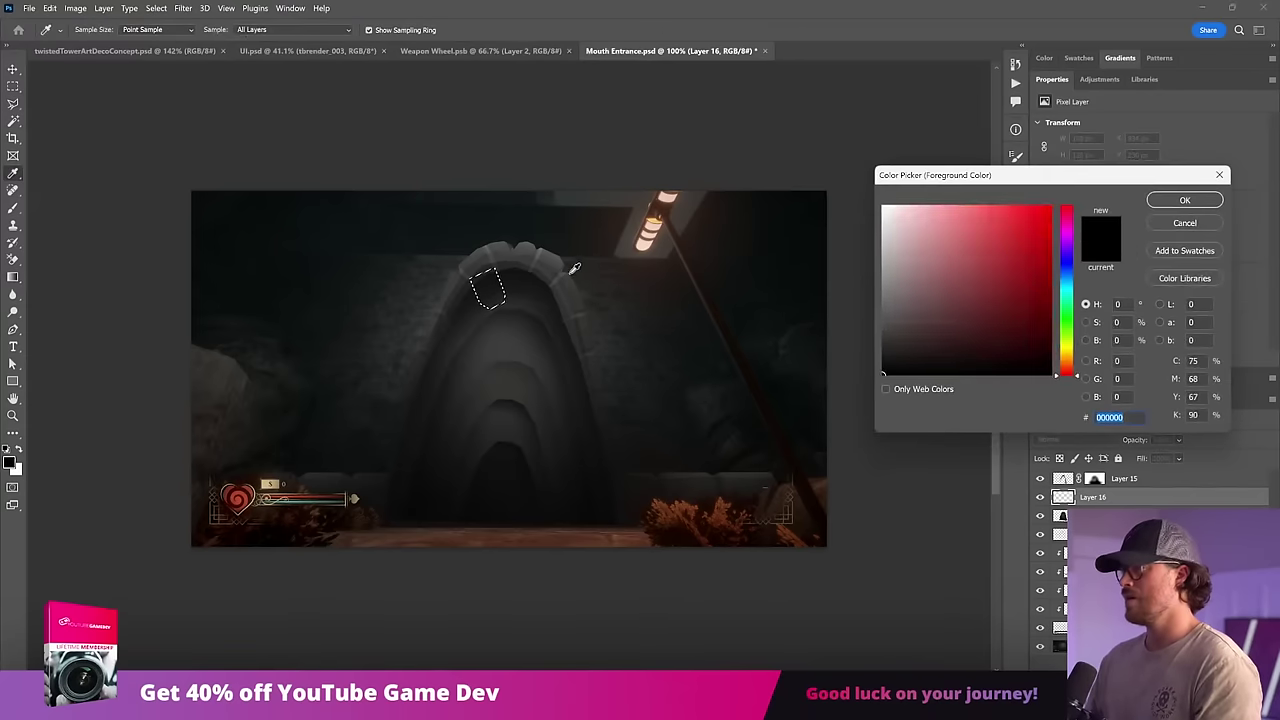
left_click(555, 250)
left_click(1184, 201)
key("g")
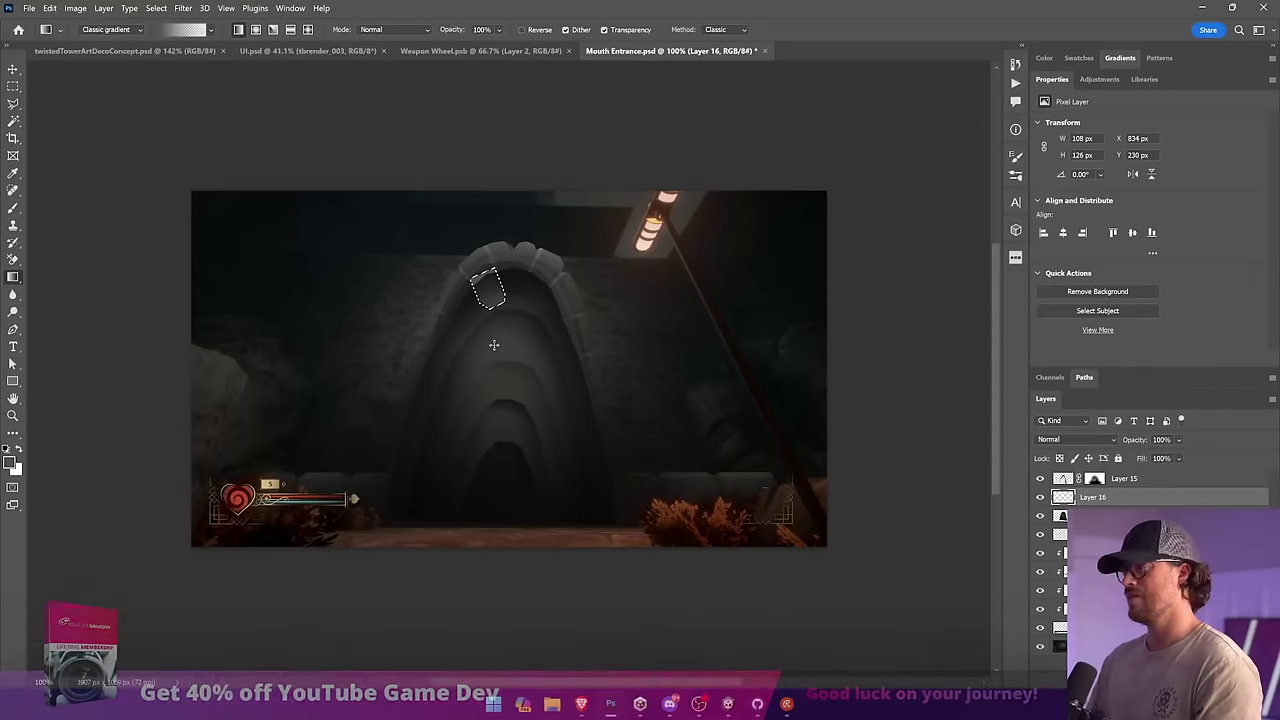
key("ctrl+d")
key("v")
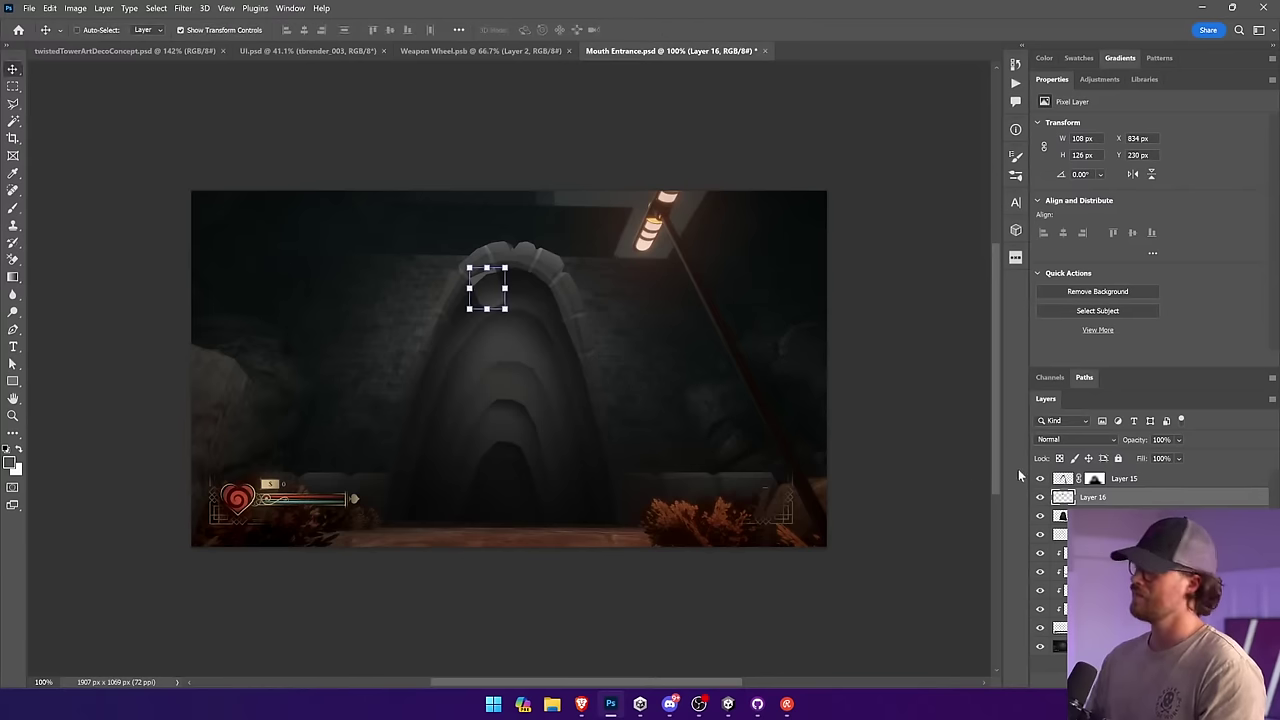
Step: Add a mask to Layer 16 and apply a short black-to-white gradient to fade the tooth's upper left edge
left_click(14, 278)
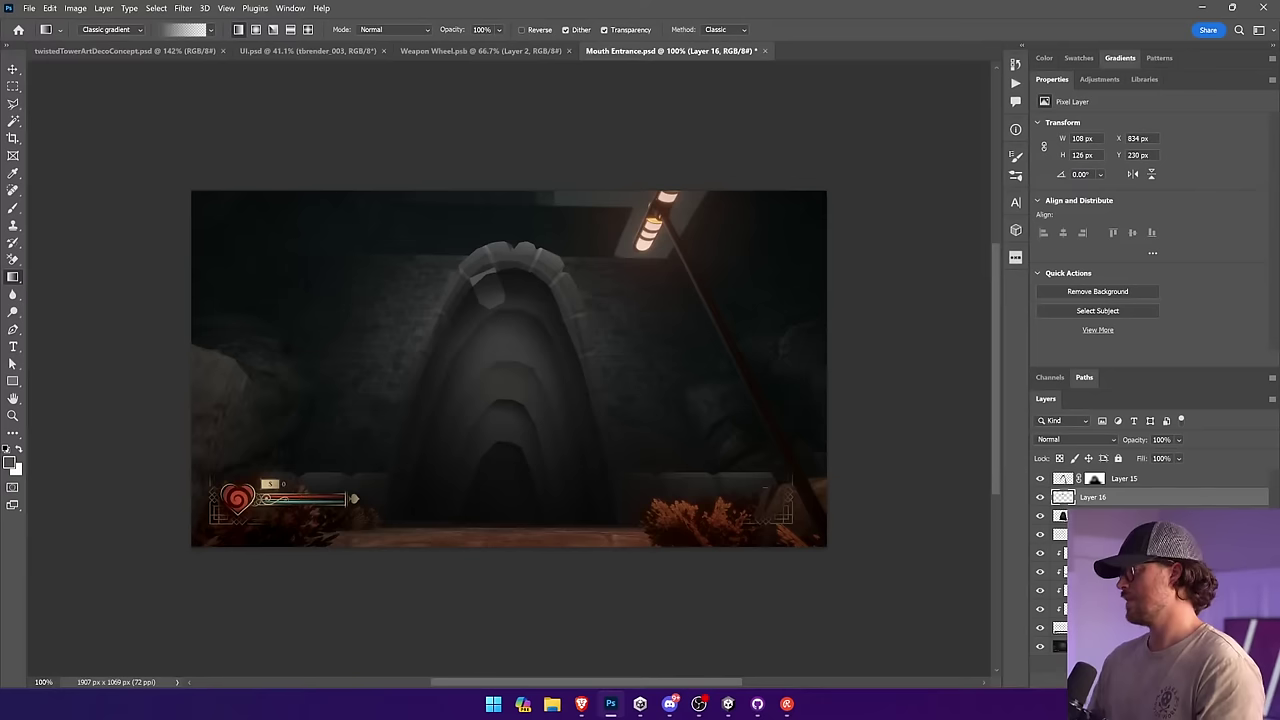
left_click(1179, 682)
left_click_drag(470, 273, 477, 278)
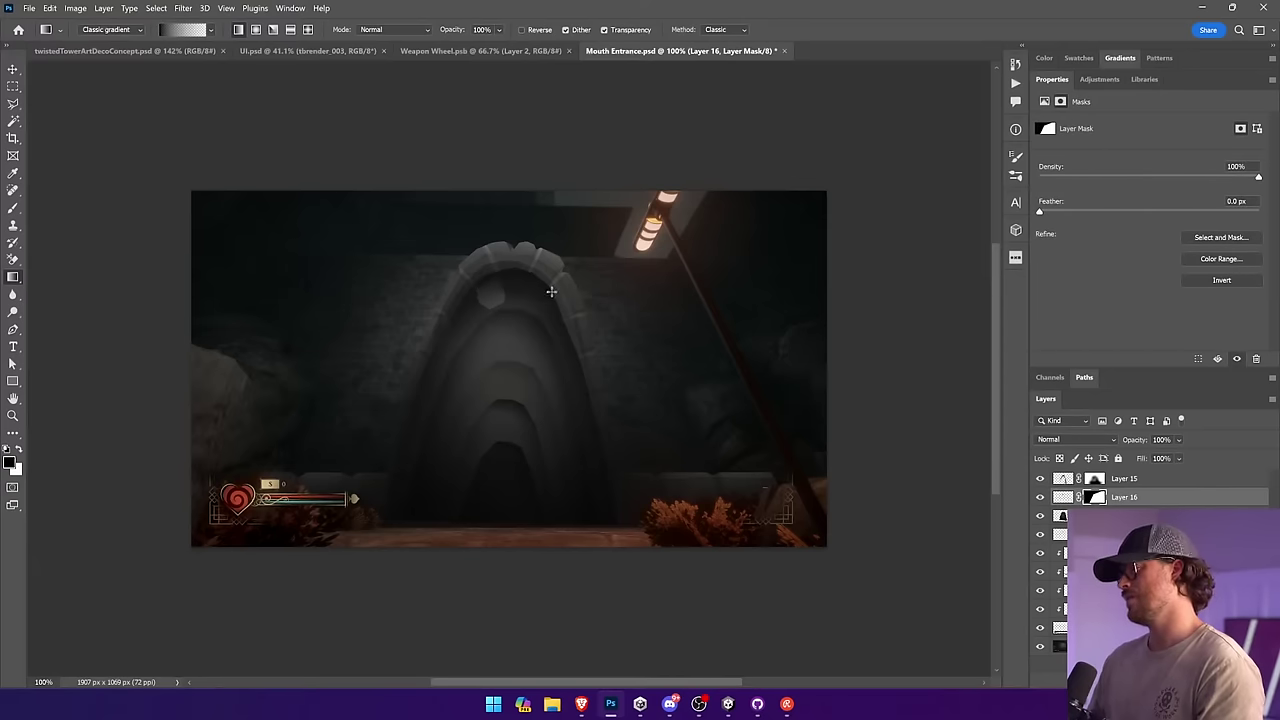
Step: Duplicate the tooth, flip the copy horizontally, and place it beside the first under the arch's crown
key("v")
left_click_drag(568, 323, 592, 323, "alt")
left_click(47, 9)
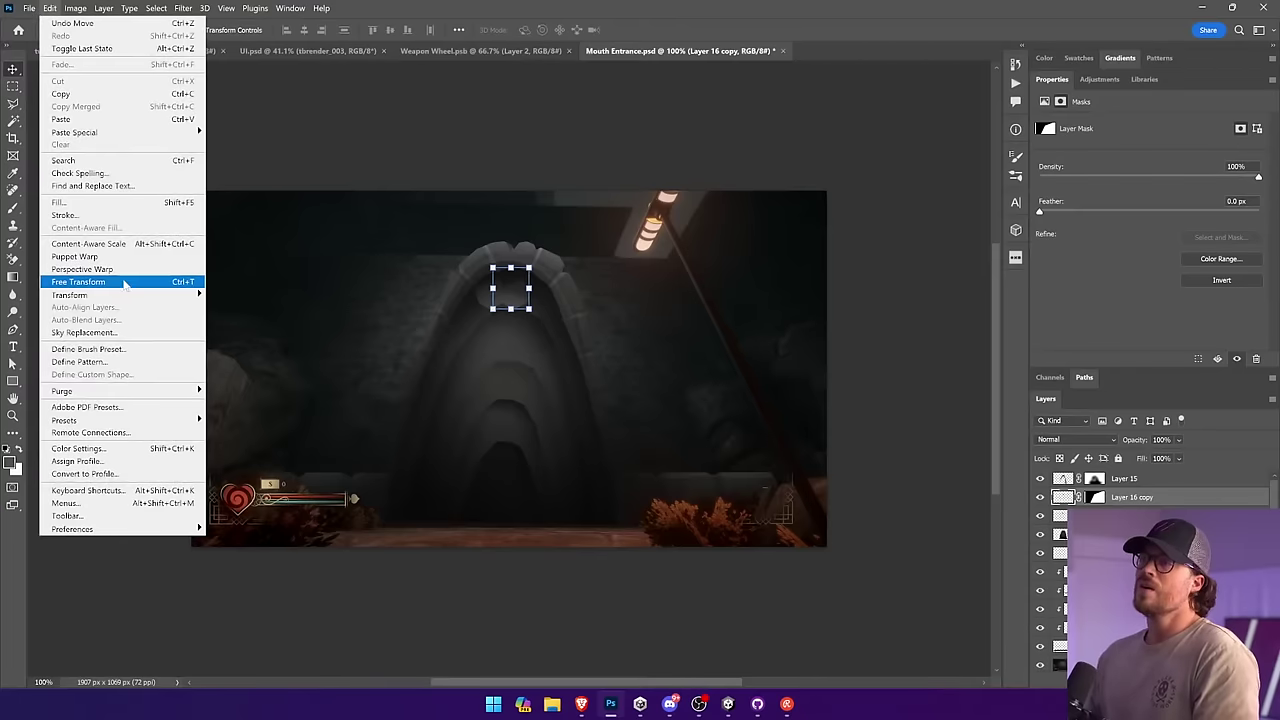
mouse_move(70, 293)
left_click(240, 519)
left_click_drag(653, 397, 658, 394)
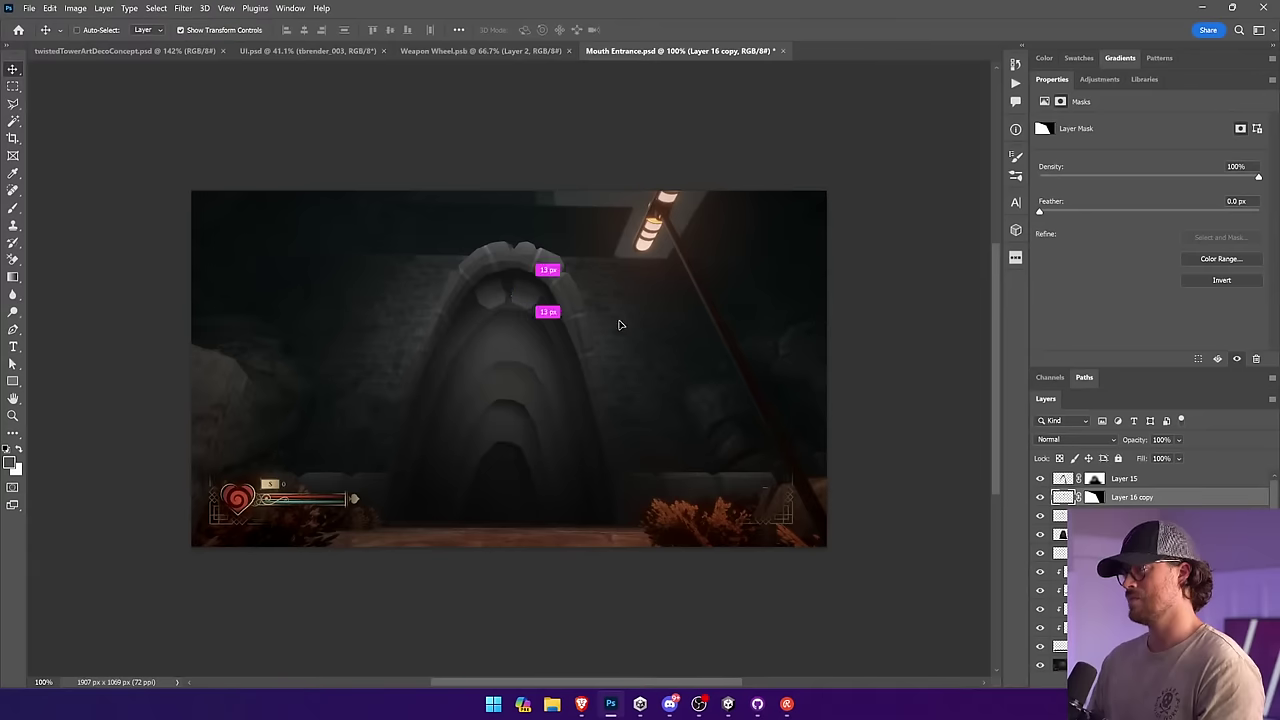
Step: Duplicate the flipped tooth, rotate the copy about 39 degrees, and place it against the arch's right inner edge
left_click_drag(617, 320, 646, 320, "alt")
left_click_drag(587, 283, 586, 306)
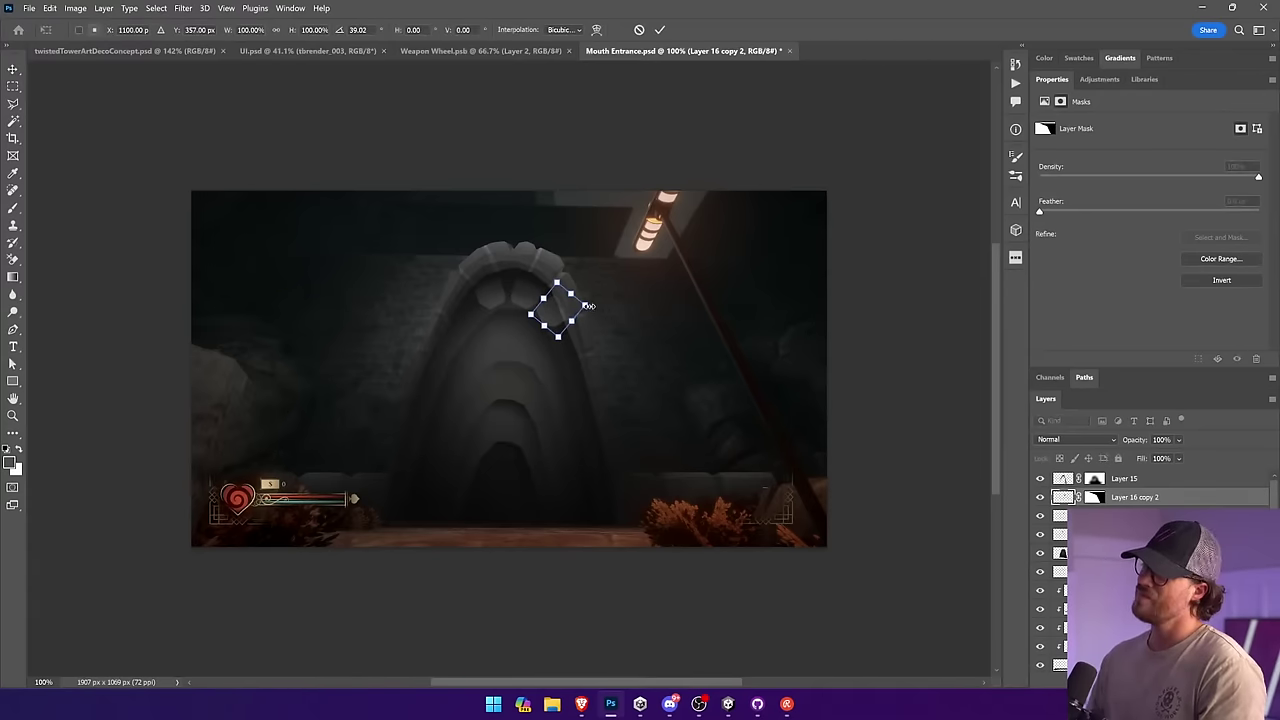
key("Return")
left_click(891, 550)
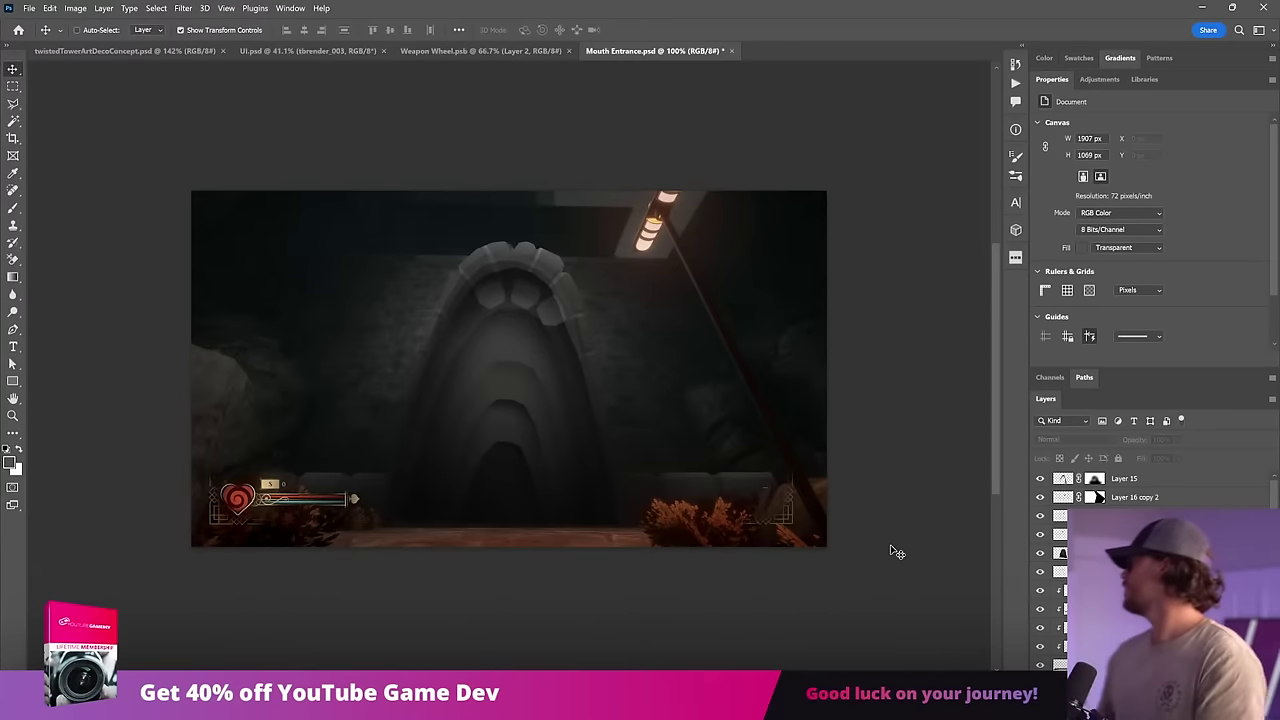
Step: Delete all the painted layers above Layer 2 to return to the plain brick wall screenshot
left_click(554, 326)
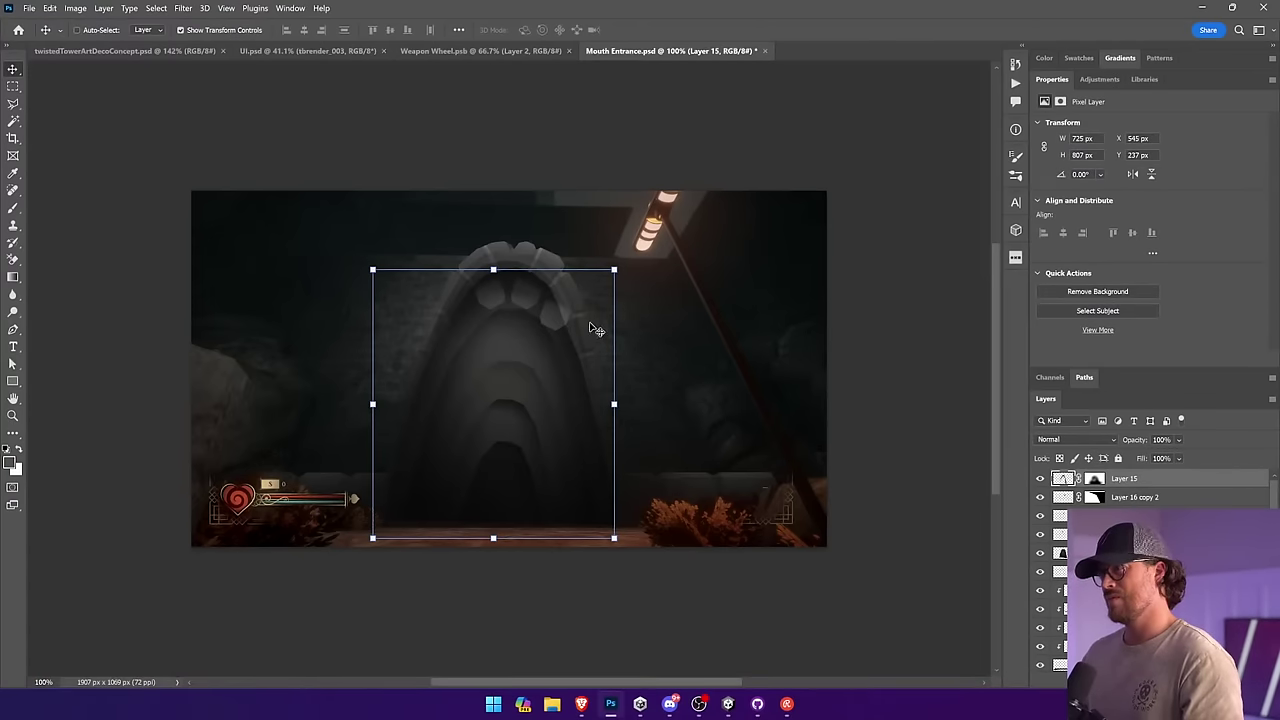
scroll(1150, 560, "down", 1)
left_click(1150, 643, "shift")
left_click(1150, 643)
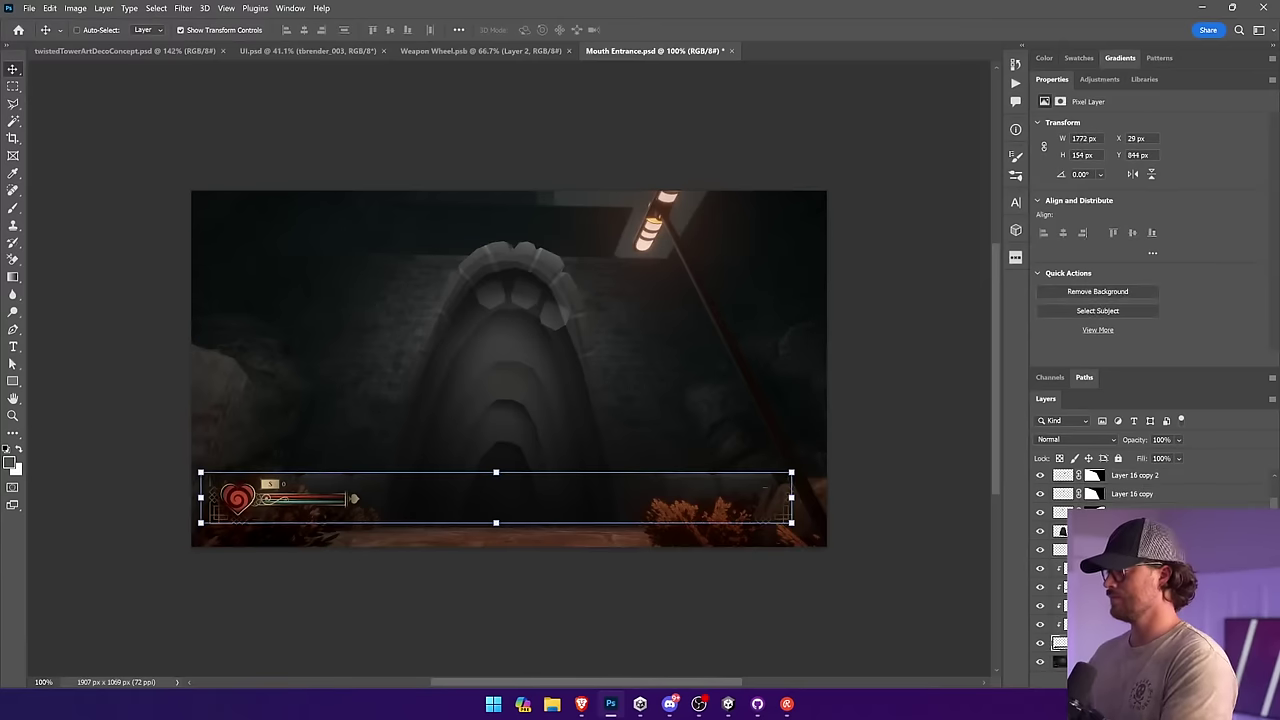
scroll(1150, 485, "up", 1)
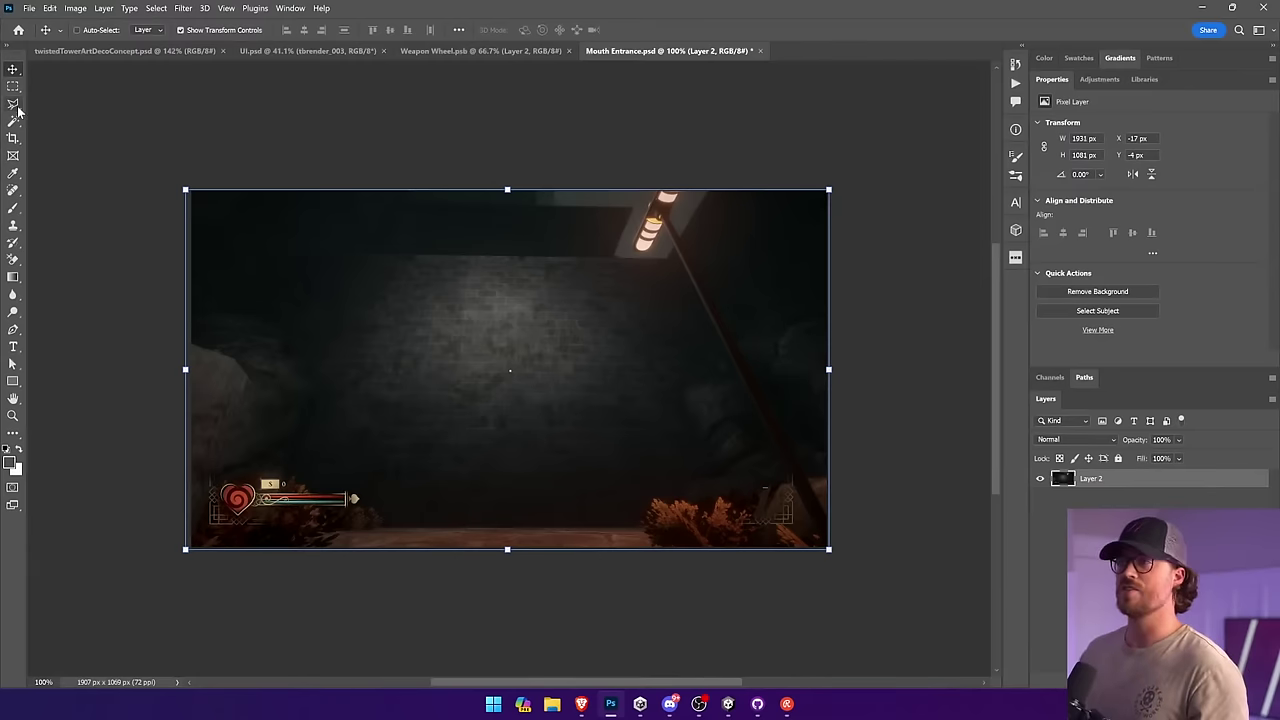
Step: Add a new layer above Layer 2 and outline a draped left curtain from the wall's top down to the ground
left_click(14, 104)
key("ctrl+shift+alt+n")
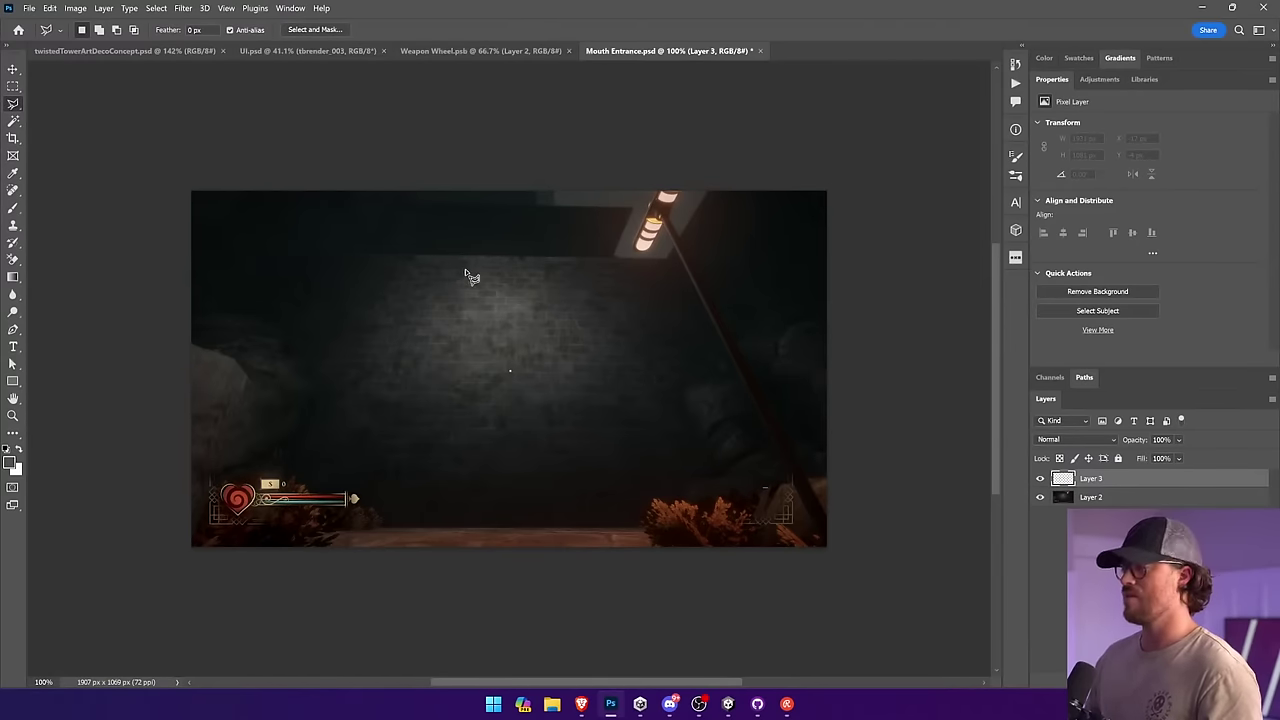
mouse_move(507, 270)
left_mouse_down()
mouse_move(478, 318)
mouse_move(365, 378)
left_mouse_up()
mouse_move(372, 434)
left_mouse_down()
mouse_move(358, 522)
mouse_move(330, 524)
mouse_move(319, 493)
mouse_move(389, 258)
mouse_move(507, 266)
left_mouse_up()
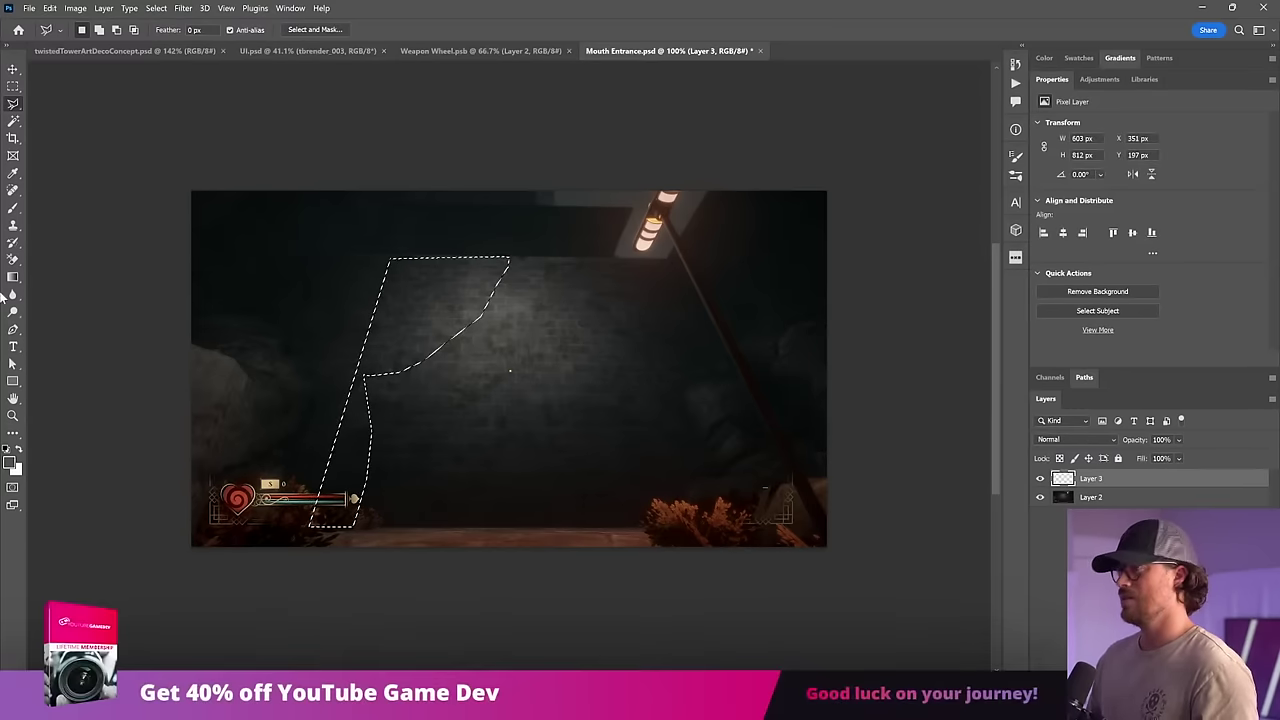
Step: Sample the red of the health heart, fill the left curtain selection with it, and deselect
key("g")
key("i")
left_click_drag(248, 497, 237, 498)
key("g")
key("alt+BackSpace")
key("ctrl+d")
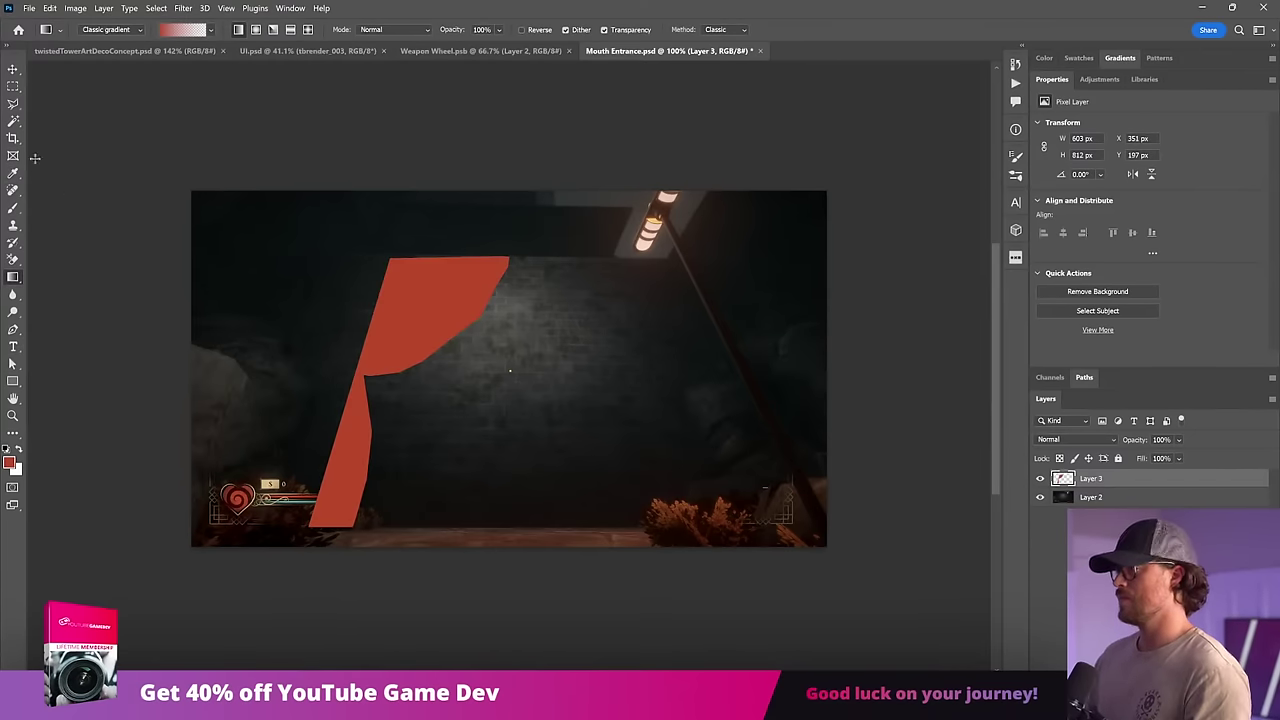
Step: Outline a matching right curtain with the Polygonal Lasso tool, fill it with the same red, and deselect
left_click(13, 104)
mouse_move(511, 259)
left_mouse_down()
mouse_move(565, 322)
mouse_move(648, 364)
mouse_move(645, 528)
mouse_move(710, 527)
mouse_move(626, 263)
mouse_move(535, 258)
left_mouse_up()
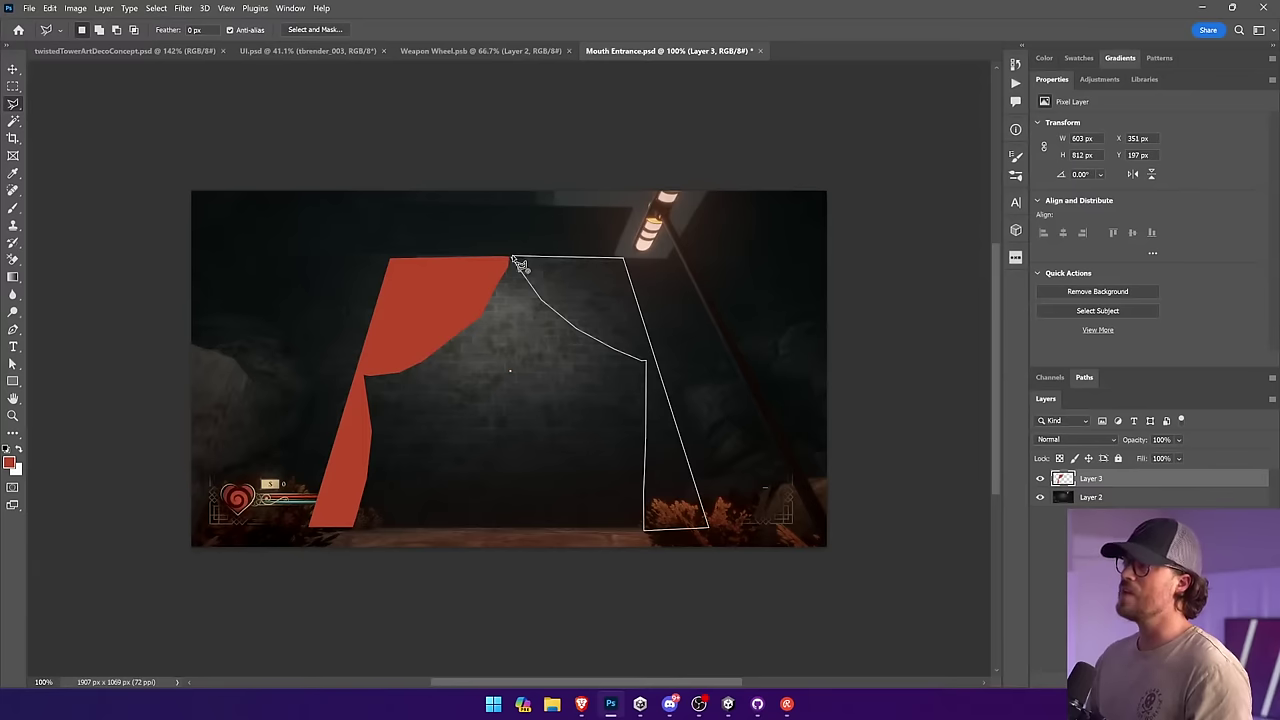
left_click(512, 257)
key("g")
left_click_drag(600, 318, 556, 362)
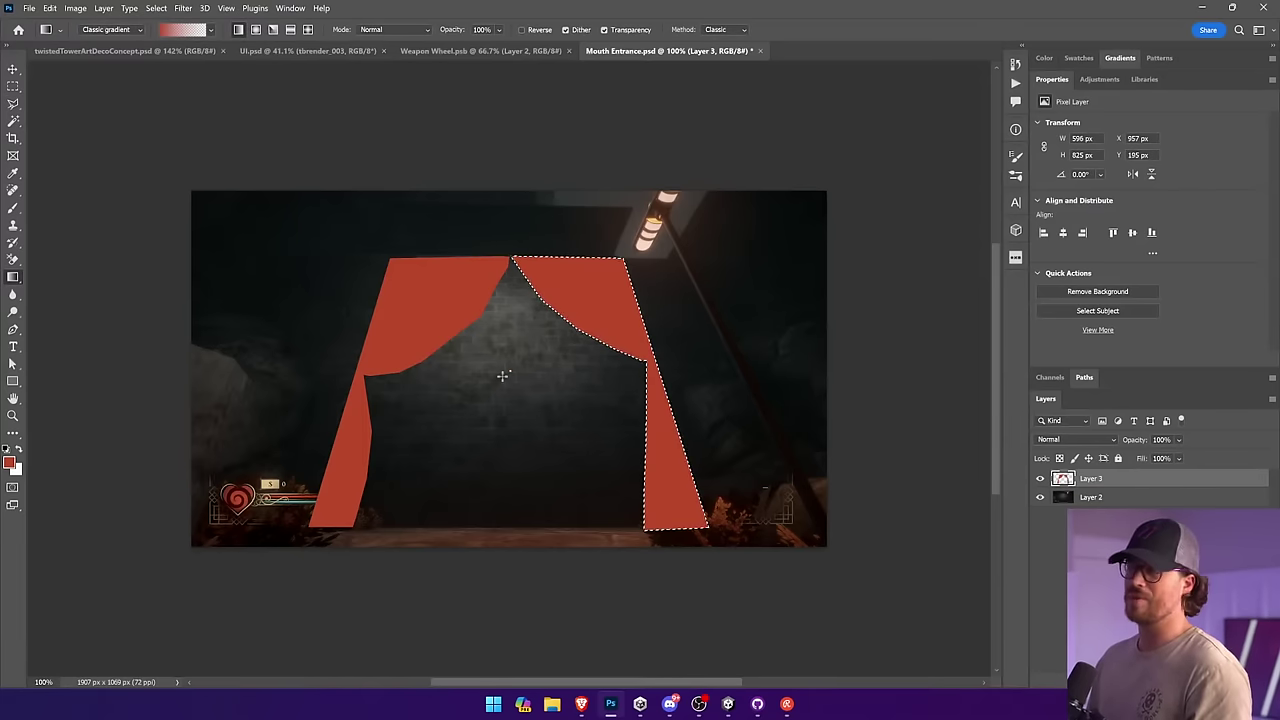
key("ctrl+d")
Step: Add a new layer above the red curtains, clip it to the curtain layer, and ready the Polygonal Lasso tool
left_click(10, 119)
left_click(16, 104)
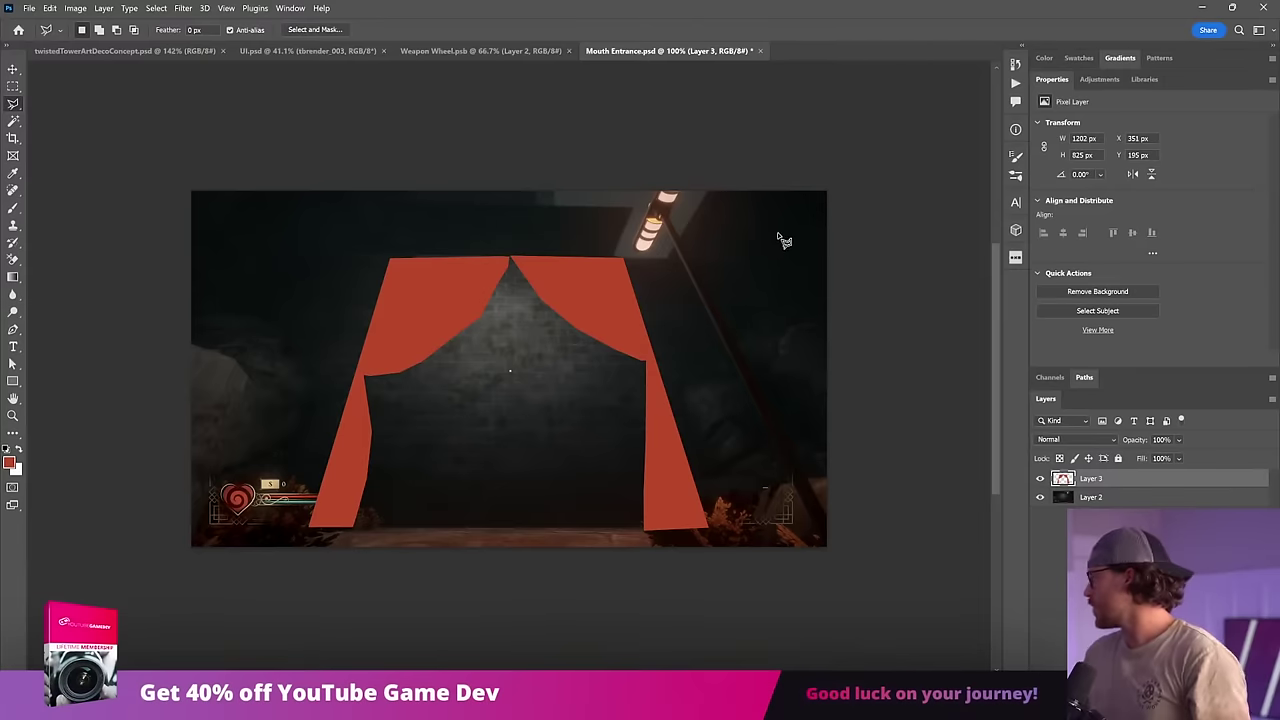
key("ctrl+shift+alt+n")
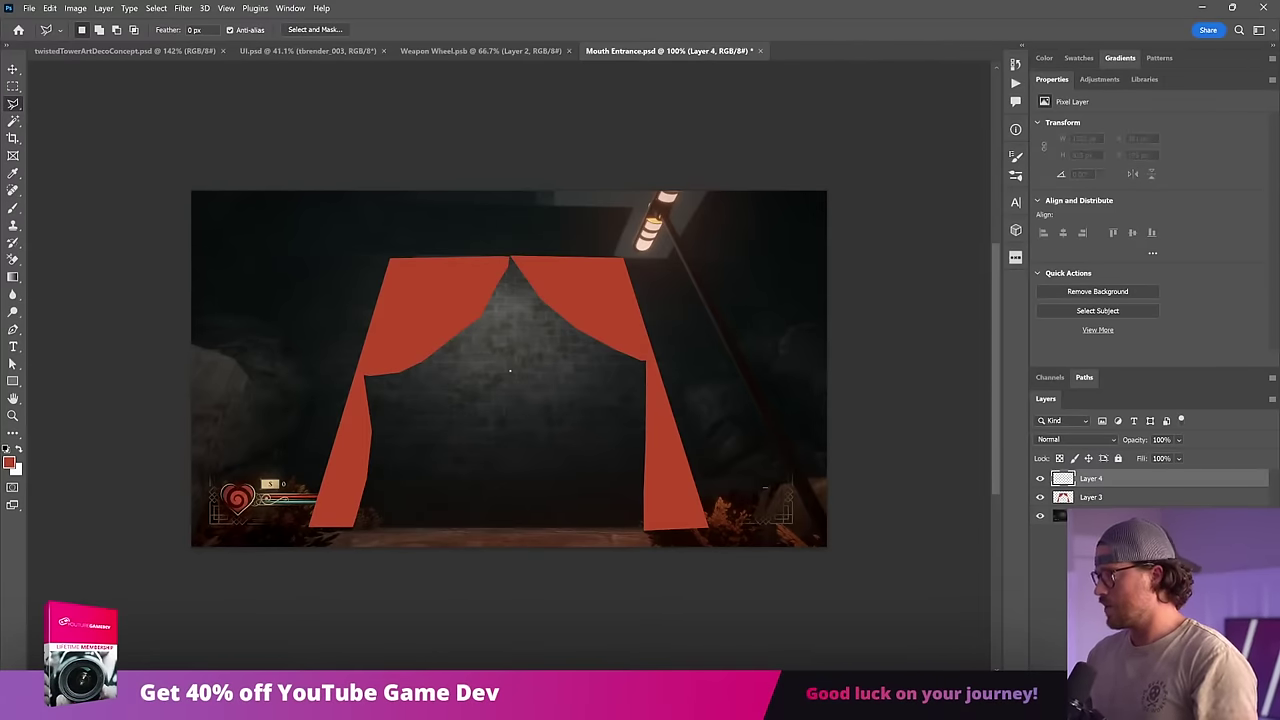
left_click(1117, 487, "alt")
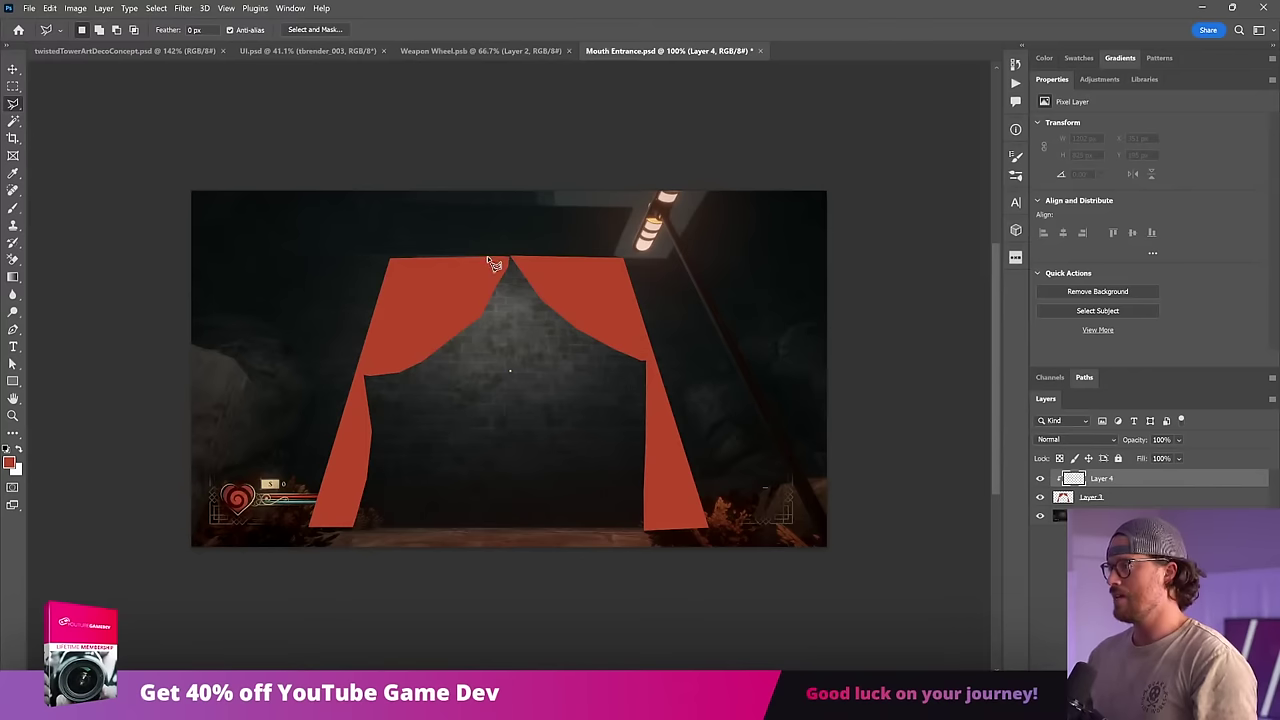
Step: Outline narrow fold strips on the left curtain with the Polygonal Lasso, fanning from its tie point up to the top edge and down to the ground
double_click(356, 363)
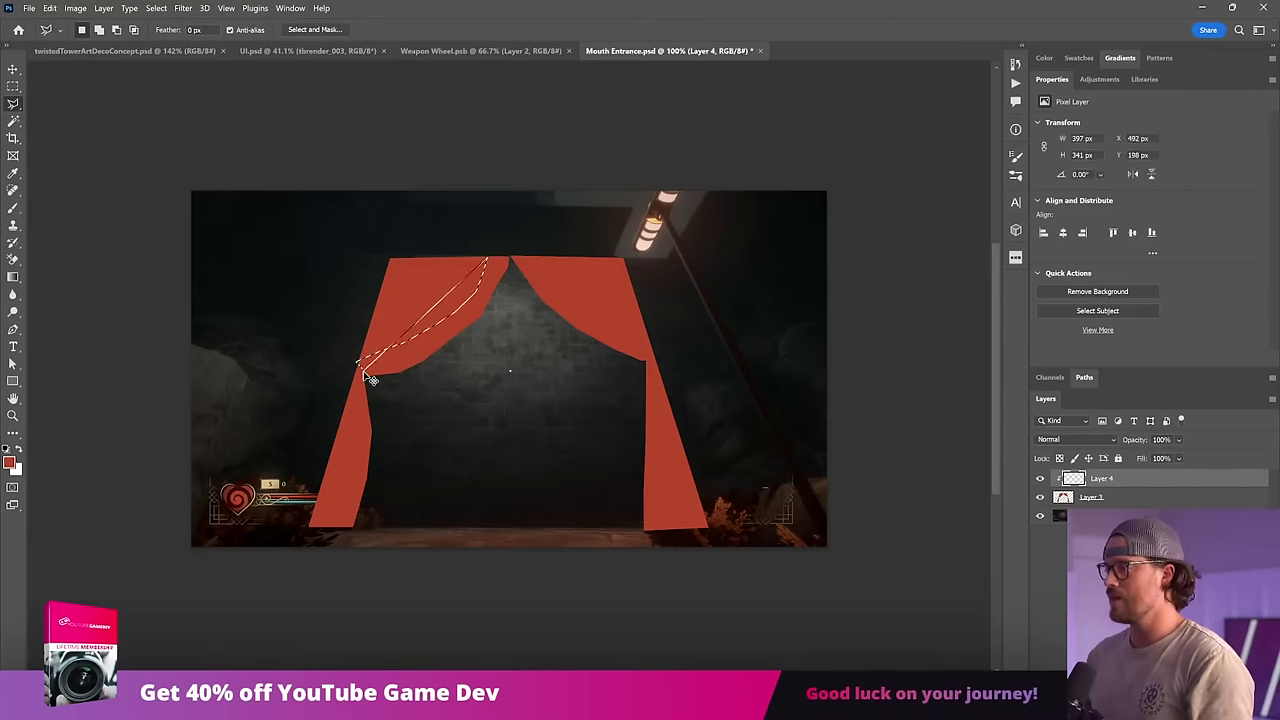
left_click(365, 374)
mouse_move(502, 263)
left_mouse_down()
mouse_move(467, 308)
mouse_move(361, 375)
mouse_move(340, 538)
mouse_move(356, 450)
left_mouse_up()
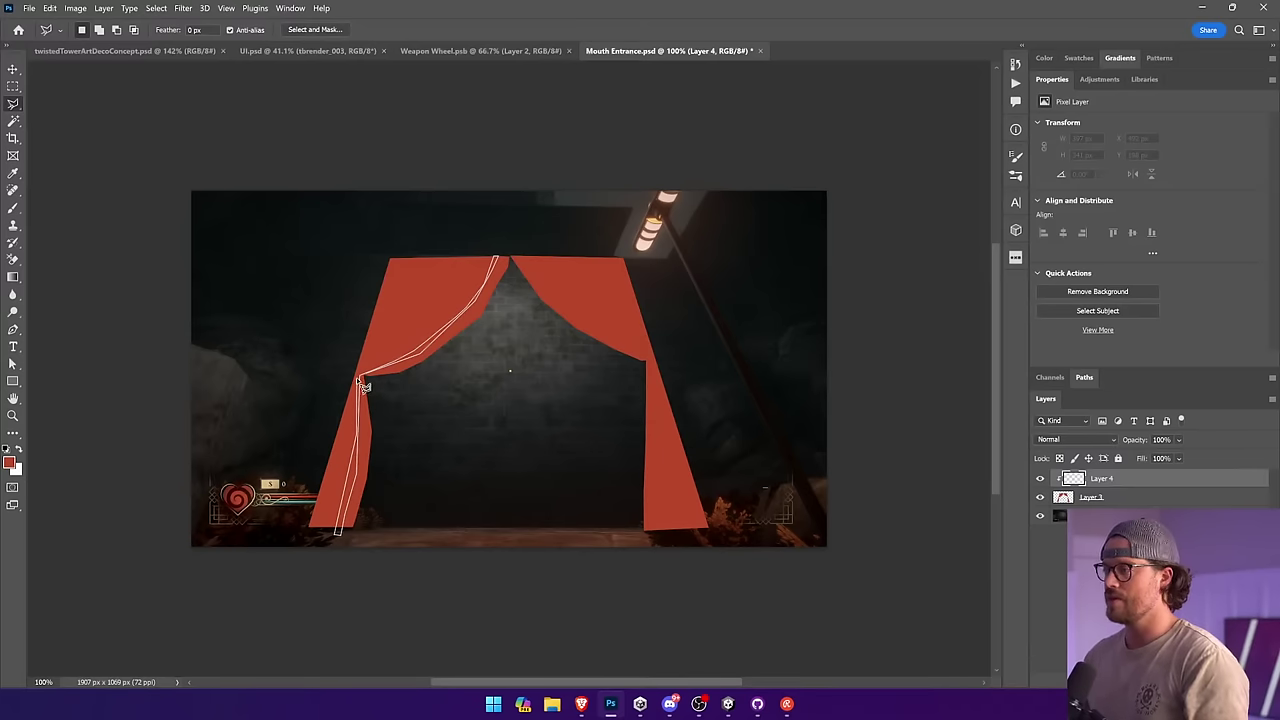
left_click_drag(358, 380, 358, 378)
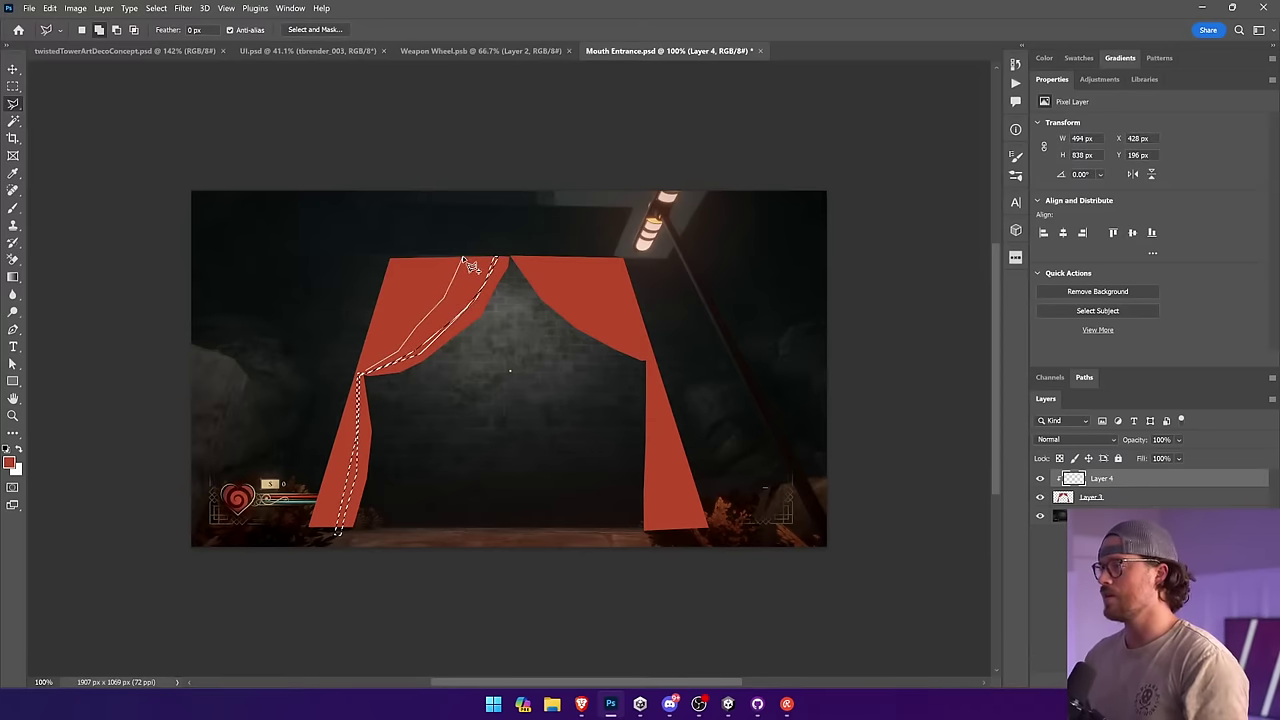
left_click_drag(462, 258, 437, 327)
mouse_move(386, 375)
left_mouse_down()
mouse_move(360, 380)
mouse_move(326, 534)
mouse_move(360, 400)
mouse_move(352, 368)
mouse_move(415, 265)
mouse_move(405, 261)
left_mouse_up()
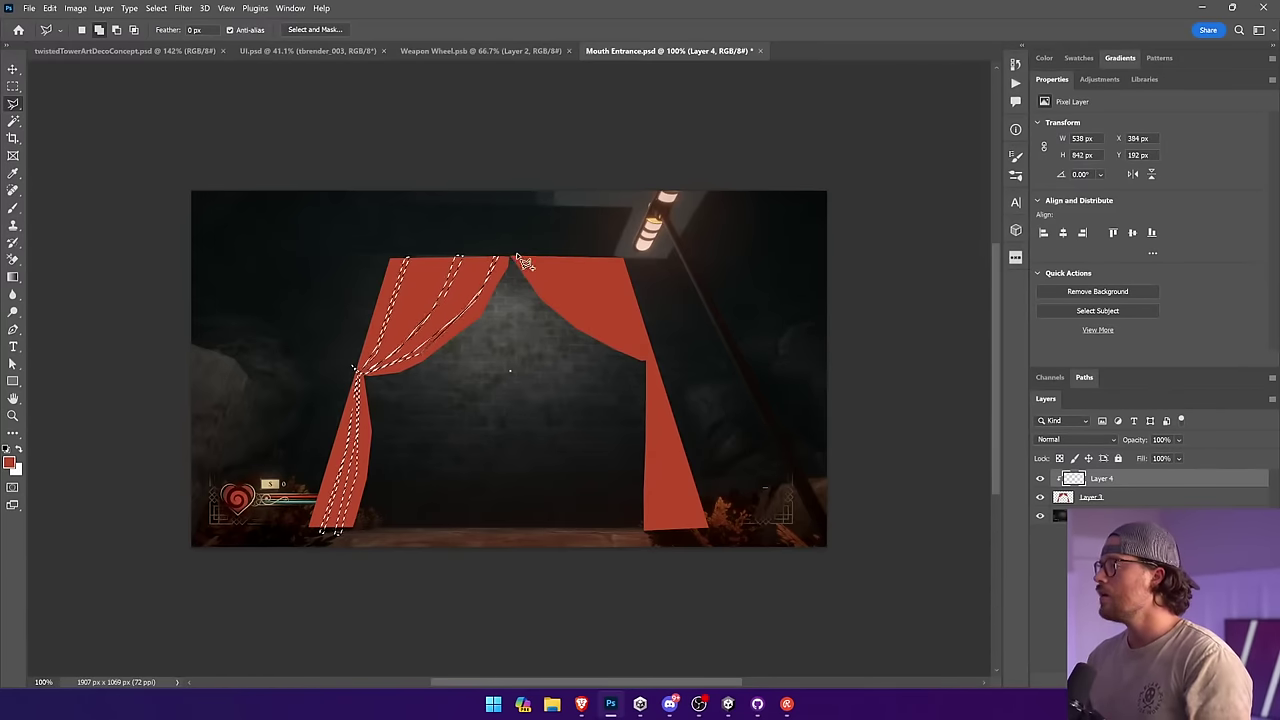
left_click_drag(430, 257, 385, 366)
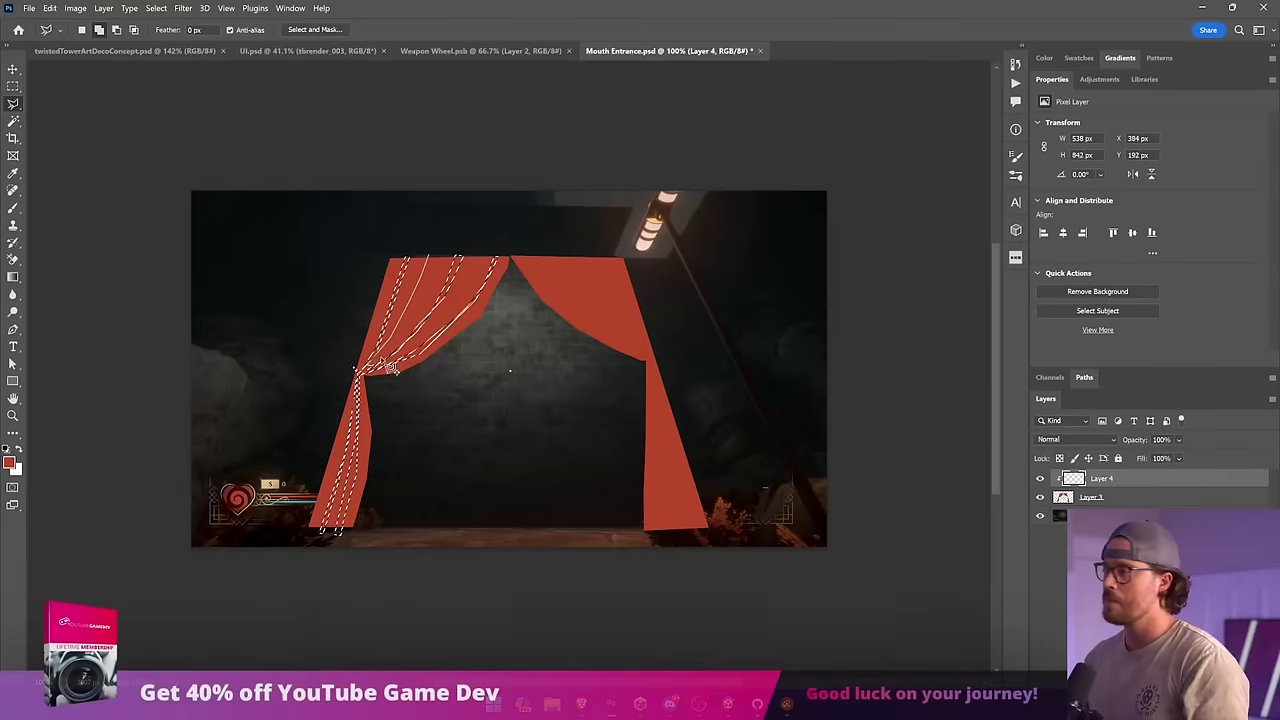
double_click(440, 253)
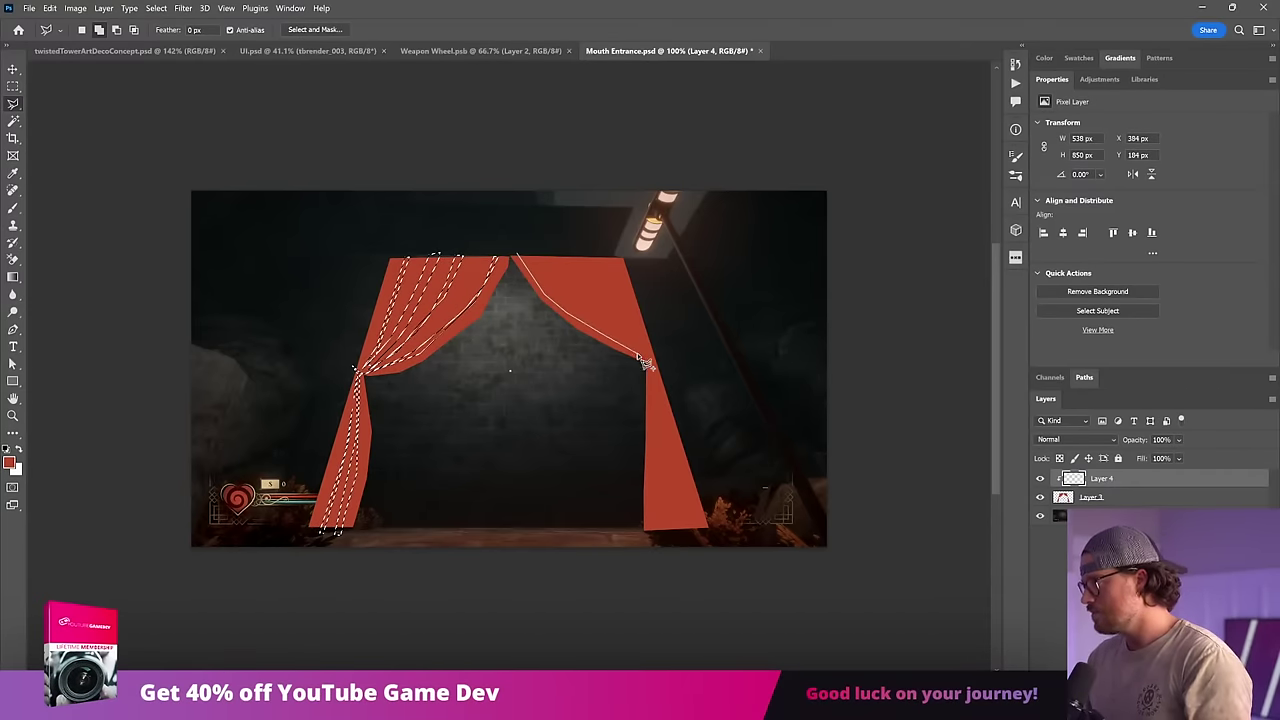
Step: Add three narrow curved fold strips to the selection on the right curtain's upper drape, converging at its tie point
left_click_drag(645, 363, 597, 333)
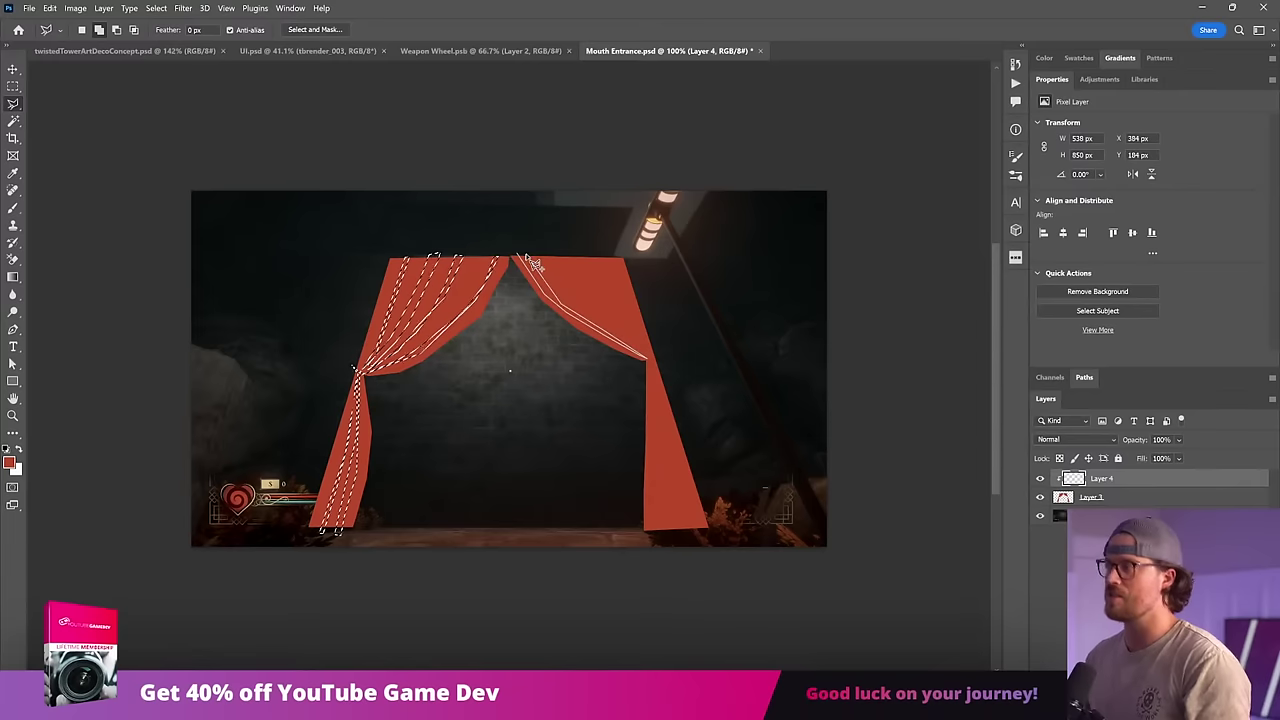
double_click(523, 254)
left_click(559, 253)
left_click(623, 330)
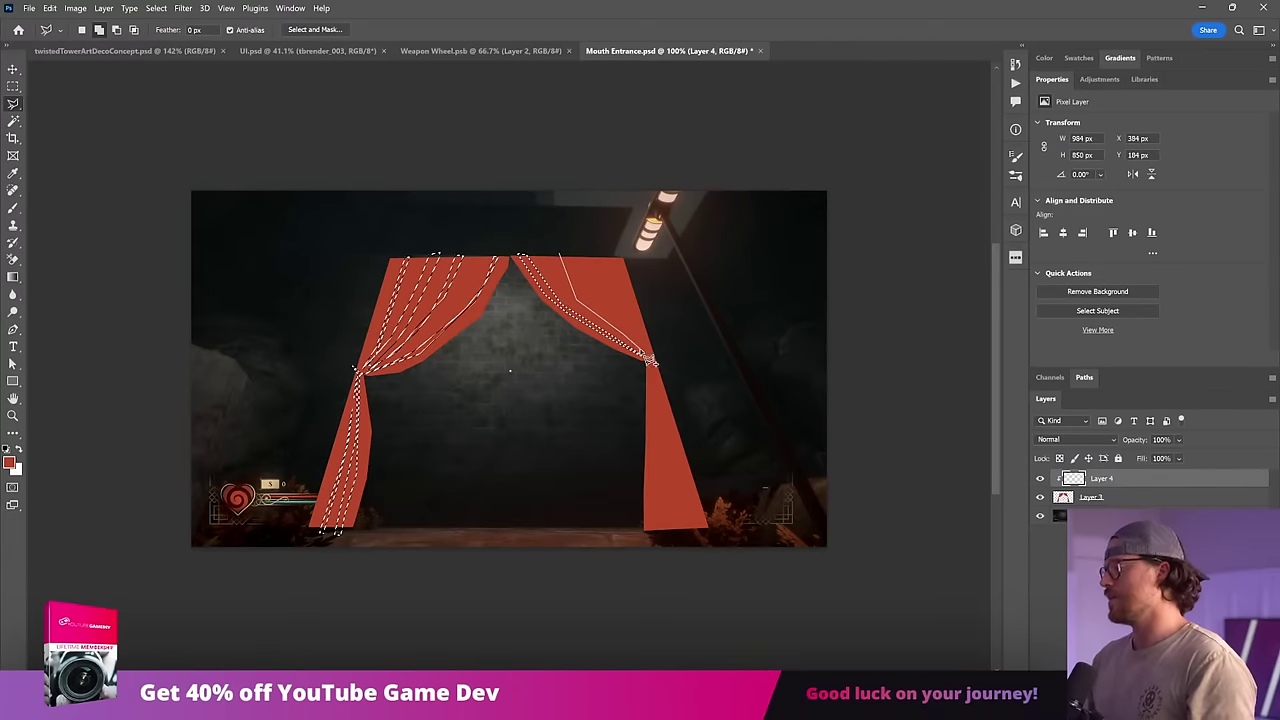
left_click(646, 357)
left_click(584, 298)
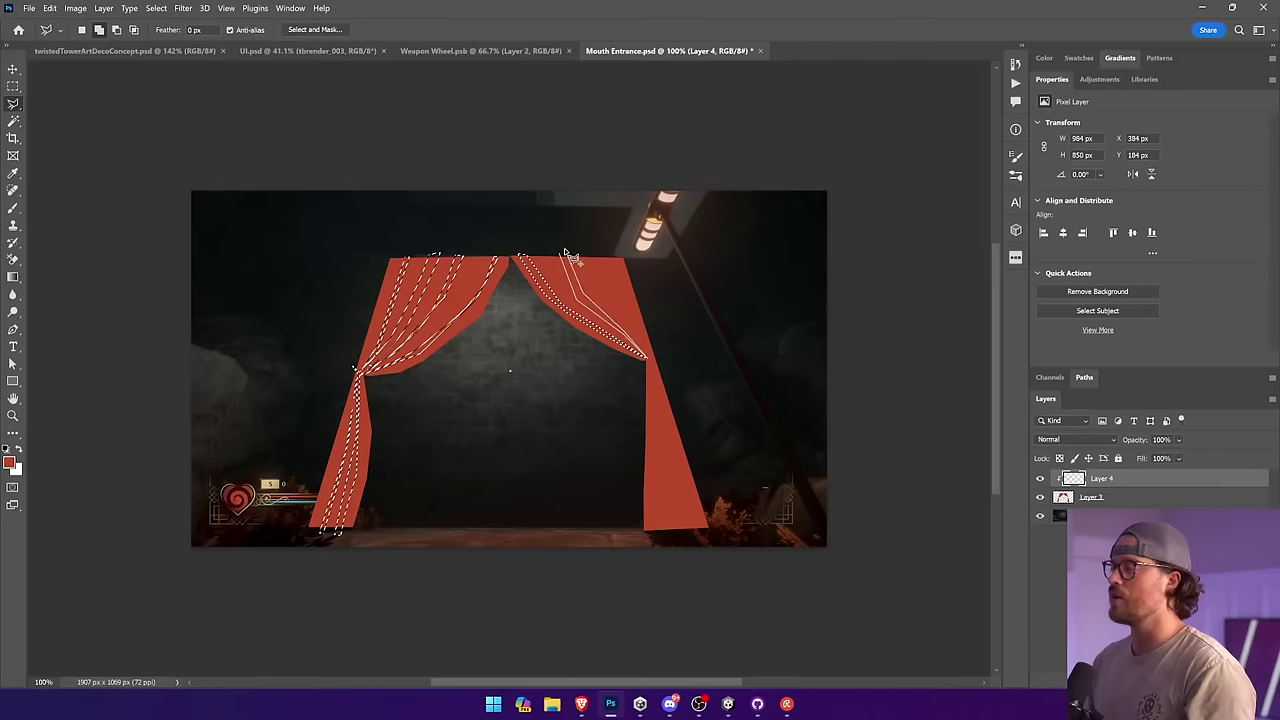
double_click(565, 250)
left_click(584, 253)
left_click(606, 302)
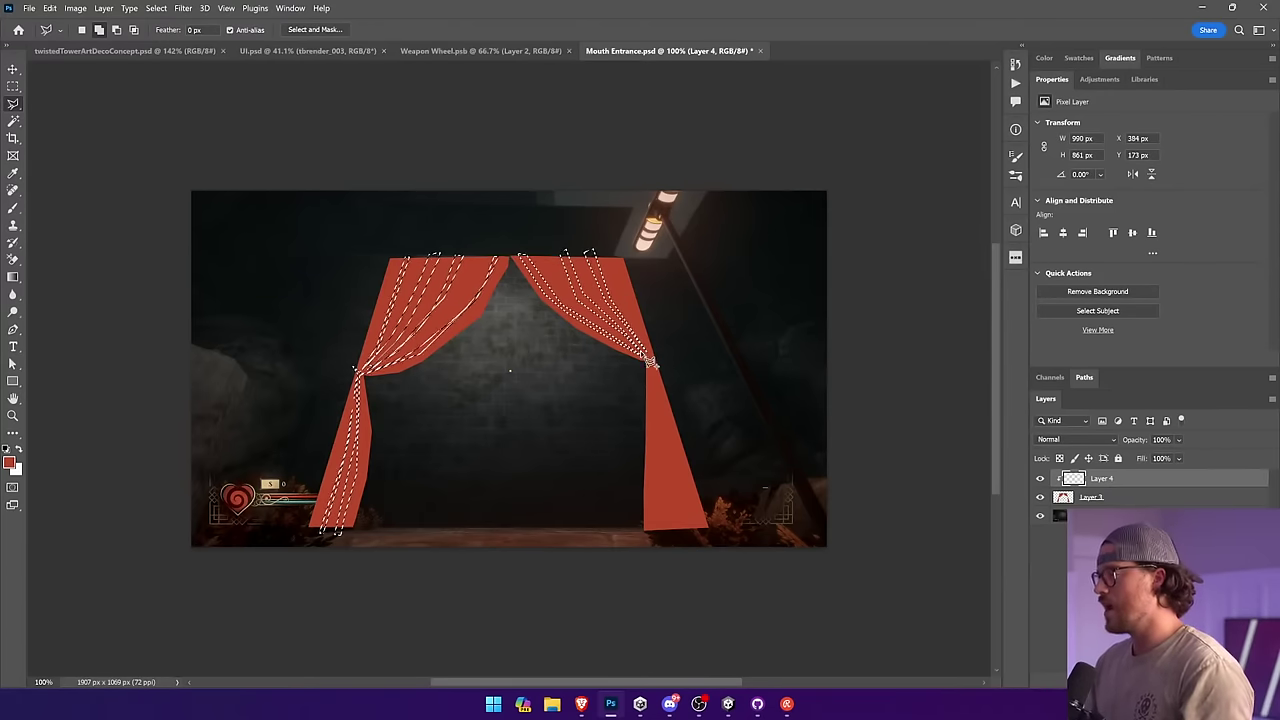
Step: Extend the selection with narrow fold strips on the right curtain's lower part and along its upper outer edge
left_click(647, 356)
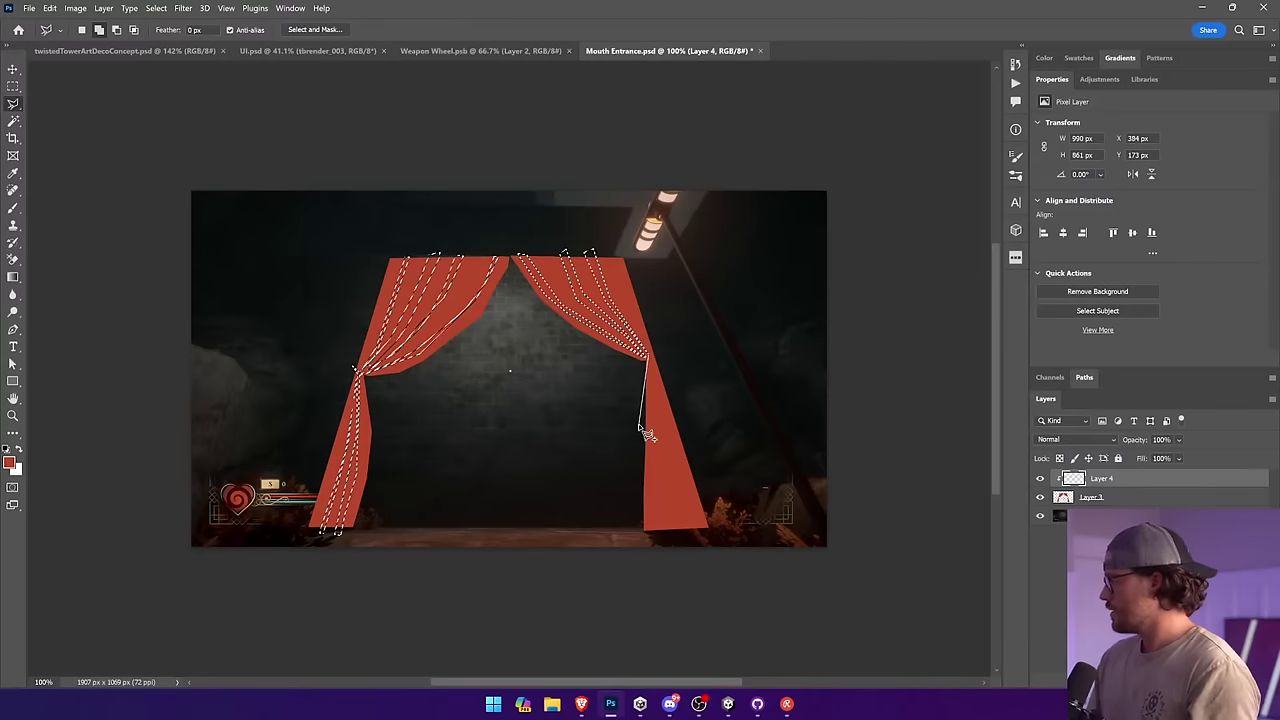
left_click(651, 531)
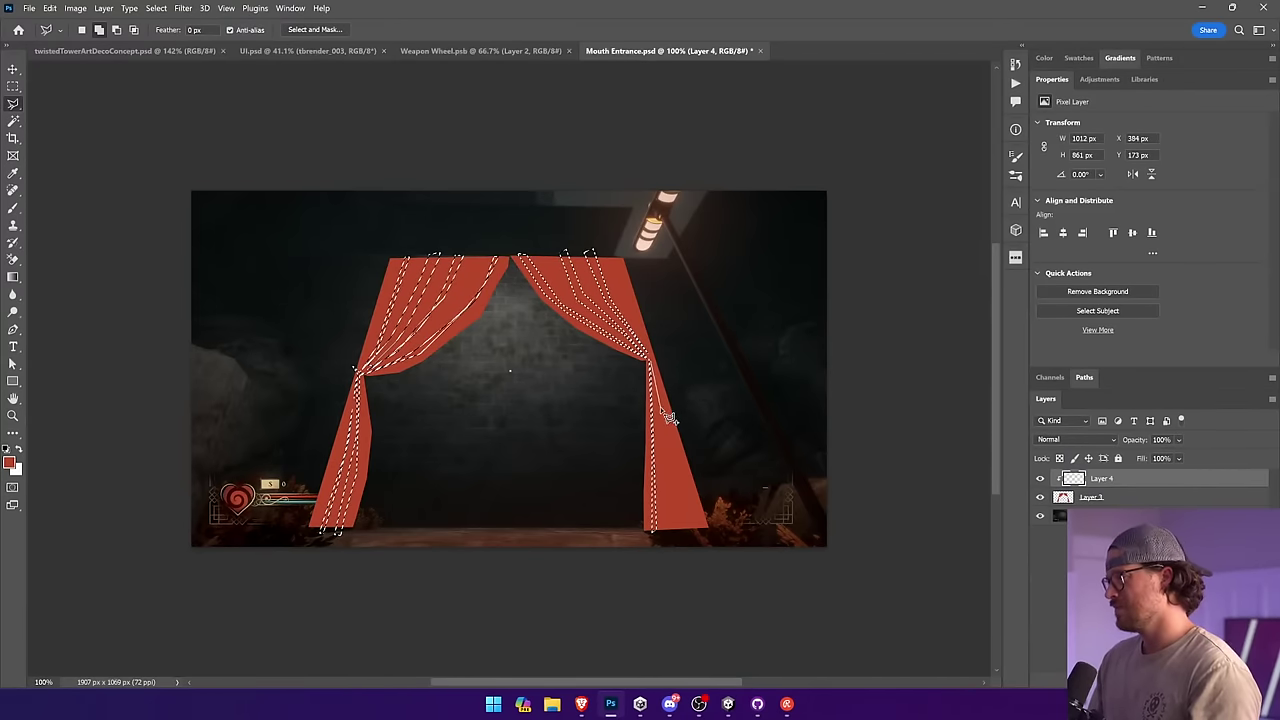
left_click(688, 531)
left_click(692, 528)
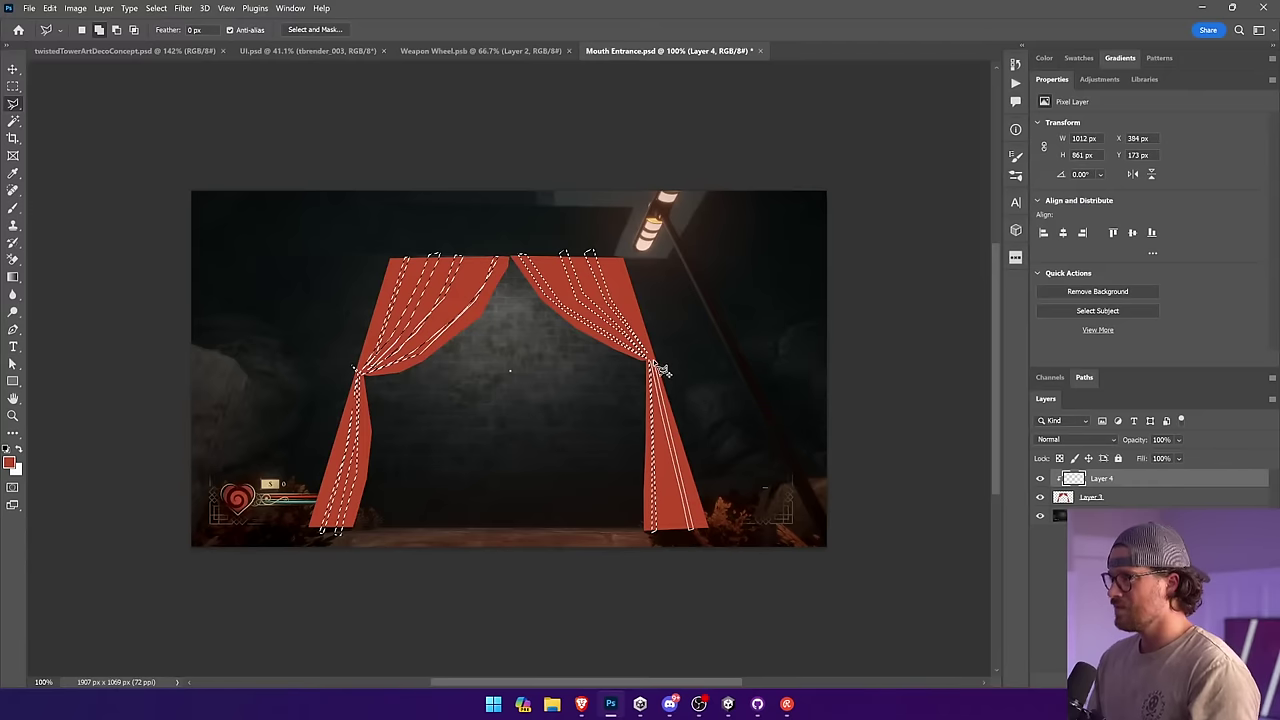
left_click(650, 362)
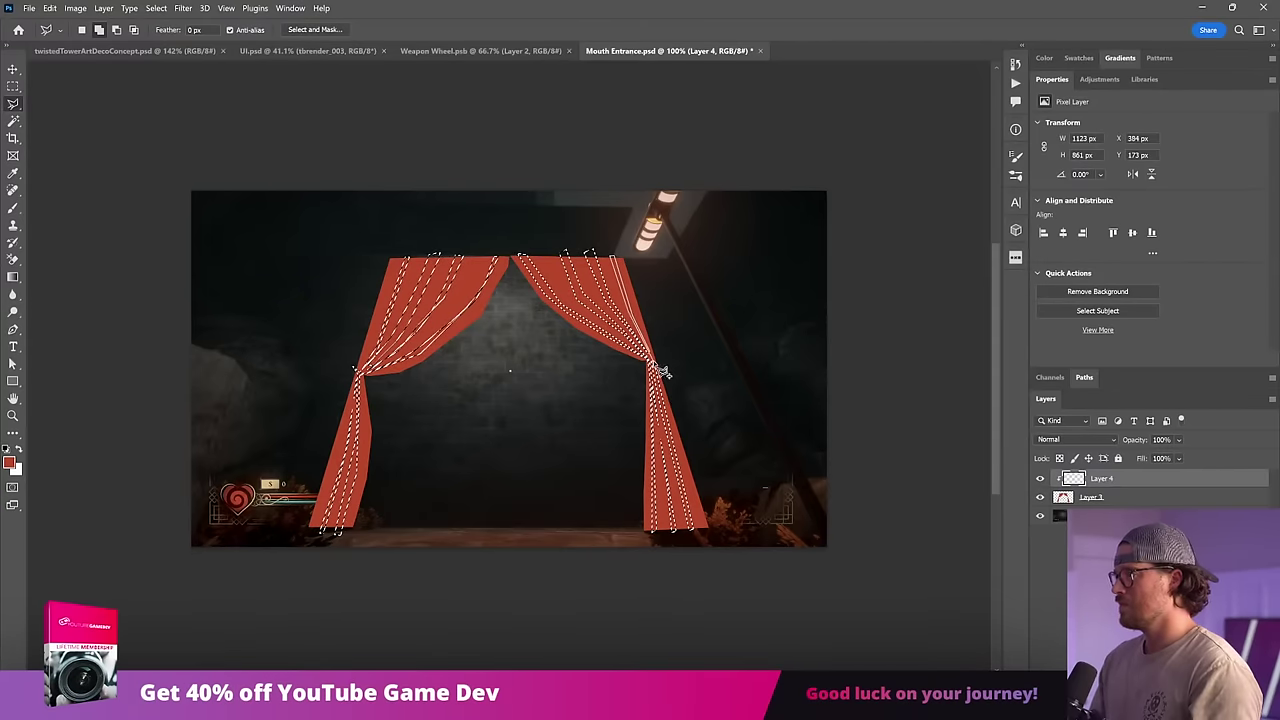
Step: Set the foreground colour to 080d0d, brush shadows into the selected folds on both curtains, and deselect
left_click(13, 207)
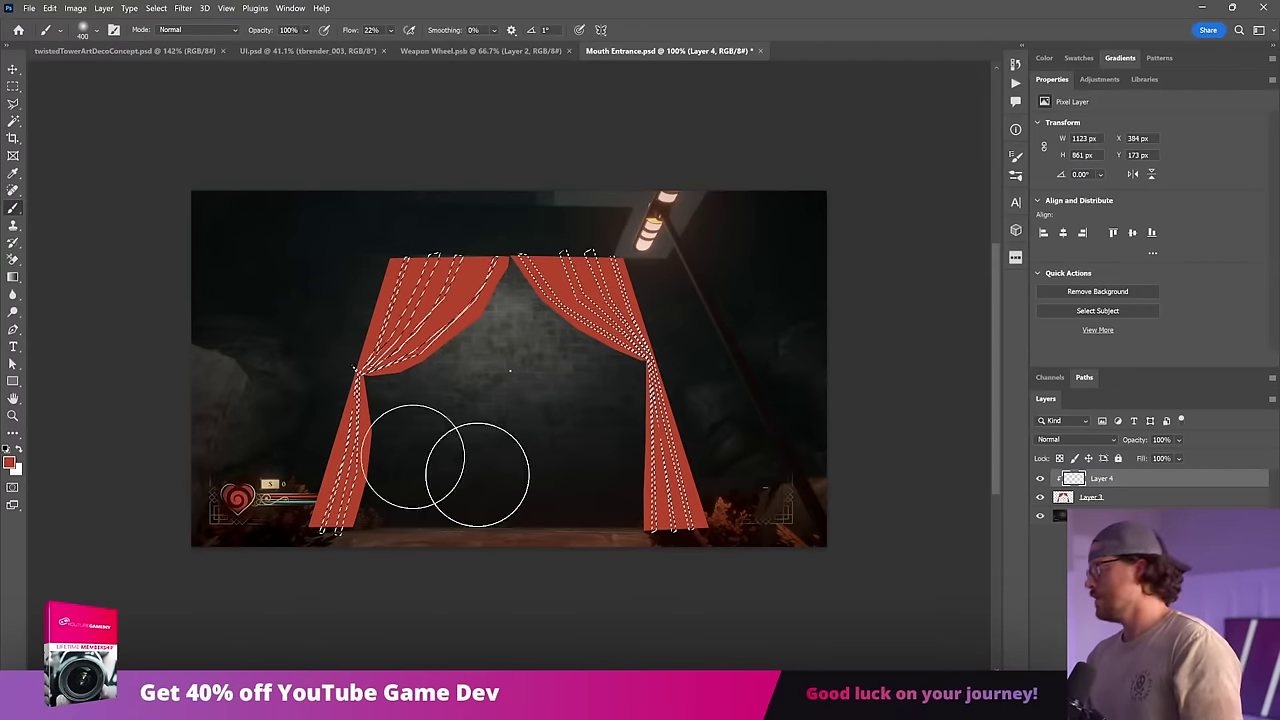
left_click(9, 461)
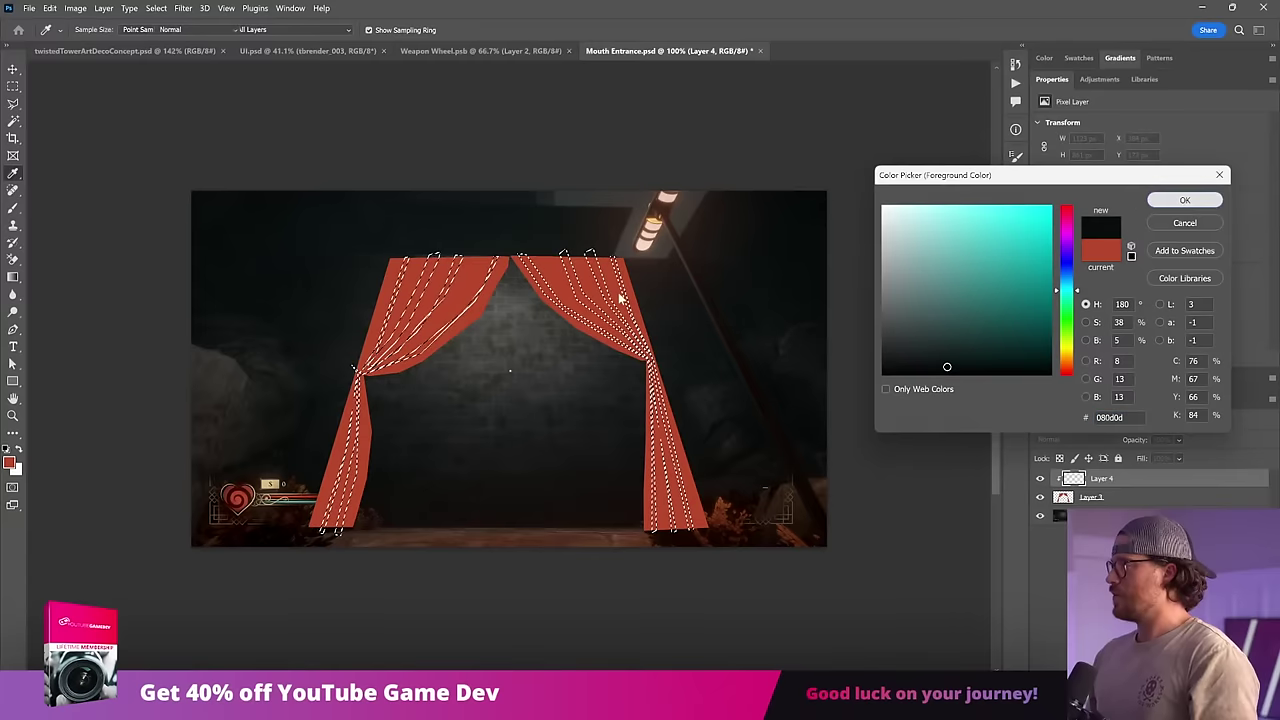
left_click(1185, 198)
mouse_move(368, 370)
left_mouse_down()
mouse_move(316, 443)
mouse_move(489, 311)
mouse_move(631, 337)
mouse_move(664, 413)
left_mouse_up()
key("ctrl+d")
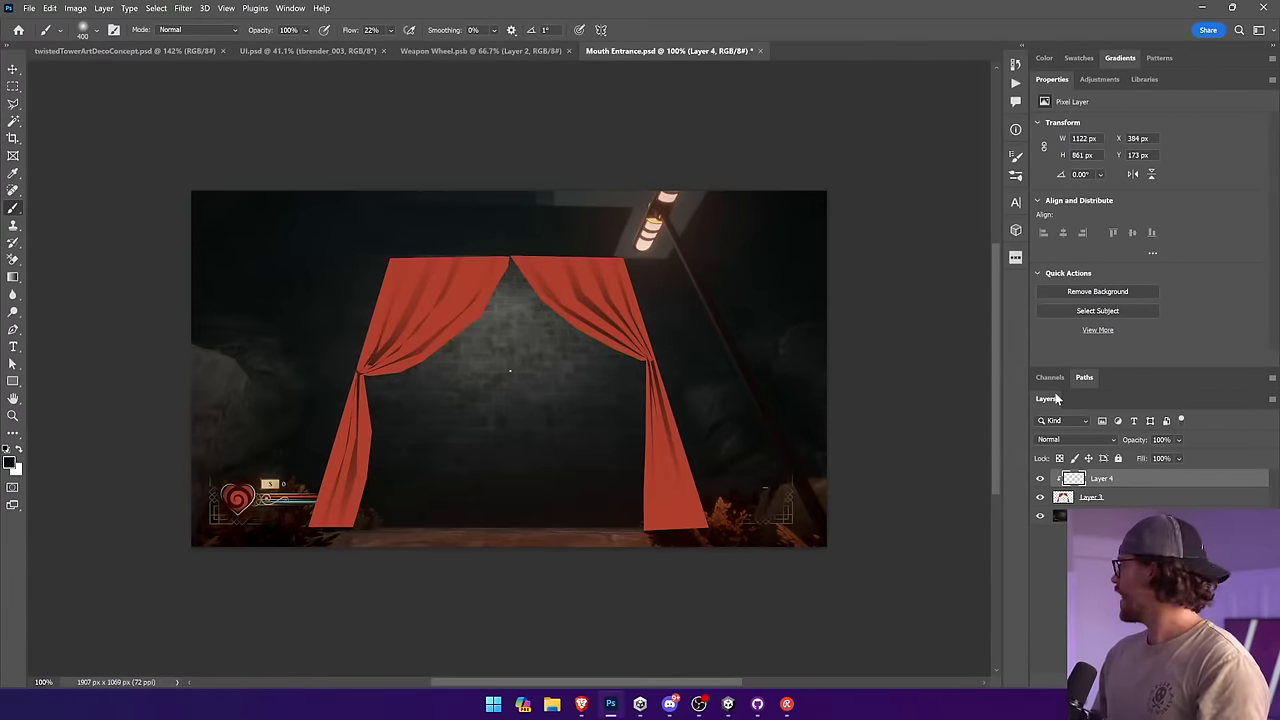
Step: Add another clipped layer and darken the lower ends of both curtains with black gradients rising from the ground
key("ctrl+shift+alt+n")
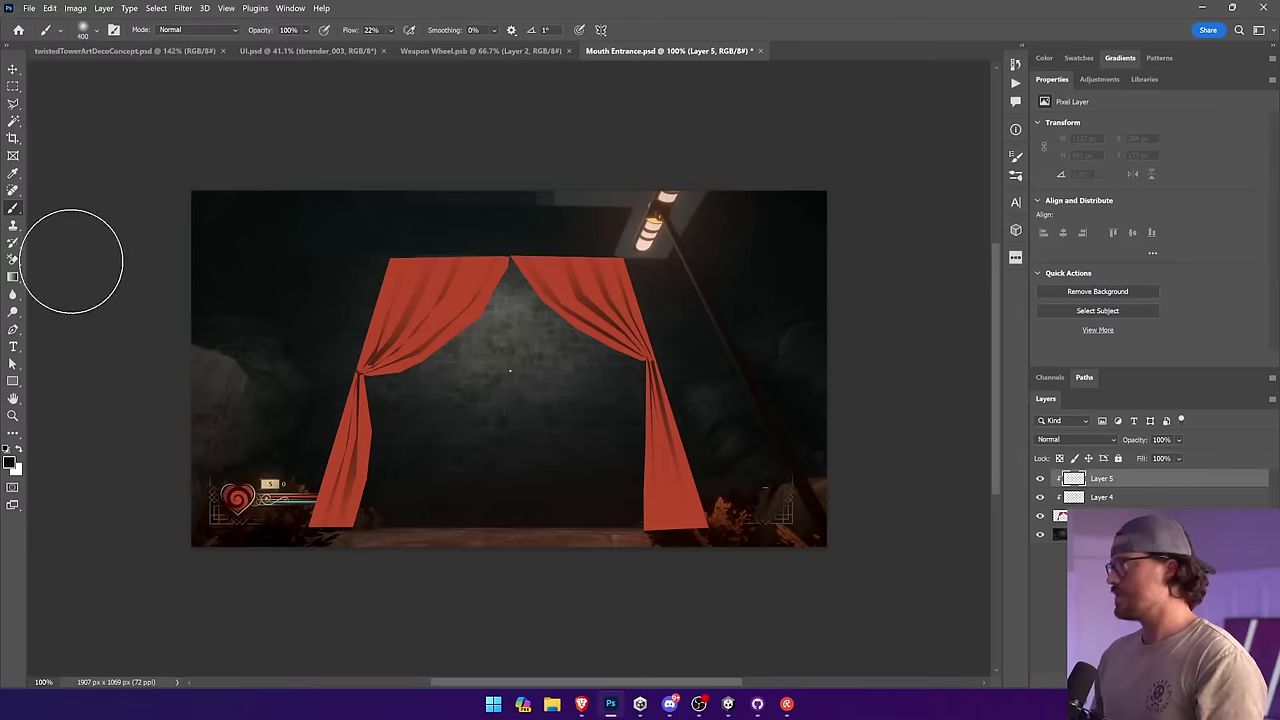
left_click(13, 277)
left_click_drag(347, 541, 340, 435)
left_click_drag(500, 598, 475, 350)
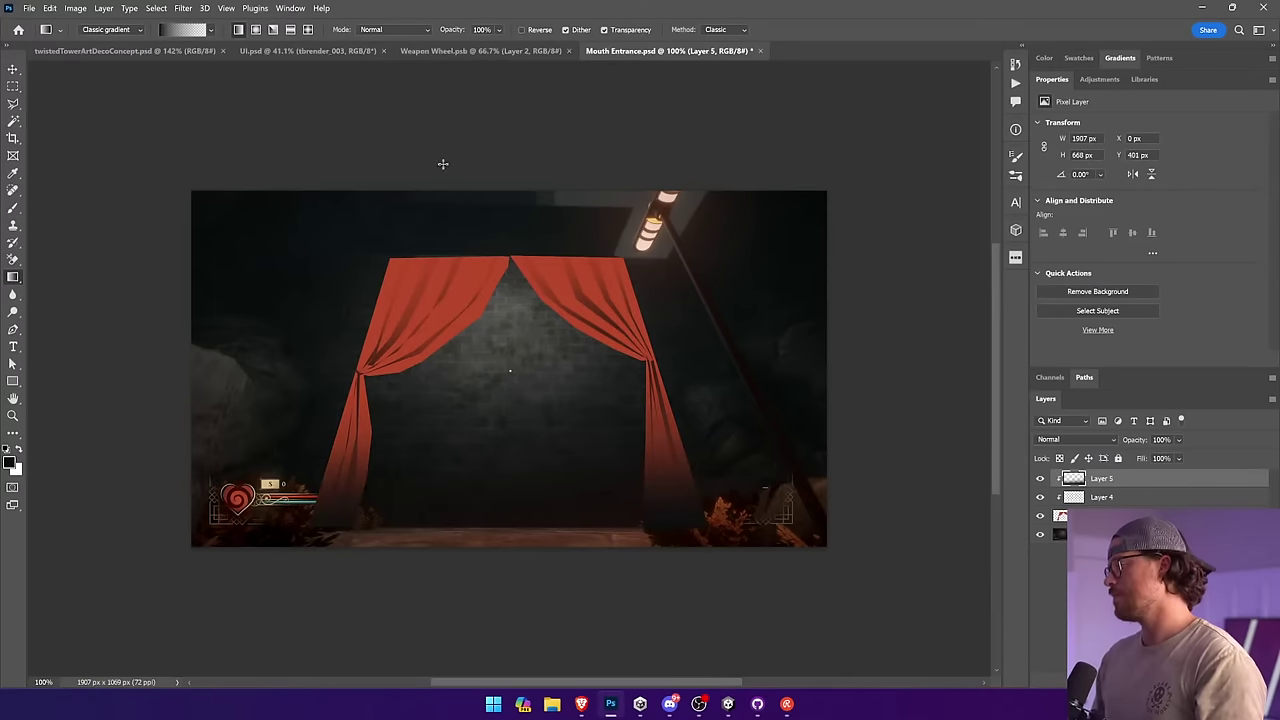
left_click_drag(443, 165, 436, 335)
key("ctrl+z")
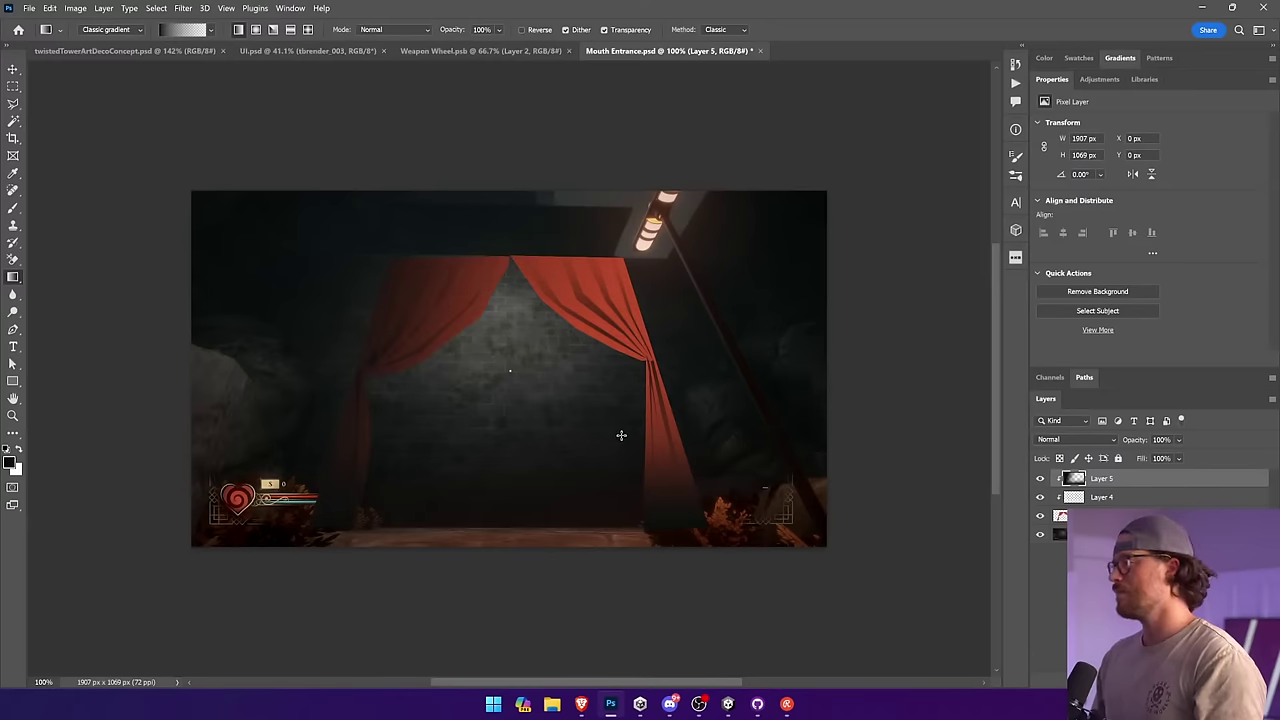
key("ctrl+z")
Step: Shade the left curtain's outer upper side with a diagonal black gradient running inward from the scene's upper-left area
left_click_drag(285, 198, 456, 307)
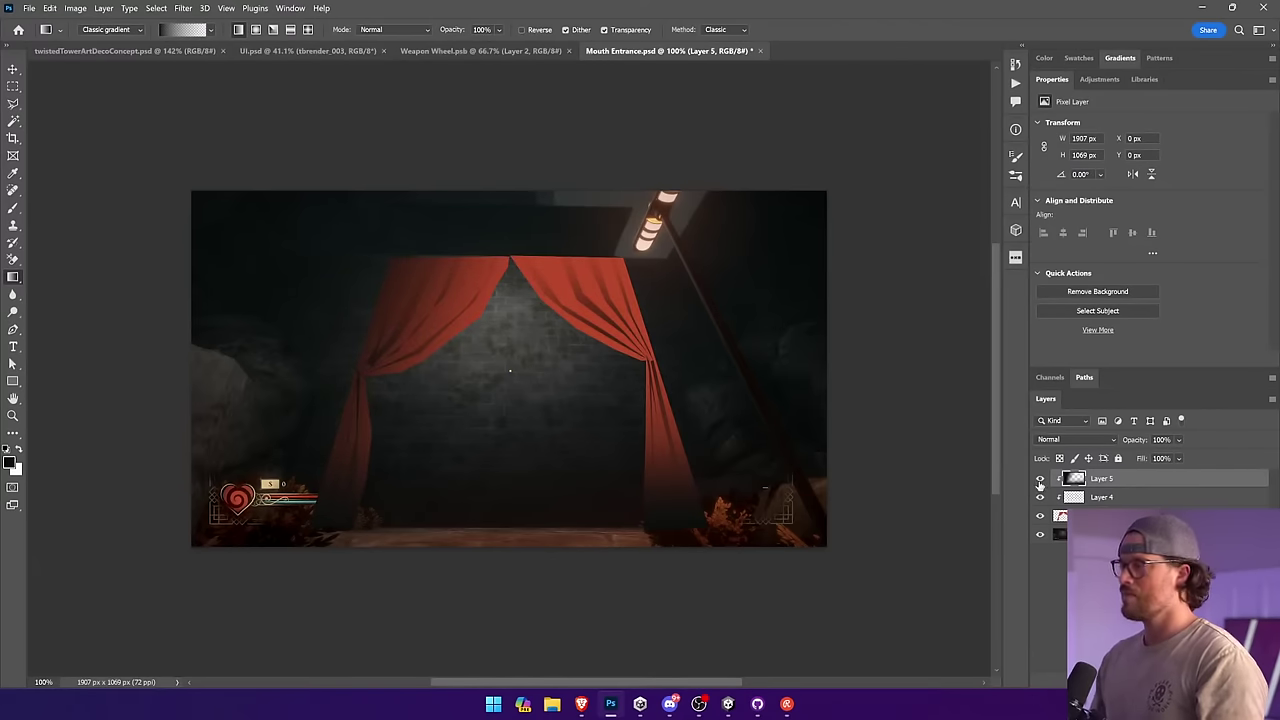
Step: Give Layer 3 a black drop shadow with 54% opacity, 19% spread and 46 px size
left_click(1078, 515)
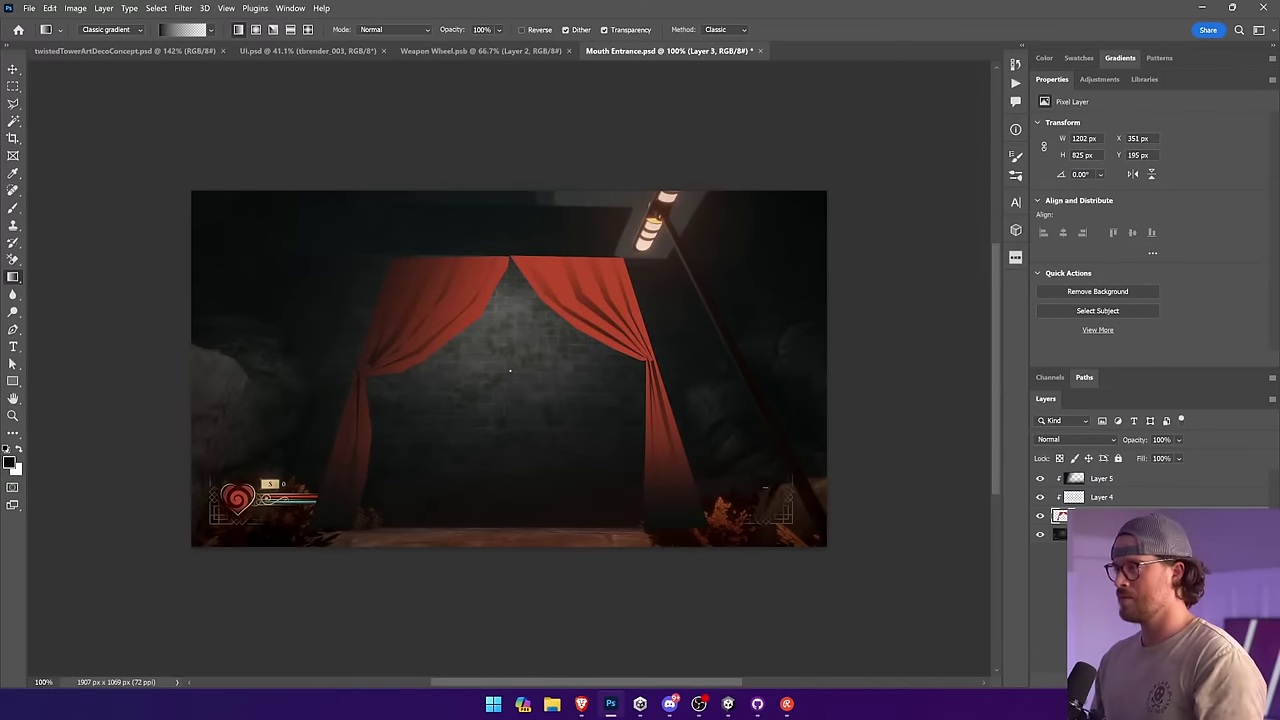
left_click(1131, 664)
left_click(976, 214)
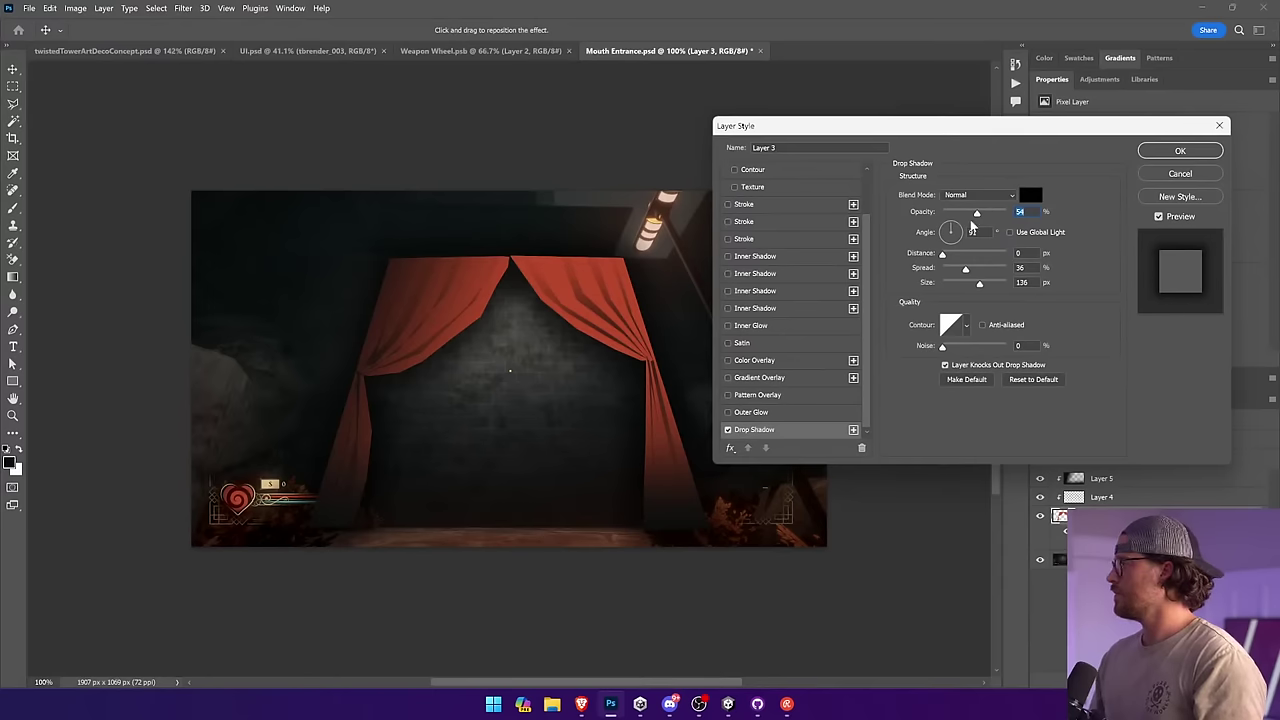
left_click(956, 284)
left_click_drag(965, 269, 954, 269)
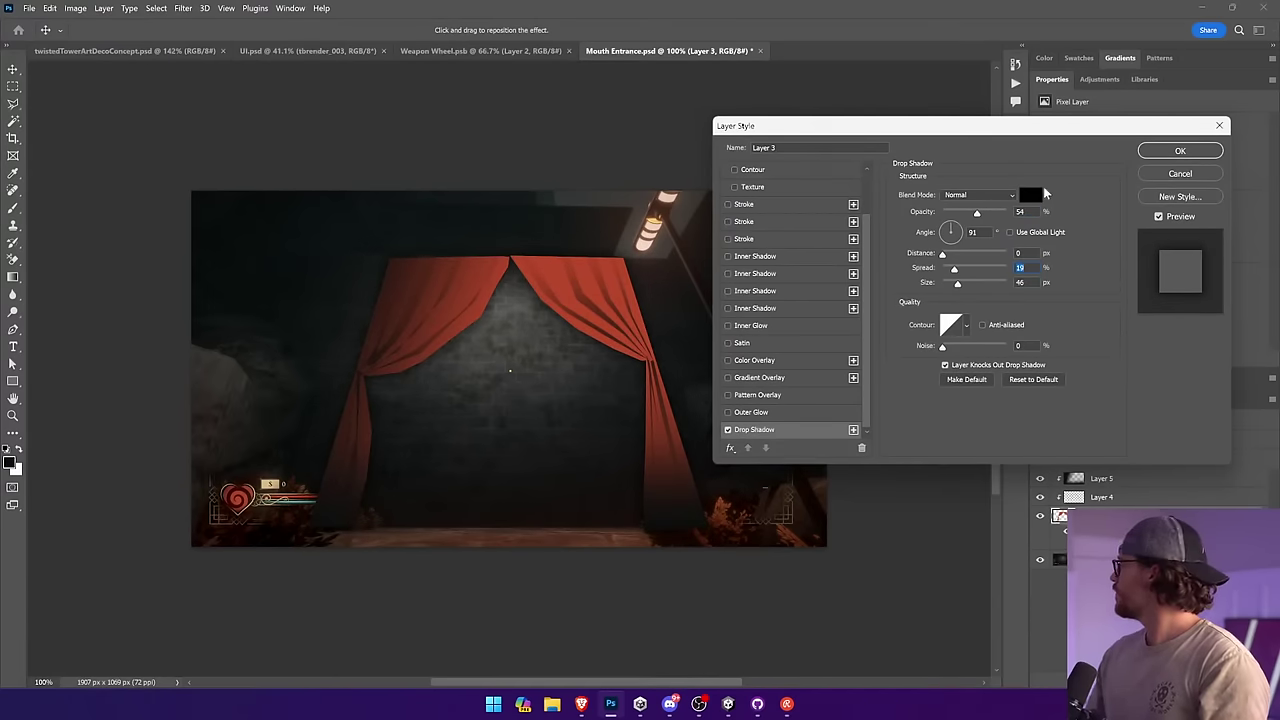
left_click(1178, 151)
Step: Select all three curtain layers and convert them into a single Smart Object
key("v")
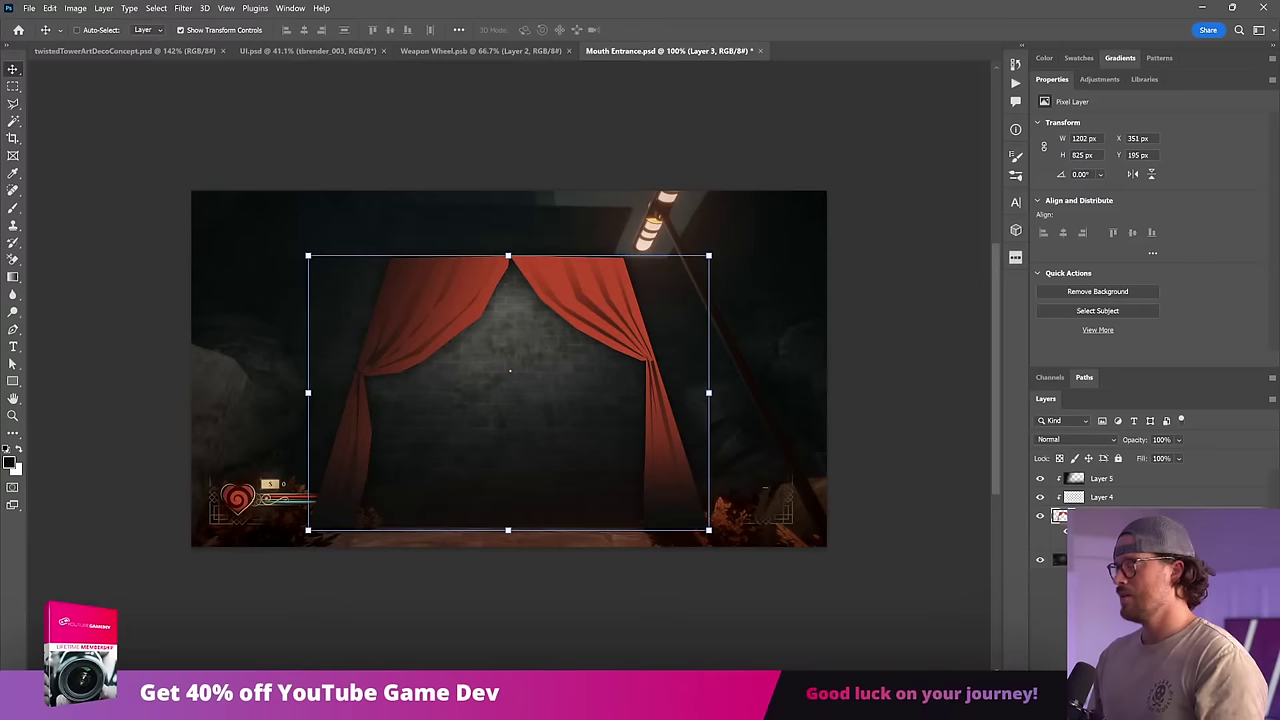
left_click(1105, 487, "shift")
right_click(1105, 487)
left_click(1163, 376)
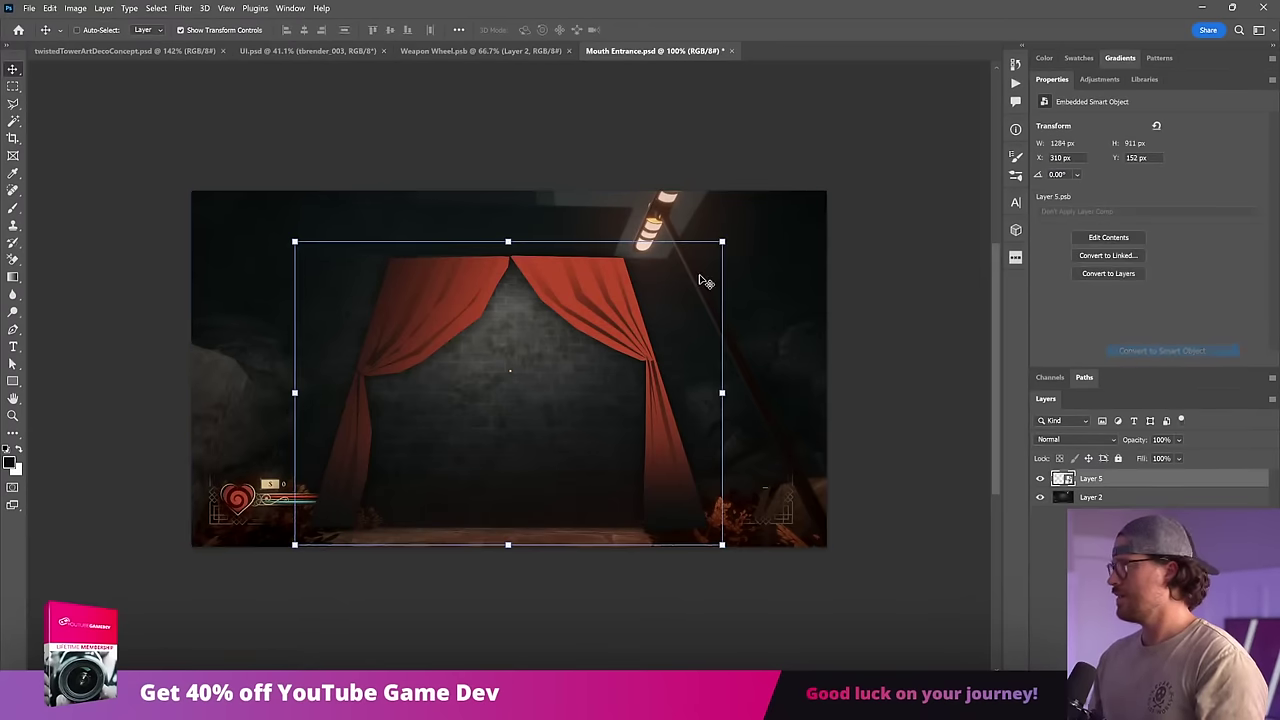
Step: Scale the curtain Smart Object down to about 1101 × 788 px and place it at about X 360, Y 224 px on the wall
mouse_move(722, 240)
left_mouse_down()
mouse_move(712, 252)
mouse_move(735, 242)
mouse_move(710, 259)
left_mouse_up()
key("Return")
left_click_drag(610, 379, 670, 338)
Step: Add a new layer clipped to the curtain Smart Object and switch to the Polygonal Lasso tool
left_click(13, 106)
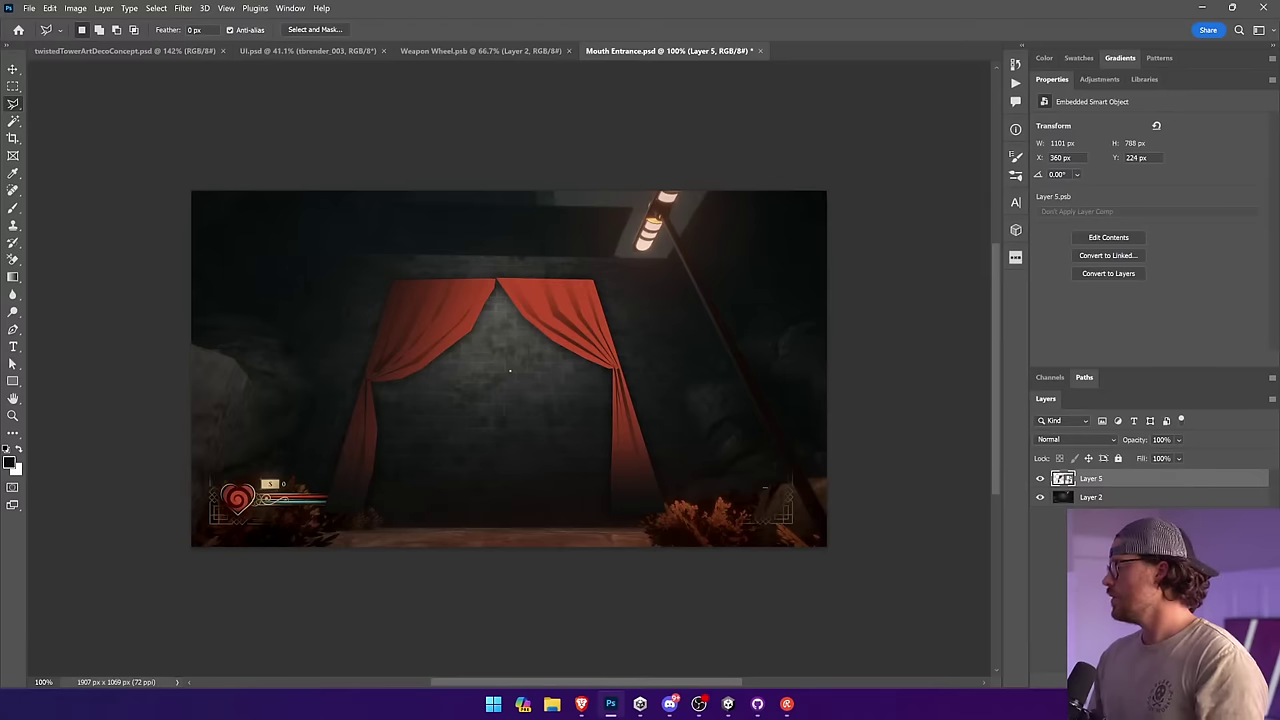
key("ctrl+alt+shift+n")
key("ctrl+alt+g")
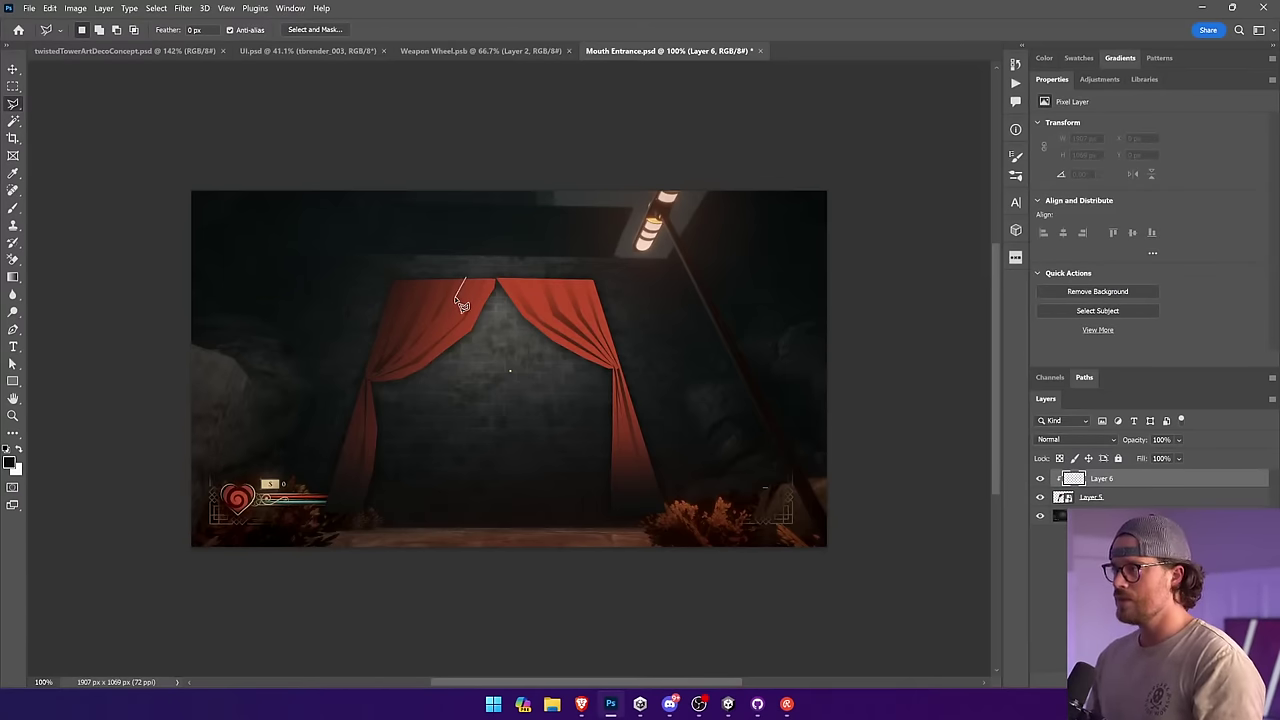
Step: Try to outline three narrow fold strips on the left curtain's upper drape, and deselect them
left_click_drag(431, 327, 409, 349)
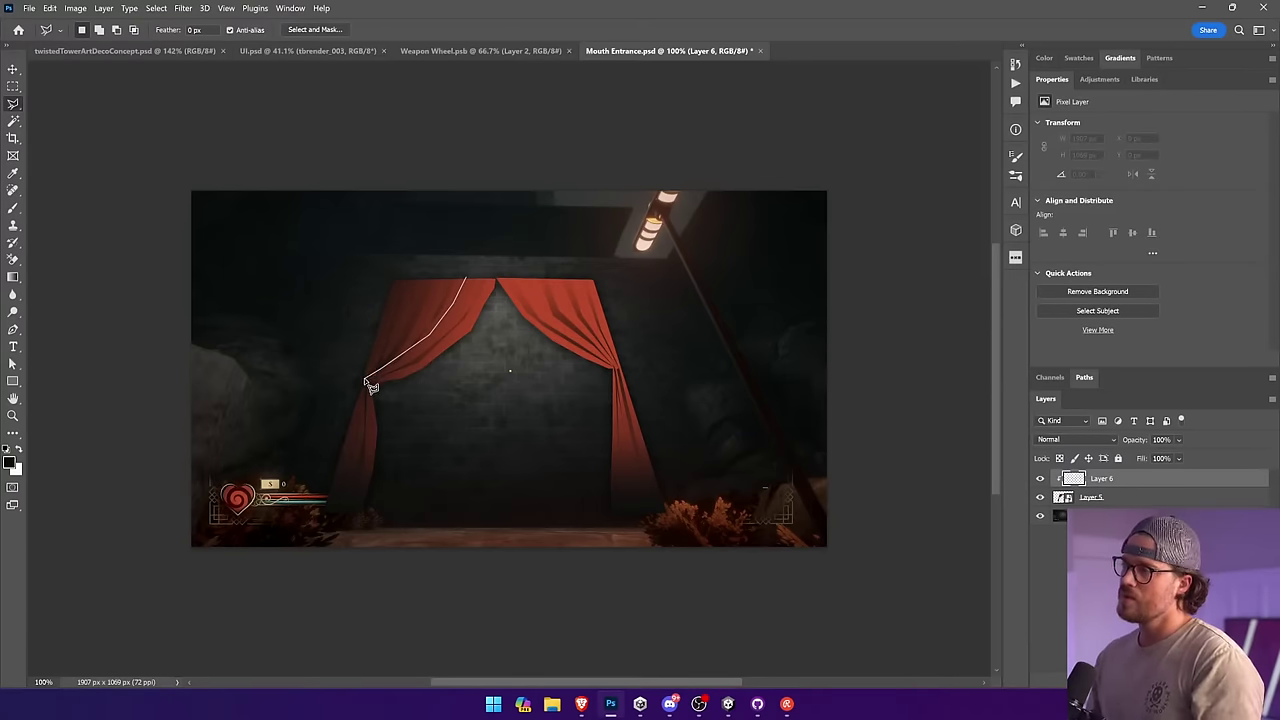
mouse_move(370, 387)
left_mouse_down()
mouse_move(452, 343)
mouse_move(442, 347)
left_mouse_up()
mouse_move(480, 296)
left_mouse_down()
mouse_move(472, 286)
mouse_move(442, 300)
mouse_move(375, 385)
mouse_move(435, 335)
mouse_move(457, 287)
mouse_move(445, 283)
left_mouse_up()
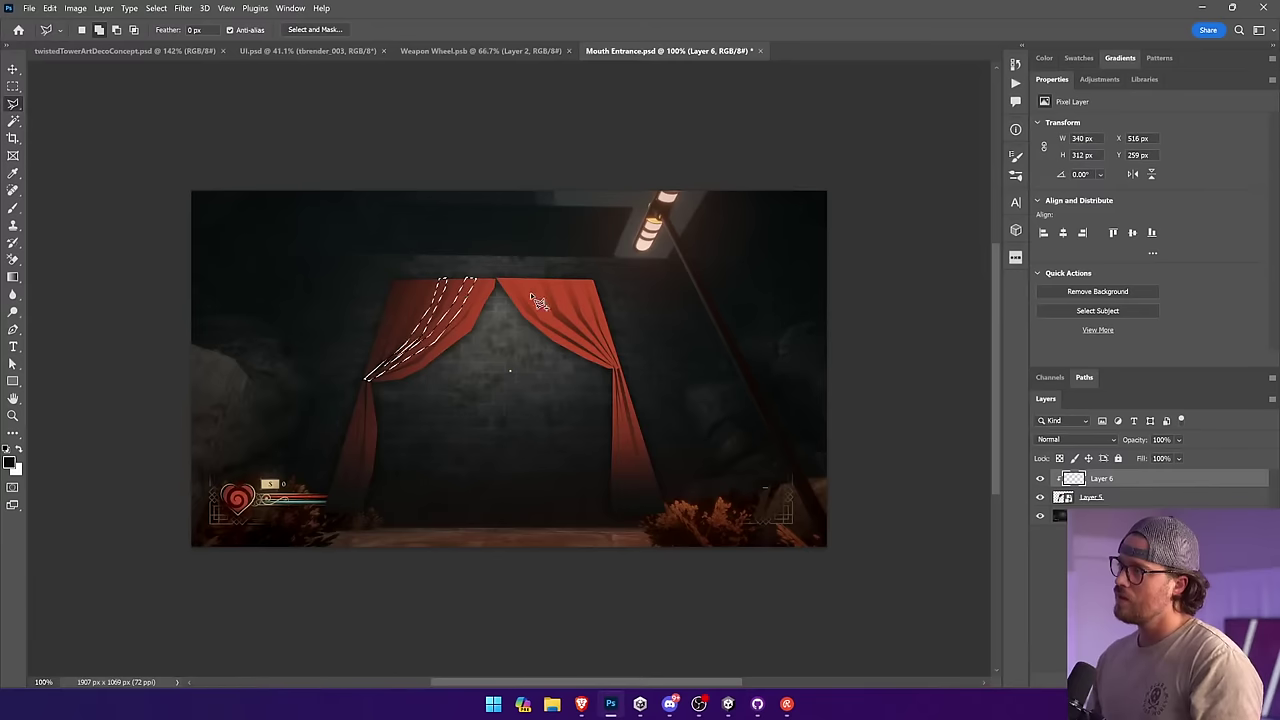
left_click(413, 279)
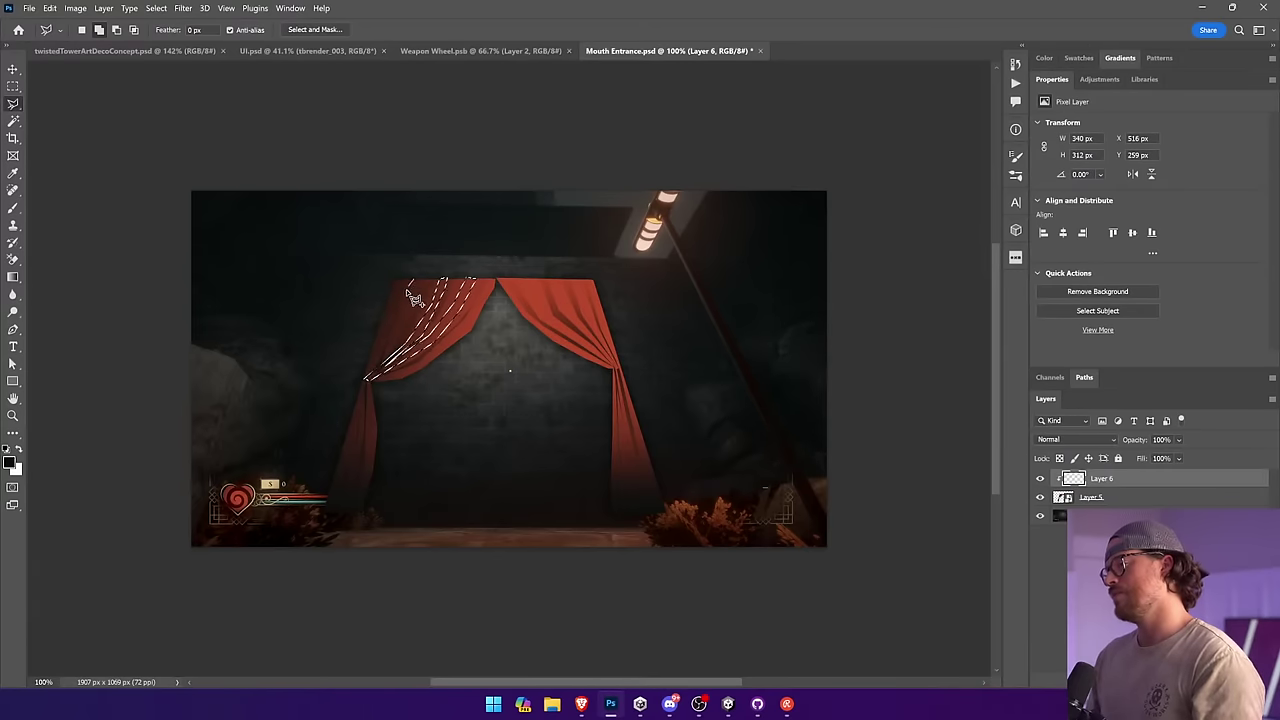
left_click(395, 320)
double_click(380, 371)
key("ctrl+d")
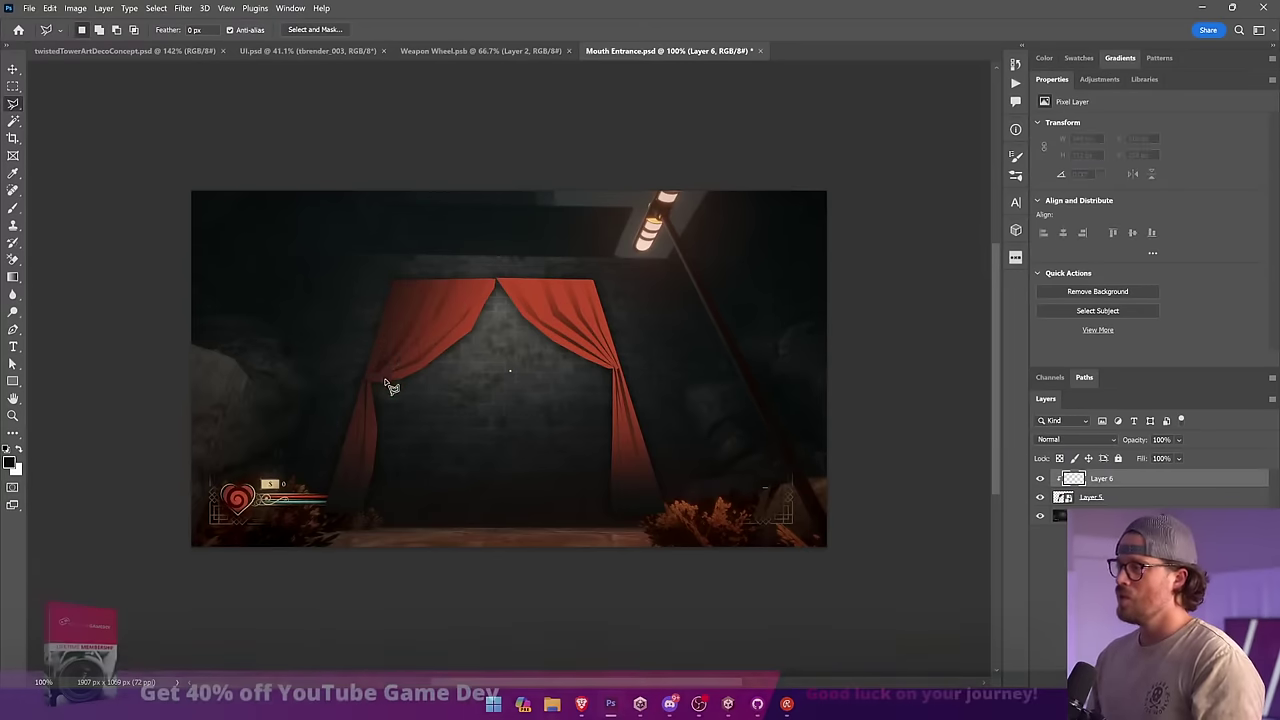
Step: Select three tapering stripes on the left curtain's upper drape and add two narrow stripes down its lower tail
mouse_move(393, 362)
left_mouse_down()
mouse_move(434, 280)
mouse_move(448, 279)
mouse_move(429, 325)
mouse_move(365, 382)
mouse_move(412, 372)
mouse_move(486, 282)
mouse_move(470, 281)
mouse_move(435, 334)
mouse_move(379, 374)
mouse_move(415, 280)
mouse_move(400, 280)
mouse_move(374, 366)
left_mouse_up()
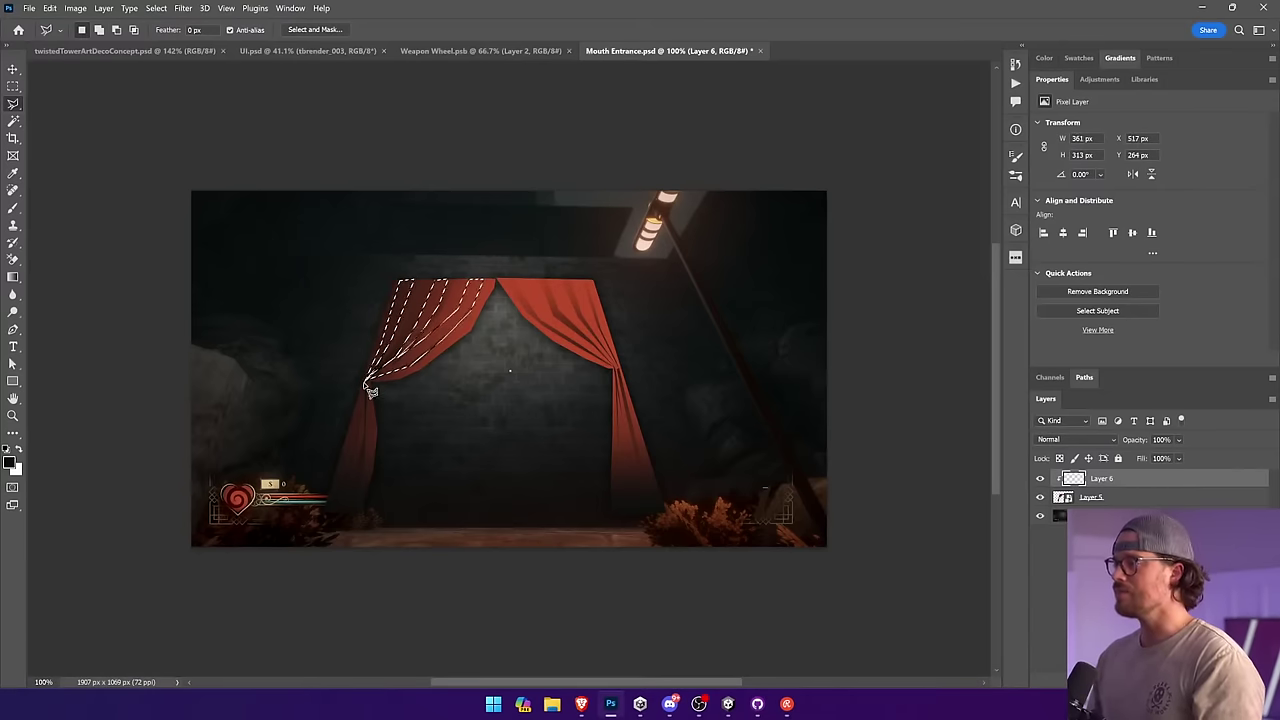
left_click(670, 704)
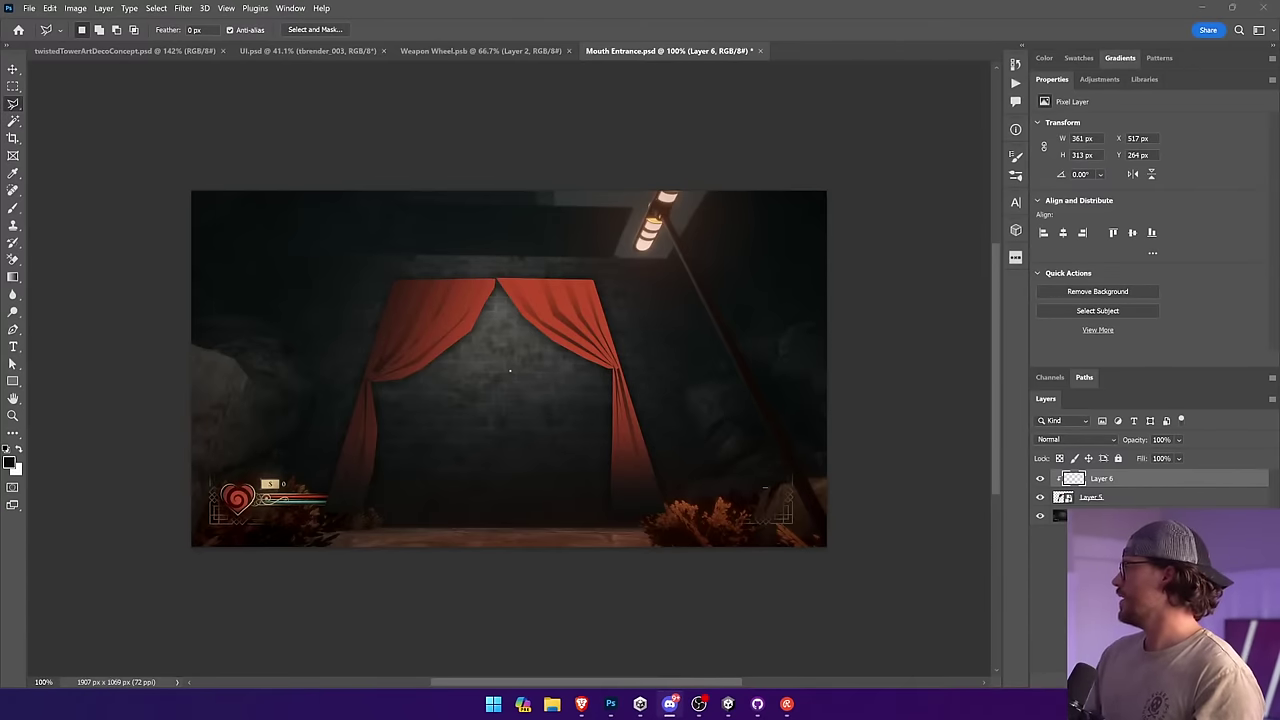
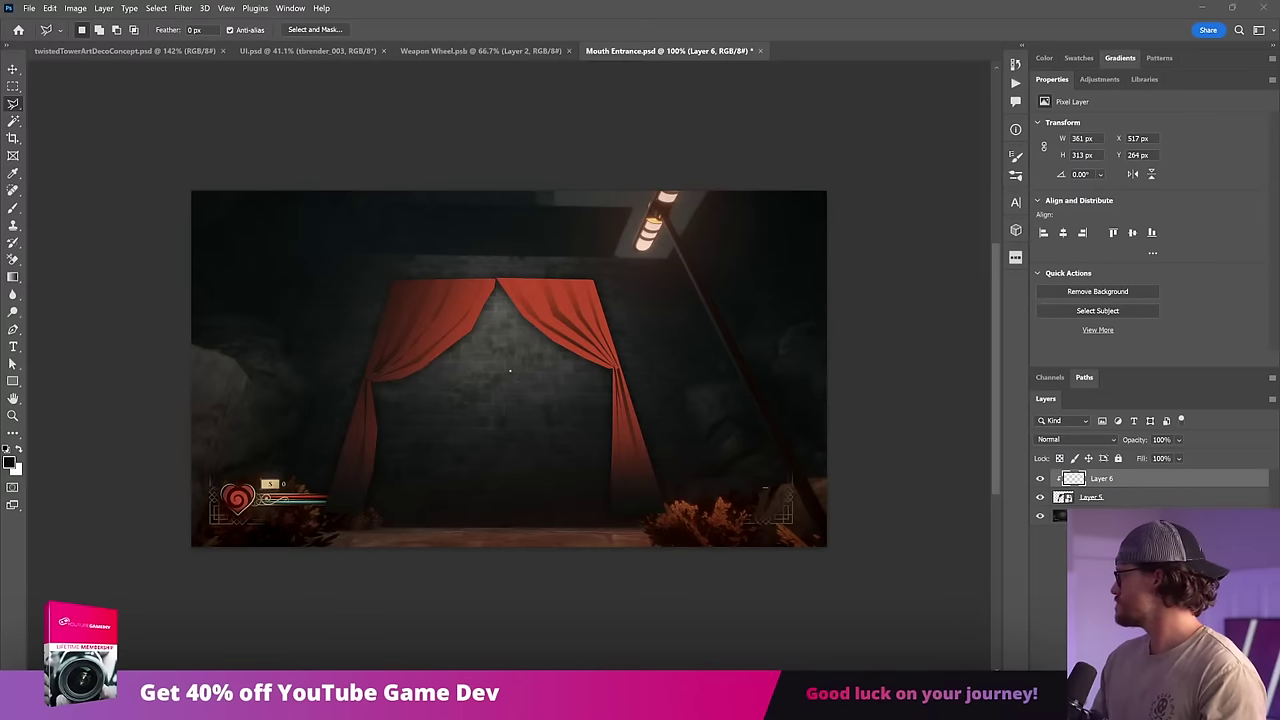
key("ctrl+z")
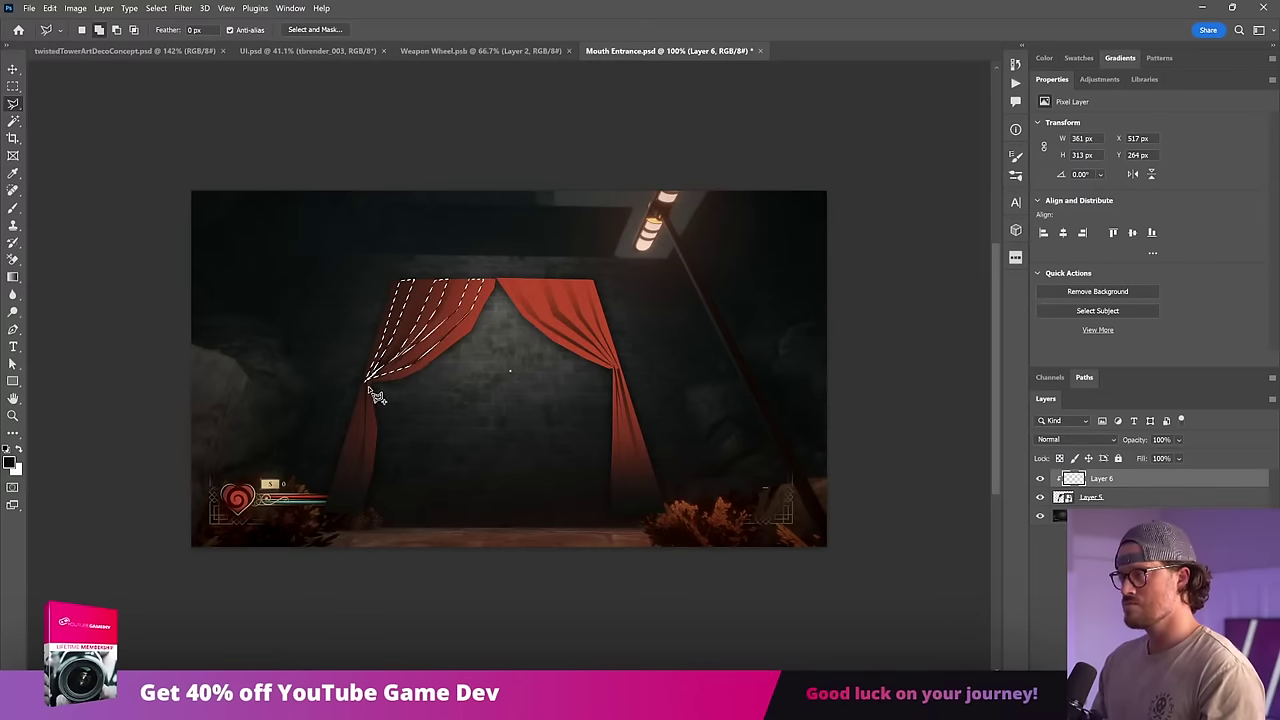
left_click(366, 379, "shift")
mouse_move(370, 408)
left_mouse_down()
mouse_move(360, 516)
mouse_move(373, 493)
mouse_move(370, 390)
mouse_move(358, 492)
mouse_move(338, 530)
mouse_move(366, 386)
left_mouse_up()
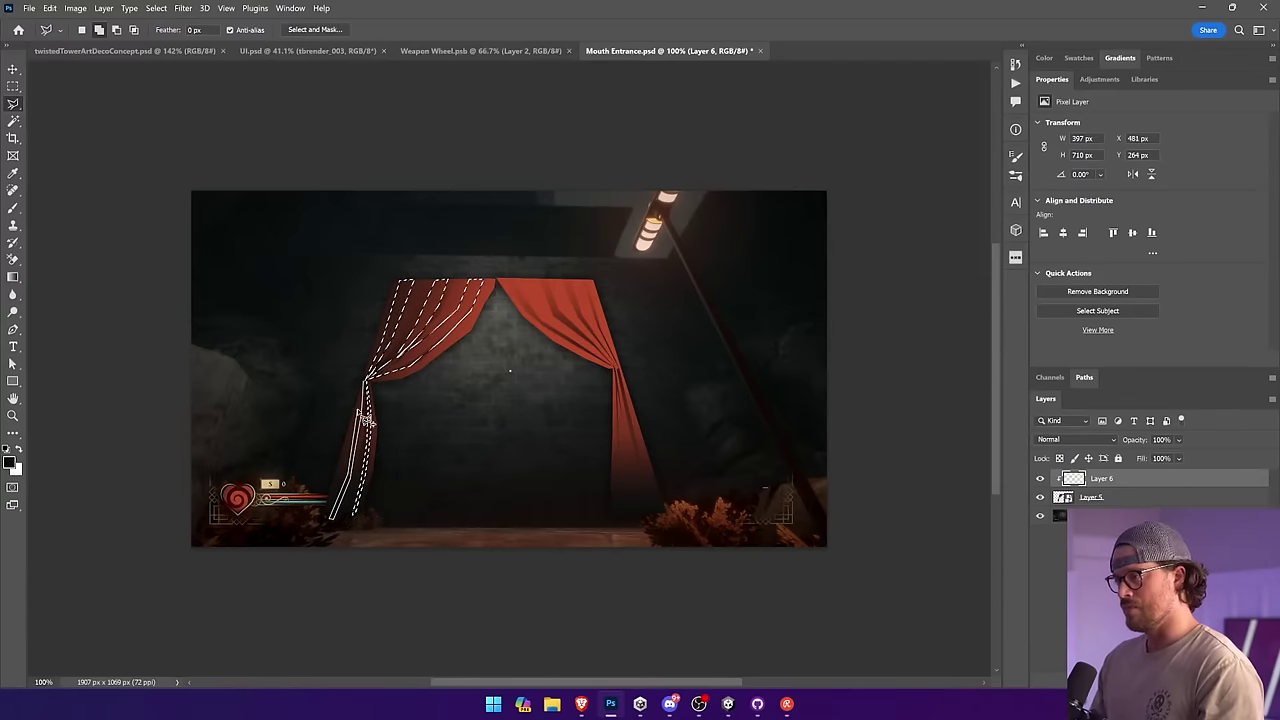
Step: Add tapering stripes on the right curtain's upper drape, converging at the tieback, to the existing stripe selection
key("XF86AudioLowerVolume")
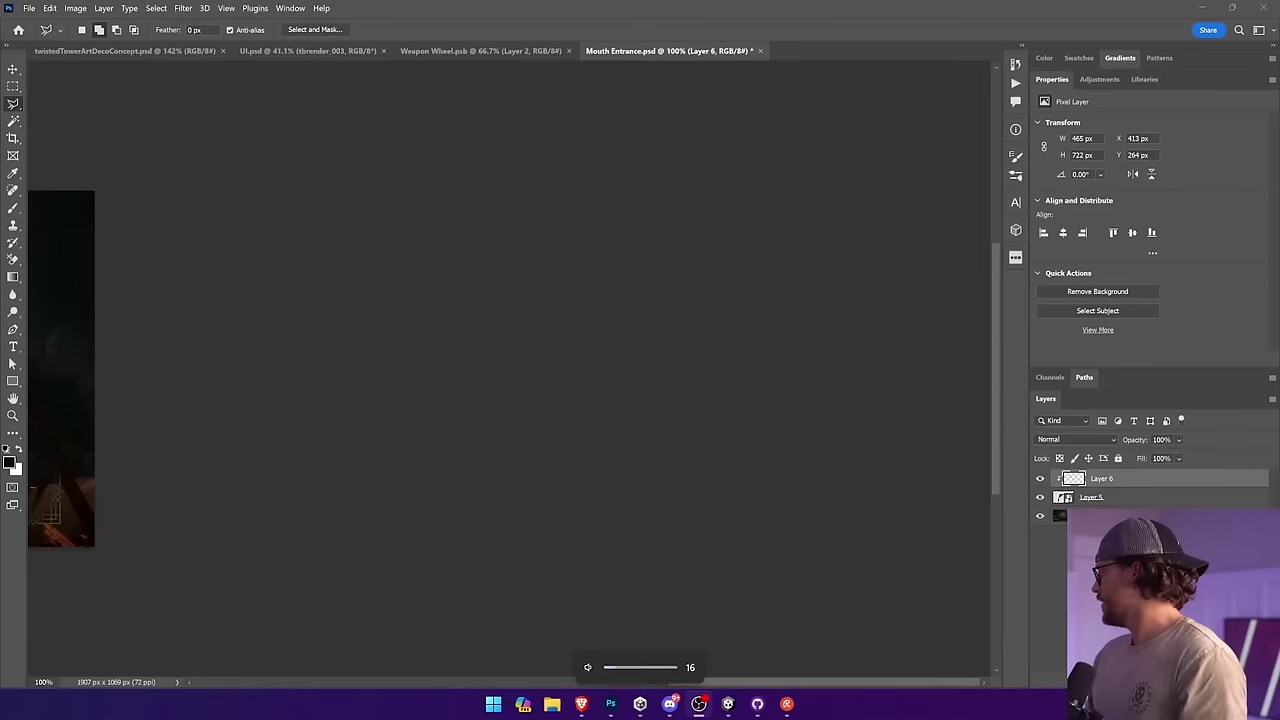
left_click(751, 423)
left_click_drag(40, 446, 674, 408)
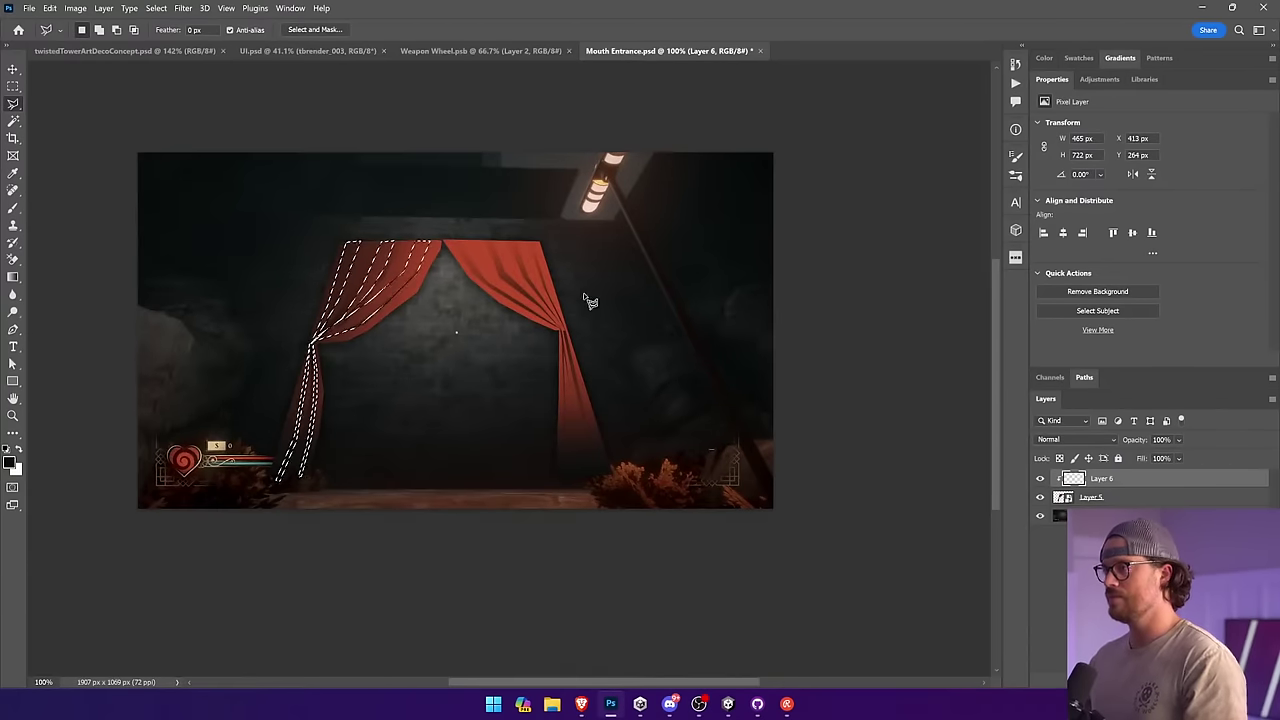
mouse_move(458, 241)
left_mouse_down()
mouse_move(489, 287)
mouse_move(562, 330)
mouse_move(505, 295)
mouse_move(462, 241)
left_mouse_up()
left_click(557, 326)
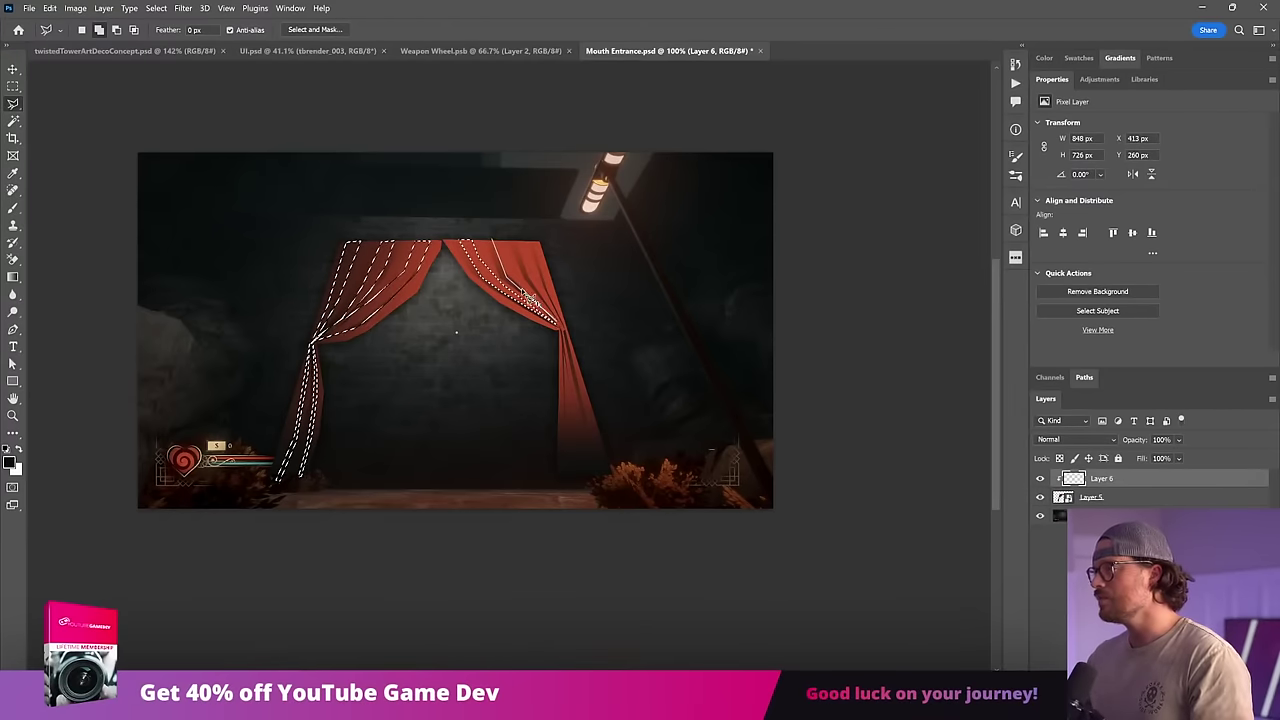
left_click(525, 293)
left_click(503, 240)
left_click(493, 240)
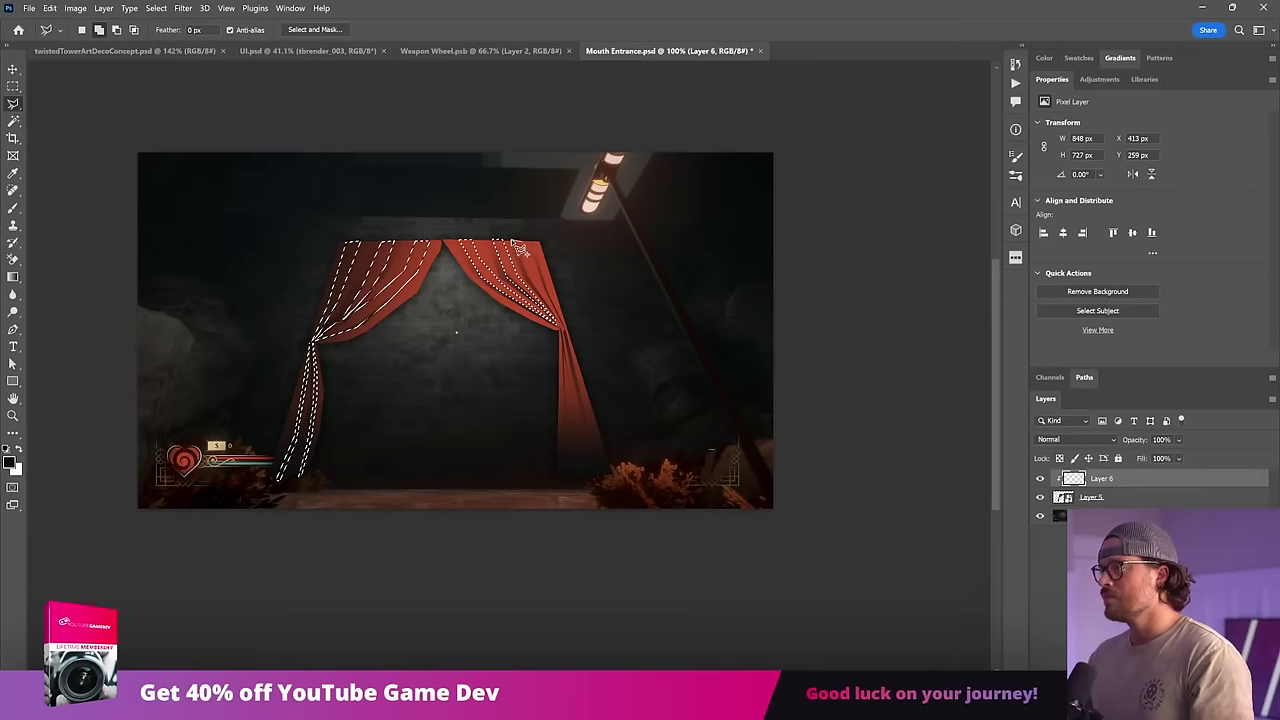
left_click(516, 241)
left_click(533, 284)
left_click(559, 327)
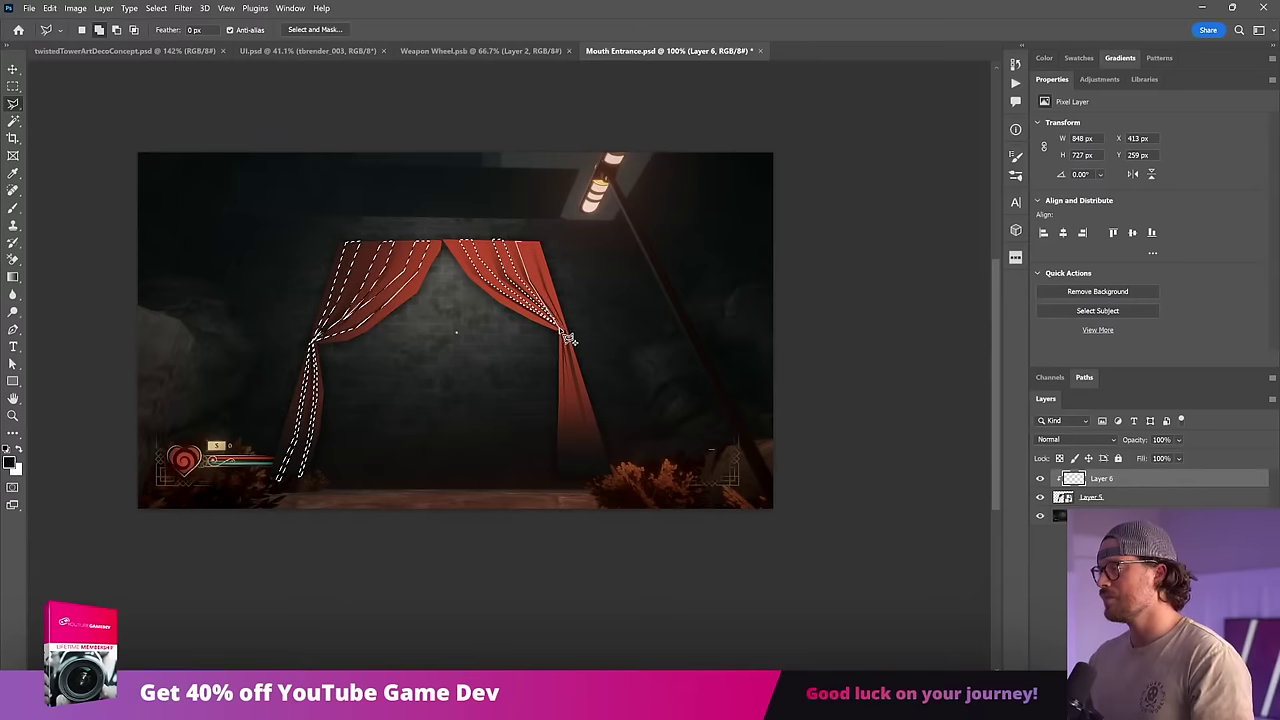
left_click(537, 281)
left_click(524, 242)
left_click(516, 241)
Step: Add two narrow vertical stripes down the right curtain's lower tail to the stripe selection
left_click(560, 331)
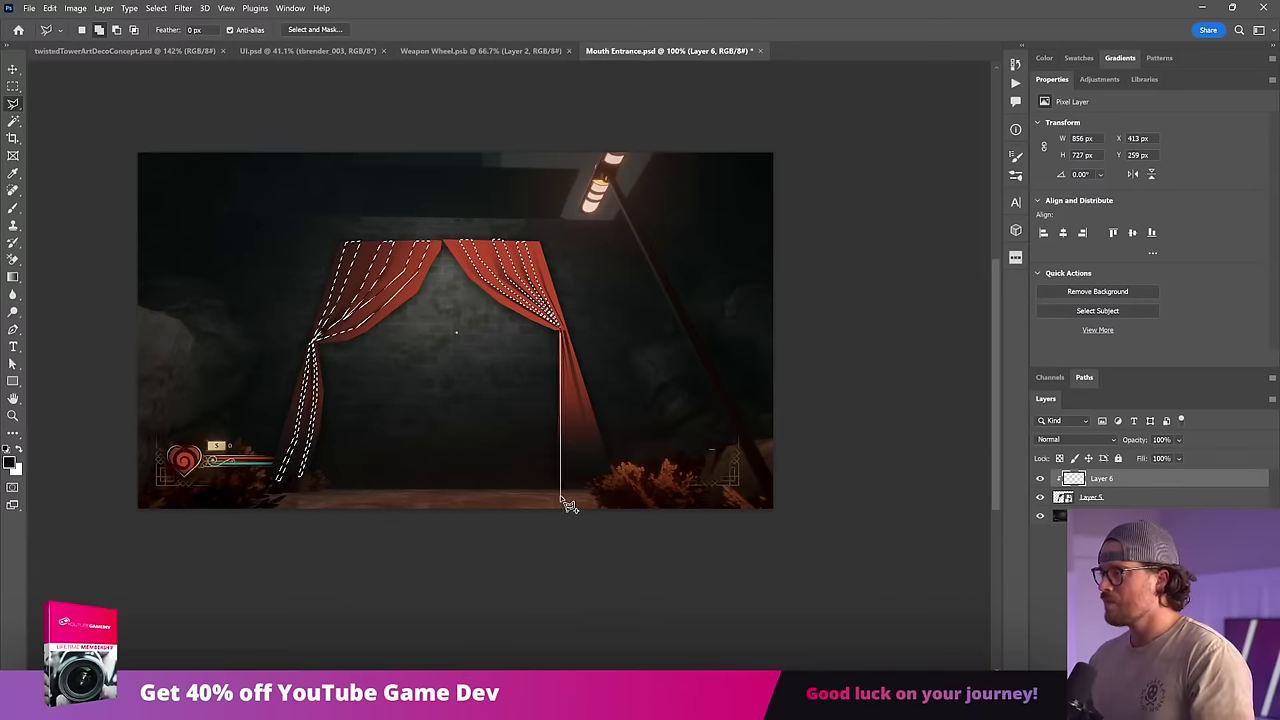
mouse_move(565, 505)
left_mouse_down()
mouse_move(580, 363)
mouse_move(569, 357)
mouse_move(586, 480)
mouse_move(600, 480)
mouse_move(568, 358)
mouse_move(30, 325)
left_mouse_up()
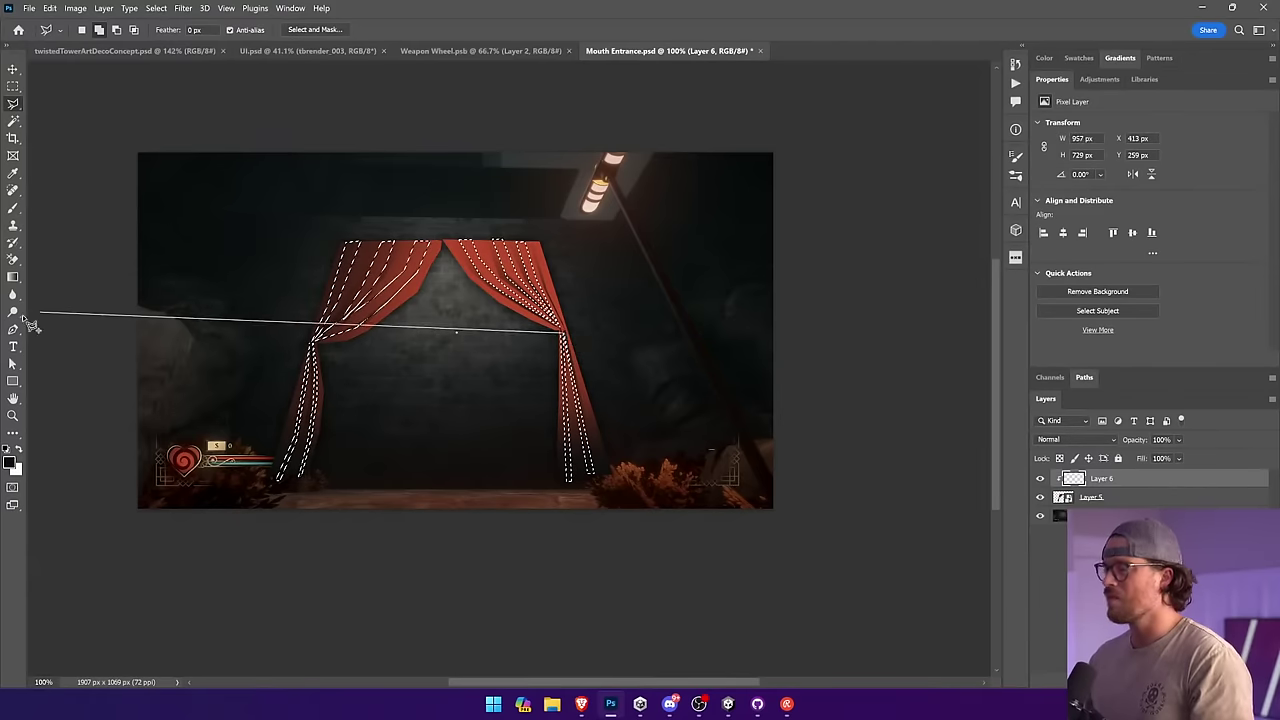
double_click(786, 340)
left_click_drag(786, 344, 642, 359)
Step: Sample the pale pink of the hanging lamp and fill the selected curtain stripes with it using the Paint Bucket
left_click(15, 277)
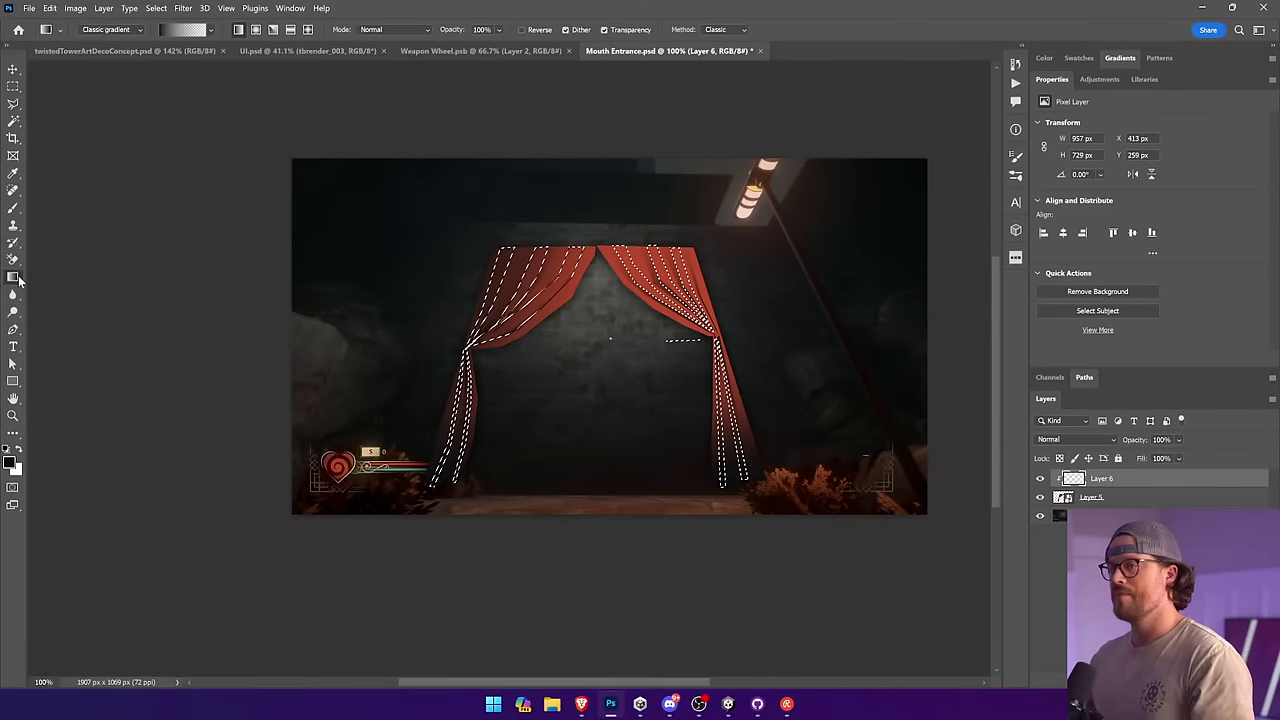
key("i")
left_click_drag(690, 150, 780, 162)
key("shift+g")
left_click(712, 289)
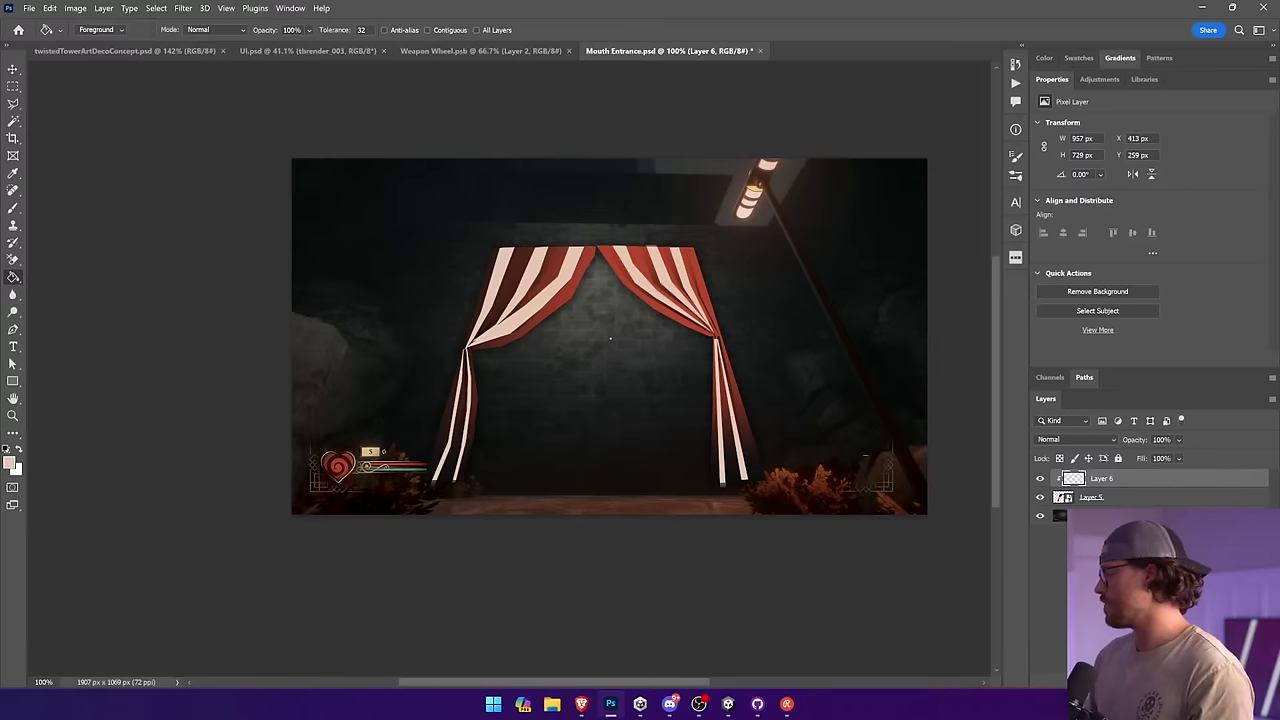
Step: Mask the stripe layer and fade the stripes with black gradients from below and above, undoing the last gradient drawn from the side
left_click(1136, 681)
right_click(12, 278)
left_click(68, 276)
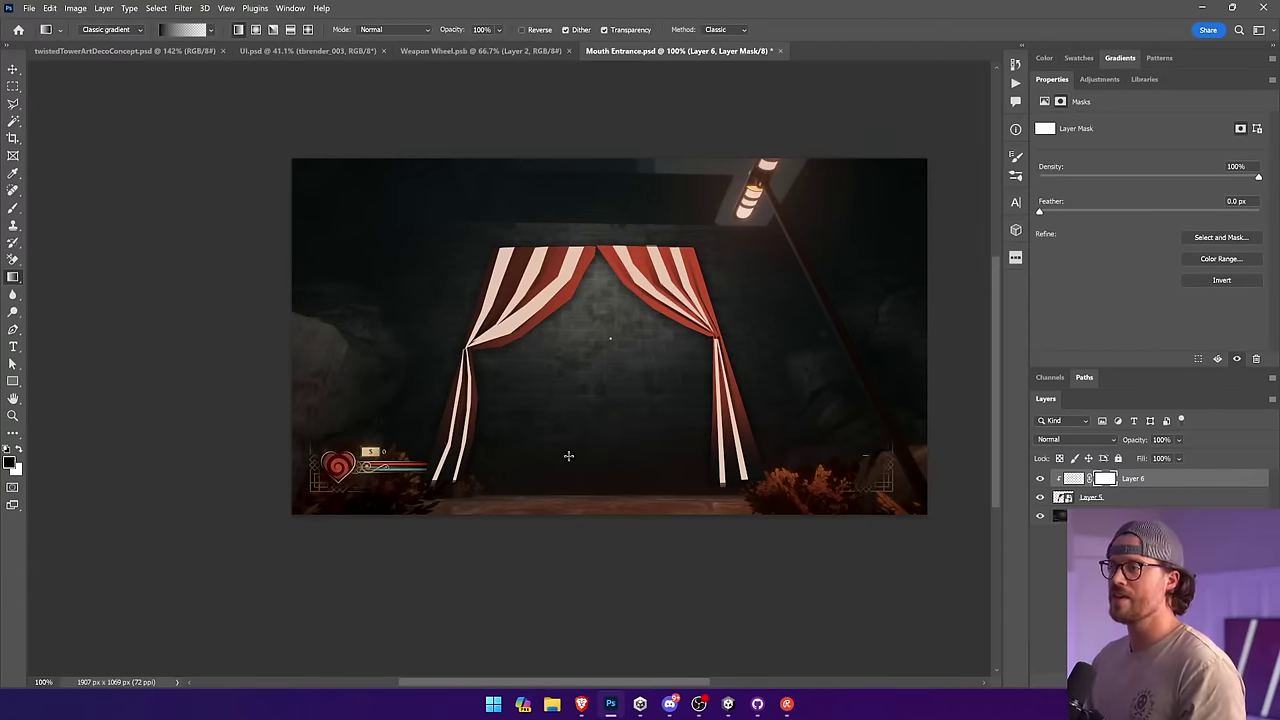
left_click_drag(569, 457, 596, 350)
left_click_drag(582, 158, 585, 270)
mouse_move(426, 277)
left_mouse_down()
mouse_move(564, 353)
mouse_move(600, 280)
mouse_move(577, 287)
left_mouse_up()
key("ctrl+z")
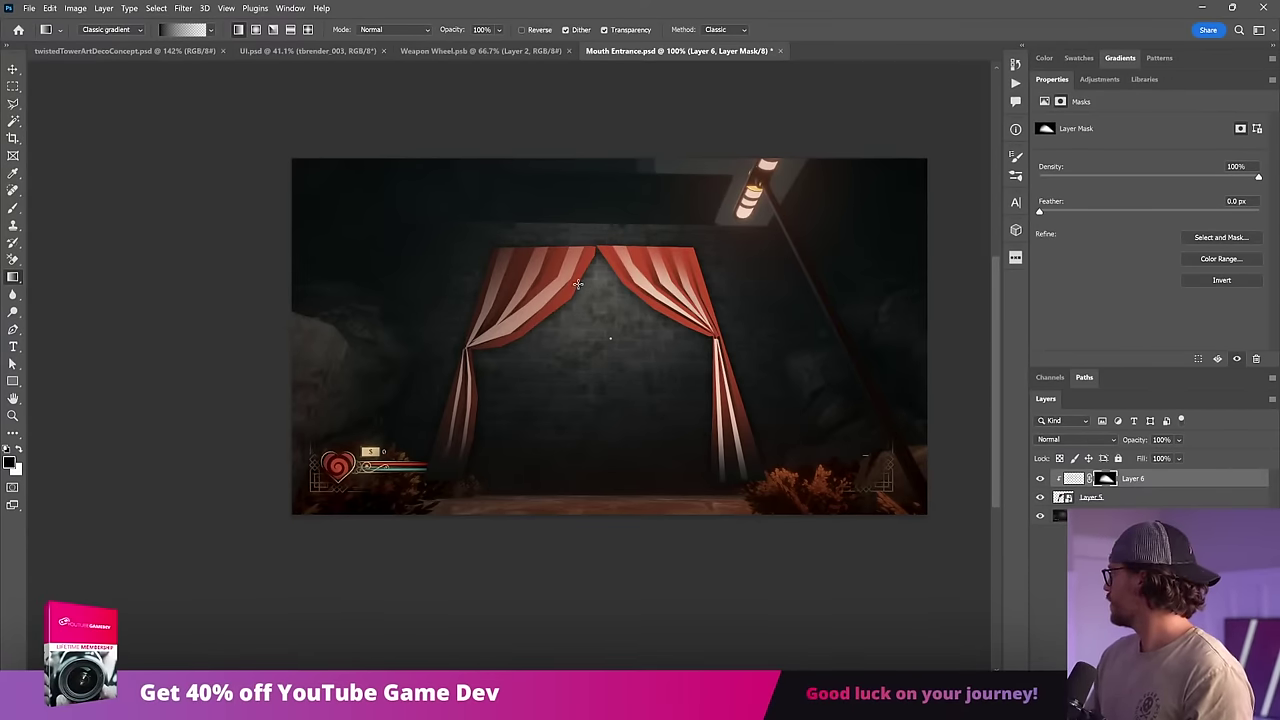
key("v")
left_click(577, 568)
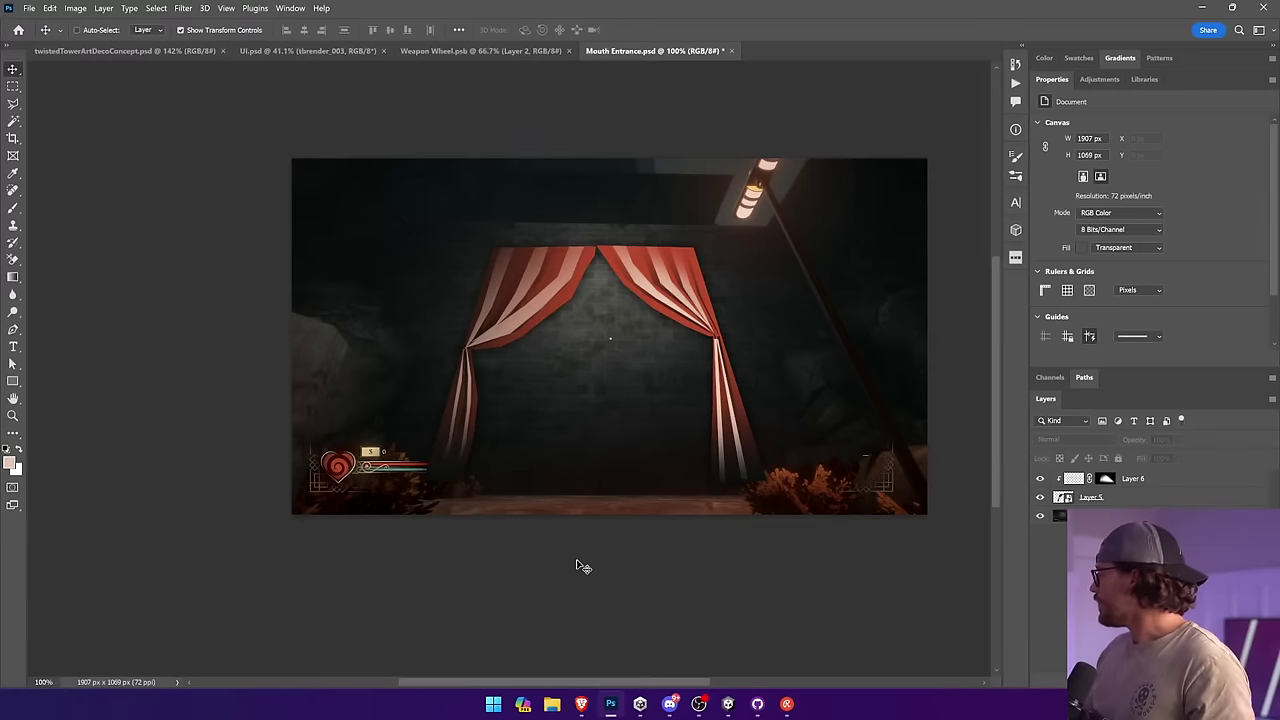
Step: Add a new layer and outline a thin curtain rod with rounded end knobs above the curtains, about 755 × 53 px
left_click(787, 704)
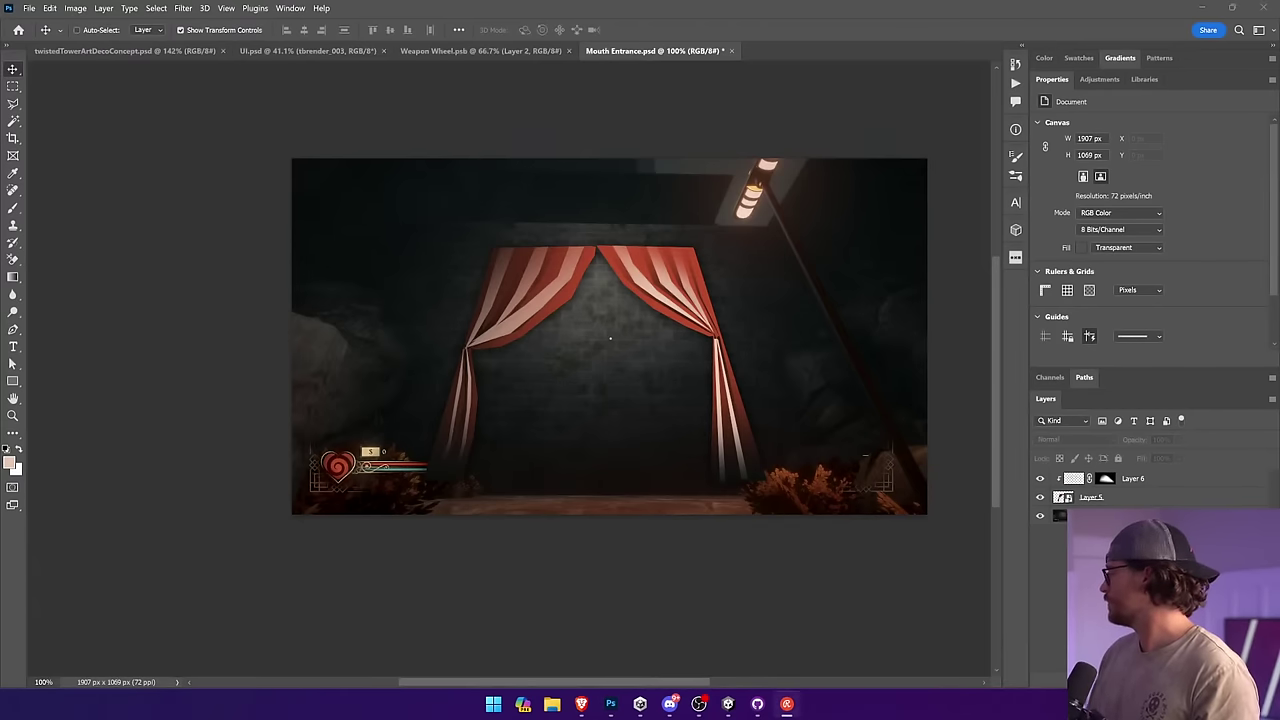
left_click(1180, 484)
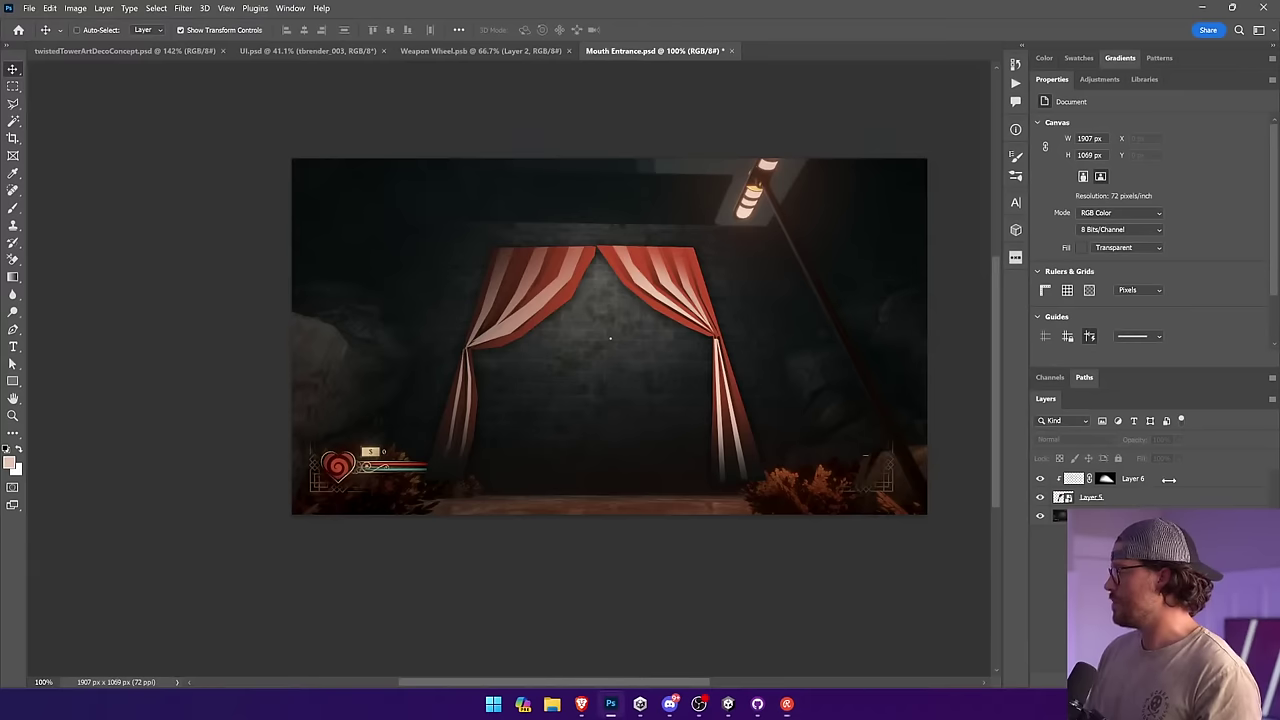
key("ctrl+shift+alt+n")
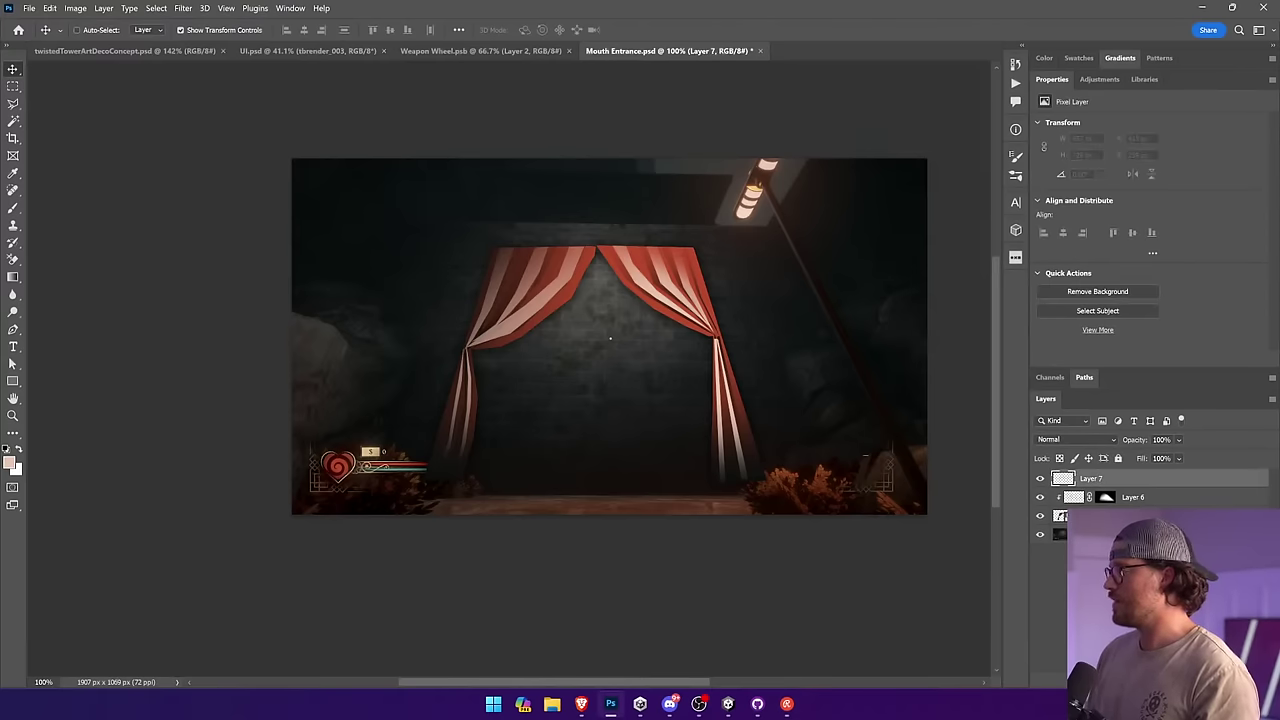
left_click(13, 103)
left_click(488, 246)
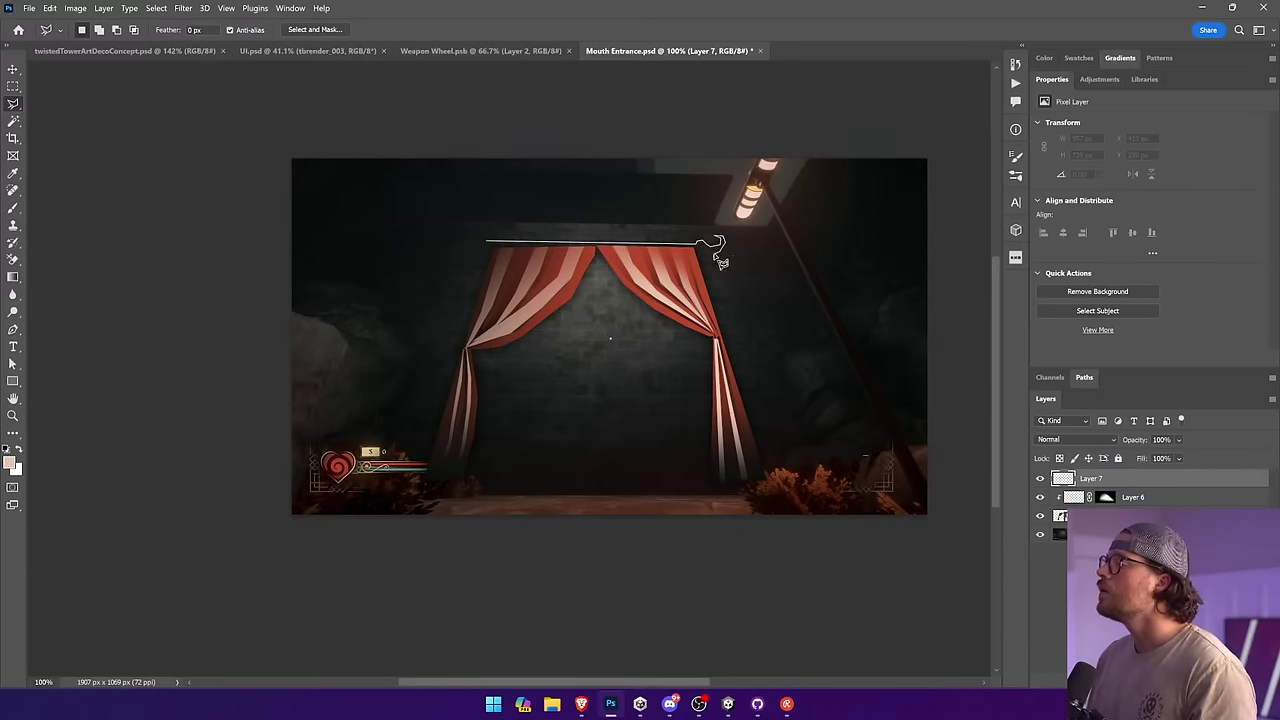
left_click_drag(714, 252, 700, 264)
left_click_drag(486, 242, 646, 243)
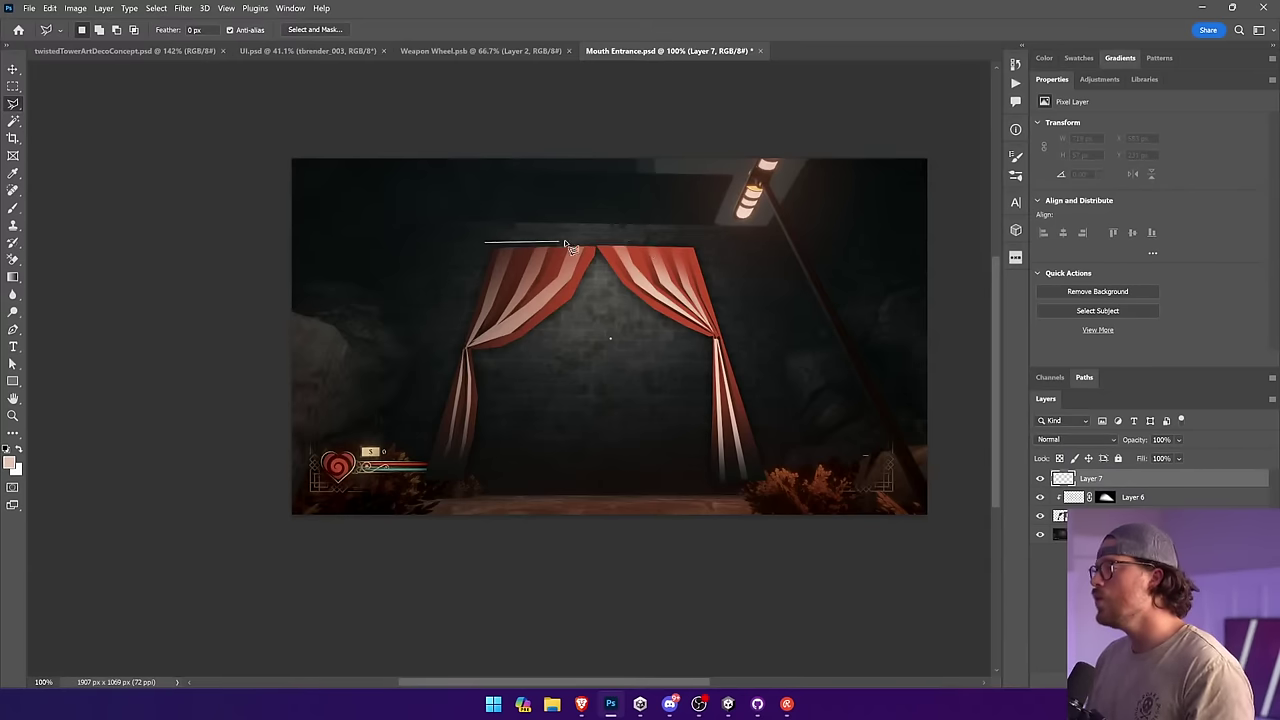
mouse_move(564, 242)
left_mouse_down()
mouse_move(718, 245)
mouse_move(716, 257)
mouse_move(480, 246)
left_mouse_up()
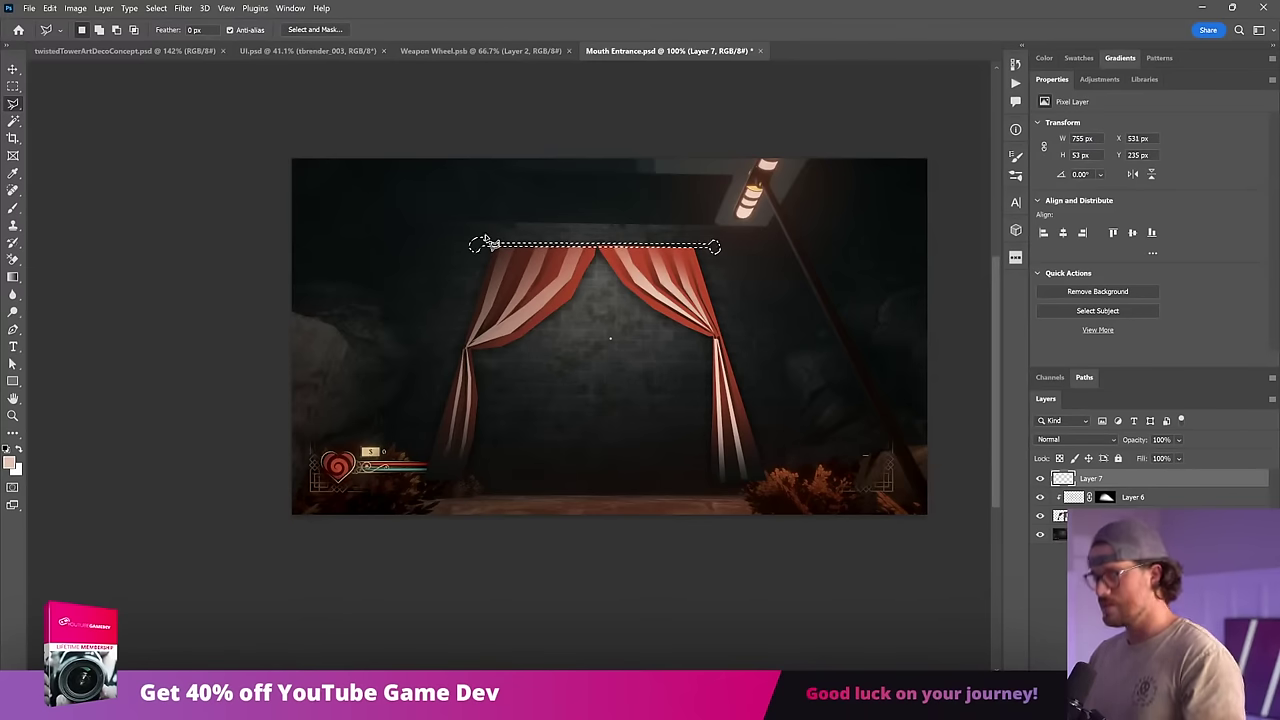
Step: Fill the rod selection with gold sampled from the game's HUD, using a more saturated shade of it
key("g")
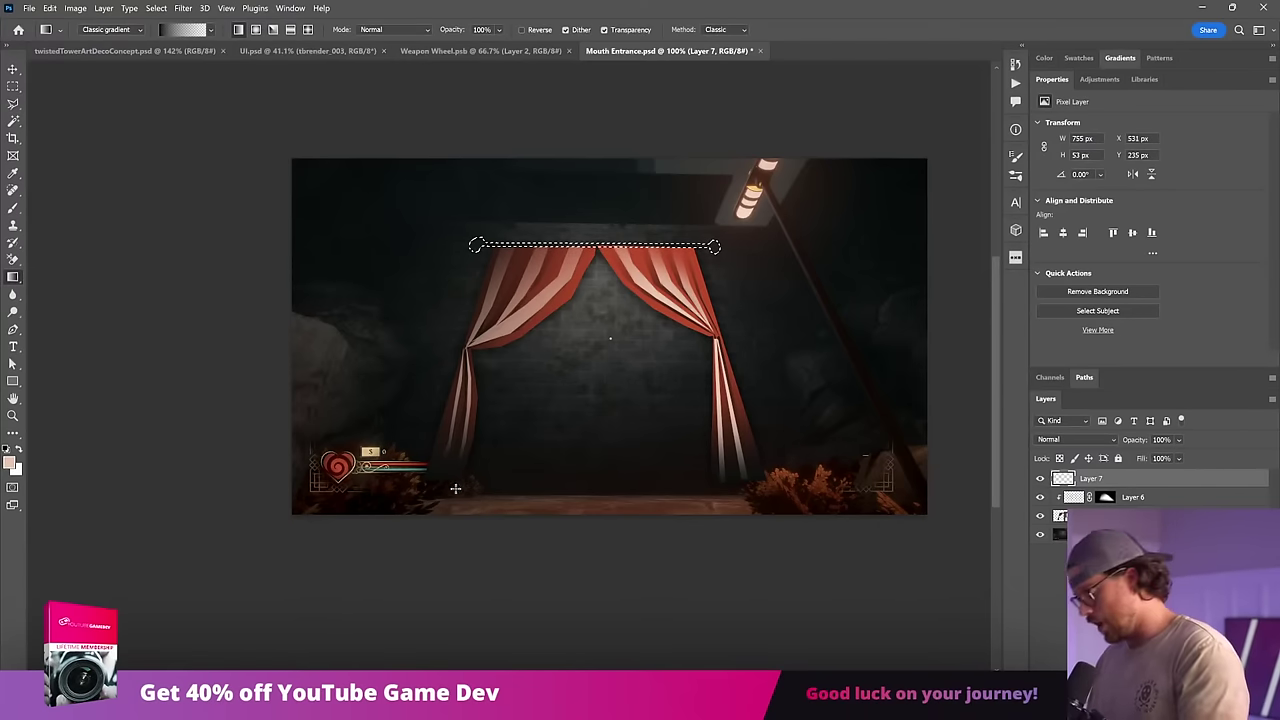
key("i")
left_click(370, 452)
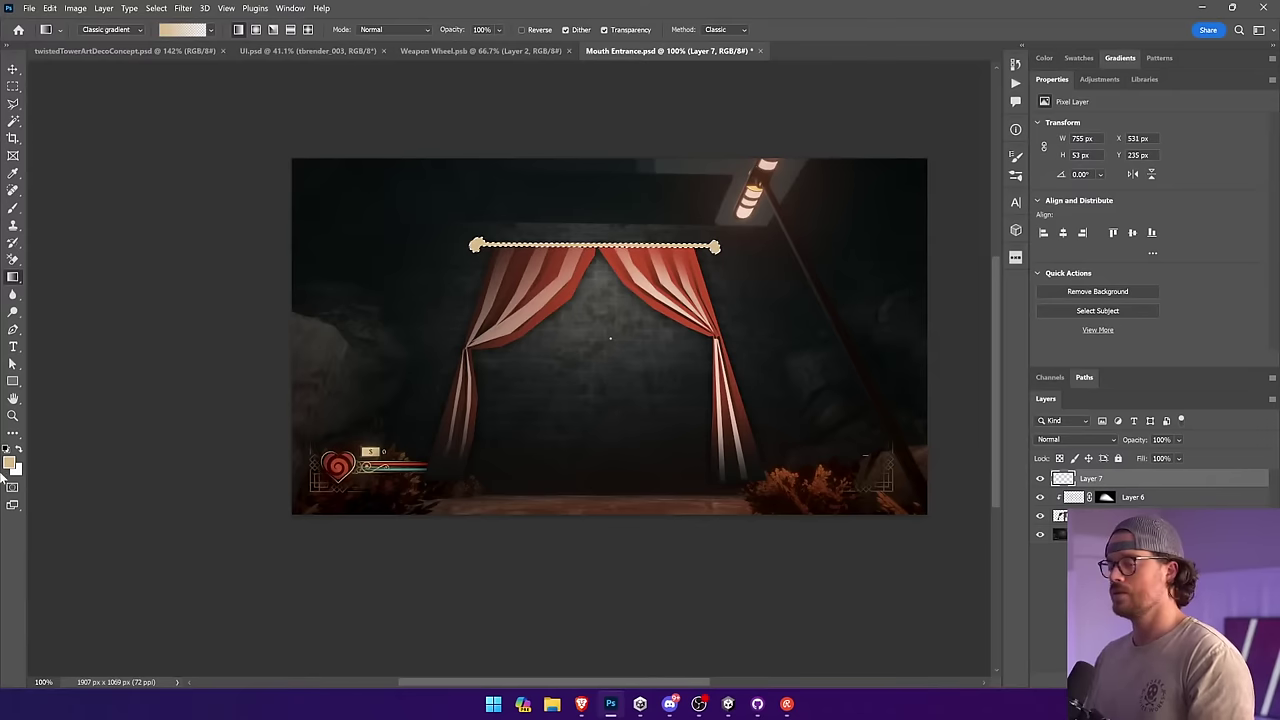
left_click(10, 461)
left_click(1184, 200)
key("g")
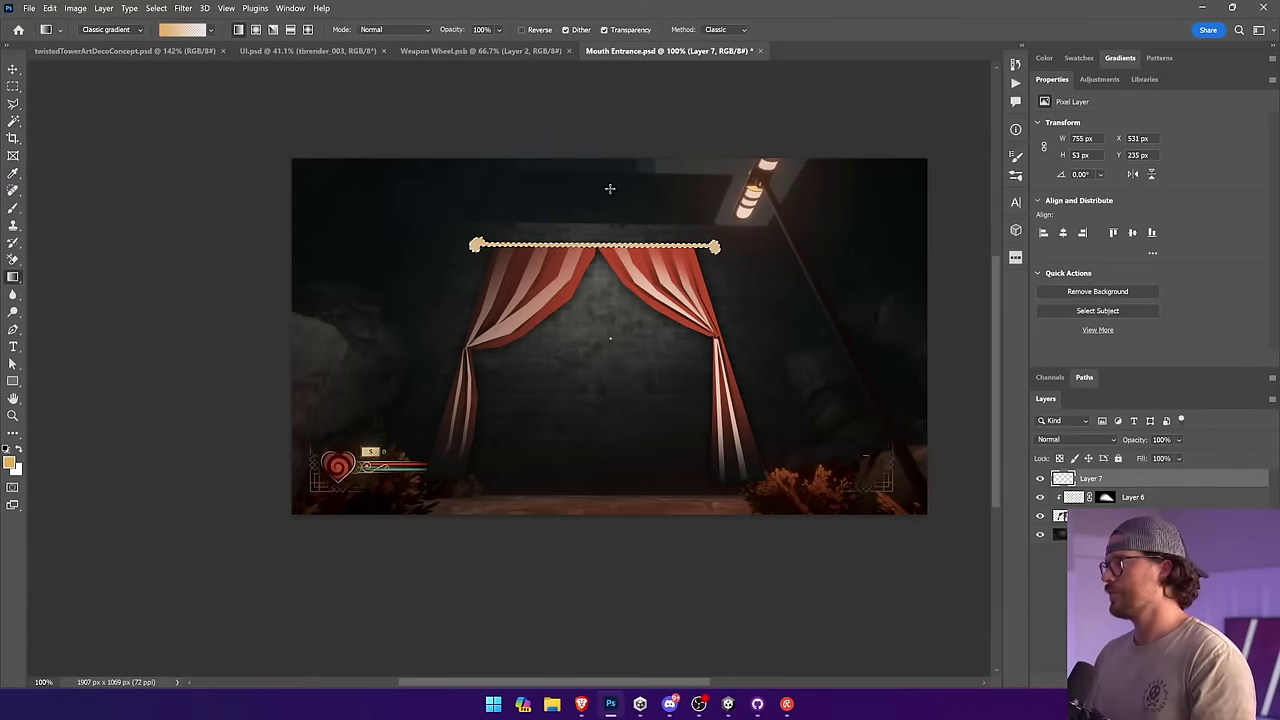
Step: Shade the rod with a black (#000000) gradient, deselect it and move it up to about Y 220 px
left_click(10, 463)
left_click_drag(955, 315, 1051, 376)
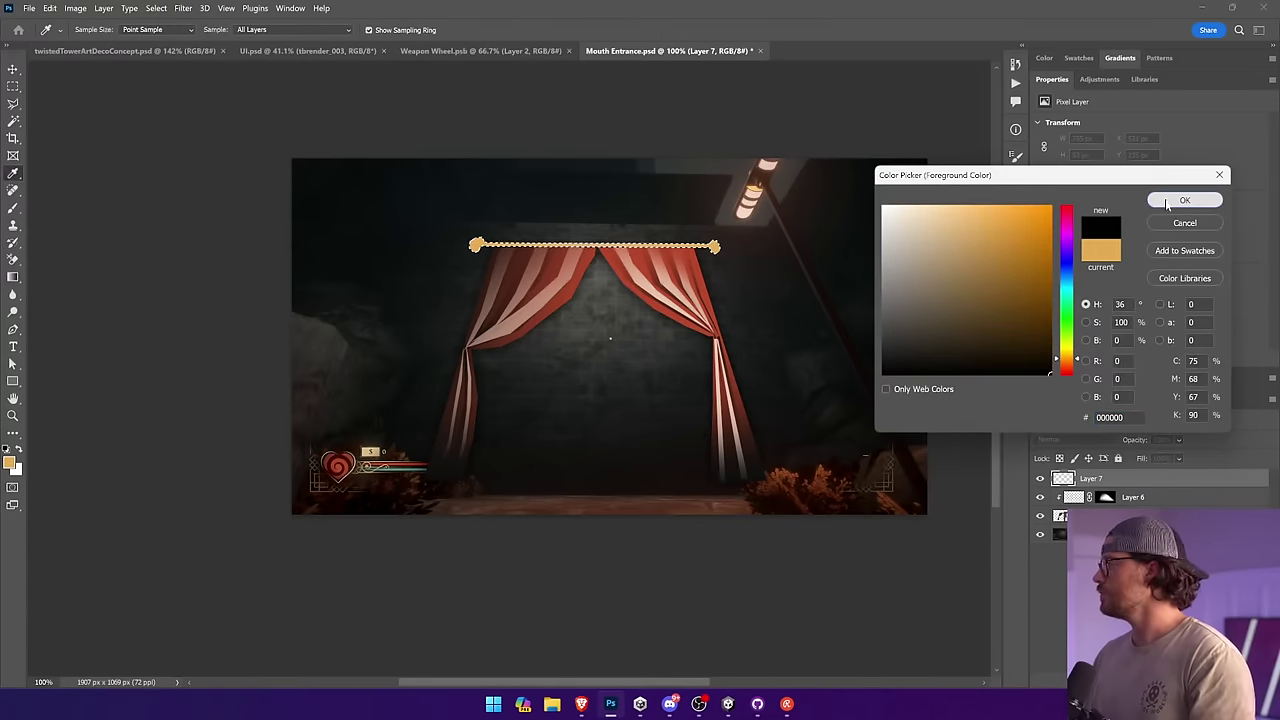
left_click(1168, 200)
left_click_drag(534, 194, 560, 256)
key("ctrl+d")
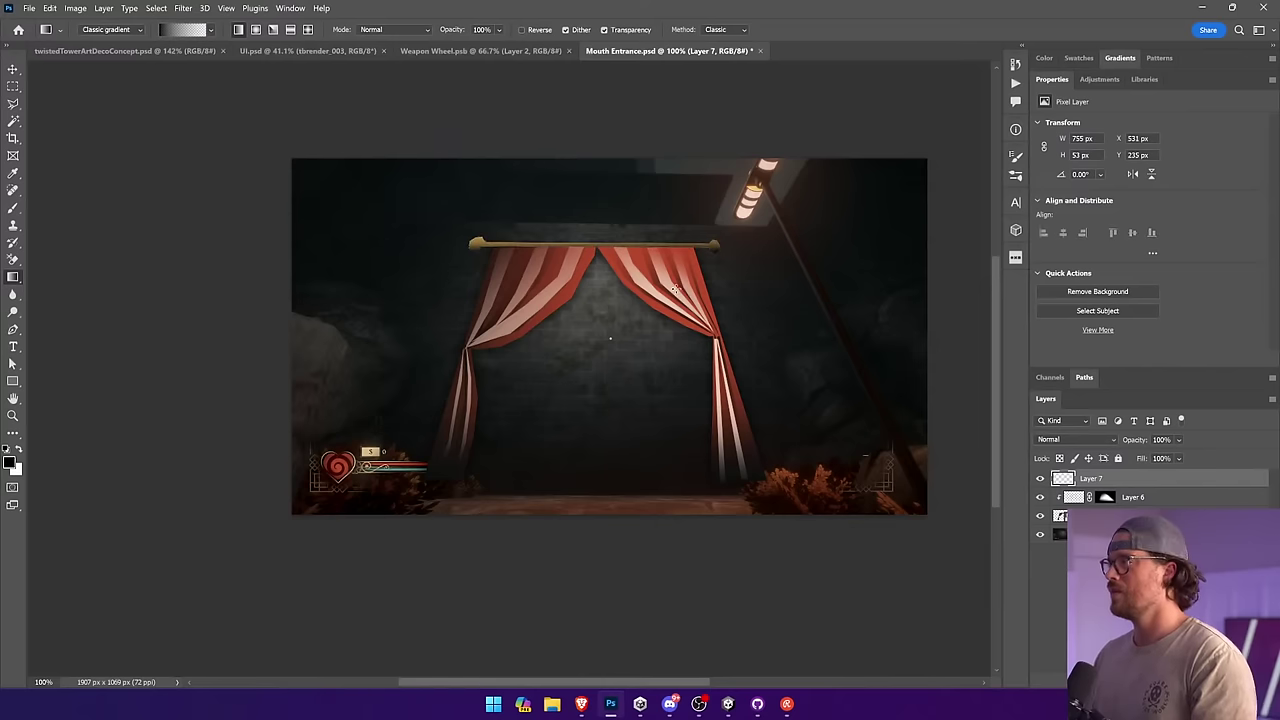
key("v")
left_click_drag(712, 306, 729, 290)
Step: Outline a curled scroll ornament about 249 × 62 px rising from the rod's left half
left_click(12, 105)
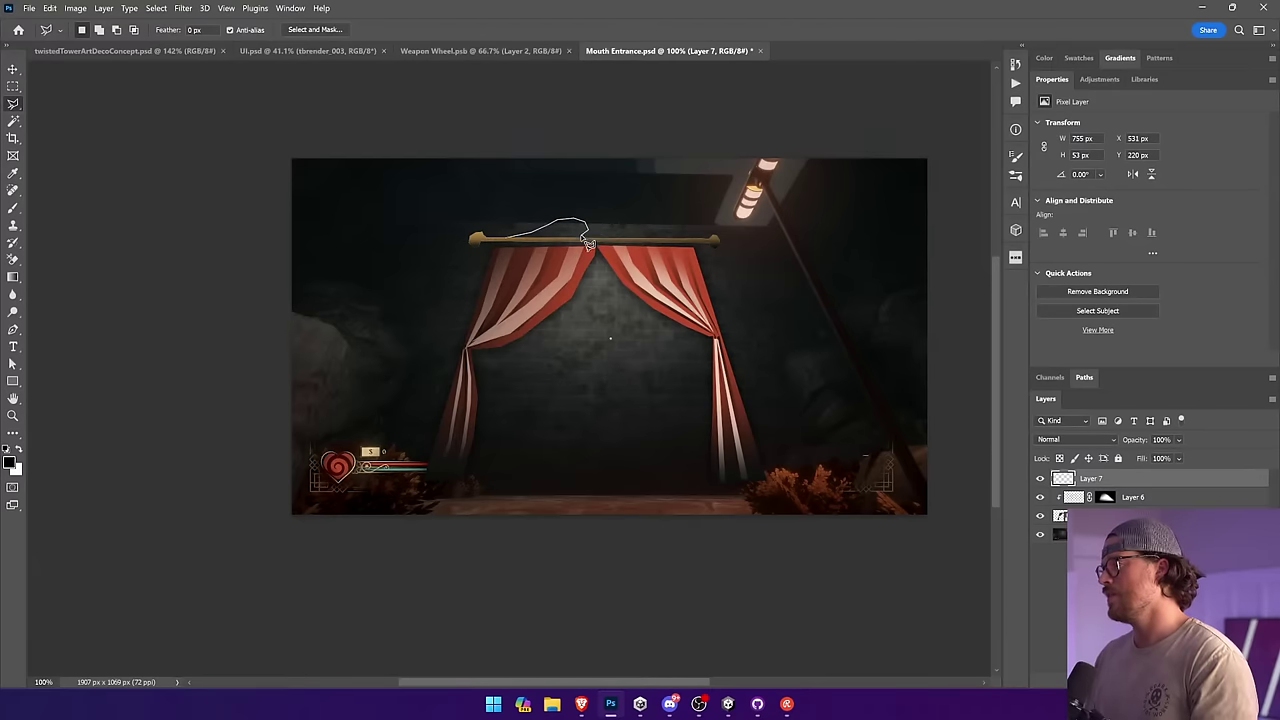
left_click_drag(515, 246, 550, 246)
left_click(517, 240)
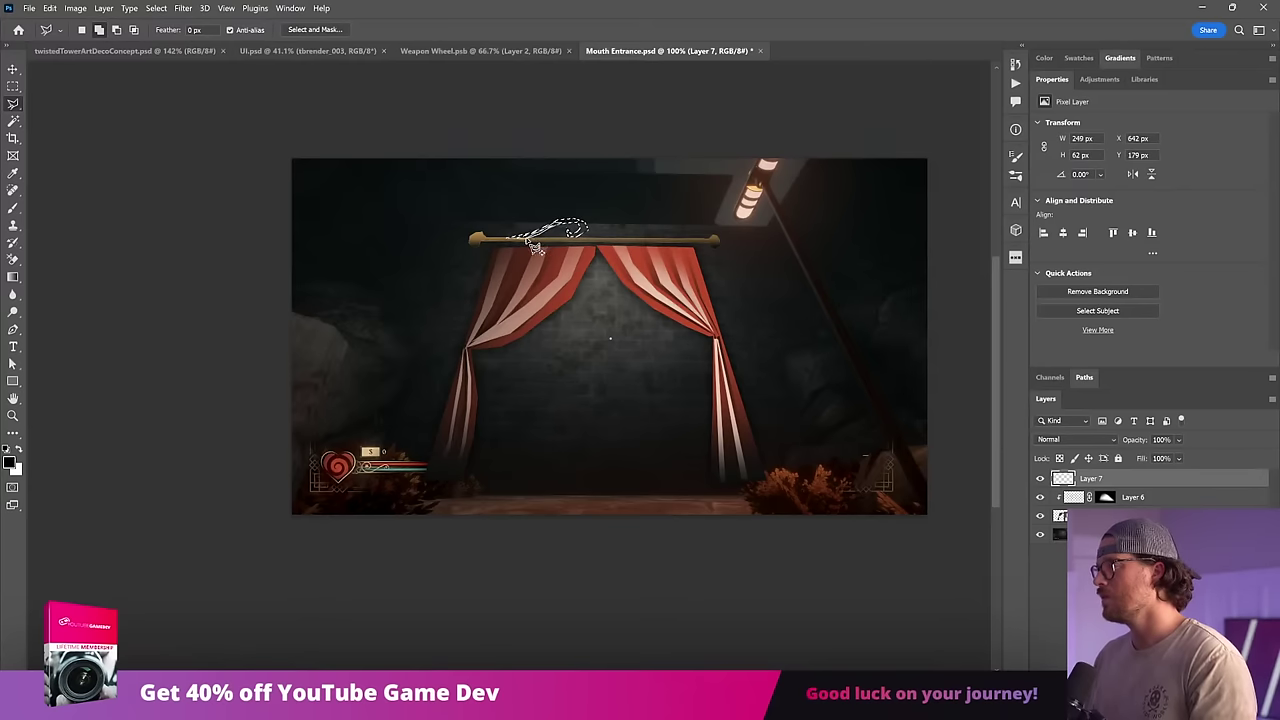
Step: Fill the scroll selection with a brownish-gold gradient on a new layer and deselect it
key("ctrl+shift+alt+n")
key("g")
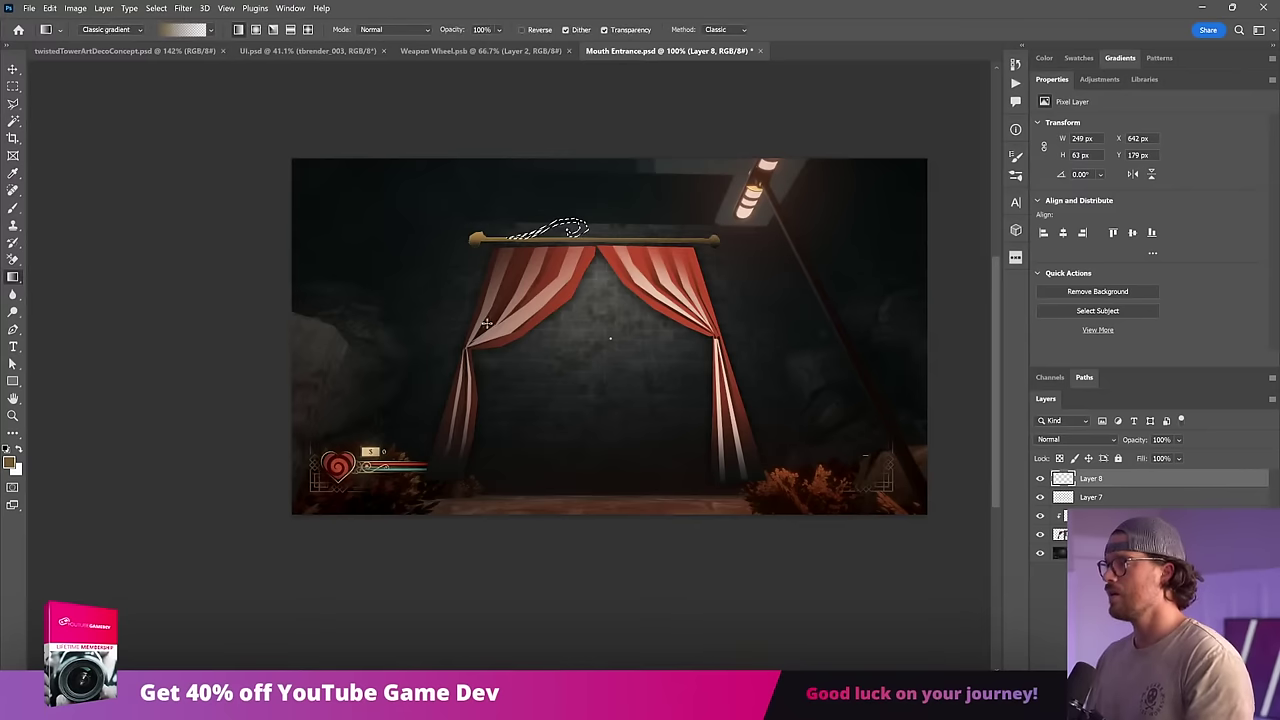
key("alt+BackSpace")
key("ctrl+d")
key("ctrl+z")
left_click_drag(526, 203, 646, 342)
key("ctrl+d")
Step: Duplicate the scroll ornament, flip the copy horizontally and place it so both curls meet at the rod's centre
key("v")
left_click(49, 8)
mouse_move(118, 300)
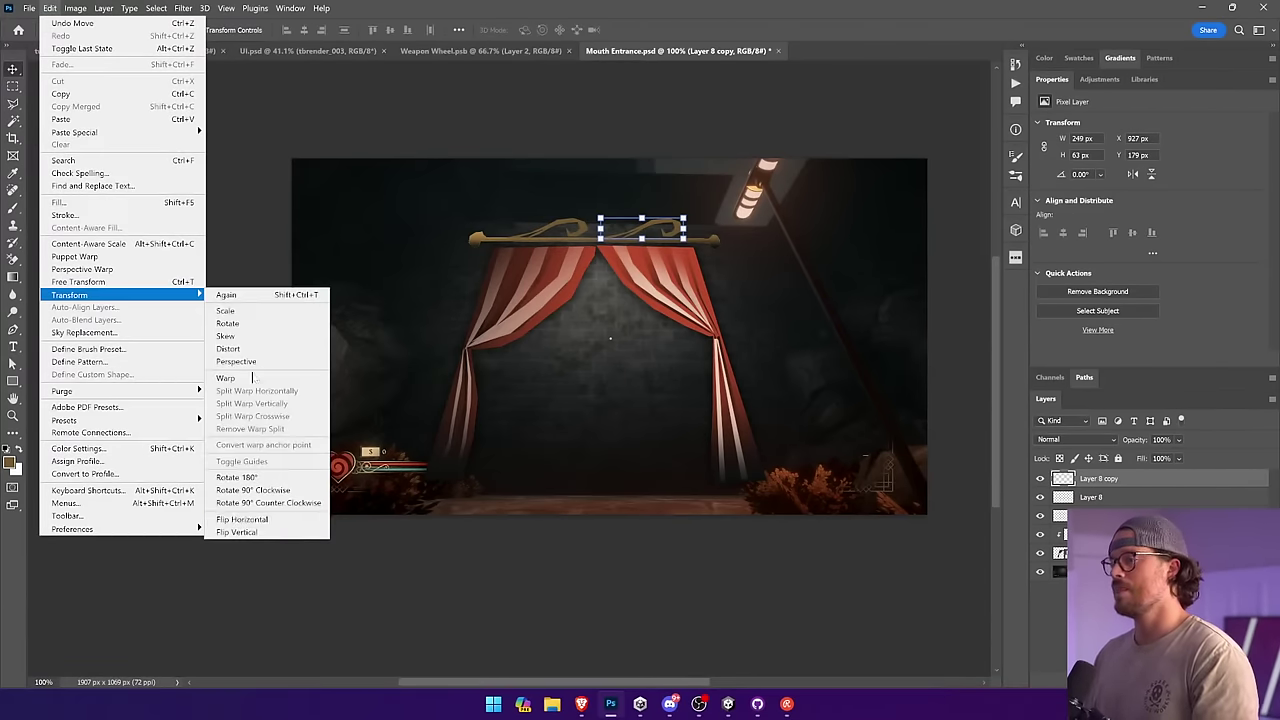
left_click(262, 519)
mouse_move(725, 420)
left_mouse_down()
mouse_move(765, 418)
mouse_move(713, 433)
left_mouse_up()
Step: Scale both scroll layers together to about 537 × 69 px and merge them into one layer
left_click(1100, 497, "shift")
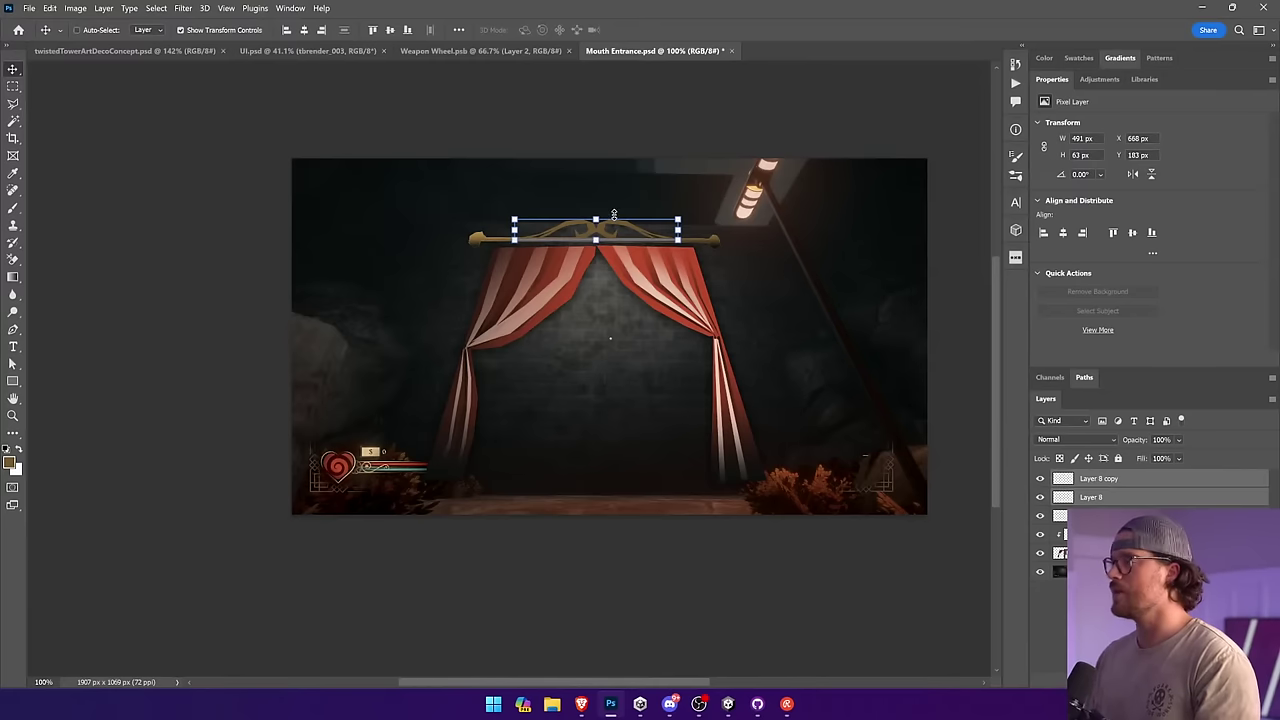
left_click_drag(596, 219, 596, 217)
key("Return")
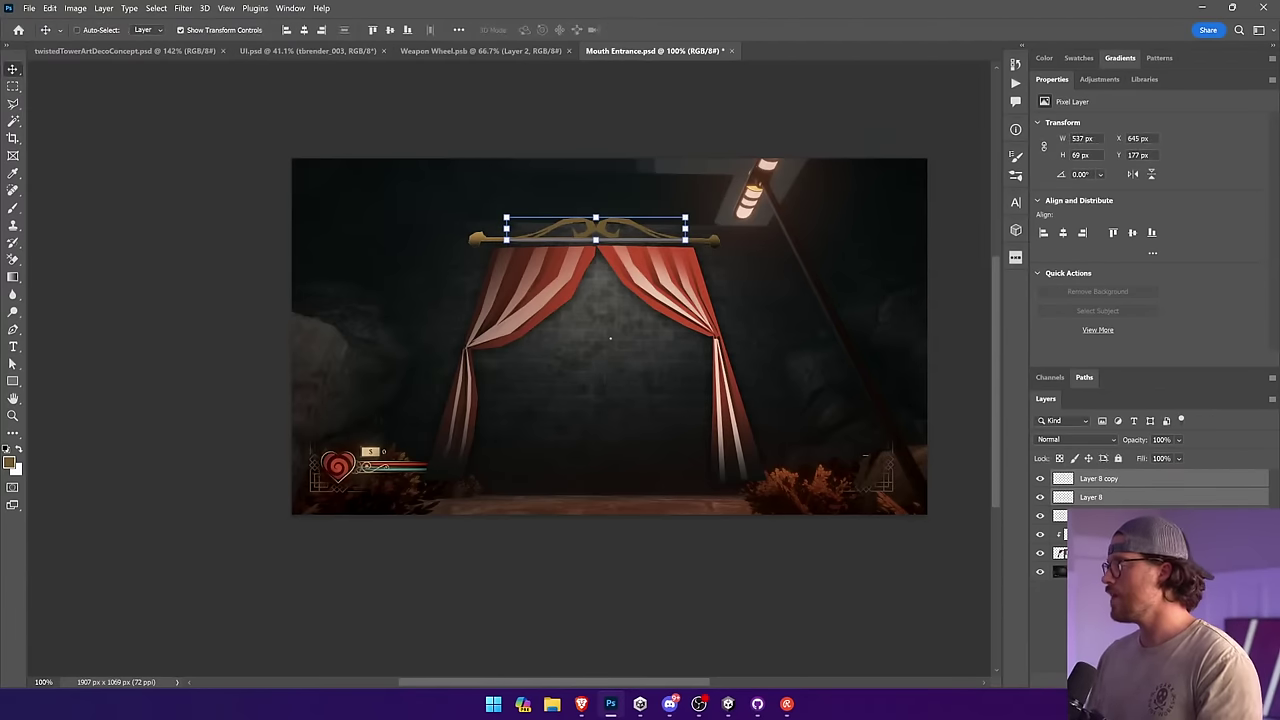
right_click(1104, 497)
left_click(1154, 421)
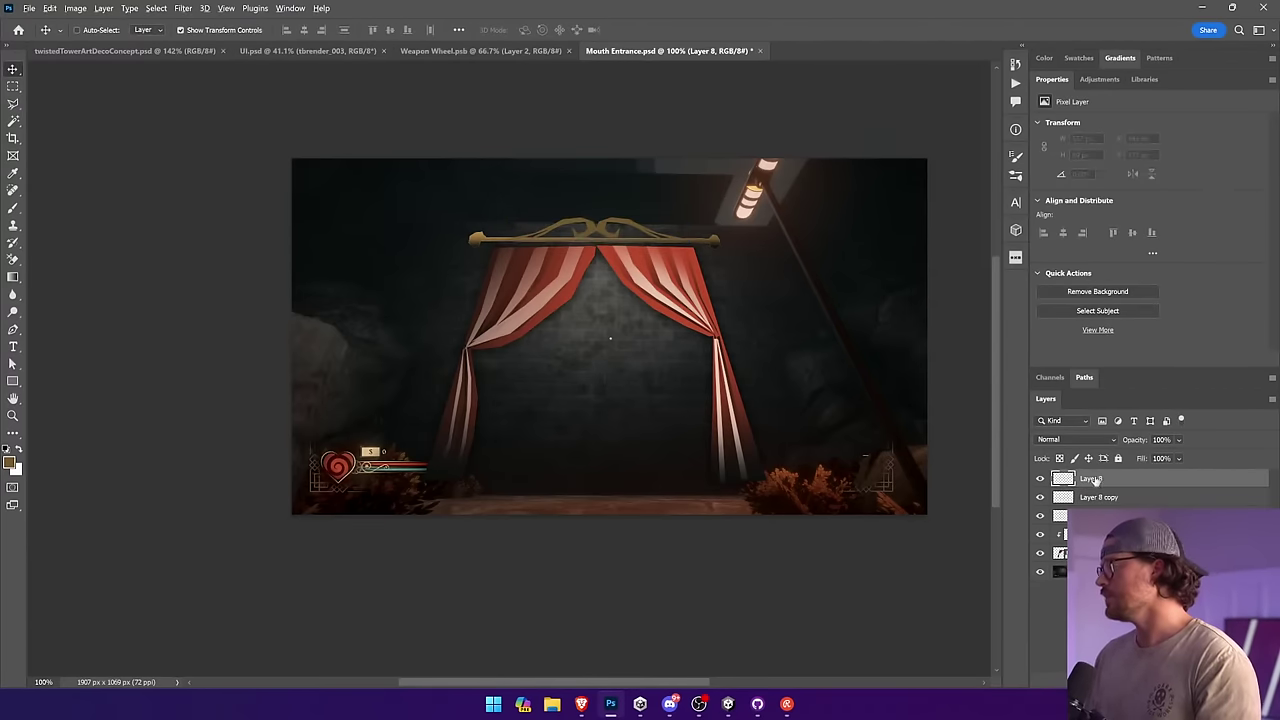
Step: Shade the scroll ornament with a black gradient on a clipped layer and move both layers beneath the curtain and rod layers
left_click(13, 276)
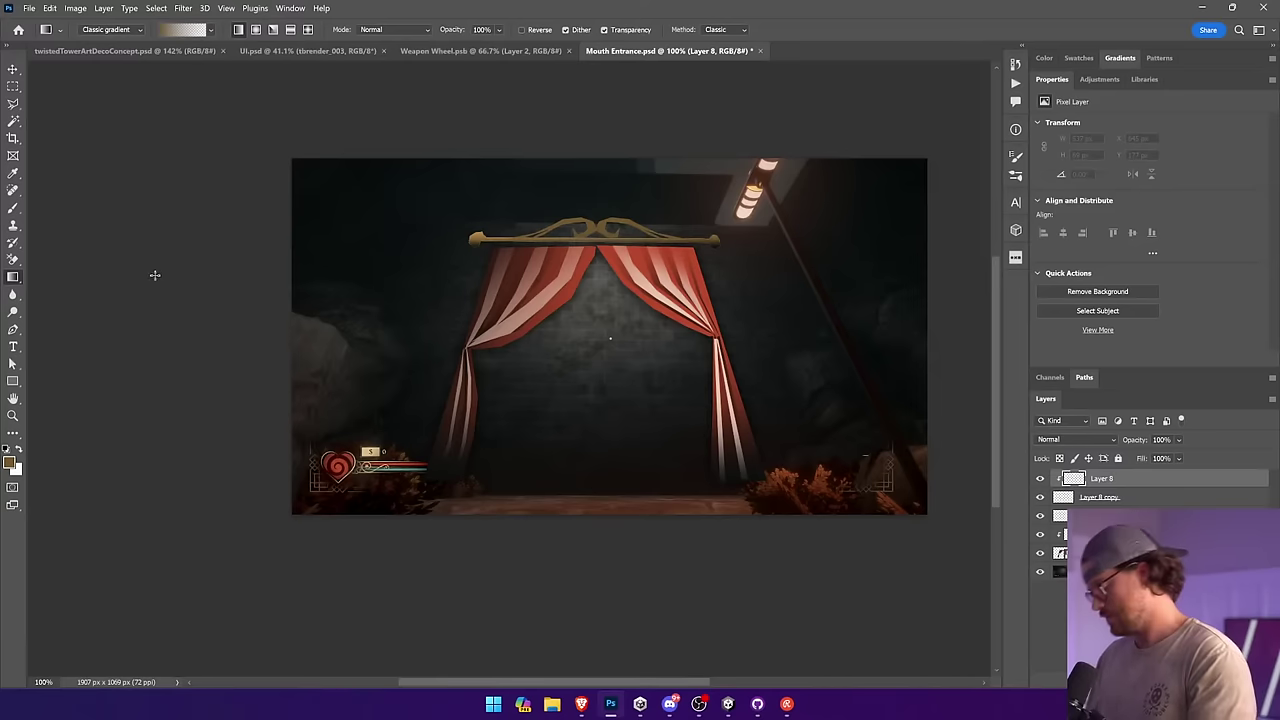
left_click(472, 190, "alt")
mouse_move(590, 262)
left_mouse_down()
mouse_move(576, 194)
mouse_move(589, 219)
left_mouse_up()
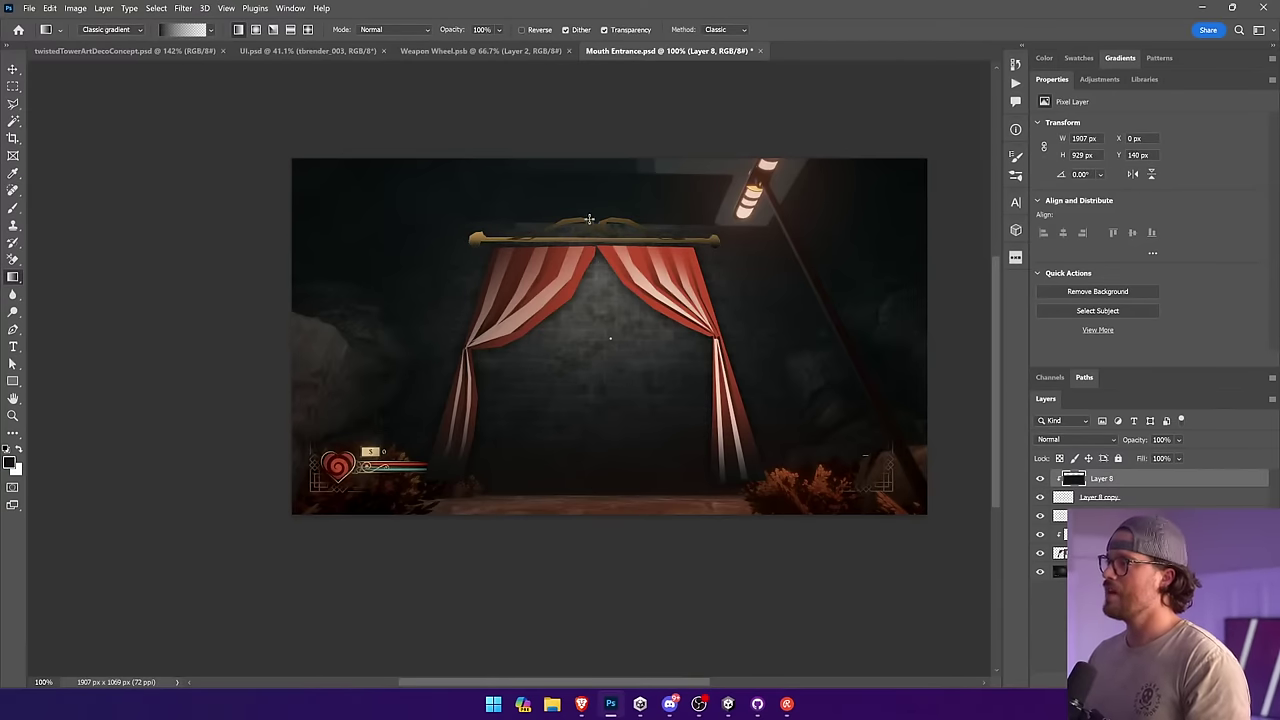
key("ctrl+z")
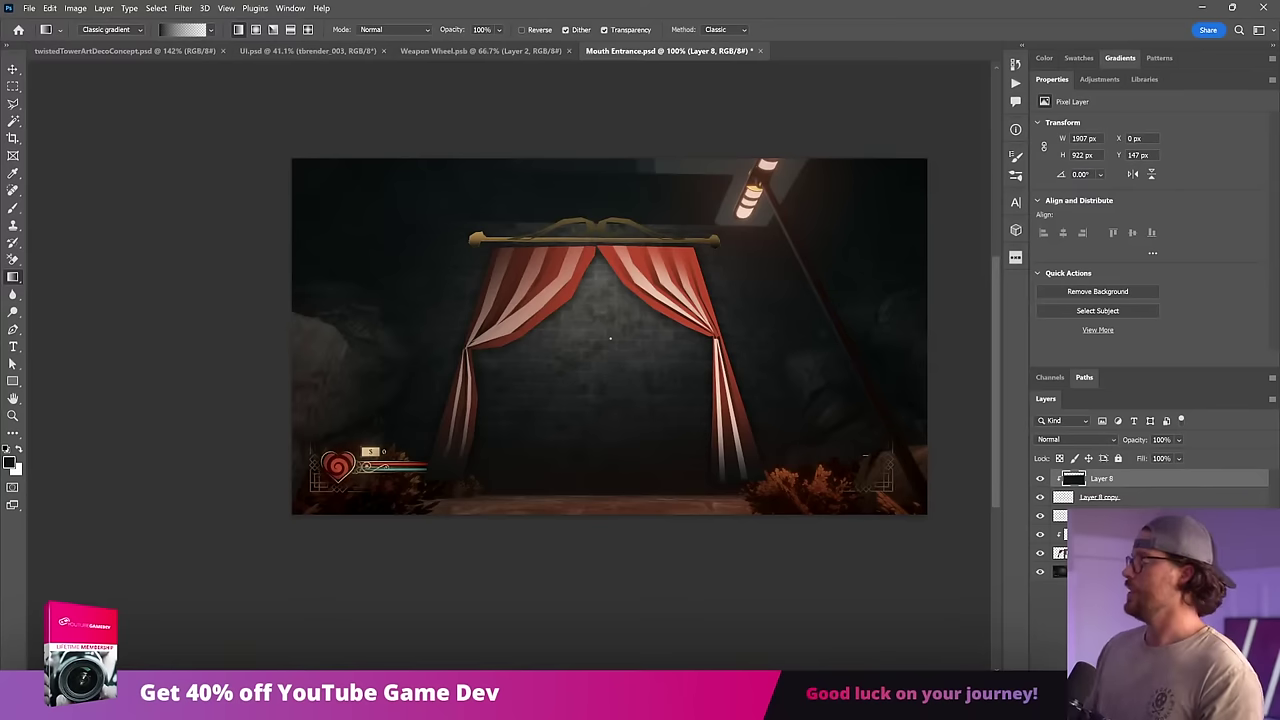
left_click(1100, 497, "shift")
left_click_drag(1100, 497, 1100, 563)
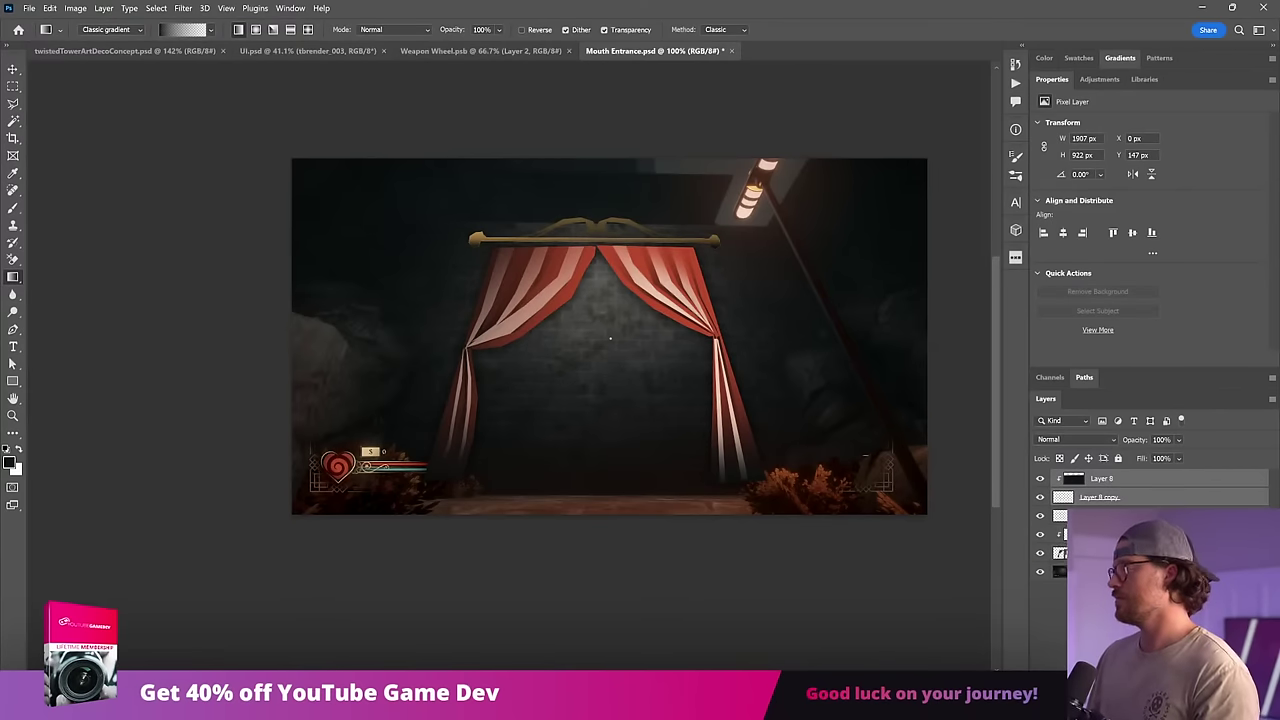
key("v")
right_click(1130, 505)
left_click(1190, 352)
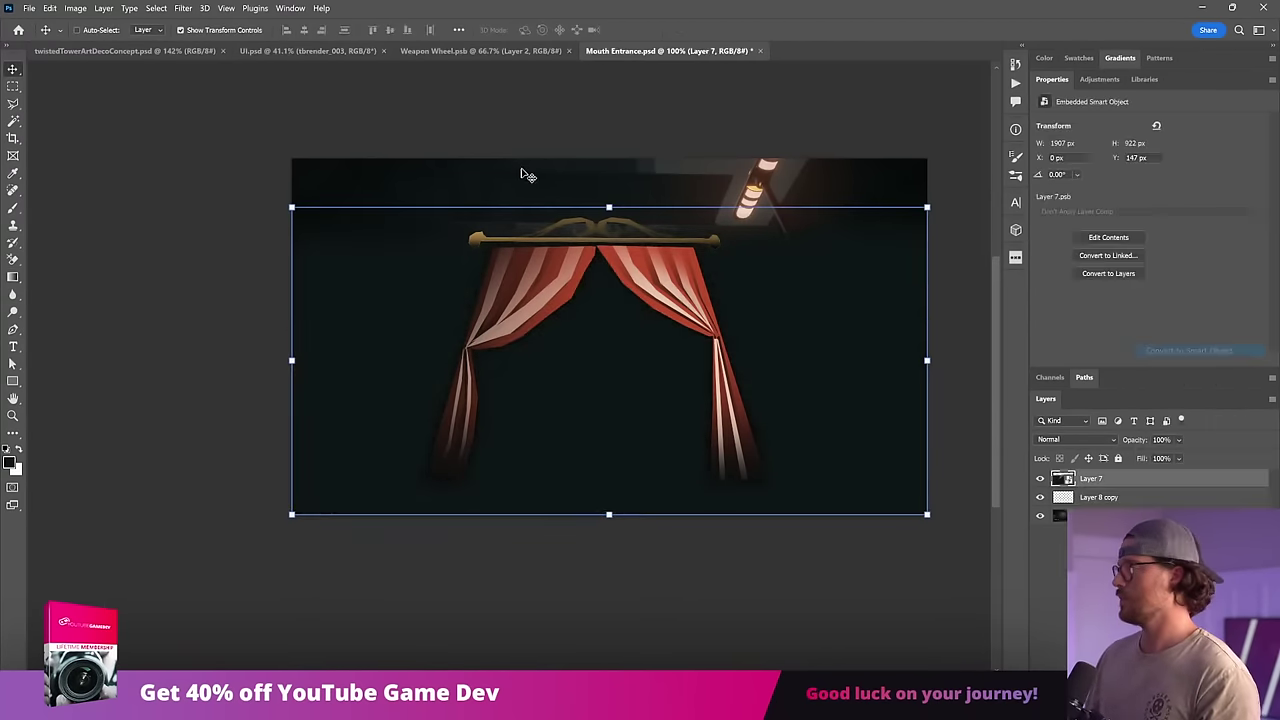
key("ctrl+z")
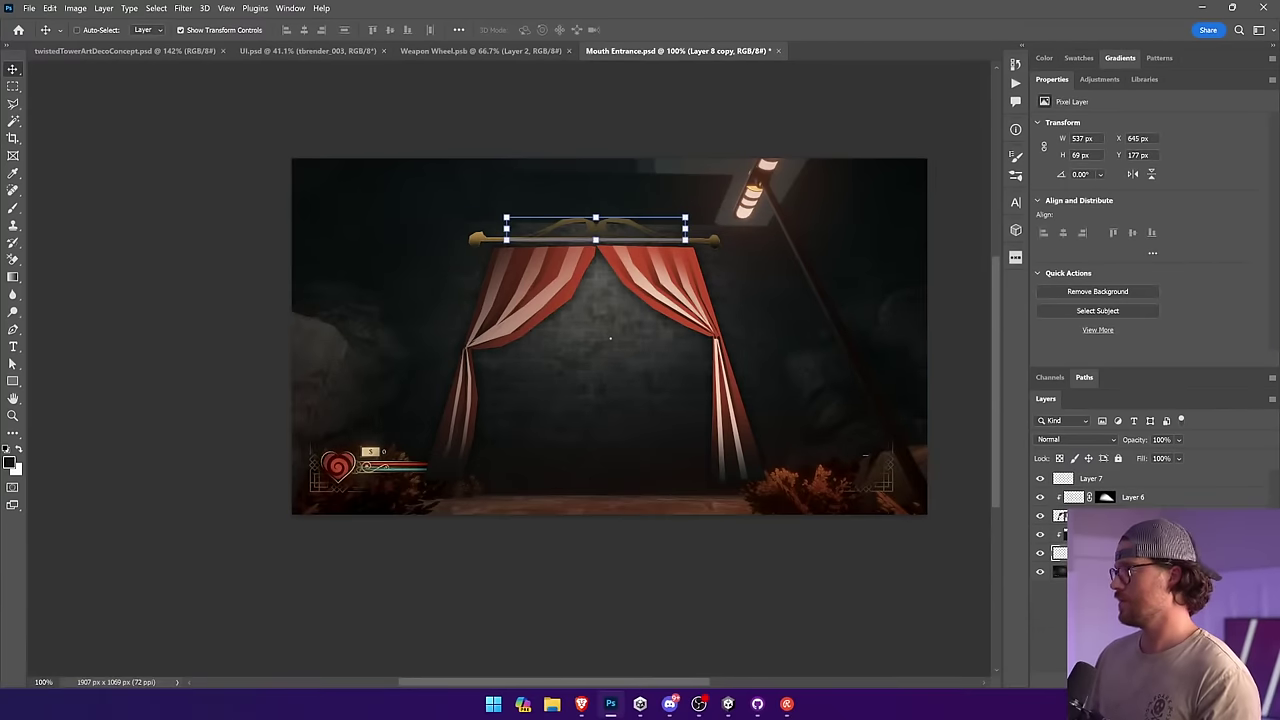
Step: Convert all curtain, rod and scroll layers into one smart object and enlarge it to about 1286 × 975 px over the wall
left_click(1122, 483, "shift")
right_click(1122, 483)
left_click(1166, 350)
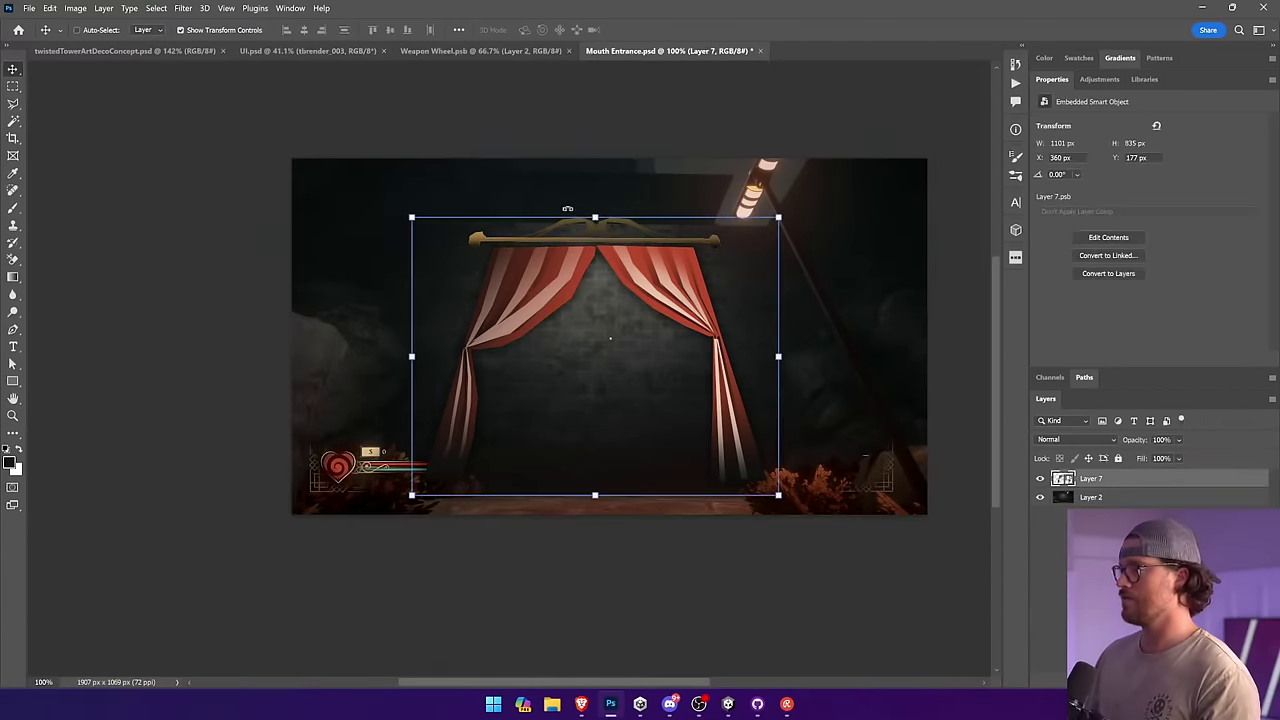
left_click_drag(597, 212, 621, 161)
key("Return")
left_click_drag(670, 241, 676, 258)
Step: Fill two small bracket selections just below the rod with sampled brown on a new layer beneath the smart object, and deselect them
left_click(14, 104)
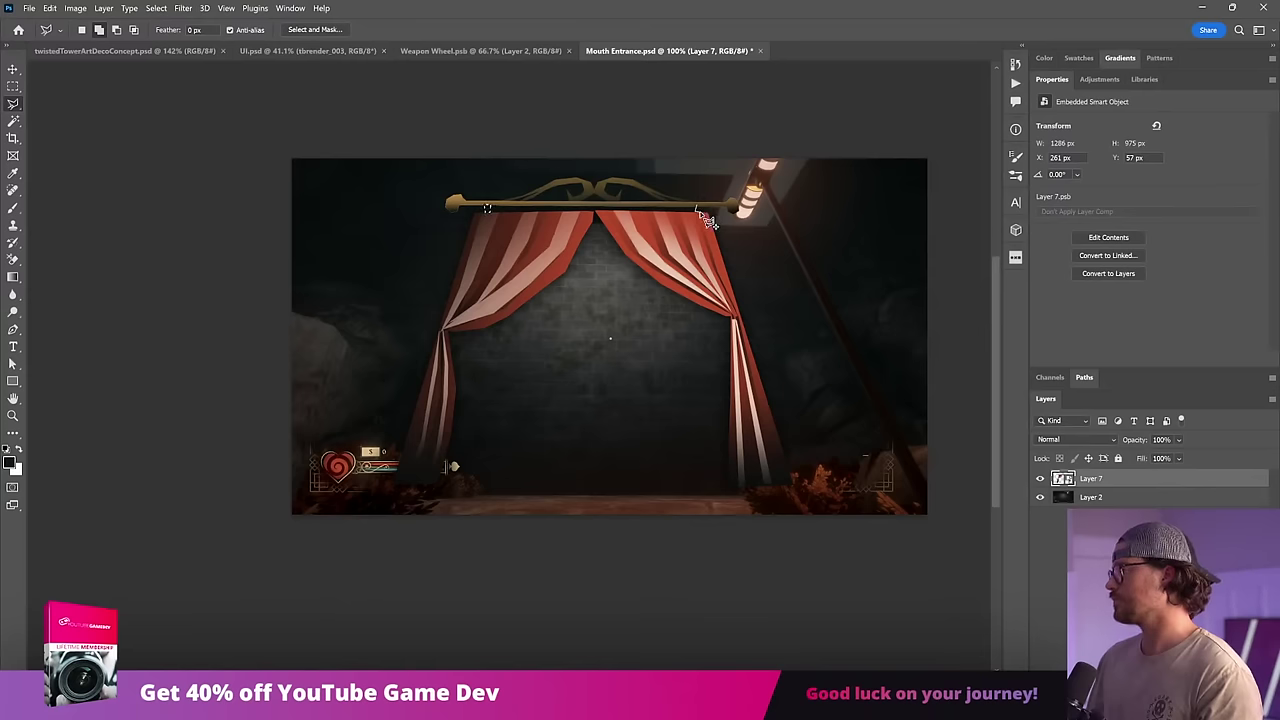
left_click(1142, 501)
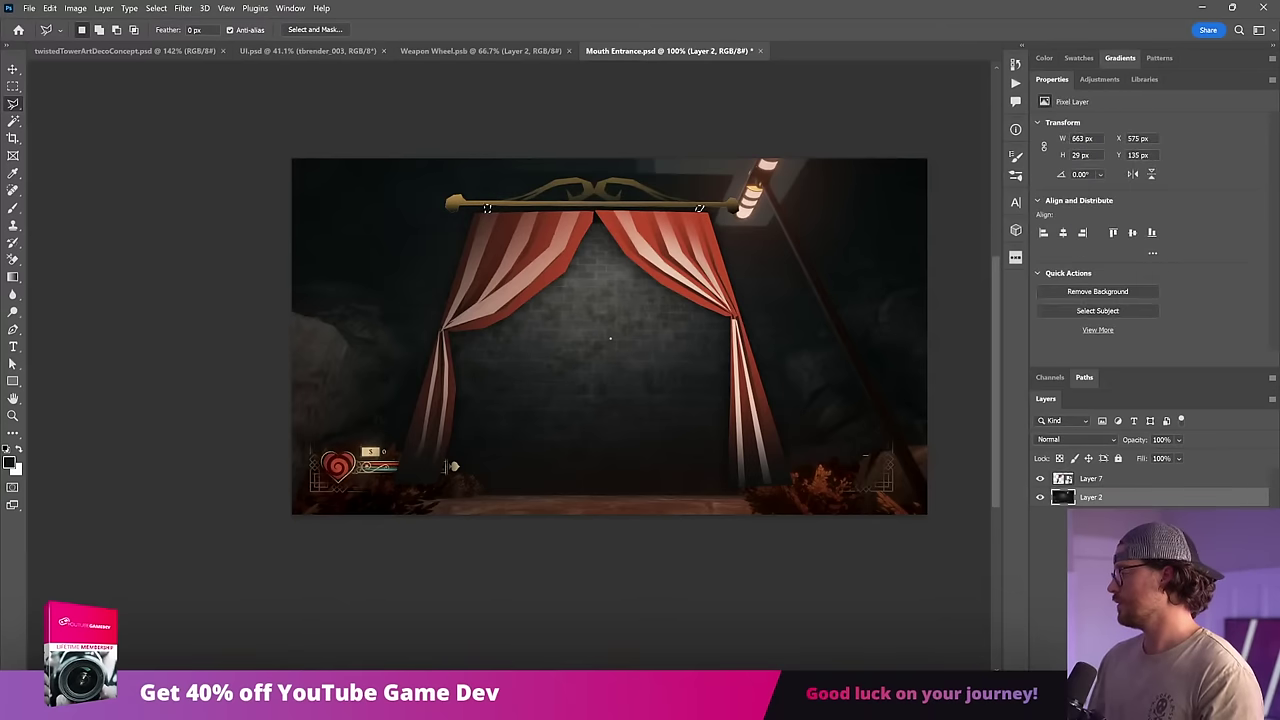
key("ctrl+shift+alt+n")
key("g")
left_click(651, 210, "alt")
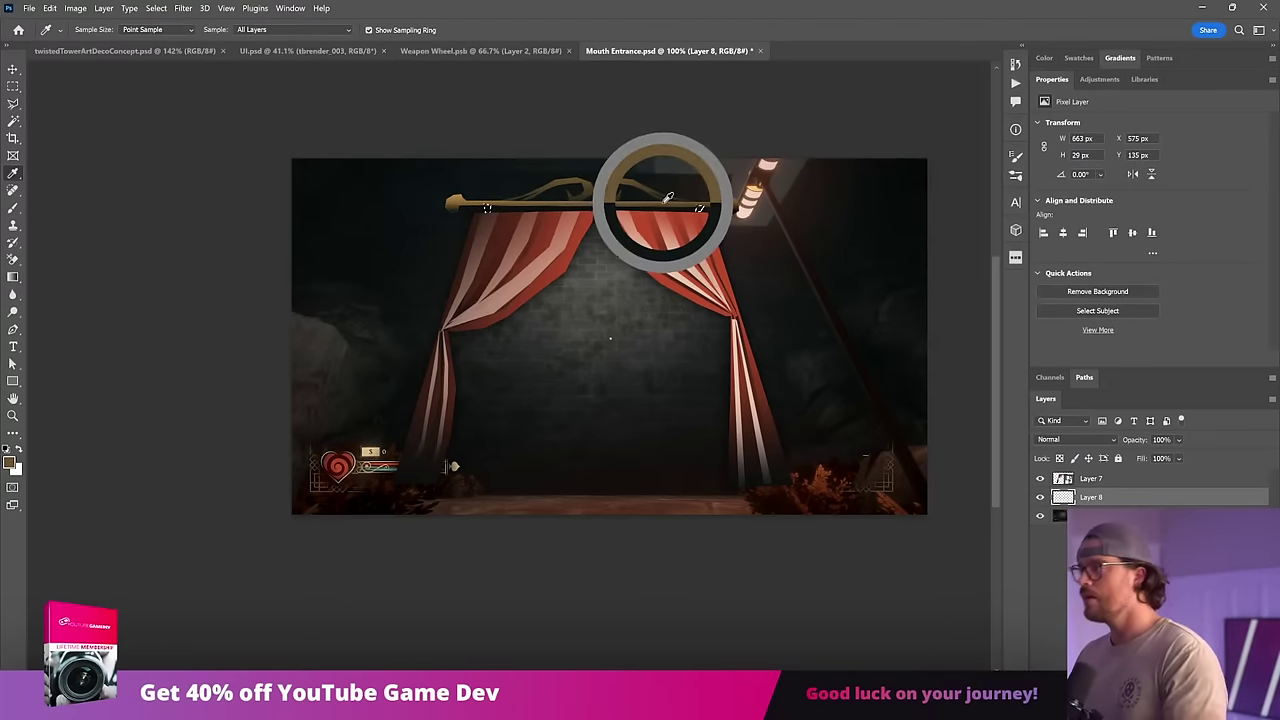
key("ctrl+d")
Step: Outline a wide beam with two slanted side legs, about 1536 × 417 px, behind the curtains on a new layer above the wall
left_click(12, 104)
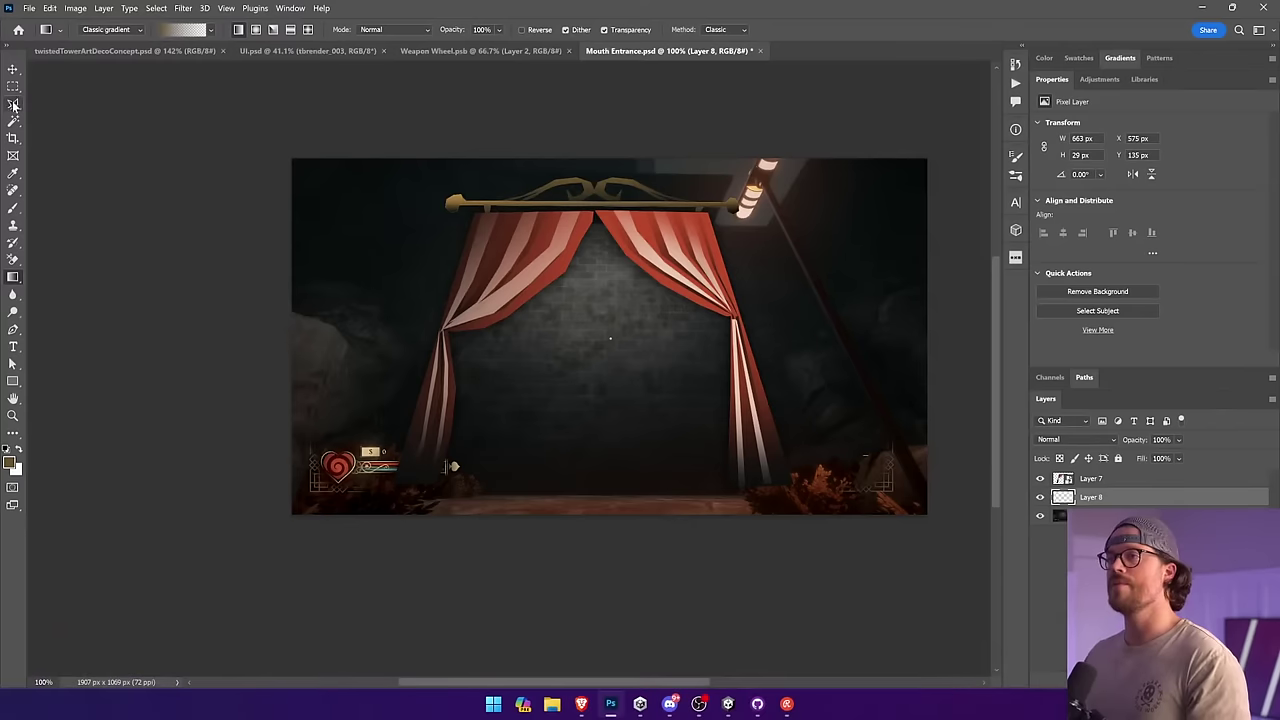
left_click(1142, 515)
key("ctrl+shift+alt+n")
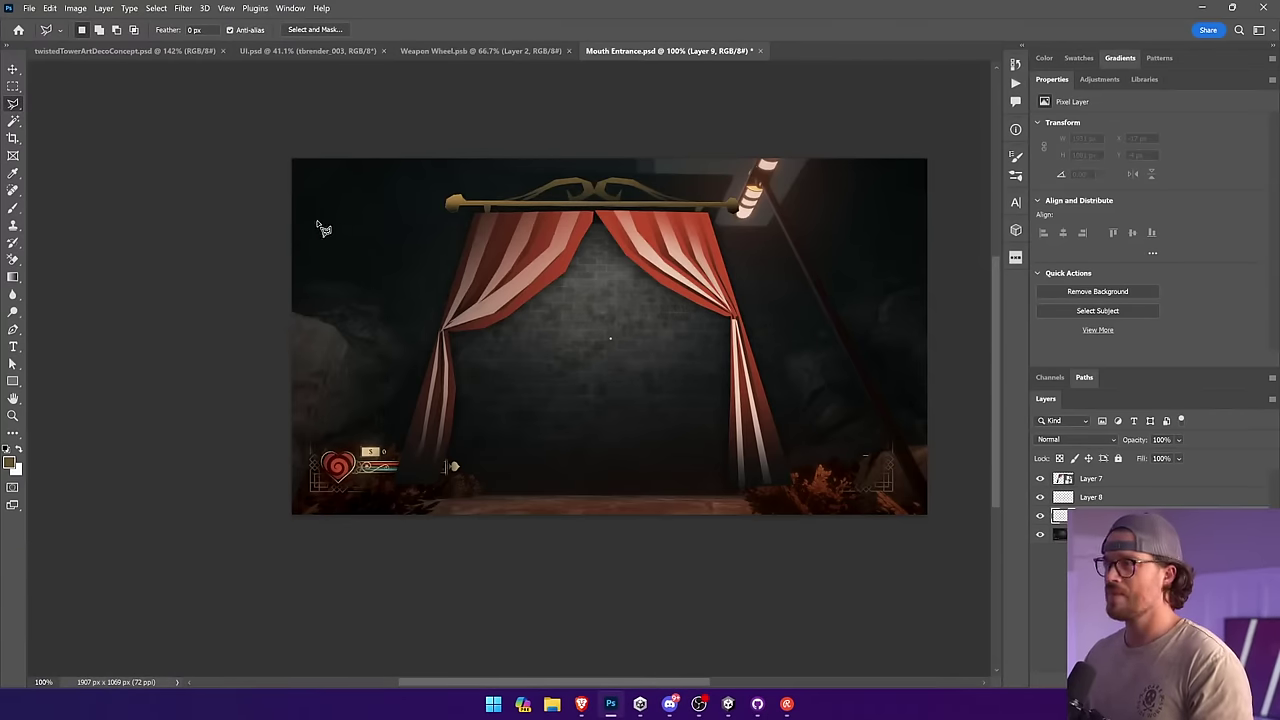
left_click(357, 213)
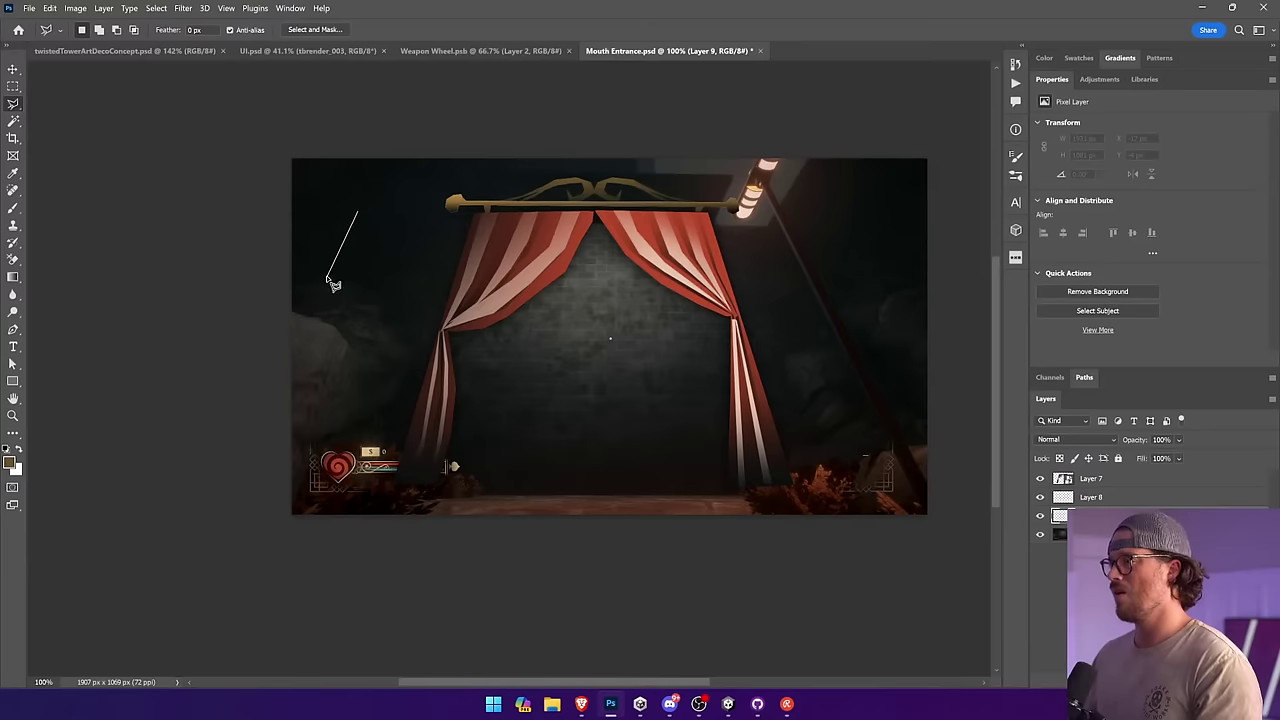
left_click(367, 294)
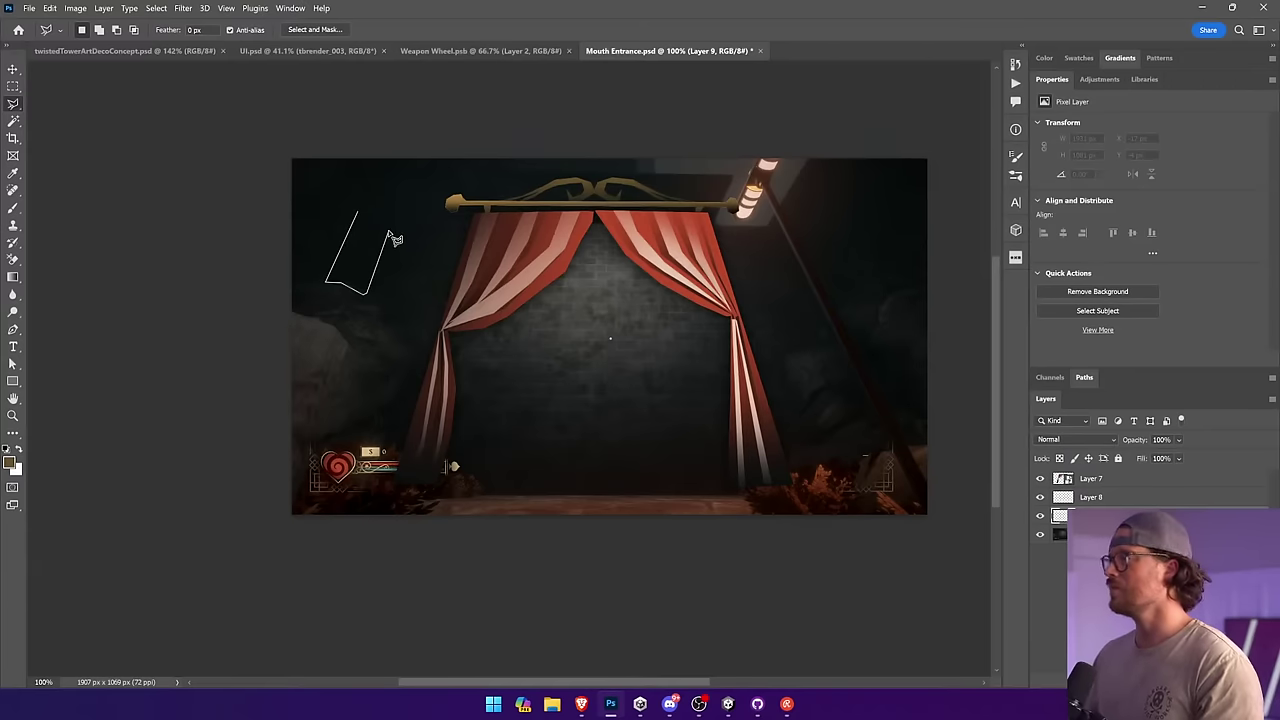
left_click(388, 232)
left_click(763, 235)
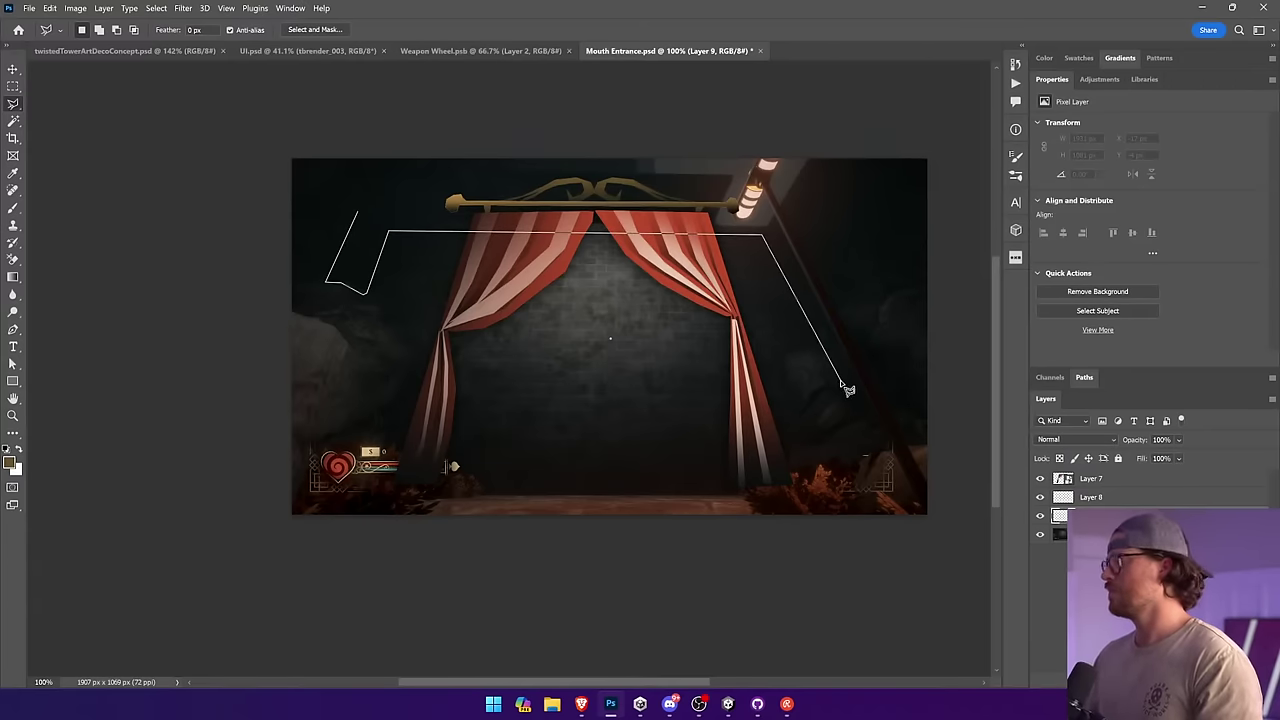
left_click(816, 334)
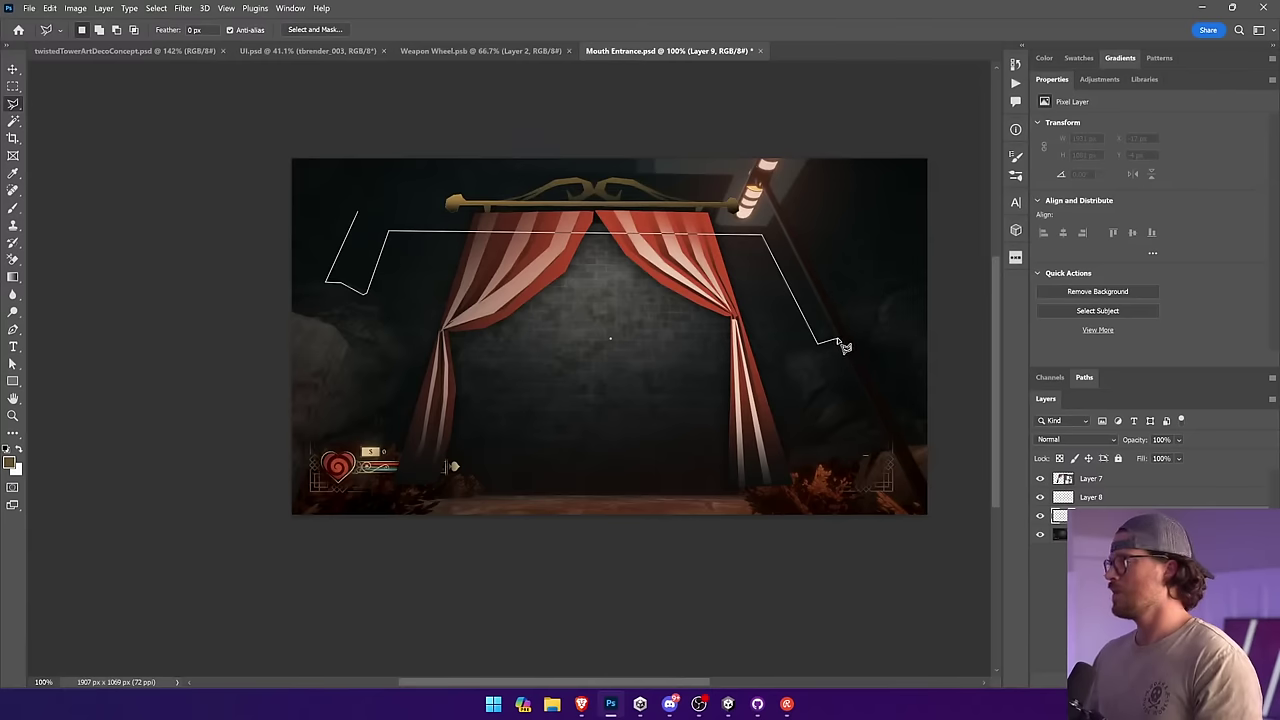
left_click(837, 341)
left_click(775, 211)
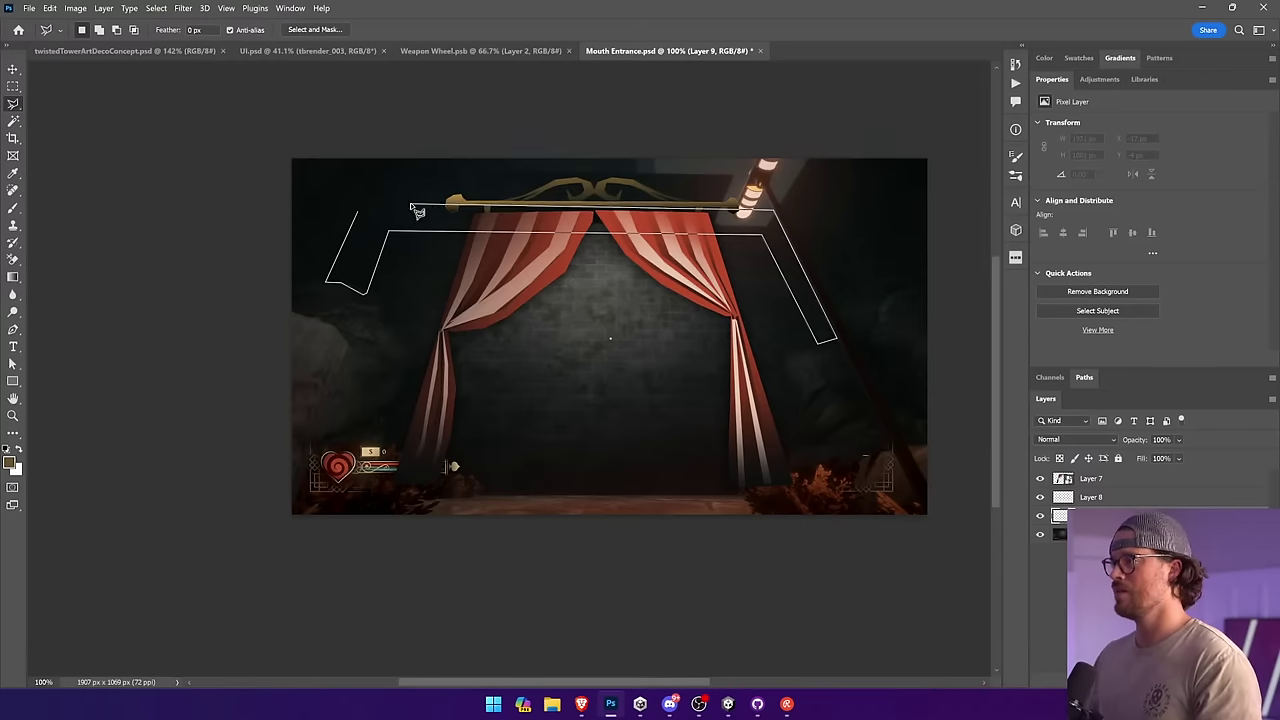
left_click(358, 209)
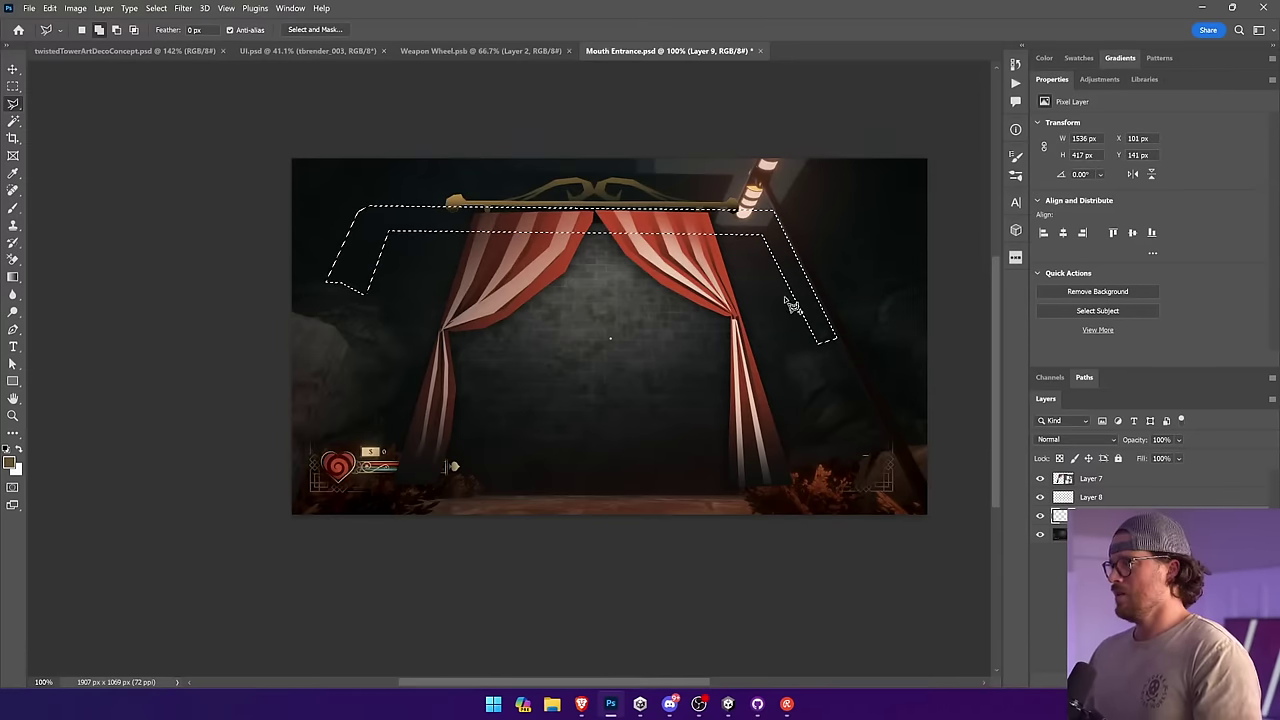
Step: Add a polygonal area to the selection that widens and lengthens the beam's right leg to about 454 px overall height
left_click(756, 238)
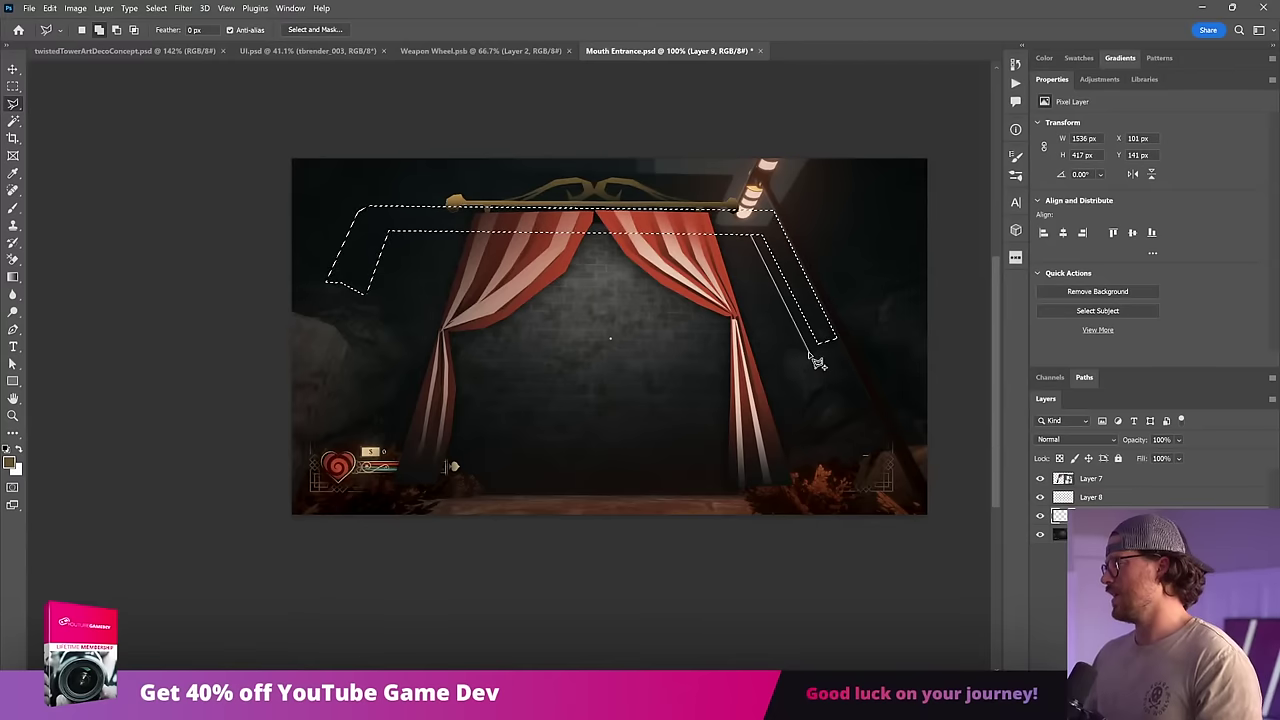
left_click(808, 352)
left_click(836, 340)
left_click(775, 212)
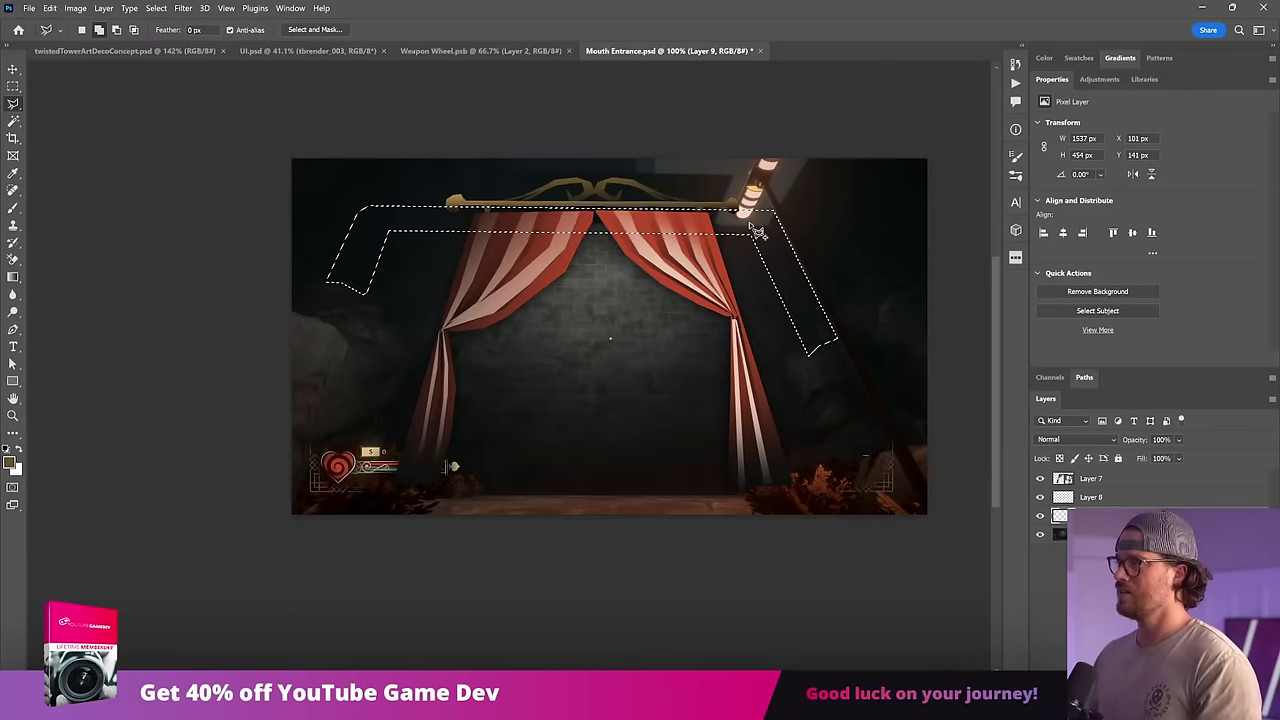
left_click(756, 238)
Step: Fill the beam selection with gold-brown and deselect it
key("g")
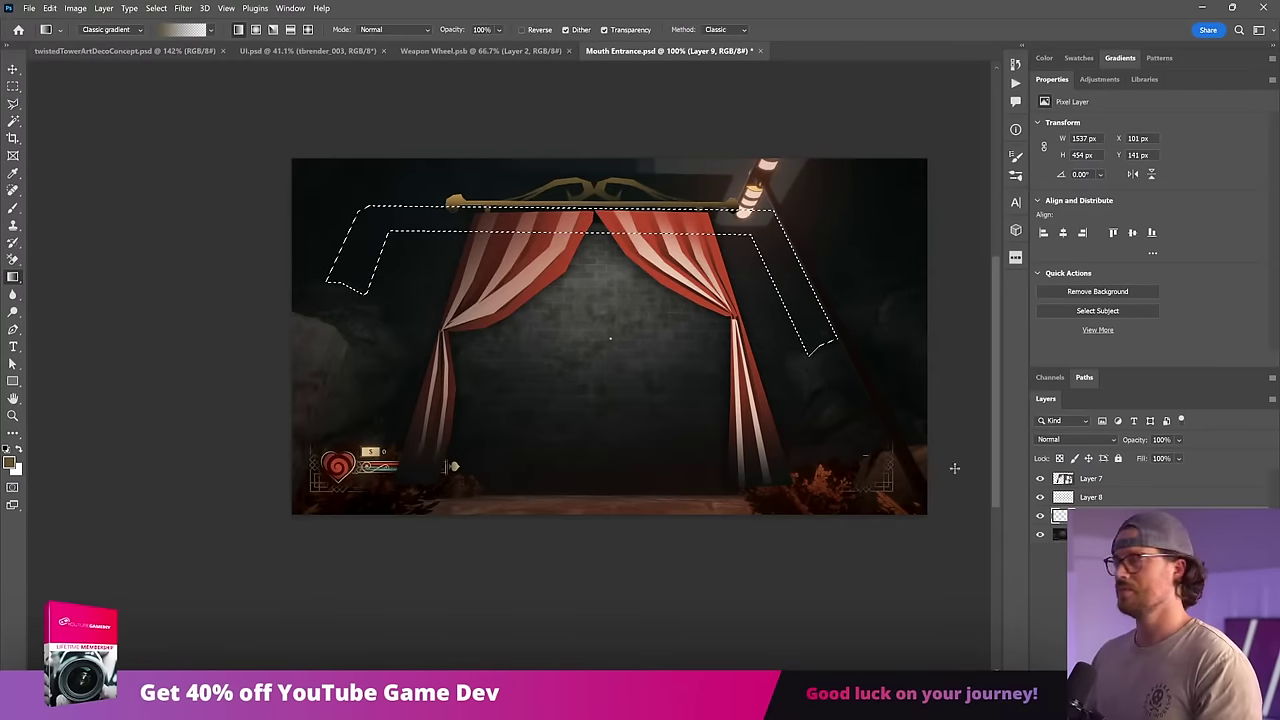
left_click_drag(636, 205, 388, 270)
key("ctrl+d")
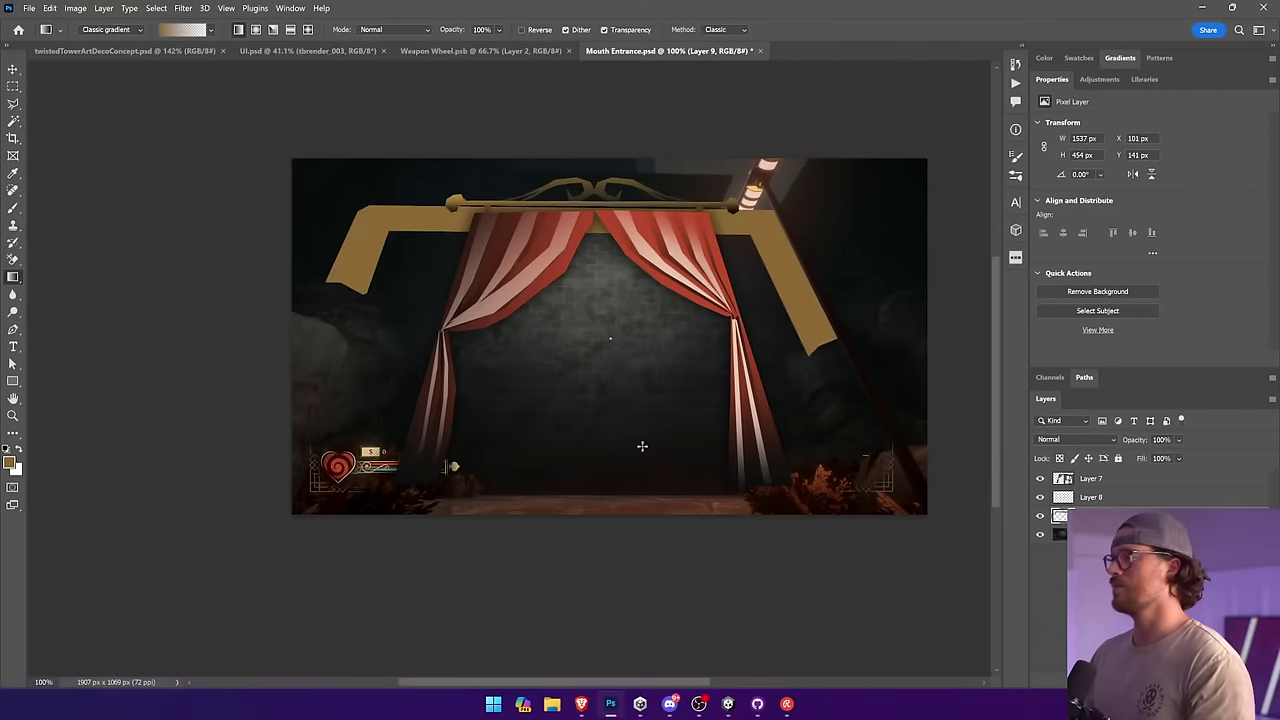
Step: Cut away the outer edge of the beam's left leg with a polygonal selection and deselect
left_click(13, 103)
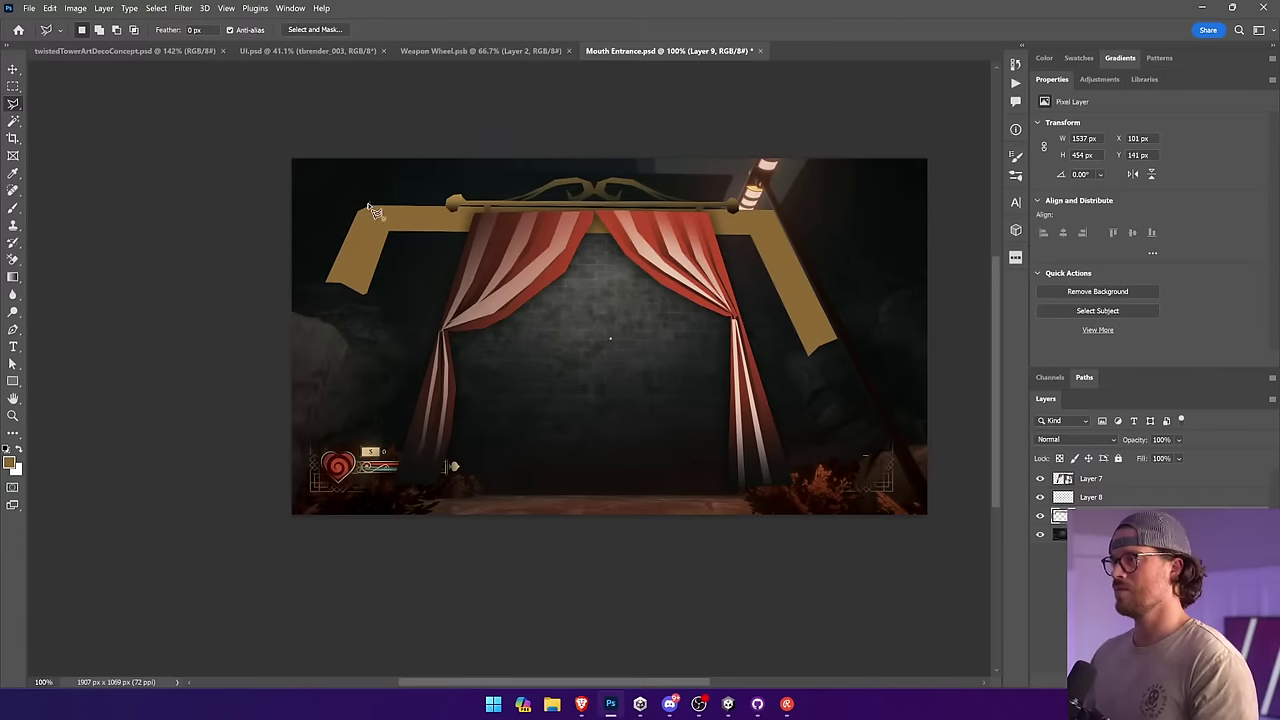
left_click(368, 205)
left_click(323, 314)
left_click(268, 278)
double_click(330, 162)
key("Delete")
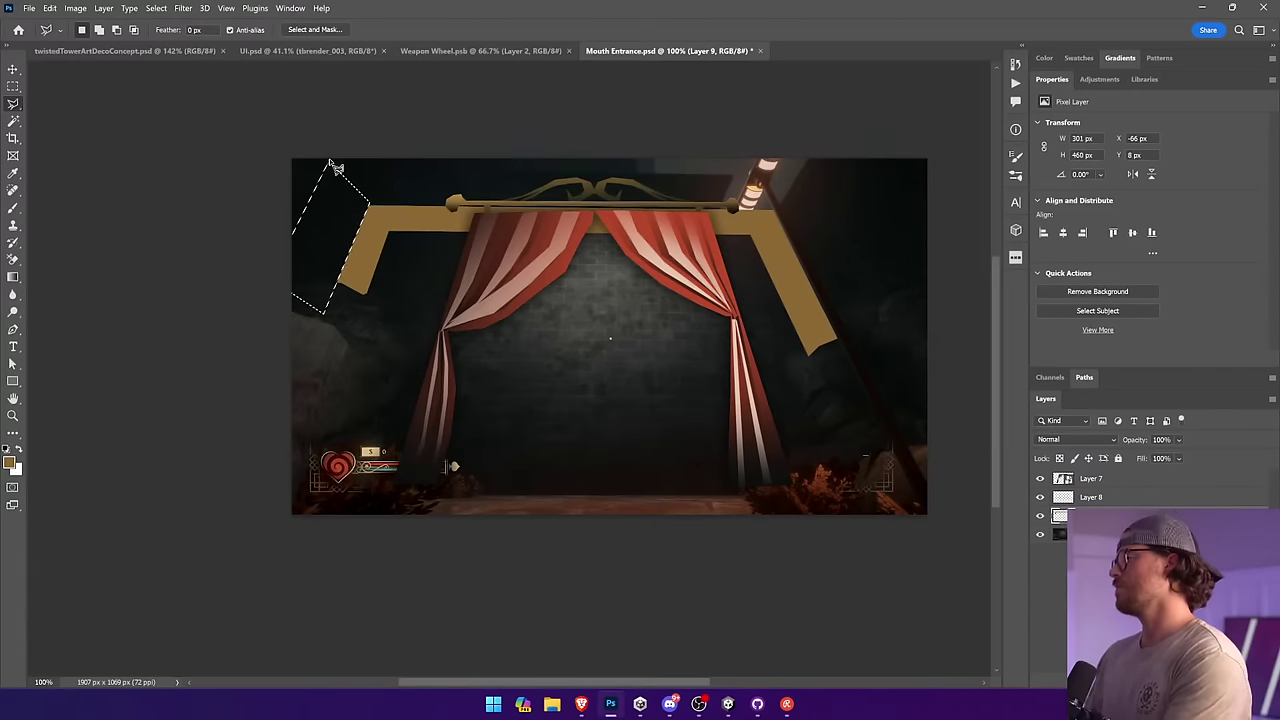
key("ctrl+d")
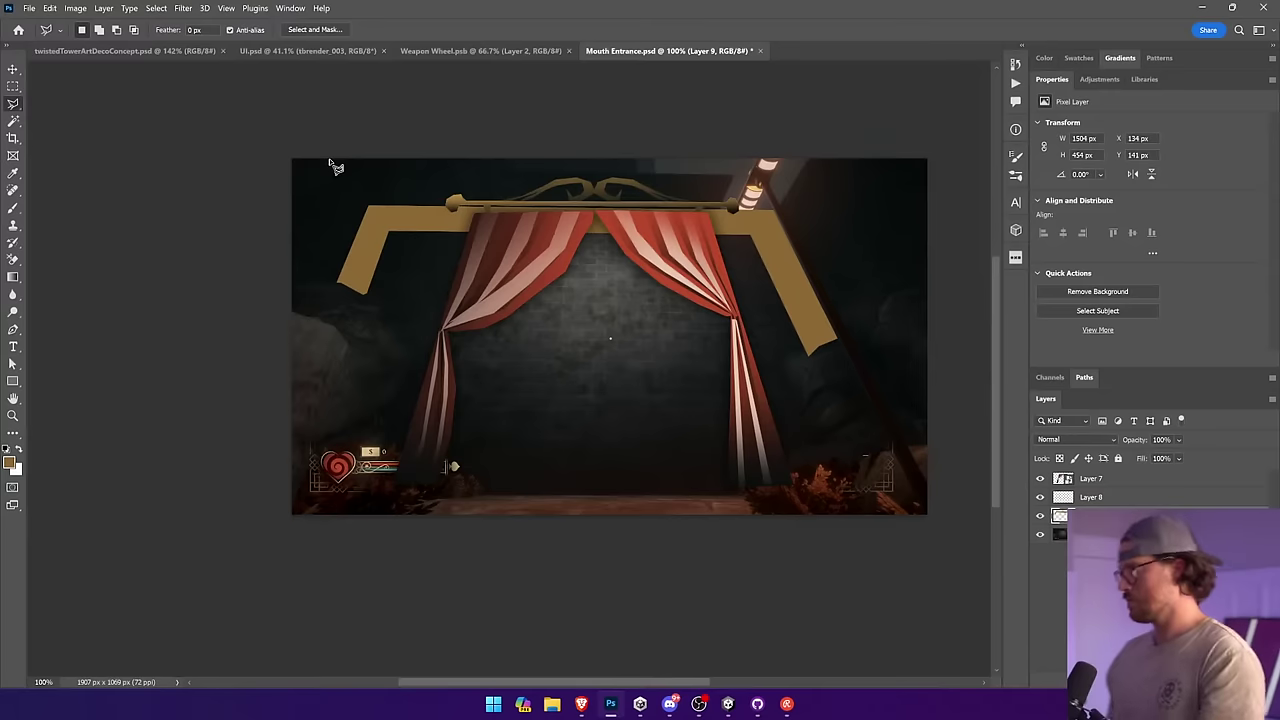
Step: Erase the entire gold beam from its layer
key("ctrl+a")
key("Delete")
key("ctrl+d")
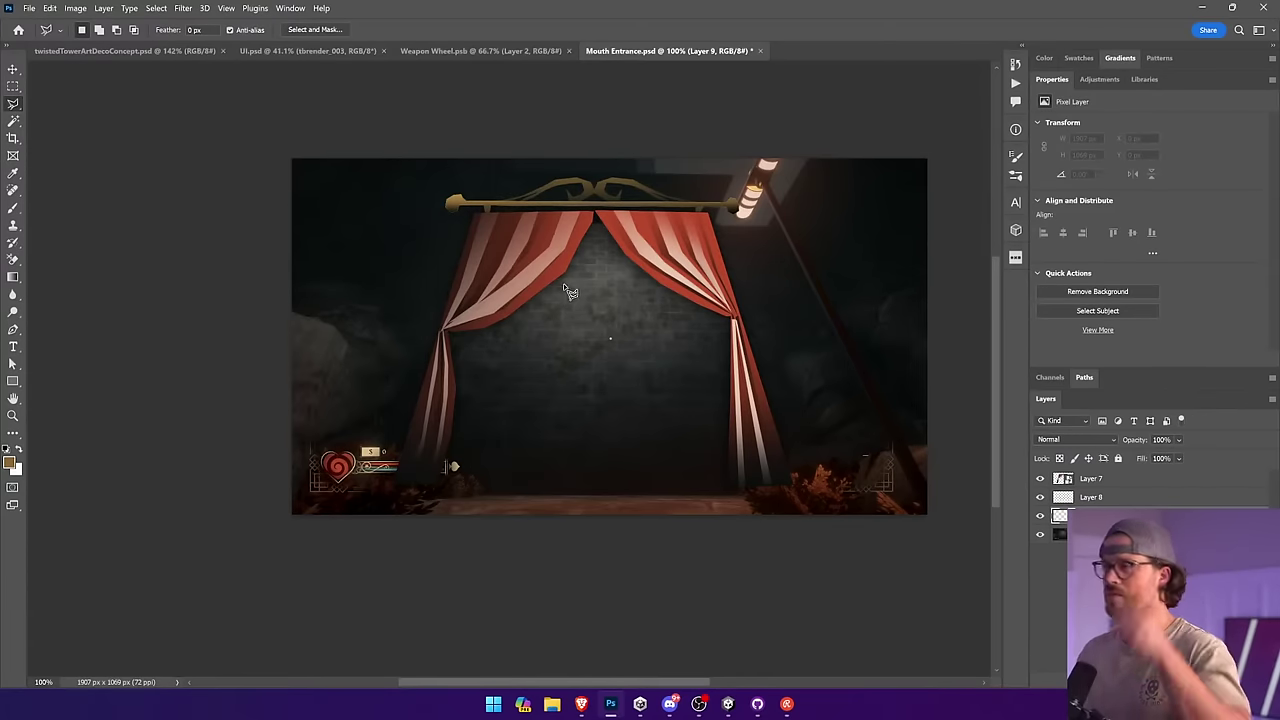
Step: Outline a tapered doorway about 889 × 783 px between the curtains, reaching down to the floor
left_click(338, 440, "ctrl")
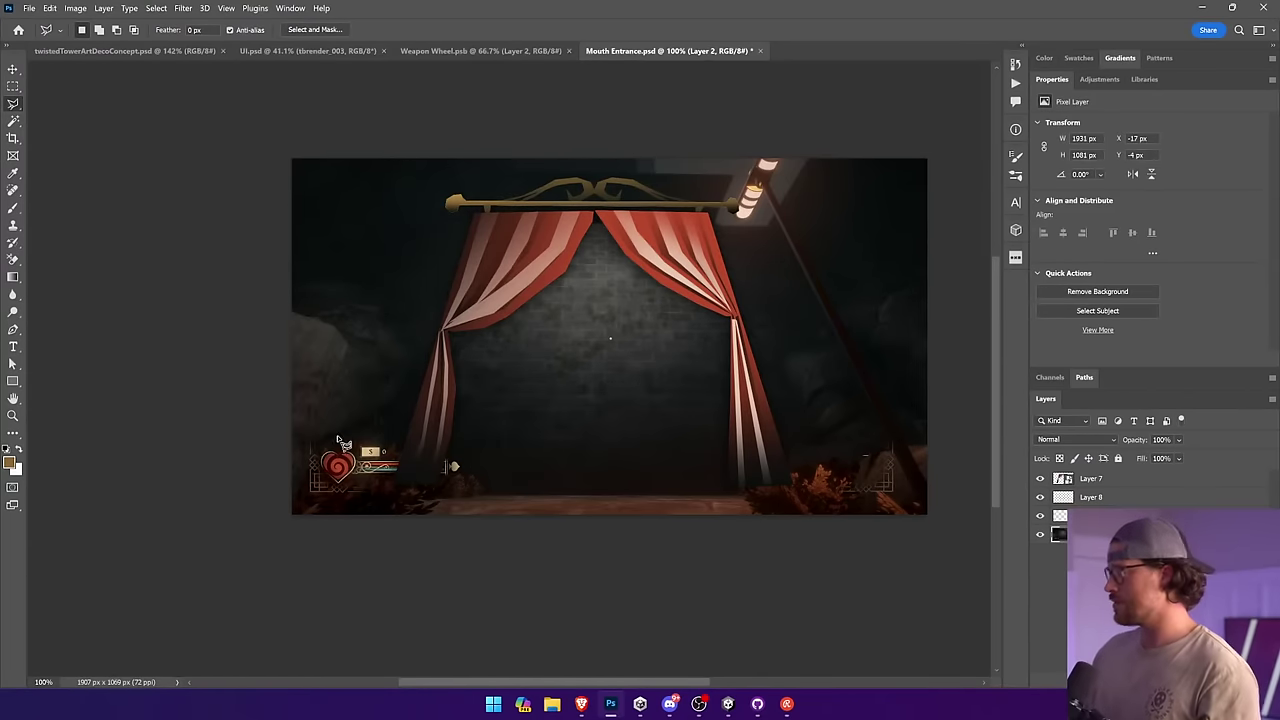
left_click(451, 497)
left_click(503, 238)
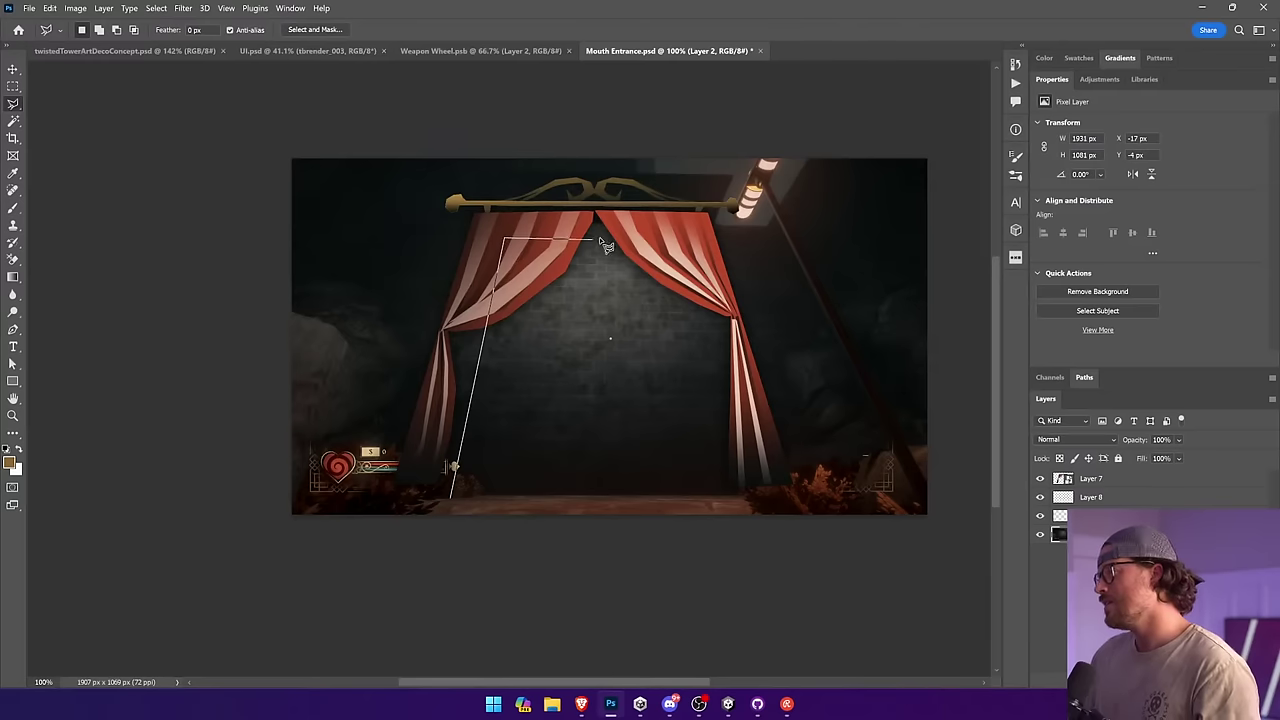
left_click(745, 497)
left_click(452, 497)
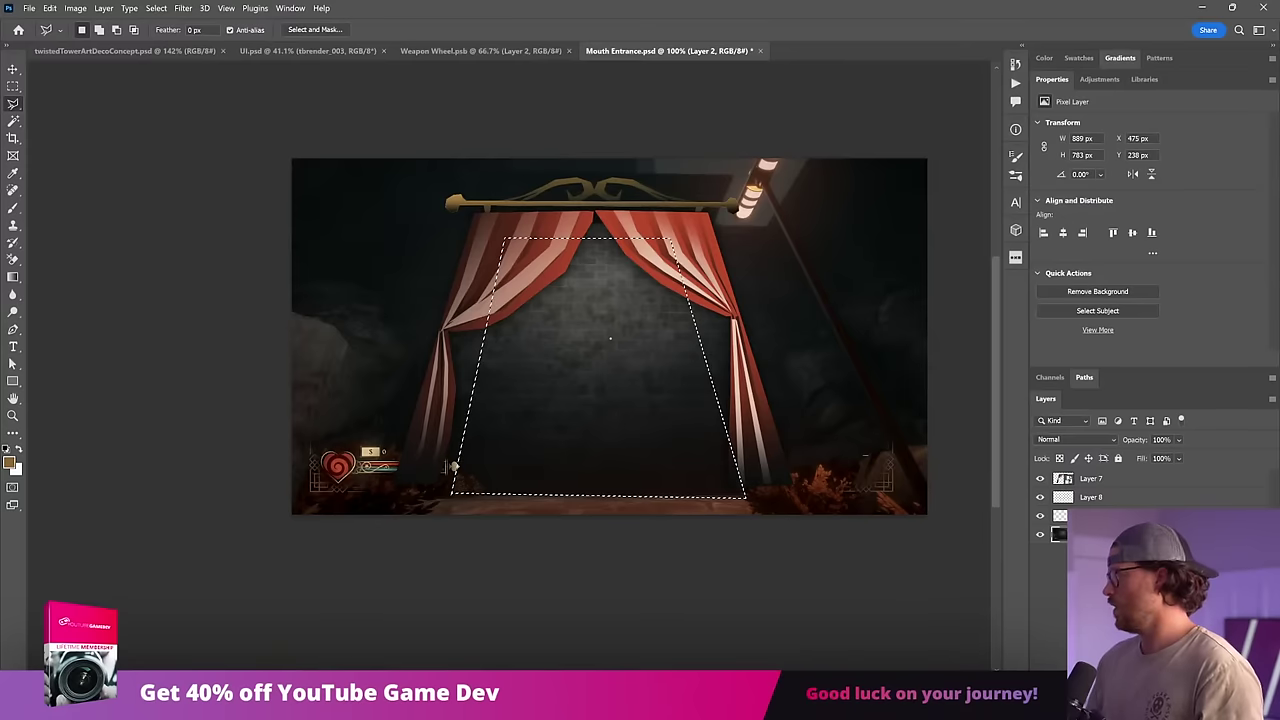
Step: Fill the doorway on a new layer with grey sampled from the wall and darken it upward from below with near-black gradients
key("ctrl+shift+alt+n")
key("g")
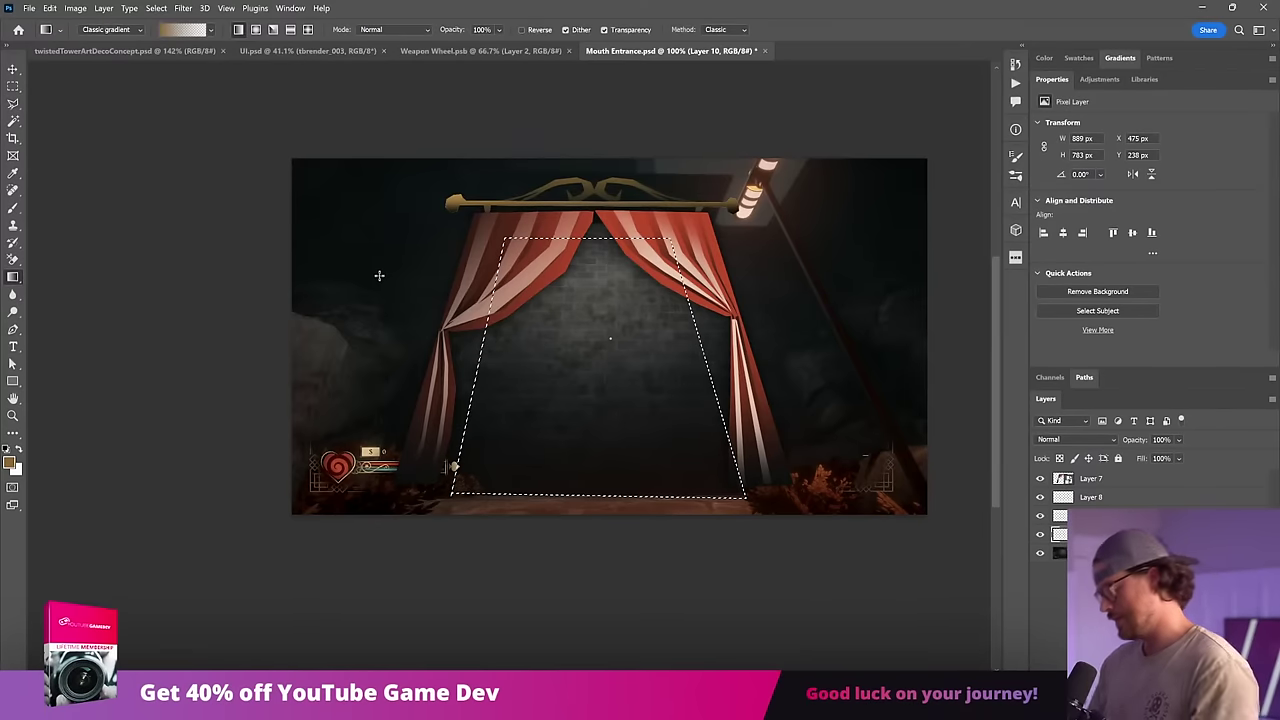
left_click(591, 321, "alt")
key("alt+BackSpace")
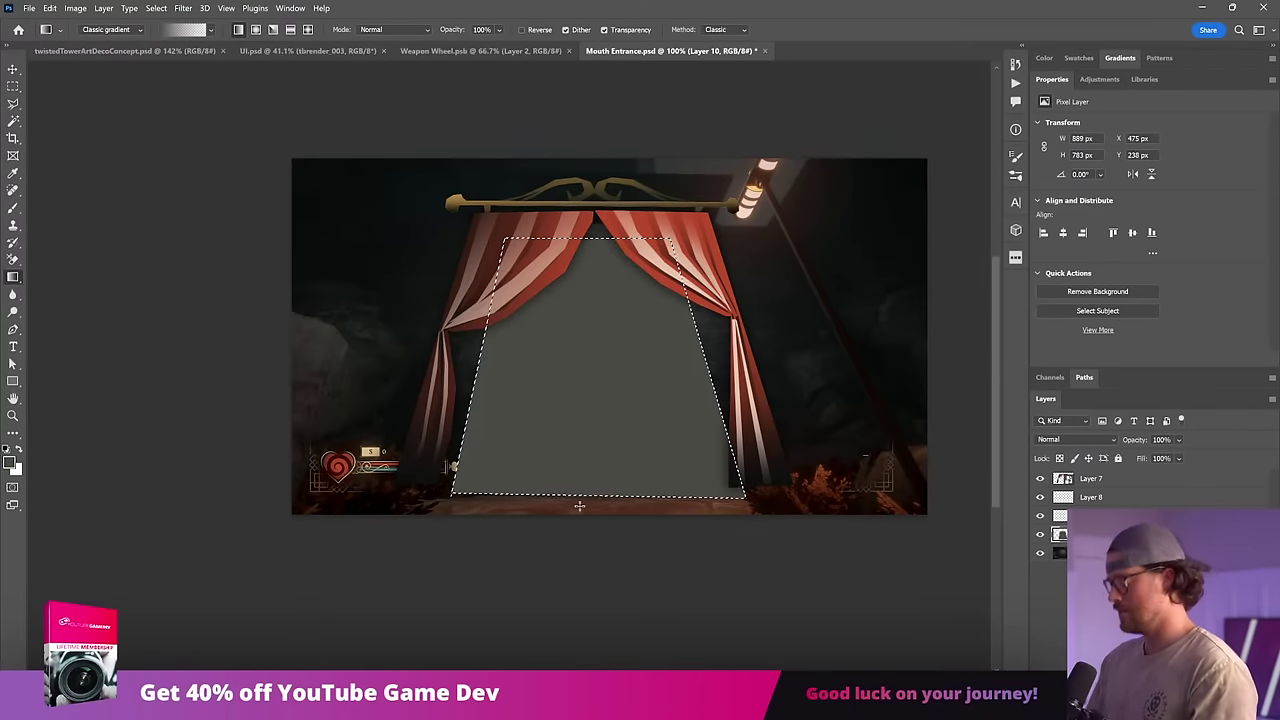
left_click(785, 345, "alt")
left_click_drag(606, 549, 607, 237)
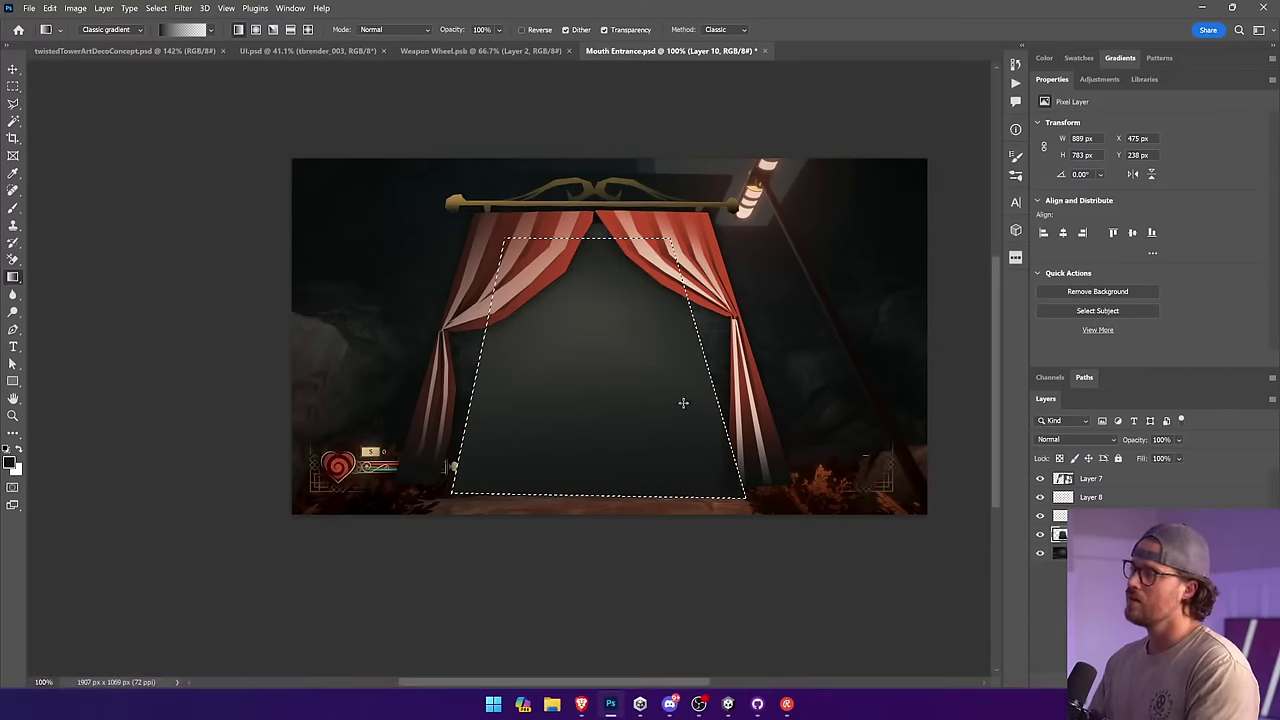
left_click_drag(683, 402, 684, 222)
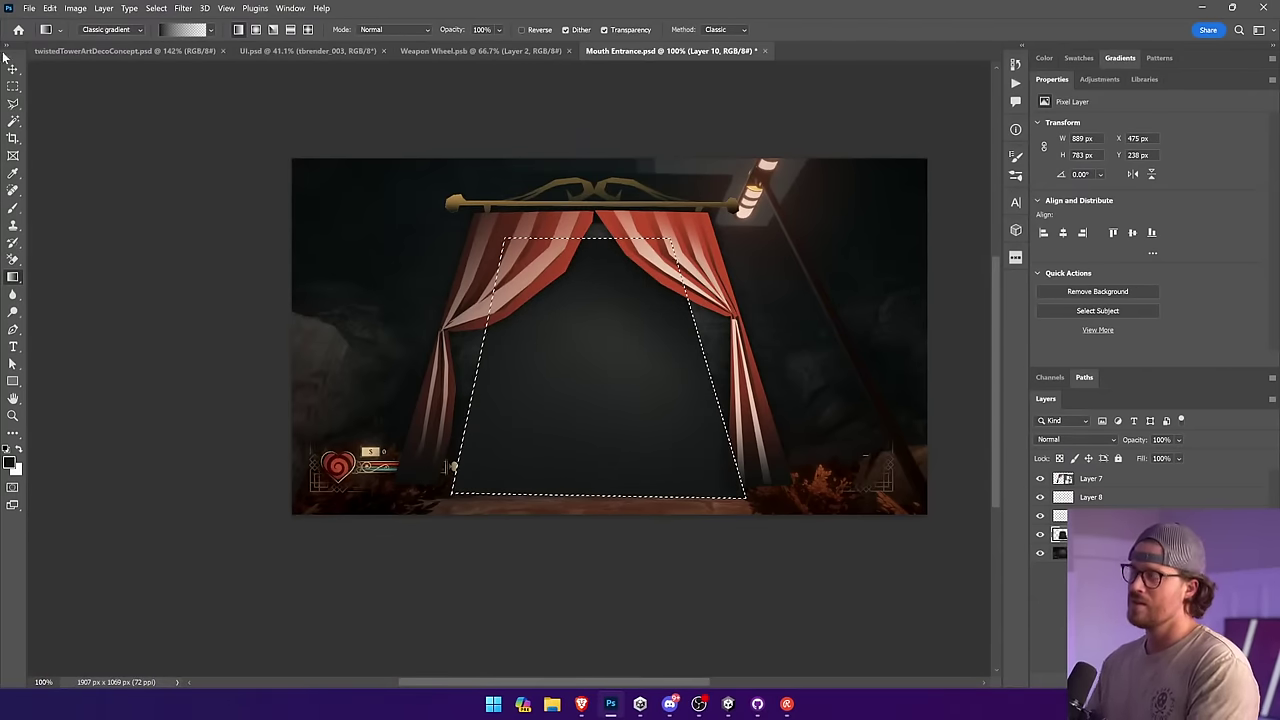
Step: Outline a downward-tapering back wall about 569 × 593 px between the curtains, shade it with a dark gradient, and clear the selection
left_click(13, 104)
key("ctrl+d")
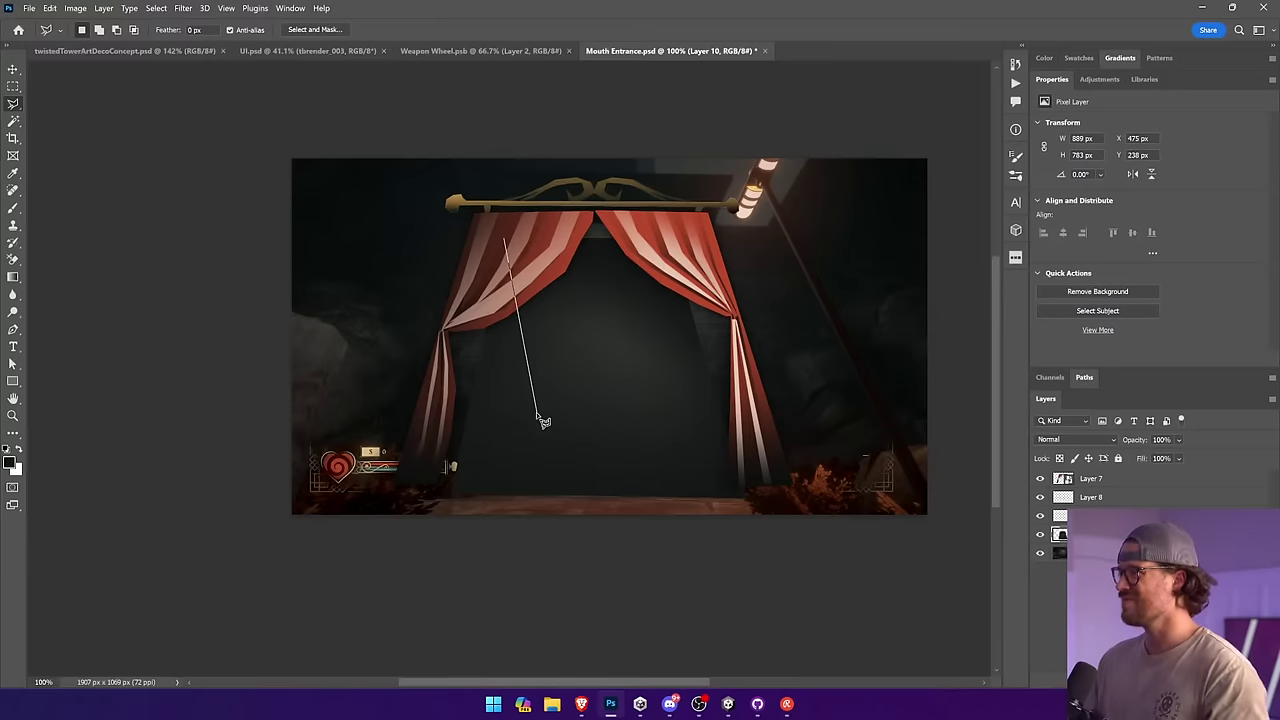
left_click(563, 415)
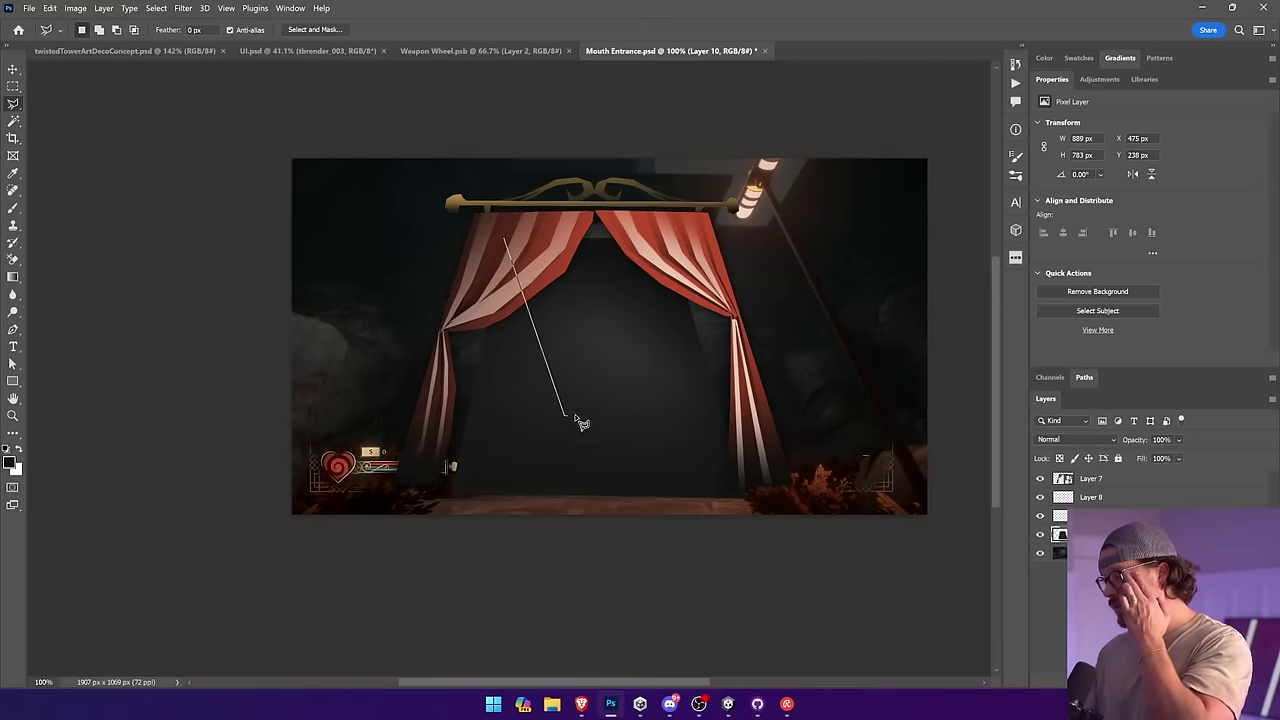
left_click(620, 415)
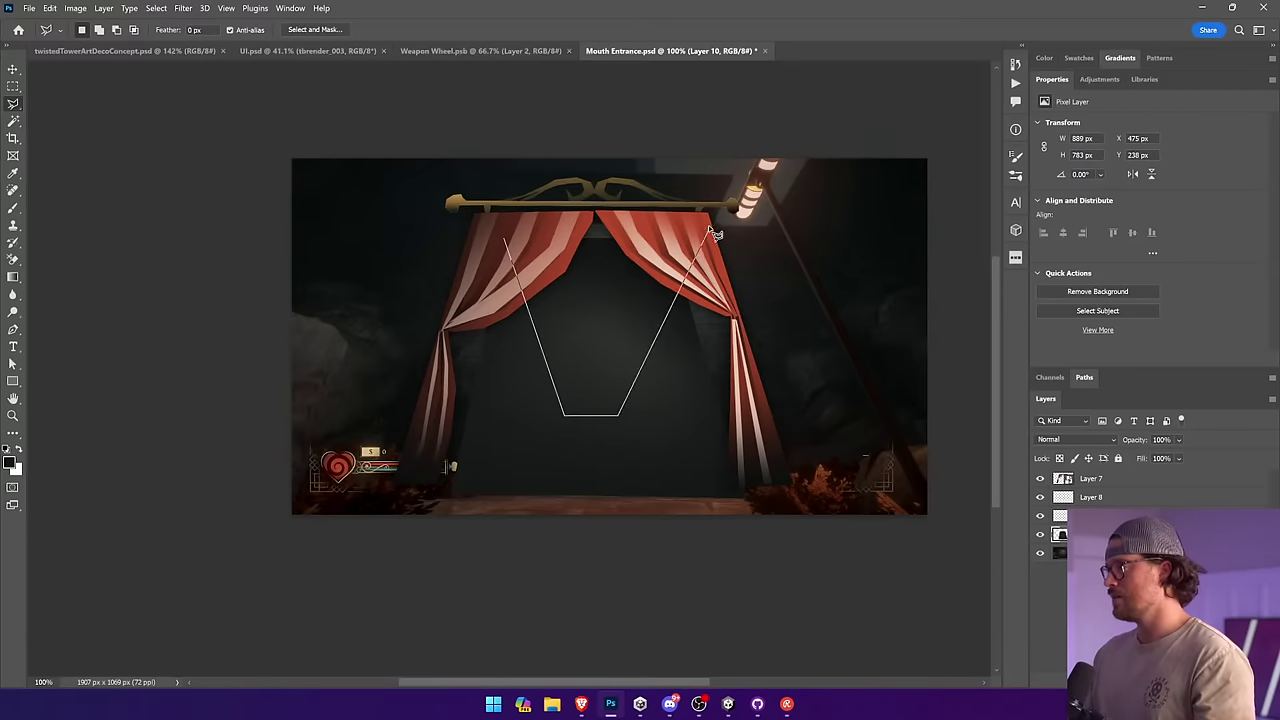
left_click(692, 222)
double_click(560, 218)
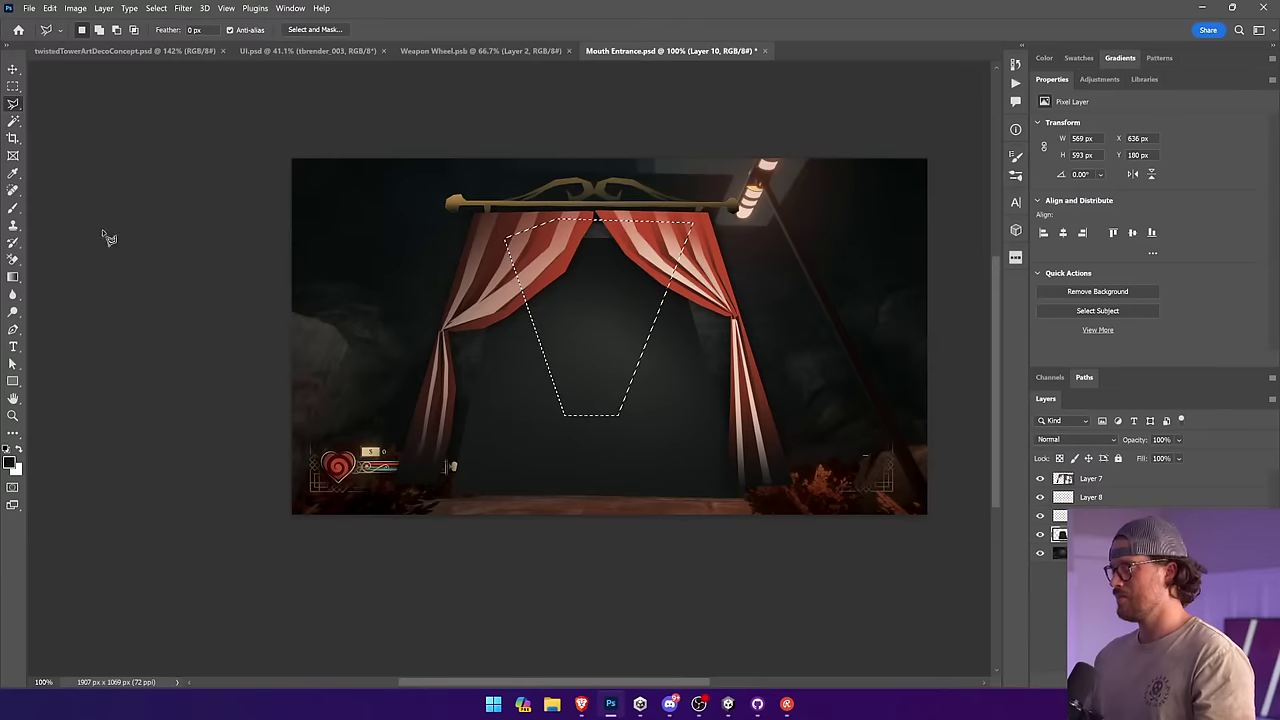
left_click(13, 277)
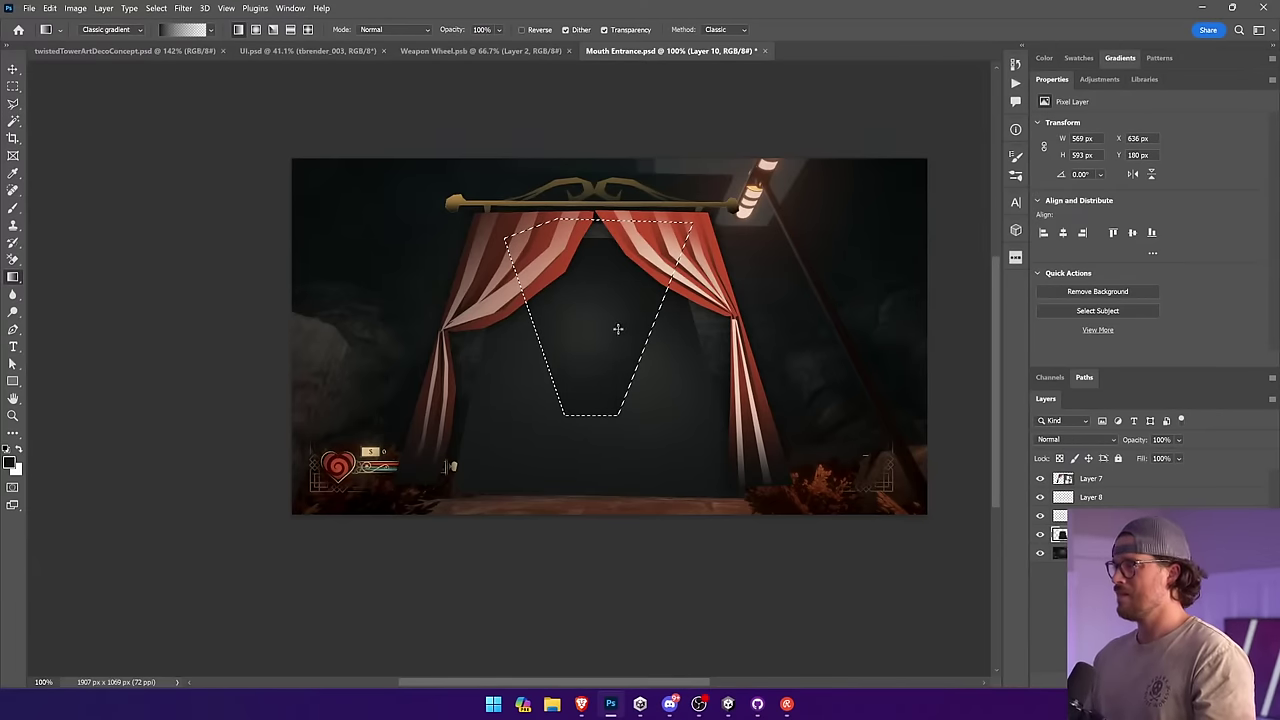
key("ctrl+d")
Step: Outline a small tapered doorway about 228 × 255 px beneath the back wall, reaching the floor, and fill it with black
left_click(13, 104)
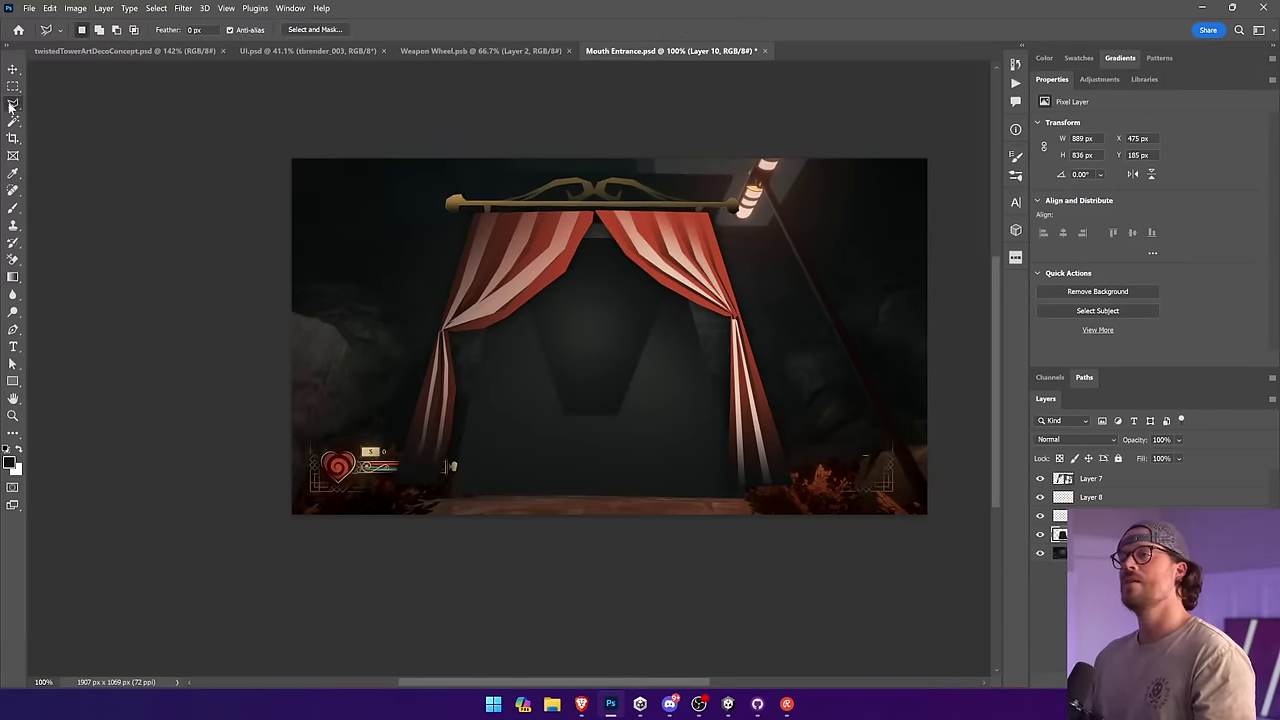
left_click(565, 417)
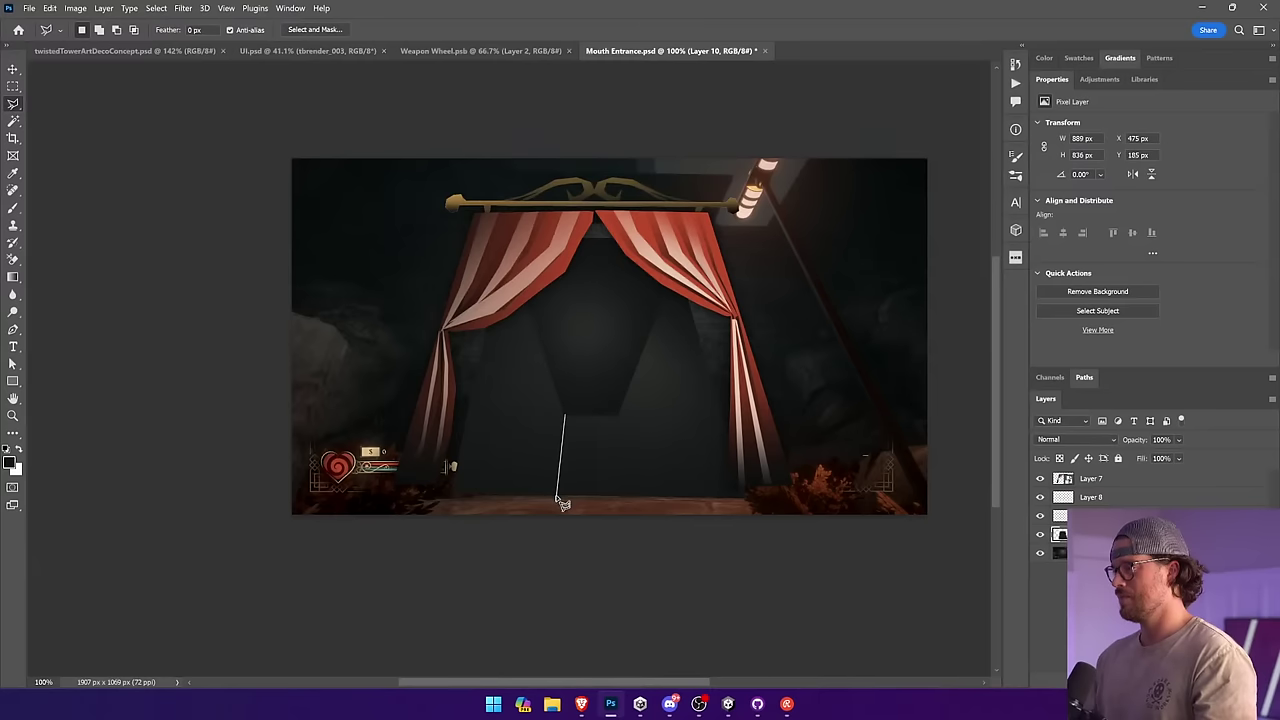
left_click(632, 497)
double_click(619, 413)
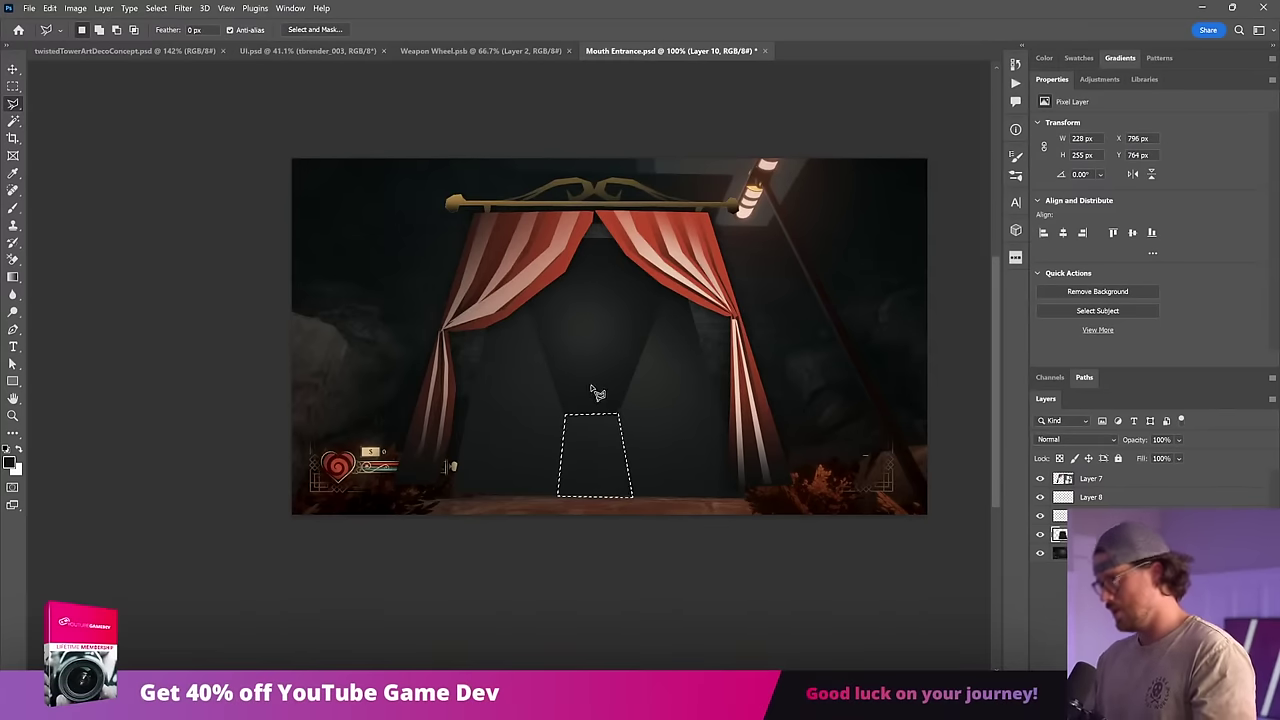
key("g")
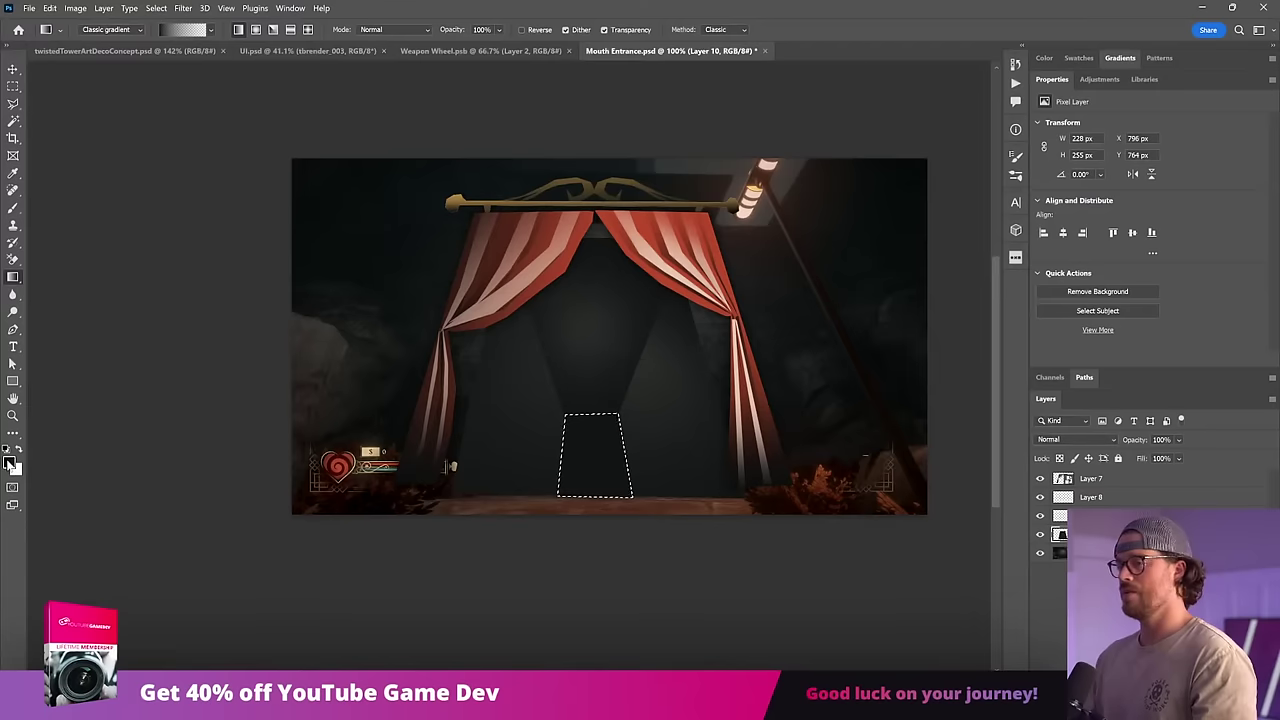
left_click(10, 460)
key("Return")
left_click_drag(607, 420, 543, 508)
key("ctrl+d")
Step: Select both side walls flanking the black doorway as one combined polygonal selection about 895 × 755 px overall
left_click(13, 105)
left_click(520, 285)
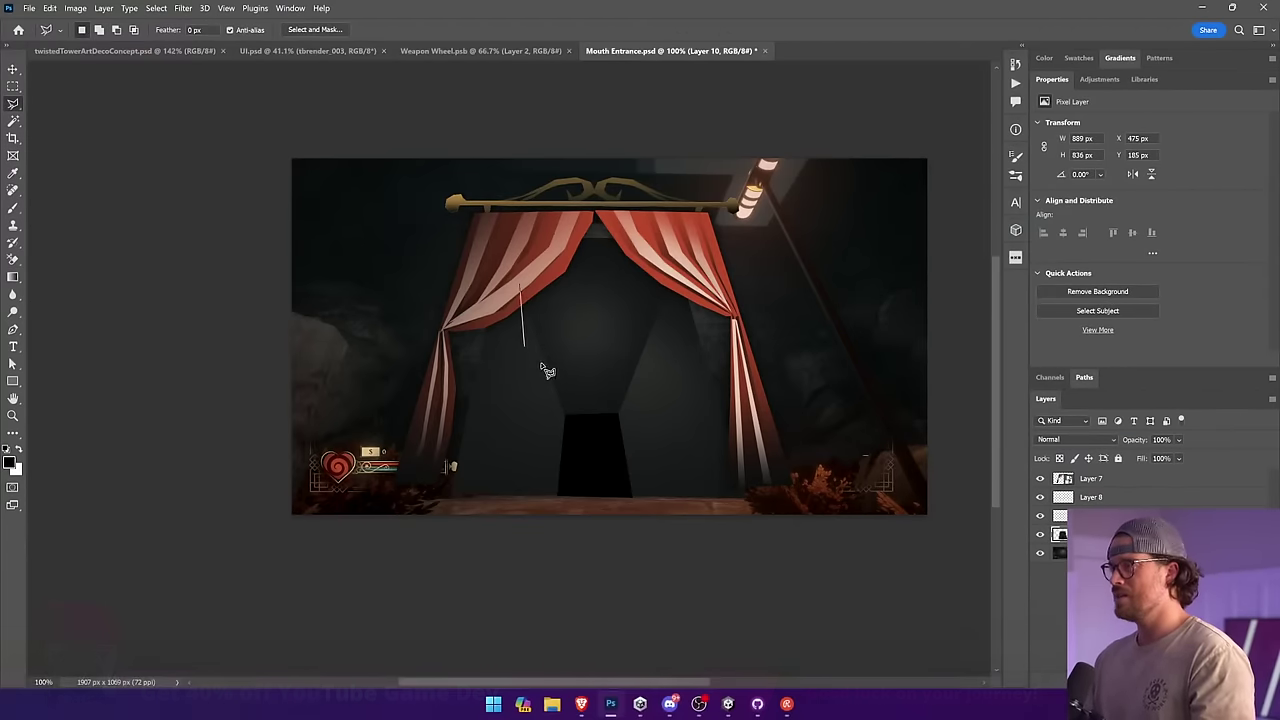
left_click(565, 413)
left_click(558, 495)
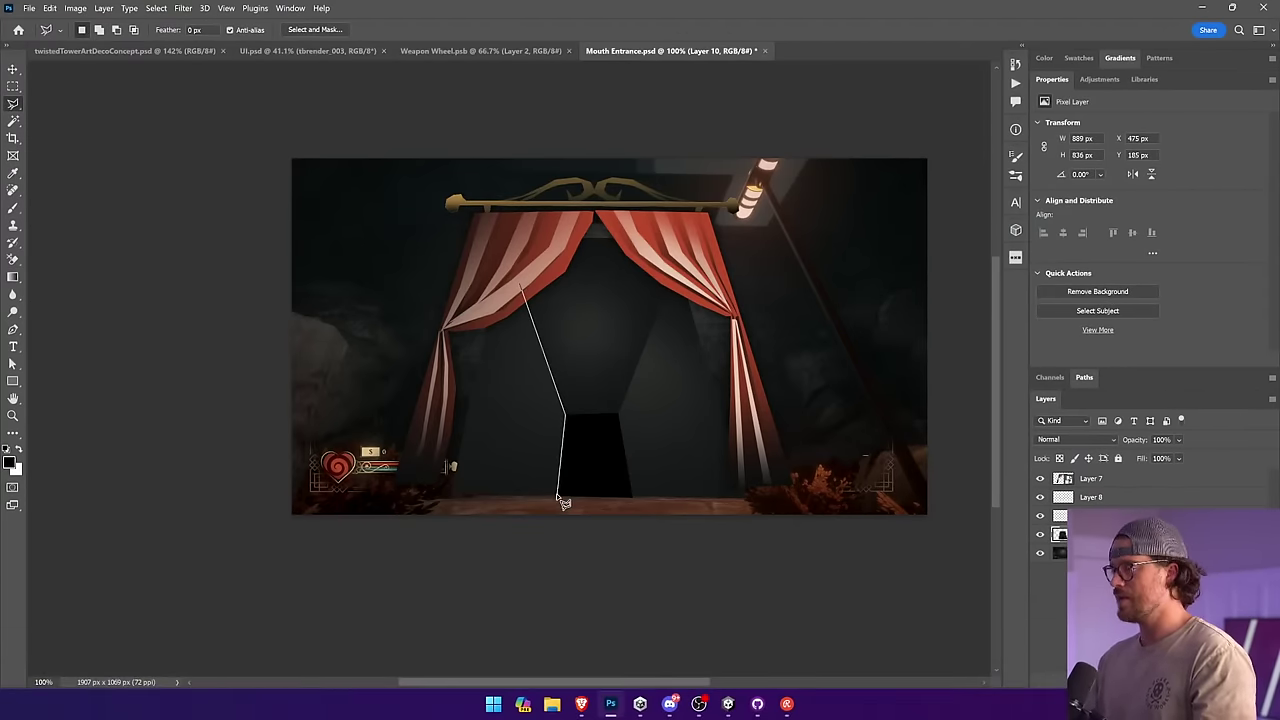
left_click(448, 495)
left_click(505, 288)
left_click(620, 412, "shift")
left_click(680, 250)
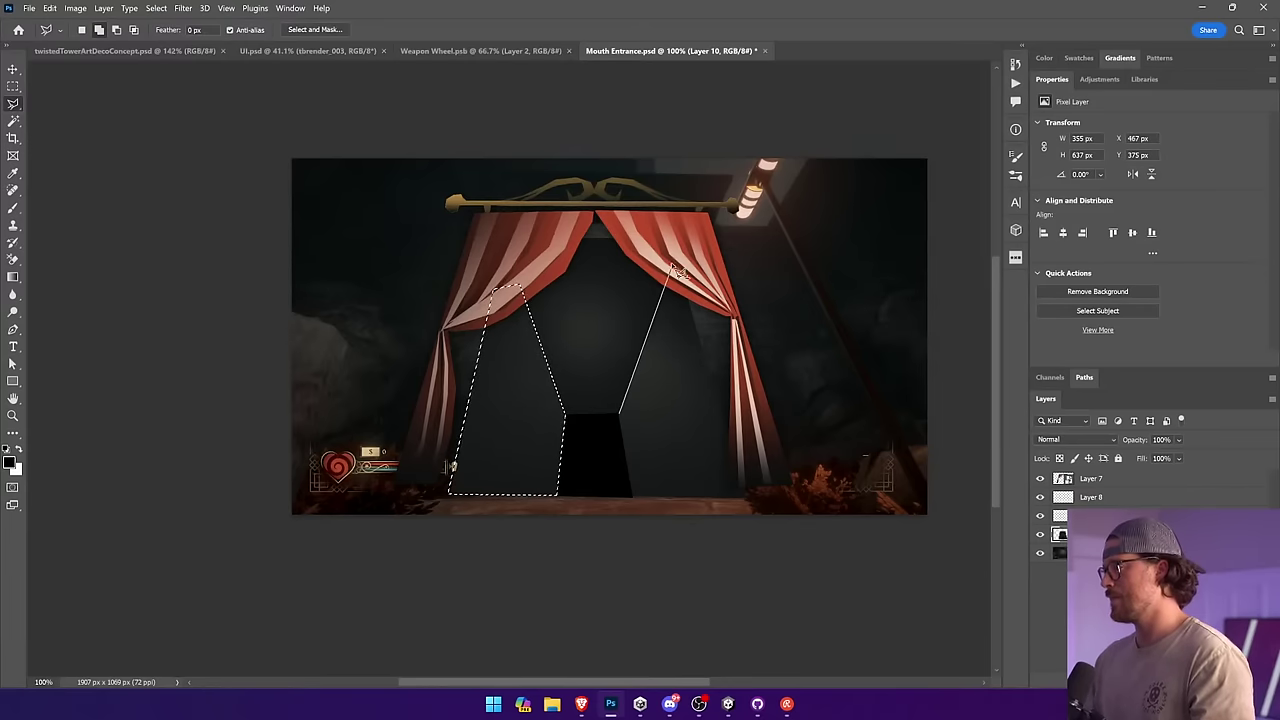
left_click(745, 497)
left_click(628, 497)
left_click(620, 412)
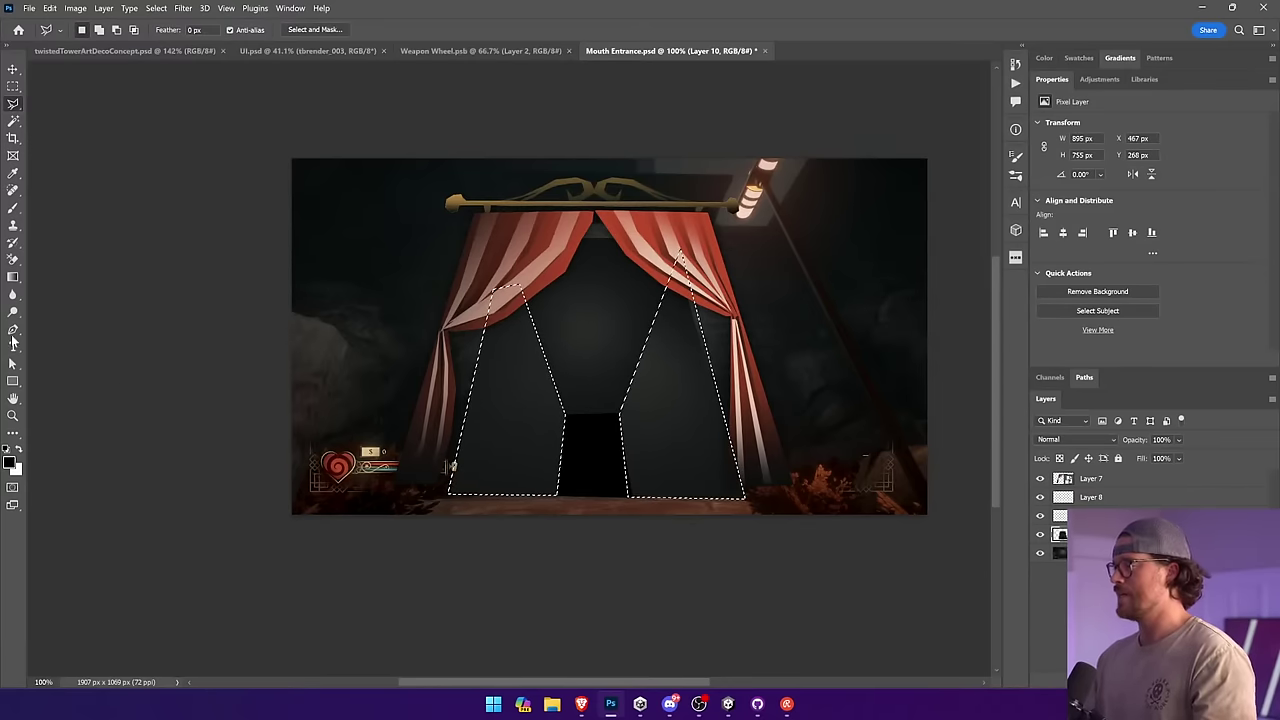
Step: Darken the outer and lower edges of the selected side walls with black gradients and deselect
key("g")
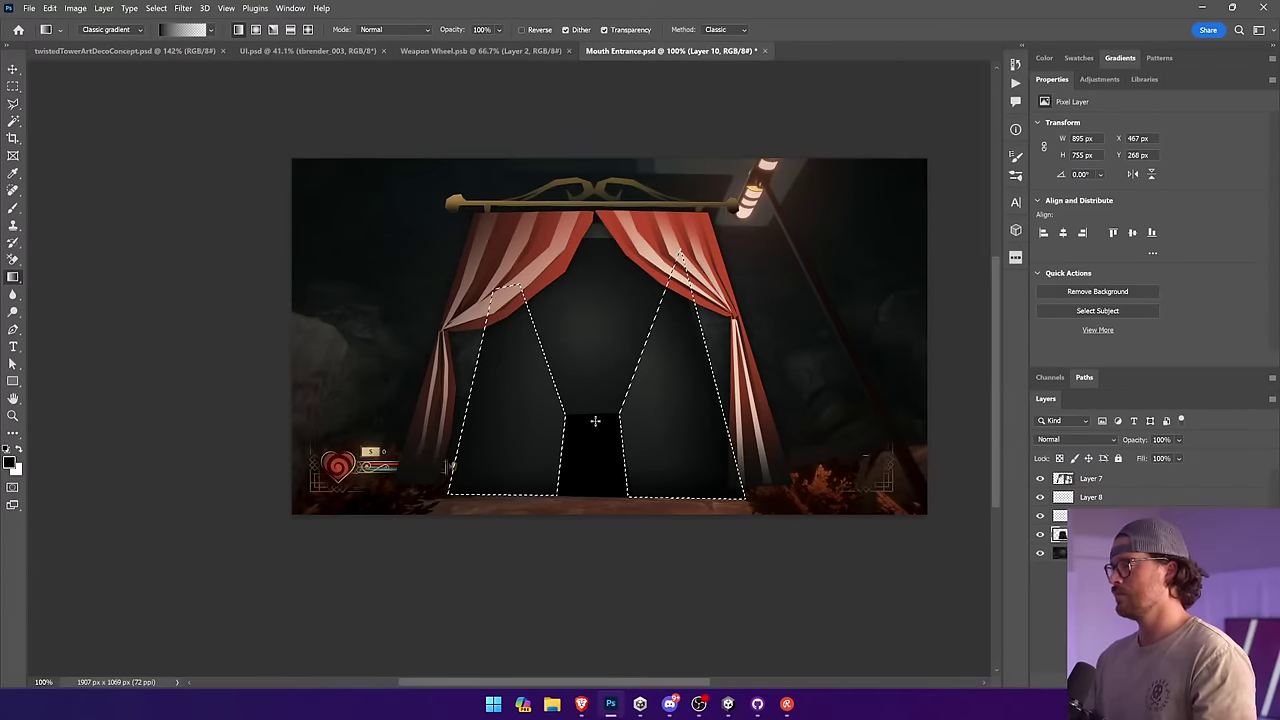
left_click_drag(502, 516, 556, 360)
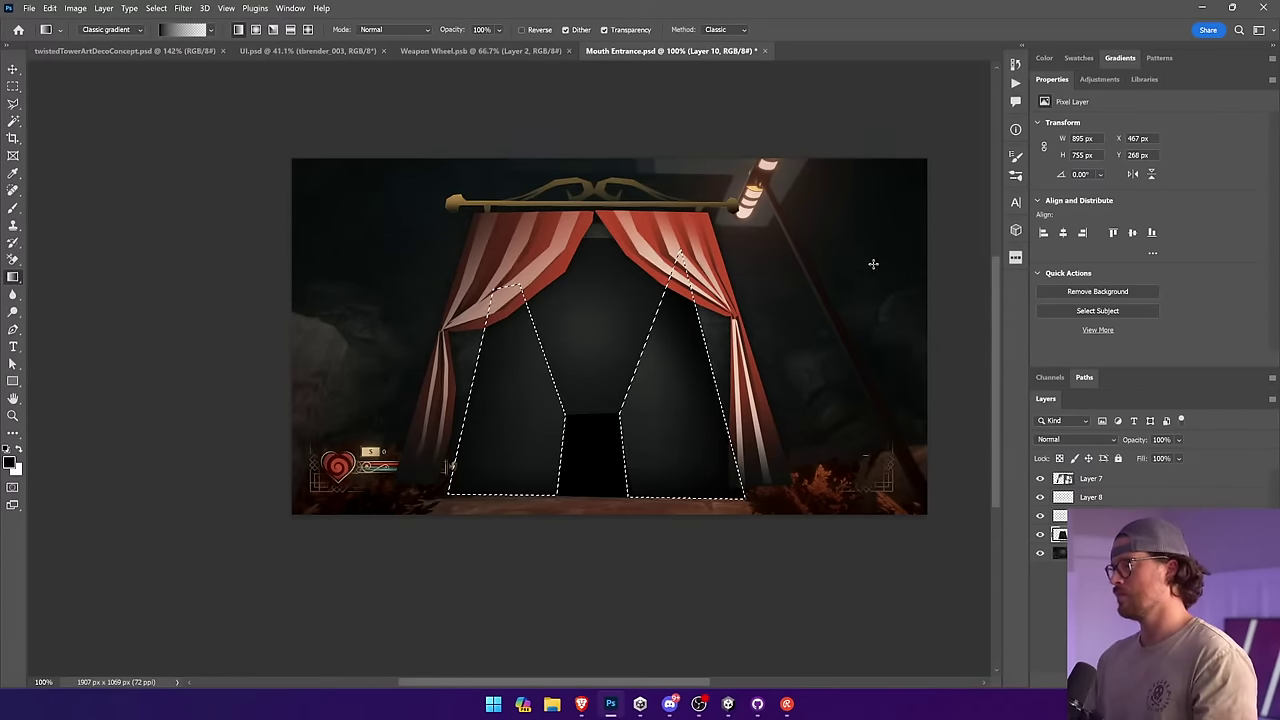
key("ctrl+d")
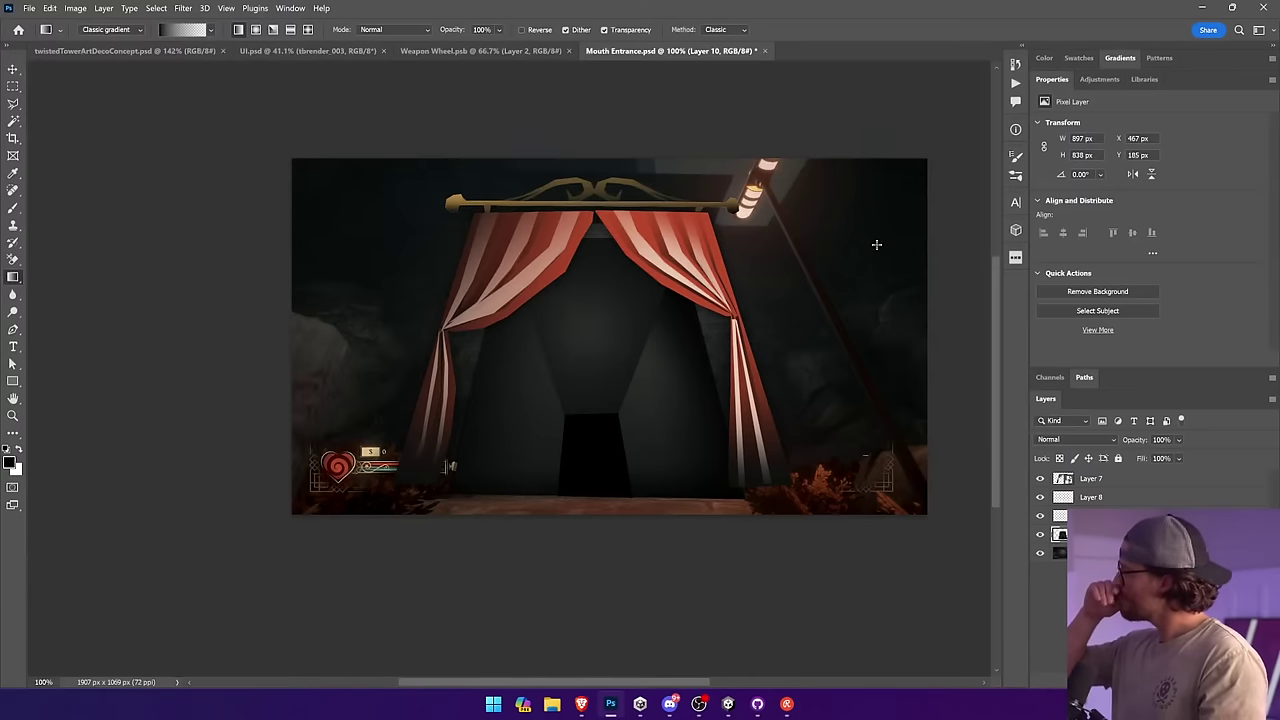
Step: Add a rounded black top about 181 × 114 px to the small doorway on a new layer
left_click(13, 104)
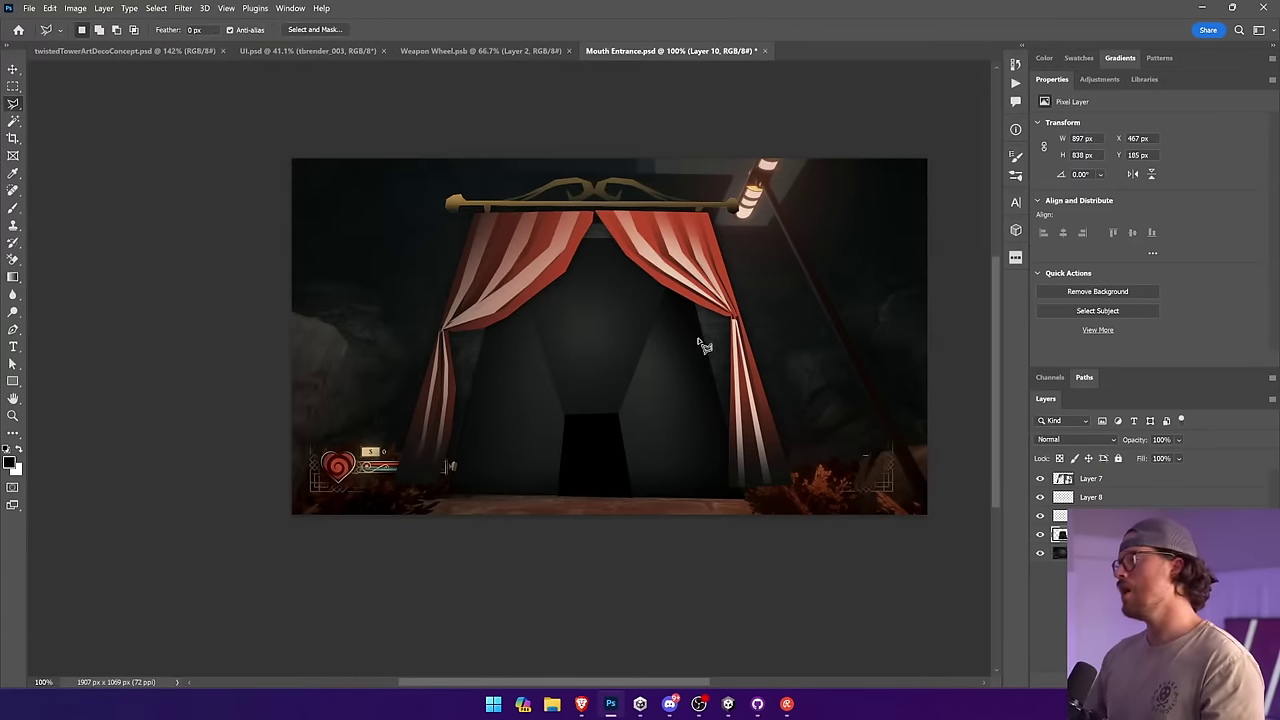
key("ctrl+shift+alt+n")
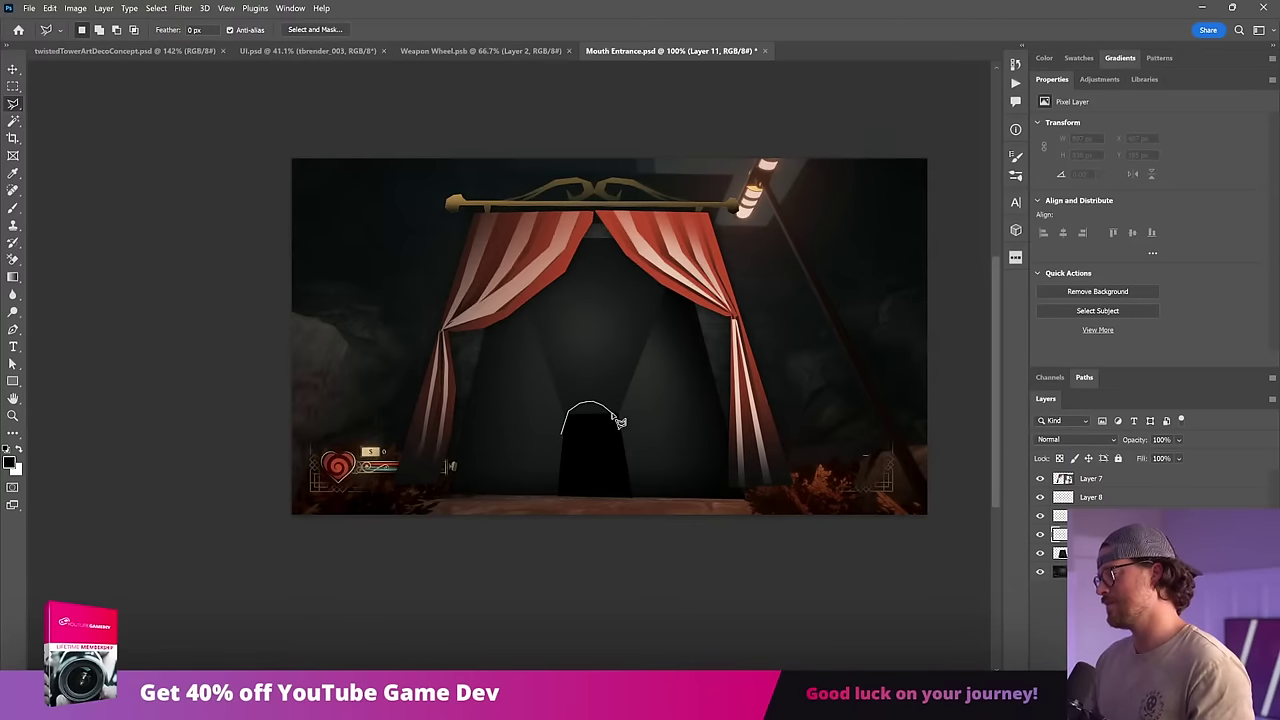
key("Escape")
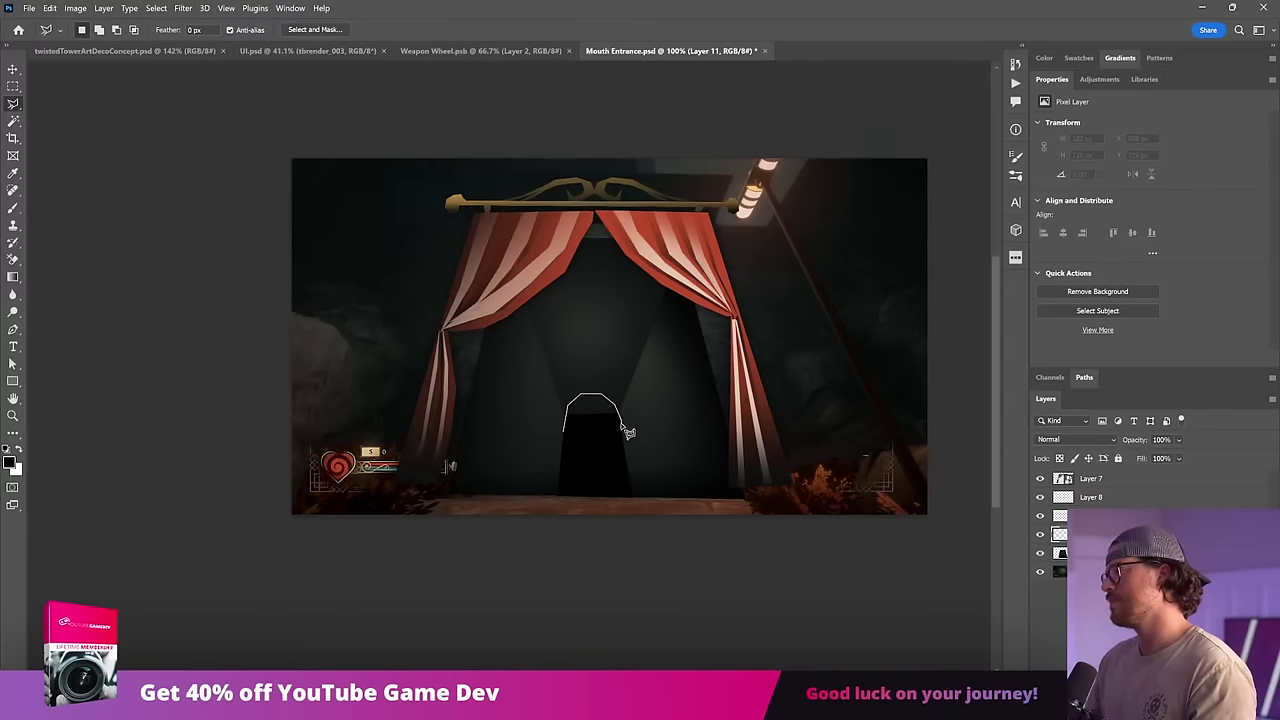
left_click_drag(610, 446, 568, 433)
key("g")
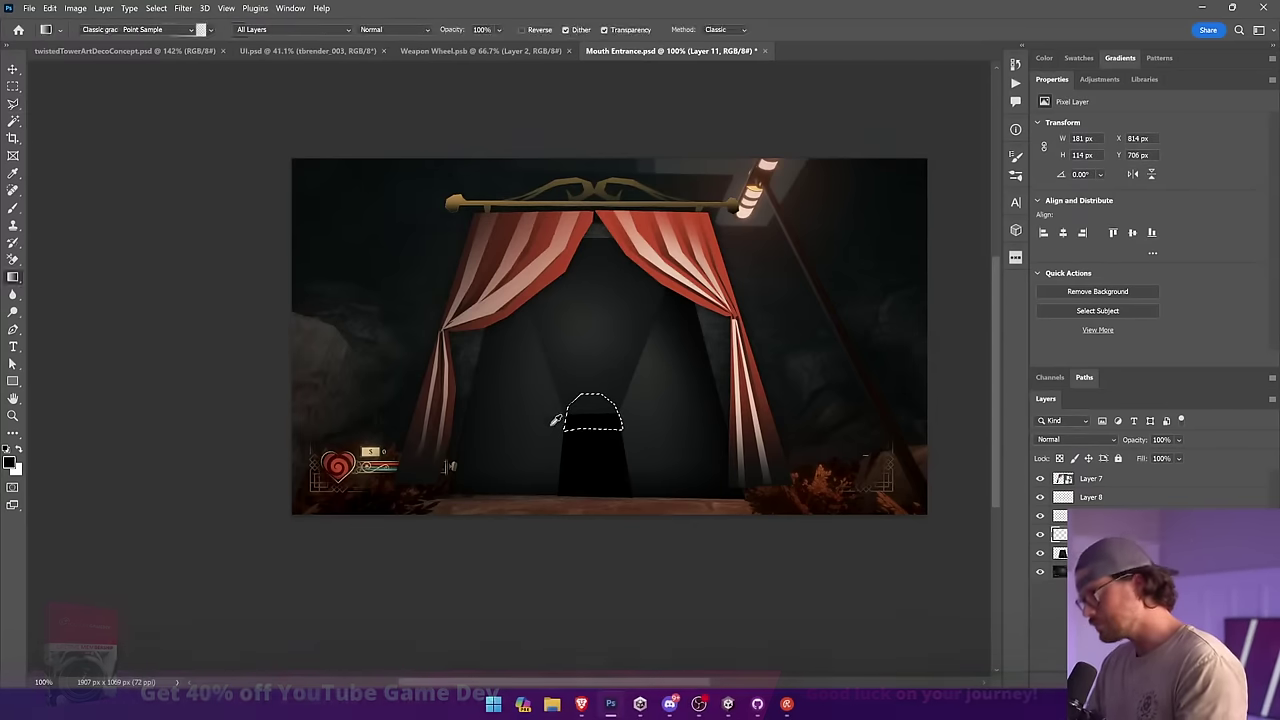
left_click(14, 104)
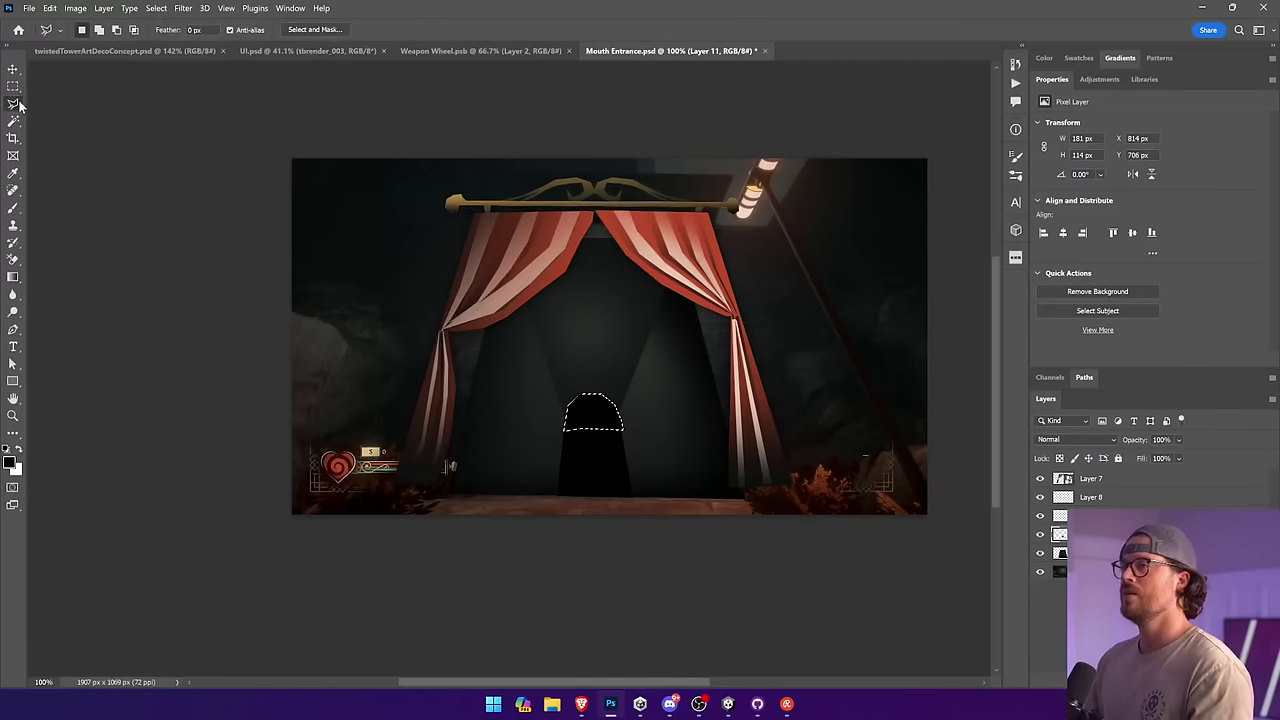
key("ctrl+d")
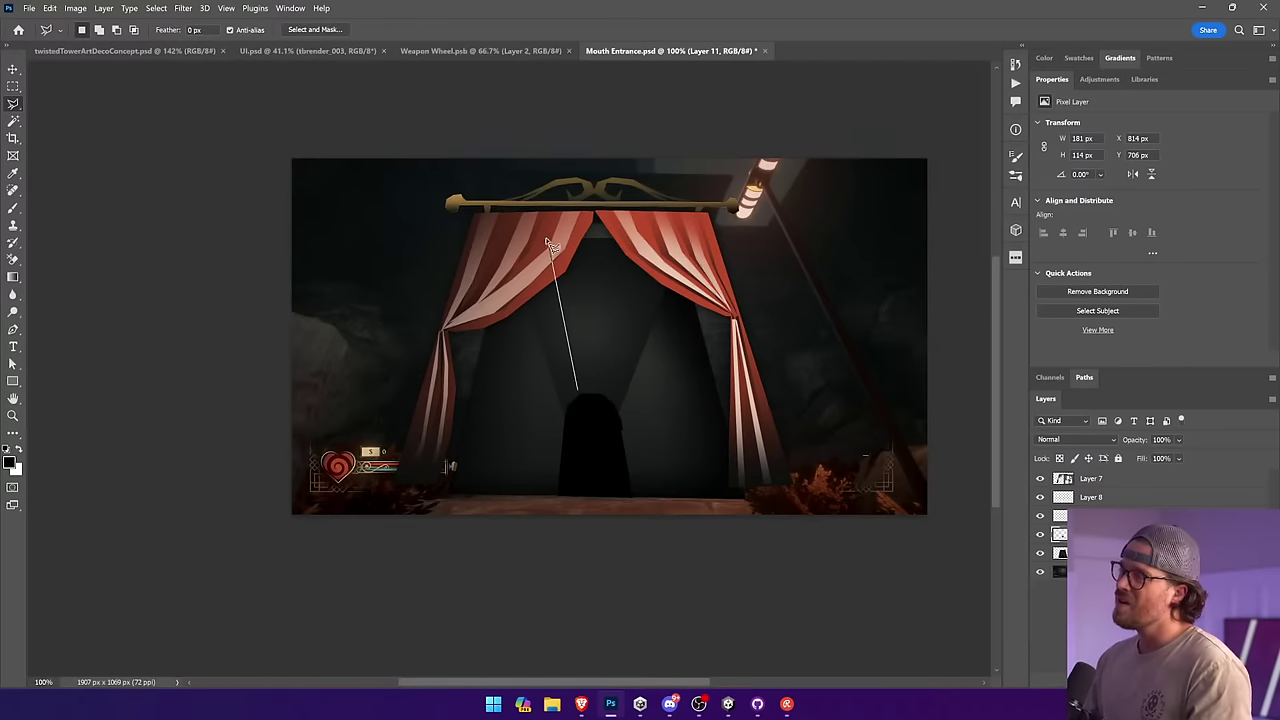
Step: Select two slanted strips rising from the doorway's rounded top to the left and right curtains, about 477 × 549 px overall
left_click(545, 238)
left_click(511, 242)
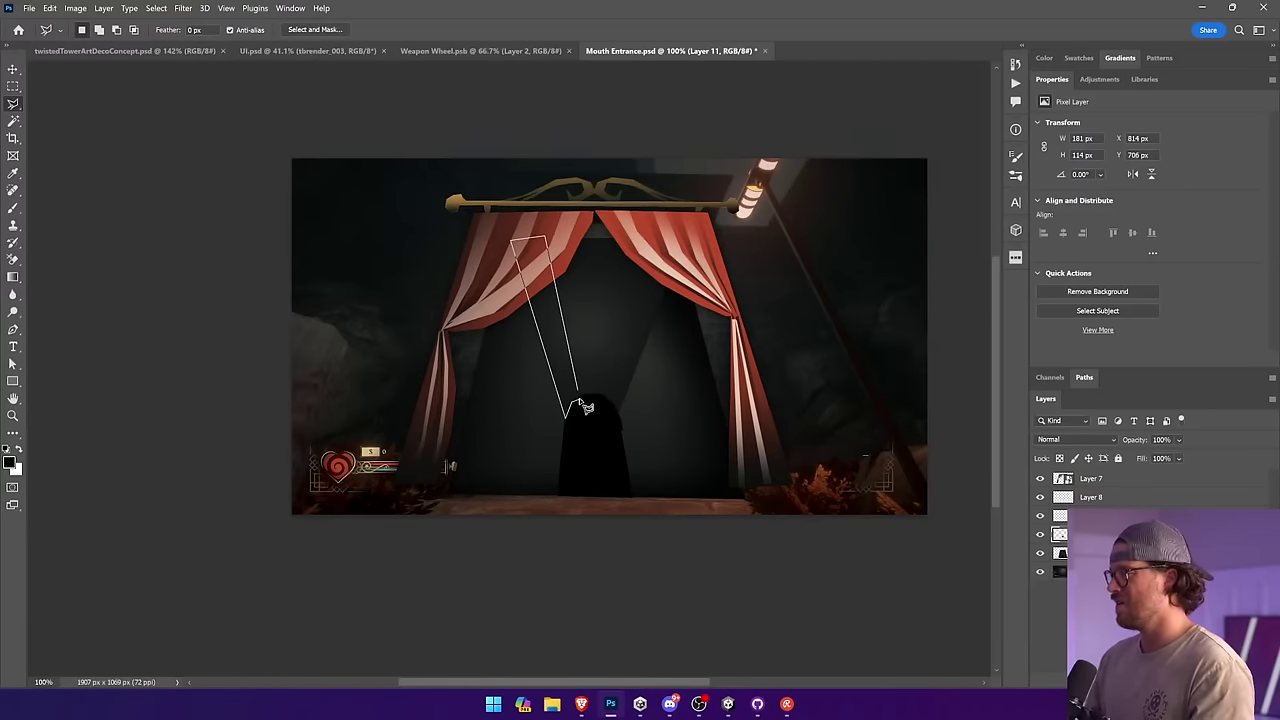
double_click(588, 402)
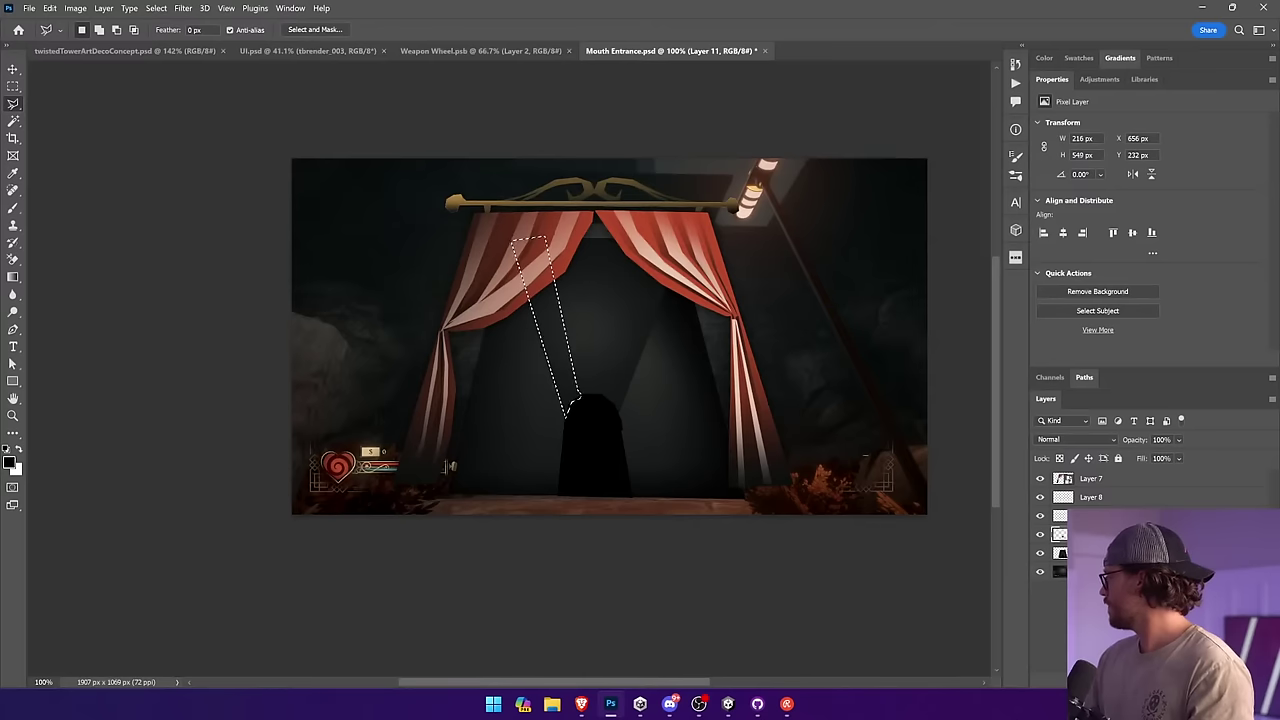
left_click(600, 396)
left_click(637, 264)
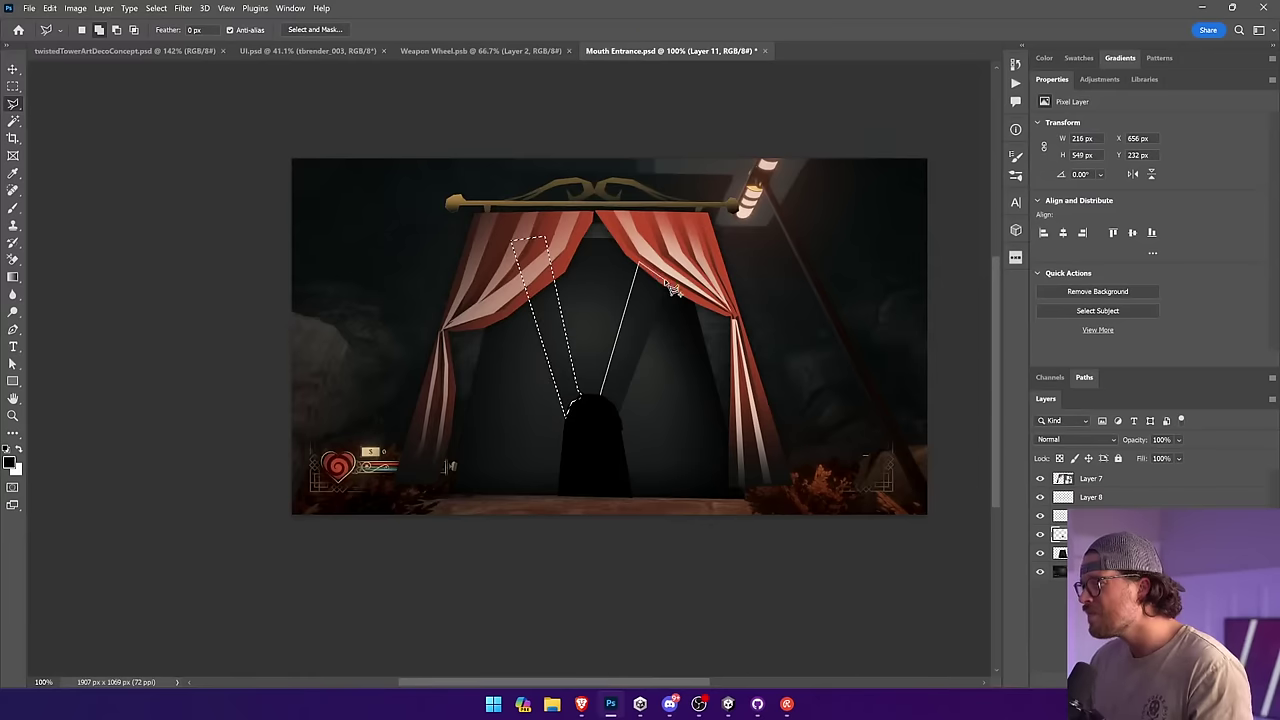
left_click(668, 285)
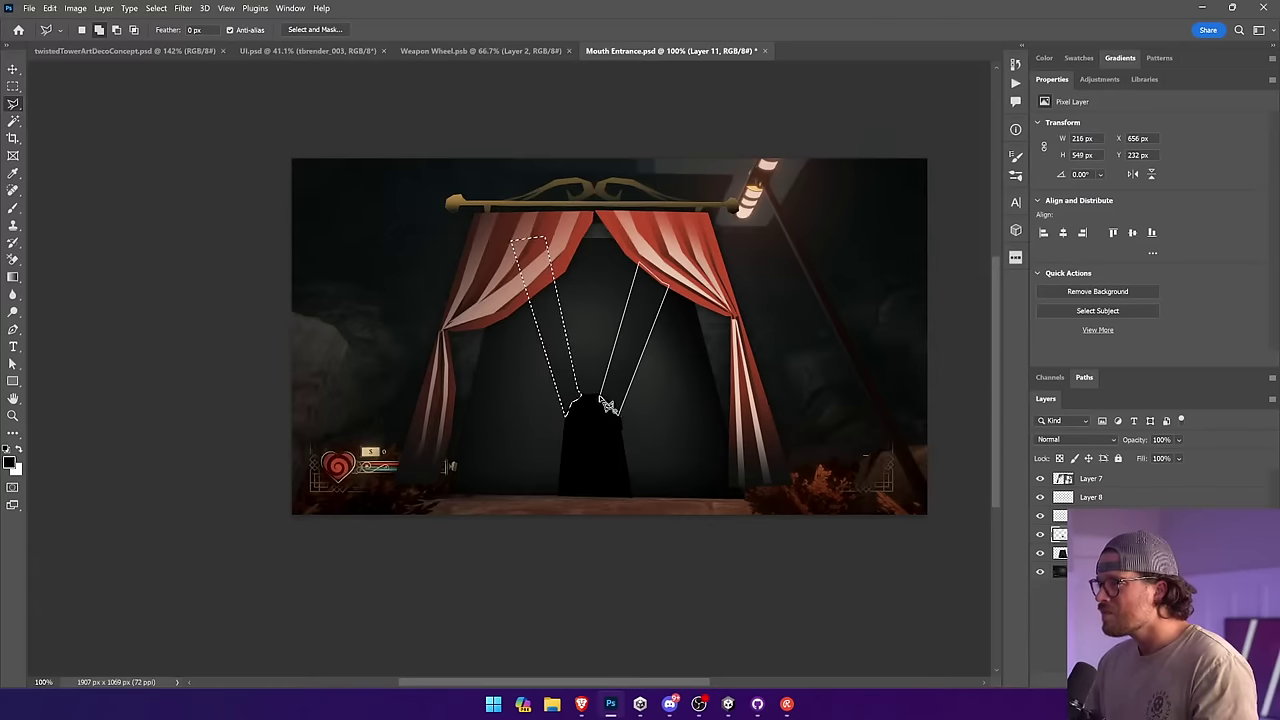
left_click(607, 404)
Step: Try darkening the two slanted strips with black gradients and undo the shading
left_click(13, 277)
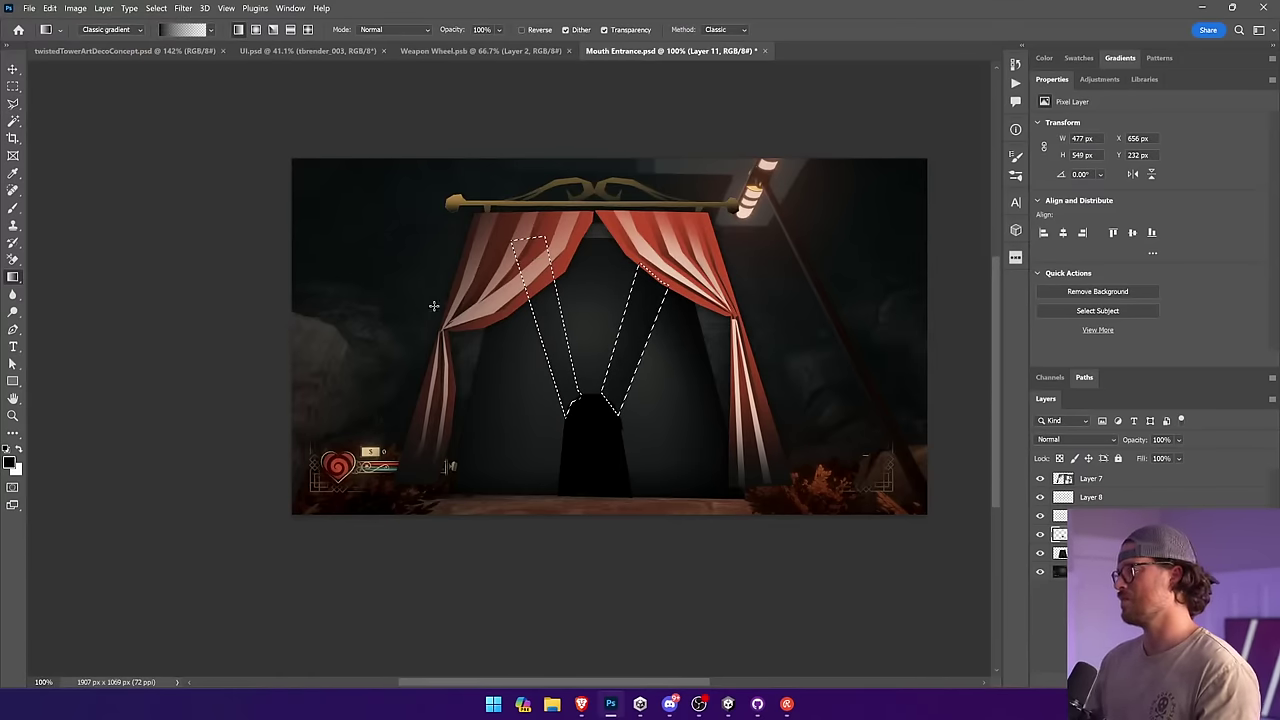
key("ctrl+d")
key("ctrl+z")
key("ctrl+d")
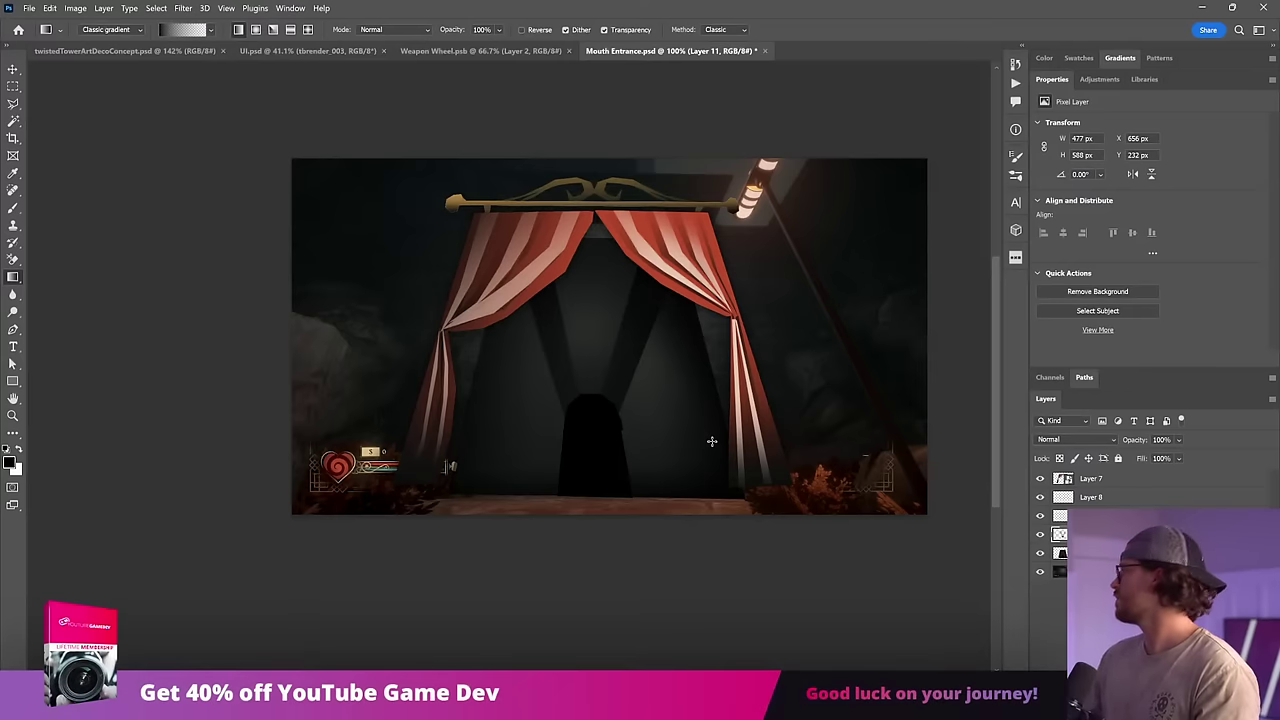
key("ctrl+z")
key("ctrl+z")
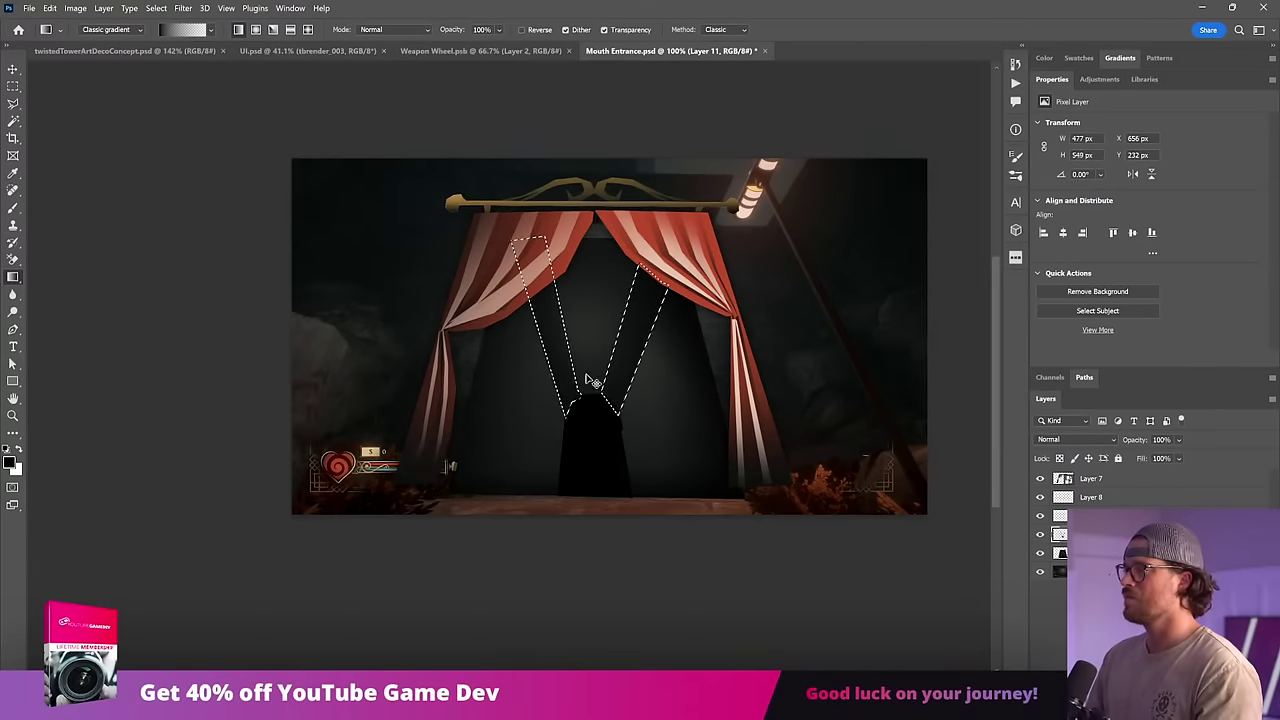
key("ctrl+z")
Step: Shade the two slanted strips with black gradients and deselect, comparing the result with the unshaded version
left_click_drag(577, 349, 525, 376)
key("ctrl+d")
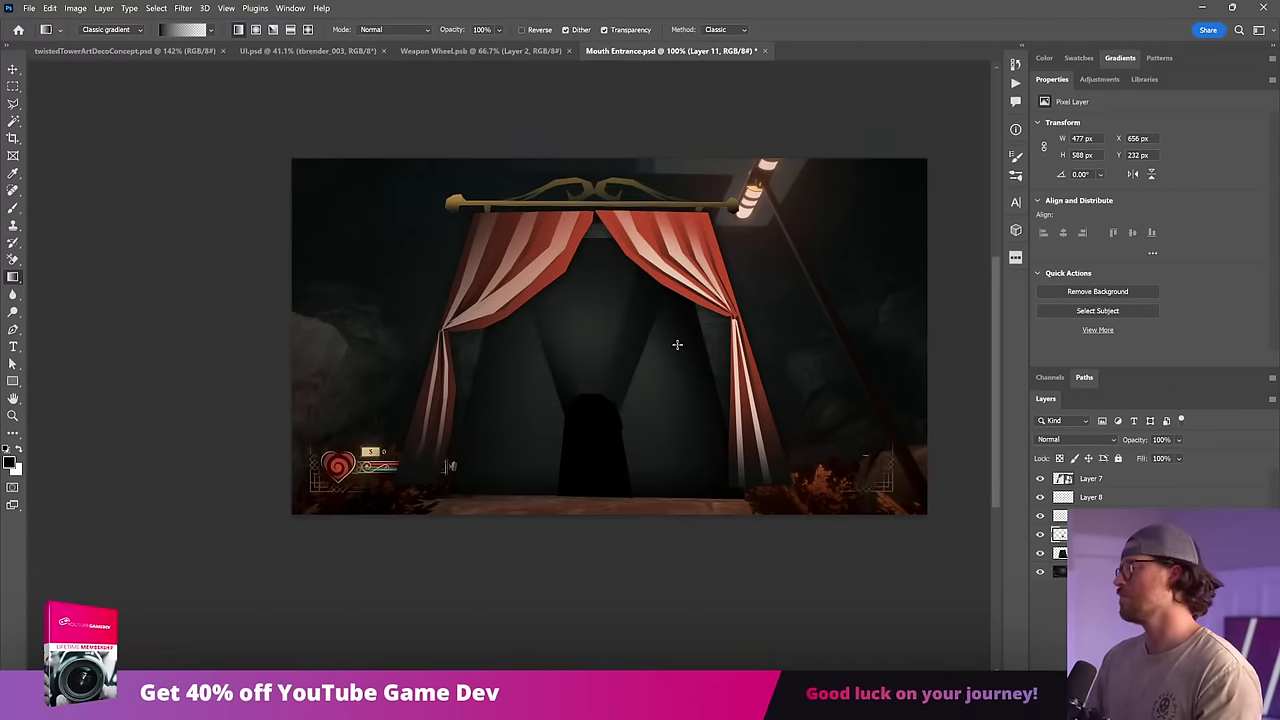
key("ctrl+z")
key("ctrl+z")
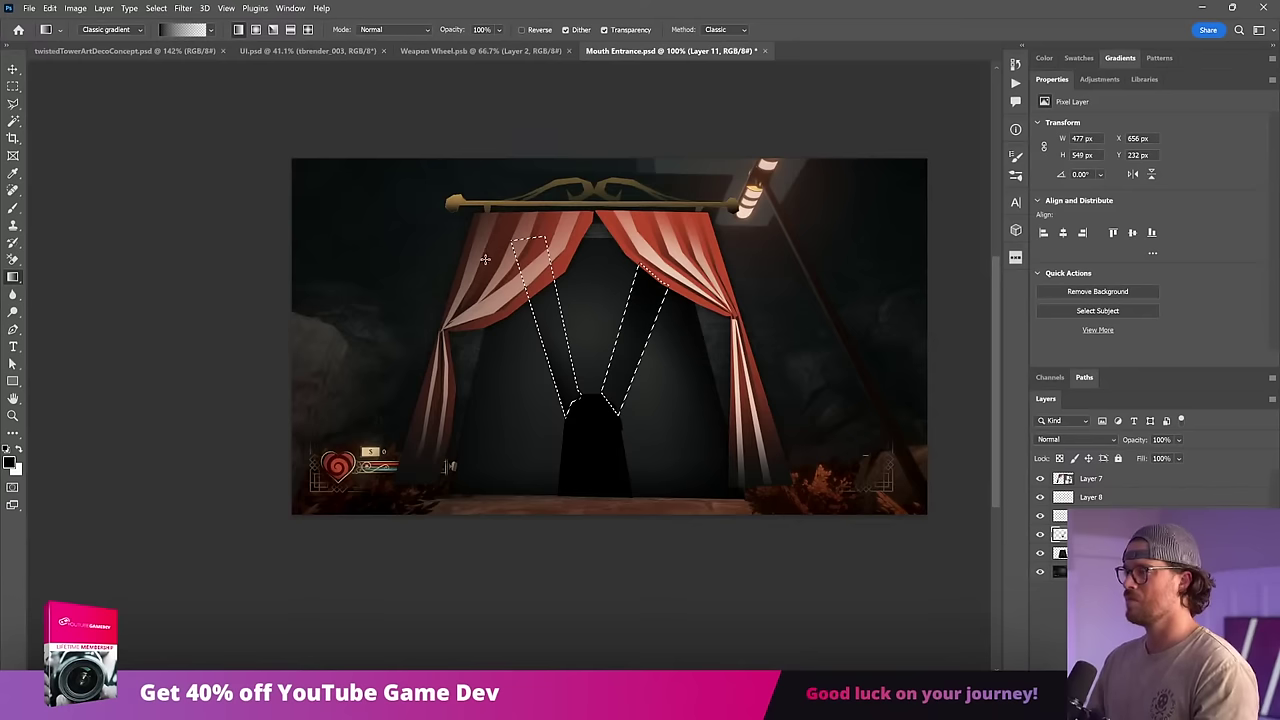
key("ctrl+shift+z")
key("ctrl+shift+z")
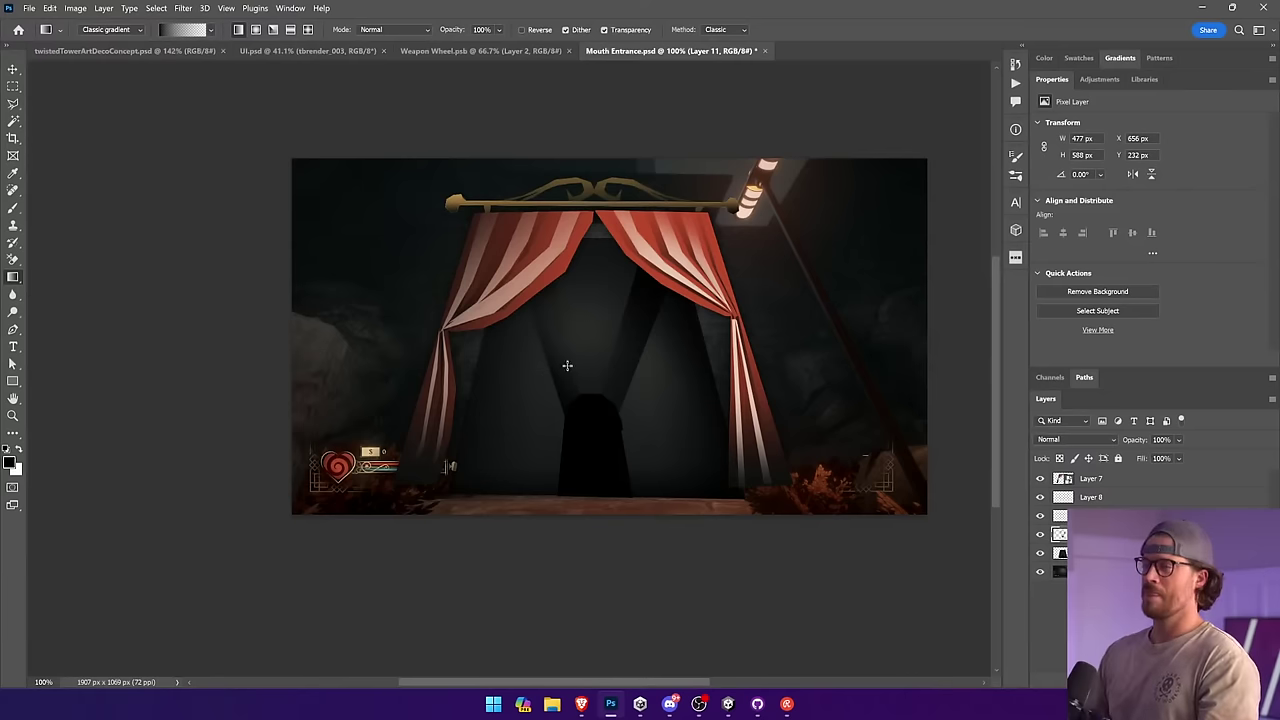
Step: Select two thin slanted strips rising from the doorway's sides toward the left and right curtains, the right one about 256 × 337 px
left_click(12, 103)
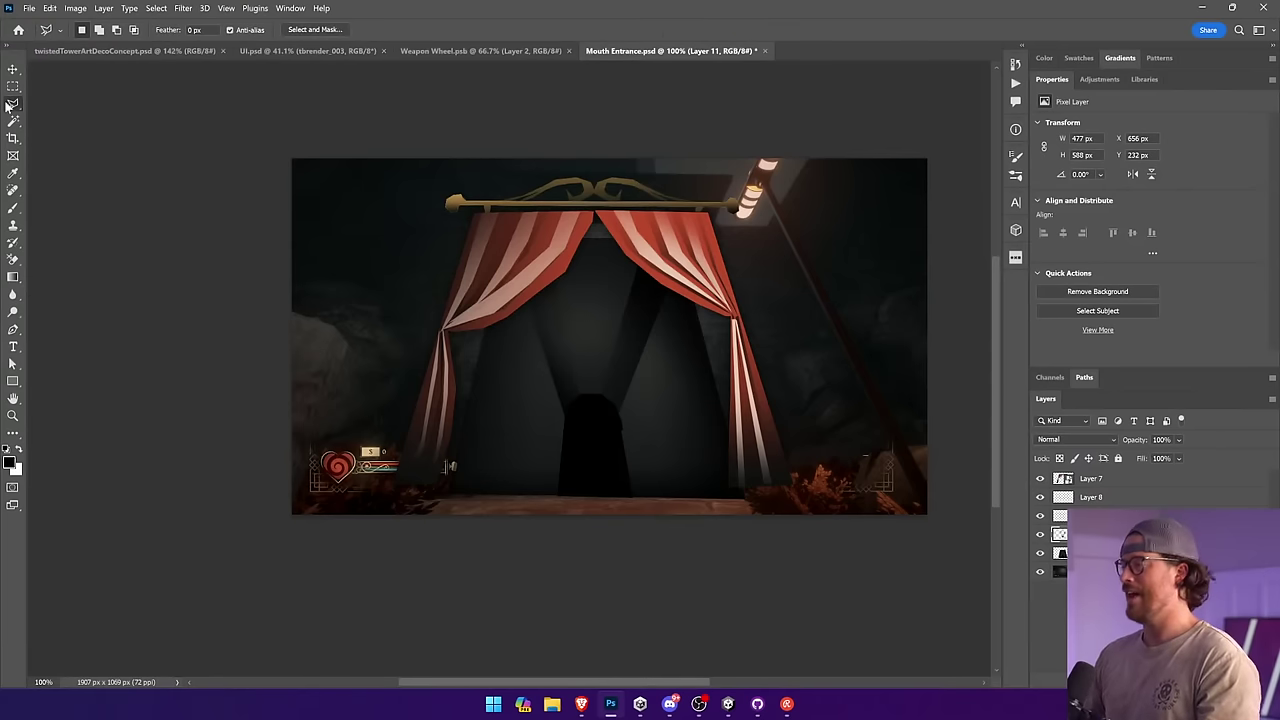
left_click(622, 443)
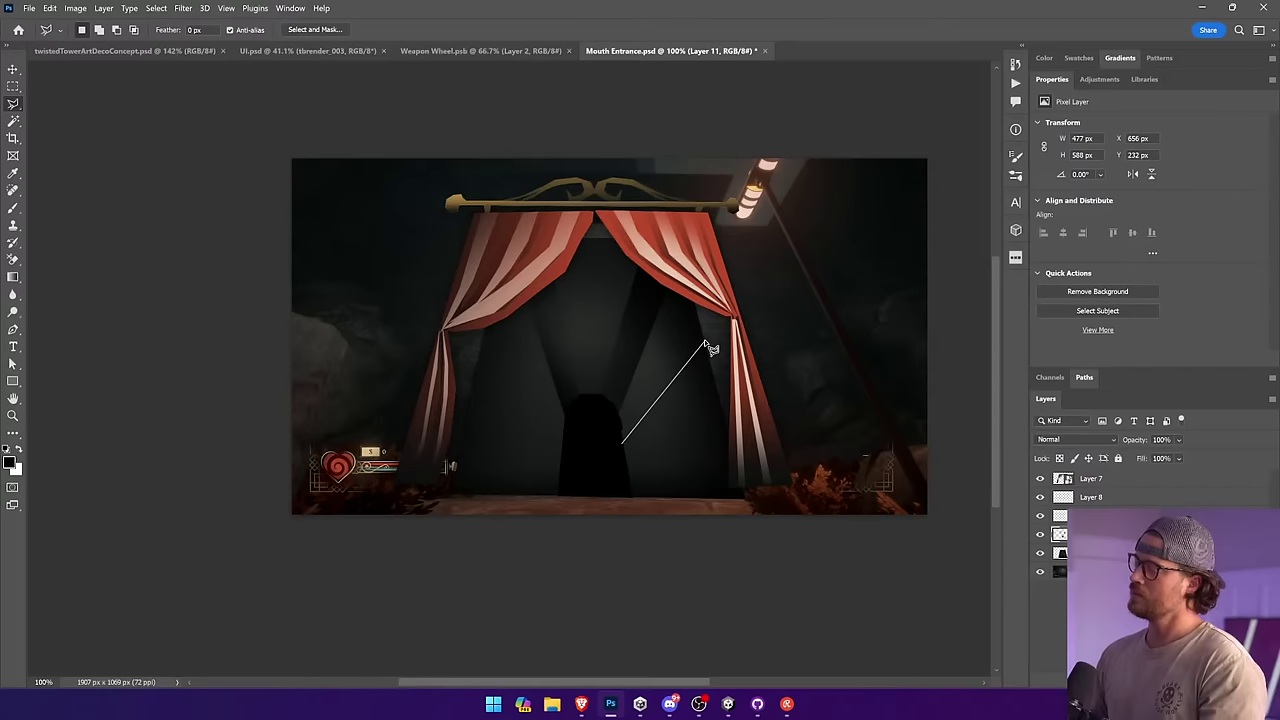
left_click(704, 339)
left_click(699, 333)
left_click(620, 436)
left_click(622, 443)
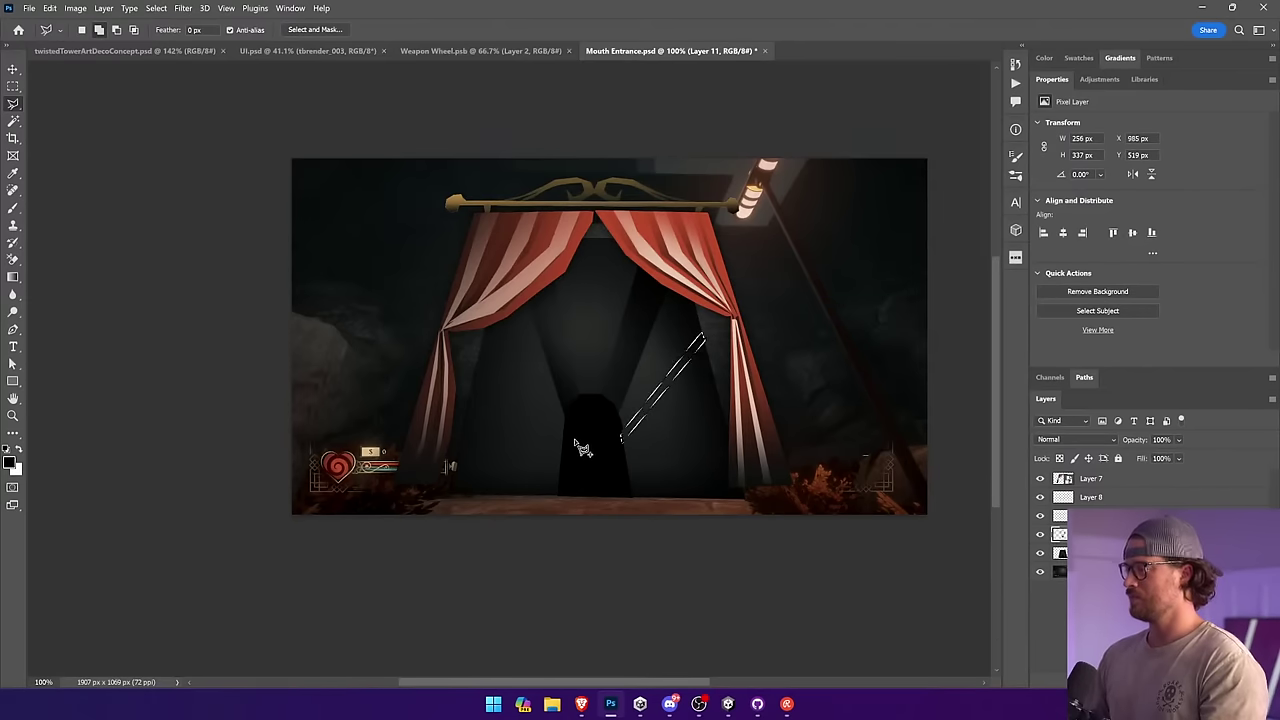
left_click(564, 439, "shift")
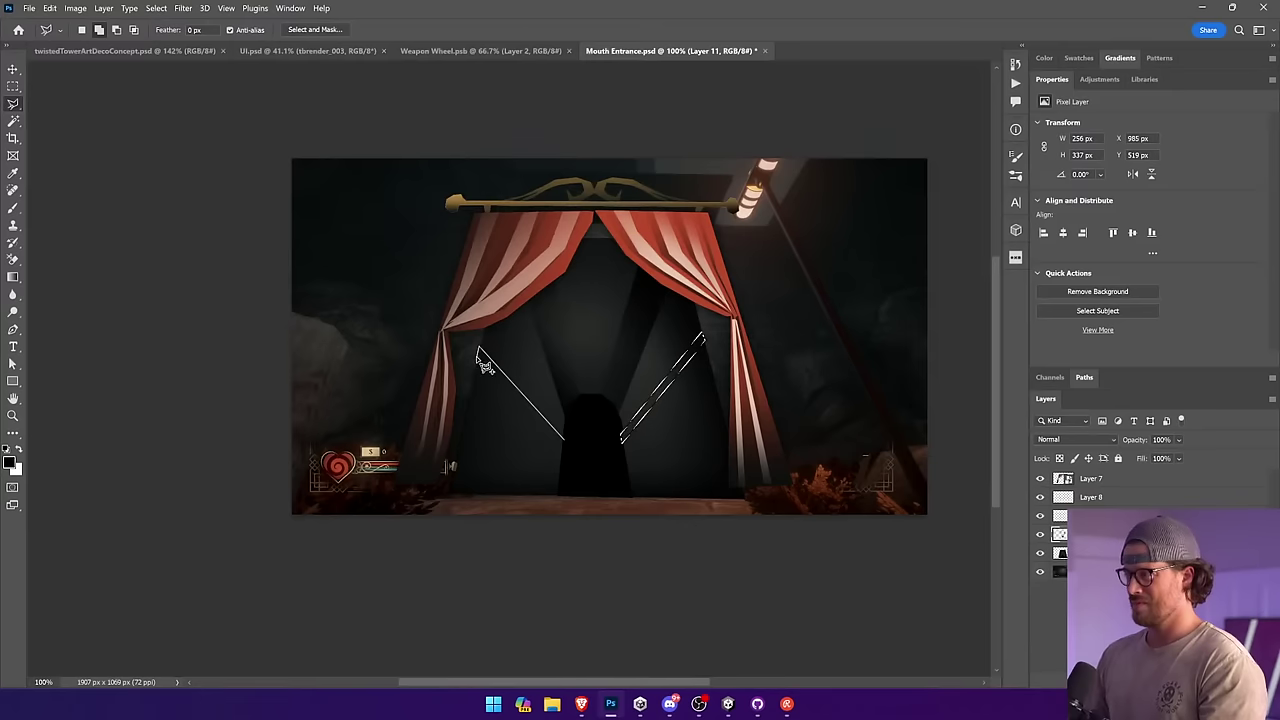
left_click(483, 352)
left_click(567, 450)
Step: Shade the two thin strips with a black gradient, deselect, and lower the layer's opacity to 28%
key("g")
left_click_drag(572, 452, 589, 263)
key("ctrl+d")
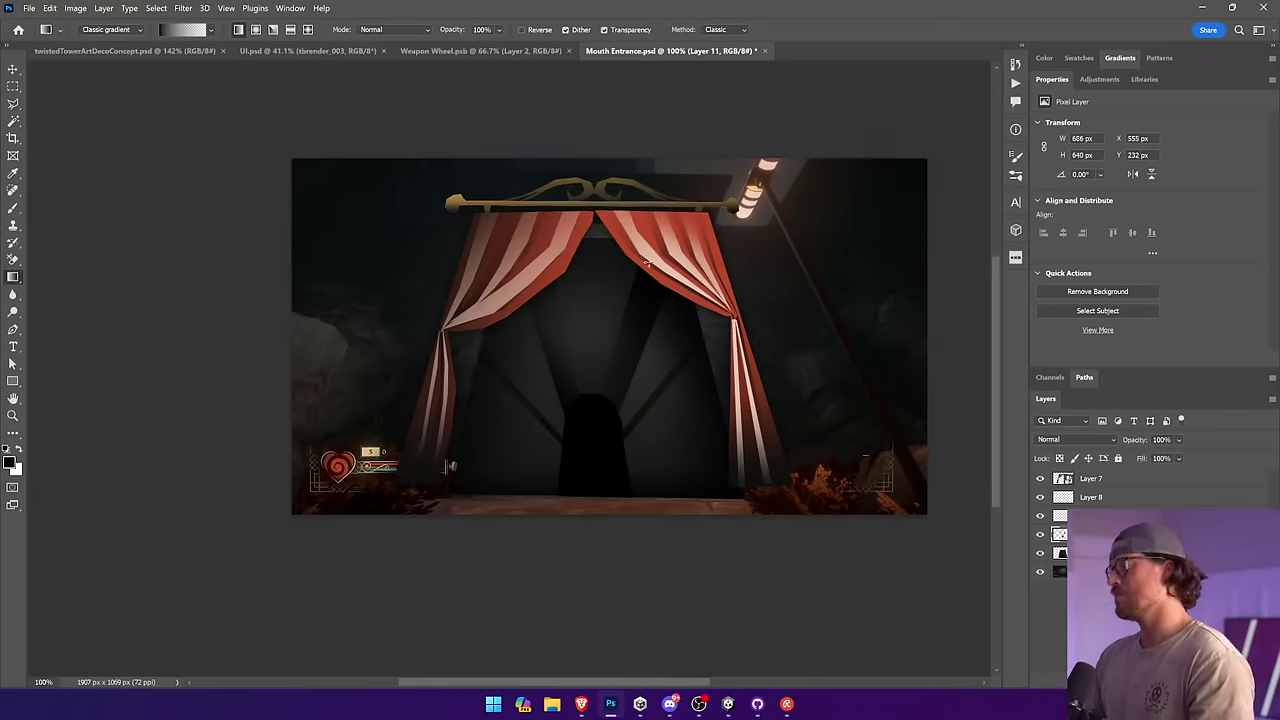
left_click_drag(1191, 452, 1169, 453)
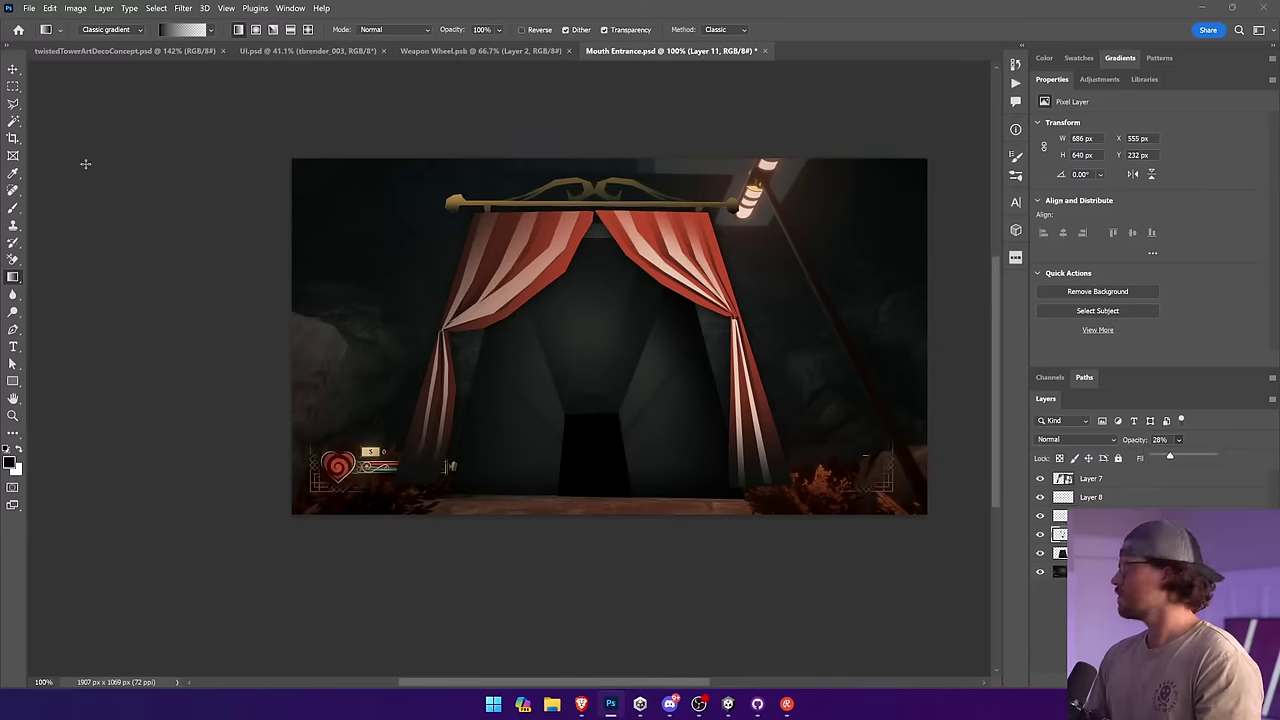
Step: Shade a wedge from the doorway's top up to the right curtain with a black gradient, comparing it with the unshaded version
left_click(13, 104)
left_click(593, 406)
left_click(596, 237)
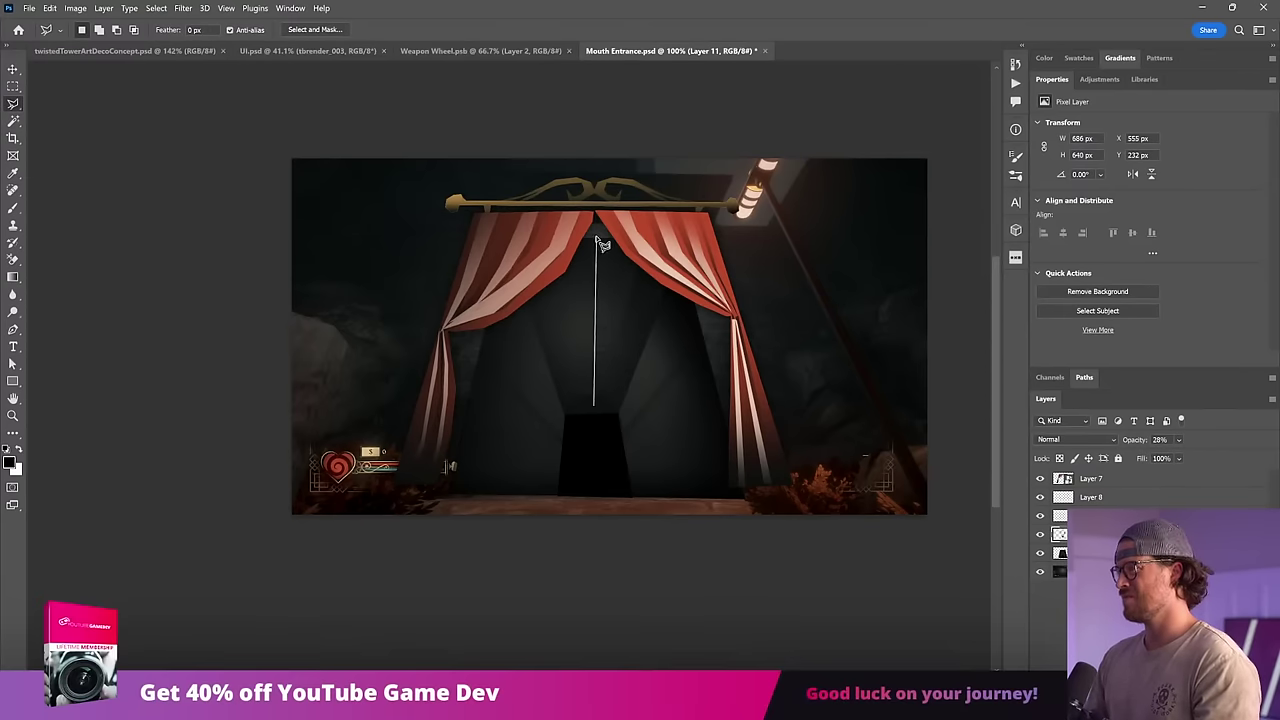
left_click(670, 240)
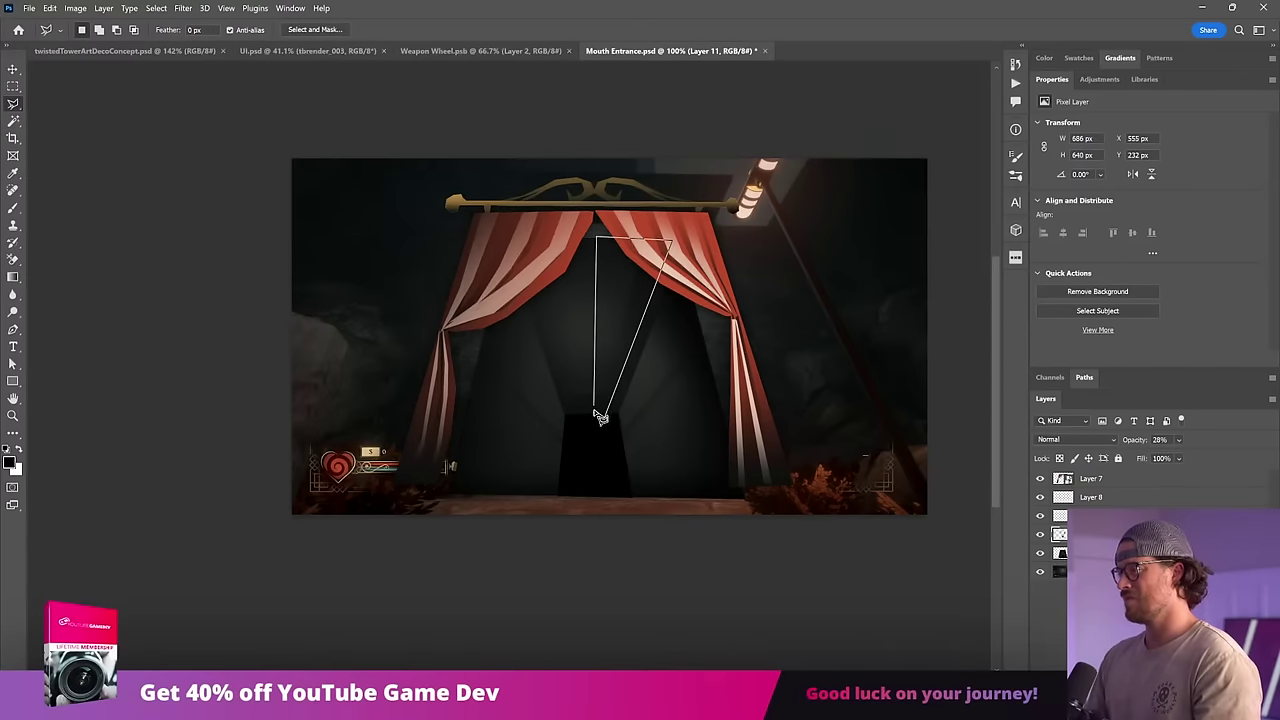
double_click(605, 414)
key("g")
left_click_drag(573, 270, 691, 349)
key("ctrl+d")
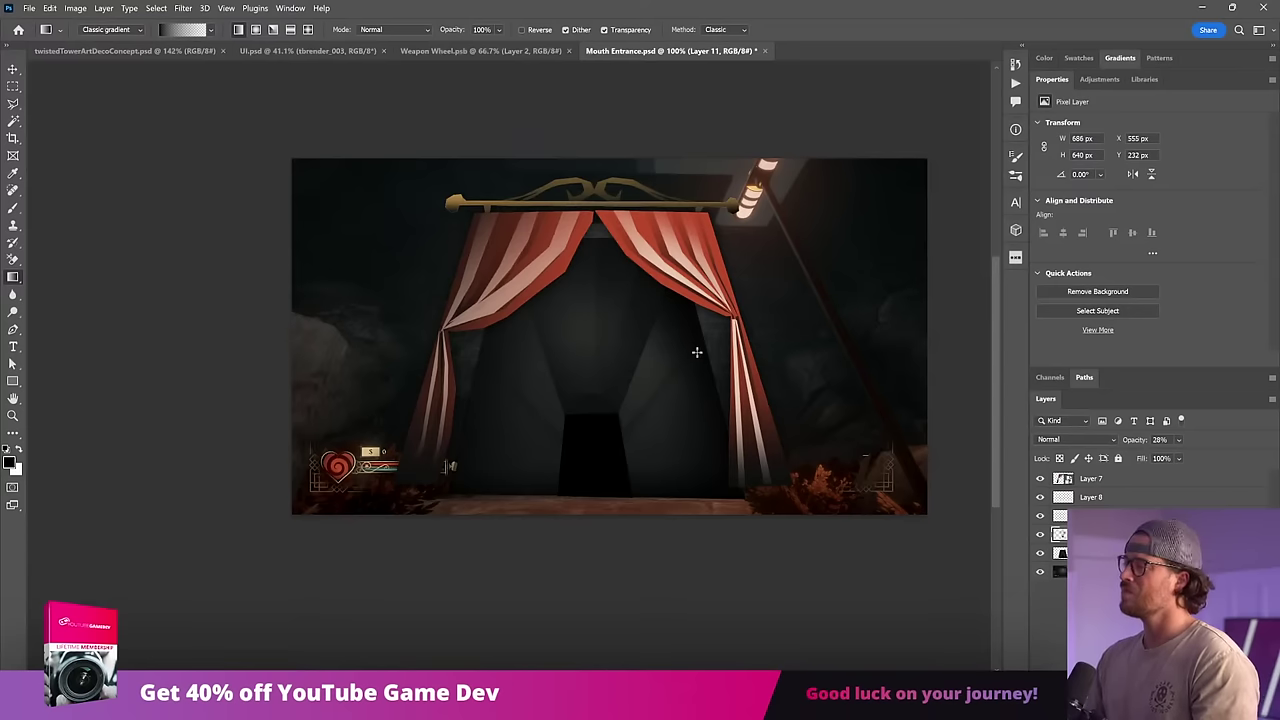
key("ctrl+z")
key("ctrl+shift+z")
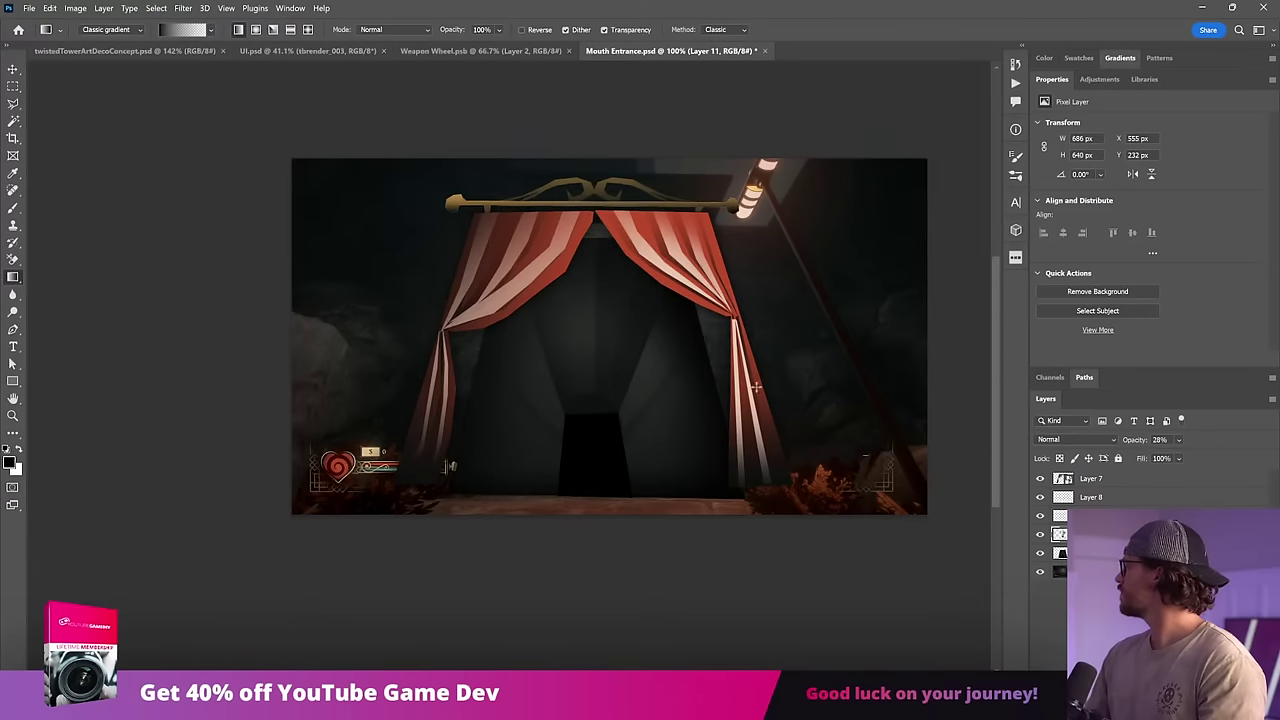
Step: Add a new layer and select a tapered door shape inside the dark doorway, about 170 × 231 px
key("l")
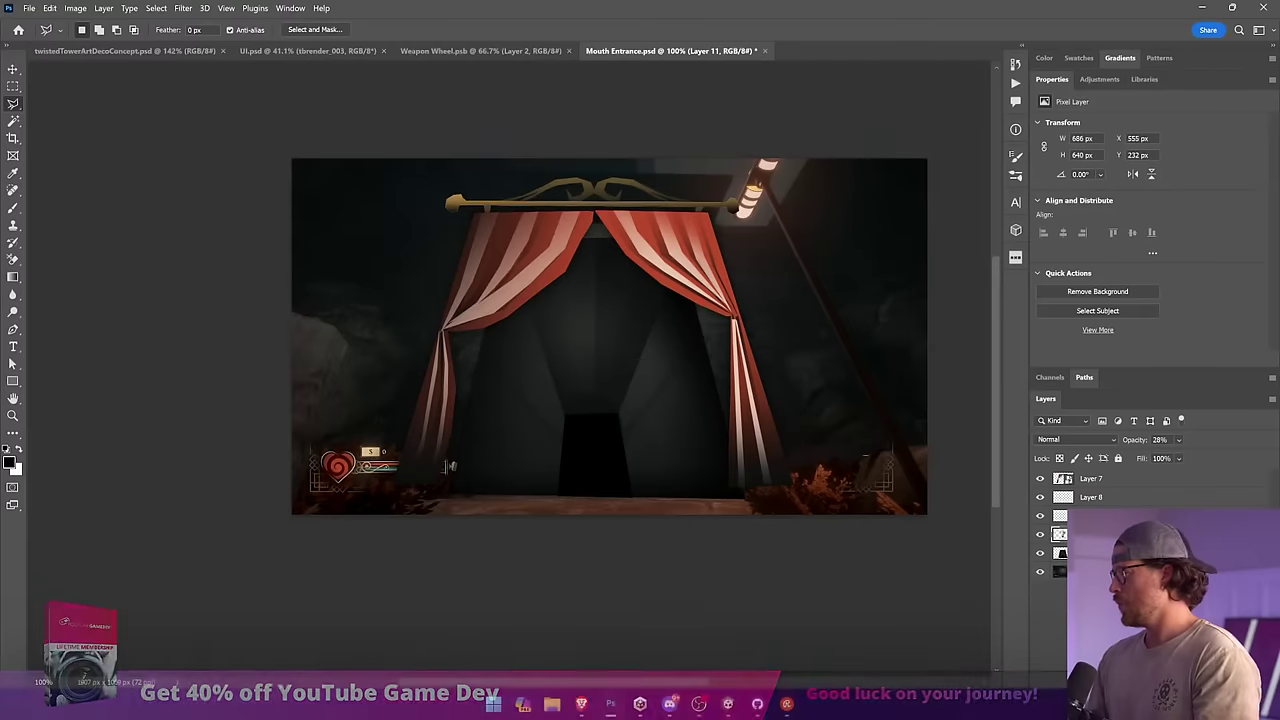
key("ctrl+shift+alt+n")
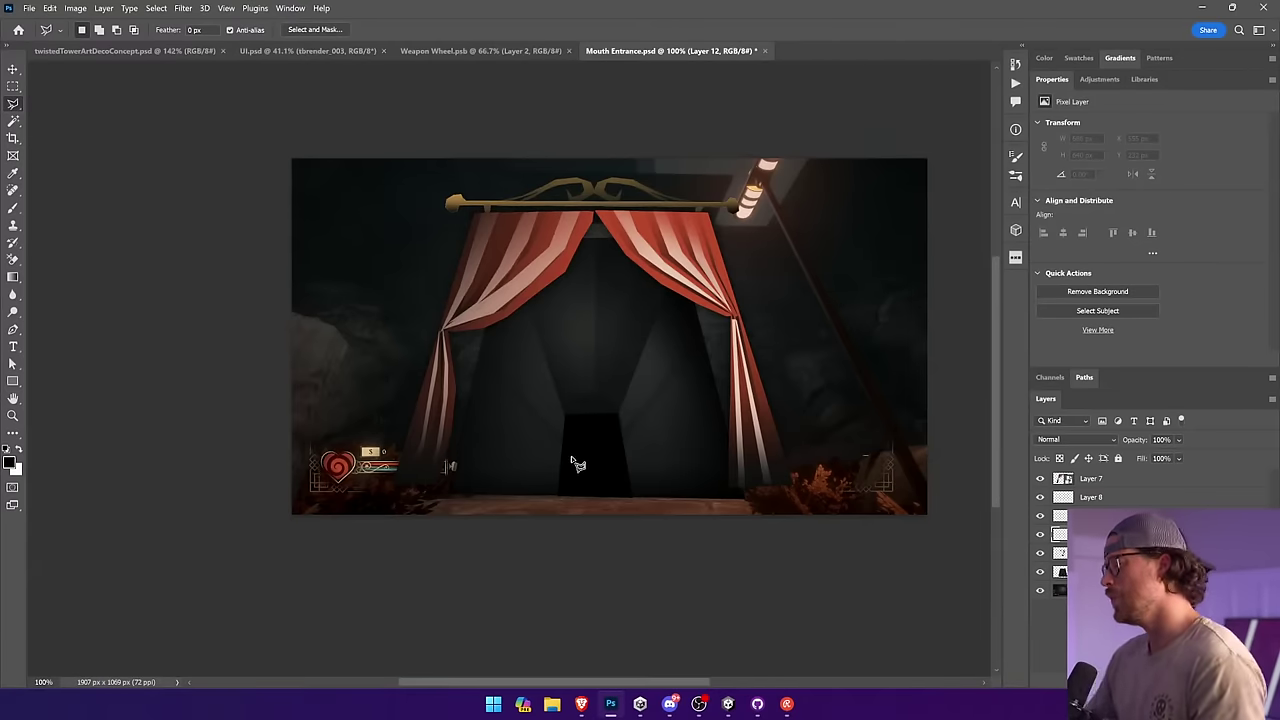
left_click(569, 497)
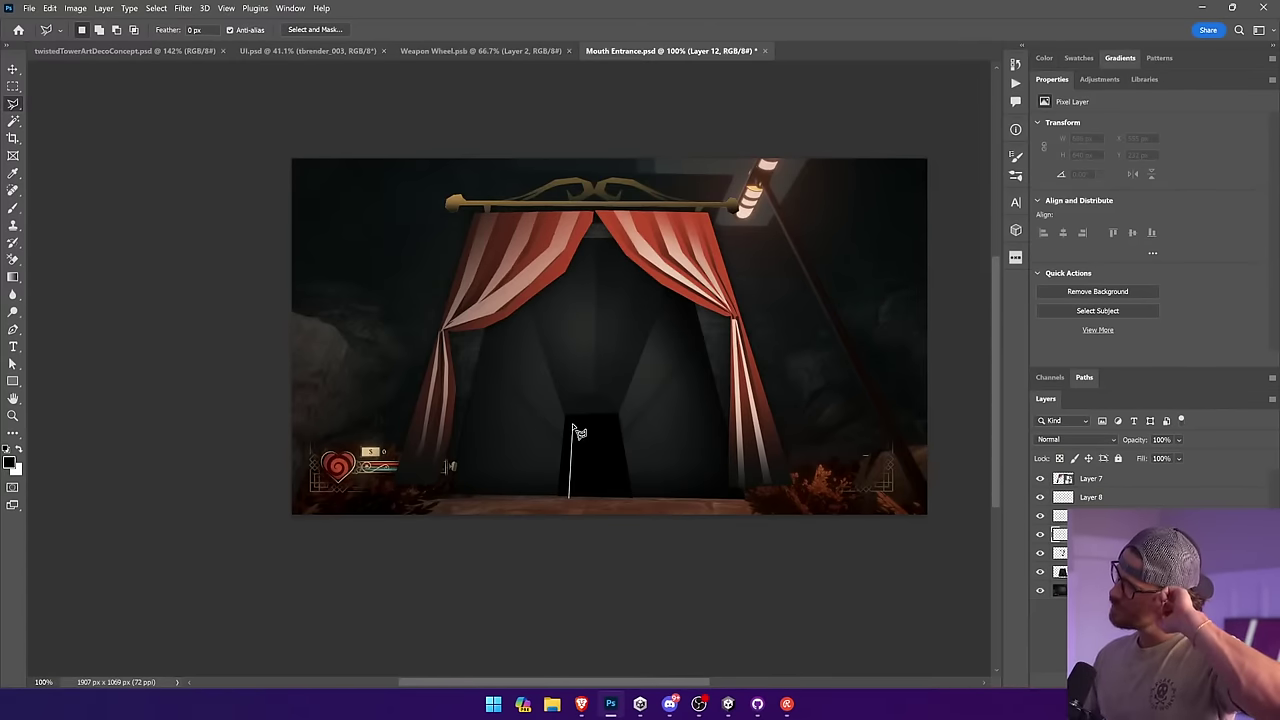
left_click(572, 424)
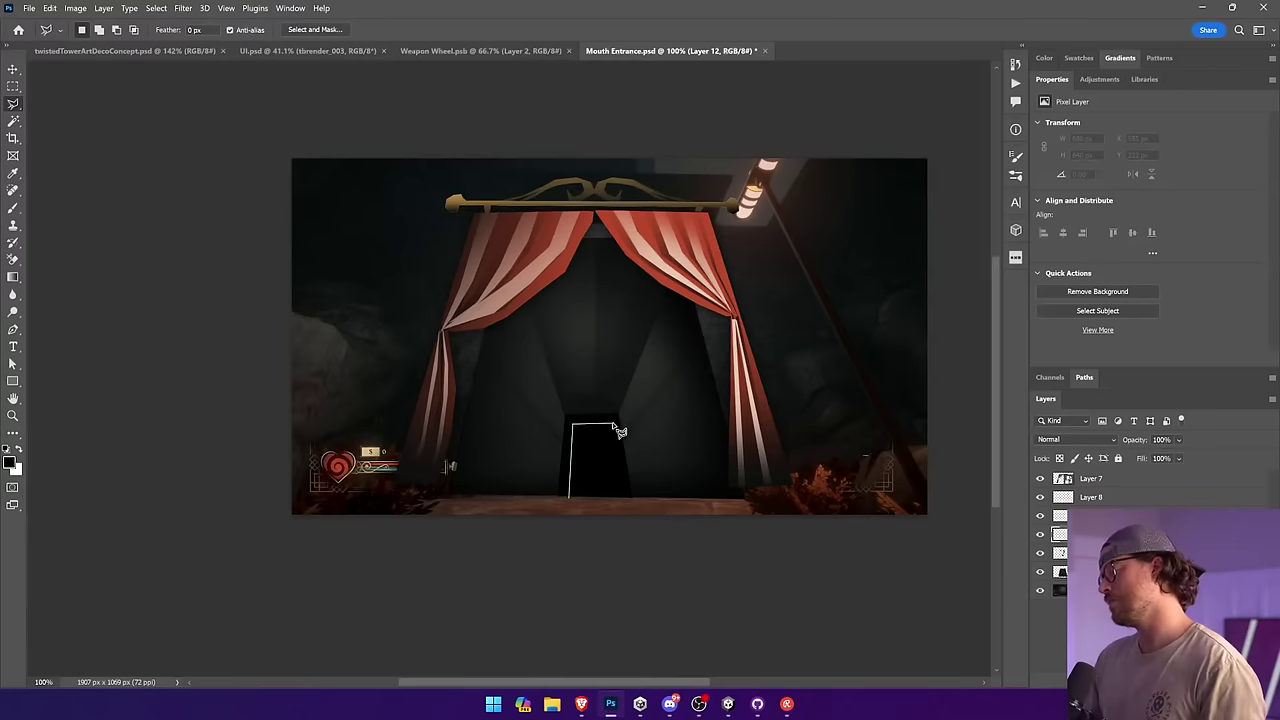
left_click(612, 421)
left_click(624, 496)
left_click(570, 497)
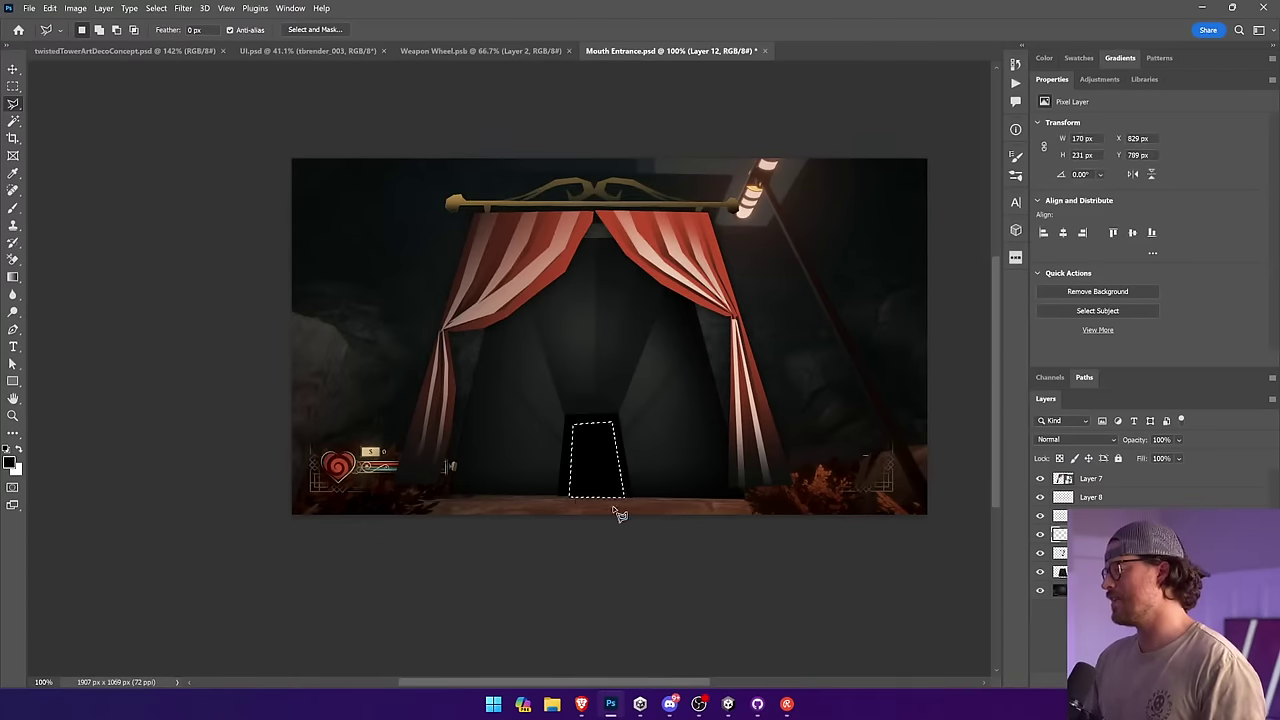
Step: Fill the door shape on another new layer with gold sampled from the curtain rod and deselect
key("ctrl+shift+alt+n")
key("g")
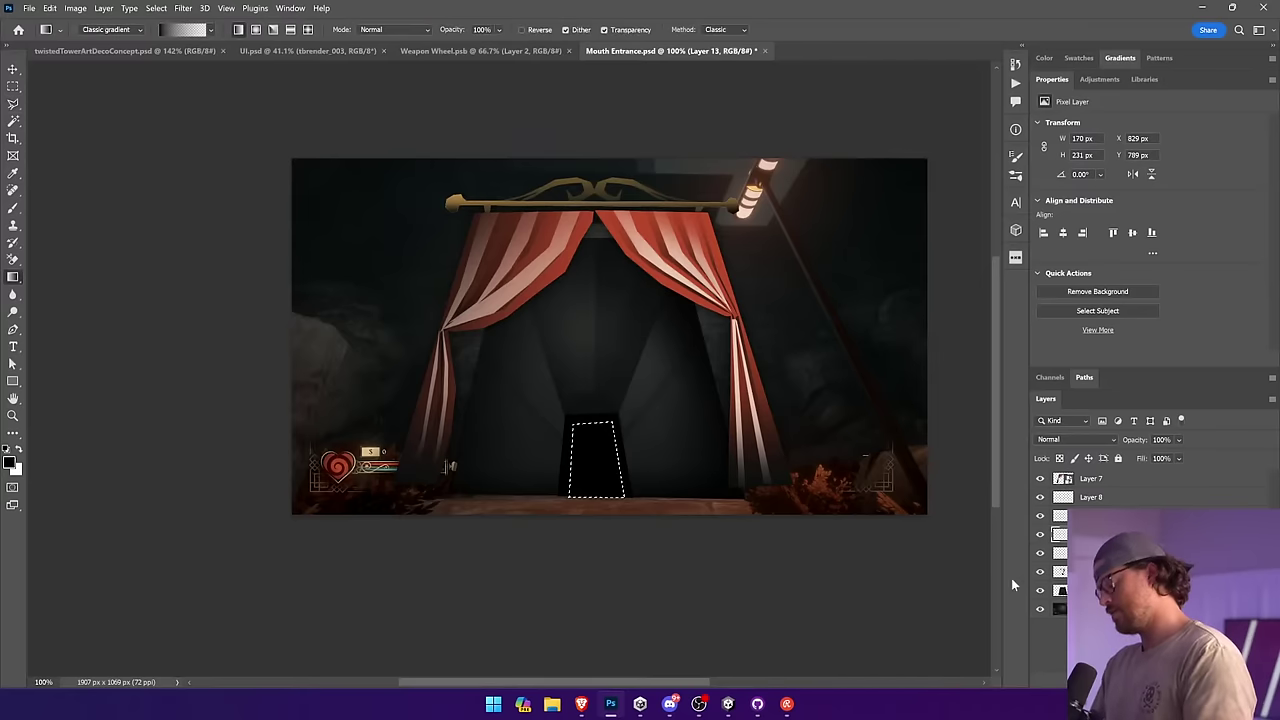
key("i")
left_click(644, 183)
left_click_drag(640, 187, 640, 203)
key("g")
left_click_drag(577, 440, 582, 522)
key("ctrl+d")
Step: Select an inner panel about 121 × 226 px on the gold door and shade it with a dark gradient on a new layer
key("l")
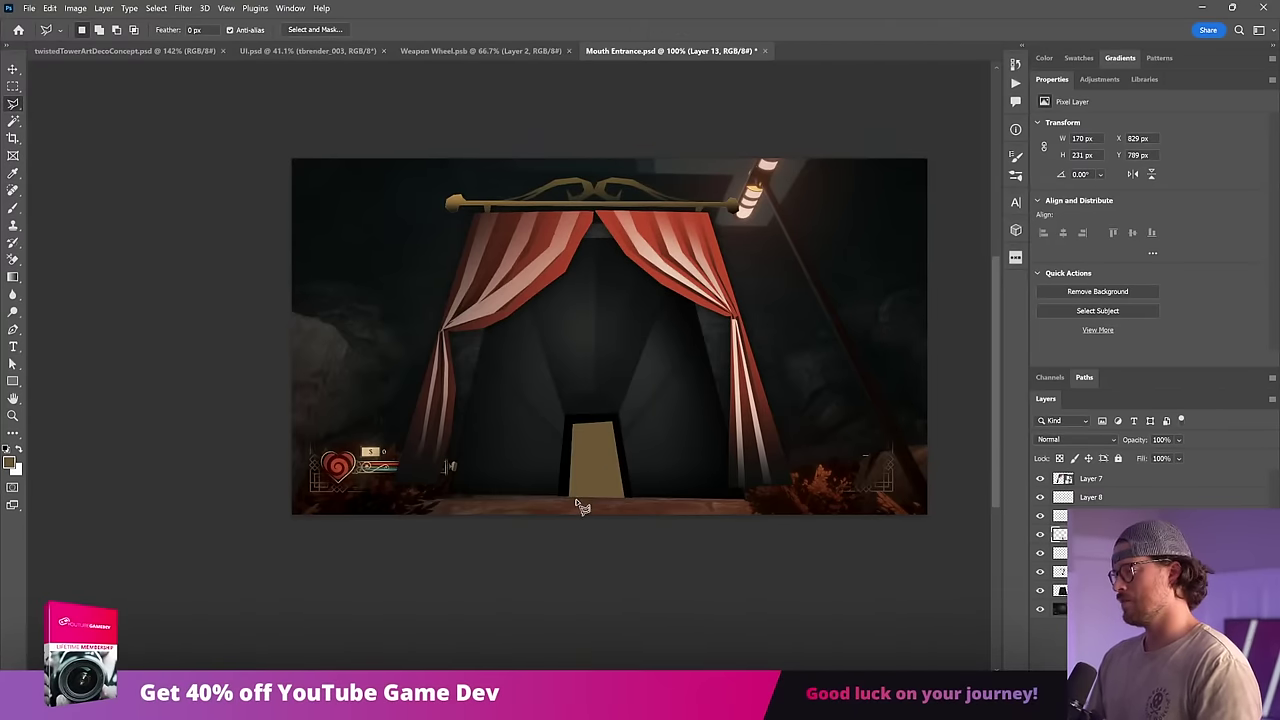
left_click(576, 498)
left_click(608, 428)
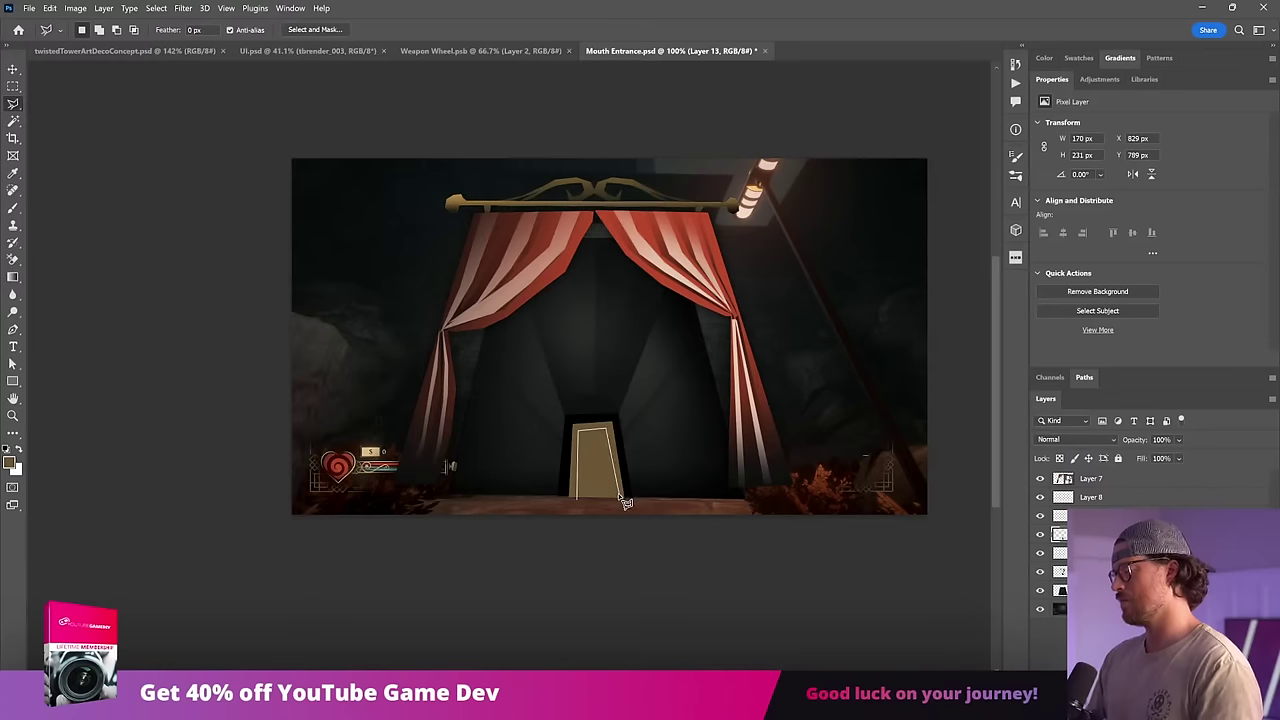
left_click(616, 500)
left_click(577, 499)
key("ctrl+shift+alt+n")
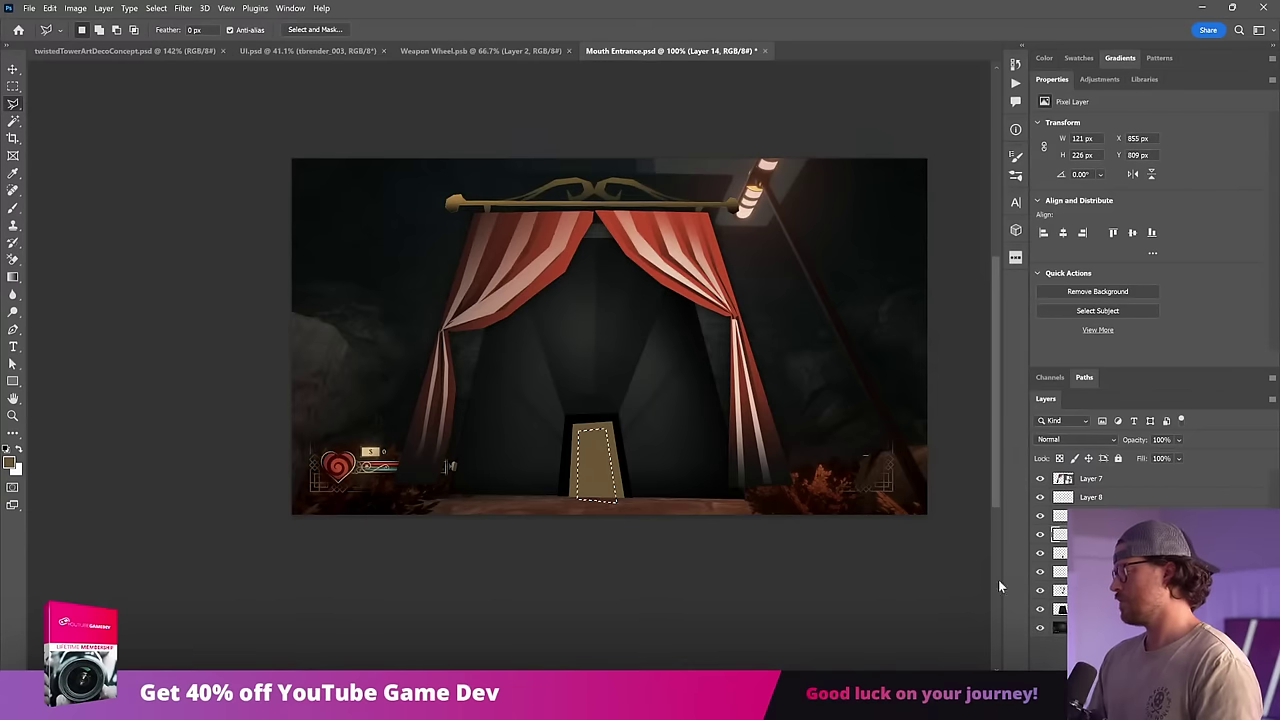
key("g")
left_click(576, 421, "alt")
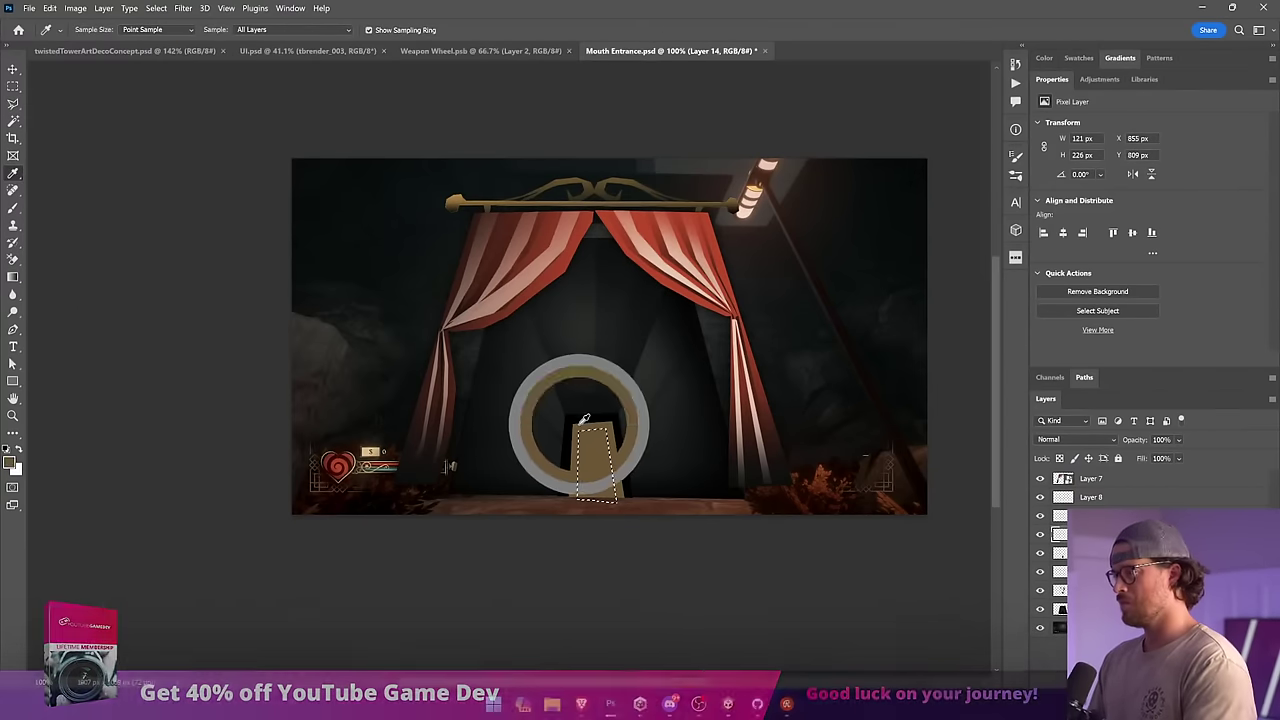
left_click_drag(543, 420, 544, 447)
Step: Select a larger area about 149 × 237 px inside the gold door, darken it with a black gradient, and deselect
left_click(12, 103)
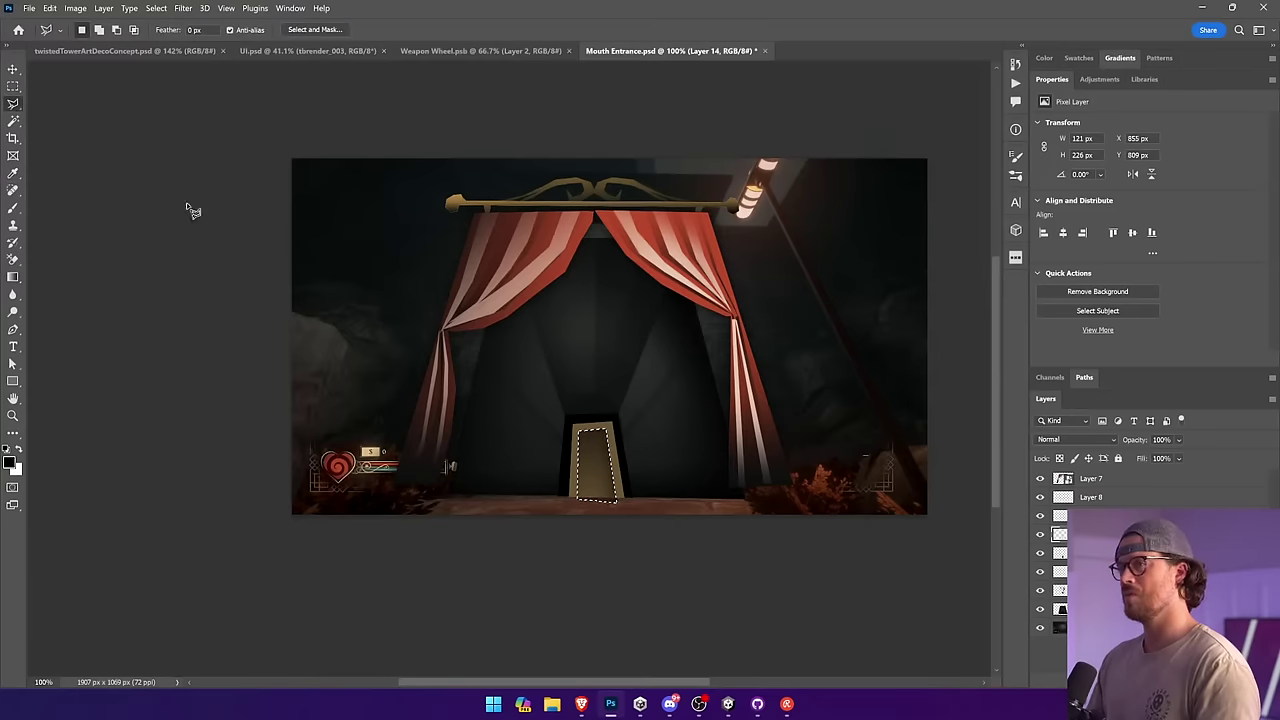
left_click(573, 499)
left_click(573, 425)
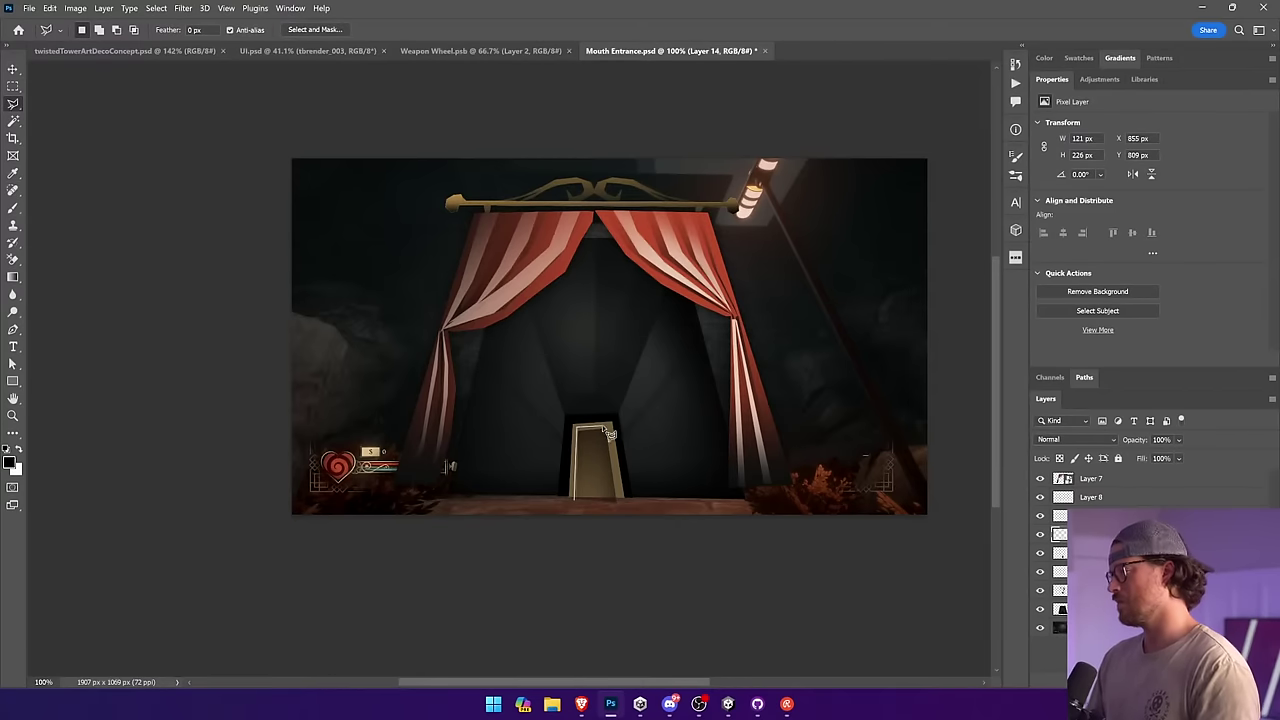
left_click(608, 424)
left_click(620, 502)
double_click(567, 501)
key("g")
left_click_drag(594, 456, 540, 390)
key("ctrl+d")
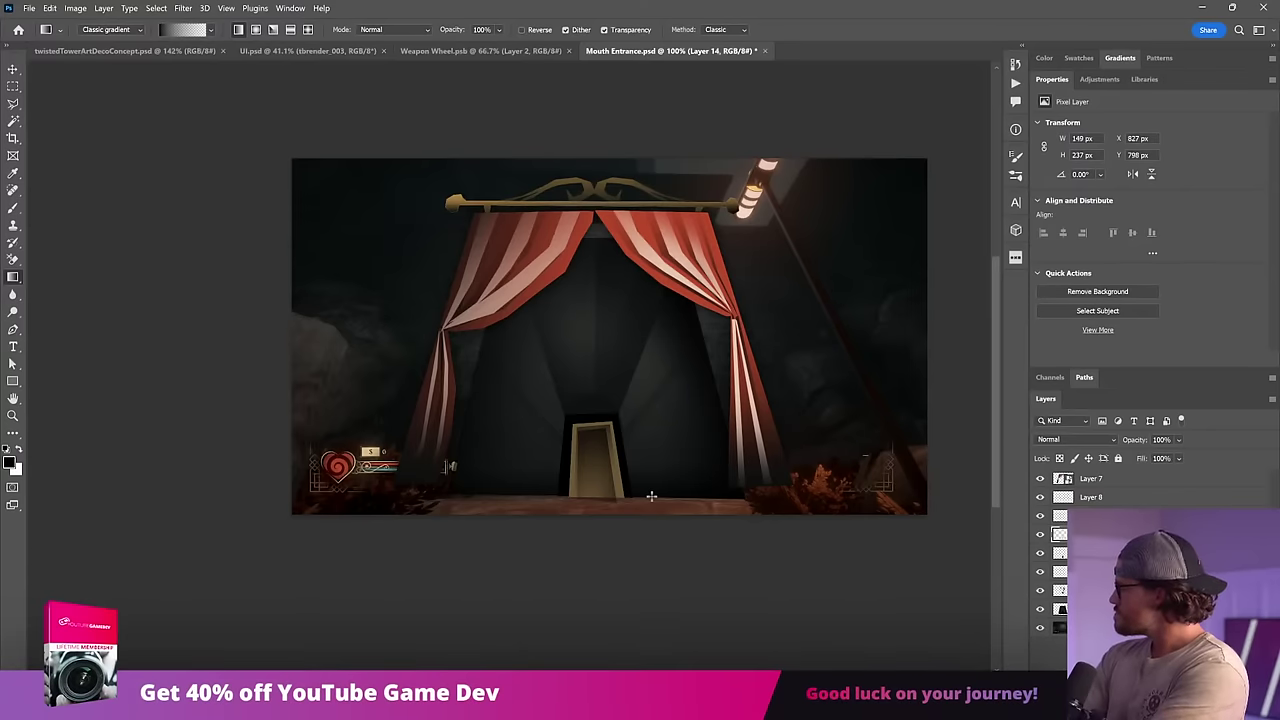
left_click(12, 104)
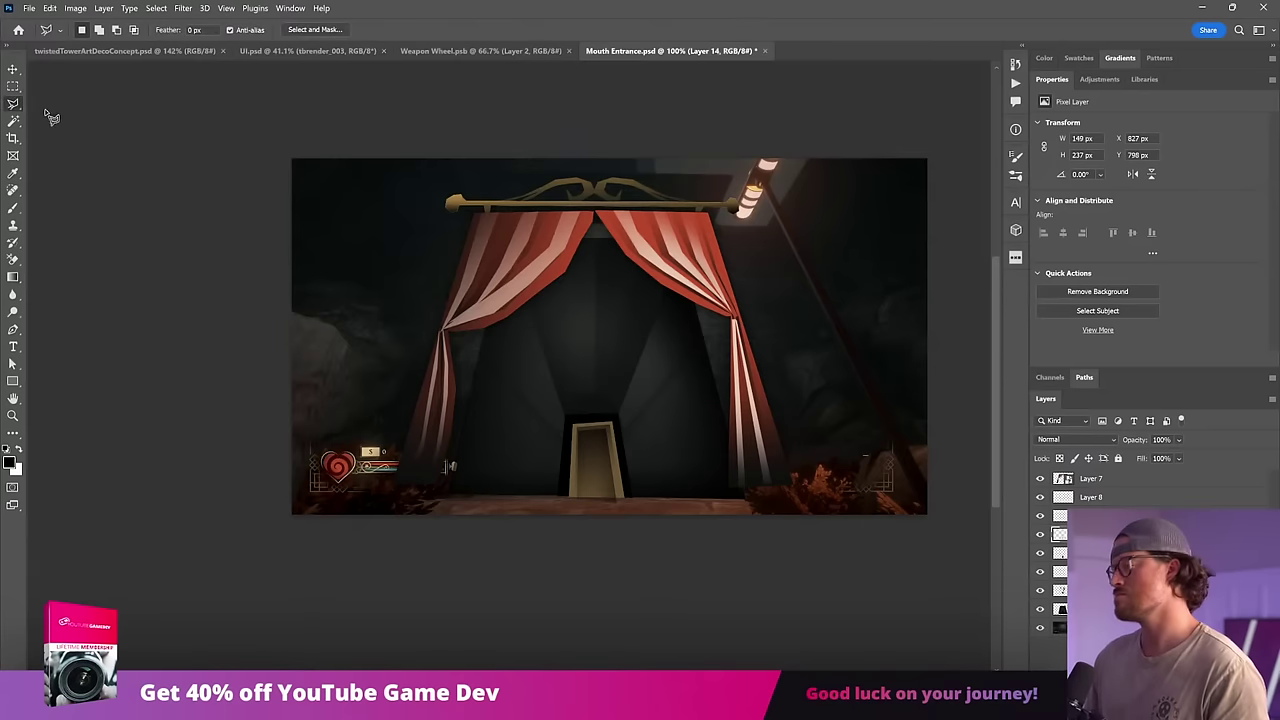
left_click(390, 479)
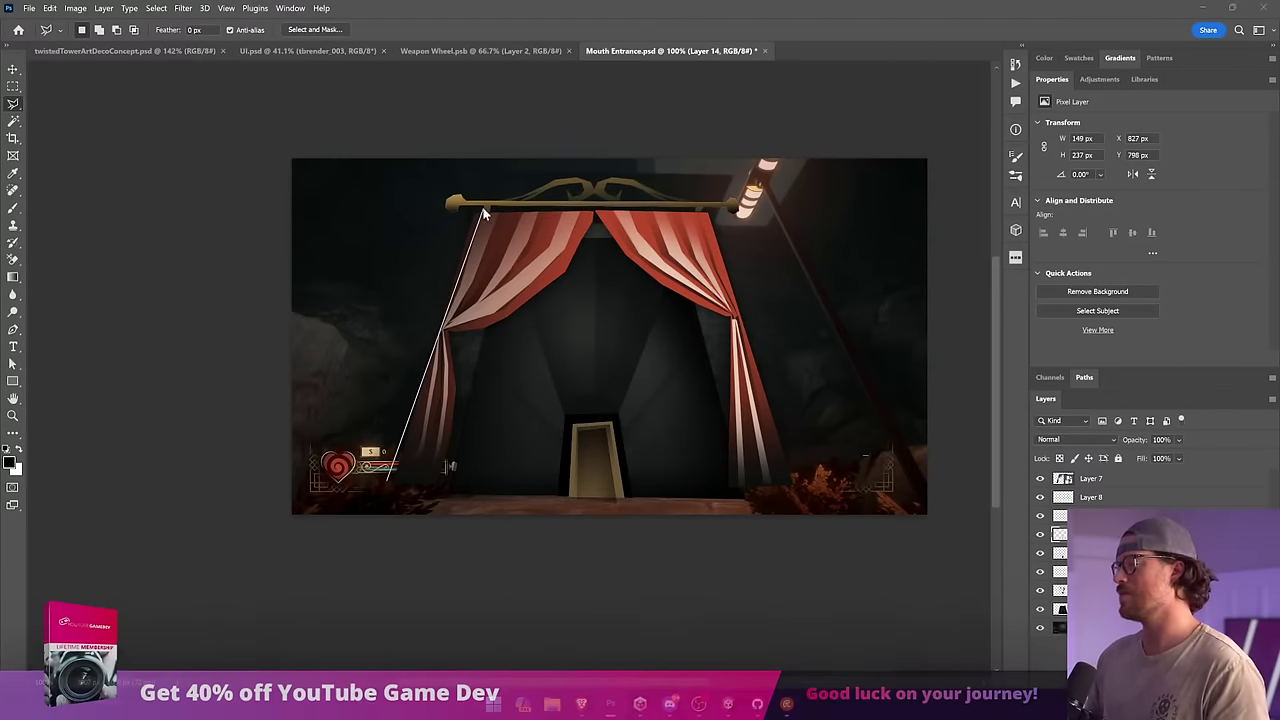
double_click(486, 210)
left_click(602, 267)
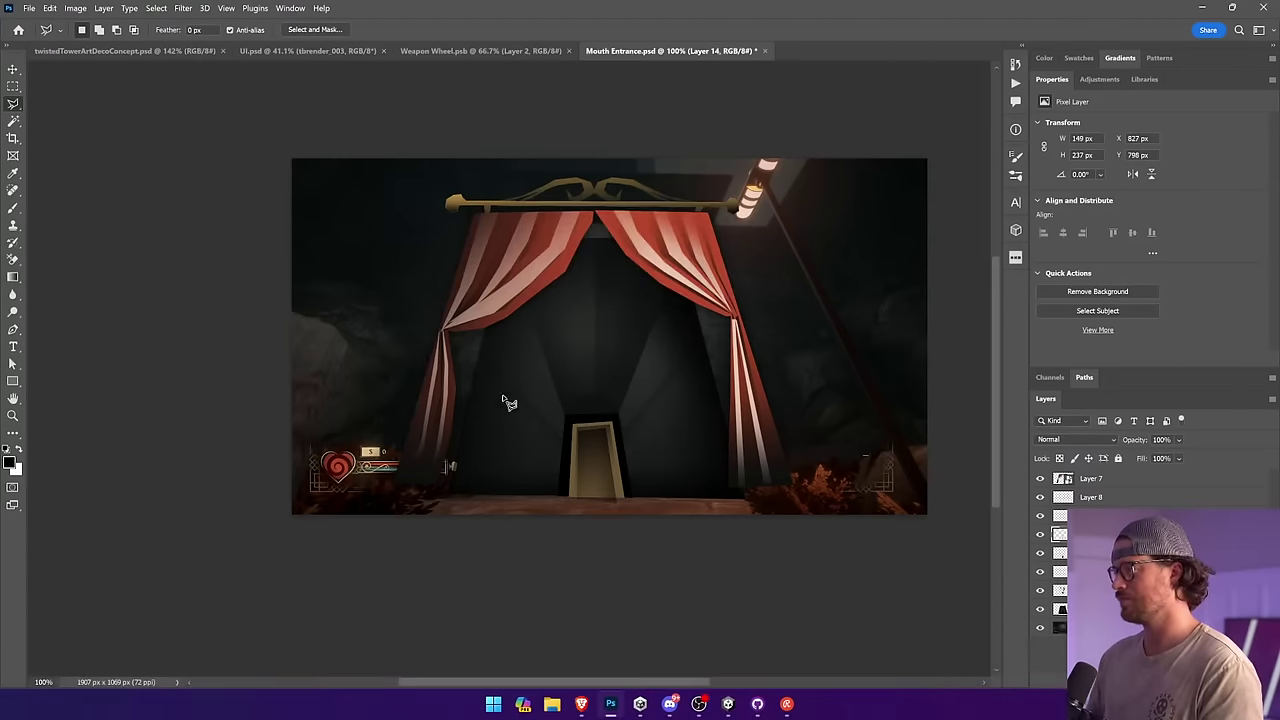
Step: Select a large trapezoid around the hallway interior behind the curtains, about 709 × 725 px
left_click(480, 479)
left_click(520, 262)
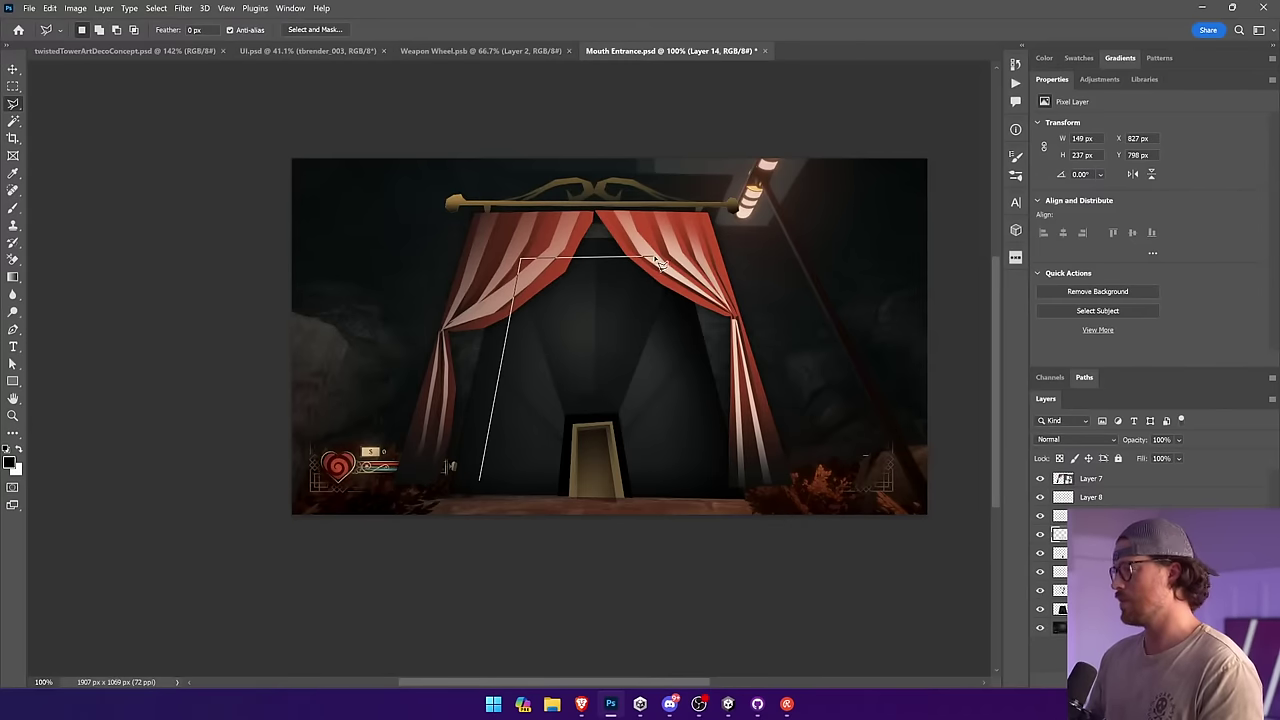
left_click(658, 263)
left_click(710, 505)
double_click(476, 497)
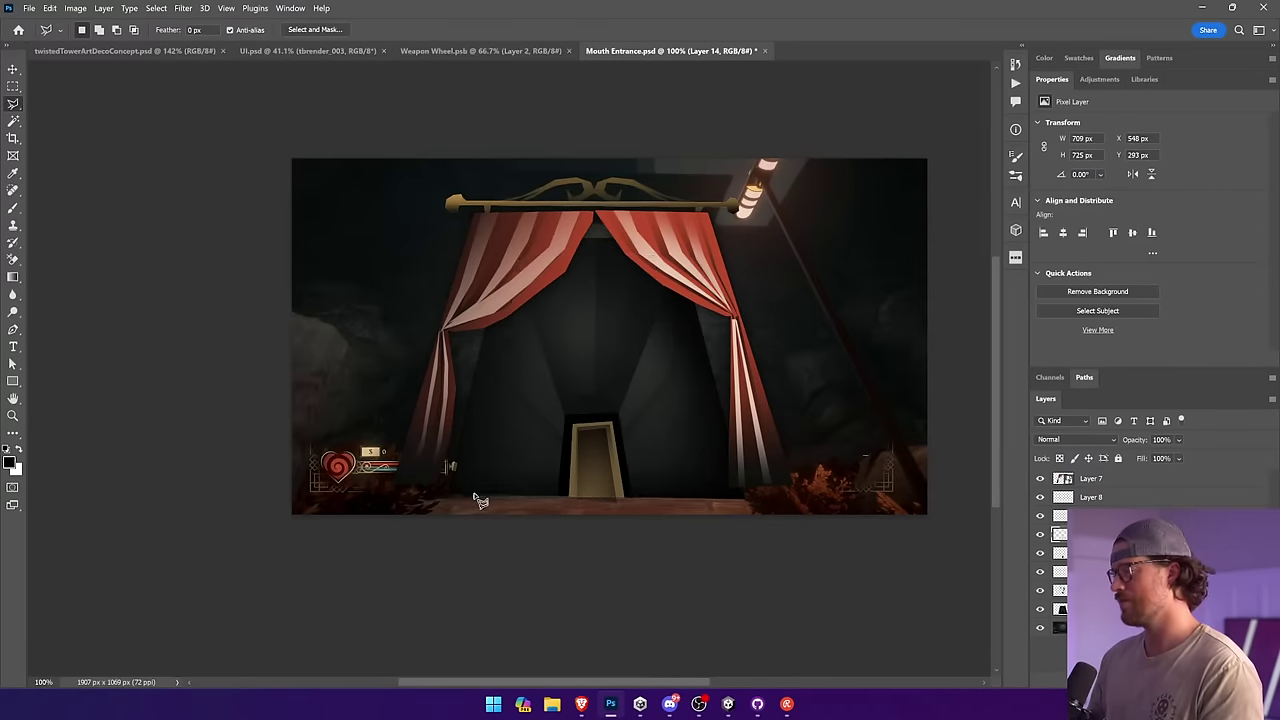
Step: Shade the hallway trapezoid on a new layer with black gradients coming in from both sides and deselect
key("ctrl+shift+alt+n")
key("g")
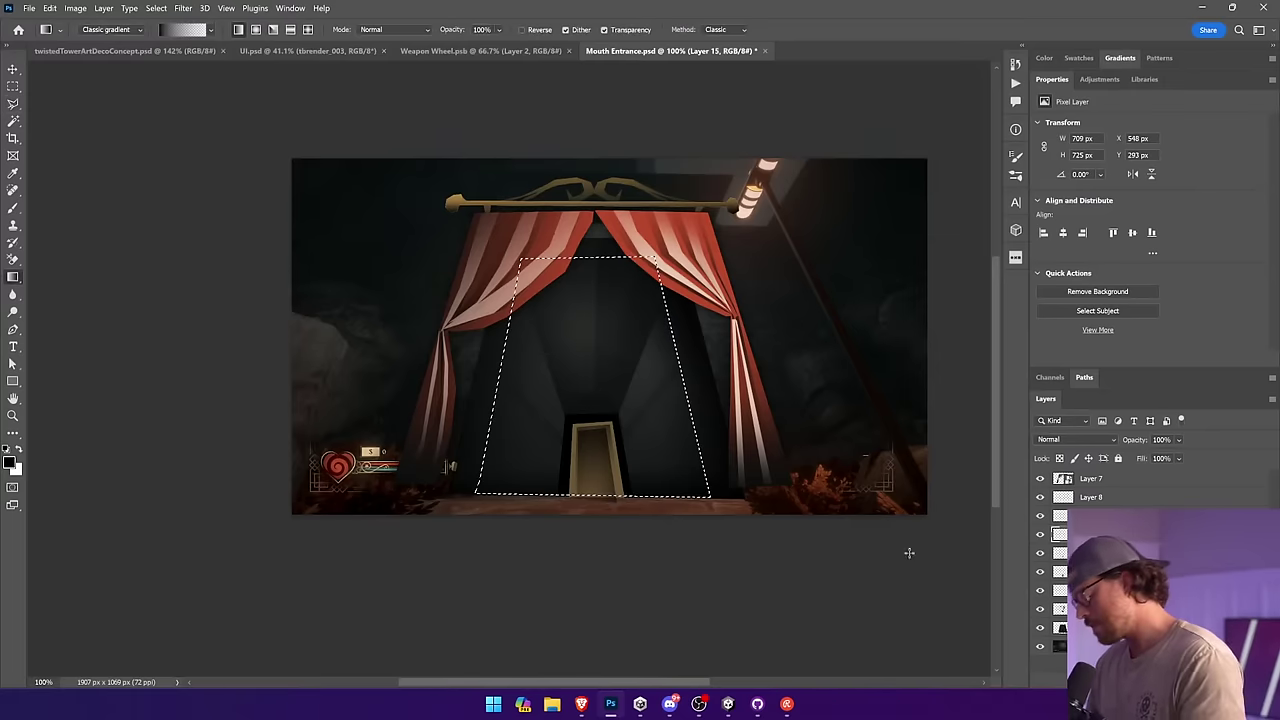
left_click(733, 417, "alt")
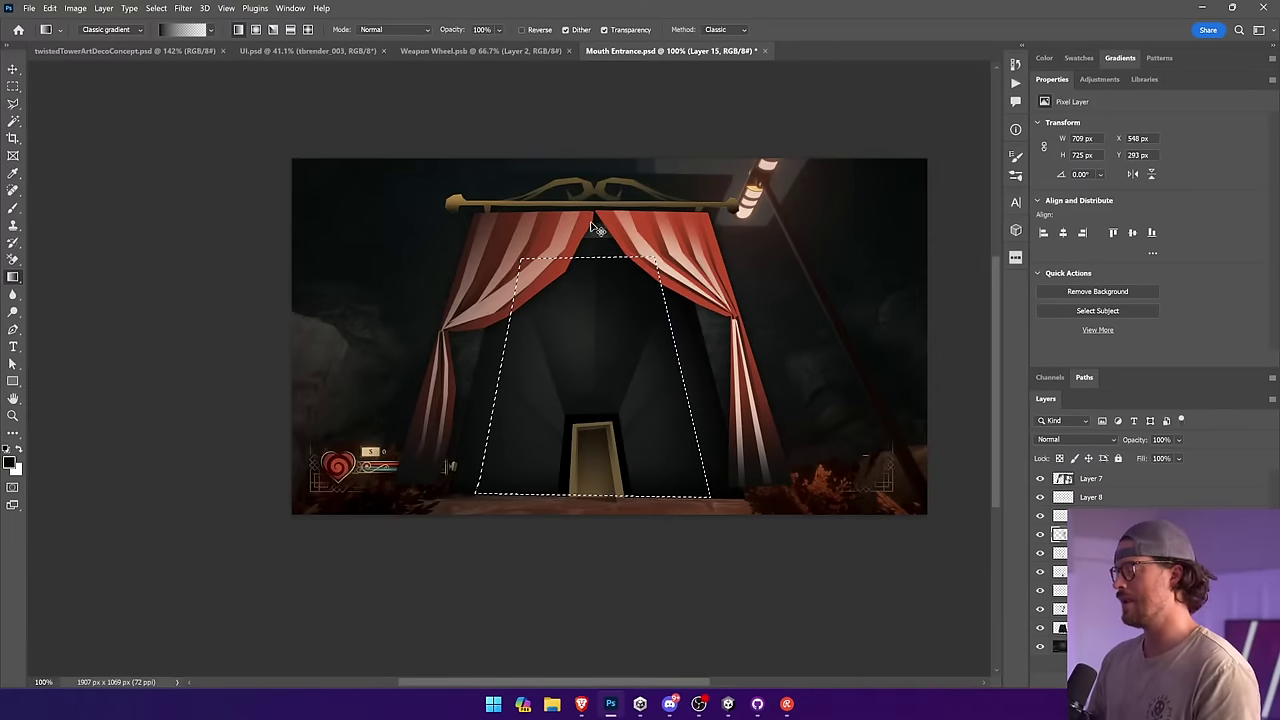
key("ctrl+z")
left_click_drag(471, 313, 570, 362)
left_click_drag(704, 338, 634, 352)
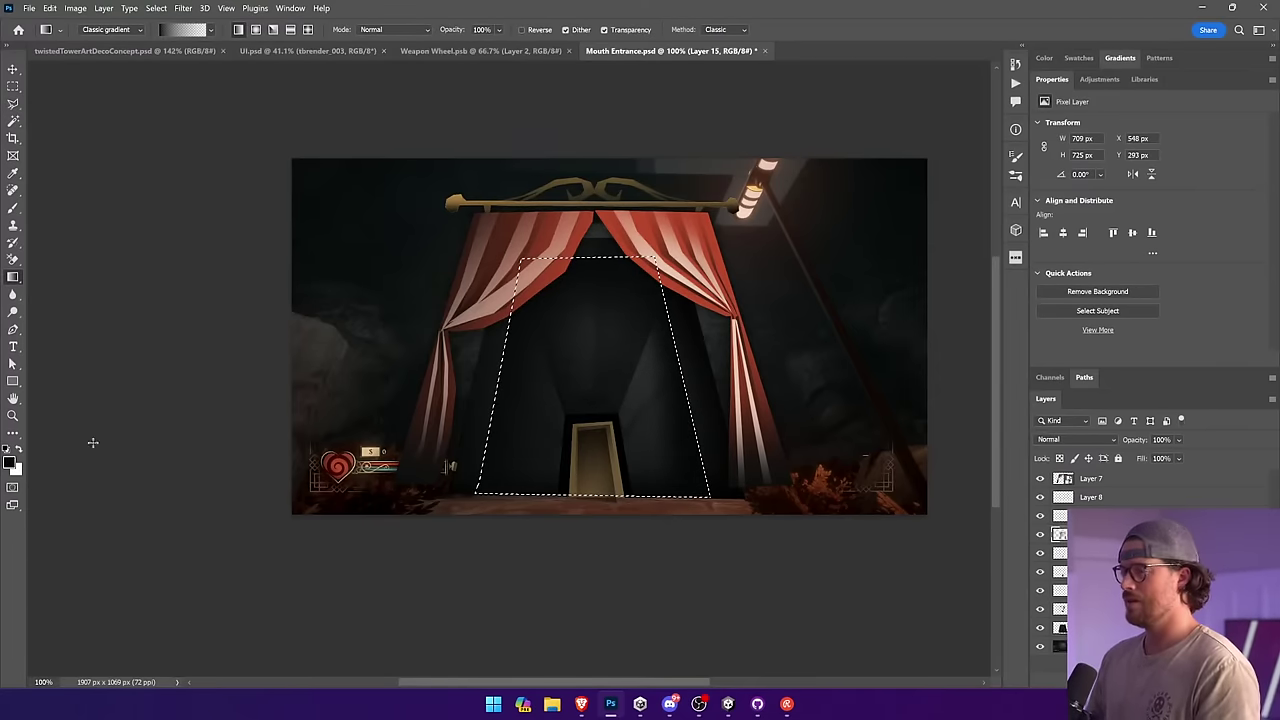
key("ctrl+d")
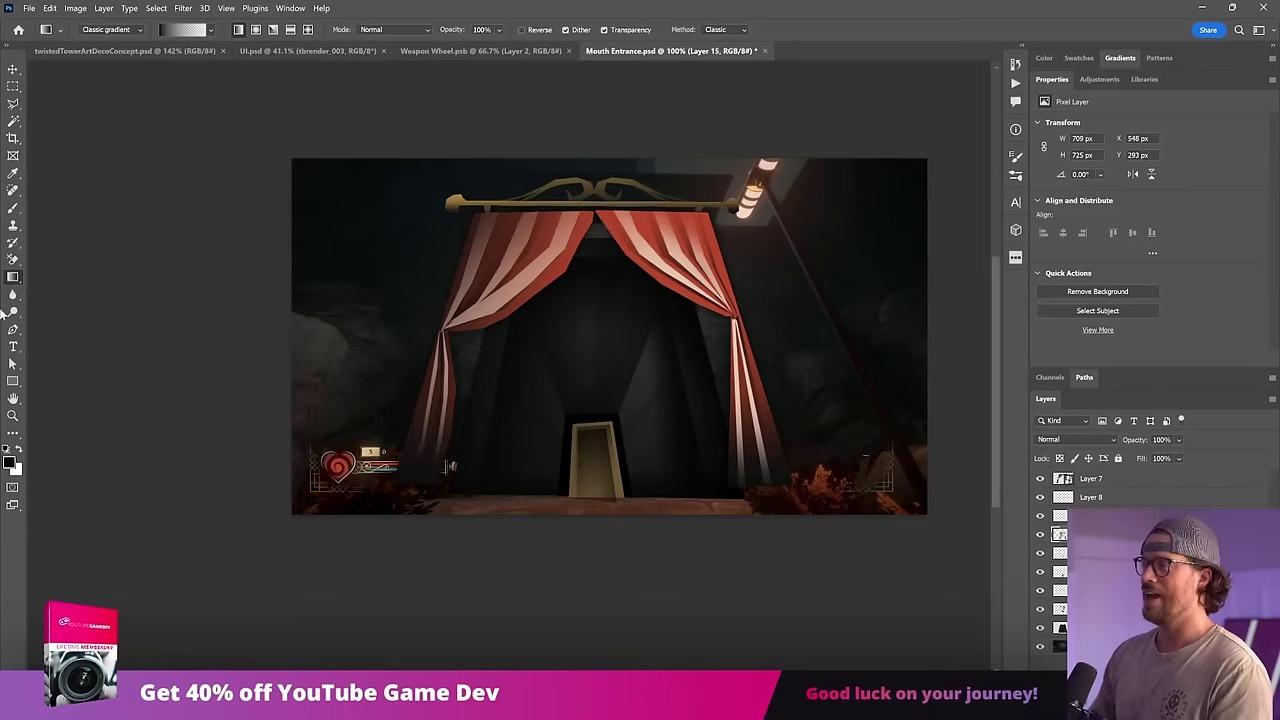
Step: Select tall slanted column shapes over the right and left curtains, about 1380 × 936 px overall
left_click(13, 103)
left_click(749, 480)
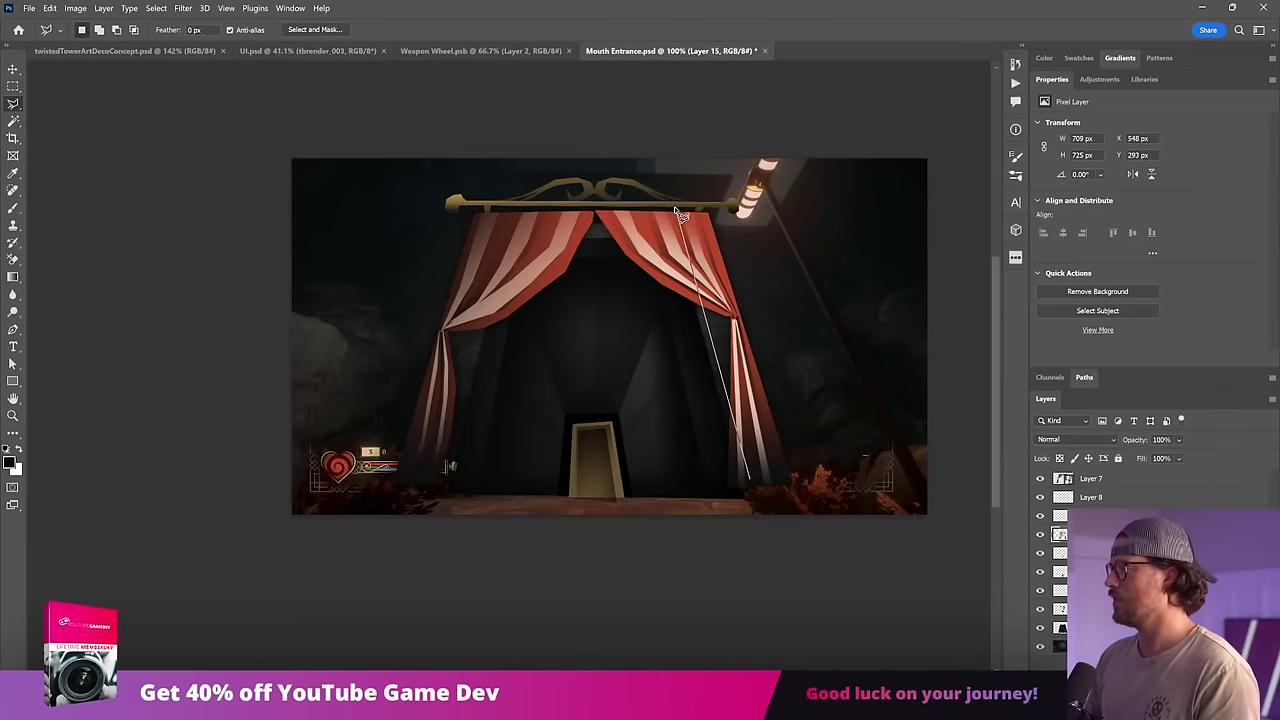
mouse_move(680, 196)
left_mouse_down()
mouse_move(713, 195)
mouse_move(732, 213)
mouse_move(795, 452)
mouse_move(826, 492)
mouse_move(748, 490)
left_mouse_up()
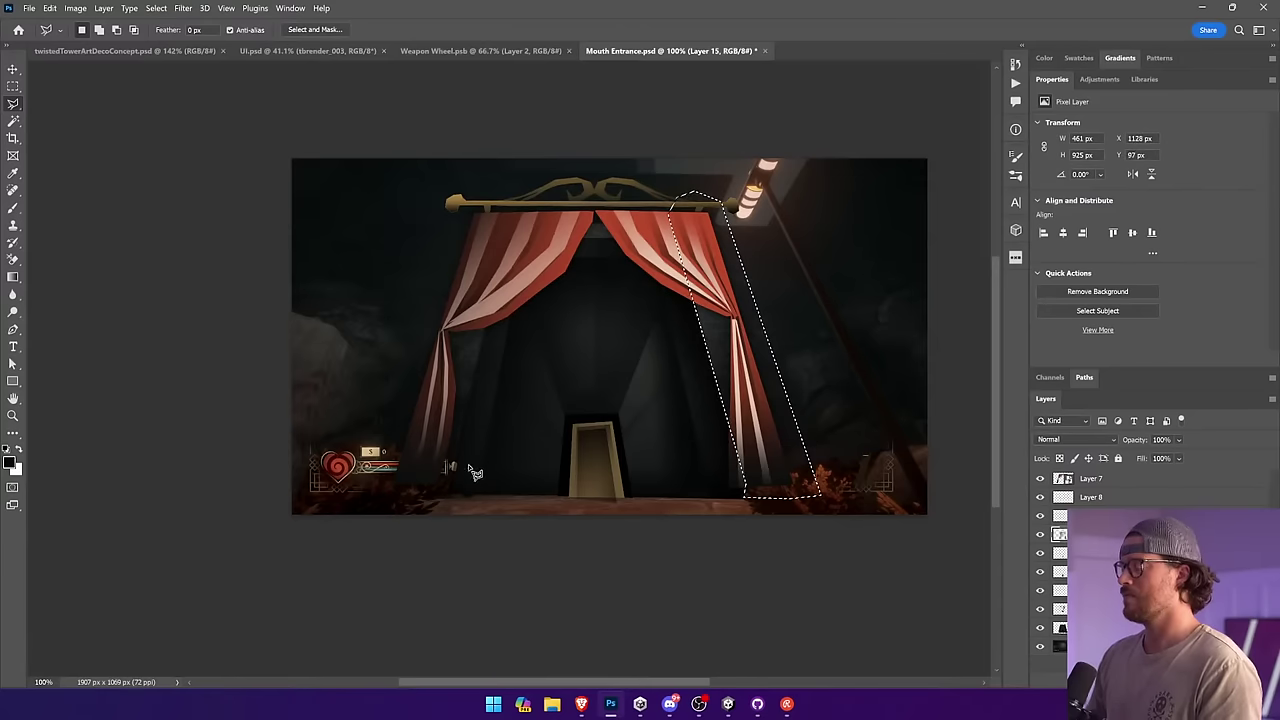
mouse_move(444, 495)
left_mouse_down()
mouse_move(511, 215)
mouse_move(499, 190)
mouse_move(469, 188)
mouse_move(459, 202)
mouse_move(407, 395)
mouse_move(376, 480)
mouse_move(361, 482)
mouse_move(413, 506)
left_mouse_up()
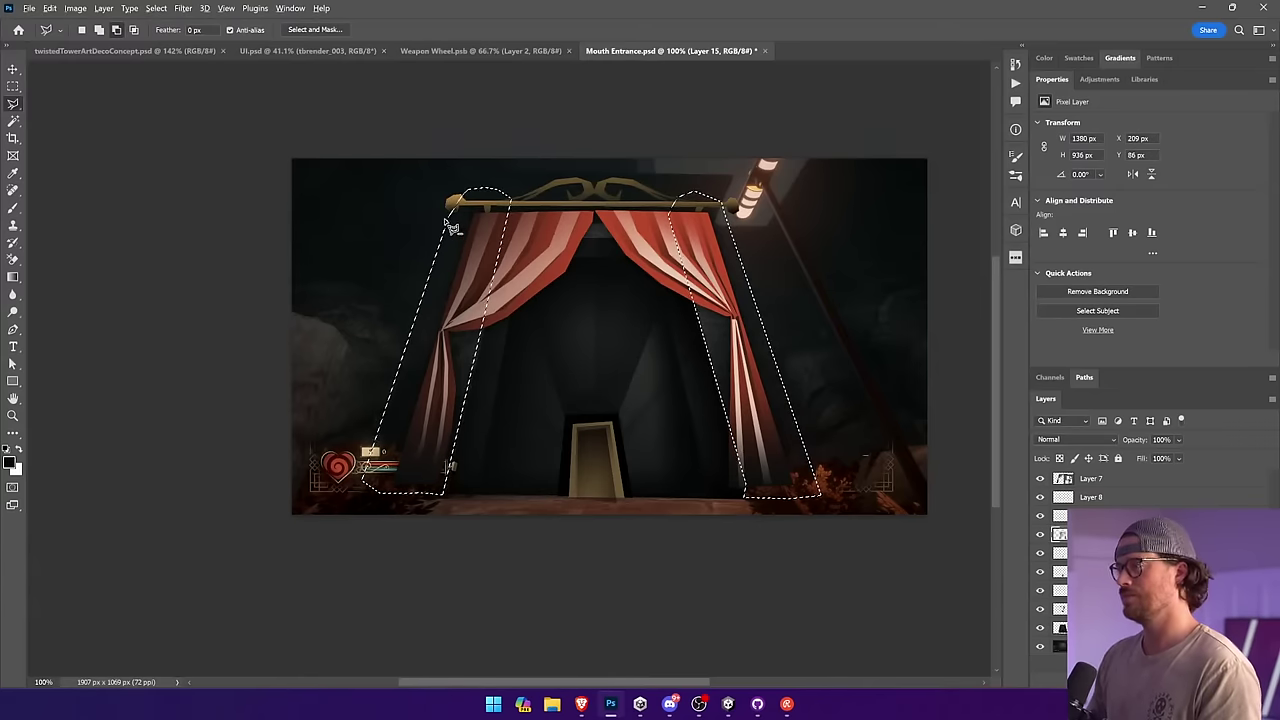
Step: Trim the tops of both column selections along the gold rod, leaving about 1380 × 872 px selected overall
mouse_move(500, 218)
left_mouse_down()
mouse_move(743, 209)
mouse_move(666, 168)
mouse_move(449, 178)
mouse_move(440, 210)
left_mouse_up()
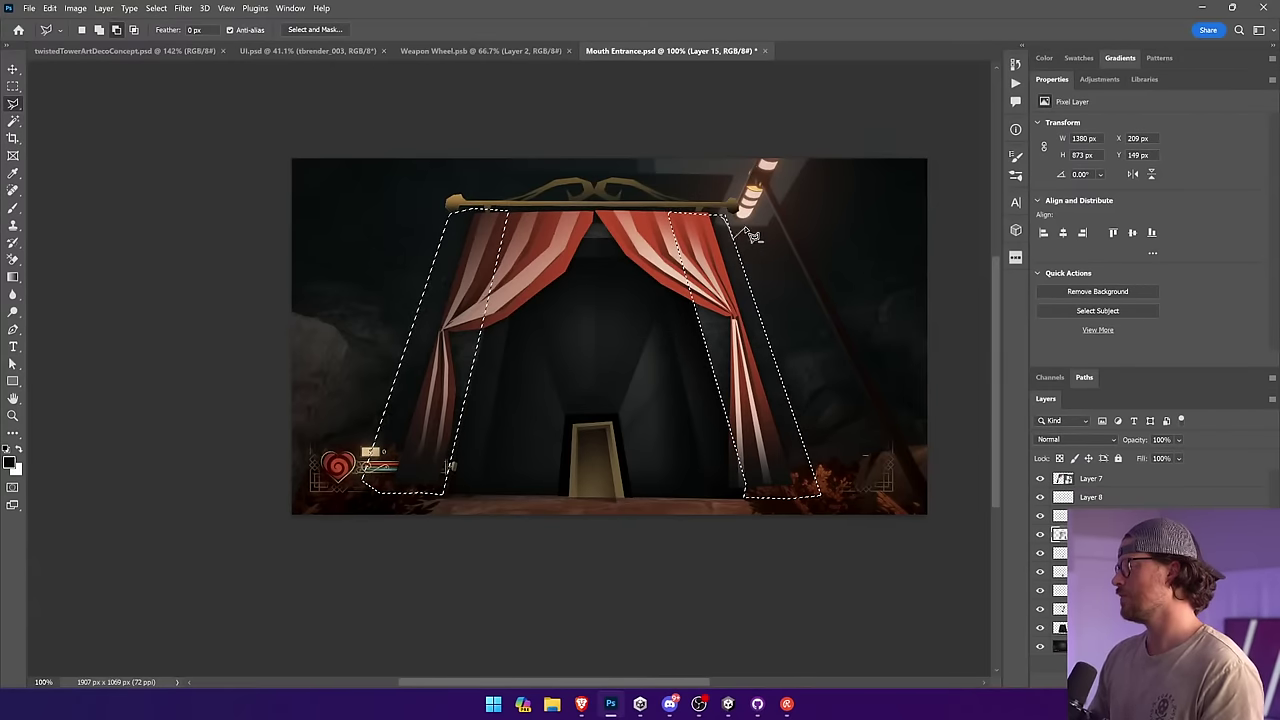
double_click(689, 193)
left_click(598, 191)
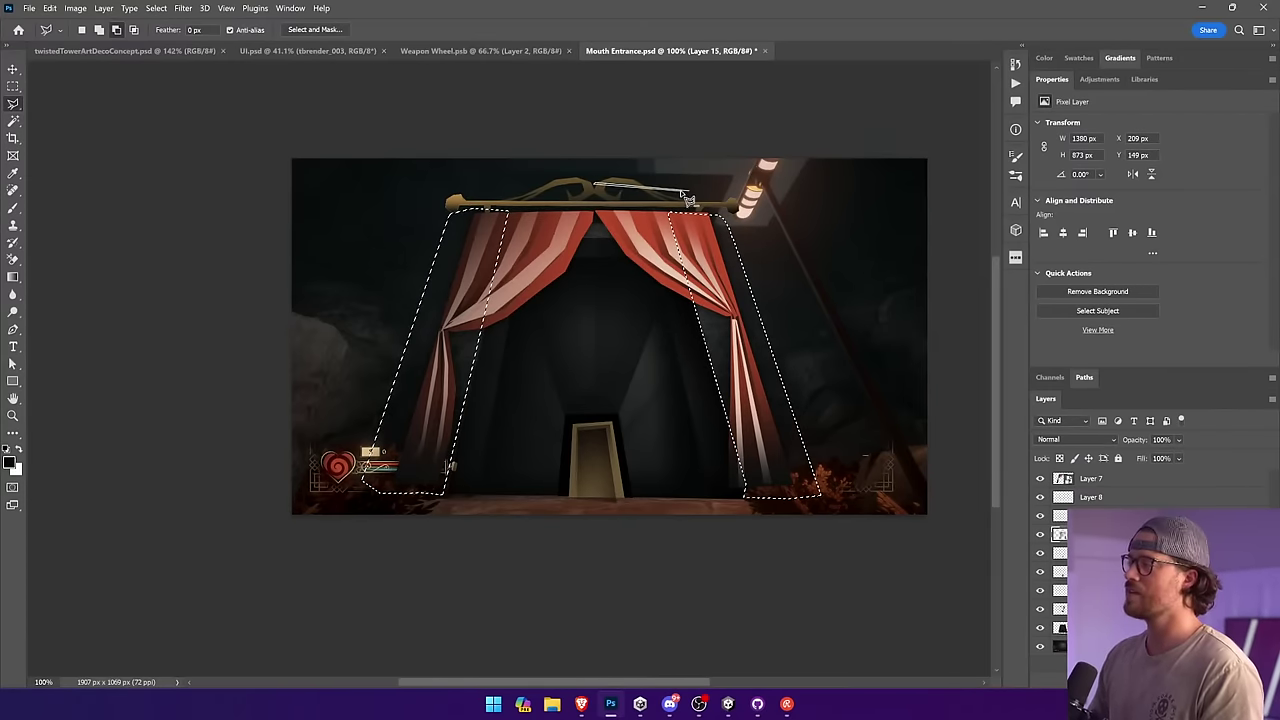
left_click(688, 194)
mouse_move(498, 228)
left_mouse_down()
mouse_move(471, 209)
mouse_move(449, 251)
mouse_move(429, 214)
mouse_move(508, 193)
left_mouse_up()
Step: Shade the two slanted columns on a new layer with black and a sampled dark grey, and deselect
key("g")
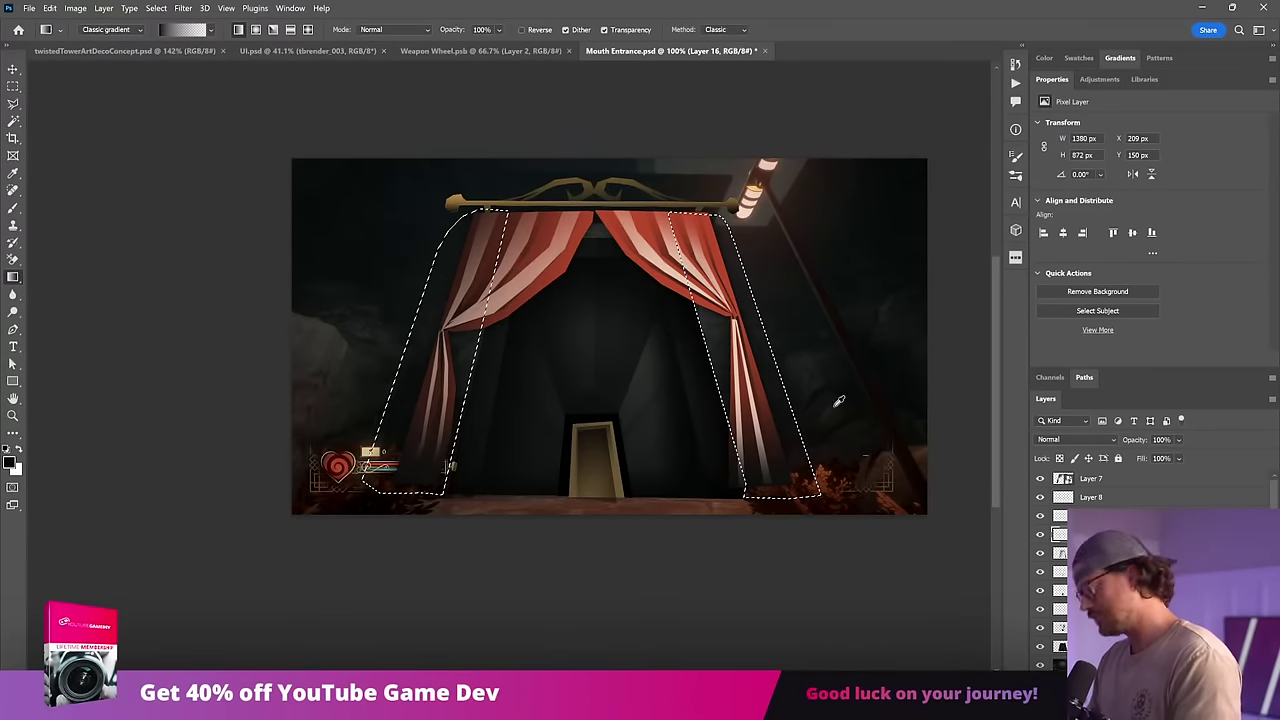
key("i")
left_click(508, 364)
key("g")
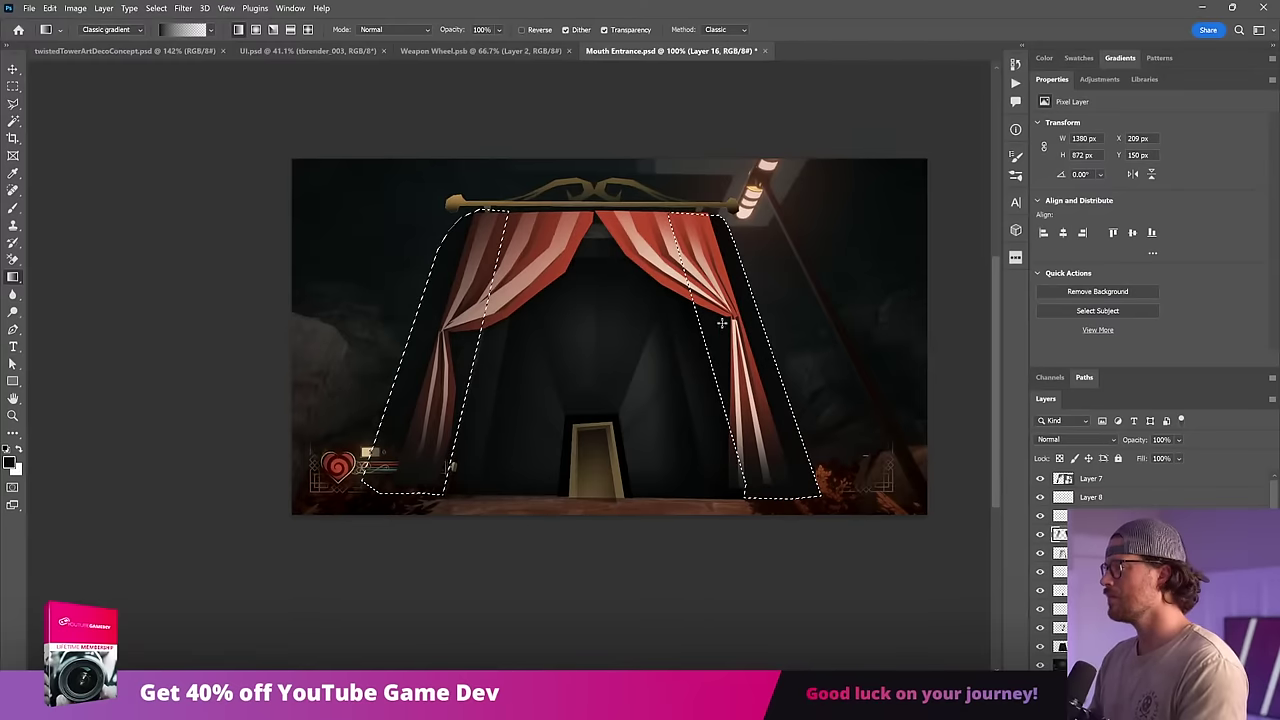
left_click_drag(838, 386, 643, 386)
key("g")
key("alt+BackSpace")
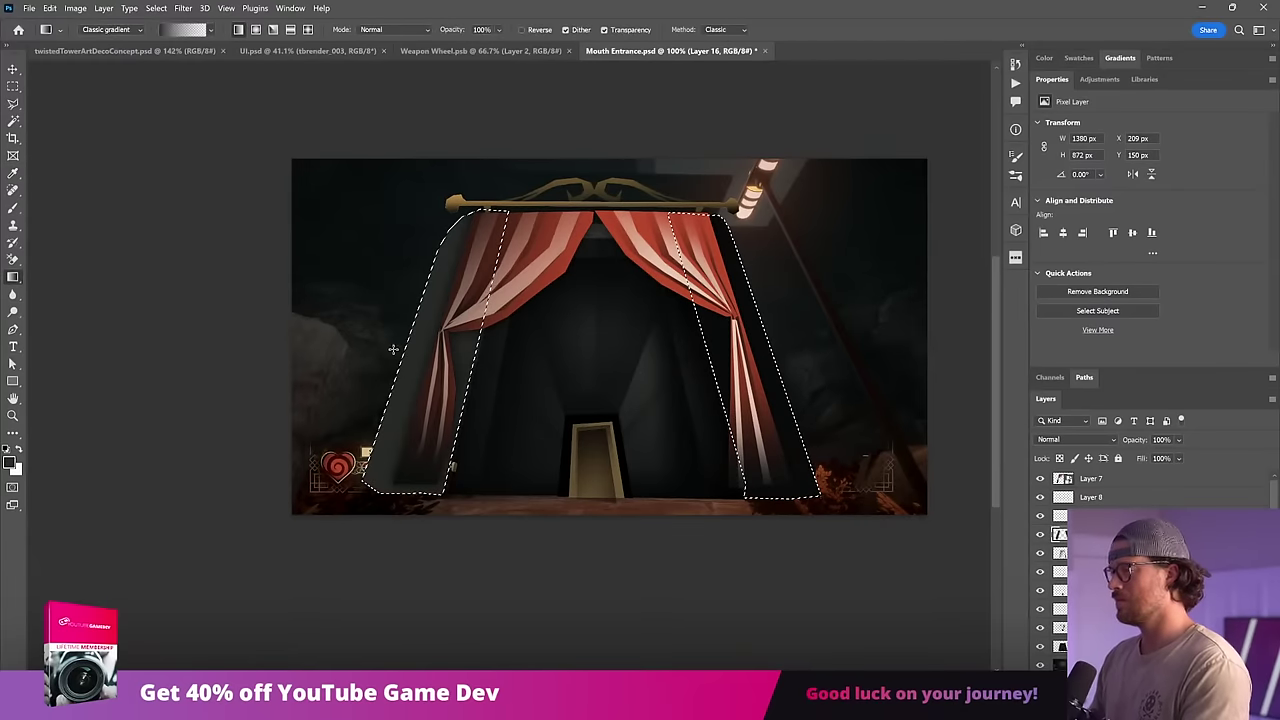
key("ctrl+d")
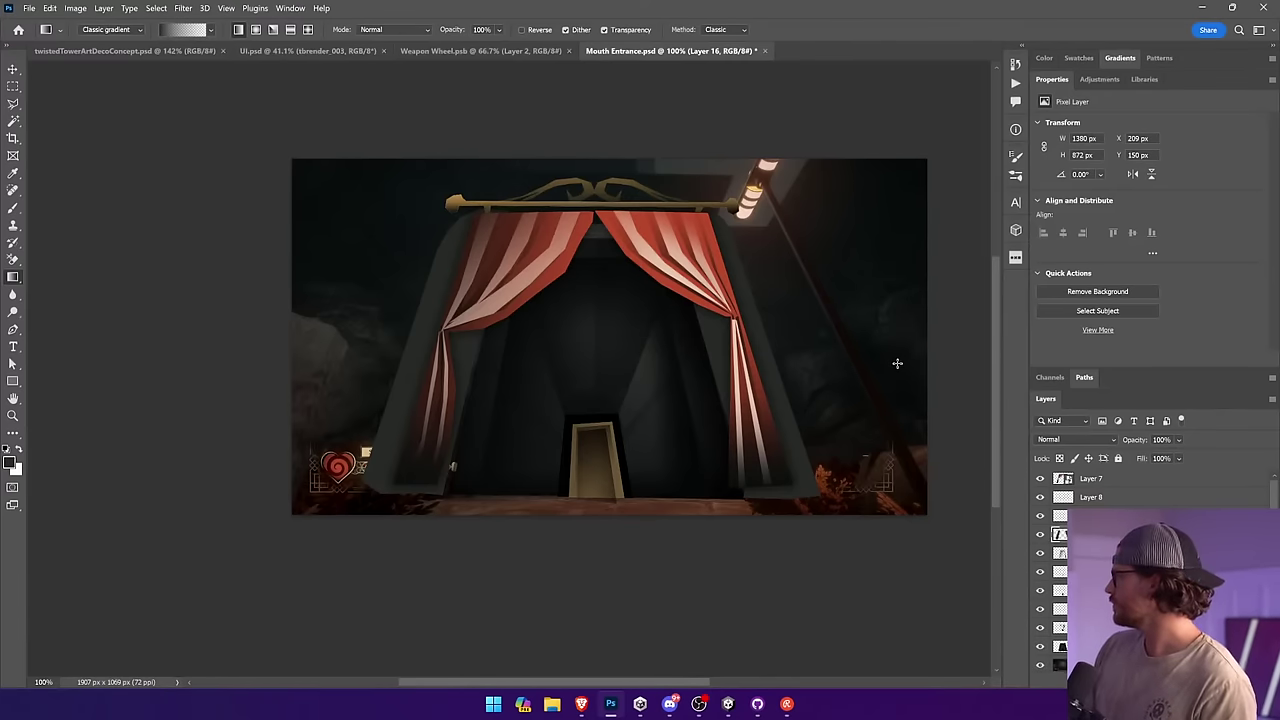
Step: Delete the slanted-column layer and all other entrance layers above the base game screenshot
key("v")
left_click_drag(677, 342, 446, 312)
key("Delete")
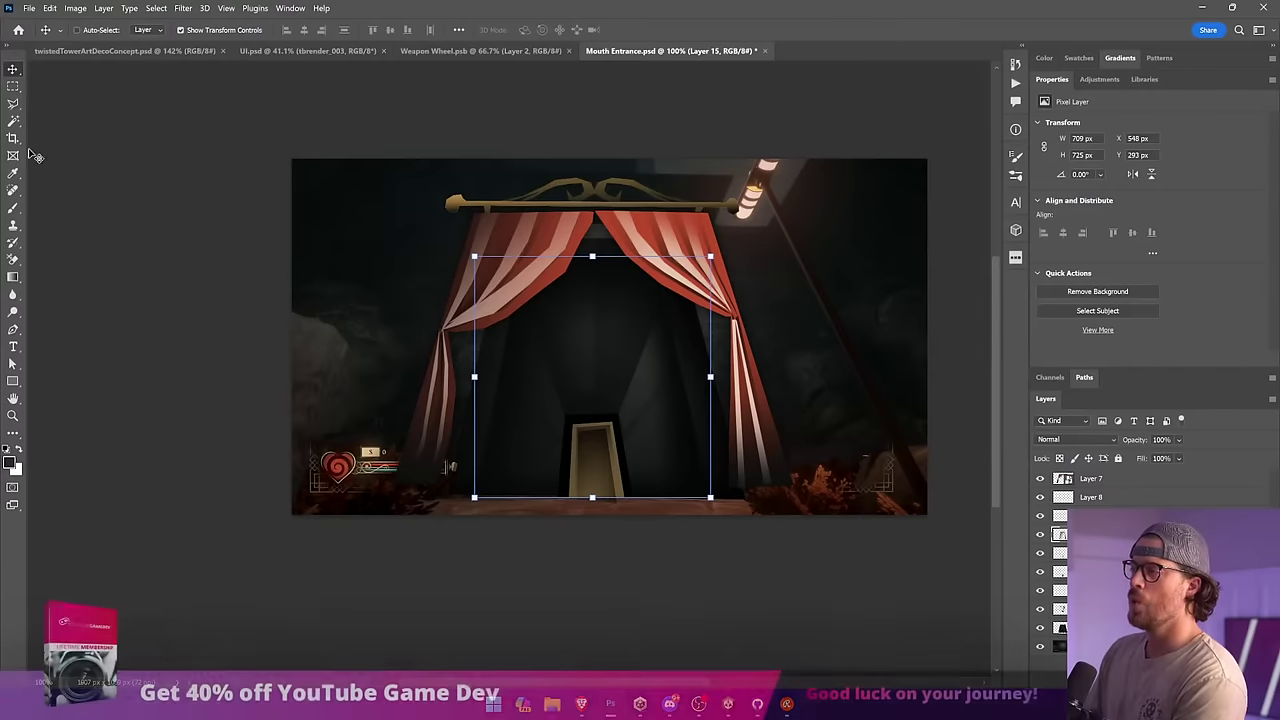
left_click(13, 104)
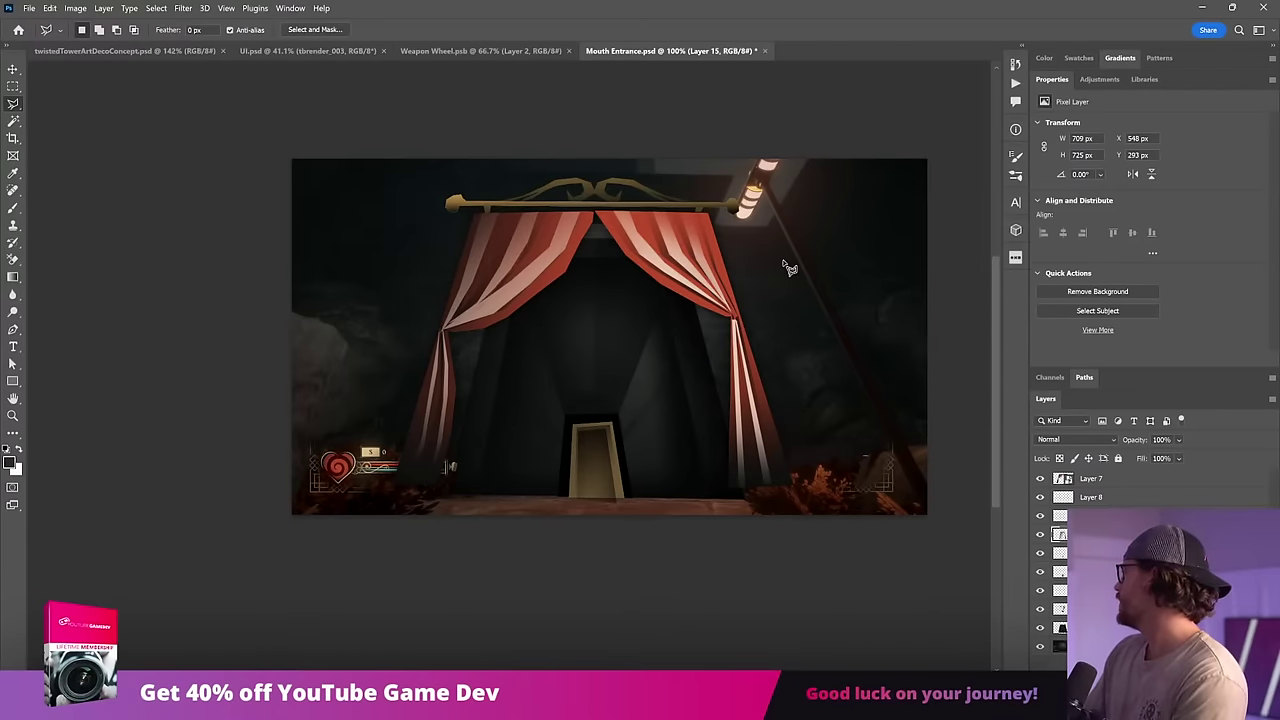
left_click(1100, 478)
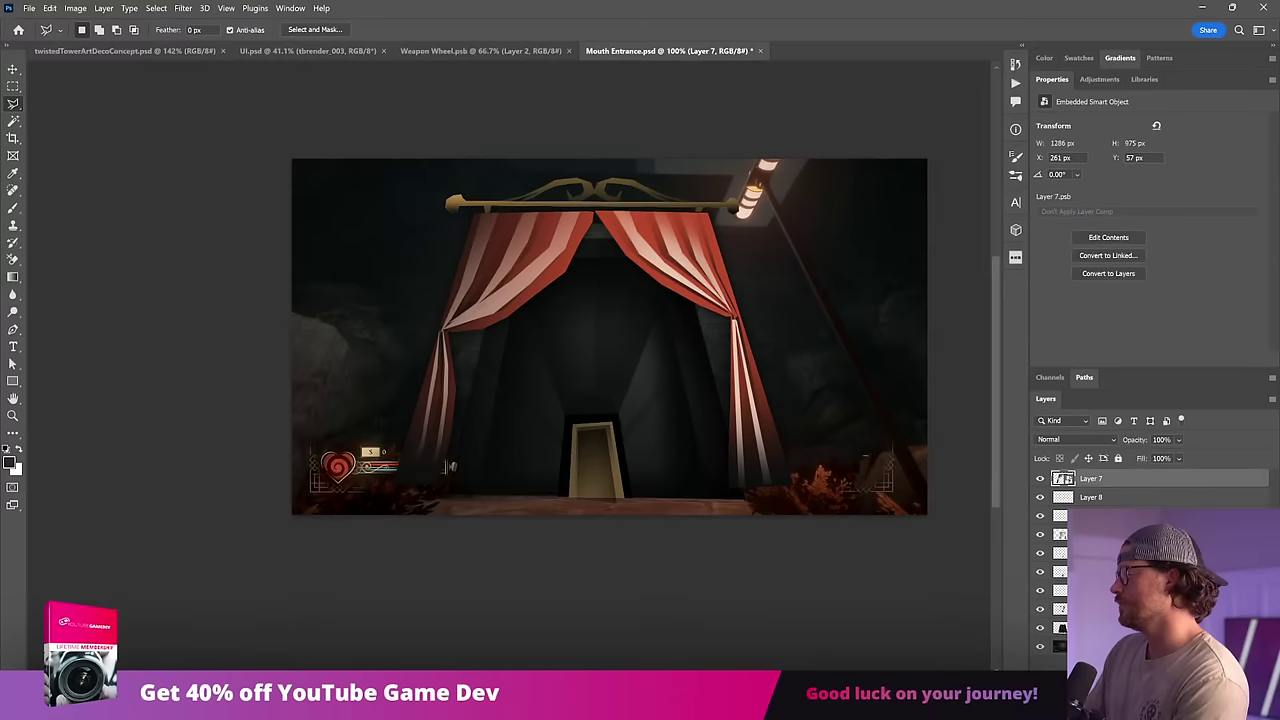
left_click(1100, 497, "shift")
key("Delete")
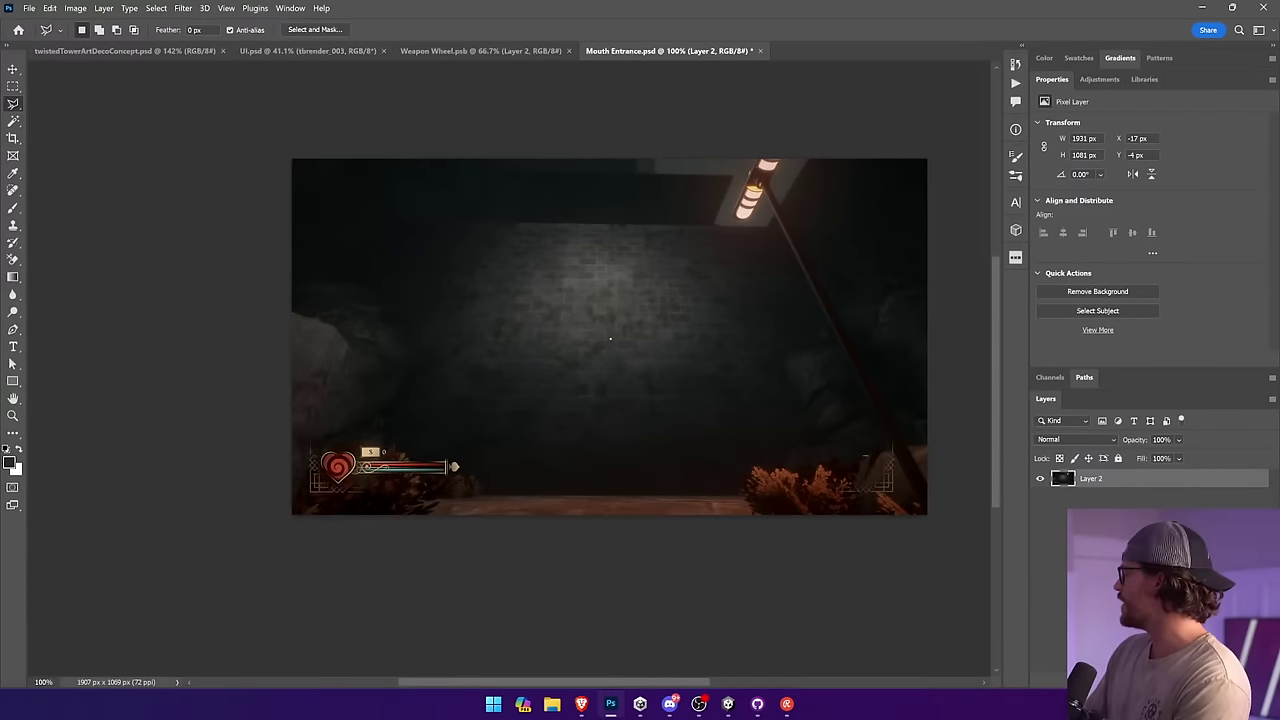
Step: Undo the deletion of the entrance layers and the slanted-column layer
key("alt+Tab")
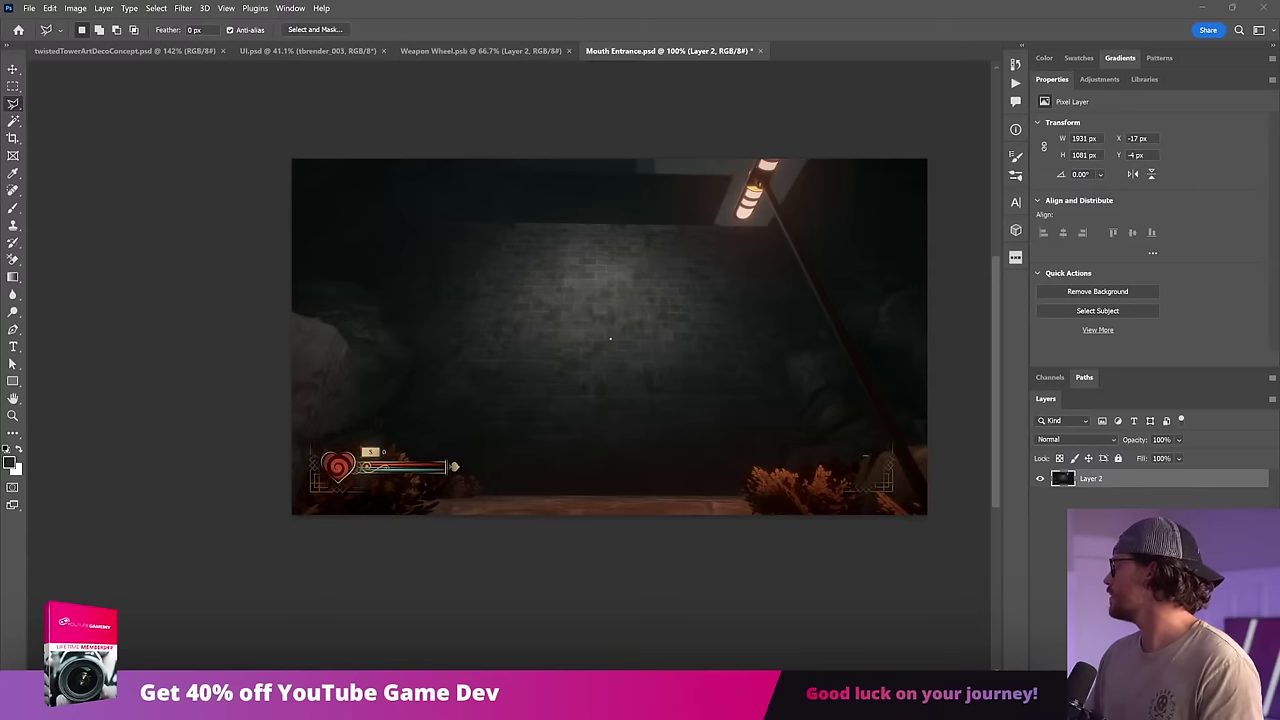
left_click(857, 349)
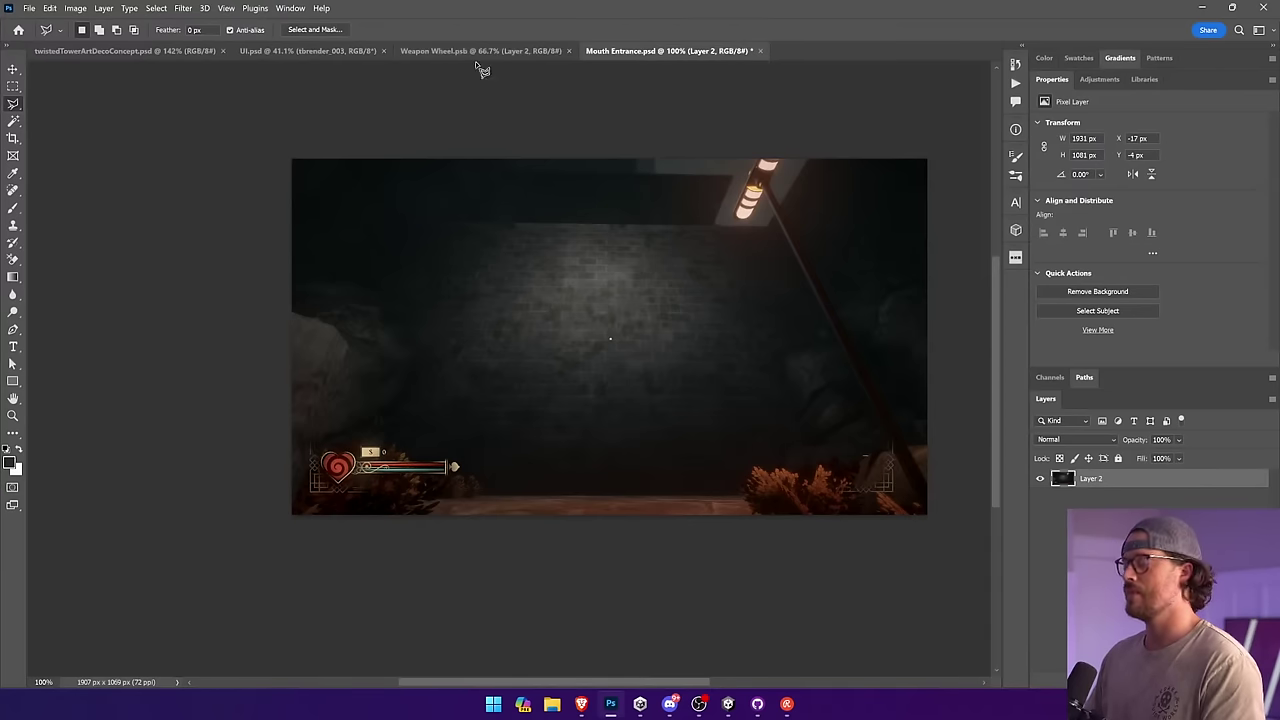
key("ctrl+z")
key("ctrl+z")
key("ctrl+z")
key("ctrl+z")
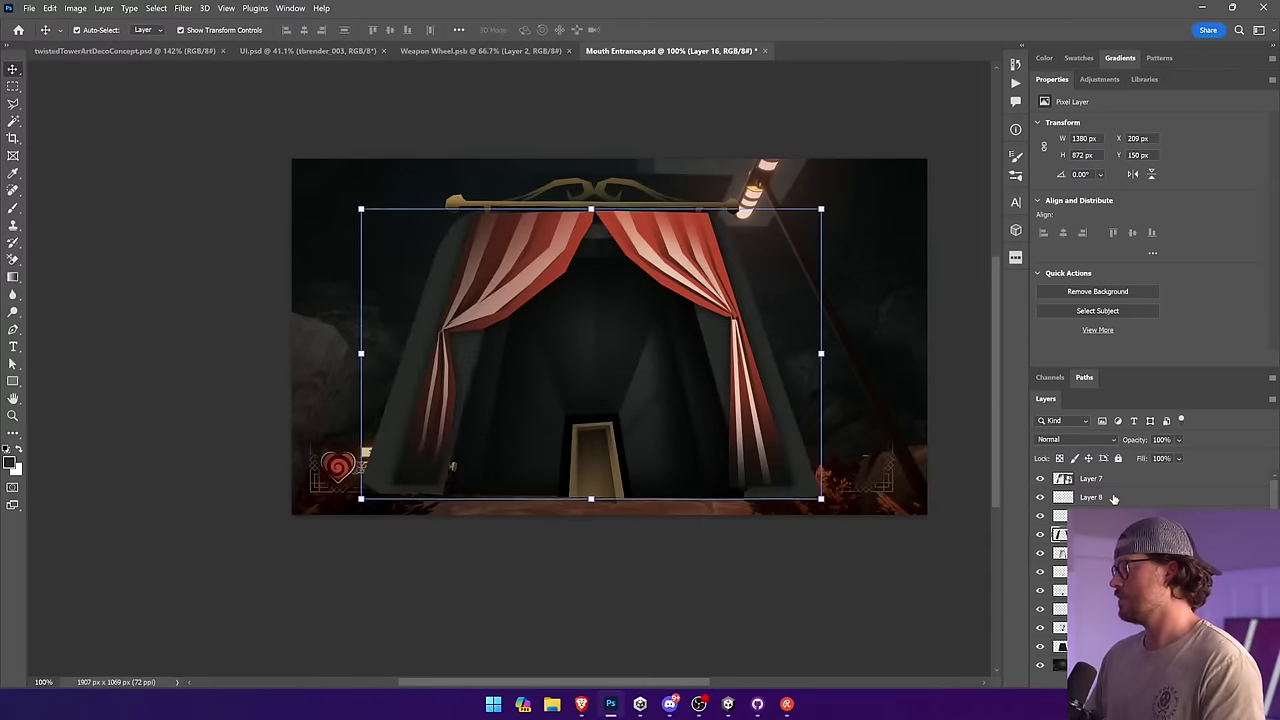
key("ctrl+z")
key("ctrl+z")
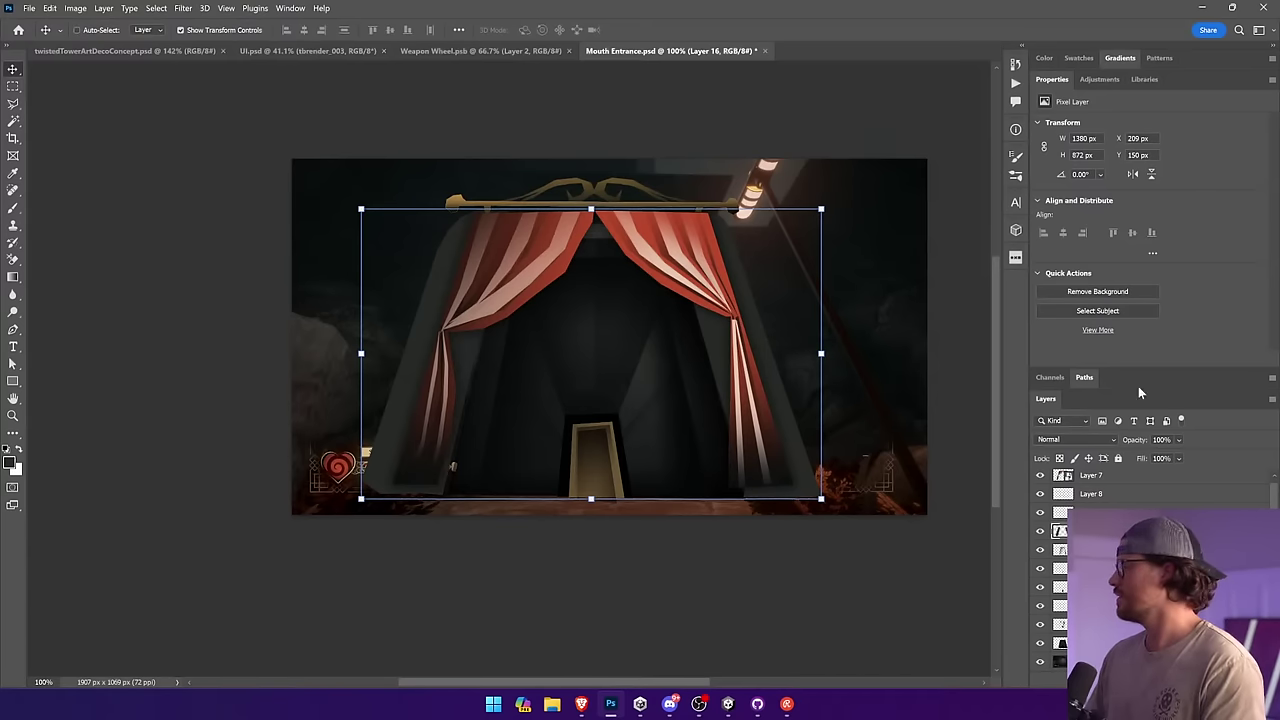
Step: Undo the column shading and the column selections over the curtains
left_click(1140, 499)
key("ctrl+z")
key("ctrl+z")
key("ctrl+z")
key("ctrl+z")
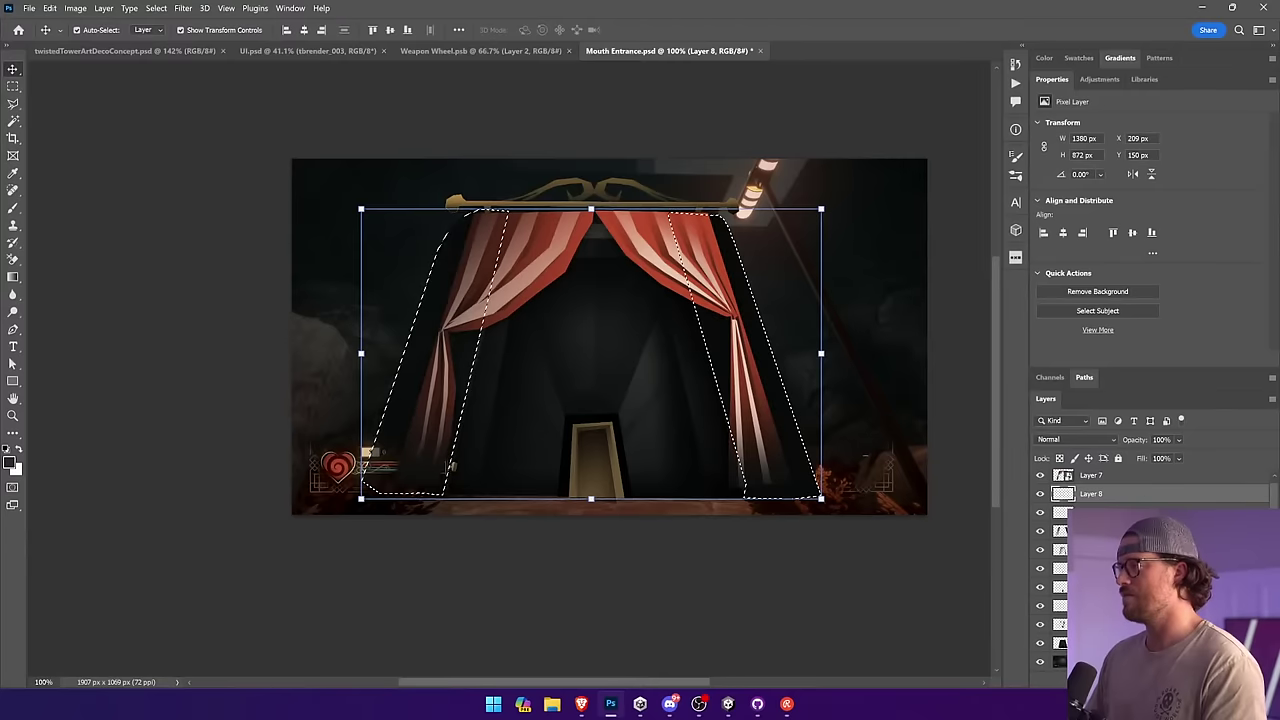
key("ctrl+z")
key("ctrl+z")
key("ctrl+z")
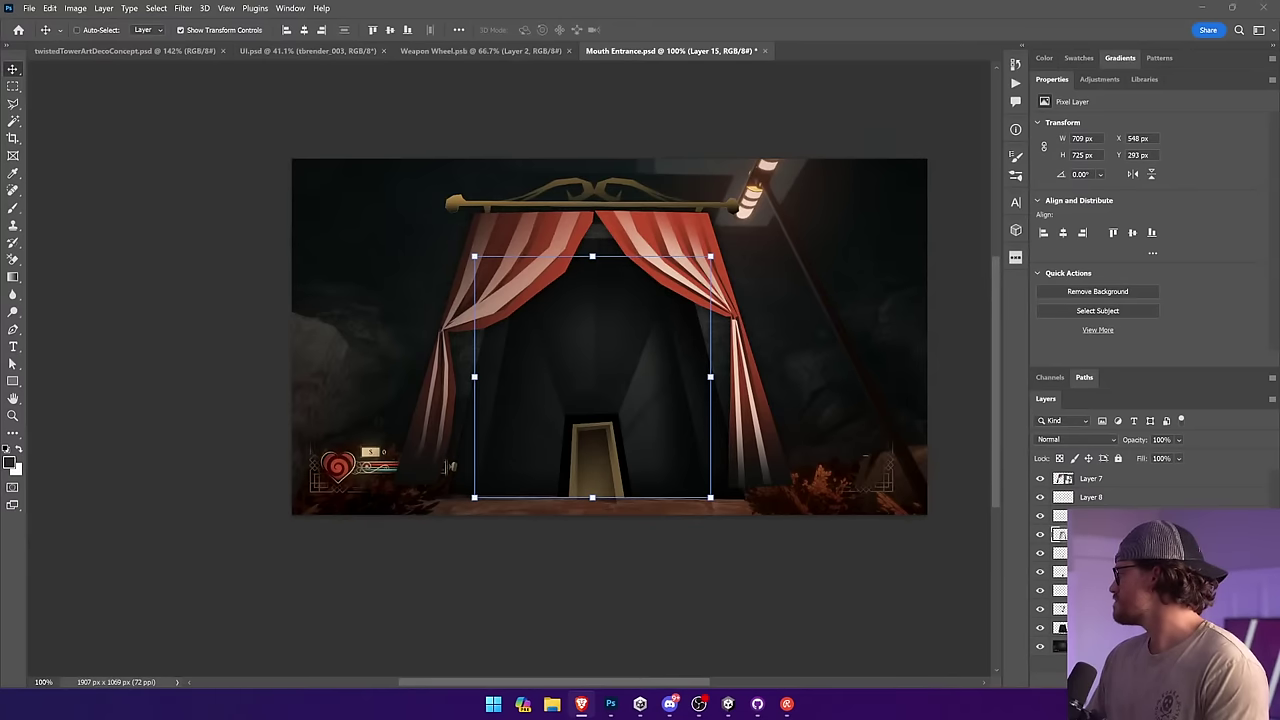
Step: Merge all layers into one, select the whole 1907 × 1069 px canvas, and deselect it
key("super+shift+s")
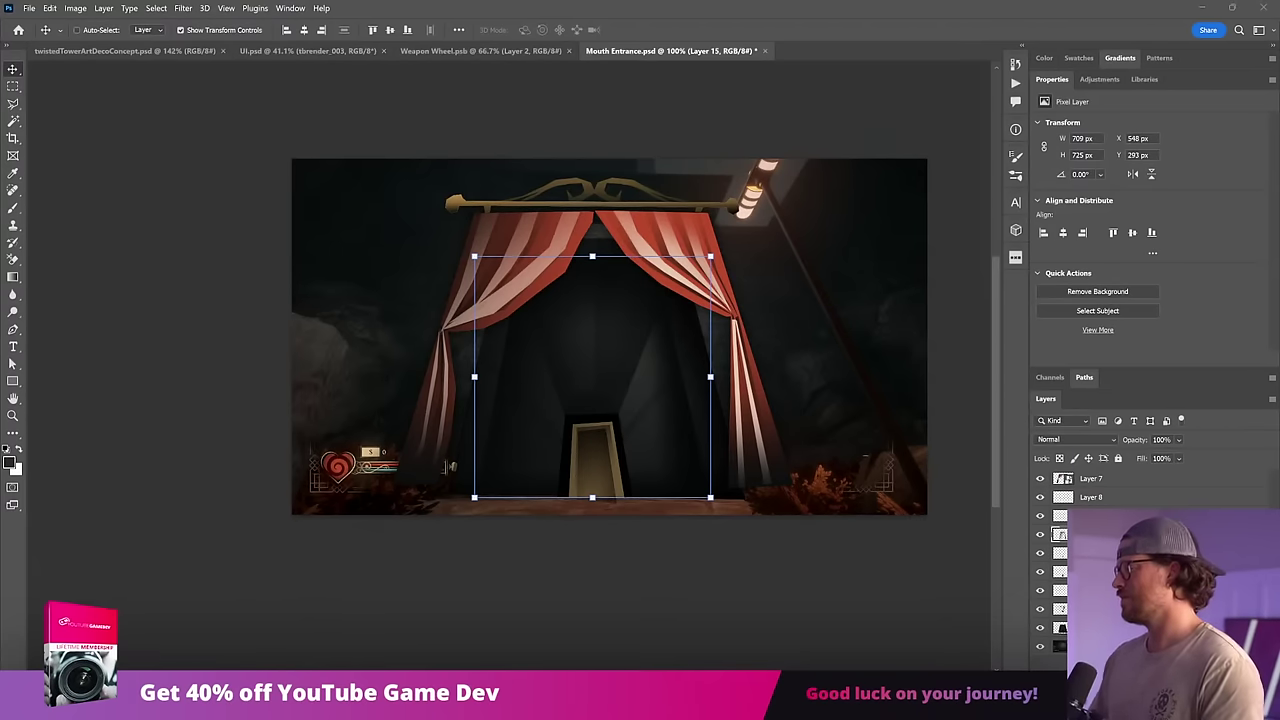
left_click(1060, 627, "ctrl")
left_click(1122, 482)
left_click(1114, 644, "shift")
right_click(1114, 644)
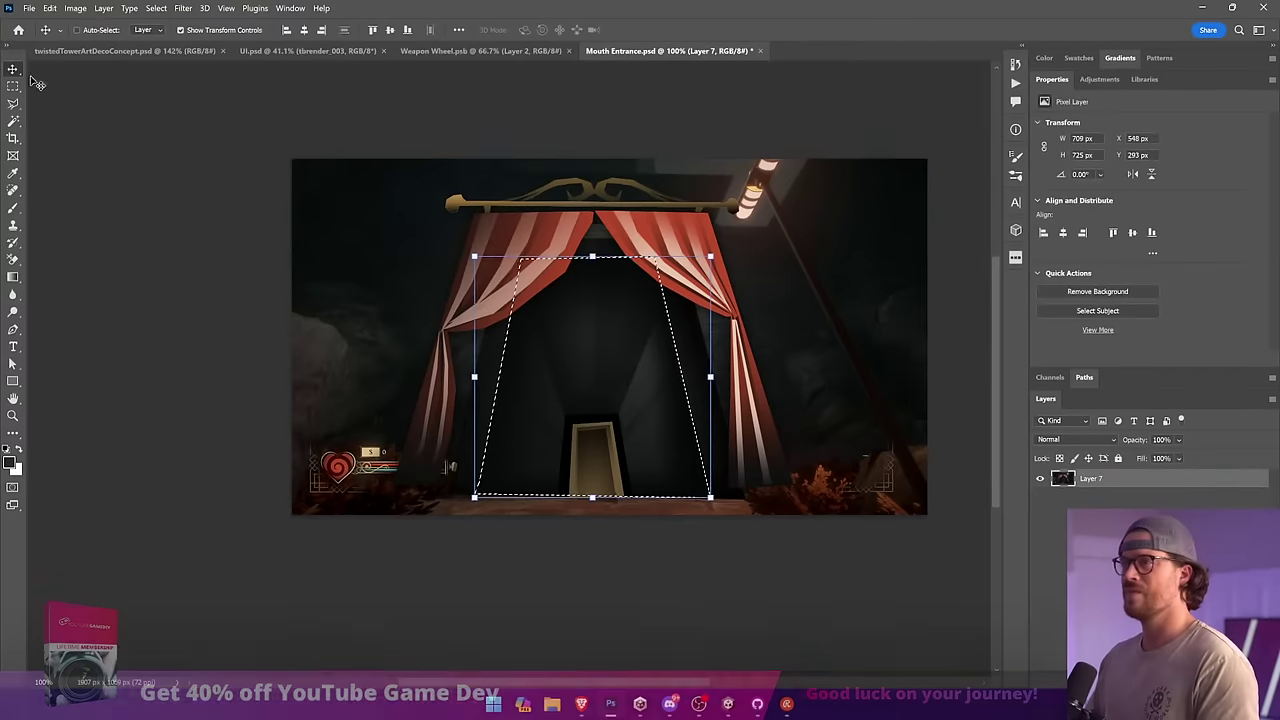
key("ctrl+d")
key("ctrl+a")
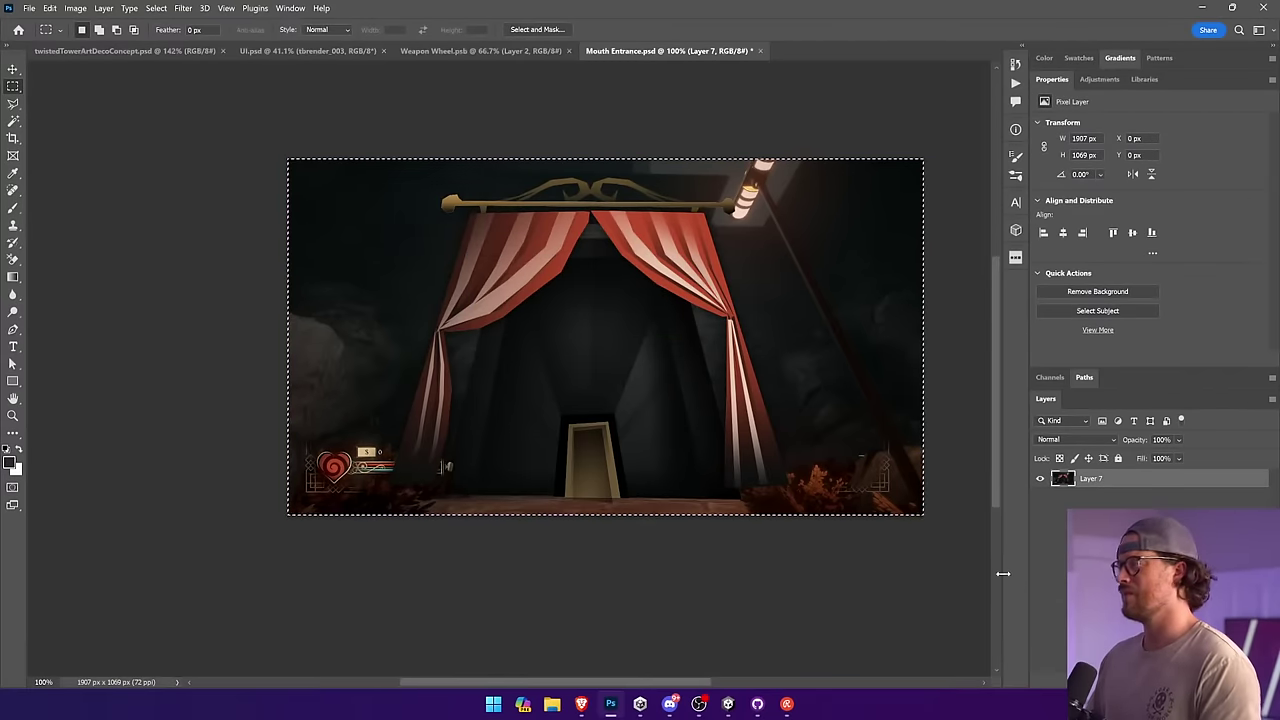
key("ctrl+d")
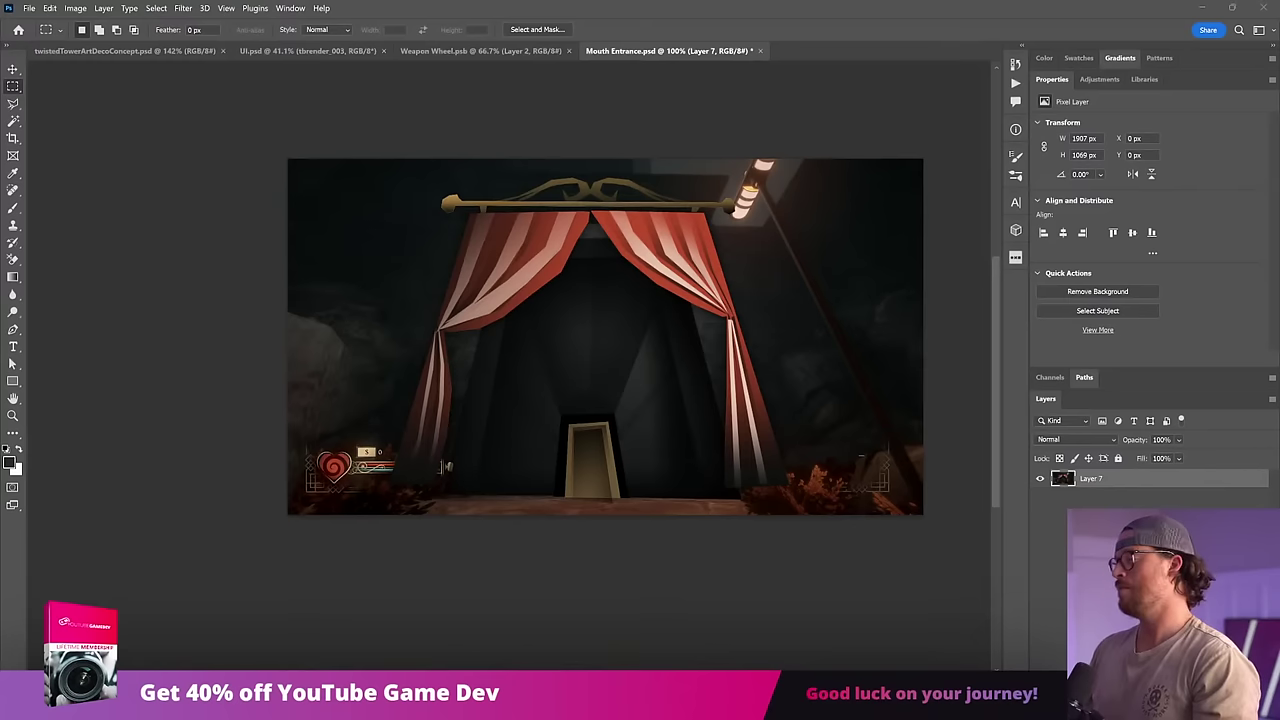
Step: Undo the layer merge and the shading of the hallway trapezoid
key("ctrl+z")
key("ctrl+z")
key("ctrl+z")
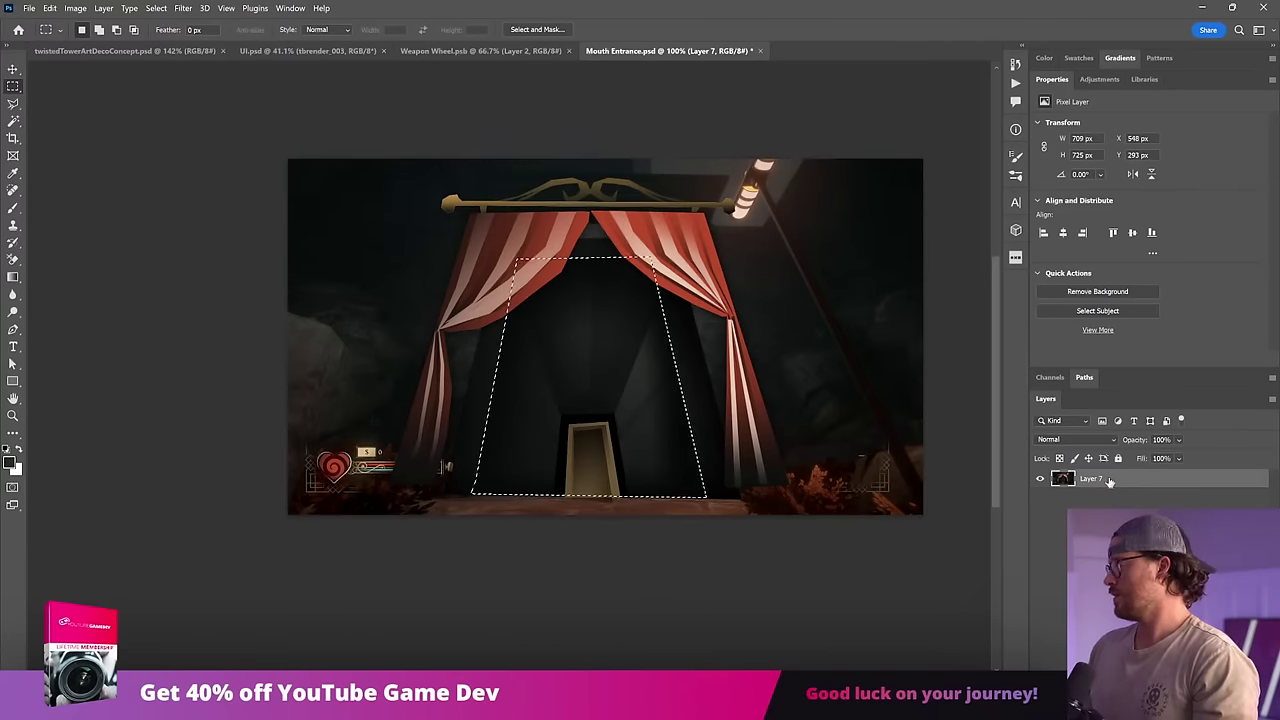
key("ctrl+z")
key("ctrl+z")
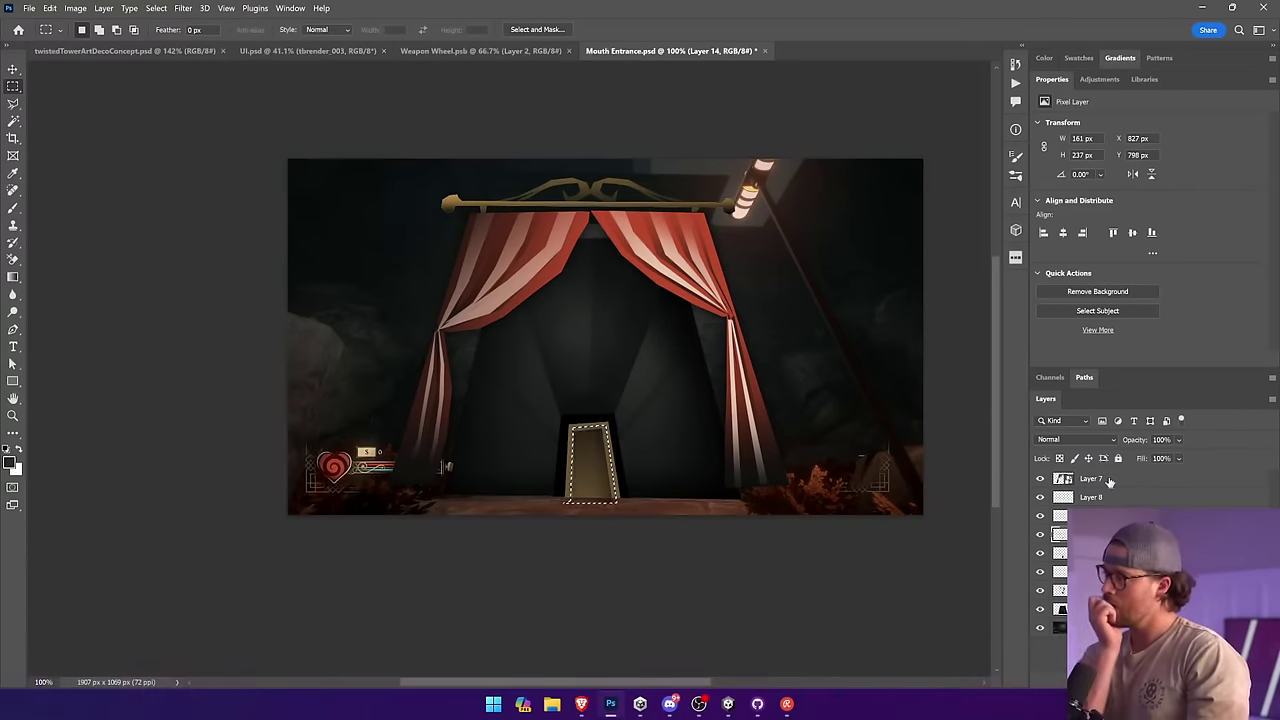
Step: Undo the gold door work back to the triangular selection on the hallway ceiling, Layer 10
key("ctrl+z")
key("ctrl+z")
key("ctrl+z")
key("ctrl+z")
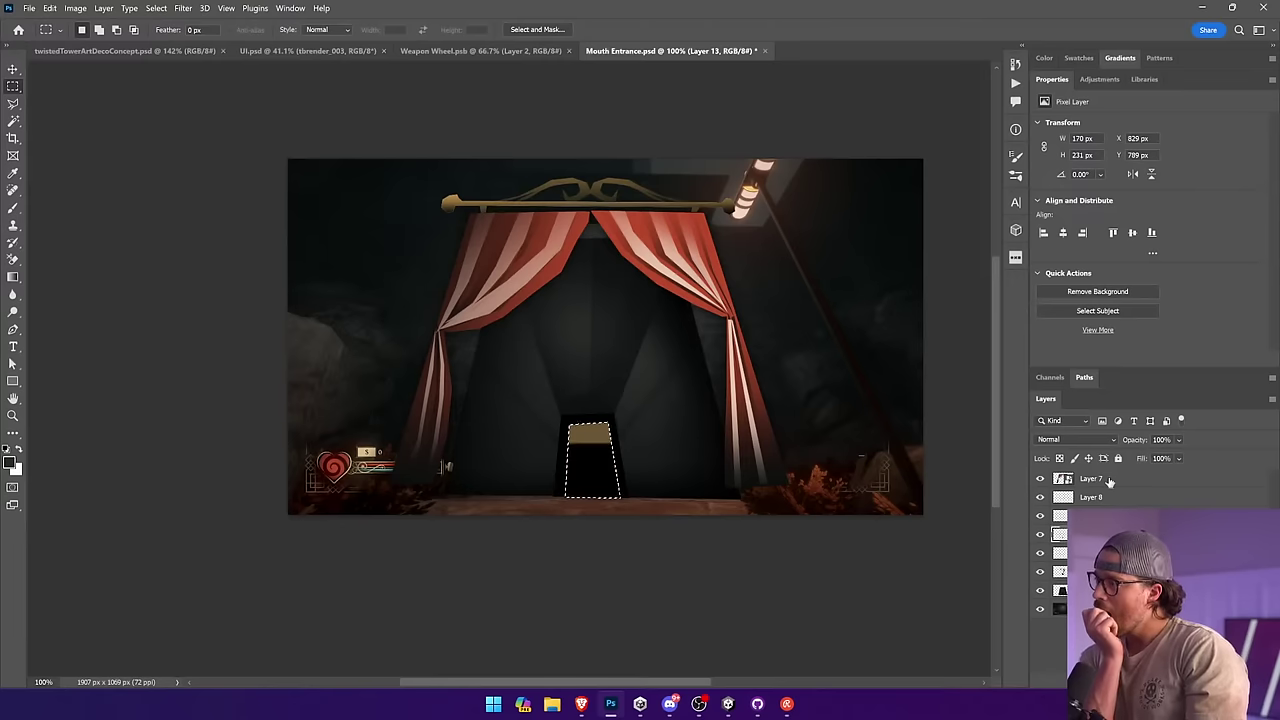
key("ctrl+z")
key("ctrl+z")
key("ctrl+z")
key("ctrl+z")
key("ctrl+z")
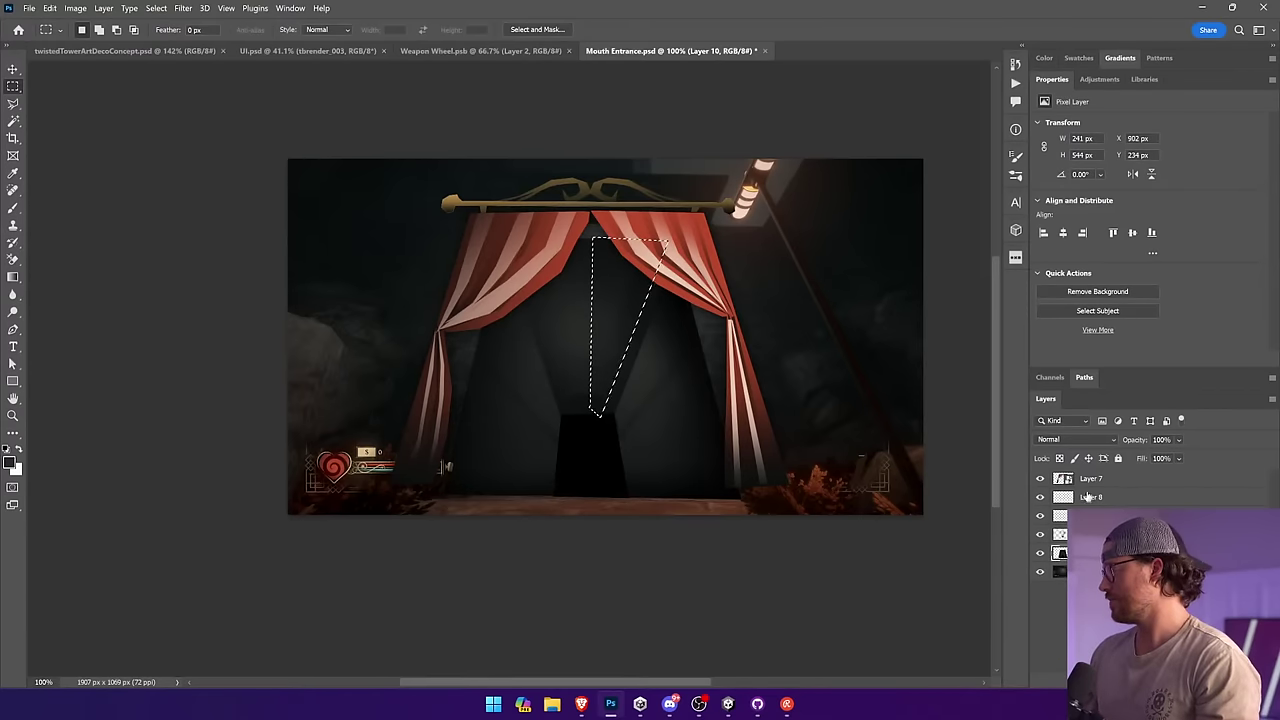
Step: Select the entrance layers and close the Mouth Entrance.psd document
left_click(1101, 482)
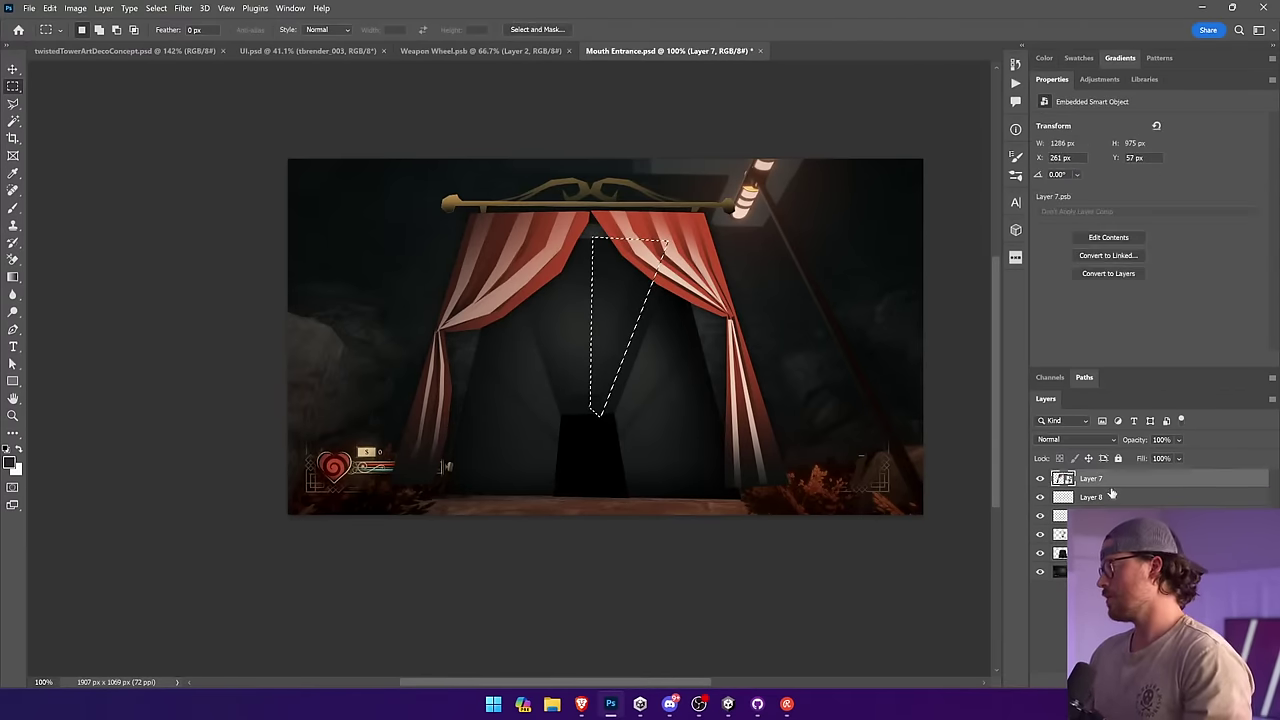
left_click(1111, 496, "shift")
key("alt+Tab")
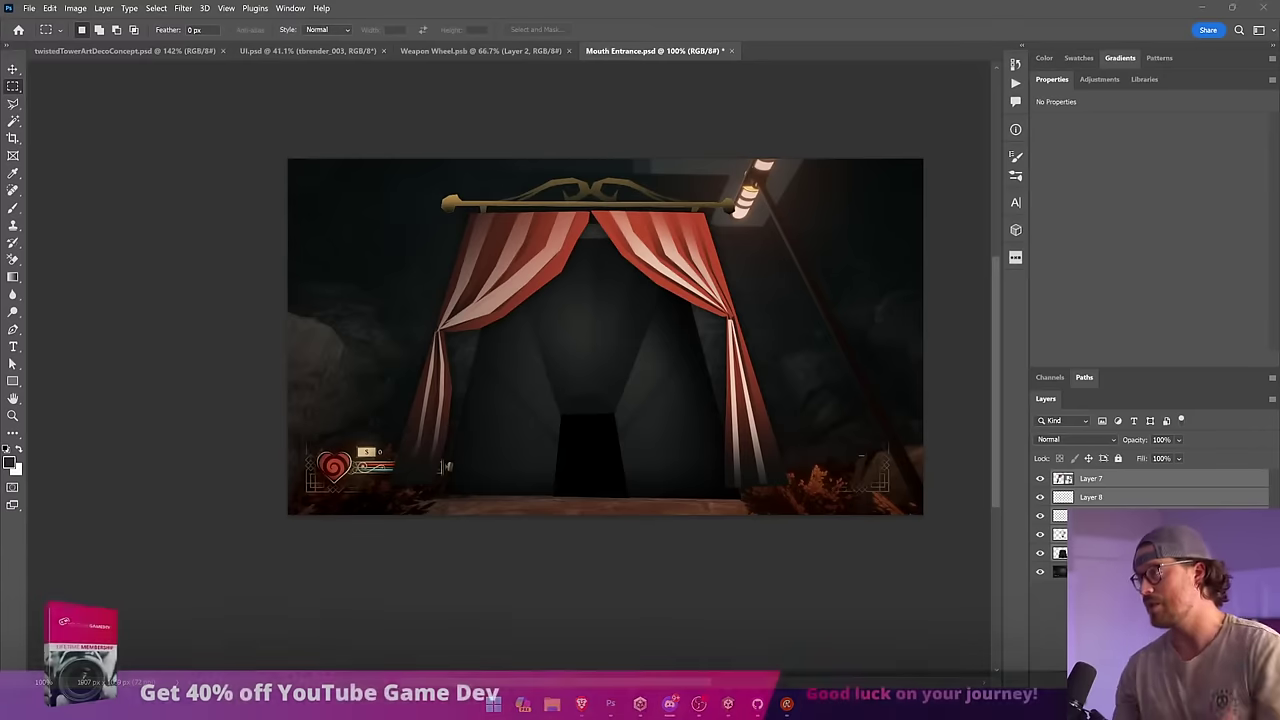
left_click(734, 50)
left_click(650, 266)
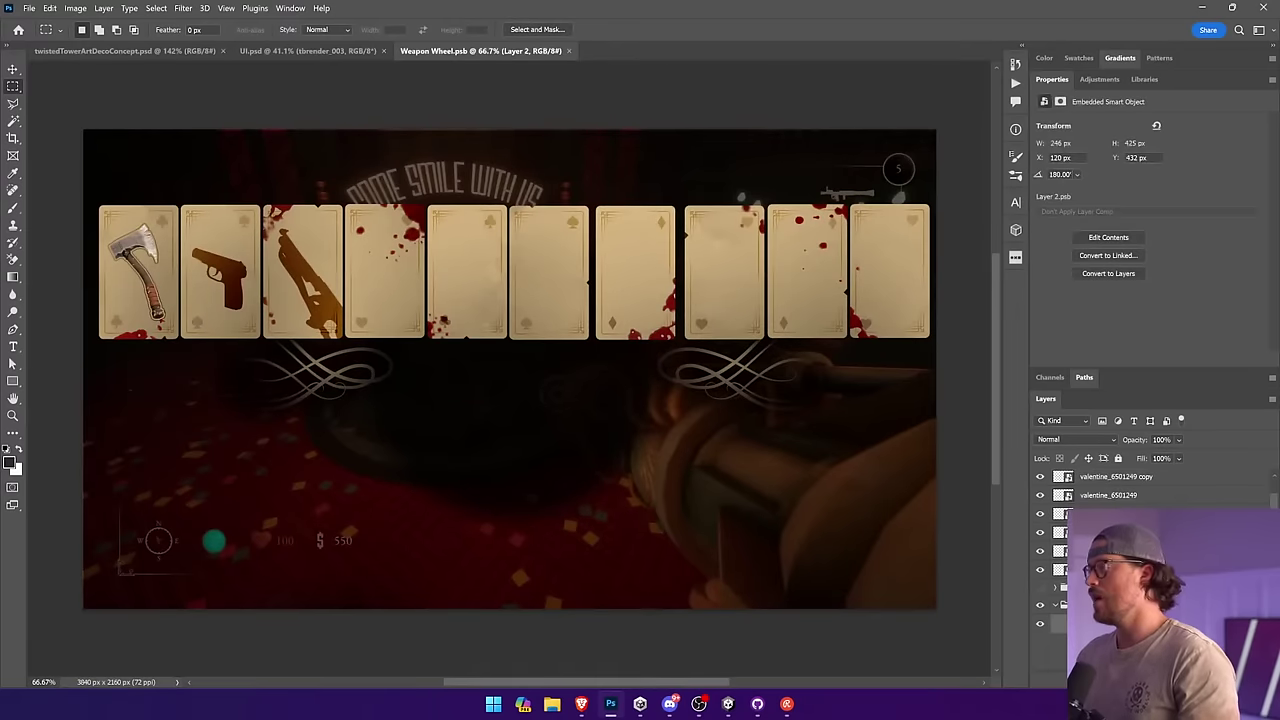
key("v")
left_click(803, 298)
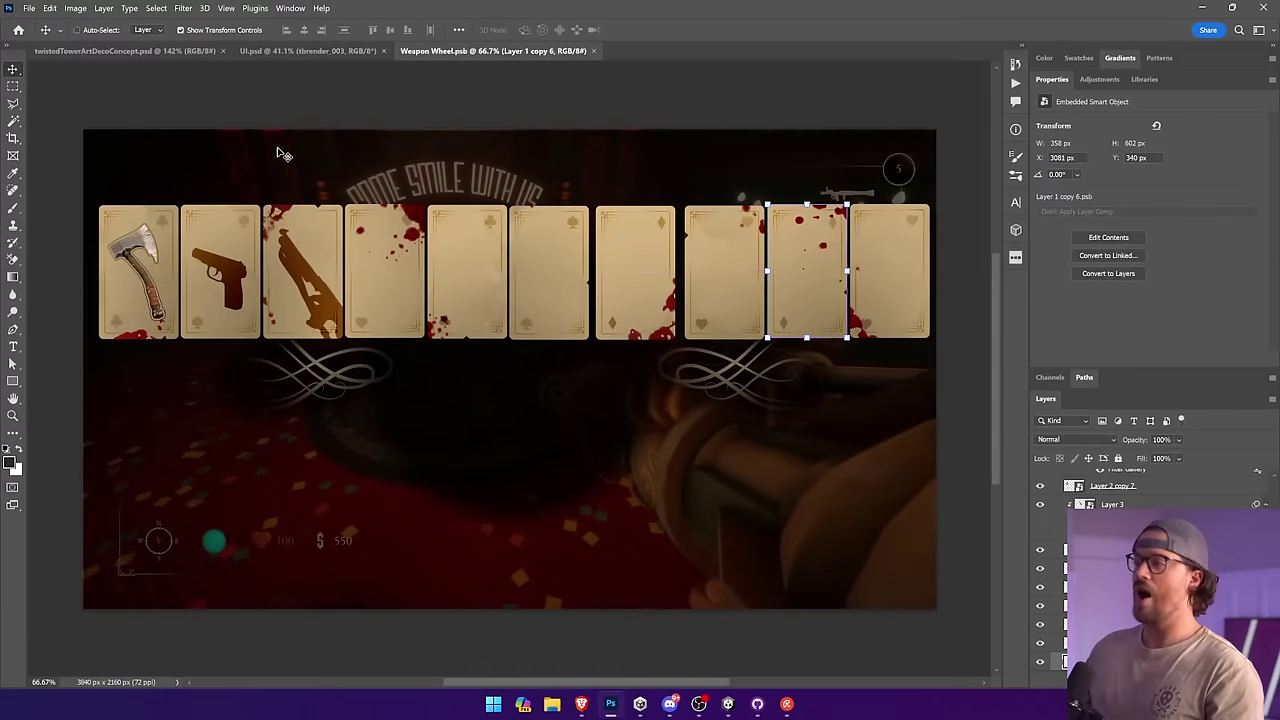
left_click(699, 704)
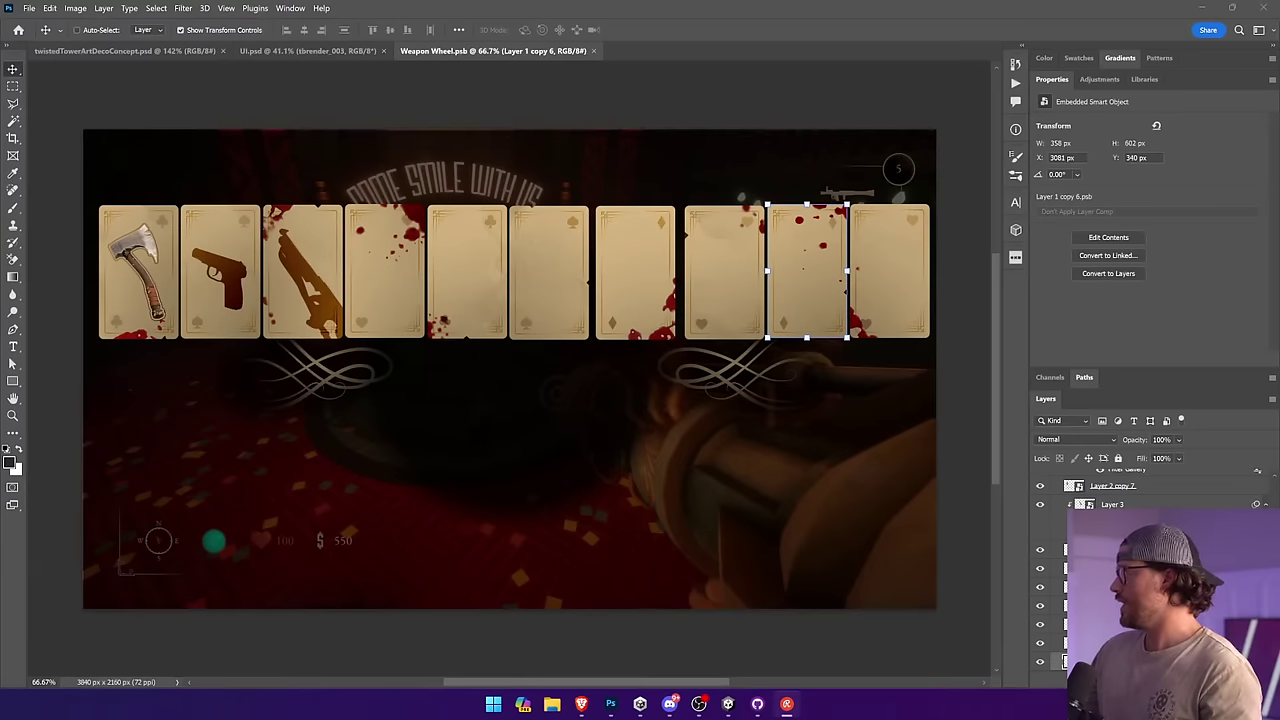
left_click(504, 340)
left_click(308, 280, "ctrl")
left_click(228, 262, "ctrl")
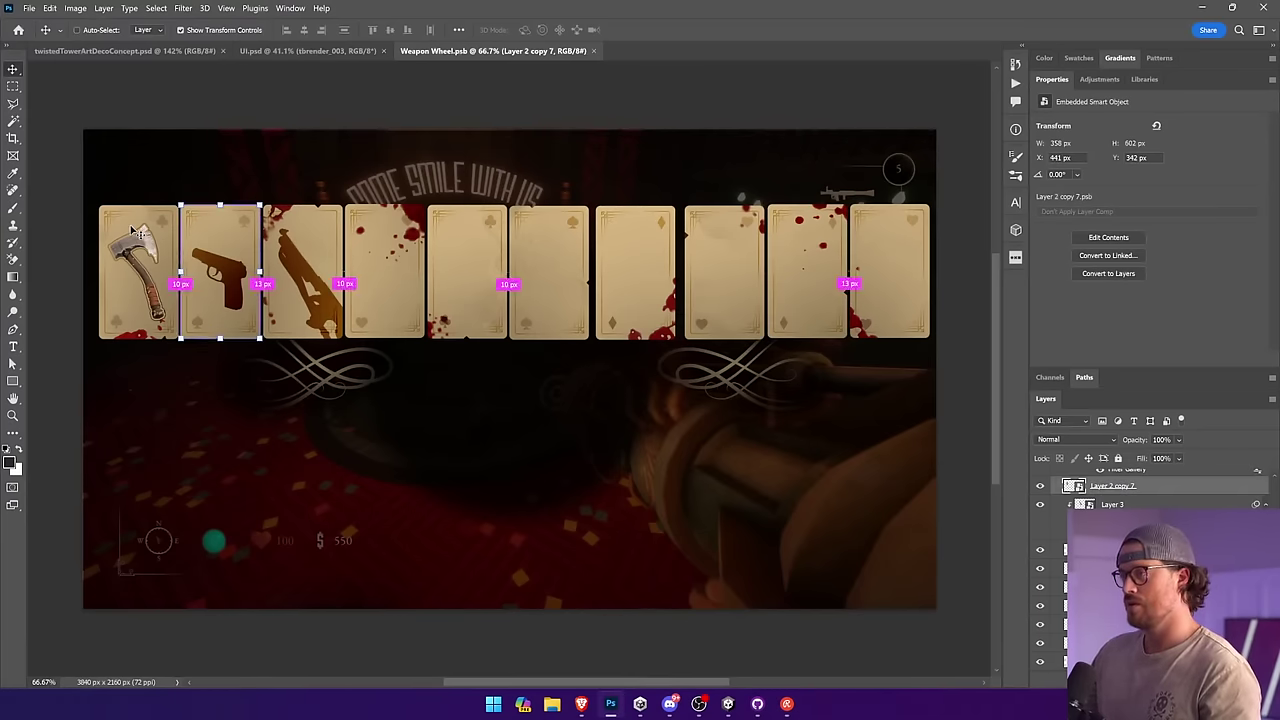
Step: Try repositioning the axe artwork on the first playing card and undo the change
key("z")
left_click_drag(103, 204, 306, 448)
key("v")
left_click(362, 220, "ctrl")
left_click_drag(398, 228, 437, 194)
key("ctrl+z")
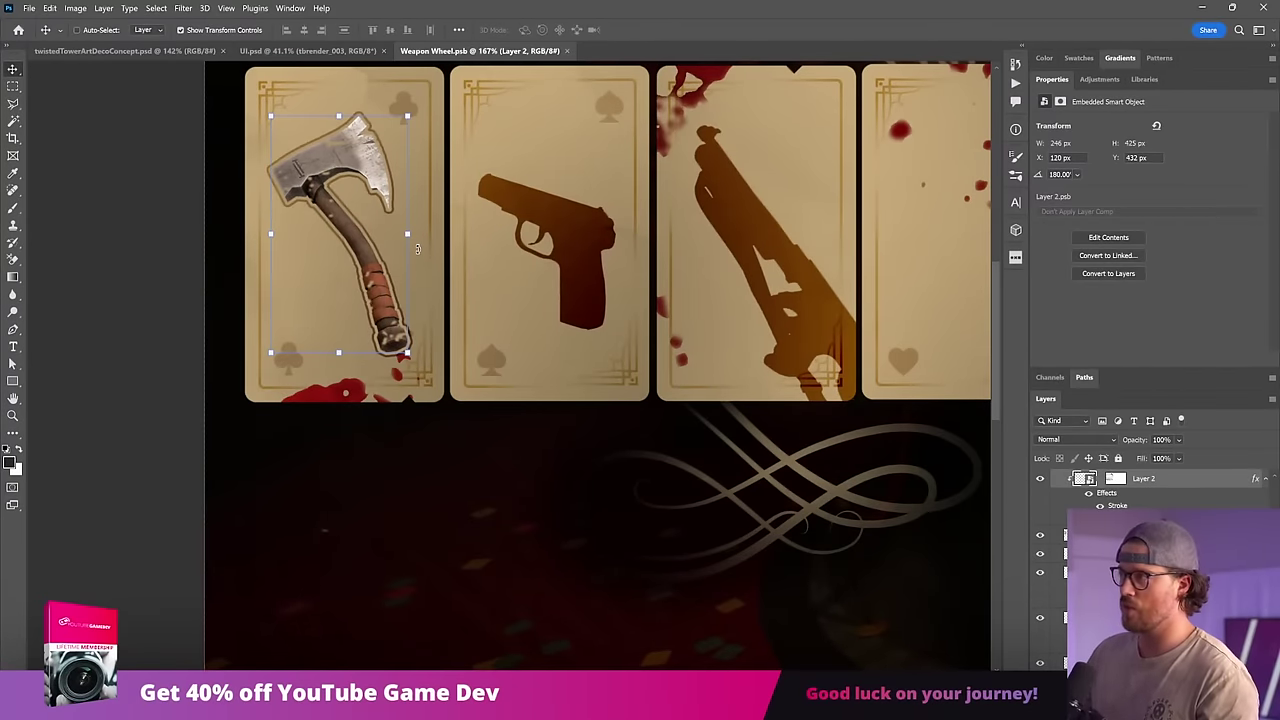
Step: Remove the brown silhouette effect from the pistol on the second card and set its blend mode to Normal
left_click(556, 246)
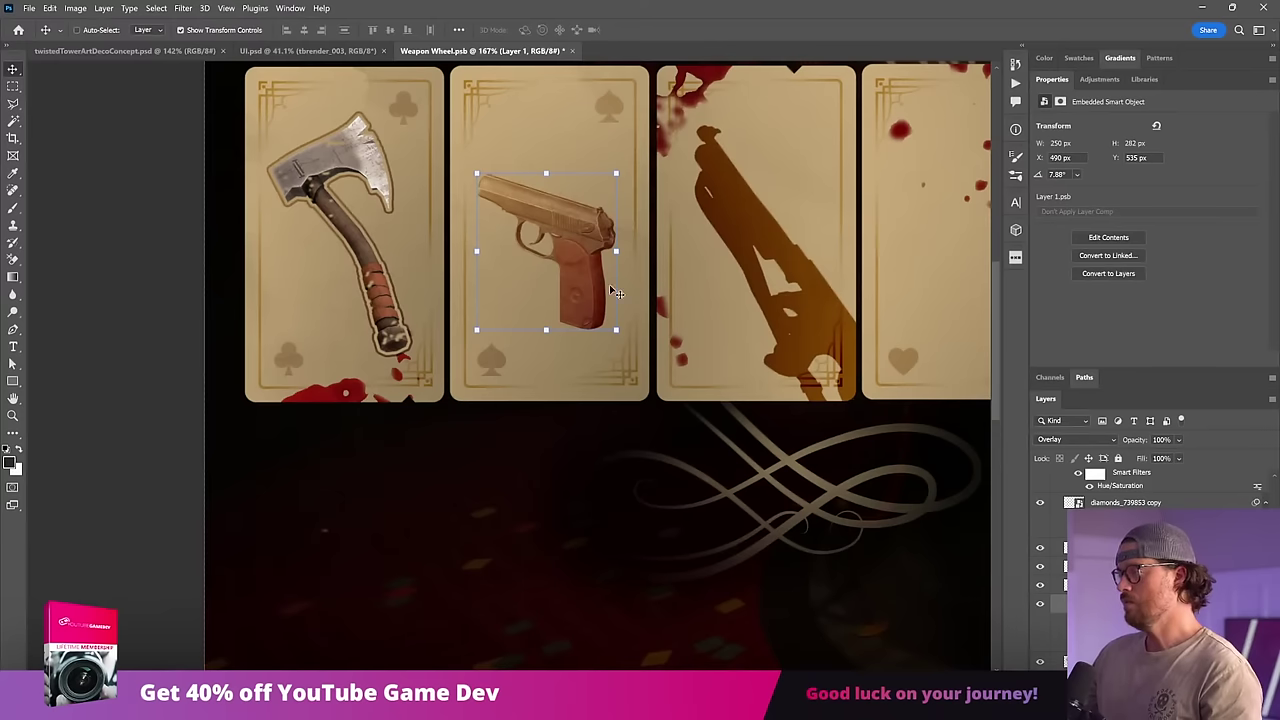
left_click(1070, 440)
left_click(1045, 411)
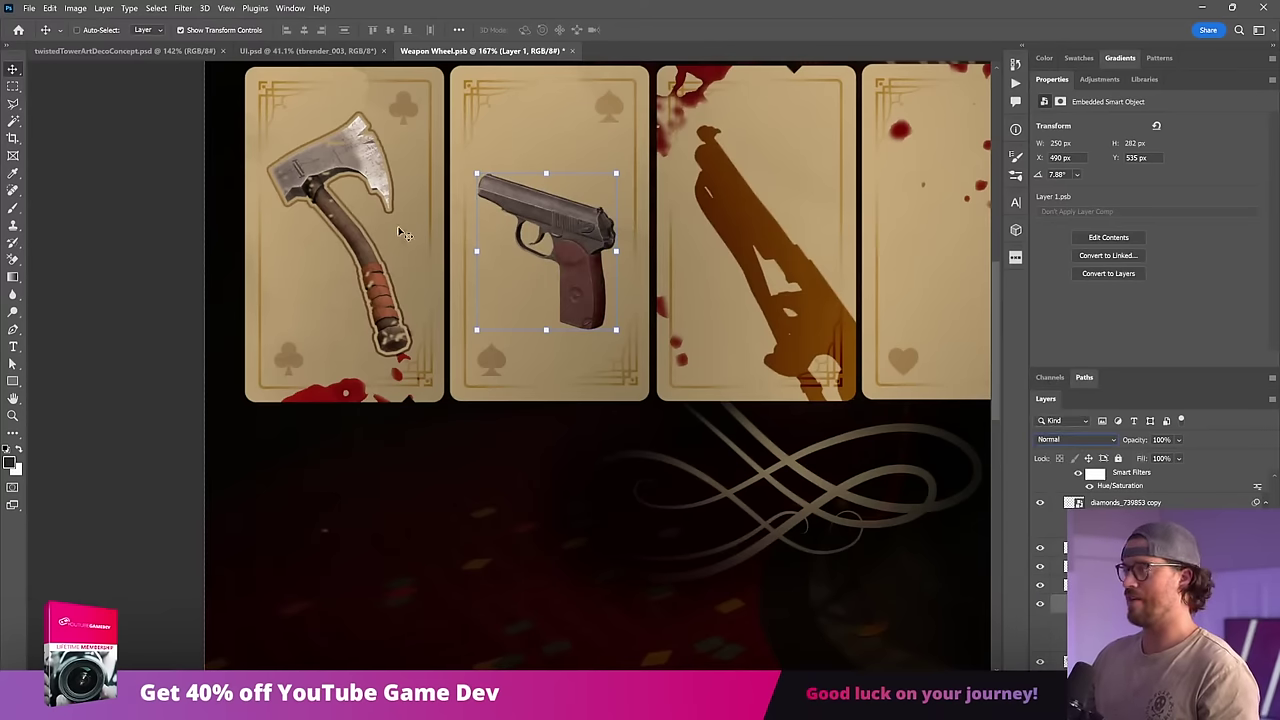
Step: Copy the axe's outline layer style from the first card onto the pistol on the second card
left_click(362, 232)
right_click(1203, 488)
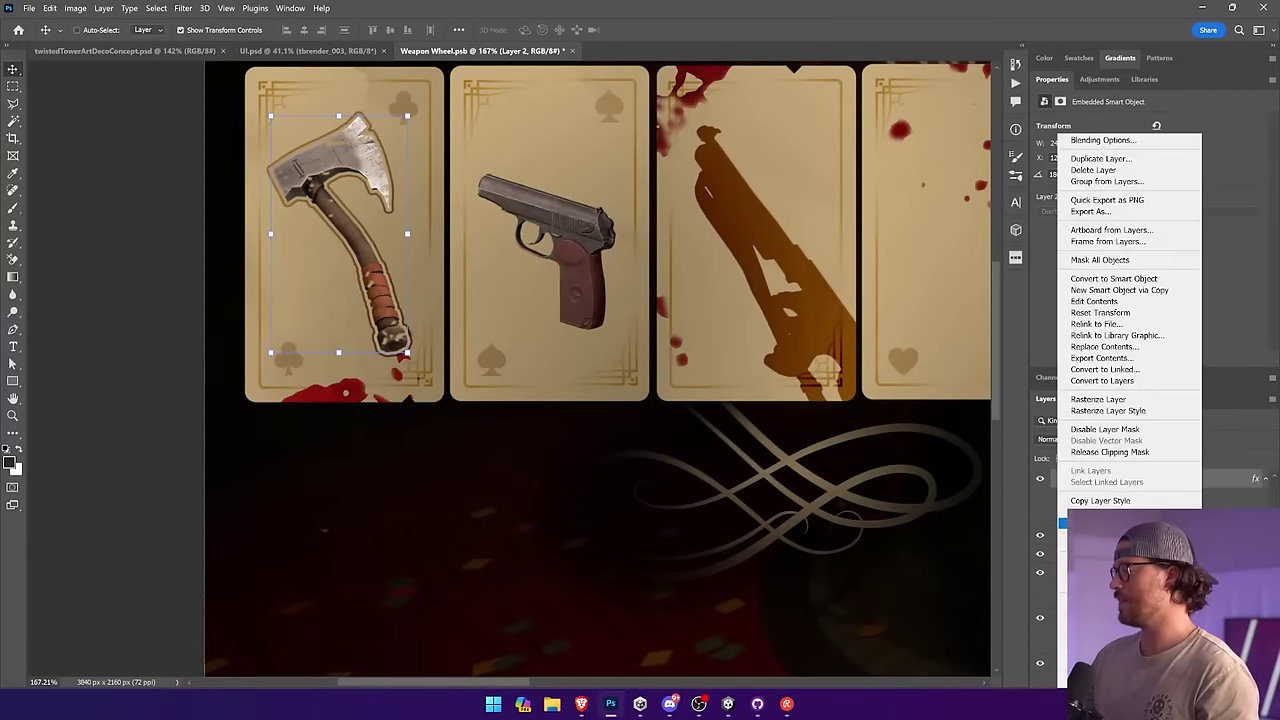
left_click(534, 277)
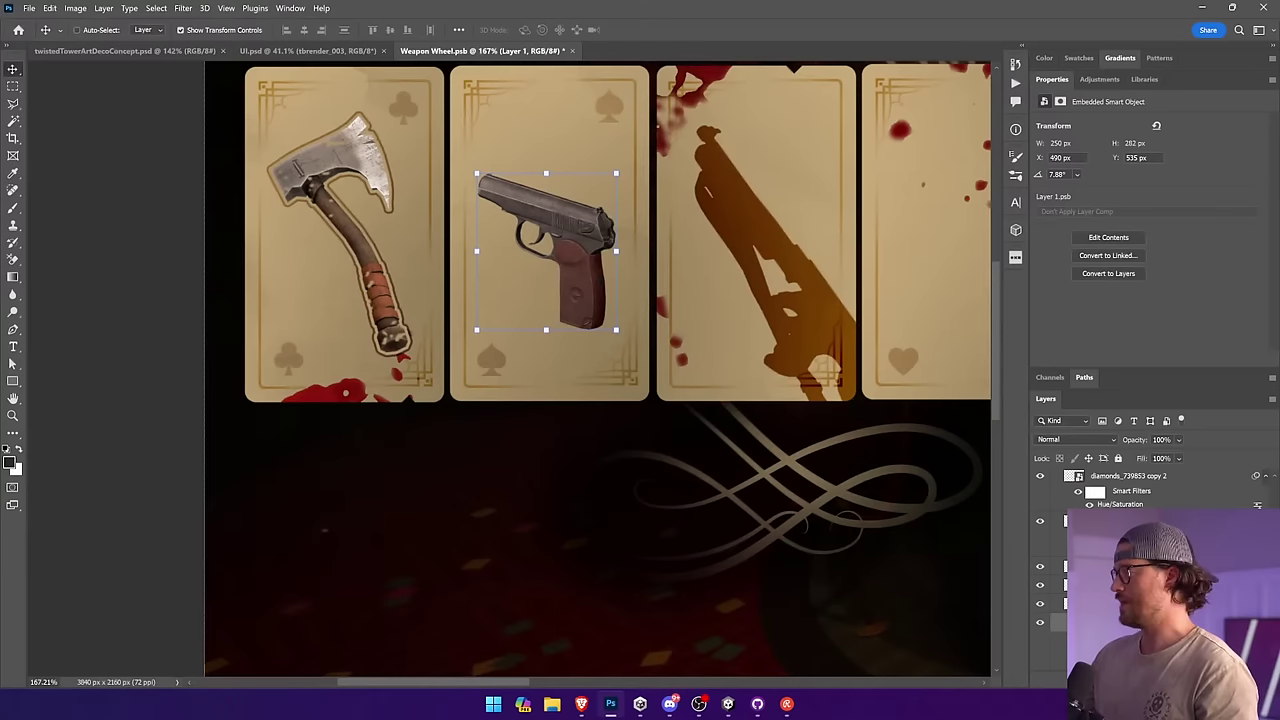
right_click(1165, 620)
left_click(1198, 448)
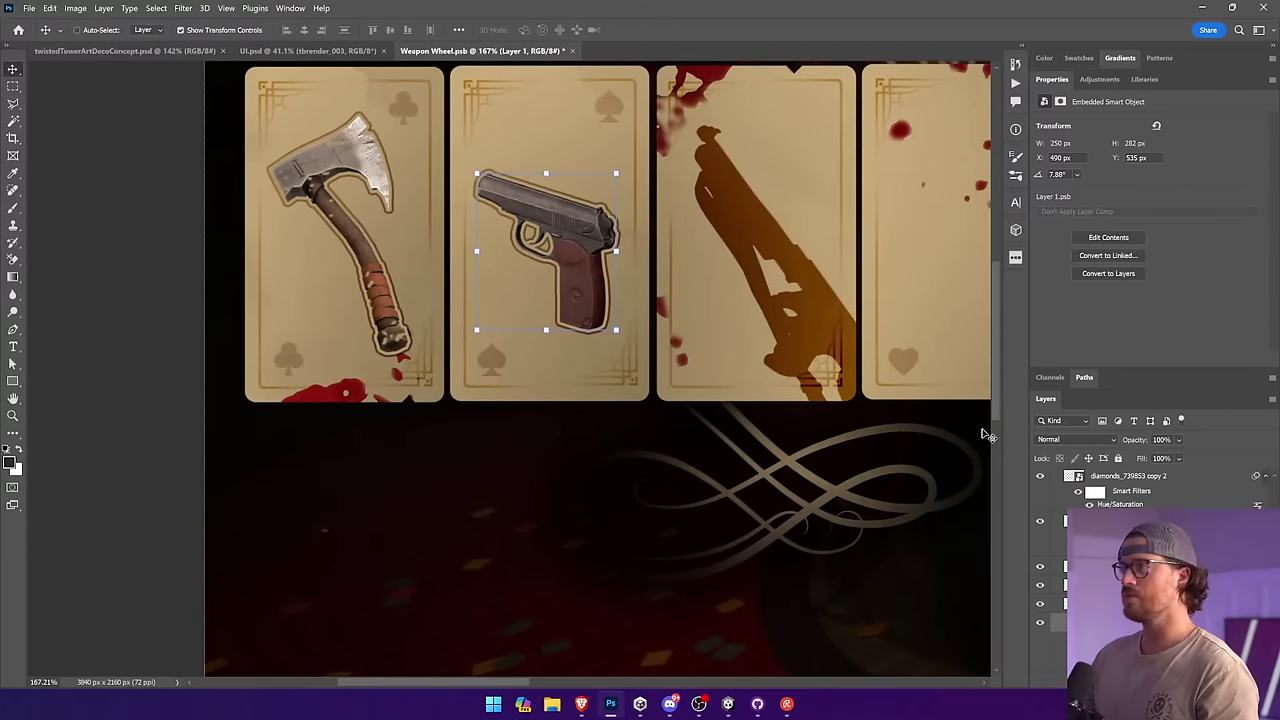
Step: Flip the pistol horizontally and reposition it in the centre of the second card
mouse_move(822, 398)
left_mouse_down()
mouse_move(829, 357)
mouse_move(822, 383)
left_mouse_up()
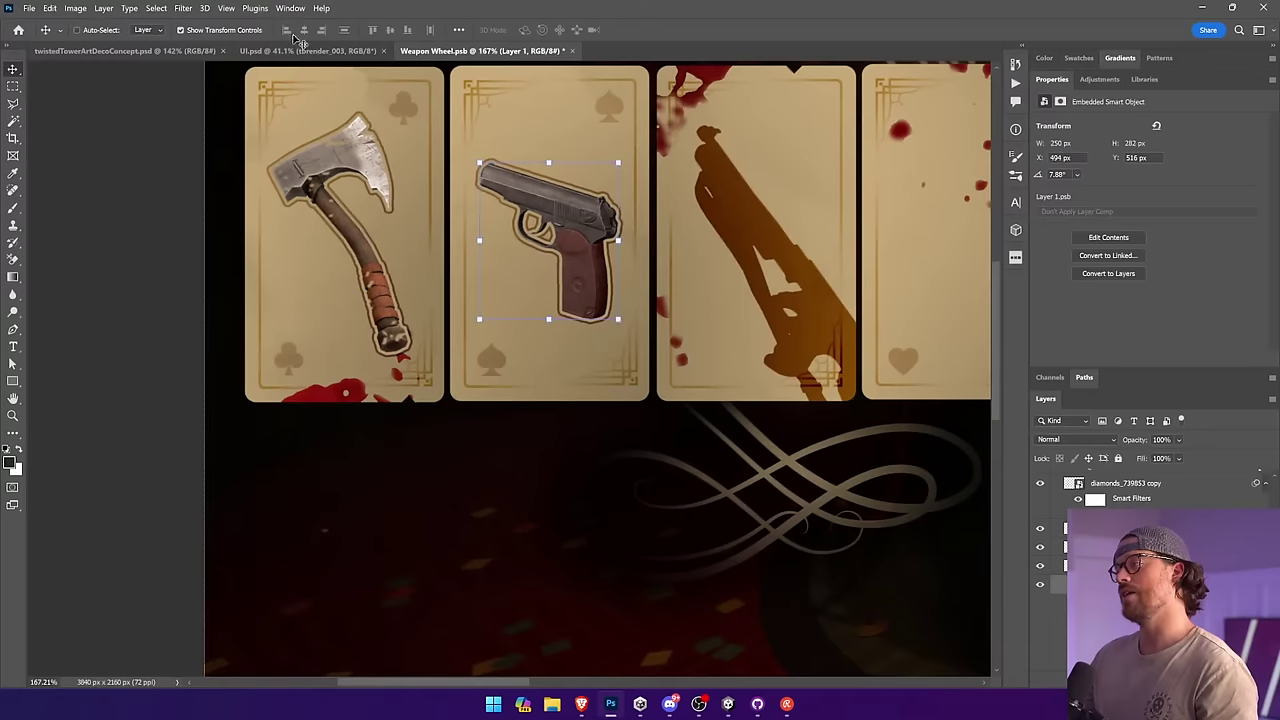
left_click(49, 8)
mouse_move(125, 296)
left_click(268, 519)
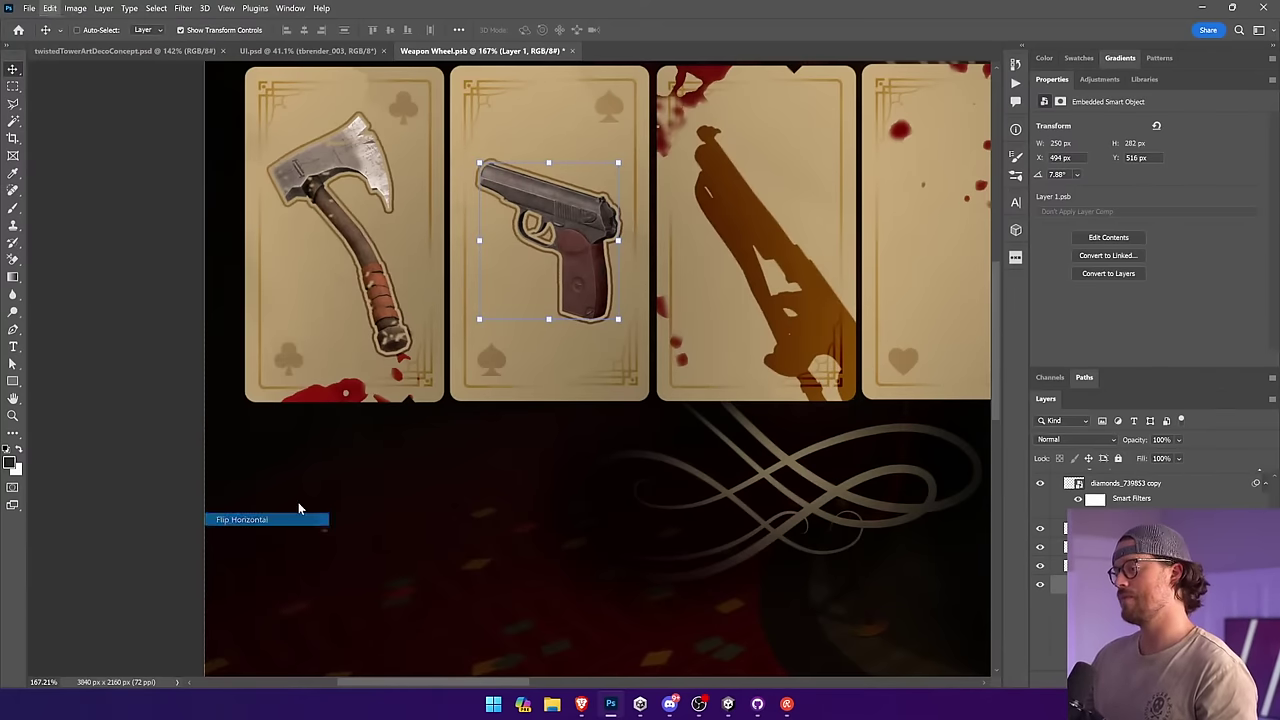
left_click_drag(600, 242, 590, 225)
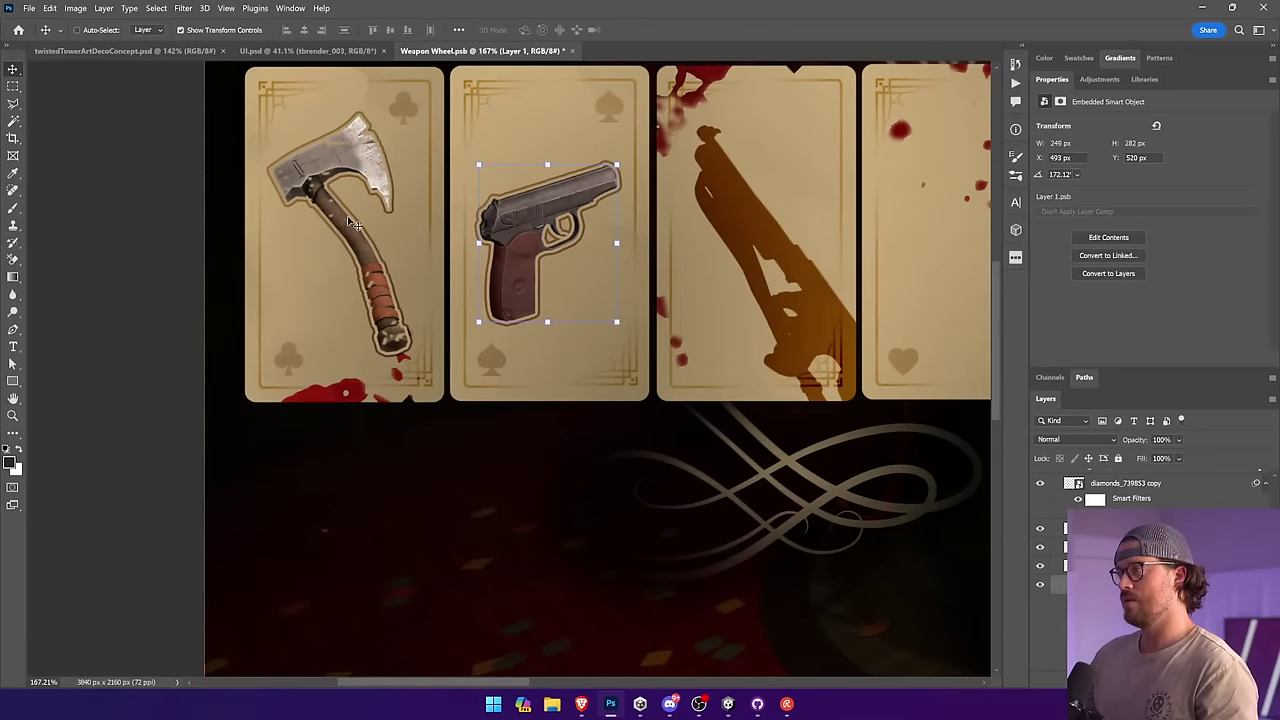
Step: Try a pattern fill on the axe's 5 px outer stroke and discard the layer style change
left_click(347, 218, "ctrl")
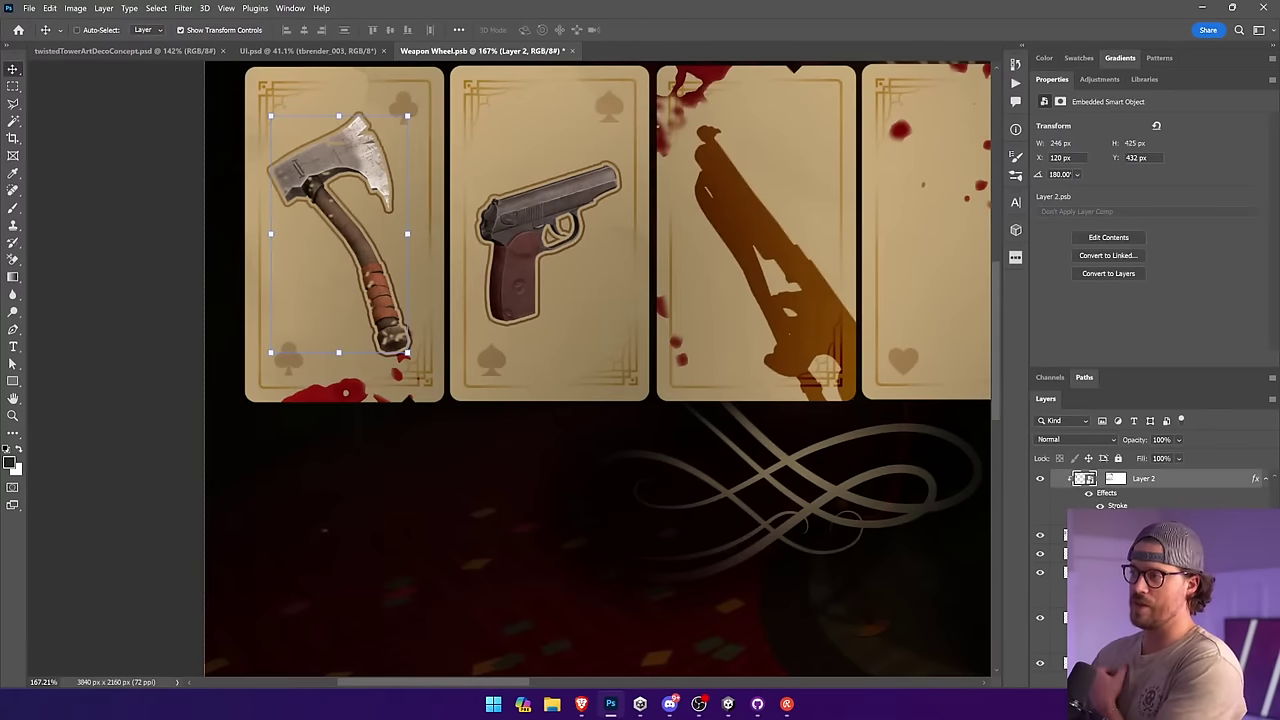
double_click(1115, 506)
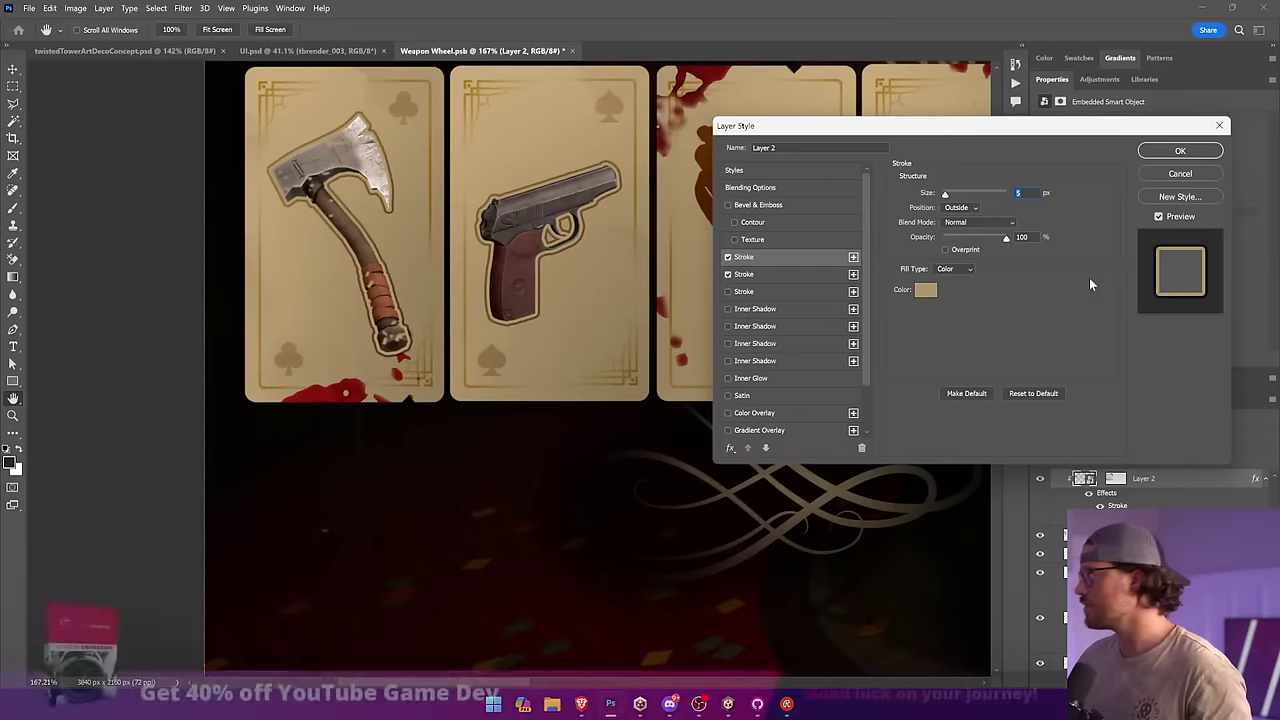
left_click(805, 274)
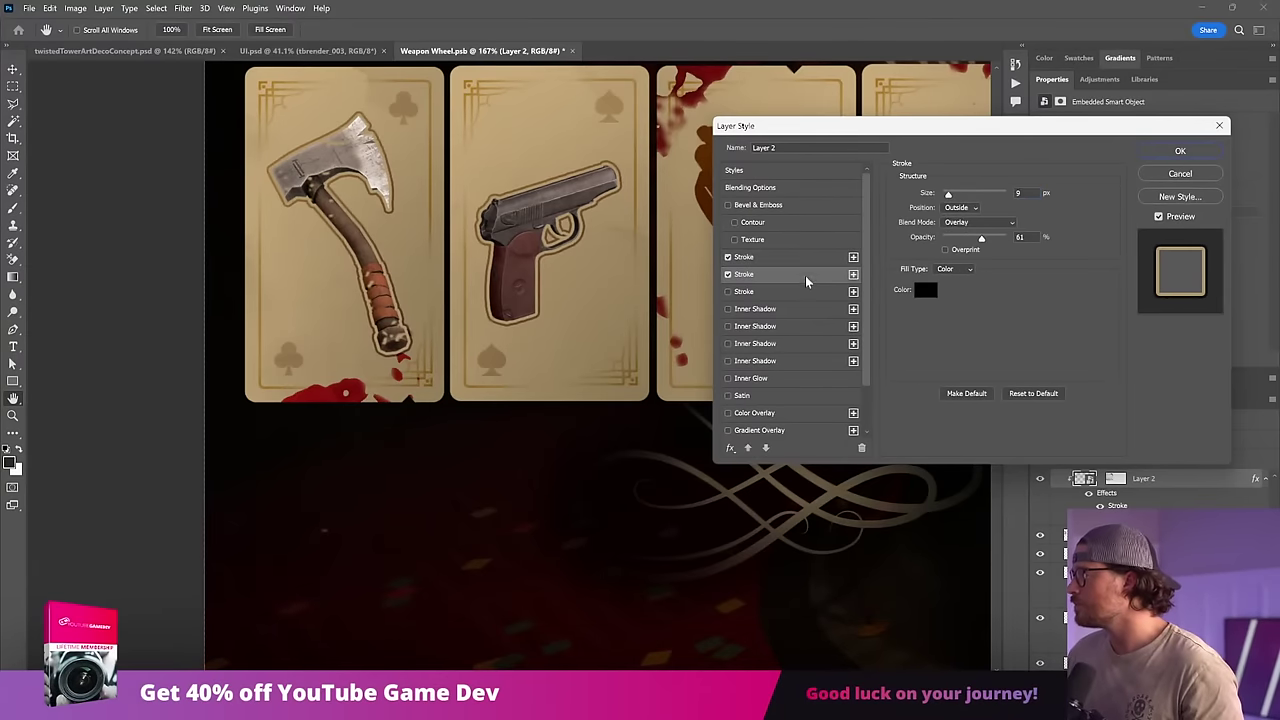
left_click(794, 258)
left_click(950, 270)
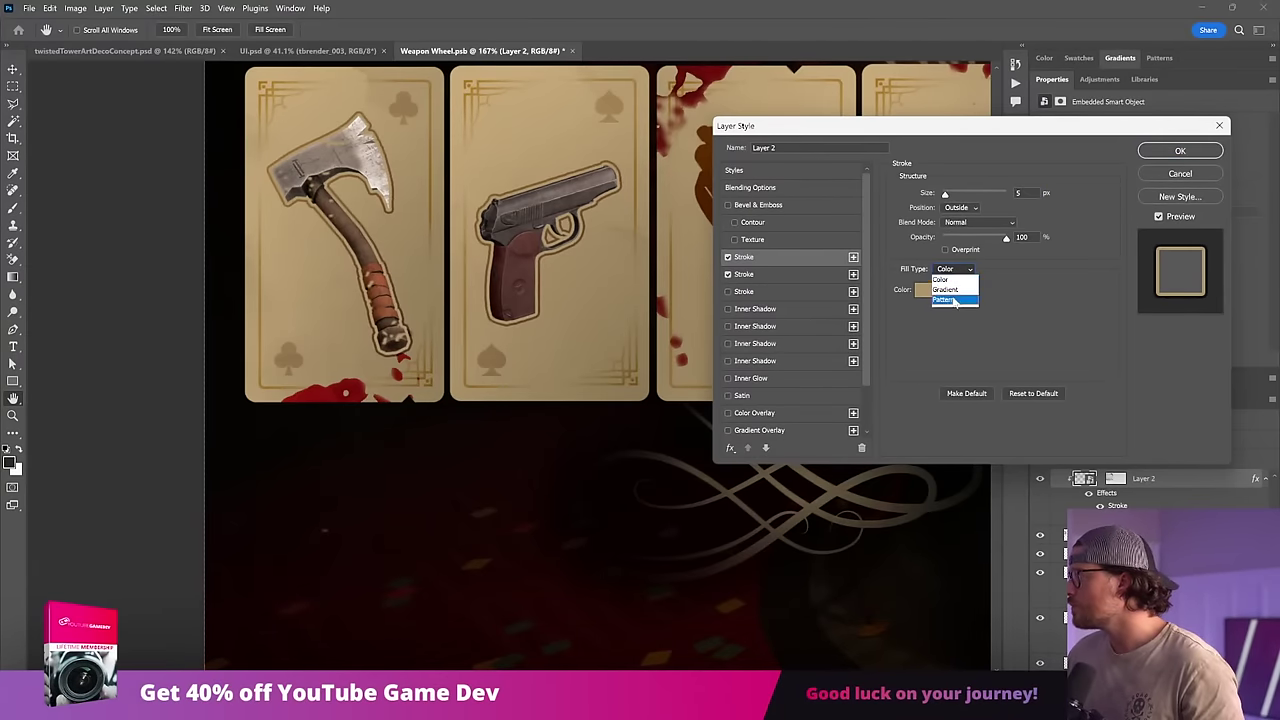
left_click(950, 296)
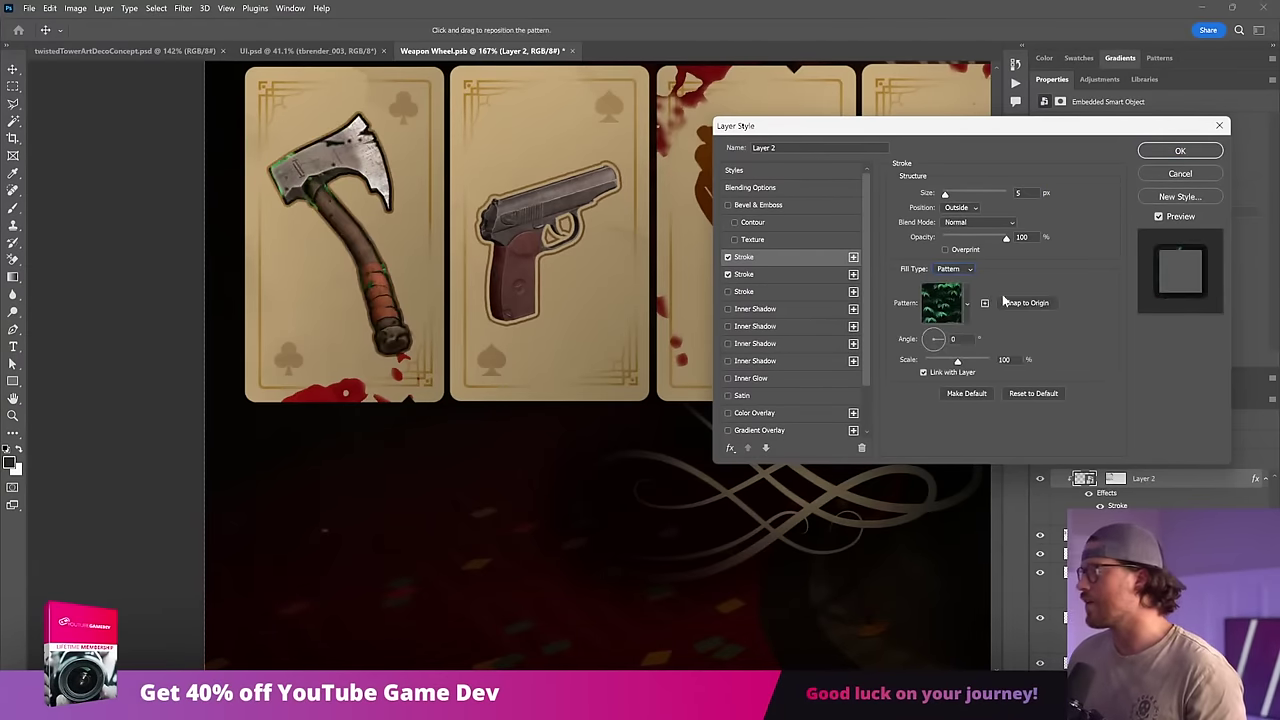
left_click(942, 308)
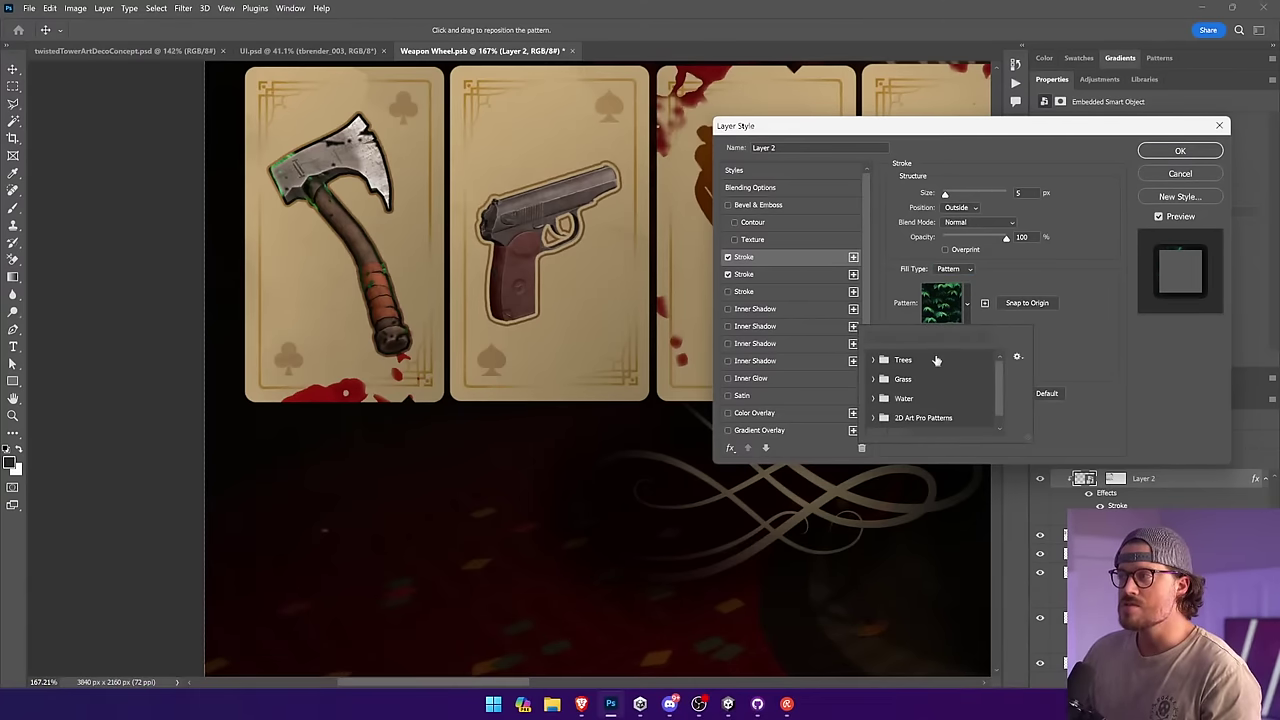
left_click(1180, 174)
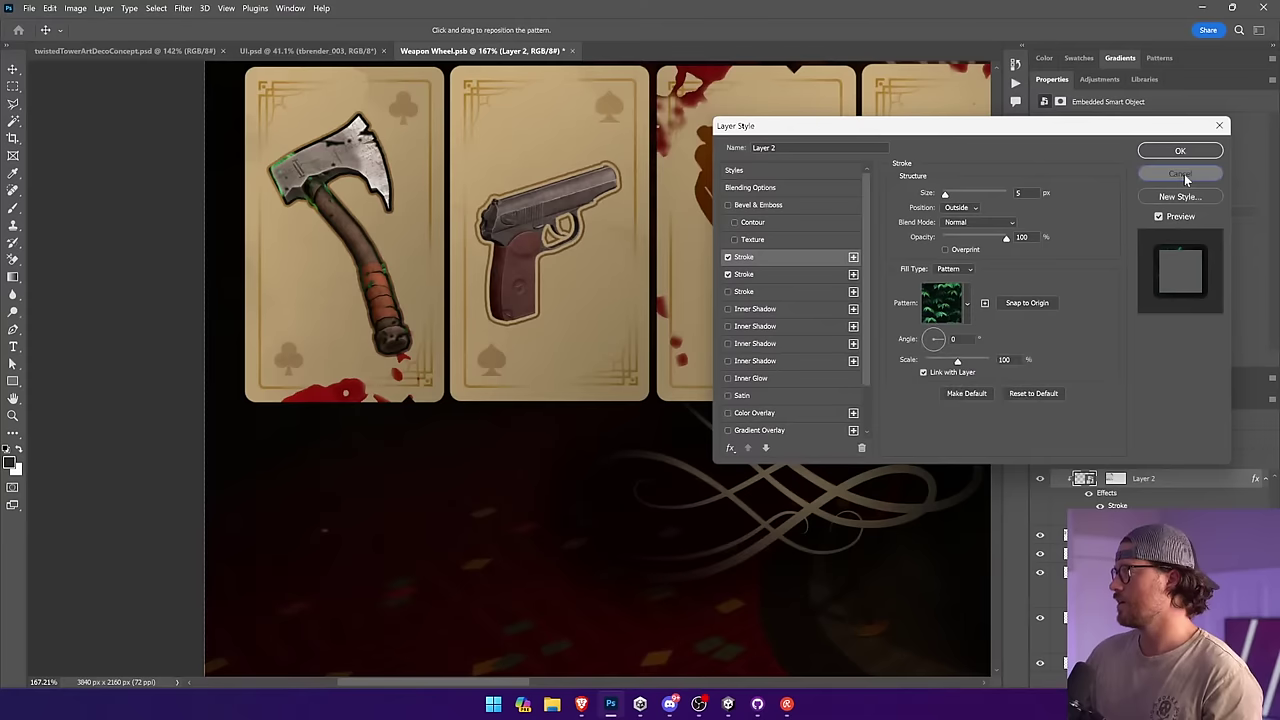
left_click(1180, 174)
Step: Sample the tan outline colour around the weapon artwork as the foreground colour
left_click_drag(546, 243, 520, 236)
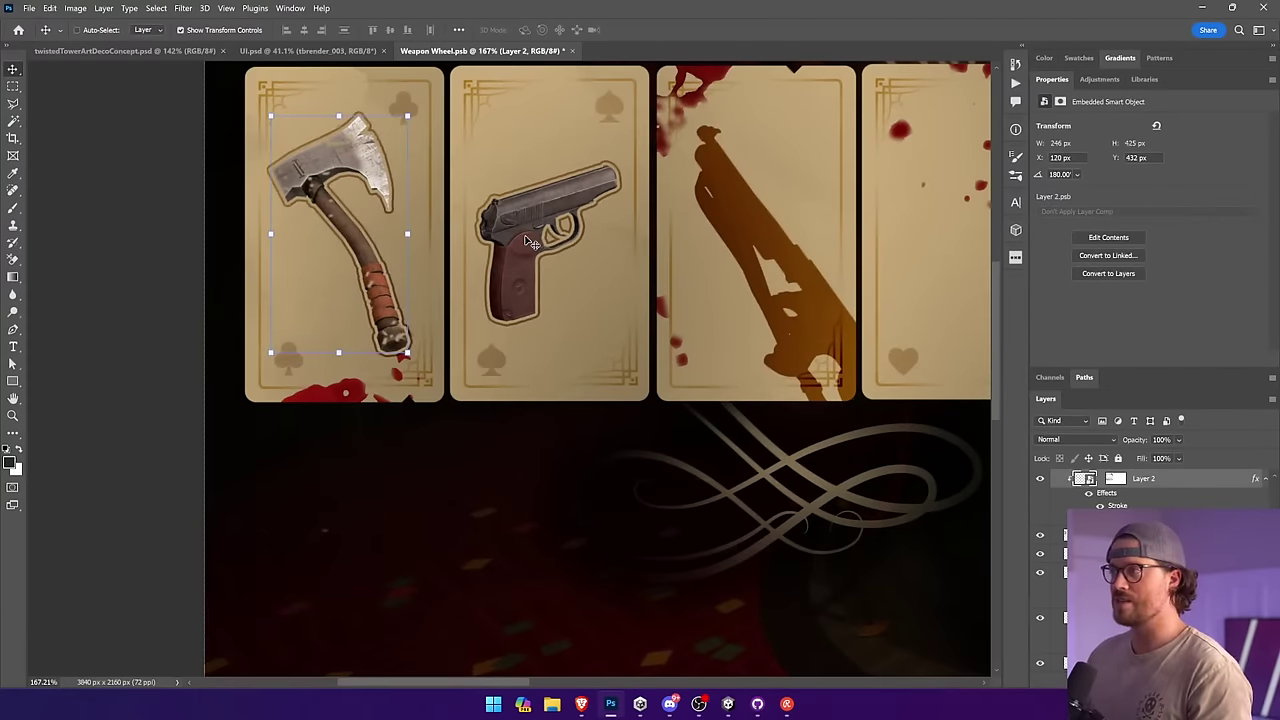
key("i")
key("v")
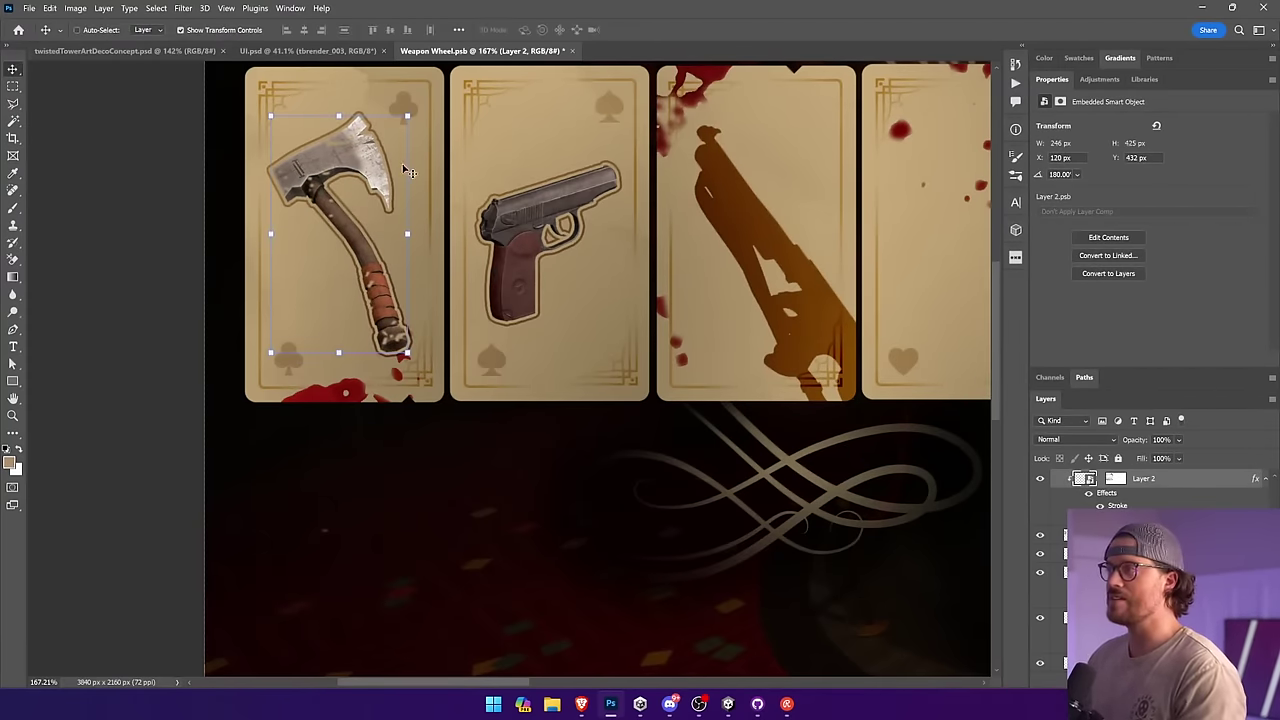
Step: Create a new document 1920 pixels wide and 1920 pixels high
left_click(29, 8)
left_click(40, 27)
double_click(716, 224)
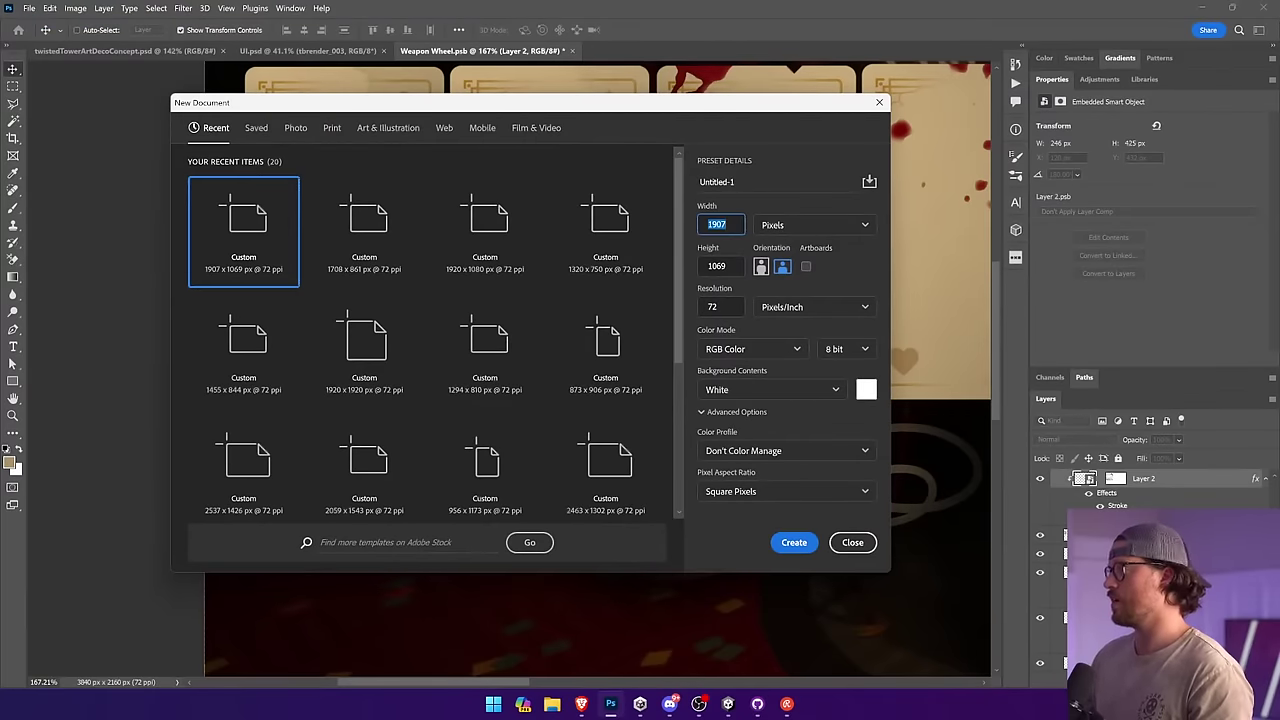
type("1920")
key("Tab")
type("1920")
key("Return")
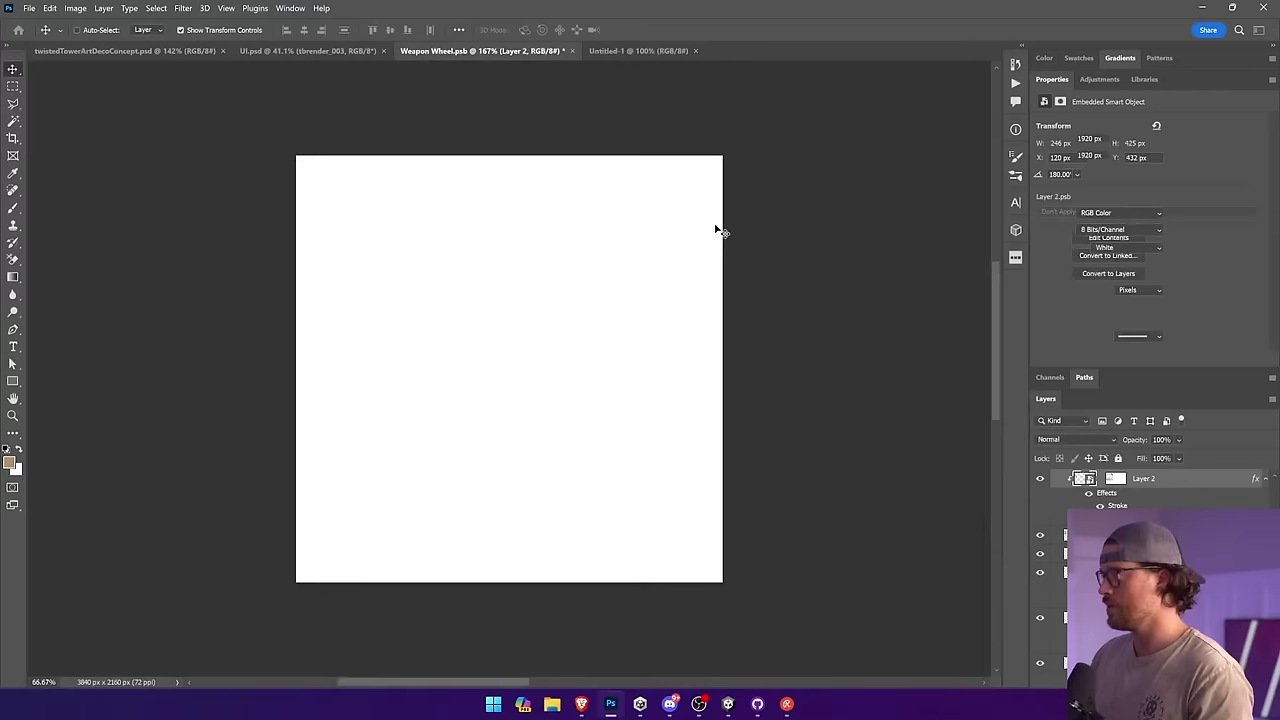
Step: Fill the blank canvas with the tan foreground colour using the Paint Bucket and add an empty layer above it
right_click(10, 280)
left_click(57, 289)
left_click(428, 354)
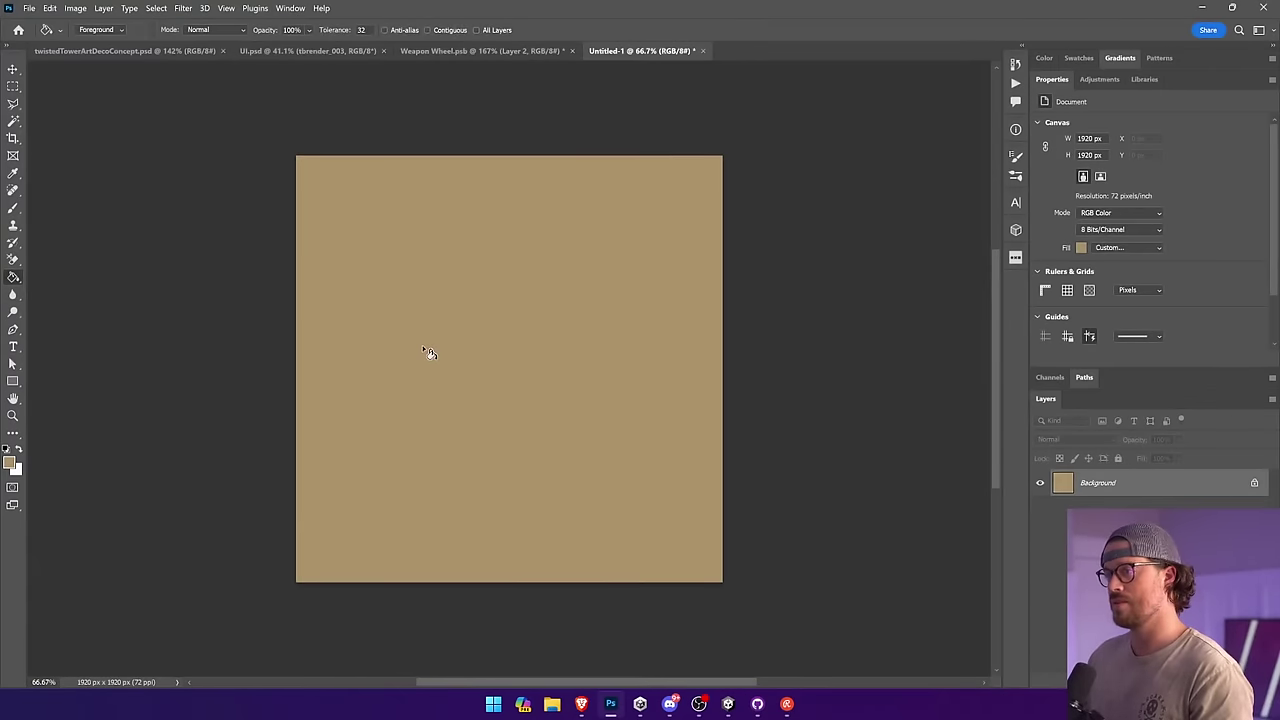
key("ctrl+shift+alt+n")
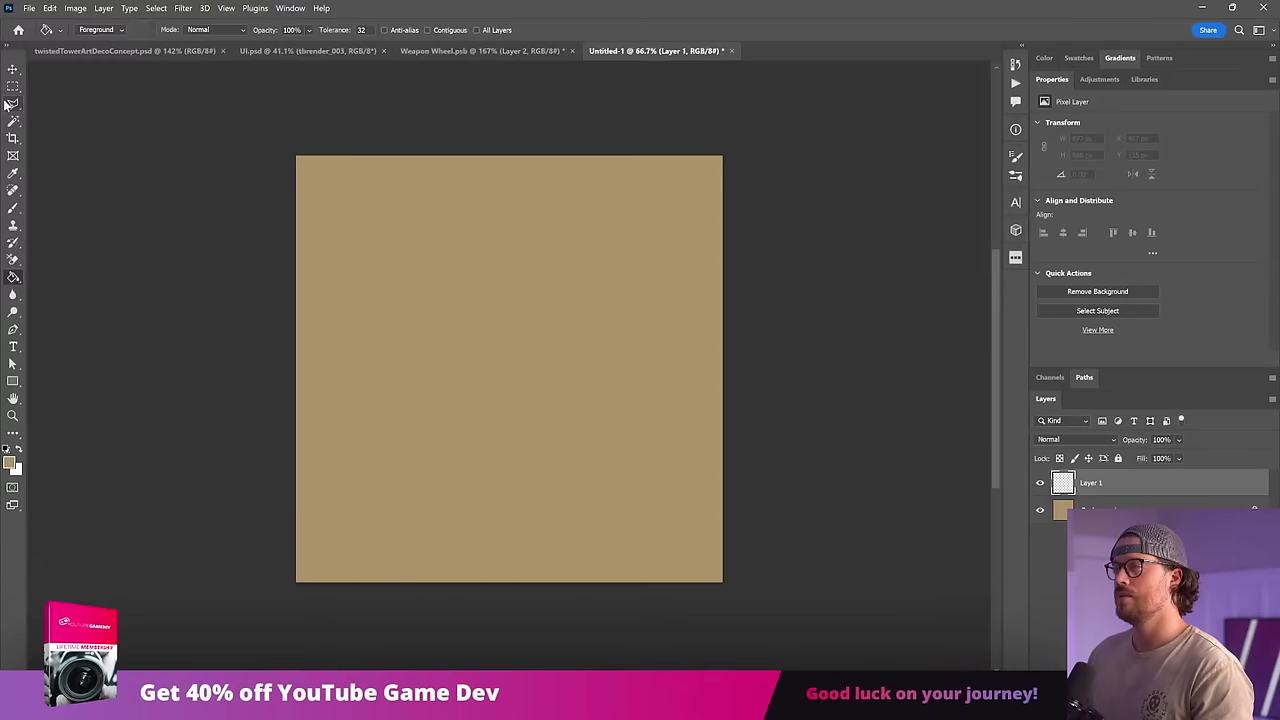
left_click(125, 52)
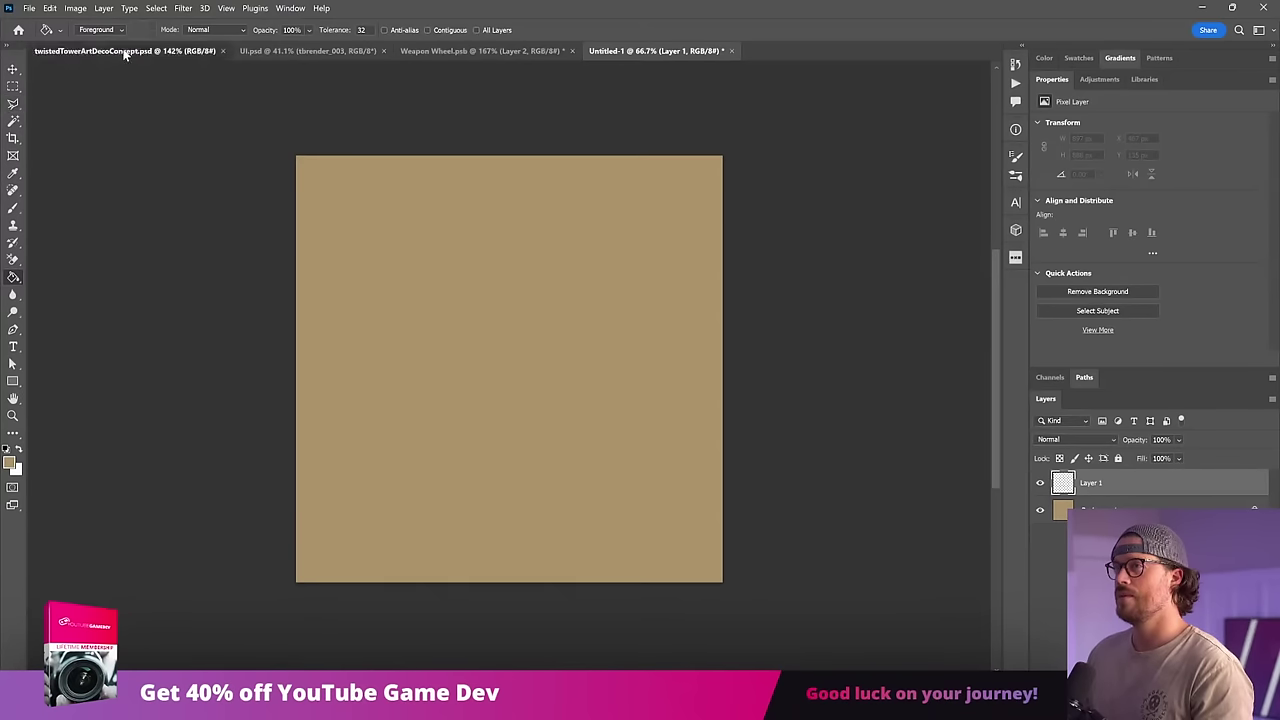
left_click(279, 52)
left_click(477, 52)
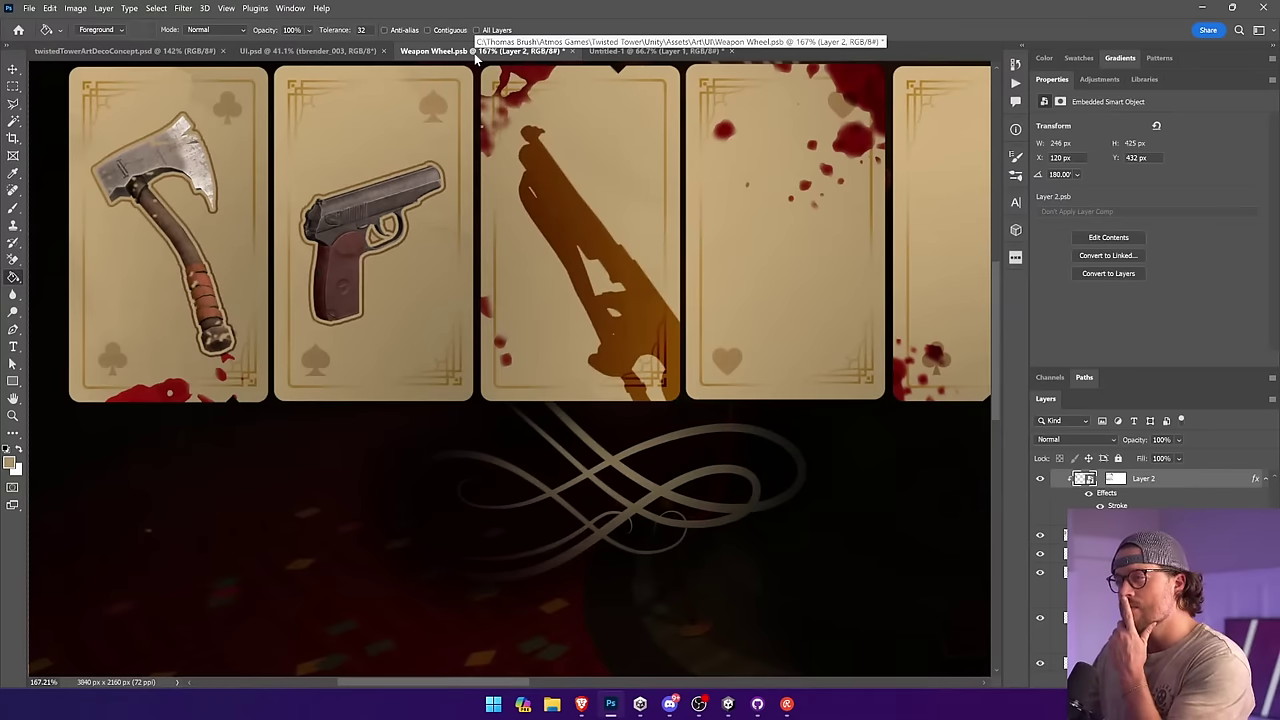
left_click(652, 51)
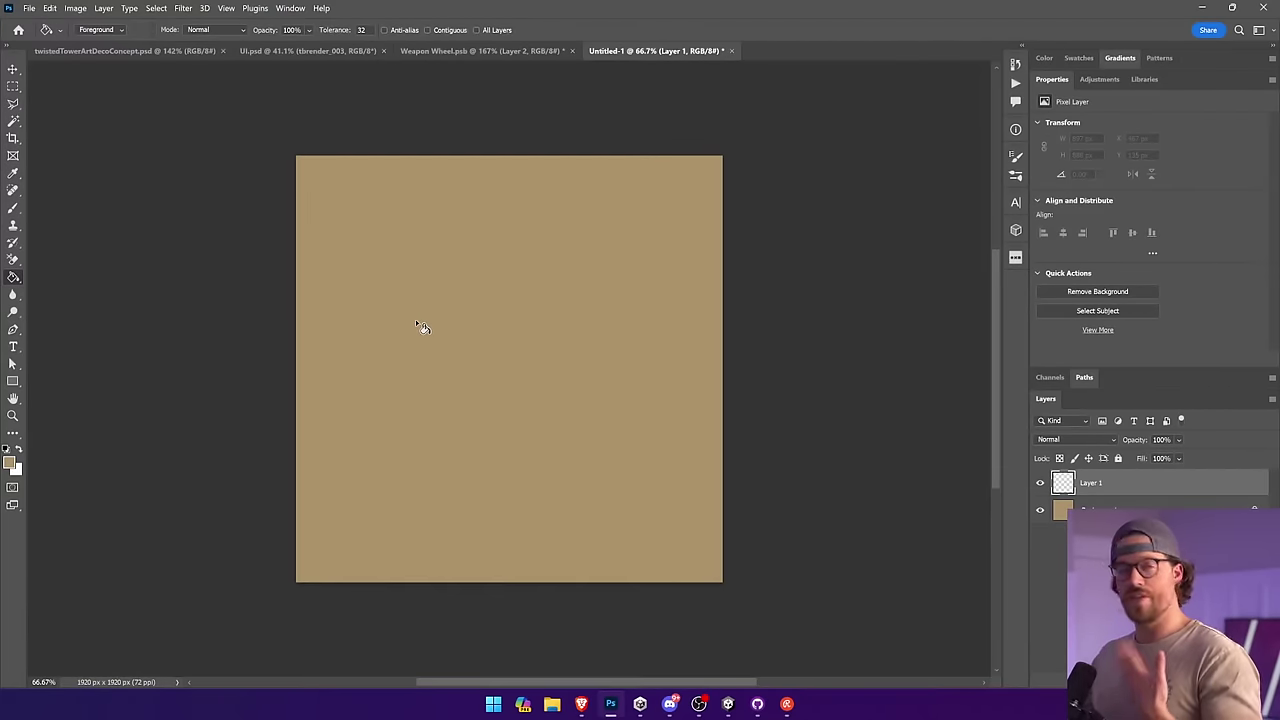
Step: Switch to the browser for a grunge texture, paste it into Untitled-1 and scale it to about 2180 x 1960 px to cover the canvas
mouse_move(581, 704)
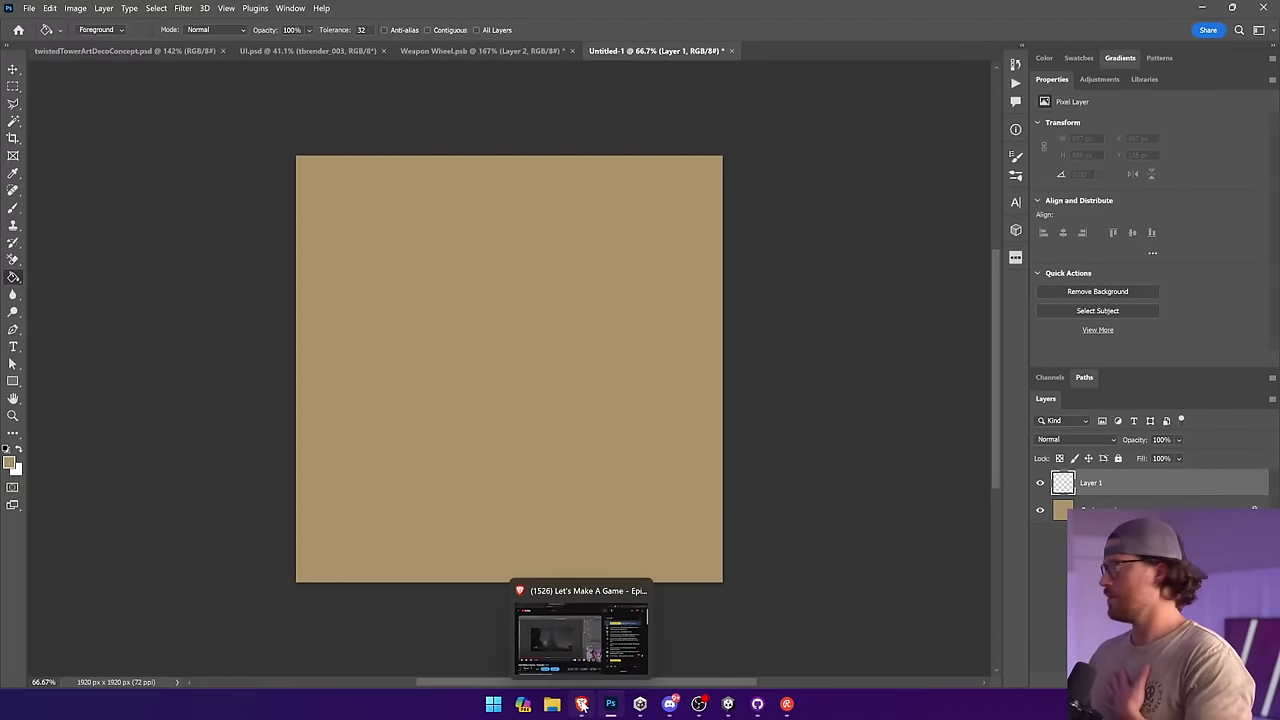
left_click(582, 640)
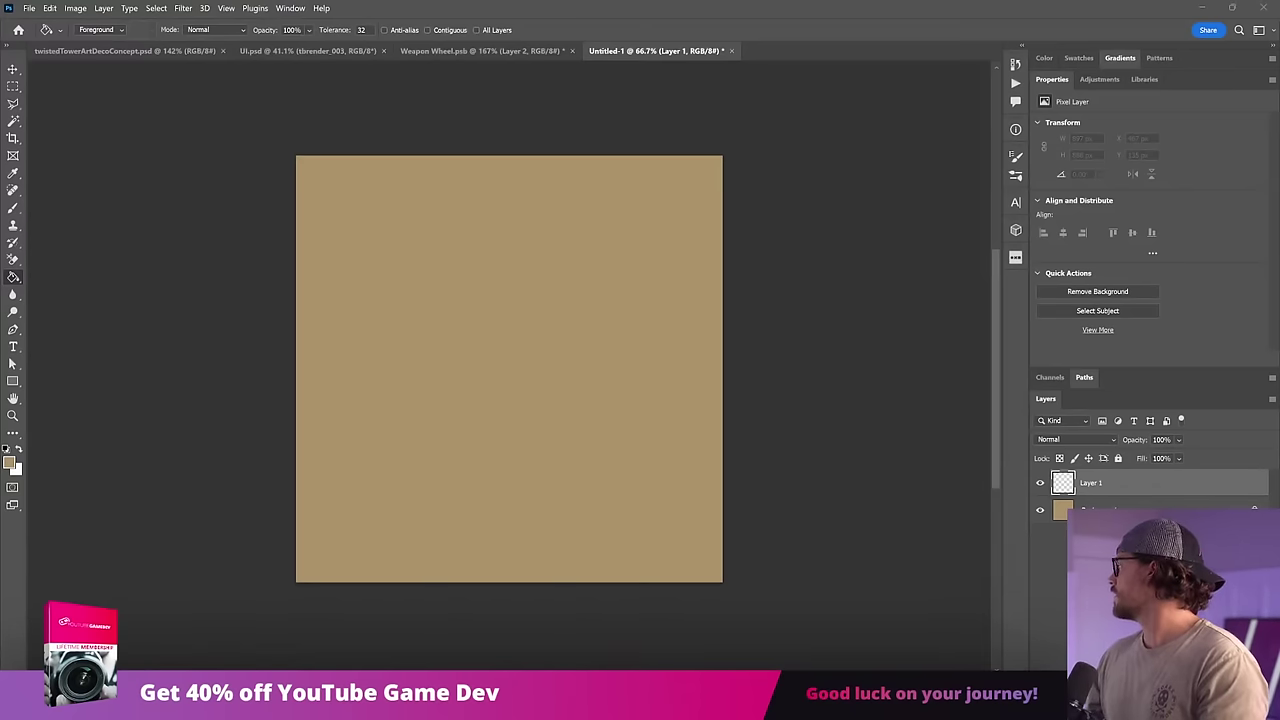
key("ctrl+v")
key("v")
left_click_drag(503, 334, 378, 190)
left_click_drag(429, 241, 779, 589)
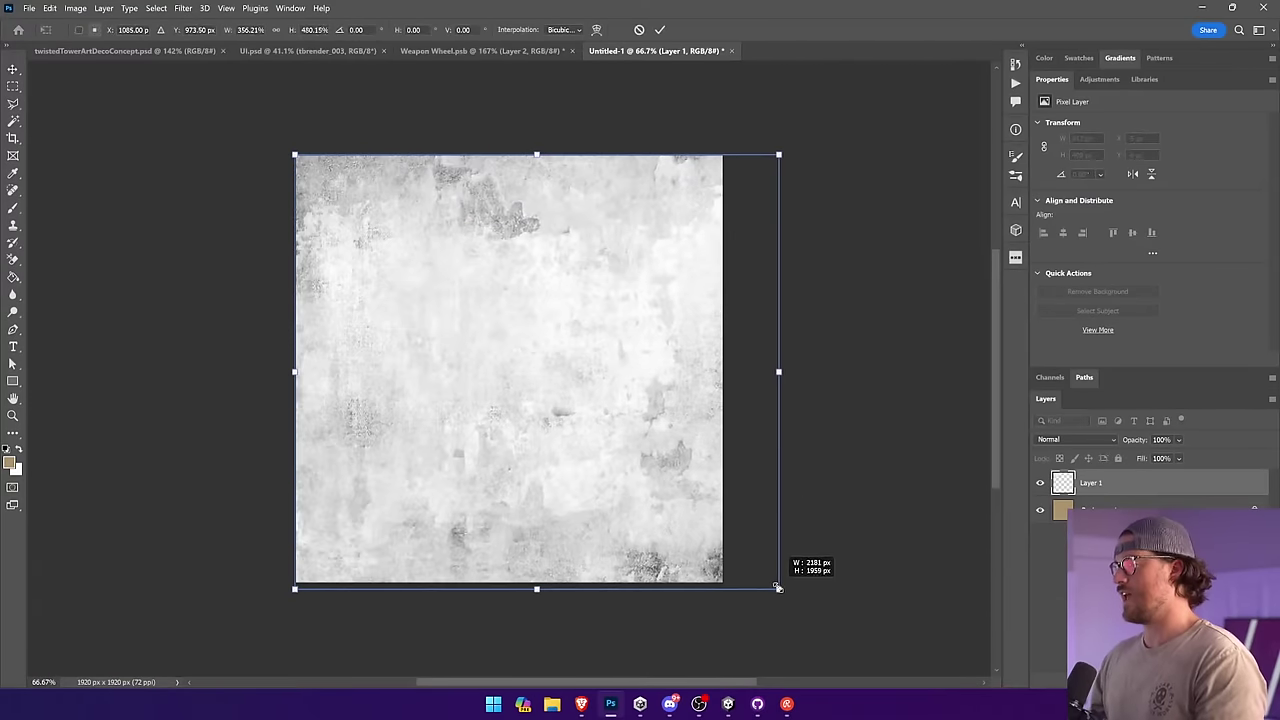
Step: Turn the grunge texture into stark black and white with Curves, placing the white point at input 212
left_click(105, 8)
mouse_move(75, 8)
mouse_move(120, 37)
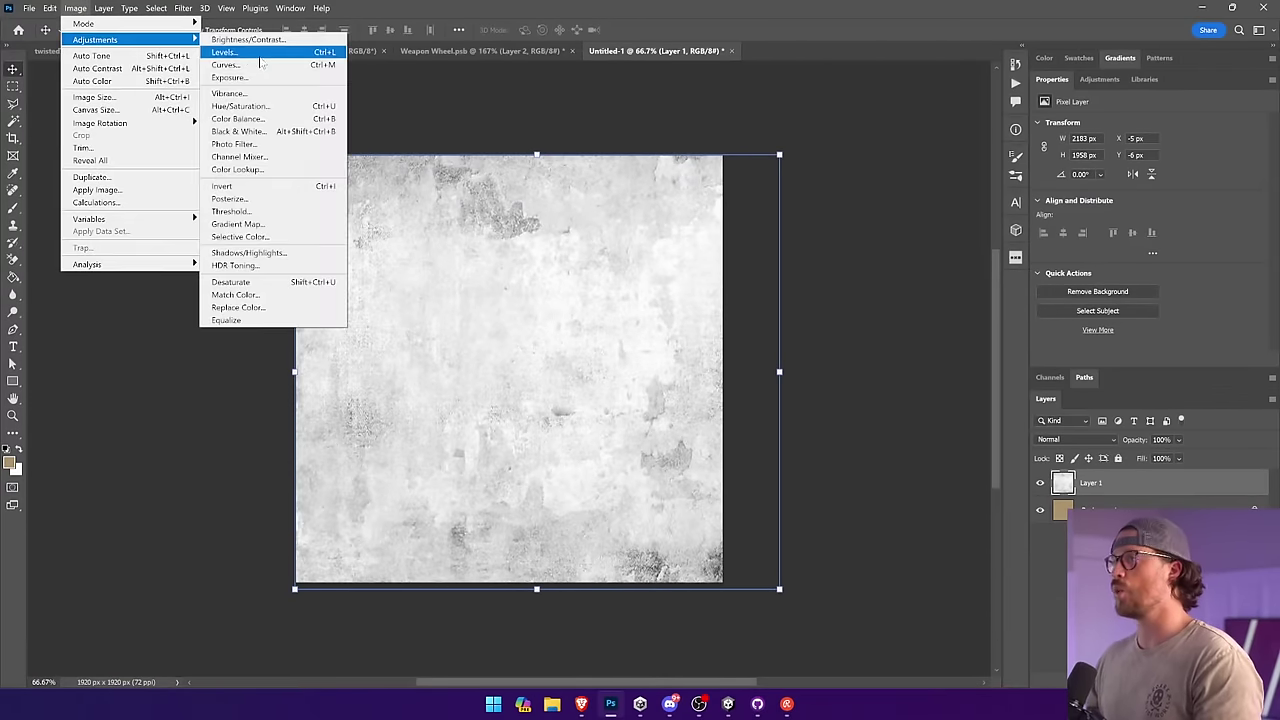
left_click(225, 56)
left_click_drag(648, 182, 567, 183)
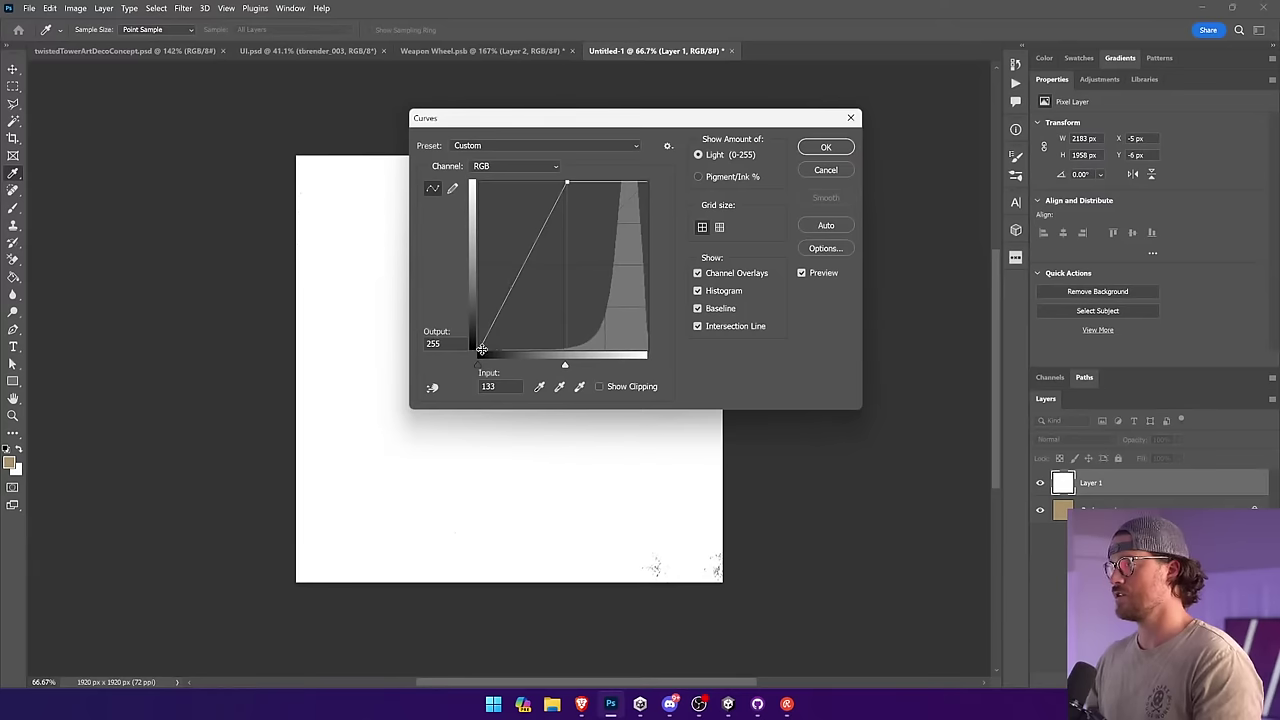
left_click_drag(481, 349, 556, 348)
left_click_drag(567, 182, 609, 182)
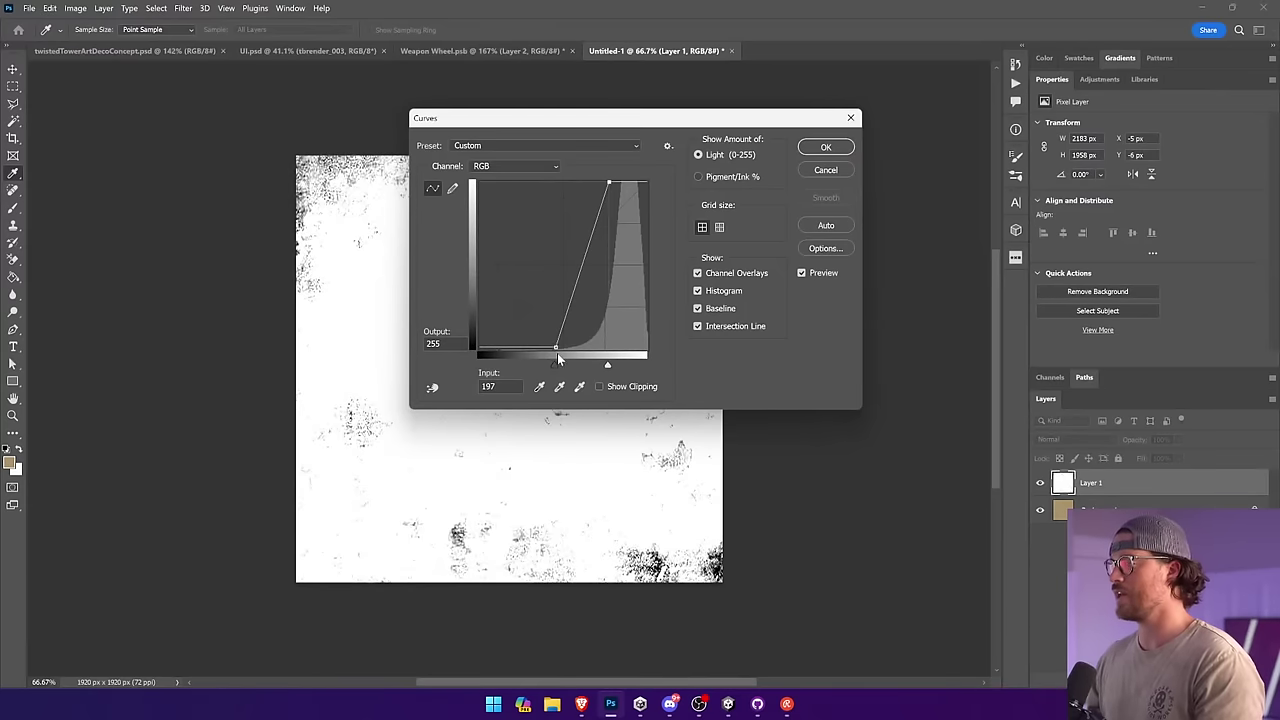
left_click_drag(556, 349, 606, 352)
left_click_drag(609, 183, 620, 185)
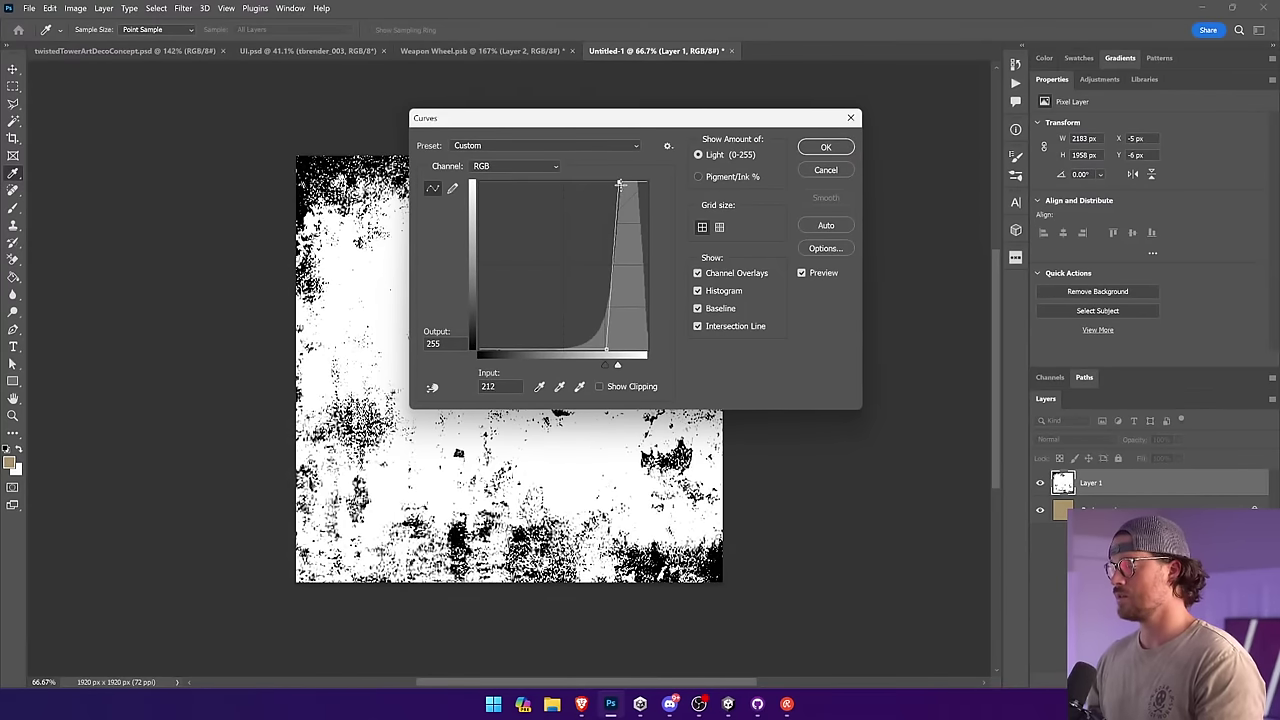
left_click(824, 146)
Step: Merge the grunge texture layer into the background and clear the selection
key("v")
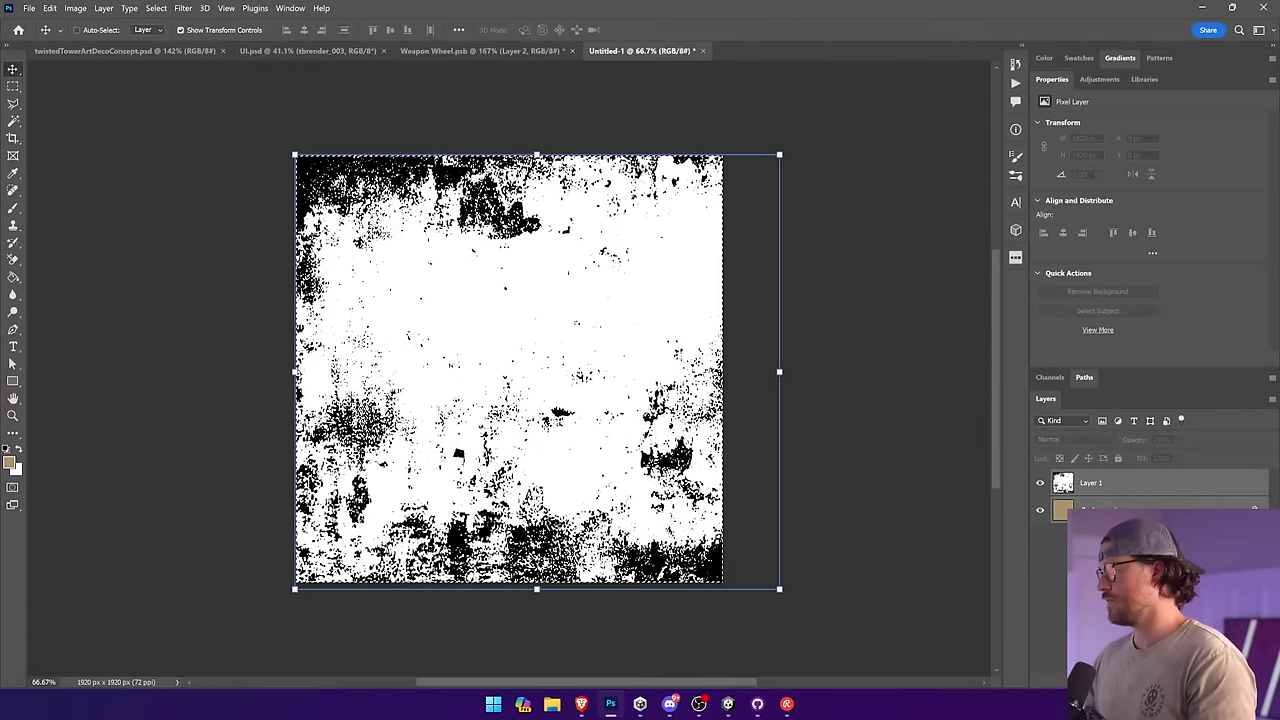
key("ctrl+e")
left_click(14, 85)
key("ctrl+d")
Step: Undo a bucket fill on the grunge background, add a new layer and fill it with the tan foreground colour
left_click(13, 277)
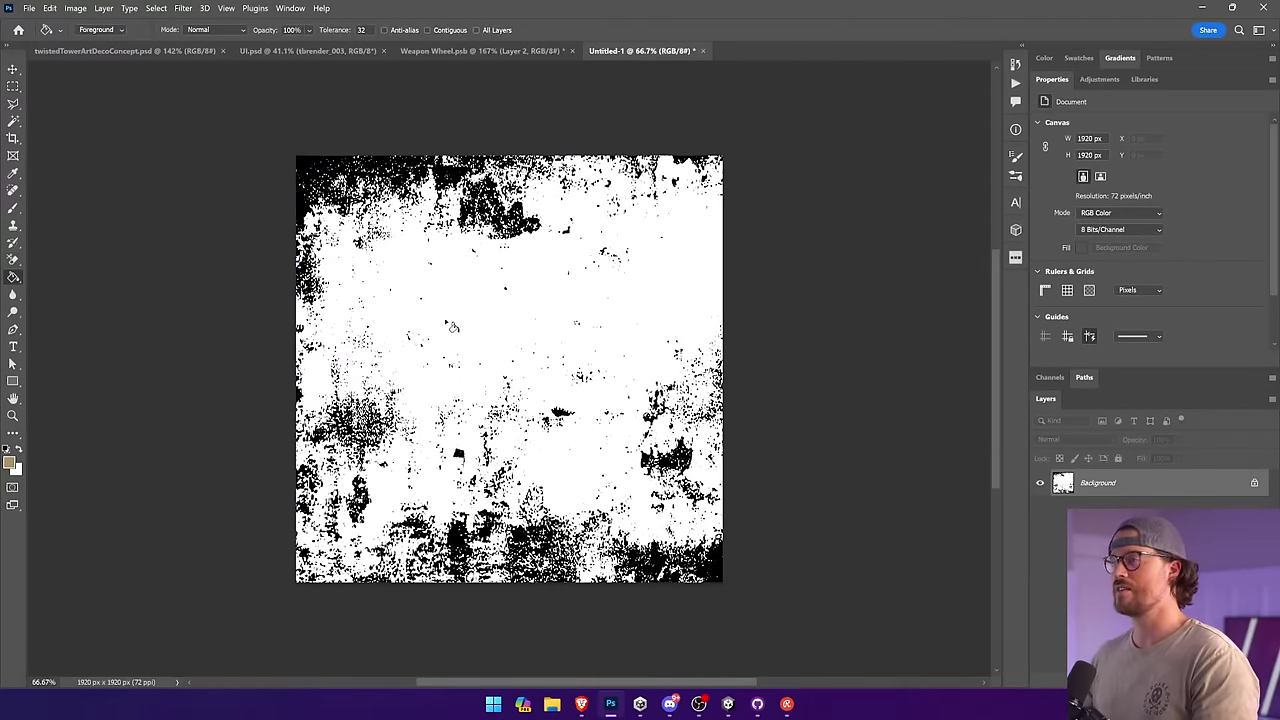
left_click(507, 331)
key("ctrl+z")
key("ctrl+shift+alt+n")
left_click(680, 400)
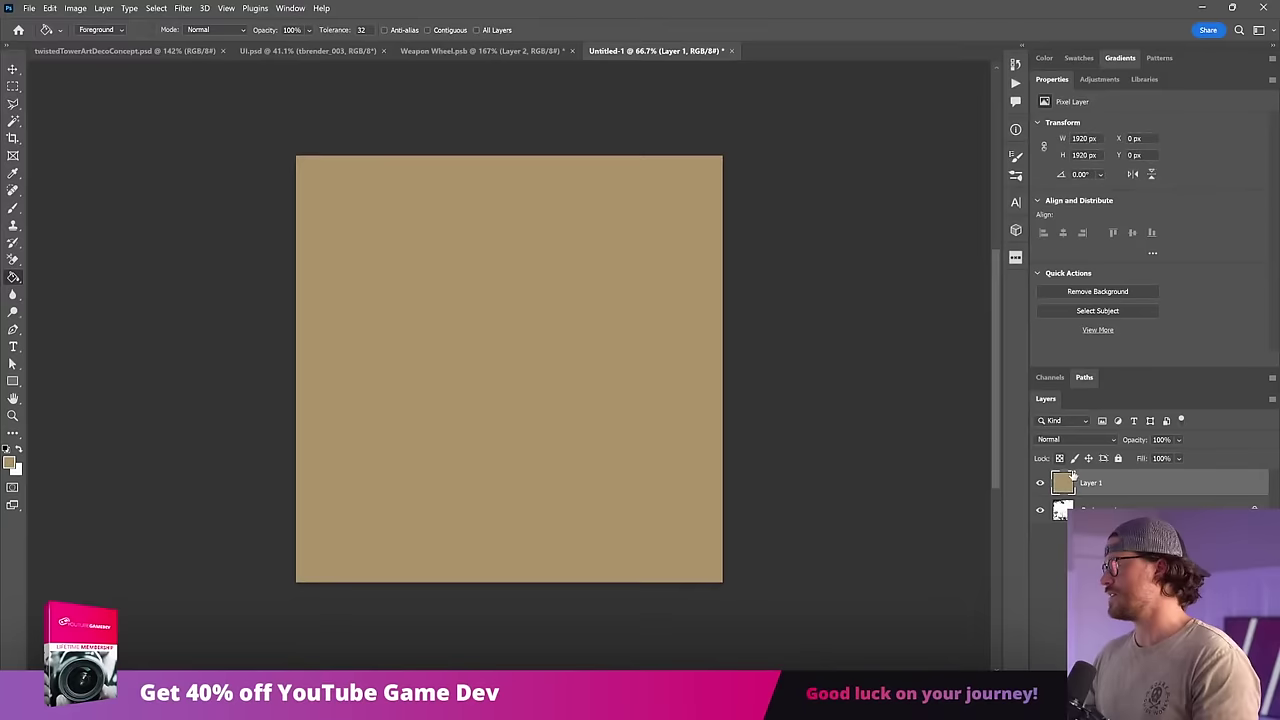
Step: Unlock the grunge background, place it above the tan layer and set its blend mode to Multiply
left_click(1254, 509)
left_click_drag(1090, 483, 1090, 518)
left_click(1090, 483)
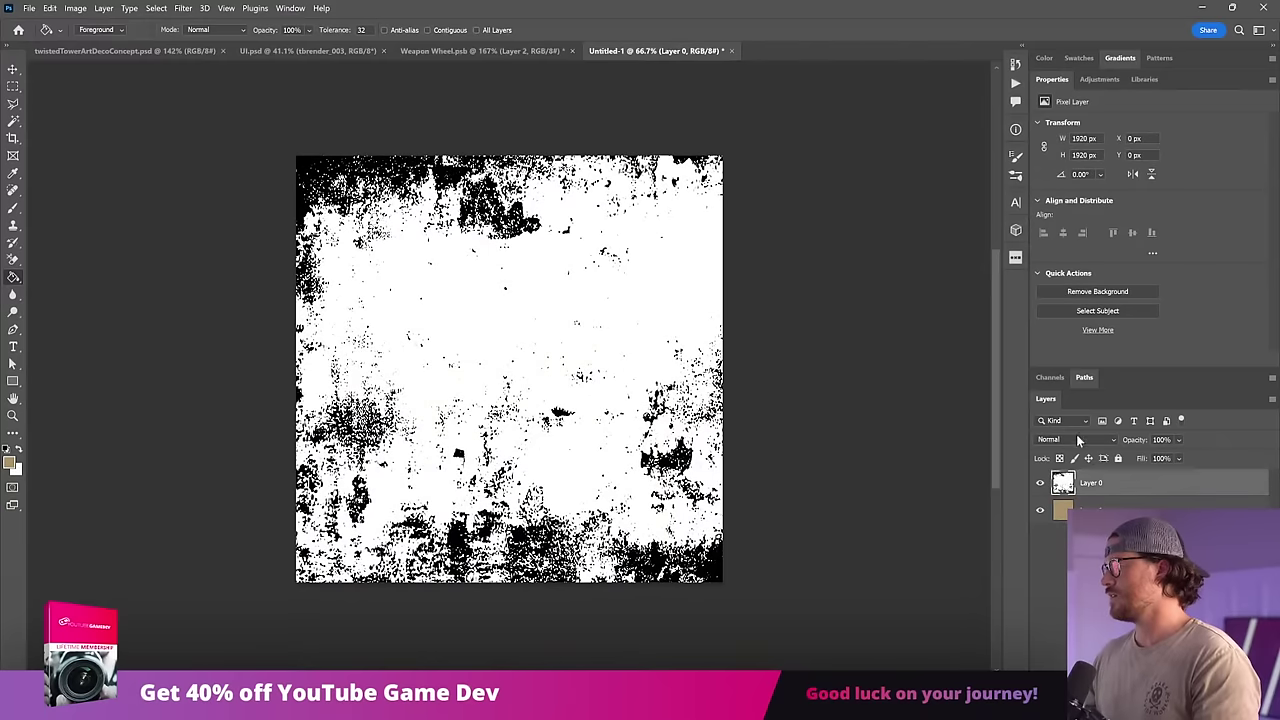
left_click(1075, 439)
left_click(1062, 407)
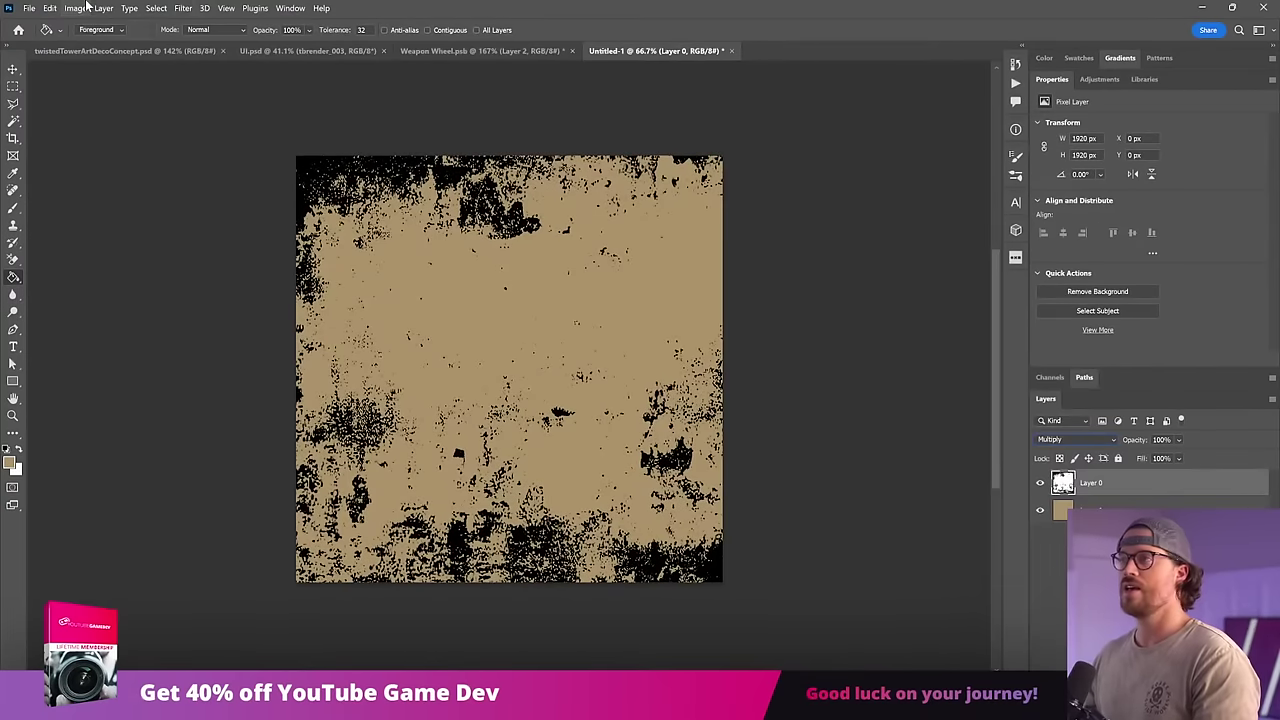
Step: Sample a brown from the weapon artwork in Weapon Wheel.psb as the foreground colour and return to the grunge texture document
left_click(94, 50)
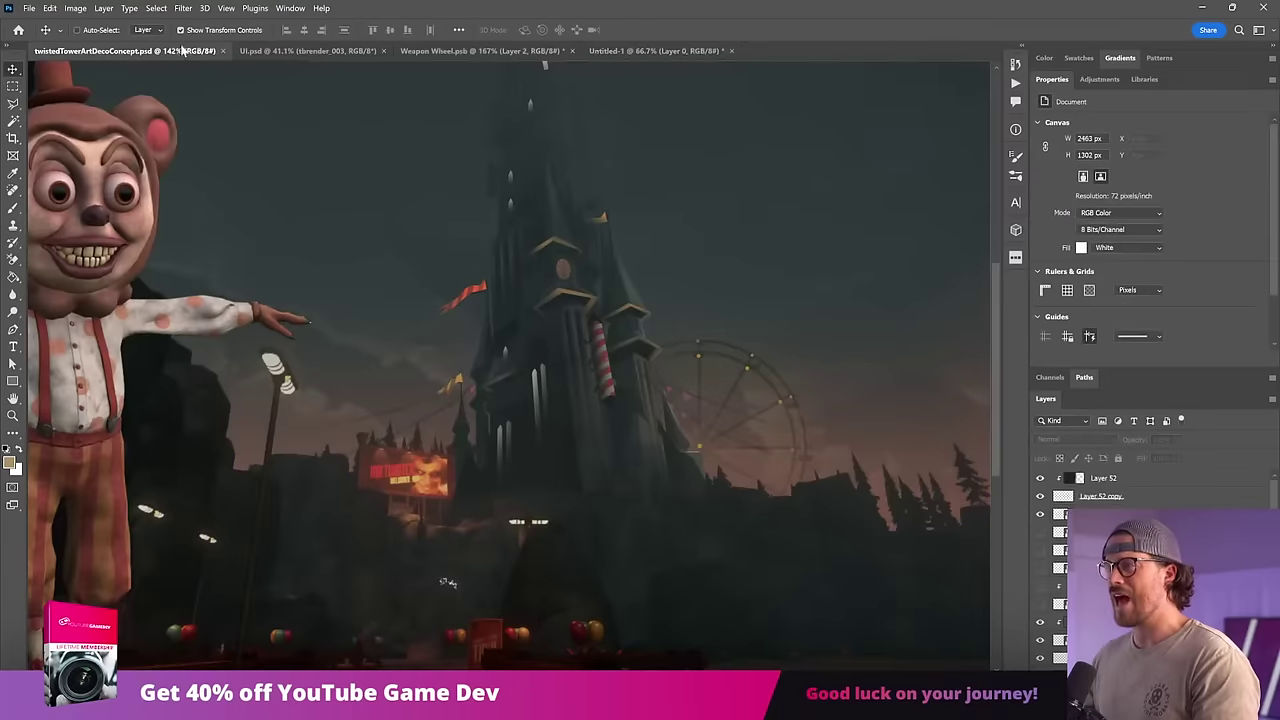
left_click(300, 50)
left_click(503, 51)
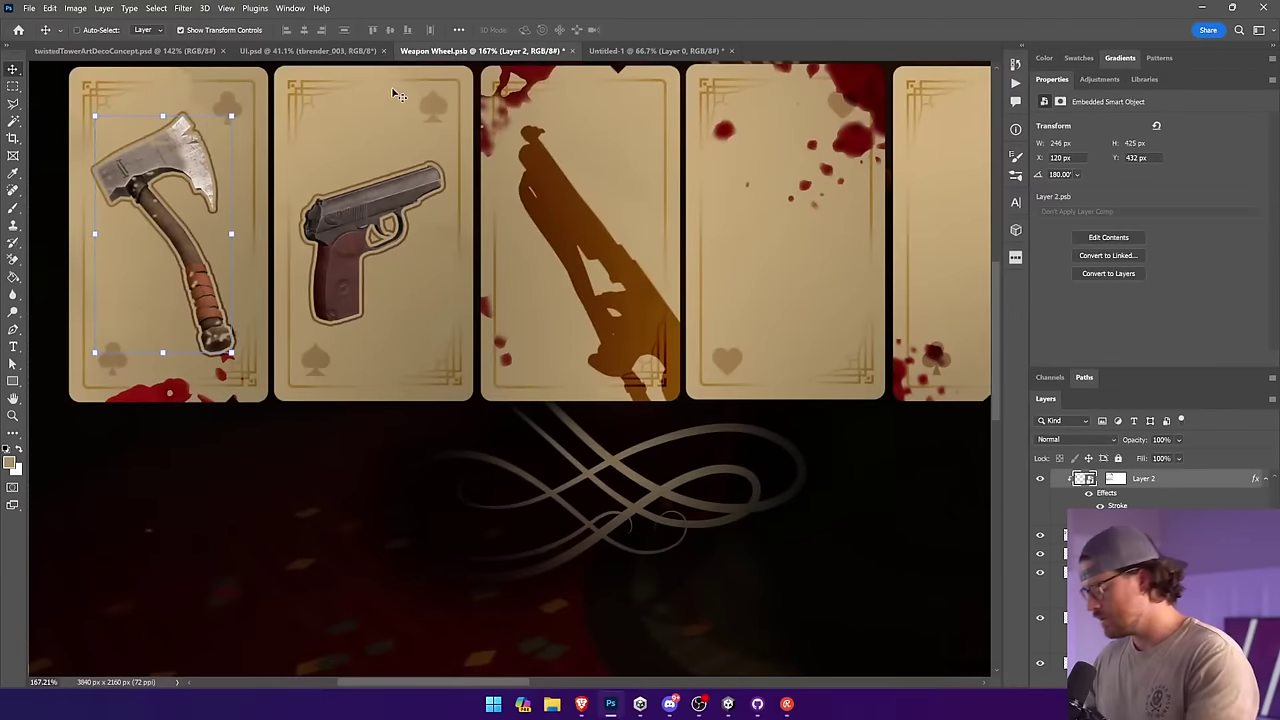
left_click(594, 50)
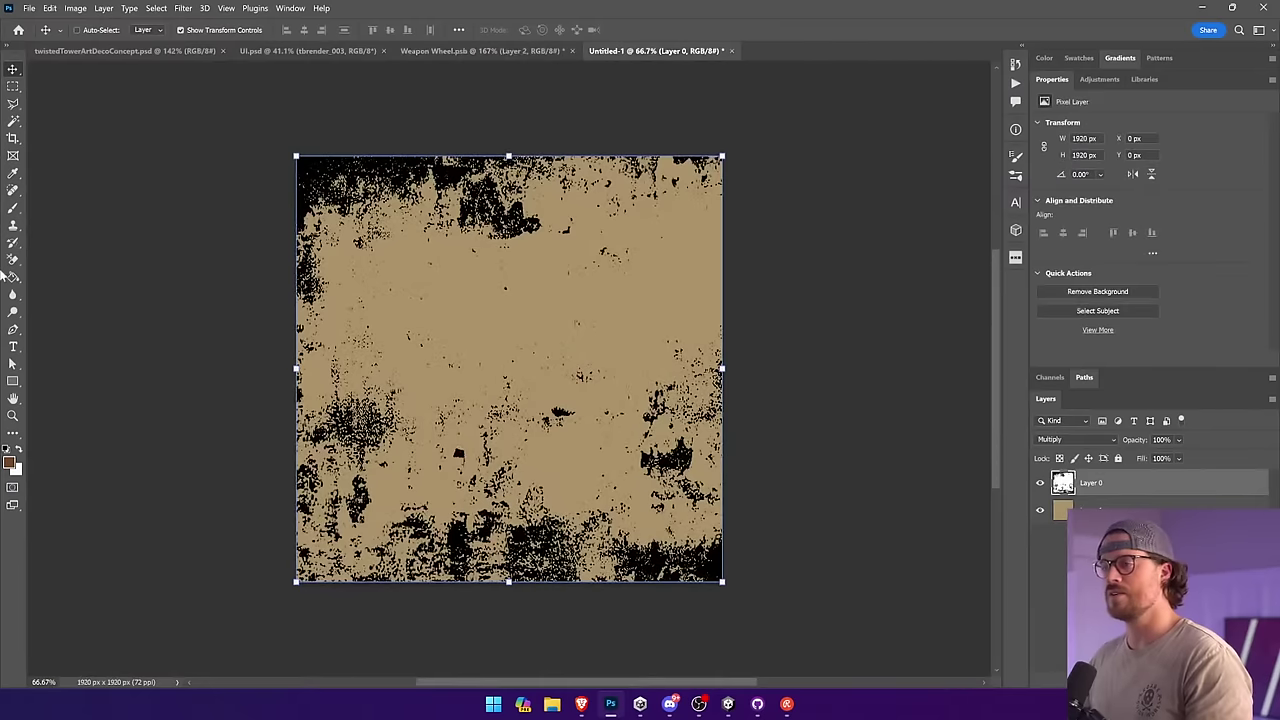
Step: Create a reference swatch of about 252 by 274 px near the texture's centre by filling a rectangular selection with brown on a new layer
left_click(13, 88)
left_click_drag(526, 330, 582, 390)
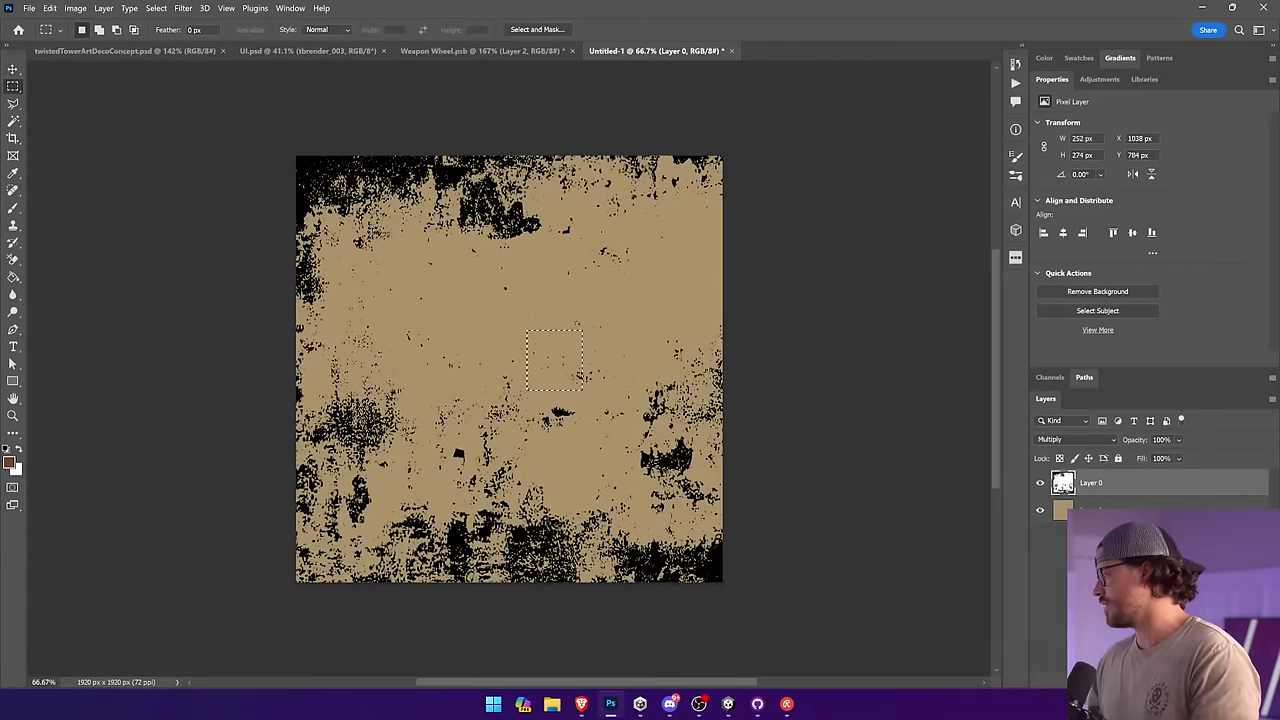
key("ctrl+shift+alt+n")
key("g")
left_click(530, 366)
key("ctrl+d")
key("v")
Step: Add a colorizing Hue/Saturation adjustment above the grunge layer with hue 26 and saturation 50
left_click(1180, 507)
left_click(1156, 682)
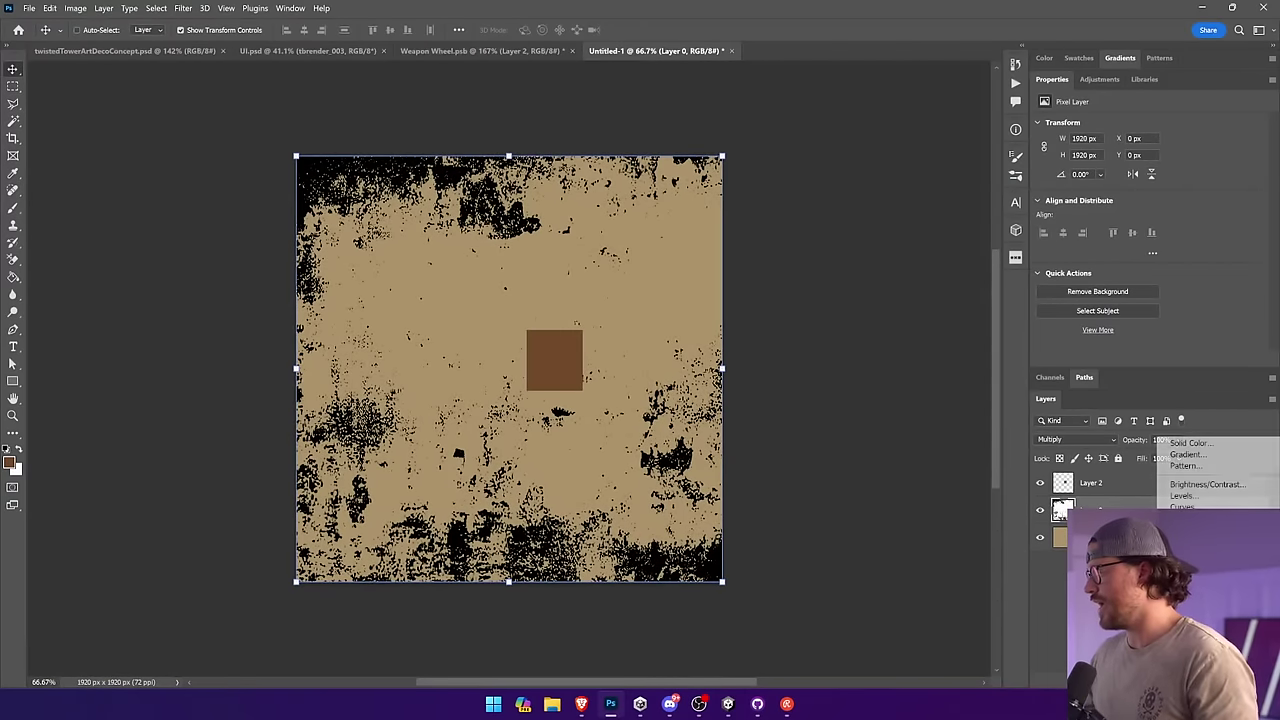
left_click(1200, 548)
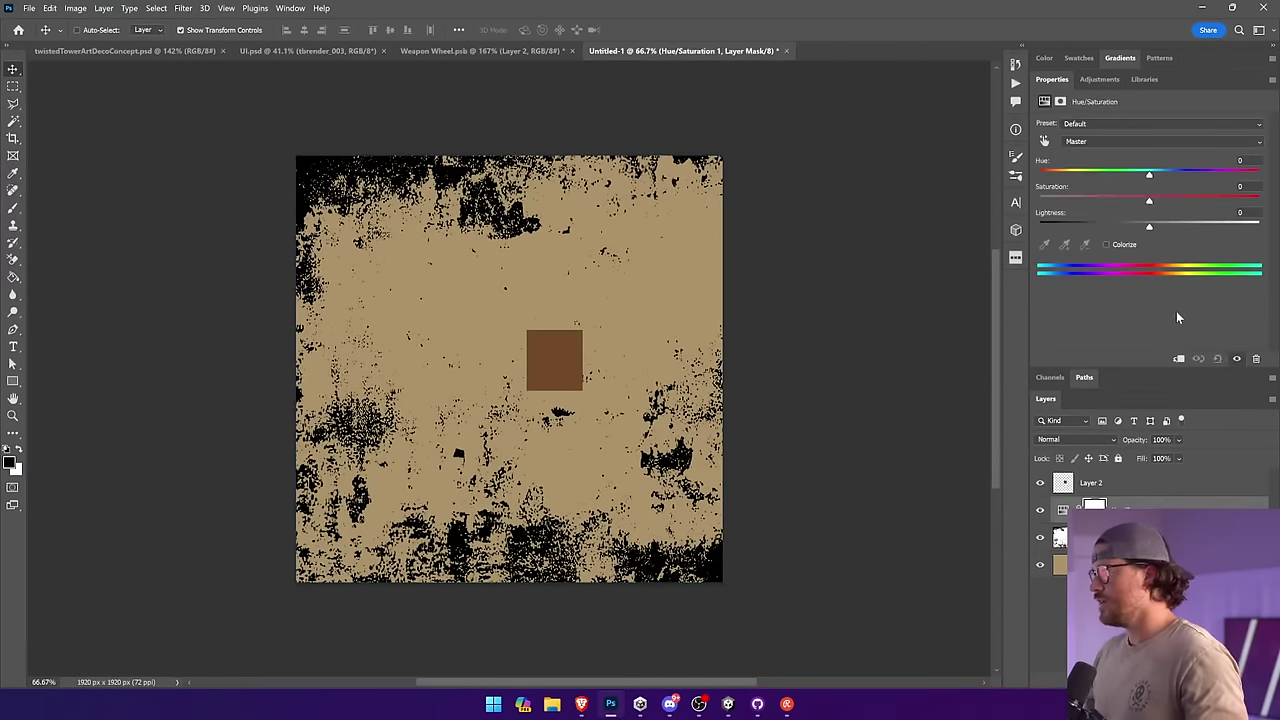
left_click(1106, 245)
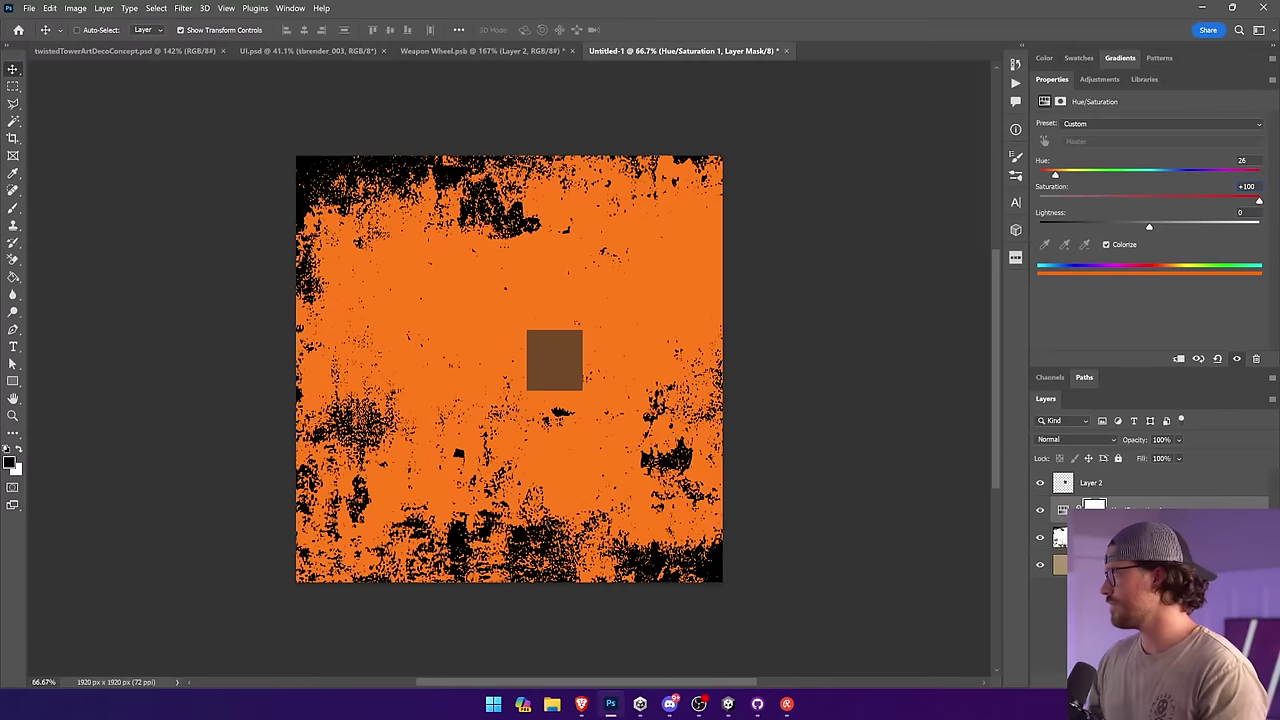
type("50")
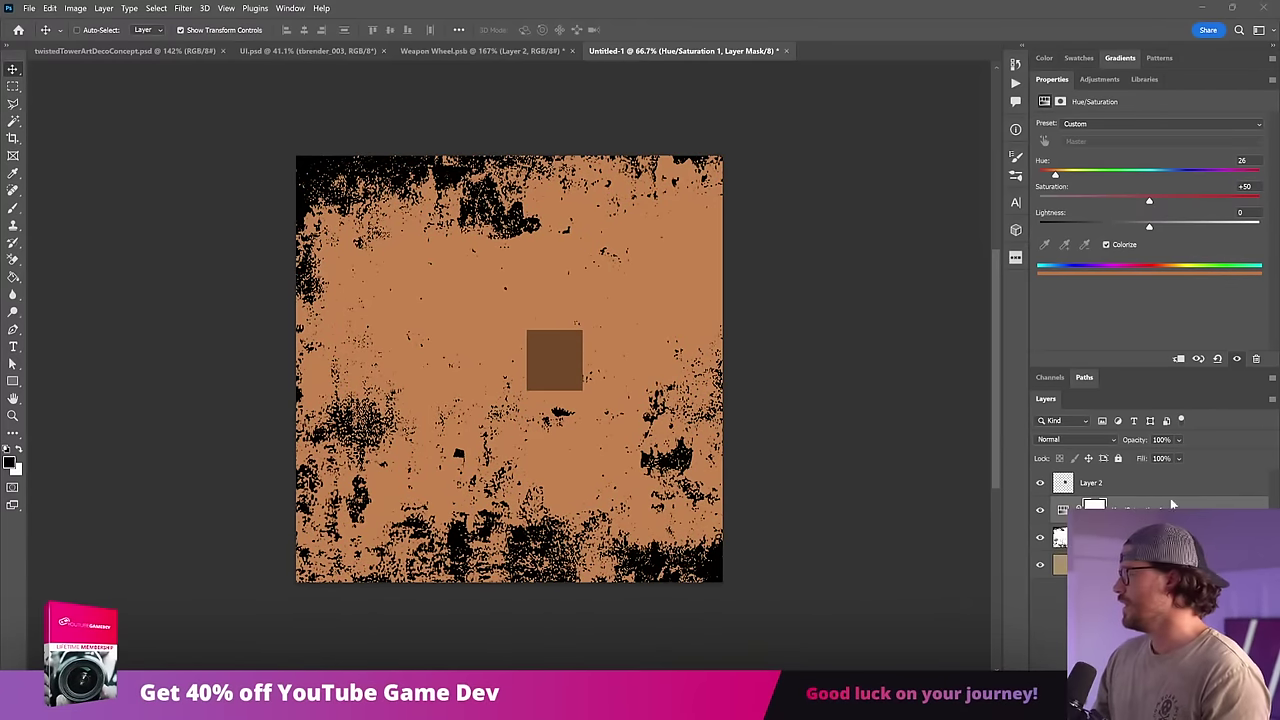
Step: Compare the texture with and without the colorizing adjustment, lower its saturation to 35 and hide it
left_click(1040, 511)
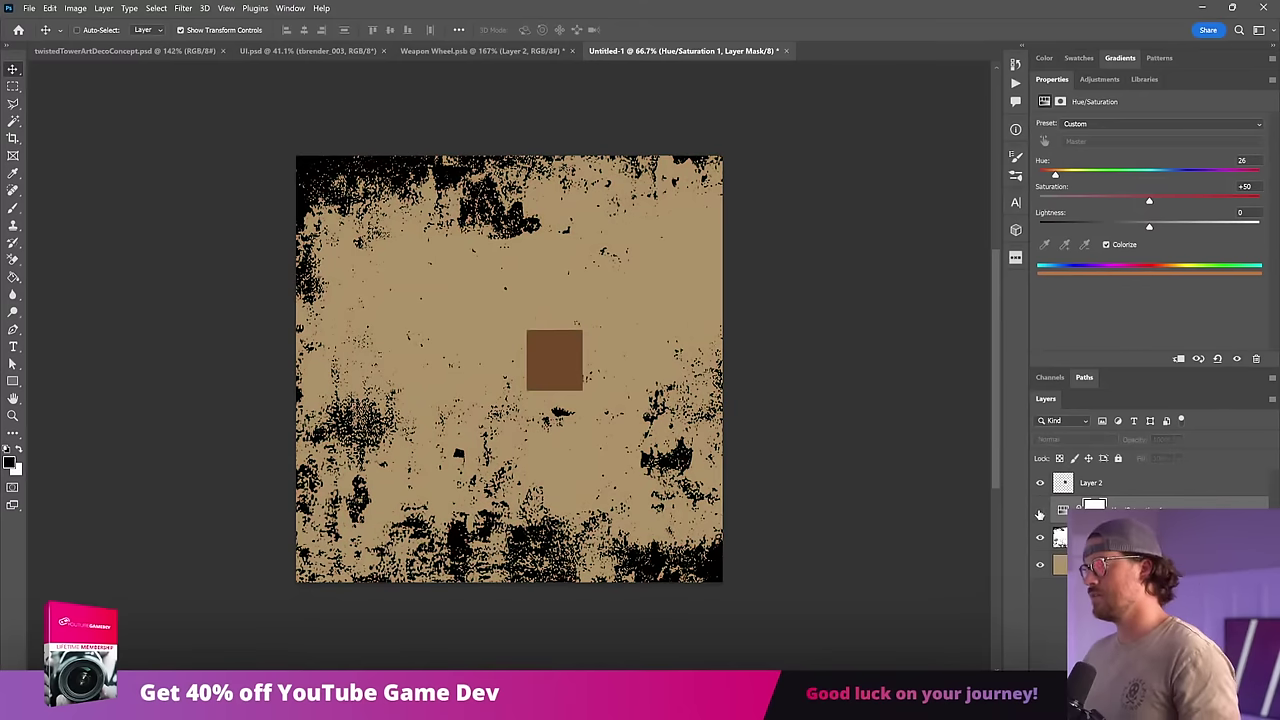
left_click(1040, 513)
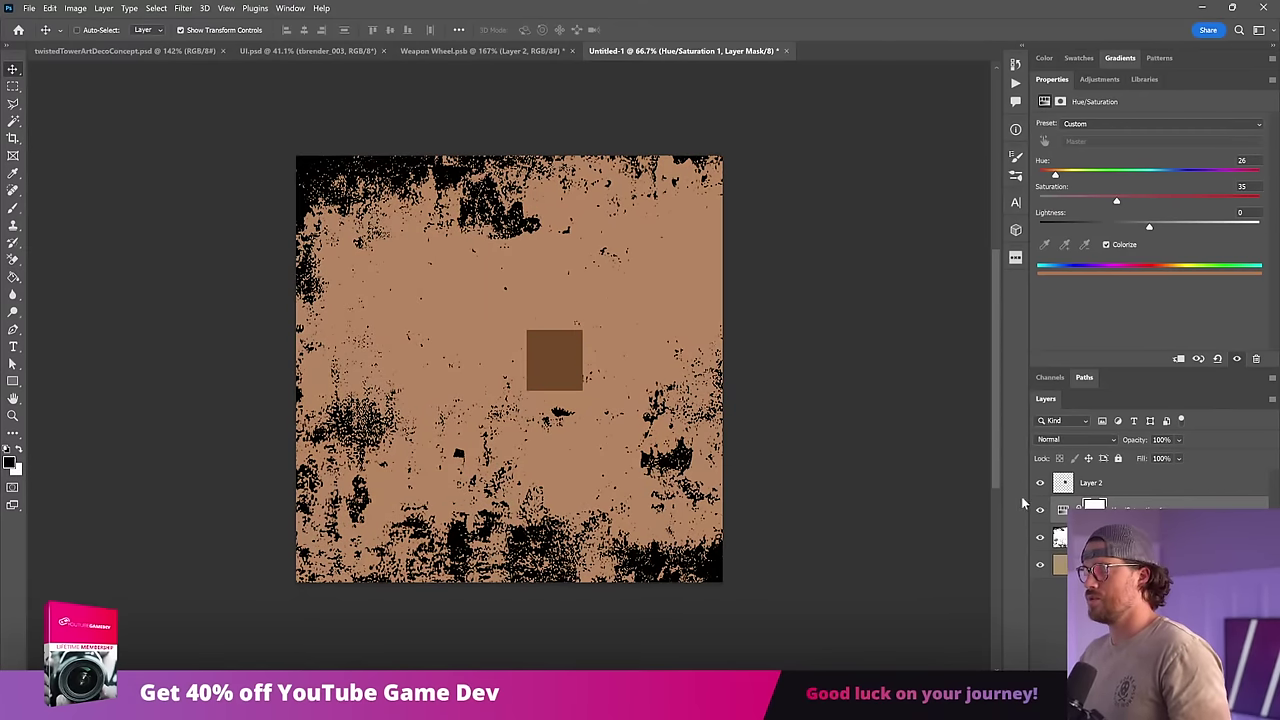
left_click(1040, 511)
left_click(13, 120)
left_click(347, 271)
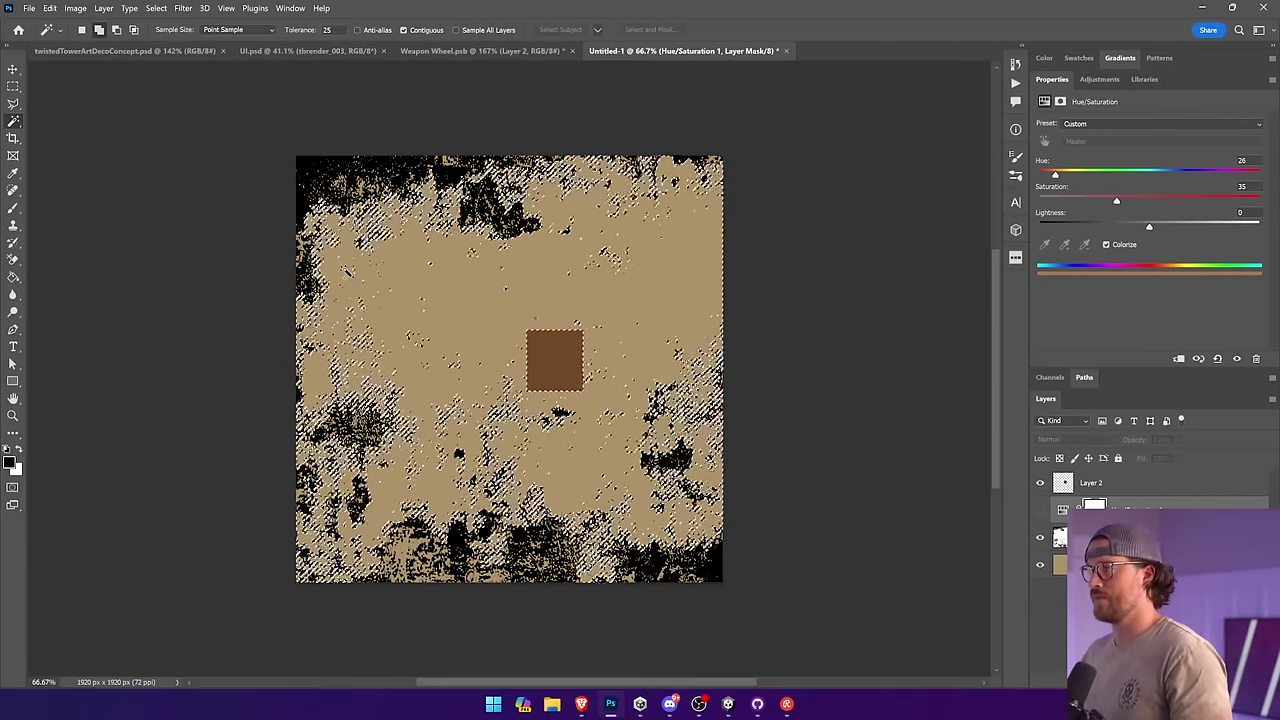
key("ctrl+d")
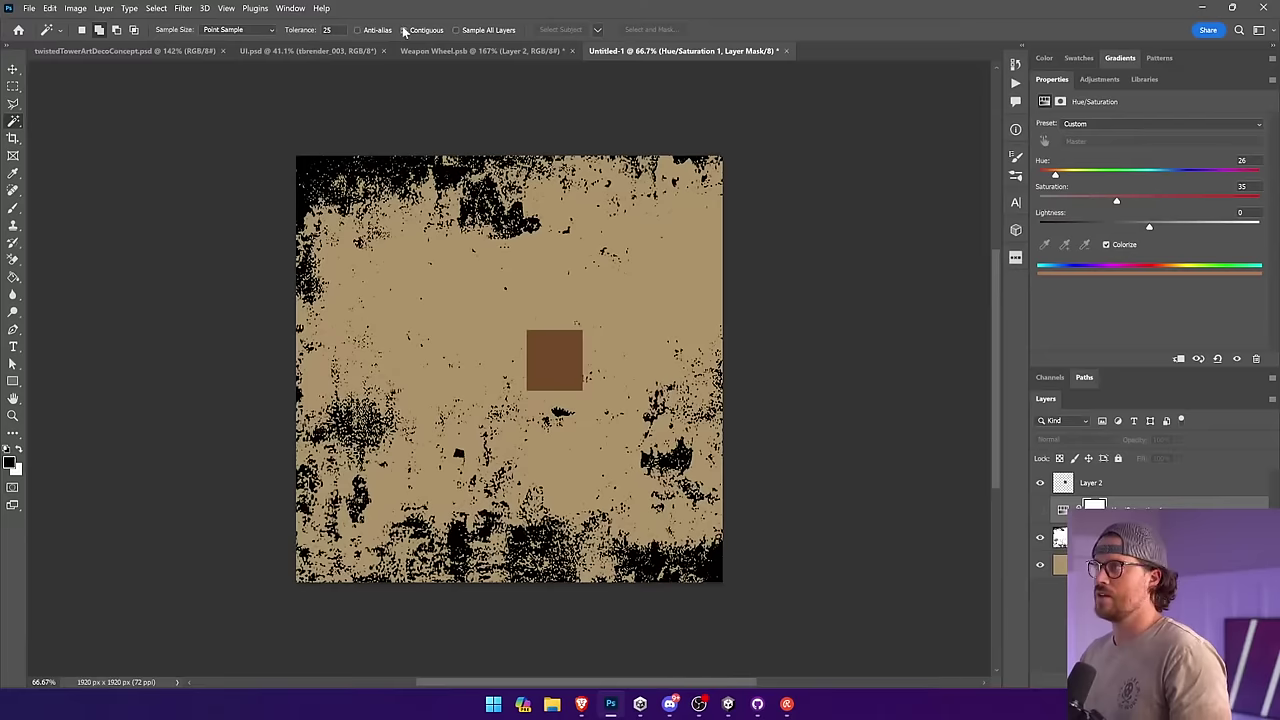
Step: Select all light areas of the grunge texture with a non-contiguous Magic Wand and invert the selection to the dark areas
left_click(404, 30)
left_click(655, 283)
left_click(1062, 537)
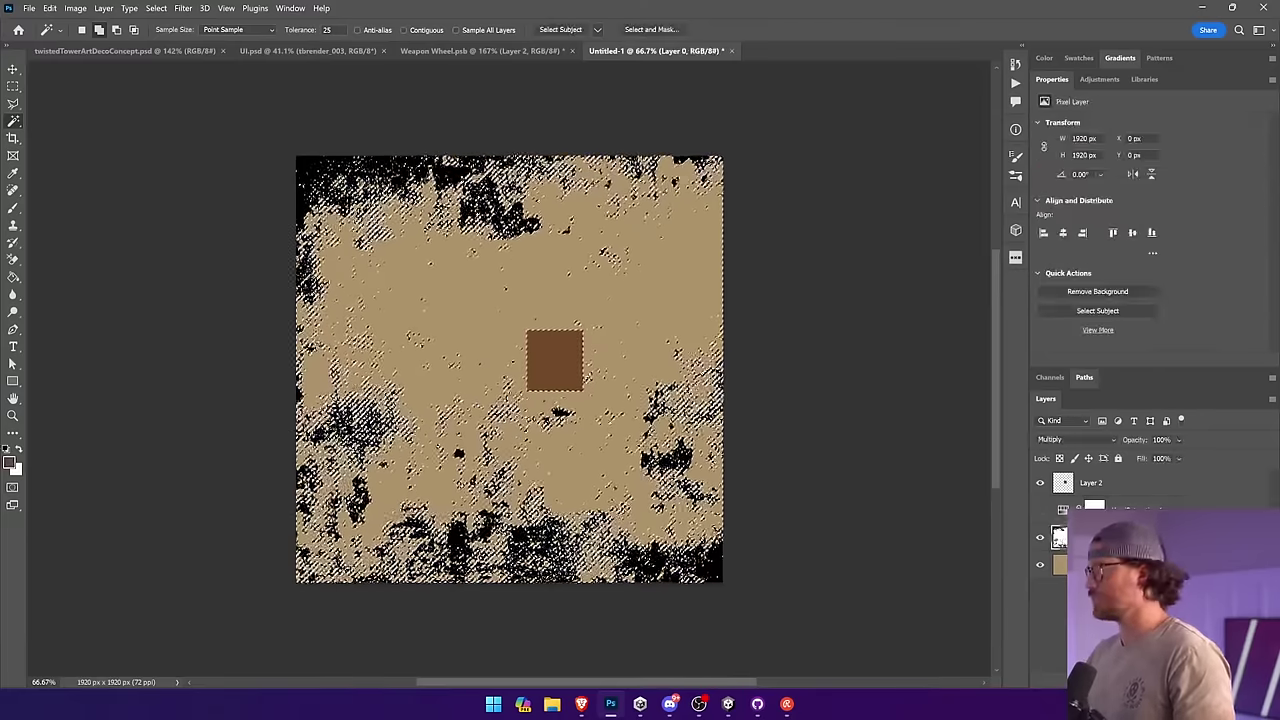
left_click(1157, 681)
key("Escape")
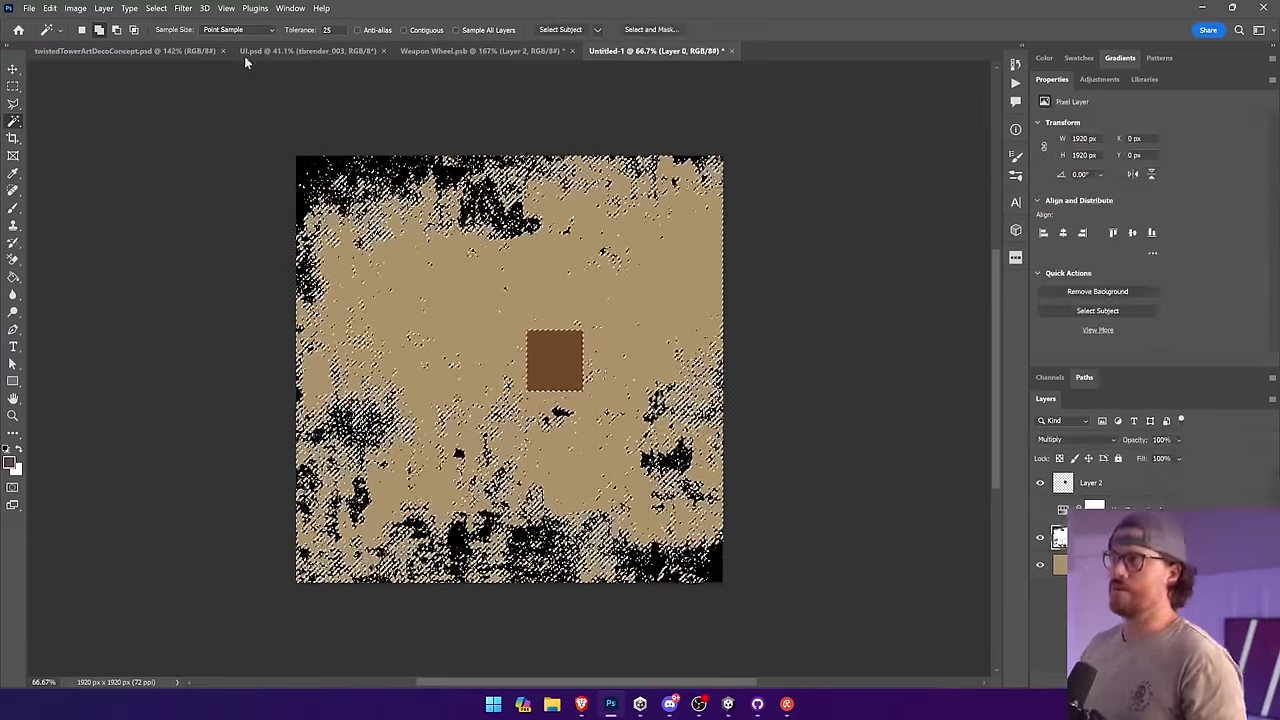
left_click(156, 8)
left_click(175, 62)
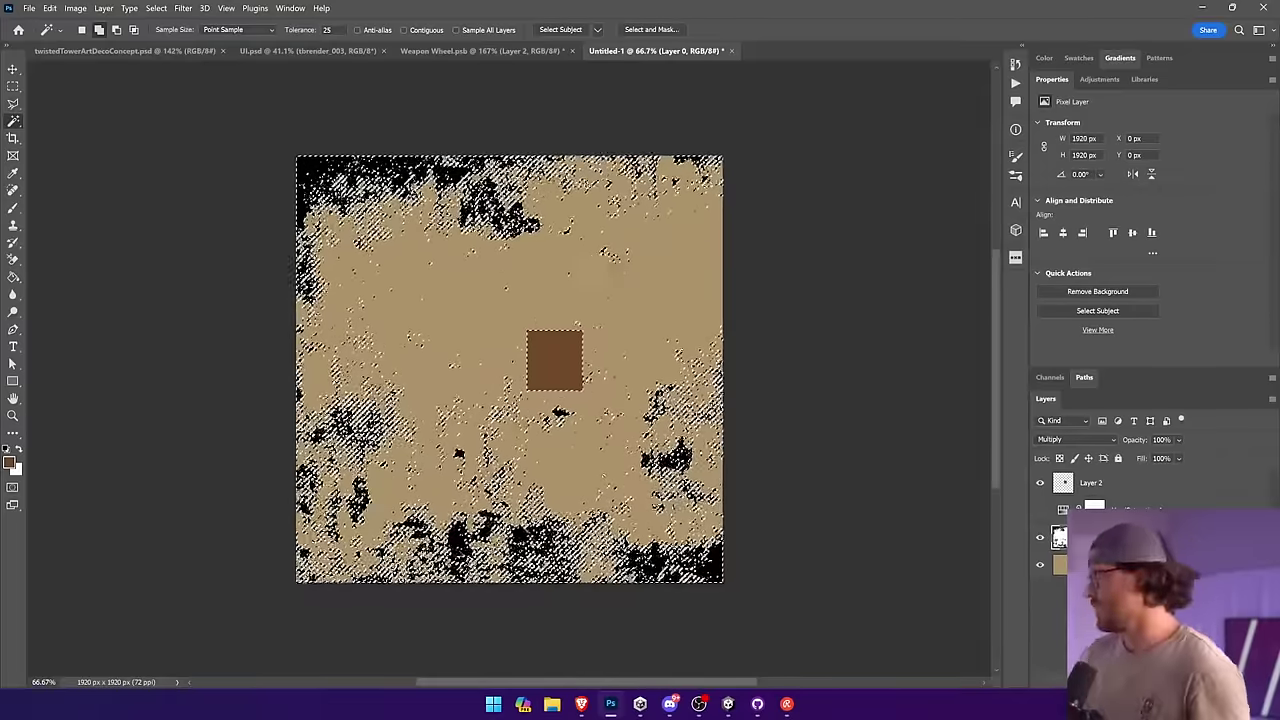
Step: Add a Hue/Saturation adjustment masked to the dark grunge areas, with hue +16, saturation +56 and lightness -1
left_click(1161, 681)
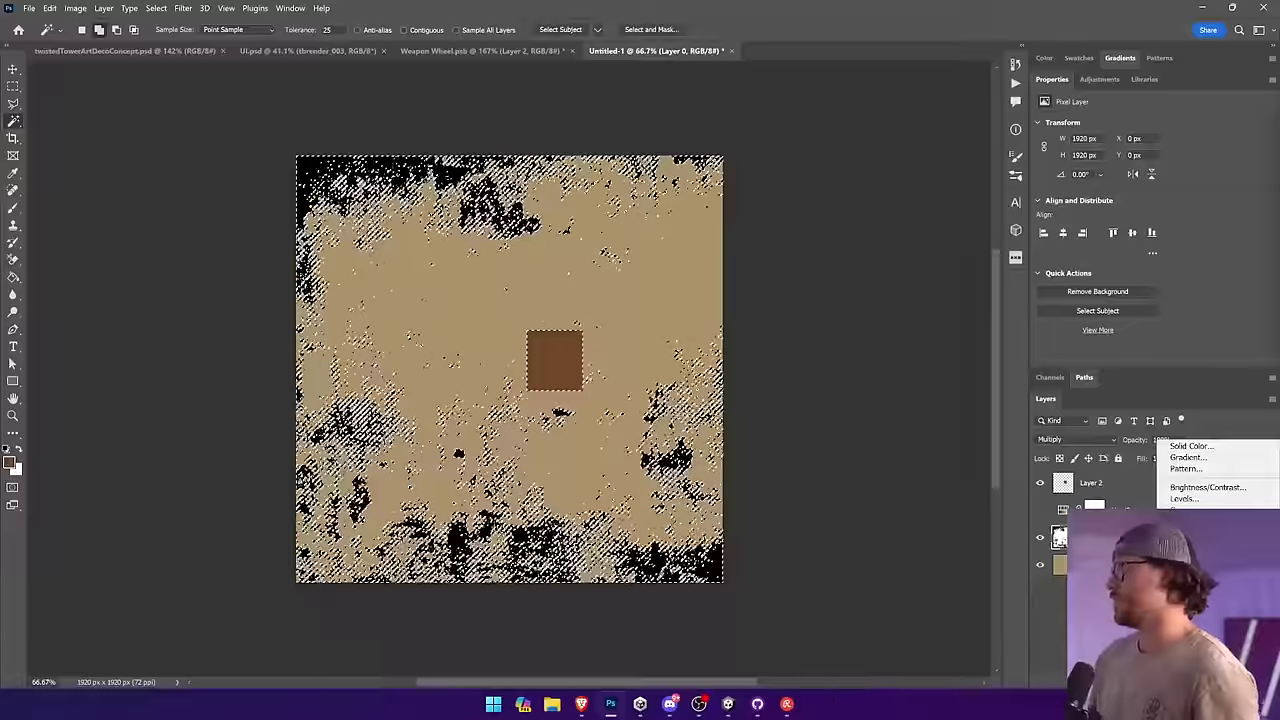
left_click(1198, 550)
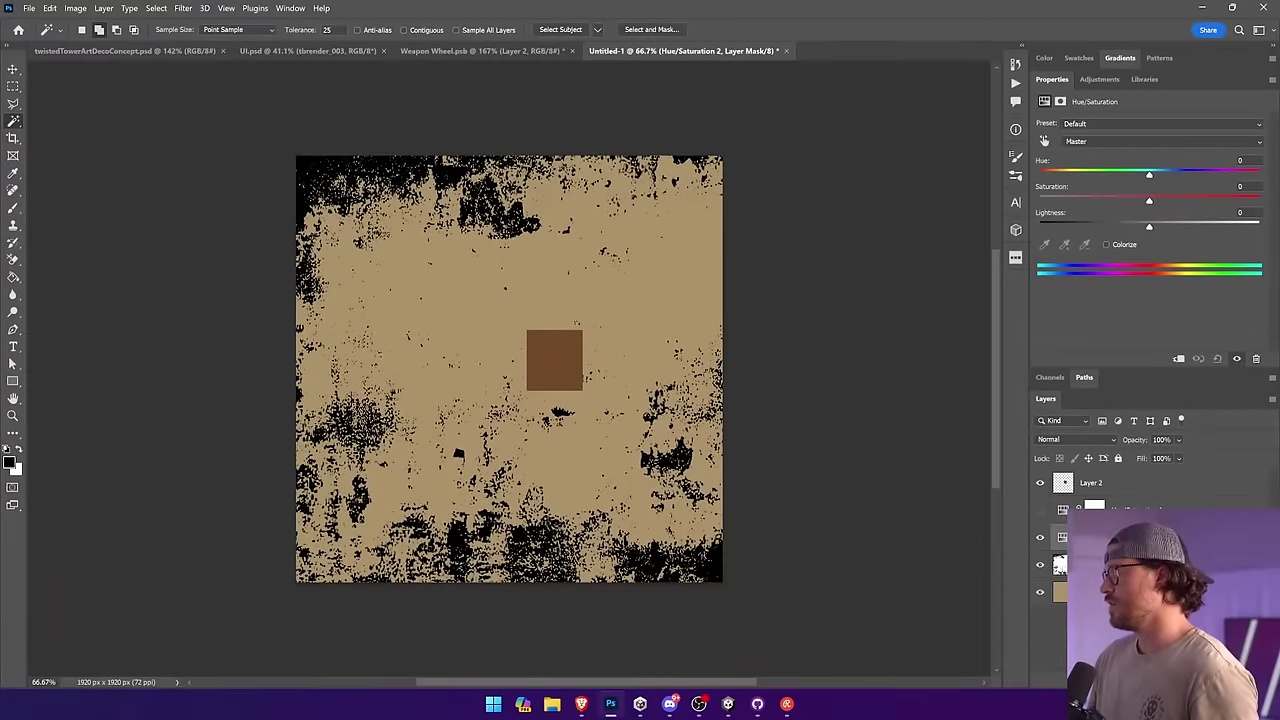
left_click_drag(1149, 175, 1115, 175)
left_click_drag(1149, 227, 1218, 198)
mouse_move(1115, 175)
left_mouse_down()
mouse_move(1086, 176)
mouse_move(1099, 175)
left_mouse_up()
left_click_drag(1178, 227, 1147, 228)
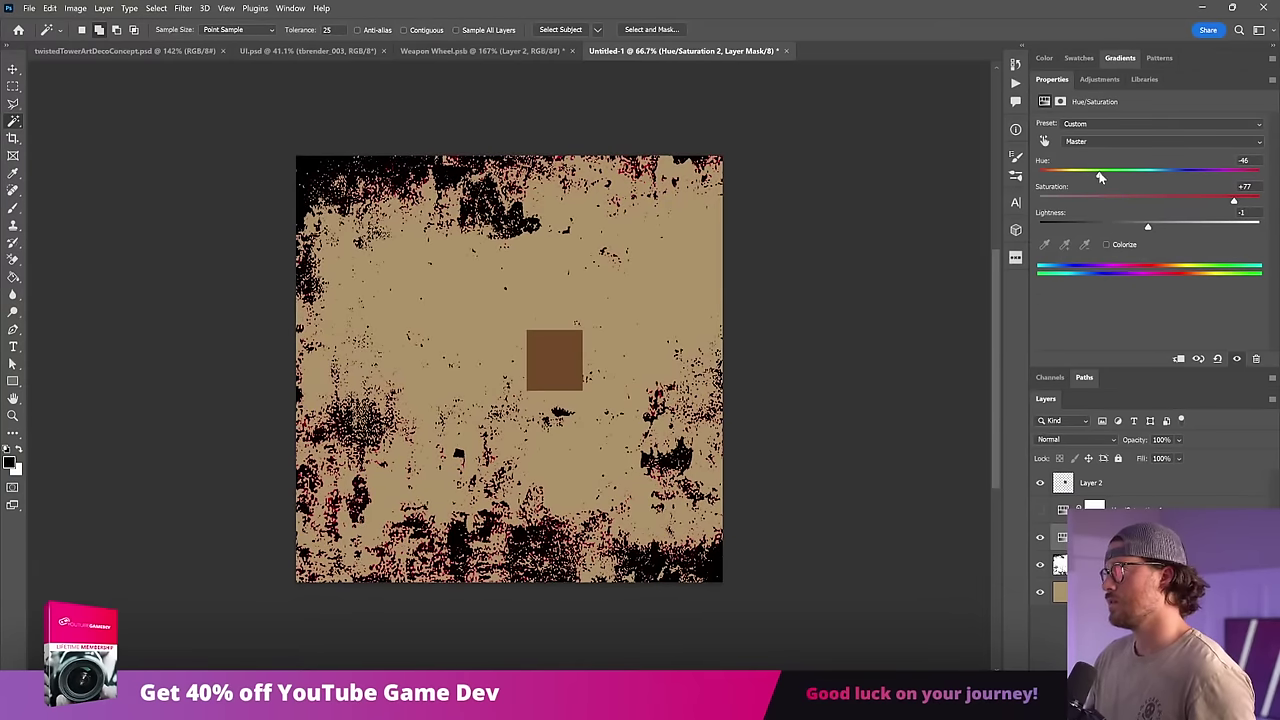
left_click_drag(1100, 177, 1167, 177)
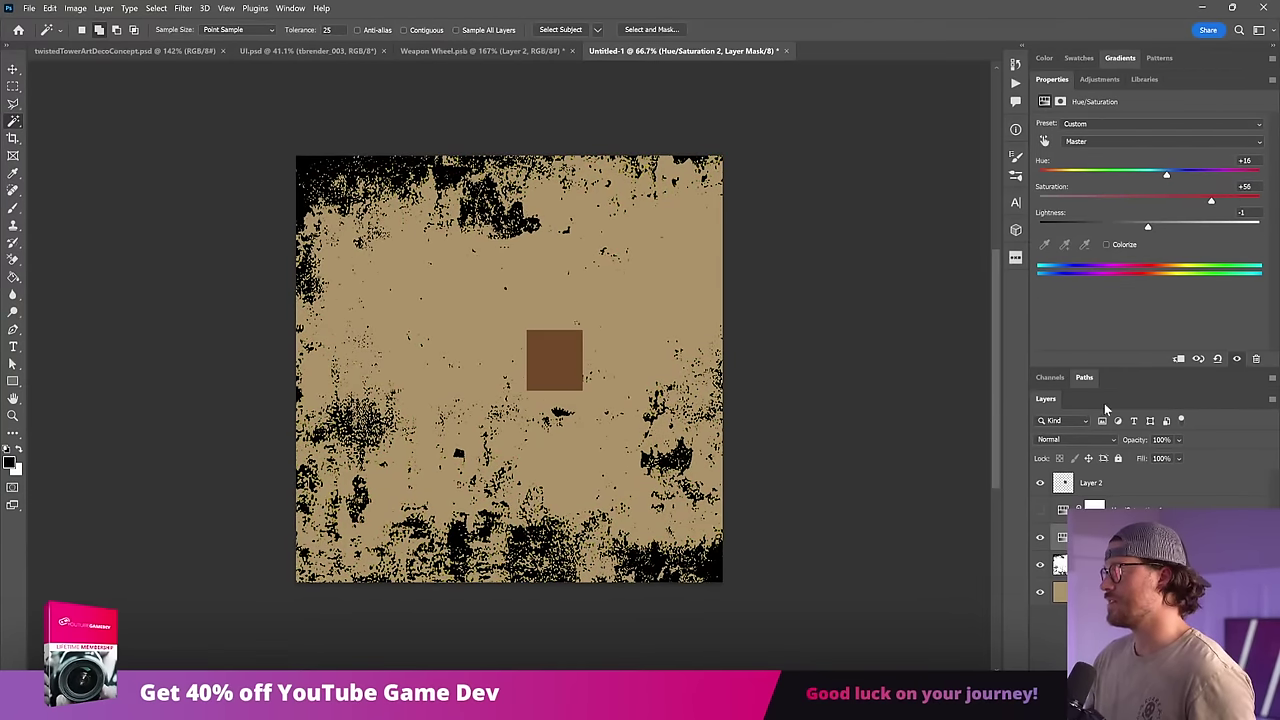
Step: Set the grunge layer's blend mode to Normal and hide the masked Hue/Saturation adjustment and the brown swatch layer
left_click(1063, 564)
left_click(1076, 439)
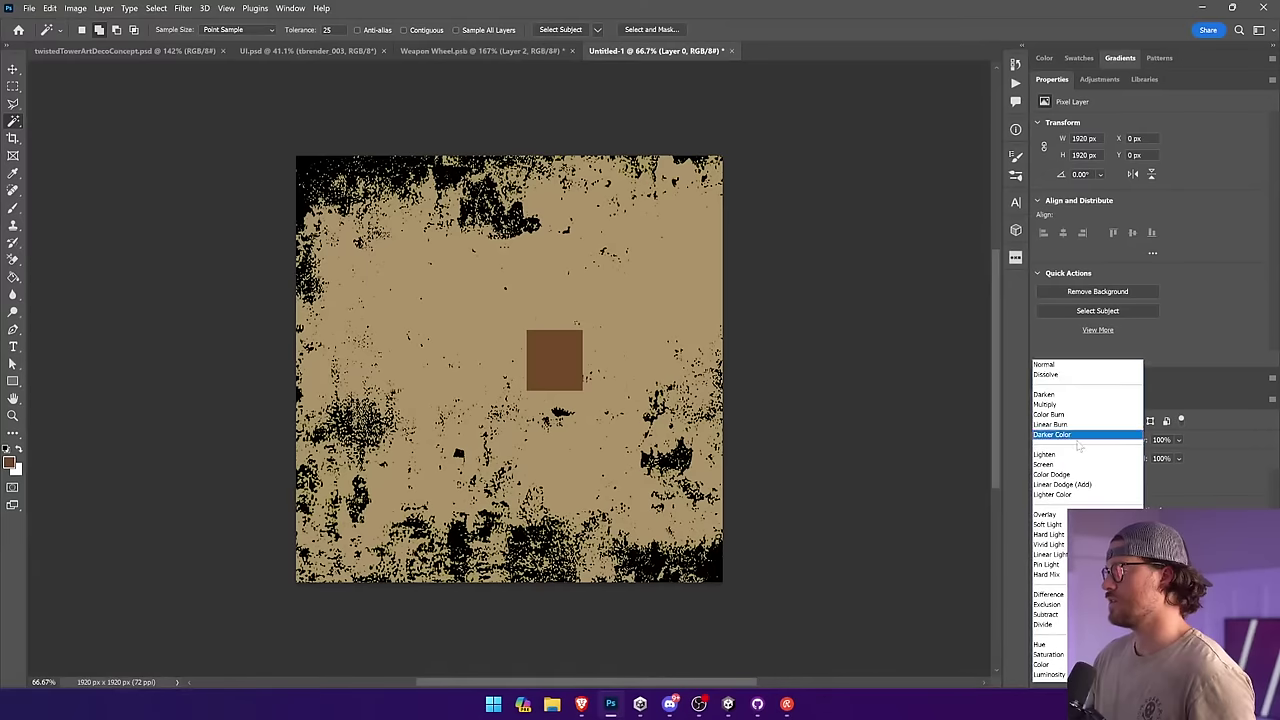
left_click(1055, 365)
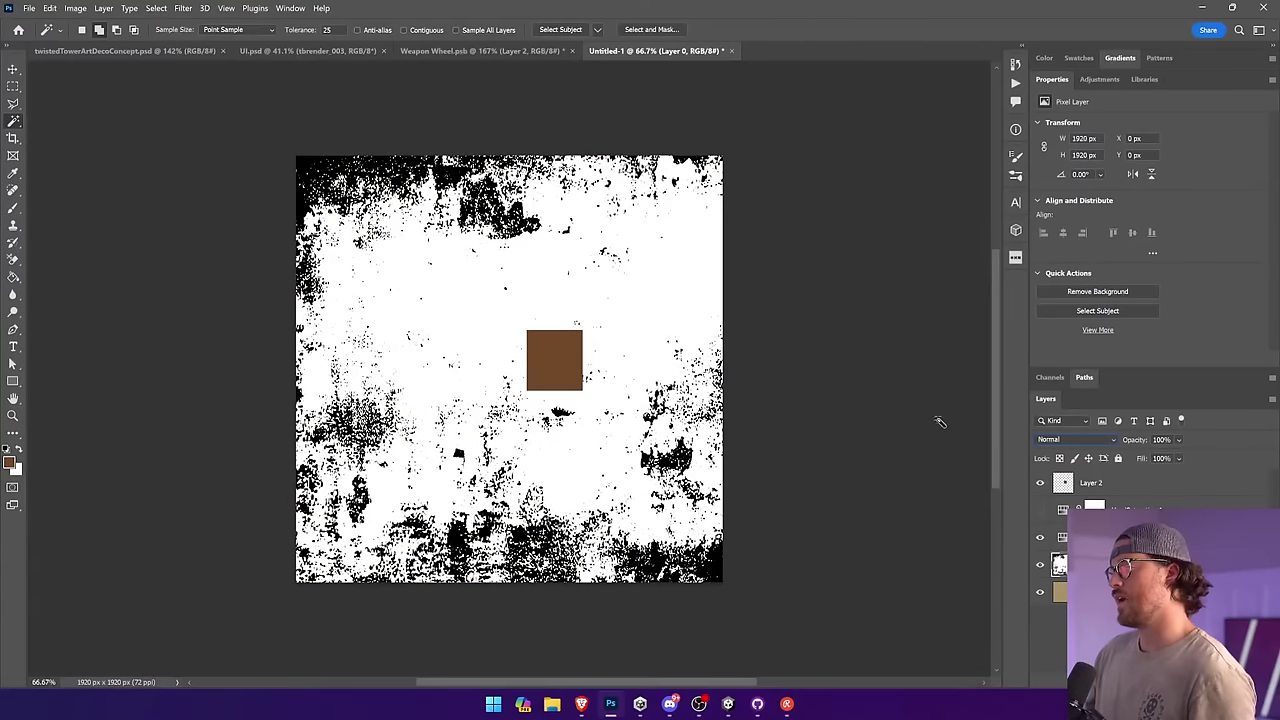
left_click(1040, 537)
left_click(1040, 482)
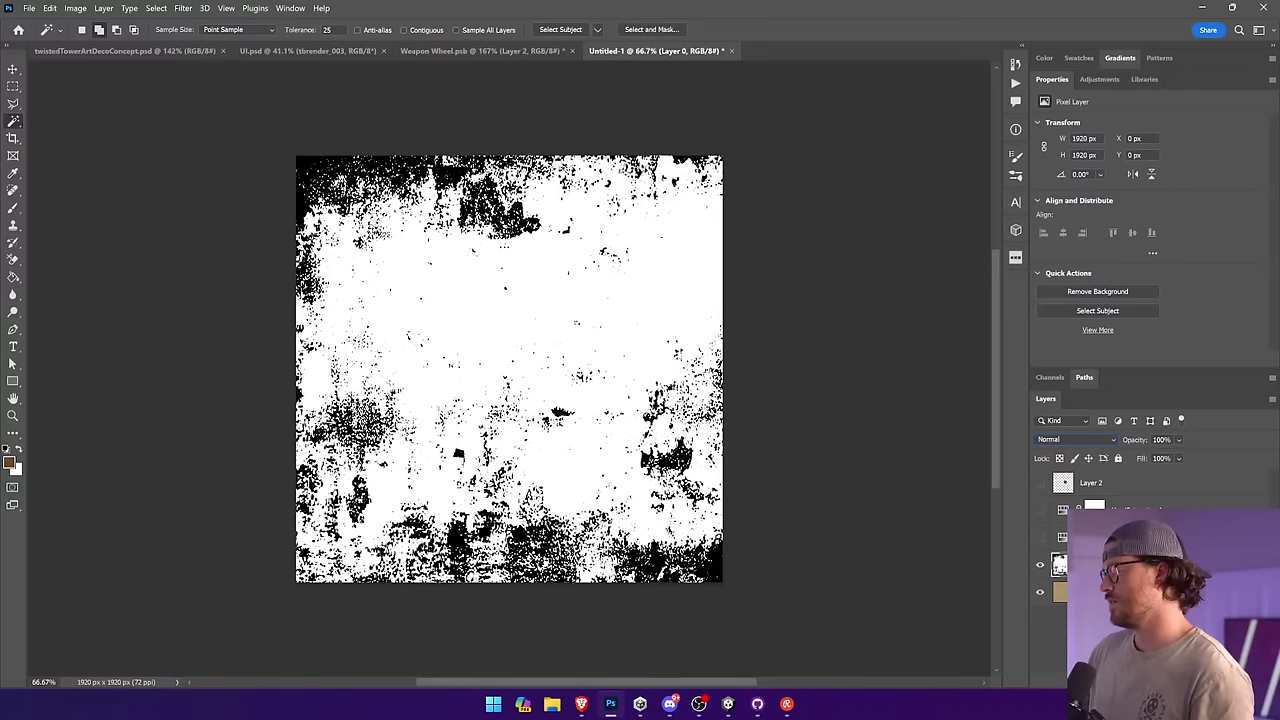
Step: Blend the grunge layer over the tan layer with Multiply at 48% opacity
left_click(1075, 439)
left_click(1058, 408)
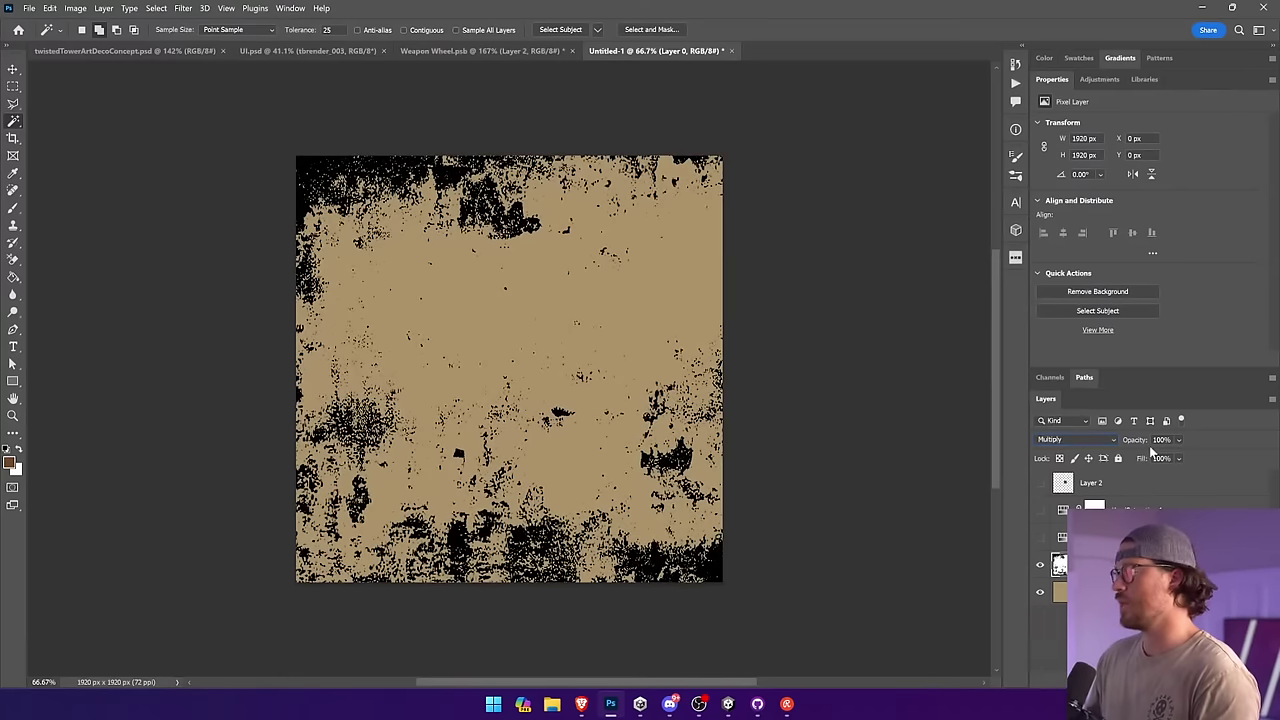
left_click_drag(1176, 459, 1183, 457)
key("v")
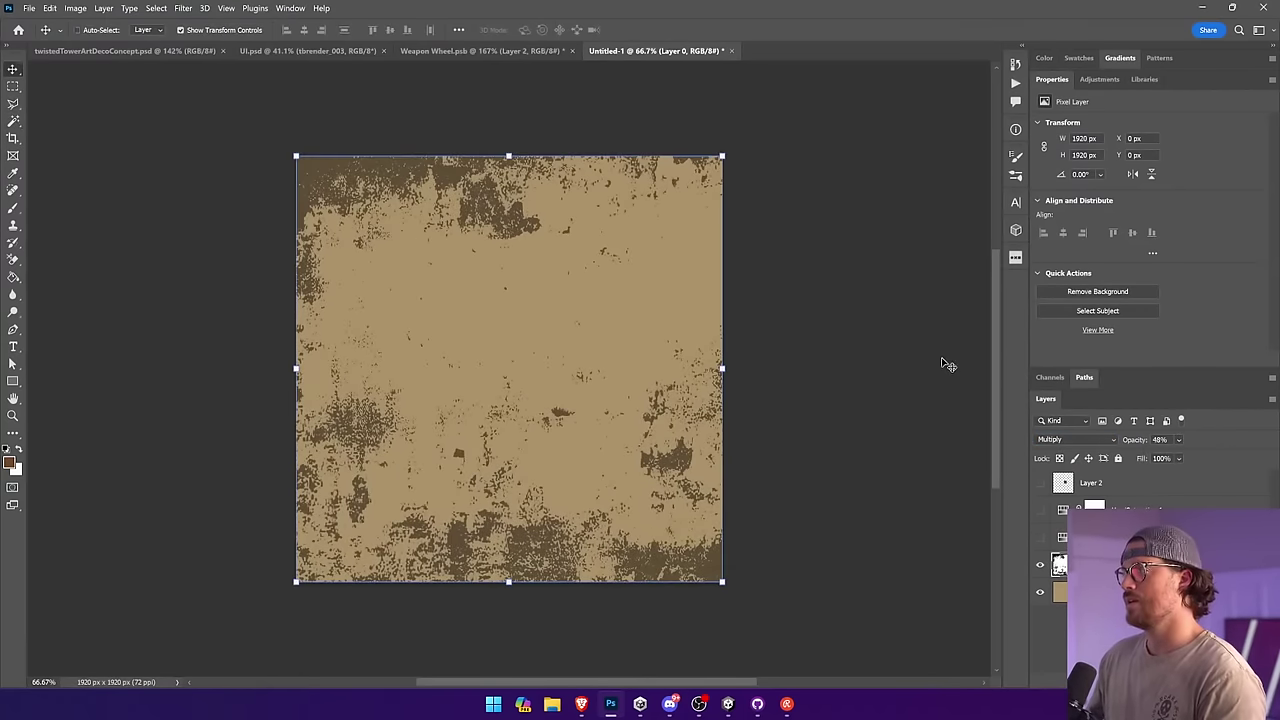
Step: Try to merge the texture document's layers and undo the attempt
left_click(1090, 592, "shift")
left_click(1131, 483, "shift")
right_click(1129, 483)
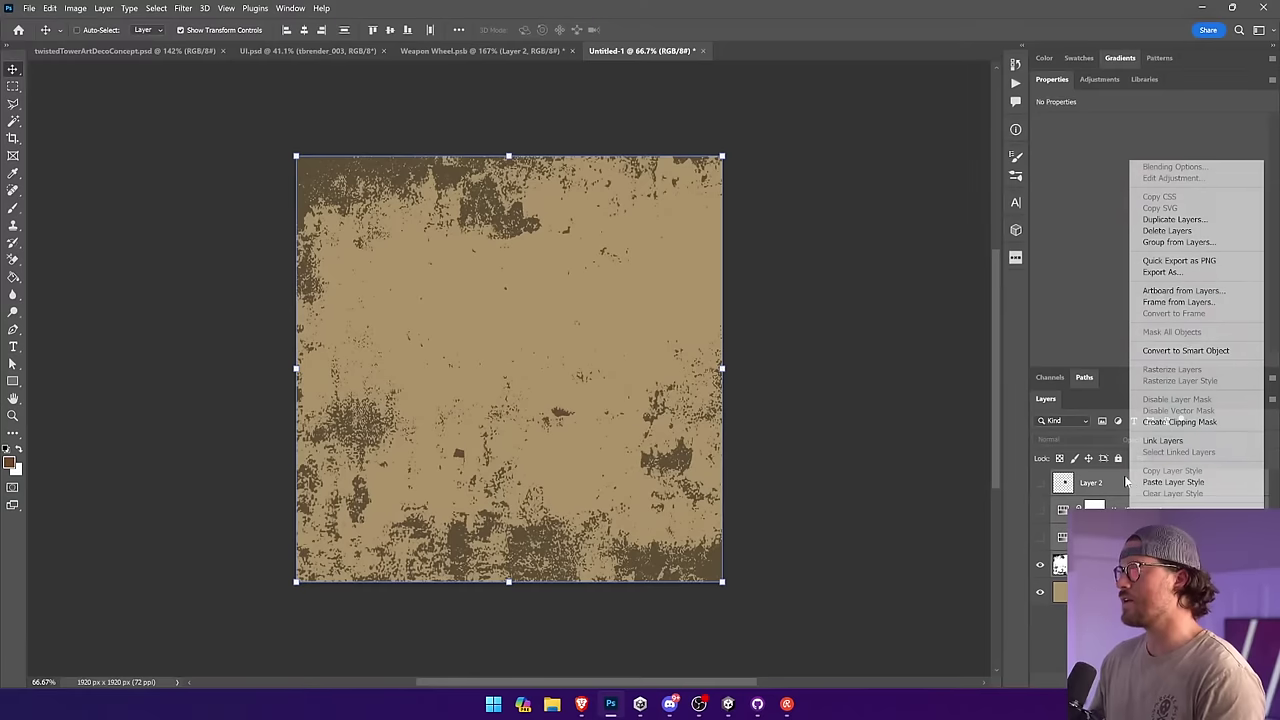
left_click(670, 430)
left_click(670, 430, "ctrl")
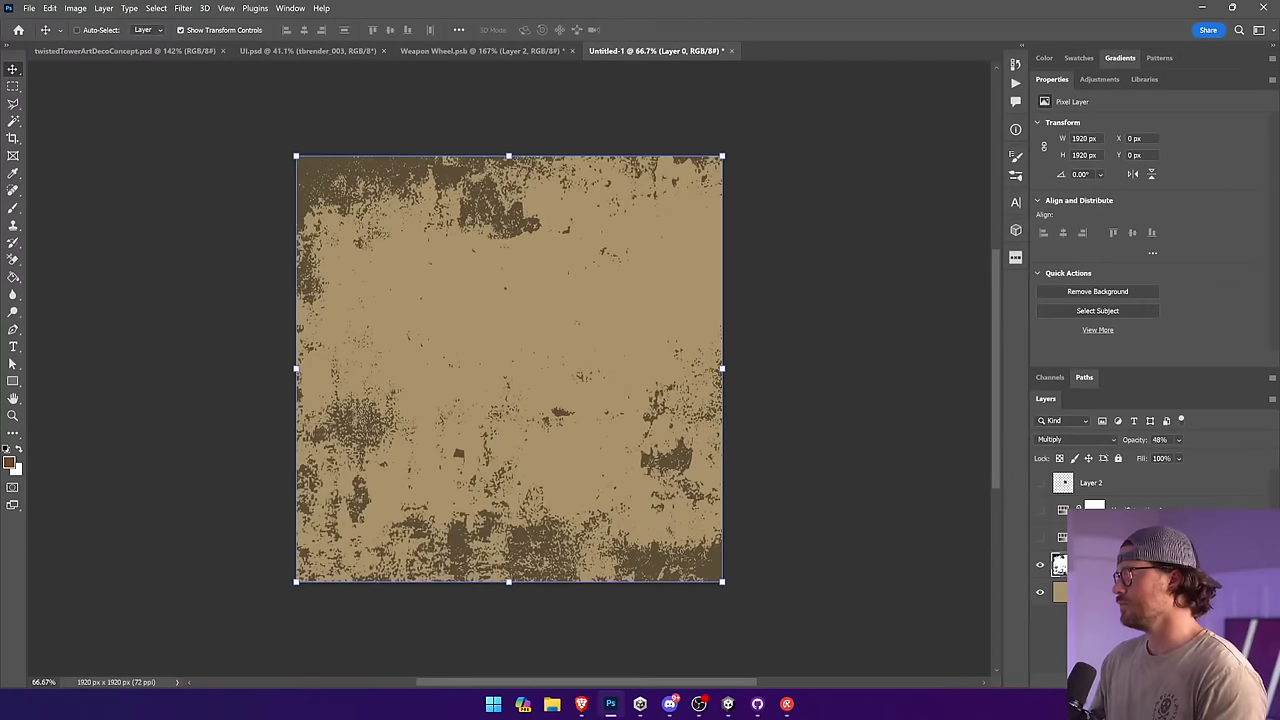
left_click(1140, 484, "shift")
right_click(1140, 484)
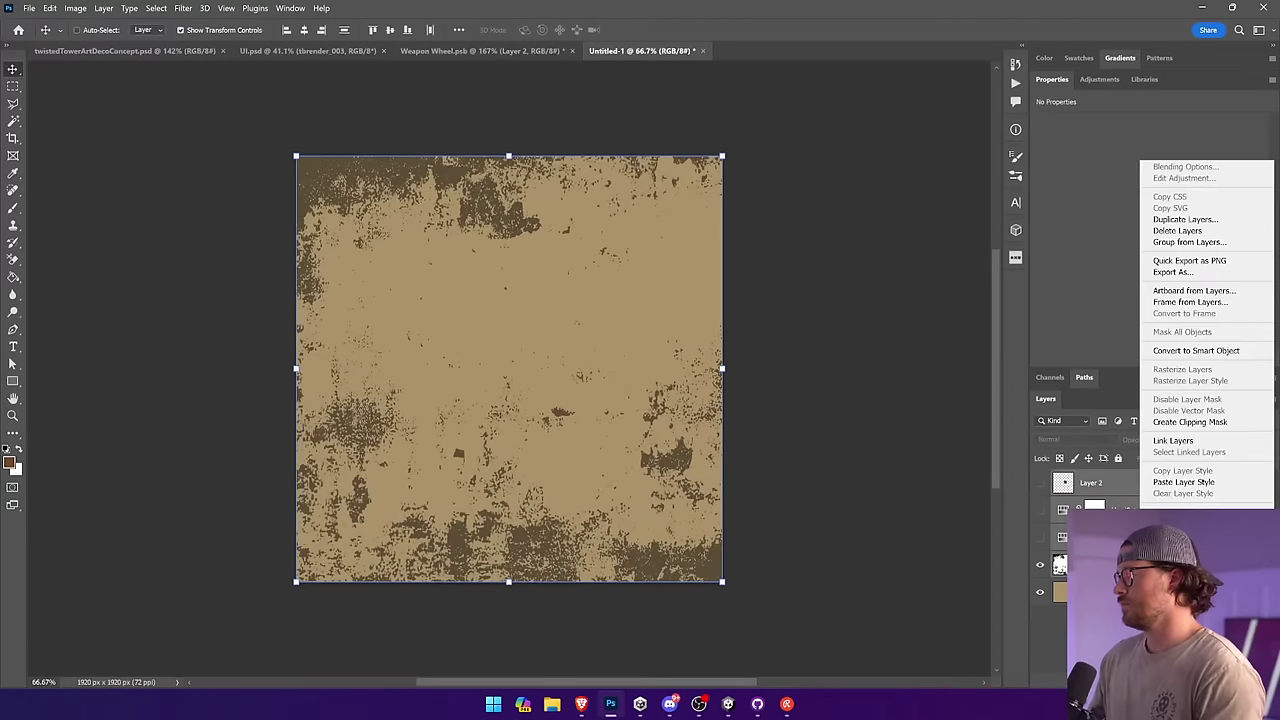
left_click(1175, 540)
key("ctrl+z")
Step: Merge all layers, from the tan fill up to the hidden swatch, into a single texture layer
left_click(1137, 590)
left_click(1137, 489, "shift")
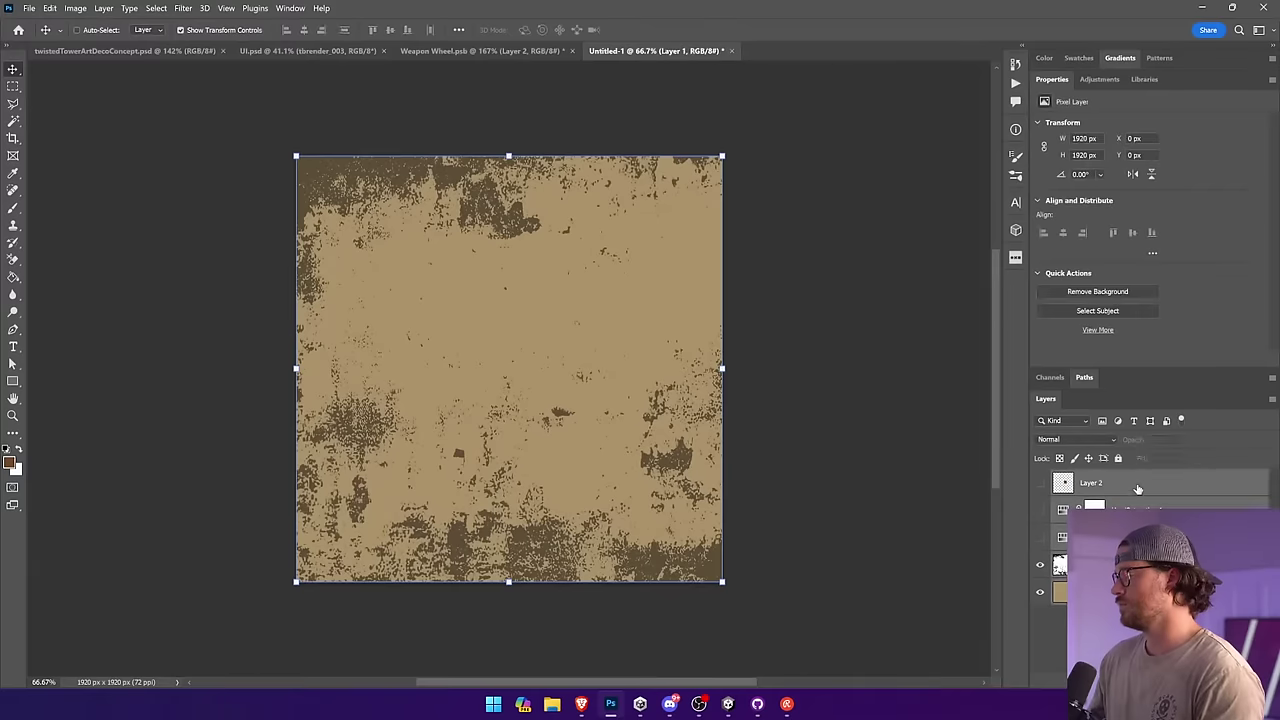
right_click(1138, 489)
left_click(1175, 540)
Step: Define the merged tan grunge texture as a pattern named Grunge G
left_click(49, 8)
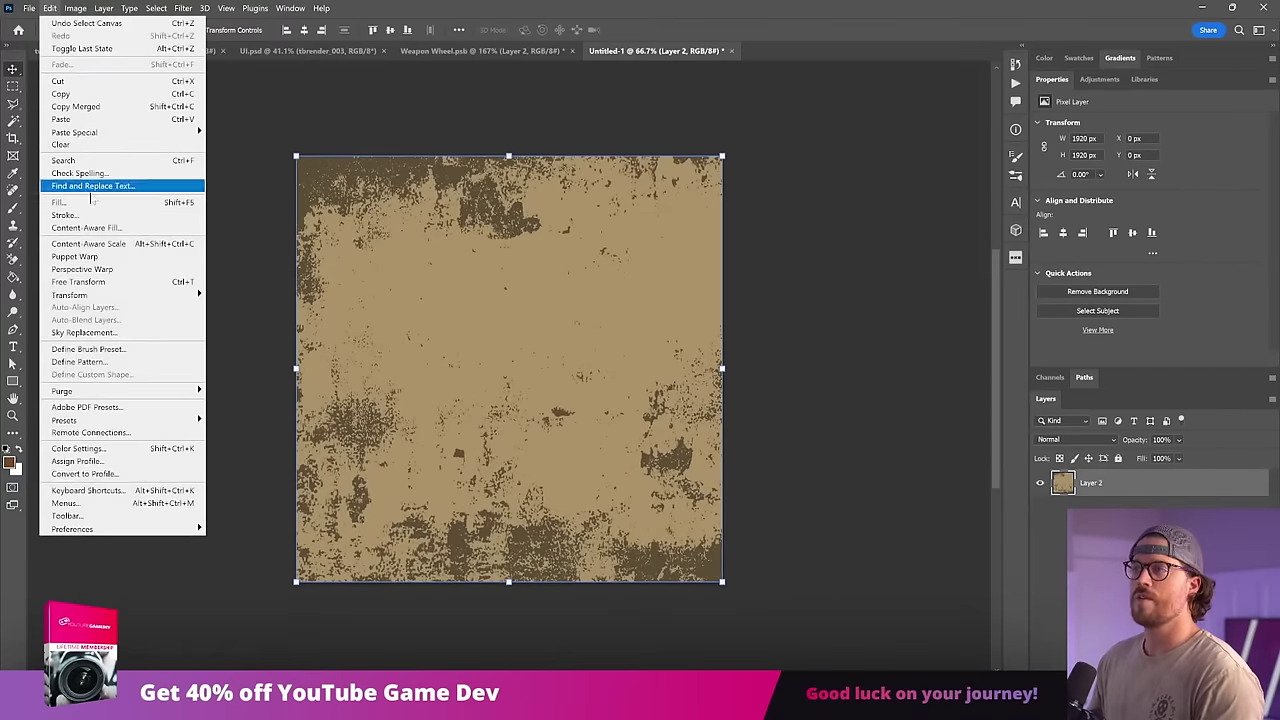
left_click(138, 362)
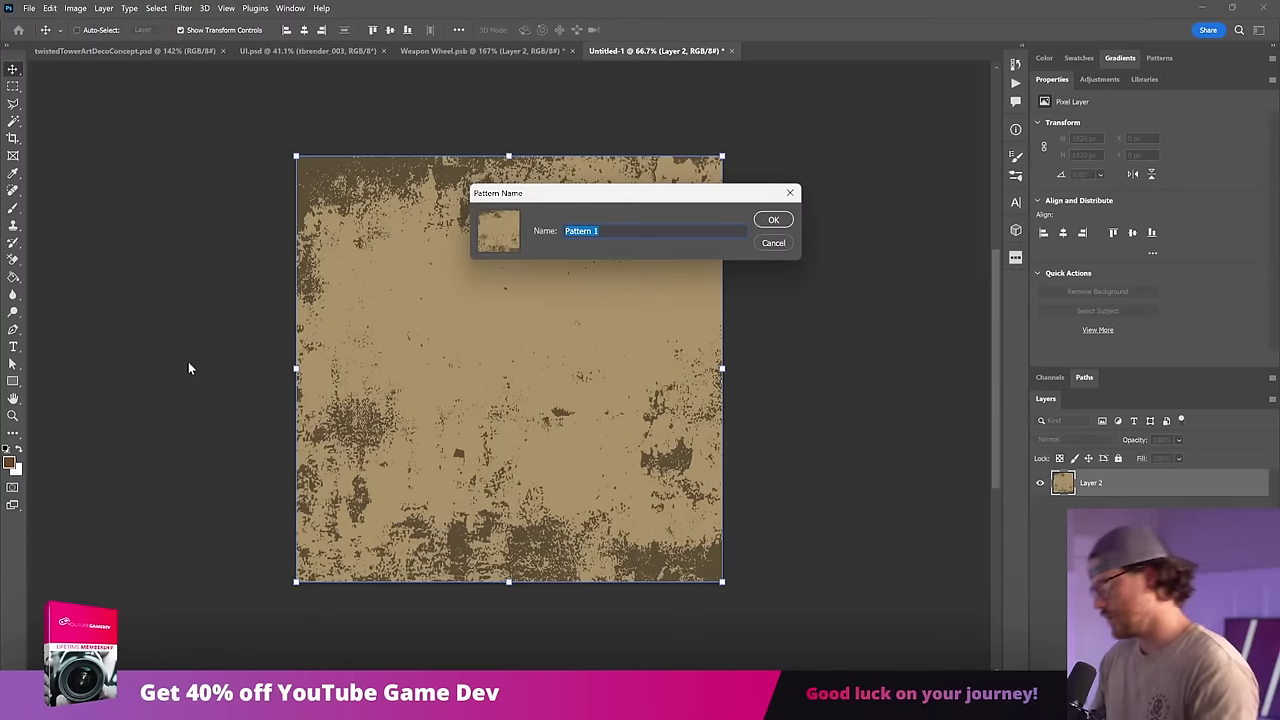
type("Grunge G")
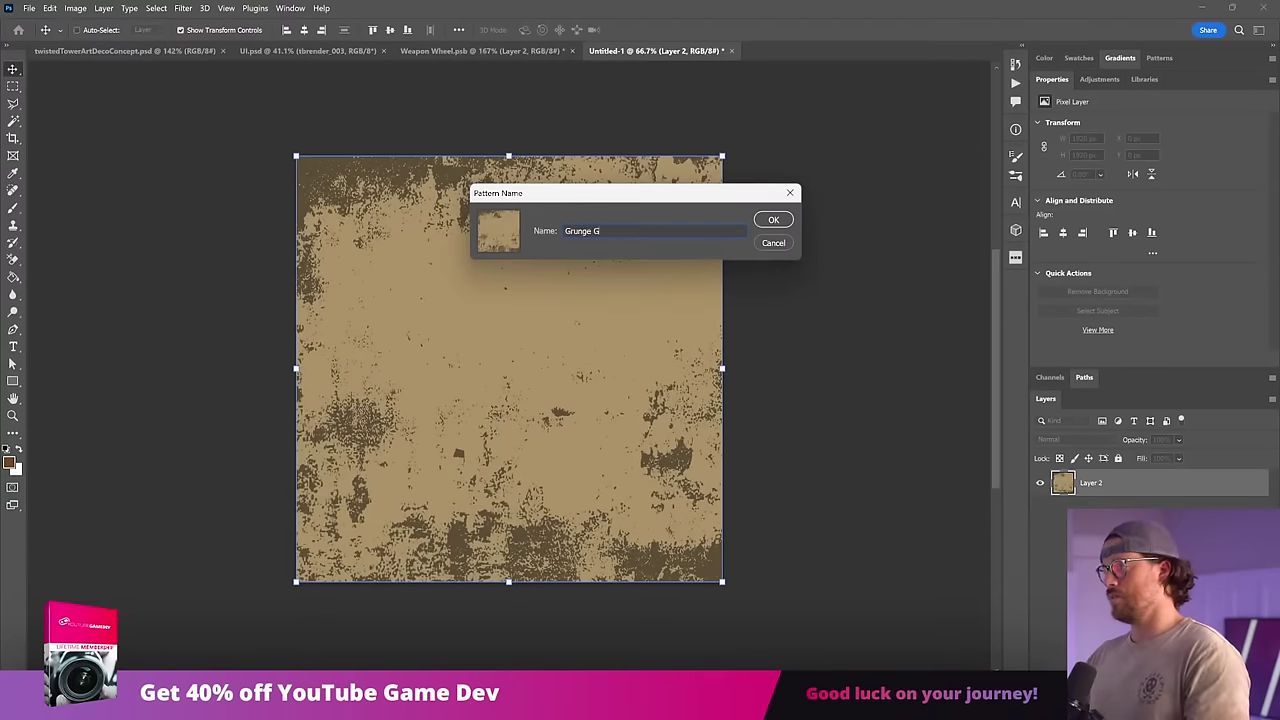
key("Return")
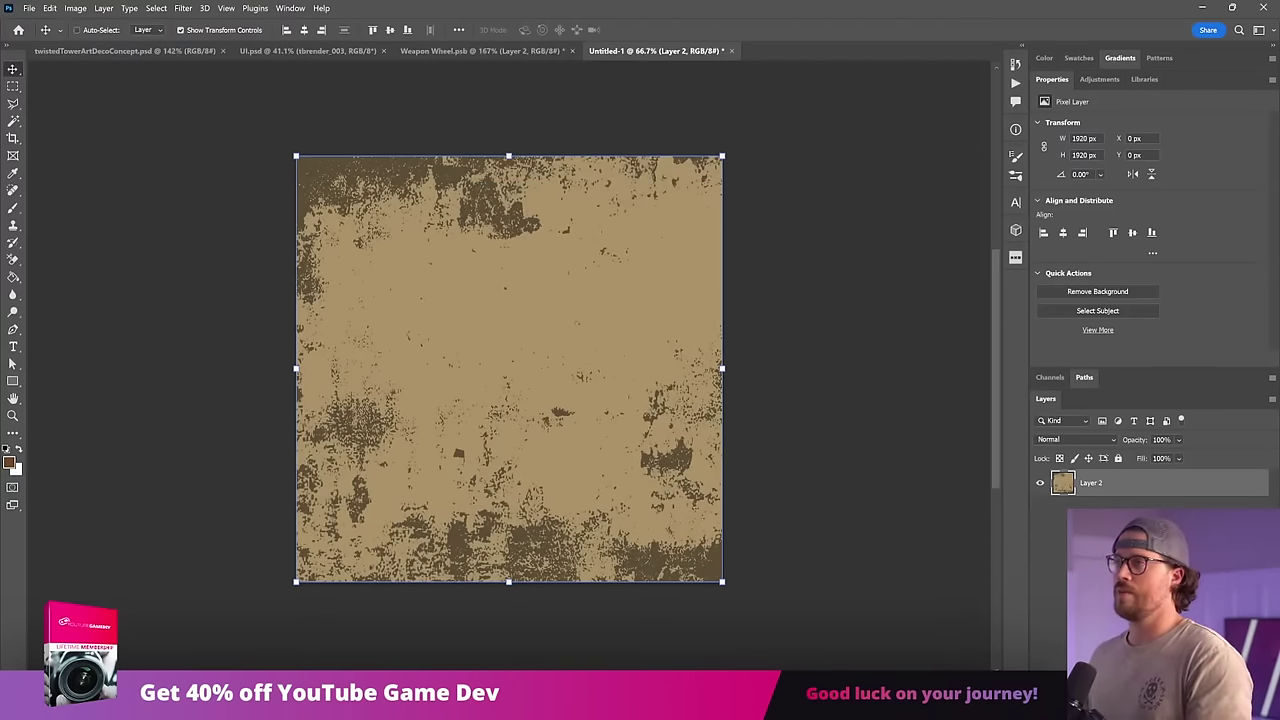
Step: In Weapon Wheel.psb, give the axe layer's second stroke Normal blending and a pattern fill using the tan grunge texture
left_click(308, 50)
left_click(482, 50)
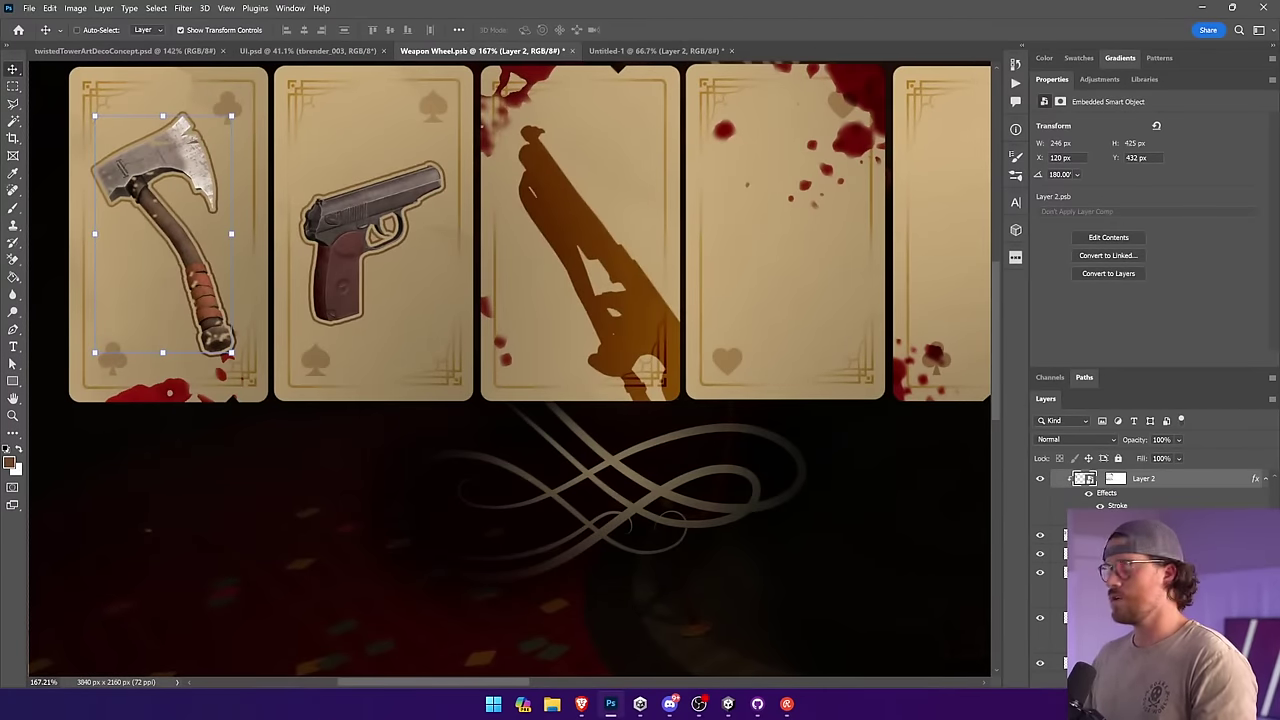
double_click(1117, 505)
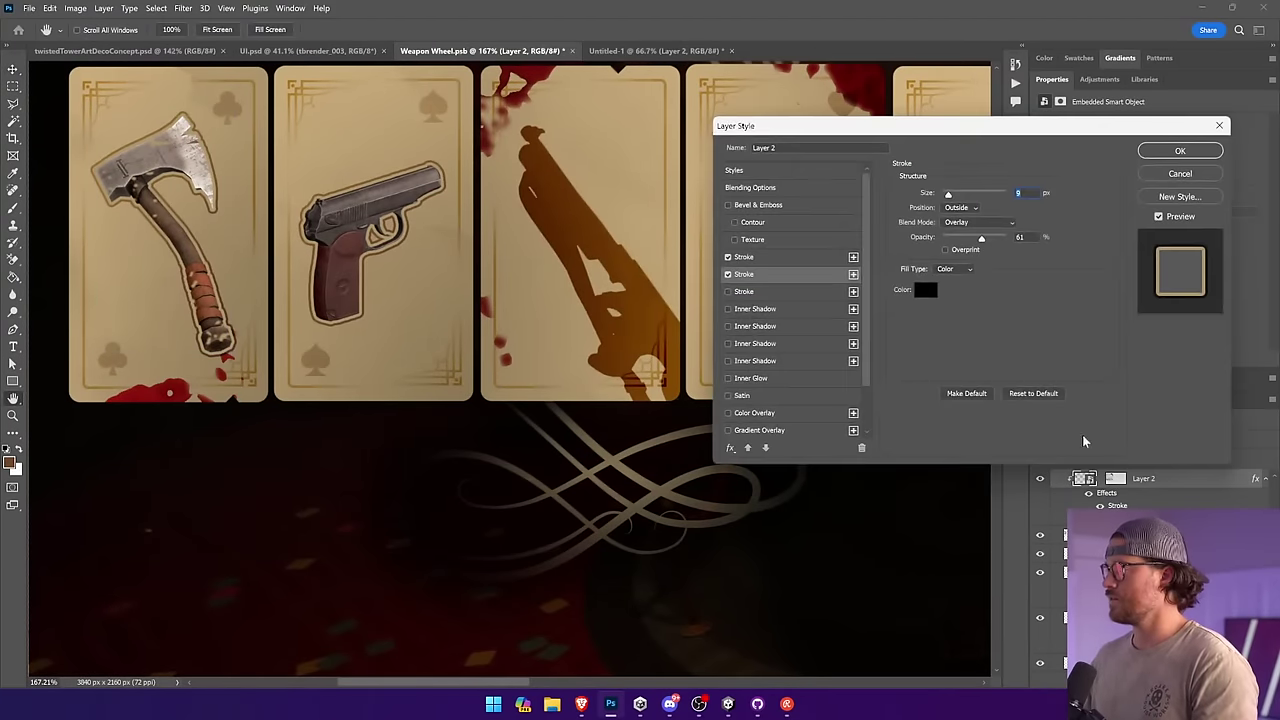
left_click(763, 275)
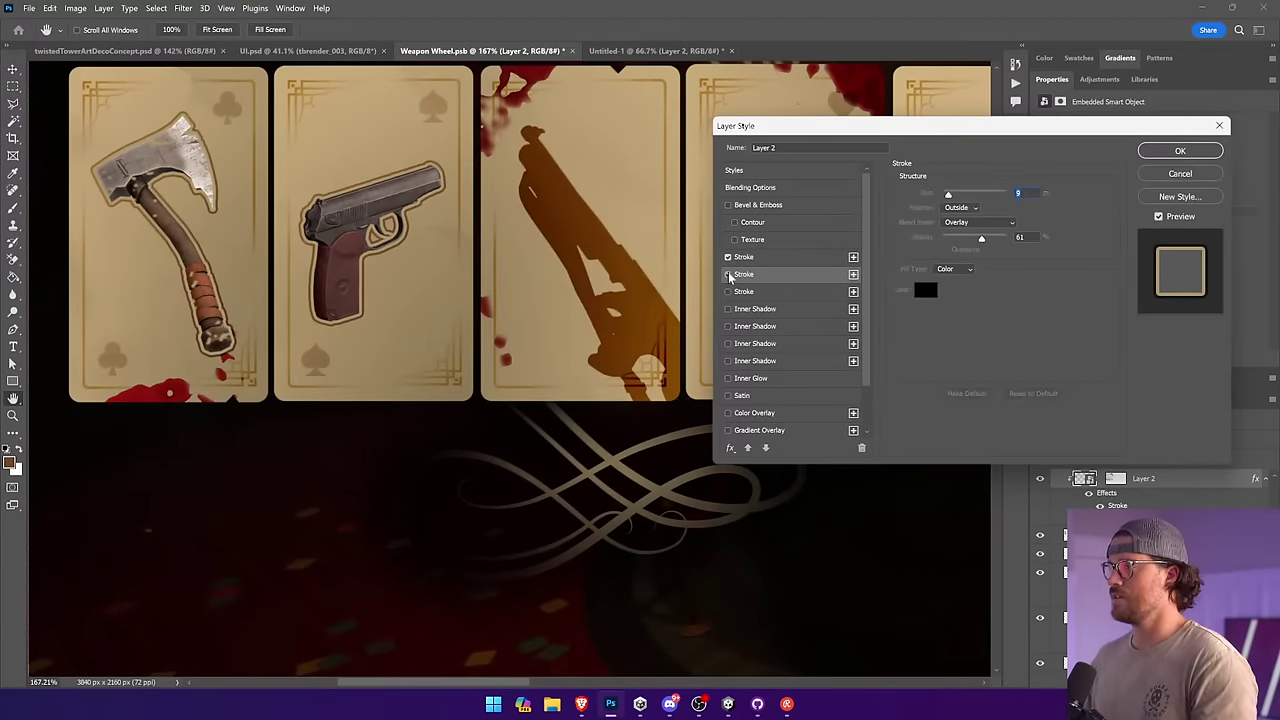
left_click(990, 222)
left_click(960, 228)
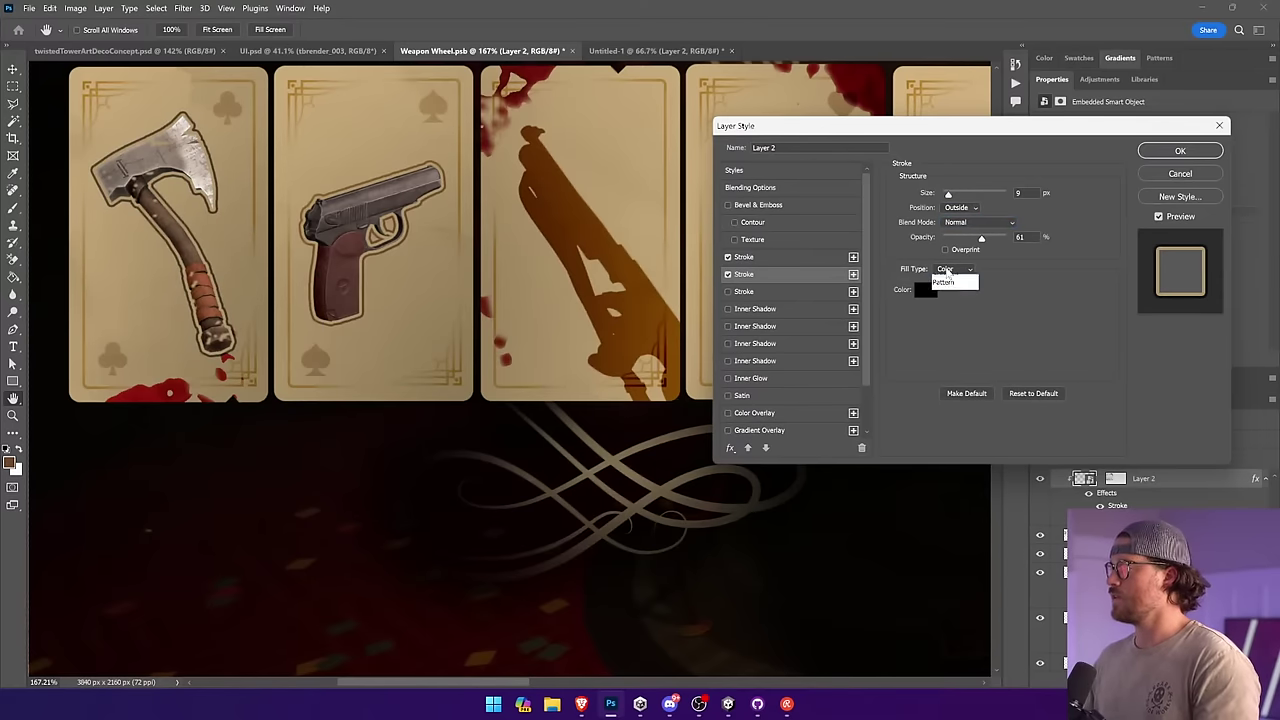
left_click(944, 282)
left_click(957, 297)
left_click(919, 424)
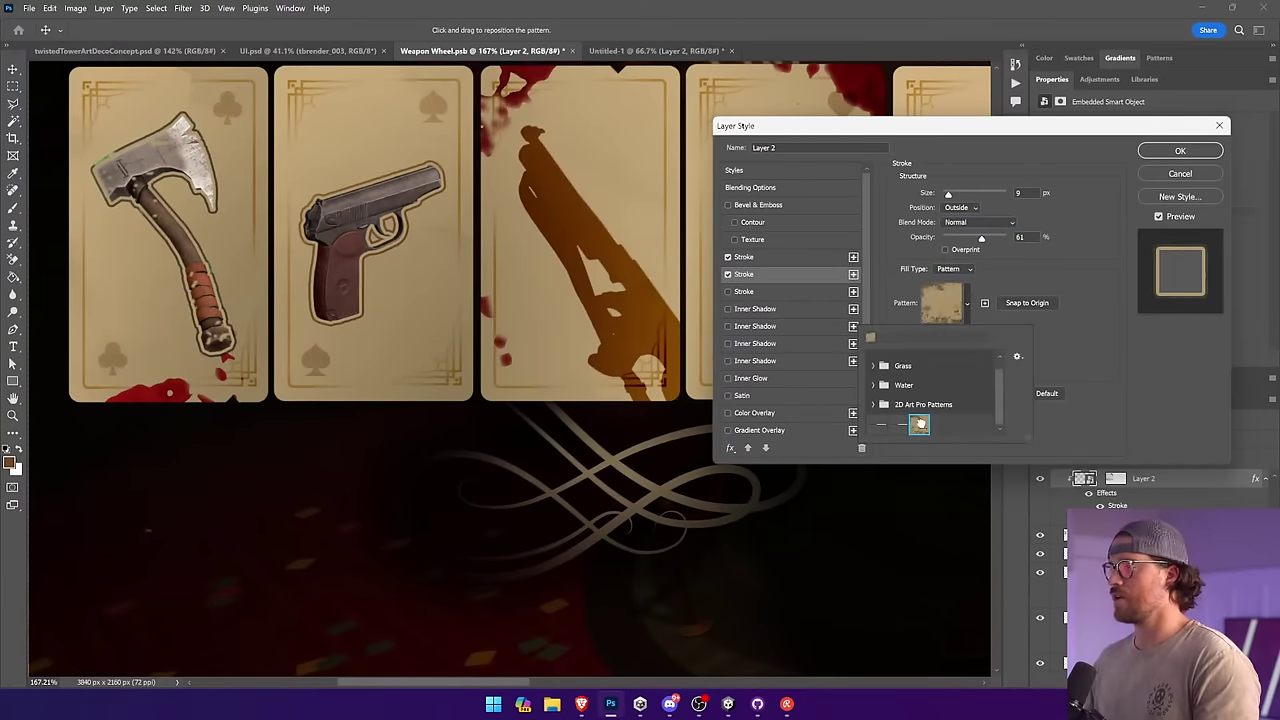
Step: Scale the second stroke's grunge pattern to 15% and apply the layer style
left_click(1086, 342)
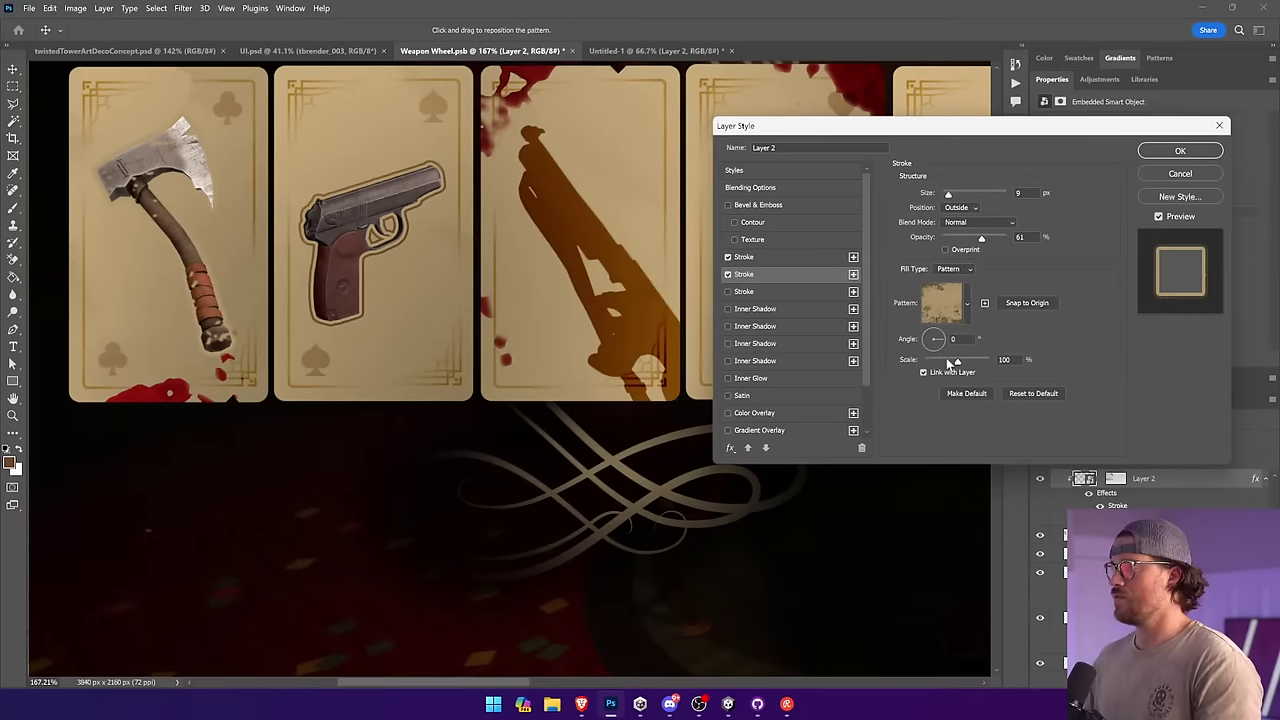
left_click_drag(948, 363, 931, 362)
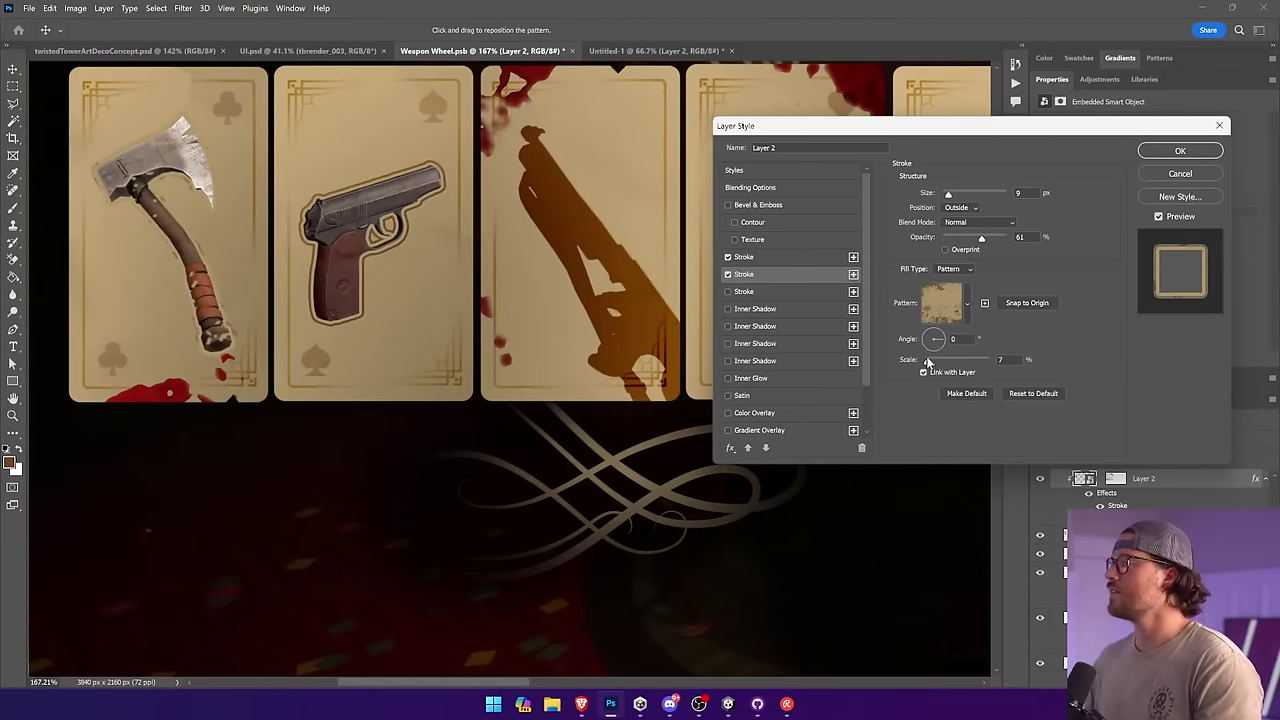
mouse_move(928, 362)
left_mouse_down()
mouse_move(914, 364)
mouse_move(963, 362)
mouse_move(926, 362)
left_mouse_up()
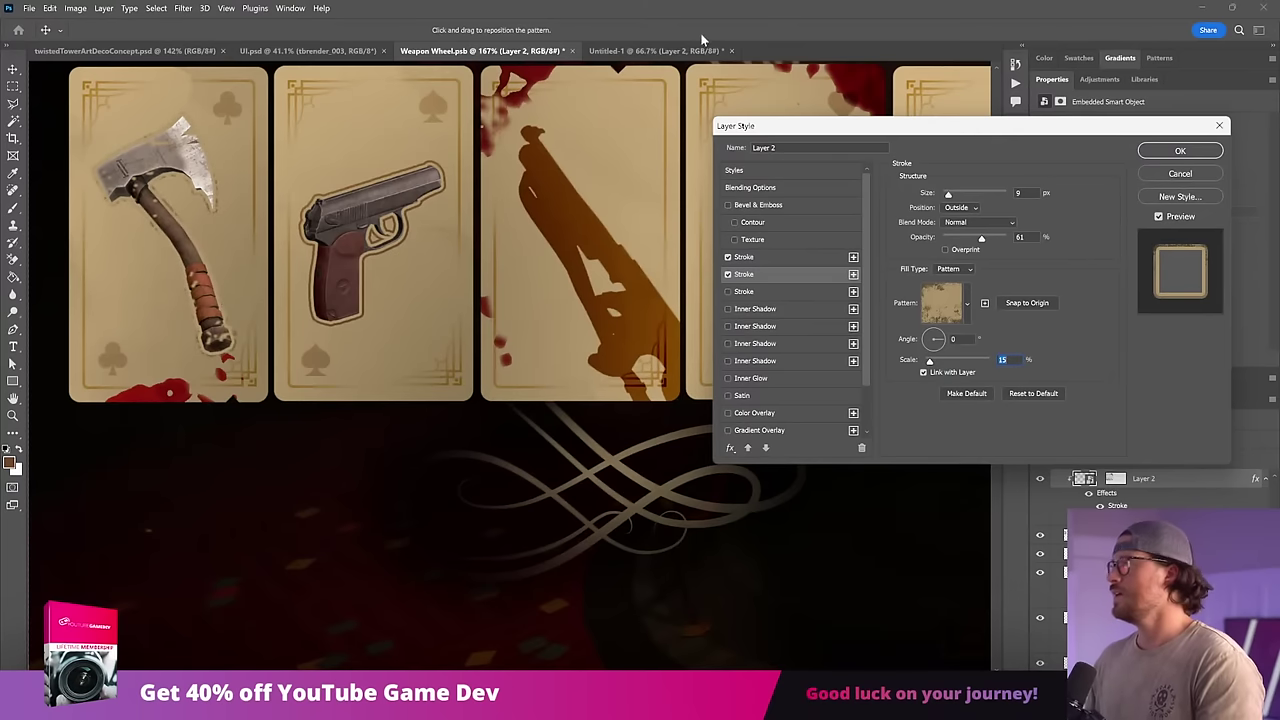
left_click(1180, 150)
Step: Paste the light grunge image into the texture document and stretch it over the whole canvas, about 2216 by 1974 px
left_click(717, 52)
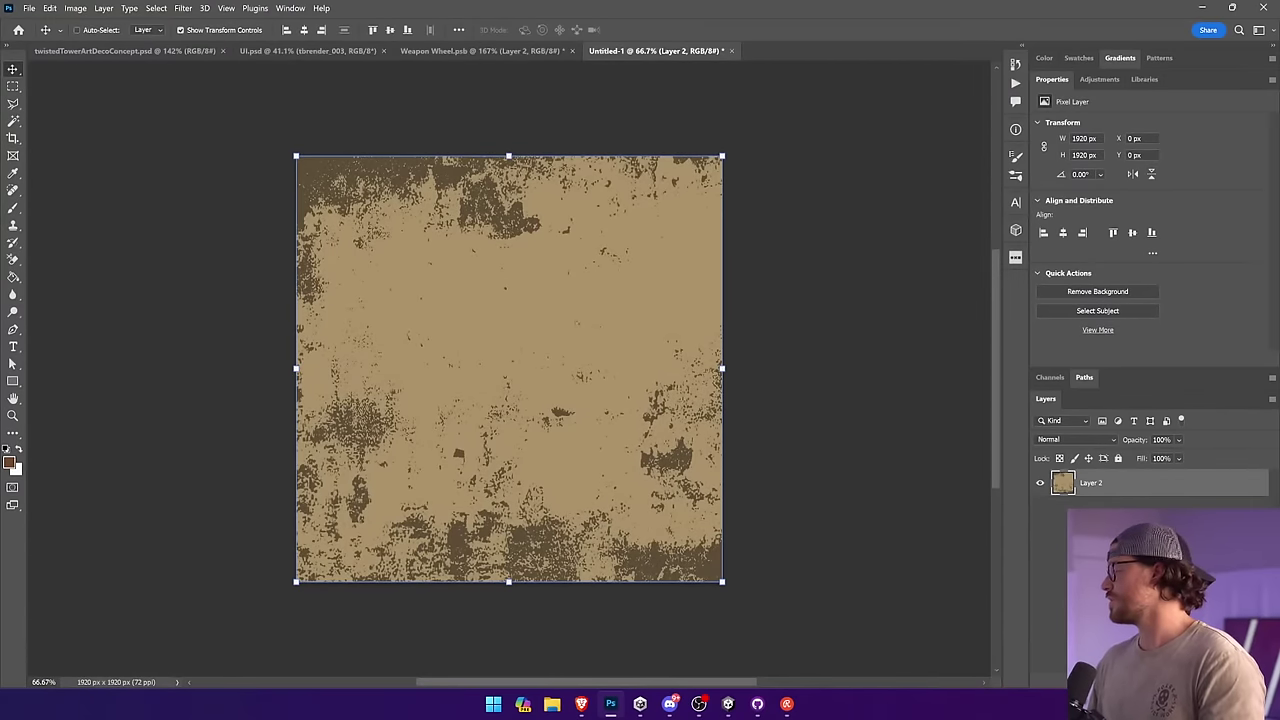
key("ctrl+v")
left_click_drag(545, 366, 395, 184)
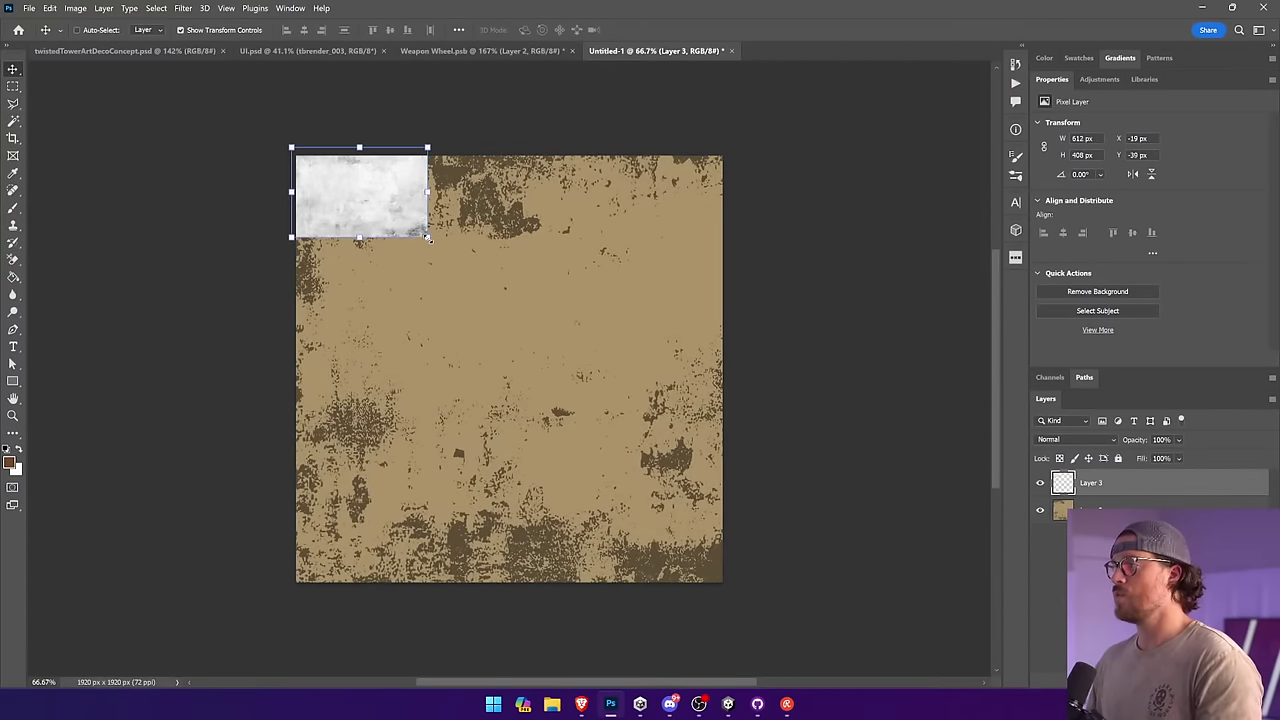
left_click_drag(427, 237, 783, 585)
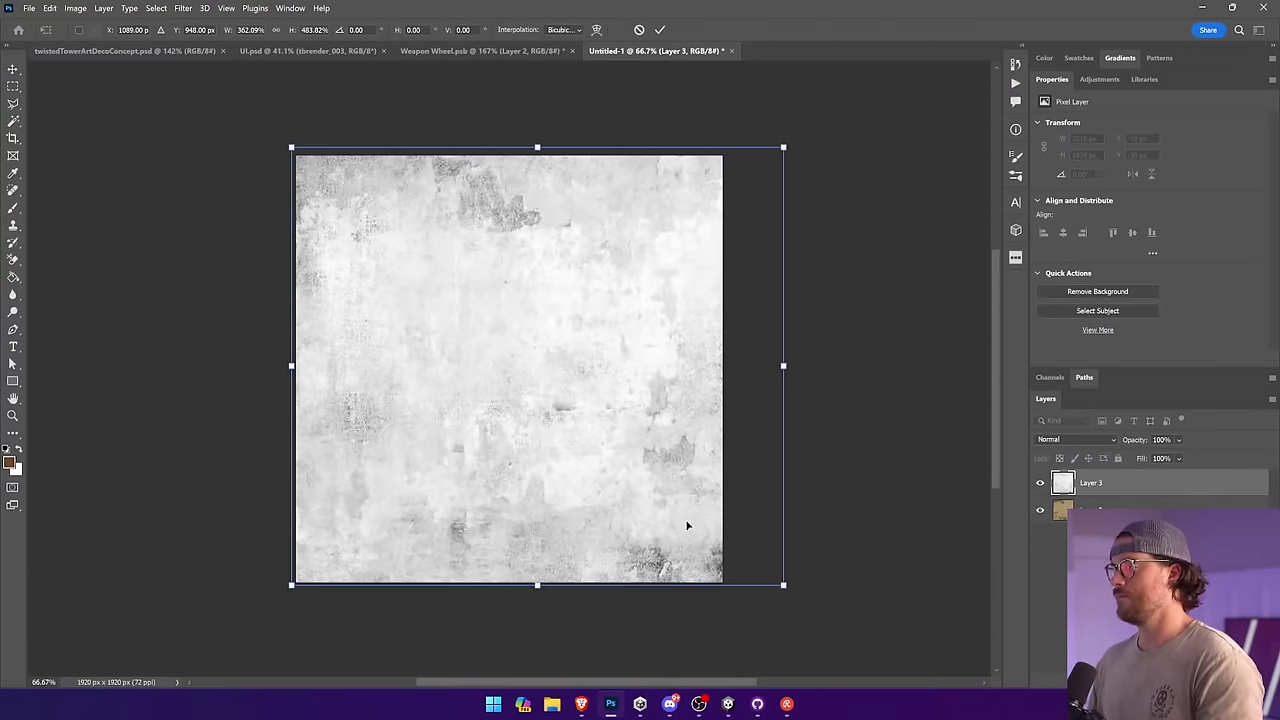
Step: Harden the grunge layer to high-contrast black and white with Curves, using black input 219 and white input 241
left_click(75, 8)
mouse_move(110, 37)
left_click(230, 55)
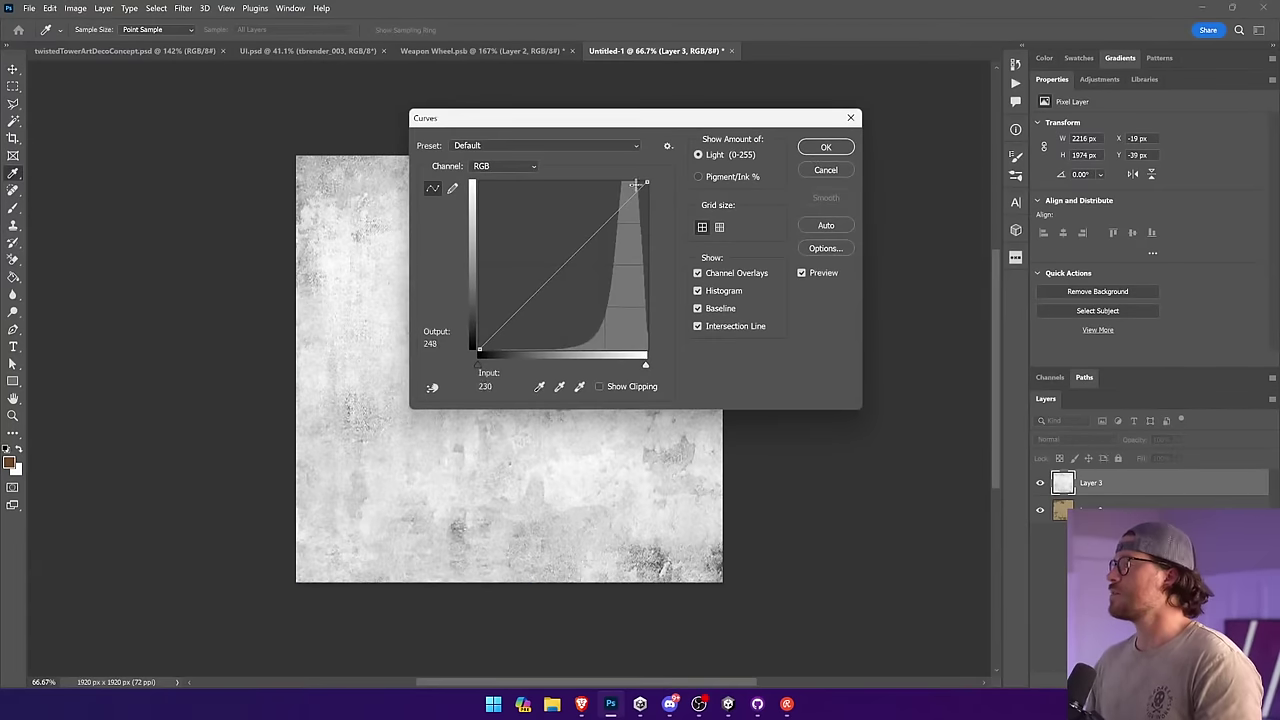
left_click_drag(645, 183, 609, 183)
left_click_drag(479, 349, 607, 343)
left_click_drag(628, 186, 640, 183)
mouse_move(607, 344)
left_mouse_down()
mouse_move(635, 341)
mouse_move(624, 350)
left_mouse_up()
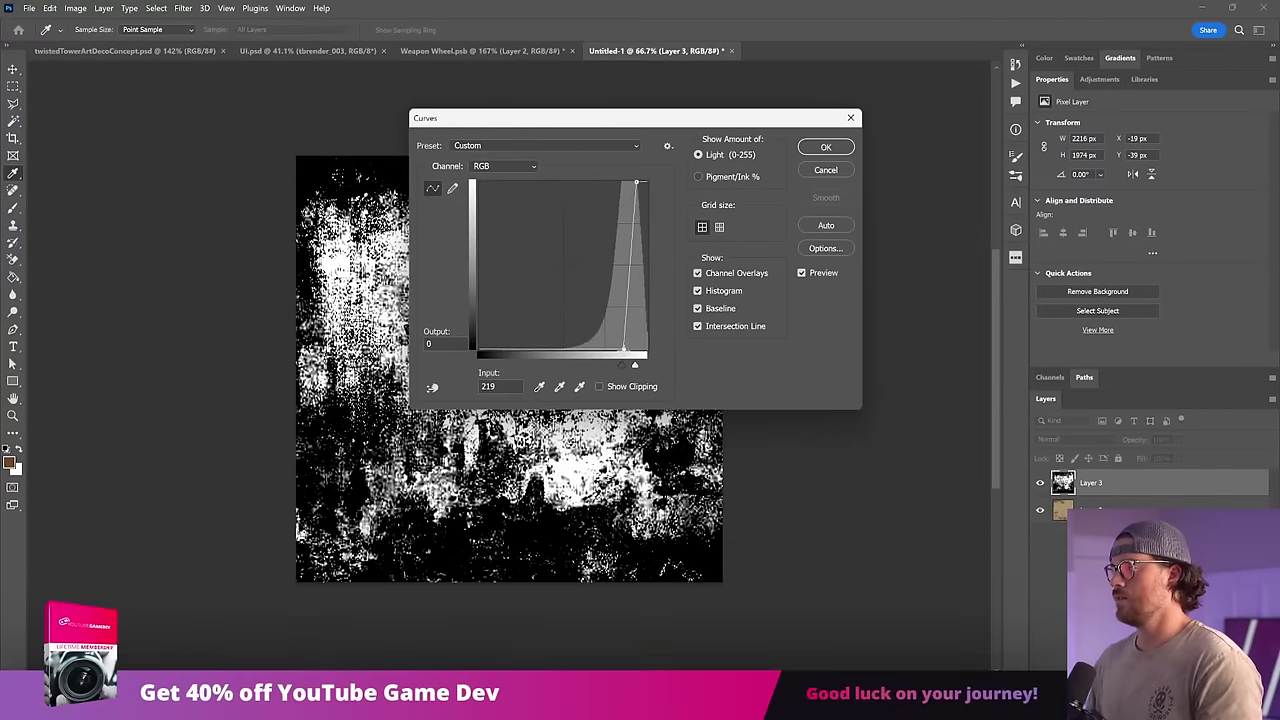
left_click_drag(637, 187, 637, 182)
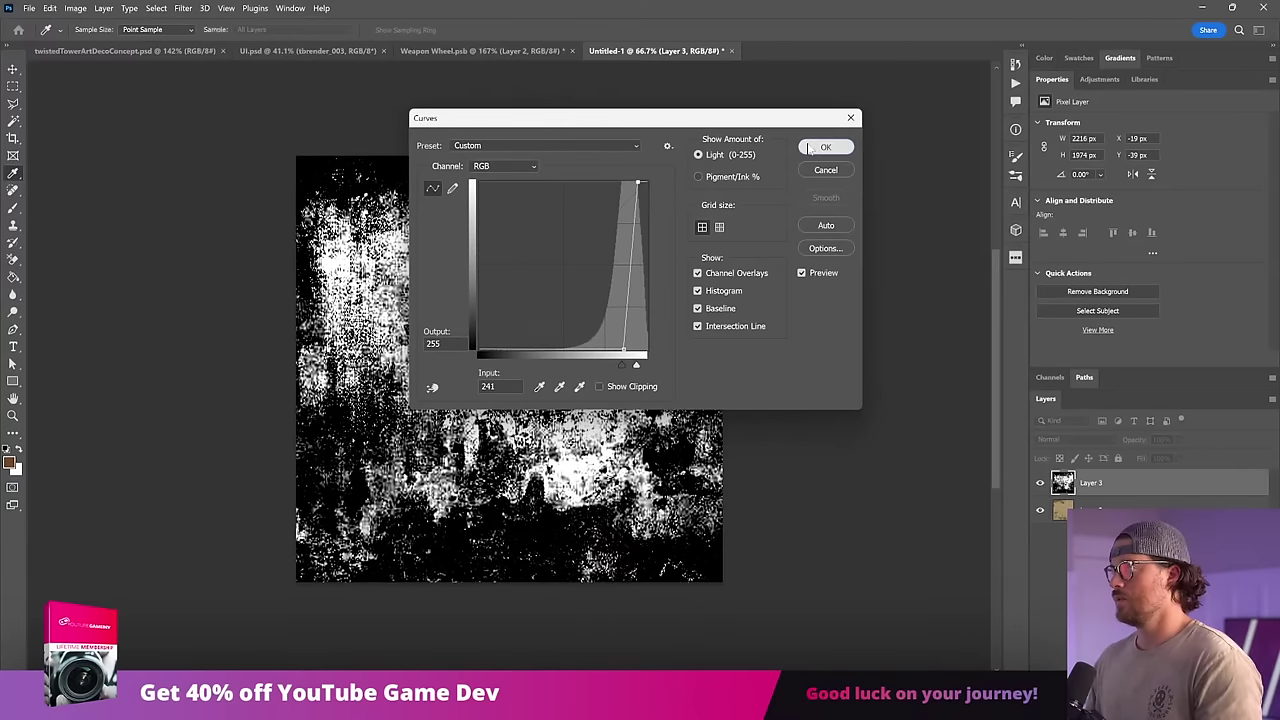
left_click(826, 147)
Step: Isolate the black grunge marks on a new layer, shift it up and left, and add a layer mask for gradient fading
left_click(13, 120)
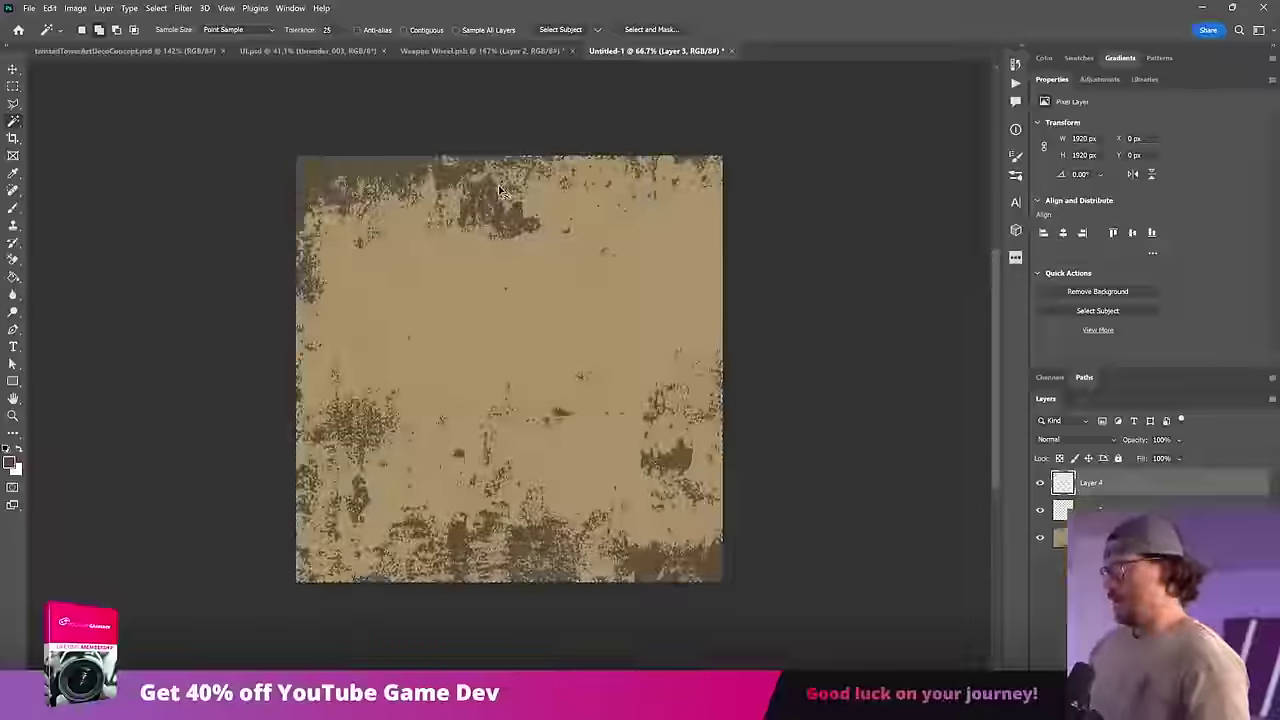
key("v")
left_click_drag(600, 376, 552, 231)
left_click(1128, 676)
left_click(13, 277)
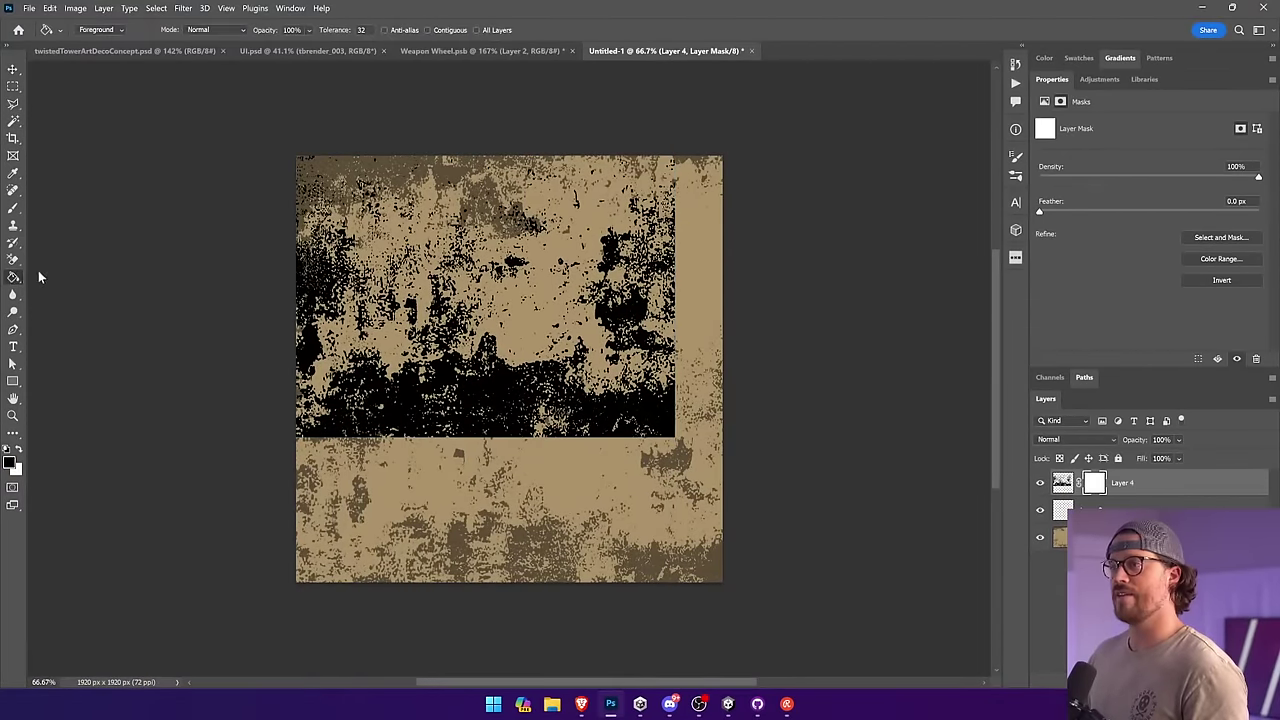
left_click(60, 275)
left_click_drag(440, 418, 484, 382)
left_click_drag(600, 432, 584, 356)
left_click_drag(645, 258, 539, 226)
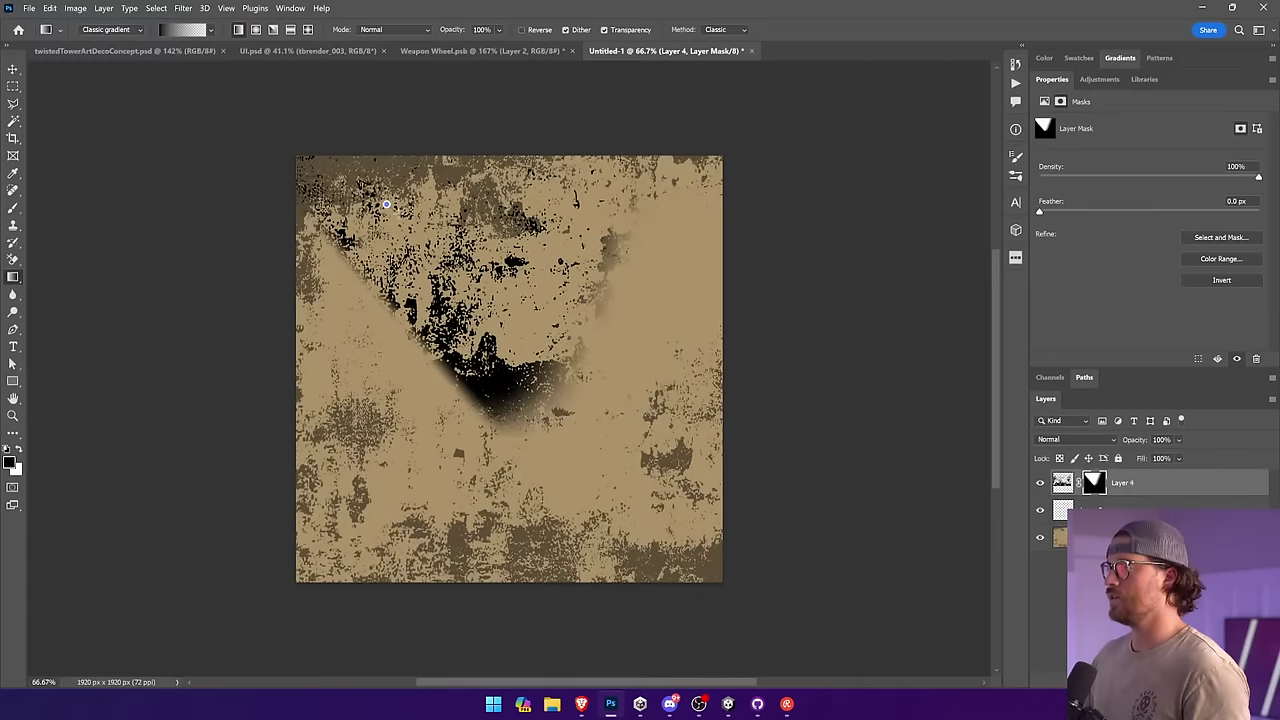
left_click_drag(383, 208, 430, 250)
key("ctrl+z")
key("ctrl+z")
key("ctrl+z")
key("ctrl+z")
Step: Fade the grunge layer's edges with gradients on its mask, and spread transformed duplicates of it across the canvas
left_click_drag(452, 434, 474, 378)
left_click_drag(628, 368, 699, 338)
key("v")
left_click_drag(421, 494, 749, 417)
left_click_drag(765, 362, 604, 362)
key("Return")
left_click_drag(710, 491, 590, 315)
key("Return")
left_click_drag(474, 557, 560, 470)
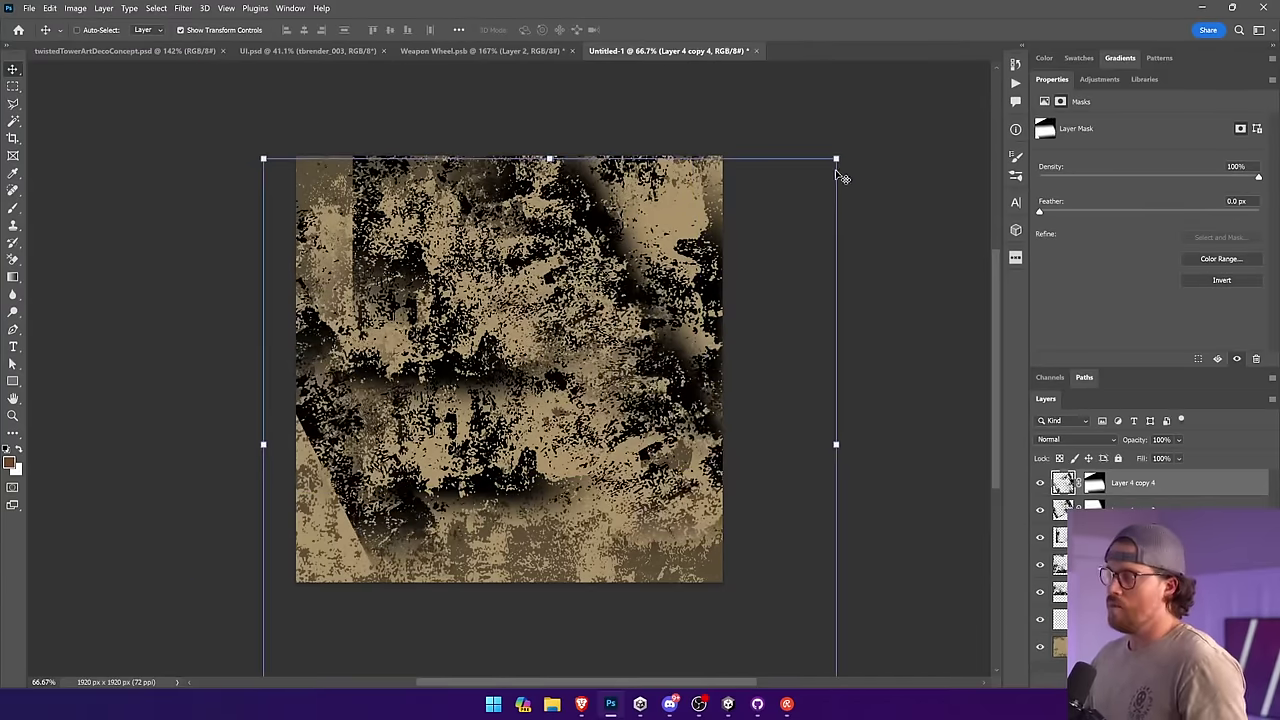
Step: Add more resized and repositioned duplicates of the masked grunge layer to cover the upper and left areas of the texture
left_click_drag(842, 146, 706, 60)
left_click_drag(671, 408, 780, 322)
key("Return")
left_click_drag(780, 322, 528, 360)
left_click_drag(808, 150, 540, 136)
key("Return")
left_click_drag(565, 462, 400, 402)
left_click_drag(431, 350, 450, 369)
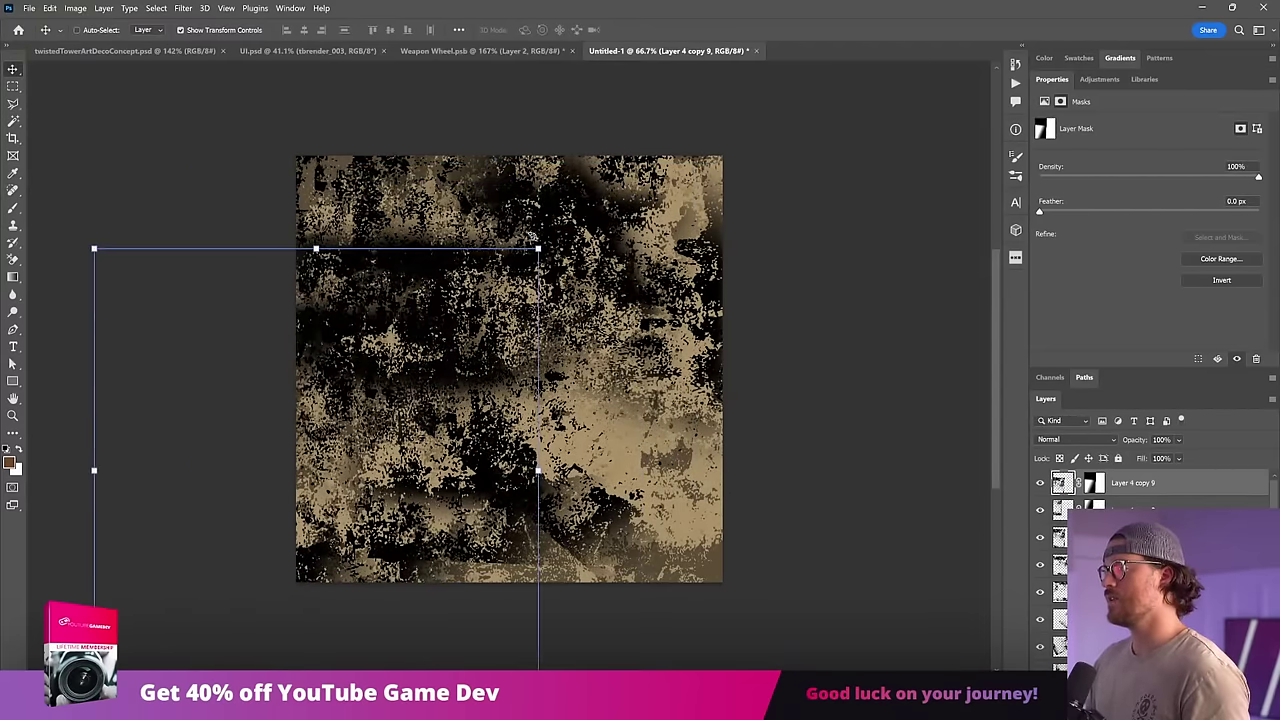
Step: Transform the newest grunge duplicate and place further copies over the sparse right side of the texture
left_click_drag(536, 236, 162, 263)
key("Return")
left_click_drag(256, 363, 743, 414)
left_click_drag(950, 382, 714, 312)
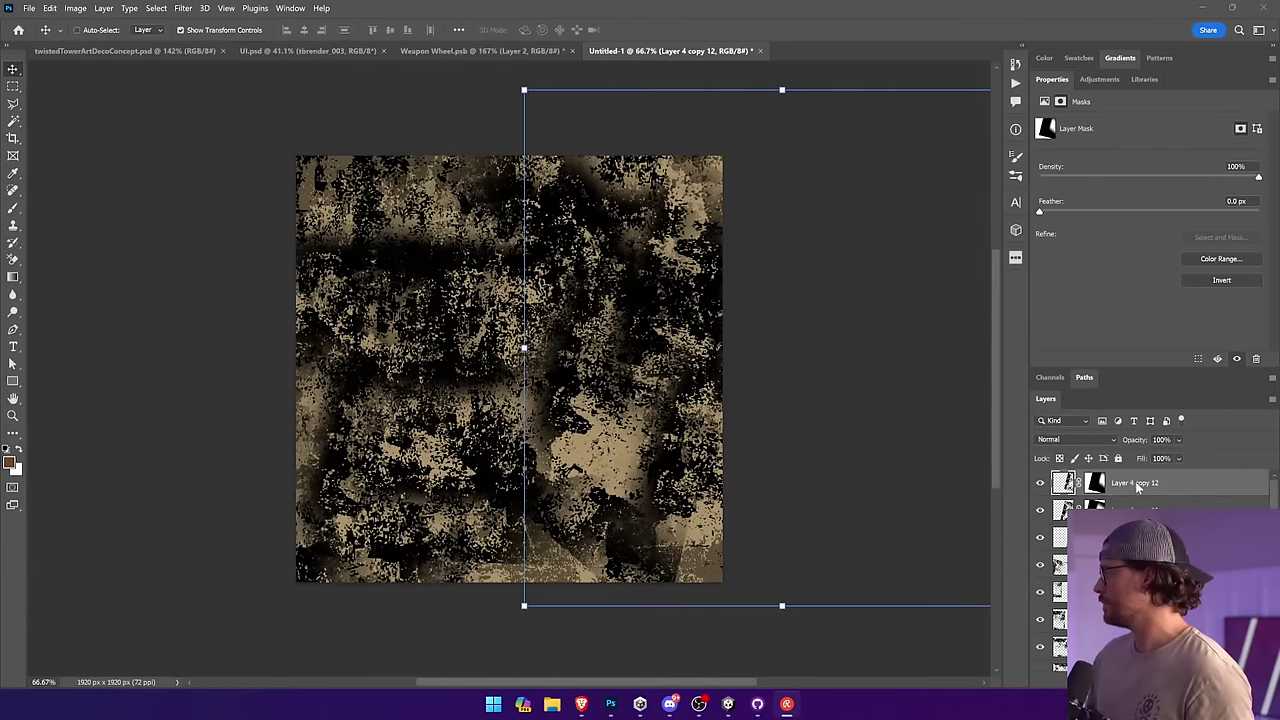
Step: Merge all the grunge copies and the tan base into a single texture layer
scroll(1137, 487, "down", 4)
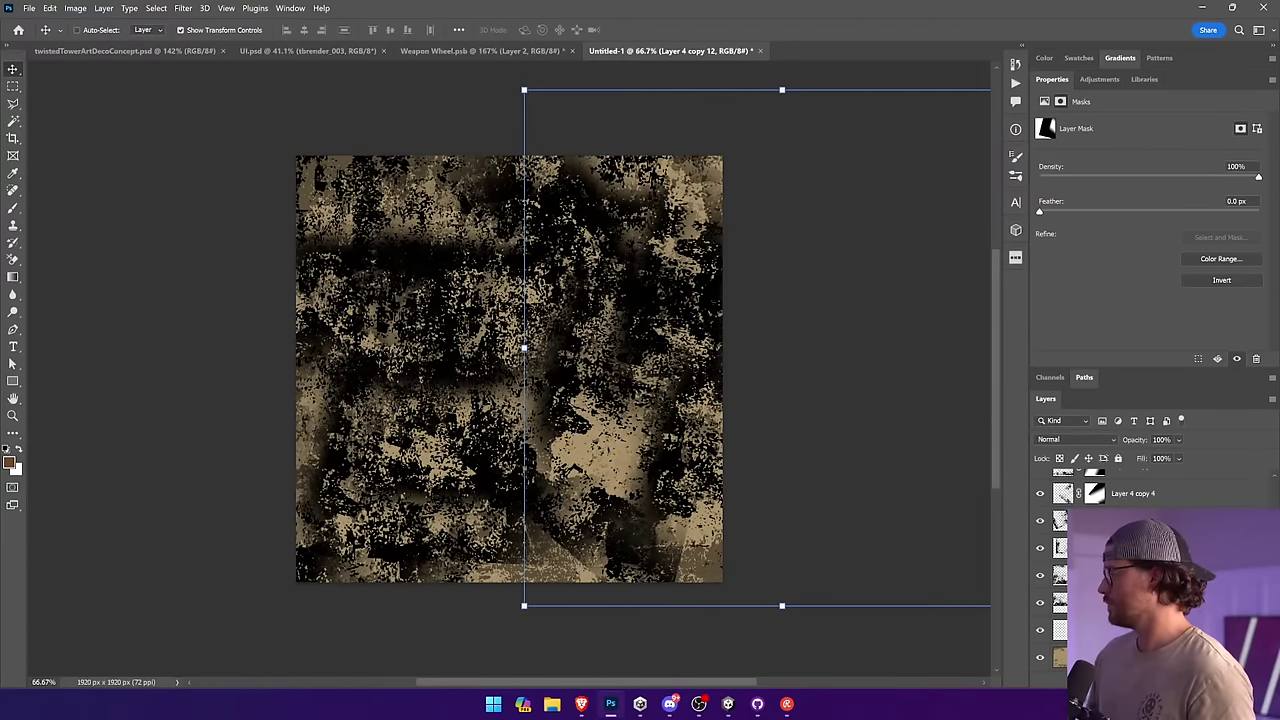
right_click(1130, 493)
left_click(1200, 510)
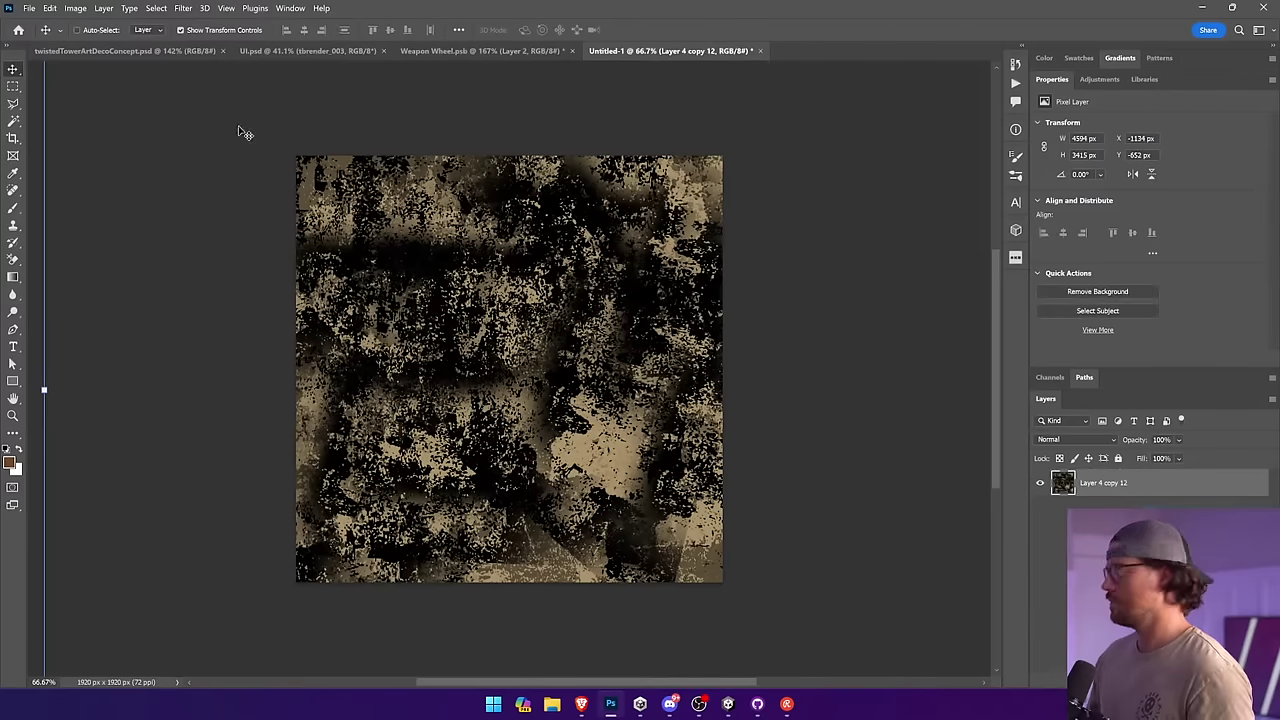
Step: Select the entire canvas and define the darker grunge texture as a new pattern
left_click(13, 85)
key("ctrl+a")
left_click(75, 8)
mouse_move(49, 8)
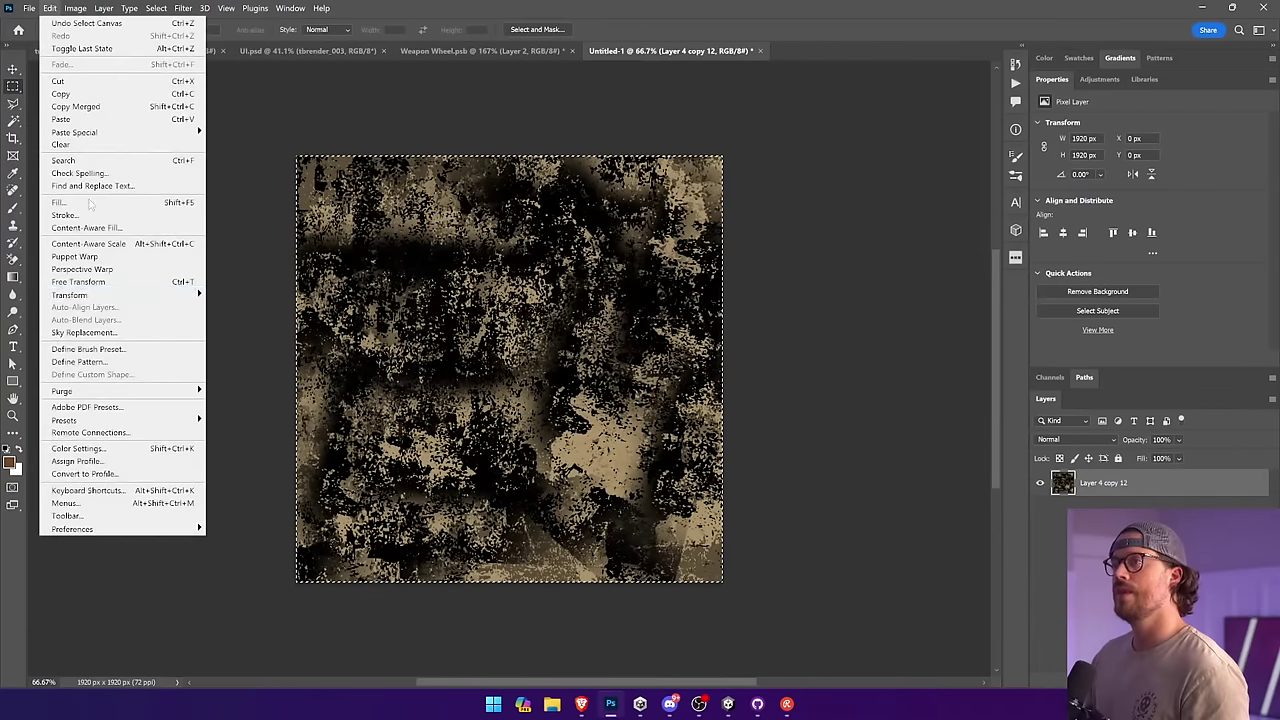
left_click(100, 362)
key("Return")
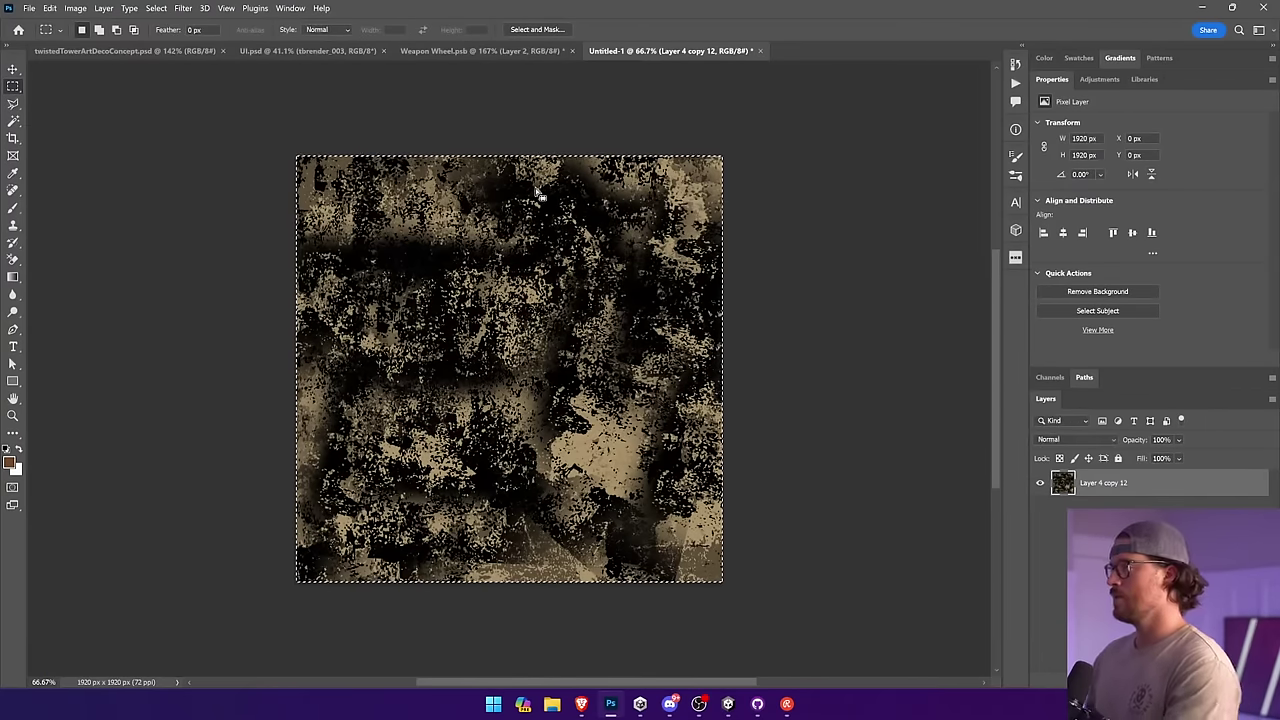
Step: Try the darker grunge pattern on the axe layer's second stroke at 44% opacity, and discard the change
left_click(130, 51)
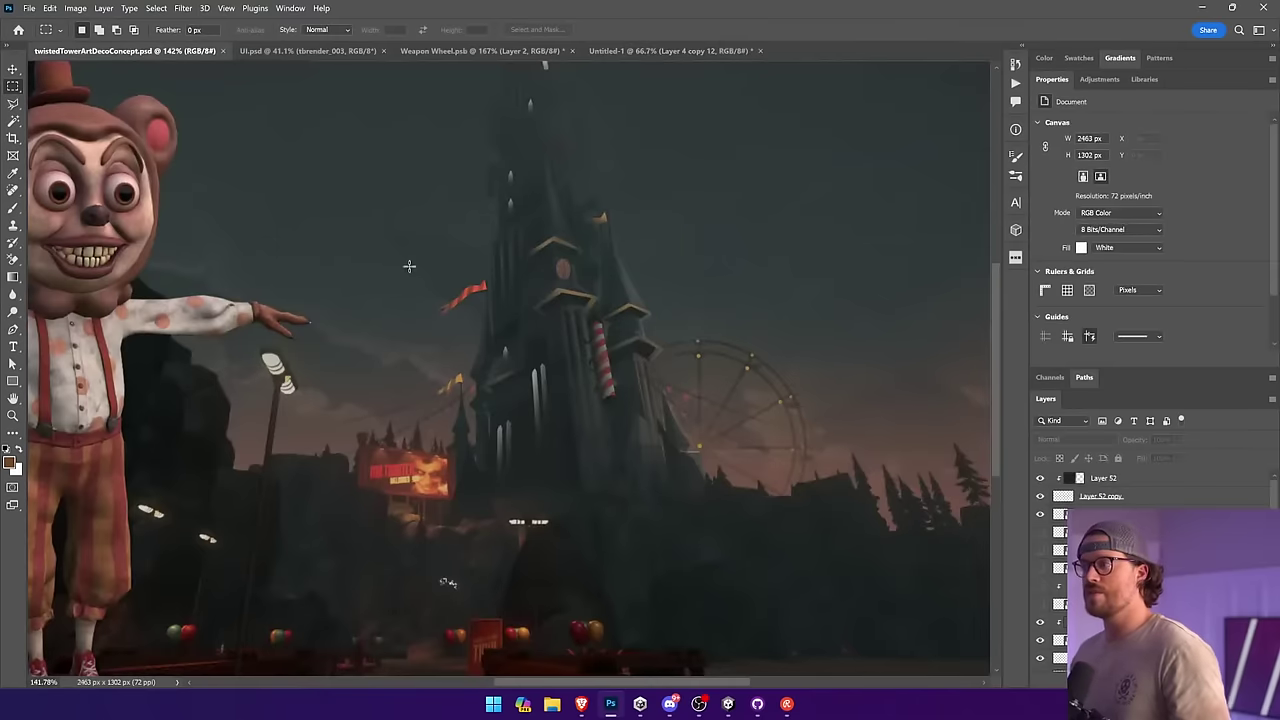
left_click(305, 51)
key("v")
left_click(487, 51)
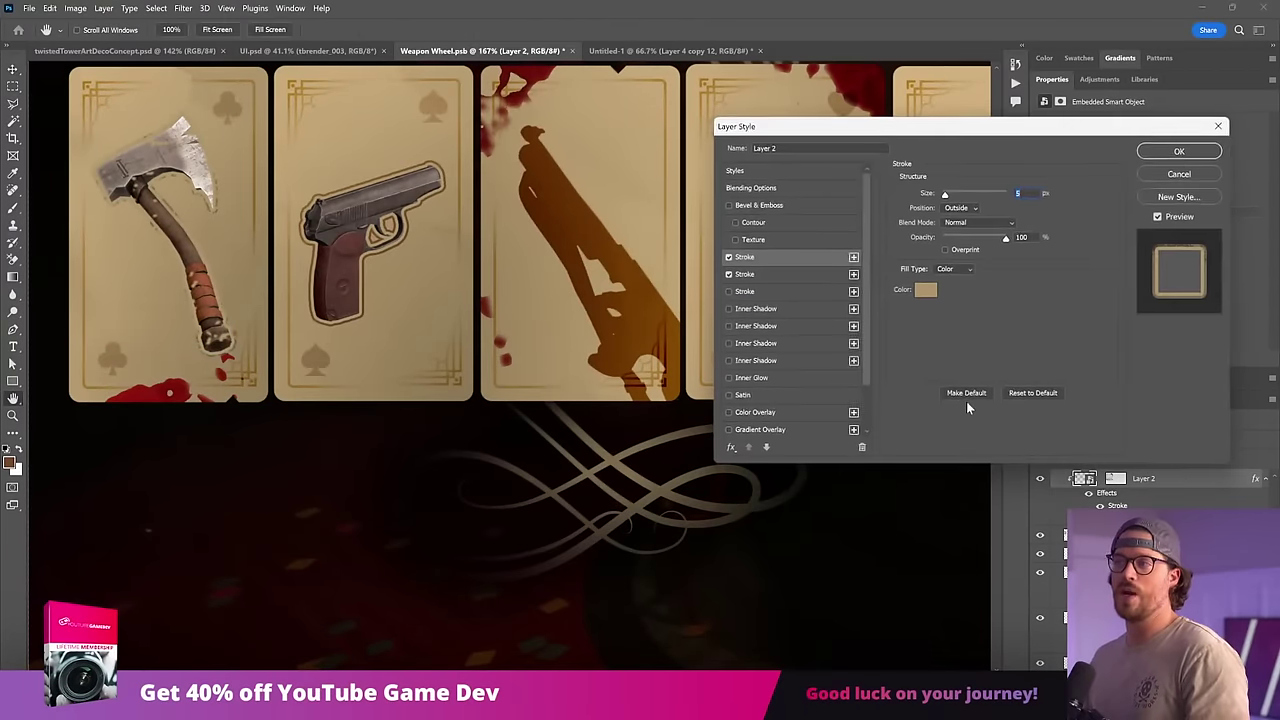
left_click(803, 274)
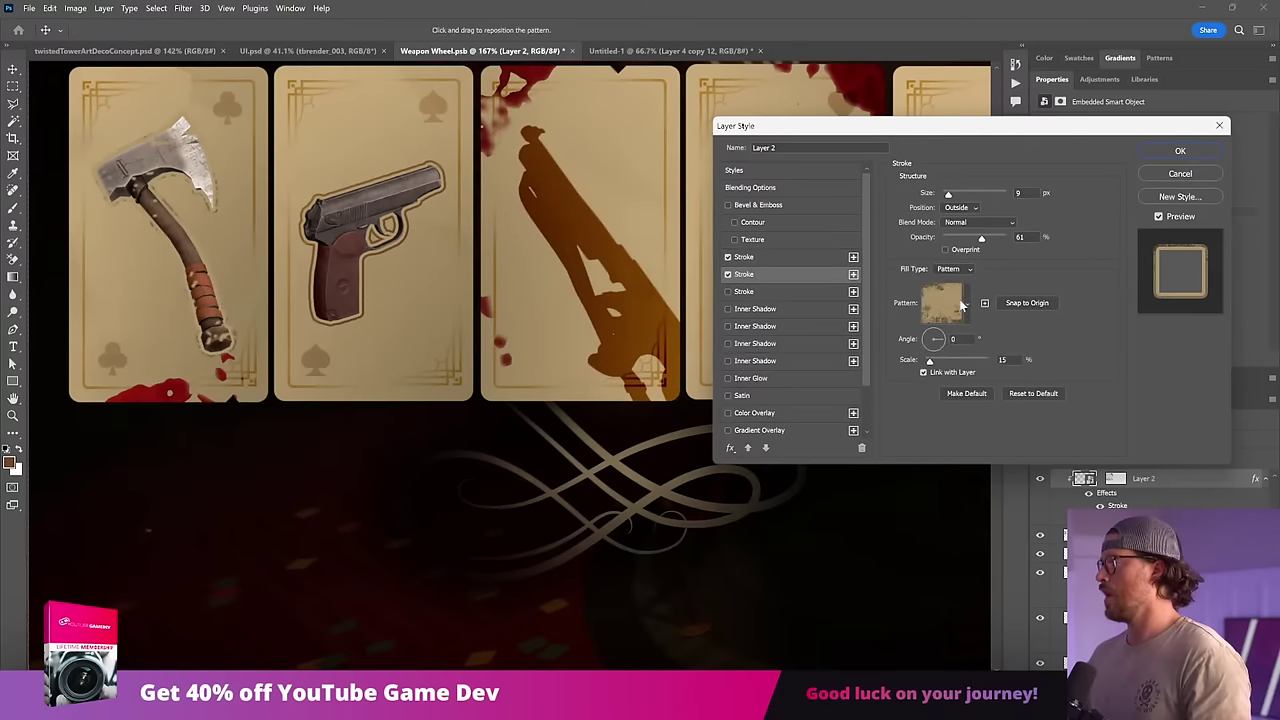
left_click(966, 303)
left_click(941, 425)
left_click(1095, 357)
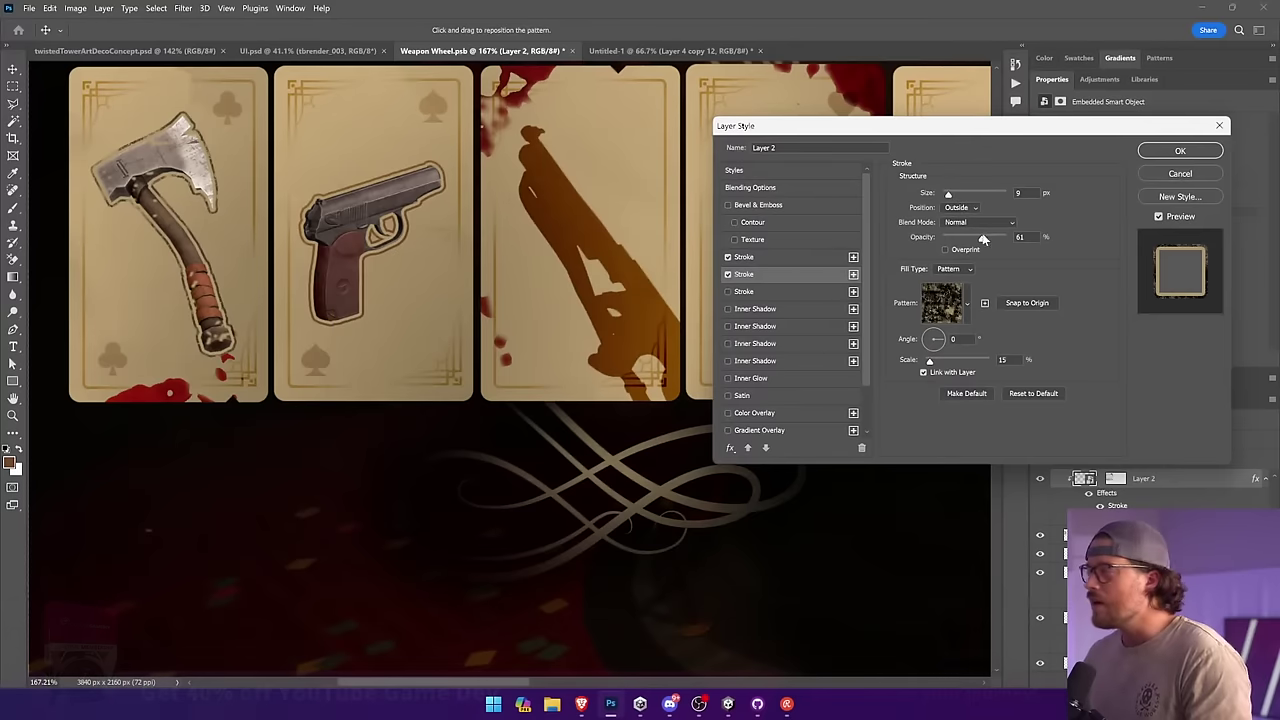
mouse_move(981, 238)
left_mouse_down()
mouse_move(1013, 244)
mouse_move(955, 239)
mouse_move(970, 239)
left_mouse_up()
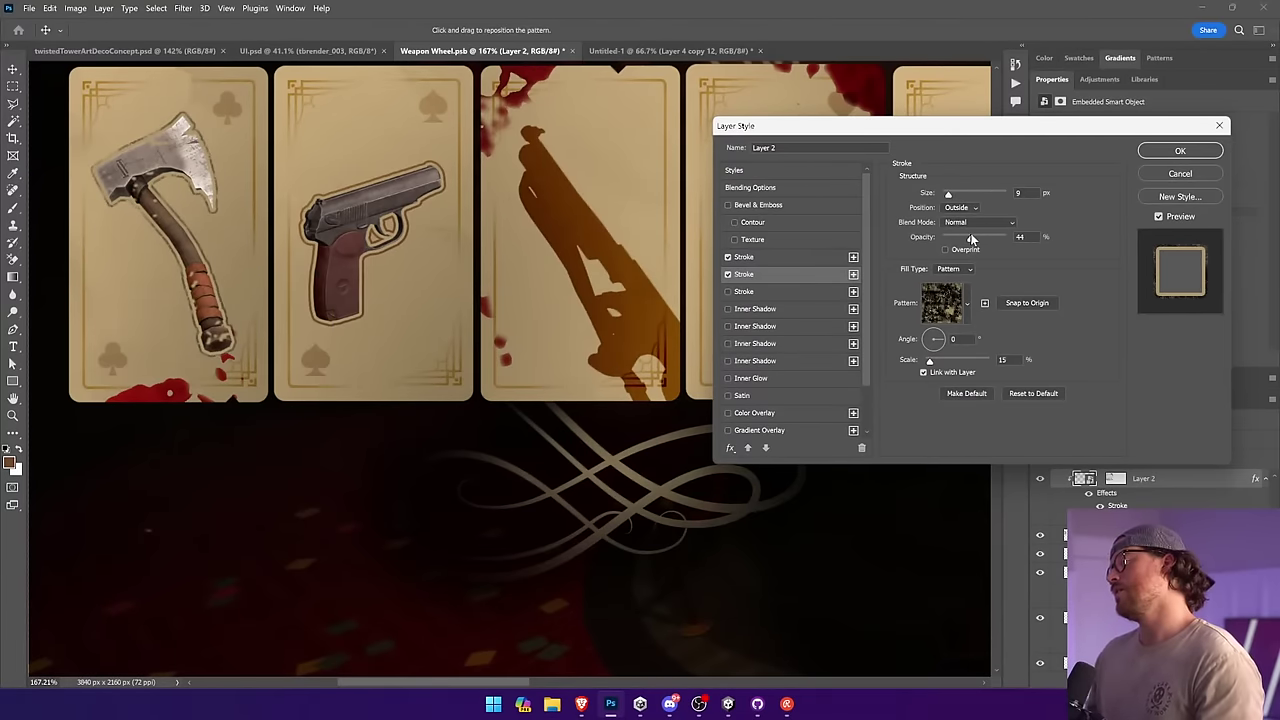
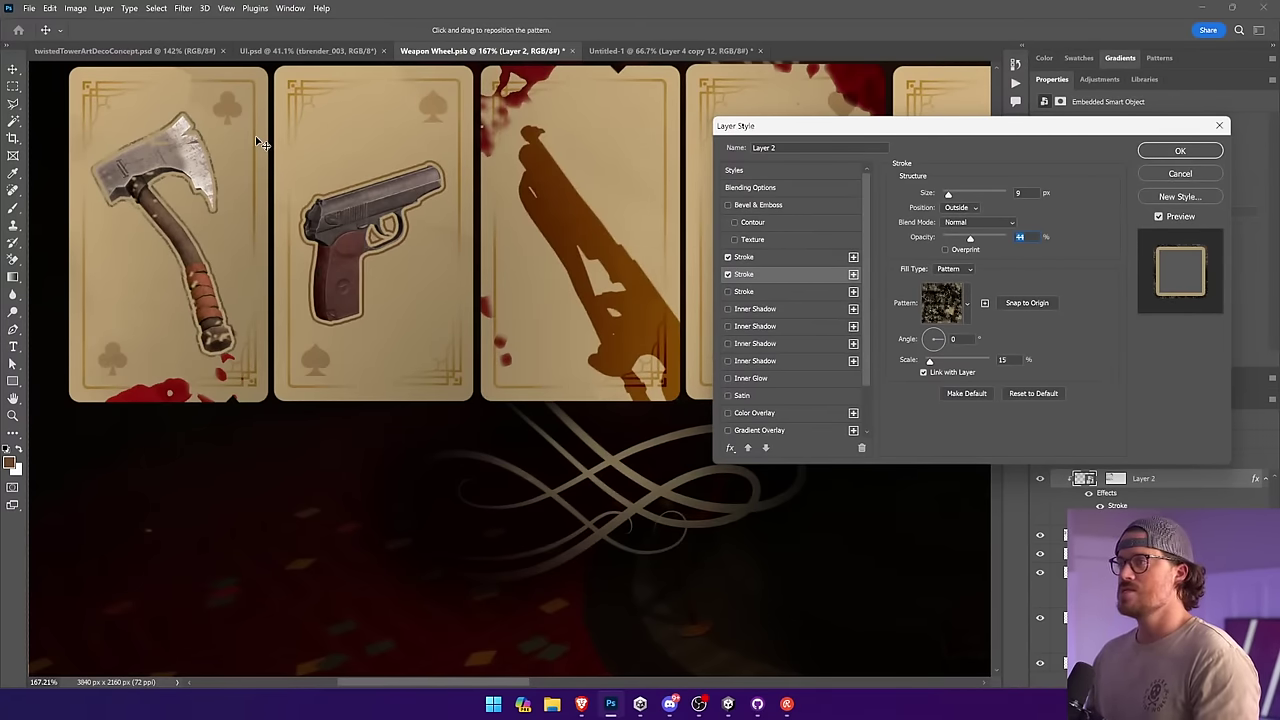
left_click(1180, 174)
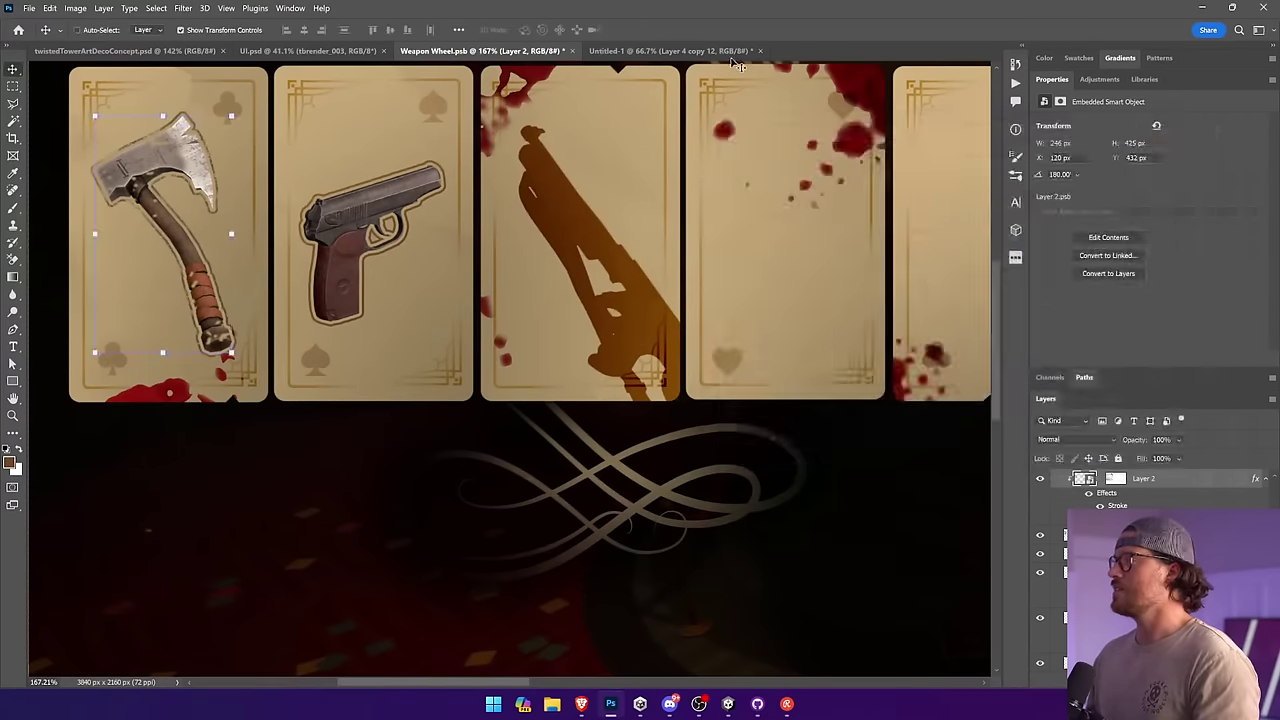
Step: Select the dark grunge areas of the Untitled-1 texture with the Magic Wand and add a Hue/Saturation adjustment masked to them
left_click(672, 50)
left_click(13, 119)
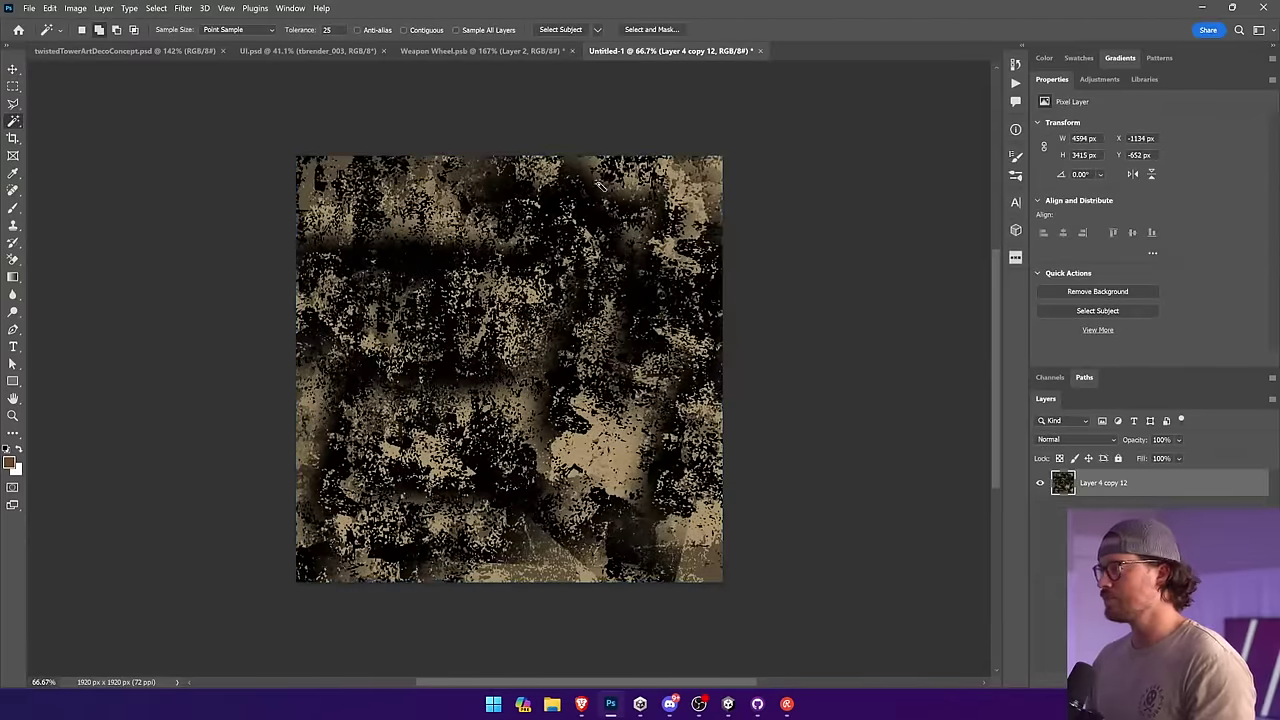
left_click(719, 251)
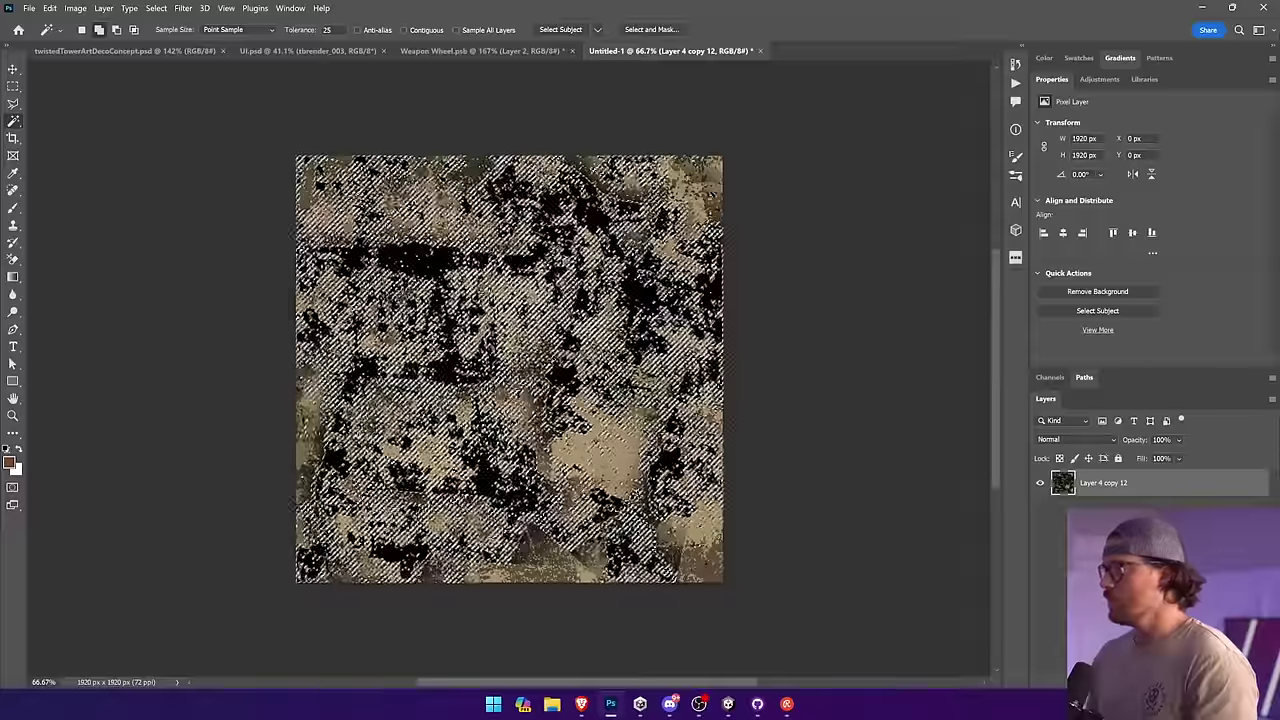
left_click(1160, 682)
left_click(1180, 551)
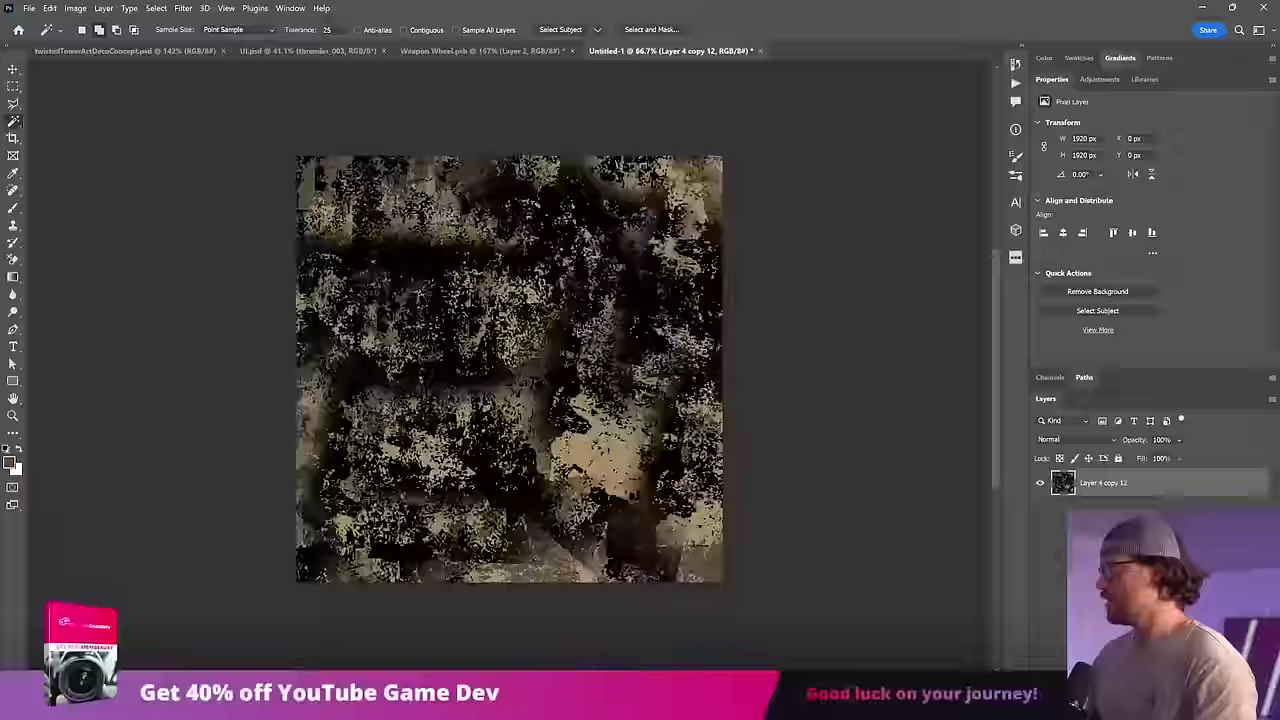
Step: Colorize the dark grunge areas brown with hue 33, saturation 48 and lightness +12
left_click_drag(1149, 201, 1169, 229)
left_click(1106, 244)
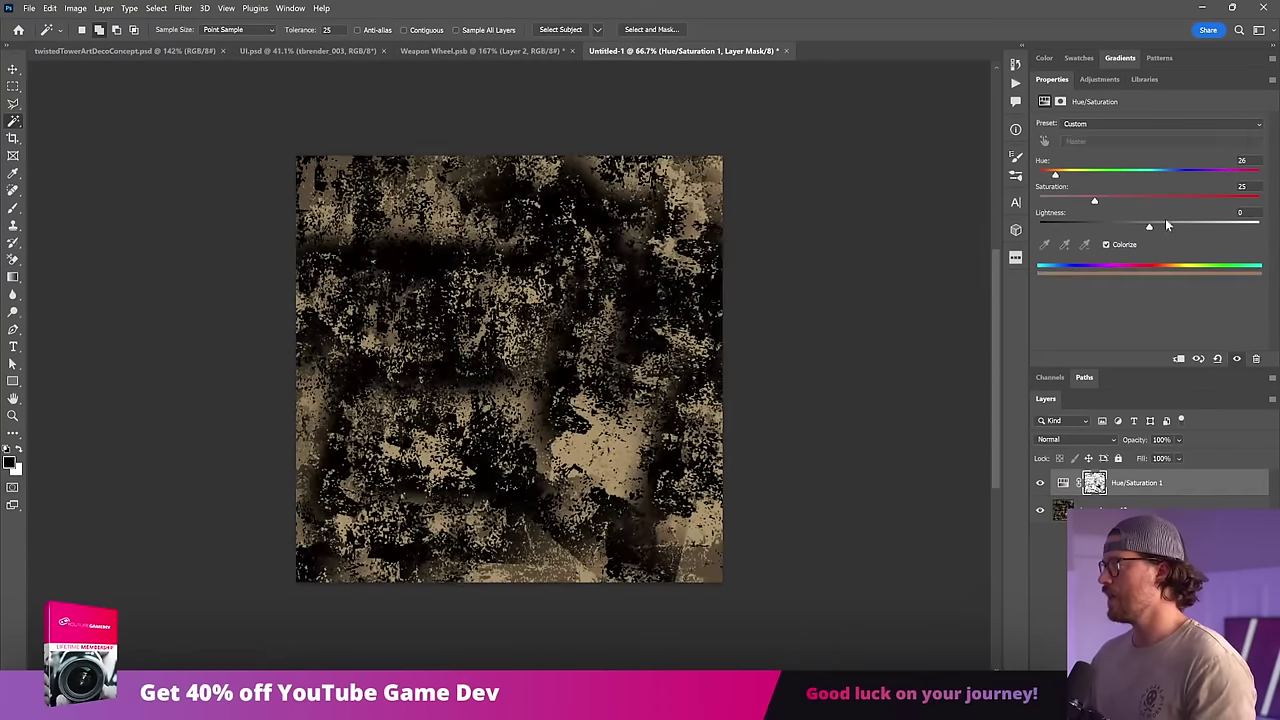
left_click(1176, 223)
left_click_drag(1095, 200, 1144, 200)
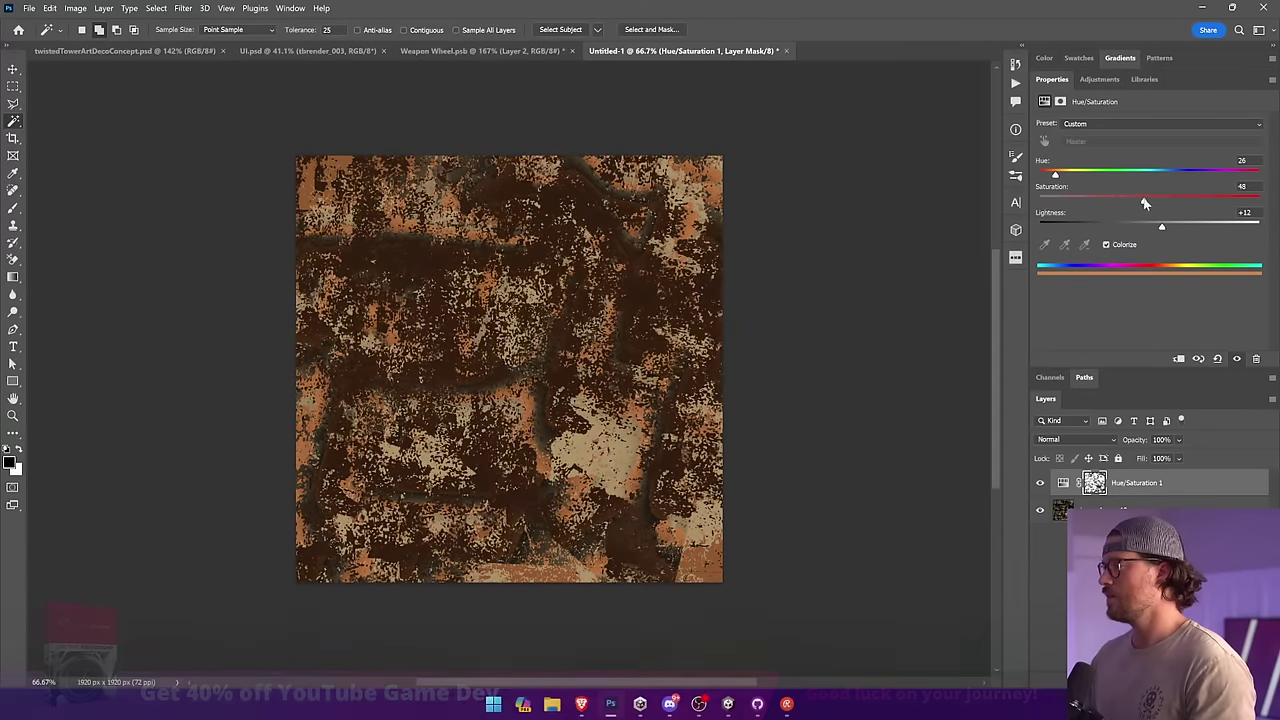
left_click_drag(1064, 175, 1061, 176)
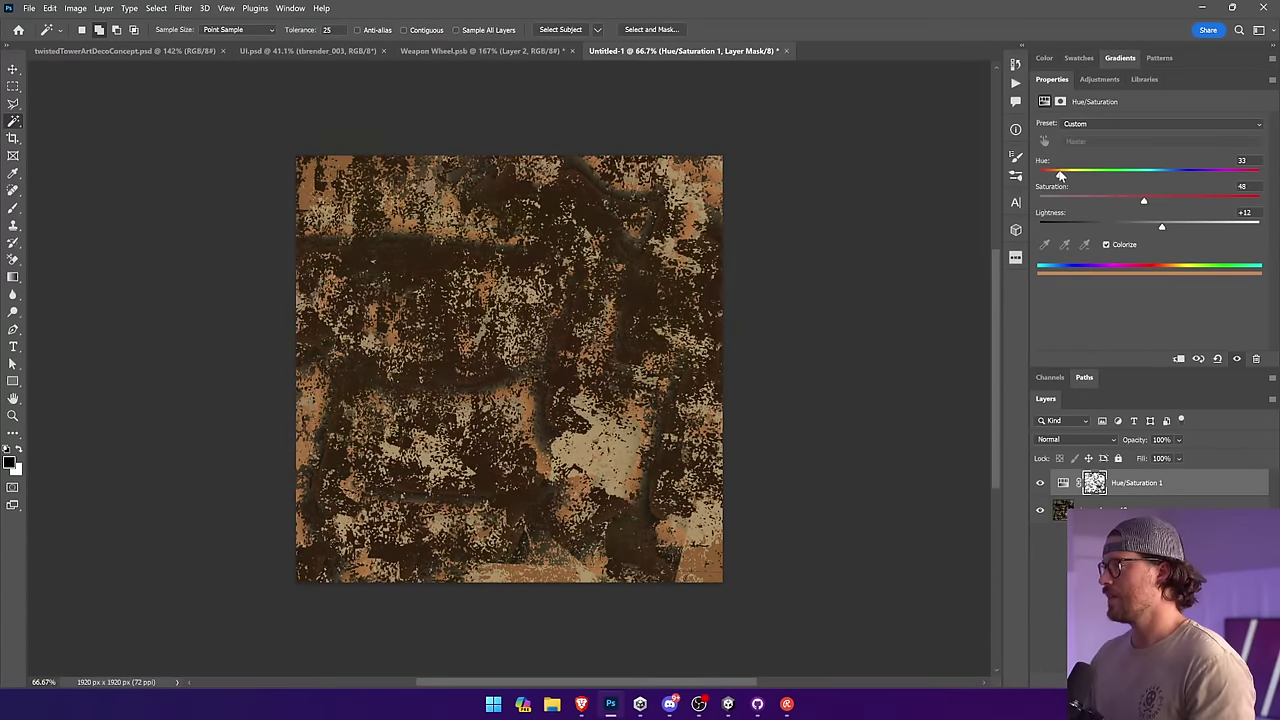
Step: Merge the Hue/Saturation adjustment and the grunge texture into a single layer
left_click(49, 8)
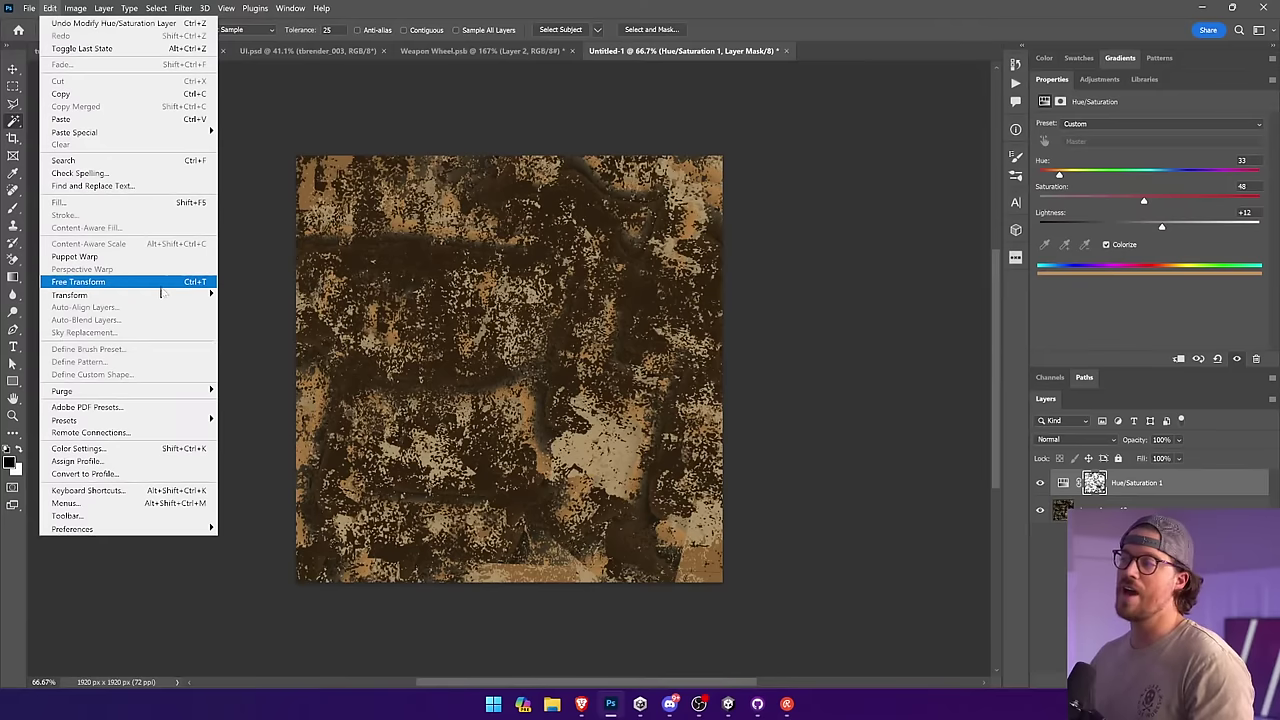
left_click(704, 376)
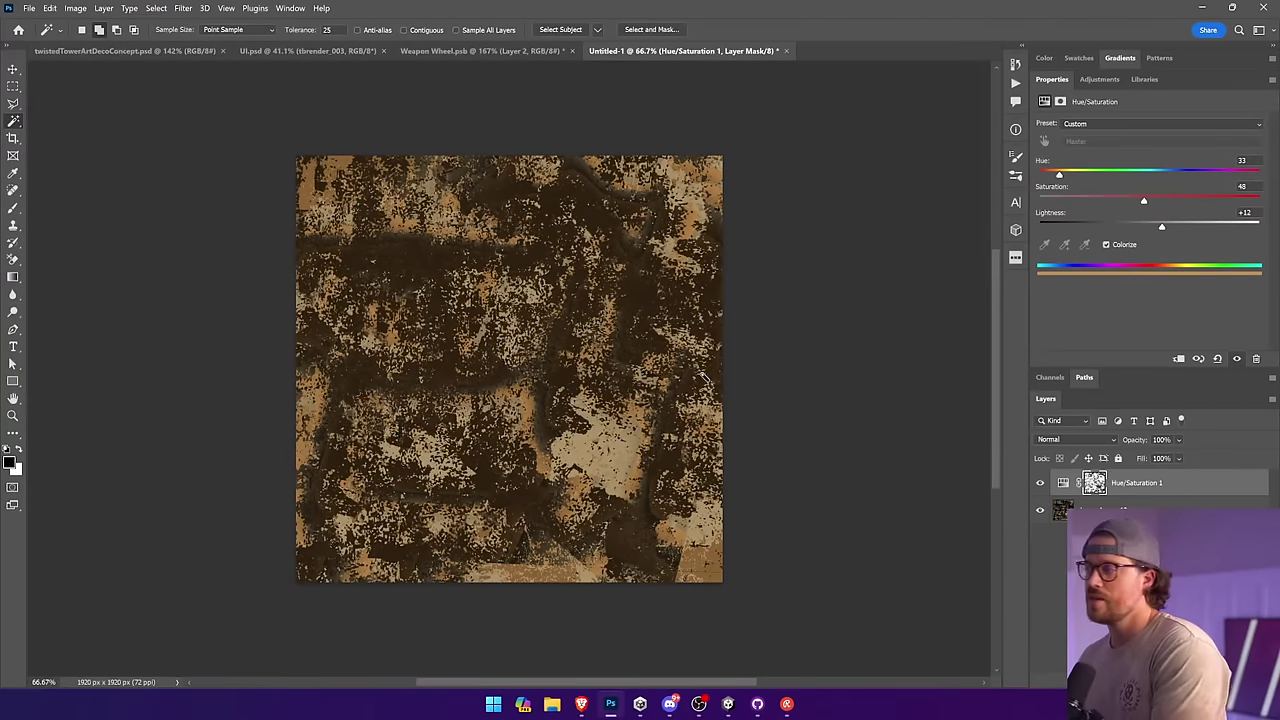
right_click(1161, 490)
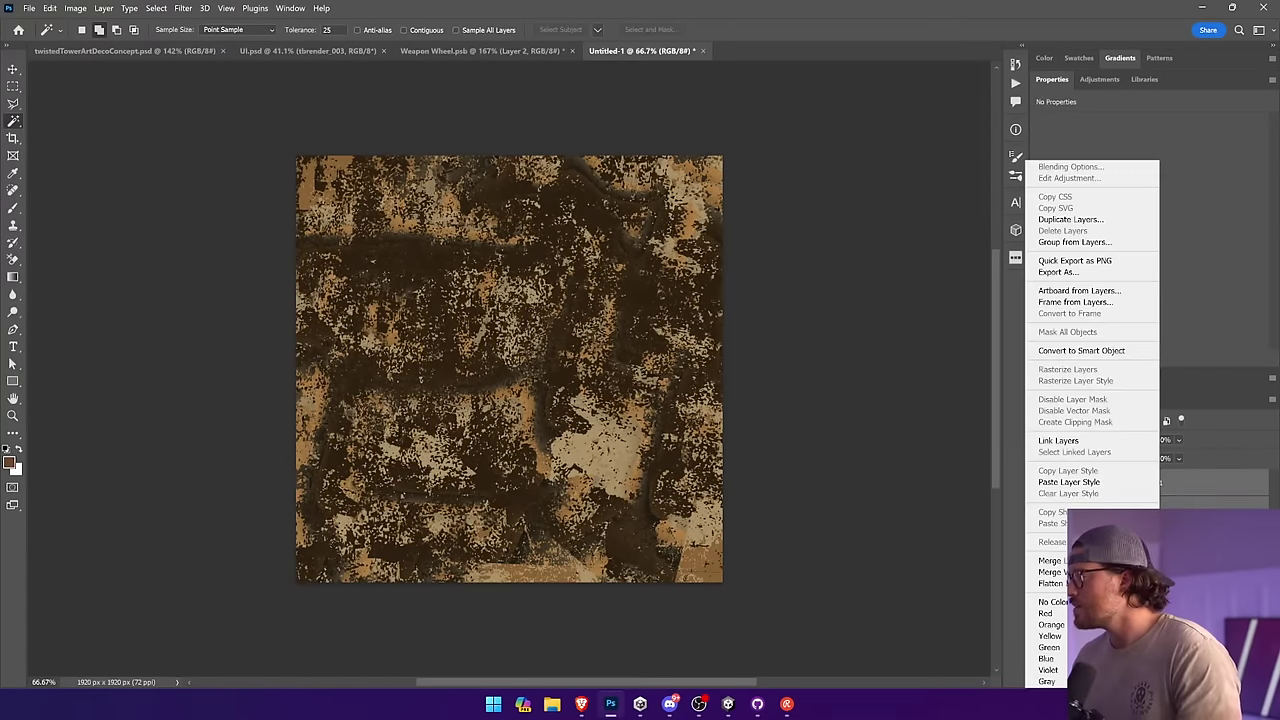
left_click(1095, 561)
Step: Select the light areas of the merged texture with the Magic Wand and recolour them with tan sampled from the large tan patch
left_click(597, 450)
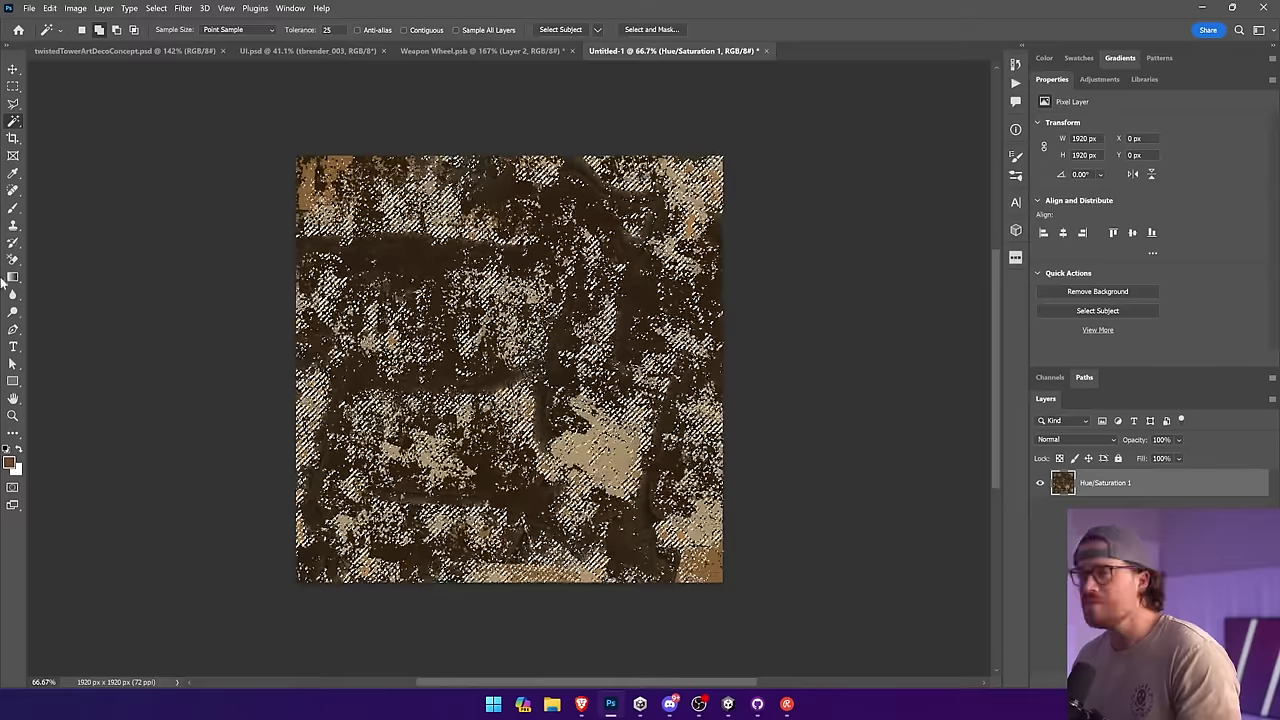
left_click(13, 277)
left_click(616, 472, "alt")
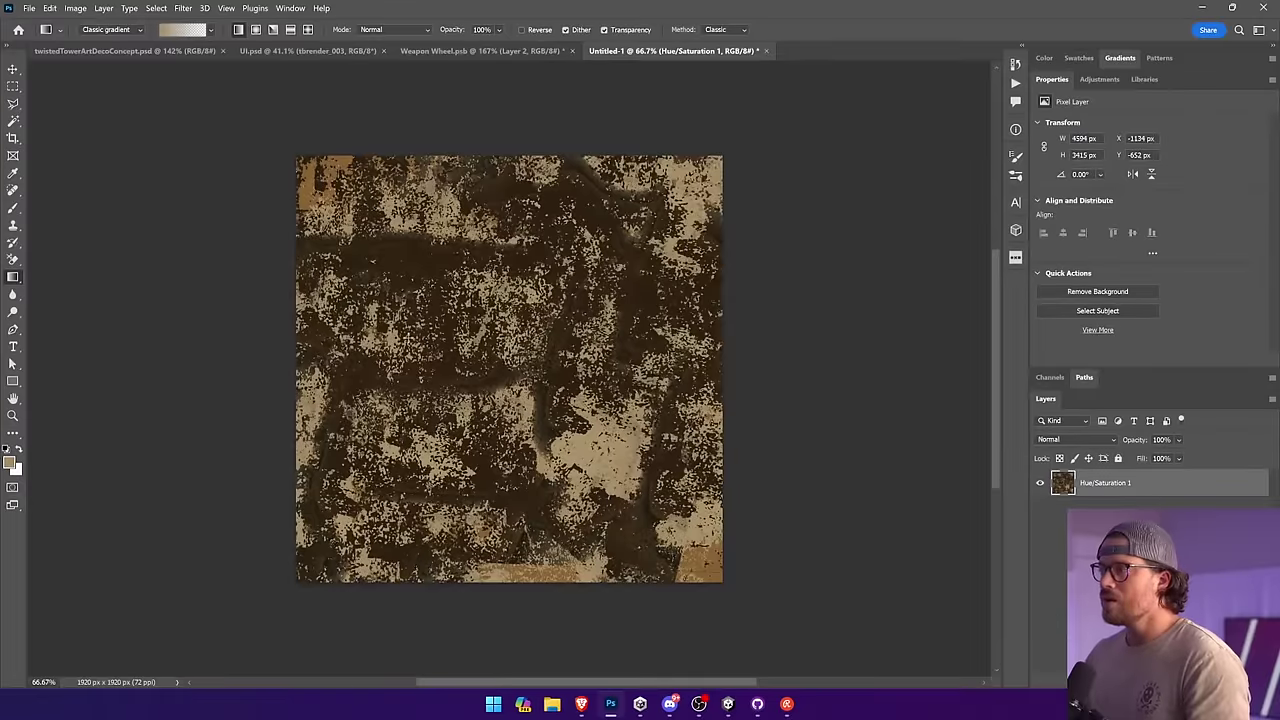
Step: Select the orange patches of the grunge texture by colour, cover them with a tan gradient, and deselect
key("w")
left_click(342, 161)
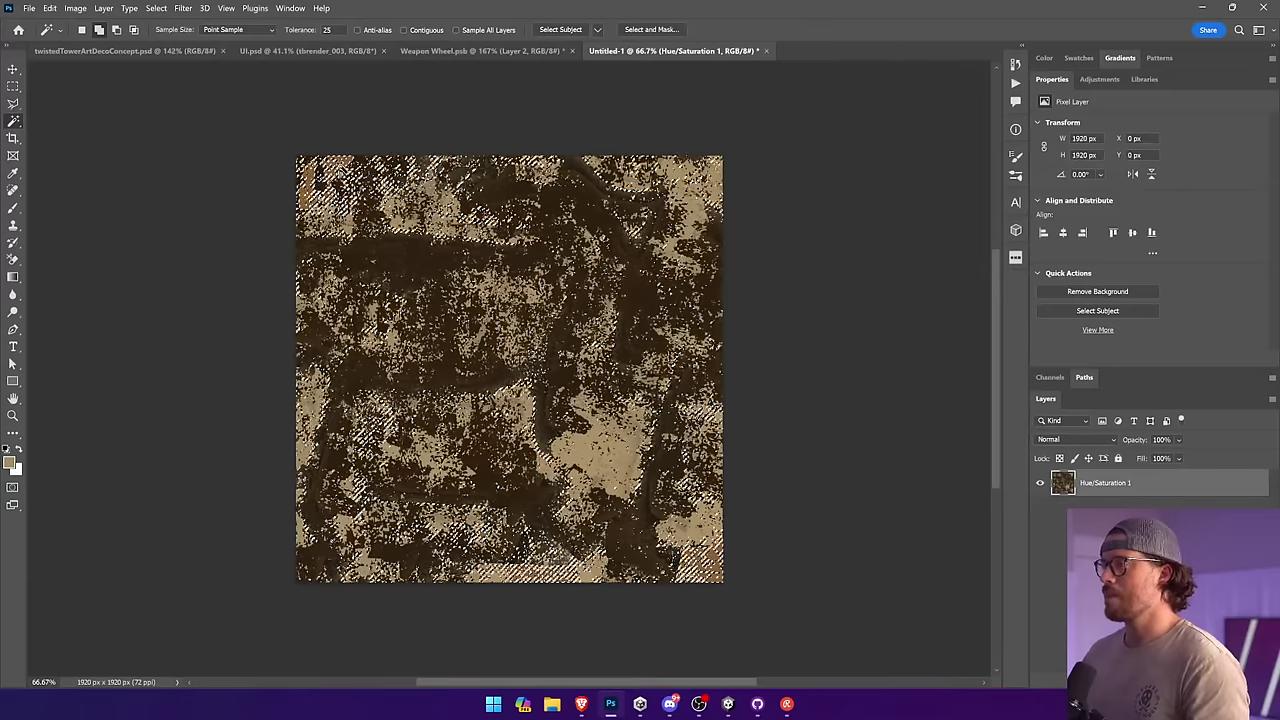
left_click(13, 277)
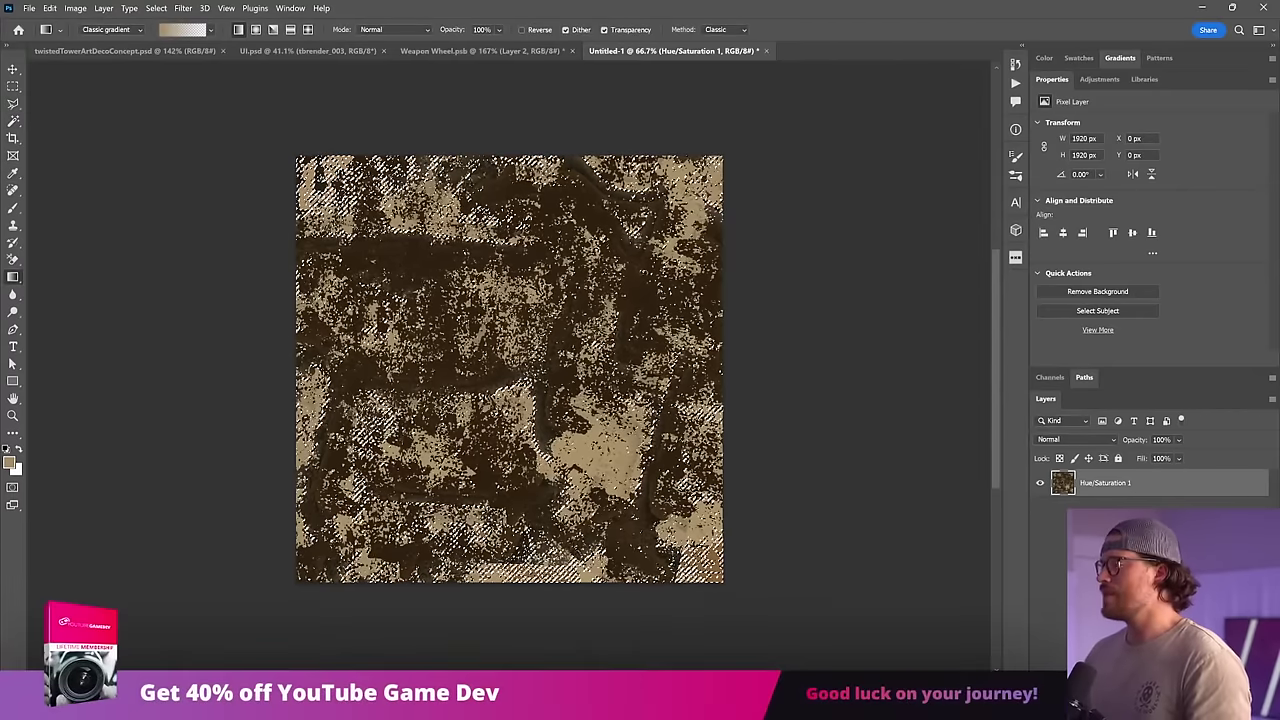
left_click_drag(650, 521, 618, 520)
key("ctrl+d")
key("v")
left_click(919, 487)
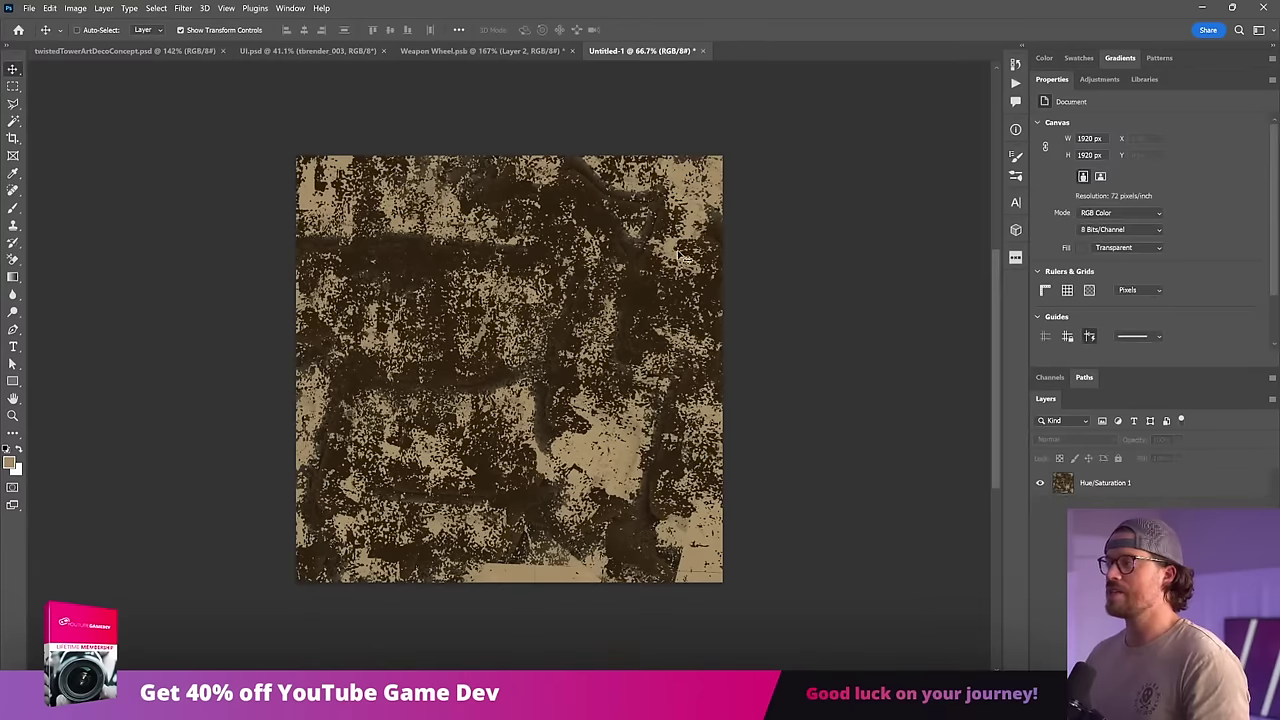
Step: Define a new pattern from the finished grunge texture
left_click(83, 7)
left_click(126, 362)
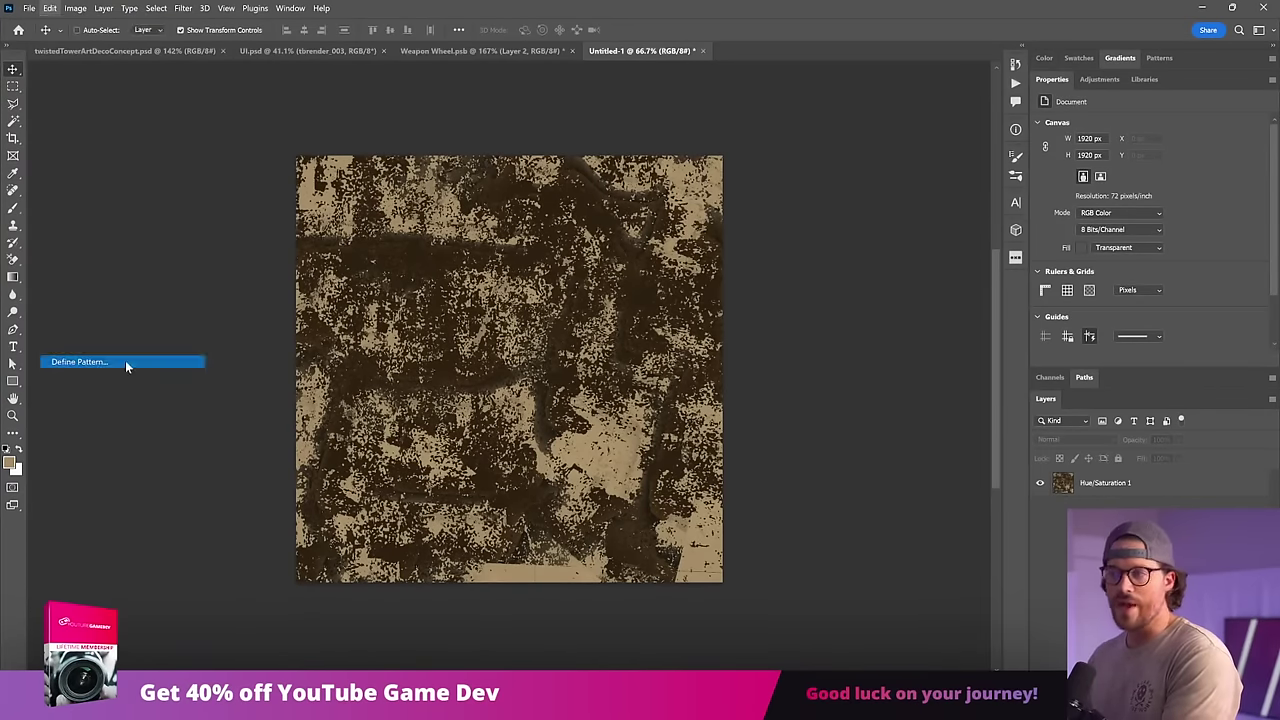
left_click(773, 219)
Step: In Weapon Wheel.psb, switch the axe layer's pattern stroke to the new dark grunge pattern and lower its opacity to about 49%
left_click(185, 50)
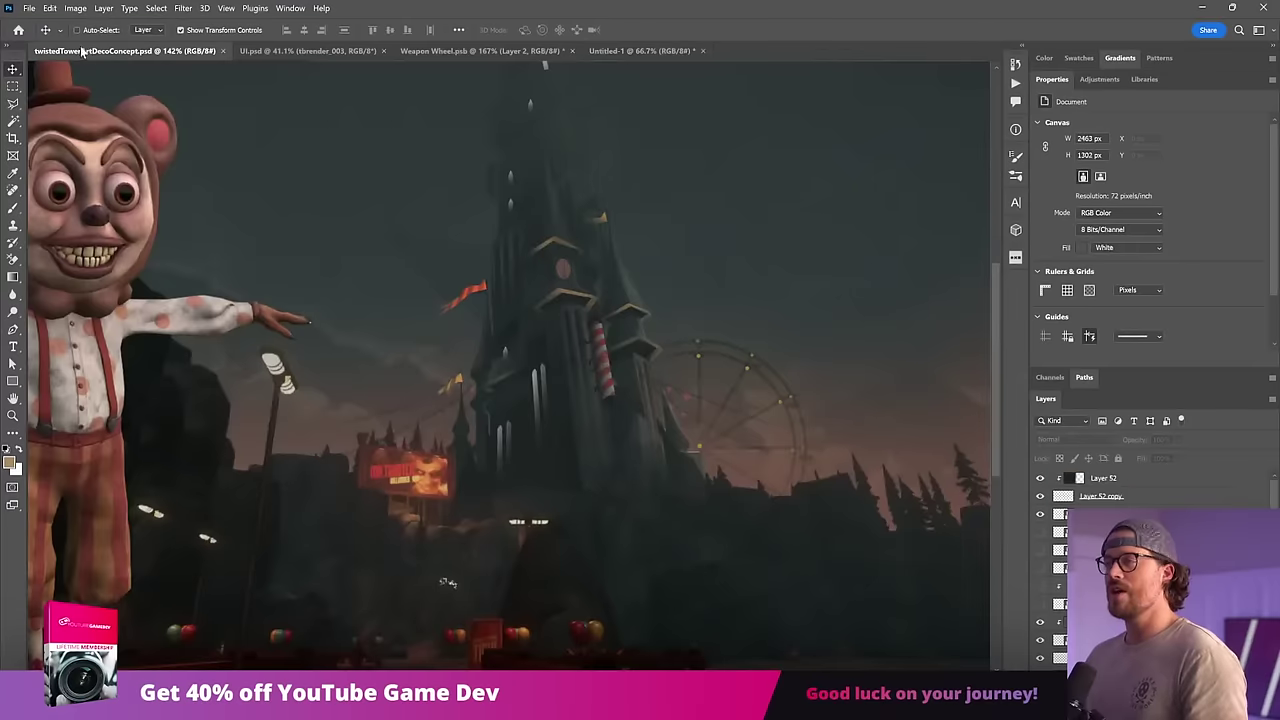
left_click(318, 50)
left_click(510, 51)
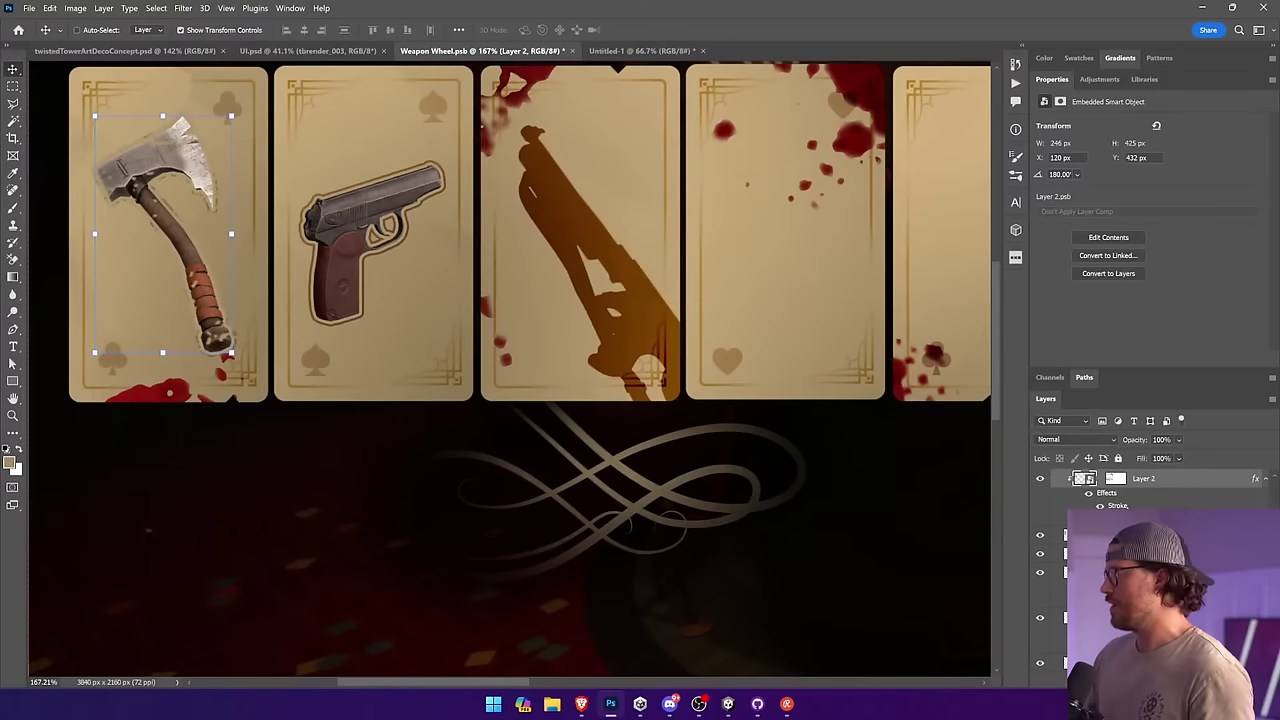
double_click(1117, 505)
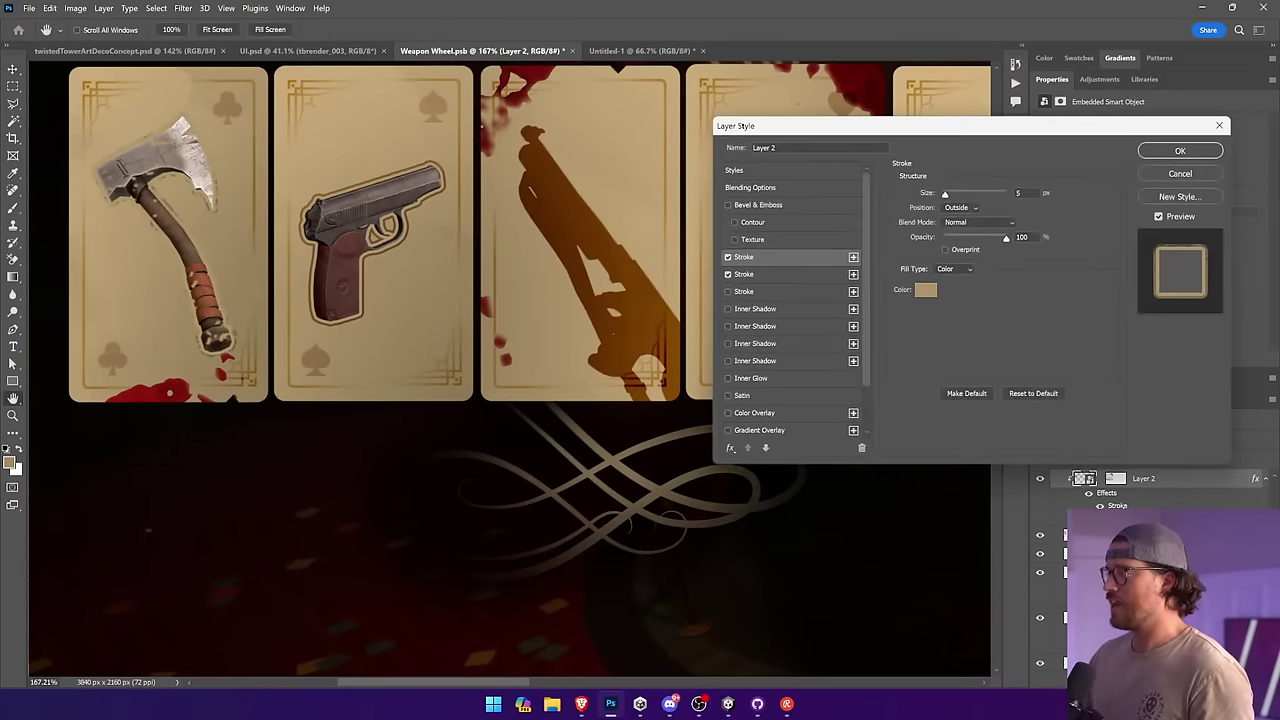
left_click(801, 276)
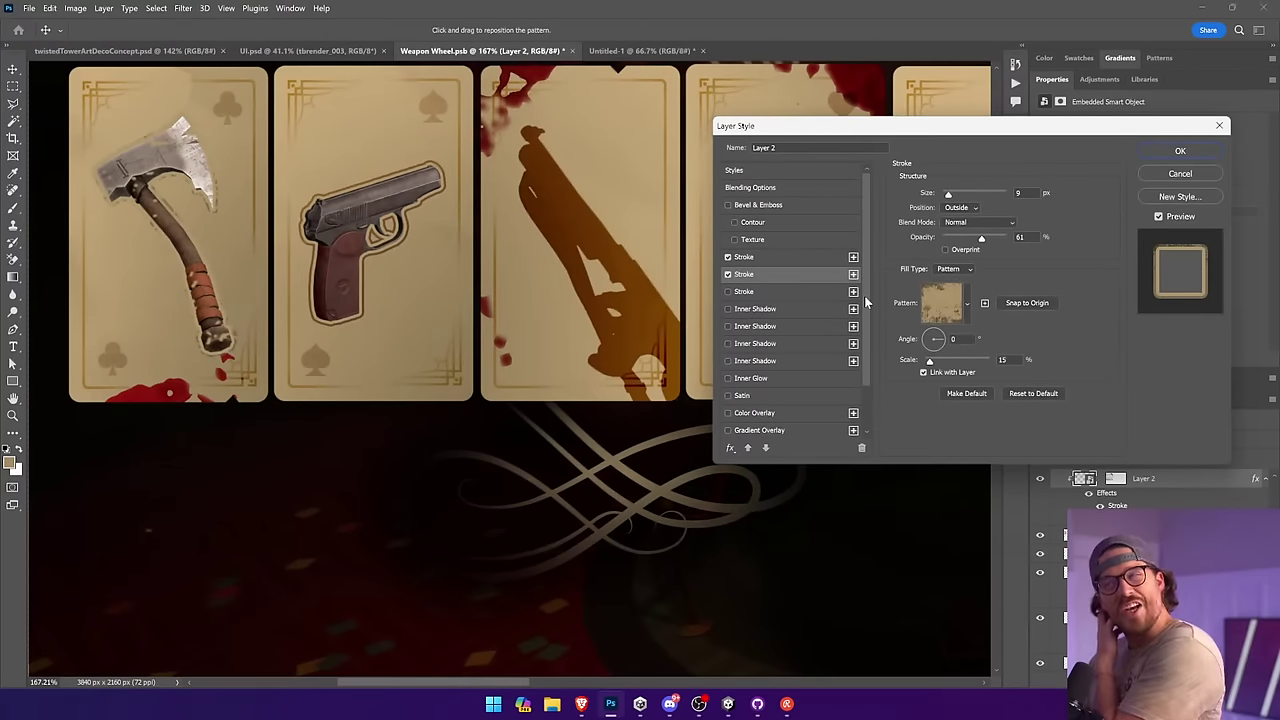
left_click(942, 302)
left_click(962, 425)
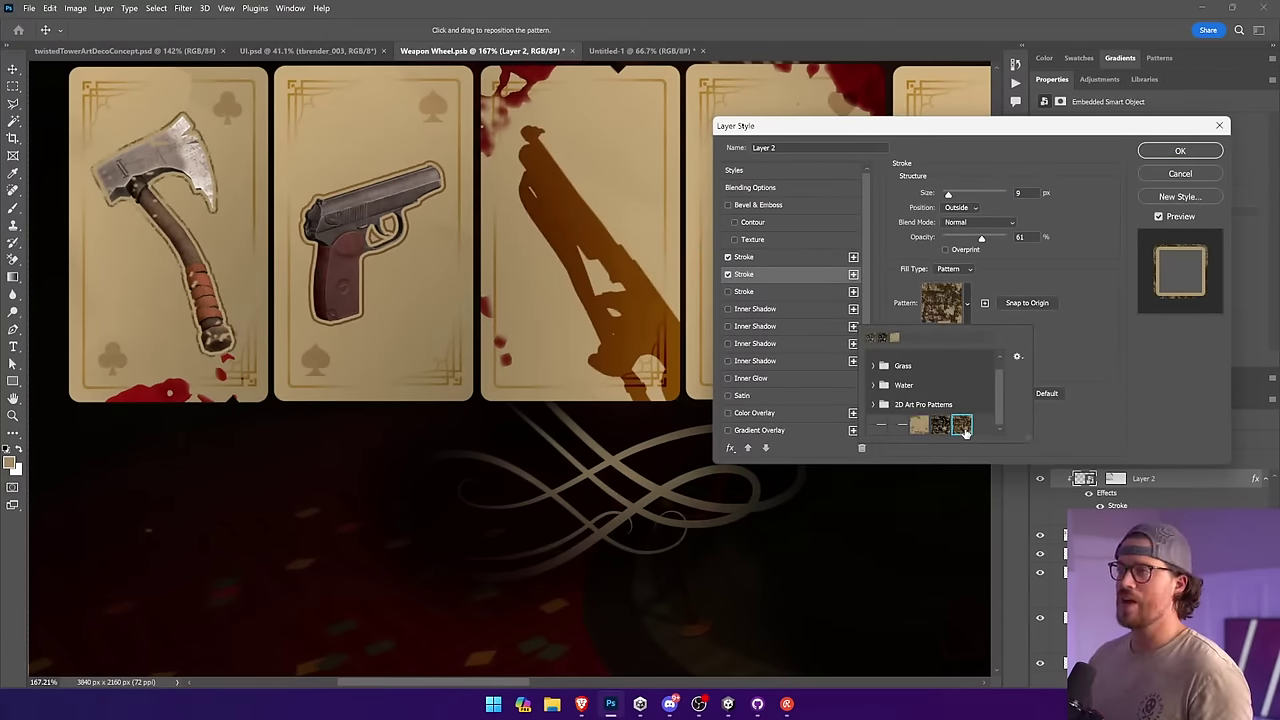
left_click(1128, 375)
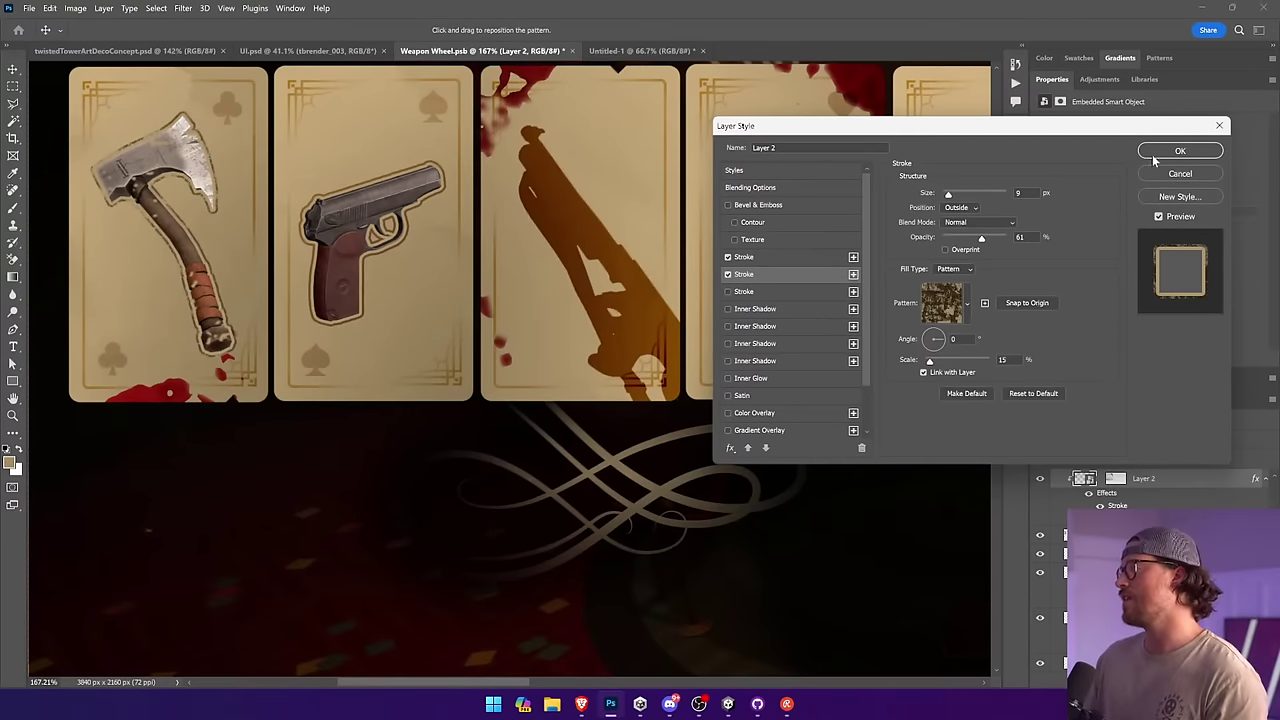
mouse_move(981, 238)
left_mouse_down()
mouse_move(1030, 242)
mouse_move(974, 243)
left_mouse_up()
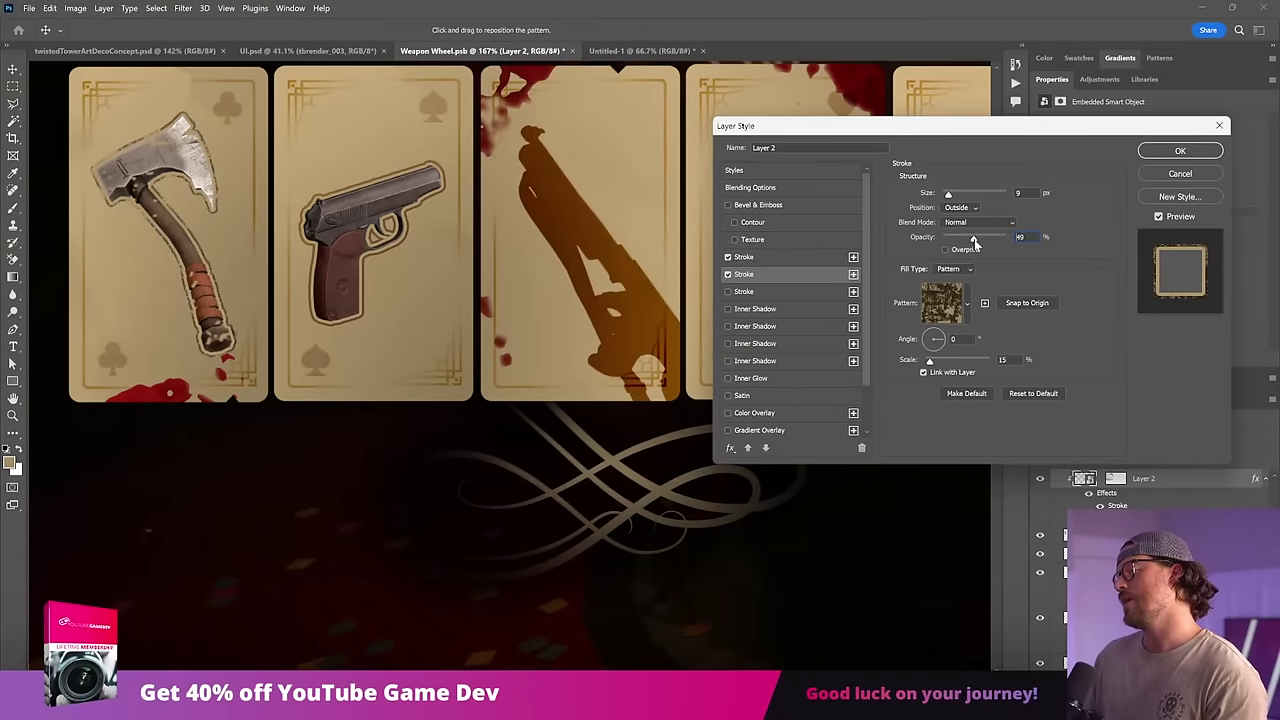
left_click(1180, 150)
Step: Open the axe card's smart object and its nested shelf-corner-deco smart object for editing
left_click(182, 100)
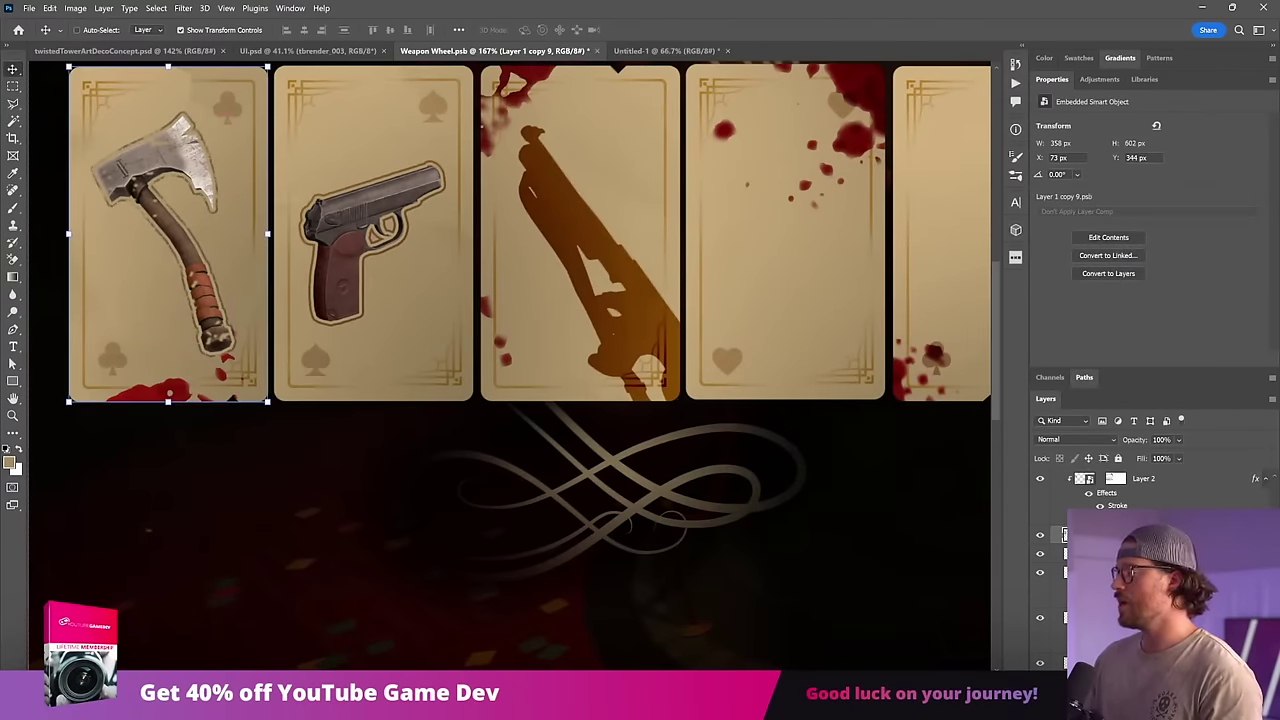
double_click(1068, 535)
key("z")
left_click_drag(325, 321, 497, 437)
key("v")
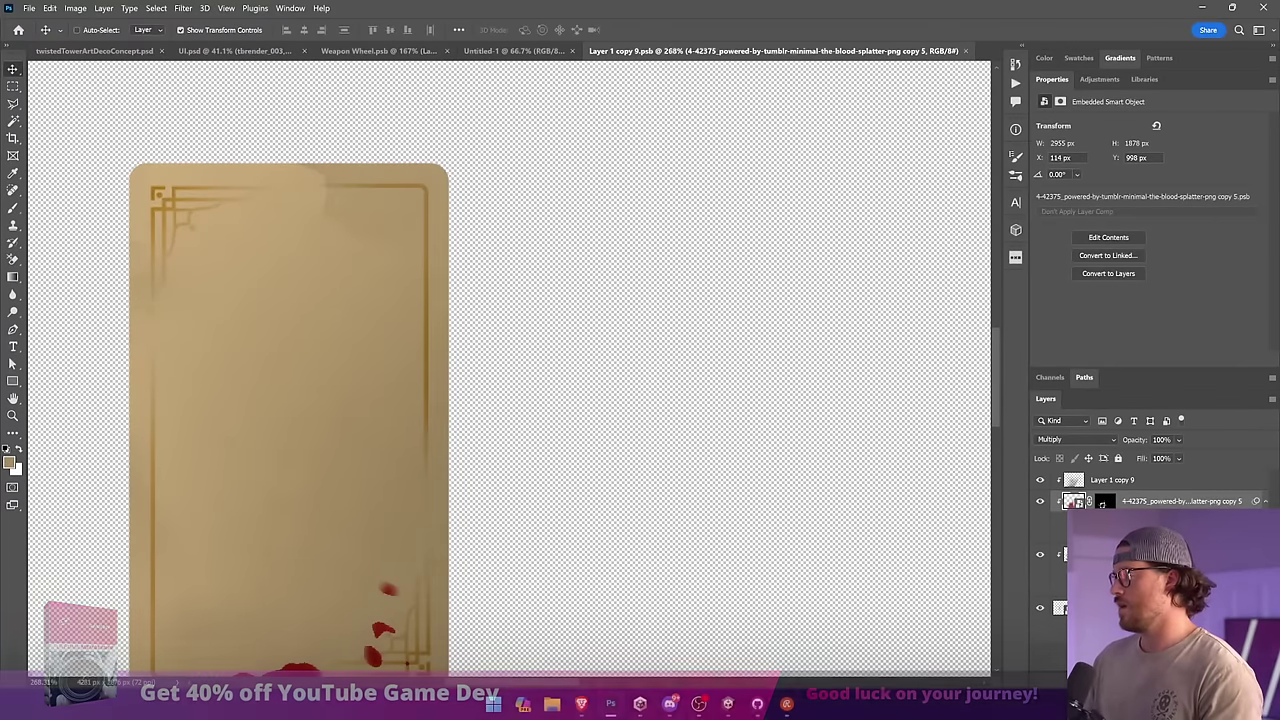
left_click(1066, 600)
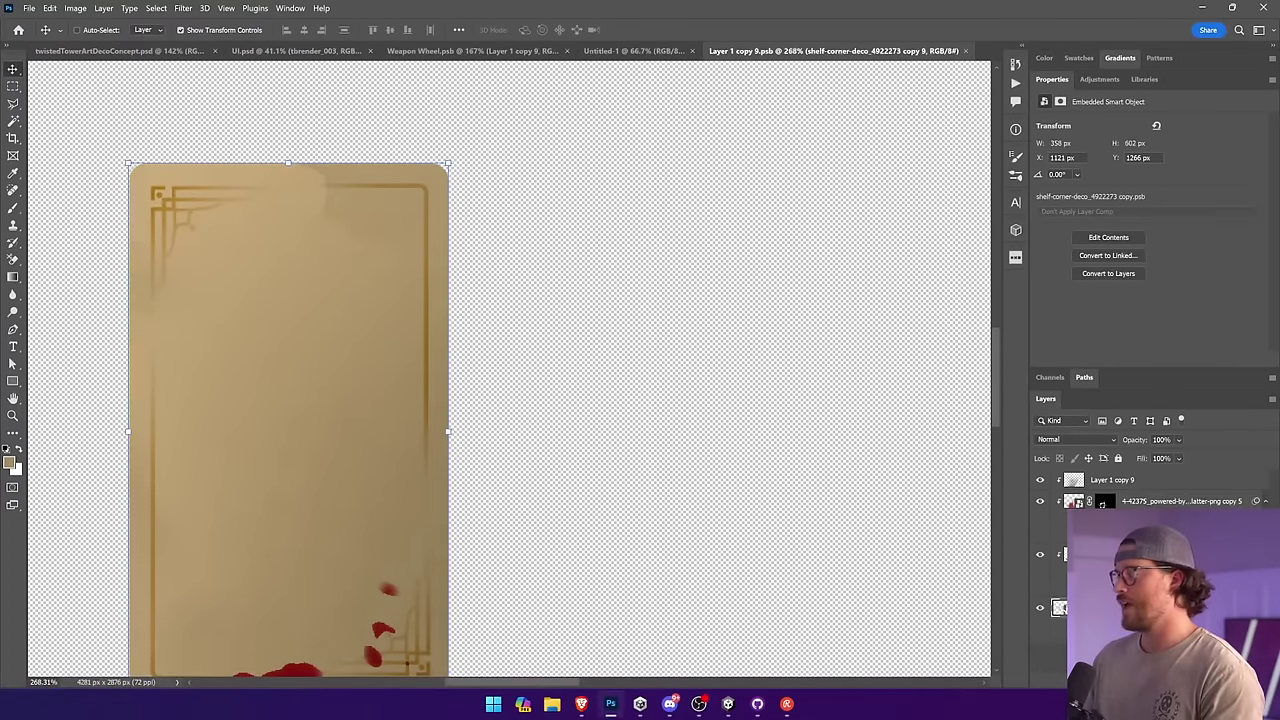
double_click(1062, 607)
left_click(572, 260, "ctrl")
left_click_drag(573, 261, 564, 258)
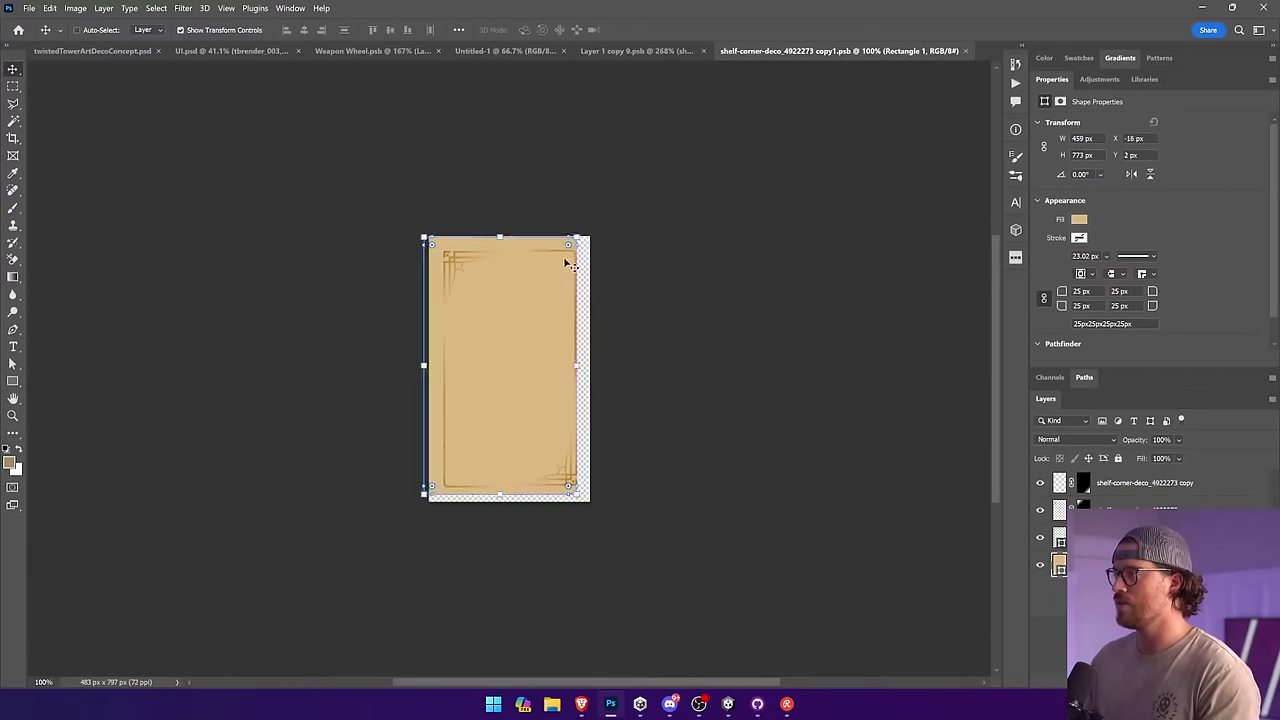
key("ctrl+z")
left_click_drag(452, 261, 467, 277)
key("ctrl+z")
Step: Select the card's border frame and both corner ornaments, set their blend mode to Normal and reduce their opacity to 36%
left_click(575, 270, "ctrl")
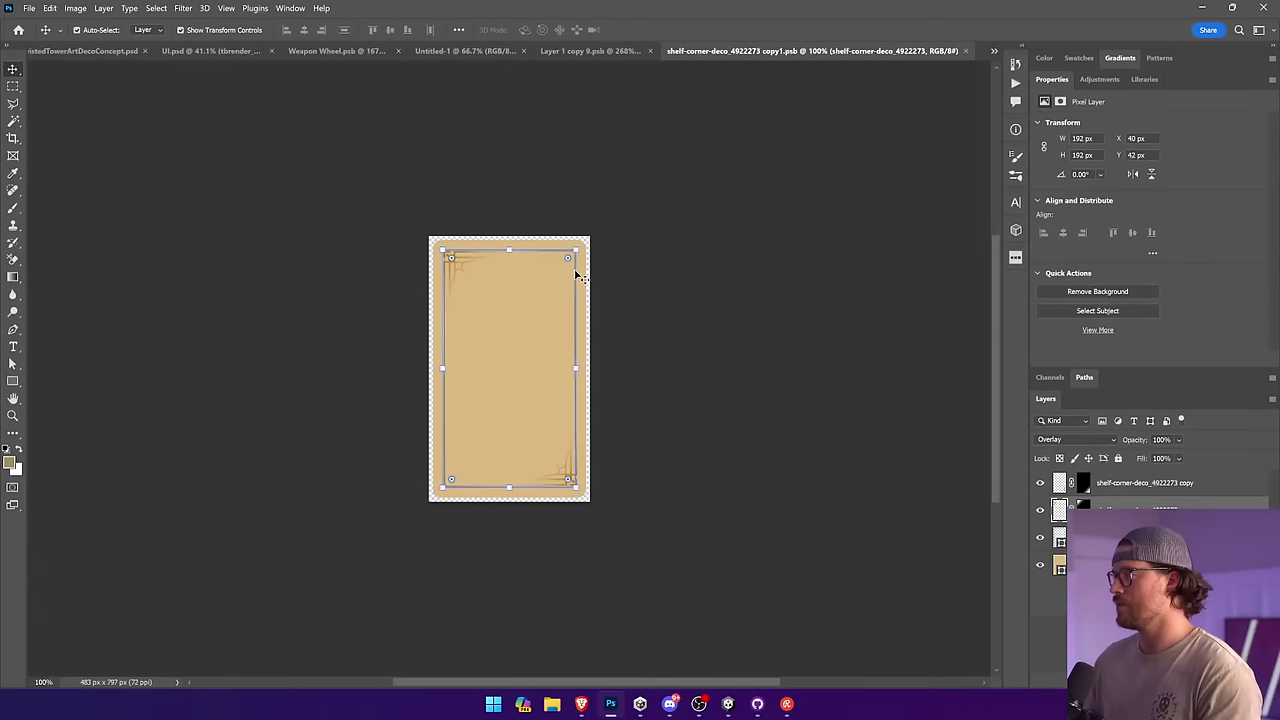
left_click_drag(536, 430, 531, 437)
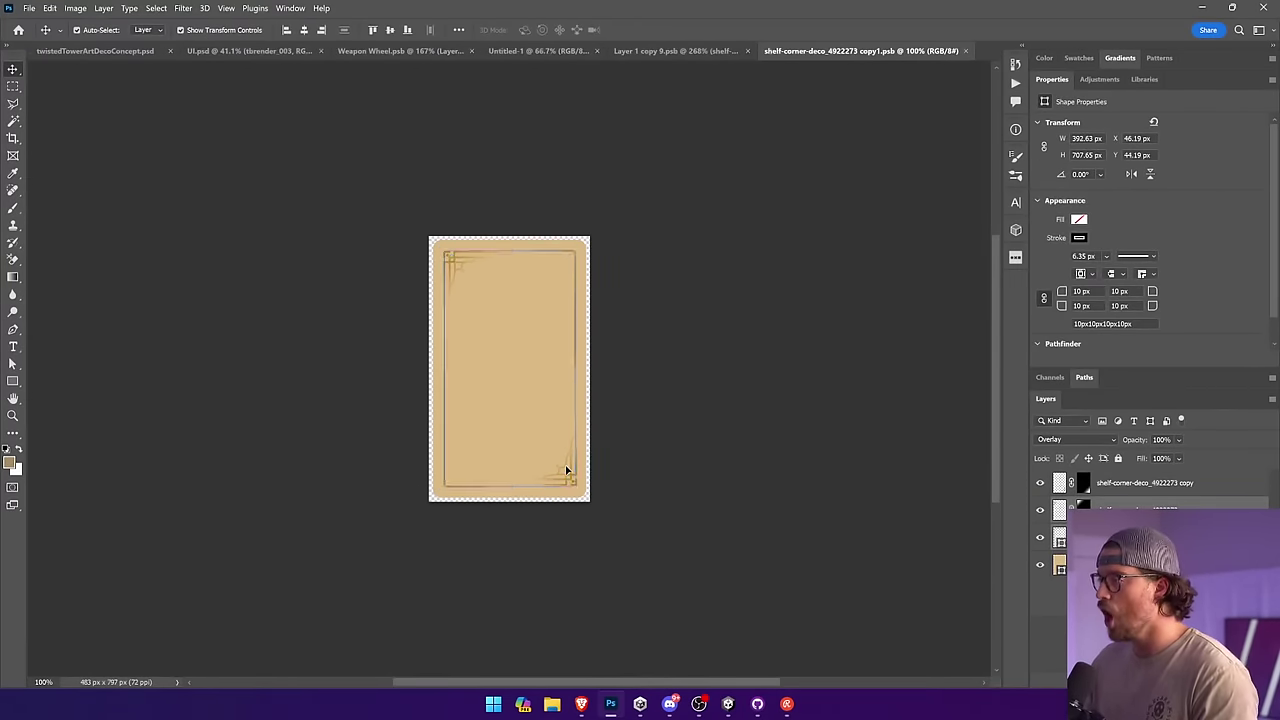
left_click(1069, 441)
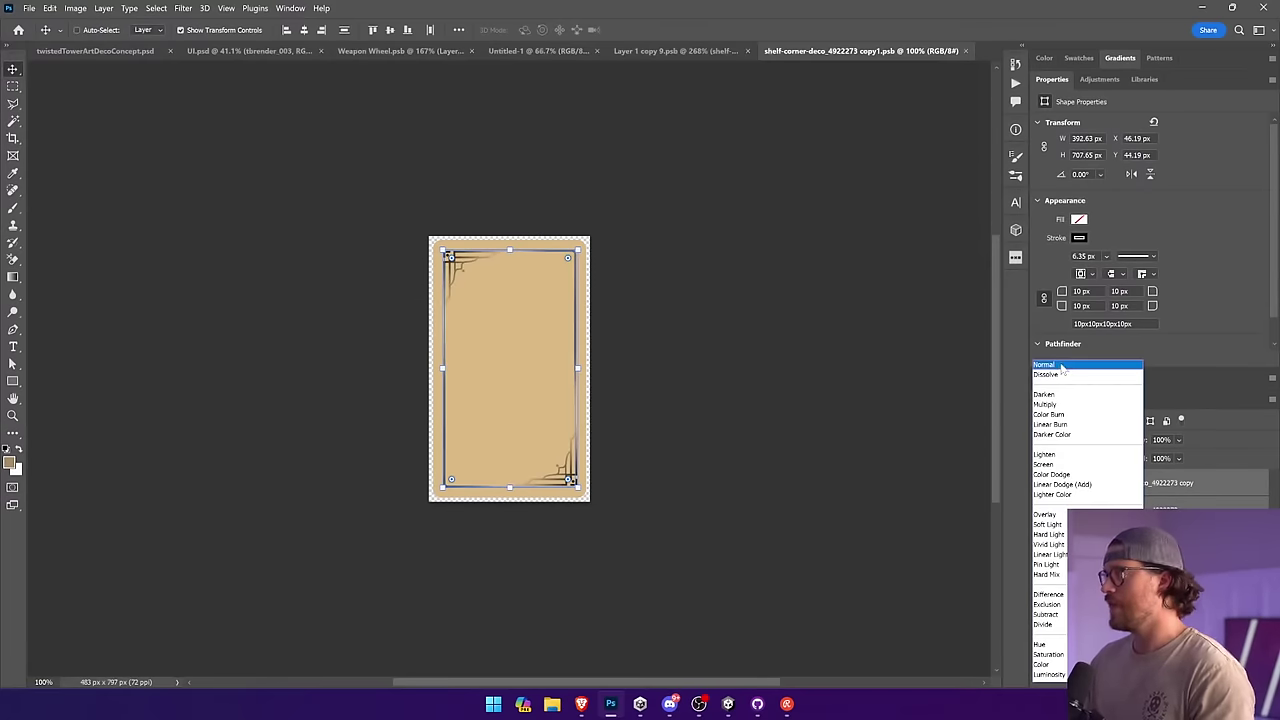
left_click(1045, 364)
mouse_move(1178, 440)
left_mouse_down()
mouse_move(1190, 456)
mouse_move(1174, 457)
left_mouse_up()
Step: Save and close both nested card documents to return to Weapon Wheel.psb
key("ctrl+s")
left_click(966, 51)
left_click(968, 51)
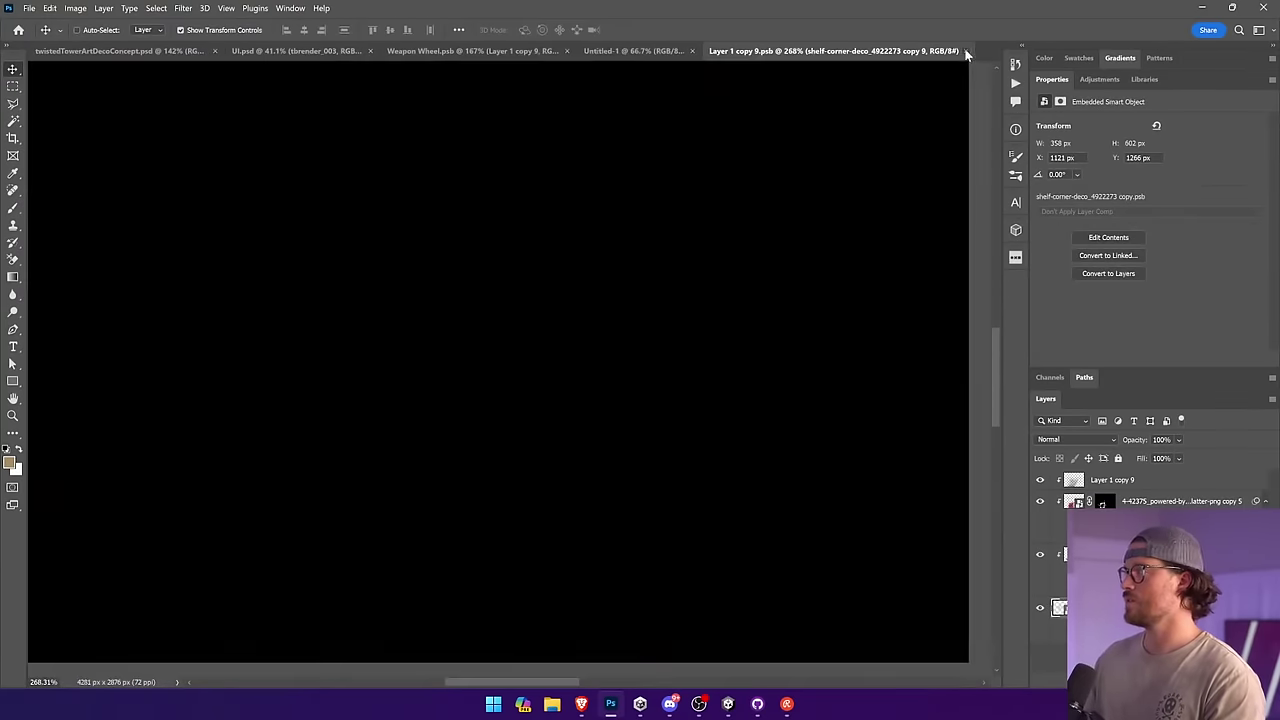
left_click(967, 52)
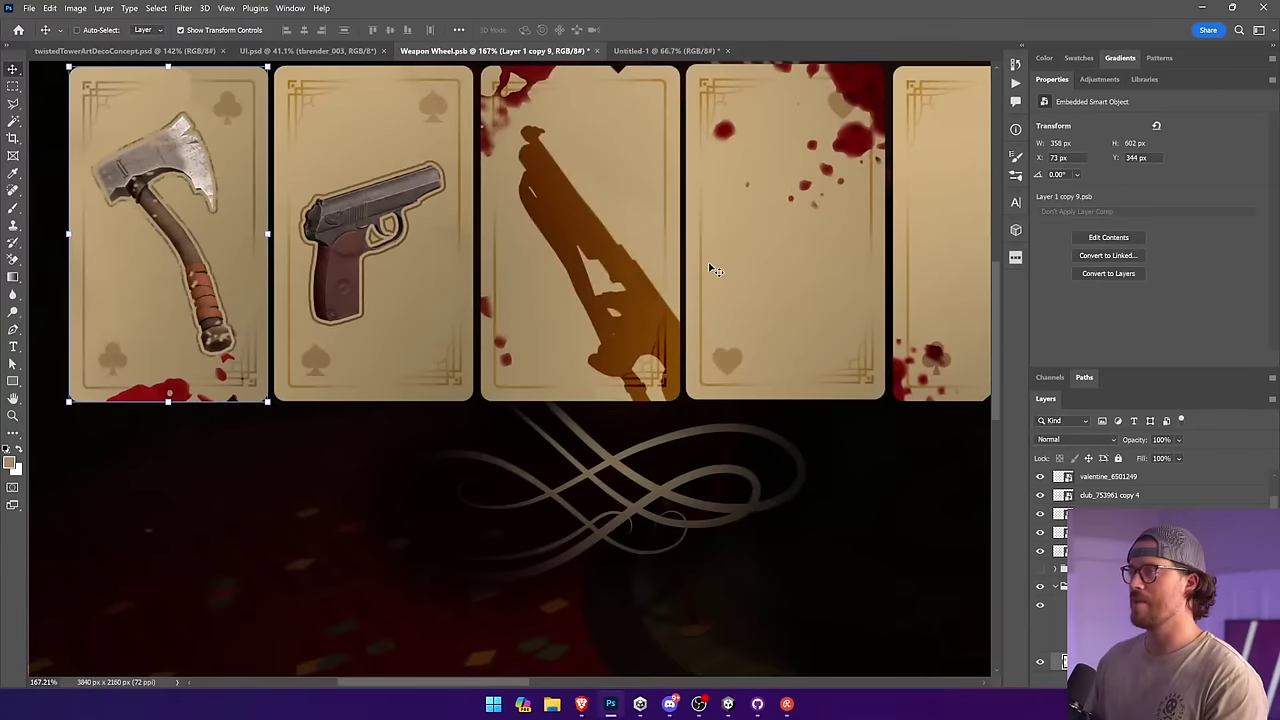
Step: Reduce the opacity of the axe layer's pattern stroke to 28% and strongly reduce its tan colour stroke's opacity
left_click(566, 459, "ctrl")
left_click(210, 293, "ctrl")
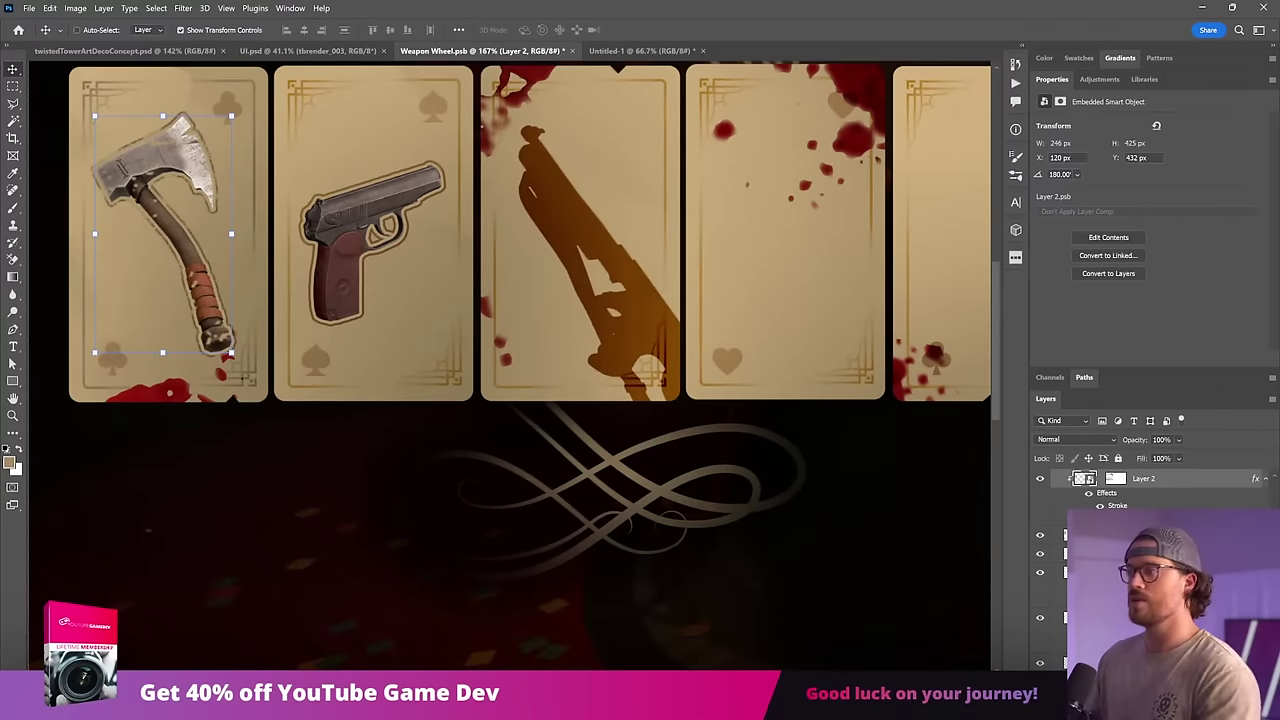
double_click(1117, 517)
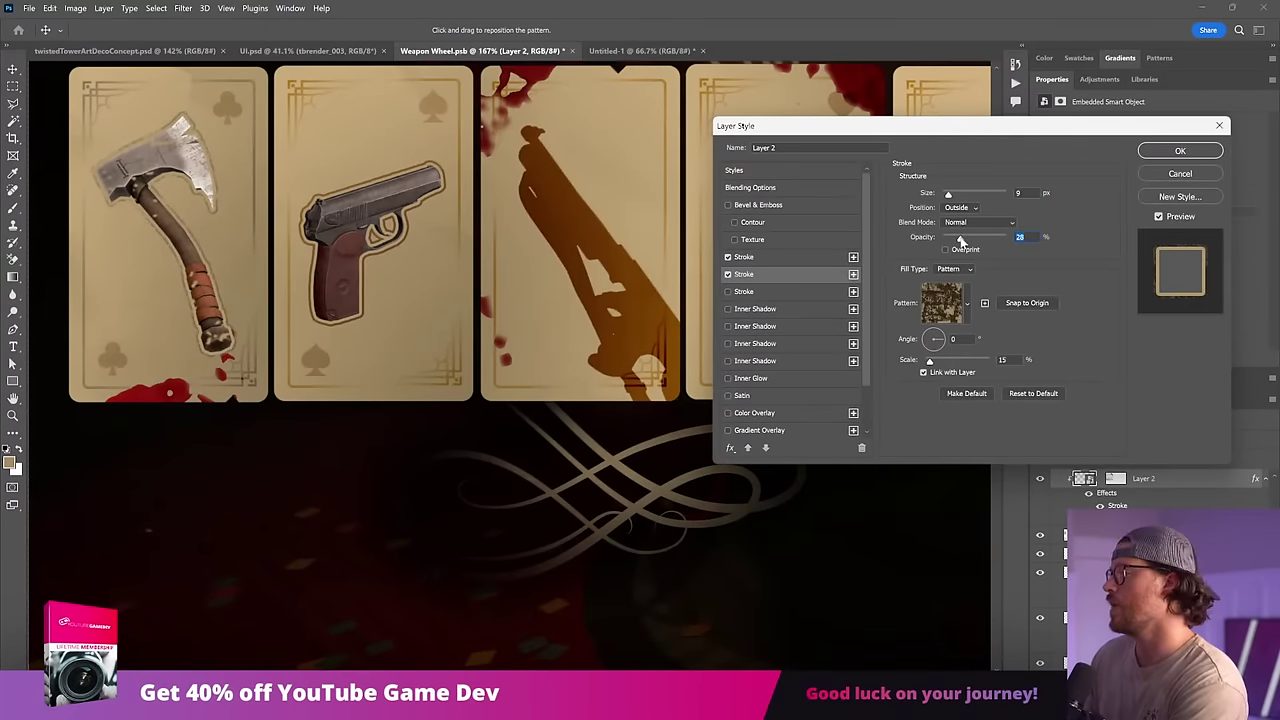
left_click(808, 258)
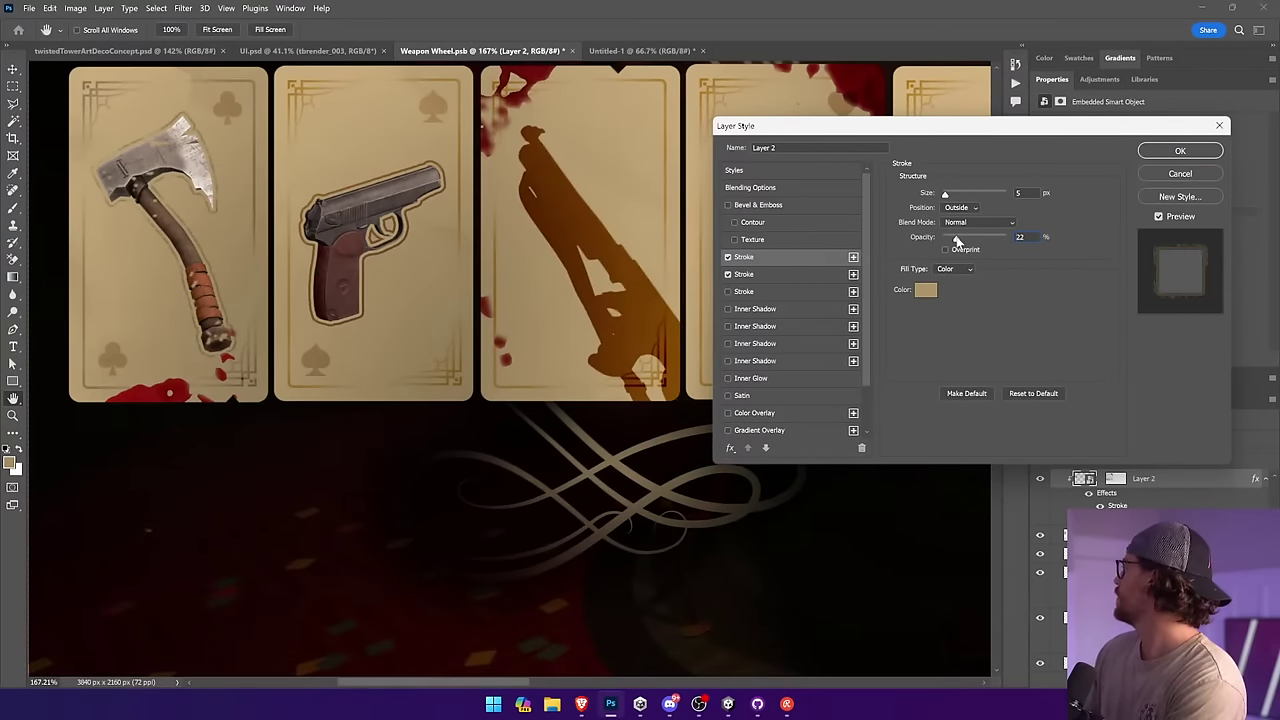
mouse_move(955, 241)
left_mouse_down()
mouse_move(971, 196)
mouse_move(948, 199)
mouse_move(981, 240)
mouse_move(965, 240)
left_mouse_up()
Step: Set the axe's pattern stroke to 9 px size, 187% scale and 24% opacity, apply the style and save the document
left_click(810, 274)
left_click_drag(950, 195, 949, 197)
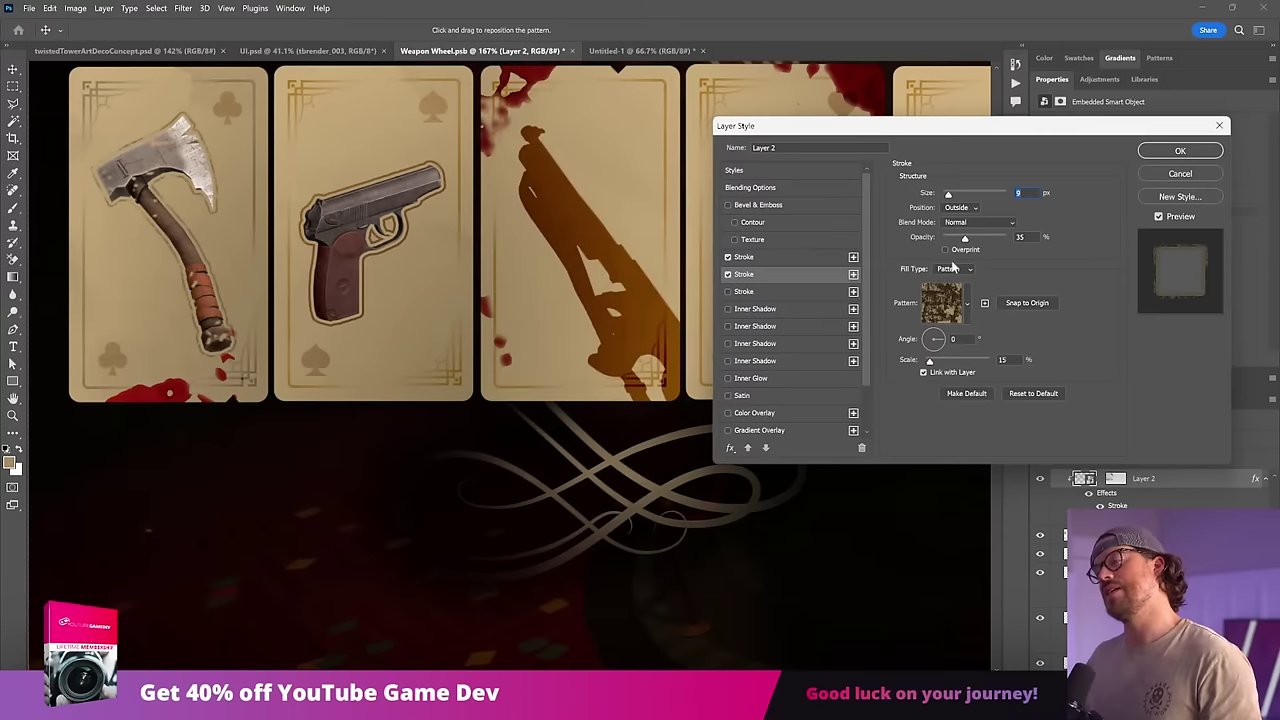
mouse_move(931, 360)
left_mouse_down()
mouse_move(985, 362)
mouse_move(961, 363)
left_mouse_up()
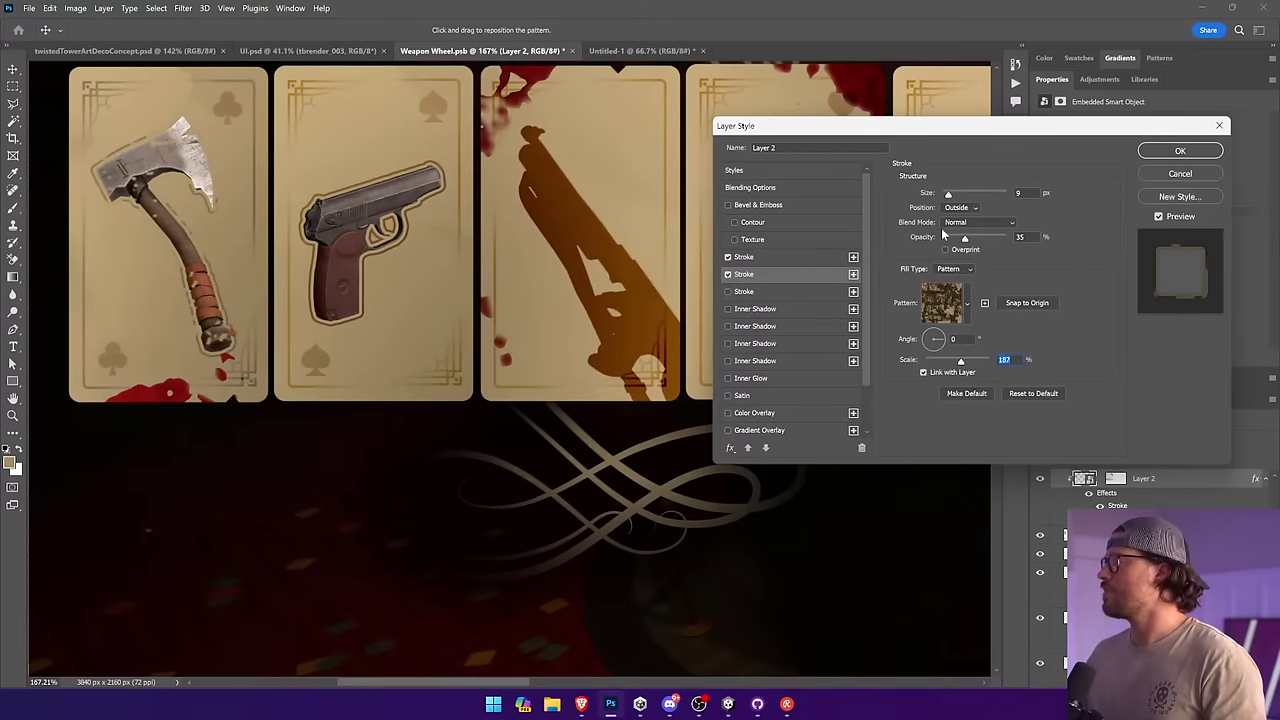
left_click_drag(956, 241, 952, 243)
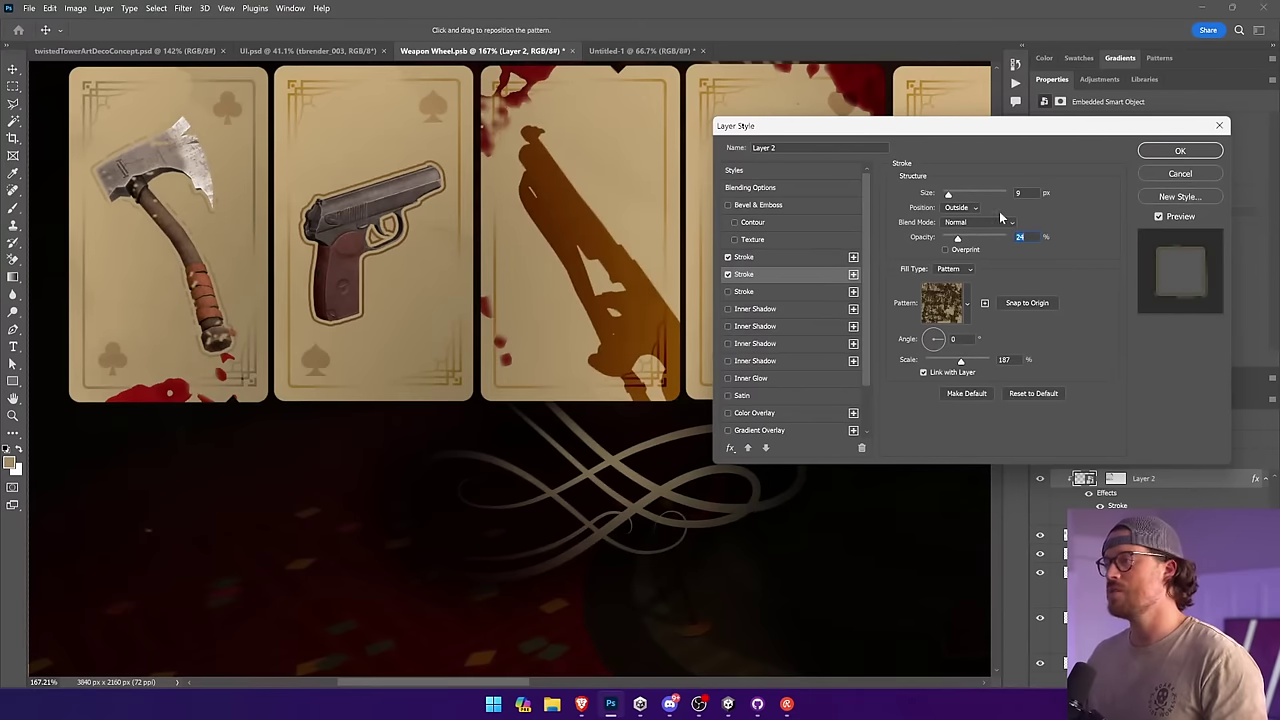
left_click(1165, 152)
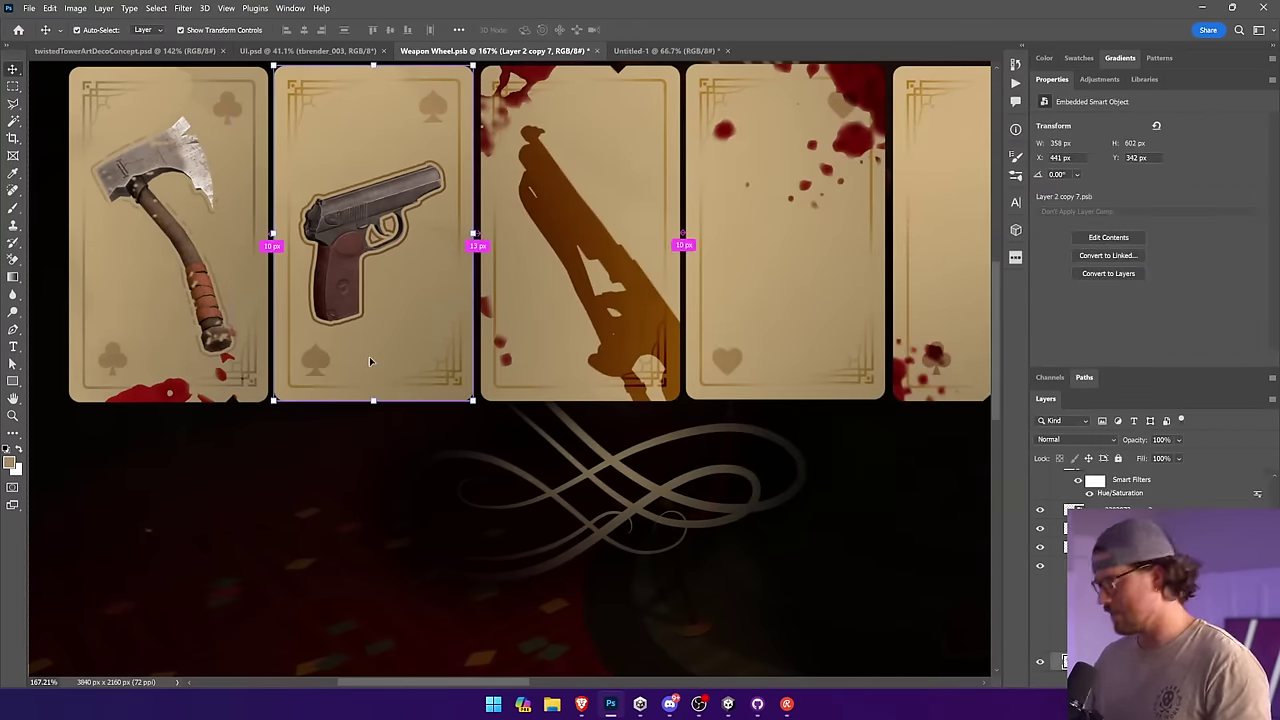
scroll(370, 361, "down", 5)
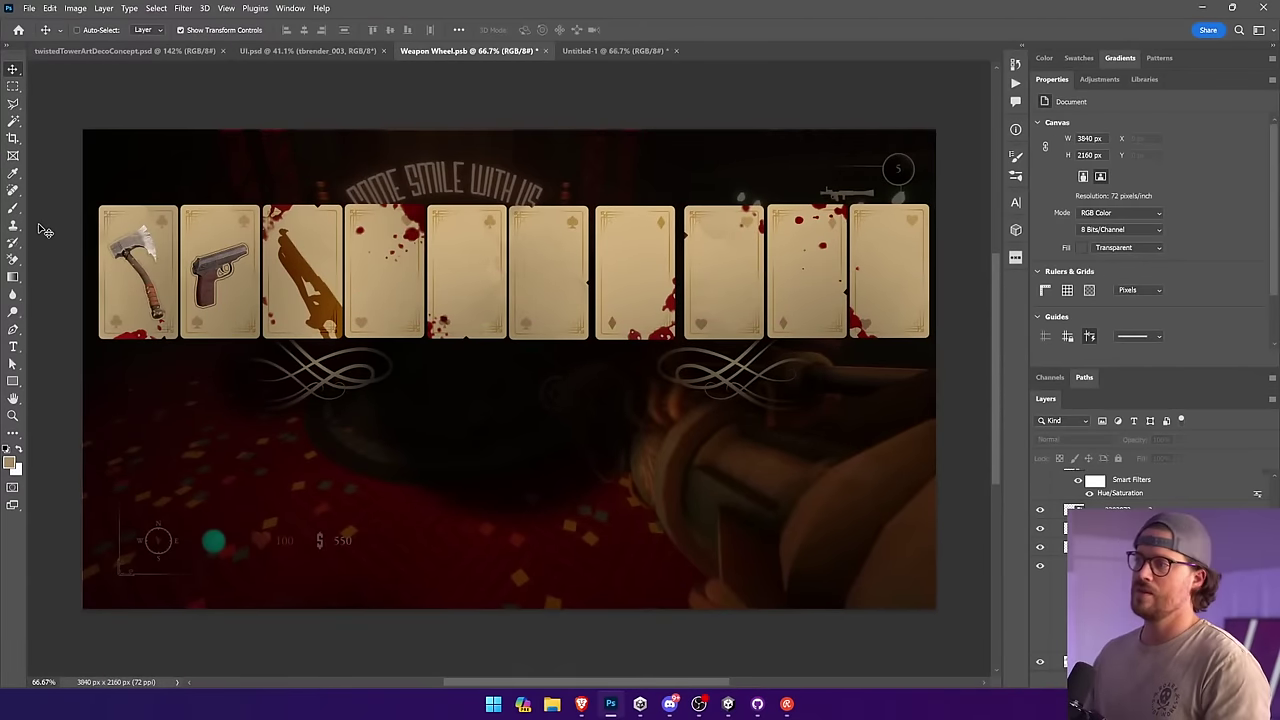
key("ctrl+s")
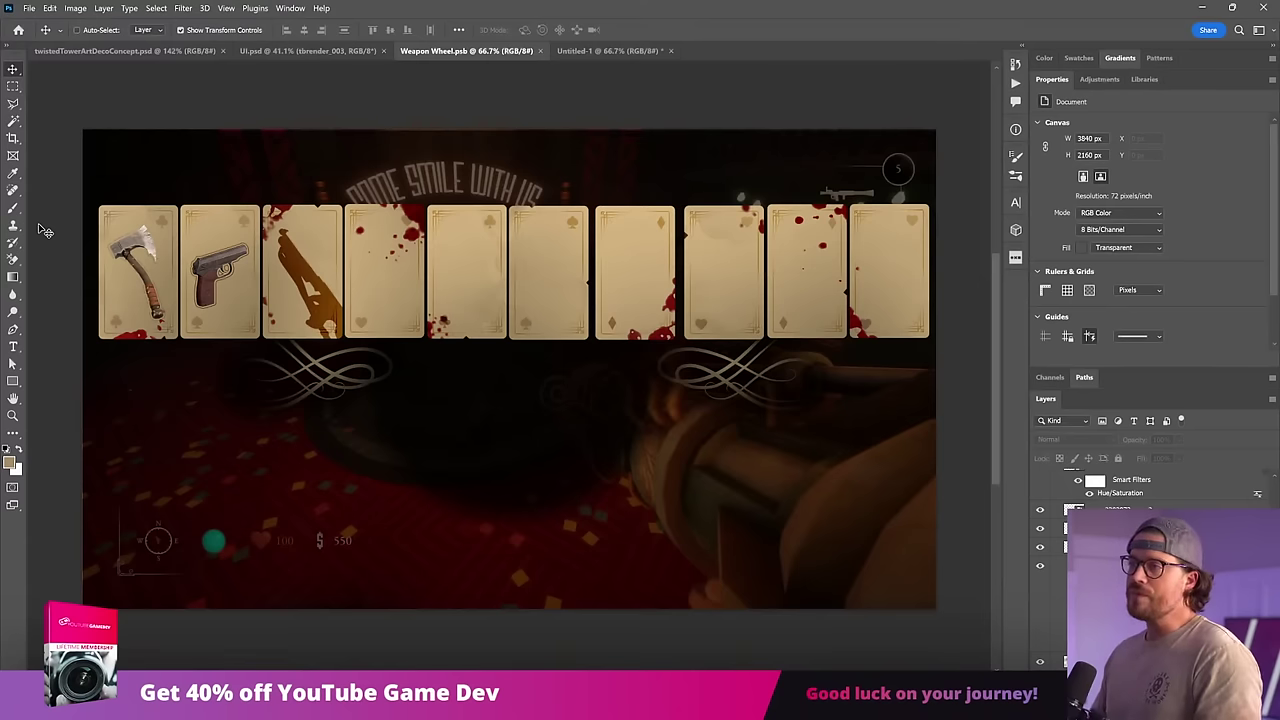
Step: Reopen the axe card's nested shelf-corner-deco smart object and set the opacity of its frame and corner ornaments to 40%
left_click(237, 234, "ctrl")
left_click(148, 224, "ctrl")
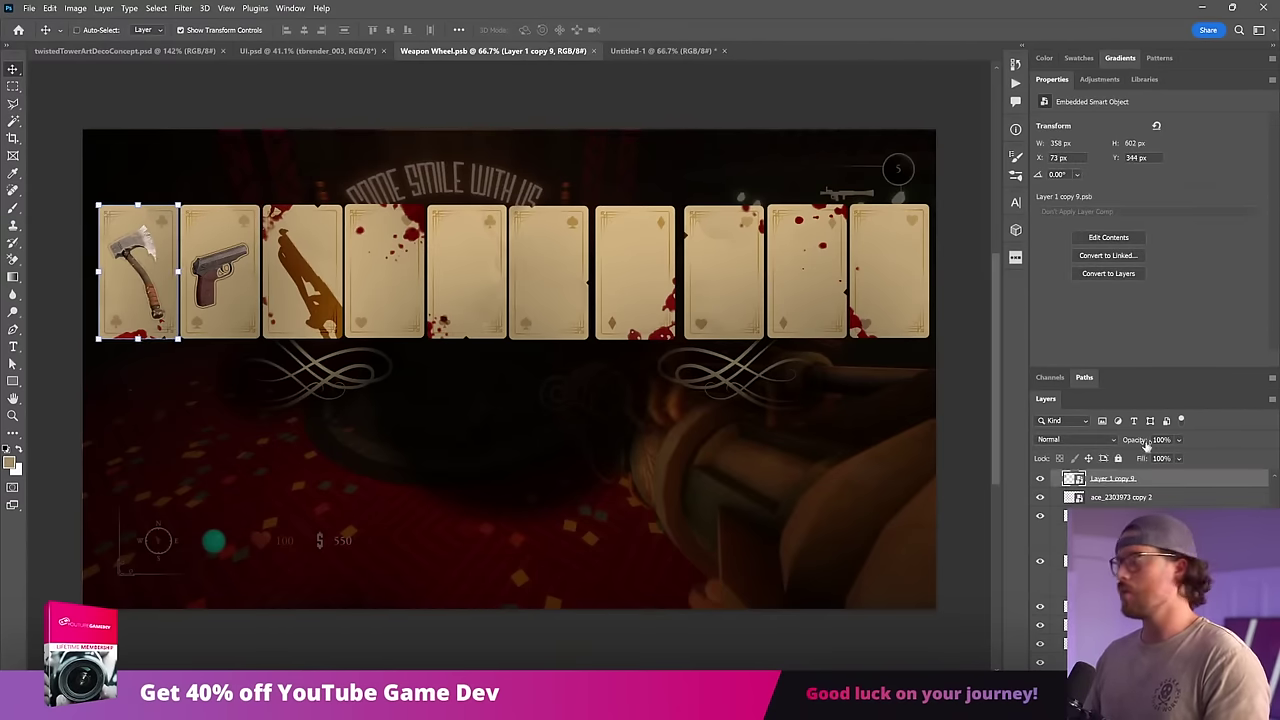
double_click(1072, 478)
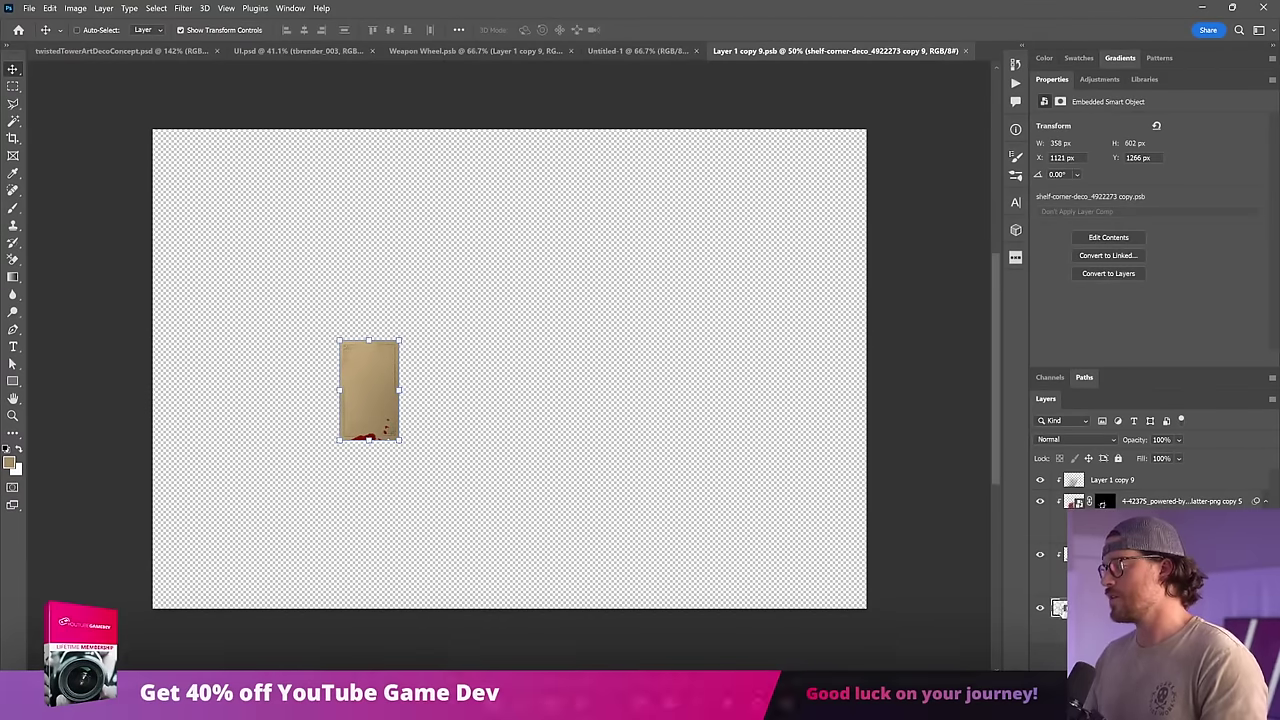
double_click(1068, 500)
key("z")
left_click_drag(489, 270, 700, 346)
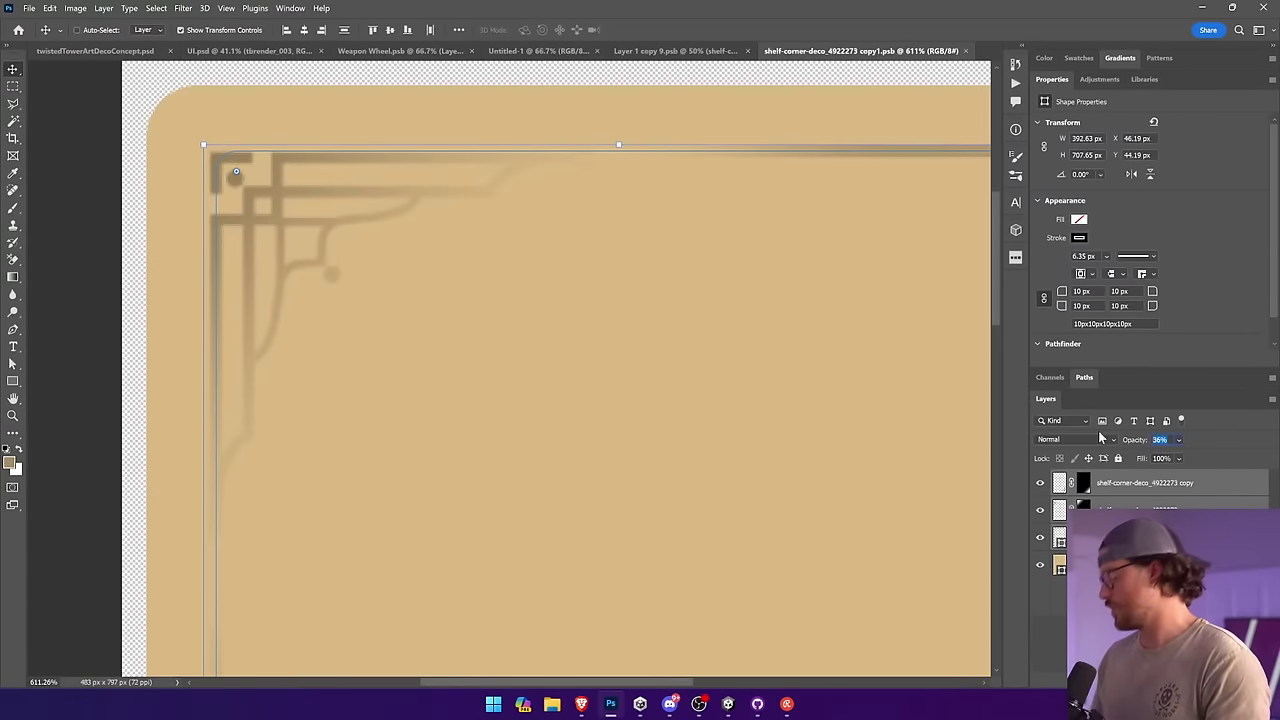
type("40")
key("Return")
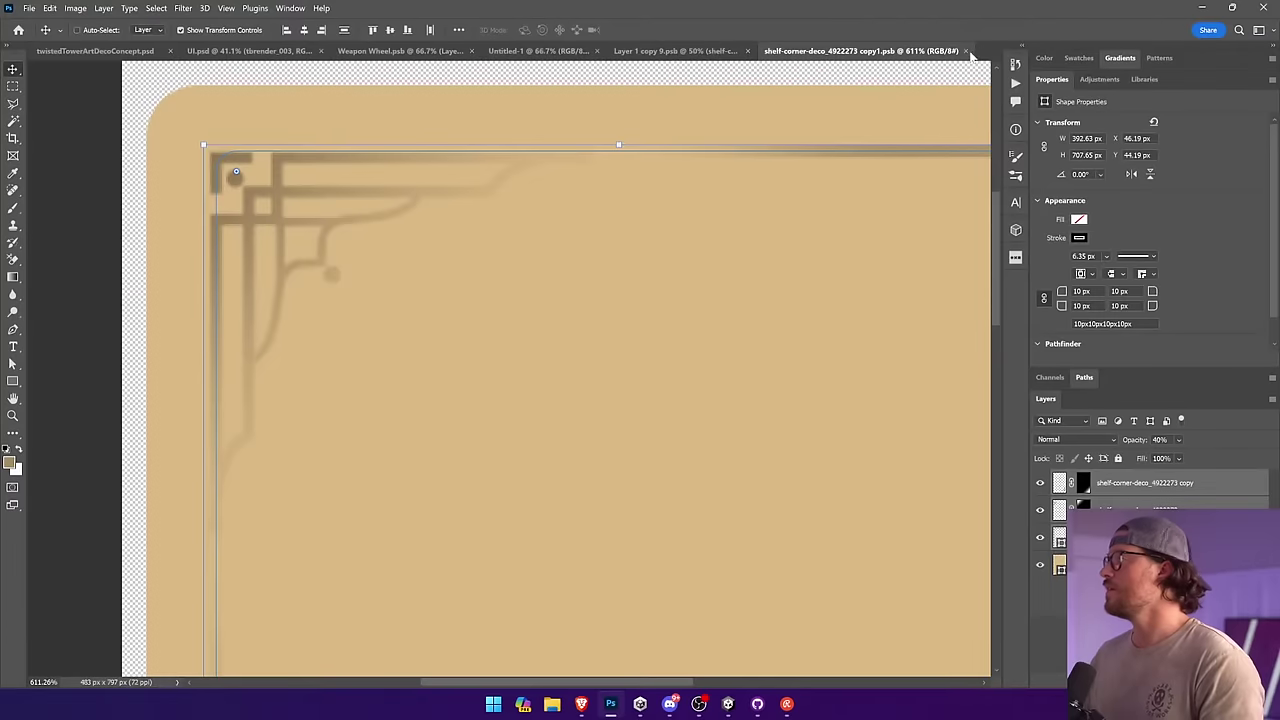
Step: Save and close both nested card documents, and select the pistol layer in Weapon Wheel.psb
left_click(966, 51)
left_click(956, 51)
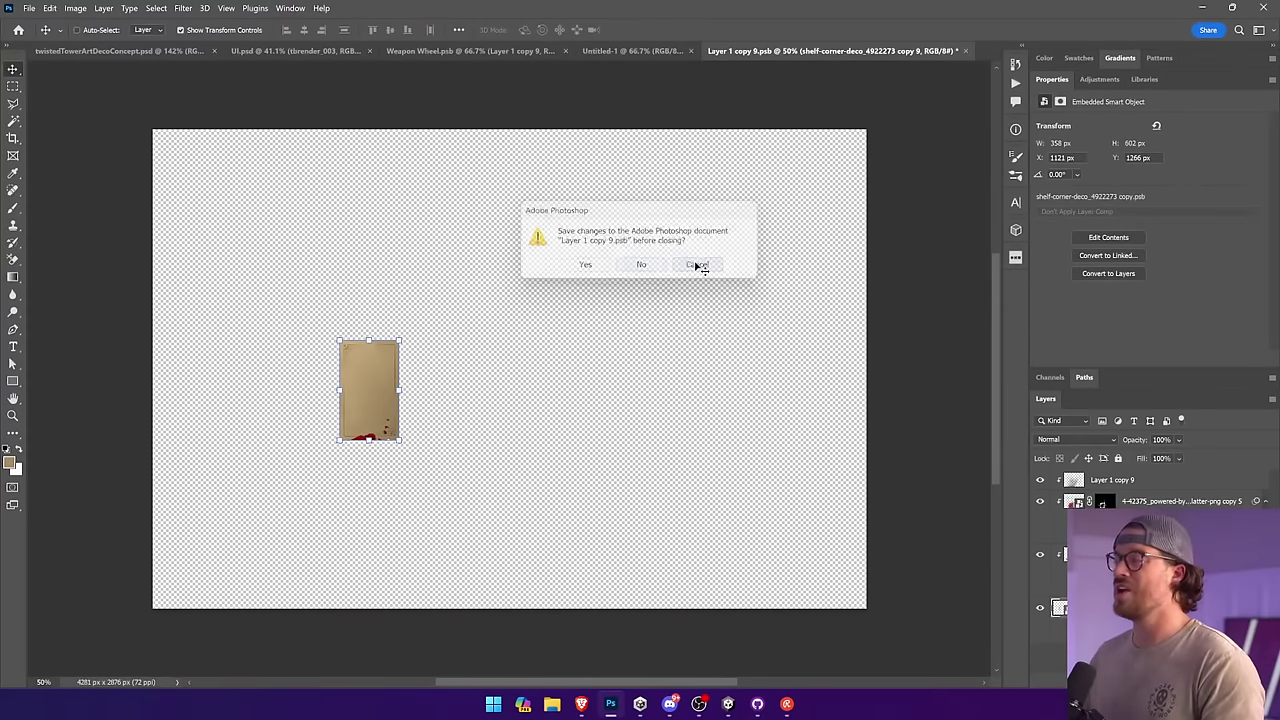
key("ctrl+s")
left_click(964, 50)
left_click(225, 259, "ctrl")
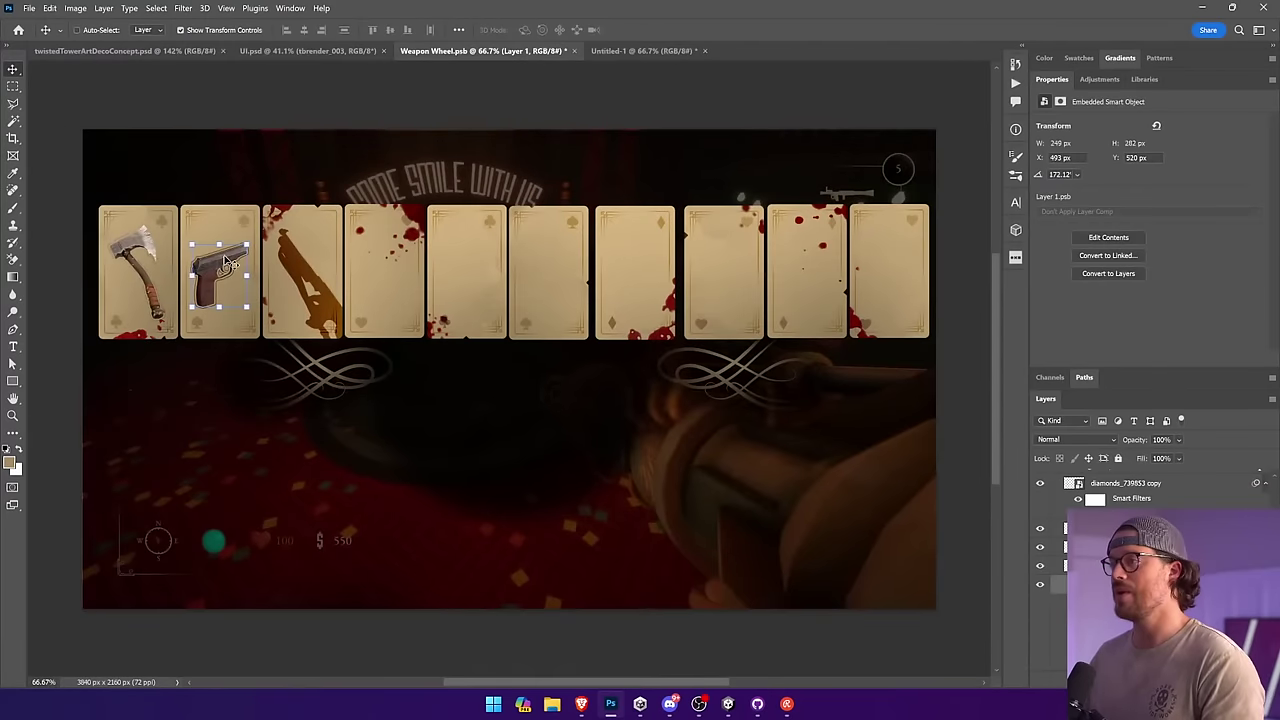
Step: Open the pistol card's nested shelf-corner-deco document to check its frame and corner ornaments, and close both nested documents
left_click(218, 222, "ctrl")
double_click(1066, 521)
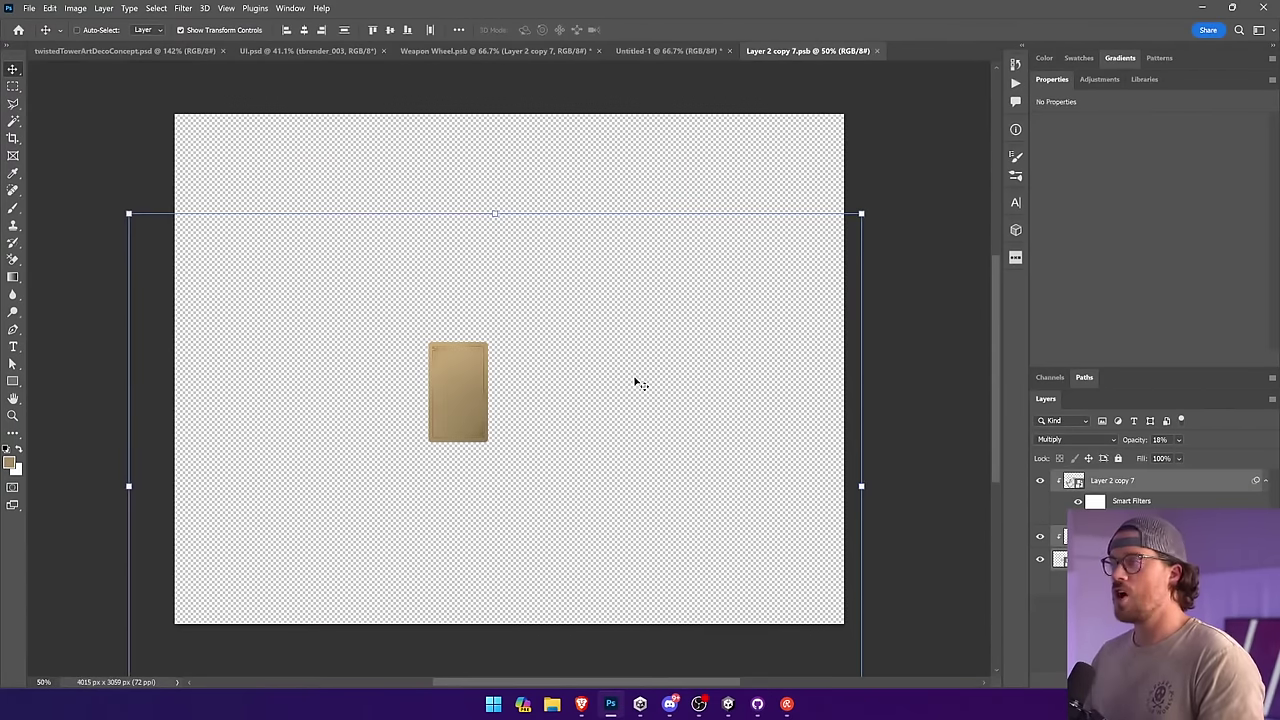
key("ctrl+space")
left_click_drag(525, 450, 930, 502)
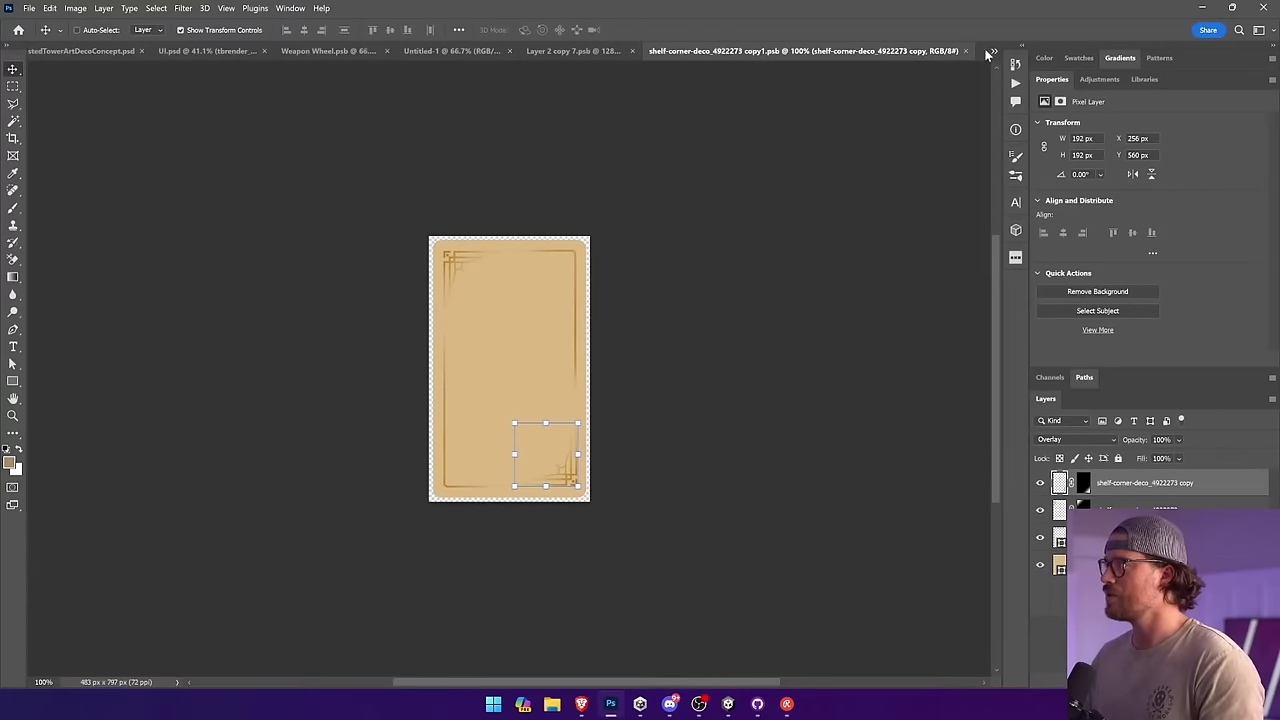
left_click(966, 50)
left_click(966, 50)
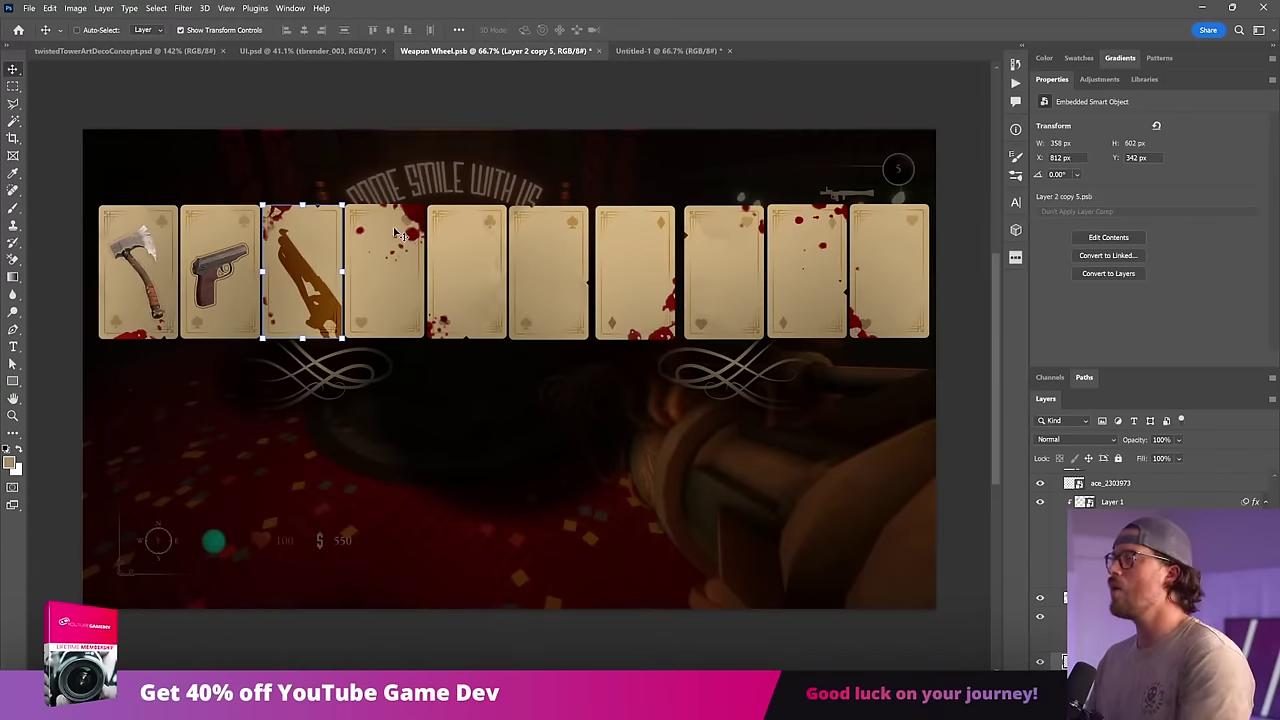
left_click(232, 221, "ctrl")
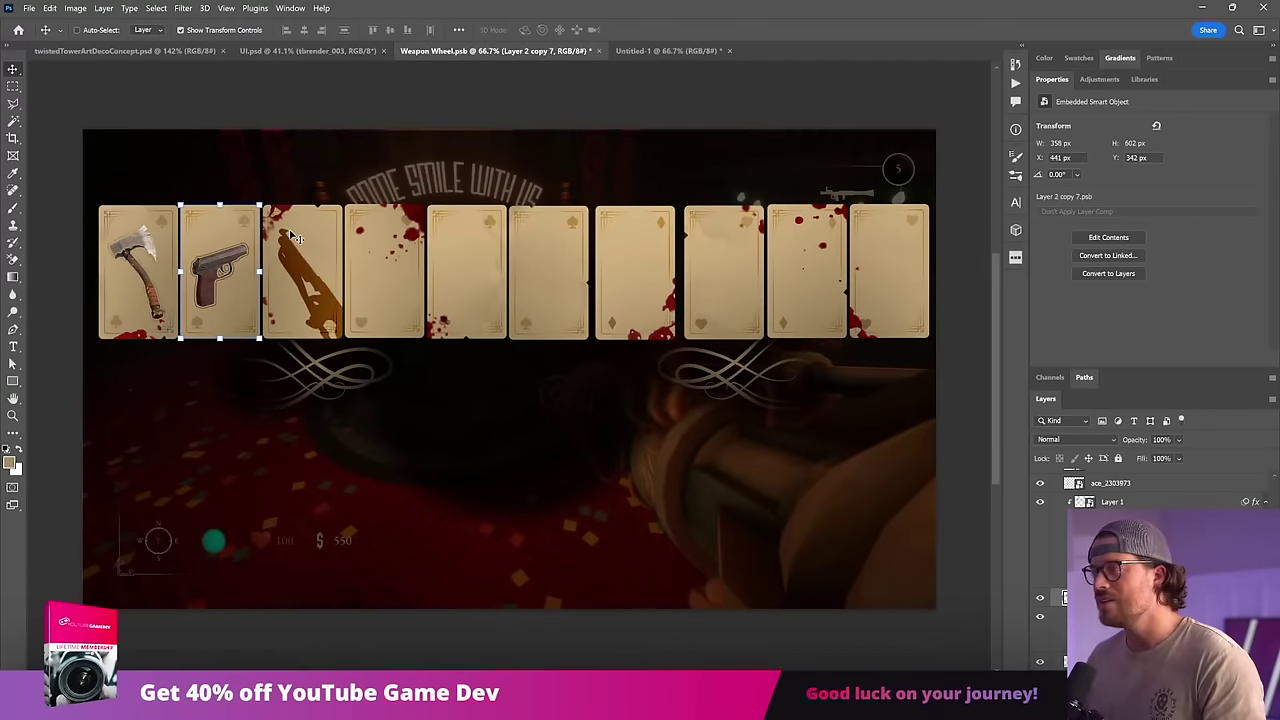
key("Delete")
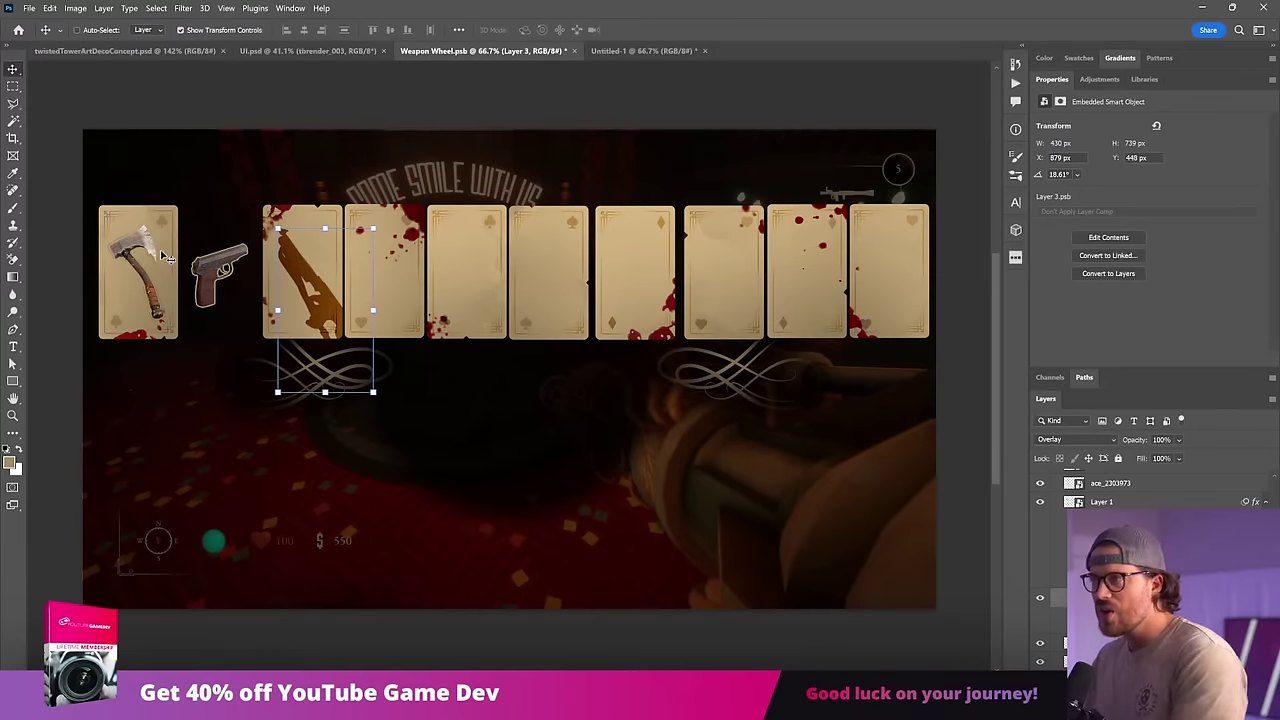
left_click(135, 310, "ctrl")
left_click_drag(135, 310, 212, 310)
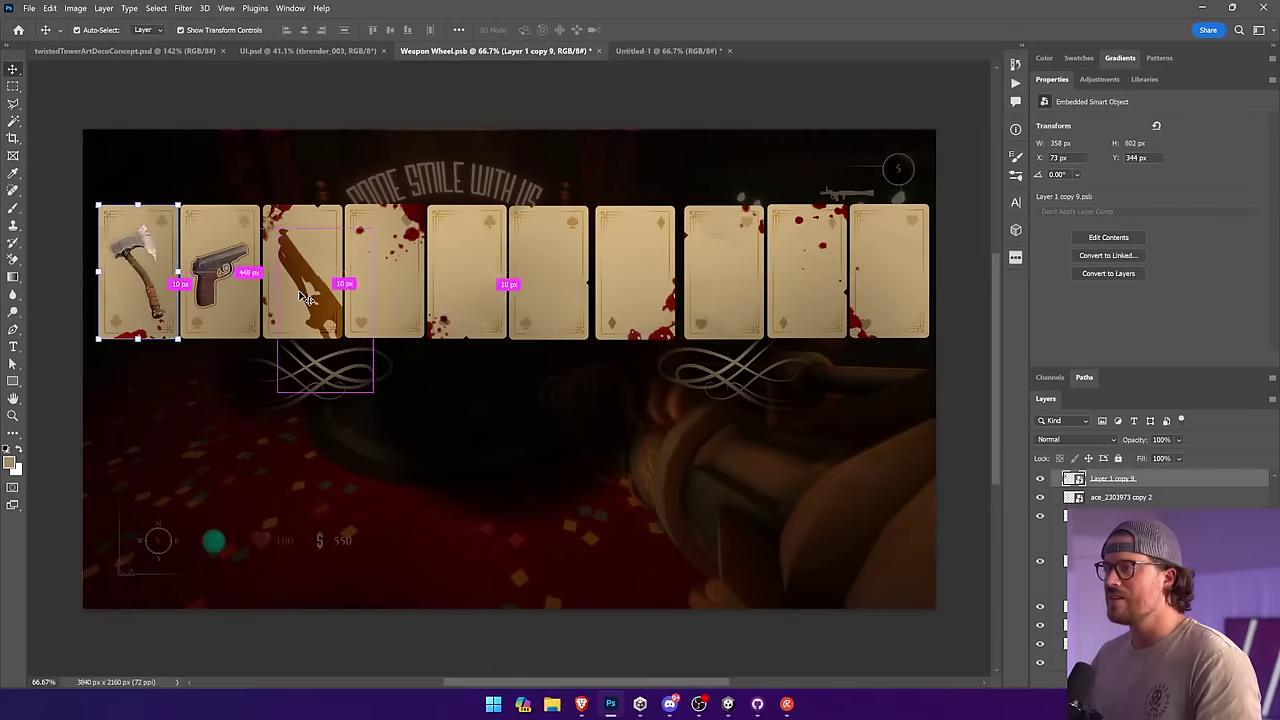
Step: Reopen the pistol card's smart object and its nested shelf-corner-deco document
left_click(238, 323)
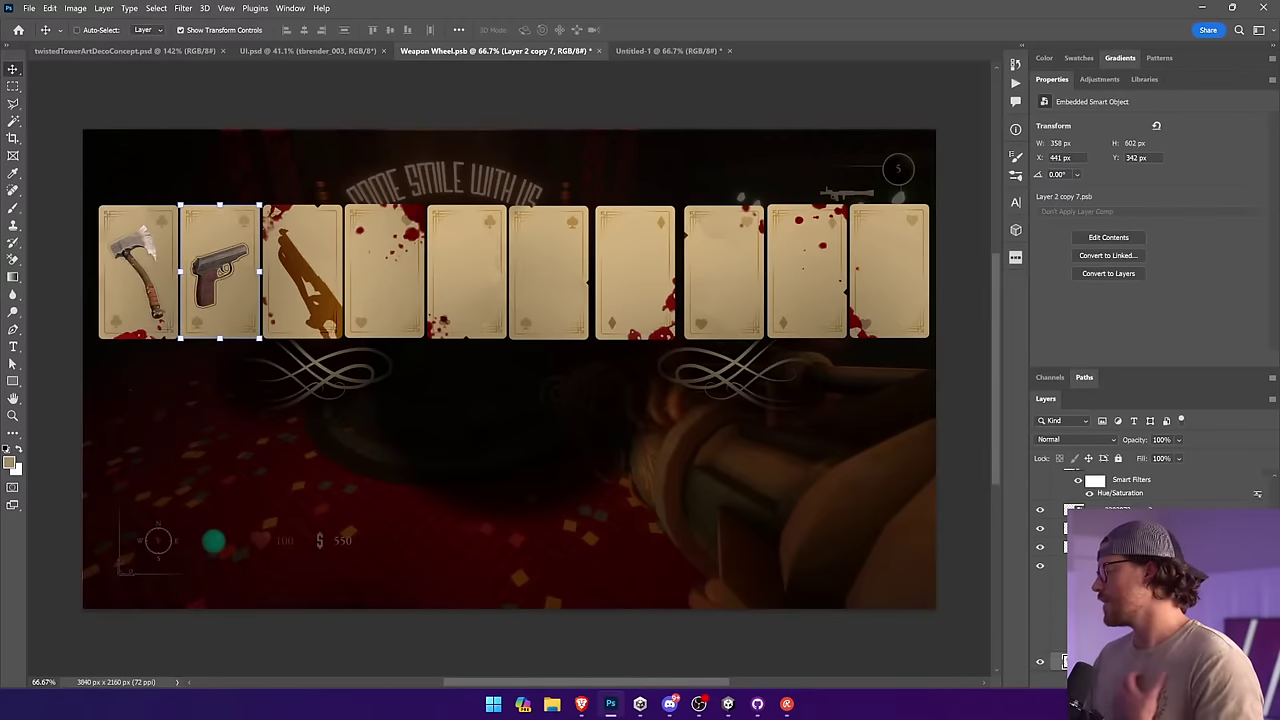
double_click(1070, 661)
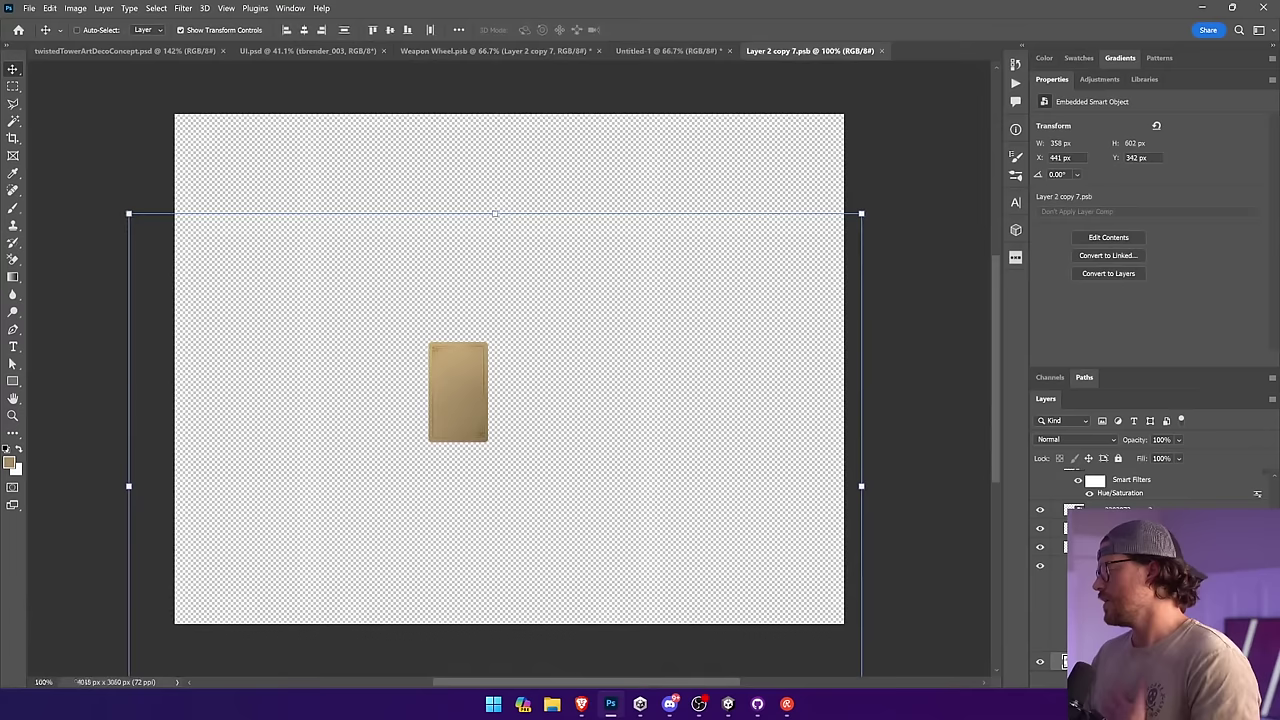
double_click(1062, 563)
key("z")
left_click_drag(626, 351, 720, 431)
Step: Set the frame and both corner ornaments of the pistol card to 30% opacity and Normal blending
left_click(369, 154, "ctrl")
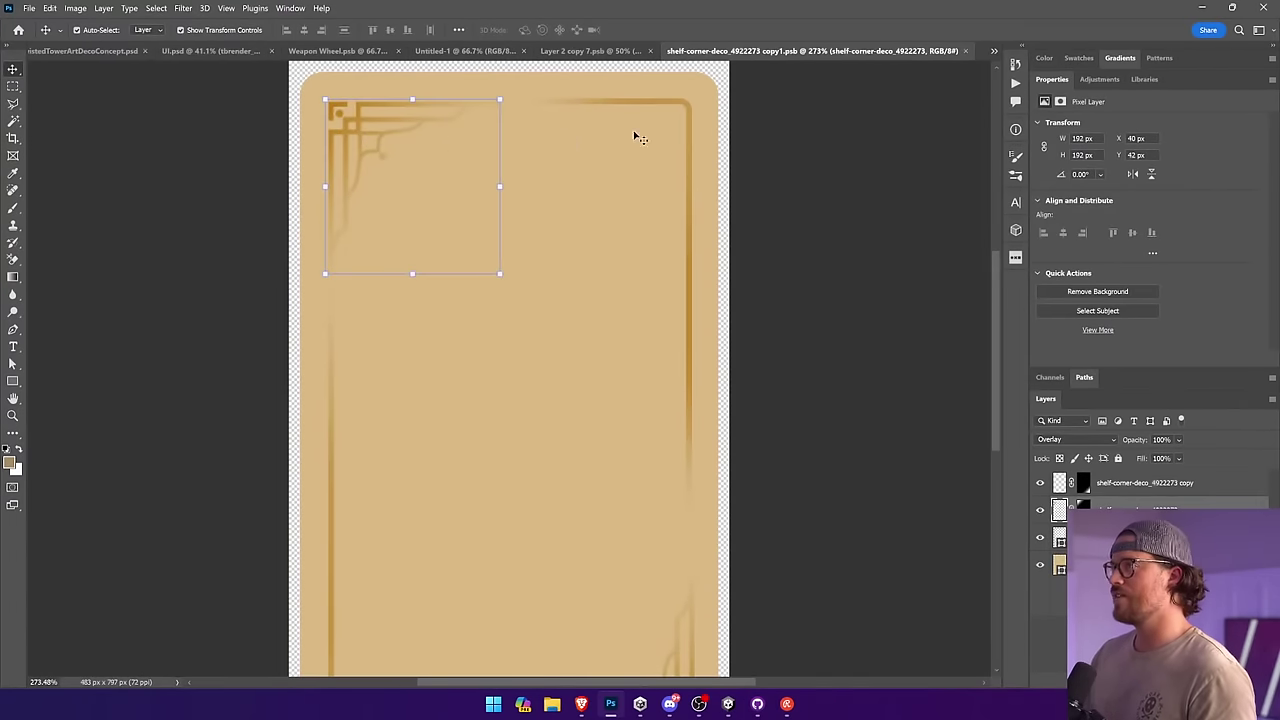
left_click(686, 106)
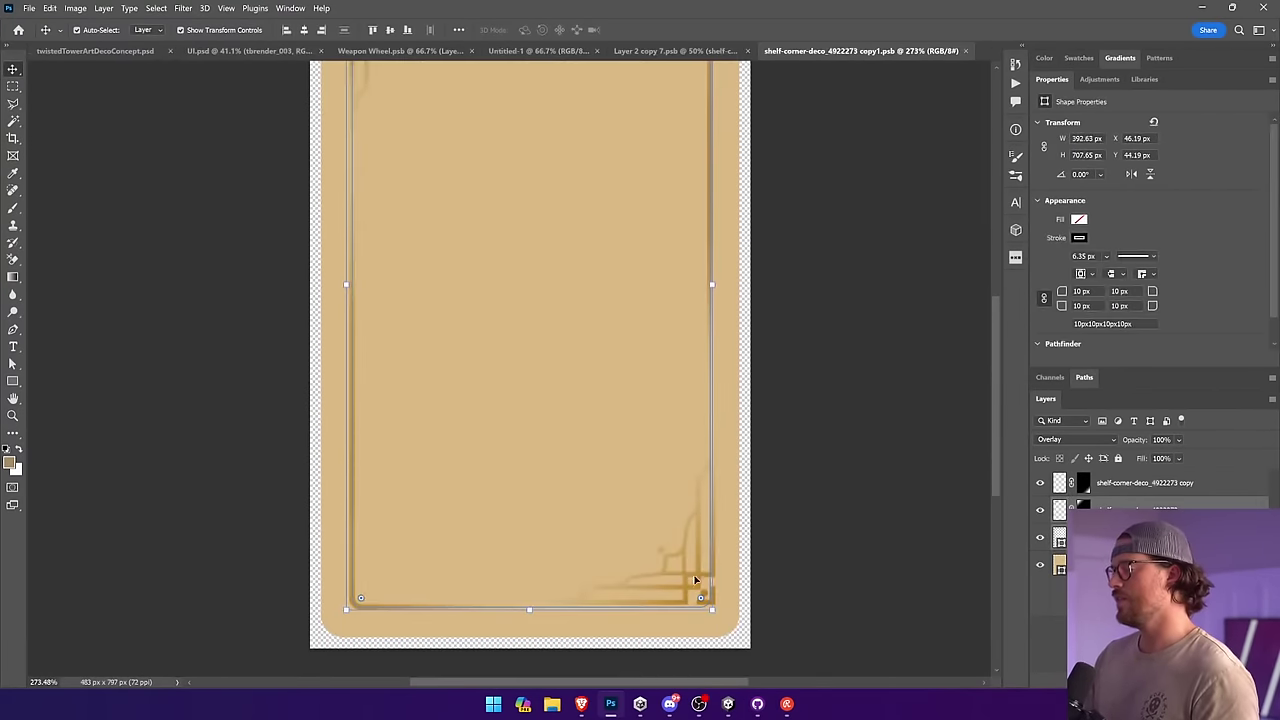
left_click(701, 560)
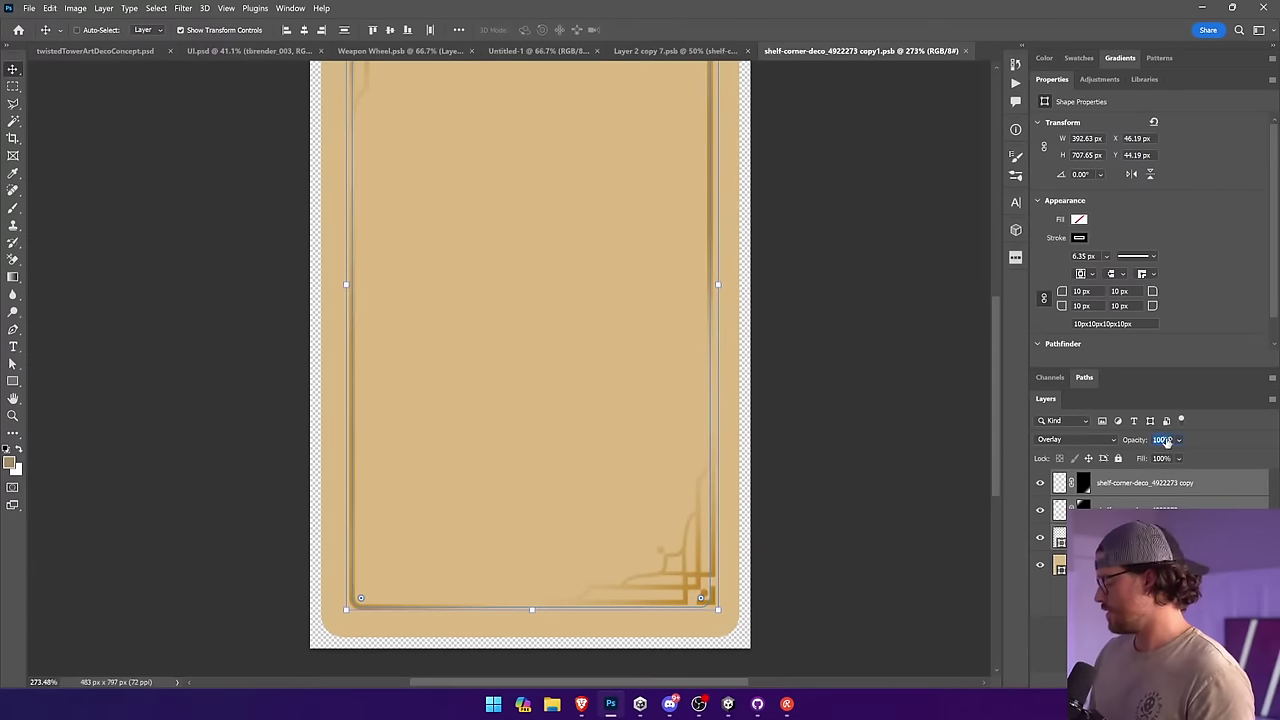
type("30")
key("Return")
left_click(1075, 439)
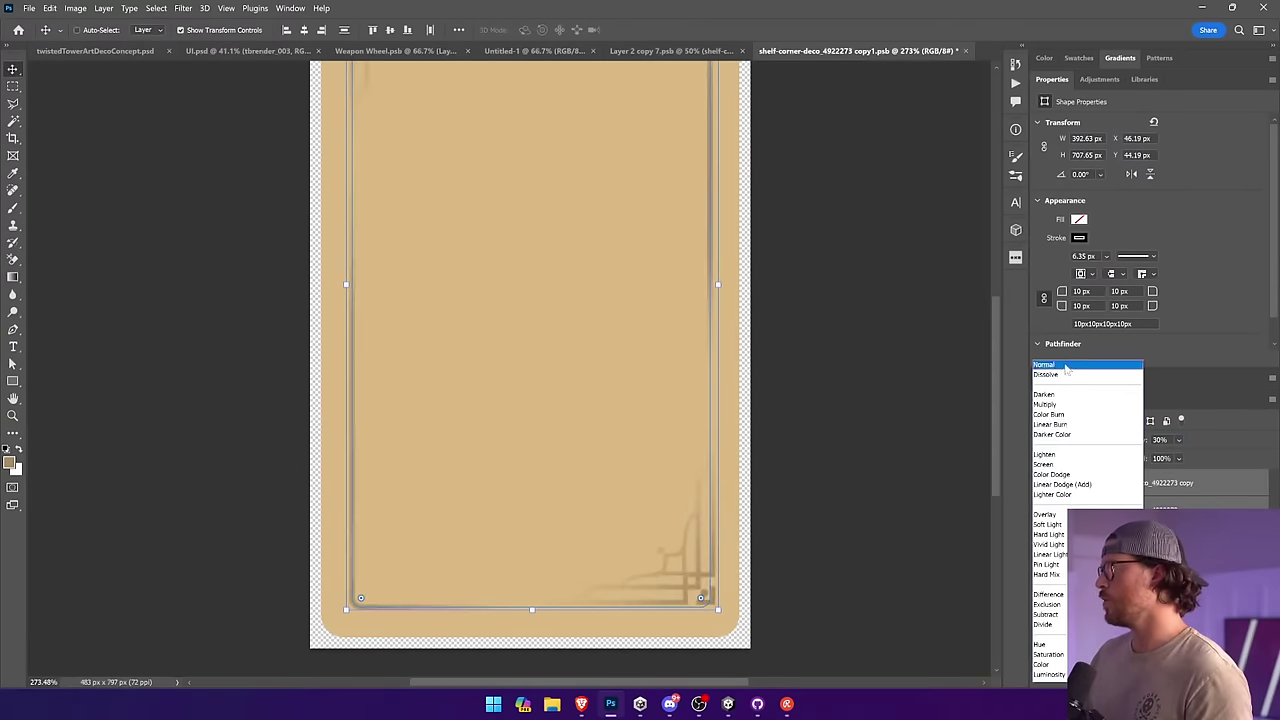
left_click(1050, 363)
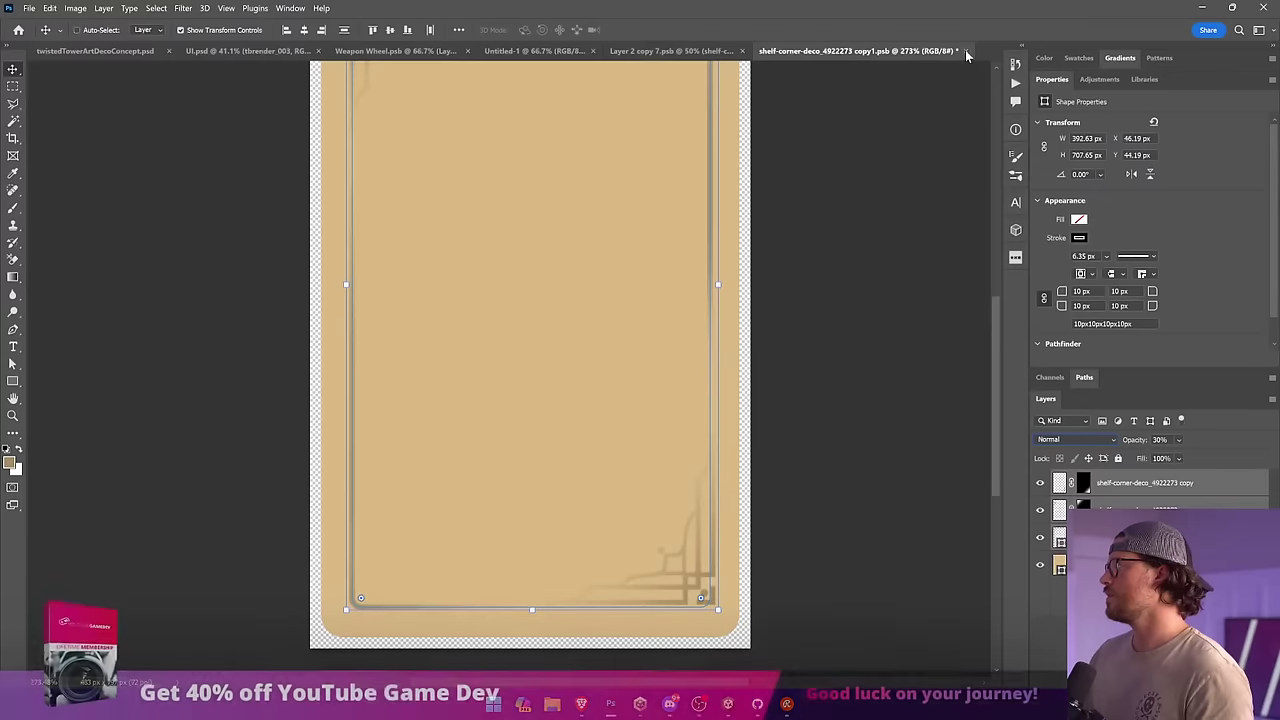
Step: Save and close the pistol card's shelf-corner-deco document and its parent card document
left_click(14, 85)
key("ctrl+s")
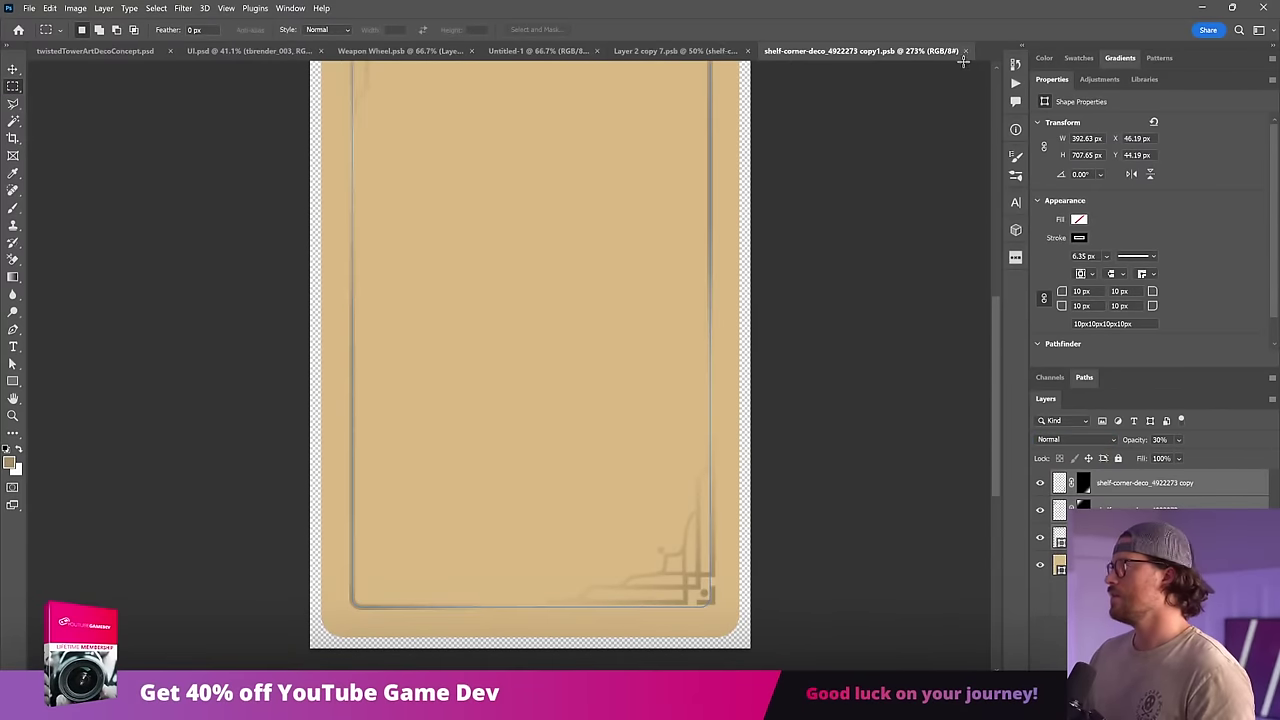
left_click(965, 51)
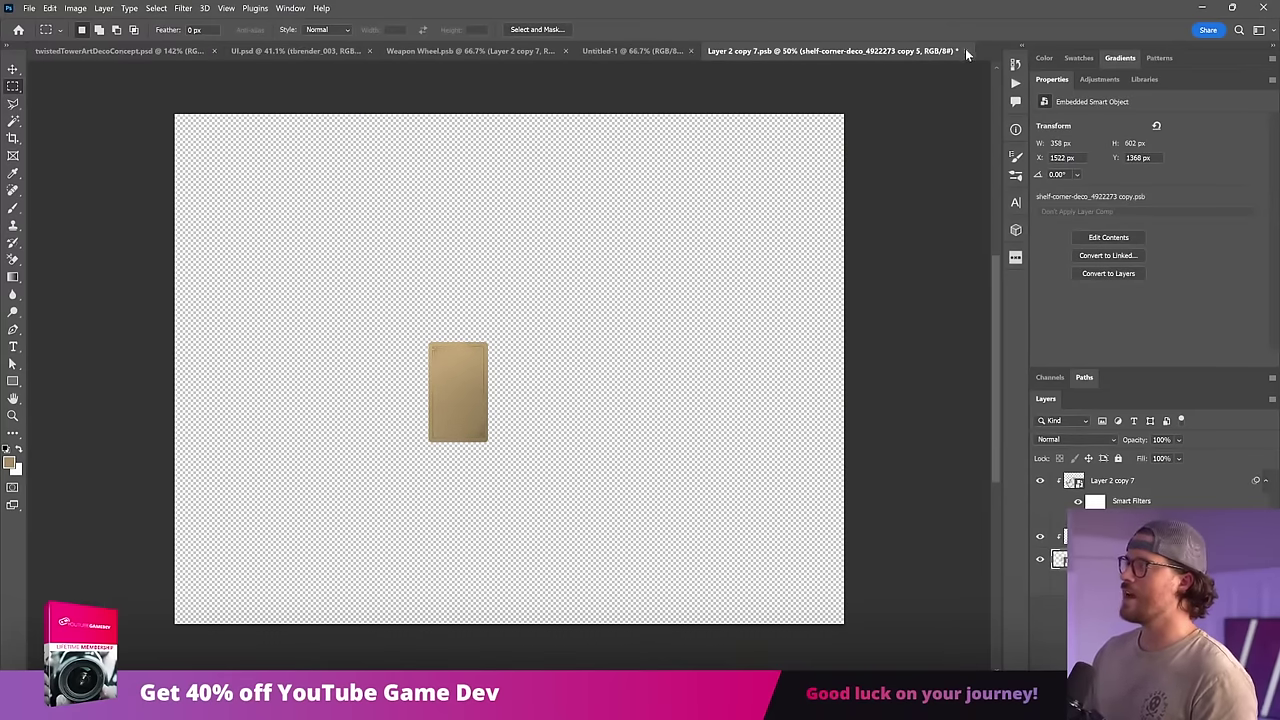
key("v")
left_click(966, 51)
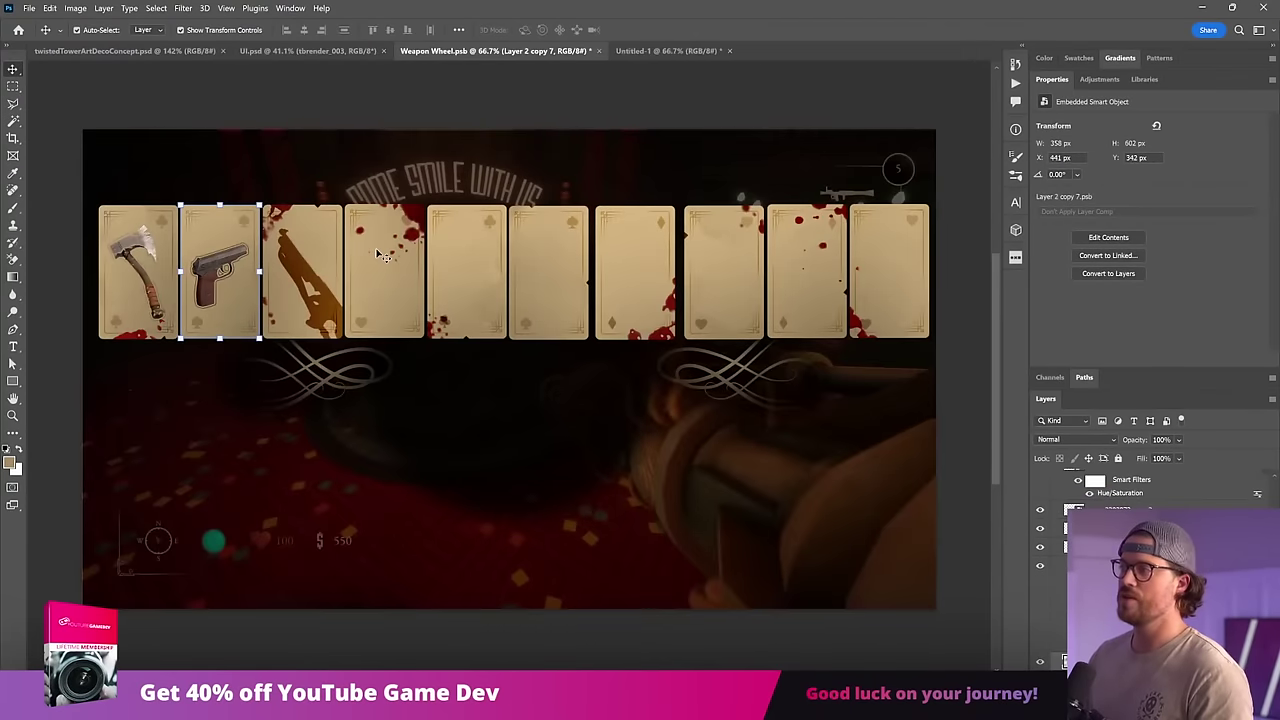
Step: Open the shotgun card's smart object and its nested shelf-corner-deco document
left_click(340, 232)
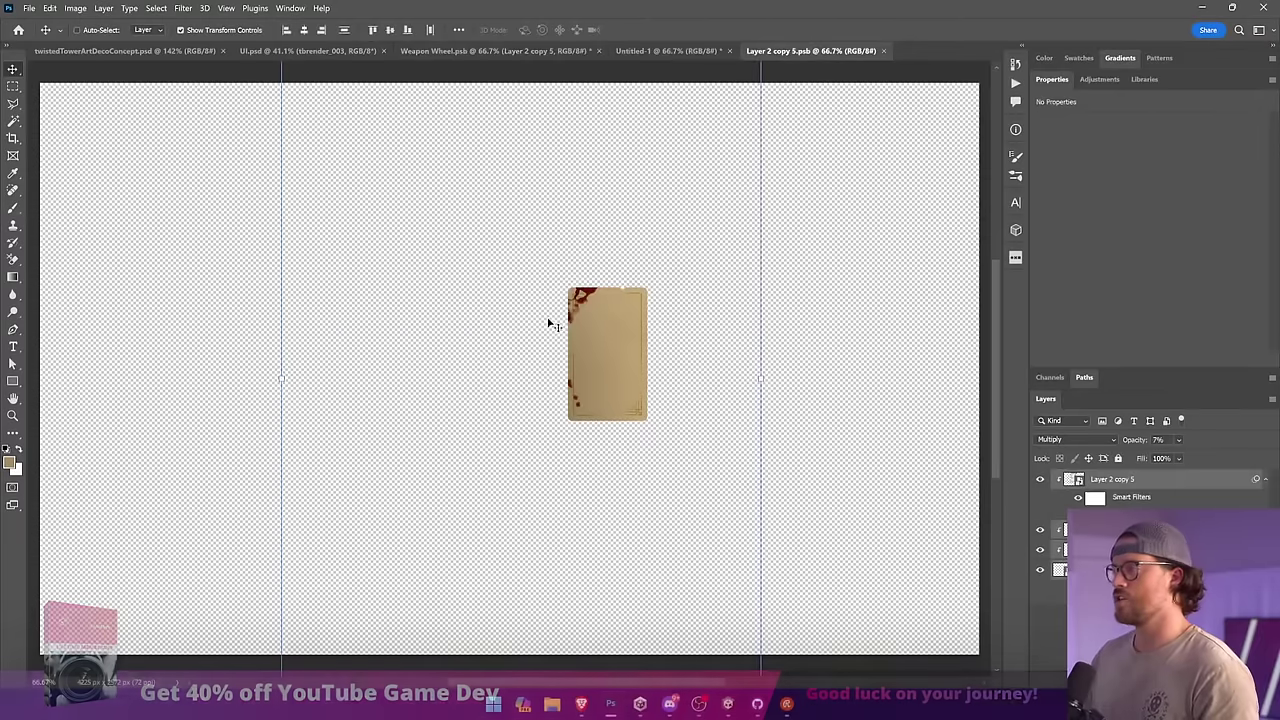
key("z")
left_click_drag(560, 277, 630, 335)
key("v")
left_click_drag(729, 522, 471, 248)
double_click(1059, 569)
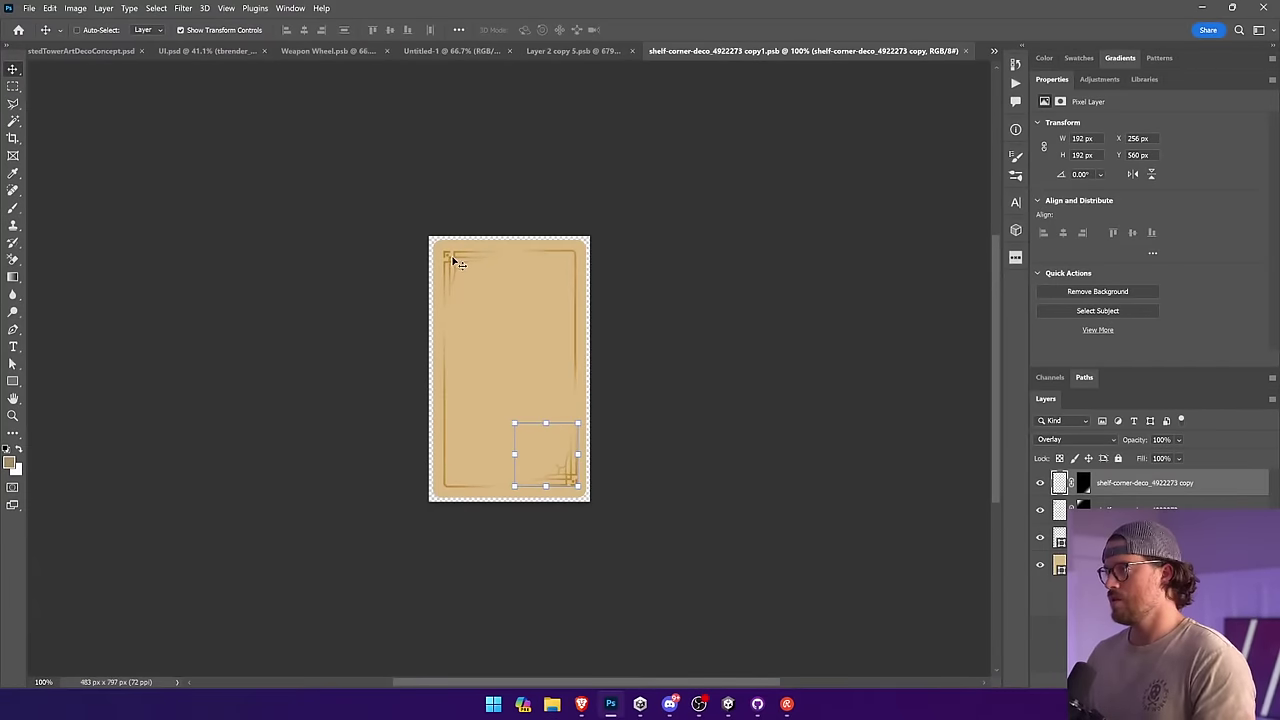
Step: Switch the shotgun card's frame and both corner ornaments to Normal blending and reduce their opacity
left_click(455, 262)
left_click(556, 331)
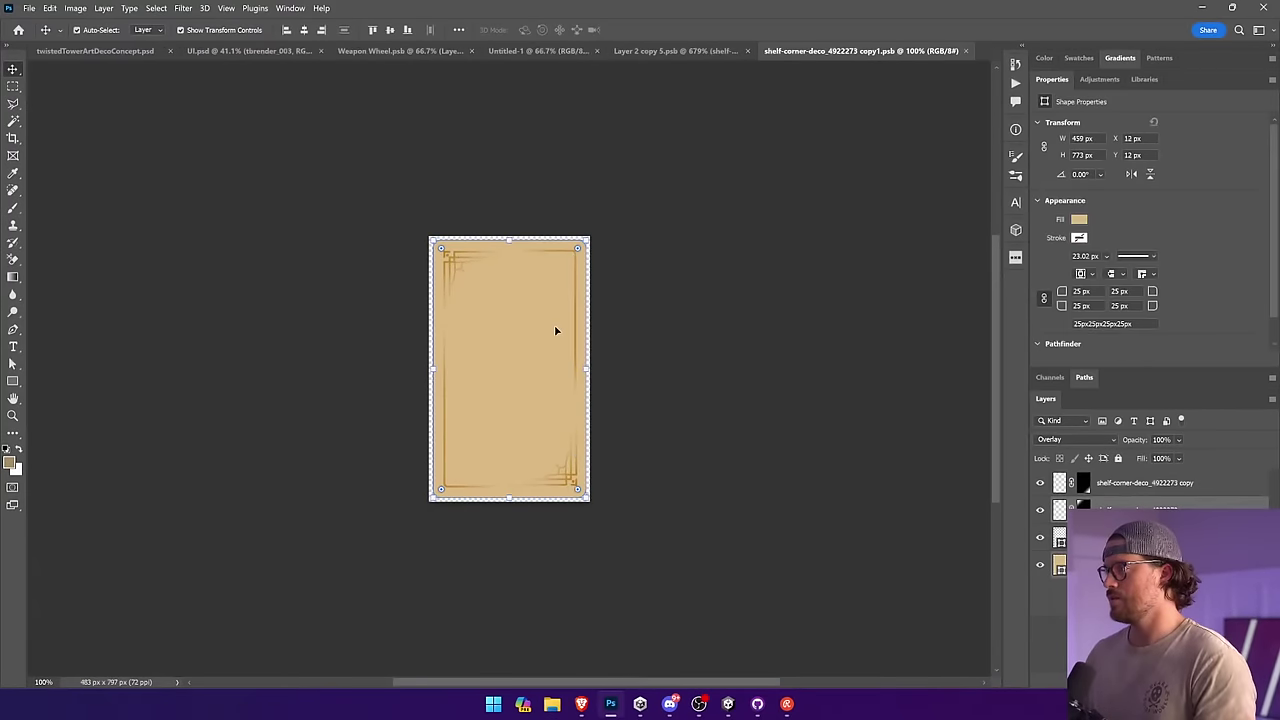
left_click(568, 474, "ctrl")
left_click(1100, 536, "shift")
left_click(1094, 439)
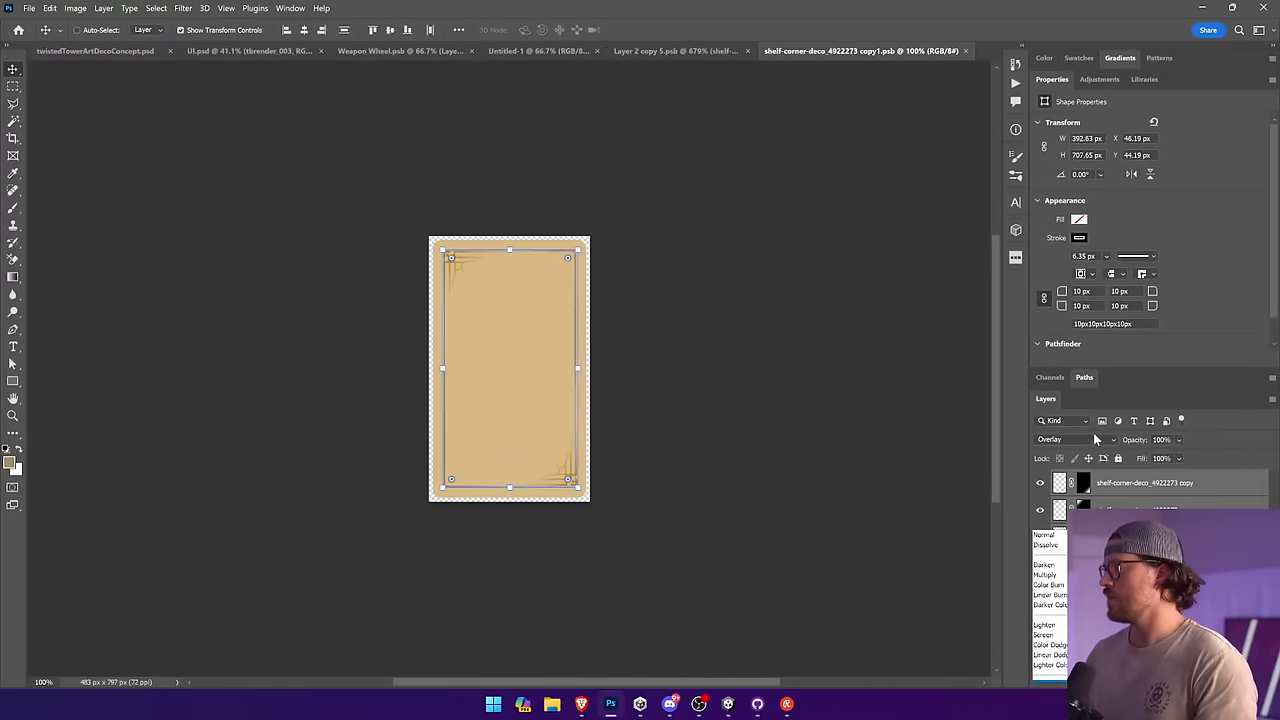
left_click(1092, 366)
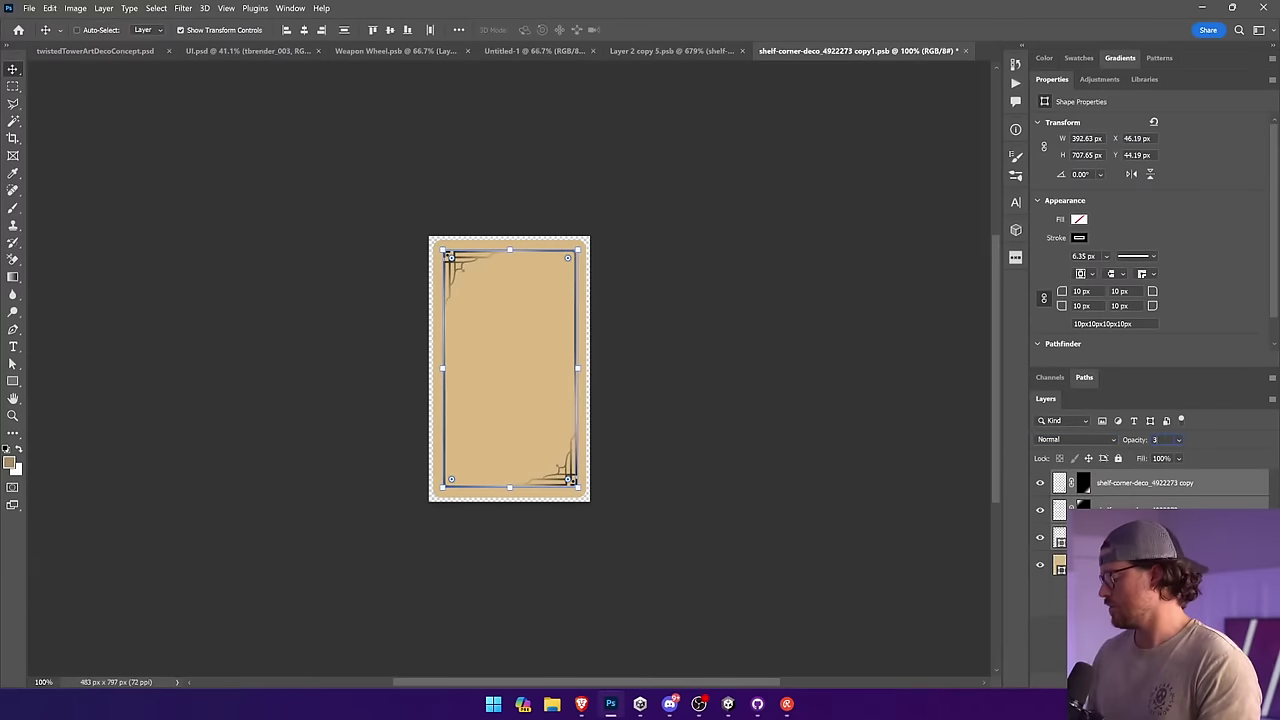
Step: Save and close the shotgun card's shelf-corner-deco document and its parent card document
key("ctrl+s")
left_click(967, 50)
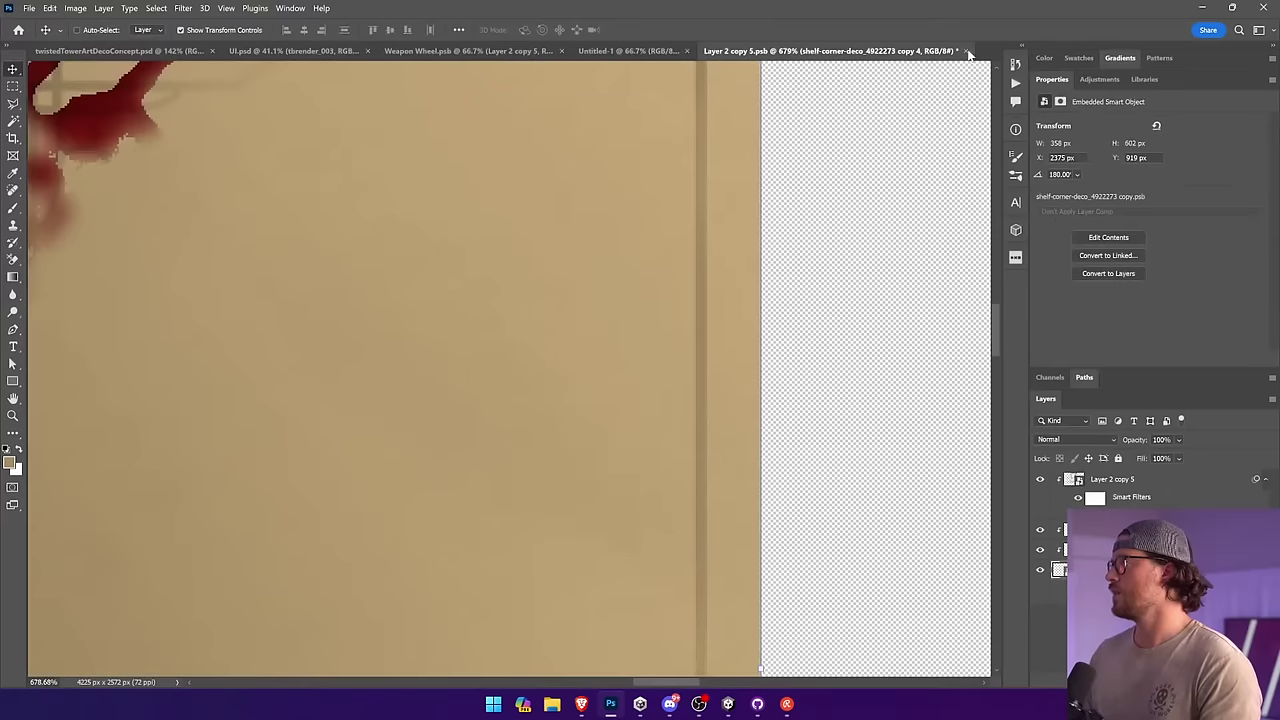
left_click(967, 50)
Step: Examine the restyled frames and the weapon outlines on the axe and pistol cards up close
left_click(611, 263)
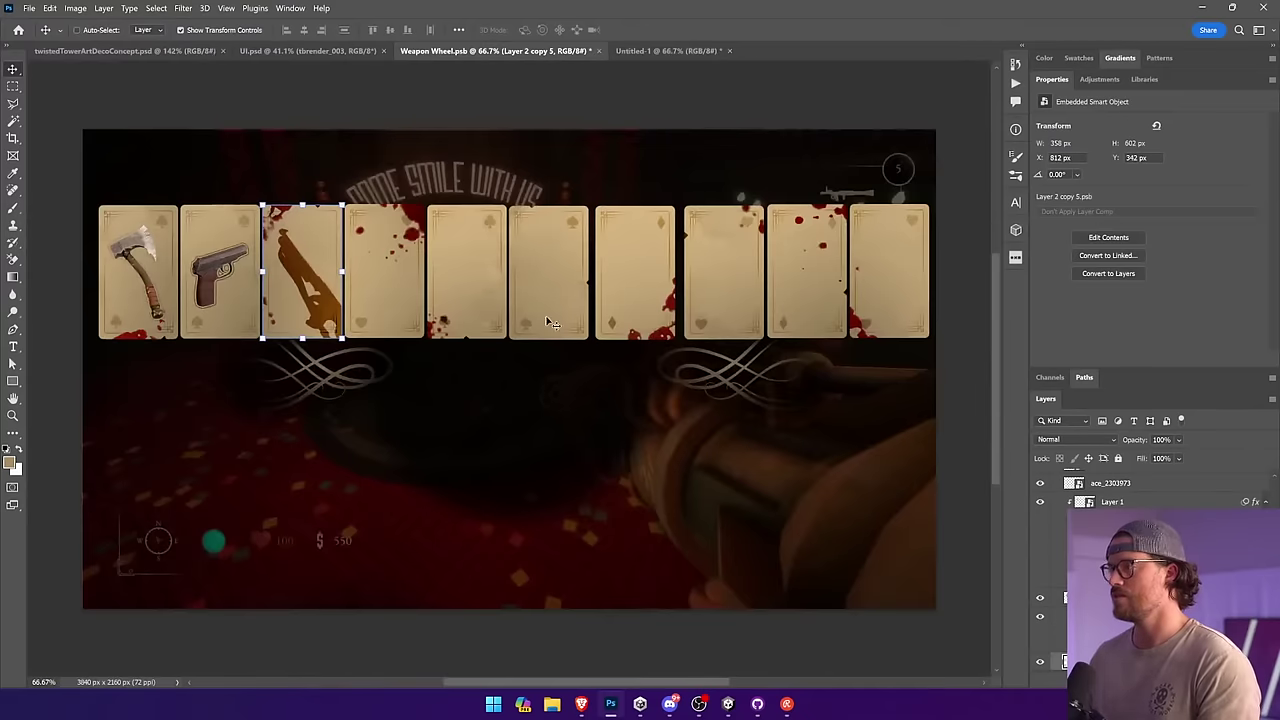
left_click(397, 258)
key("z")
left_click_drag(112, 170, 280, 278)
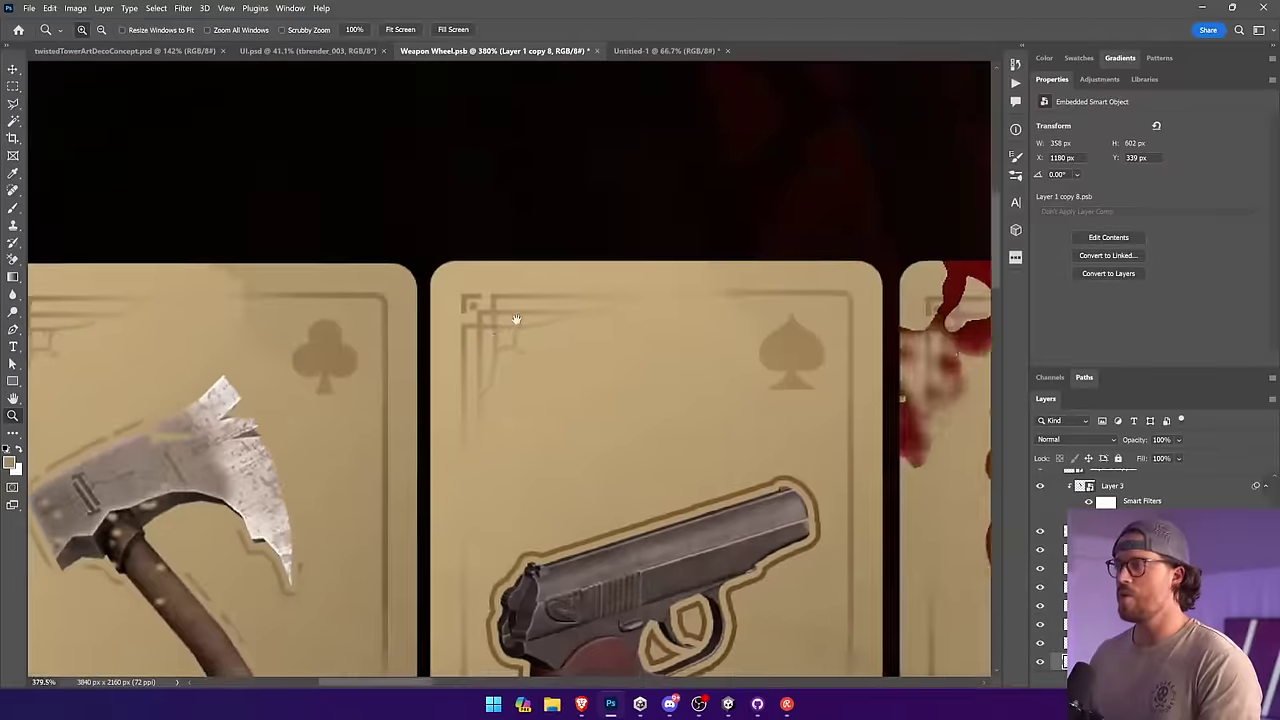
left_click_drag(200, 670, 318, 530)
left_click_drag(660, 406, 762, 445)
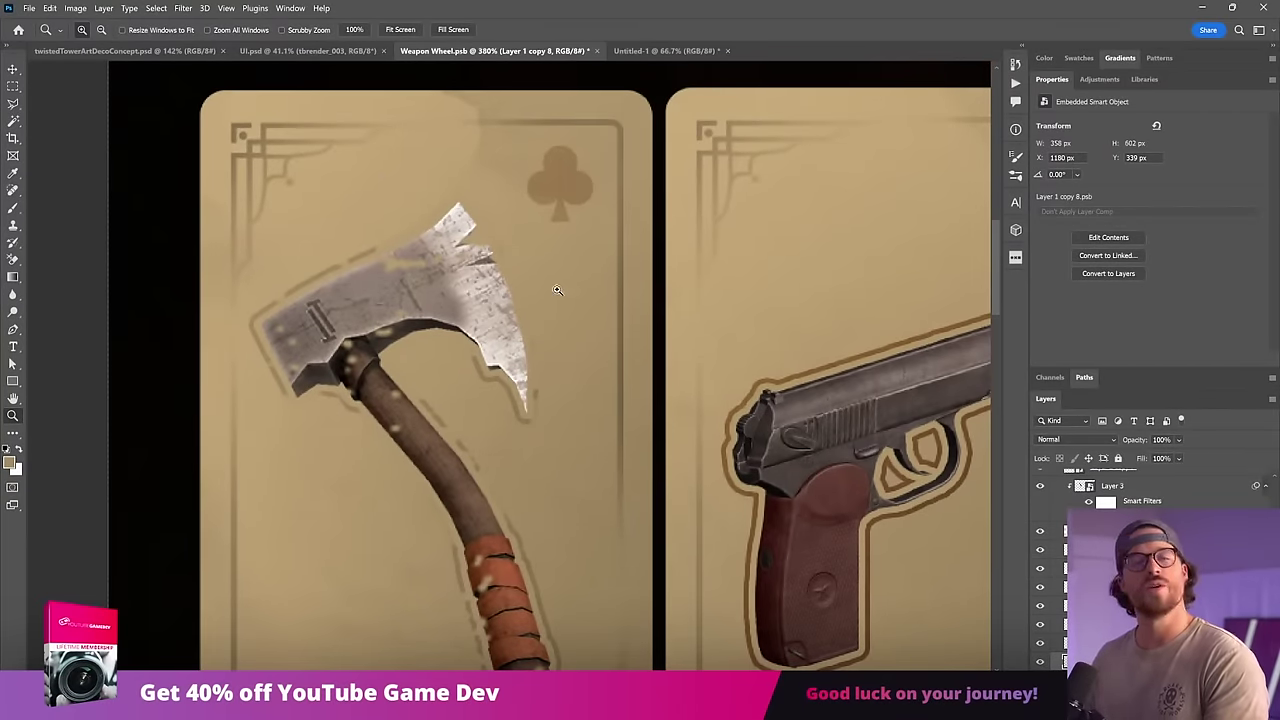
left_click_drag(708, 332, 586, 312)
Step: Clear the layer style from the pistol layer to remove its outline
key("v")
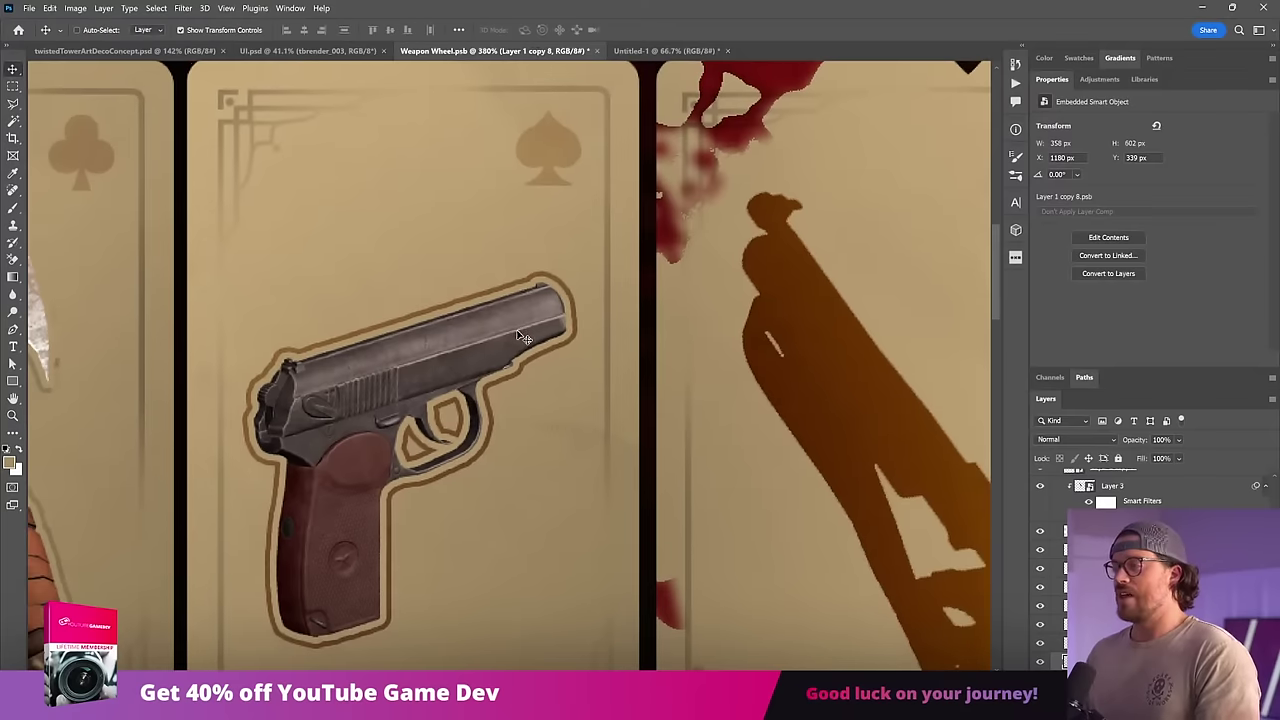
left_click(522, 337, "ctrl")
right_click(1163, 487)
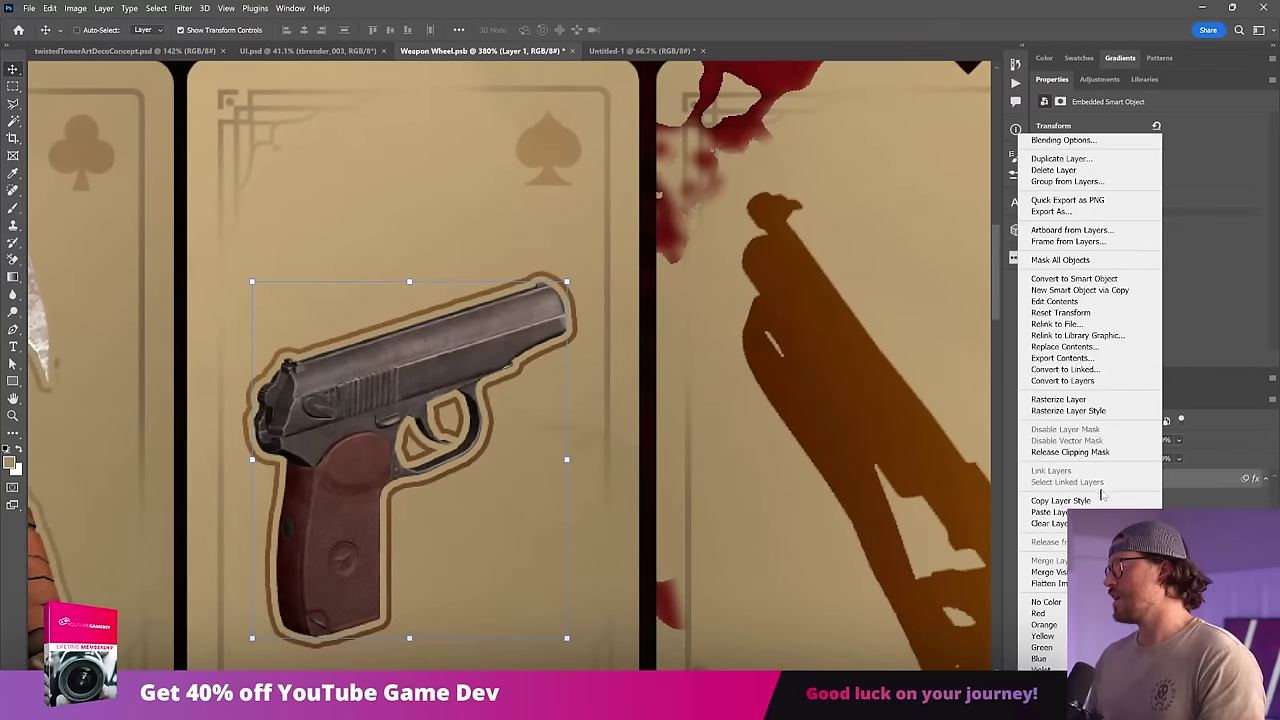
left_click(1060, 523)
Step: Copy the axe layer's layer style and paste it onto the pistol layer
left_click_drag(174, 441, 506, 406)
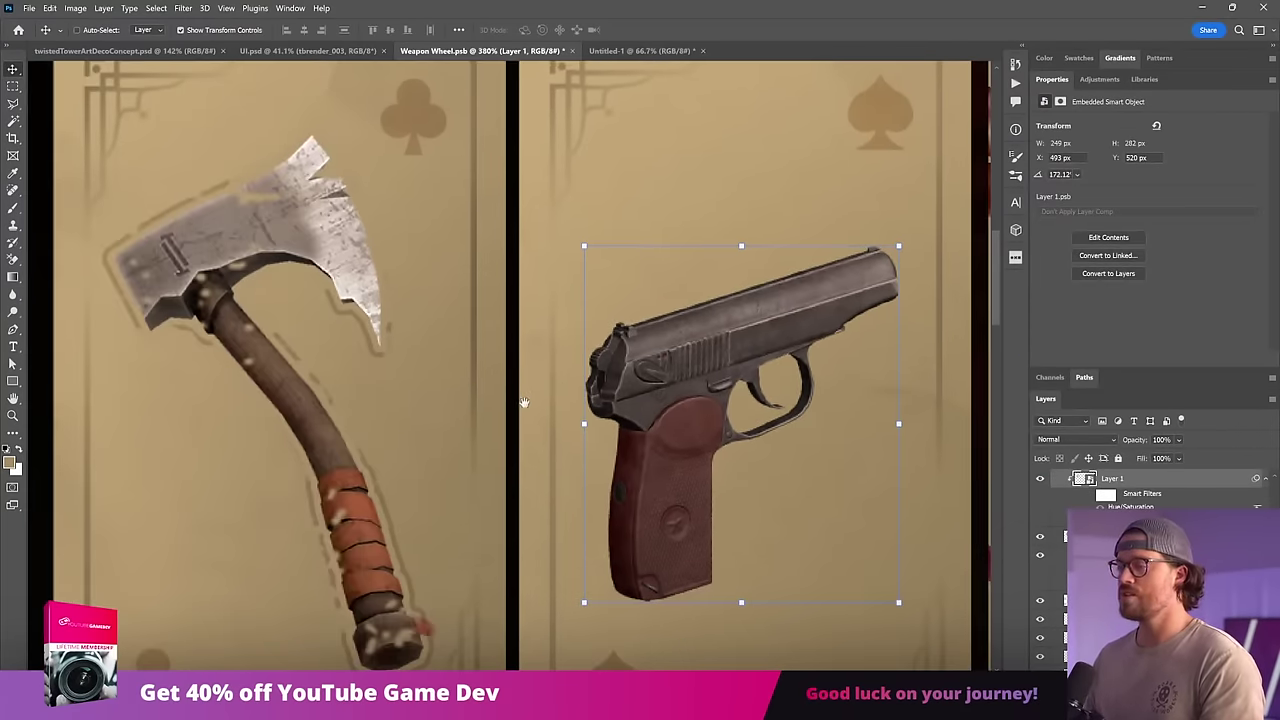
left_click(325, 420, "ctrl")
right_click(1155, 481)
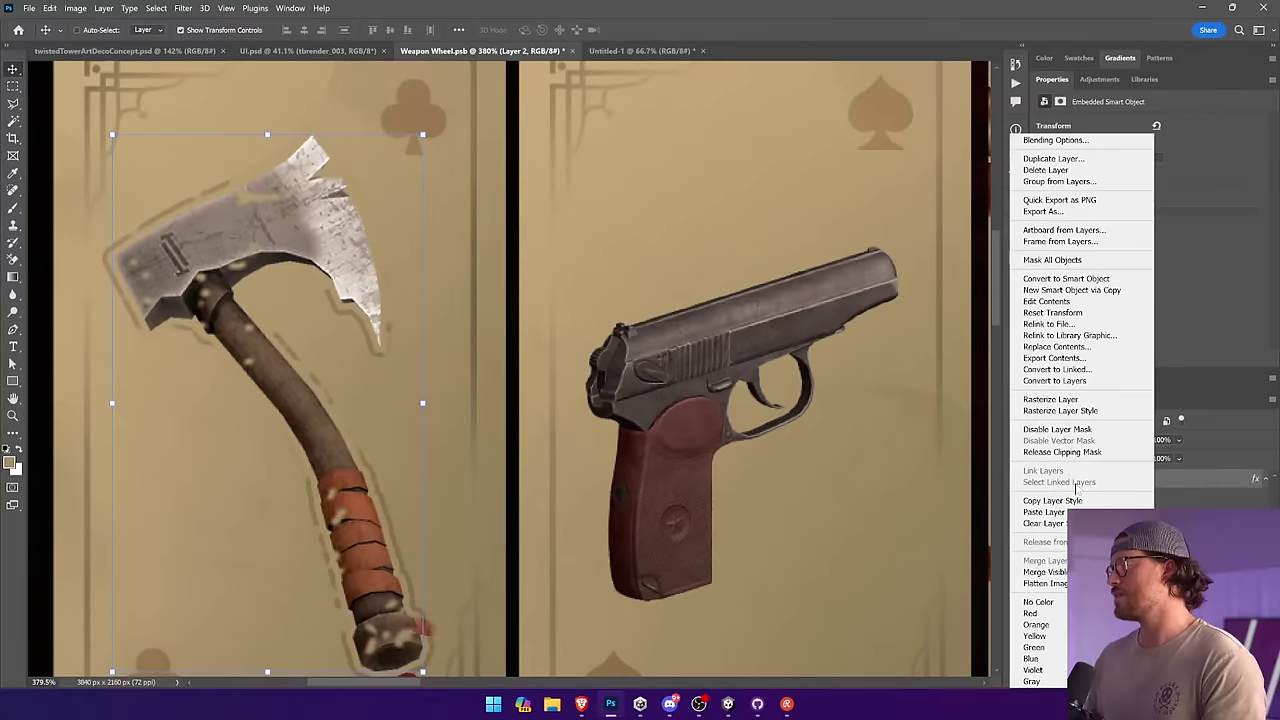
left_click(1060, 500)
left_click_drag(803, 403, 643, 404)
left_click(596, 328, "ctrl")
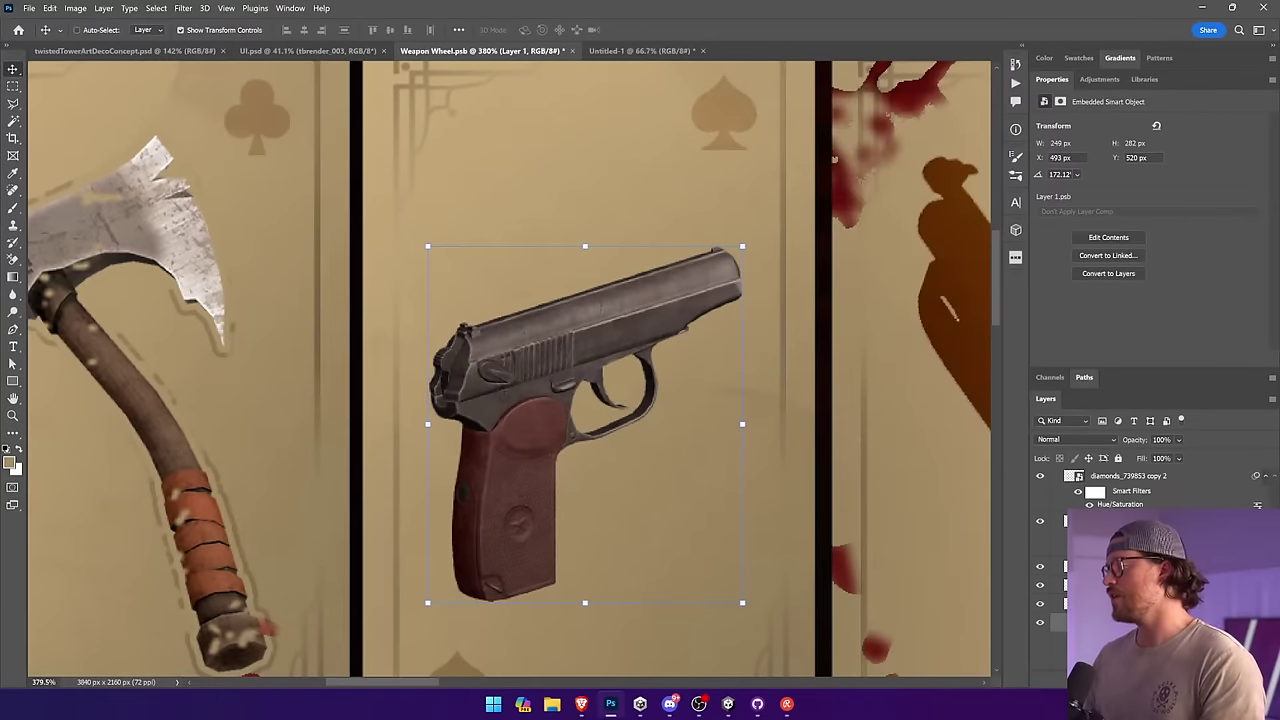
right_click(1160, 622)
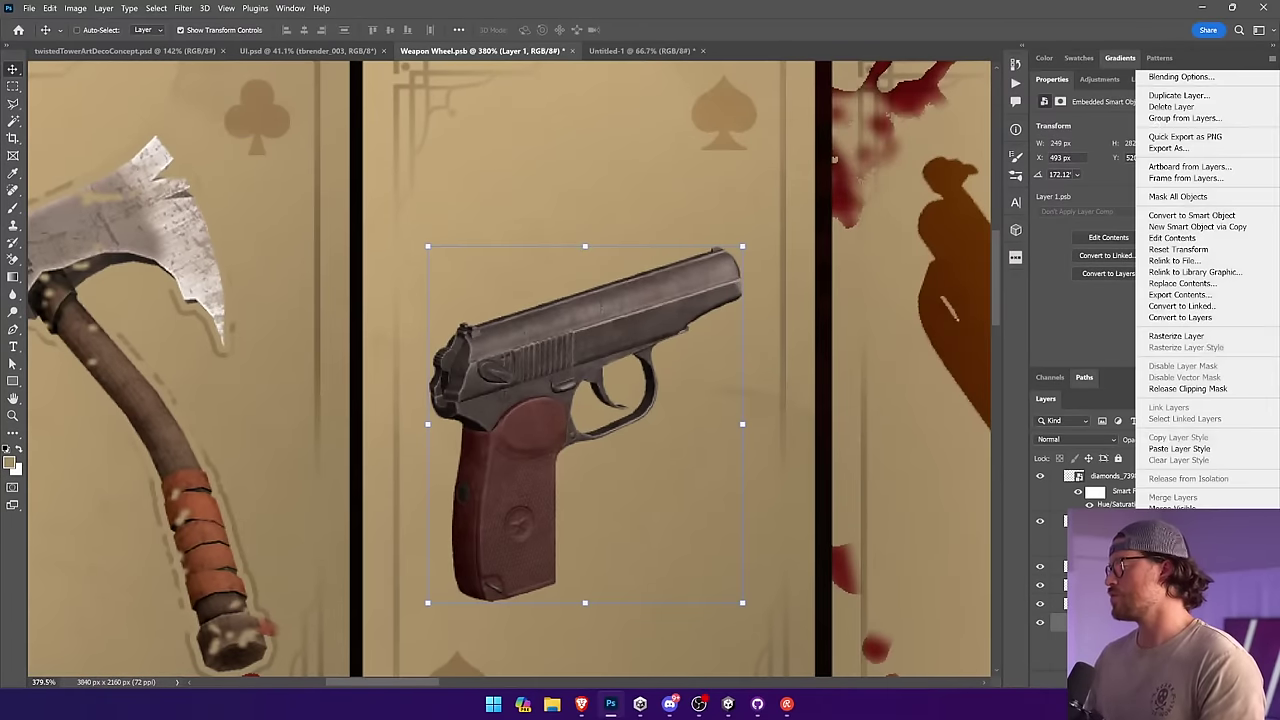
left_click(1197, 450)
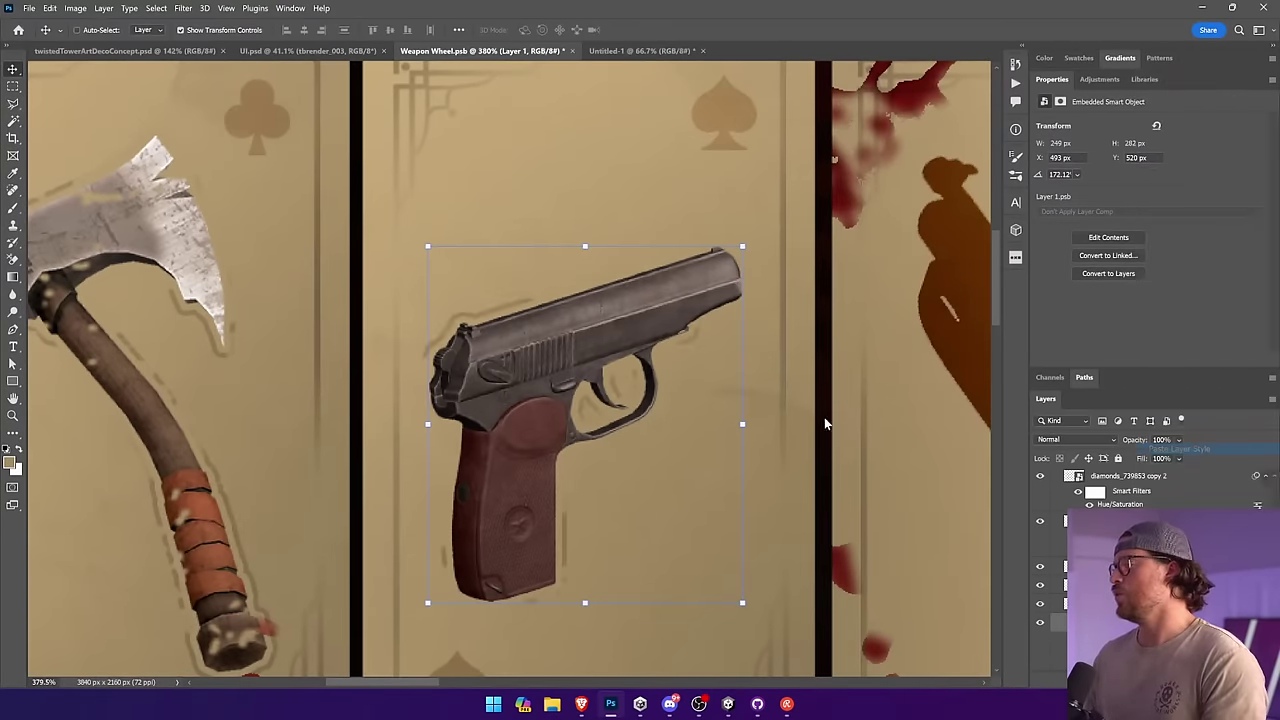
key("ctrl+t")
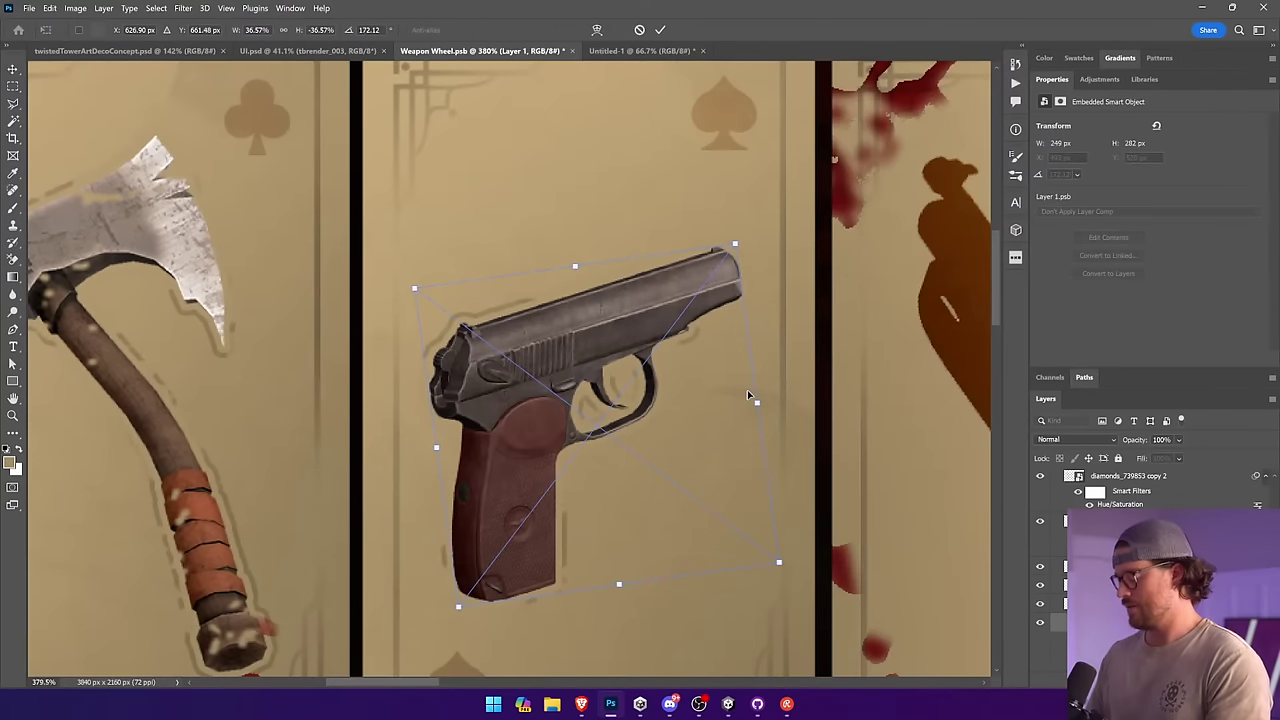
left_click_drag(747, 394, 702, 385)
key("Escape")
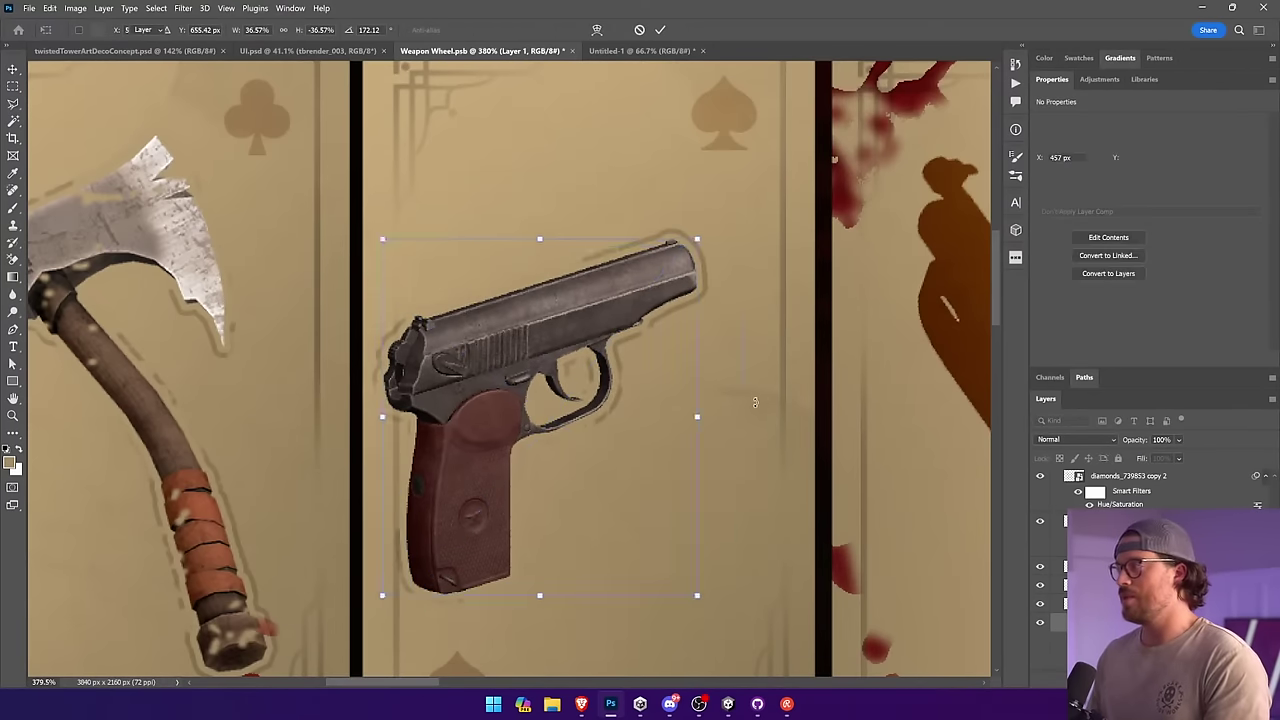
key("ctrl+0")
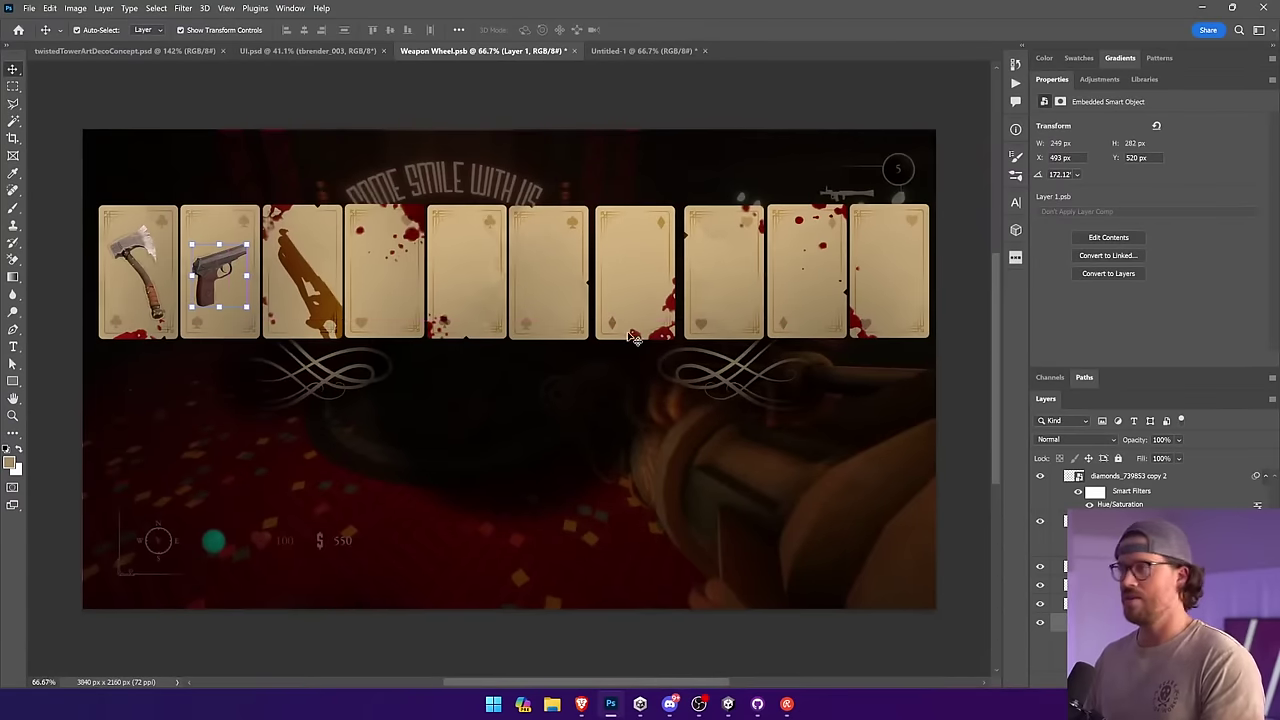
Step: Save the weapon wheel document and check the pistol and shotgun cards up close
left_click(477, 126)
key("ctrl+s")
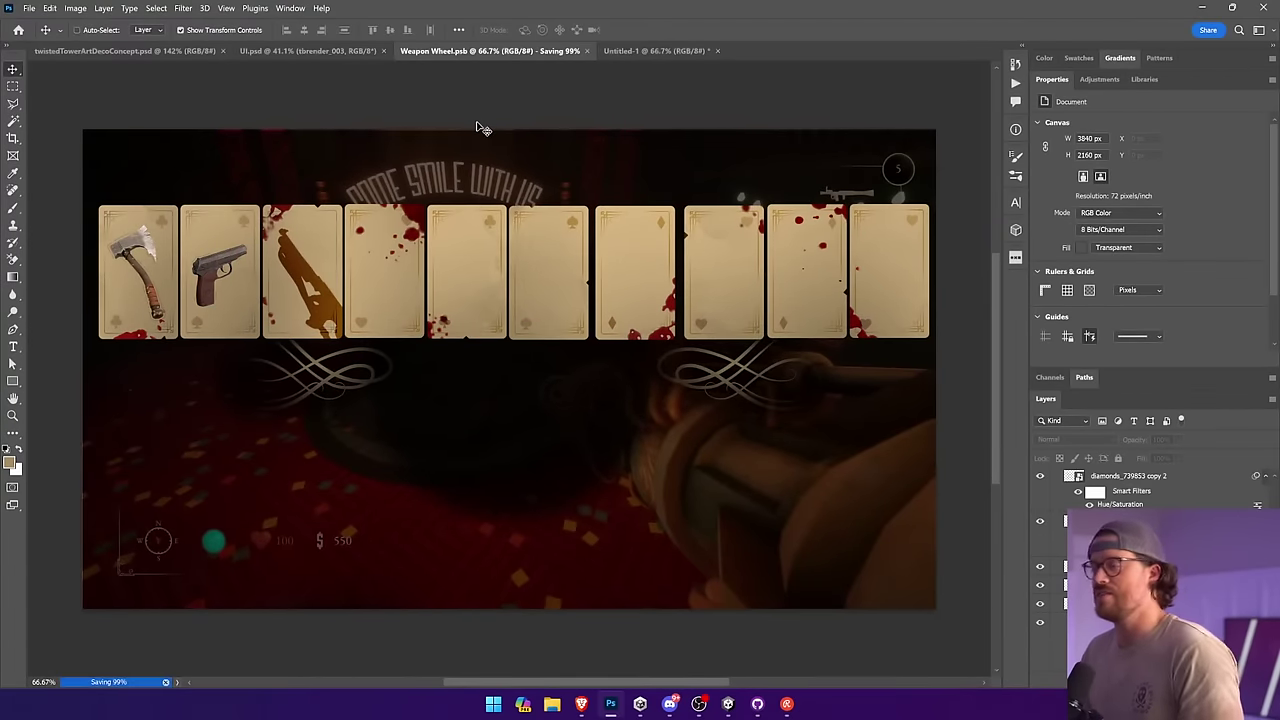
key("z")
left_click_drag(251, 266, 319, 278)
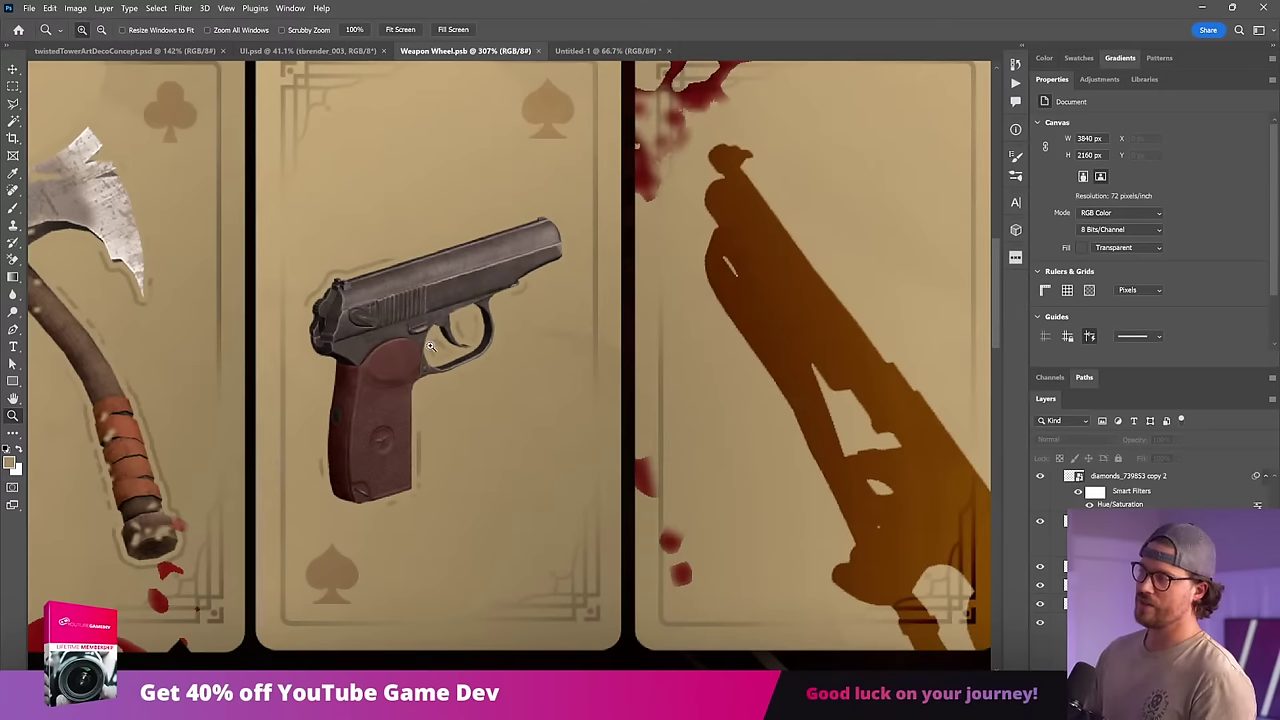
key("v")
left_click_drag(634, 467, 263, 474)
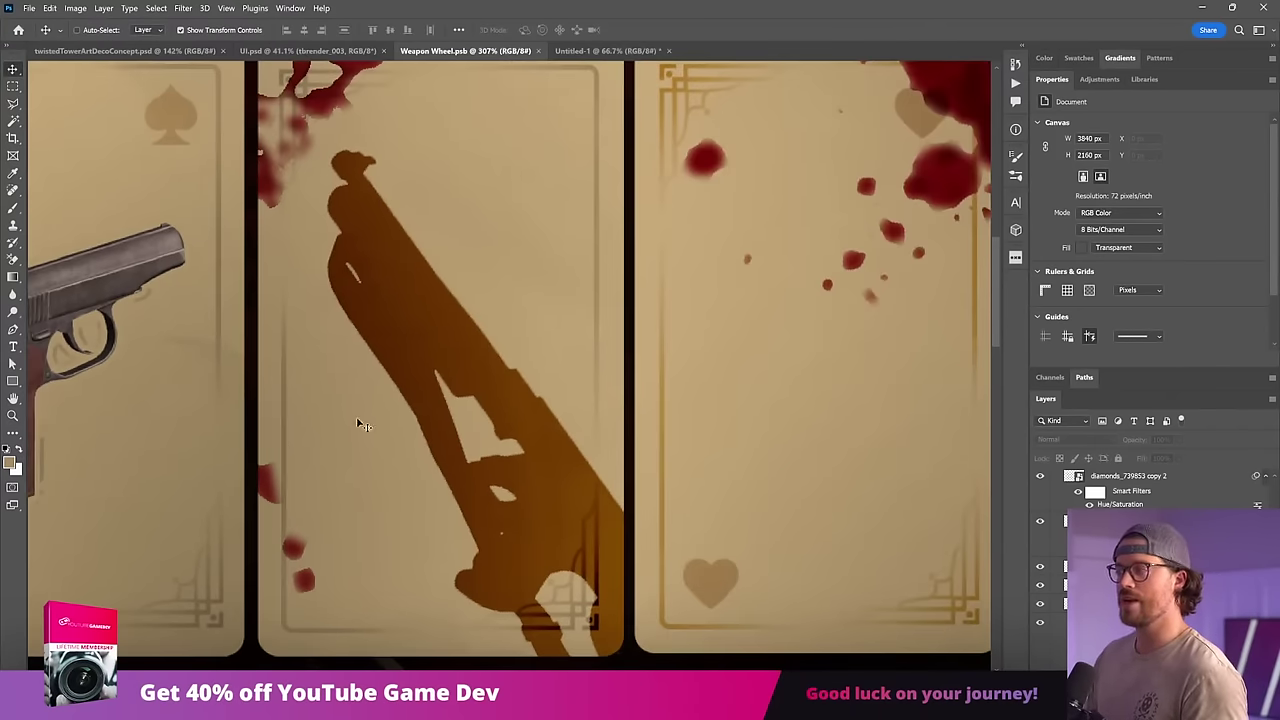
Step: Open the heart card's smart object beside the shotgun card, and open its nested shelf-corner-deco document
left_click(450, 341)
left_click_drag(478, 334, 469, 577)
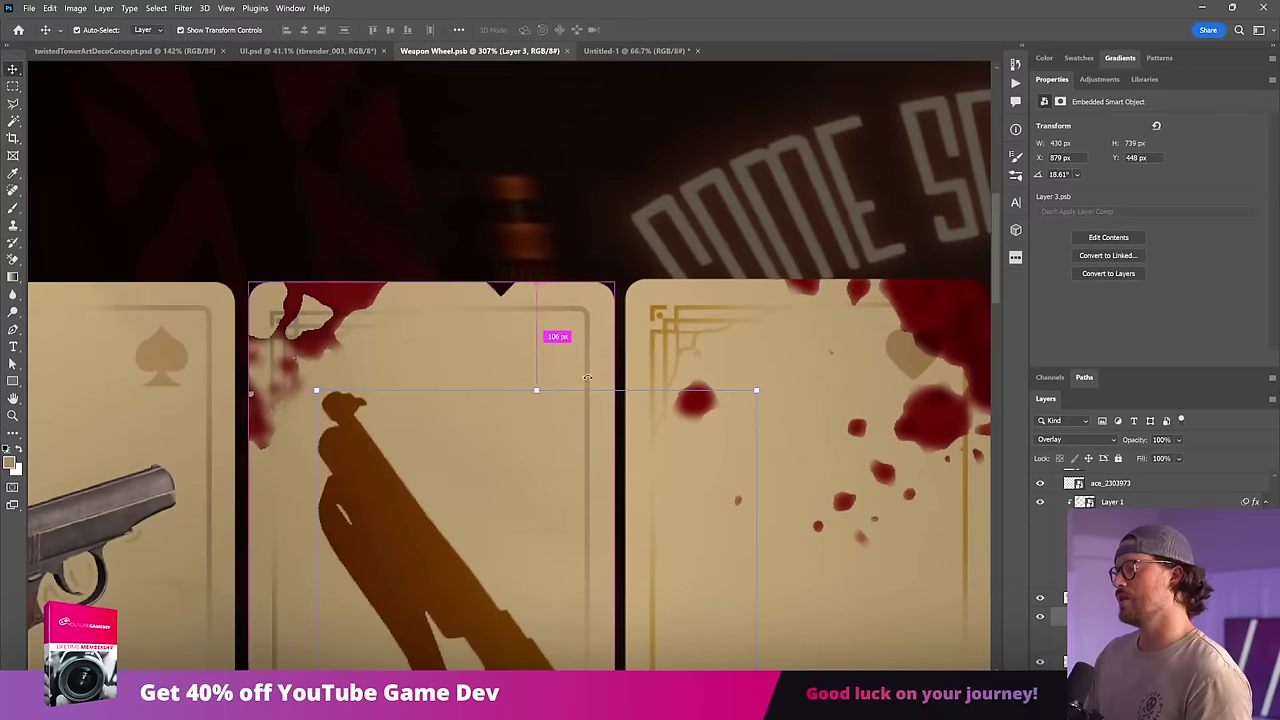
left_click_drag(703, 423, 457, 326)
left_click(457, 326, "ctrl")
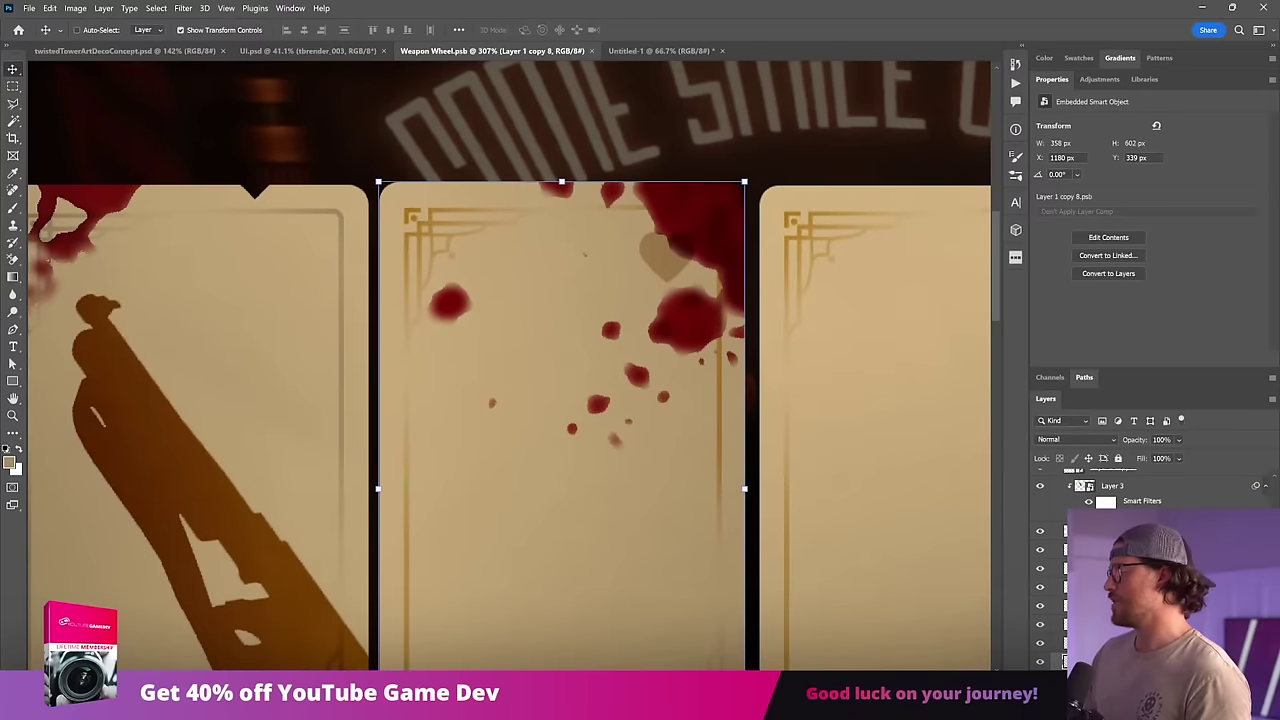
double_click(1068, 661)
key("z")
left_click_drag(450, 214, 586, 295)
key("v")
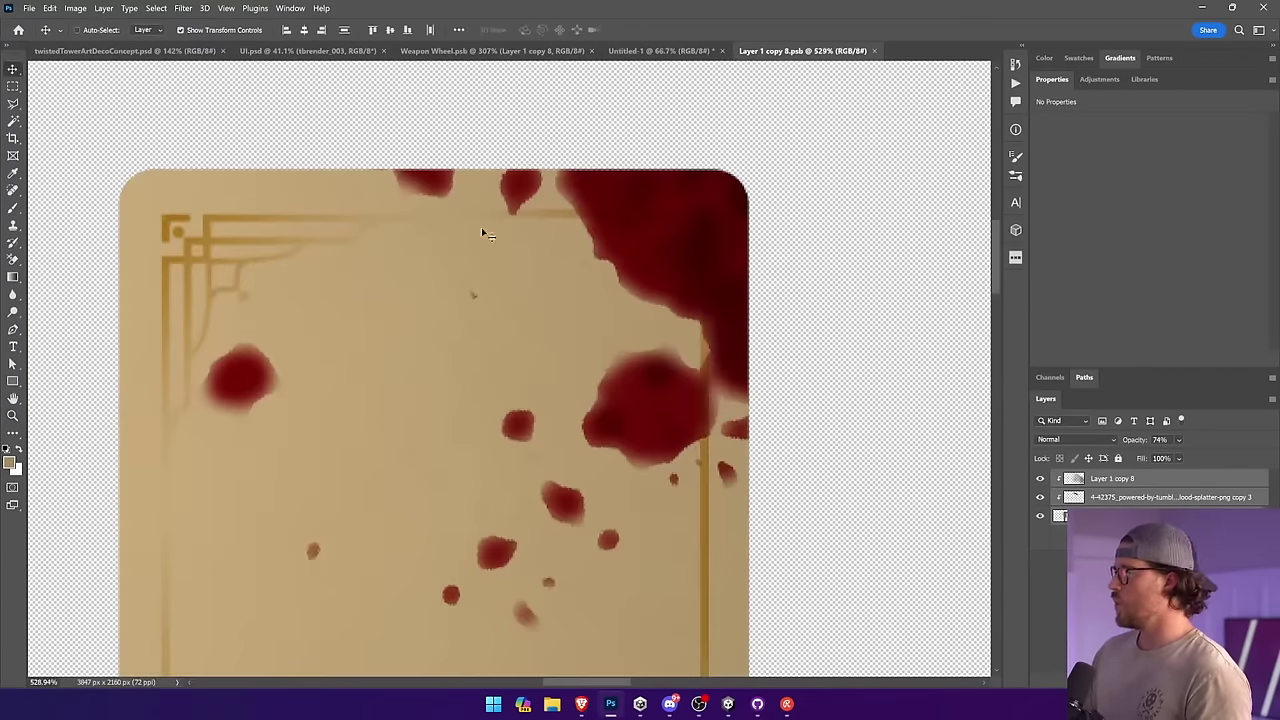
double_click(1060, 515)
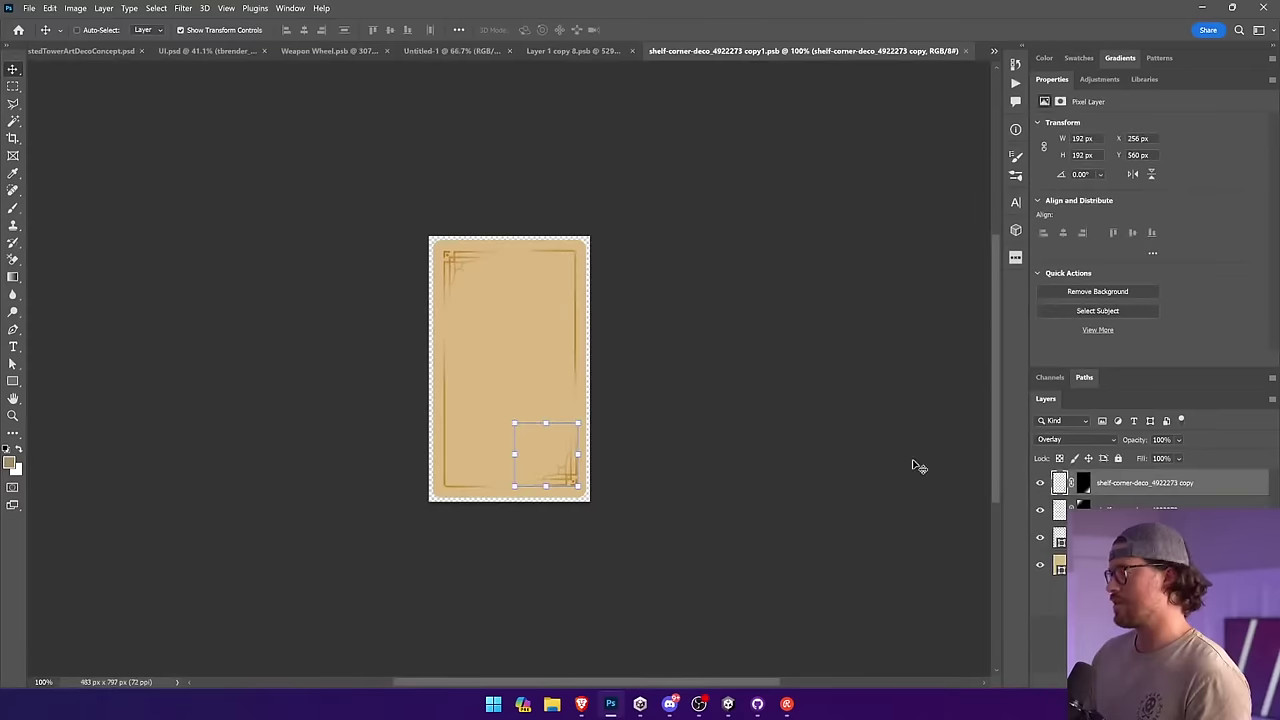
Step: Select both corner ornament layers together with the rounded border shape in the heart card's frame document
key("z")
left_click_drag(423, 231, 640, 370)
key("v")
left_click(290, 183, "ctrl")
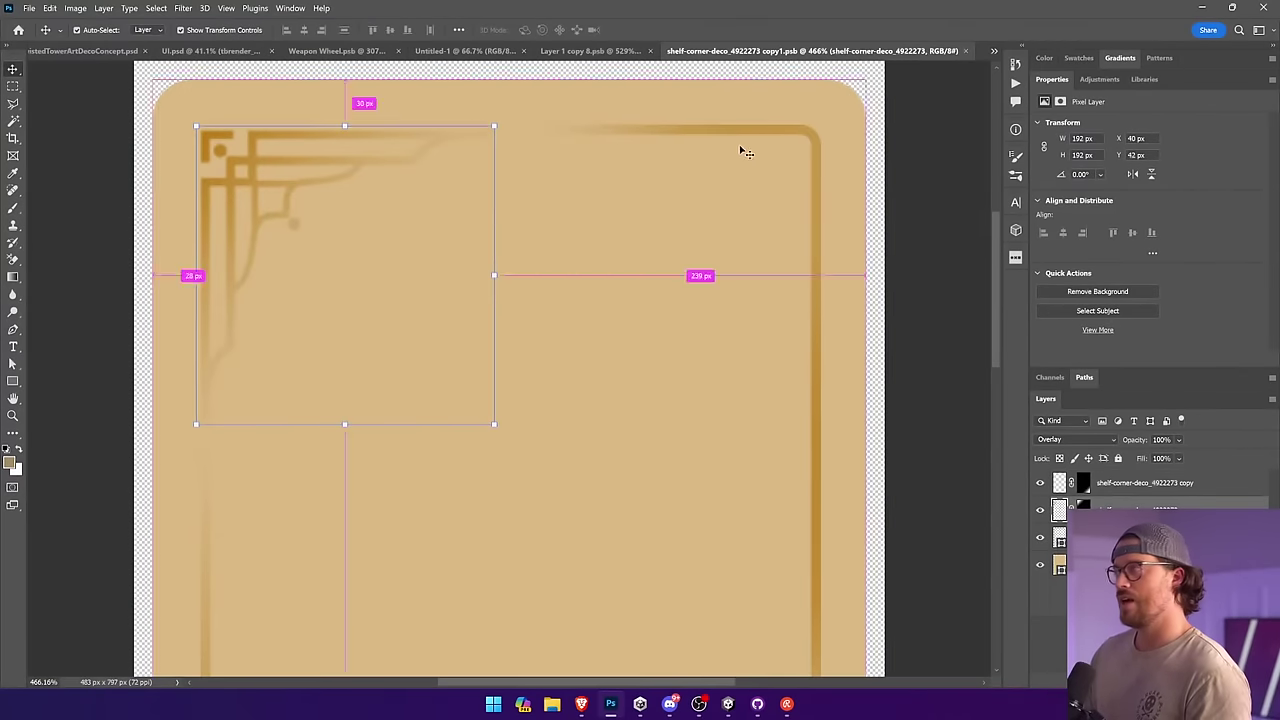
left_click(752, 134, "ctrl+shift")
left_click_drag(774, 640, 797, 294)
left_click_drag(670, 450, 679, 276)
scroll(678, 276, "down", 5)
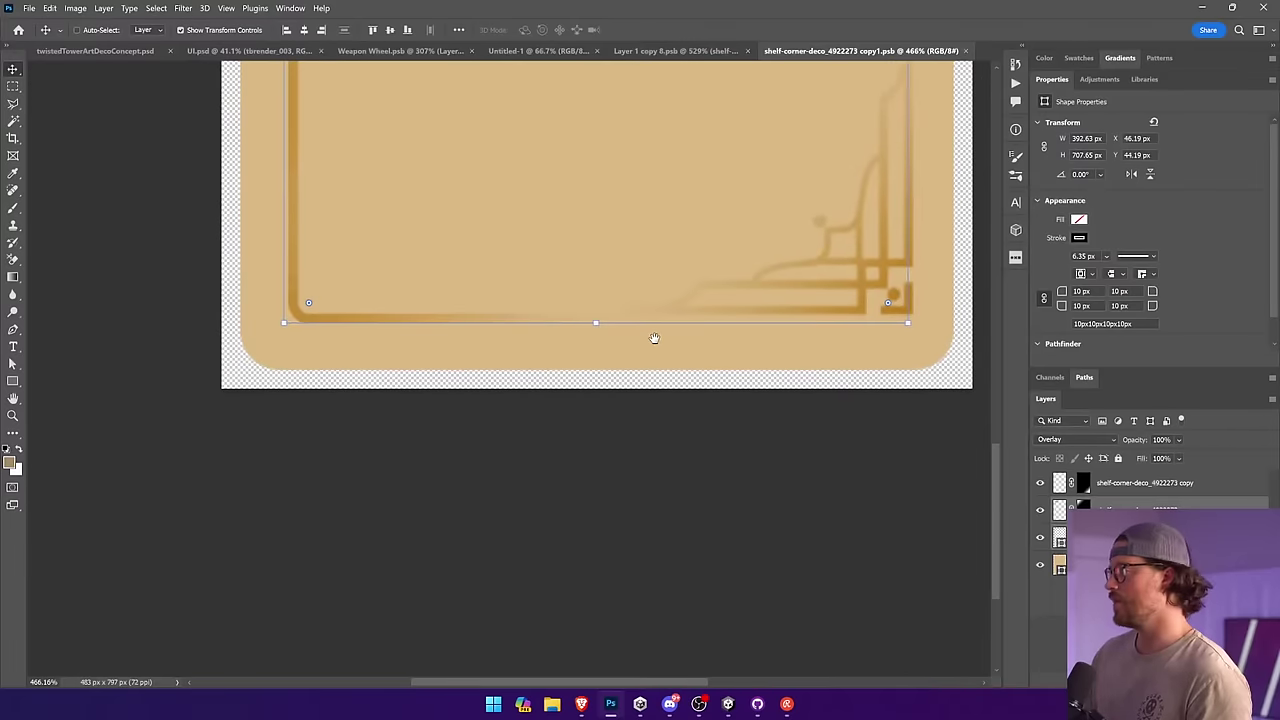
scroll(790, 340, "up", 3)
scroll(768, 387, "up", 3)
scroll(767, 375, "right", 1)
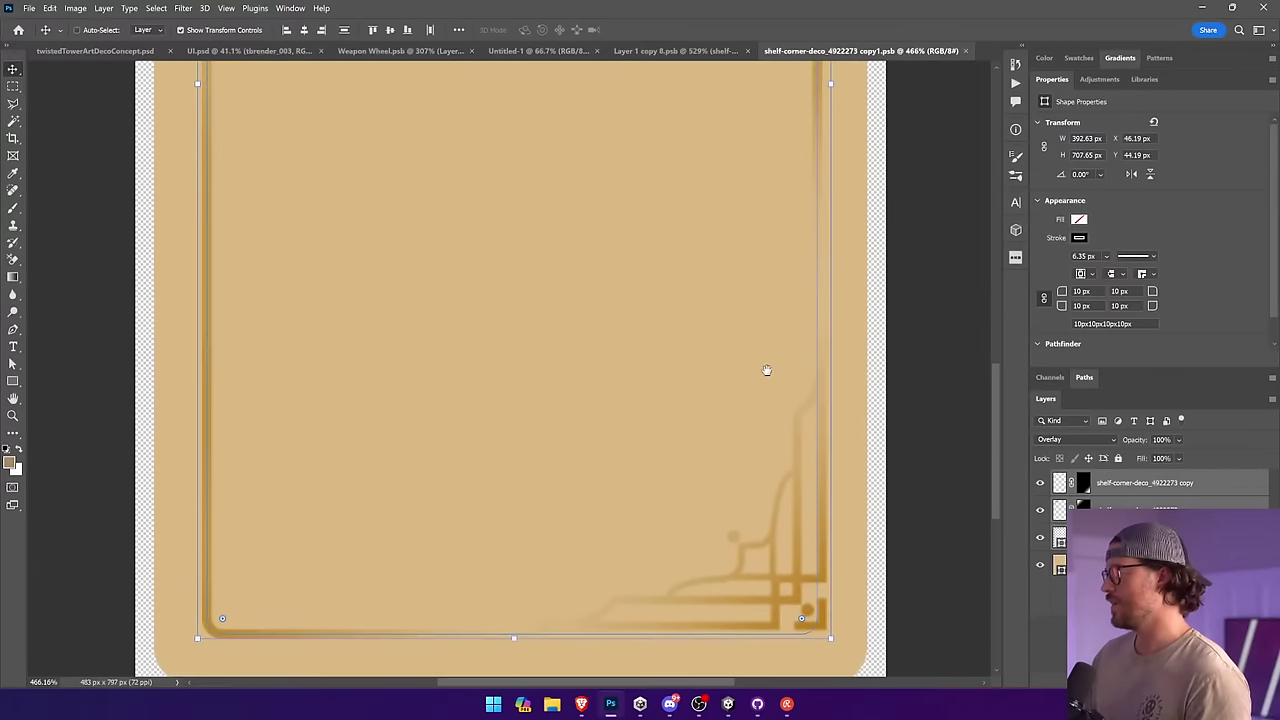
Step: Set the heart card's selected ornament and border layers to Normal blend mode with 40% opacity
left_click(1097, 440)
left_click(1050, 369)
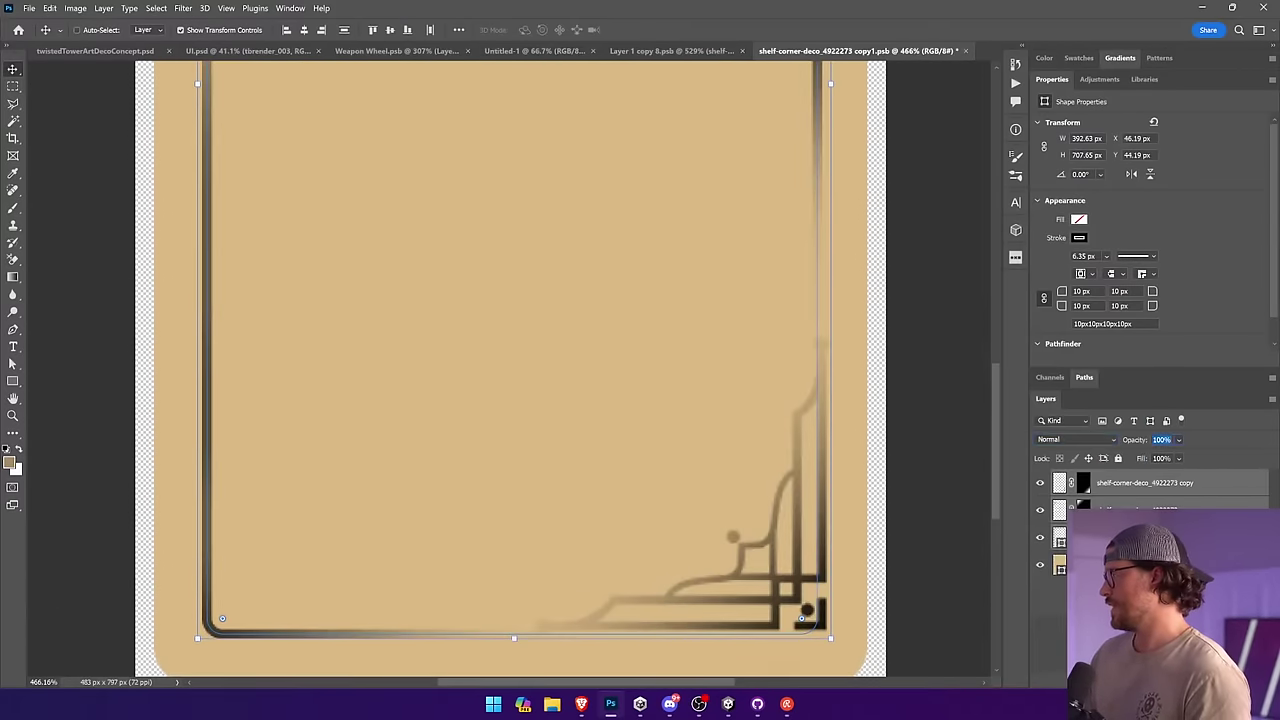
type("40")
key("Return")
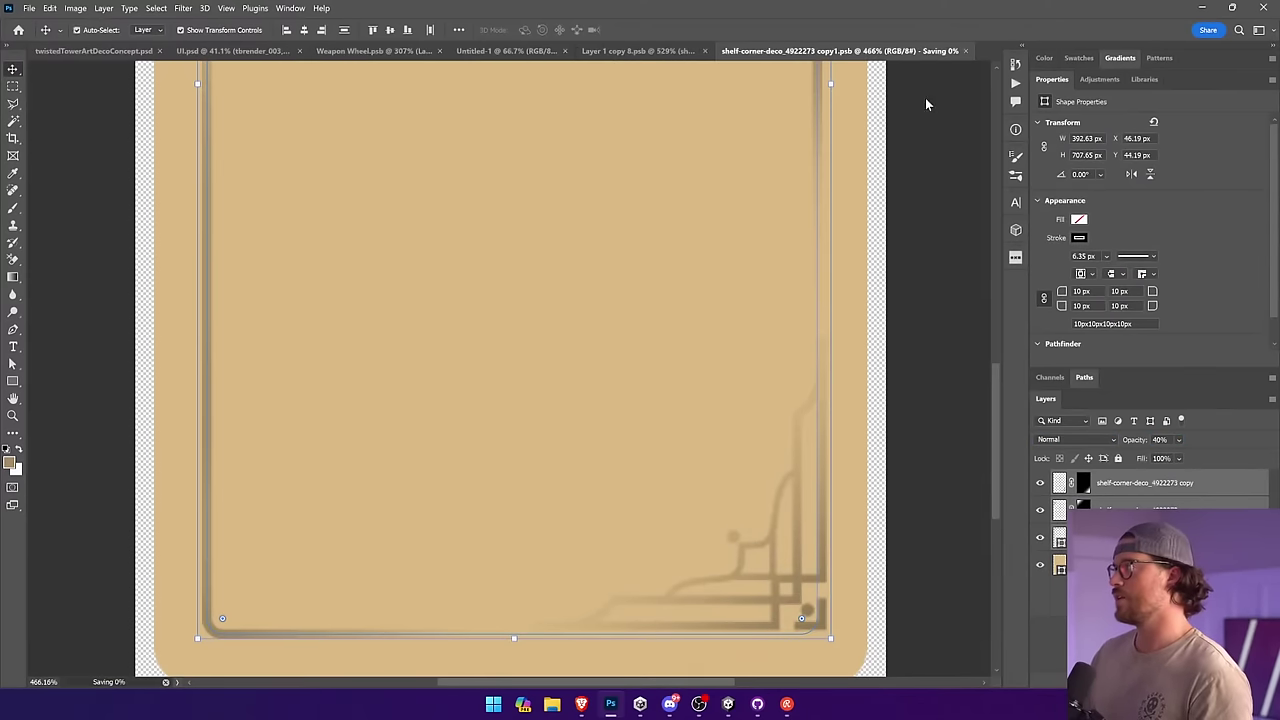
Step: Save and close the heart card's frame document and its parent card document
left_click(966, 51)
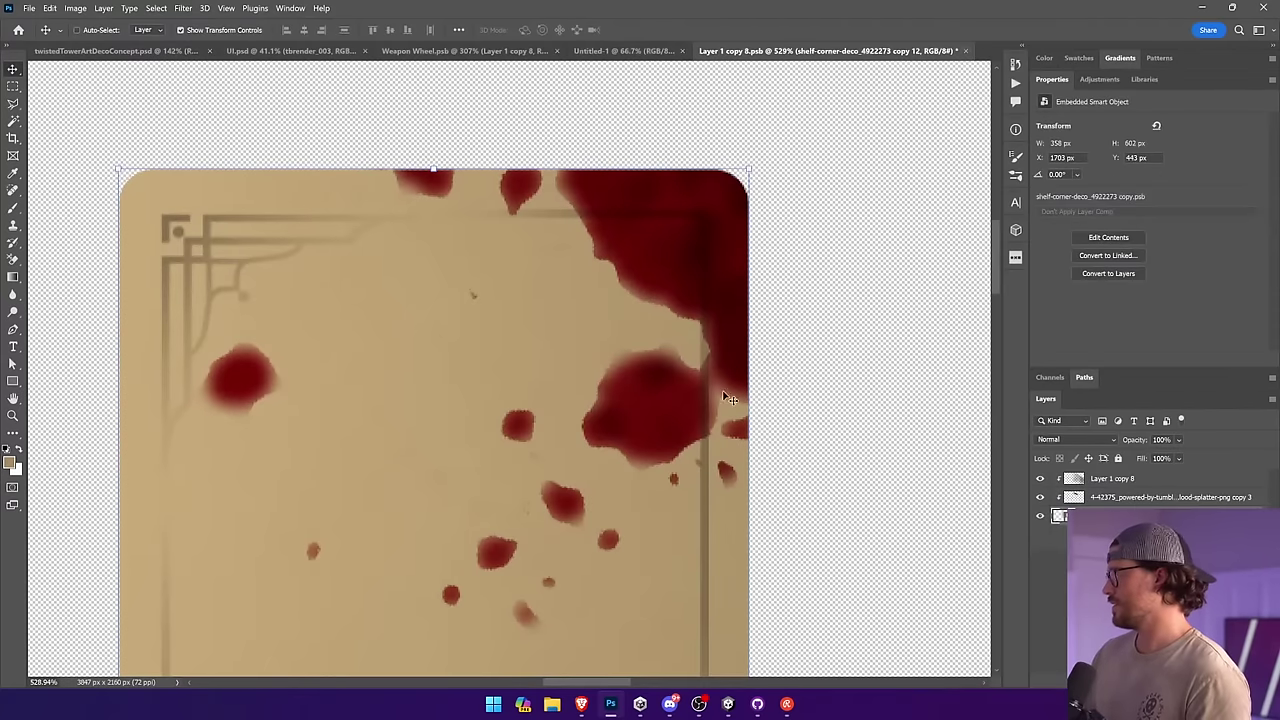
key("ctrl+0")
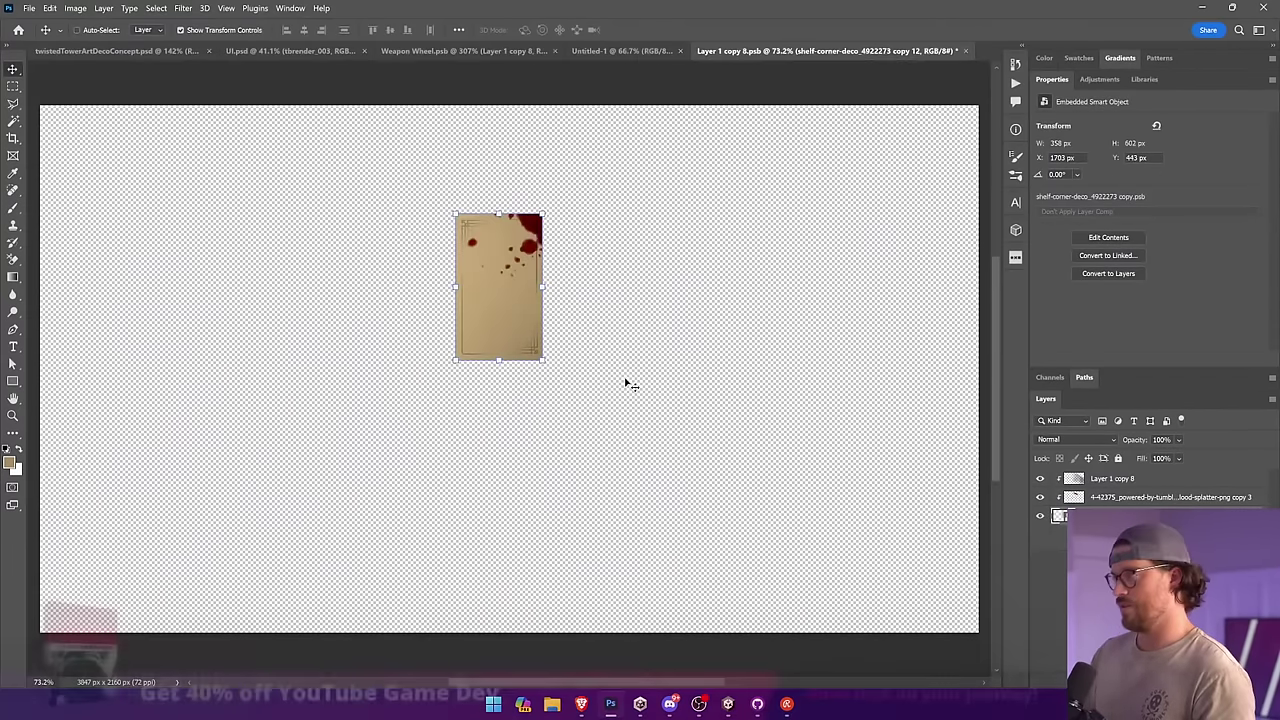
key("ctrl+s")
left_click(966, 51)
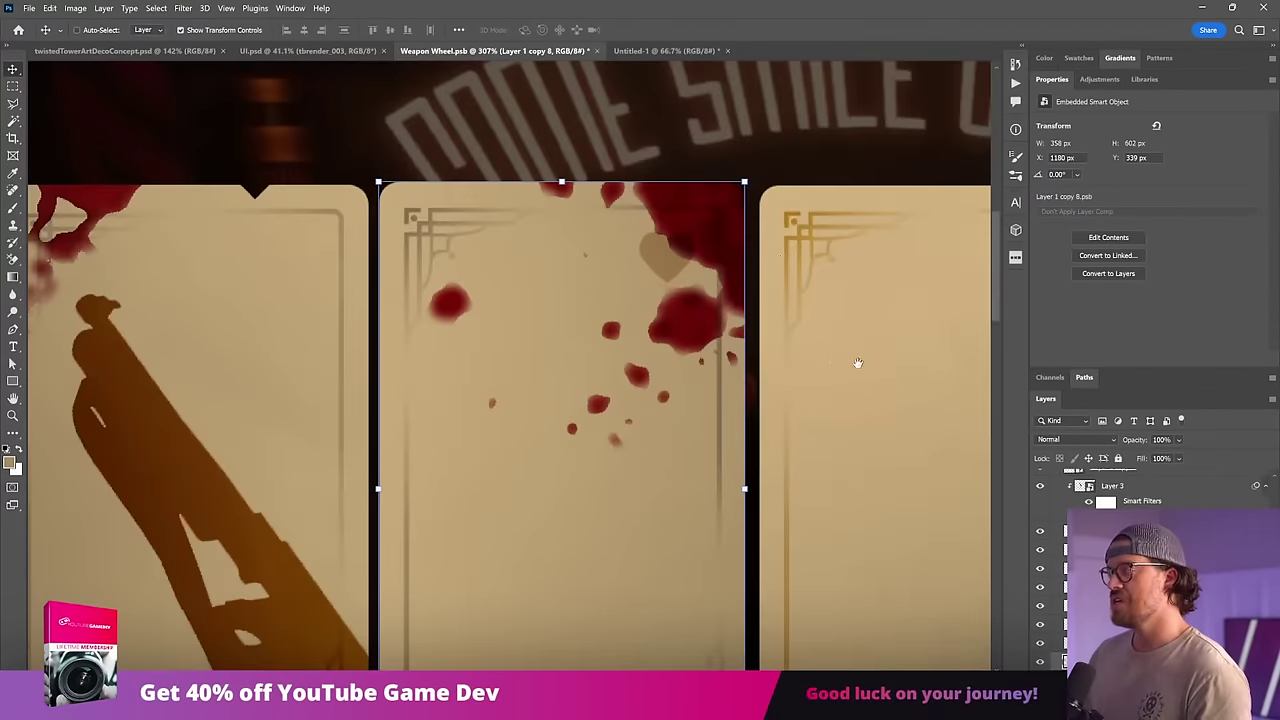
Step: Open the smart object of the club card beside the heart card, and open its nested shelf-corner-deco document
left_click_drag(857, 362, 608, 331)
left_click(640, 308, "ctrl")
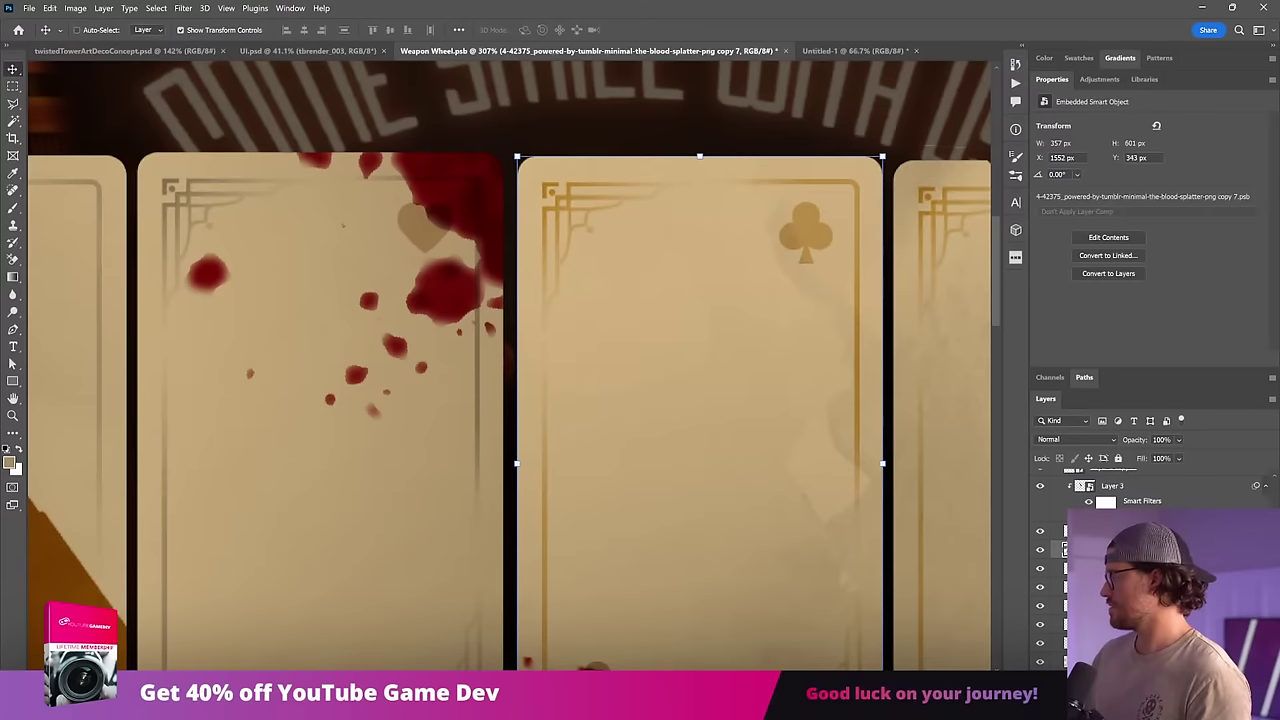
double_click(1074, 549)
key("ctrl+space")
left_click_drag(463, 200, 528, 340)
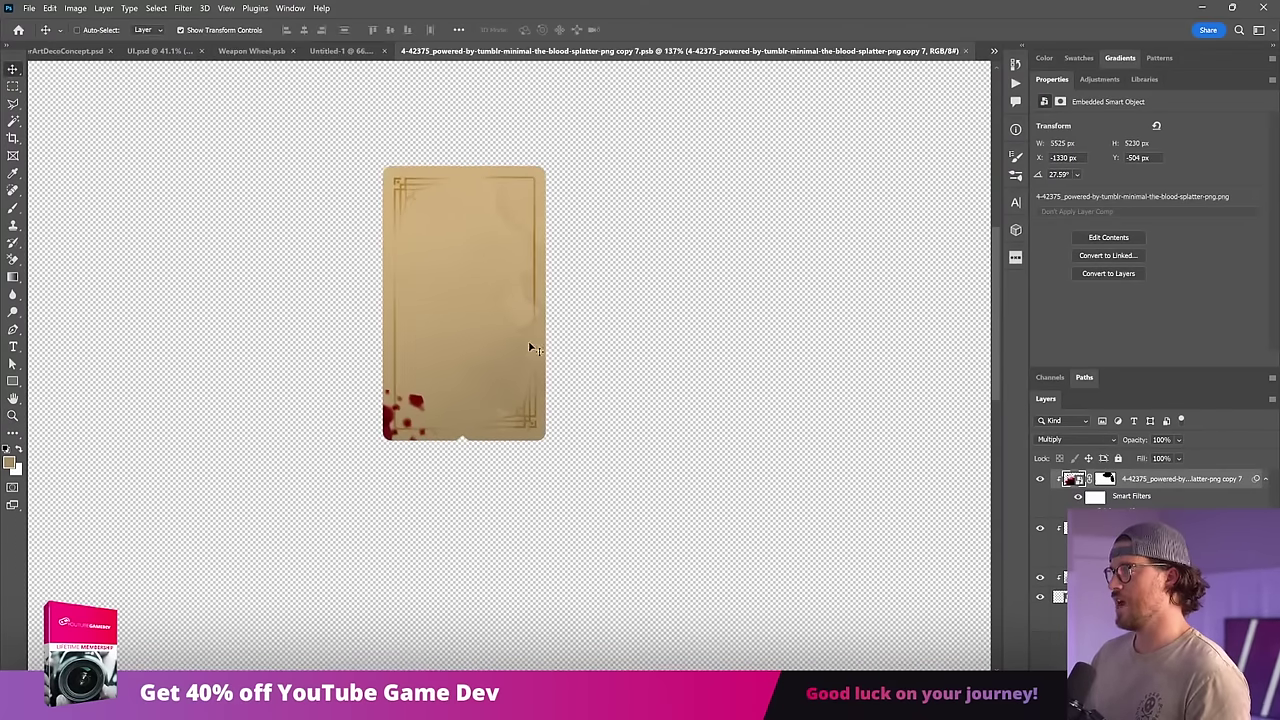
left_click(530, 348, "ctrl")
left_click(1062, 577)
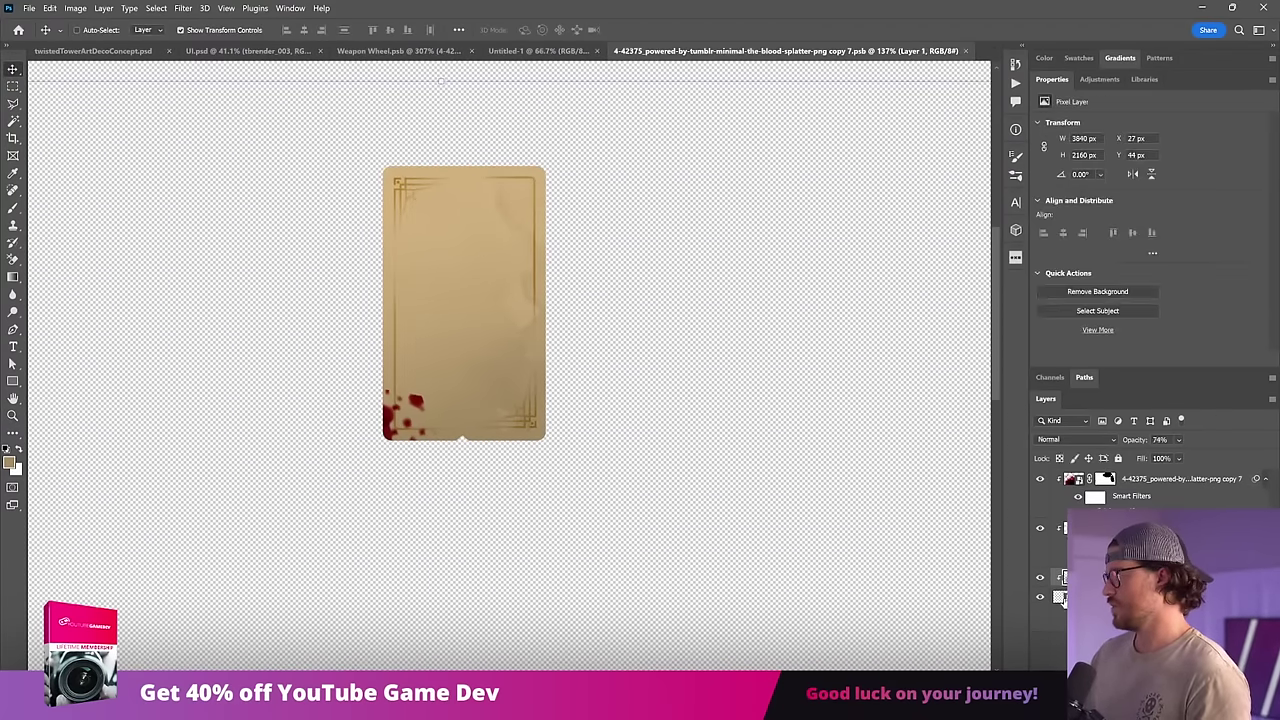
double_click(1060, 597)
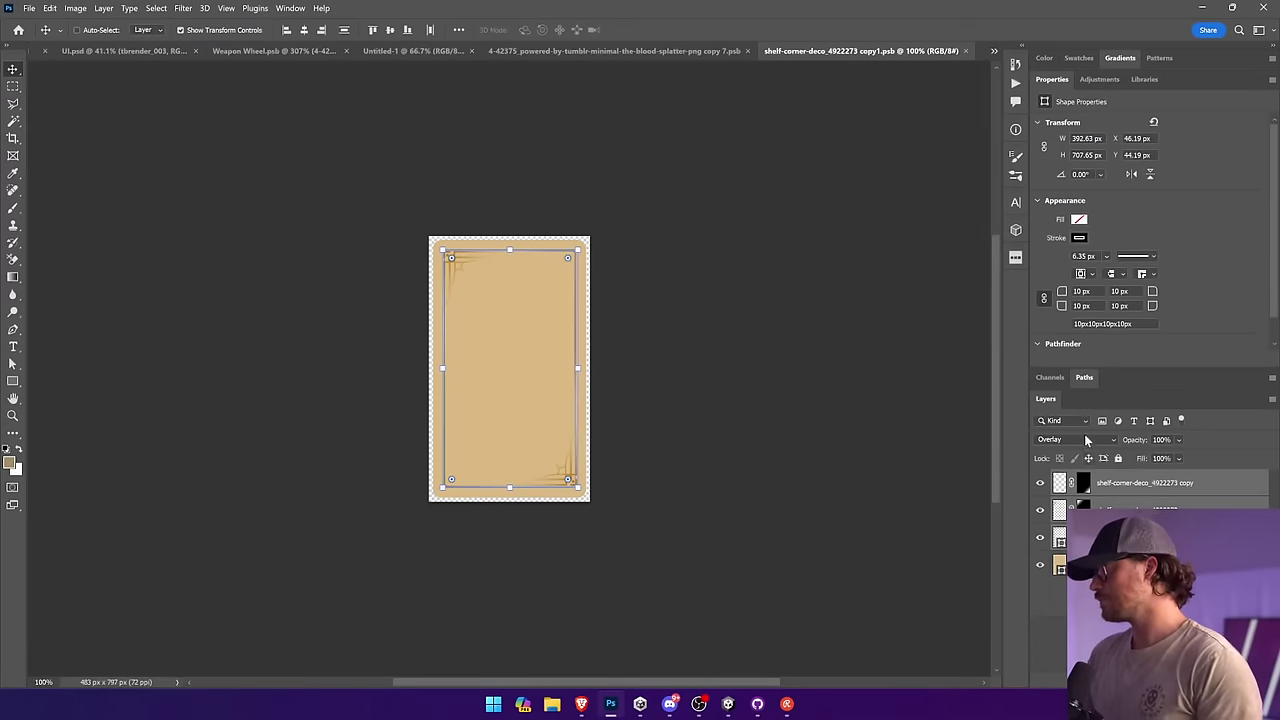
Step: Set the club card's corner ornament and border layers to Normal blend mode with 40% opacity
left_click(1078, 439)
left_click(1083, 372)
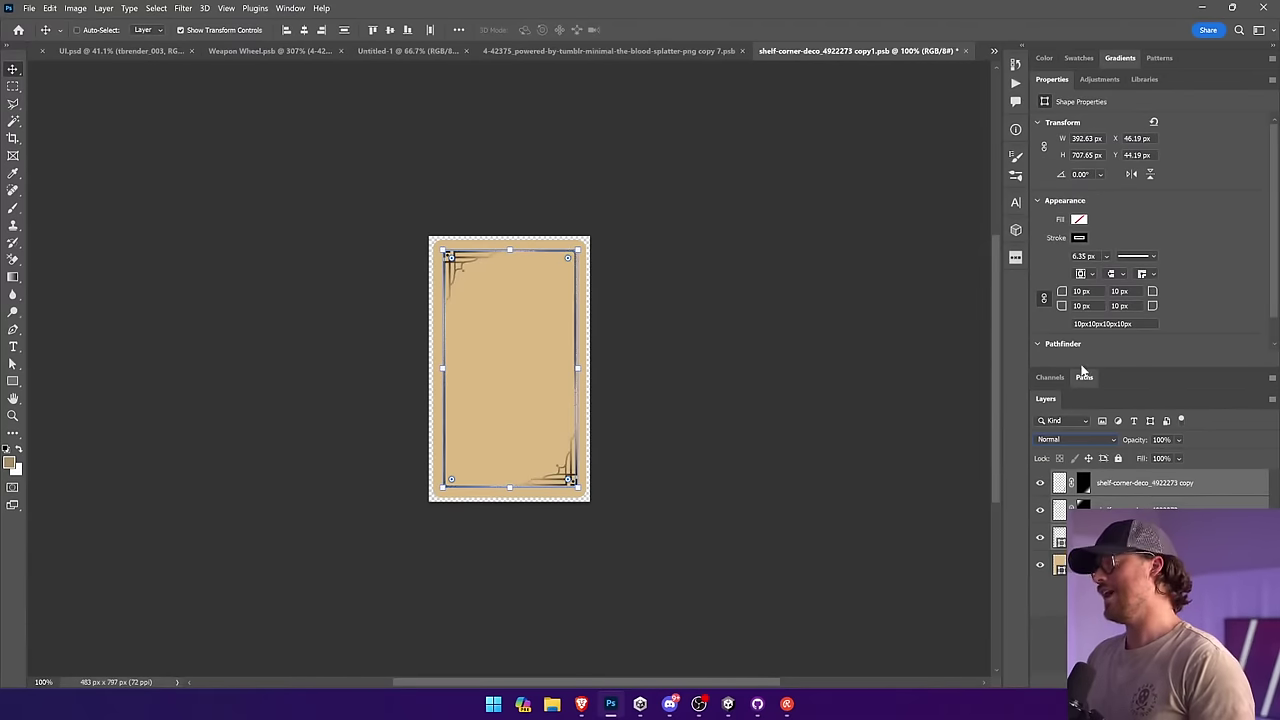
type("40")
key("Return")
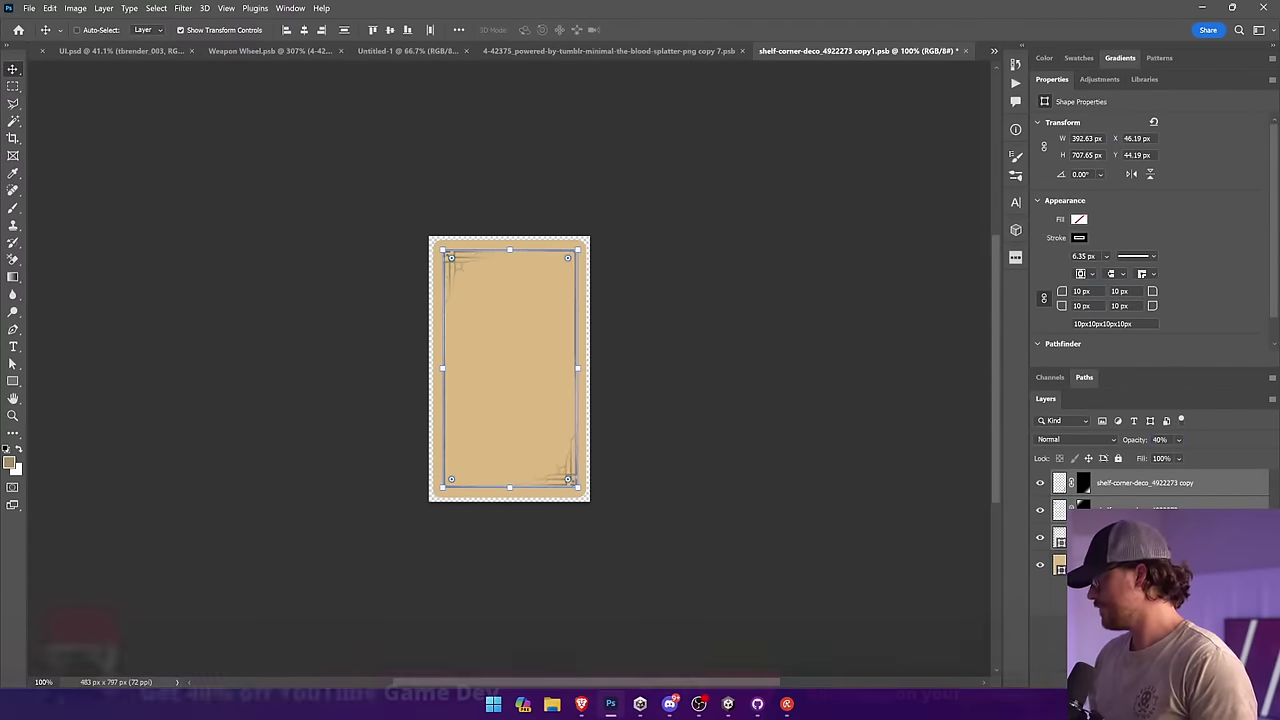
Step: Save and close the club card's frame document and its parent card document
left_click(966, 51)
key("ctrl+s")
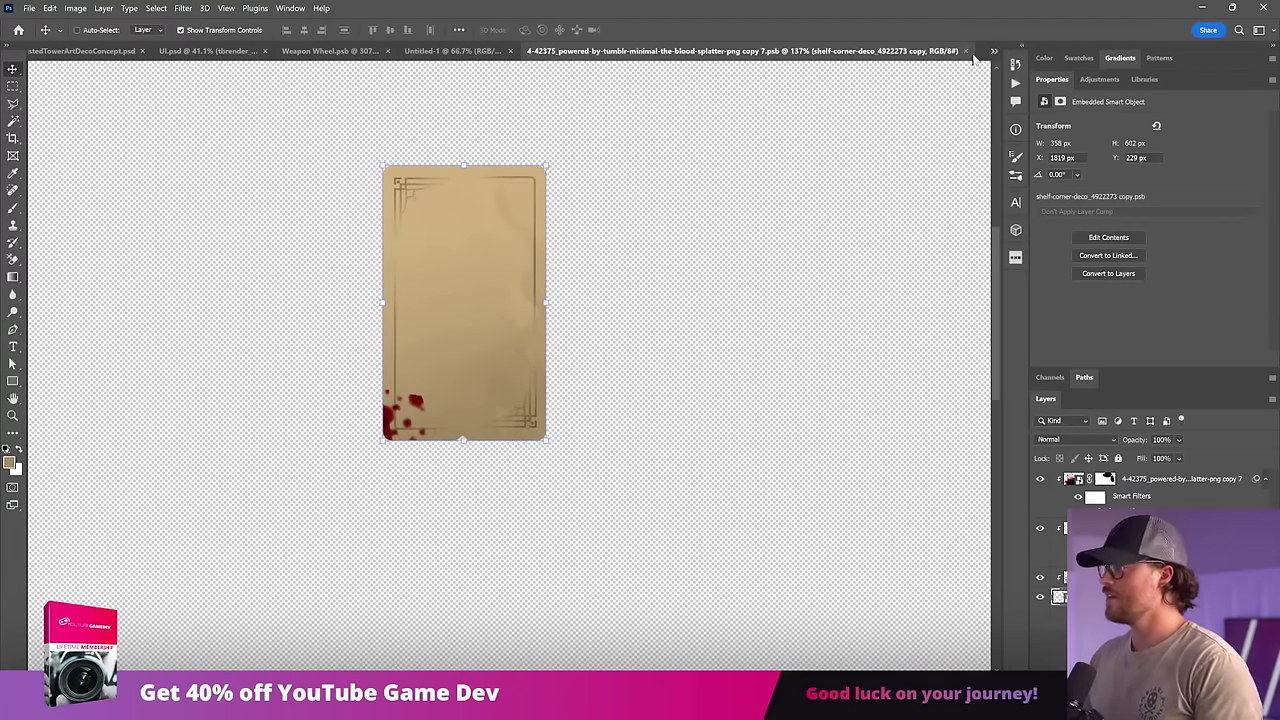
left_click(966, 51)
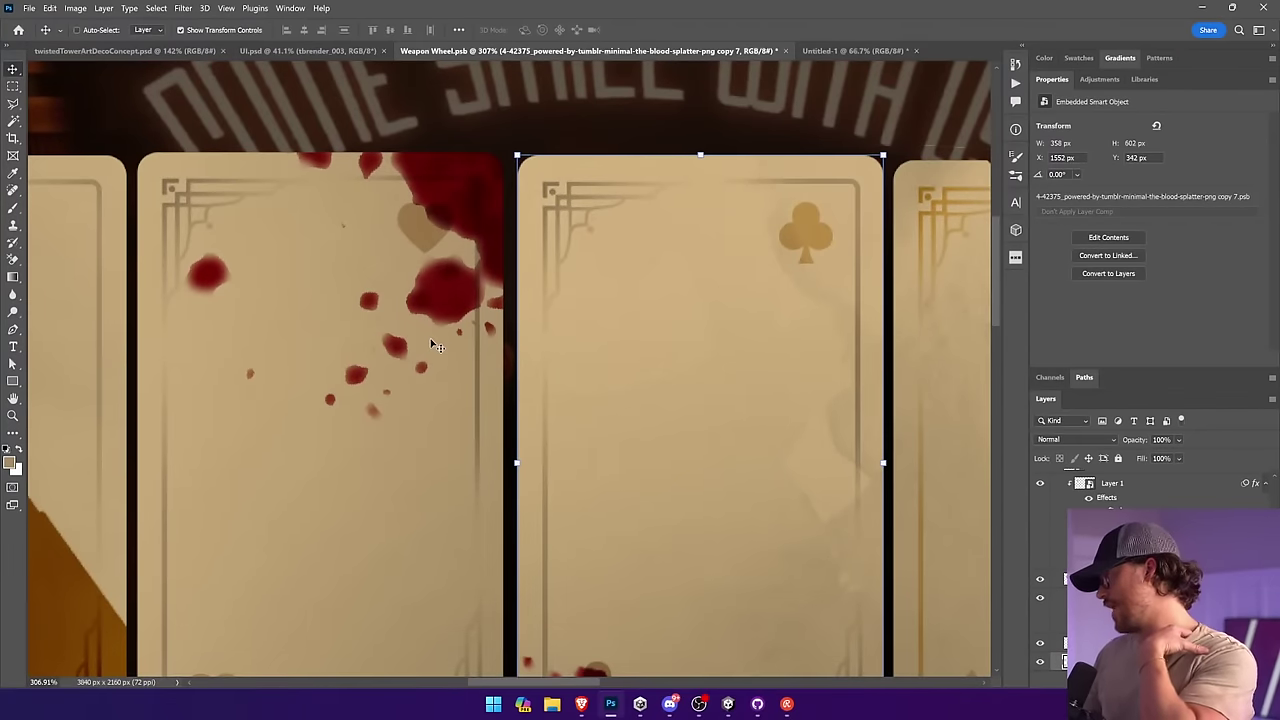
Step: Open the smart object of the spade card beside the club card, and open its nested shelf-corner-deco document
left_click_drag(456, 326, 657, 204)
left_click_drag(741, 533, 460, 223)
left_click(349, 166, "ctrl")
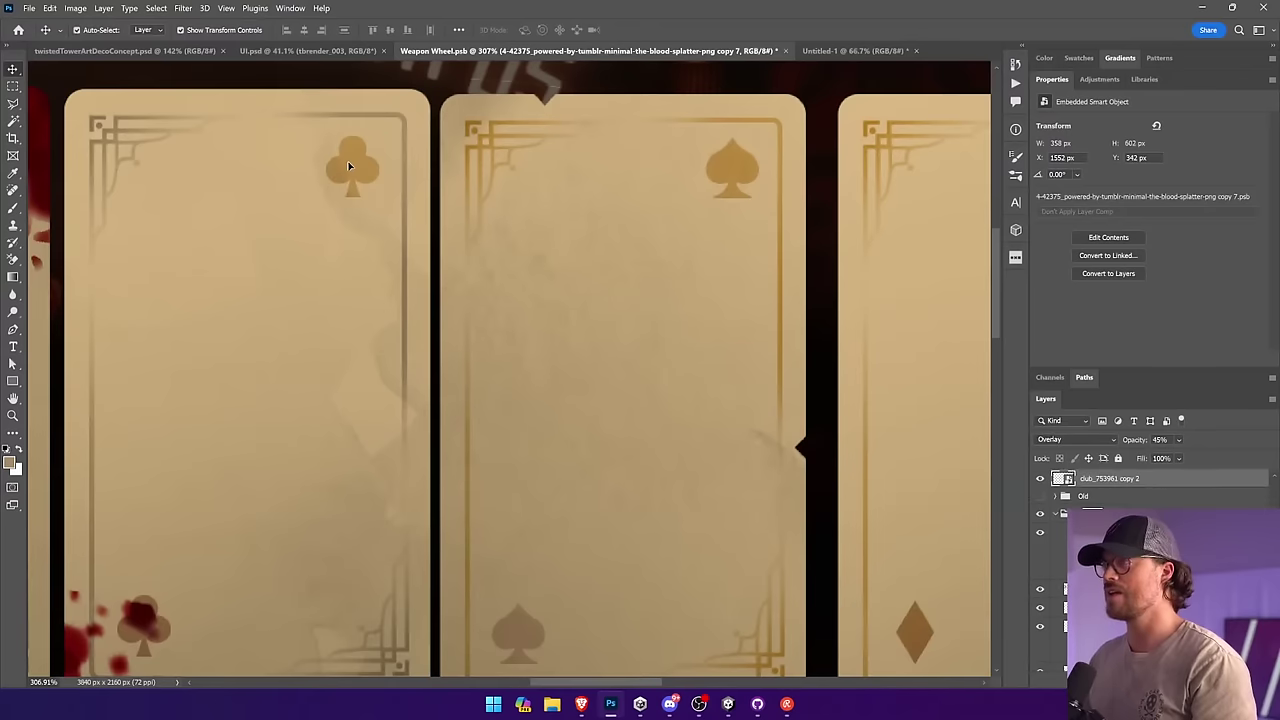
left_click_drag(509, 360, 553, 260)
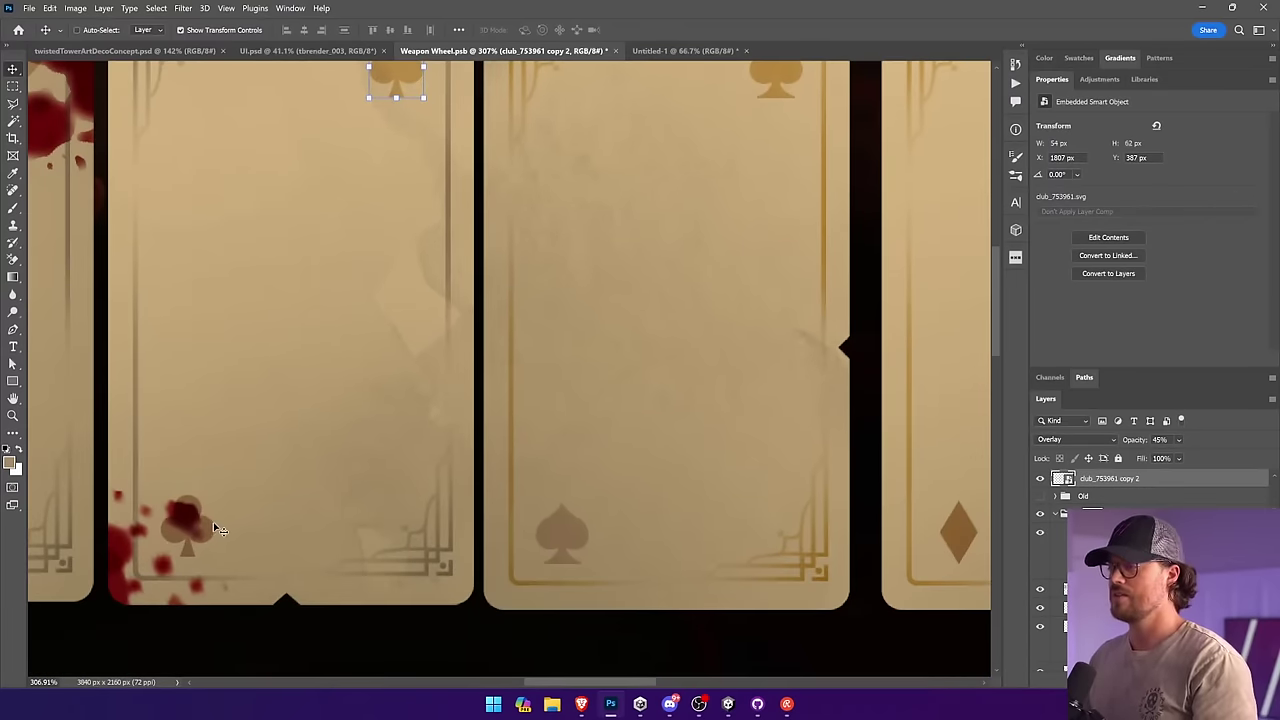
left_click_drag(537, 394, 406, 437)
left_click(557, 360)
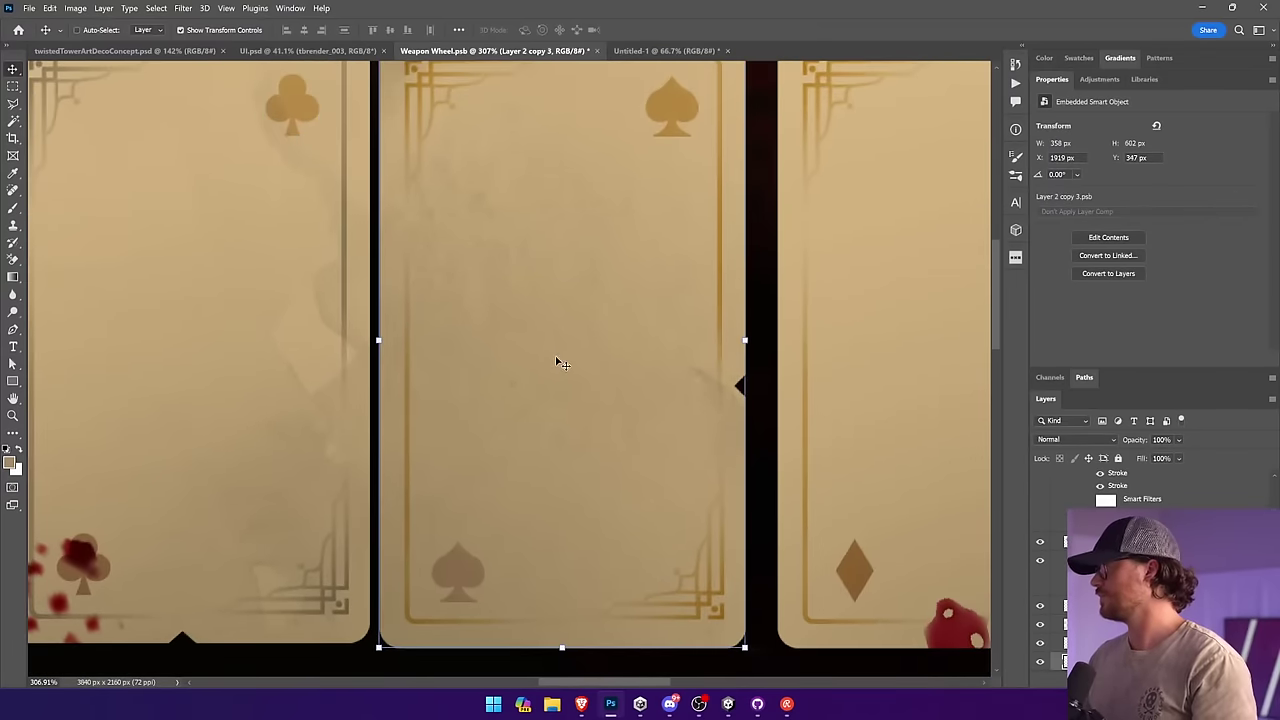
left_click_drag(544, 357, 484, 385)
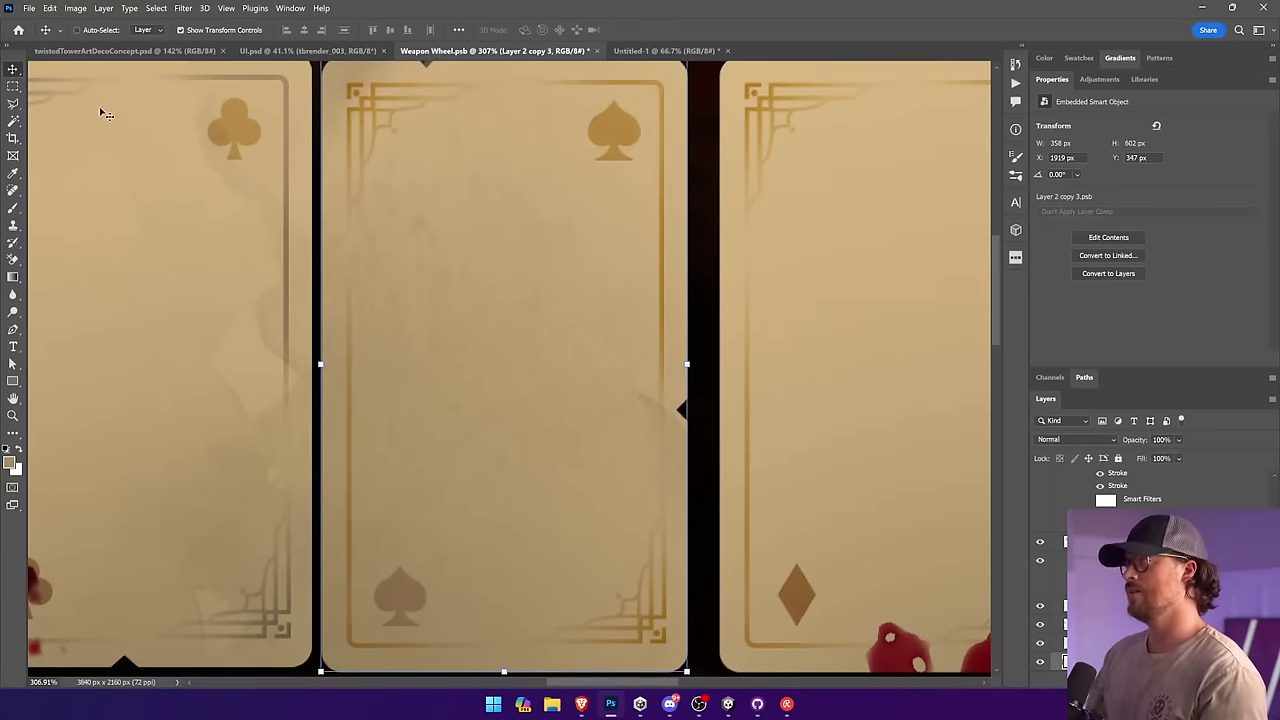
double_click(1065, 661)
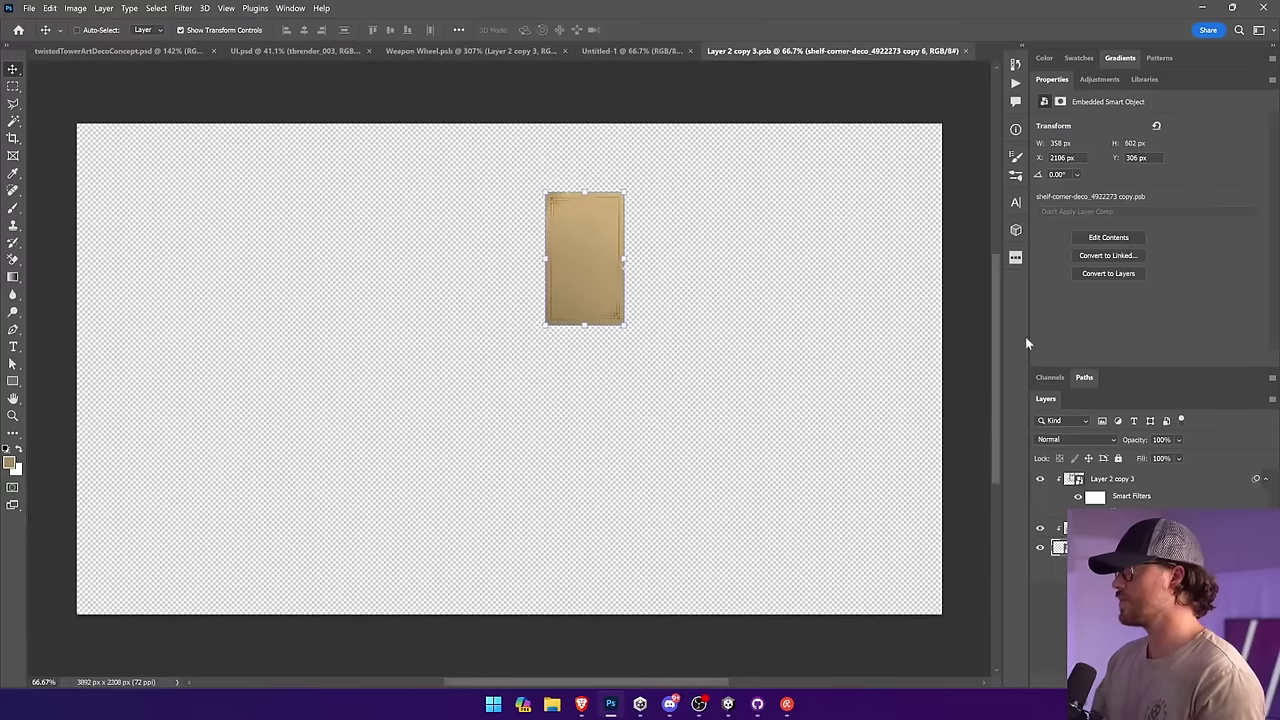
left_click_drag(635, 217, 777, 349)
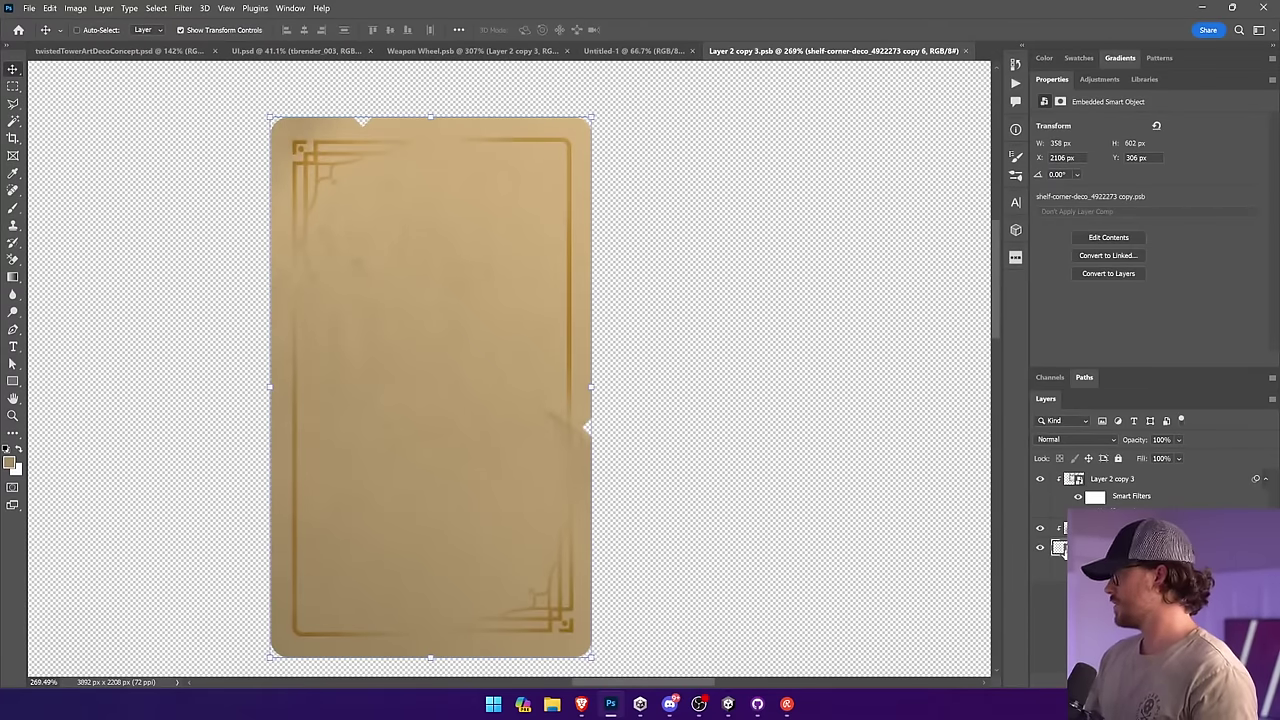
double_click(1062, 550)
Step: Select the spade card's two corner ornament layers and the rounded border shape
left_click_drag(530, 318, 672, 388)
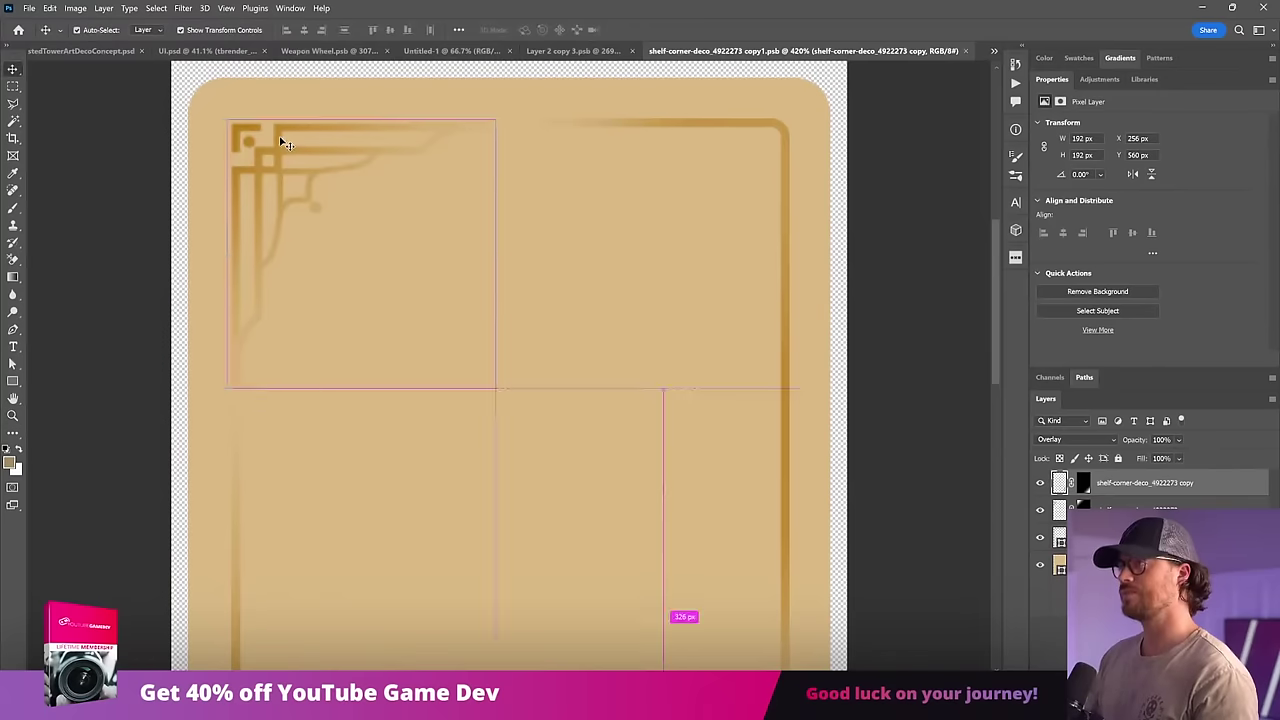
left_click(786, 138)
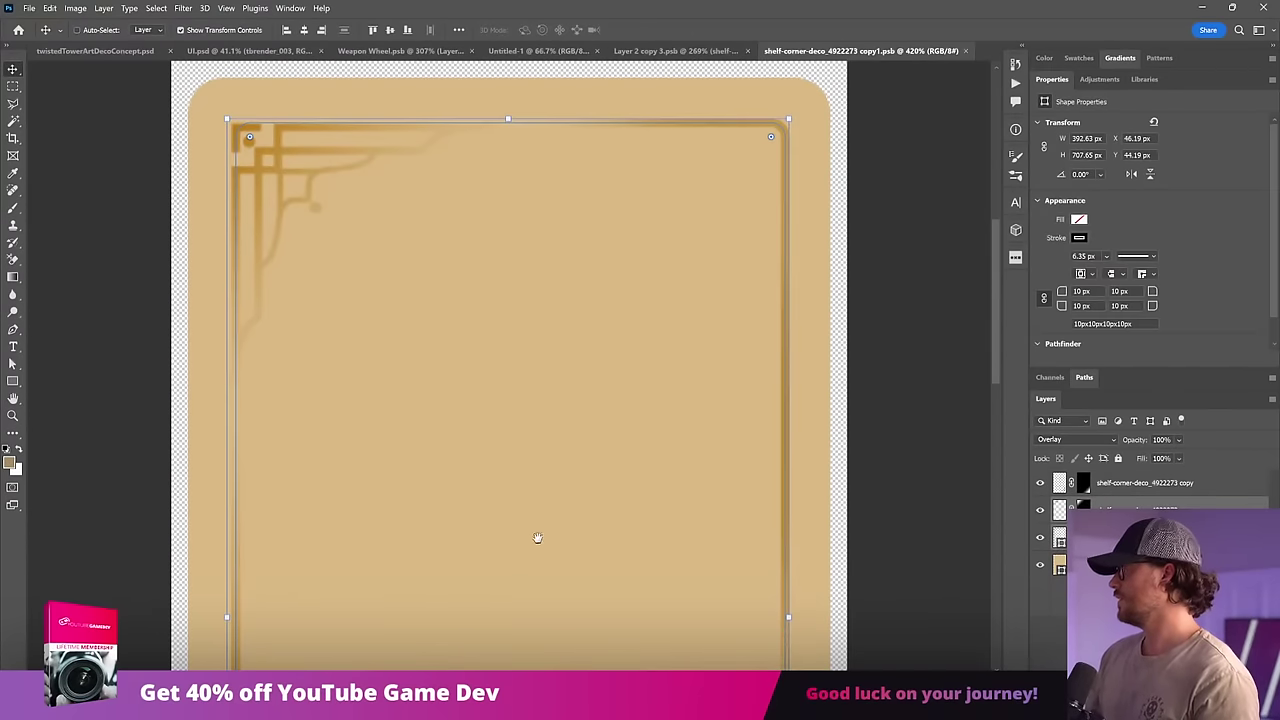
left_click_drag(525, 480, 482, 294)
left_click_drag(560, 610, 504, 160)
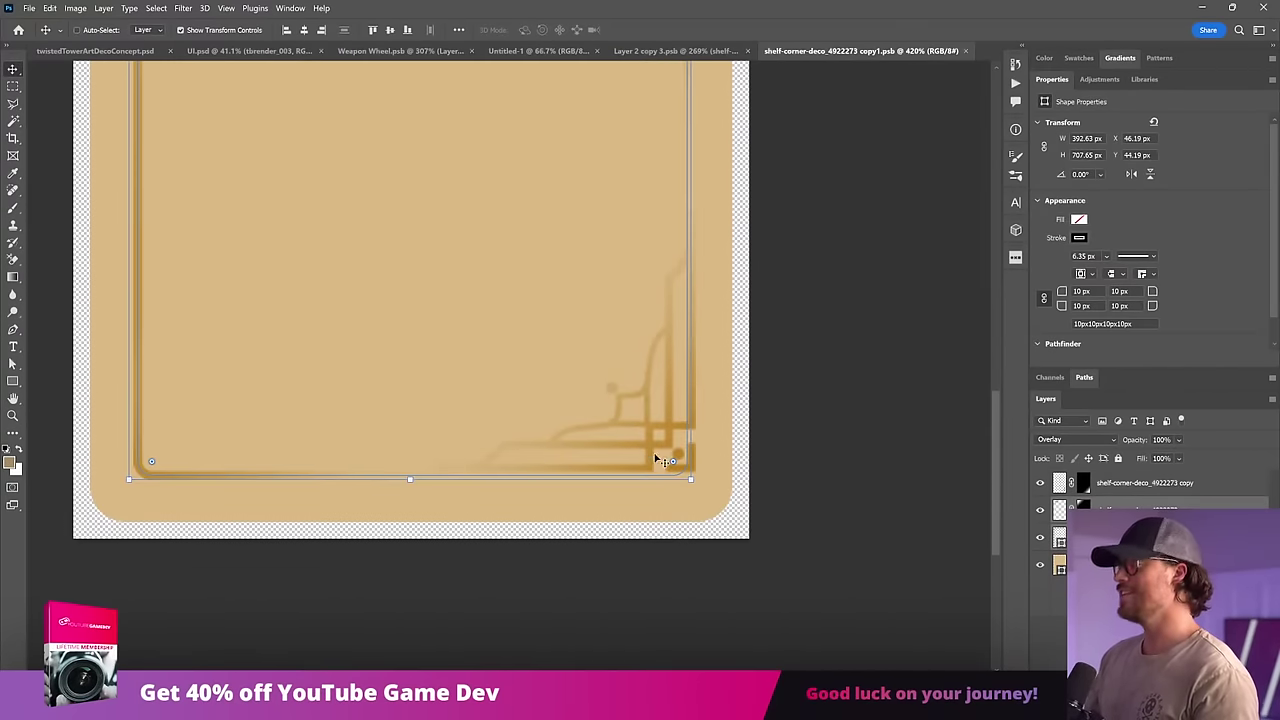
scroll(605, 445, "up", 5)
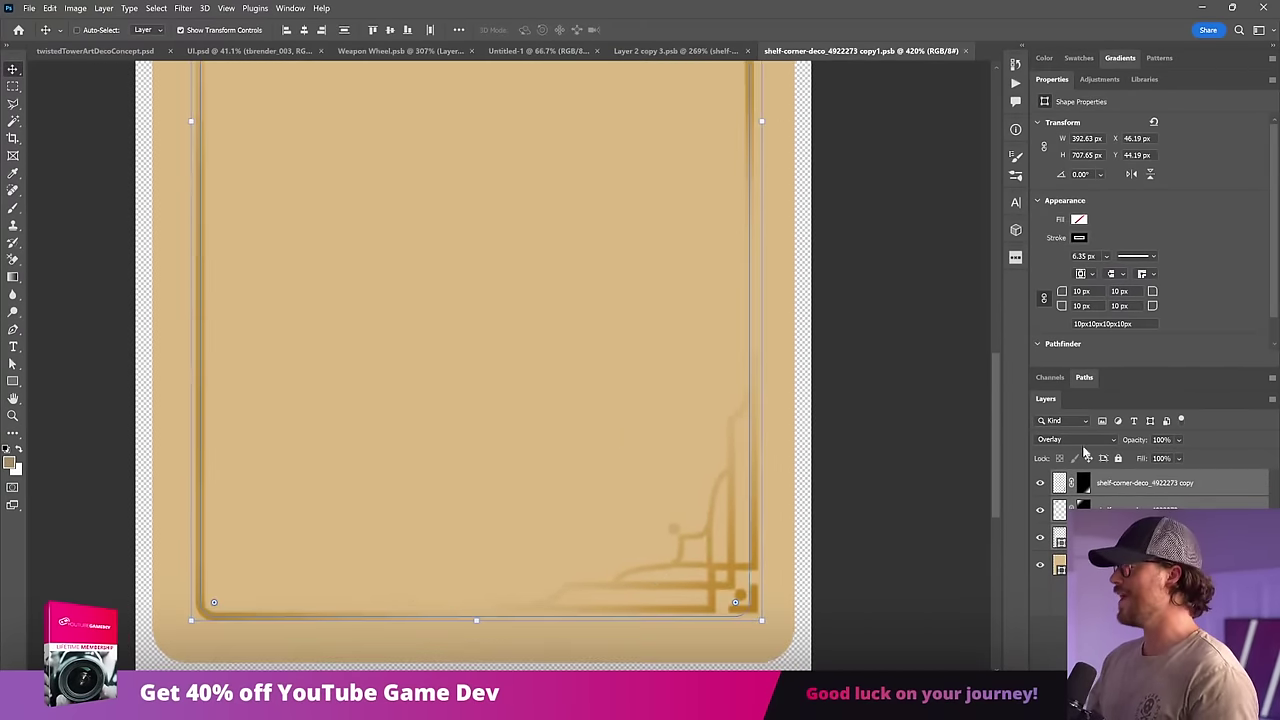
Step: Set the spade card's selected frame layers to Normal blend mode with 40% opacity and save the frame document
left_click(1078, 440)
left_click(1060, 358)
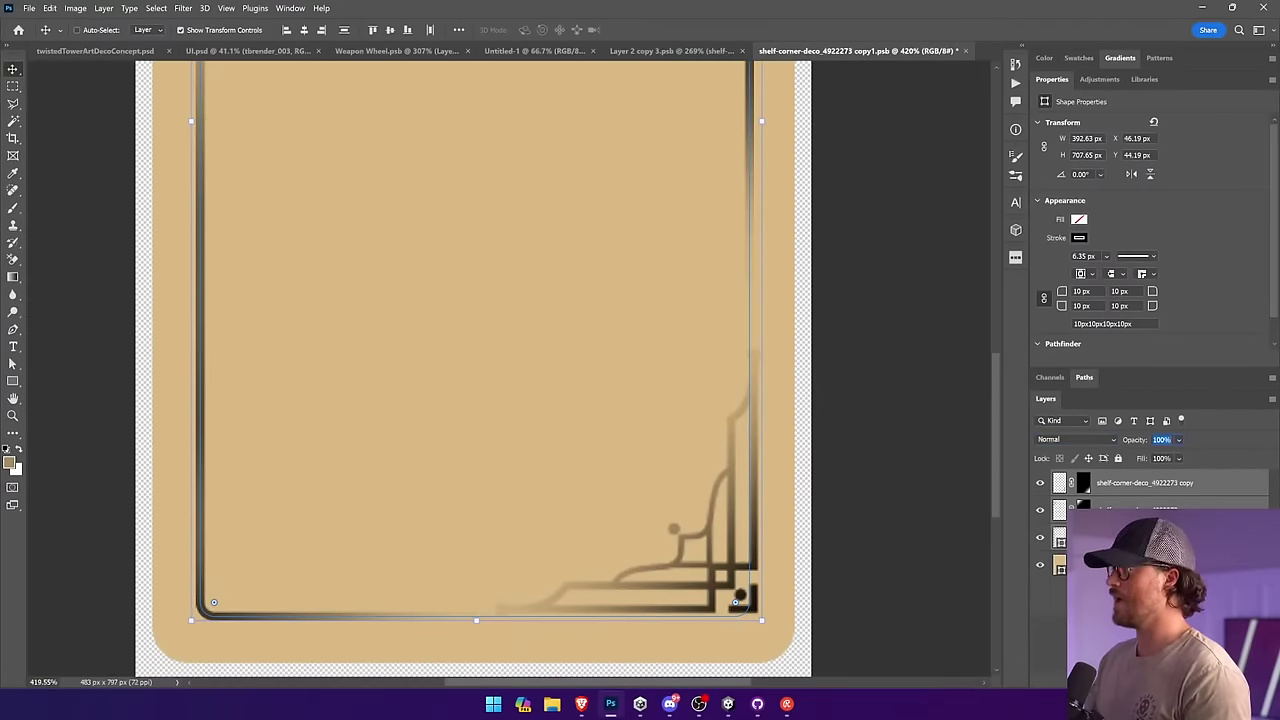
type("40")
key("ctrl+s")
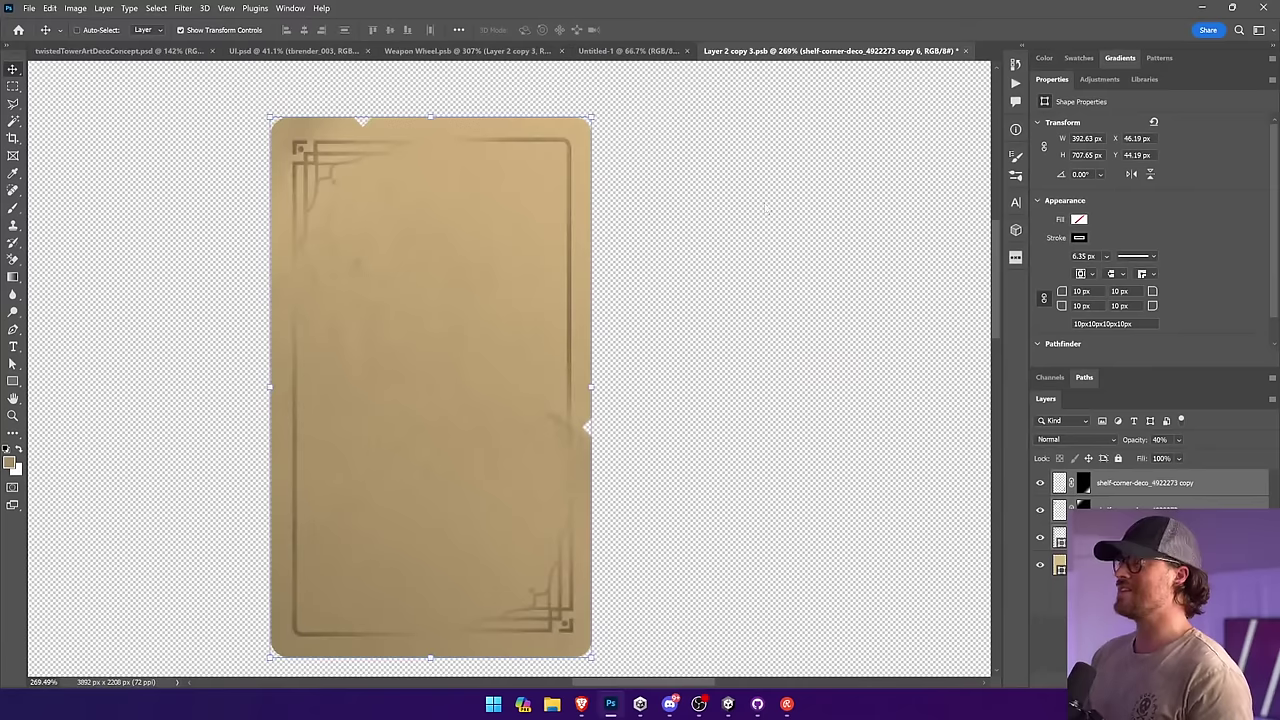
Step: Save and close the spade card's two documents, and open the nested frame document of the diamond card beside it
left_click(966, 50)
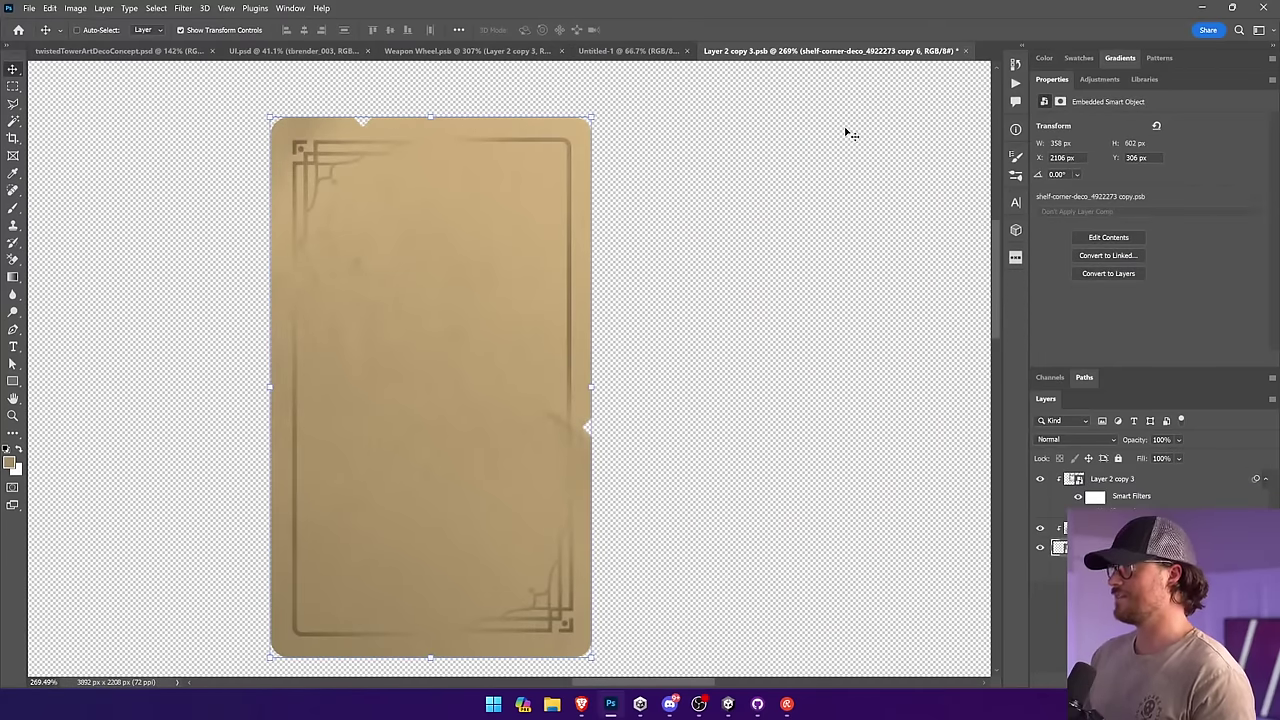
left_click(966, 50)
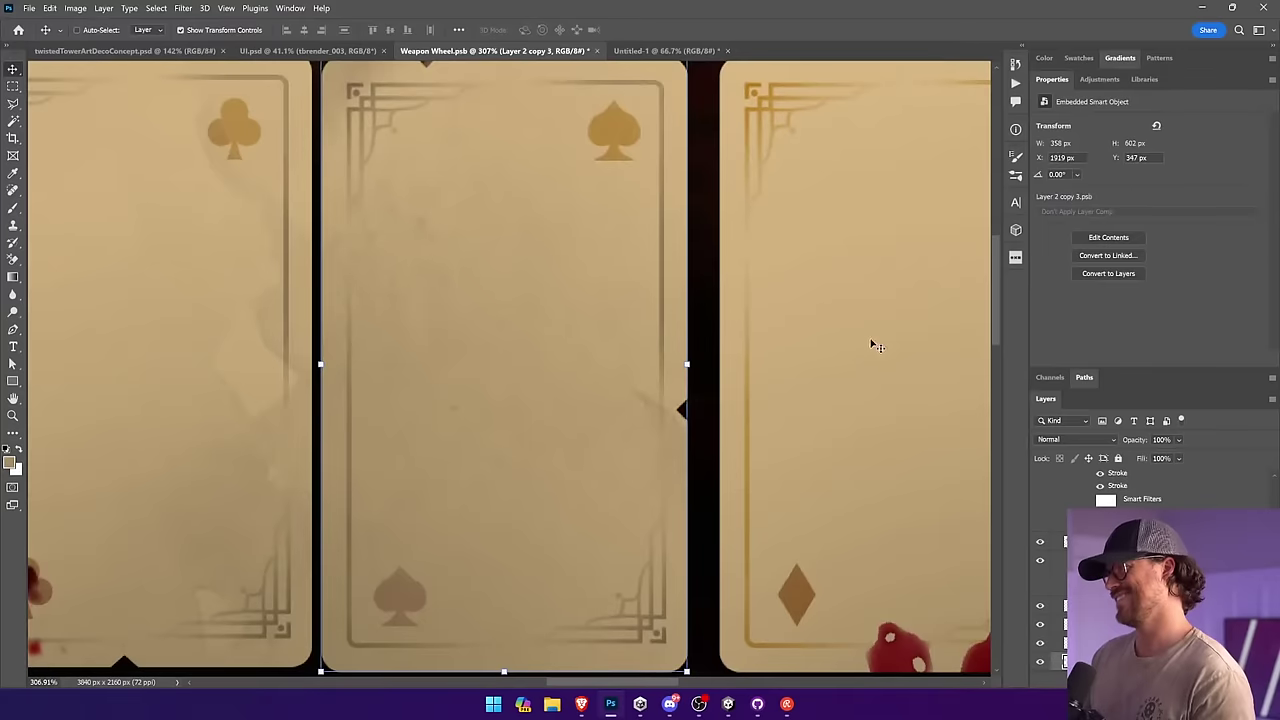
left_click_drag(873, 346, 637, 374)
left_click(637, 374, "ctrl")
double_click(1065, 663)
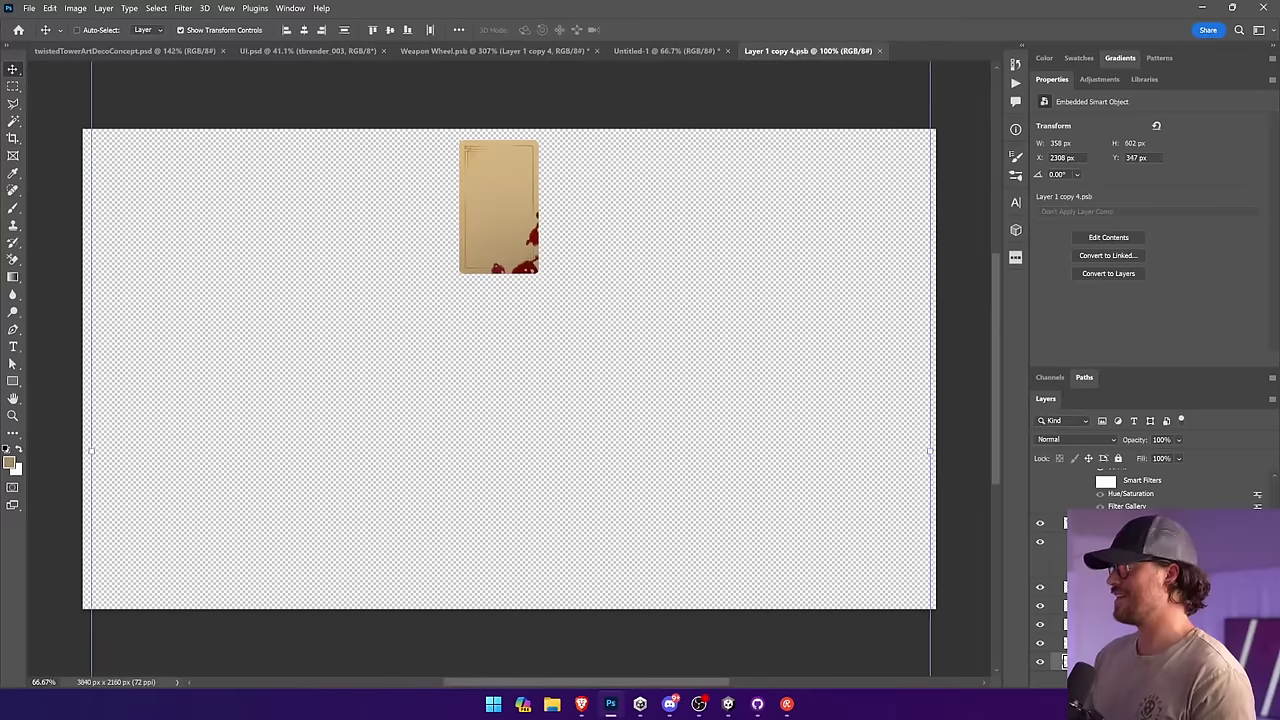
double_click(1062, 519)
Step: Select the seventh card's two corner ornament layers and rounded border shape, undoing any accidental shift of the frame
key("z")
left_click_drag(502, 266, 740, 337)
left_click(249, 188, "ctrl")
left_click(775, 157)
left_click_drag(780, 411, 526, 311)
left_click(596, 386, "ctrl+shift")
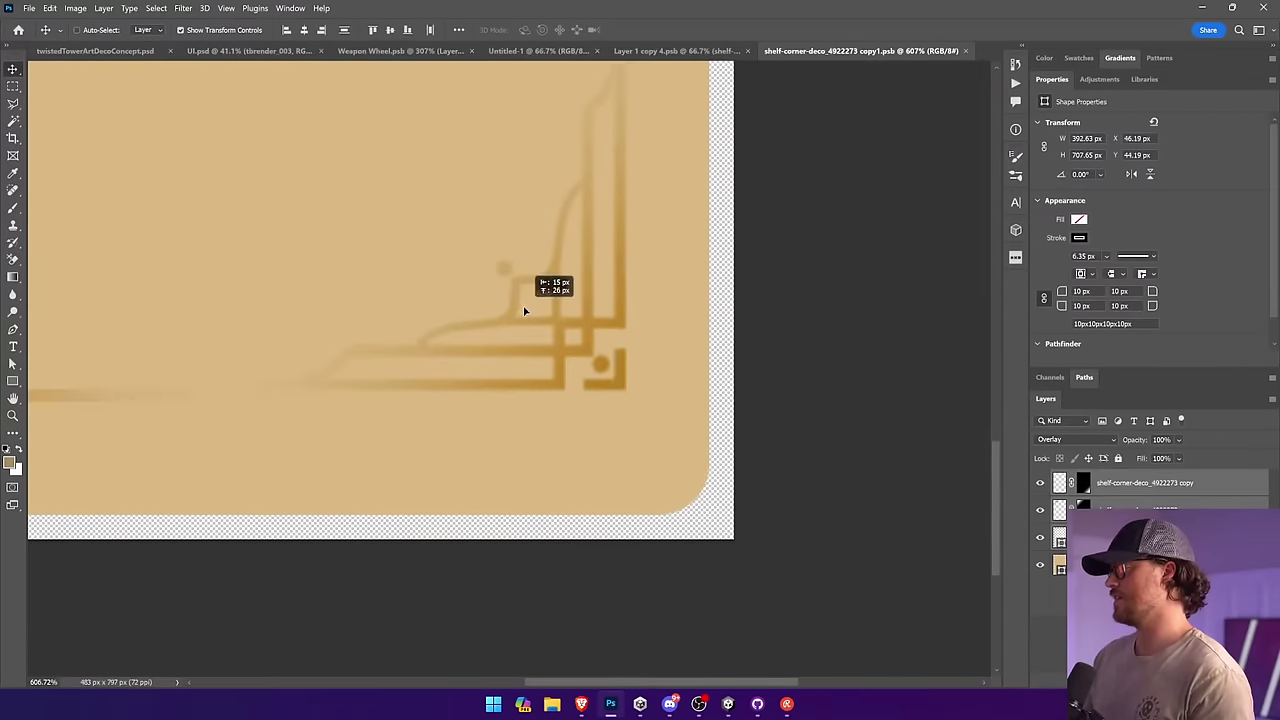
key("ctrl+z")
Step: Set the seventh card's selected frame layers to Normal blend mode with 40% opacity and save the frame document
left_click(1100, 443)
left_click(1055, 362)
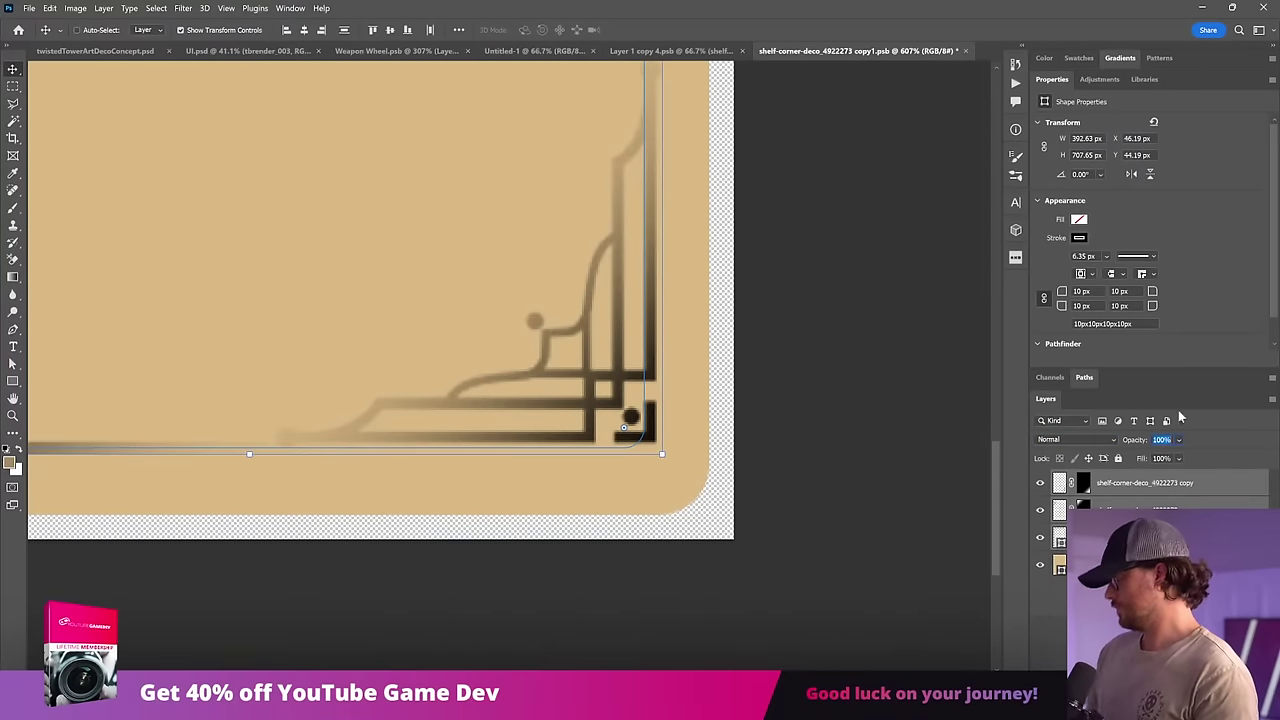
type("40")
key("Return")
key("ctrl+s")
Step: Close the seventh card's frame document, and save and close its parent card document
left_click(965, 51)
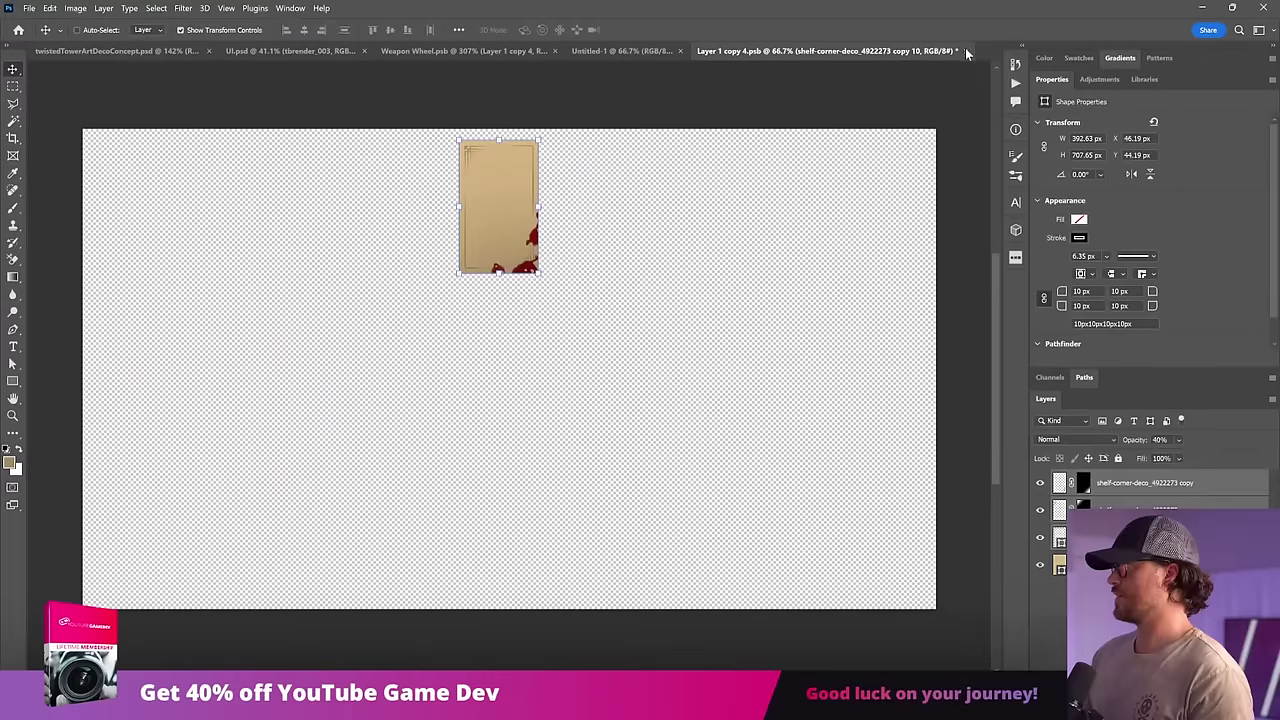
key("ctrl+s")
left_click(966, 51)
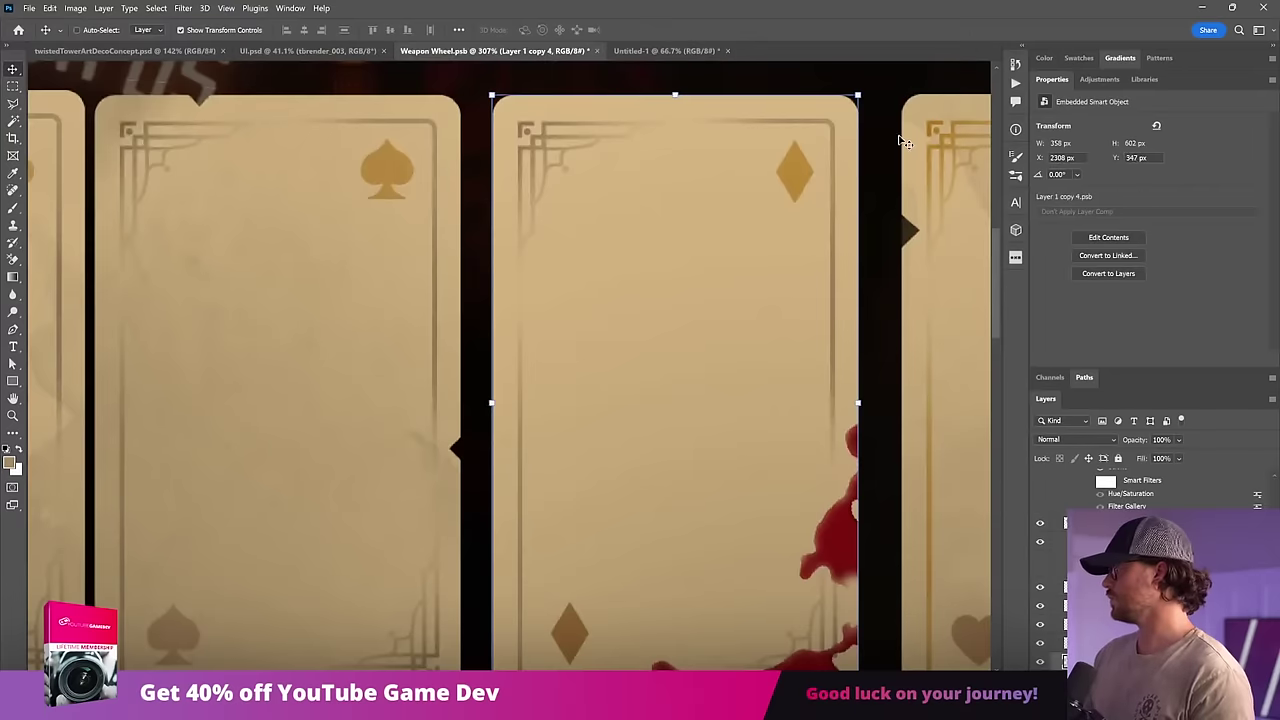
Step: Open the smart object of the heart card beside the edited diamond card, and open its nested shelf-corner-deco document
left_click_drag(660, 326, 383, 332)
left_click(703, 309, "ctrl")
left_click_drag(806, 346, 650, 330)
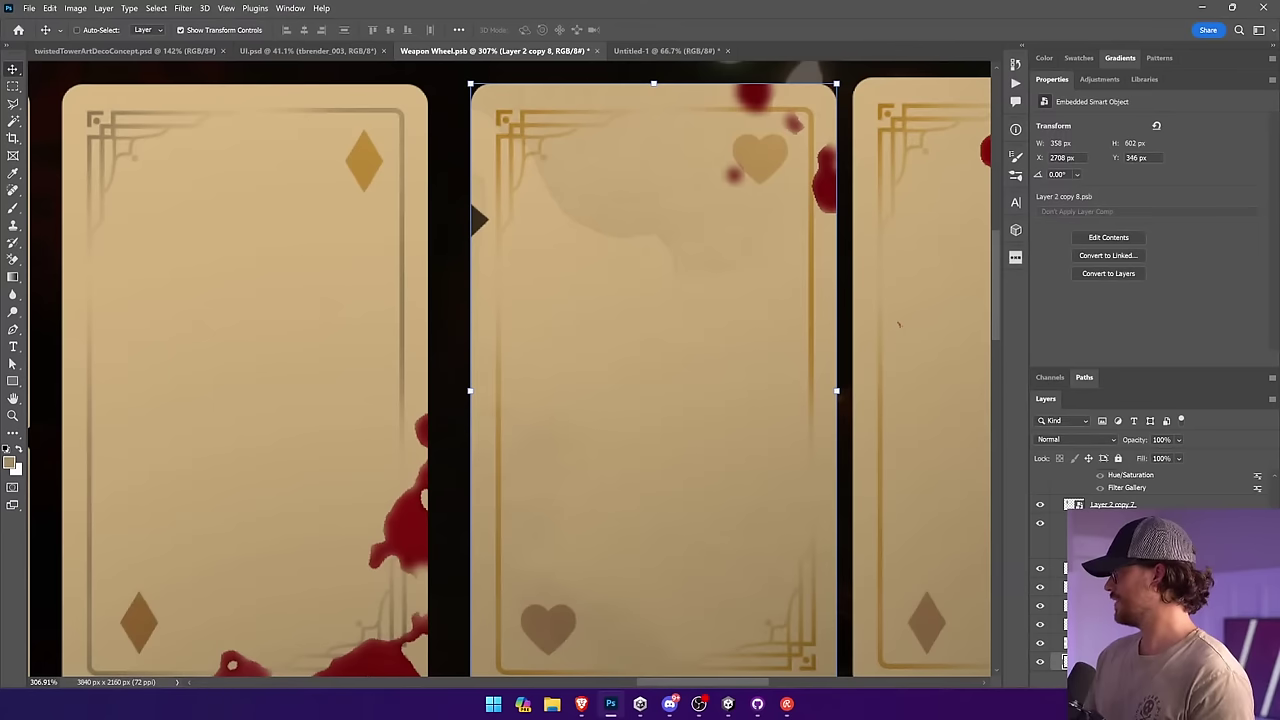
double_click(1073, 661)
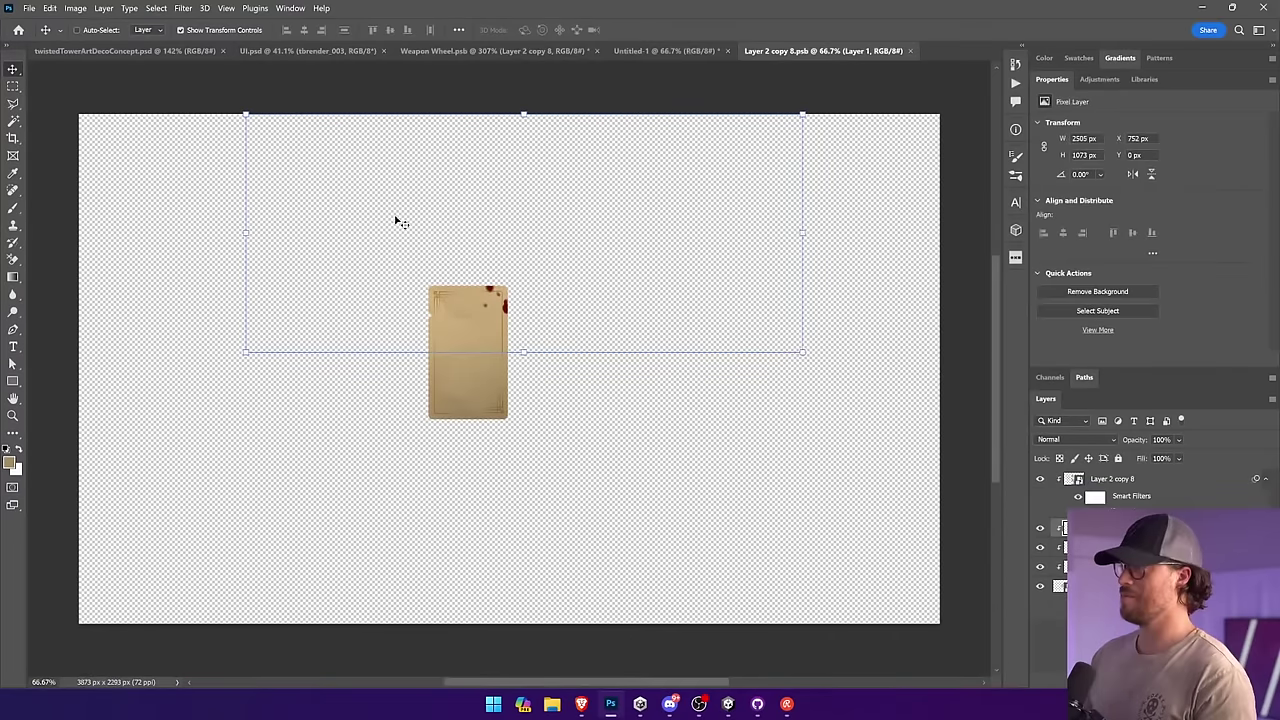
double_click(1061, 588)
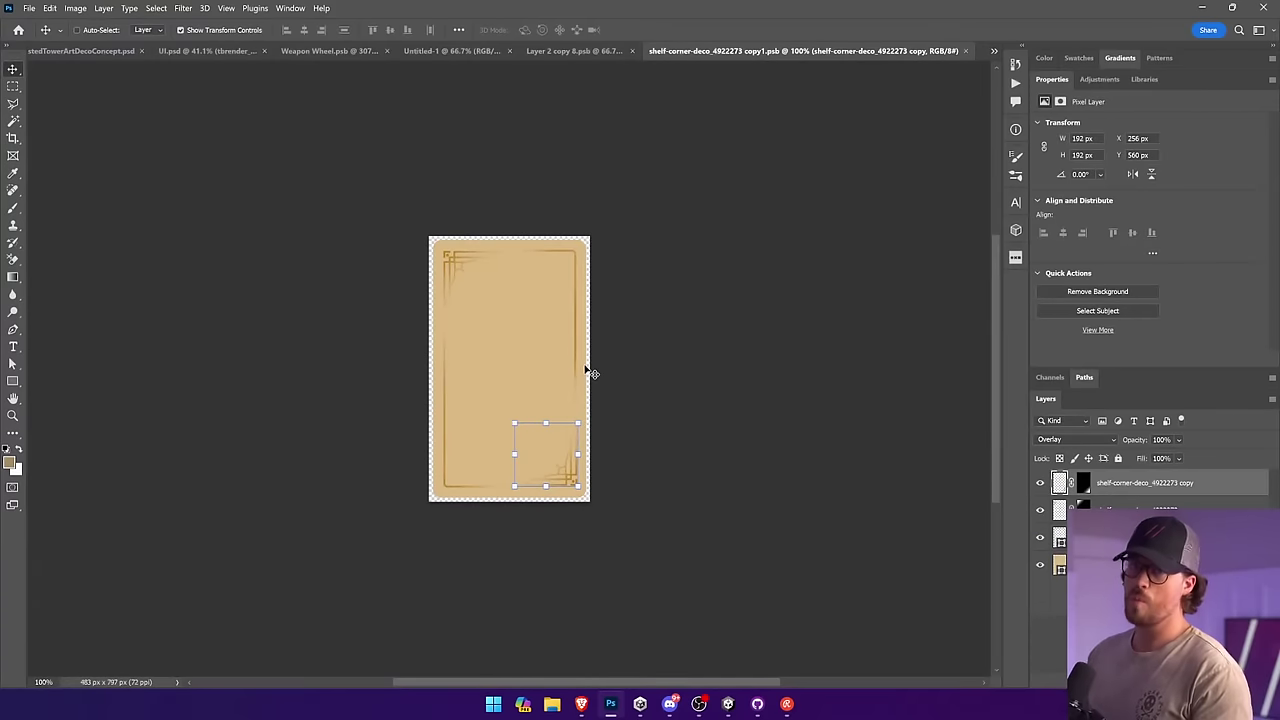
Step: Select the eighth card's two corner ornament layers together with its rounded border shape
key("z")
left_click_drag(389, 208, 545, 355)
key("v")
left_click(314, 154, "ctrl")
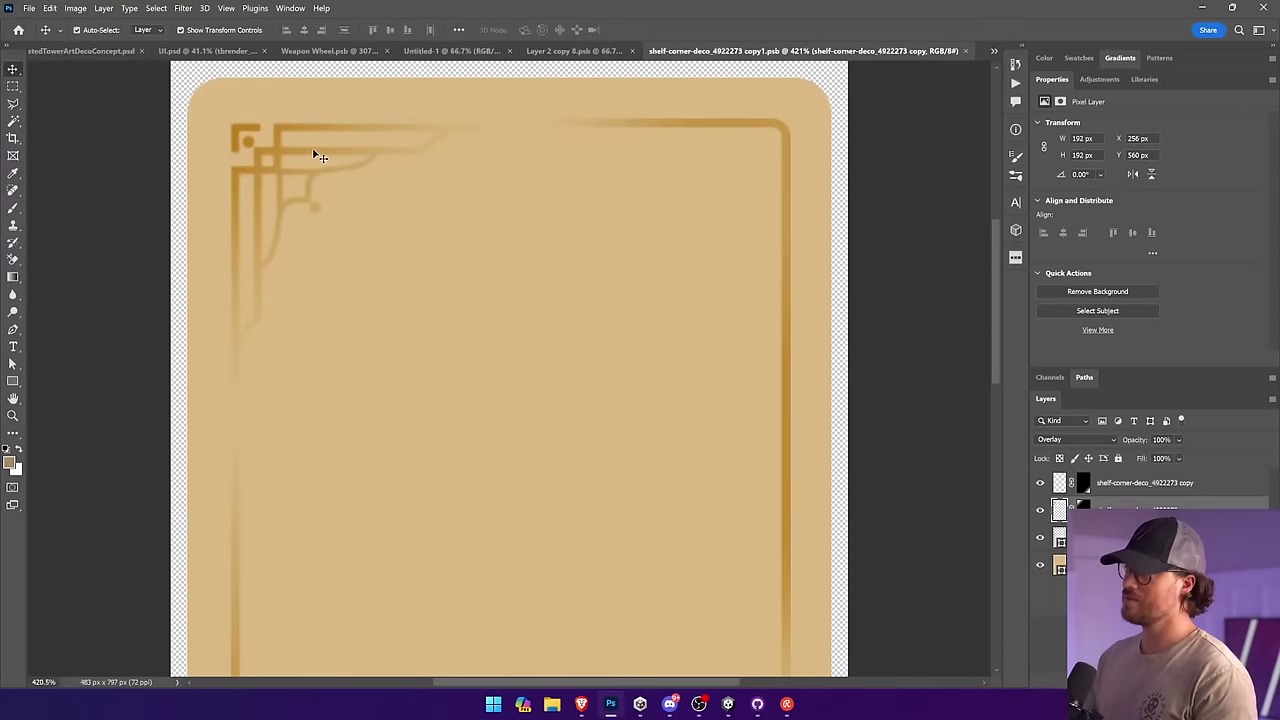
left_click(786, 134, "ctrl+shift")
left_click_drag(680, 620, 629, 477)
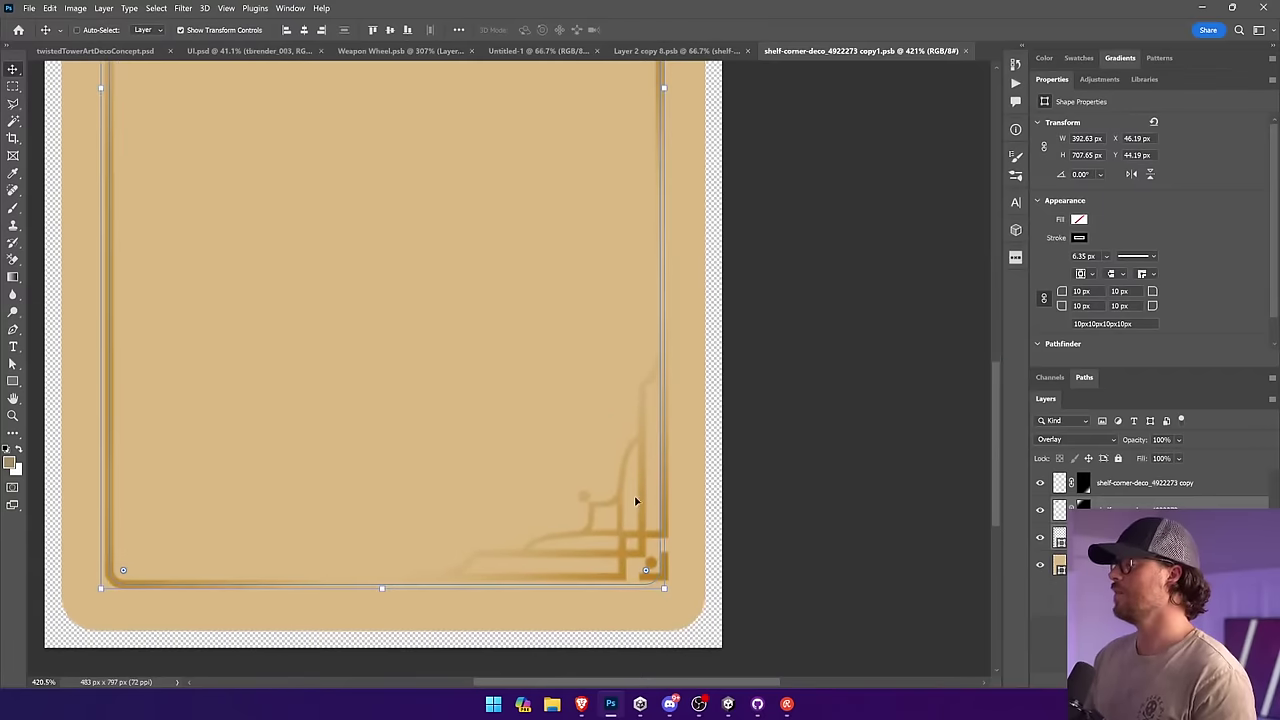
left_click(641, 497, "ctrl+shift")
Step: Set the eighth card's selected frame layers to Normal blend mode with 40% opacity
left_click(1095, 443)
left_click(1060, 367)
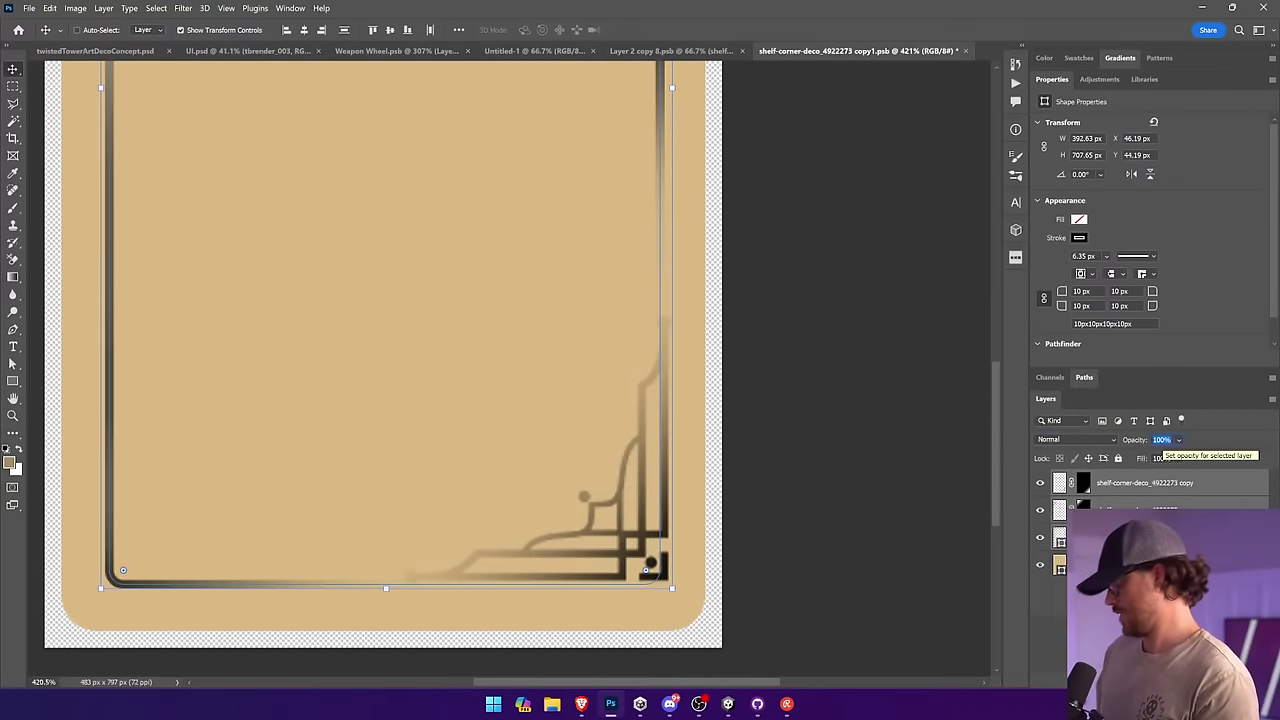
type("40")
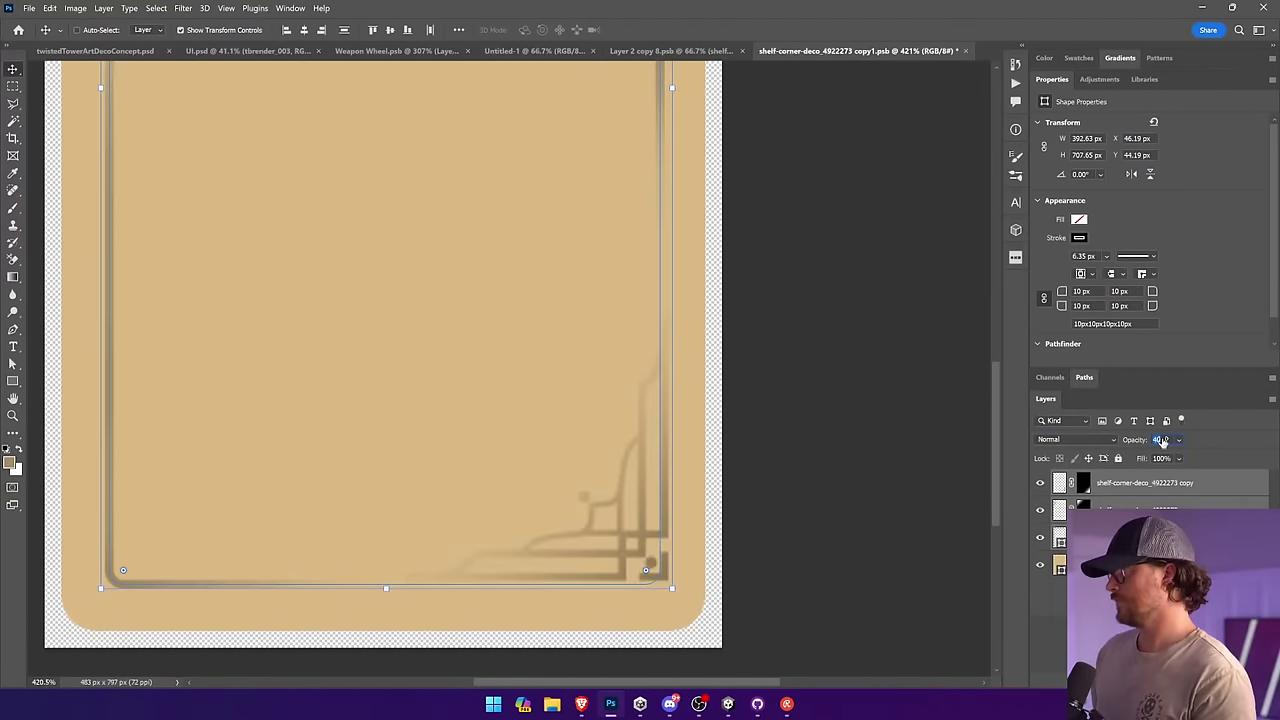
Step: Try 30% opacity on the eighth card's frame layers and undo the change
type("30")
key("ctrl+z")
key("ctrl+z")
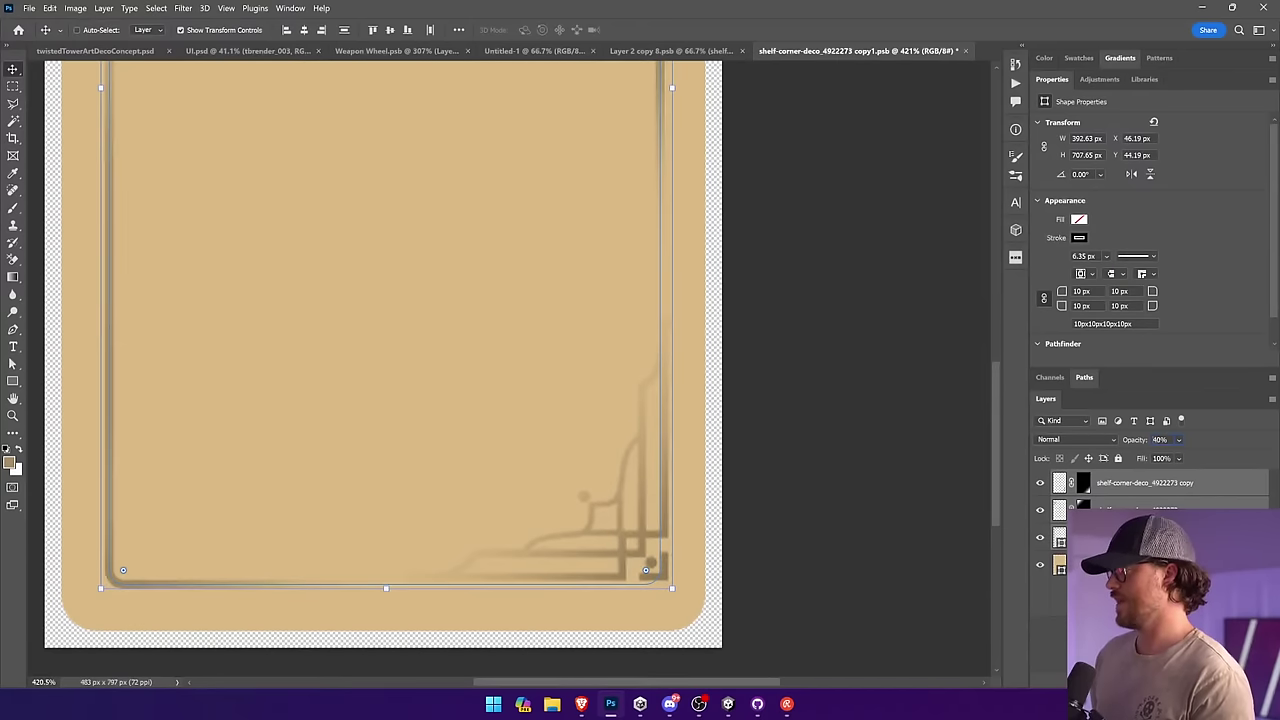
Step: Save and close the eighth card's frame document and its parent card document
left_click(966, 50)
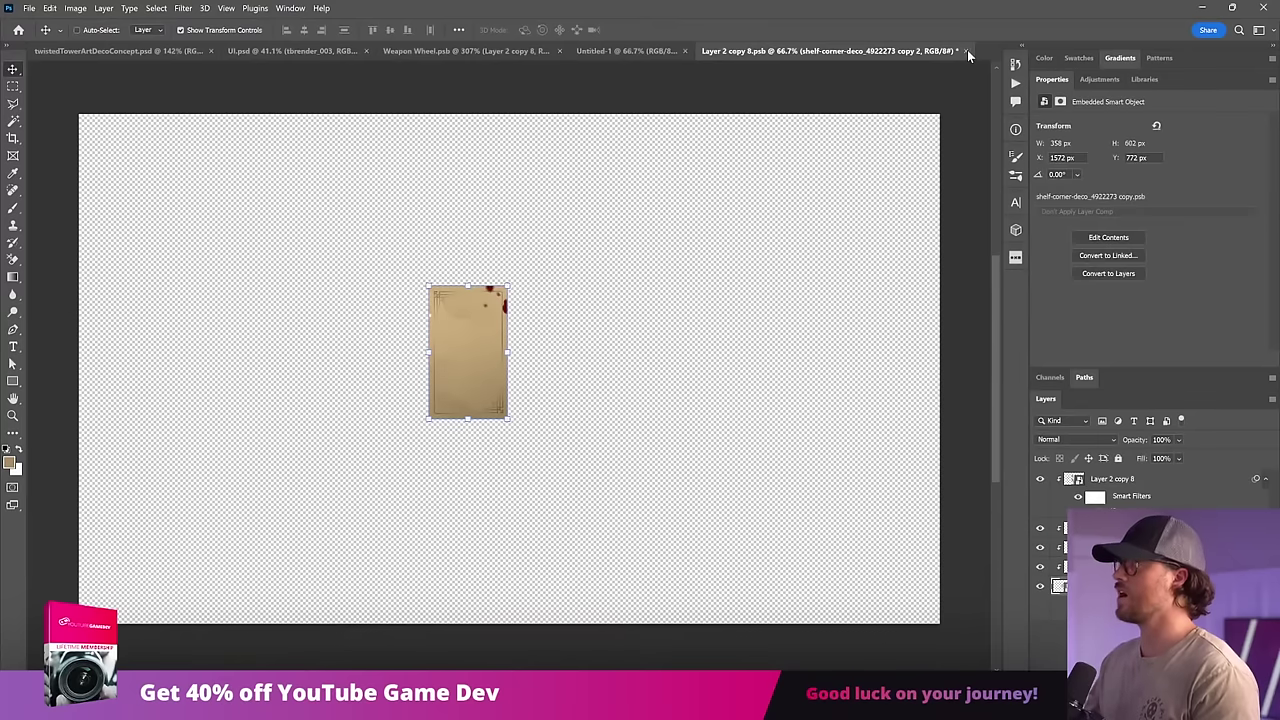
left_click(965, 50)
left_click(585, 266)
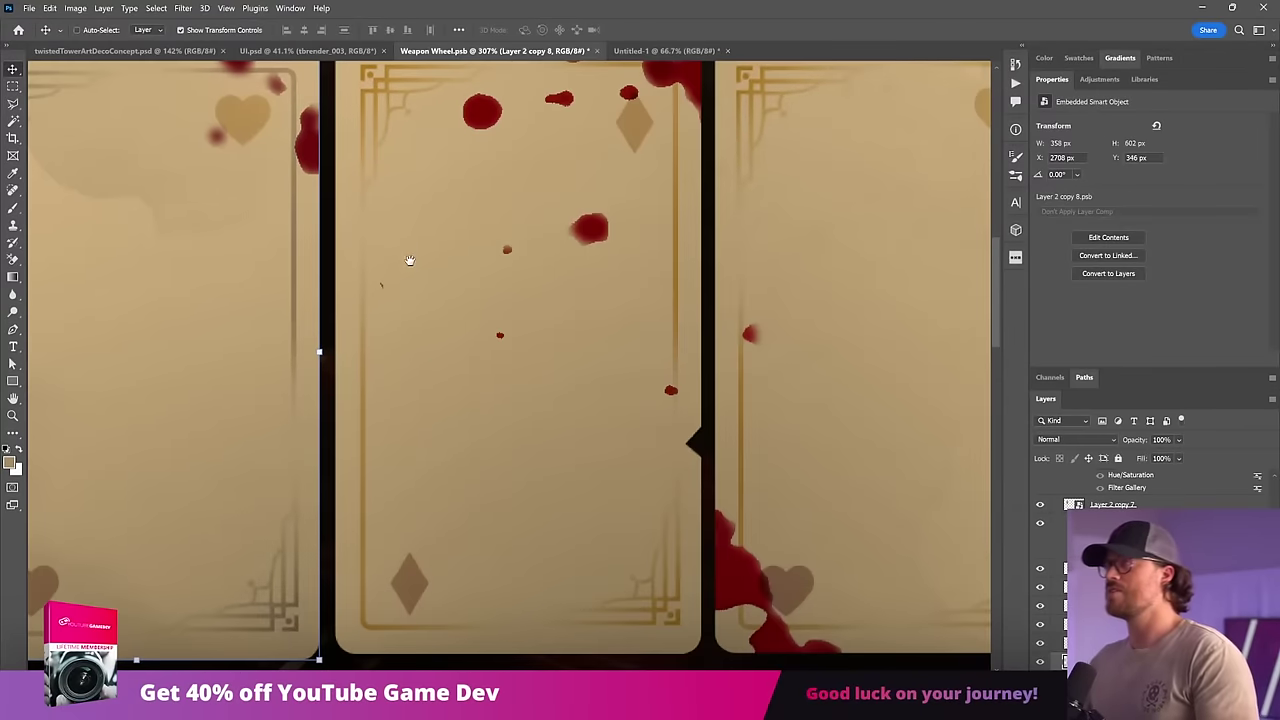
Step: Open the smart object of the blood-spattered ninth card with the diamonds, and open its nested shelf-corner-deco document
left_click(410, 260, "ctrl")
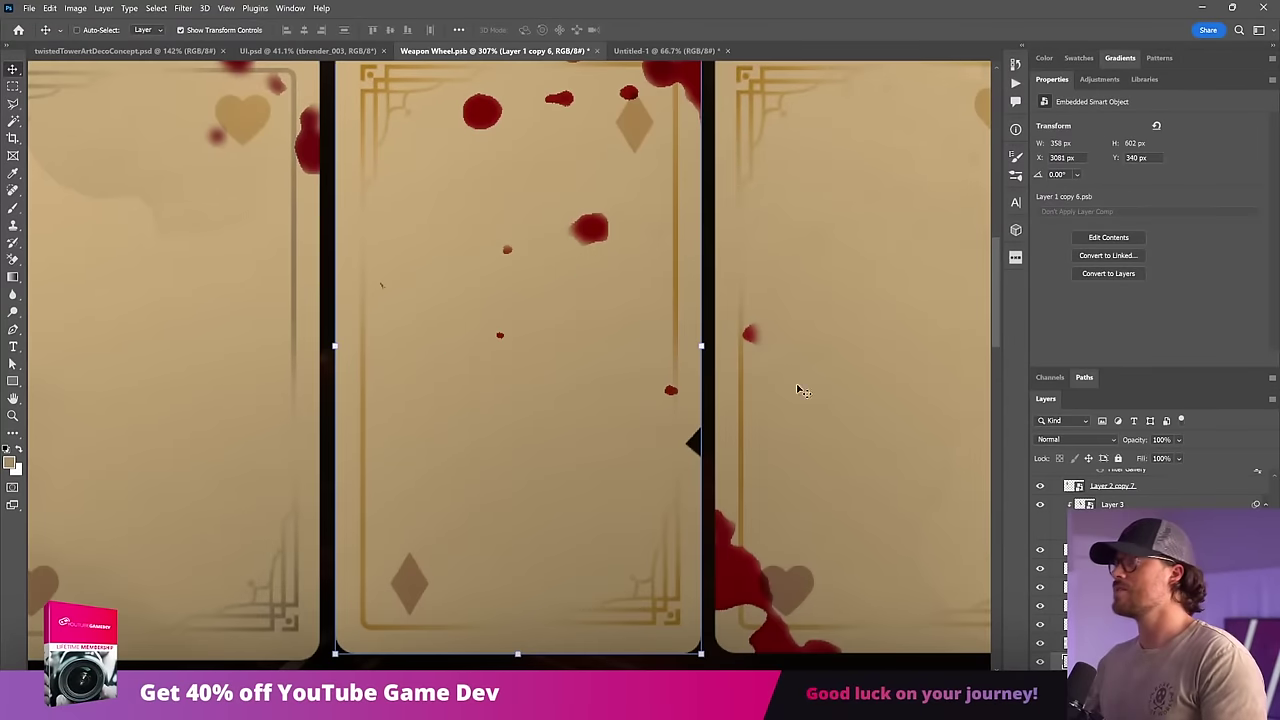
double_click(1079, 501)
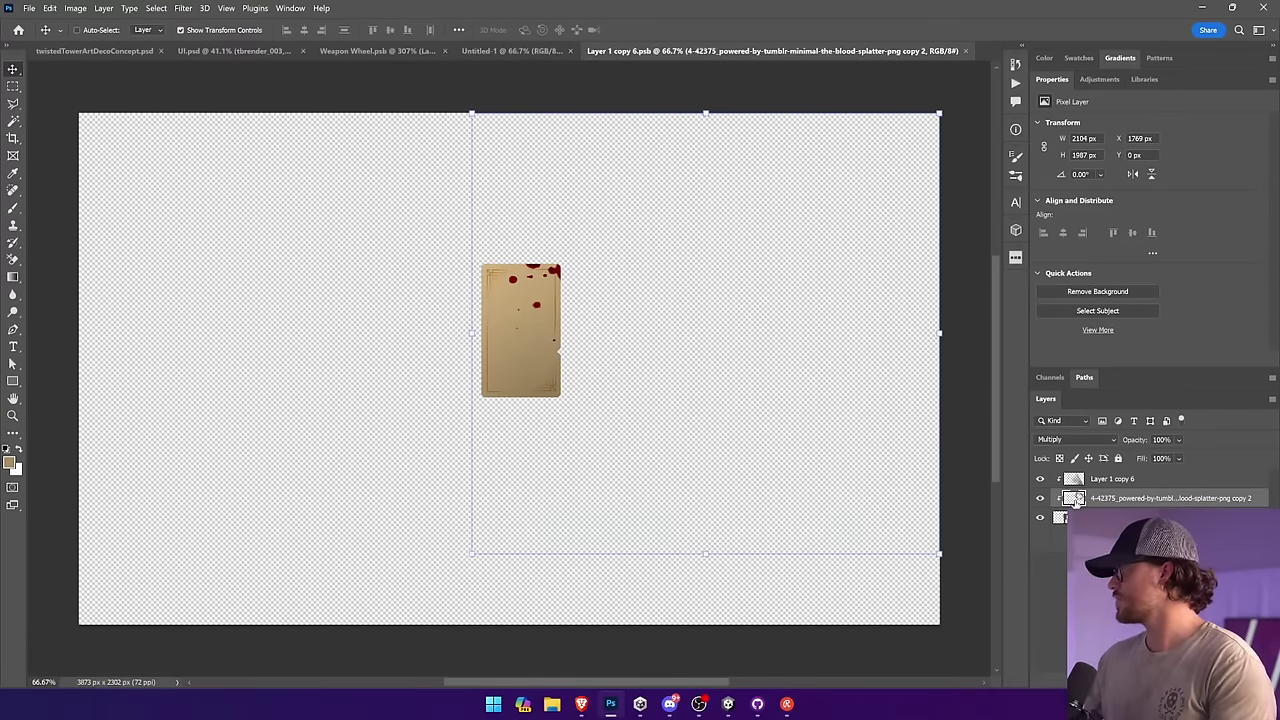
double_click(1060, 518)
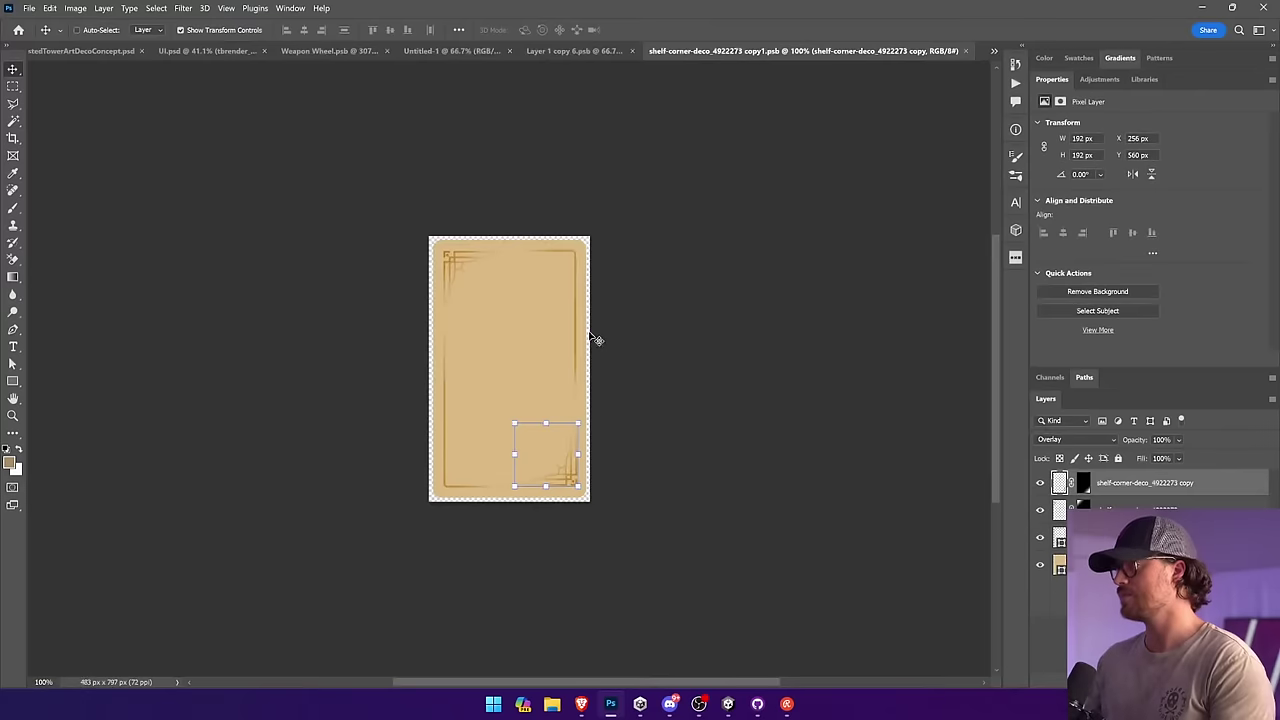
Step: Set the ninth card's corner ornaments and border to Normal blend mode with 40% opacity and save the frame document
left_click(1075, 439)
left_click(1050, 363)
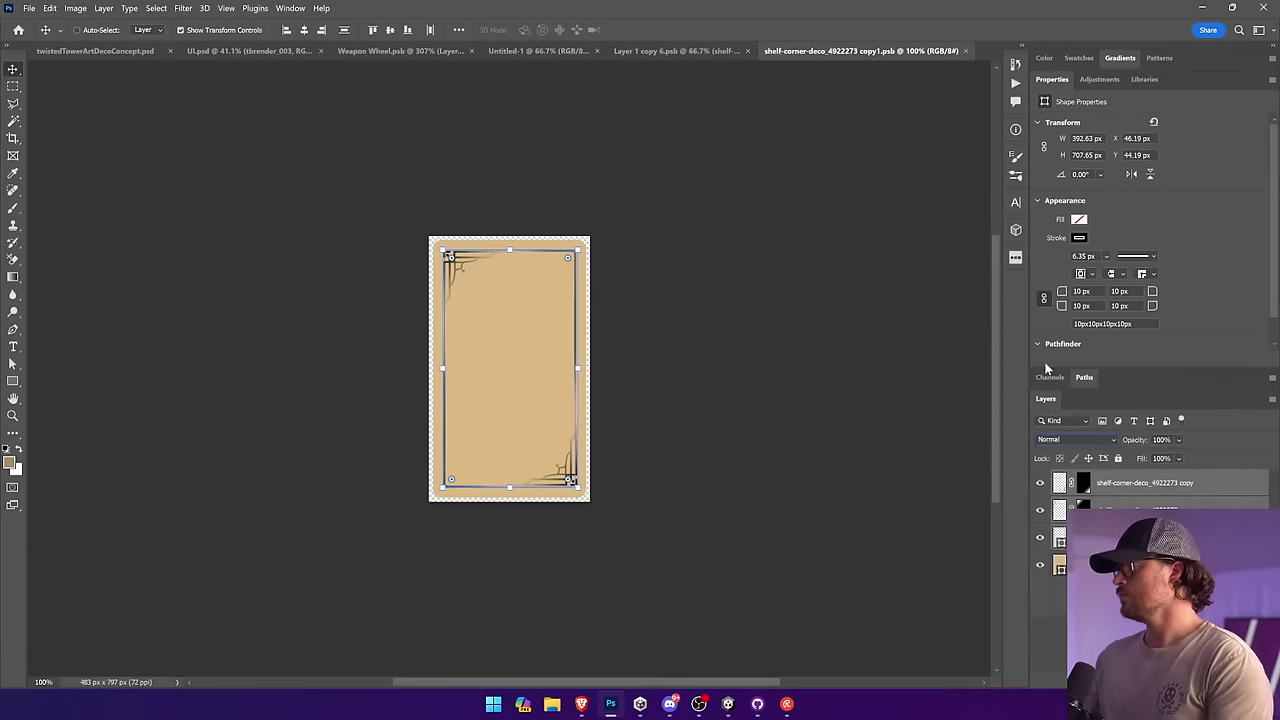
type("40")
key("Return")
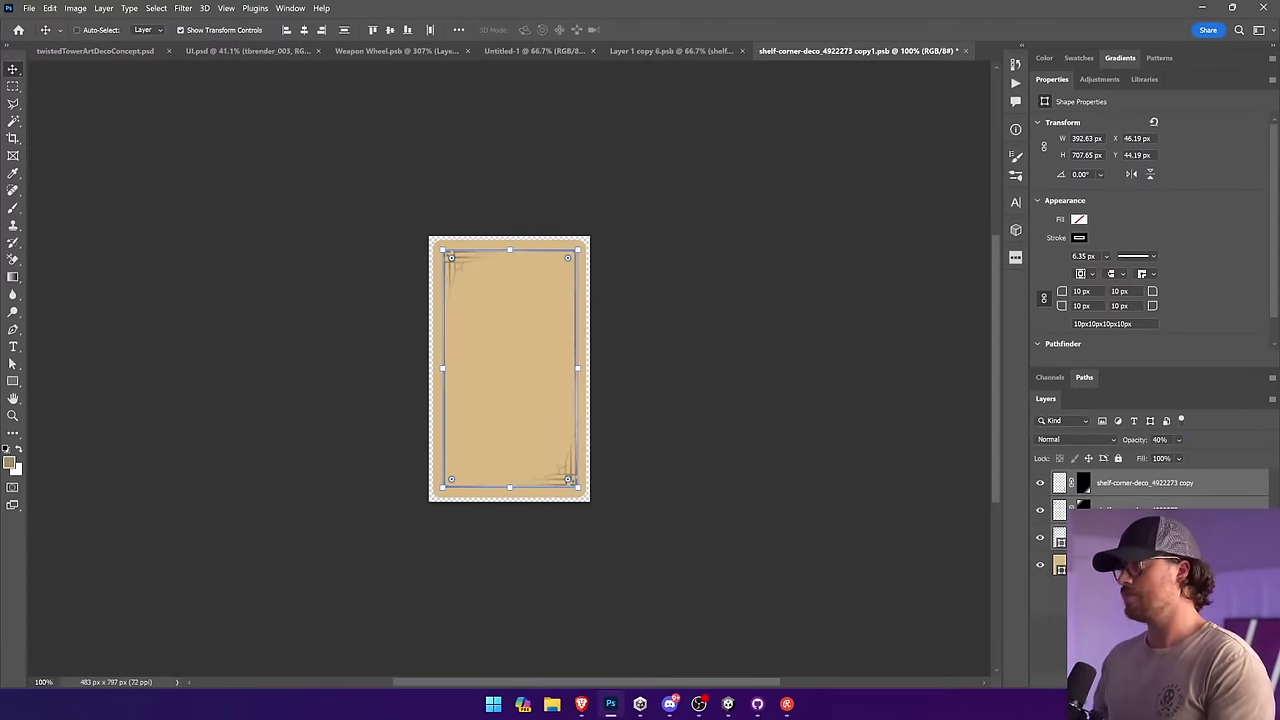
key("ctrl+s")
Step: Close the ninth card's frame document, and save and close its parent card document
left_click(966, 52)
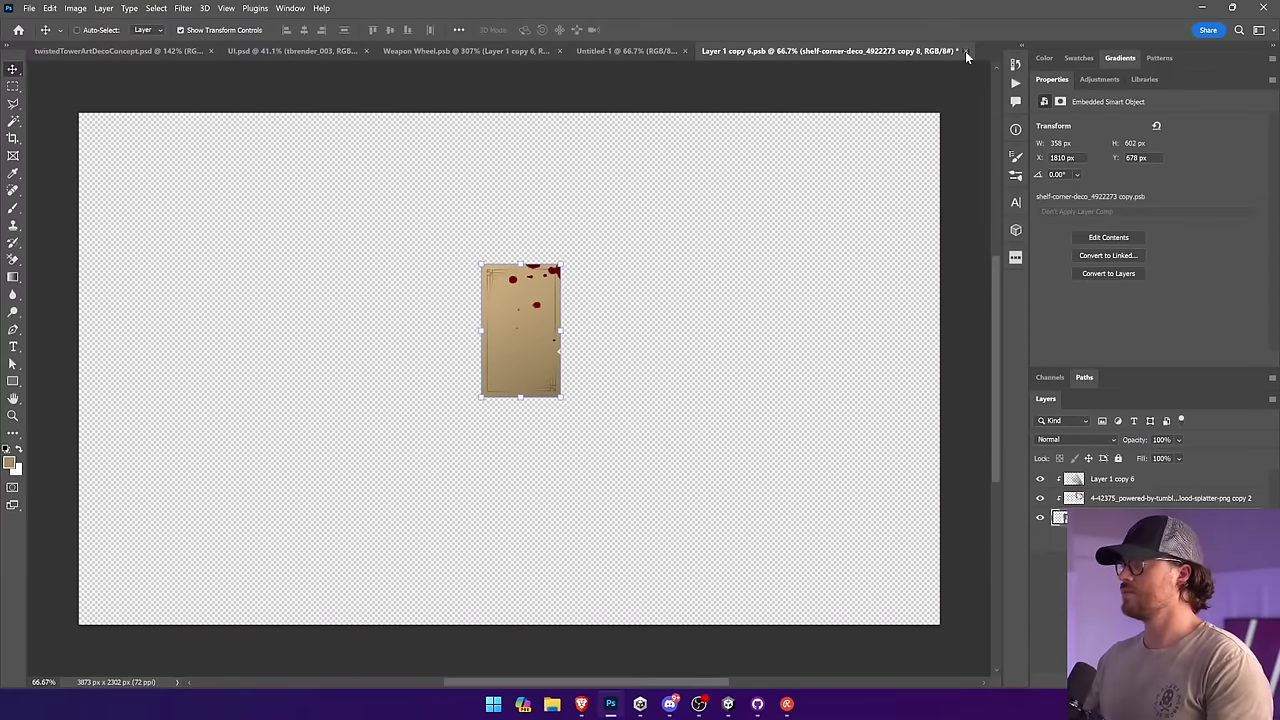
left_click(965, 51)
left_click(590, 265)
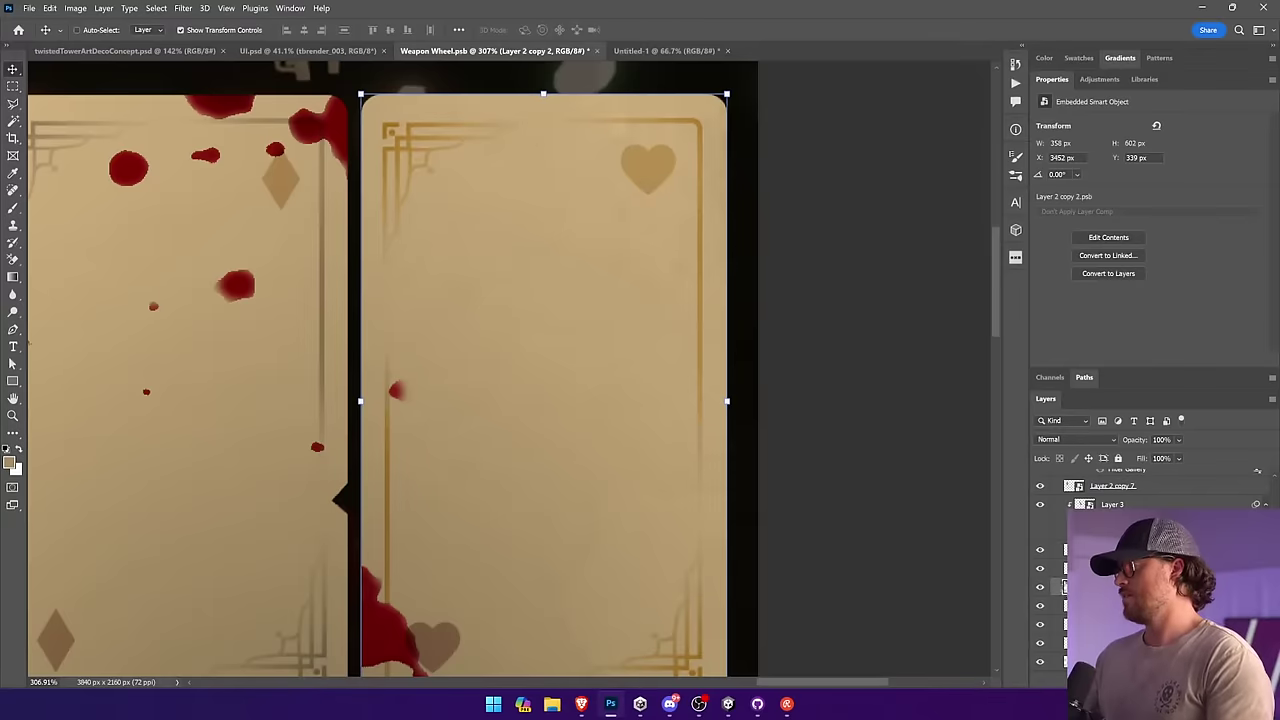
Step: Open the smart object of the last heart card in the row, and open its nested shelf-corner-deco document
double_click(603, 276)
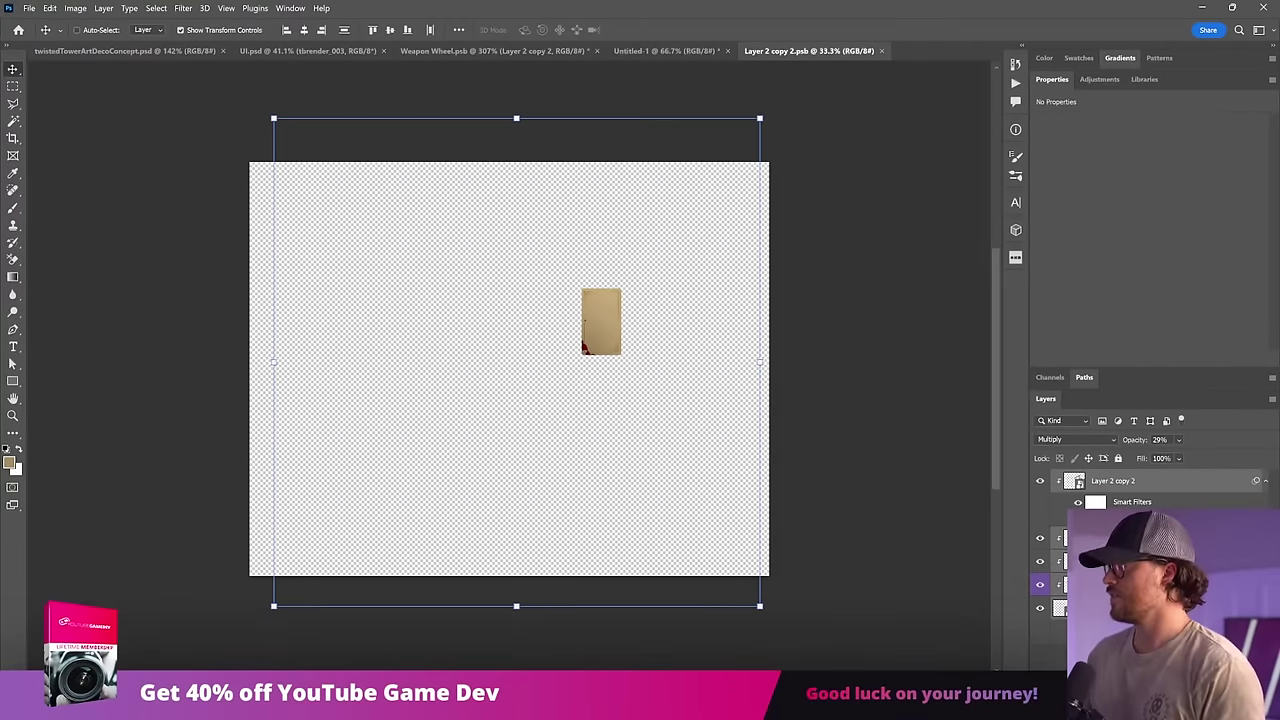
left_click(1112, 607)
double_click(1062, 607)
Step: Select the last card's corner ornaments and border, set them to Normal blend mode with 40% opacity, and save
left_click(1120, 534, "shift")
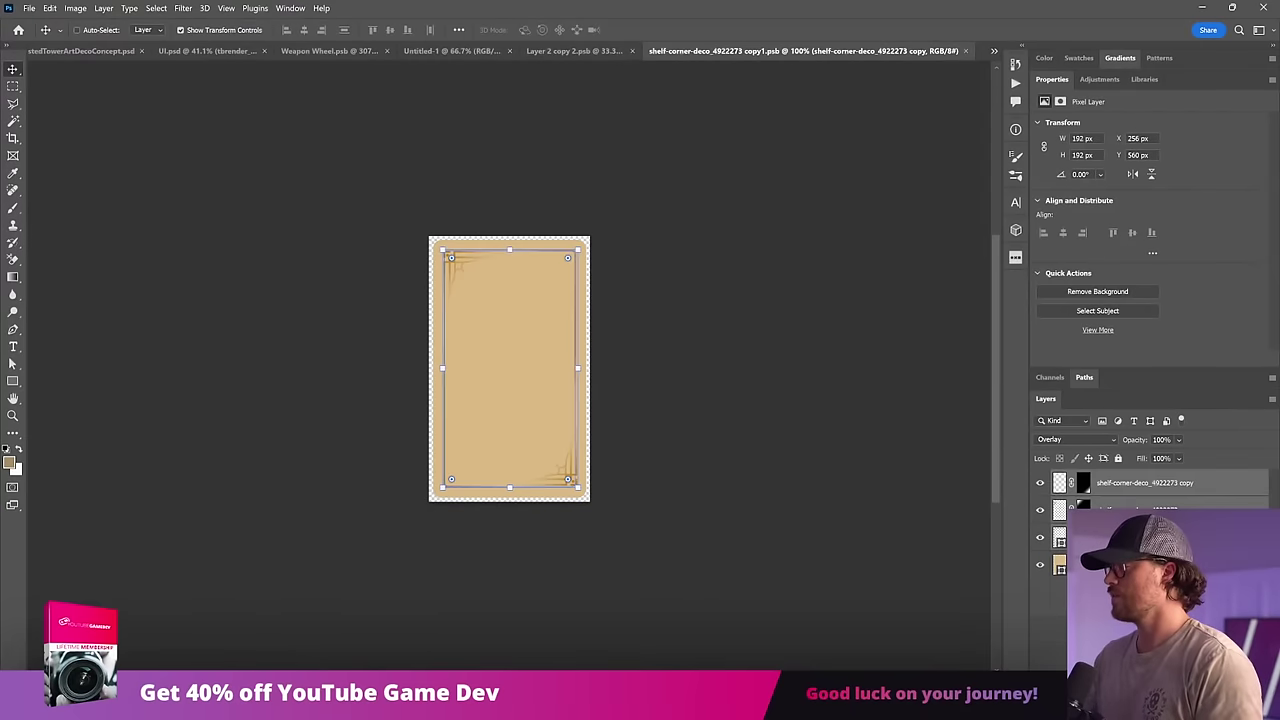
left_click(1090, 439)
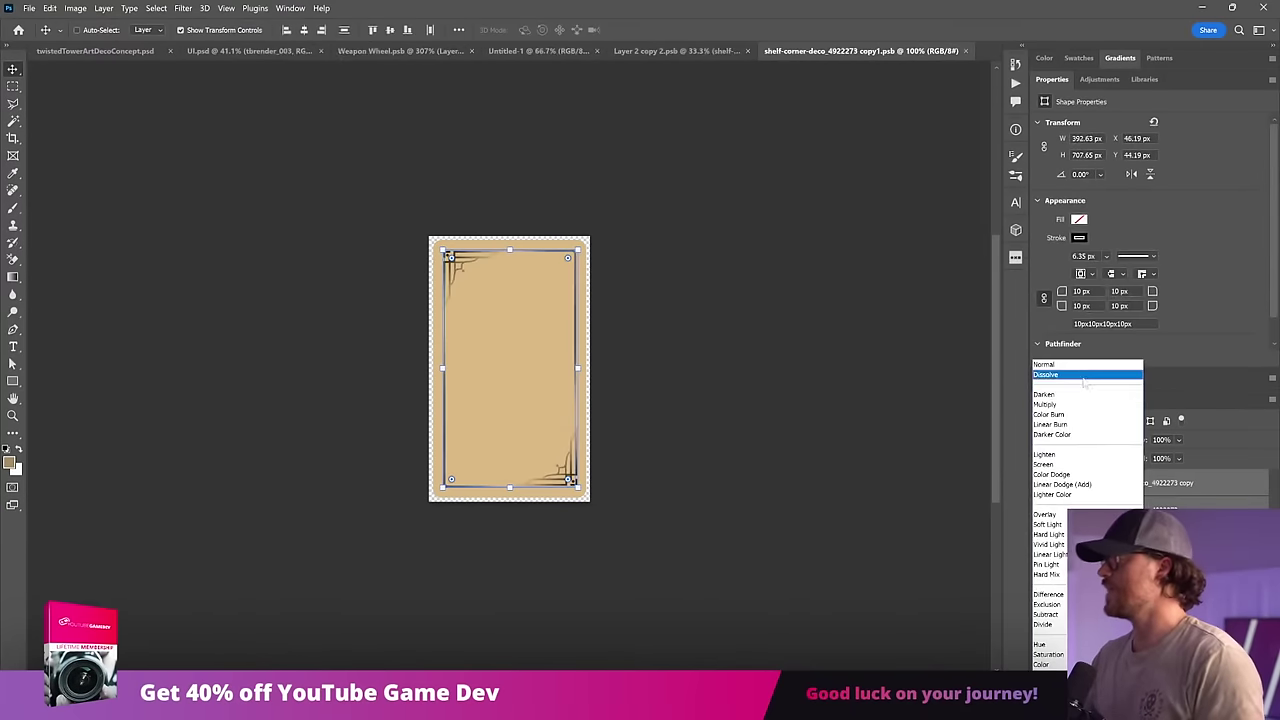
left_click(1090, 365)
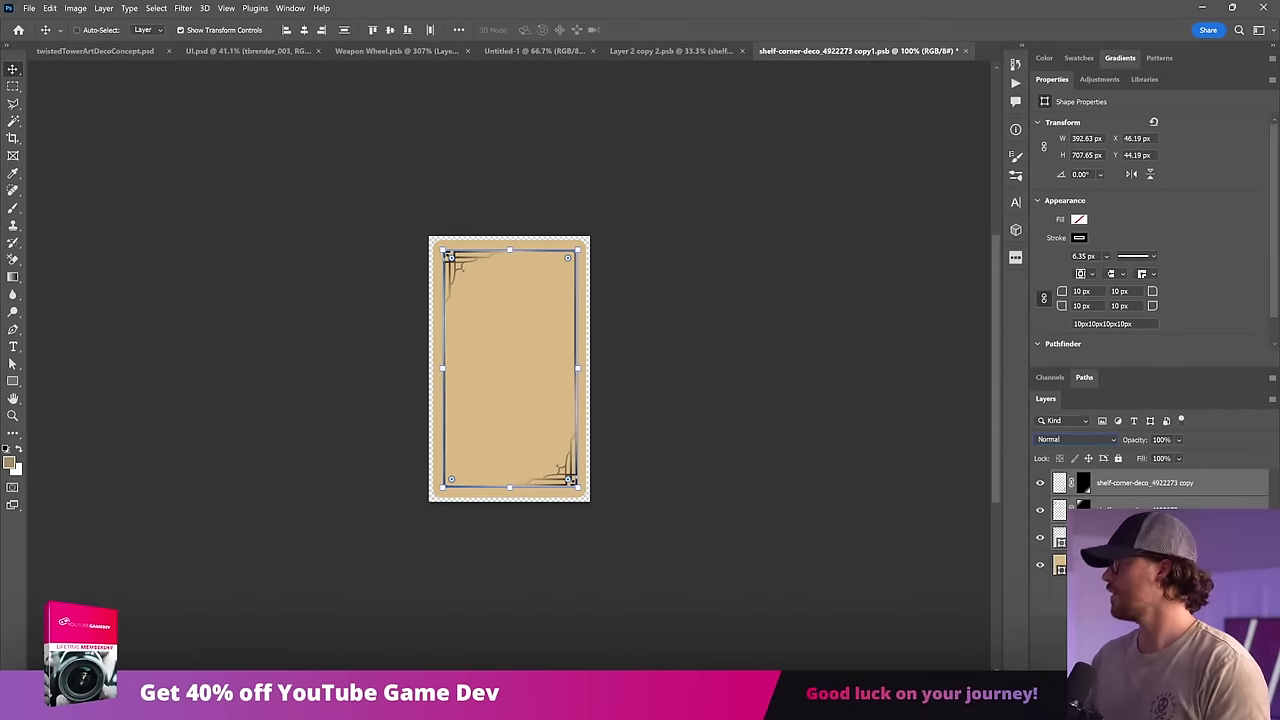
left_click(1161, 440)
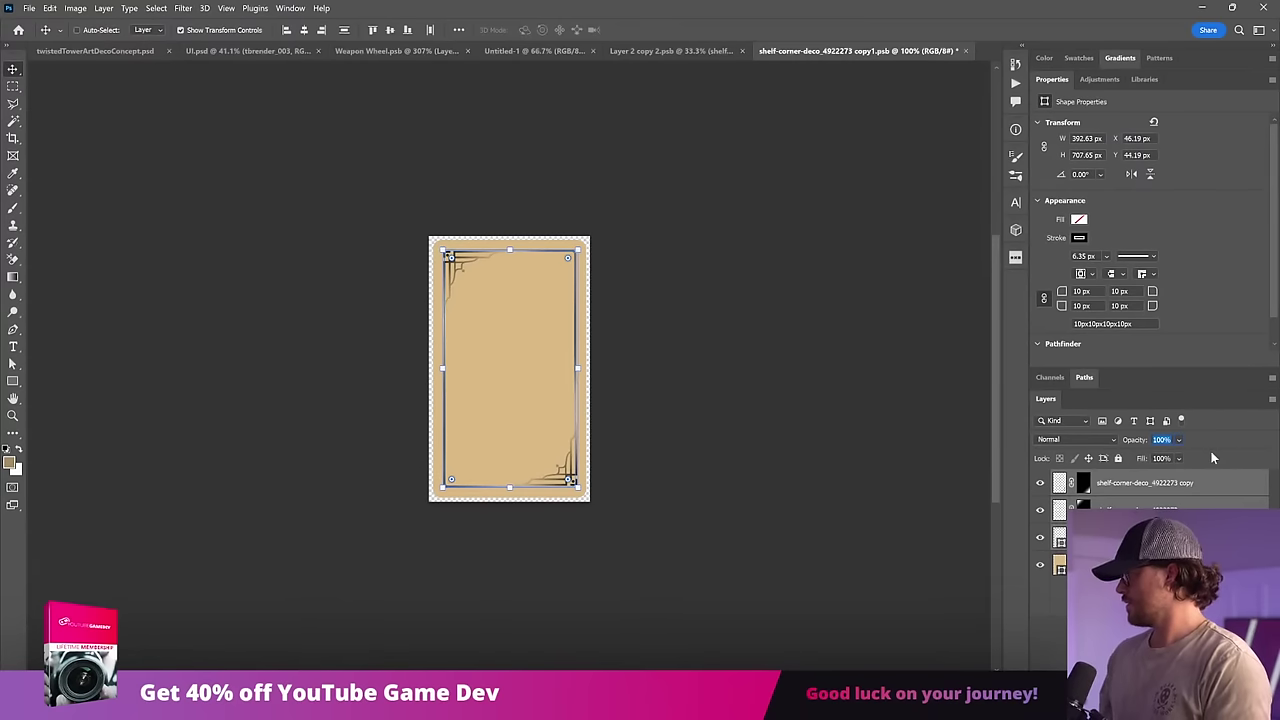
type("40")
key("ctrl+s")
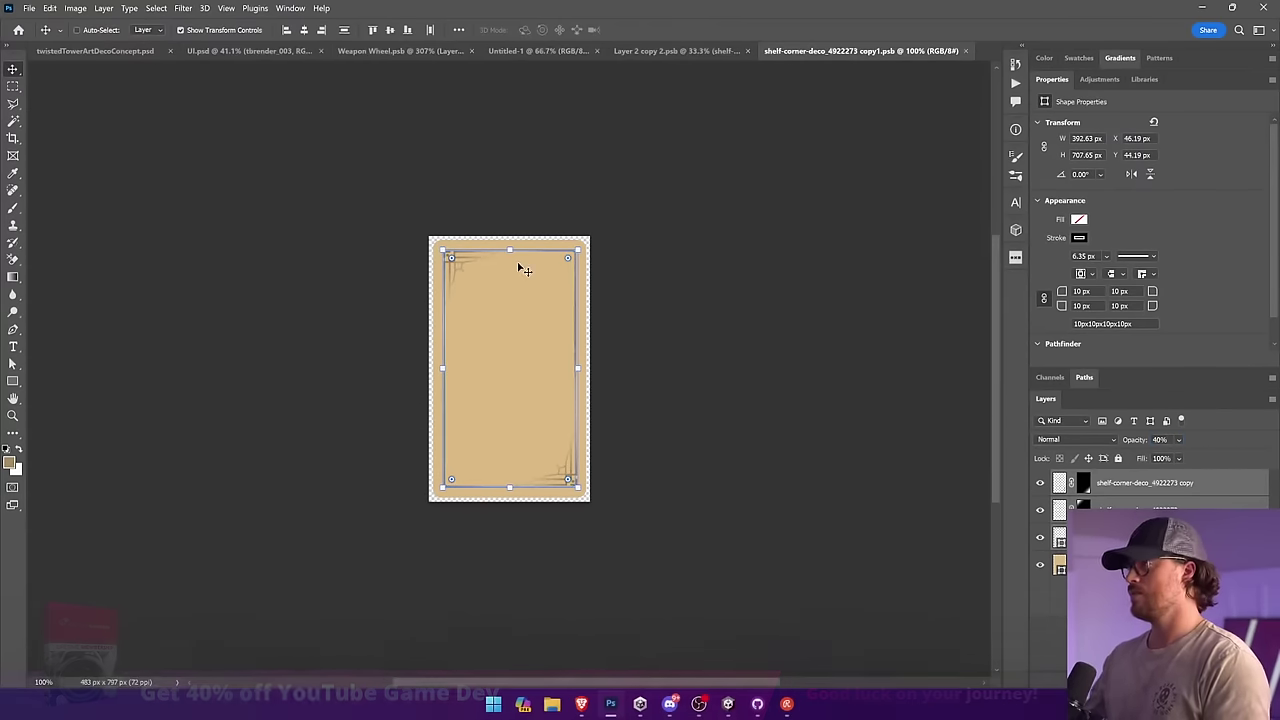
Step: Close the last card's frame document, and save and close its parent card document
left_click(967, 51)
key("ctrl+s")
left_click(966, 51)
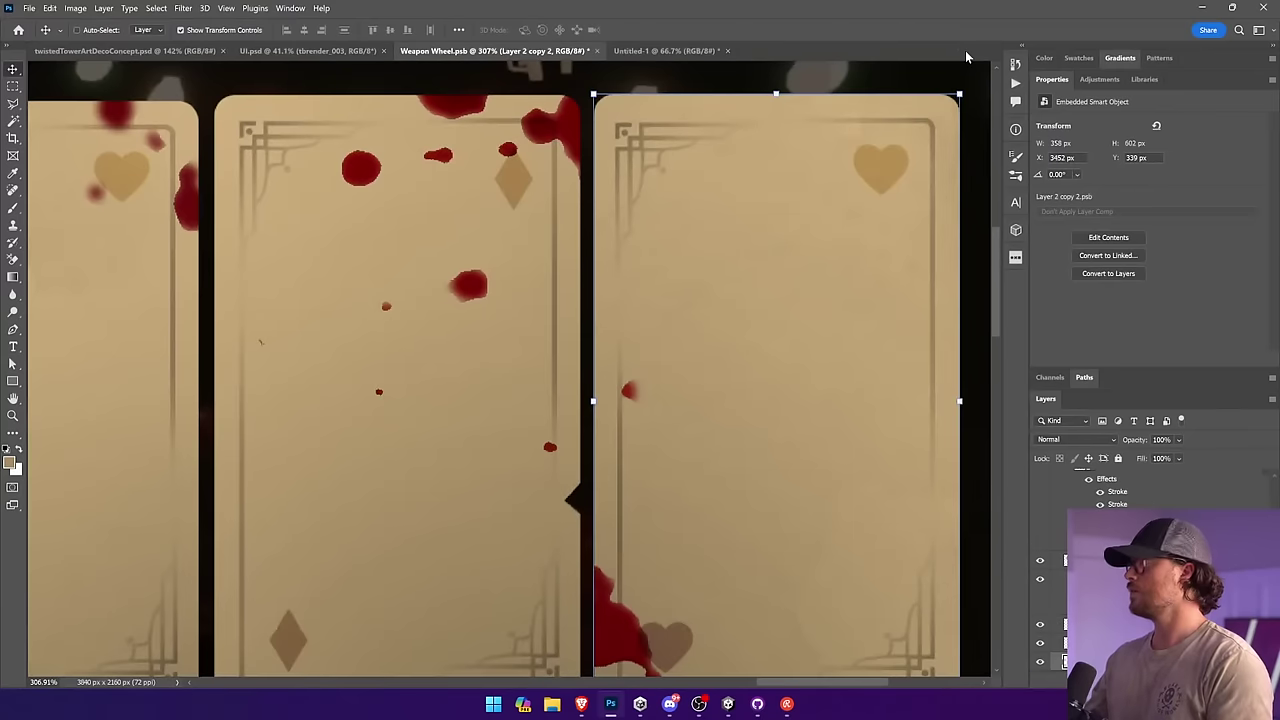
Step: Fit the whole weapon wheel in view, deselect all layers, and save the Weapon Wheel document
left_click(859, 157)
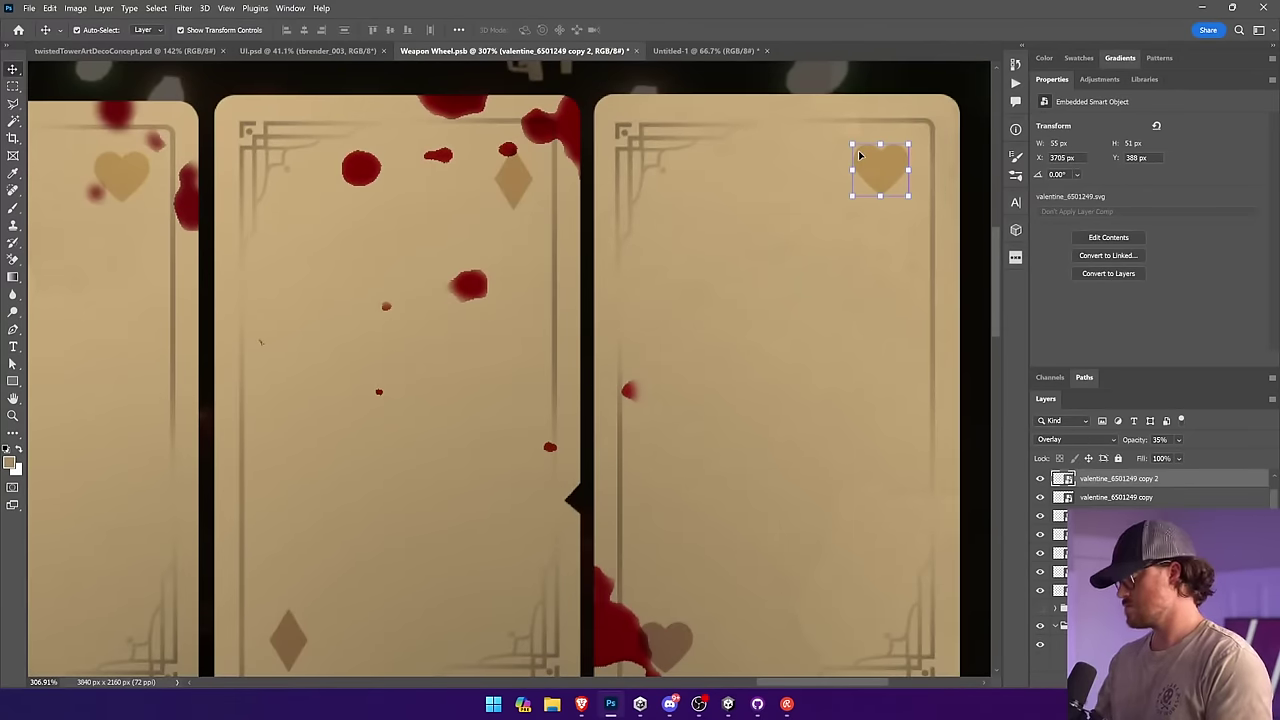
key("ctrl+0")
left_click(514, 88)
key("ctrl+s")
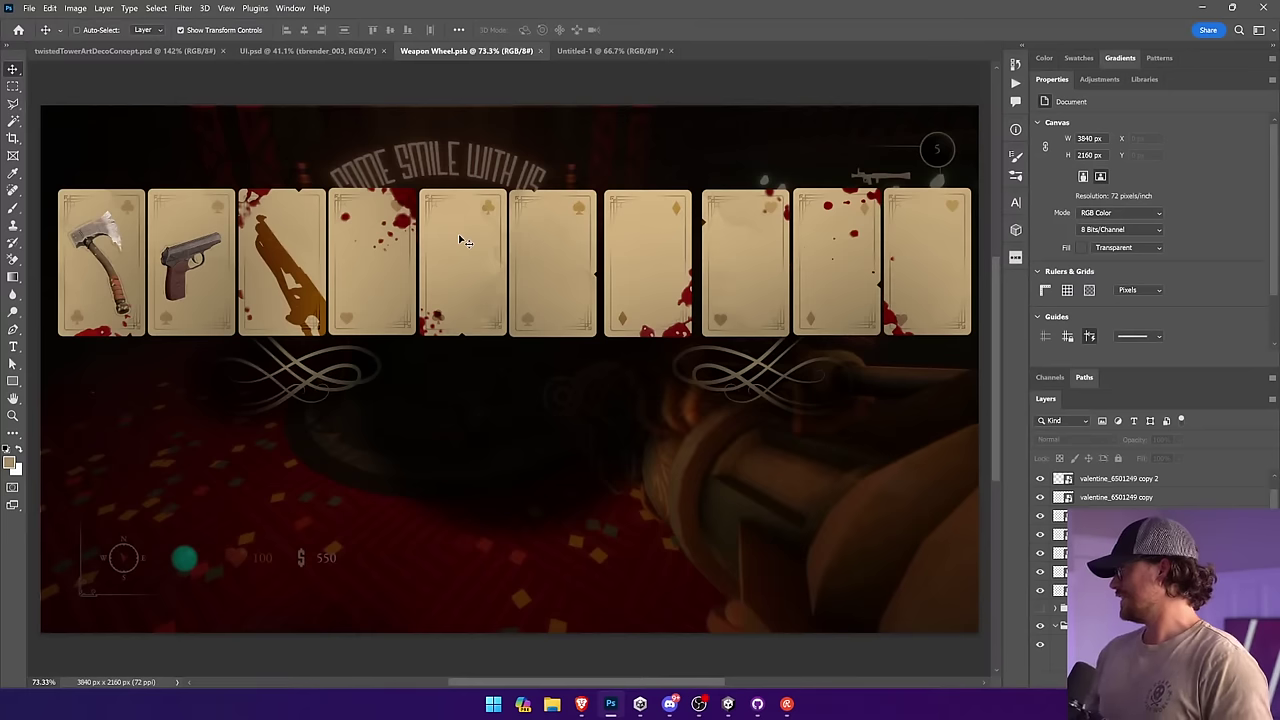
Step: Select the gun silhouette on the third card and turn it solid black
left_click(296, 270)
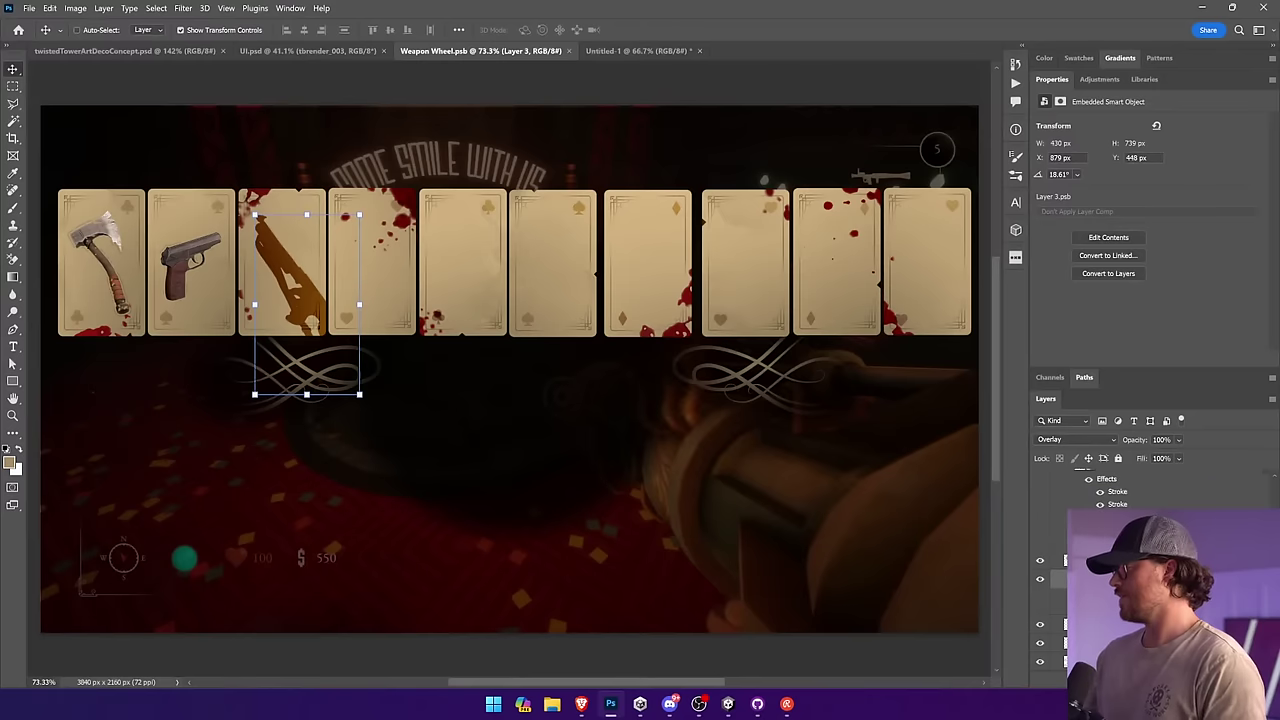
right_click(1130, 502)
left_click(1180, 411)
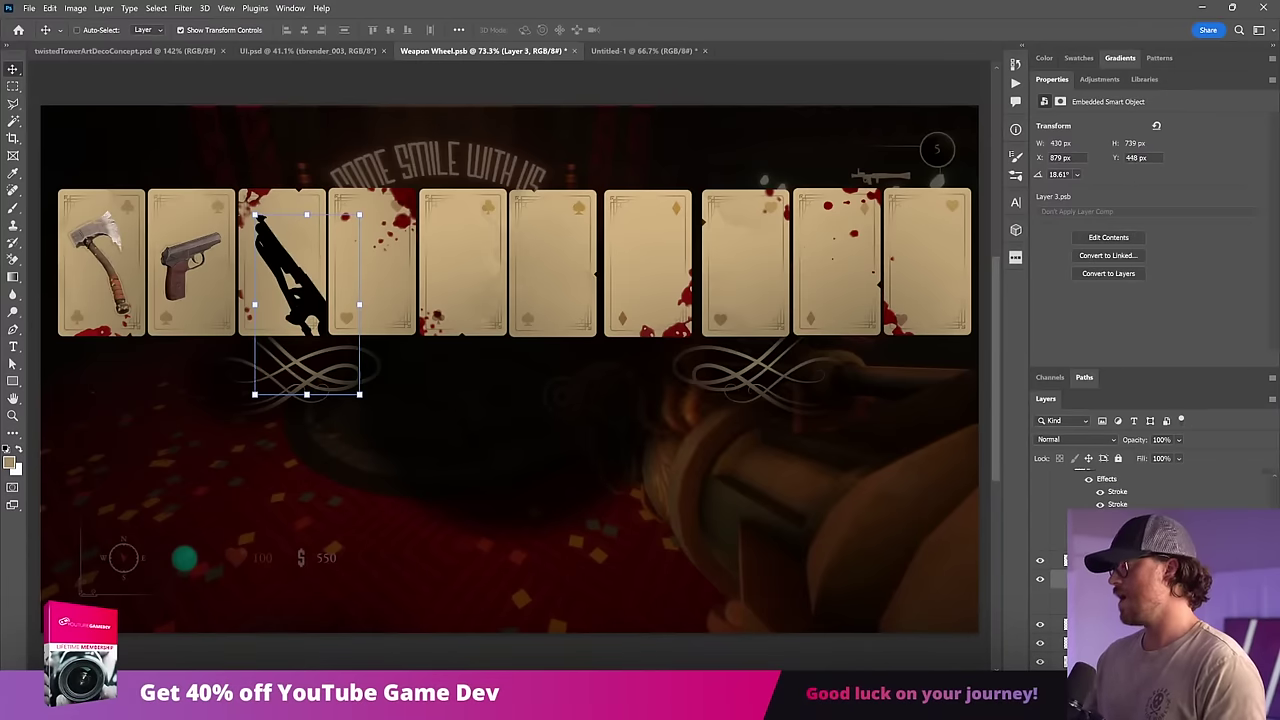
Step: Scale the third card's gun down to about 210 by 361 px and nudge it up 7 px within the card
right_click(1133, 508)
left_click(1178, 405)
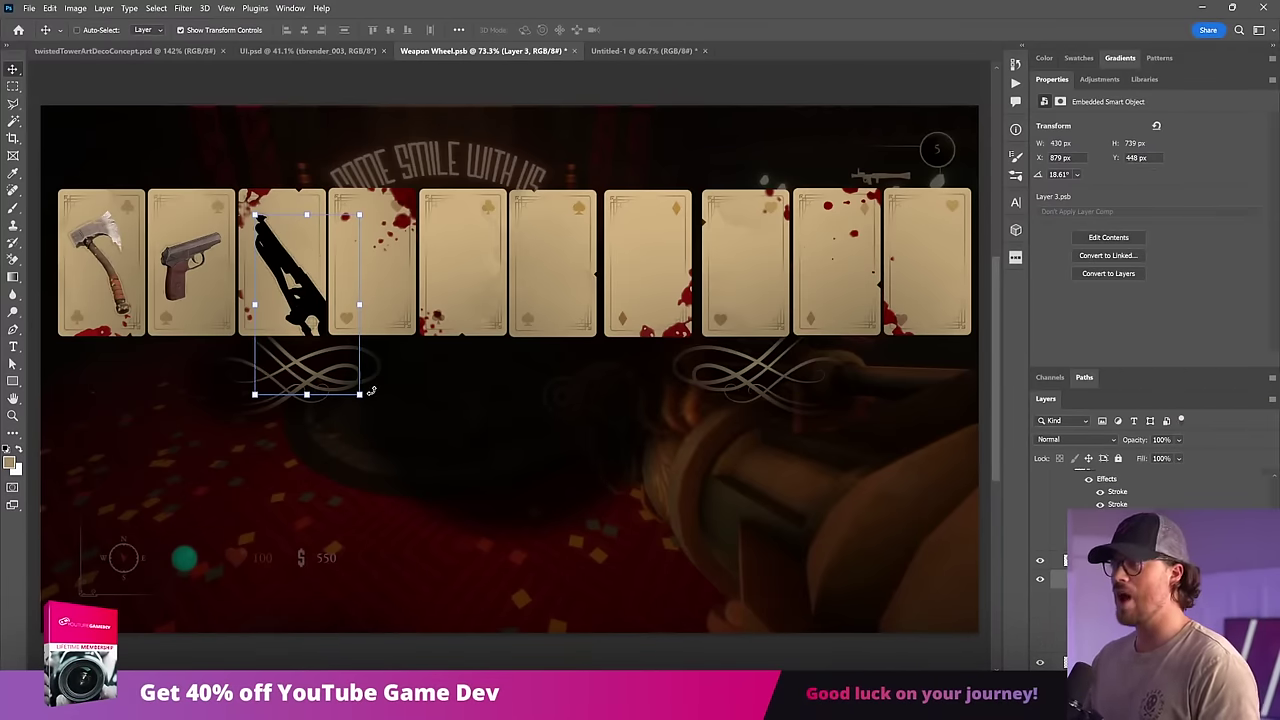
left_click_drag(366, 390, 295, 287)
key("Return")
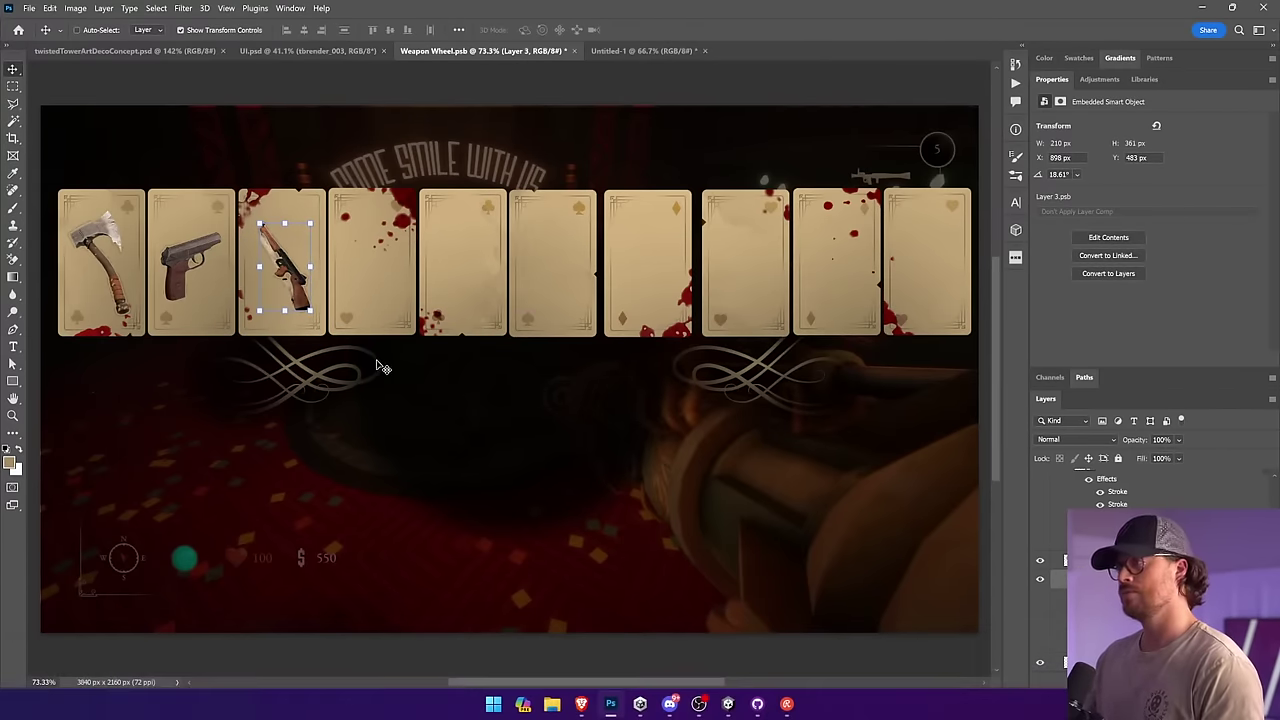
key("Up")
key("Up")
key("Up")
key("Up")
key("Up")
key("Up")
key("Up")
Step: Examine the resized gun on the third card up close, and deselect all layers
key("z")
left_click_drag(227, 193, 316, 272)
key("v")
left_click_drag(618, 416, 591, 186)
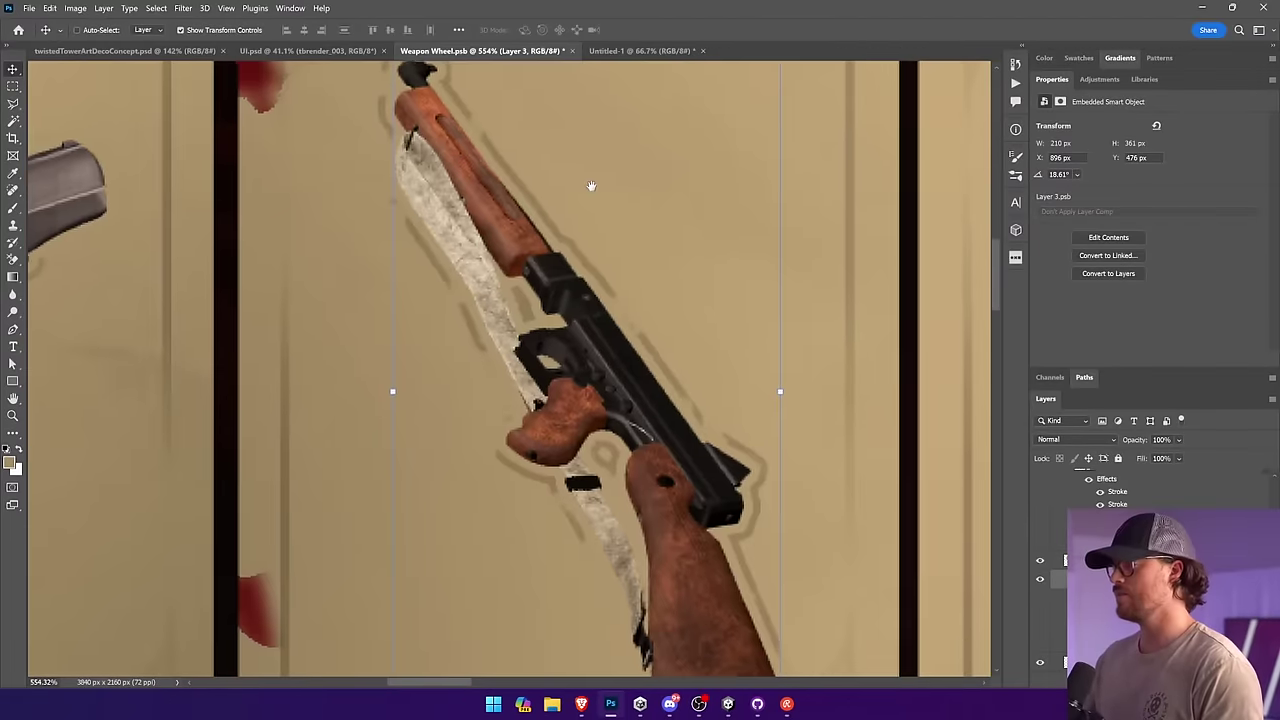
left_click_drag(699, 441, 660, 384)
key("ctrl+0")
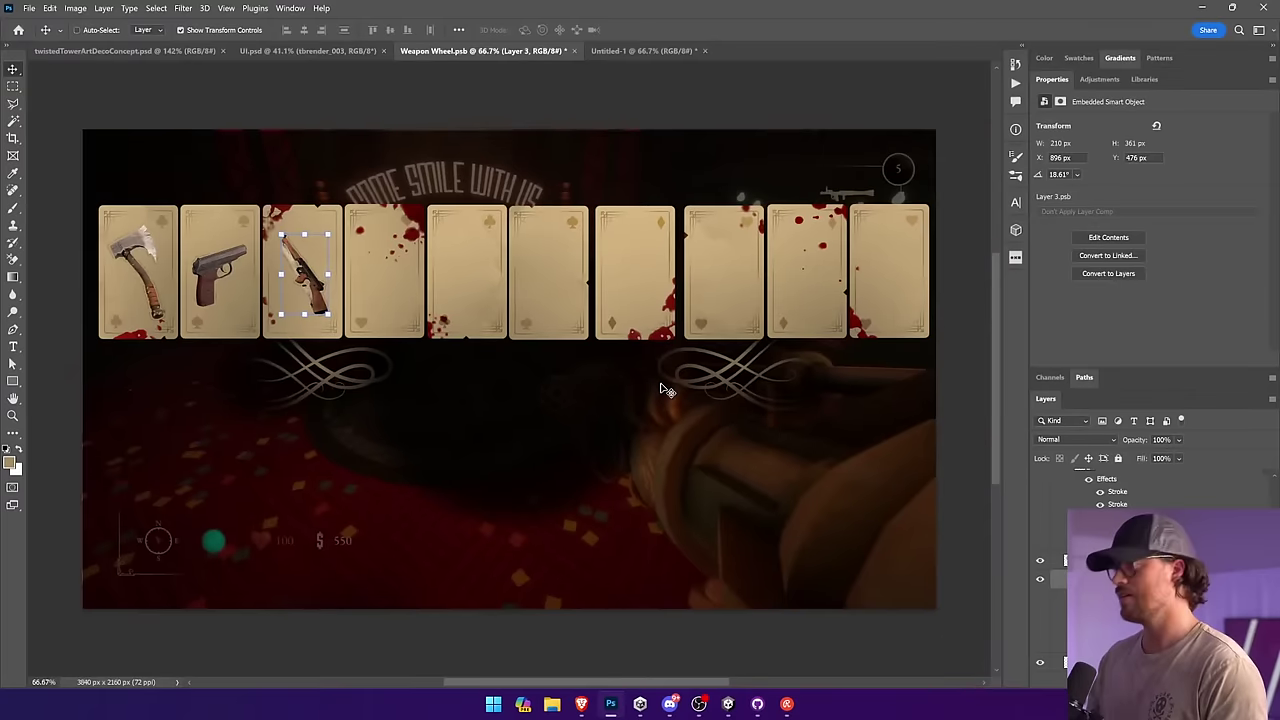
left_click(284, 108)
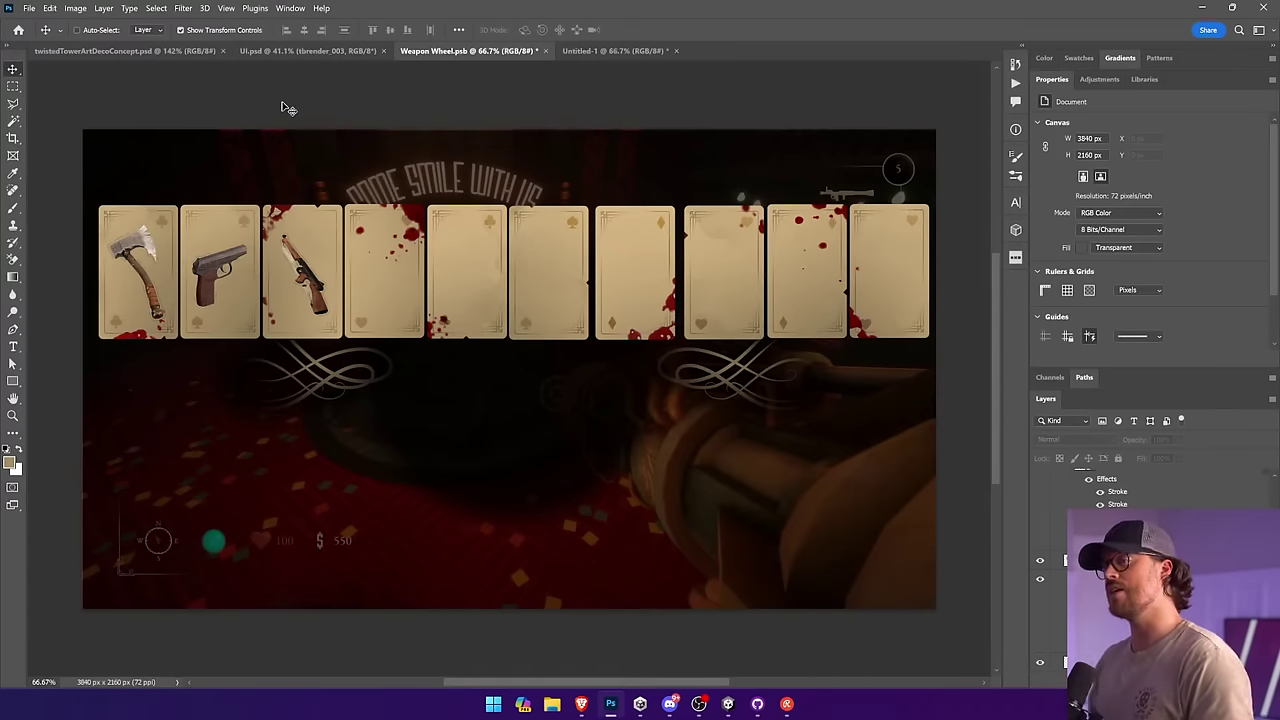
Step: Try a bevel on the axe with 927% depth, 5 px size, 0 px soften, 56% highlight and 48% shadow opacity, and disable its layer mask
left_click_drag(88, 227, 200, 291)
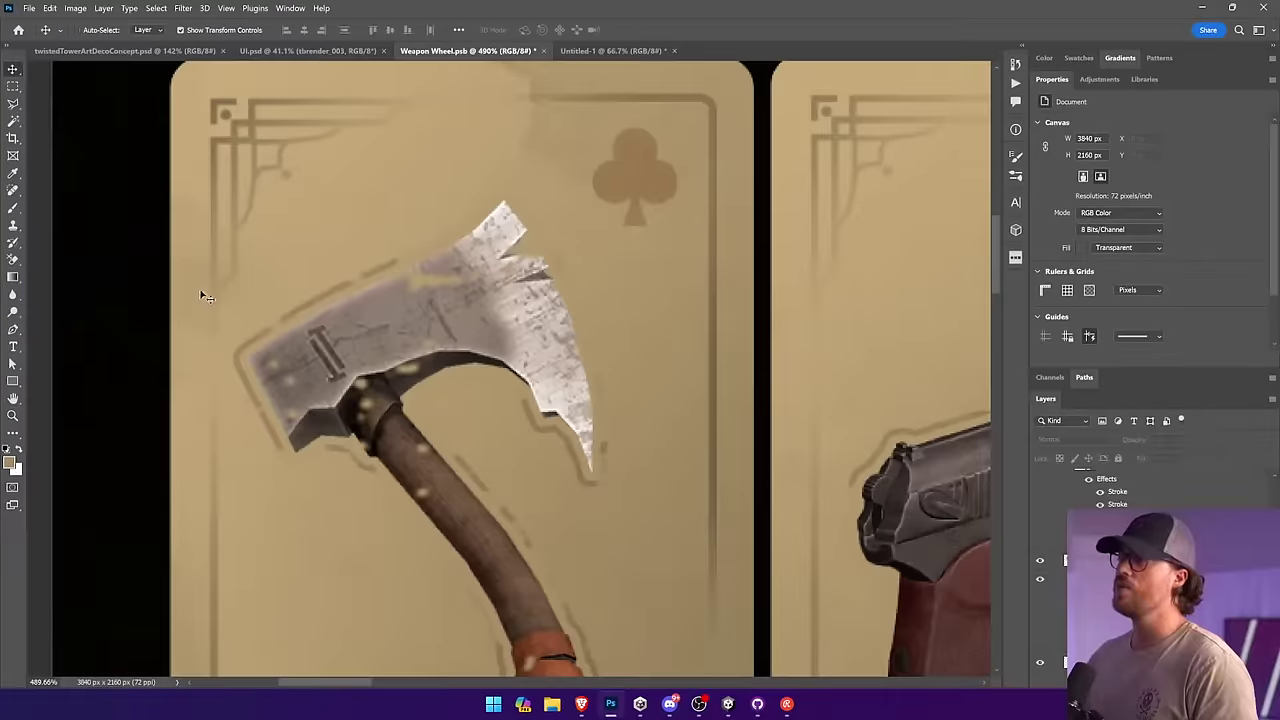
left_click(477, 329, "ctrl")
left_click_drag(553, 409, 488, 249)
scroll(1150, 497, "up", 1)
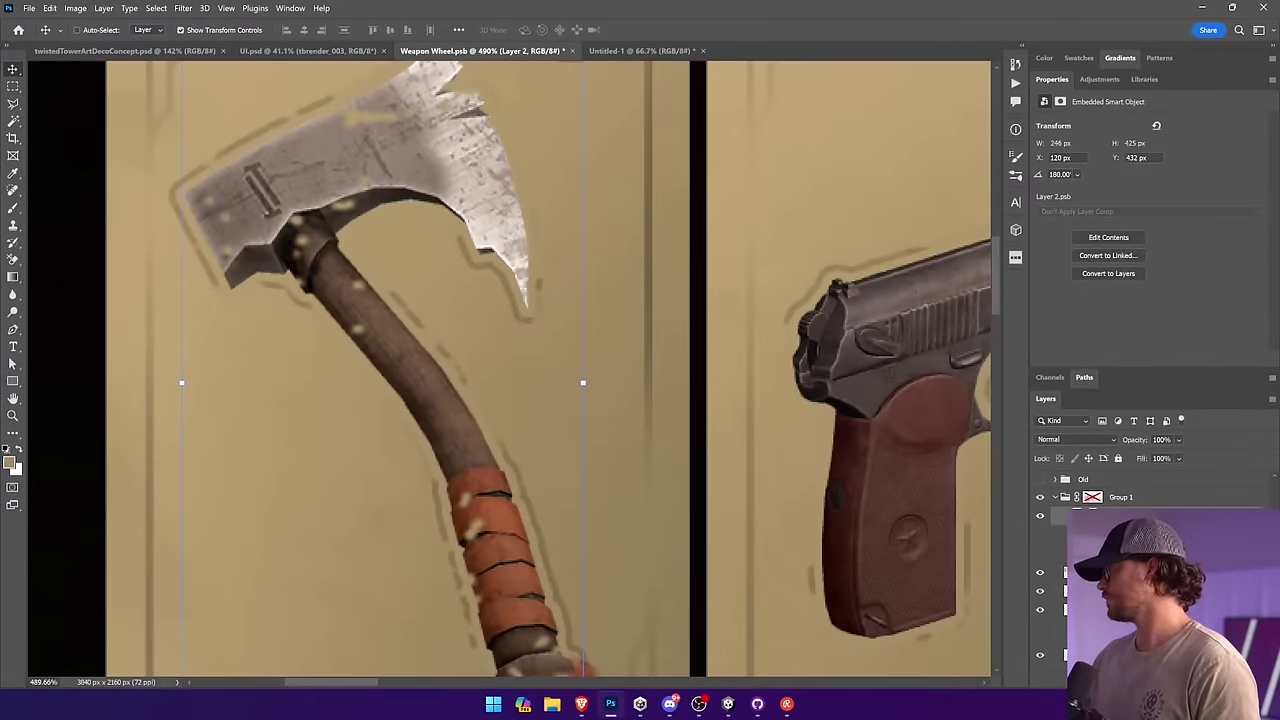
left_click(1157, 682)
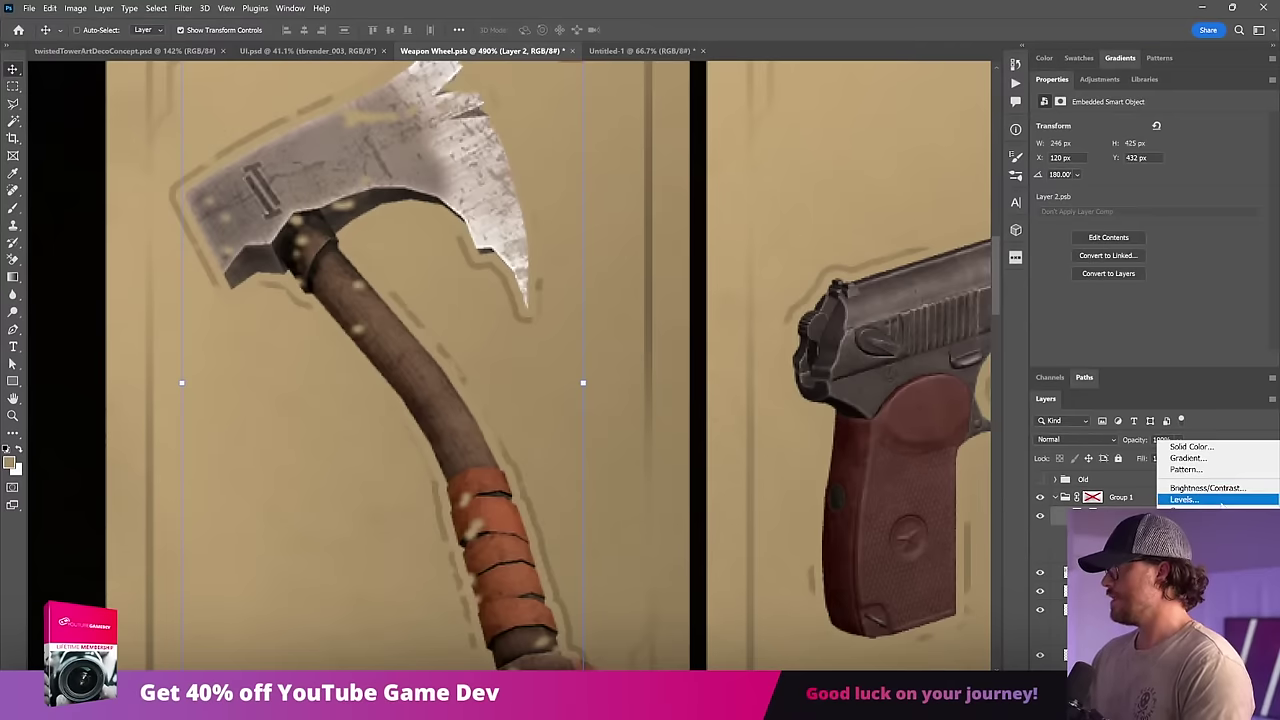
key("Escape")
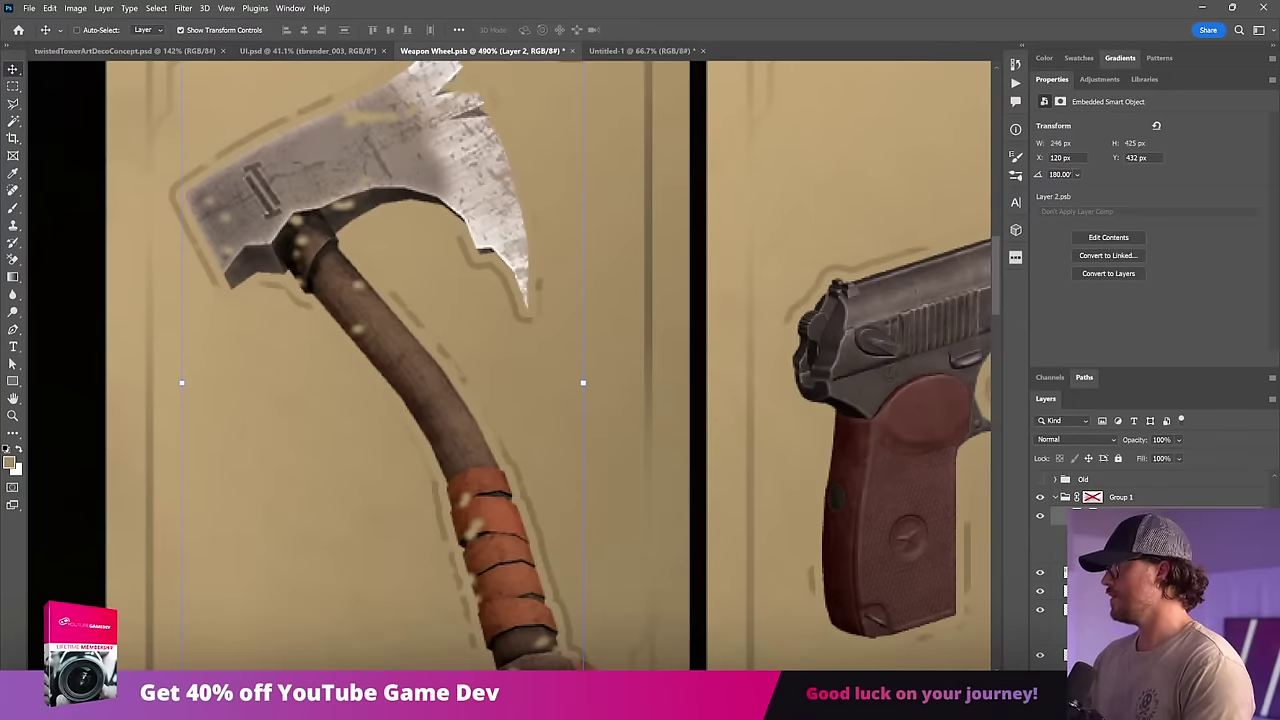
double_click(1105, 441)
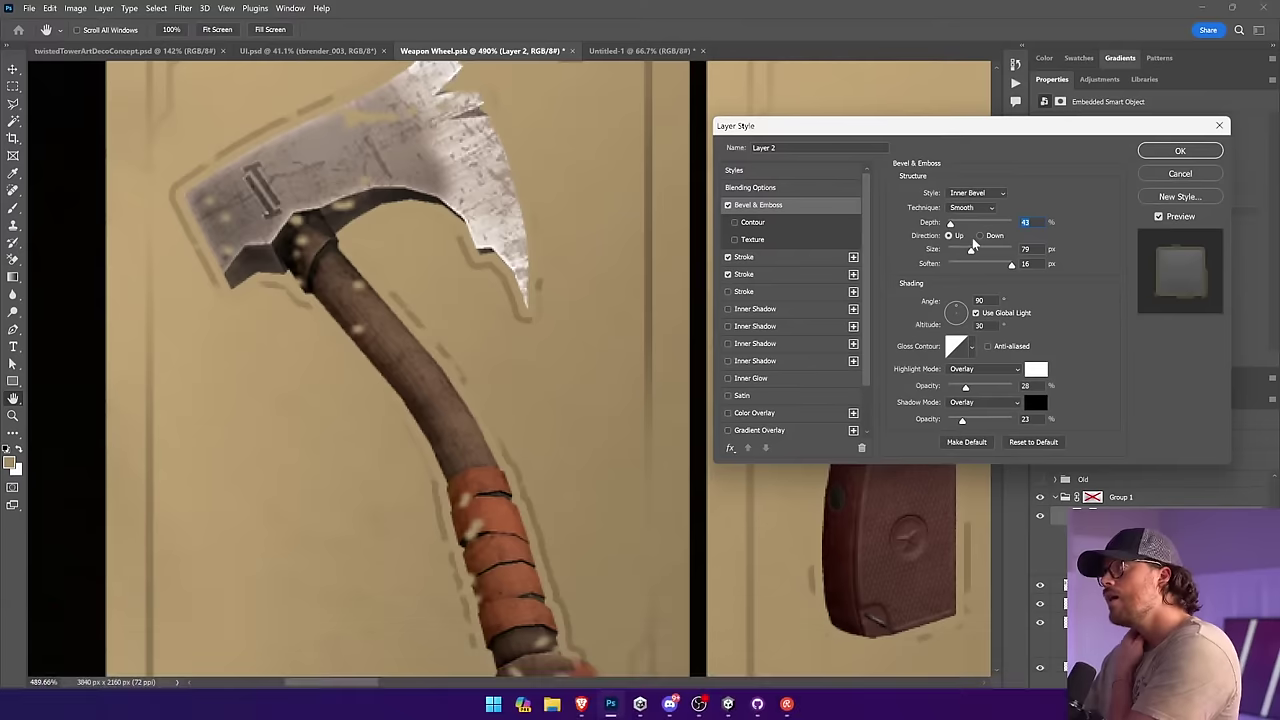
left_click_drag(951, 224, 952, 254)
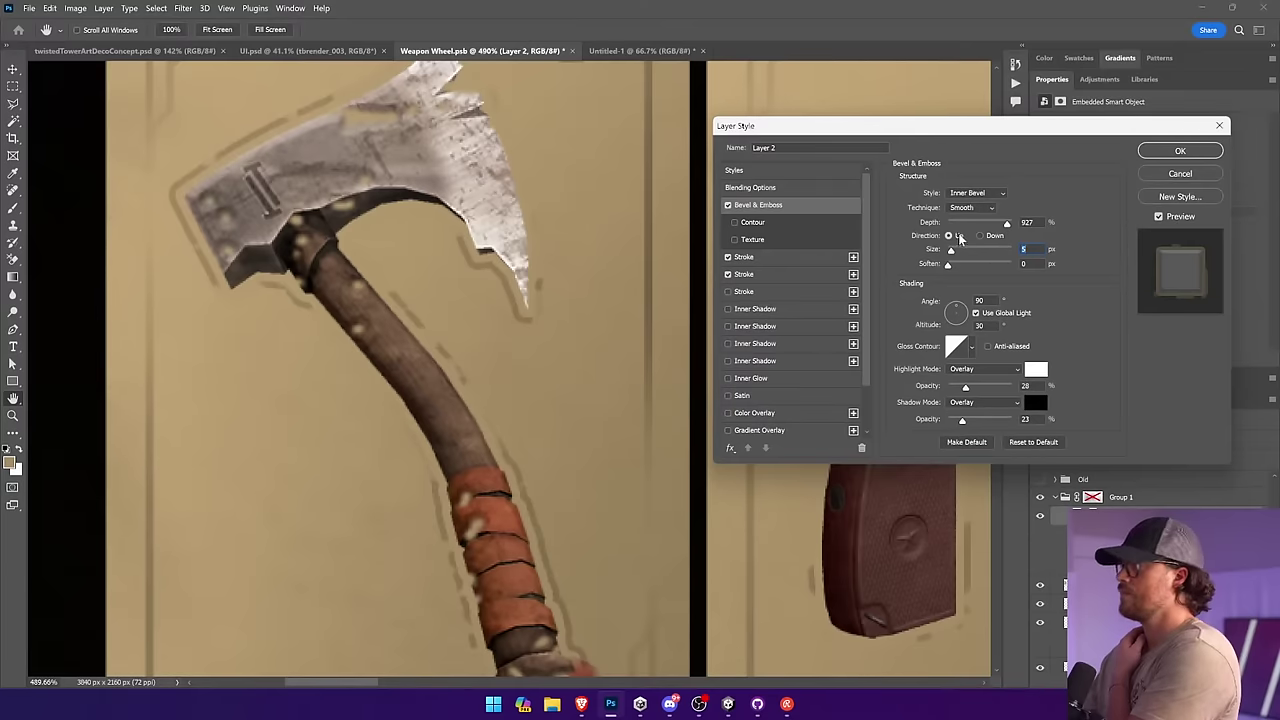
left_click_drag(983, 386, 978, 419)
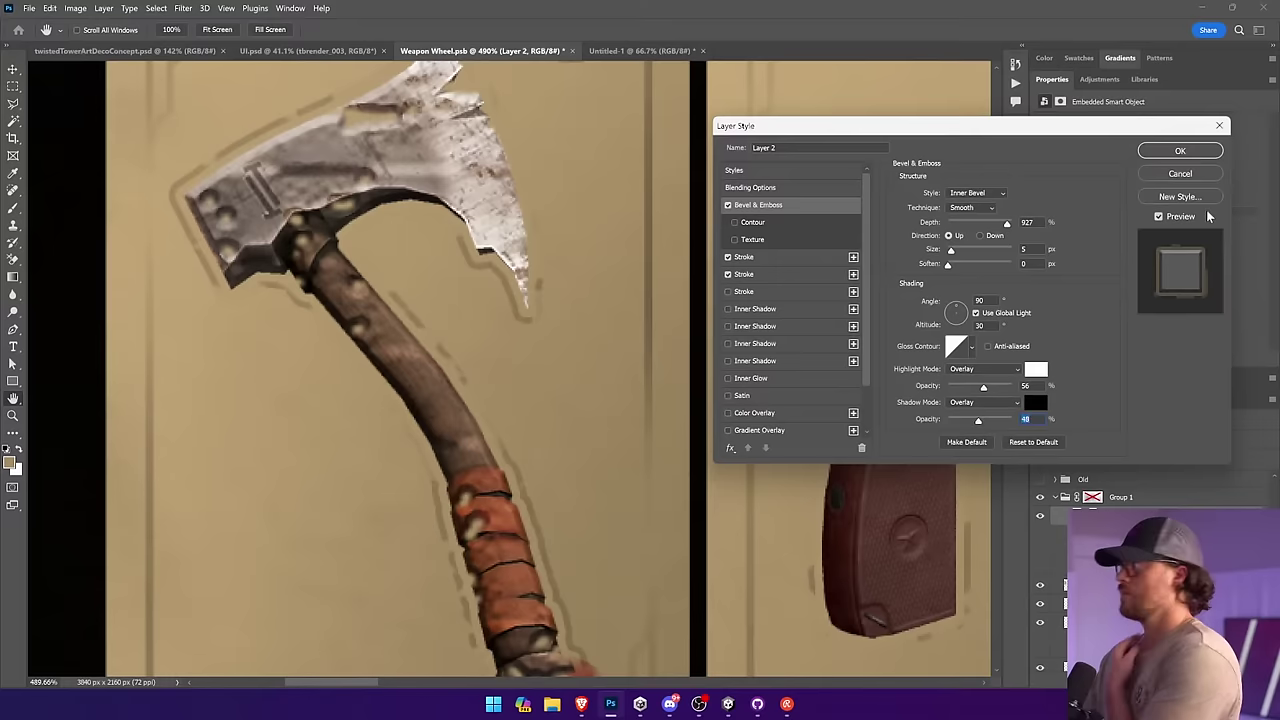
left_click(1178, 152)
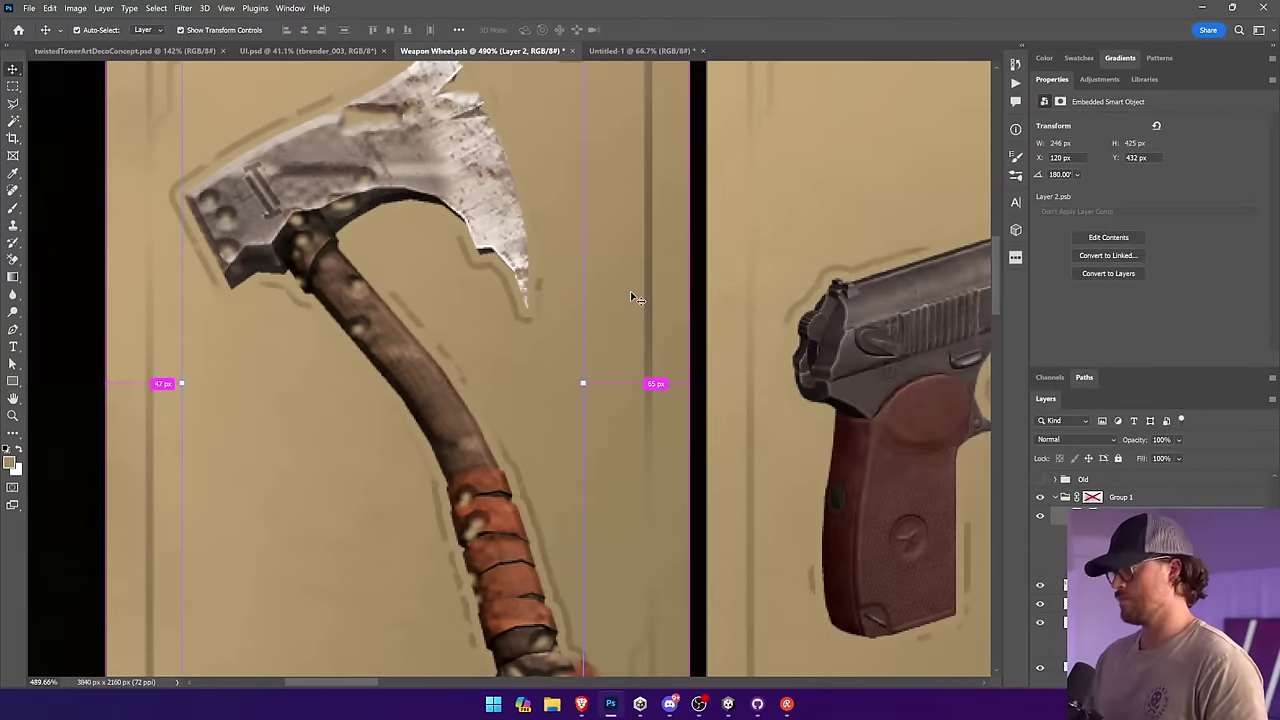
key("ctrl+z")
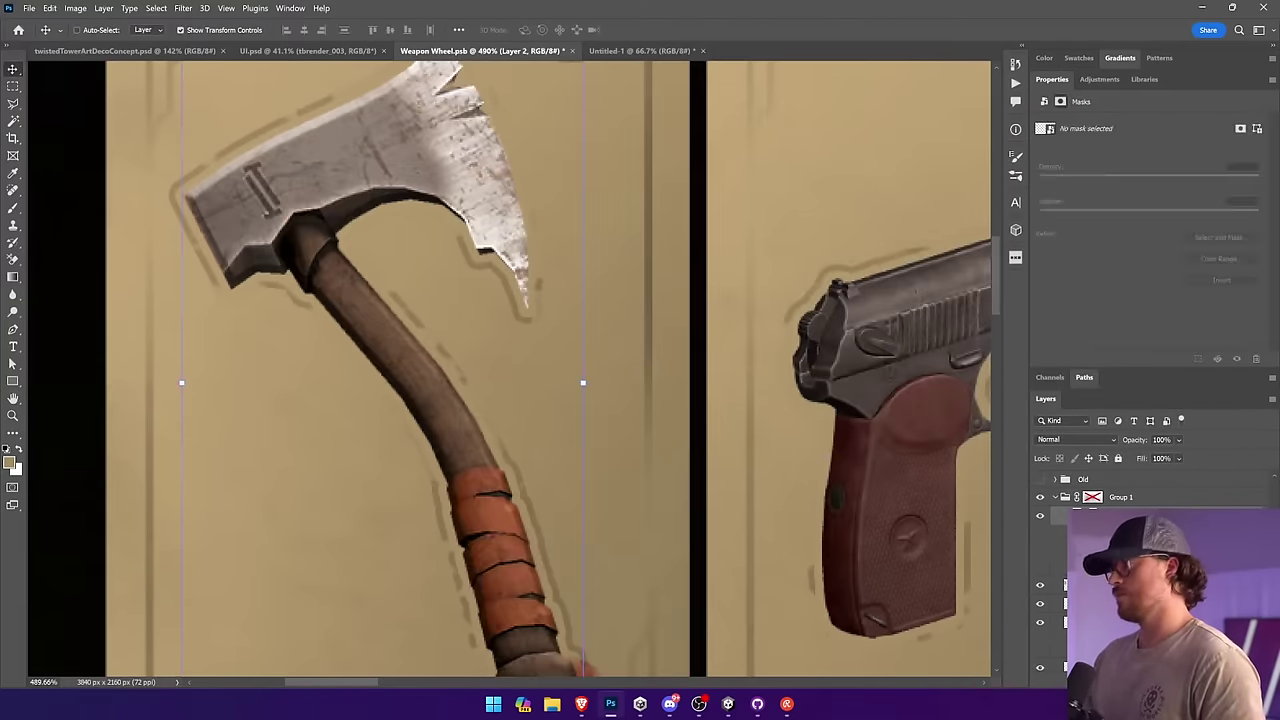
Step: Try colorizing the first card's axe with Hue/Saturation at hue 40, saturation 66 and lightness -4
key("ctrl+0")
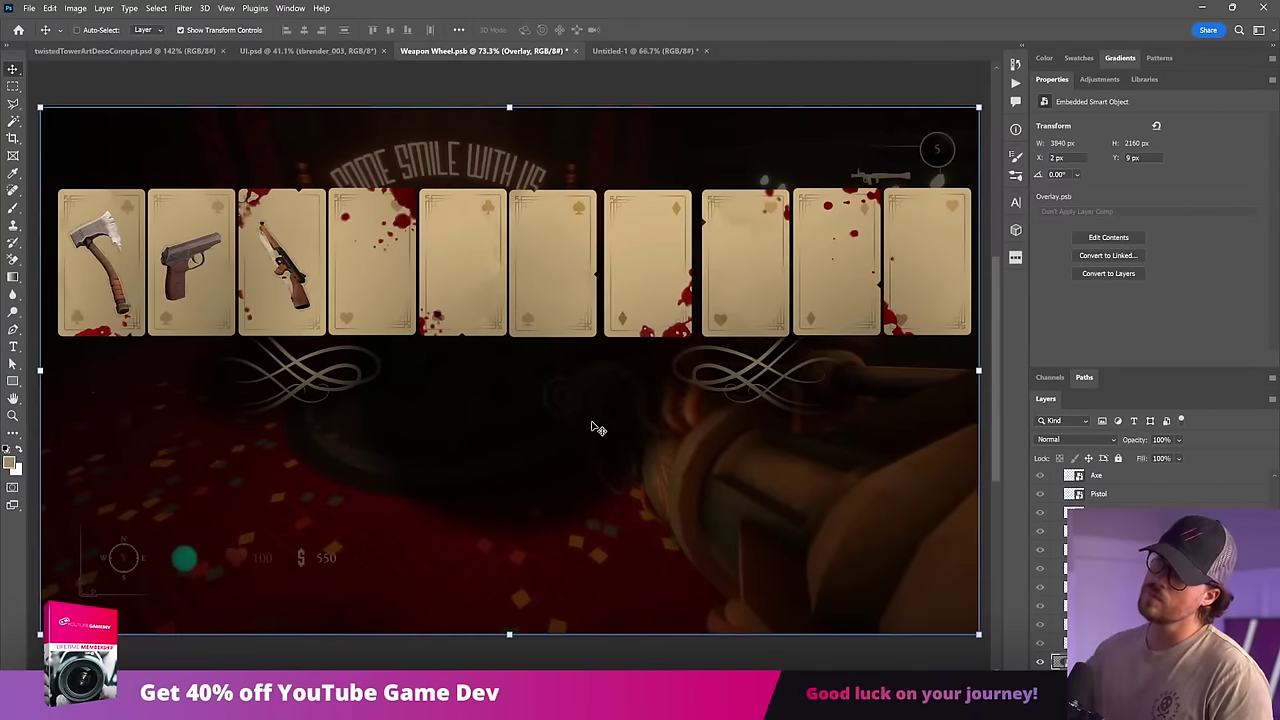
key("z")
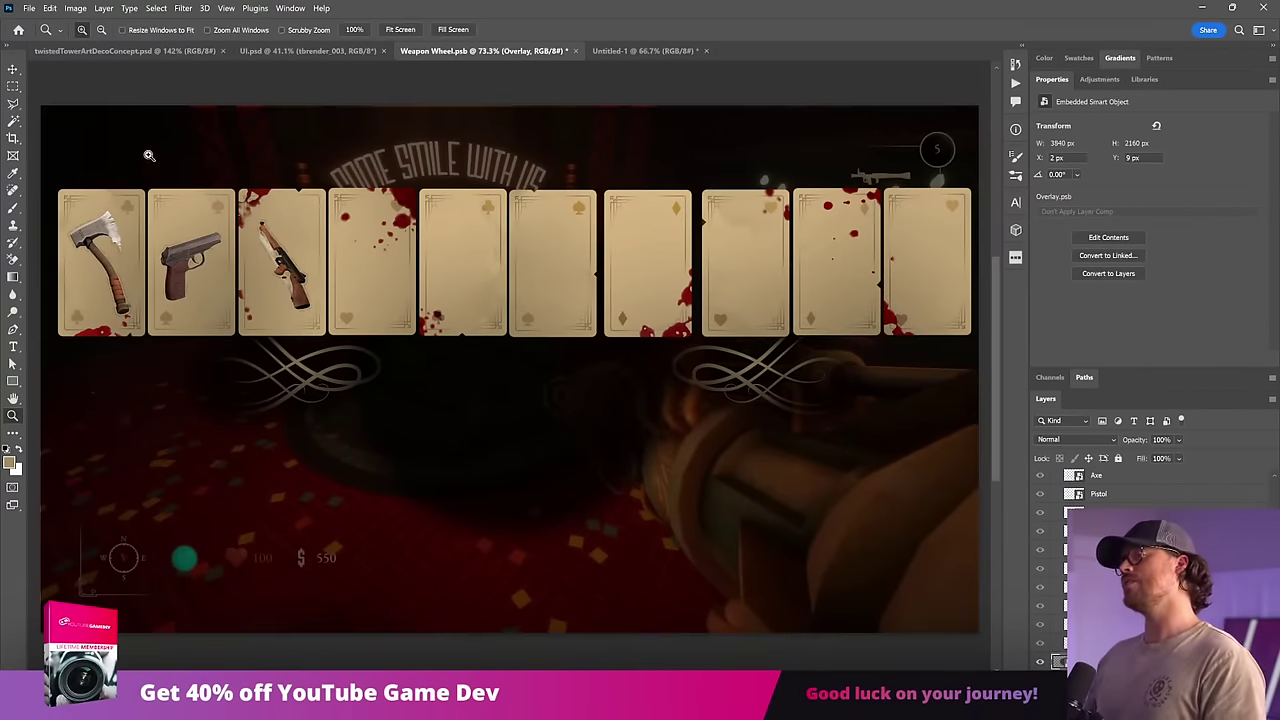
left_click_drag(149, 155, 57, 346)
key("v")
left_click(497, 270, "ctrl")
left_click_drag(513, 342, 381, 341)
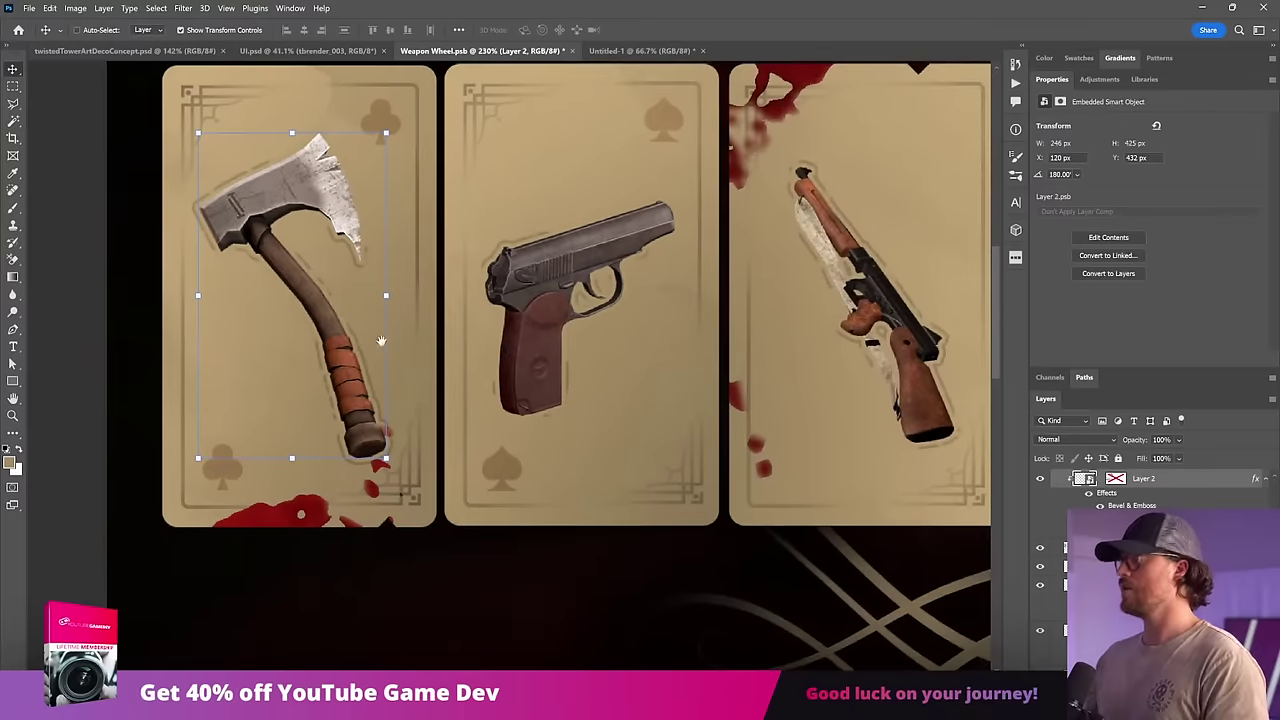
left_click(75, 8)
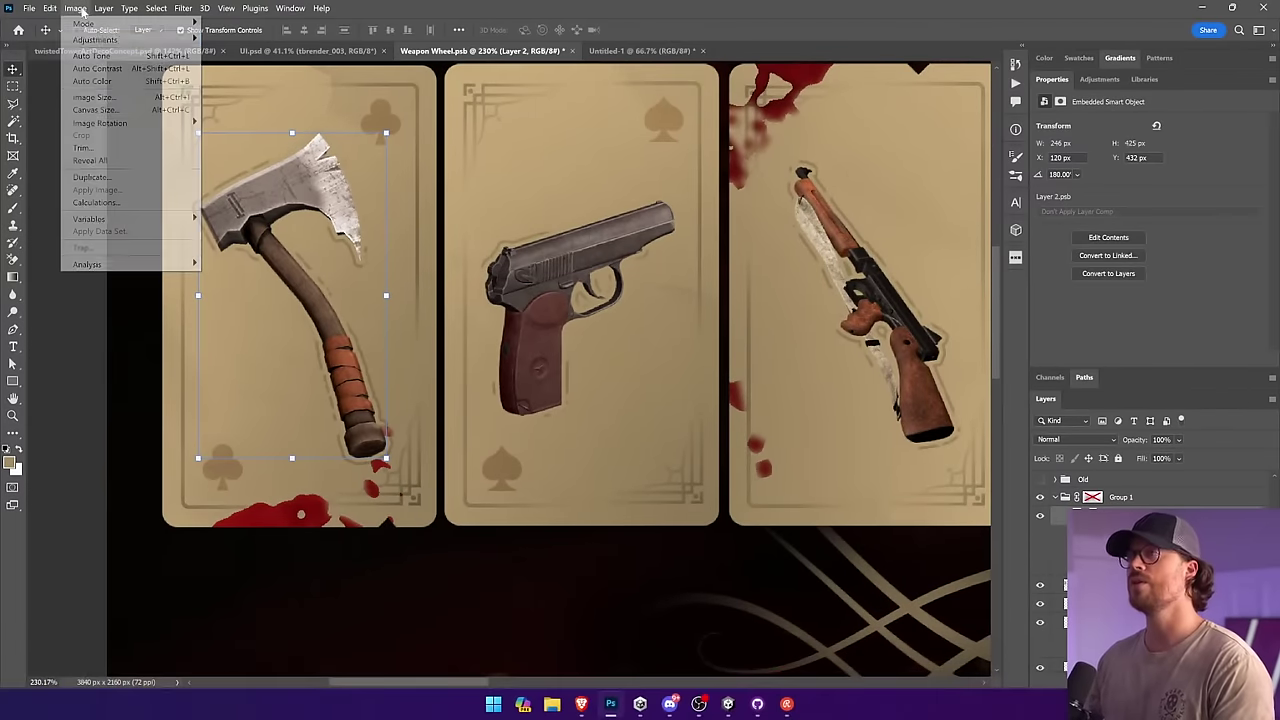
mouse_move(95, 39)
left_click(267, 106)
left_click(1058, 333)
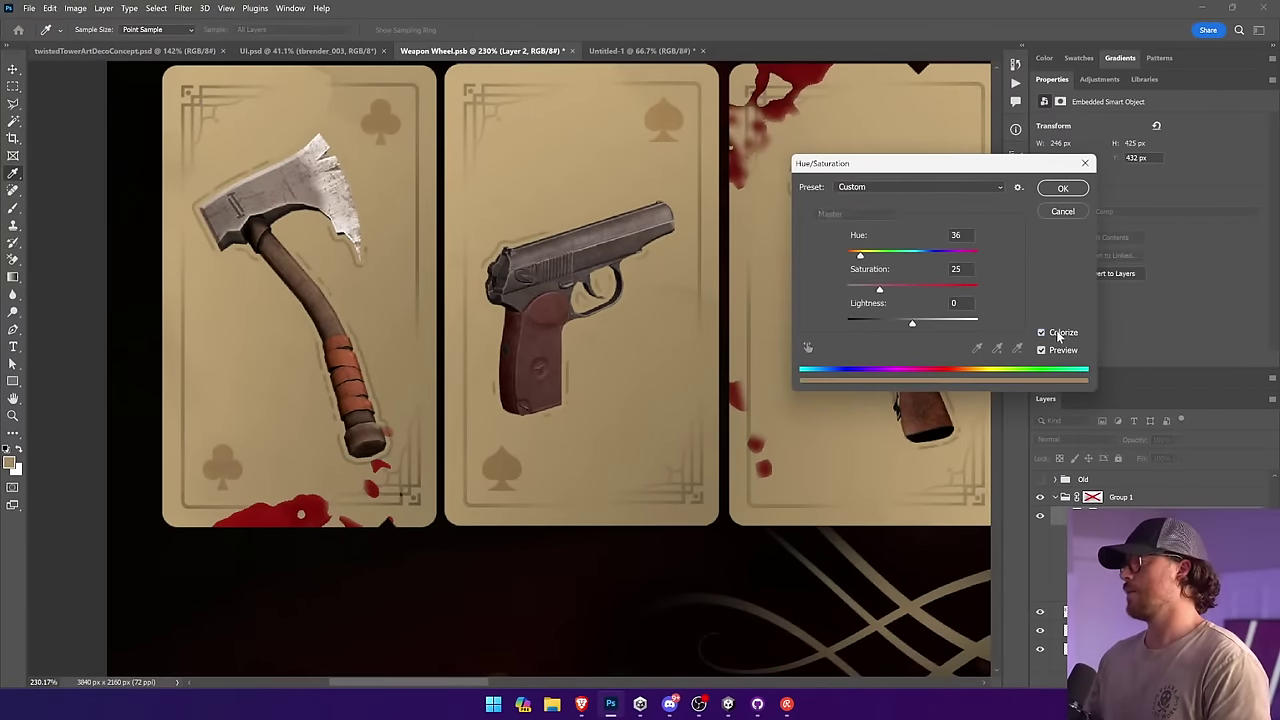
left_click_drag(903, 289, 895, 323)
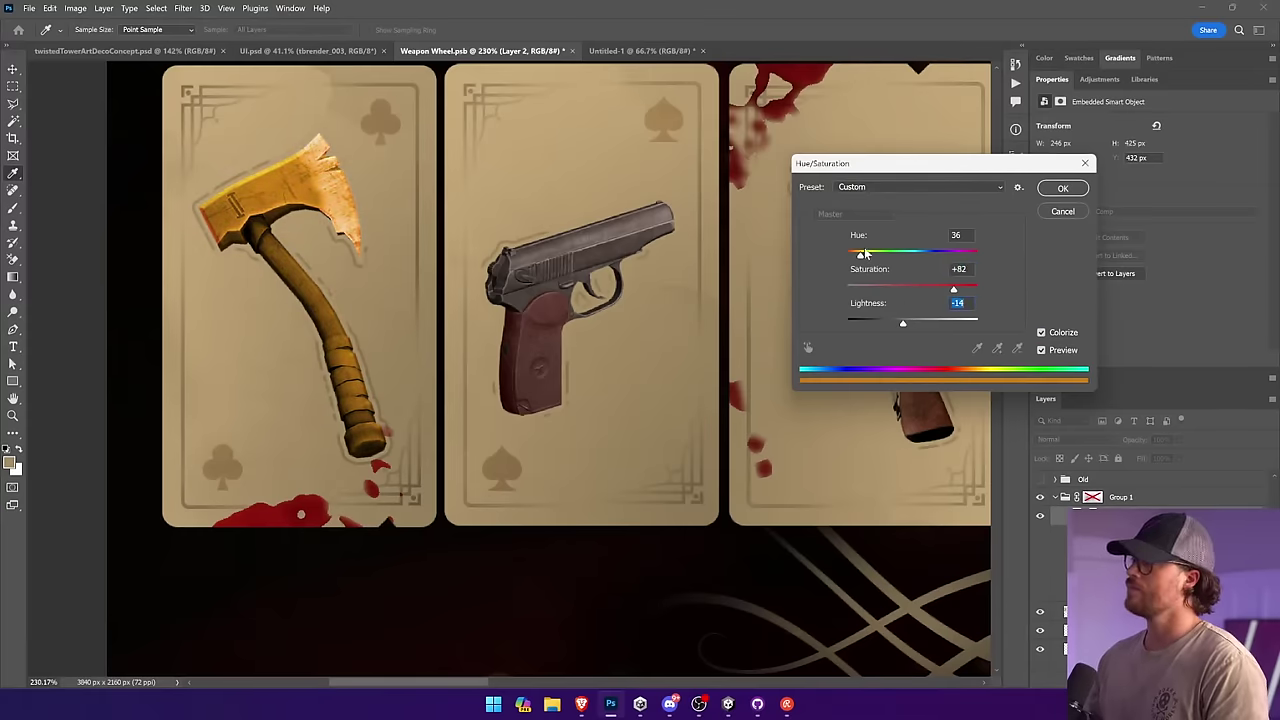
left_click_drag(864, 258, 862, 257)
left_click_drag(953, 289, 909, 323)
left_click(934, 290)
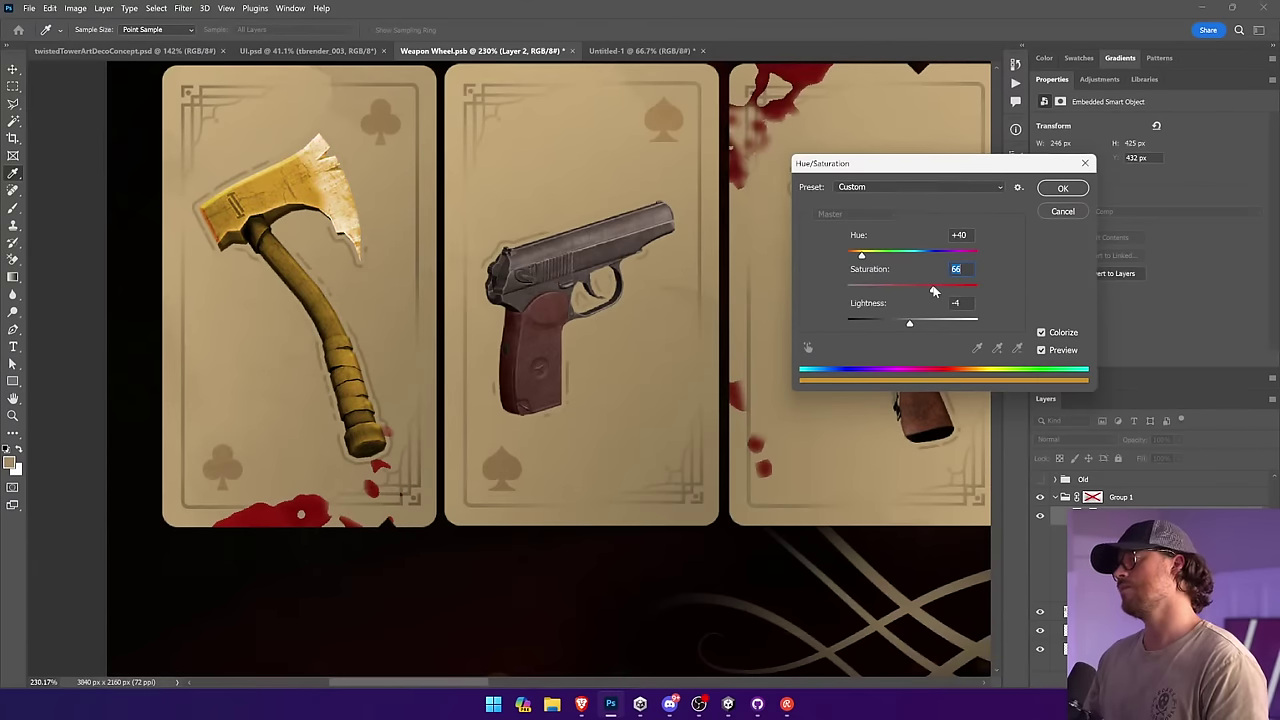
left_click(1062, 189)
Step: Compare the colorized axe with the other cards in the whole wheel, and undo its colour change
key("v")
left_click(783, 303)
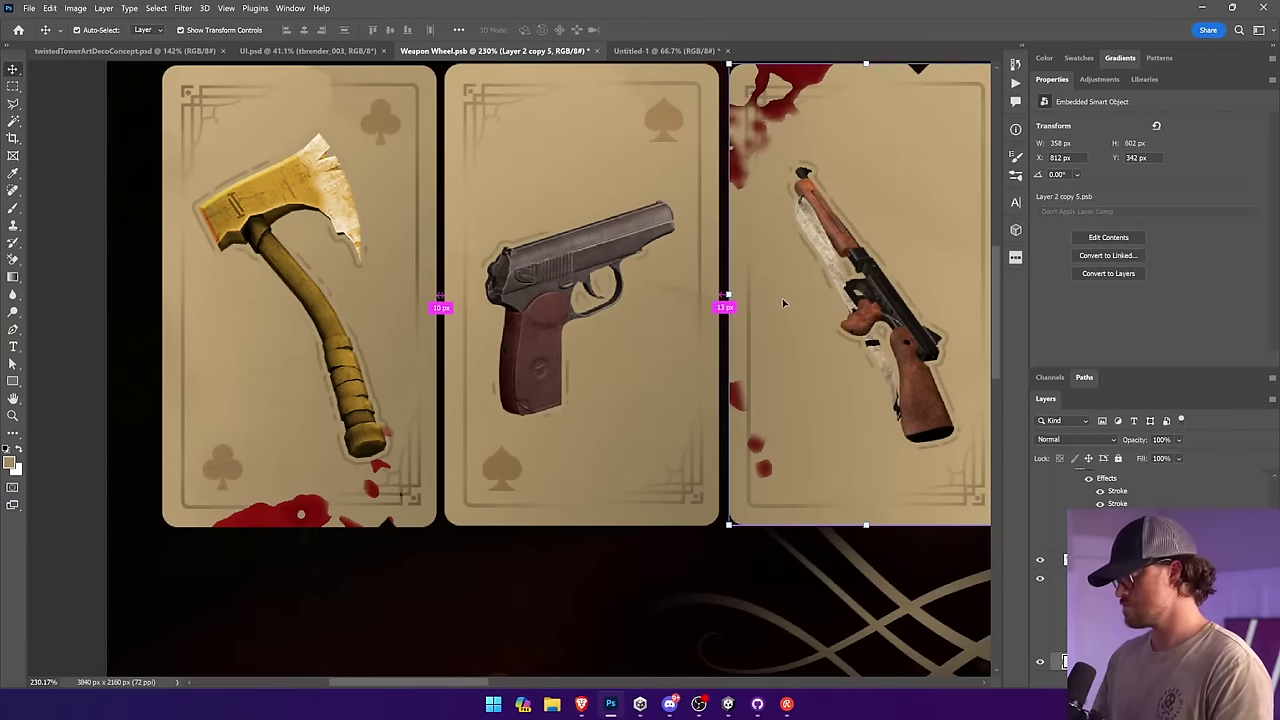
scroll(782, 298, "down", 10)
left_click(705, 156)
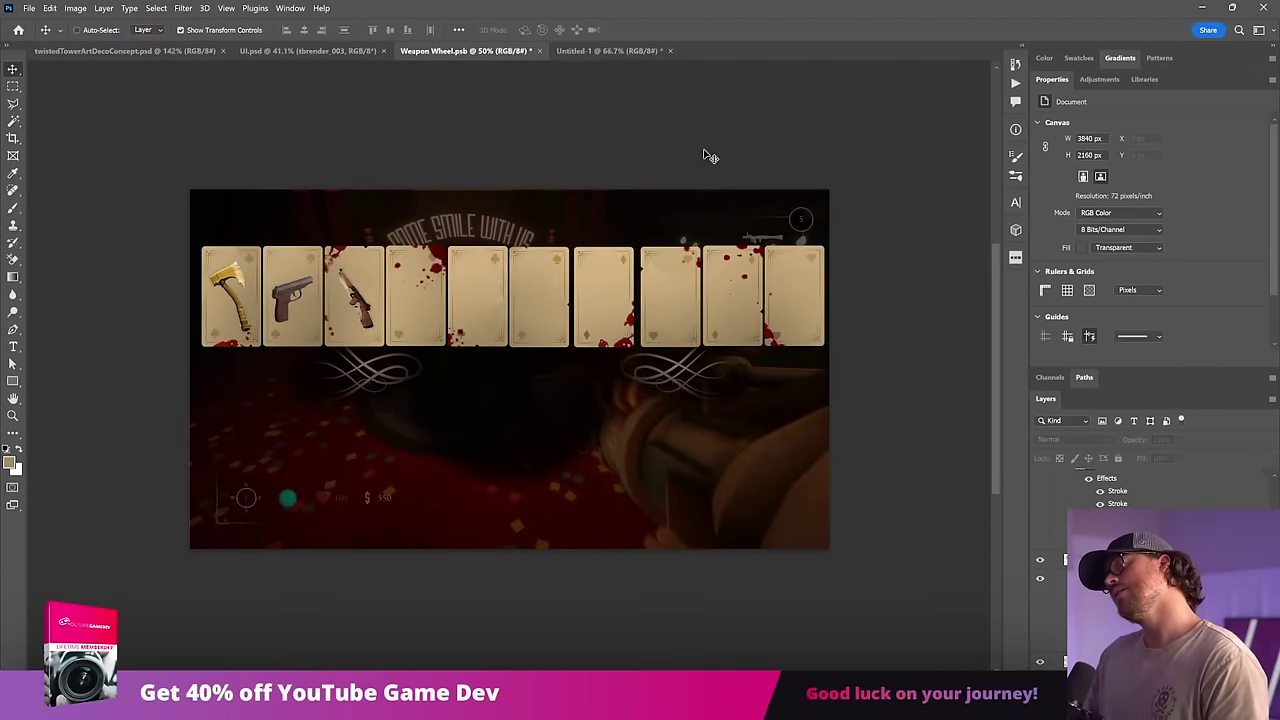
key("ctrl+z")
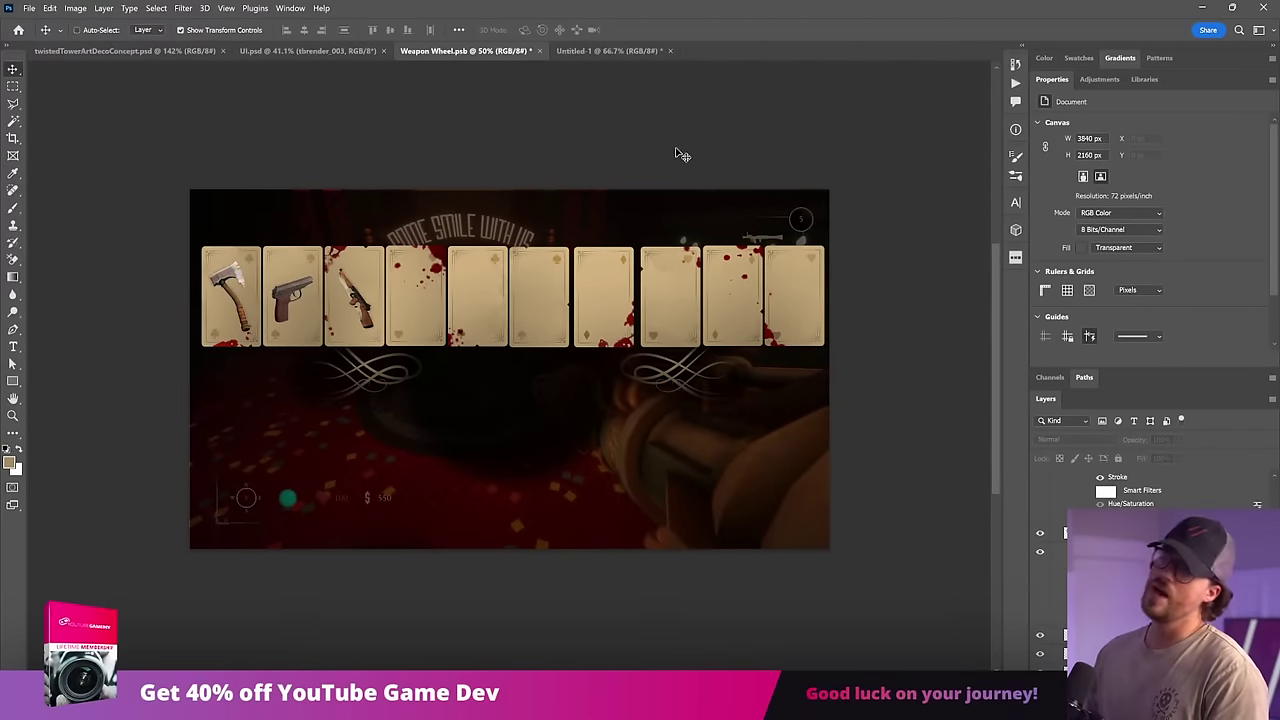
Step: Undo the bevel on the first card's axe and disable the axe's layer mask
key("z")
left_click_drag(200, 220, 367, 380)
key("v")
left_click(305, 245)
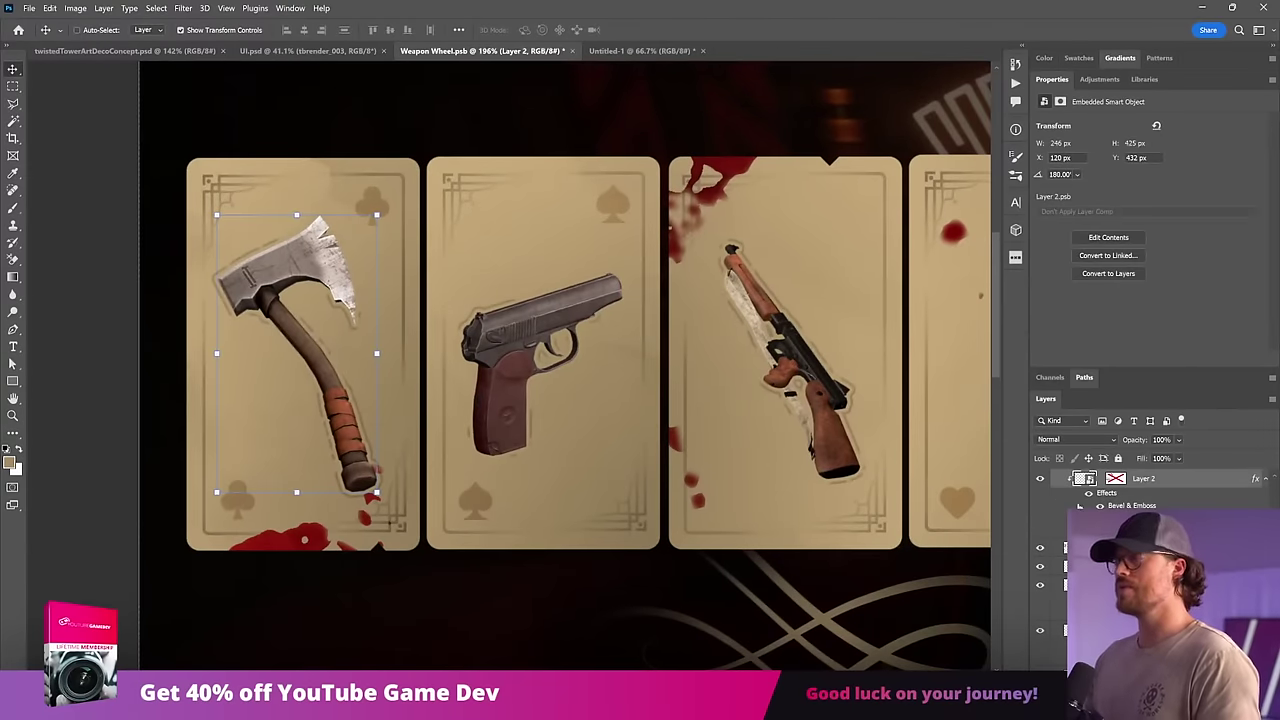
left_click_drag(708, 414, 570, 335)
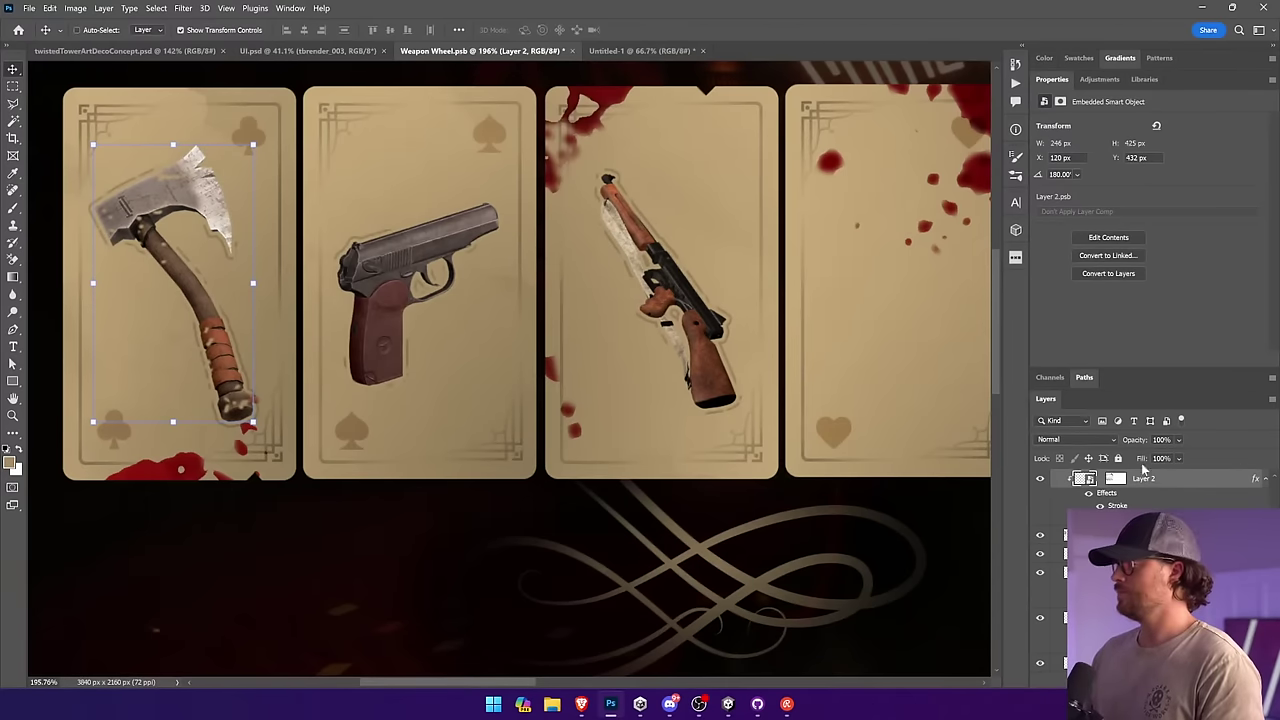
left_click(1115, 478, "shift")
Step: Select the gun on the third card and flip it horizontally
left_click_drag(556, 283, 361, 279)
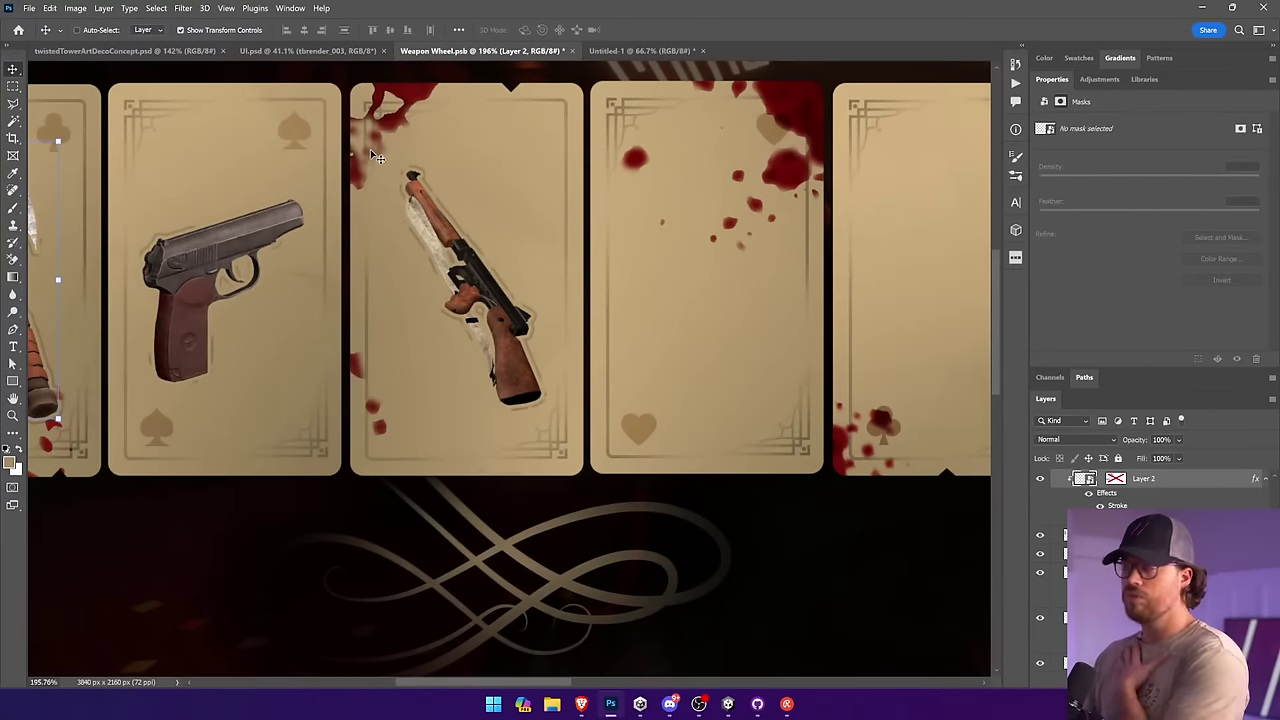
left_click(437, 226)
left_click(49, 8)
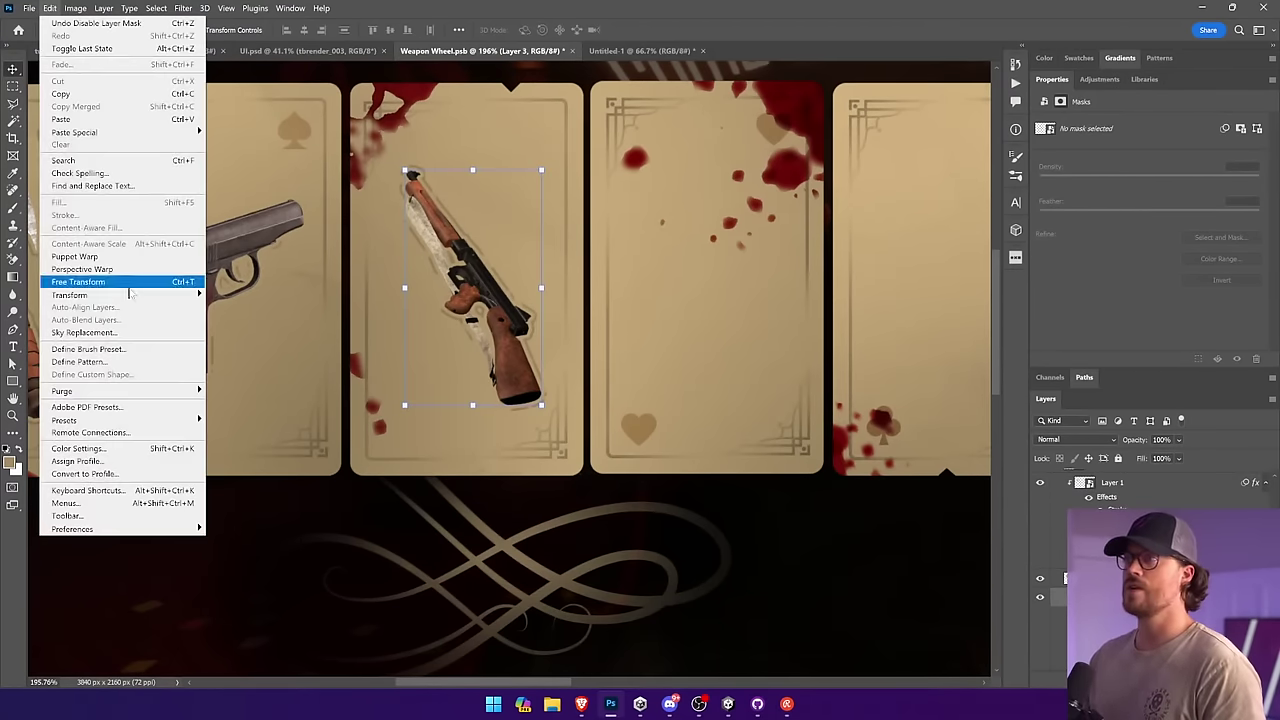
mouse_move(130, 295)
left_click(278, 521)
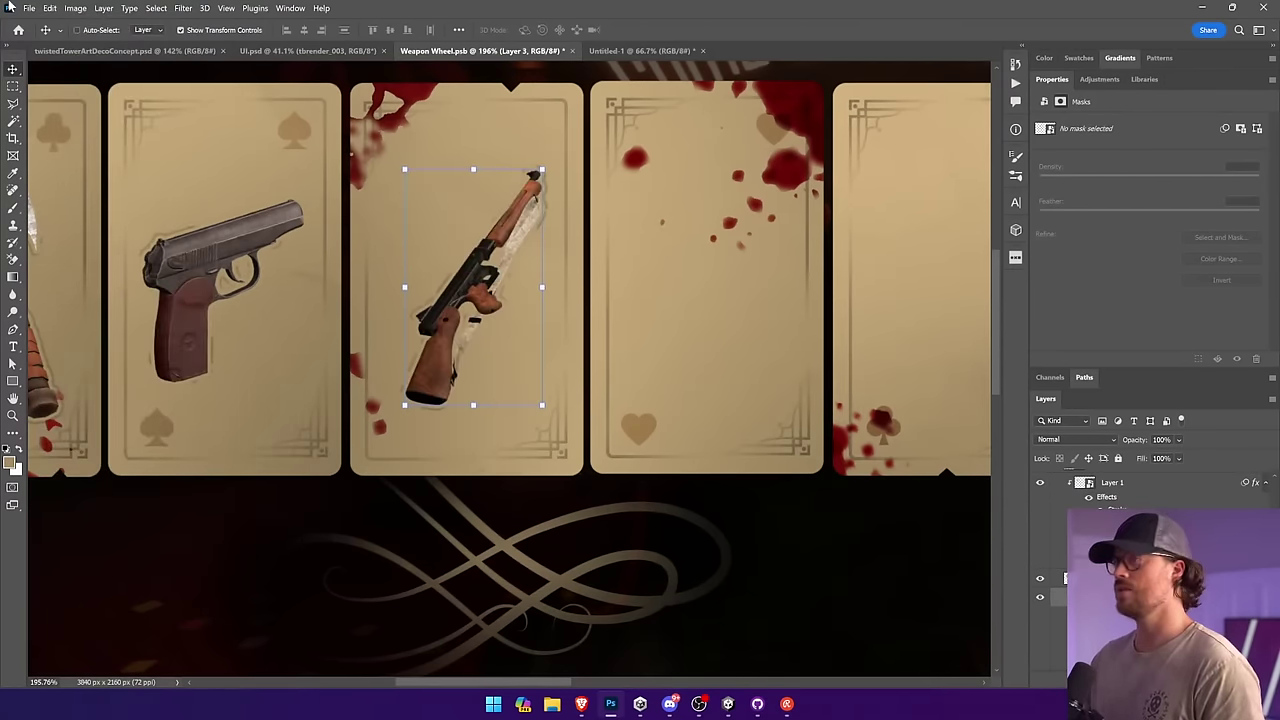
Step: Open the recent file Pickups High Res Backup.psd
left_click(49, 8)
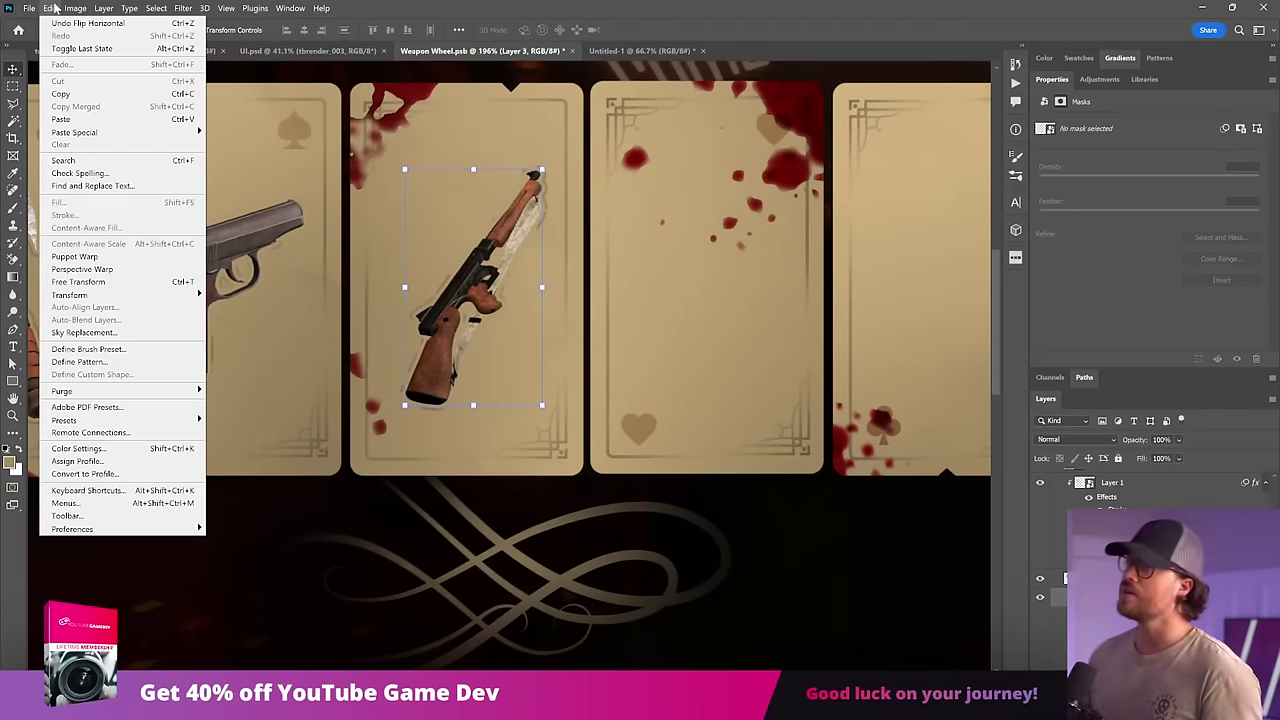
mouse_move(30, 8)
mouse_move(110, 90)
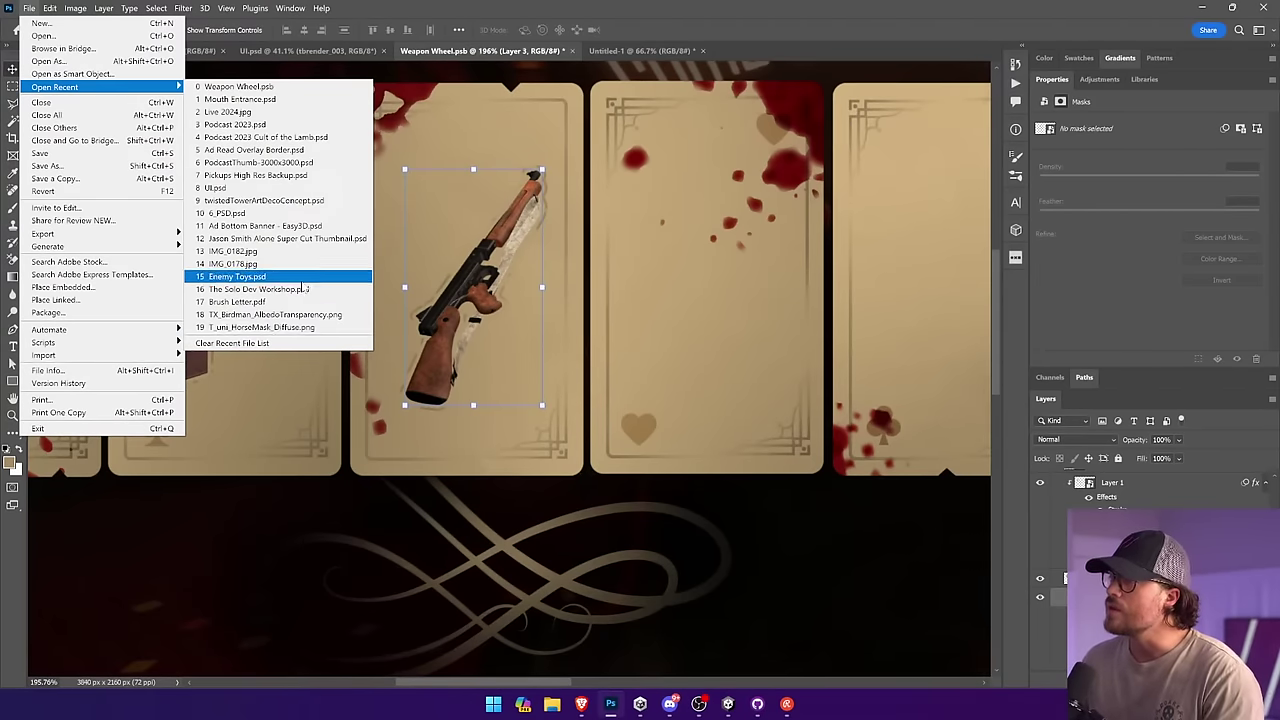
left_click(293, 177)
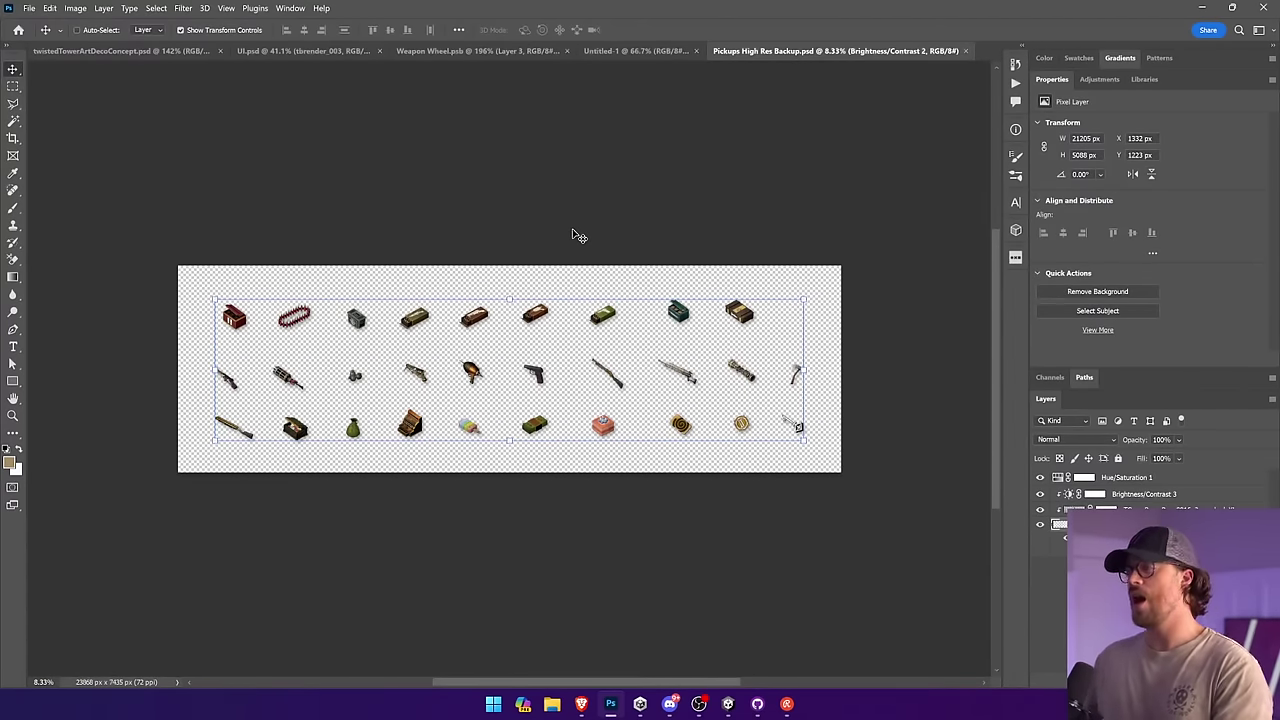
key("m")
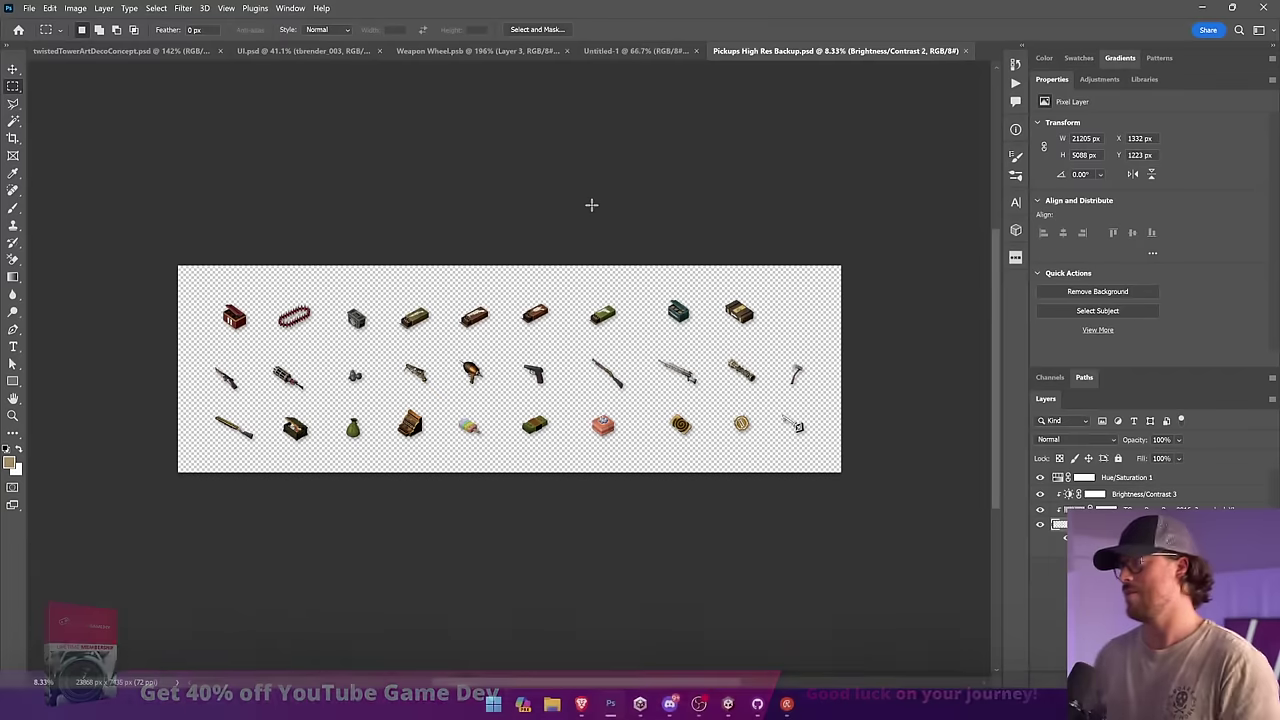
key("v")
left_click(490, 476)
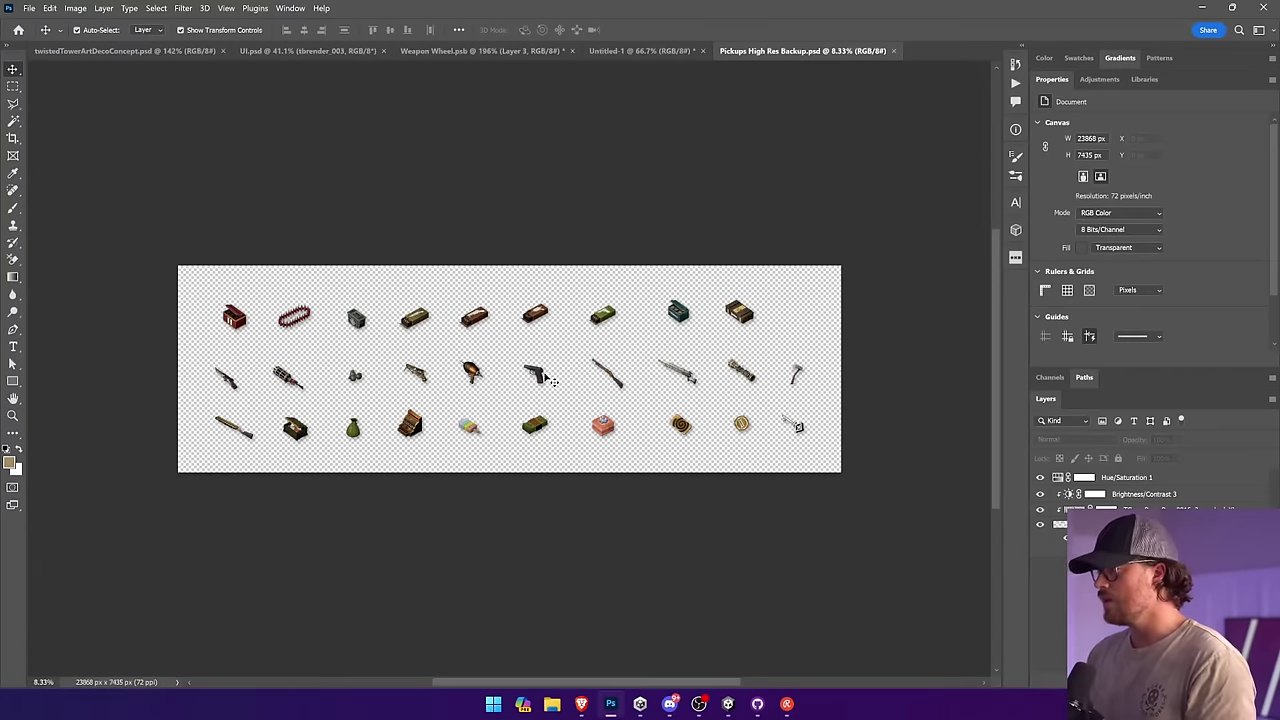
left_click(603, 378)
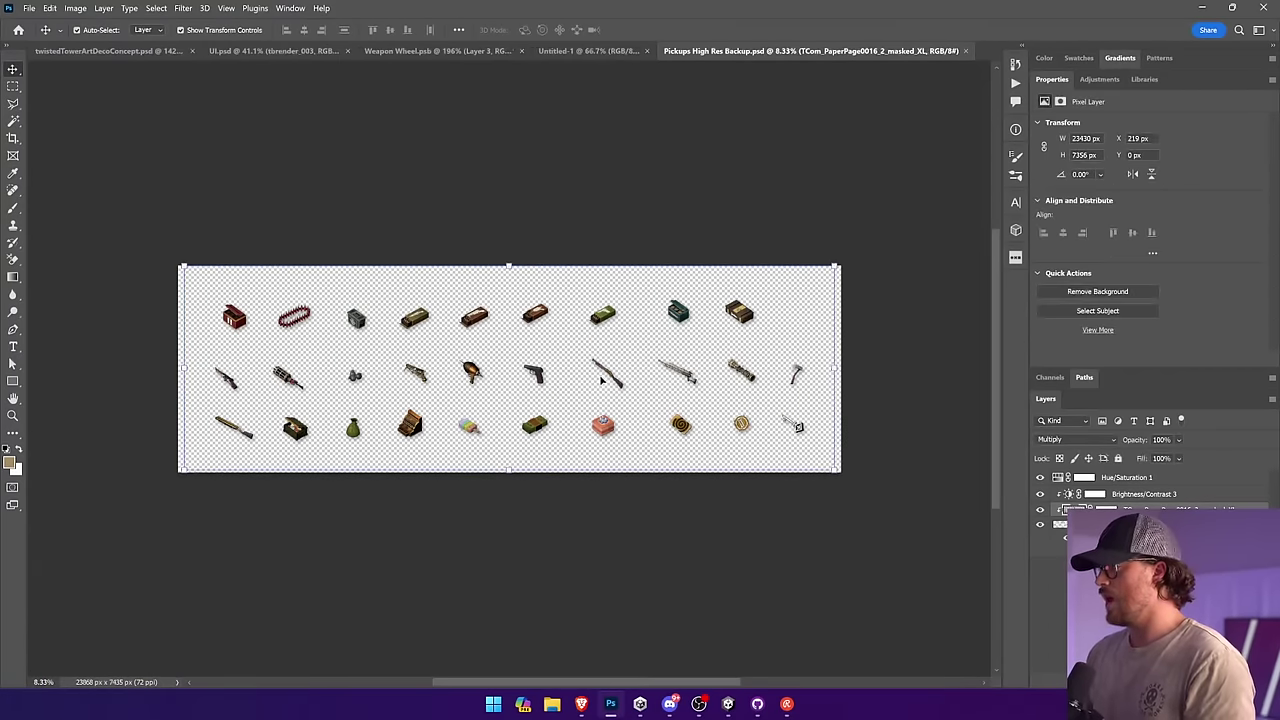
left_click(13, 86)
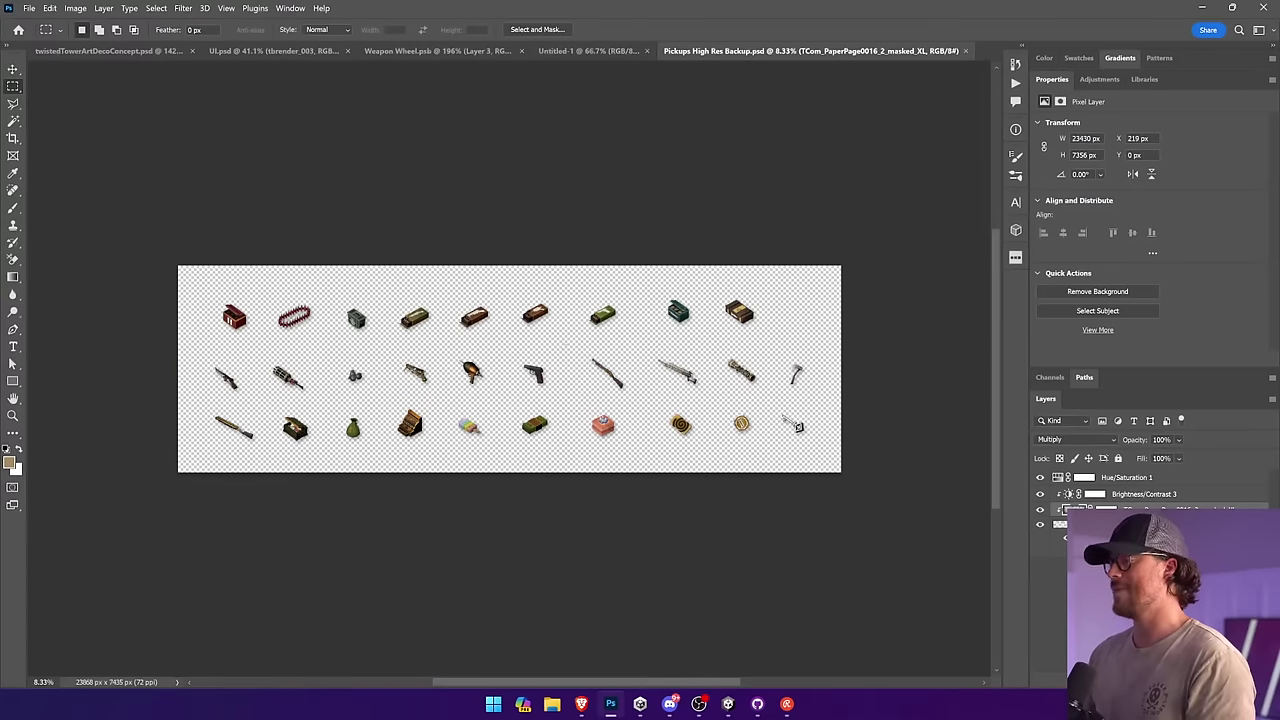
left_click_drag(562, 346, 640, 398)
left_click(420, 50)
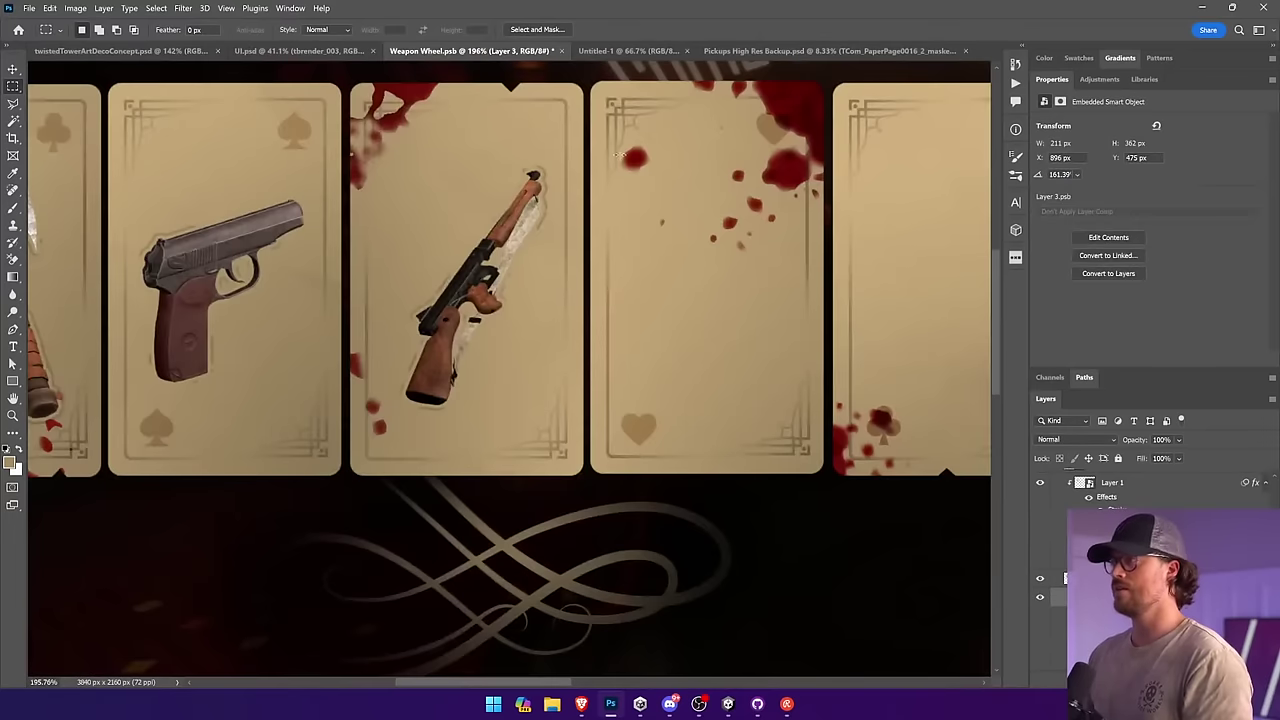
key("v")
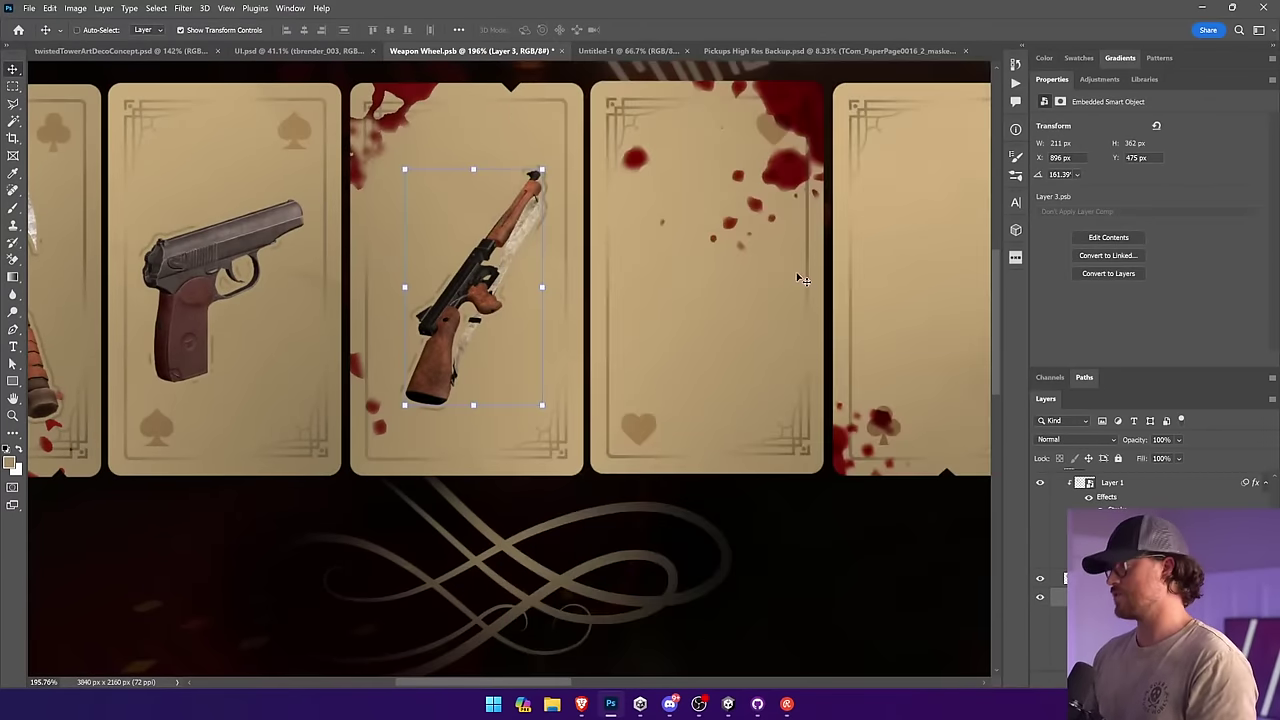
Step: In Pickups High Res Backup.psd, select the Brightness/Contrast 2 pixel layer and copy the pump shotgun from the middle row using a rectangular selection
key("ctrl+Tab")
key("ctrl+Tab")
left_click(1052, 530)
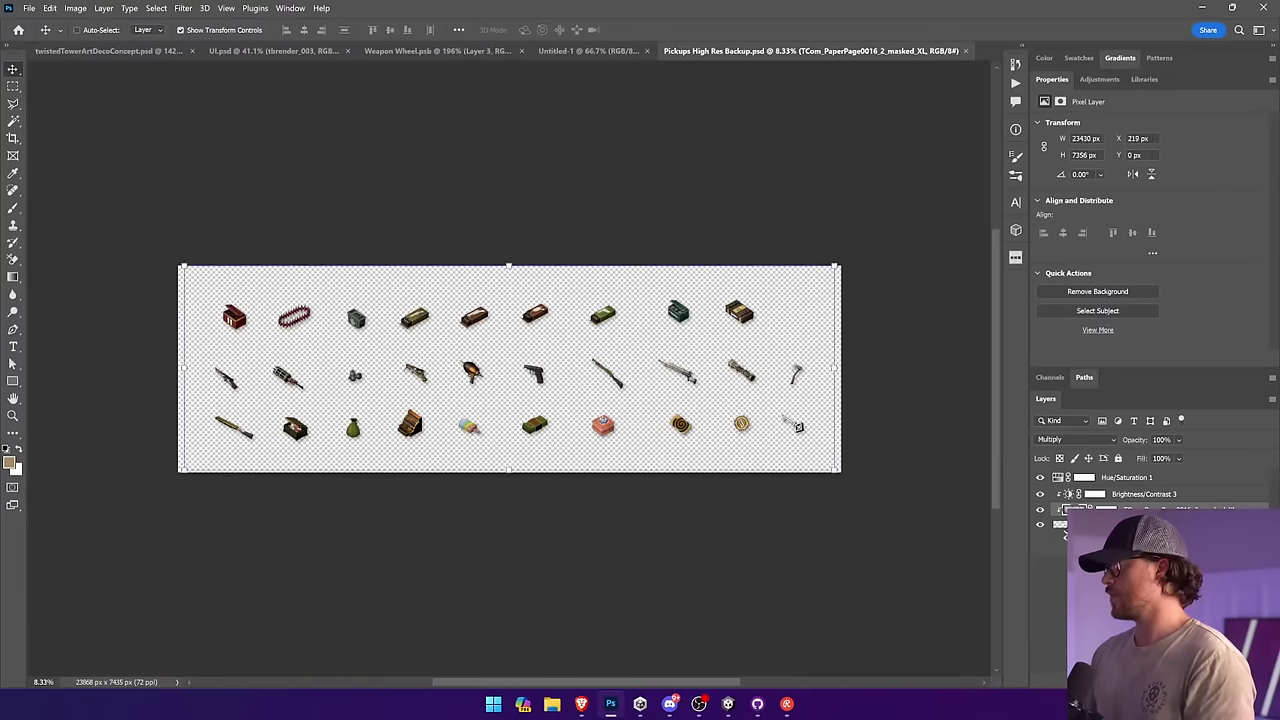
key("m")
left_click_drag(571, 345, 650, 393)
key("z")
left_click_drag(429, 330, 508, 383)
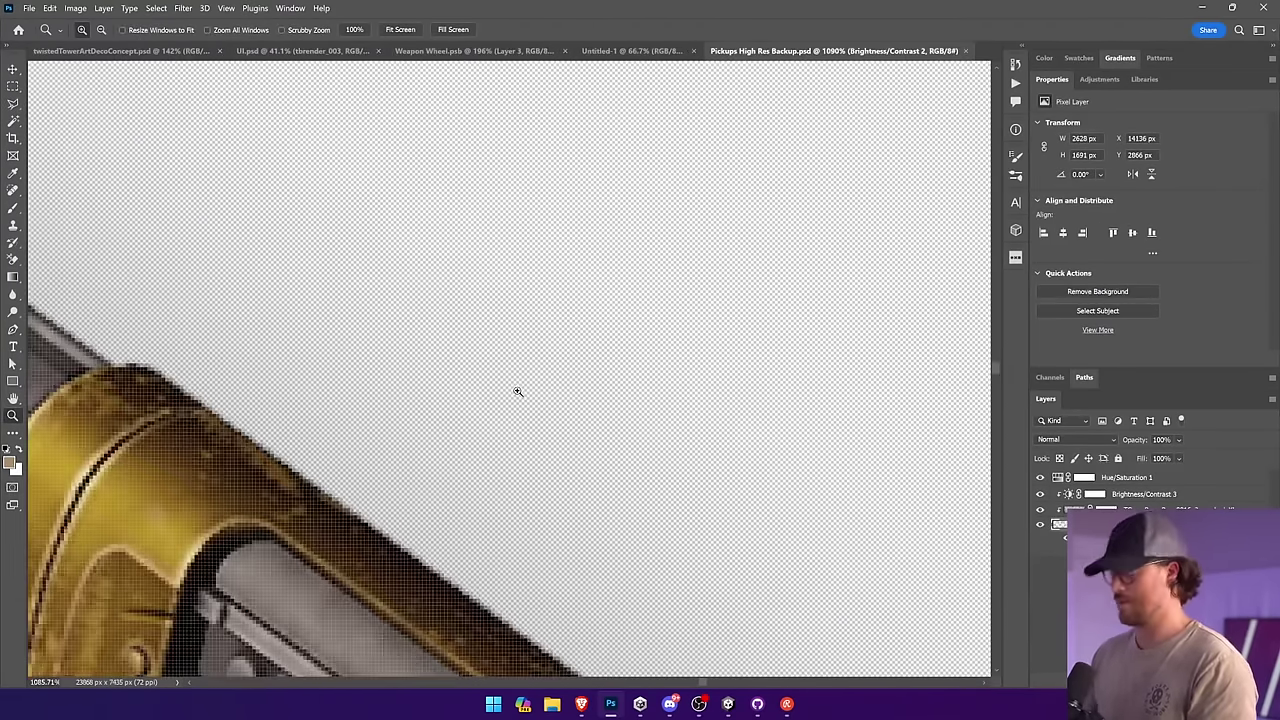
key("ctrl+0")
key("m")
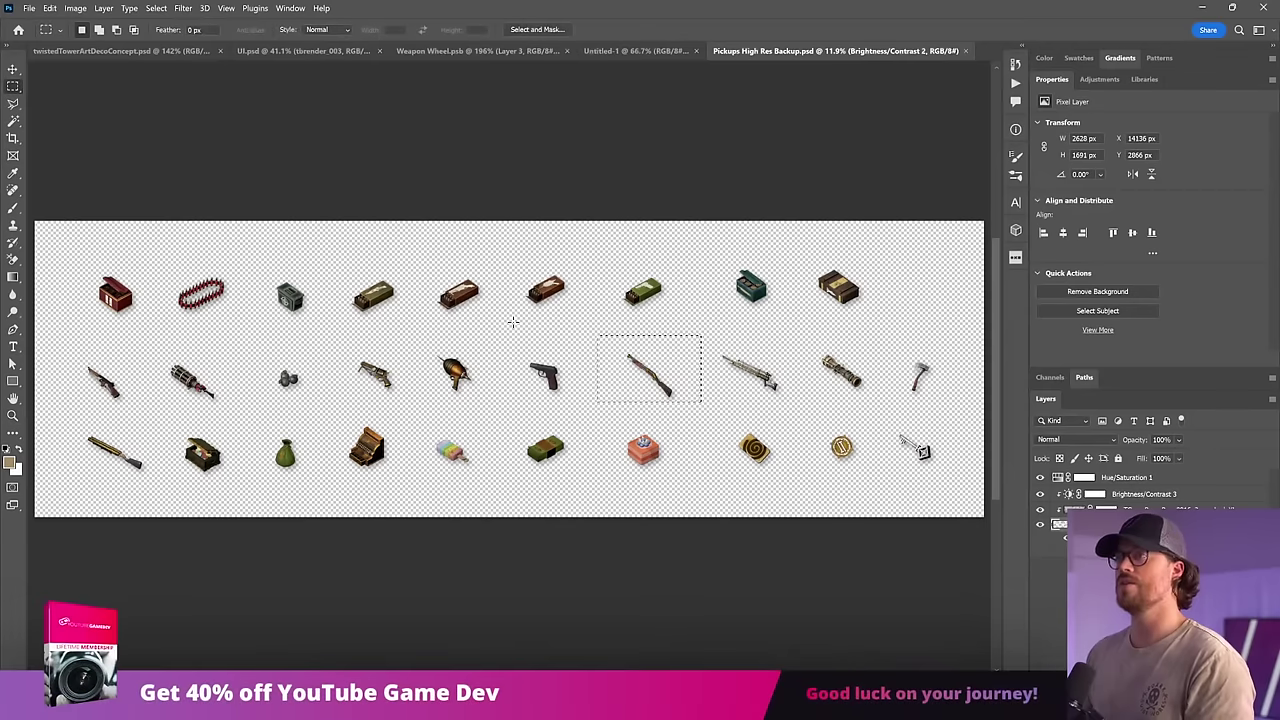
Step: Paste the copied shotgun into Weapon Wheel.psb and move it over the fourth card
left_click(271, 55)
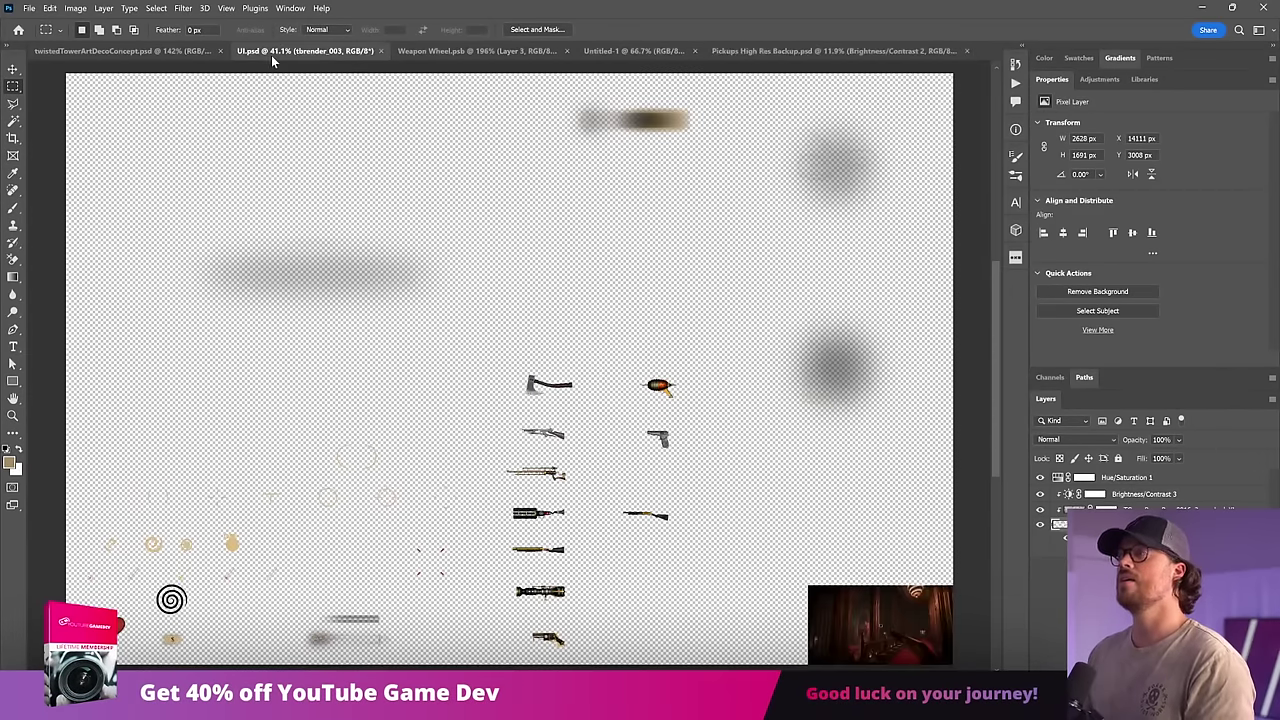
left_click(461, 51)
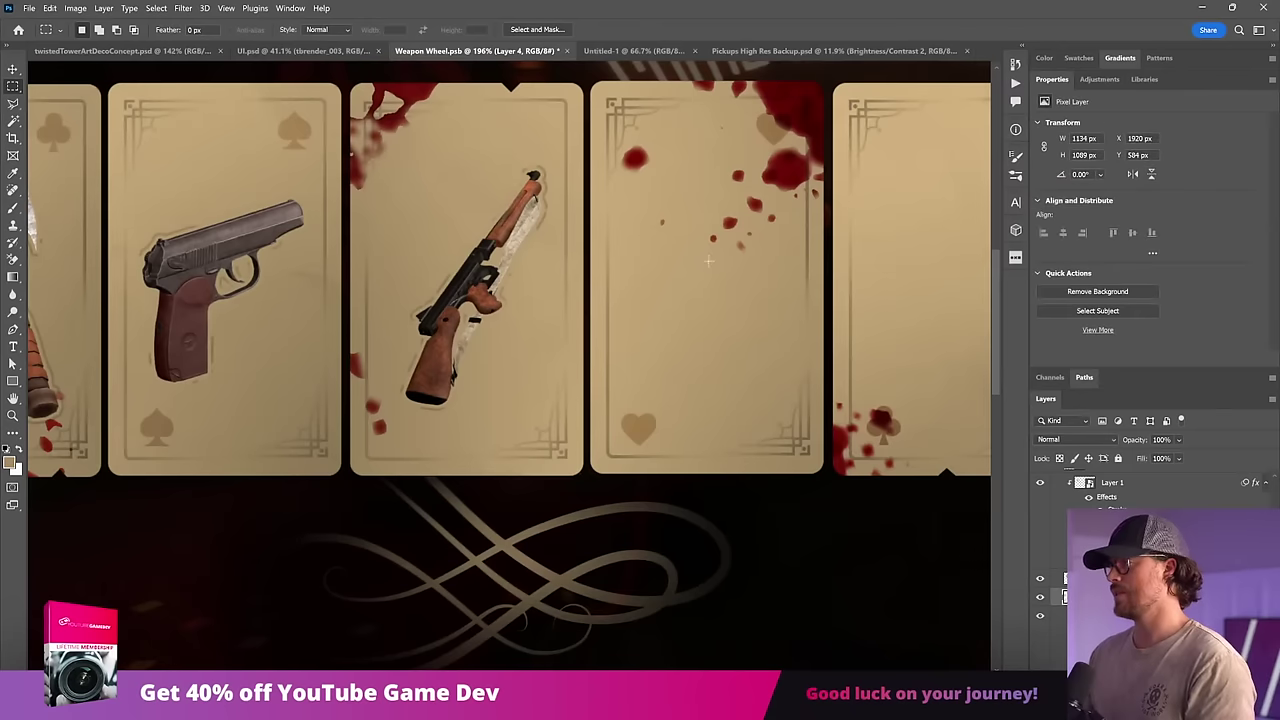
key("ctrl+v")
key("v")
left_click_drag(657, 334, 837, 306)
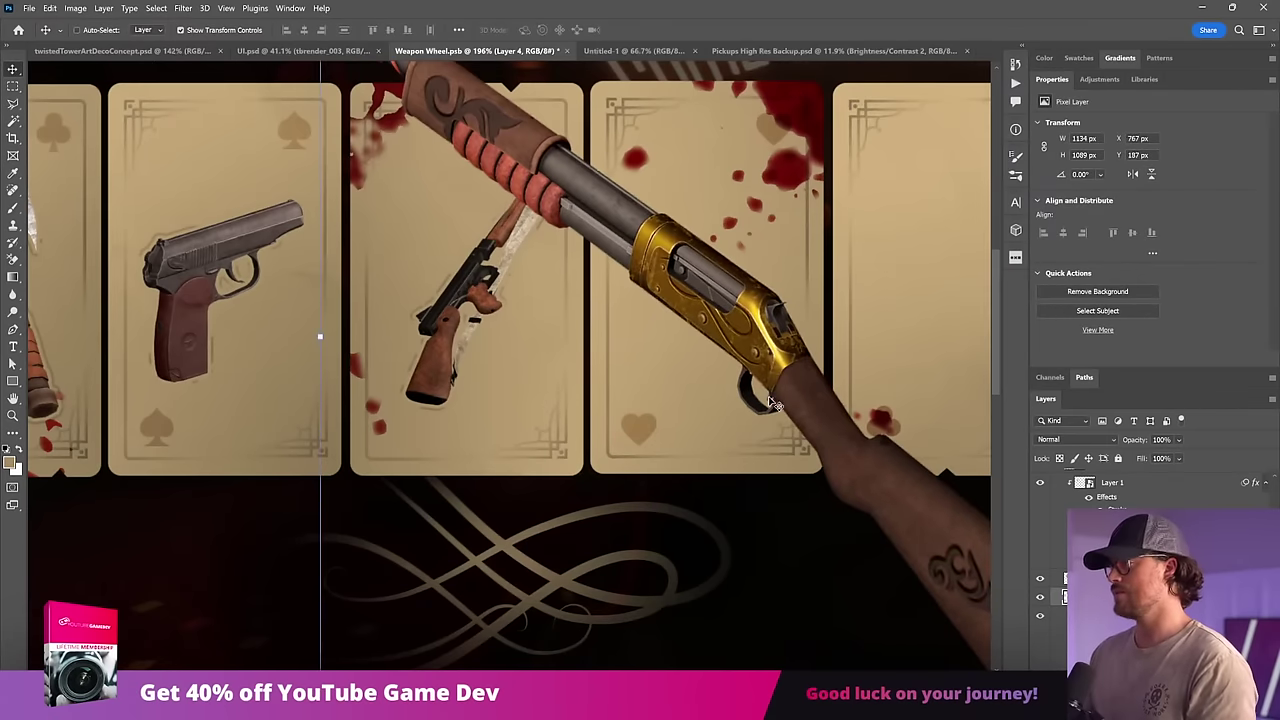
left_click_drag(698, 309, 422, 316)
Step: Convert the pasted shotgun to a smart object and scale it to about 322 by 309 px on the fourth card
right_click(1139, 597)
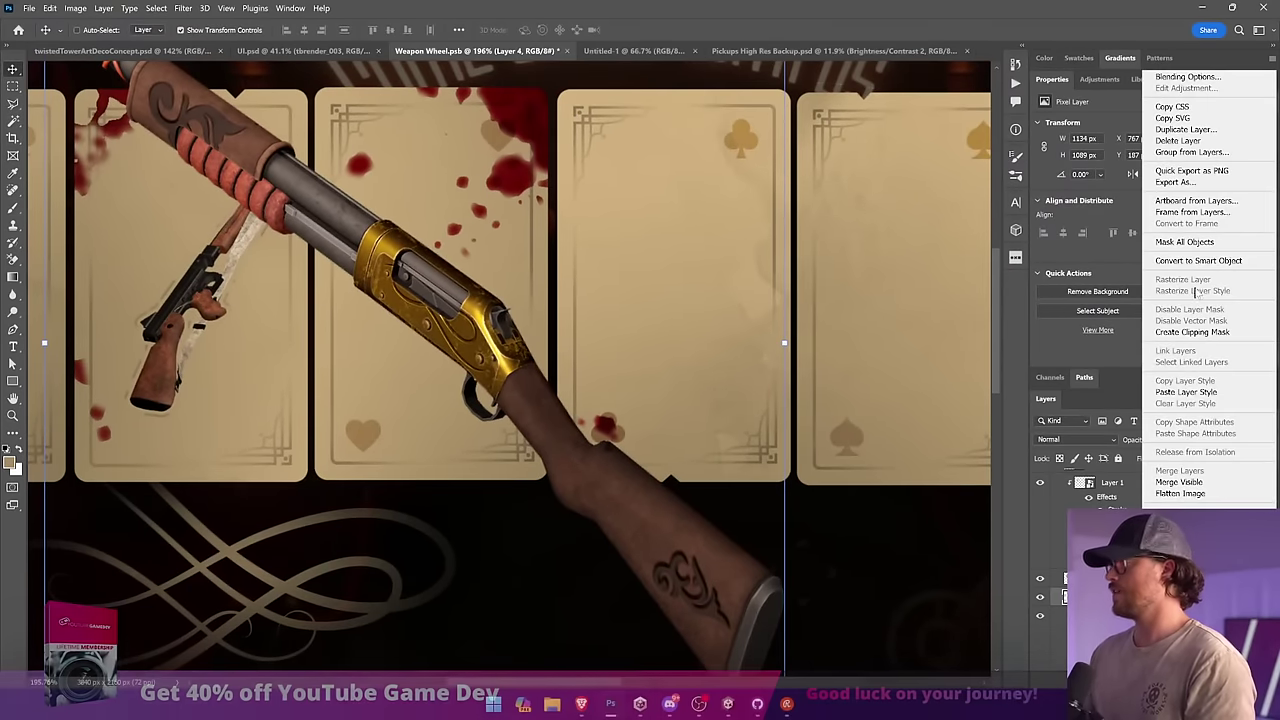
left_click(1188, 261)
left_click_drag(776, 341, 563, 350)
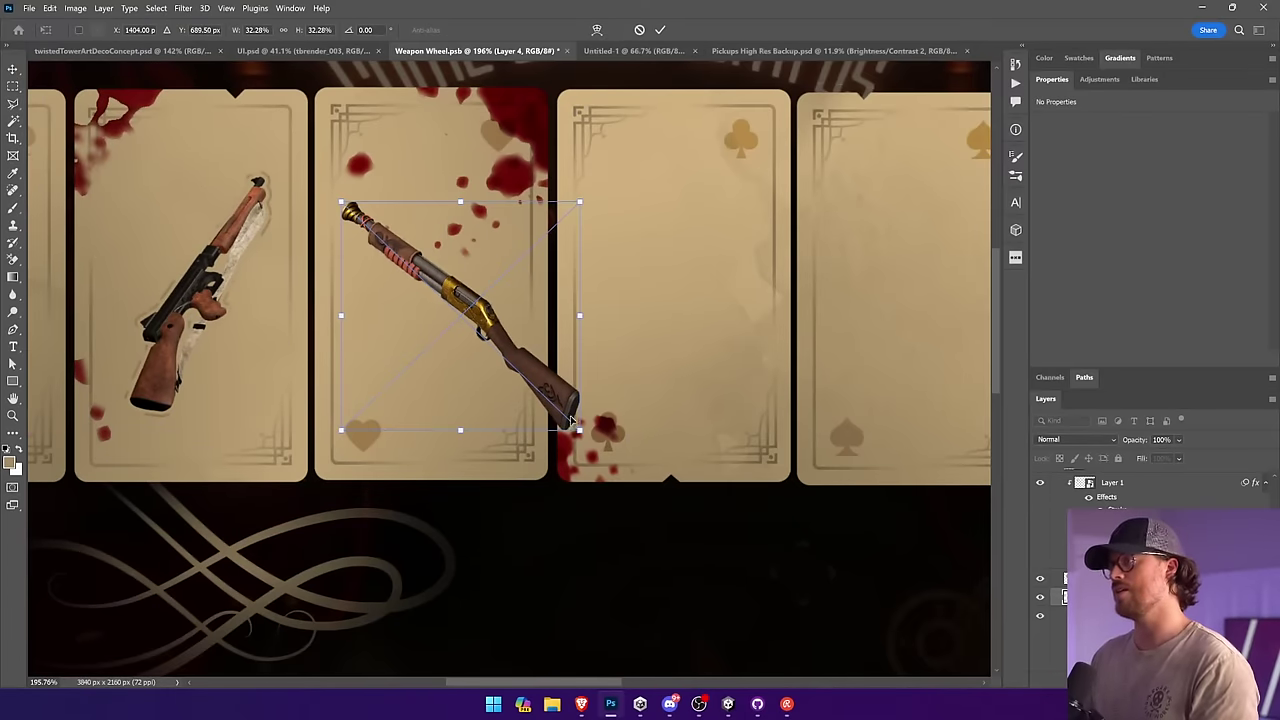
mouse_move(578, 430)
left_mouse_down()
mouse_move(552, 384)
mouse_move(548, 404)
mouse_move(499, 380)
left_mouse_up()
key("Return")
Step: Paste the copied layer style onto the fourth card's shotgun and nudge the shotgun slightly within the card
right_click(1200, 597)
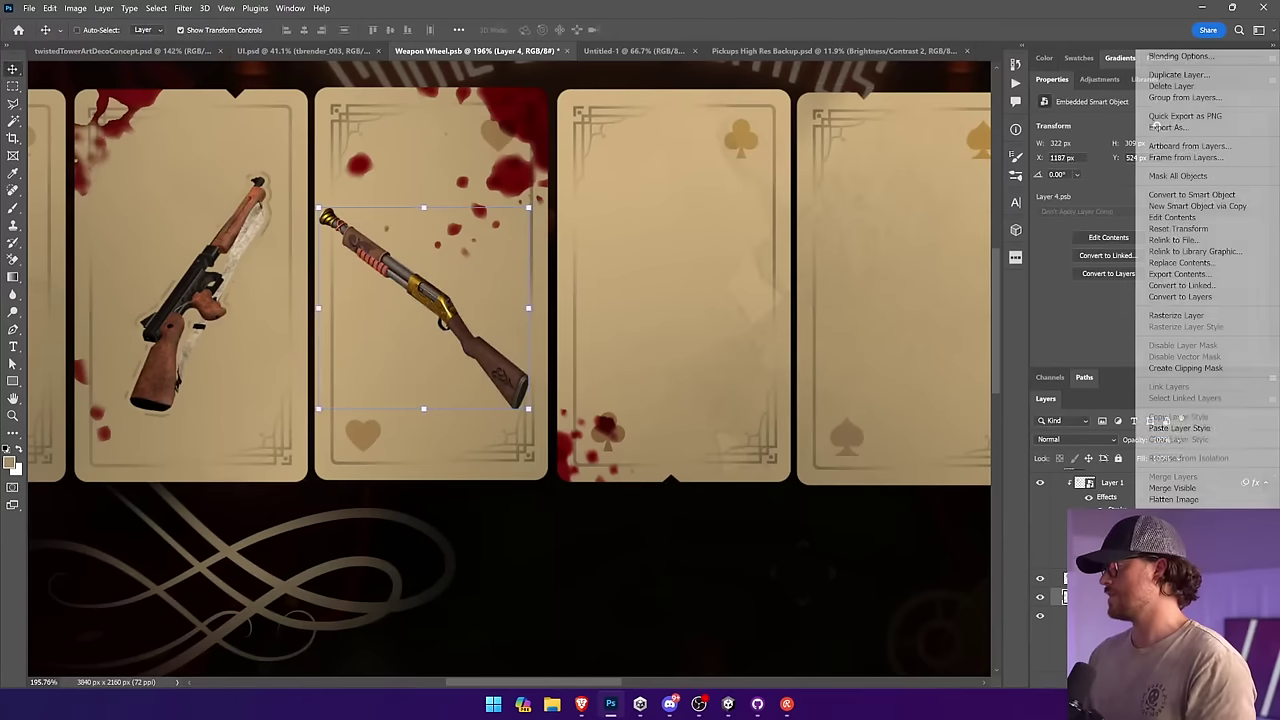
left_click(1220, 430)
left_click_drag(433, 275, 437, 272)
Step: Flip the shotgun horizontally, rotate it to point diagonally upward, and position it on the fourth card, leaving no layer selected
left_click(50, 8)
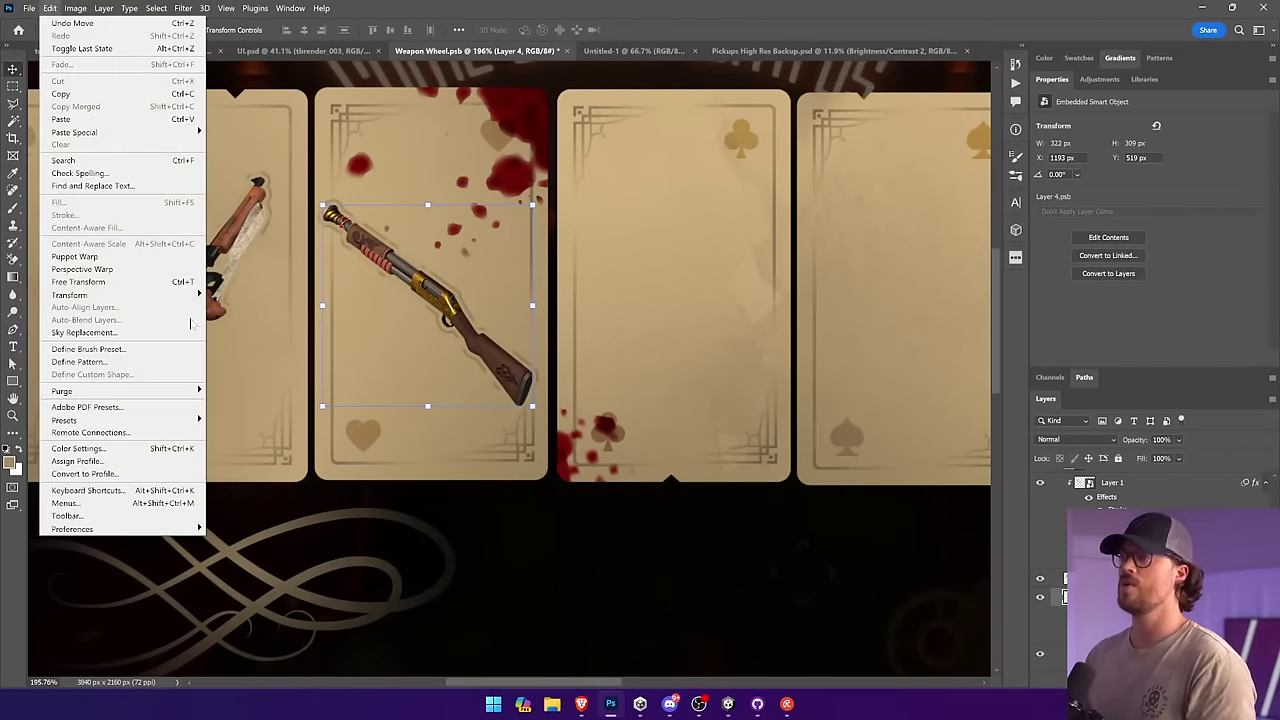
left_click(250, 520)
left_click_drag(540, 194, 505, 126)
key("Return")
left_click_drag(499, 217, 505, 220)
key("ctrl+0")
key("ctrl+minus")
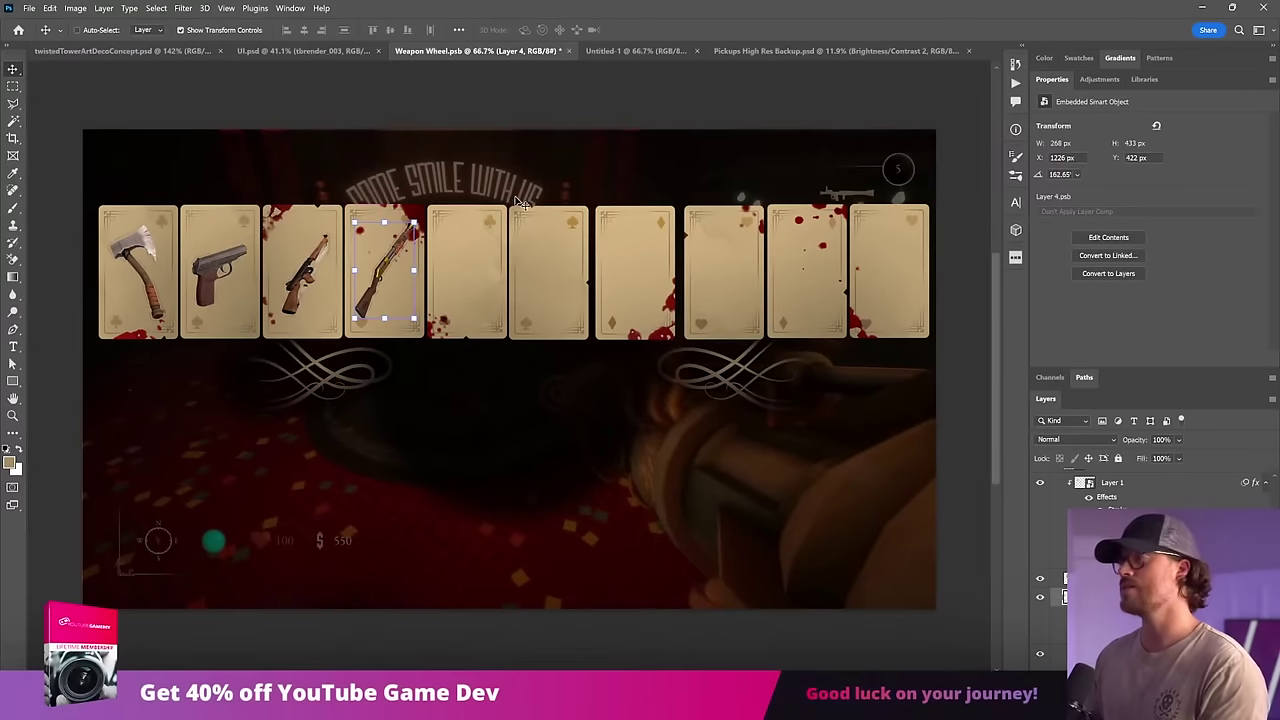
left_click(515, 105)
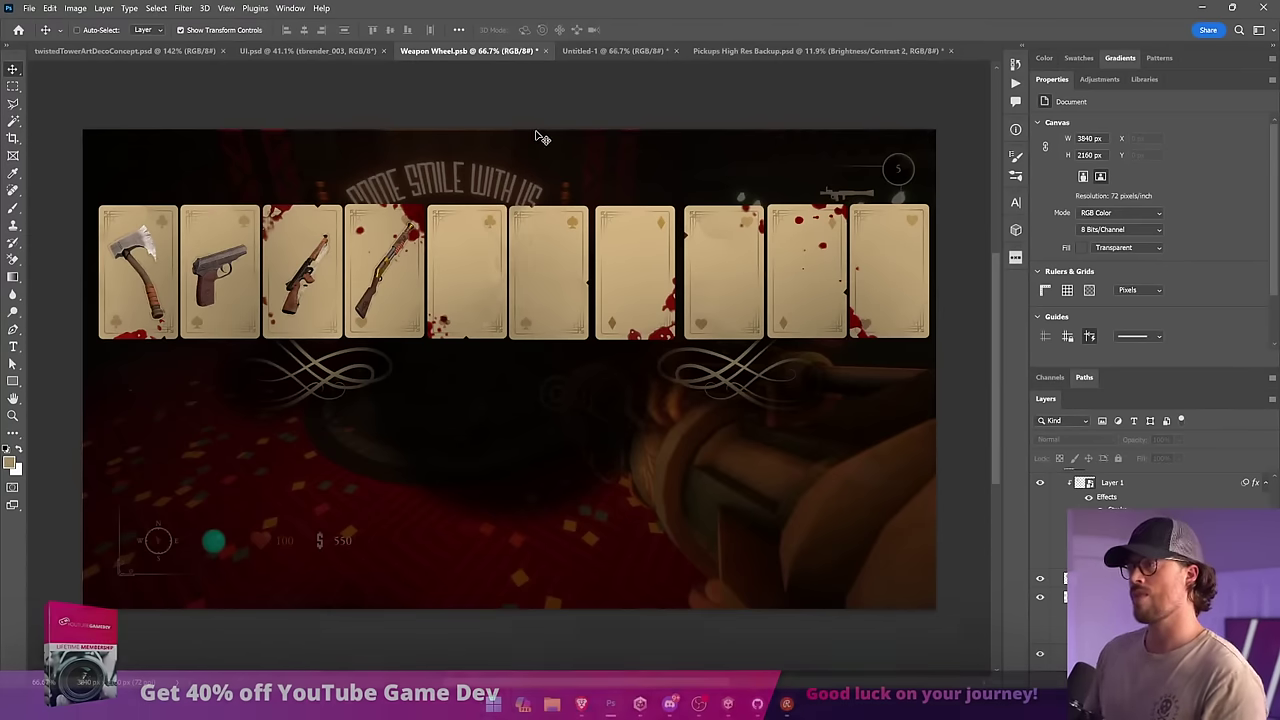
Step: Set the frame and corner ornament opacity to 40% inside the second card's nested smart object, and save it back to the wheel
left_click(254, 220)
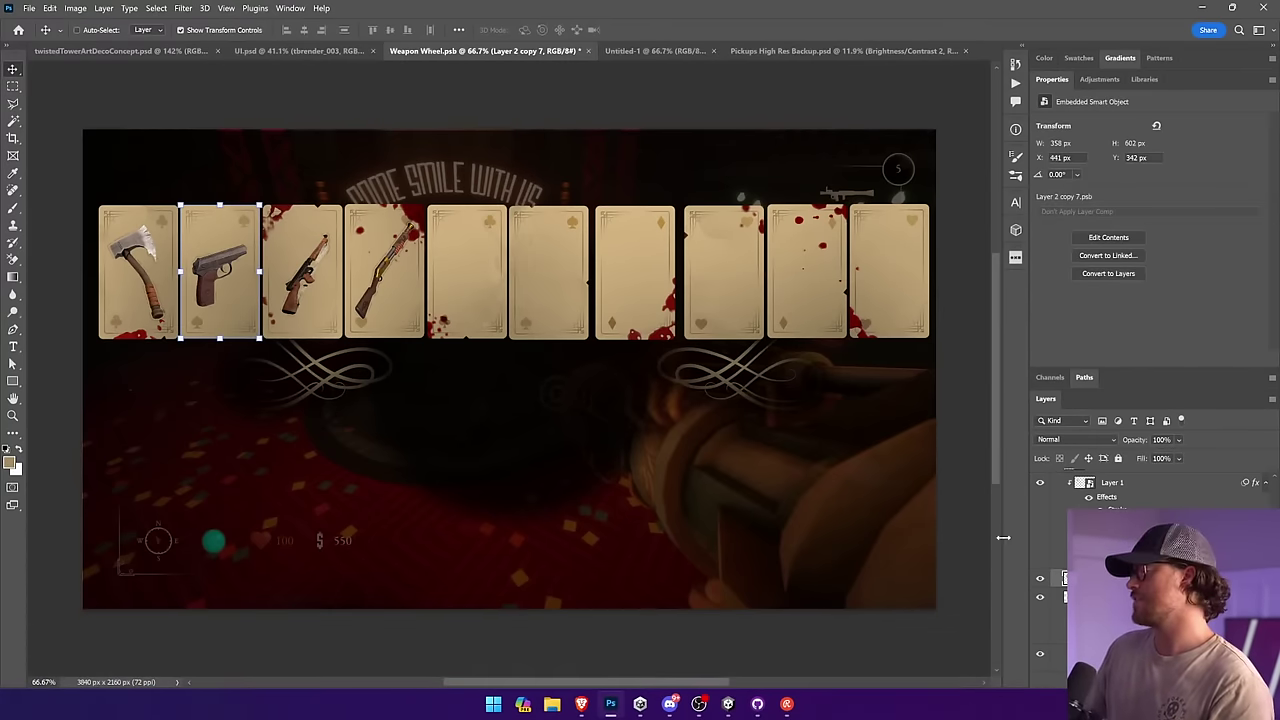
double_click(220, 270)
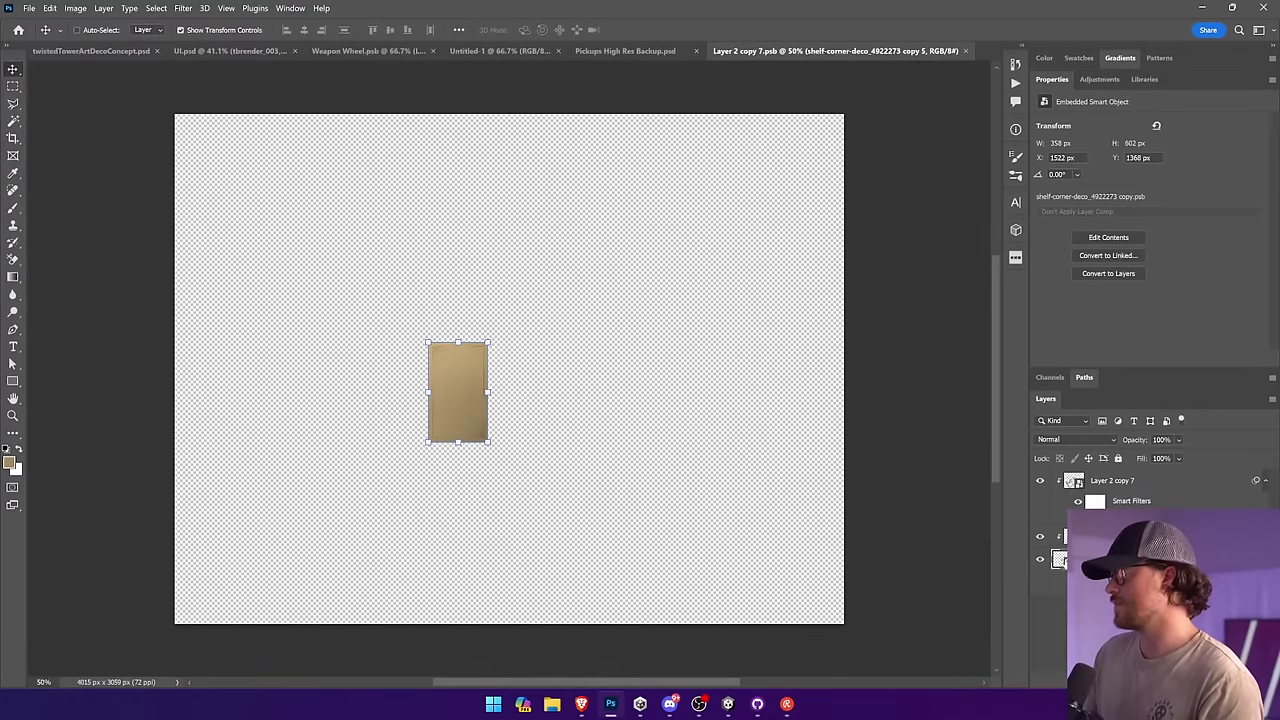
double_click(1063, 561)
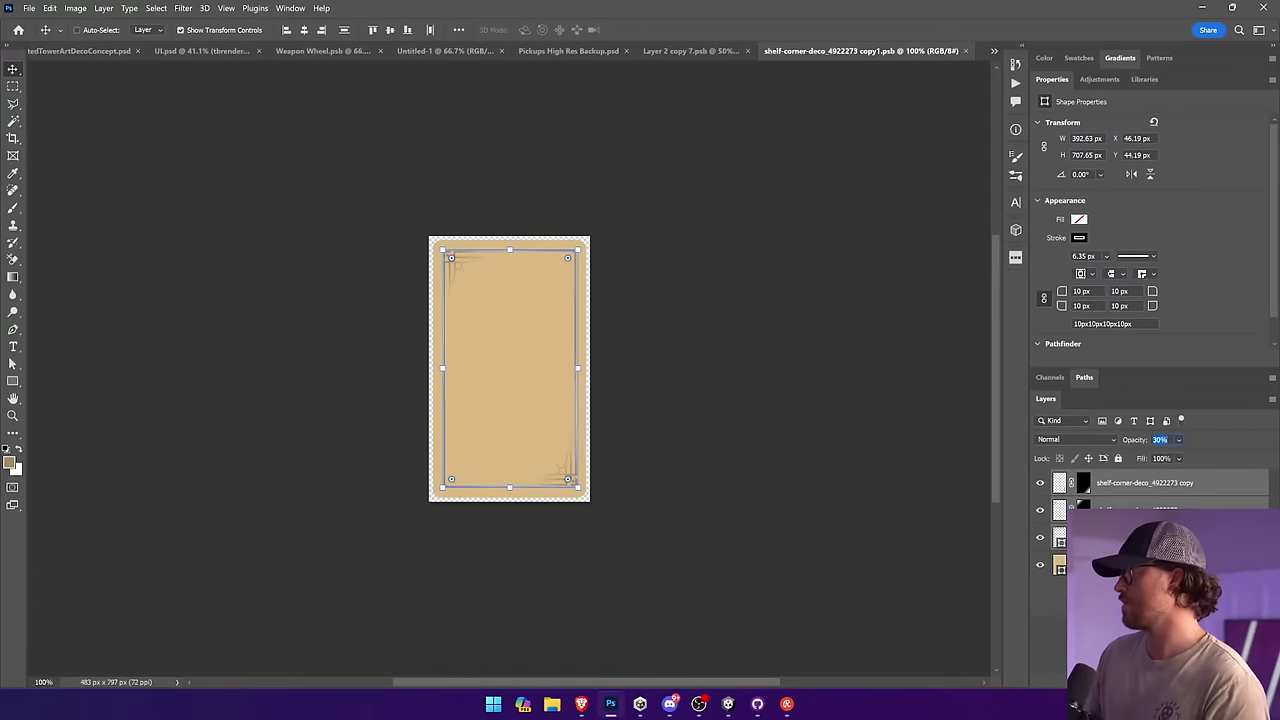
type("40")
key("Return")
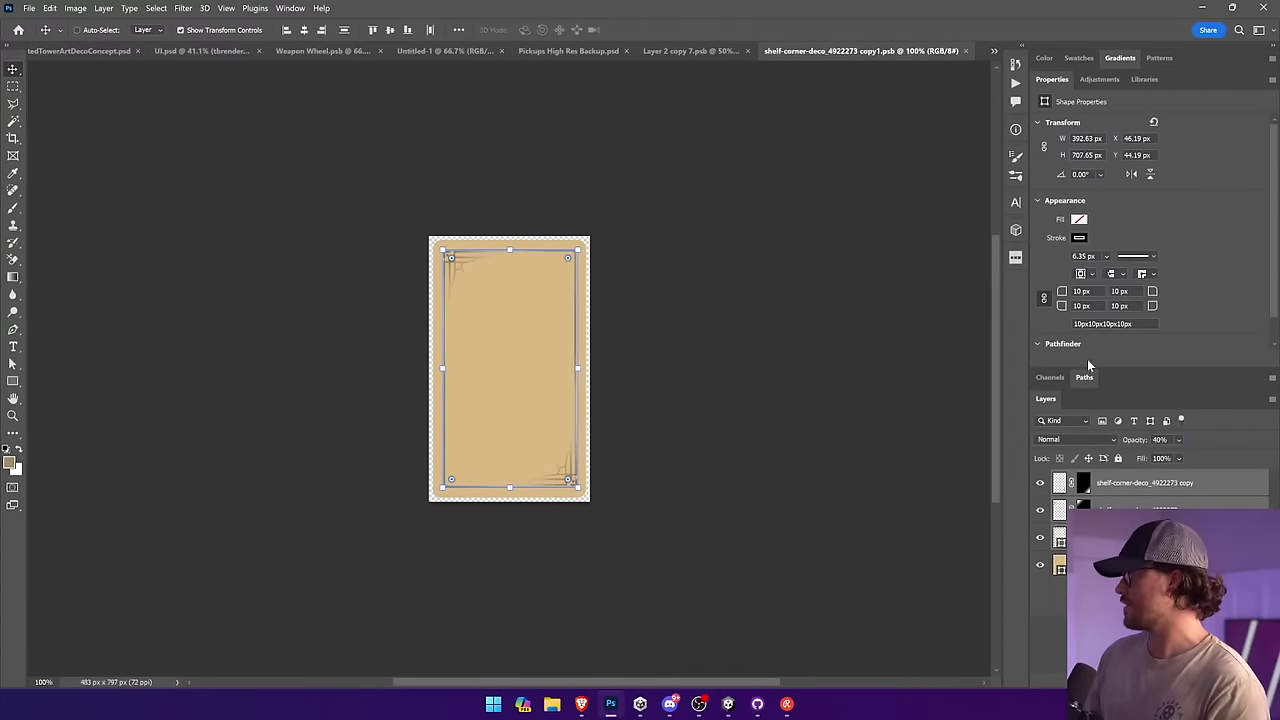
left_click(964, 50)
left_click(964, 48)
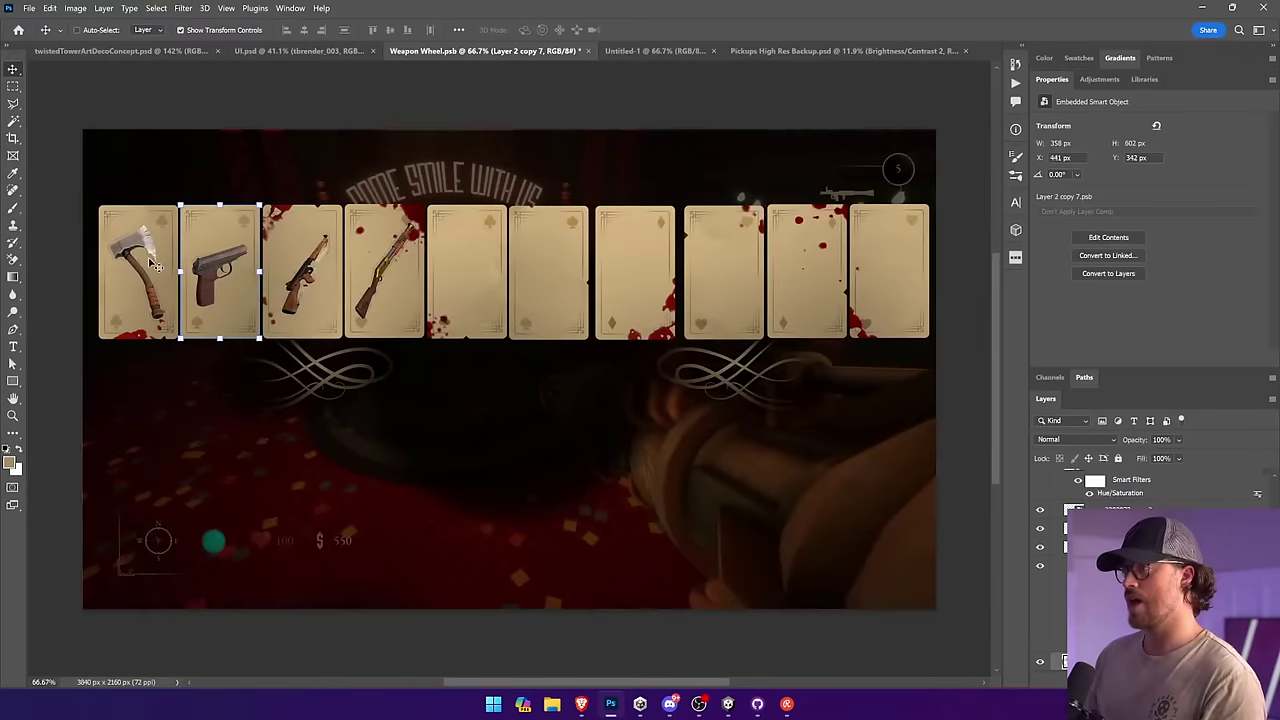
Step: Set the first card's frame and corner ornaments to 40% opacity in its nested smart object, and close the edited files
left_click(155, 265, "ctrl")
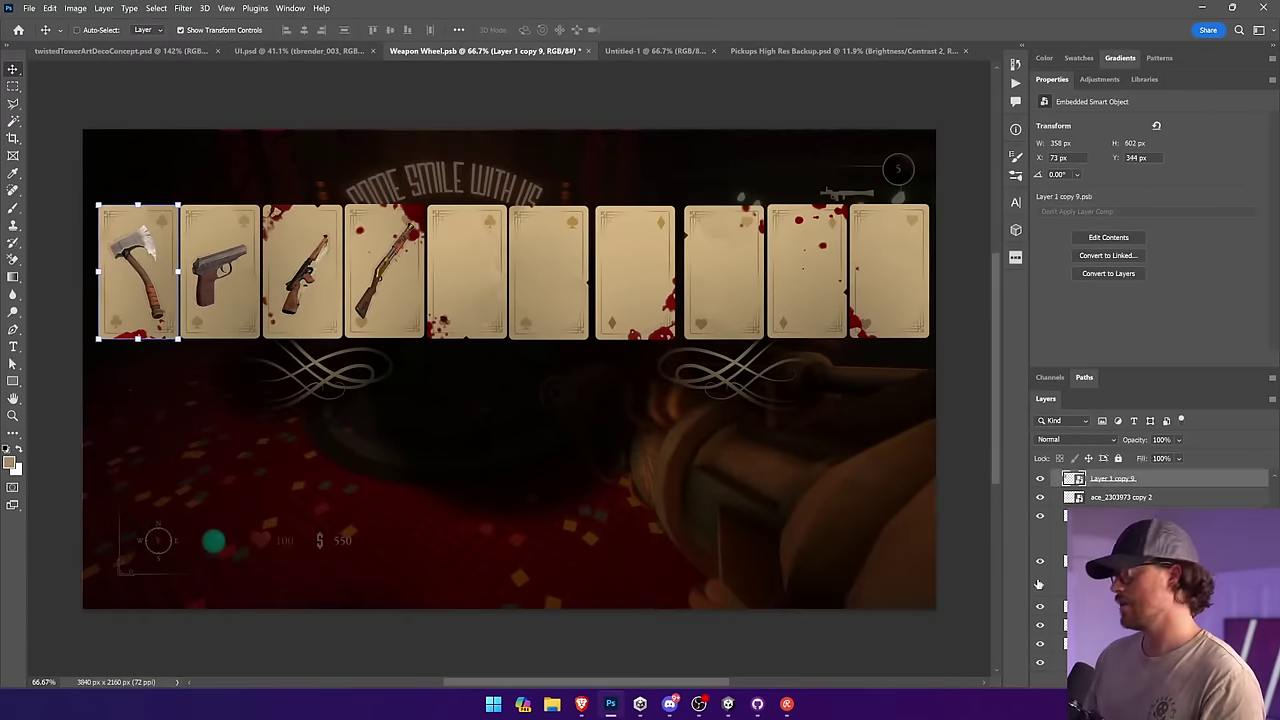
double_click(1071, 483)
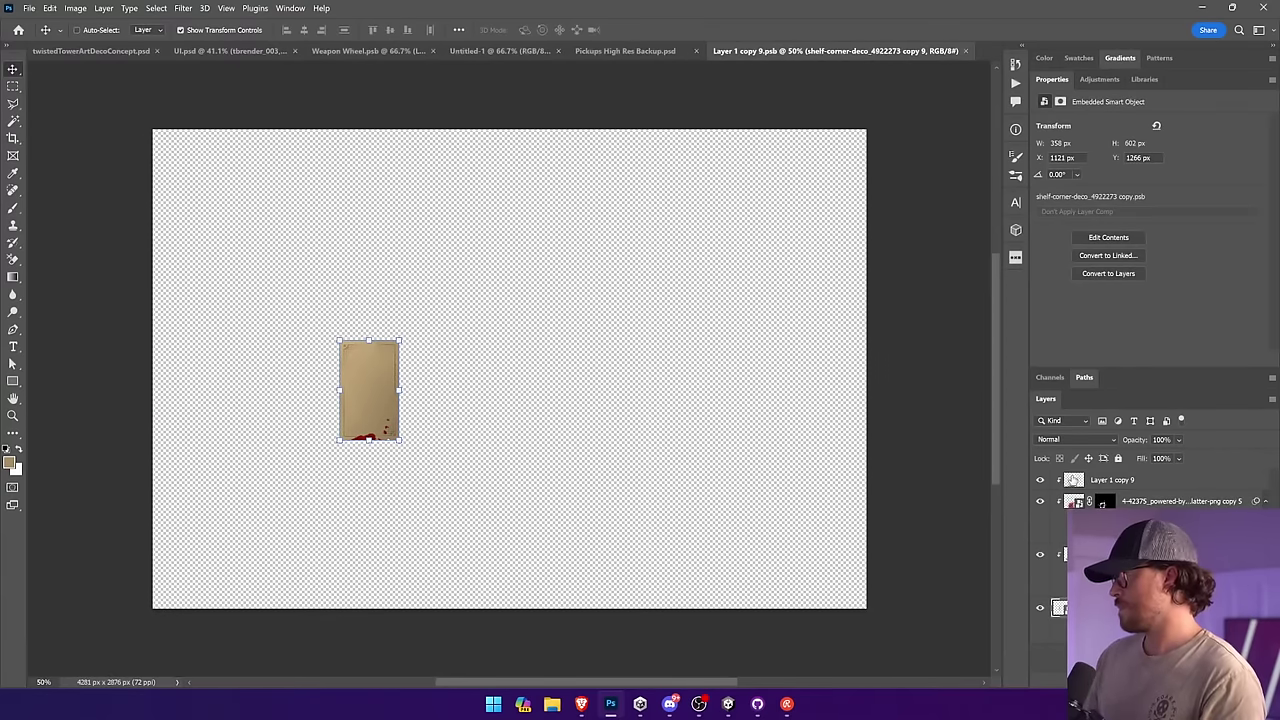
double_click(1060, 607)
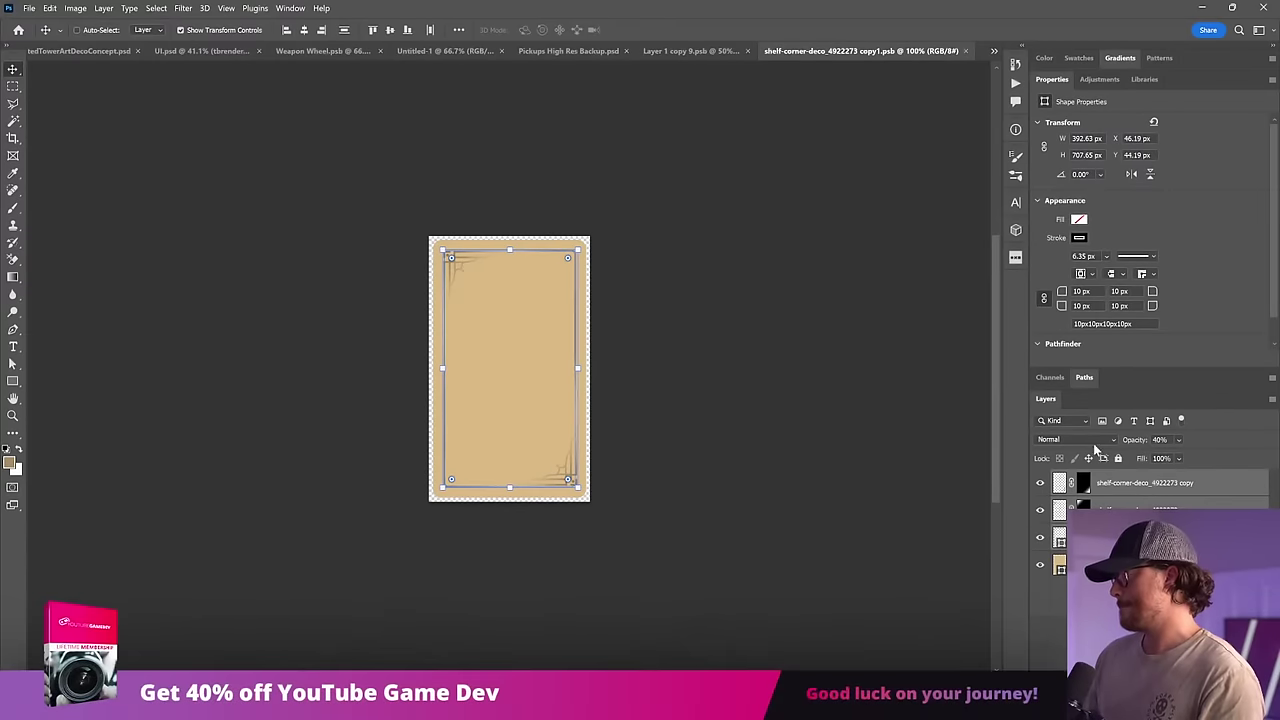
left_click(1096, 440)
left_click(1176, 443)
left_click(966, 50)
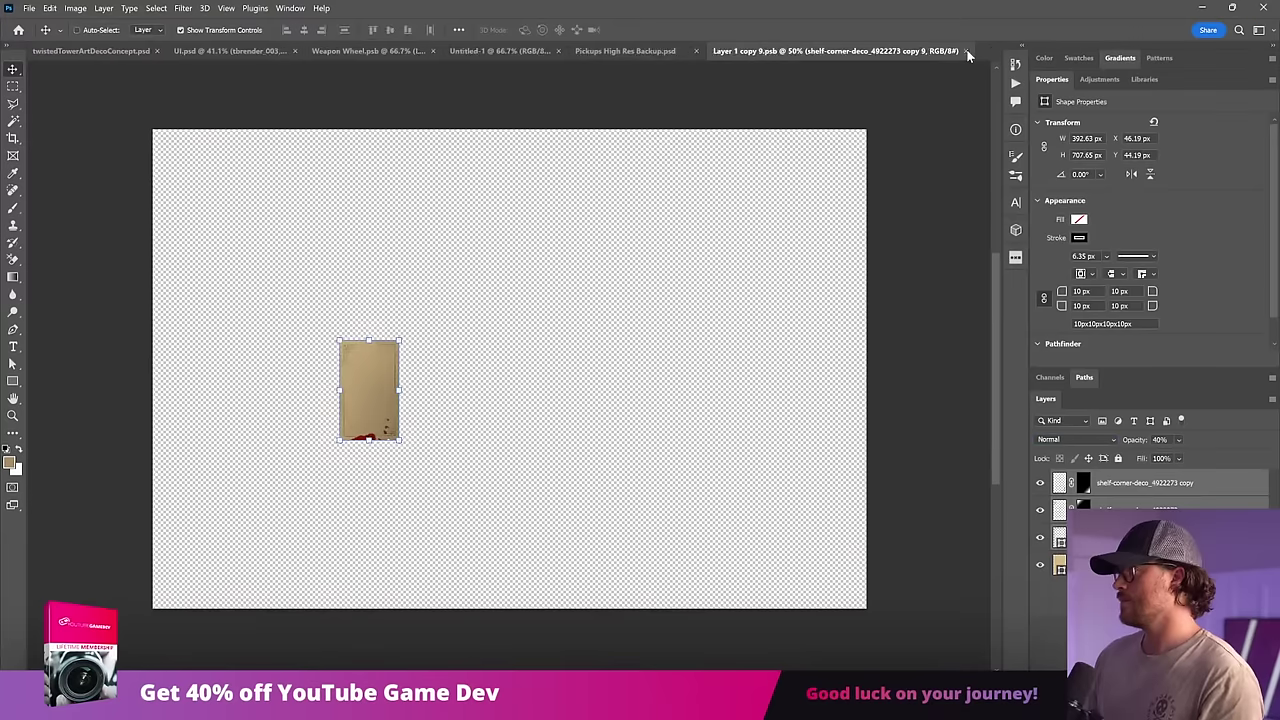
left_click(966, 50)
Step: Raise the third card's frame and corner ornaments to 40% opacity in its nested smart object, then save and close it
left_click(302, 270)
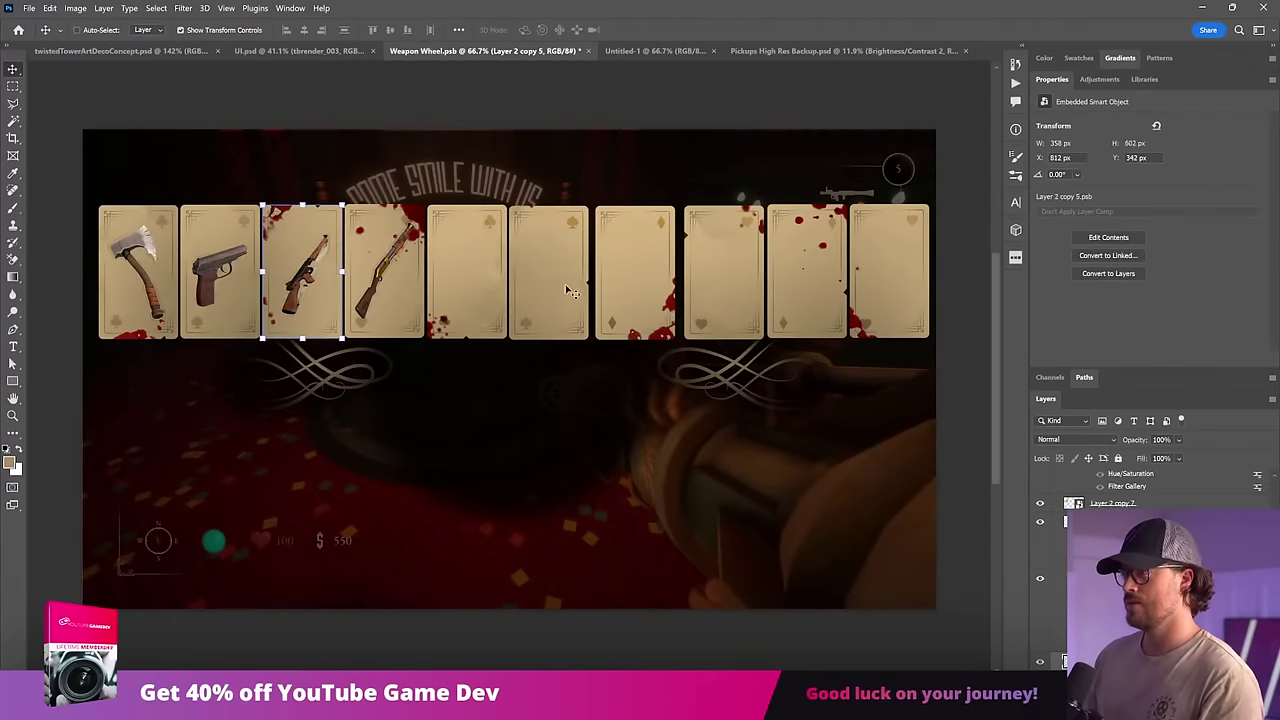
double_click(1064, 661)
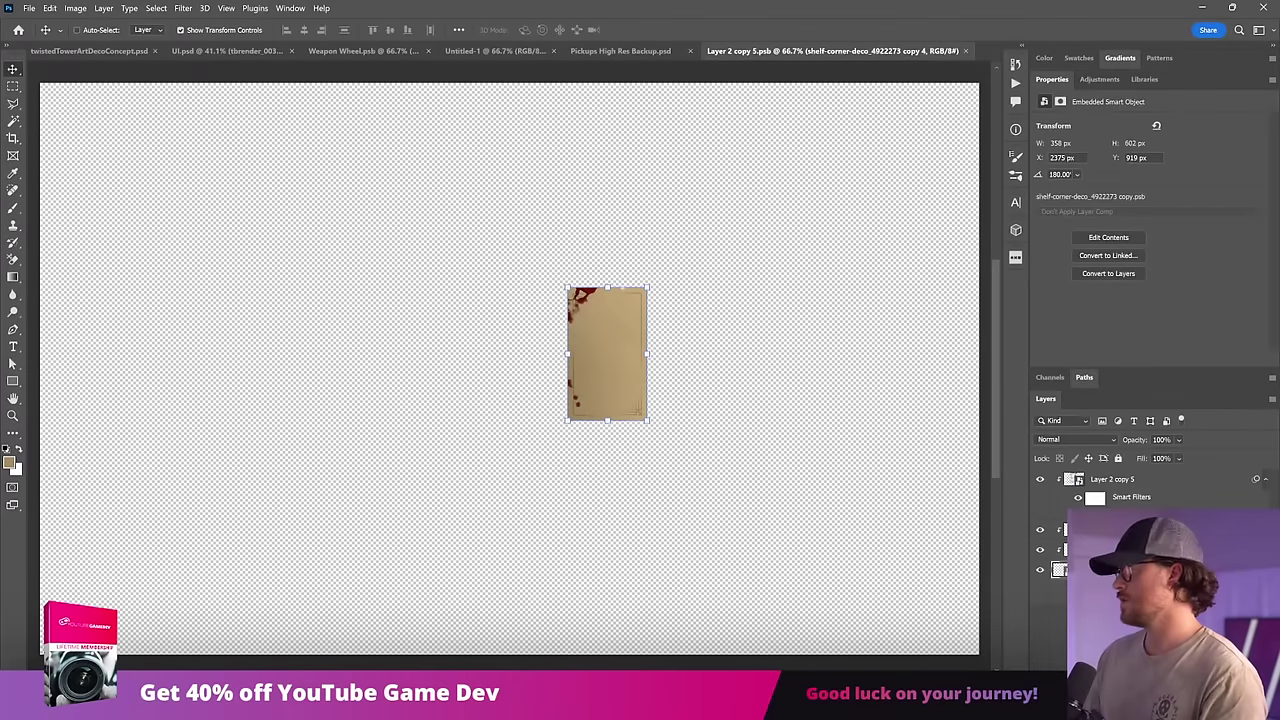
double_click(1060, 571)
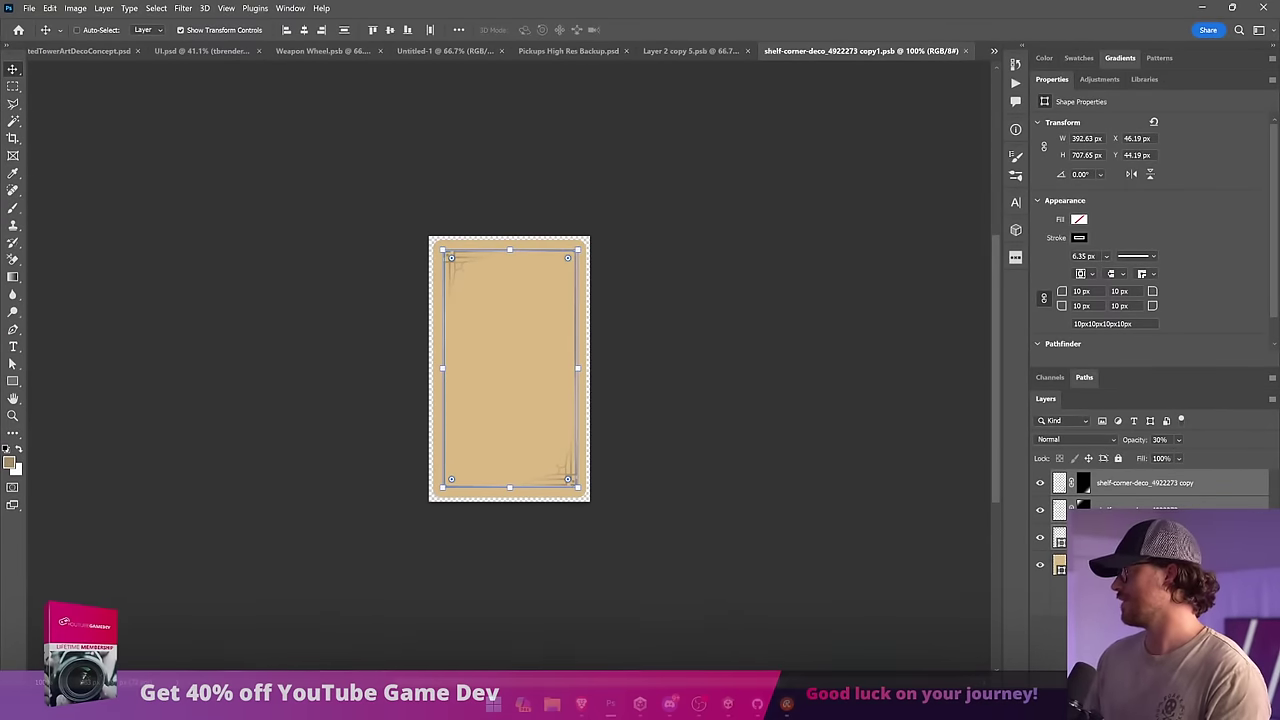
left_click(1166, 439)
type("40")
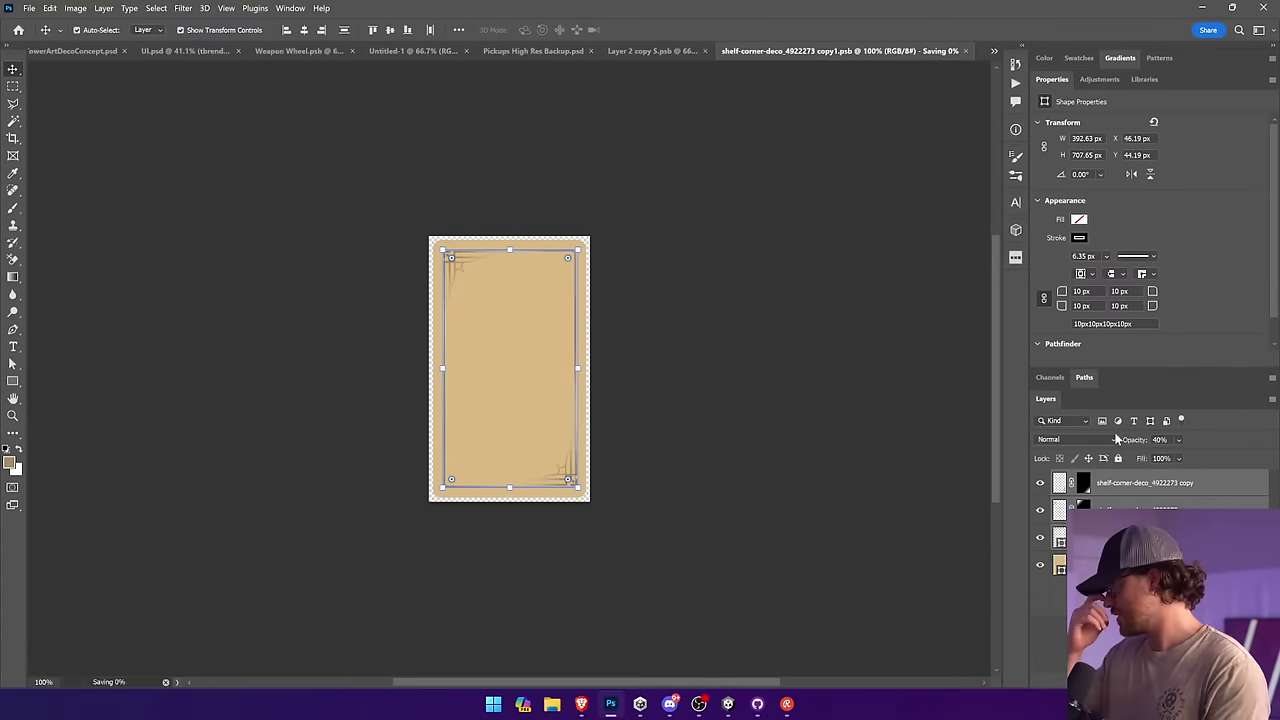
left_click(969, 50)
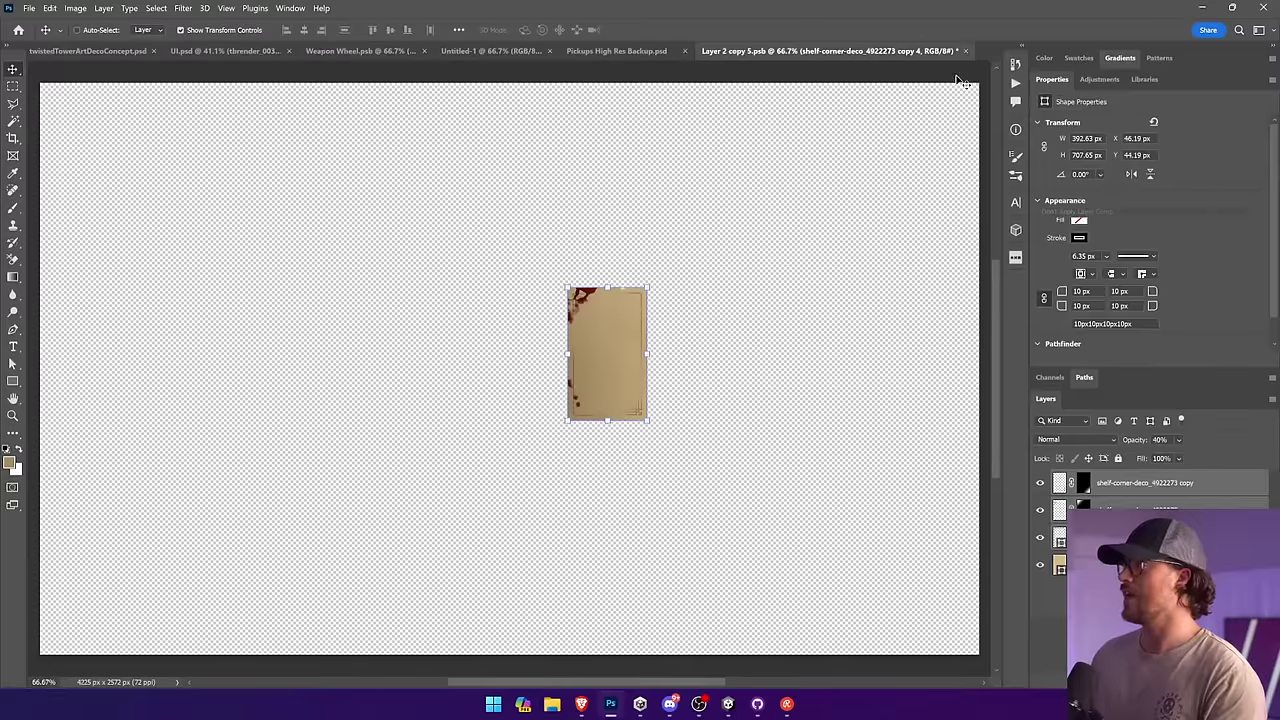
left_click(965, 50)
Step: Select the fifth card's layer, copy the ornate revolver from the Pickups High Res Backup sheet, and paste it into the Weapon Wheel document
left_click(585, 265)
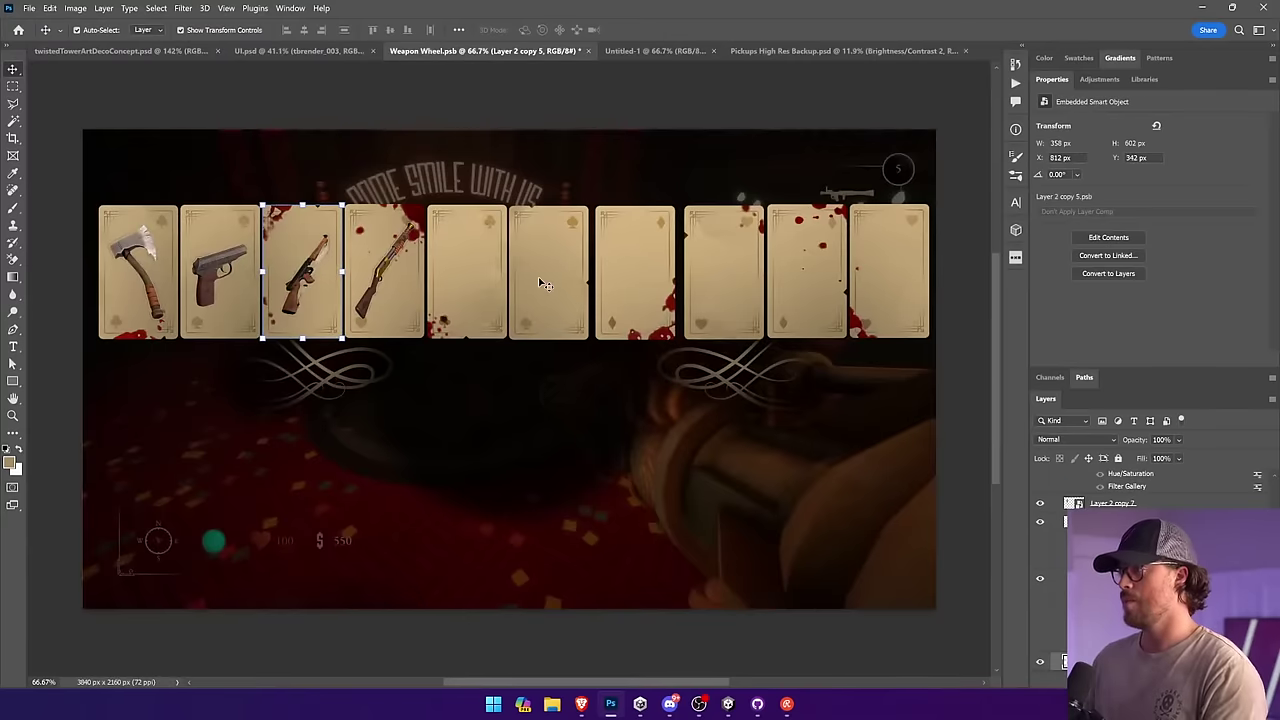
left_click(450, 276)
left_click(403, 248, "ctrl")
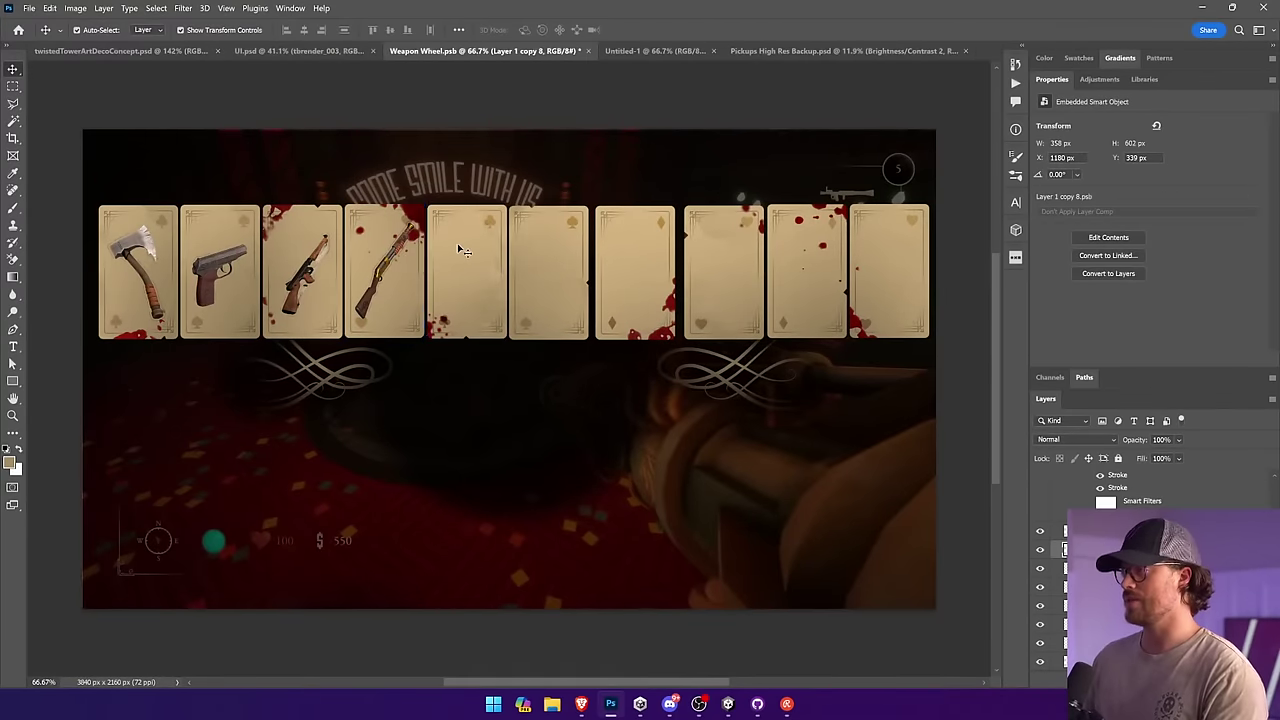
left_click(460, 249, "ctrl")
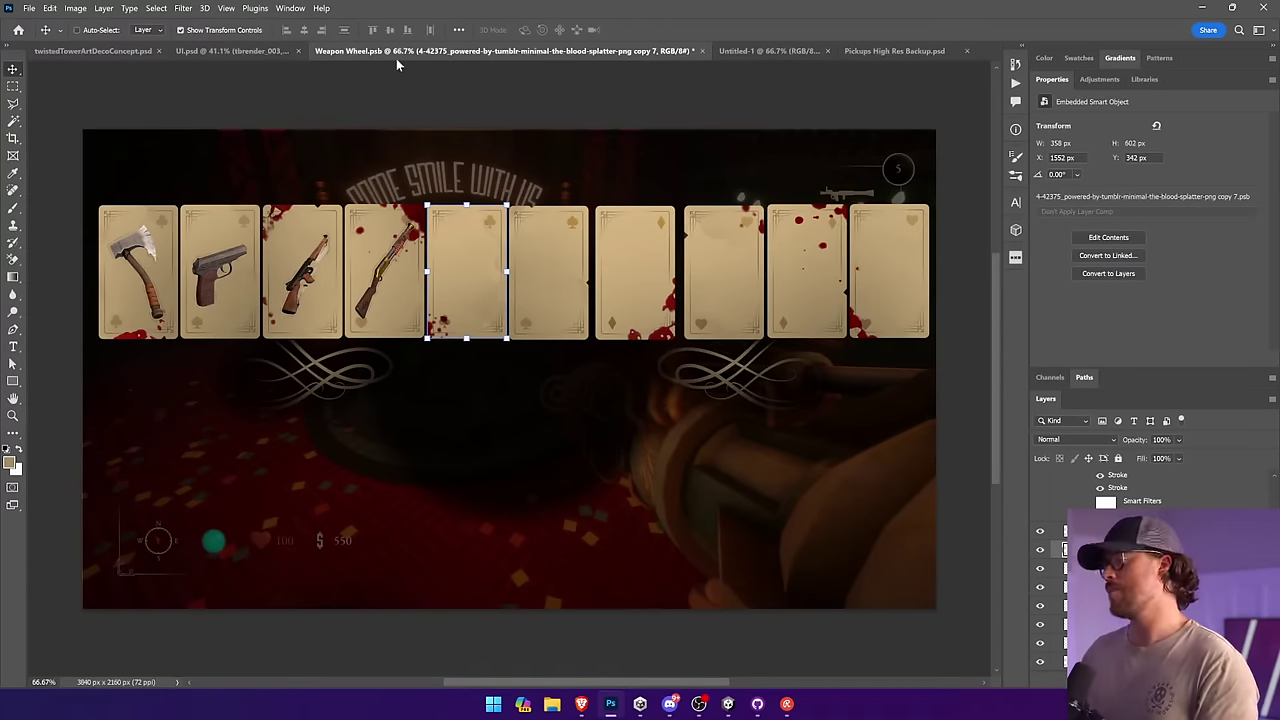
left_click(775, 50)
left_click(900, 52)
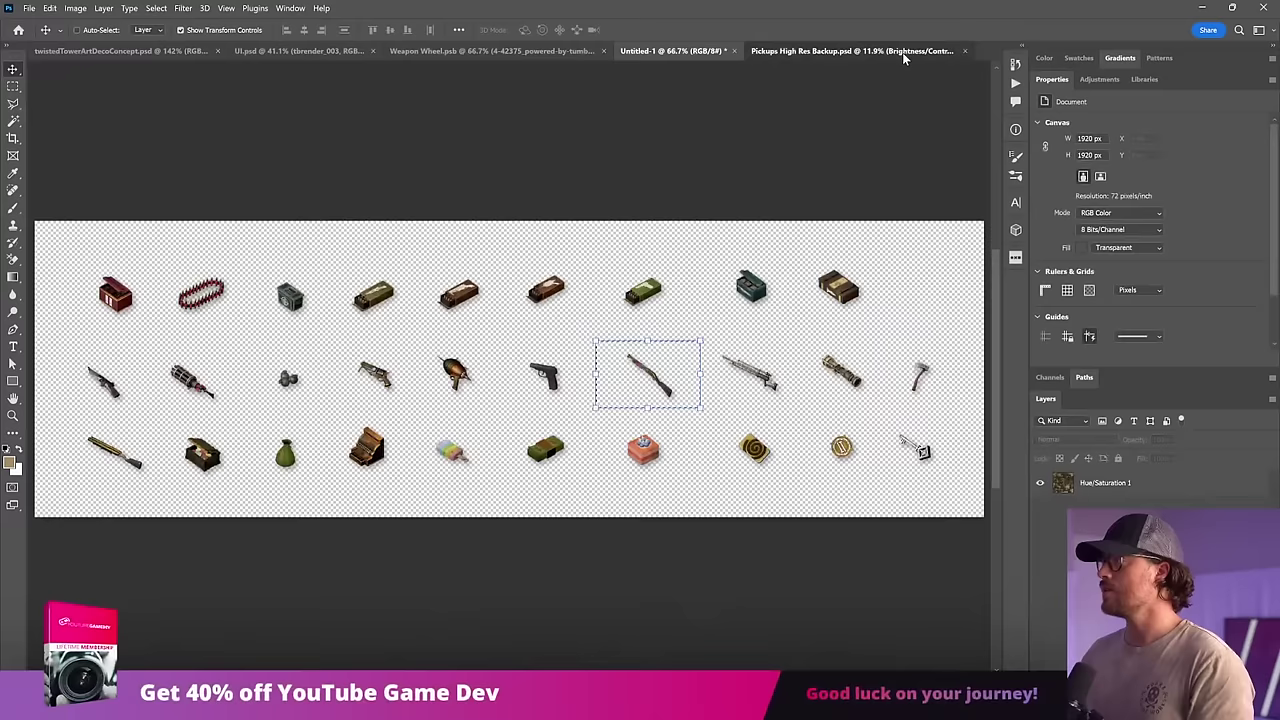
left_click(13, 86)
key("ctrl+d")
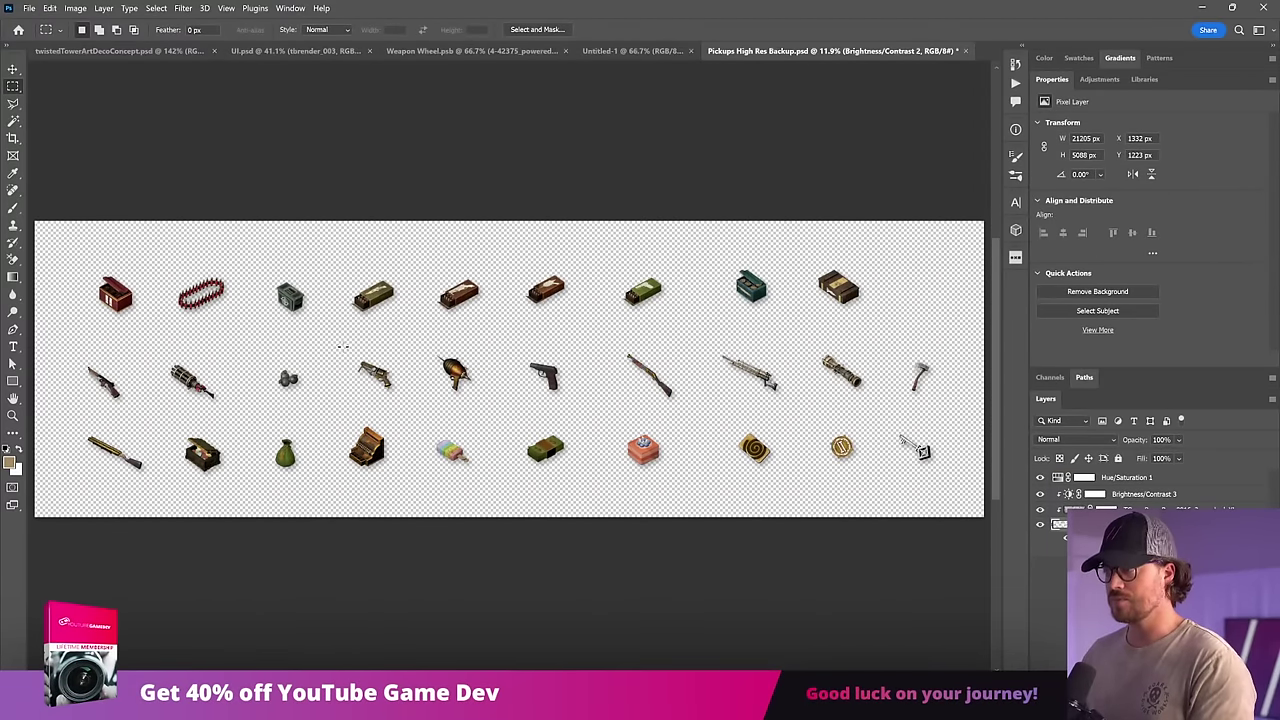
left_click_drag(342, 346, 418, 409)
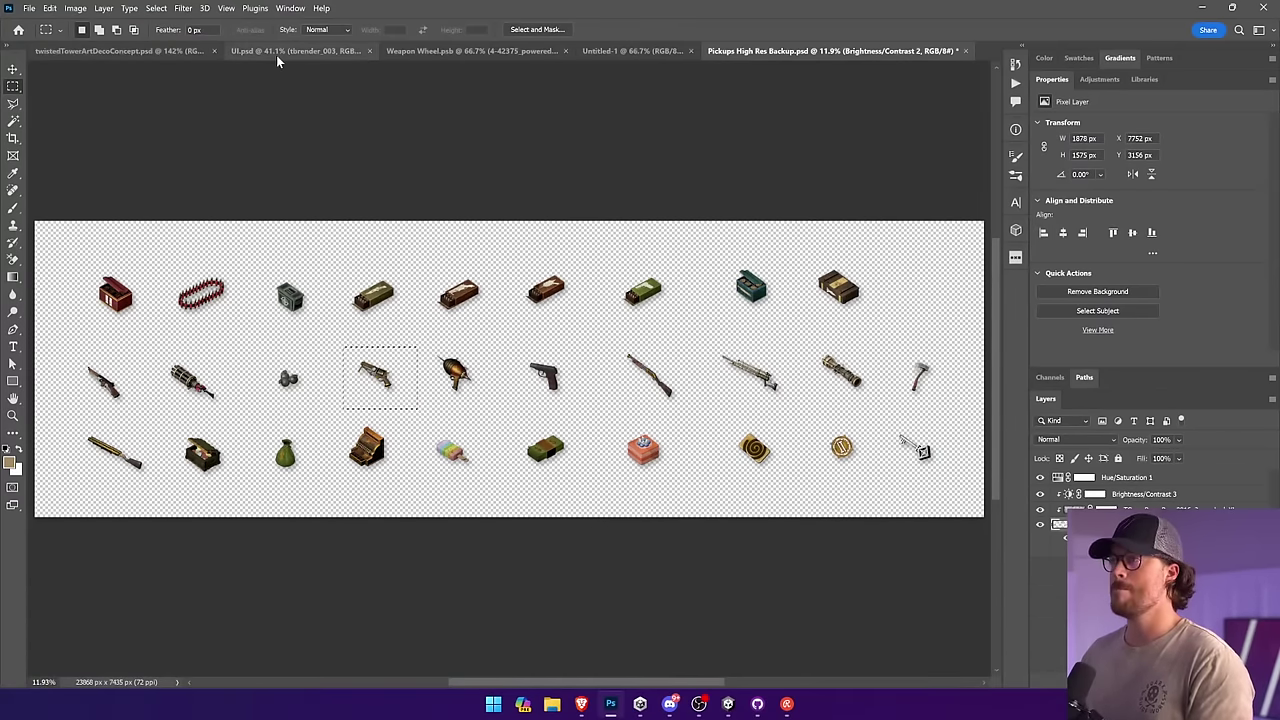
left_click(490, 54)
key("v")
key("ctrl+v")
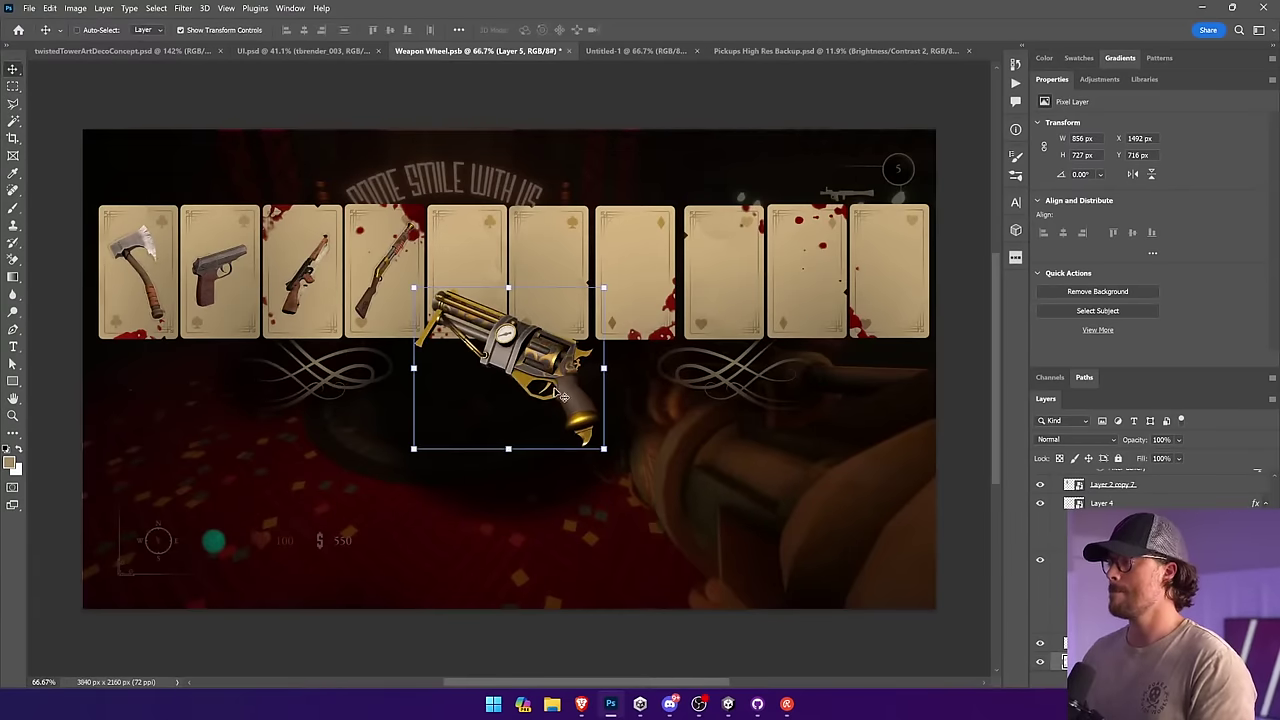
Step: Convert the pasted revolver layer to a smart object and paste the copied layer style onto it
right_click(1140, 510)
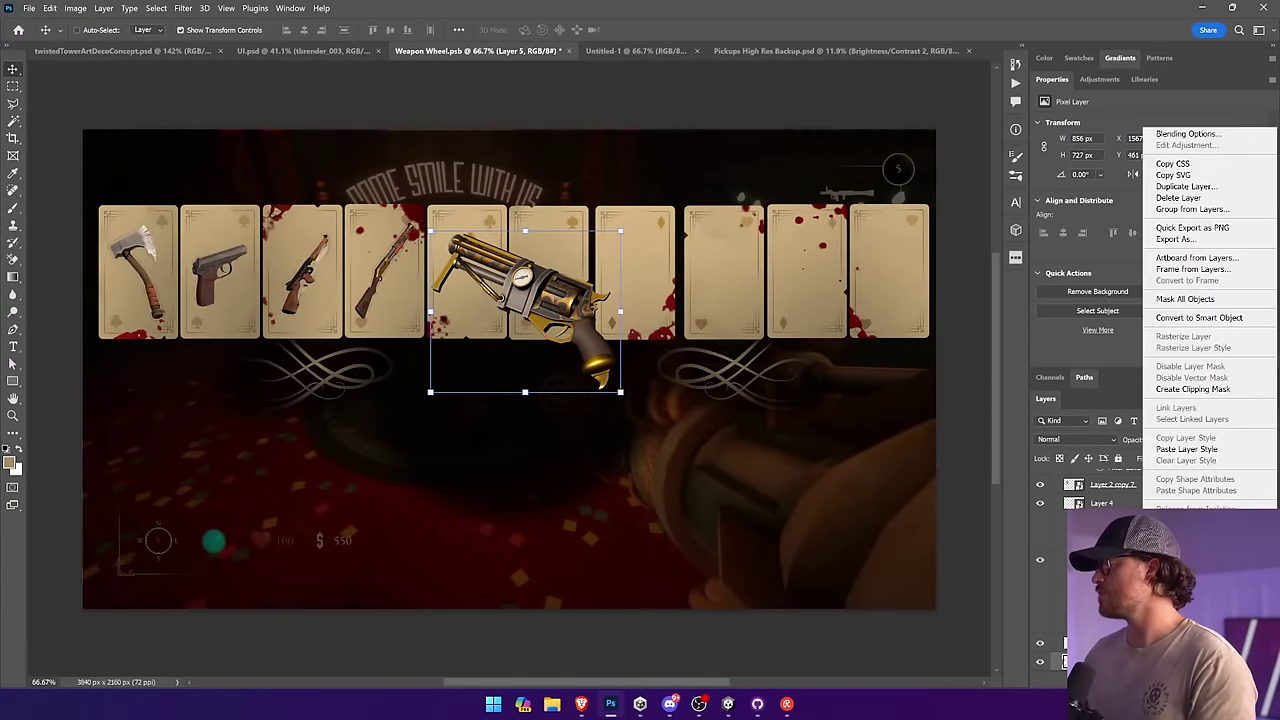
left_click(1200, 322)
right_click(1150, 661)
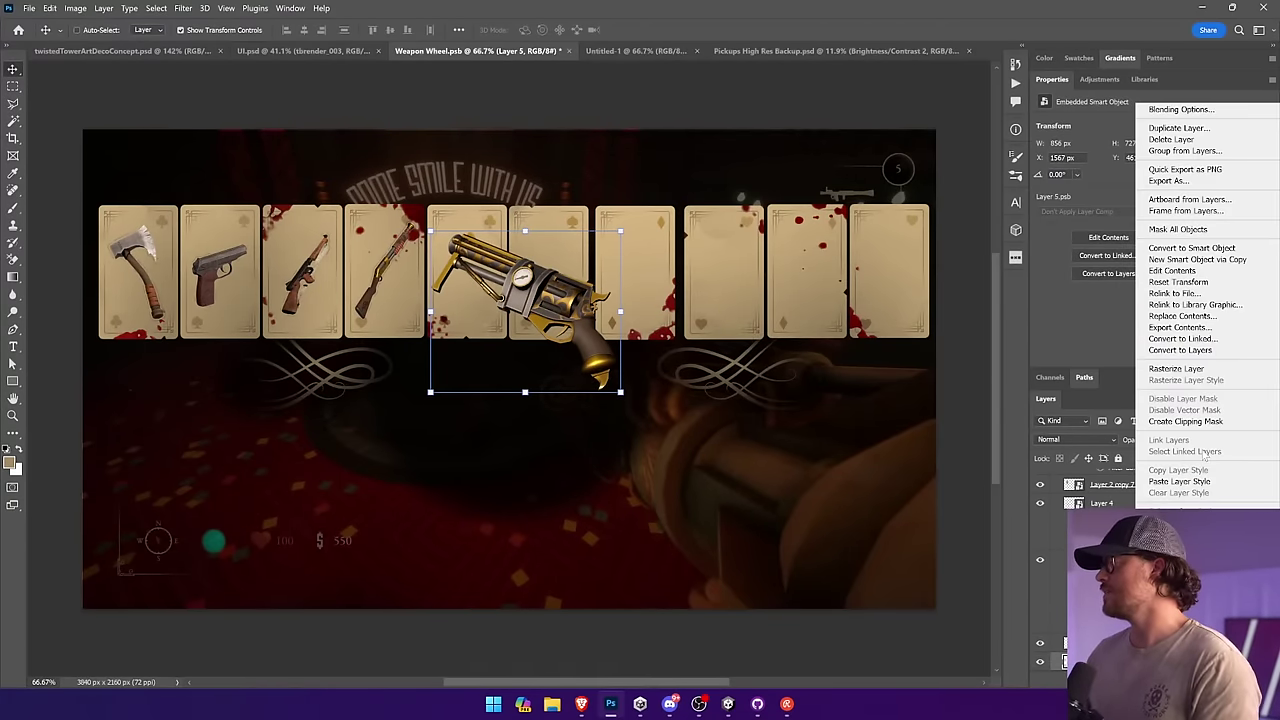
left_click(1192, 482)
Step: Scale the revolver down to about 262 by 222 px on the fifth card and flip it horizontally
left_click_drag(619, 394, 485, 283)
key("Return")
left_click_drag(424, 239, 687, 305)
left_click(49, 8)
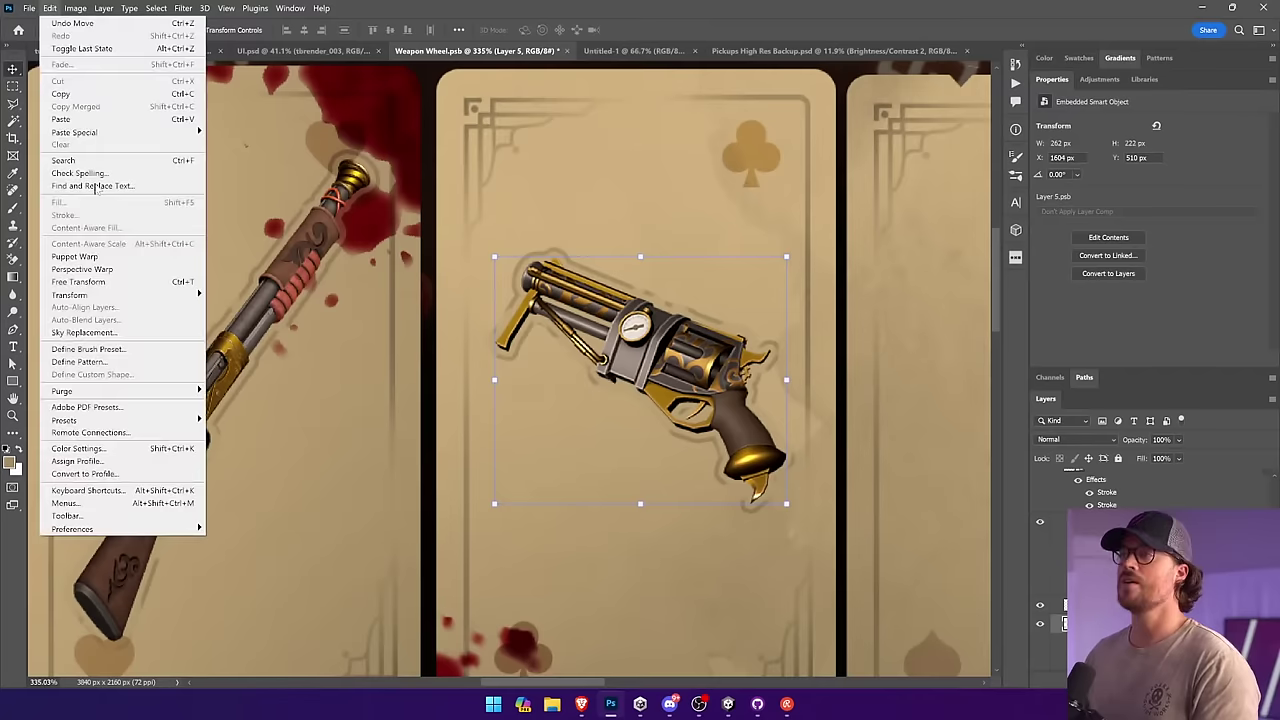
mouse_move(115, 294)
left_click(265, 517)
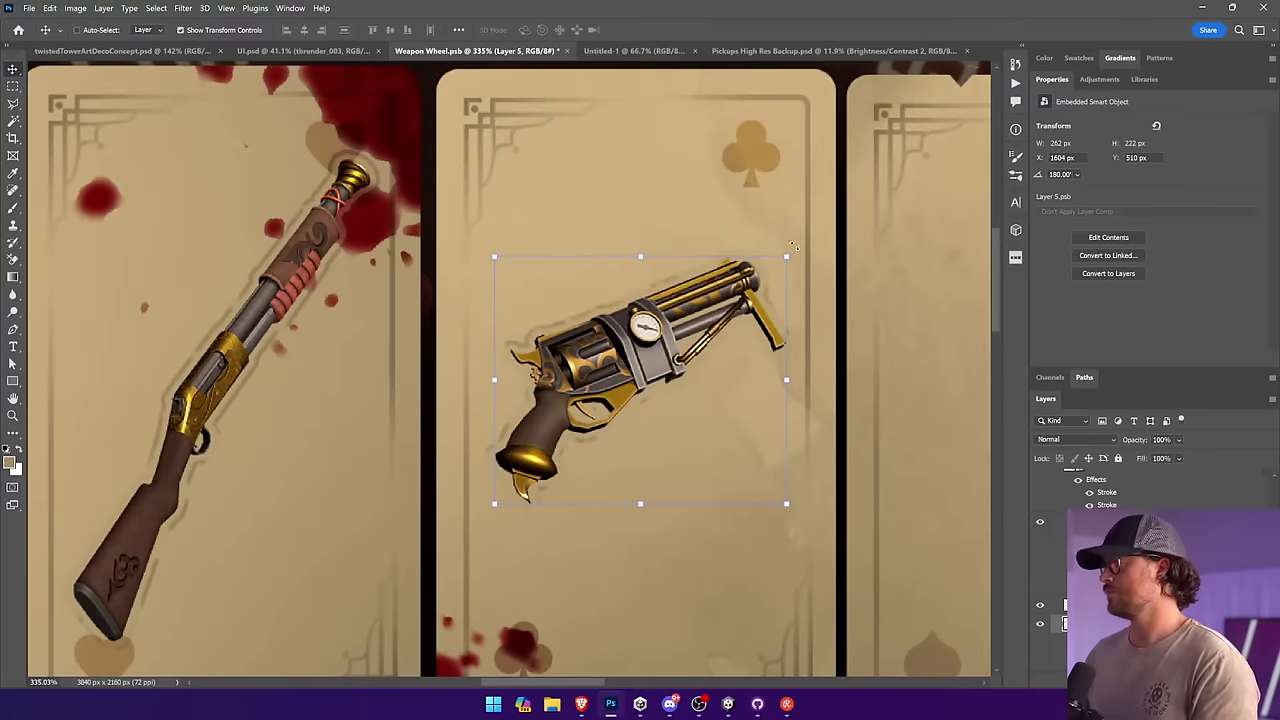
Step: Rotate the revolver to 146.42° so its barrel points steeply upward, and center it on the fifth card, leaving no layer selected
left_click_drag(792, 245, 702, 273)
key("Return")
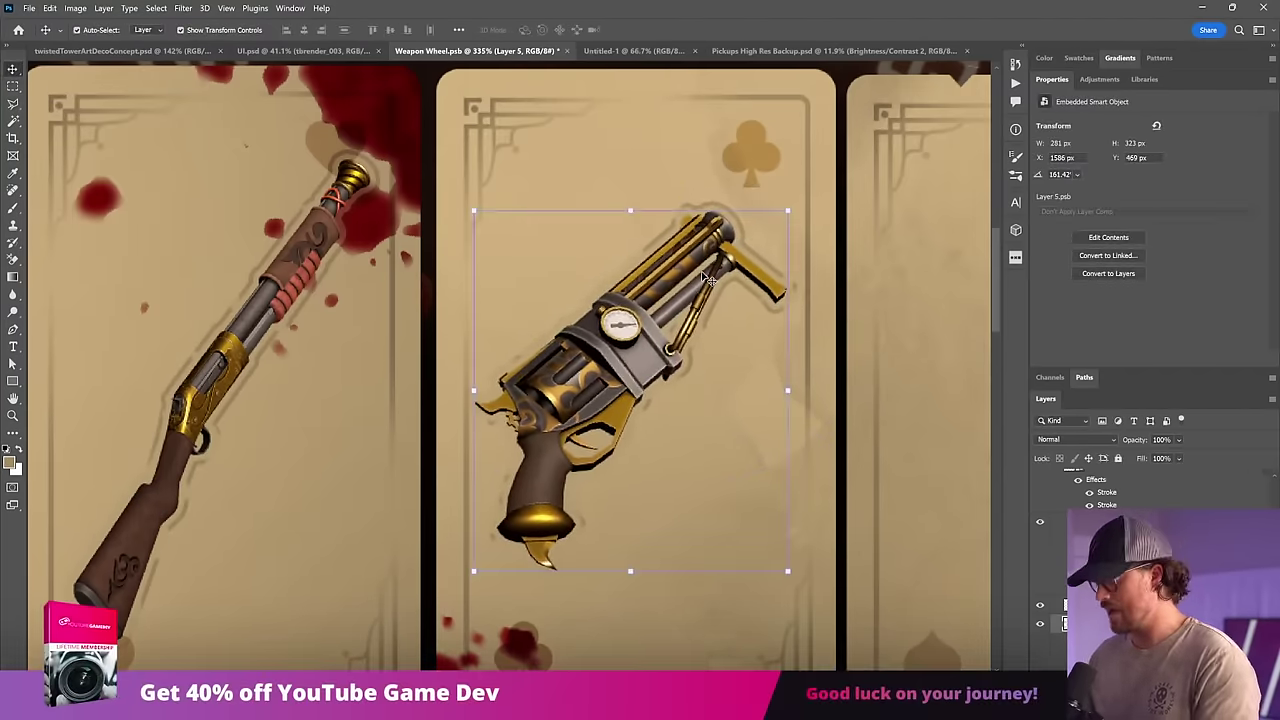
key("ctrl+minus")
key("ctrl+minus")
key("ctrl+minus")
key("ctrl+minus")
left_click_drag(629, 240, 631, 244)
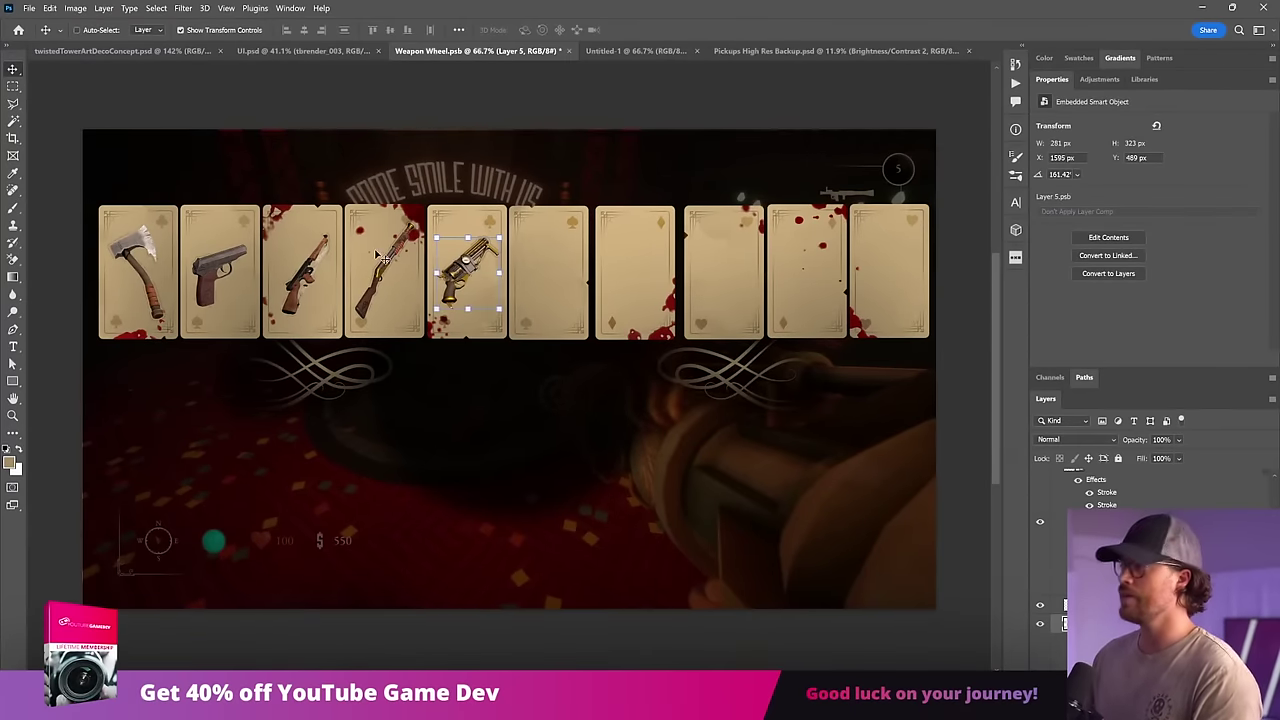
left_click_drag(463, 258, 466, 262)
key("ctrl+z")
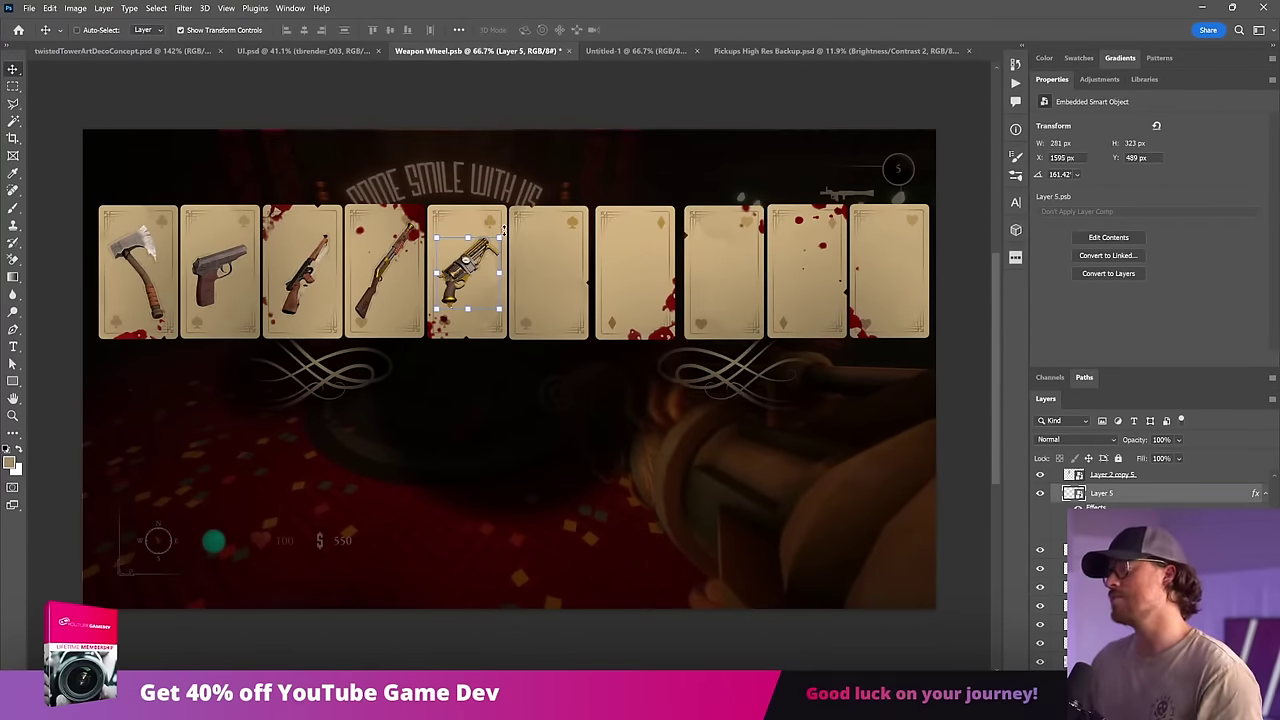
mouse_move(504, 231)
left_mouse_down()
mouse_move(550, 247)
mouse_move(499, 214)
left_mouse_up()
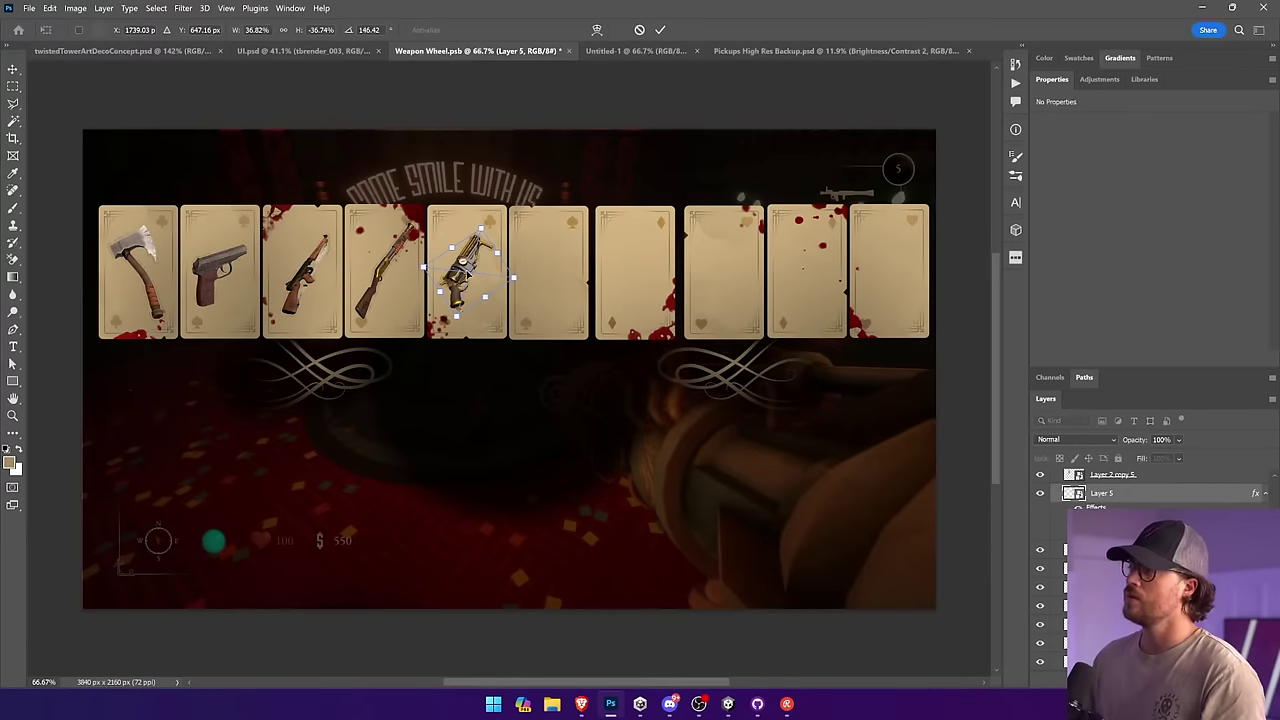
left_click(972, 245)
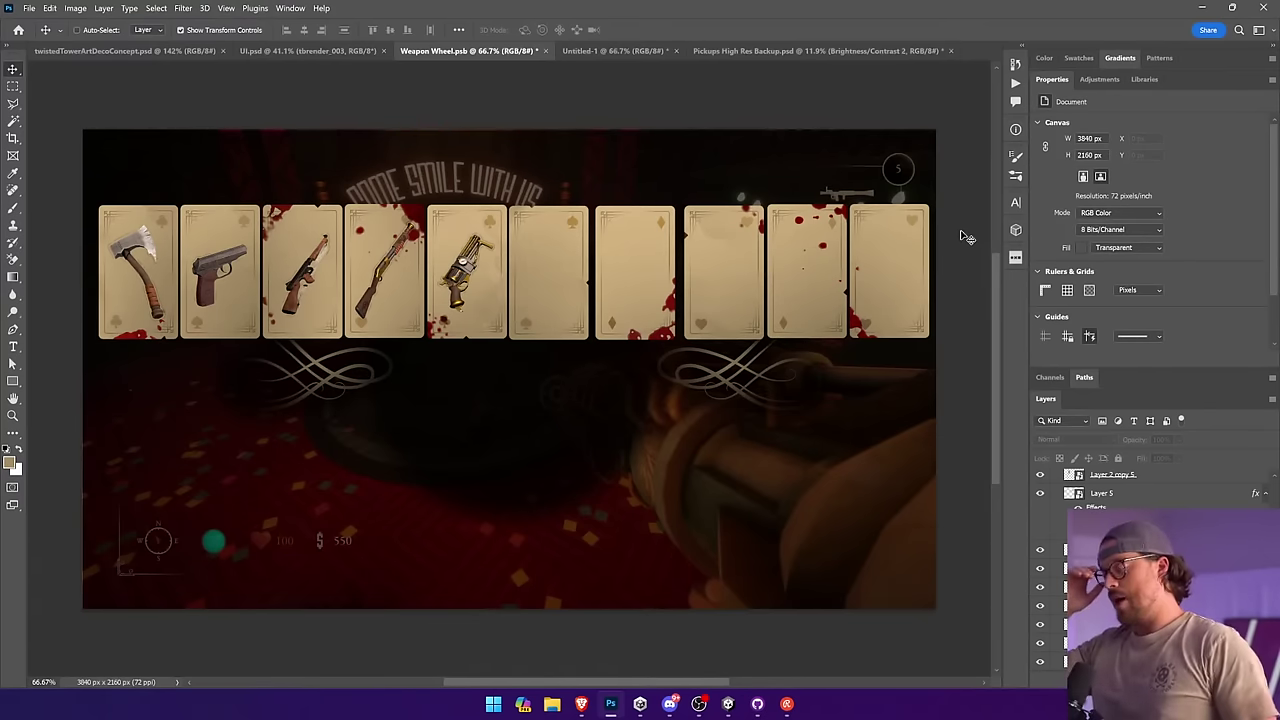
Step: Copy the long gold-barreled gun from the bottom row of the pickups sheet and paste it into the Weapon Wheel document
left_click(757, 51)
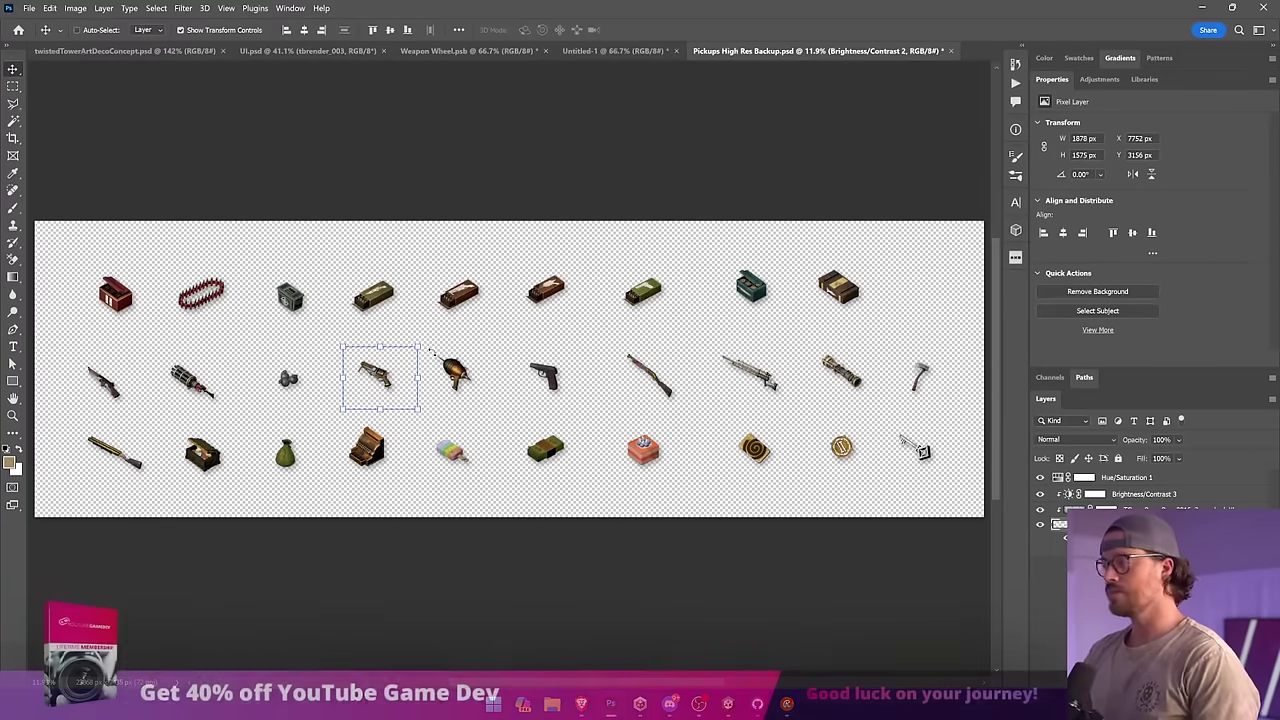
left_click(12, 88)
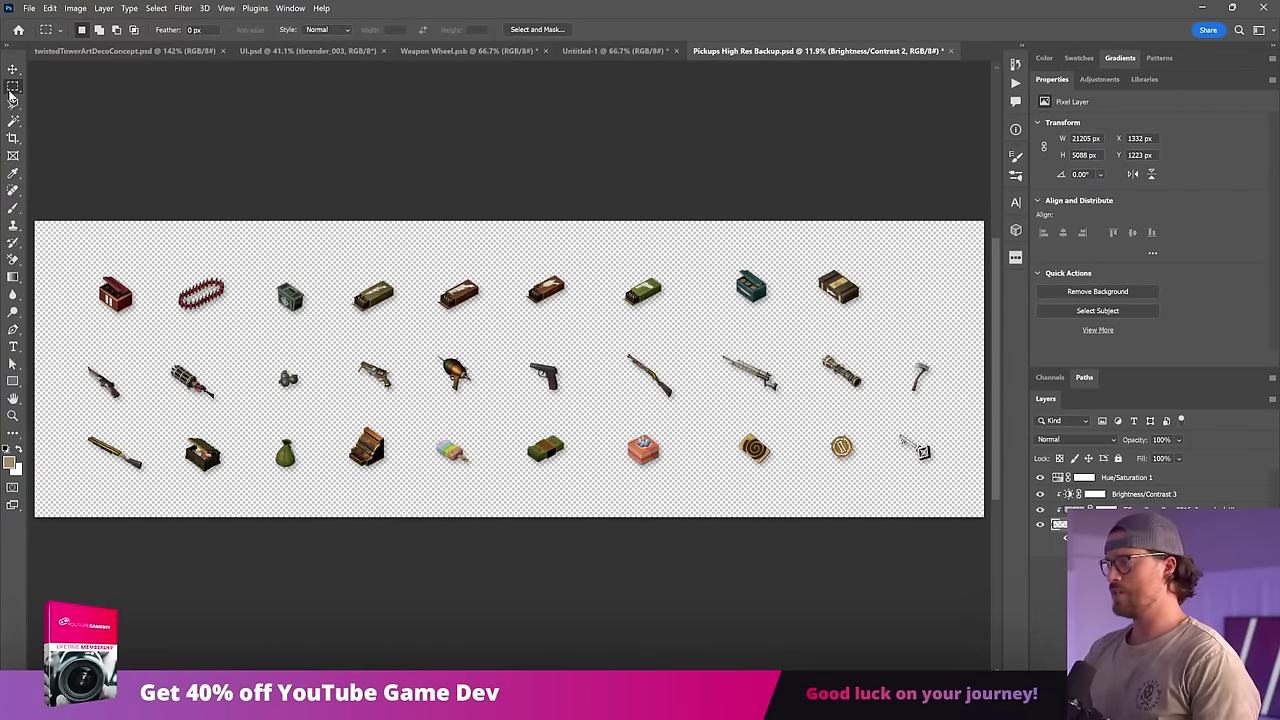
left_click_drag(80, 427, 164, 498)
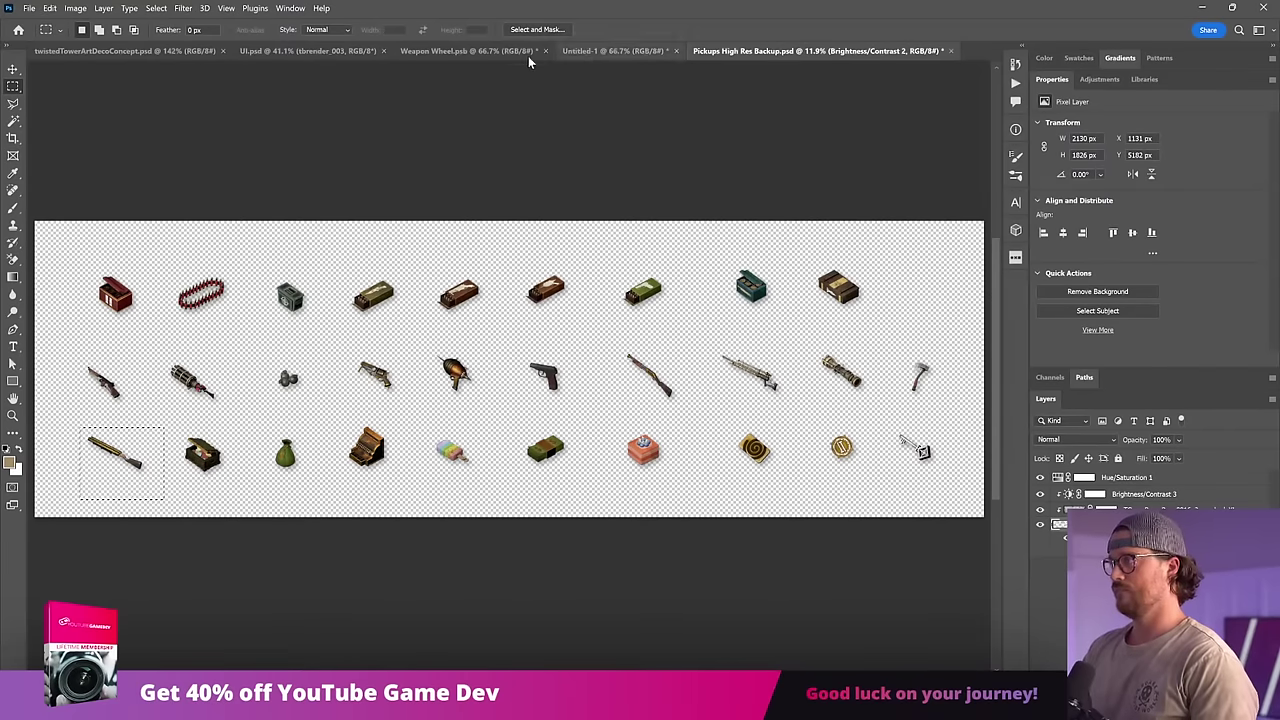
left_click(490, 53)
key("ctrl+v")
key("v")
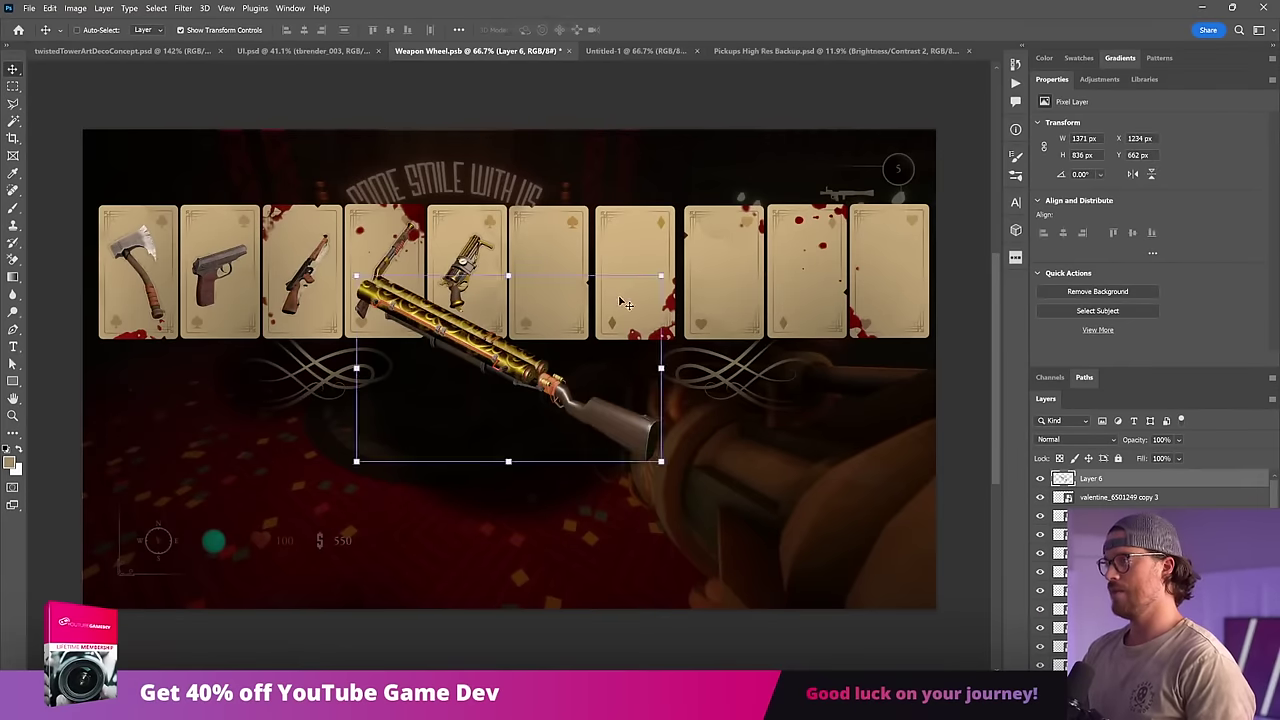
Step: Flip the gold-barreled gun horizontally and move it over the middle cards
left_click_drag(469, 347, 550, 330)
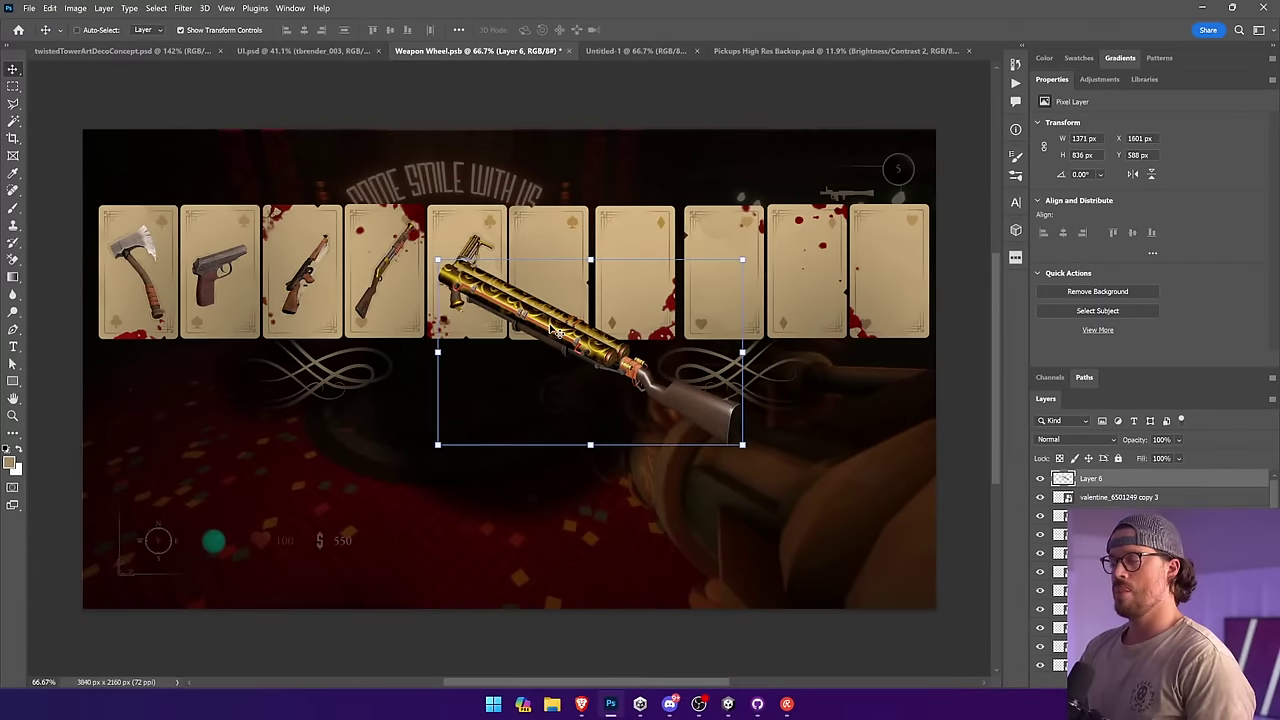
left_click(49, 8)
mouse_move(85, 295)
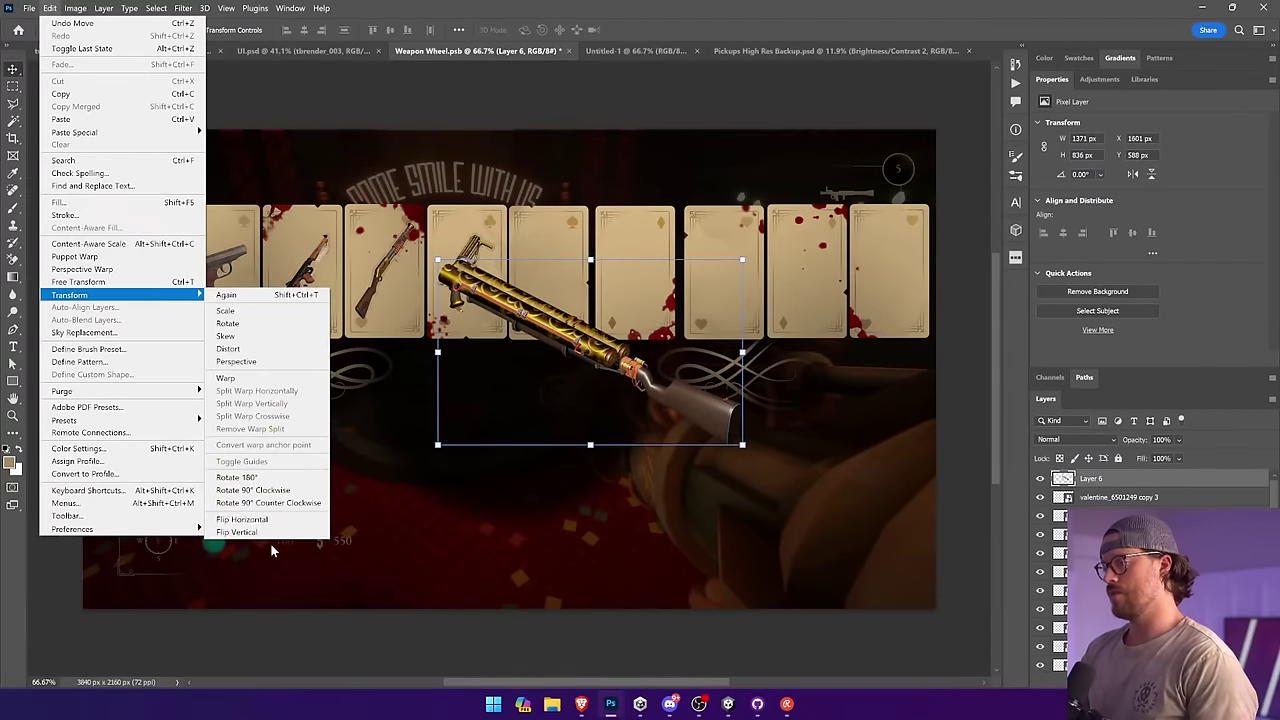
left_click(266, 519)
left_click_drag(416, 481, 374, 438)
Step: Convert the gold-barreled gun layer to a smart object and paste the copied layer style onto it
right_click(1130, 480)
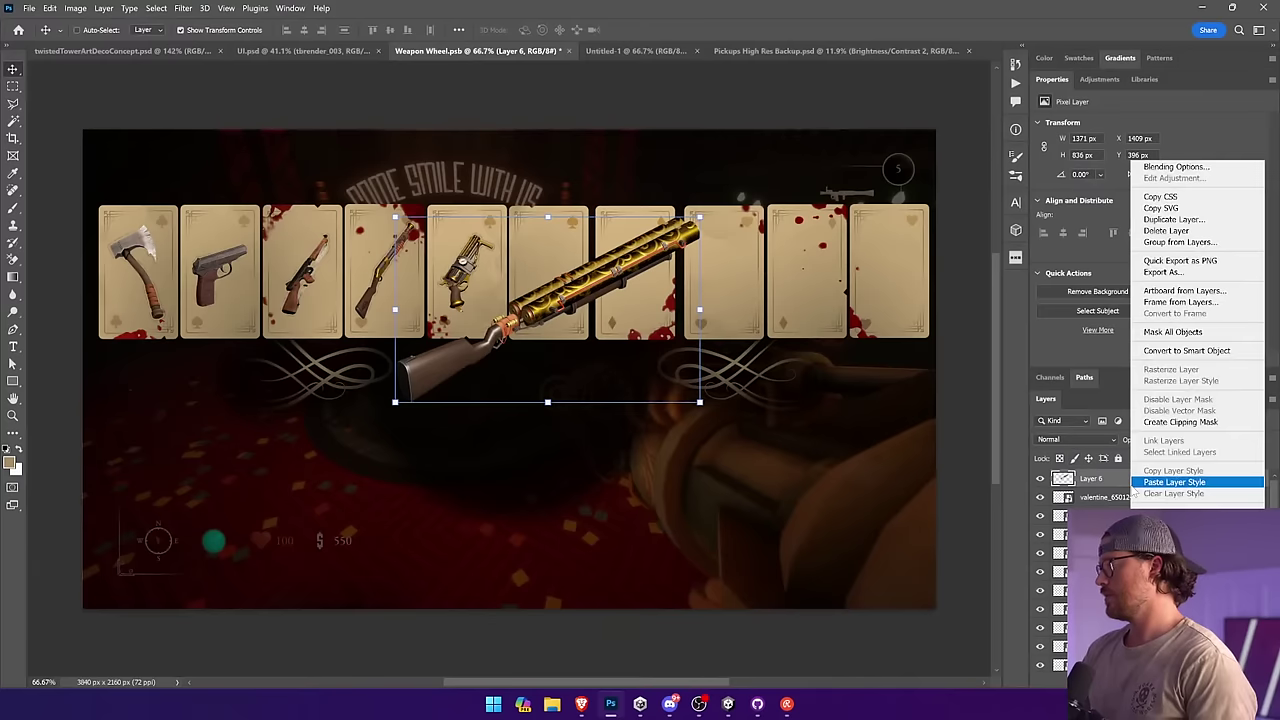
left_click(1202, 352)
right_click(1140, 457)
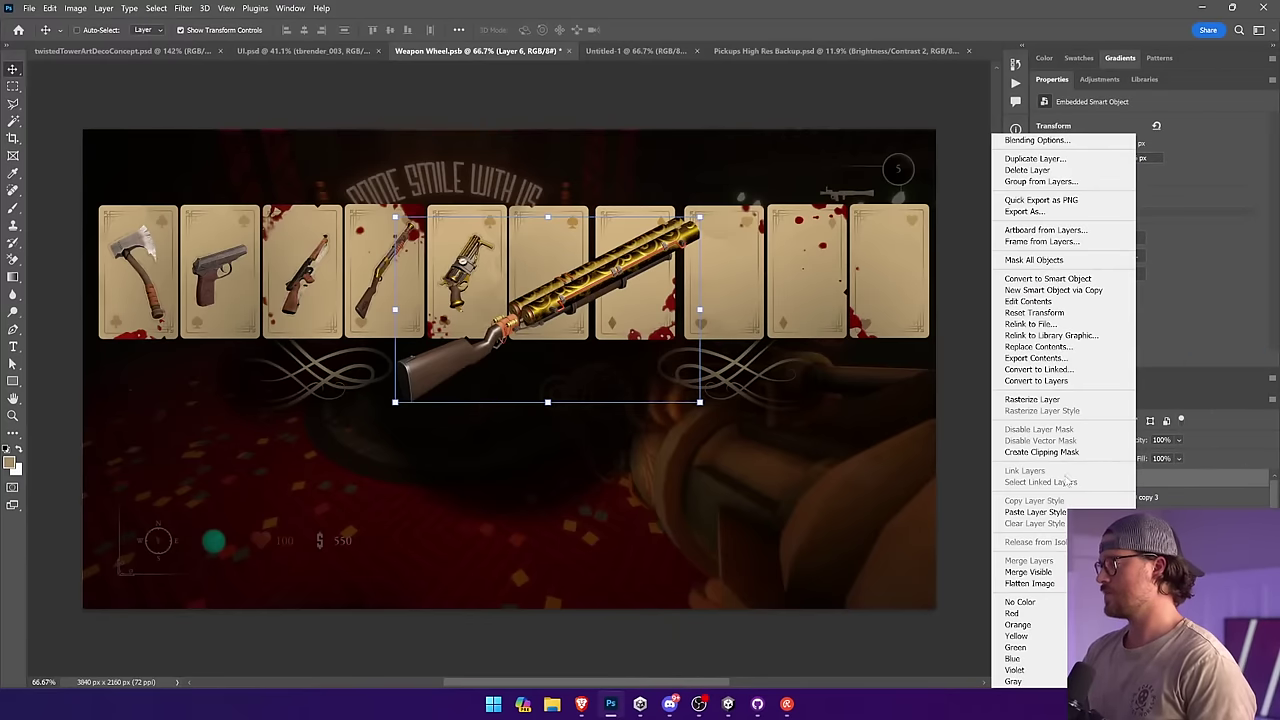
left_click(1040, 512)
Step: Scale the gold-barreled gun to about 29%, rotate it to -33.54°, and position it diagonally on the sixth card
mouse_move(699, 217)
left_mouse_down()
mouse_move(484, 348)
mouse_move(566, 246)
mouse_move(547, 236)
left_mouse_up()
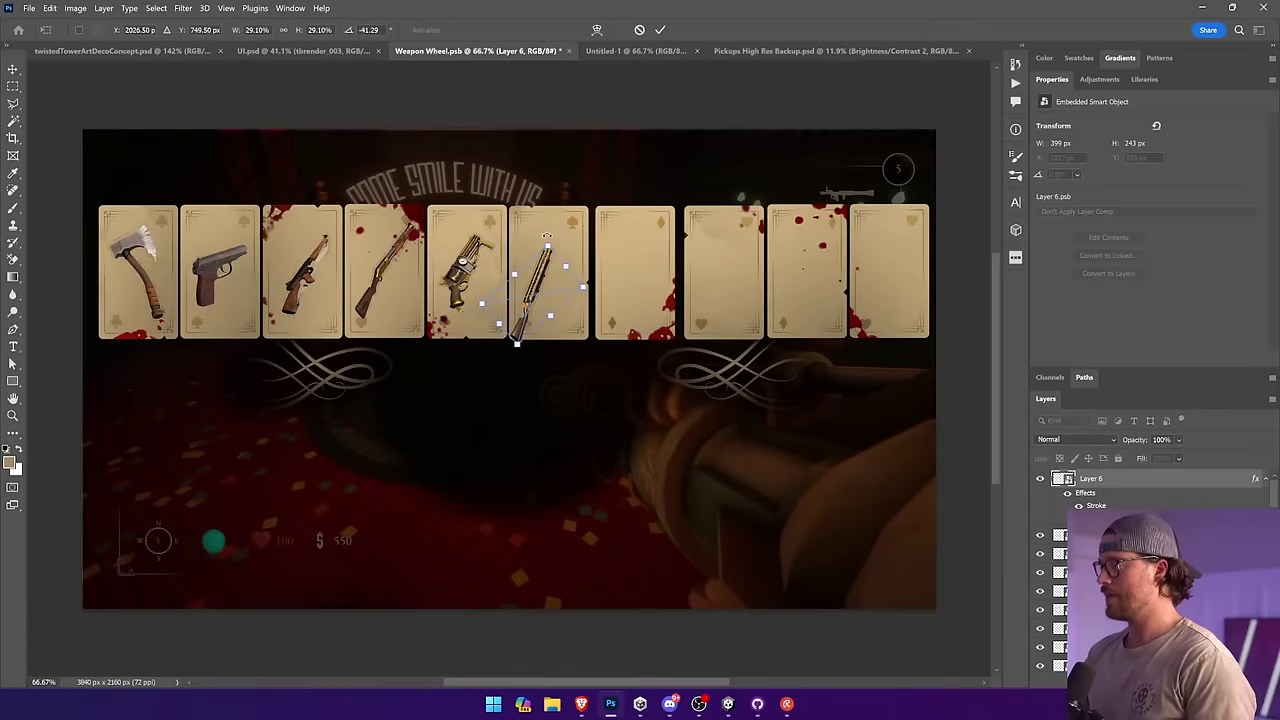
key("Return")
left_click_drag(549, 285, 563, 266)
mouse_move(579, 217)
left_mouse_down()
mouse_move(575, 267)
mouse_move(575, 226)
left_mouse_up()
key("Return")
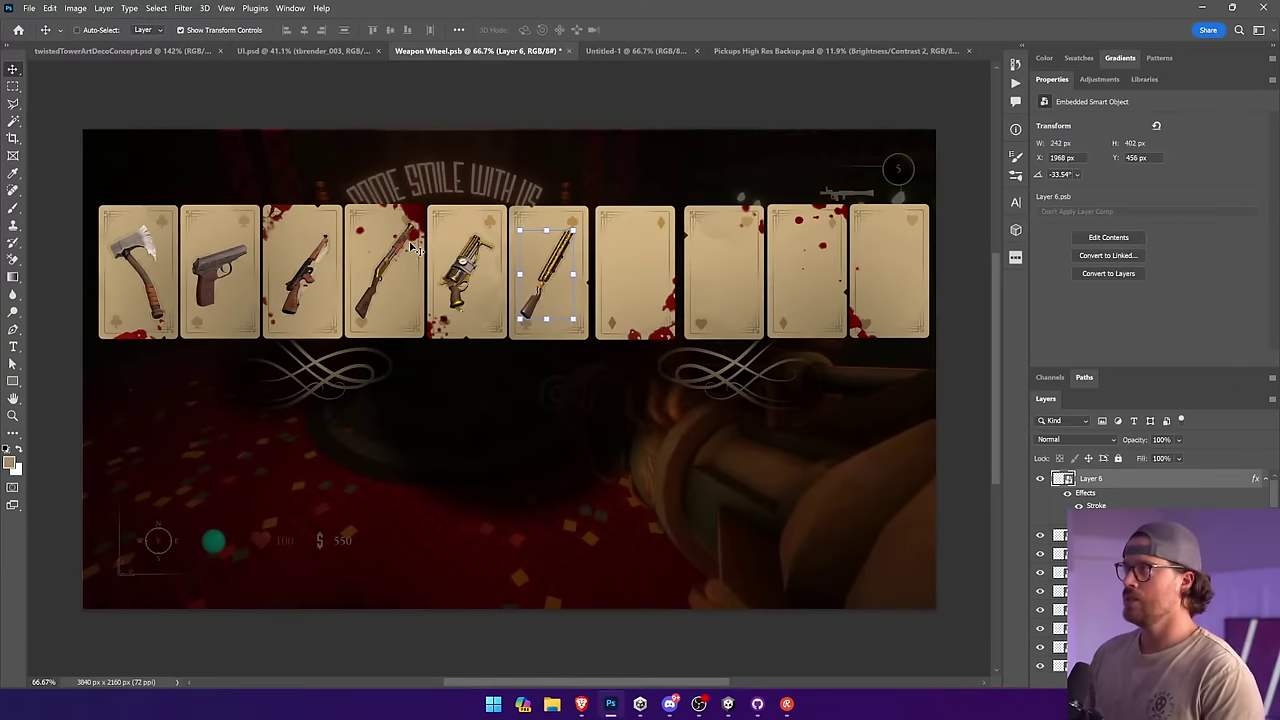
Step: Copy the multi-barreled rotary gun from the middle row of the pickups sheet and paste it into the Weapon Wheel document
left_click(793, 50)
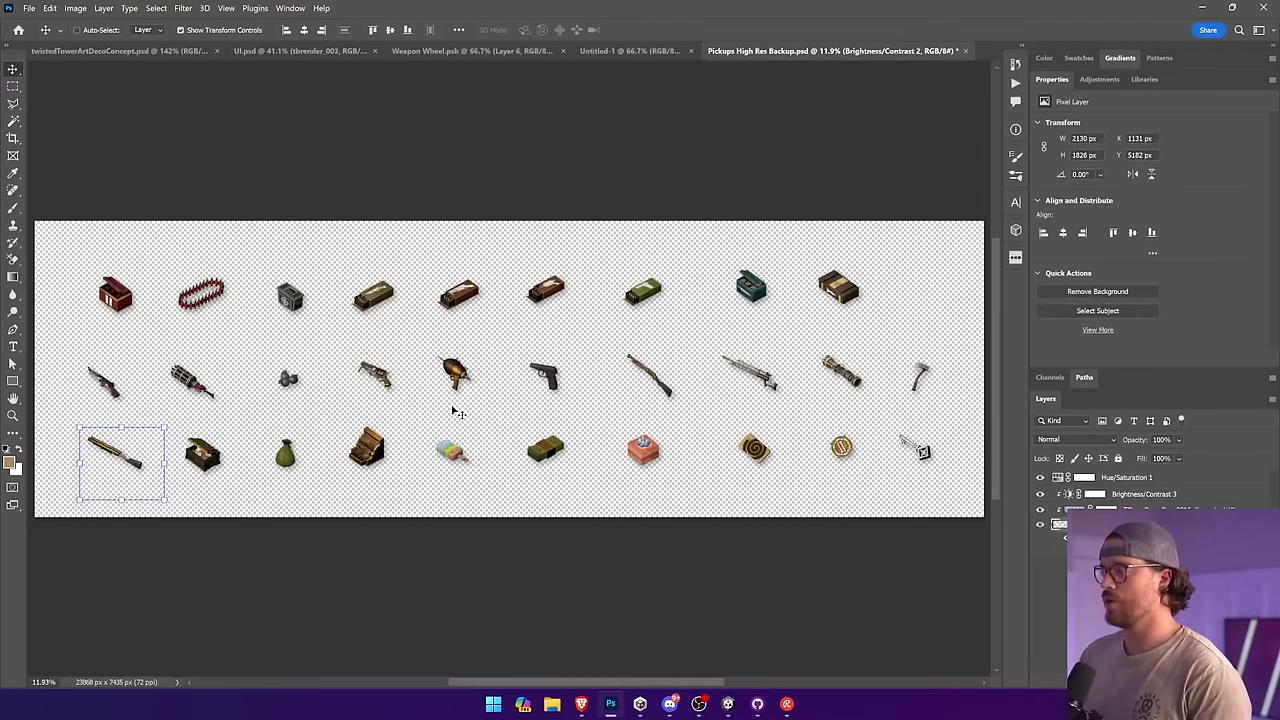
key("ctrl+d")
left_click(14, 88)
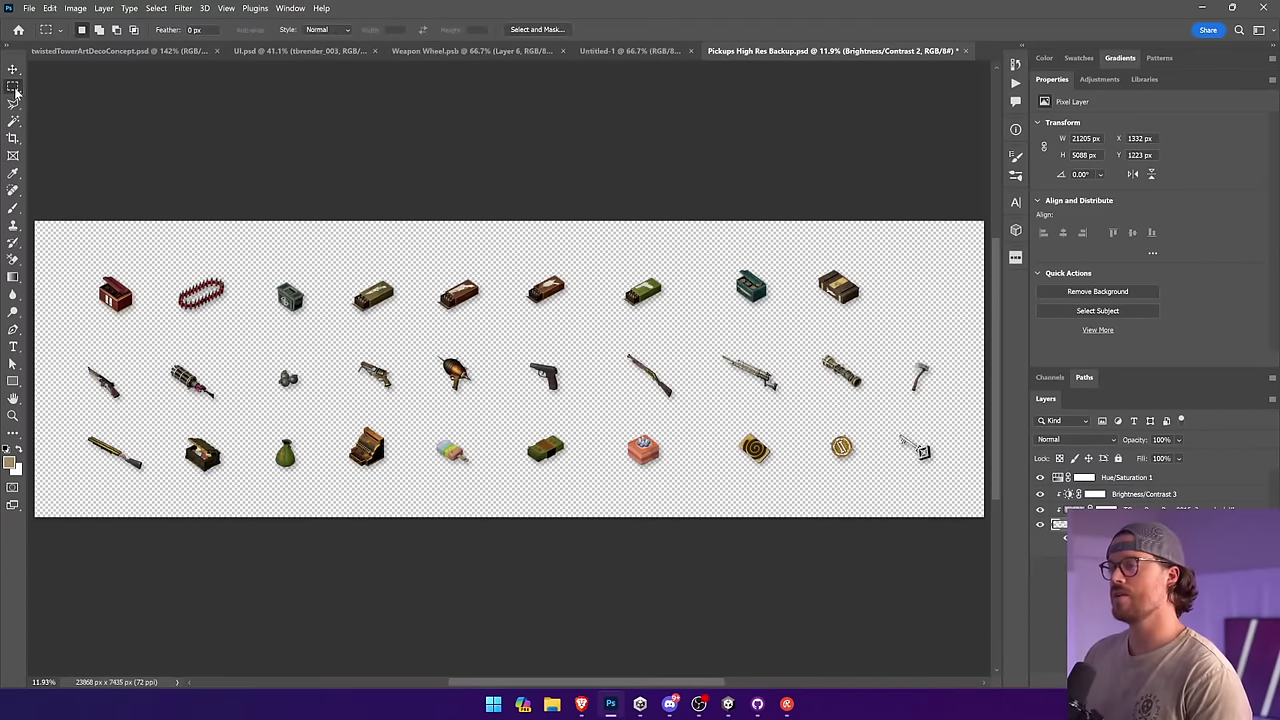
left_click_drag(145, 352, 240, 406)
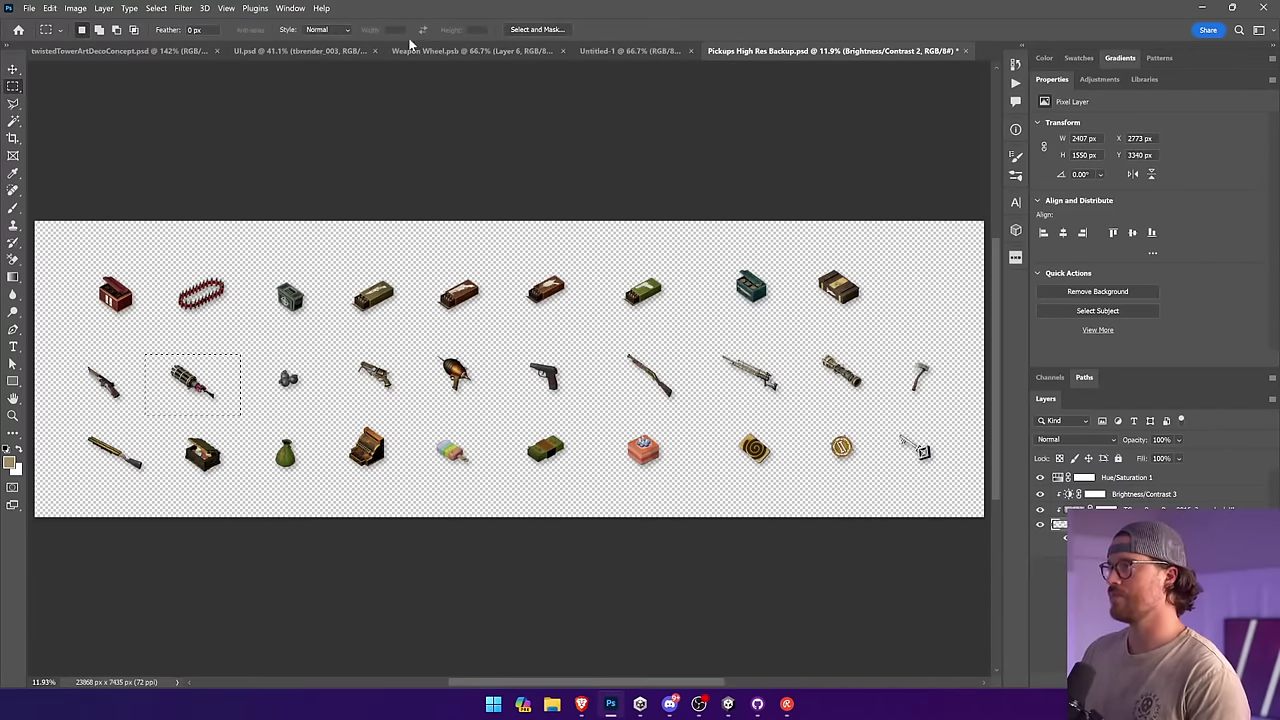
left_click(470, 50)
key("v")
left_click_drag(716, 498, 997, 443)
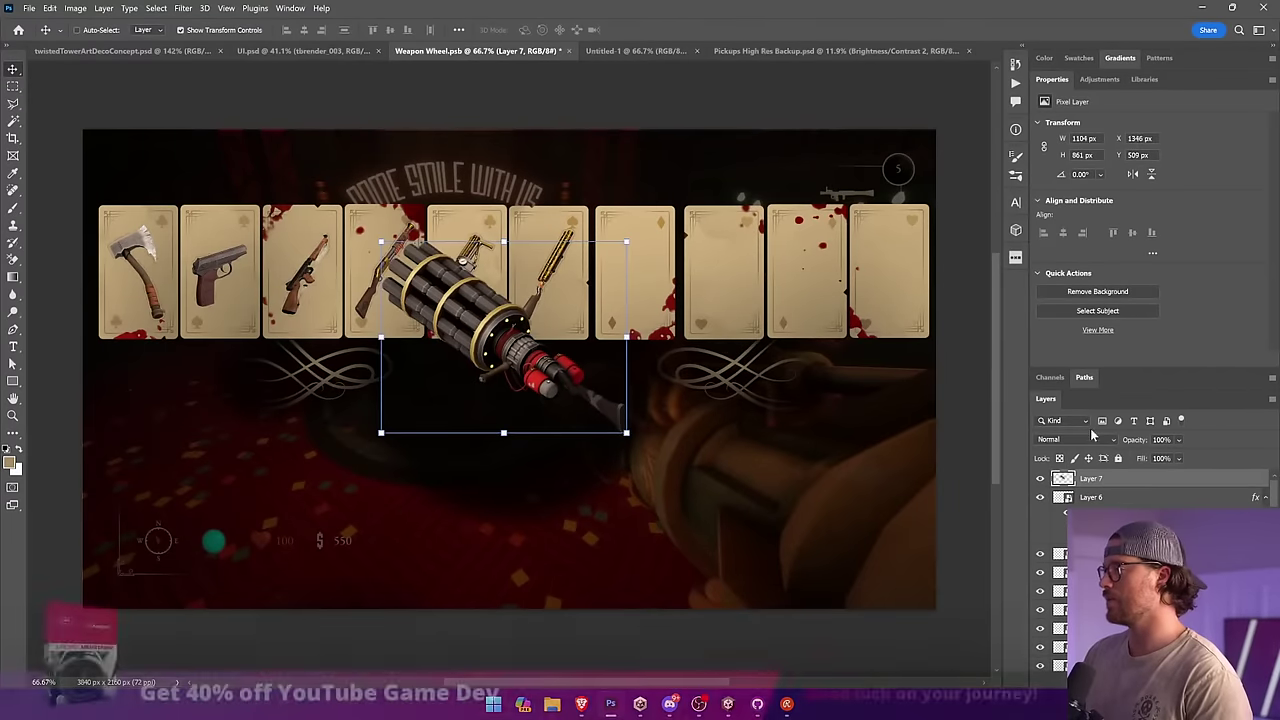
Step: Convert the rotary gun layer to a smart object and paste the copied layer style onto it
right_click(1100, 483)
left_click(1134, 360)
right_click(1050, 480)
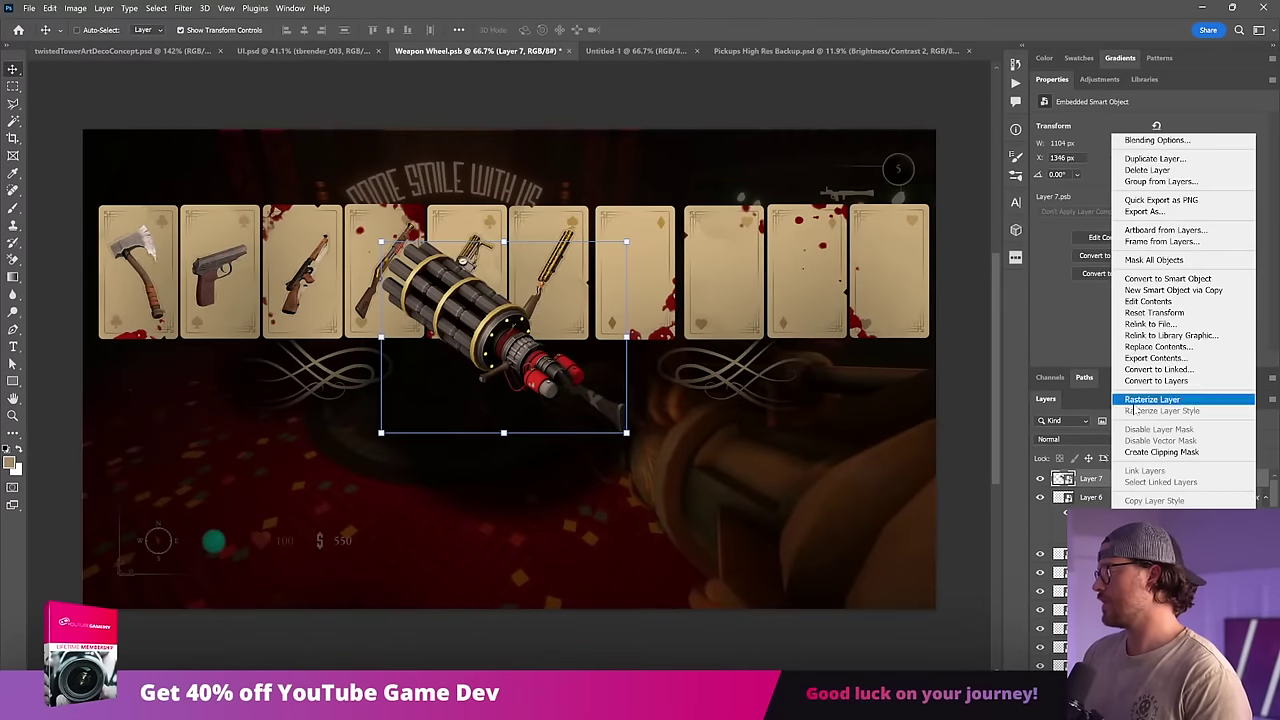
left_click(980, 485)
Step: Scale the rotary gun to 33.36%, rotate it to 26.56°, and position it on the seventh card
left_click_drag(554, 402, 714, 374)
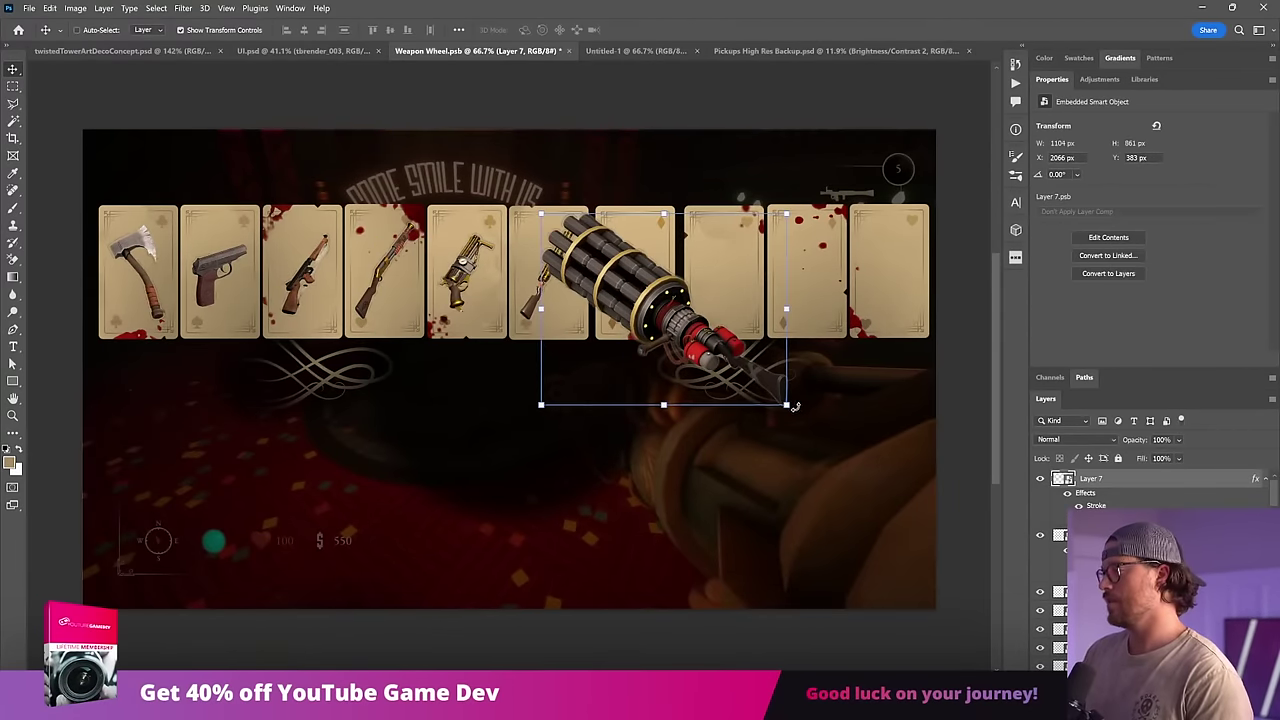
left_click_drag(793, 406, 724, 262)
key("Return")
key("Return")
key("Return")
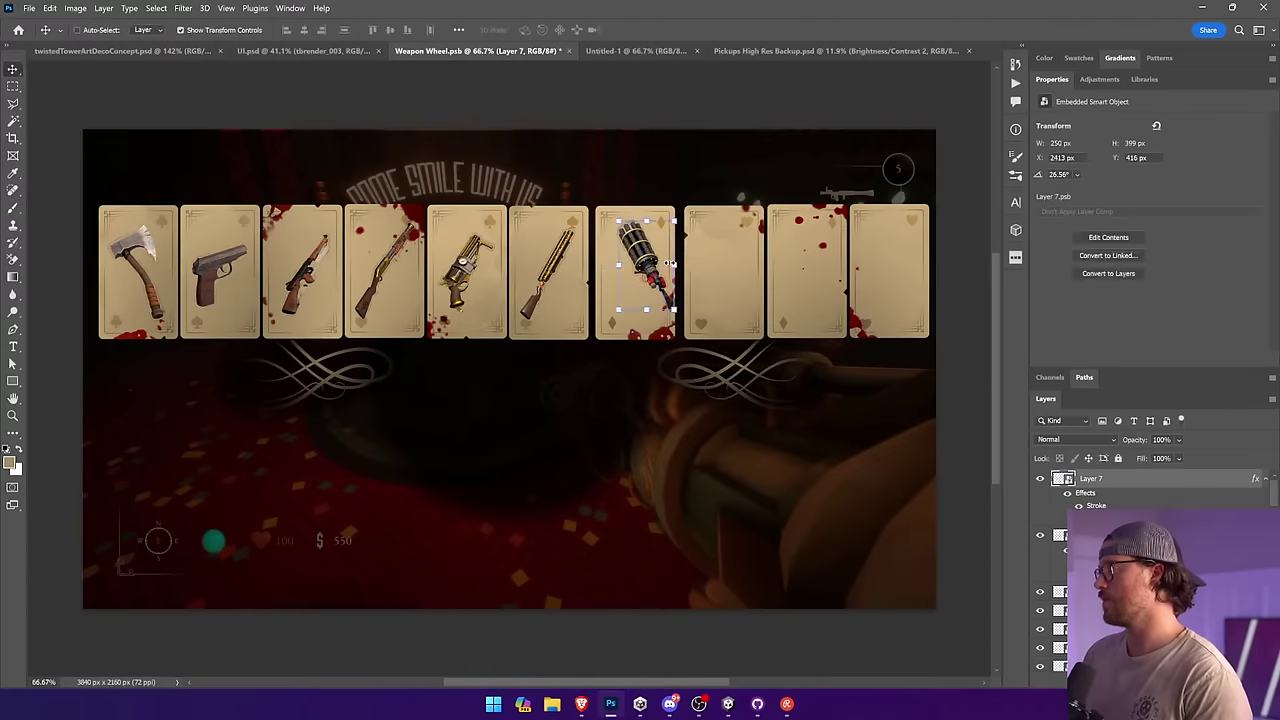
key("ctrl+t")
left_click_drag(666, 262, 656, 271)
Step: Marquee-select the long gold rifle in the middle row of the pickups sheet, replacing the rotary gun selection
left_click(800, 50)
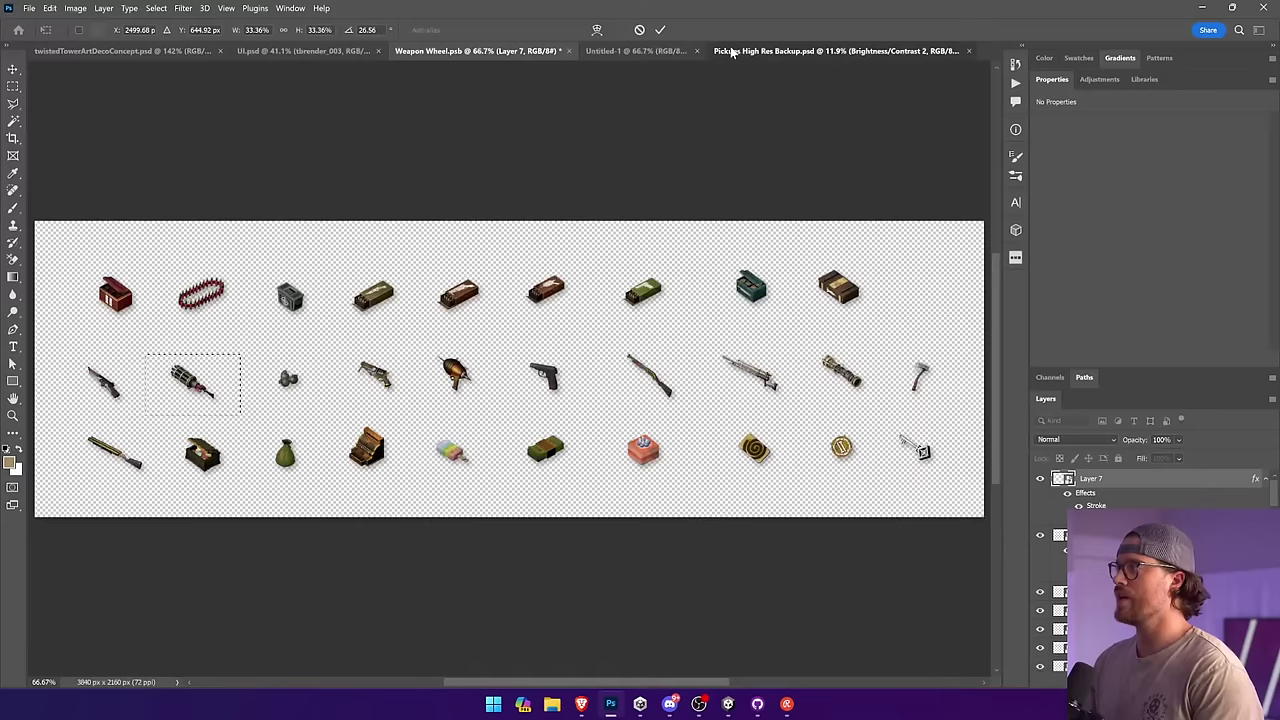
left_click(13, 86)
key("ctrl+d")
key("v")
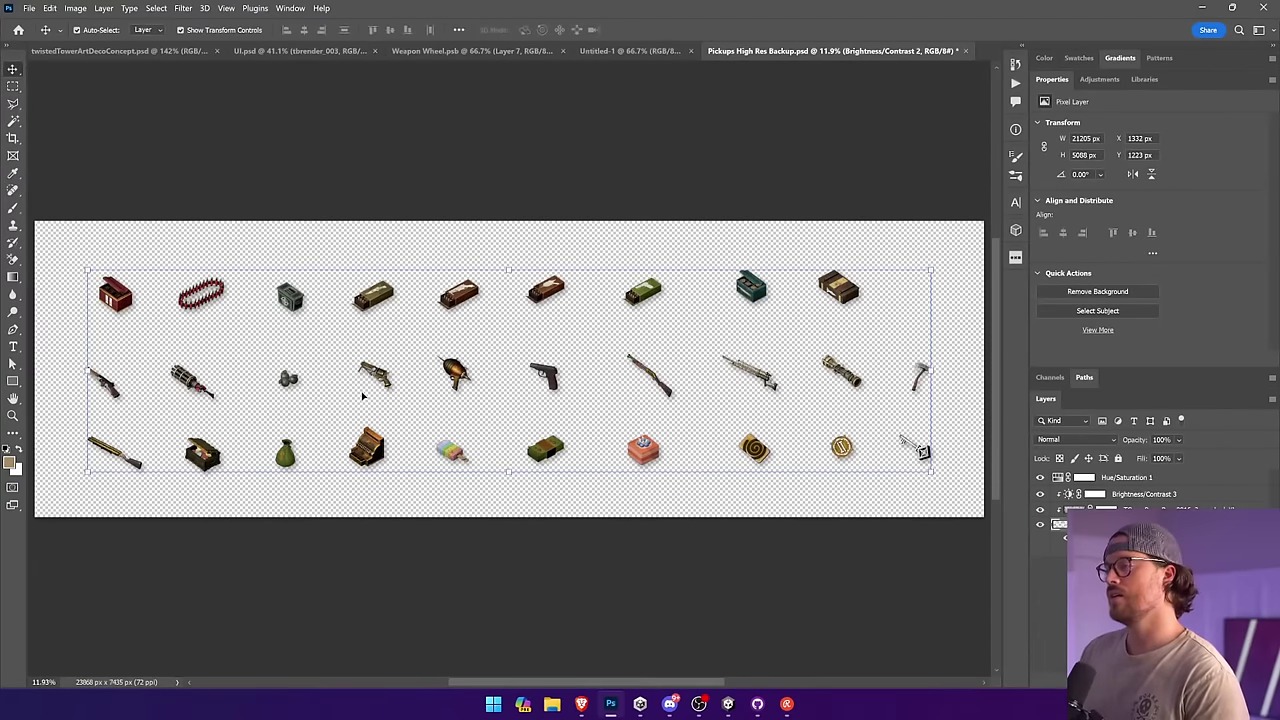
left_click(373, 377, "ctrl")
left_click(13, 86)
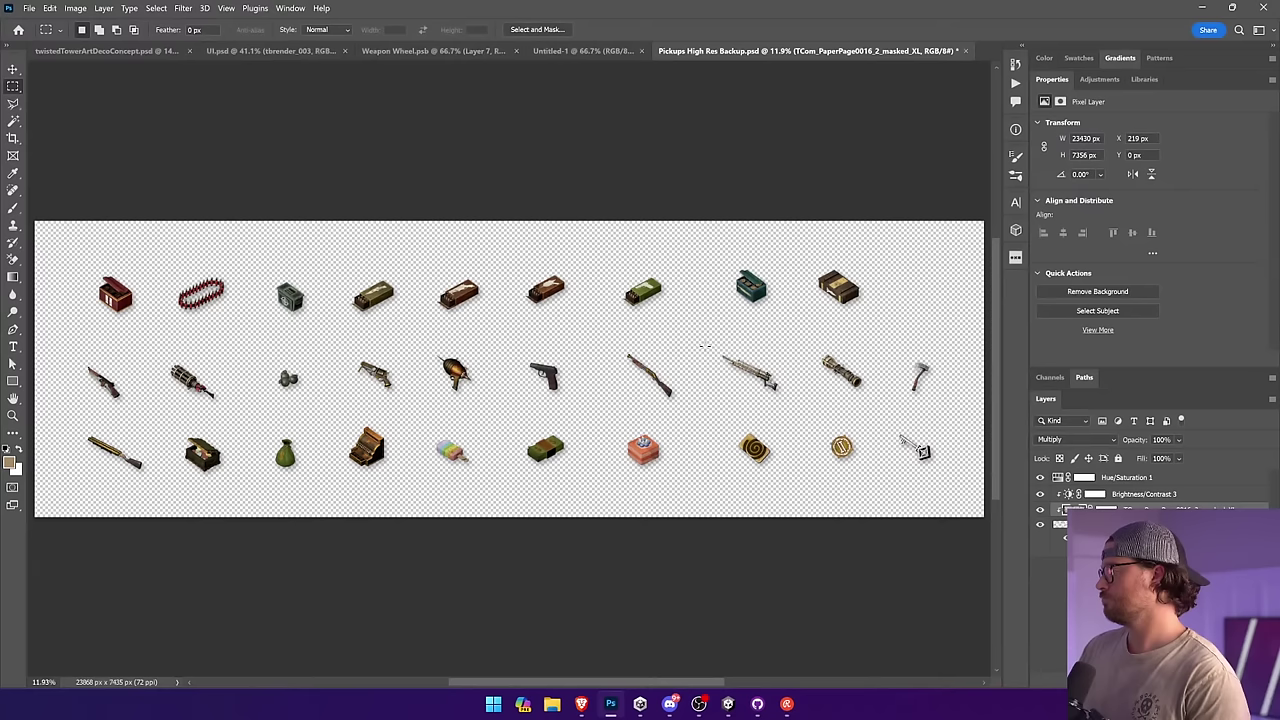
left_click_drag(708, 348, 790, 402)
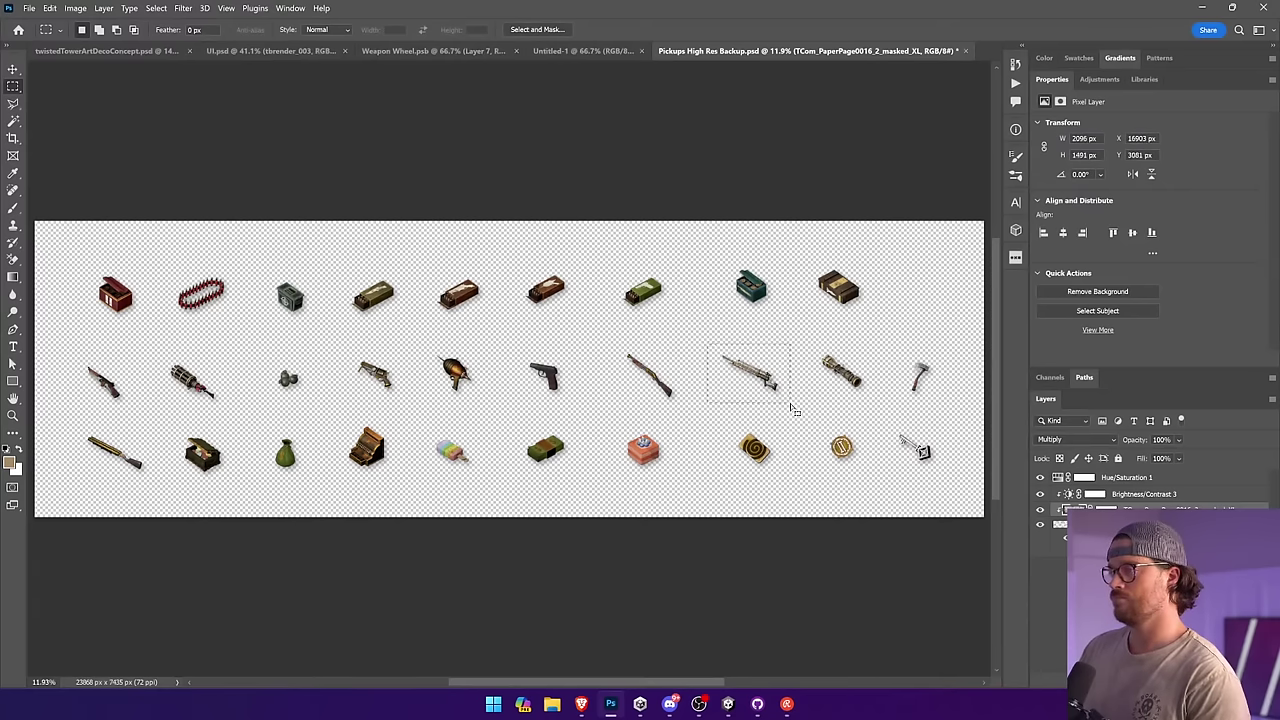
left_click(402, 51)
key("ctrl+v")
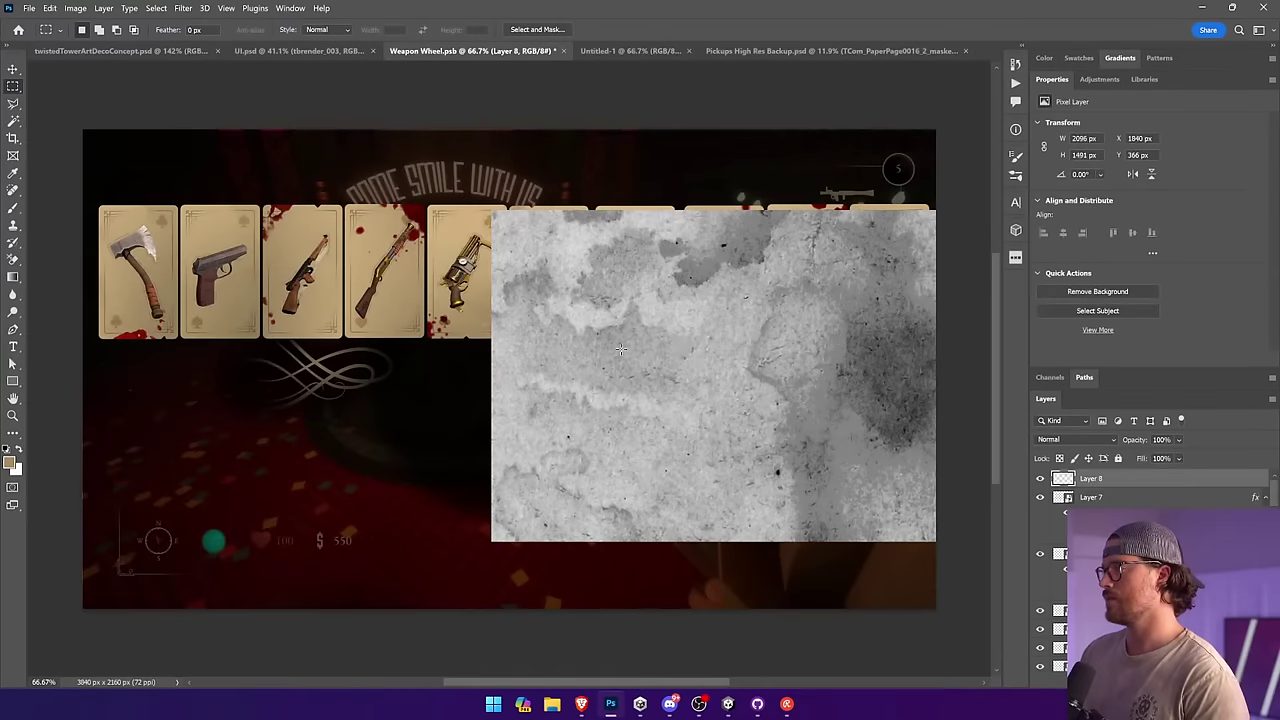
key("ctrl+z")
Step: Copy the long gold rifle from the pickups artwork layer and paste it into the Weapon Wheel document over the eighth card
left_click(822, 51)
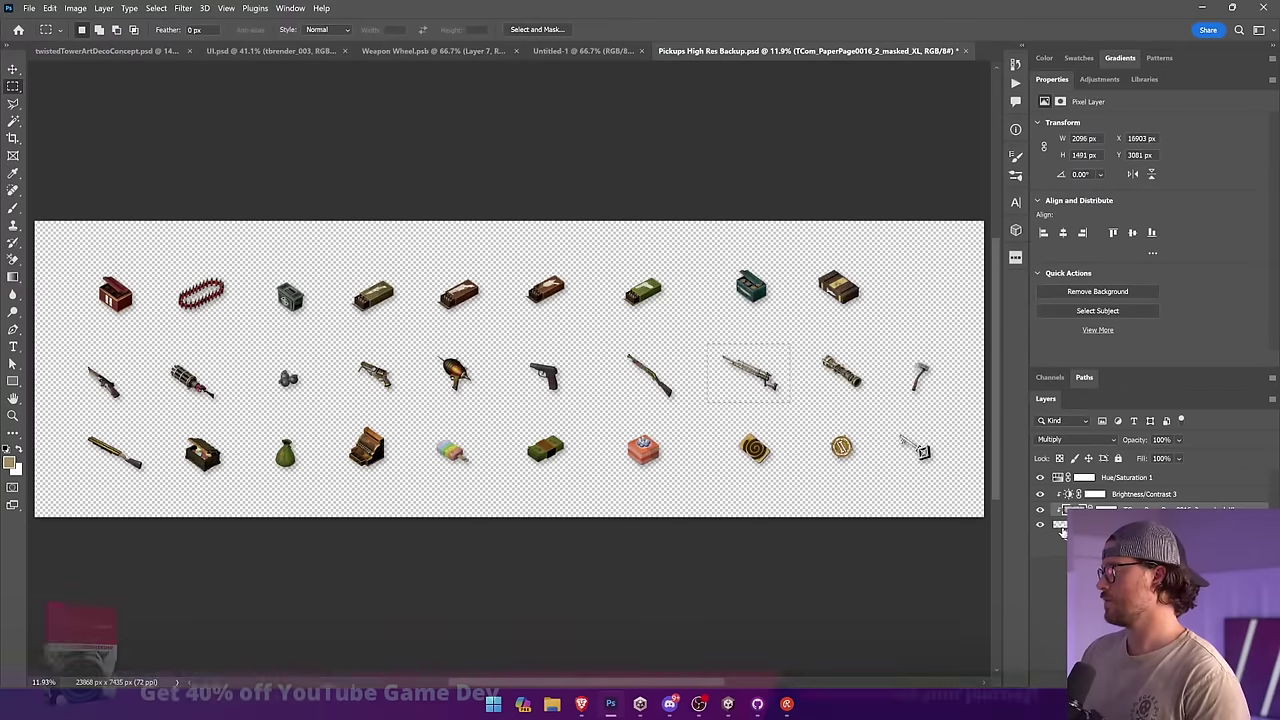
left_click(460, 50)
key("ctrl+v")
key("v")
left_click_drag(506, 299, 716, 222)
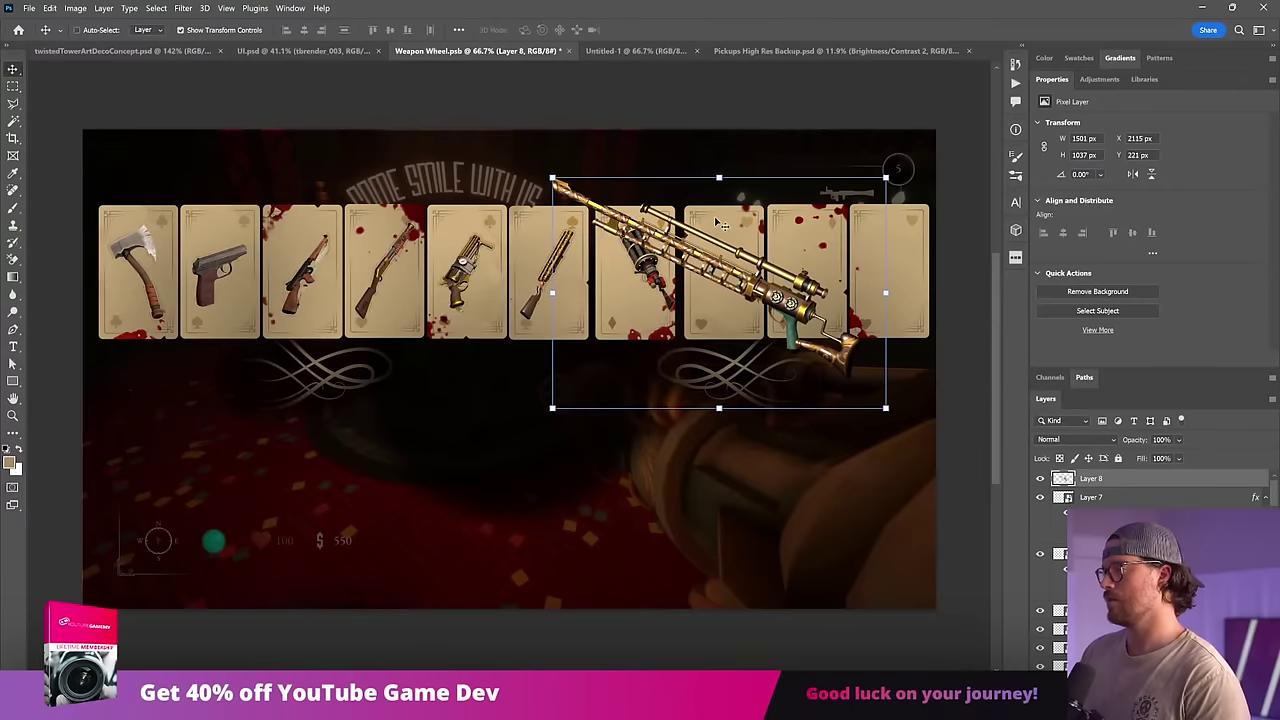
Step: Convert the gold rifle layer to a smart object and paste the copied layer style onto it
right_click(1104, 476)
left_click(1125, 354)
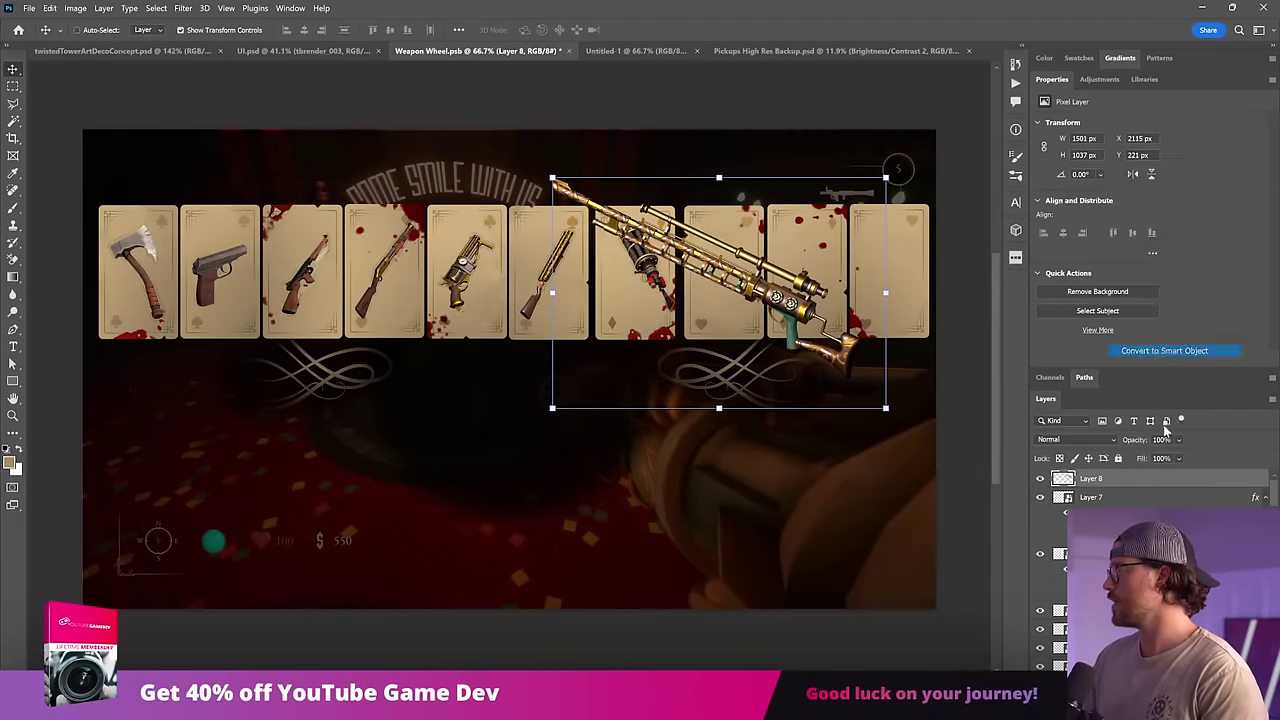
right_click(1124, 477)
left_click(1139, 459)
Step: Scale the gold rifle to about 406 × 280 px, rotate it to 34.44°, and position it on the eighth card
key("ctrl+t")
left_click_drag(886, 408, 759, 297)
key("Return")
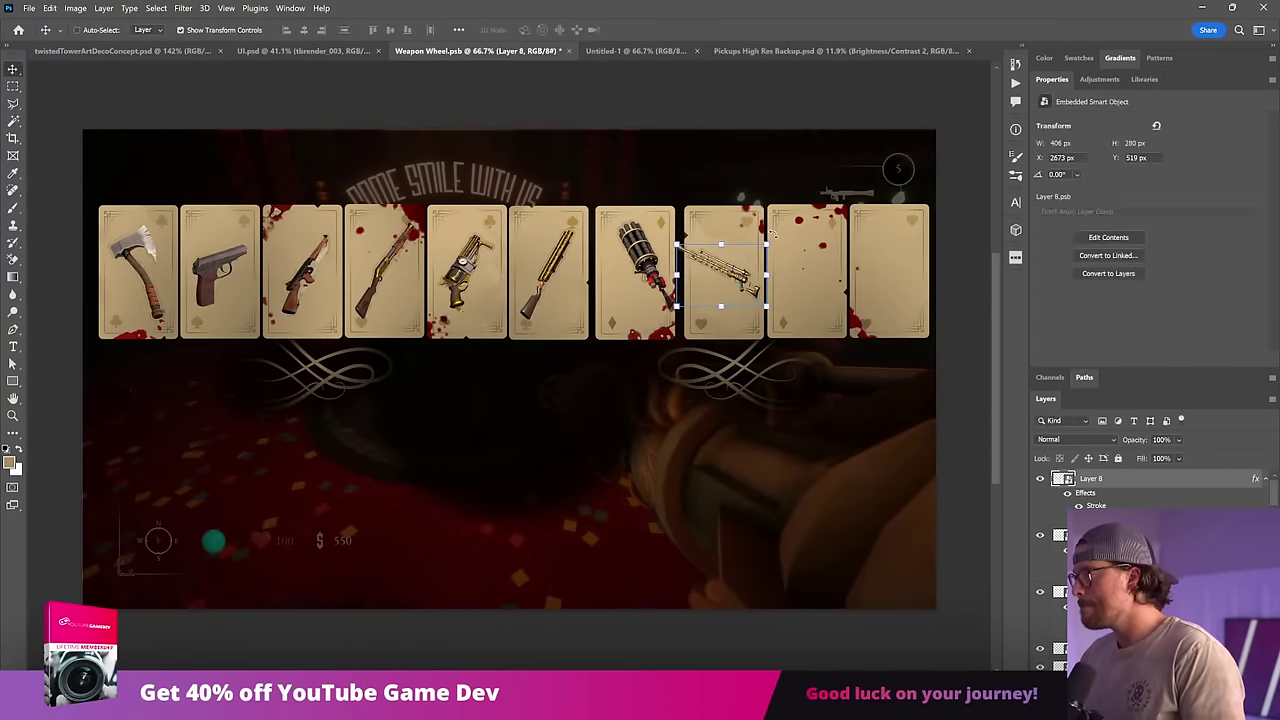
left_click_drag(776, 235, 804, 270)
key("Return")
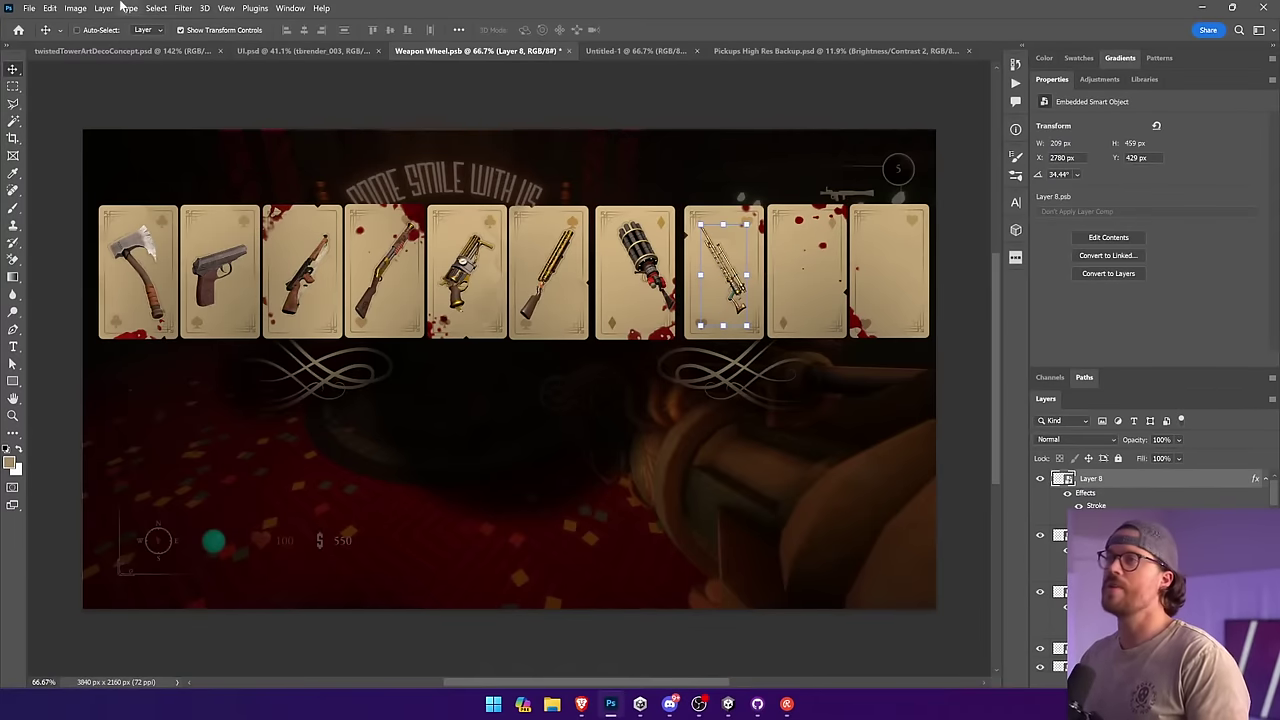
Step: Flip the gold rifle horizontally and shift it slightly on the eighth card to about X 2788 px, Y 449 px
left_click(75, 8)
mouse_move(50, 8)
mouse_move(120, 295)
left_click(270, 508)
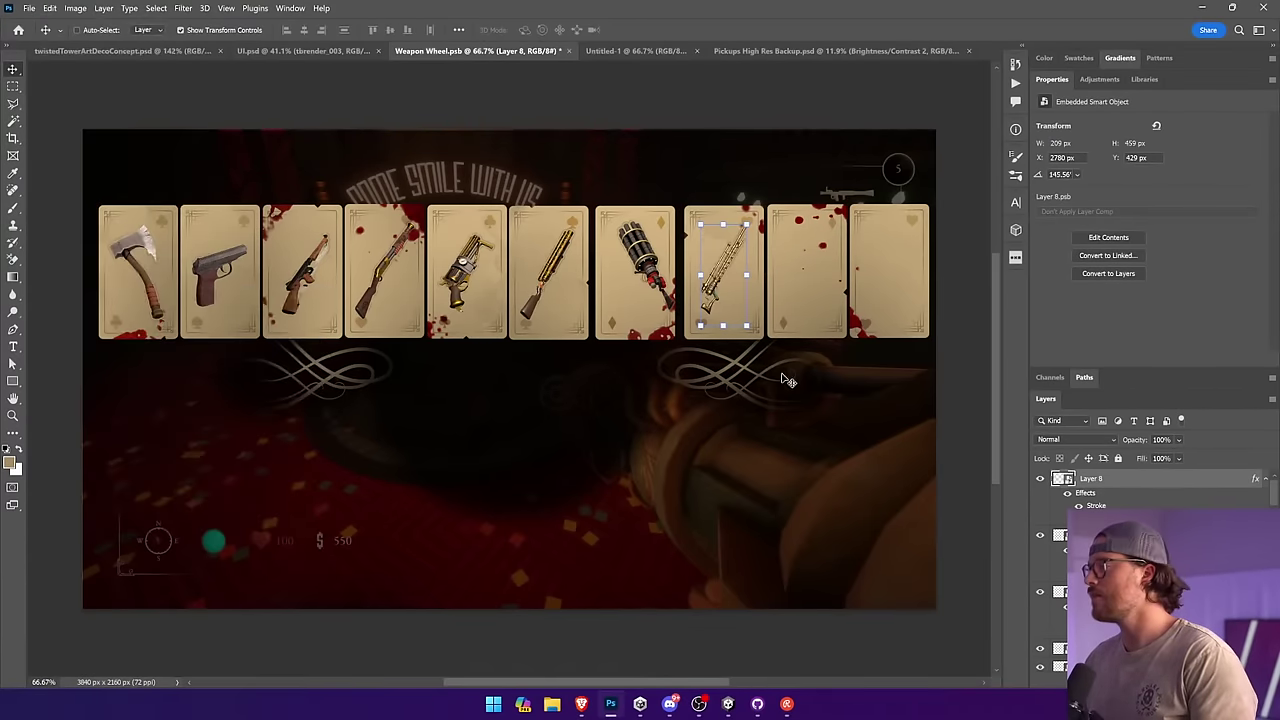
left_click_drag(808, 374, 803, 374)
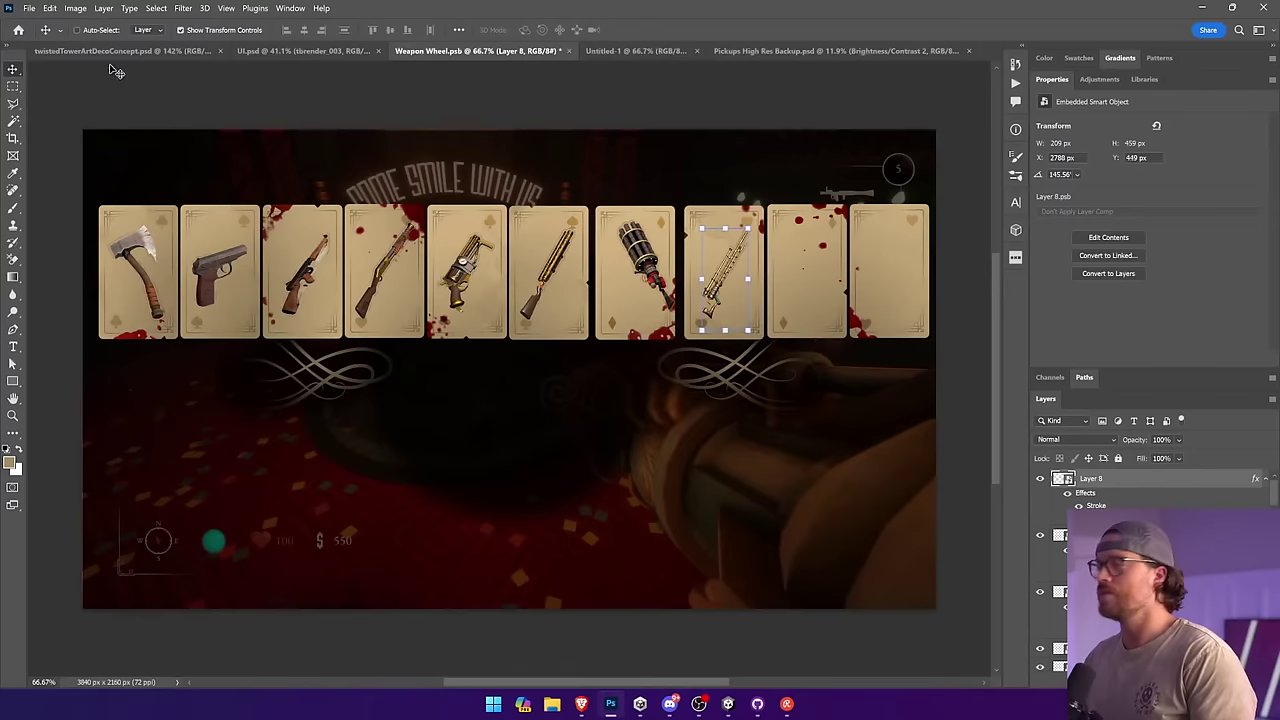
Step: Flip the gold rifle horizontally again to restore its original direction
left_click(50, 8)
mouse_move(120, 295)
left_click(282, 517)
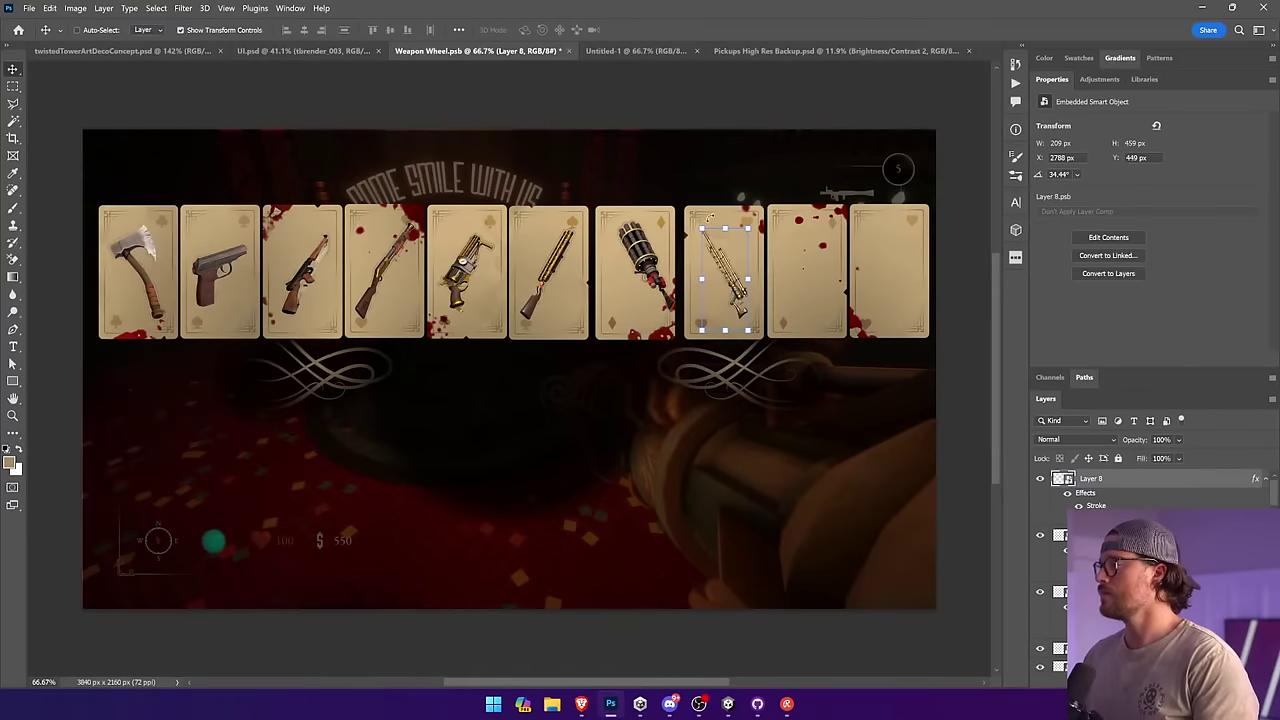
Step: Copy the bronze launcher from the pickups sheet's middle row and paste it into the Weapon Wheel document with the copied layer style
left_click(784, 52)
left_click(13, 86)
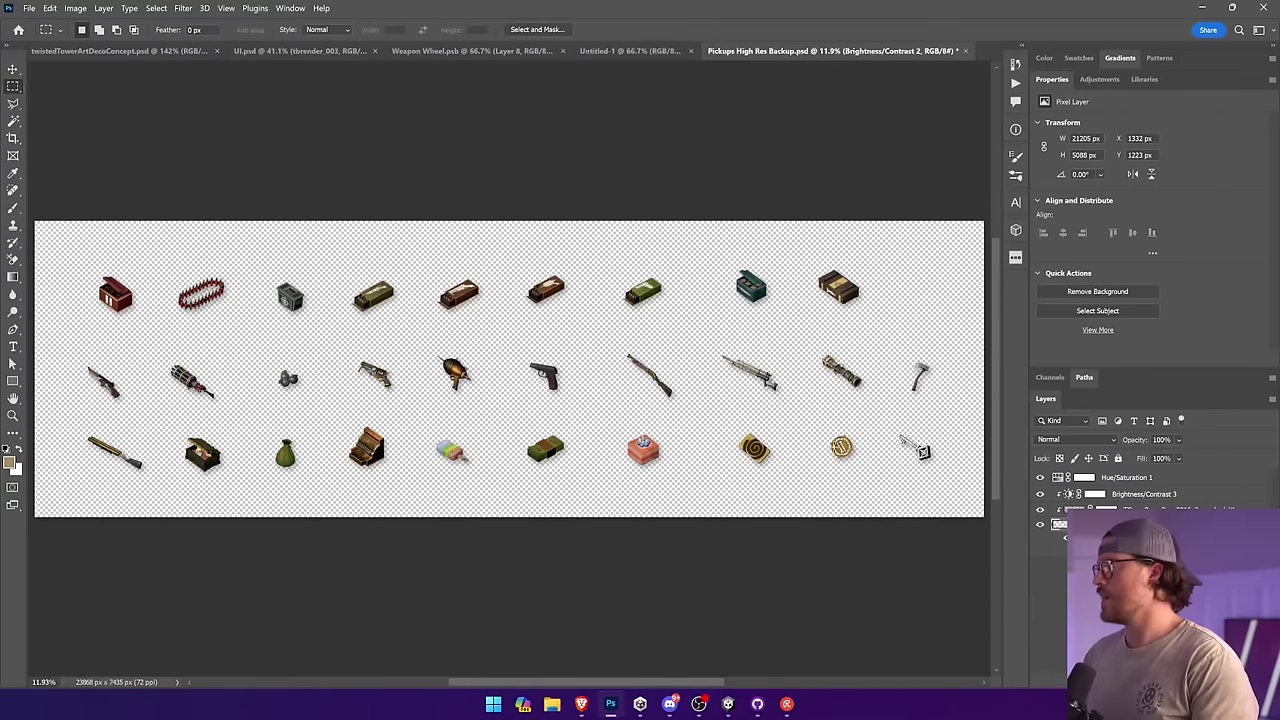
left_click_drag(806, 342, 856, 385)
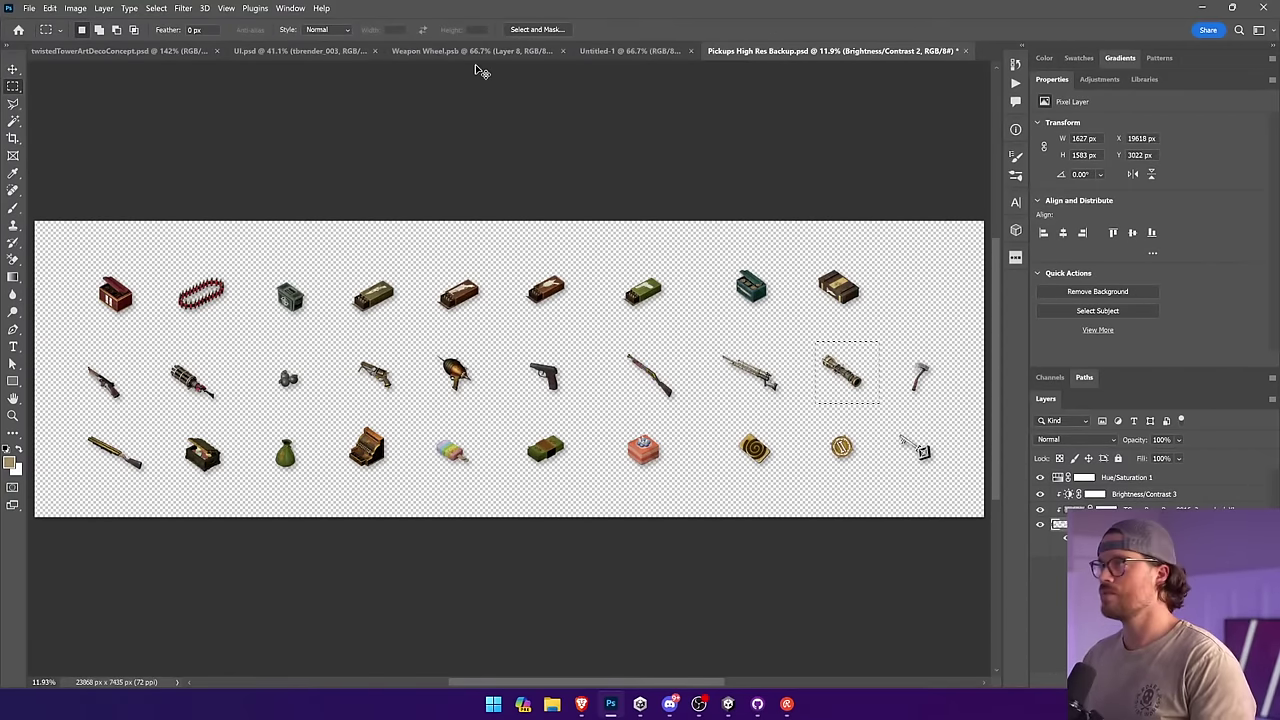
left_click(505, 51)
key("ctrl+v")
key("v")
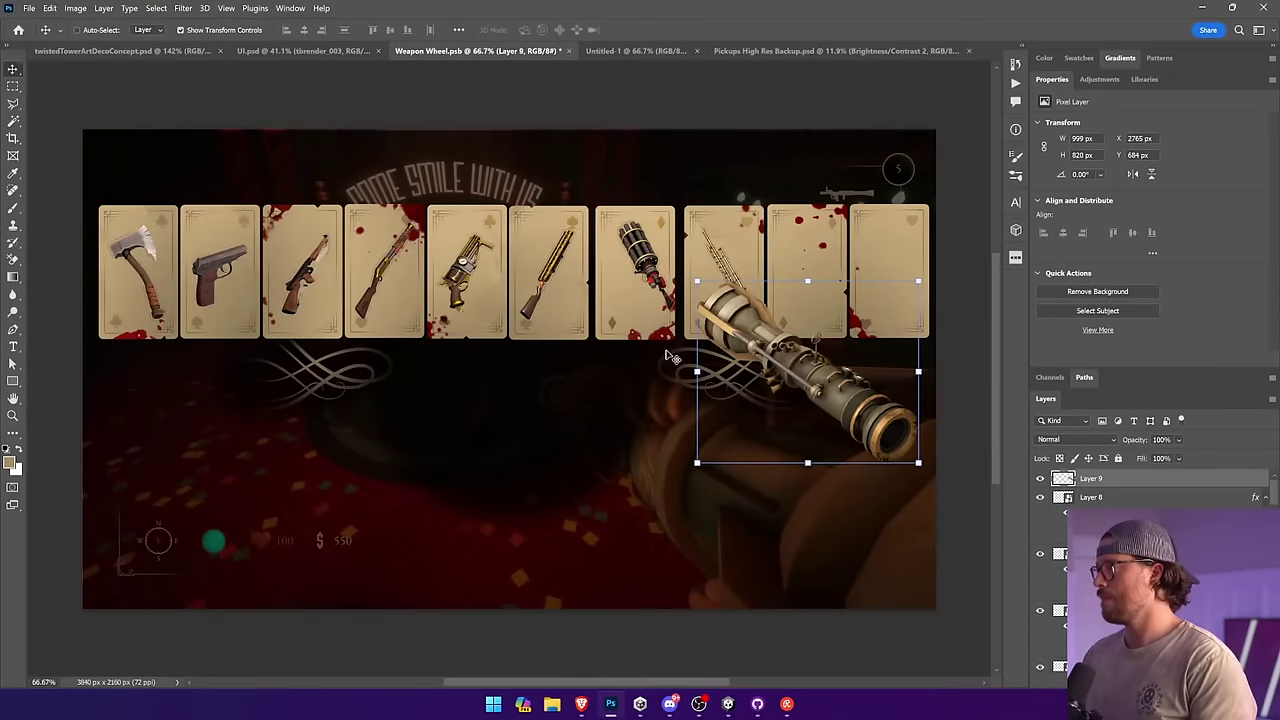
right_click(1120, 479)
left_click(1180, 483)
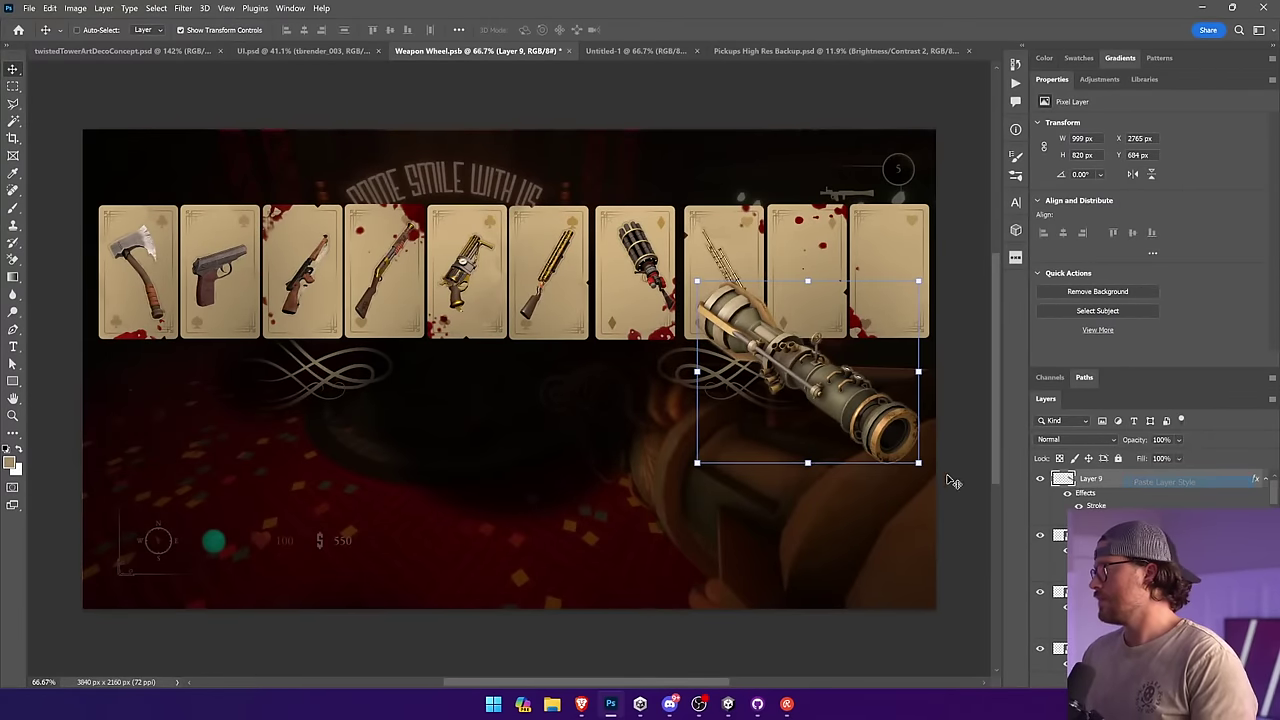
Step: Scale and rotate the launcher to a steep diagonal of about 251 × 394 px, centered on the ninth card
mouse_move(917, 461)
left_mouse_down()
mouse_move(777, 366)
mouse_move(785, 318)
mouse_move(820, 287)
left_mouse_up()
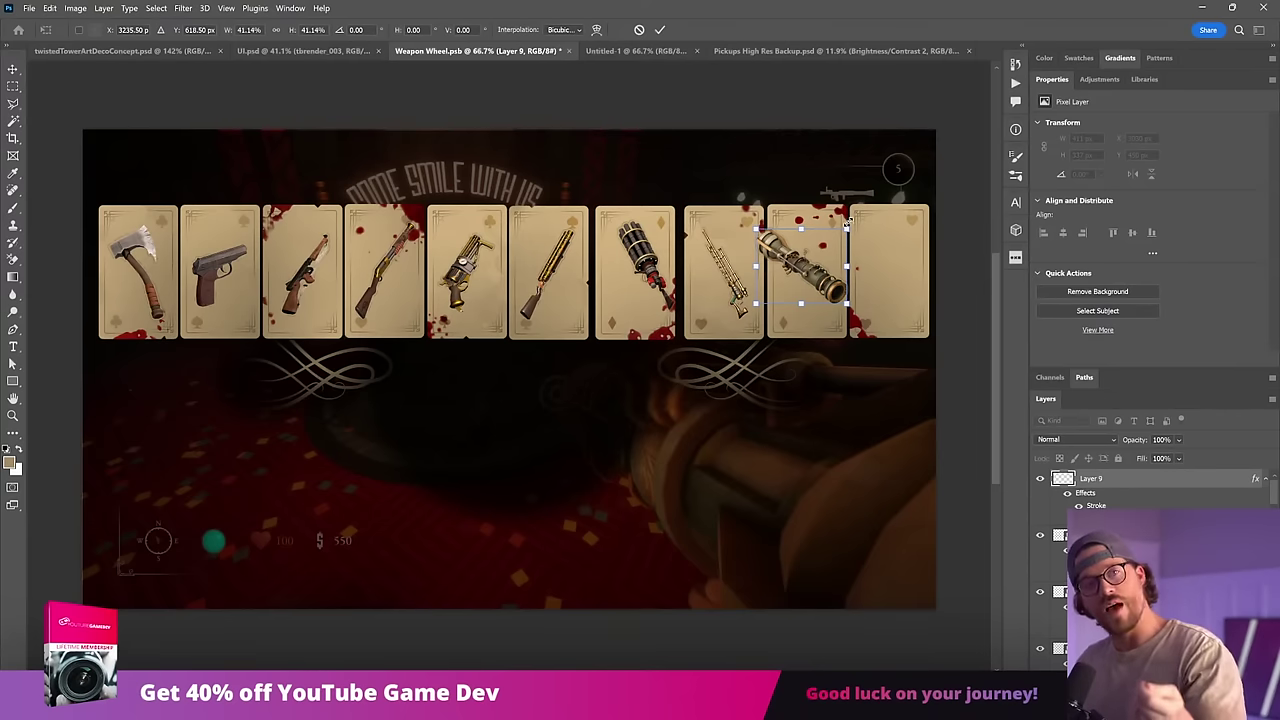
left_click_drag(861, 228, 827, 299)
key("Return")
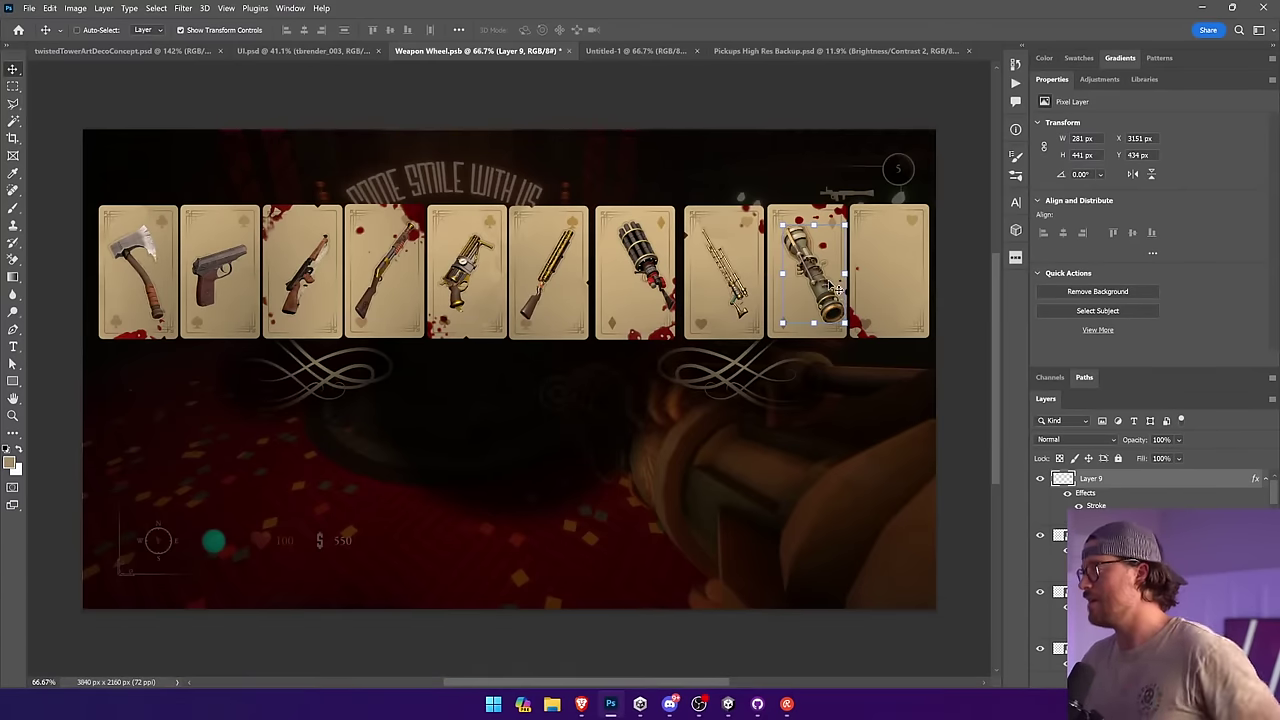
key("shift+Up")
left_click_drag(845, 320, 832, 306)
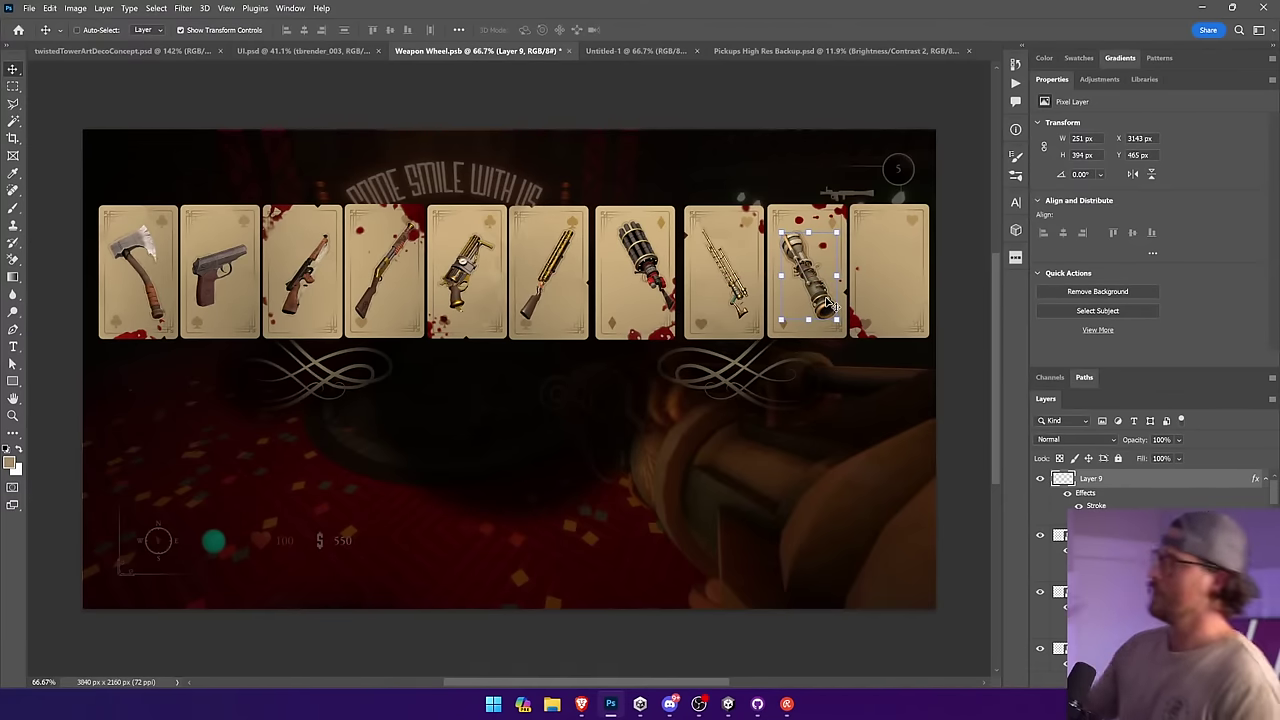
Step: Copy the orange ray gun from the pickups sheet's middle row and paste it into the Weapon Wheel document with the copied layer style
left_click(786, 50)
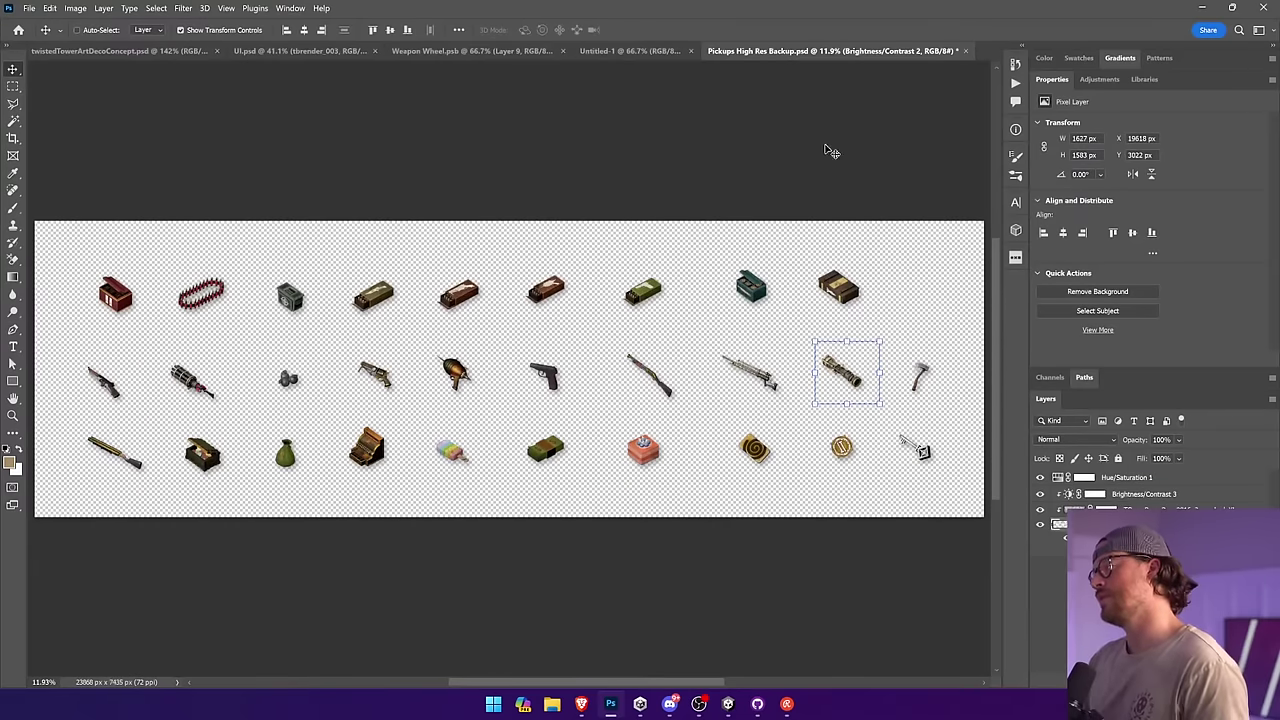
left_click(12, 86)
left_click(126, 240)
key("v")
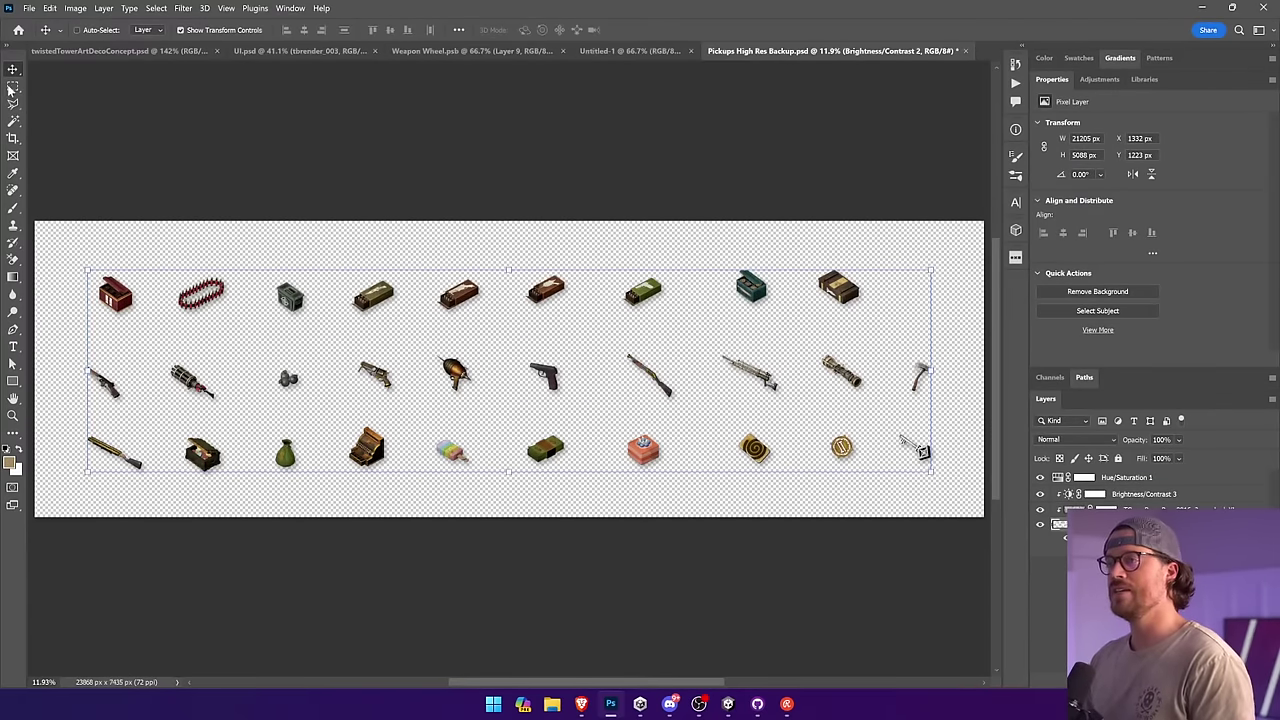
left_click(12, 87)
left_click_drag(421, 347, 845, 290)
left_click(509, 53)
key("ctrl+v")
key("v")
right_click(1168, 481)
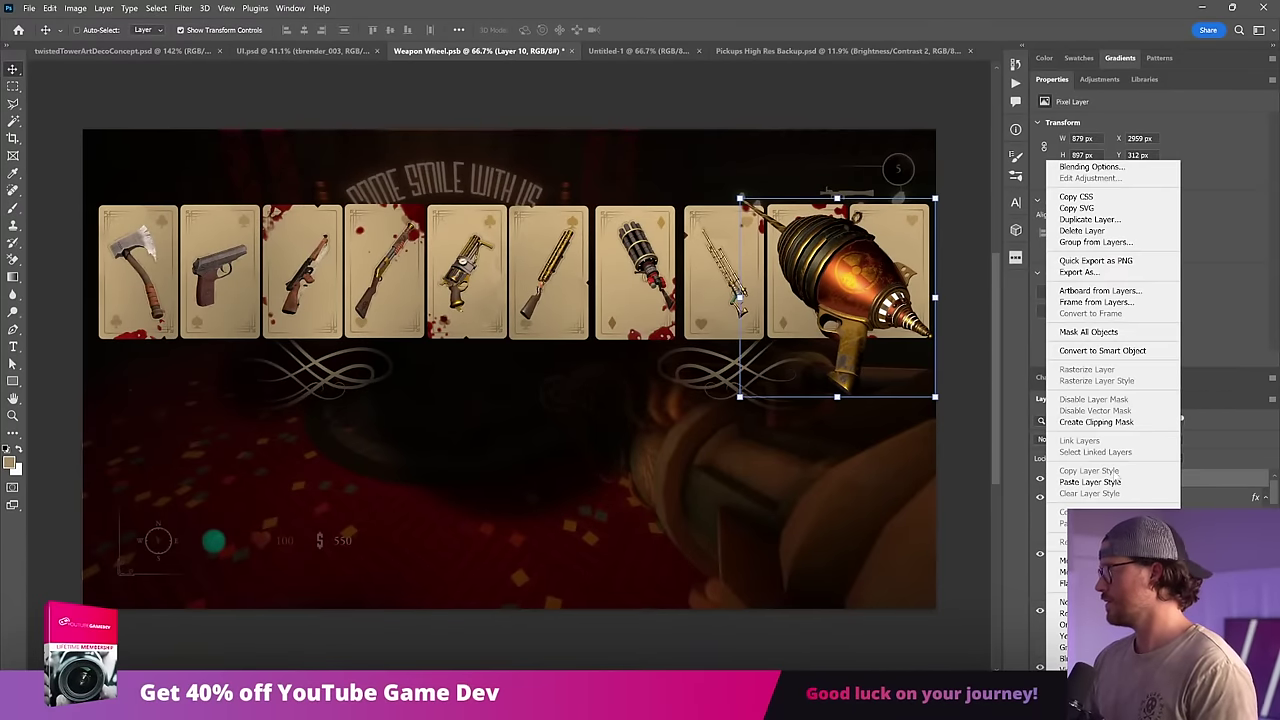
key("Escape")
Step: Scale the ray gun to about 303 × 309 px and position it on the tenth card
key("ctrl+t")
left_click_drag(936, 398, 918, 304)
key("Return")
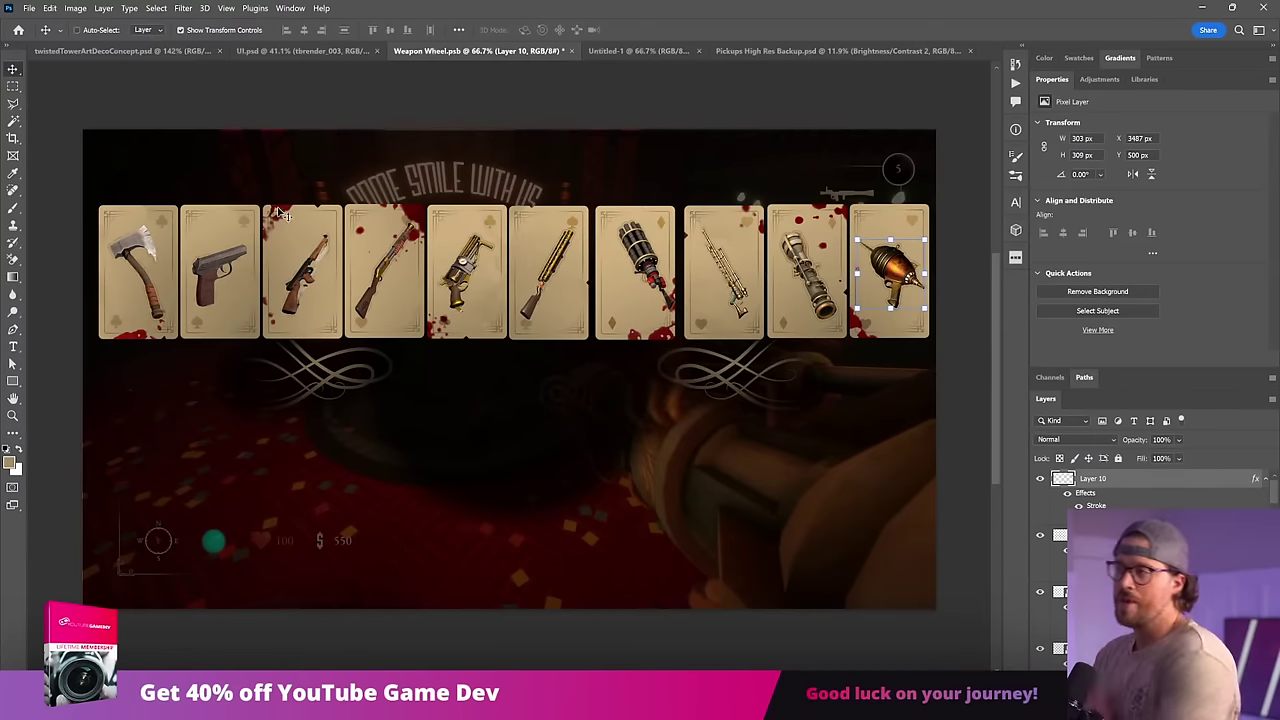
Step: Delete the consecutive block of club and heart suit symbol layers from the cards
left_click(165, 221, "ctrl")
scroll(906, 580, "down", 1)
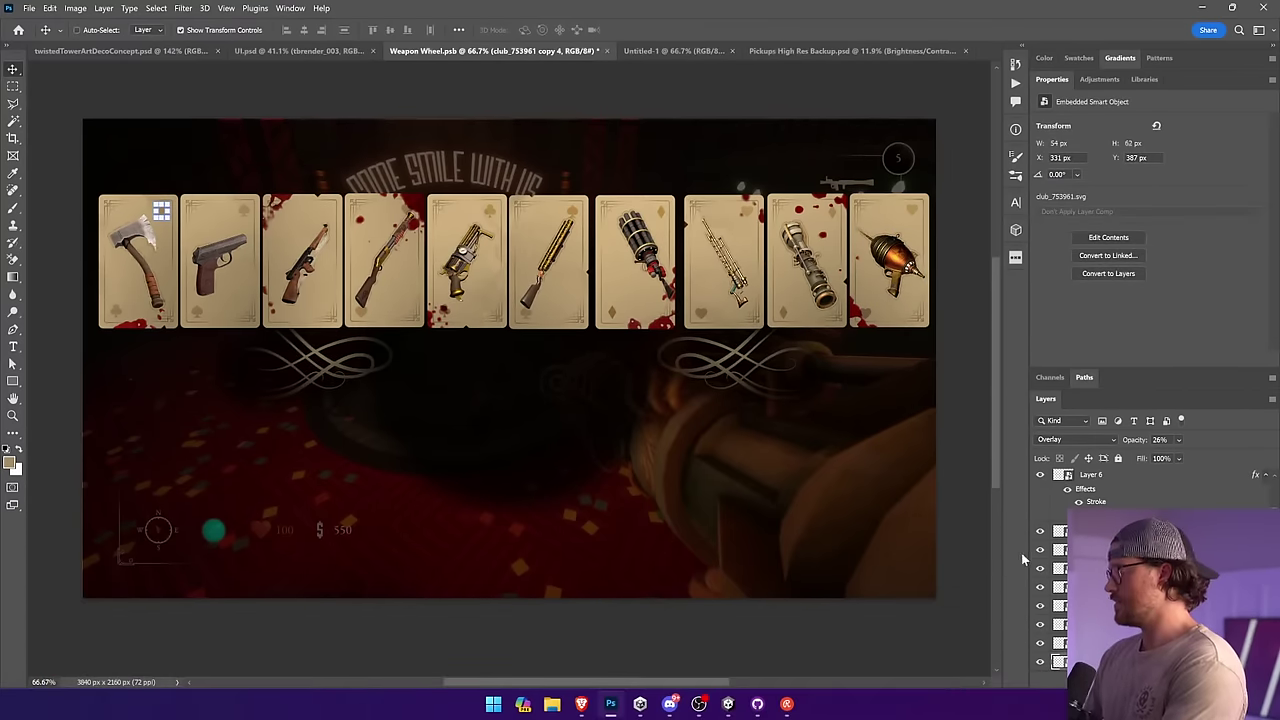
left_click(1110, 531)
scroll(1150, 500, "down", 1)
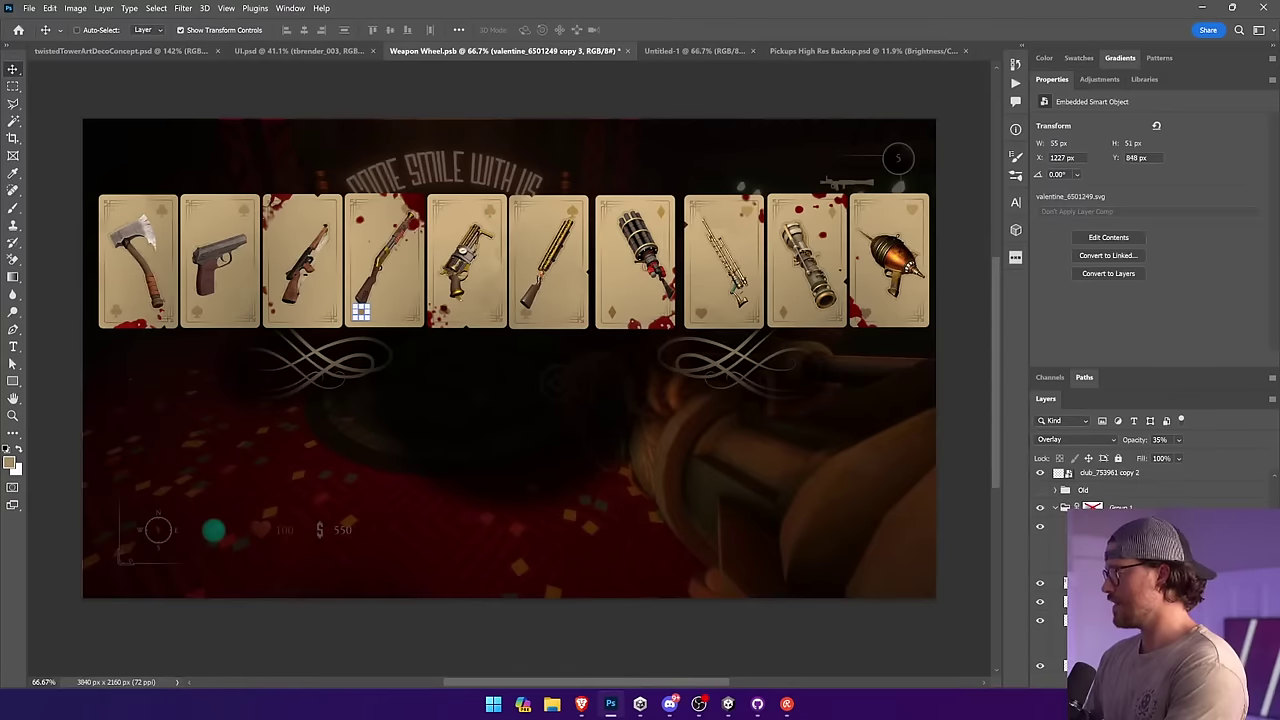
scroll(1150, 560, "down", 1)
left_click(1110, 605, "shift")
key("Delete")
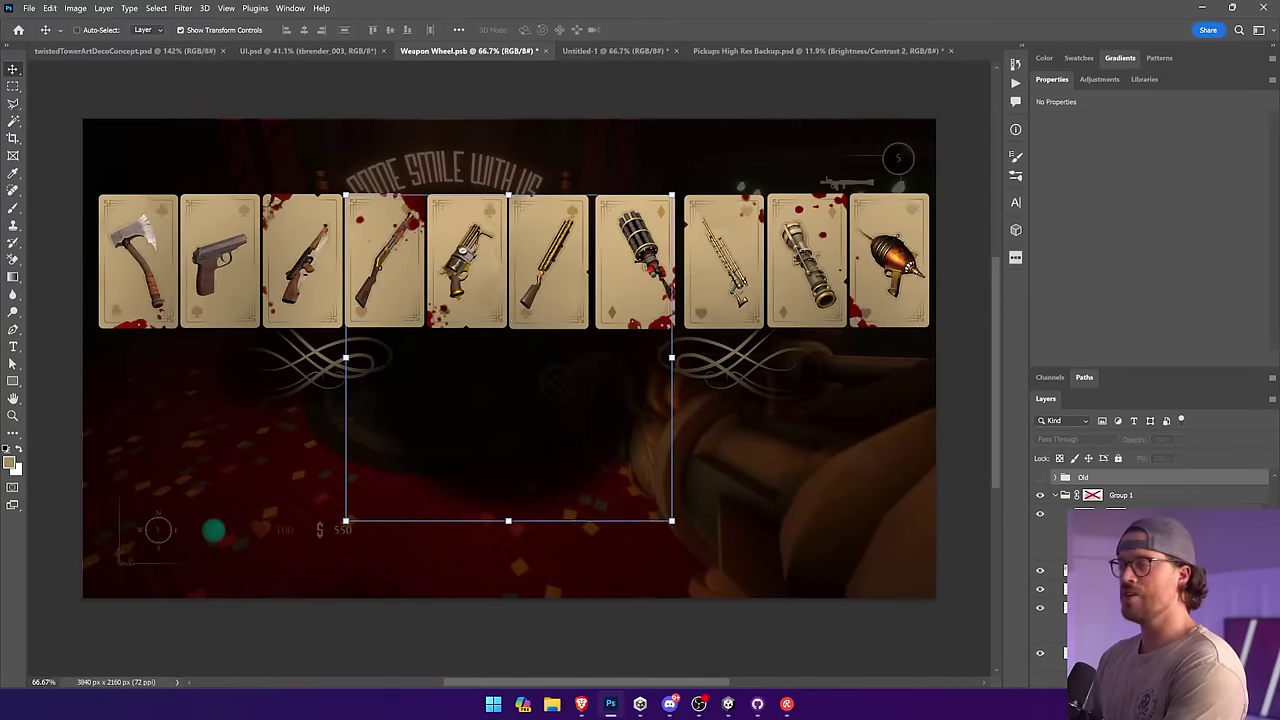
Step: Delete the remaining suit symbols on the sixth, seventh and ninth cards
left_click(573, 214, "ctrl")
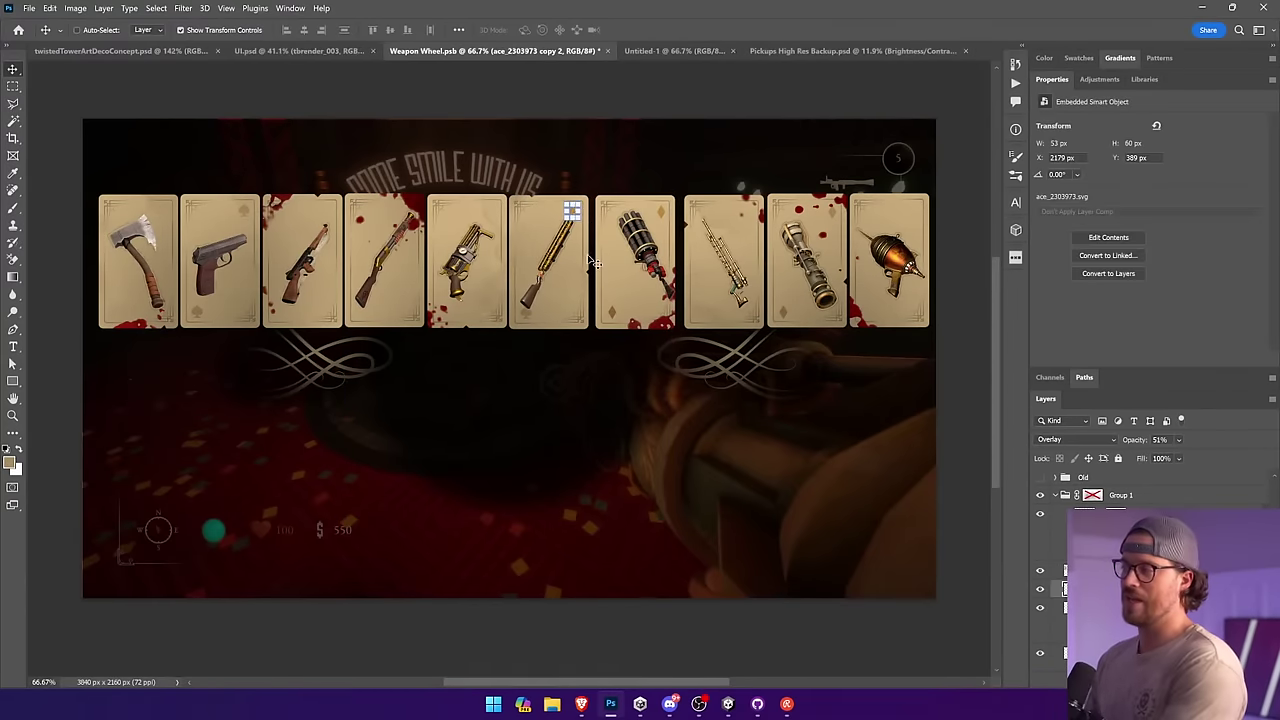
key("Delete")
left_click(525, 311, "ctrl")
key("Delete")
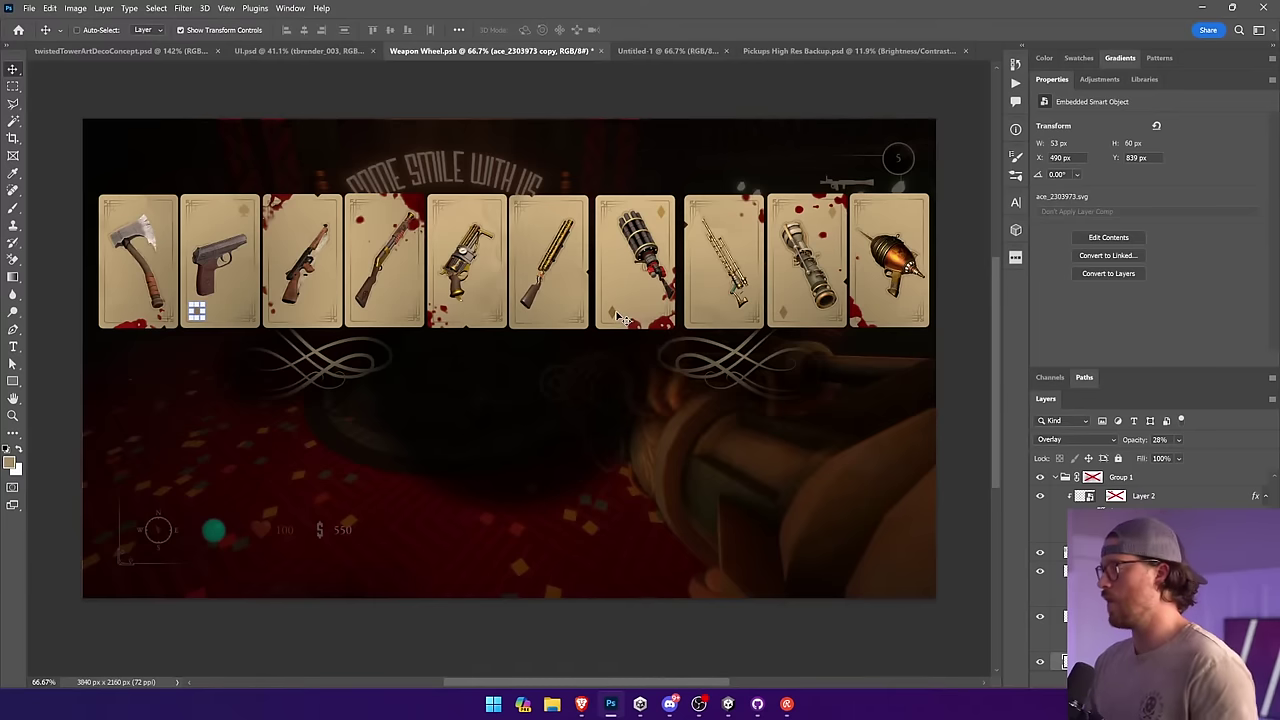
left_click(613, 311, "ctrl")
key("Delete")
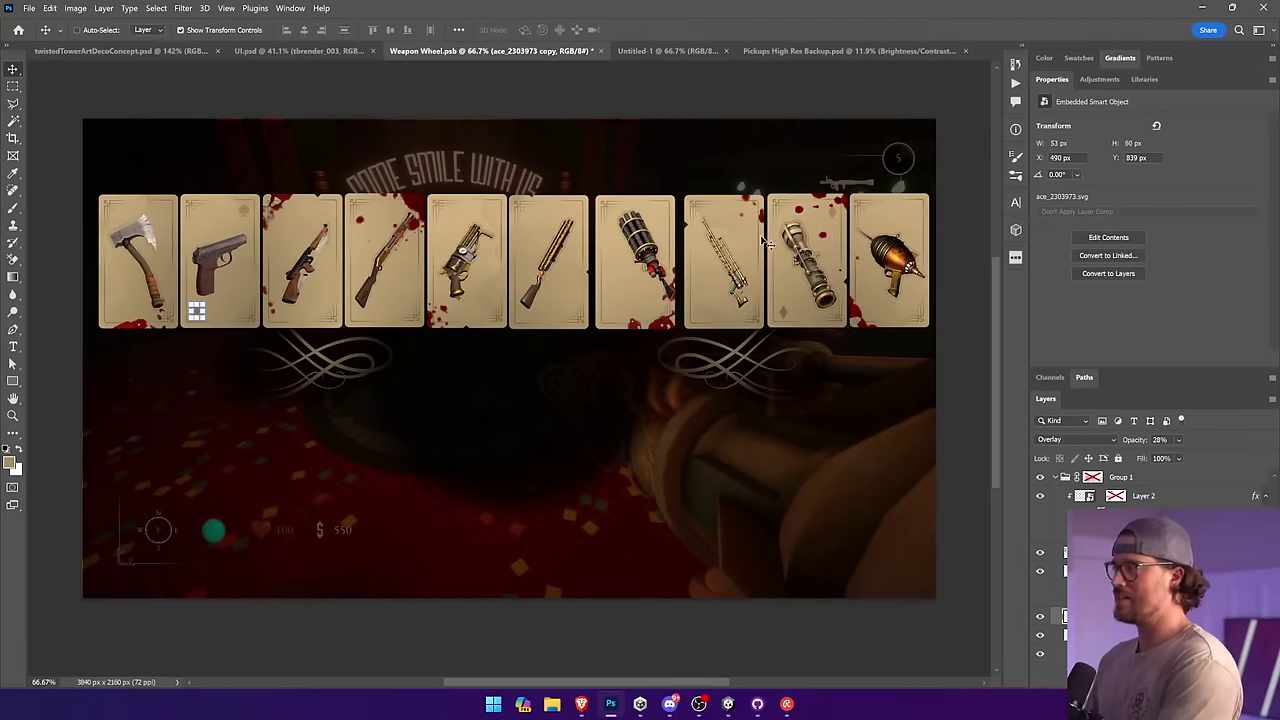
left_click(783, 312, "ctrl")
key("Delete")
left_click(832, 213, "ctrl")
key("Delete")
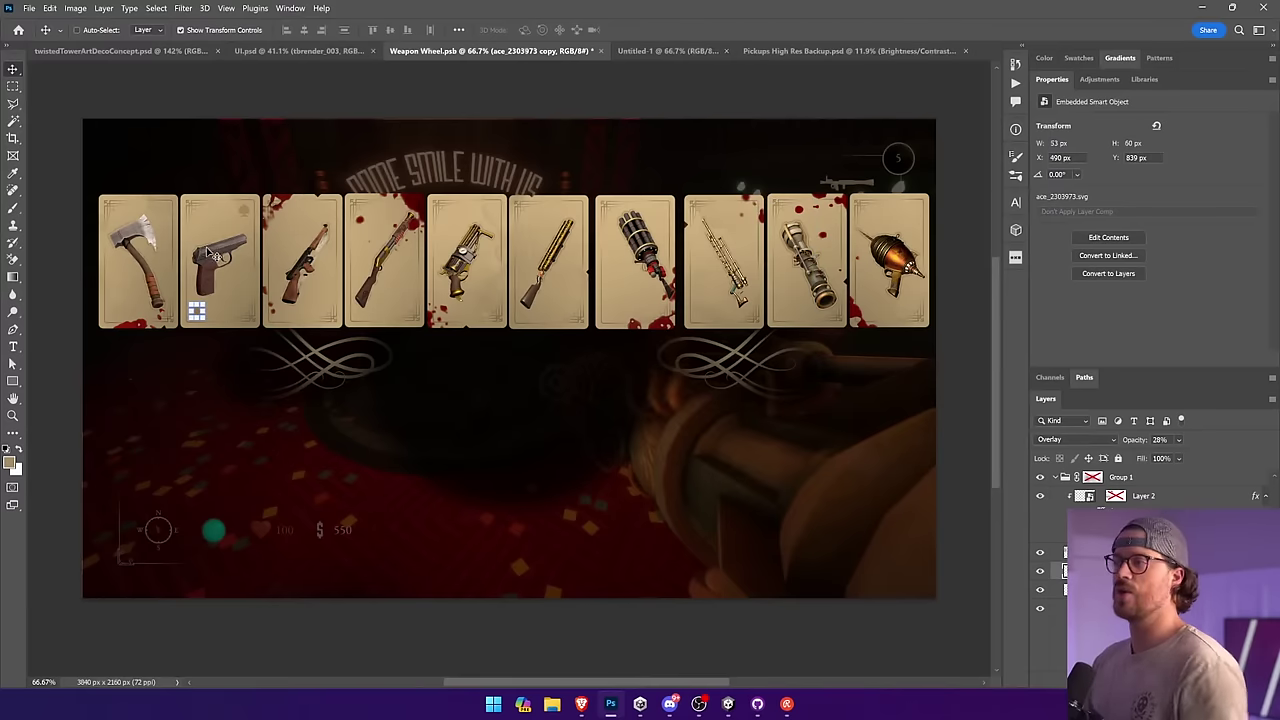
left_click(165, 248, "ctrl")
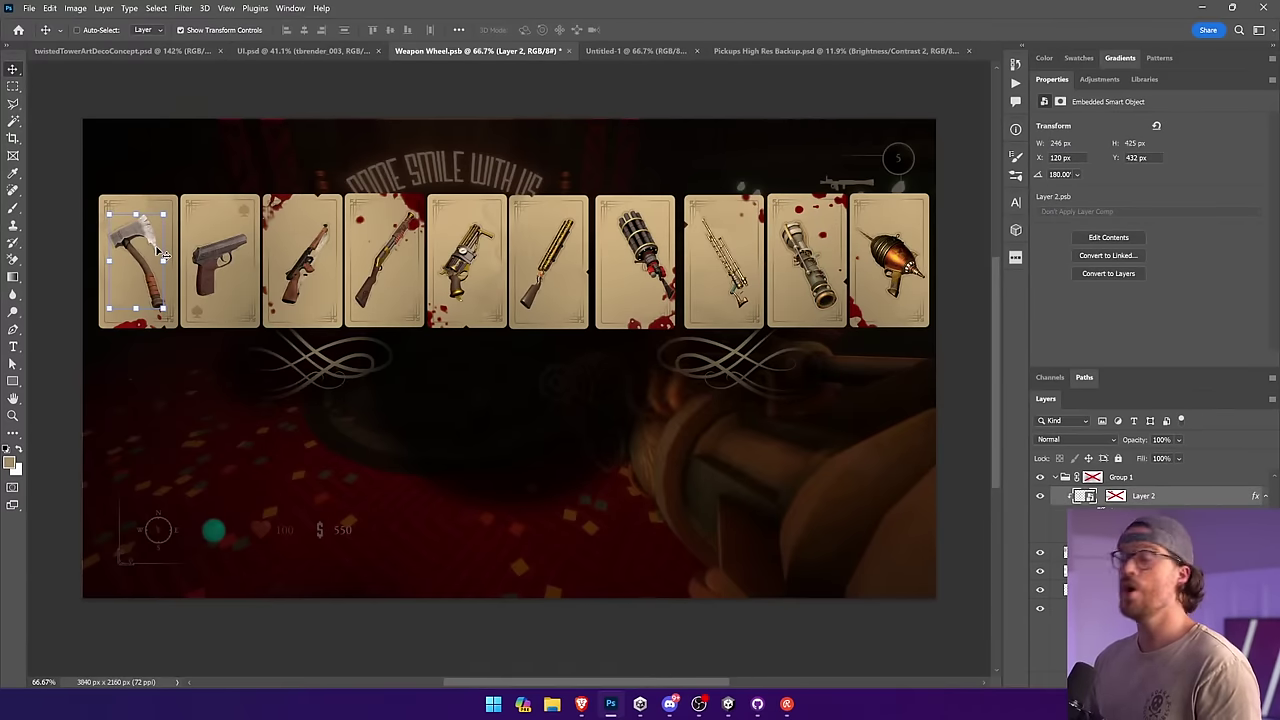
left_click_drag(155, 260, 544, 227)
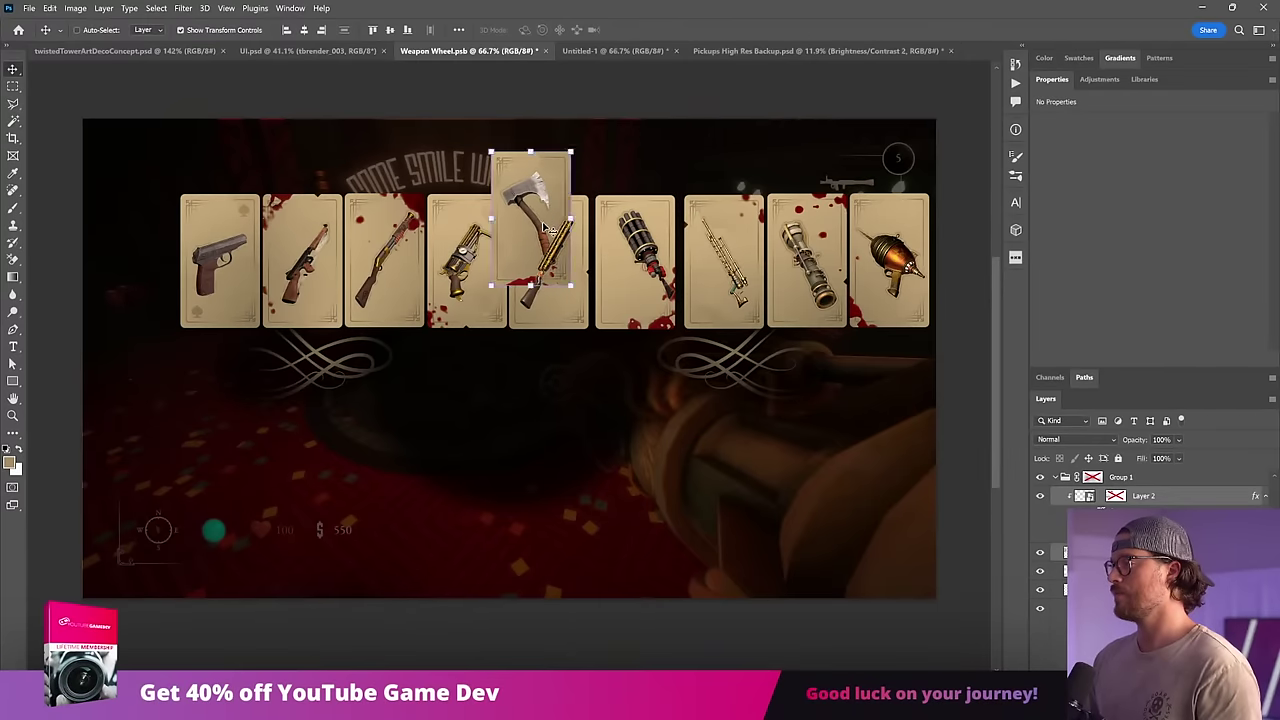
key("ctrl+z")
Step: Select the weapon artwork on all ten cards and move it upward together, partly off the cards
left_click(63, 265, "ctrl")
left_click(133, 261)
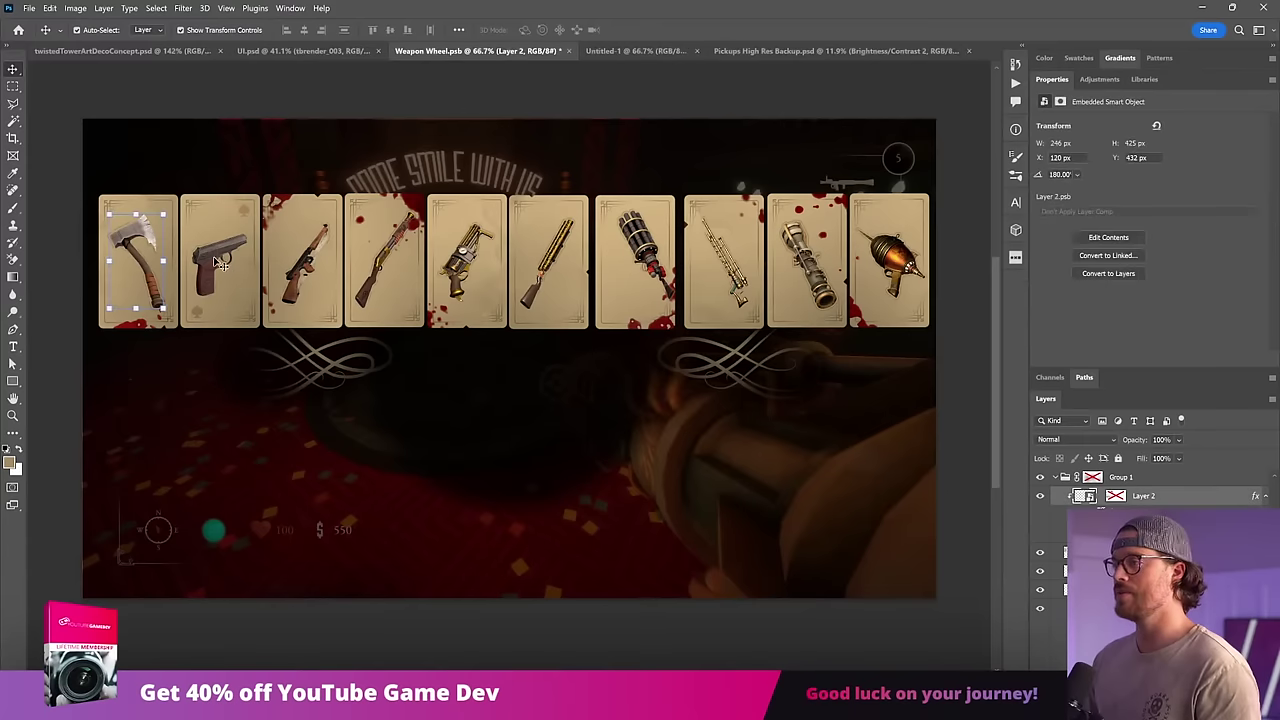
left_click(215, 259, "shift")
left_click(305, 258, "shift")
left_click(383, 258, "shift")
left_click(479, 266, "shift")
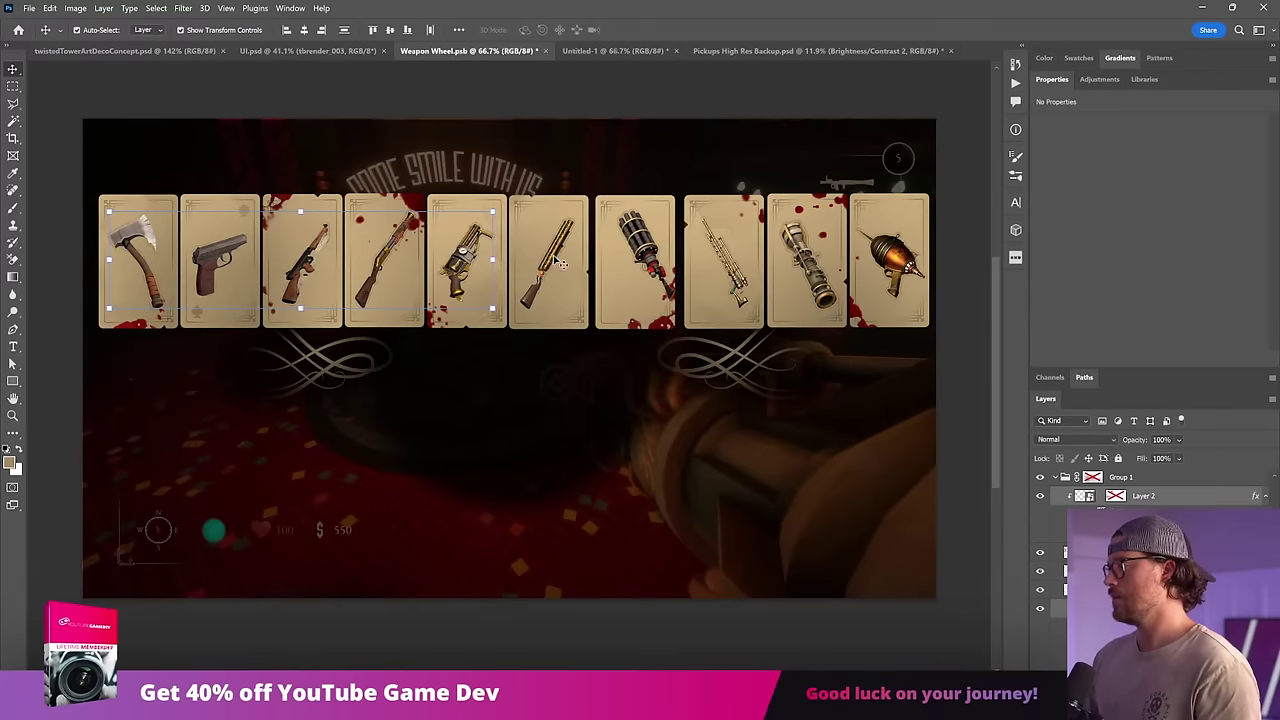
left_click(559, 262, "shift")
left_click(646, 258, "shift")
left_click(737, 270, "shift")
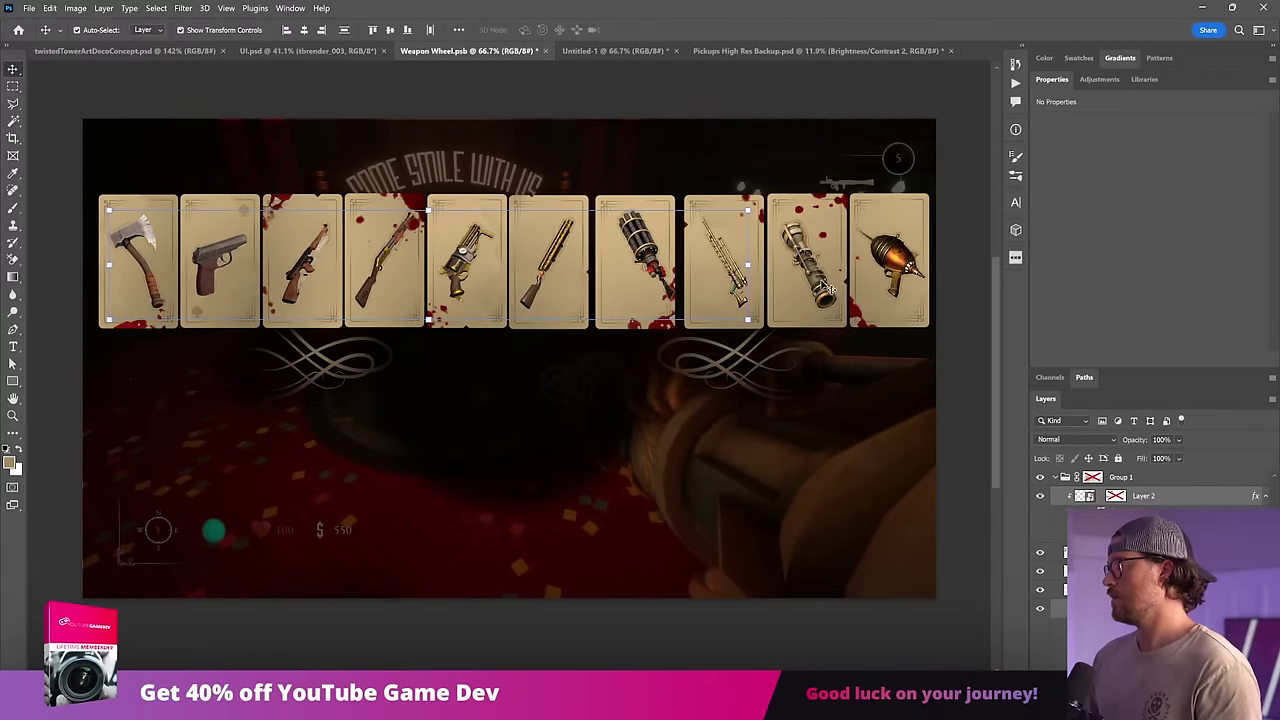
left_click(828, 290, "shift")
left_click(893, 276, "shift")
mouse_move(895, 276)
left_mouse_down()
mouse_move(912, 178)
mouse_move(901, 195)
left_mouse_up()
Step: Group all ten weapon artwork layers together and hide the group
left_click(1150, 479)
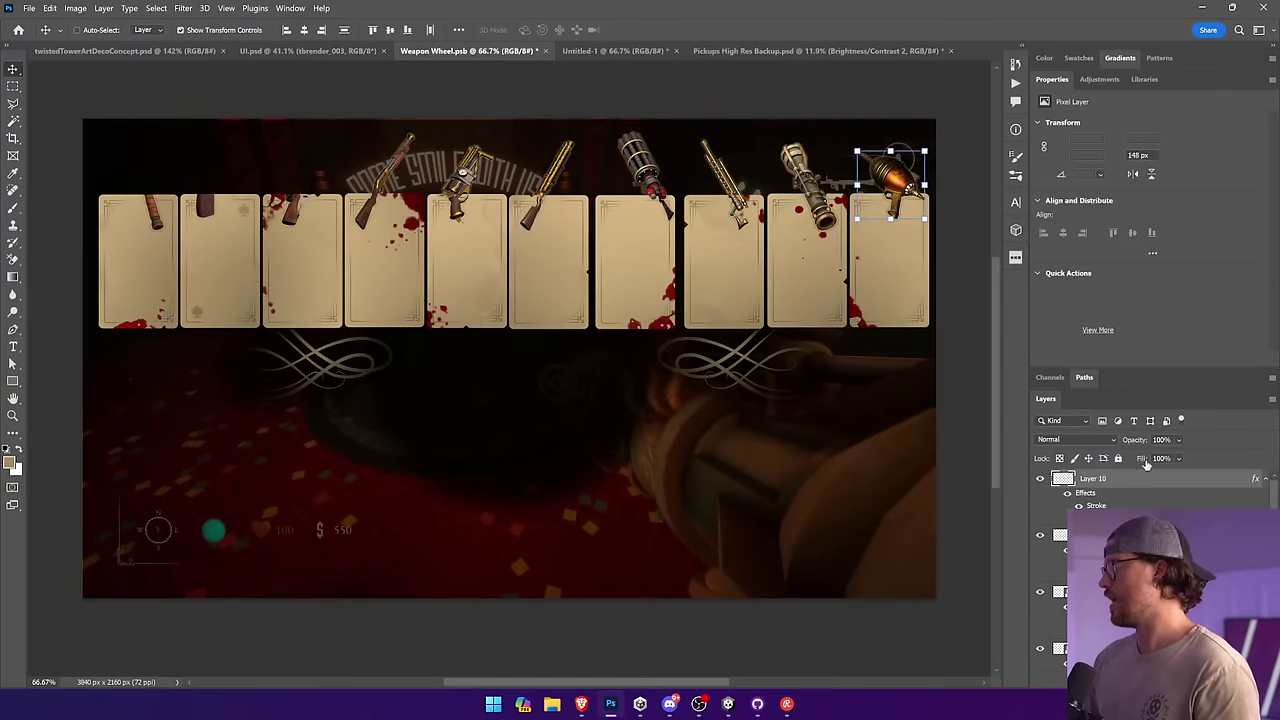
double_click(1150, 479)
left_click(1182, 175)
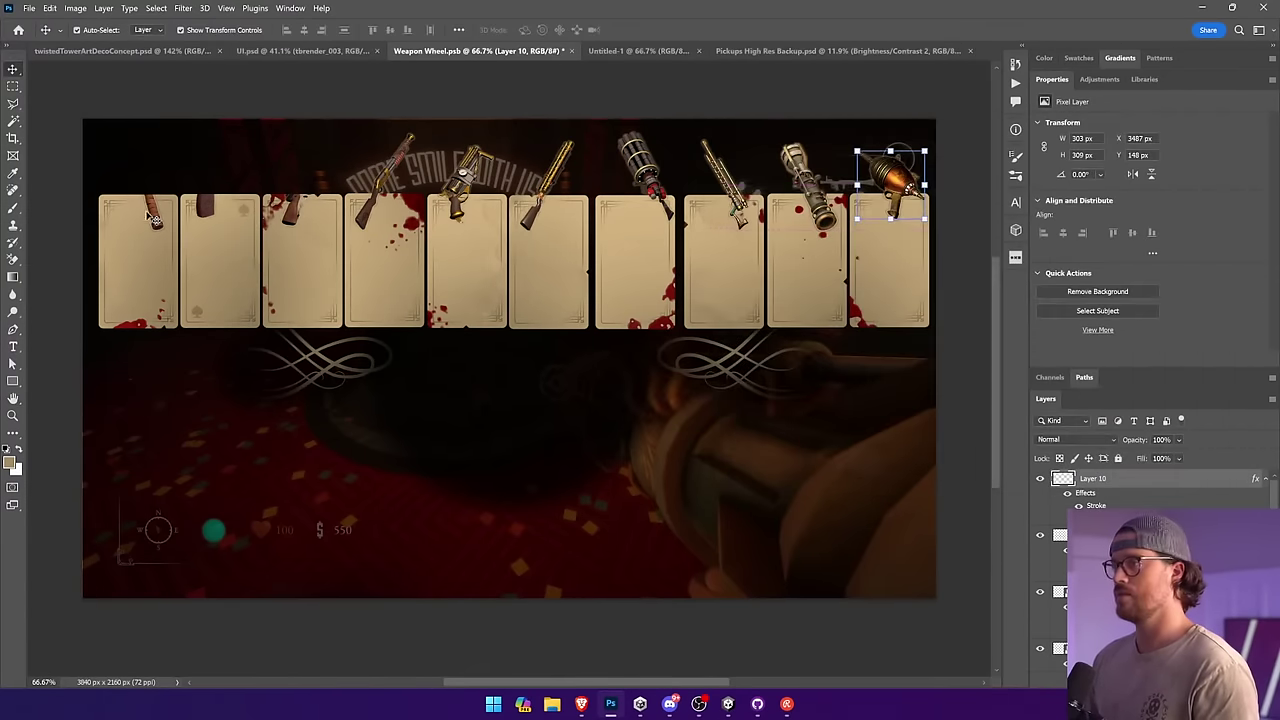
left_click_drag(153, 218, 894, 212)
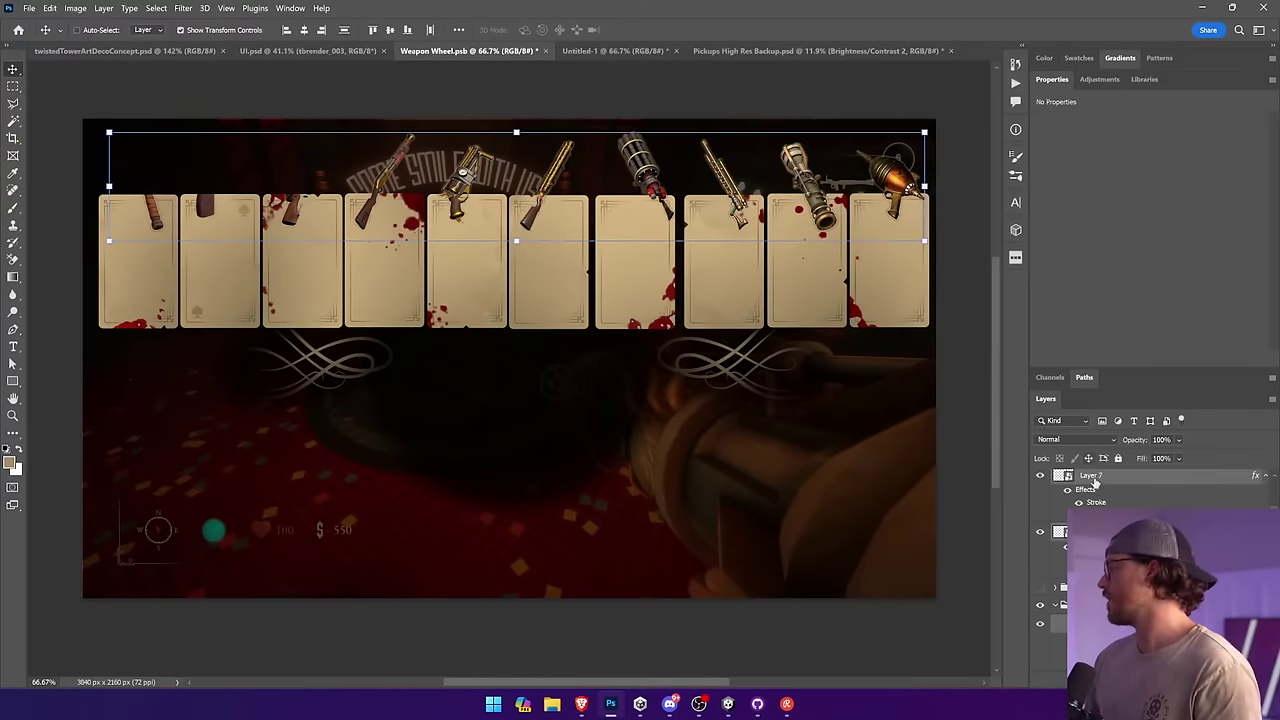
mouse_move(1095, 483)
left_mouse_down()
mouse_move(1096, 438)
mouse_move(1097, 474)
mouse_move(1081, 486)
left_mouse_up()
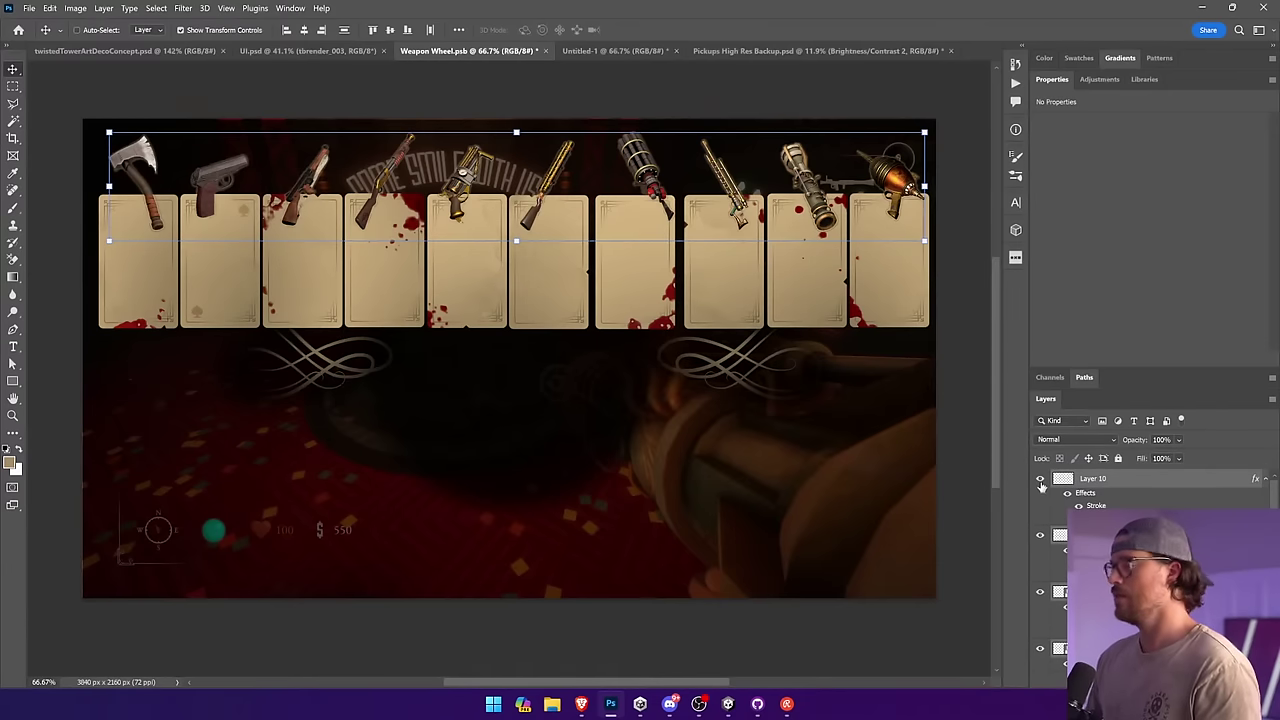
key("ctrl+g")
left_click(1040, 477)
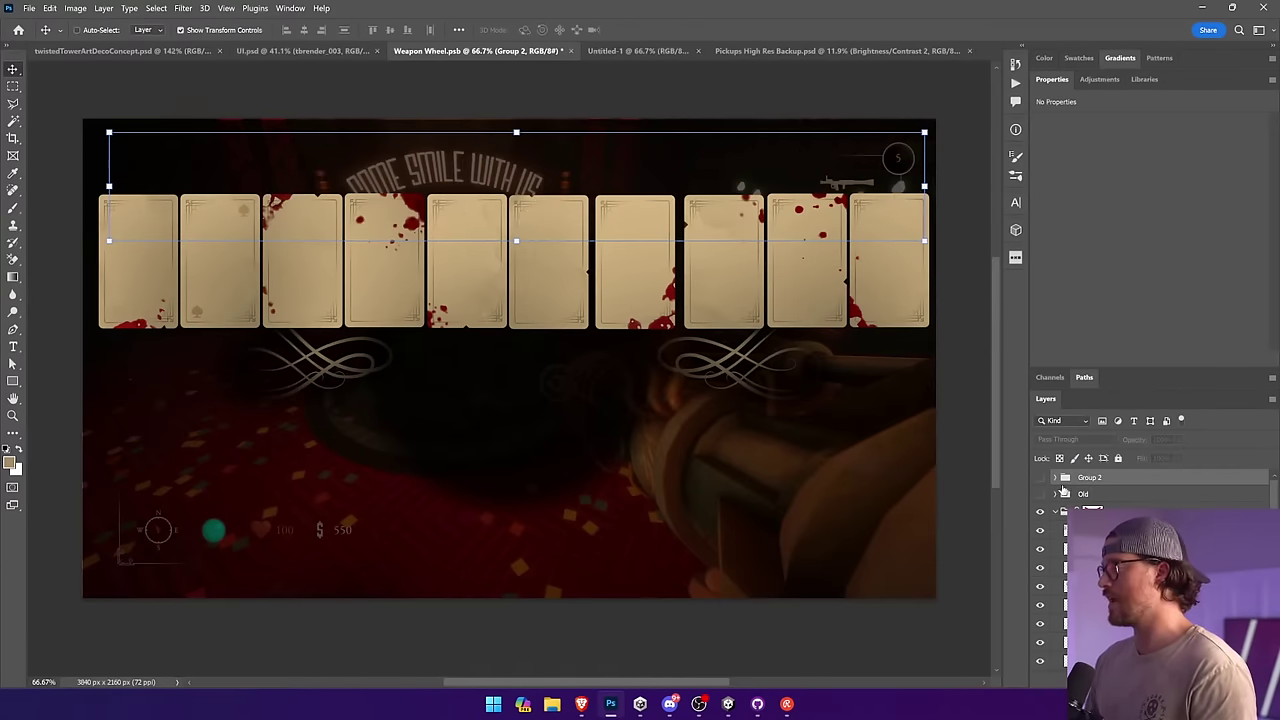
Step: Add a blank layer above the Old group and paste the ten-point circle diagram copied from the web browser
left_click(1090, 494)
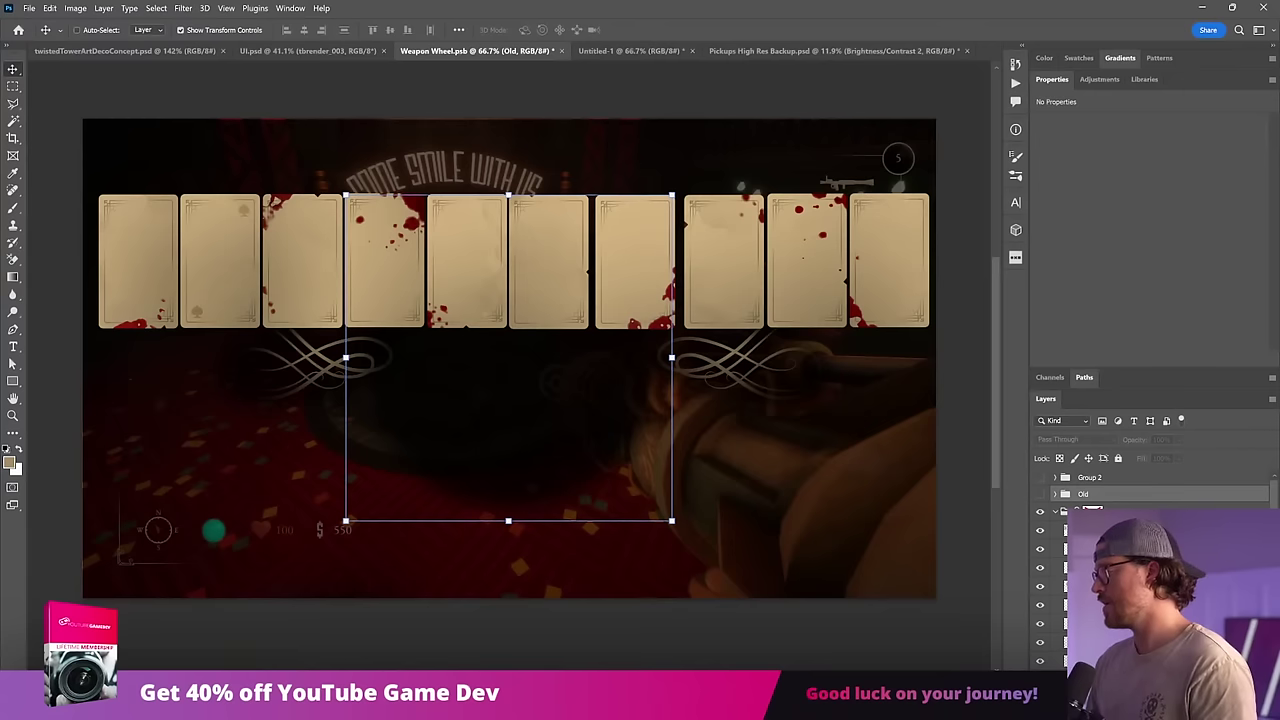
key("ctrl+shift+alt+n")
left_click(17, 380)
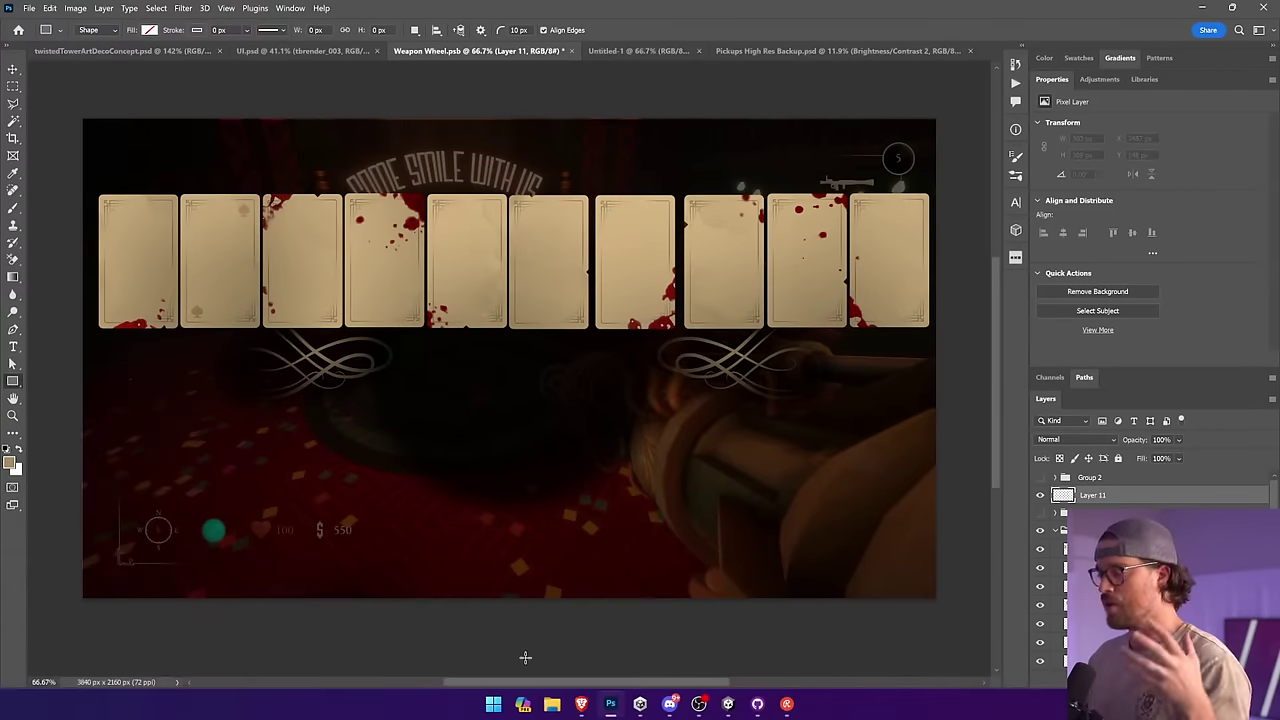
left_click(581, 707)
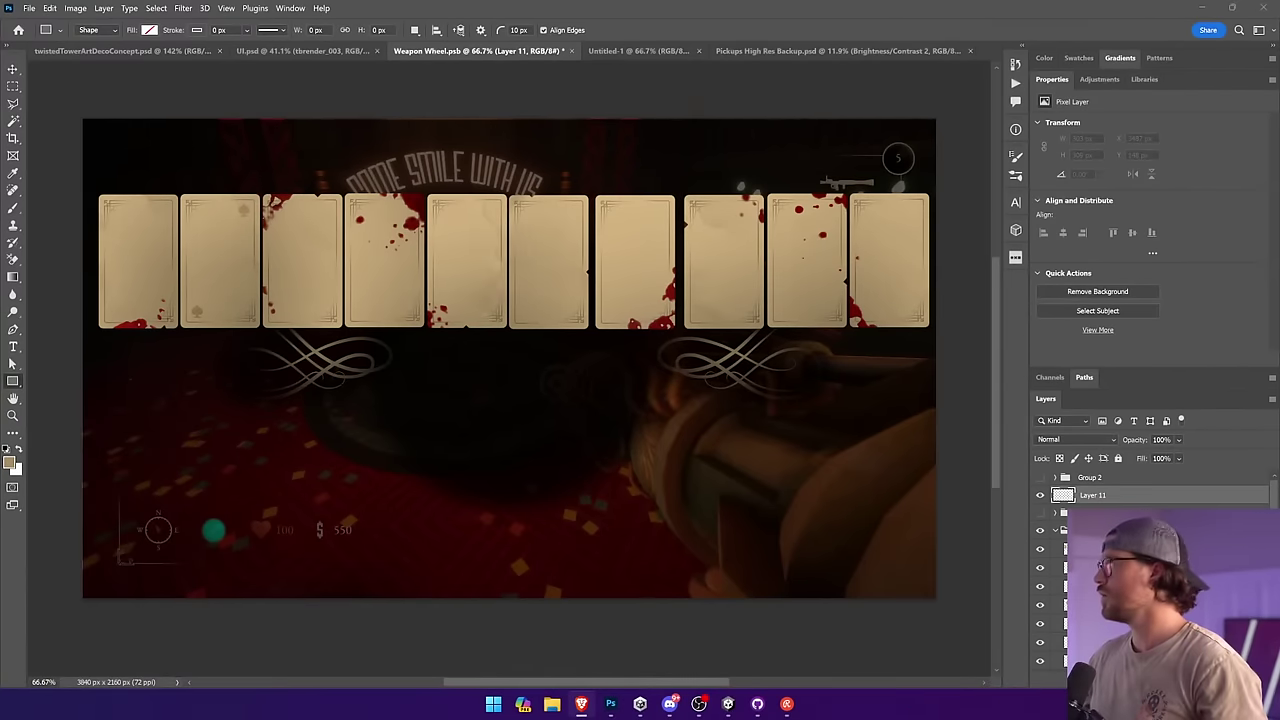
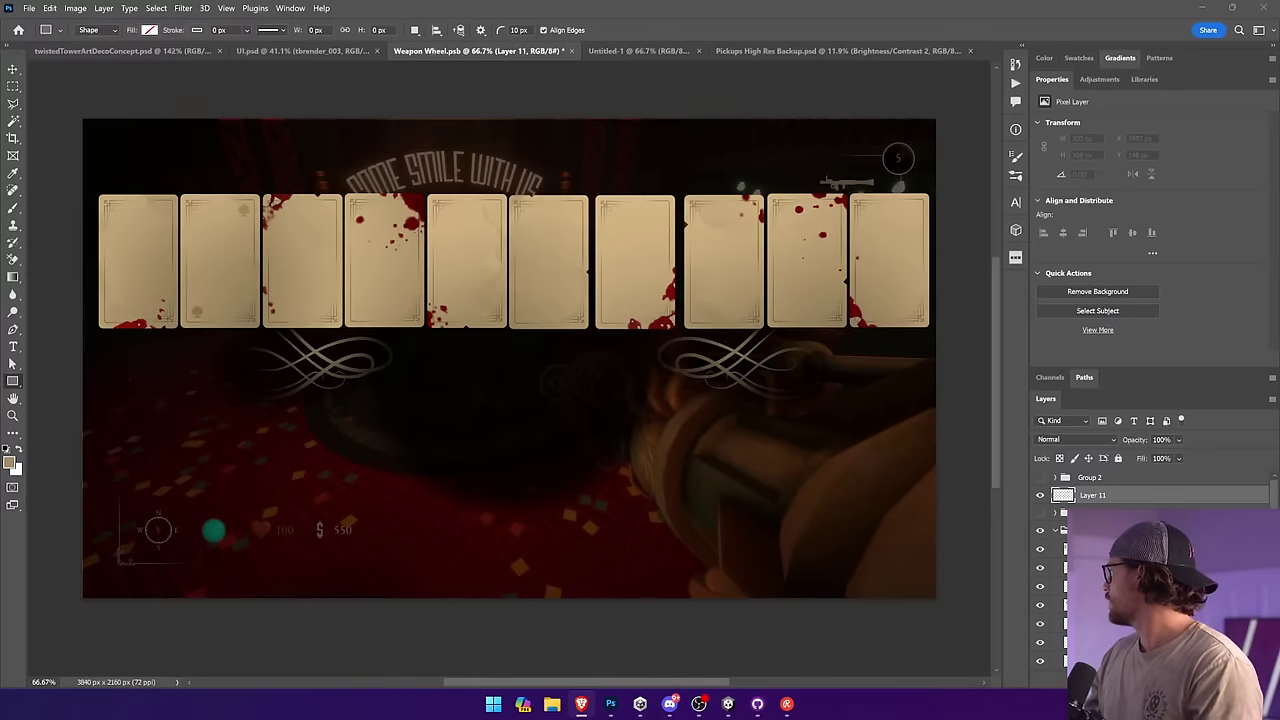
key("ctrl+v")
key("v")
Step: Scale the circle diagram to about 2908 × 1635 px over the canvas and place its layer above Group 2
left_click_drag(547, 337, 875, 152)
left_click_drag(678, 282, 367, 443)
left_click_drag(563, 309, 815, 172)
key("Return")
left_click_drag(762, 249, 768, 251)
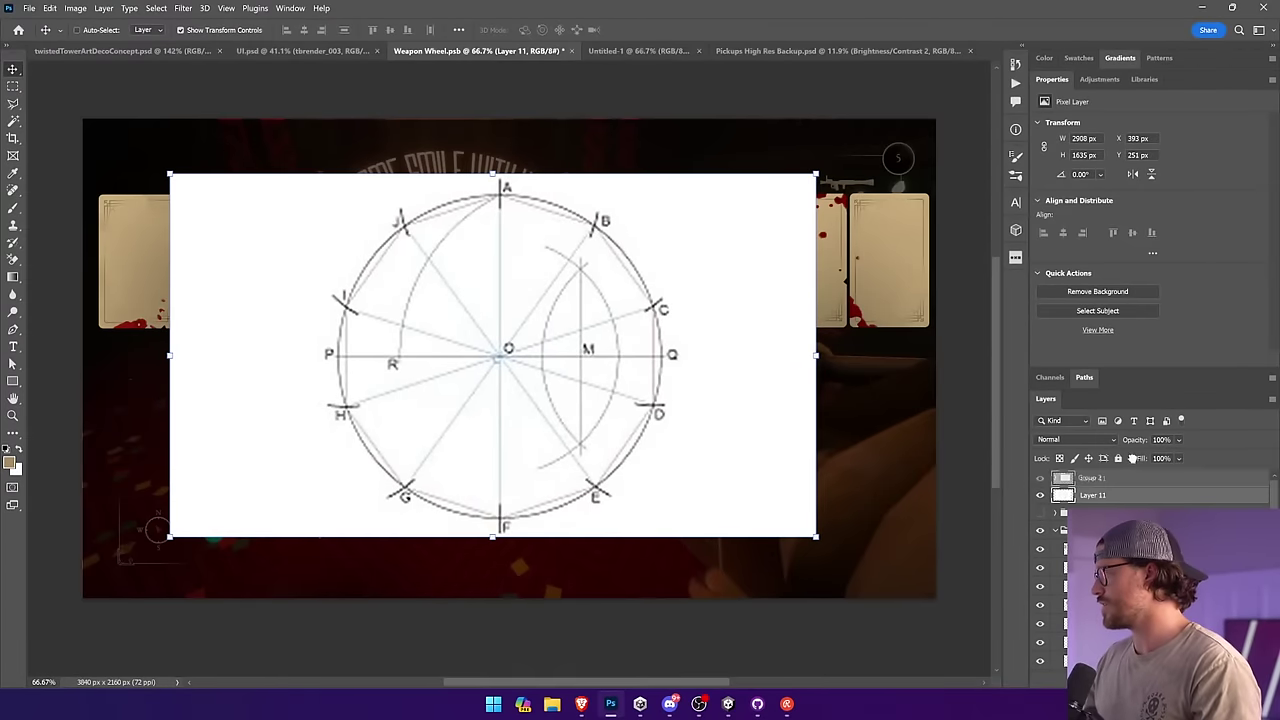
Step: Try the Multiply blend mode on the circle diagram and return it to Normal
left_click(1075, 439)
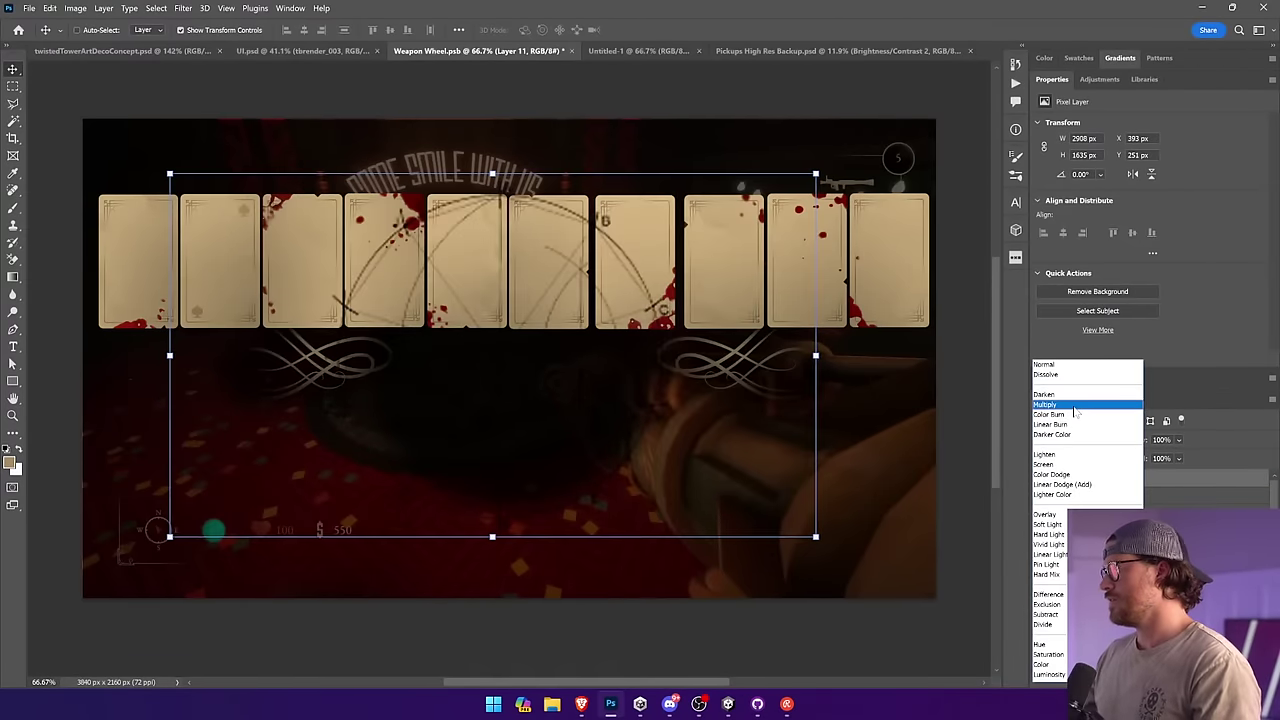
left_click(1075, 405)
left_click(1078, 440)
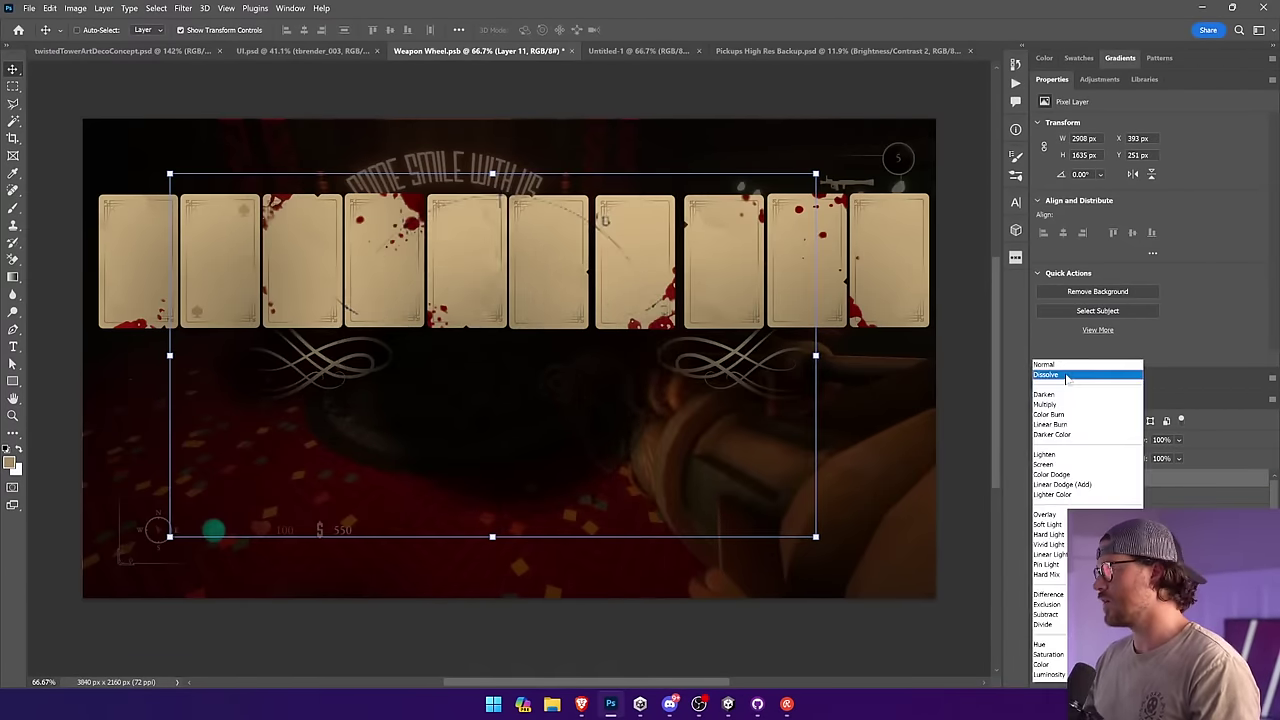
left_click(1055, 367)
Step: Set the circle diagram's opacity to 52% and lock its layer
left_click(1178, 440)
left_click_drag(1183, 462, 1190, 458)
left_click(1118, 458)
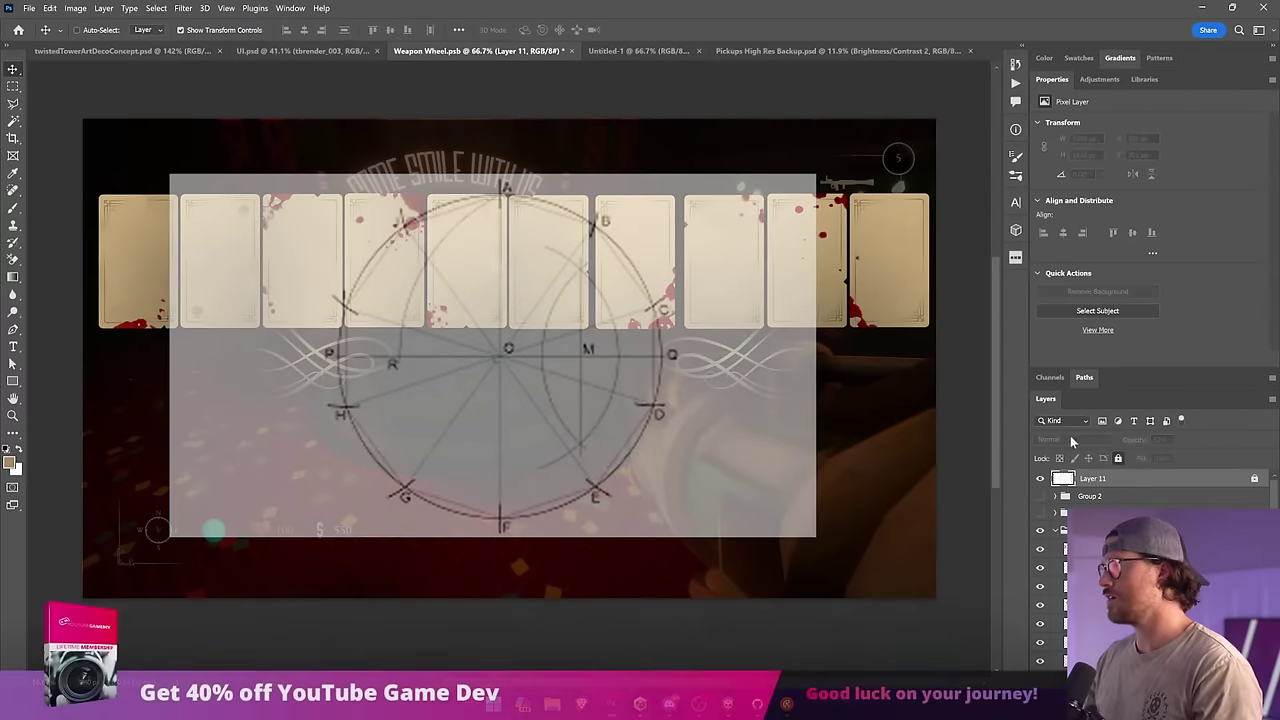
Step: Unlock the circle diagram and enlarge it to about 3394 × 1908 px, positioned at about X 150, Y 153 px
left_click(523, 222, "ctrl")
left_click(804, 360, "ctrl")
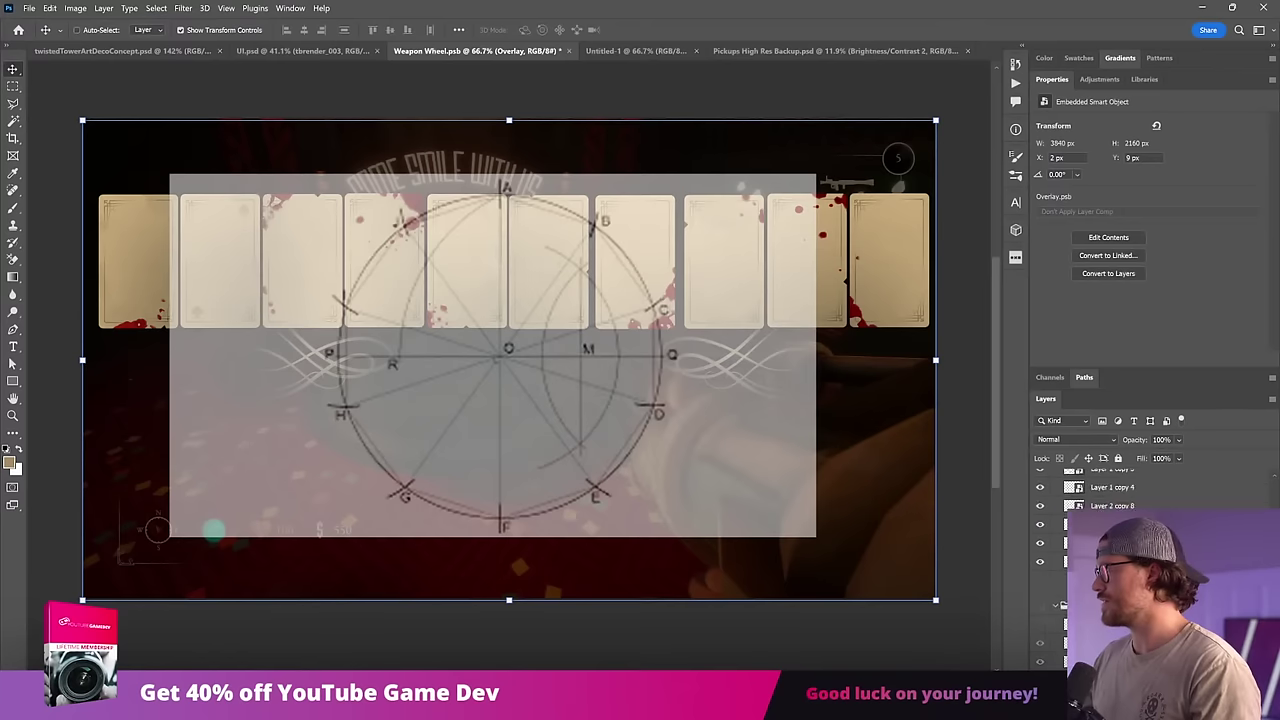
scroll(1150, 500, "up", 5)
left_click(1228, 480)
left_click(1251, 479)
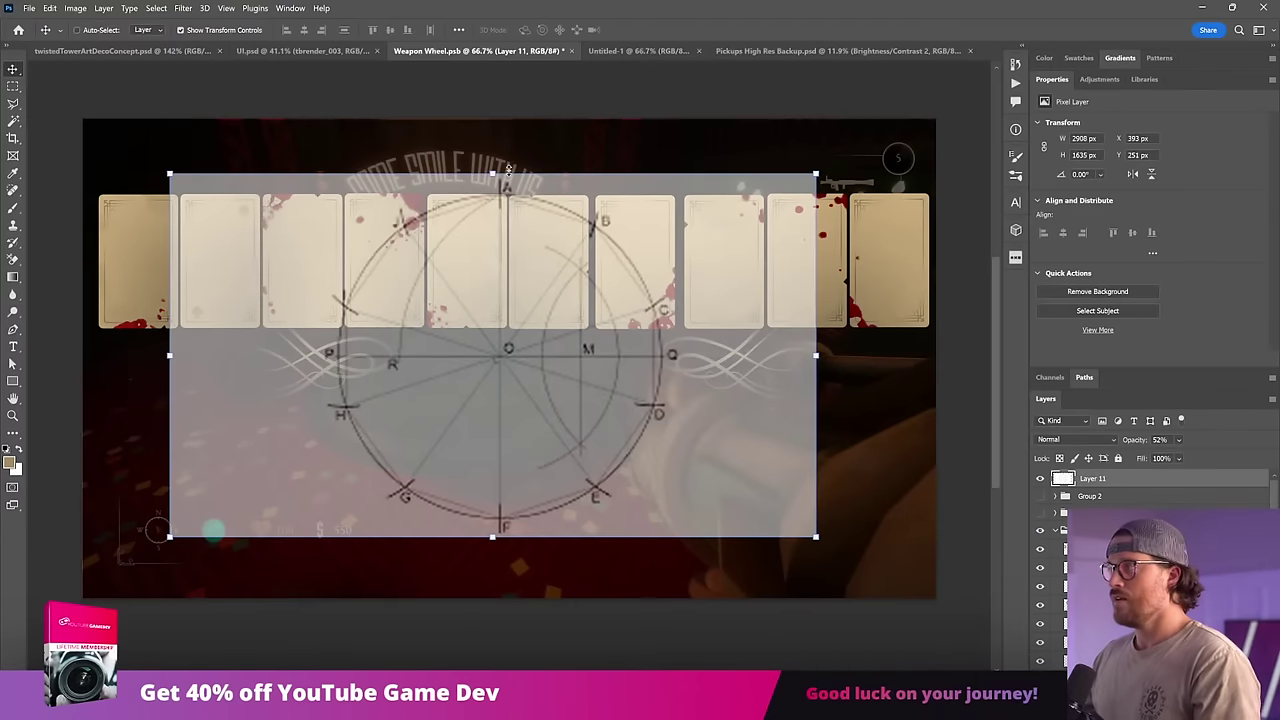
left_click_drag(508, 170, 497, 120)
left_click_drag(604, 205, 577, 243)
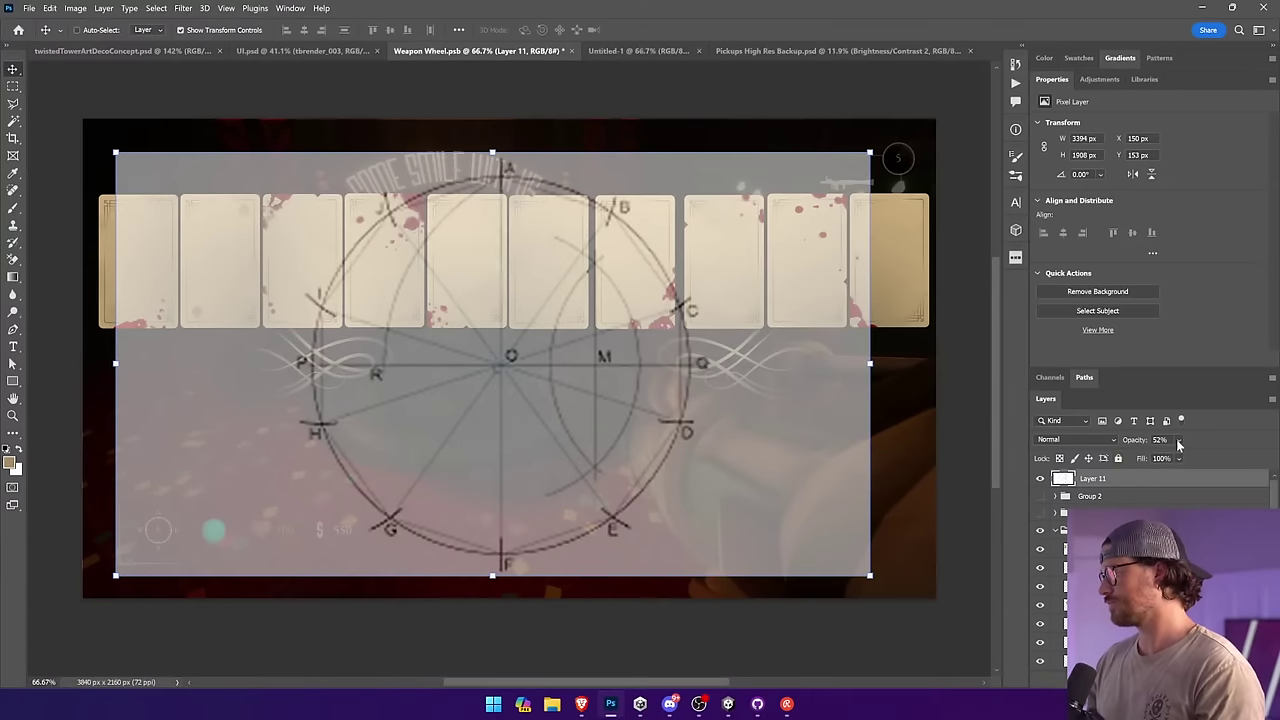
Step: Lower the circle diagram's opacity so the cards show clearly through it, and lock its layer again
left_click(1179, 440)
left_click(1179, 457)
left_click(1118, 458)
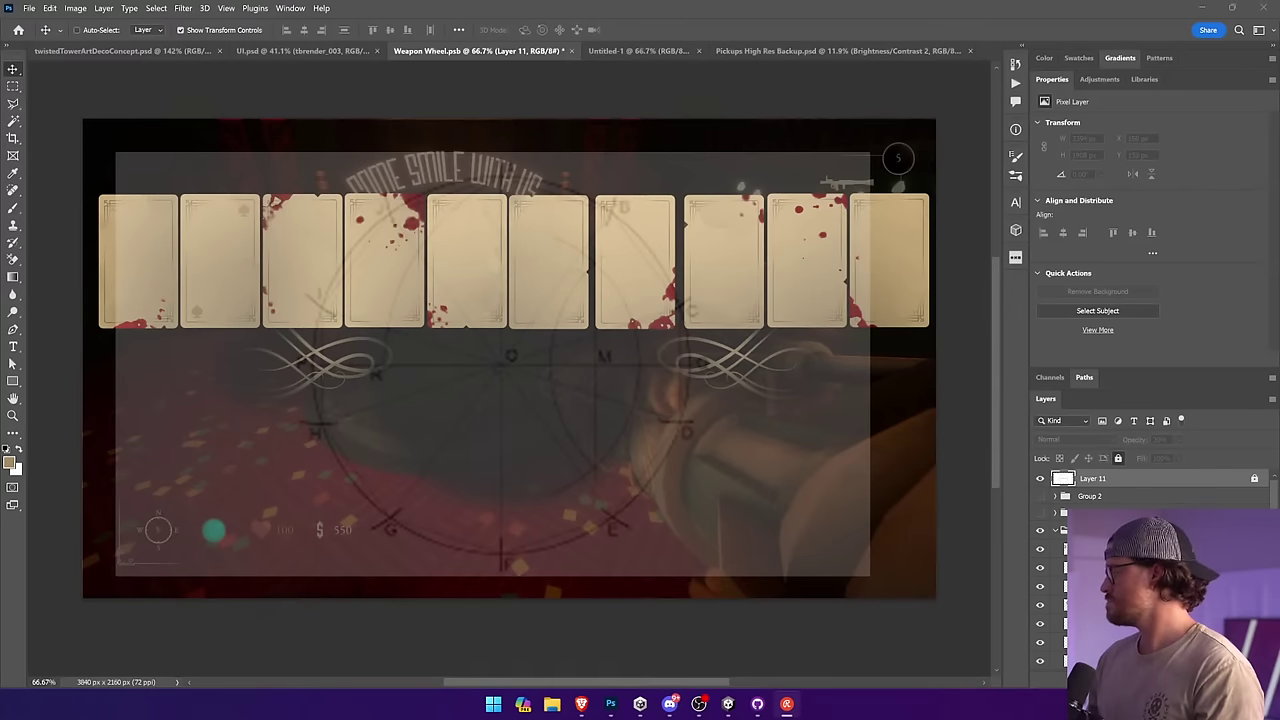
Step: Place the first card at the circle's top point A and the sixth card at its bottom point F
left_click(891, 286, "ctrl")
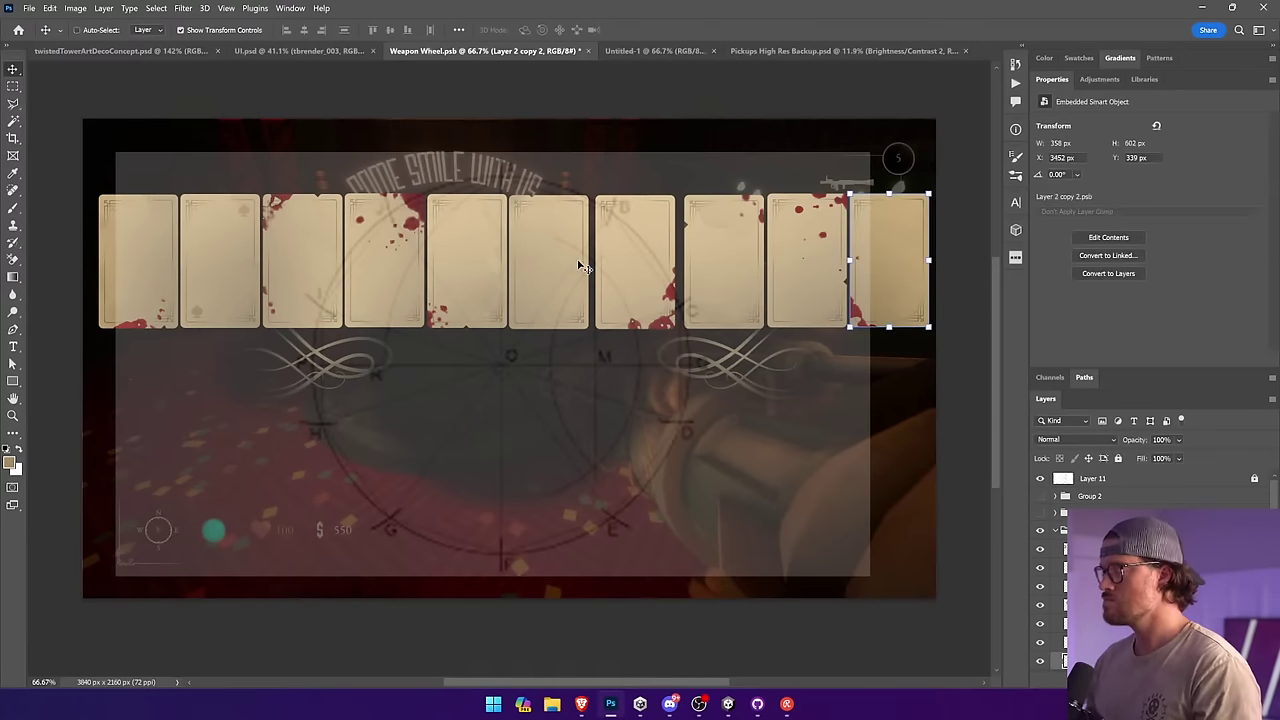
left_click_drag(163, 254, 505, 224)
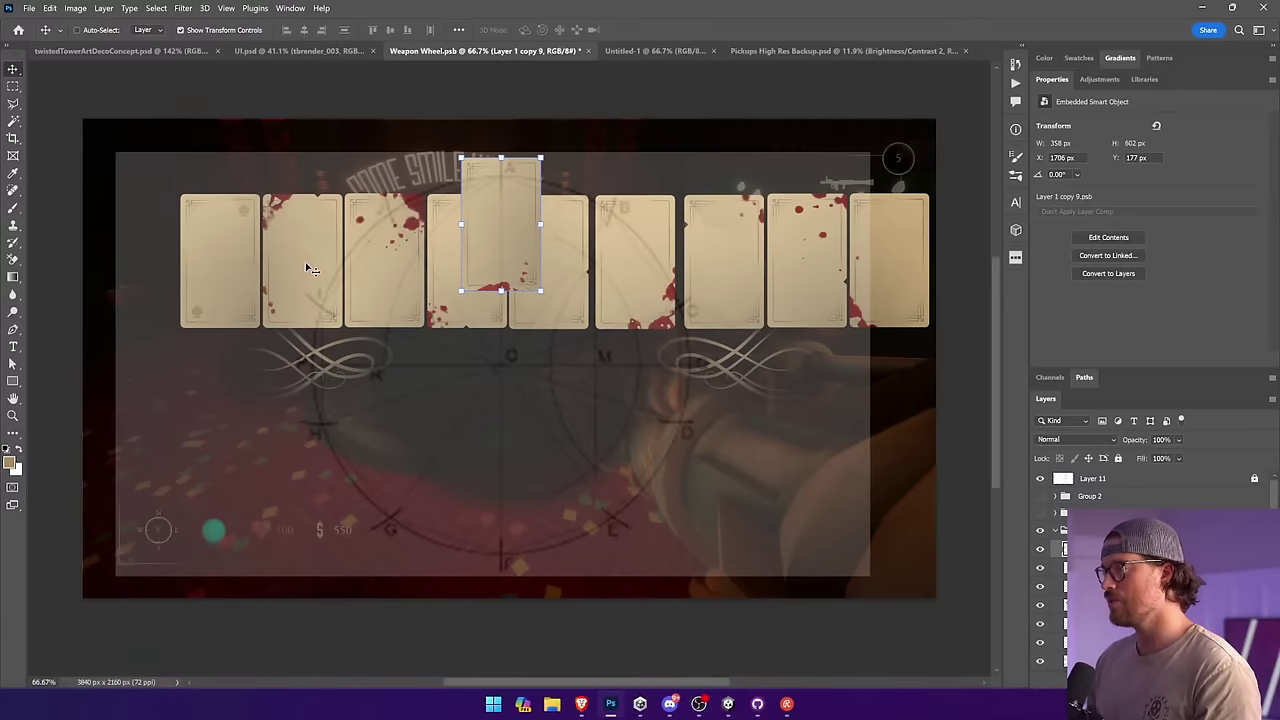
left_click_drag(574, 268, 540, 506)
key("Right")
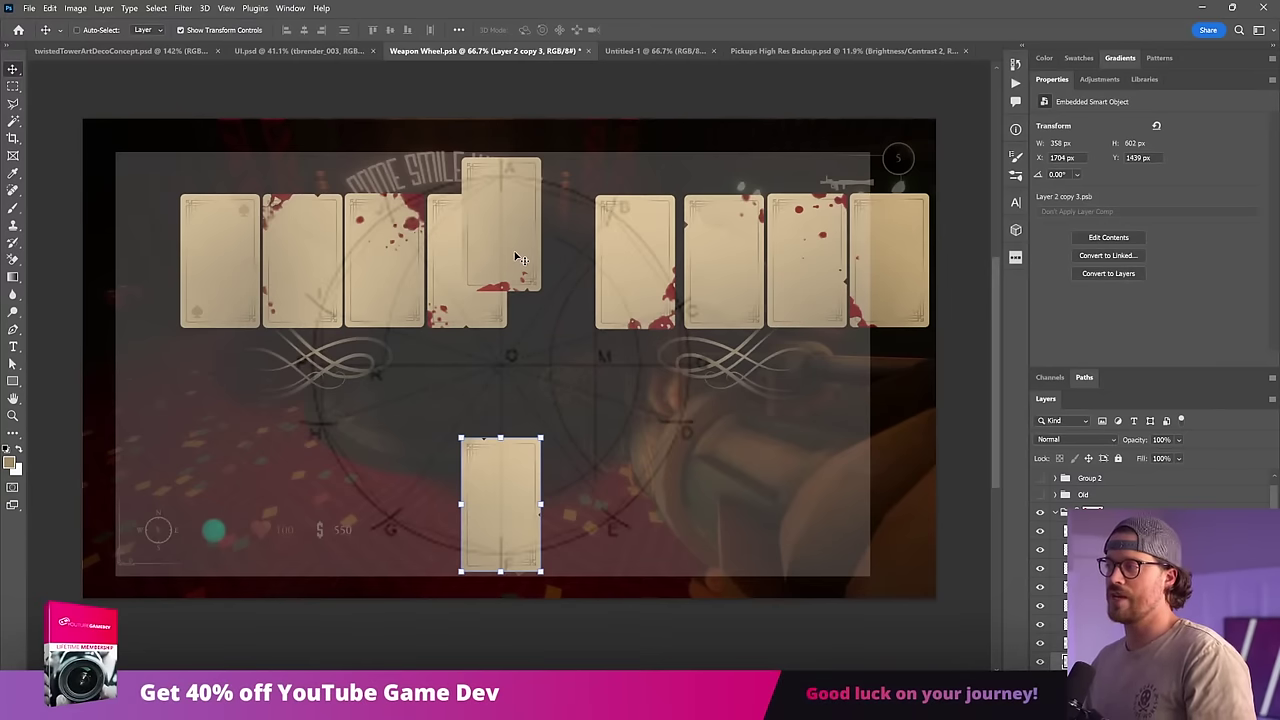
Step: Move the plain second card to point B of the circle and rotate it 36°
left_click(235, 287, "ctrl")
left_click_drag(235, 287, 586, 268)
left_click_drag(629, 178, 660, 204)
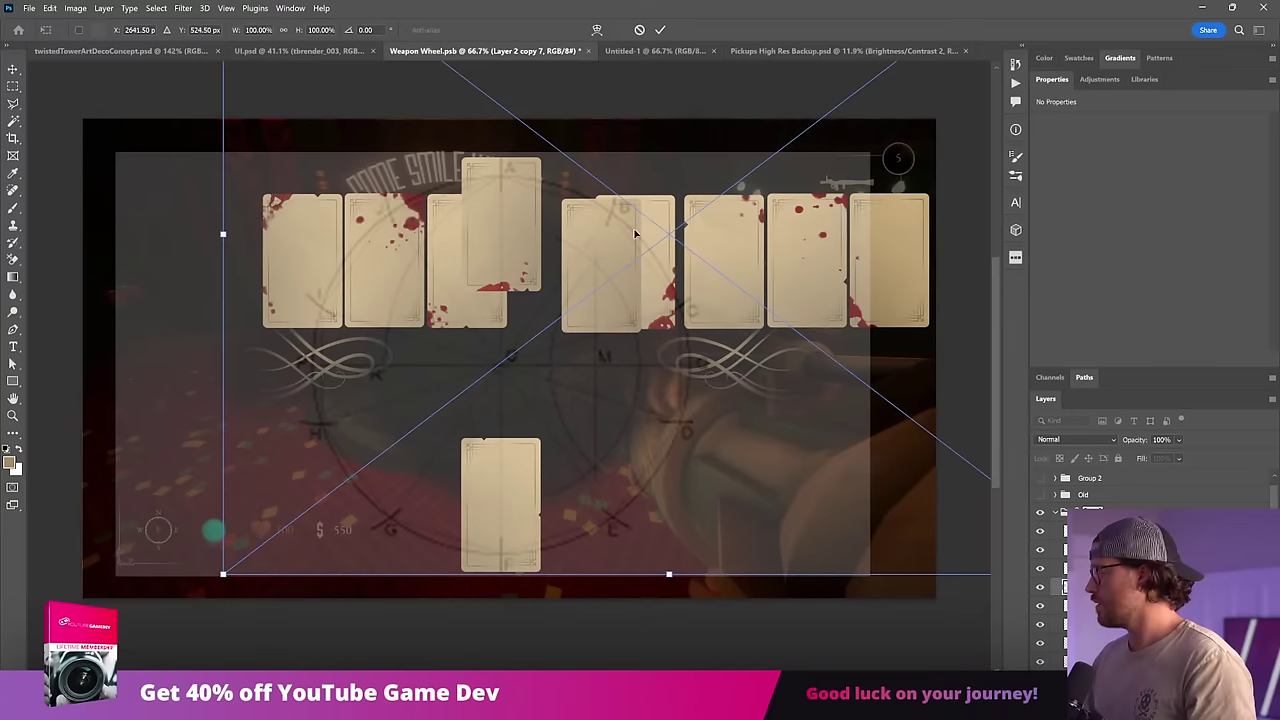
key("Return")
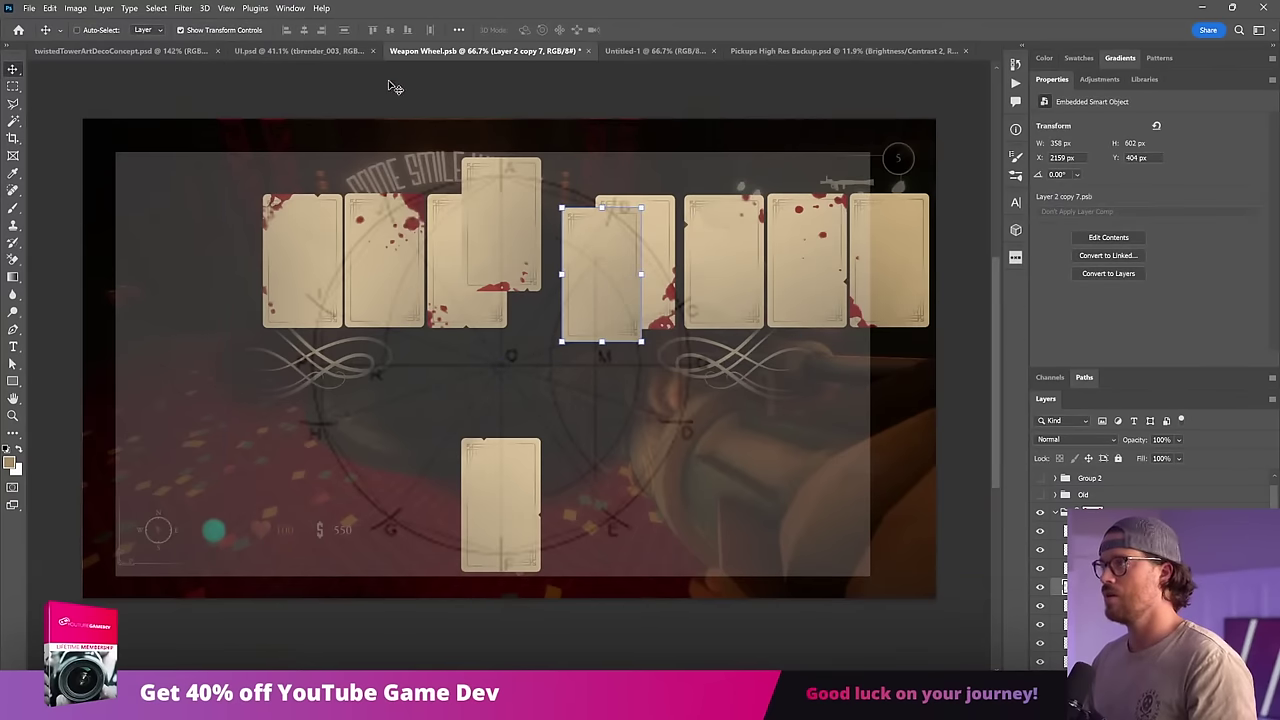
left_click_drag(606, 334, 474, 330)
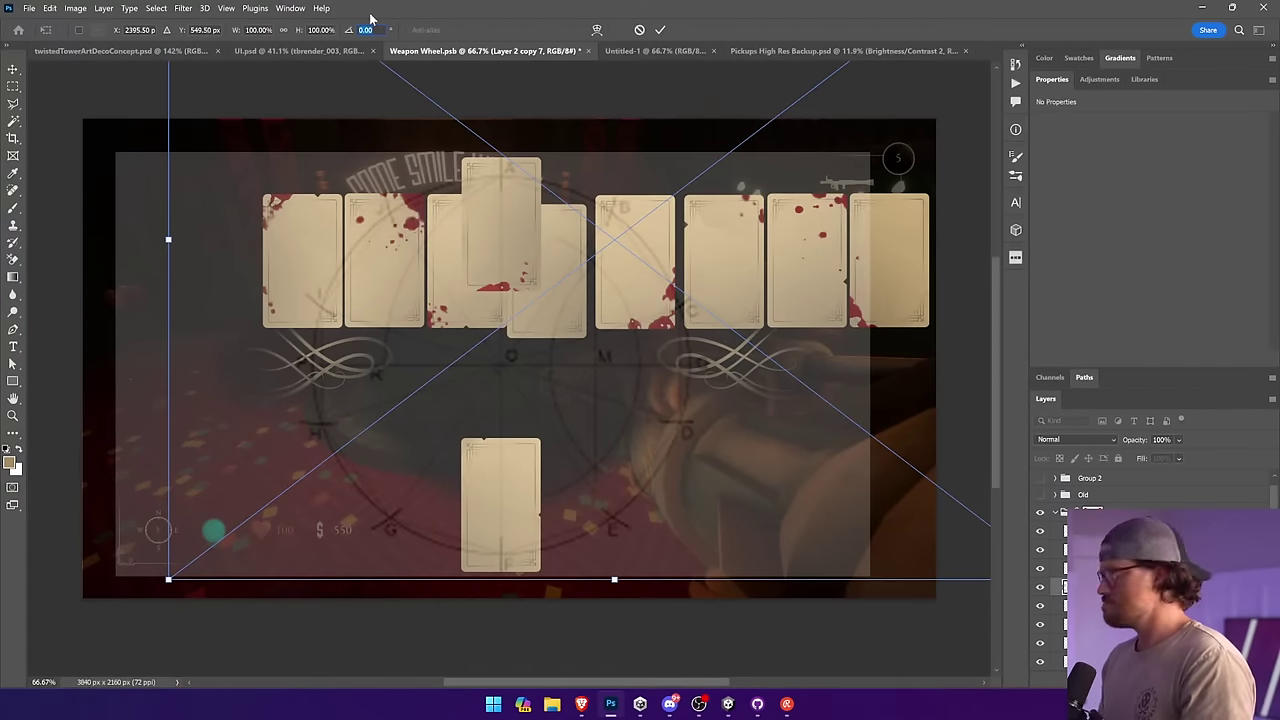
type("36")
left_click_drag(567, 237, 607, 267)
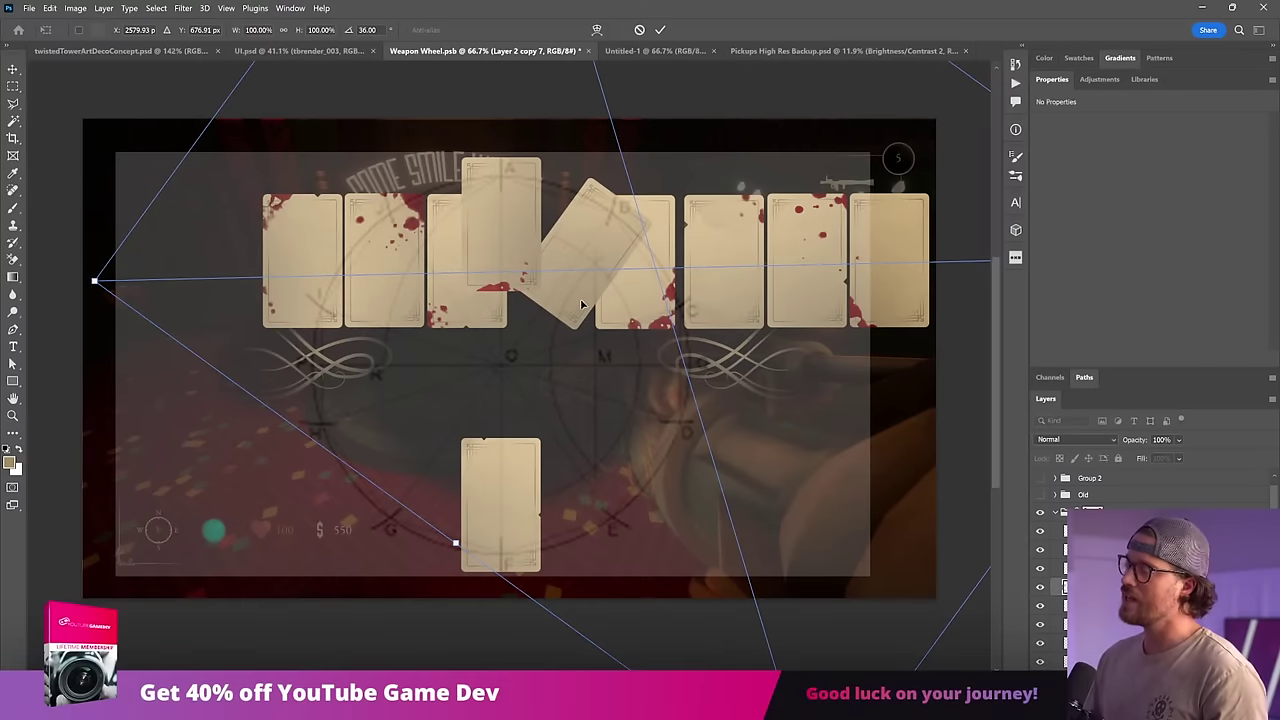
key("Return")
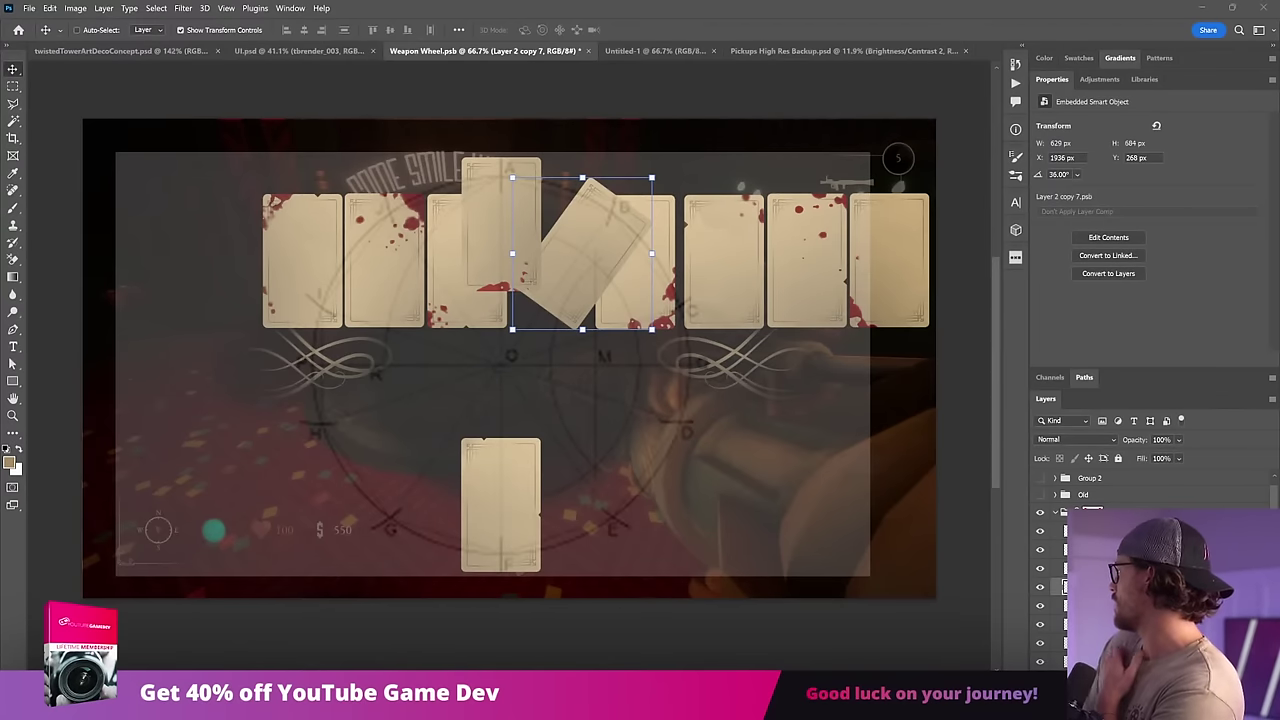
Step: Paste the coloured circle diagram with radial spokes and enlarge it to about 2264 px tall over the canvas
key("ctrl+v")
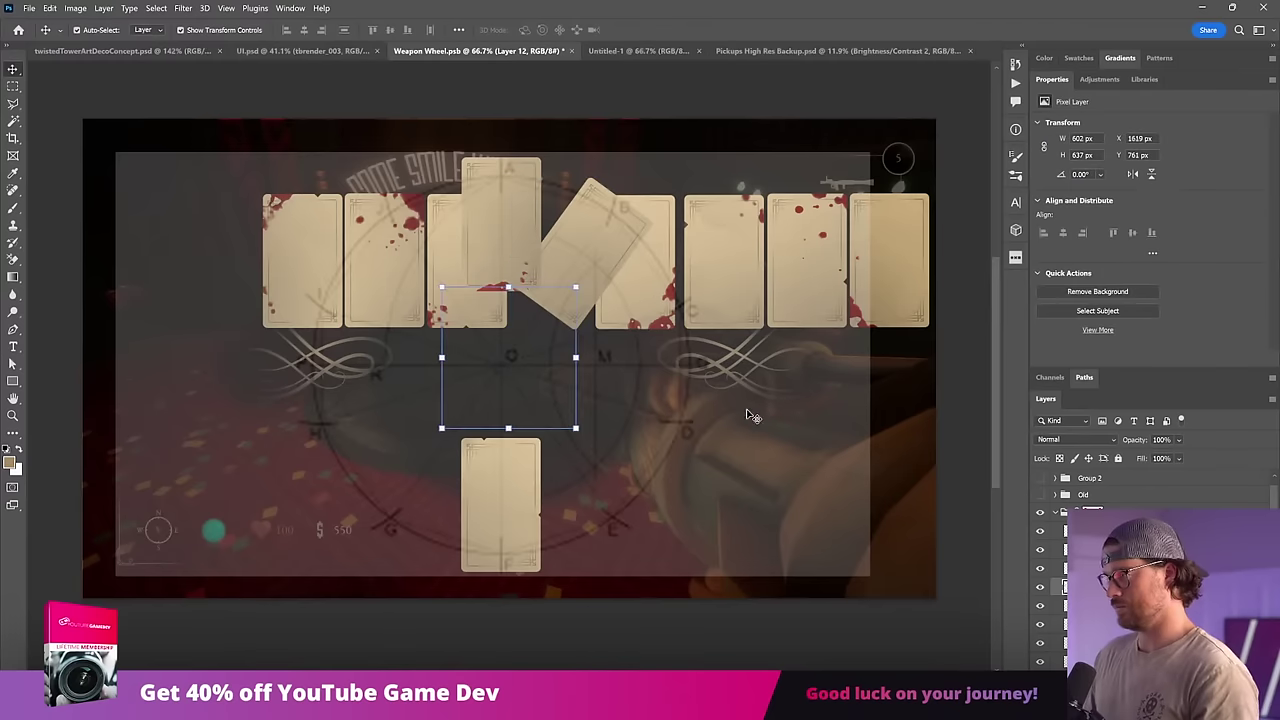
left_click_drag(500, 355, 338, 408)
left_click_drag(412, 339, 729, 120)
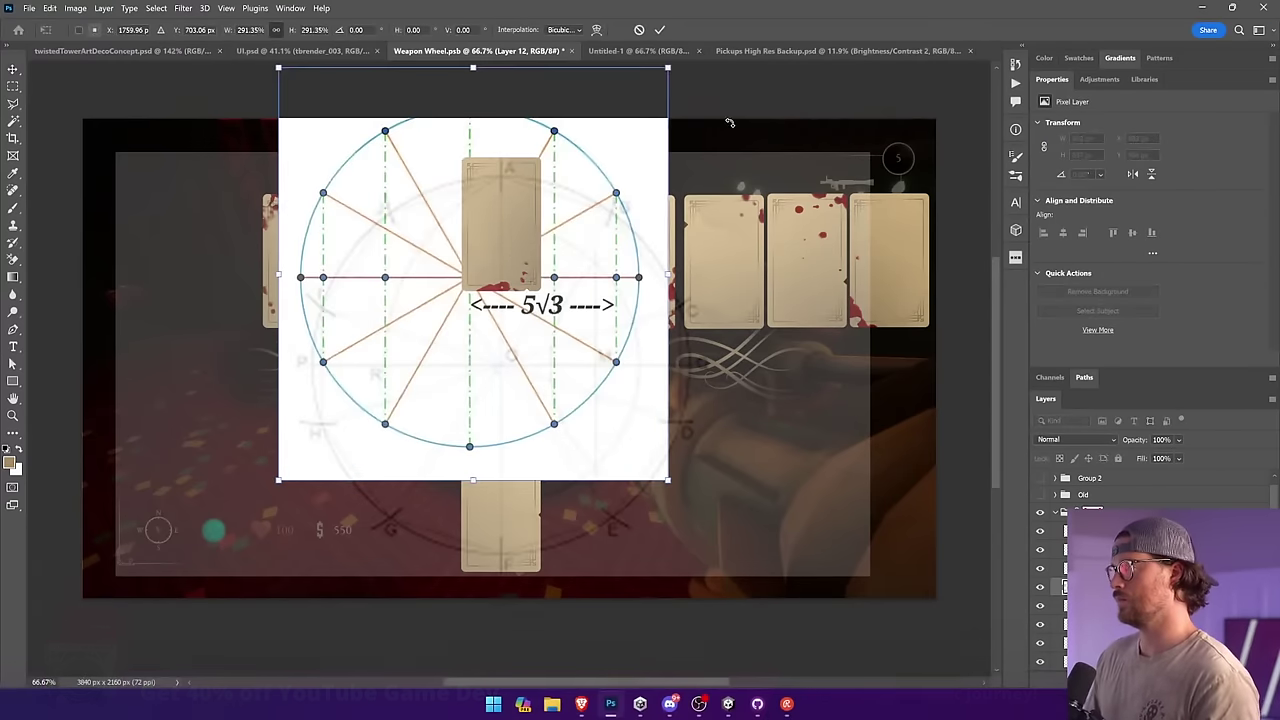
left_click_drag(578, 229, 525, 373)
left_click_drag(615, 209, 706, 116)
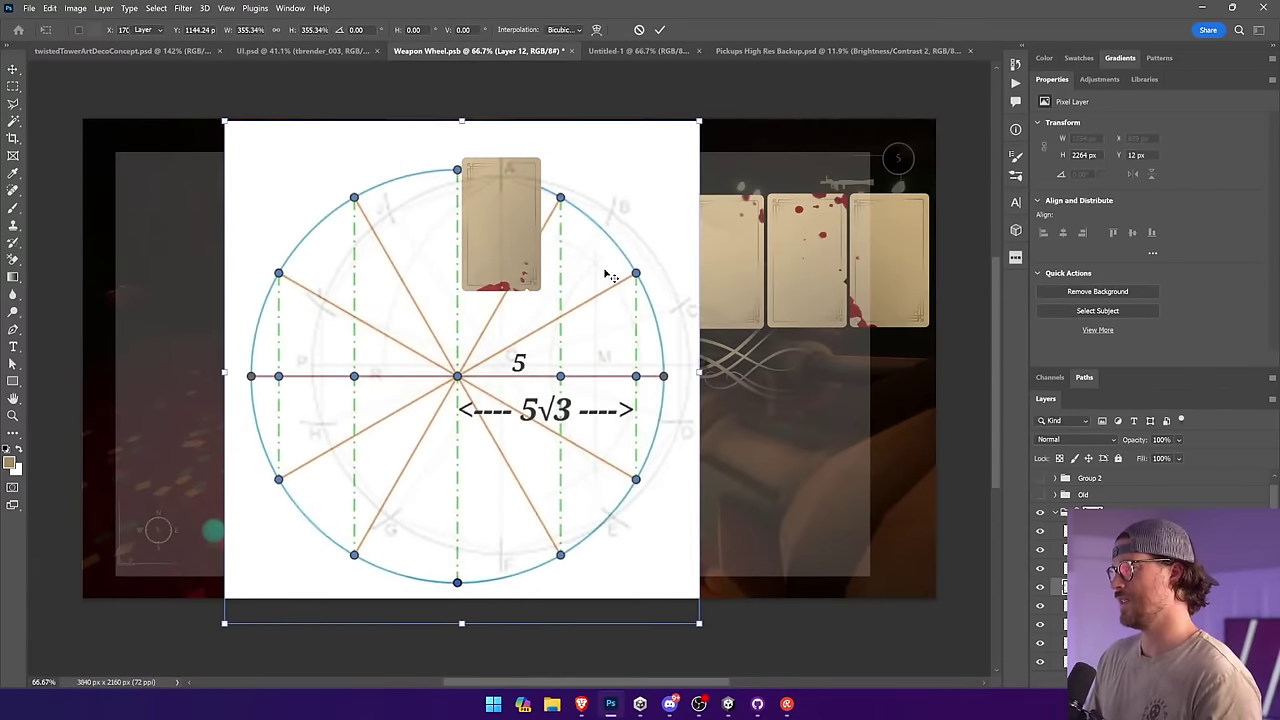
key("Return")
Step: Reduce the coloured circle diagram to about 2025 × 2144 px and move it over the first circle guide
left_click_drag(615, 244, 660, 255)
key("ctrl+t")
left_click_drag(744, 118, 722, 133)
key("Return")
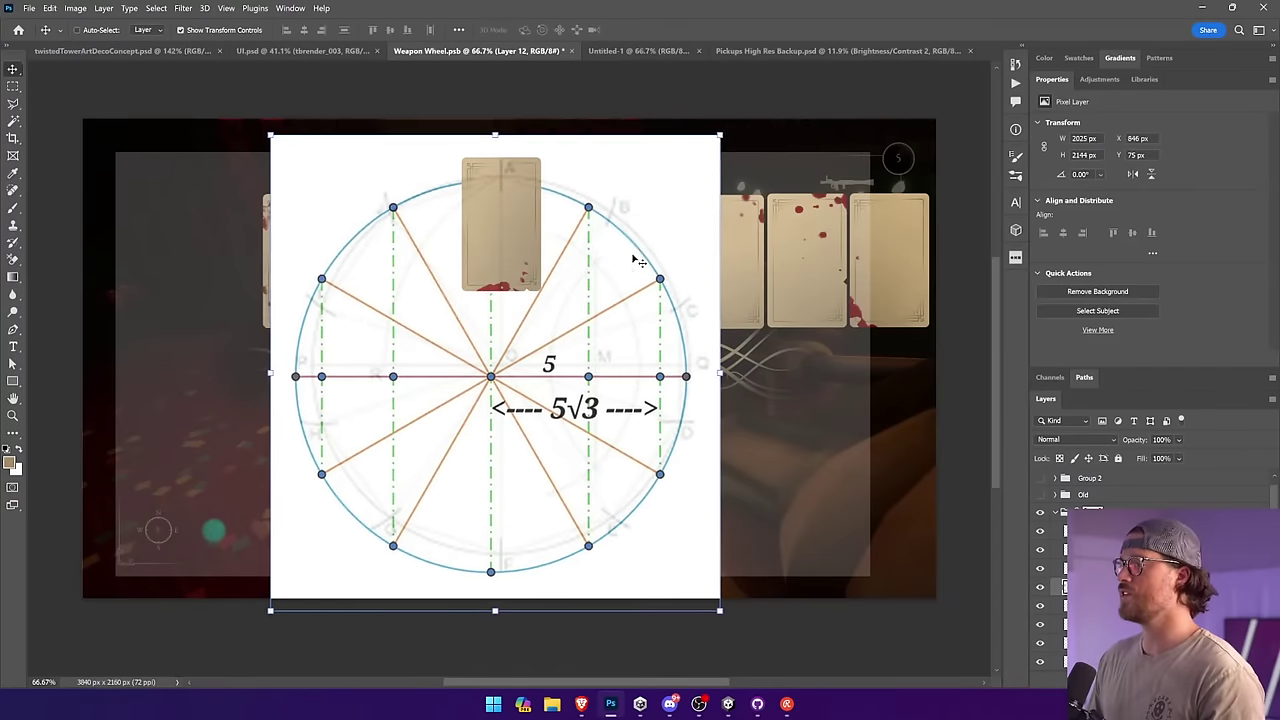
left_click_drag(613, 272, 630, 271)
Step: Shrink the coloured circle diagram further and align it to the canvas centre horizontally and vertically
key("ctrl+t")
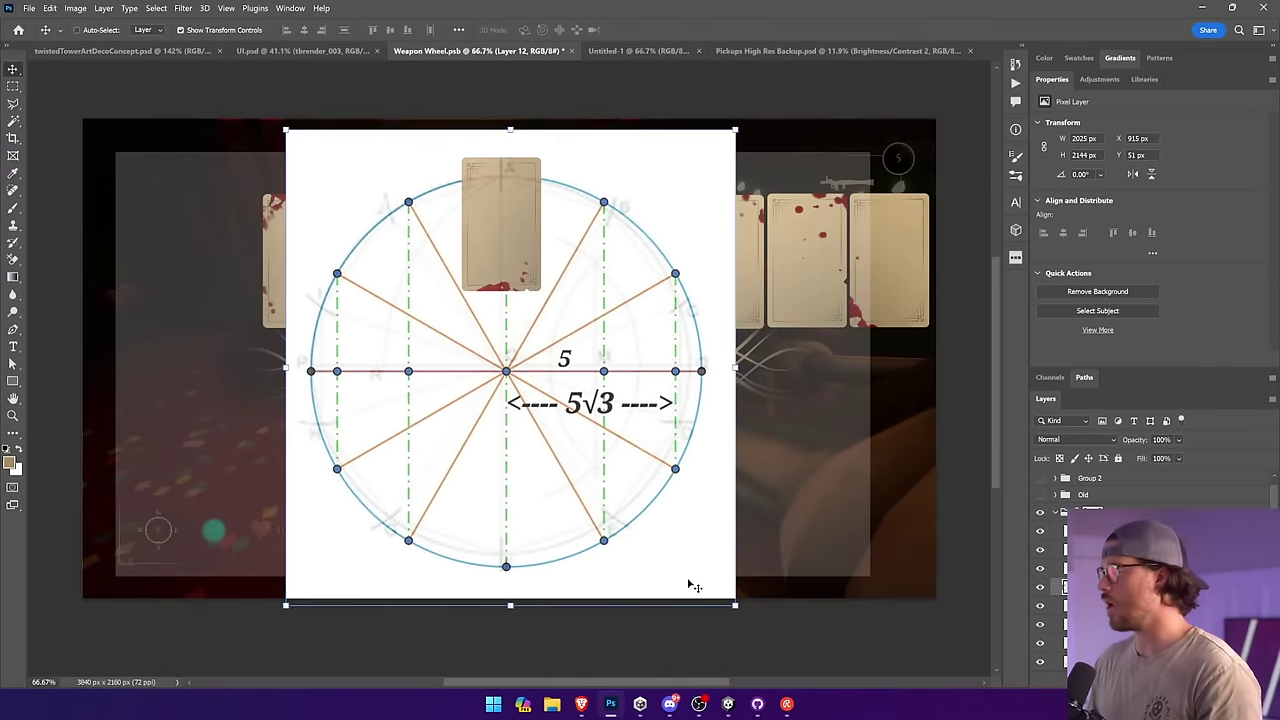
left_click_drag(734, 603, 693, 561)
key("Return")
left_click_drag(614, 436, 631, 452)
key("ctrl+a")
left_click(304, 31)
left_click(390, 30)
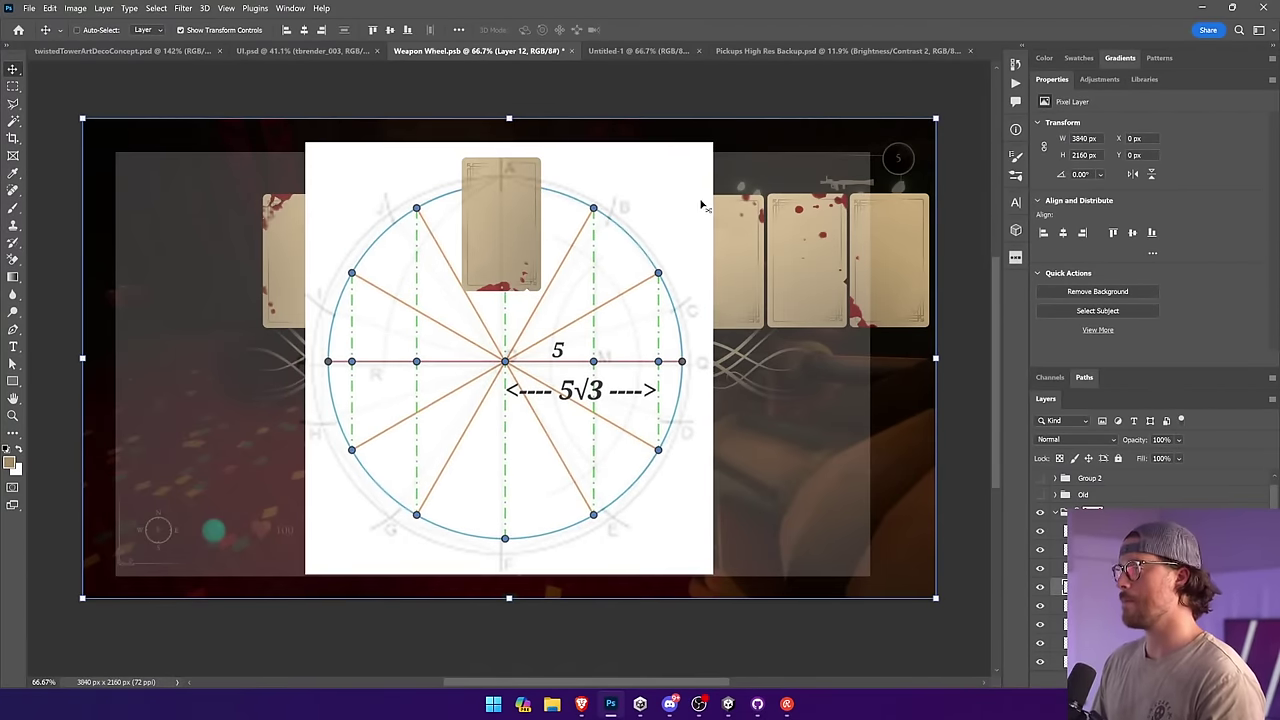
key("ctrl+d")
Step: Unlock and delete the first circle guide, keeping the coloured spoke diagram as the active guide
scroll(1092, 508, "up", 1)
left_click(1127, 485)
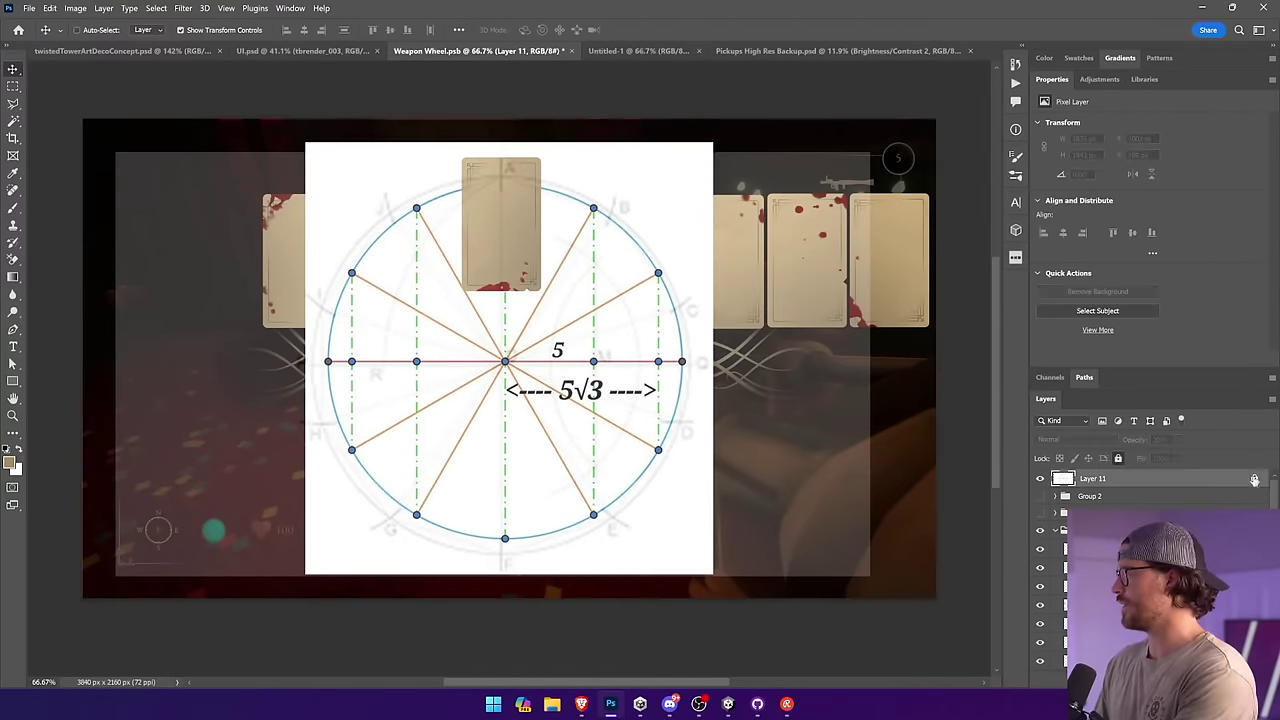
left_click(1254, 479)
key("Delete")
left_click(617, 414)
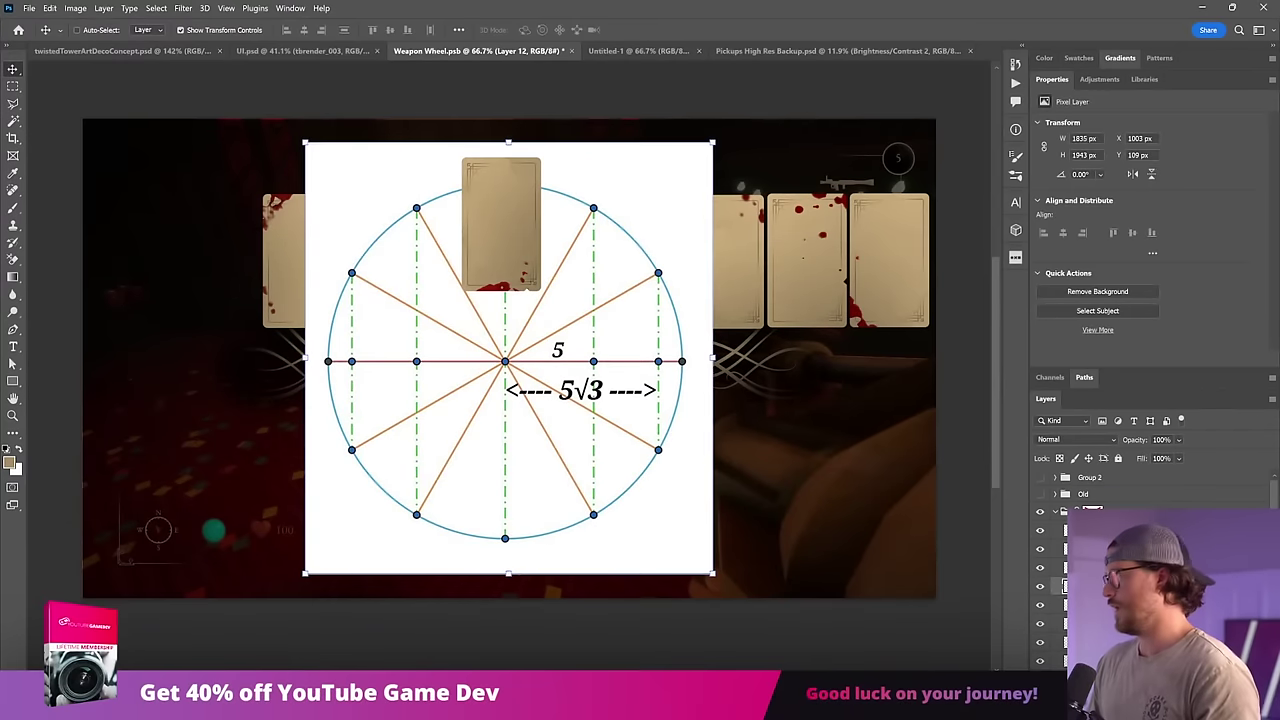
Step: Lower the coloured spoke diagram's opacity to 35% and lock its layer
left_click_drag(1120, 578, 1175, 458)
left_click(1179, 440)
left_click(634, 241)
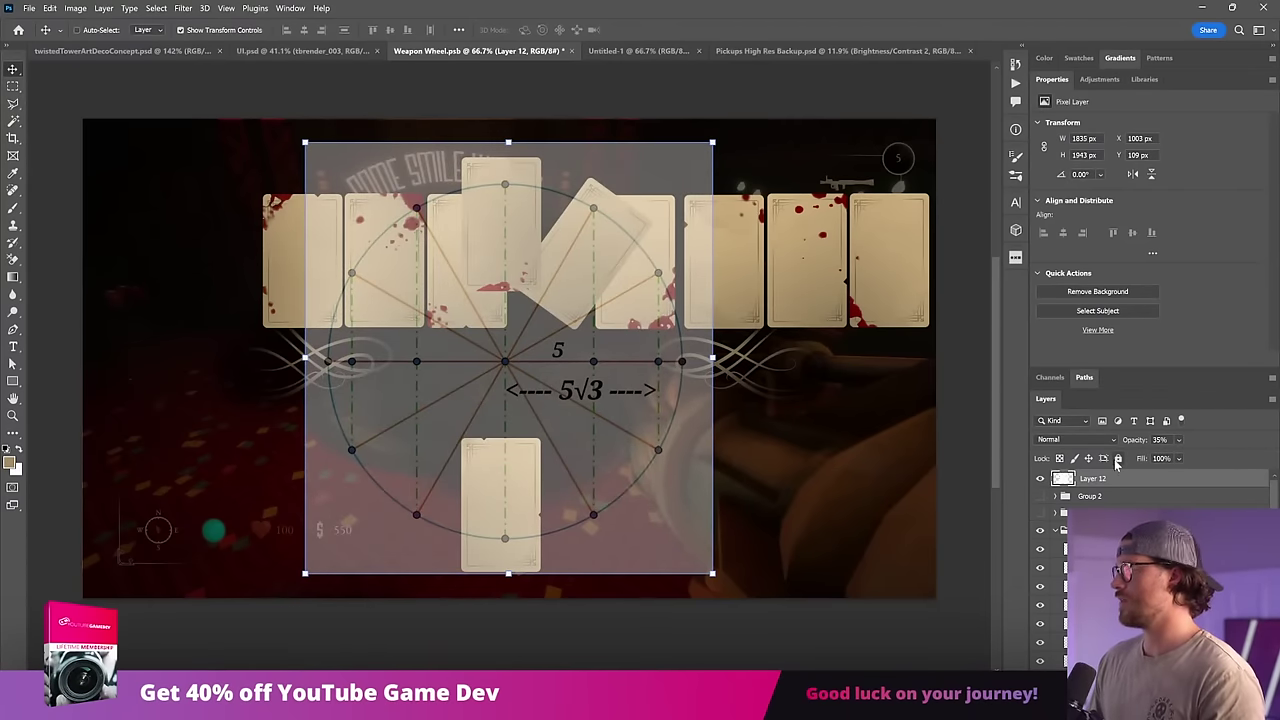
left_click(1118, 458)
Step: Move the upright card down to the circle's top and the 36° card inward beside it
left_click_drag(489, 178, 493, 204)
left_click_drag(626, 231, 607, 243)
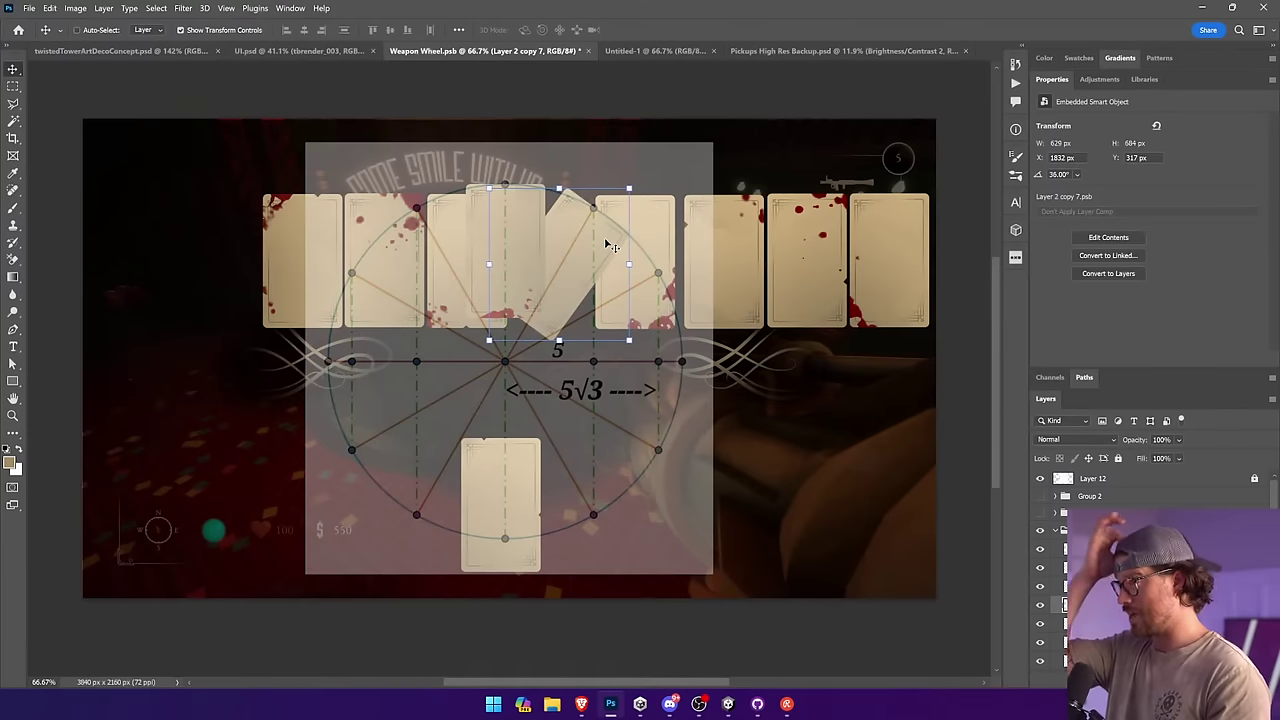
Step: Unlock the coloured spoke diagram, enlarge it to about 2090 × 2213 px and centre it on the canvas
left_click(1158, 481)
left_click(1254, 479)
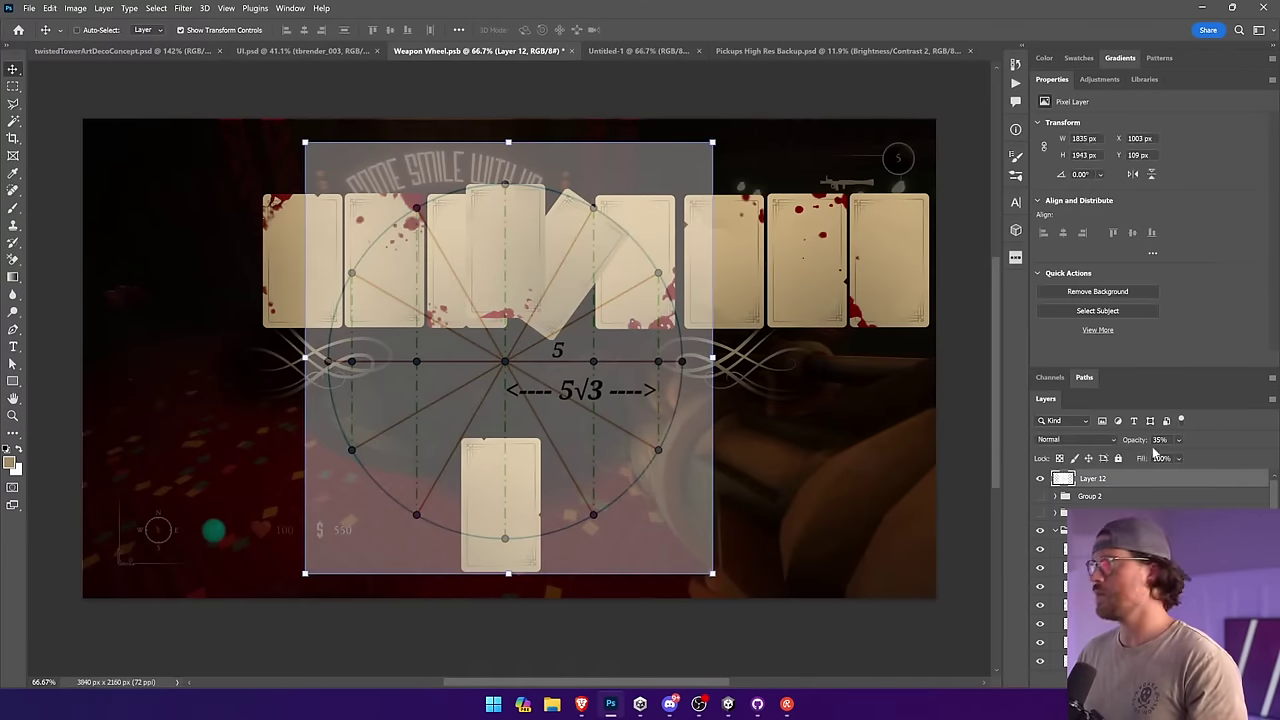
left_click_drag(718, 150, 773, 84)
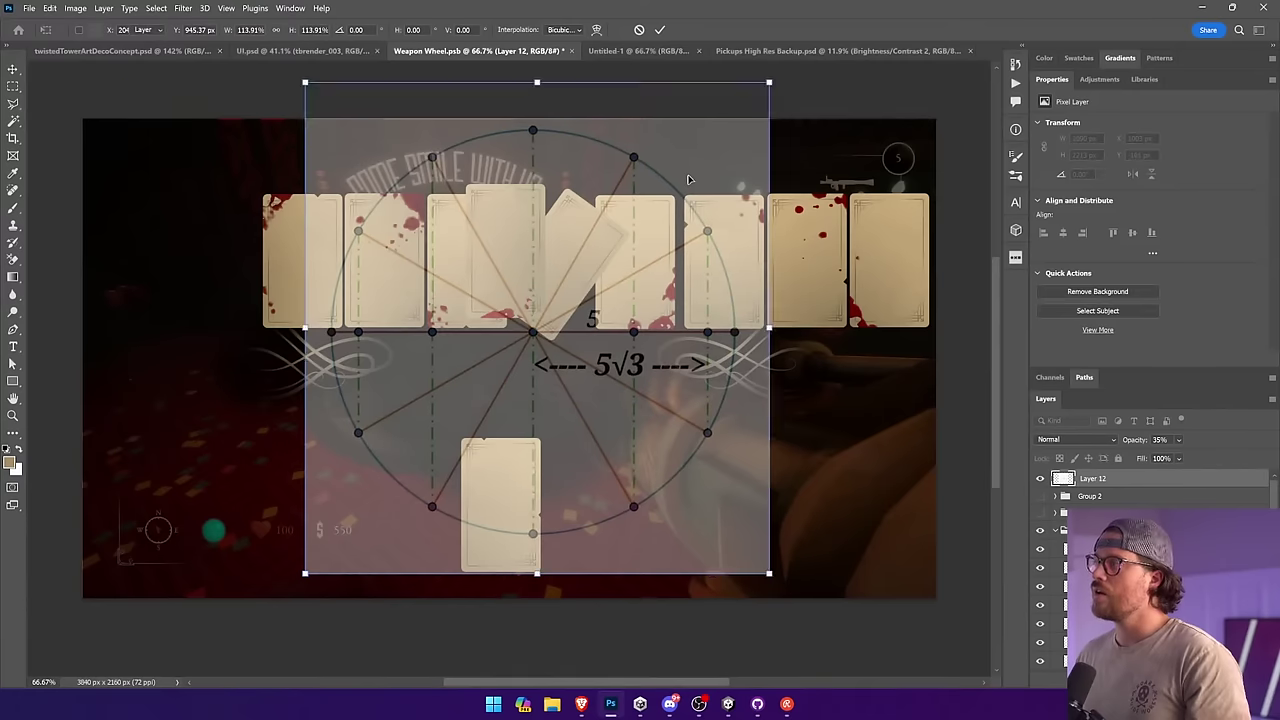
key("Return")
left_click(304, 29)
left_click(389, 29)
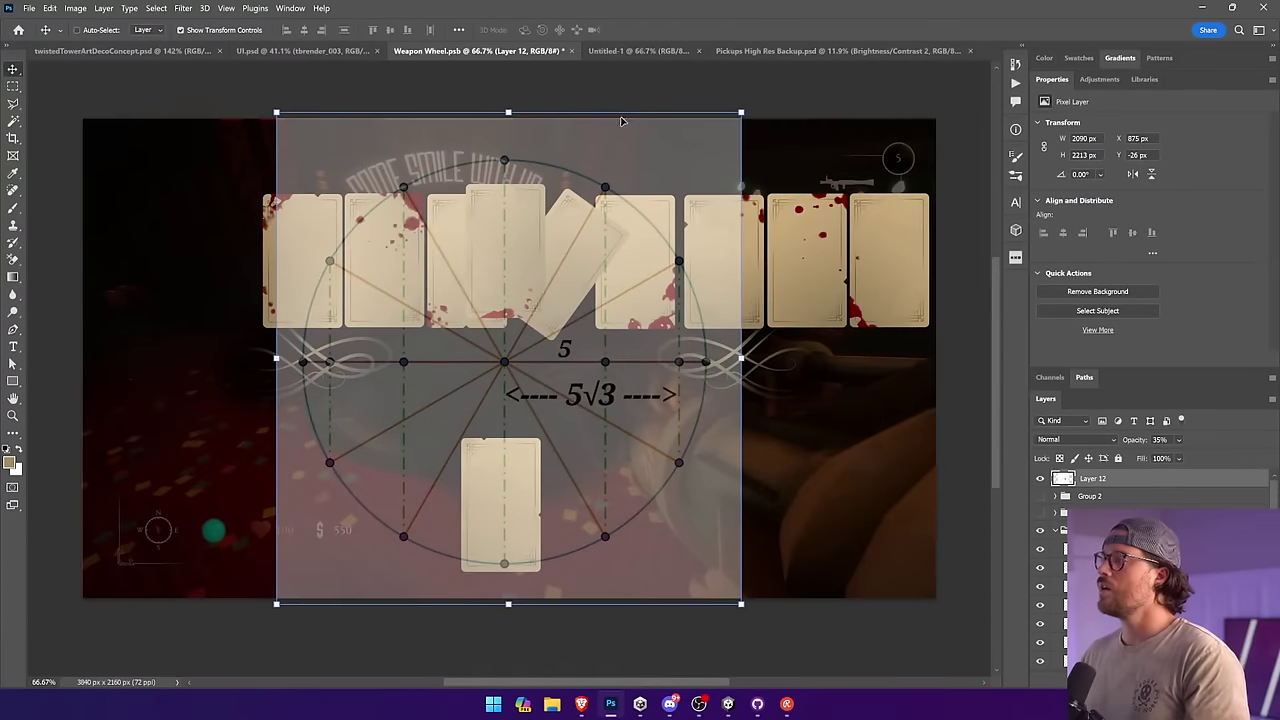
Step: Enlarge the coloured spoke diagram to about 2134 × 2259 px, centre it on the canvas again and lock it
left_click_drag(739, 111, 750, 101)
key("Return")
key("ctrl+a")
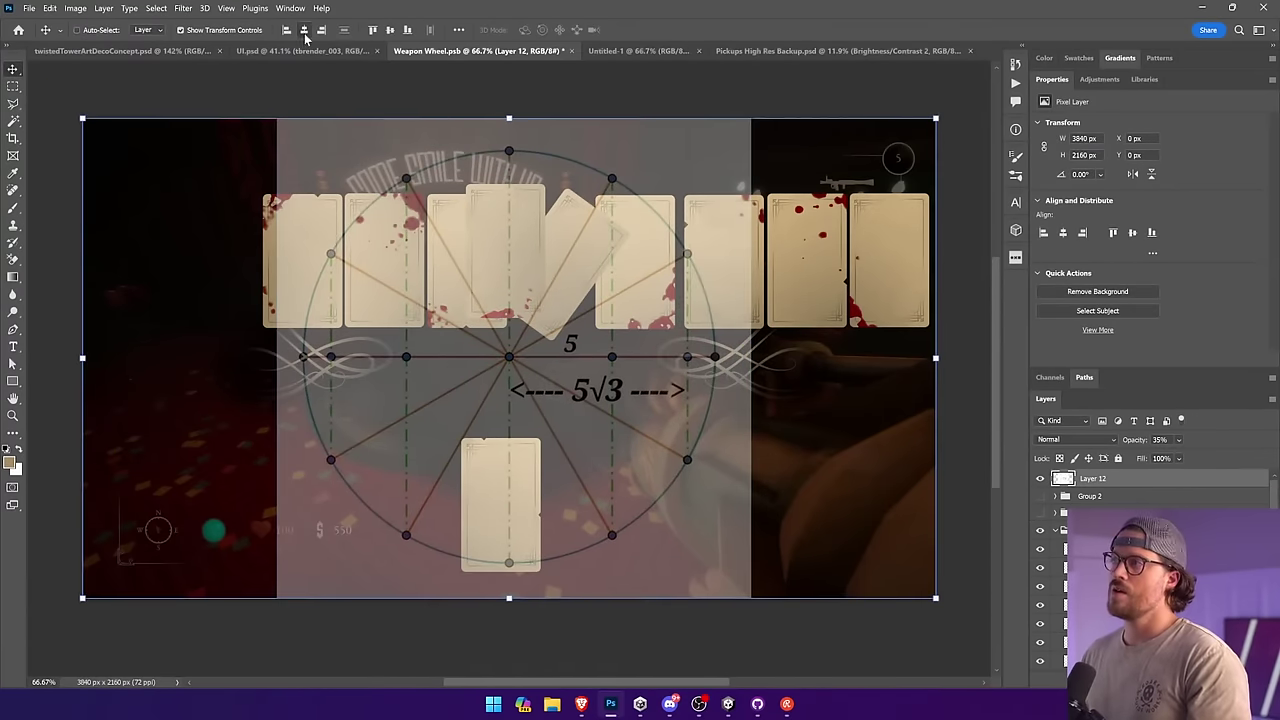
left_click(304, 30)
left_click(391, 29)
key("ctrl+d")
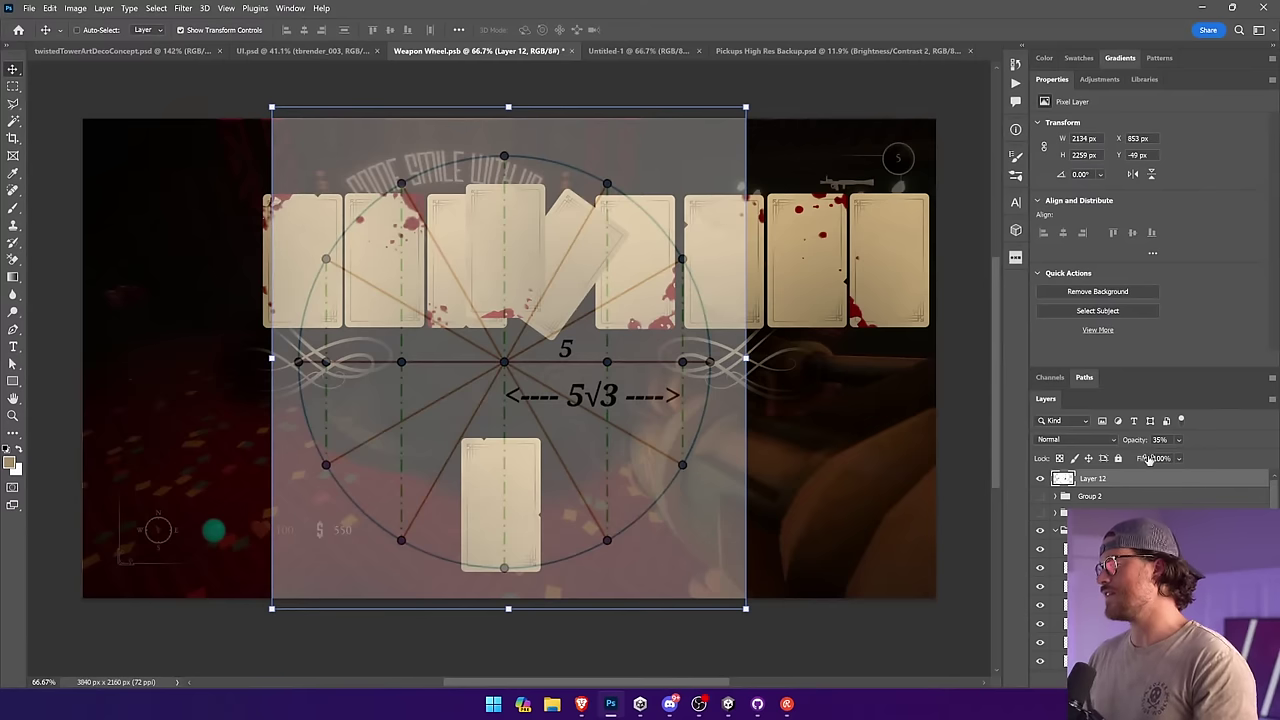
left_click(1118, 458)
Step: Move the upright and 36° cards up to the edge of the enlarged circle
left_click(527, 273, "ctrl")
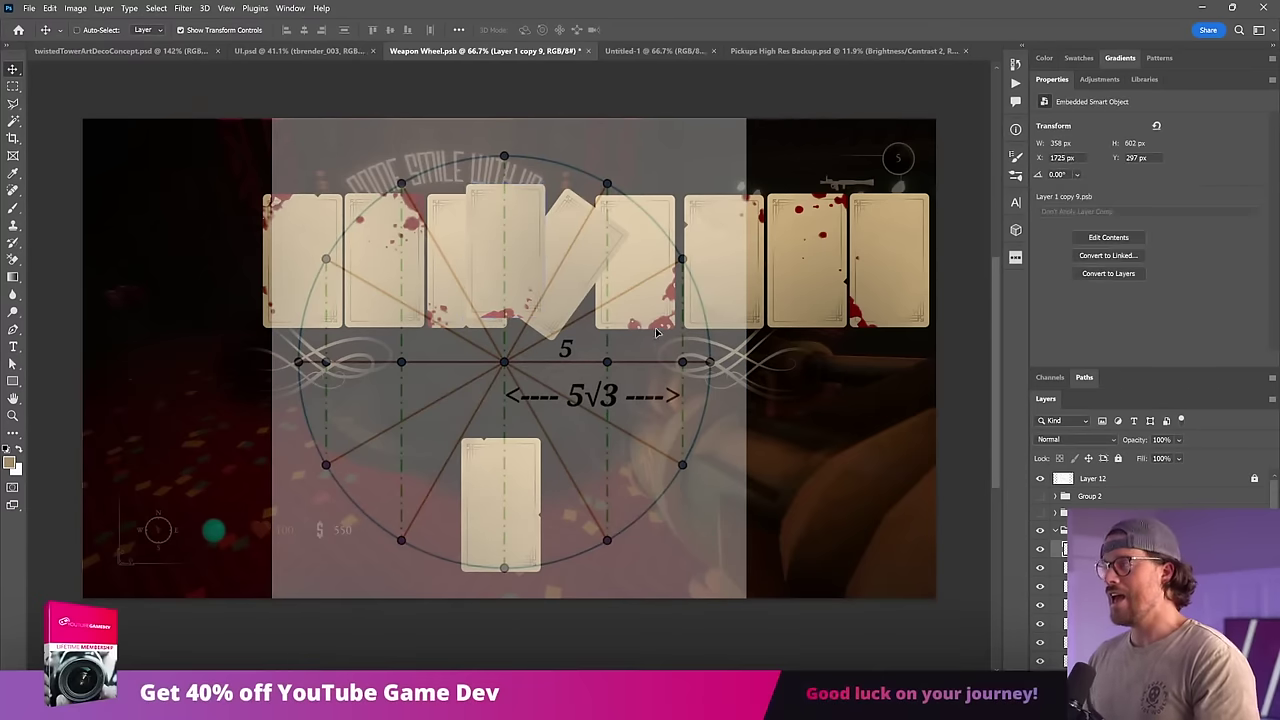
left_click_drag(655, 334, 662, 256)
left_click(589, 266, "ctrl")
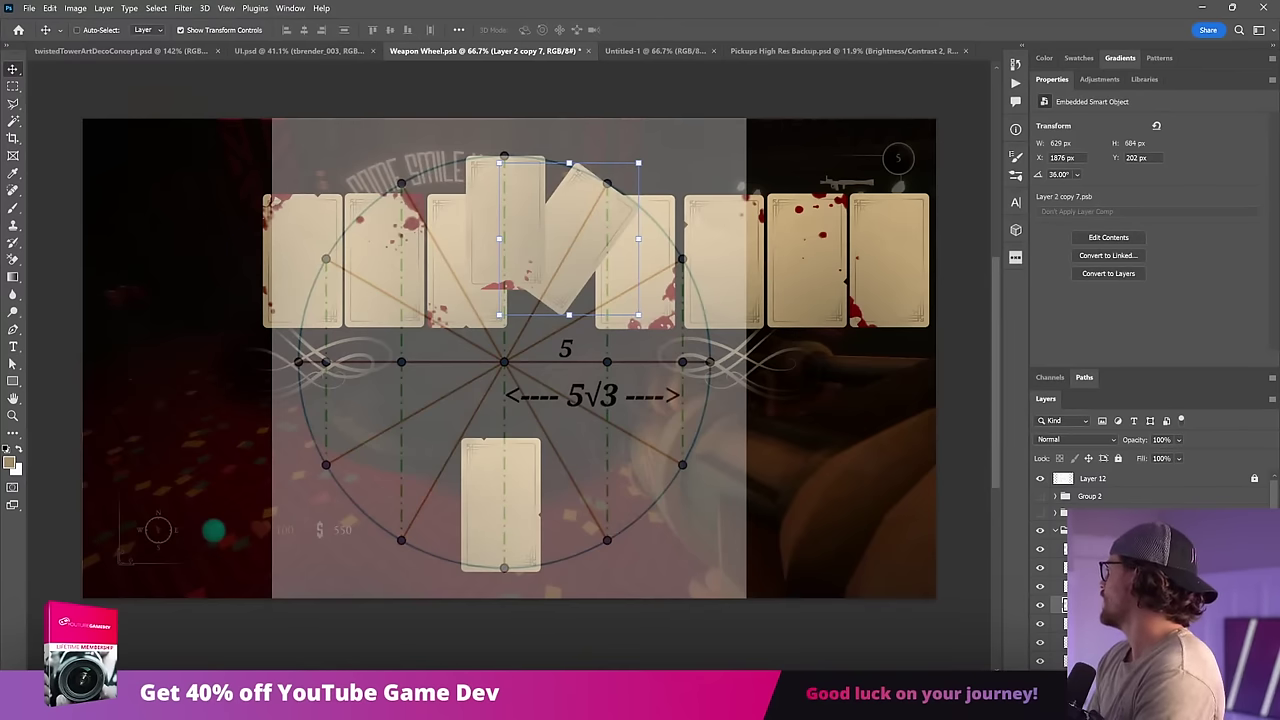
Step: Capture the ten-segment circle diagram from the screen, paste it at about 1457 × 1401 px and move it towards the canvas centre
key("super+shift+s")
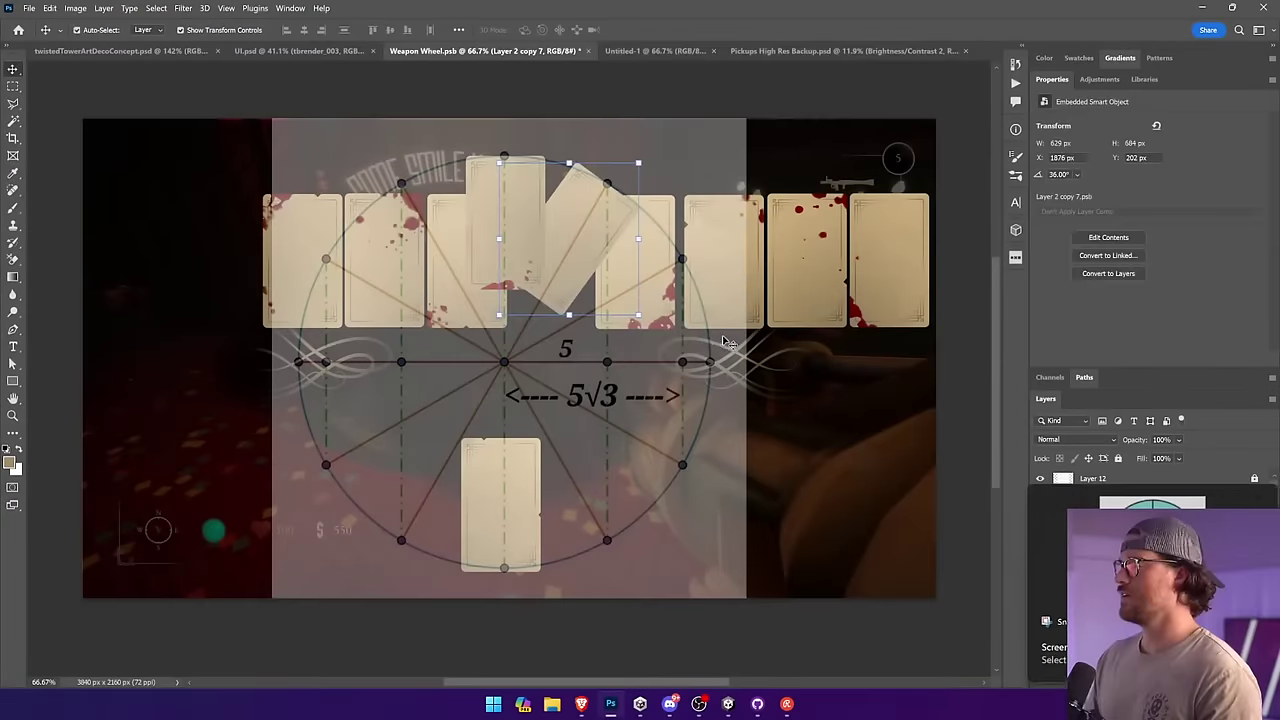
key("ctrl+v")
left_click_drag(694, 226, 824, 106)
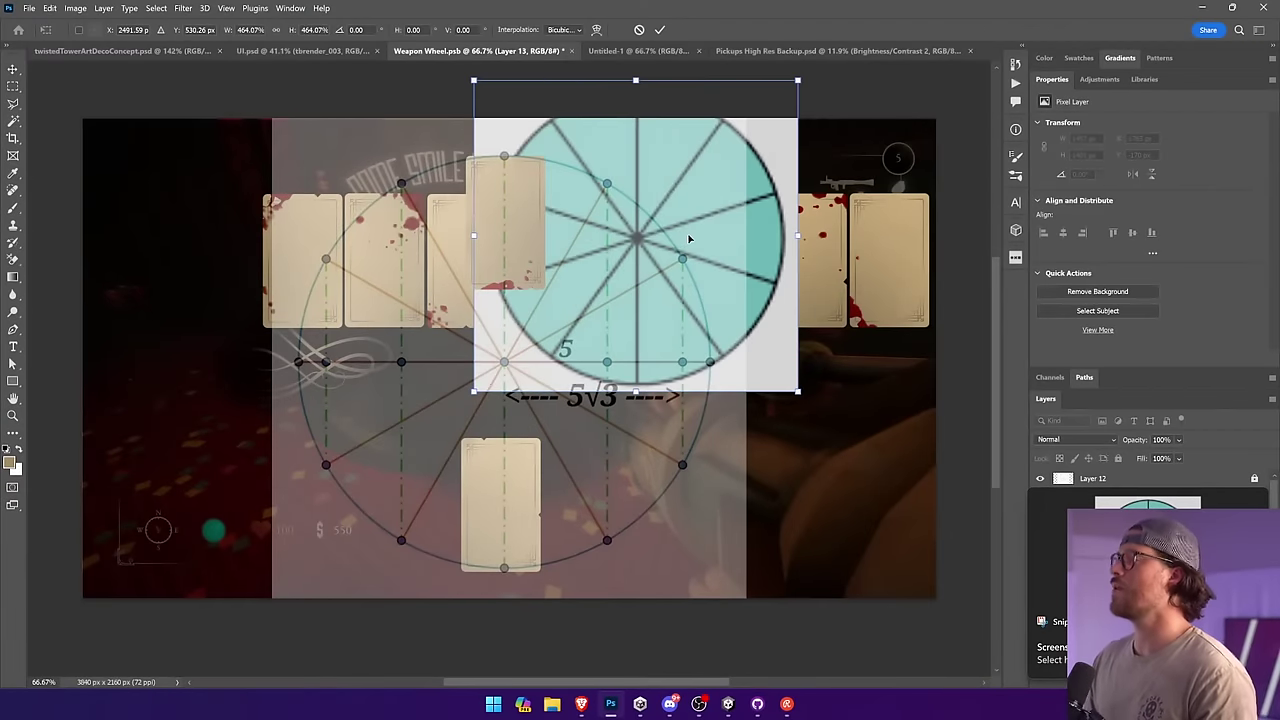
key("Return")
left_click_drag(680, 246, 564, 357)
Step: Unlock and delete the old coloured spoke diagram
left_click(1257, 499)
left_click(1093, 478)
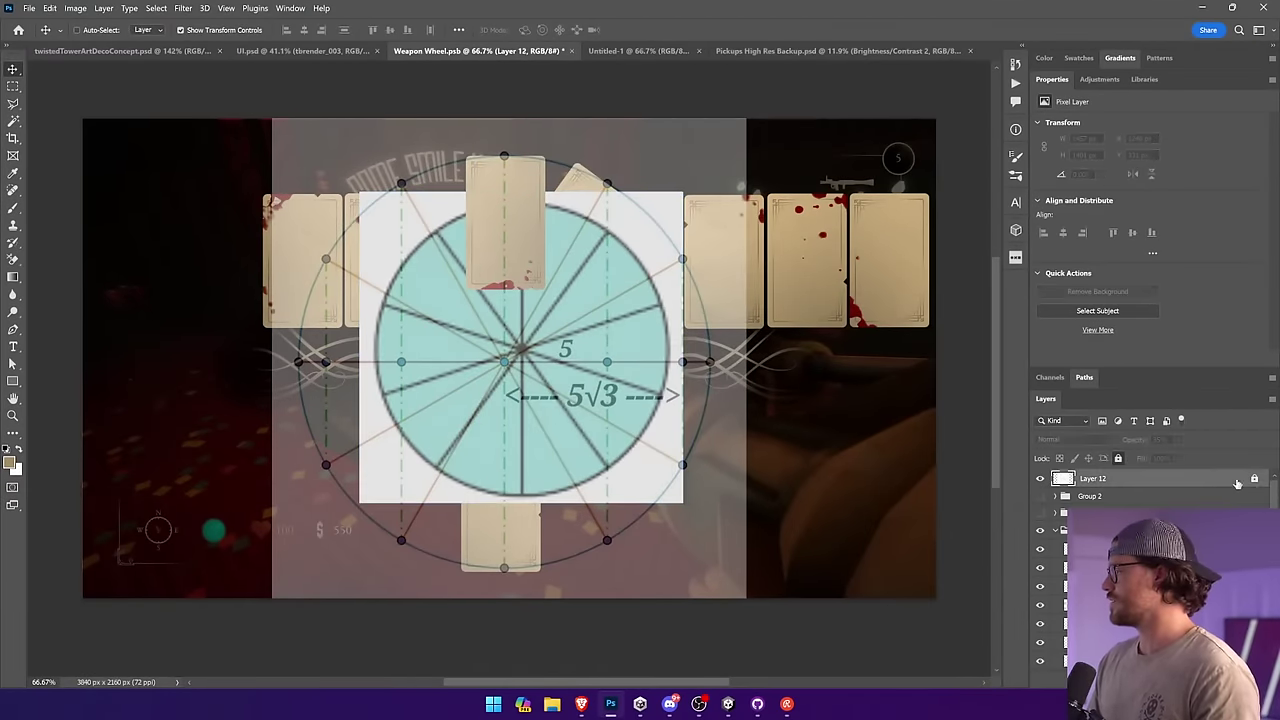
key("Delete")
Step: Enlarge the ten-segment circle diagram to about 1787 × 1719 px and move it below the upright card
left_click_drag(577, 390, 409, 423)
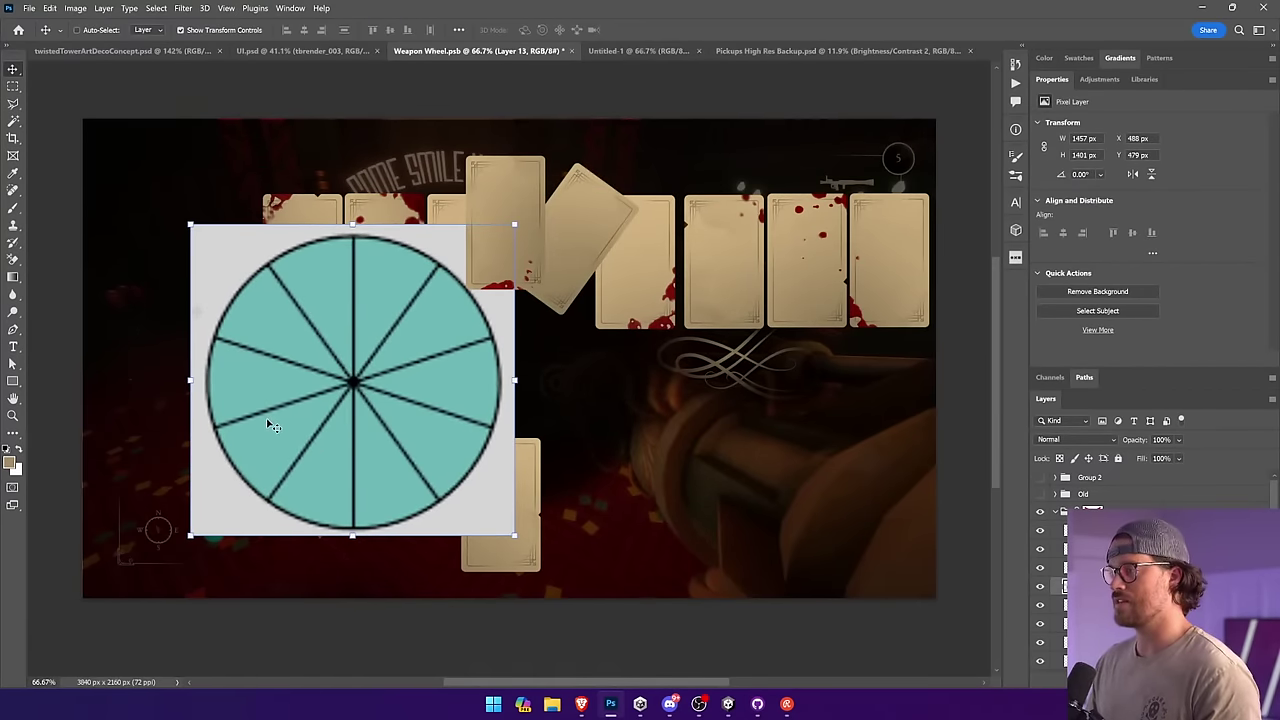
left_click_drag(360, 288, 501, 293)
left_click_drag(491, 228, 491, 159)
key("Return")
left_click_drag(619, 280, 660, 320)
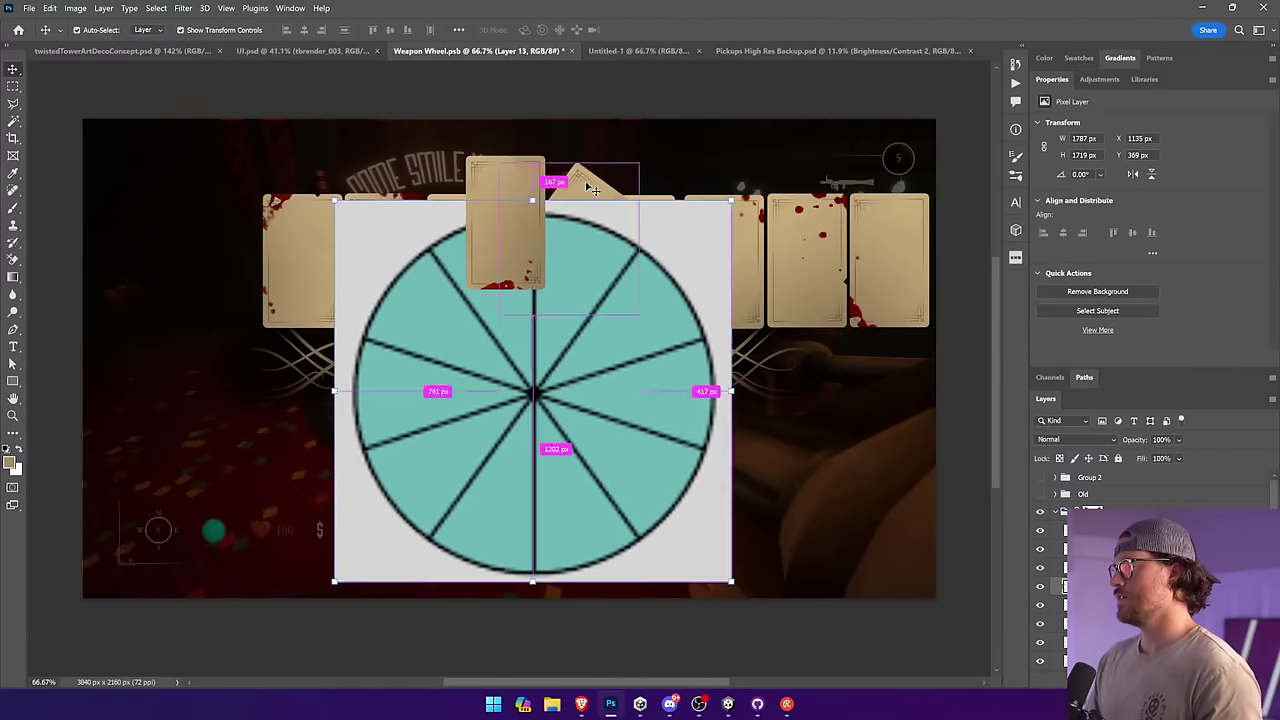
Step: Move the 36° card up clear of the diagram and the upright card onto its vertical spoke
left_click_drag(590, 186, 692, 163)
left_click_drag(516, 199, 544, 246)
Step: Align the ten-segment circle diagram to the canvas centre horizontally and vertically
left_click(700, 335)
key("ctrl+a")
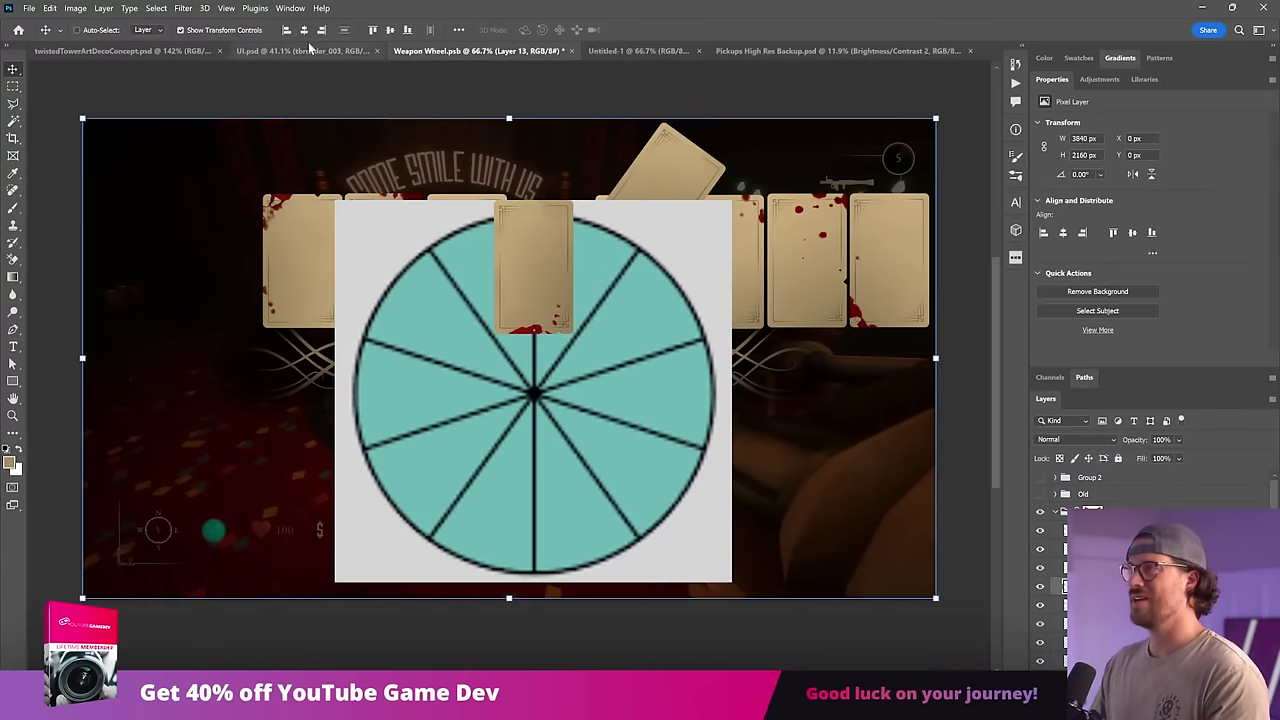
left_click(304, 30)
left_click(389, 30)
key("ctrl+d")
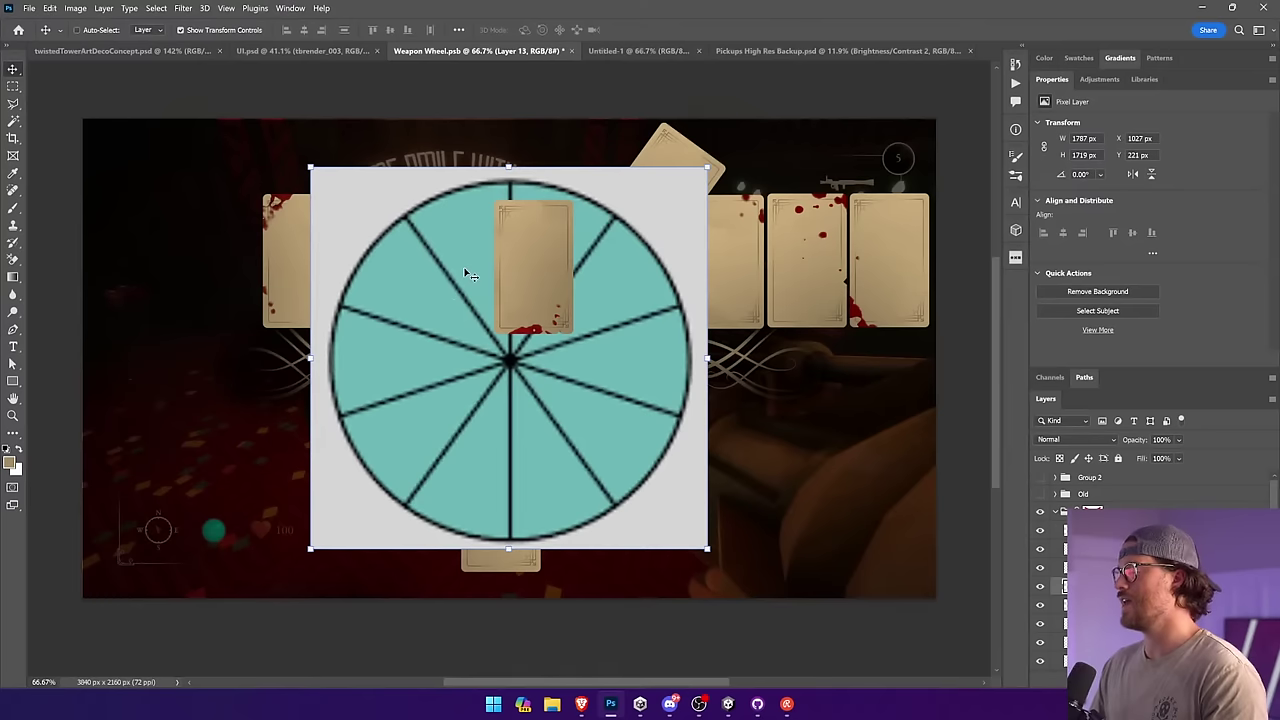
left_click(1180, 458)
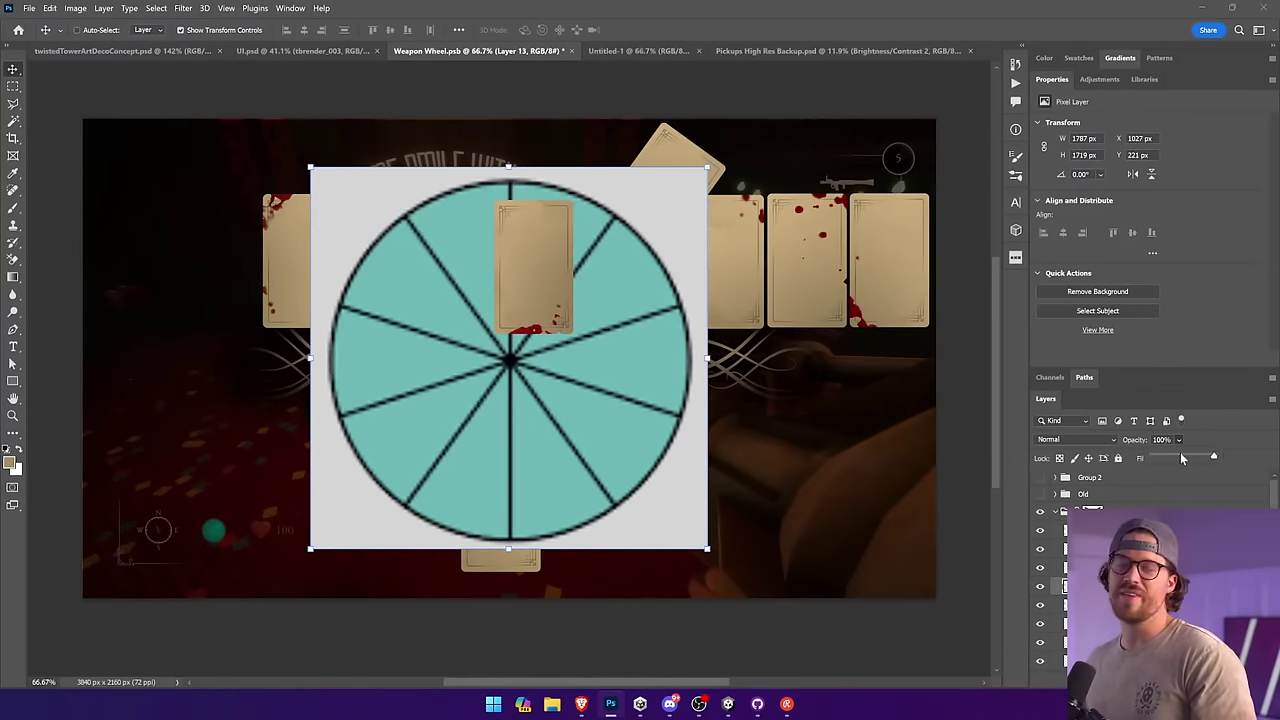
left_click(494, 429)
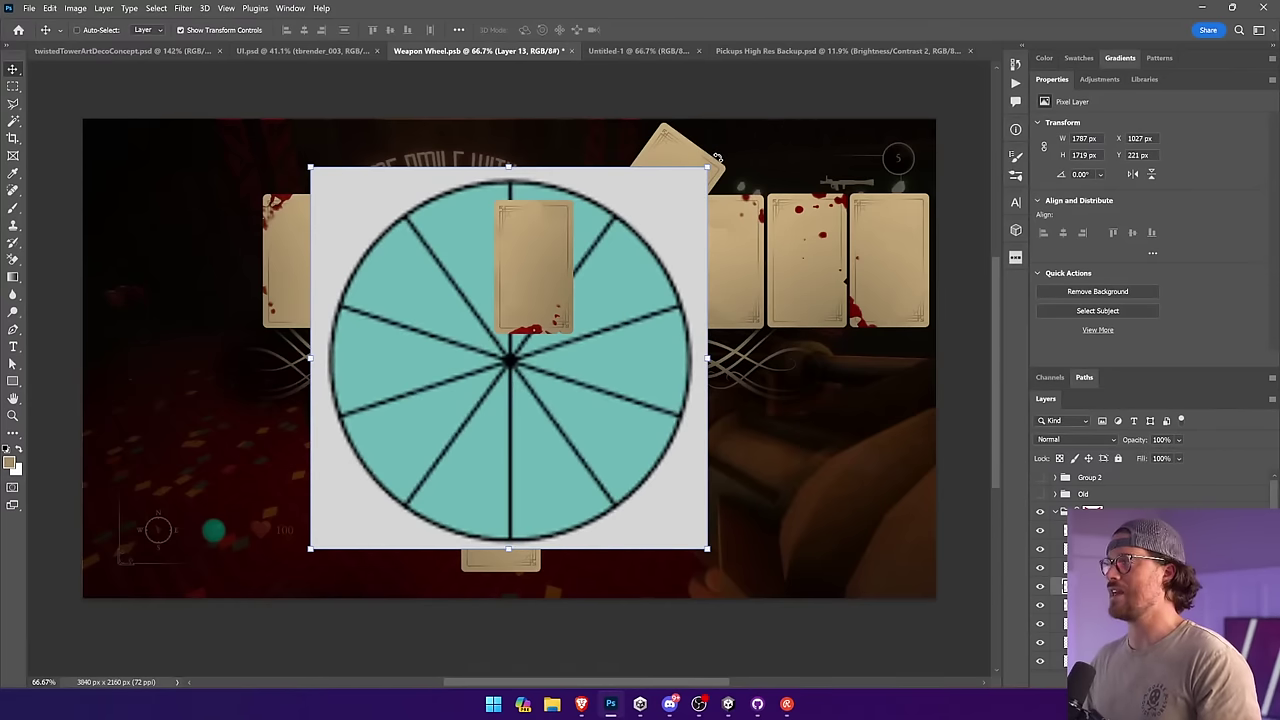
left_click_drag(717, 158, 799, 221)
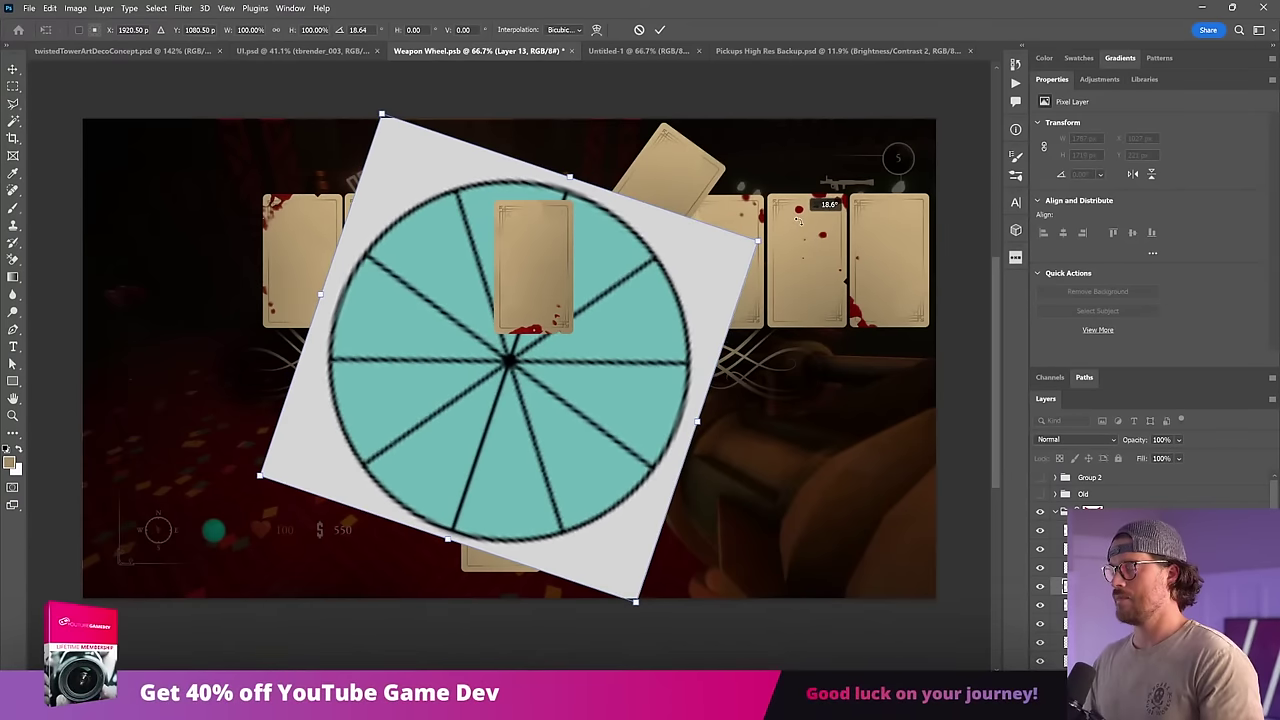
left_click_drag(799, 221, 799, 221)
key("Escape")
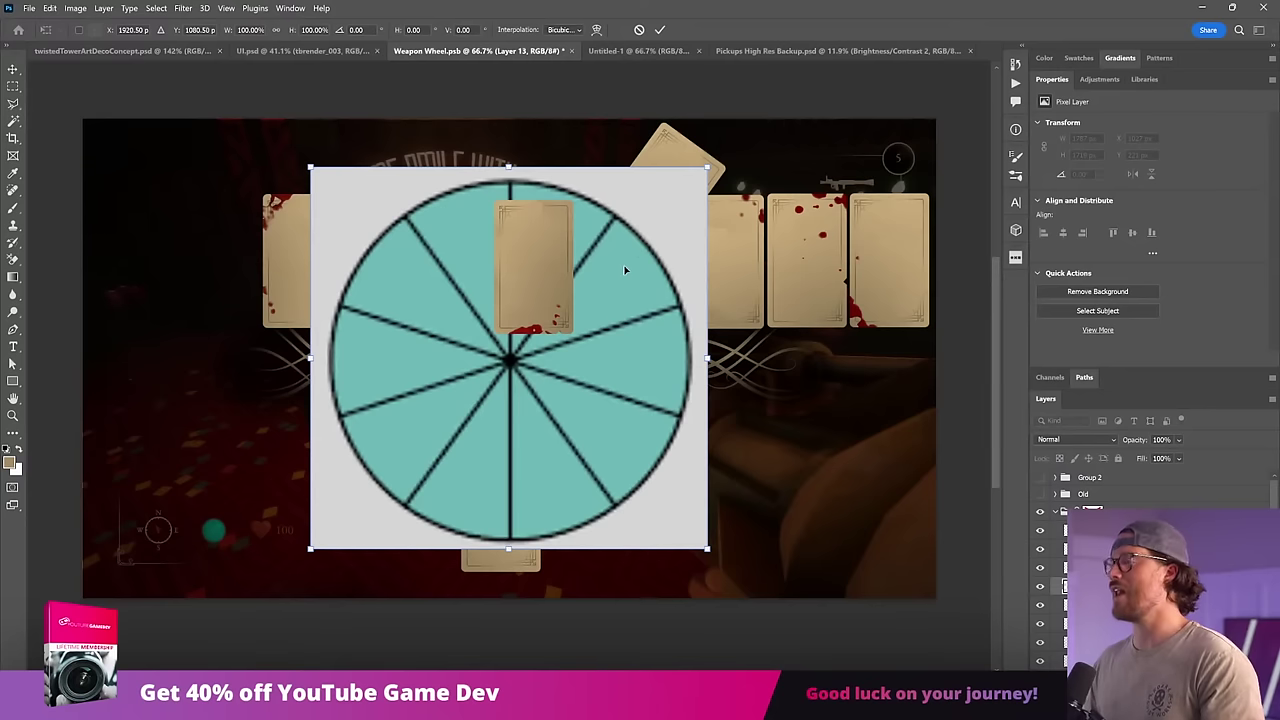
Step: Move the upright card onto the vertical spoke of the centred ten-segment diagram
left_click(565, 268, "ctrl")
left_click_drag(660, 291, 636, 269)
Step: Enlarge the ten-segment circle diagram to nearly the canvas height and centre it on the canvas
left_click(636, 269, "ctrl")
key("ctrl+t")
left_click_drag(509, 167, 509, 130)
key("Return")
key("ctrl+a")
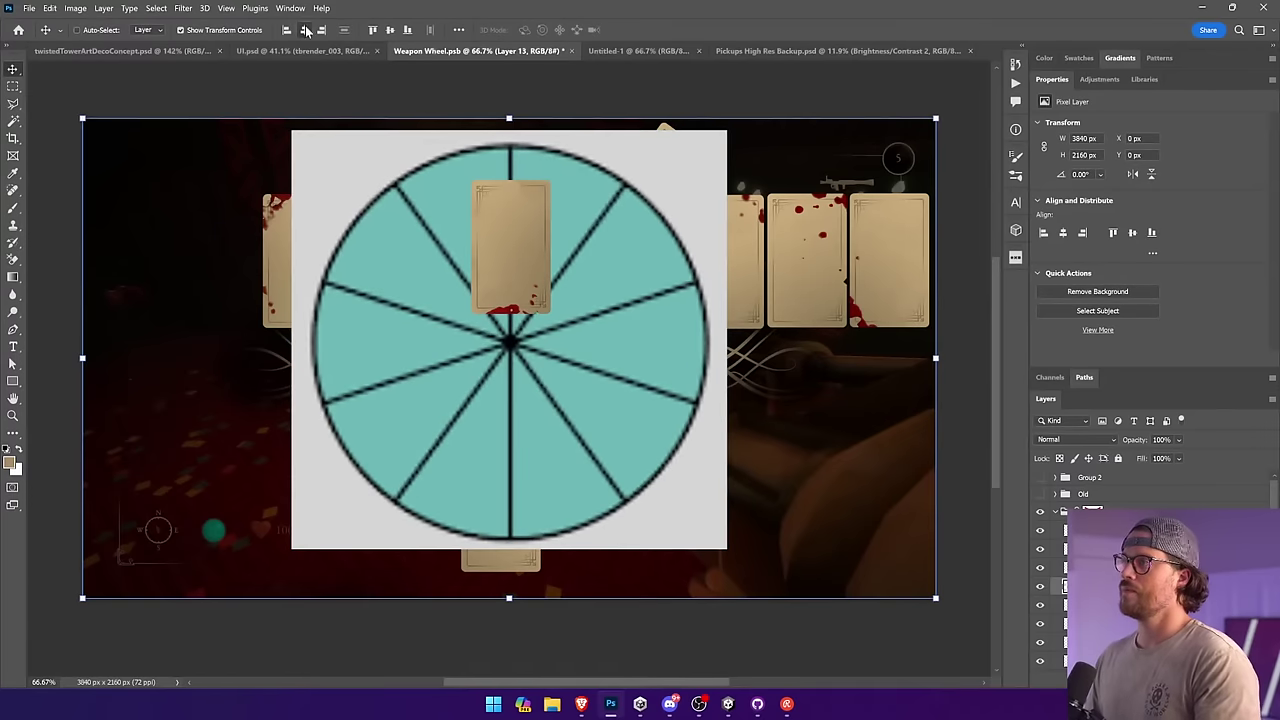
left_click(391, 30)
key("ctrl+d")
Step: Move the upright card up to the circle's top edge, and fade and lock the ten-segment diagram
left_click(537, 220, "ctrl")
left_click_drag(537, 220, 536, 201)
left_click(596, 220, "ctrl")
left_click_drag(1181, 440, 1101, 428)
left_click(1118, 458)
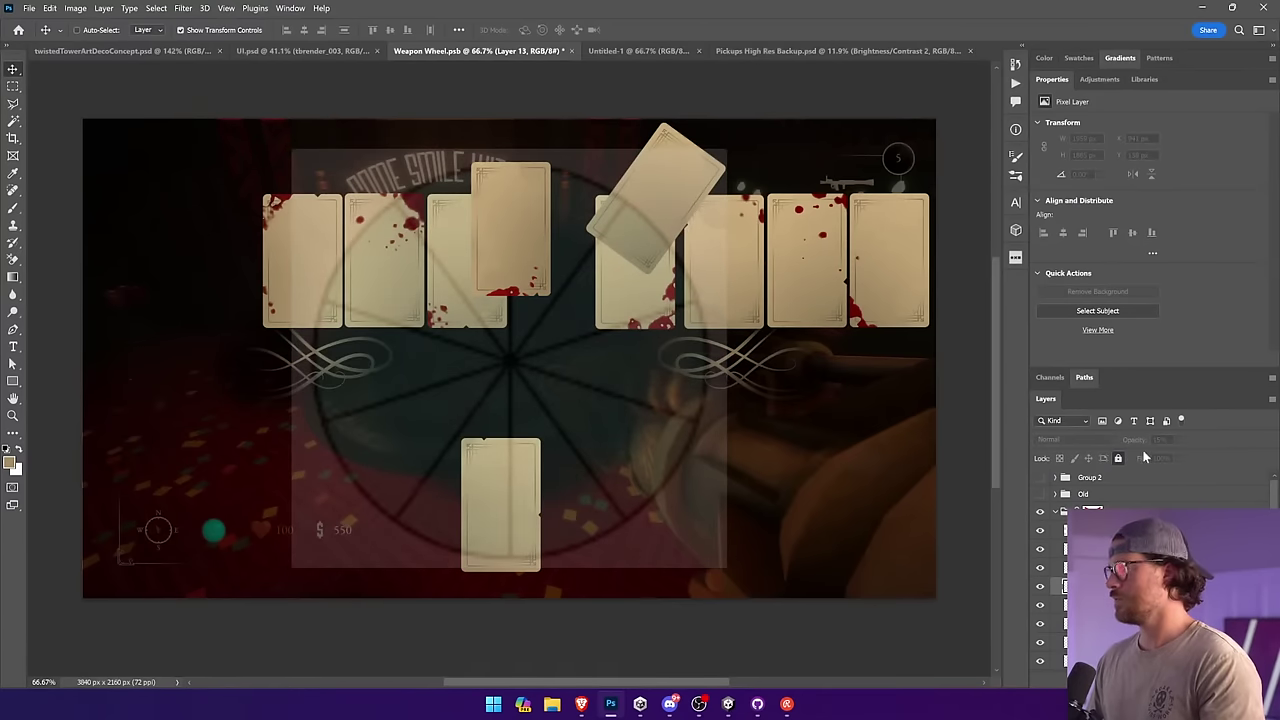
Step: Move the 36° card onto the second spoke and the leftmost blood-spattered card near the third spoke
left_click_drag(699, 206, 624, 256)
left_click(288, 280)
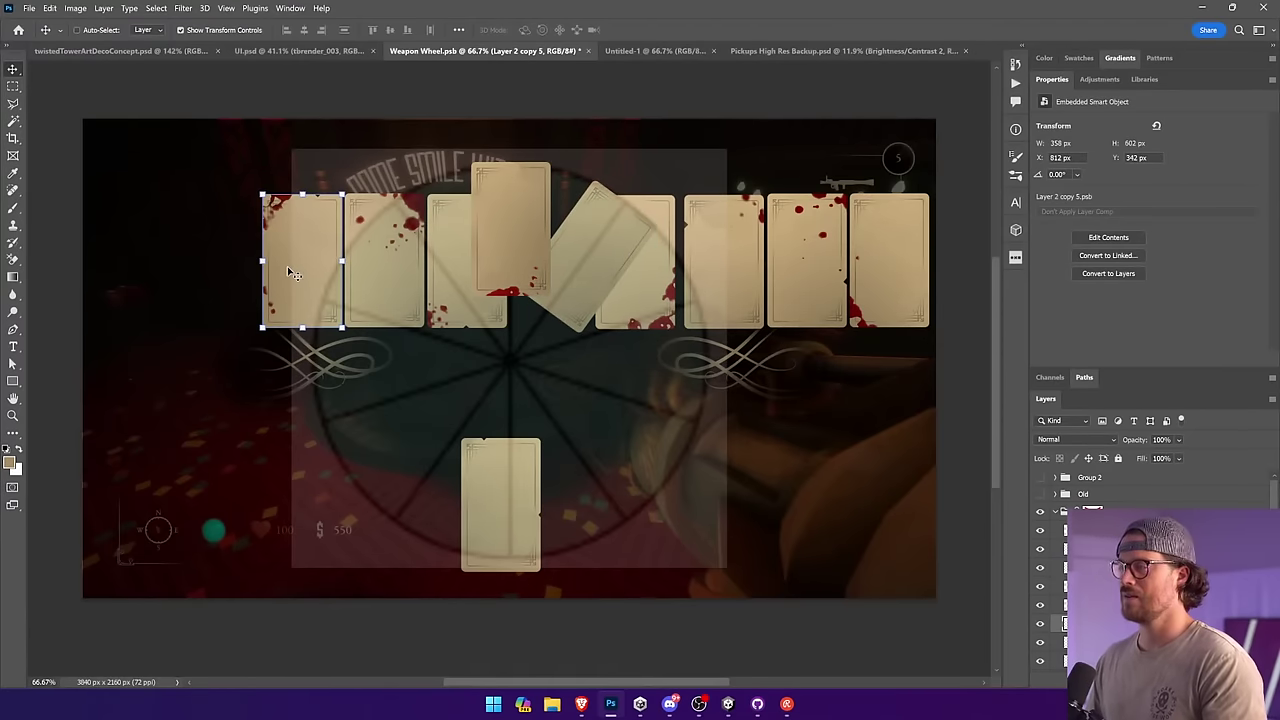
left_click_drag(286, 270, 662, 359)
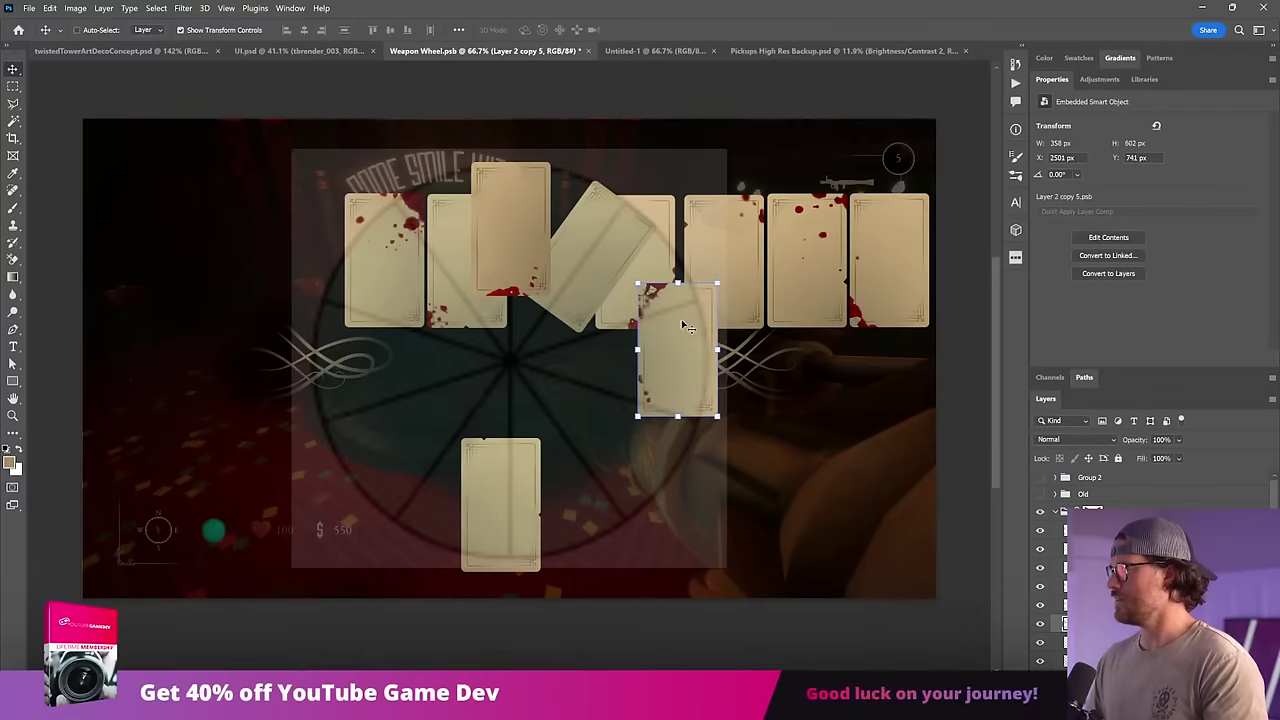
left_click_drag(700, 300, 650, 300)
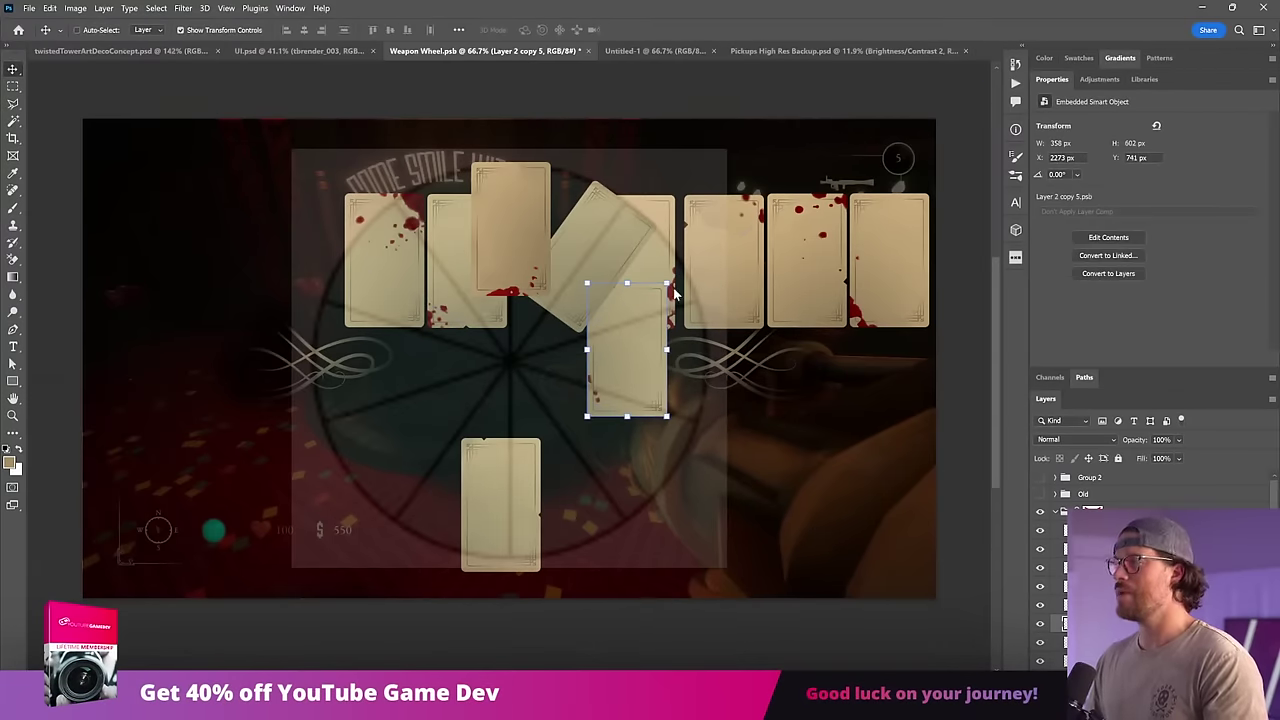
Step: Check the rotation angle of the card on the second spoke
left_click(597, 231)
key("ctrl+t")
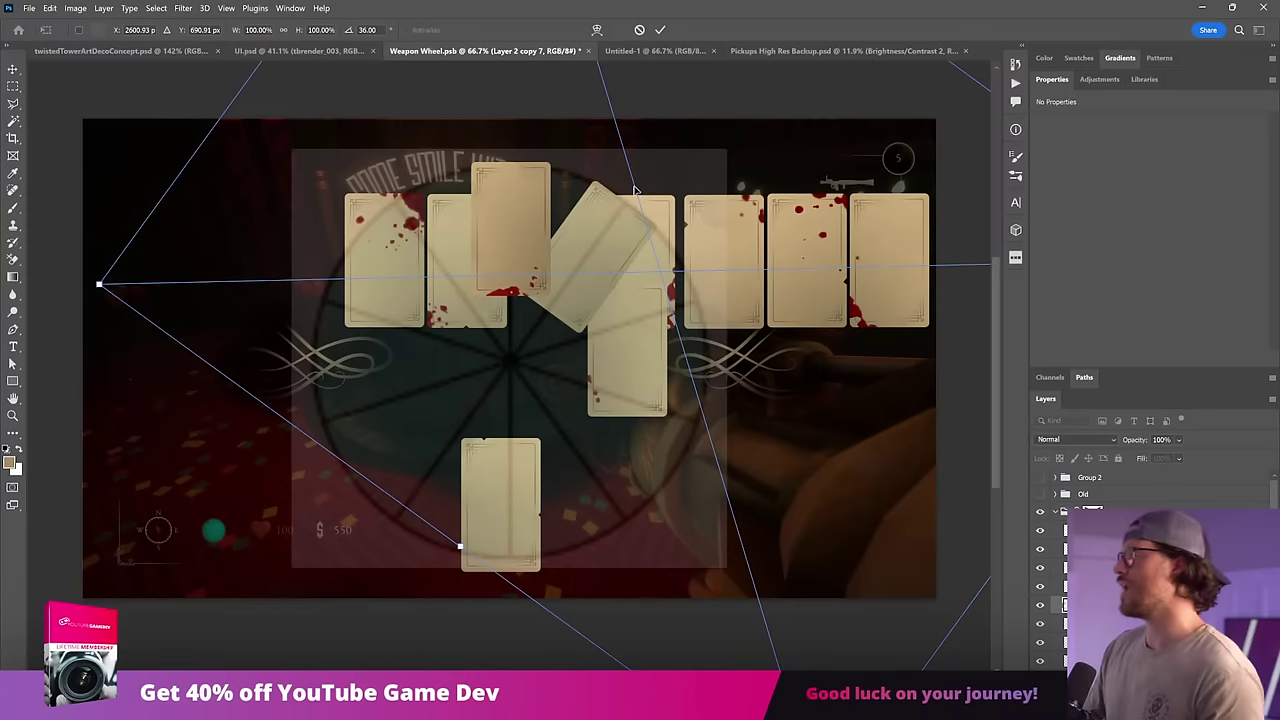
key("Return")
Step: Rotate the blood-spattered third card to 72° and move it onto the circle's third spoke
left_click(605, 346)
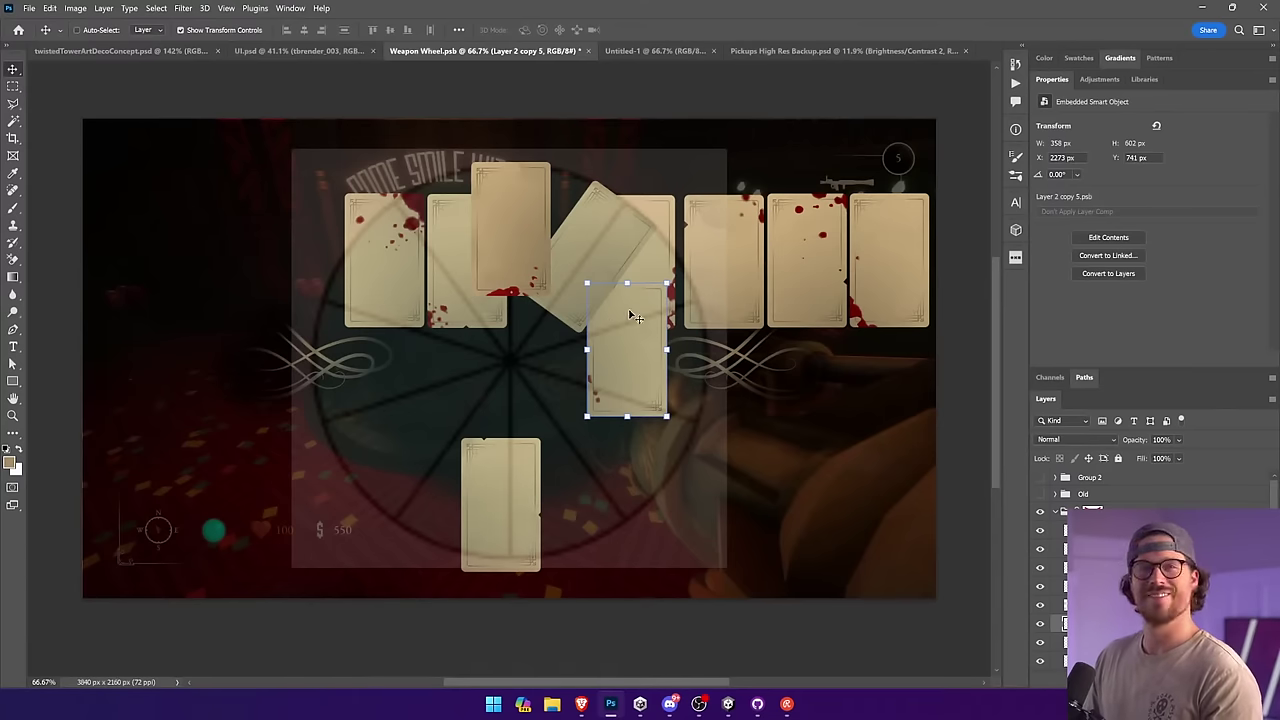
key("ctrl+t")
left_click_drag(686, 251, 592, 264)
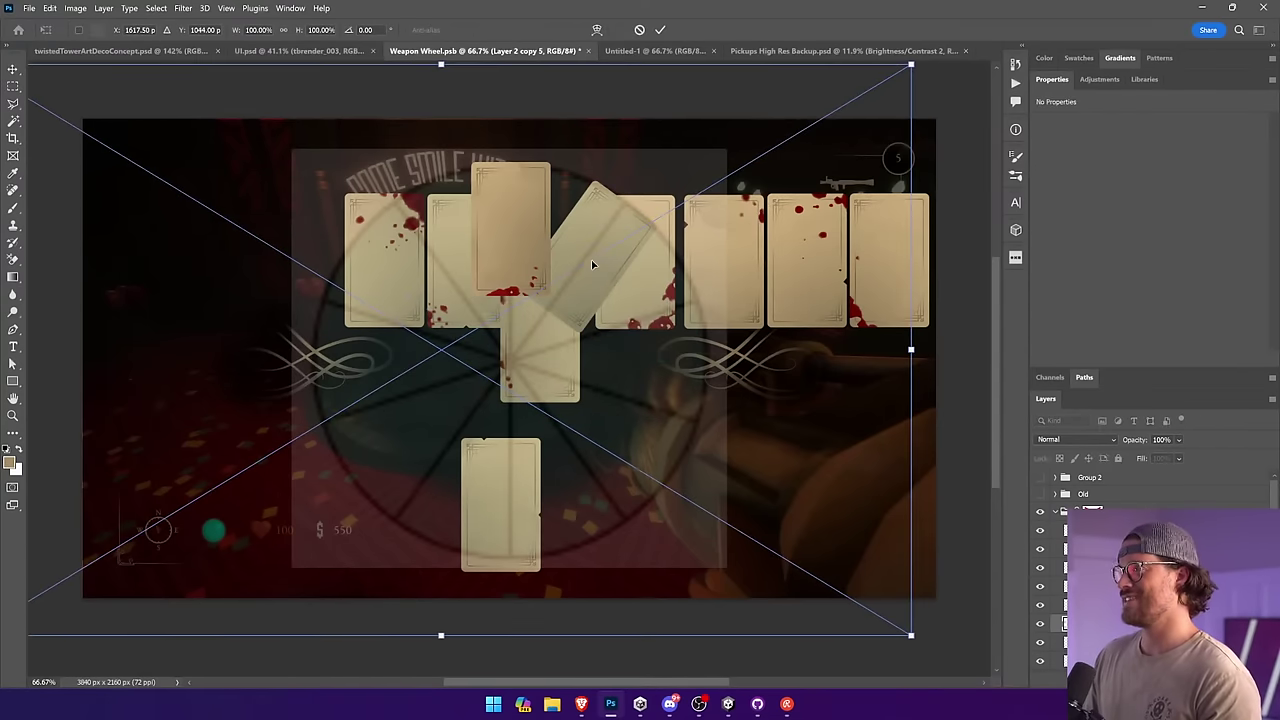
left_click(340, 28)
type("720")
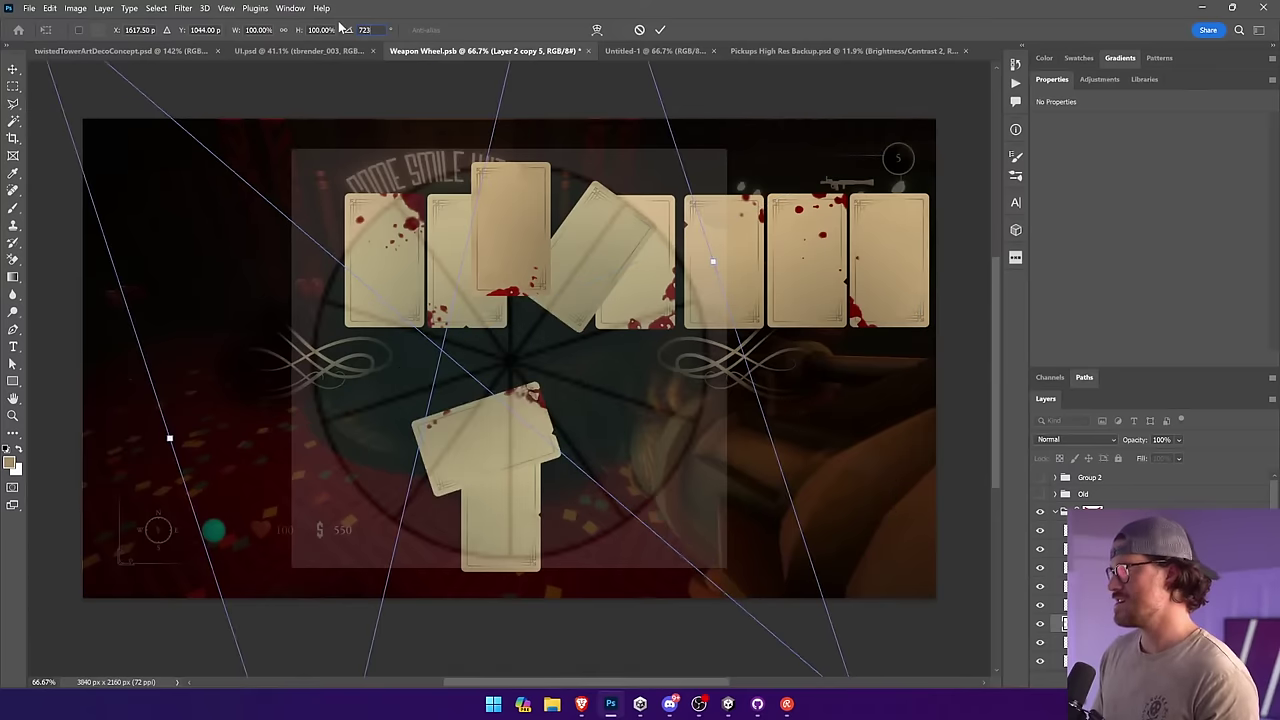
left_click(647, 267)
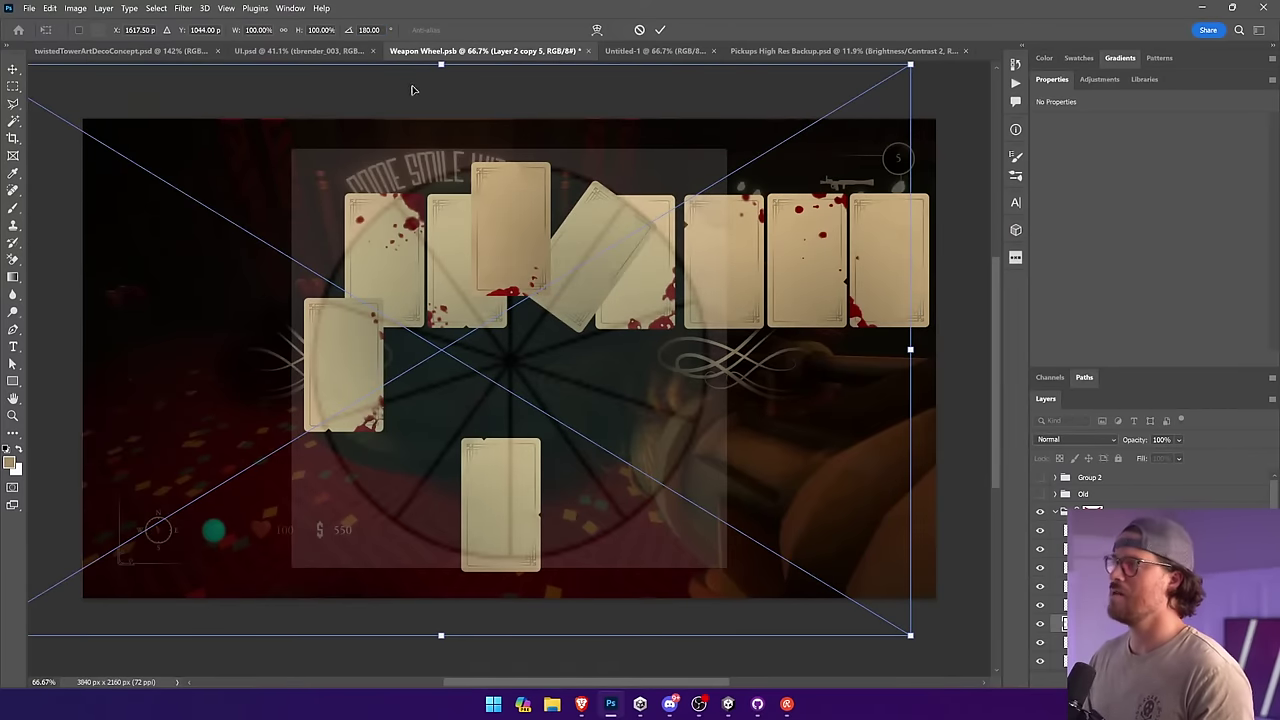
left_click(343, 29)
type("72")
key("Return")
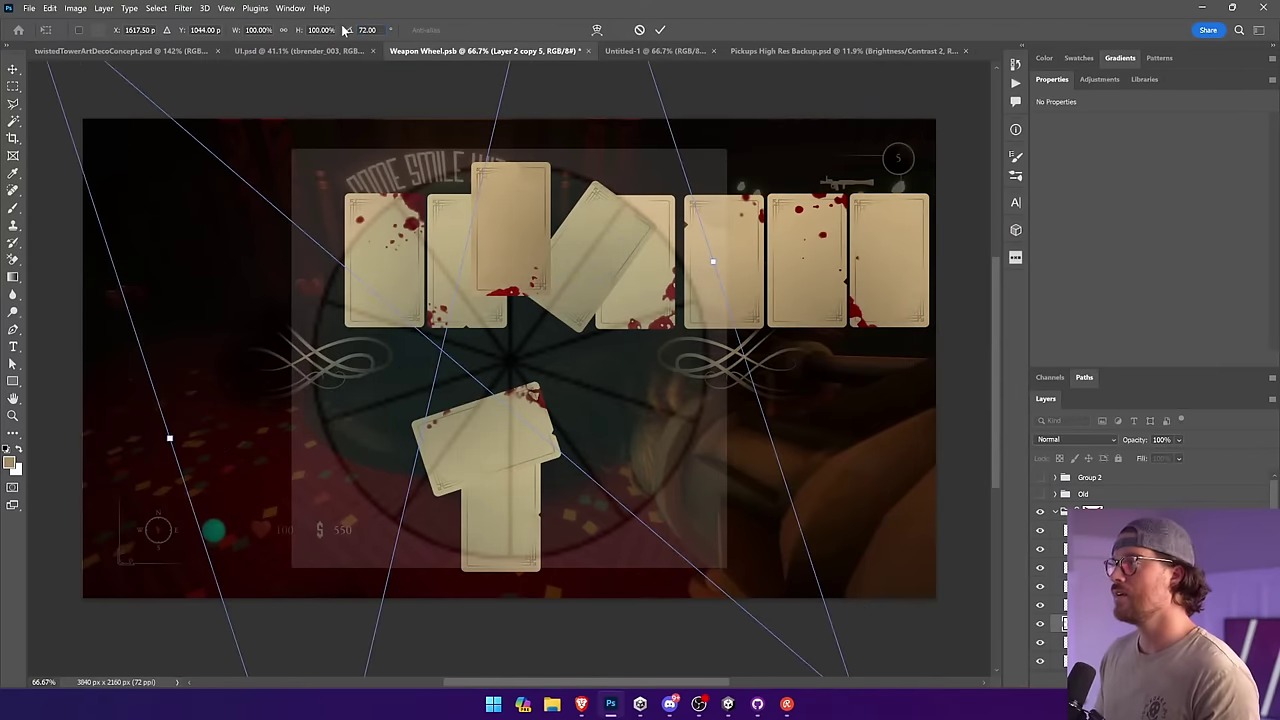
left_click_drag(558, 400, 707, 281)
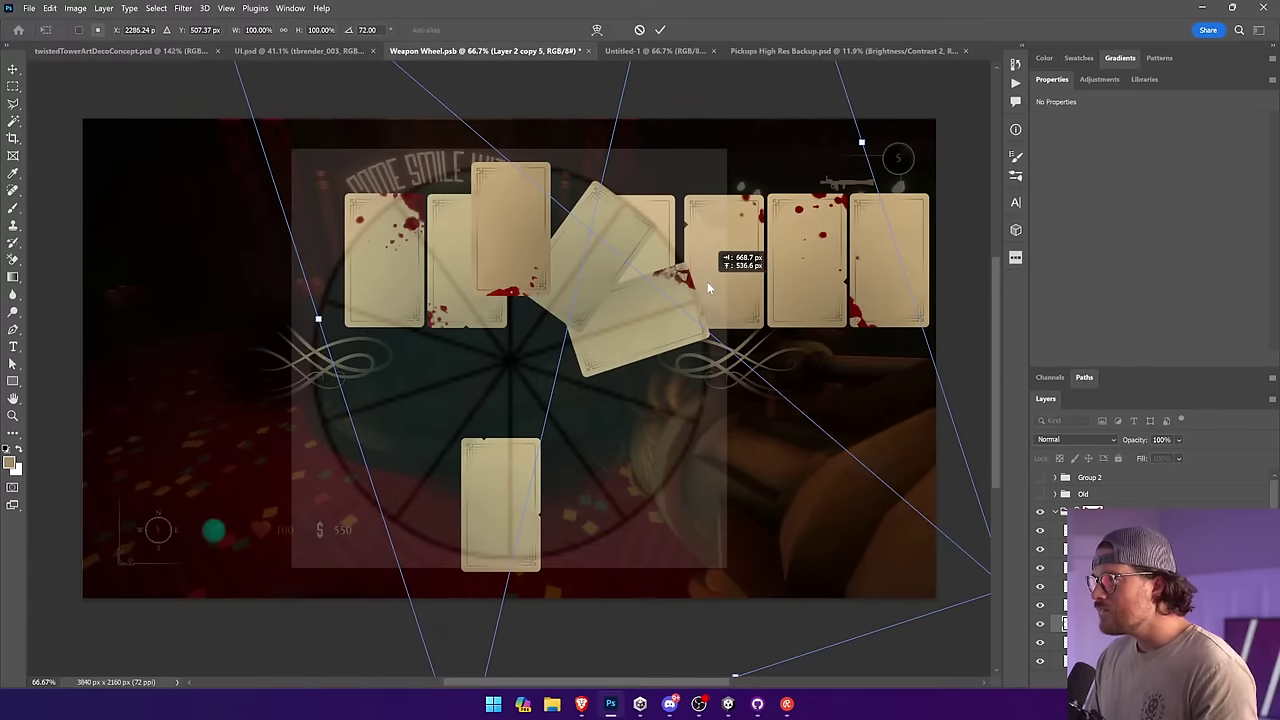
key("Return")
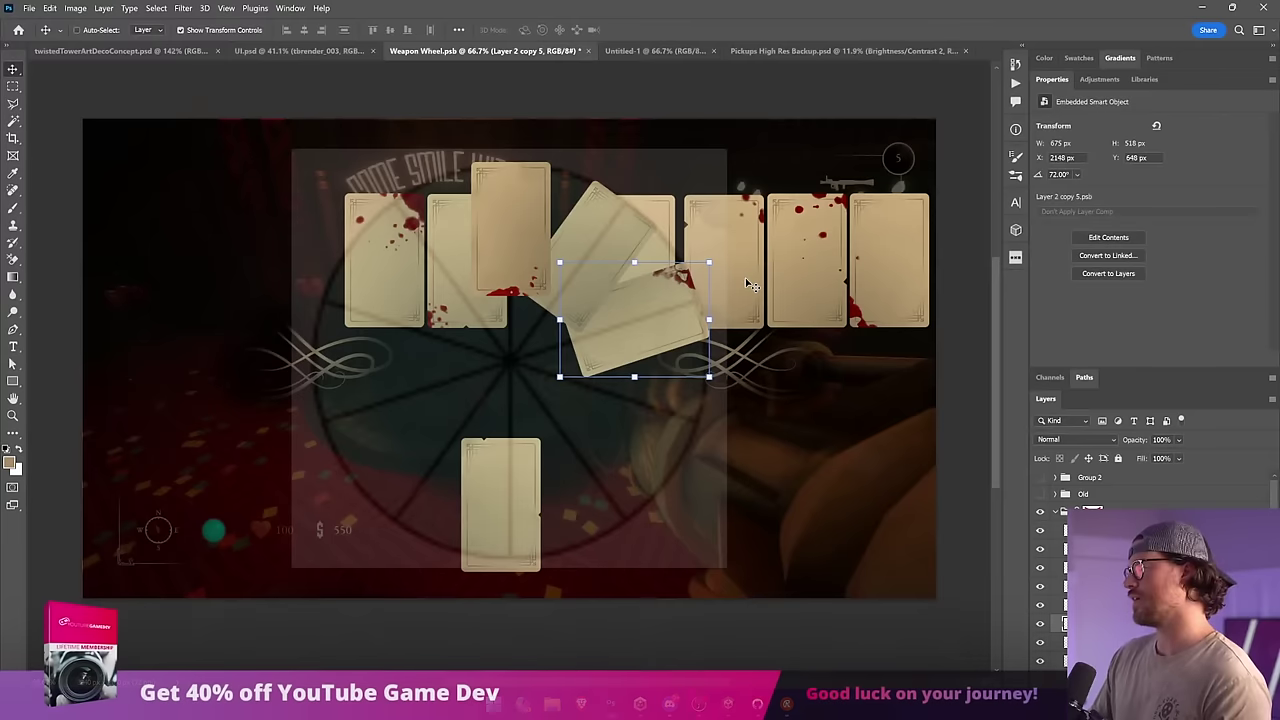
Step: Save the document, and place the leftmost blood-spattered card on the circle's fourth spoke, rotated to 108°
key("ctrl+s")
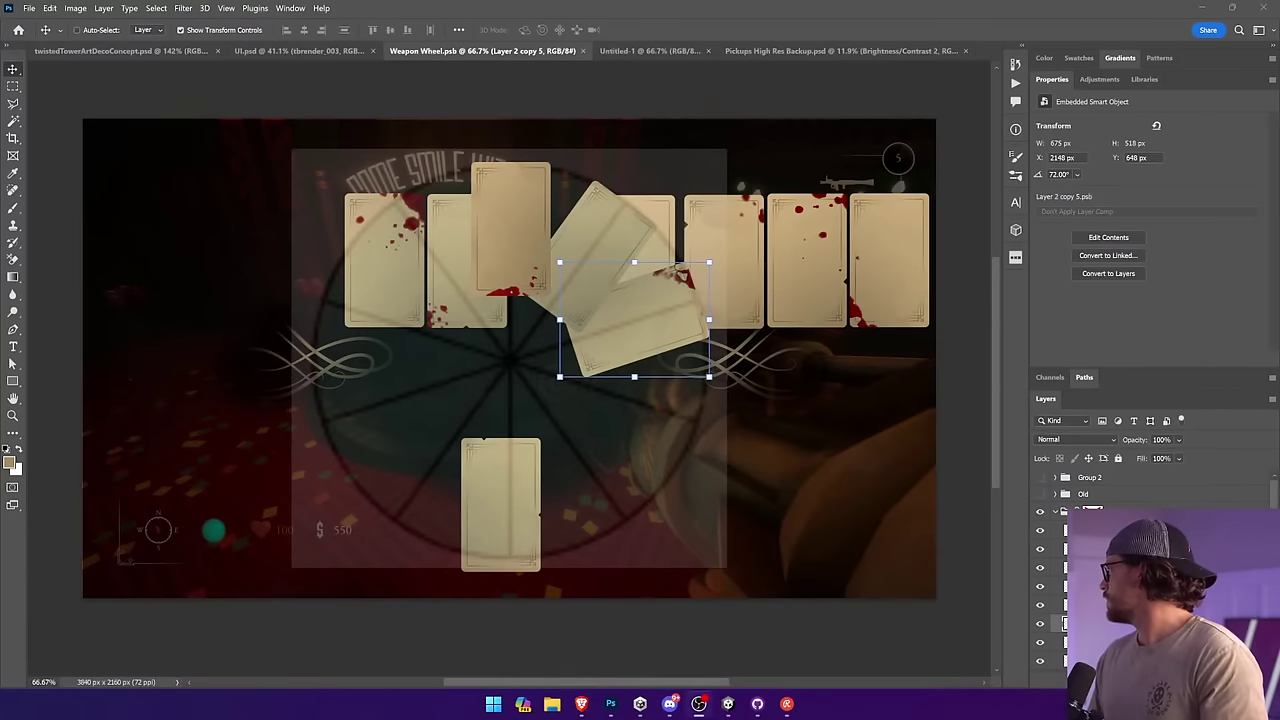
left_click(388, 276)
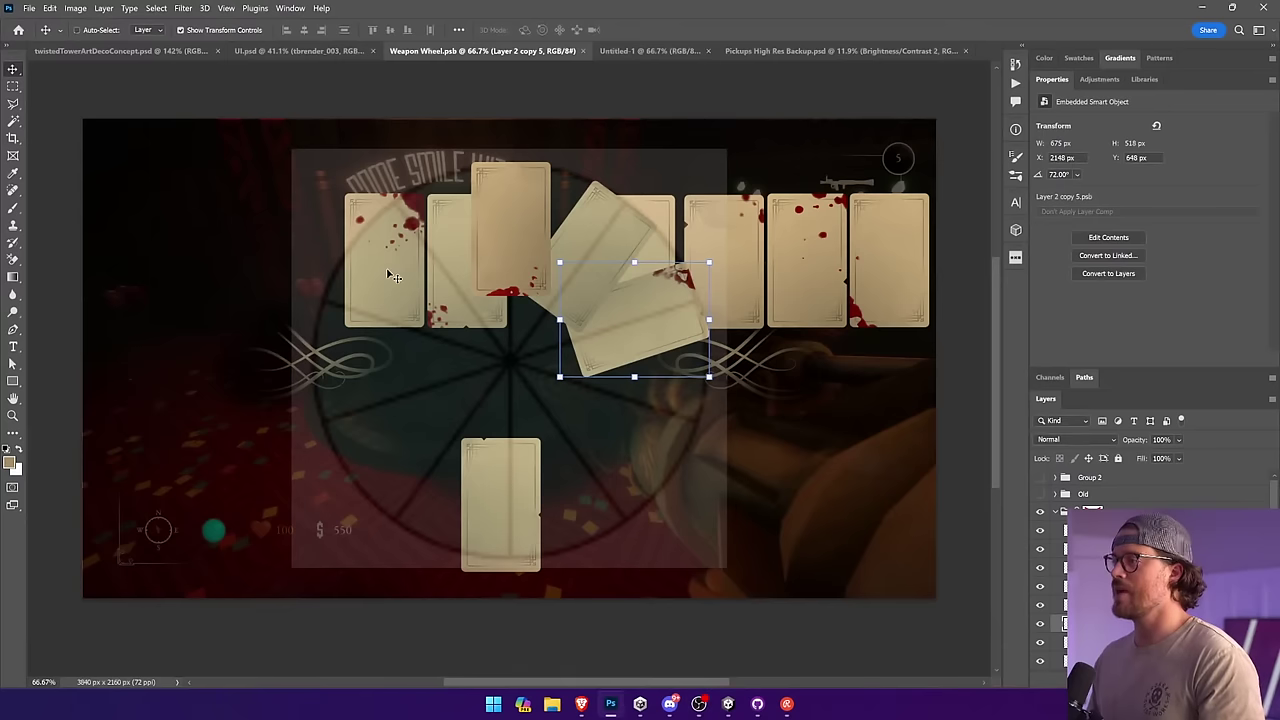
left_click_drag(395, 277, 381, 319)
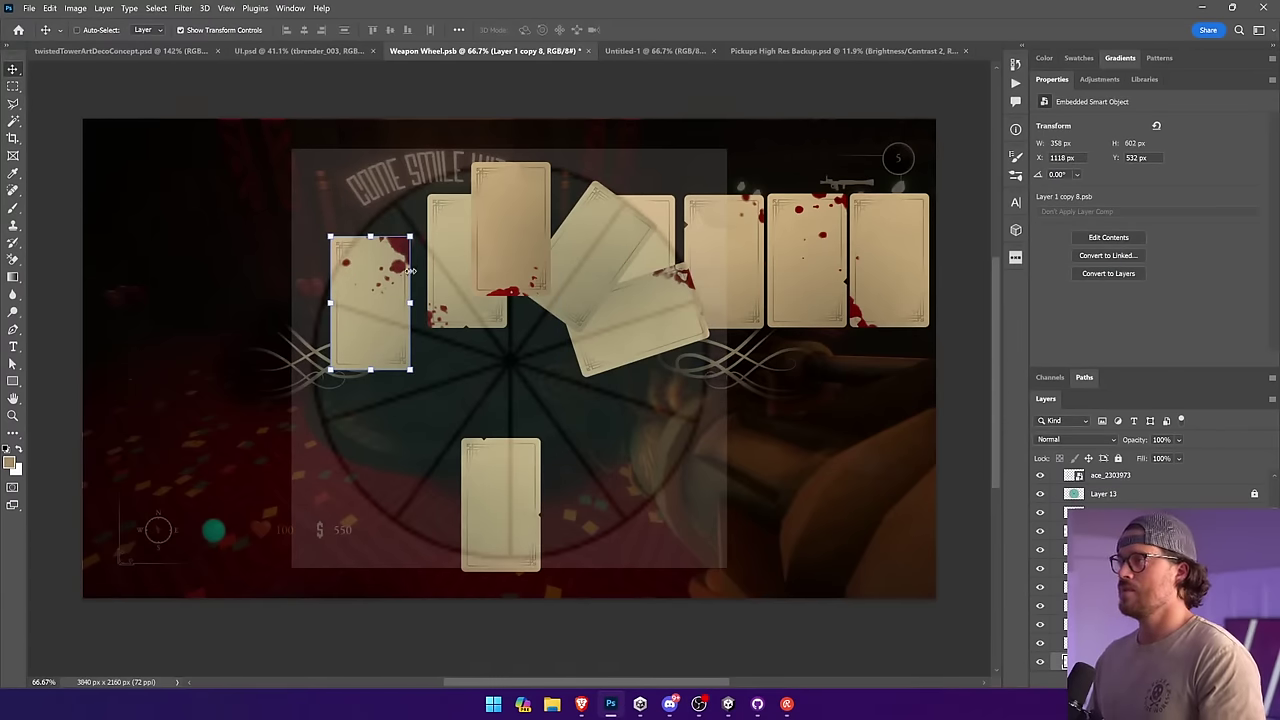
key("ctrl+t")
left_click_drag(414, 230, 730, 355)
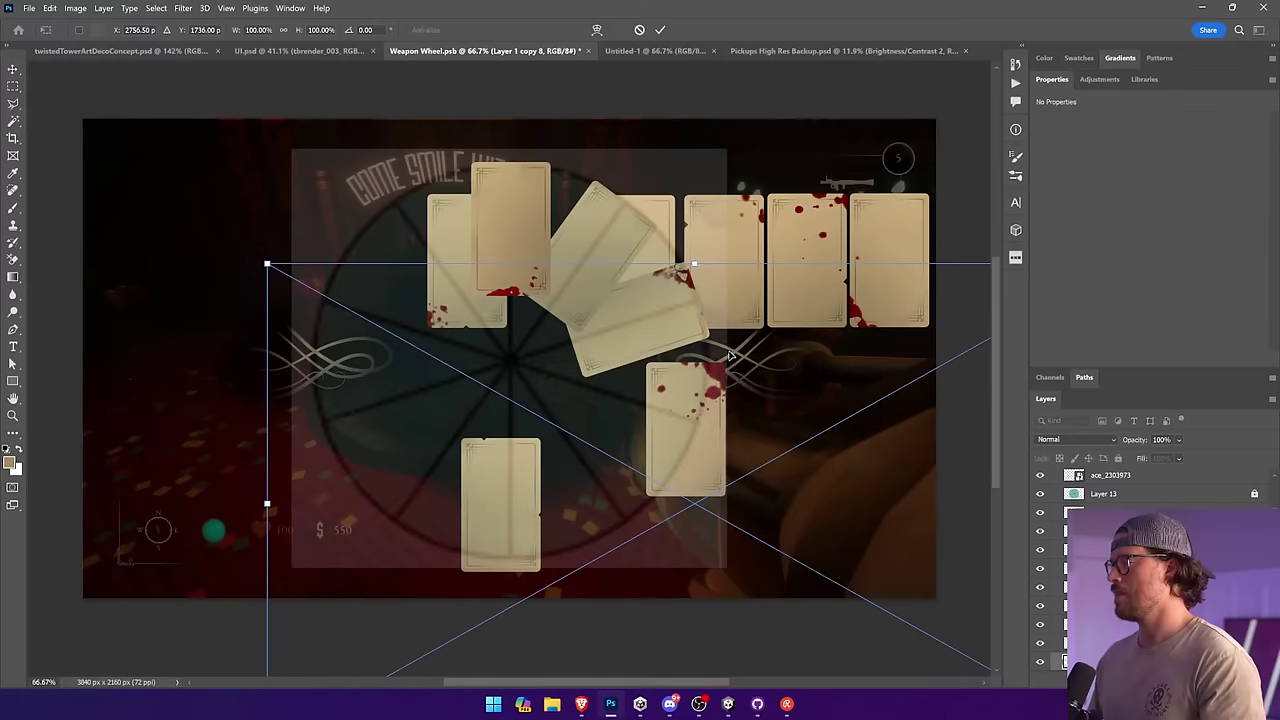
left_click(350, 32)
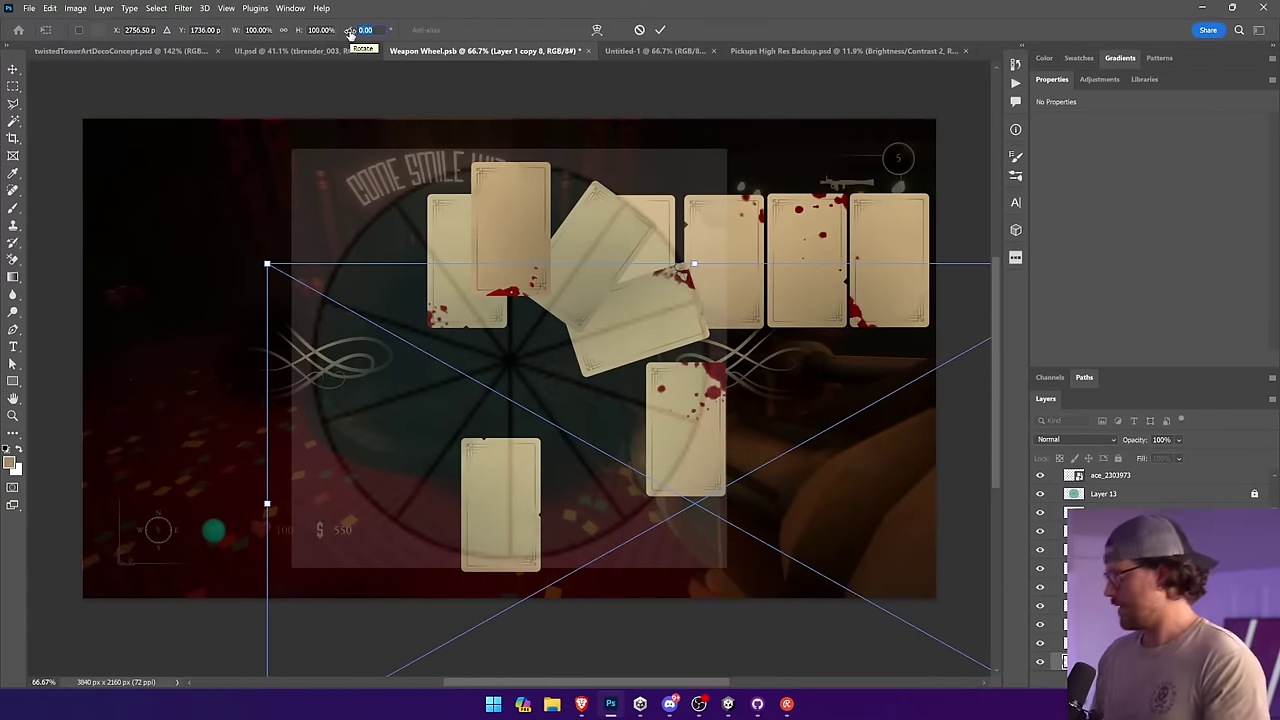
type("108")
key("Return")
key("Return")
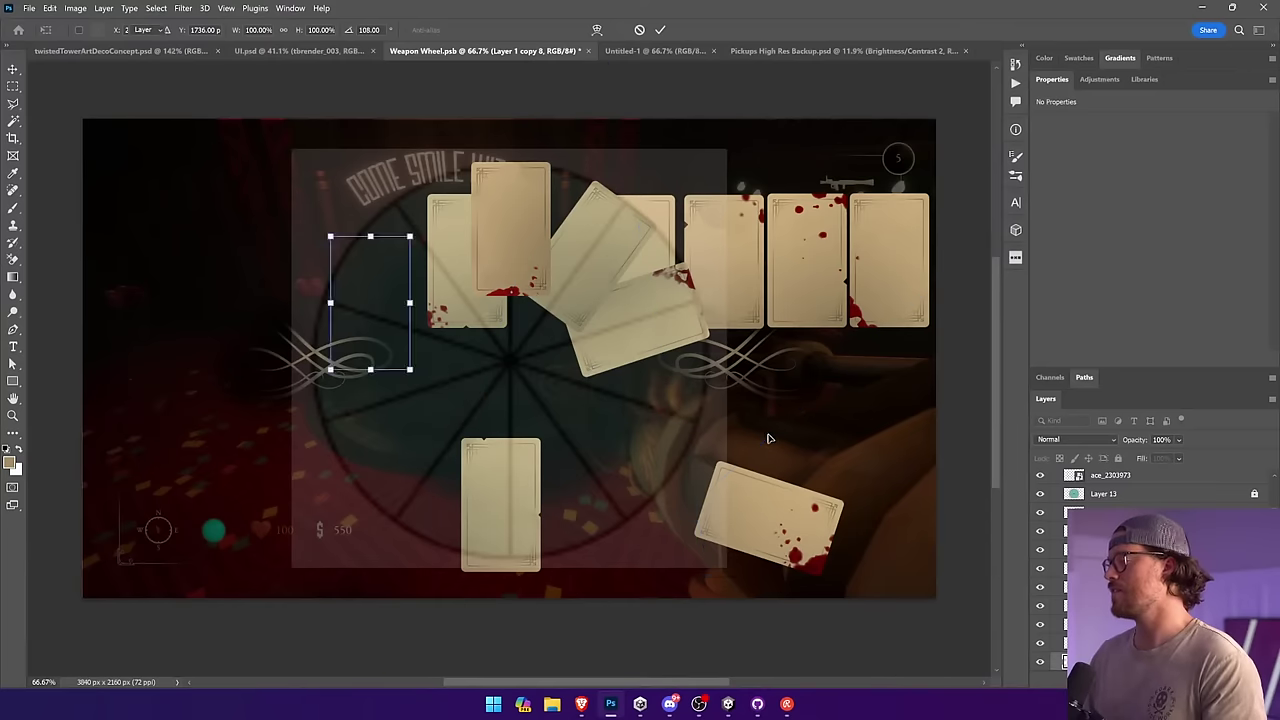
key("Return")
left_click_drag(812, 498, 671, 395)
Step: Rotate the unplaced card partly behind the upright top card to 142° and move it onto the circle's fifth spoke
left_click(467, 227)
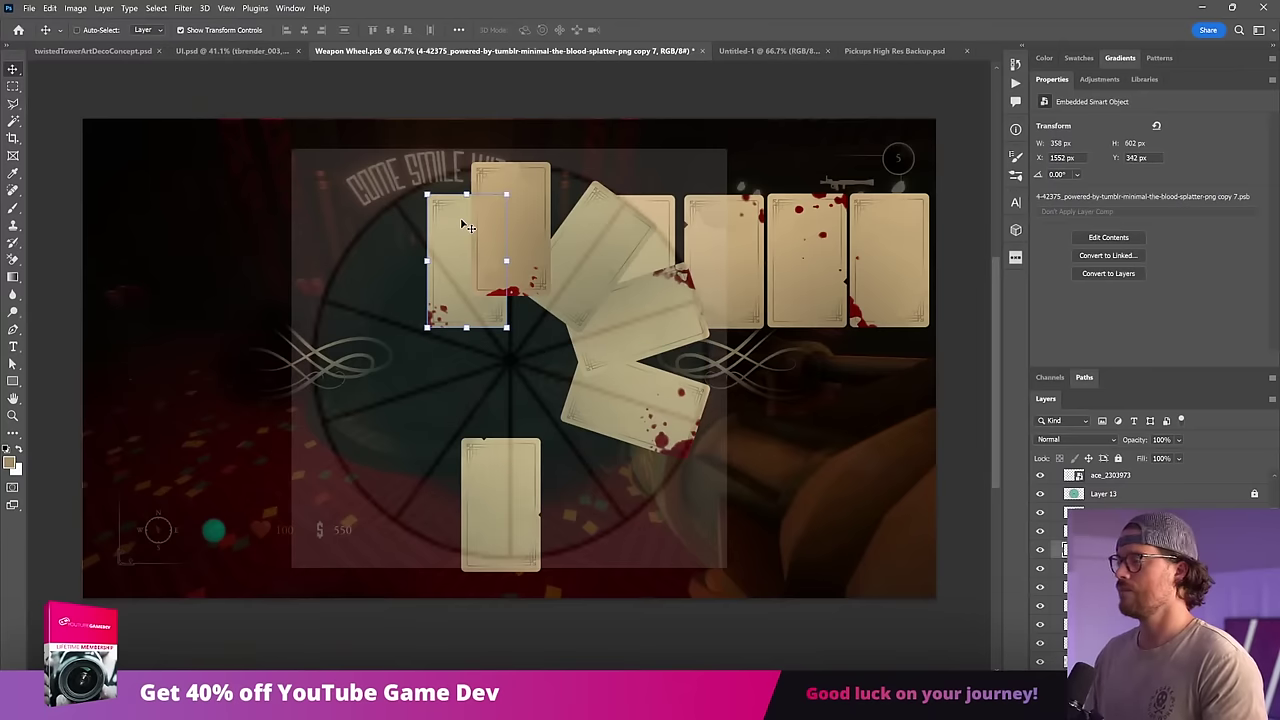
left_click_drag(452, 232, 435, 263)
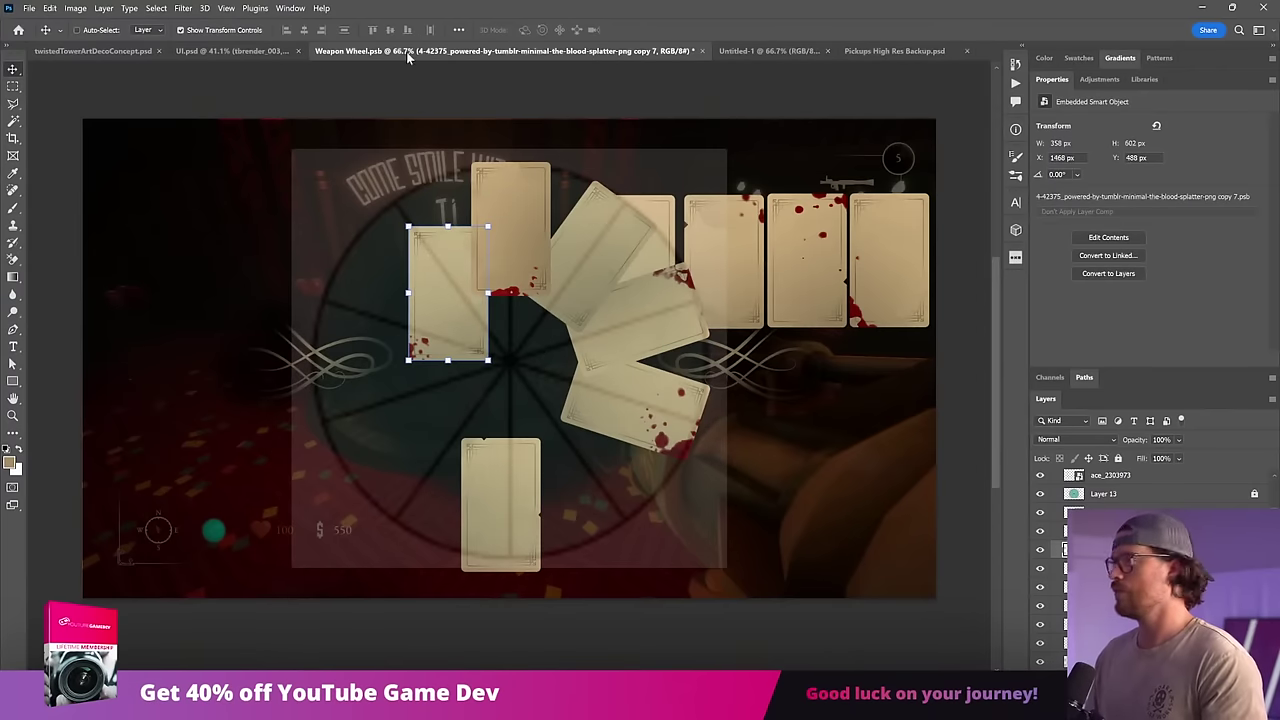
key("ctrl+t")
left_click_drag(495, 216, 481, 240)
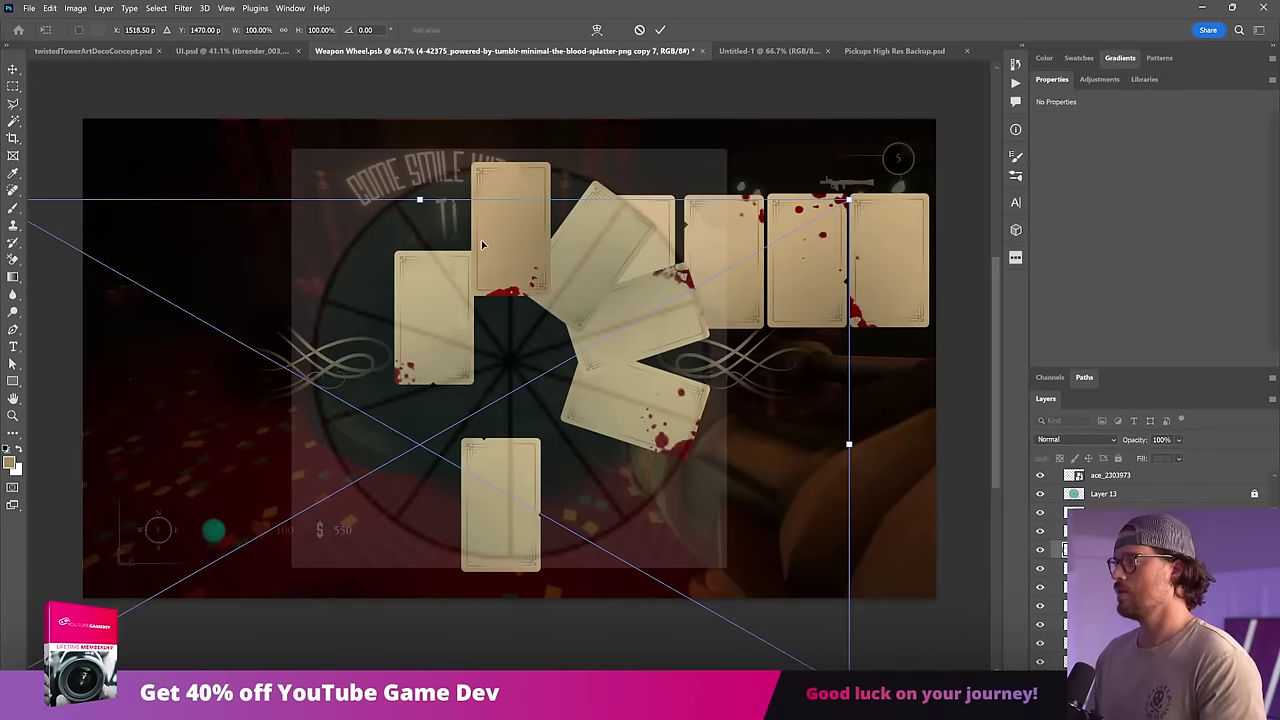
type("142")
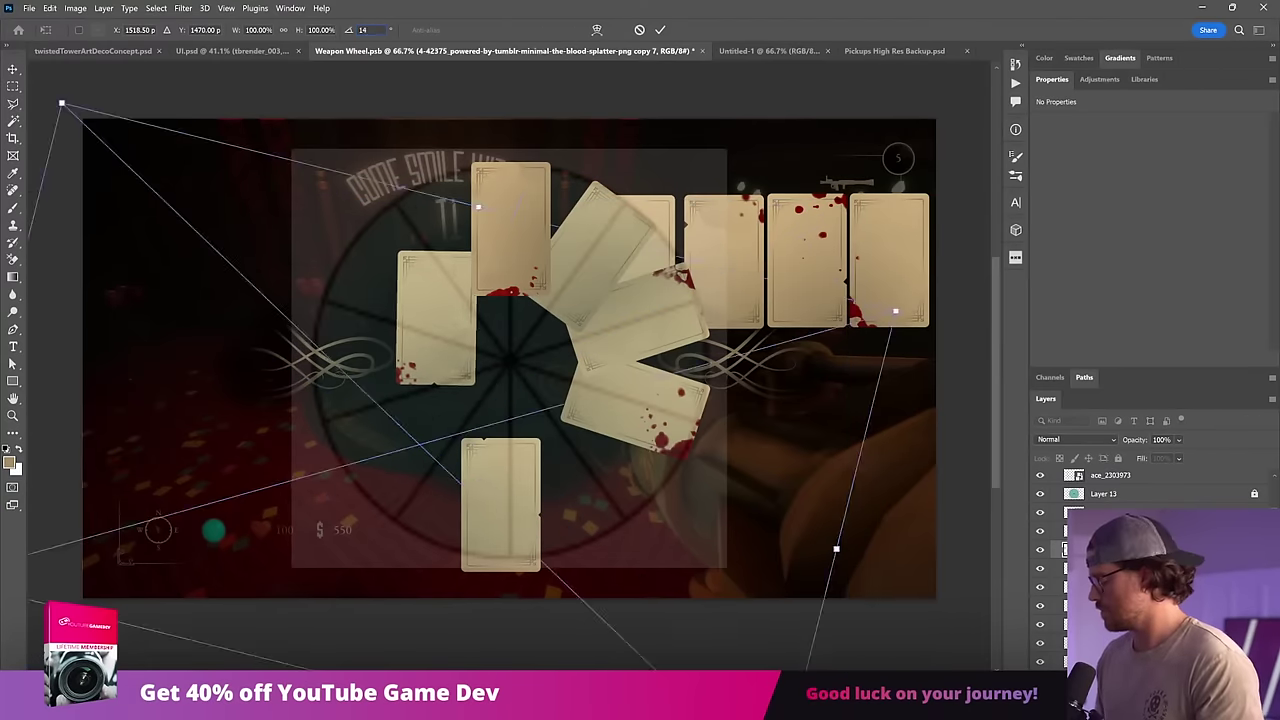
left_click_drag(595, 517, 692, 430)
key("Return")
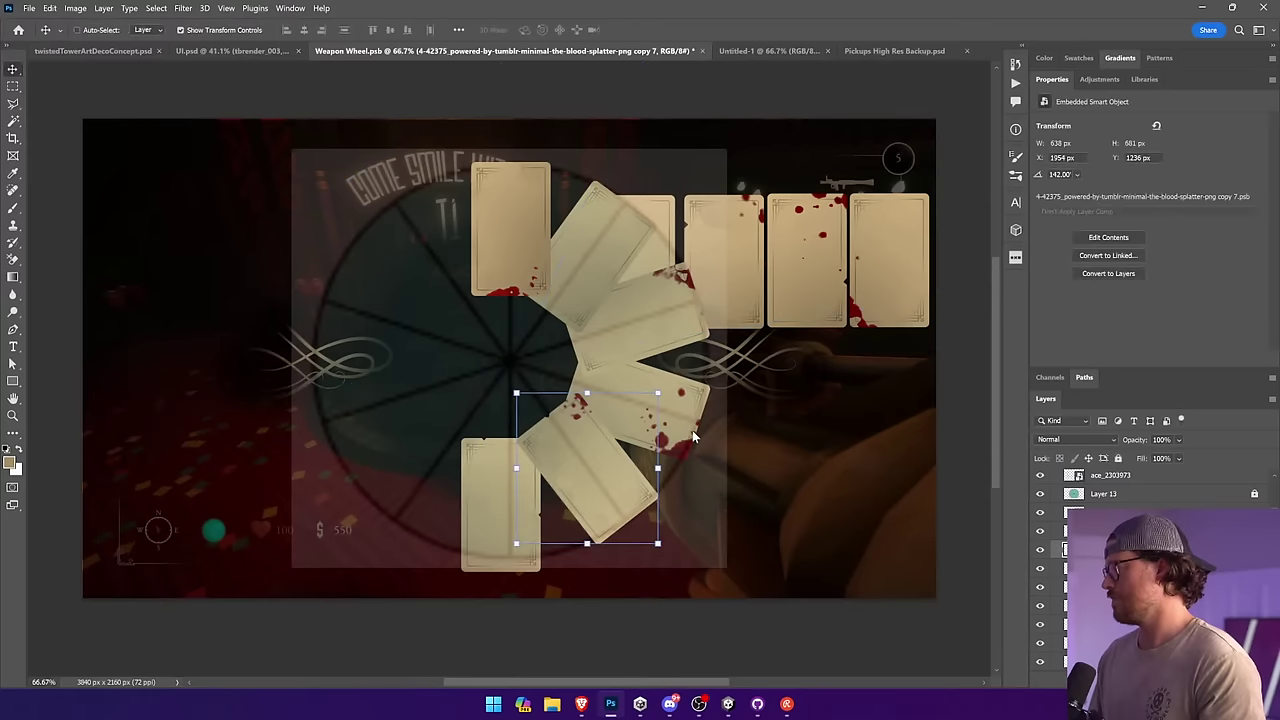
Step: Rotate the unplaced card behind the second spoke's card to 144° beside the circle's left edge, and centre the bottom card on the lowest spoke
left_click(648, 232)
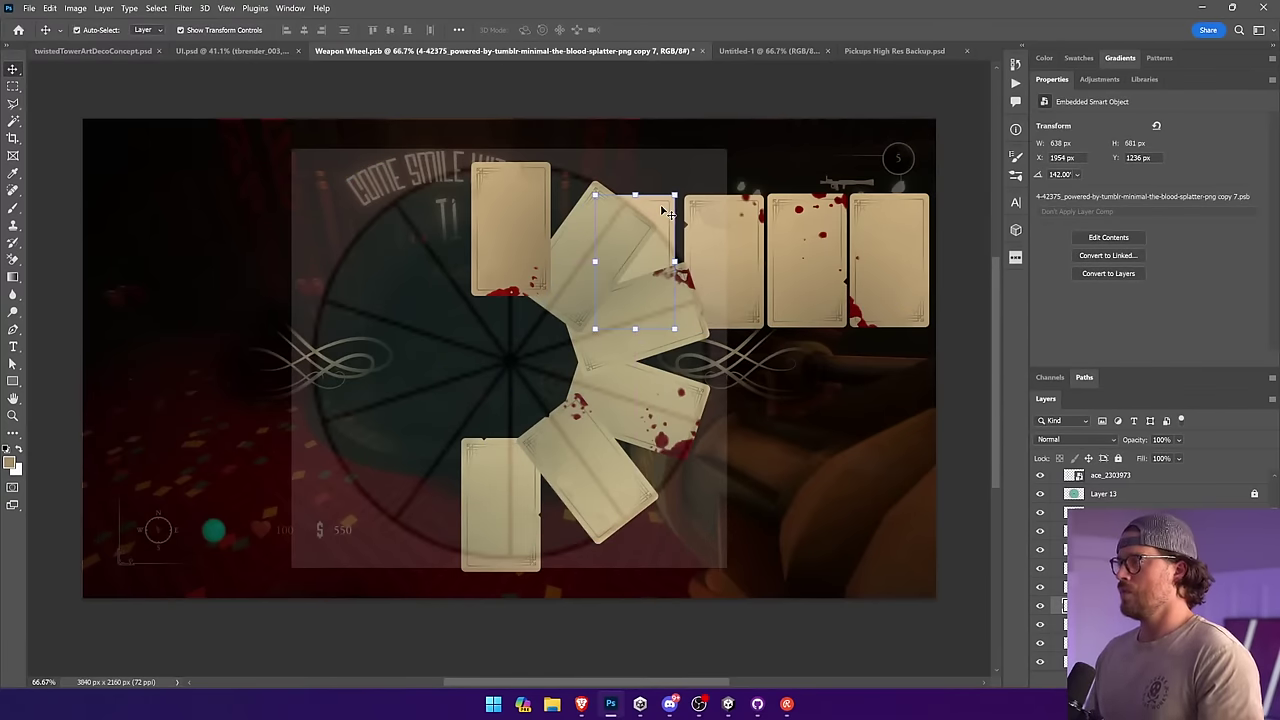
key("ctrl+t")
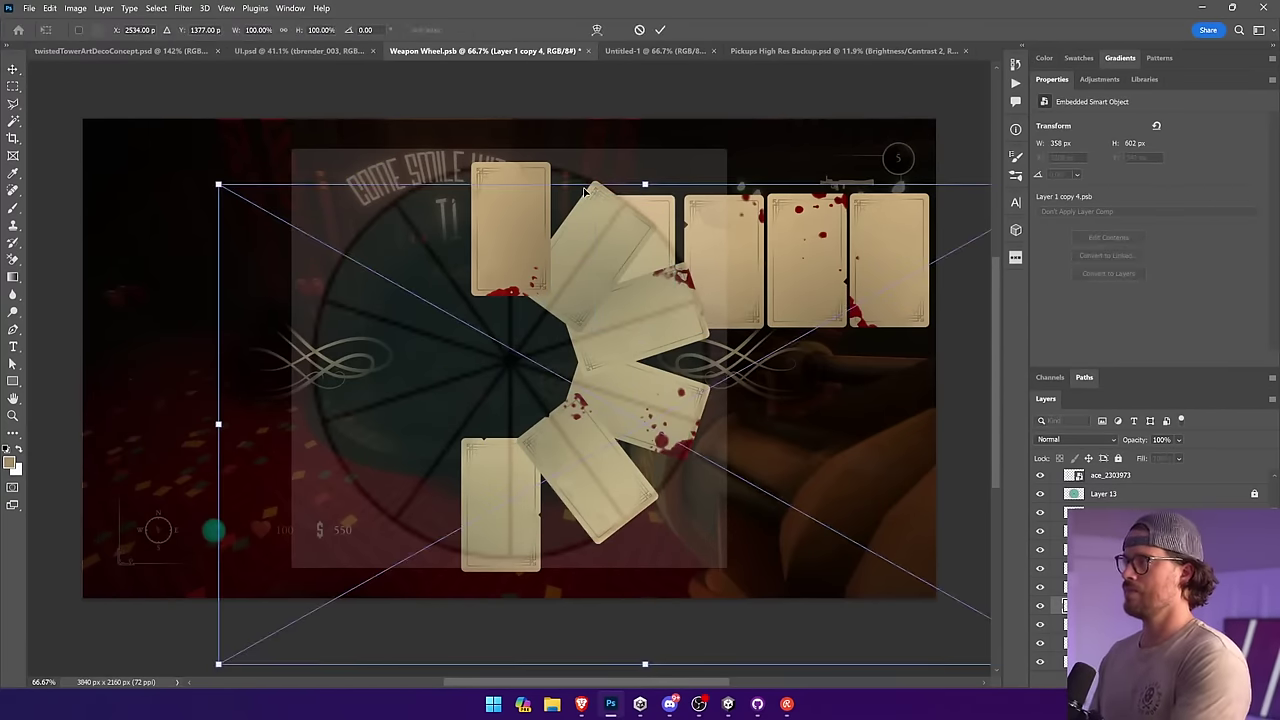
left_click_drag(597, 183, 421, 274)
key("Return")
key("ctrl+t")
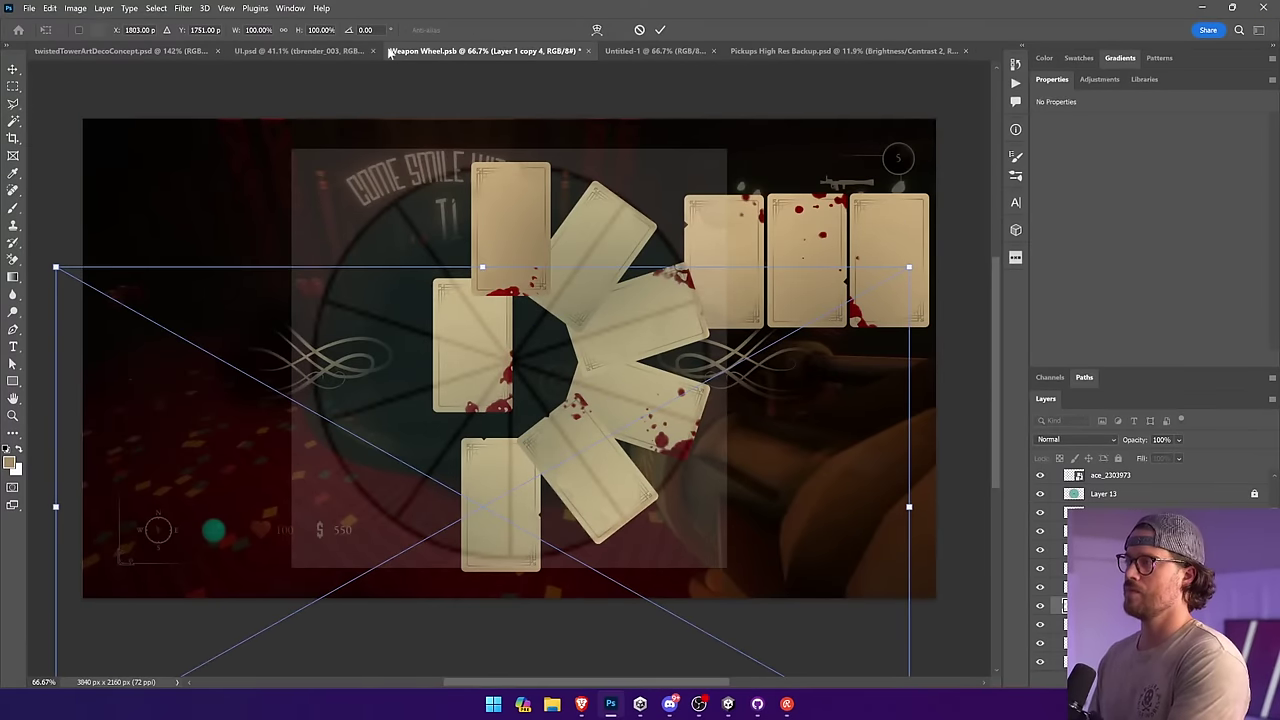
type("144")
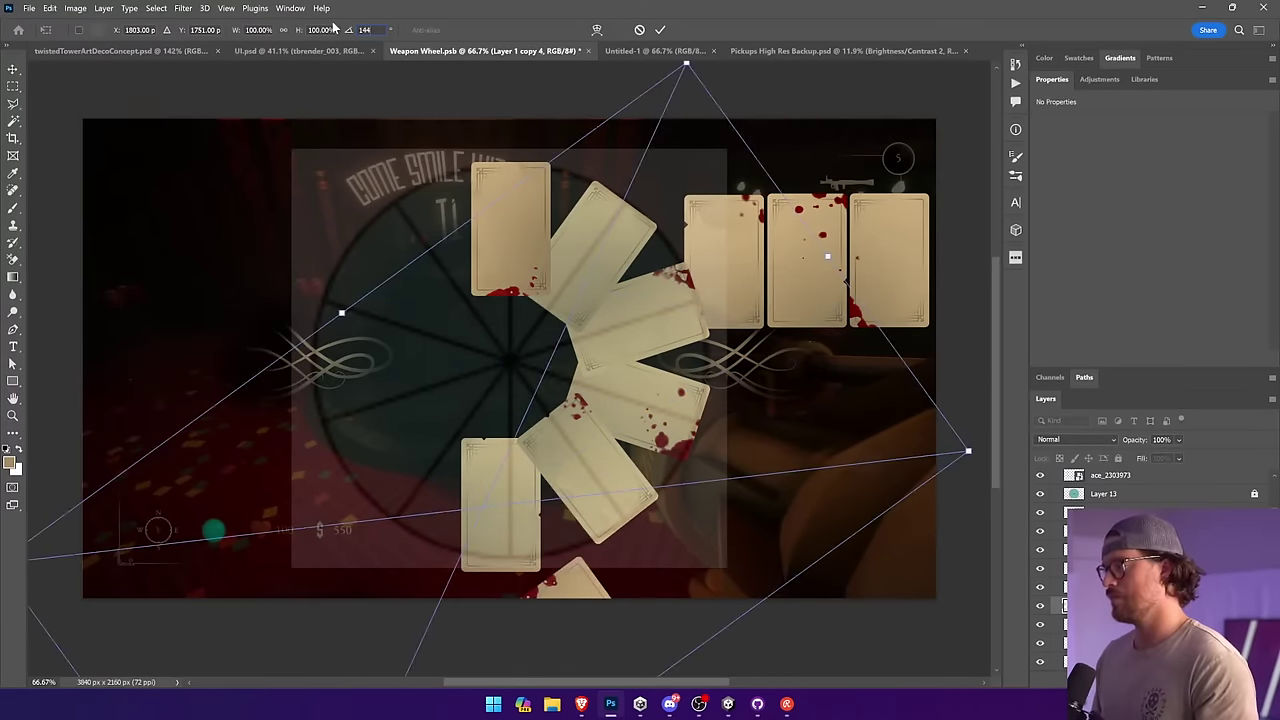
key("Return")
left_click_drag(687, 477, 482, 273)
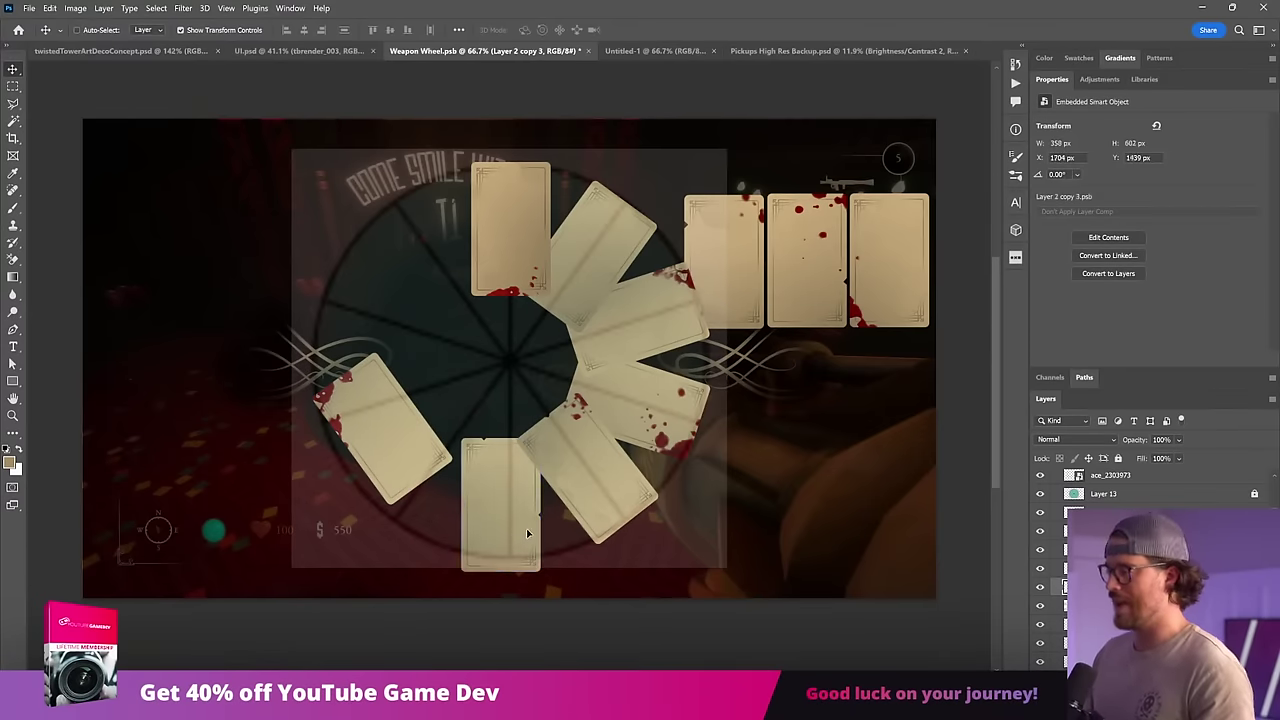
left_click_drag(526, 528, 530, 524)
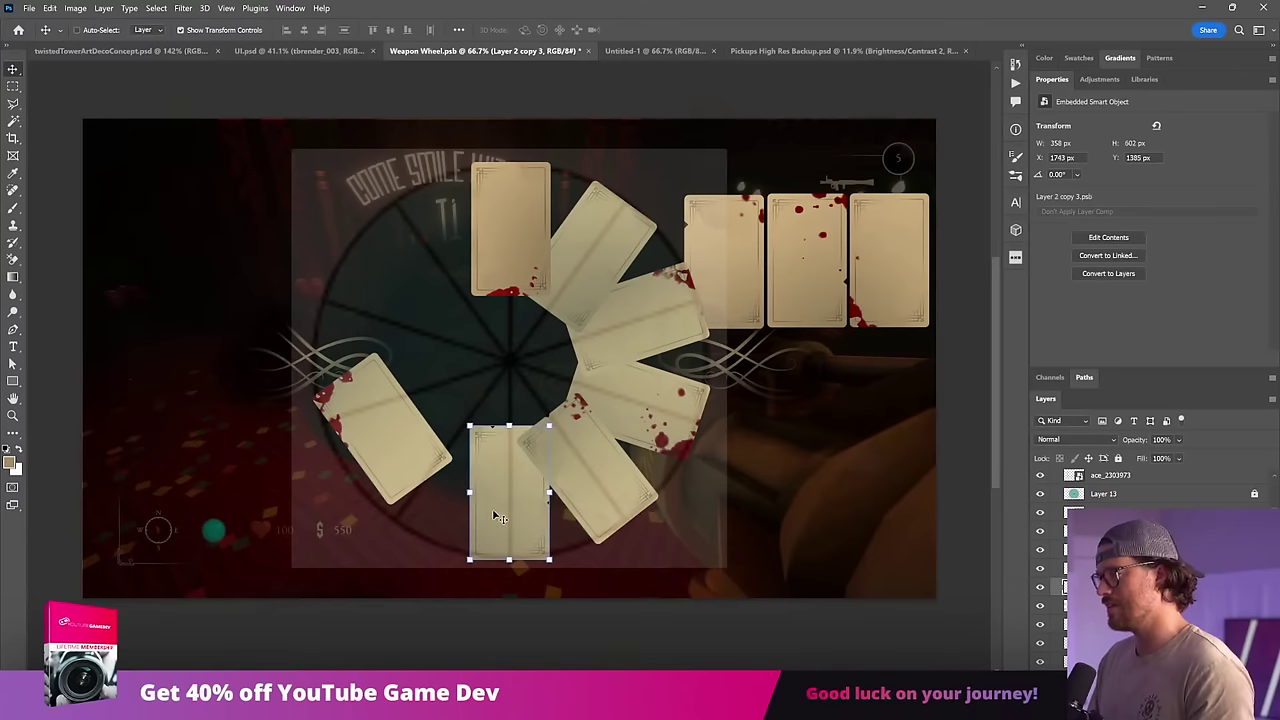
Step: Nudge the 144° card slightly outward and try to set its rotation to 216°
left_click(408, 463)
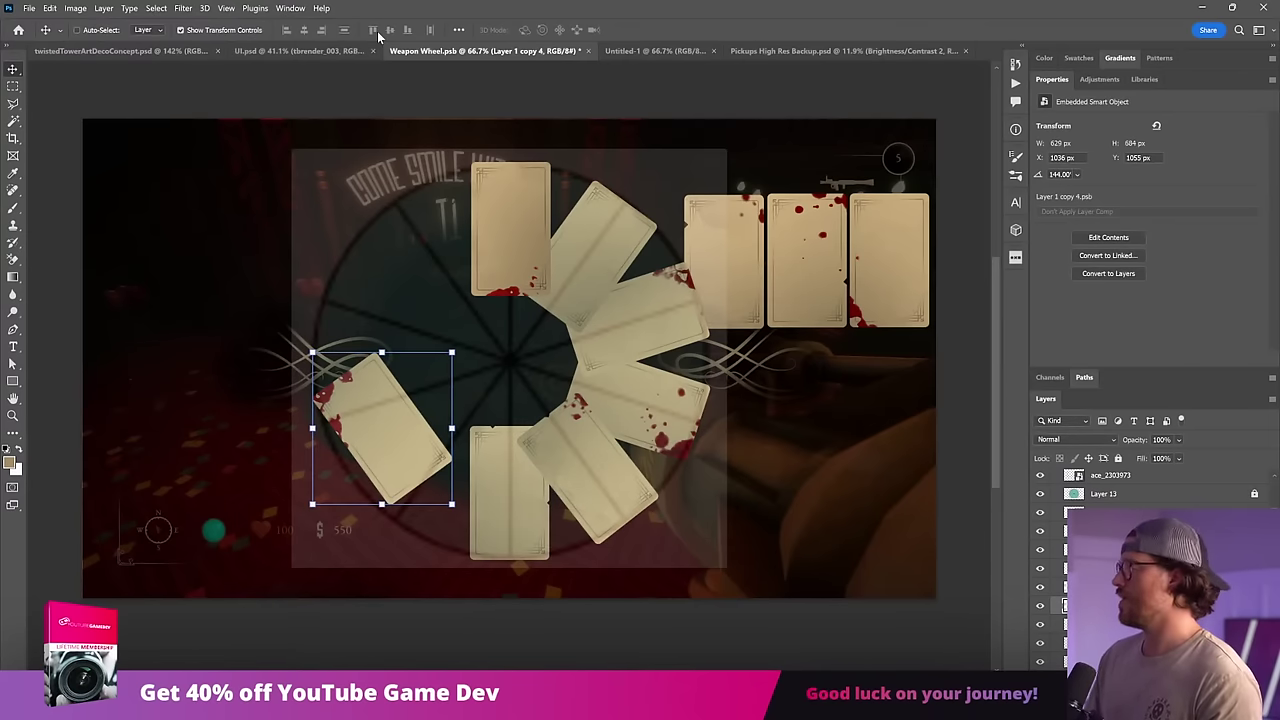
left_click_drag(369, 420, 359, 426)
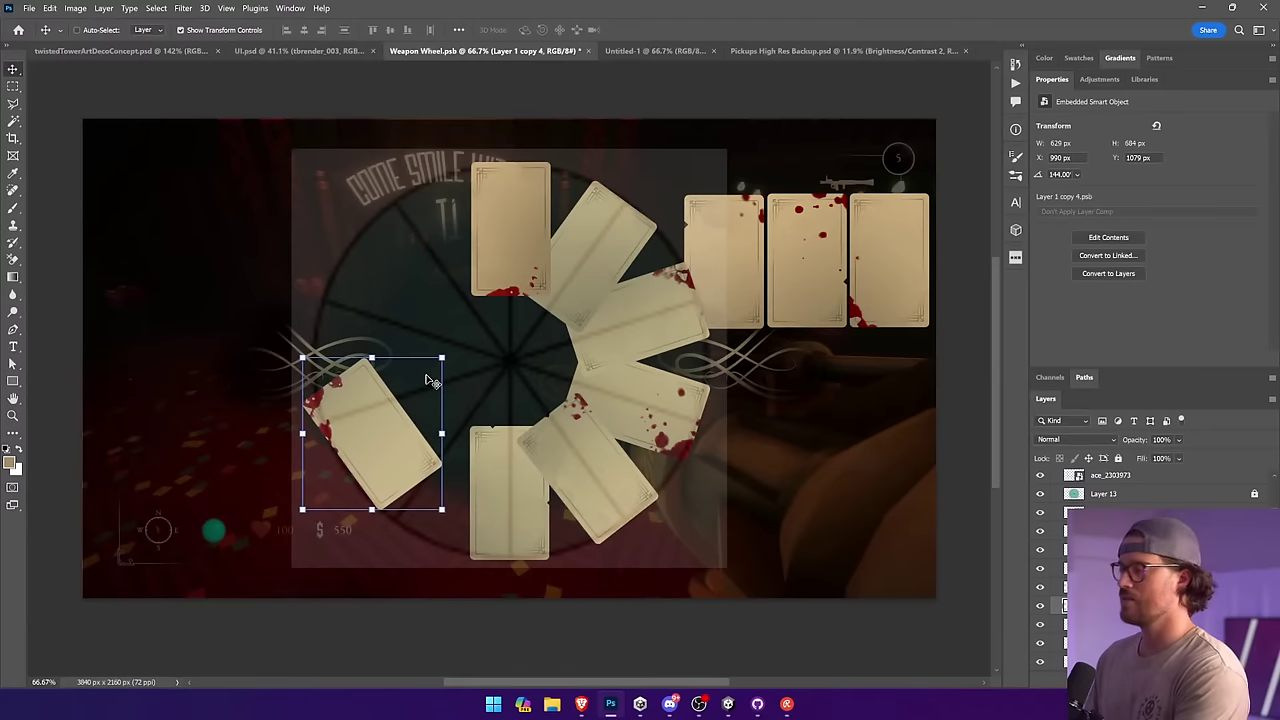
key("ctrl+t")
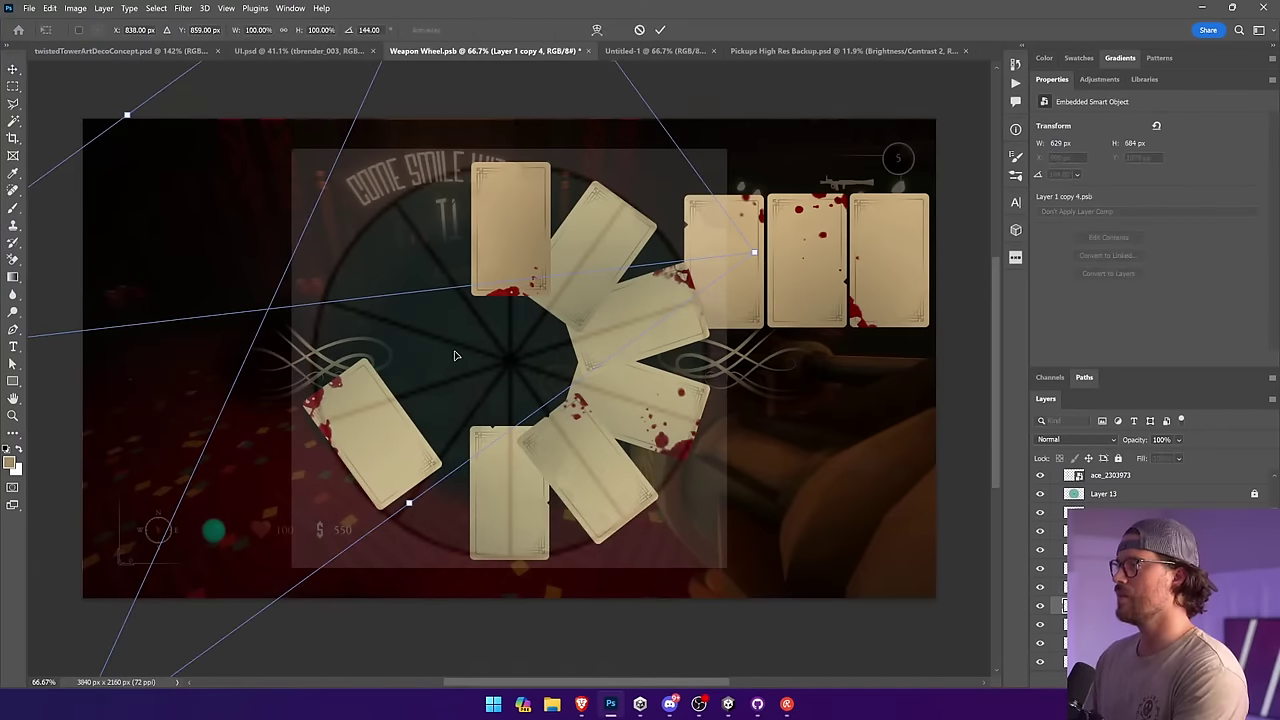
left_click_drag(376, 30, 330, 38)
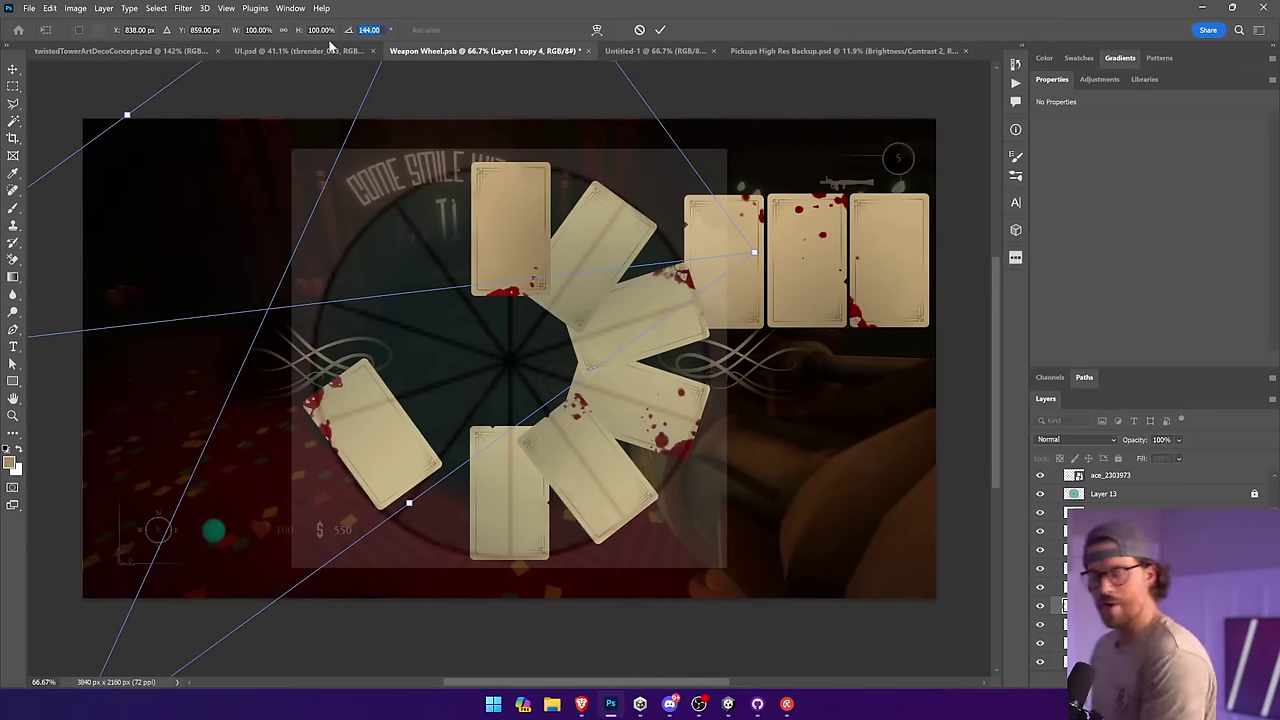
type("216")
key("Return")
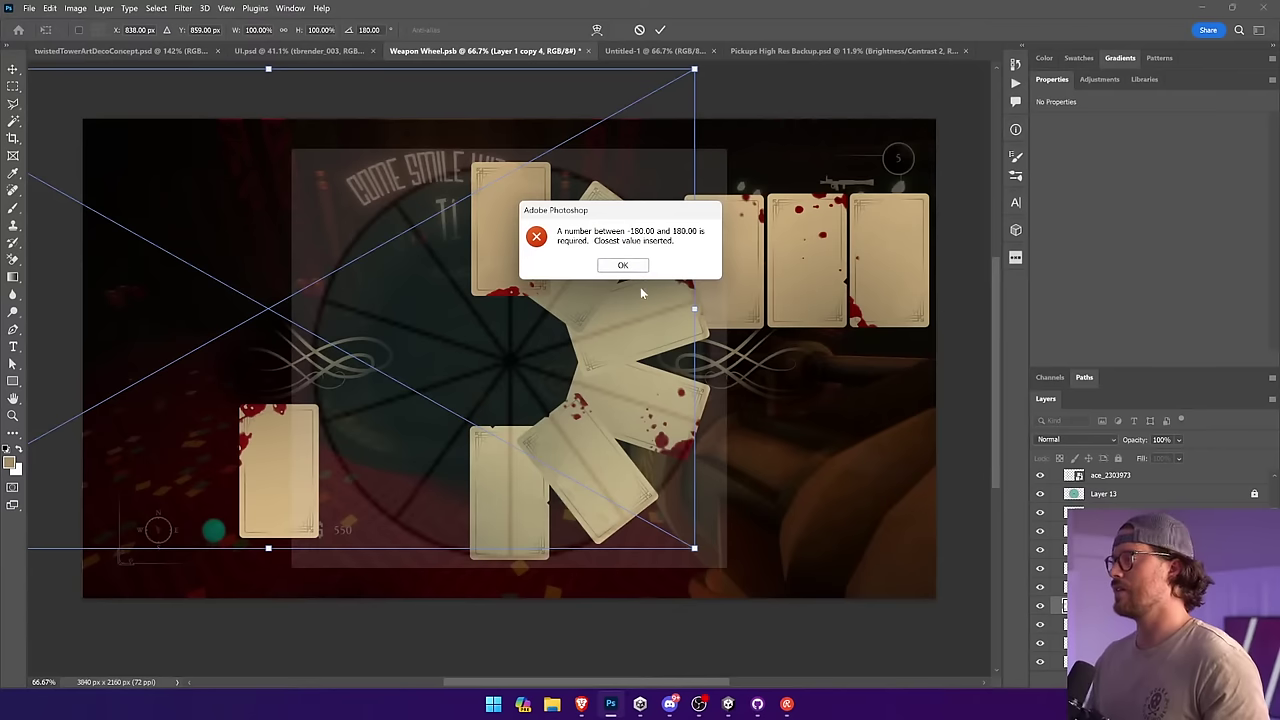
left_click(623, 266)
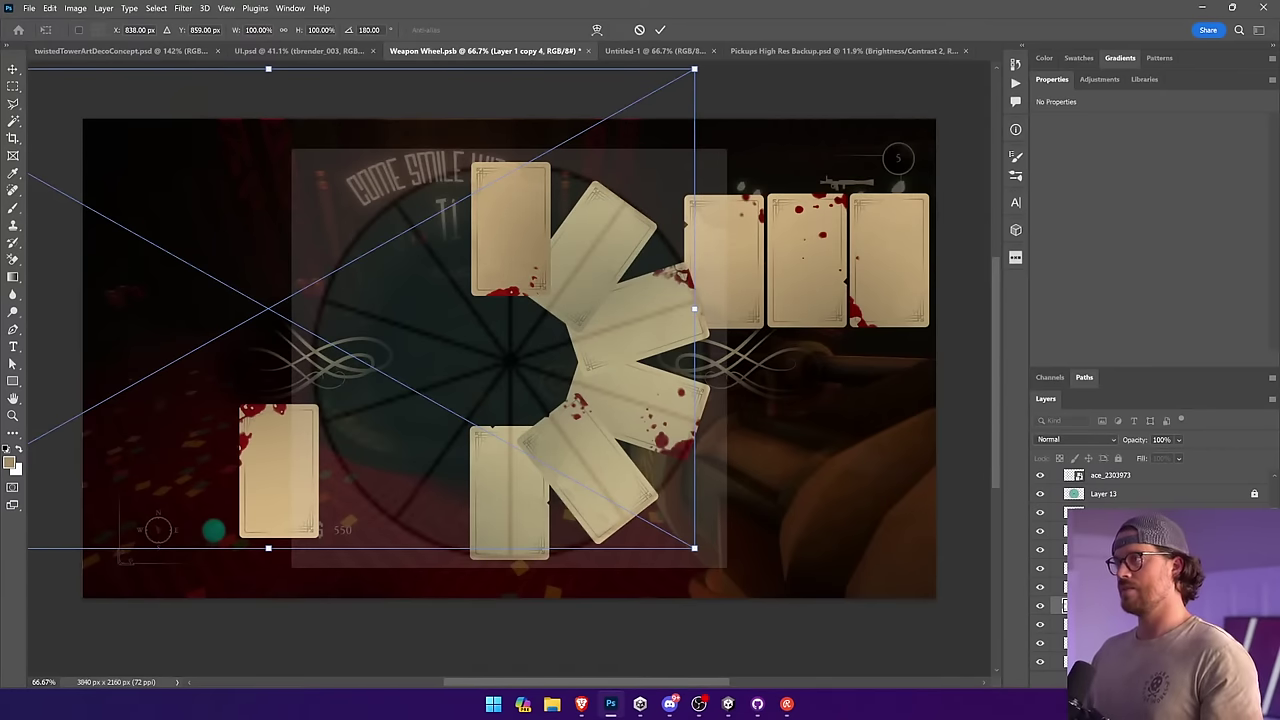
left_click_drag(380, 30, 339, 31)
type("216")
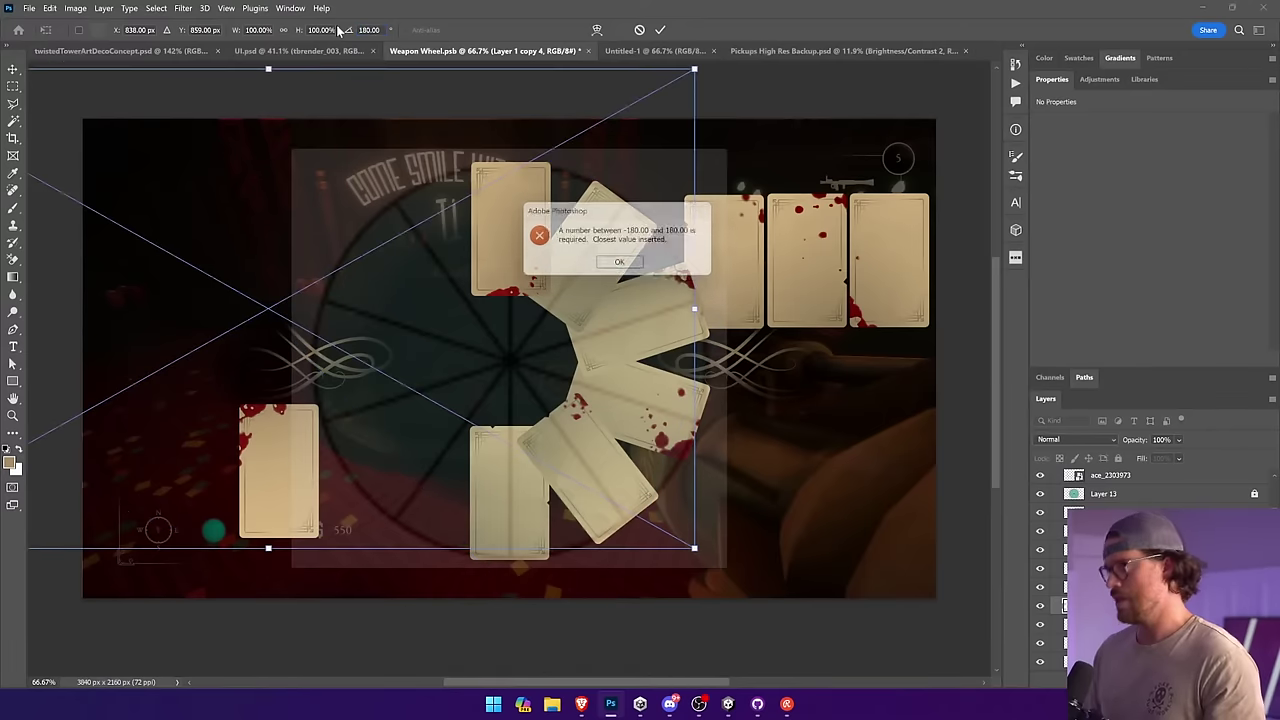
key("Return")
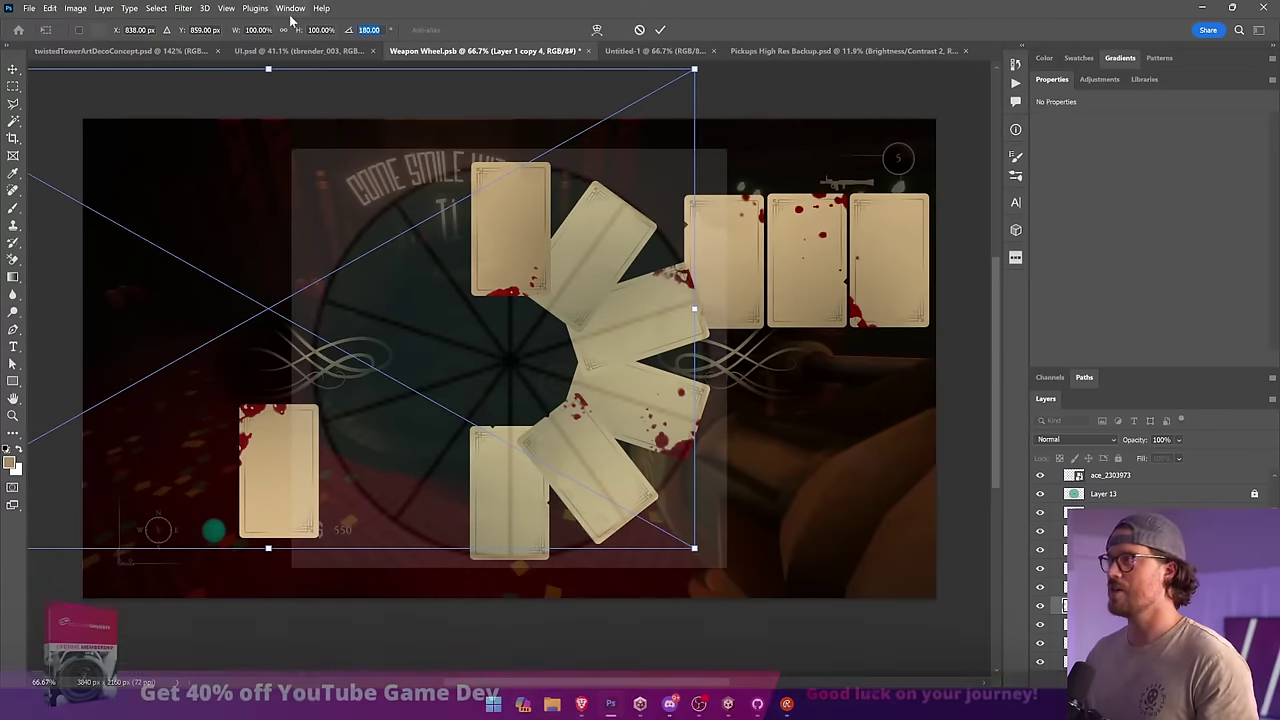
type("216")
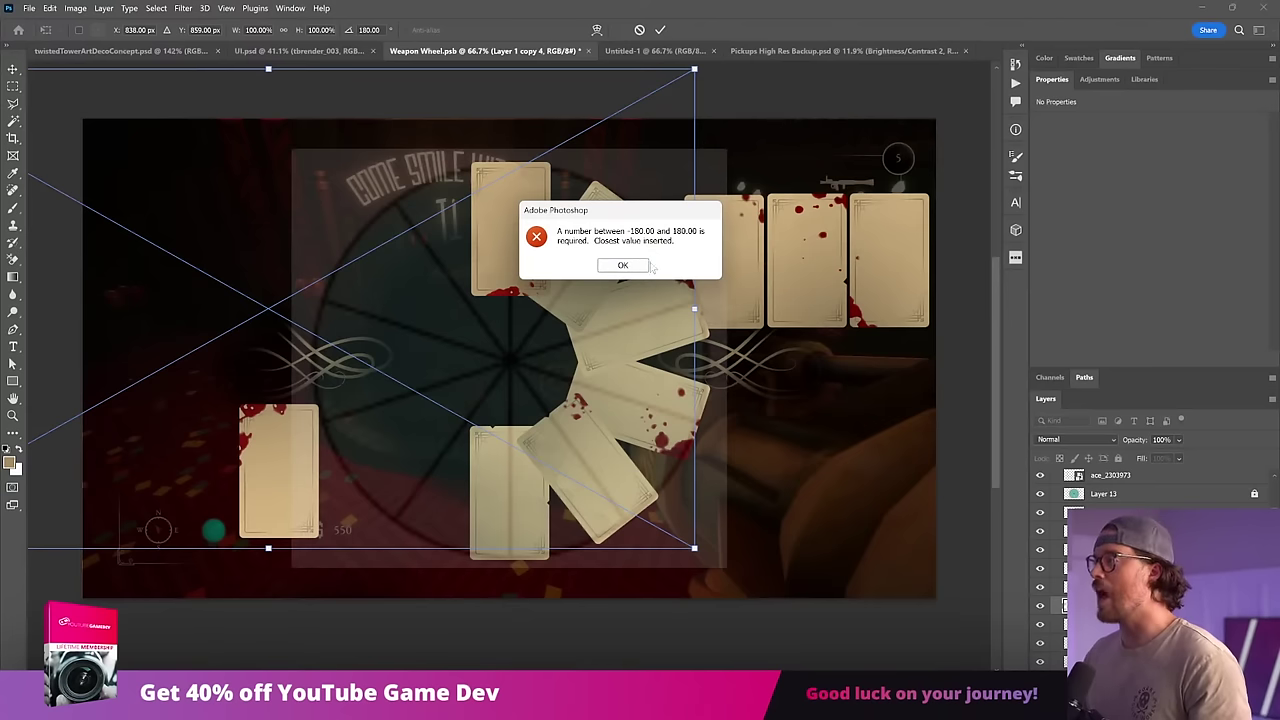
left_click(624, 265)
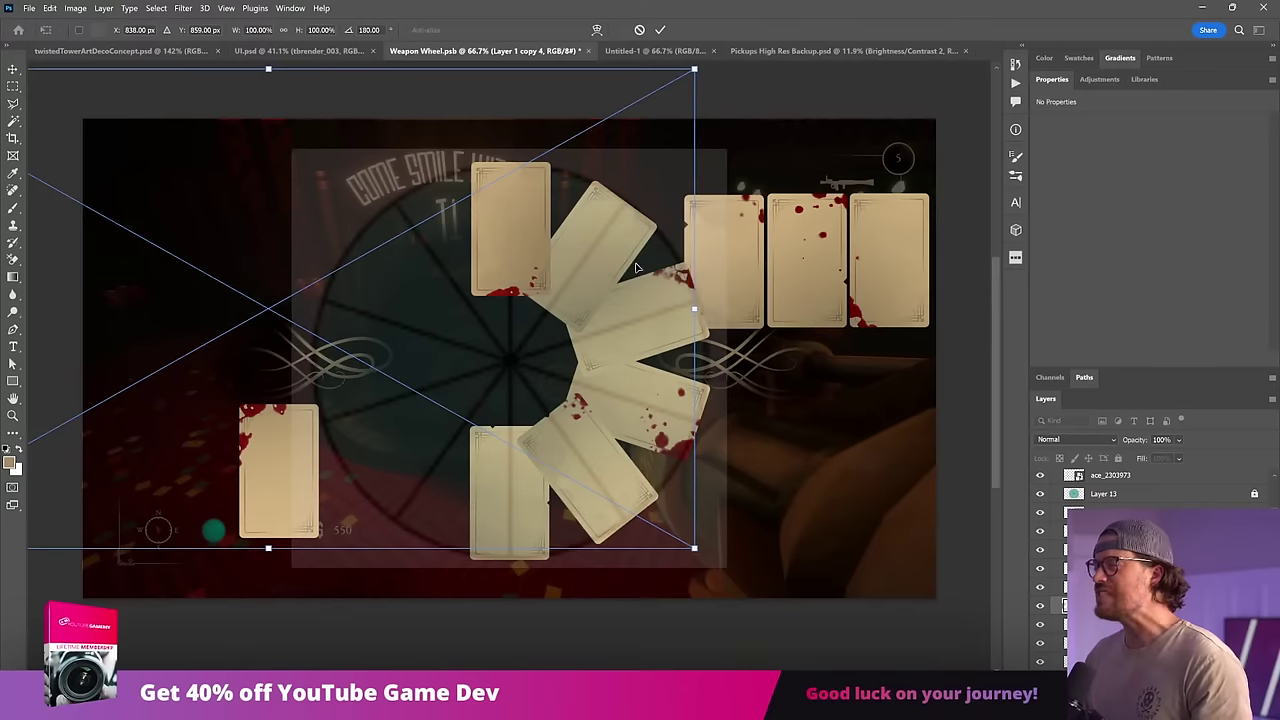
Step: Rotate the upside-down card by a further 36° and move it onto the circle's seventh spoke, beside the bottom card
left_click_drag(524, 274, 742, 163)
left_click_drag(750, 225, 686, 252)
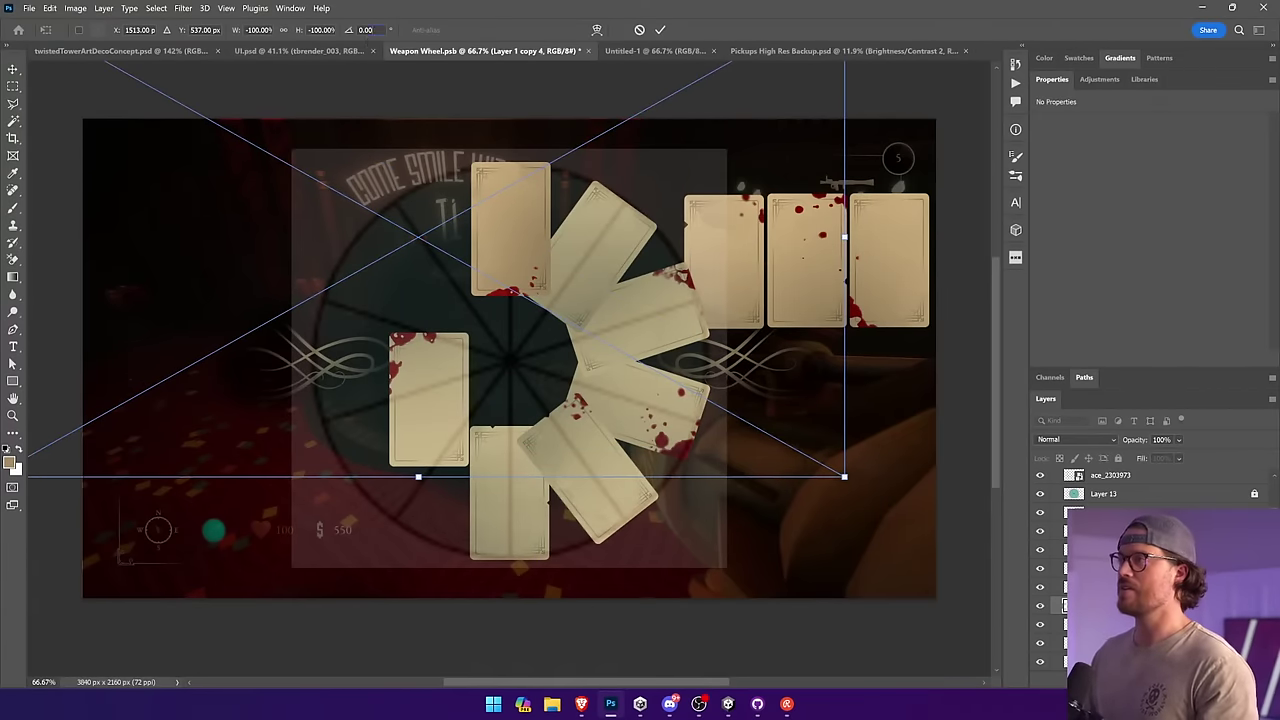
left_click_drag(376, 30, 329, 30)
type("36")
key("Return")
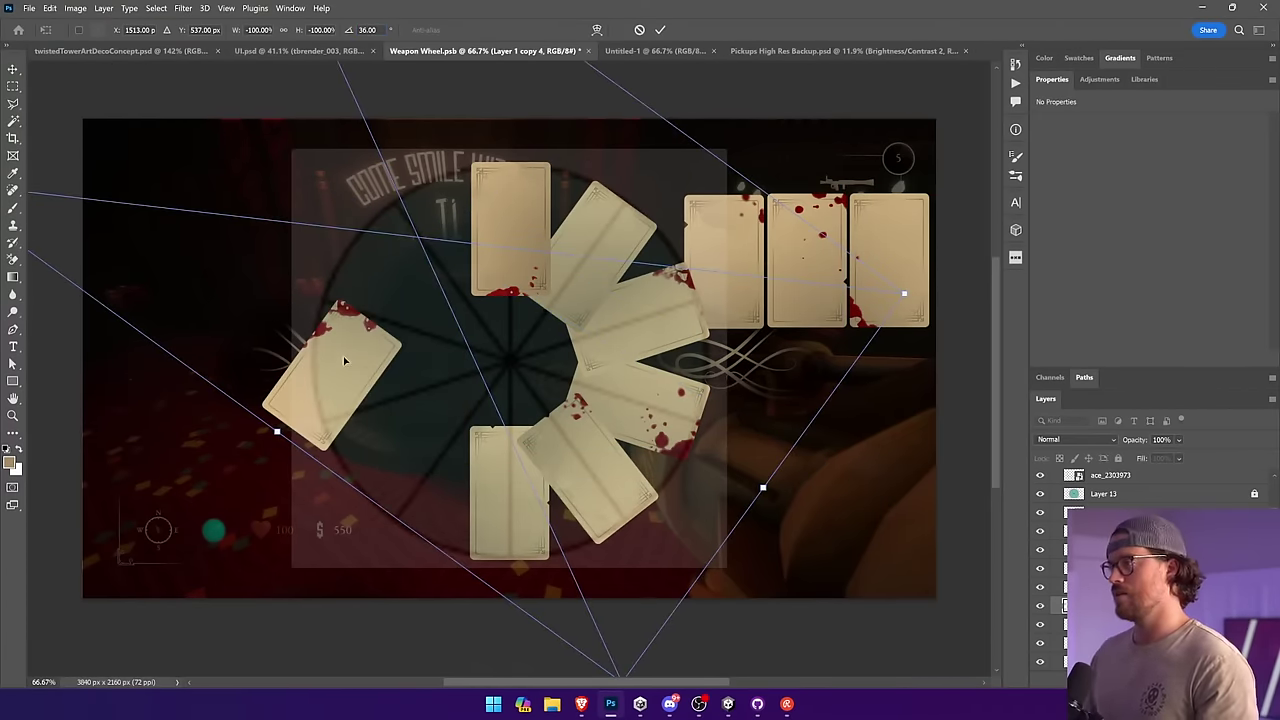
left_click_drag(344, 361, 447, 455)
key("Return")
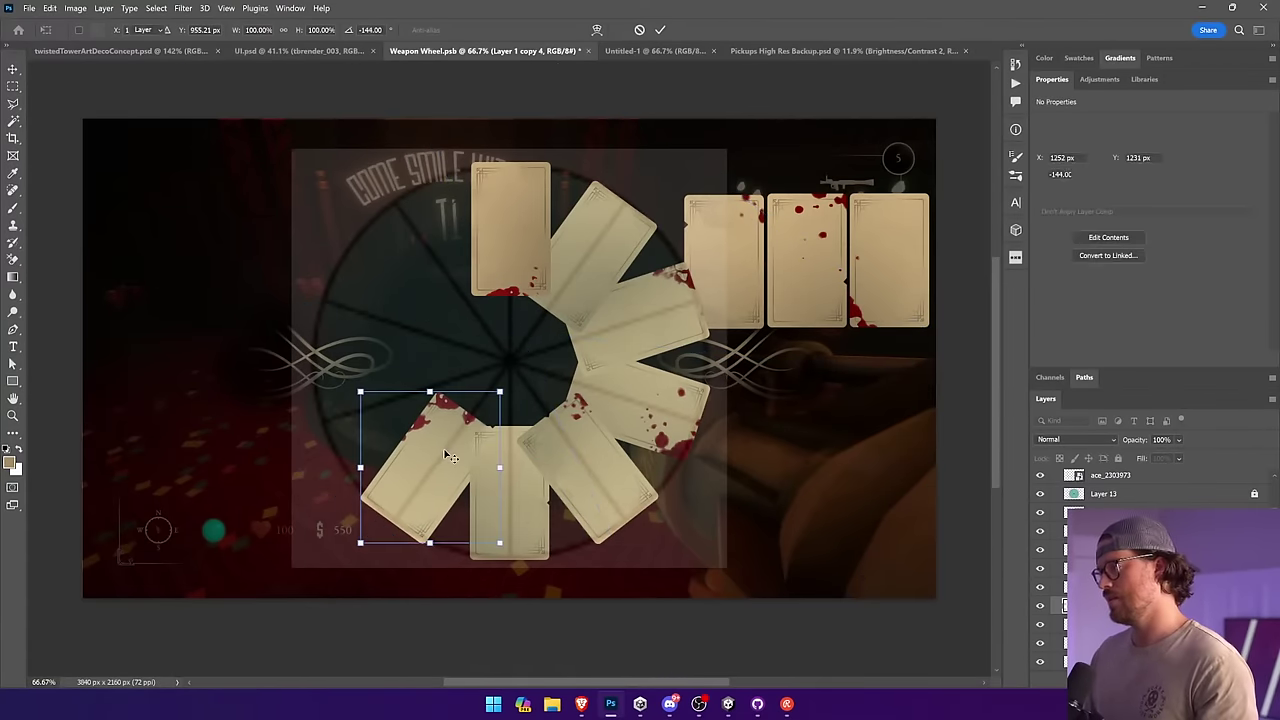
Step: Rotate the leftmost card remaining in the row to 72° and align it with the circle's eighth spoke
left_click(710, 289)
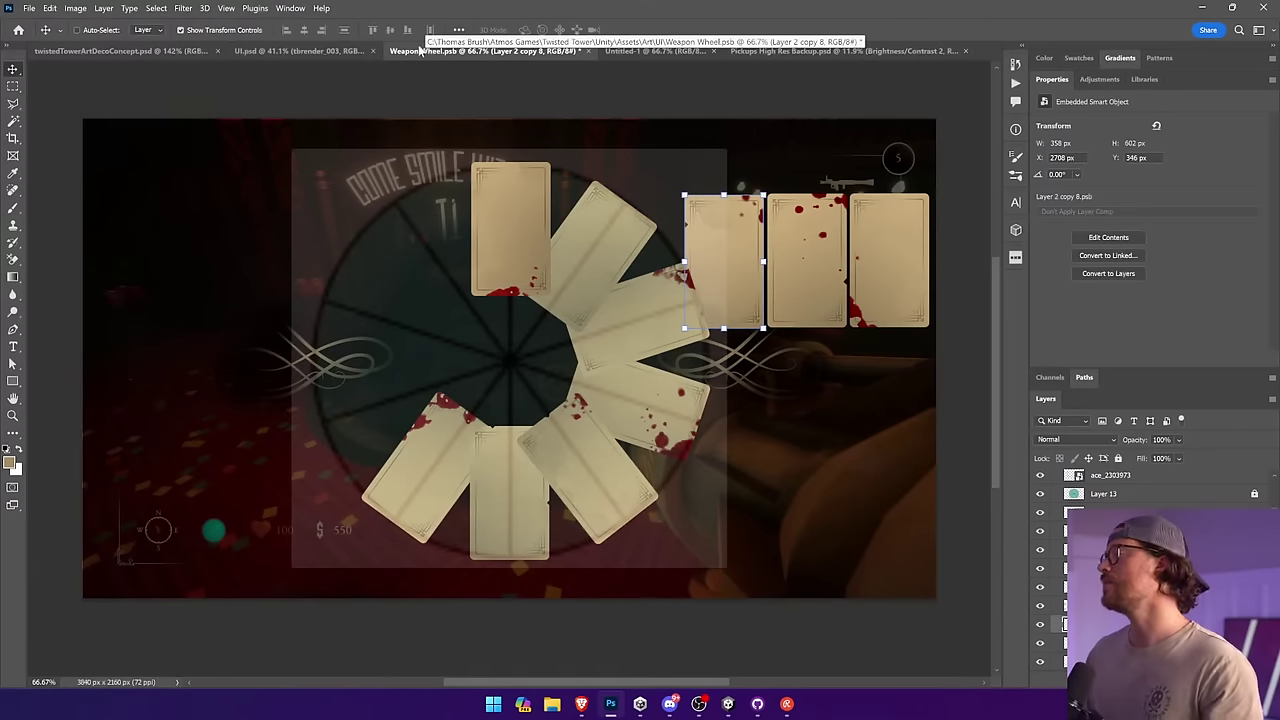
key("ctrl+t")
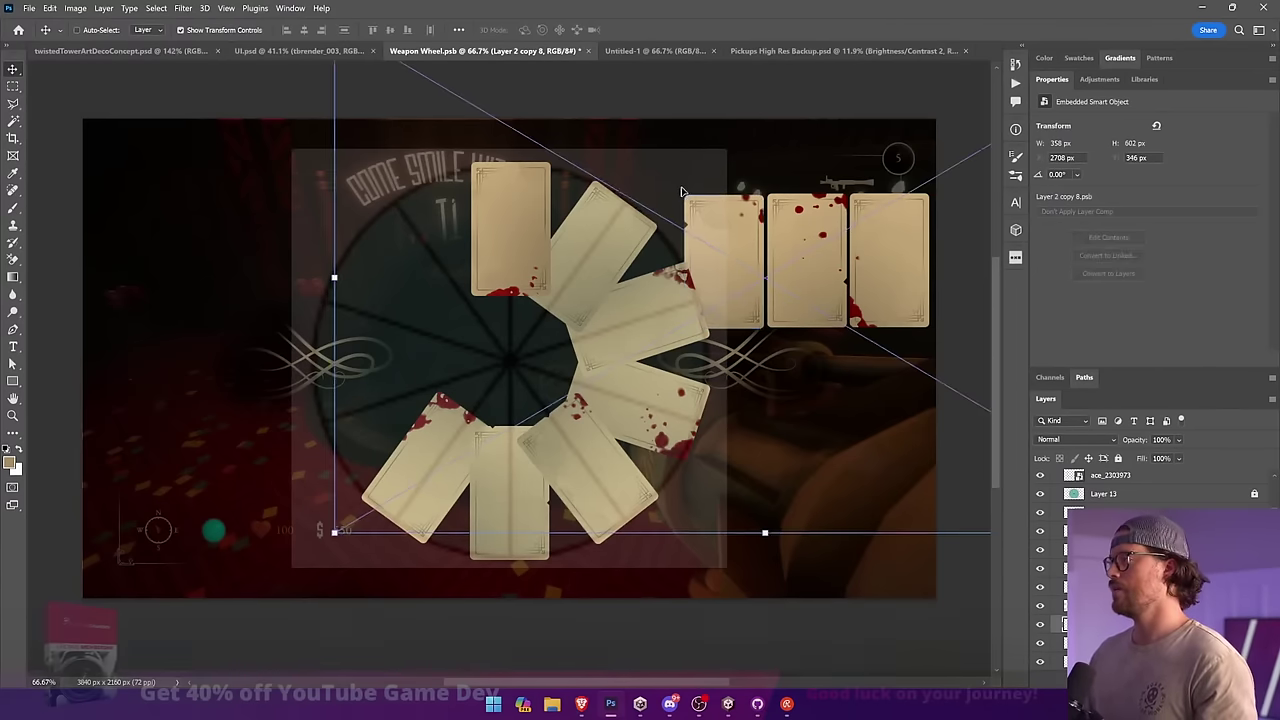
left_click_drag(659, 197, 318, 277)
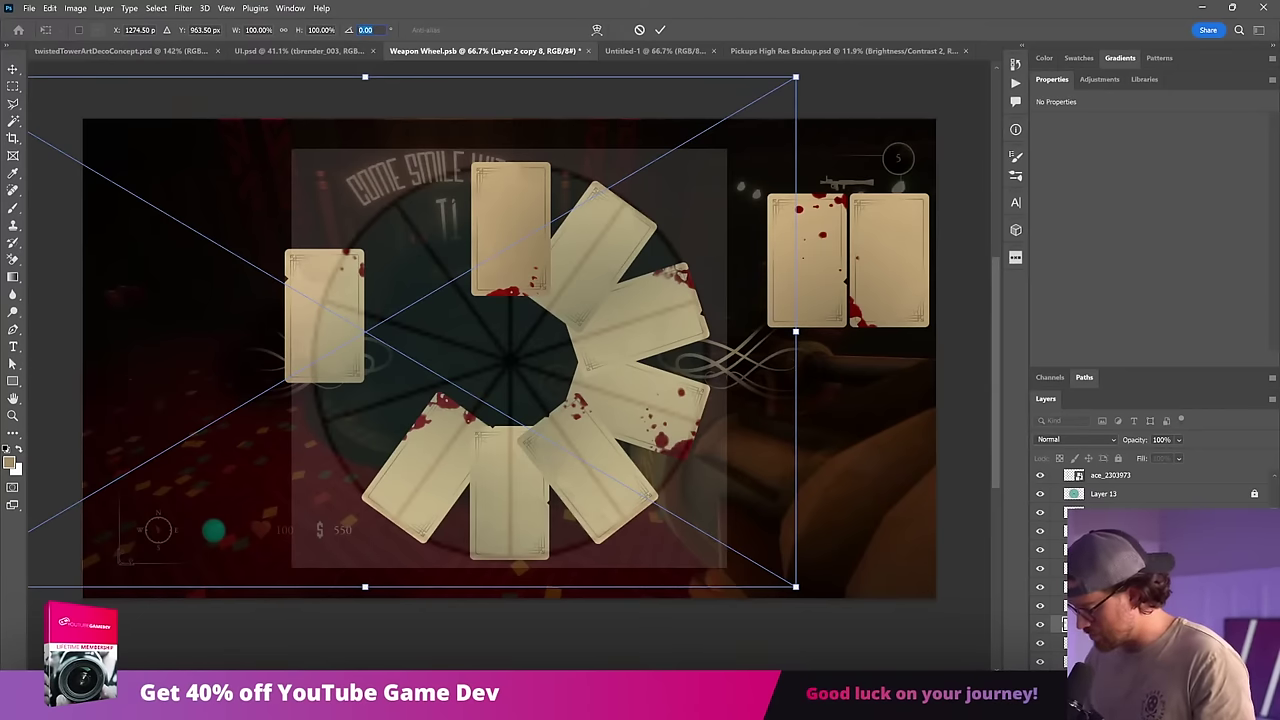
left_click_drag(365, 72, 606, 253)
key("Return")
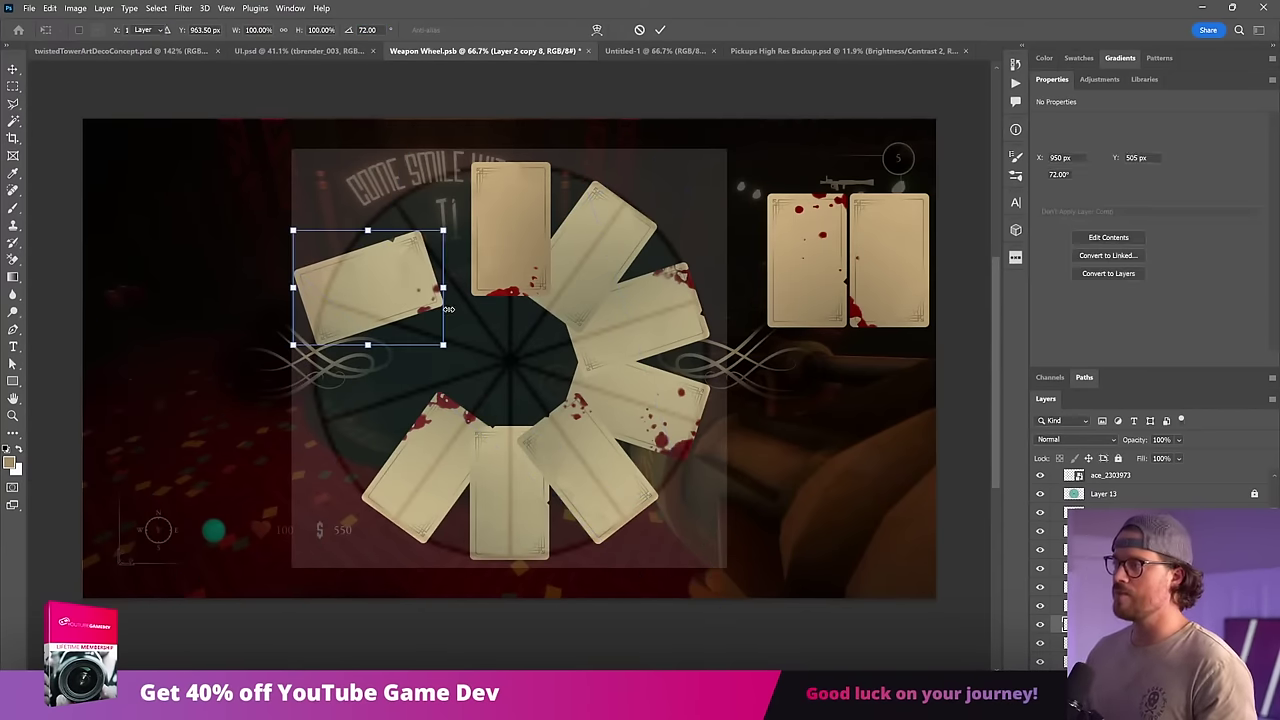
left_click_drag(417, 302, 428, 418)
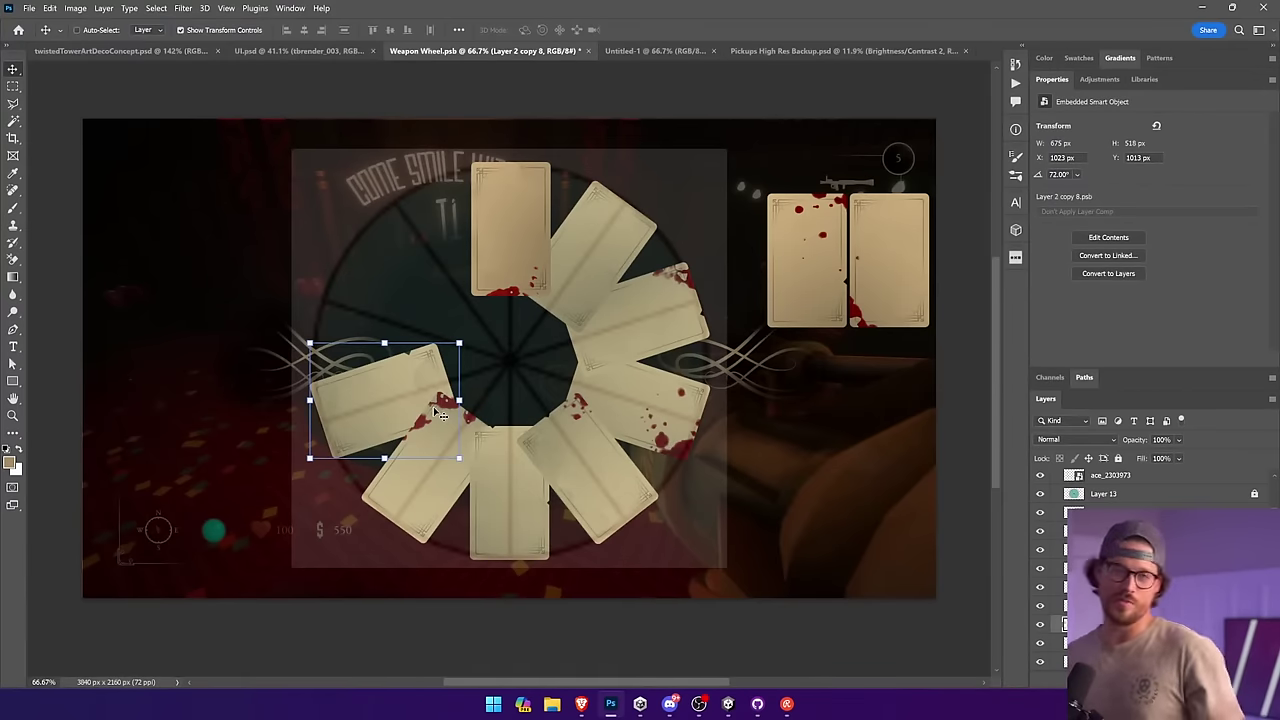
left_click_drag(428, 404, 424, 398)
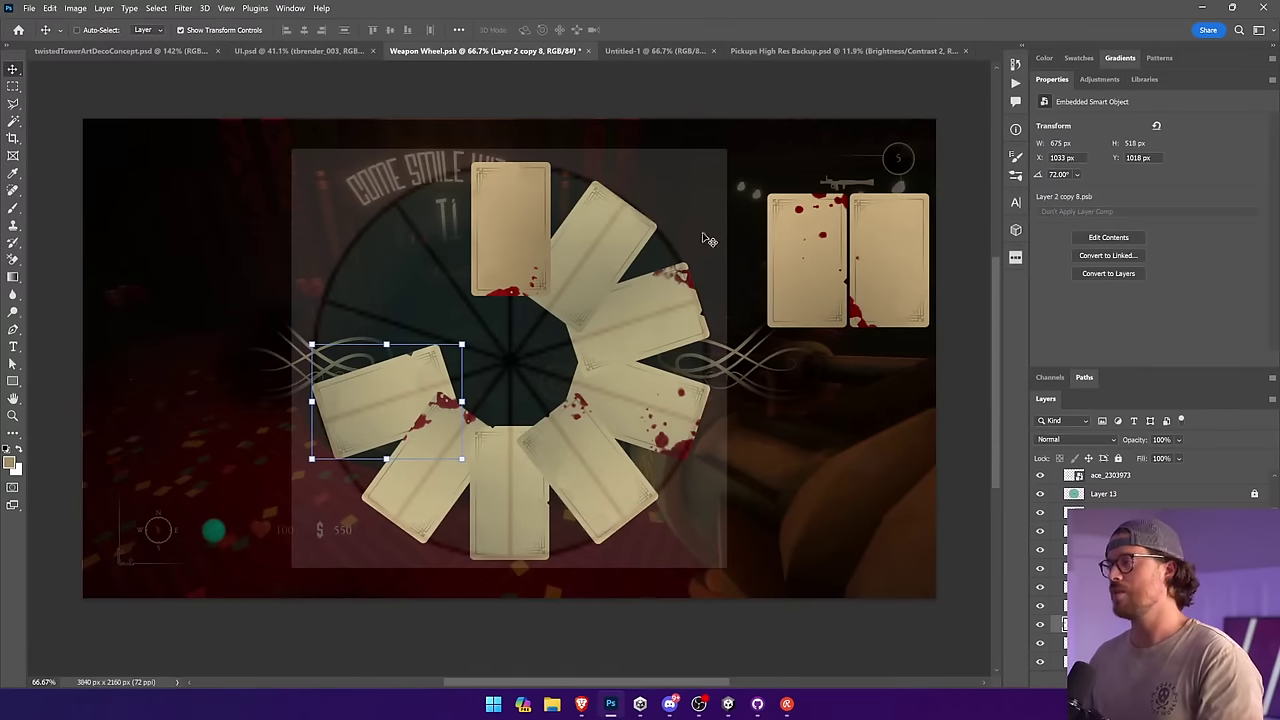
Step: Move the next blood-spattered card from the remaining row to the circle's upper-left area
left_click_drag(834, 290, 409, 275)
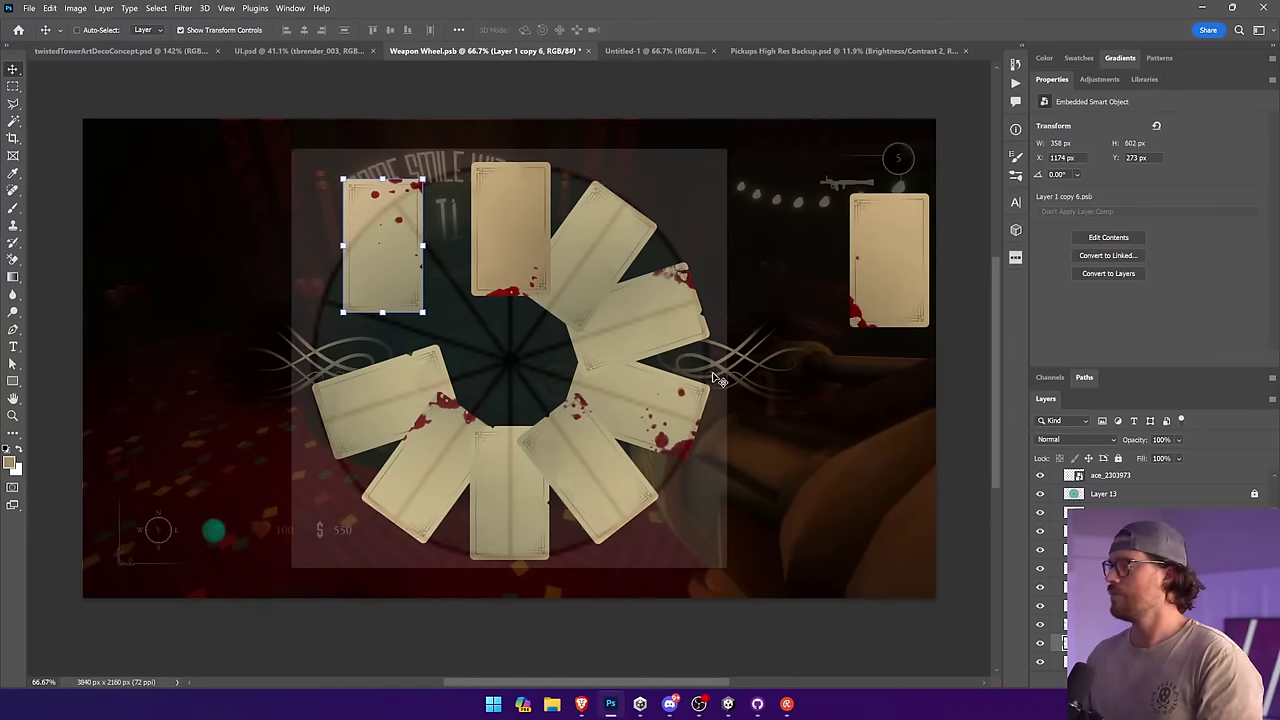
Step: Rotate the blood-spotted loose card to 108° and fit it into the wheel's upper-left slot above the neighbouring card
left_click_drag(416, 183, 391, 208)
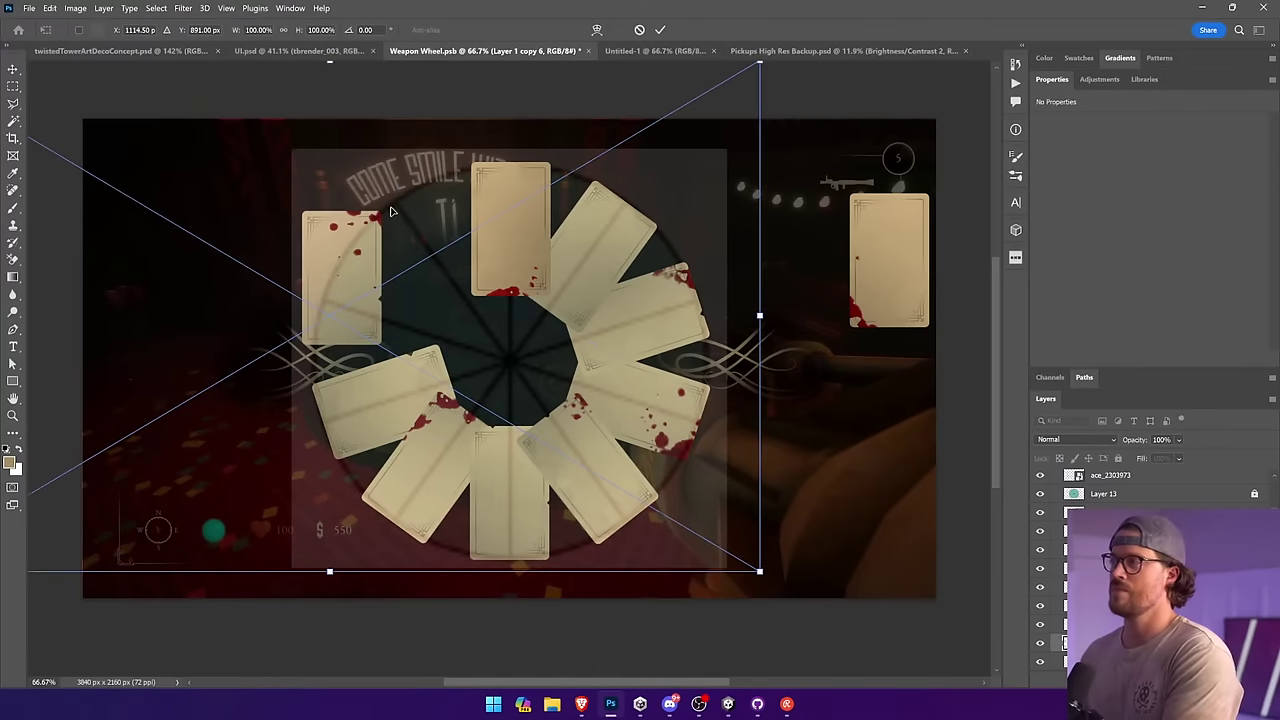
left_click(366, 30)
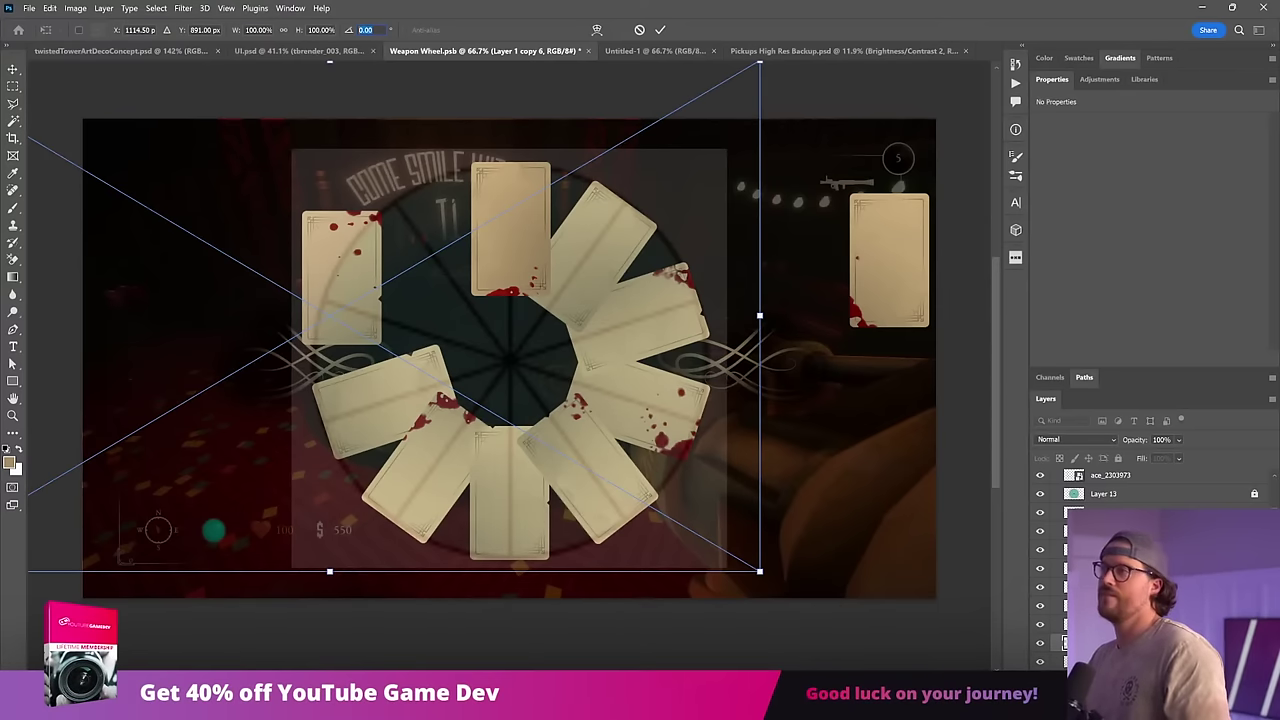
type("108")
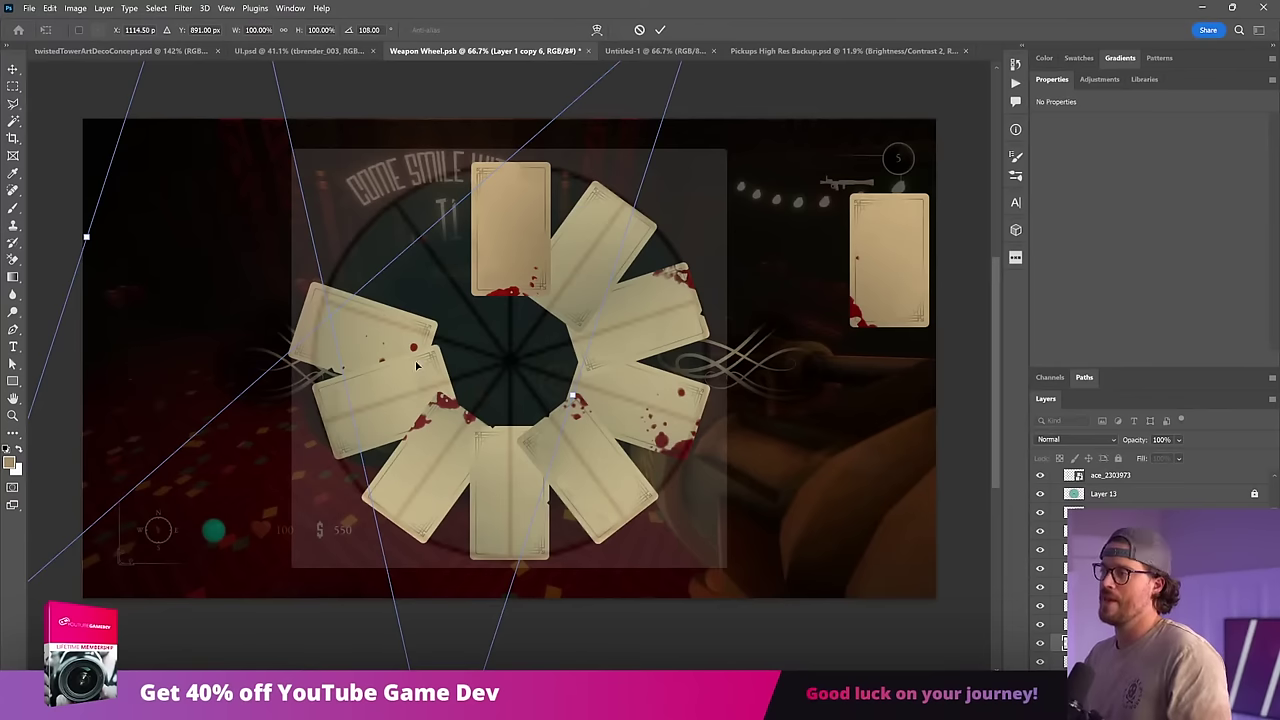
left_click_drag(417, 365, 437, 345)
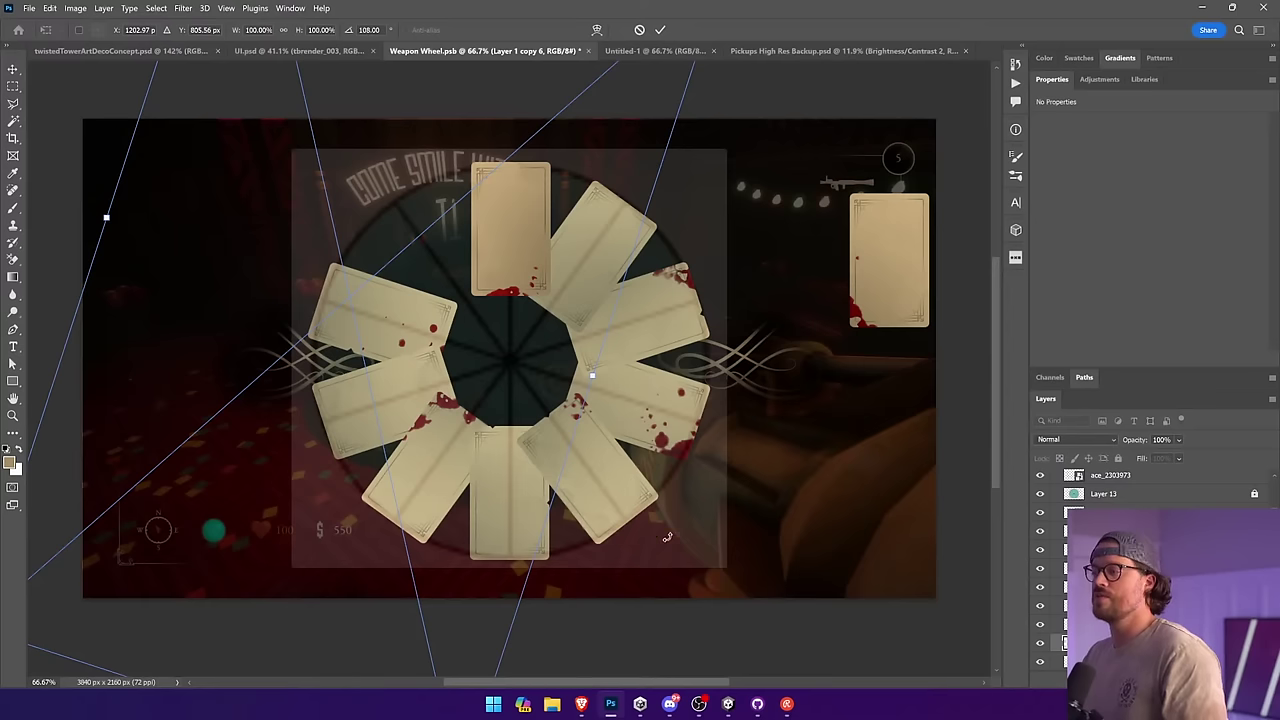
key("Return")
left_click_drag(430, 338, 420, 333)
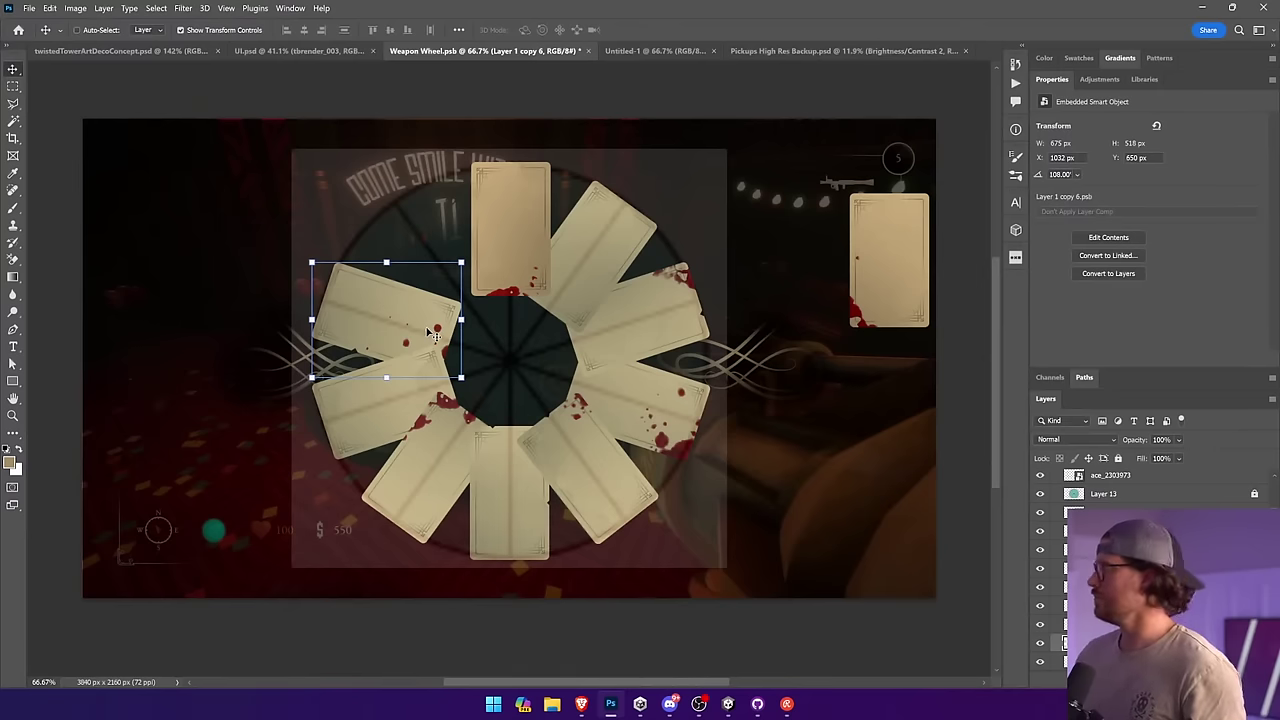
Step: Rotate the last loose card to 144° and place it in the wheel's remaining gap beside the upright top card
left_click_drag(885, 255, 391, 212)
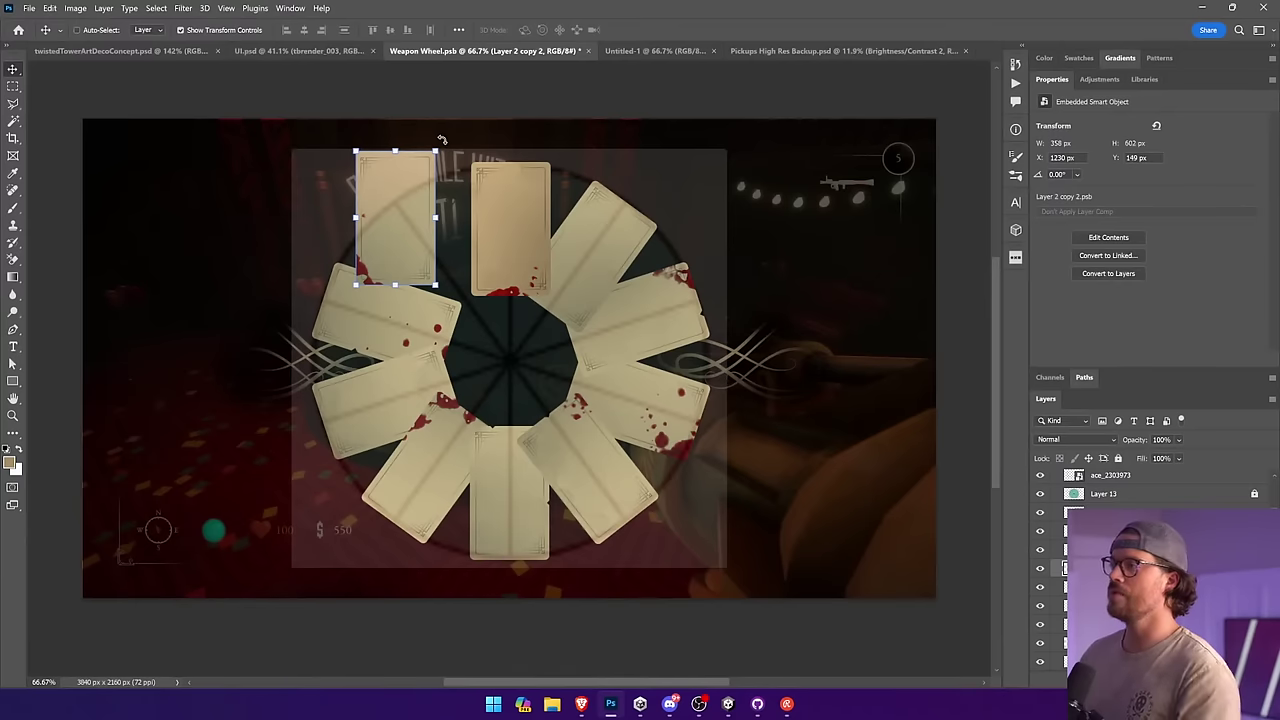
left_click_drag(442, 140, 370, 136)
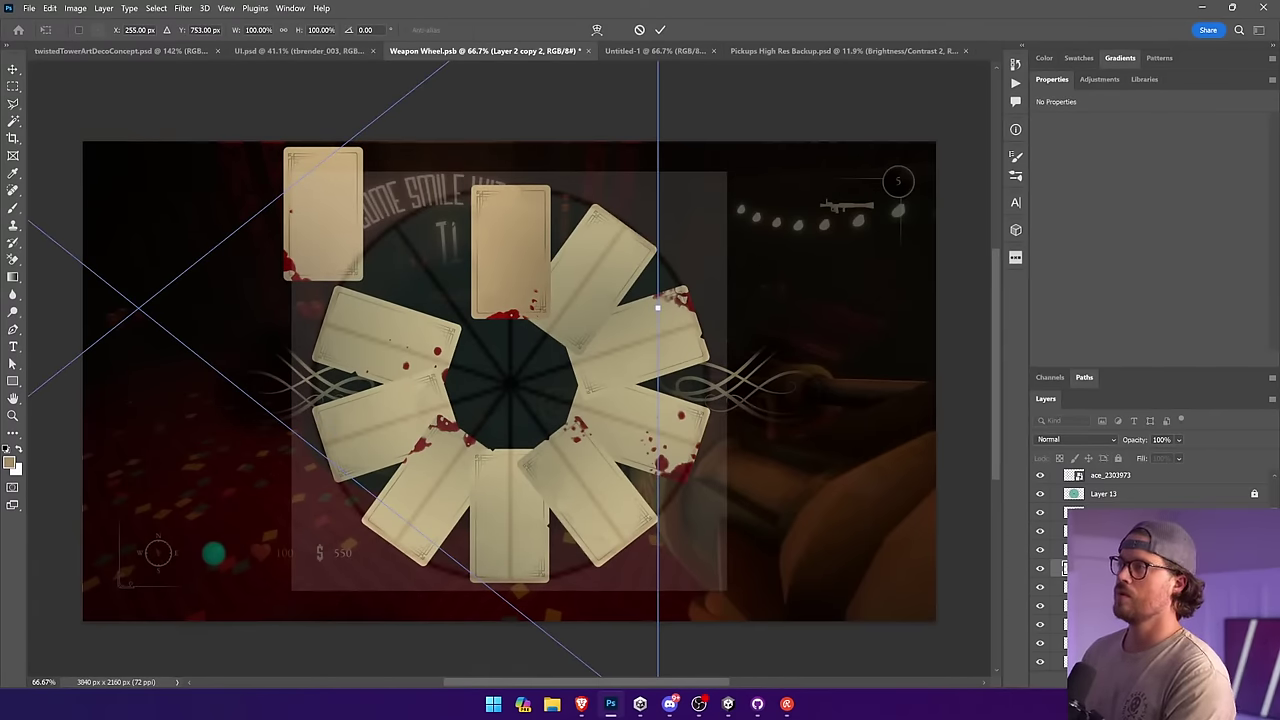
left_click(345, 31)
type("144")
key("Return")
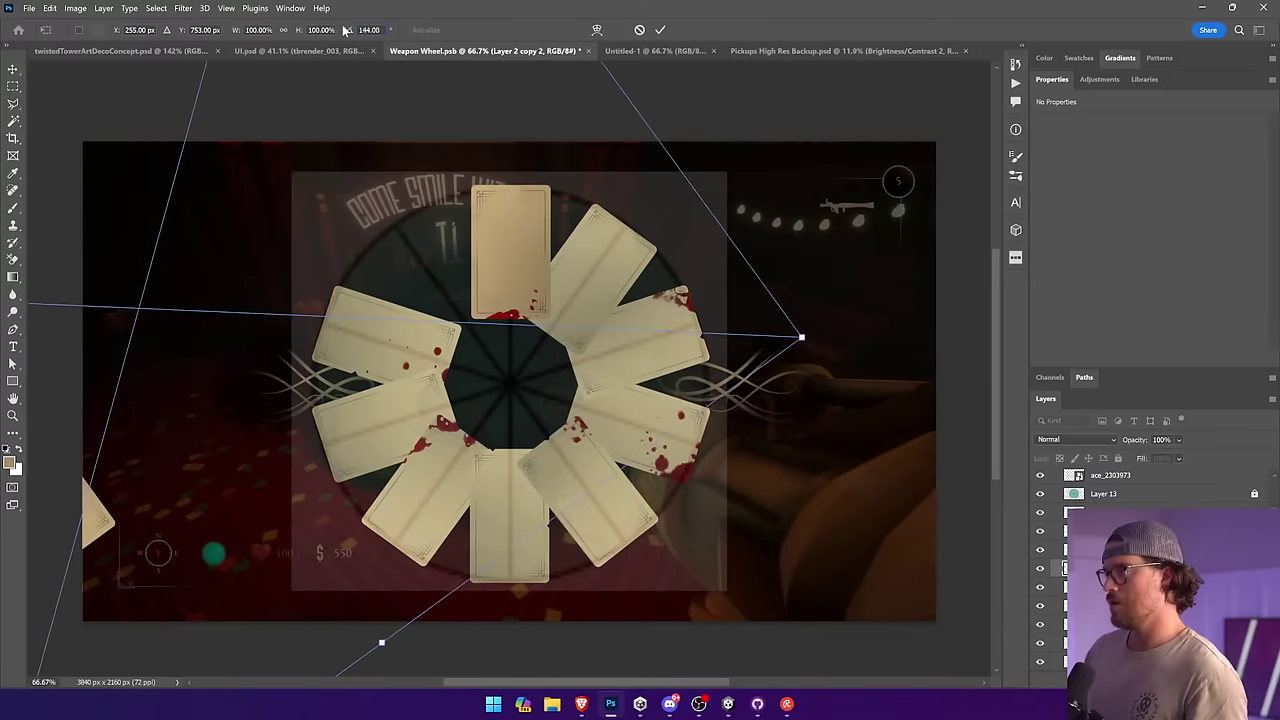
left_click_drag(124, 485, 559, 293)
key("Return")
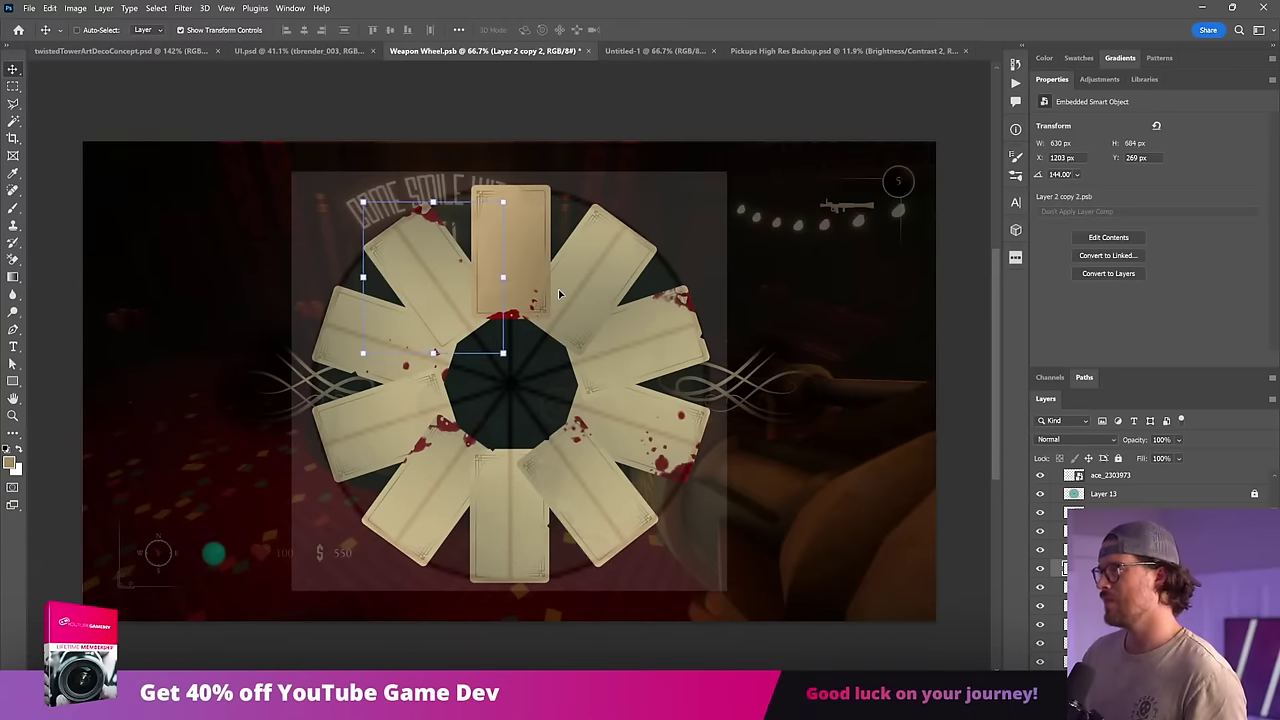
Step: Nudge the 36° card beside the top card 2 px right and 4 px up
left_click(617, 288)
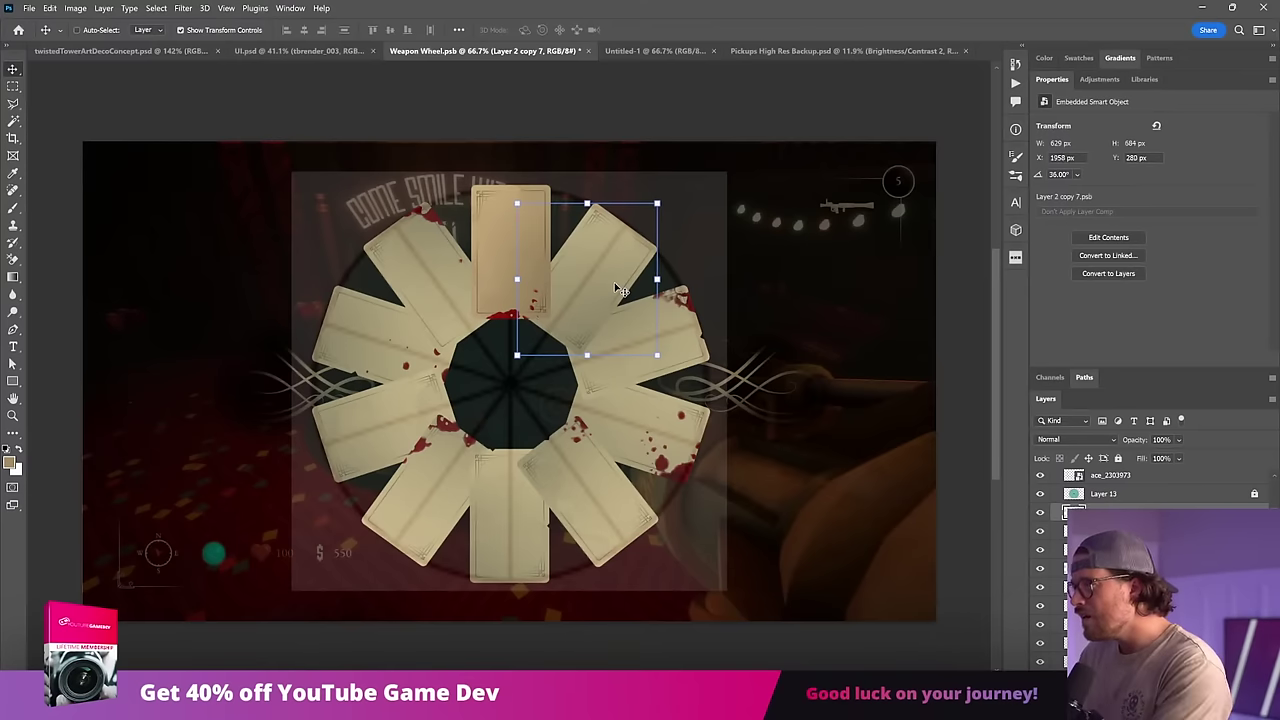
key("Right")
key("Right")
key("Up")
key("Up")
key("Up")
key("Up")
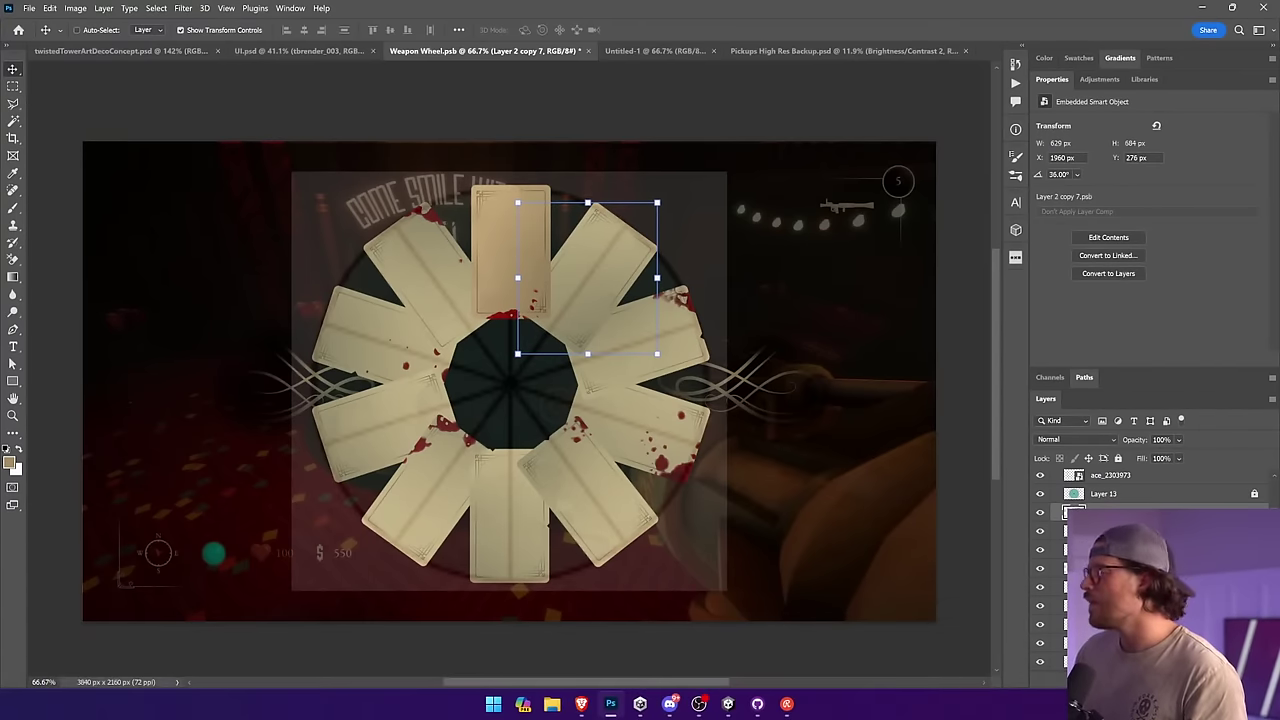
Step: Delete the semi-transparent wheel guide on Layer 13 and save the document
scroll(1150, 568, "down", 3)
left_click(1062, 644)
scroll(1150, 568, "up", 4)
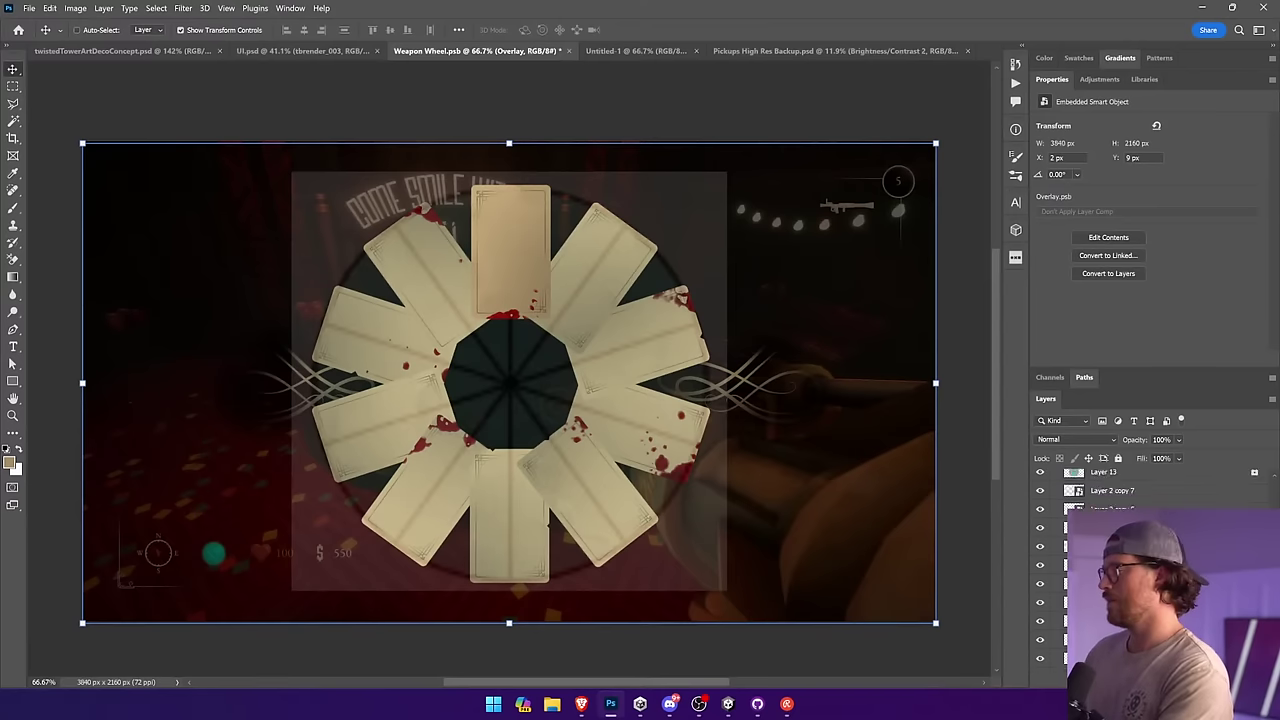
left_click(1062, 586)
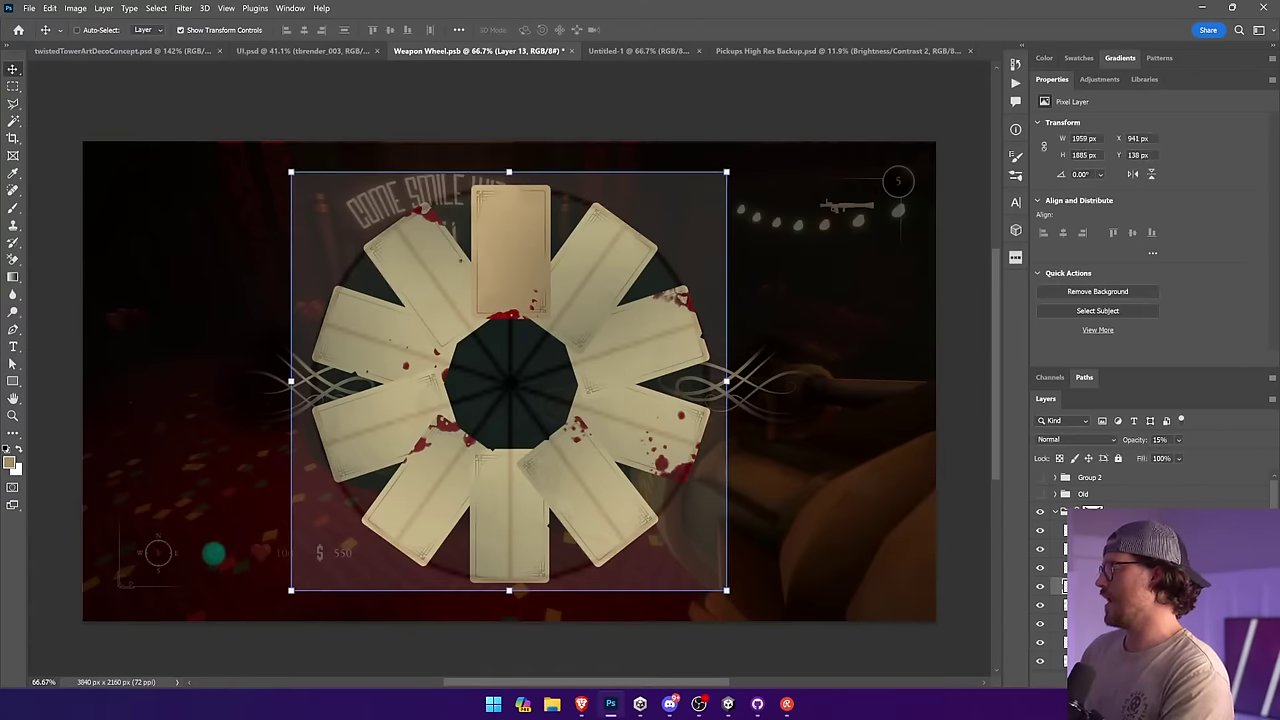
key("Delete")
key("ctrl+s")
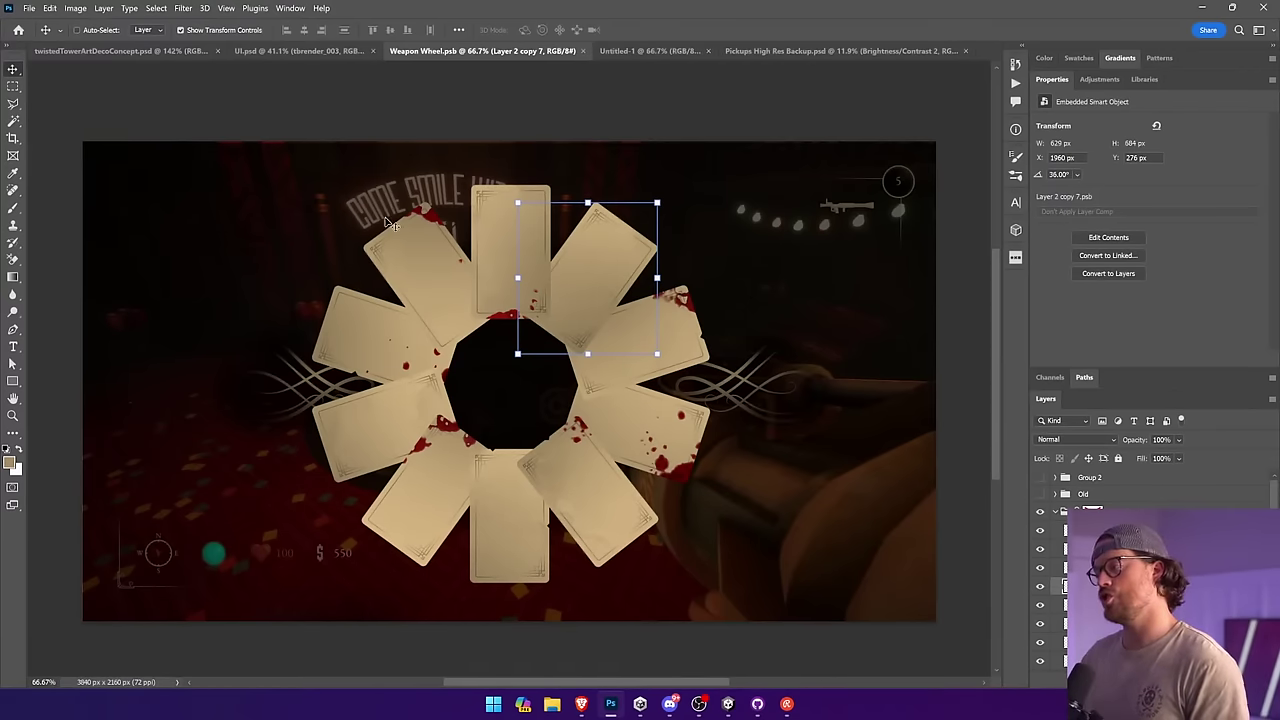
left_click(488, 217)
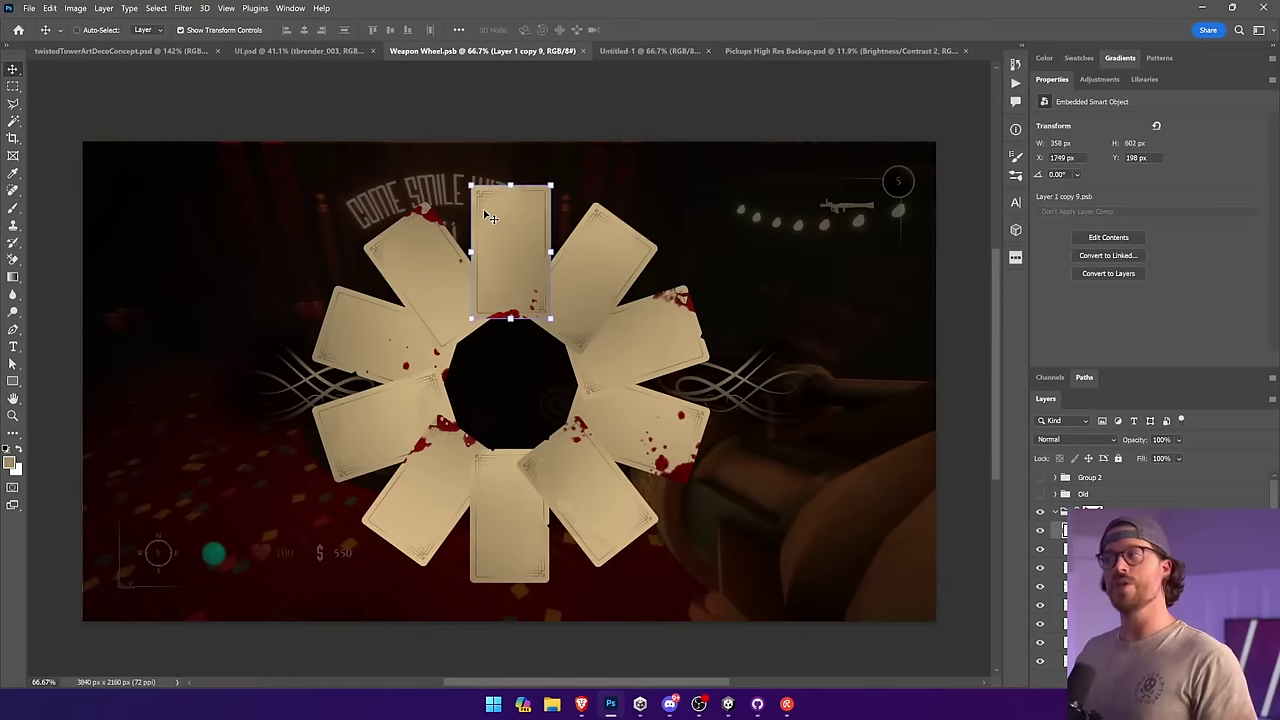
scroll(1150, 560, "down", 5)
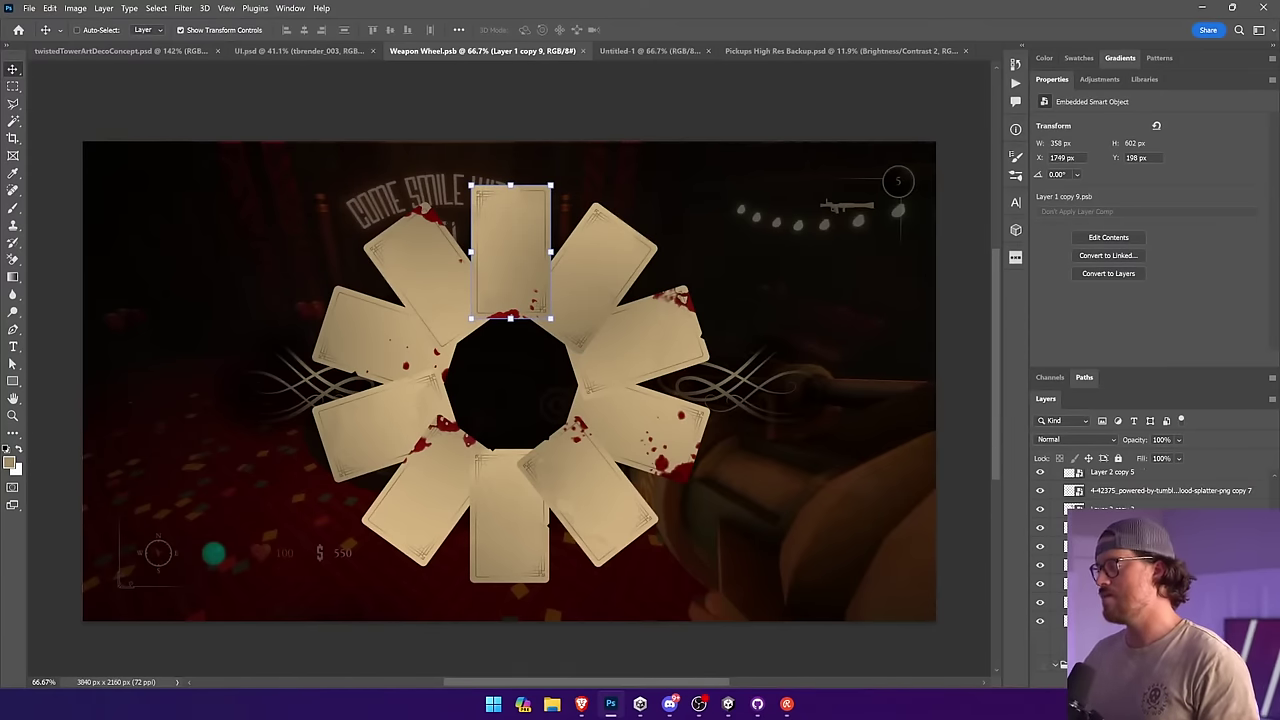
left_click(1150, 602, "shift")
double_click(1150, 602)
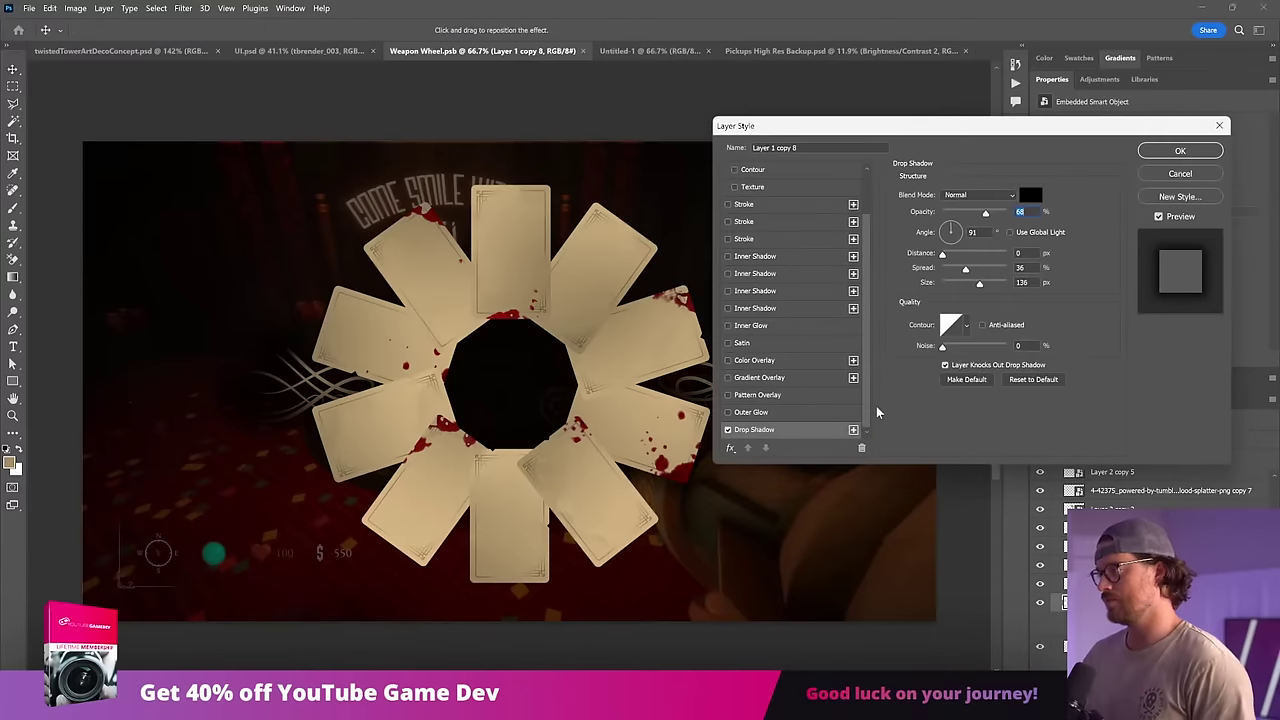
left_click_drag(985, 215, 978, 213)
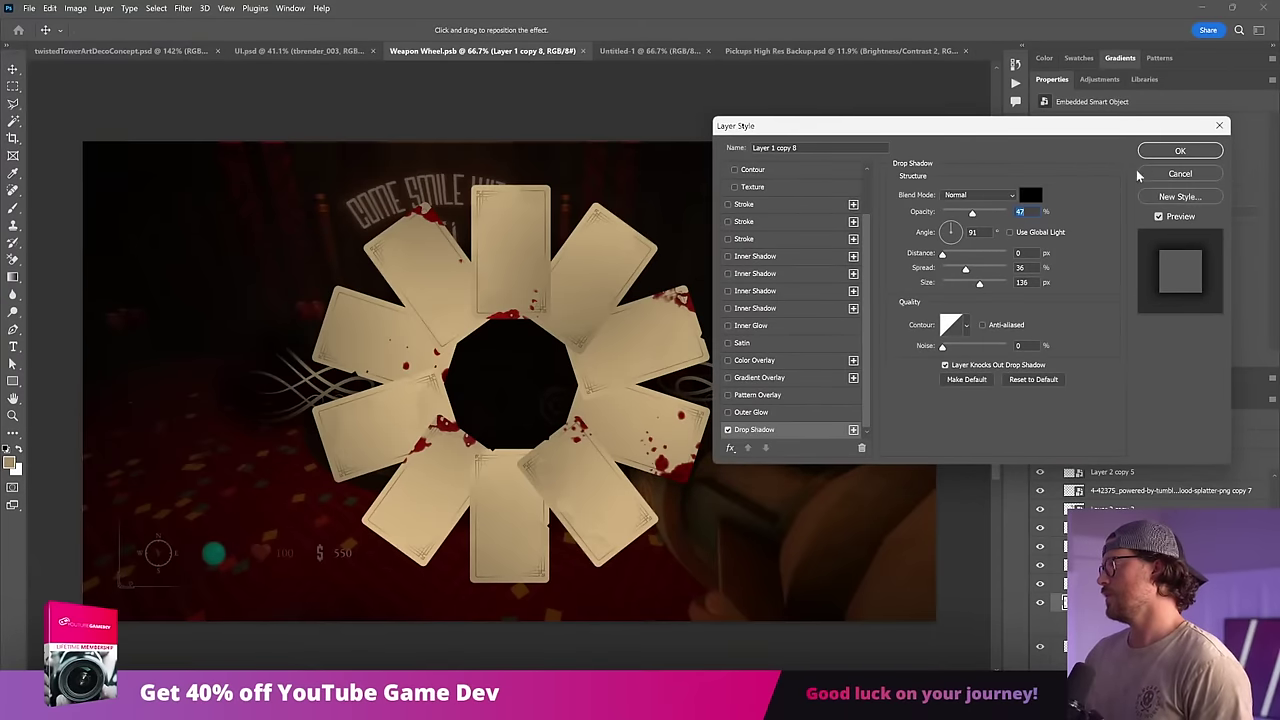
left_click(1165, 172)
Step: Give the upright top card a drop shadow with 42% opacity, 1% spread and 81 px size
left_click(535, 237)
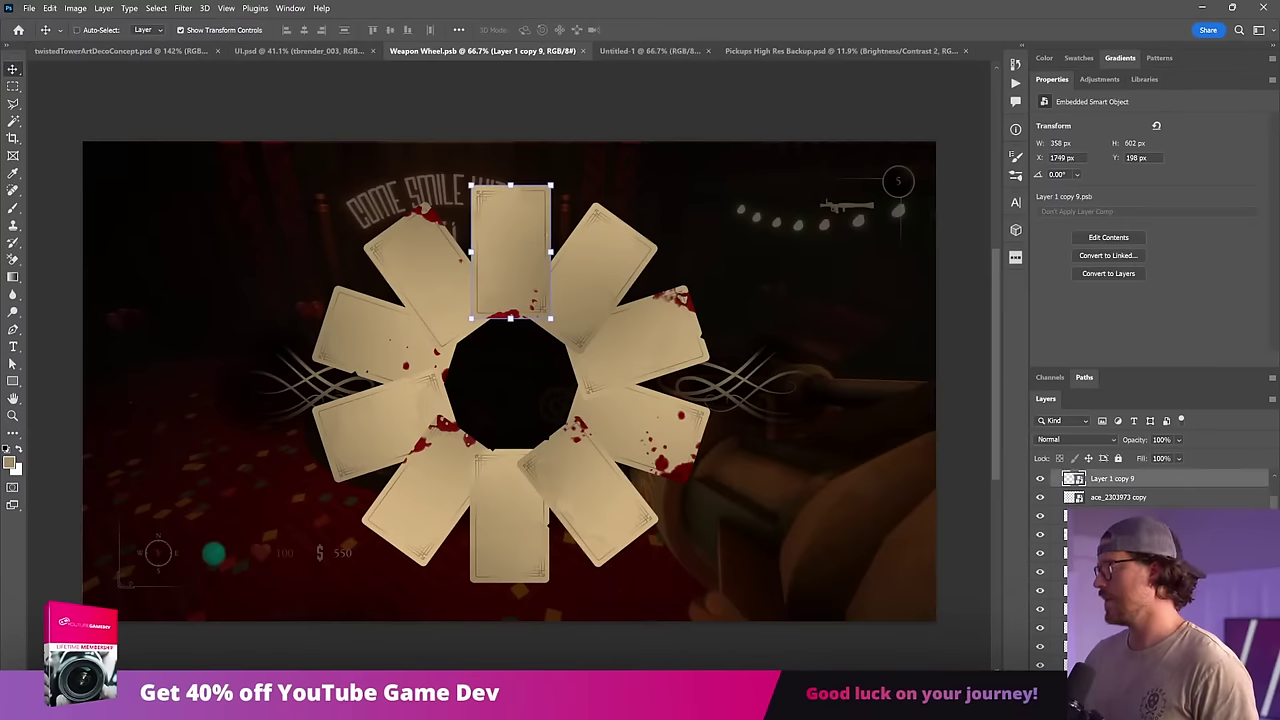
left_click(1125, 668)
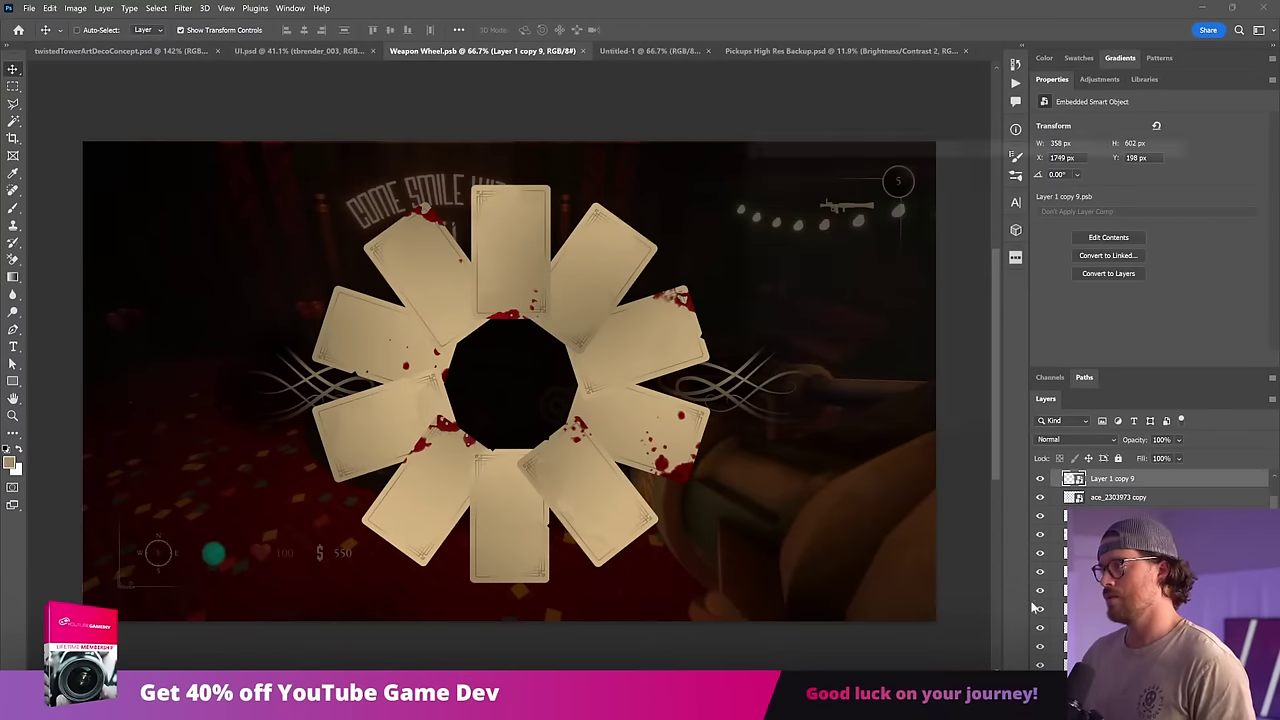
left_click_drag(984, 214, 969, 214)
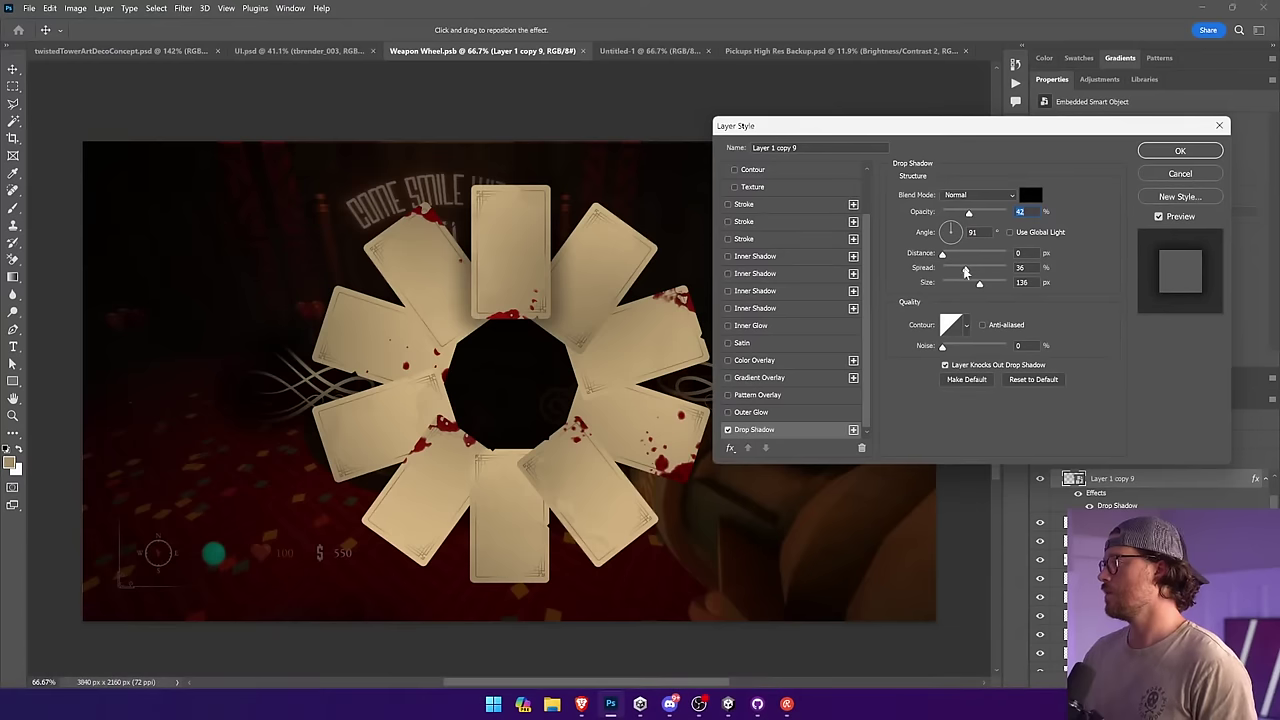
left_click(966, 284)
left_click_drag(964, 269, 942, 270)
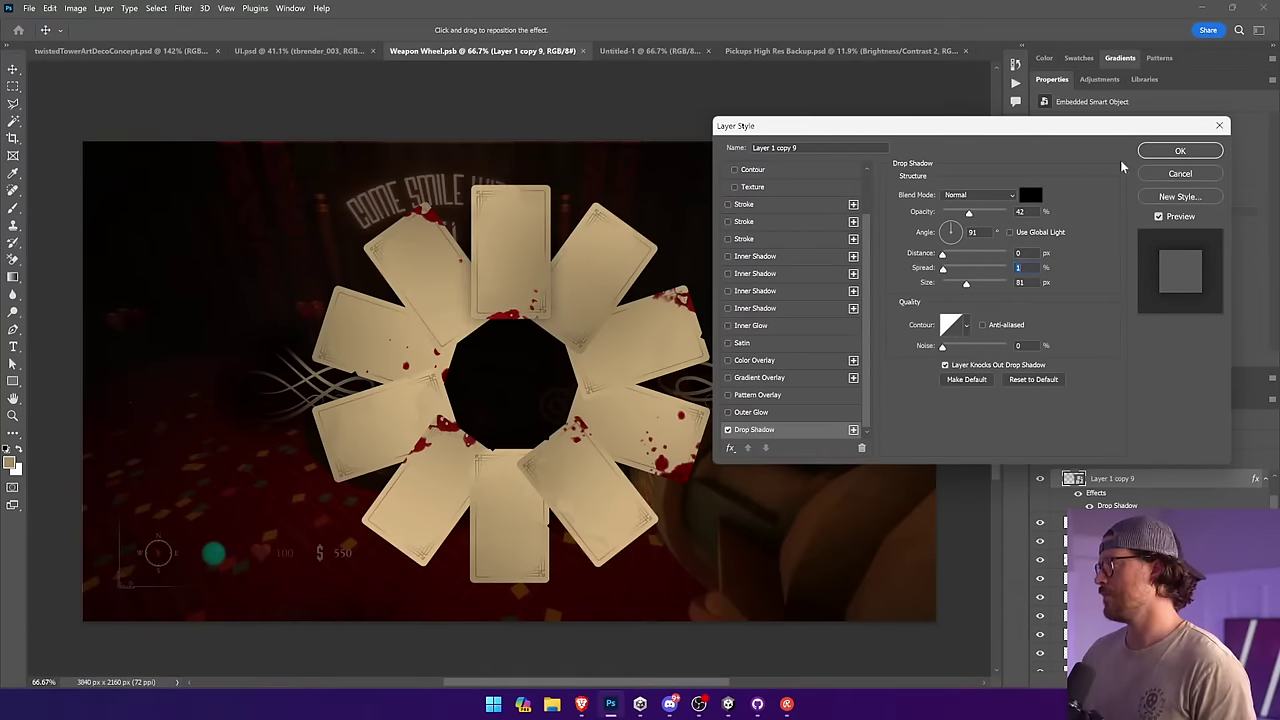
Step: Add a white Overlay inner shadow to the top card with 4 px distance, 0 px size and 19% opacity
left_click(779, 257)
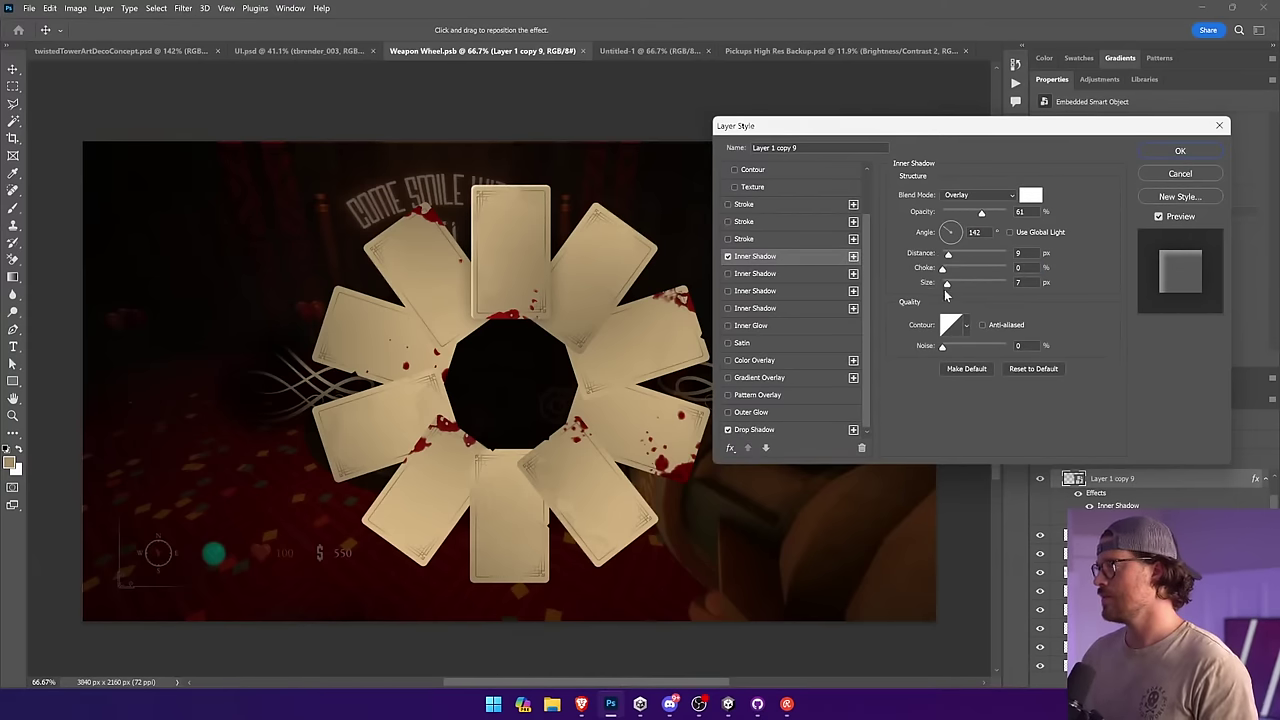
left_click_drag(947, 284, 931, 283)
left_click_drag(1026, 253, 1003, 255)
type("2")
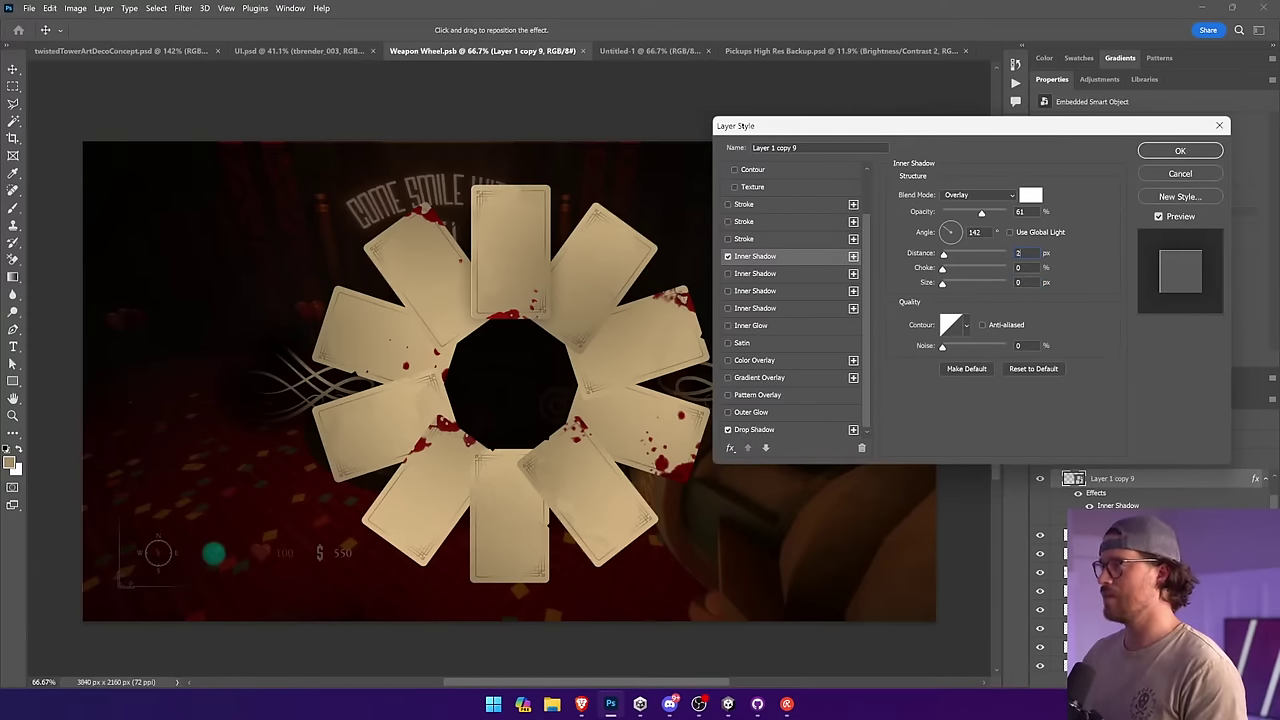
key("Up")
key("Up")
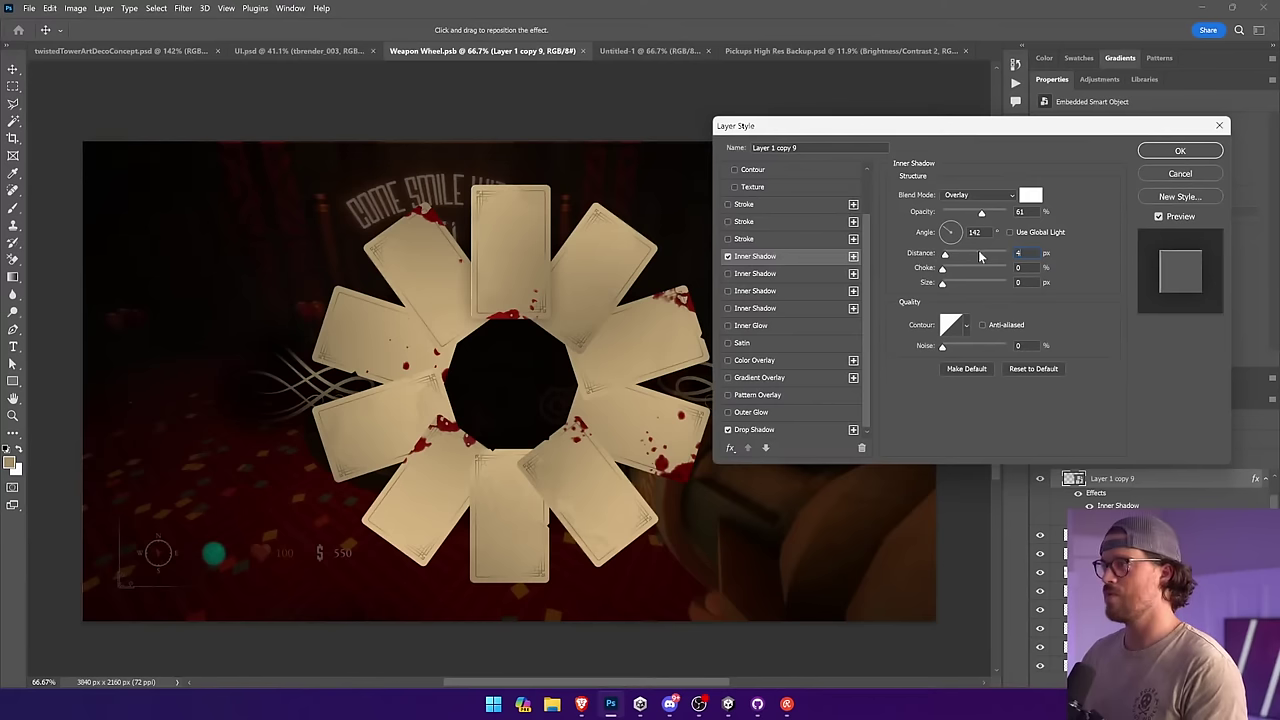
left_click_drag(981, 213, 955, 213)
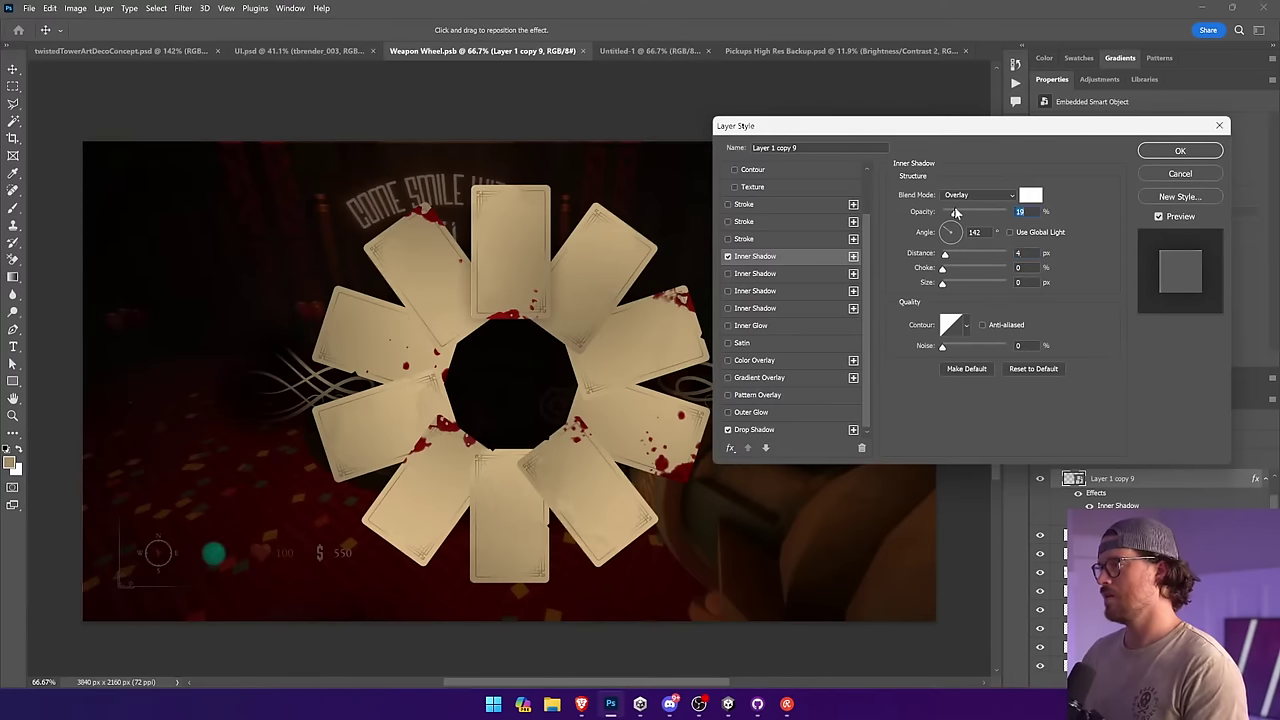
Step: Enable a second inner shadow in black (000000) at 22% opacity, using global light with a -45° angle
left_click(790, 273)
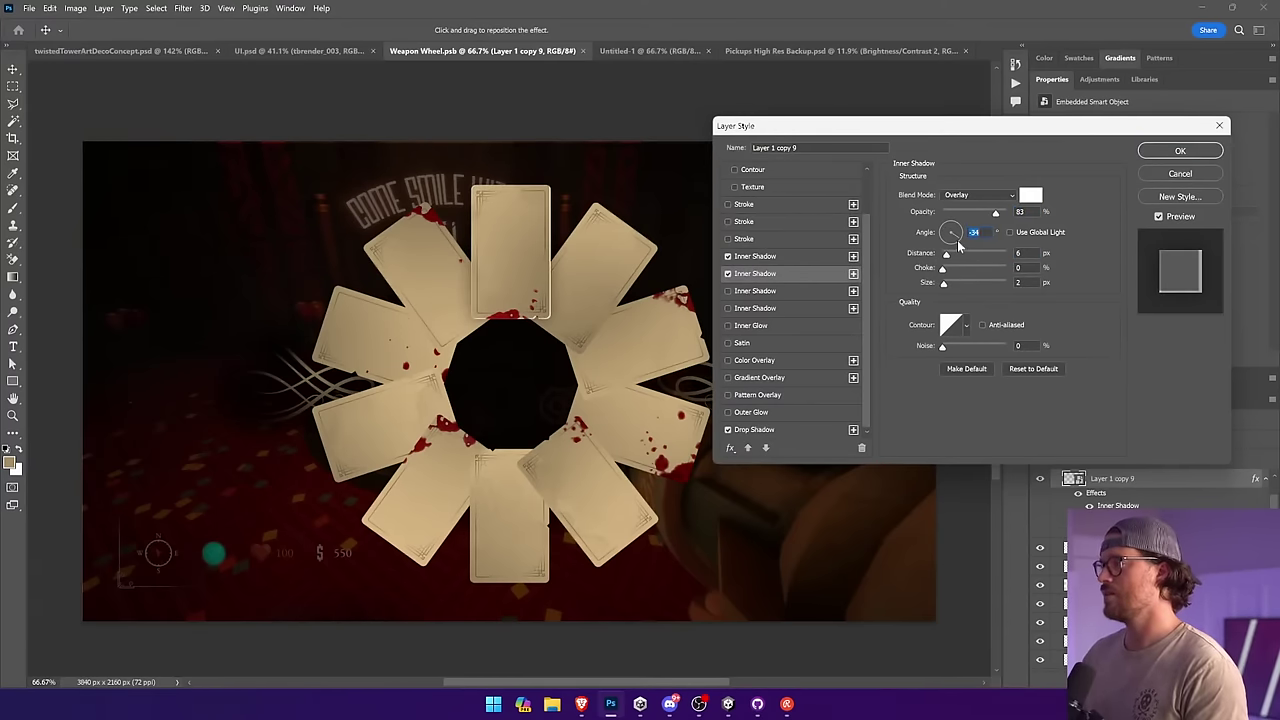
left_click(1030, 195)
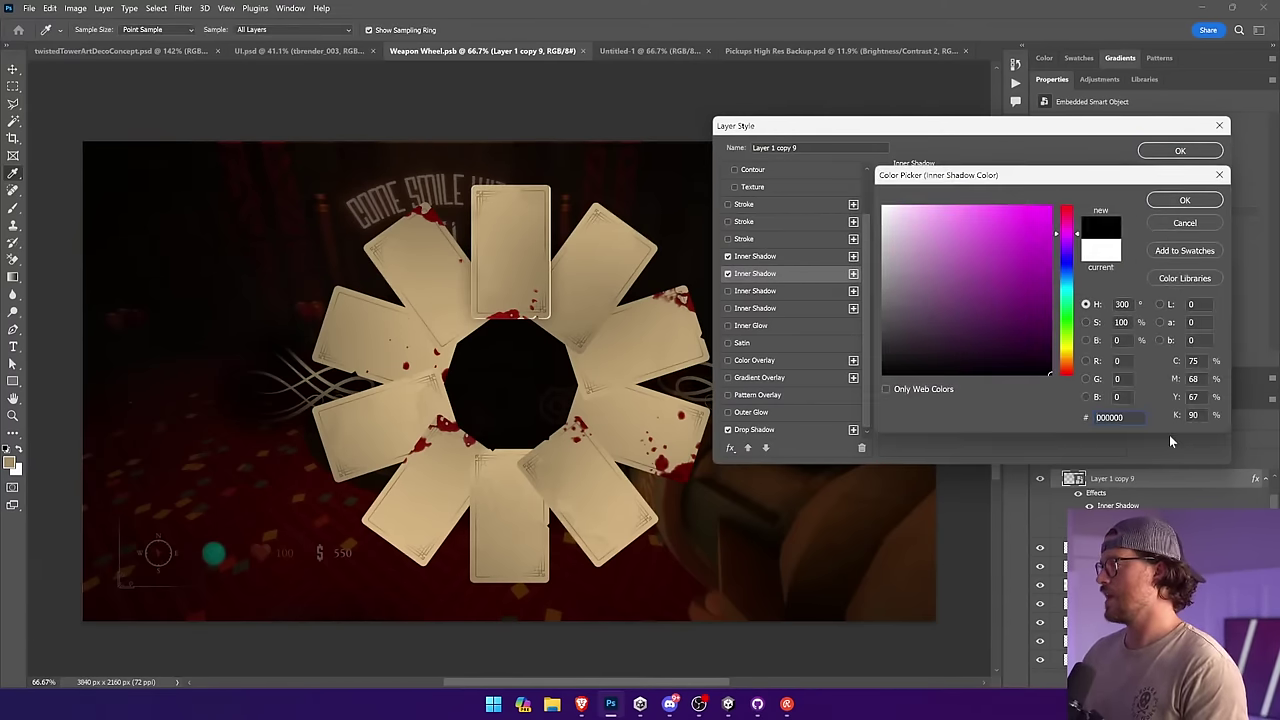
left_click(1184, 200)
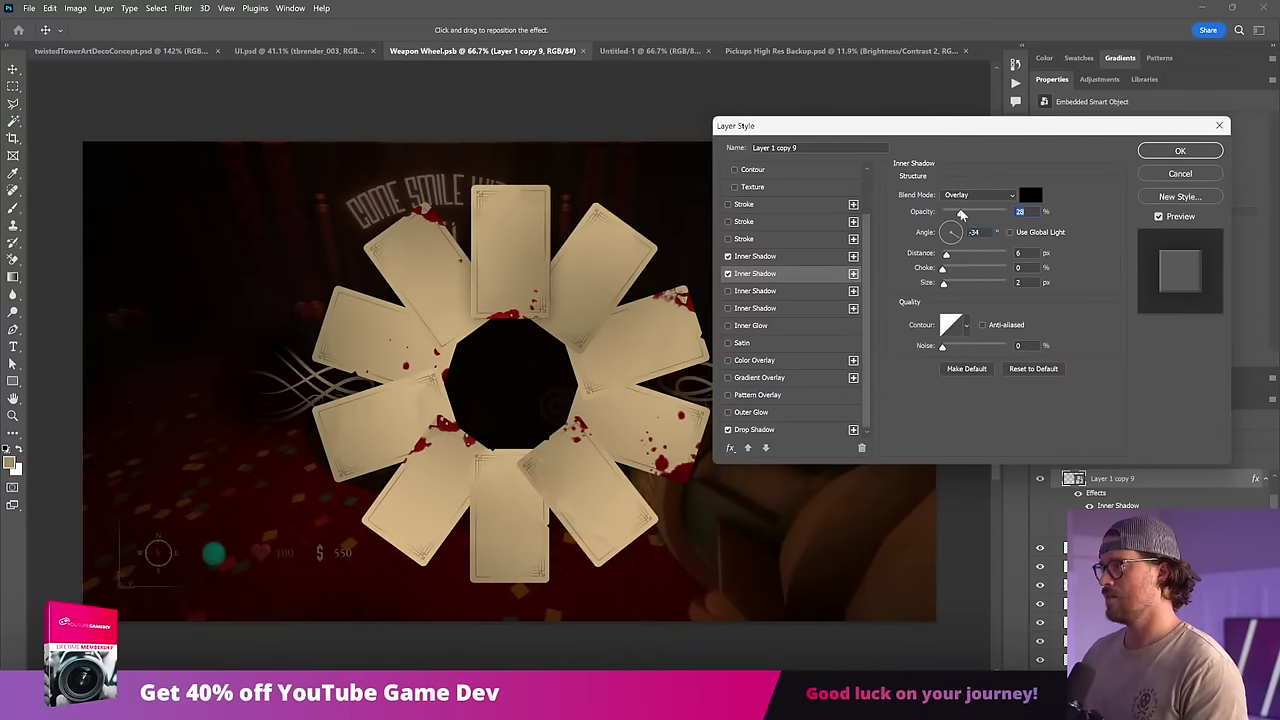
left_click_drag(963, 214, 956, 214)
left_click(1024, 234)
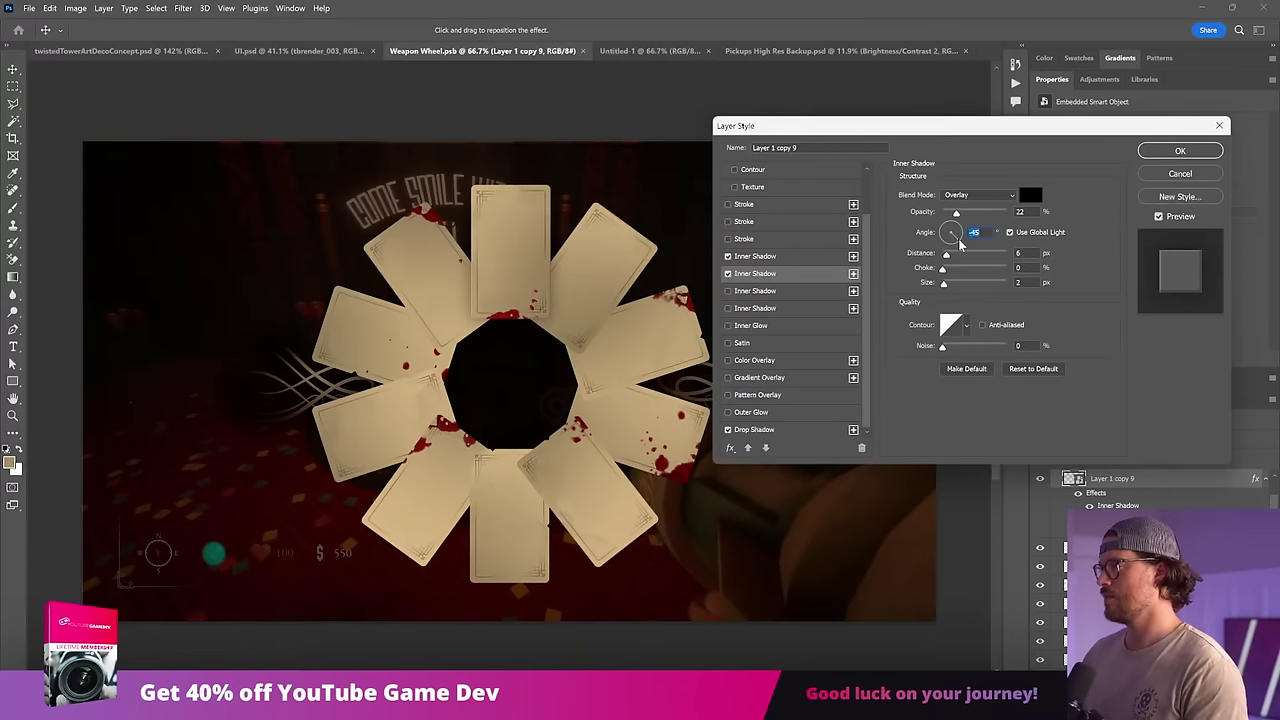
Step: Set the white inner shadow to use global light with a -43° angle and 17% opacity
left_click(815, 257)
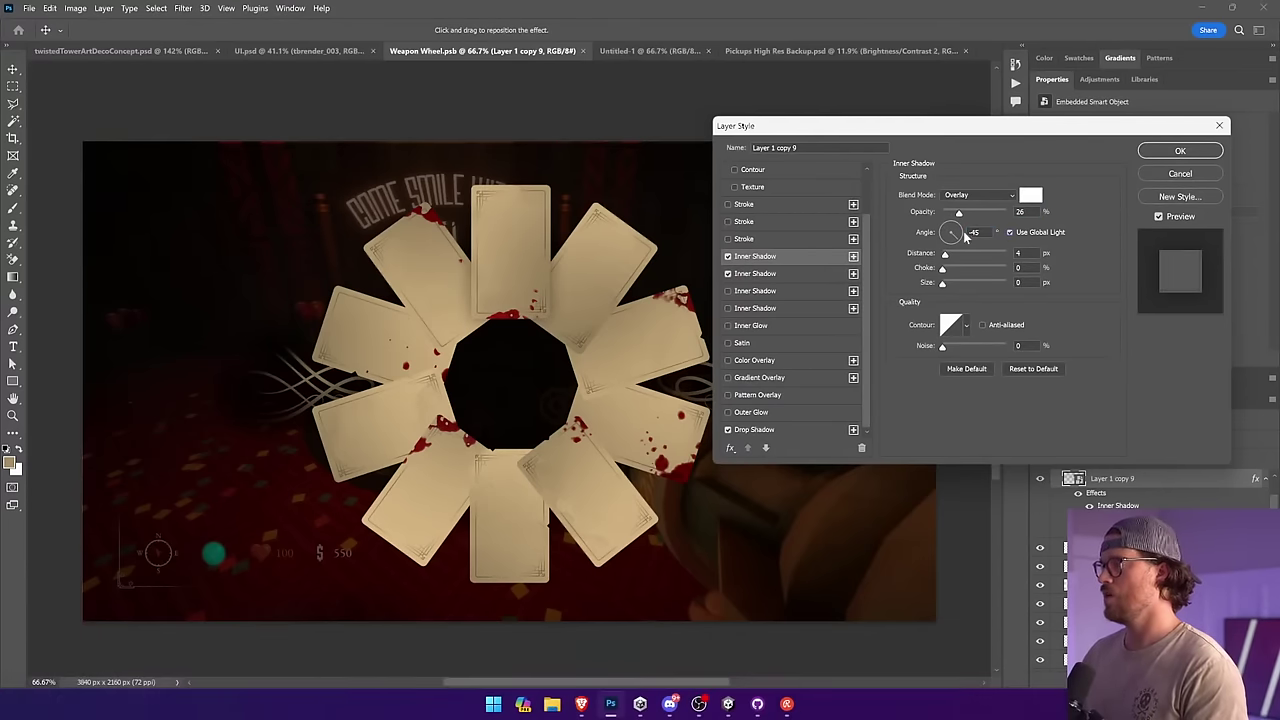
mouse_move(955, 238)
left_mouse_down()
mouse_move(946, 232)
mouse_move(973, 210)
mouse_move(963, 217)
left_mouse_up()
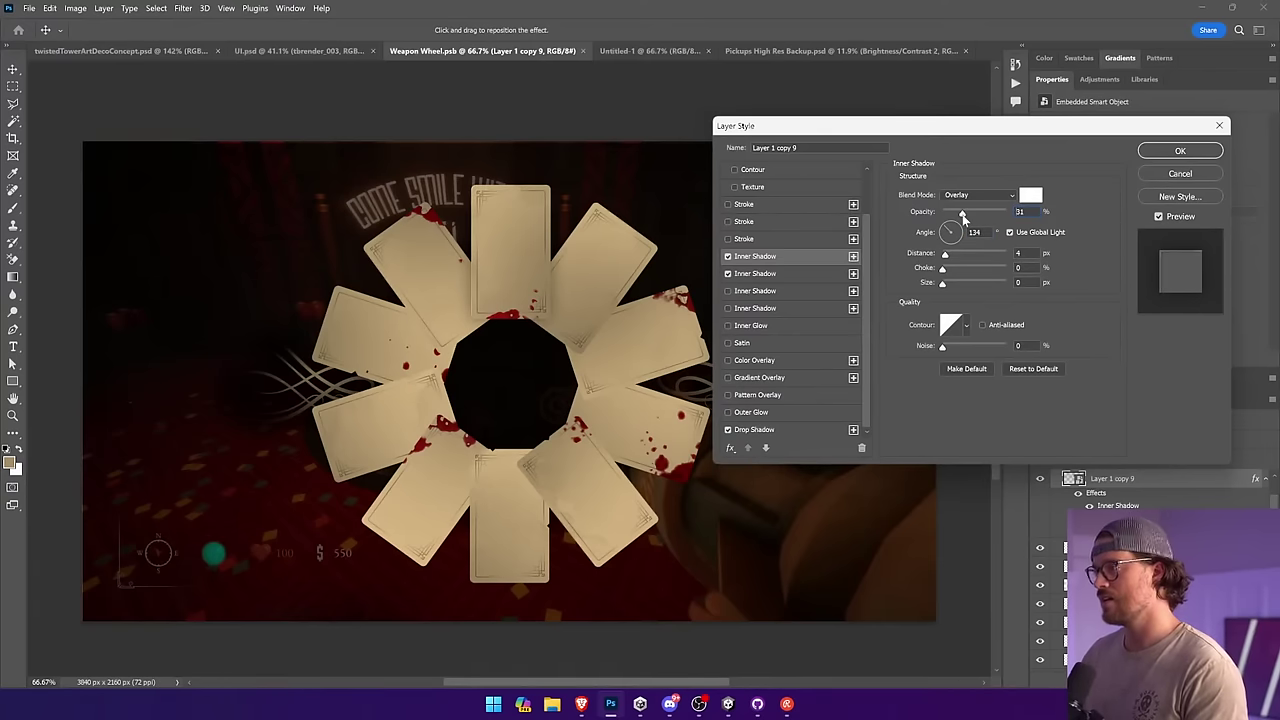
left_click(795, 273)
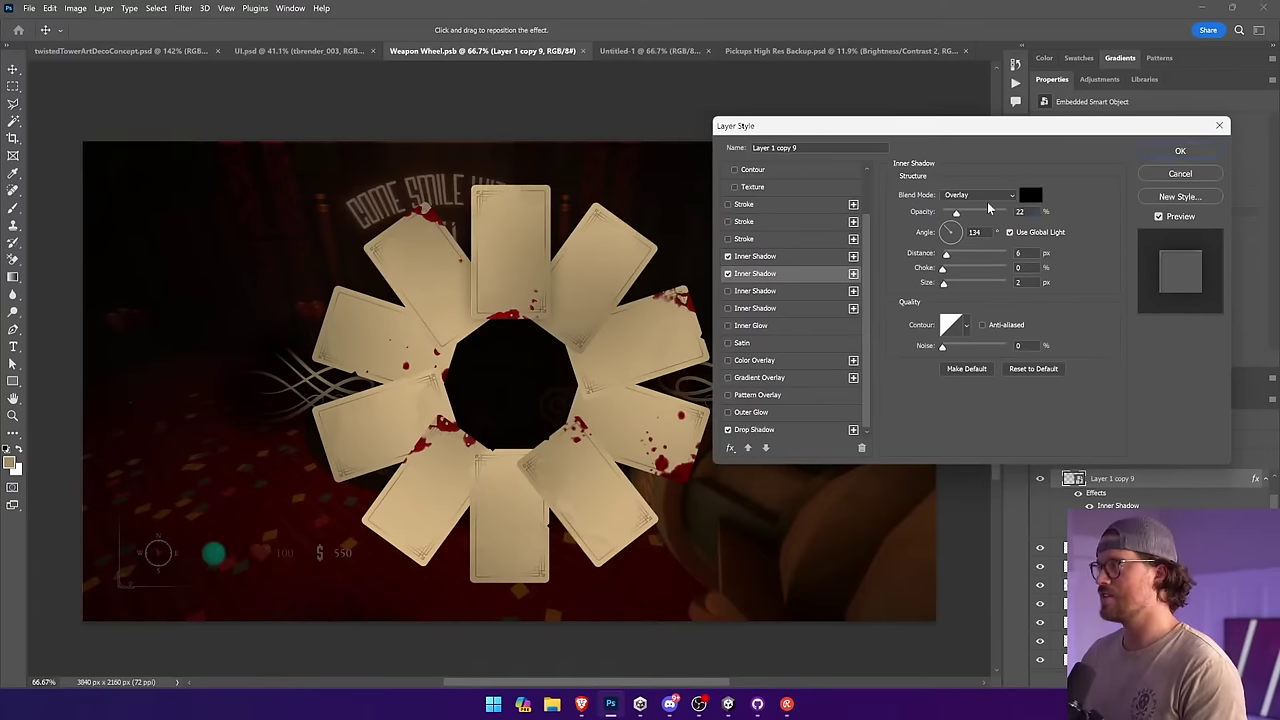
left_click(791, 261)
left_click(959, 239)
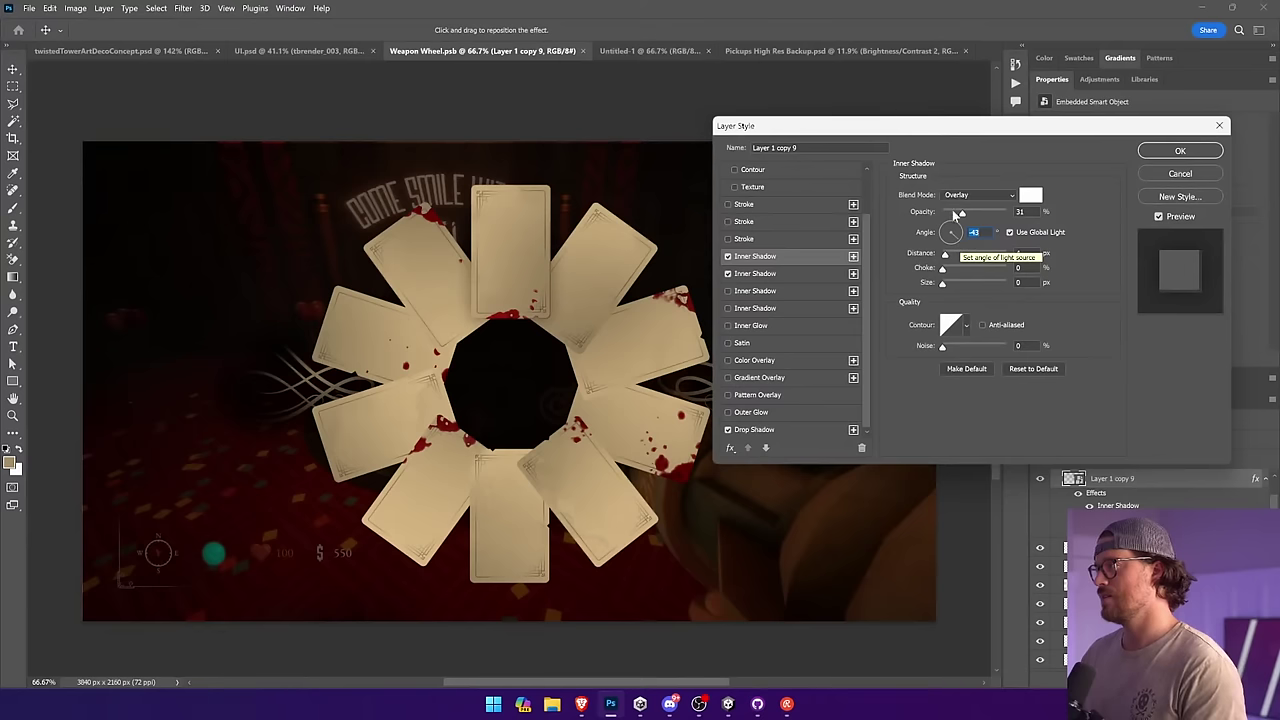
left_click_drag(960, 214, 954, 215)
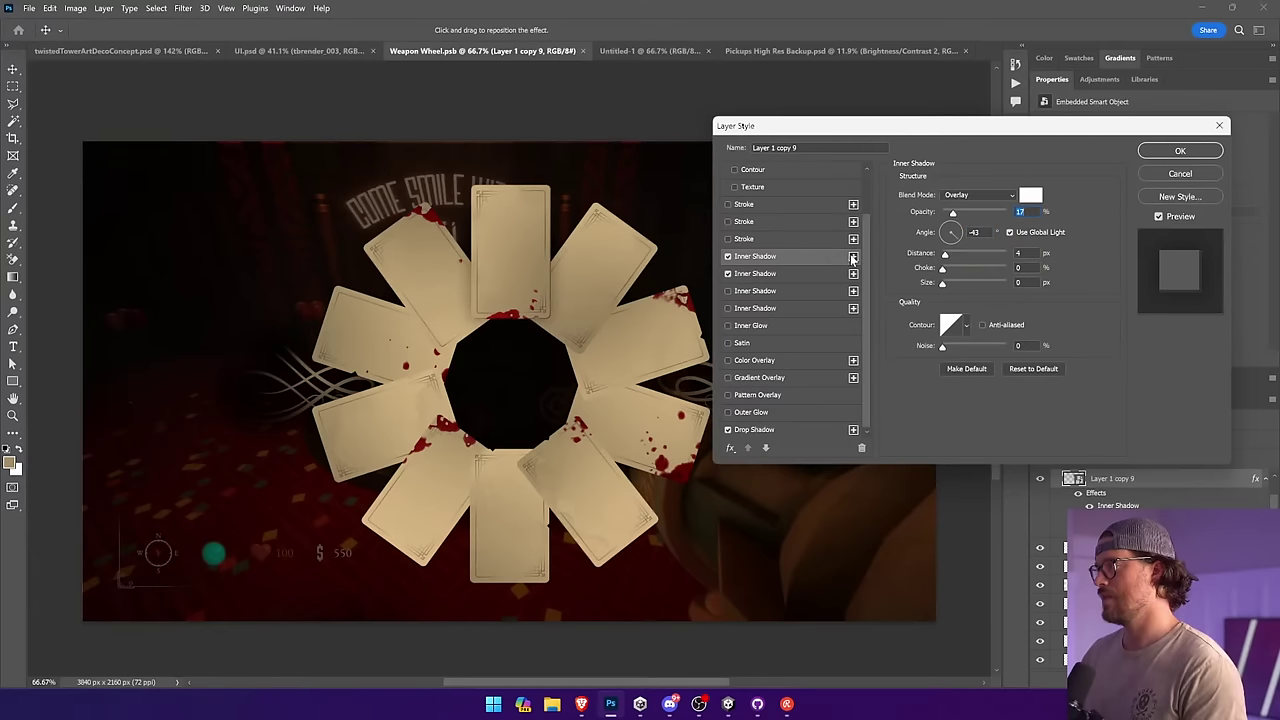
Step: Lower the white Overlay inner shadow's opacity to 11%, disable the black inner shadow and apply the layer style
left_click(853, 258)
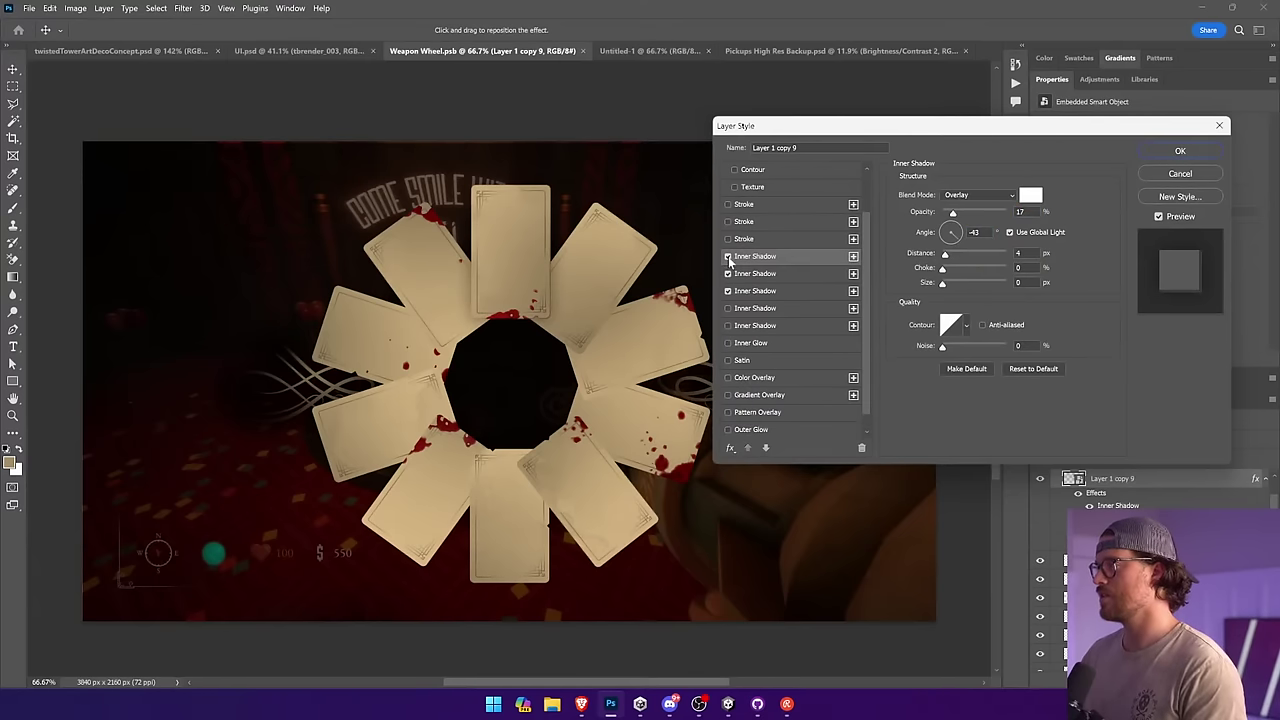
left_click(755, 273)
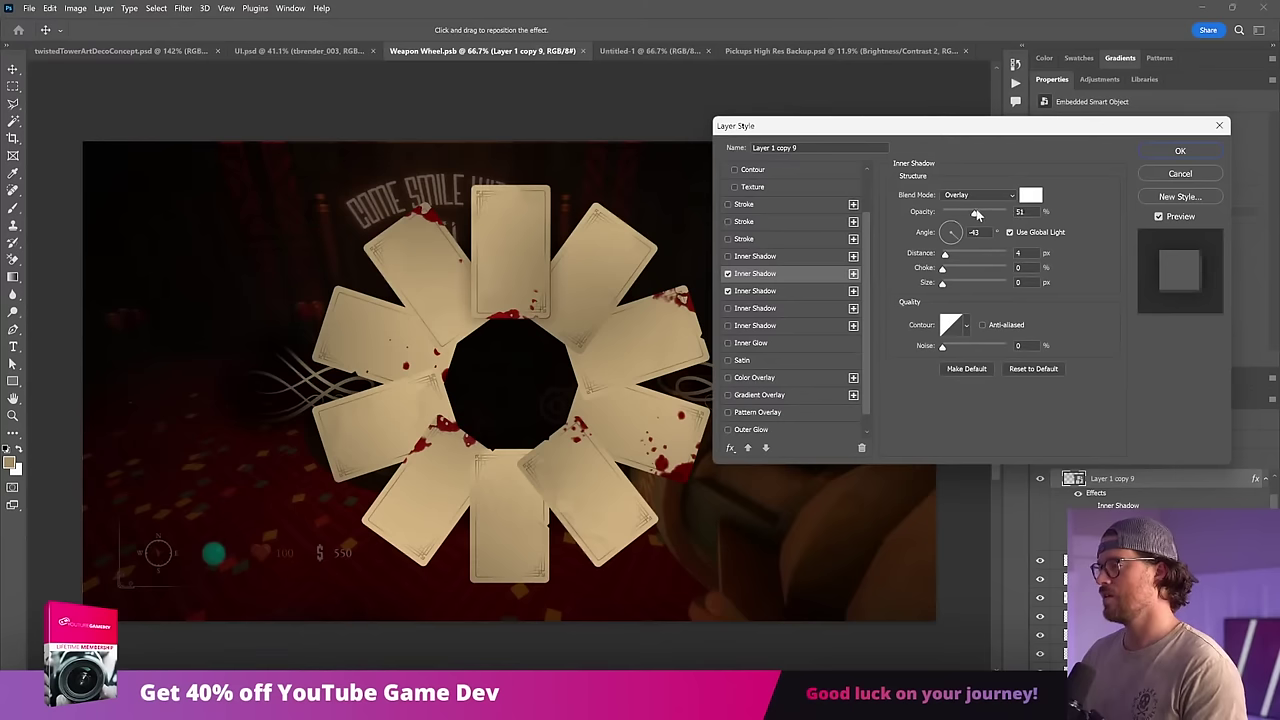
left_click_drag(977, 215, 947, 216)
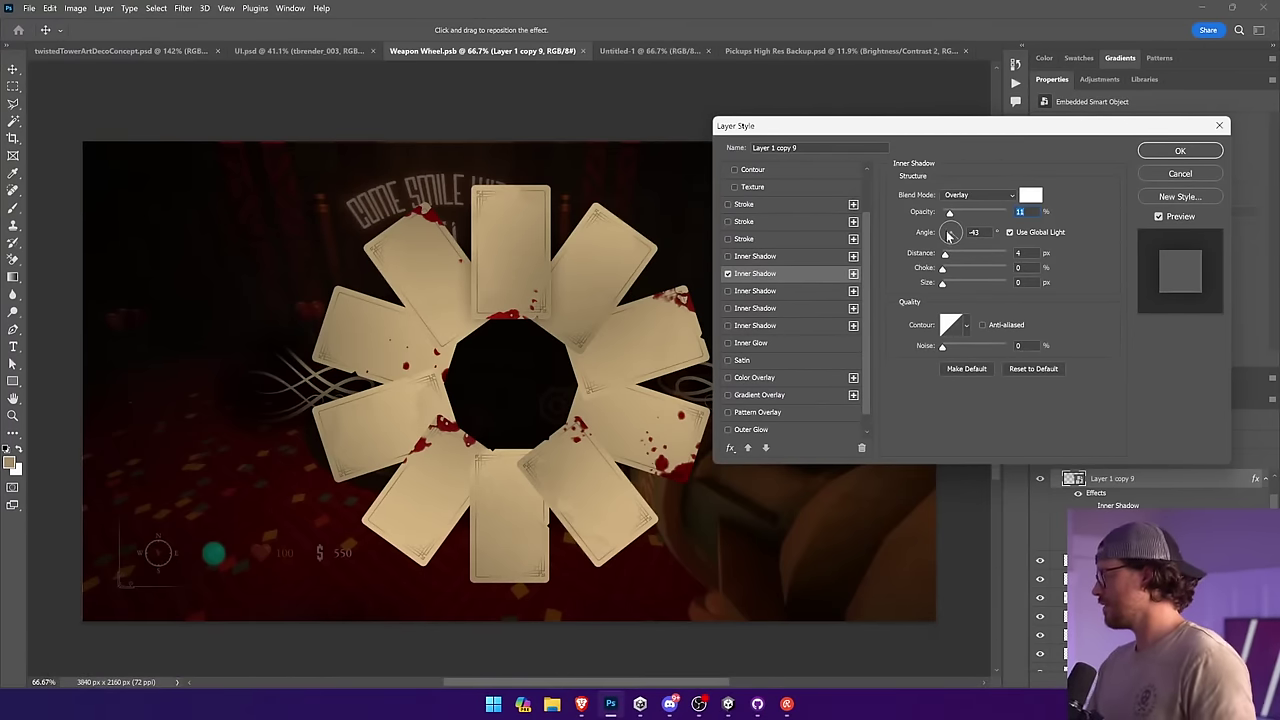
left_click(1180, 150)
Step: Copy the top card's layer style and delete the two small ace graphics outside the card circle
right_click(1140, 478)
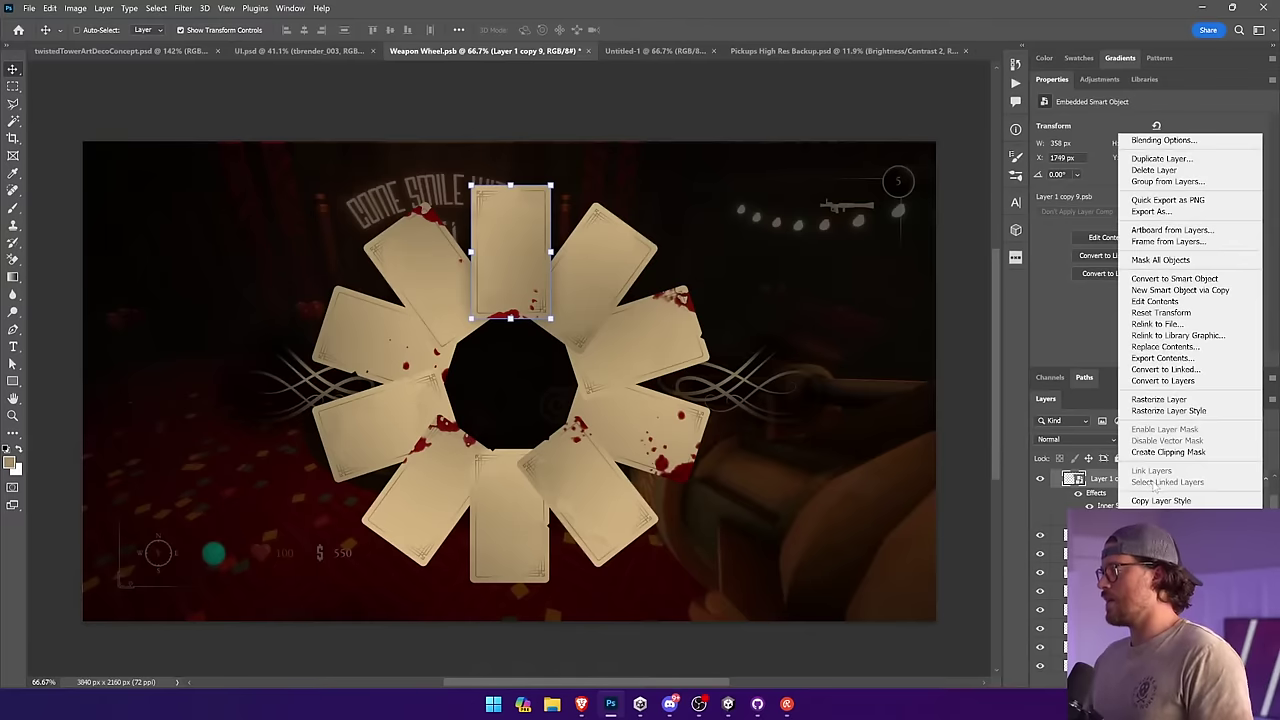
left_click(1160, 500)
left_click(196, 334)
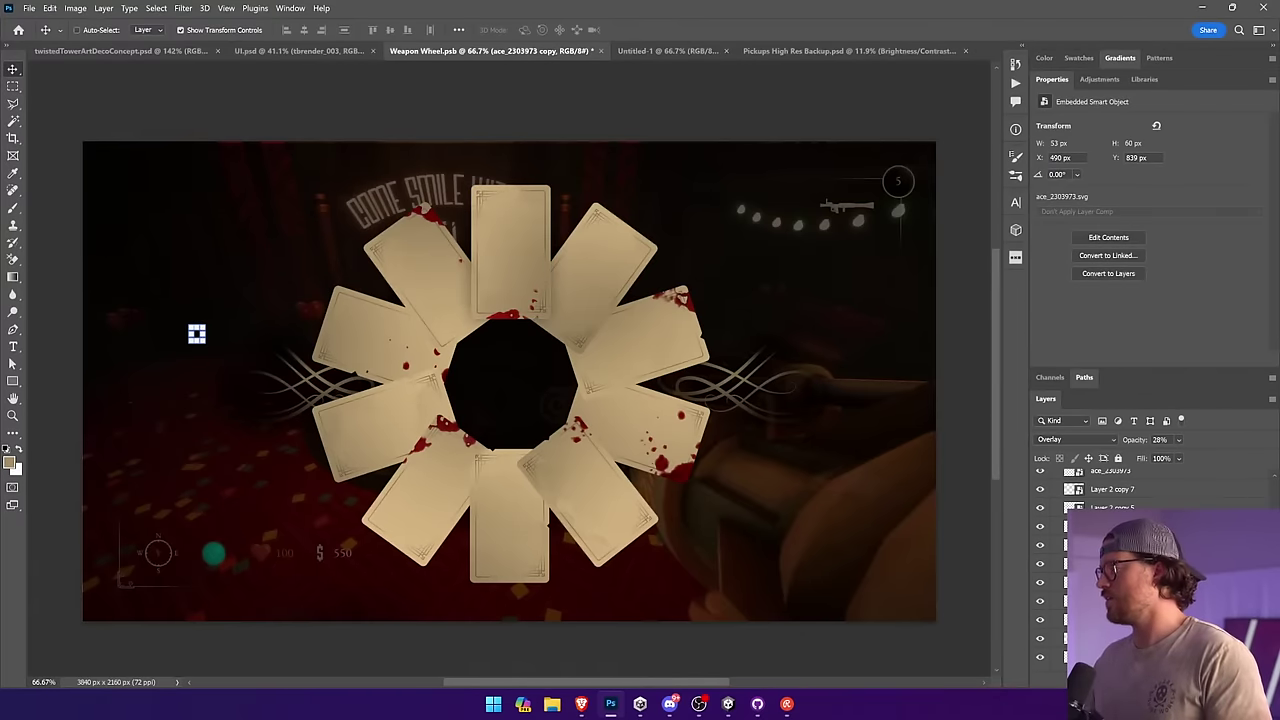
scroll(1140, 490, "up", 2)
key("Delete")
key("Delete")
Step: Paste the copied layer style onto all the other card layers and save the document
scroll(1140, 490, "down", 3)
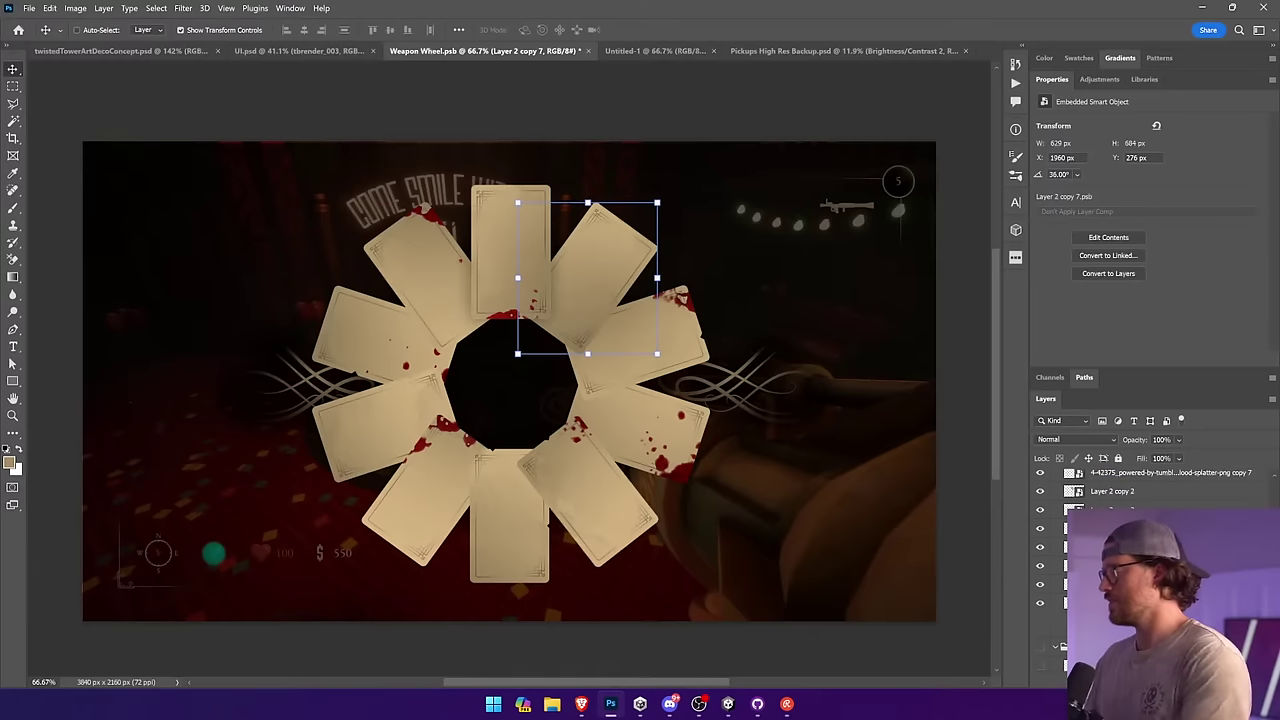
left_click(1128, 584, "shift")
right_click(1127, 584)
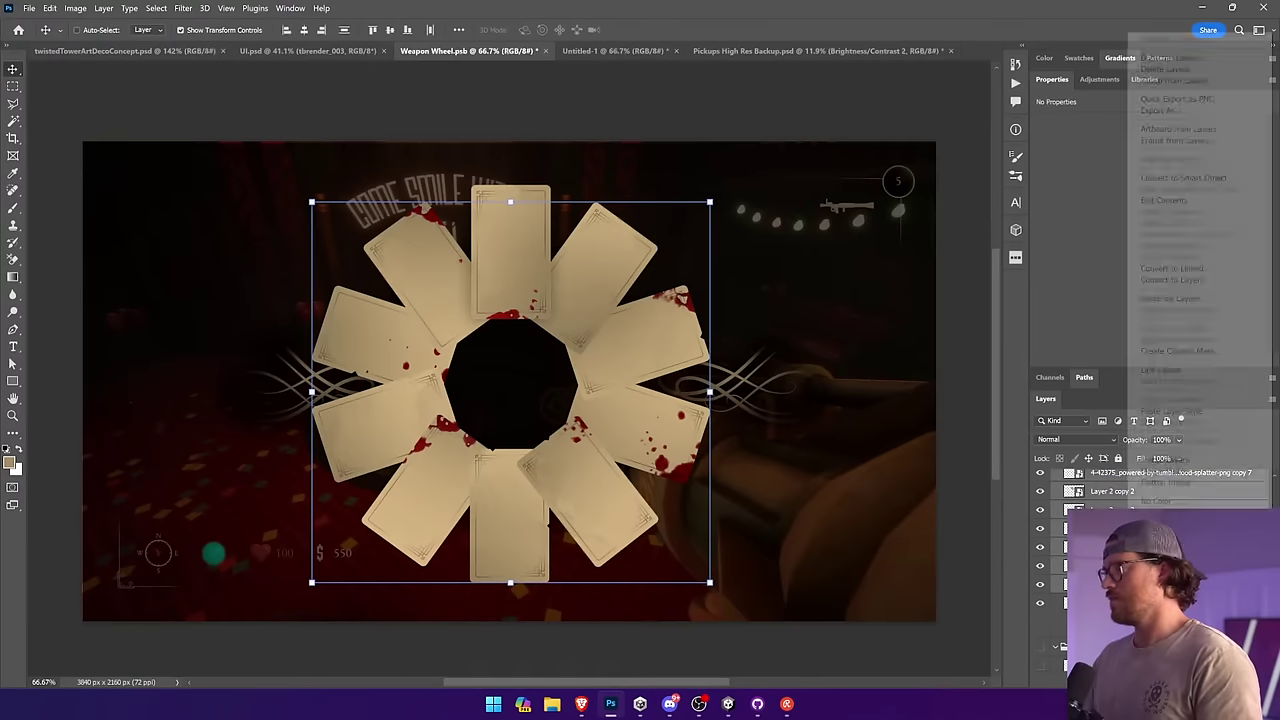
left_click(1170, 411)
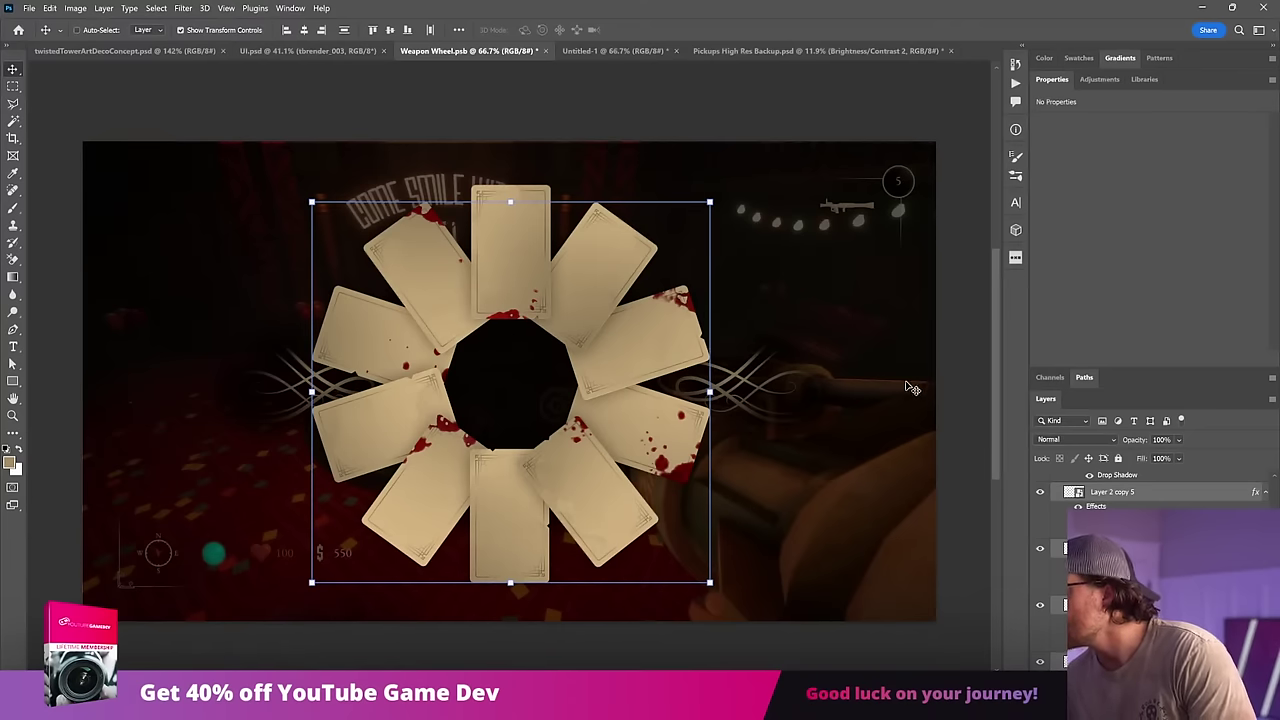
left_click(959, 377)
key("ctrl+s")
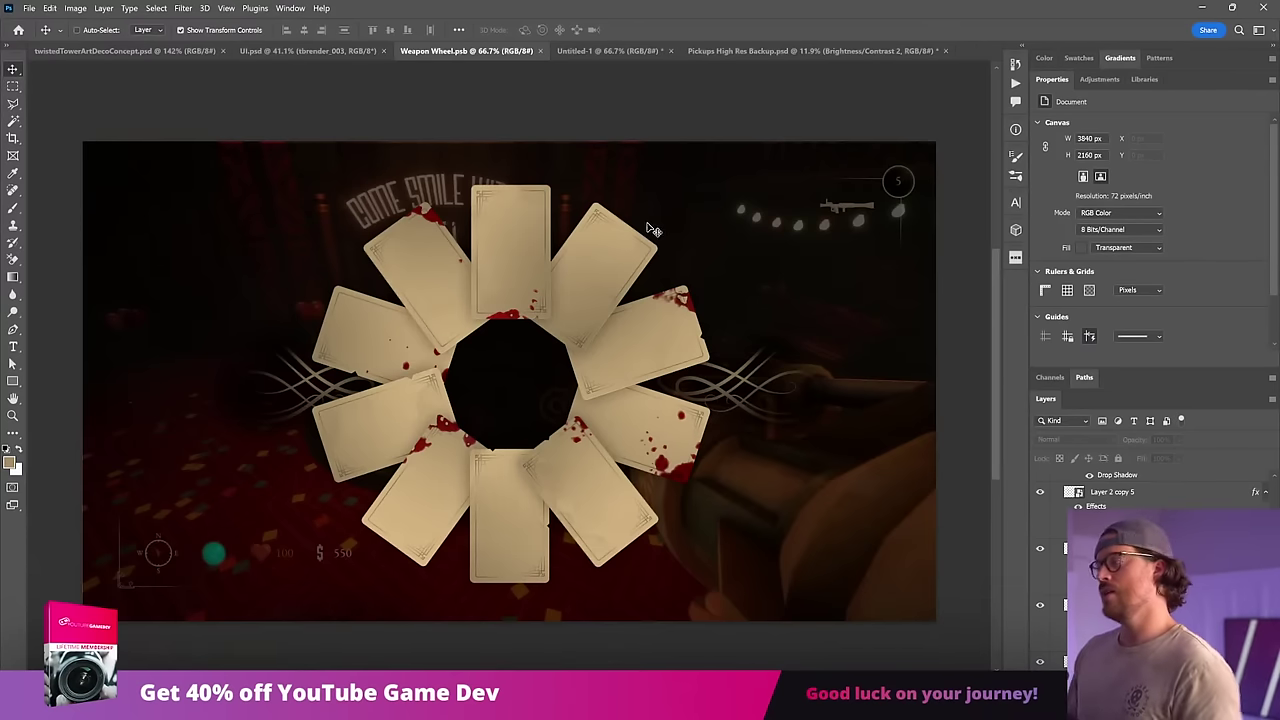
Step: Move the bottom card's layer to the top of Group 1, above the other cards, and save the document
left_click(618, 318)
key("Return")
left_click(518, 528, "ctrl")
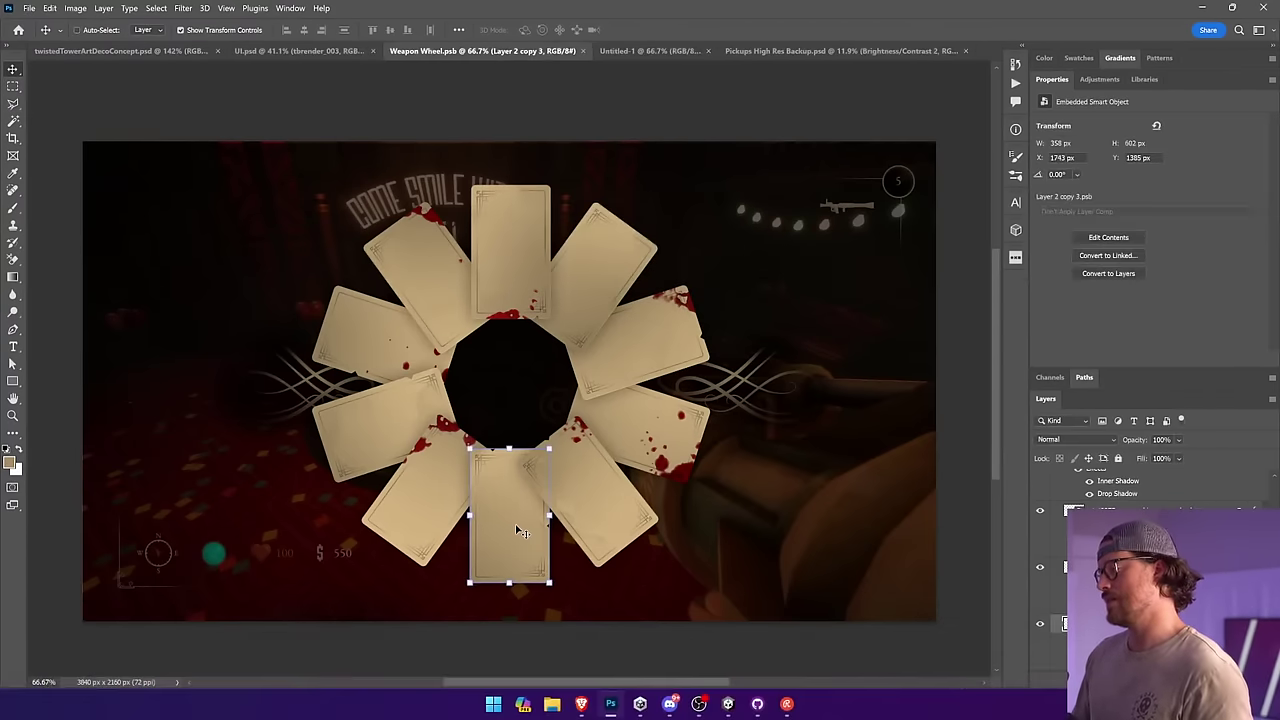
left_click_drag(1135, 550, 1126, 508)
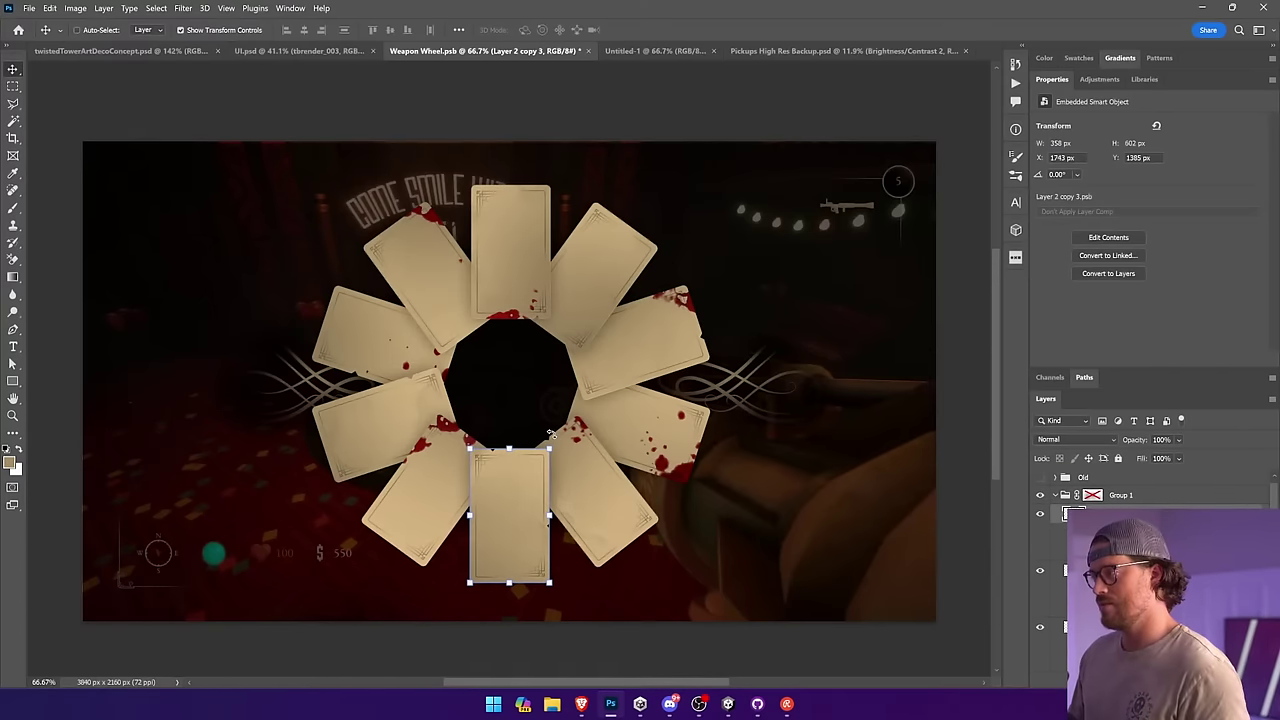
left_click(966, 358)
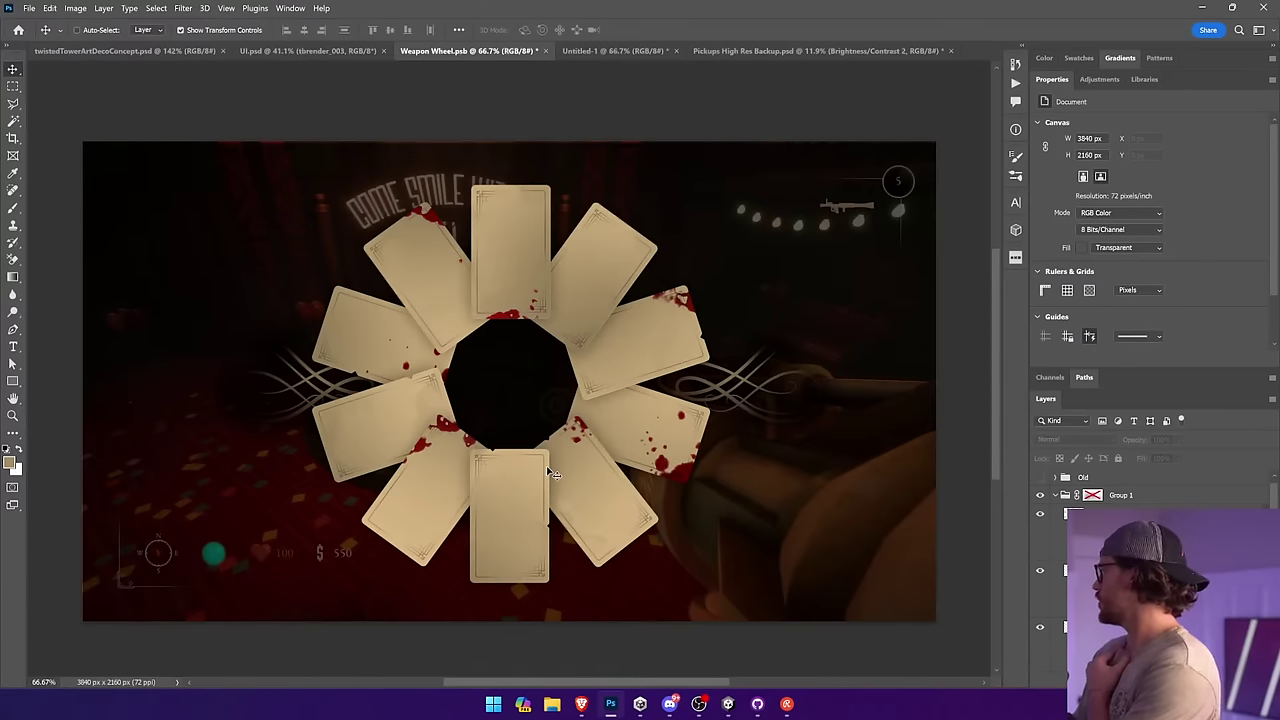
key("ctrl+s")
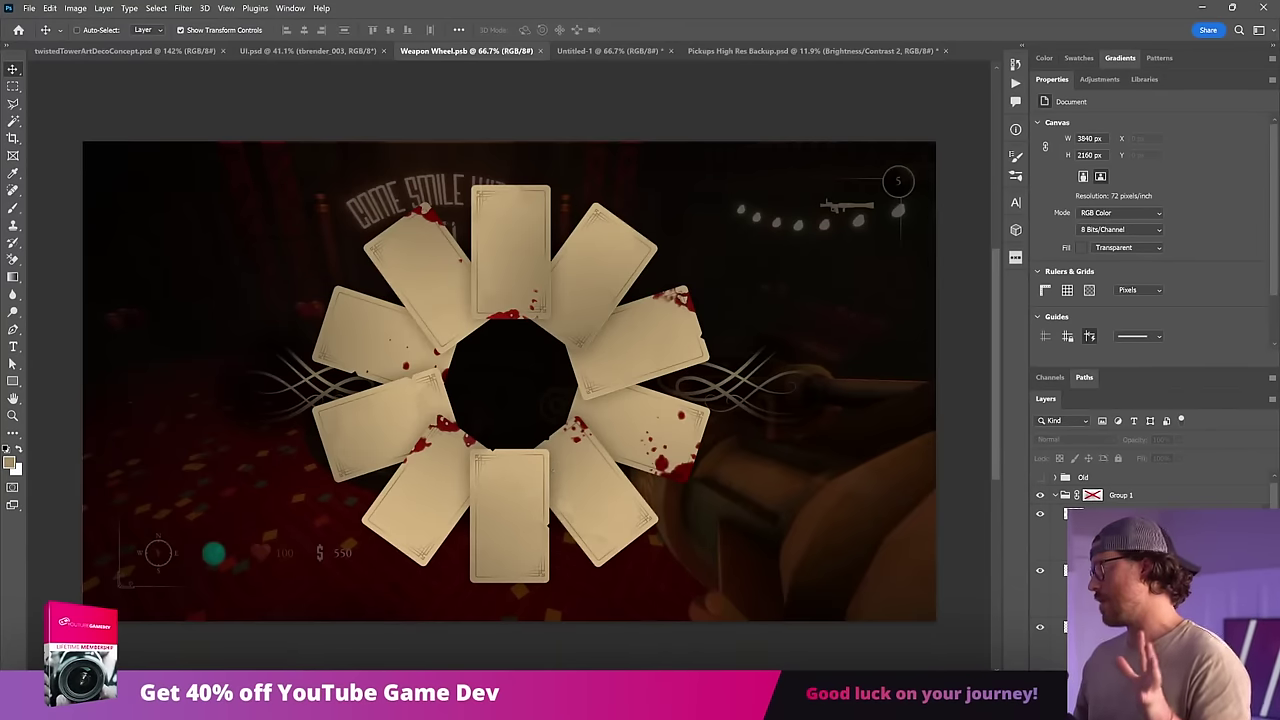
Step: Hide the drop shadow effect on each card layer in Group 1, keeping the inner shadows enabled
scroll(1050, 560, "up", 1)
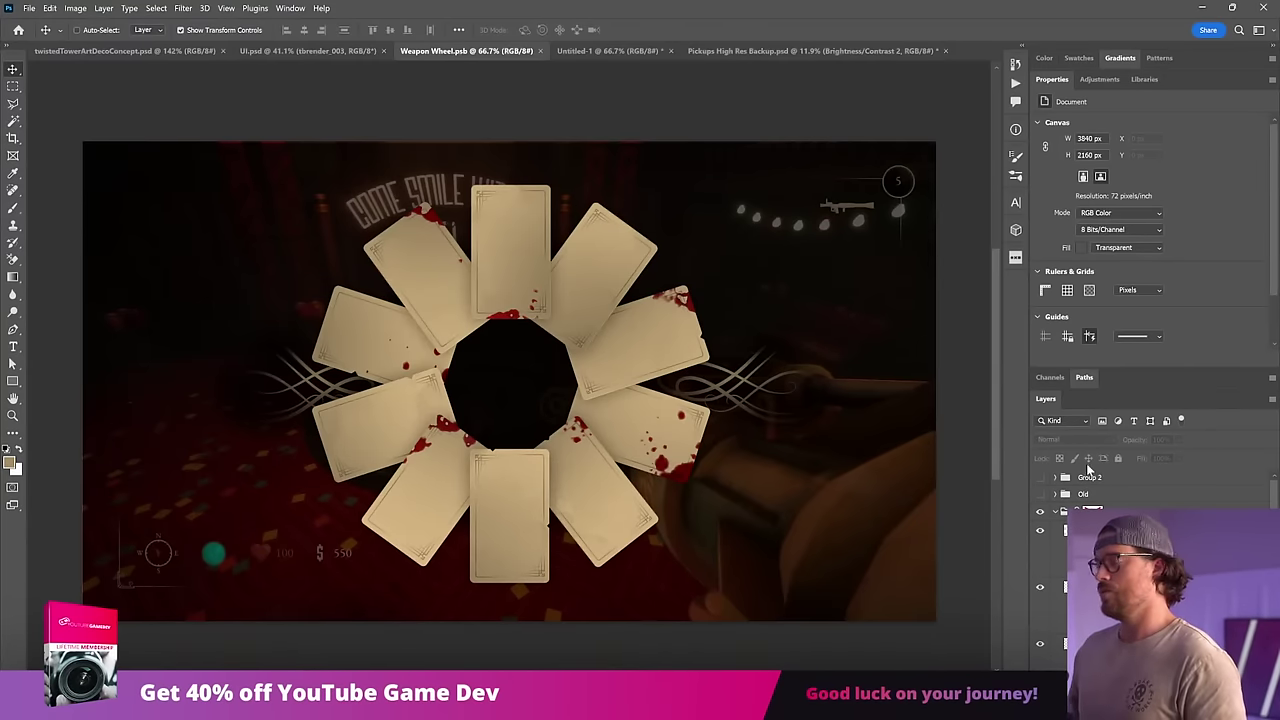
left_click(1090, 477)
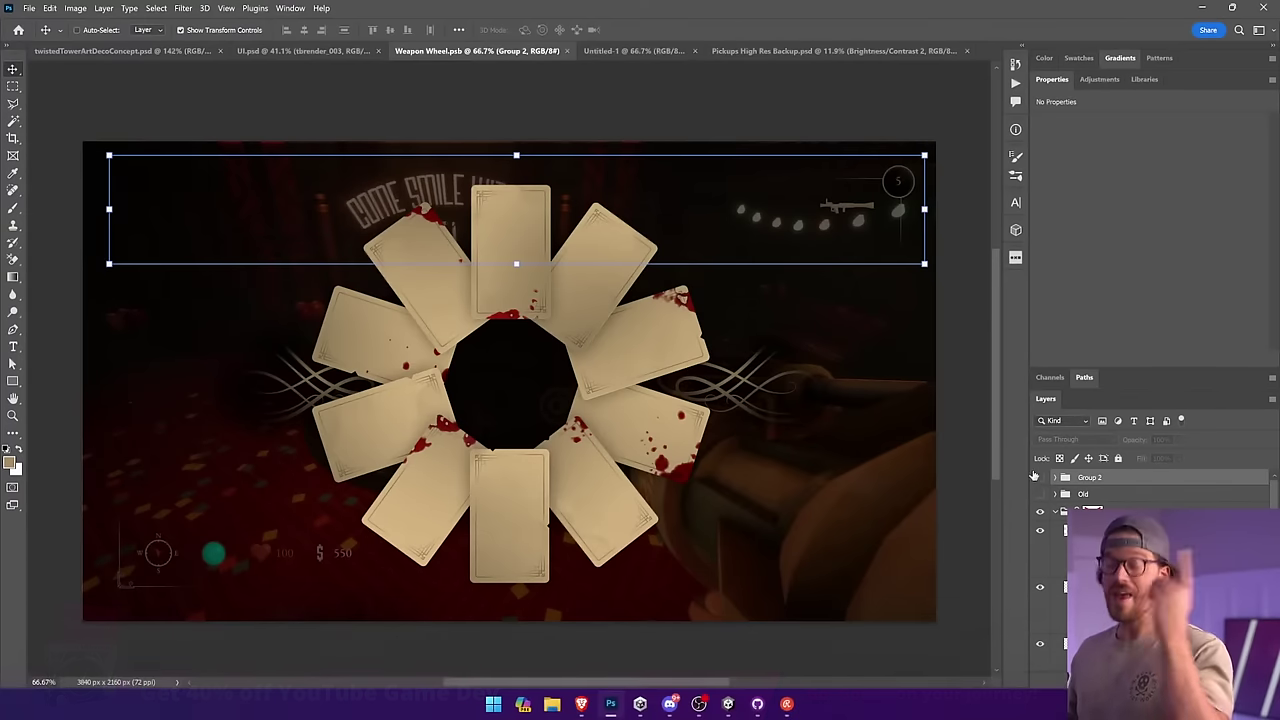
scroll(1058, 485, "down", 2)
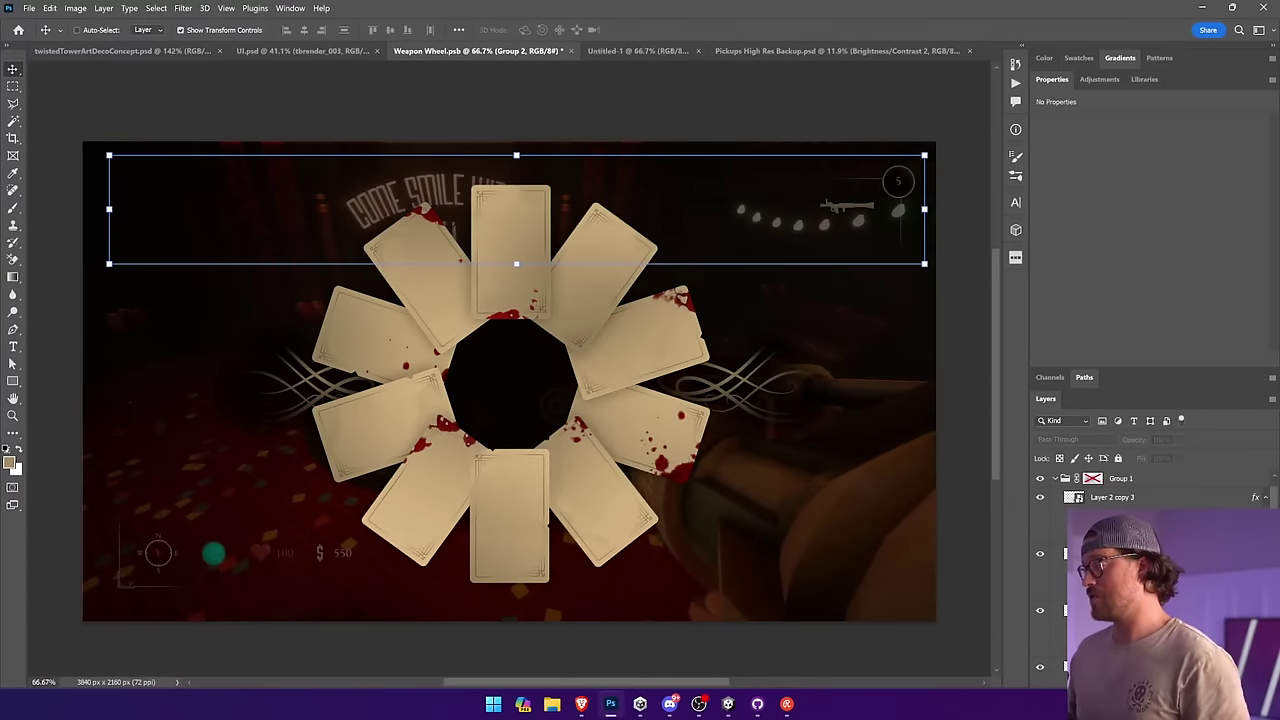
scroll(1100, 490, "down", 2)
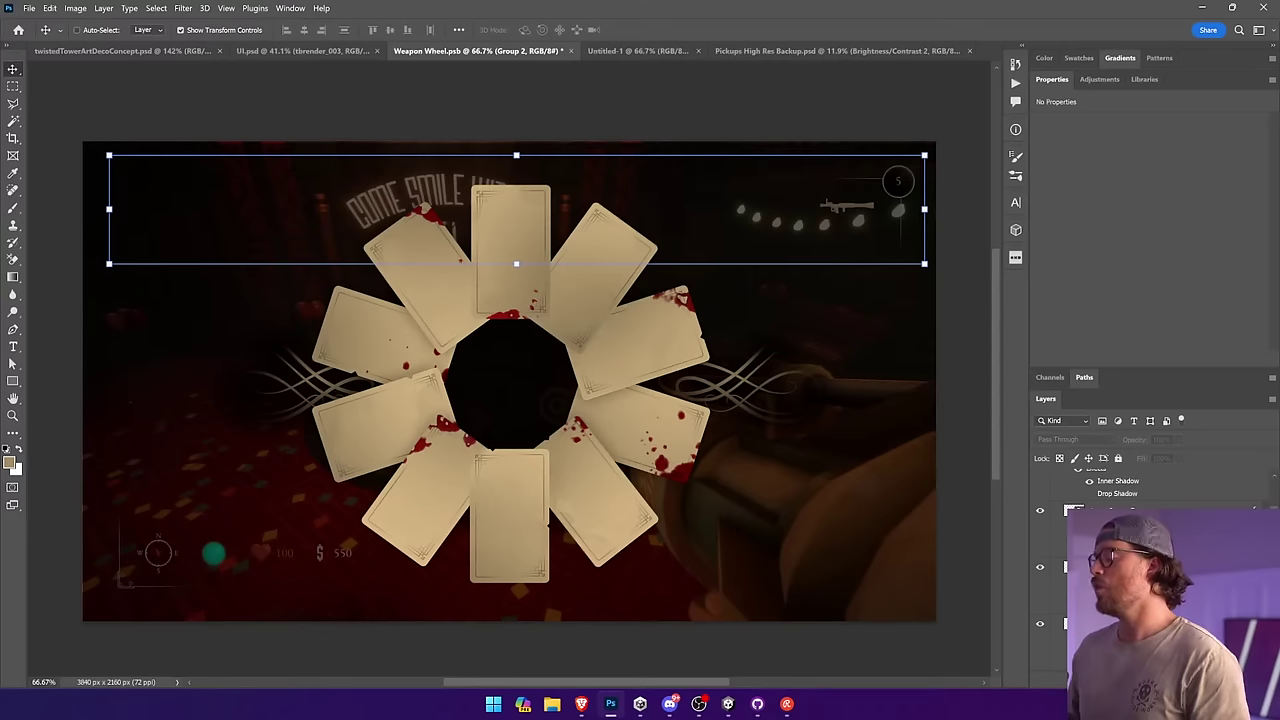
scroll(1100, 490, "down", 2)
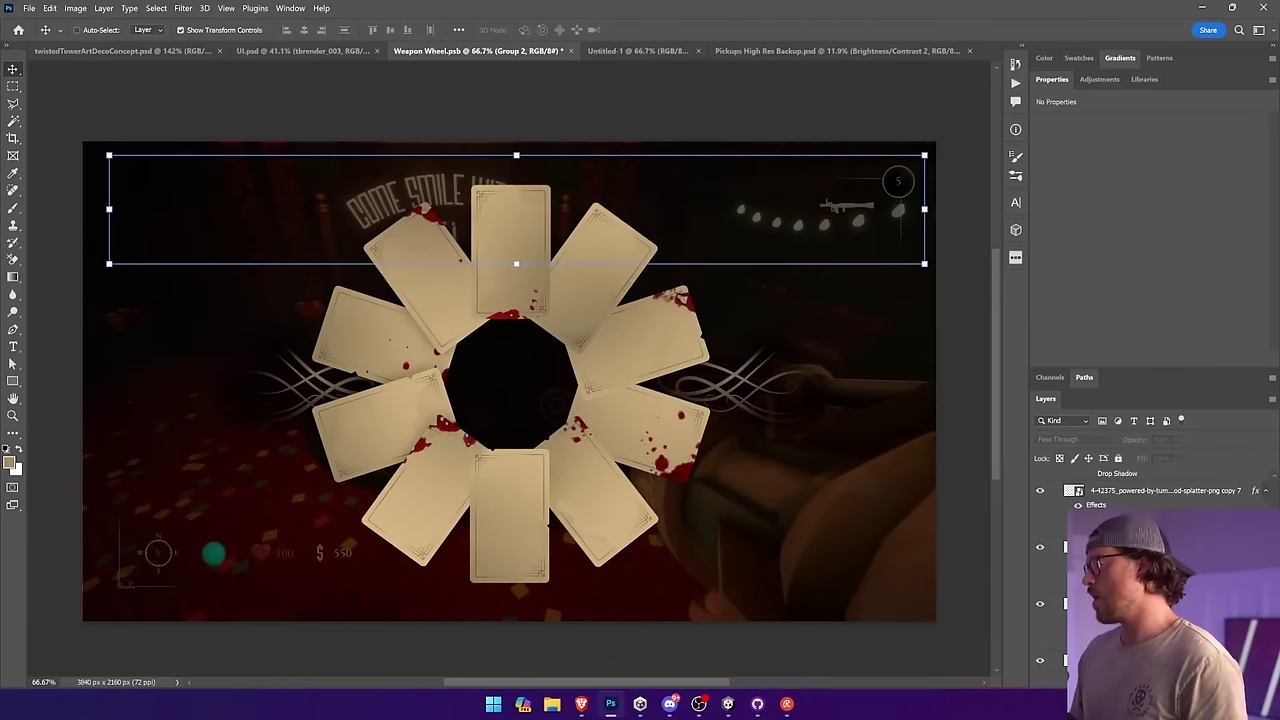
scroll(1100, 490, "down", 2)
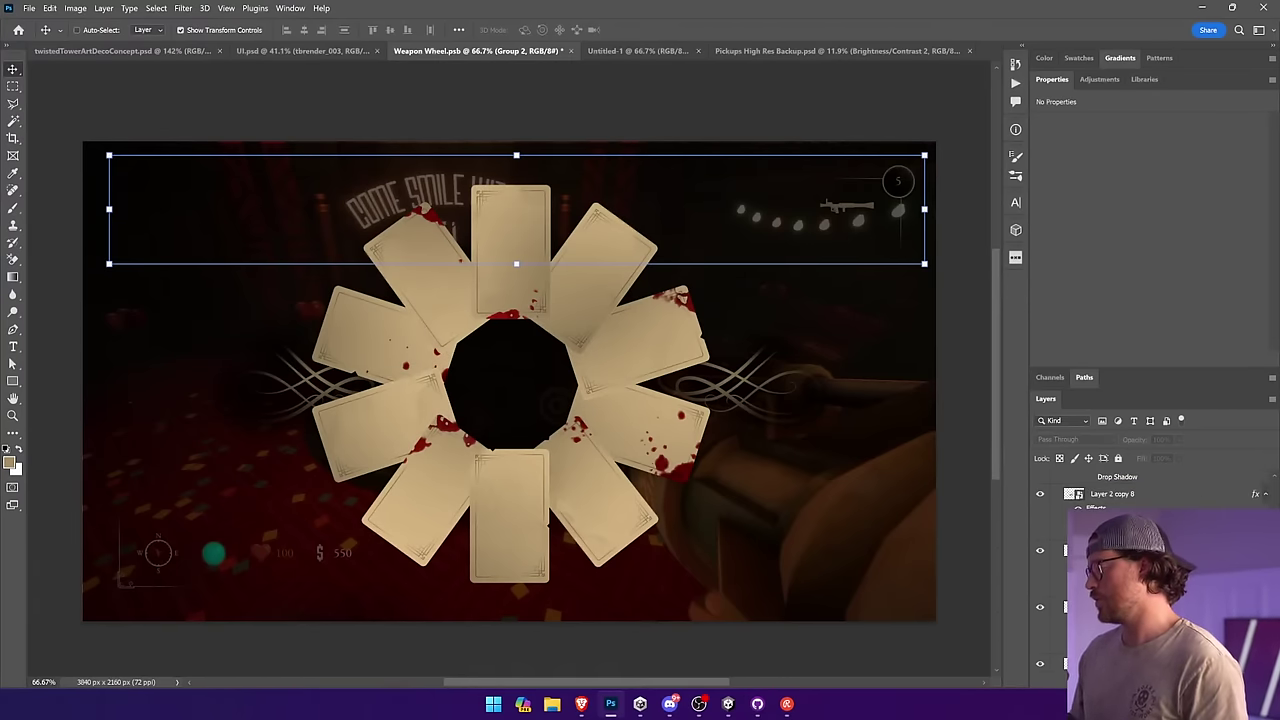
scroll(1100, 490, "down", 2)
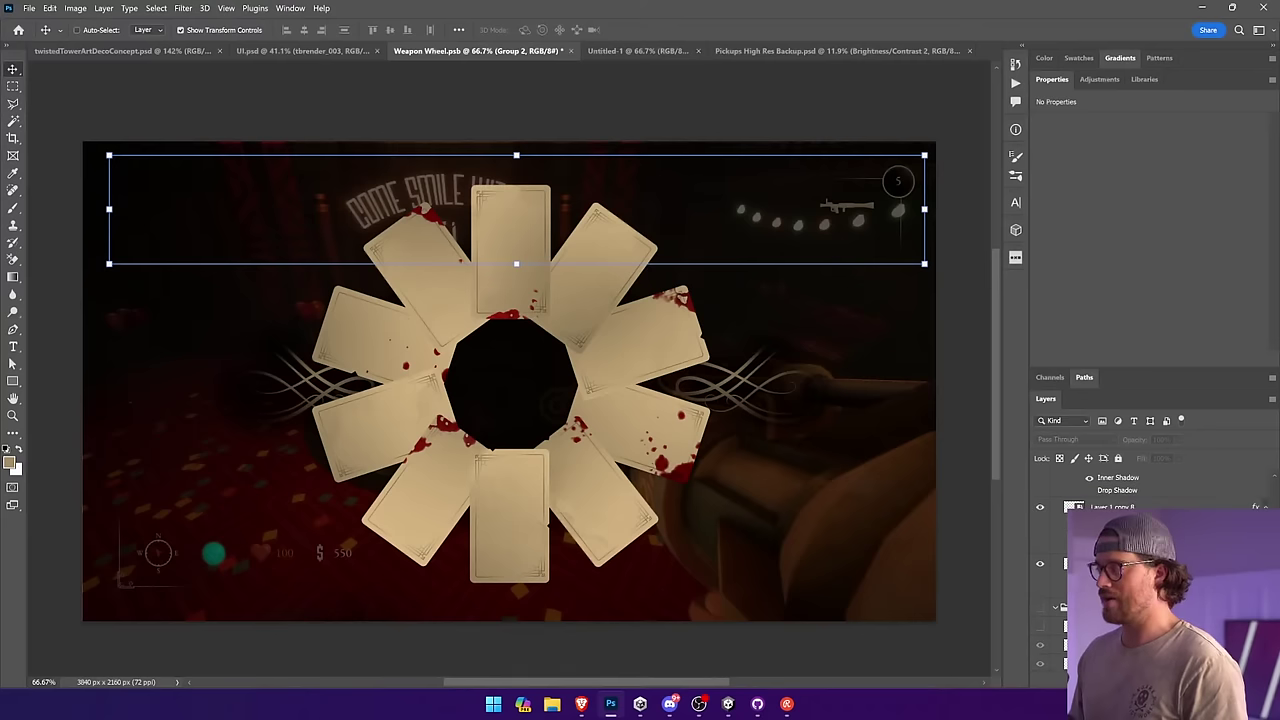
scroll(1100, 490, "up", 2)
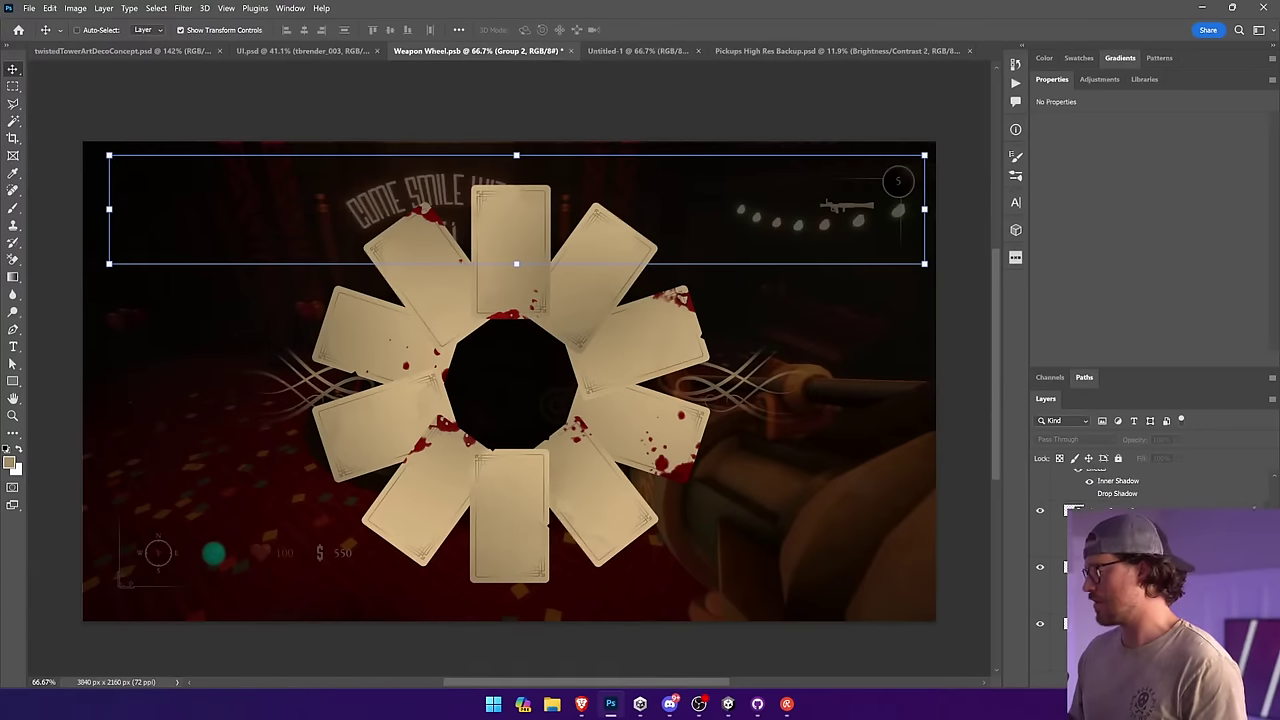
scroll(1100, 490, "down", 3)
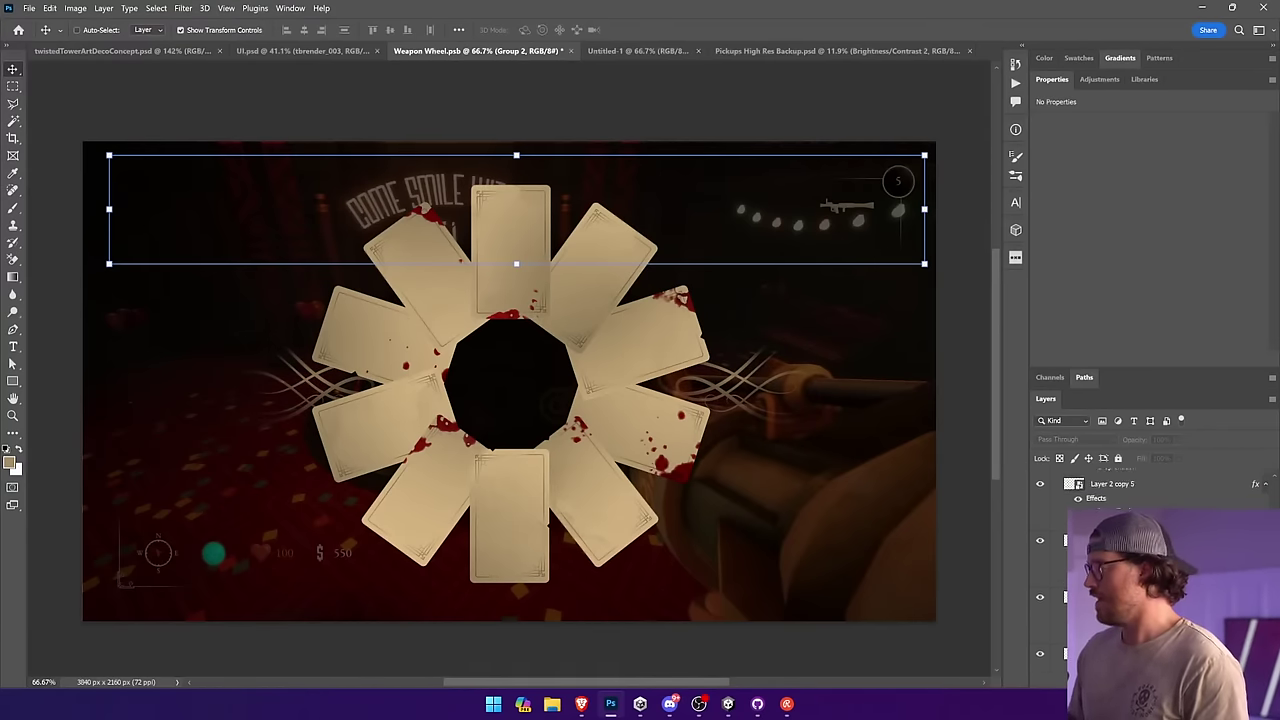
scroll(1100, 490, "down", 3)
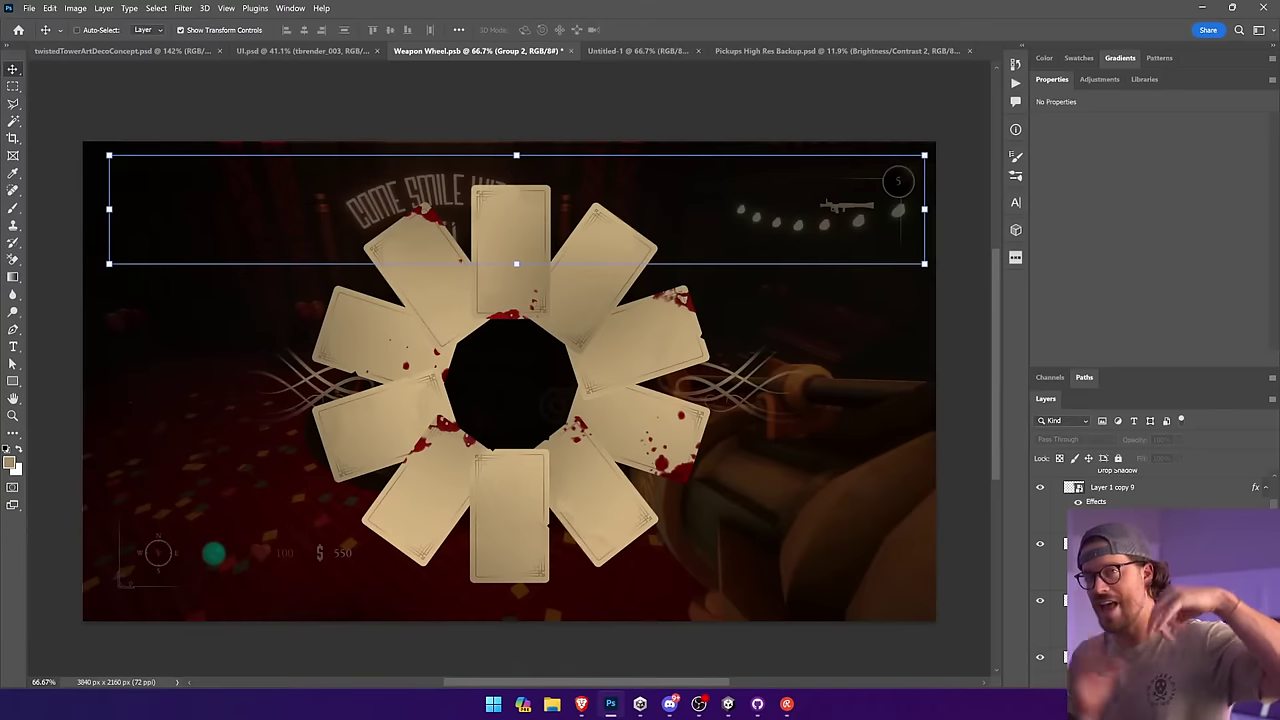
Step: Show the weapon images in Group 2 and place the axe on the top card at about X 1790, Y 291 px
scroll(1100, 490, "up", 5)
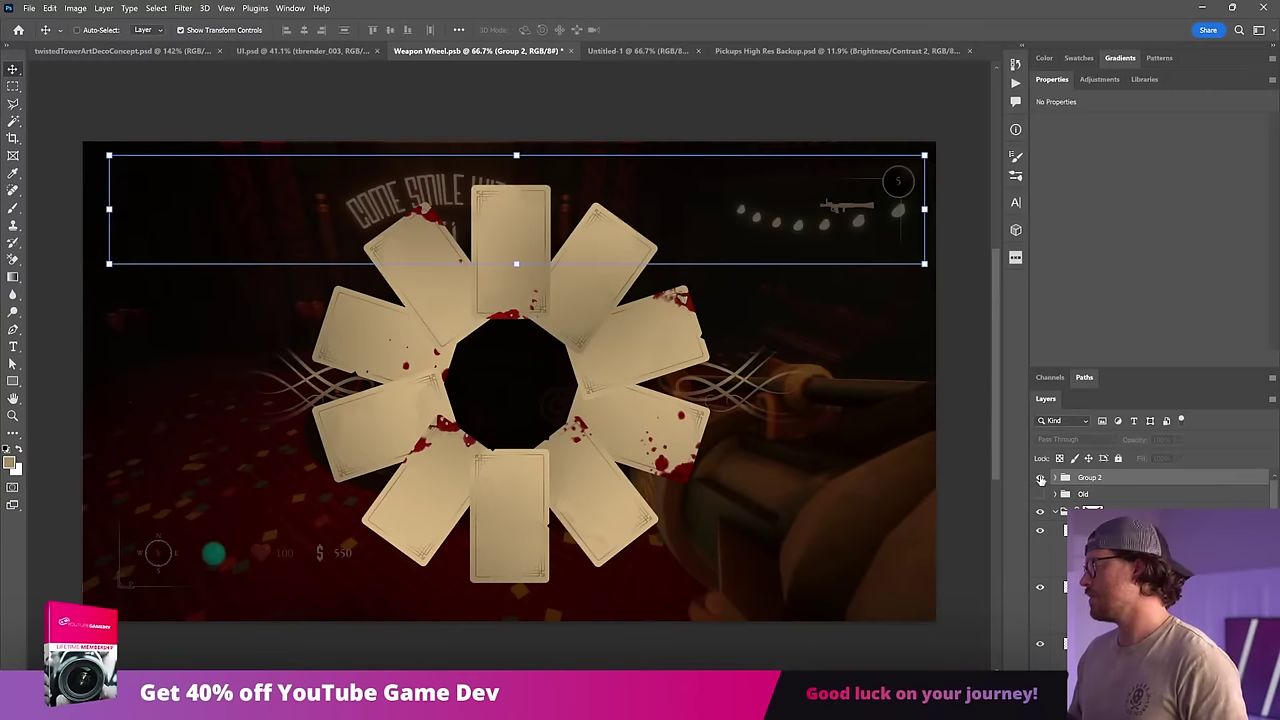
left_click(1040, 479)
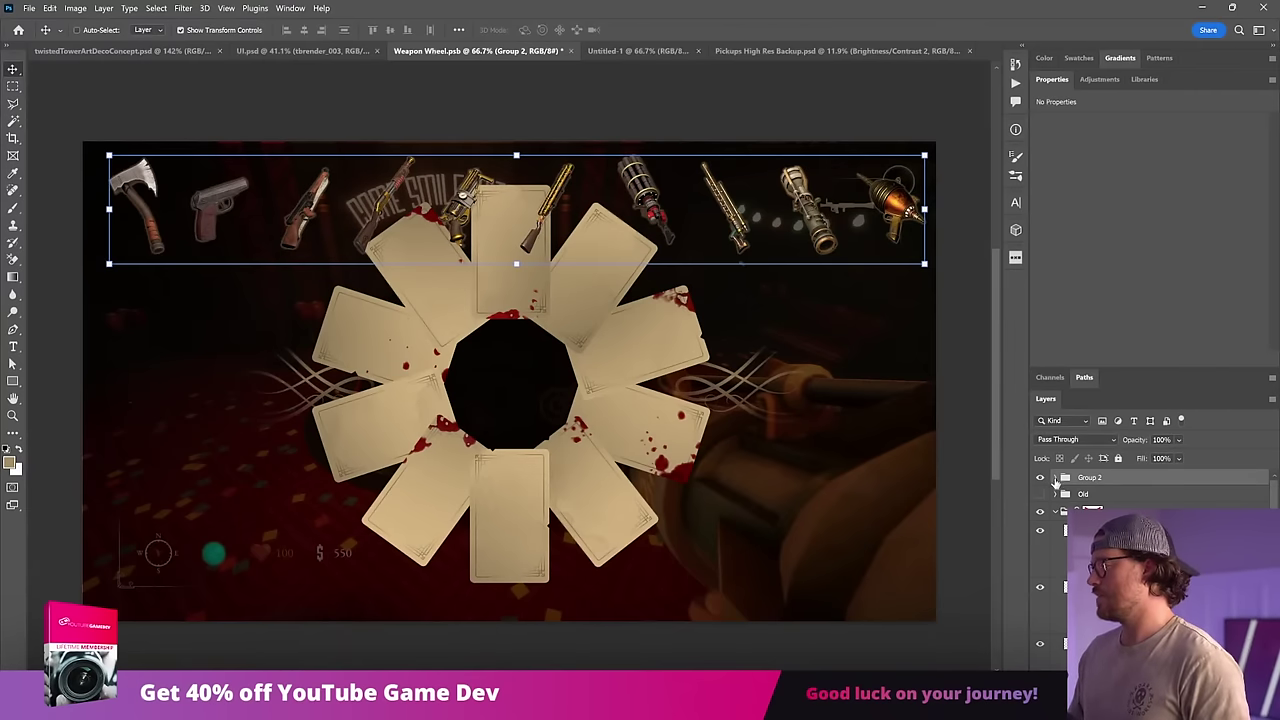
left_click(1055, 478)
left_click(266, 320, "ctrl")
left_click(157, 221, "ctrl")
left_click_drag(157, 221, 522, 276)
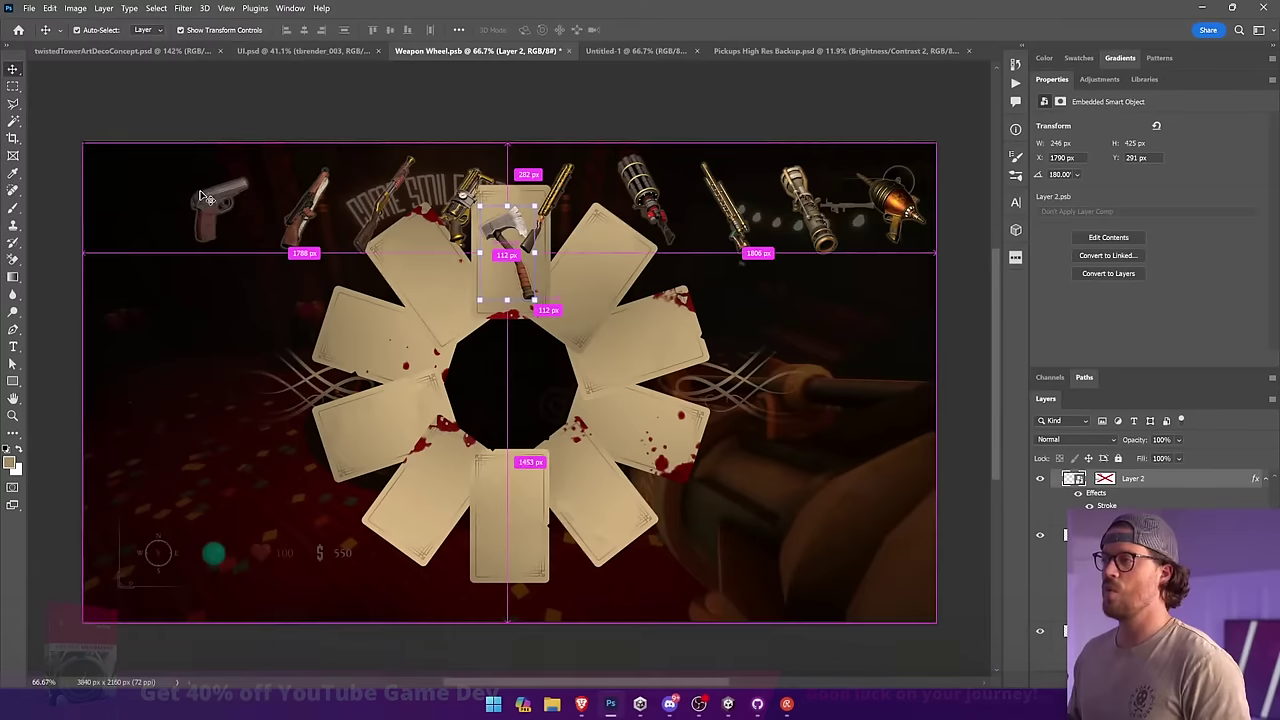
Step: Place the pistol on the second card clockwise and the short wood-stocked gun on the third, rotated along that card
left_click_drag(205, 196, 585, 272)
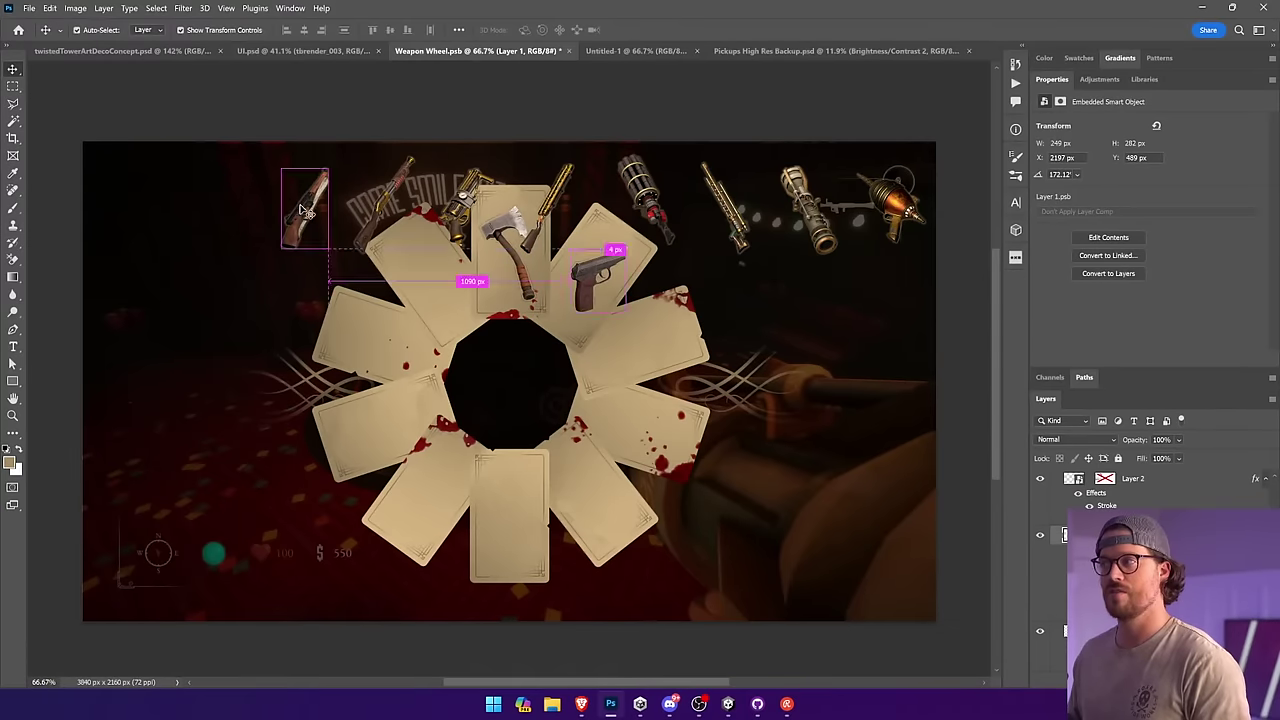
left_click_drag(305, 210, 635, 339)
left_click_drag(678, 289, 669, 339)
Step: Place the long wooden shotgun on the fourth card clockwise and rotate it to lie nearly horizontally across the card
left_click_drag(395, 195, 637, 380)
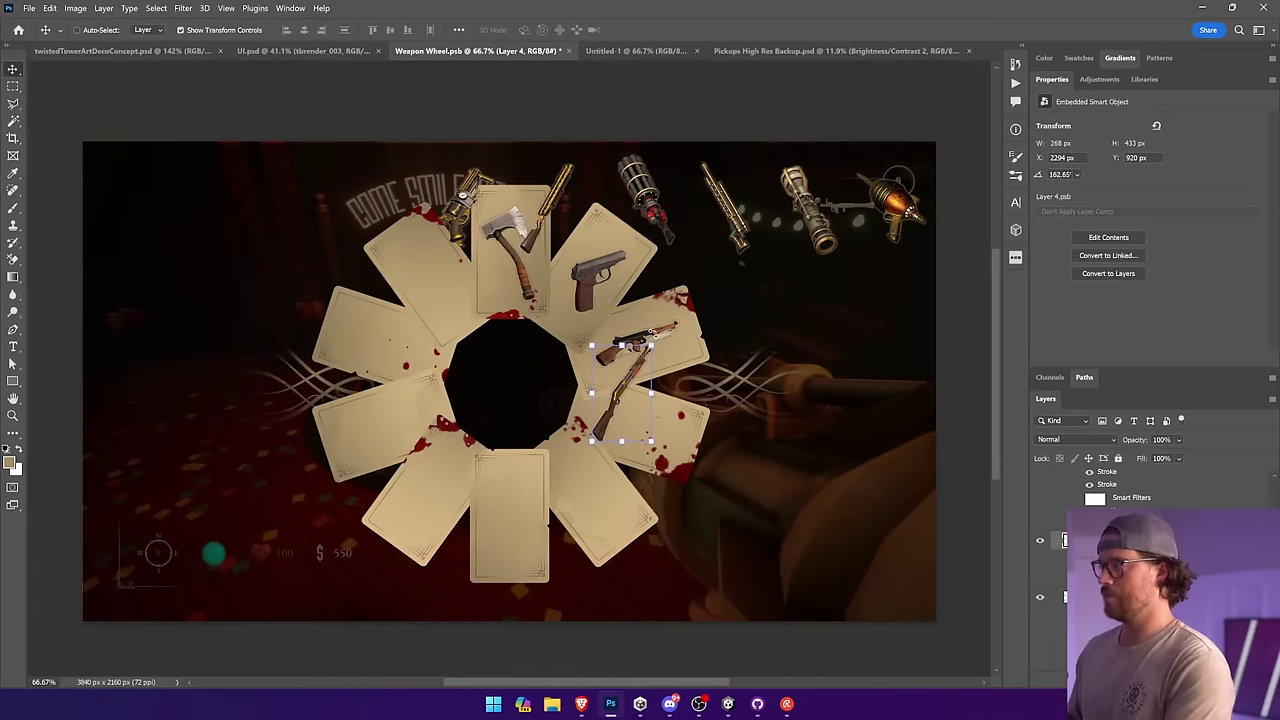
left_click_drag(654, 334, 714, 444)
key("Return")
left_click_drag(645, 398, 682, 373)
key("ctrl+t")
key("Return")
left_click_drag(666, 428, 669, 425)
Step: Place the ornate gold revolver on the fifth card clockwise and rotate it to point down along the card
left_click_drag(464, 196, 586, 500)
key("Return")
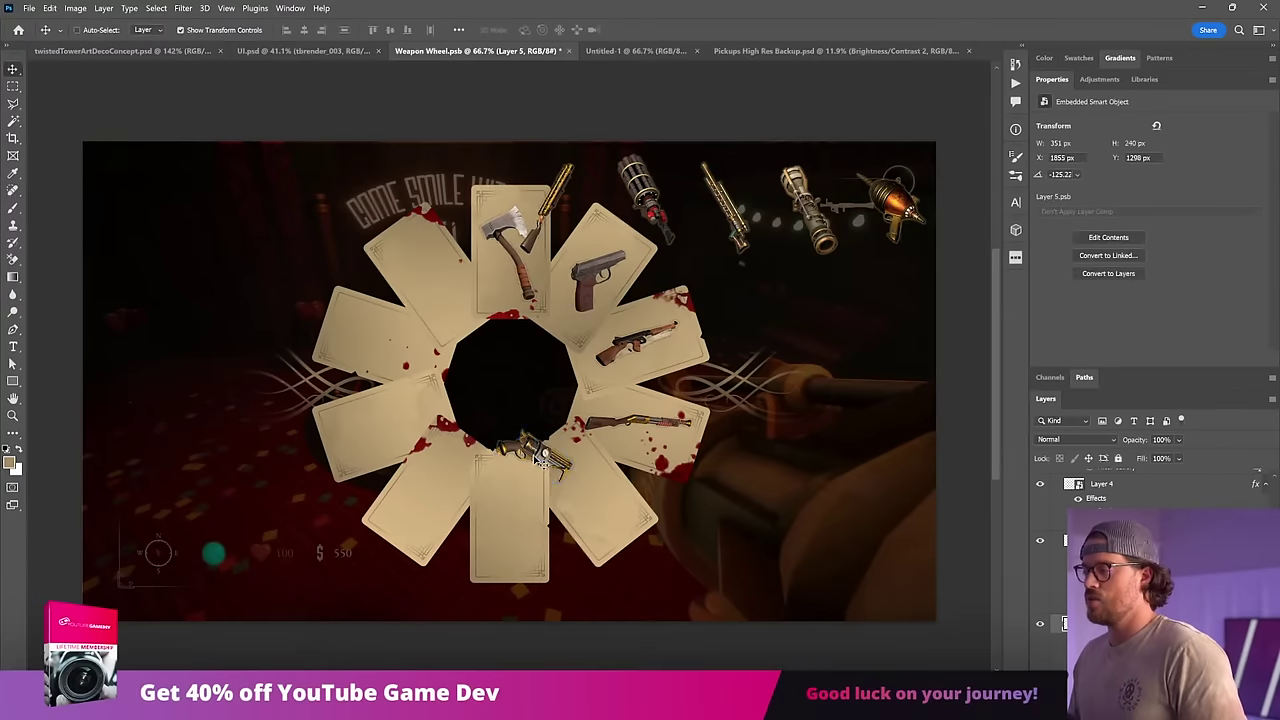
left_click_drag(541, 459, 702, 462)
key("ctrl+t")
key("Return")
Step: Place the gold long gun on the bottom card and rotate it to about -39°, with the stock pointing down
left_click_drag(555, 190, 519, 480)
key("Return")
key("Return")
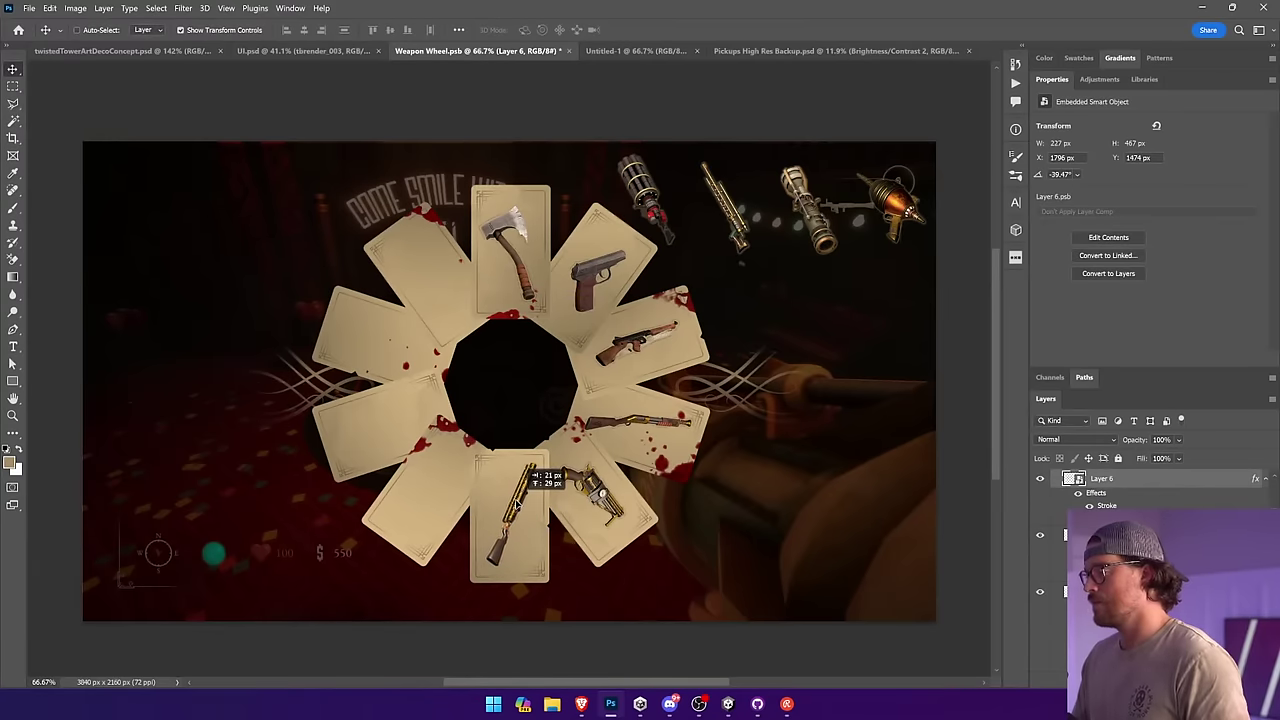
Step: Place the multi-barrel gun on the seventh card clockwise and enlarge it to about 173 × 477 px
left_click_drag(612, 241, 444, 490)
key("ctrl+t")
key("Return")
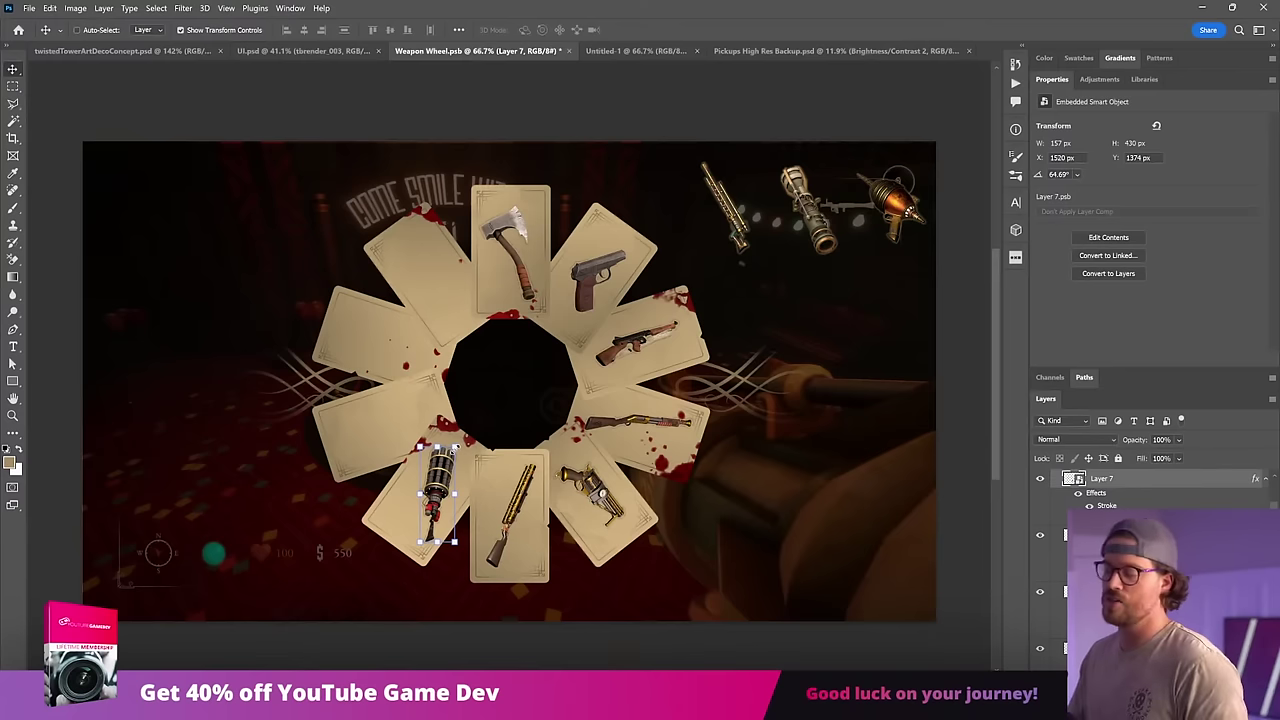
left_click_drag(455, 448, 437, 474)
key("Return")
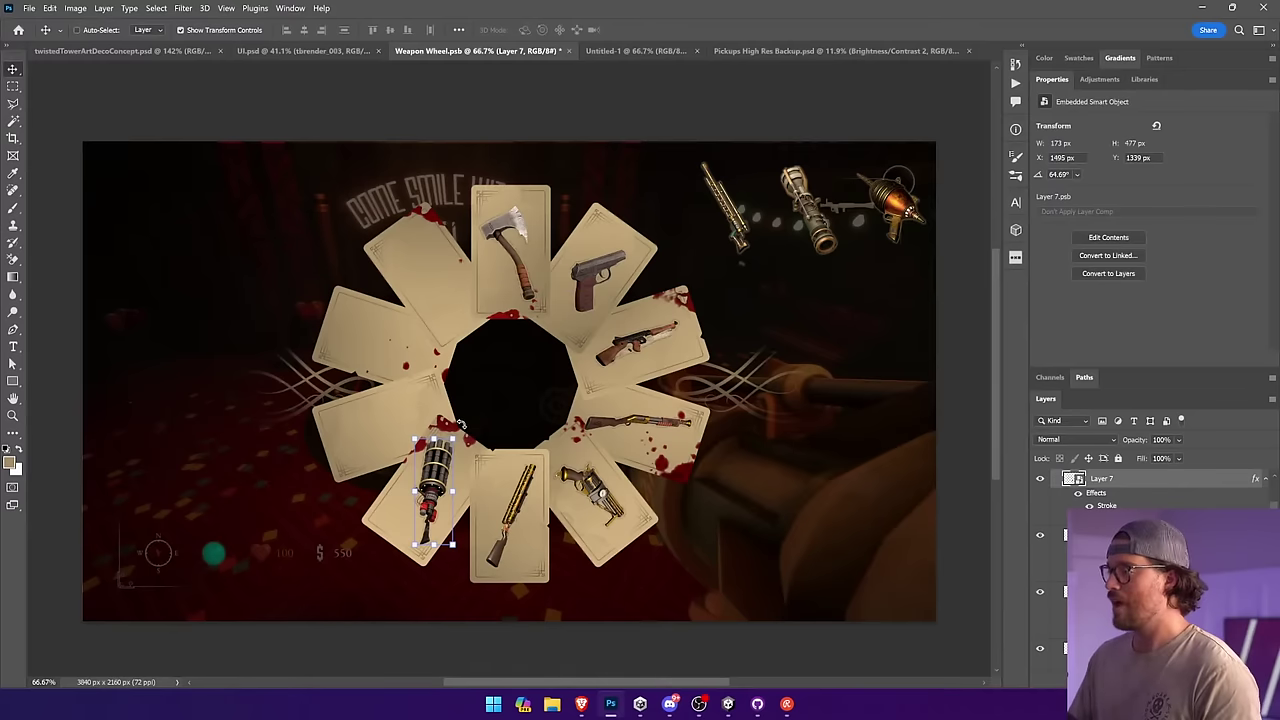
Step: Rotate the multi-barrel gun to about -79° so it follows the card's slant, and centre it on the card
key("ctrl+t")
left_click_drag(466, 424, 358, 530)
key("Return")
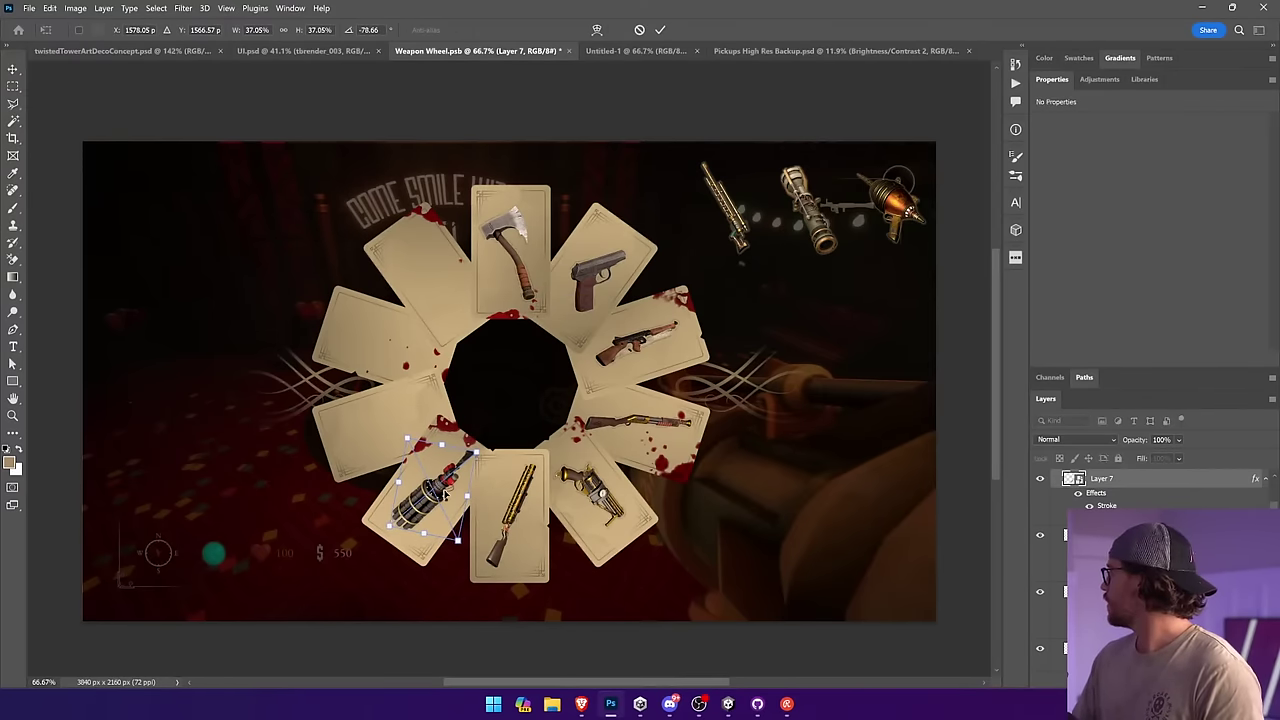
left_click_drag(441, 506, 447, 508)
Step: Place the gold rifle on the eighth card clockwise and rotate it to about -32° so it lies horizontally
left_click(738, 228)
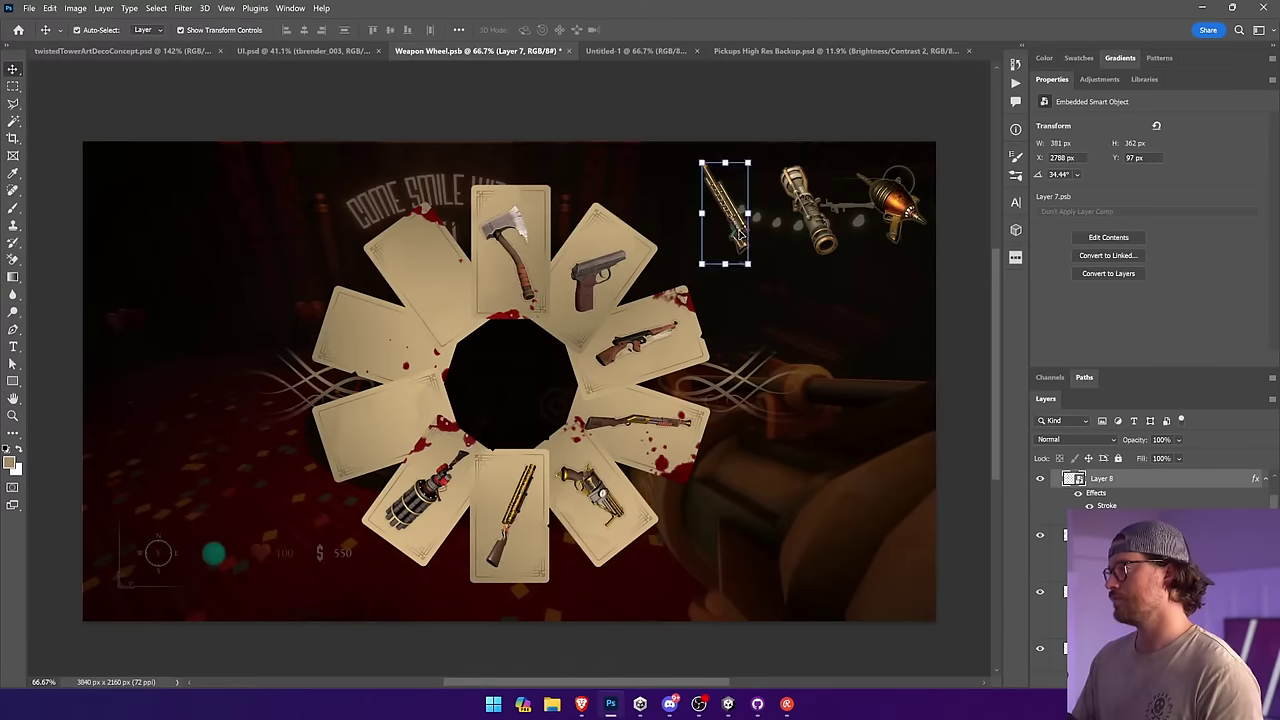
left_click_drag(738, 228, 497, 413)
key("ctrl+t")
key("Return")
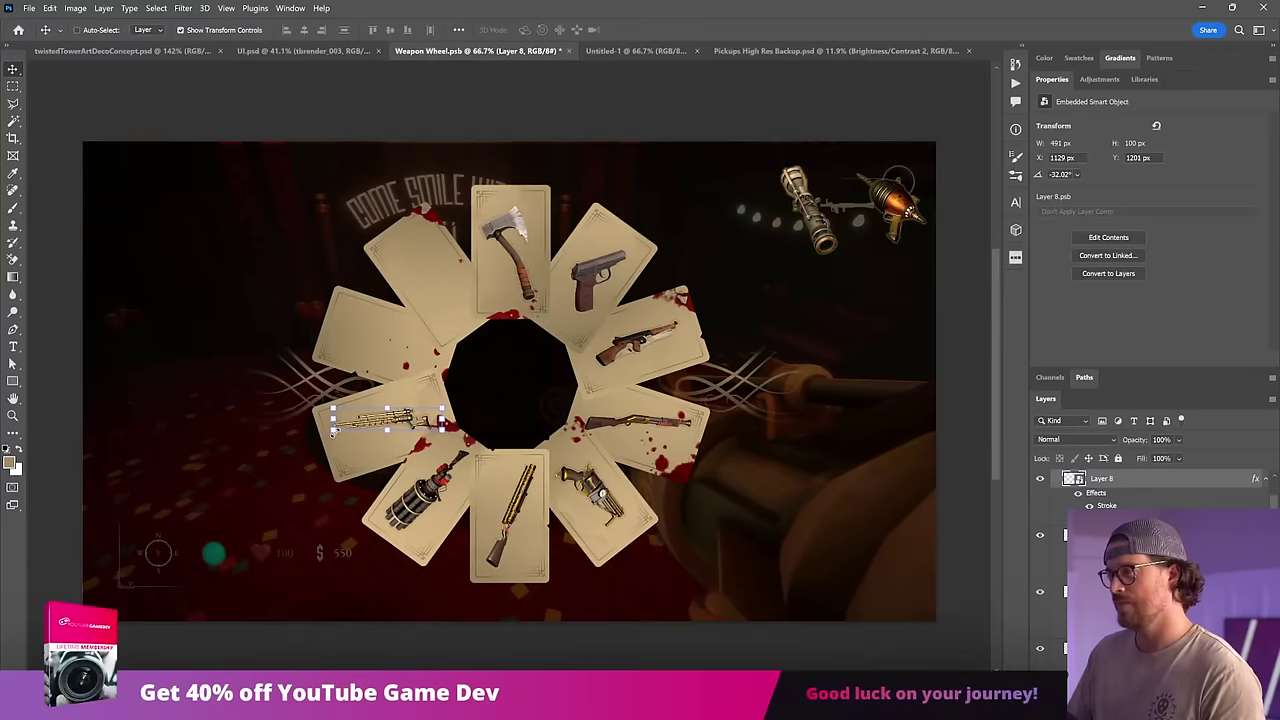
Step: Enlarge the gold rifle on the eighth card clockwise to about 560 × 118 px and fine-tune its rotation to about -30.5°
key("ctrl+t")
left_click_drag(336, 421, 382, 434)
key("Return")
key("ctrl+t")
key("Return")
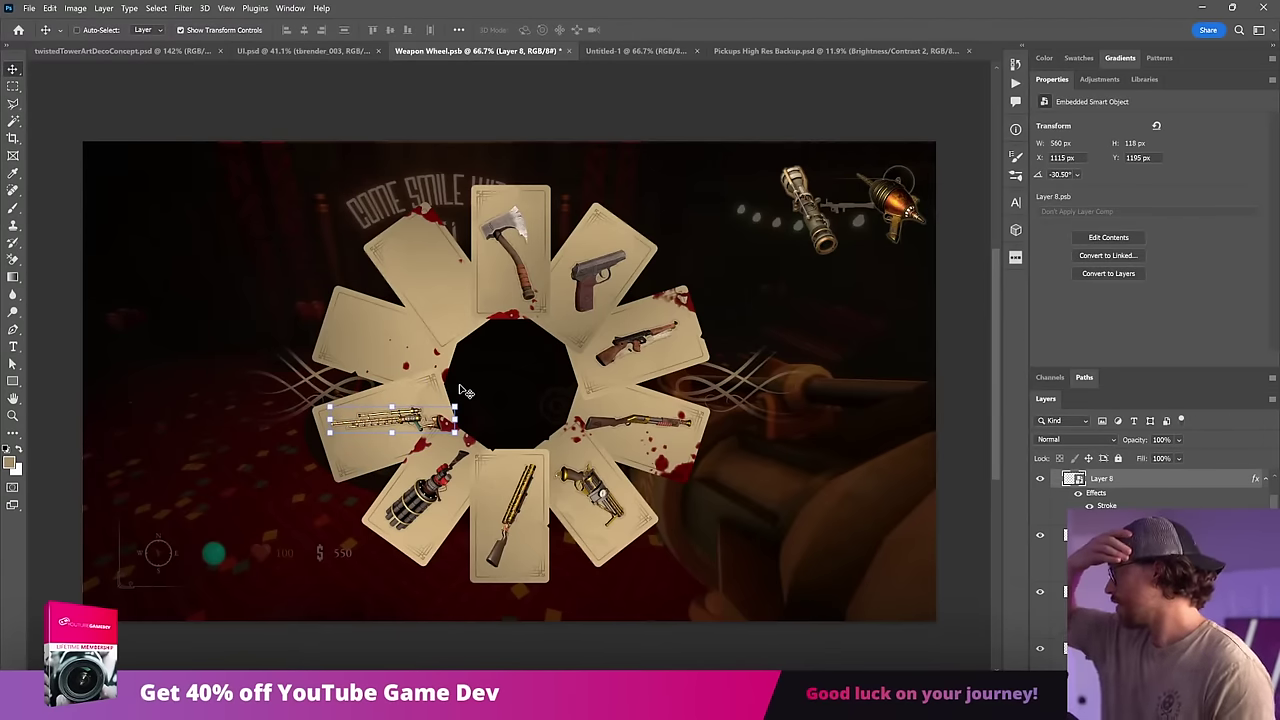
Step: Place the tube-shaped launcher on the ninth card clockwise, rotate it by about -38.5° and centre it on the card
left_click_drag(841, 254, 466, 360)
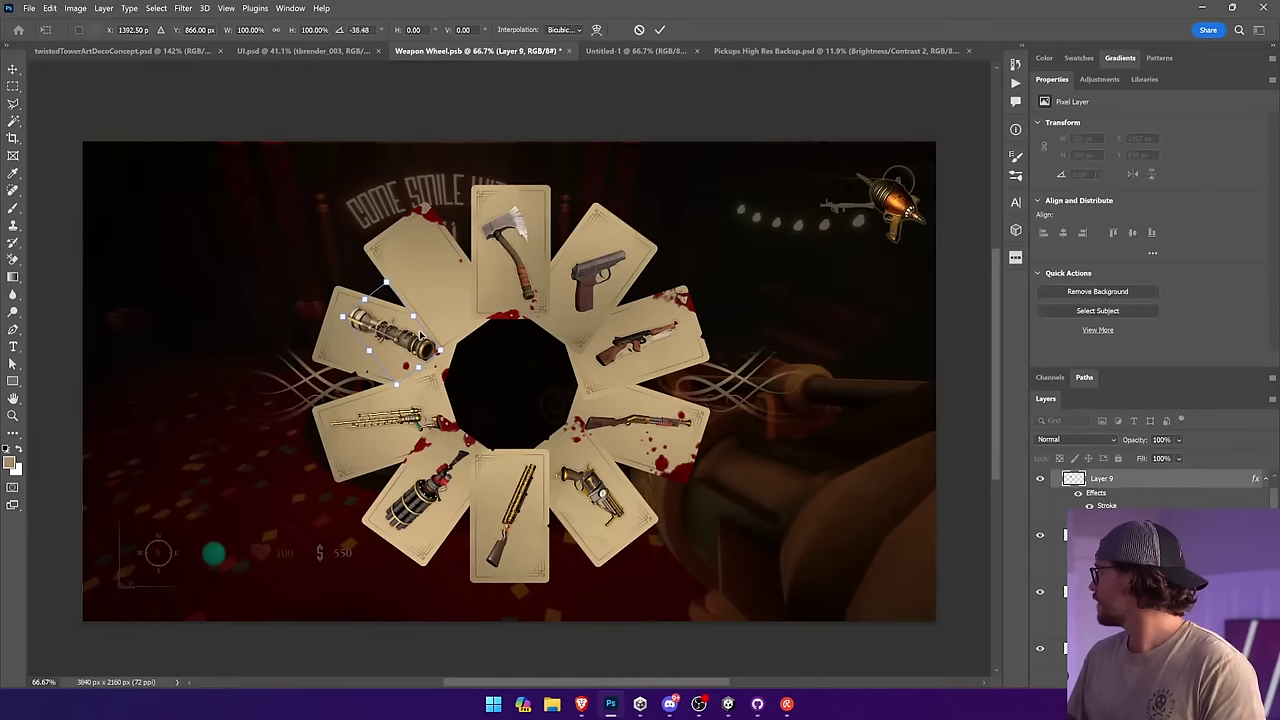
key("Return")
left_click_drag(540, 344, 531, 348)
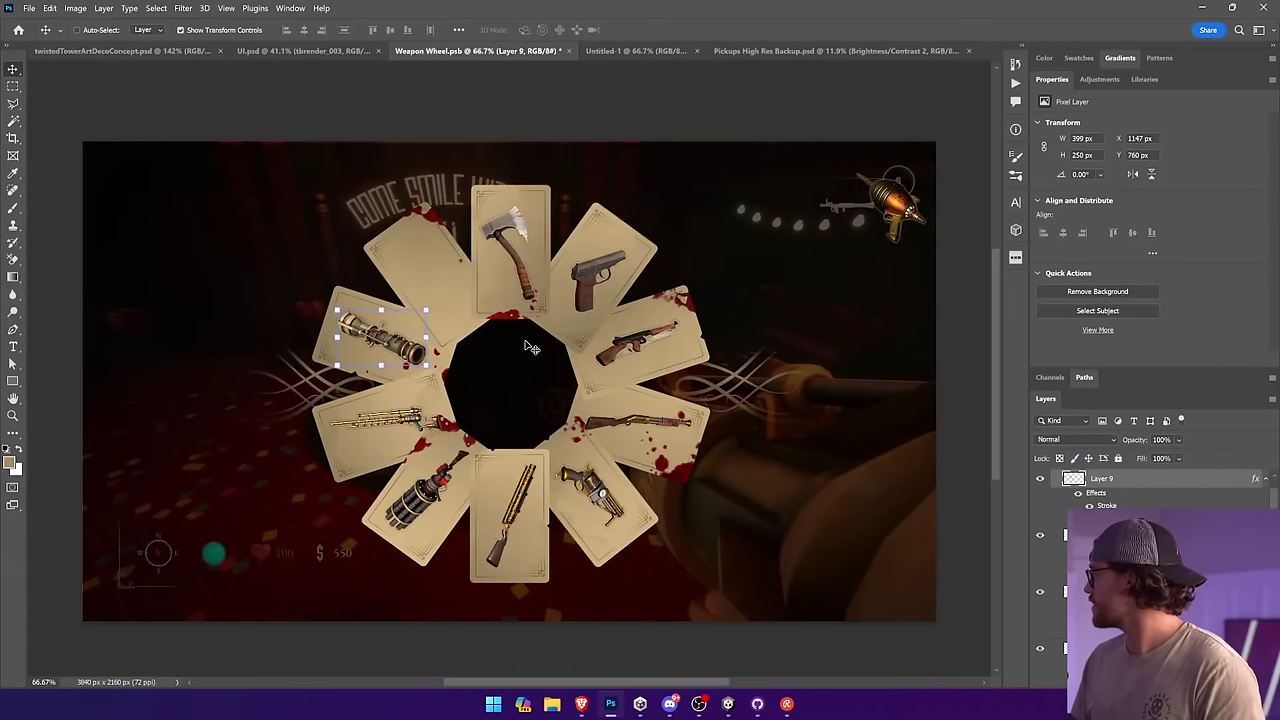
Step: Place the ray gun on the tenth card clockwise, rotate it by about -22.6° and shift it up and outward on the card
left_click_drag(878, 218, 416, 295)
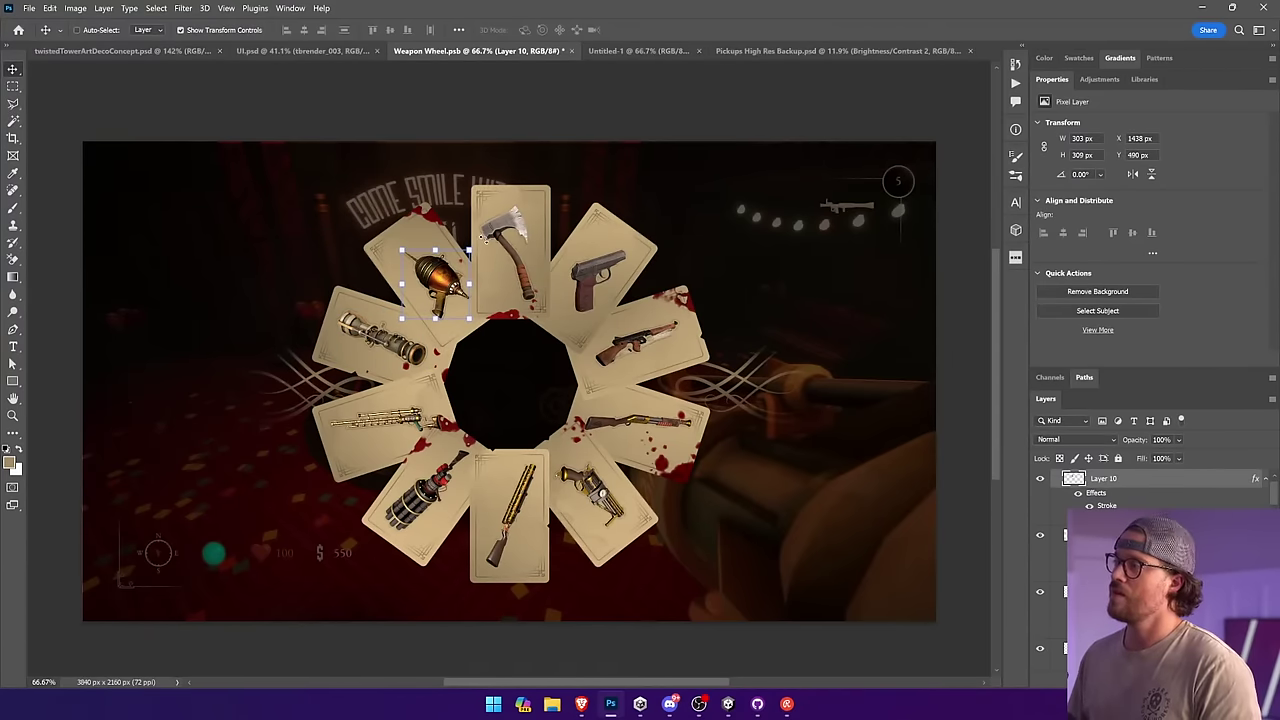
left_click_drag(485, 237, 458, 230)
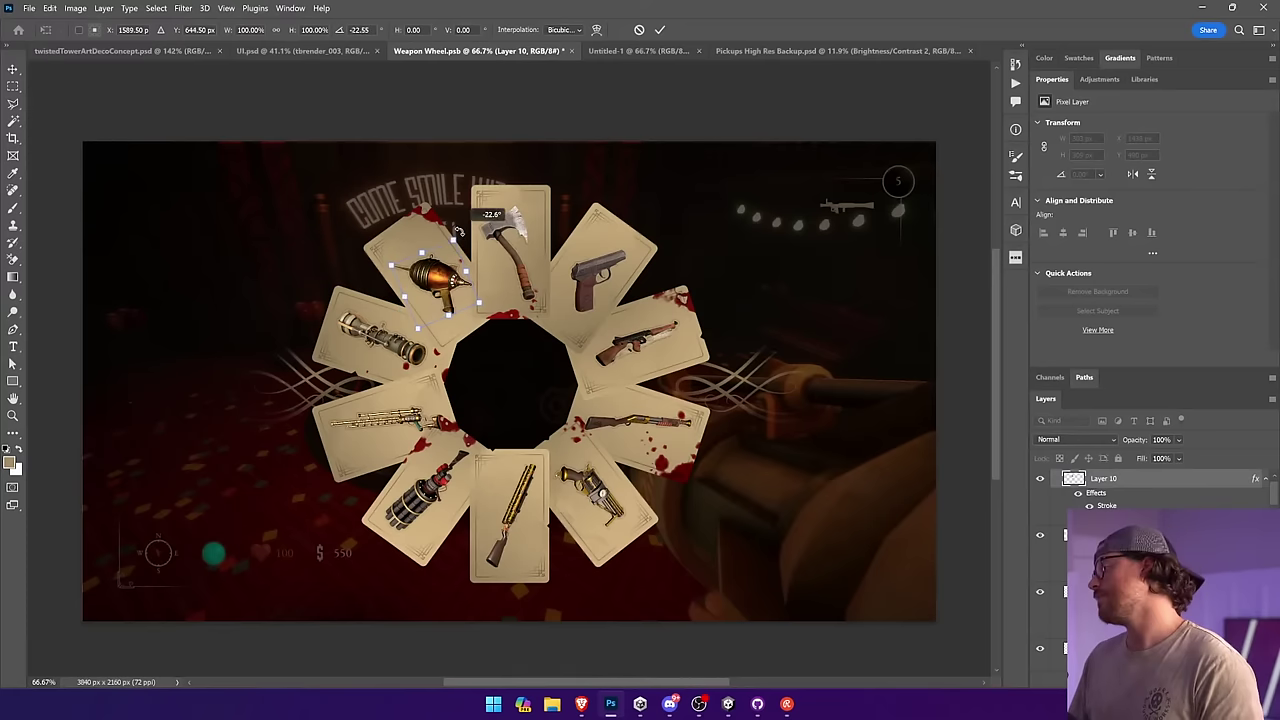
key("Return")
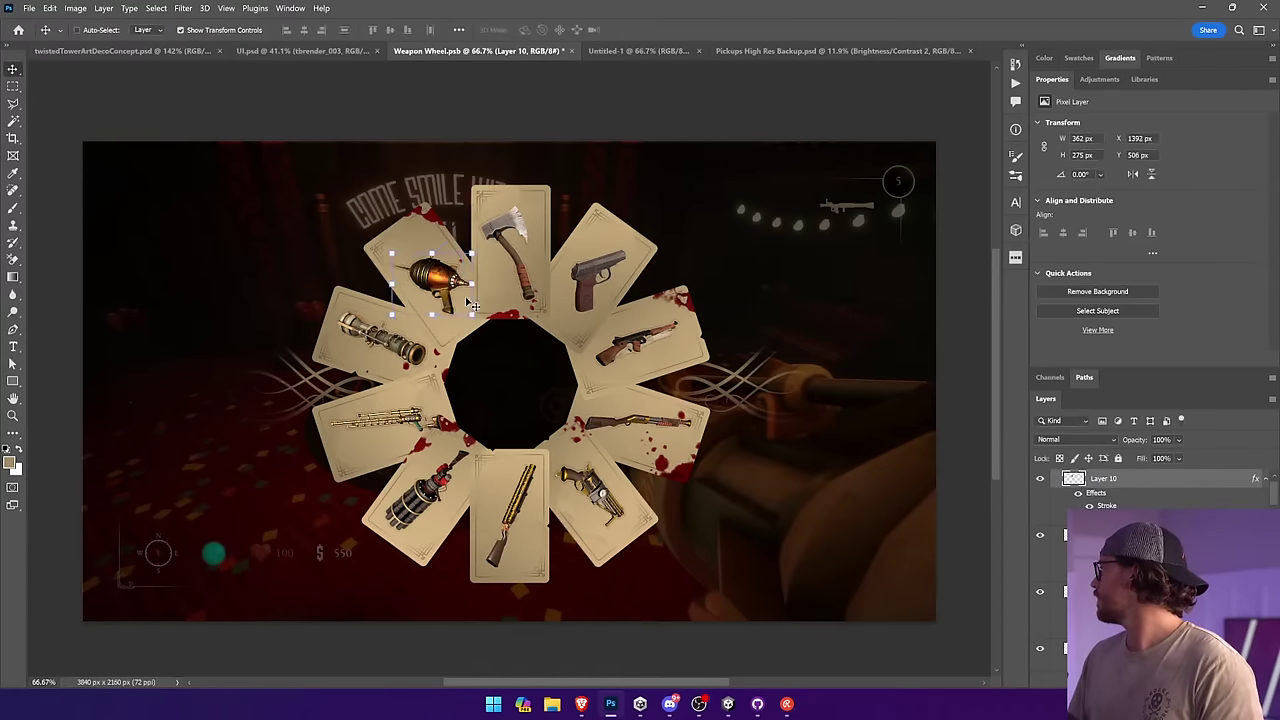
left_click_drag(467, 282, 498, 304)
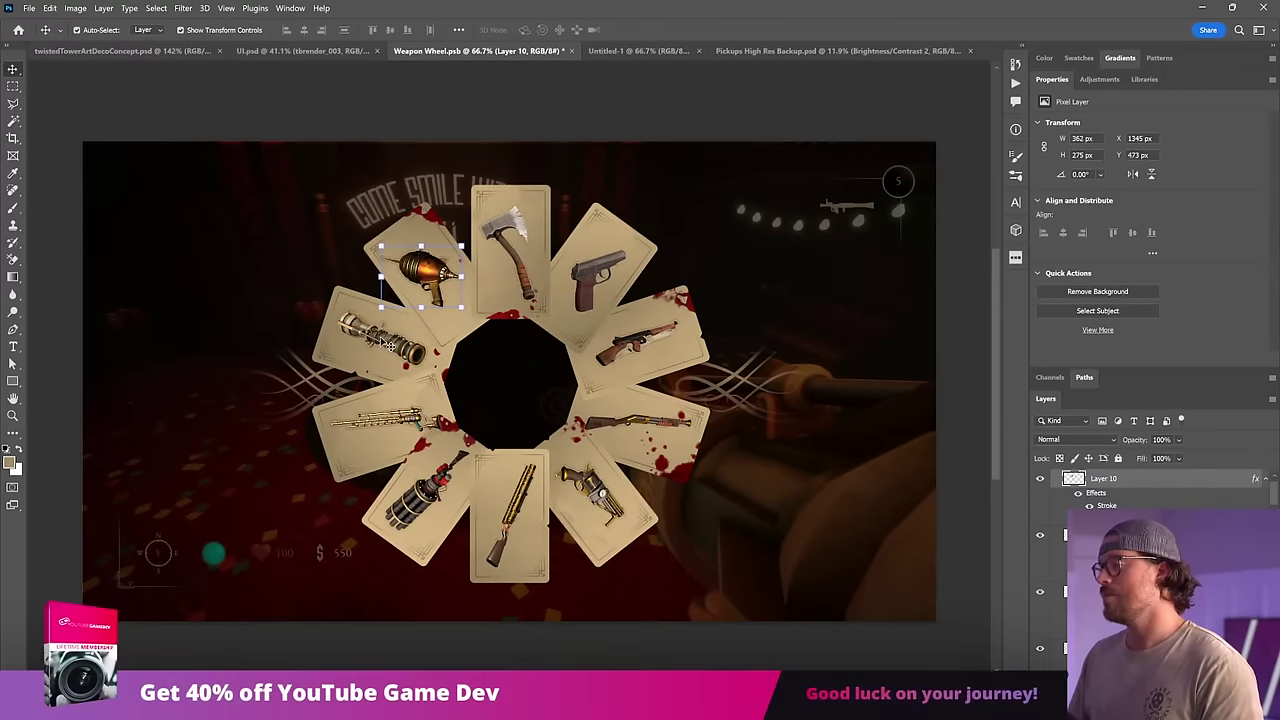
Step: Flatten the launcher's slant slightly on the ninth card, deselect it and save the document
left_click(420, 350, "ctrl")
left_click_drag(431, 378, 502, 371)
key("Return")
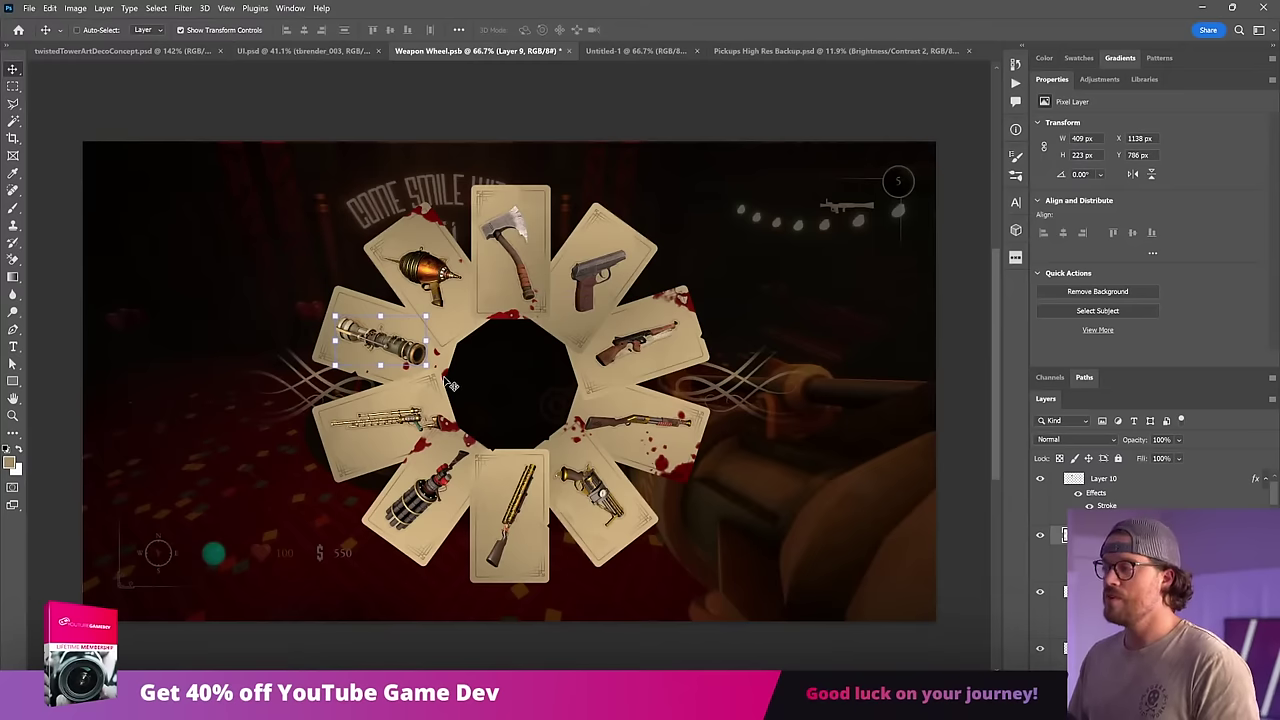
left_click(563, 131)
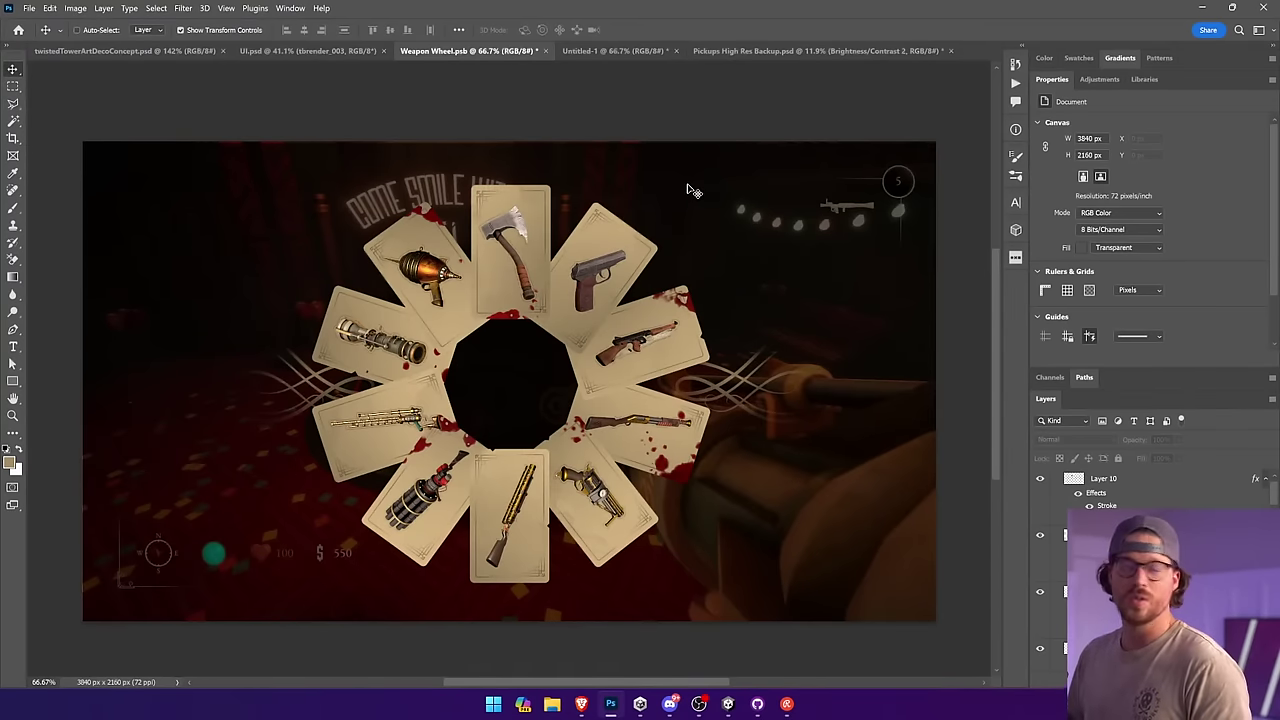
key("ctrl+s")
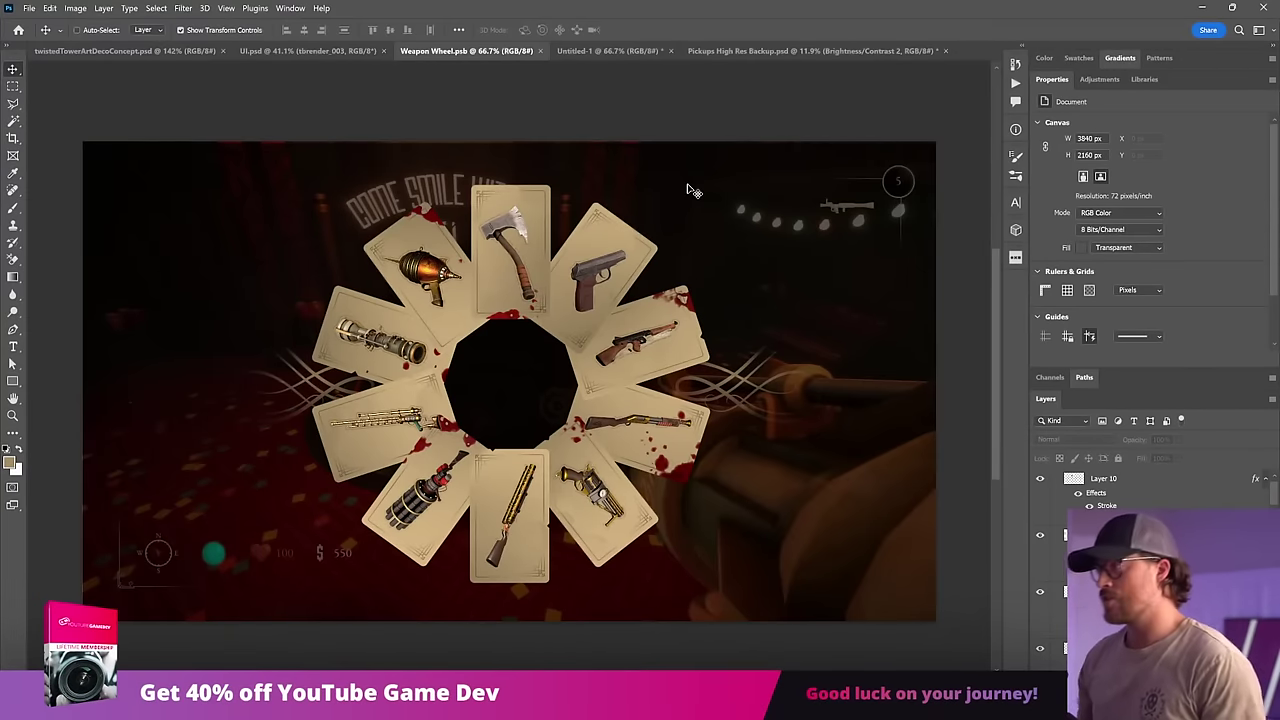
Step: Scale the Overlay layer up to about 101.3% so the HUD background covers the canvas, and adjust its position
left_click(908, 181)
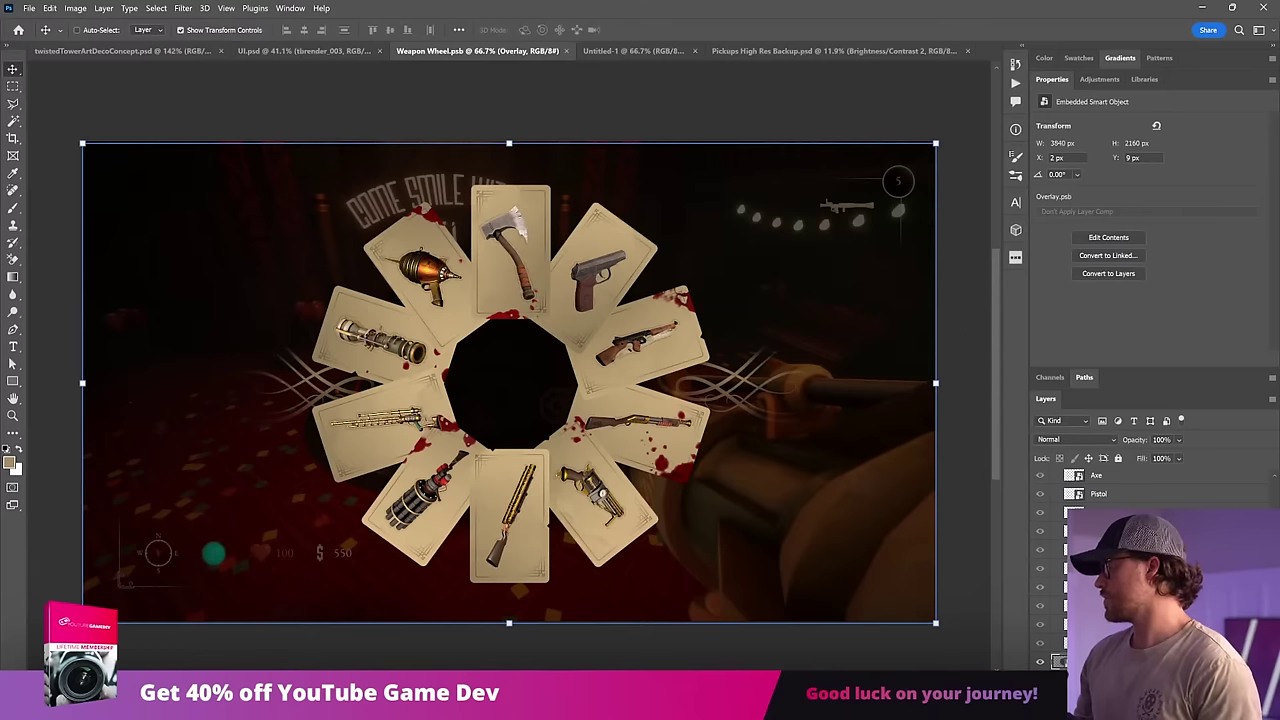
left_click_drag(908, 181, 945, 133)
key("alt+]")
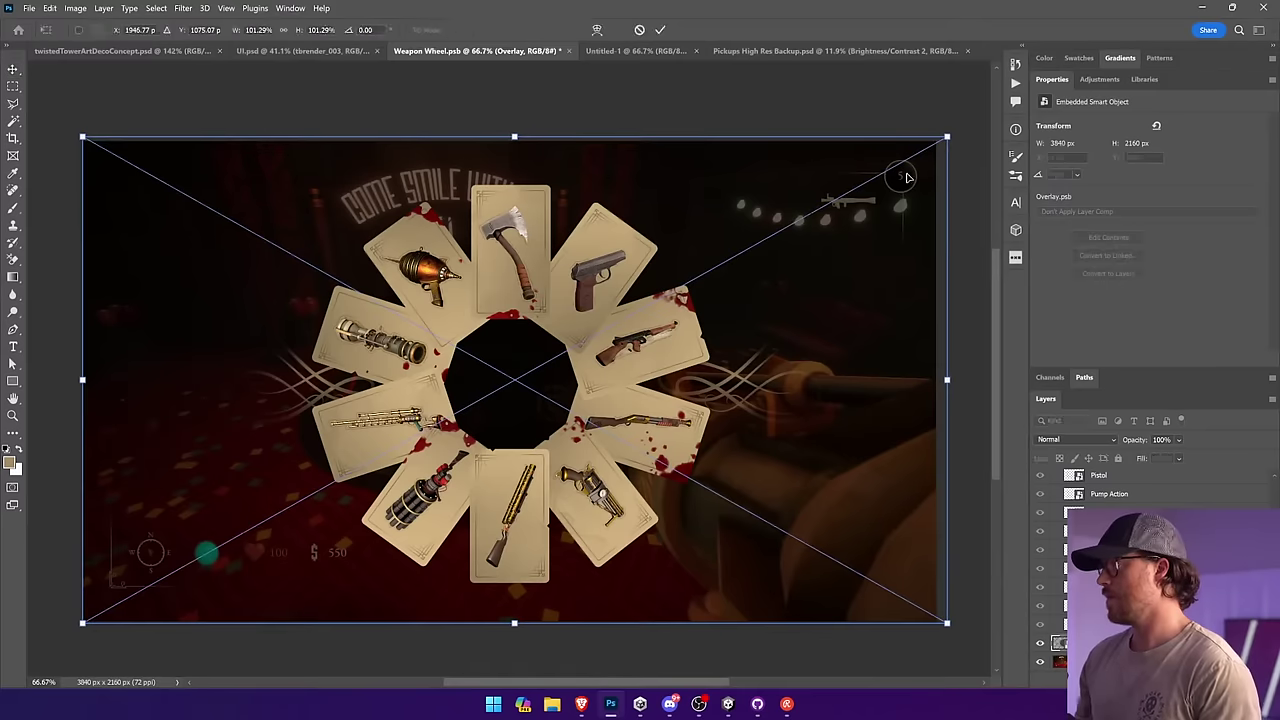
key("Return")
left_click_drag(903, 187, 909, 166)
Step: Nudge the ray gun toward the middle of the tenth card and adjust the wooden-stock gun on the third card
left_click(509, 245)
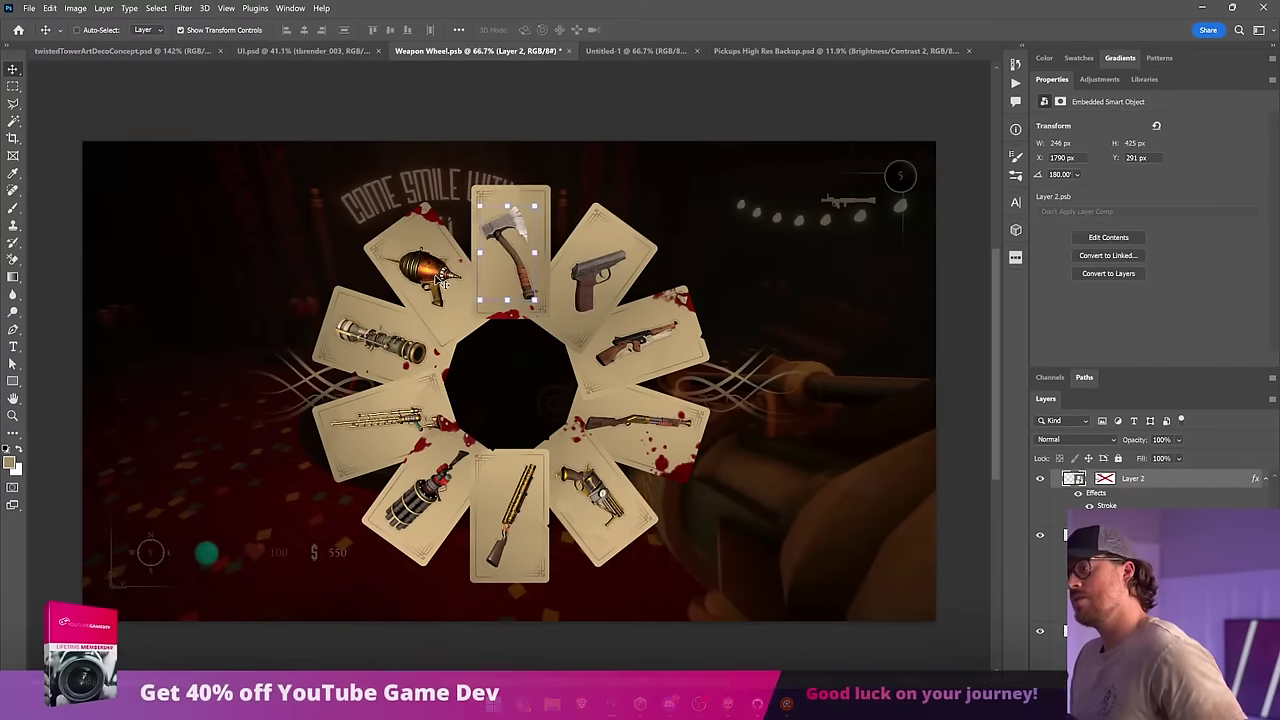
left_click_drag(430, 273, 436, 279)
left_click(612, 262)
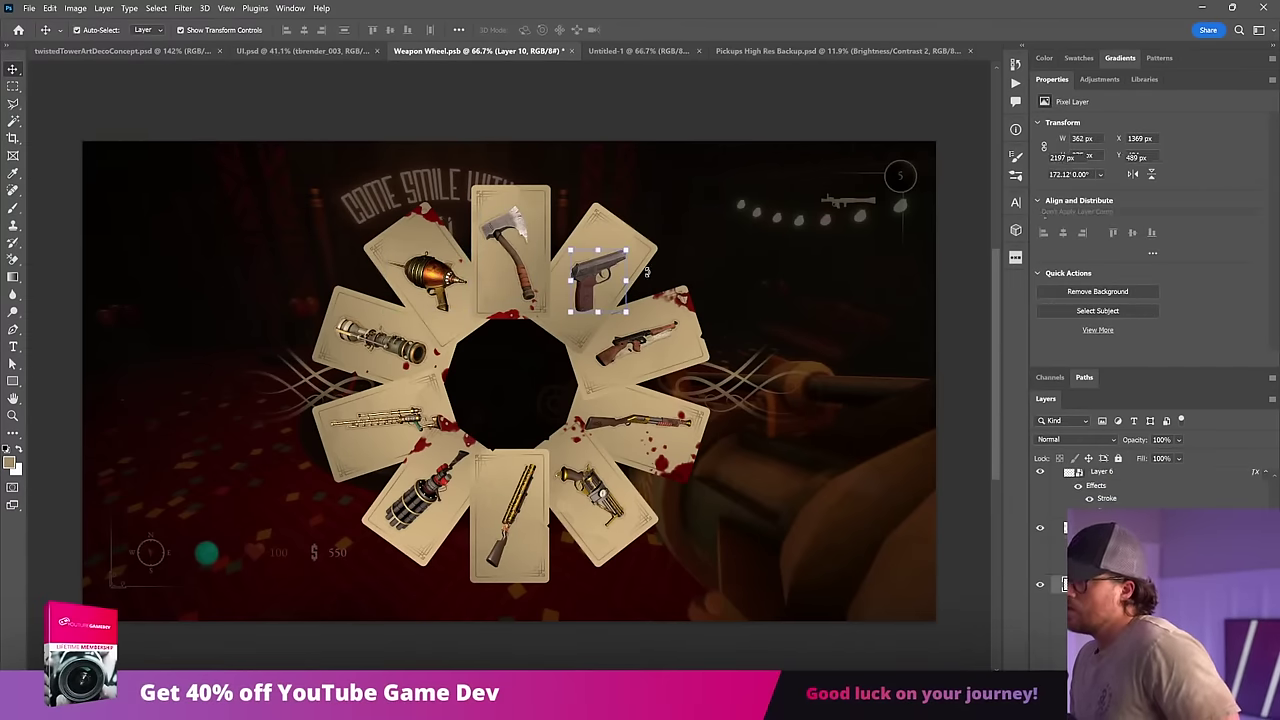
left_click(677, 333)
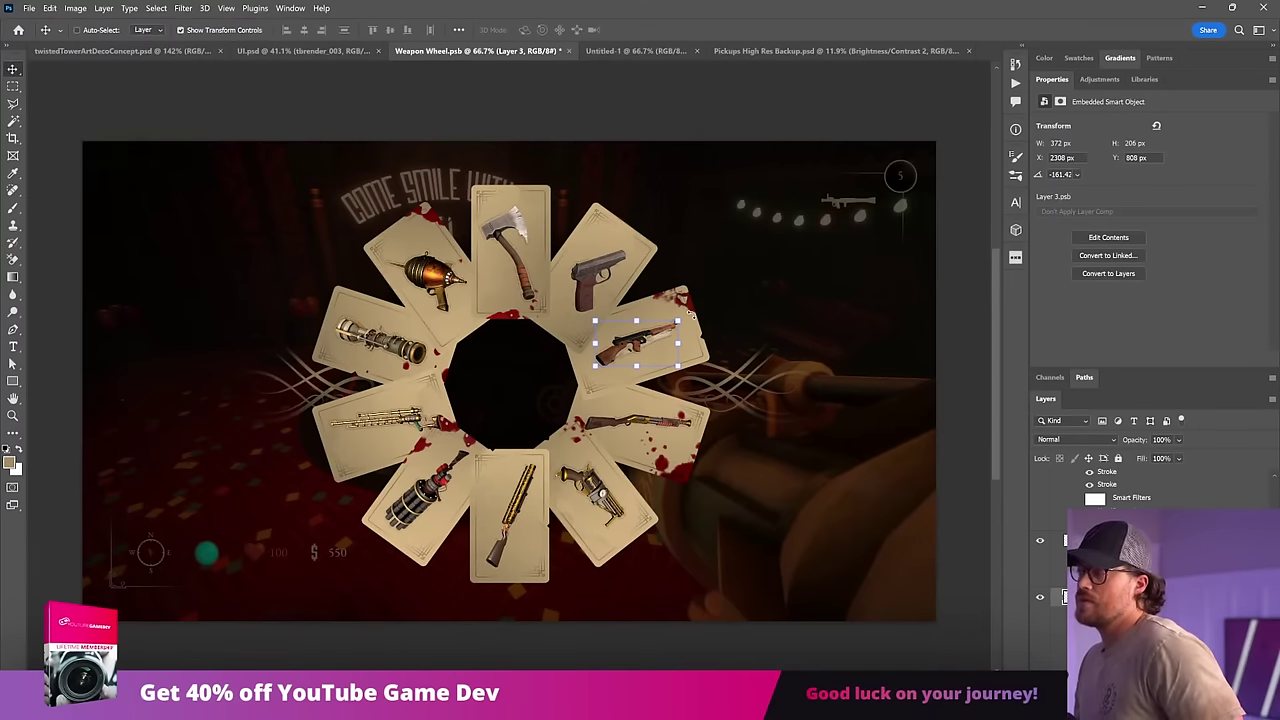
key("ctrl+t")
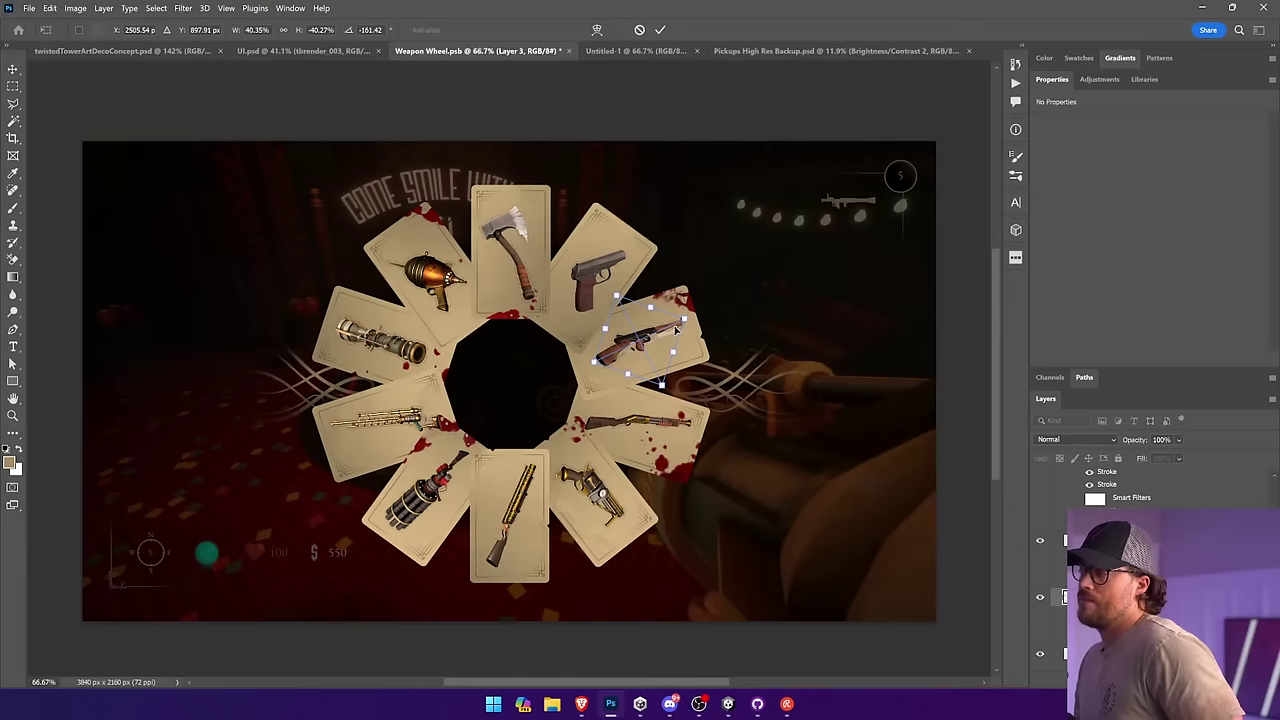
key("Return")
Step: Enlarge the ornate revolver on the fifth card clockwise to about 331 × 303 px
left_click(596, 488)
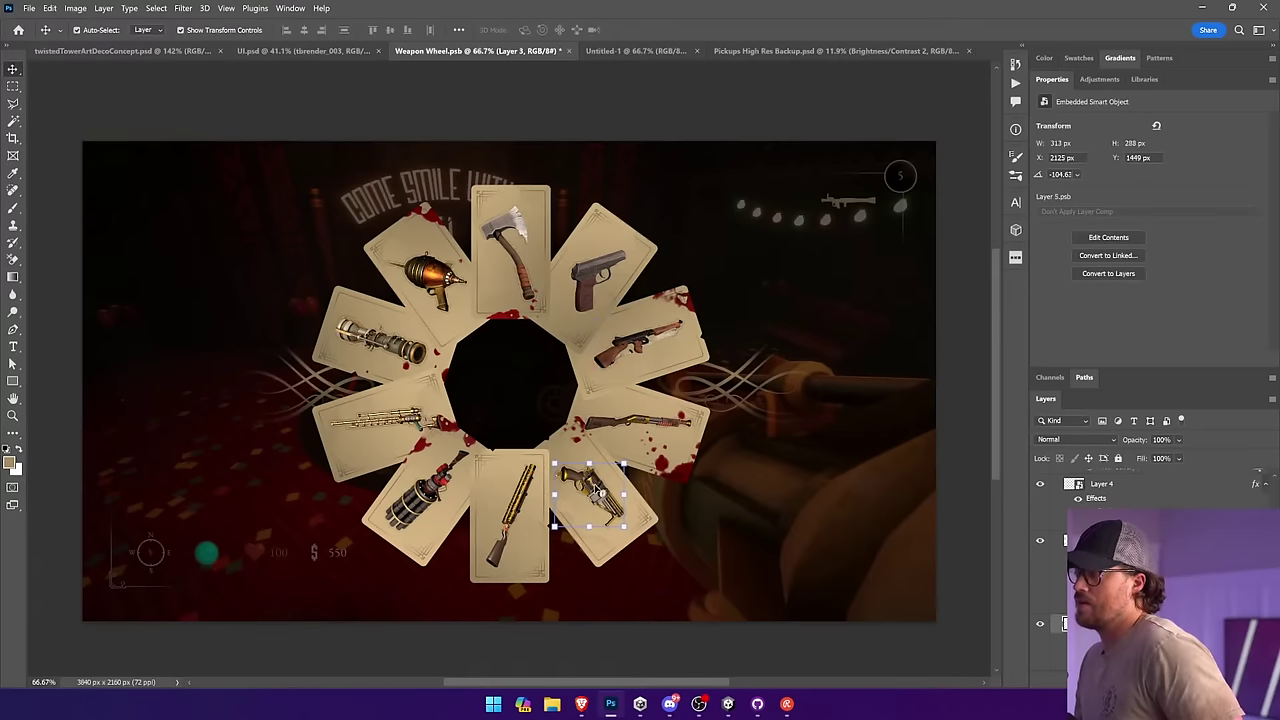
left_click_drag(623, 527, 600, 503)
key("Return")
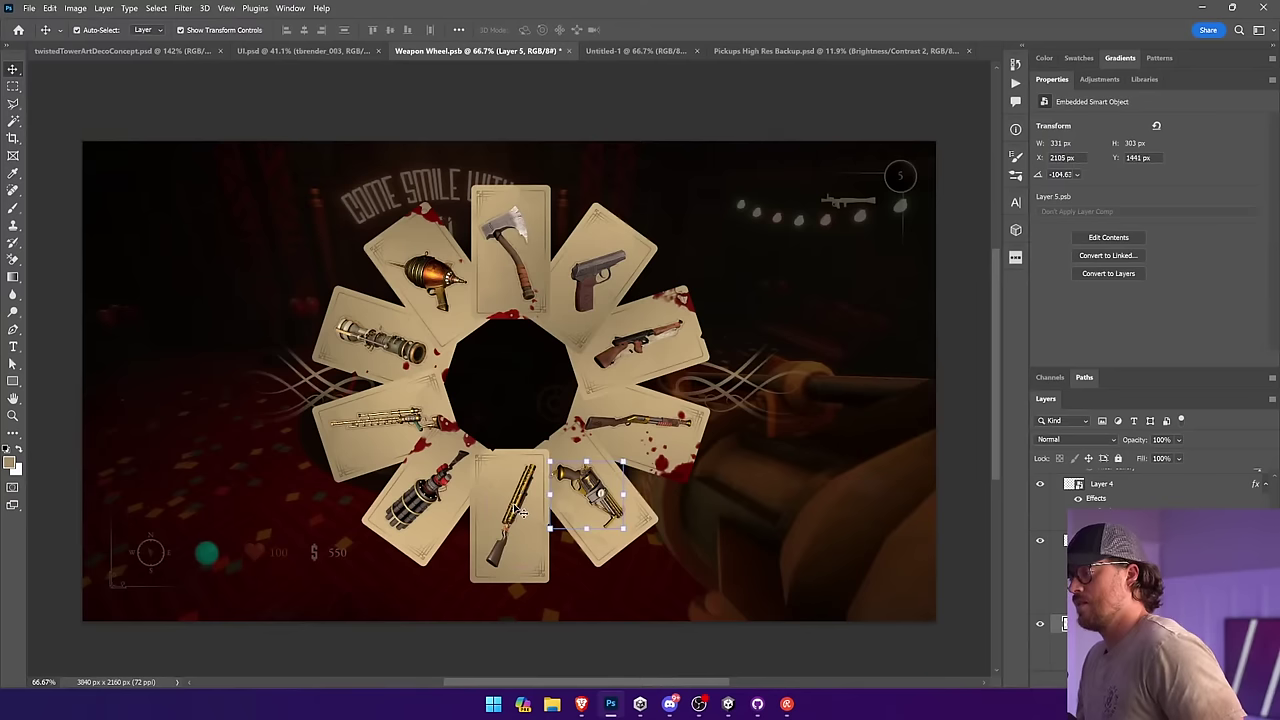
Step: Rotate the ornate revolver counterclockwise on the fifth card so its barrel lies flatter
left_click(520, 510)
left_click(637, 510)
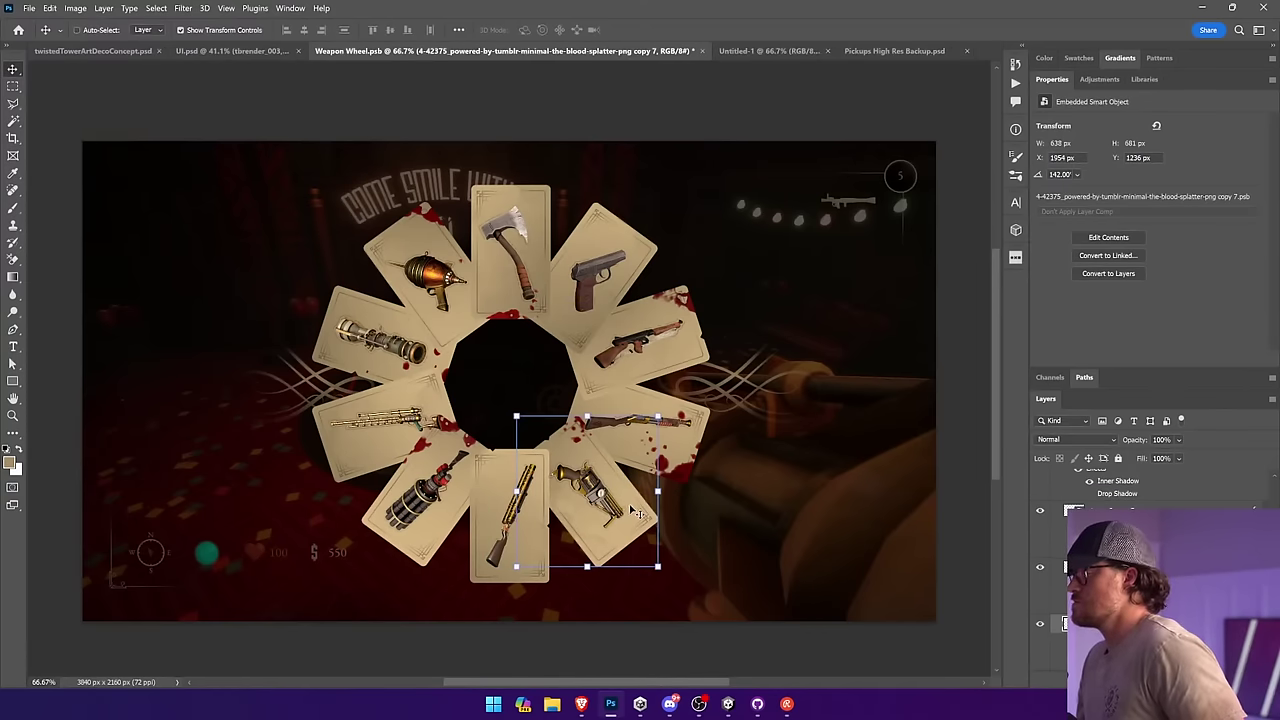
left_click(625, 510)
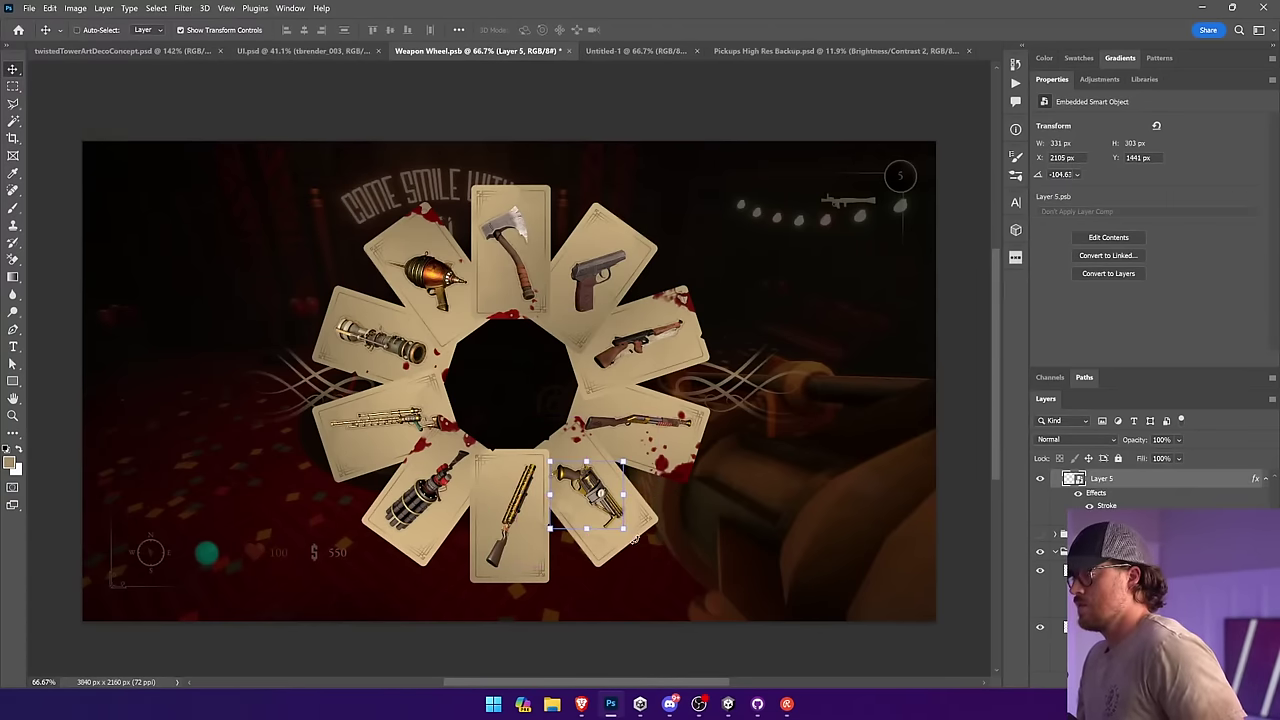
key("ctrl+t")
left_click_drag(540, 530, 641, 529)
key("Return")
Step: Rotate the gold long gun on the bottom card to about 117° so it stands vertically, stock up, and centre it
left_click(527, 487)
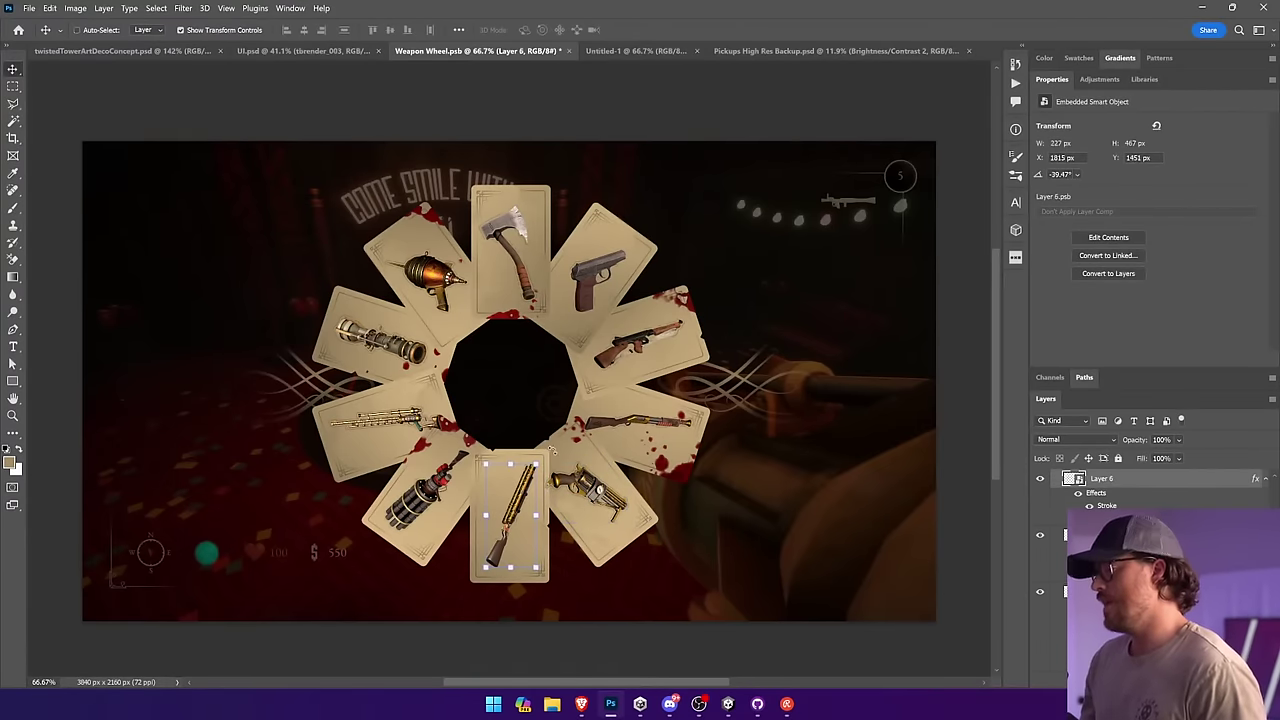
left_click_drag(545, 458, 504, 591)
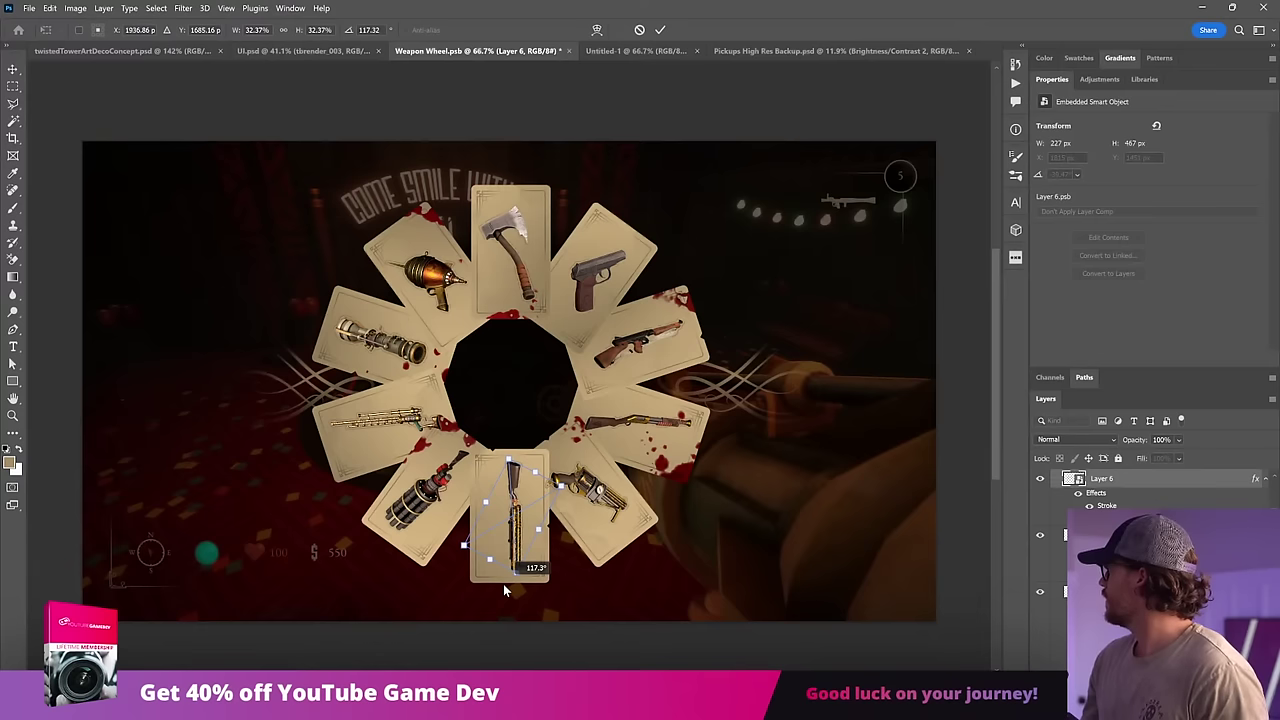
key("Return")
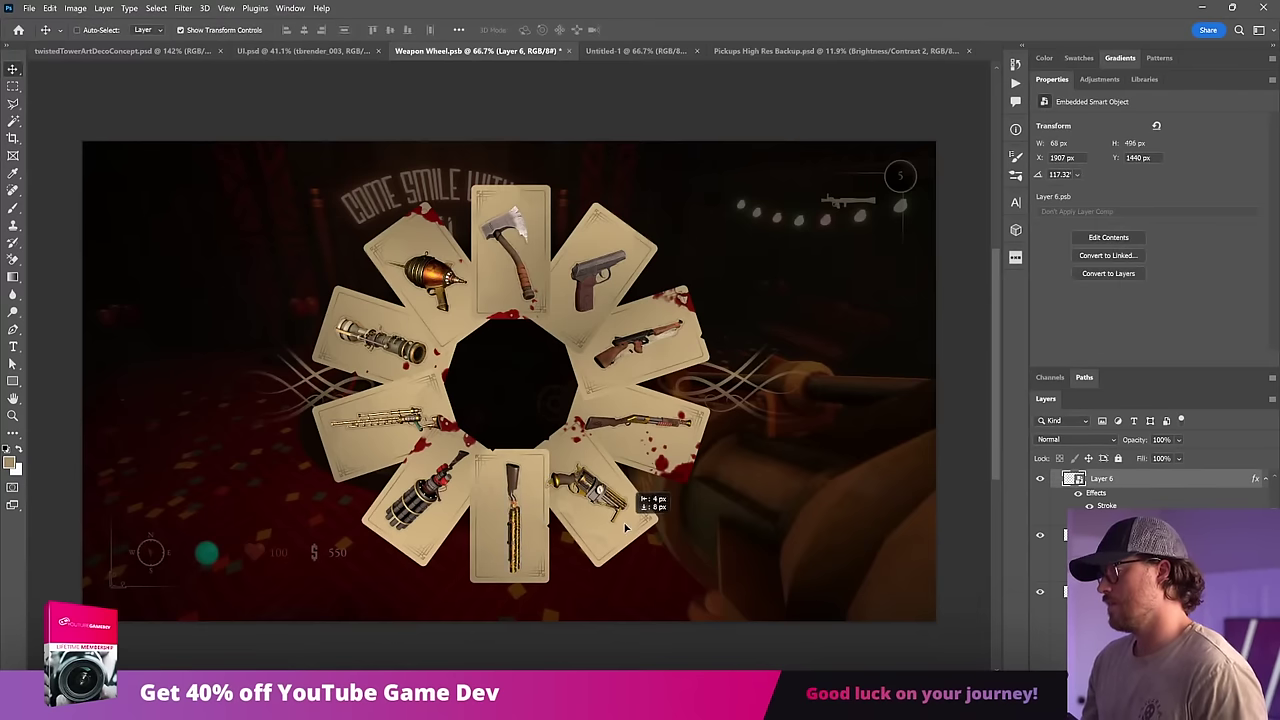
left_click_drag(622, 527, 630, 531)
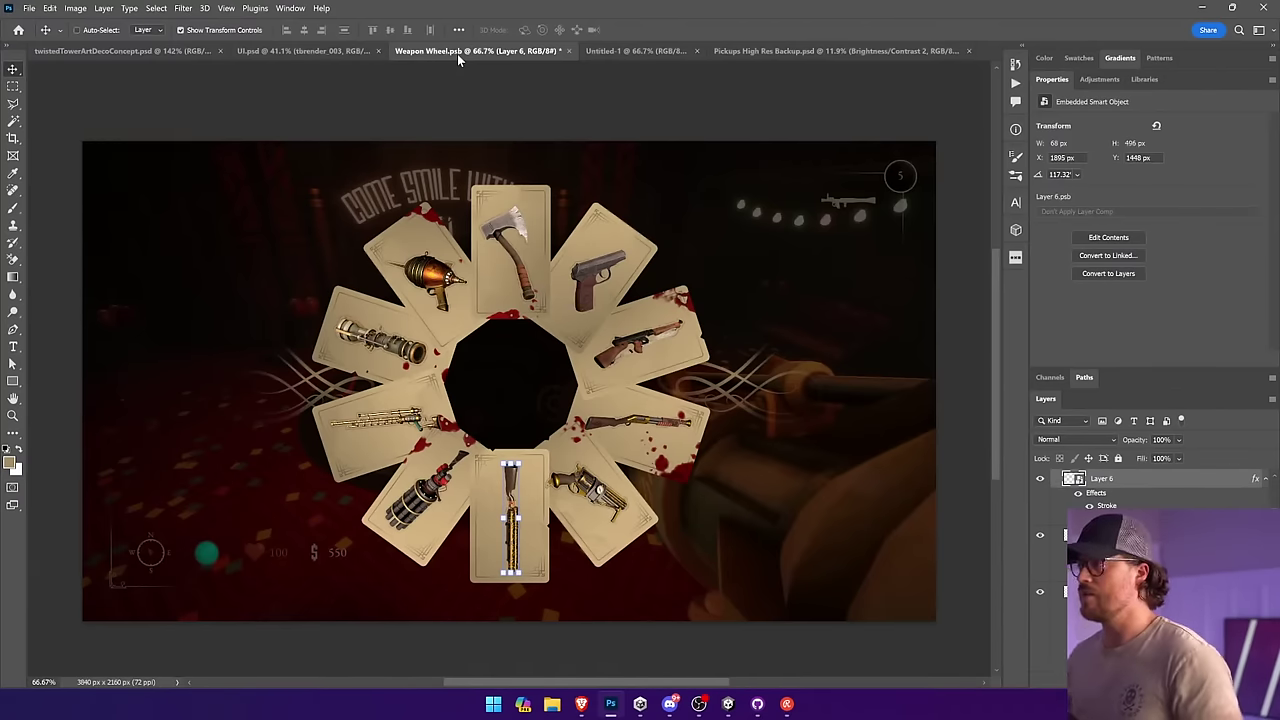
Step: Rotate the axe to about -158° so its handle stands upright, and centre it on the top card
left_click(515, 225)
left_click_drag(547, 192, 569, 206)
key("Escape")
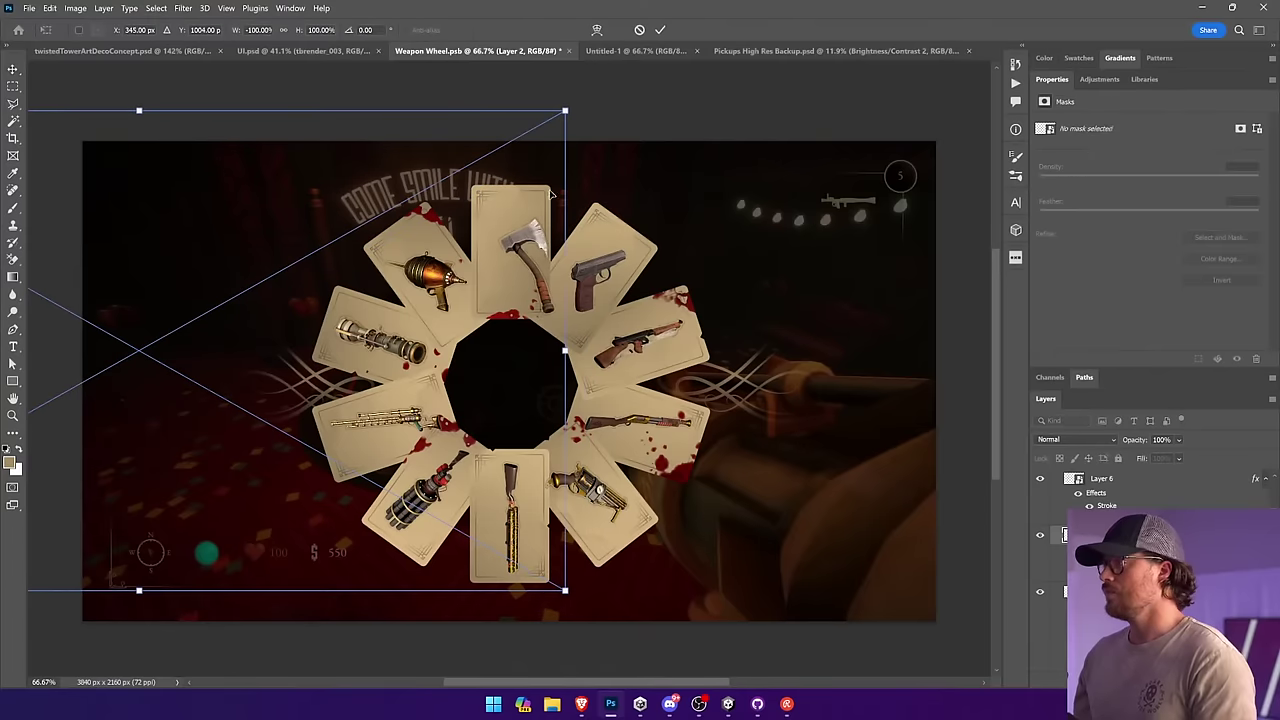
key("ctrl+t")
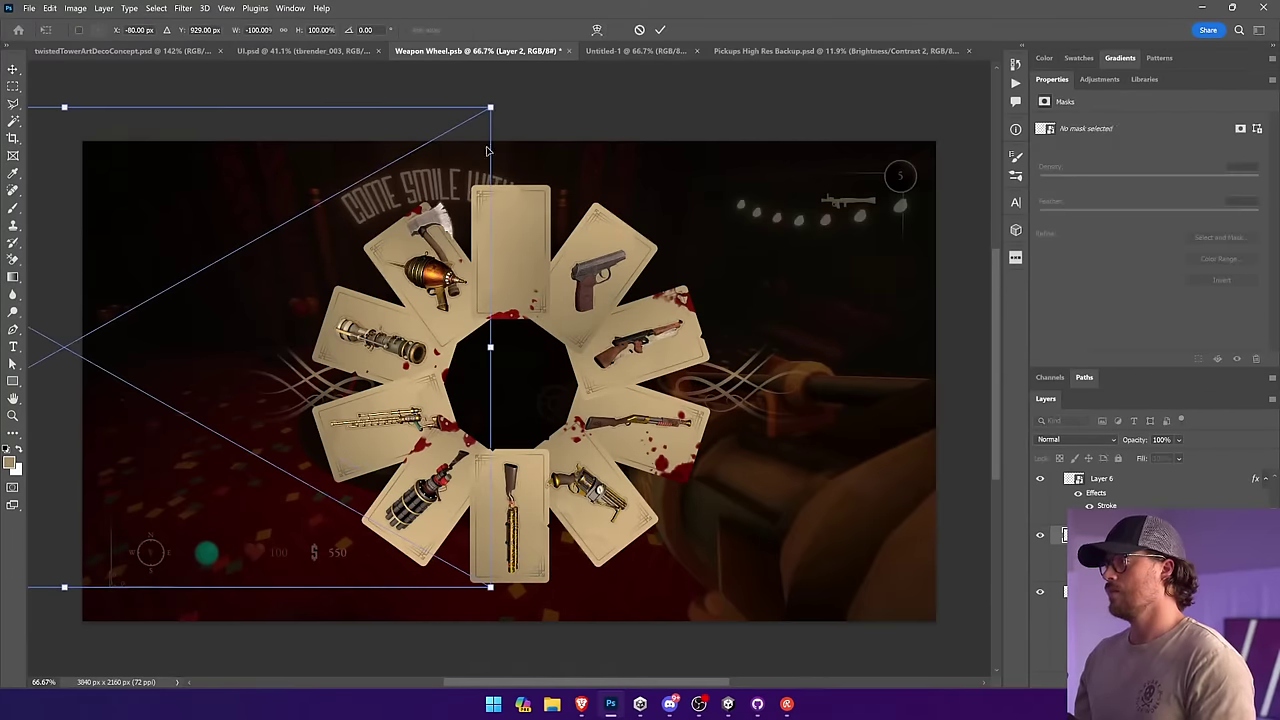
left_click_drag(508, 98, 523, 230)
key("Return")
left_click_drag(652, 283, 657, 286)
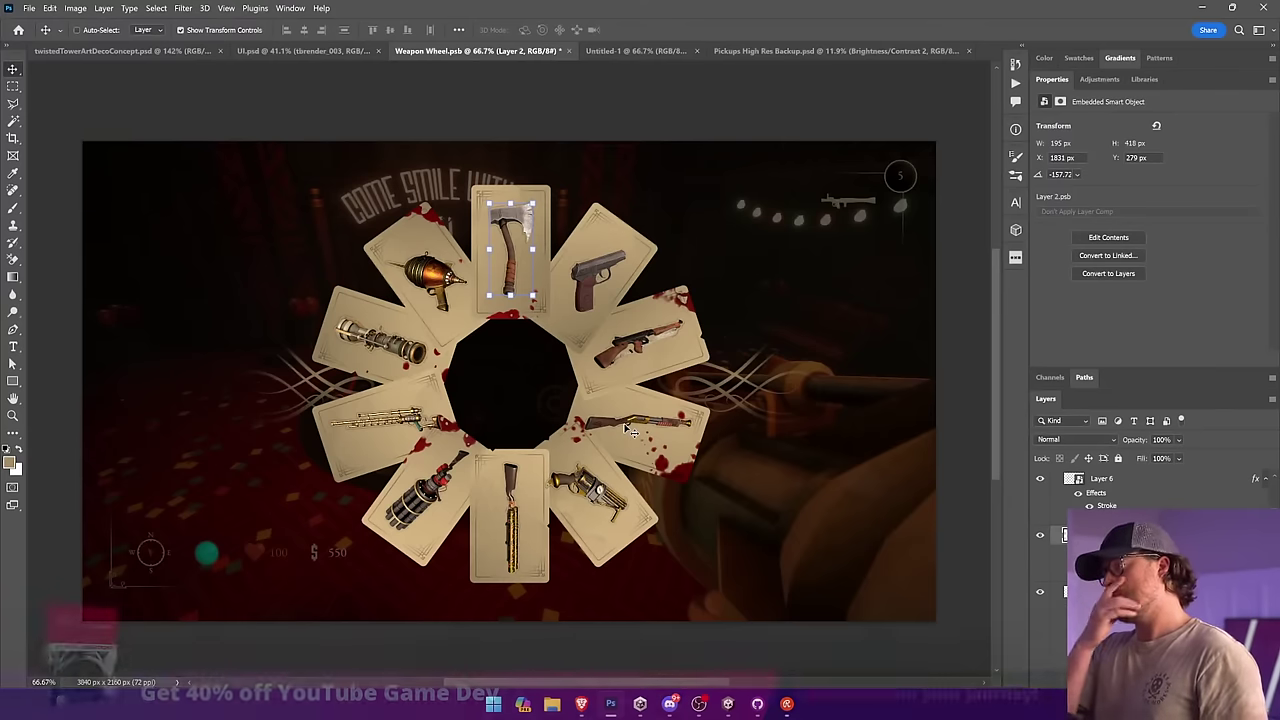
left_click(75, 8)
mouse_move(85, 40)
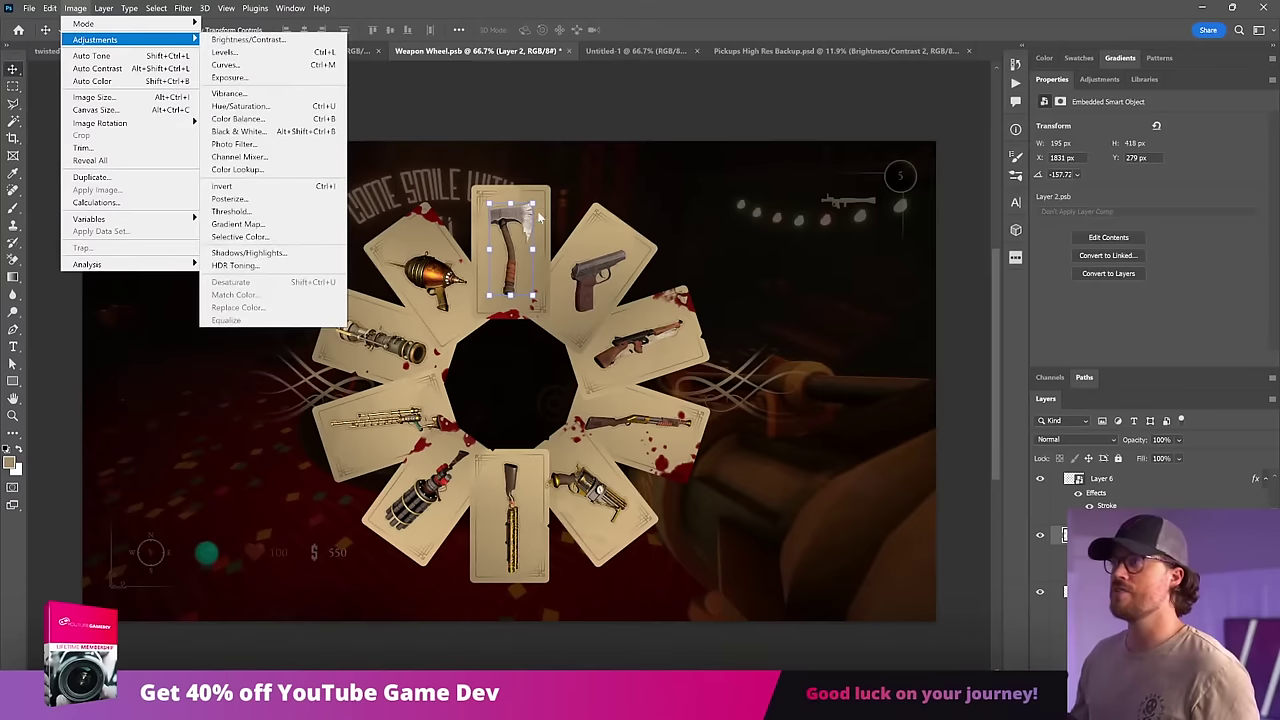
left_click(240, 106)
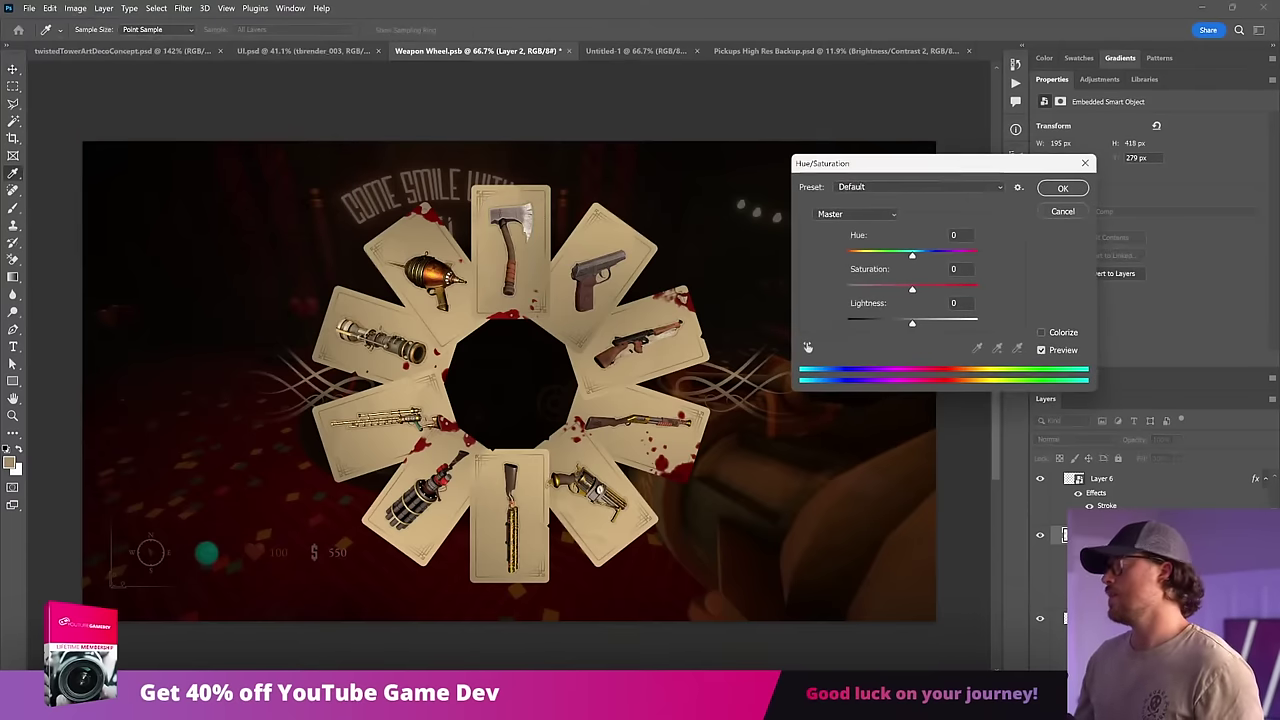
left_click(1062, 211)
Step: Tint only the axe with a colorized Hue/Saturation adjustment layer: hue 36, saturation 45, layer opacity 51%
left_click(1157, 684)
left_click(1195, 552)
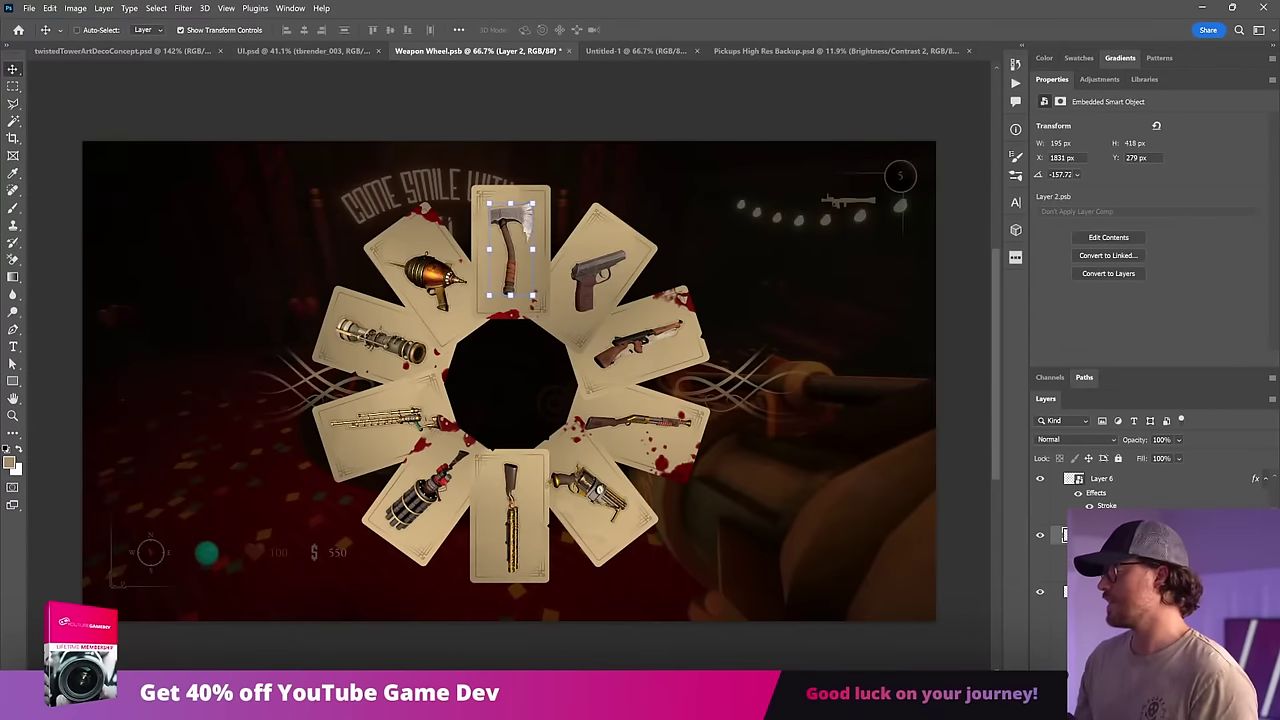
left_click(1115, 243)
left_click_drag(1094, 201, 1190, 201)
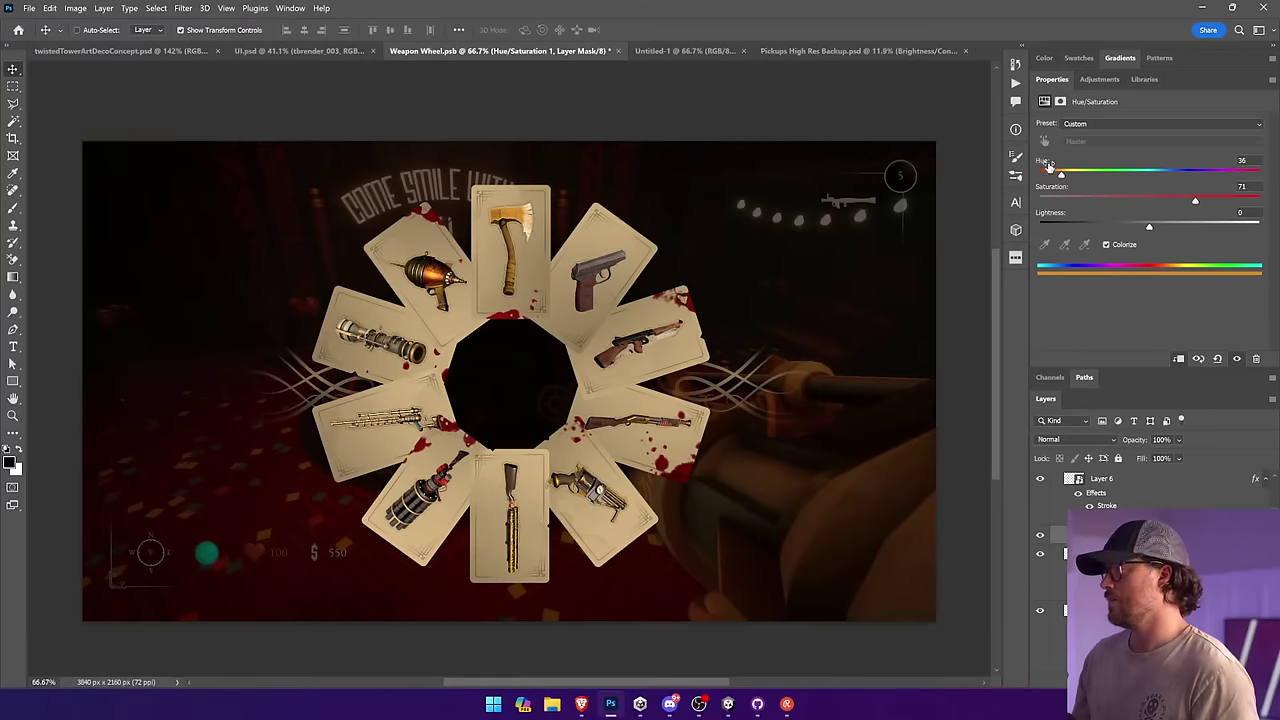
left_click_drag(1194, 201, 1139, 200)
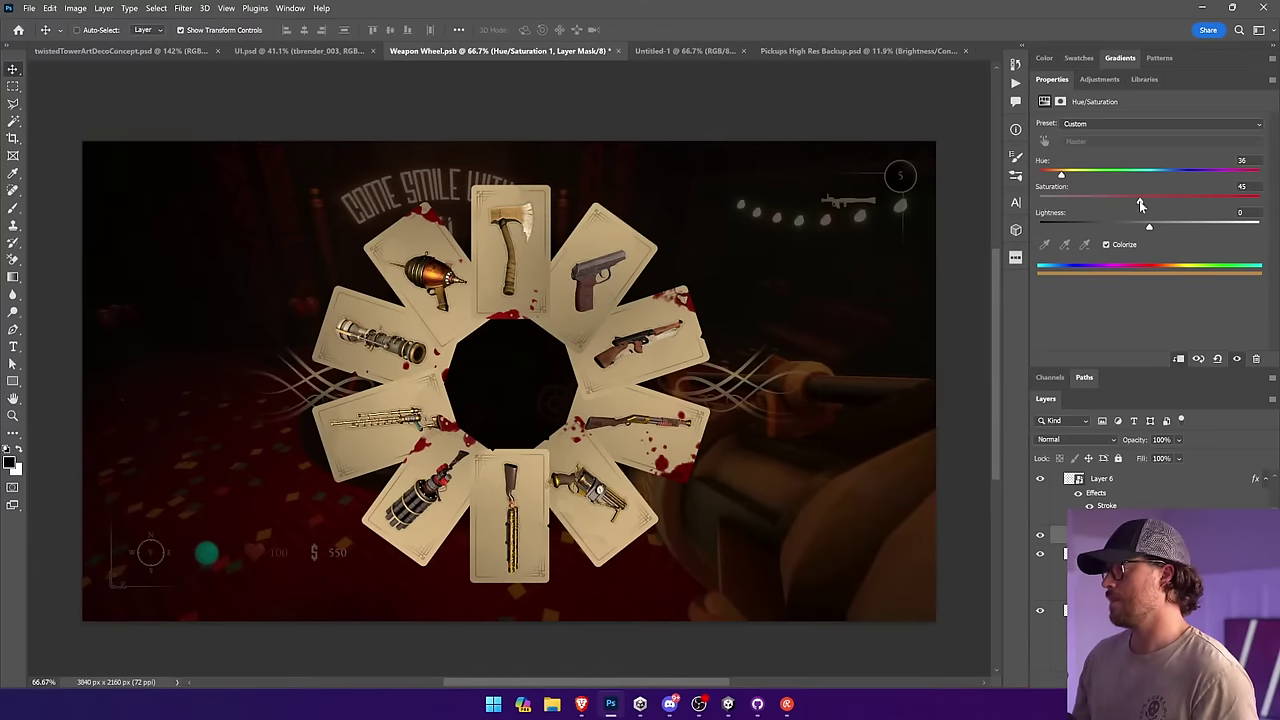
left_click(1179, 440)
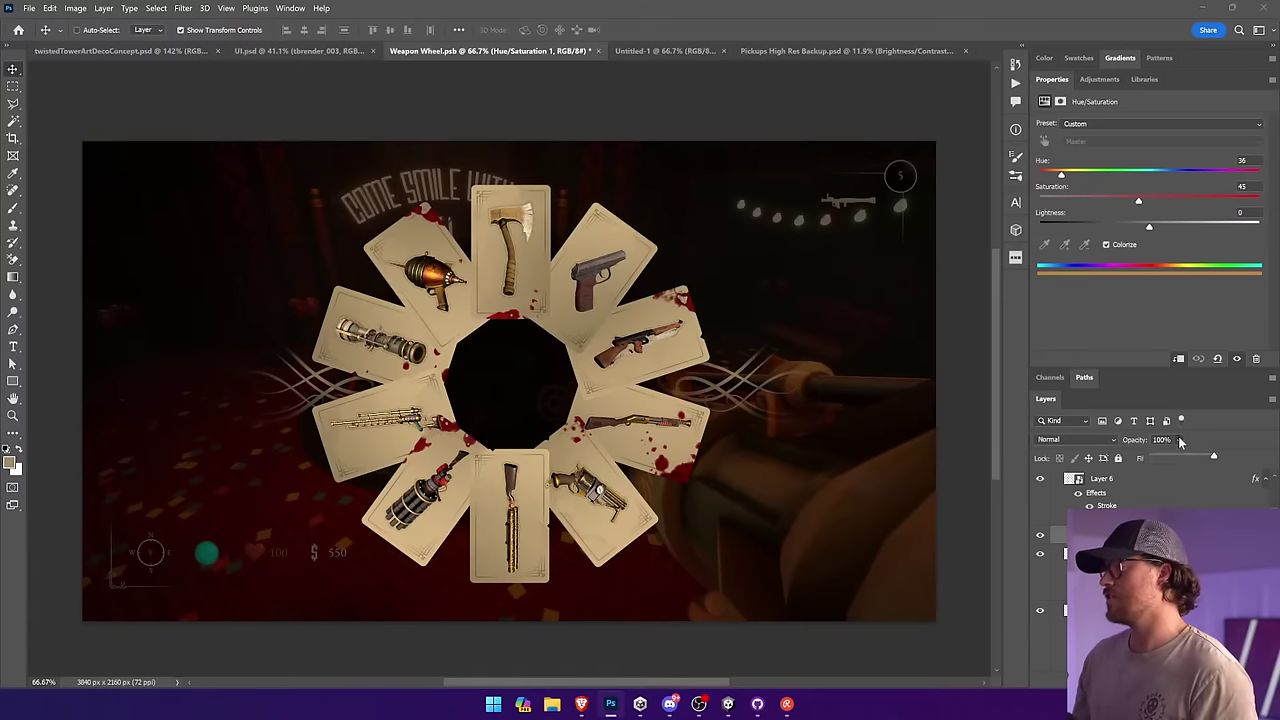
mouse_move(1201, 455)
left_mouse_down()
mouse_move(1157, 457)
mouse_move(1184, 458)
left_mouse_up()
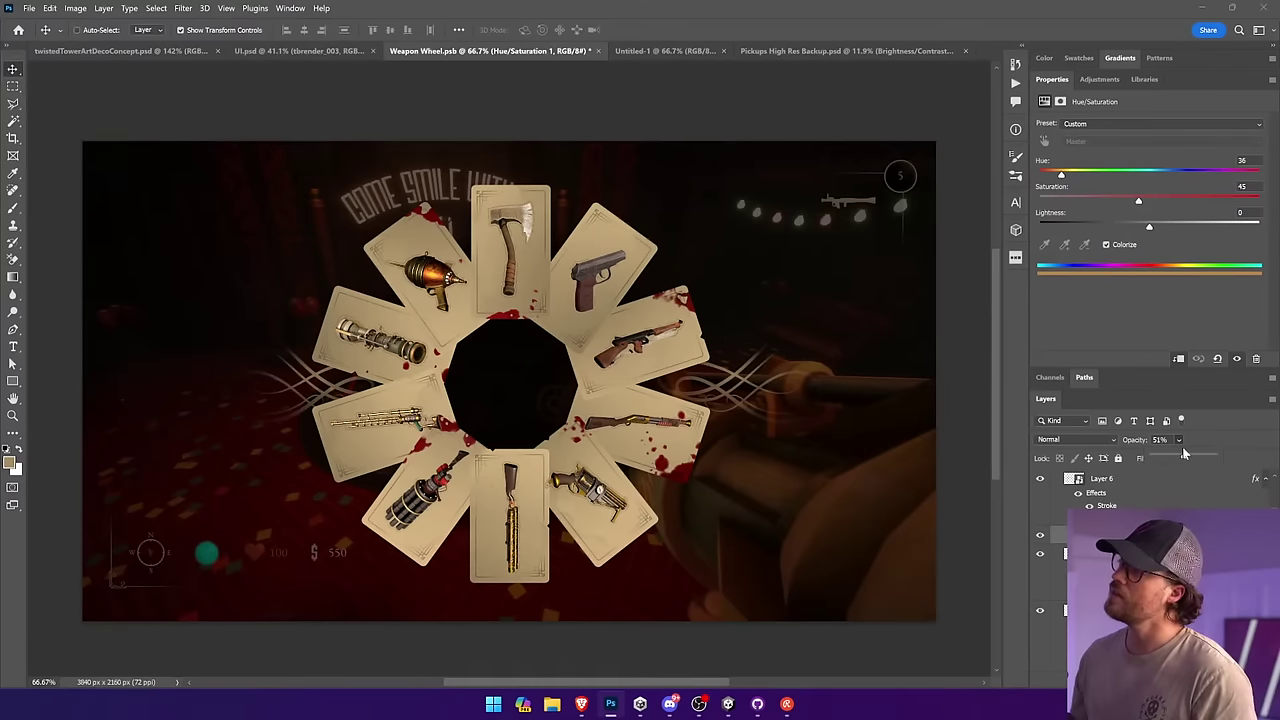
Step: Add a Brightness/Contrast adjustment layer clipped to the axe, with brightness -15 and contrast -9
left_click(1157, 676)
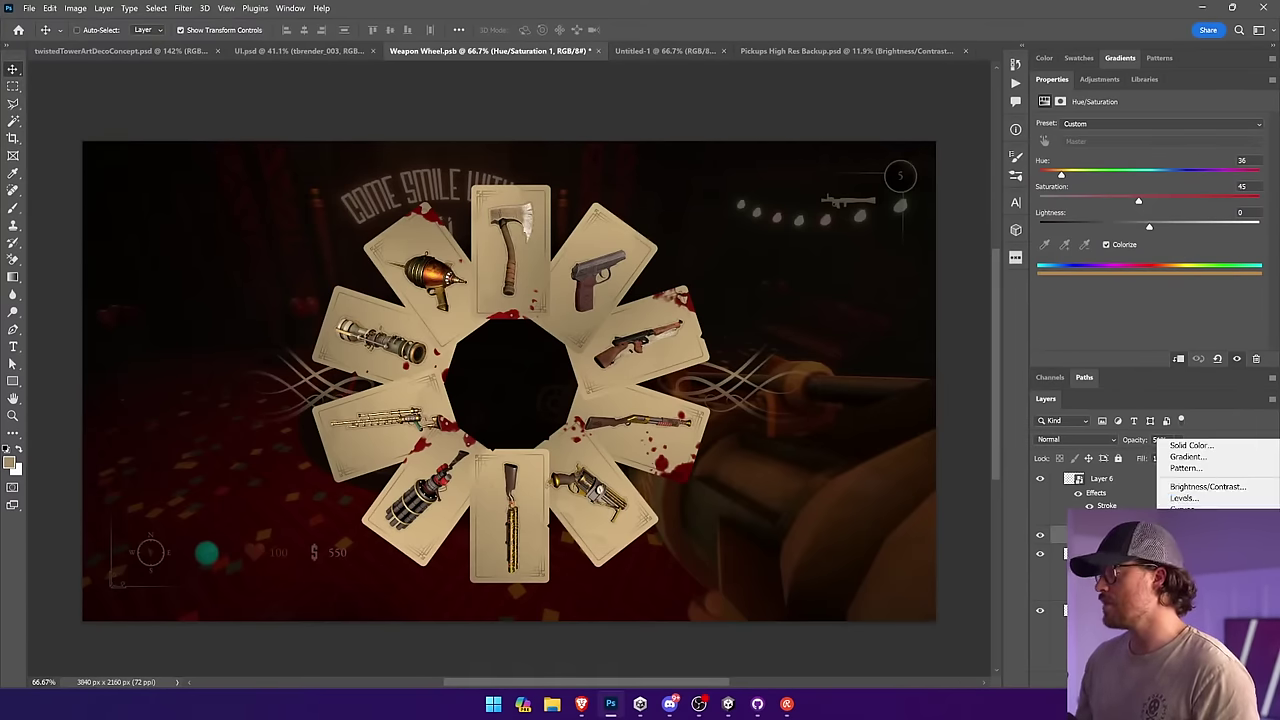
left_click(1207, 486)
left_click_drag(1163, 187, 1117, 165)
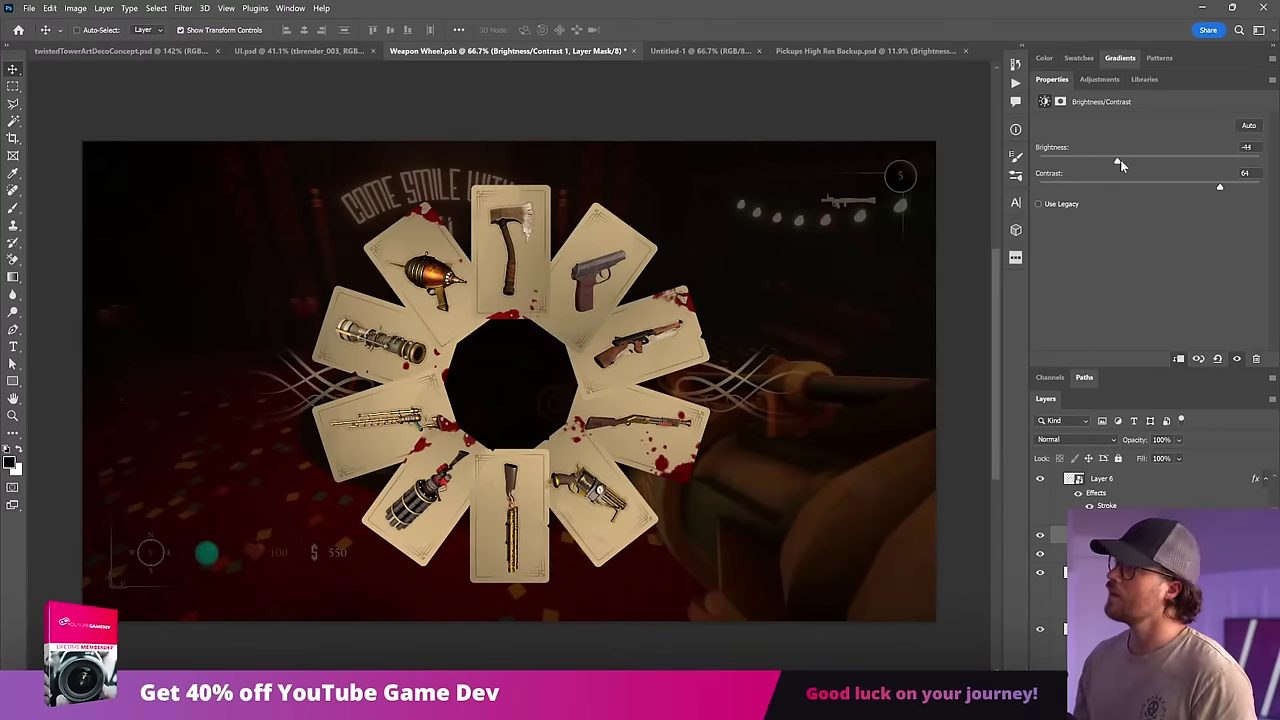
left_click_drag(1219, 187, 1139, 165)
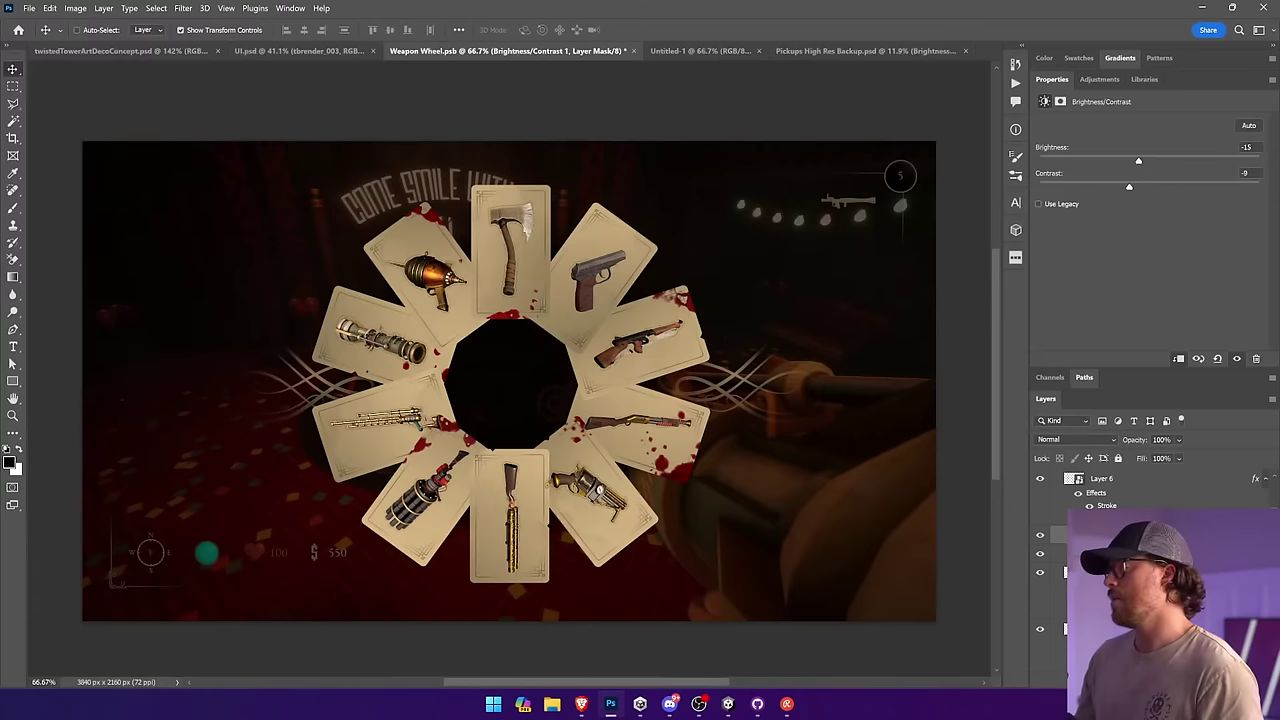
Step: Duplicate the axe's Hue/Saturation and Brightness/Contrast pair above the neighbouring weapon layers down to Layer 3, clipping each copy to its weapon
left_click(1110, 553)
left_click(1110, 535, "shift")
left_click_drag(1110, 544, 1110, 619, "alt")
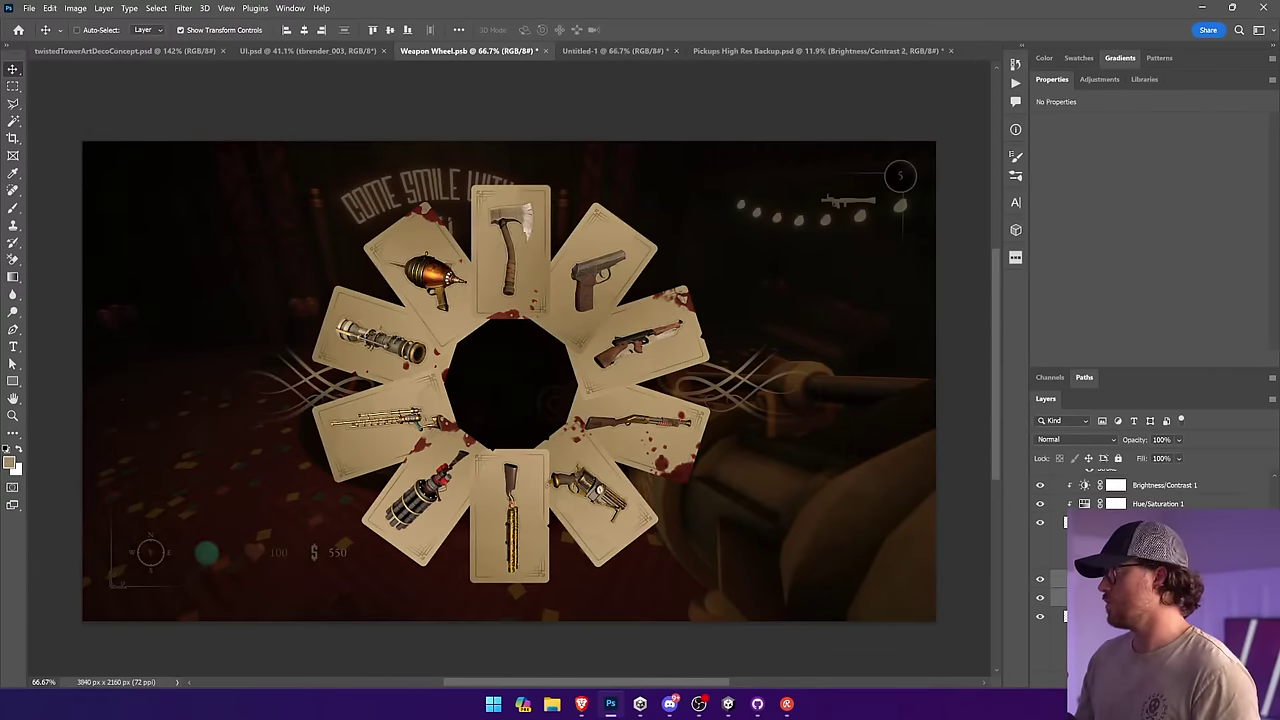
key("ctrl+alt+g")
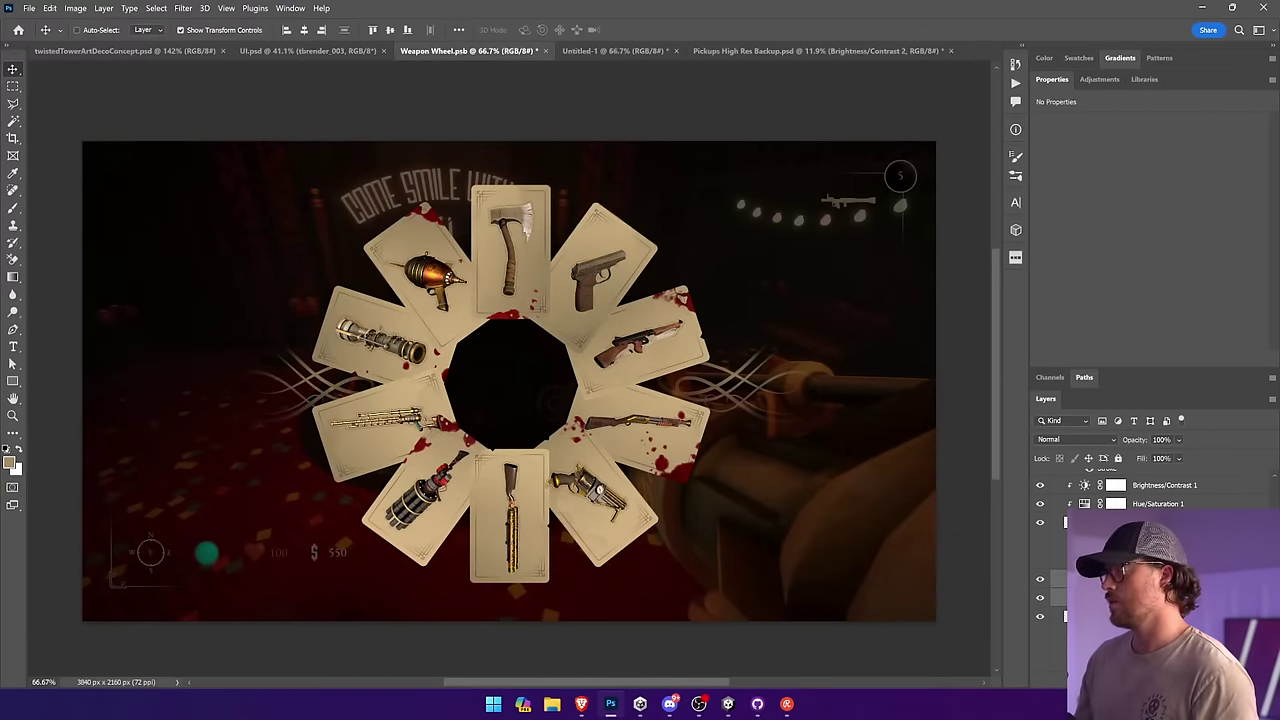
scroll(1150, 500, "up", 1)
scroll(1150, 500, "up", 1)
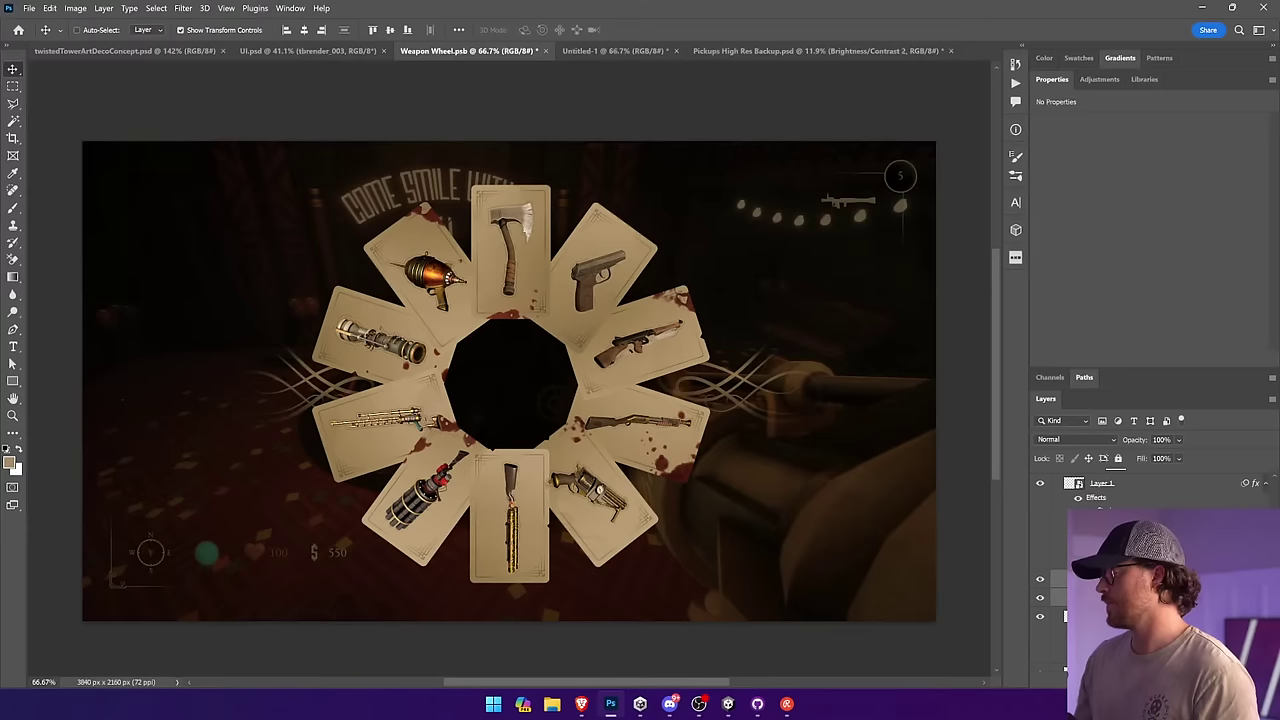
scroll(1150, 500, "down", 2)
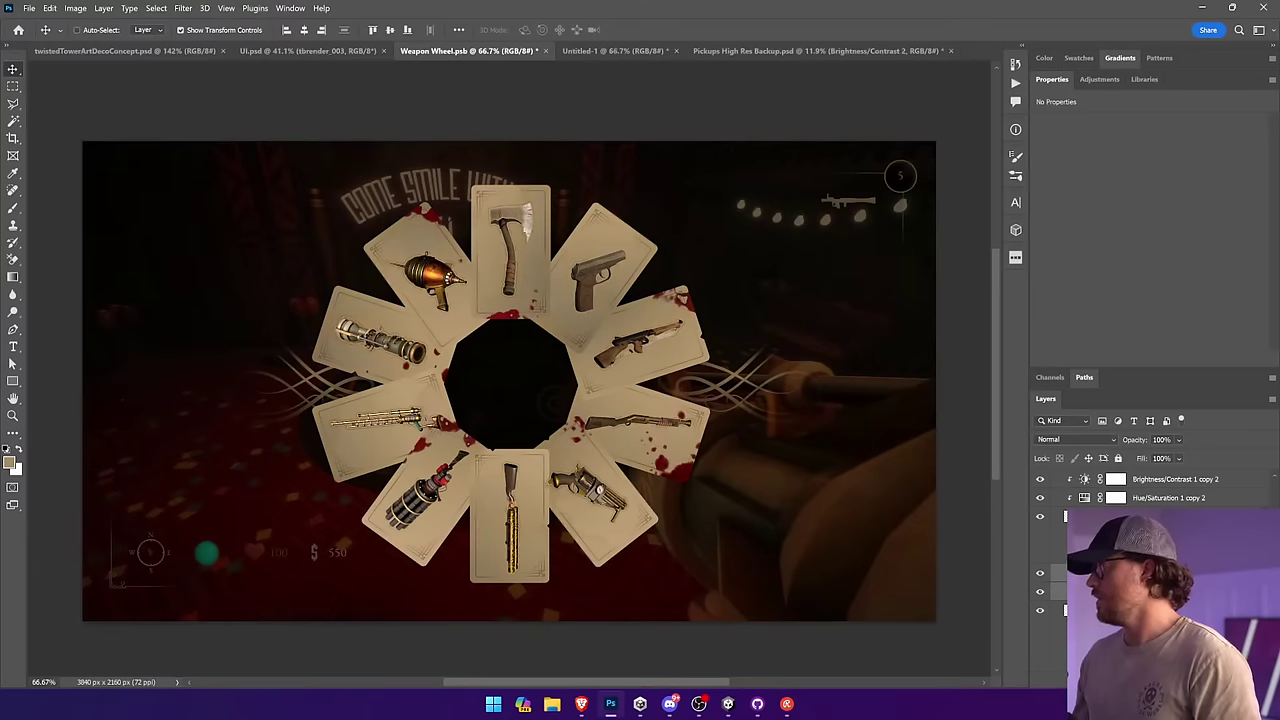
left_click(1150, 573)
key("ctrl+alt+g")
double_click(1055, 83)
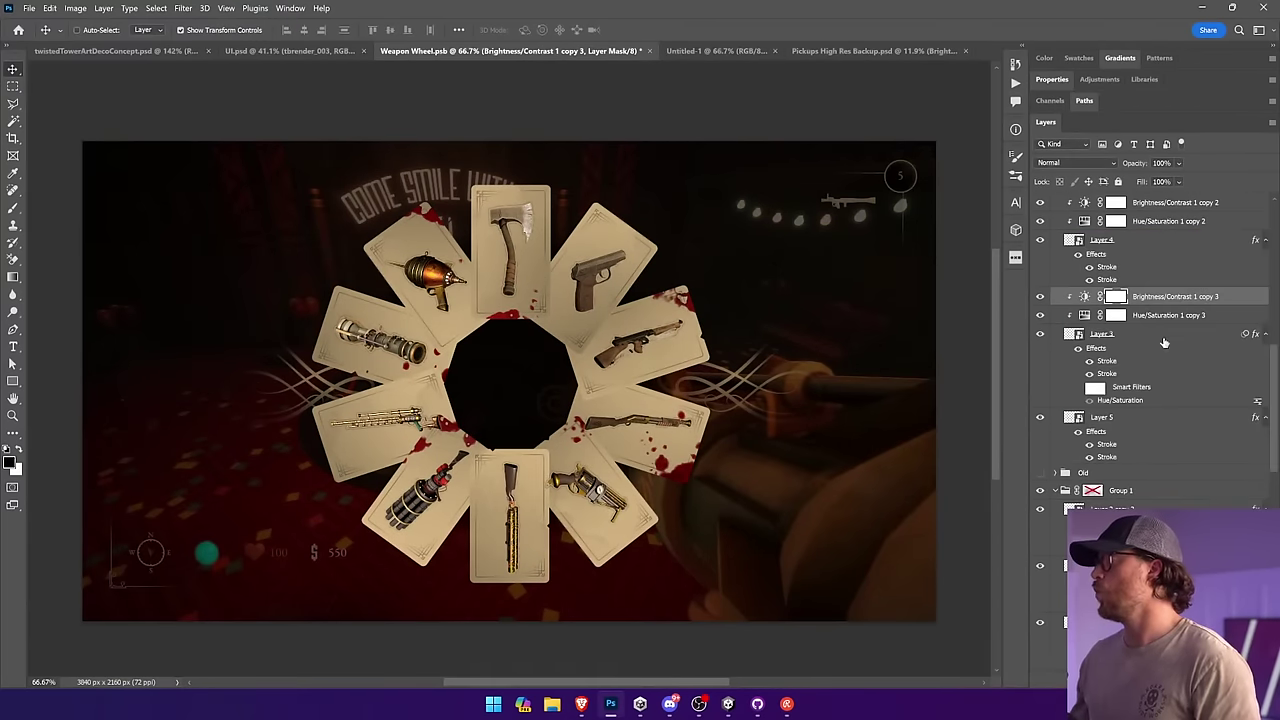
Step: Copy the adjustment pair to Layer 5 and the remaining weapon layers up to Layer 10, clipped to each weapon
scroll(1161, 341, "down", 2)
left_click(1160, 285, "shift")
left_click_drag(1138, 282, 1153, 365)
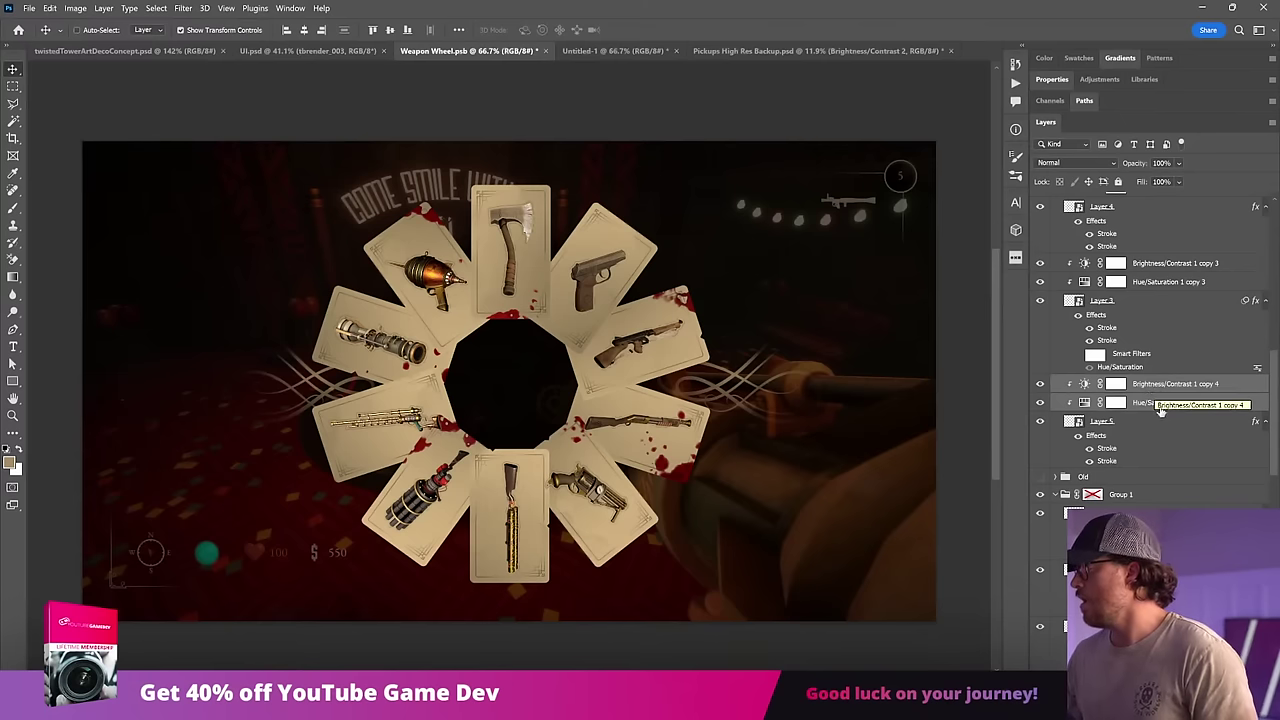
left_click_drag(1160, 410, 1143, 213)
left_click(1150, 246, "alt")
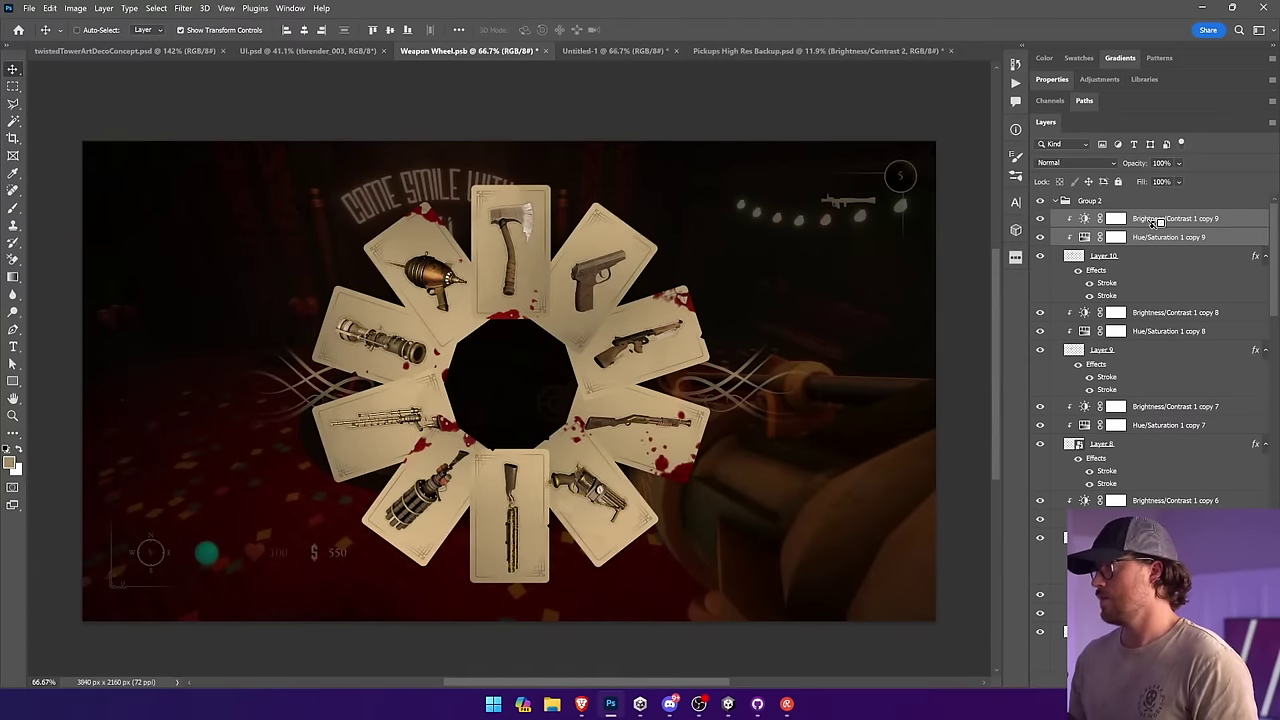
left_click(1155, 228, "alt")
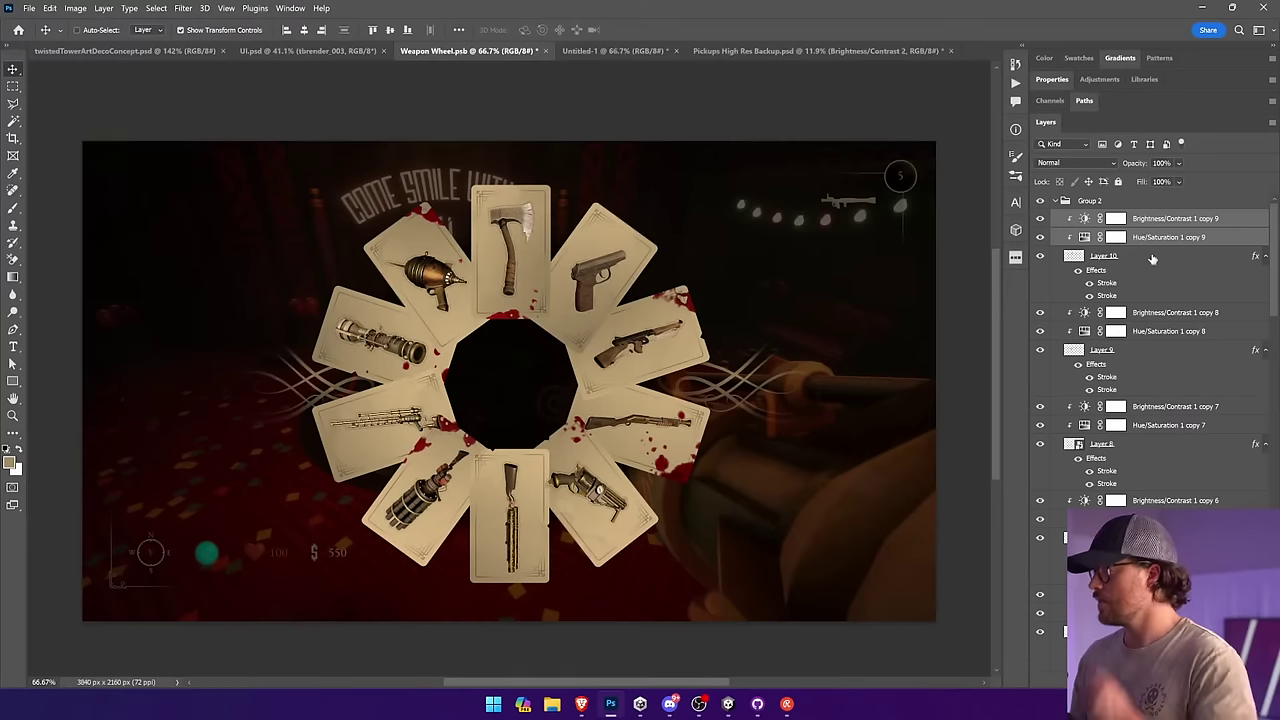
Step: Select the Brightness/Contrast adjustment above the bottom card's long gun layer and save the document
left_click(514, 540)
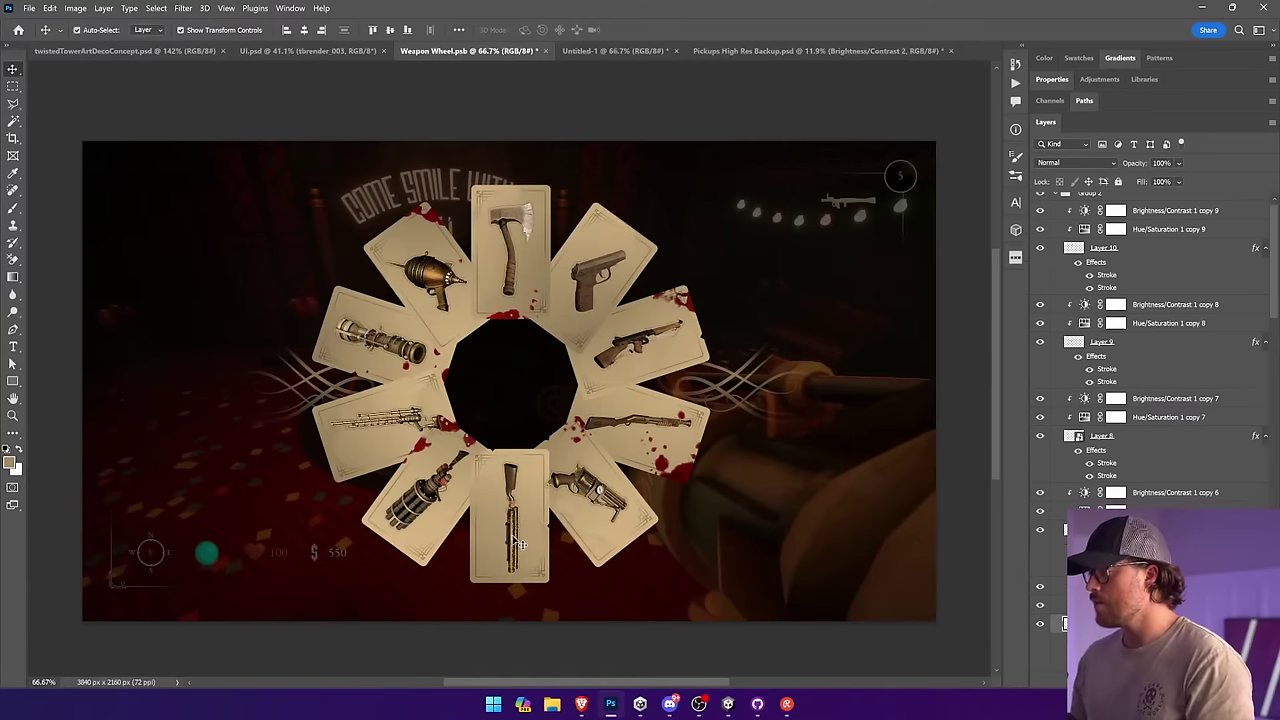
left_click(1150, 586)
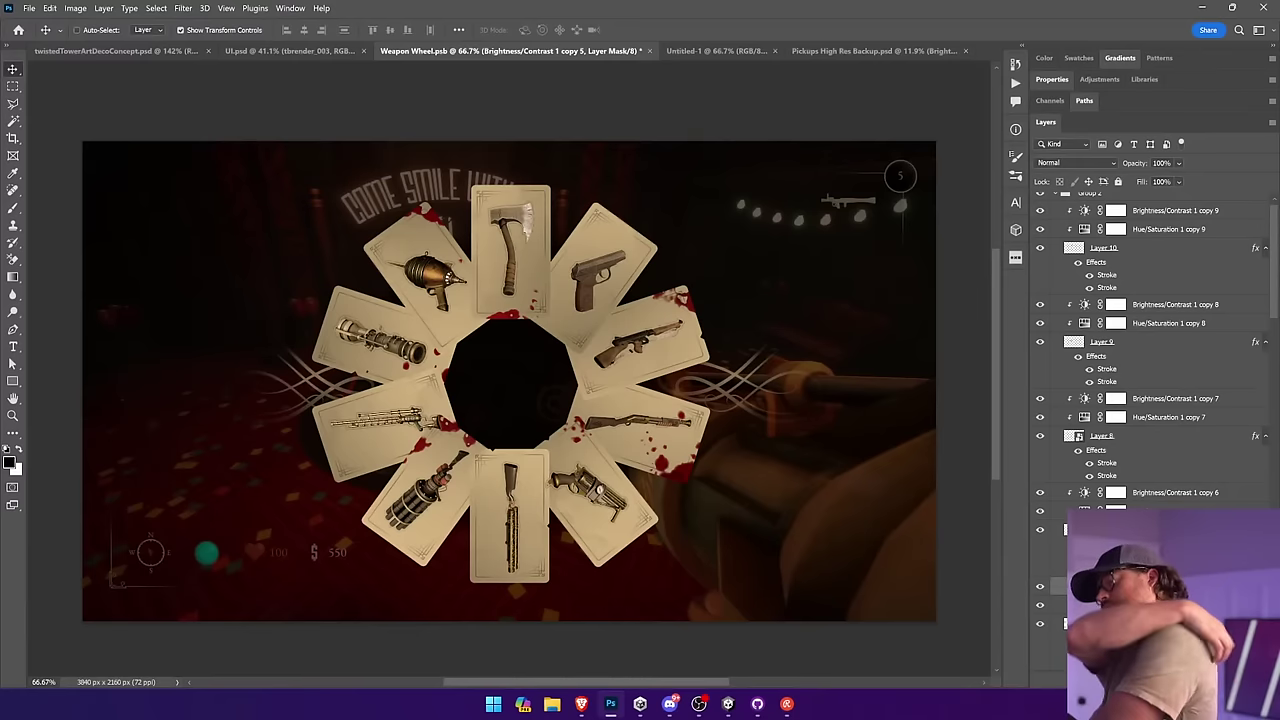
key("ctrl+s")
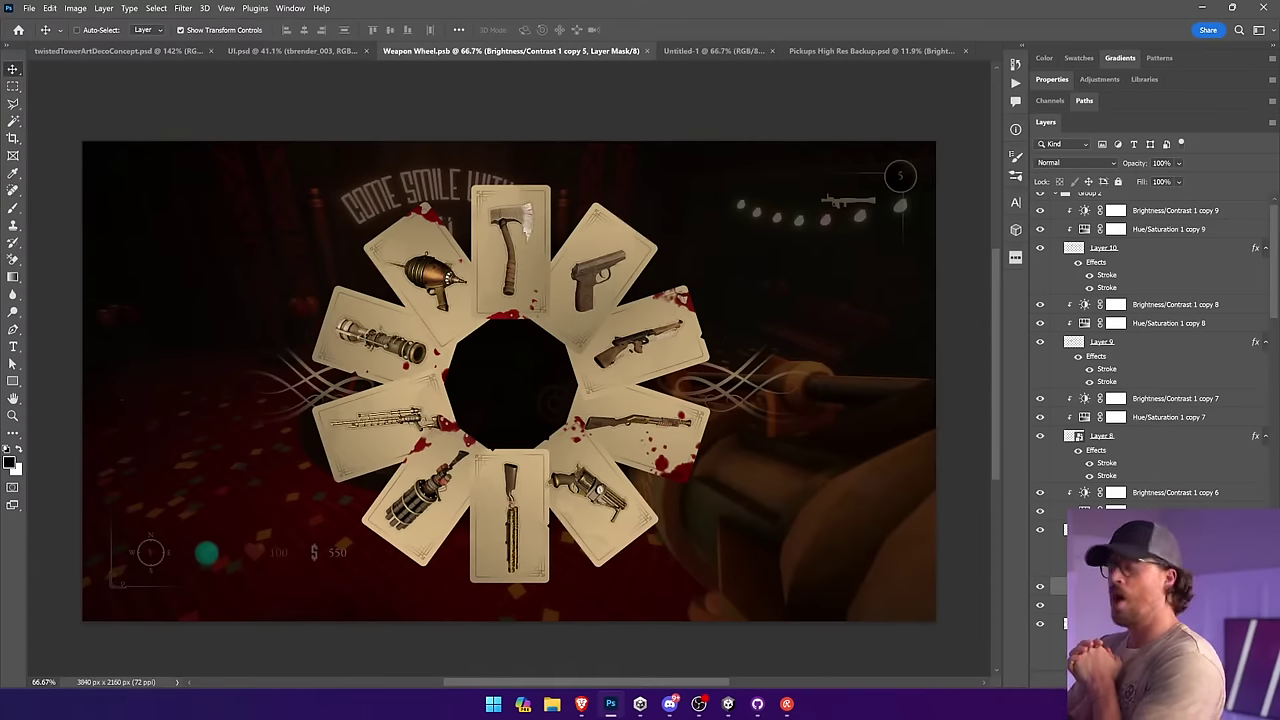
Step: Search the Noun Project plugin for "heart" and insert a solid black heart icon at 300px
left_click(1016, 260)
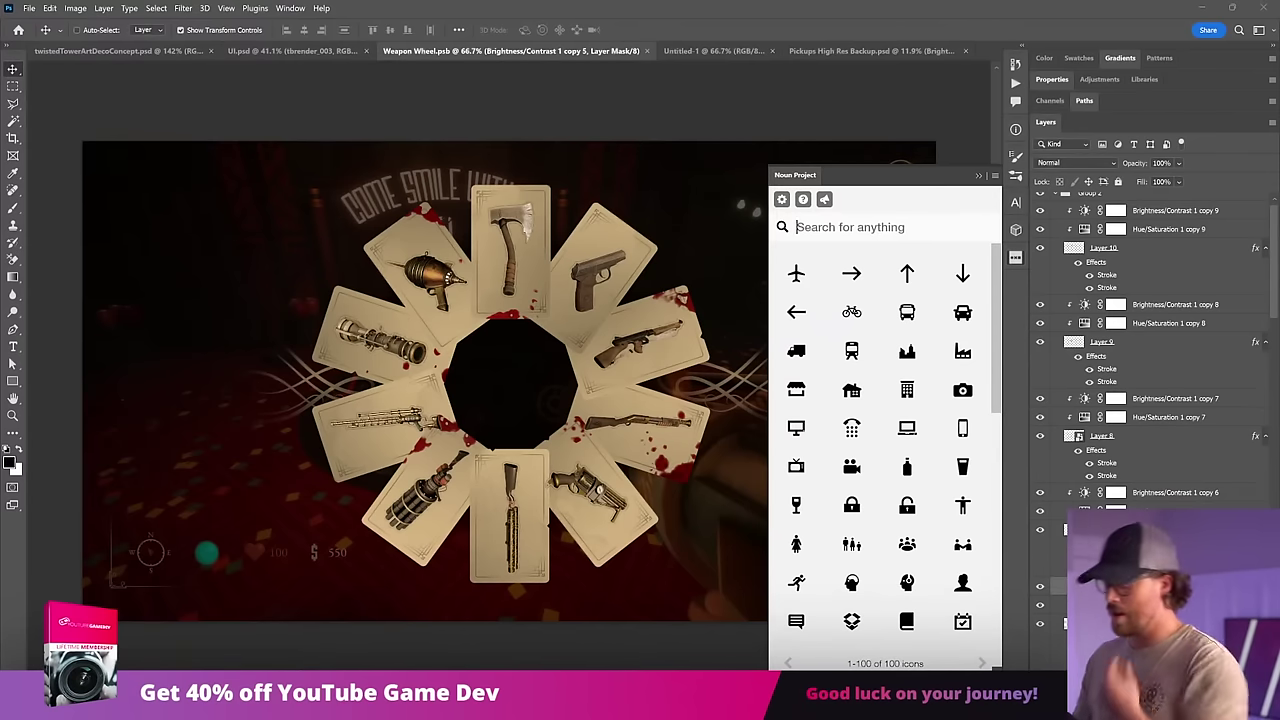
type("heart")
key("Return")
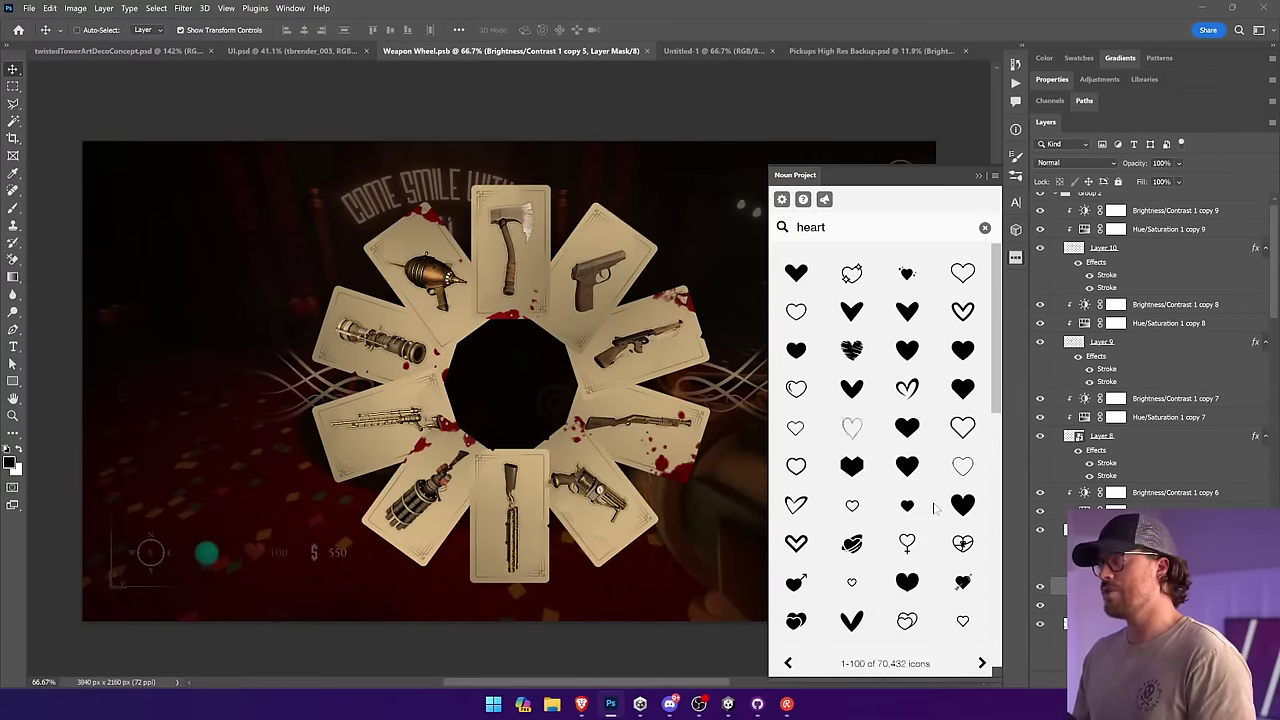
left_click(910, 478)
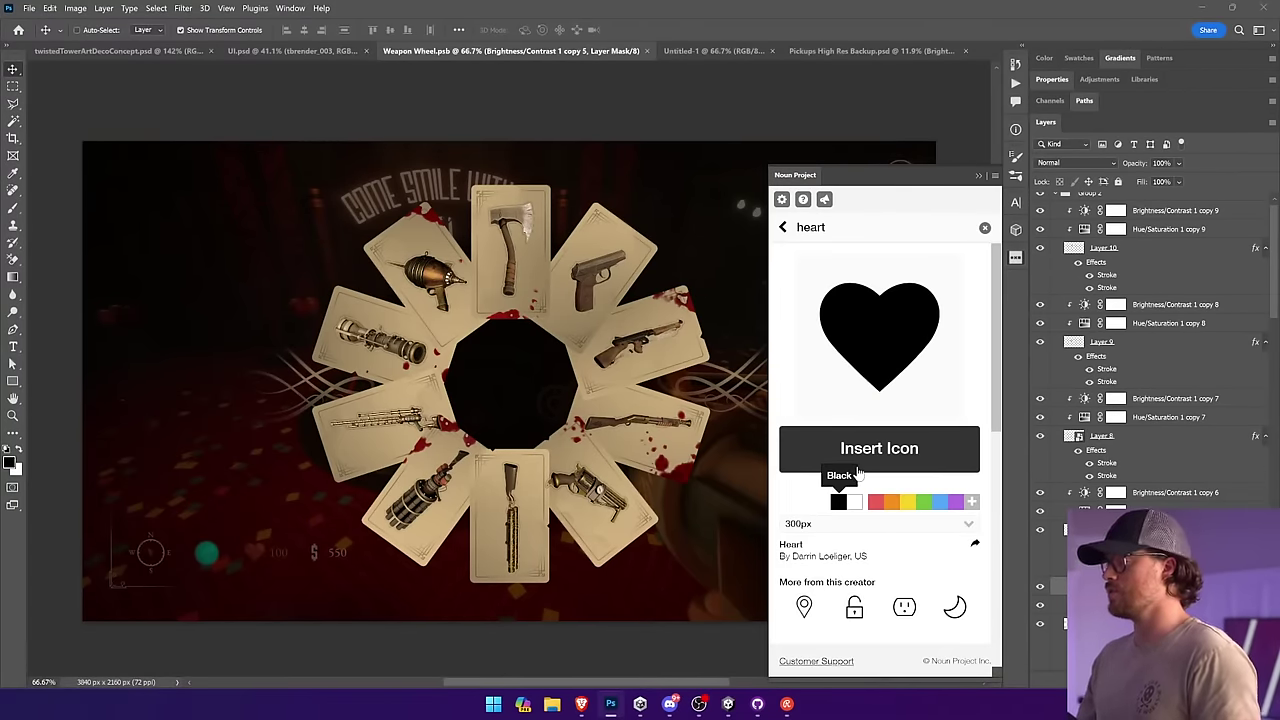
left_click(840, 451)
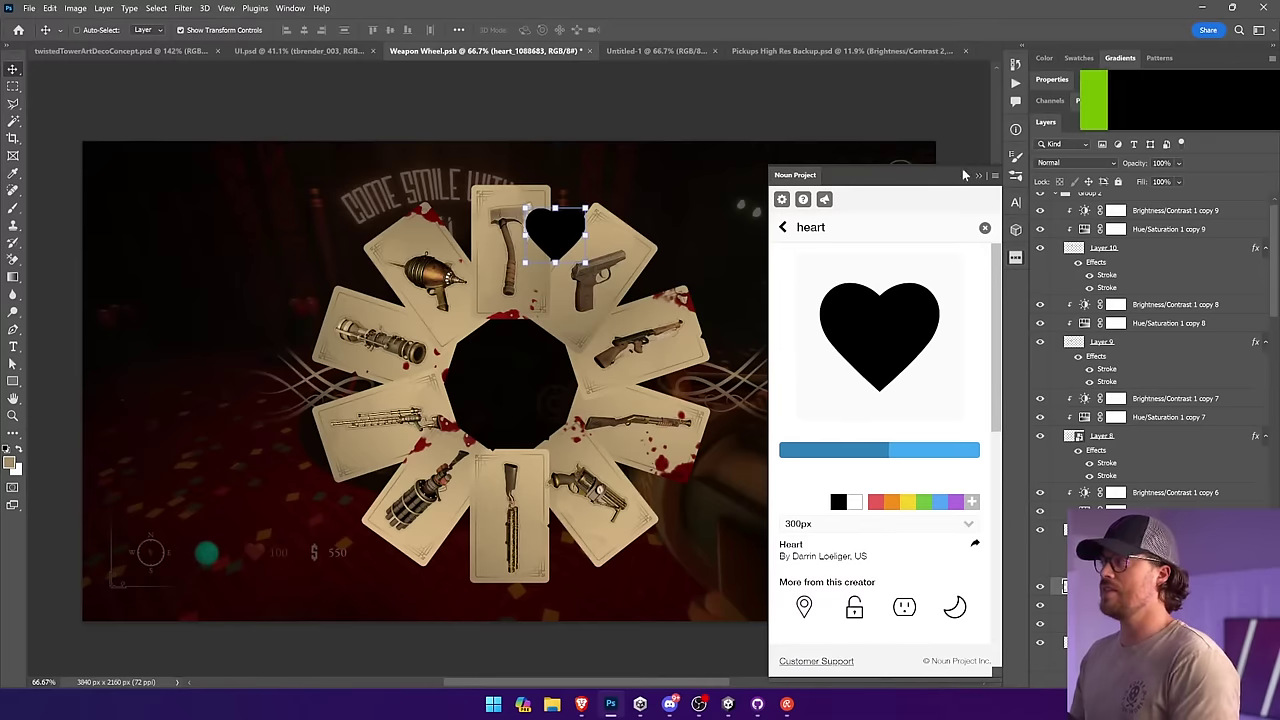
Step: Scale the heart to about 20%, place it in the axe card's lower-left corner, and duplicate it into the upper-right corner
left_click_drag(583, 212, 553, 214)
left_click_drag(556, 207, 516, 250)
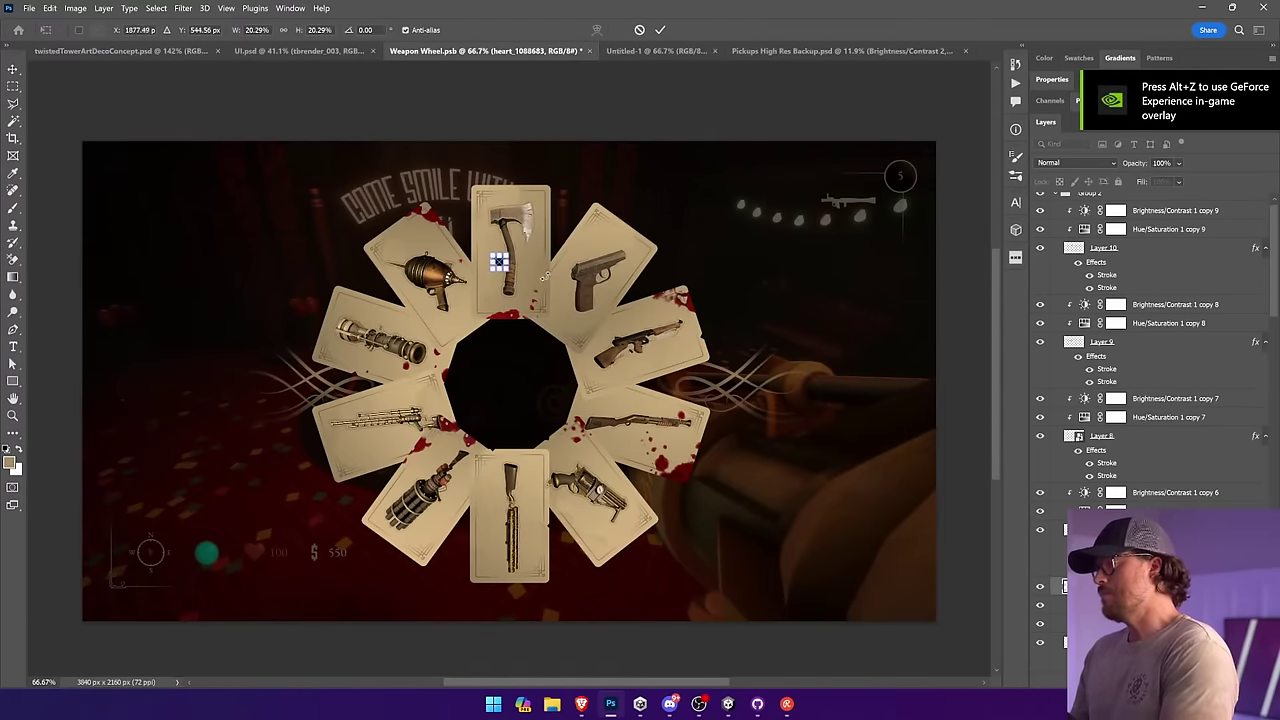
key("Return")
left_click_drag(557, 289, 603, 246)
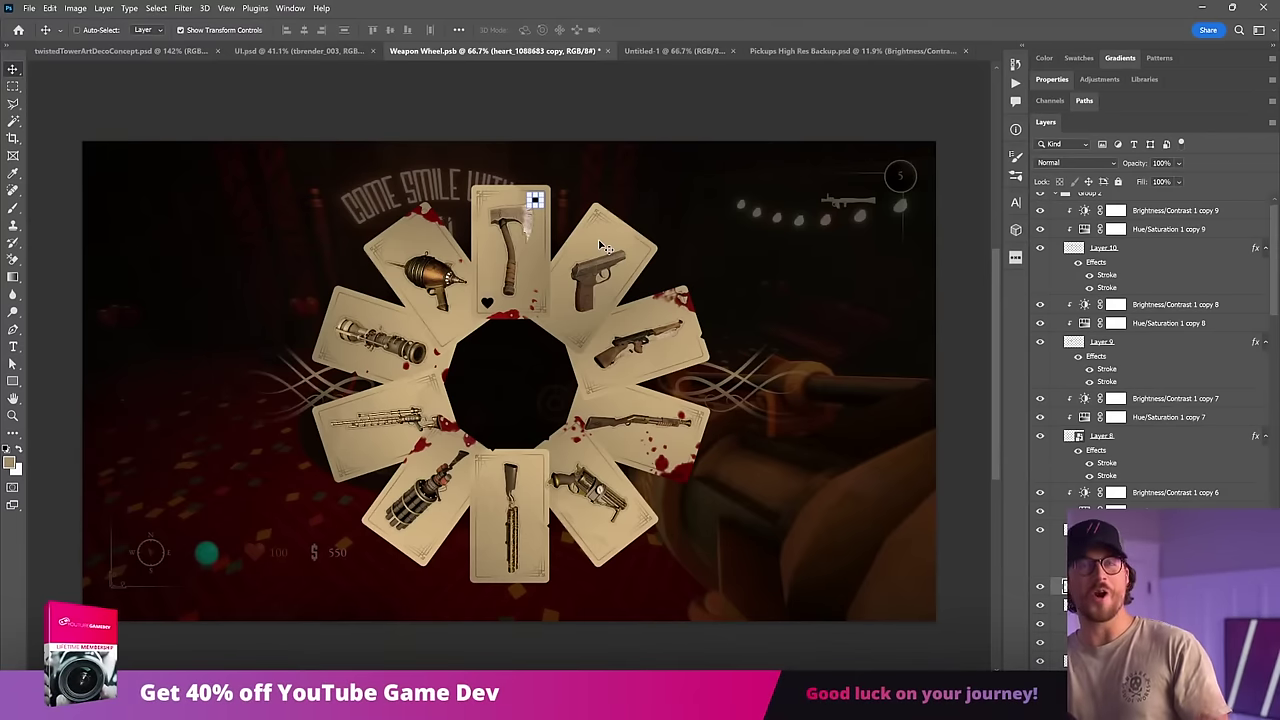
Step: Rotate the axe on the top card to about -171° and reposition it between the two hearts
key("z")
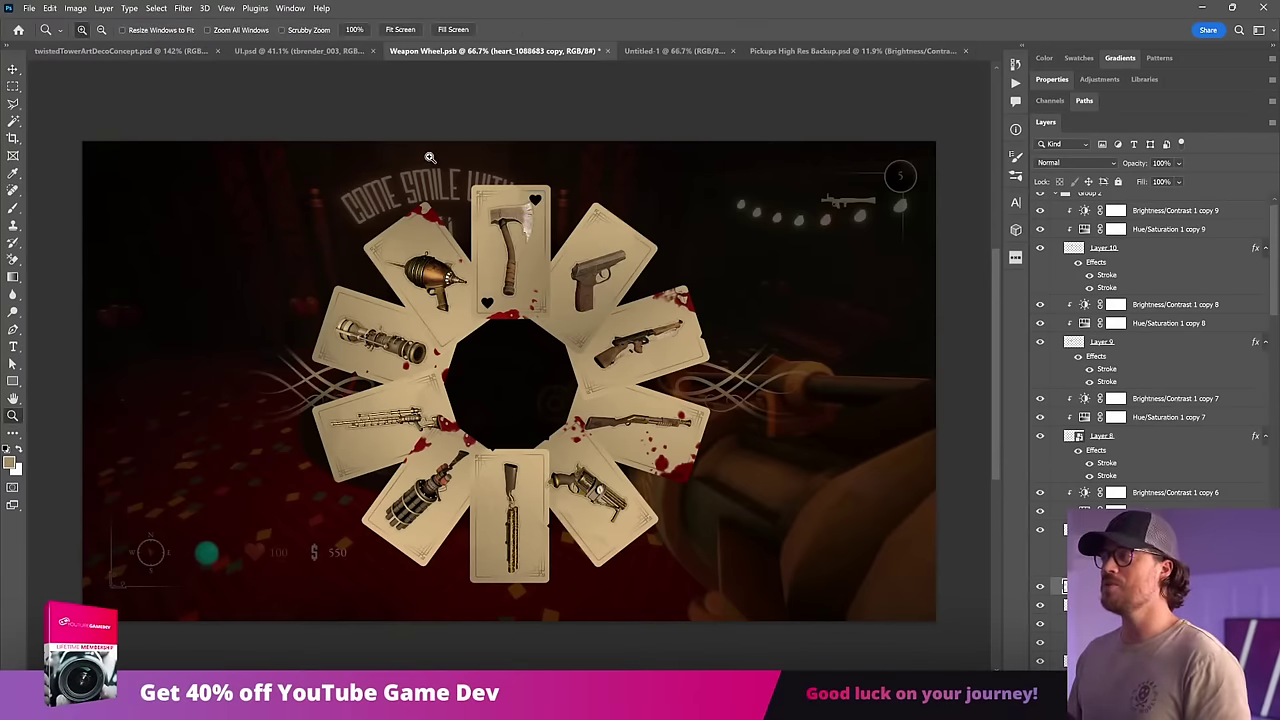
left_click_drag(430, 158, 557, 268)
left_click(642, 396, "ctrl")
left_click_drag(668, 423, 556, 271)
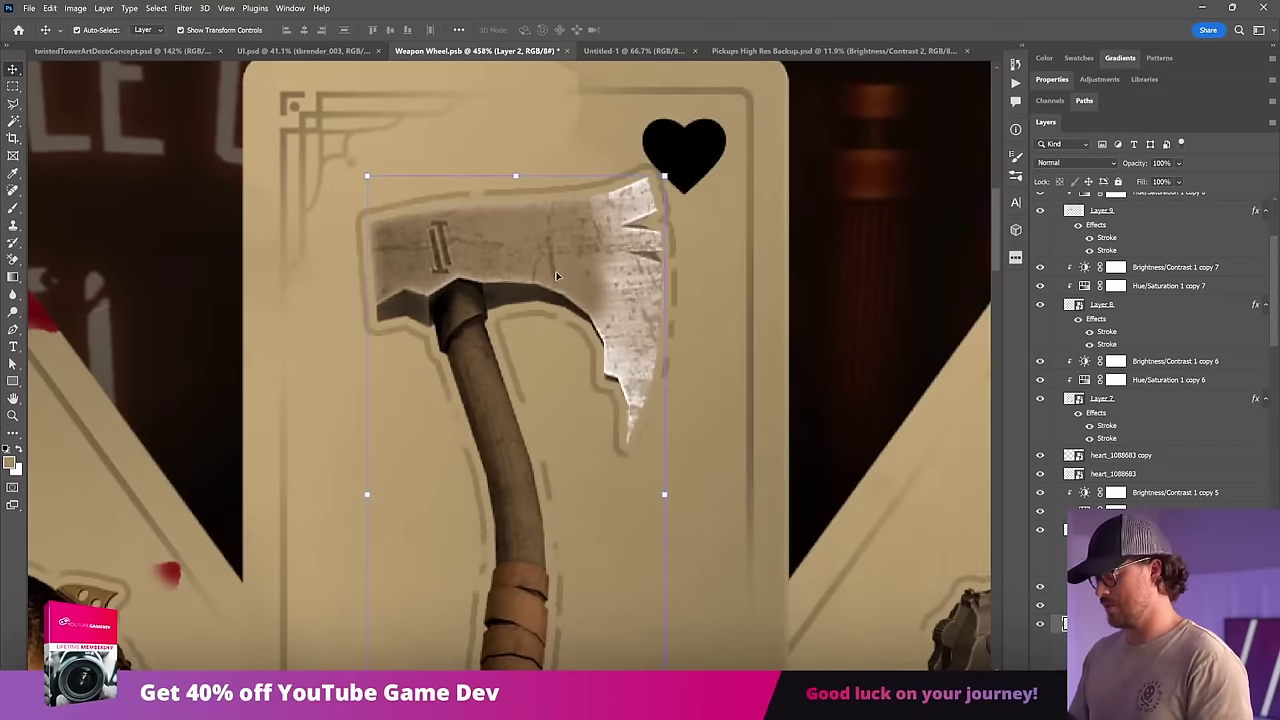
scroll(557, 276, "down", 5)
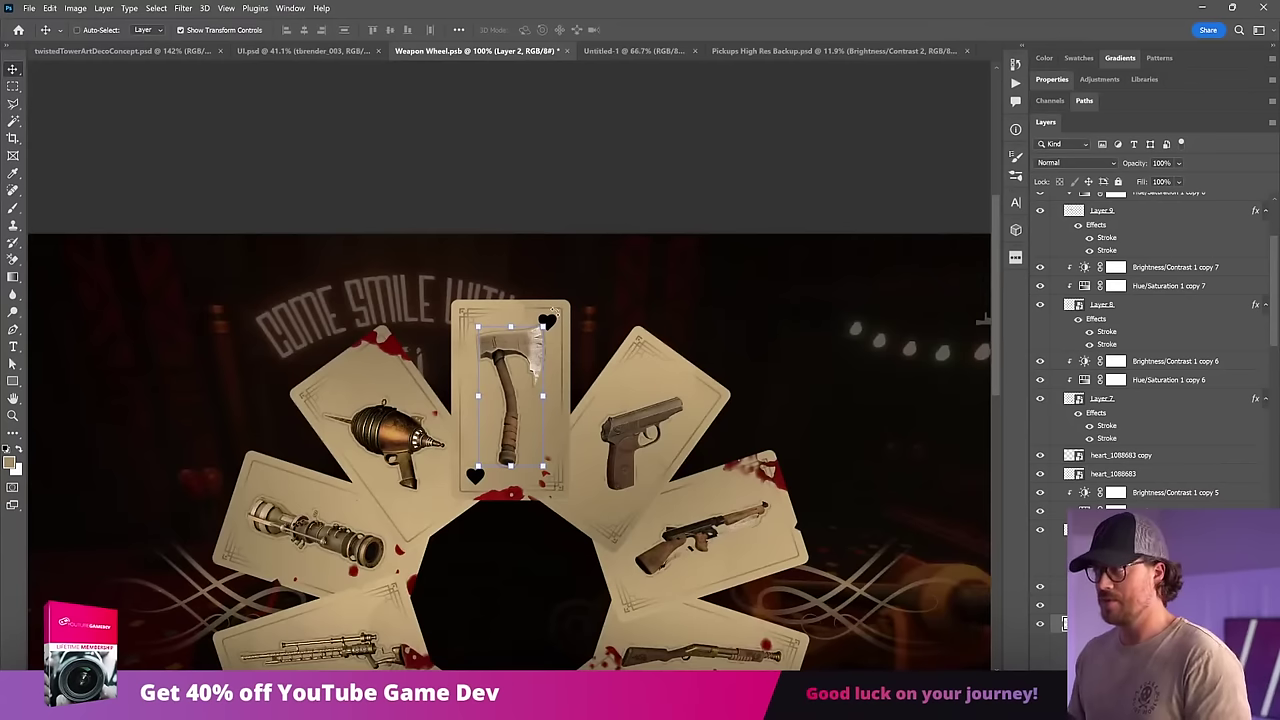
left_click_drag(551, 313, 652, 70)
left_click_drag(530, 271, 539, 401)
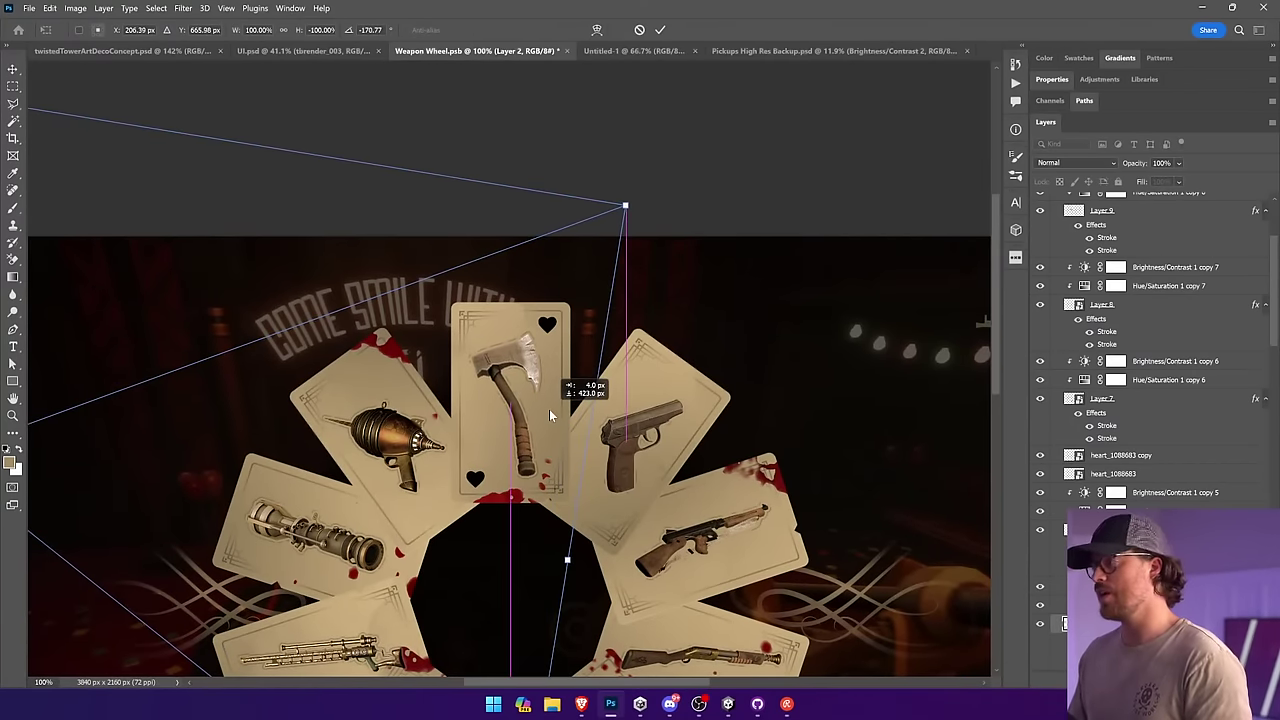
key("Return")
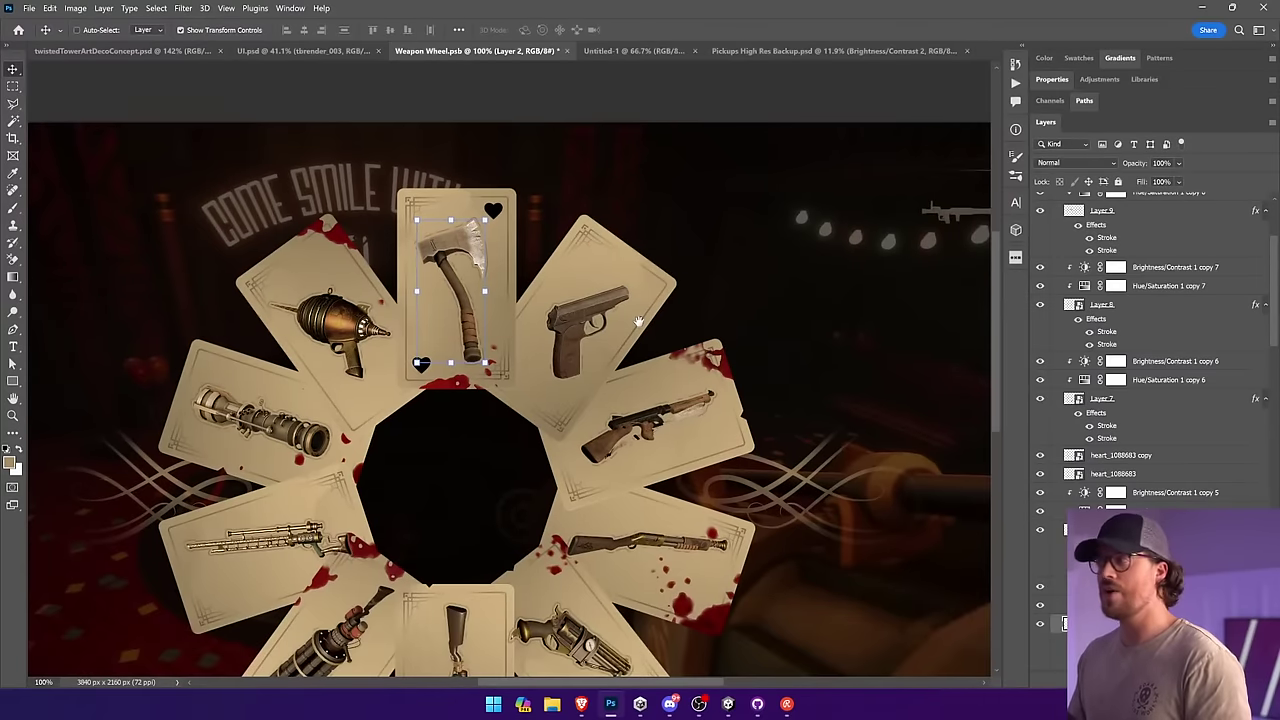
Step: Convert the axe card's two hearts into one smart object and lower its opacity to 42%
left_click(493, 210)
left_click(422, 366, "shift")
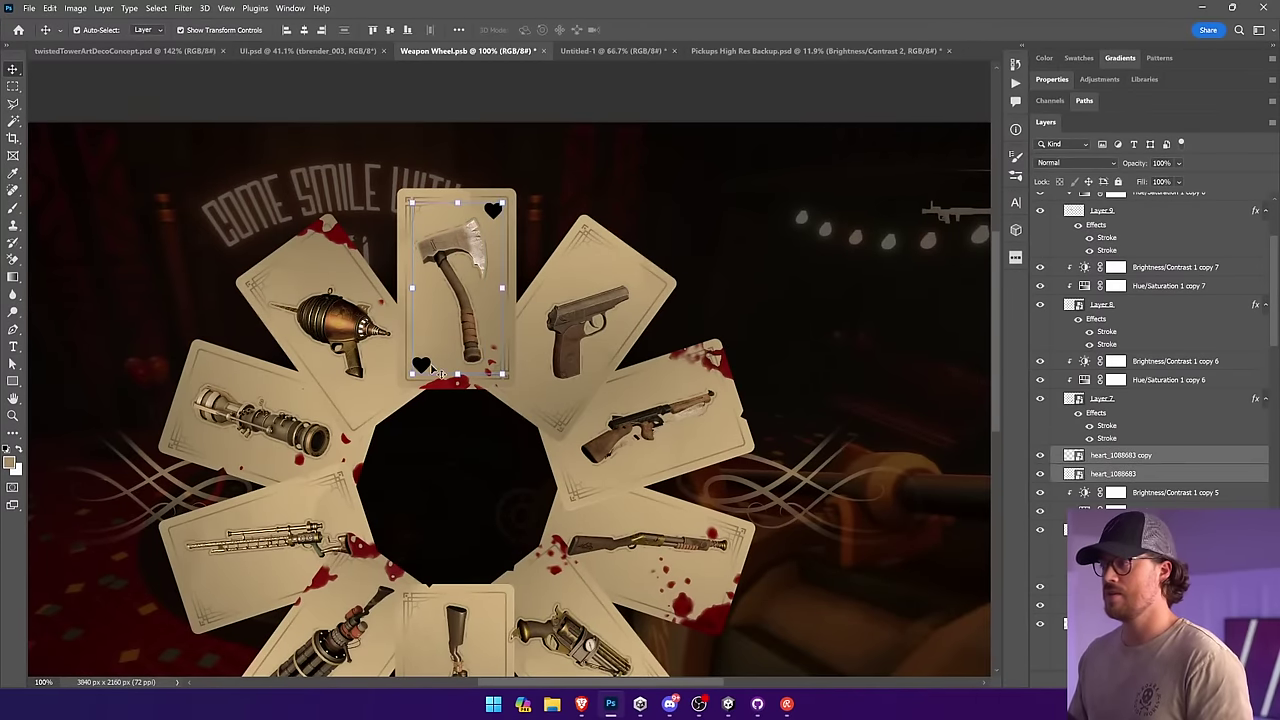
right_click(1056, 453)
left_click(1085, 279)
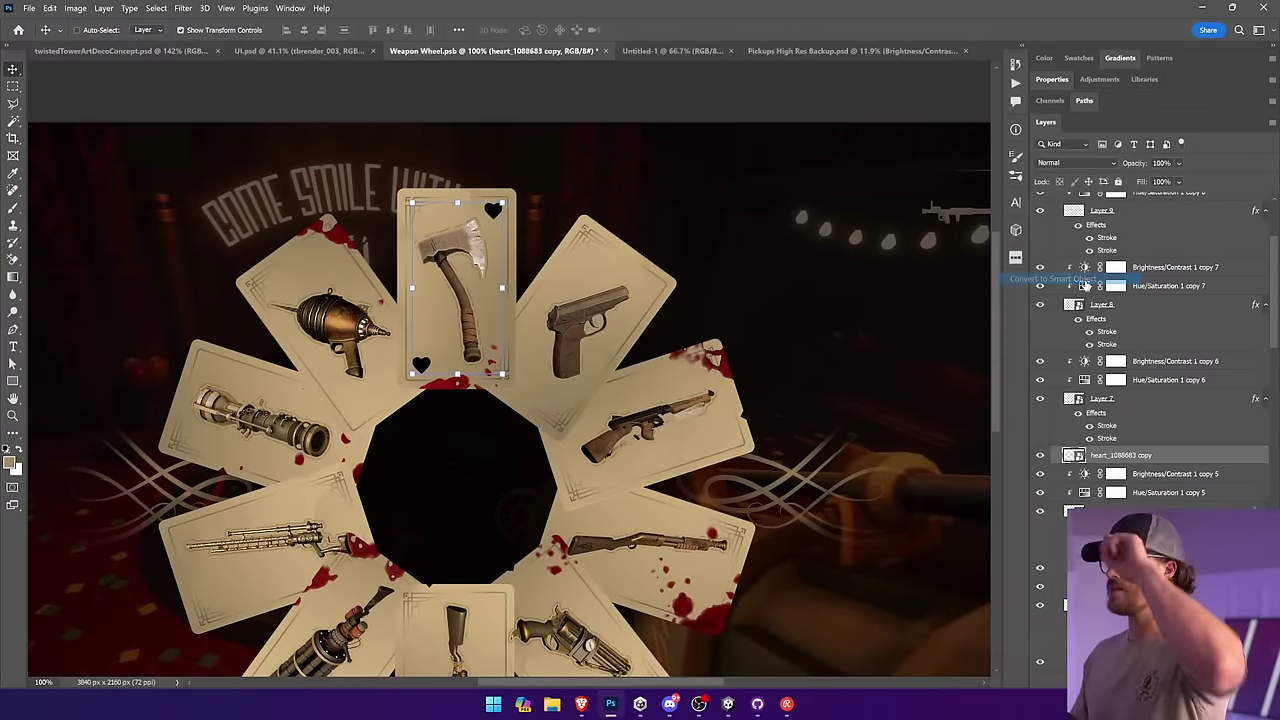
left_click(1178, 165)
left_click(1180, 183)
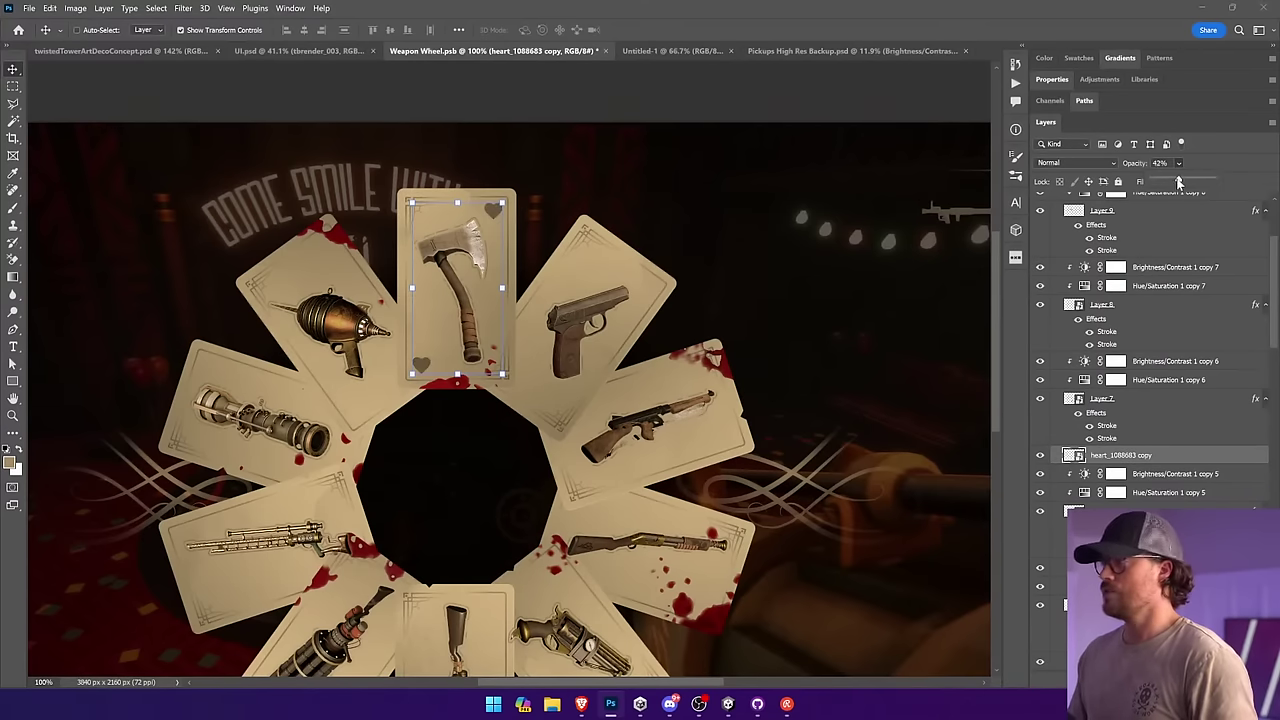
Step: Duplicate the heart pair onto the bottom card and align it with the corners of the card's inner frame
left_click_drag(606, 388, 713, 168, "alt")
left_click_drag(689, 245, 548, 628)
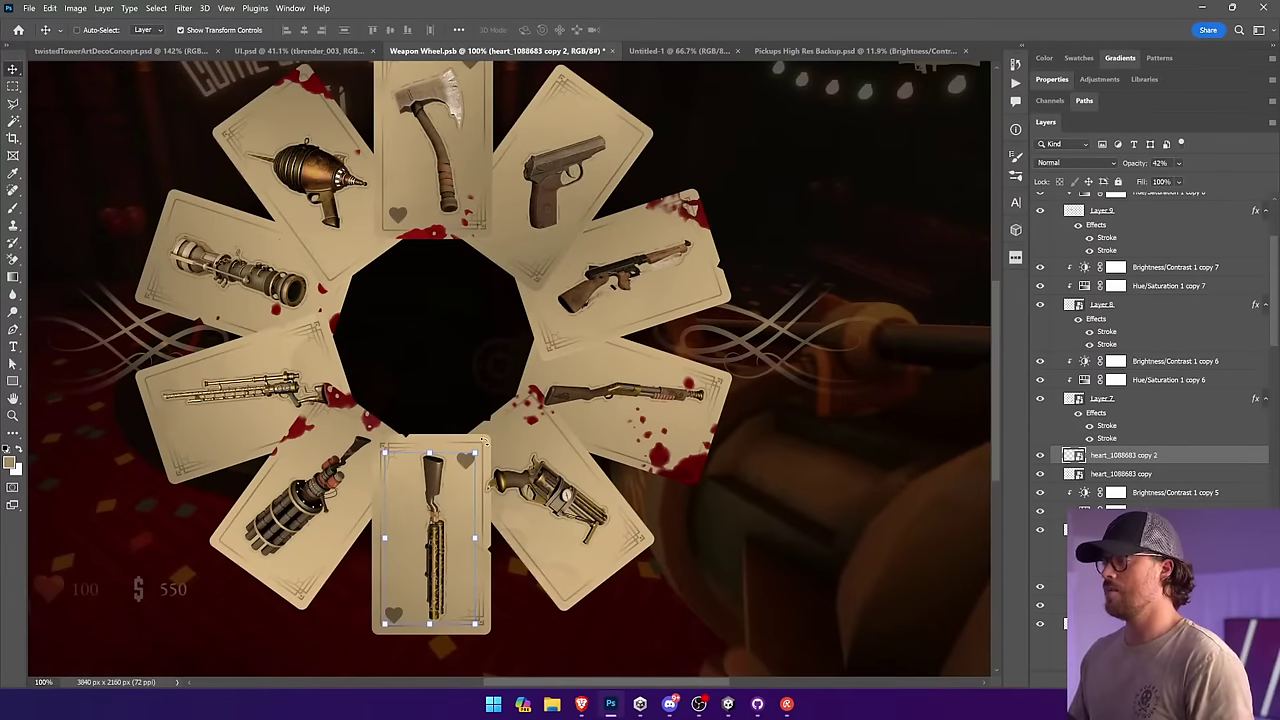
left_click_drag(485, 441, 390, 626, "shift")
key("Return")
left_click_drag(445, 576, 449, 568)
key("ctrl+t")
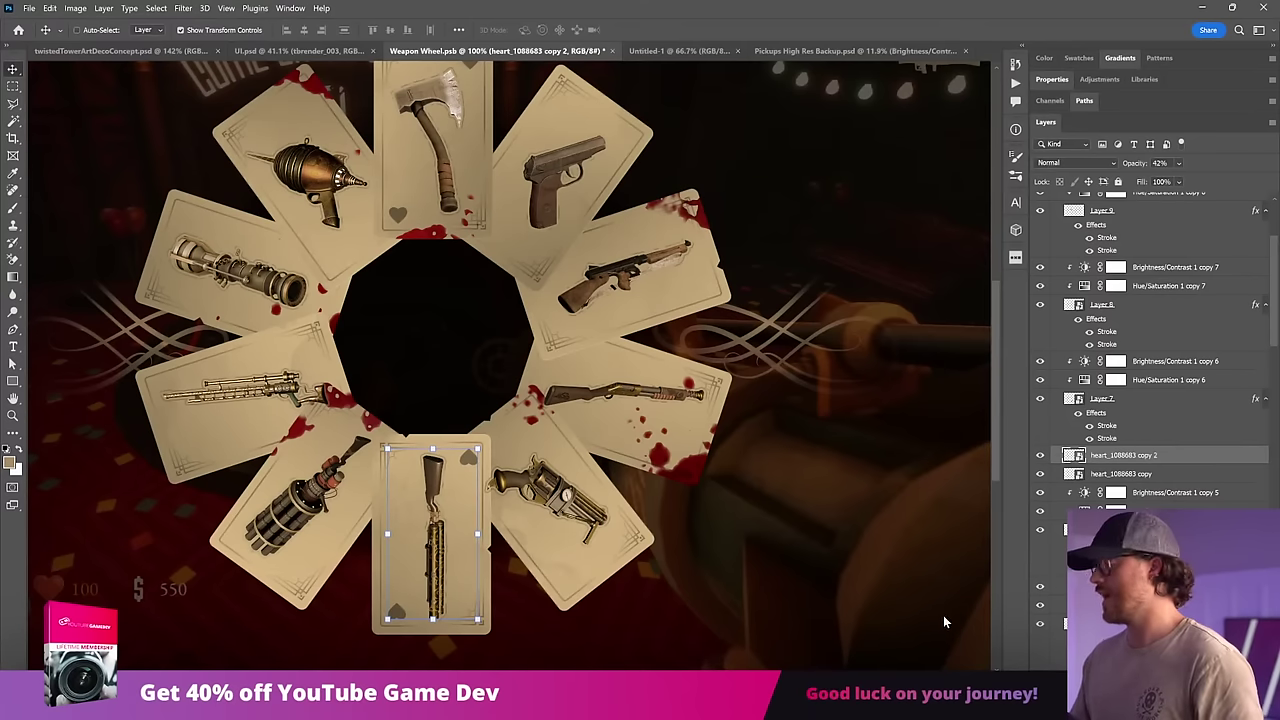
Step: Add a red Color Overlay in Normal mode to the bottom card's hearts and raise the layer opacity to 100%
left_click(978, 615)
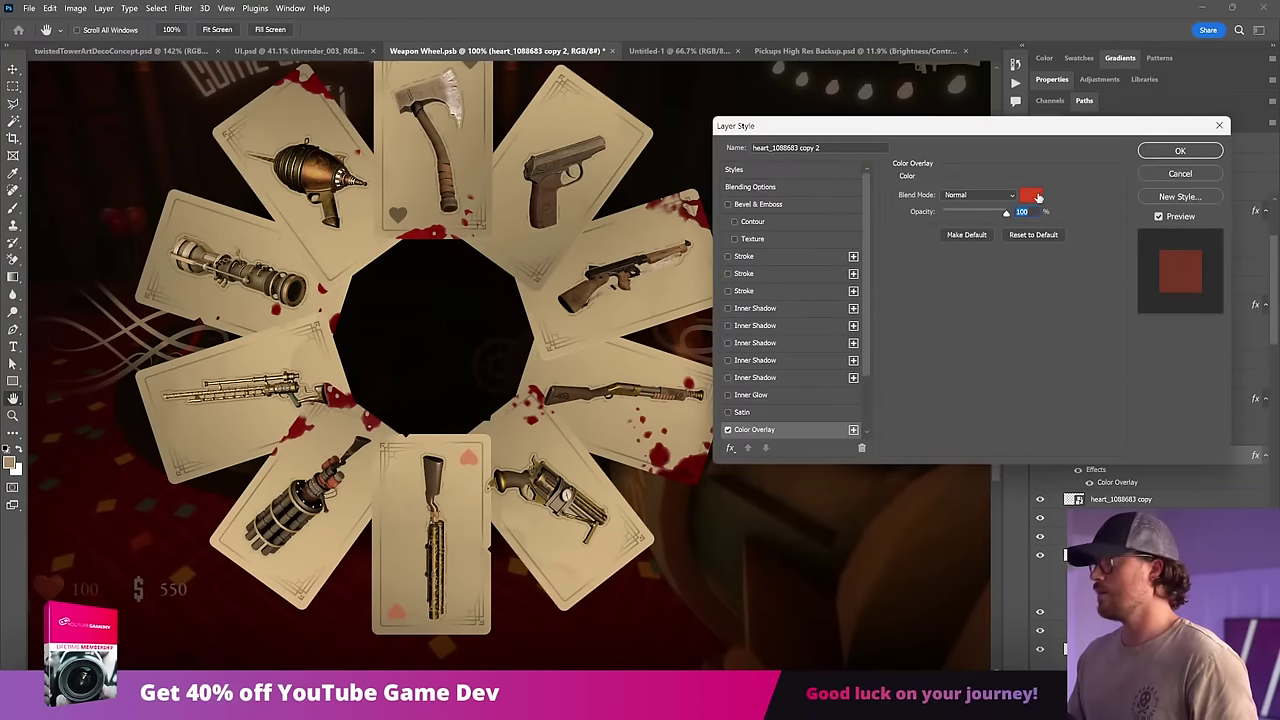
left_click(1168, 151)
left_click(1179, 163)
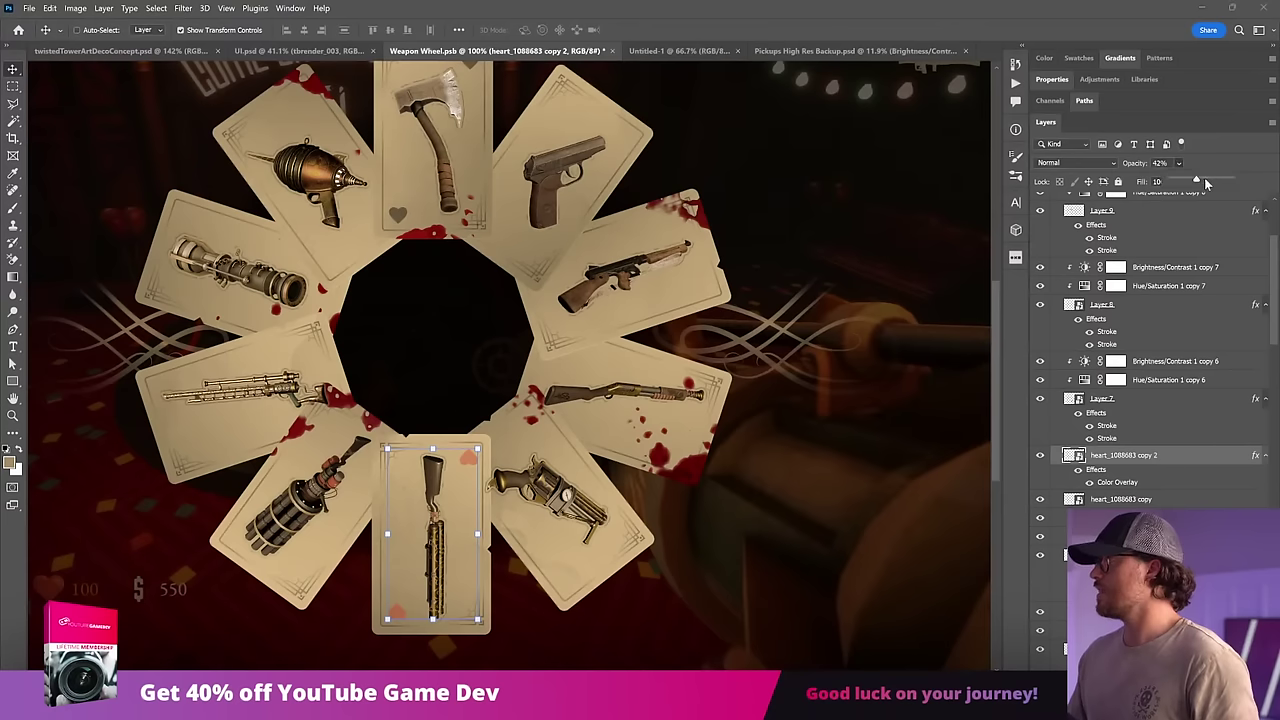
left_click_drag(1201, 180, 1257, 182)
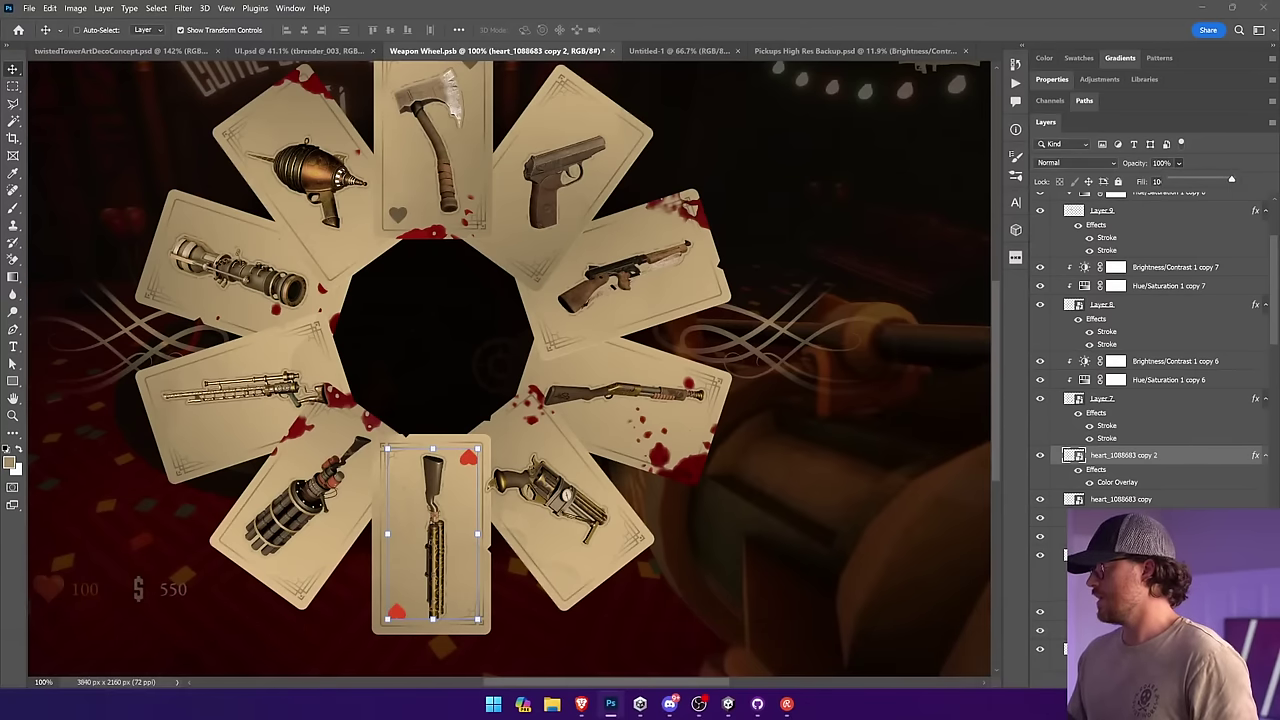
Step: Change the bottom card hearts' Color Overlay to the dark red #7b3421
left_click(1108, 486)
double_click(1117, 482)
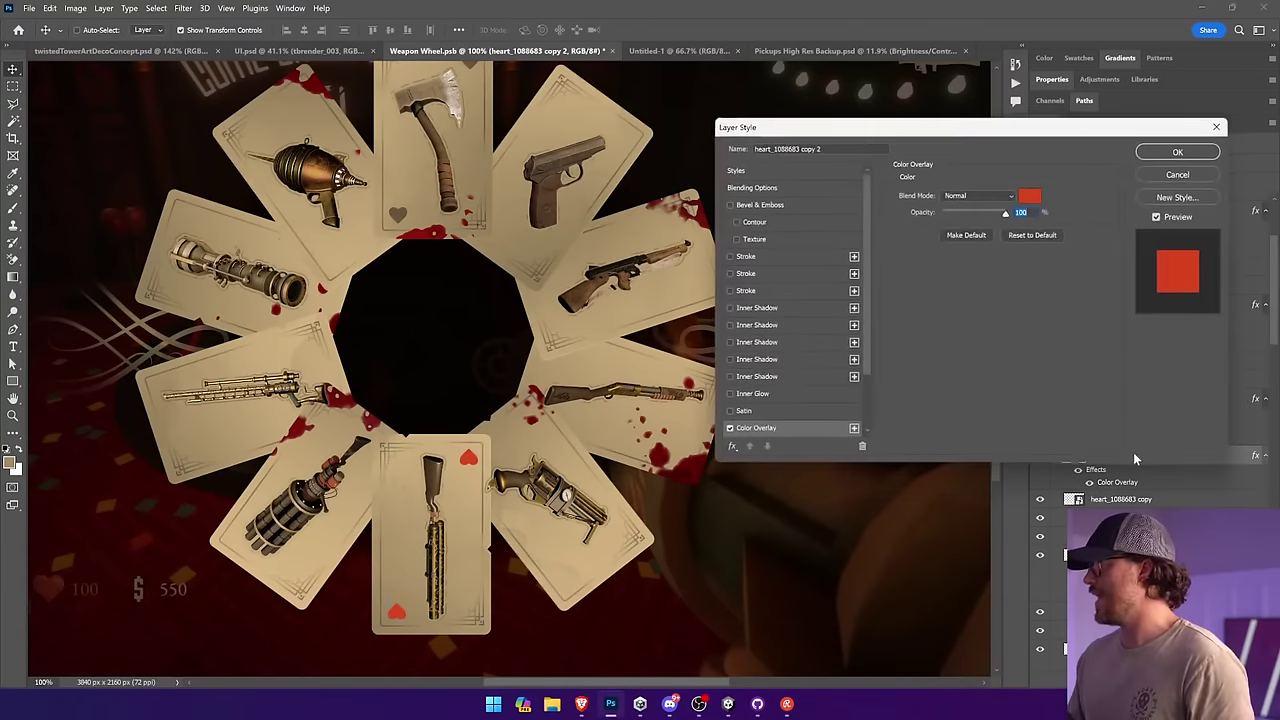
left_click(1028, 194)
left_click(1018, 275)
left_click_drag(1018, 275, 1005, 293)
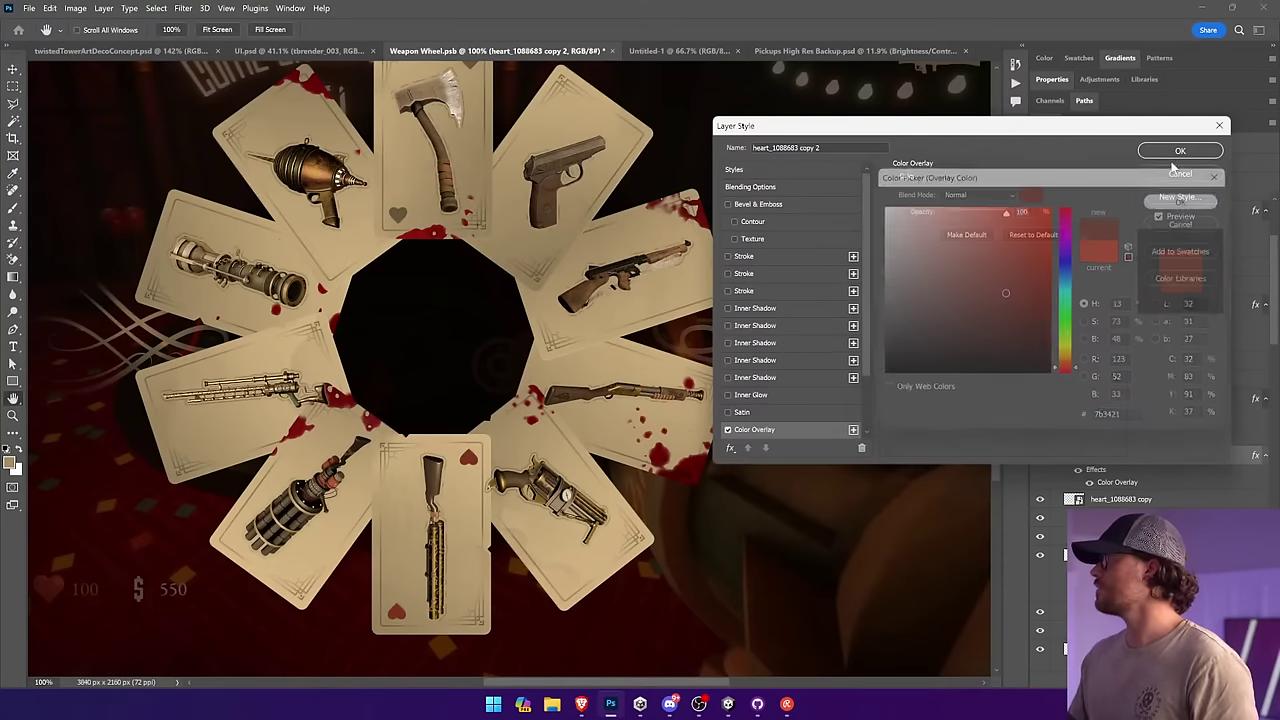
Step: Apply the bottom card hearts' Color Overlay, lower the layer opacity to 71%, and save the document
left_click(1183, 198)
left_click(1180, 150)
left_click_drag(1183, 181, 1193, 181)
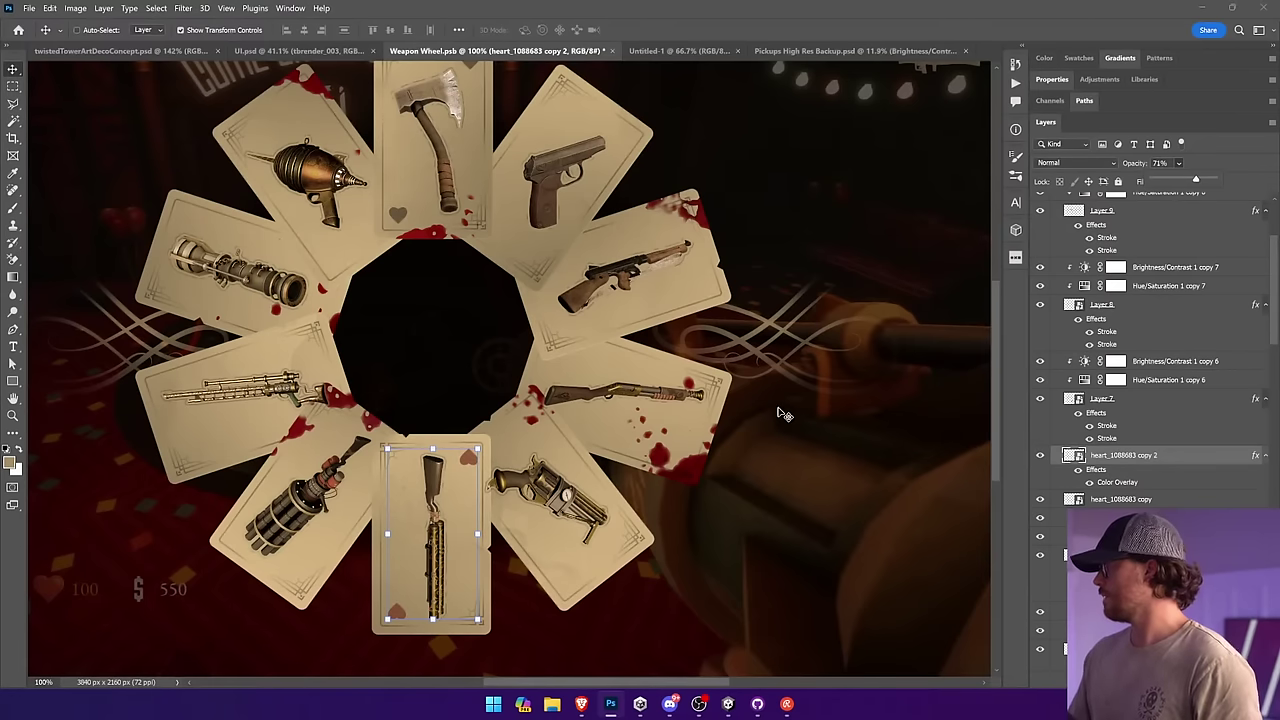
key("ctrl+s")
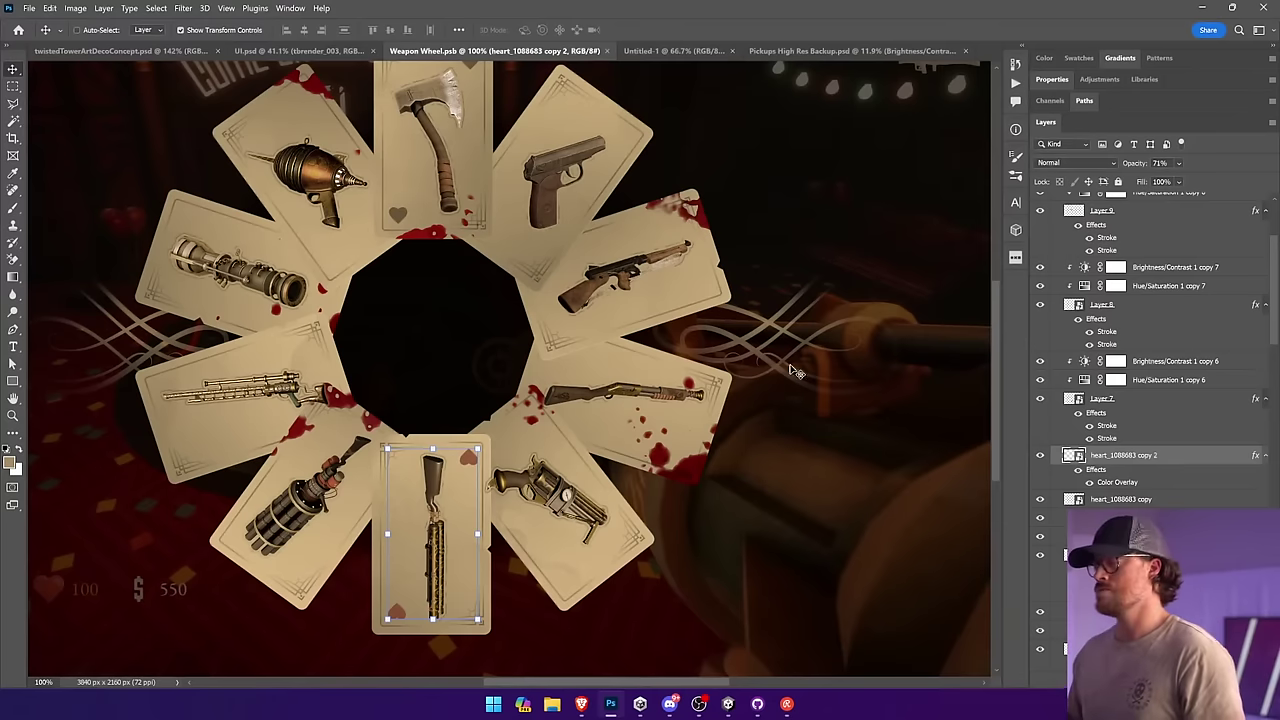
Step: Duplicate the bottom card's red hearts onto the brass cannon card and rotate them to match its tilt
mouse_move(714, 401)
left_mouse_down()
mouse_move(723, 455)
mouse_move(726, 413)
left_mouse_up()
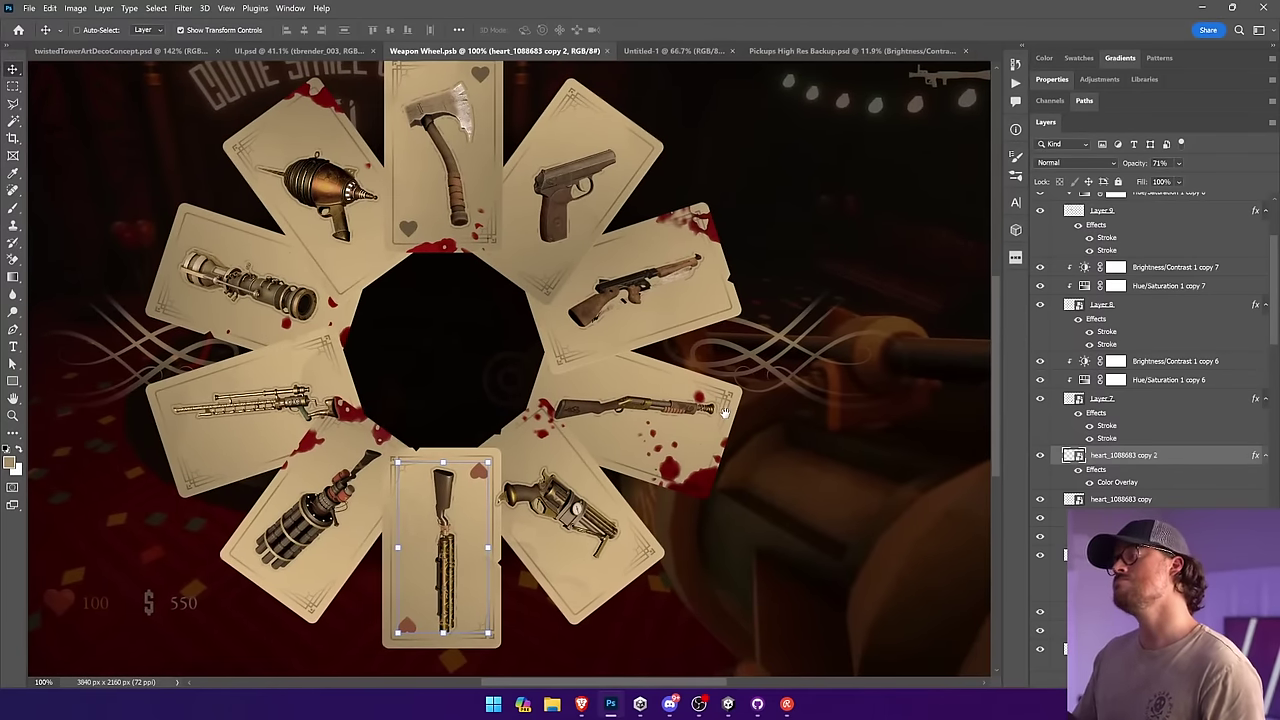
left_click_drag(693, 498, 518, 279, "alt")
mouse_move(316, 236)
left_mouse_down("shift")
mouse_move(428, 351)
mouse_move(357, 403)
mouse_move(417, 349)
left_mouse_up("shift")
key("Return")
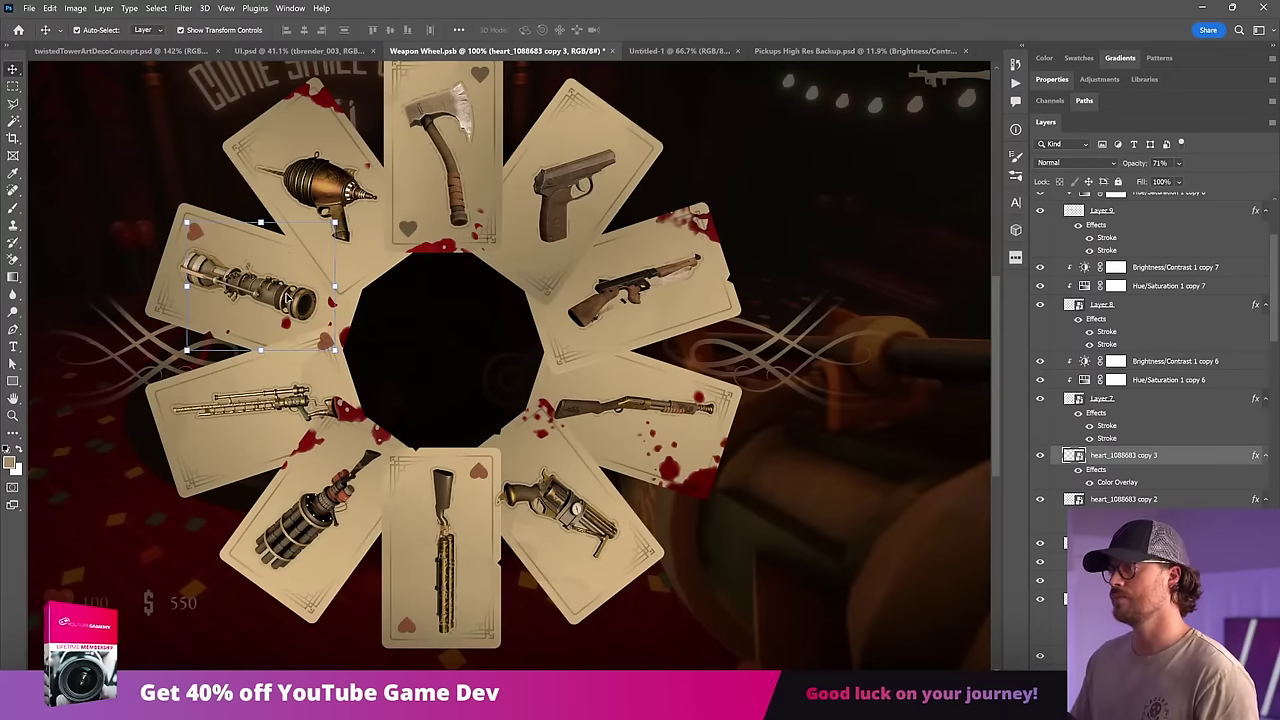
Step: Select the brass cannon layer together with its clipped Brightness/Contrast and Hue/Saturation adjustment layers
left_click(285, 295, "ctrl+shift")
left_click_drag(1103, 241, 1115, 240)
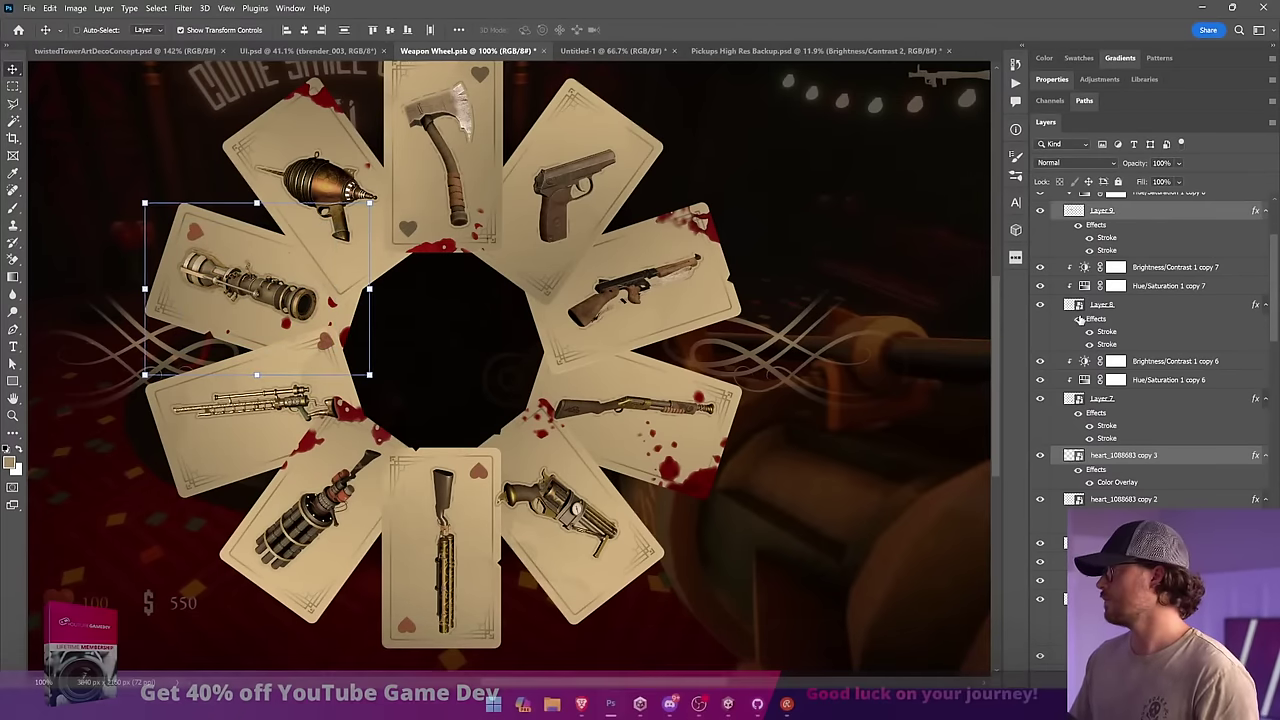
scroll(1172, 265, "up", 3)
left_click(1172, 262)
key("ctrl+0")
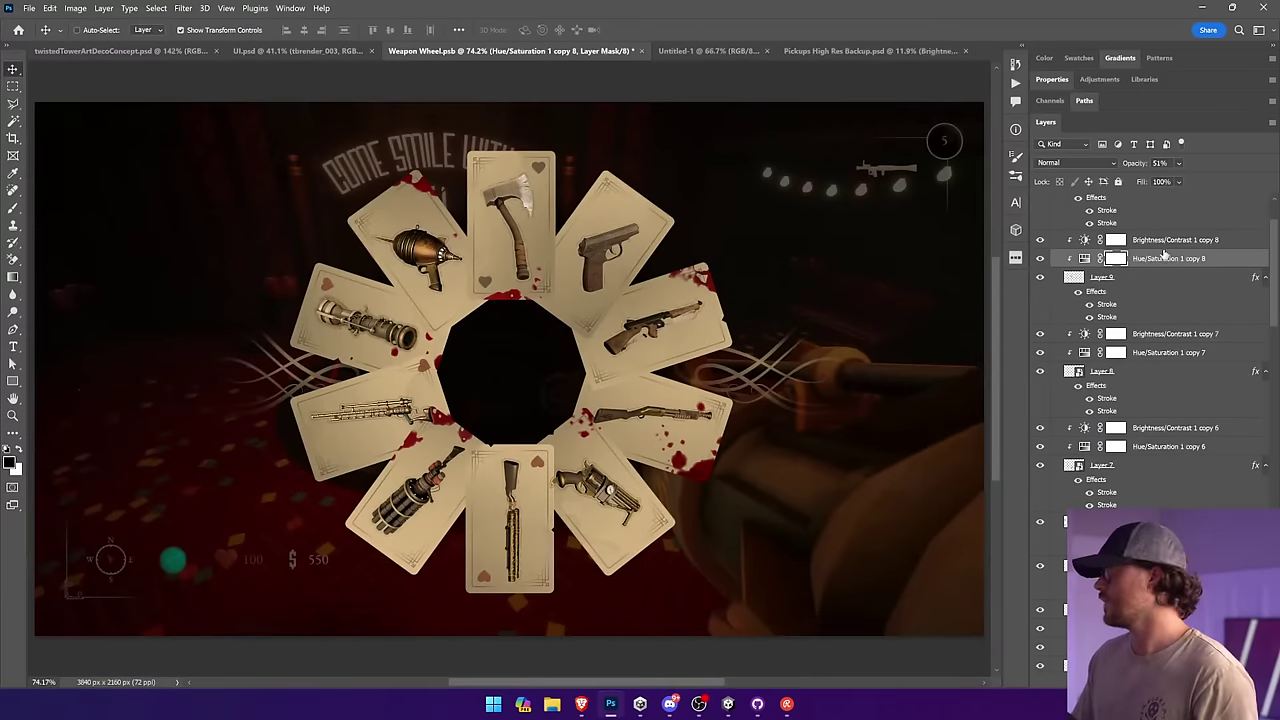
left_click(437, 364, "ctrl")
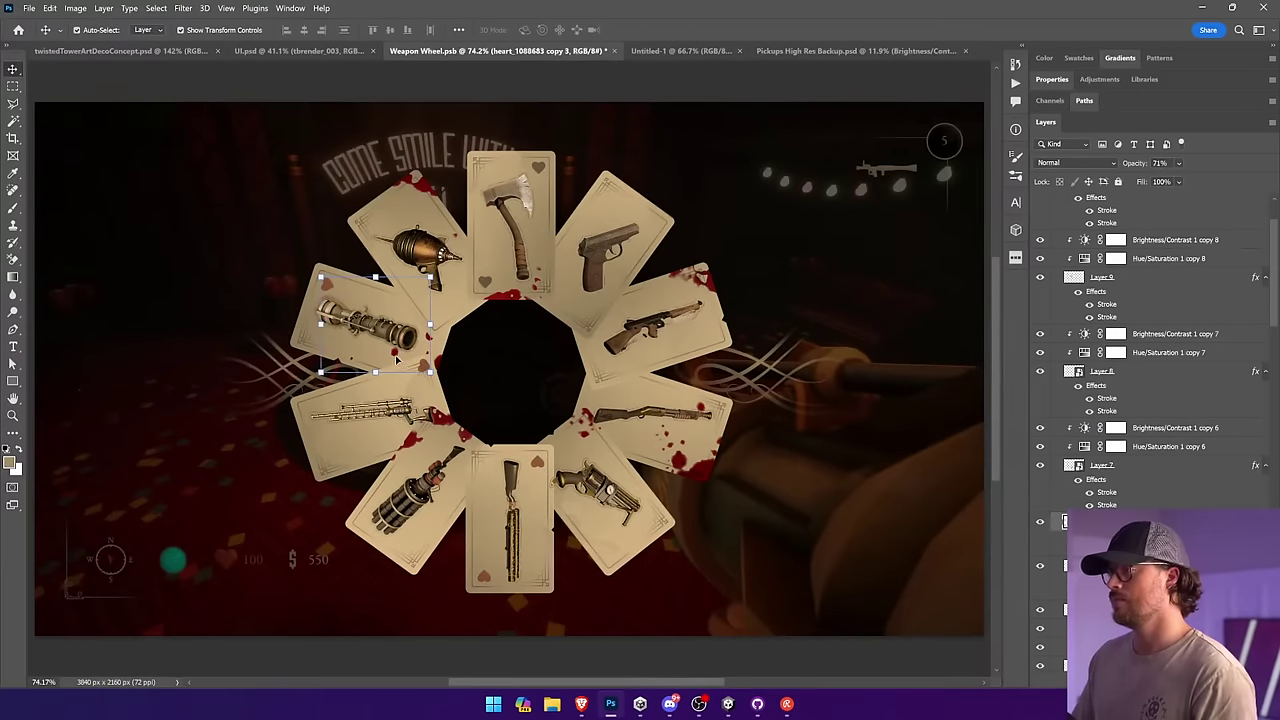
left_click(378, 356, "ctrl")
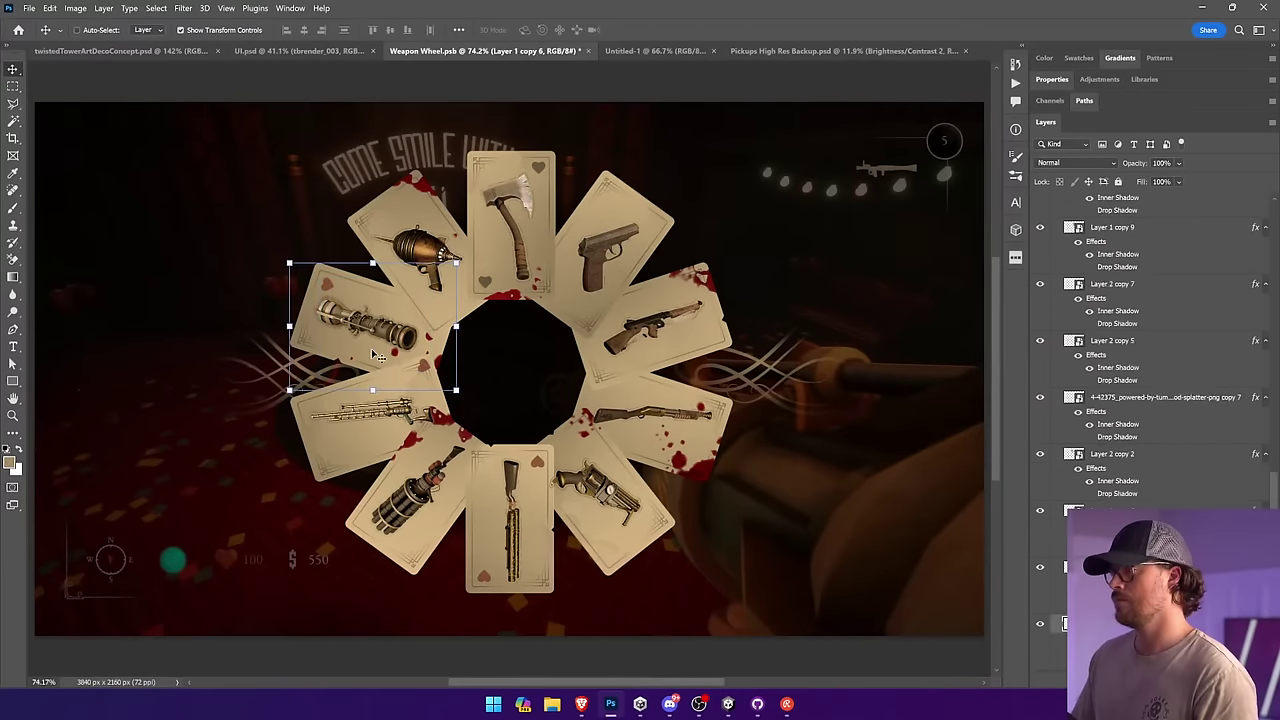
left_click(377, 330, "ctrl")
scroll(1130, 290, "up", 2)
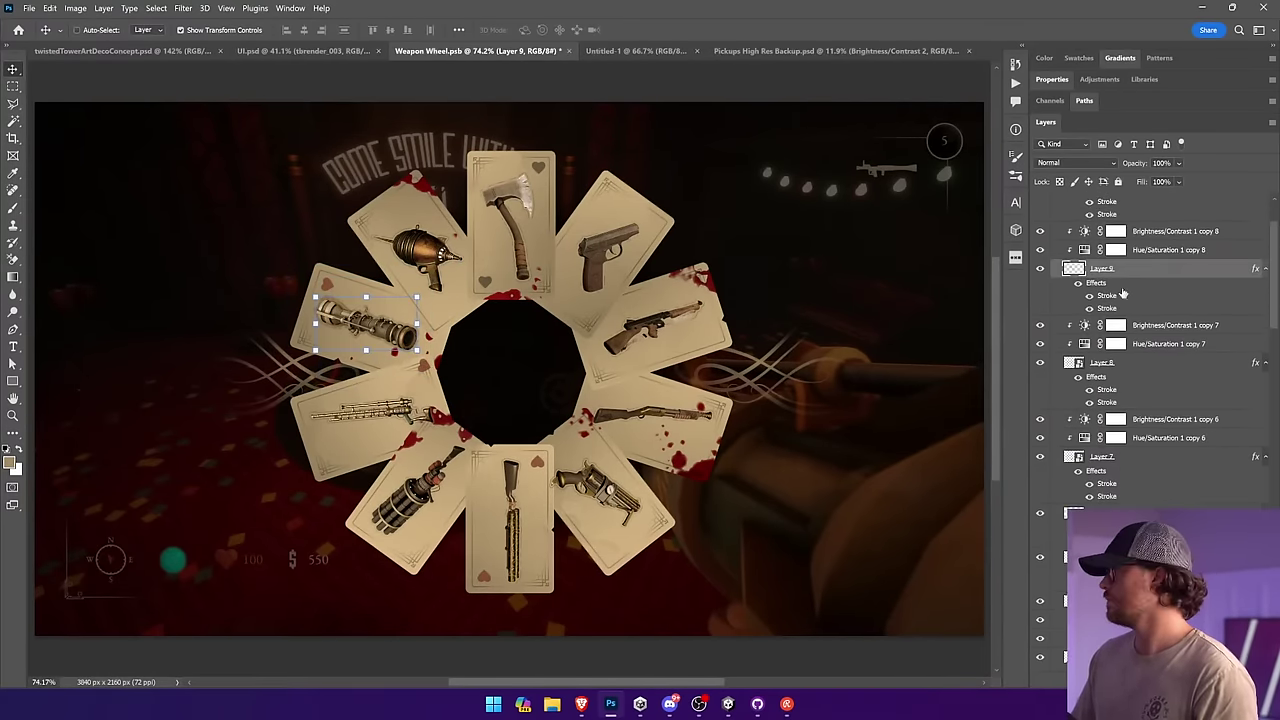
scroll(1157, 252, "up", 1)
left_click(1158, 268, "shift")
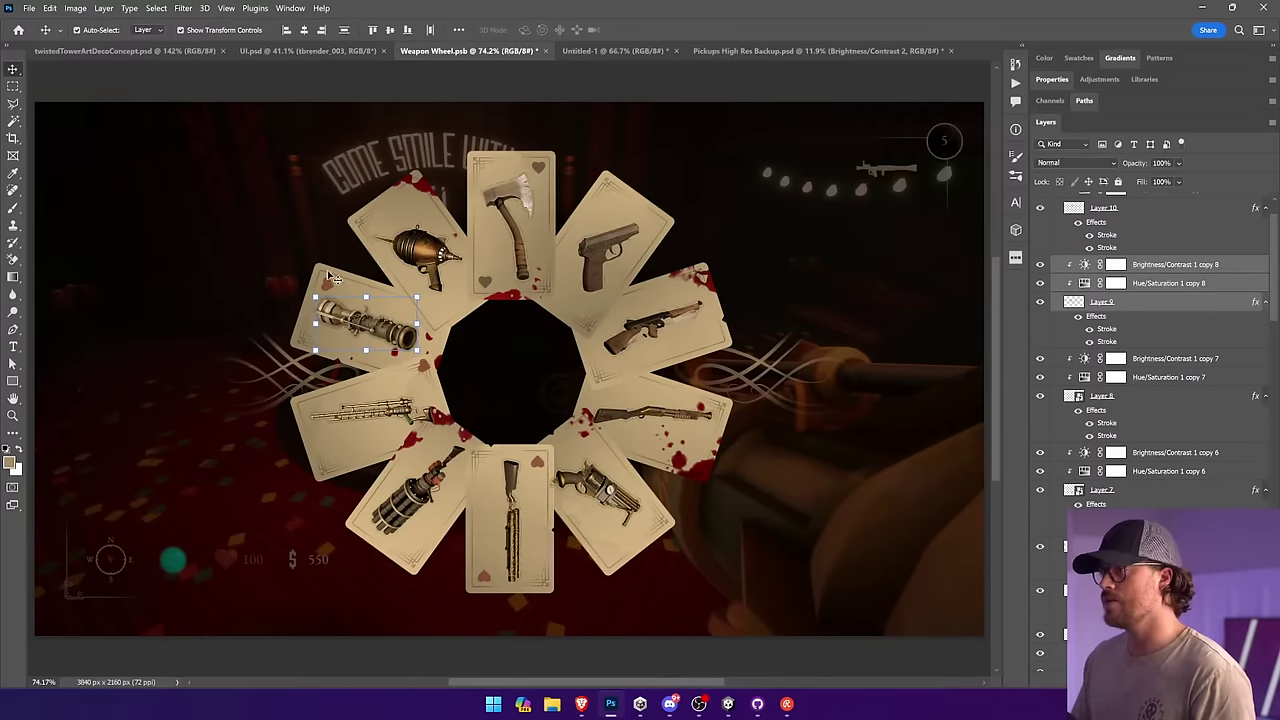
Step: Add the cannon card and its hearts to the selection, and restack the cannon and its adjustments directly above those hearts
key("ctrl+t")
key("Escape")
key("z")
left_click_drag(280, 251, 412, 380)
key("v")
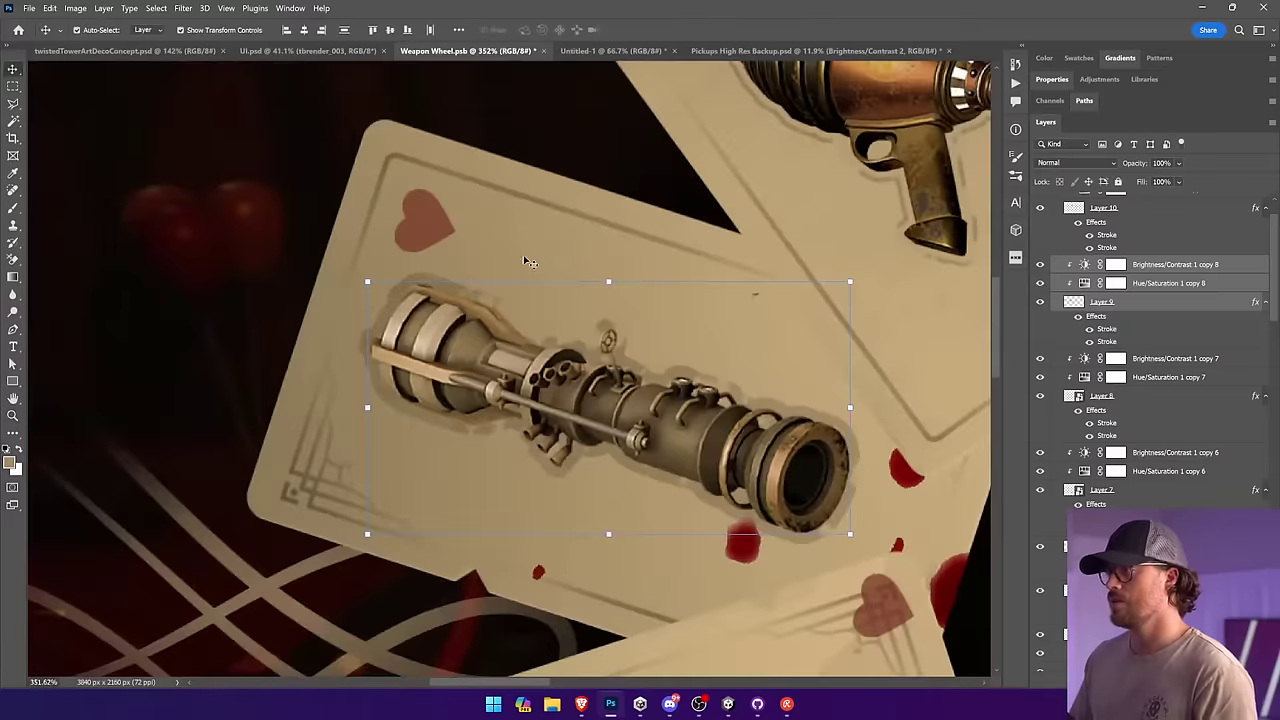
left_click(447, 249, "shift")
scroll(1070, 430, "down", 1)
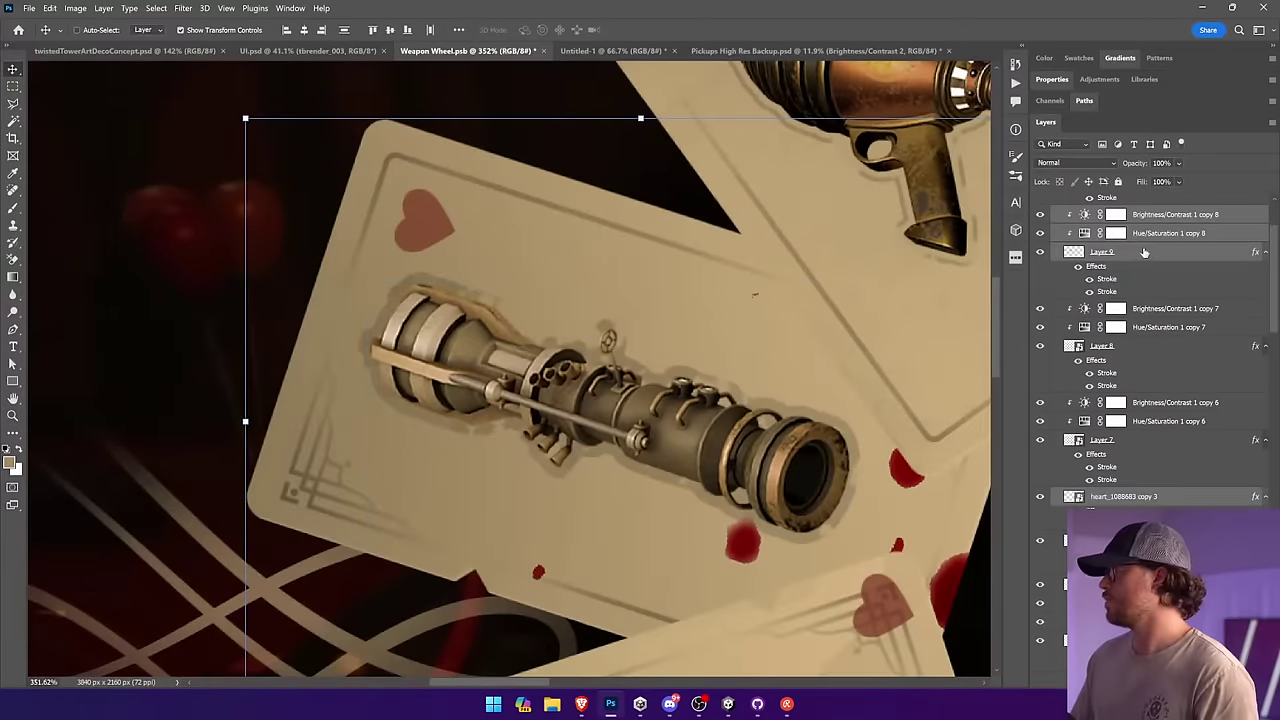
left_click_drag(1147, 257, 1150, 488)
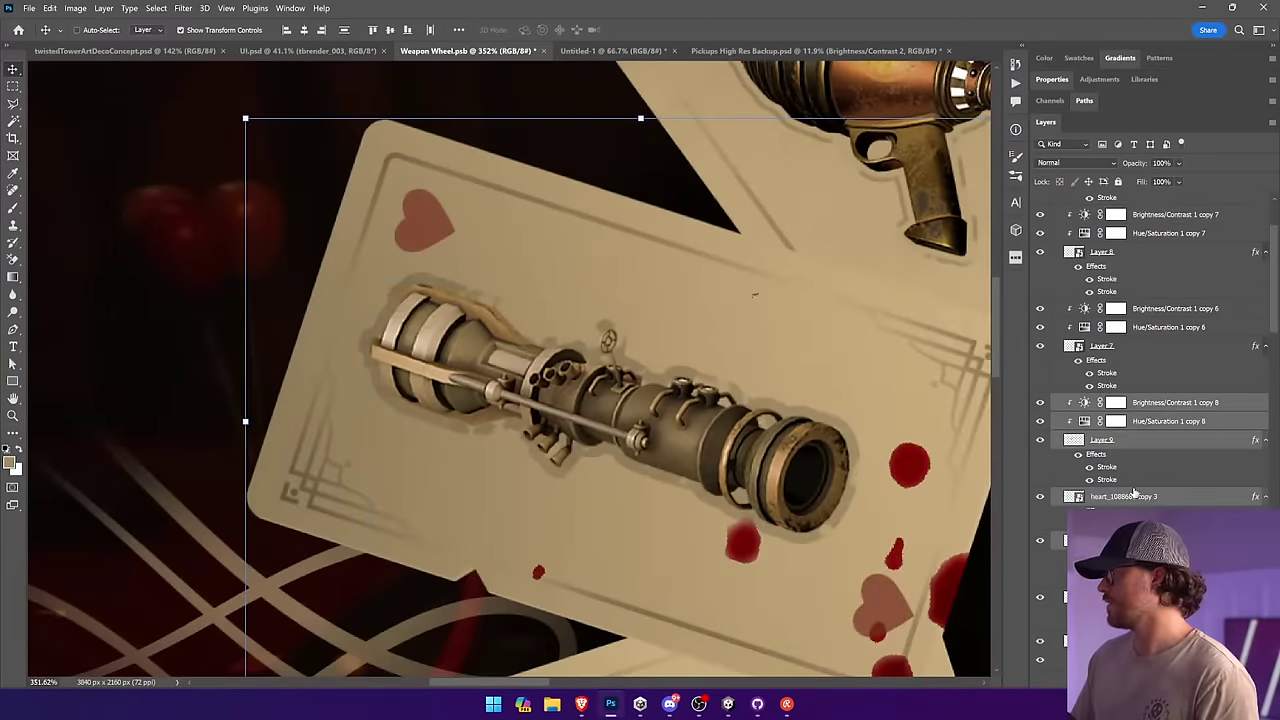
key("ctrl+0")
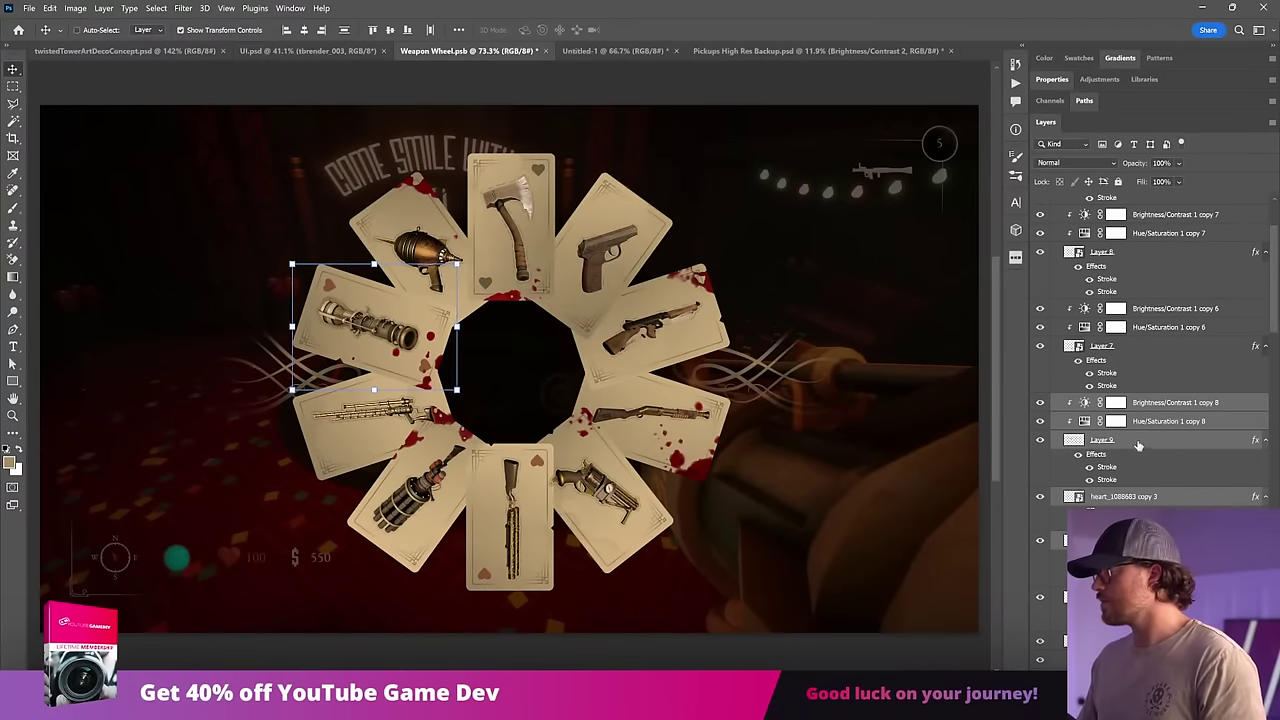
Step: Move the cannon card, its hearts, weapon and adjustments as one block just below the bottom card's hearts in the layer stack
left_click_drag(1147, 540, 1147, 622)
left_click_drag(1150, 487, 1150, 652)
scroll(1150, 420, "down", 2)
key("ctrl+]")
key("ctrl+]")
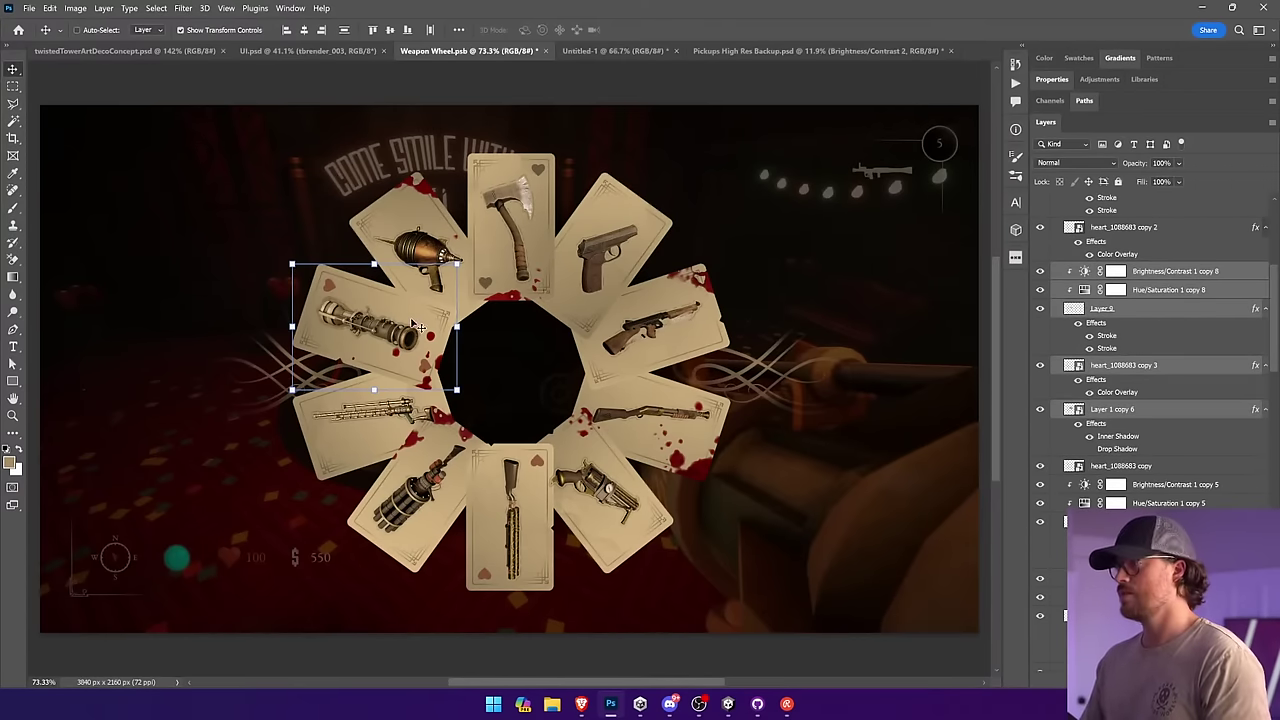
left_click_drag(414, 324, 375, 300)
key("ctrl+z")
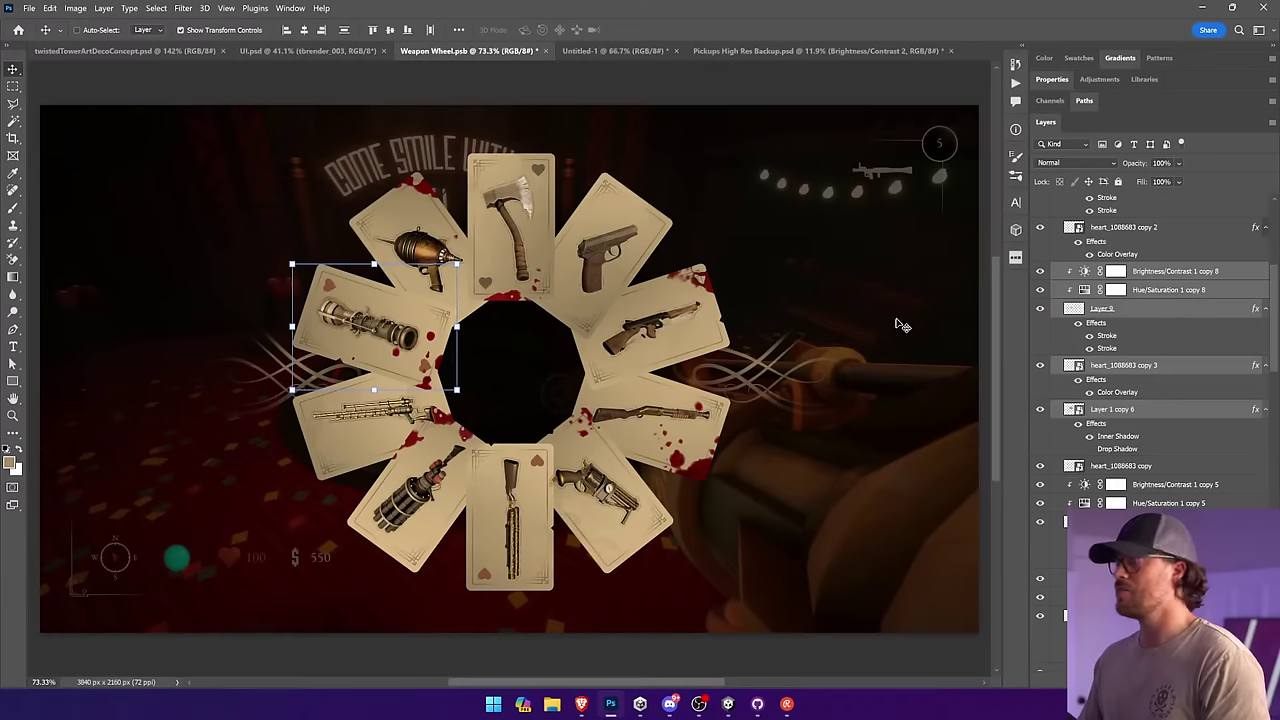
left_click(785, 92, "ctrl")
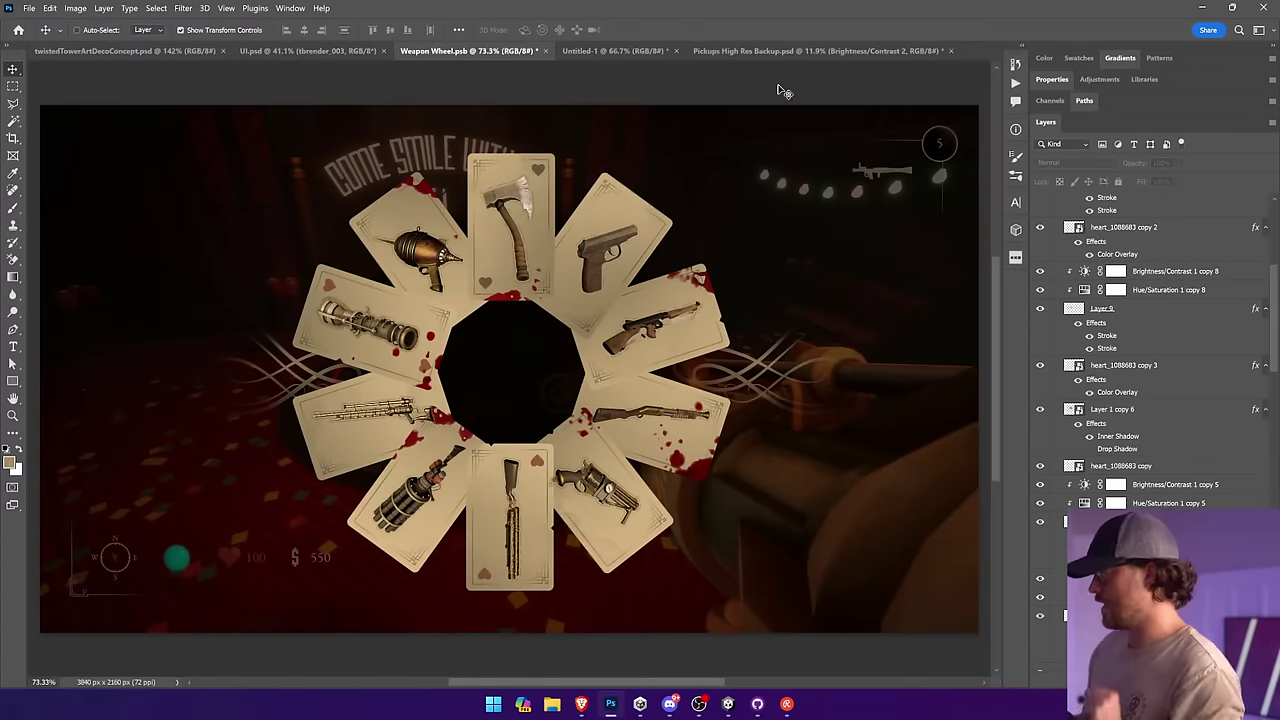
Step: Rotate the cannon card's hearts slightly so both line up with the corners of the card's inner frame
left_click(427, 370, "ctrl")
key("z")
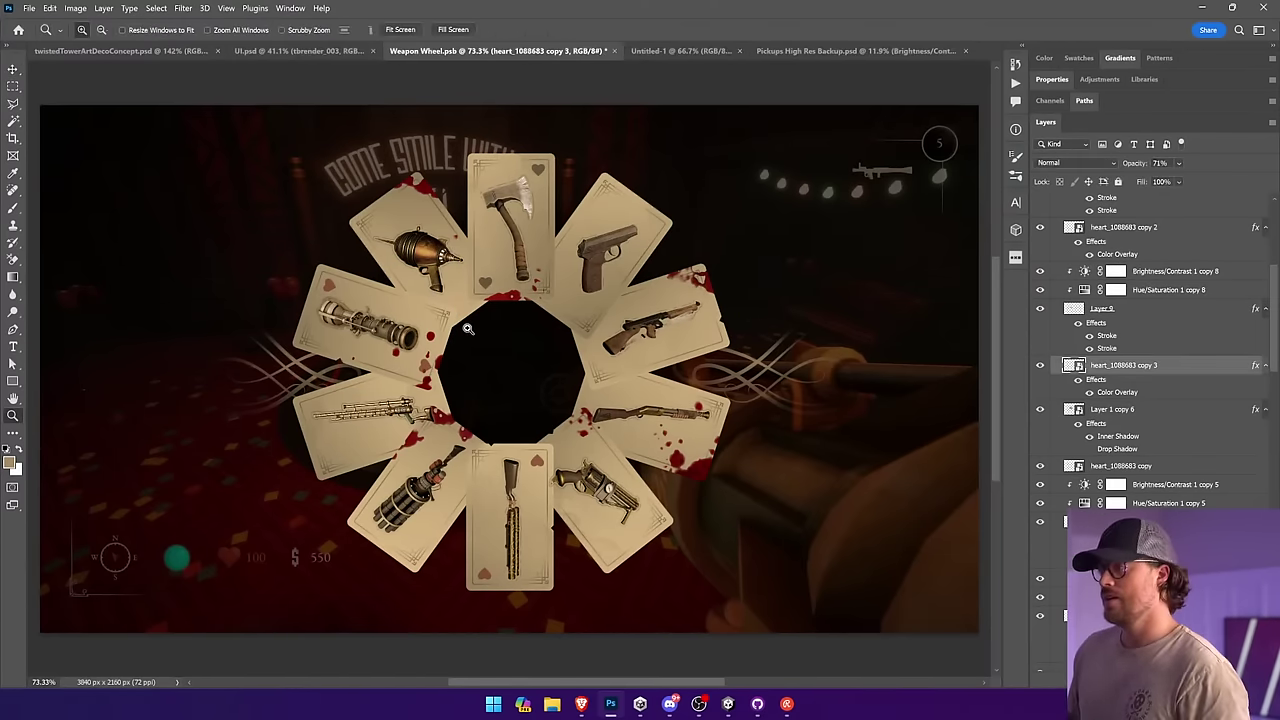
left_click_drag(466, 328, 610, 430)
key("v")
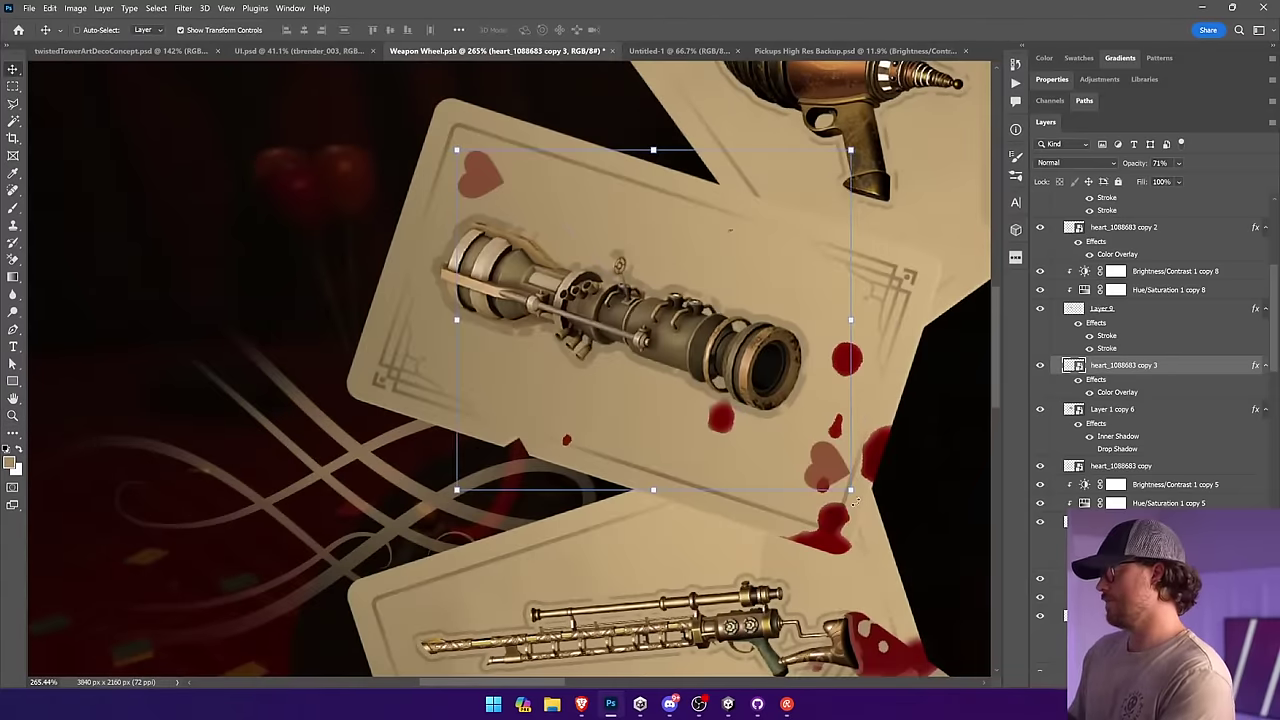
left_click_drag(853, 503, 817, 485)
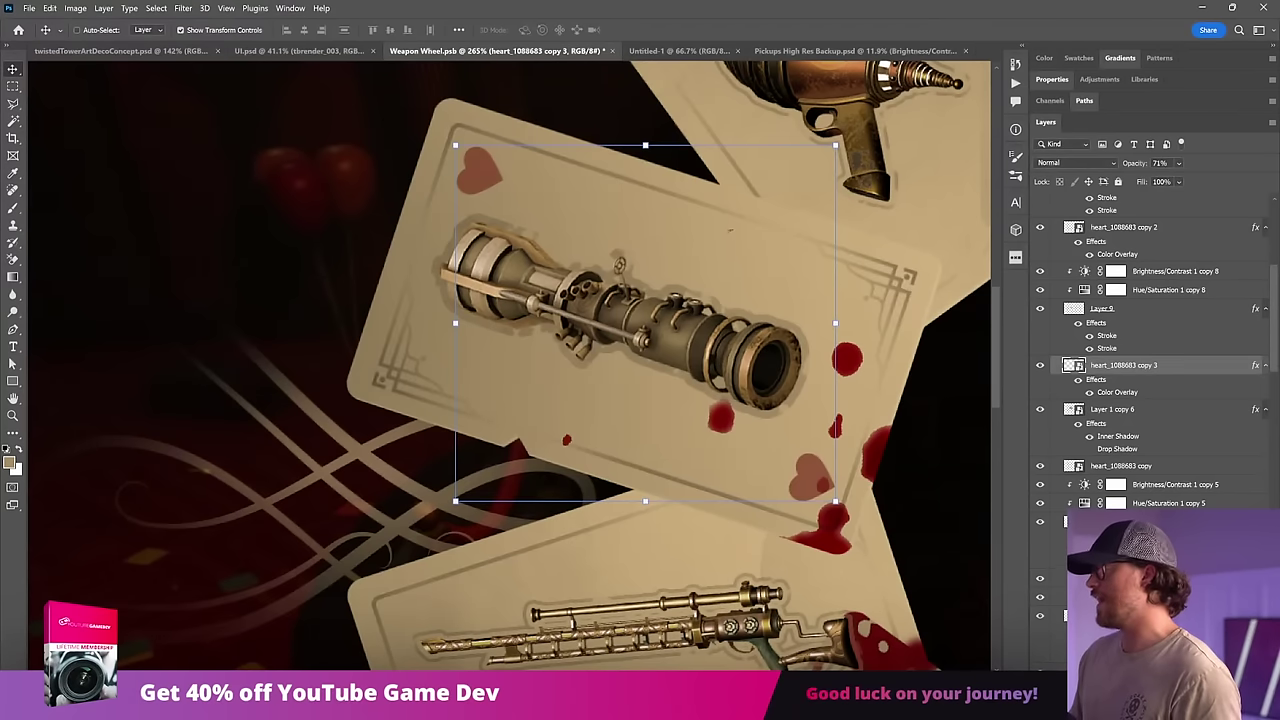
Step: Add a layer mask to the cannon card's hearts, fade the blood-spattered lower heart with a soft 90 px black brush, and save
left_click(1136, 709)
left_click(13, 208)
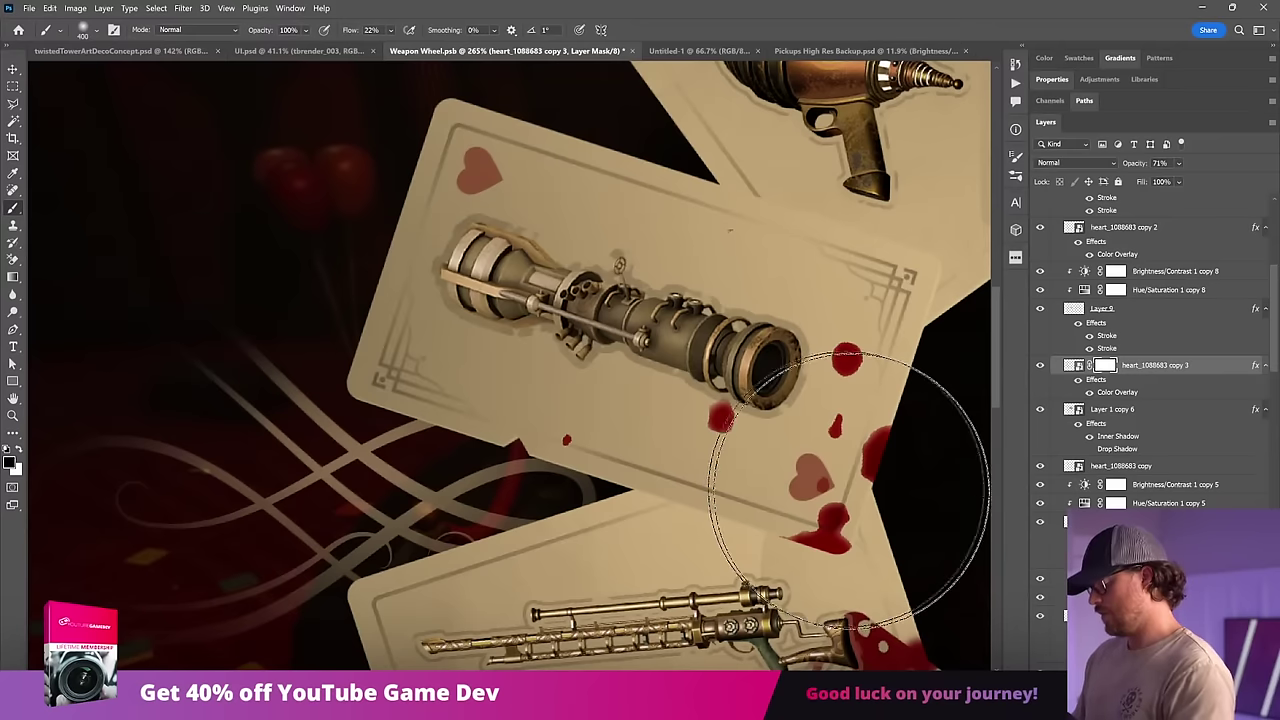
key("bracketleft")
key("bracketleft")
key("bracketleft")
key("bracketleft")
key("bracketleft")
key("bracketleft")
key("bracketleft")
key("bracketleft")
key("bracketleft")
key("bracketleft")
key("bracketleft")
key("bracketleft")
key("bracketleft")
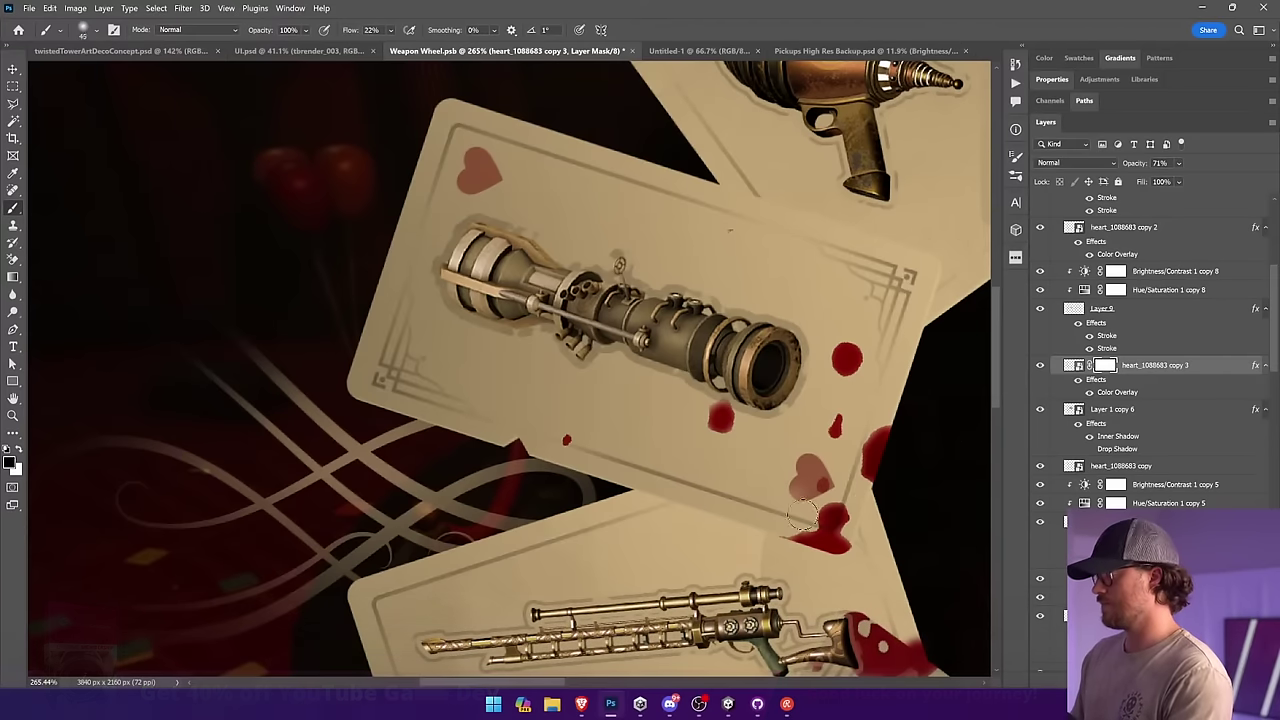
key("bracketright")
key("bracketright")
key("bracketright")
key("bracketright")
key("bracketright")
mouse_move(821, 500)
left_mouse_down()
mouse_move(758, 488)
mouse_move(808, 445)
mouse_move(790, 462)
mouse_move(828, 492)
left_mouse_up()
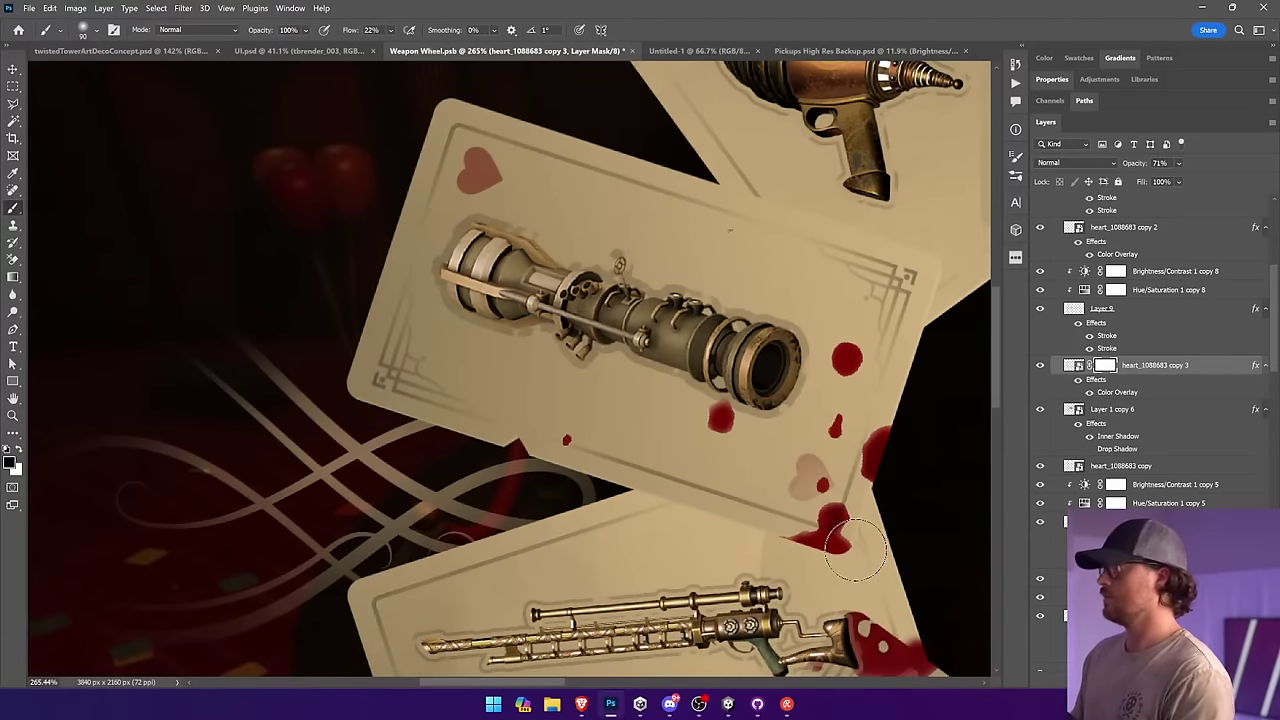
key("ctrl+0")
key("v")
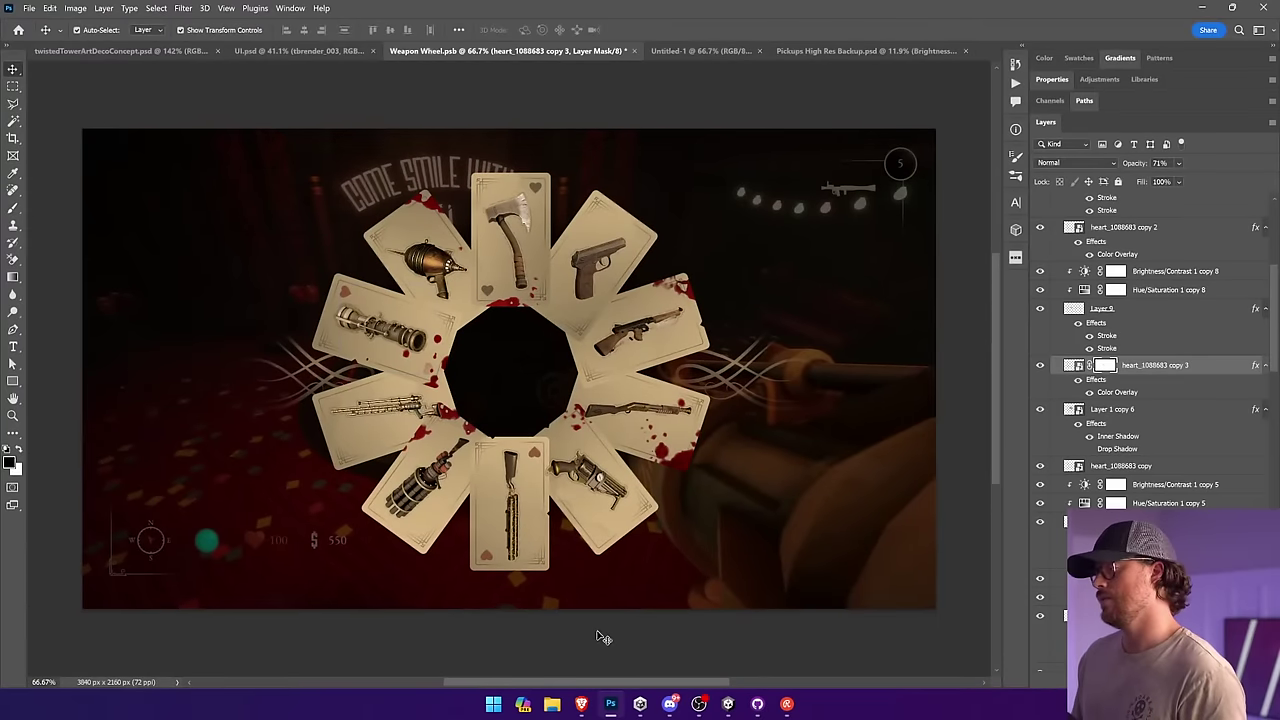
key("ctrl+s")
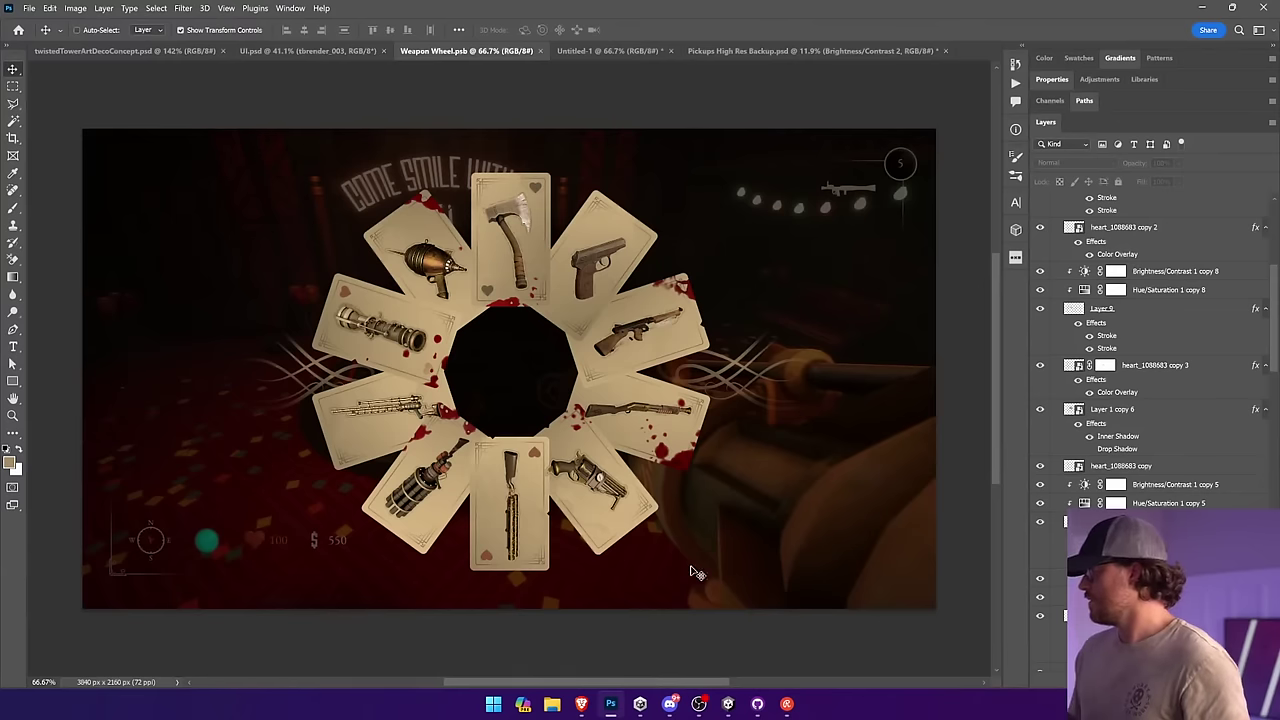
Step: Search the Noun Project icons for "spade"
left_click(1015, 258)
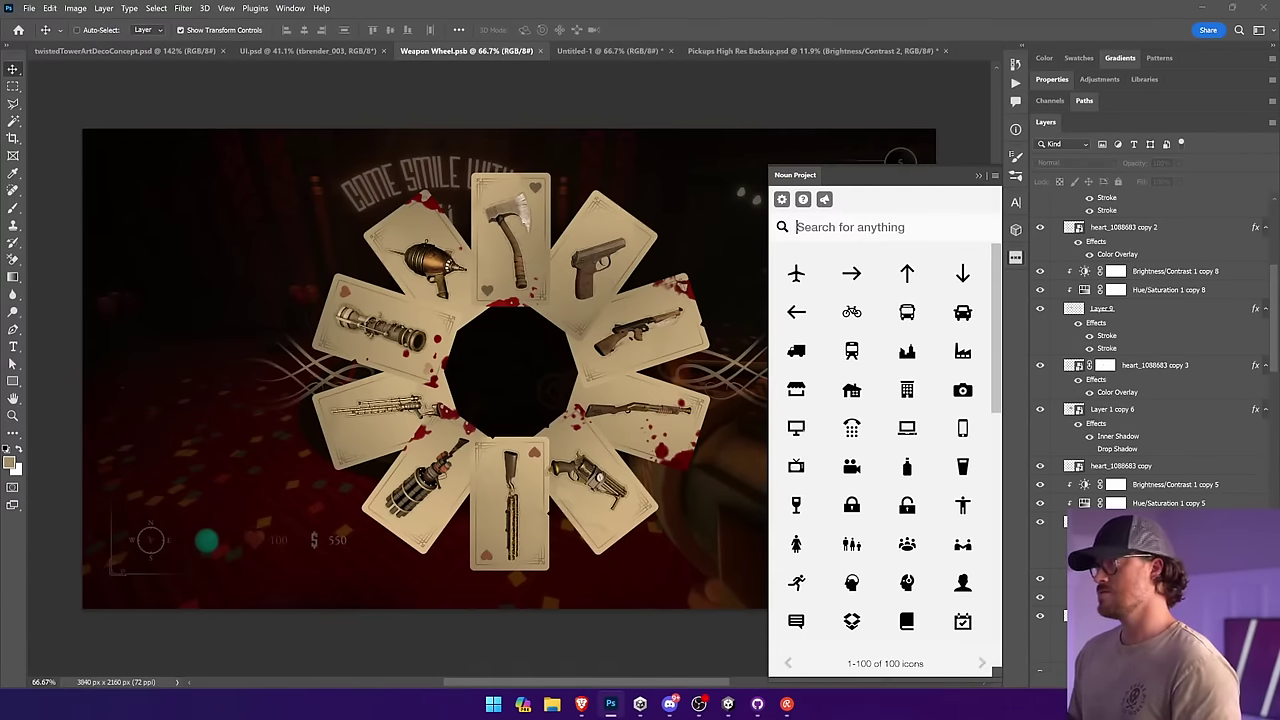
type("spade")
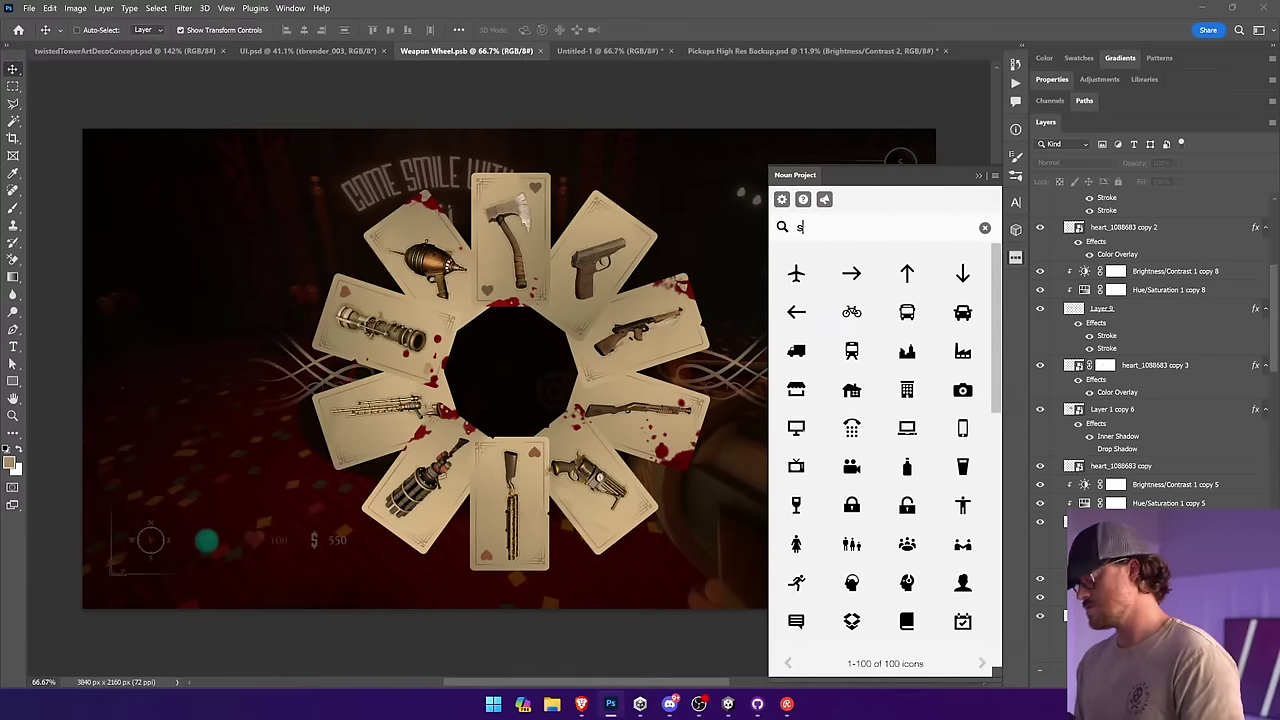
key("Return")
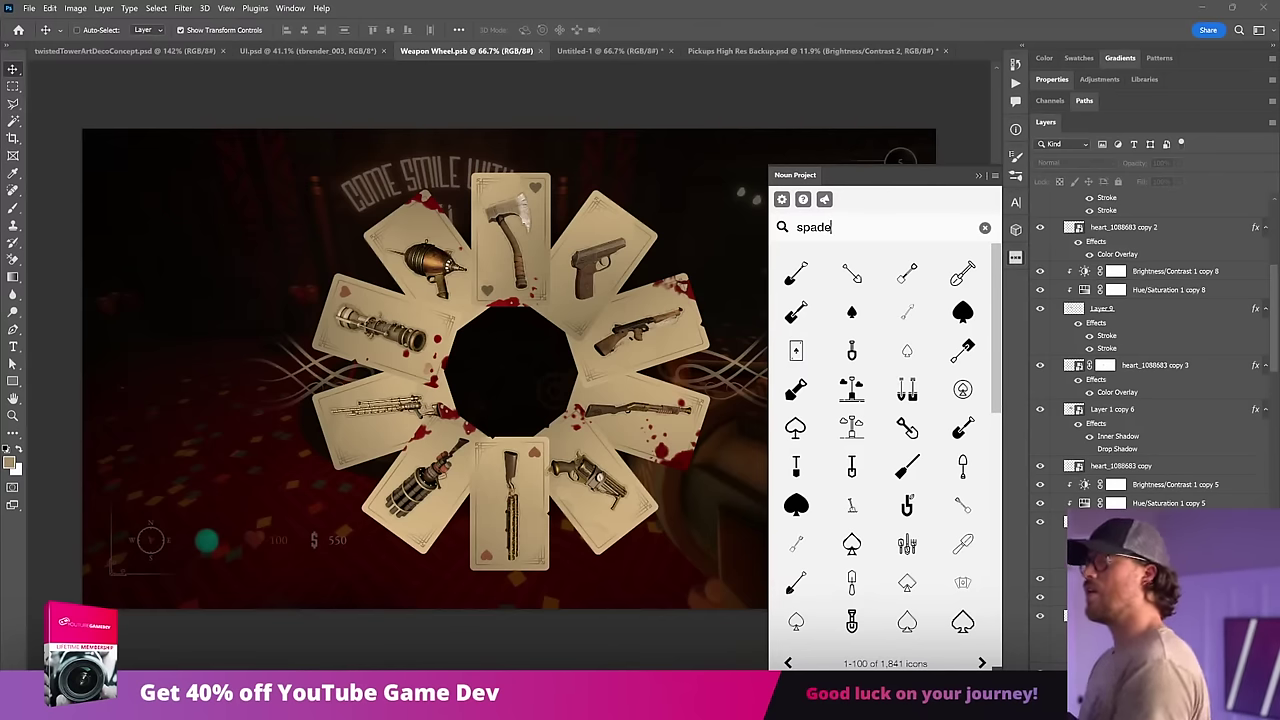
left_click(393, 463)
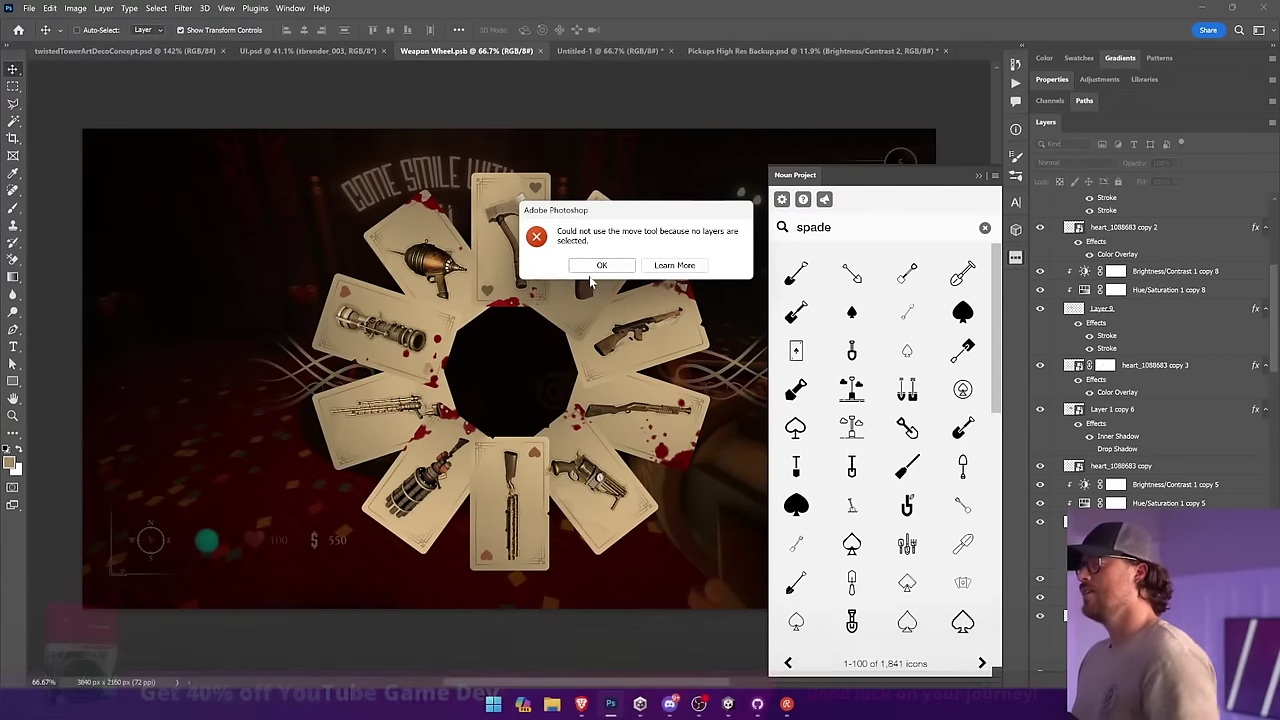
key("Return")
Step: Open the hearts smart object, rotate its upper heart upside down like on a real playing card, and save it
double_click(1075, 365)
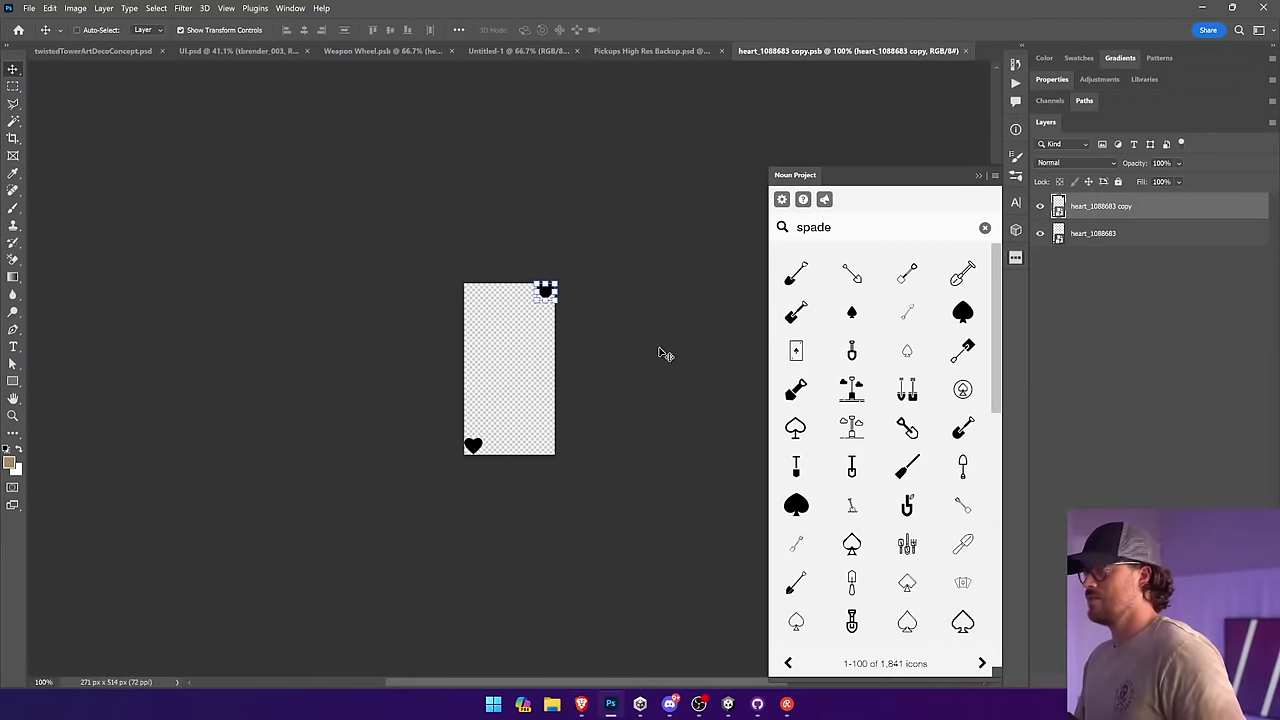
mouse_move(581, 704)
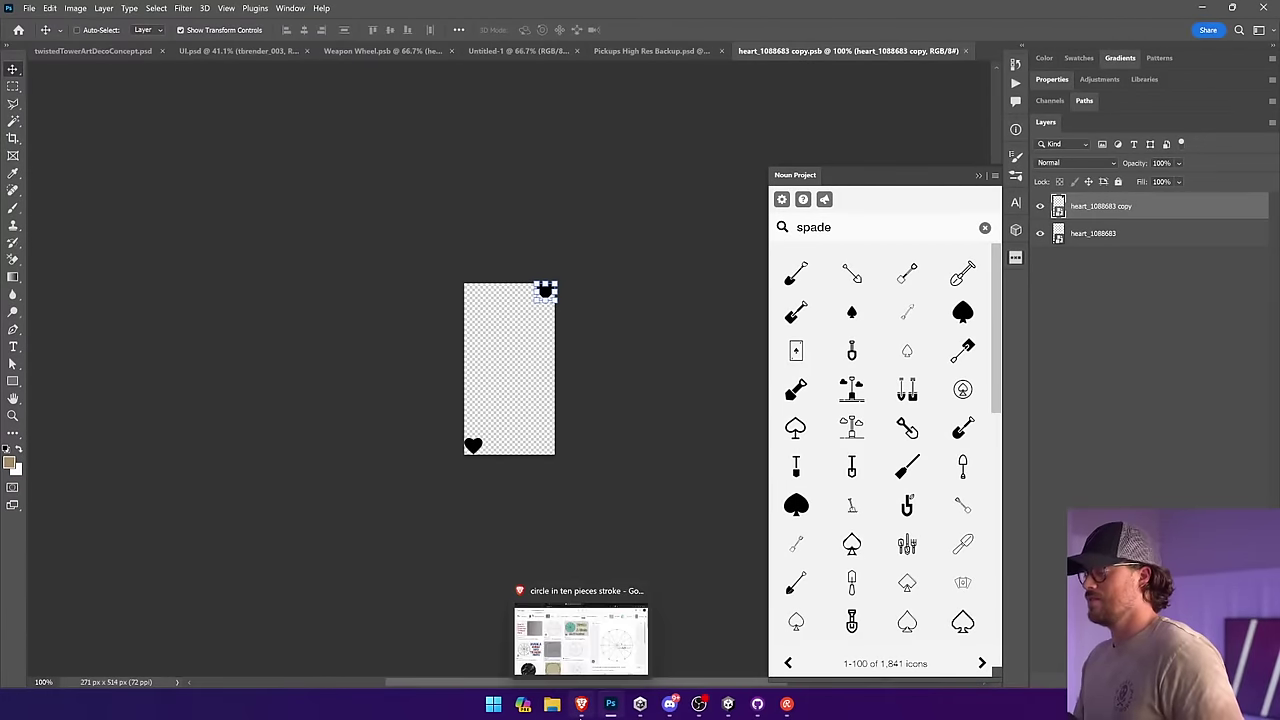
left_click(580, 628)
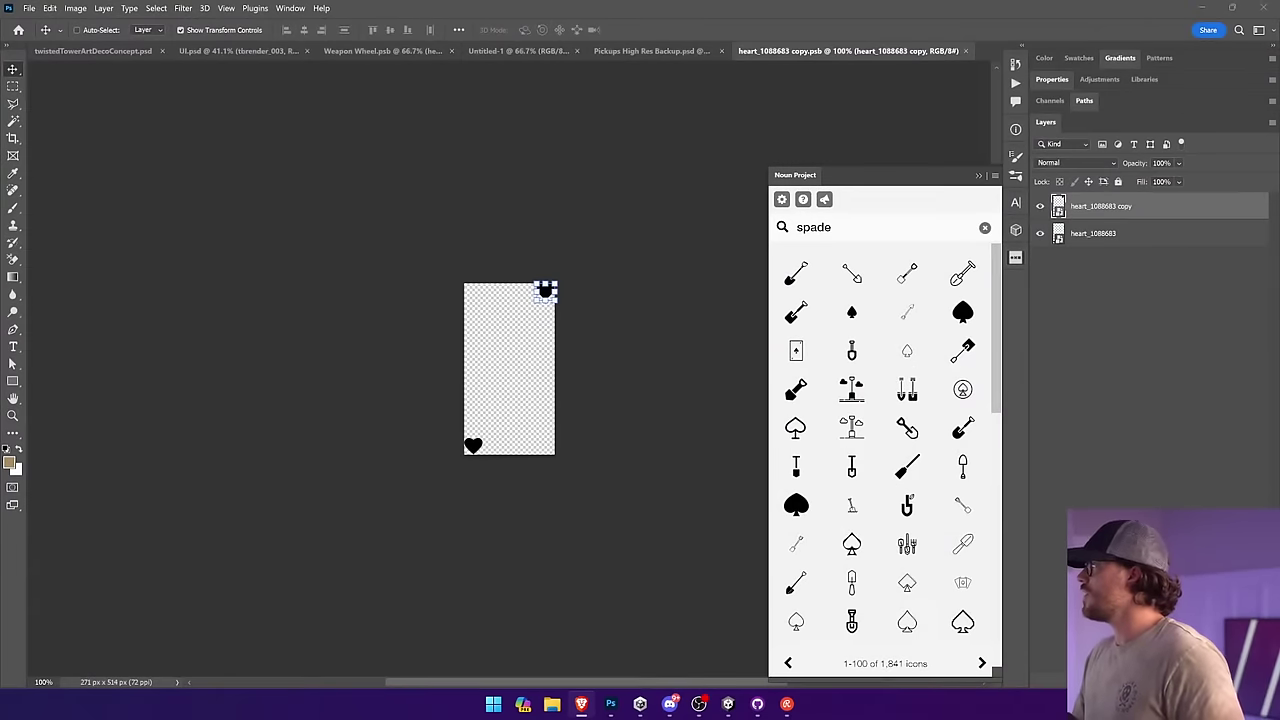
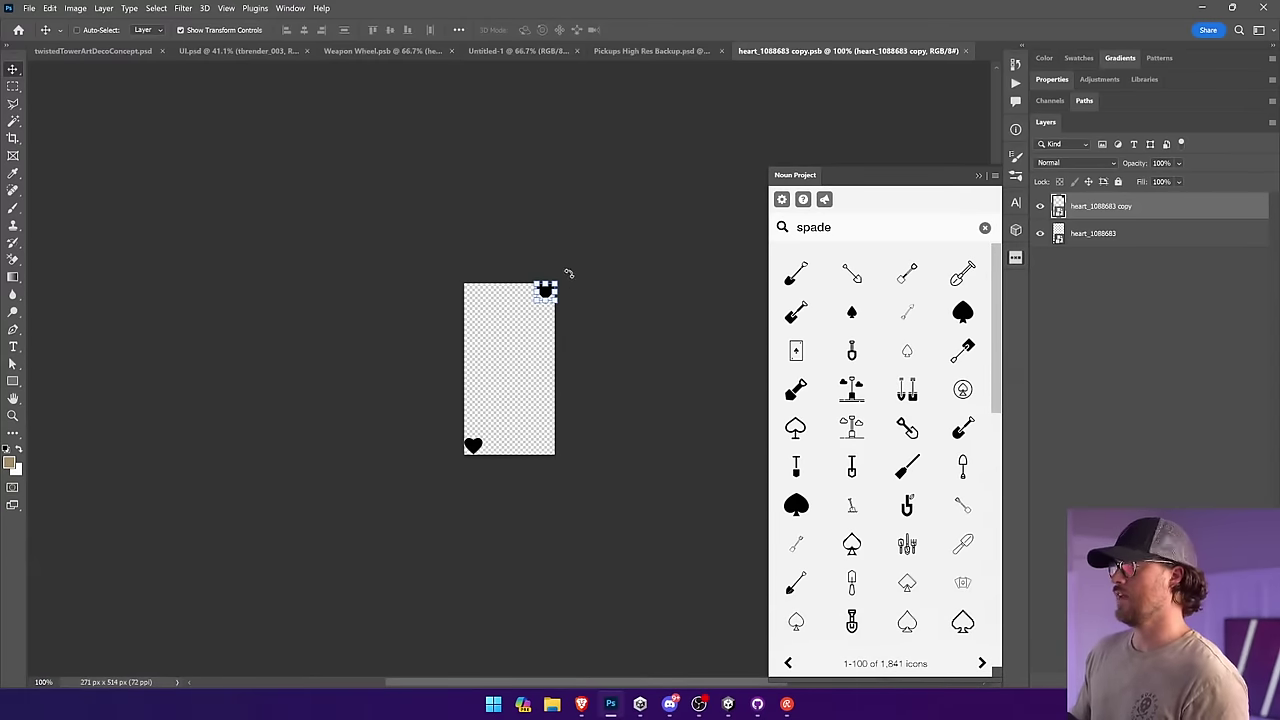
left_click_drag(569, 273, 511, 325)
key("Return")
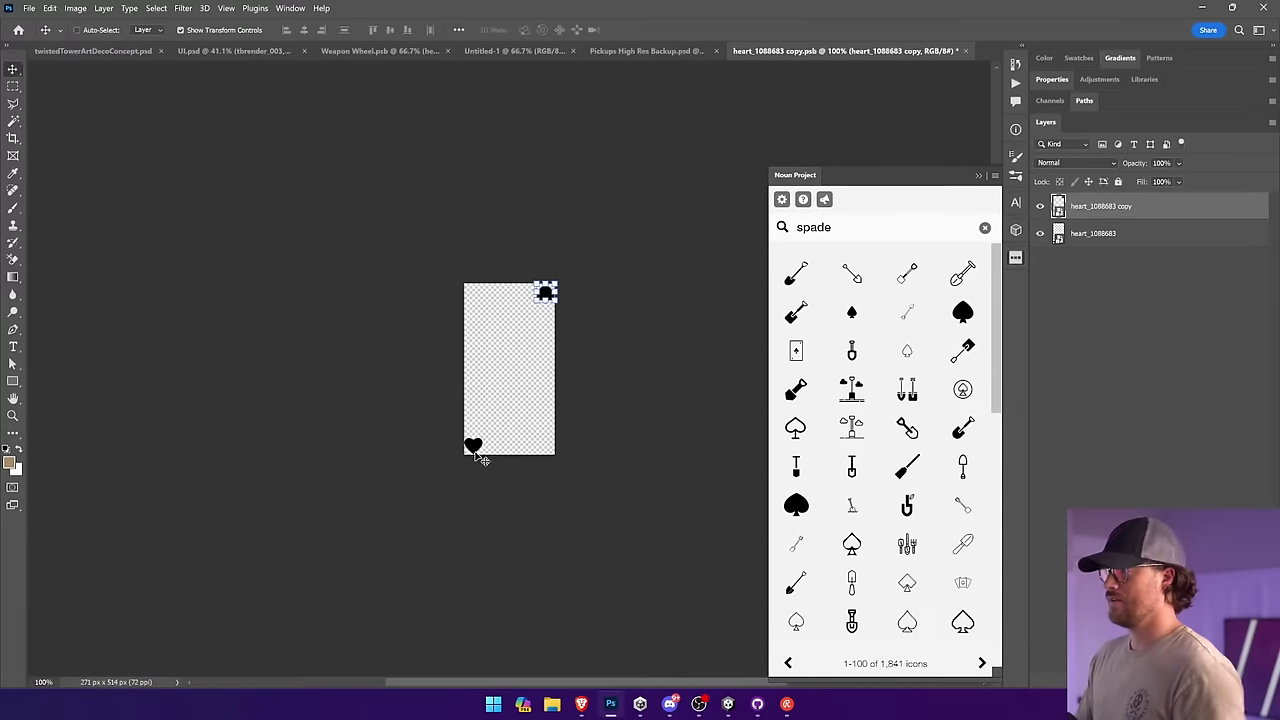
left_click(476, 450)
key("ctrl+s")
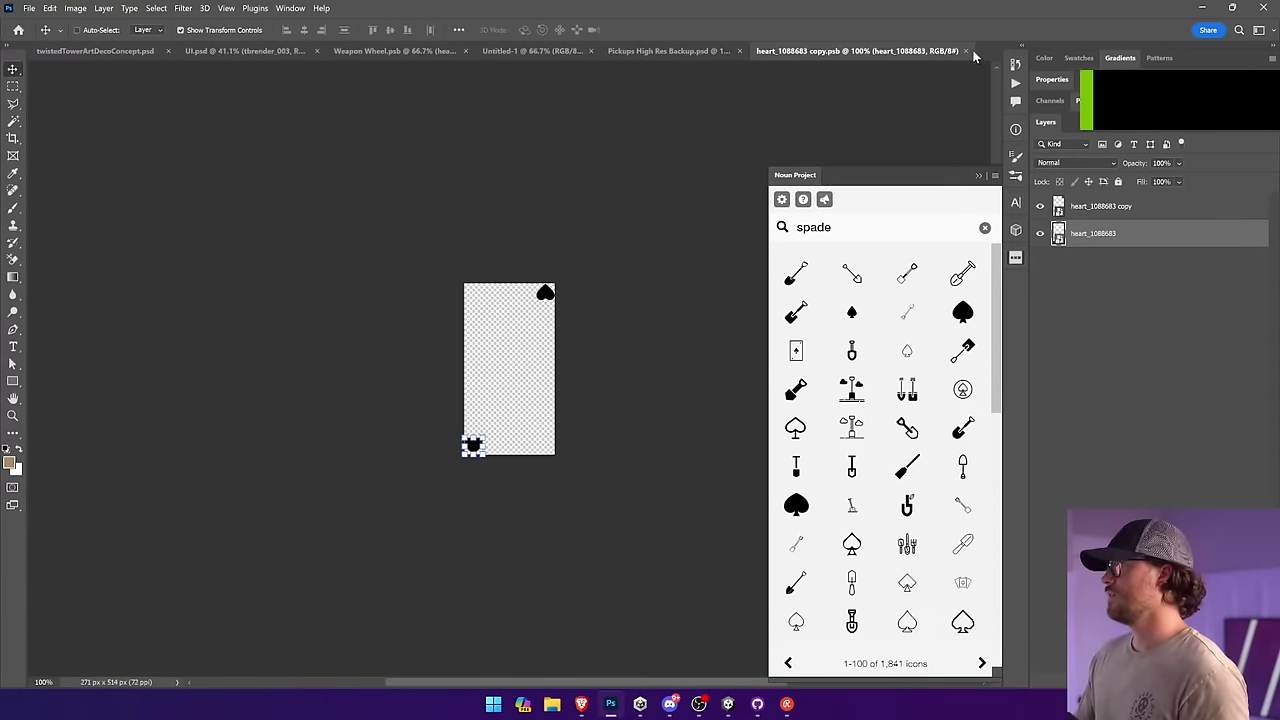
Step: In the cannon card's hearts smart object, turn the upper heart upright and the lower heart upside down, save it and close it
left_click(966, 51)
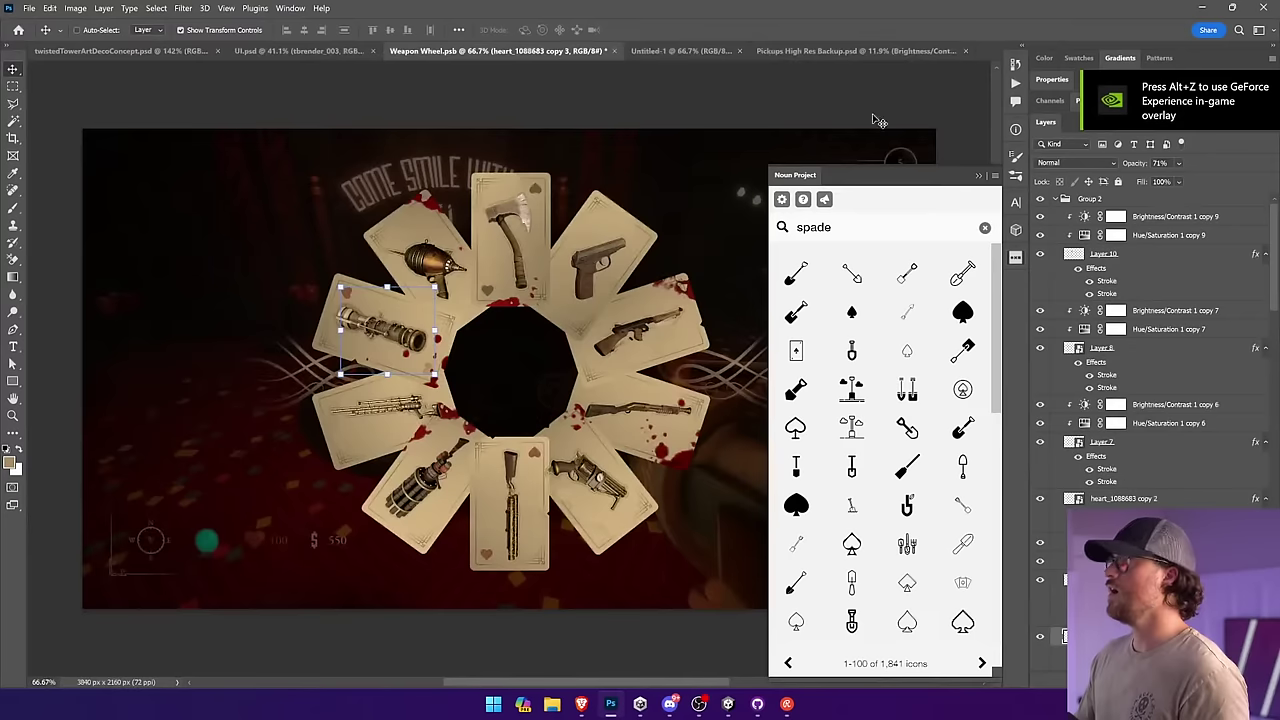
left_click(63, 286)
key("alt+Tab")
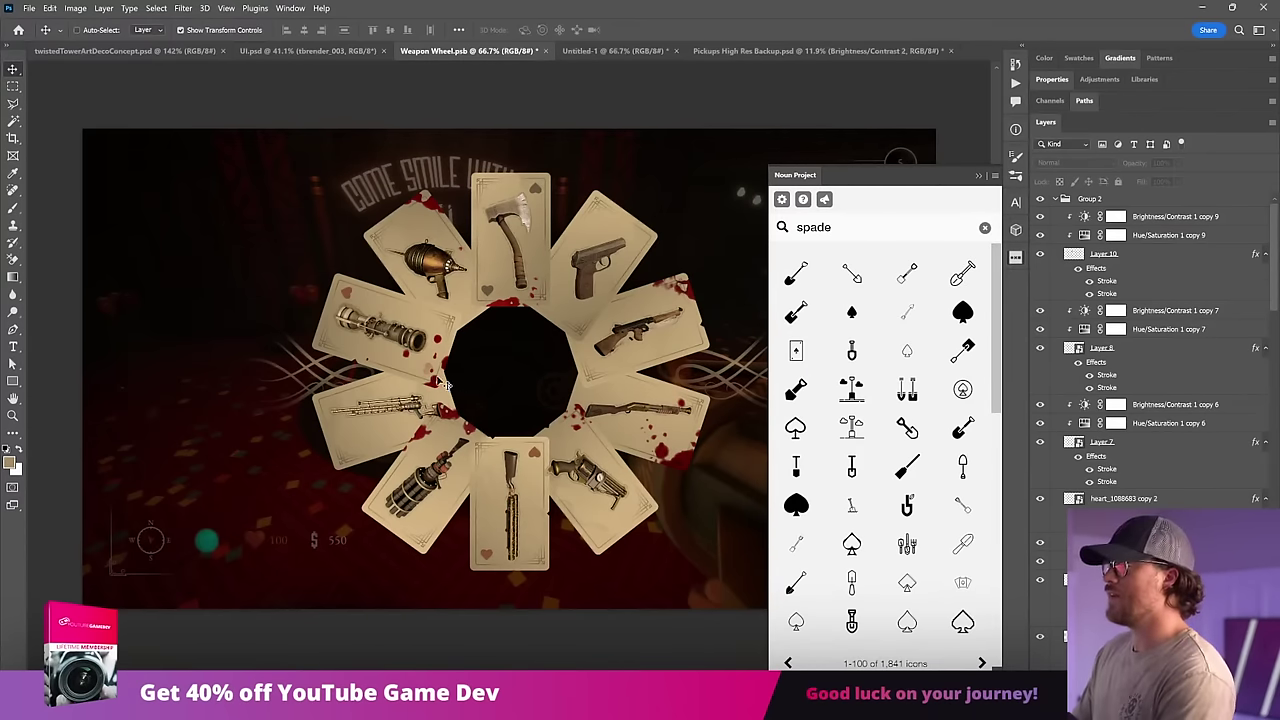
left_click(345, 314)
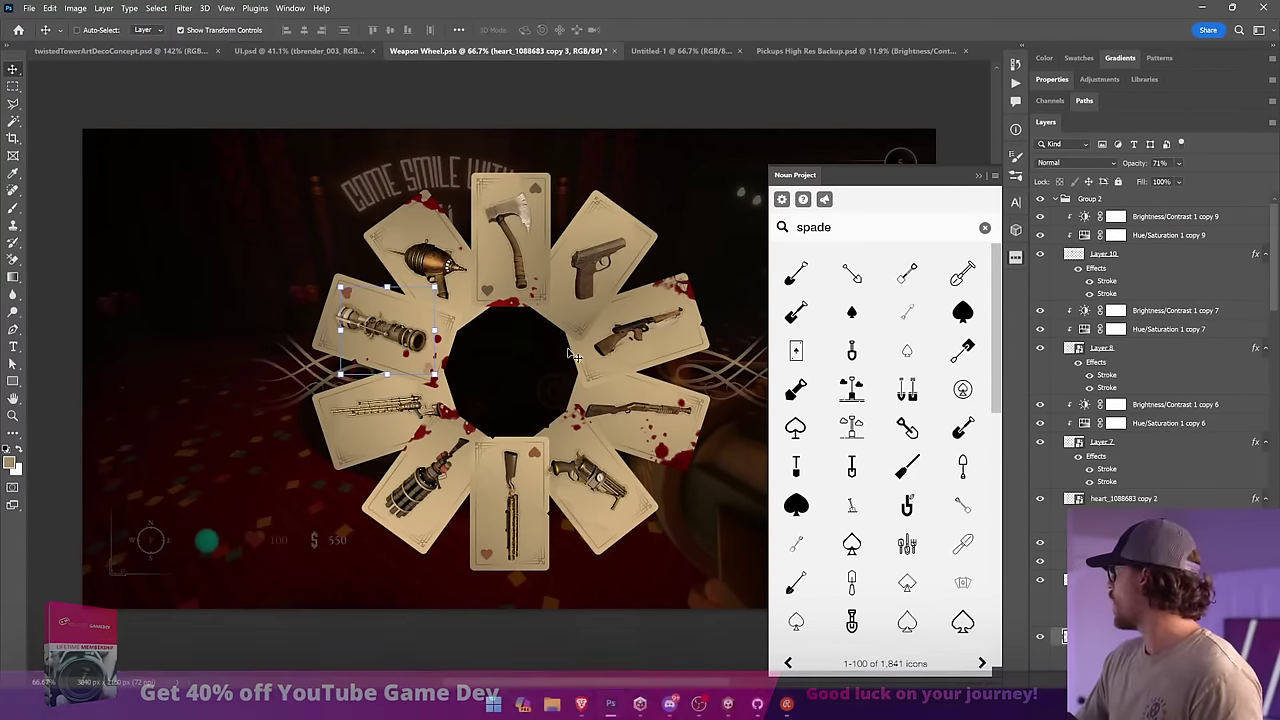
double_click(1073, 636)
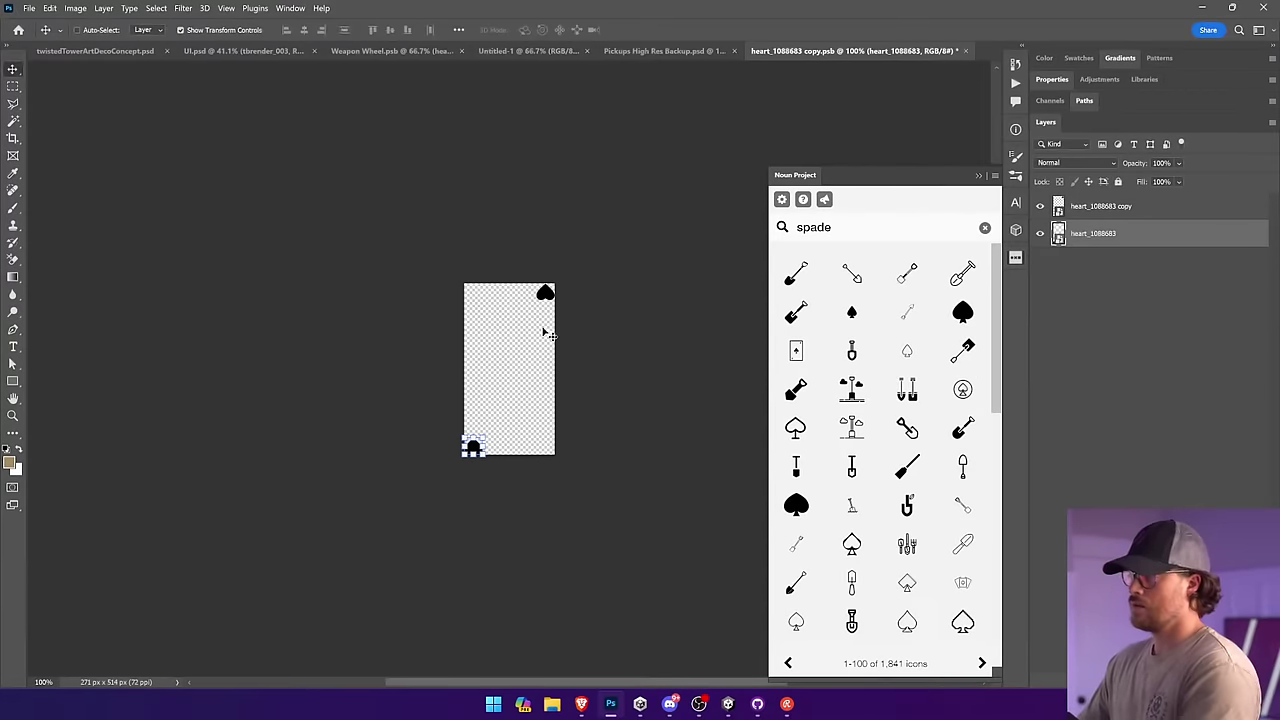
left_click(545, 292)
left_click_drag(546, 283, 568, 354)
key("ctrl+z")
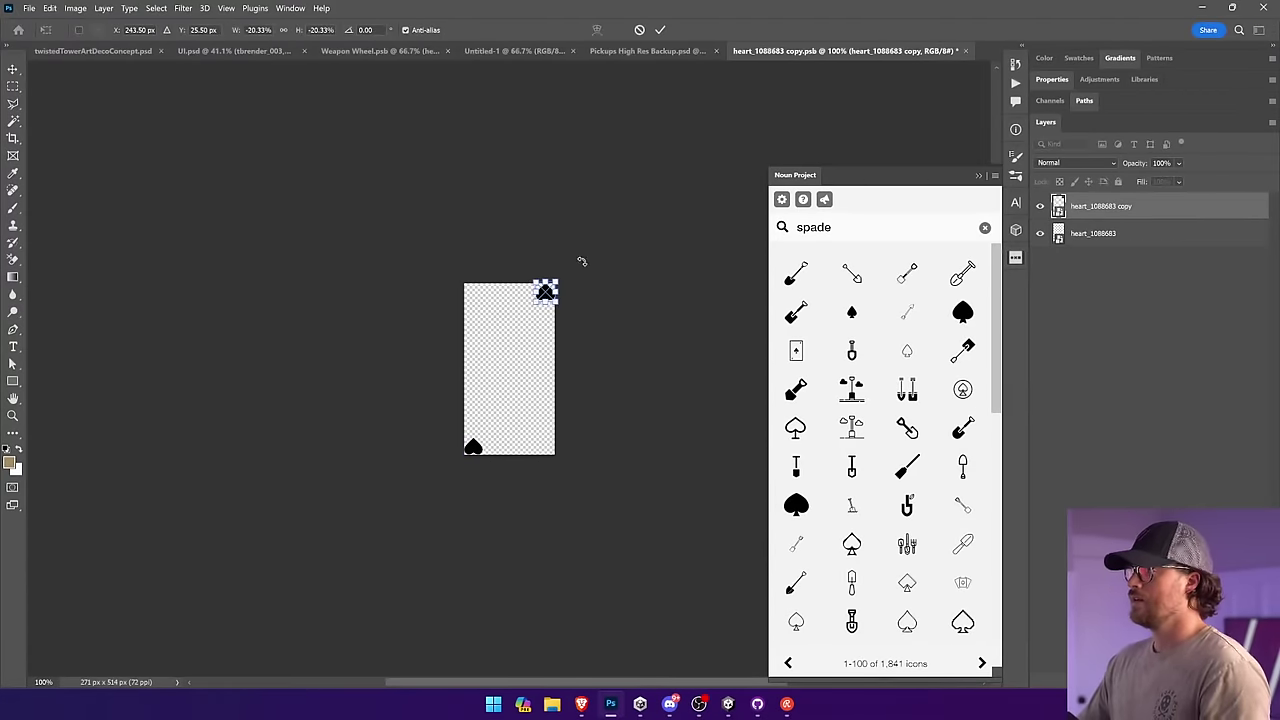
left_click_drag(583, 260, 506, 334)
key("Return")
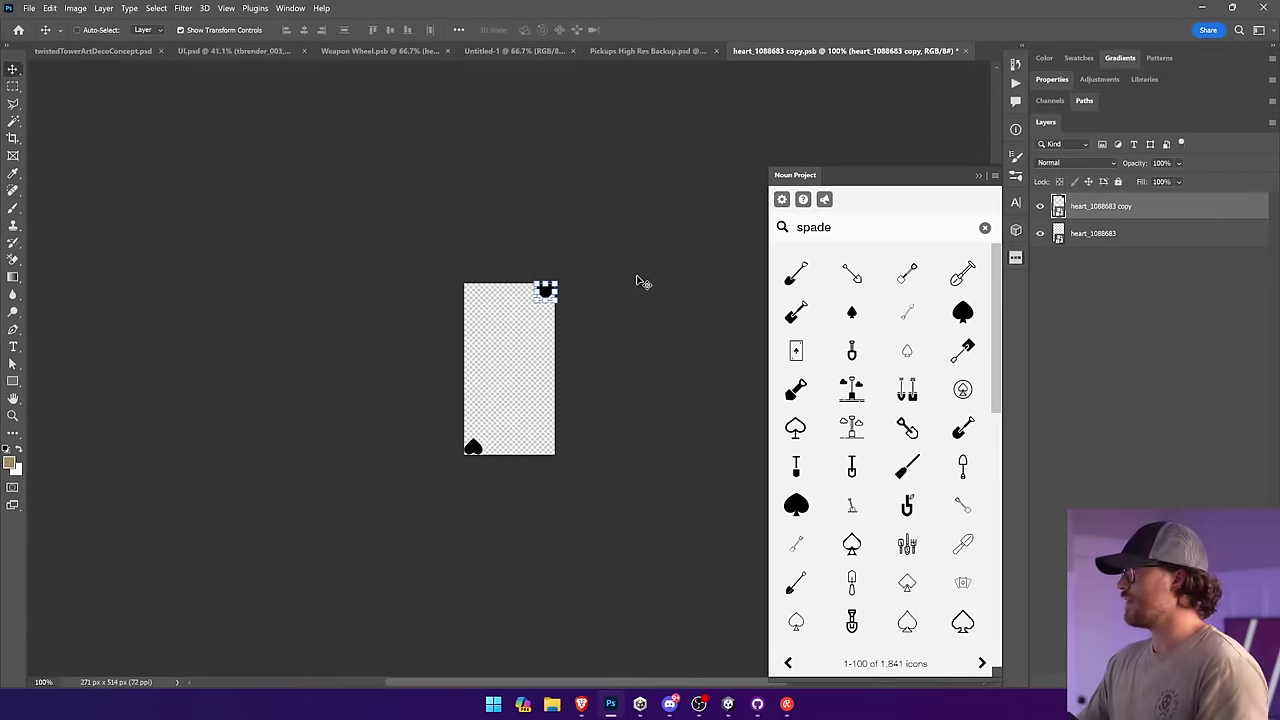
key("ctrl+s")
left_click(966, 51)
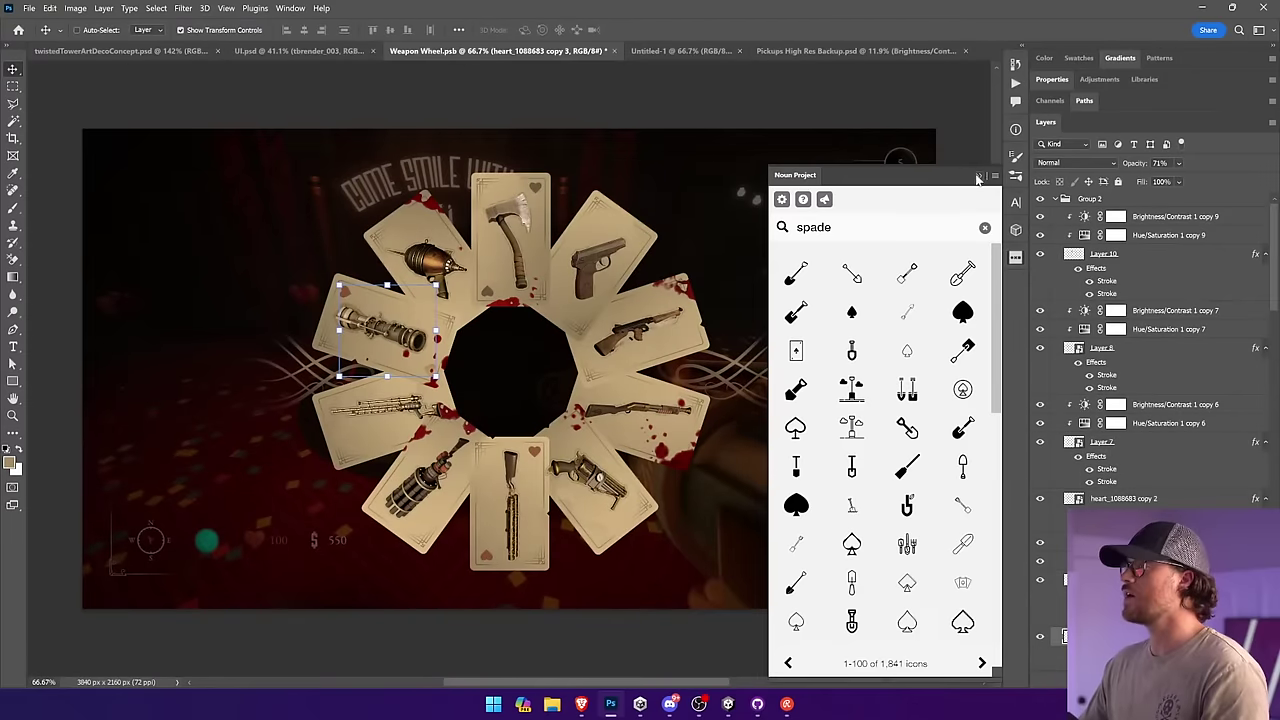
Step: Replace the axe card's dark hearts with a copy of the red hearts from the bottom shotgun card, and save the document
left_click(979, 176)
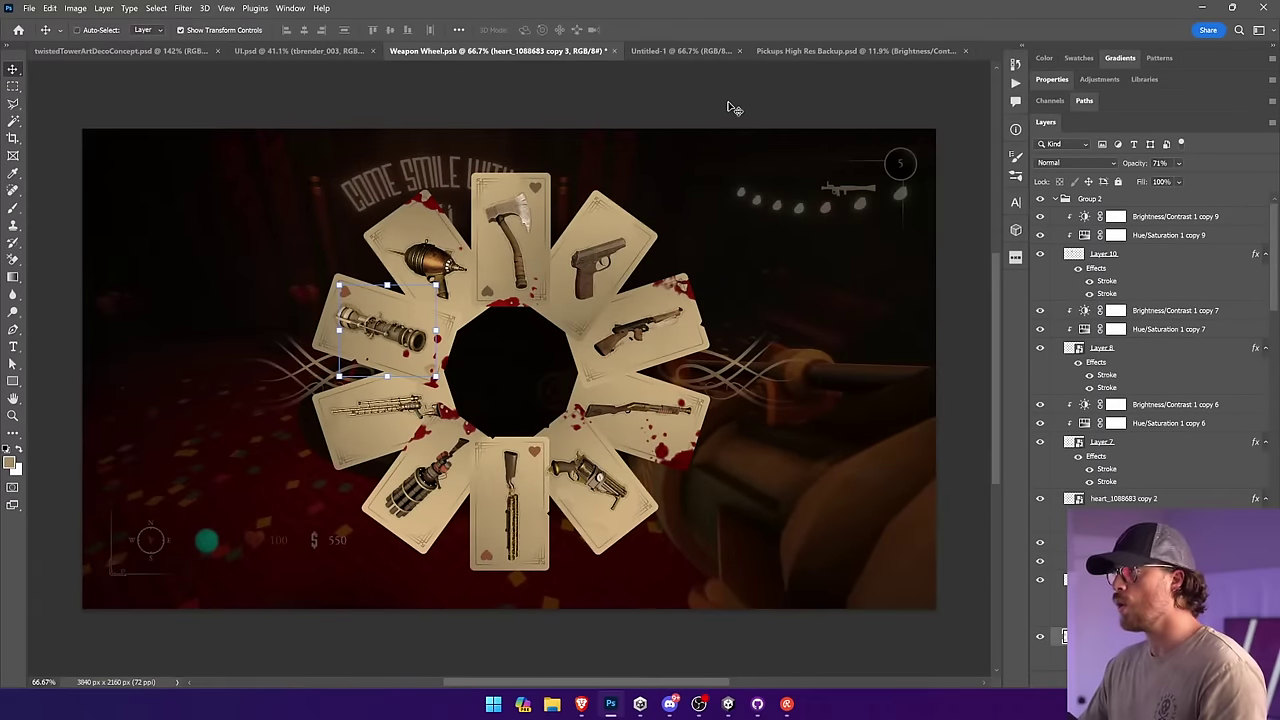
left_click(493, 300)
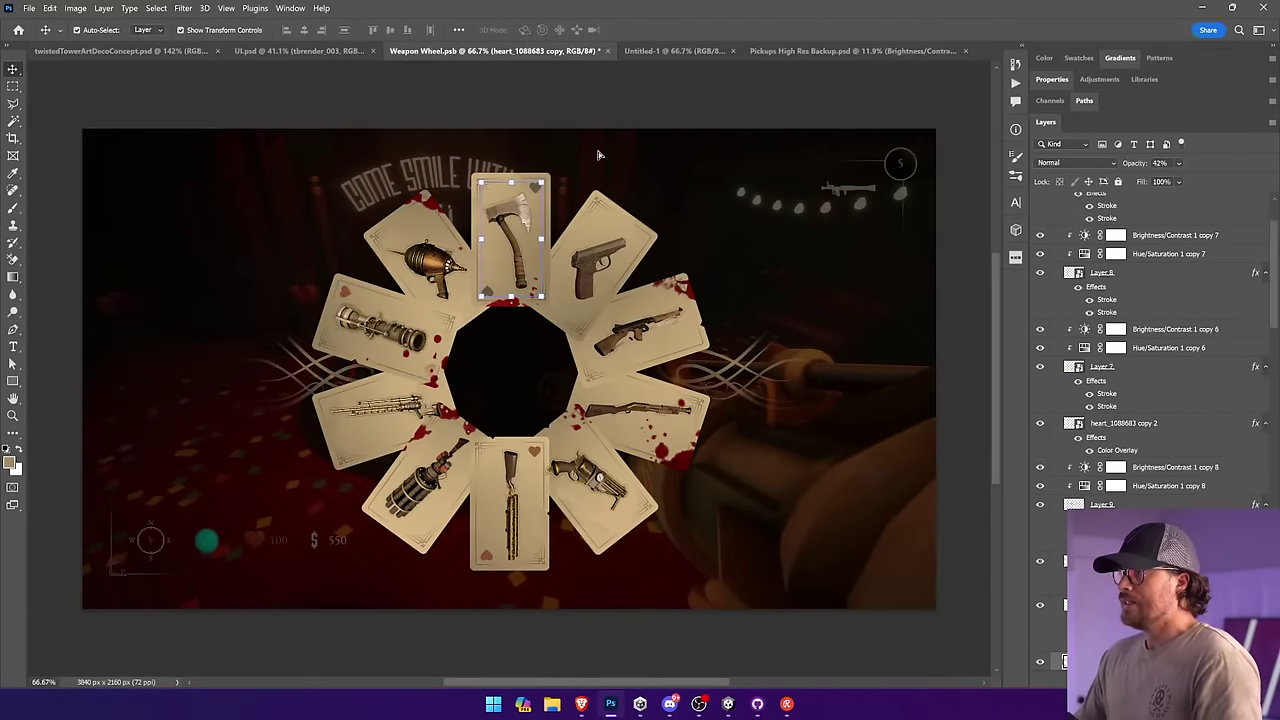
key("ctrl+s")
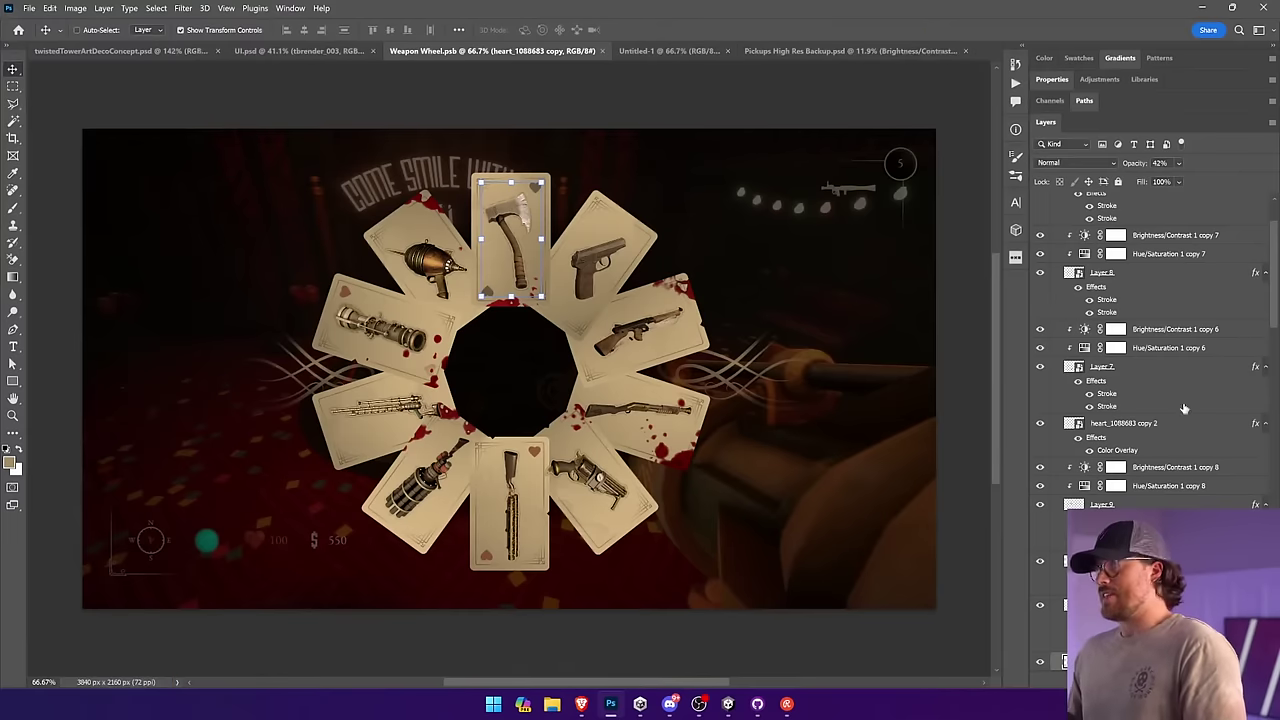
scroll(1185, 409, "down", 2)
left_click(537, 455, "ctrl")
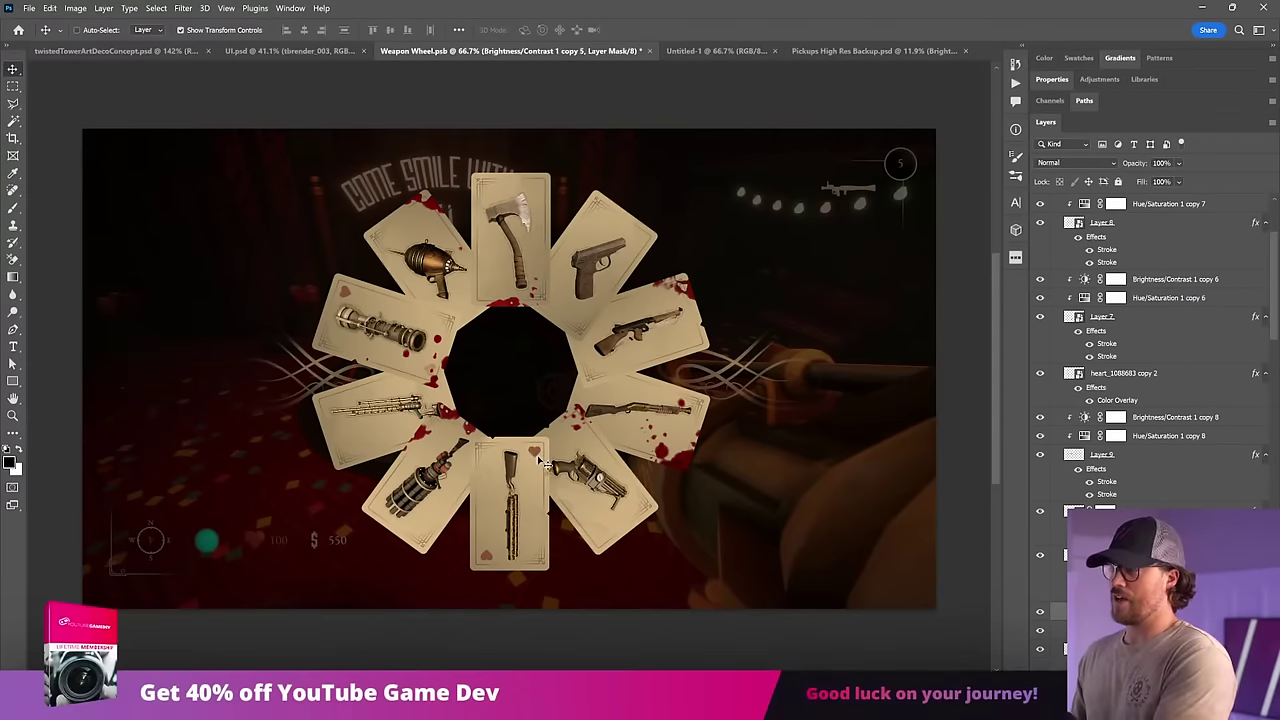
left_click(534, 452, "ctrl")
left_click_drag(619, 237, 626, 222)
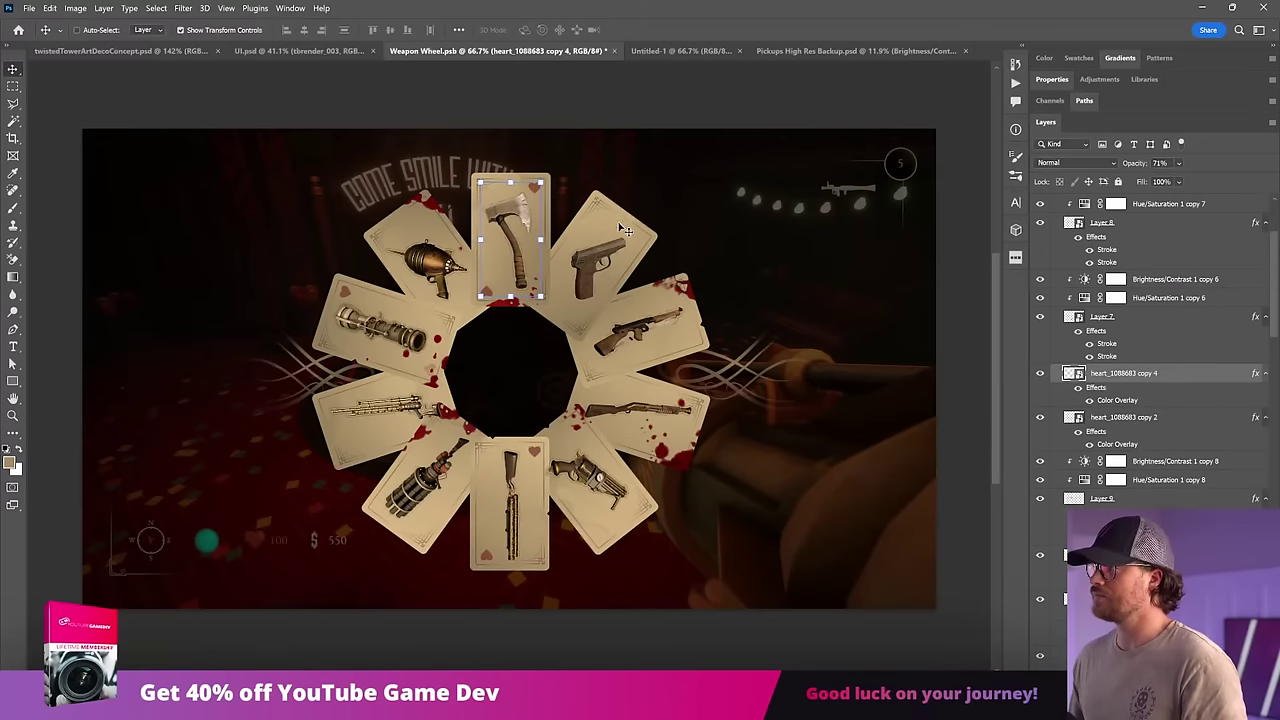
left_click(655, 118)
key("ctrl+s")
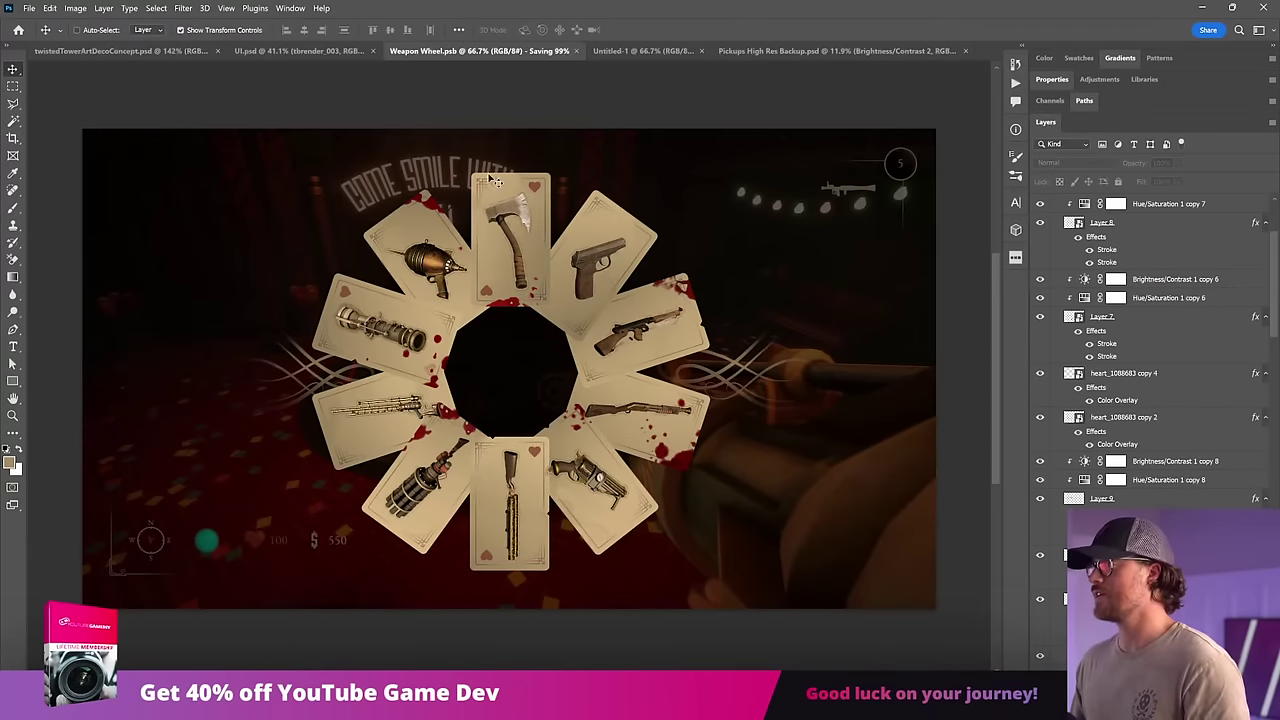
left_click(537, 193)
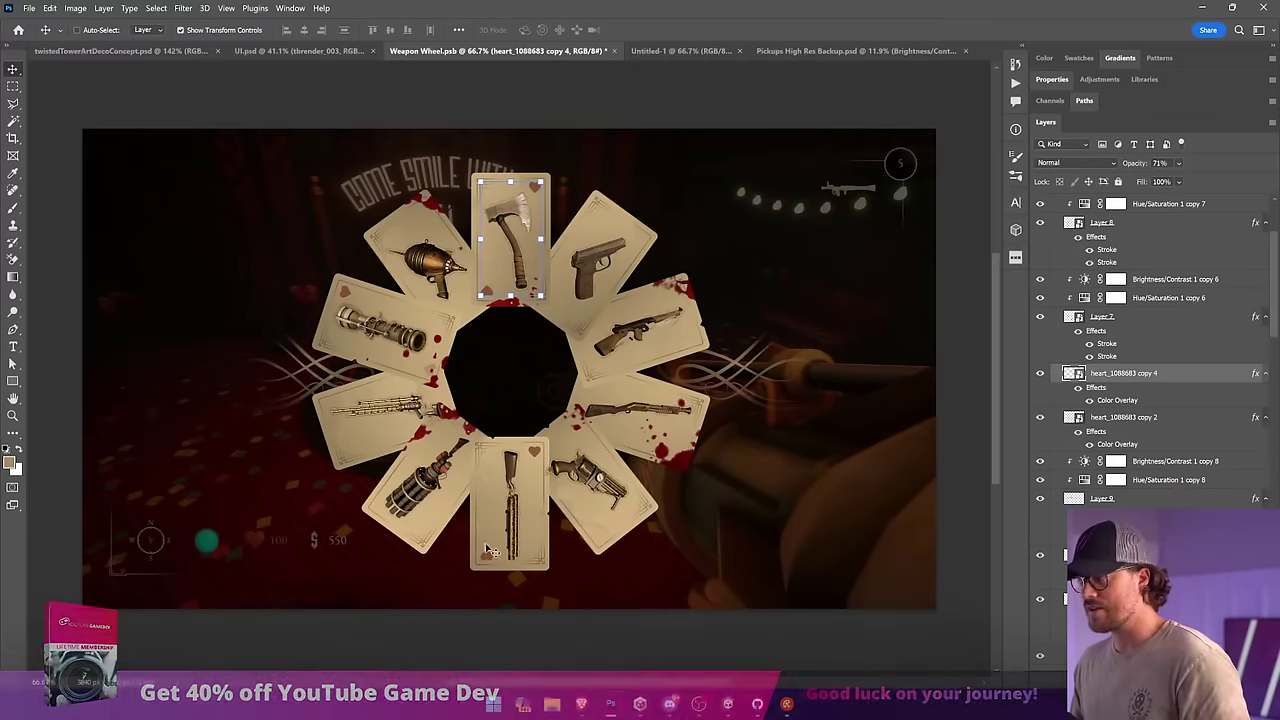
left_click(760, 108)
key("ctrl+s")
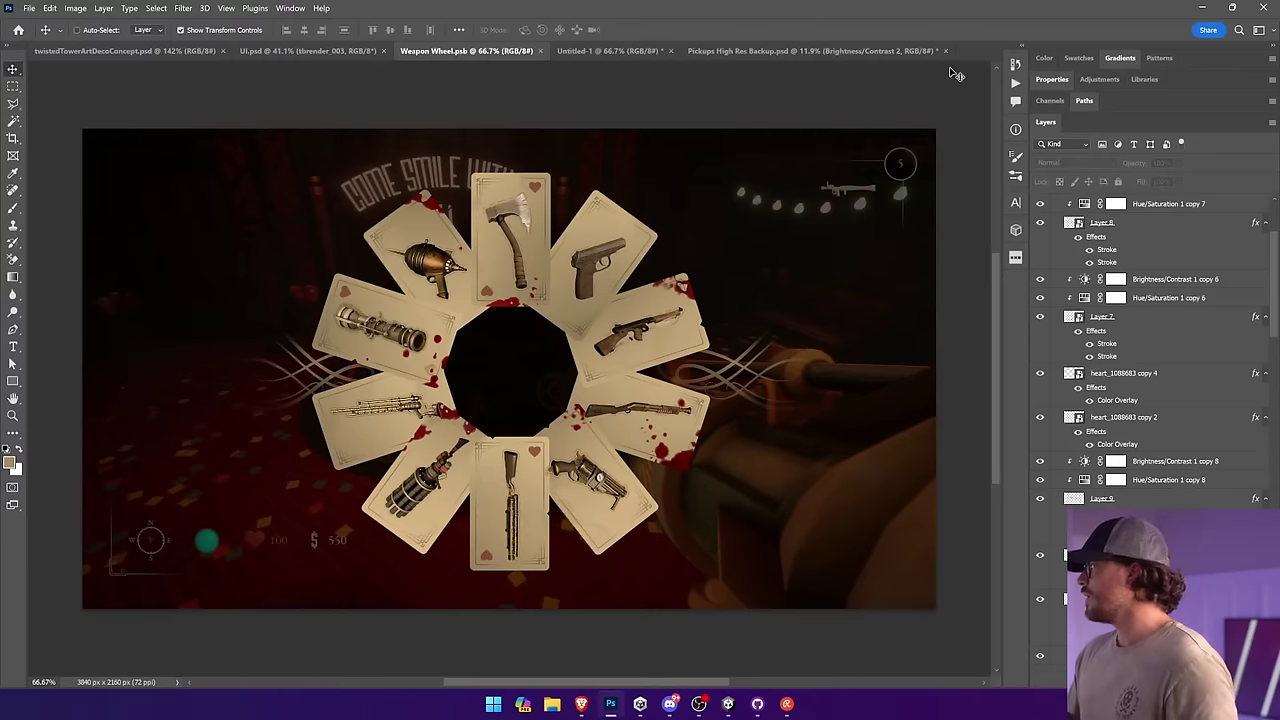
Step: Search the Noun Project icons for "club", insert a solid black club at 300px and place it on the pistol card
left_click(1015, 258)
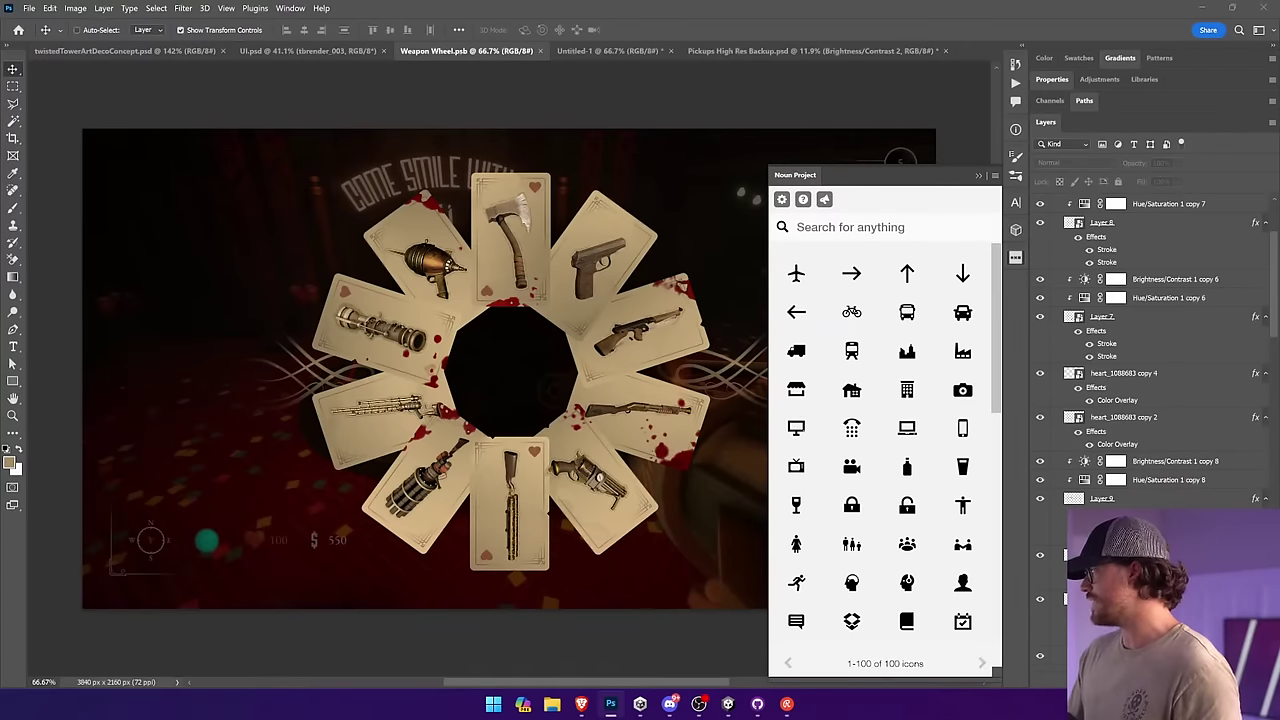
type("club")
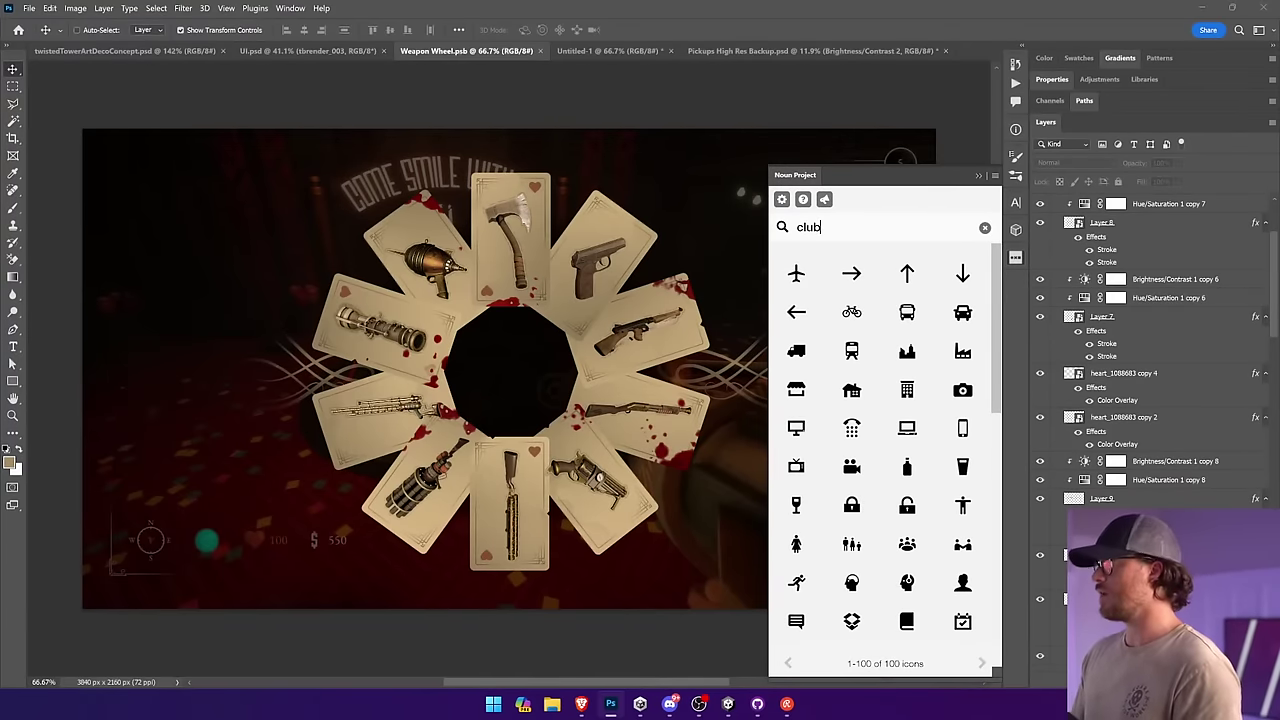
key("Return")
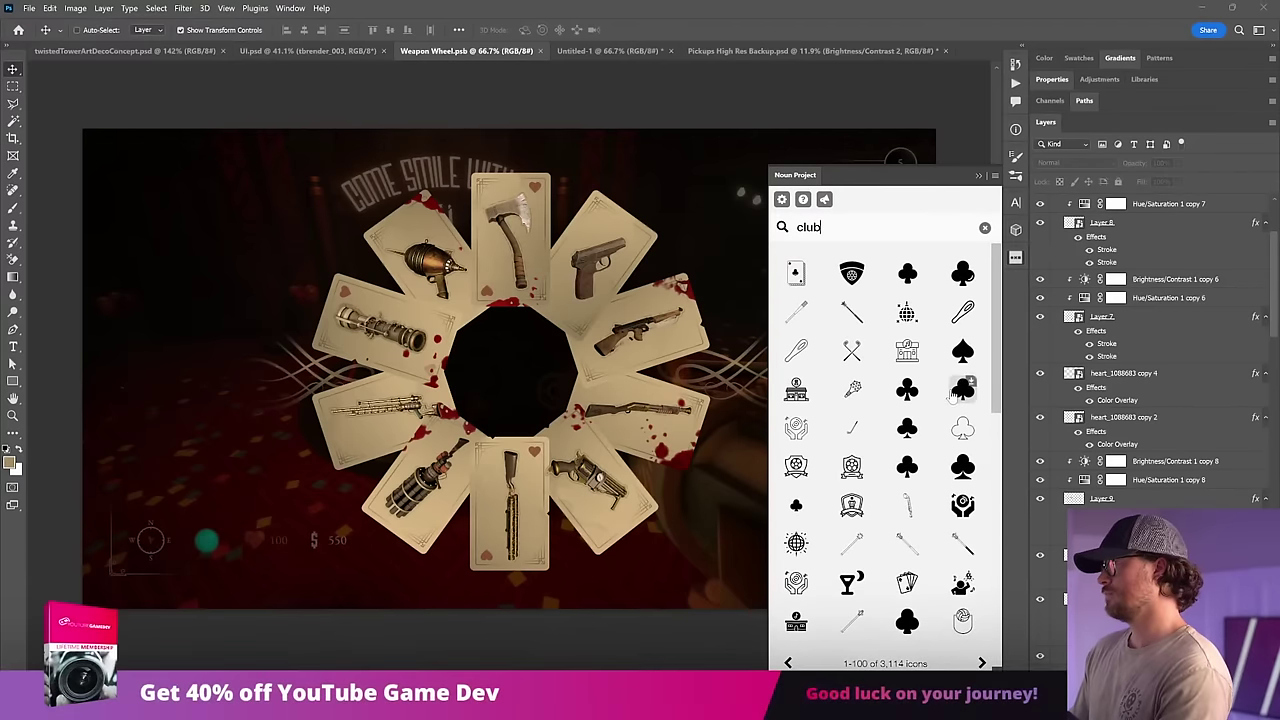
left_click(914, 431)
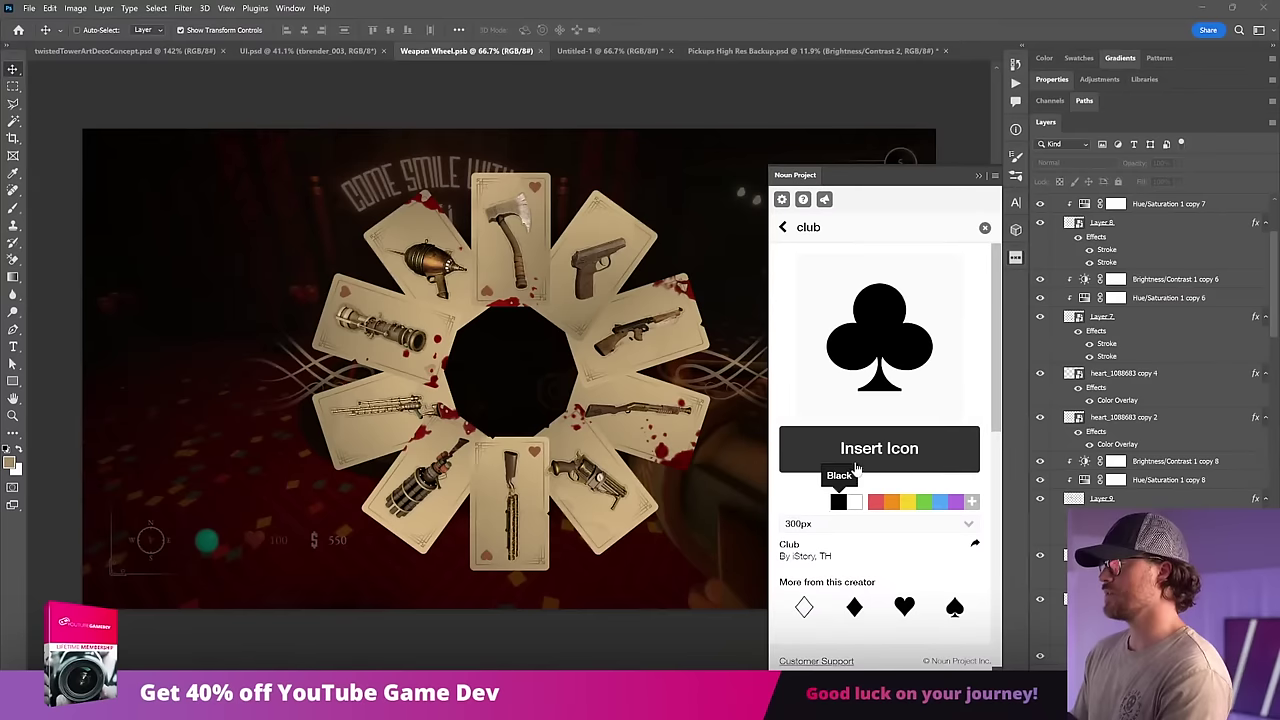
left_click(856, 466)
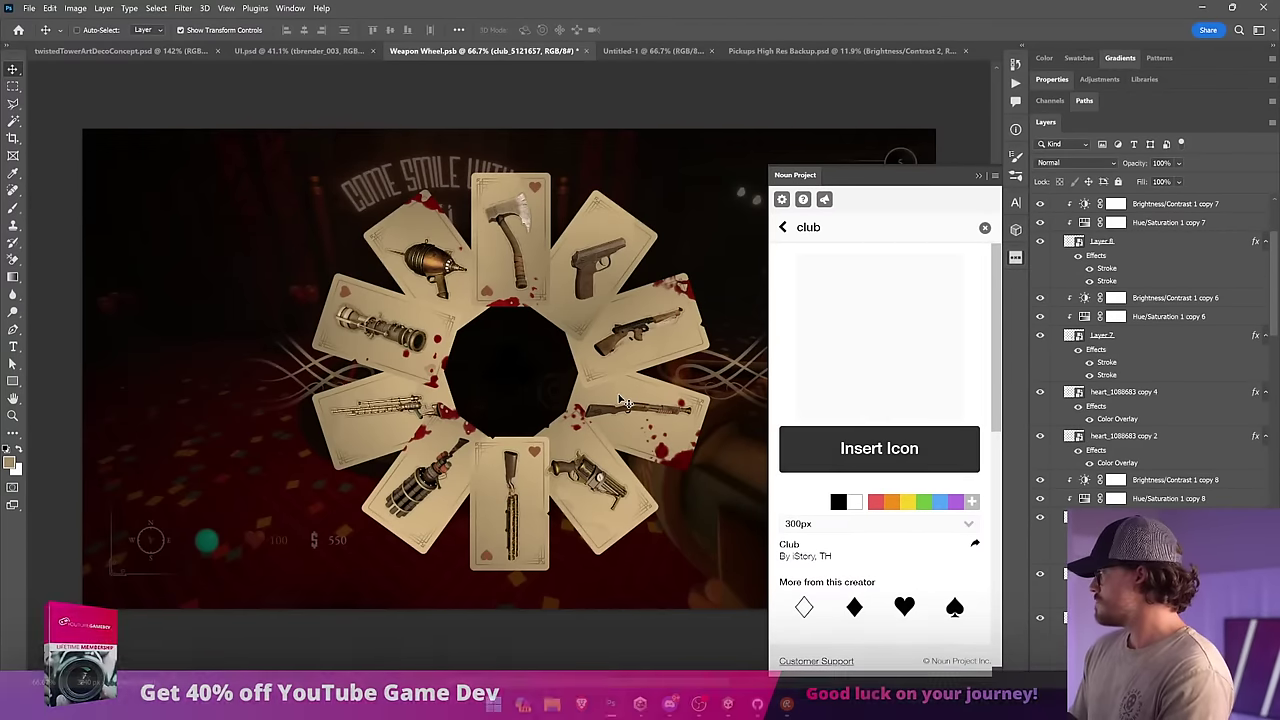
left_click_drag(626, 395, 726, 252)
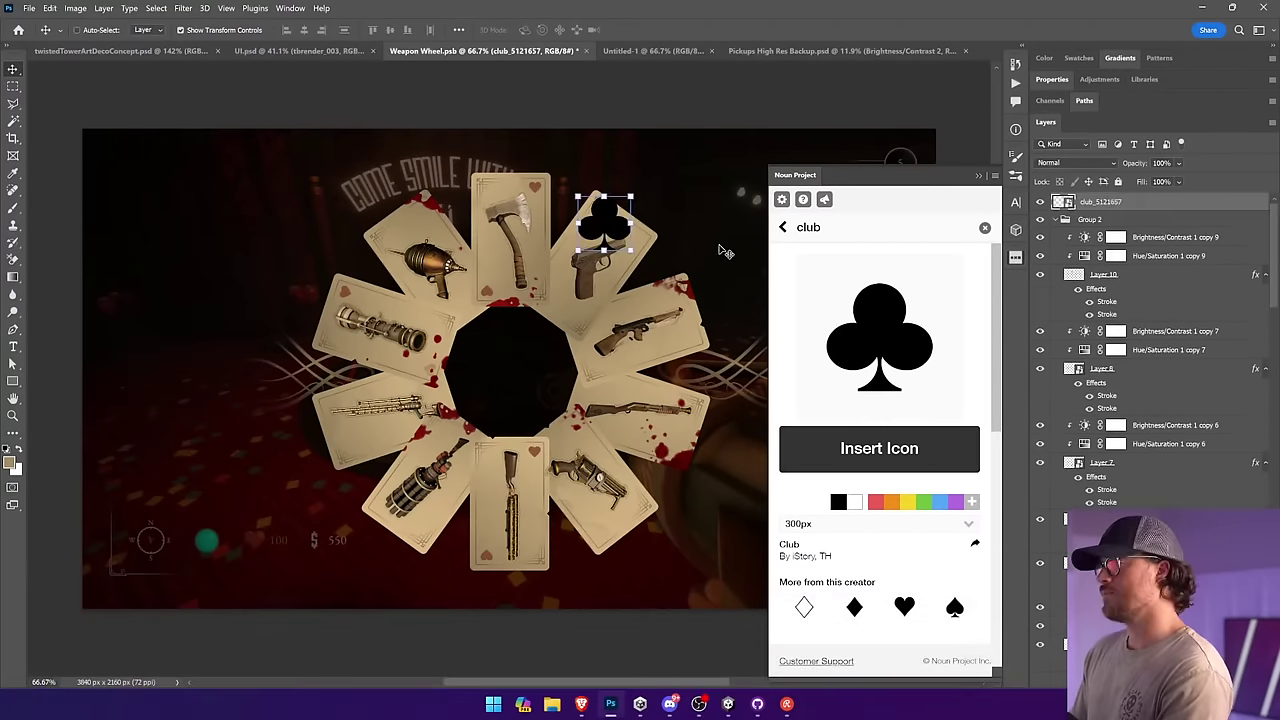
left_click(978, 176)
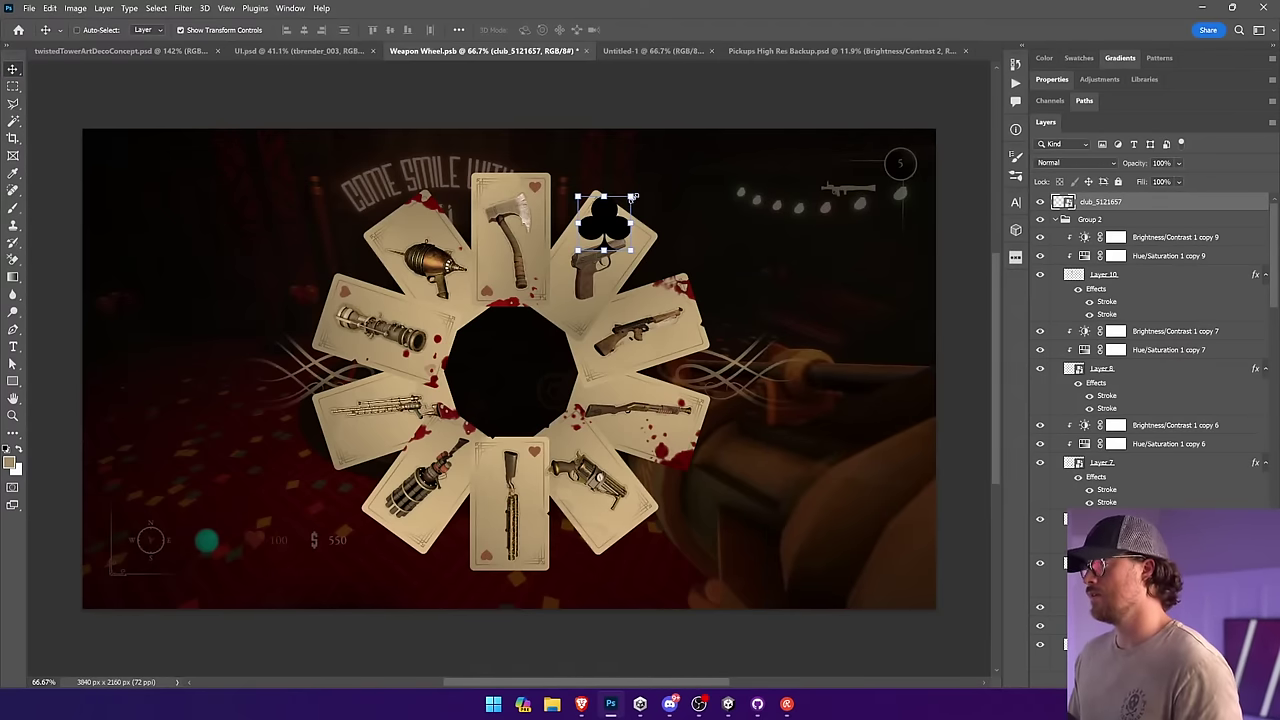
Step: Scale the club down to about the heart's size and position it over the upper heart of the axe card
left_click_drag(629, 199, 603, 214)
key("Return")
key("Return")
key("Return")
scroll(535, 185, "up", 6)
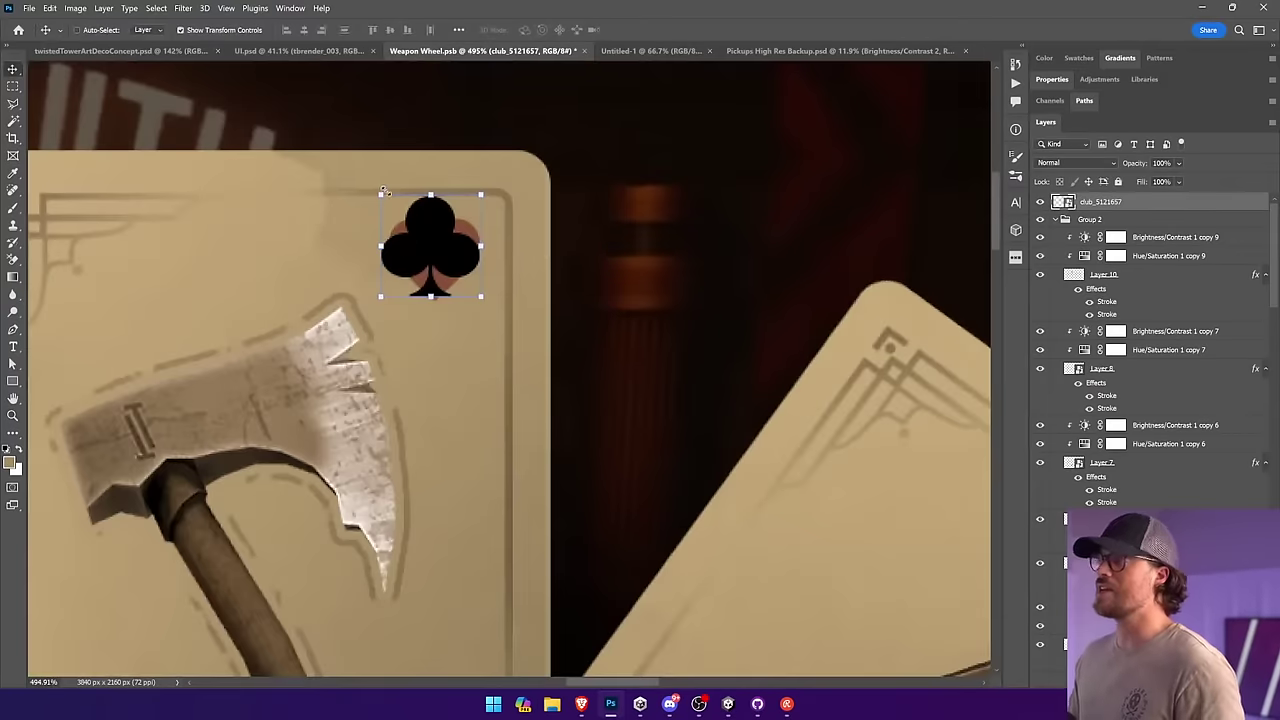
left_click_drag(381, 194, 438, 231)
key("Return")
key("ctrl+0")
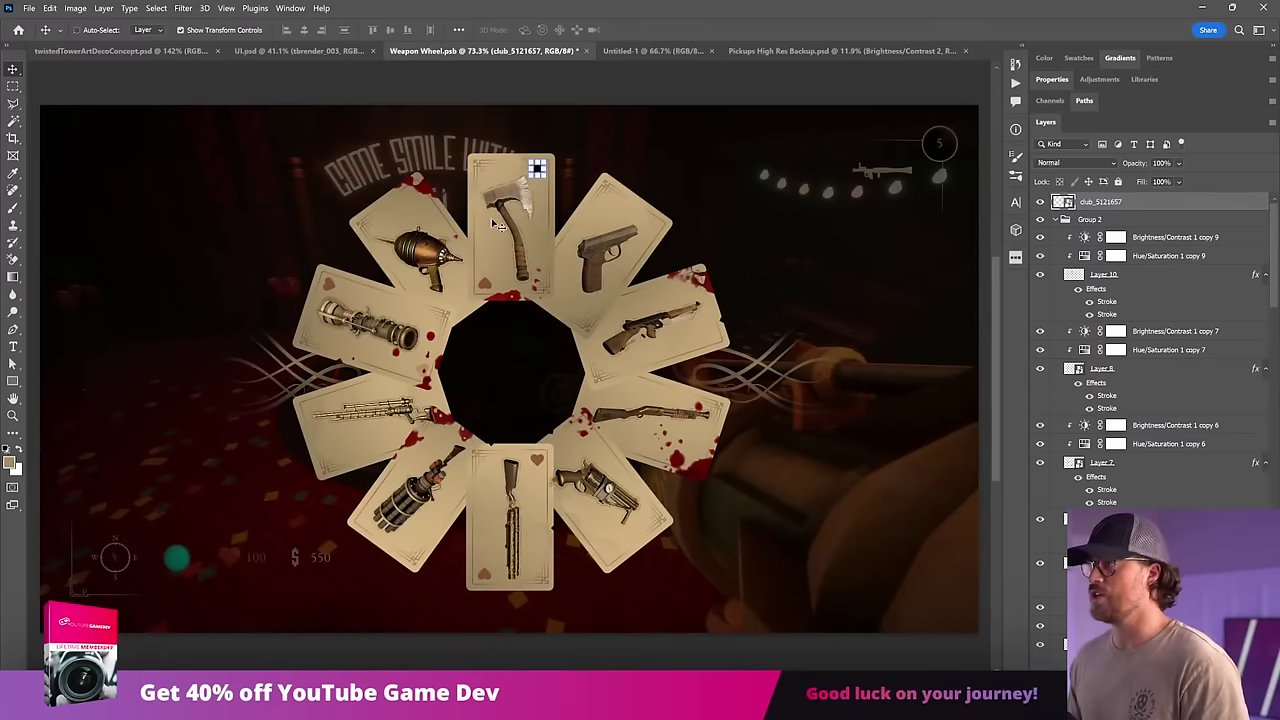
Step: Duplicate the club, place the copy over the axe card's lower heart and flip it vertically
key("ctrl+j")
left_click_drag(670, 228, 618, 342)
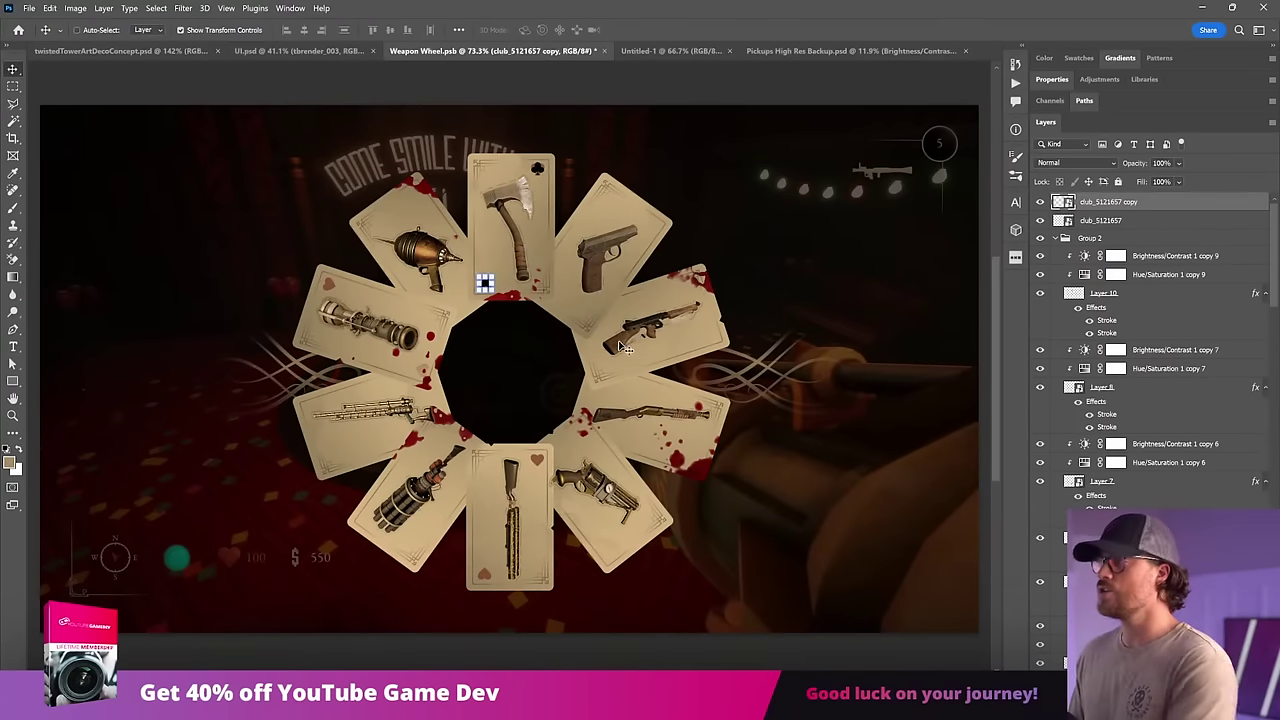
left_click(49, 8)
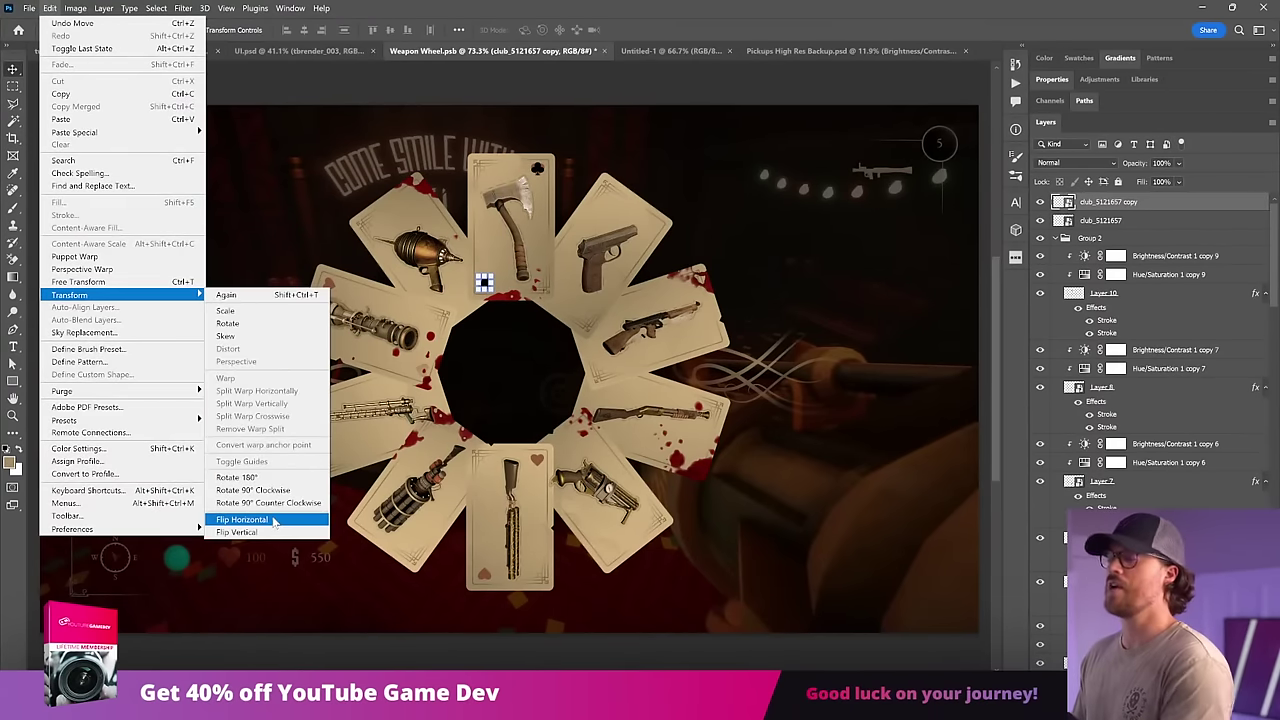
left_click(265, 530)
scroll(496, 246, "up", 5)
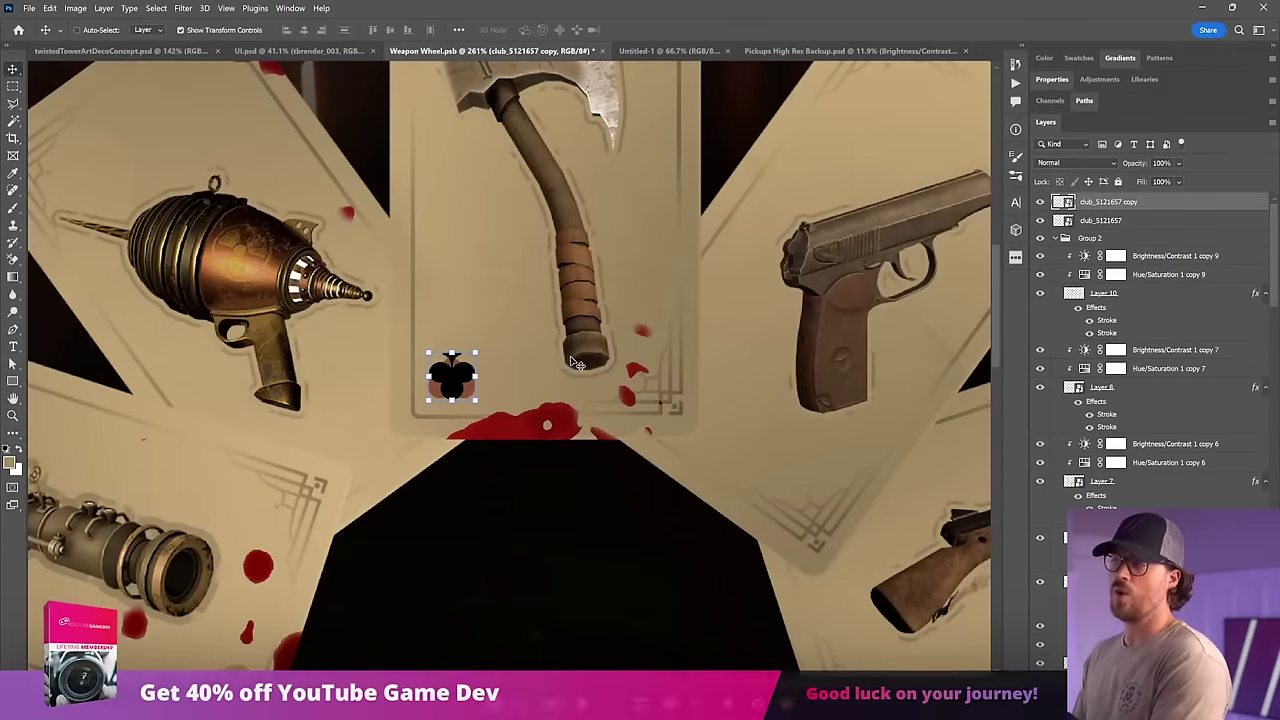
key("ctrl+0")
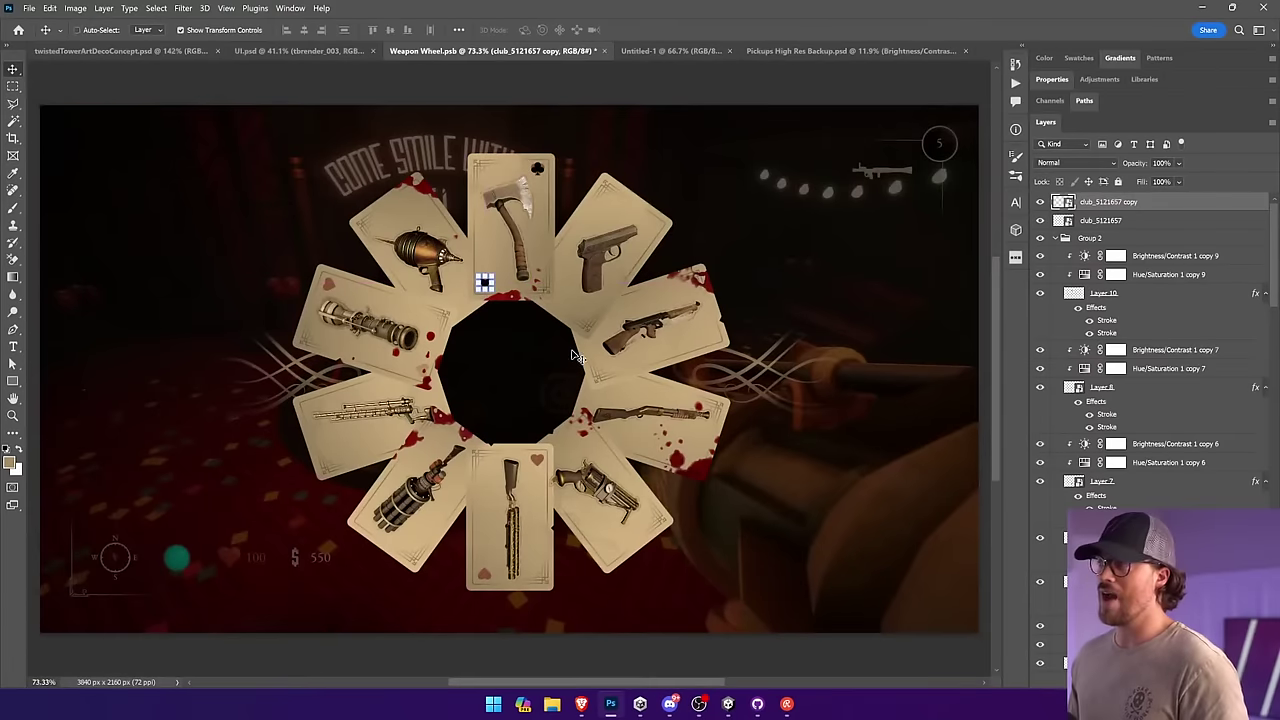
Step: Select both clubs on the axe card and convert them into a single smart object
key("z")
left_click_drag(450, 166, 603, 369)
key("v")
left_click(548, 74, "shift")
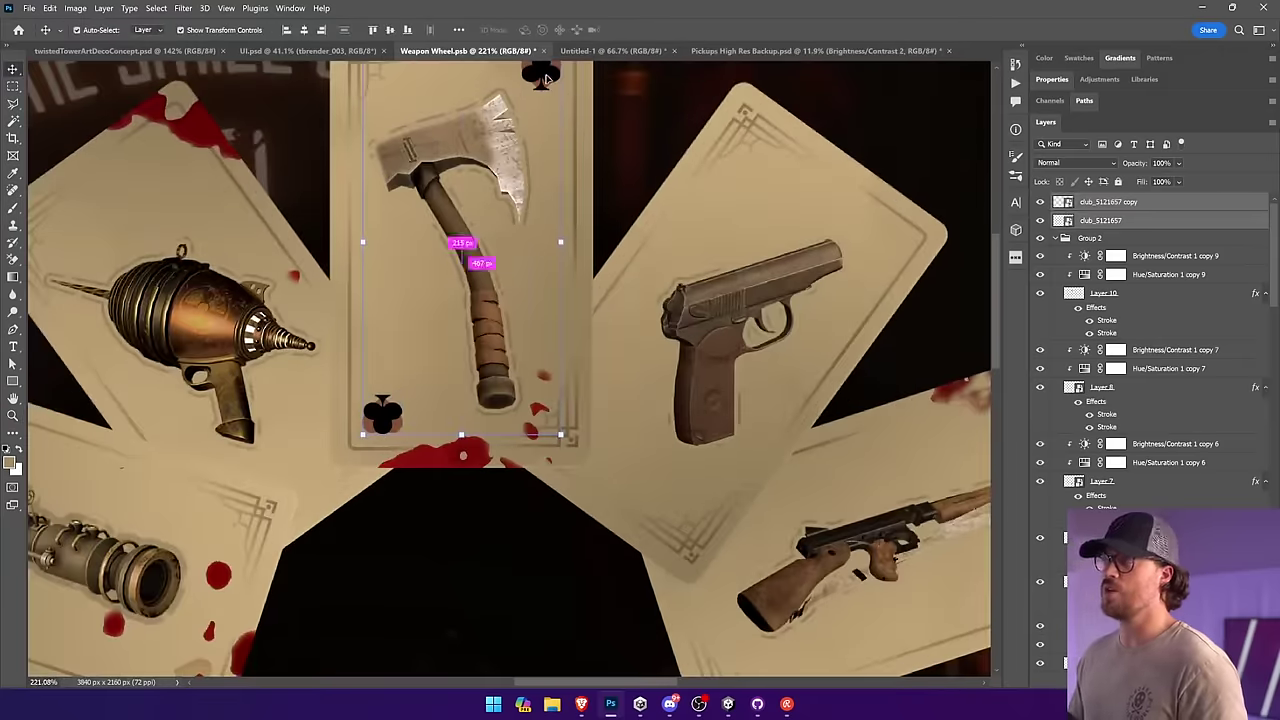
left_click(416, 382, "ctrl")
left_click(385, 412, "ctrl")
left_click(547, 74, "ctrl+shift")
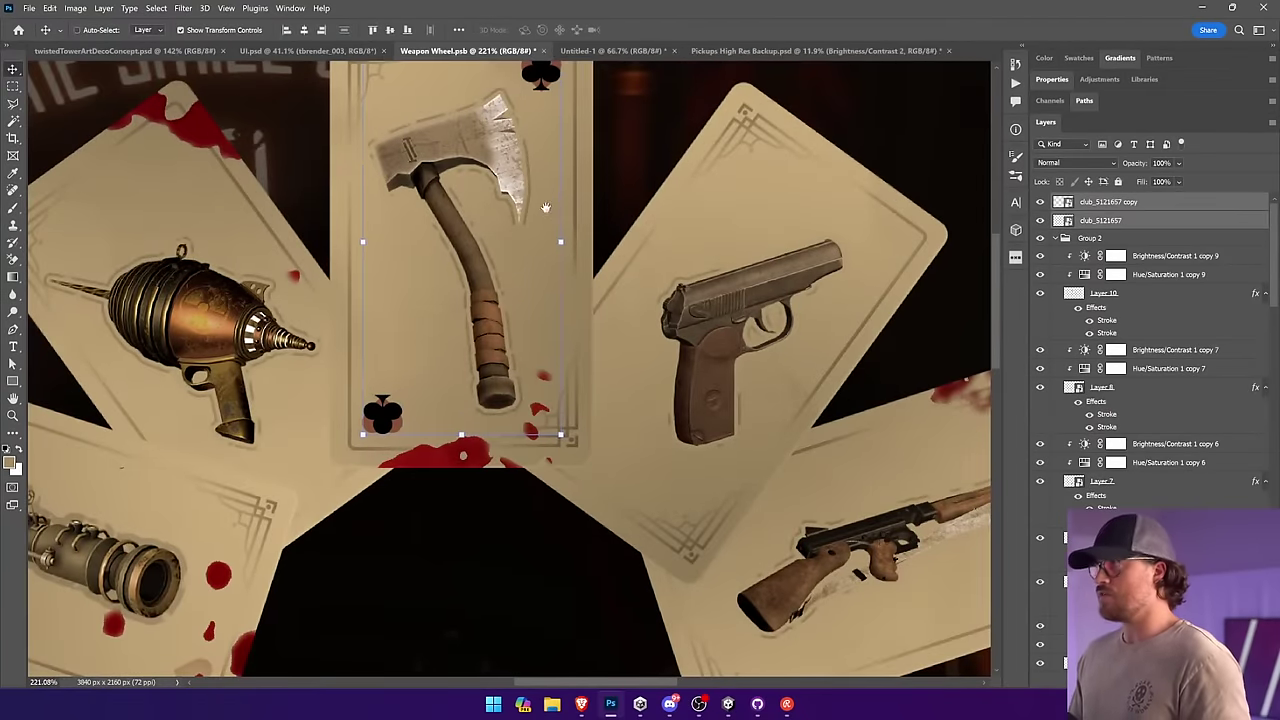
left_click_drag(543, 218, 512, 314)
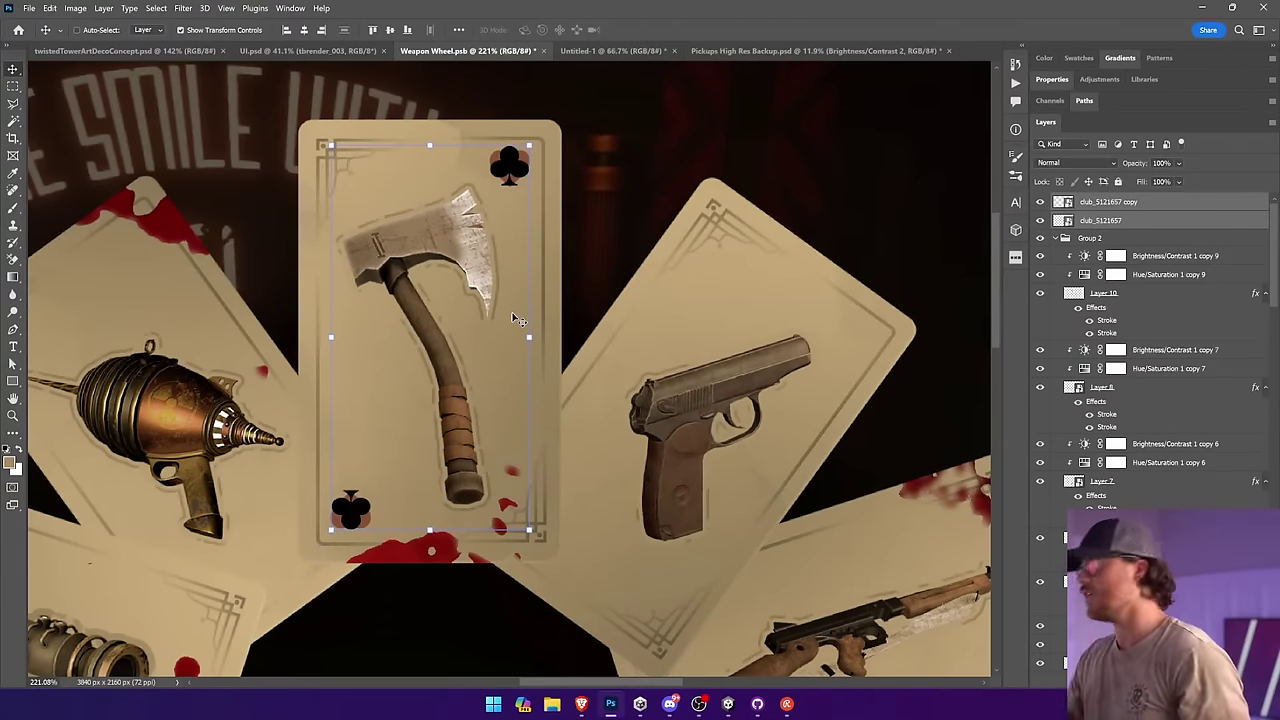
right_click(1165, 203)
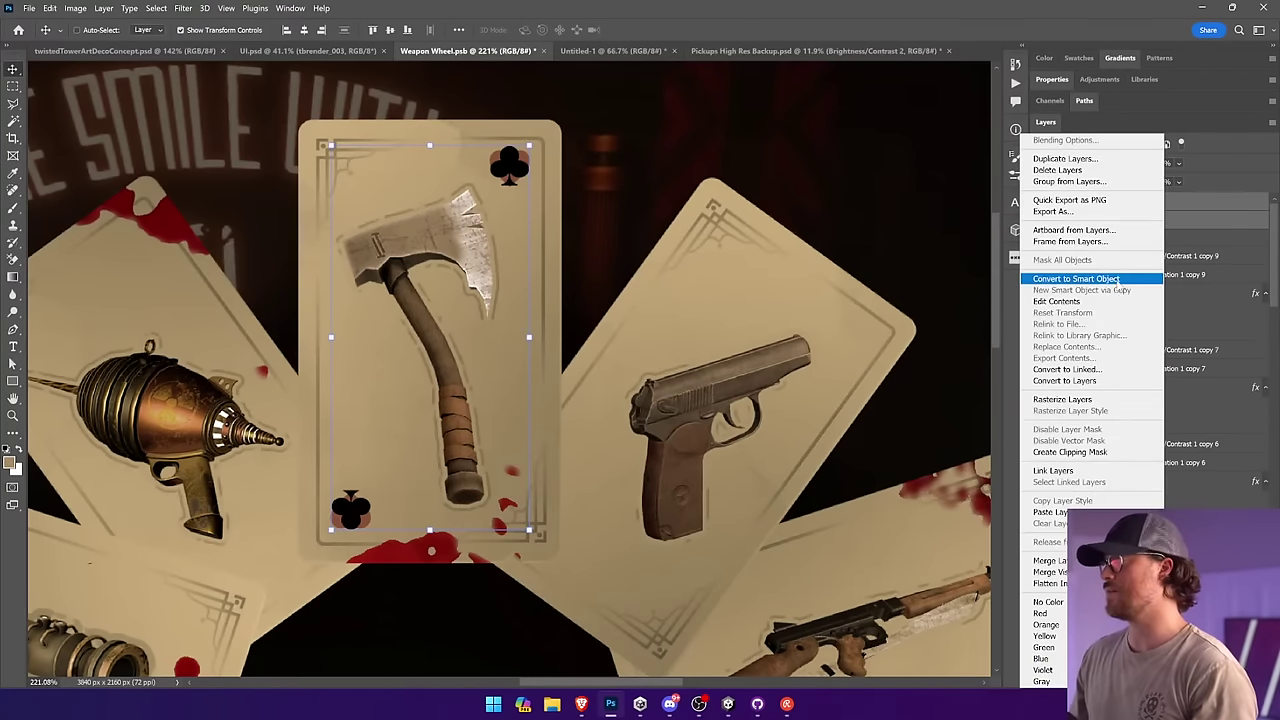
left_click(1075, 281)
Step: Move the clubs smart object onto the pistol card and rotate it about 35.6° to match the card's tilt
left_click_drag(416, 274, 553, 285)
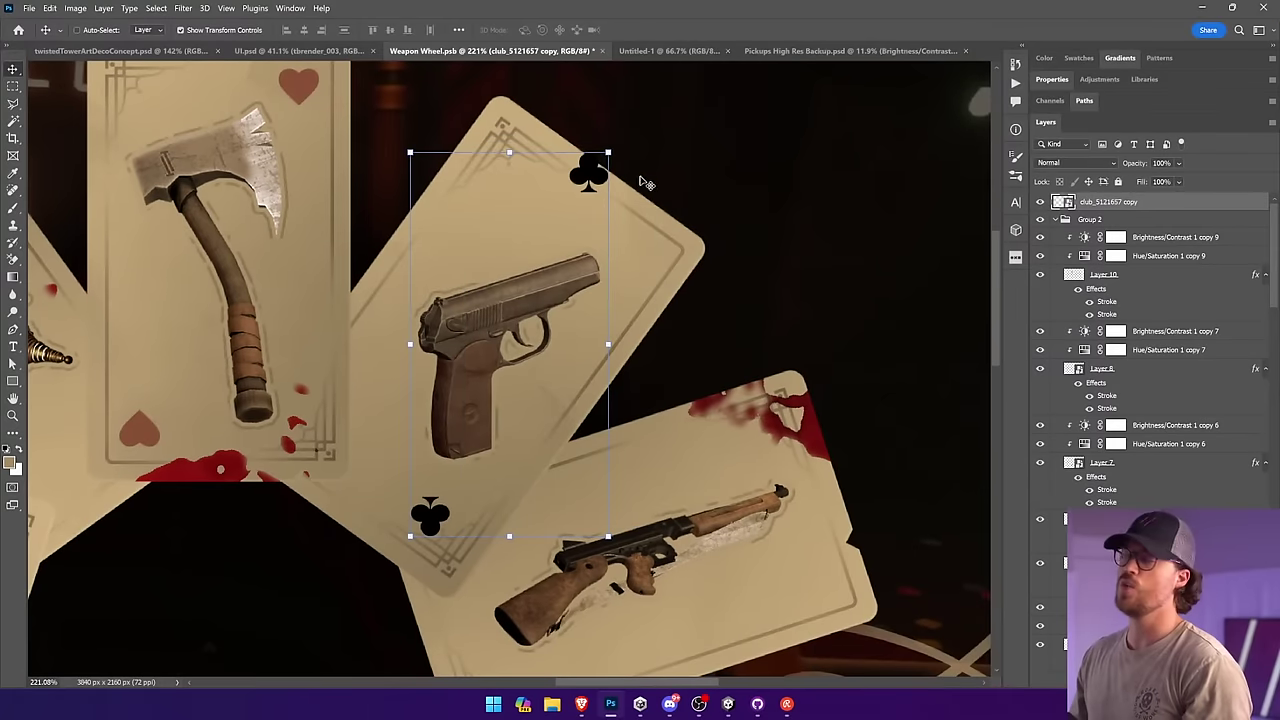
left_click_drag(620, 148, 686, 232)
key("Return")
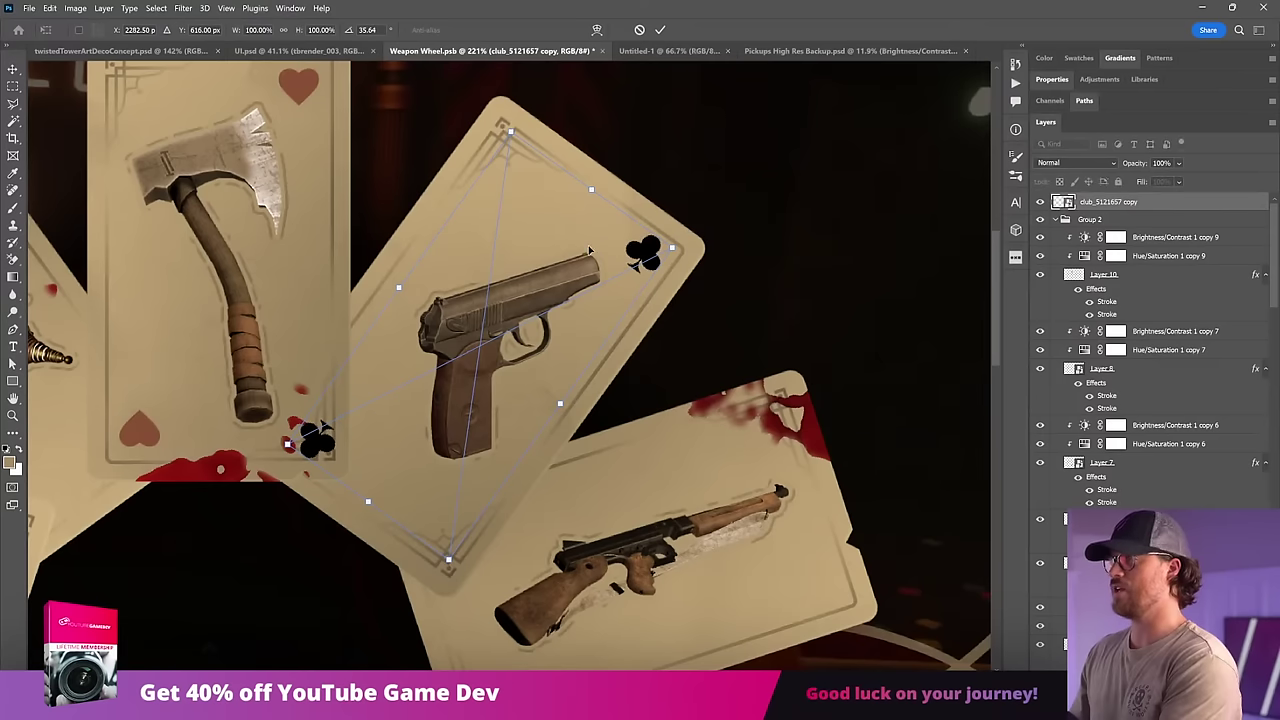
key("Return")
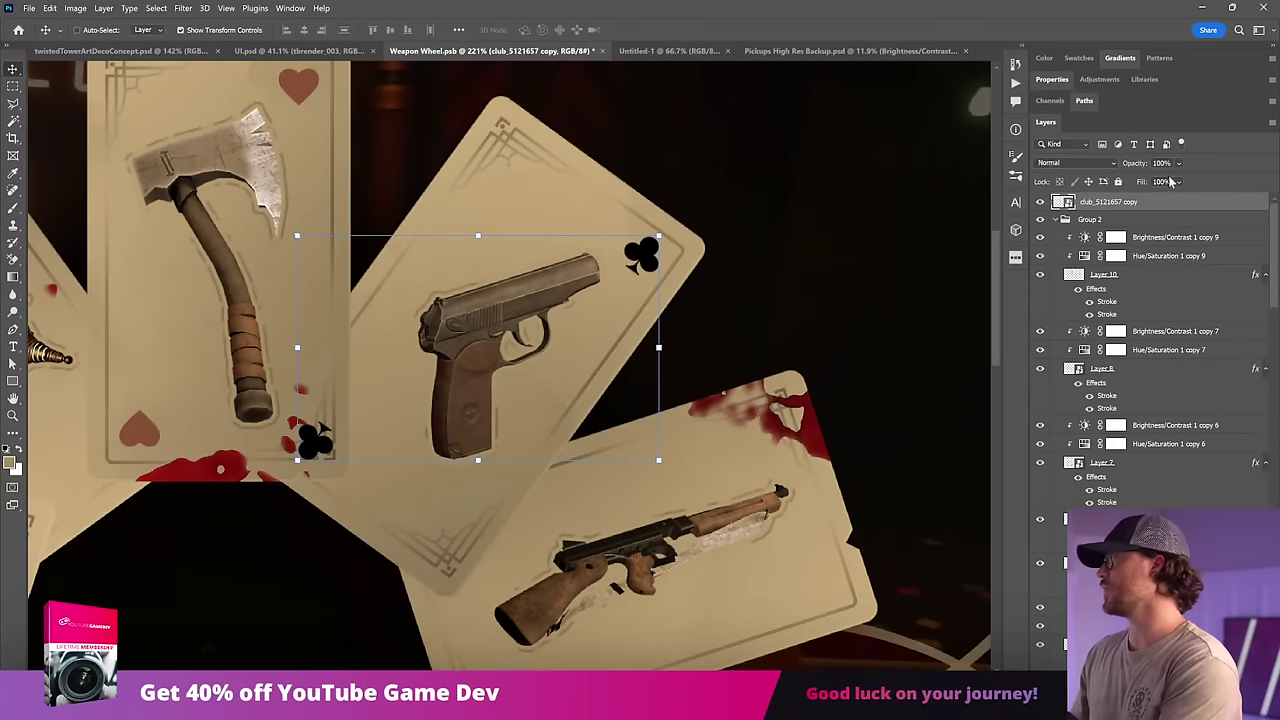
Step: Lower the opacity of the pistol card's clubs to 29% and save the document
left_click(1178, 162)
left_click_drag(1183, 185, 1172, 183)
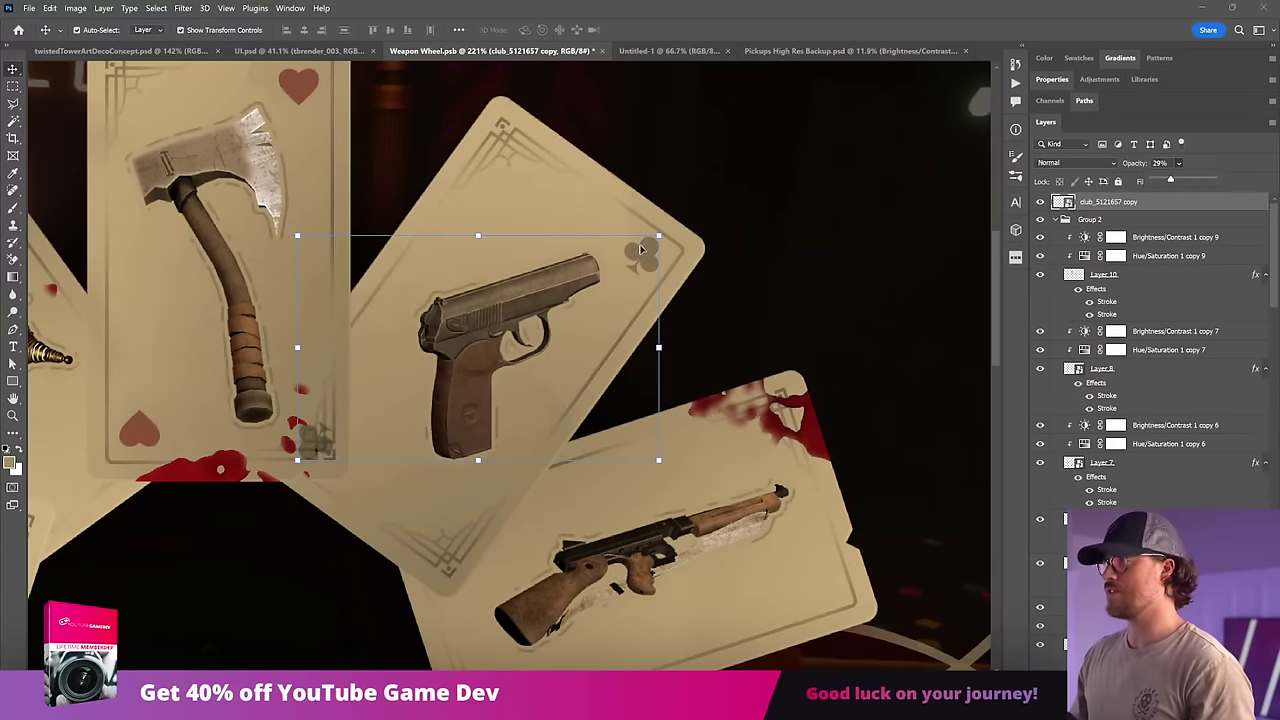
left_click(676, 243)
key("ctrl+0")
key("ctrl+s")
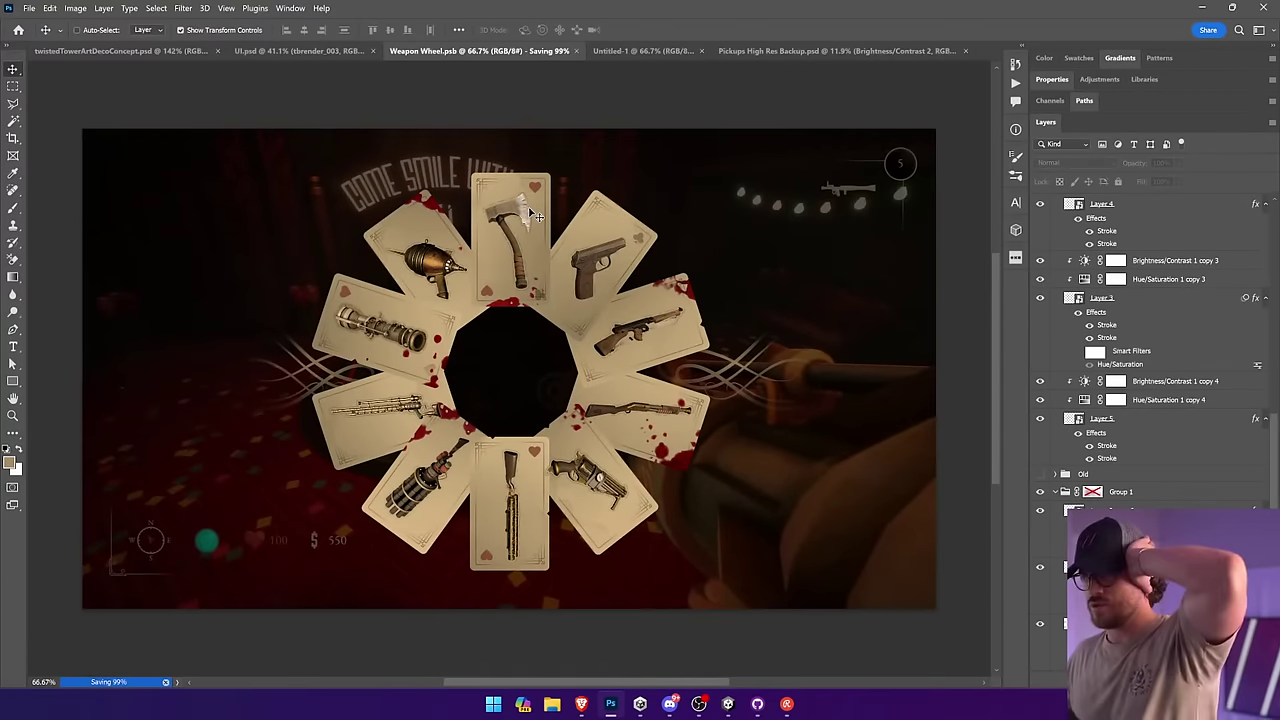
Step: Duplicate the pistol card's clubs and place the copy over the opposite corners of the multi-barrel gun card
left_click(639, 241, "ctrl")
left_click_drag(693, 211, 534, 420, "alt")
key("z")
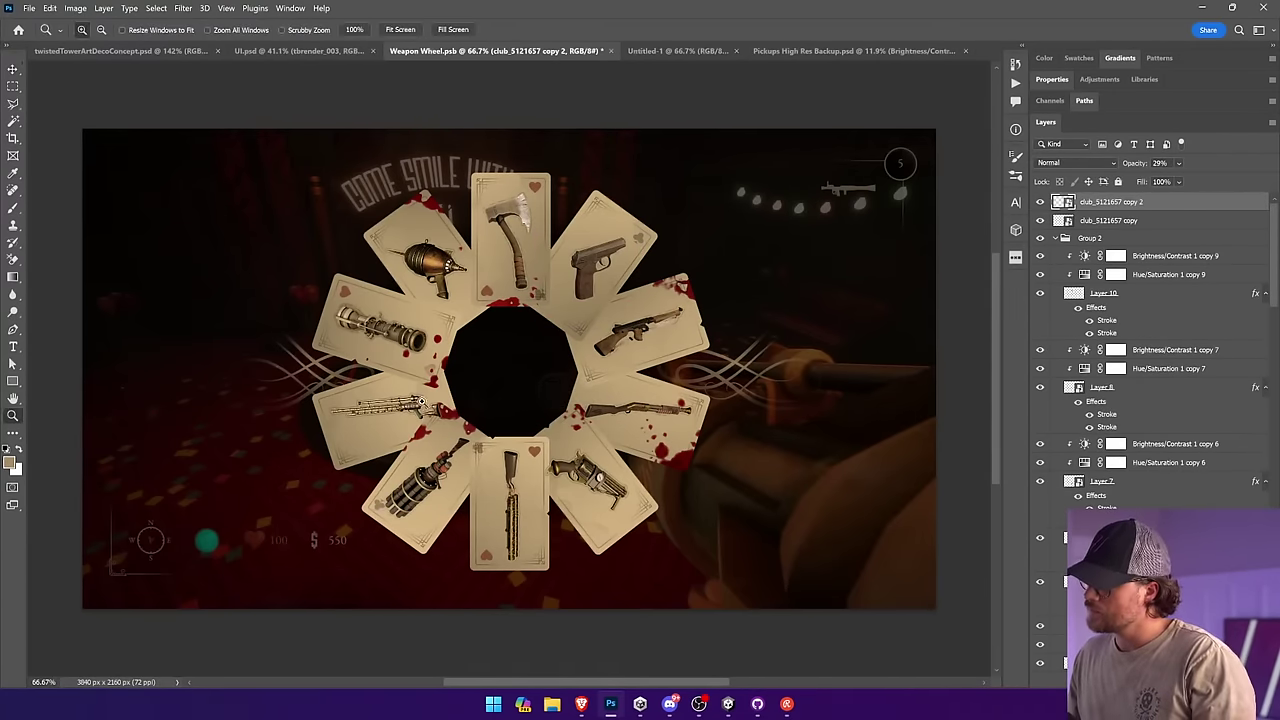
left_click_drag(431, 443, 610, 500)
left_click_drag(612, 516, 686, 374)
scroll(685, 374, "down", 2)
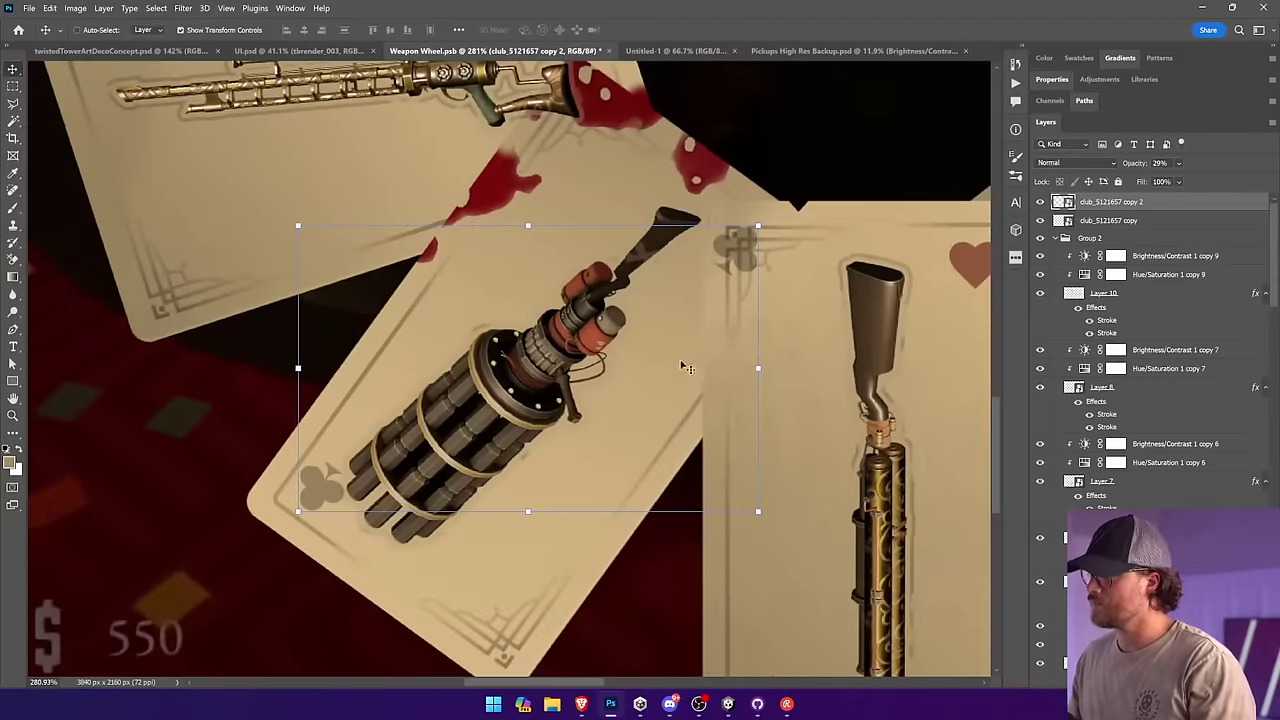
Step: Rotate the multi-barrel gun to about -104.3° so it clears the club in the card's corner, and save the document
left_click(560, 410)
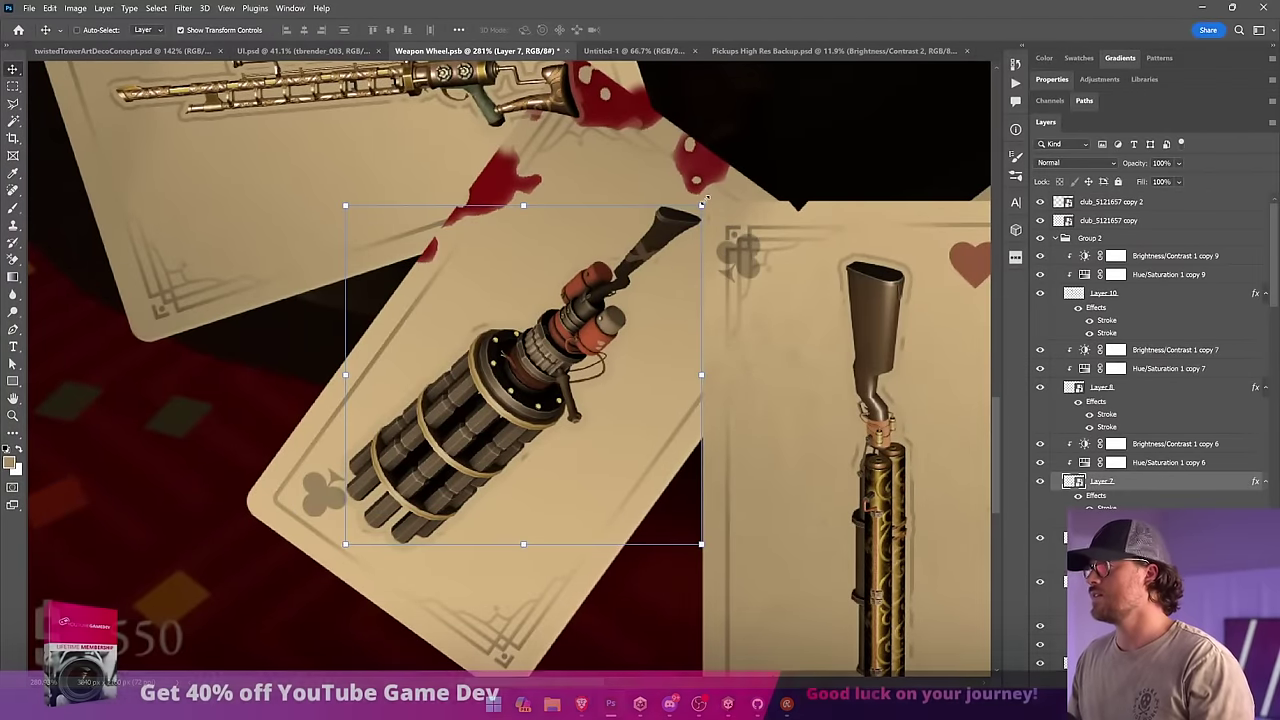
left_click_drag(705, 198, 581, 197)
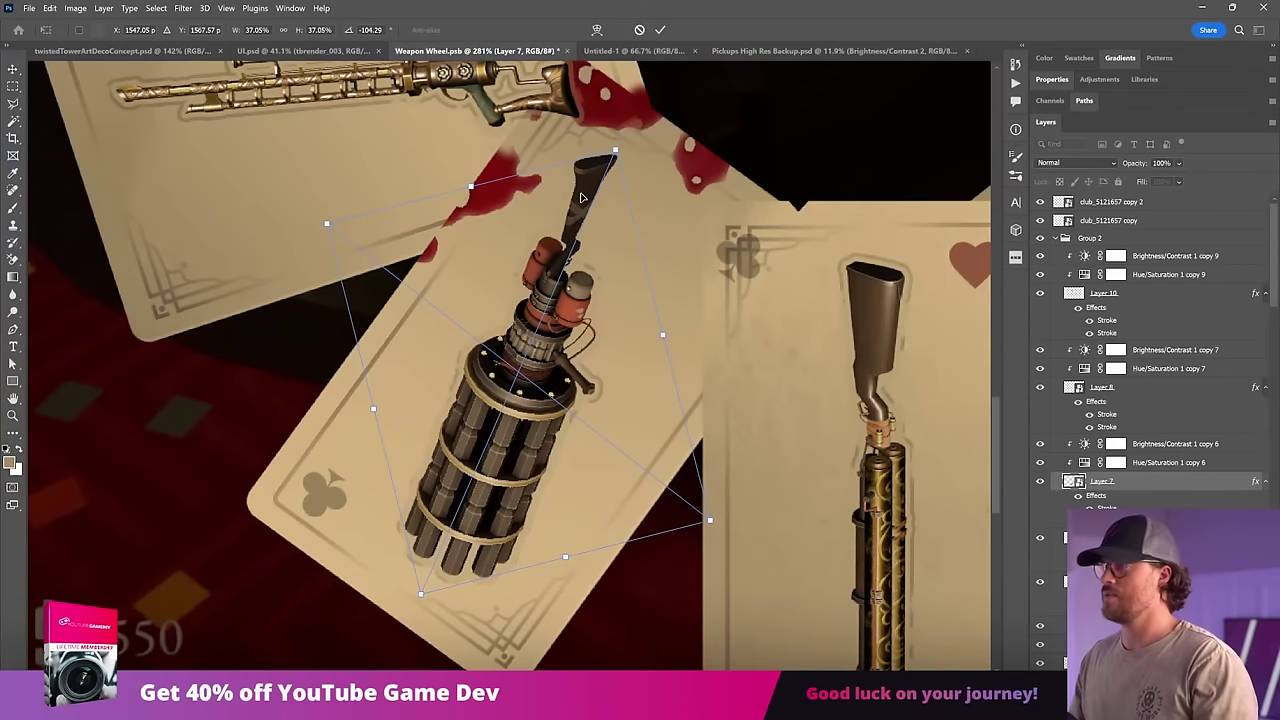
key("Return")
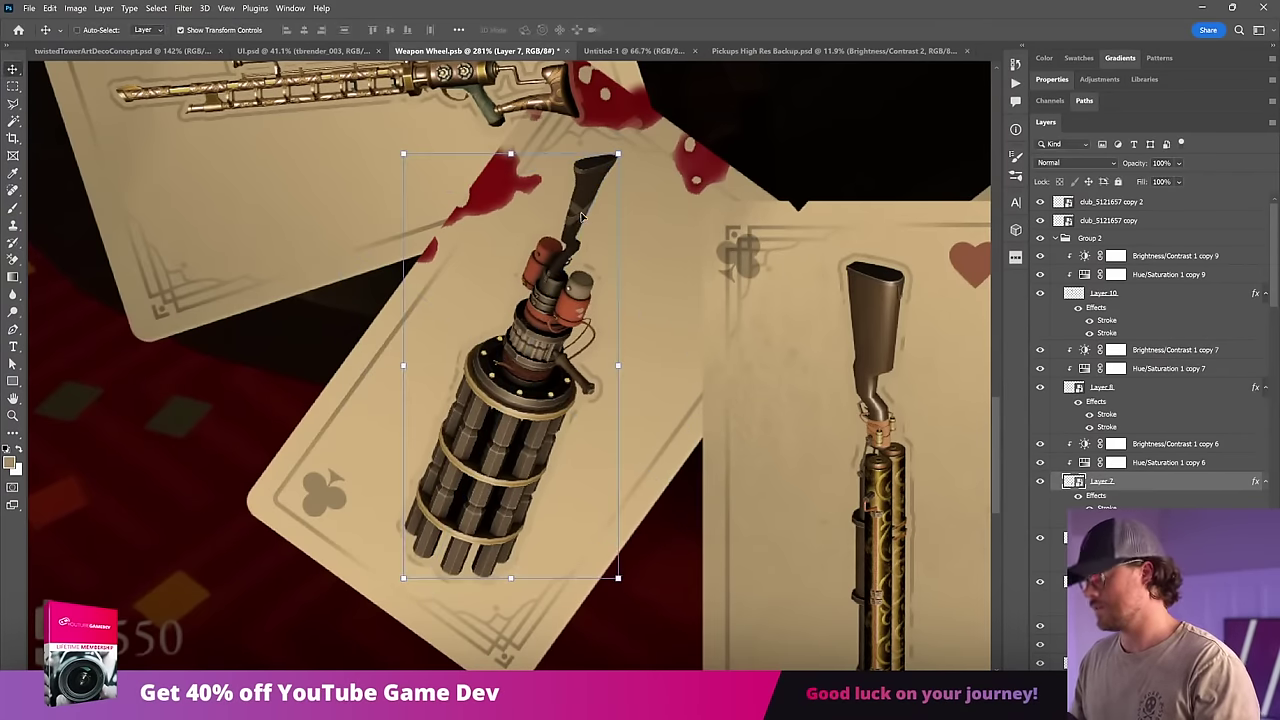
key("ctrl+0")
key("ctrl+minus")
key("ctrl+s")
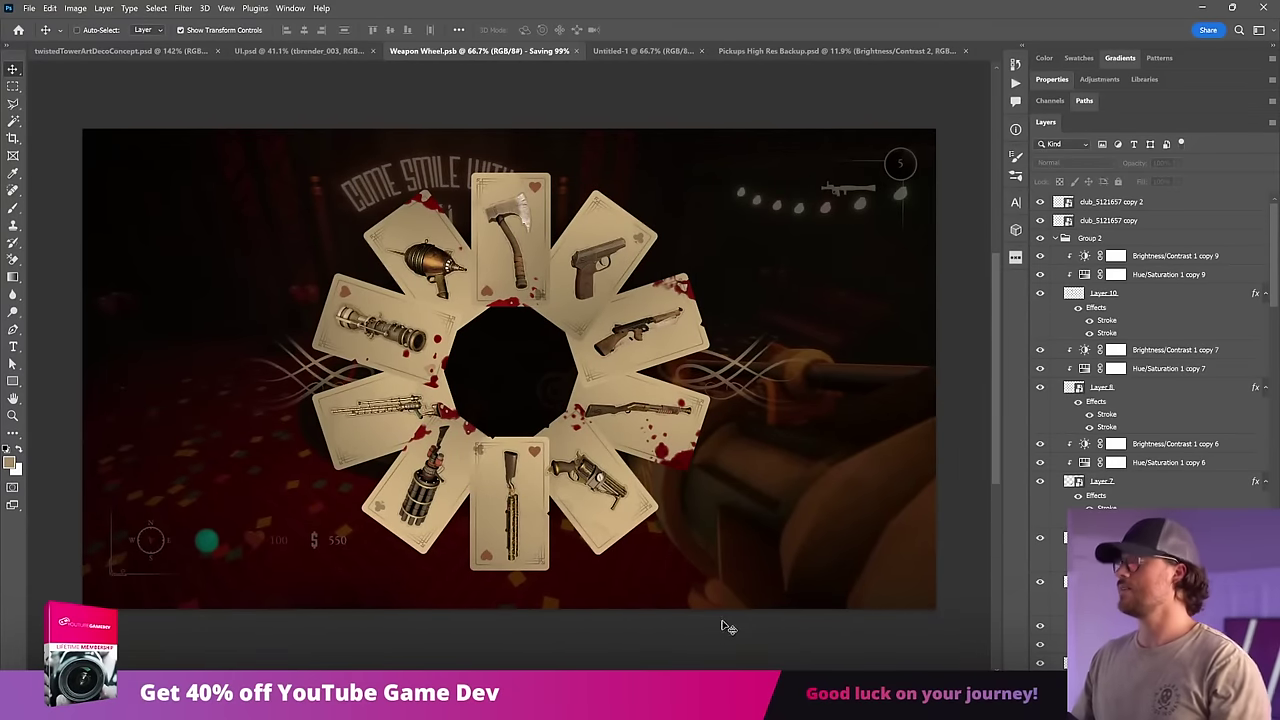
mouse_move(758, 706)
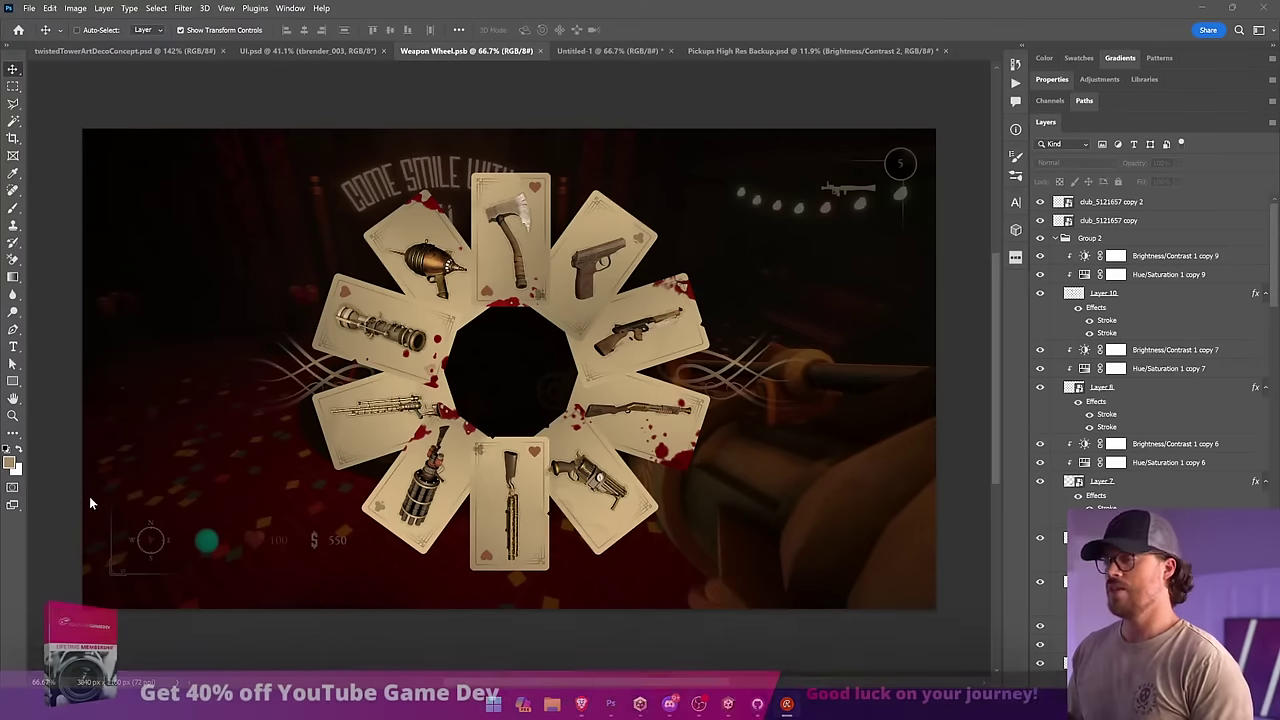
key("z")
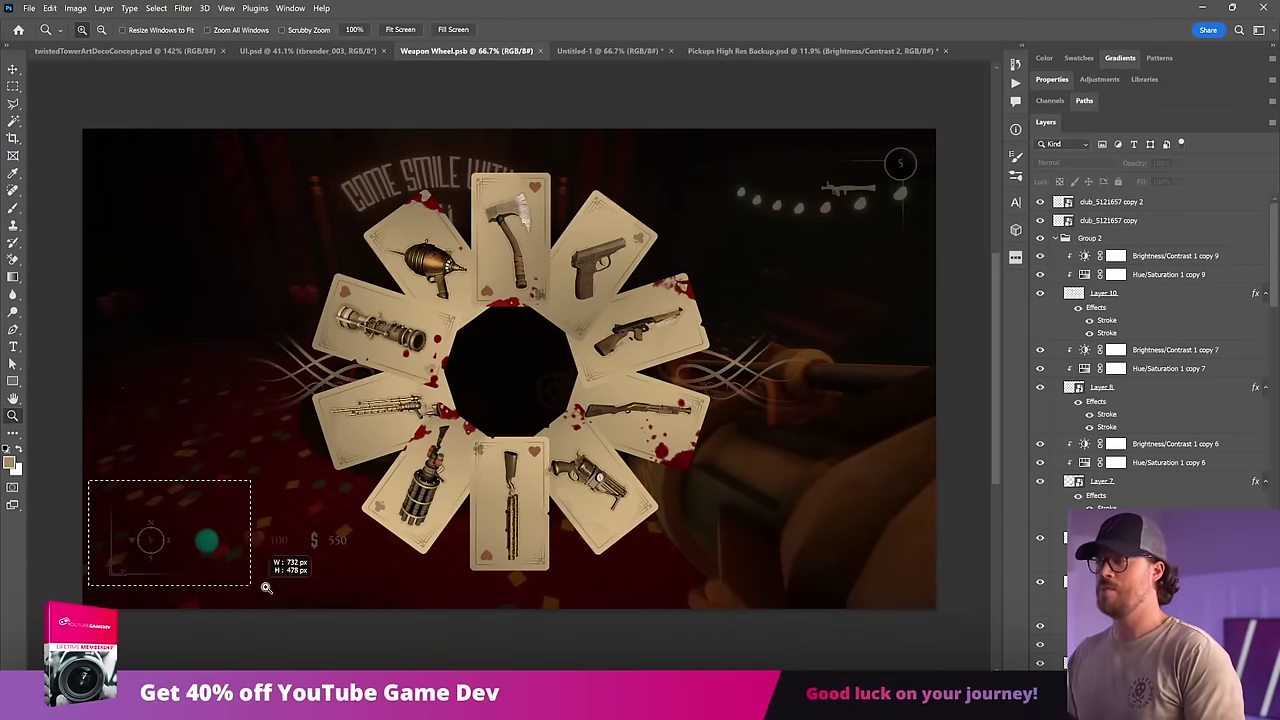
left_click_drag(88, 480, 400, 585)
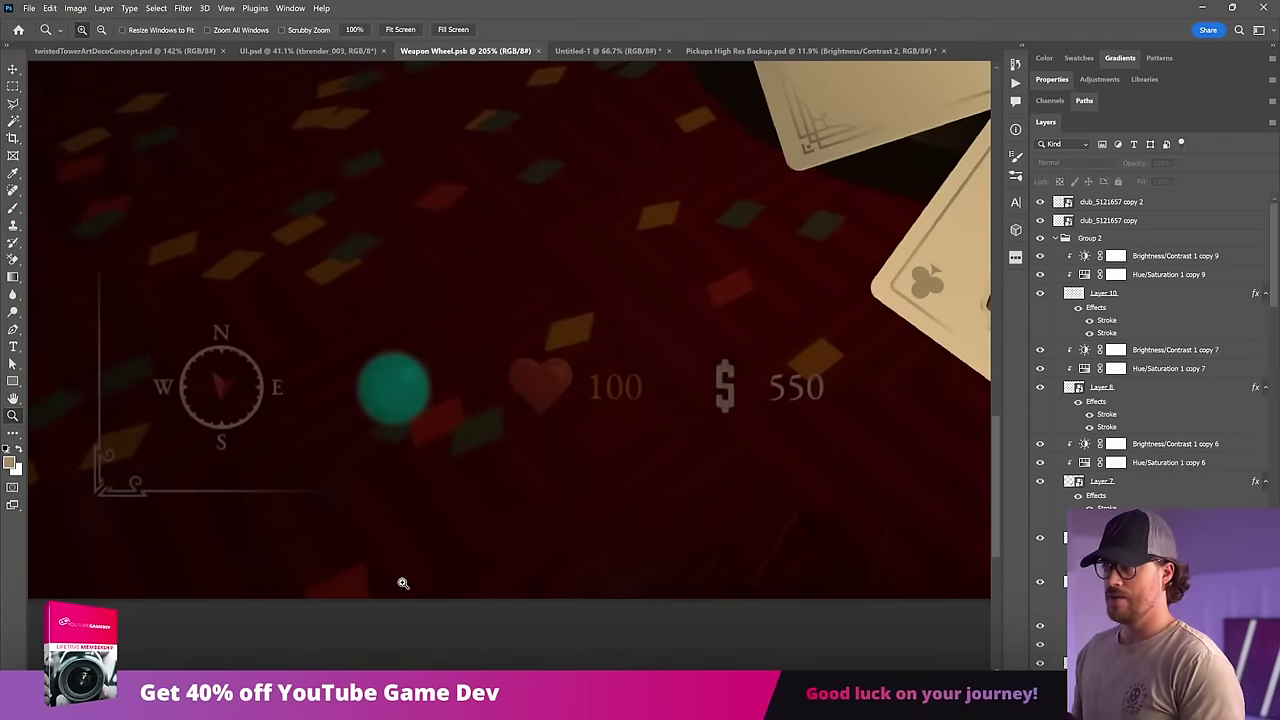
key("ctrl+0")
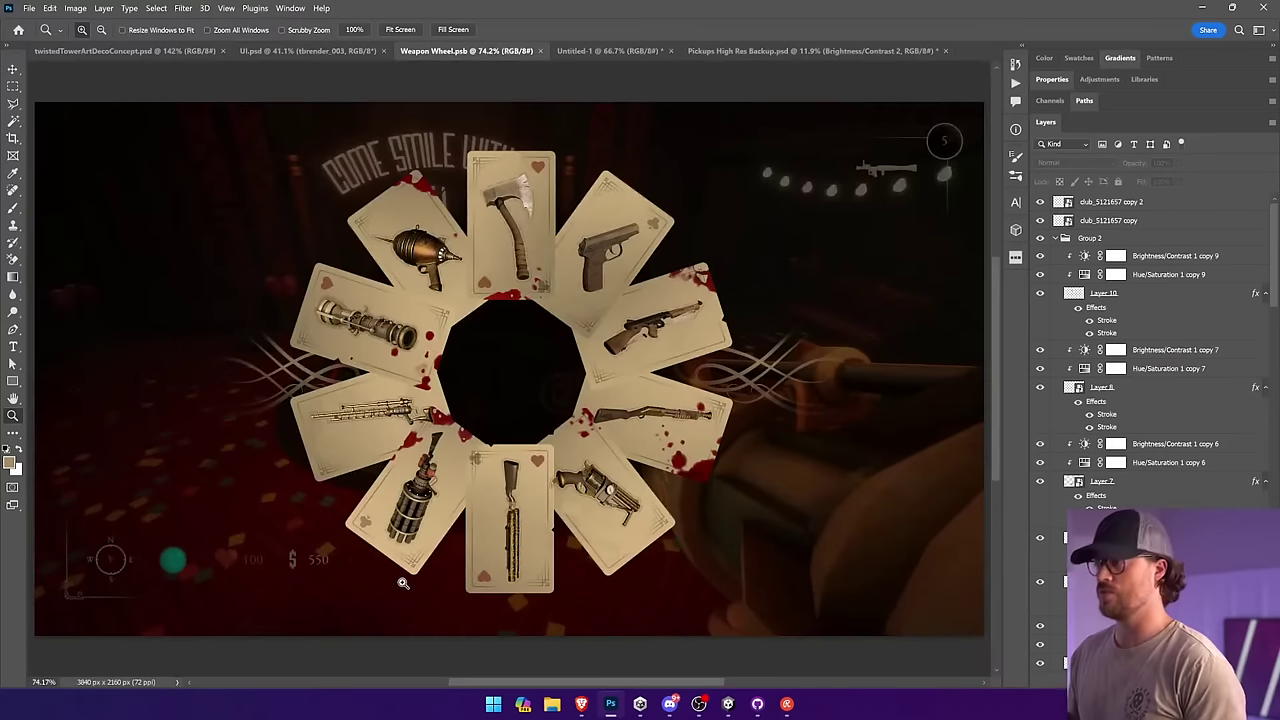
key("v")
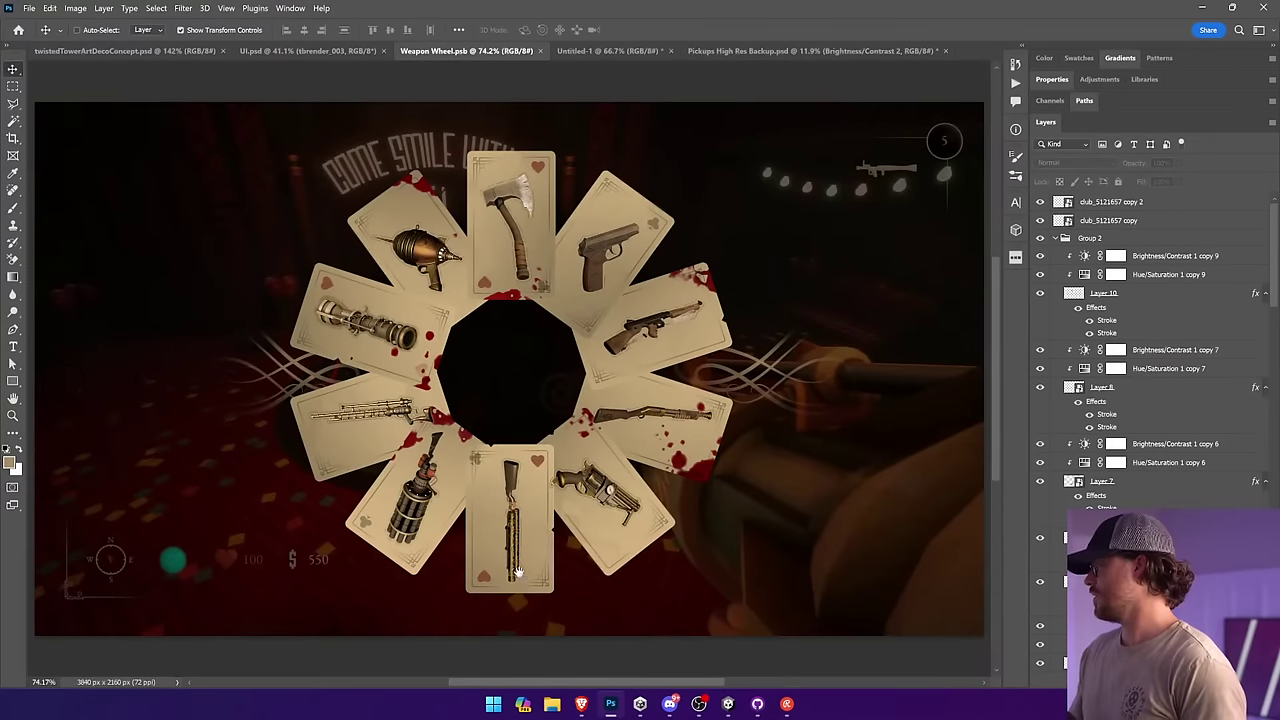
left_click_drag(517, 572, 425, 552)
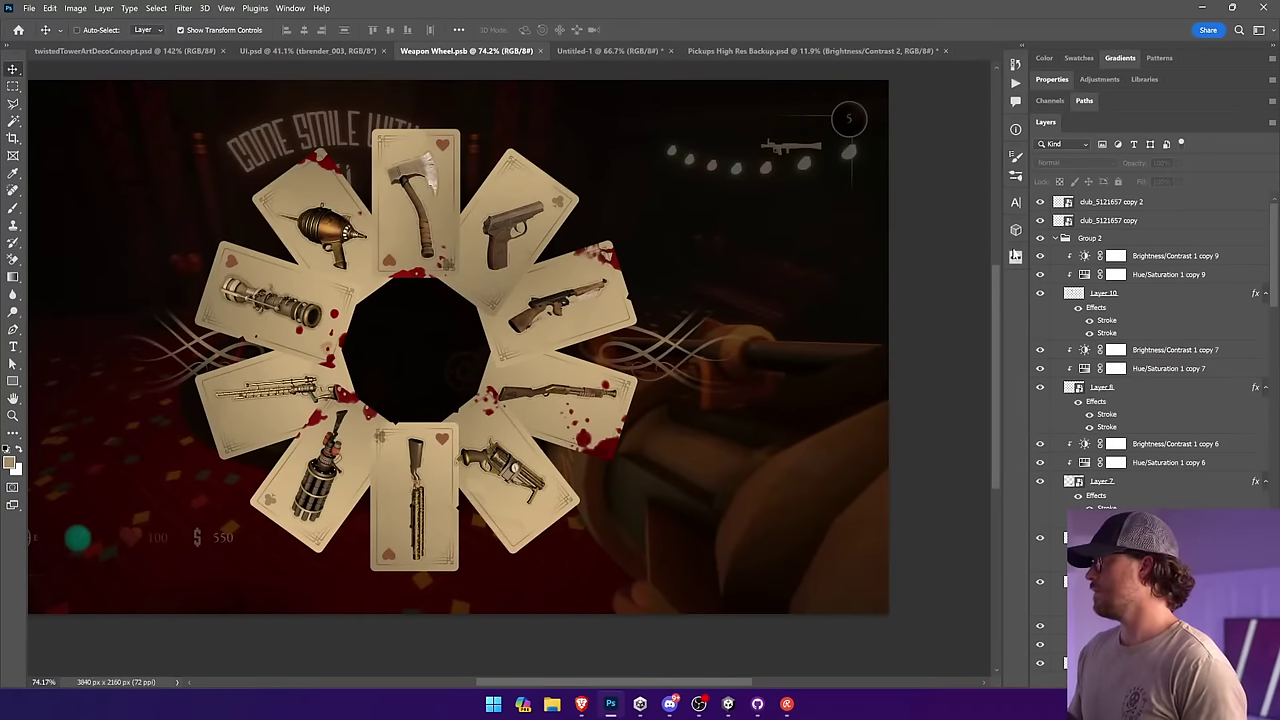
left_click(1014, 256)
left_click(1014, 258)
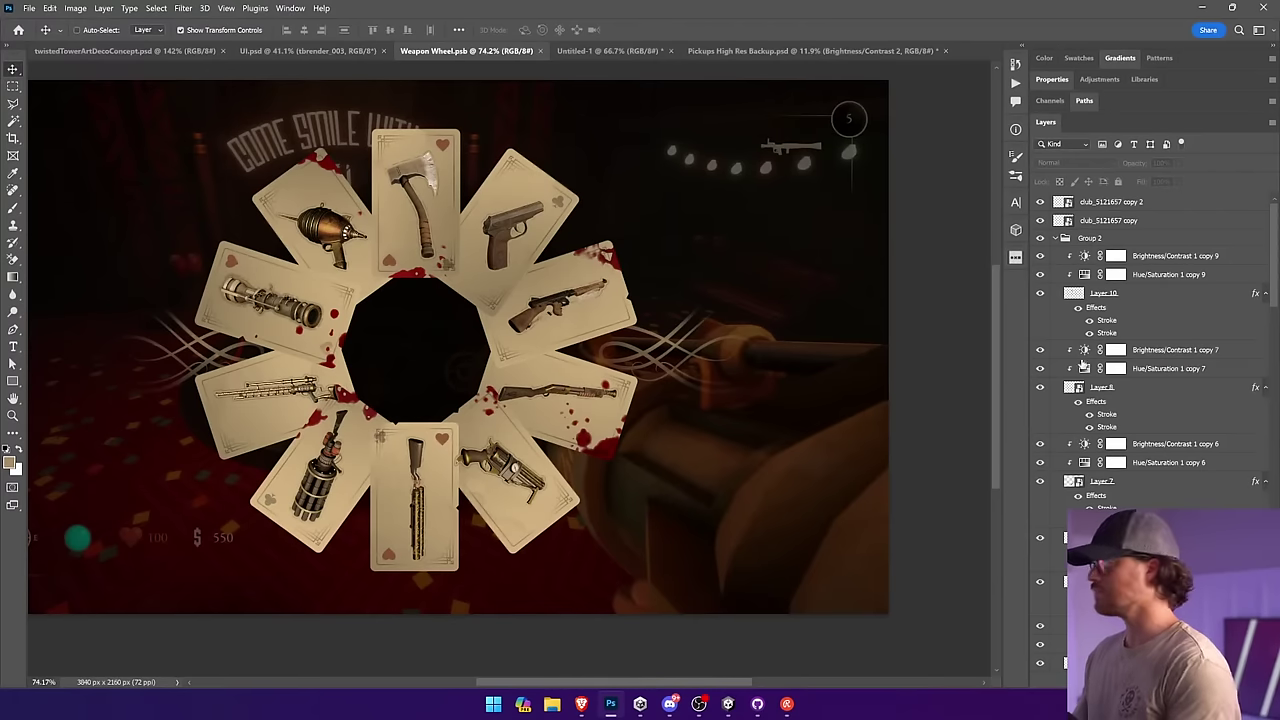
Step: Select the clubs on the multi-barrel gun card and nudge them into line with the card's corners
left_click(666, 366)
left_click(605, 268)
left_click(376, 438)
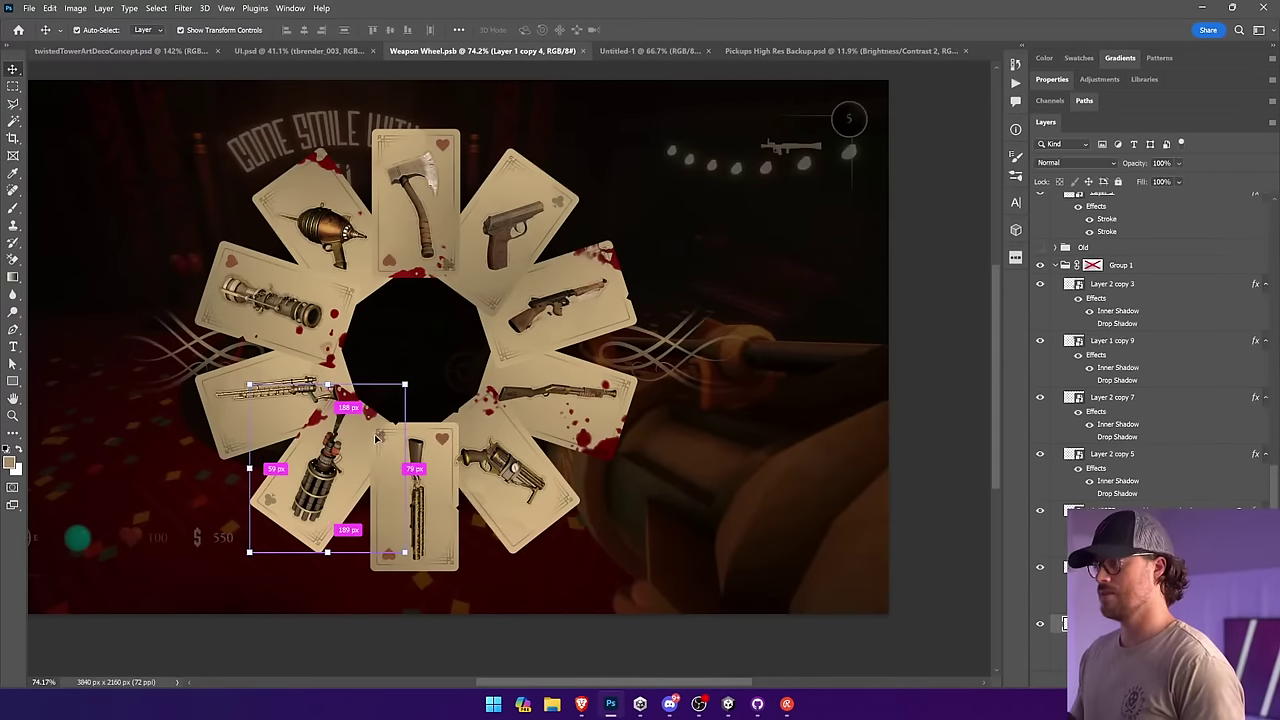
left_click(376, 438)
key("Right")
key("Up")
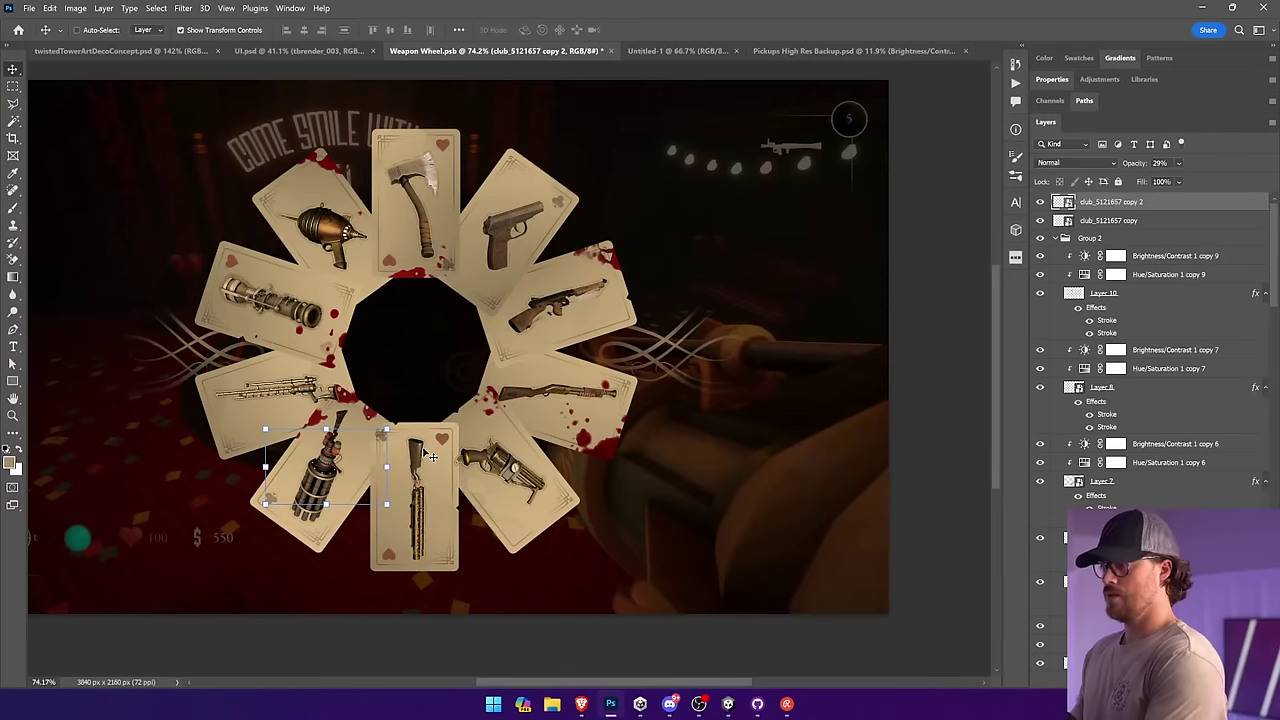
left_click(620, 270)
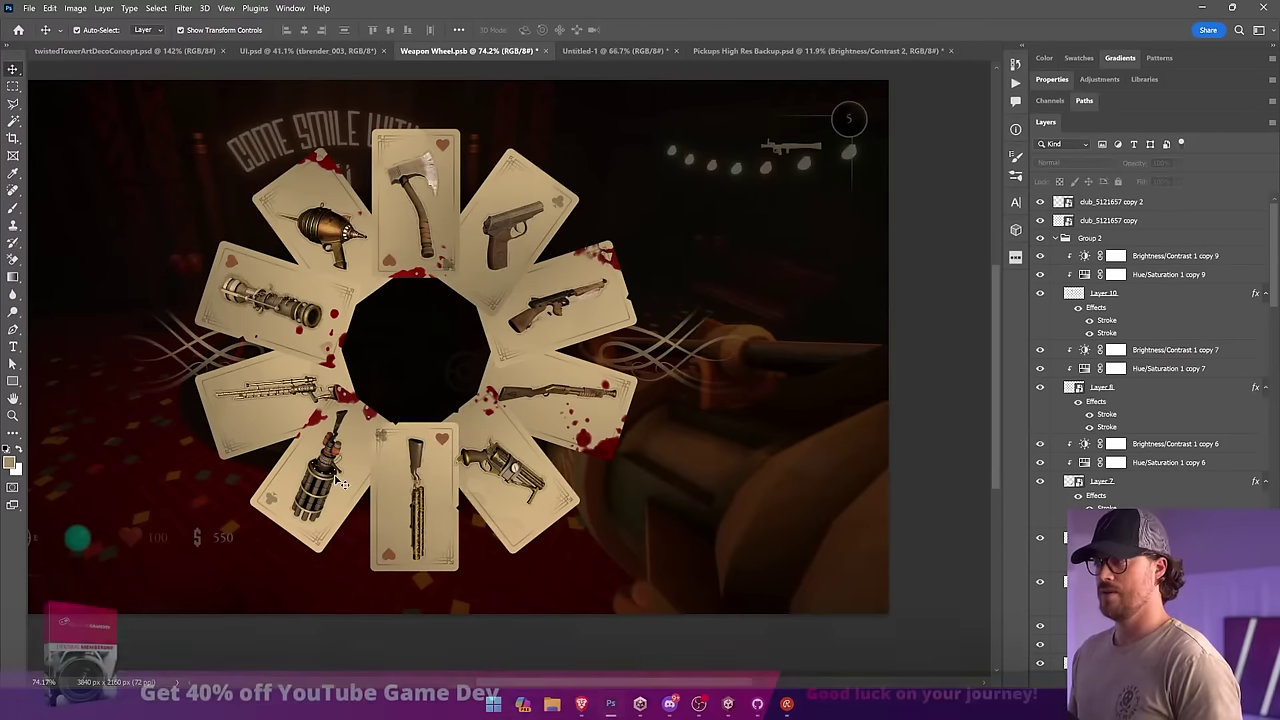
Step: Duplicate the multi-barrel gun card's clubs onto the rifle card, rotate them to match its tilt, and set their opacity to 26%
left_click(362, 458)
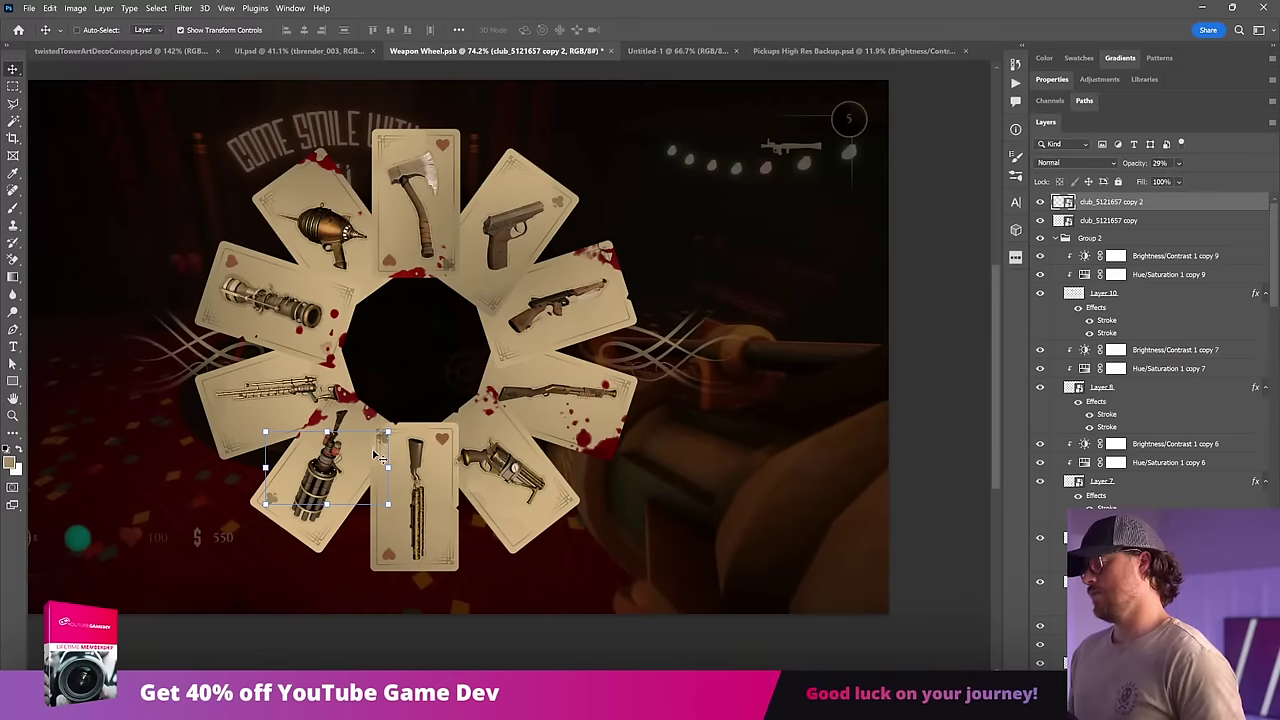
left_click_drag(375, 455, 618, 418)
left_click_drag(676, 366, 543, 349)
key("Return")
left_click_drag(609, 399, 563, 392)
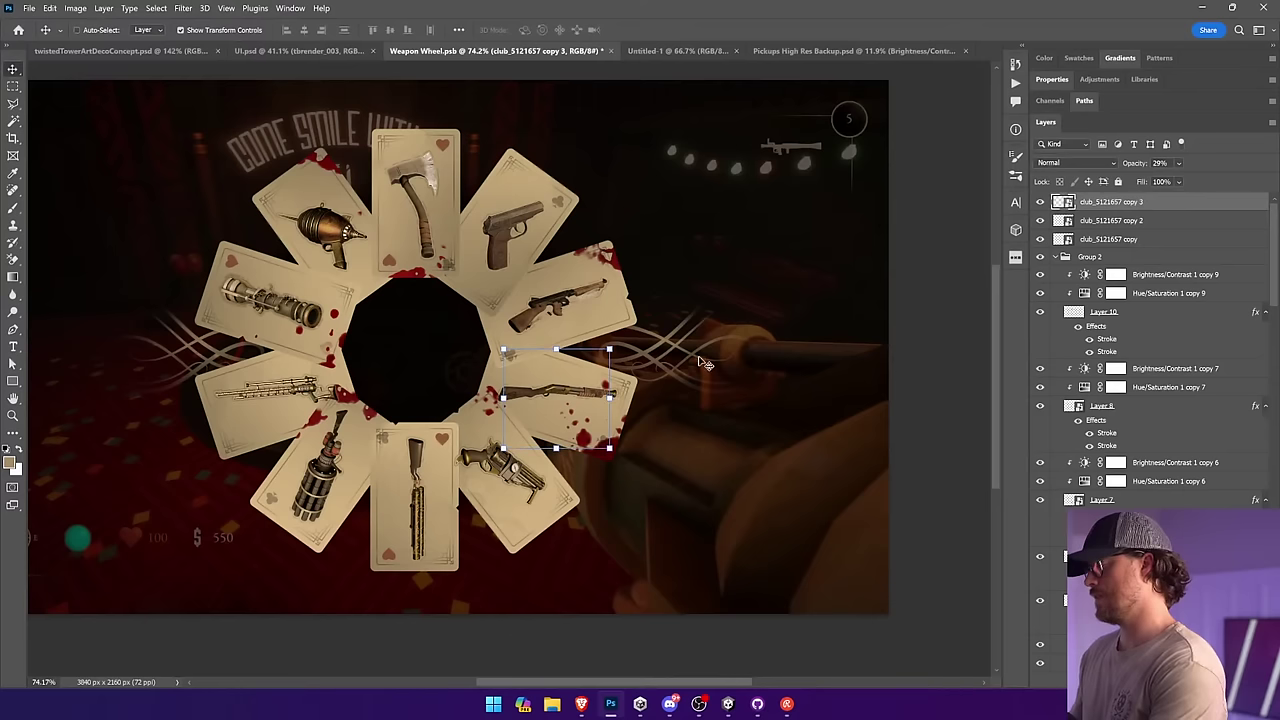
mouse_move(1183, 165)
left_mouse_down()
mouse_move(1203, 181)
mouse_move(1192, 181)
left_mouse_up()
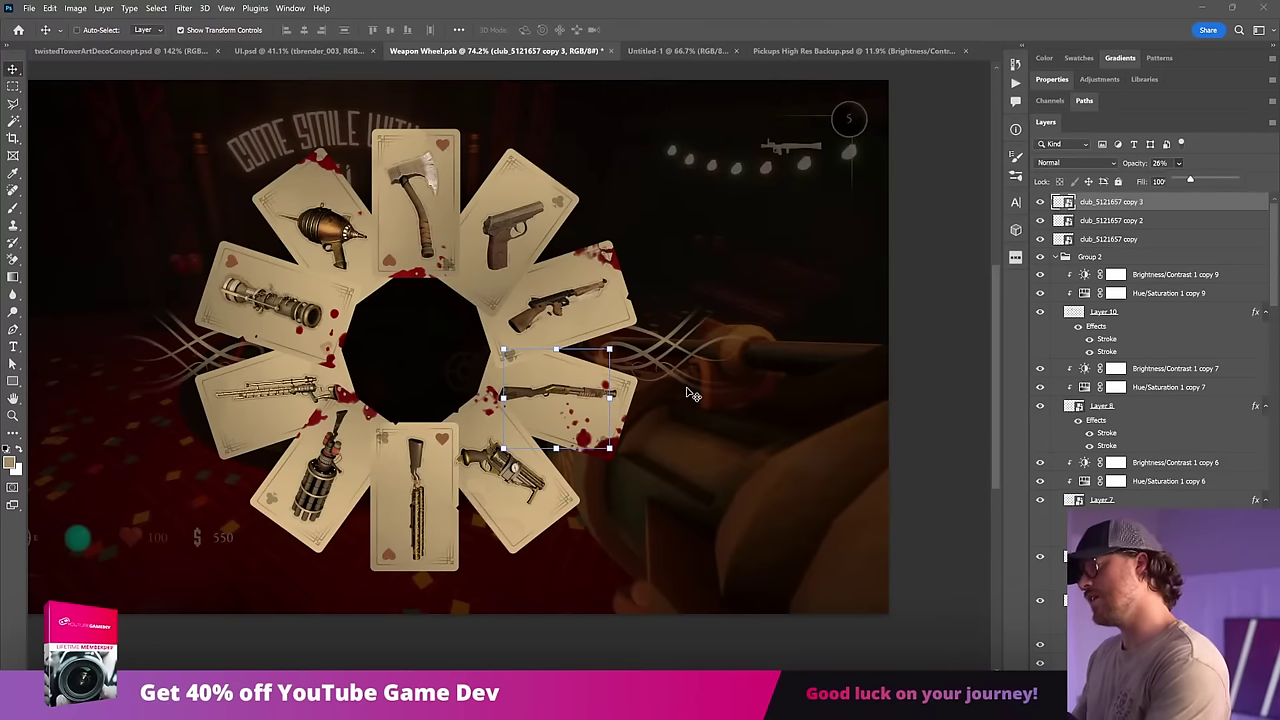
Step: Open the rifle card's smart object, mask part of the large corner blood blotch with a soft brush, and save the card
left_click(575, 428)
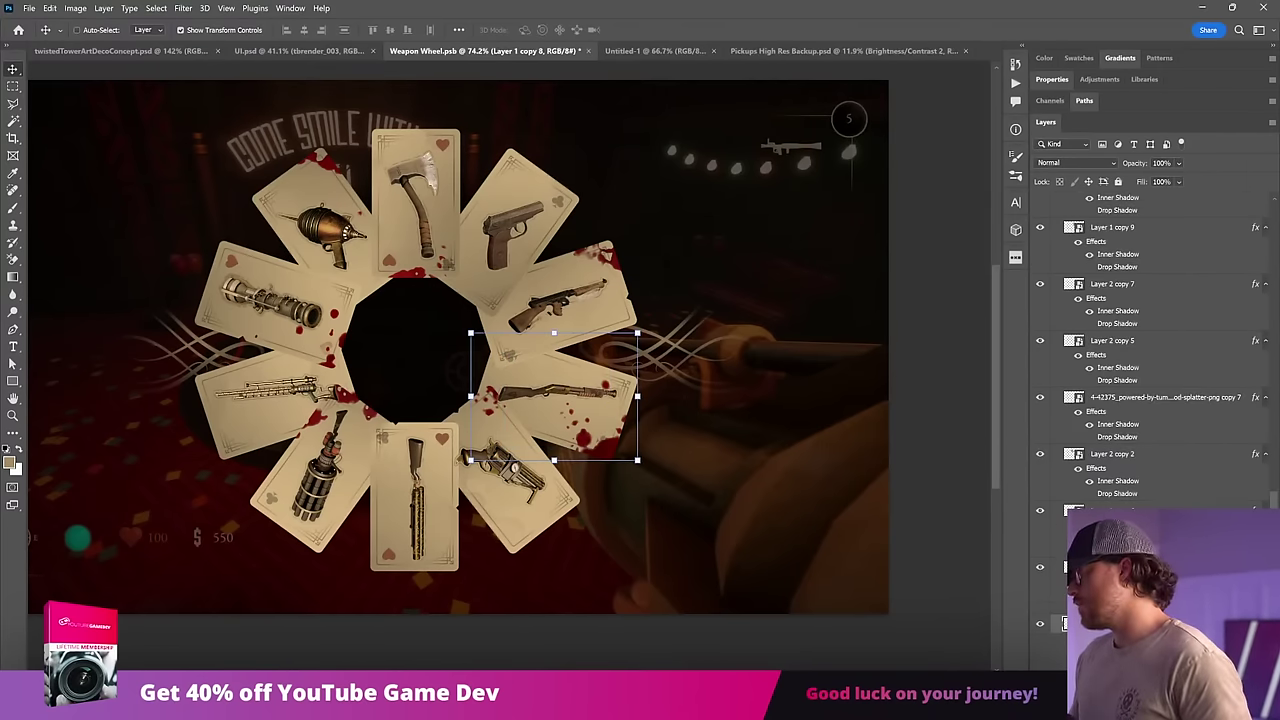
double_click(1073, 623)
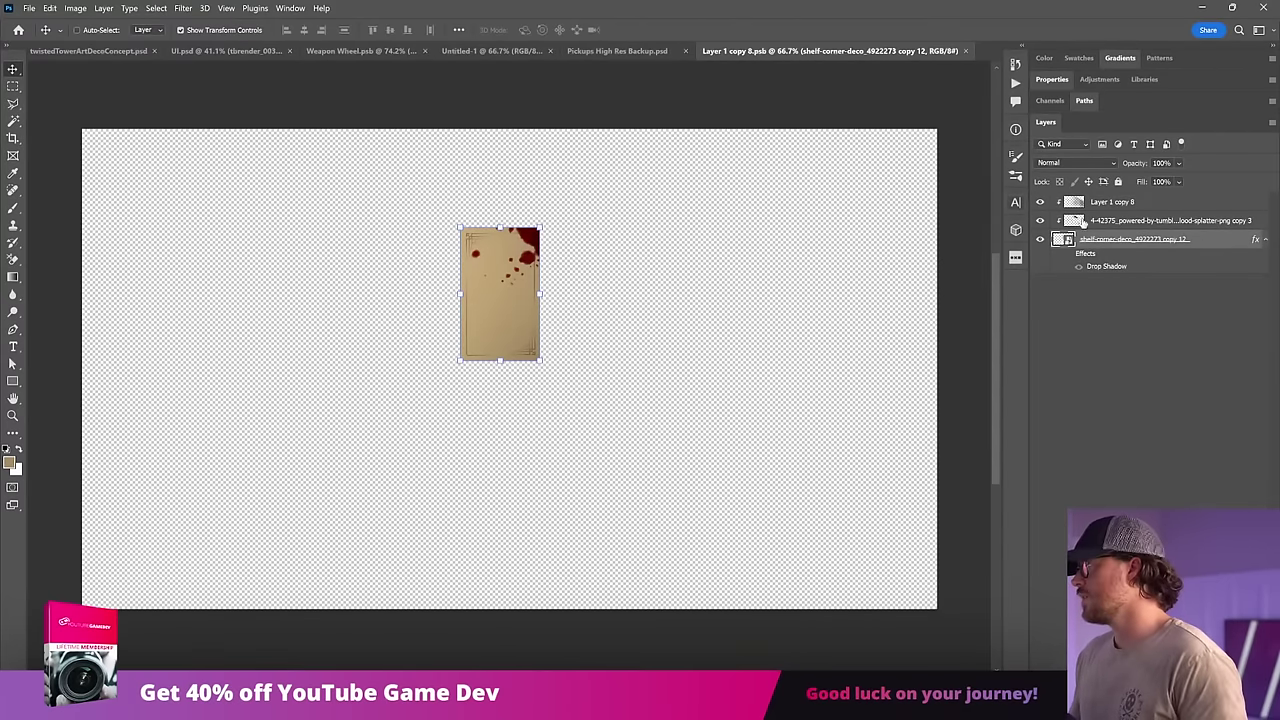
left_click(1082, 221)
key("b")
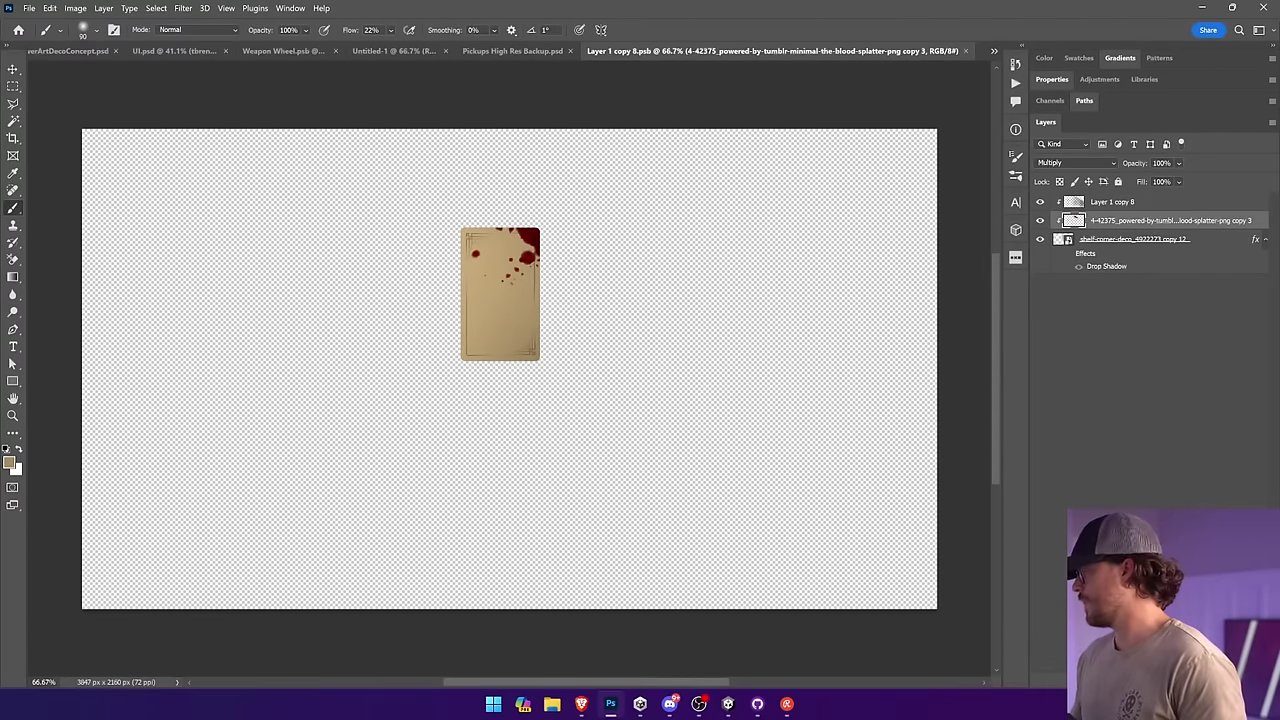
left_click(1134, 681)
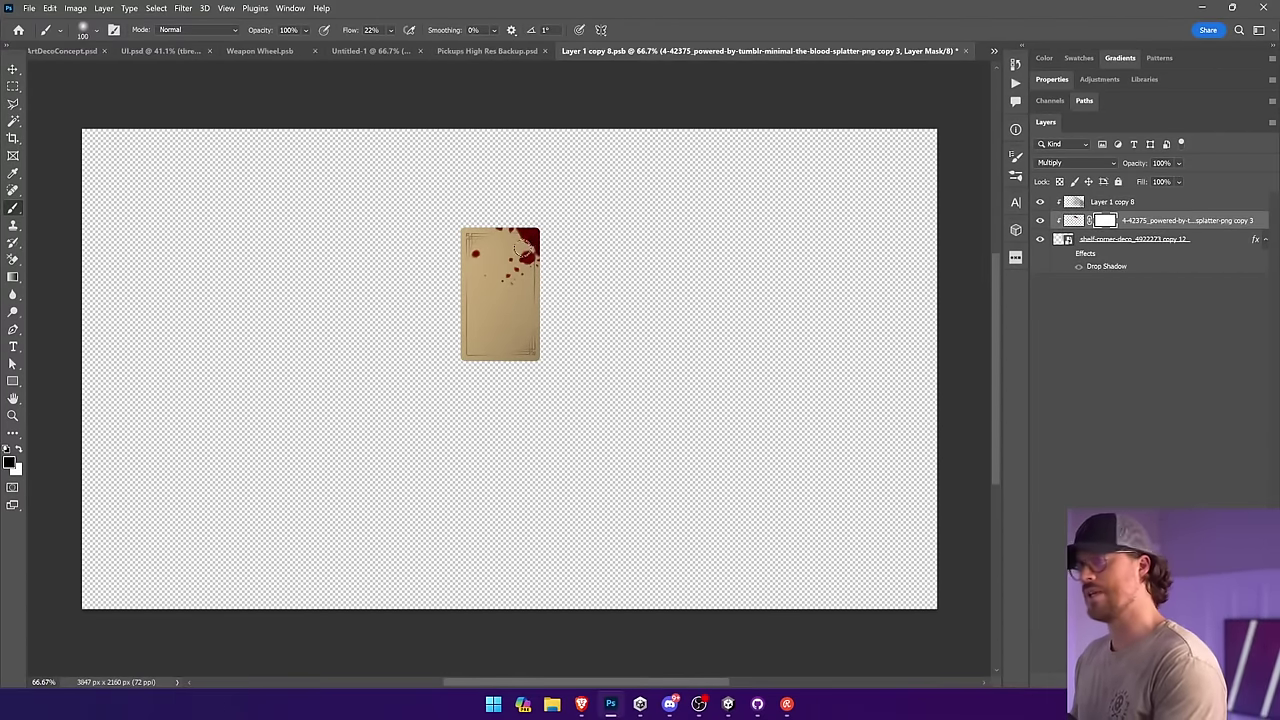
key("bracketleft")
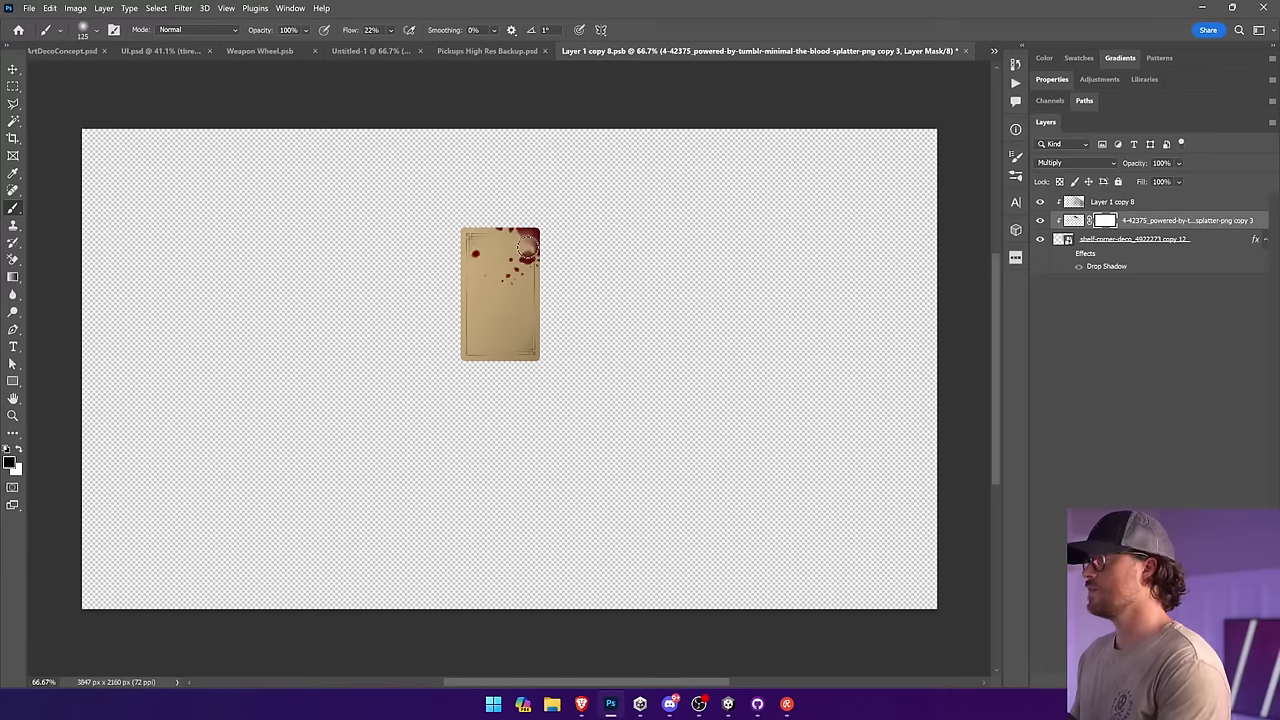
key("ctrl+s")
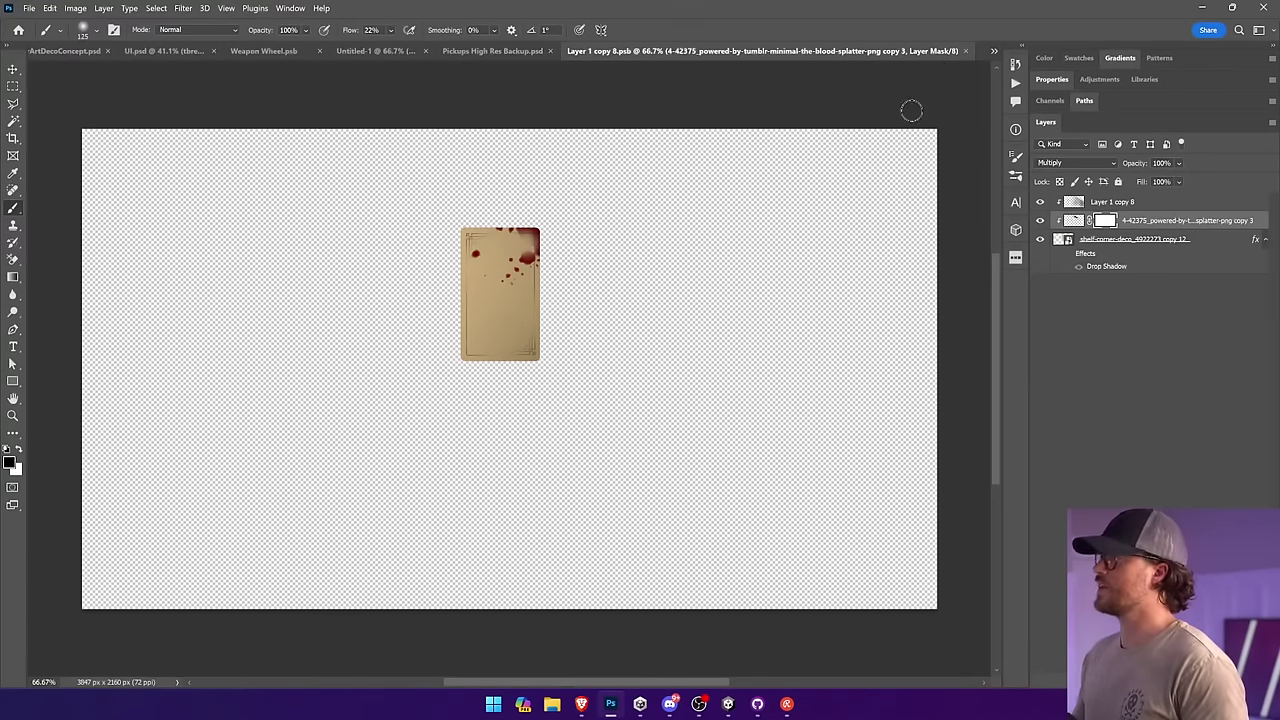
left_click(963, 51)
key("v")
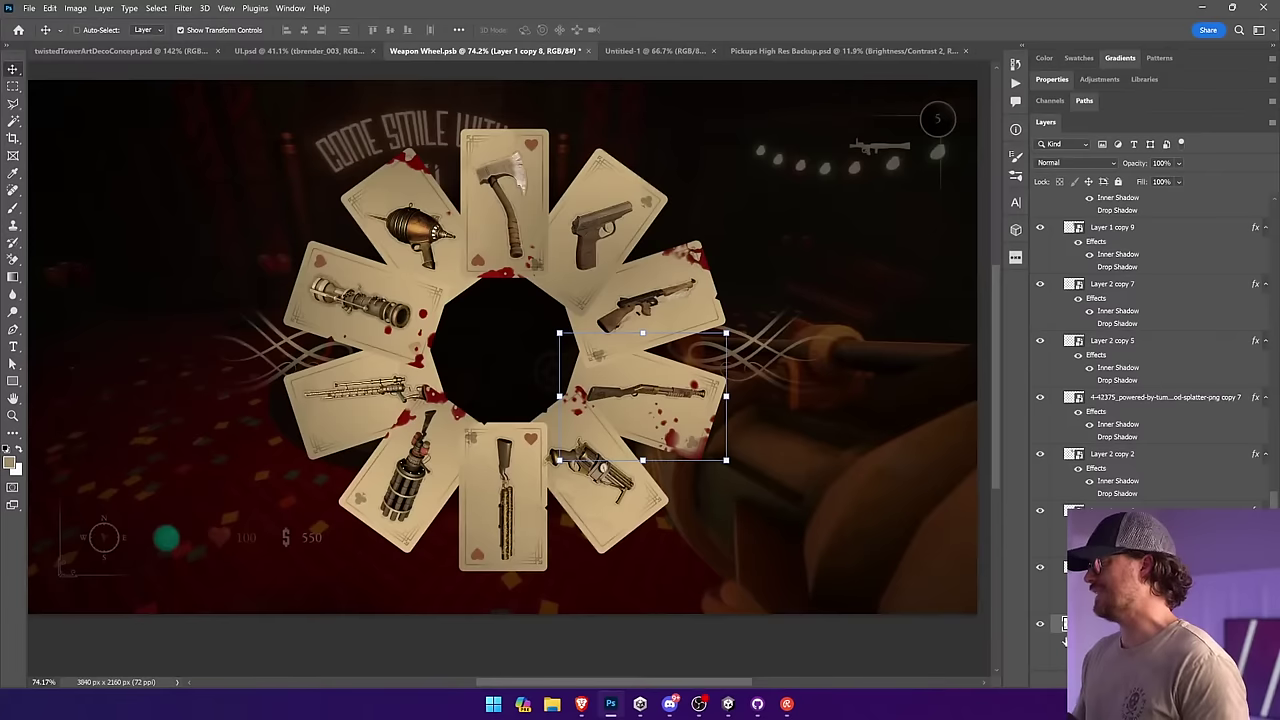
Step: Disable the blood splatter's mask in the rifle card's smart object, rotate and move the splatter along the card's left edge, and save
double_click(1073, 623)
left_click(1106, 223, "shift")
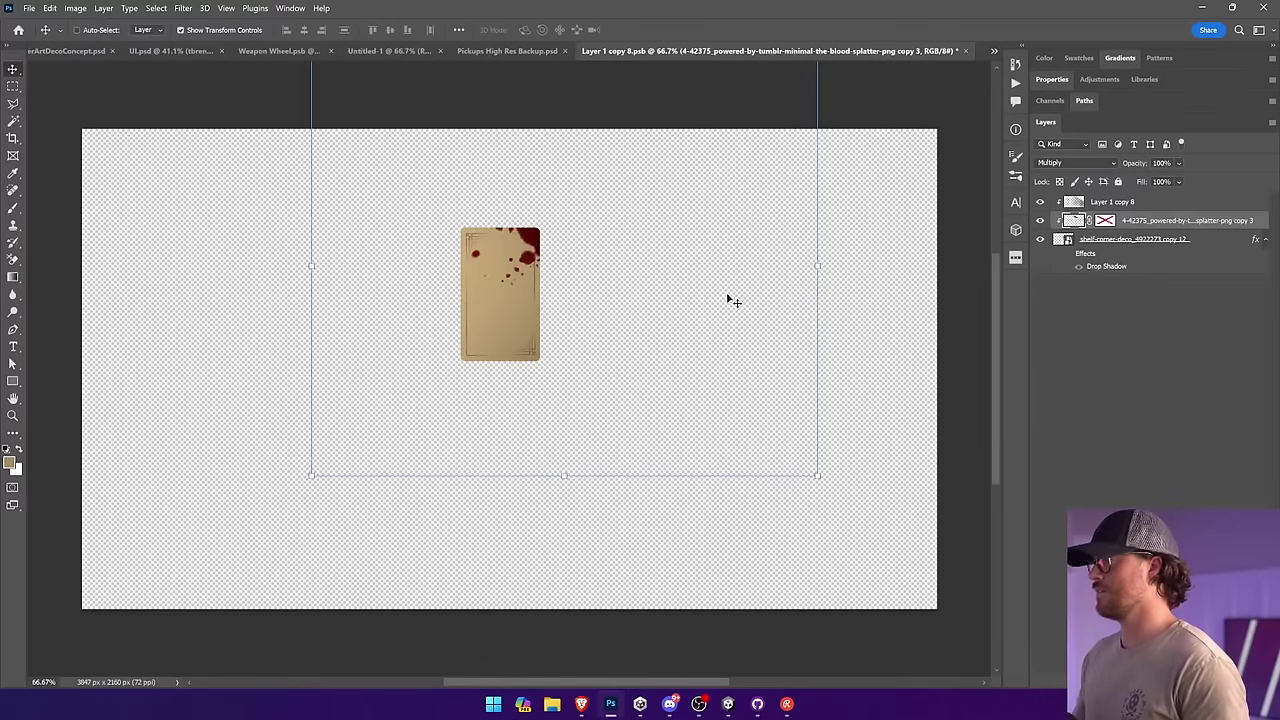
left_click_drag(729, 297, 573, 272)
left_click_drag(652, 437, 806, 220)
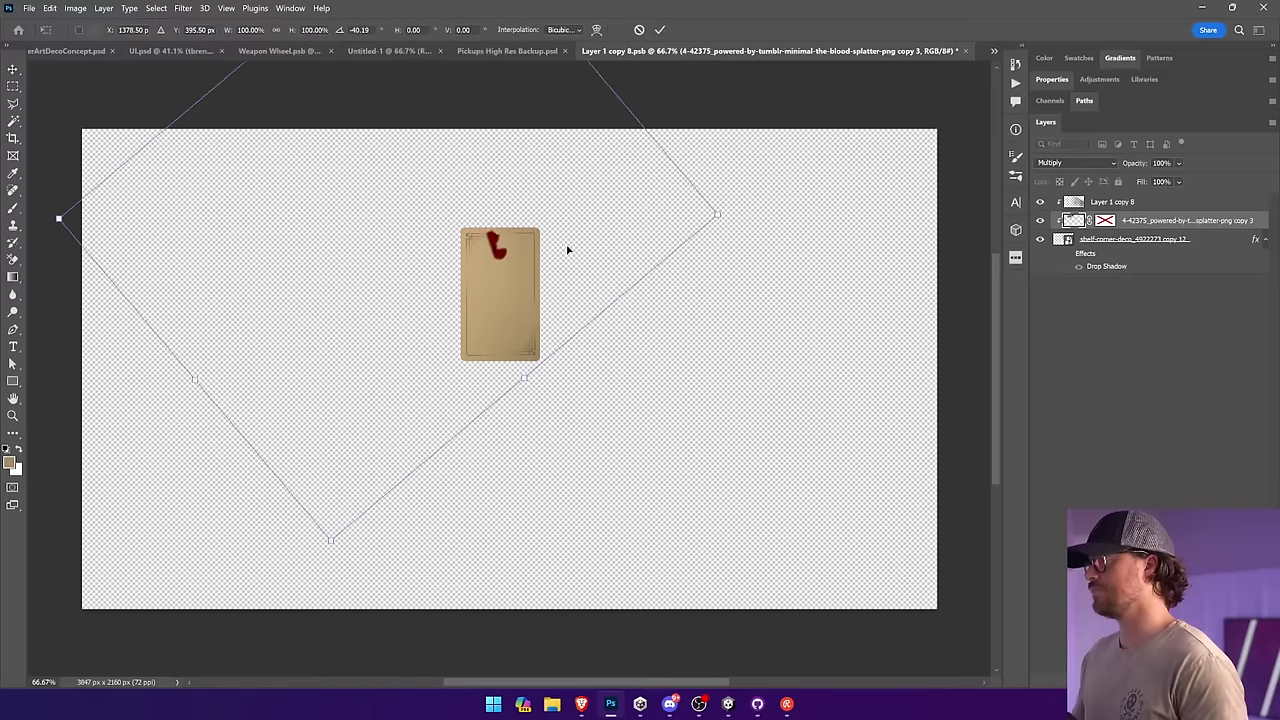
key("Return")
left_click_drag(517, 229, 506, 306)
key("ctrl+s")
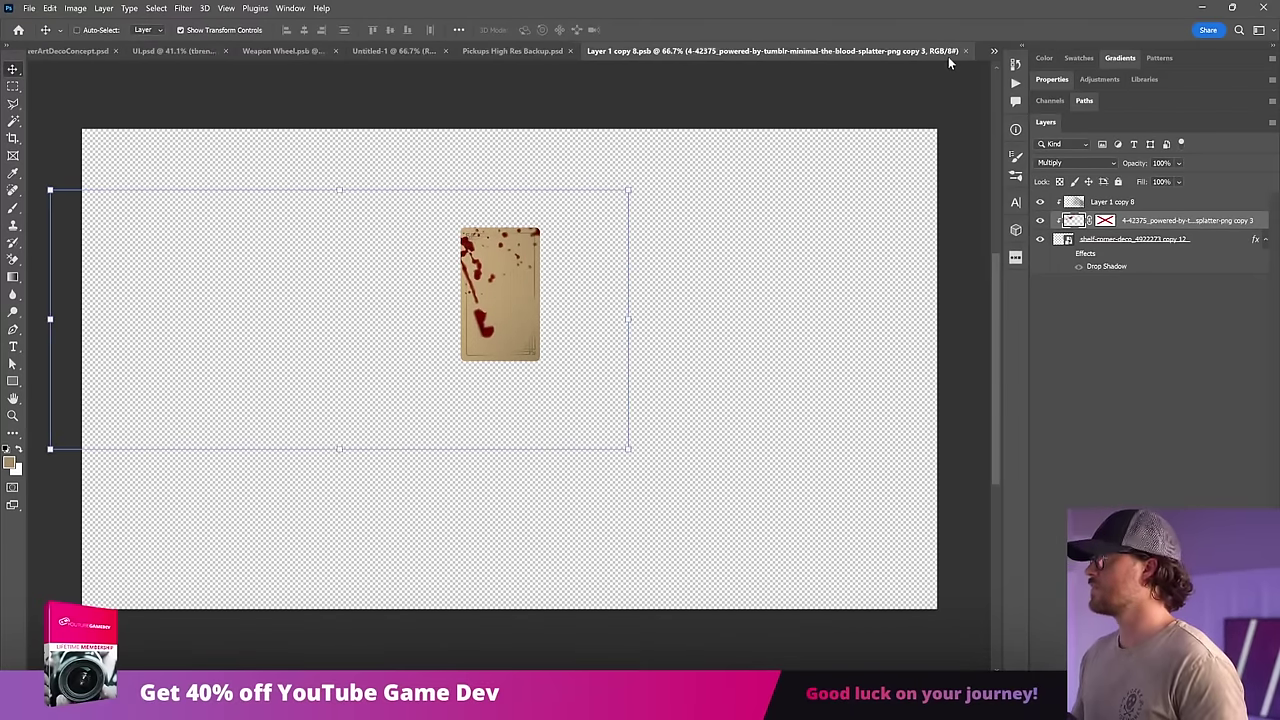
left_click(966, 51)
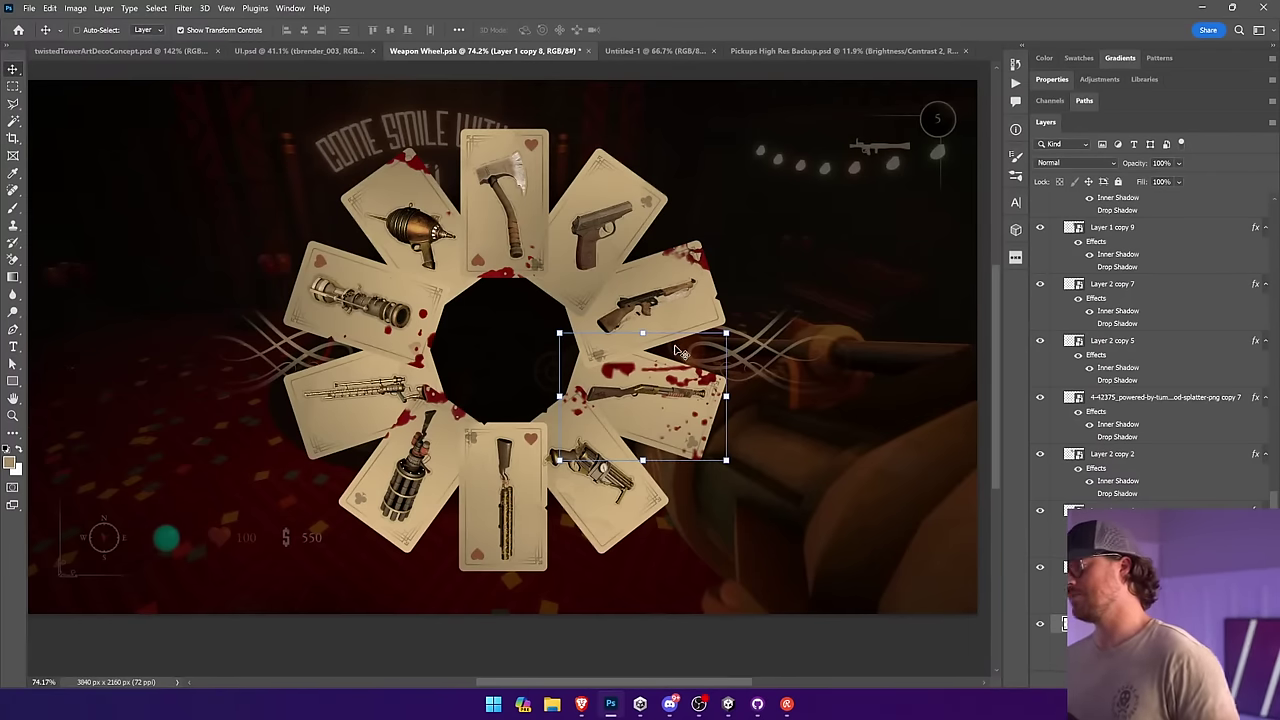
Step: Search the Noun Project icons for "spade" and insert the solid black Spade icon at 300px
left_click(593, 370)
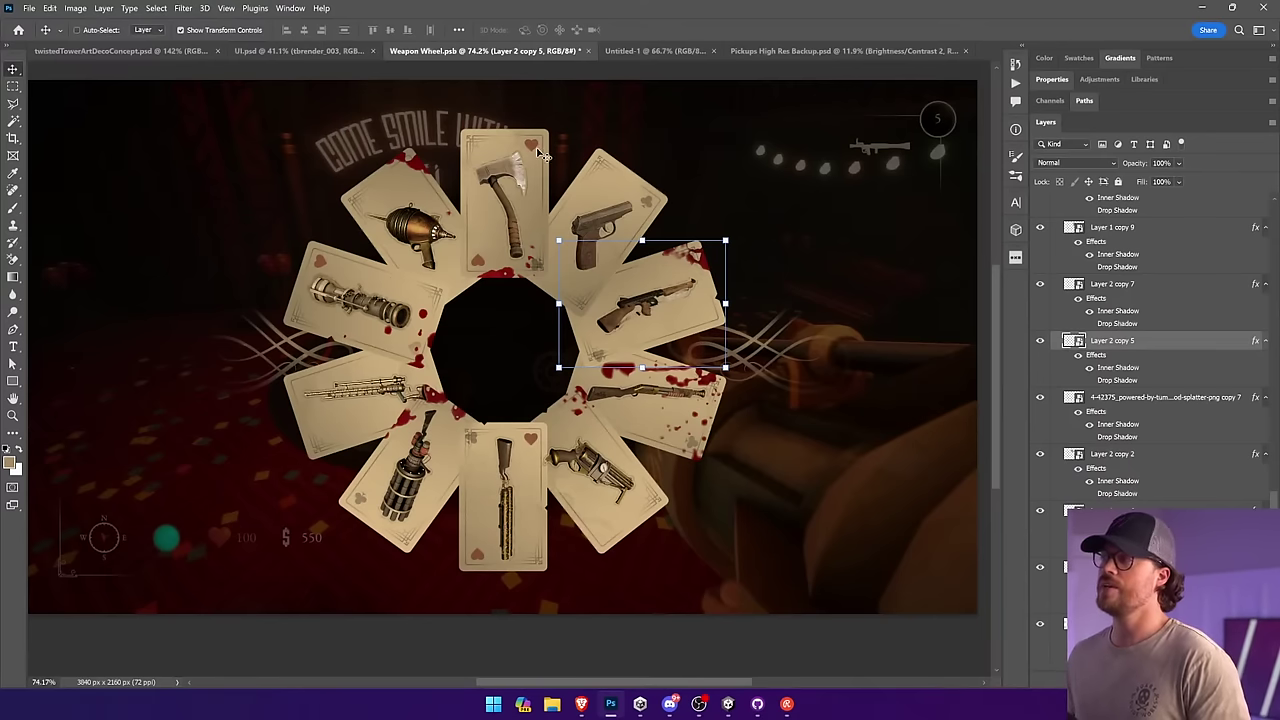
left_click(652, 210)
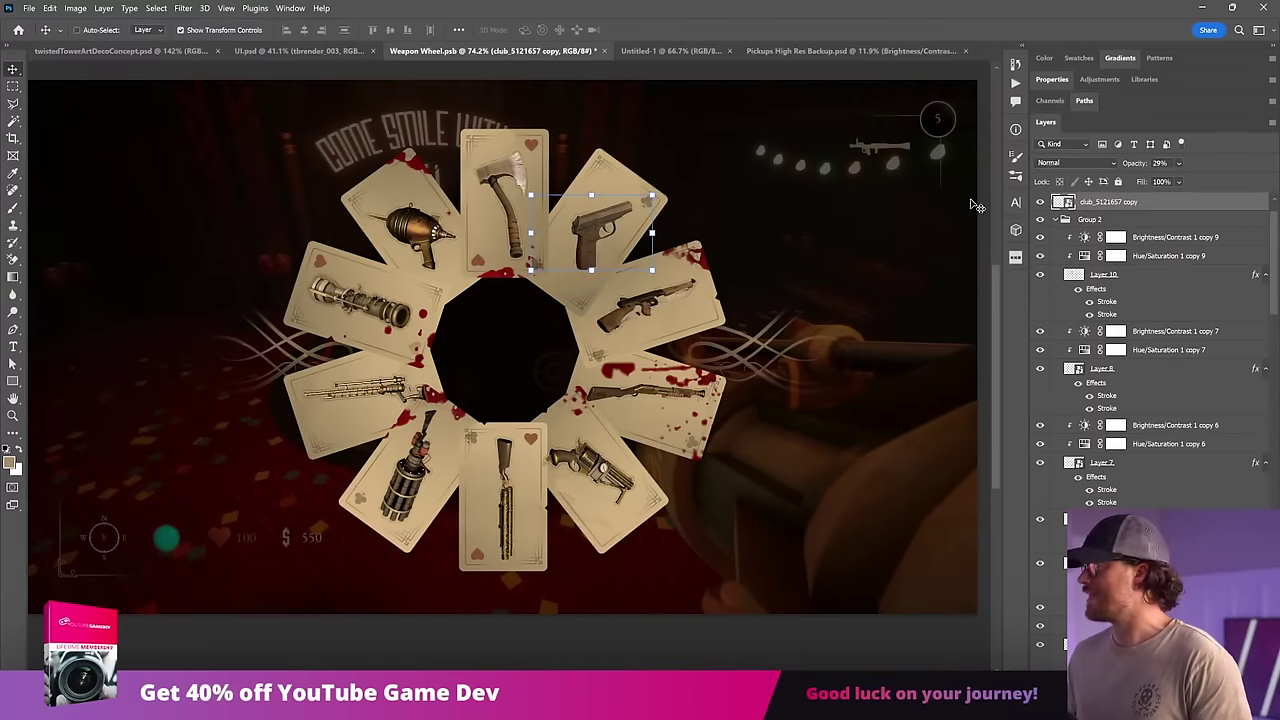
left_click(1015, 258)
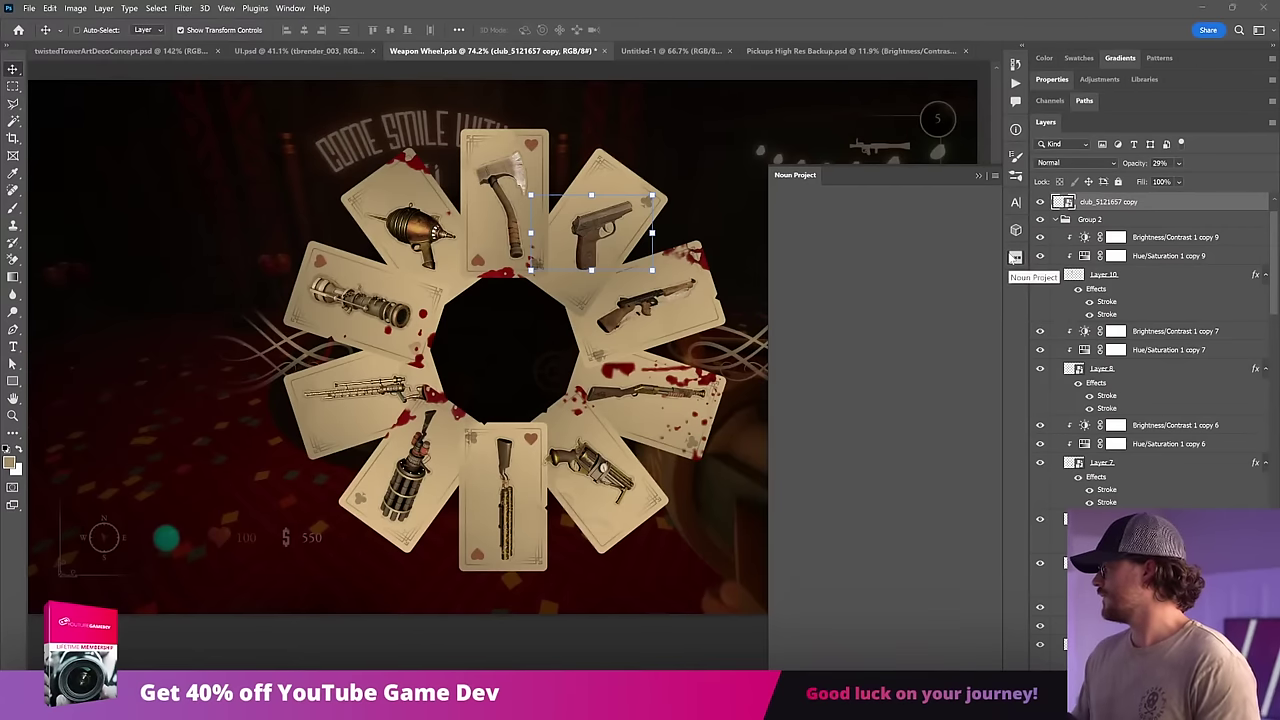
type("sp")
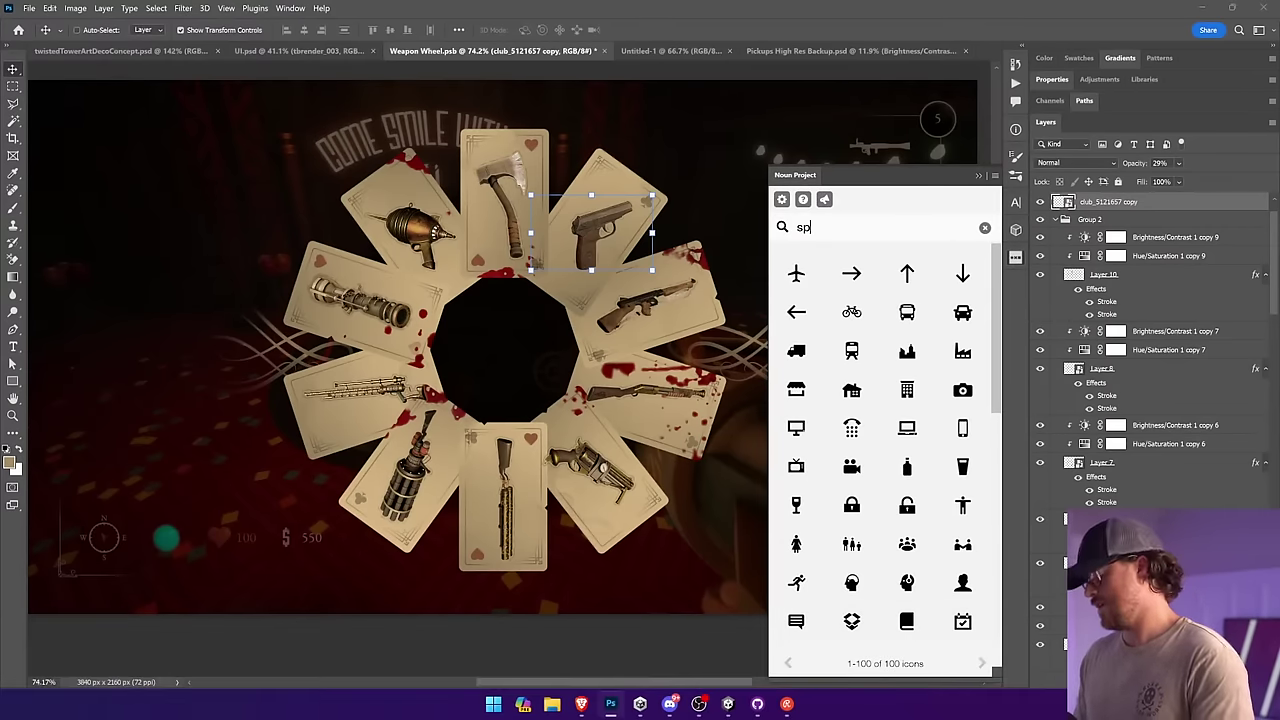
type("ade")
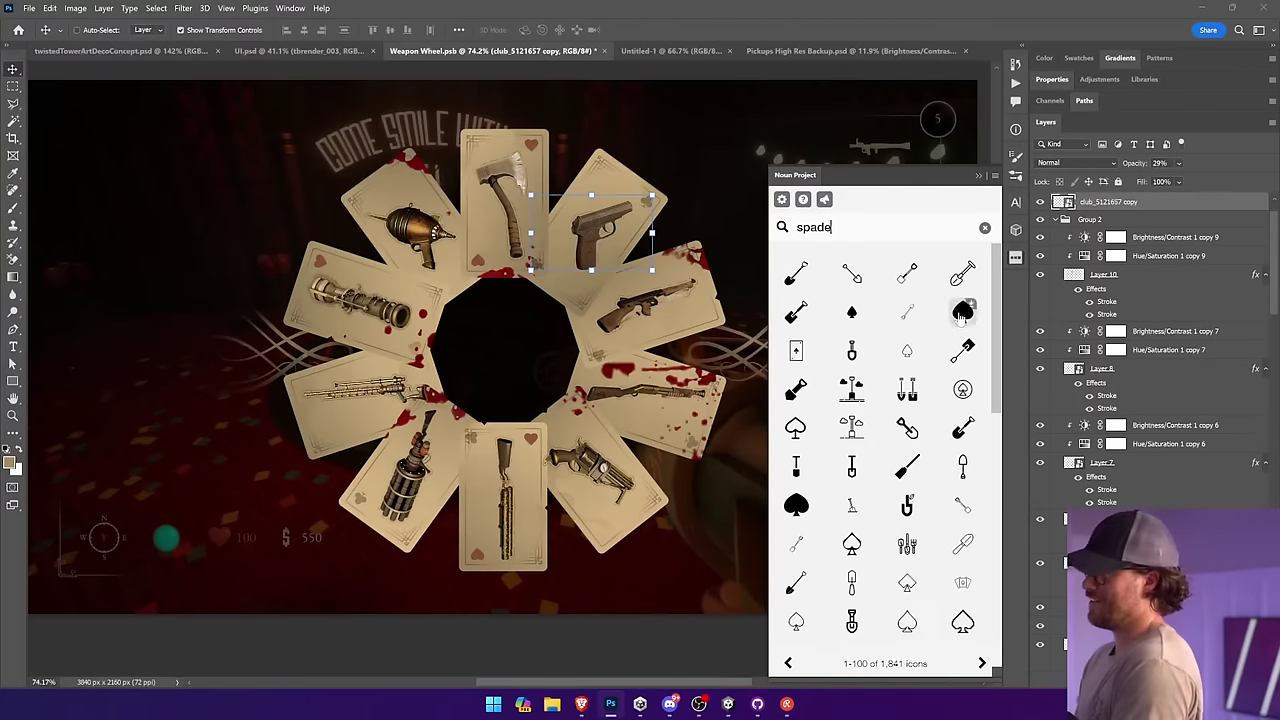
scroll(797, 466, "down", 3)
mouse_move(854, 370)
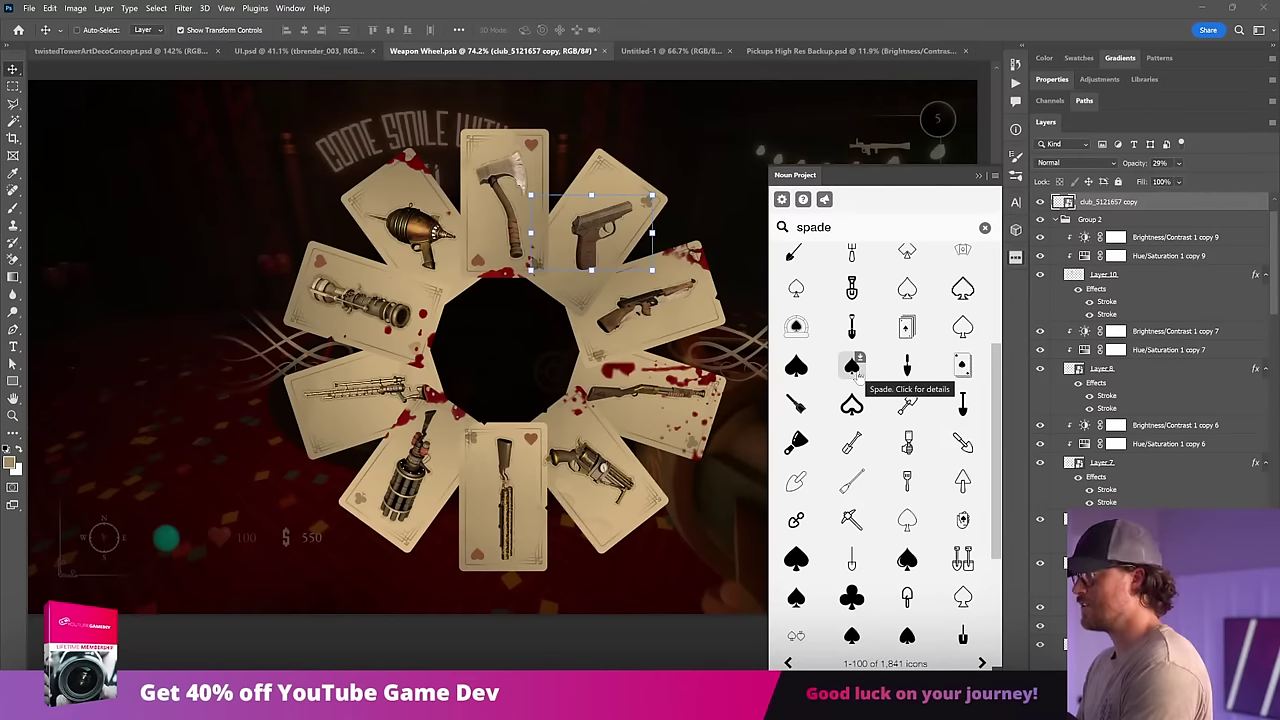
left_click(798, 600)
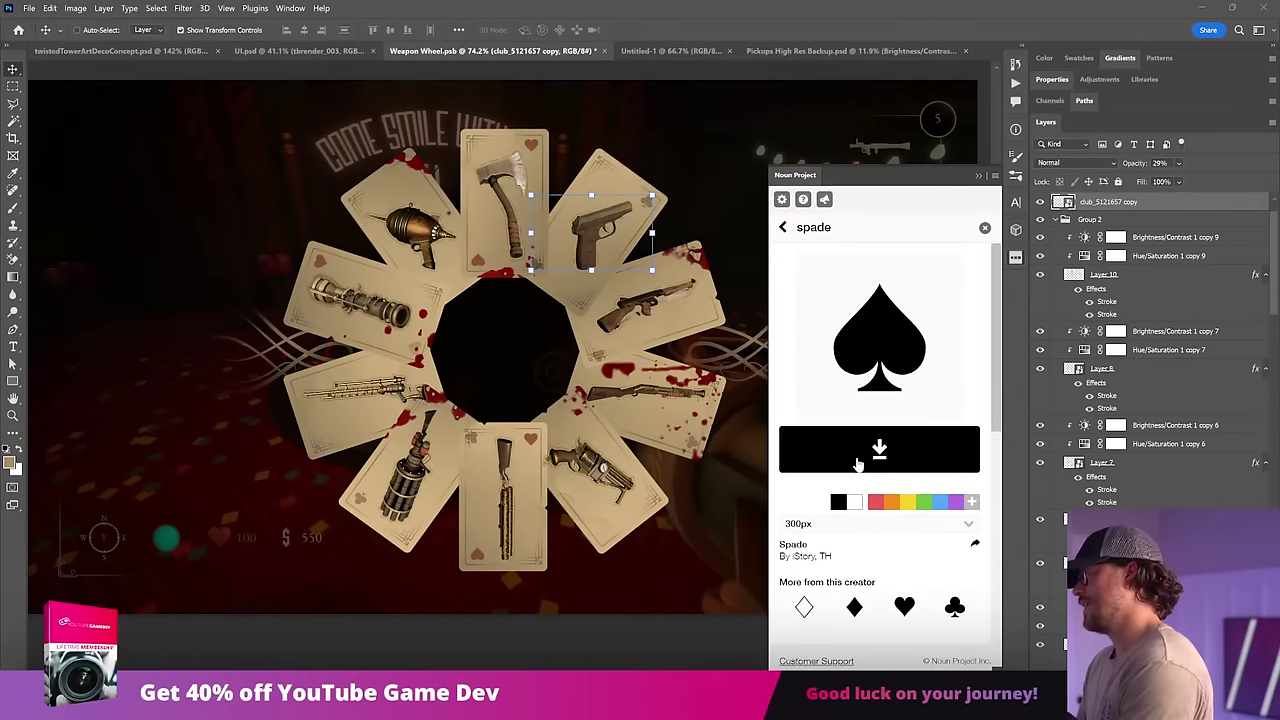
left_click(857, 463)
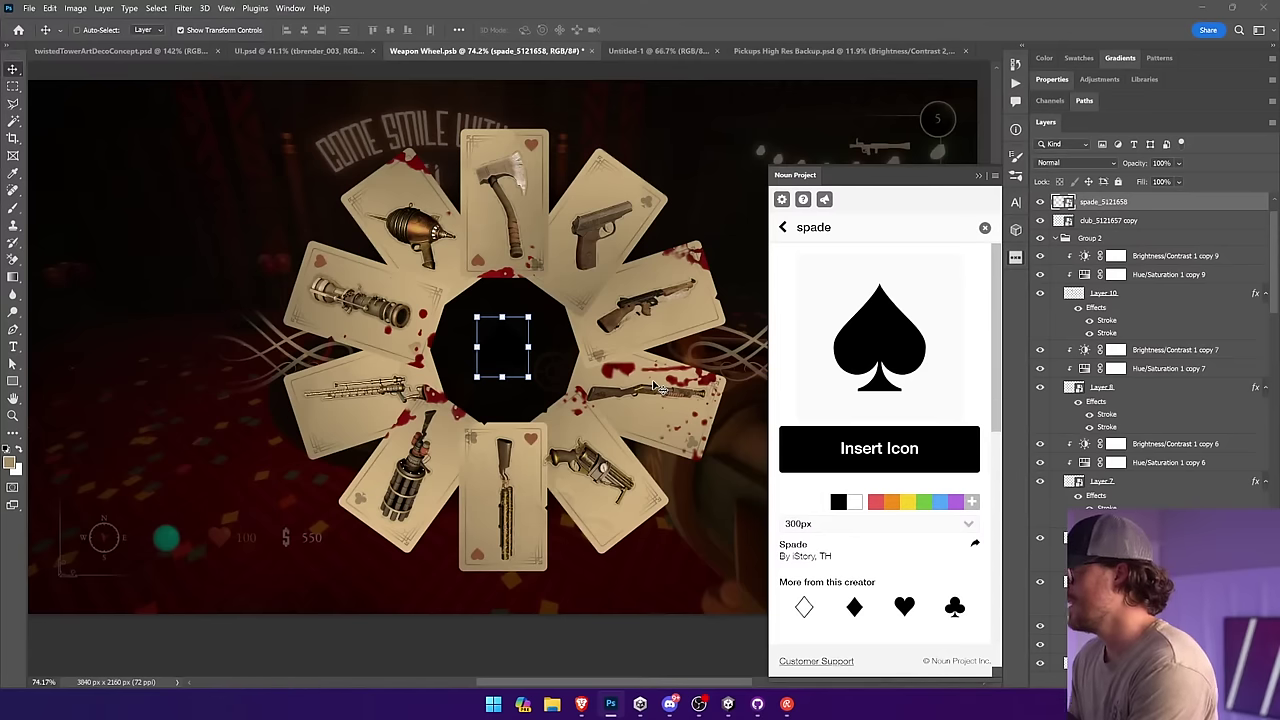
Step: Shrink the inserted spade to about 27% and place it in the axe card's upper-left corner
left_click_drag(630, 474, 537, 350)
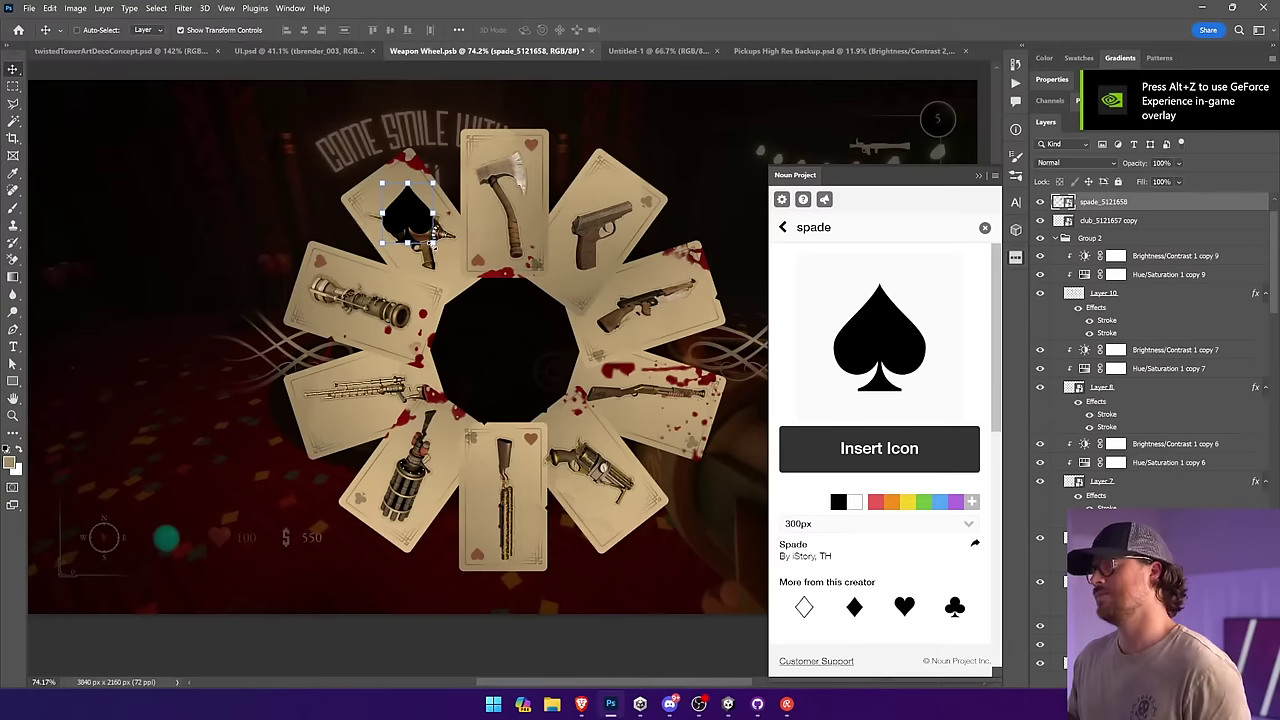
left_click_drag(434, 240, 388, 186)
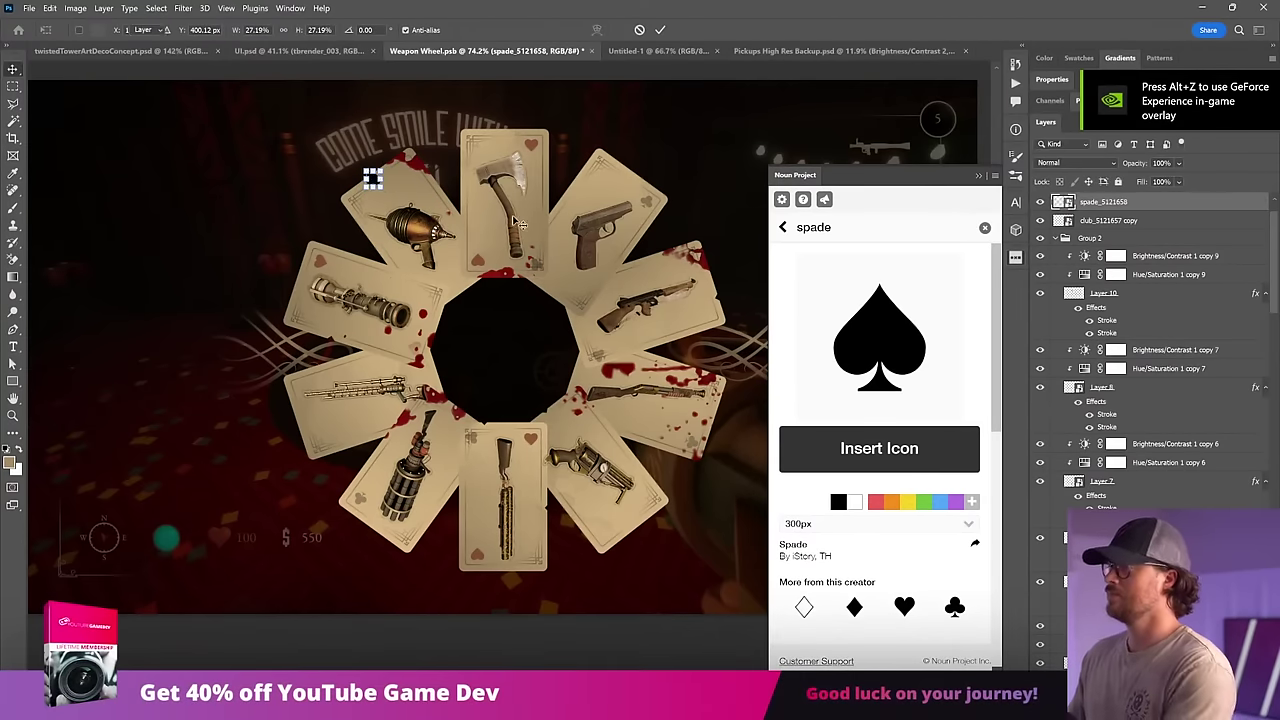
key("Return")
left_click_drag(517, 222, 697, 221)
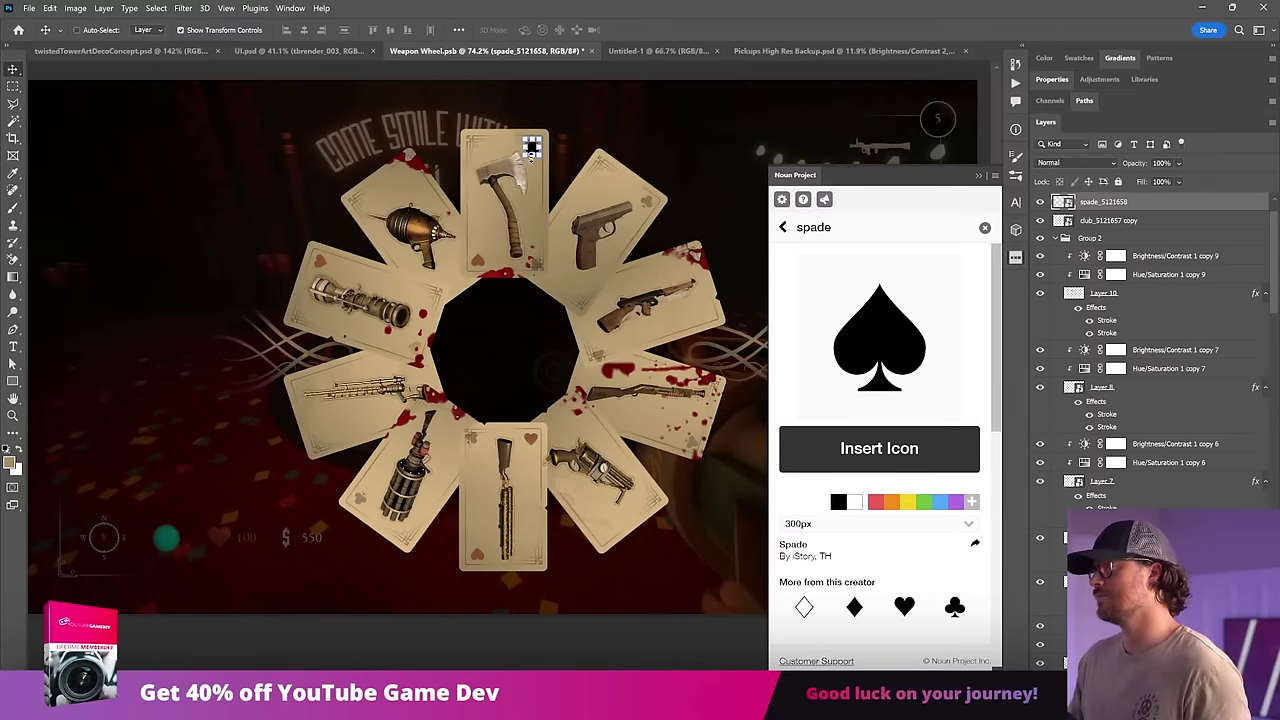
key("ctrl+t")
key("Return")
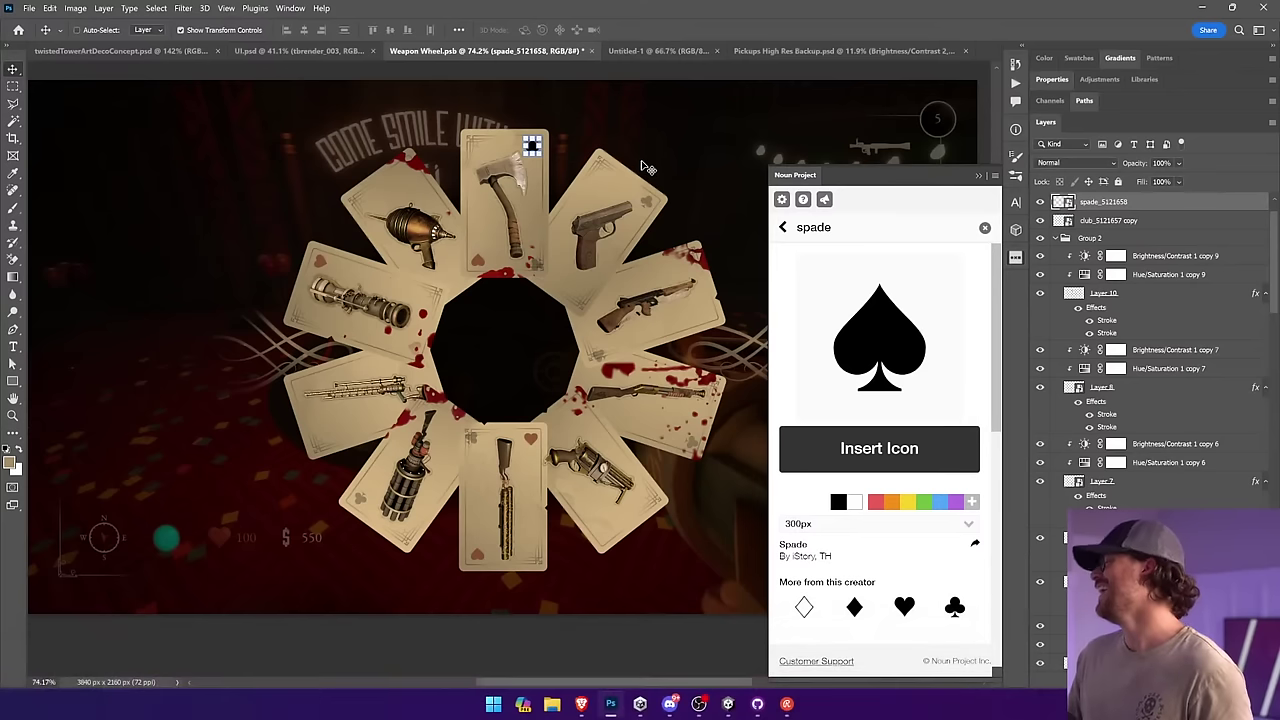
left_click_drag(637, 177, 585, 180)
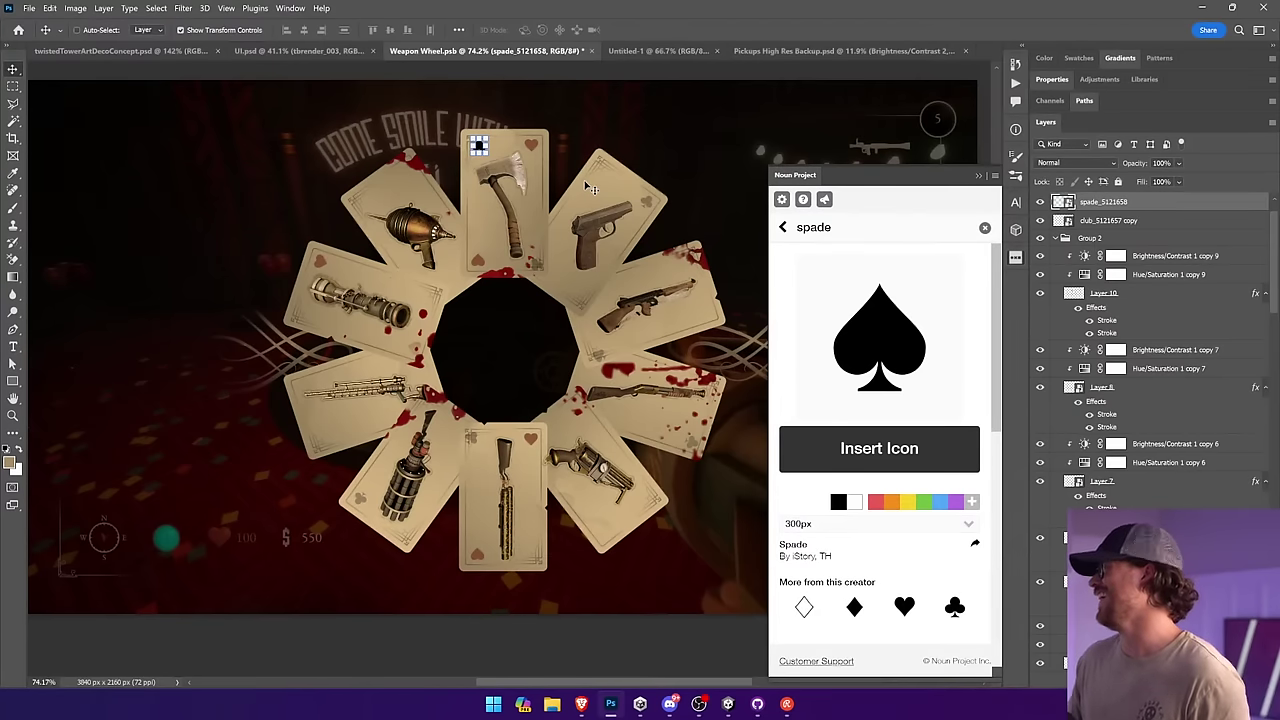
left_click_drag(635, 191, 627, 194)
Step: Fine-tune the spade in the axe card's corner by scaling it down to about 23%
key("z")
left_click_drag(502, 120, 590, 120)
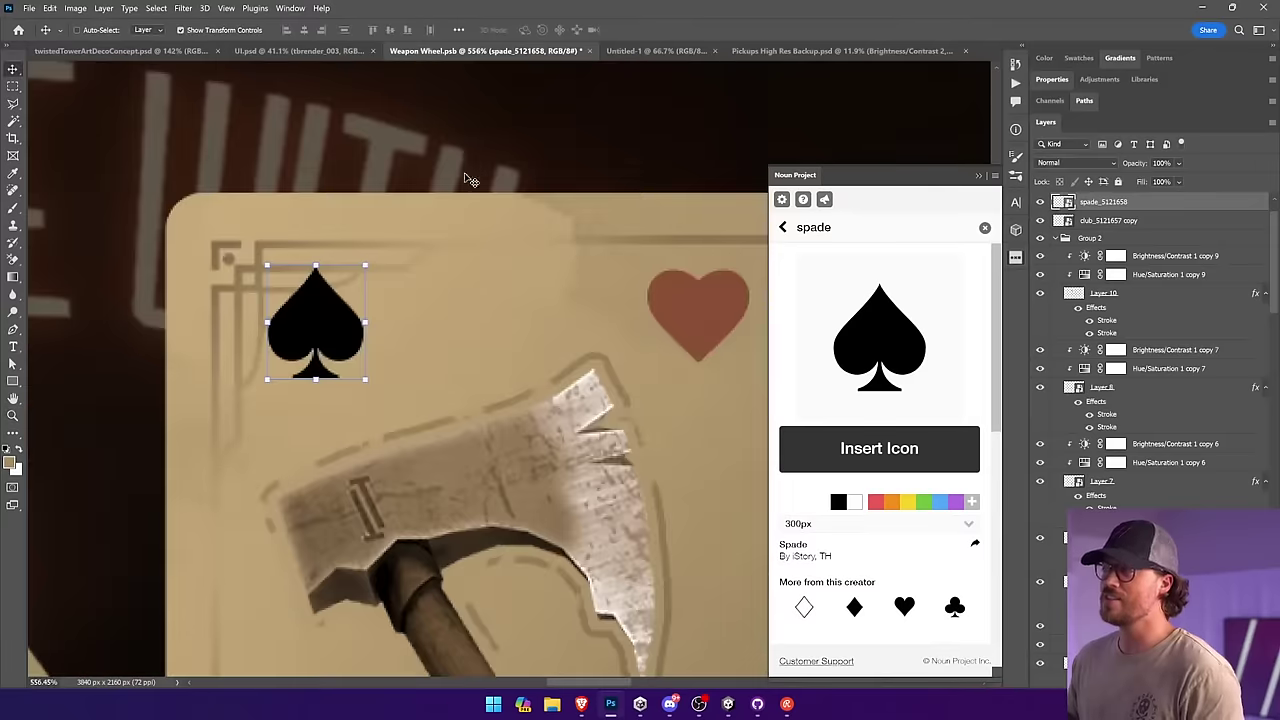
left_click_drag(556, 268, 468, 220)
left_click(978, 176)
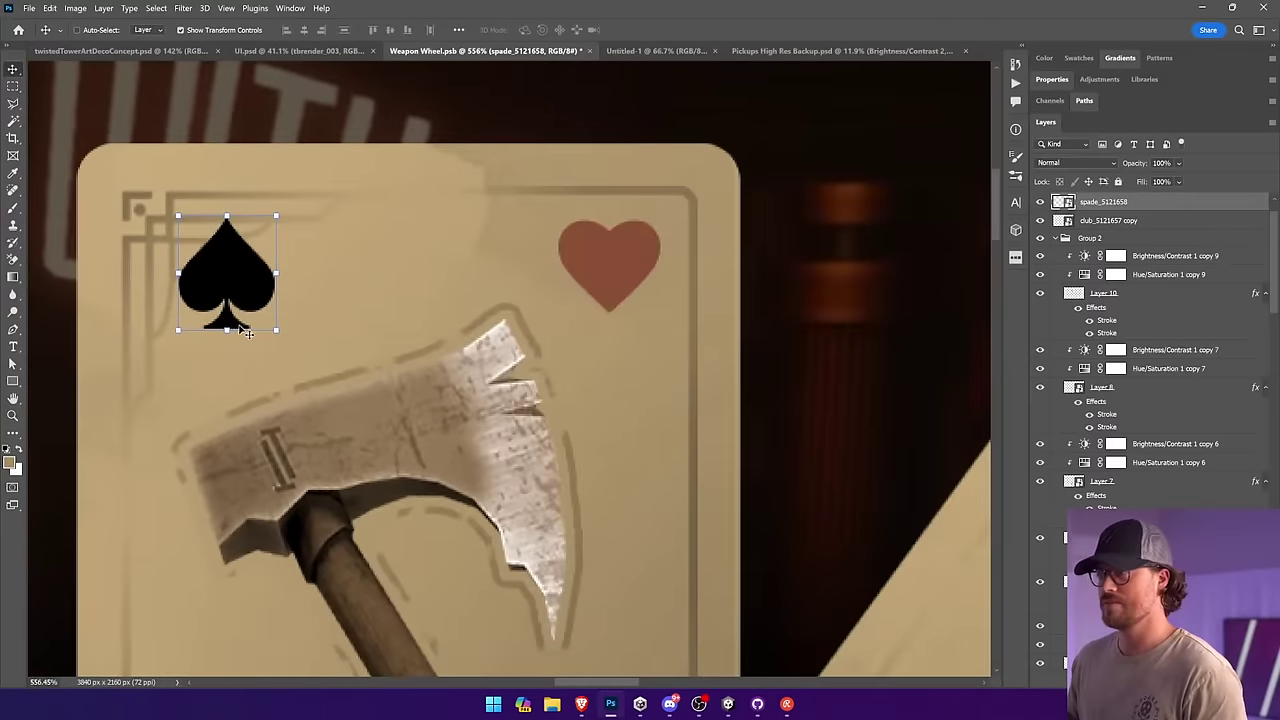
left_click_drag(228, 329, 237, 308)
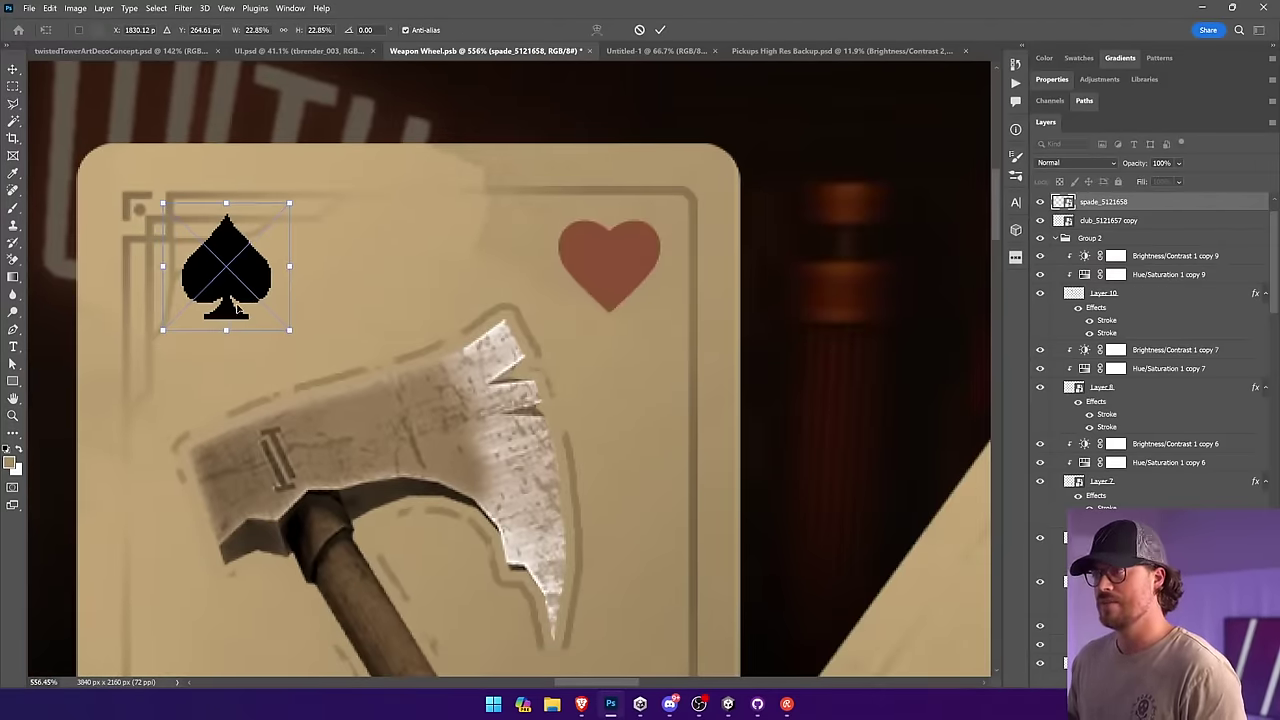
key("Return")
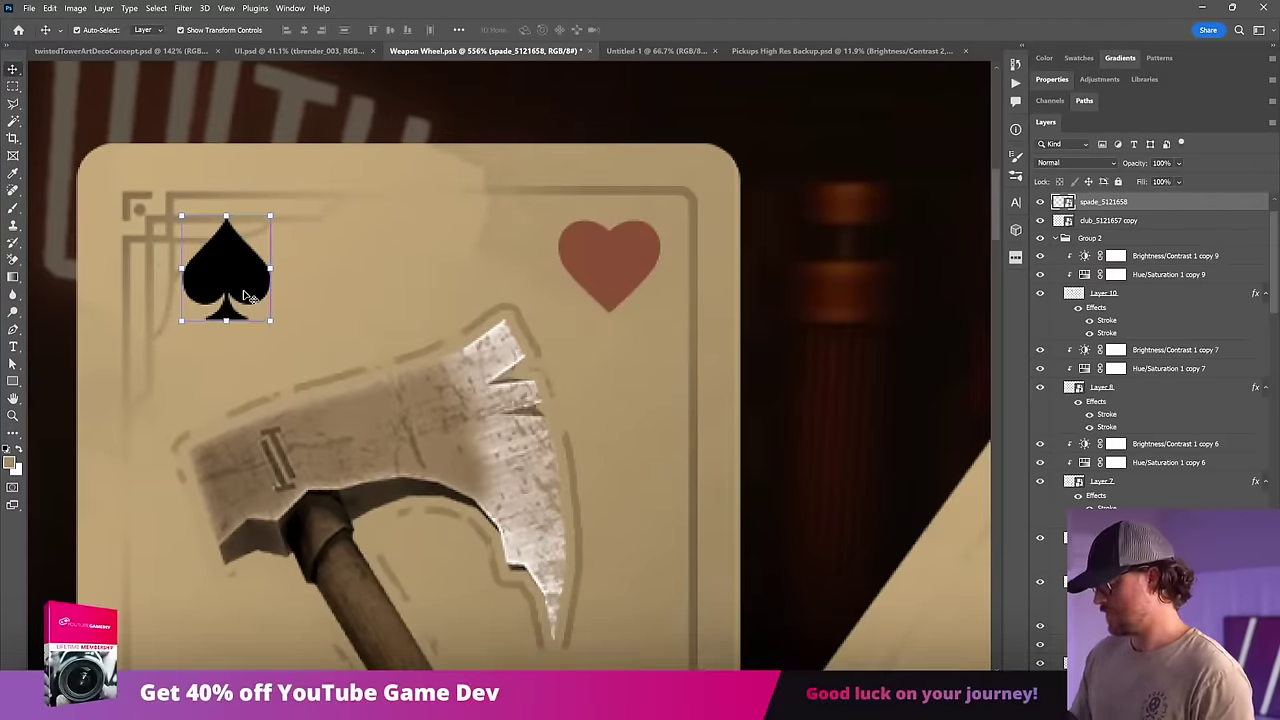
Step: Duplicate the spade into the diagonally opposite lower-right corner of the axe card
key("ctrl+0")
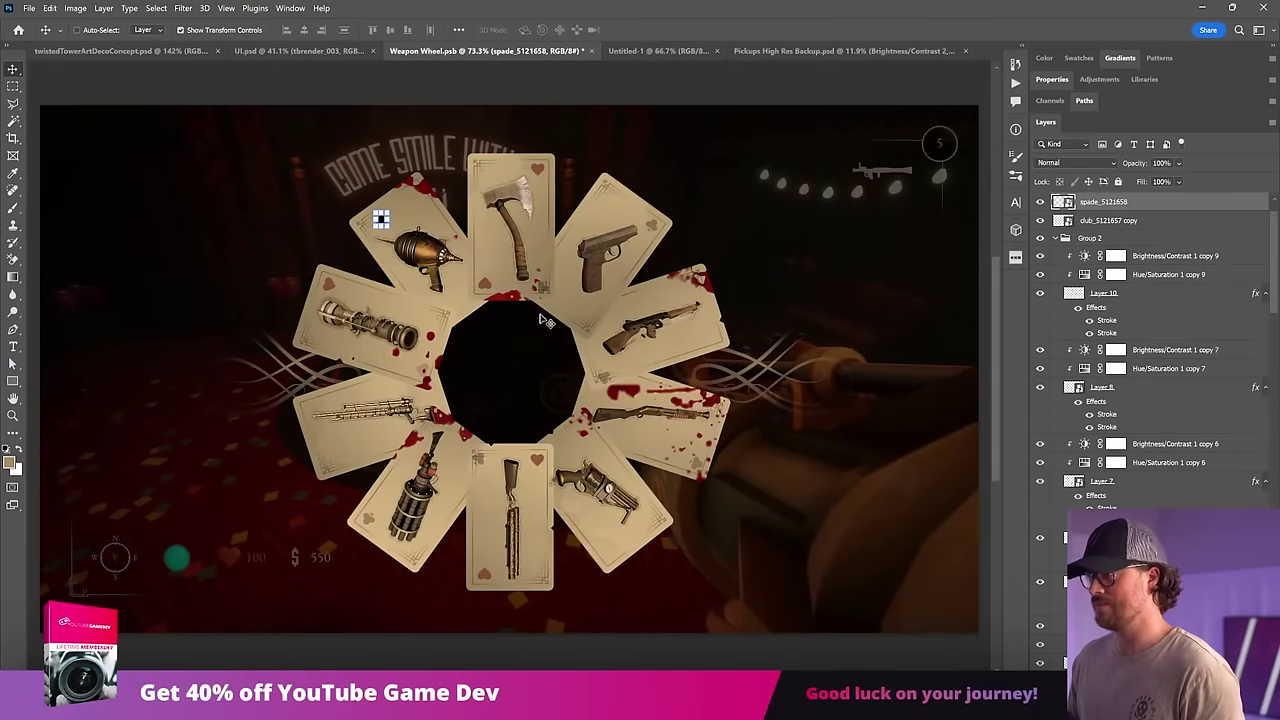
left_click_drag(510, 254, 704, 315)
key("ctrl+space")
mouse_move(596, 291)
left_mouse_down()
mouse_move(551, 300)
mouse_move(607, 304)
left_mouse_up()
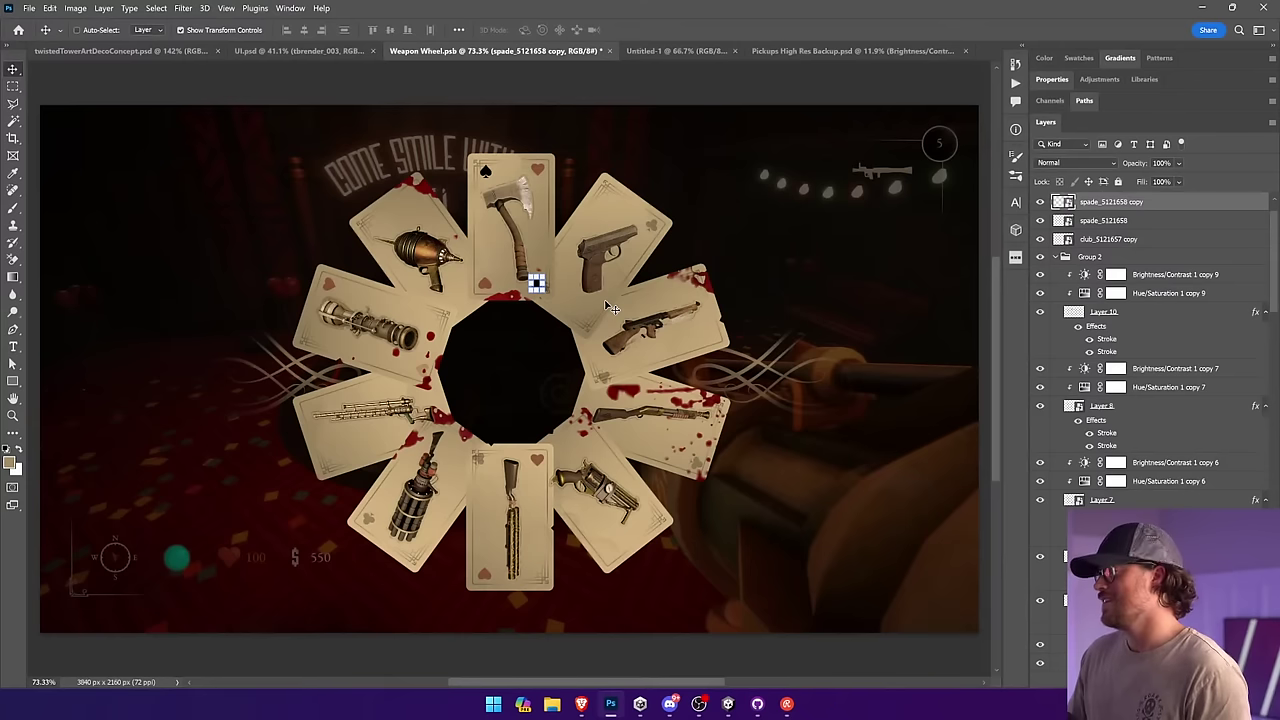
Step: Move both spades together onto the ray gun card and convert them to one smart object
left_click(488, 174, "ctrl+shift")
left_click_drag(588, 191, 513, 202)
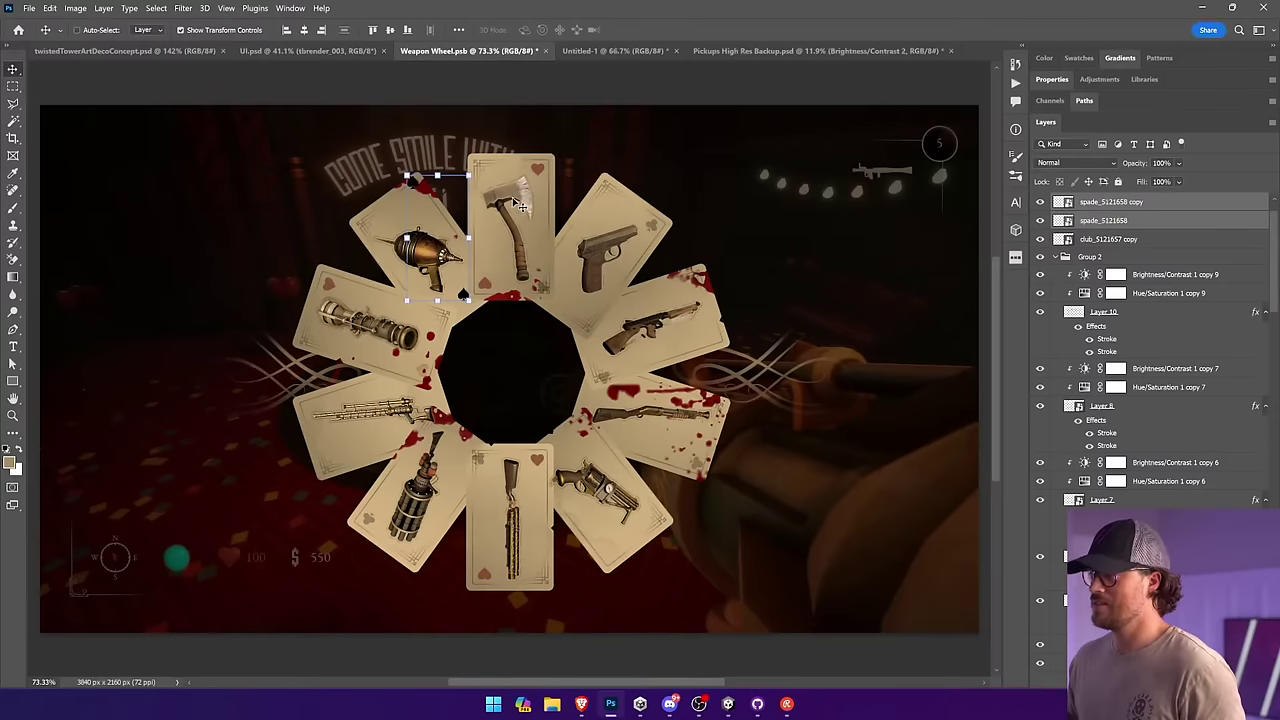
right_click(1135, 220)
left_click(1175, 278)
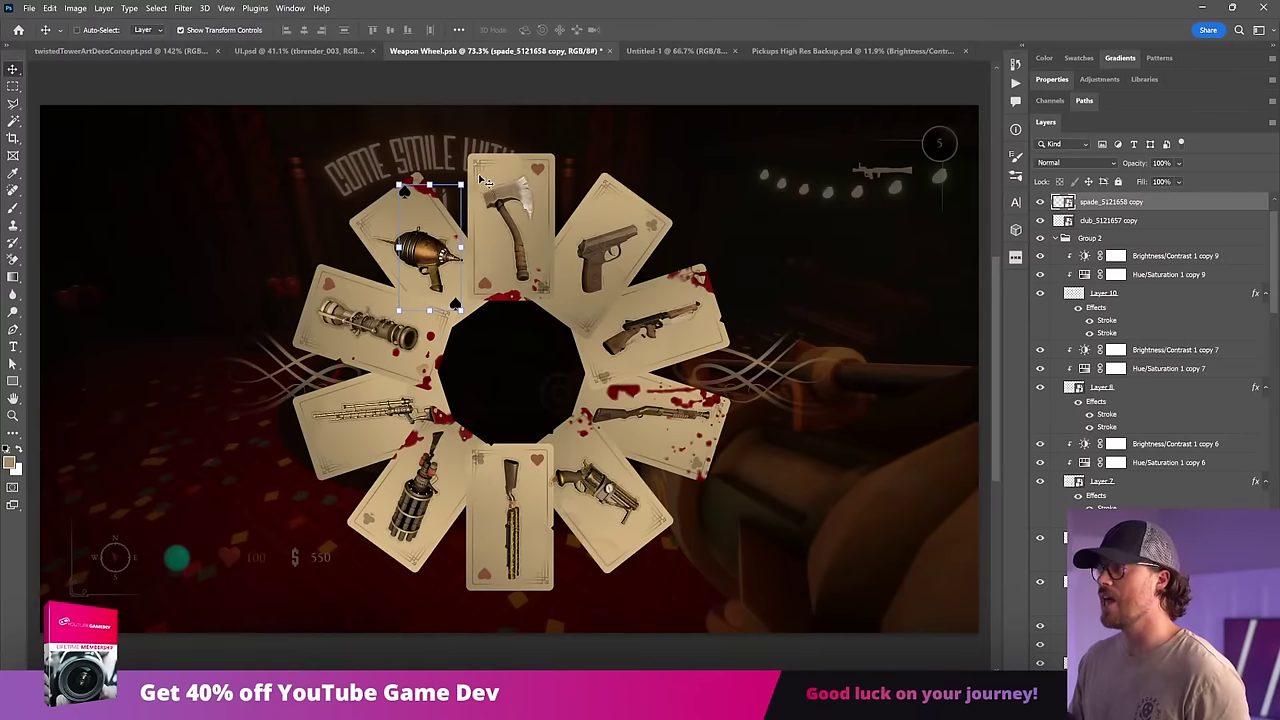
Step: Flip the spade pair horizontally, rotate it toward the ray gun card's tilt, and move it over the card's corners
left_click_drag(468, 173, 426, 182)
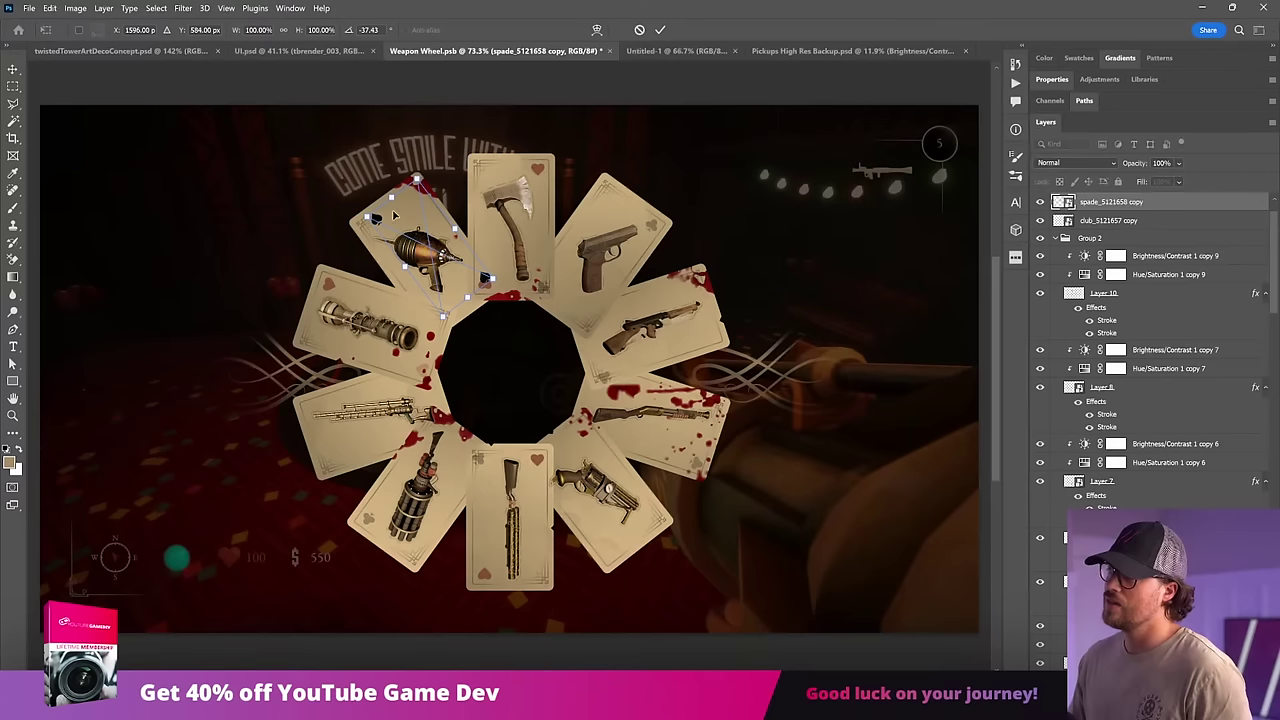
key("Return")
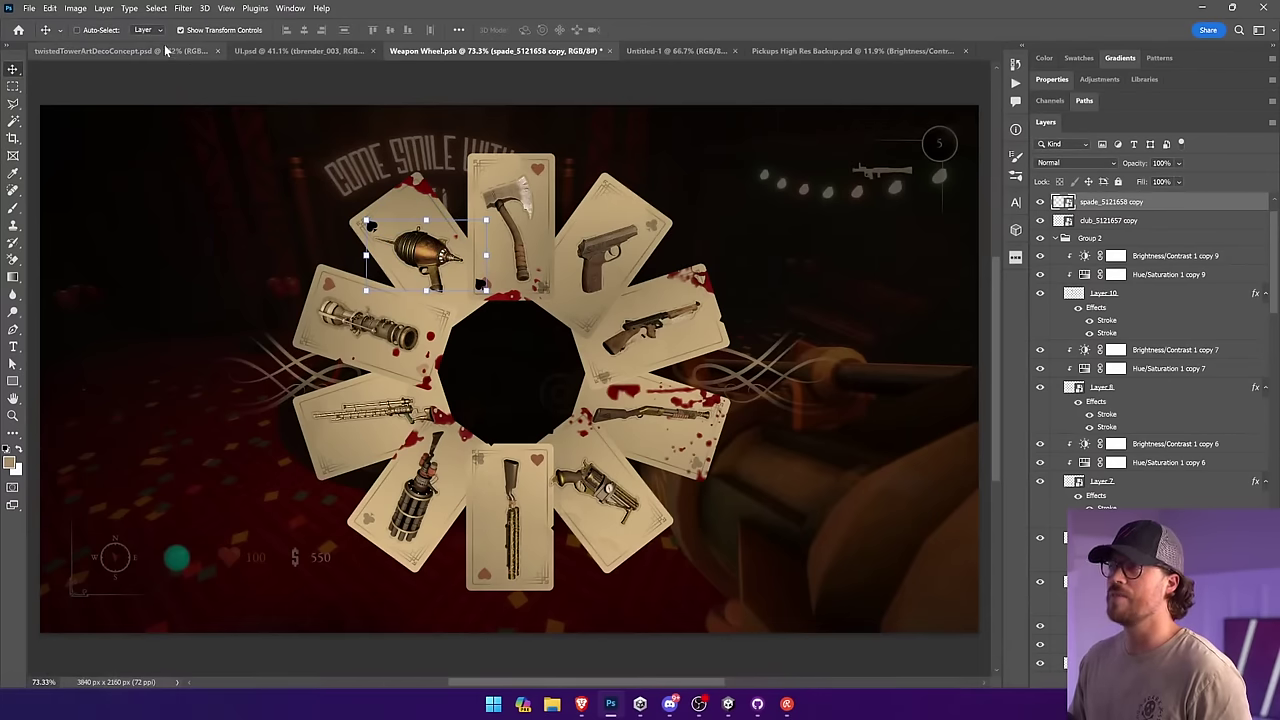
left_click(49, 8)
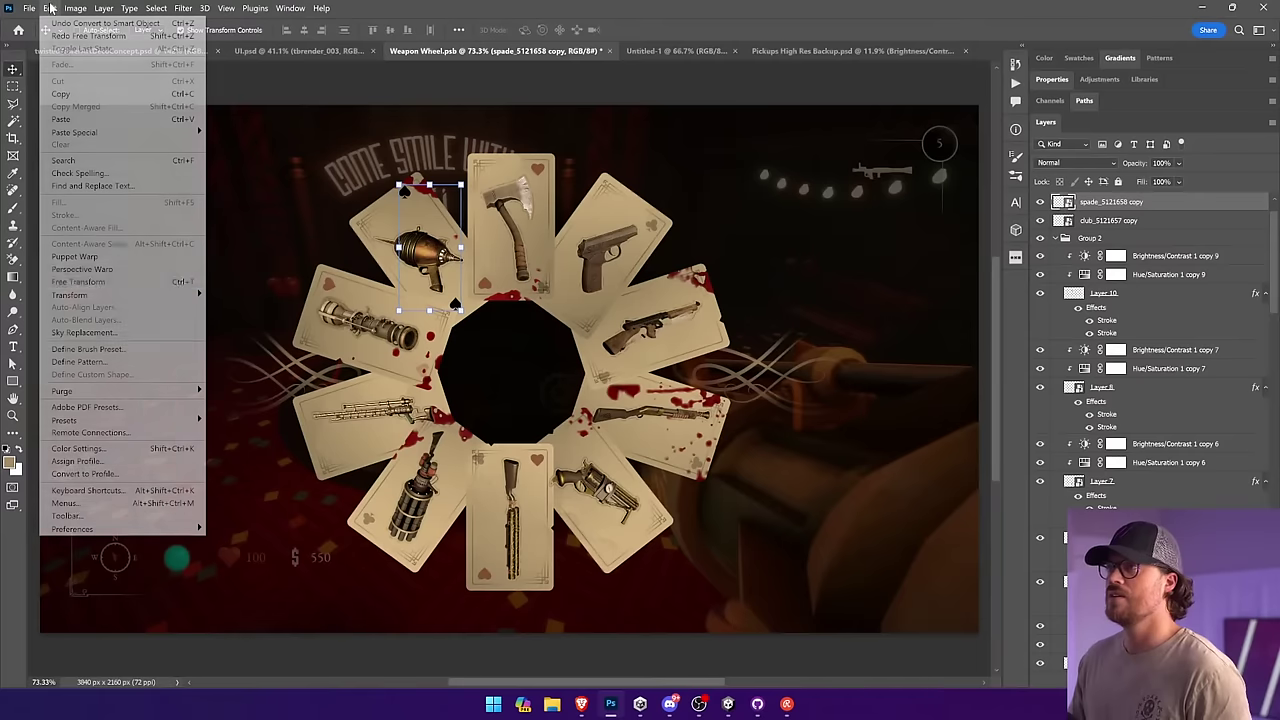
mouse_move(80, 295)
left_click(255, 516)
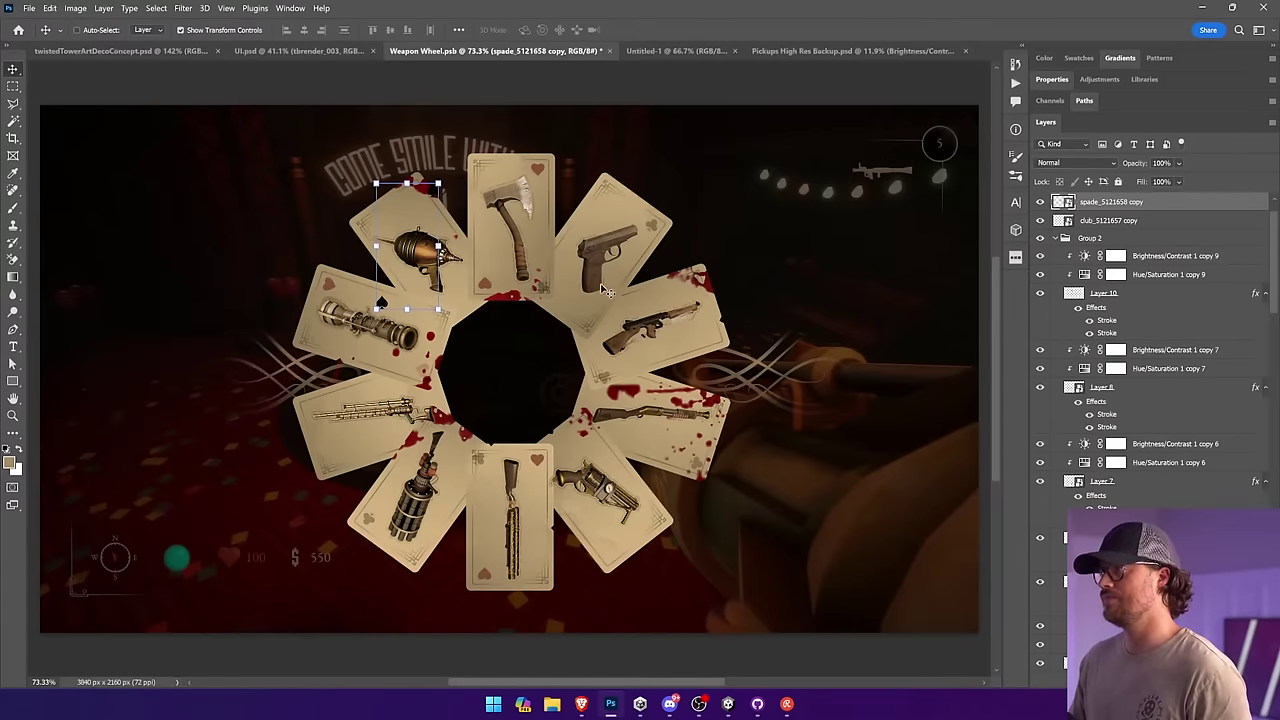
left_click_drag(443, 175, 381, 164)
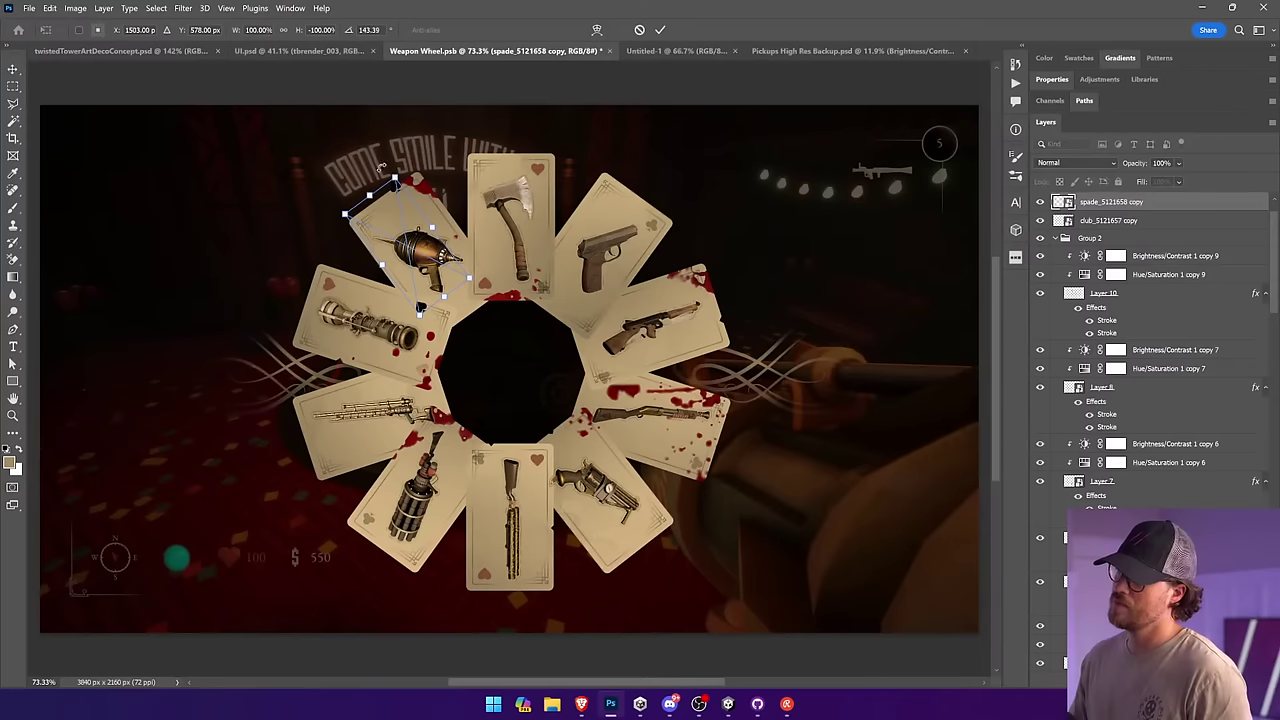
left_click_drag(381, 212, 404, 223)
key("Return")
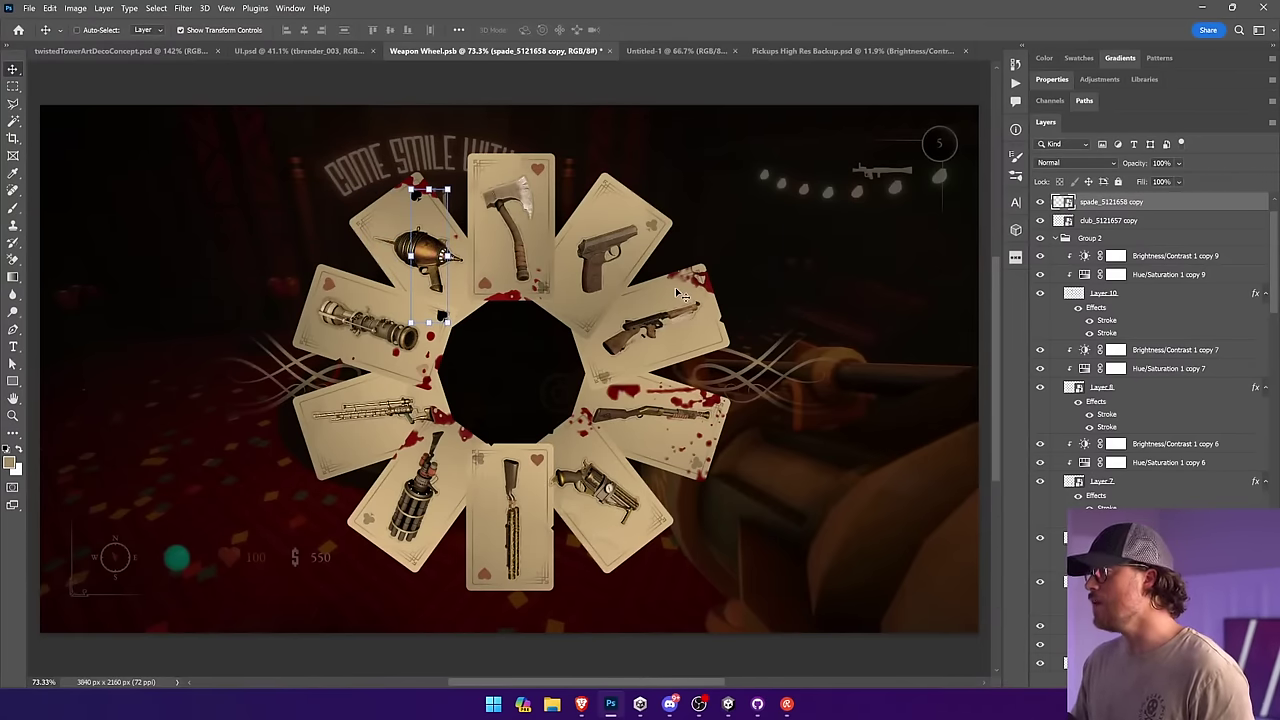
Step: Open the spade pair's smart object, turn the lower spade upside down, save it, and return to the weapon wheel
double_click(1058, 203)
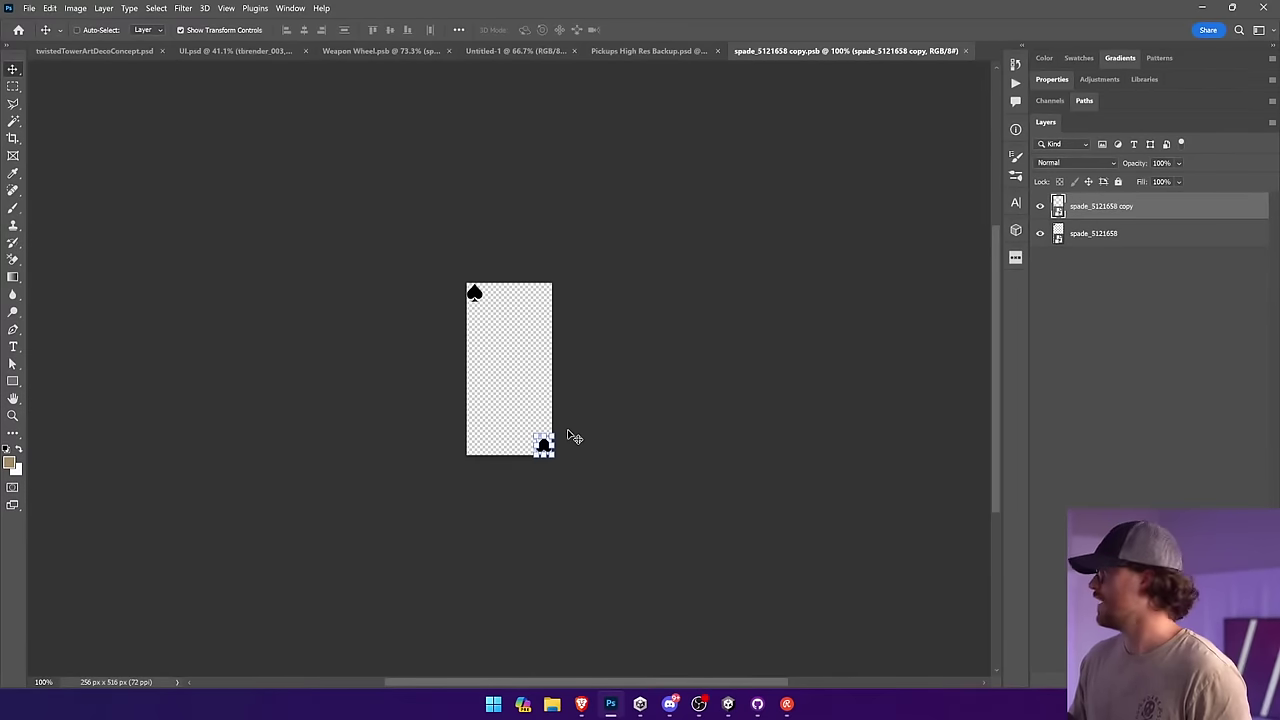
left_click_drag(571, 434, 520, 477)
key("ctrl+z")
key("Return")
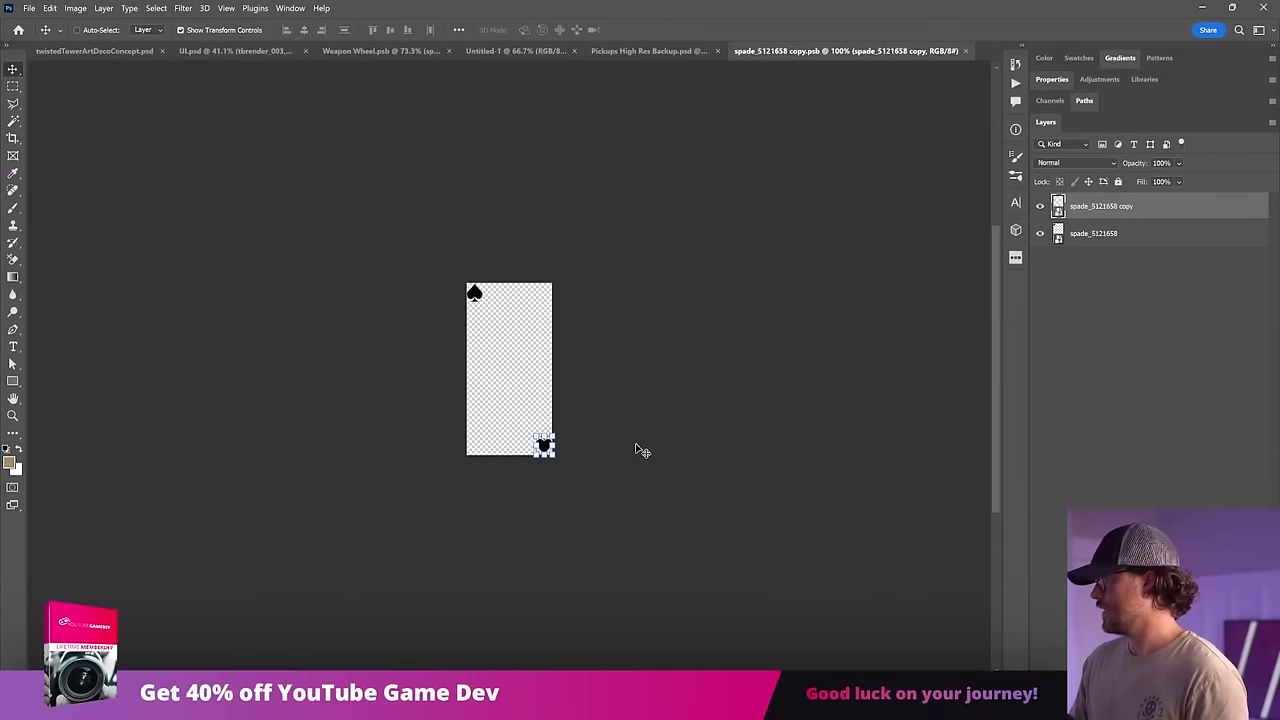
left_click(666, 436)
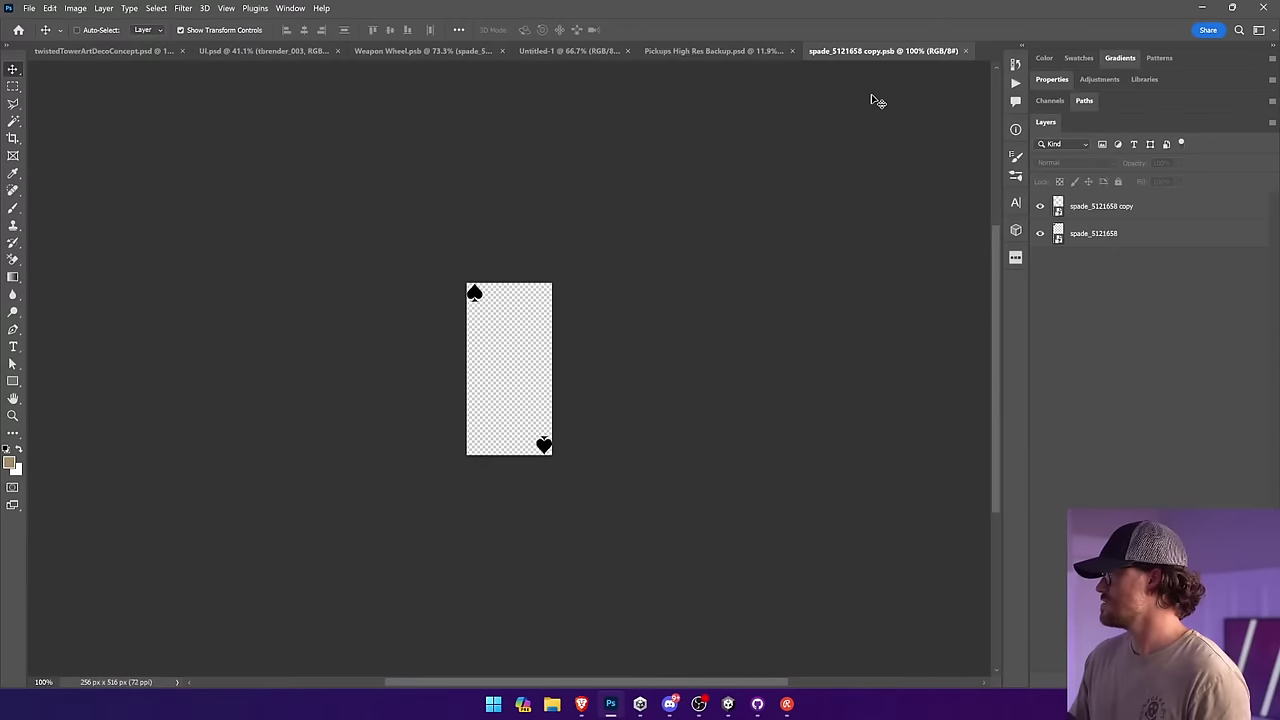
left_click(965, 51)
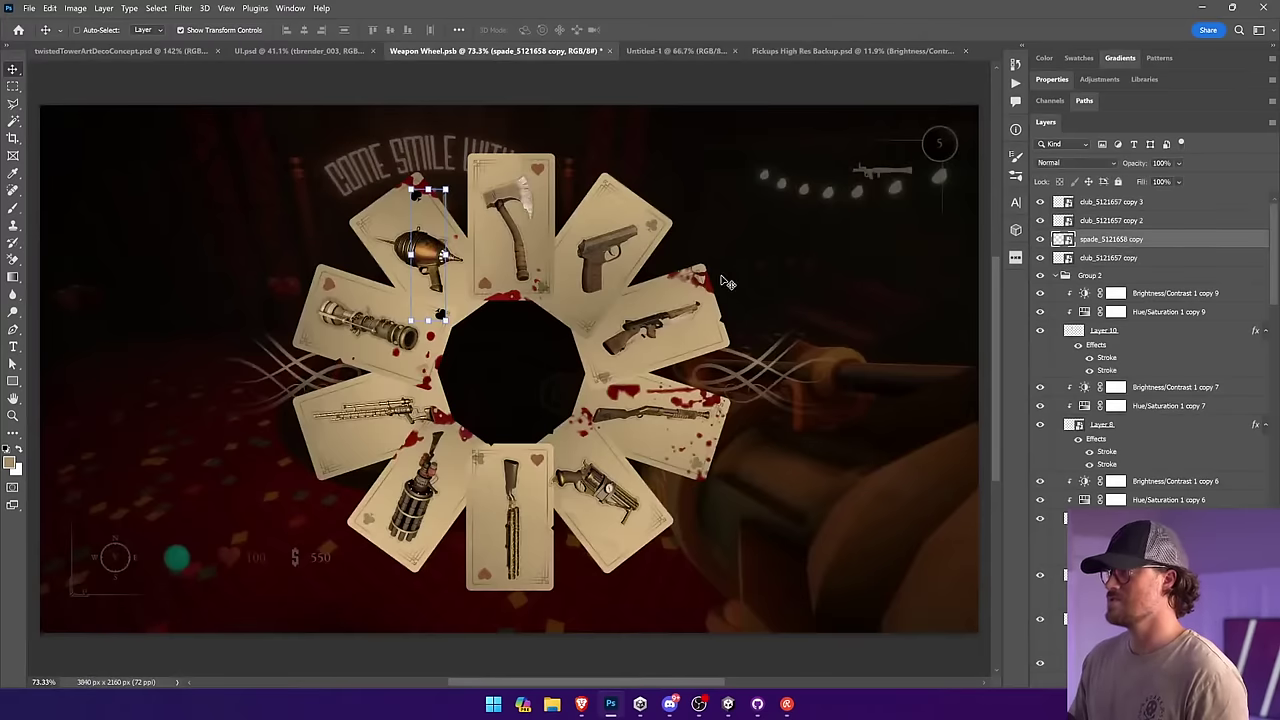
Step: Set the ray gun card's spade pair to 36% opacity
left_click(1179, 163)
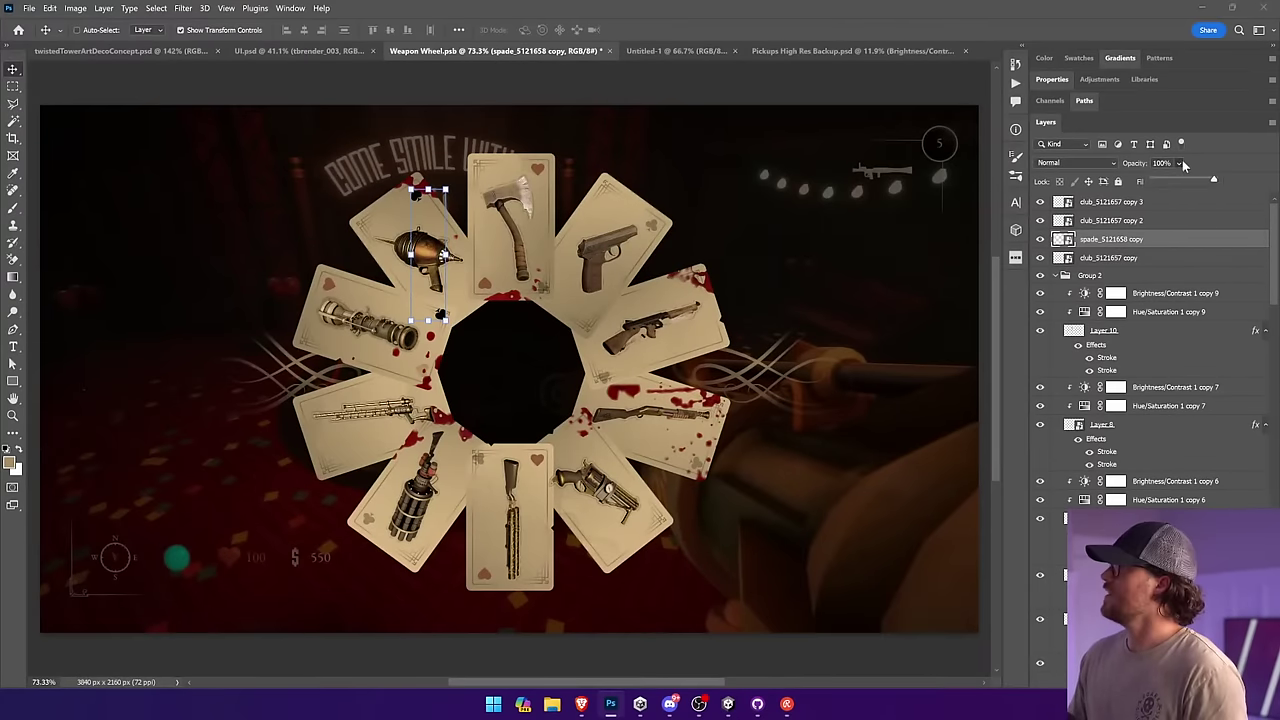
left_click(1180, 181)
left_click_drag(1176, 181, 1174, 181)
Step: Rotate the ray gun card's spade pair to about 144.1° to match the card's tilt
left_click(769, 230, "ctrl")
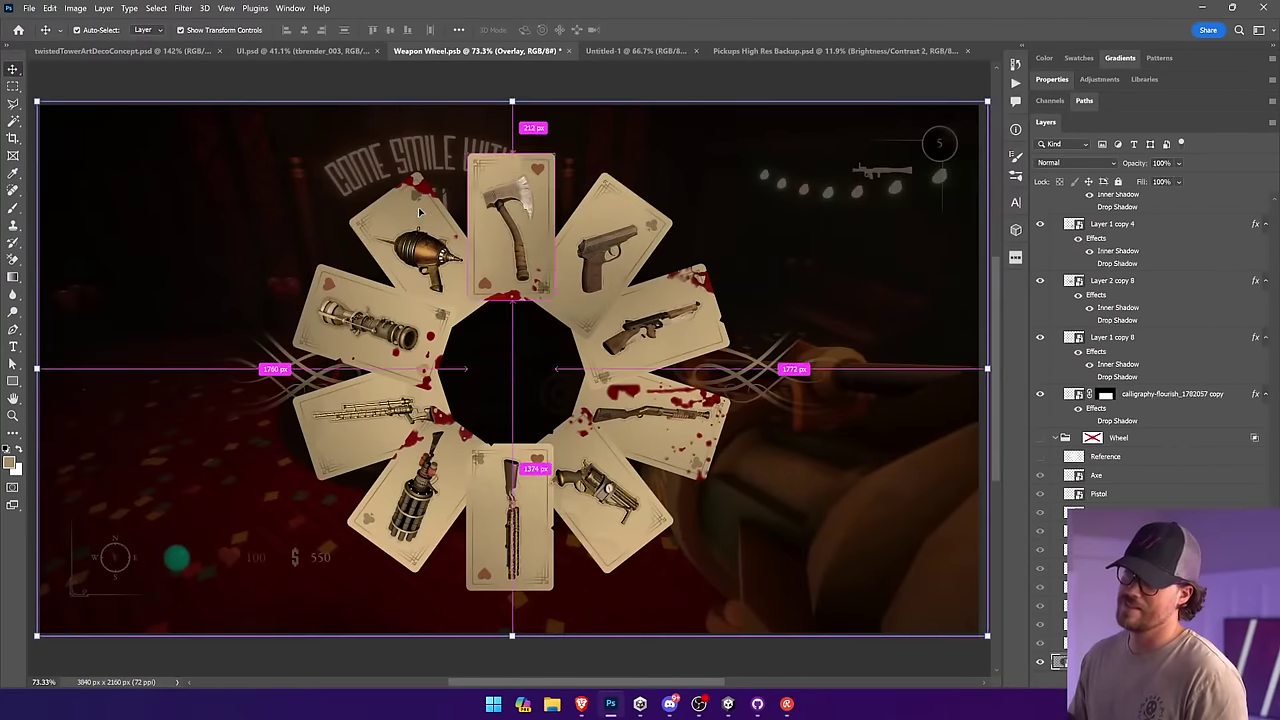
left_click(420, 197, "ctrl")
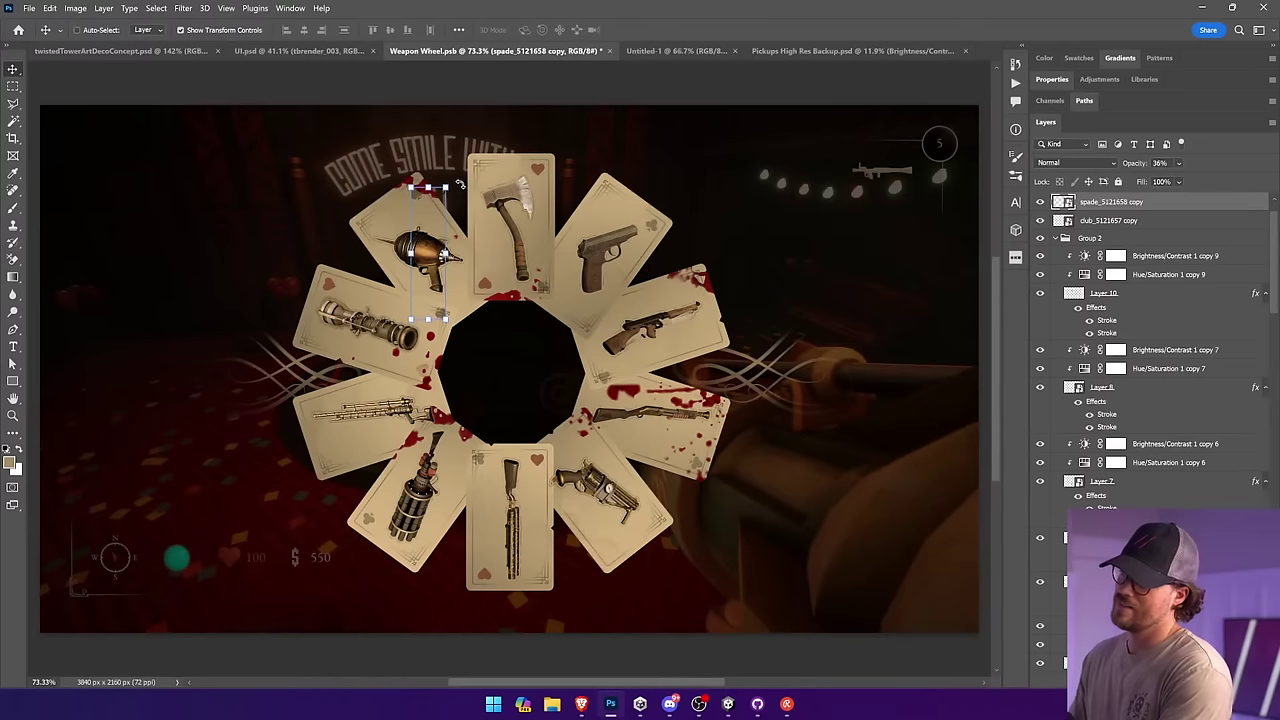
left_click(463, 178)
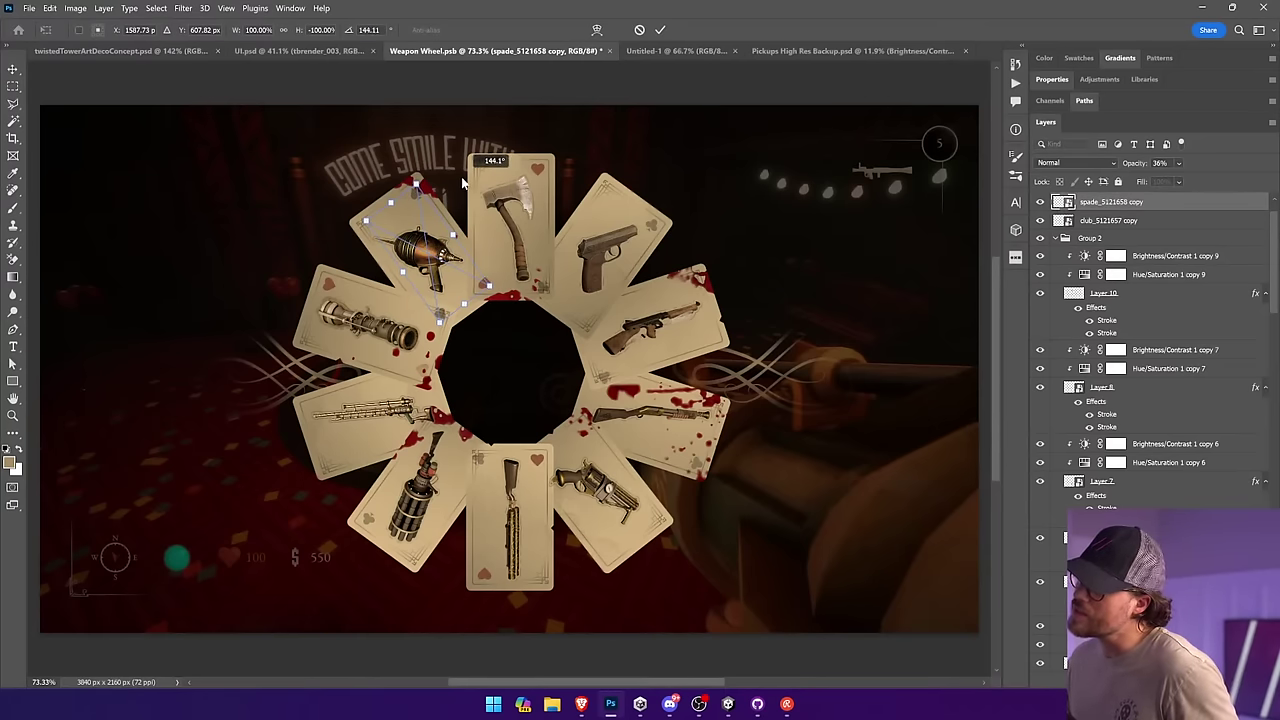
key("Return")
left_click(474, 184, "ctrl")
Step: Open the ray gun card's smart object and select the blood splatter layer at its stained corner
left_click(429, 188, "ctrl")
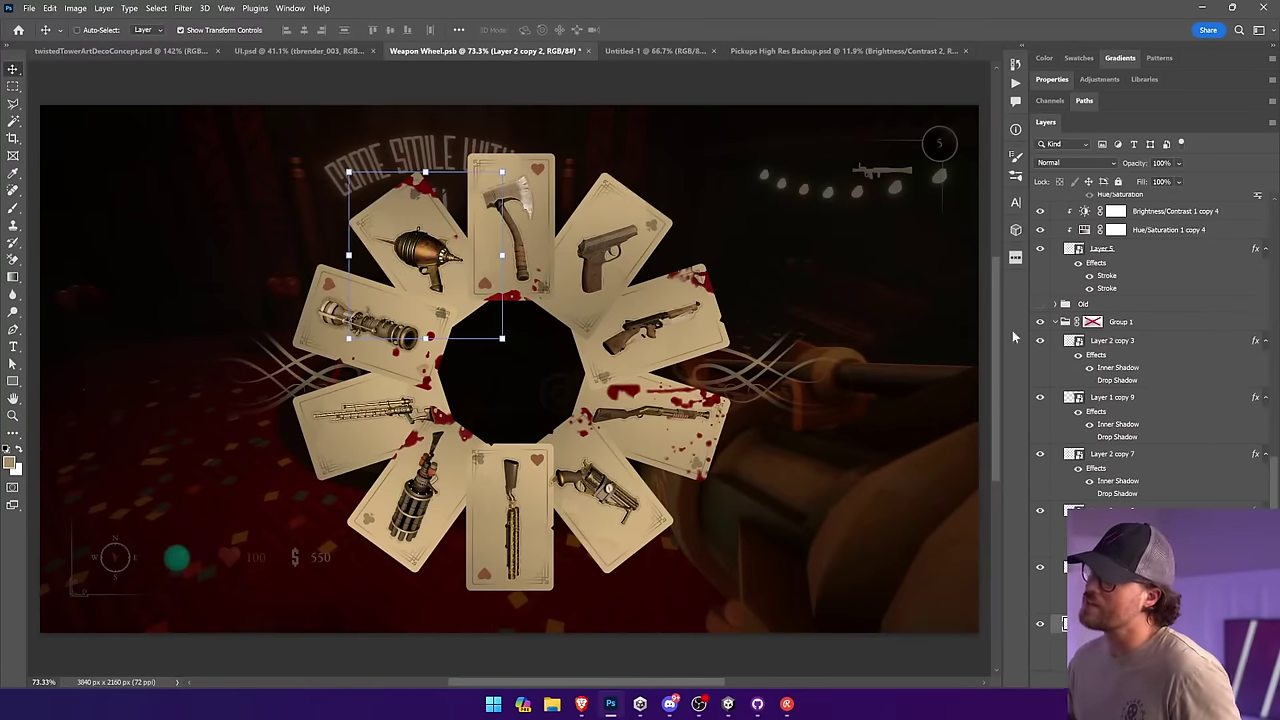
key("z")
left_click_drag(441, 161, 343, 248)
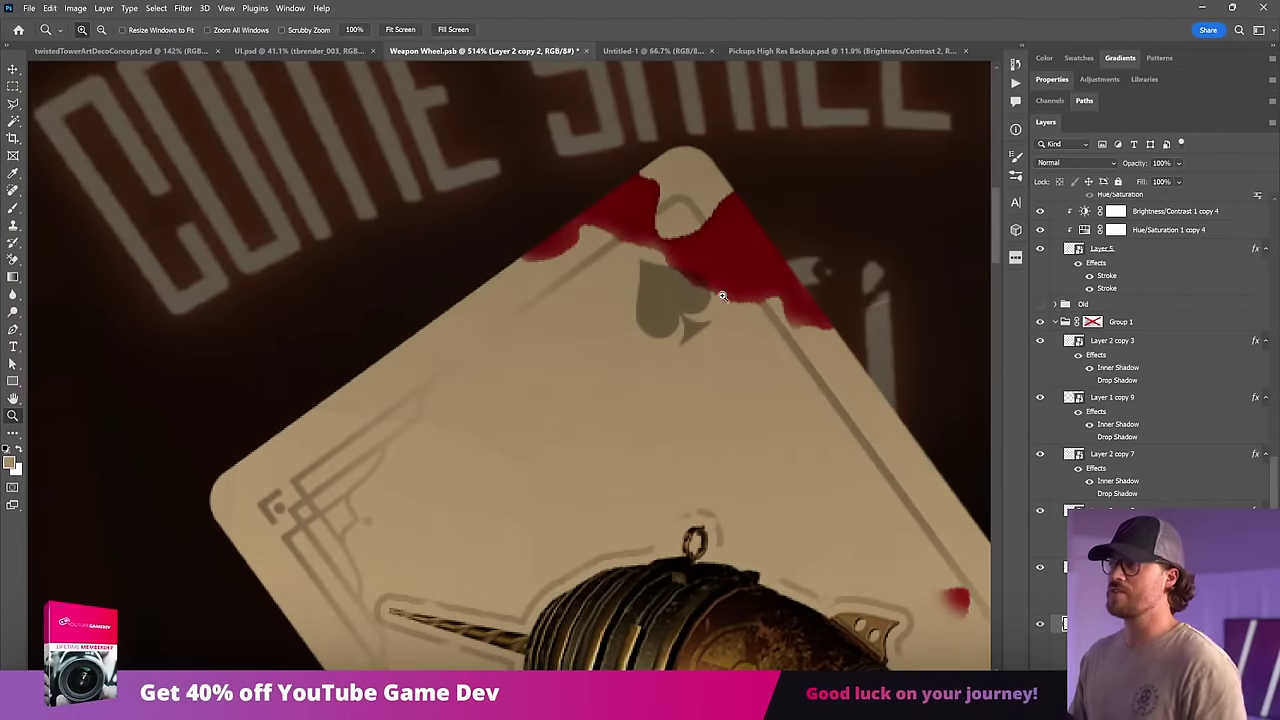
key("v")
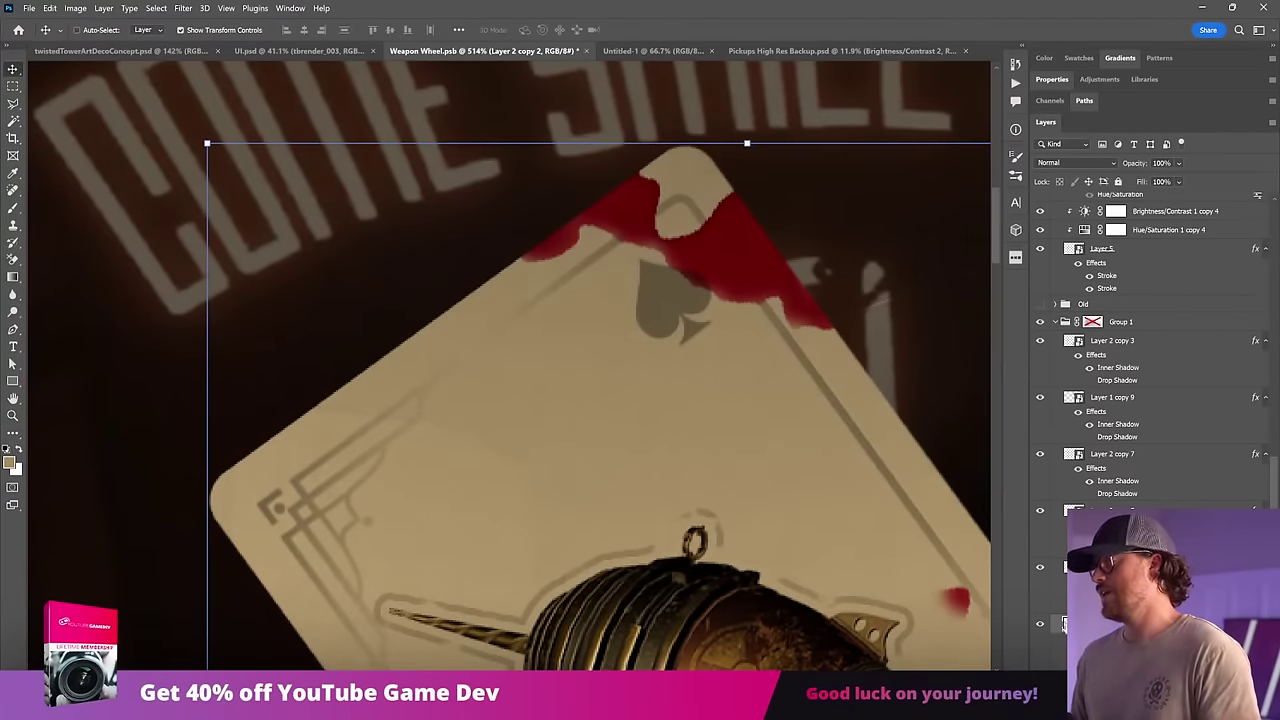
double_click(1065, 624)
key("z")
left_click_drag(516, 414, 653, 320)
key("v")
left_click(540, 261, "ctrl")
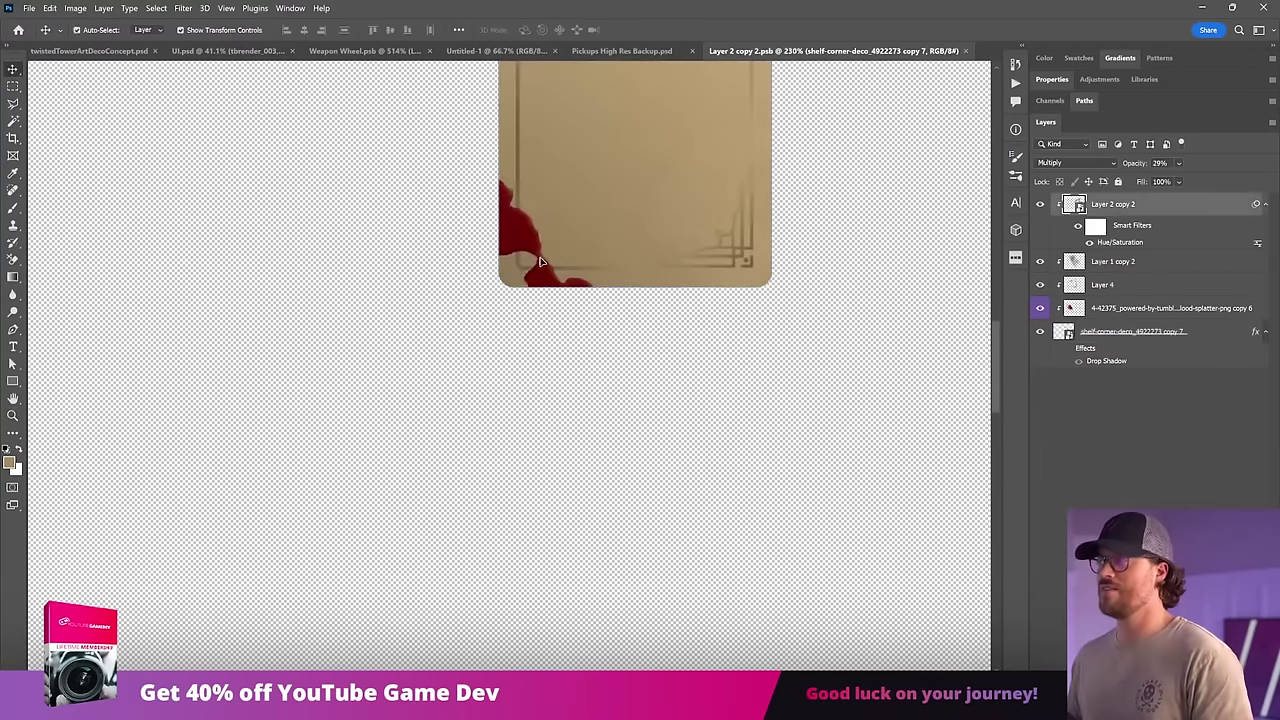
left_click_drag(641, 277, 648, 354)
left_click(1103, 304)
left_click_drag(725, 355, 707, 409)
left_click_drag(707, 409, 776, 437)
left_click_drag(543, 349, 557, 326)
key("ctrl+z")
key("ctrl+z")
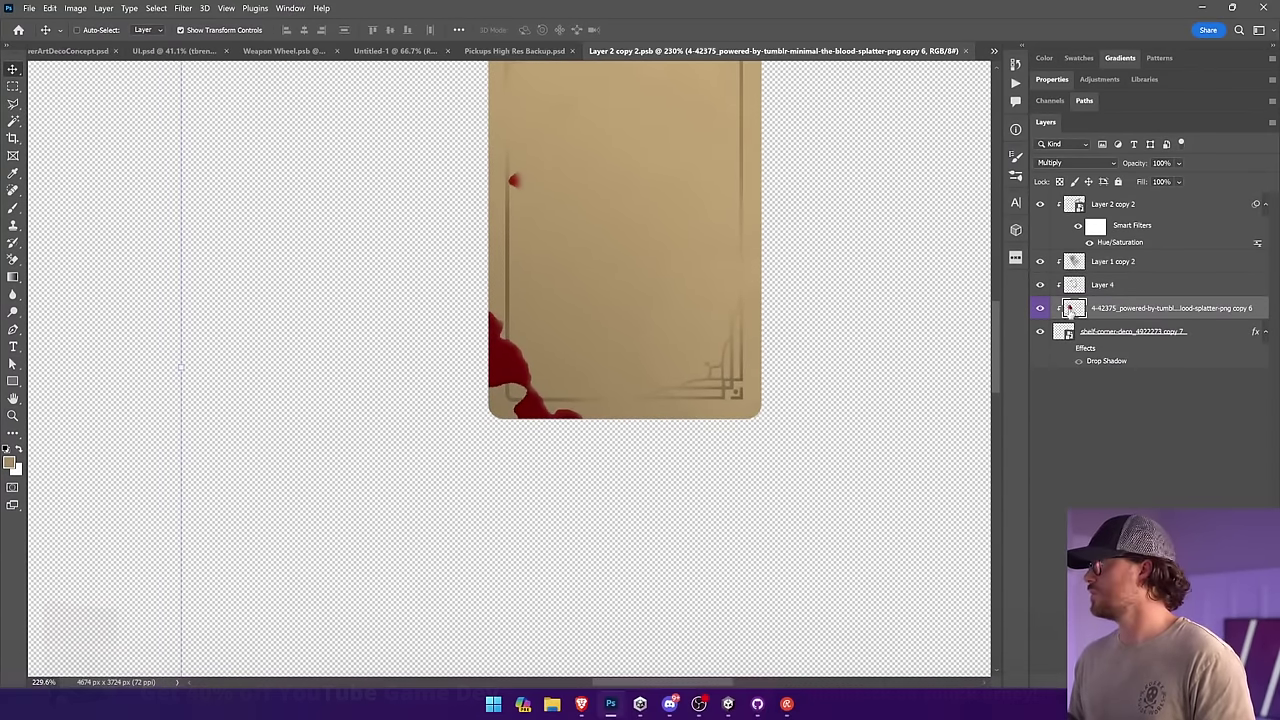
Step: Move the blood splatter clear of the ray gun card's spade corner, and save both the card and the weapon wheel
left_click(1075, 289)
left_click_drag(712, 123, 803, 383)
left_click(966, 50)
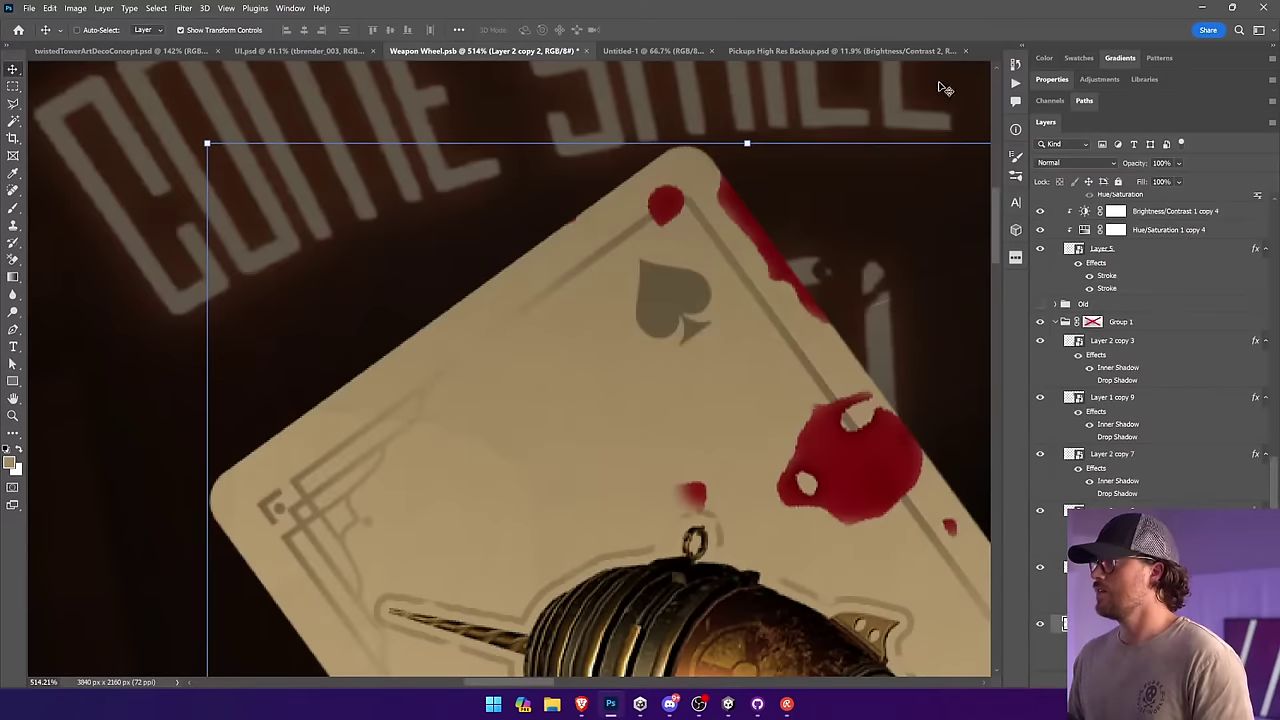
key("ctrl+minus")
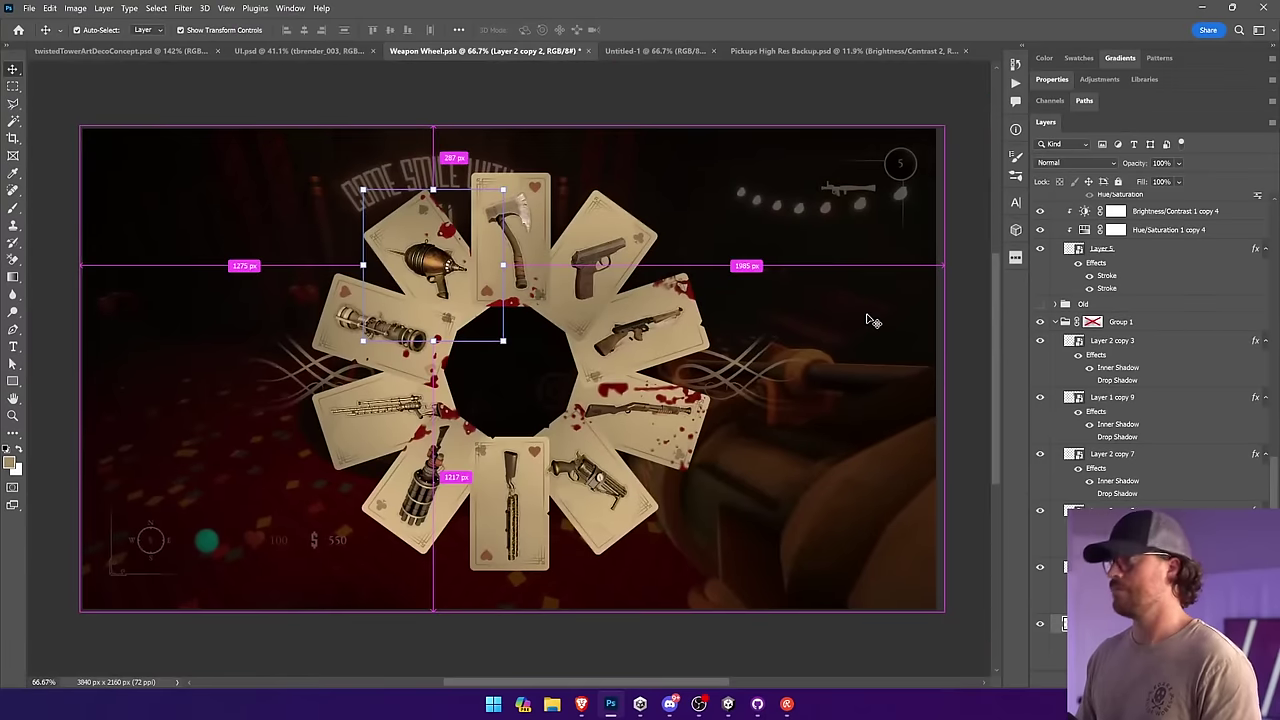
left_click(776, 100, "ctrl")
key("ctrl+s")
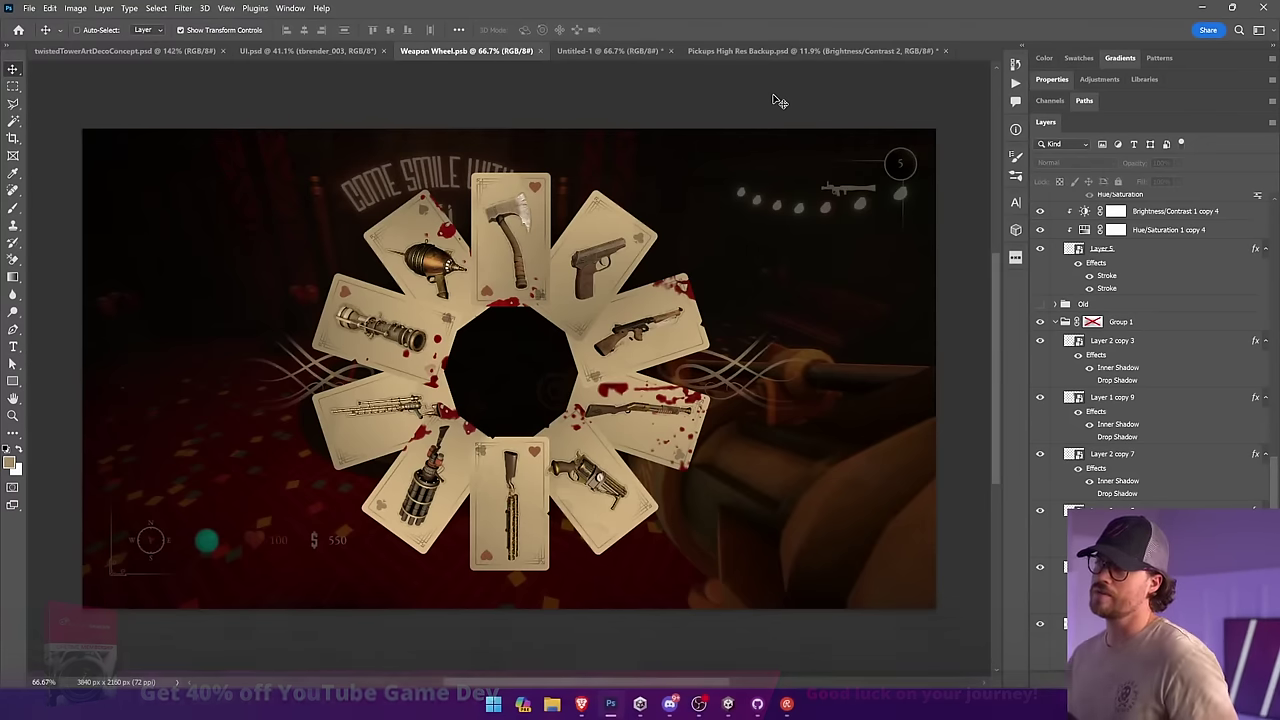
Step: Fine-tune the ray gun card's spade pair rotation to about 143.4° and save the weapon wheel
left_click(441, 204)
key("ctrl+t")
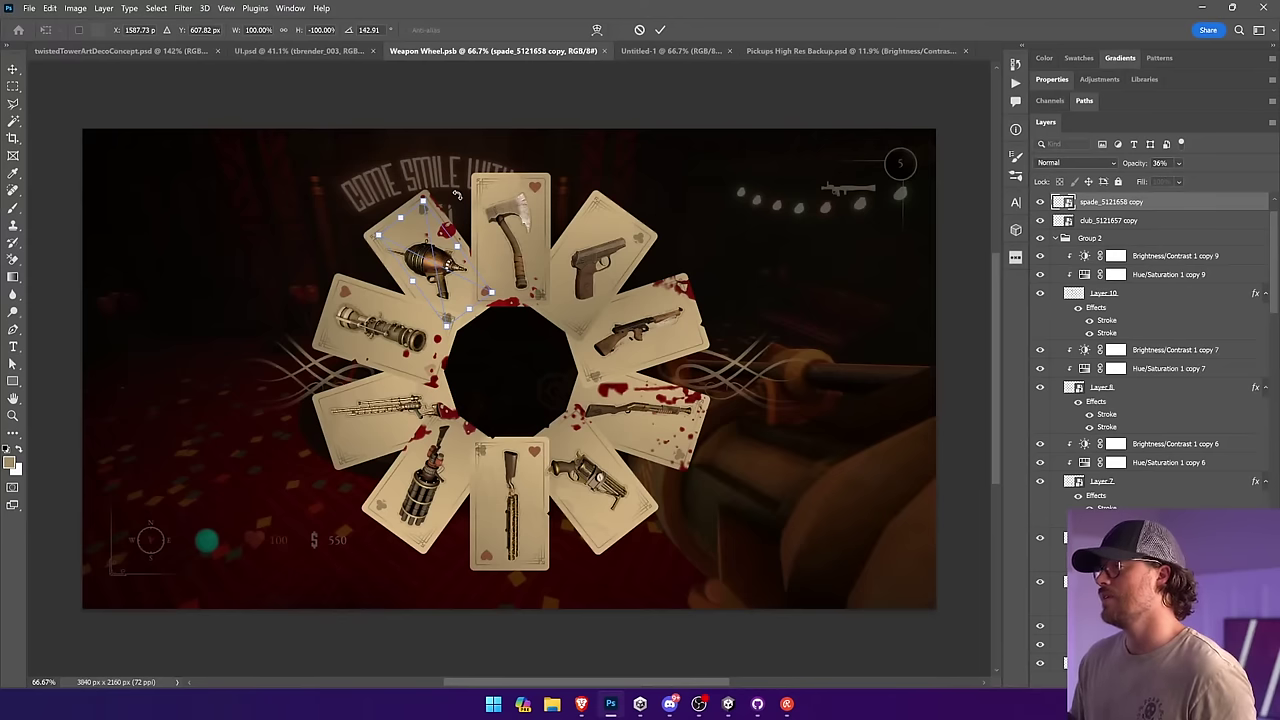
left_click_drag(458, 195, 458, 196)
key("Return")
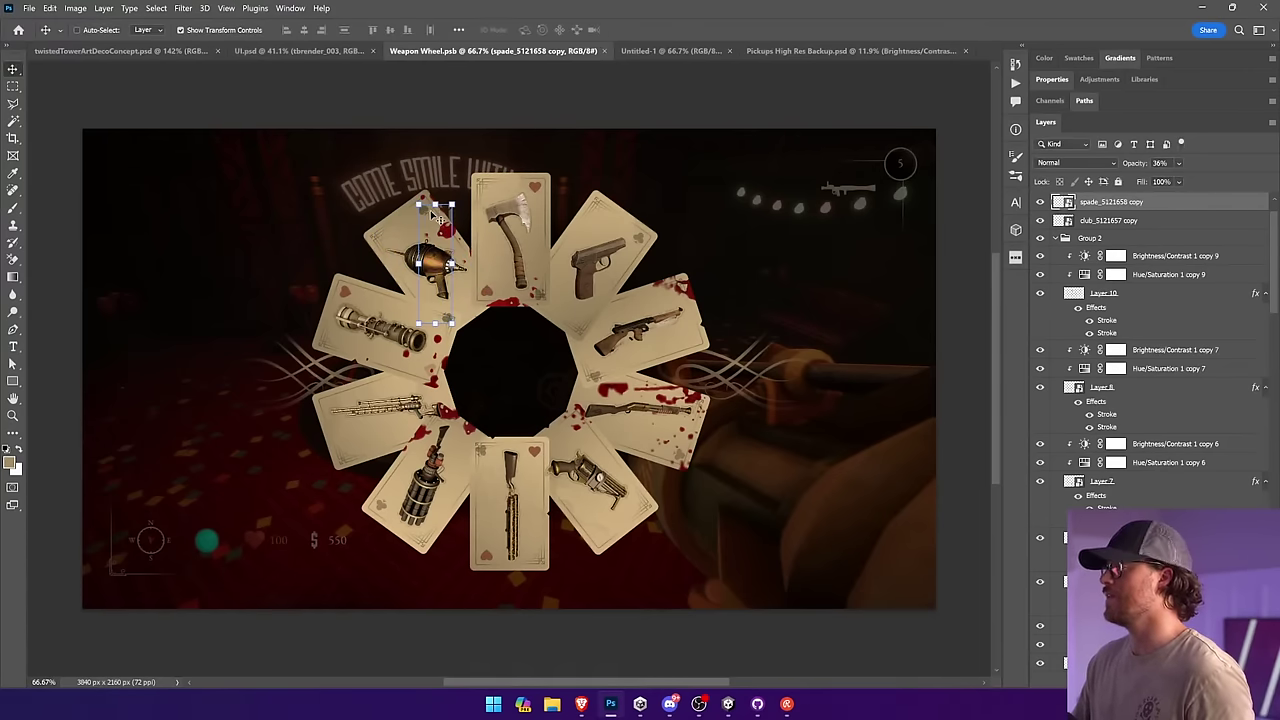
left_click_drag(471, 107, 503, 117)
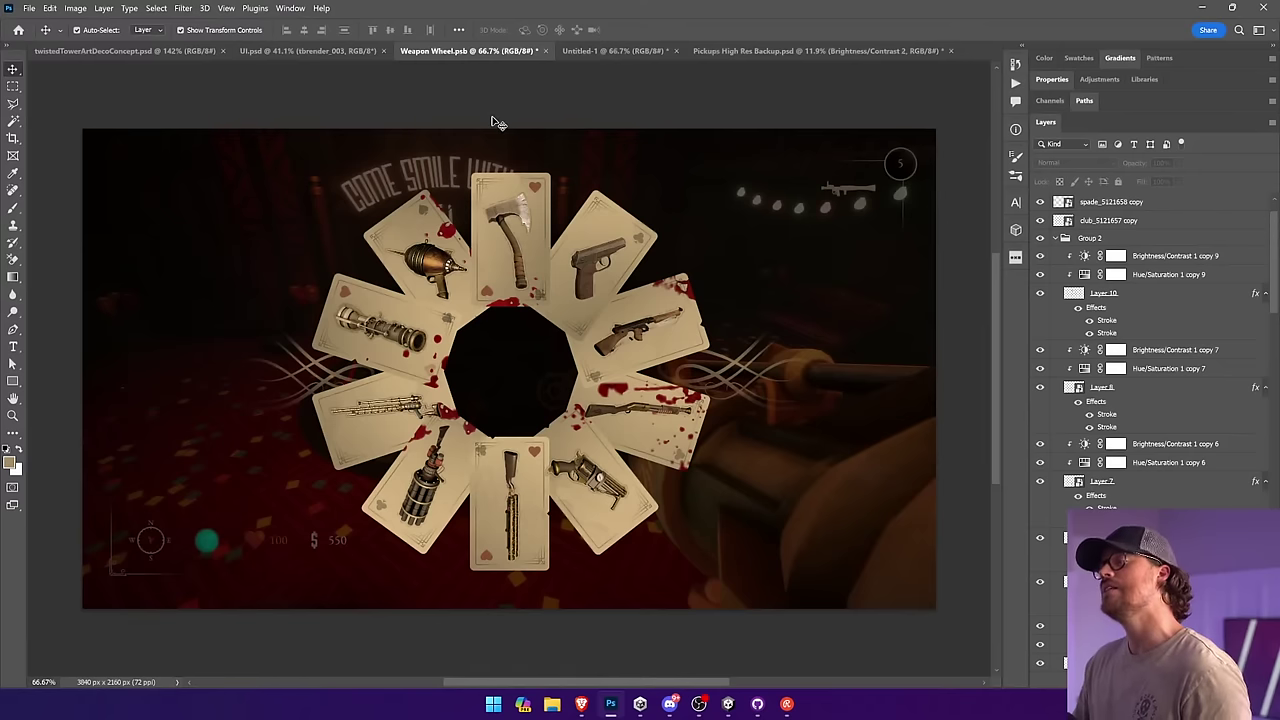
key("ctrl+s")
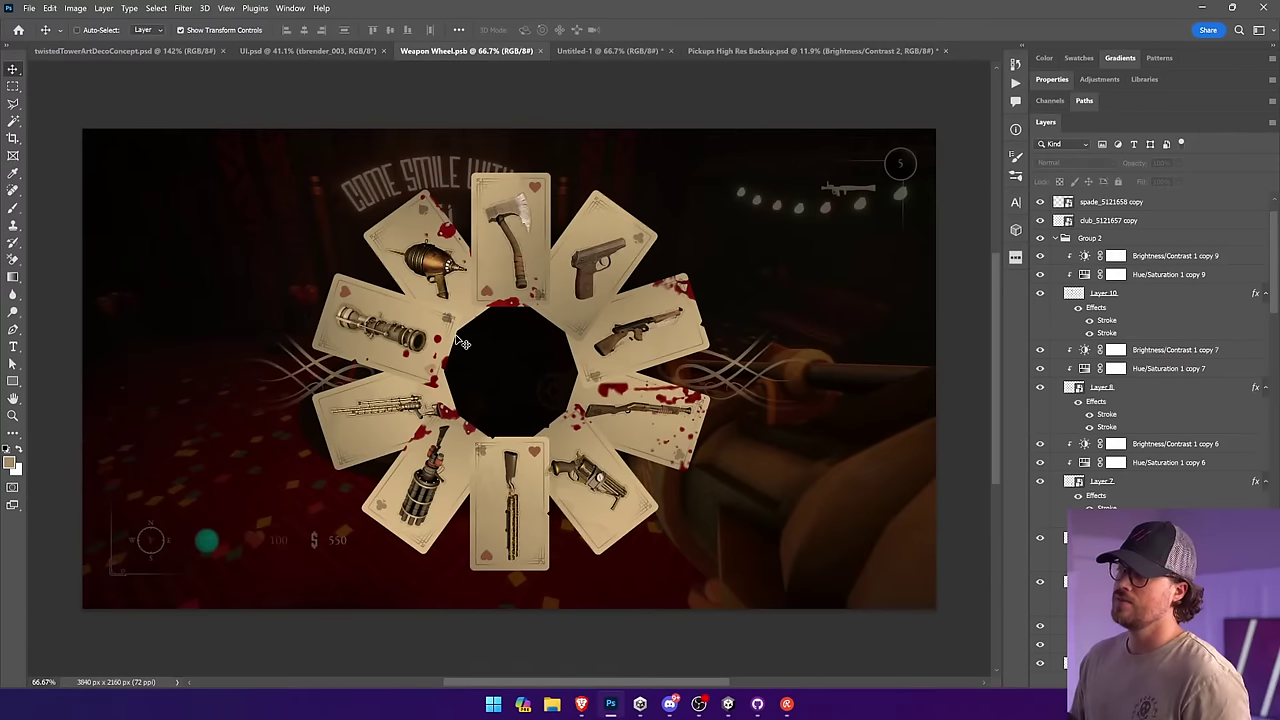
Step: Duplicate the spade pair and place the copy over opposite corners of the revolver card, aligned with its tilt
key("ctrl+j")
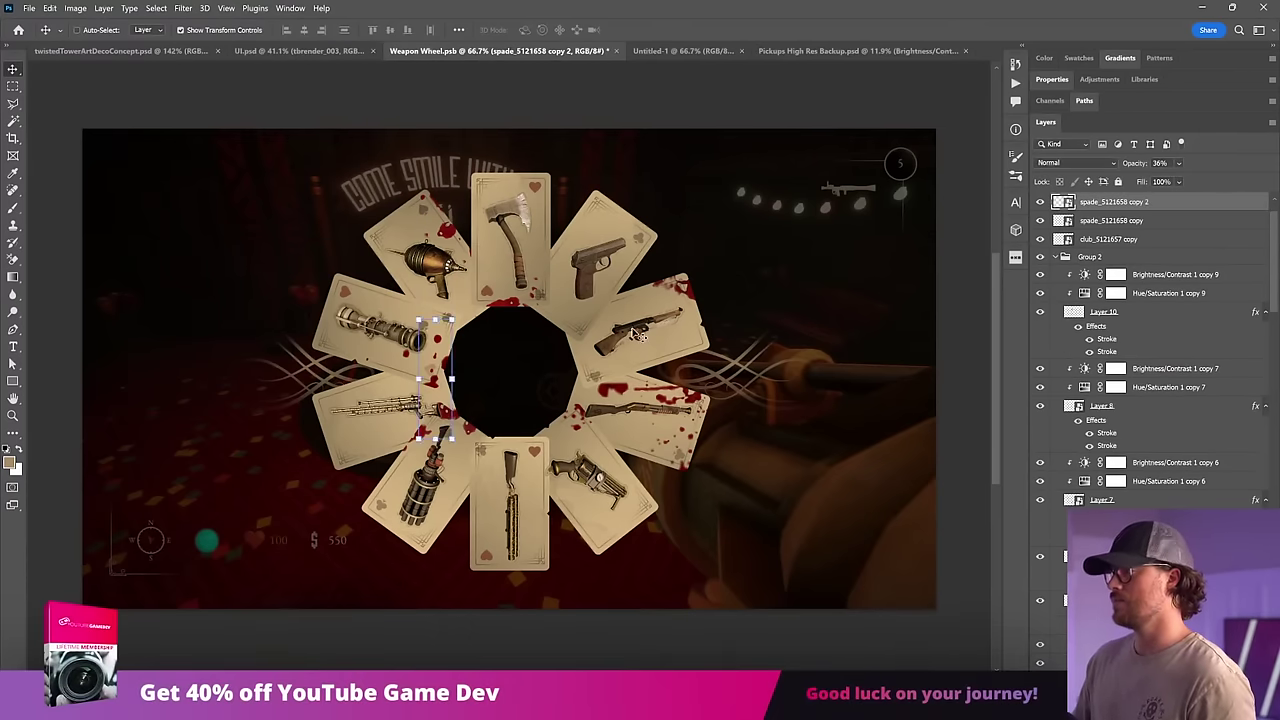
left_click_drag(632, 332, 760, 437)
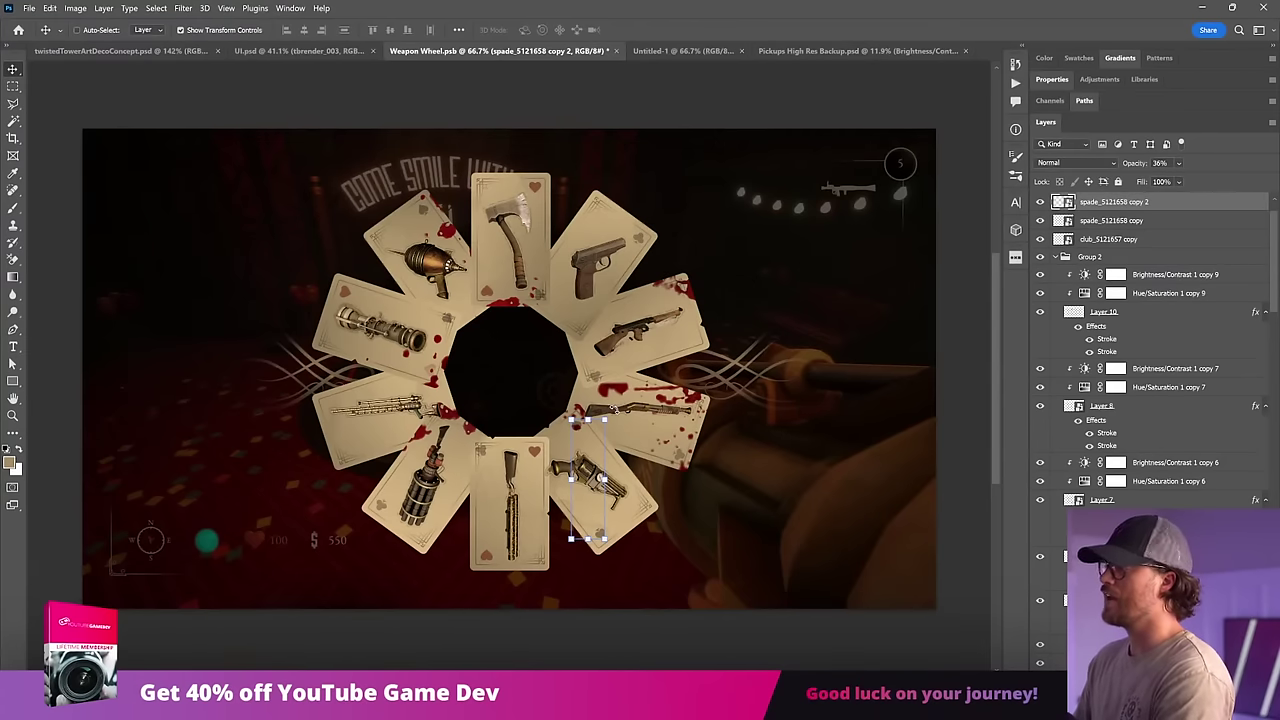
key("ctrl+t")
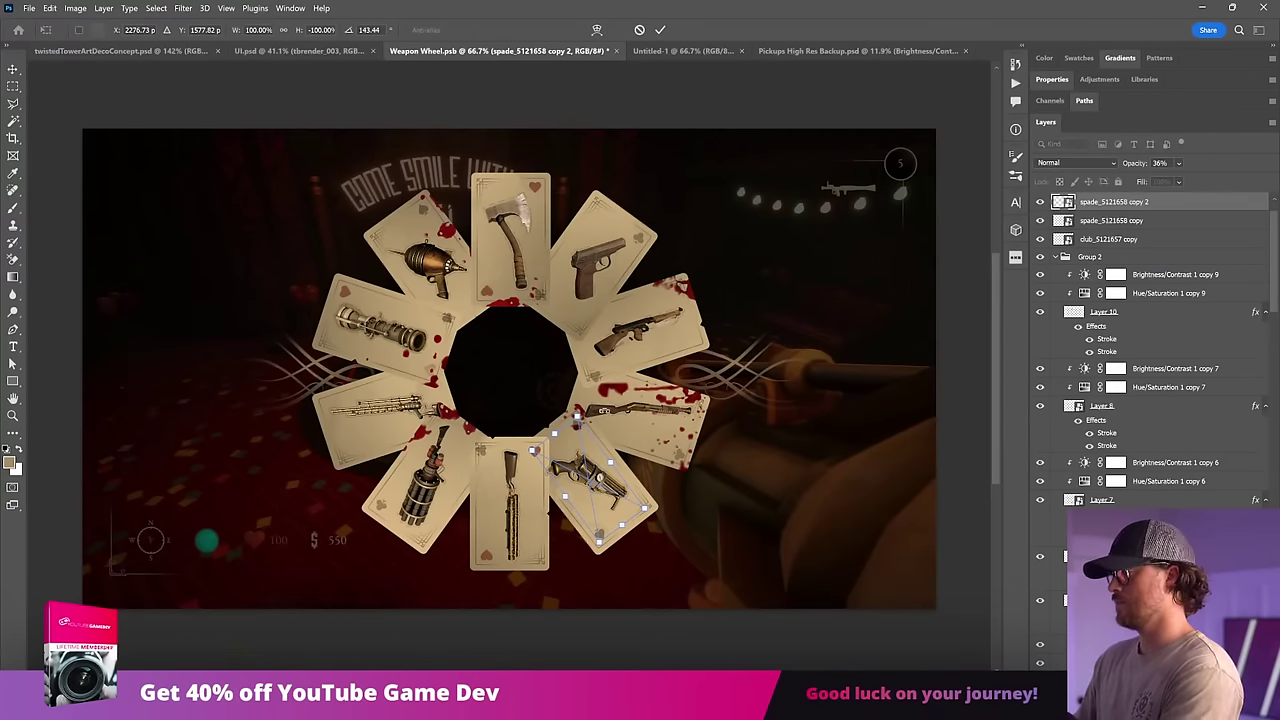
key("Return")
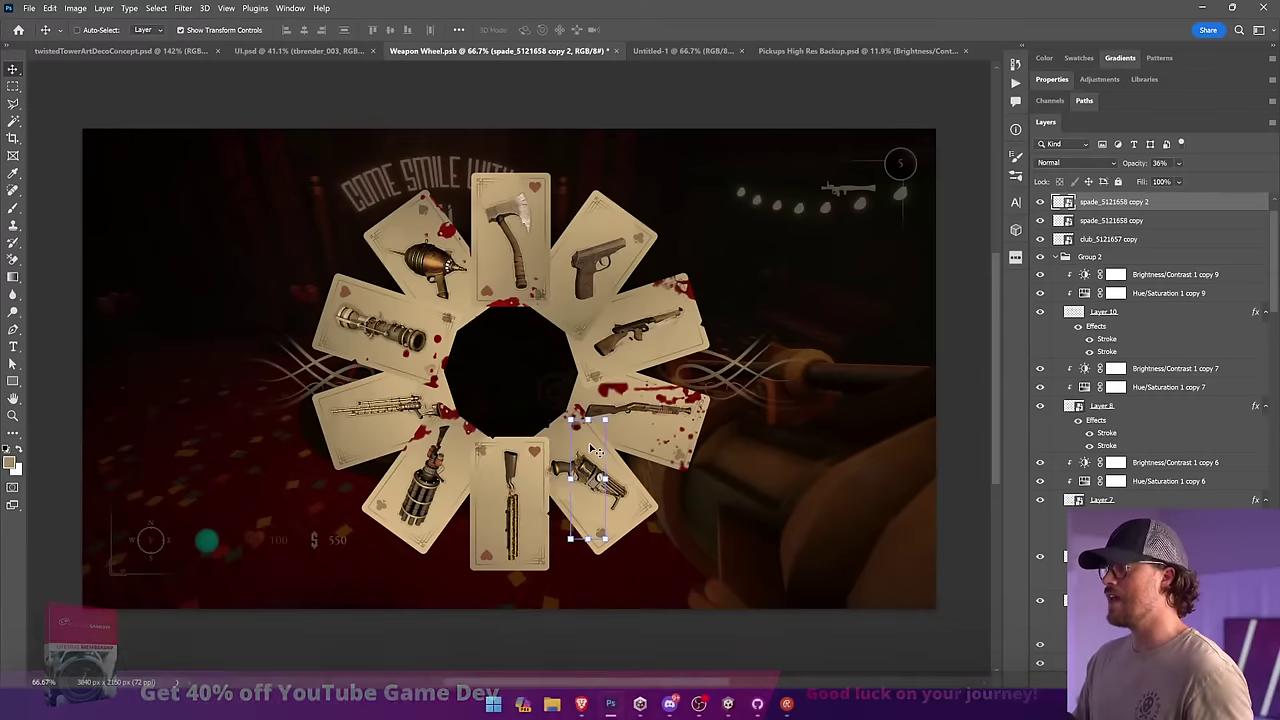
Step: Open the revolver card's smart object and reposition its blood splatter so the drops run along one long edge
left_click(595, 451)
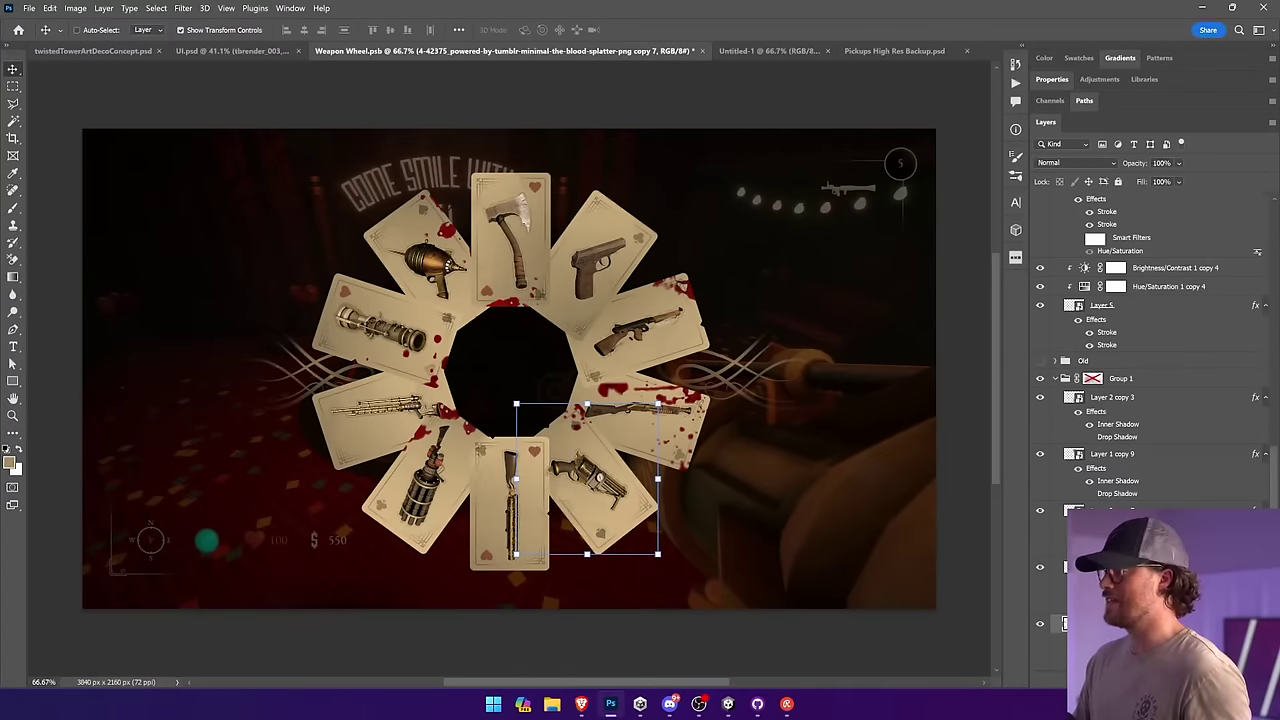
double_click(597, 425)
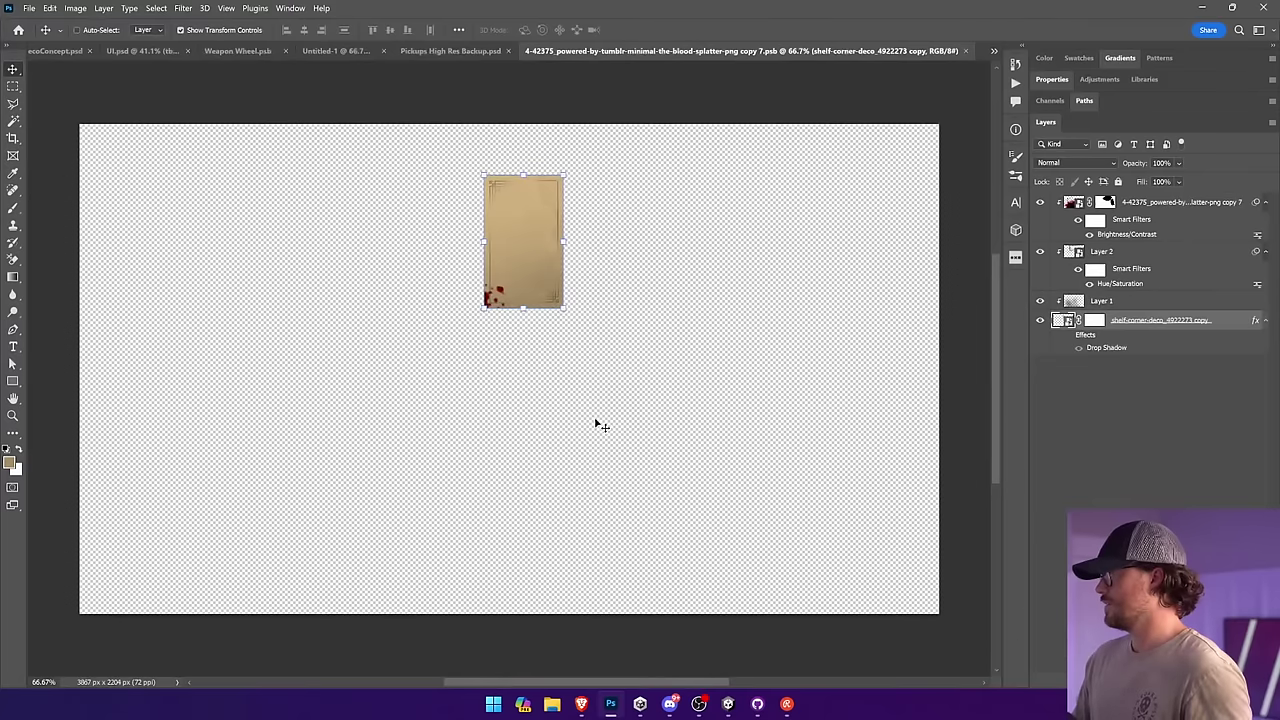
left_click(502, 289, "ctrl")
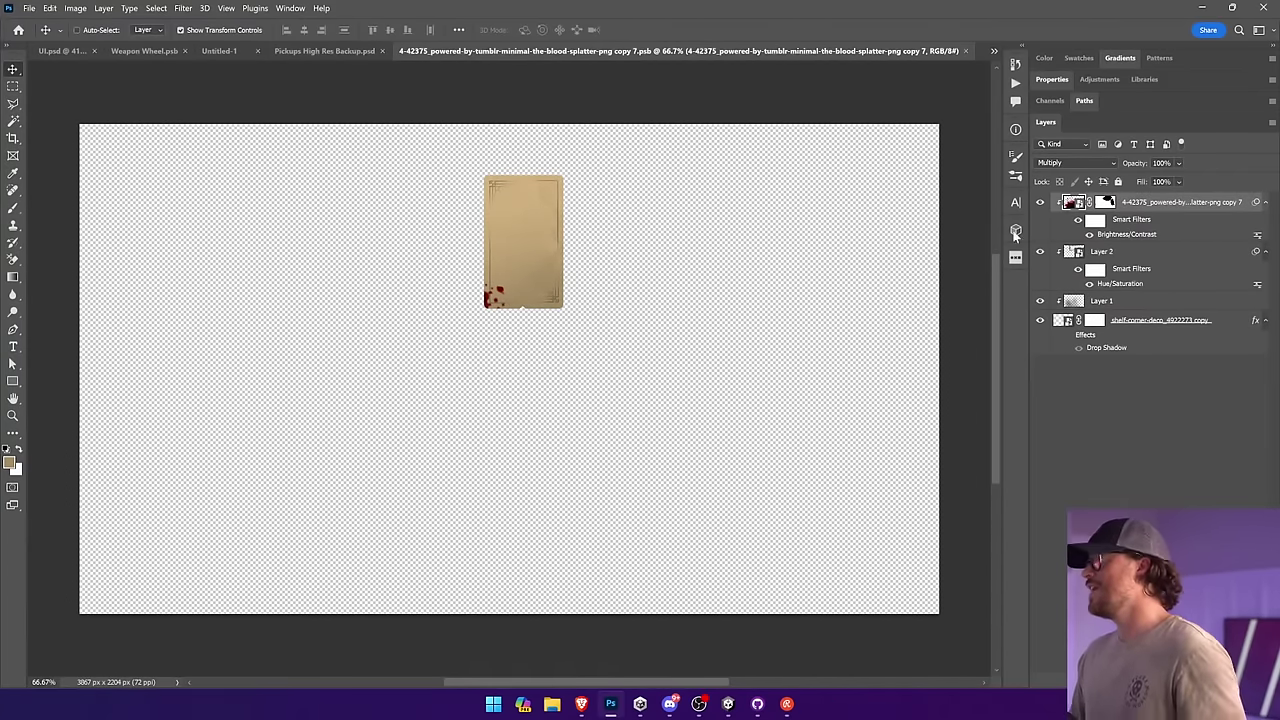
left_click_drag(797, 308, 584, 244)
key("z")
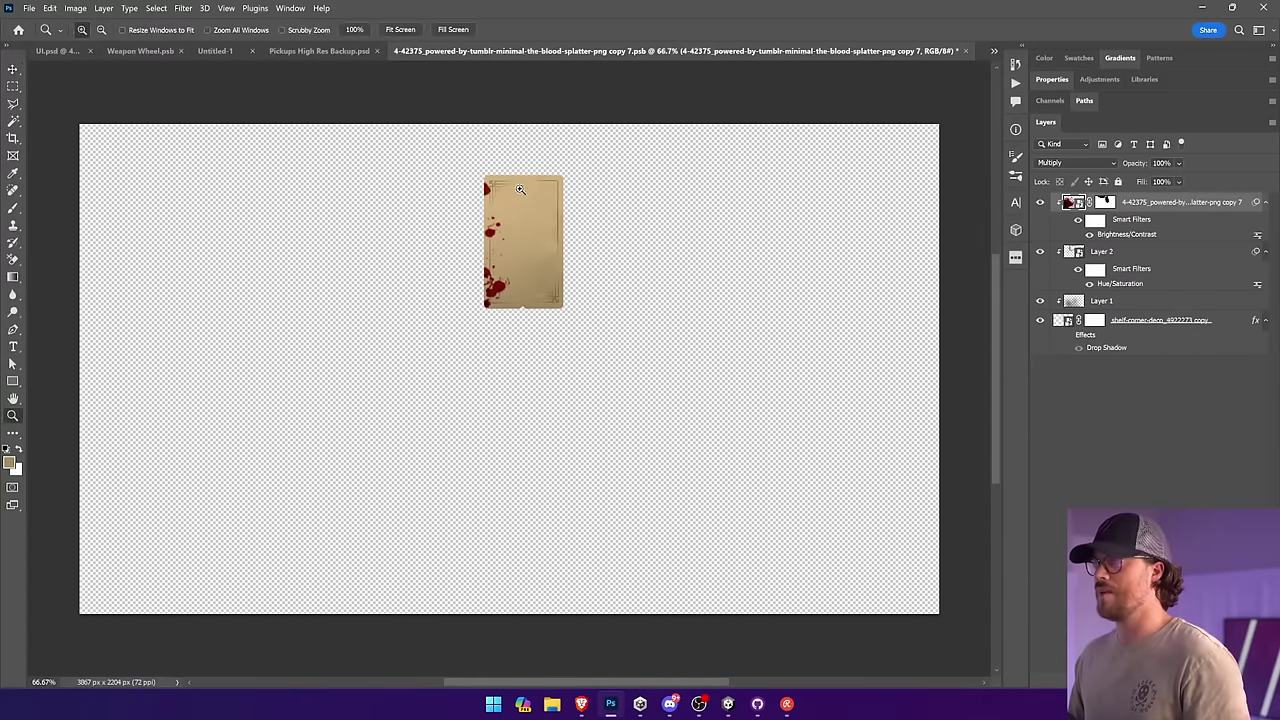
left_click_drag(520, 184, 466, 329)
key("v")
left_click_drag(648, 369, 654, 340)
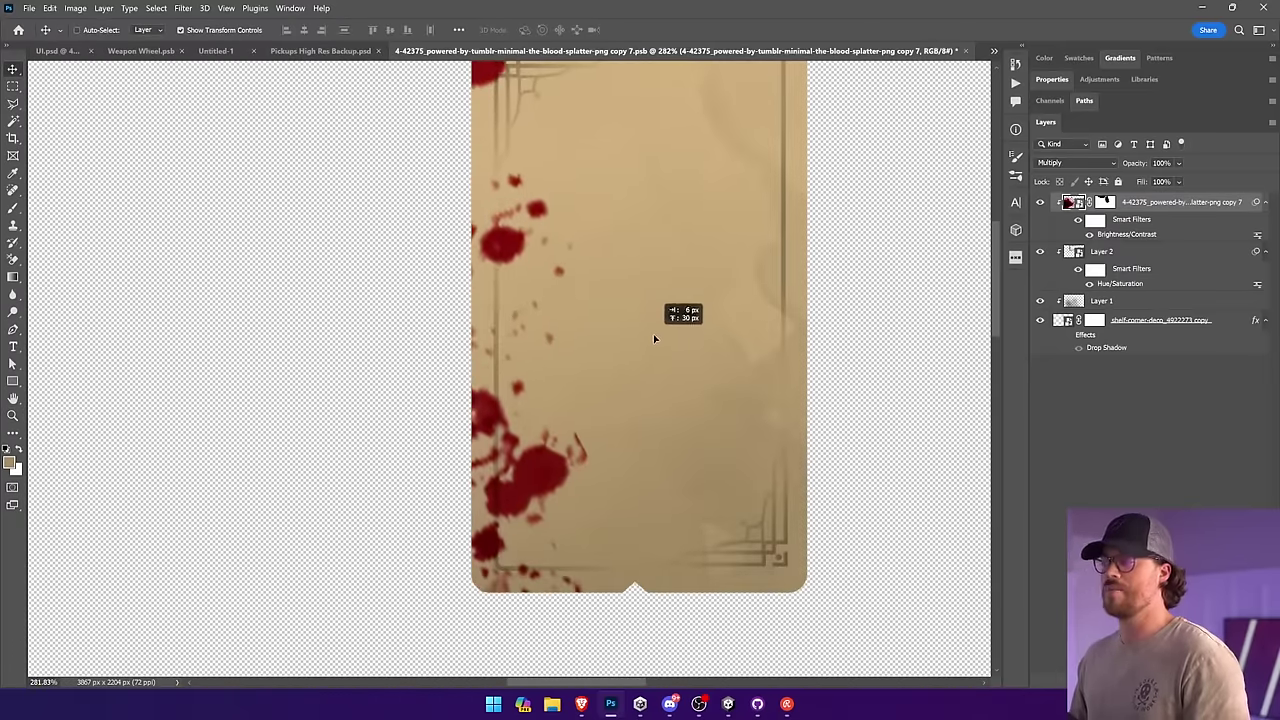
Step: Rasterize the revolver card's blood splatter layer and apply a Gaussian Blur with a 4.1-pixel radius
right_click(1168, 207)
left_click(1065, 399)
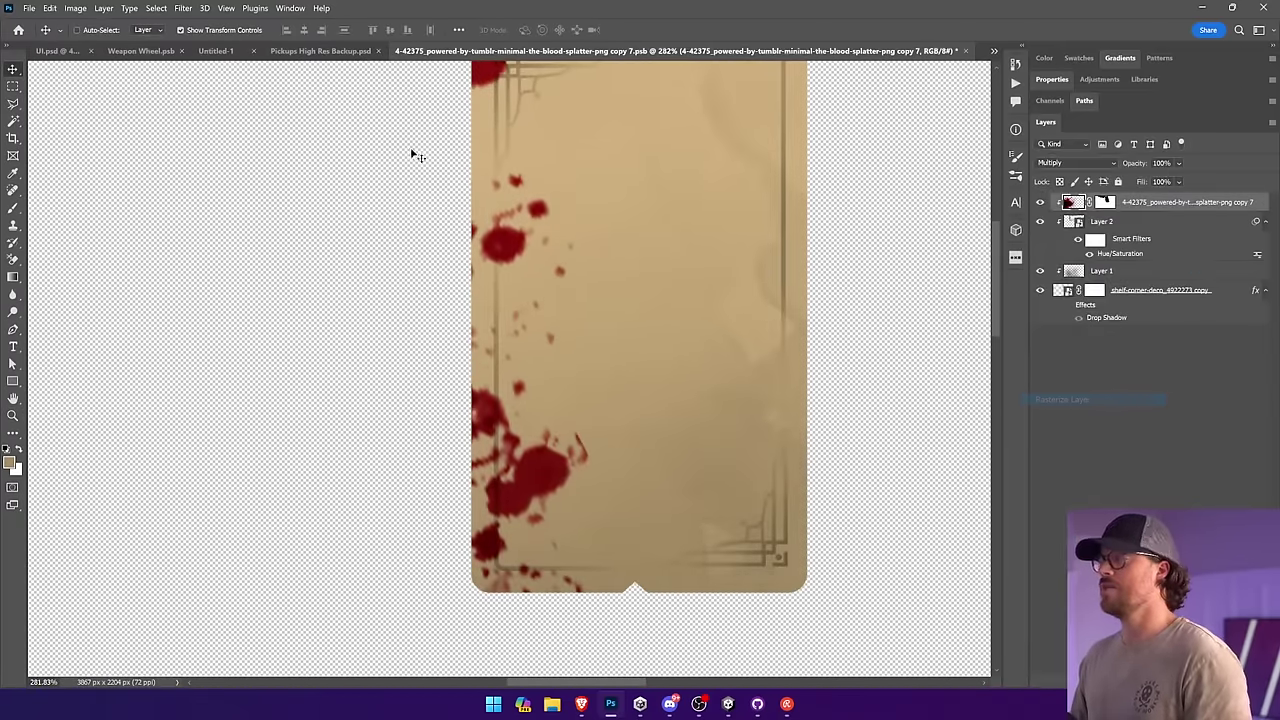
left_click(183, 8)
mouse_move(200, 165)
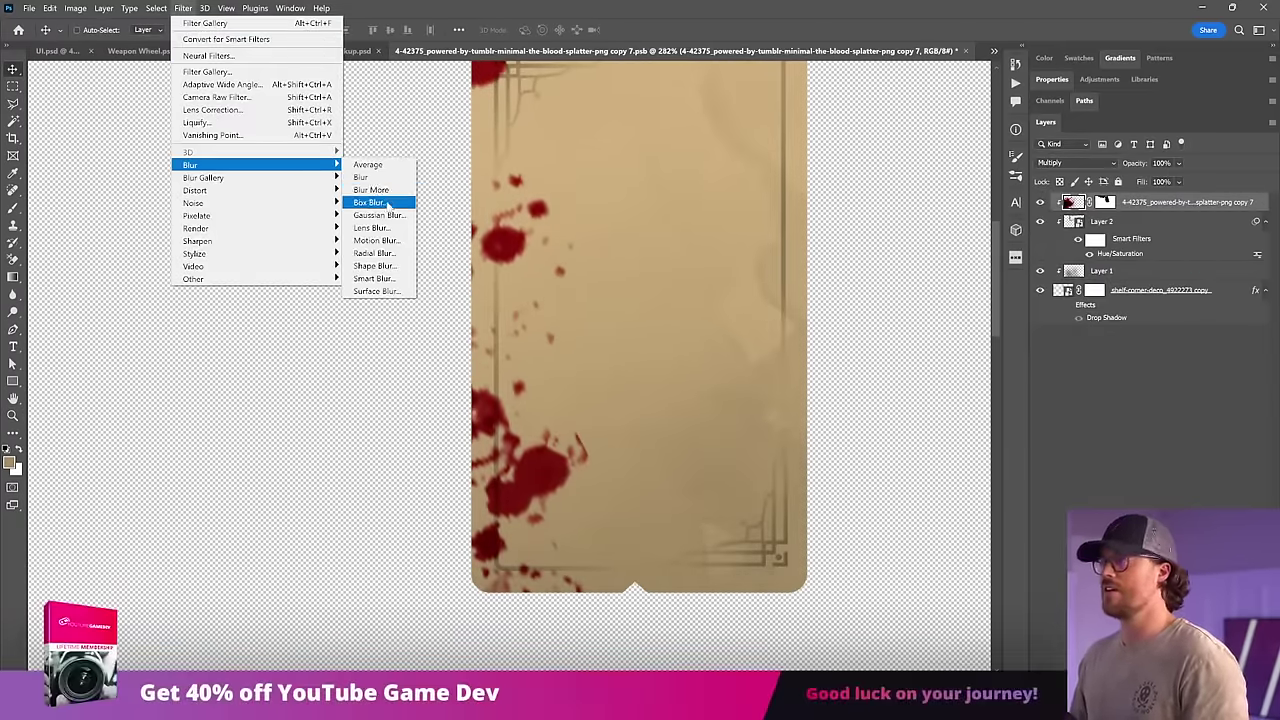
left_click(372, 216)
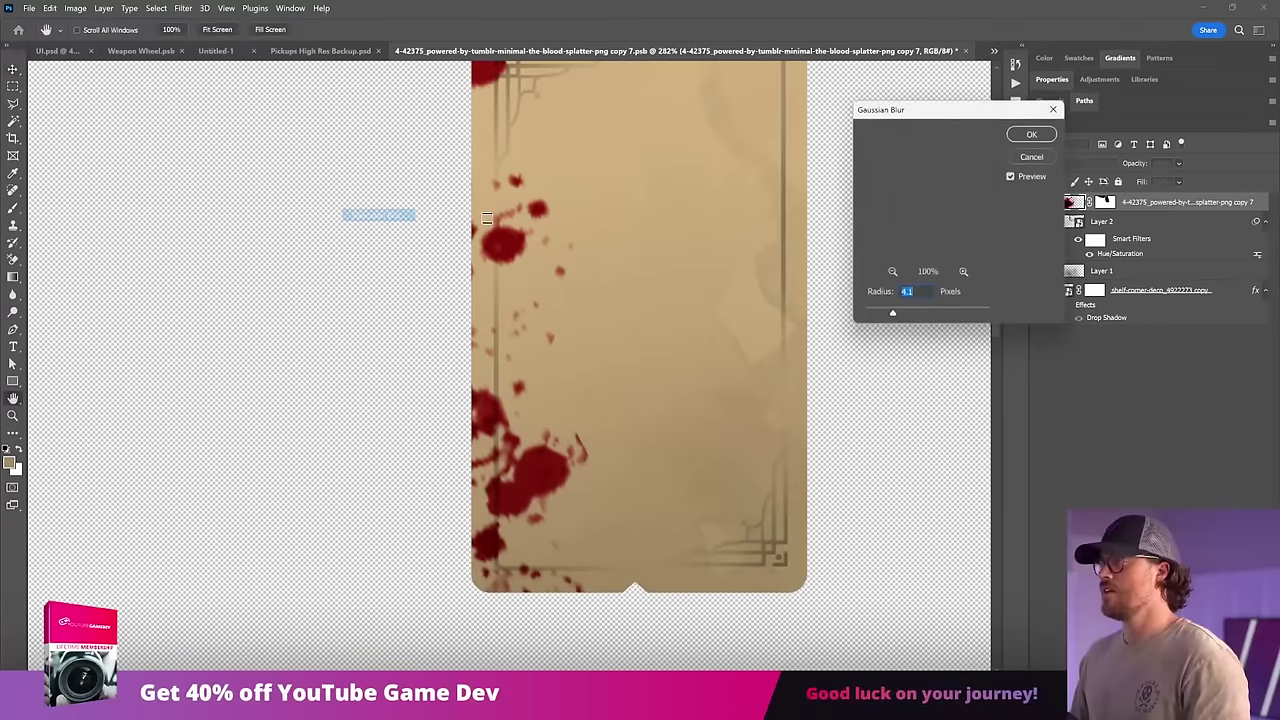
left_click(1033, 133)
Step: Select the similarly coloured areas of the blurred blood splatter layer with the Magic Wand
key("w")
left_click(488, 437)
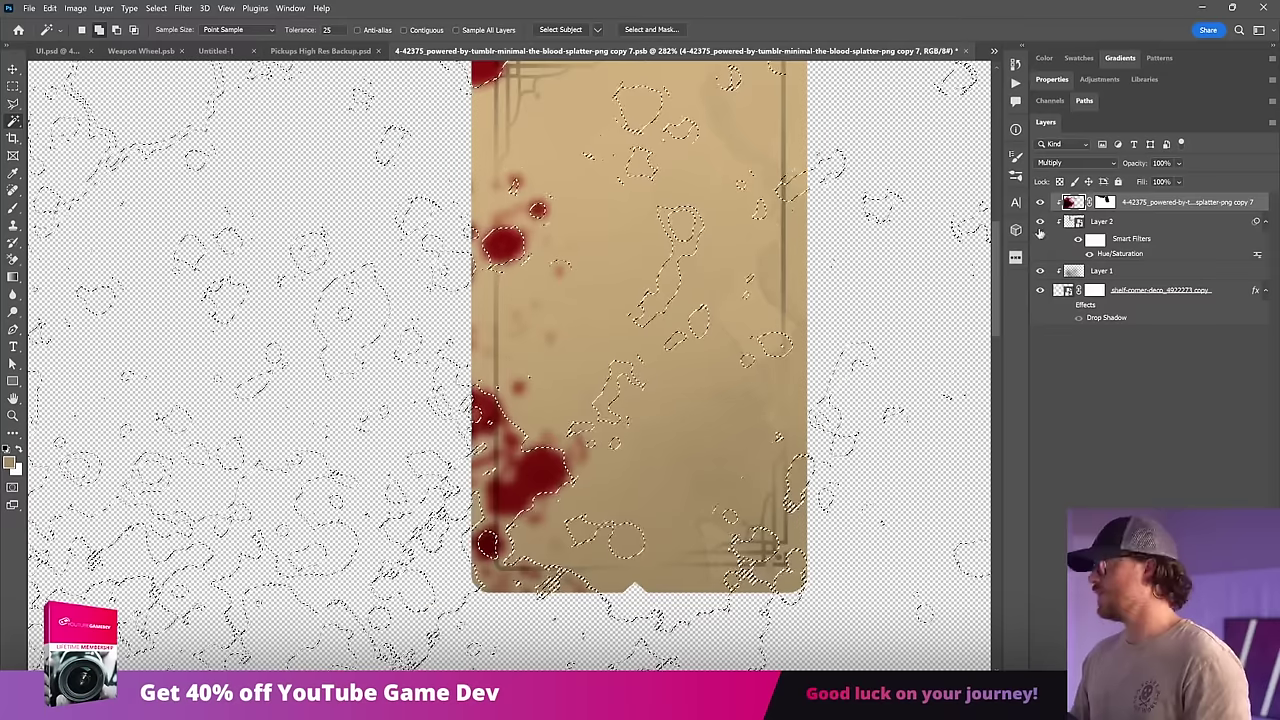
right_click(1151, 204)
left_click(1180, 207)
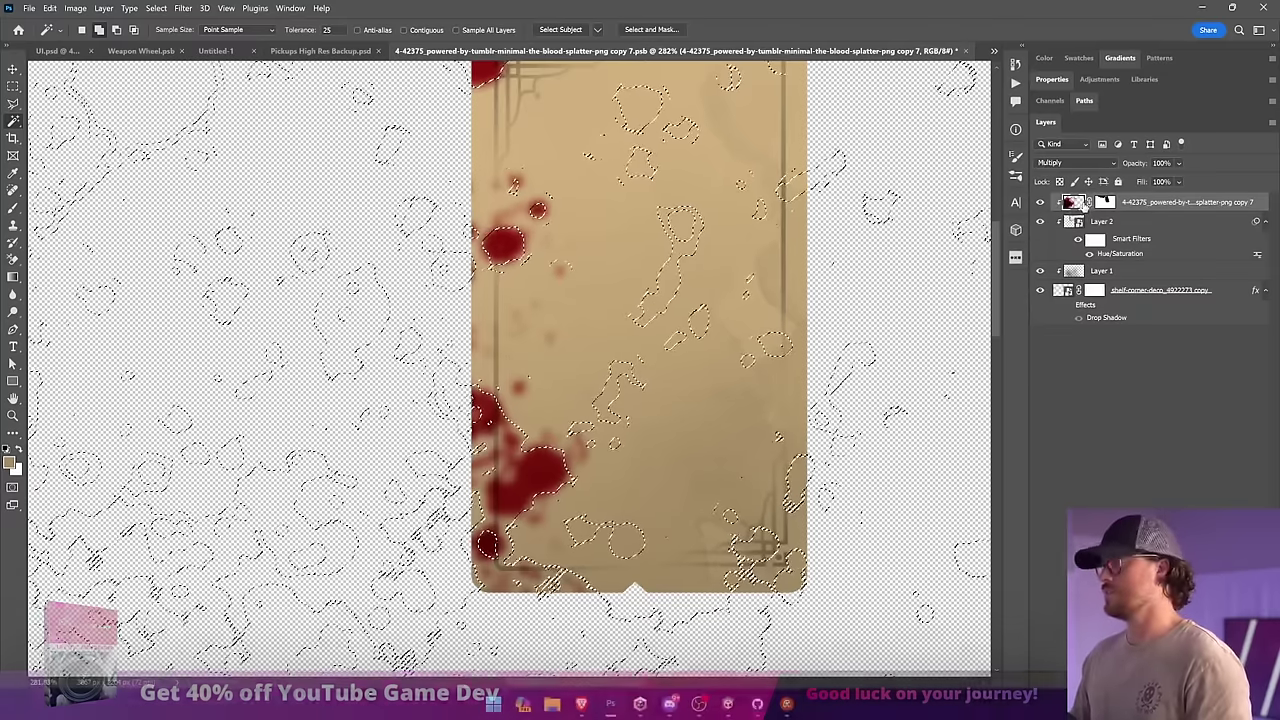
left_click(205, 8)
mouse_move(183, 8)
left_click(185, 58)
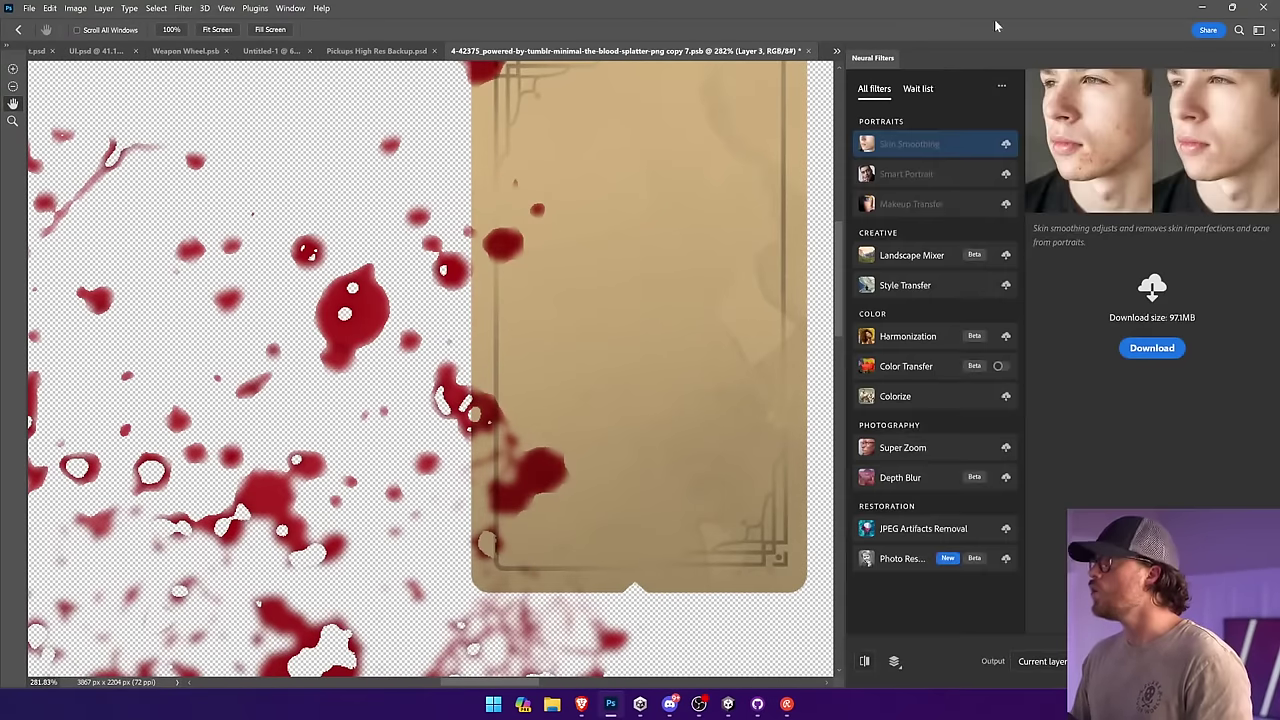
right_click(889, 59)
left_click(905, 68)
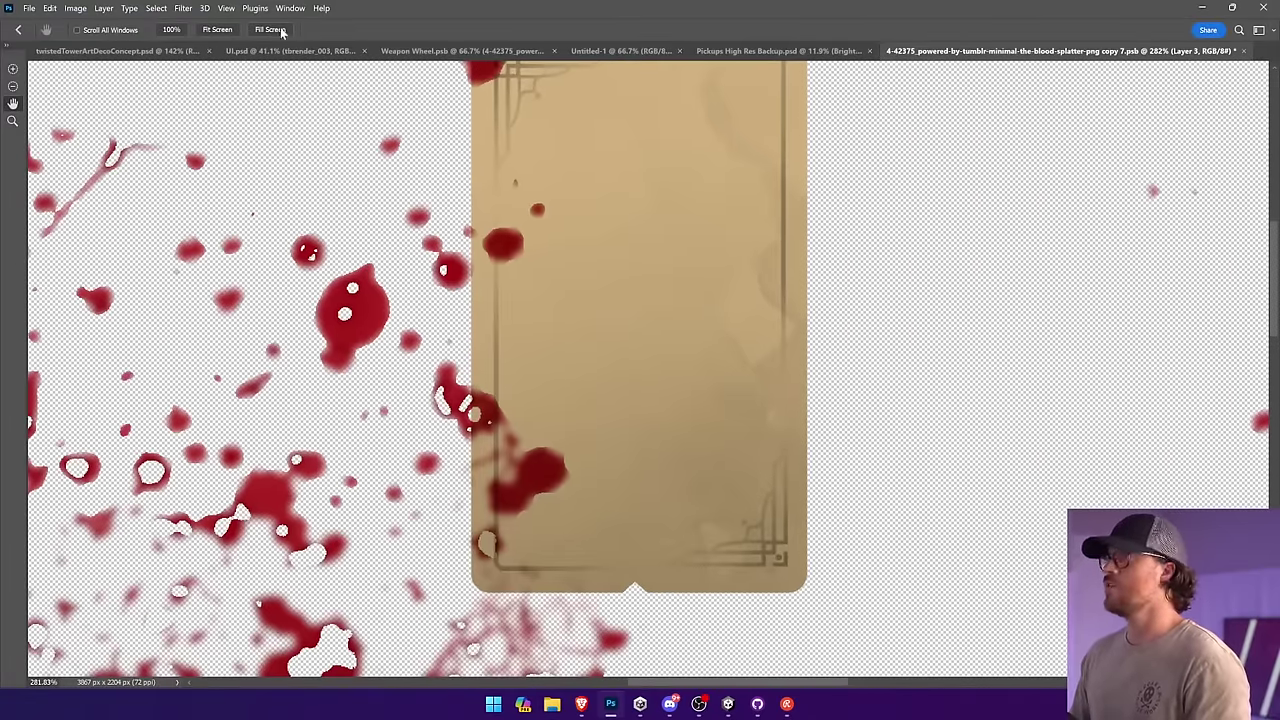
left_click(290, 8)
mouse_move(343, 40)
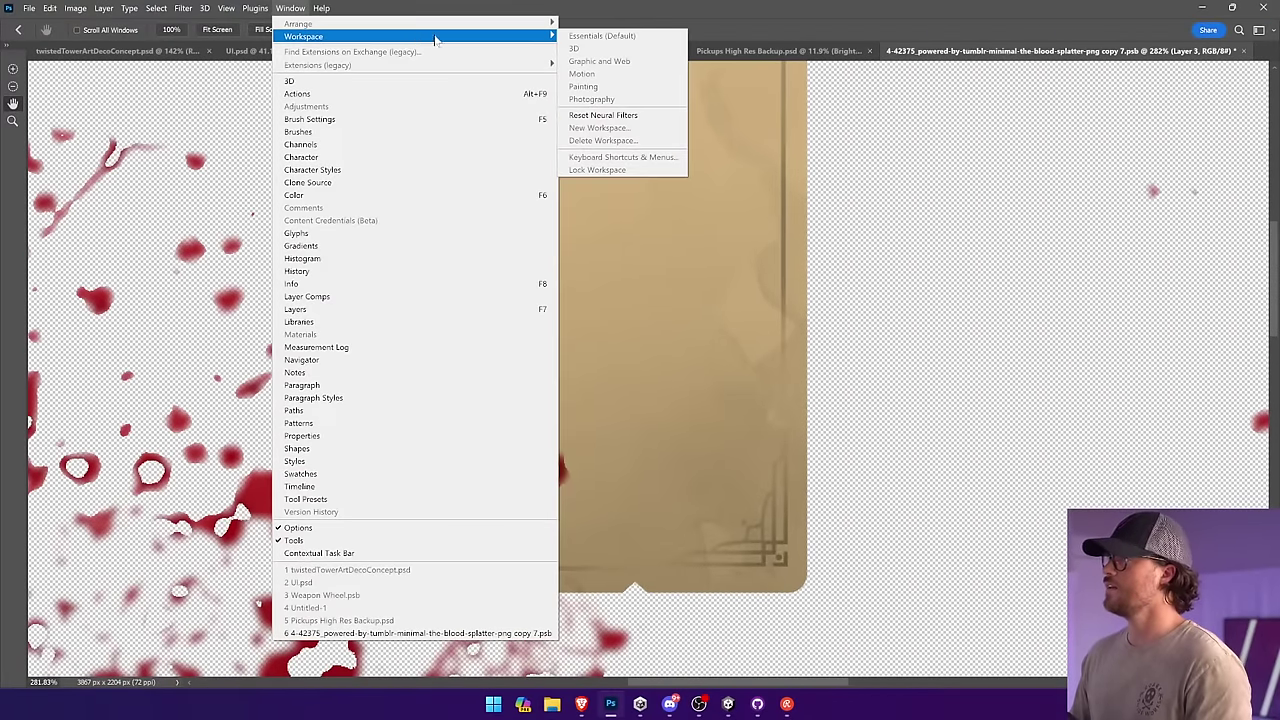
left_click(84, 83)
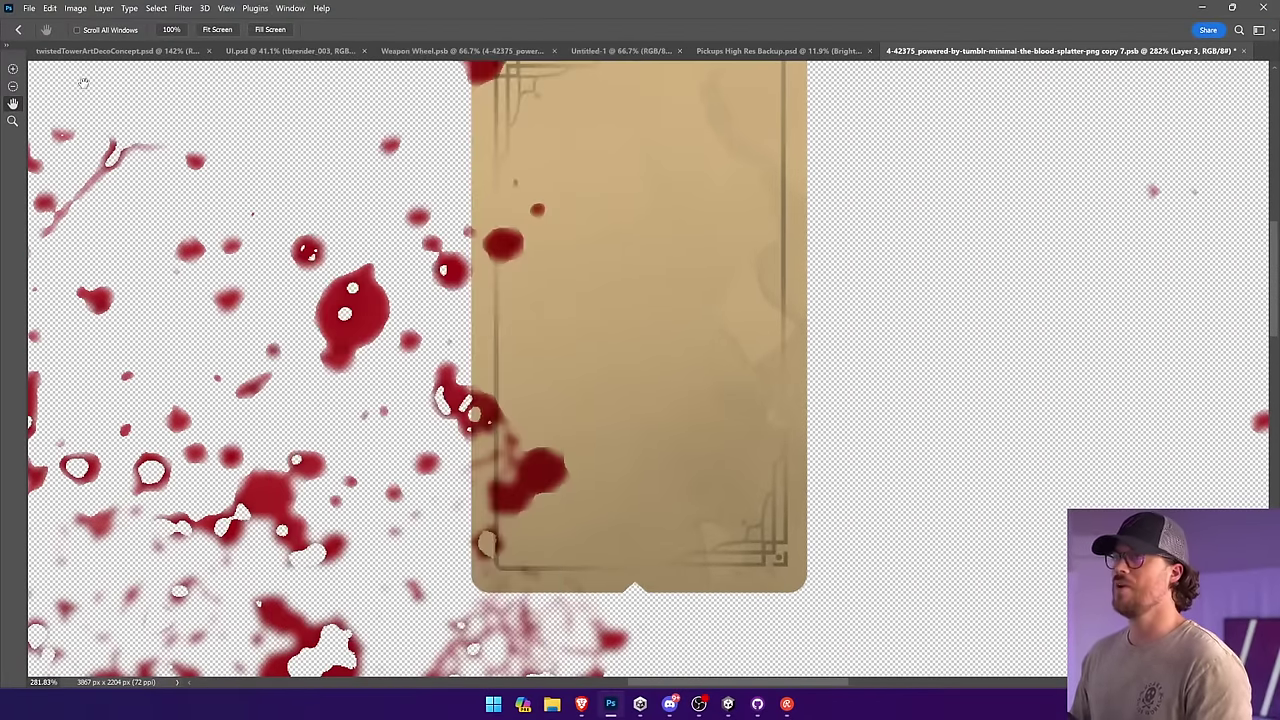
left_click(18, 29)
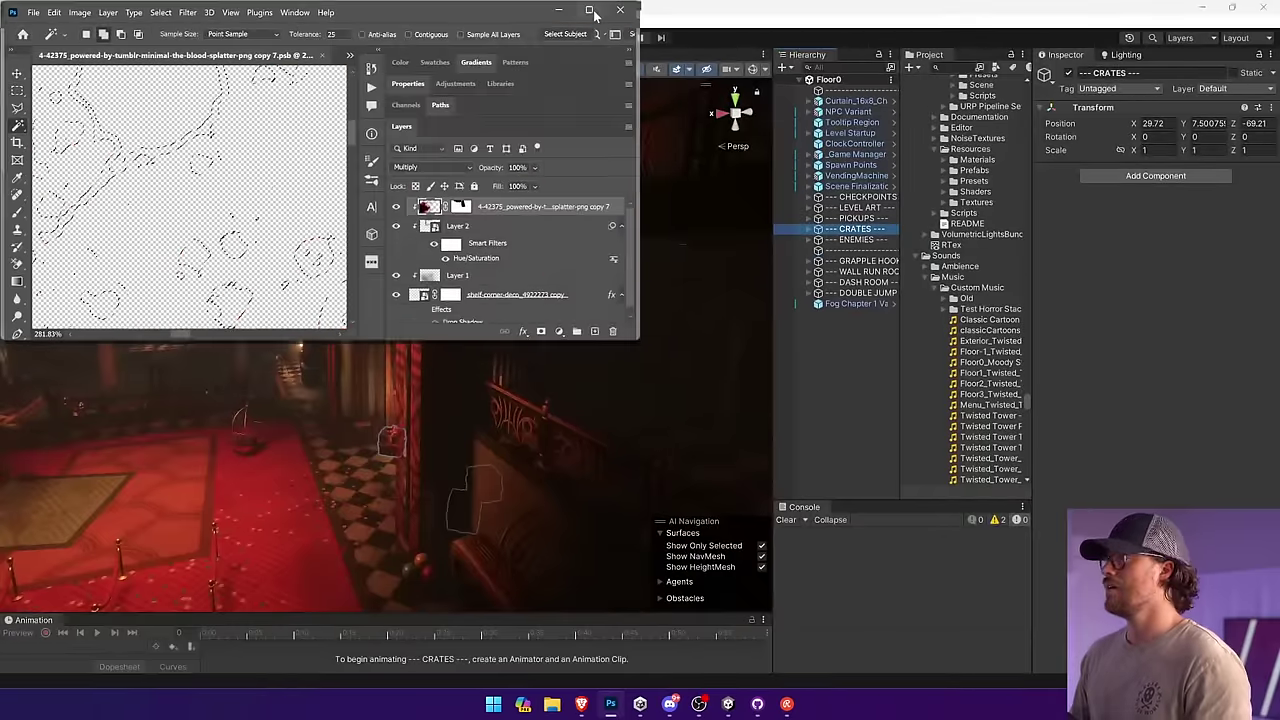
left_click(590, 10)
left_click(232, 30)
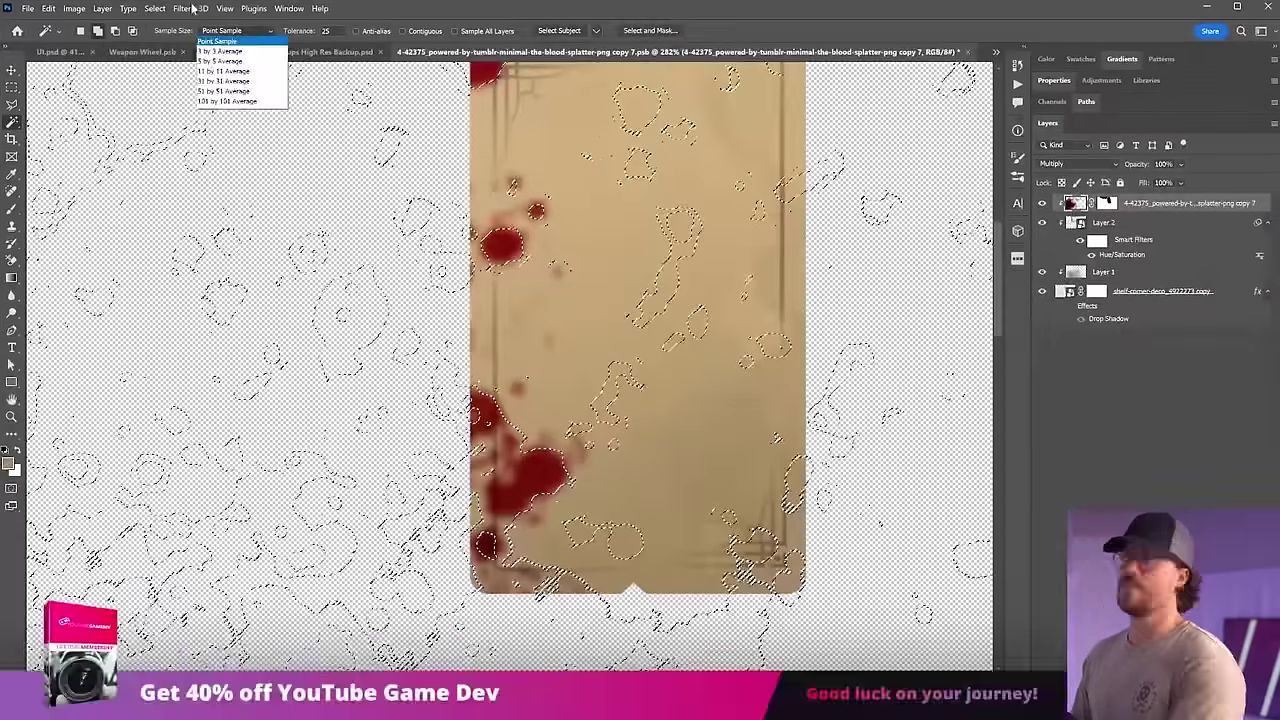
Step: Delete the selected areas of the blurred blood splatter layer, clear the selection, and save and close the smart object
left_click(172, 10)
left_click(161, 9)
left_click(186, 63)
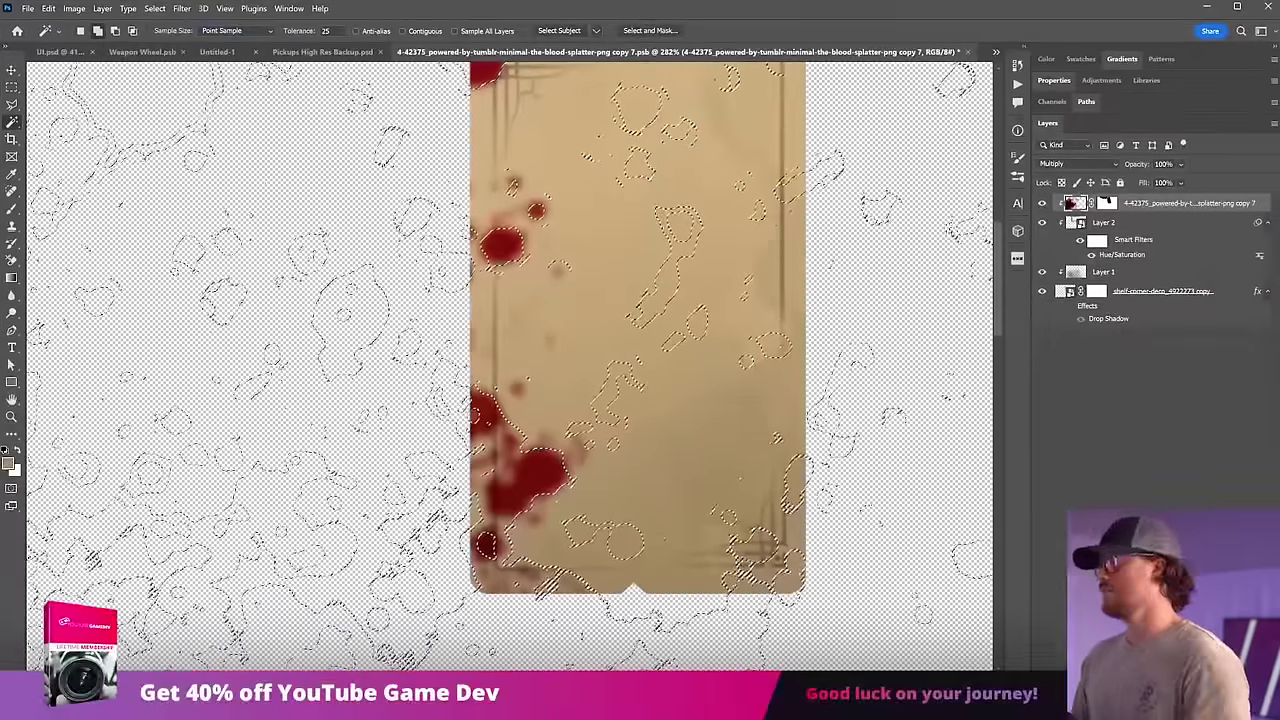
left_click(12, 87)
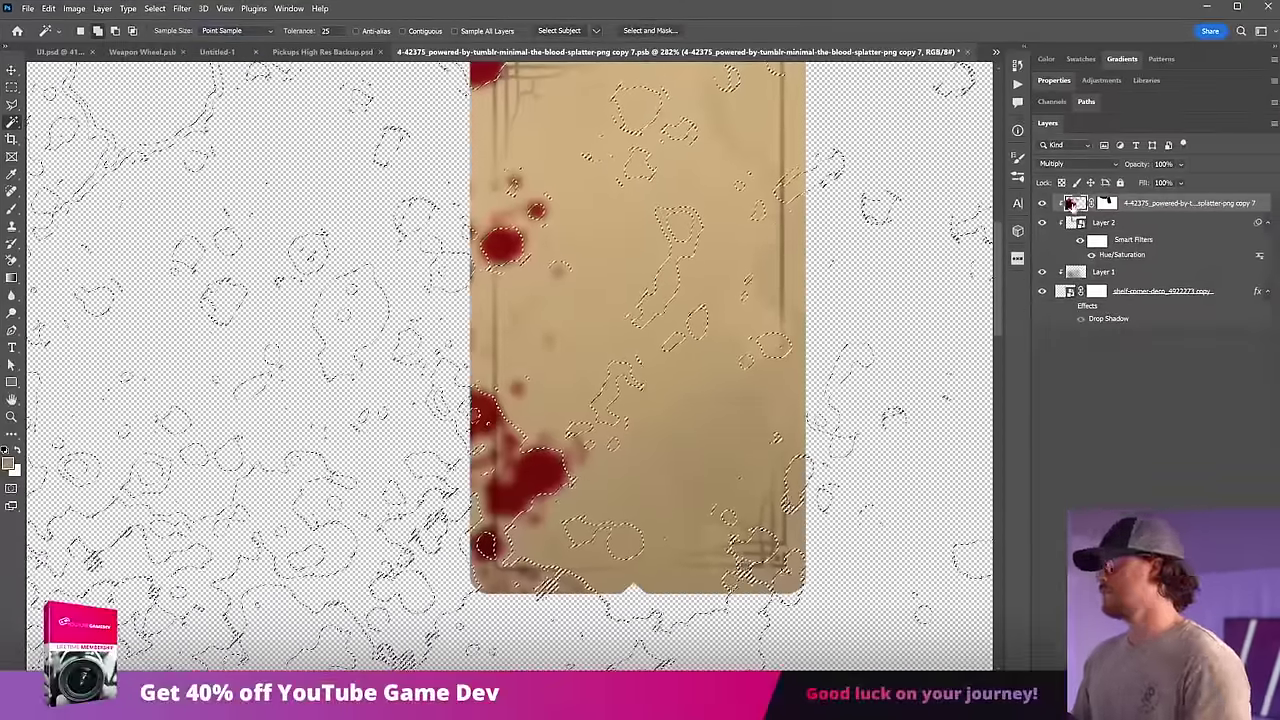
right_click(14, 90)
left_click(60, 104)
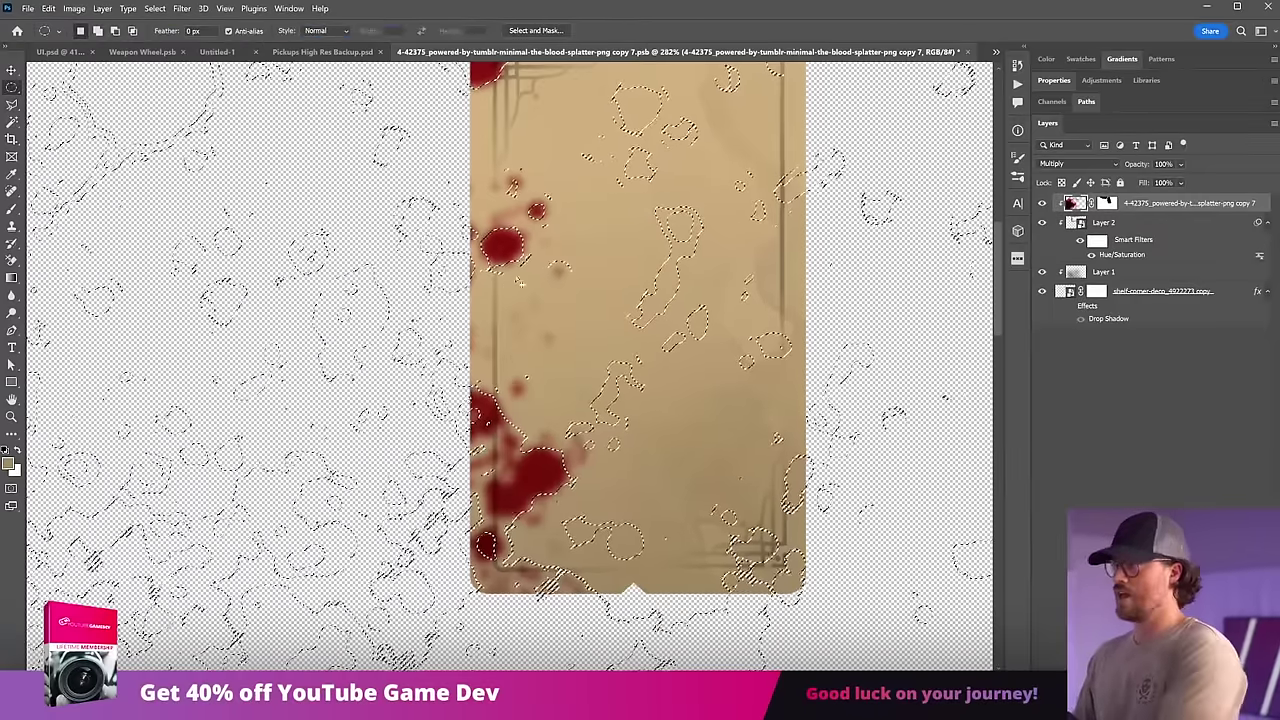
key("Delete")
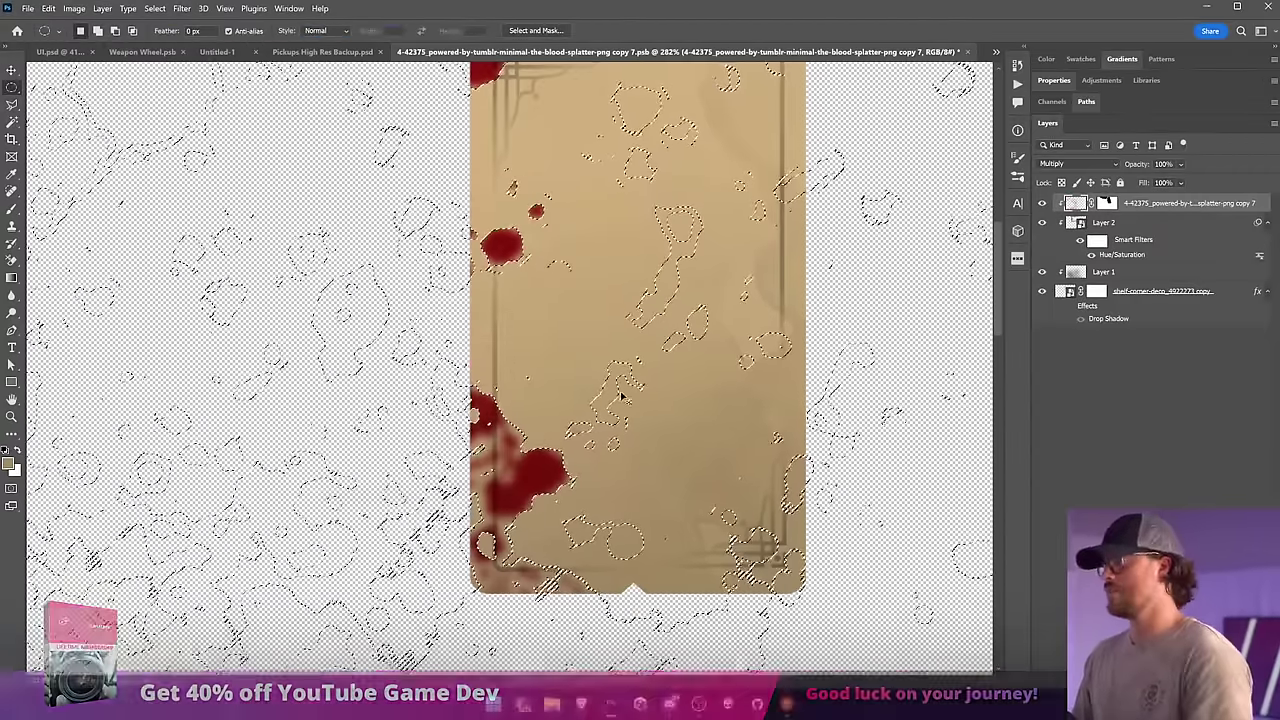
key("ctrl+d")
key("ctrl+f")
left_click(498, 54)
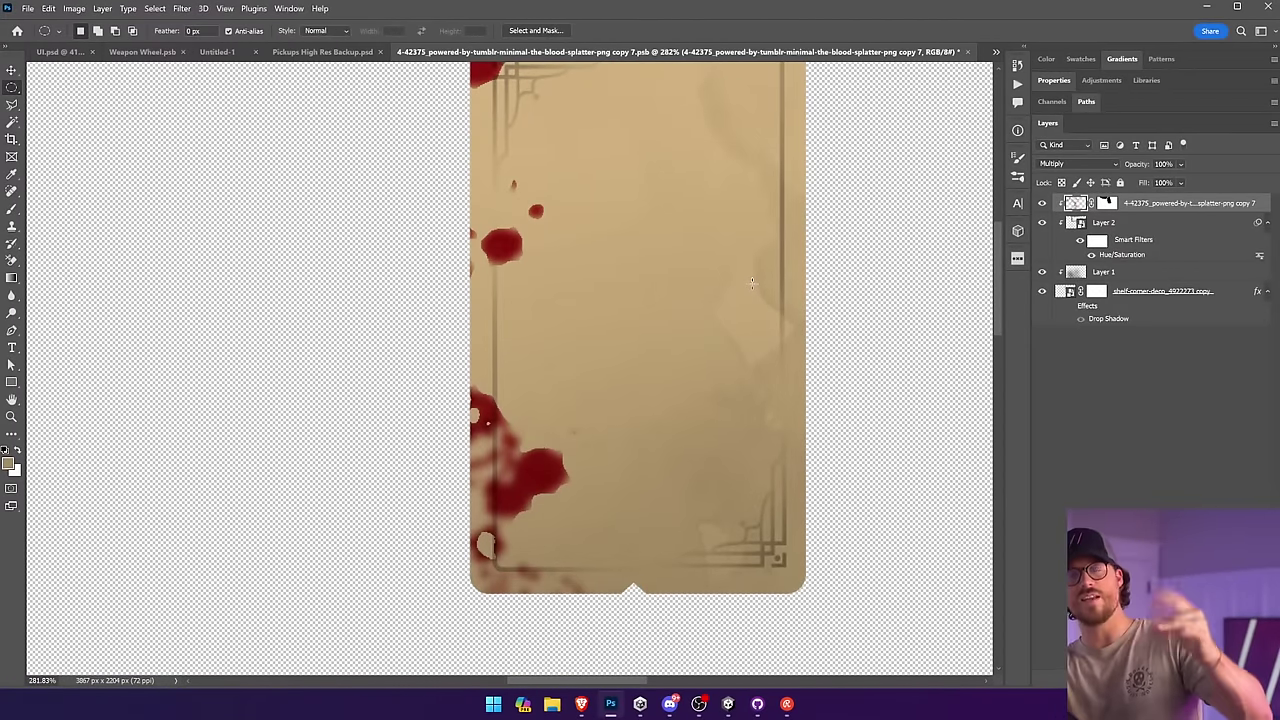
key("ctrl+s")
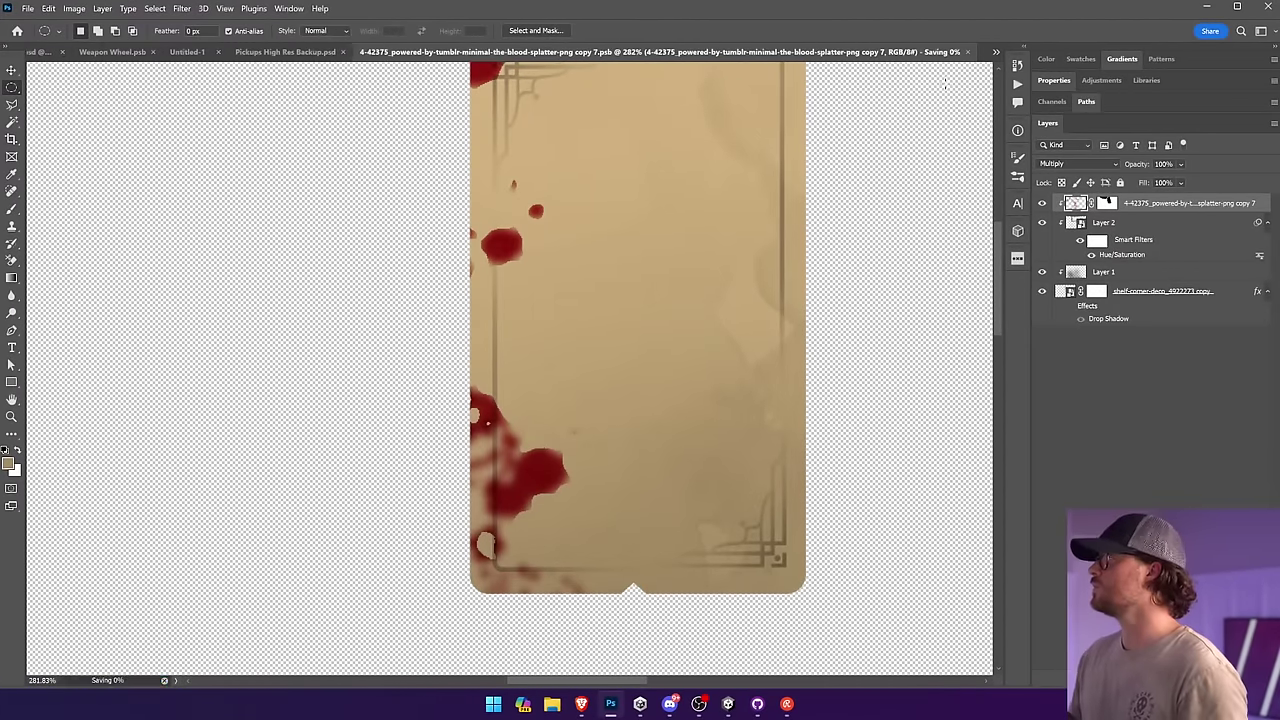
left_click(967, 51)
Step: Reopen the revolver card's smart object, shift its blood splatter slightly along the card's edge, and close it saved
key("v")
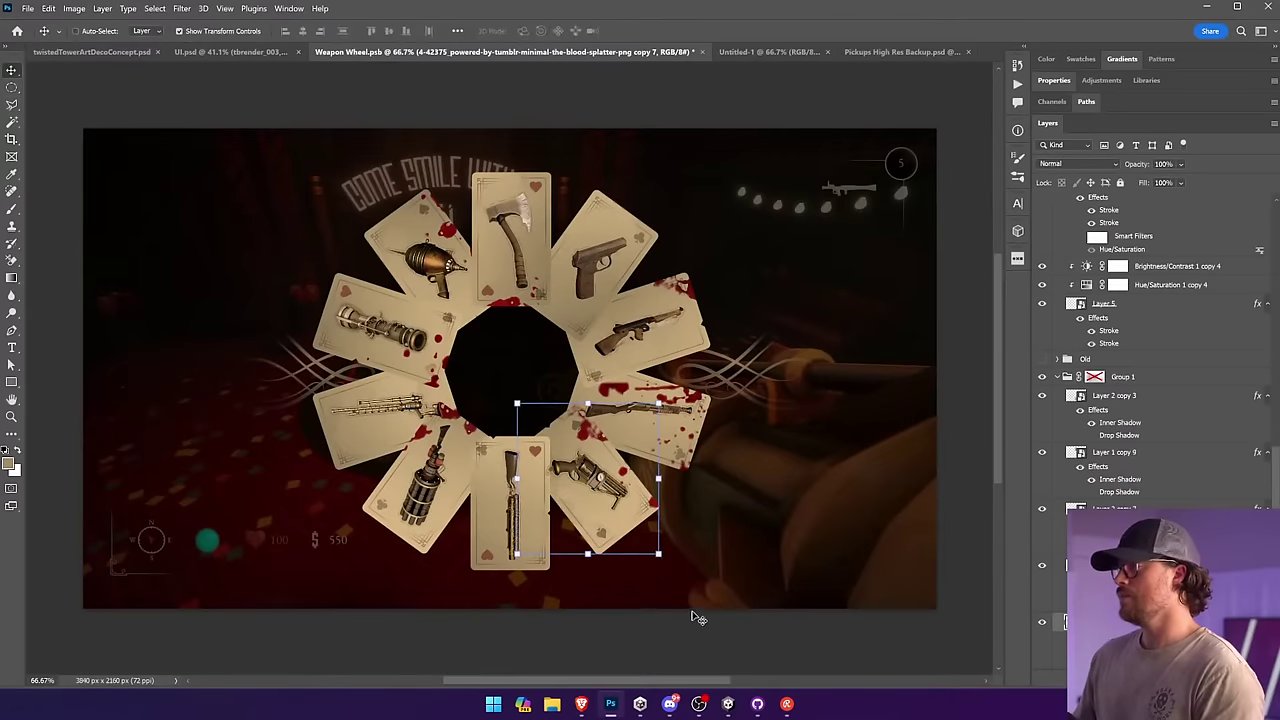
left_click(698, 624)
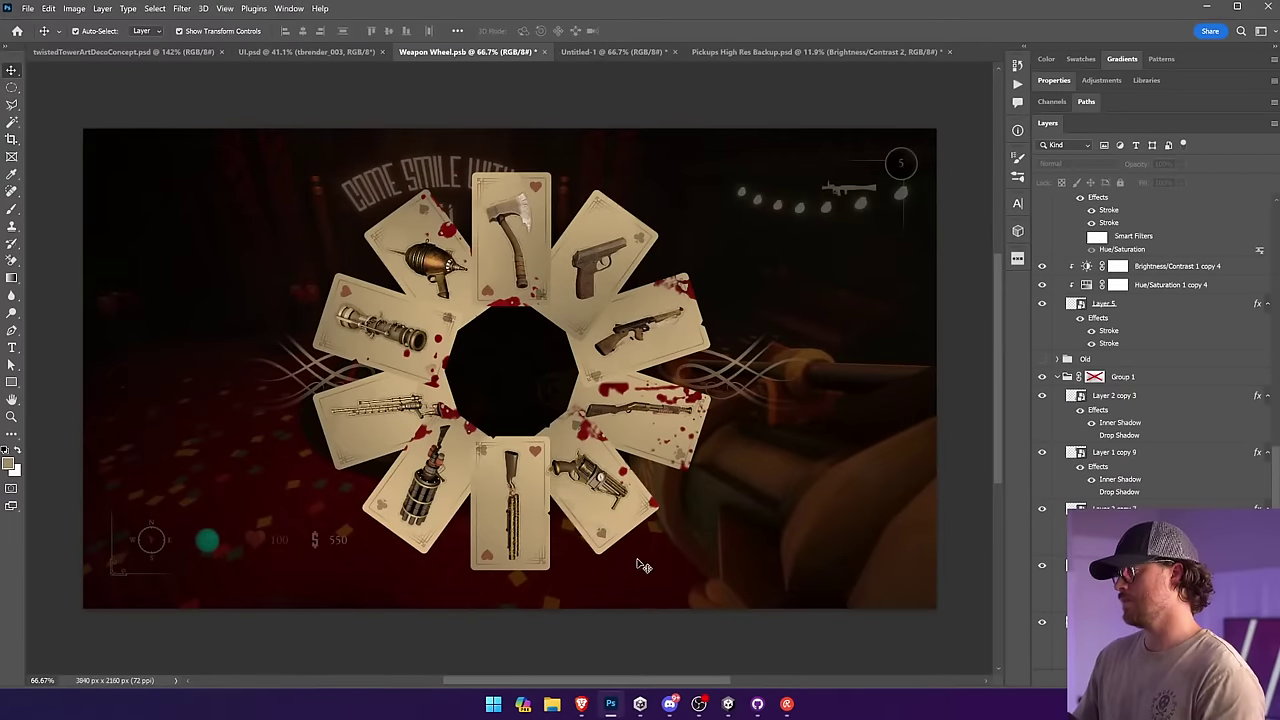
left_click(583, 461)
double_click(612, 415)
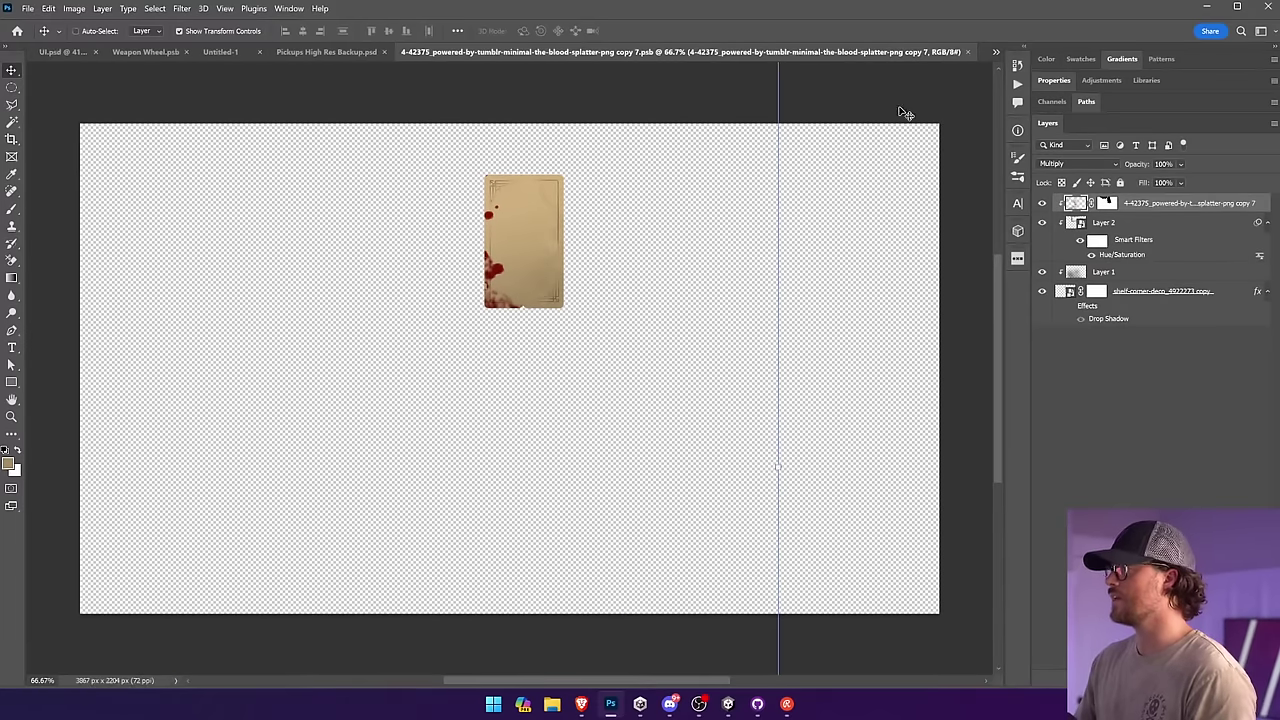
left_click(966, 52)
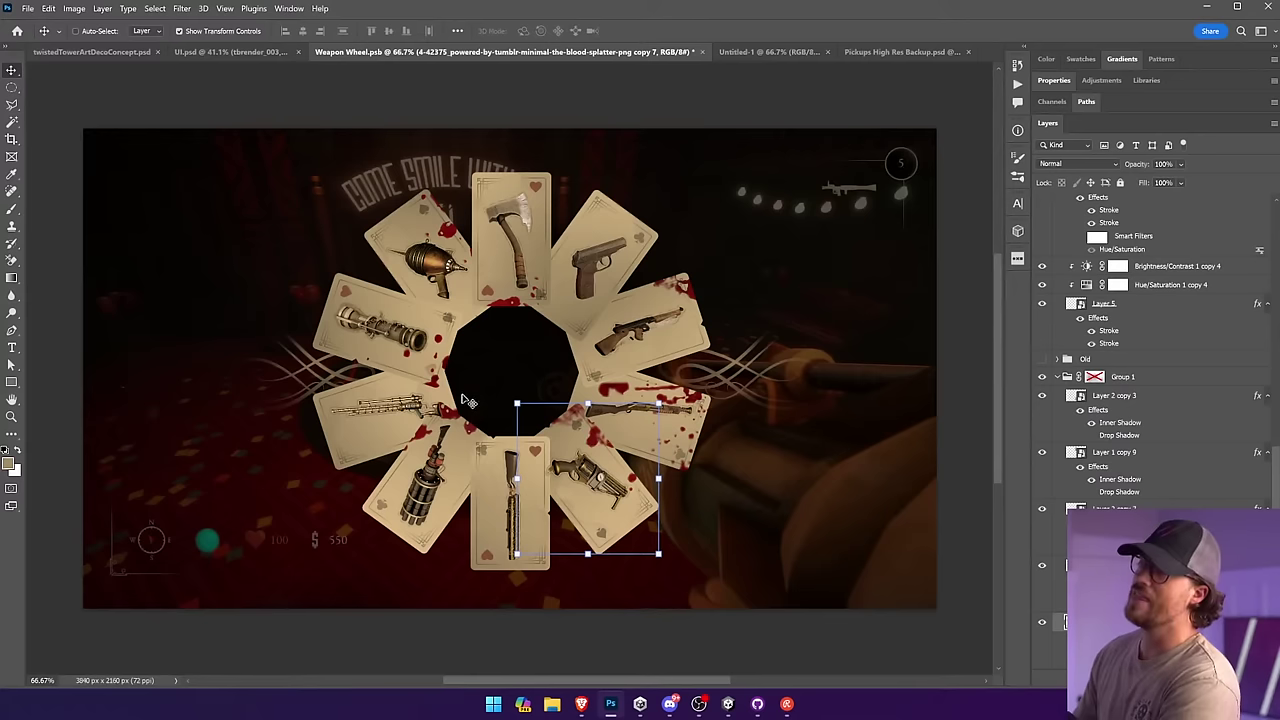
left_click(12, 382)
left_click_drag(599, 202, 672, 223)
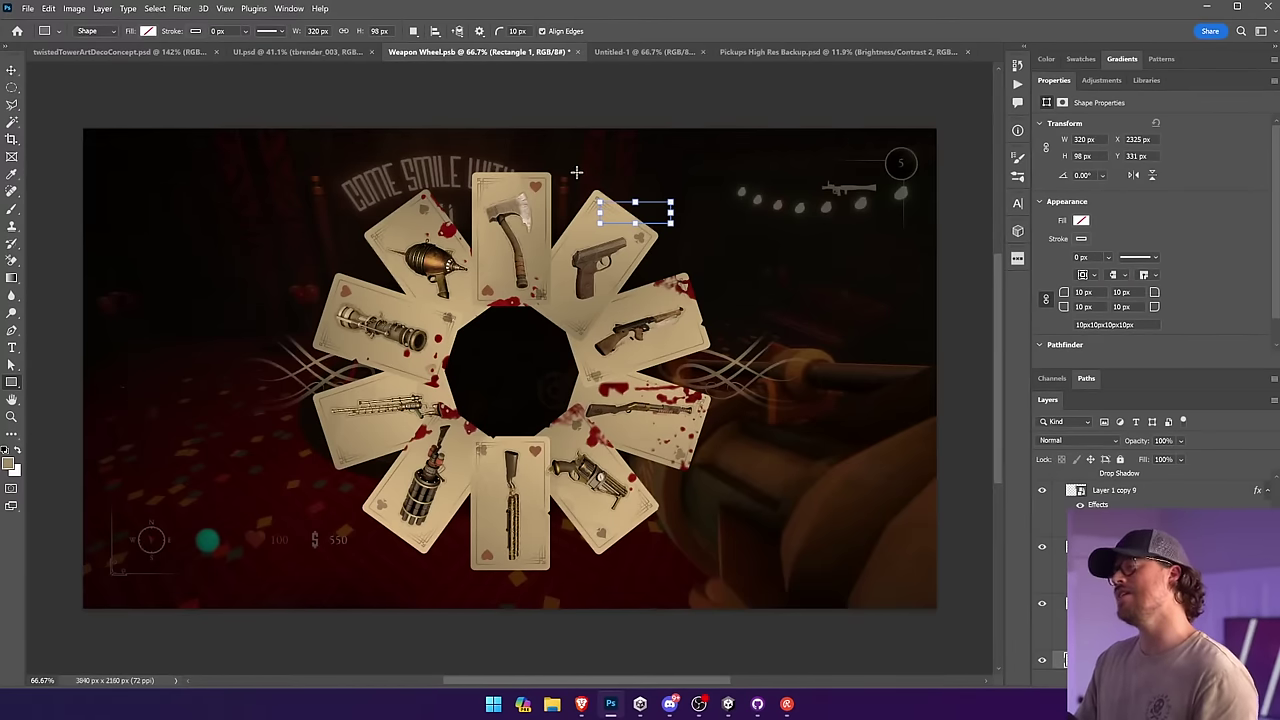
left_click(12, 347)
scroll(1172, 490, "up", 5)
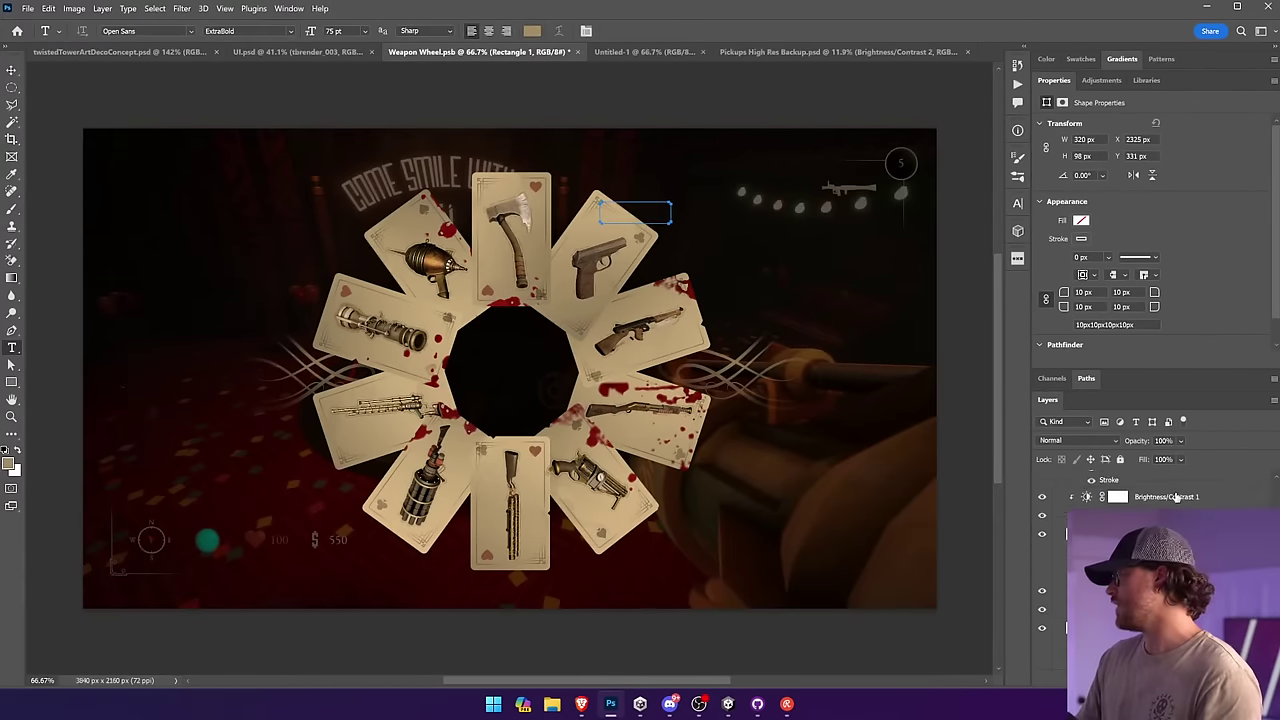
key("ctrl+z")
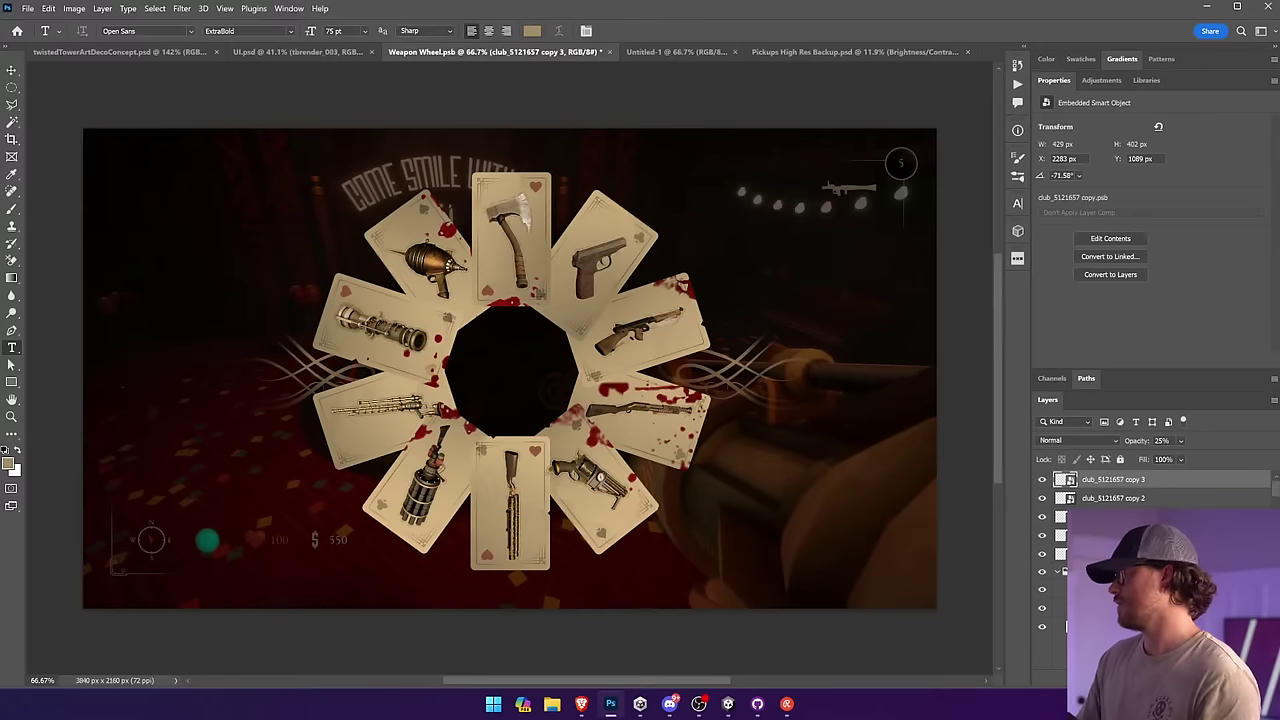
Step: Add a text label reading 5/15 above the pistol card and set its font size to 45 pt
left_click_drag(628, 180, 729, 201)
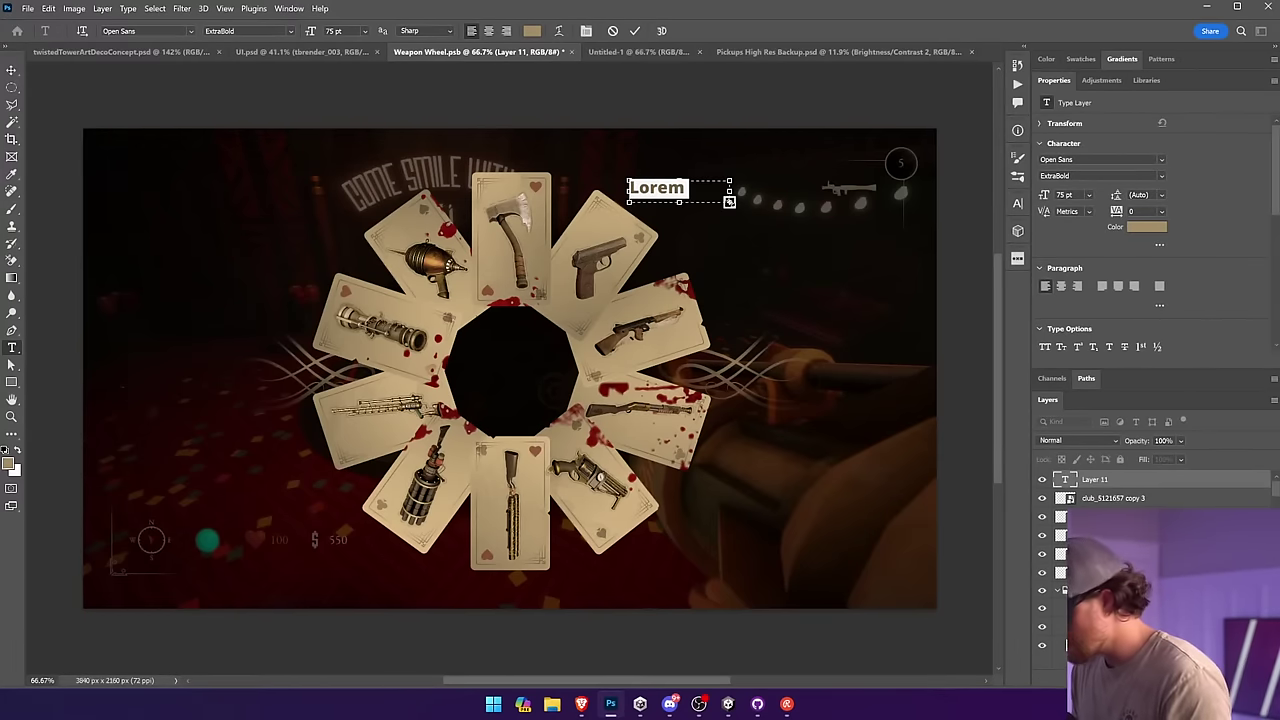
type("57")
key("ctrl+a")
left_click(311, 31)
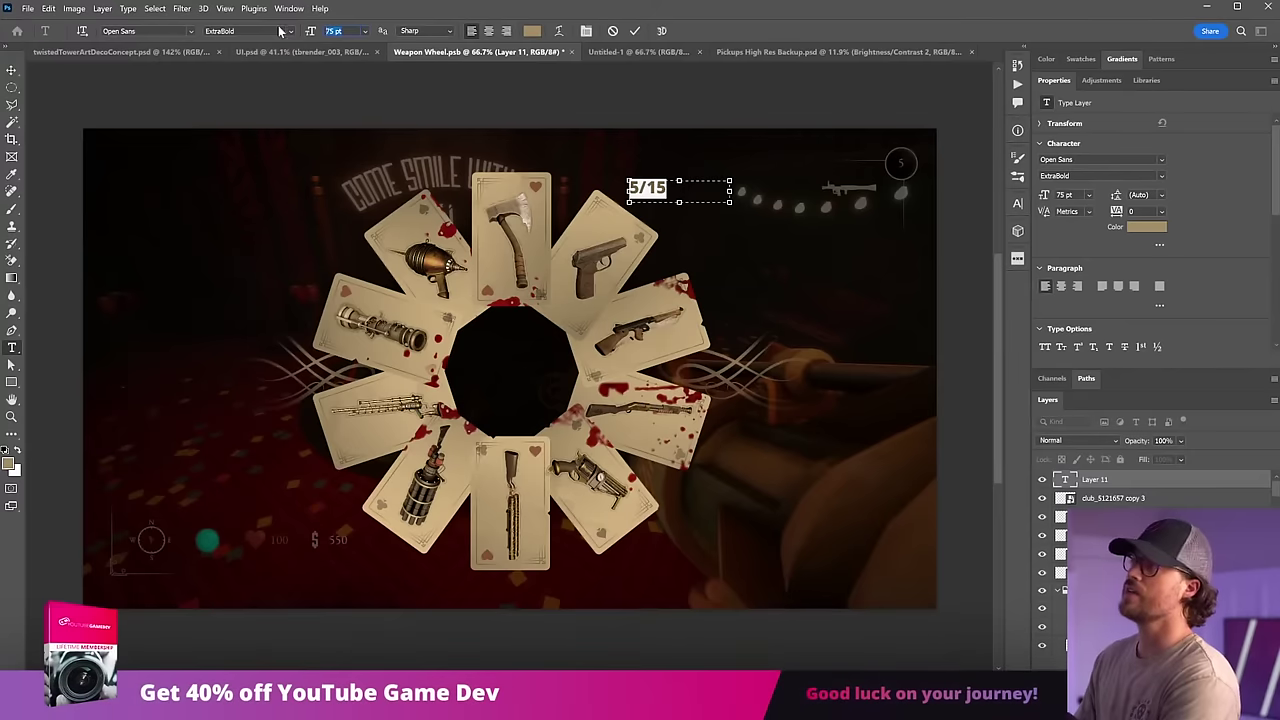
type("45")
key("Return")
Step: Place the 5/15 label beside the pistol card and duplicate it beside the tommy gun, rifle and revolver cards
left_click(13, 72)
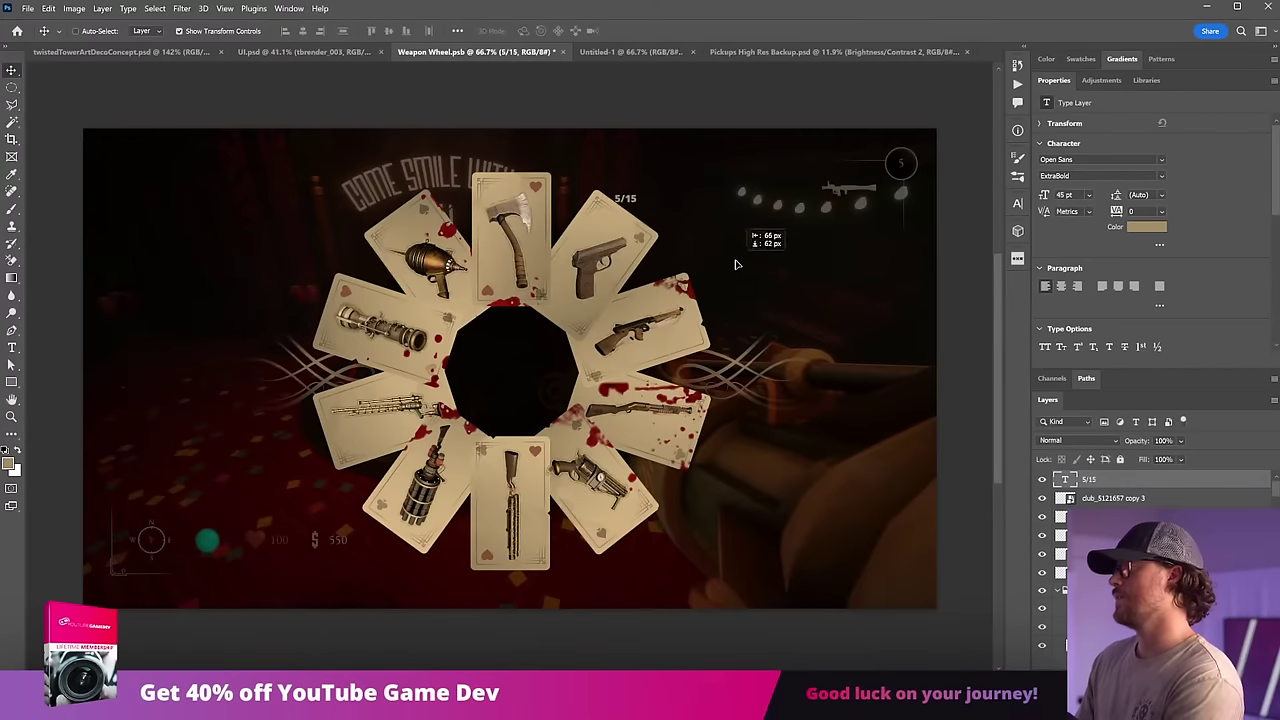
left_click_drag(766, 267, 792, 570)
left_click_drag(780, 319, 685, 374, "alt")
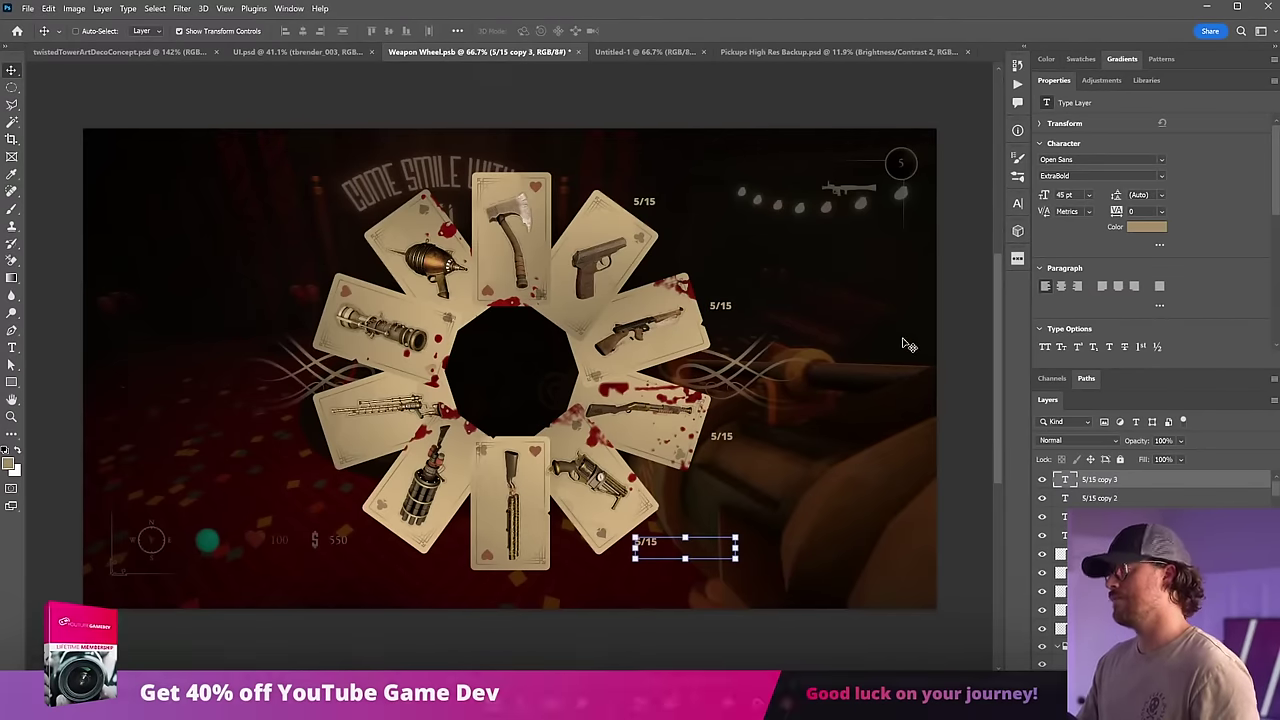
left_click(946, 388, "ctrl")
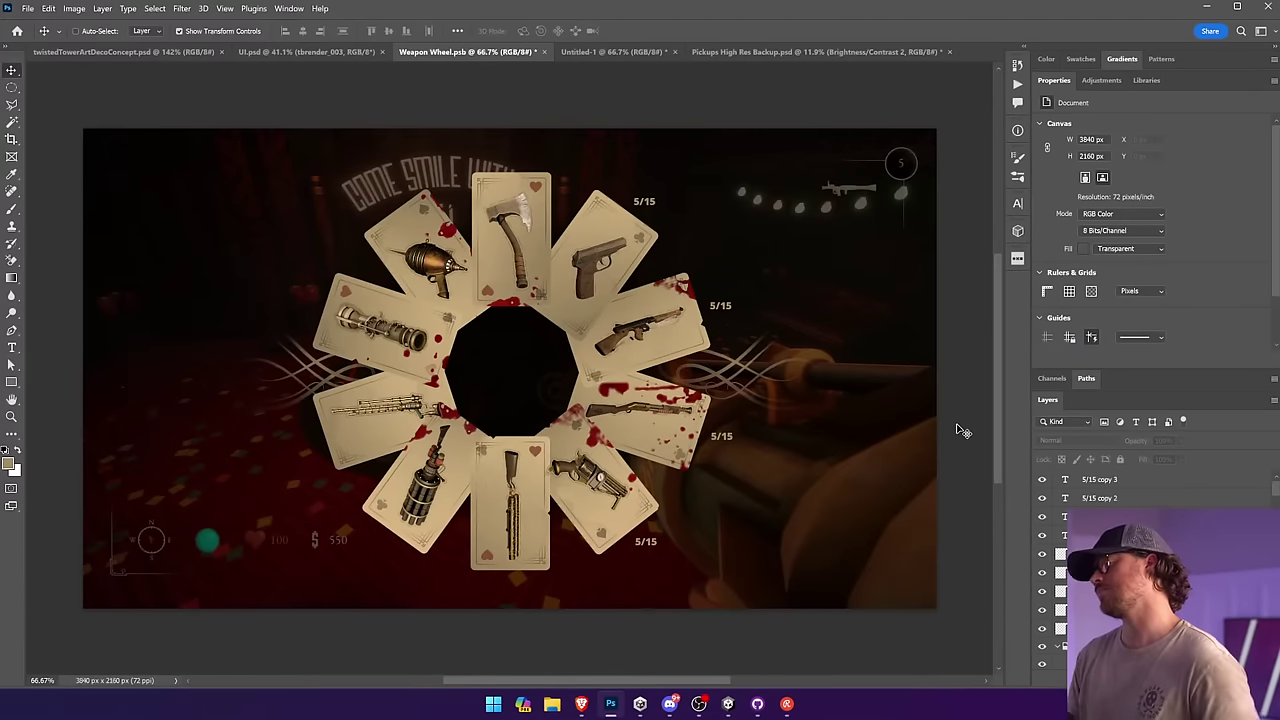
Step: Undo the duplicated ammo labels and the original 5/15 text
key("ctrl+z")
key("ctrl+z")
key("ctrl+z")
key("ctrl+z")
key("ctrl+z")
key("ctrl+z")
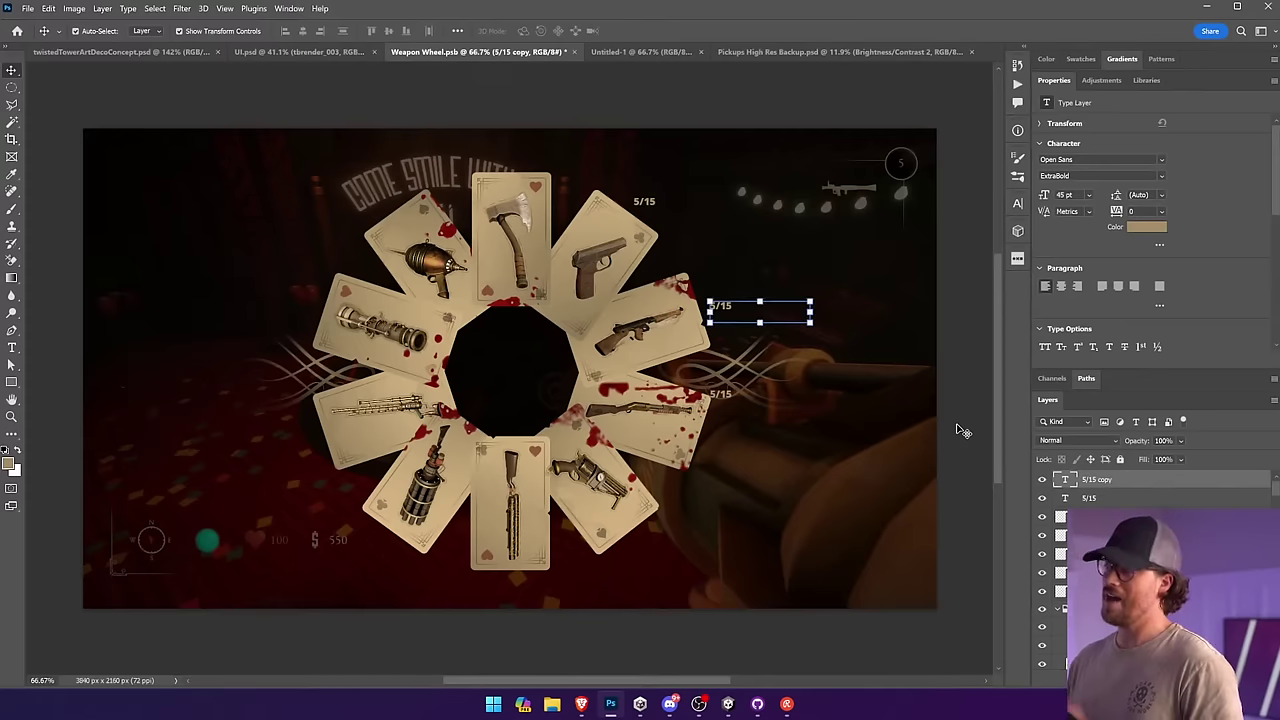
key("ctrl+z")
key("ctrl+z")
key("ctrl+z")
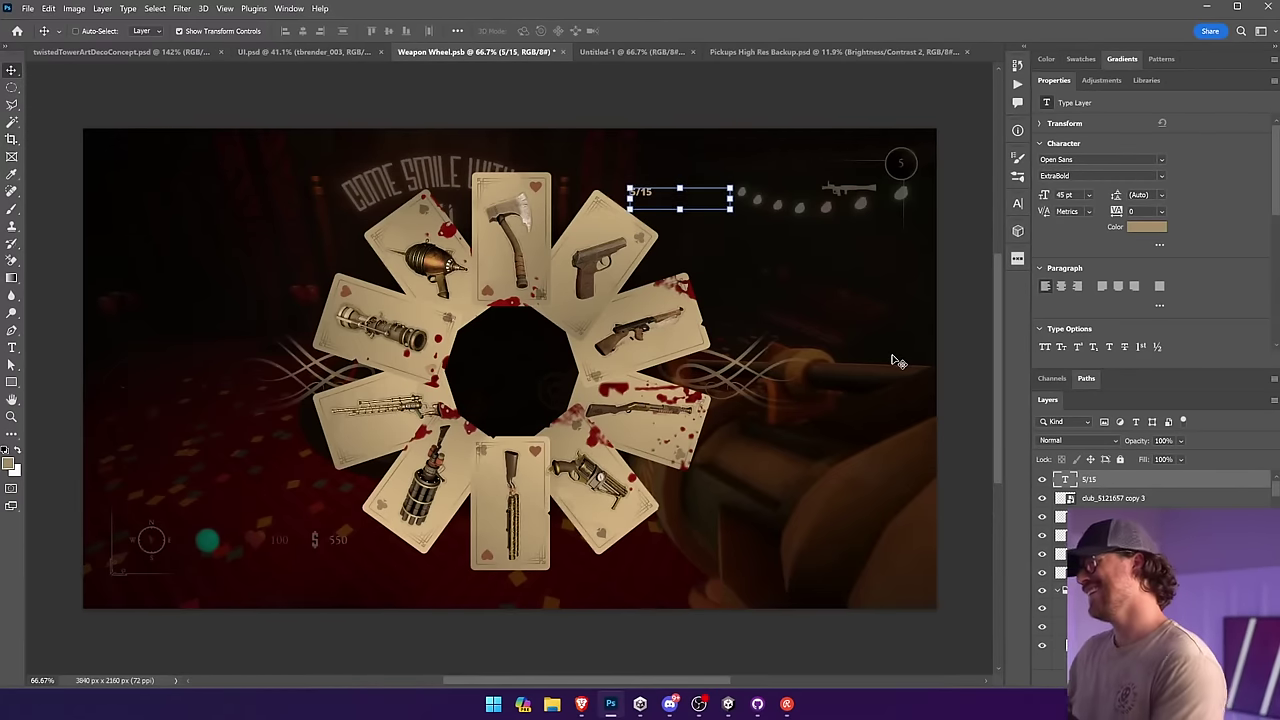
key("ctrl+z")
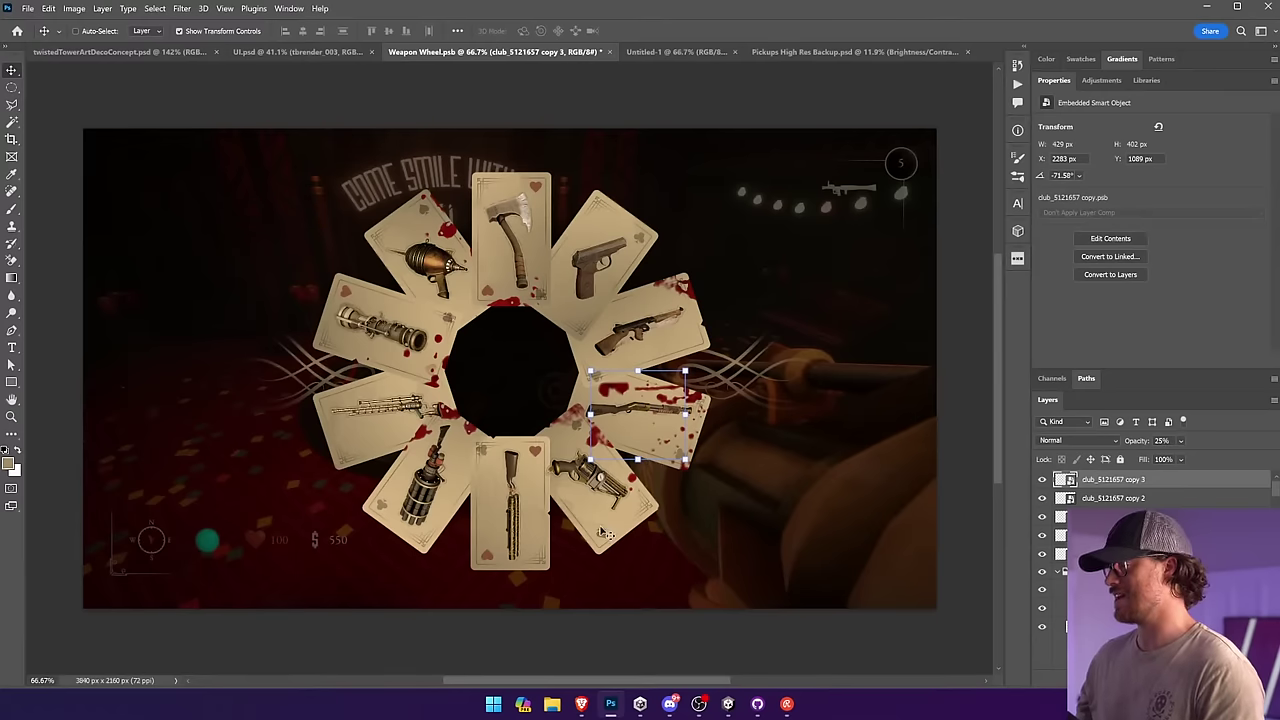
key("ctrl+z")
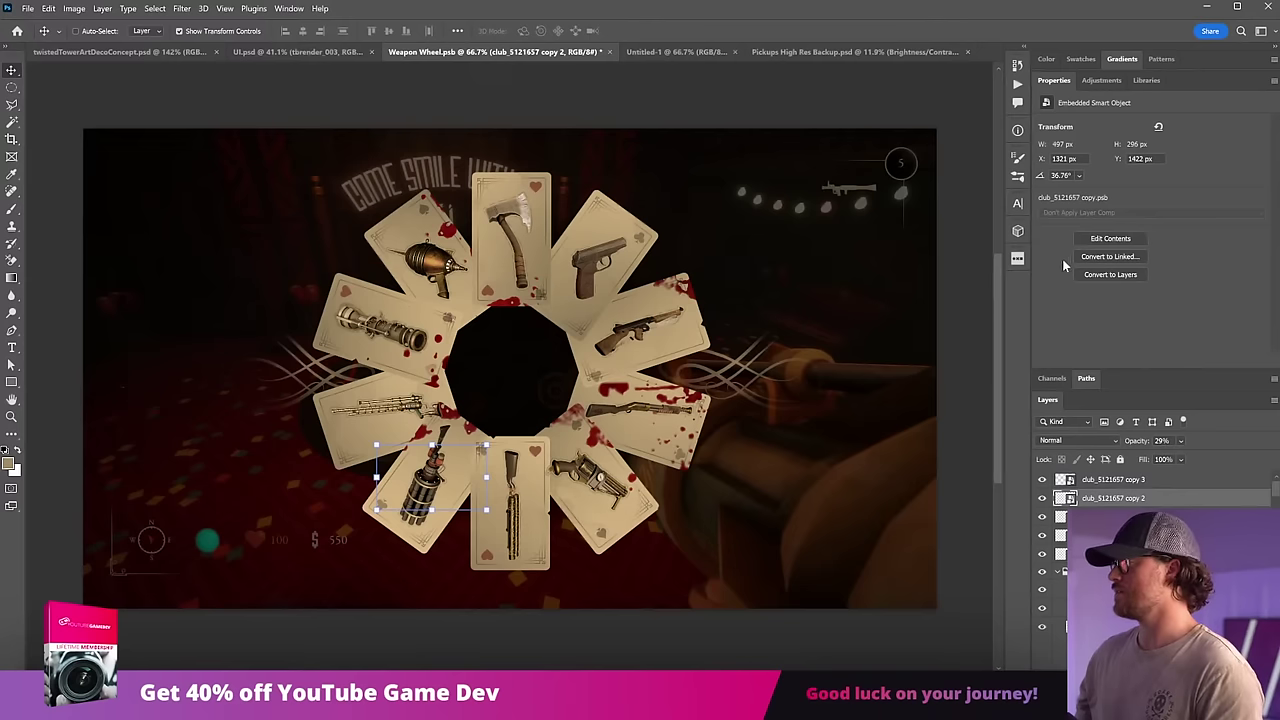
Step: Search the Noun Project icons for "diamond cards" and insert the solid black diamond into the document
left_click(1018, 258)
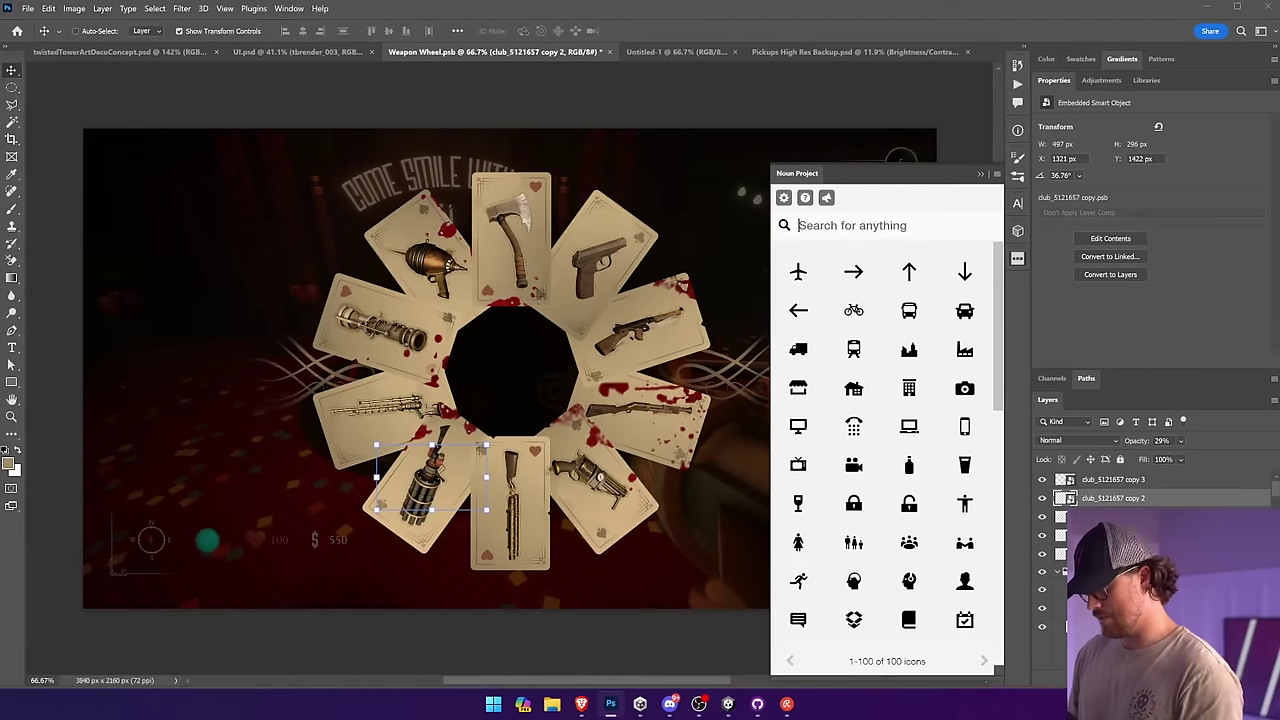
type("diamond")
key("Return")
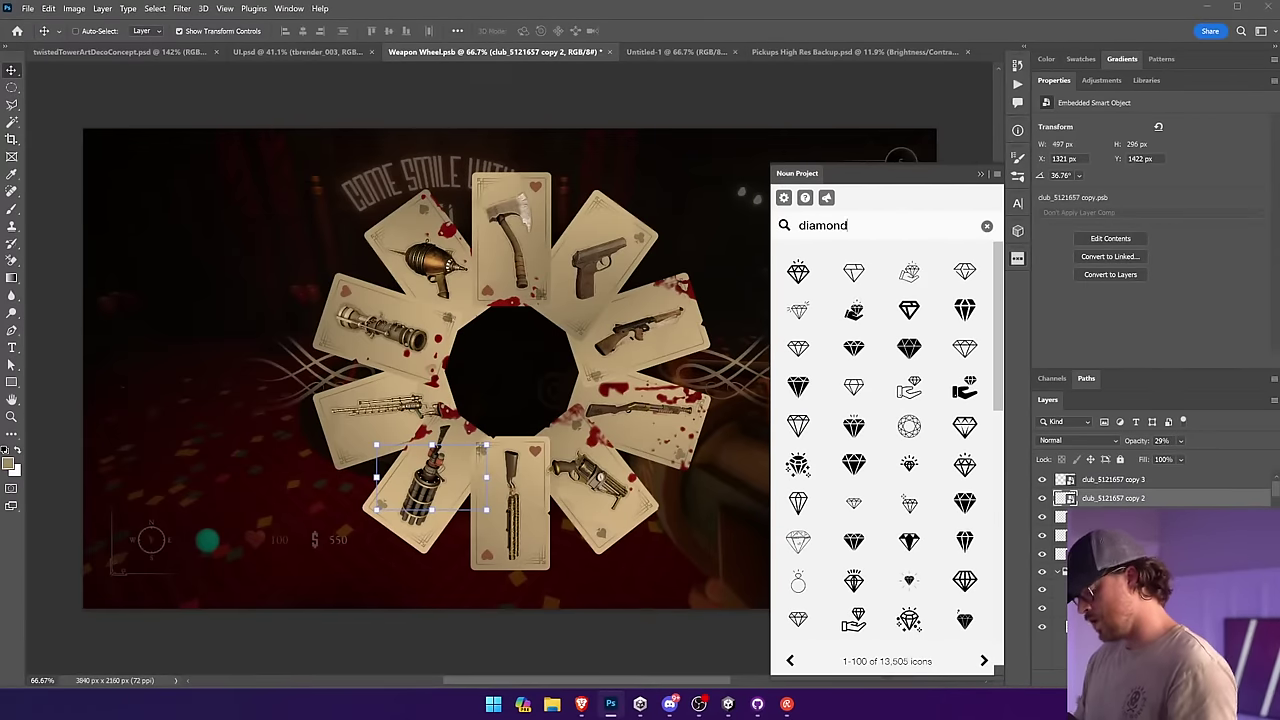
type("cards")
key("Return")
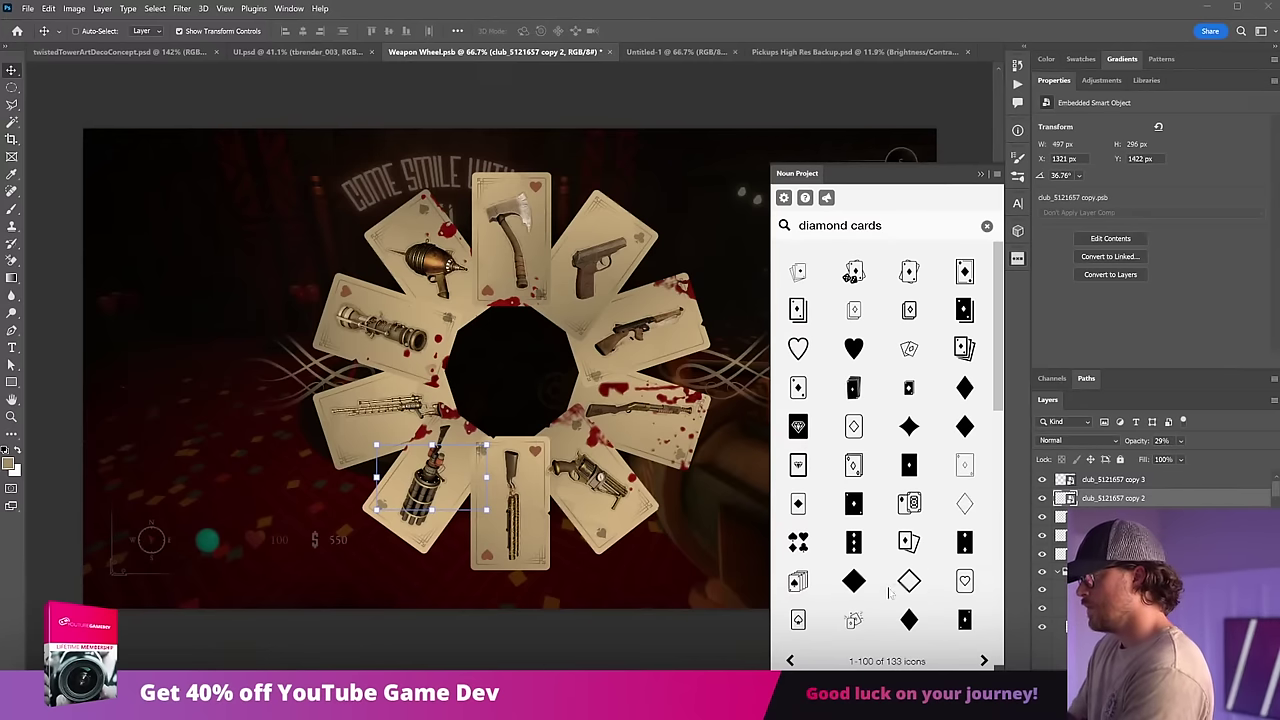
left_click(964, 390)
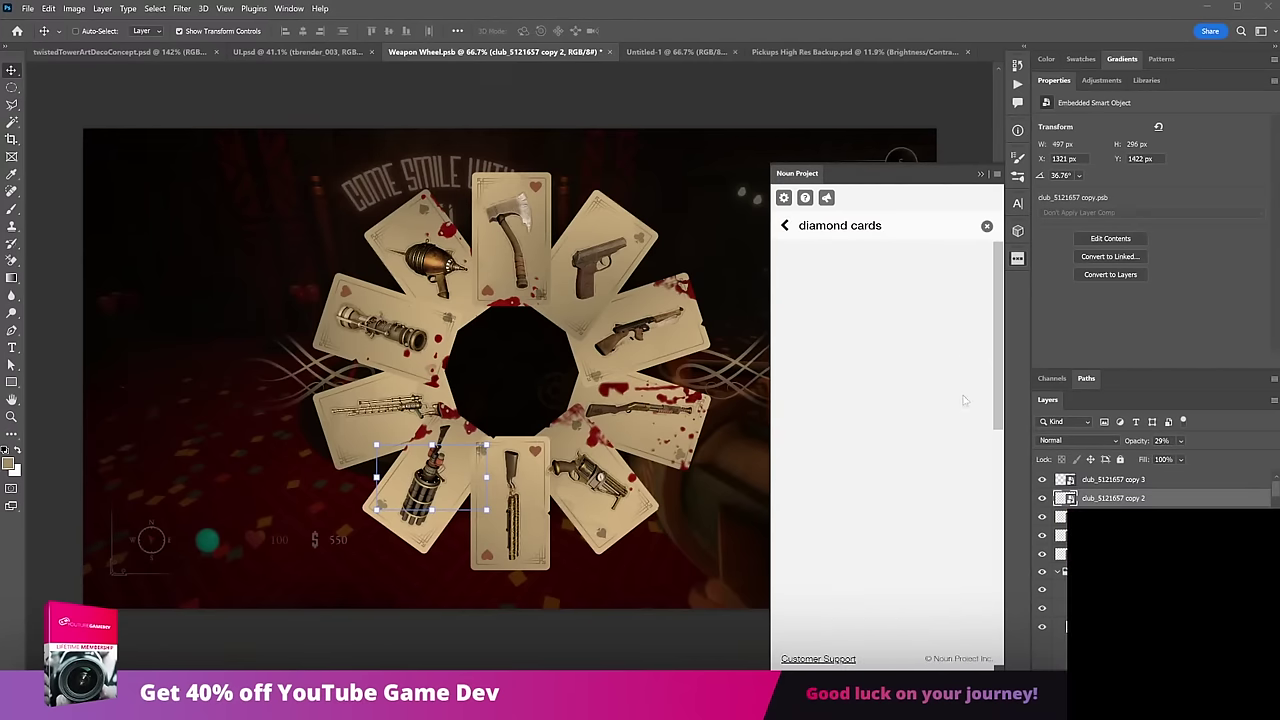
left_click(840, 460)
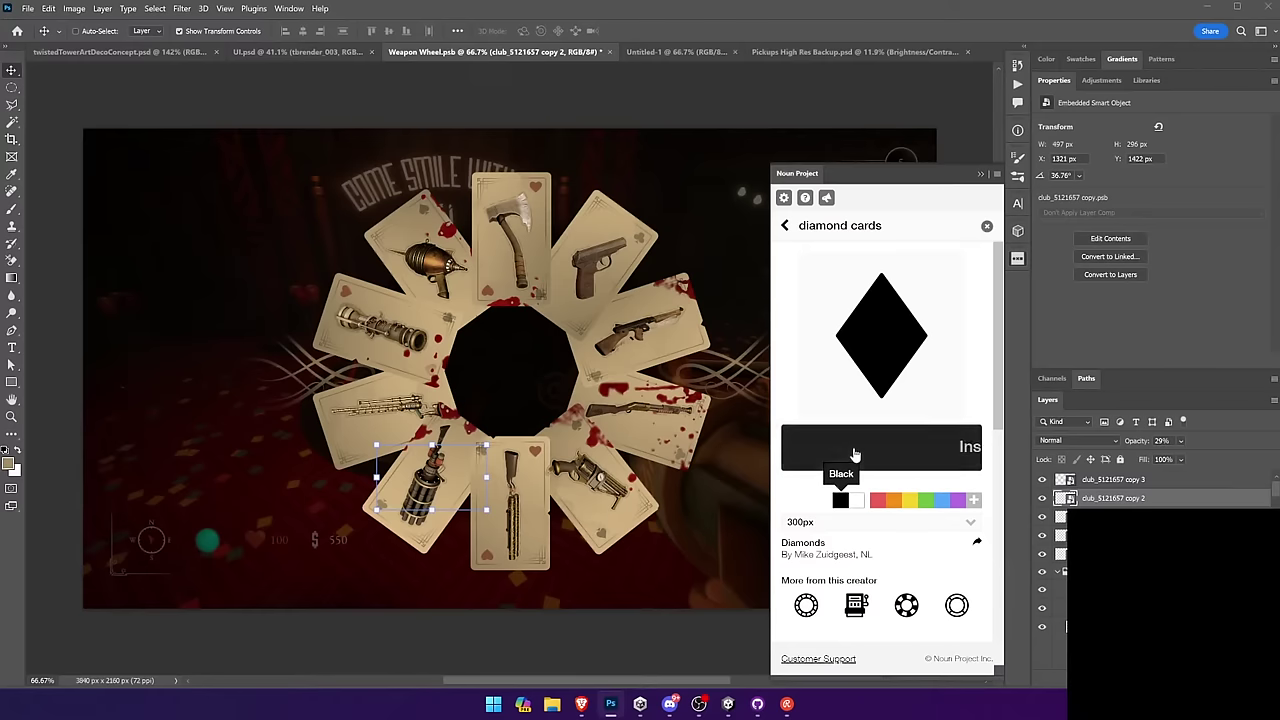
left_click(980, 173)
Step: Scale the diamond down to 45 by 60 px and place it over the heart in the axe card's upper corner
left_click_drag(620, 336, 769, 294)
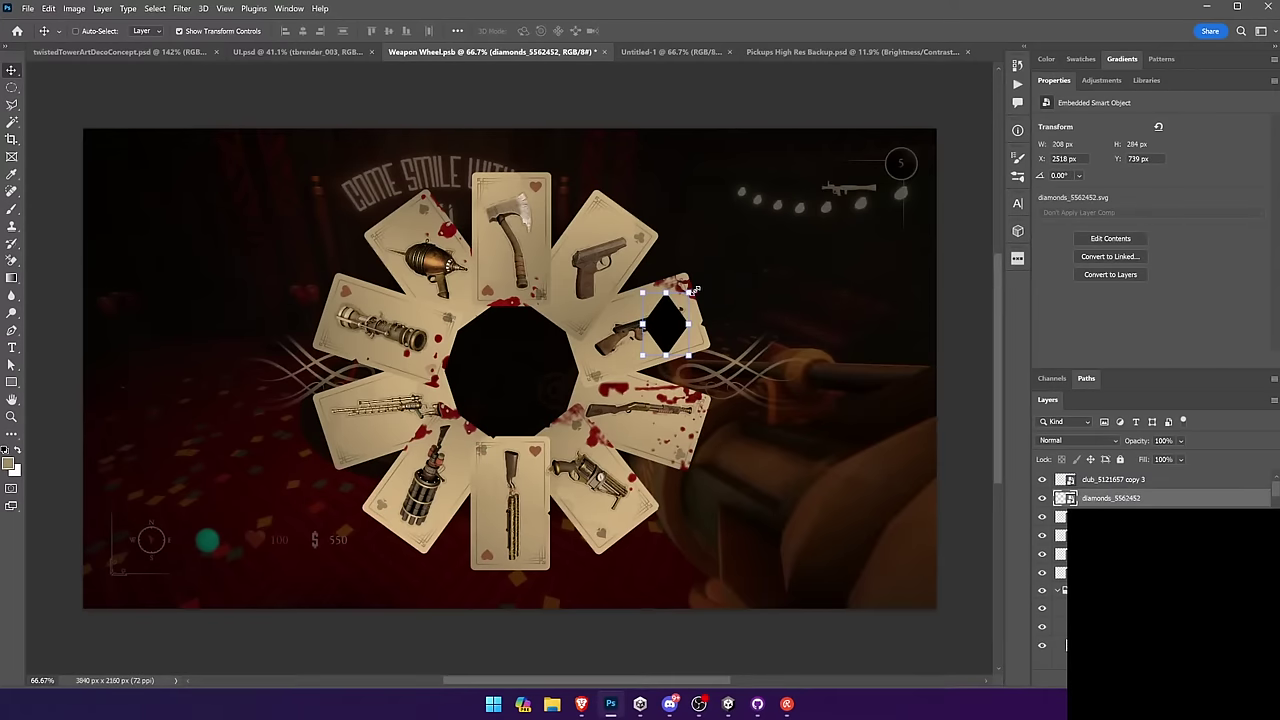
key("ctrl+t")
left_click_drag(688, 292, 668, 322)
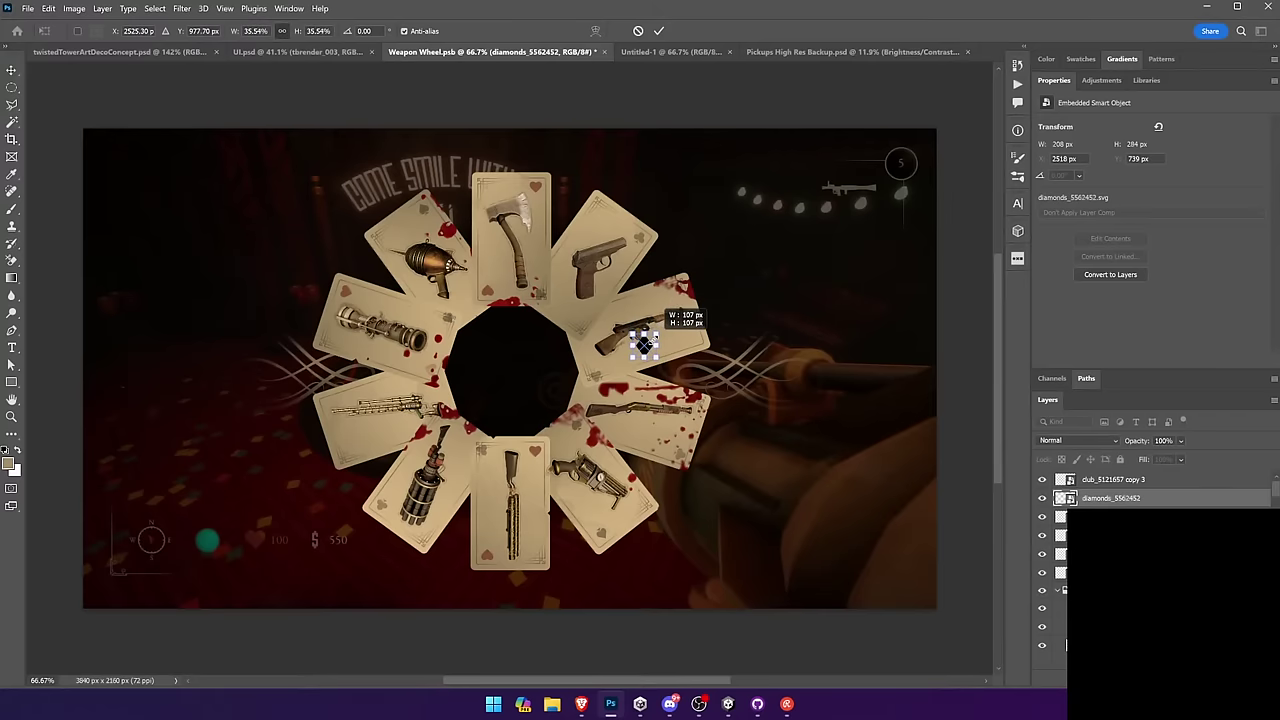
key("Return")
left_click_drag(788, 409, 678, 252)
key("ctrl+t")
left_click_drag(547, 198, 575, 225)
key("Return")
key("z")
key("v")
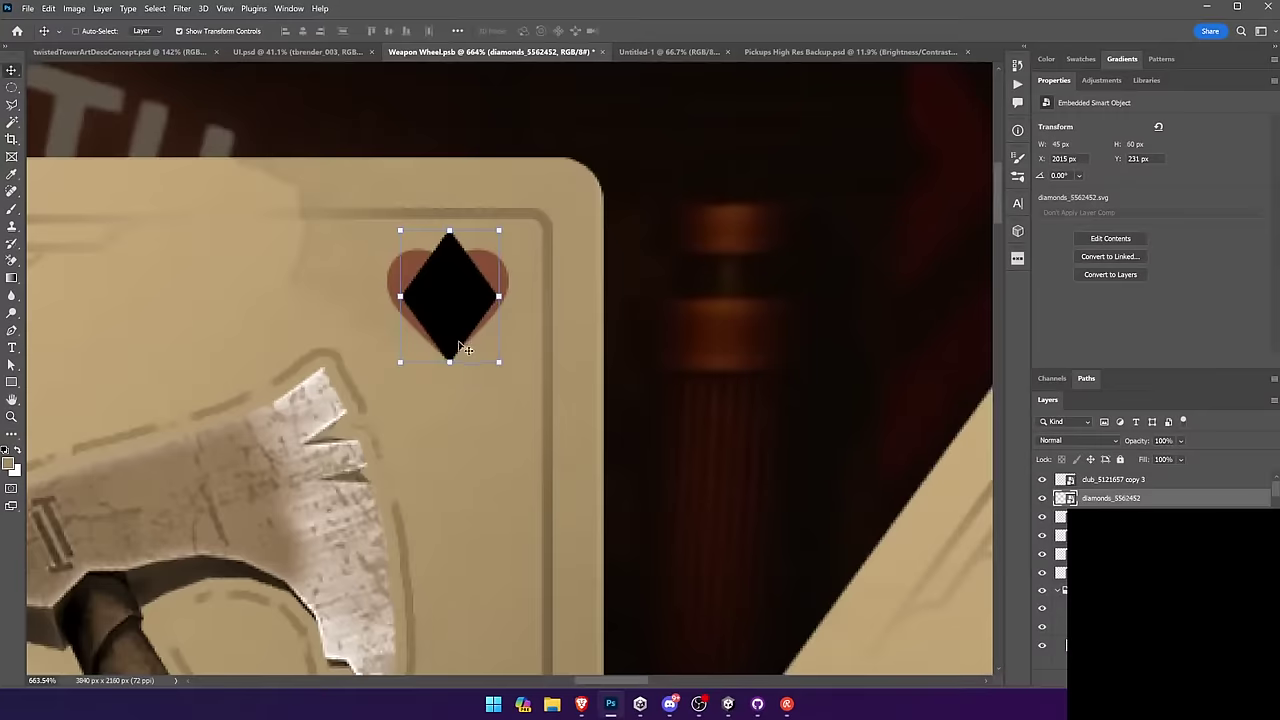
Step: Enlarge the diamond over the axe card's heart to 52 by 71 px and nudge it 4 px to the right
left_click_drag(450, 363, 452, 391)
key("Return")
key("ctrl+0")
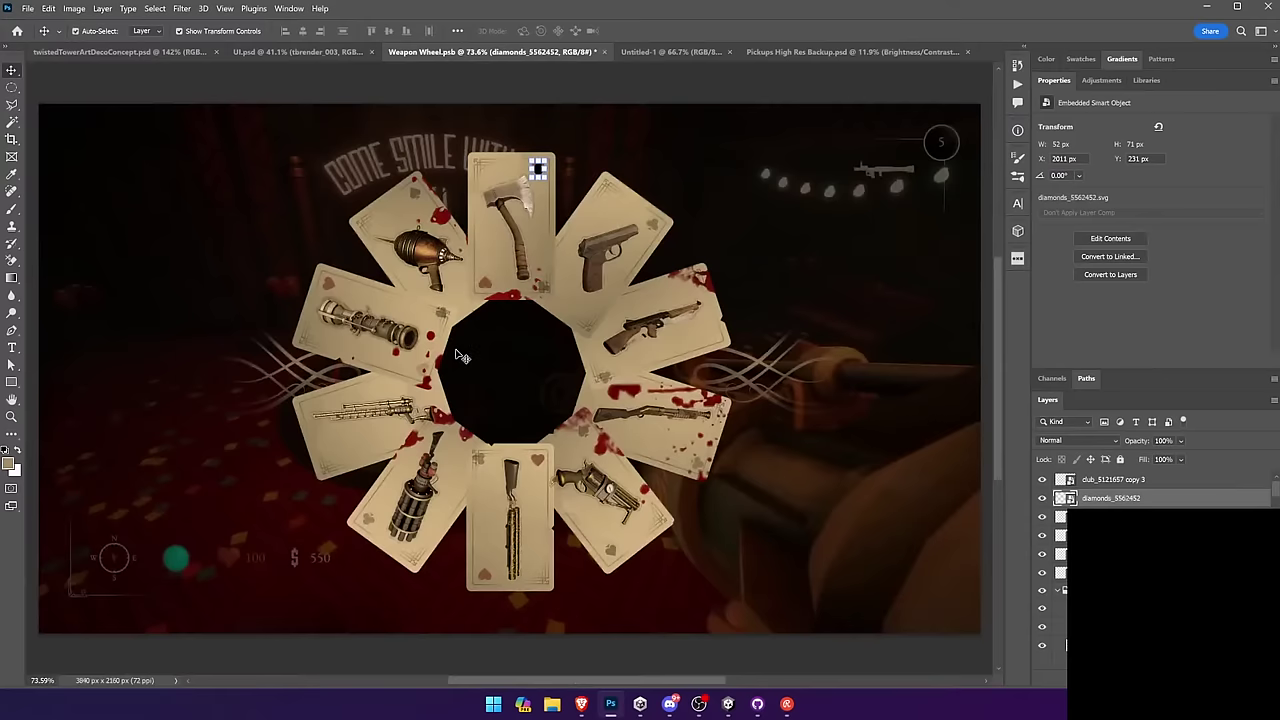
key("Right")
key("Right")
key("Right")
key("Right")
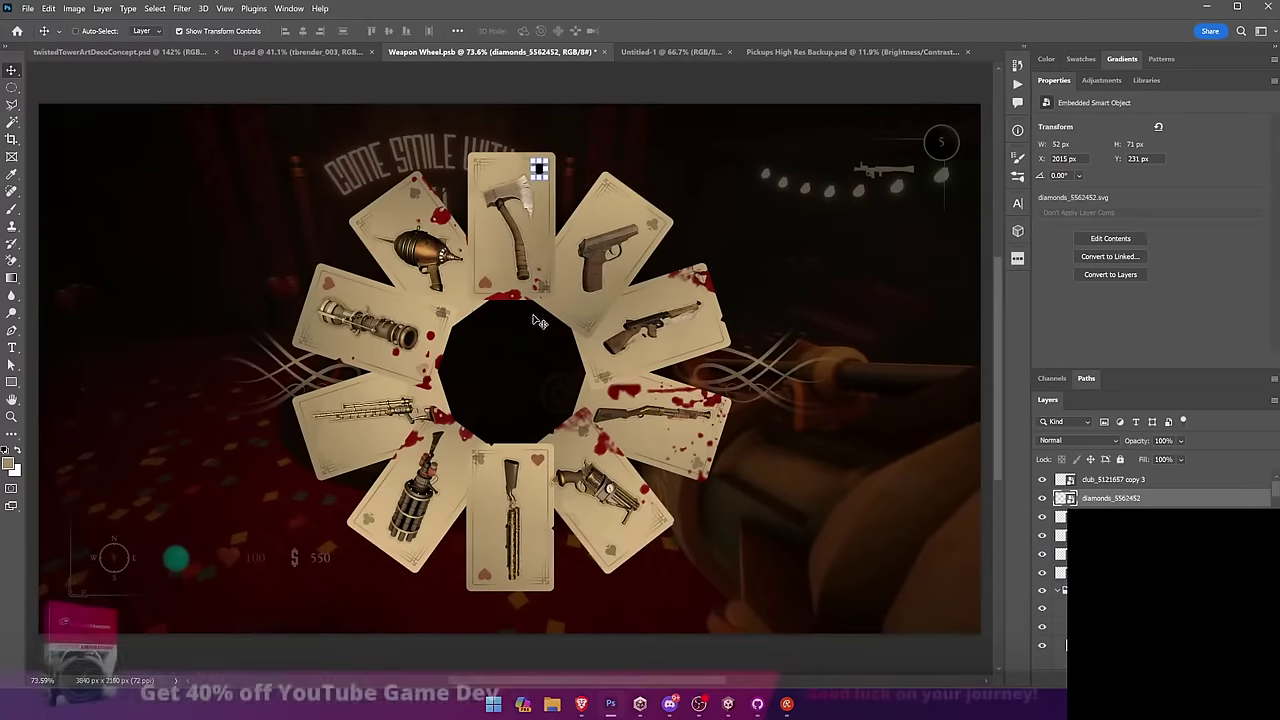
Step: Shrink the diamond to 45 by 60 px and center it over the heart in the axe card's upper corner
key("z")
left_click_drag(512, 148, 616, 244)
key("v")
left_click_drag(389, 267, 347, 232)
key("Return")
key("ctrl+0")
Step: Duplicate the diamond into the axe card's opposite lower corner and convert both diamonds into one smart object
left_click_drag(609, 266, 618, 332)
left_click_drag(673, 300, 620, 351)
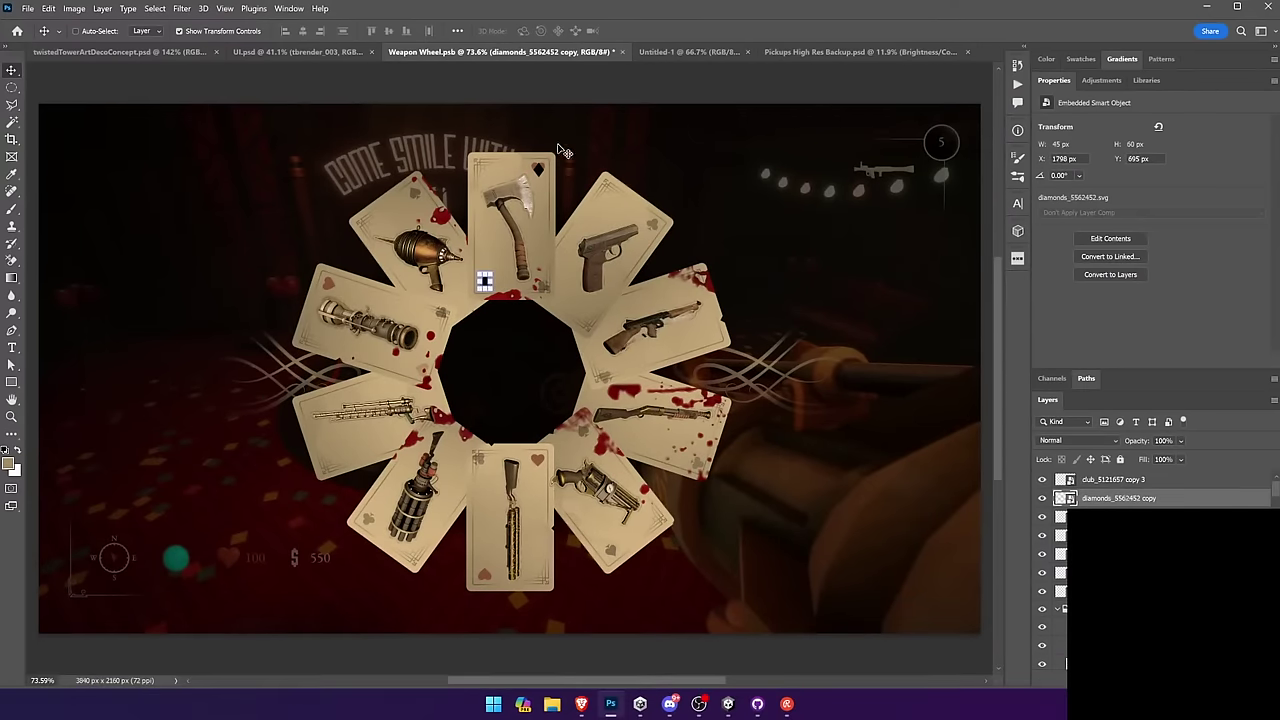
left_click(538, 174)
left_click(538, 173, "ctrl+shift")
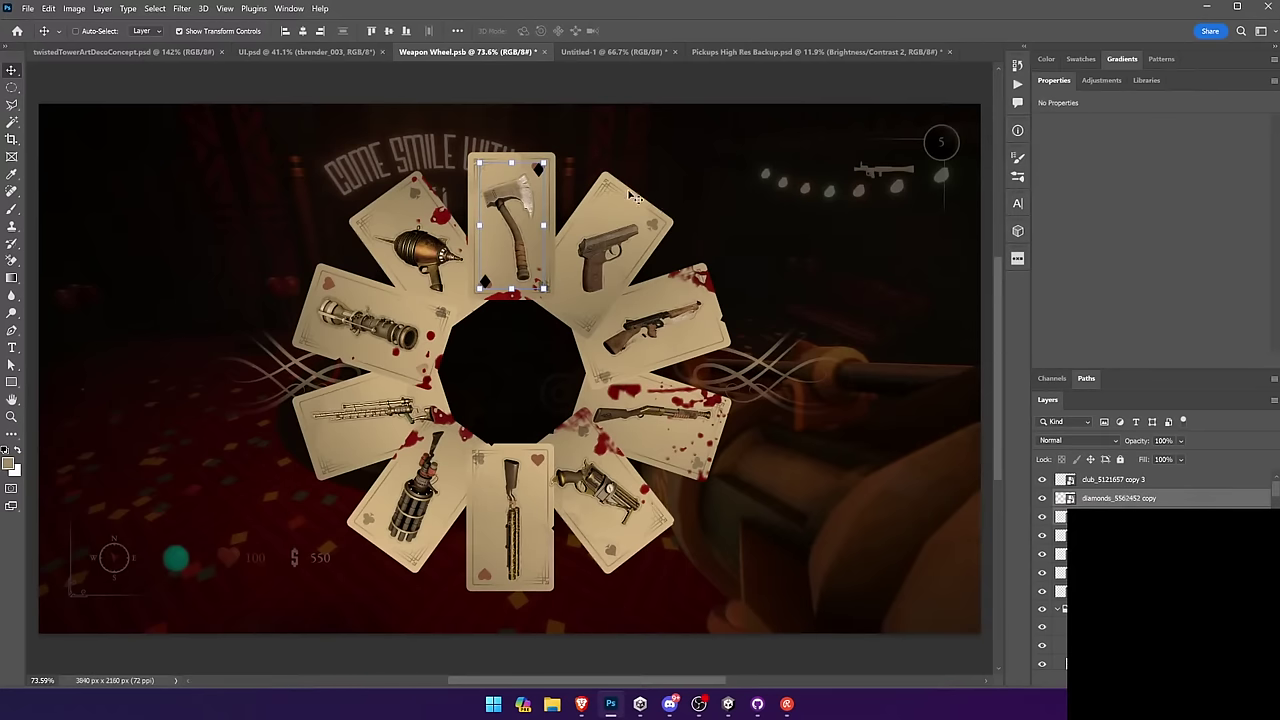
right_click(1130, 499)
left_click(1197, 282)
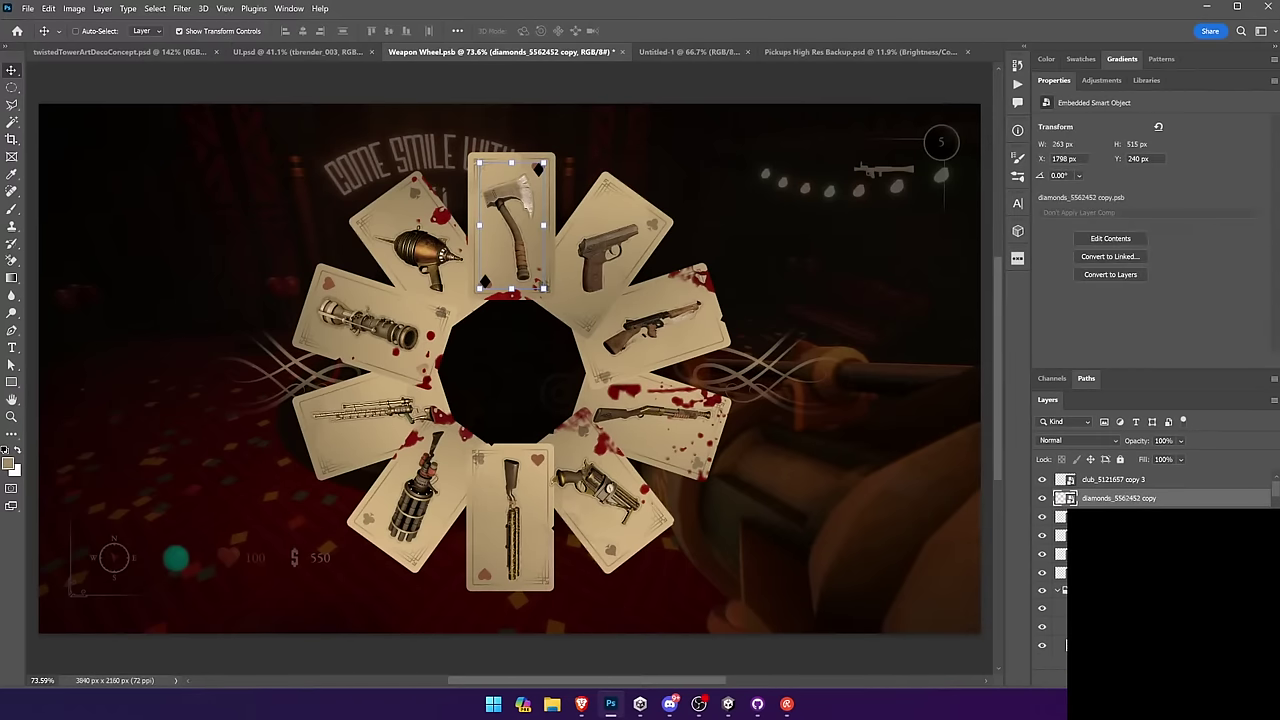
Step: Apply a dark red Color Overlay to the axe card's diamond pair and lower its opacity to 58%
key("ctrl+shift+c")
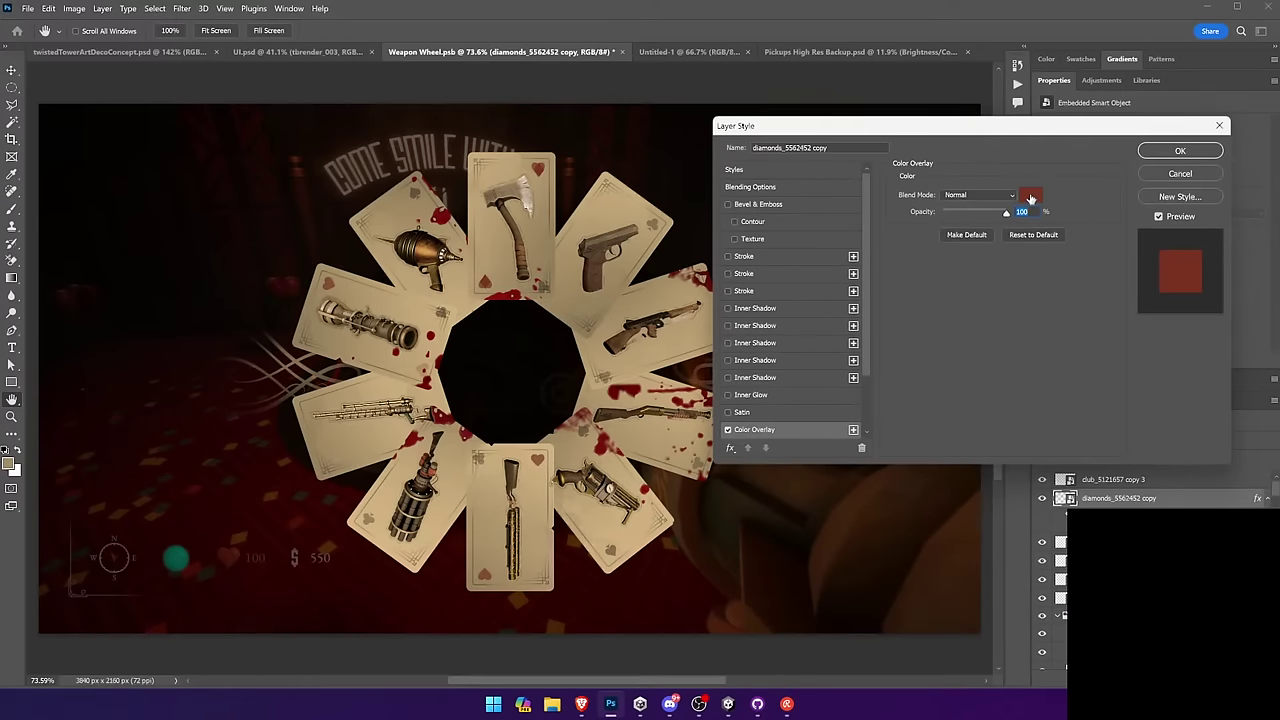
left_click(1180, 151)
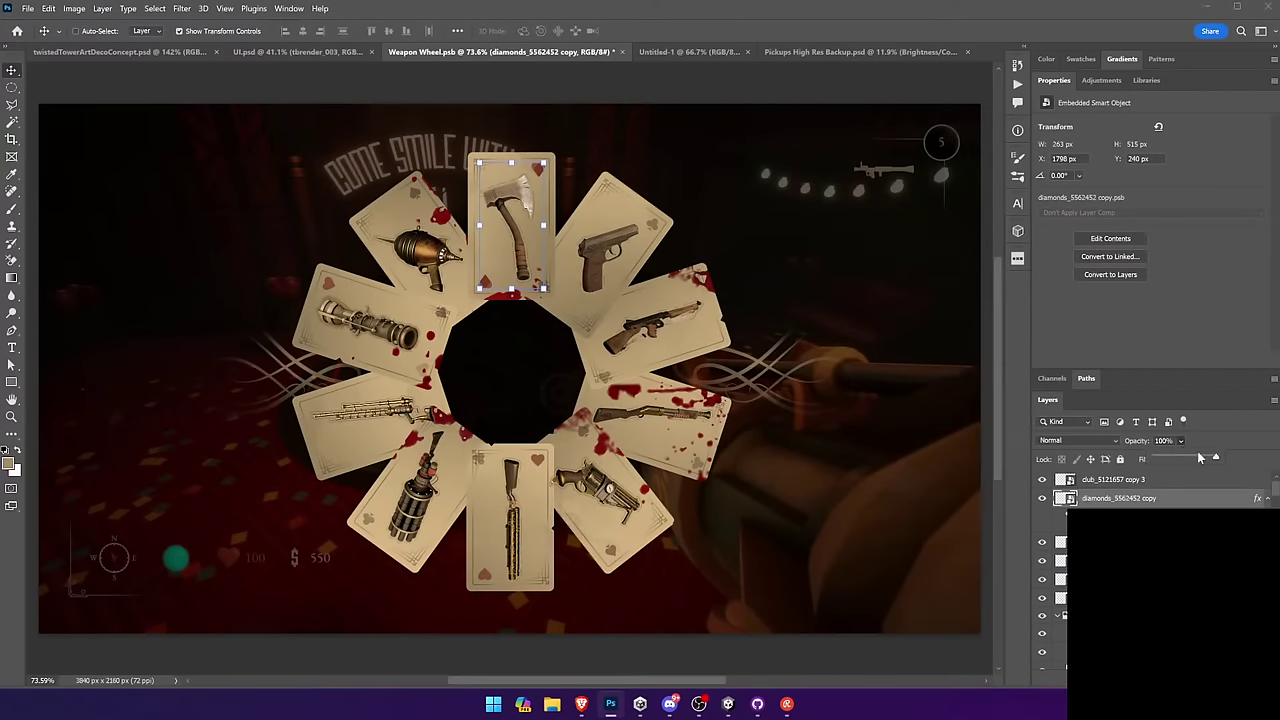
left_click_drag(1200, 457, 1190, 457)
mouse_move(590, 306)
left_mouse_down()
mouse_move(676, 322)
mouse_move(596, 308)
mouse_move(607, 305)
left_mouse_up()
left_click(1182, 442)
left_click_drag(1196, 458, 1203, 458)
Step: Move the diamond pair from the axe card onto the submachine gun card, rotate it to 72.4° and fit it into the card's corners
left_click_drag(661, 221, 821, 345)
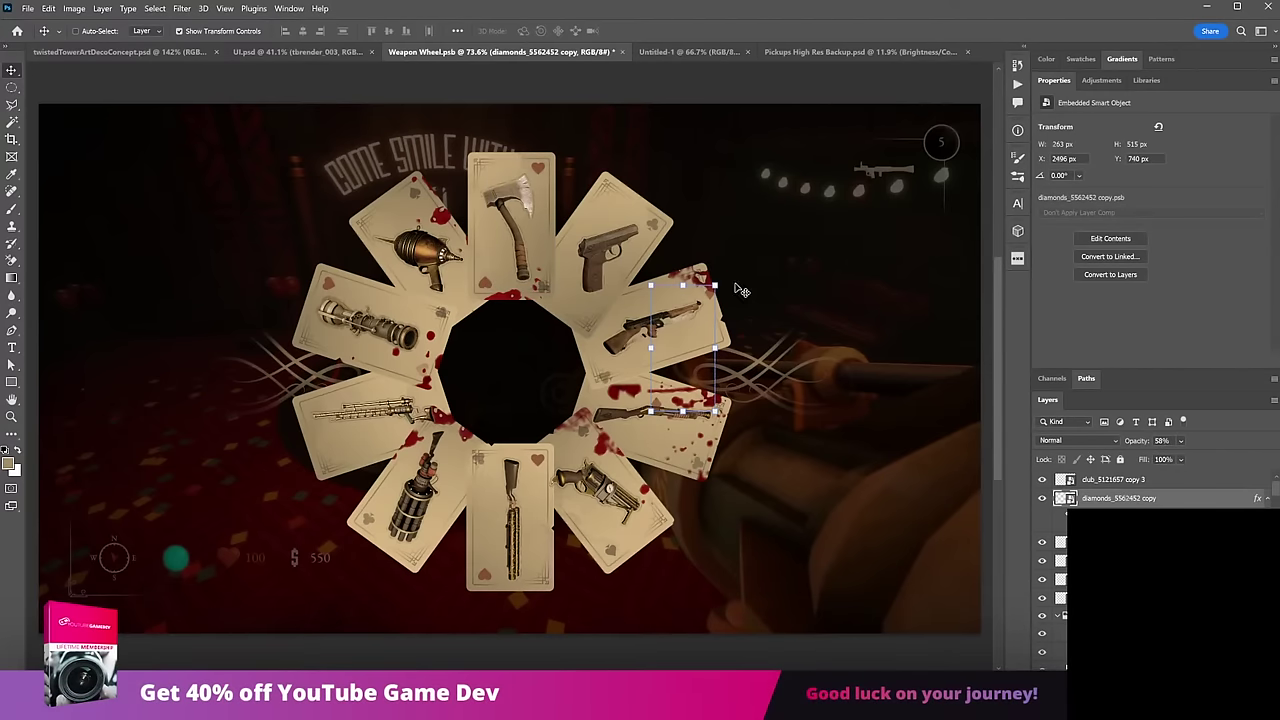
left_click_drag(722, 275, 772, 364)
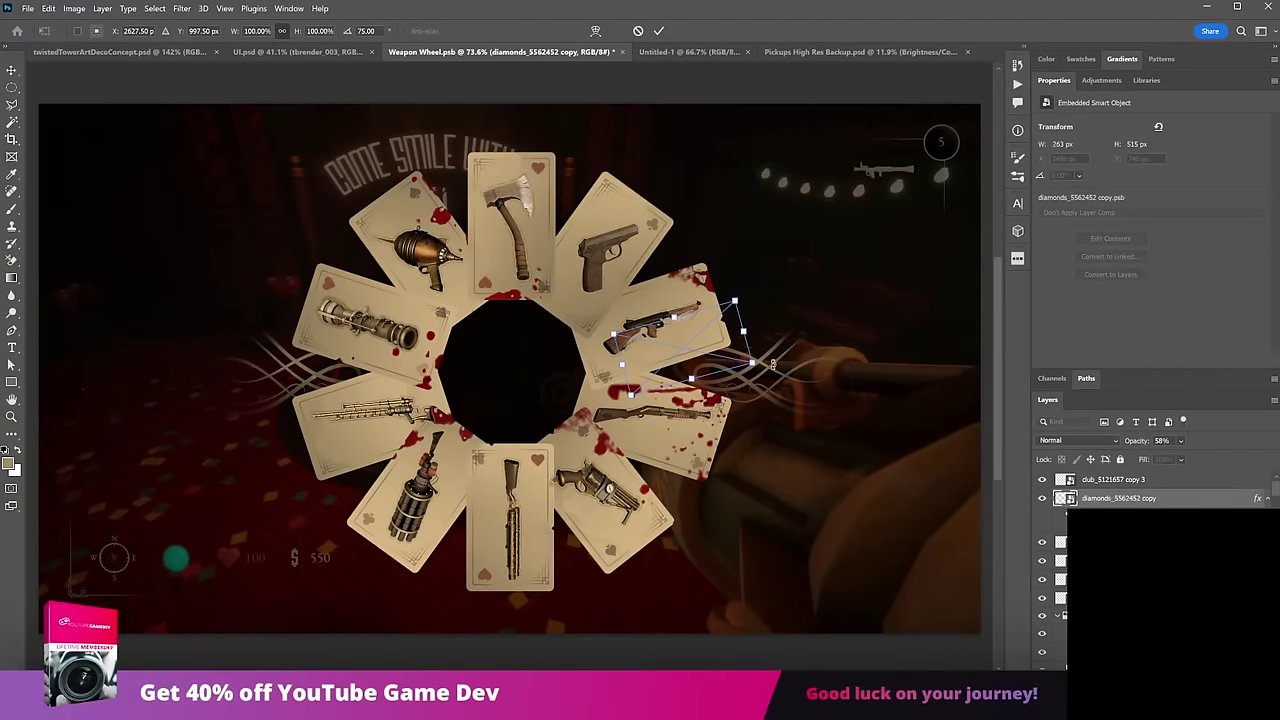
key("Return")
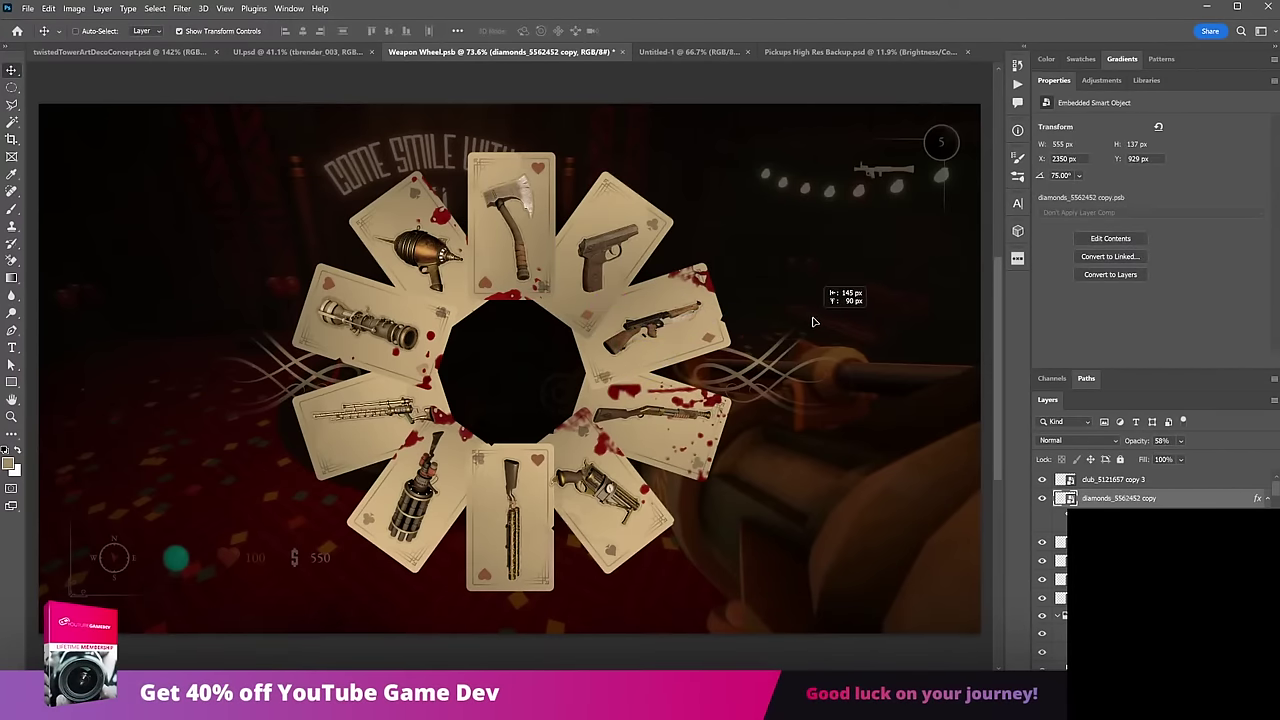
left_click_drag(813, 322, 814, 309)
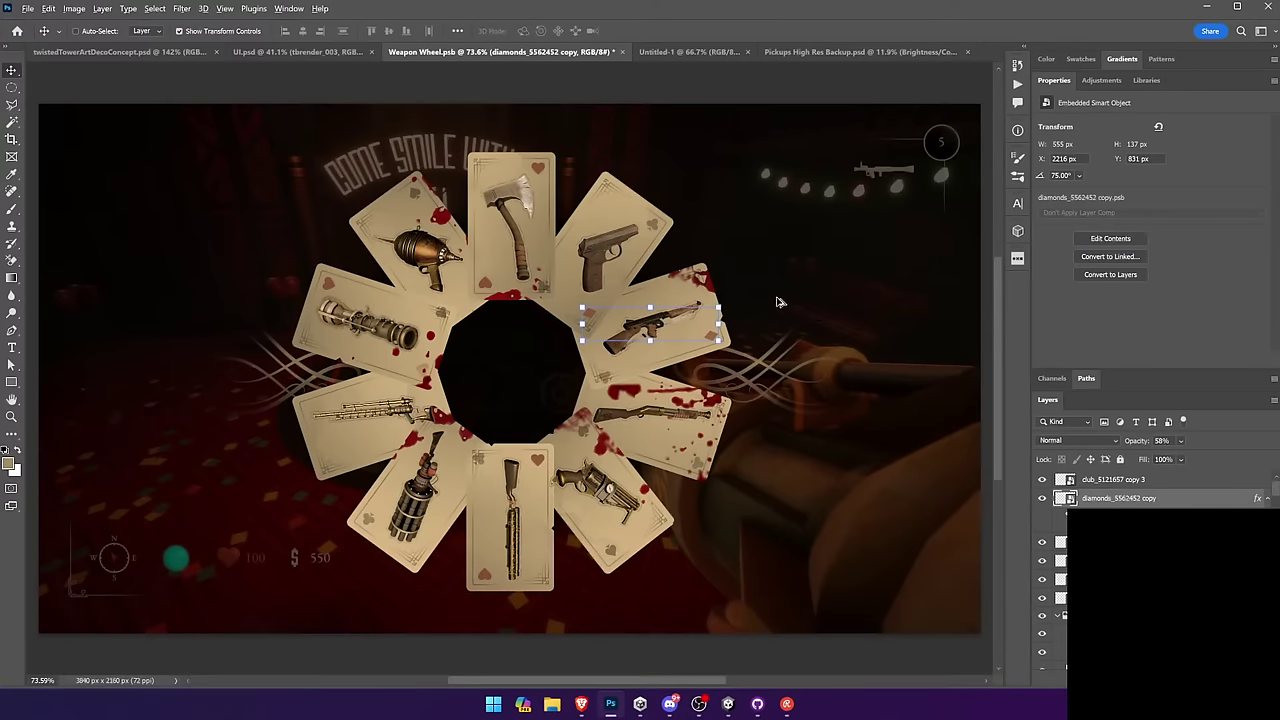
left_click_drag(734, 291, 734, 297)
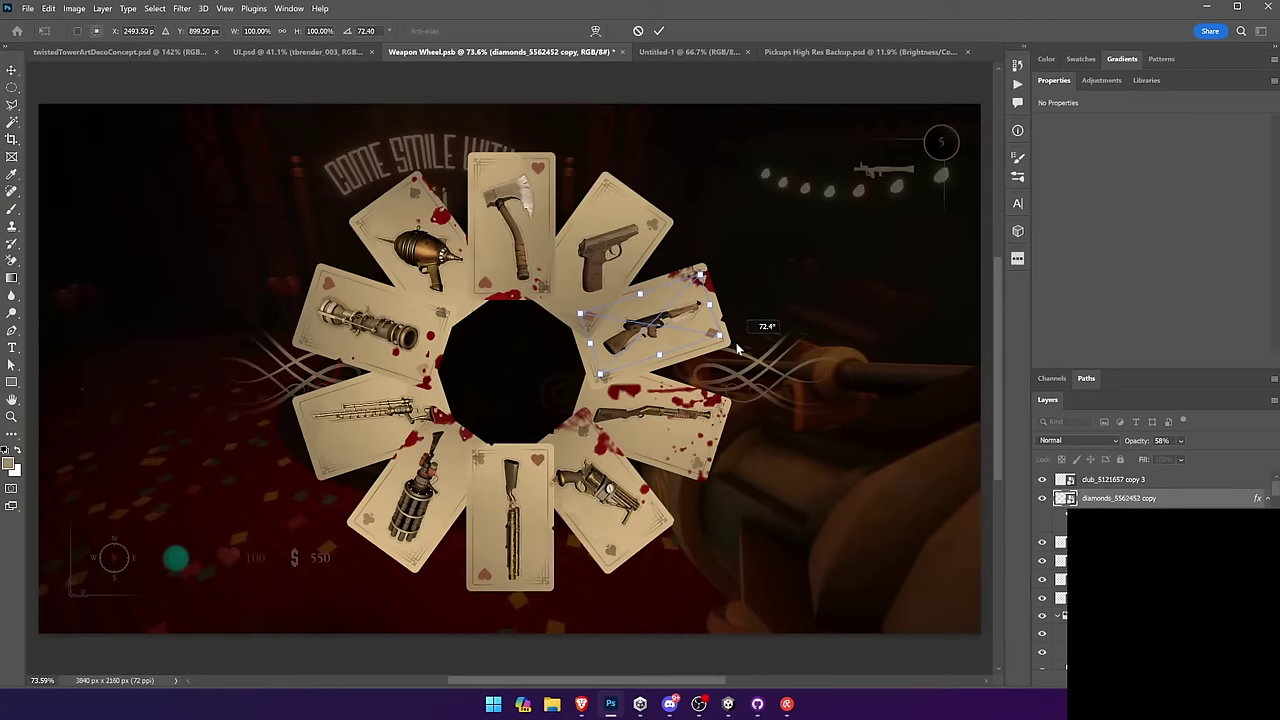
key("Return")
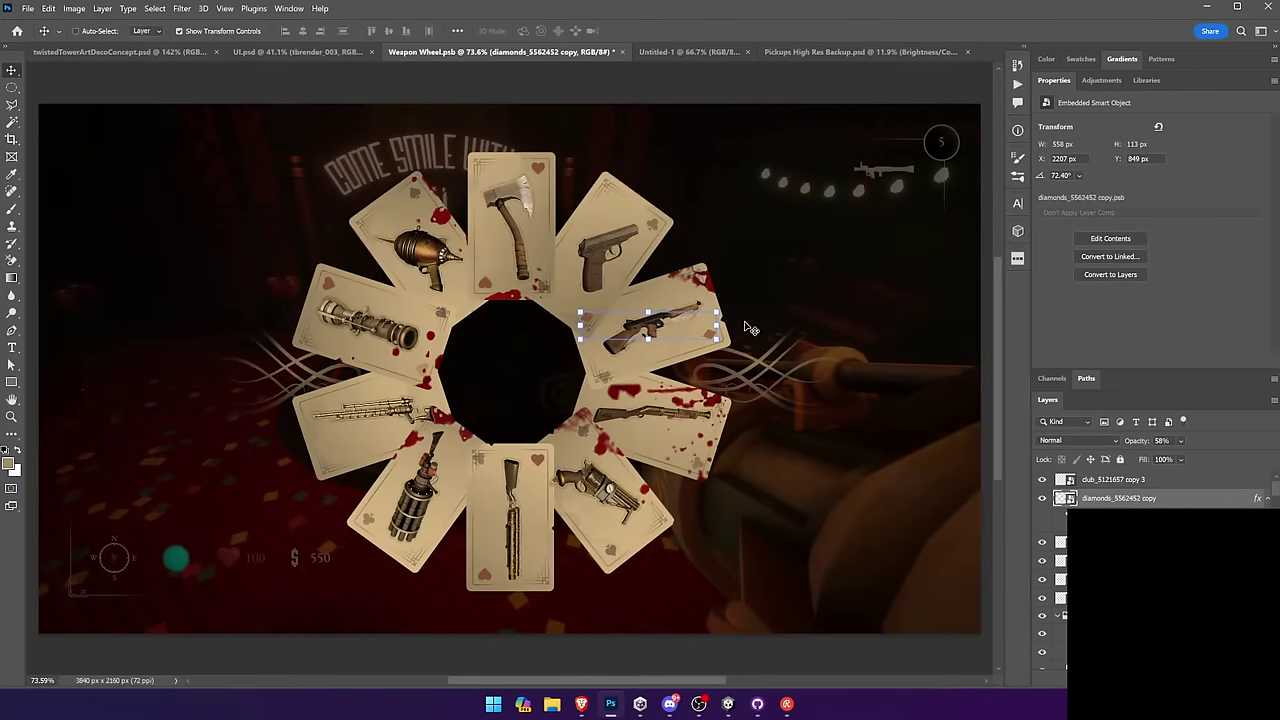
Step: Duplicate the diamond pair onto the wheel's lower-left card with the long-barrelled gun, rotate it to 70.34° and lower it 9 px
left_click_drag(786, 301, 640, 302, "alt")
left_click_drag(640, 302, 530, 383)
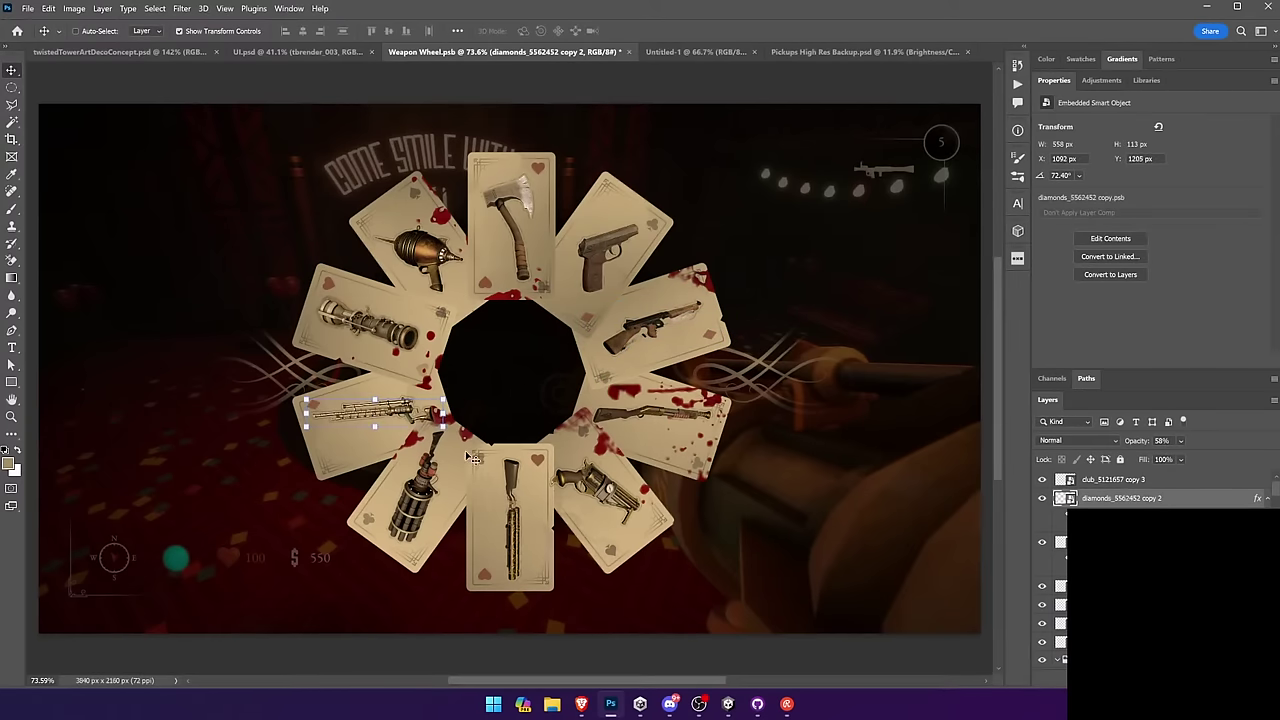
key("ctrl+t")
mouse_move(453, 440)
left_mouse_down()
mouse_move(304, 396)
mouse_move(446, 441)
left_mouse_up()
key("Return")
key("Return")
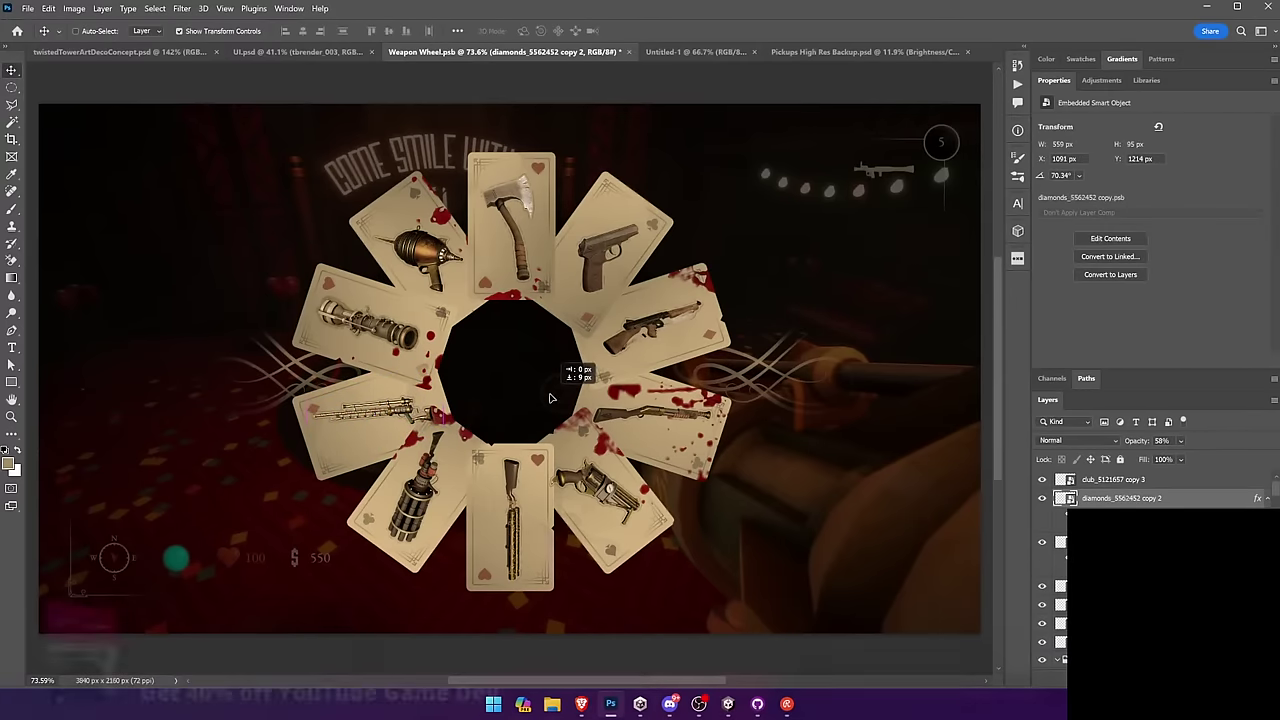
Step: Rotate the long-barrelled gun on the lower-left card to -51.56° and save the document
left_click(372, 413, "ctrl")
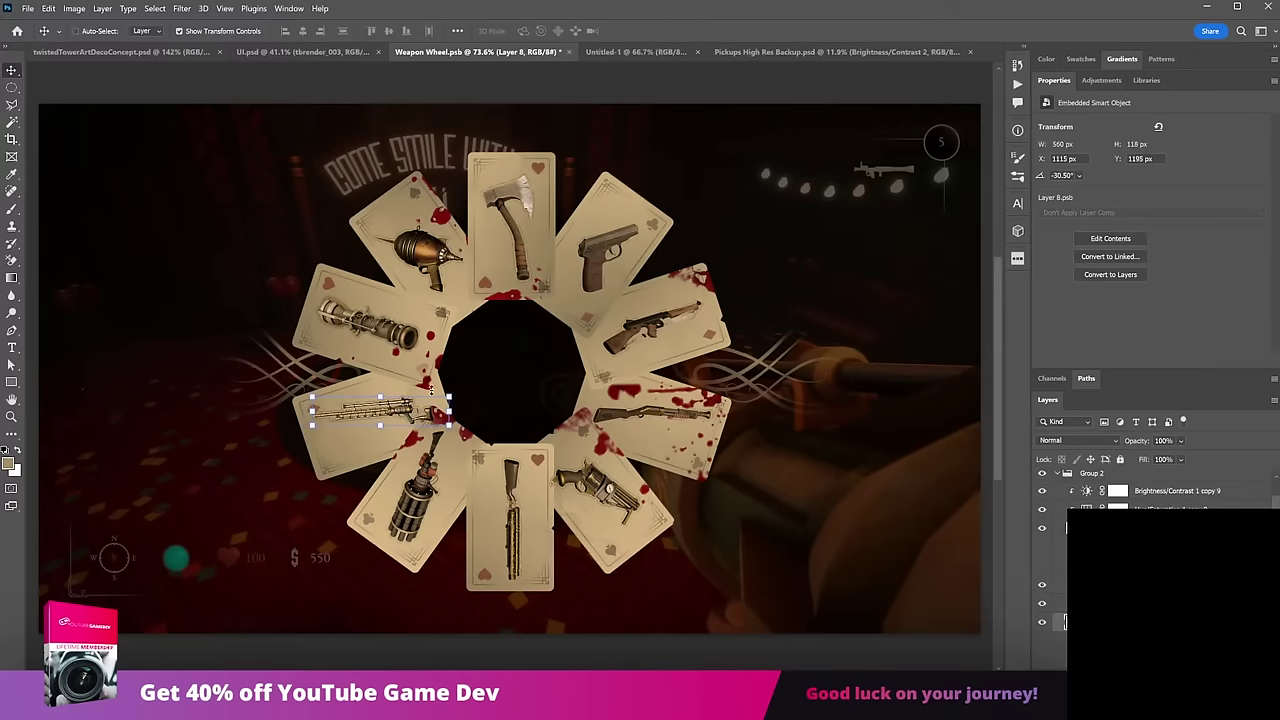
left_click_drag(454, 382, 441, 365)
key("Return")
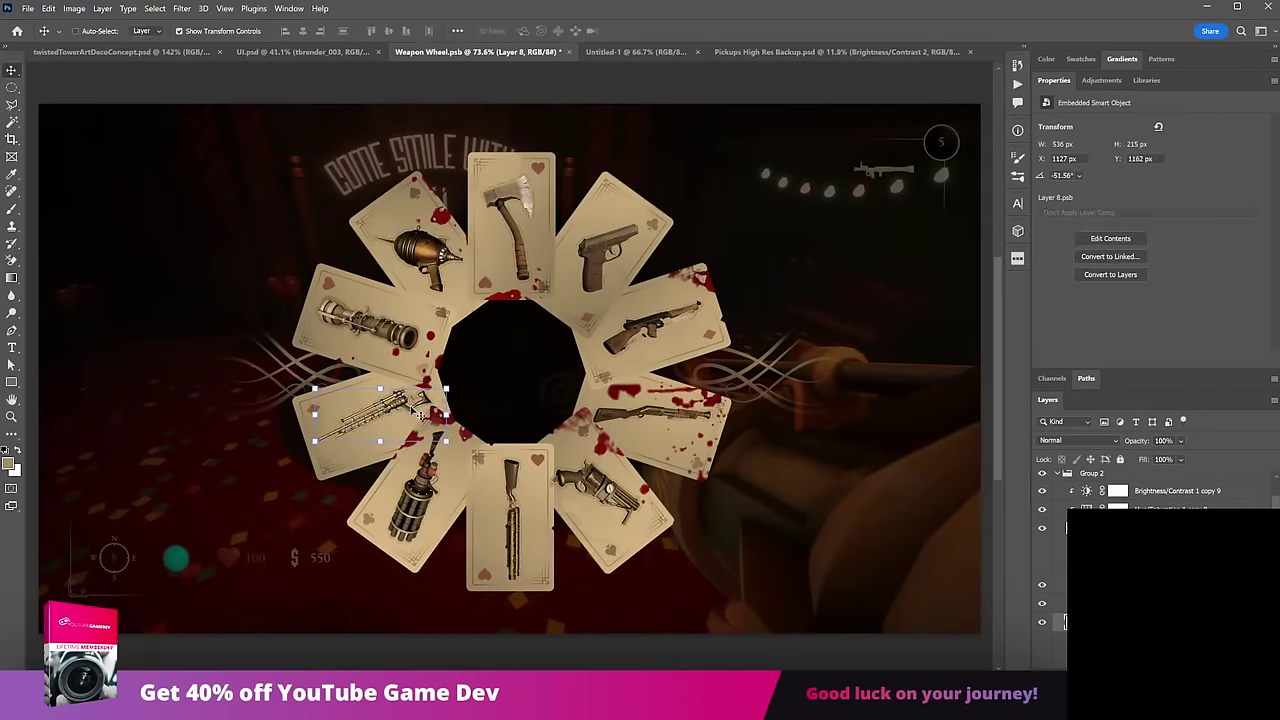
left_click(880, 302)
key("ctrl+s")
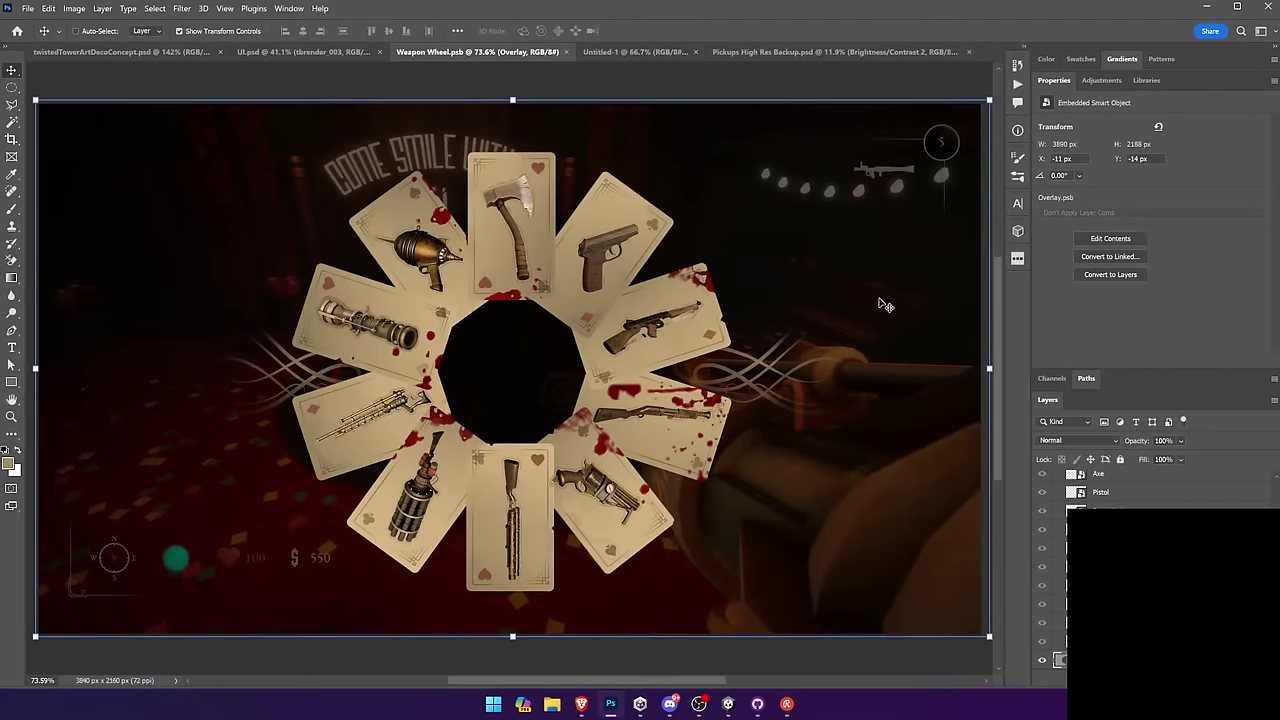
left_click(320, 413)
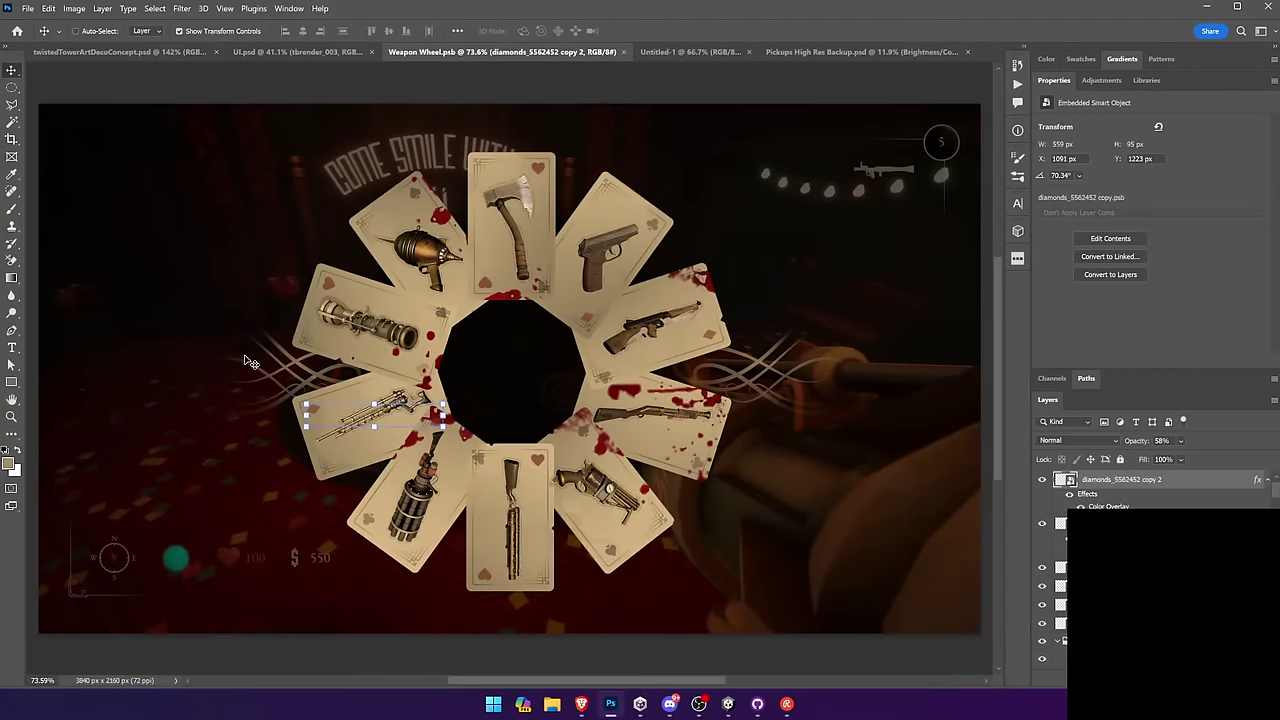
left_click(372, 428, "ctrl")
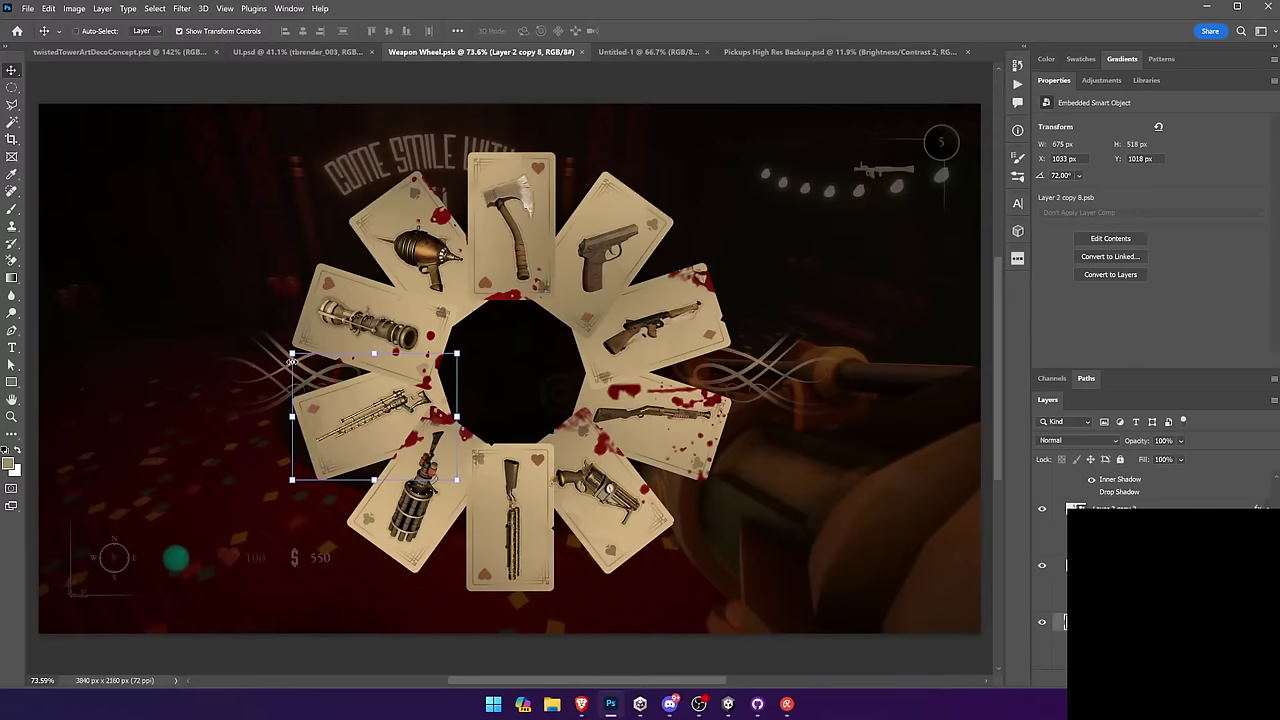
key("ctrl+t")
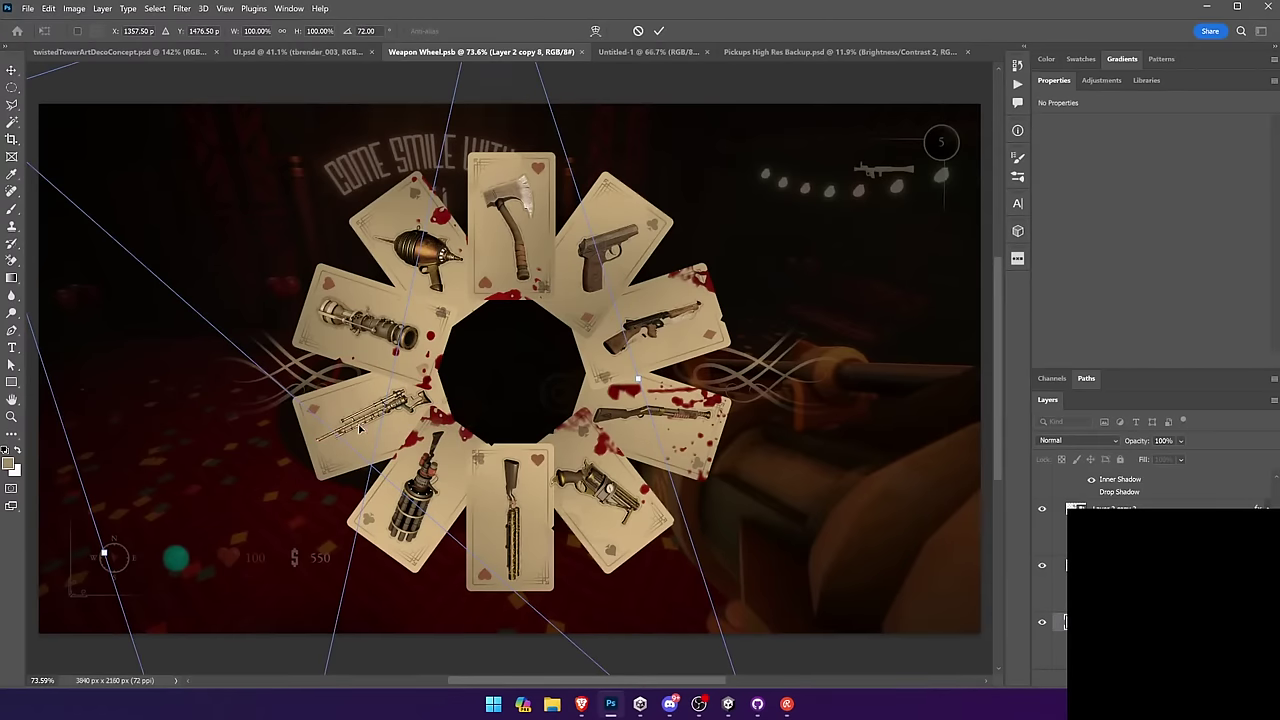
key("Return")
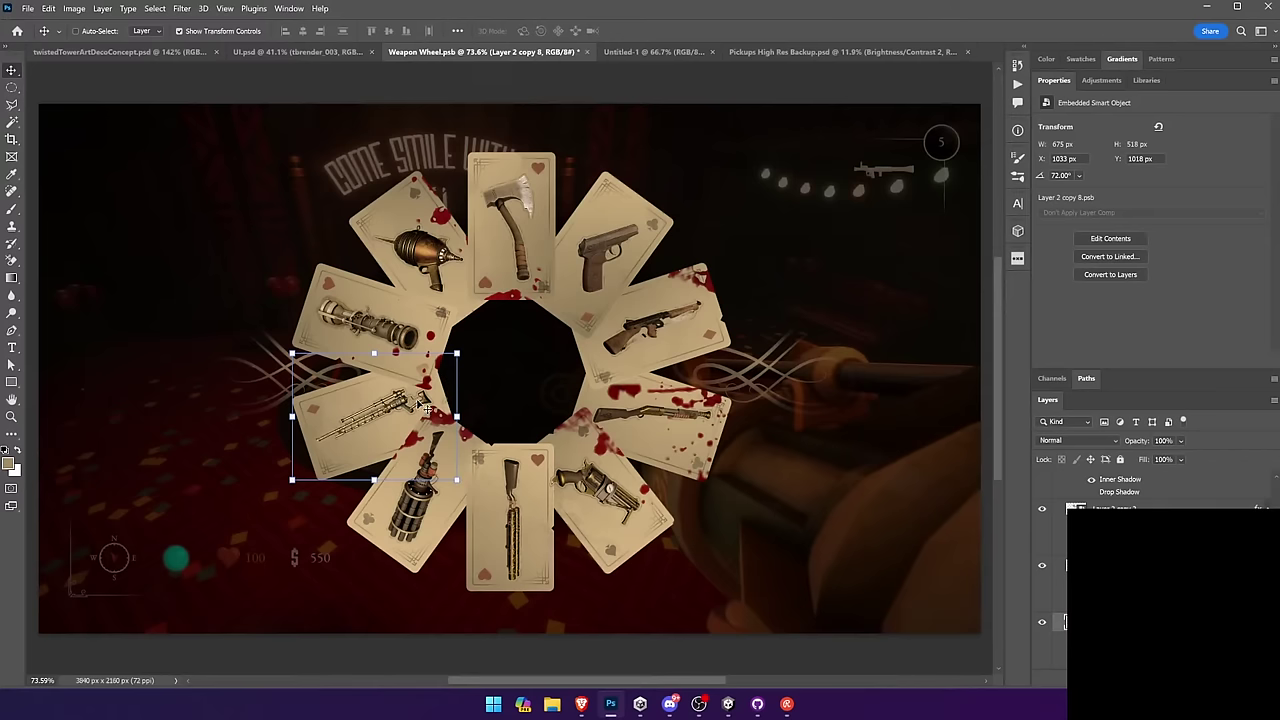
Step: Set the long-barrelled gun's rotation on the lower-left card to -43.19°
left_click(421, 406)
left_click_drag(443, 374, 455, 386)
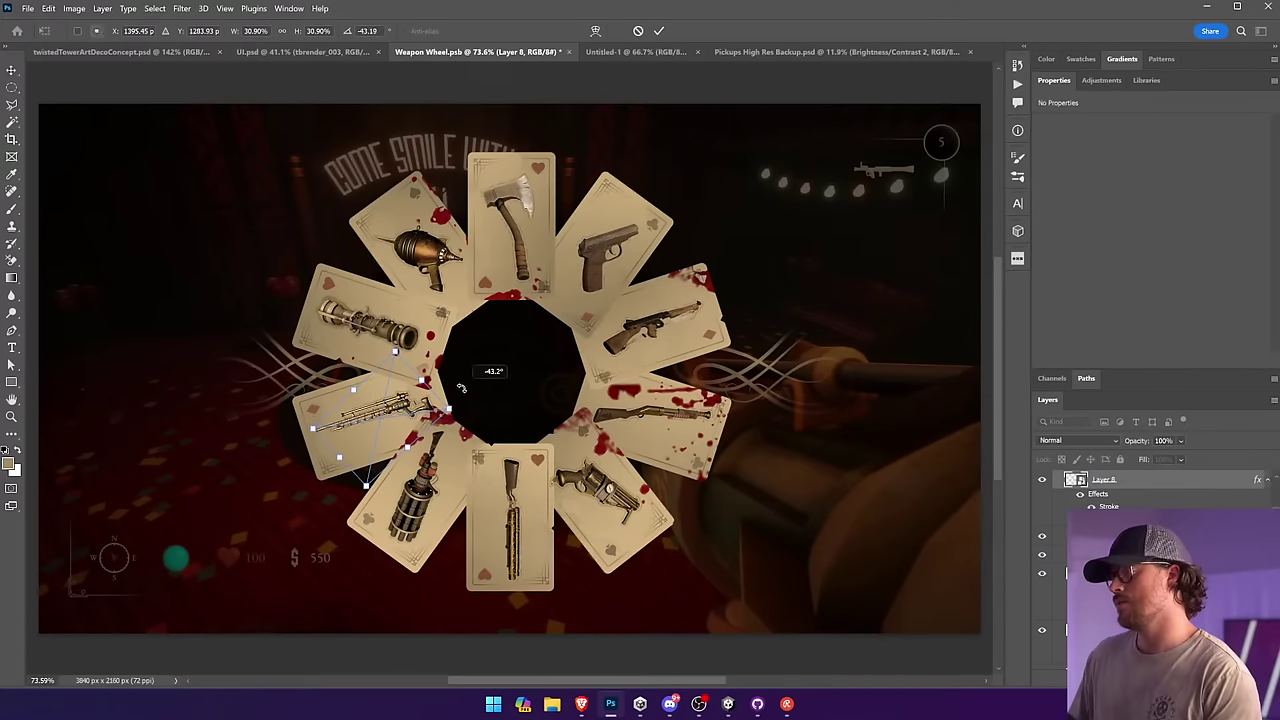
key("Return")
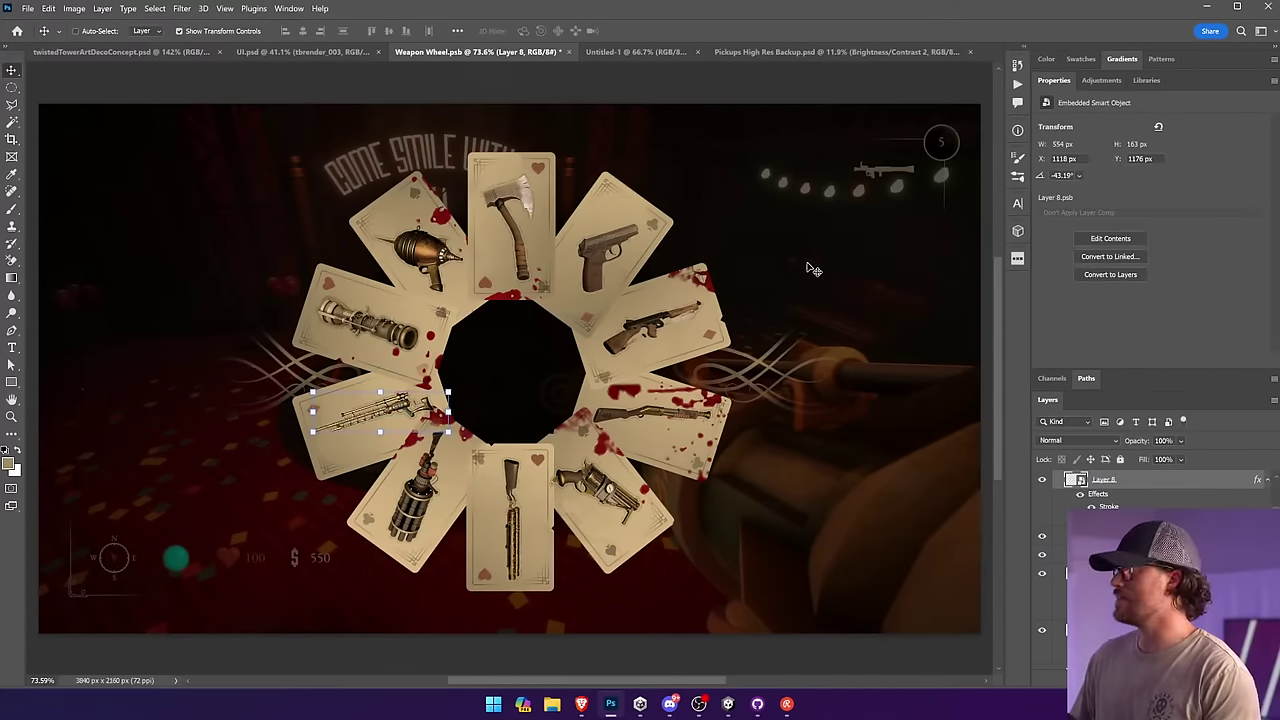
left_click(521, 189)
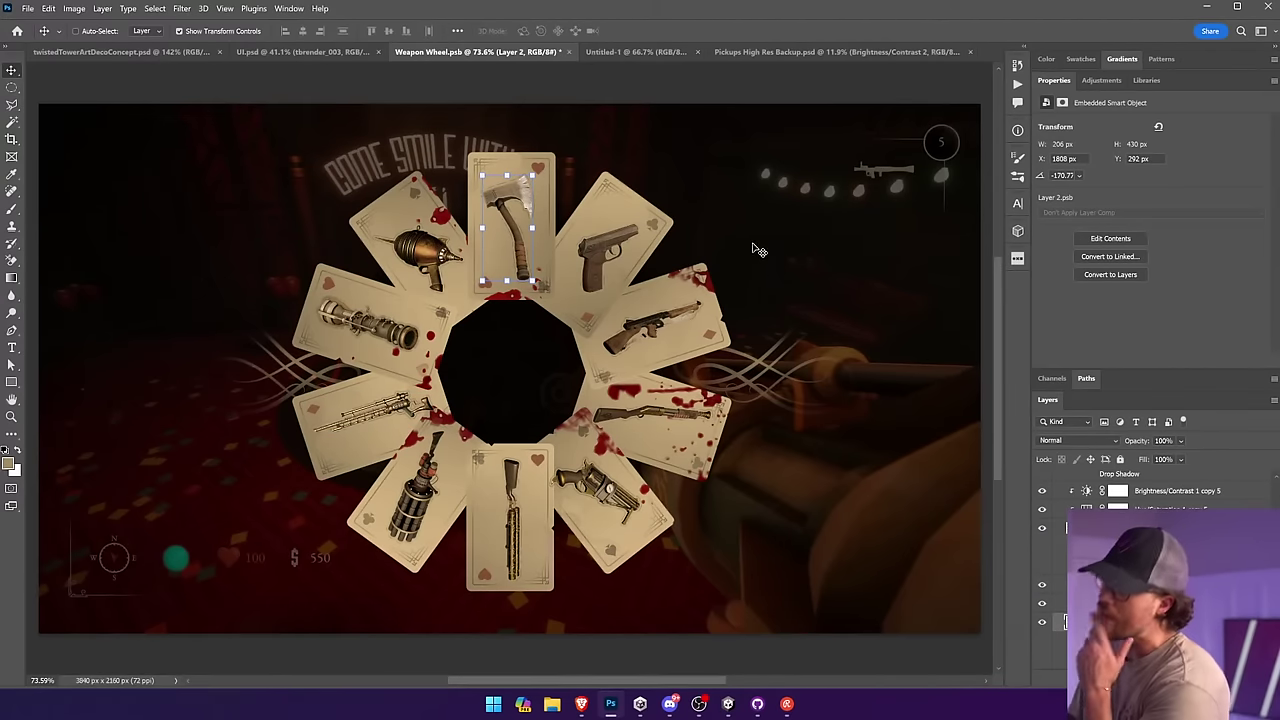
Step: Open the rifle card's smart object, reposition its blood splatter, then save and close it
left_click(645, 392)
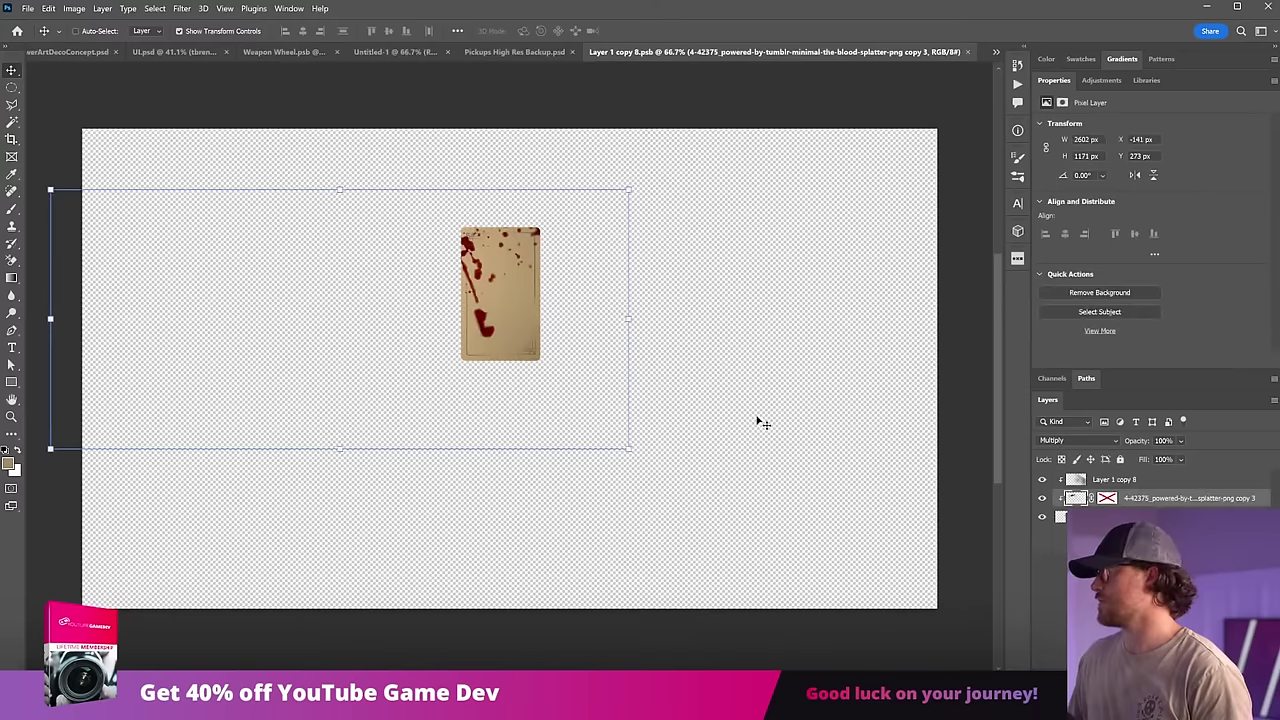
left_click_drag(725, 399, 692, 401)
key("ctrl+s")
left_click(966, 51)
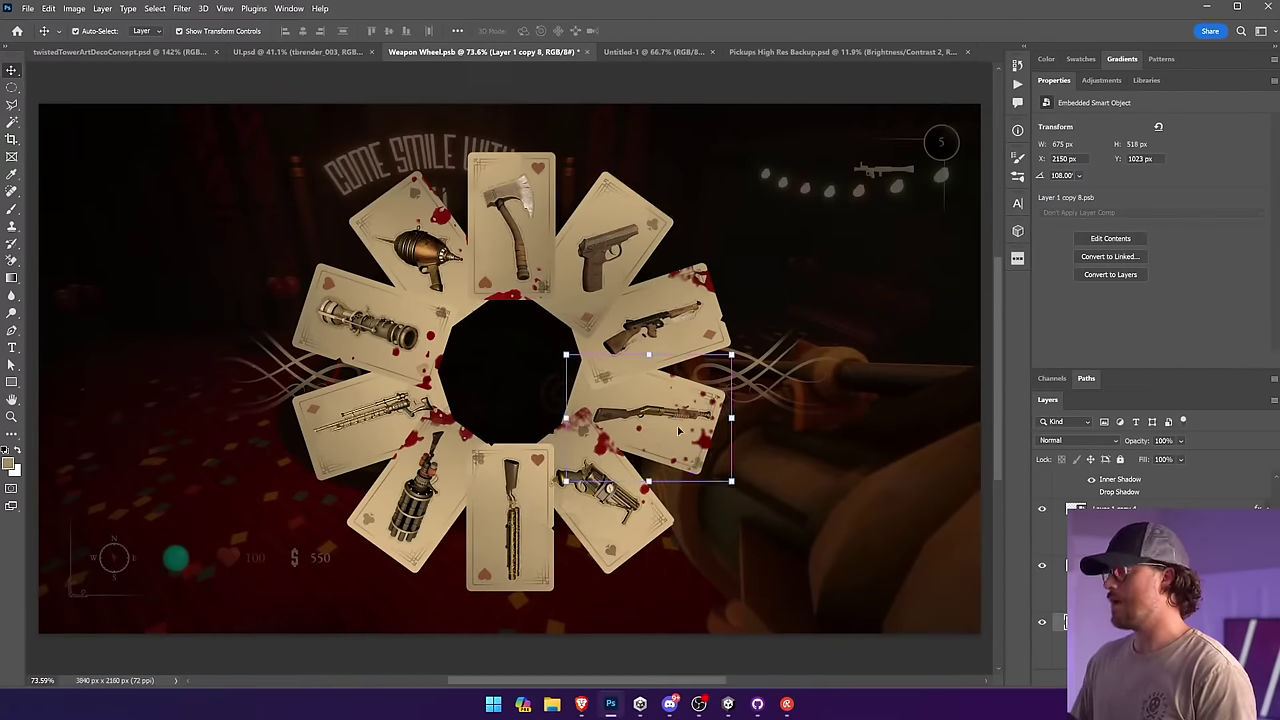
left_click_drag(675, 418, 714, 471)
key("ctrl+z")
key("ctrl+z")
left_click_drag(597, 382, 609, 376)
key("ctrl+z")
key("ctrl+z")
key("ctrl+z")
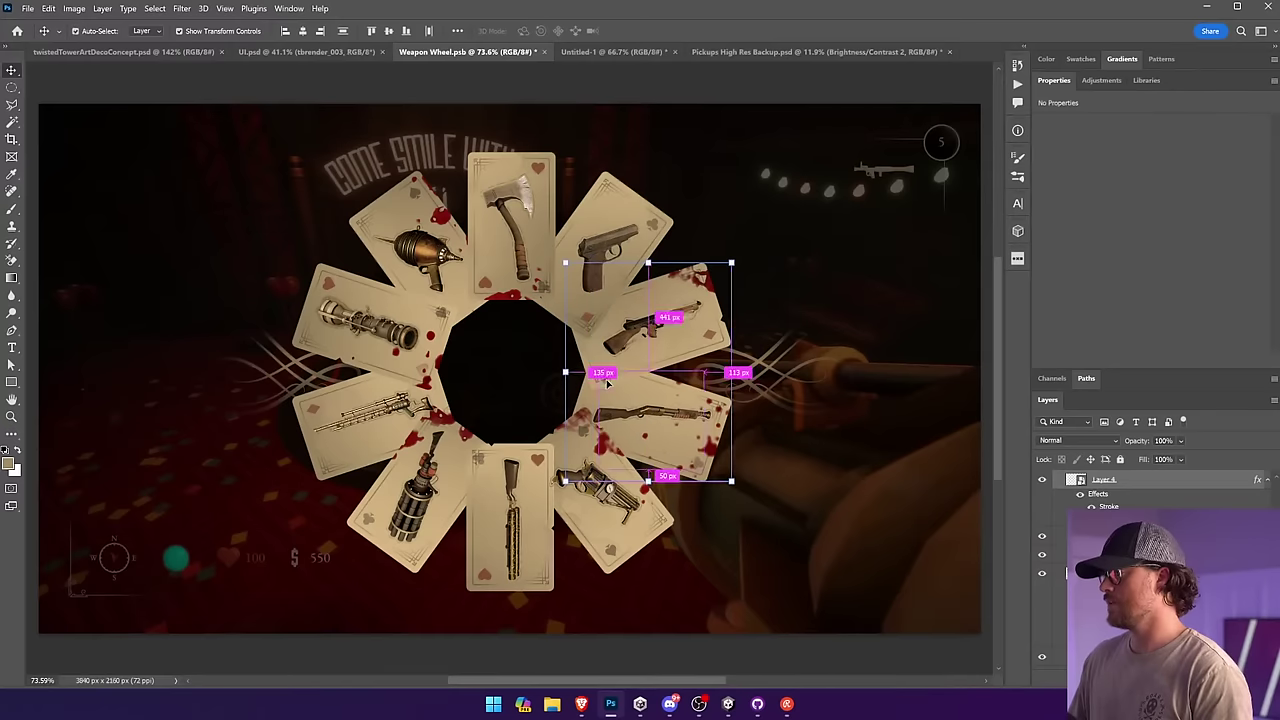
Step: Select the rifle card together with its weapon and club symbols and convert them into one smart object
left_click(612, 380, "ctrl")
left_click_drag(657, 404, 655, 405)
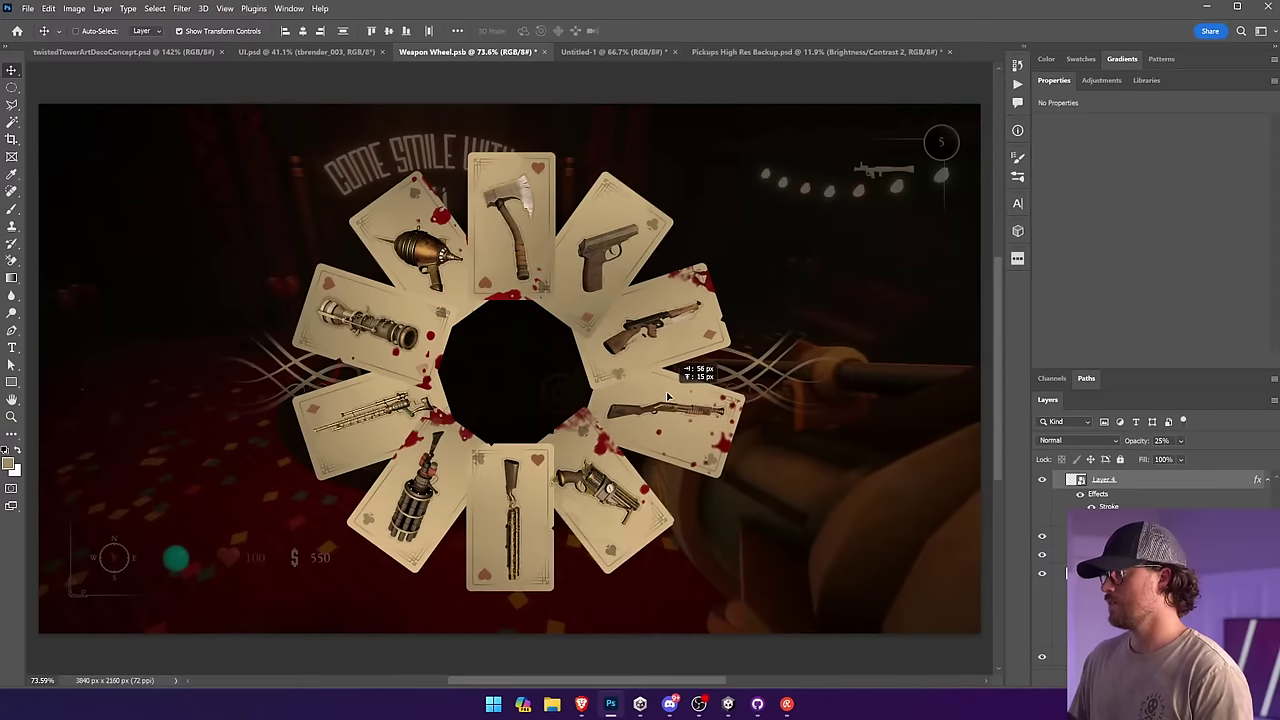
right_click(1031, 460)
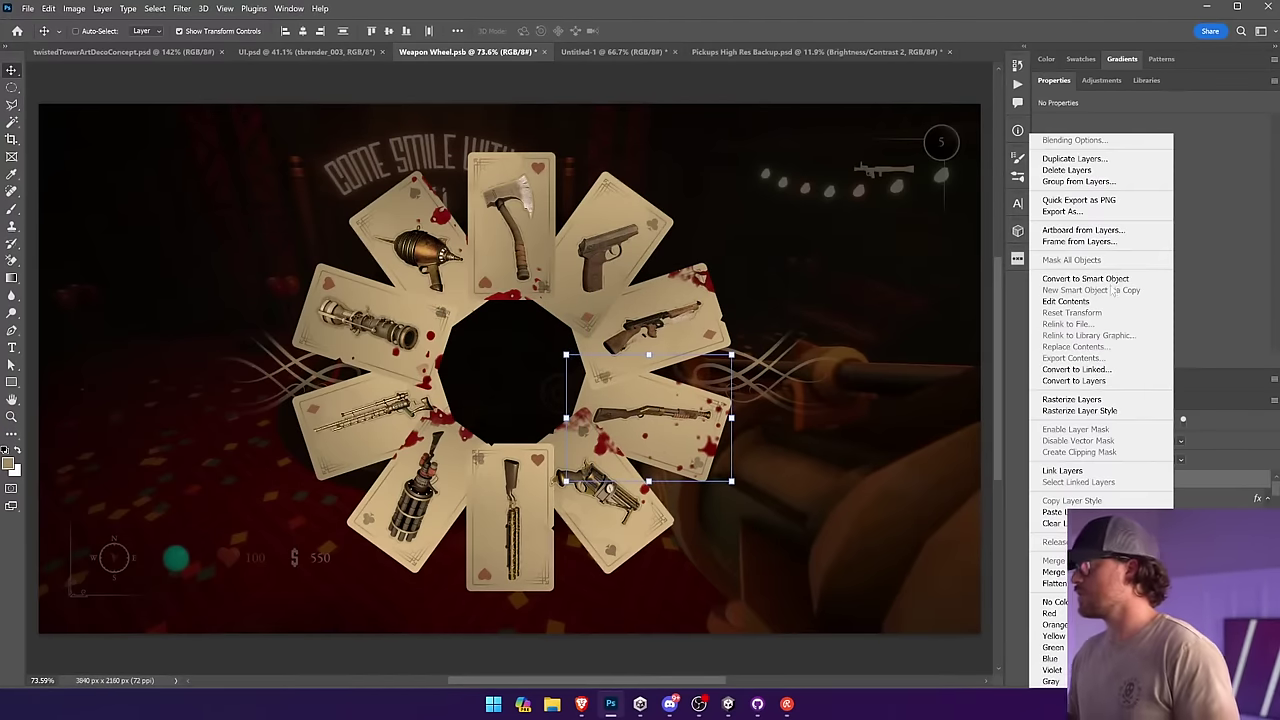
left_click(1241, 476)
scroll(1242, 492, "down", 3)
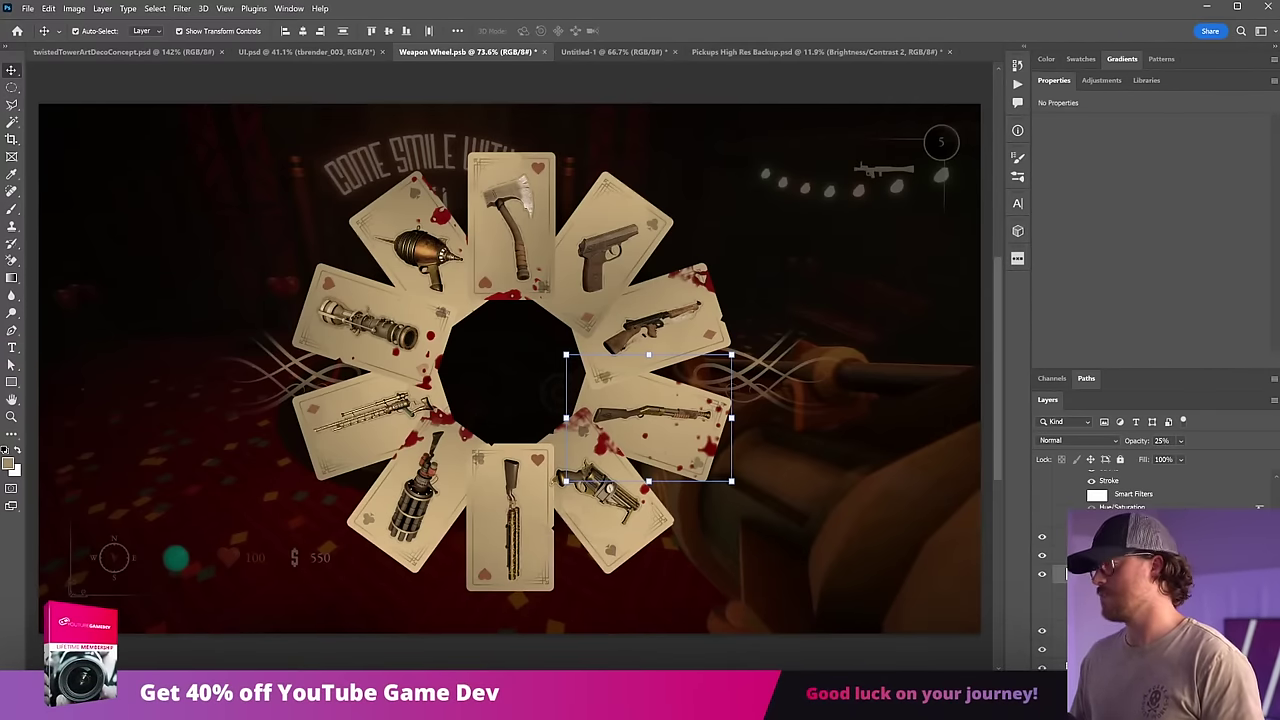
left_click_drag(842, 501, 928, 523)
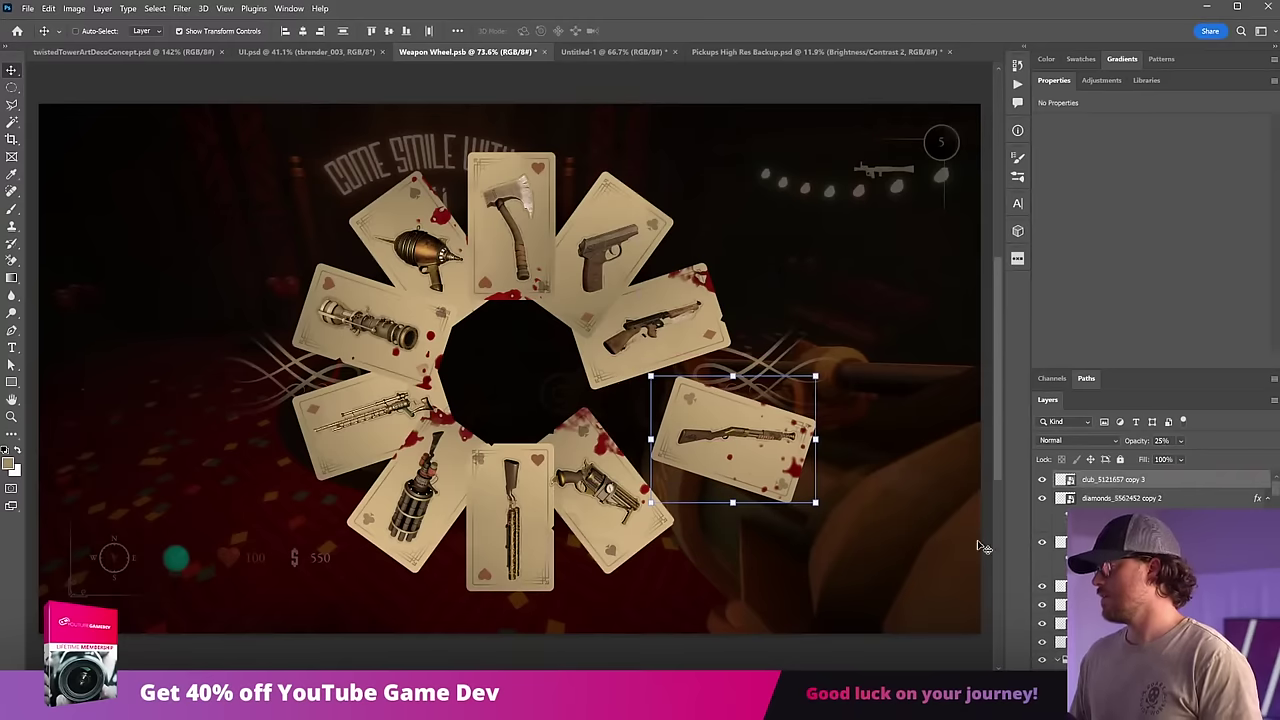
right_click(1144, 483)
left_click(1160, 483)
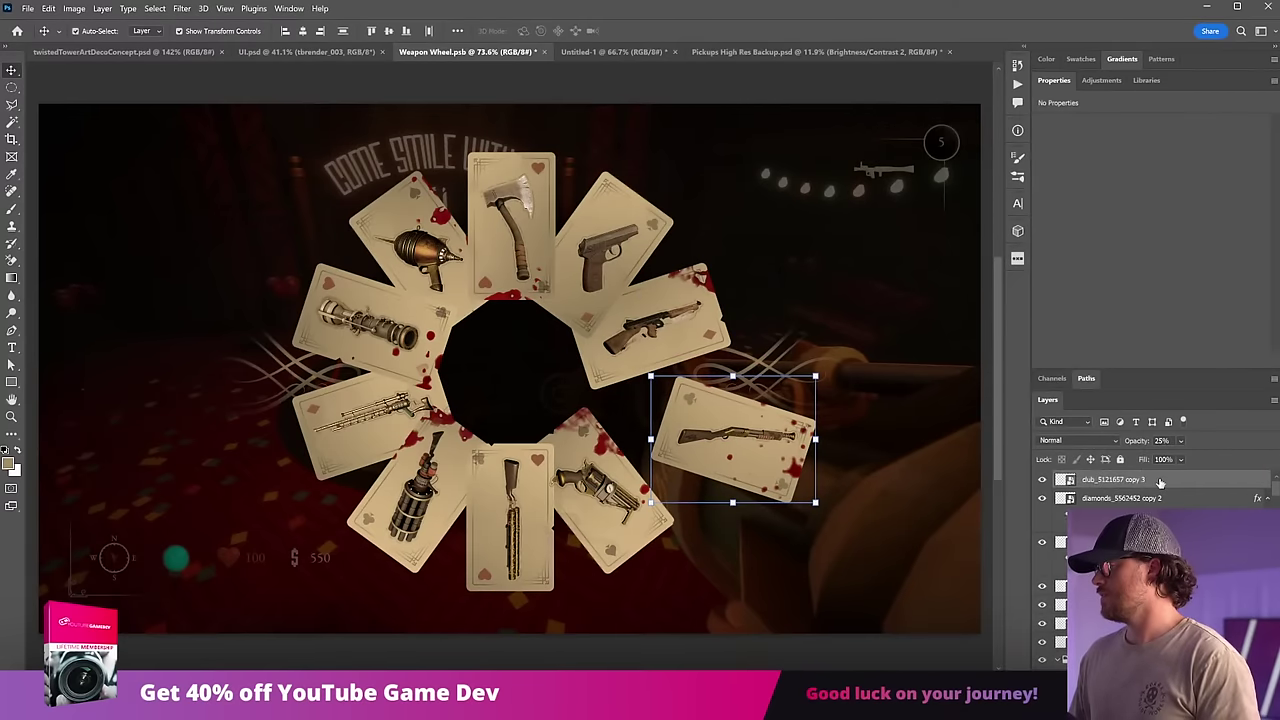
key("ctrl+z")
right_click(1160, 483)
left_click(1112, 290)
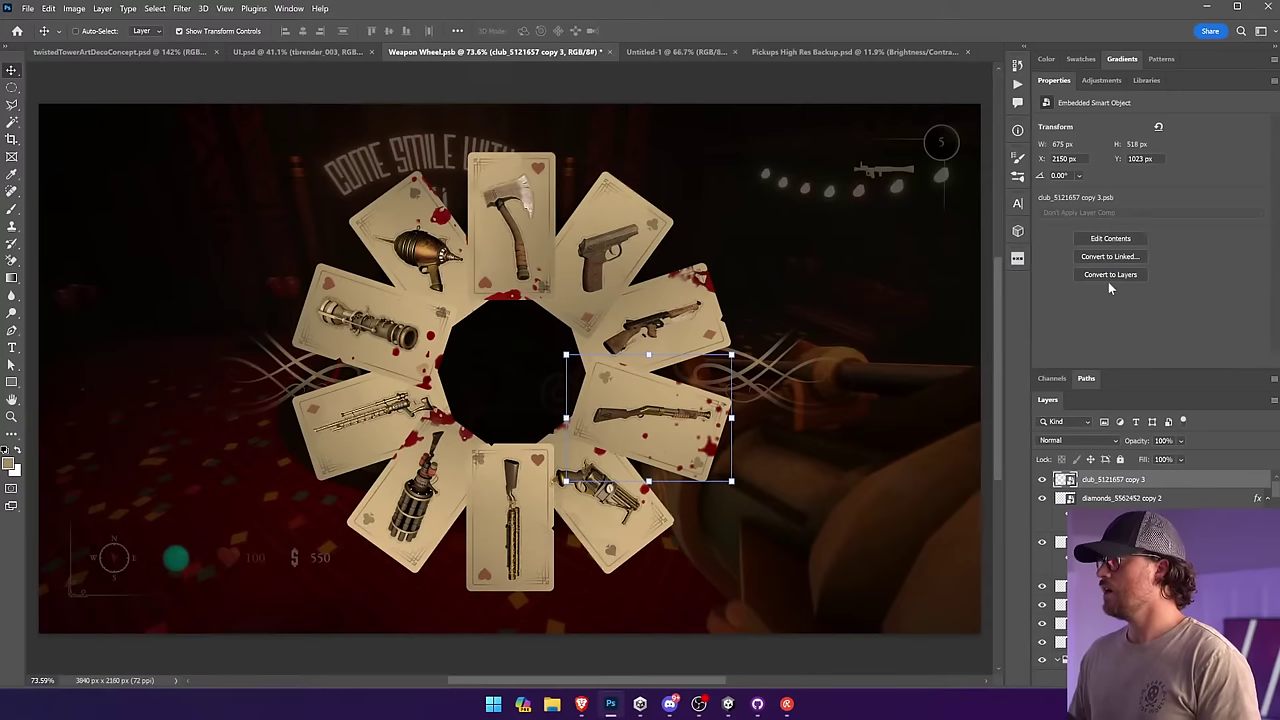
Step: Select the spade symbols and the card below the rifle card, and locate that card's weapon layers
left_click(606, 549, "ctrl")
left_click(640, 522, "ctrl+shift")
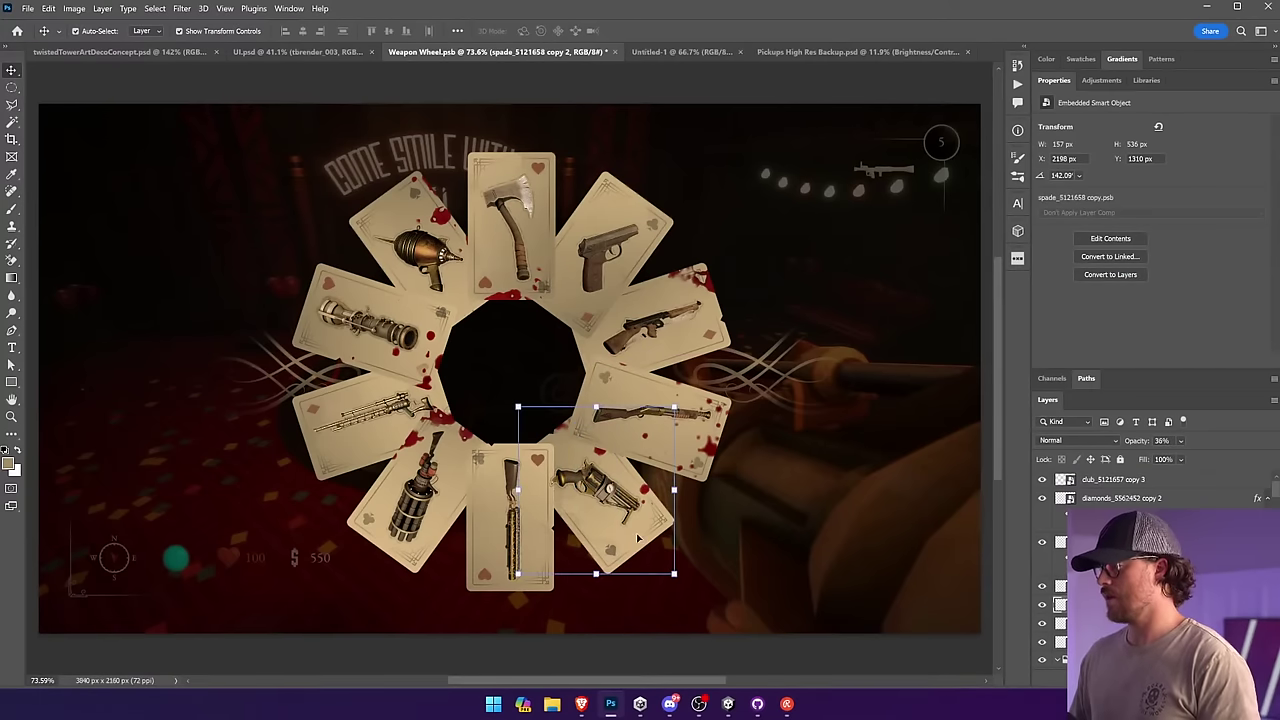
scroll(1150, 550, "down", 8)
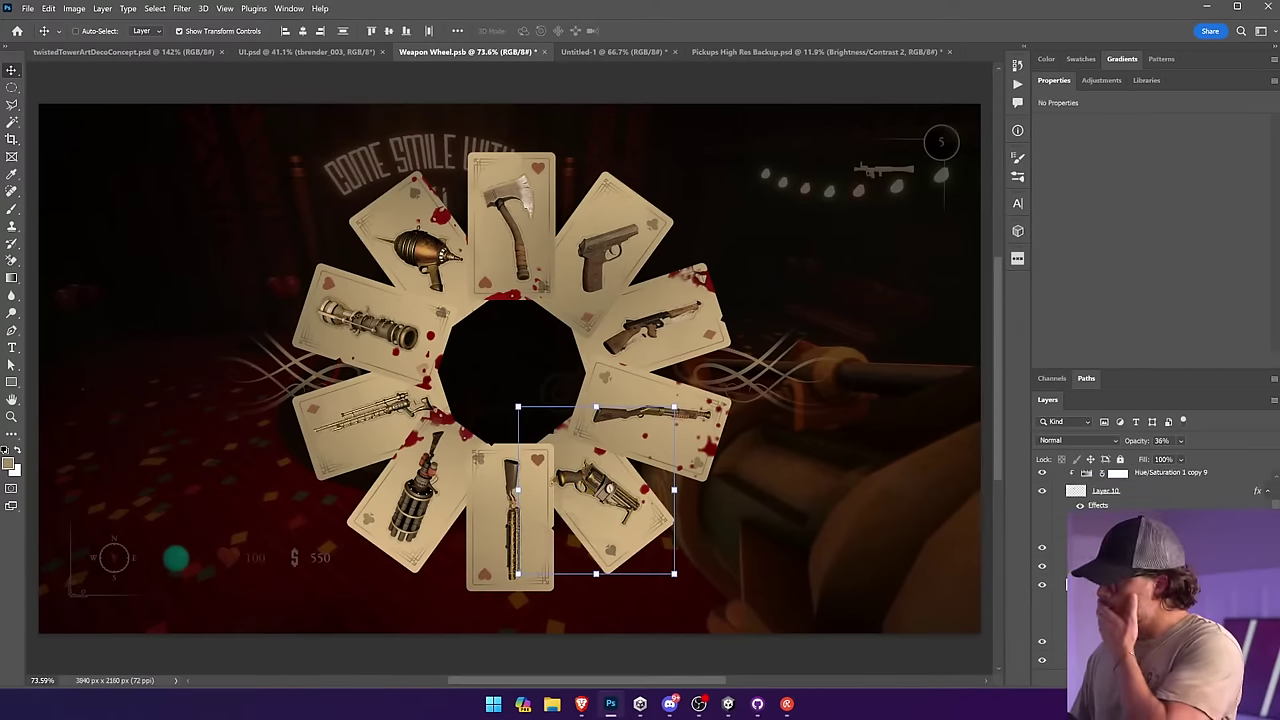
scroll(1150, 500, "down", 3)
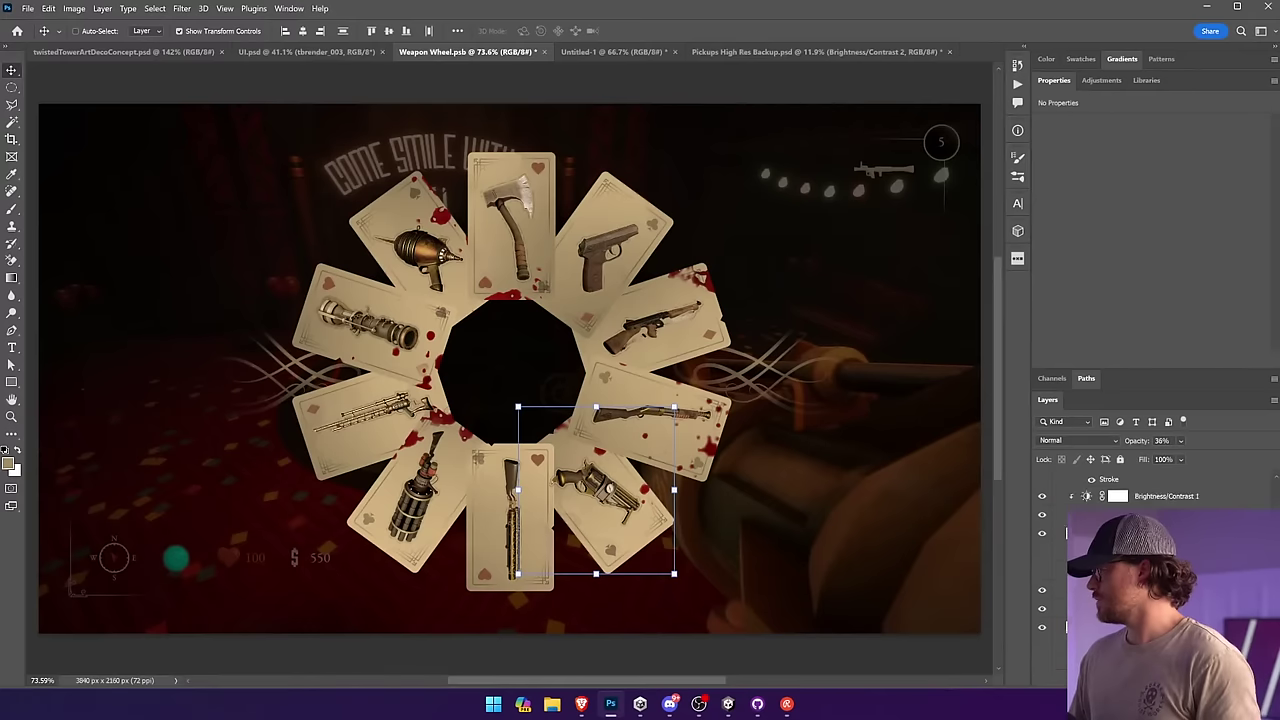